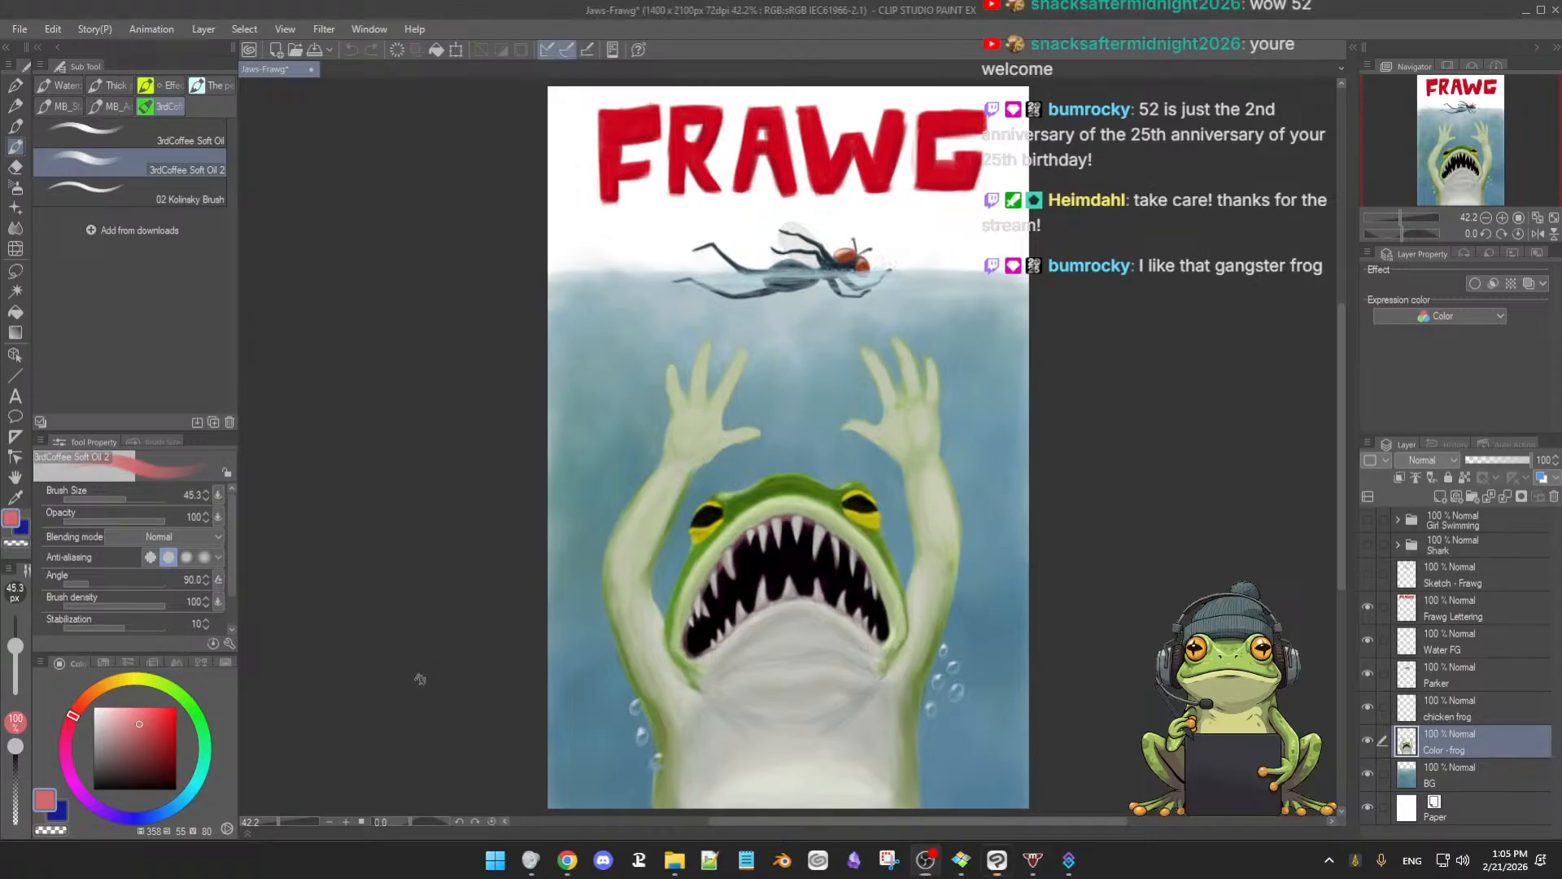
left_click_drag(473, 663, 479, 718)
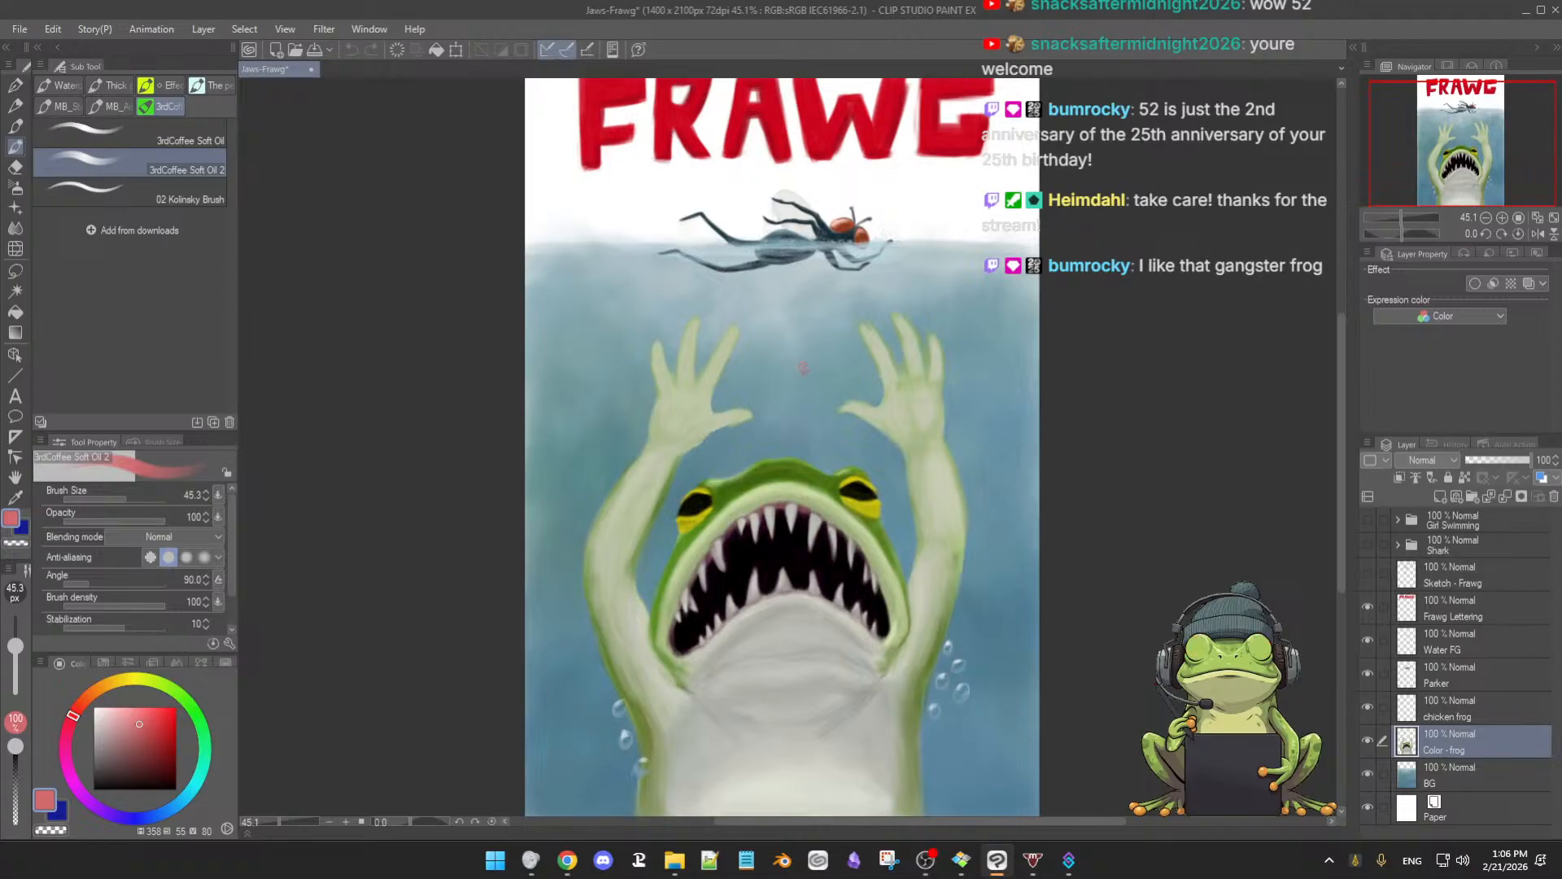
scroll(822, 401, "down", 3)
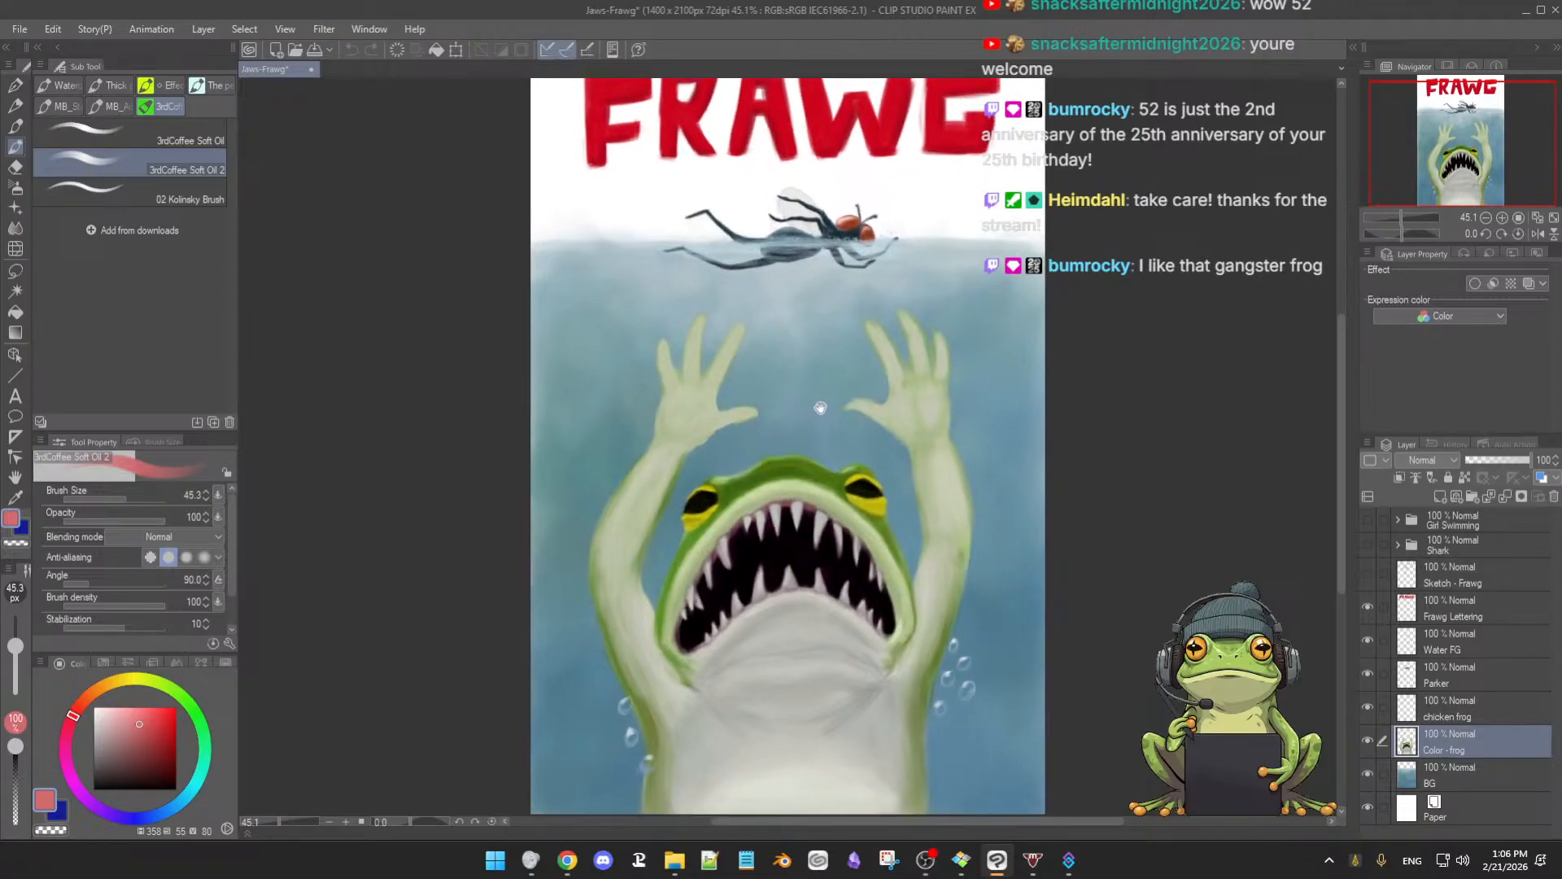
scroll(822, 401, "up", 5)
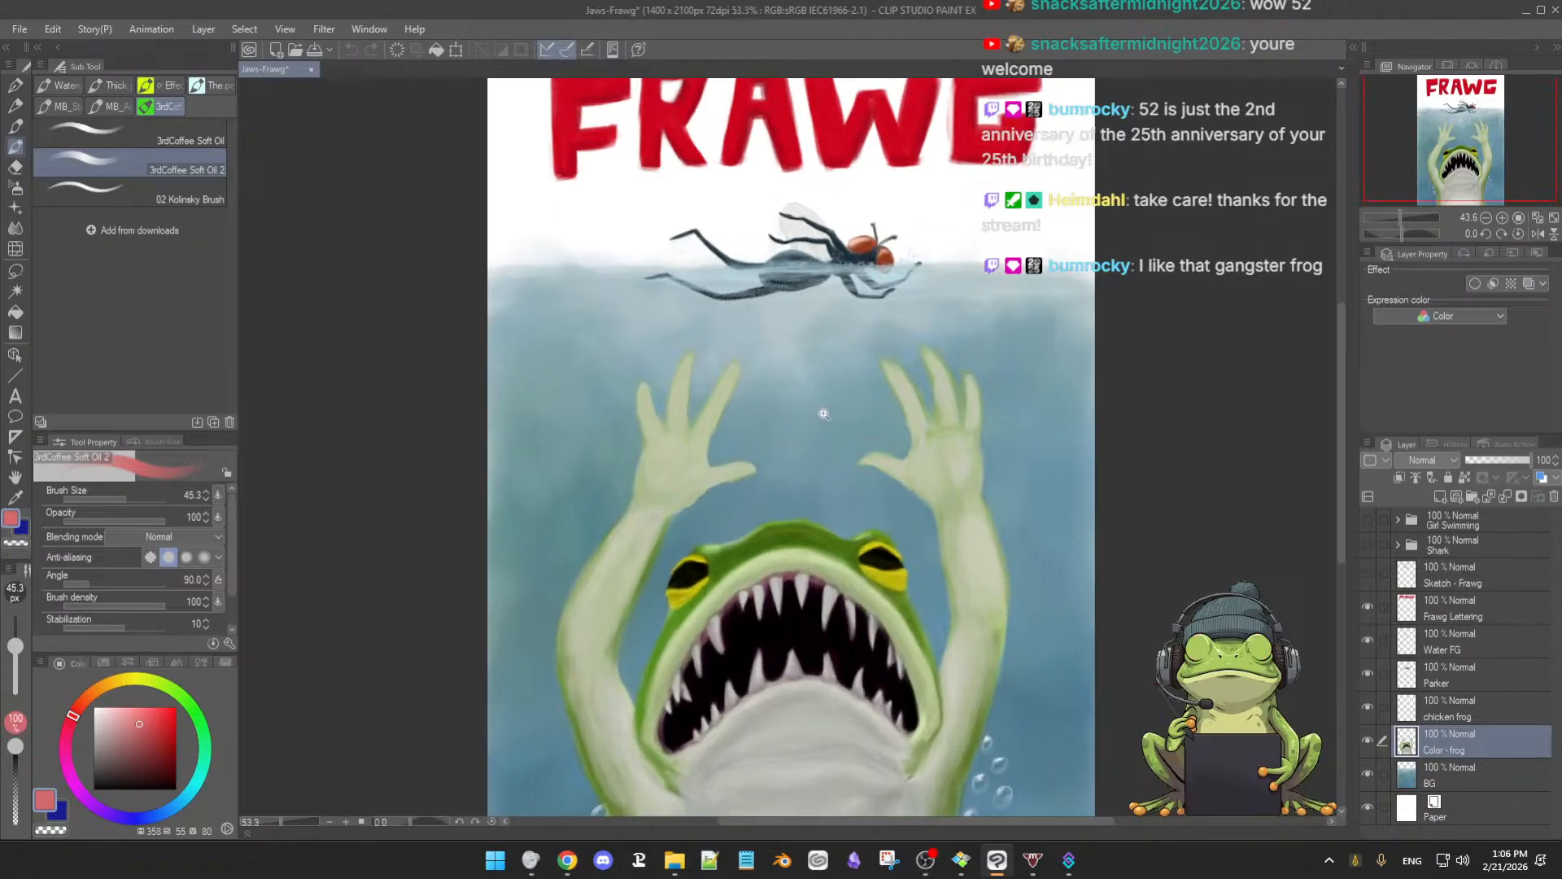
left_click_drag(742, 240, 747, 252)
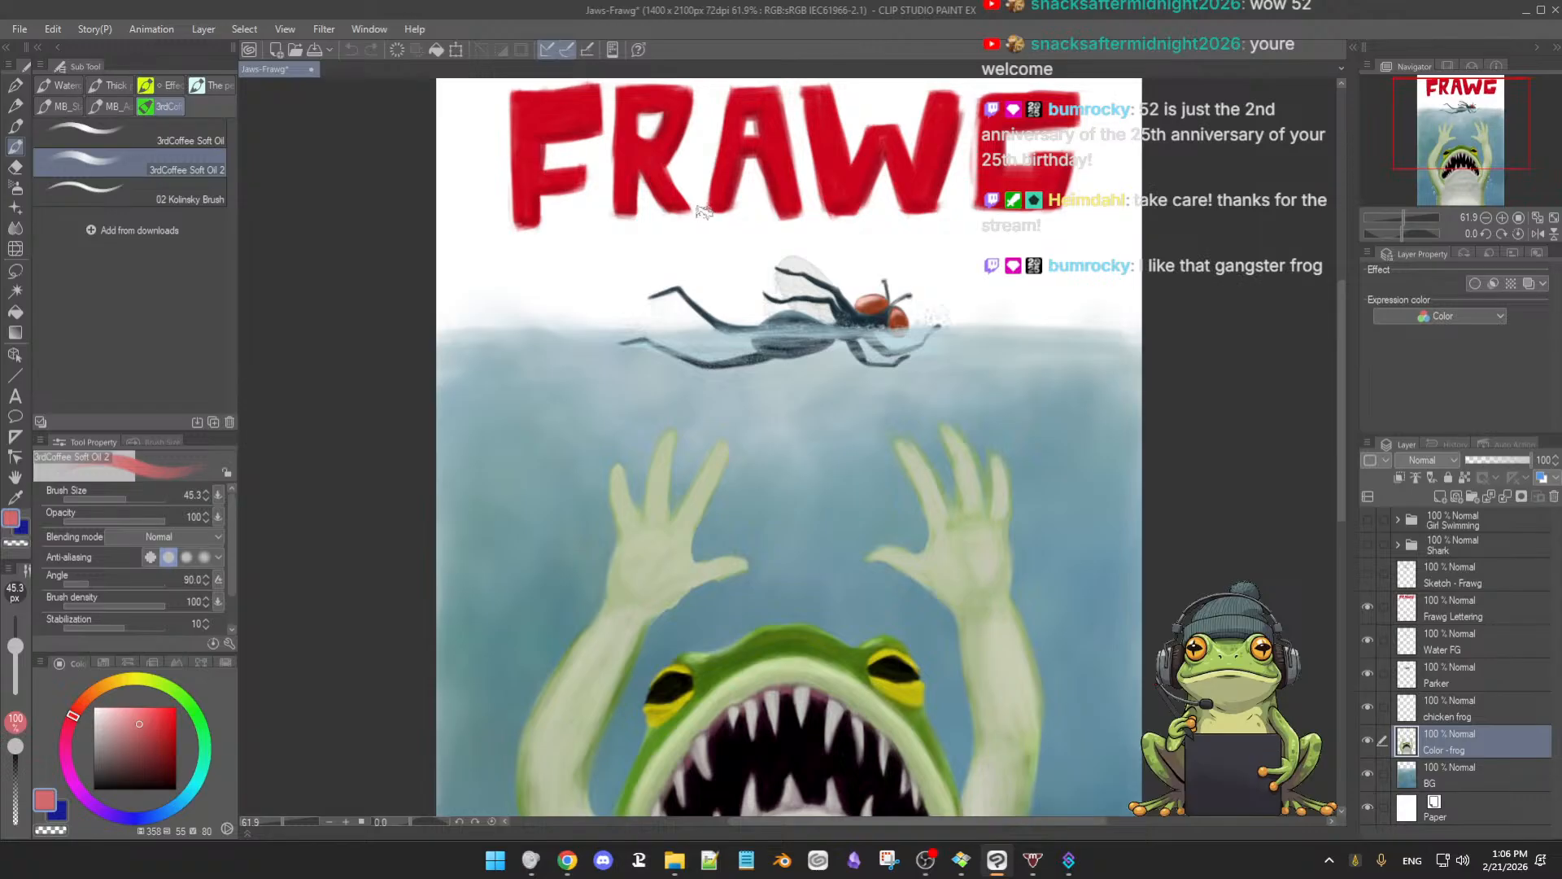
left_click_drag(782, 422, 848, 412)
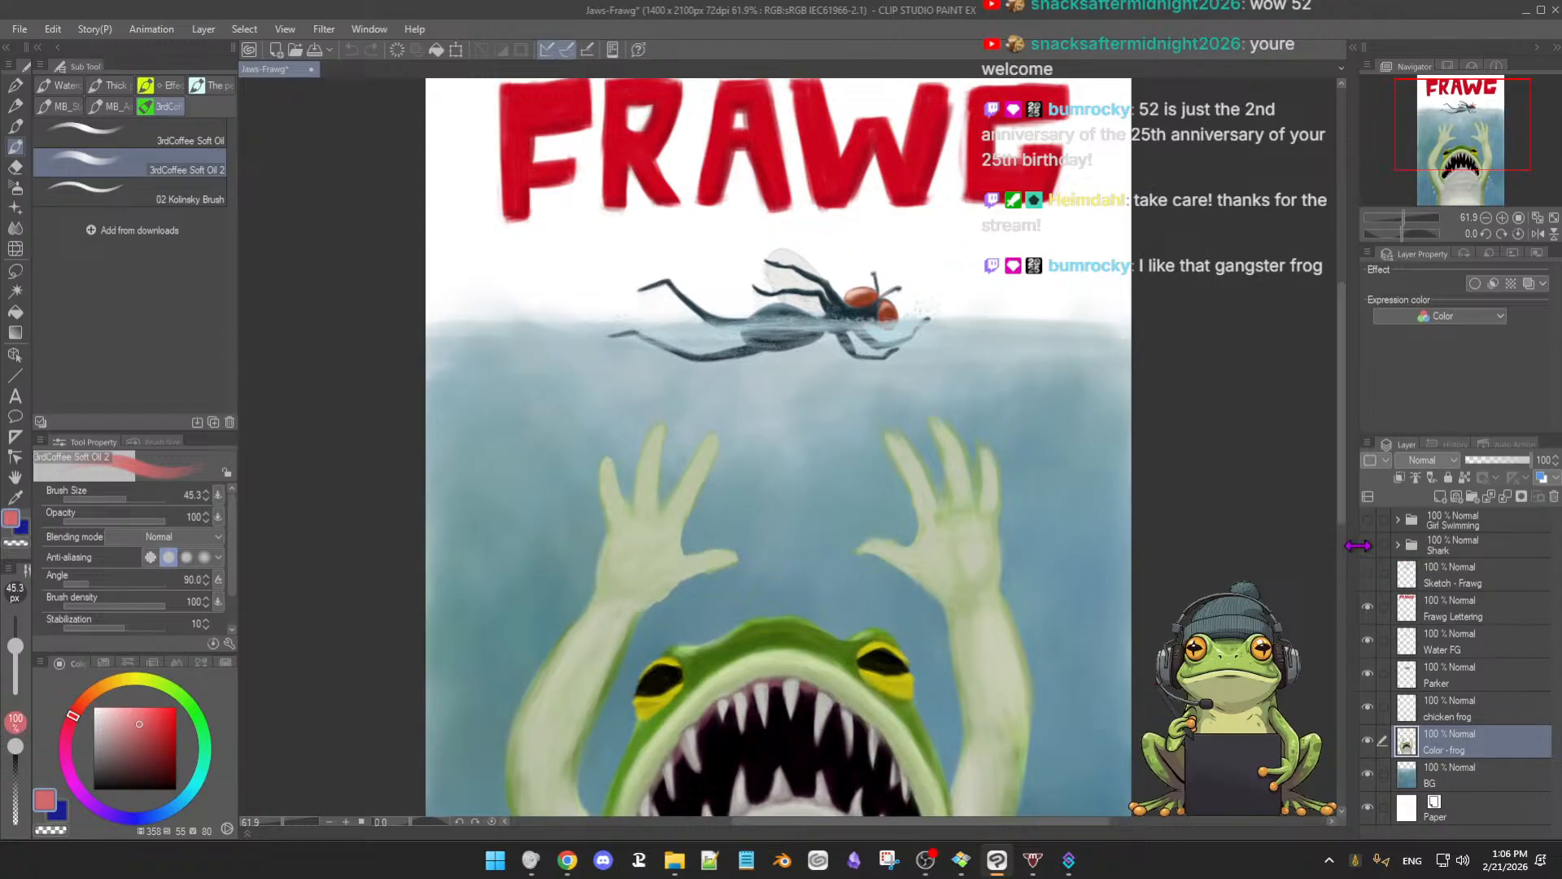
Compare the painting with the Shark, Girl Swimming, Sketch - Frawg and Frawg Lettering layers toggled on and off
left_click(1367, 545)
left_click(1368, 550)
left_click(1368, 521)
left_click(1367, 521)
left_click(1369, 576)
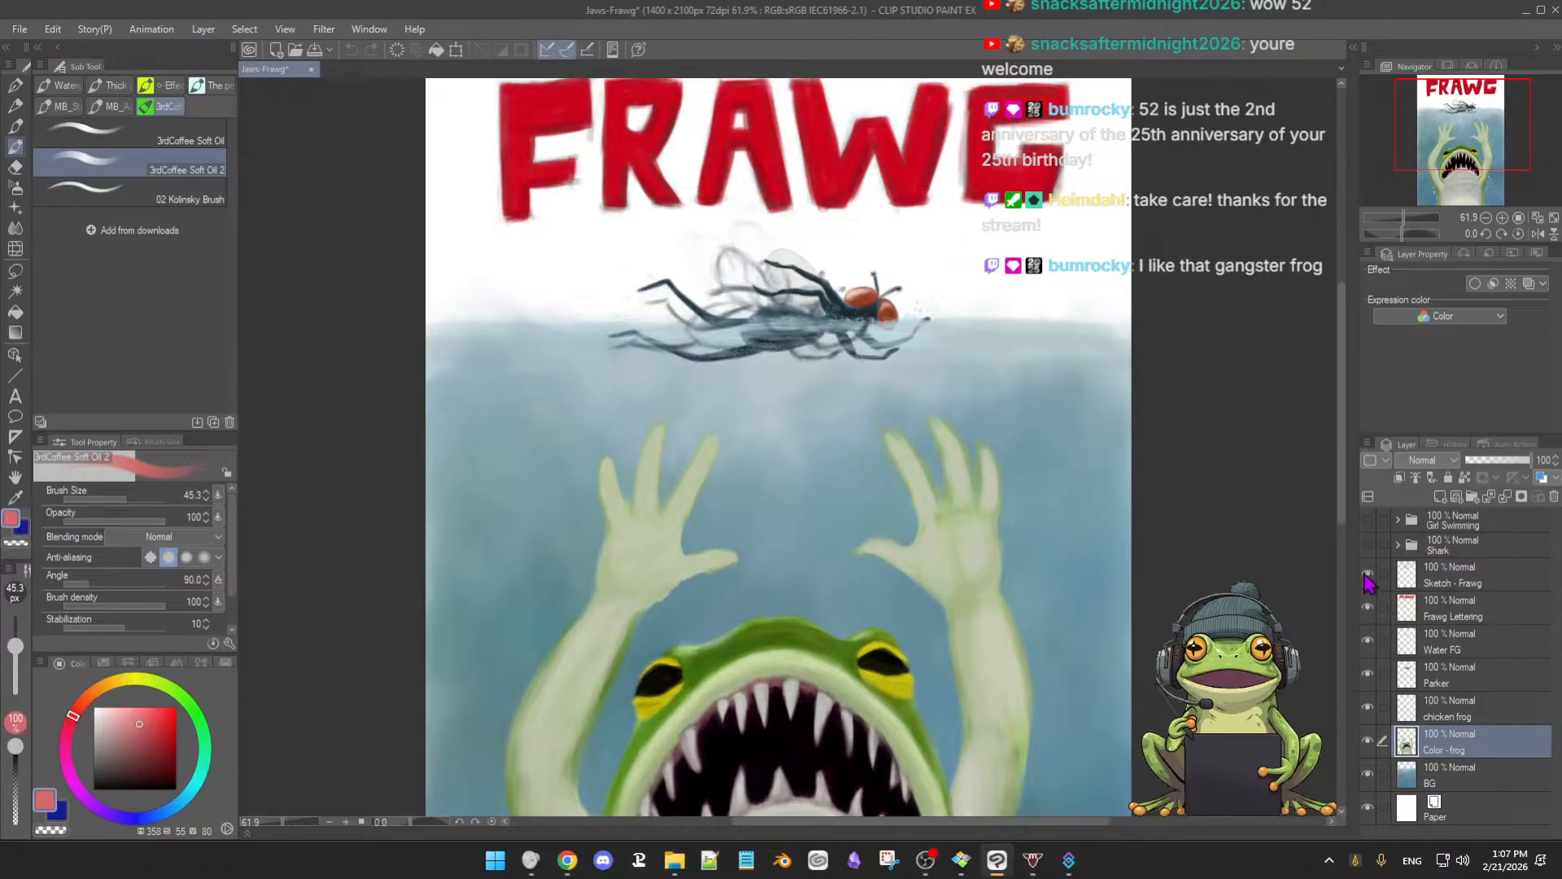
left_click(1368, 576)
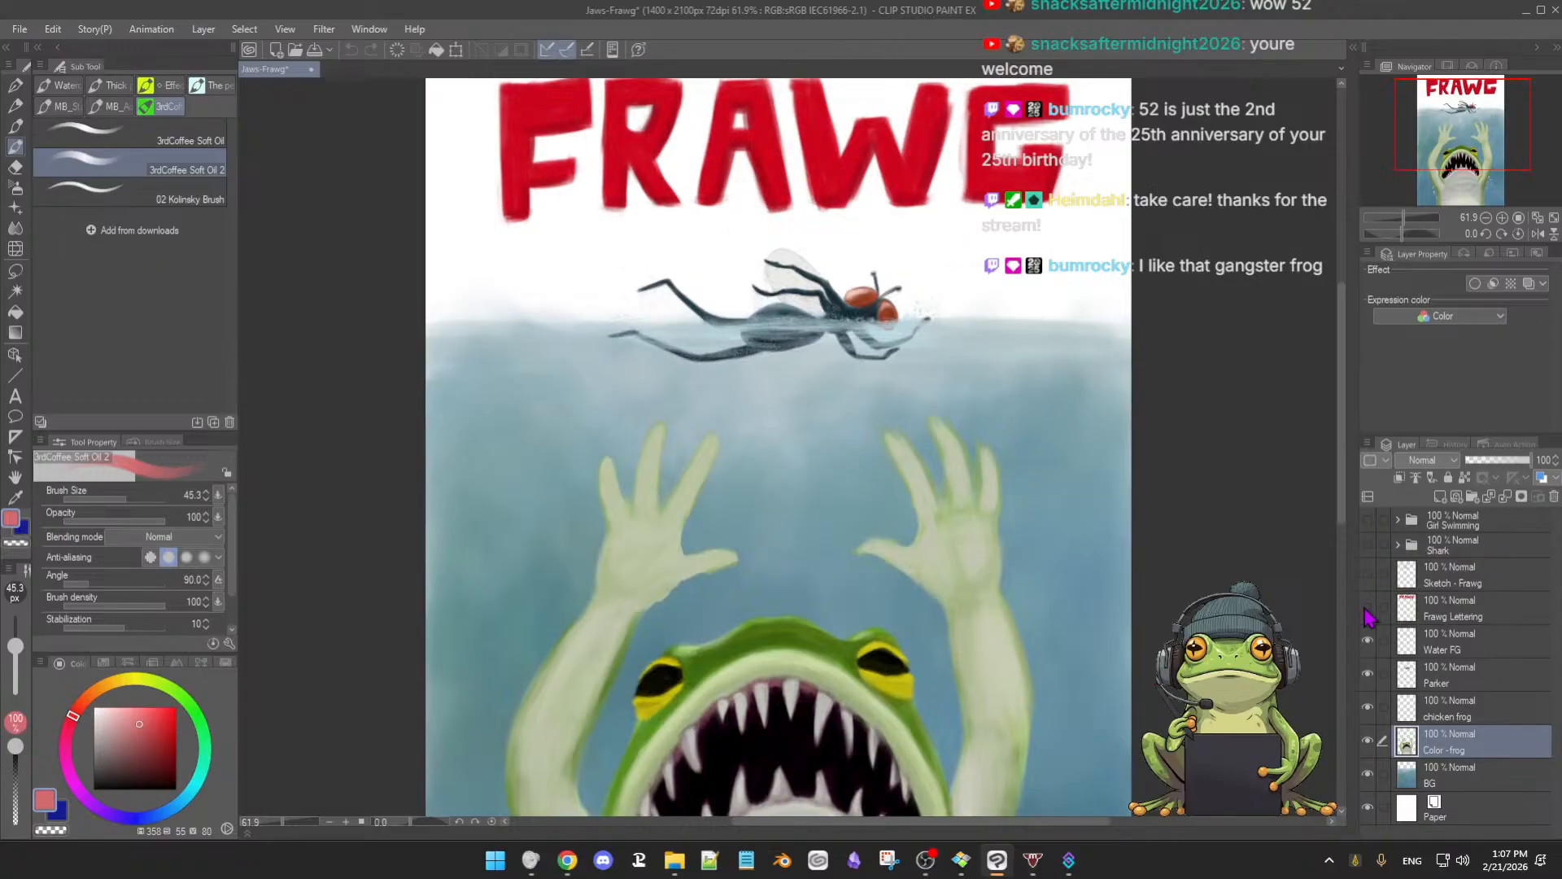
left_click(1368, 610)
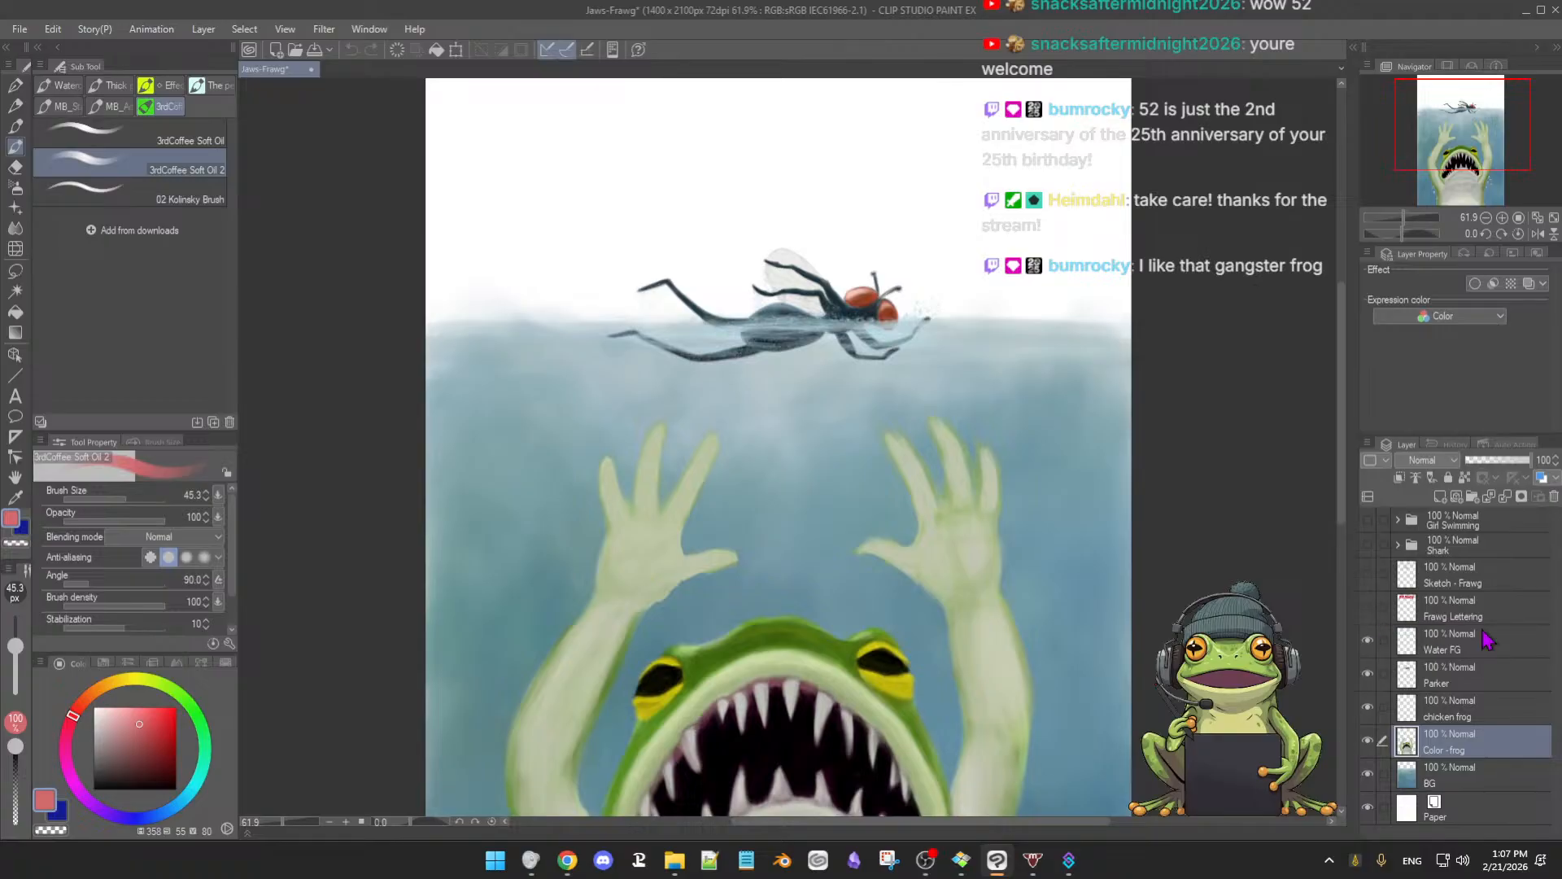
left_click(1369, 609)
left_click(1369, 609)
left_click(1368, 609)
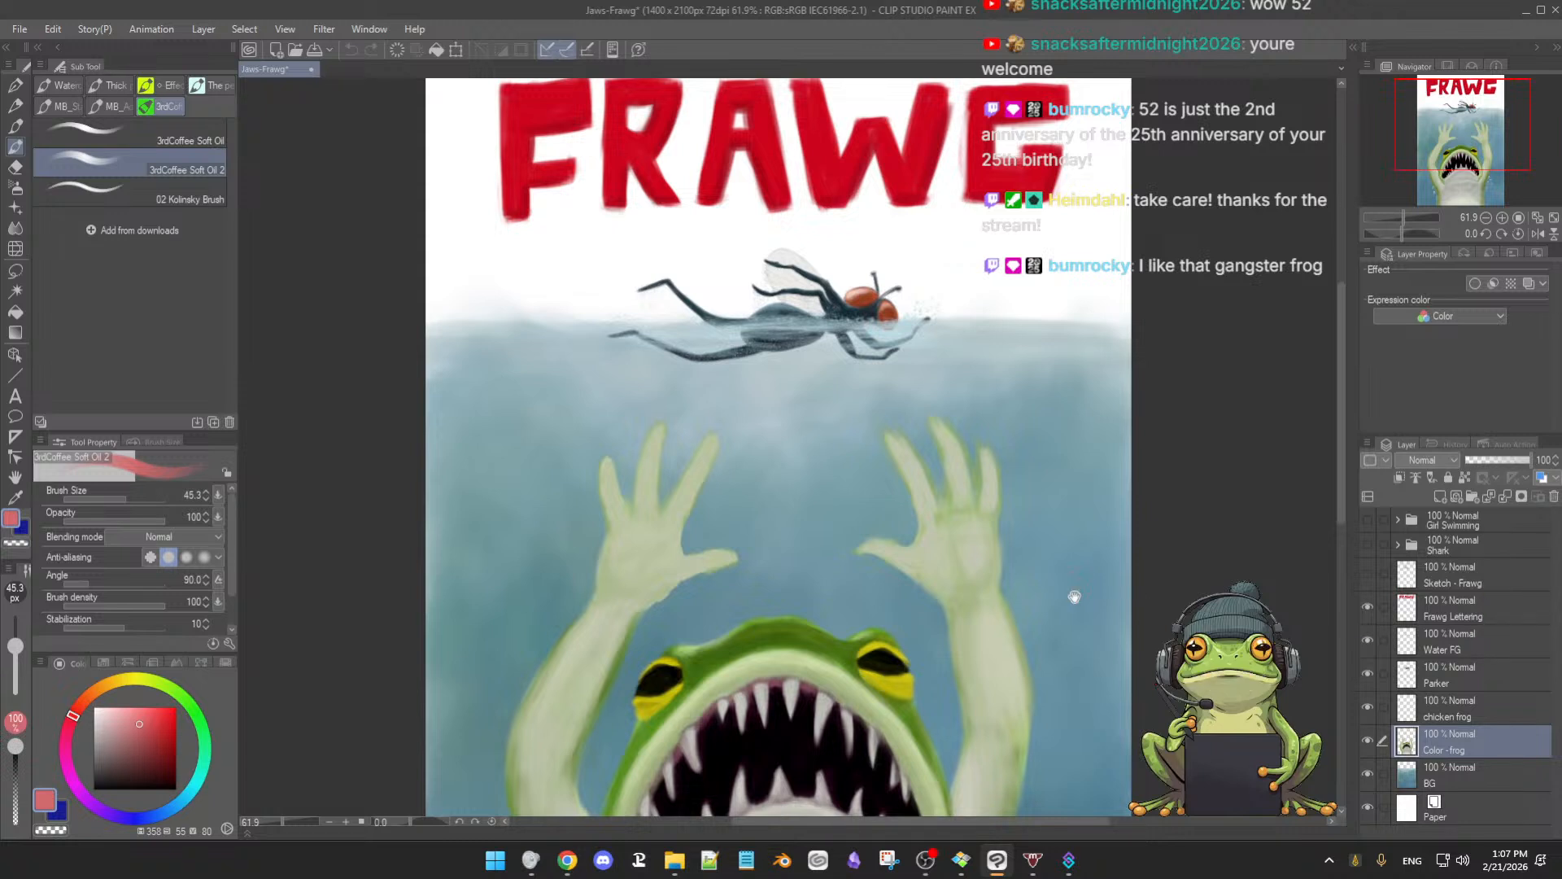
scroll(1074, 594, "down", 2)
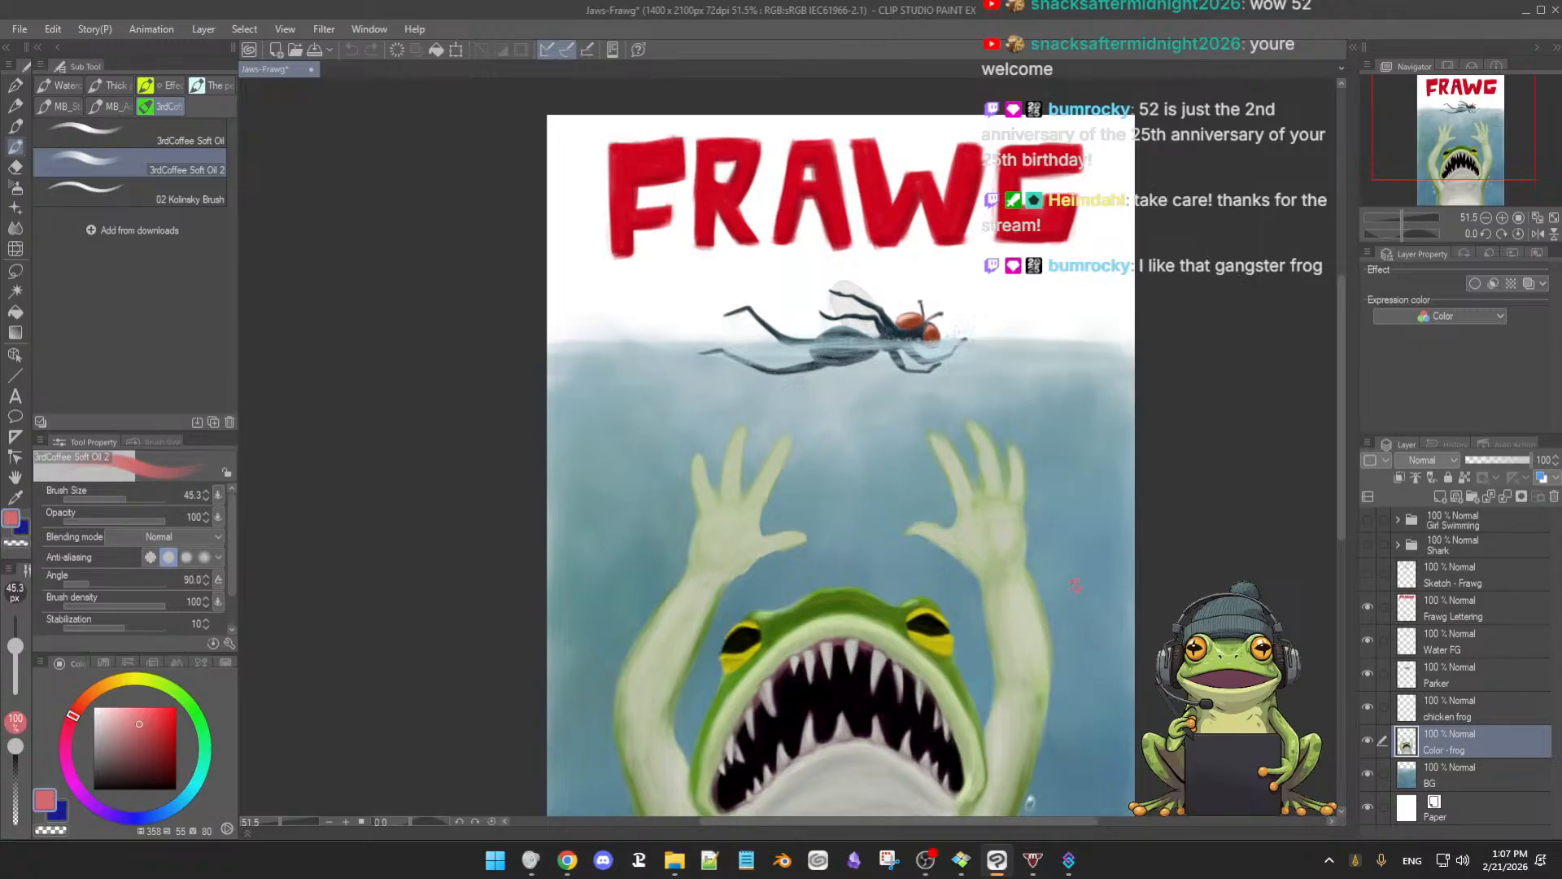
left_click_drag(1063, 599, 1037, 626)
mouse_move(1027, 687)
left_mouse_down()
mouse_move(1061, 561)
mouse_move(1085, 560)
mouse_move(1039, 493)
left_mouse_up()
left_click_drag(1048, 552, 1000, 519)
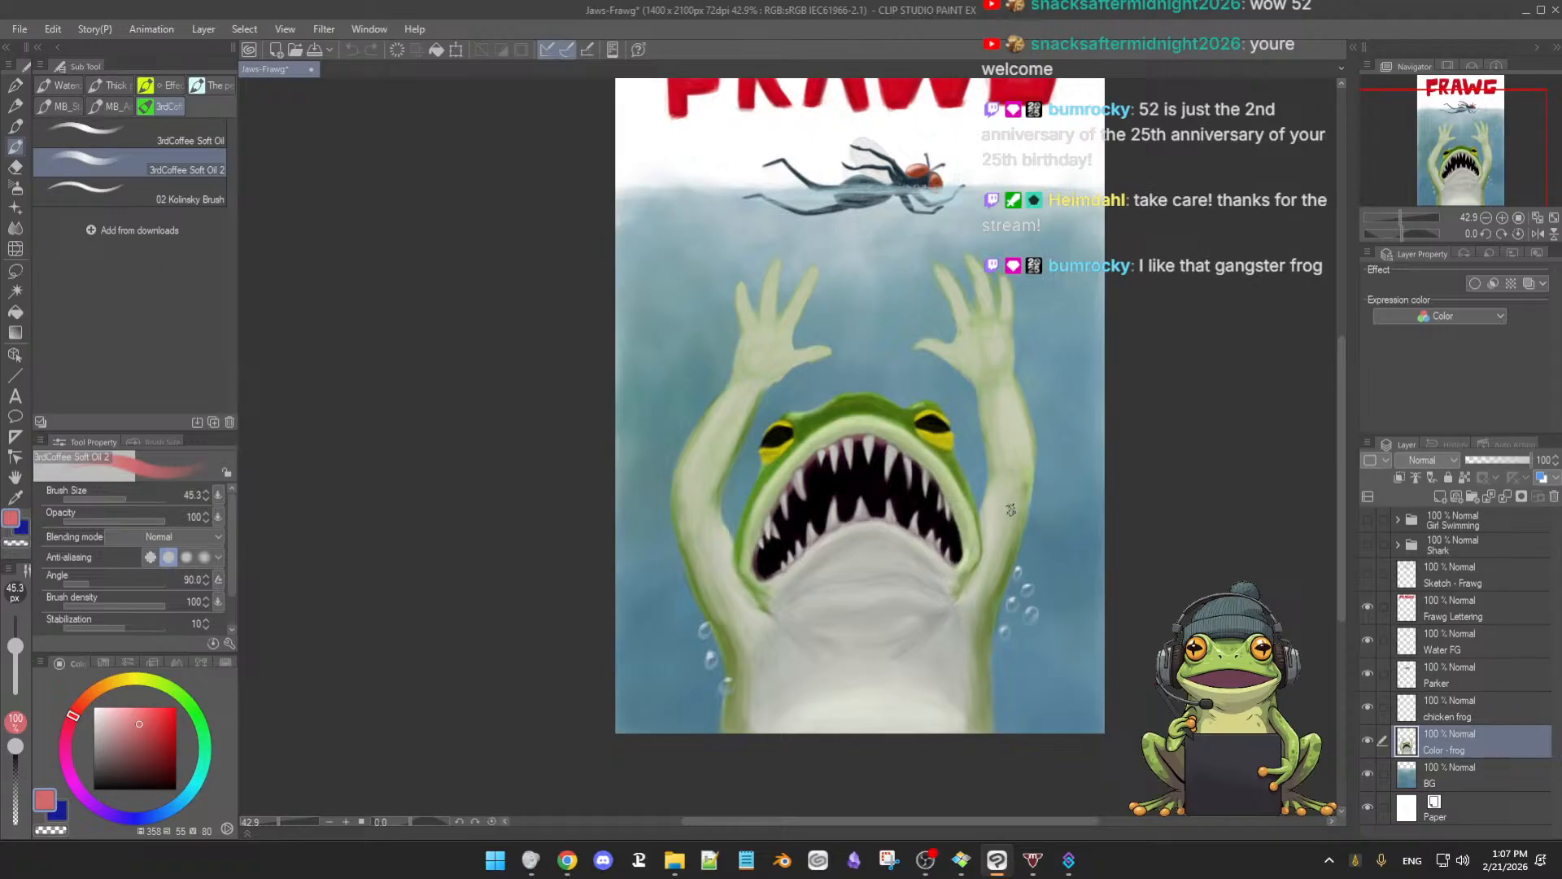
left_click_drag(1012, 508, 842, 315)
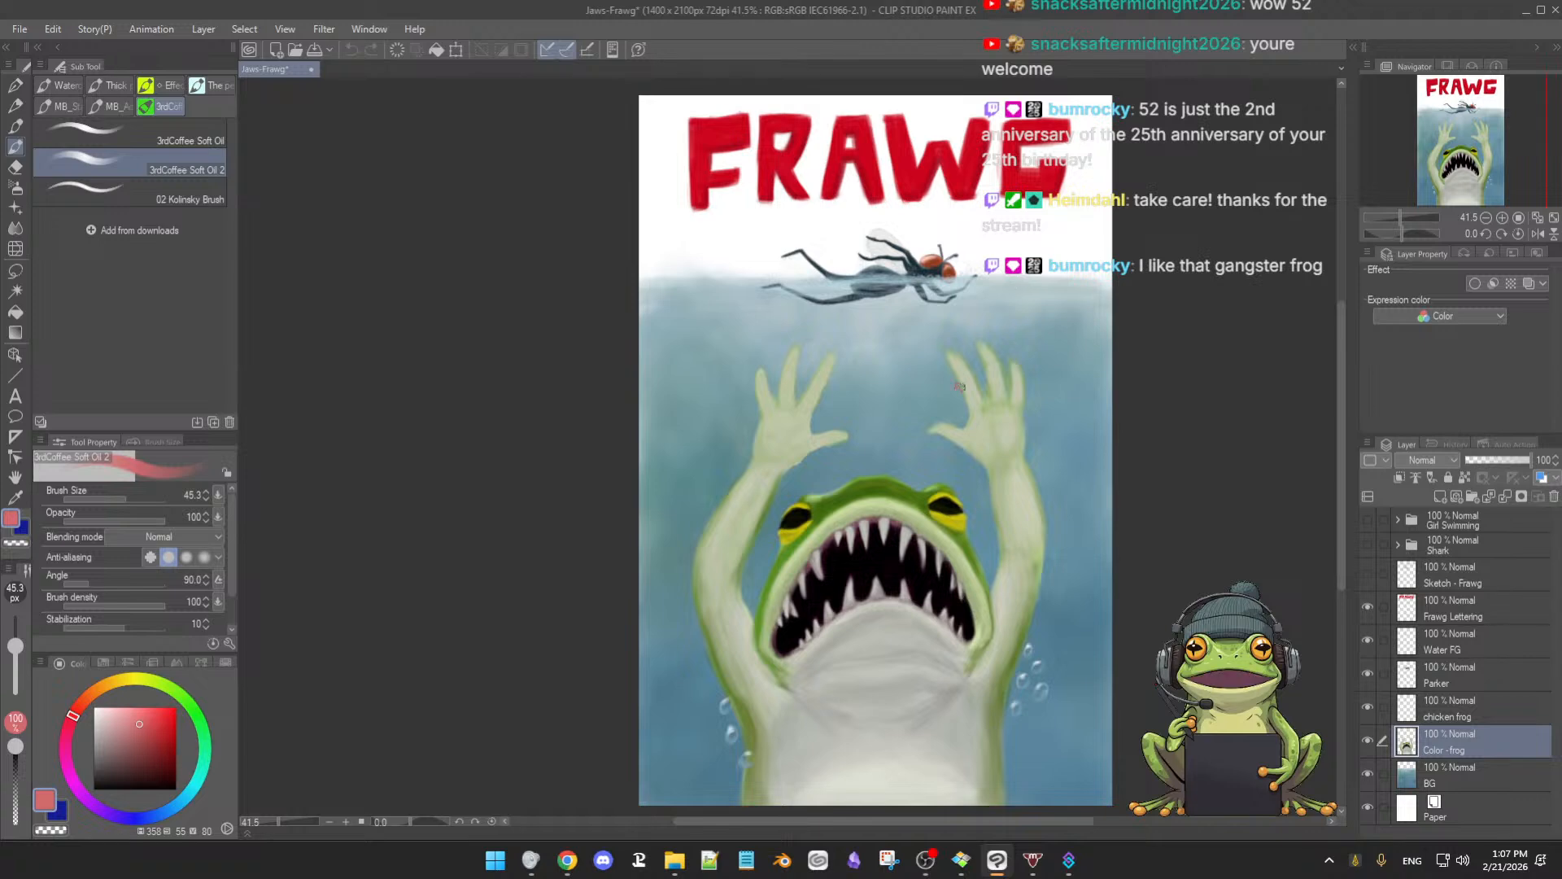
Check the water background by toggling the BG layer's visibility, and make BG the active layer
scroll(964, 378, "up", 4)
scroll(963, 559, "up", 1)
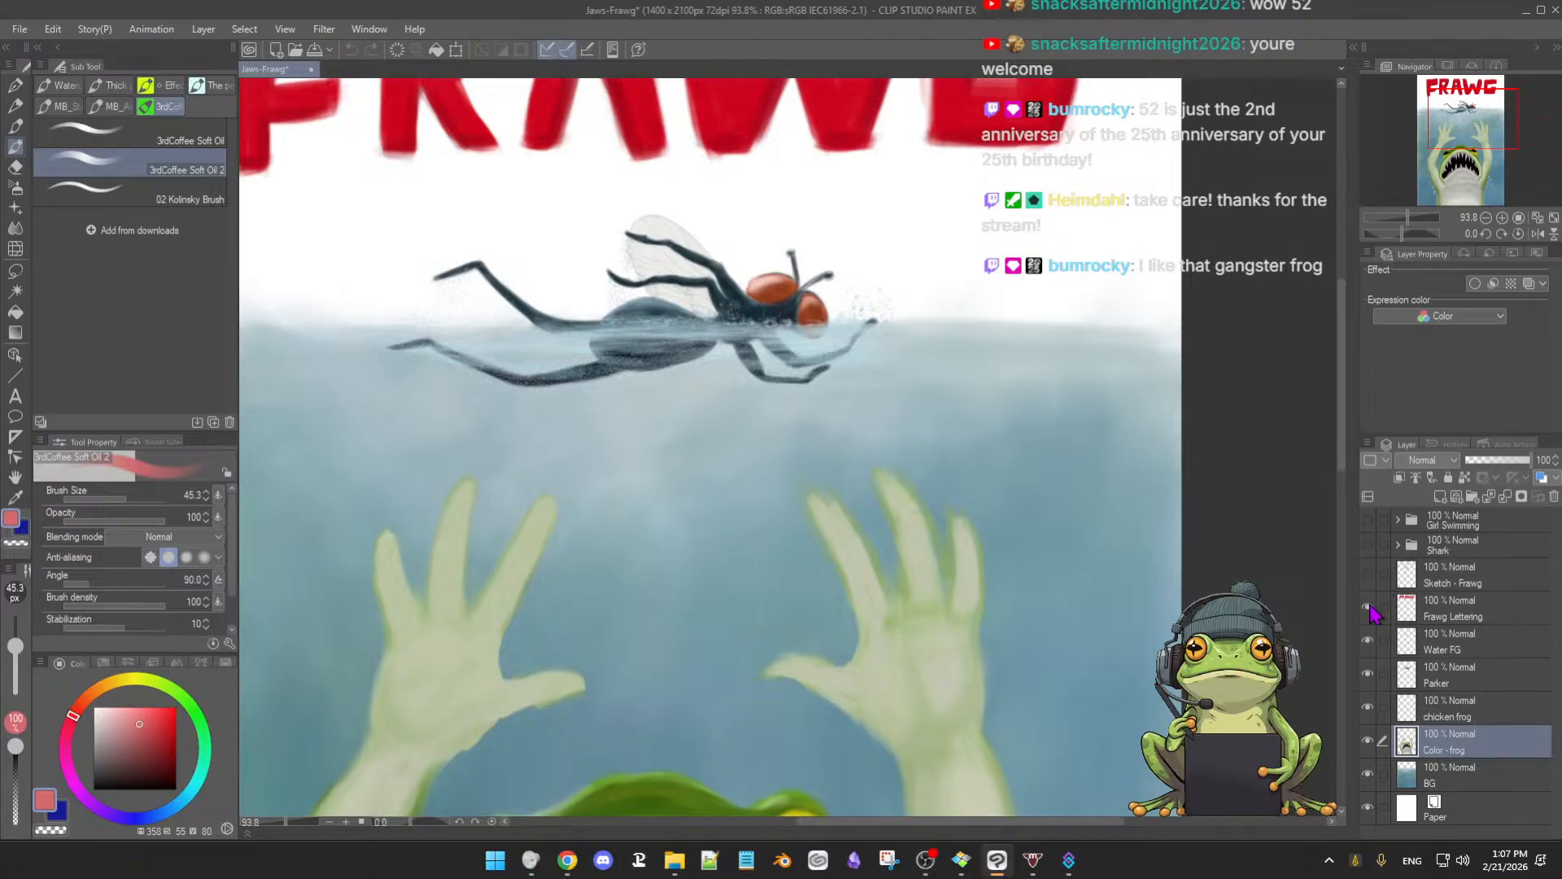
left_click(1367, 776)
left_click(1368, 775)
left_click(1368, 775)
left_click(1367, 776)
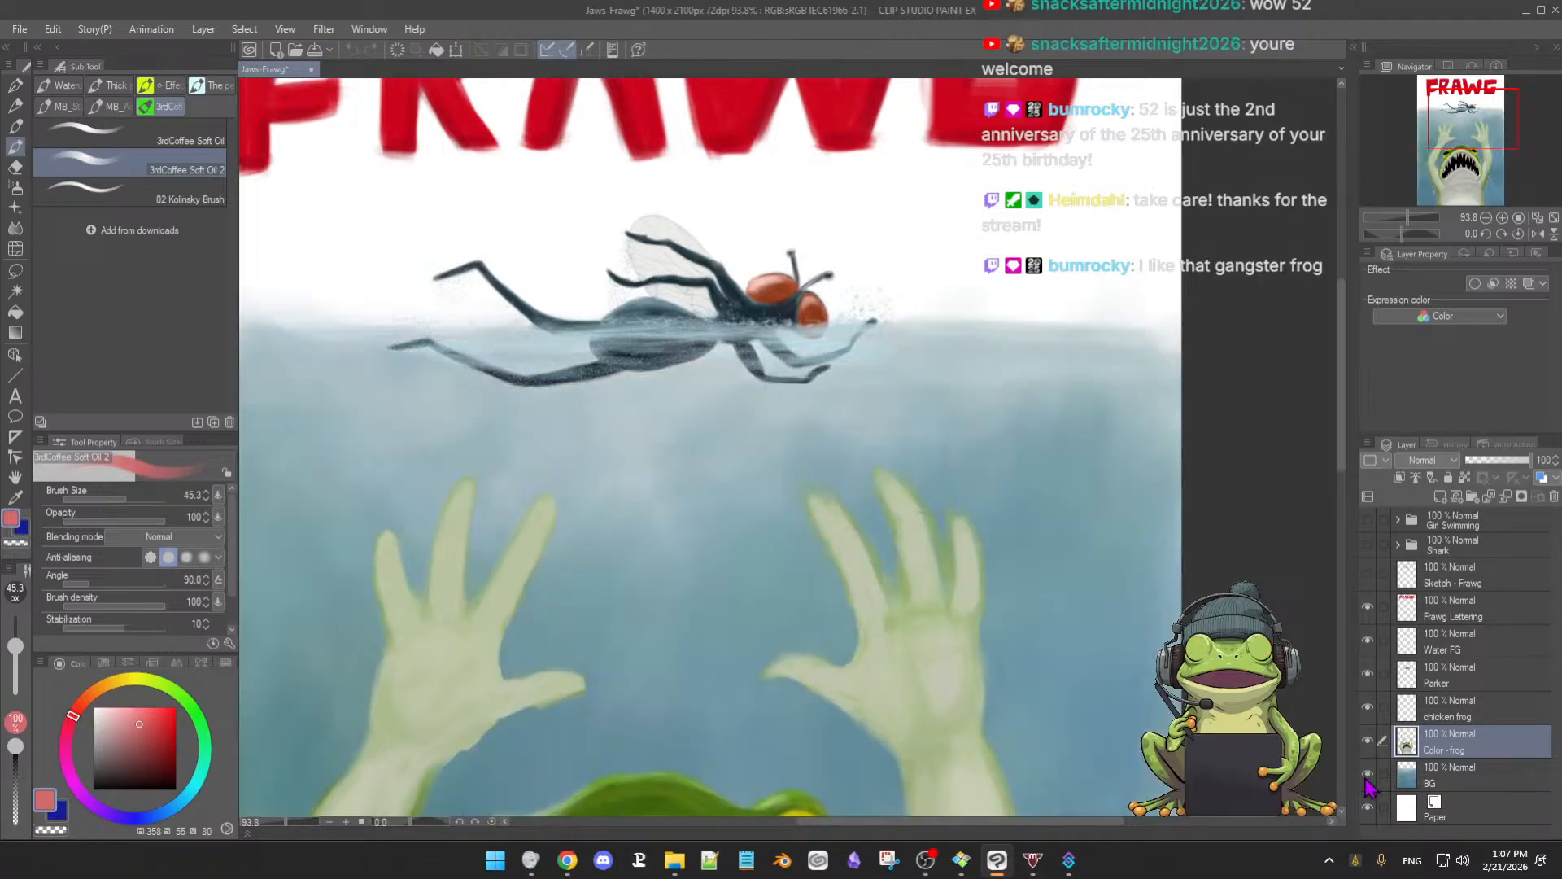
left_click(1368, 775)
left_click(1368, 775)
left_click(1482, 775)
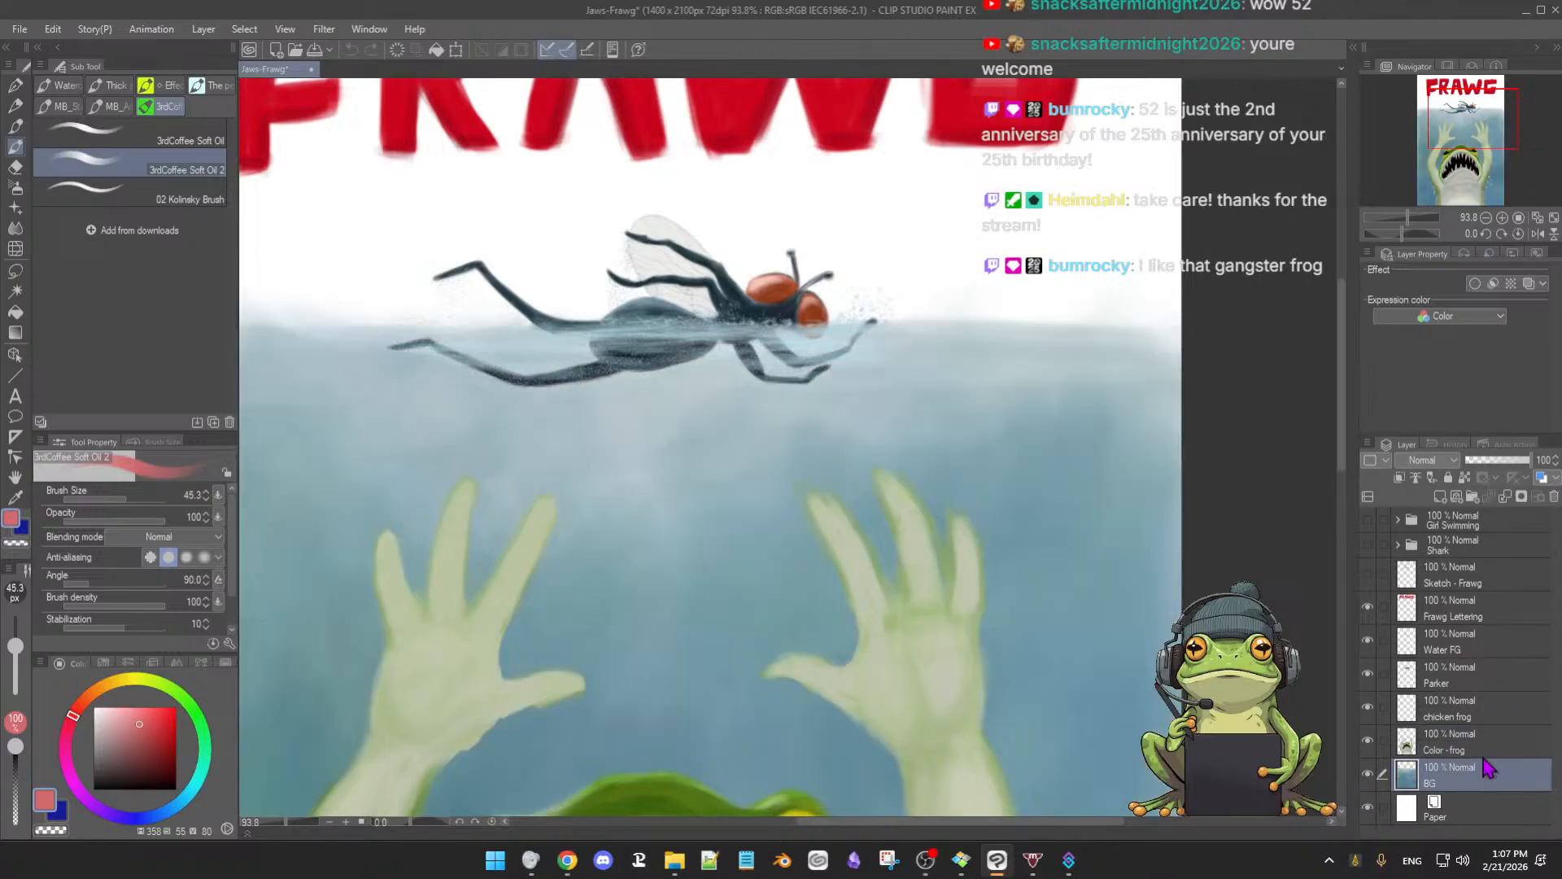
Hide the Water FG layer and choose the 3rdCoffee Soft Eraser
scroll(960, 457, "up", 3)
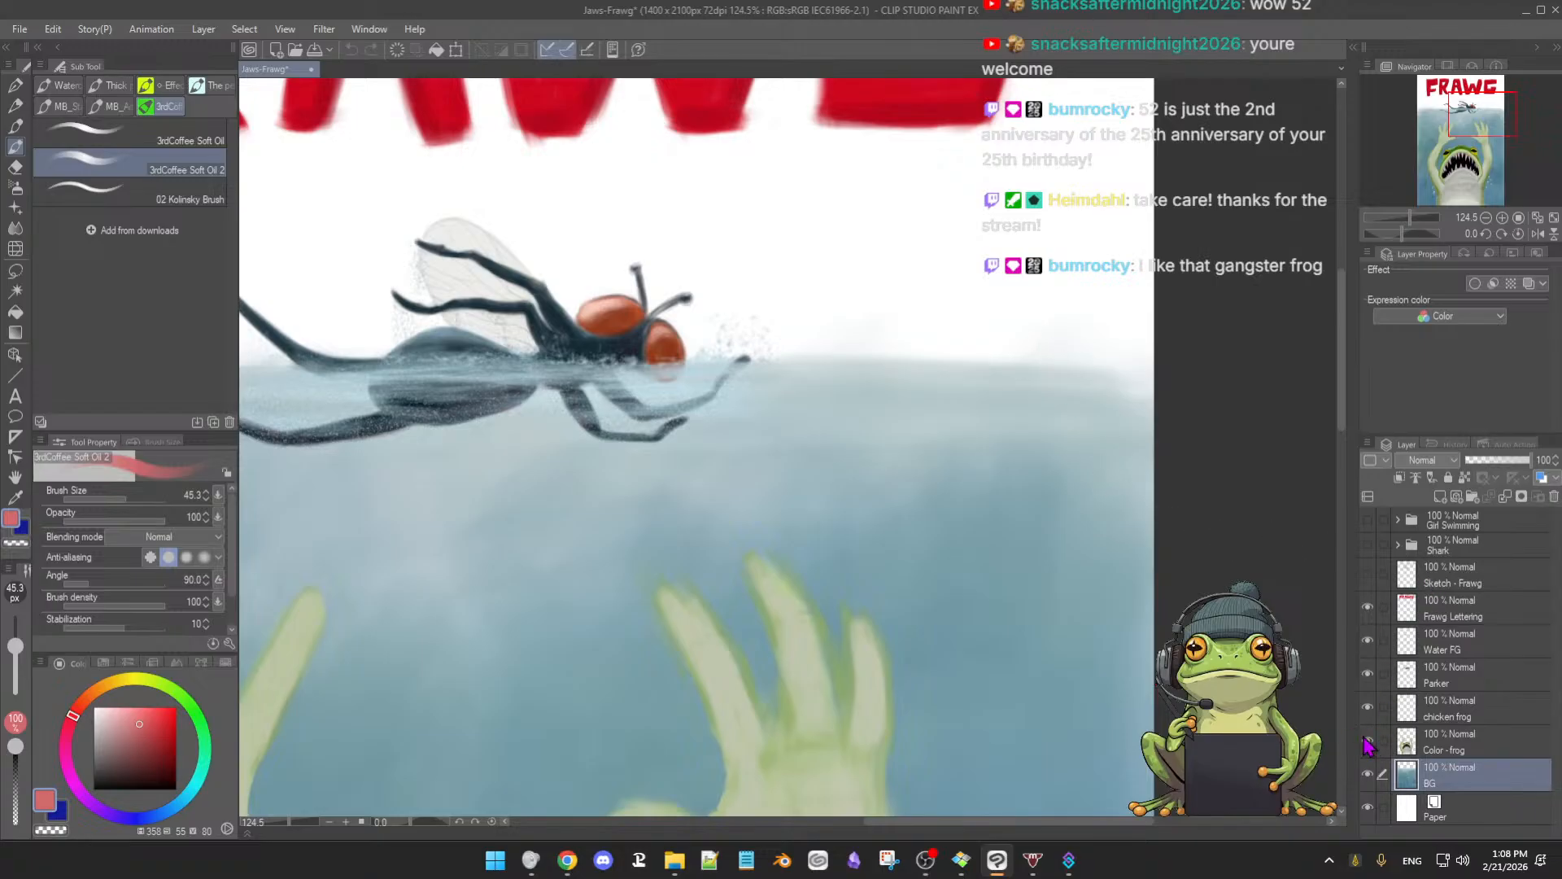
left_click(1367, 641)
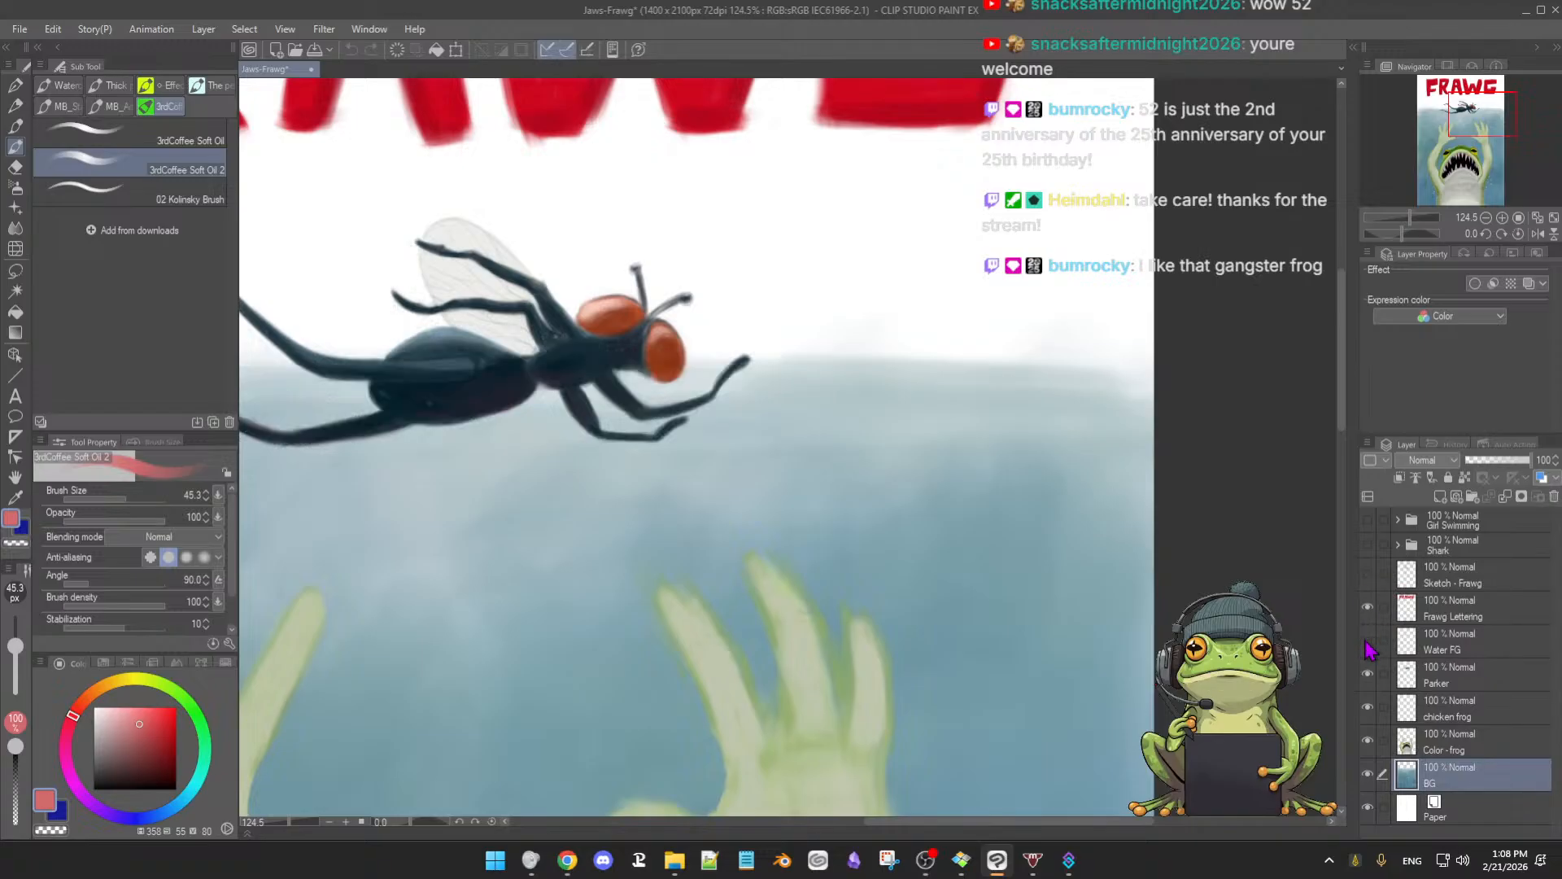
left_click_drag(830, 443, 944, 476)
scroll(949, 516, "down", 1)
key("e")
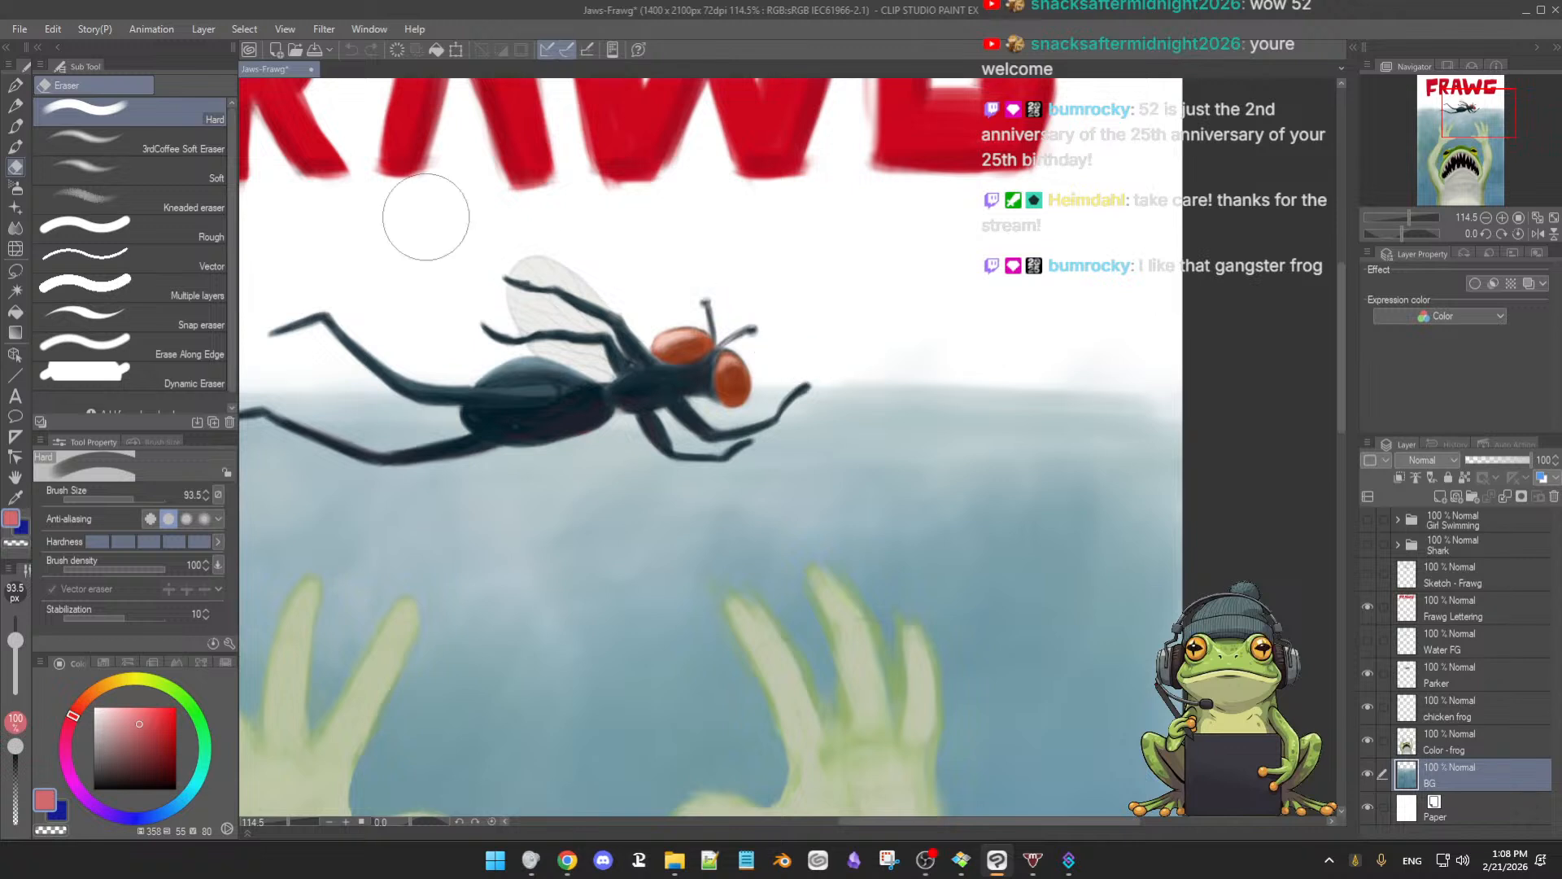
left_click(163, 154)
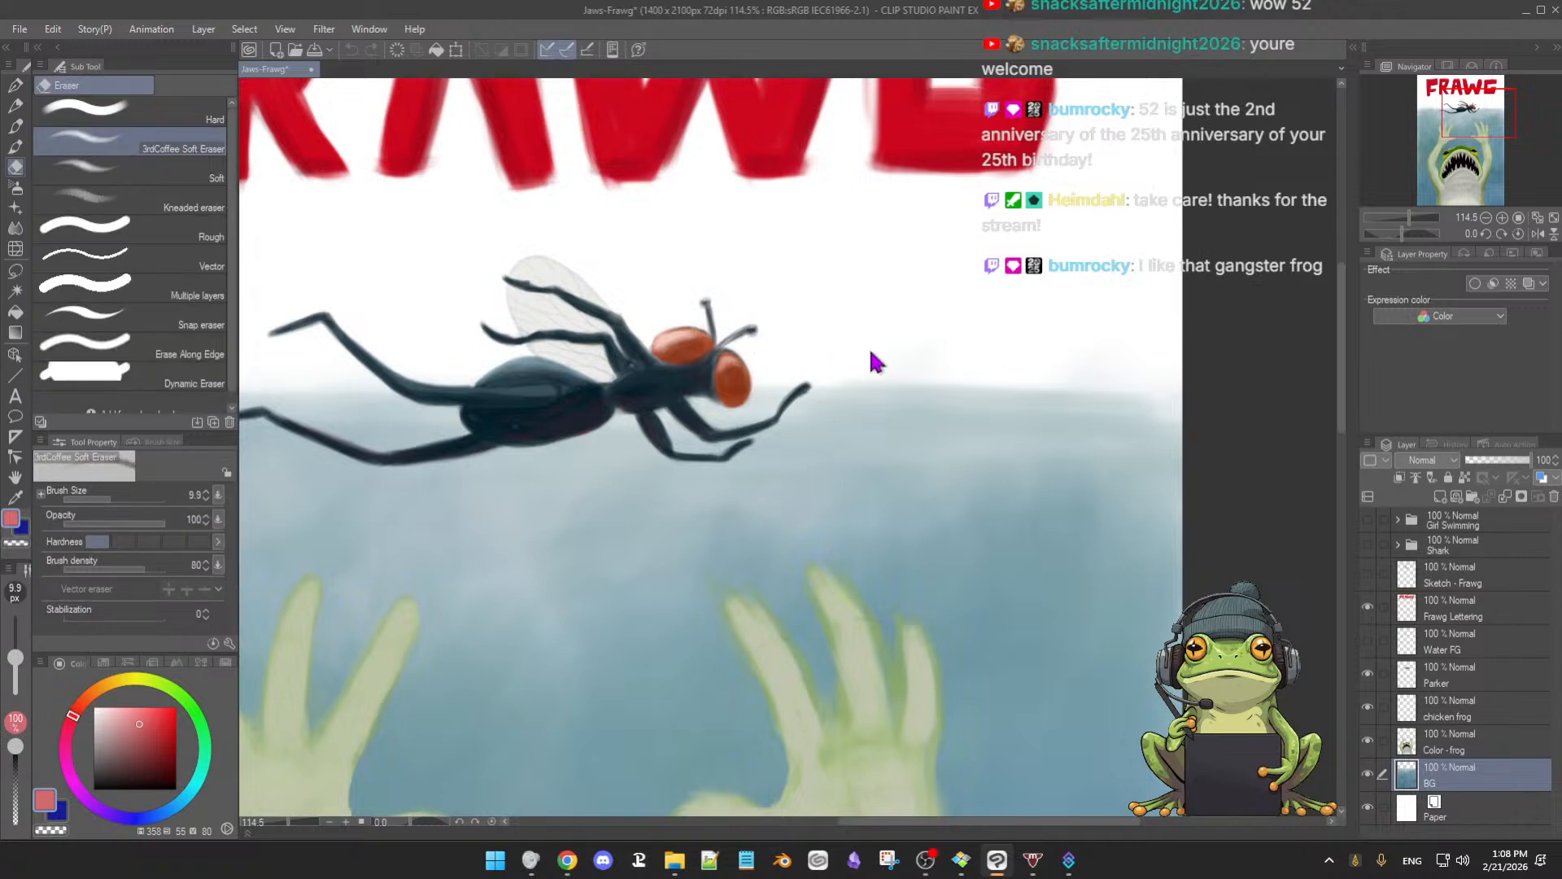
Erase the stray haze above the waterline in front of the fly on the BG layer, with eraser size 21.9
mouse_move(879, 358)
left_mouse_down()
mouse_move(854, 358)
mouse_move(883, 363)
left_mouse_up()
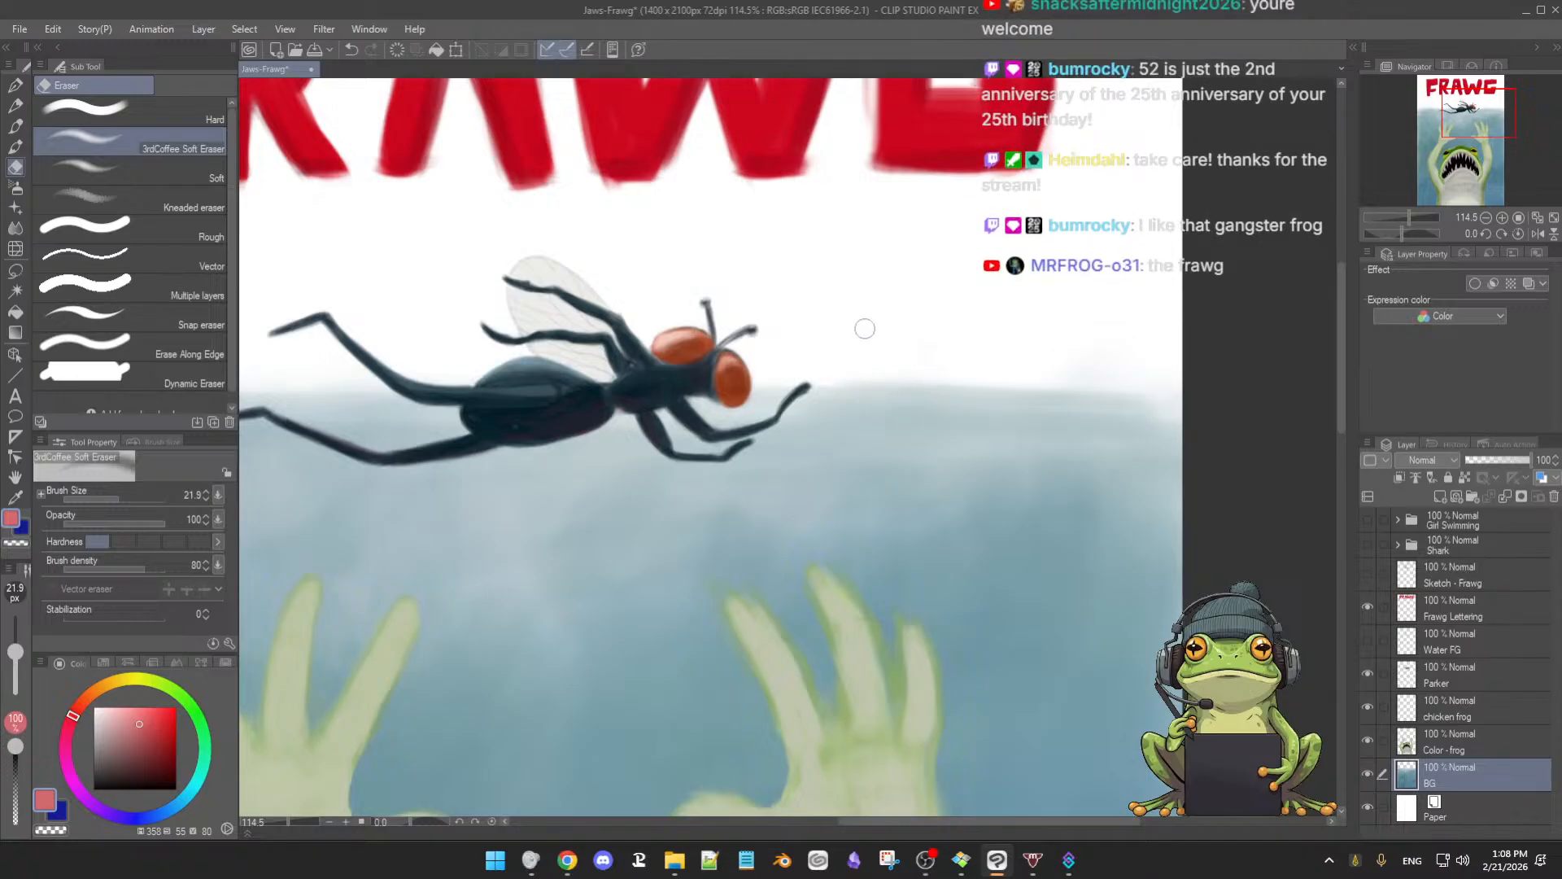
left_click_drag(868, 334, 856, 339)
scroll(856, 340, "down", 1)
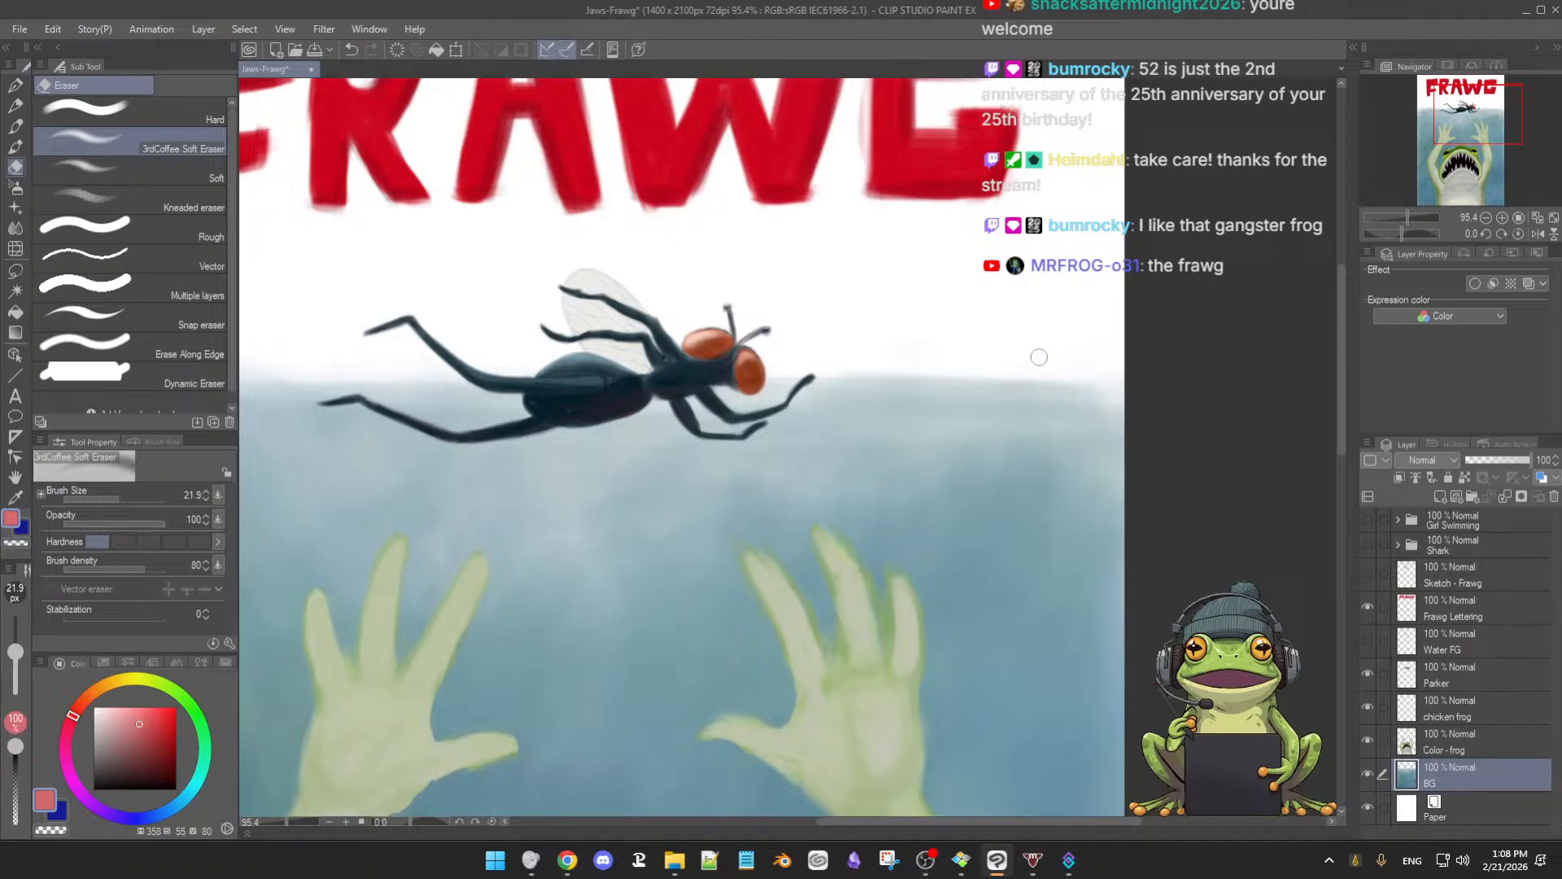
Enlarge the soft eraser to 48.2 and clean the white area above the waterline between the fly and the canvas edge
scroll(1036, 380, "down", 3)
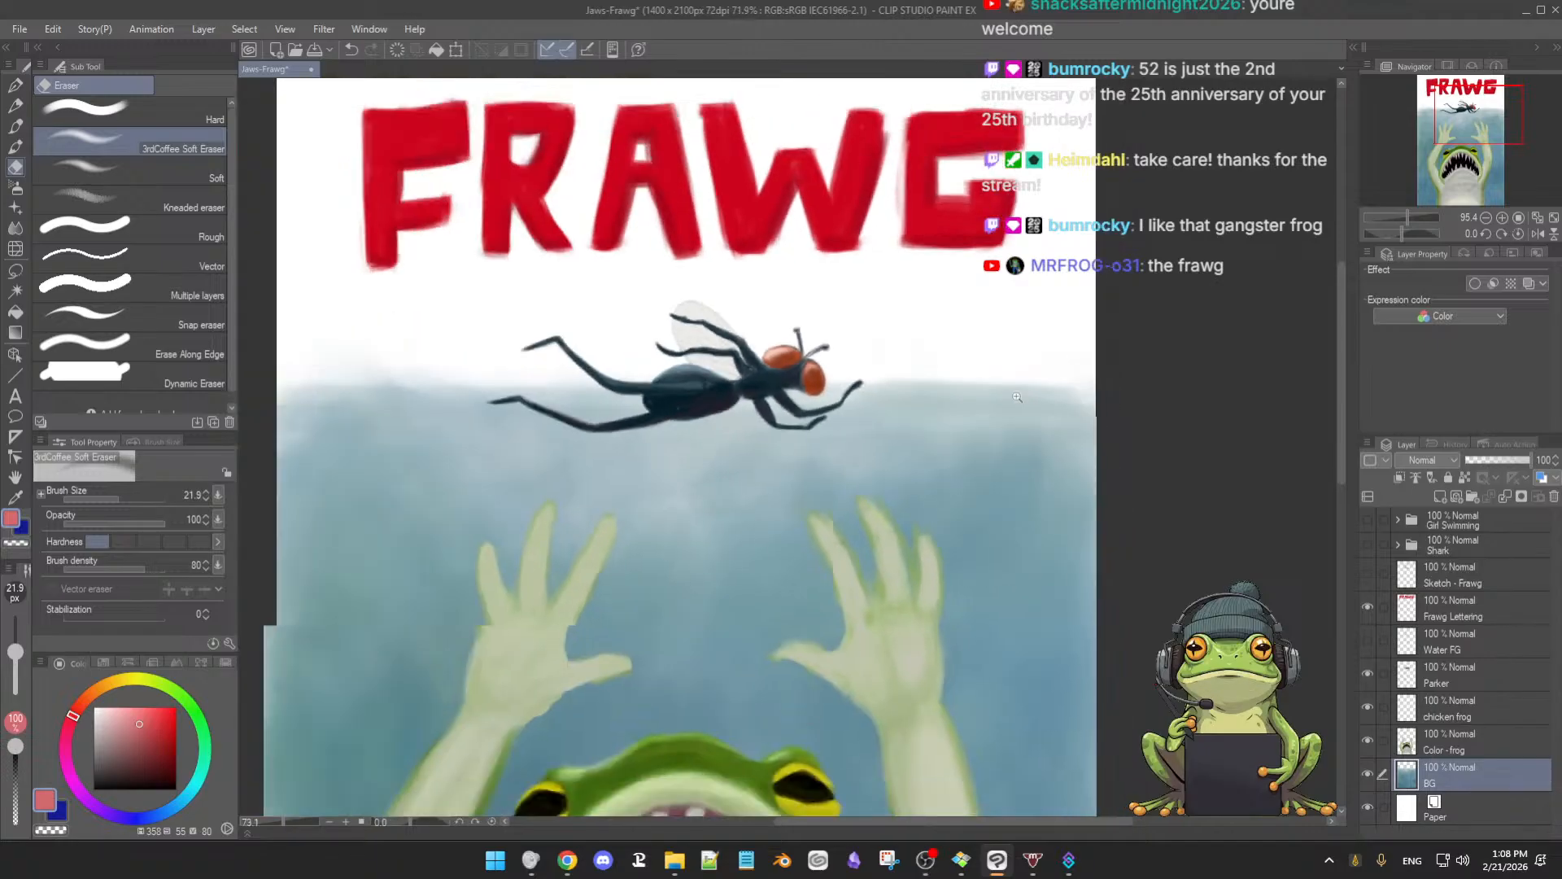
scroll(1017, 412, "down", 3)
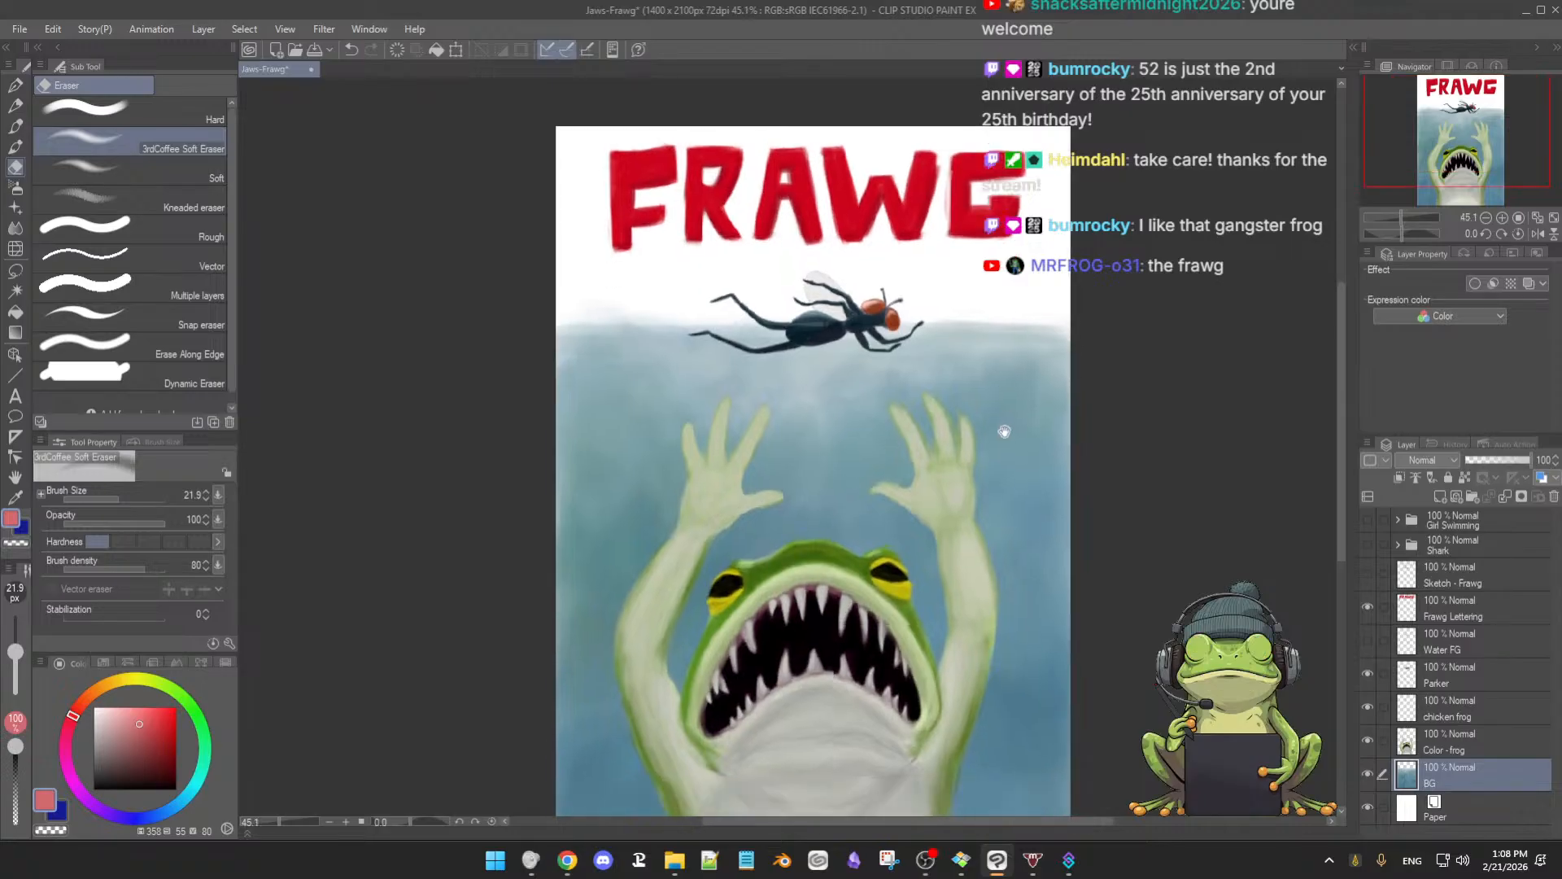
scroll(997, 440, "down", 1)
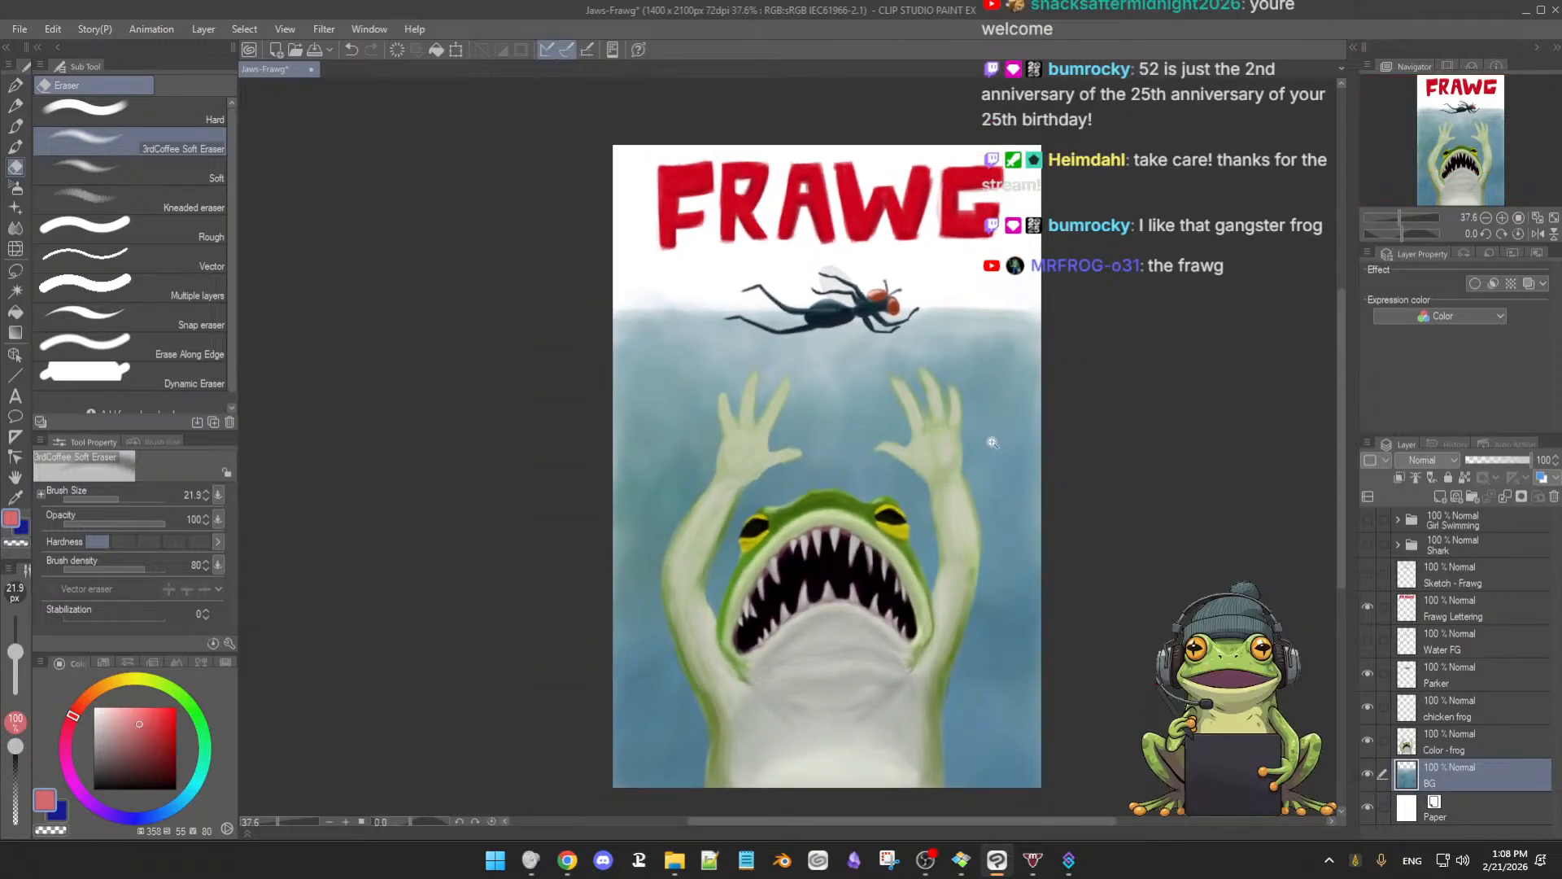
scroll(995, 431, "up", 2)
scroll(1001, 419, "up", 3)
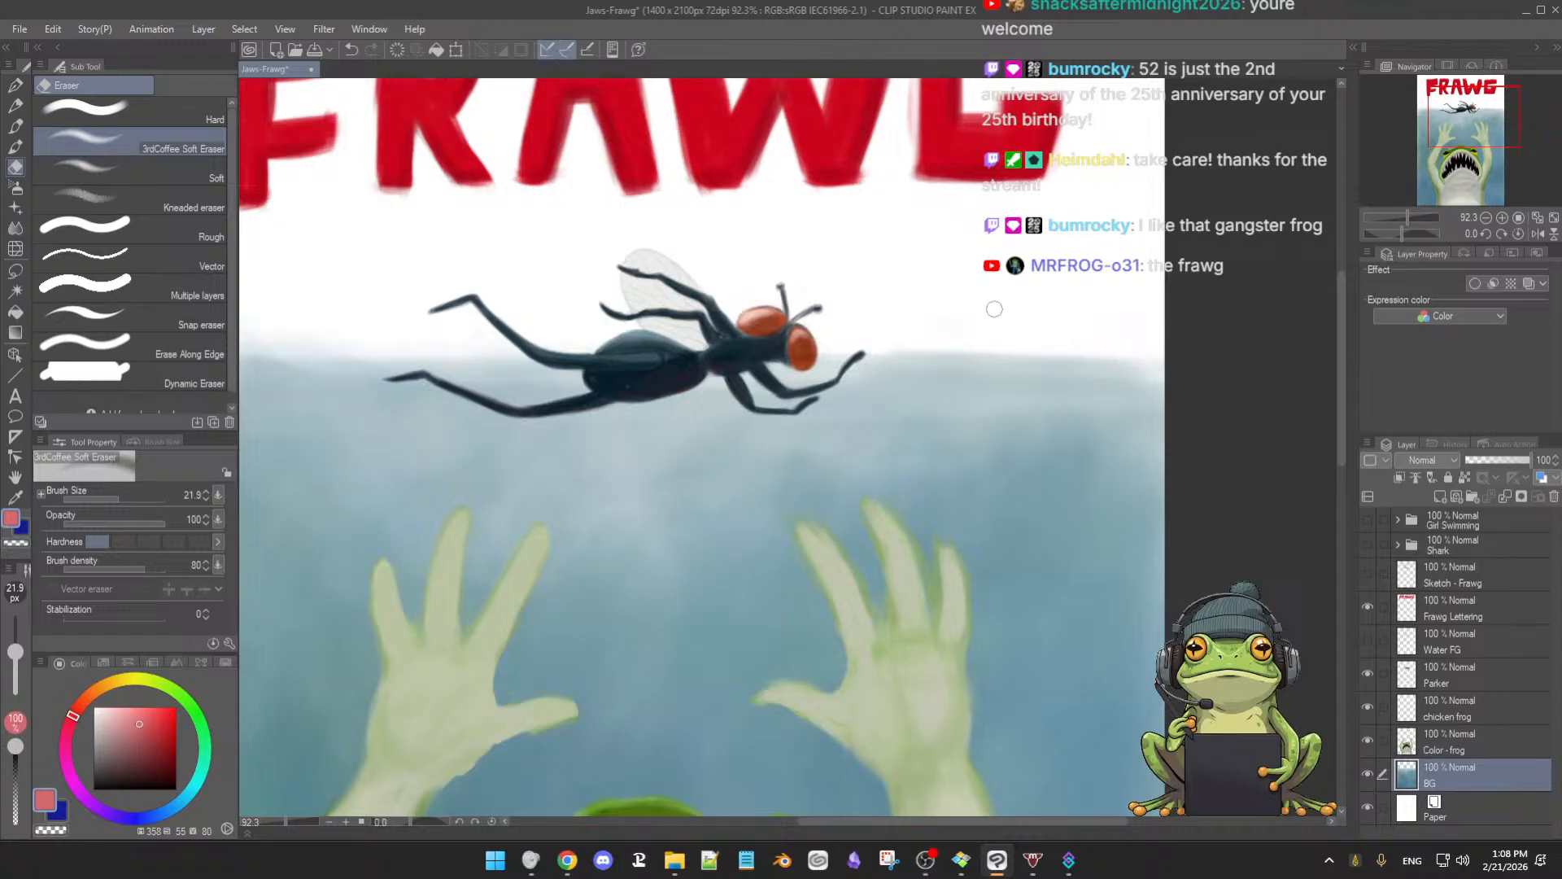
left_click_drag(1018, 314, 913, 306)
left_click_drag(966, 307, 1155, 323)
scroll(784, 389, "down", 1)
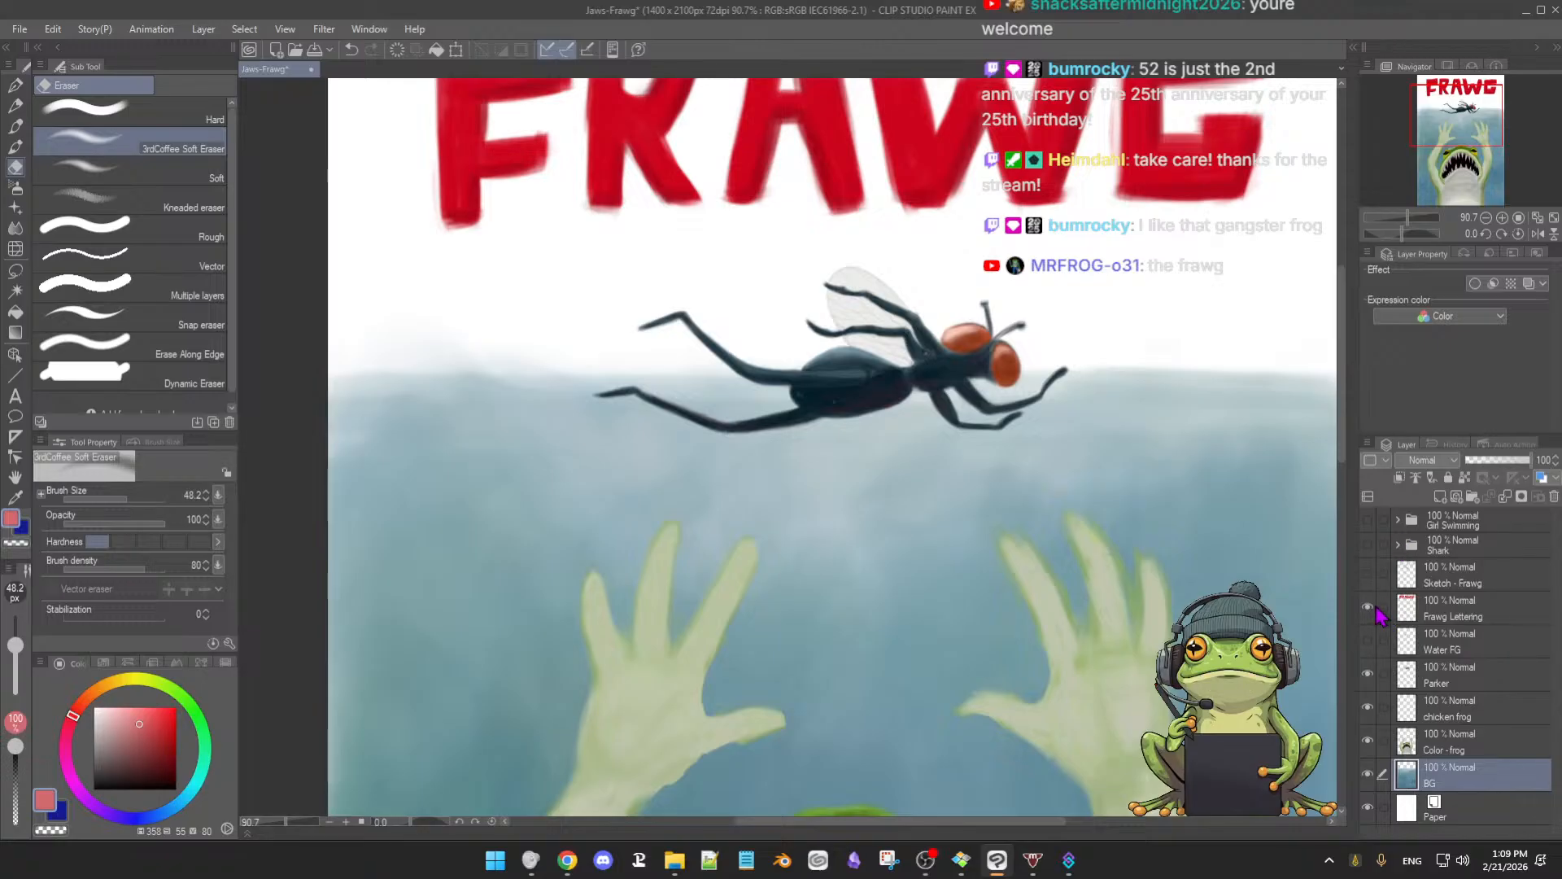
Hide the Parker layer with the fly, checking the Color - frog and BG layers by toggling their visibility
left_click(1367, 743)
left_click(1368, 742)
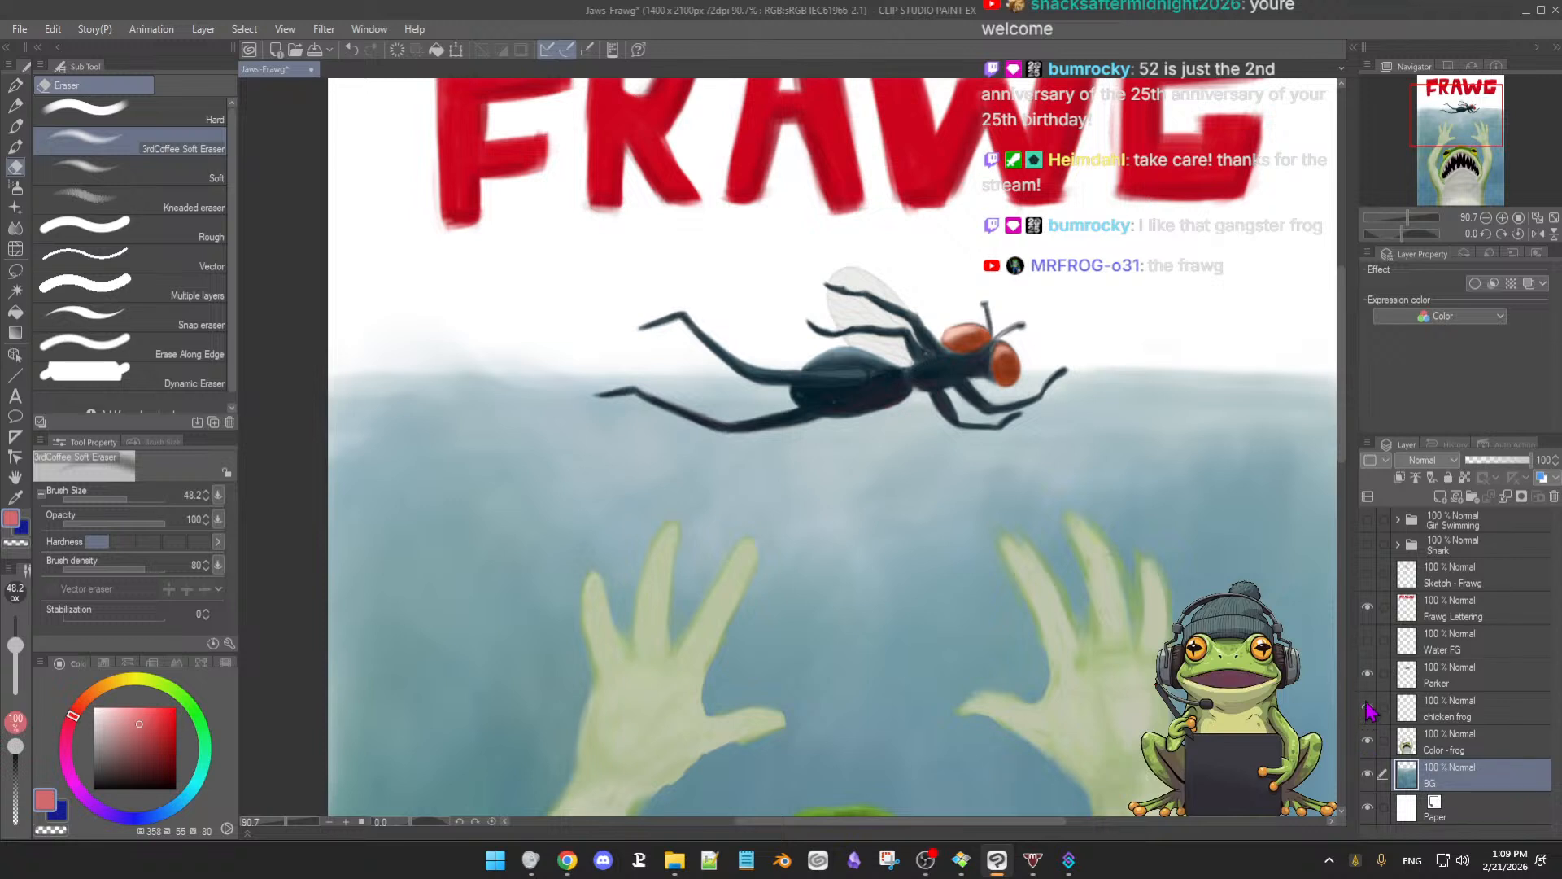
left_click(1367, 675)
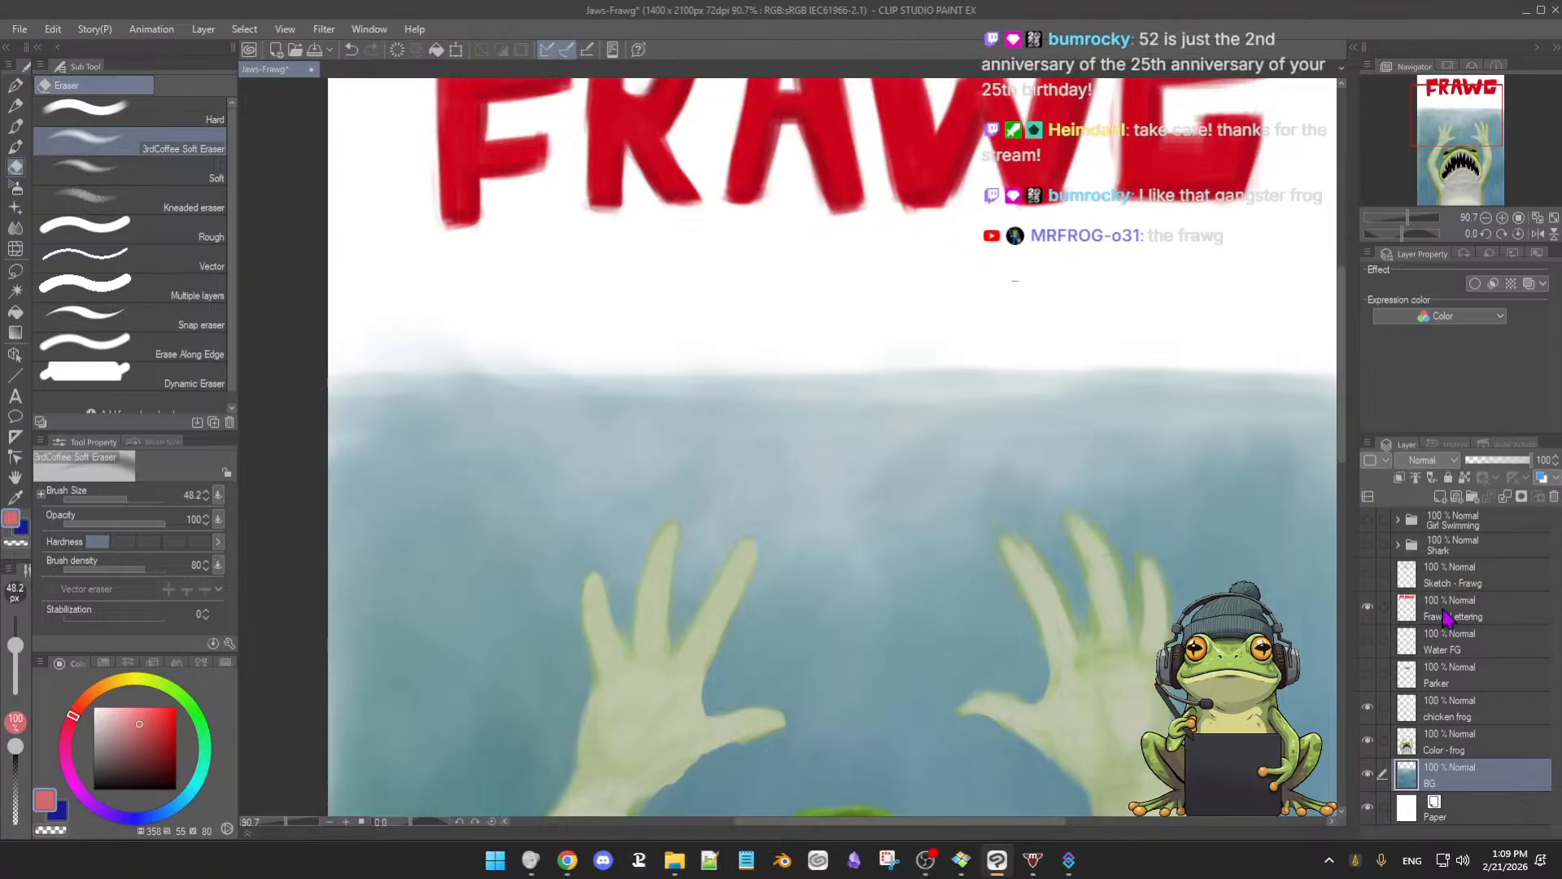
left_click(1368, 774)
left_click(1368, 775)
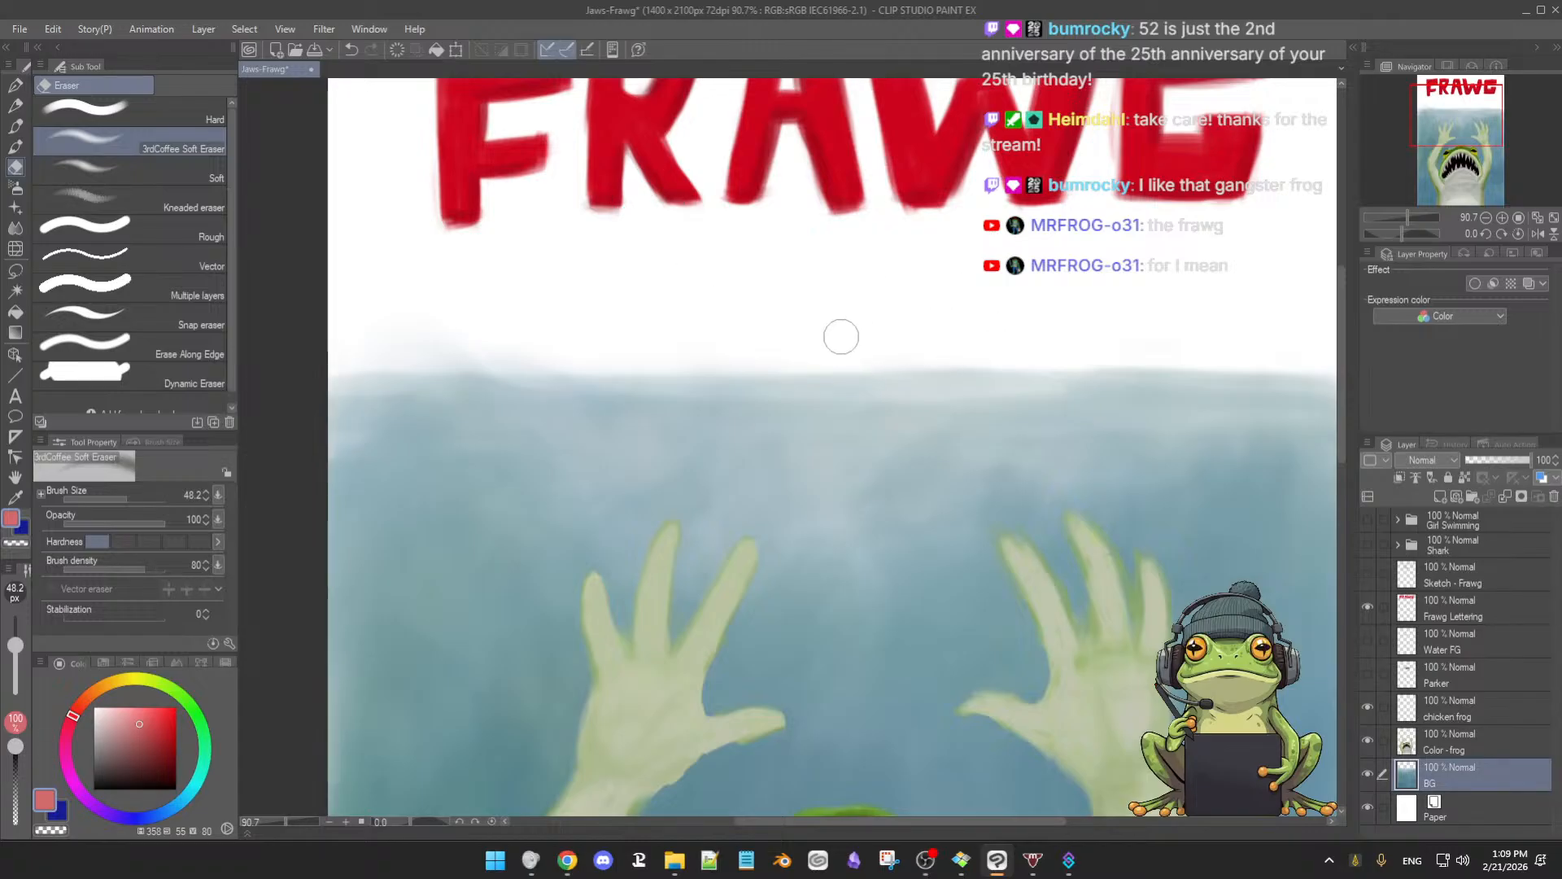
Erase the faint haze along the middle of the waterline on the BG layer, reducing the soft eraser to 33.4 and 21.0
mouse_move(926, 347)
left_mouse_down()
mouse_move(931, 358)
mouse_move(921, 346)
left_mouse_up()
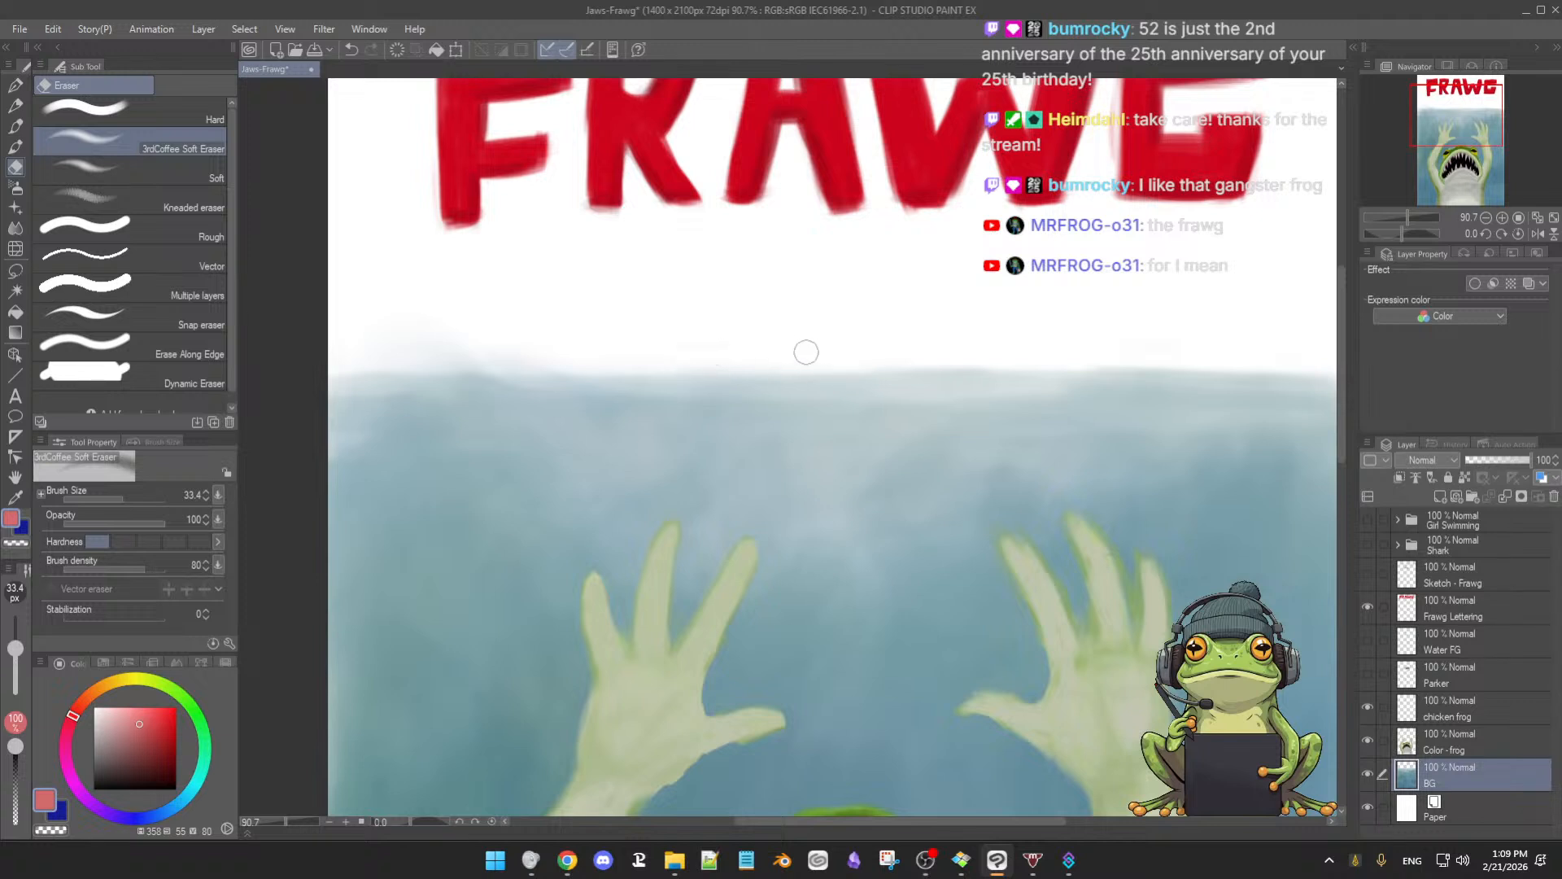
scroll(801, 358, "up", 2)
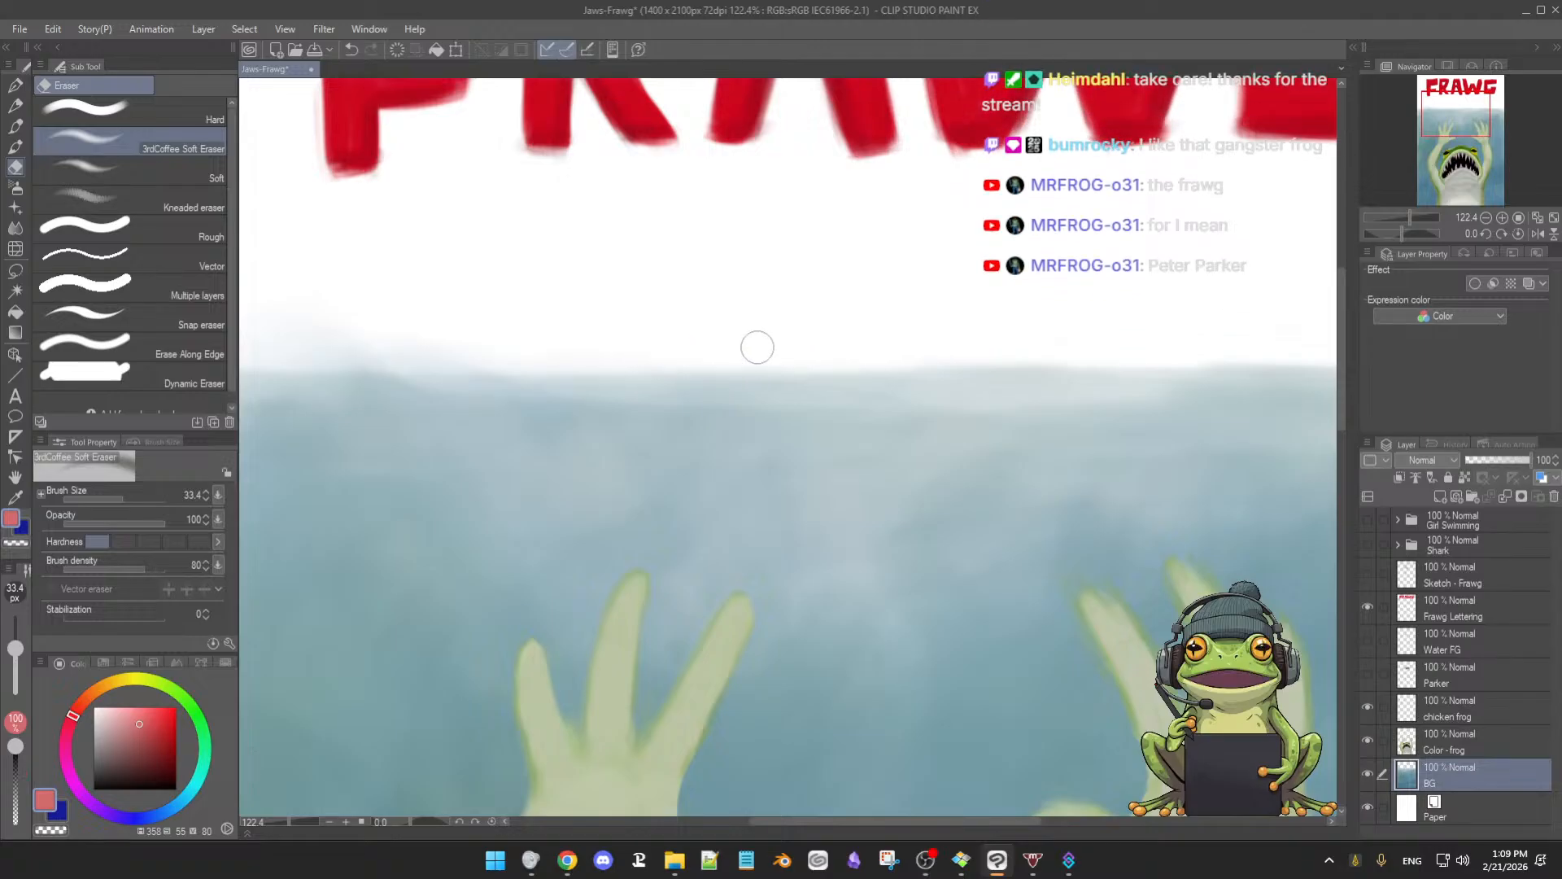
key("bracketleft")
key("bracketleft")
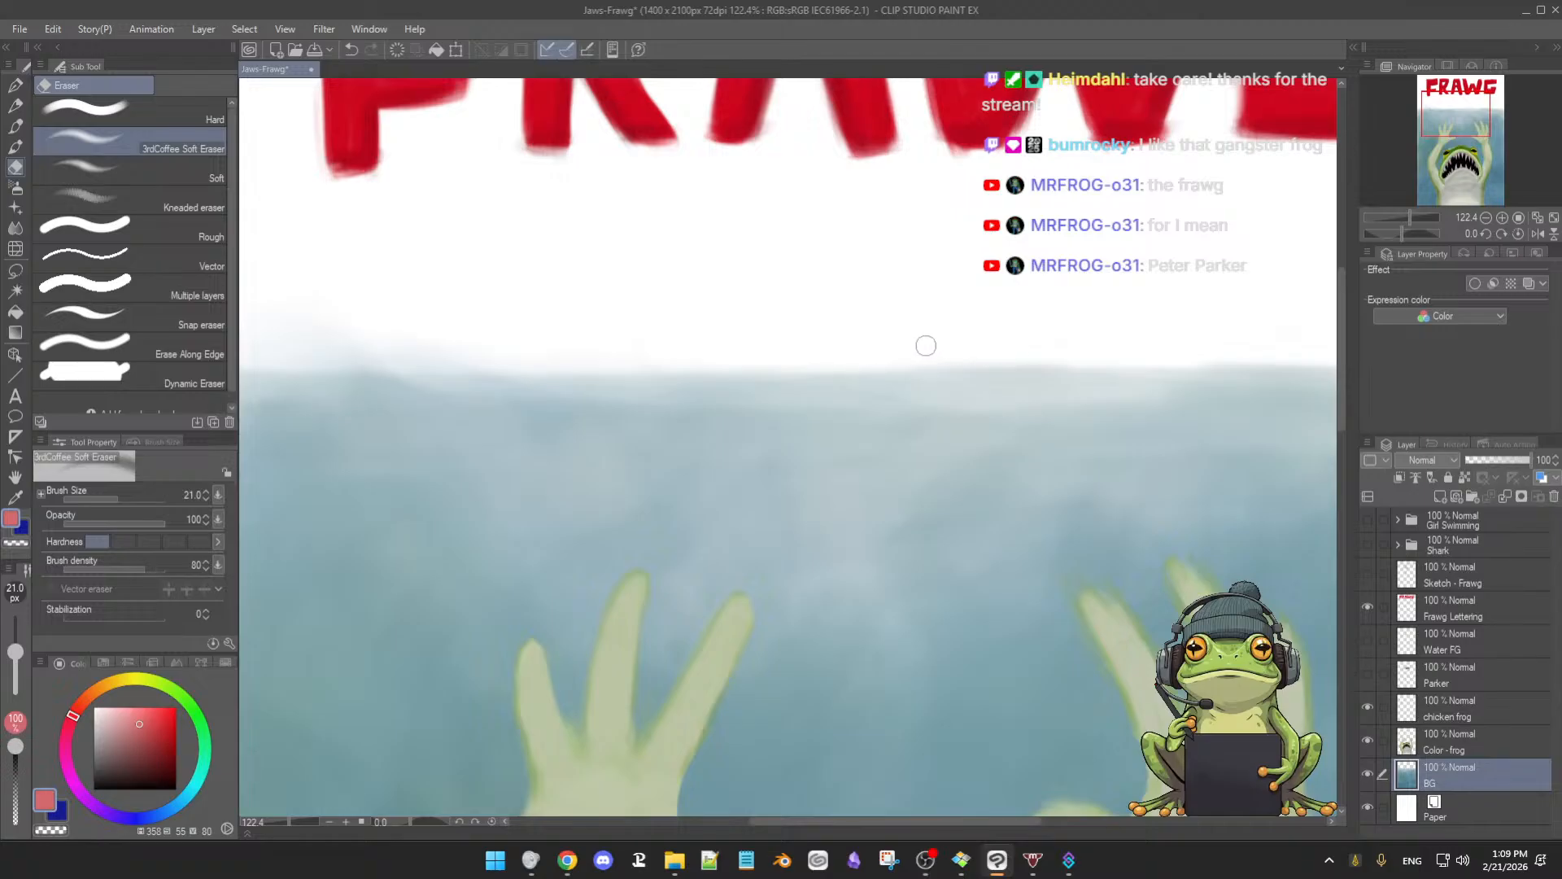
left_click_drag(743, 387, 780, 384)
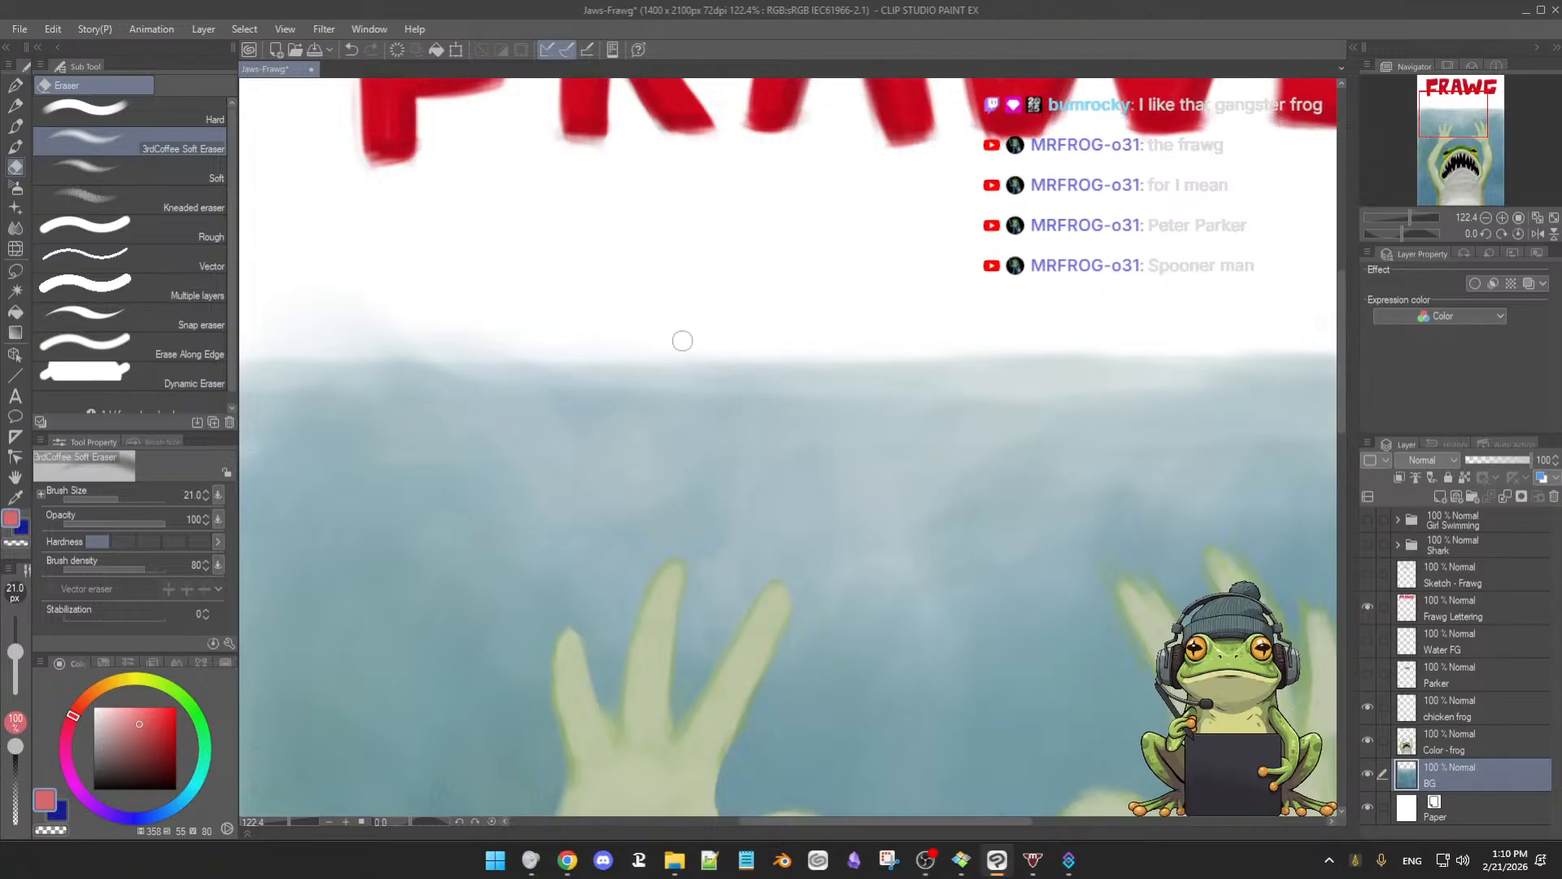
left_click_drag(670, 341, 672, 341)
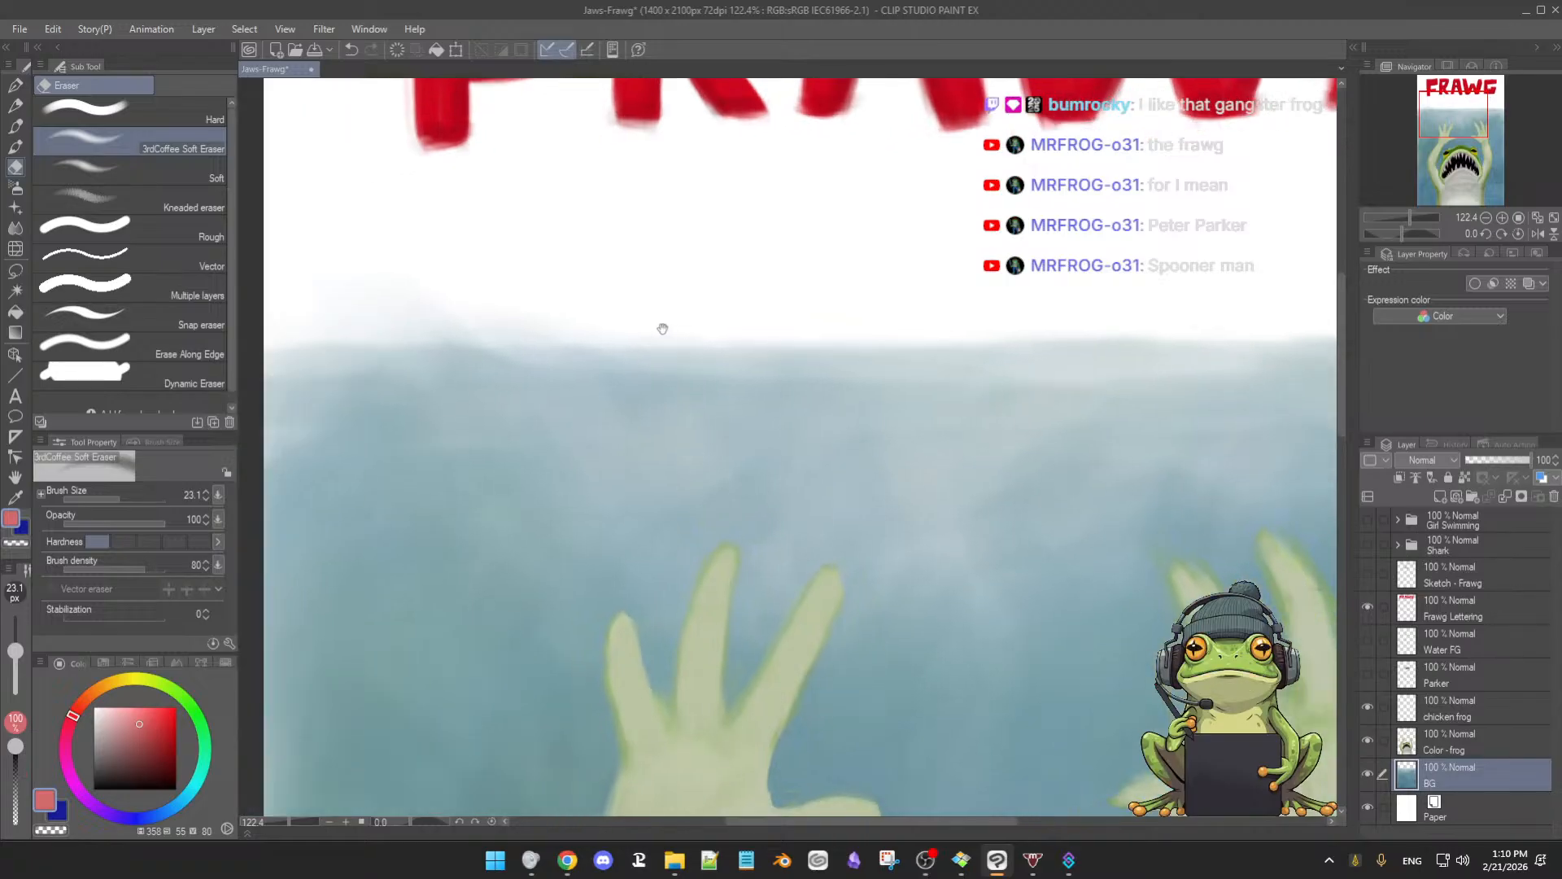
Erase the raised haze above the waterline near the canvas's left edge, using soft eraser sizes 23.1 and 39.3
scroll(636, 339, "down", 2)
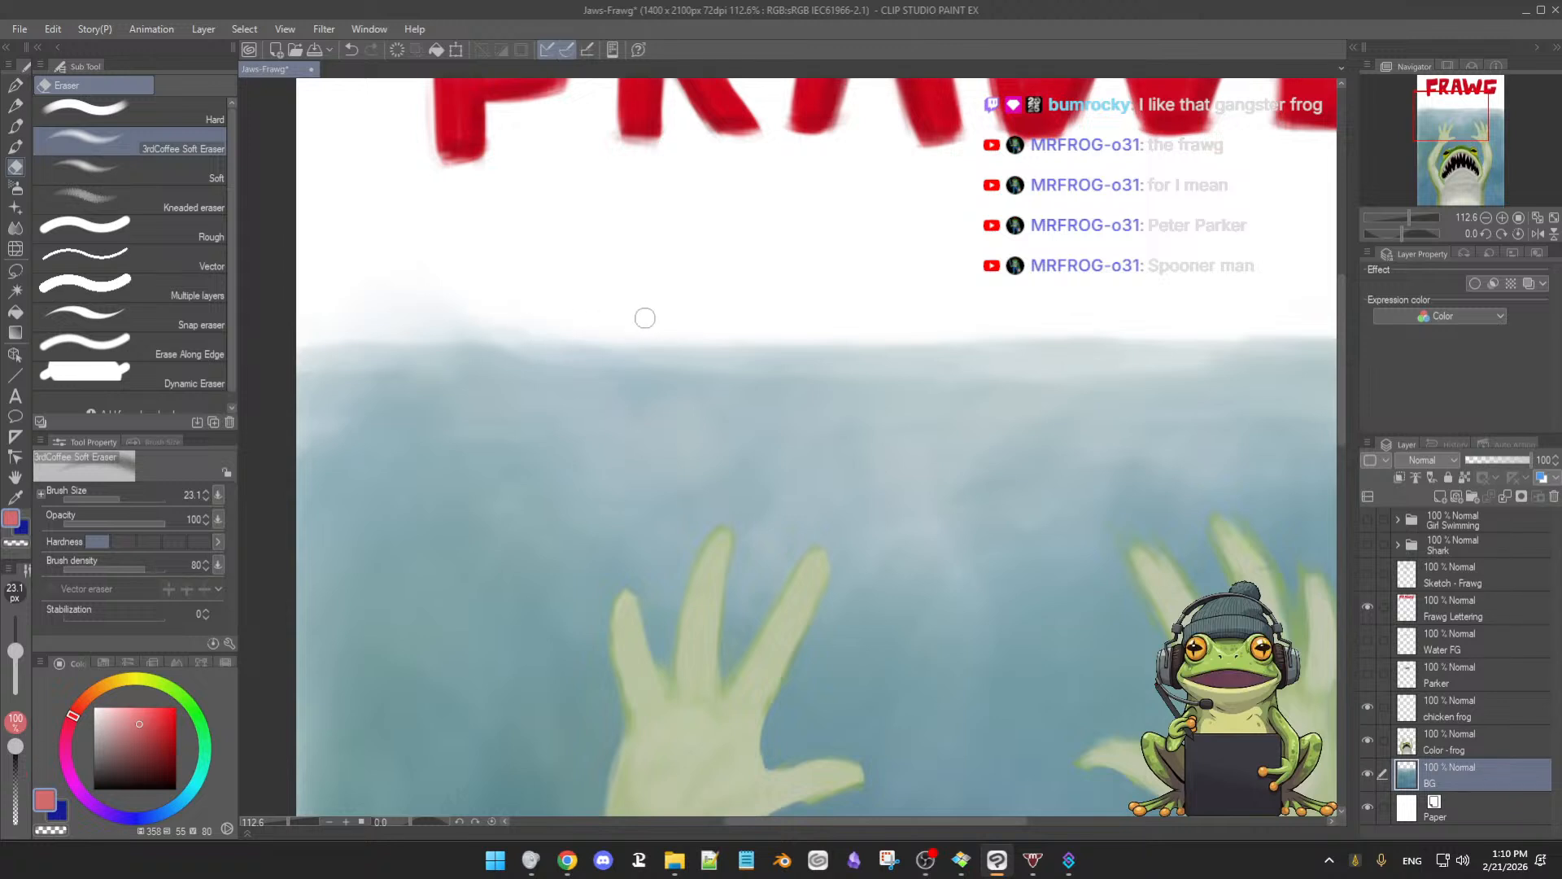
left_click_drag(594, 330, 652, 350)
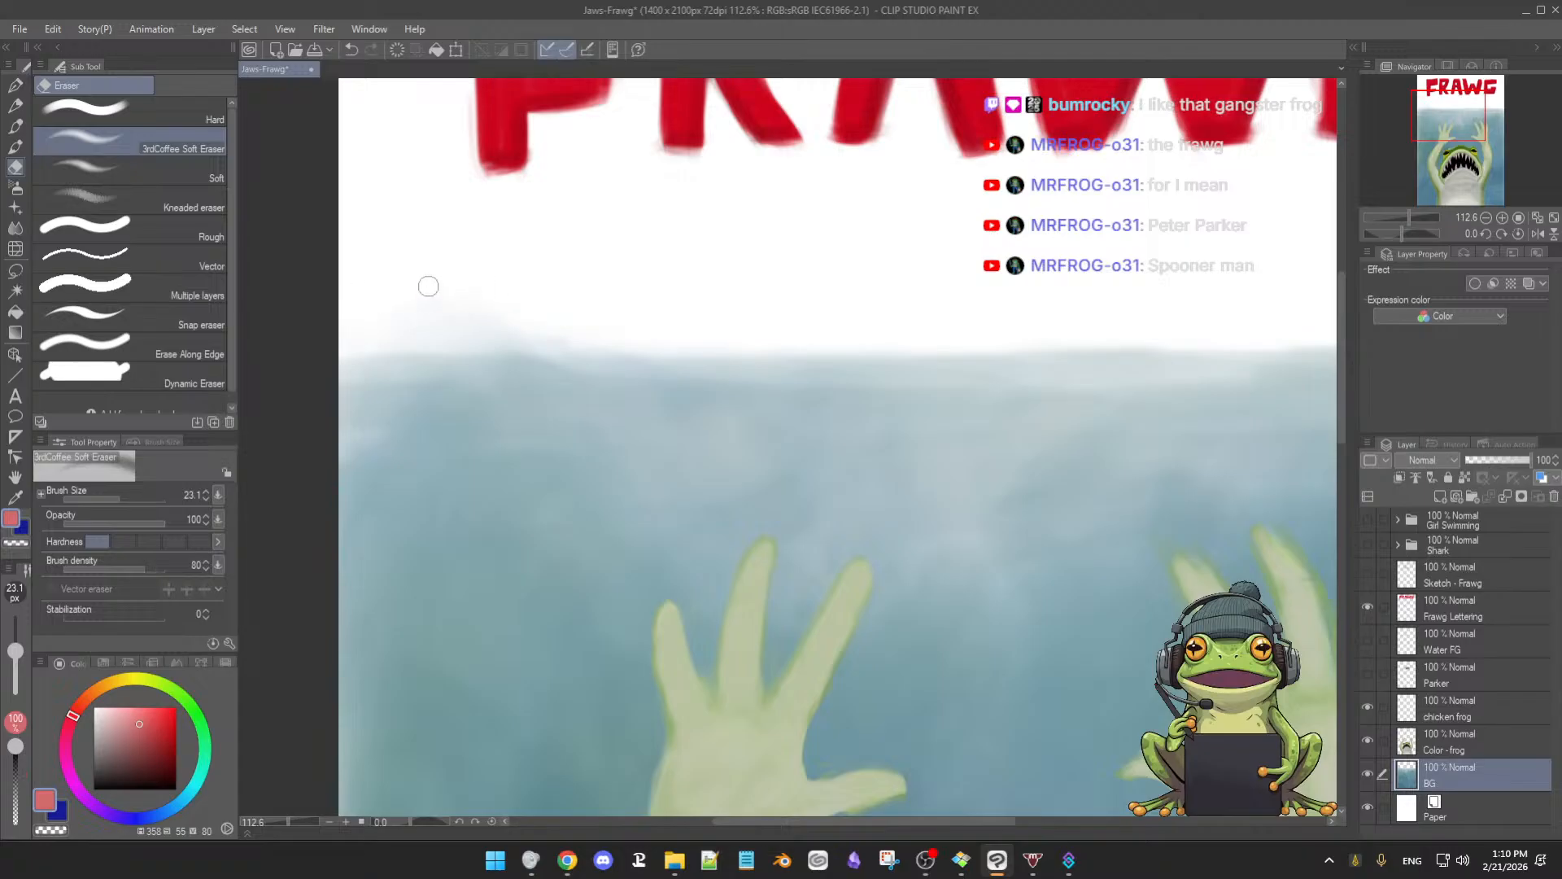
mouse_move(429, 295)
left_mouse_down()
mouse_move(478, 290)
mouse_move(363, 317)
left_mouse_up()
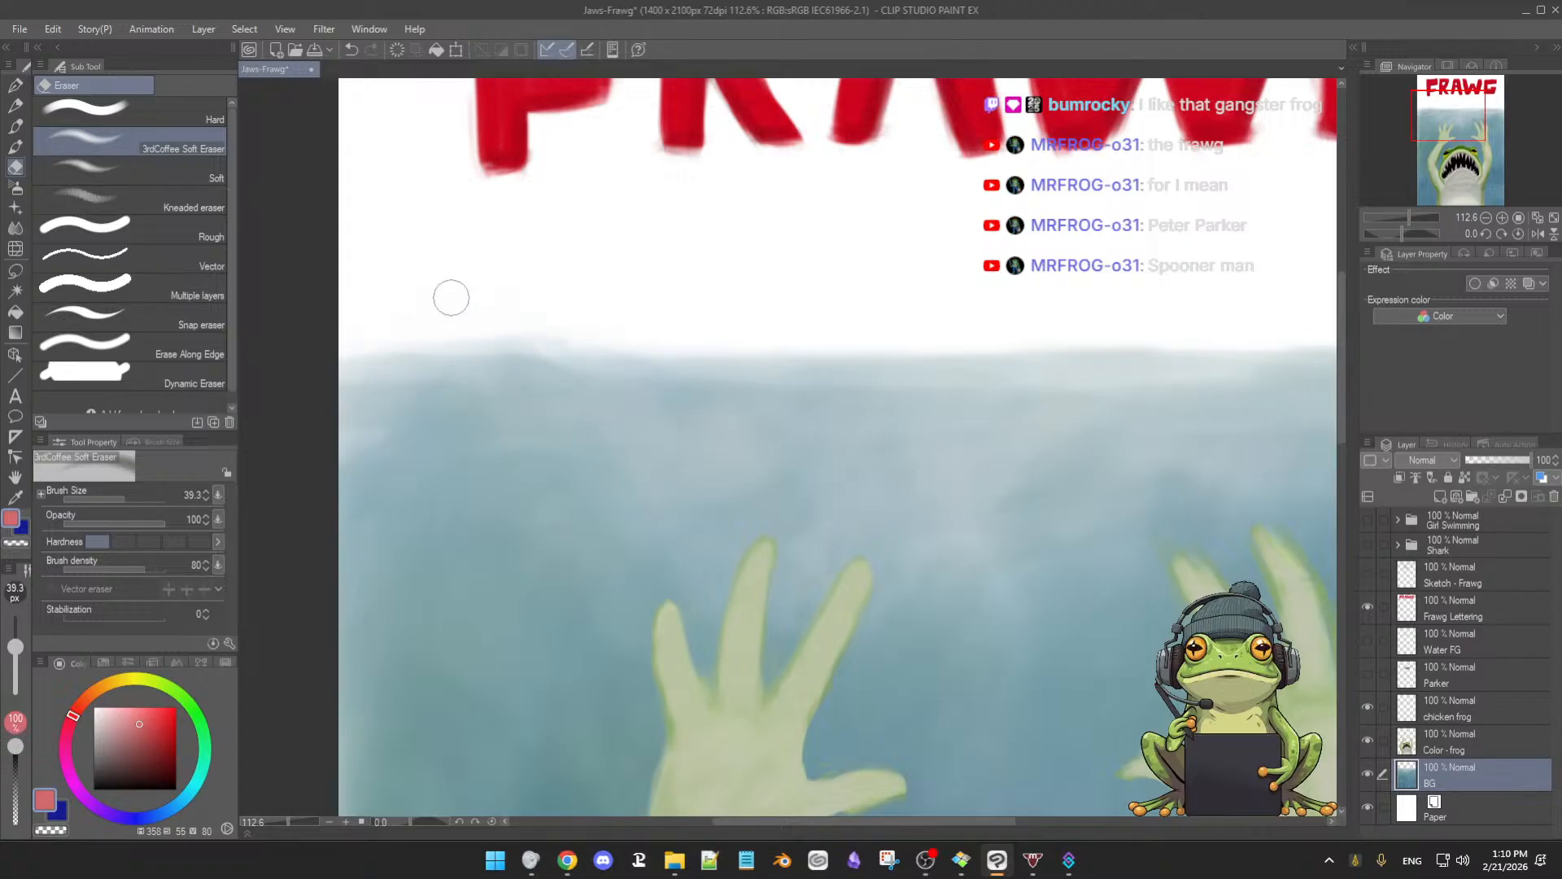
left_click_drag(499, 318, 489, 316)
scroll(732, 331, "down", 3)
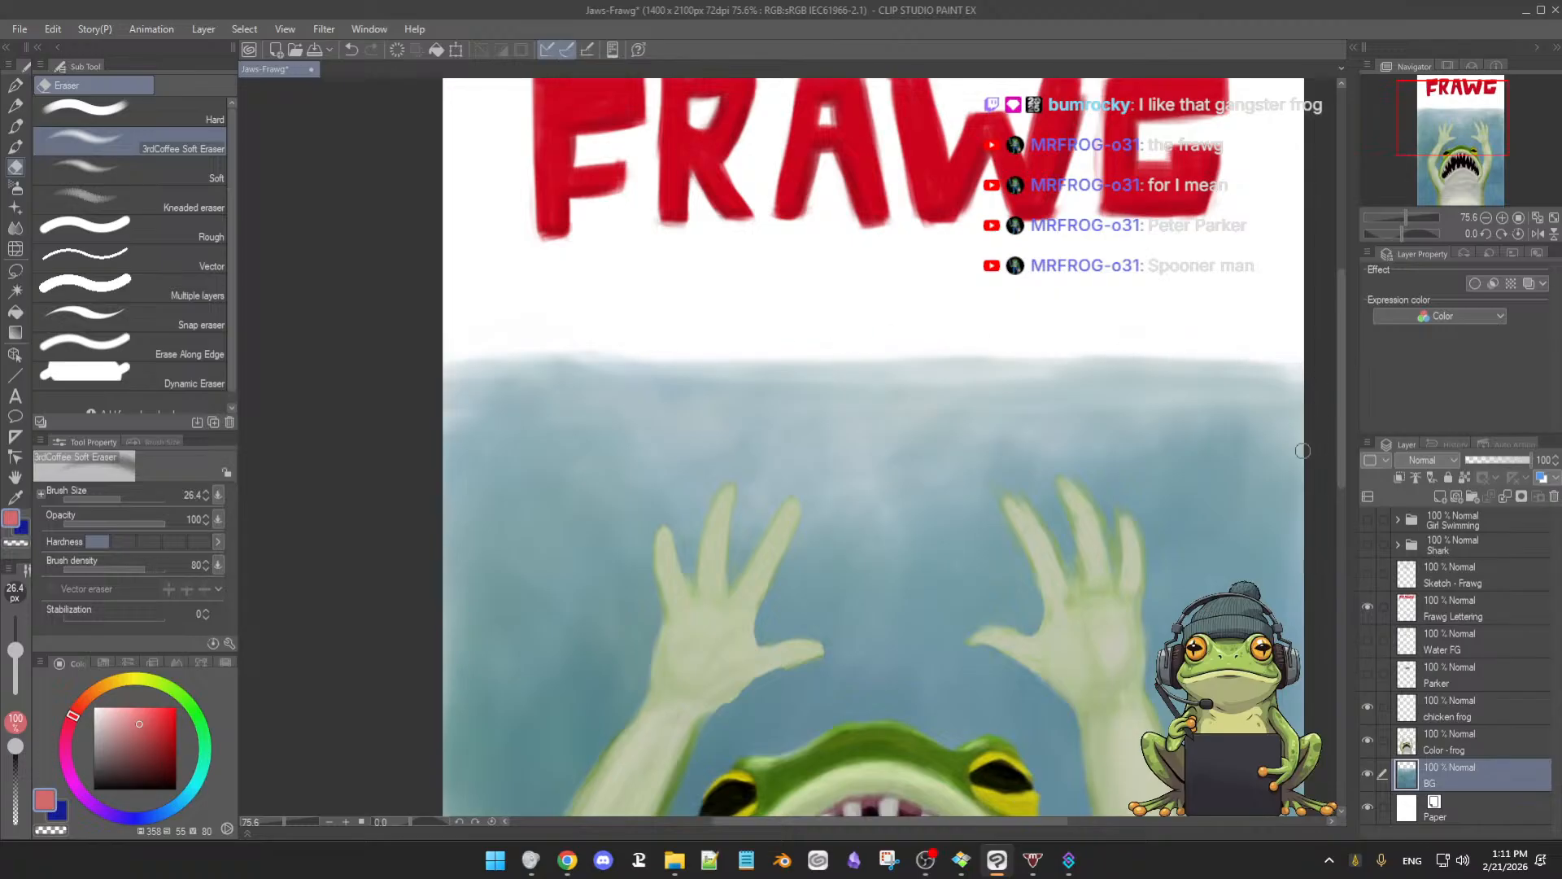
Paint over the water surface near the canvas's right edge with 3rdCoffee Soft Oil 2 in sampled pale blues, reducing the brush to 31.9
left_click_drag(1157, 466, 1100, 395)
left_click(1114, 359, "alt")
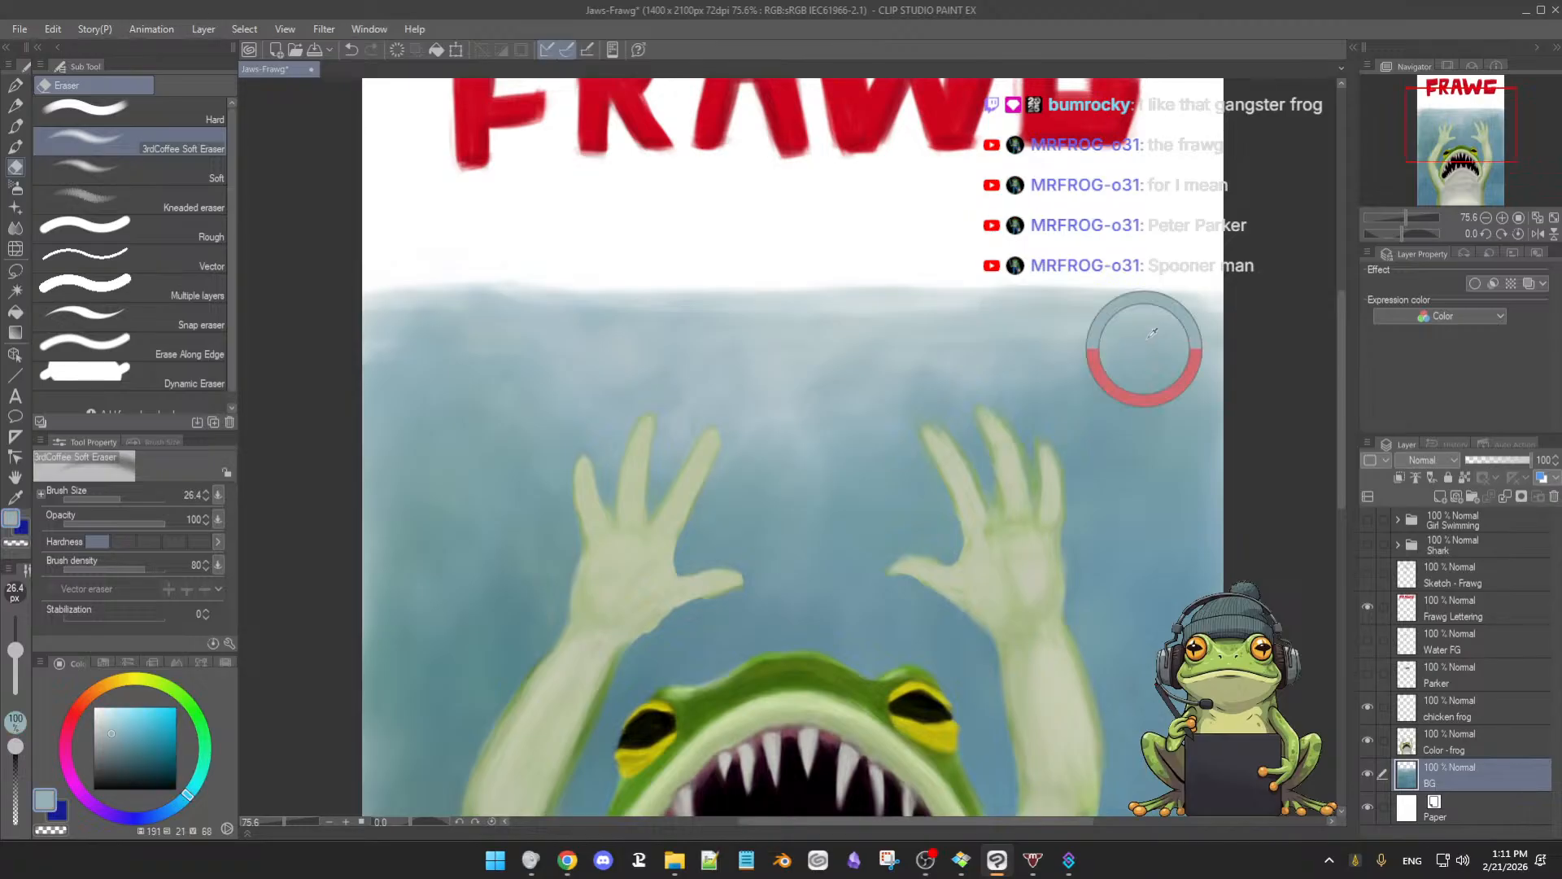
key("b")
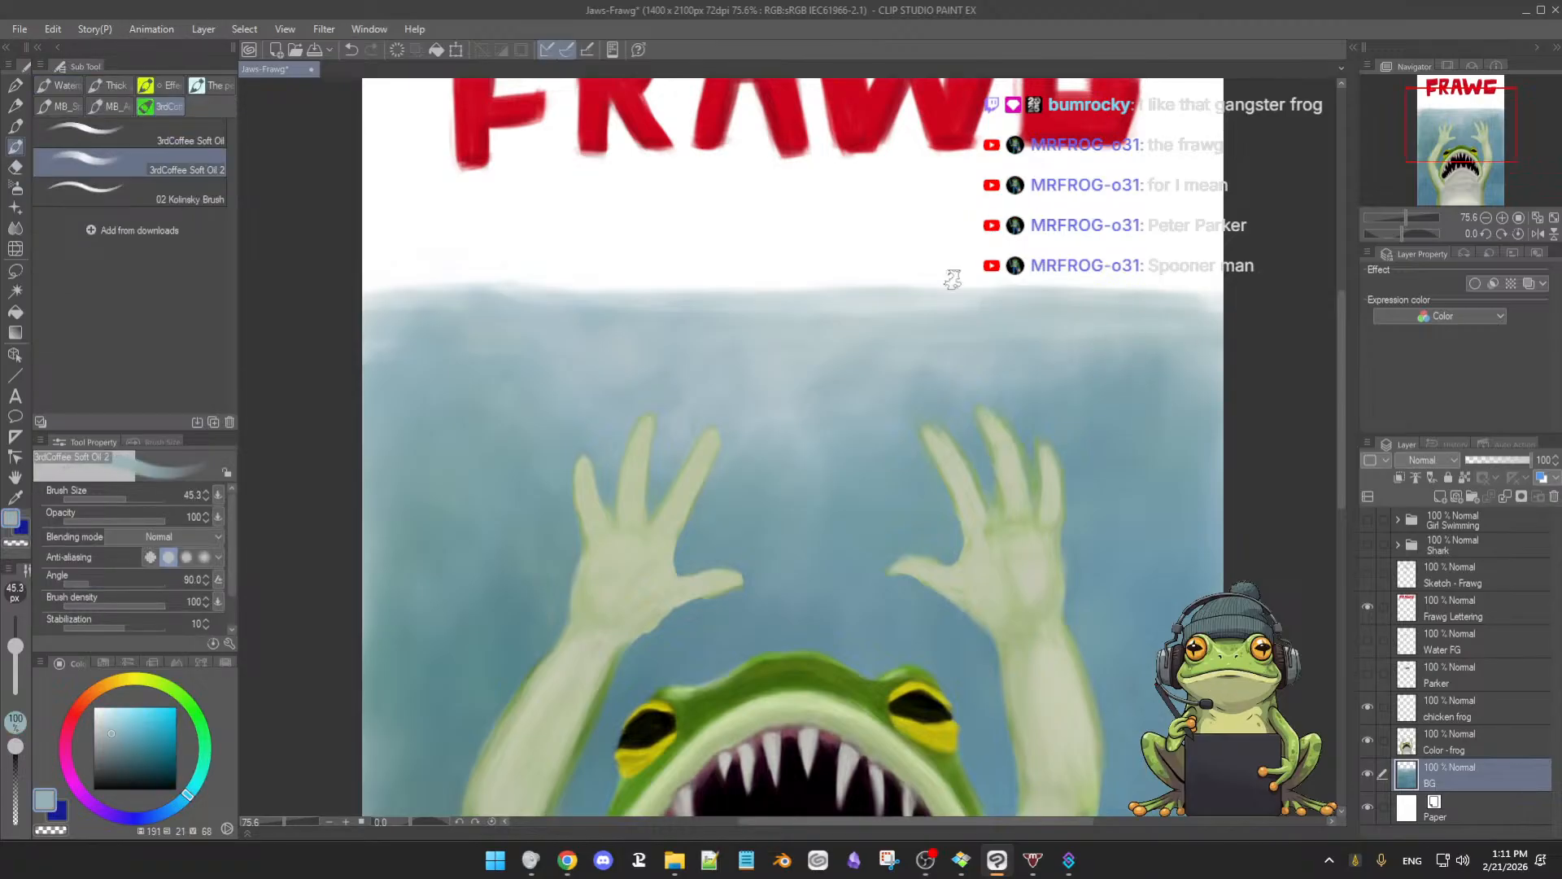
left_click(1181, 314, "alt")
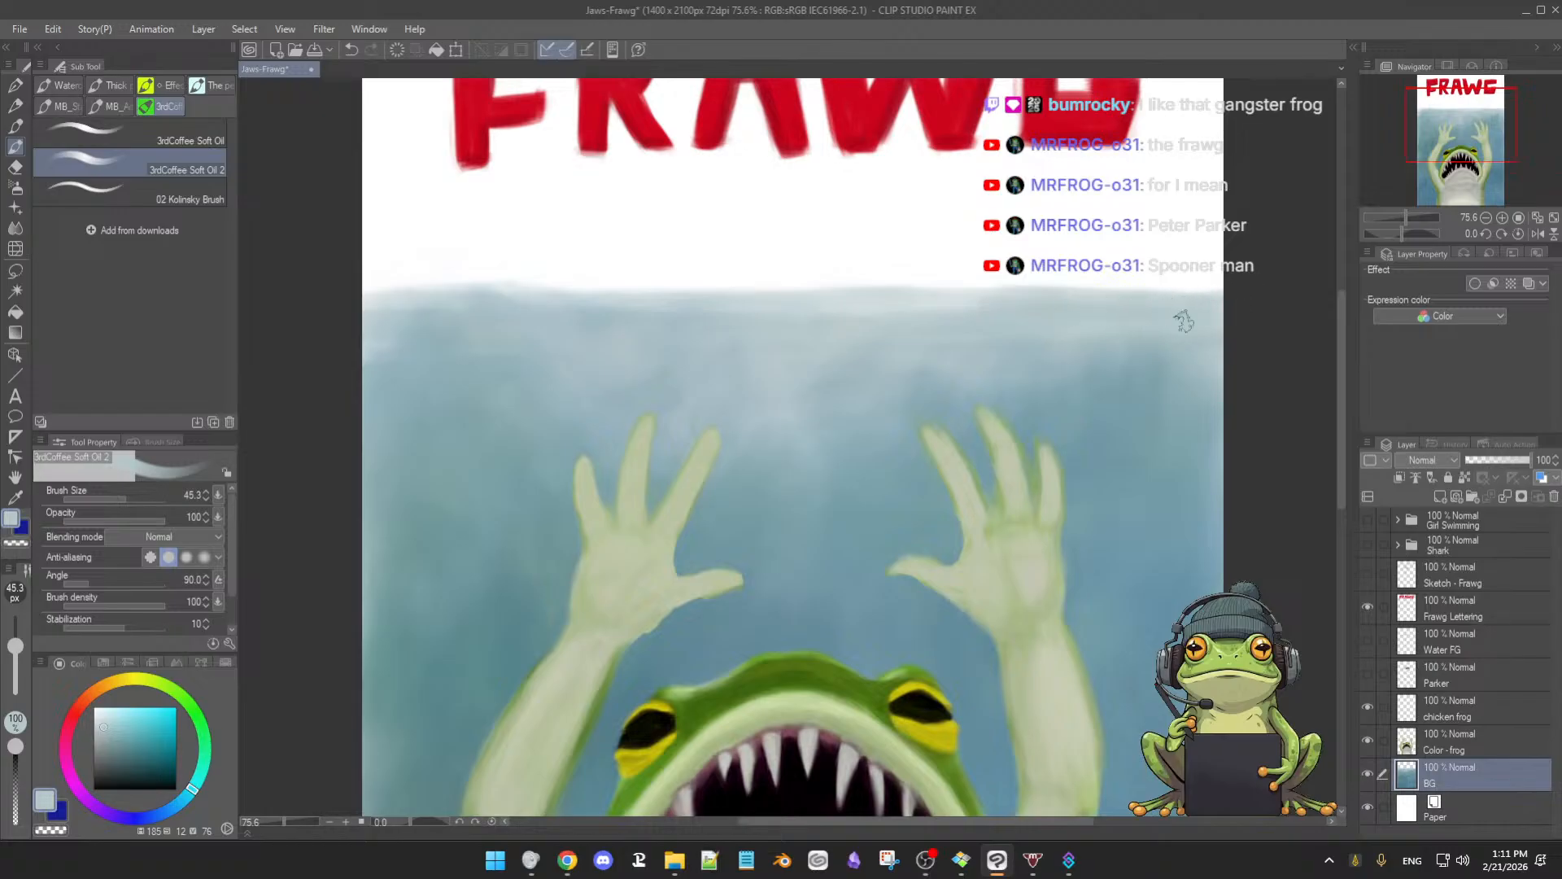
key("bracketleft")
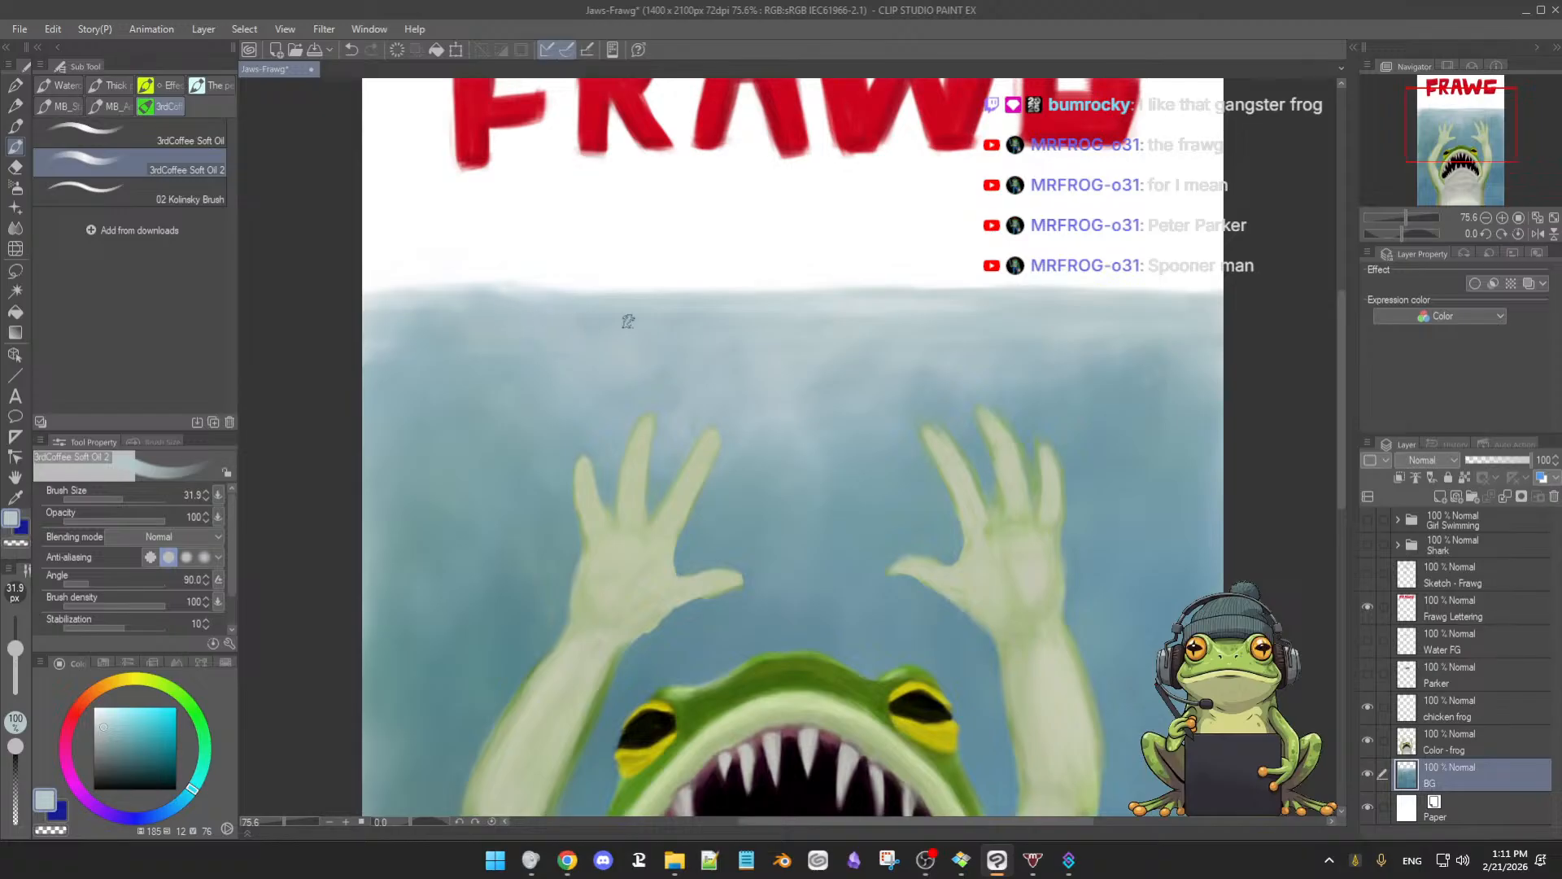
Enlarge the oil brush to 51.9 and blend the water just below the middle of the waterline with sampled pale blues
key("]")
key("]")
left_click(597, 345, "alt")
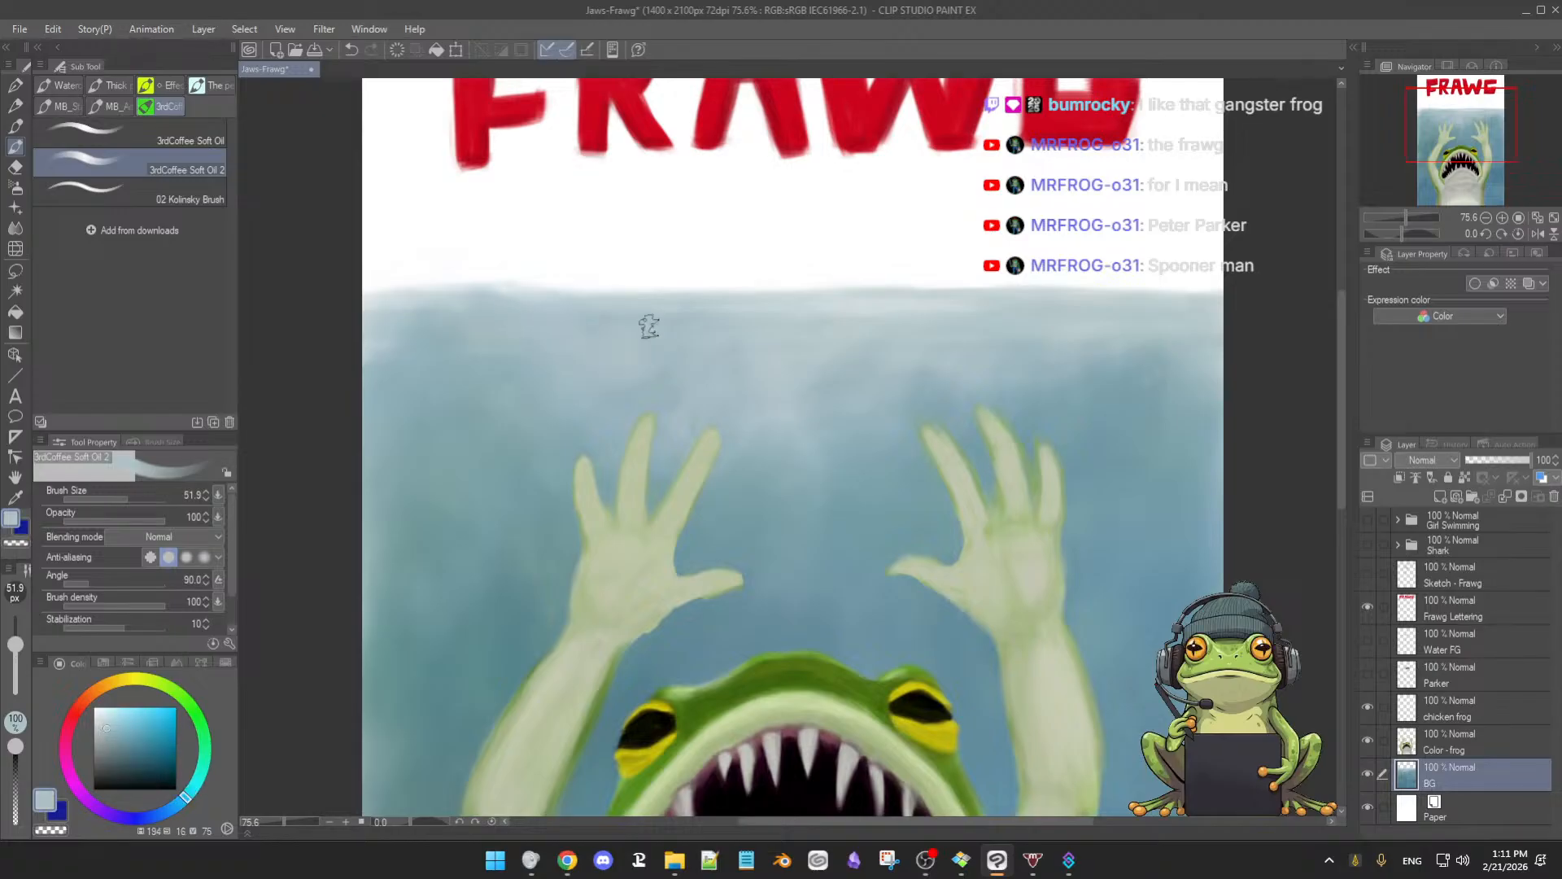
left_click(702, 317, "alt")
left_click(1002, 309, "alt")
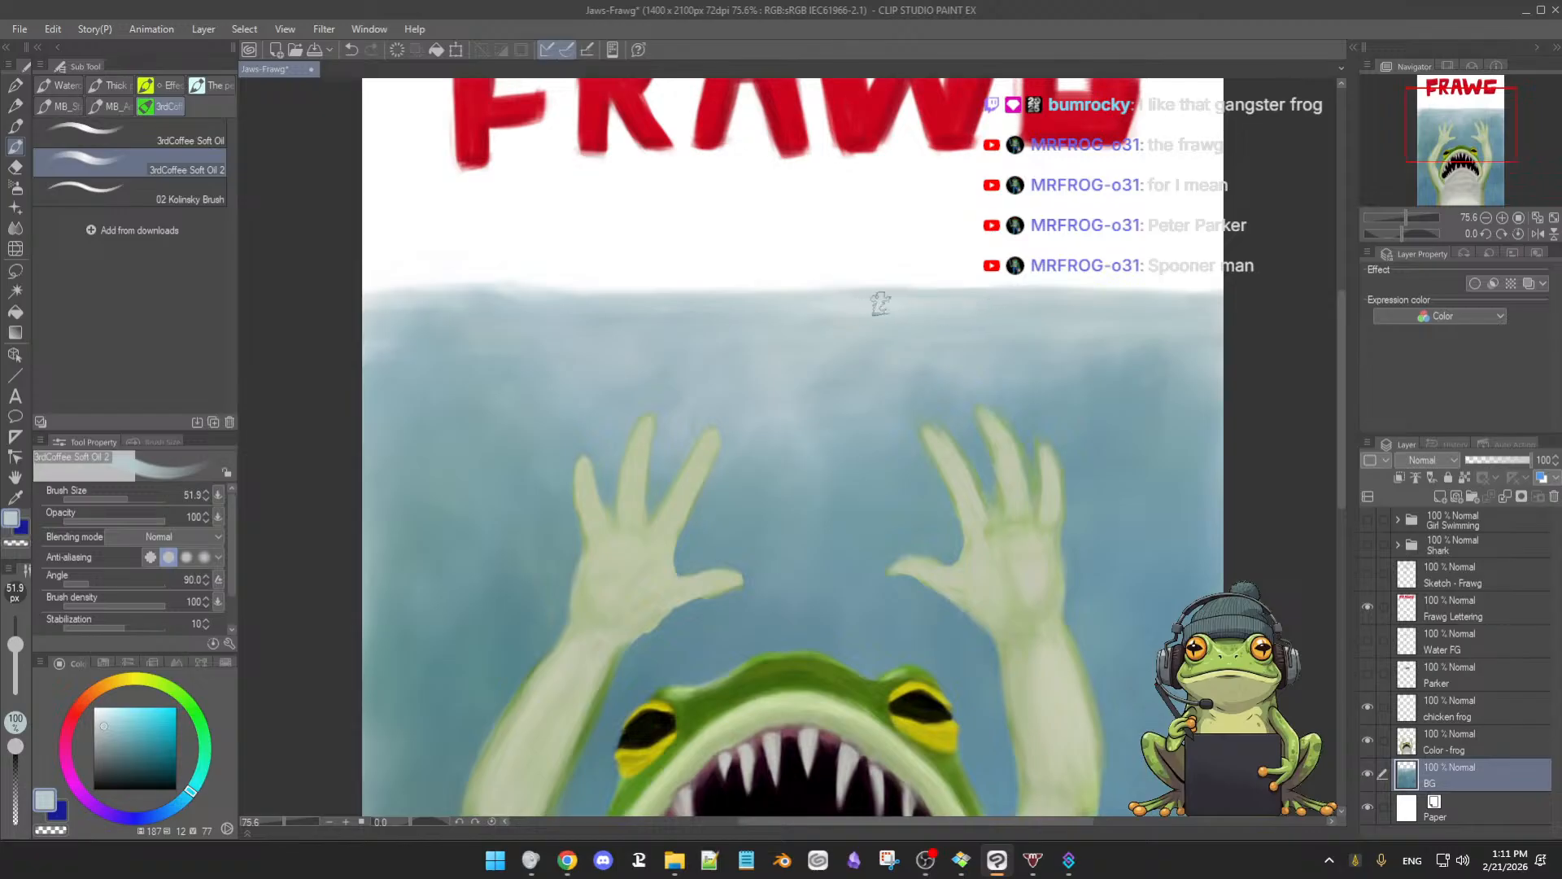
left_click(851, 298, "alt")
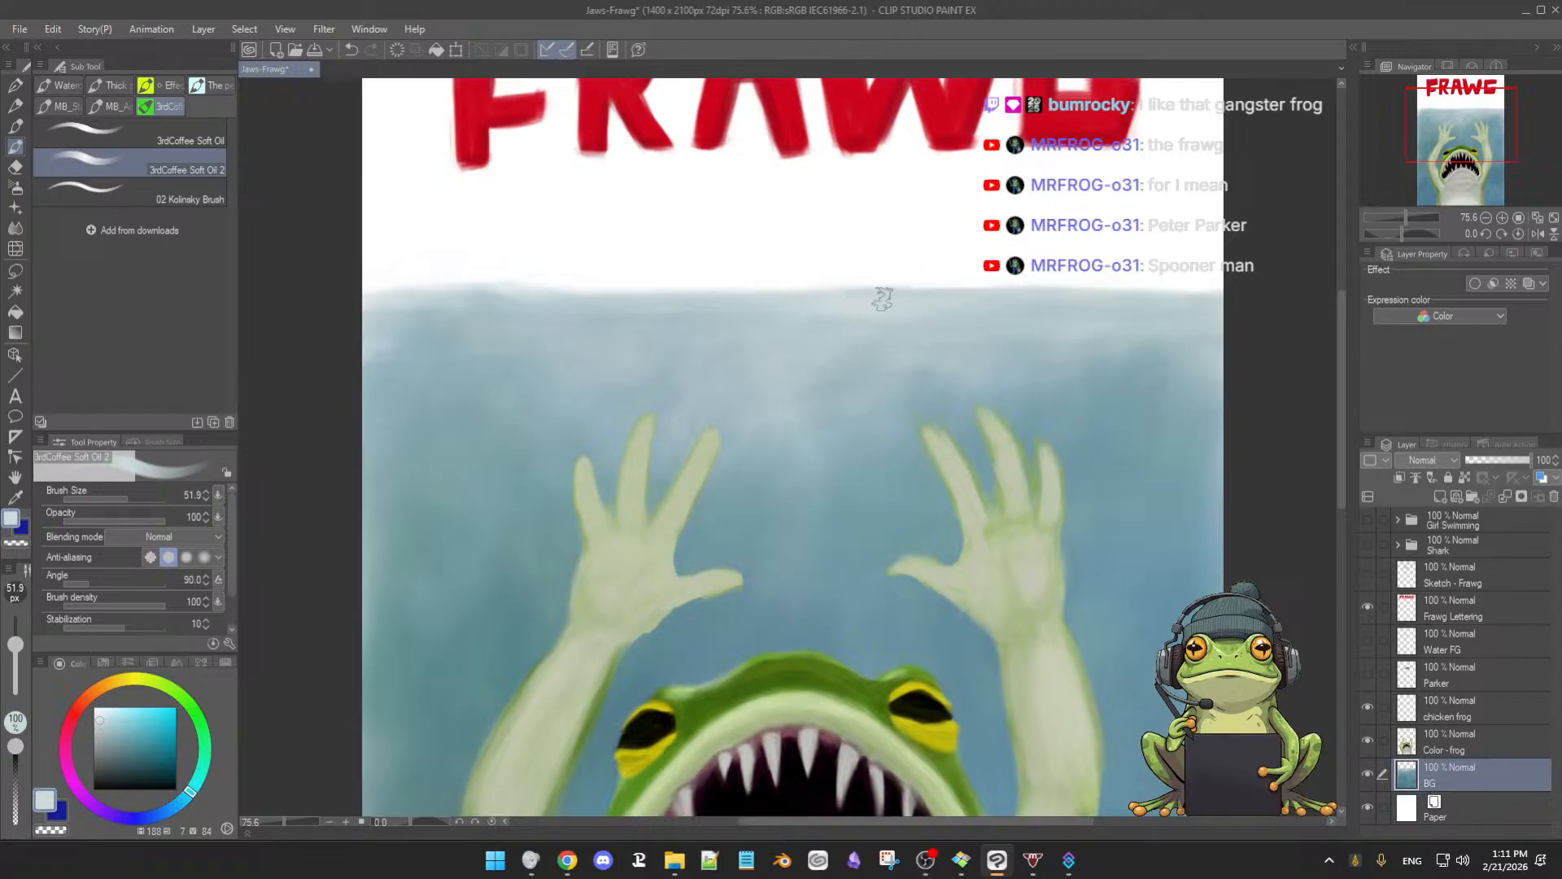
Paint the left part of the waterline even with sampled grey-blues, using oil brush sizes 51.9 and 38.1
left_click_drag(529, 340, 722, 321)
left_click(694, 319, "alt")
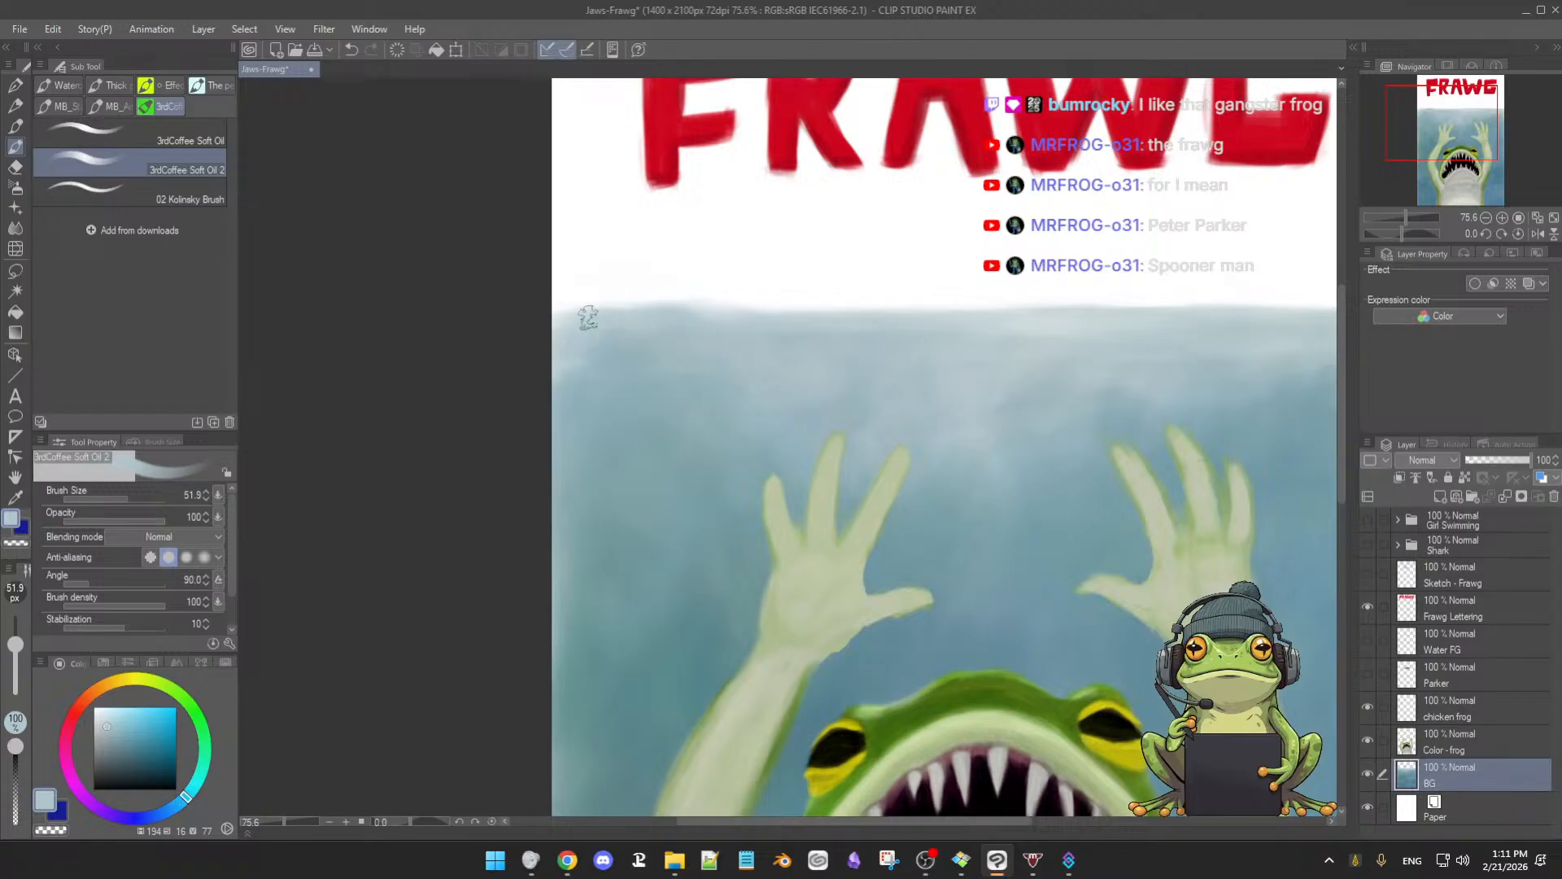
left_click(615, 353, "alt")
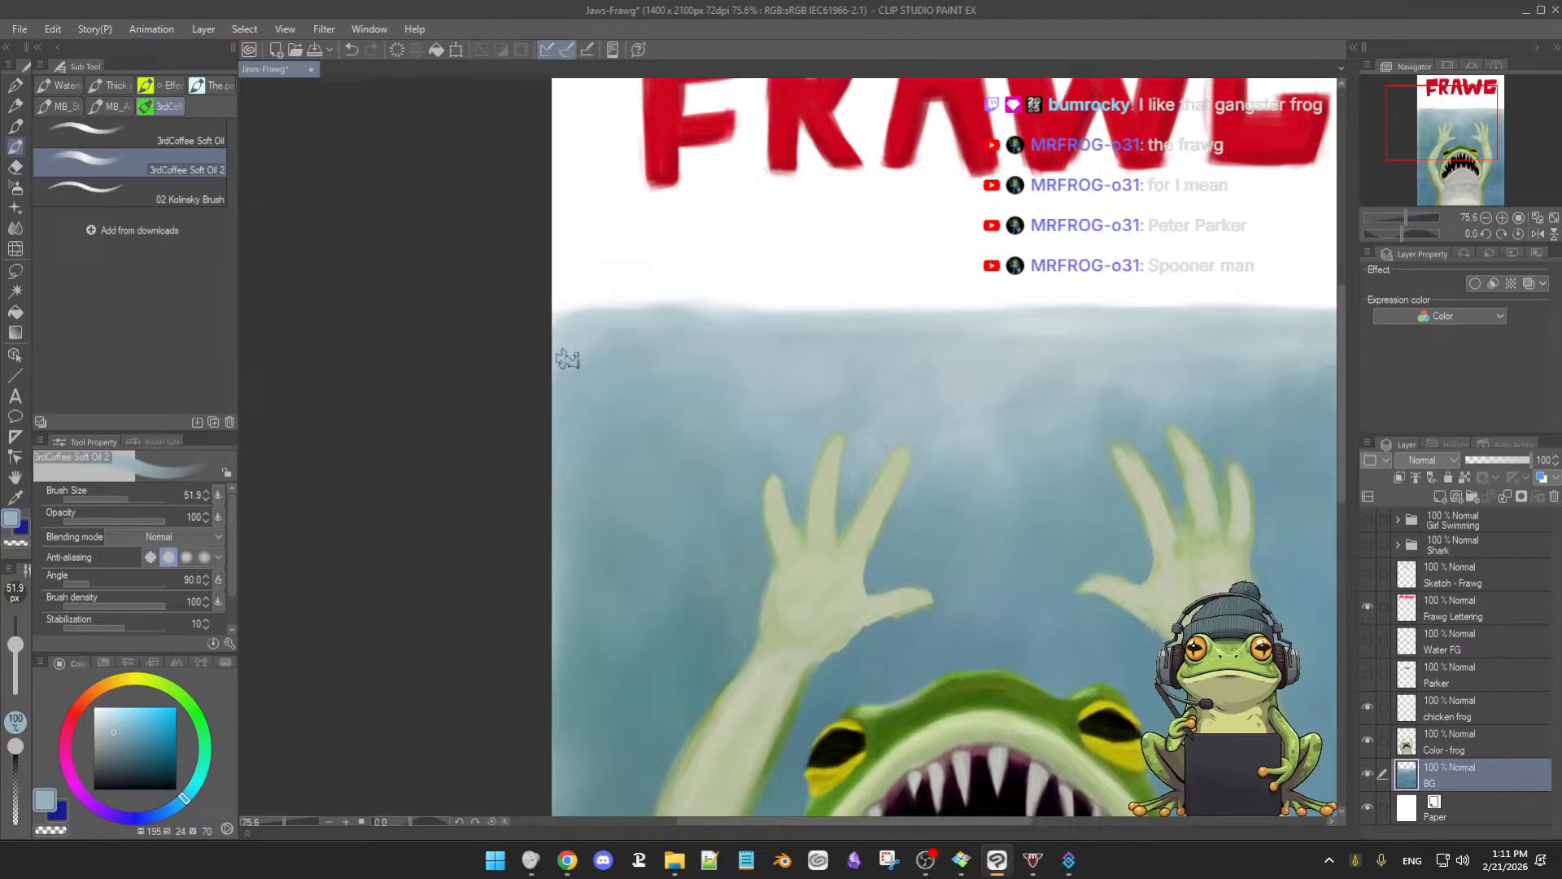
left_click(679, 318, "alt")
left_click_drag(687, 342, 671, 312)
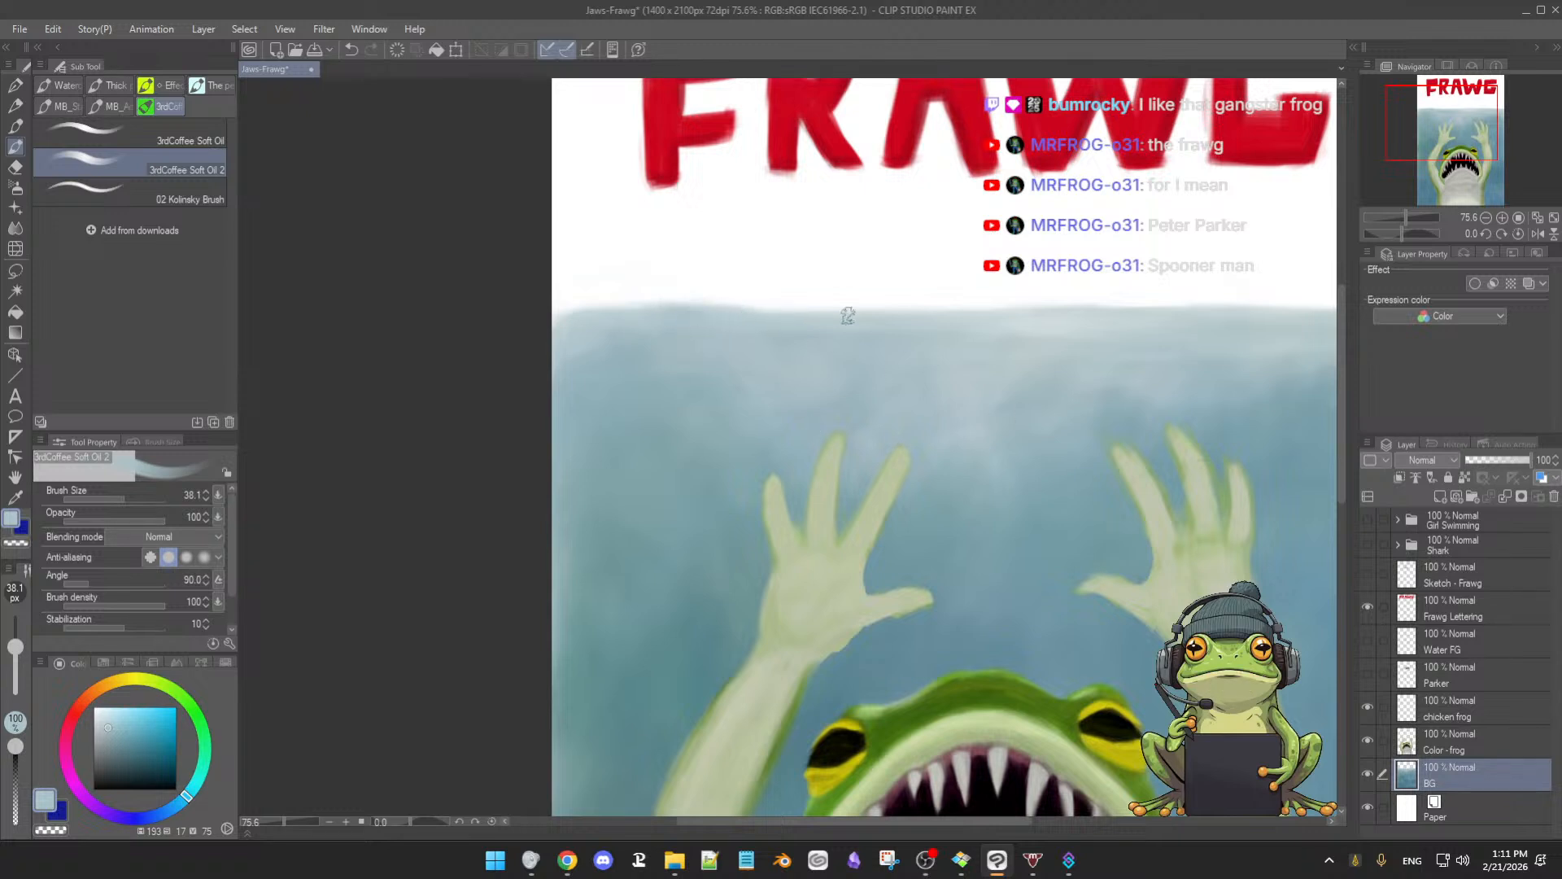
left_click(801, 316, "alt")
Trim the left part of the waterline with the soft eraser at 31.2 and repaint the water at the canvas's left edge in sampled blues
key("e")
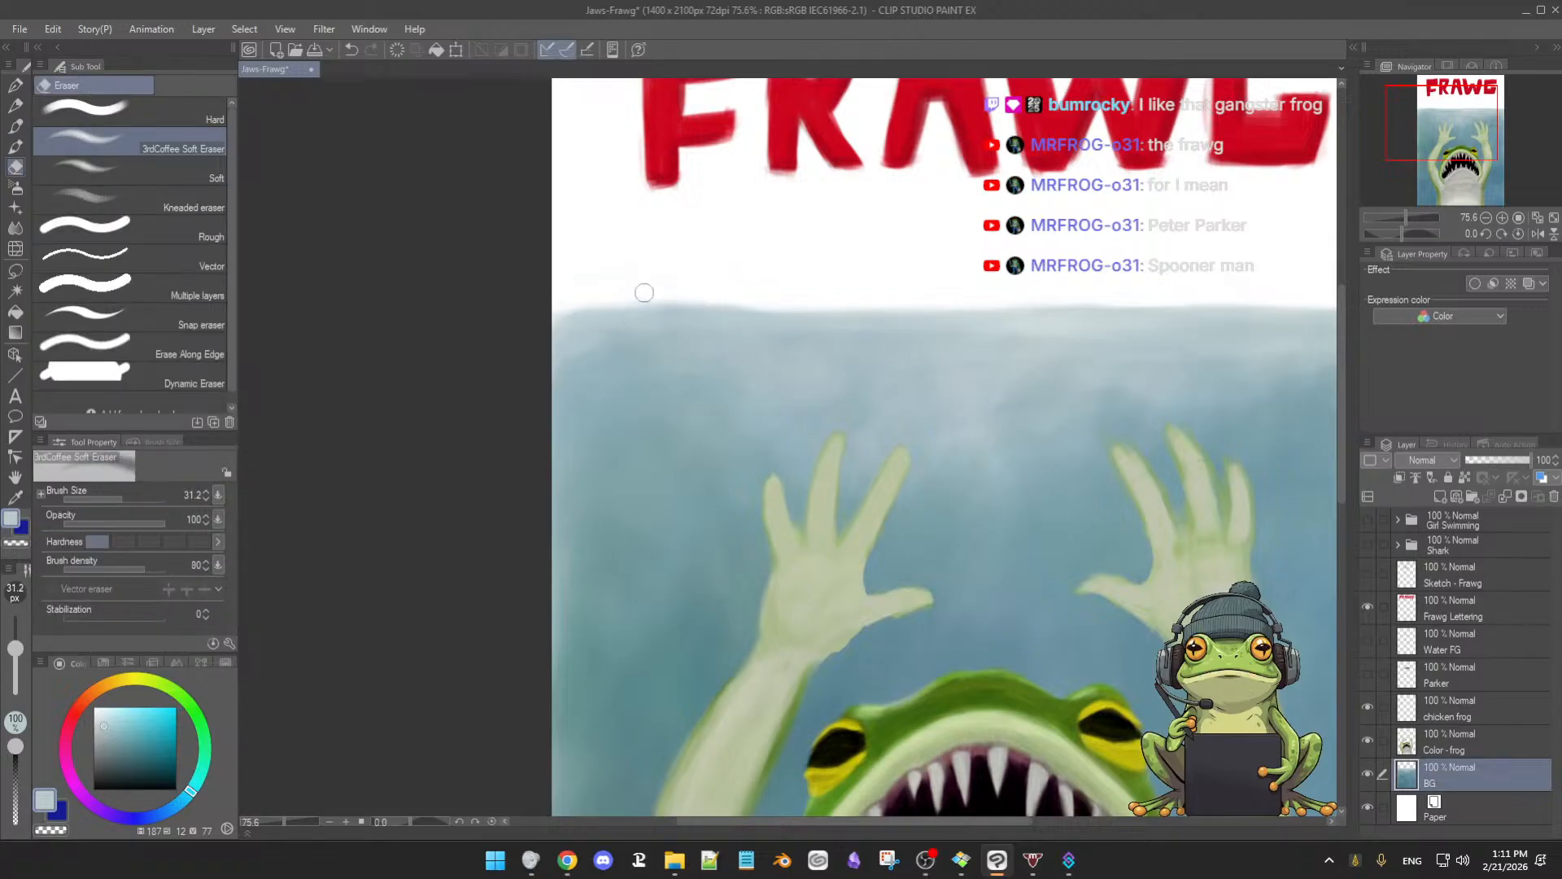
key("b")
left_click(576, 317, "alt")
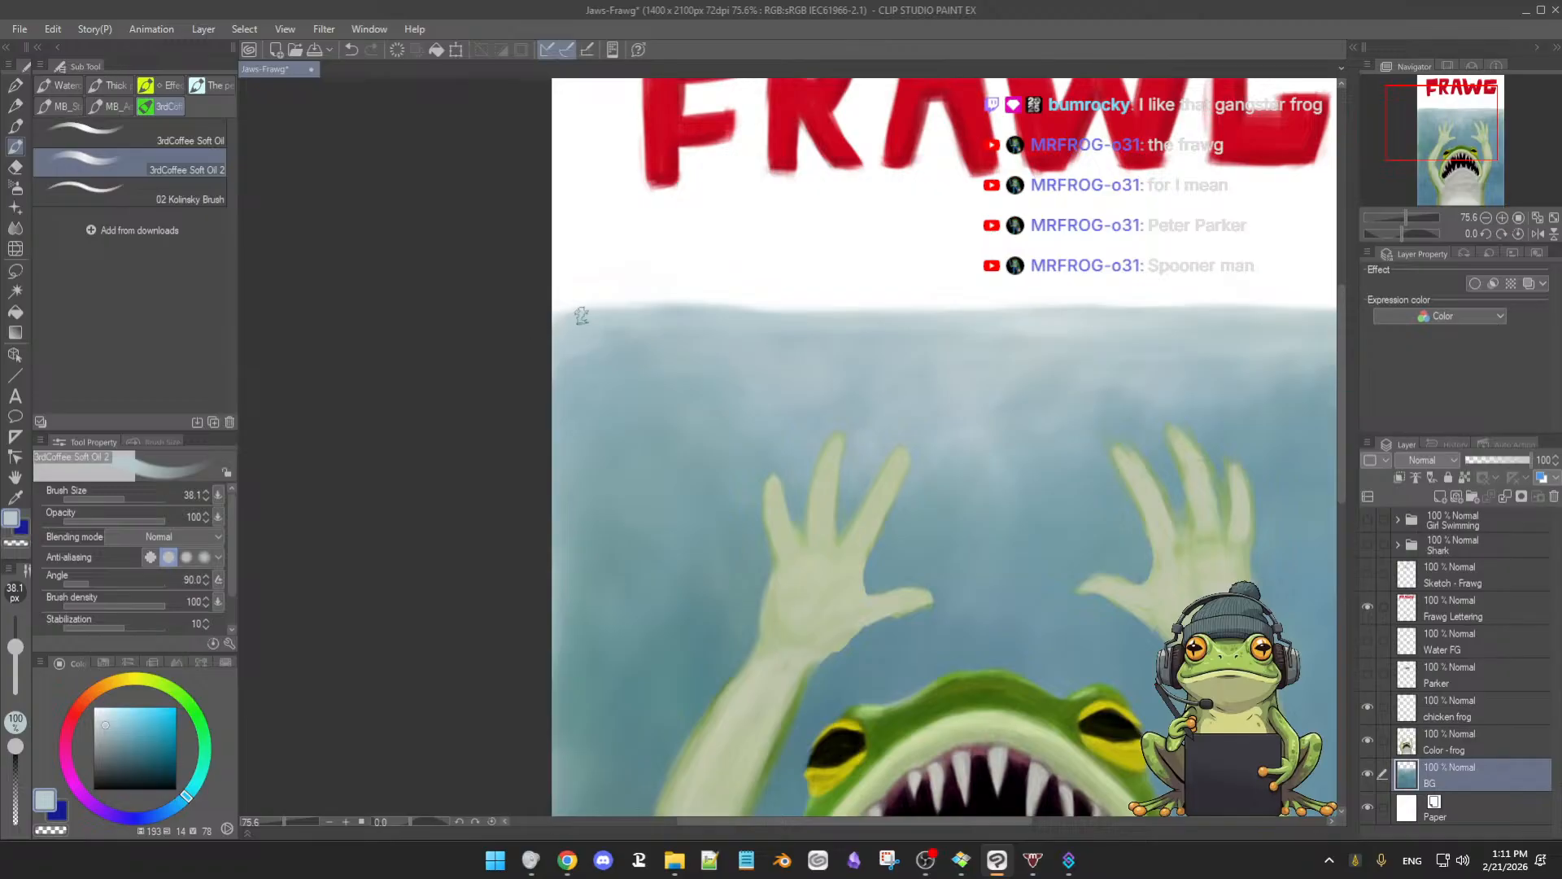
left_click(571, 314, "alt")
left_click_drag(572, 318, 607, 377)
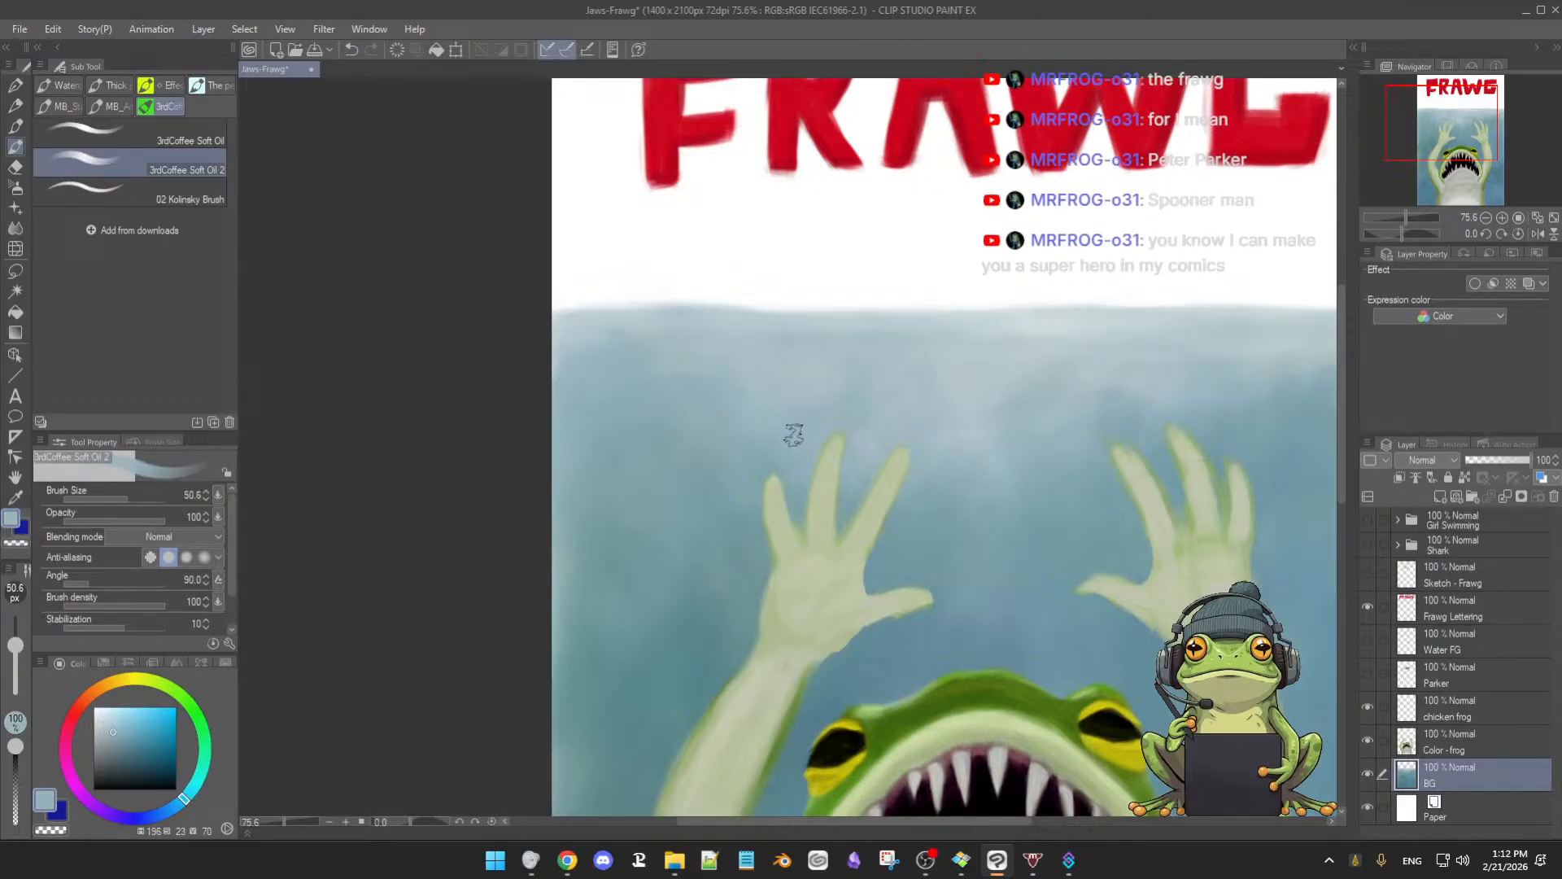
Examine the whole poster up close and from a distance to judge the cleaned waterline and the water around the frog
scroll(797, 437, "down", 2)
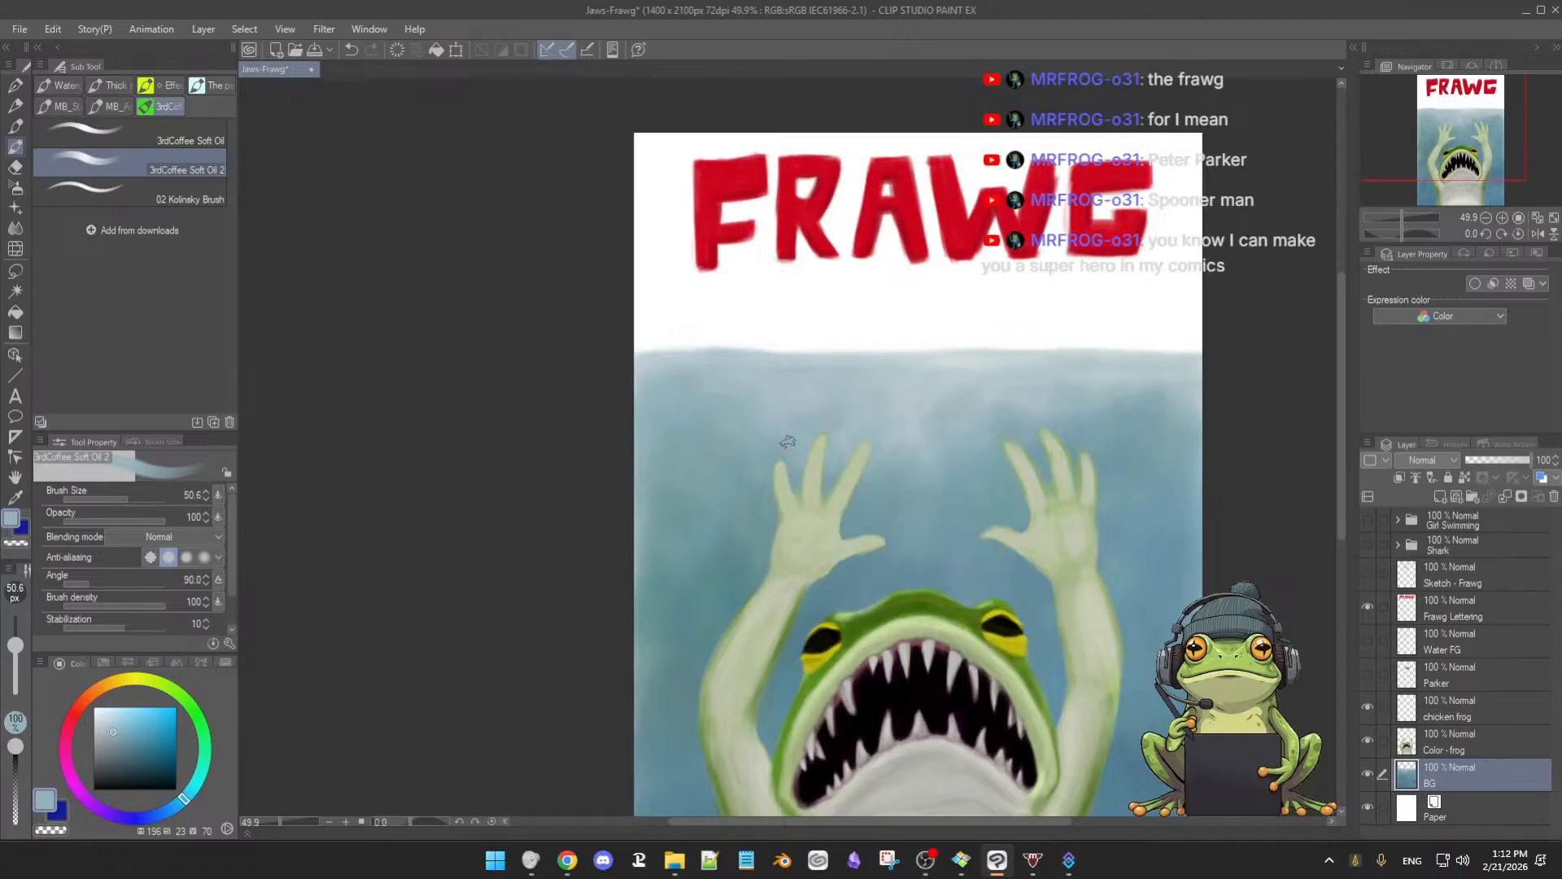
scroll(903, 444, "up", 2)
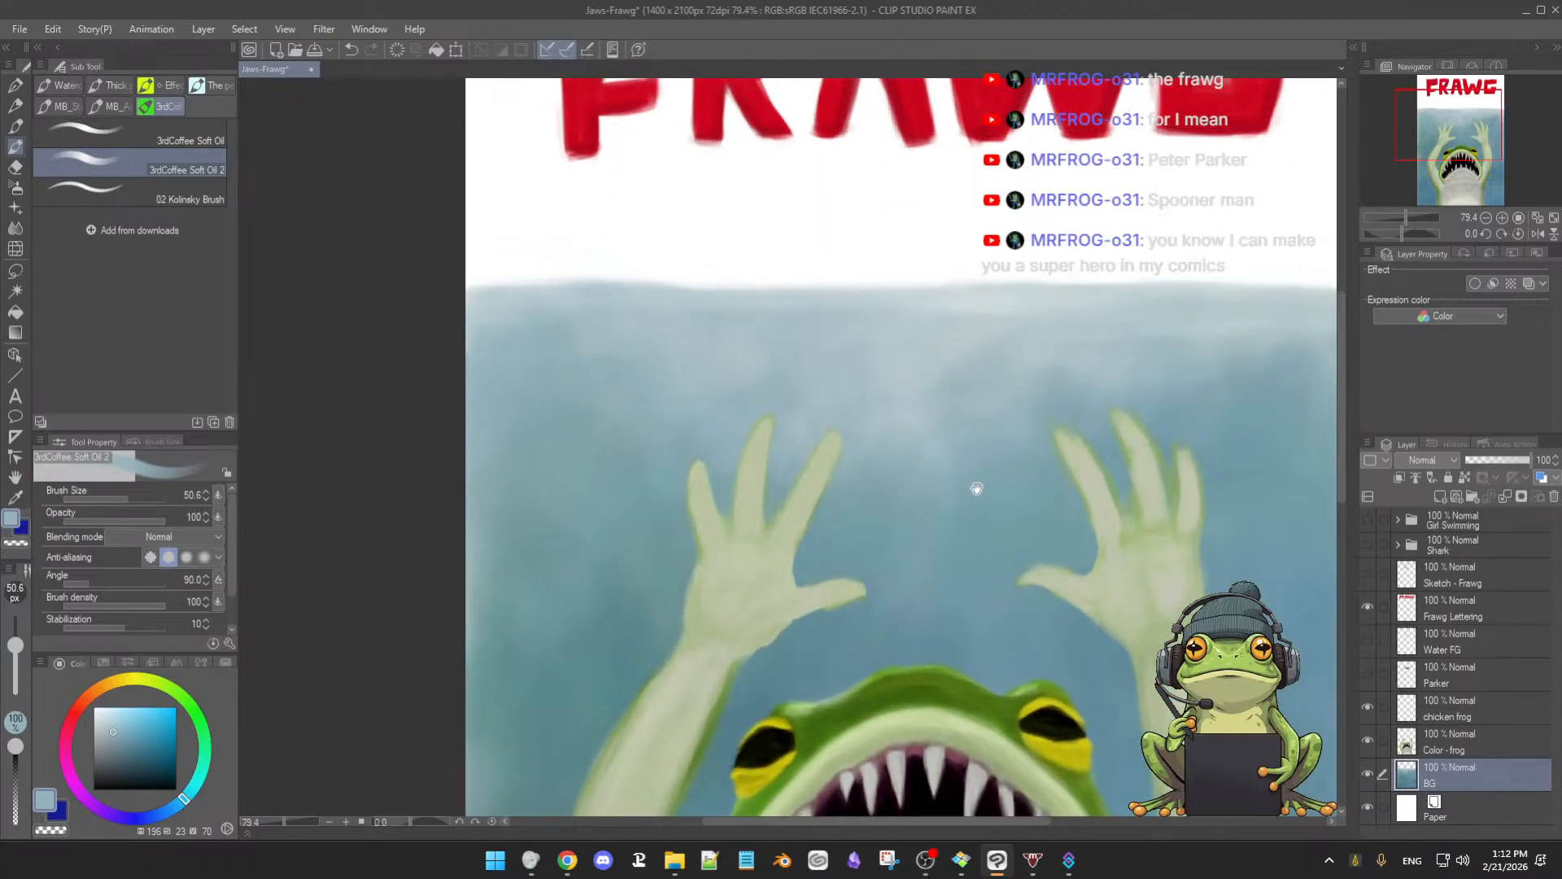
left_click_drag(976, 481, 876, 478)
scroll(875, 477, "down", 3)
scroll(871, 472, "up", 1)
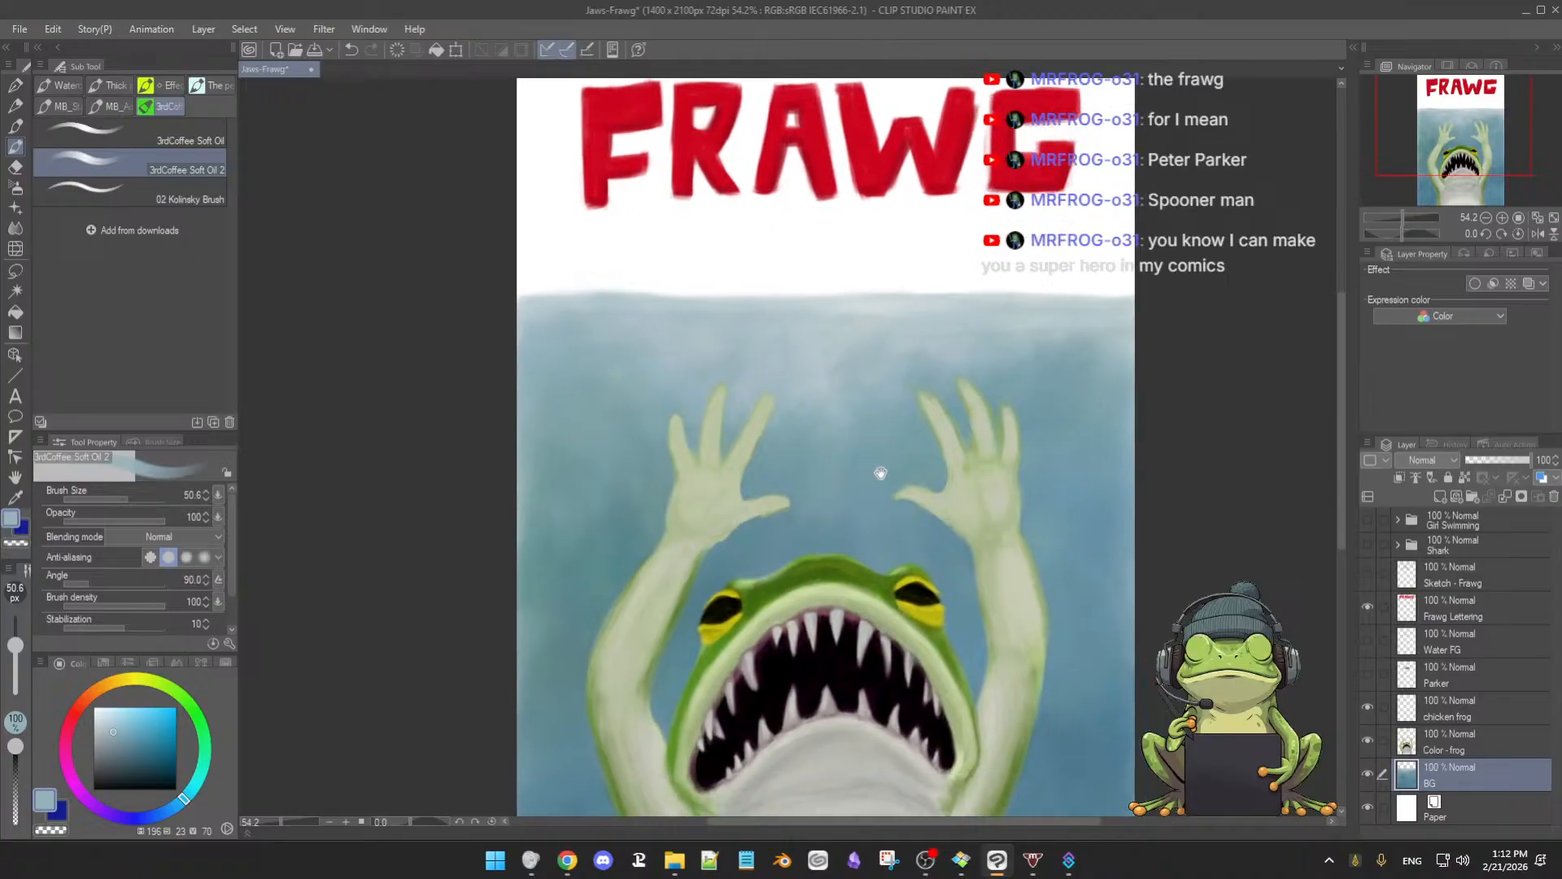
scroll(866, 472, "down", 2)
scroll(878, 476, "up", 1)
scroll(888, 481, "up", 1)
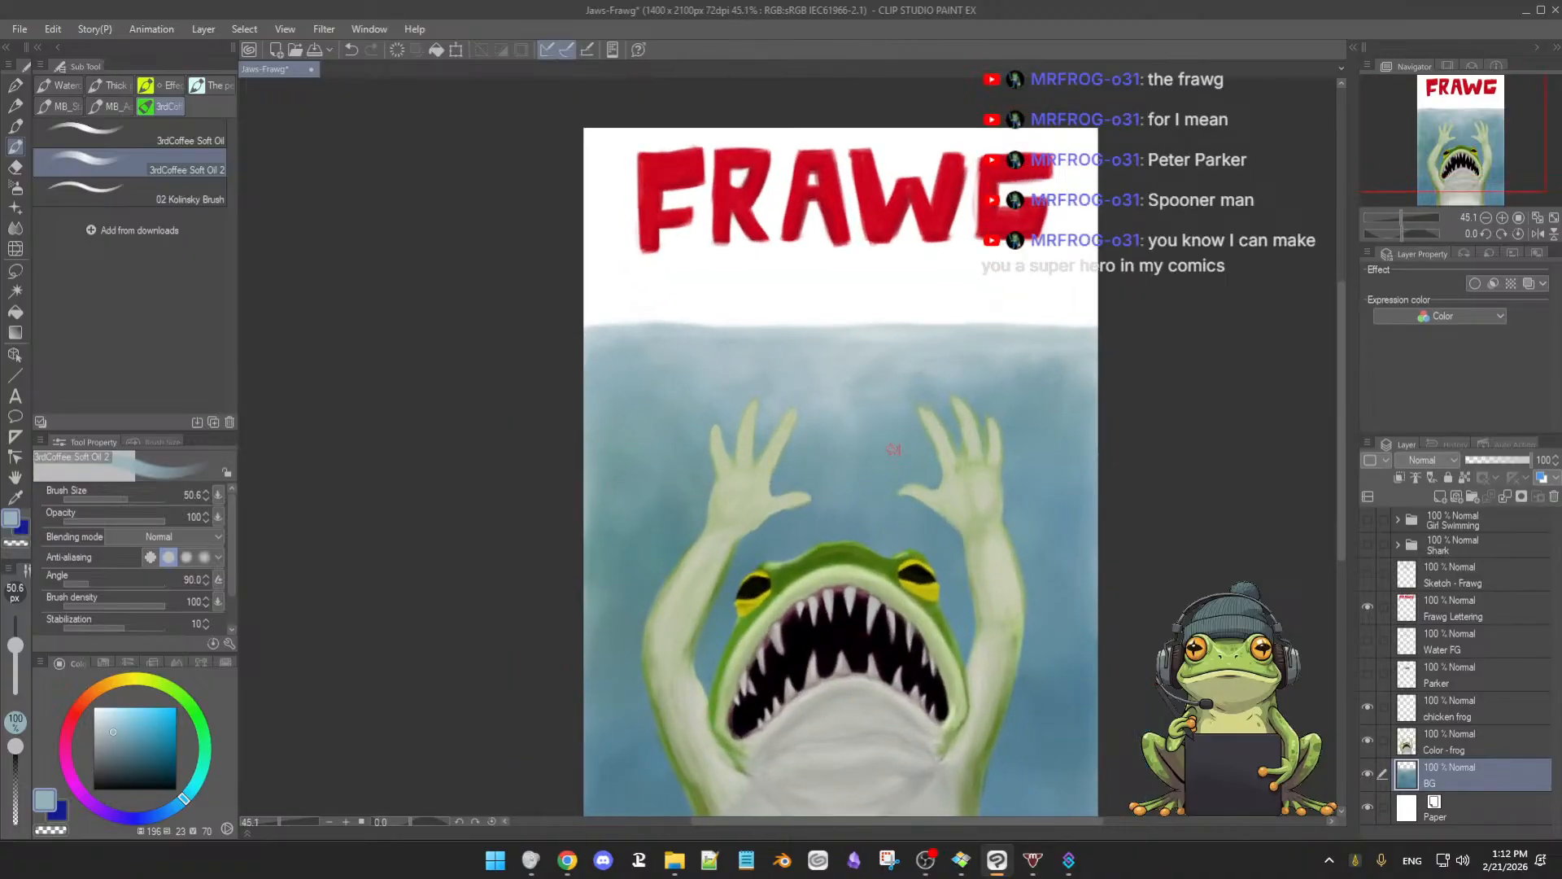
scroll(923, 524, "down", 3)
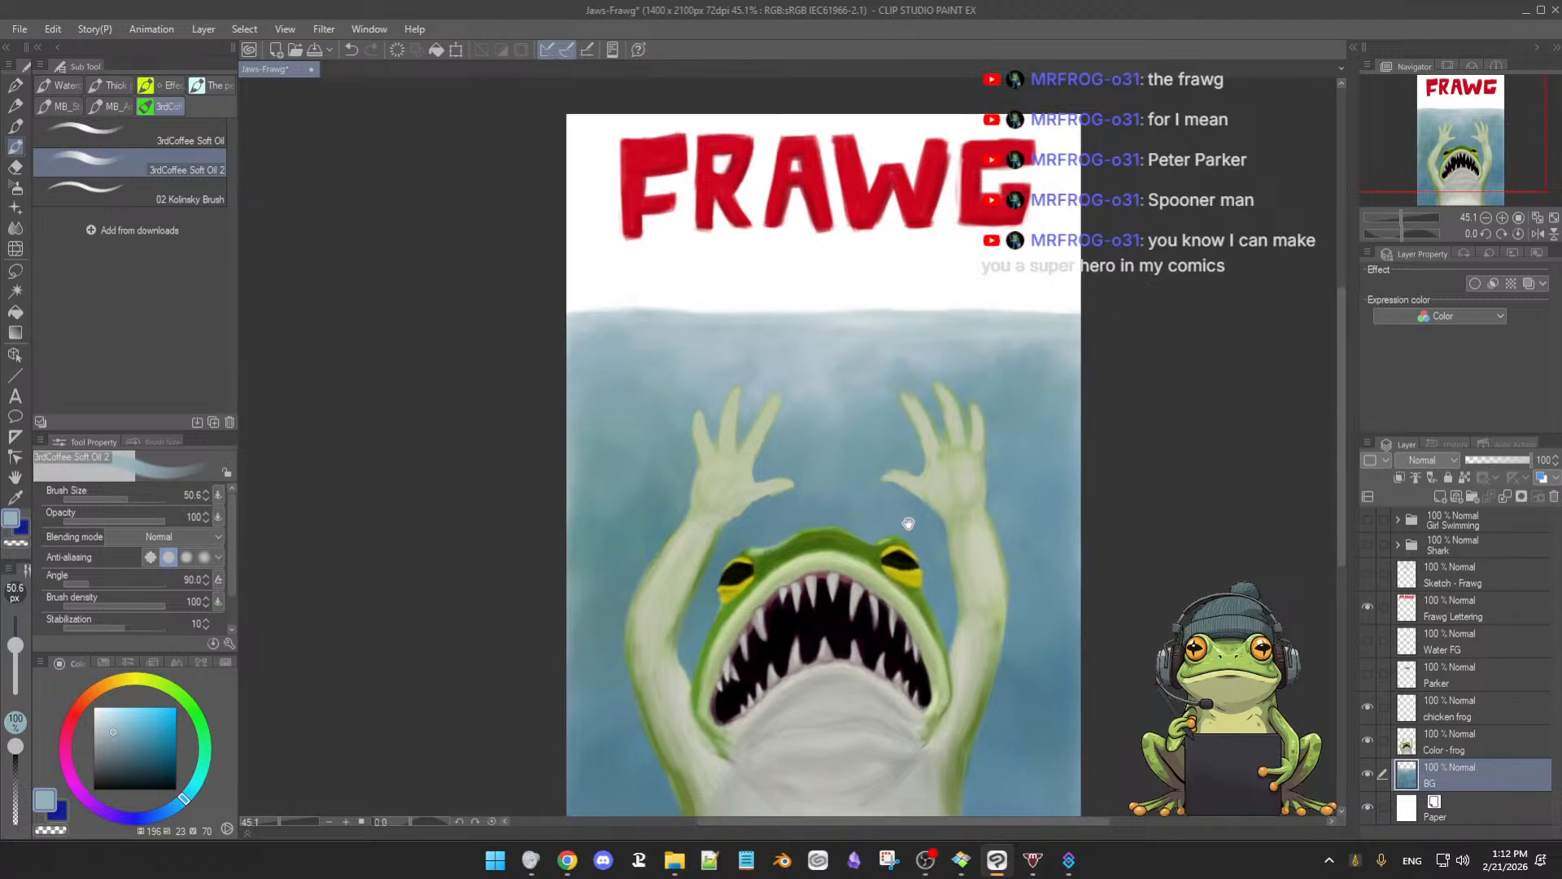
scroll(918, 525, "up", 1)
scroll(914, 526, "down", 1)
scroll(914, 526, "up", 2)
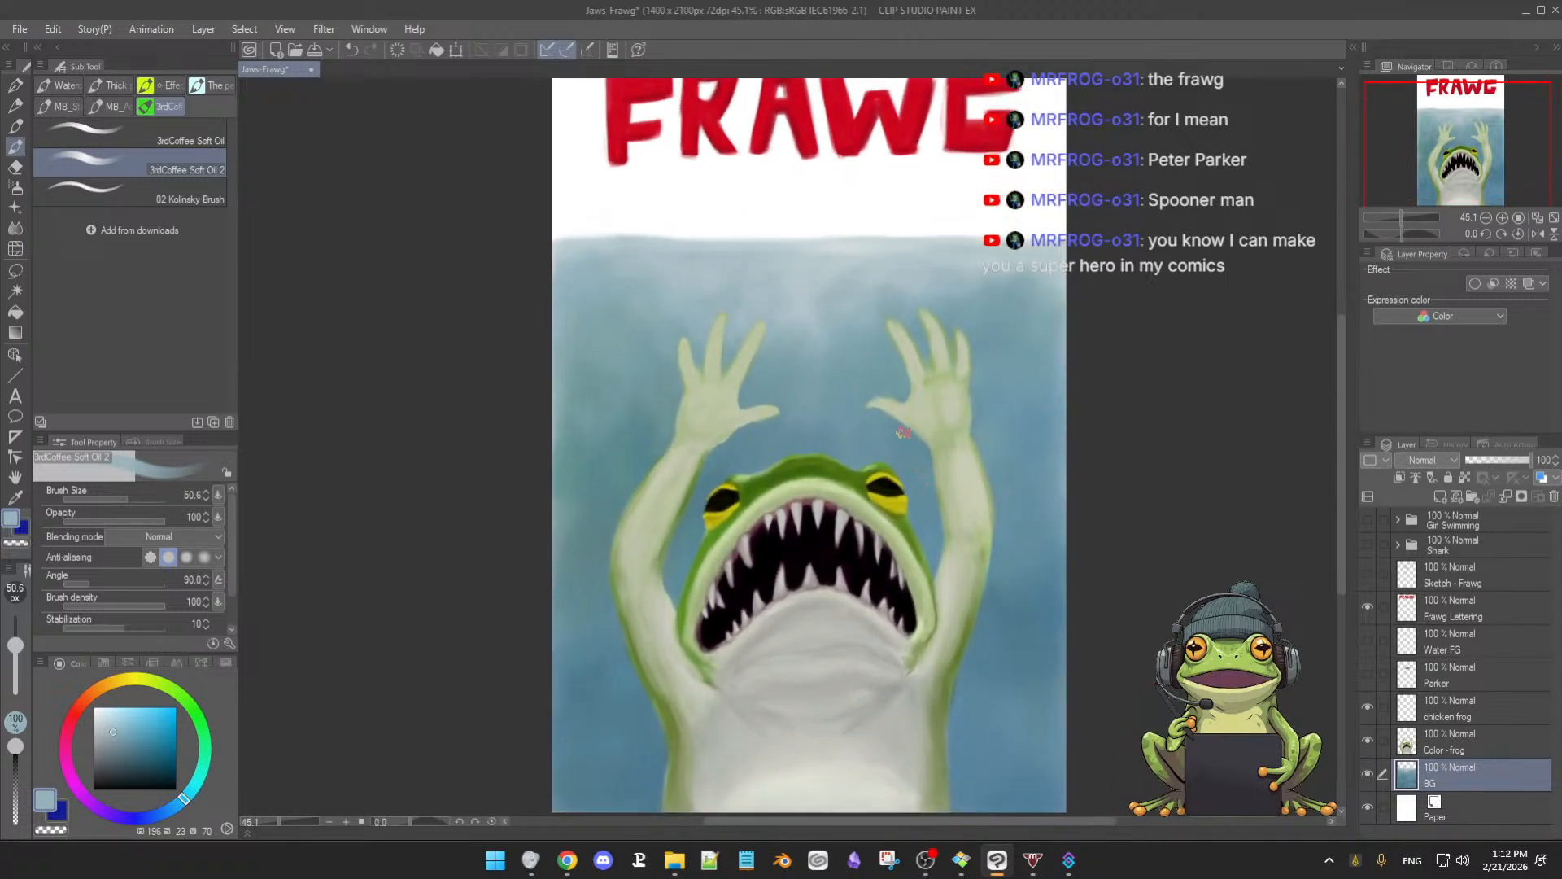
scroll(865, 440, "down", 2)
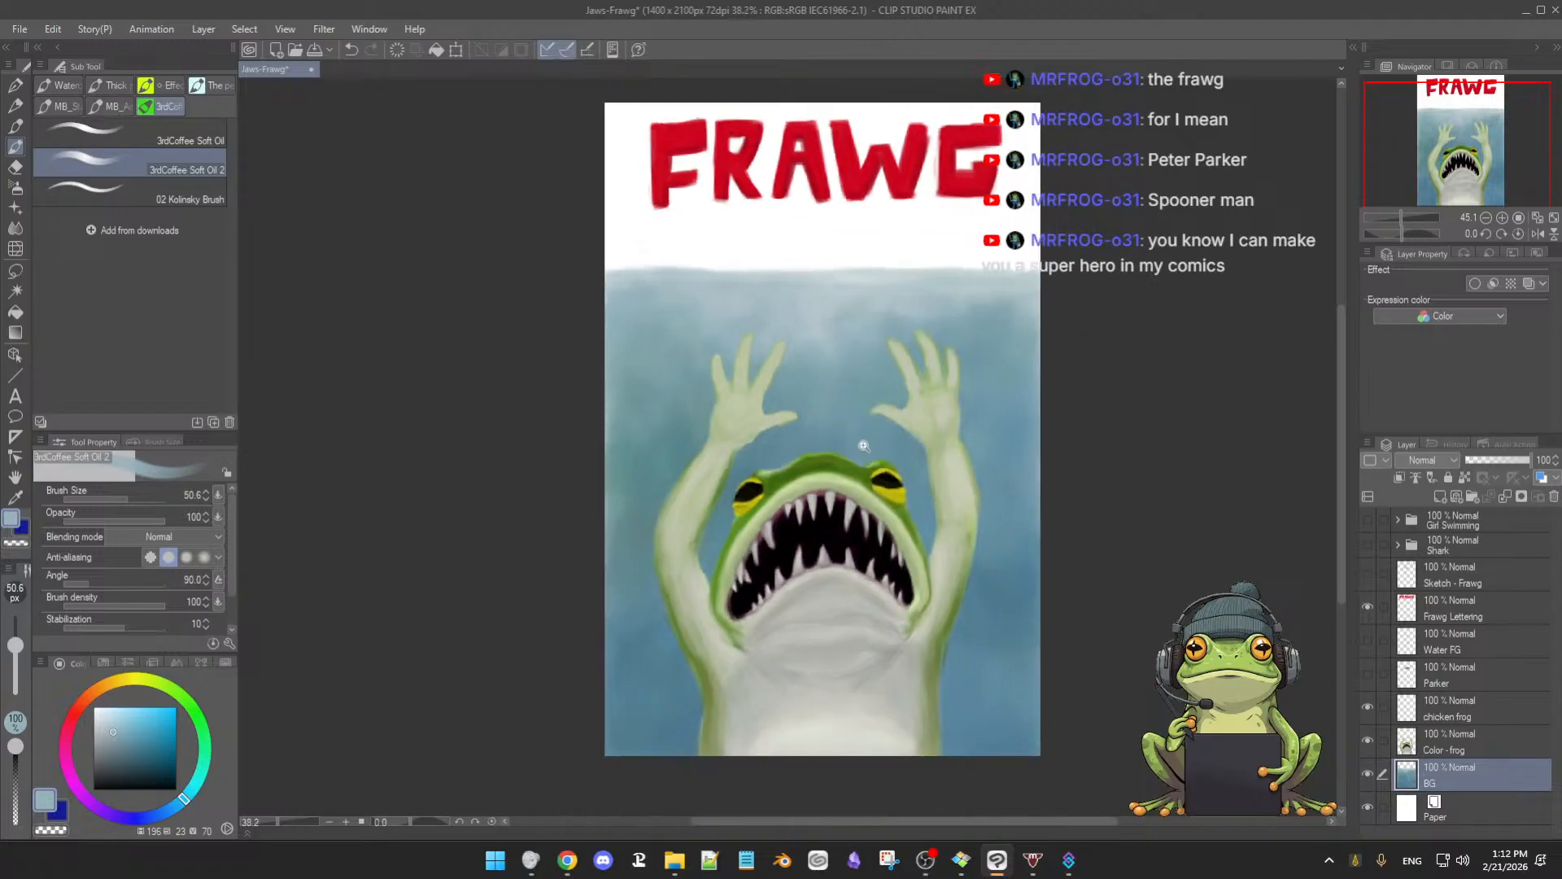
scroll(867, 450, "up", 1)
scroll(867, 449, "up", 1)
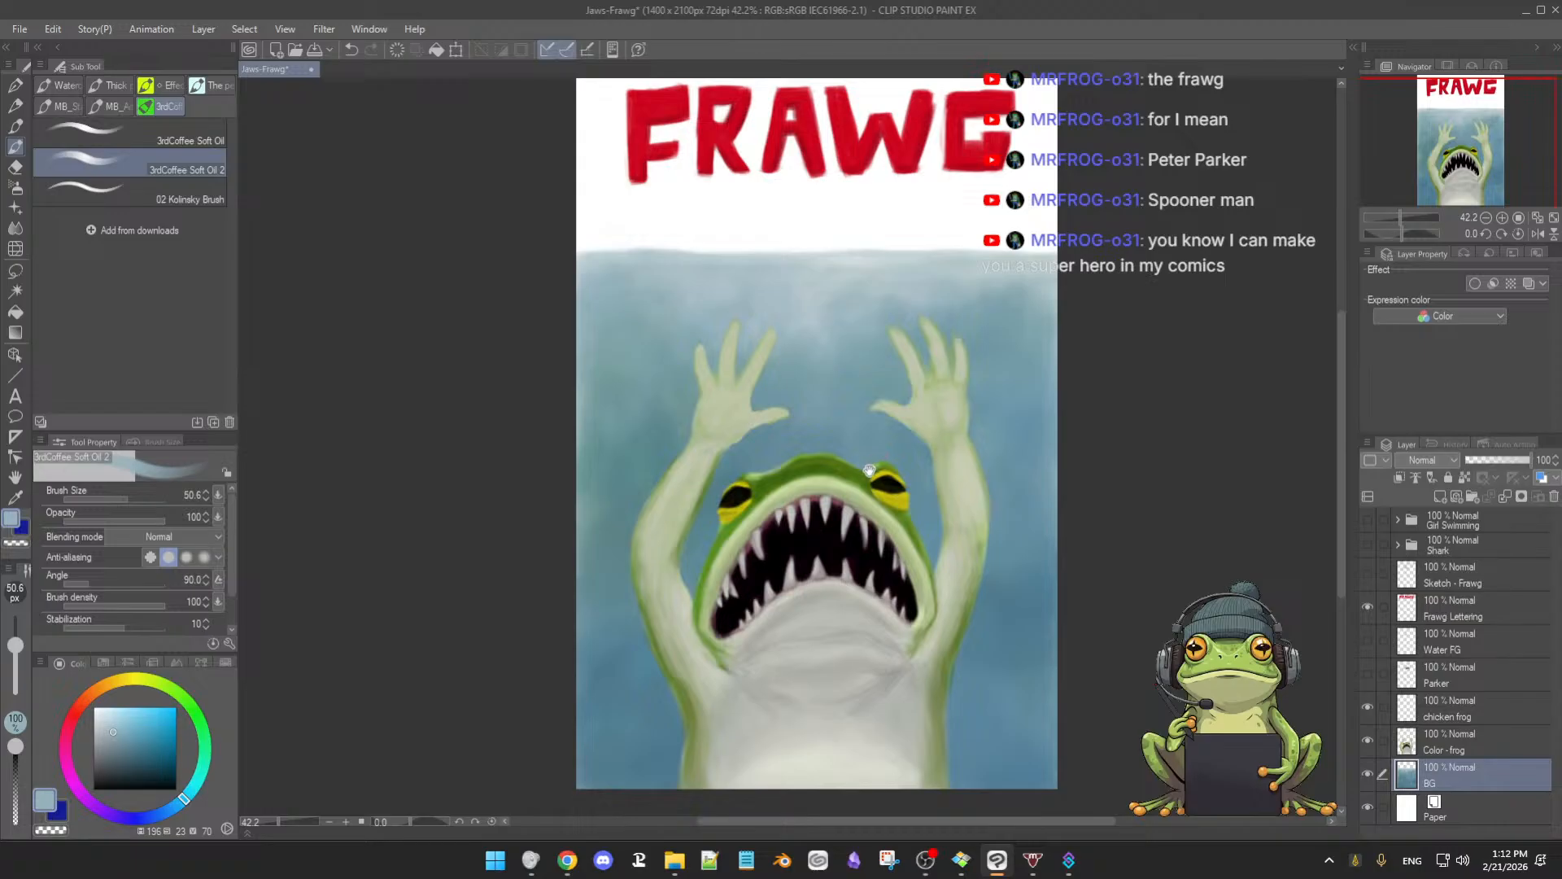
scroll(866, 469, "down", 1)
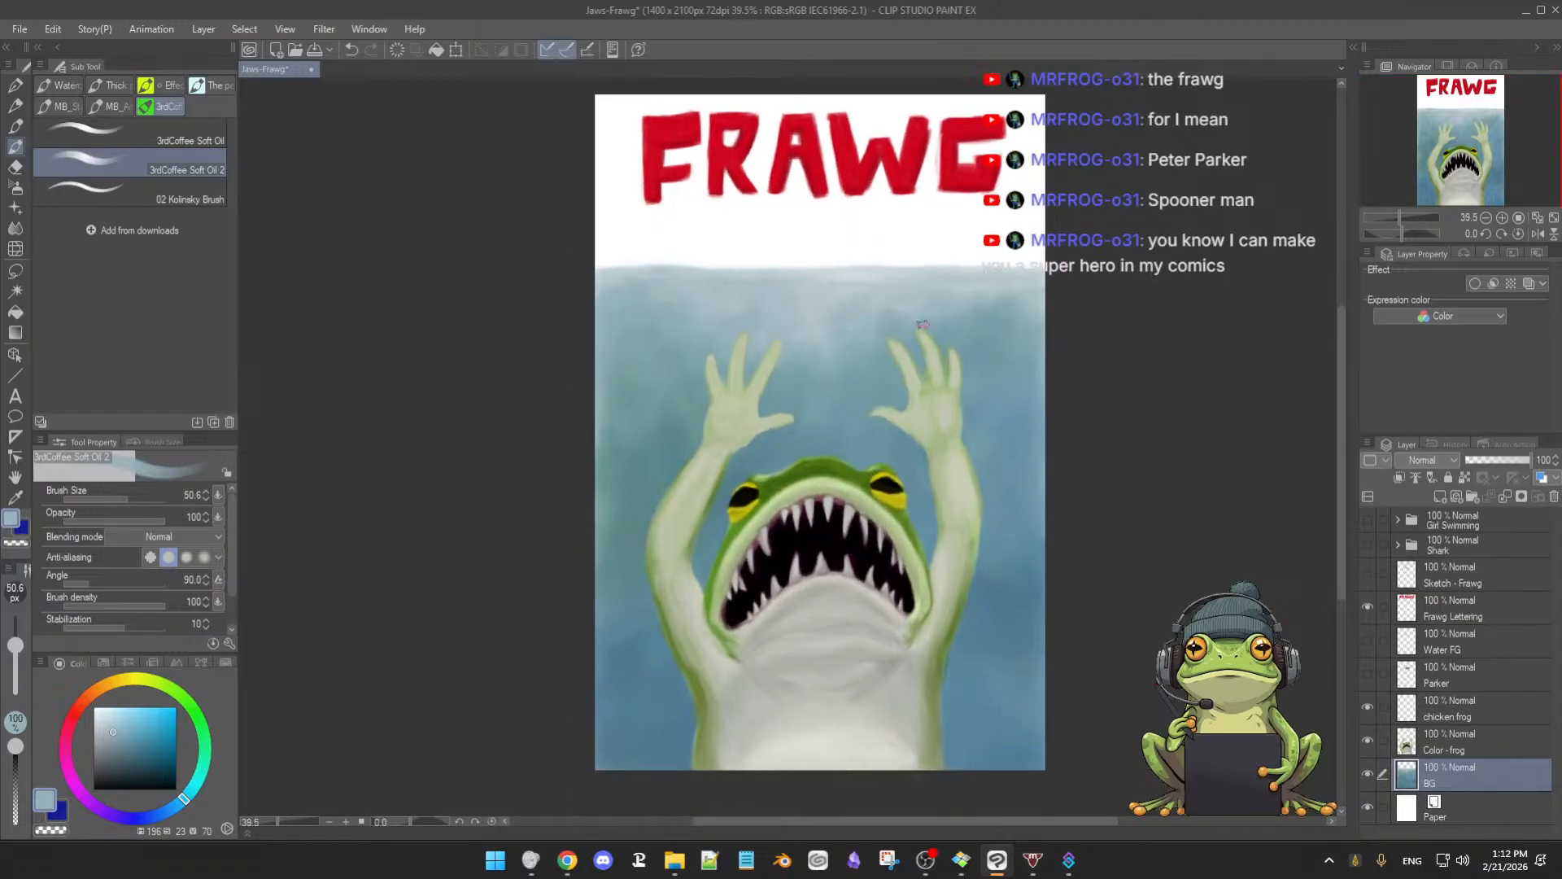
Hide the BG layer and inspect the edges of the frog's hands, toggling the Color - frog layer's visibility off and on
left_click(1367, 777)
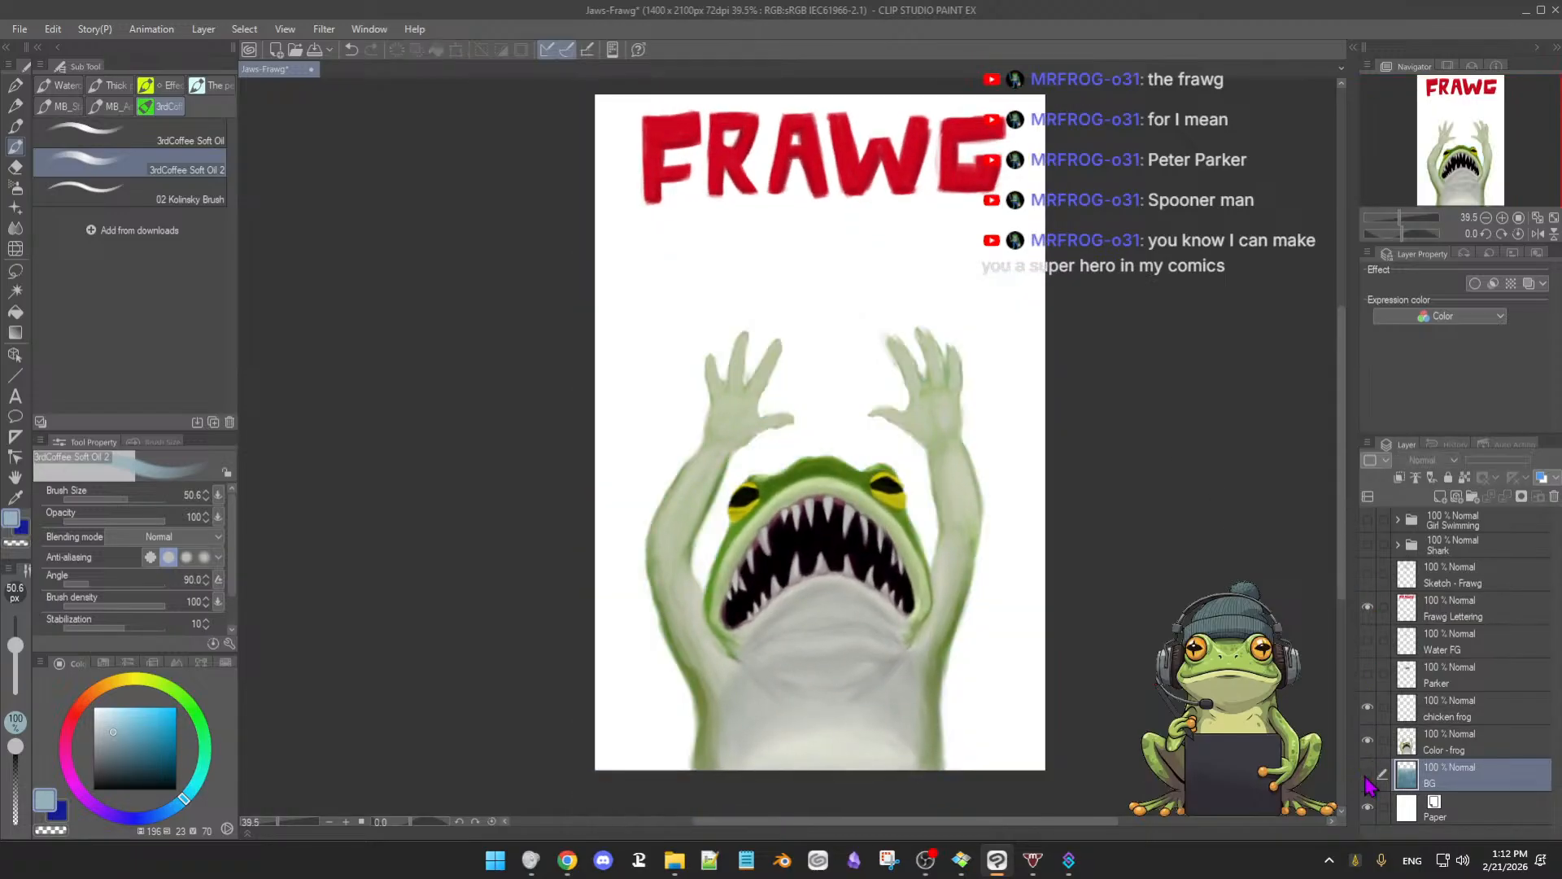
left_click_drag(1123, 571, 1144, 571)
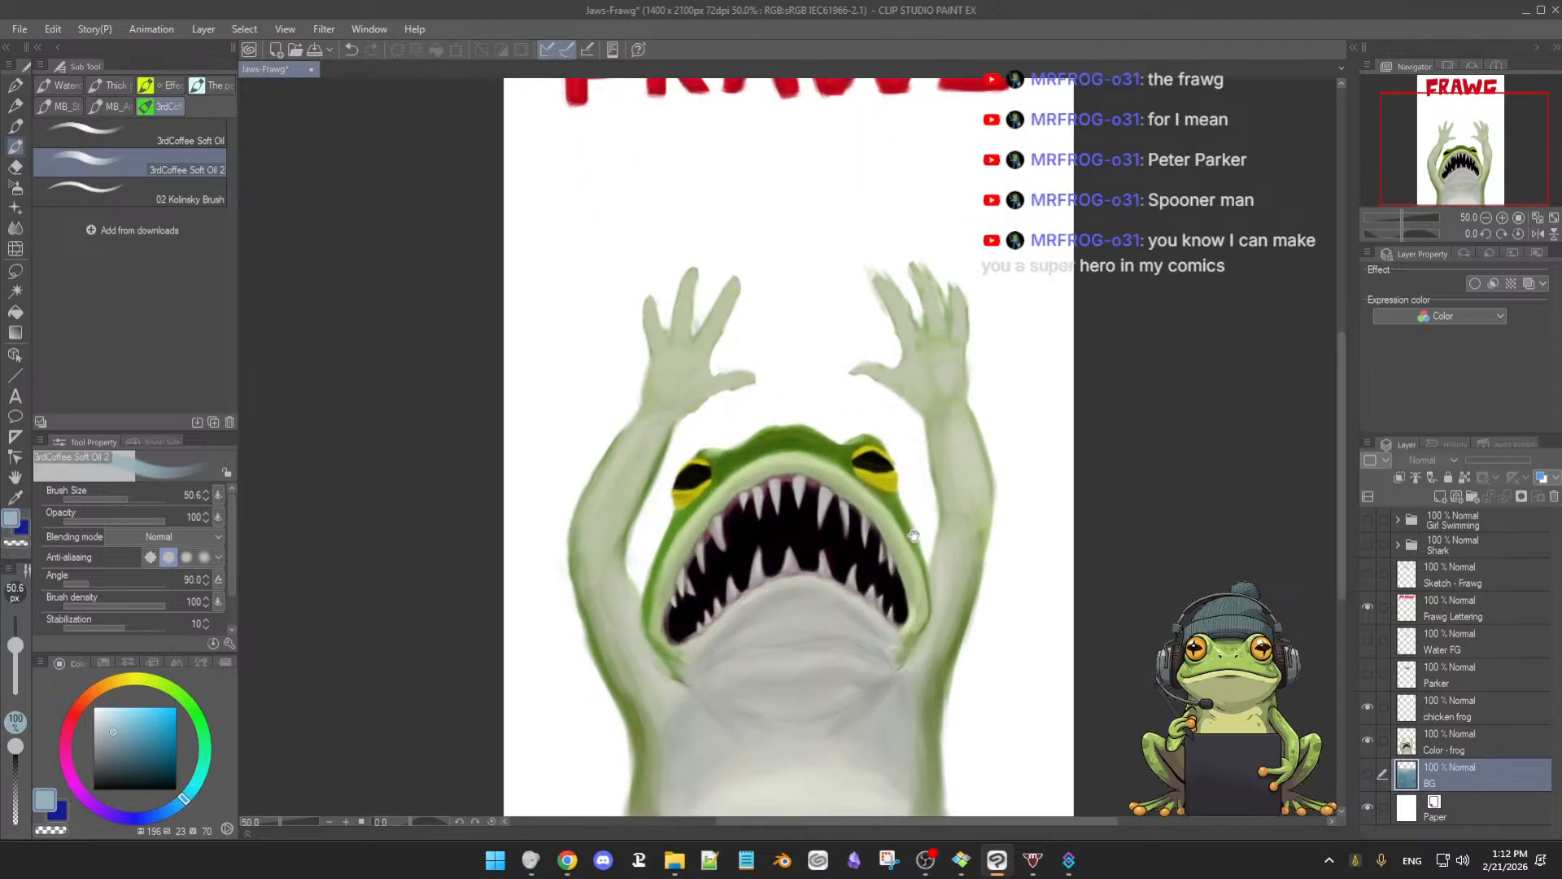
left_click_drag(902, 519, 936, 519)
left_click_drag(700, 234, 792, 365)
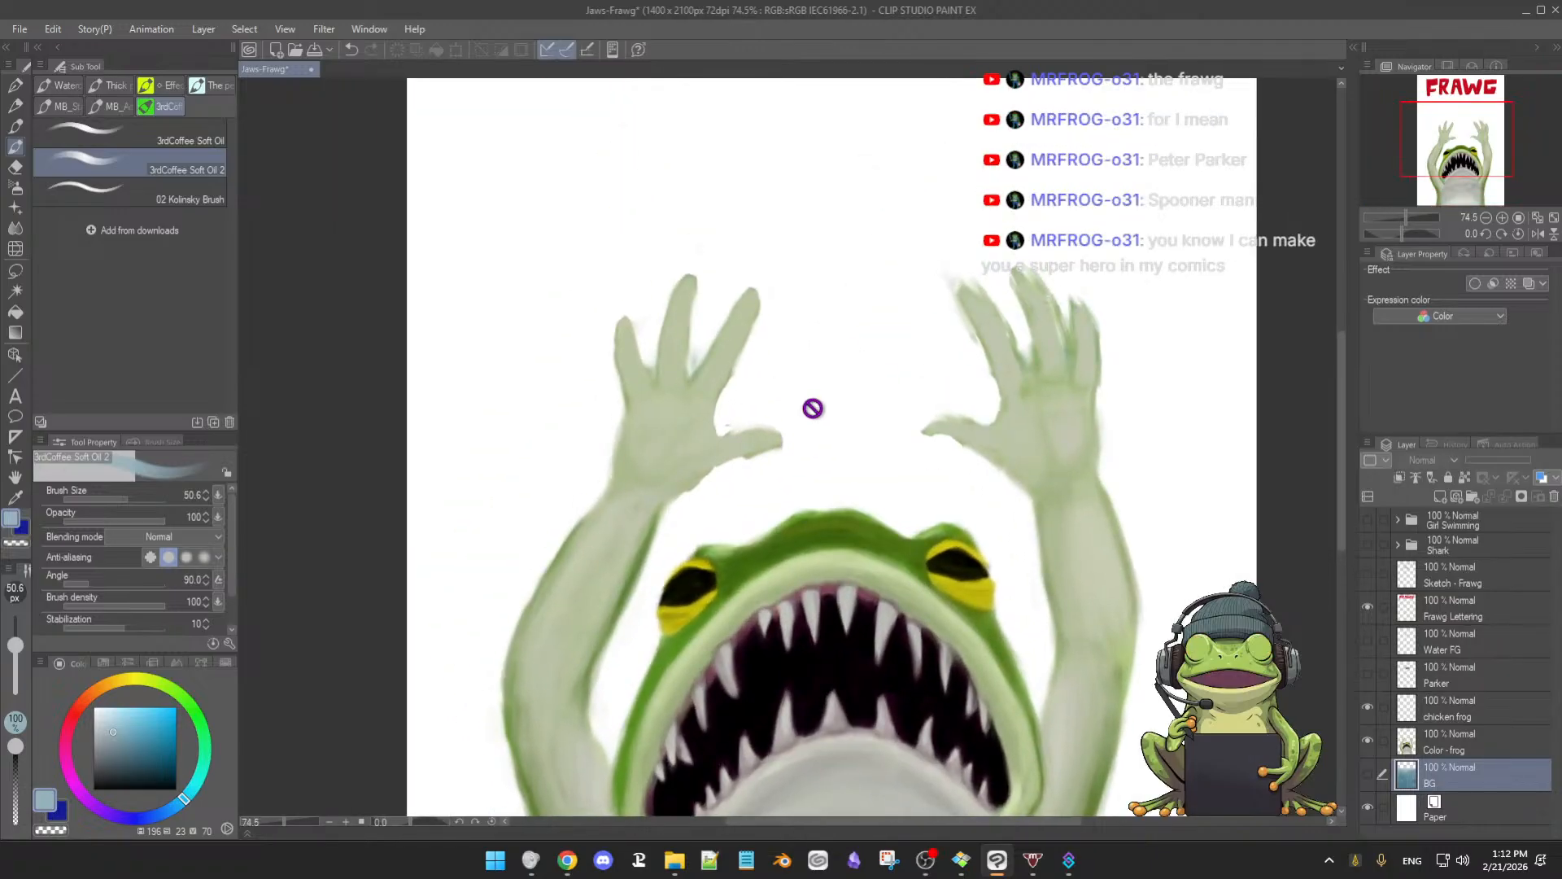
left_click(1368, 741)
left_click(1368, 741)
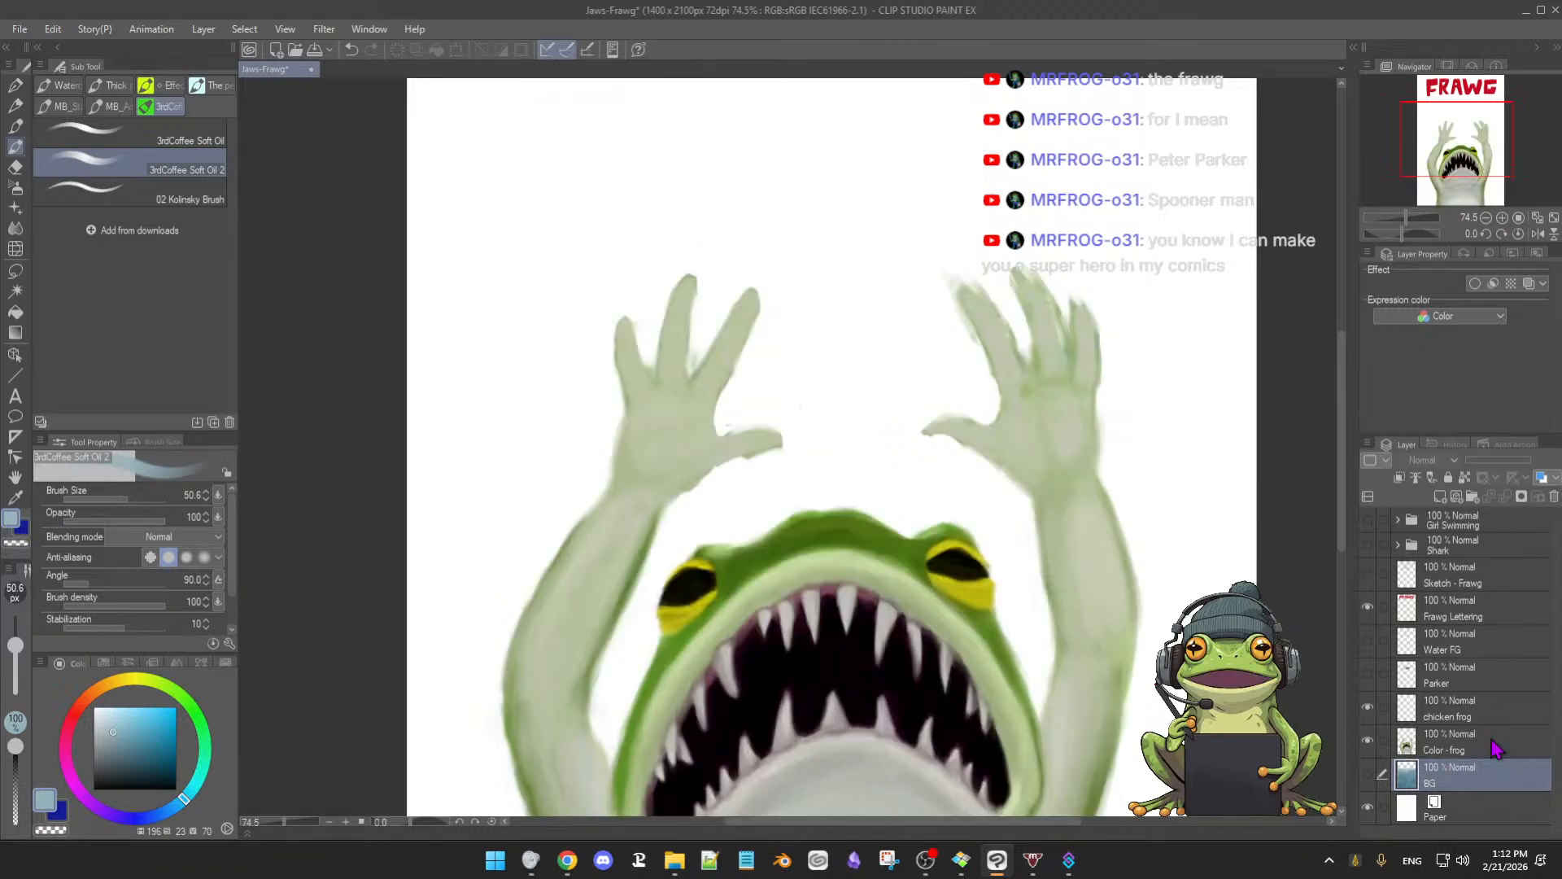
Erase the paint smudges around the frog's hands on the Color - frog layer with the soft eraser at 31.2, and show the BG layer
left_click(1495, 747)
key("e")
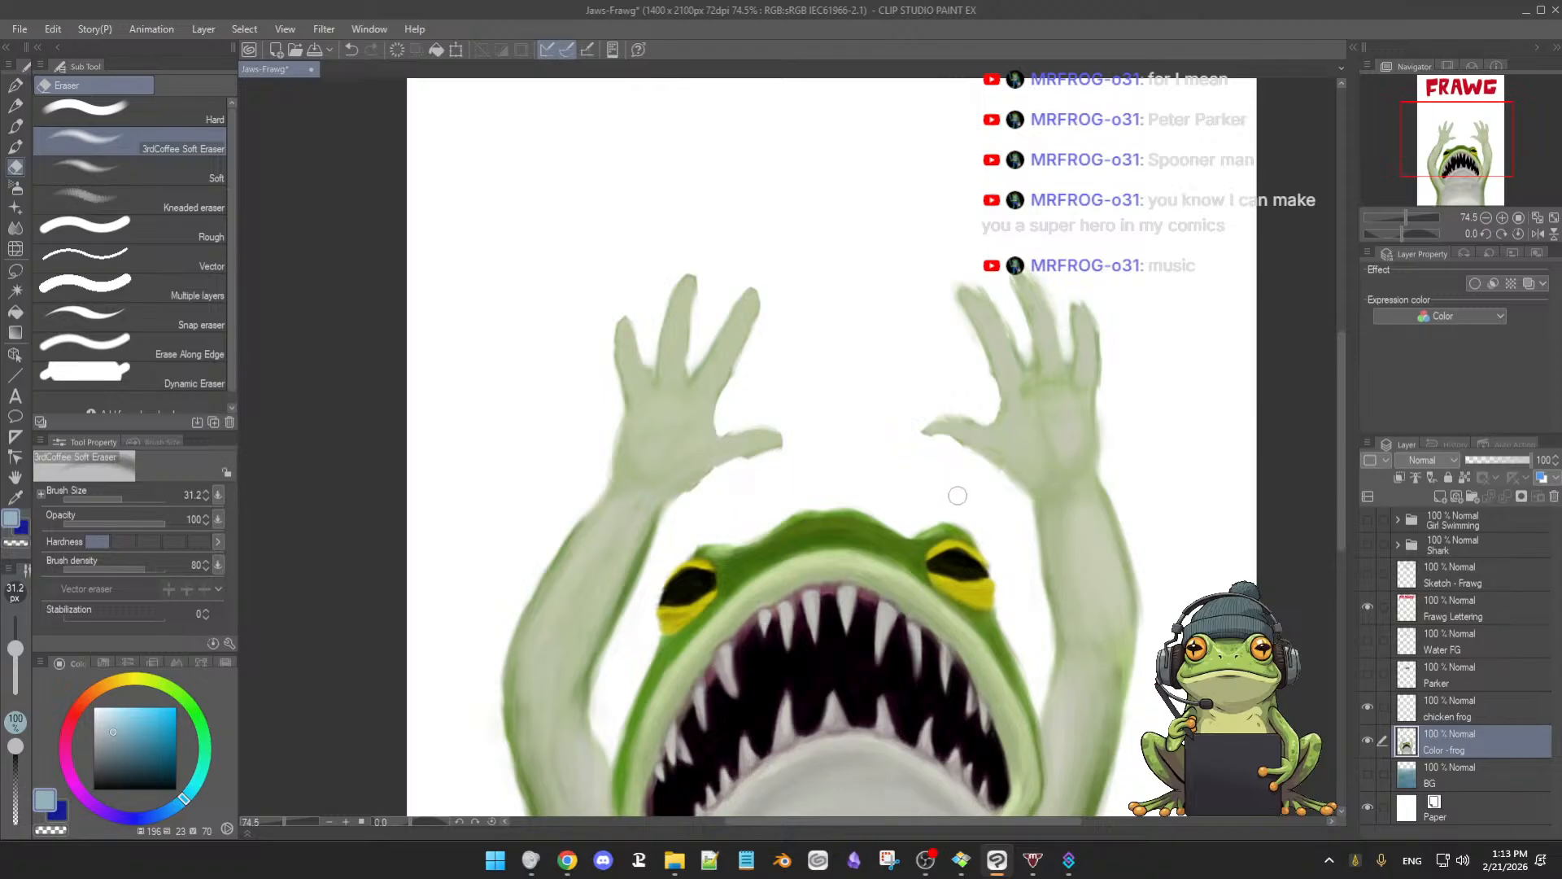
key("b")
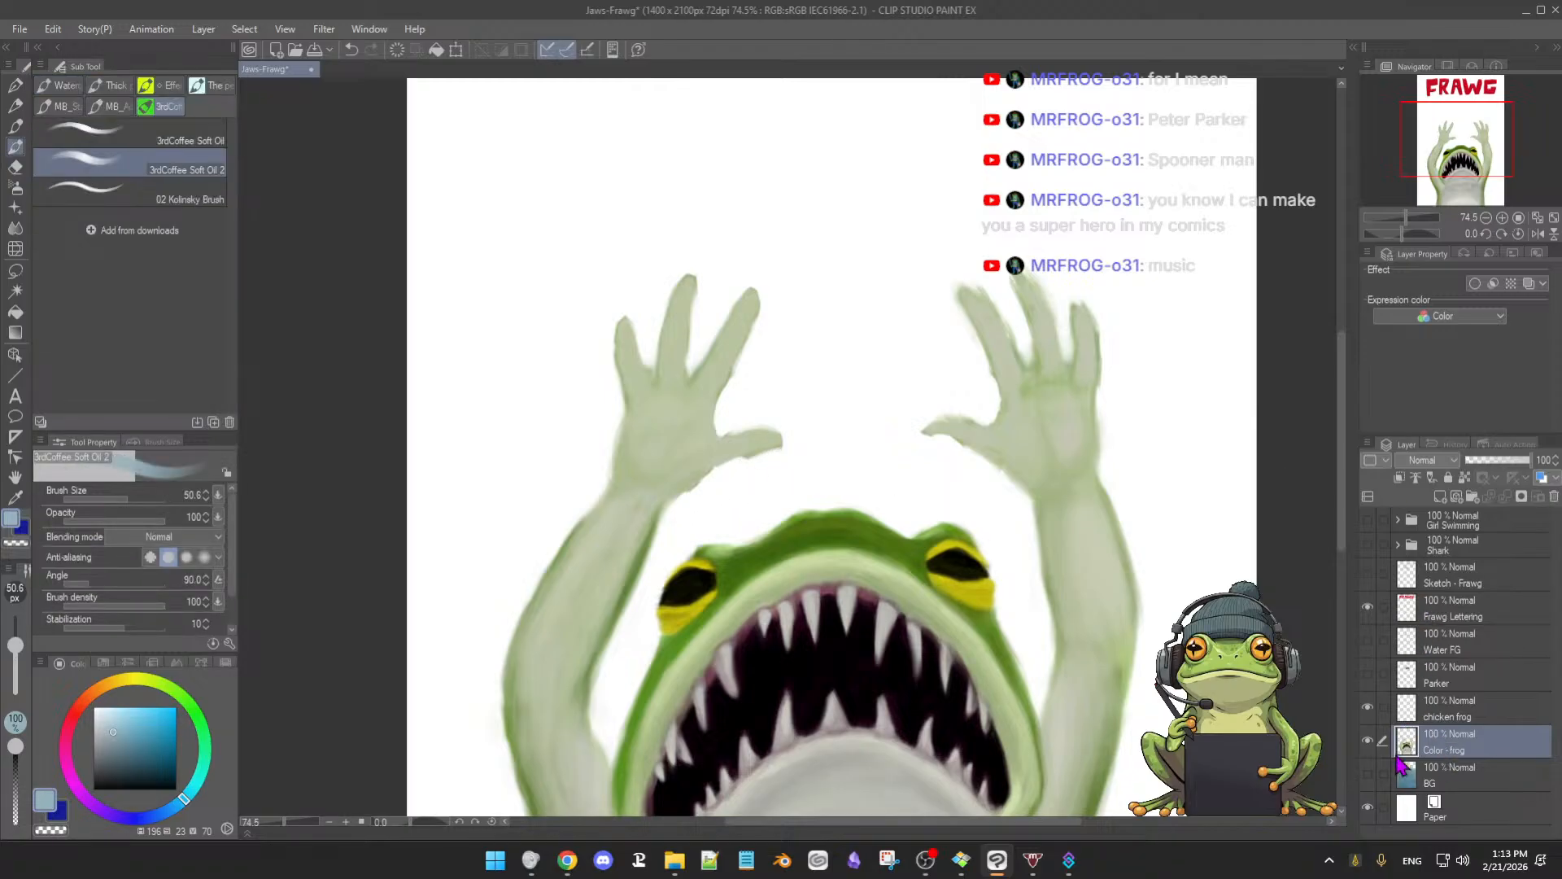
left_click(1367, 775)
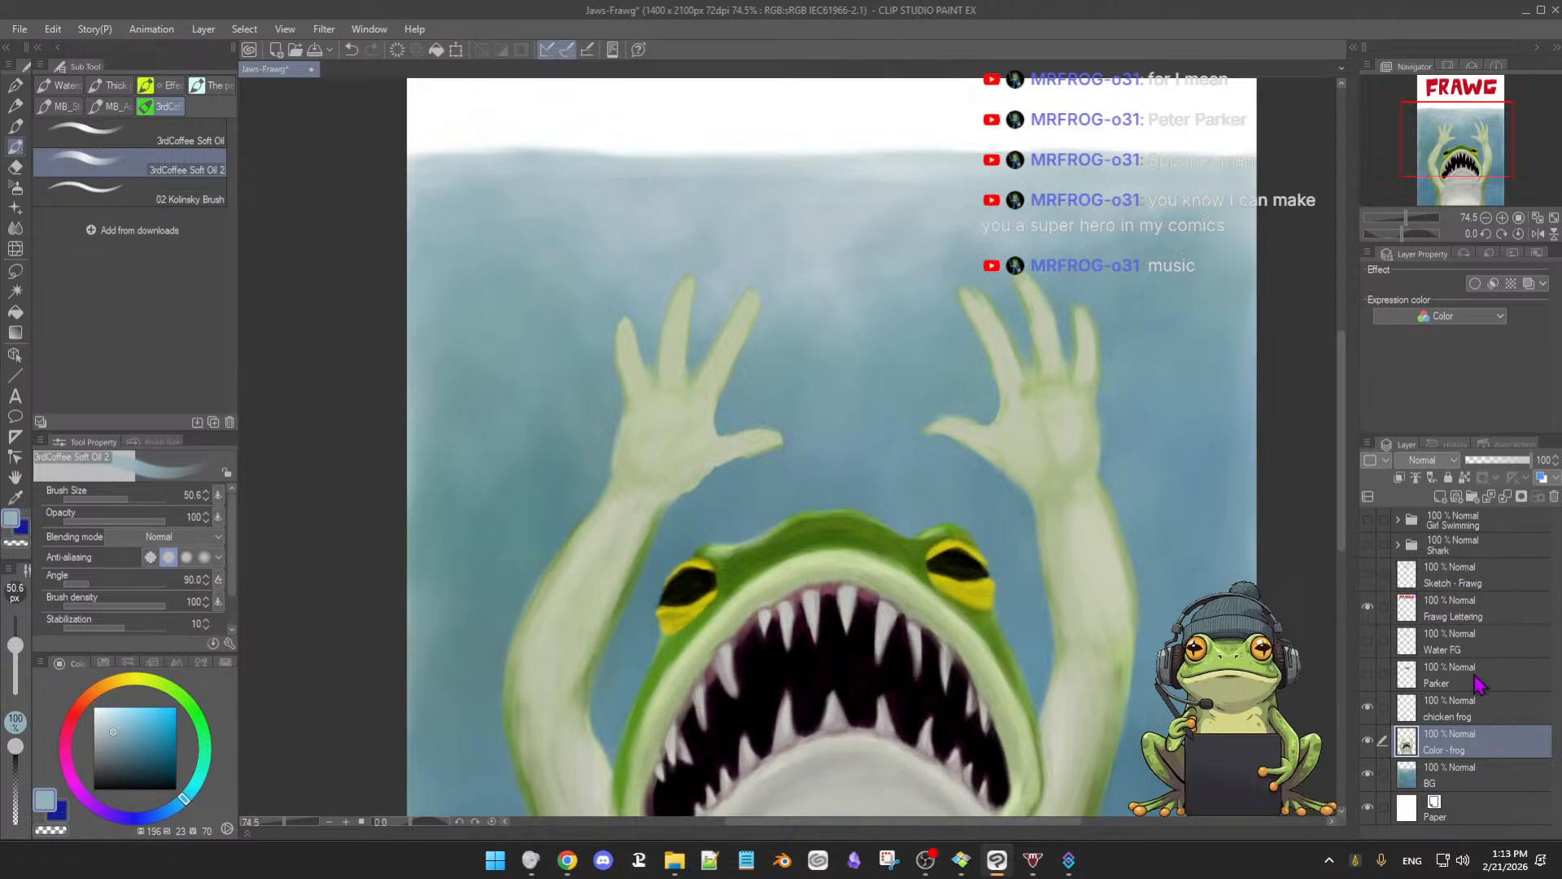
Make the chicken frog layer active and check the layers' contents by switching Color - frog and BG off and on
left_click(1471, 721)
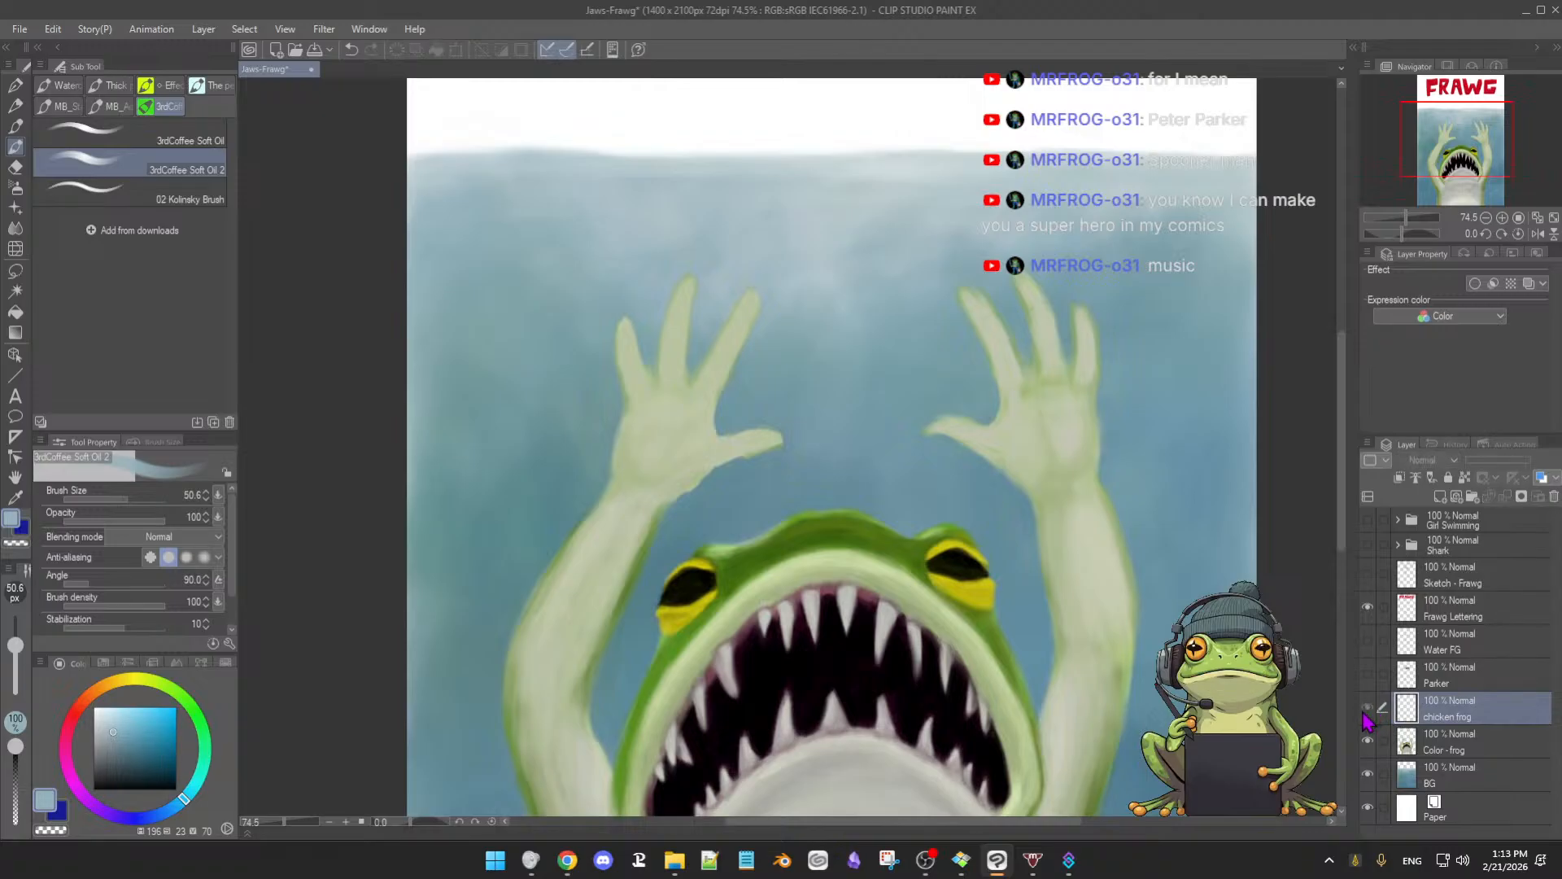
left_click(1368, 738)
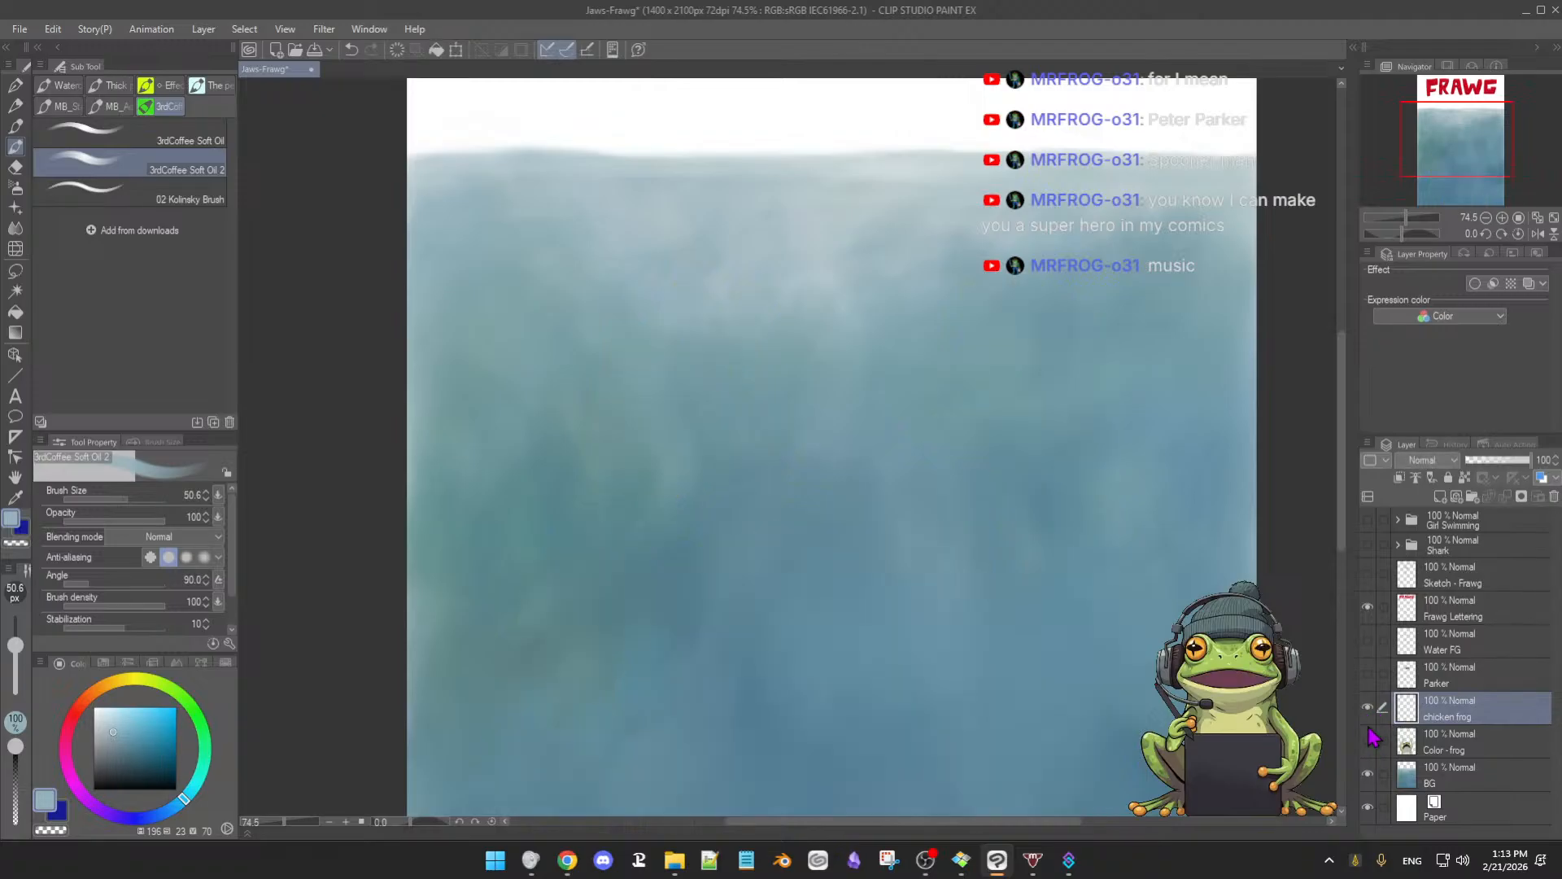
left_click(1367, 777)
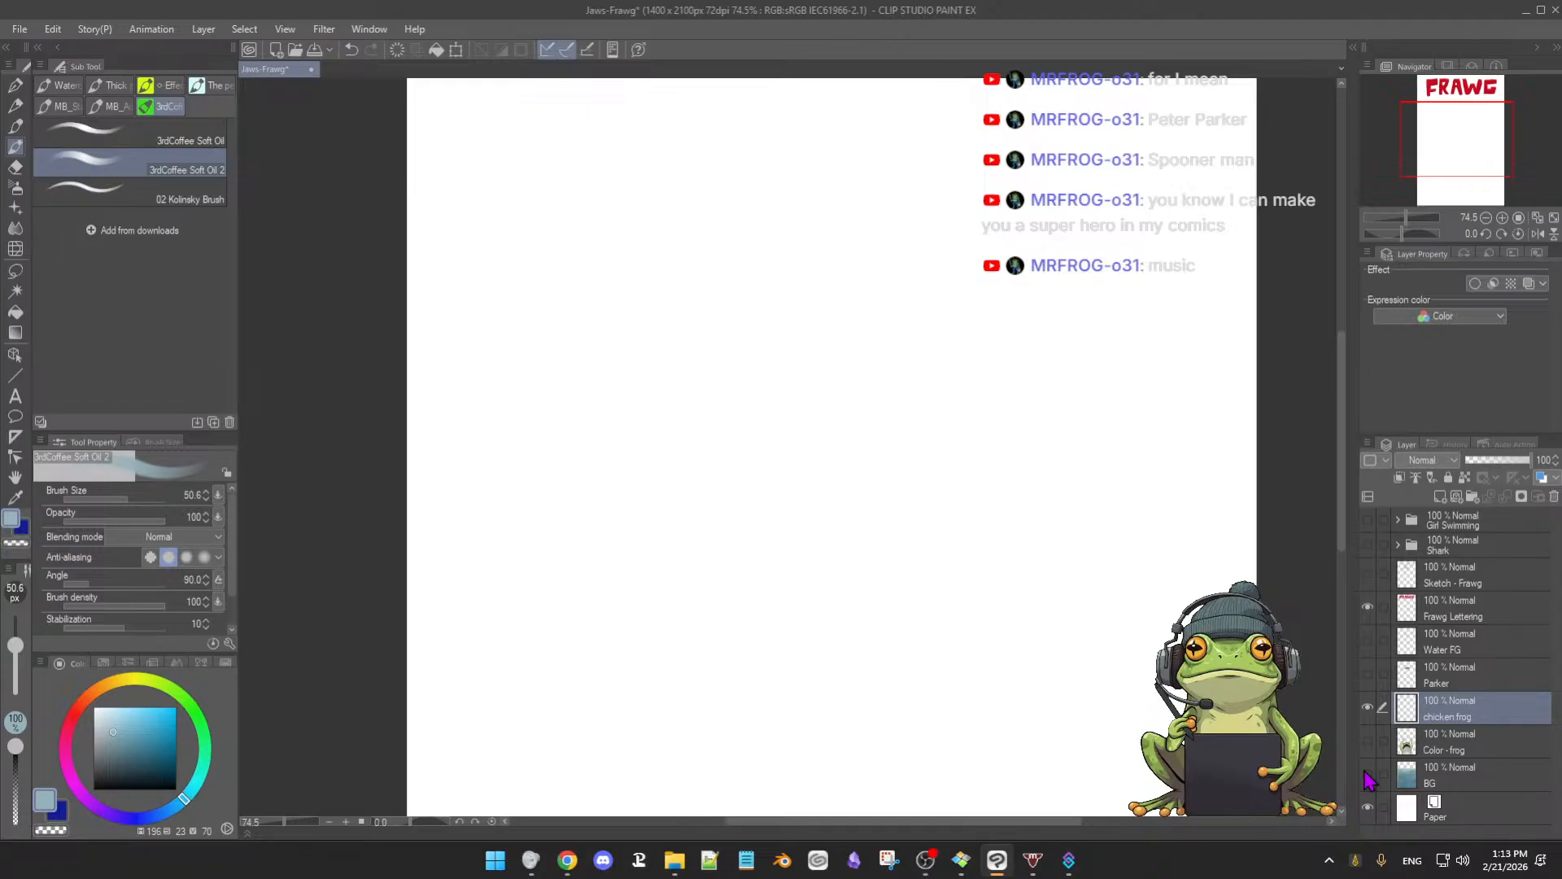
left_click(1368, 780)
left_click(1367, 739)
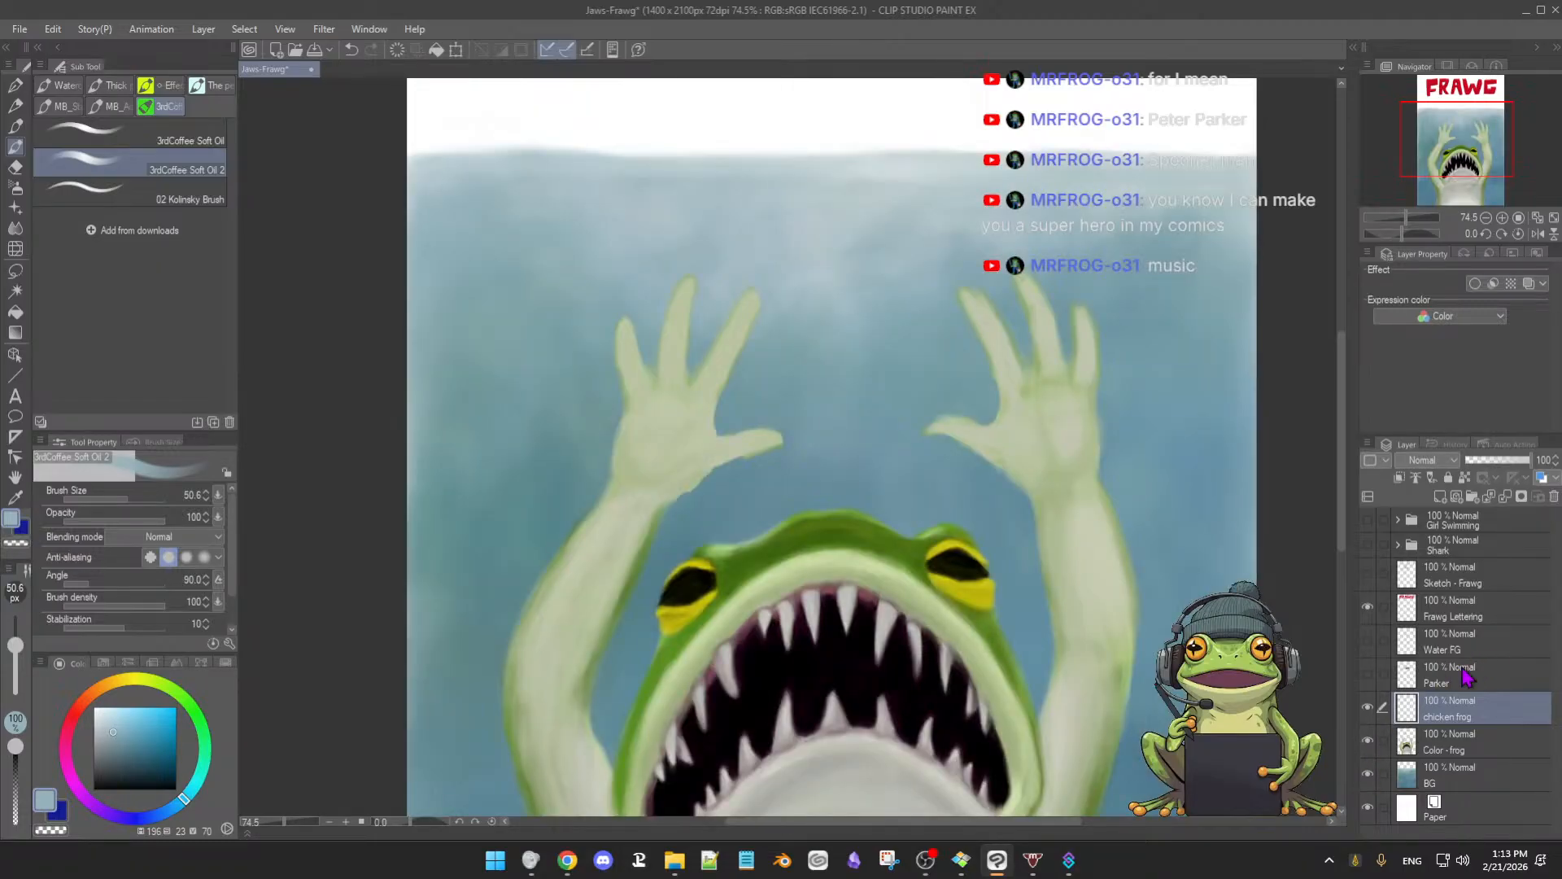
Show the Parker and Water FG layers so the swimming fly and its foreground water appear at the waterline
left_click(1368, 674)
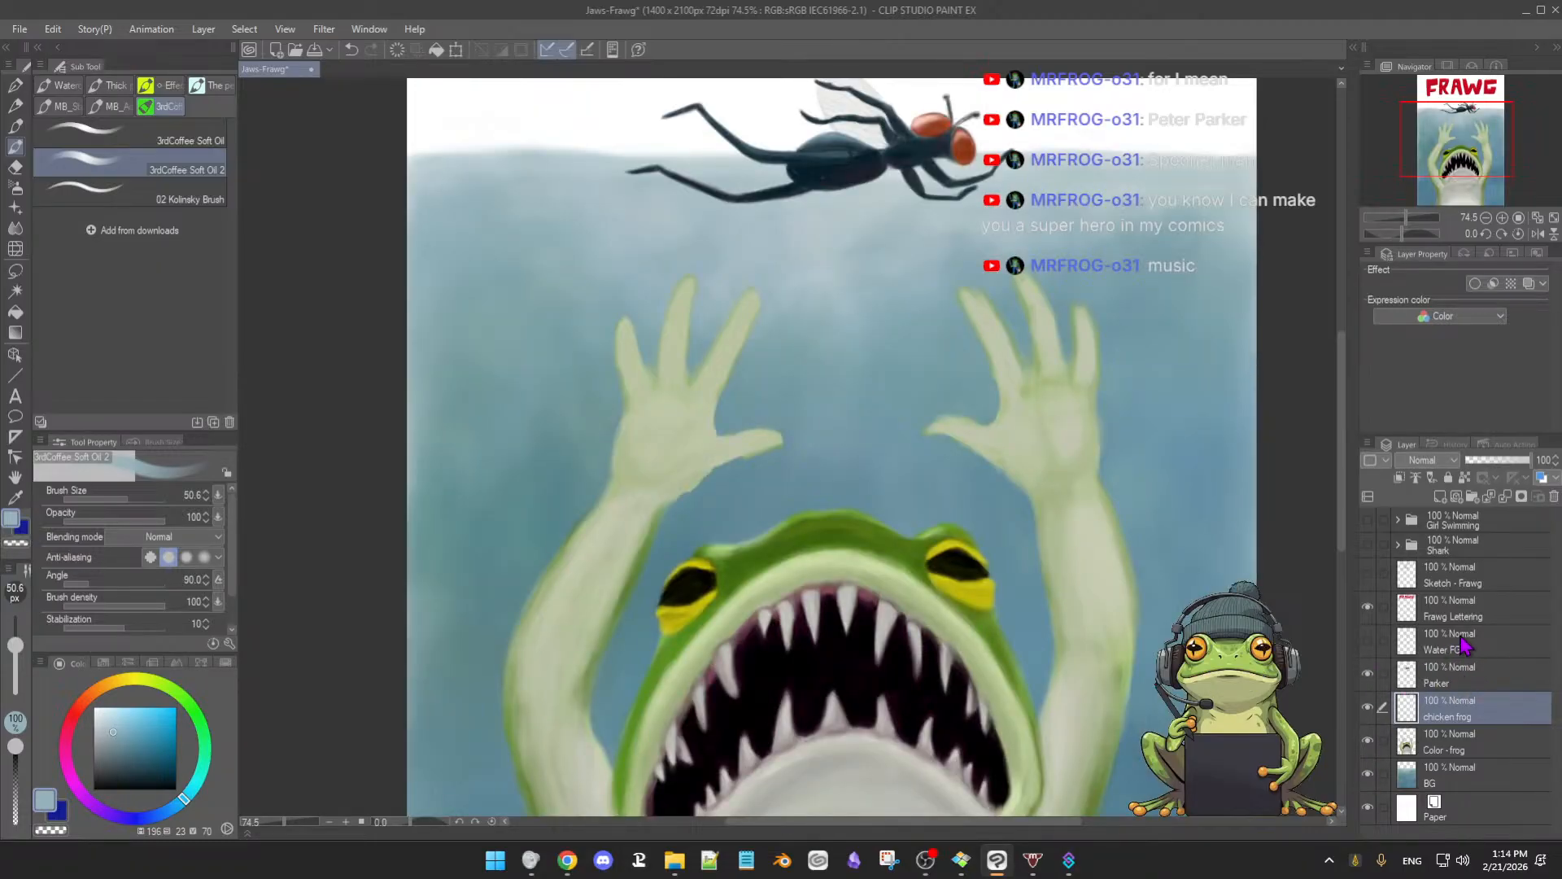
left_click(1367, 641)
left_click(1368, 641)
left_click(1368, 641)
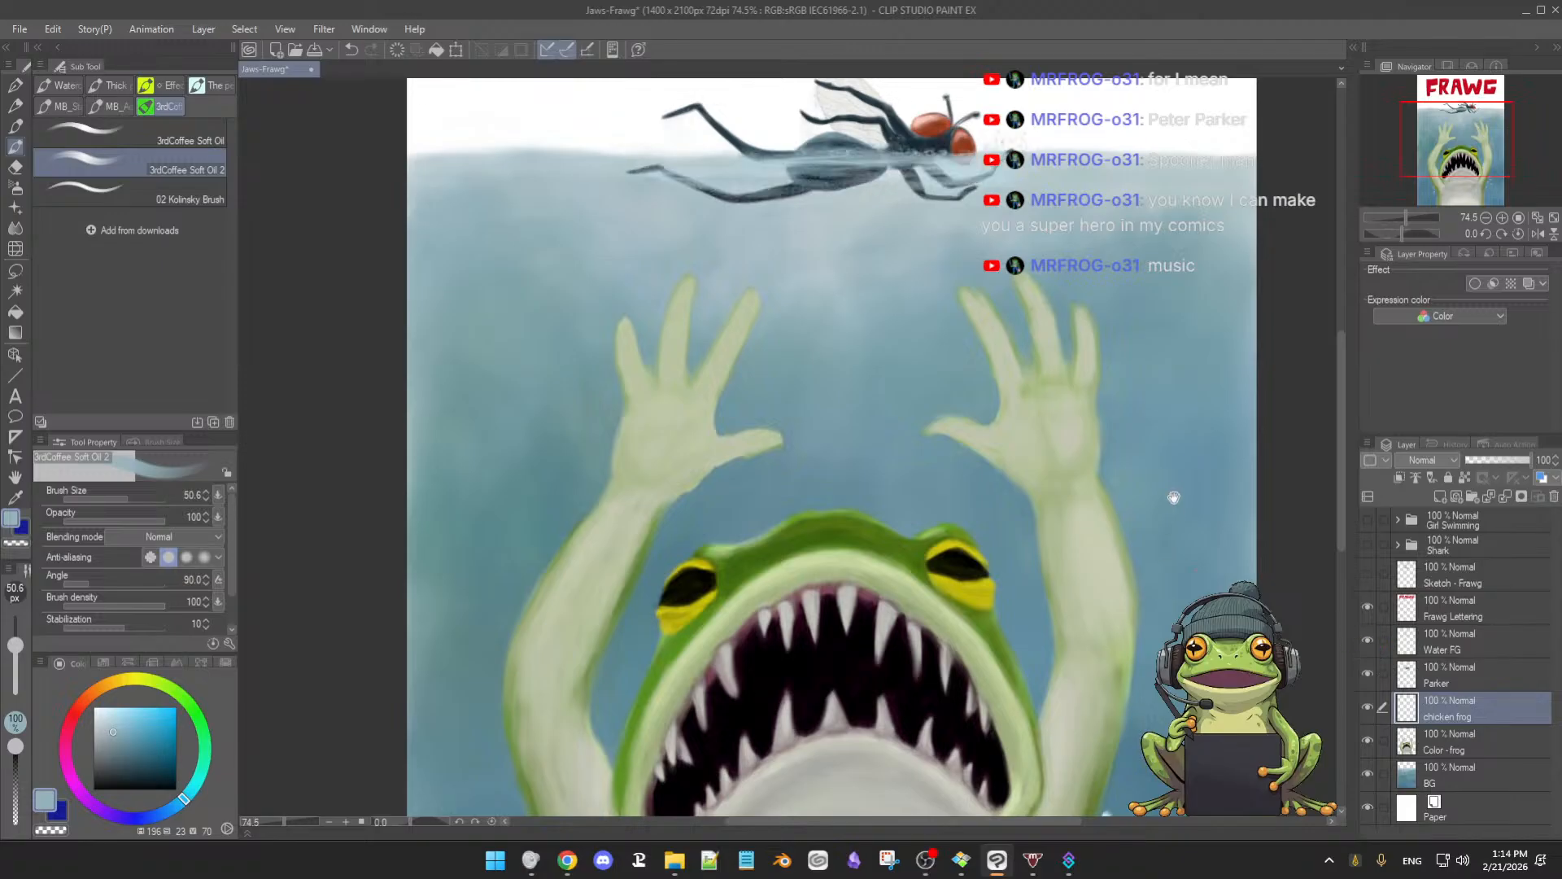
scroll(1132, 482, "down", 2)
scroll(1132, 482, "up", 4)
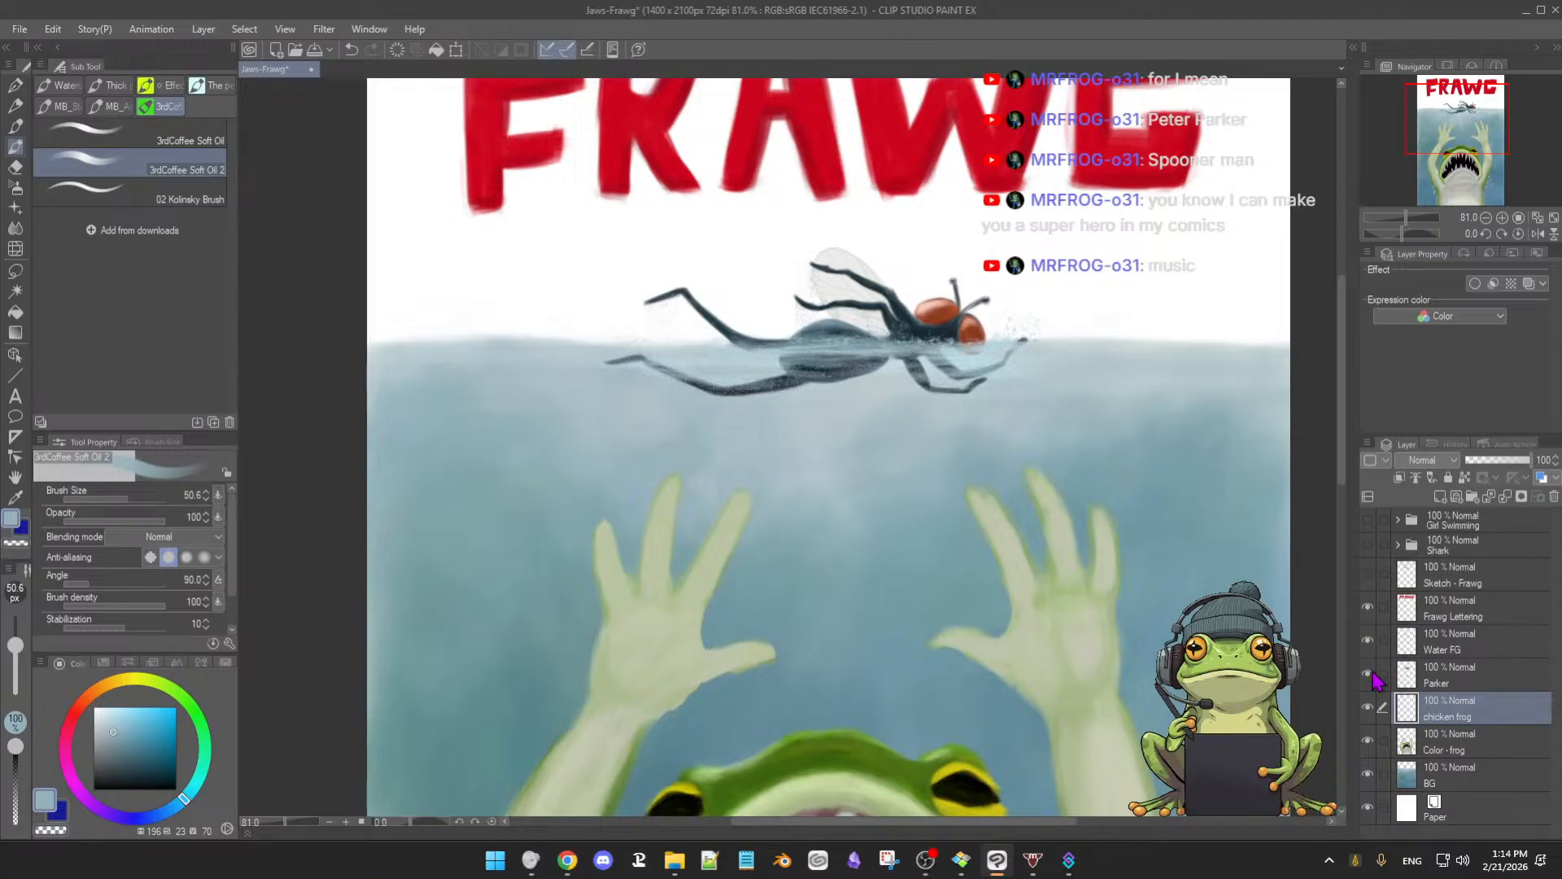
Check the Frawg Lettering and Sketch - Frawg layers by toggling their visibility, and examine the poster composition from the lettering to the frog
left_click(1367, 609)
left_click(1367, 609)
left_click(1367, 576)
left_click(1367, 576)
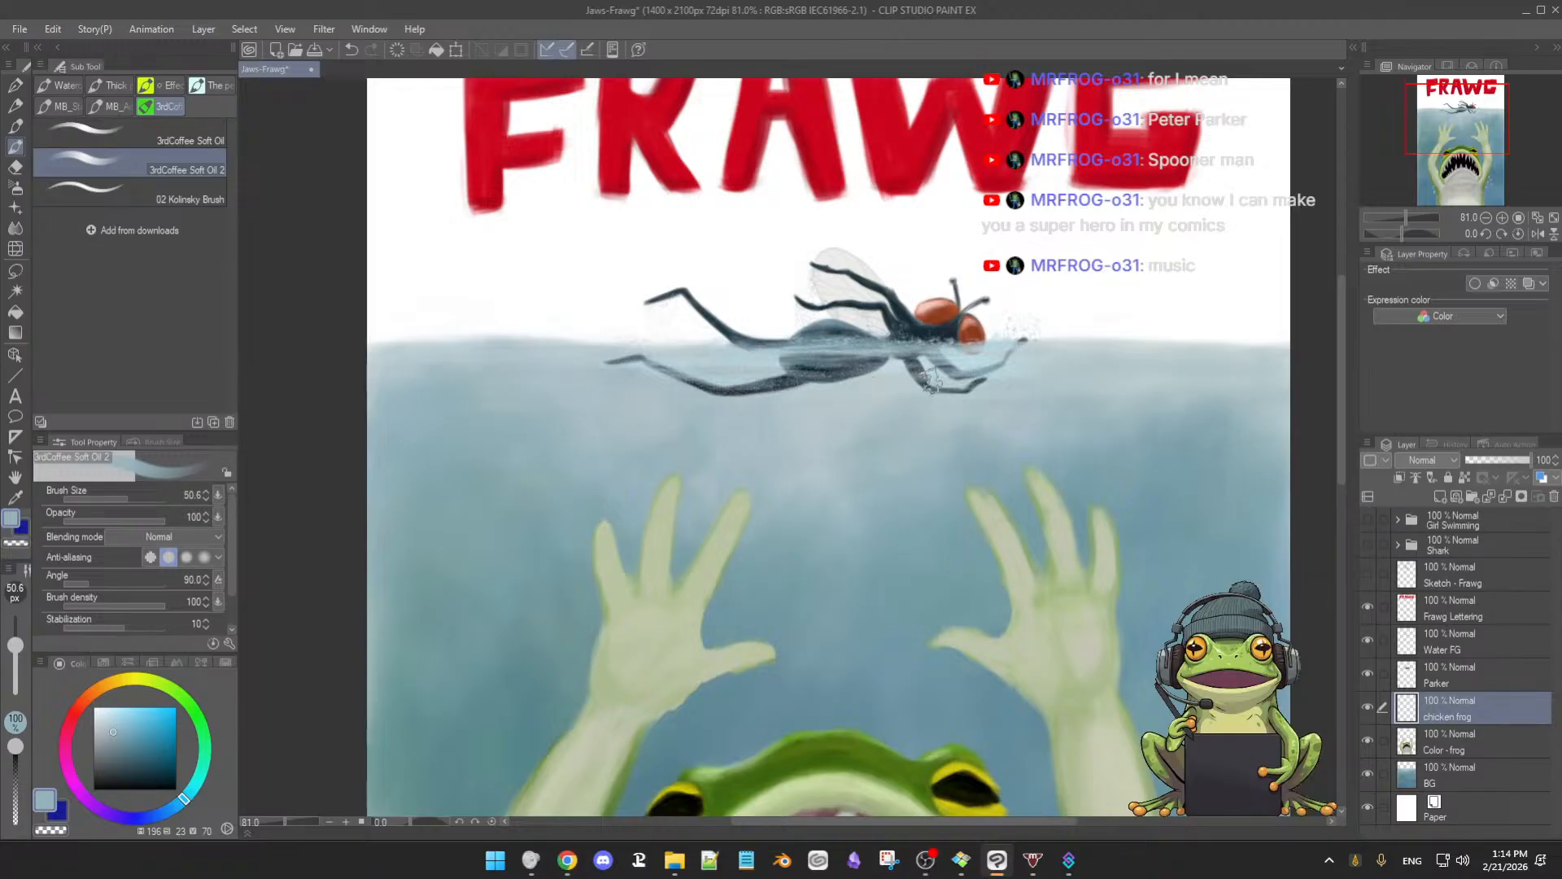
scroll(1163, 545, "down", 1)
left_click_drag(1152, 550, 1102, 498)
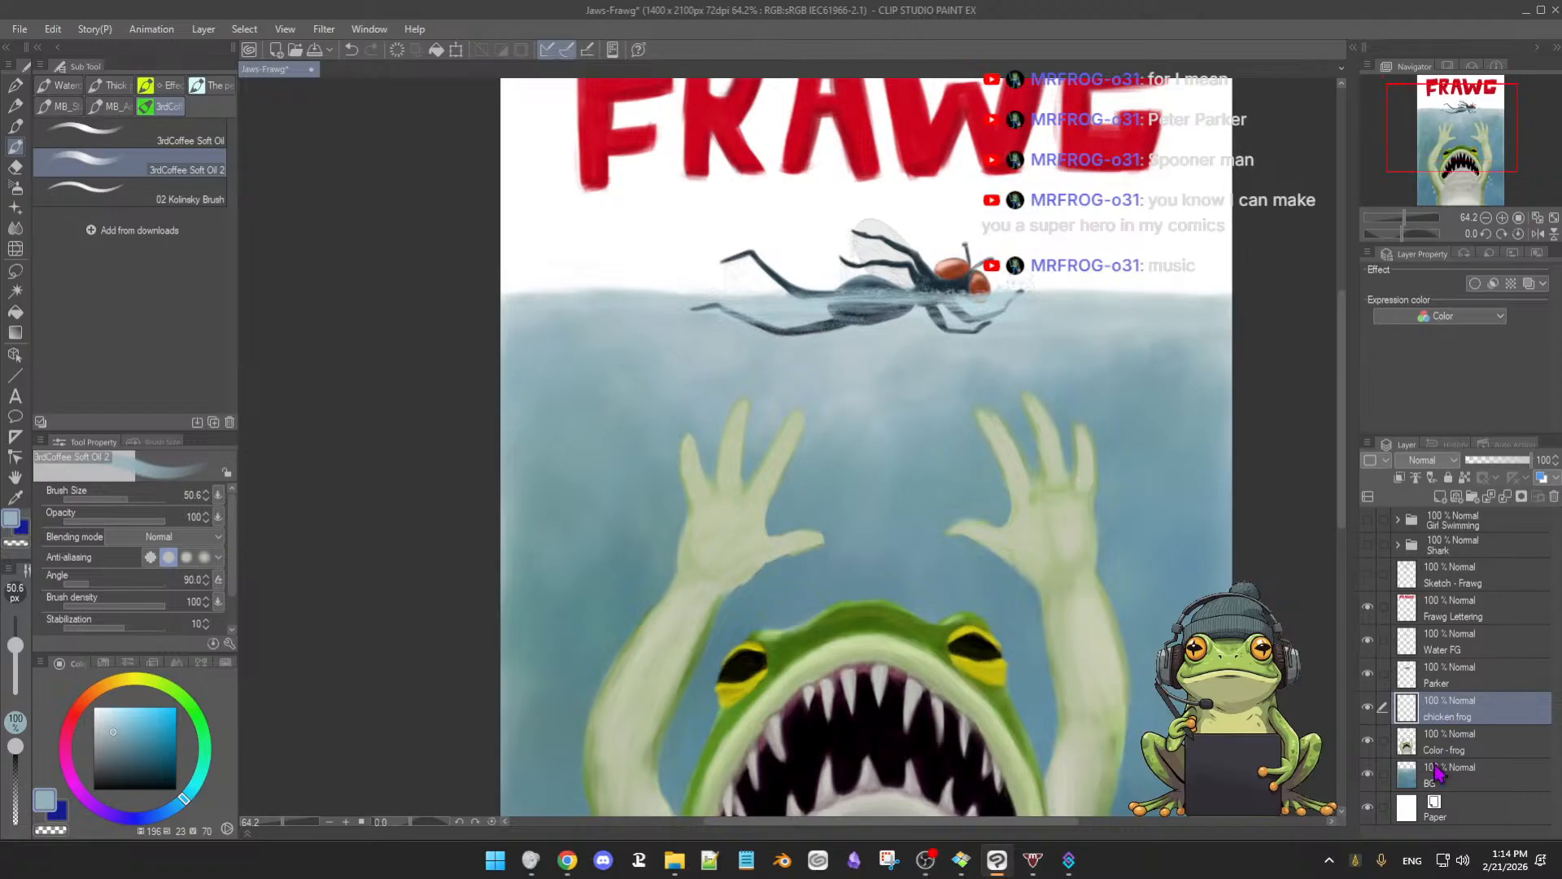
left_click_drag(1114, 610, 1088, 535)
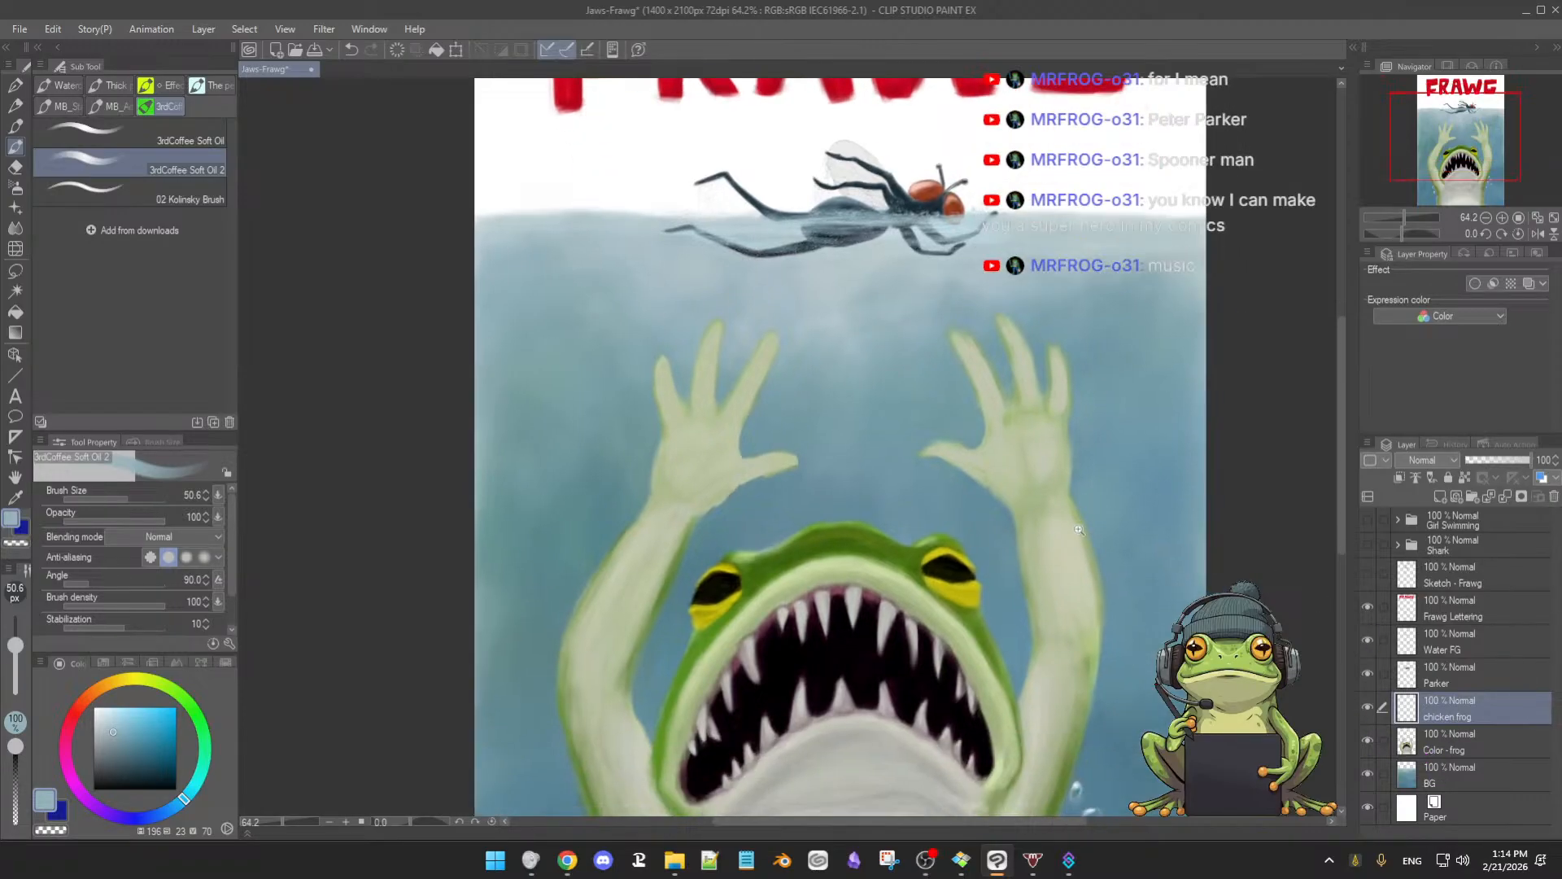
scroll(1089, 534, "down", 1)
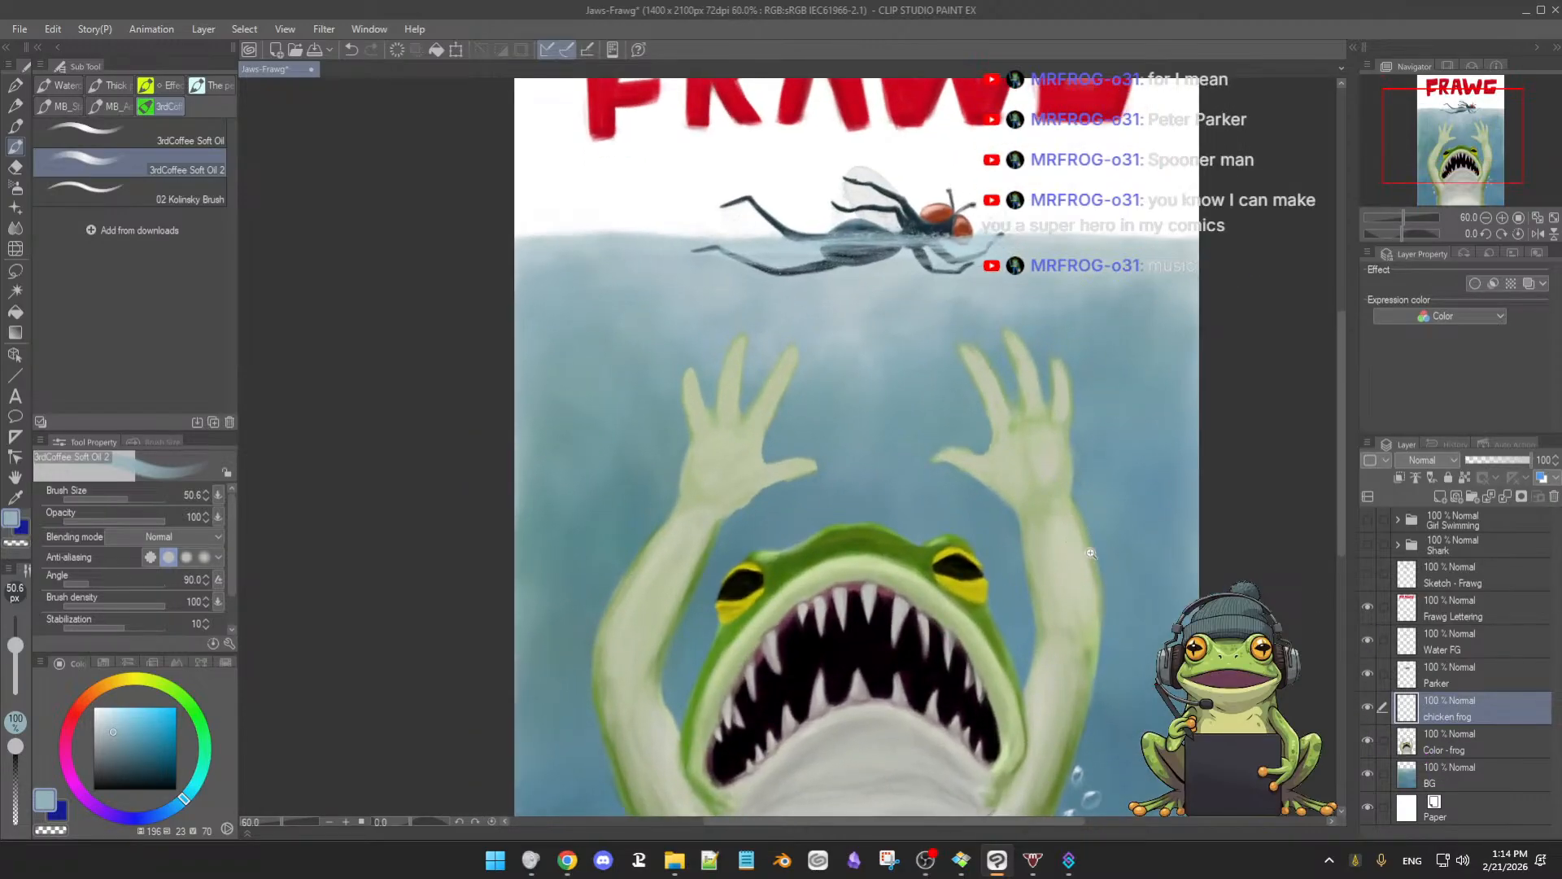
Paint a white bubble beside the frog's lower body, below the existing bubbles, using the oil brush at sizes 12.6 and 24.7
scroll(1089, 547, "up", 2)
left_click_drag(1090, 541, 1040, 385)
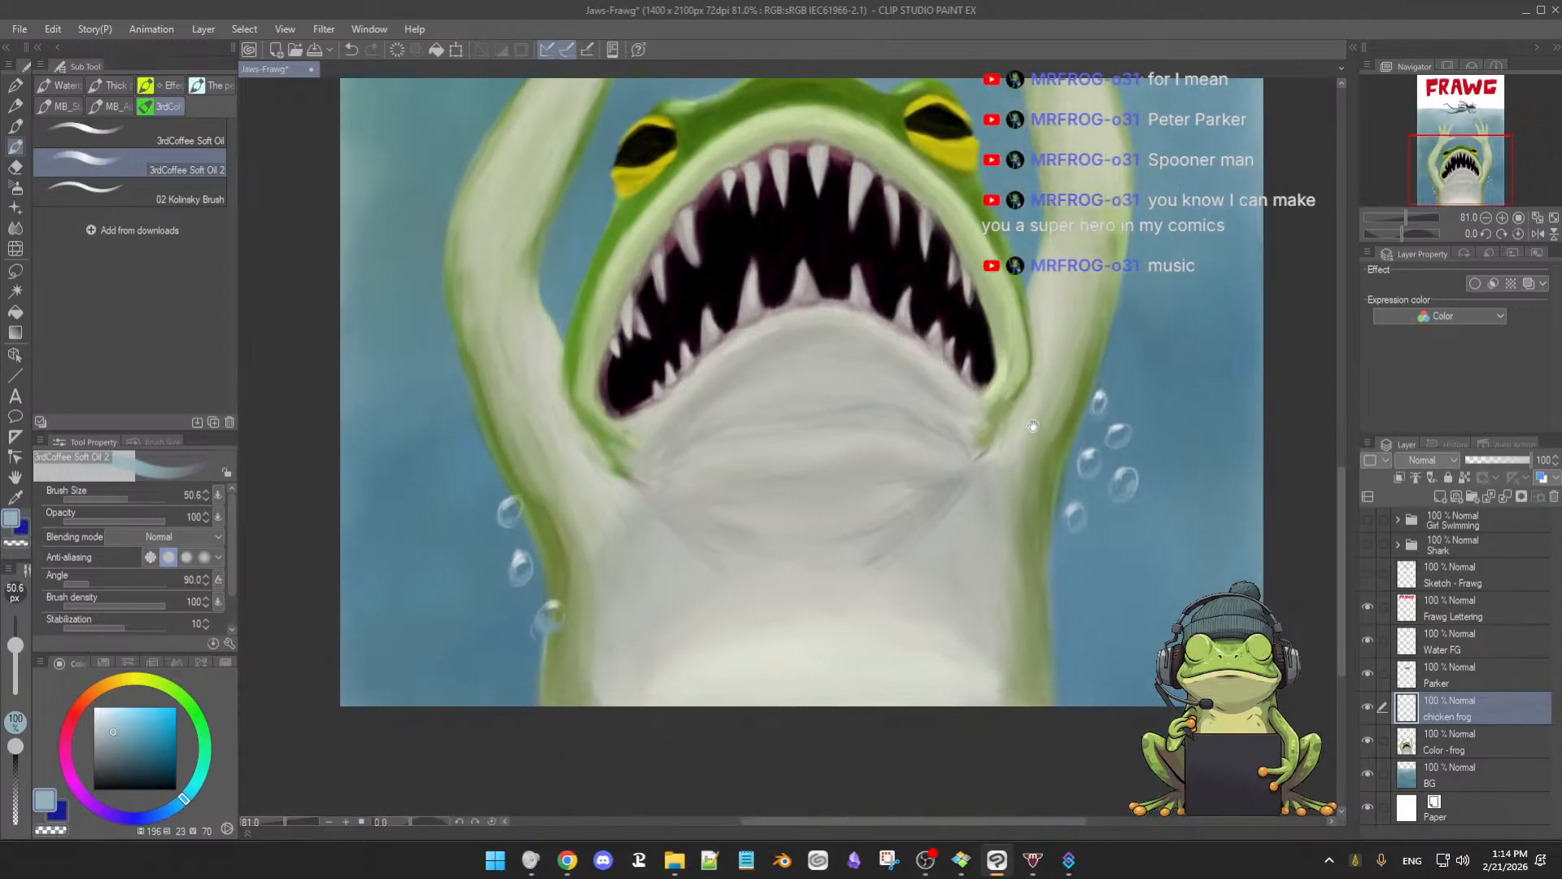
scroll(1021, 480, "up", 2)
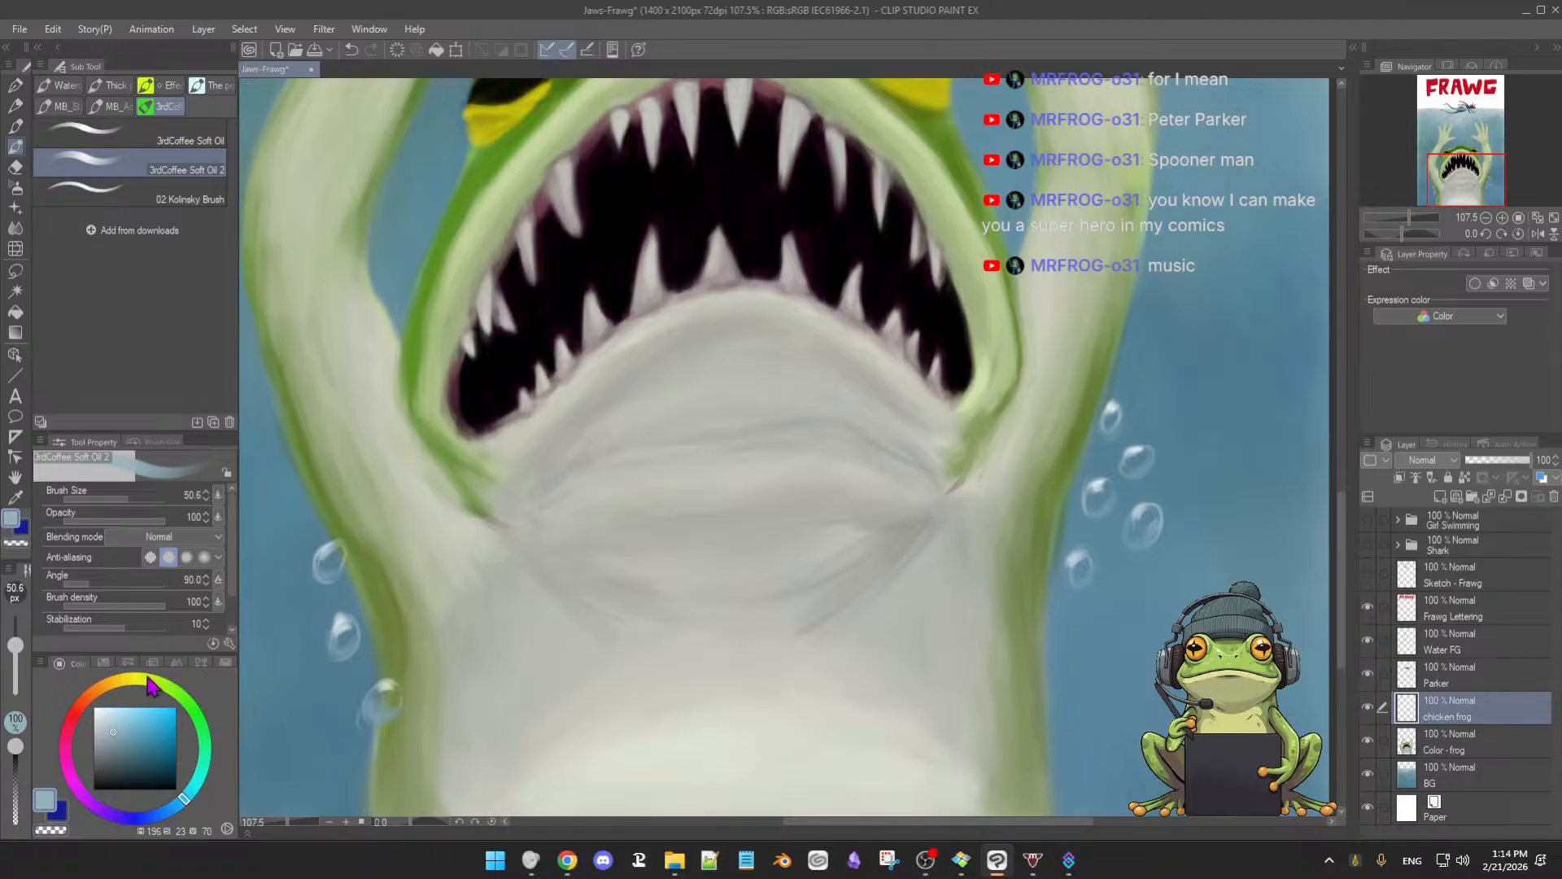
left_click_drag(113, 727, 94, 707)
key("bracketleft")
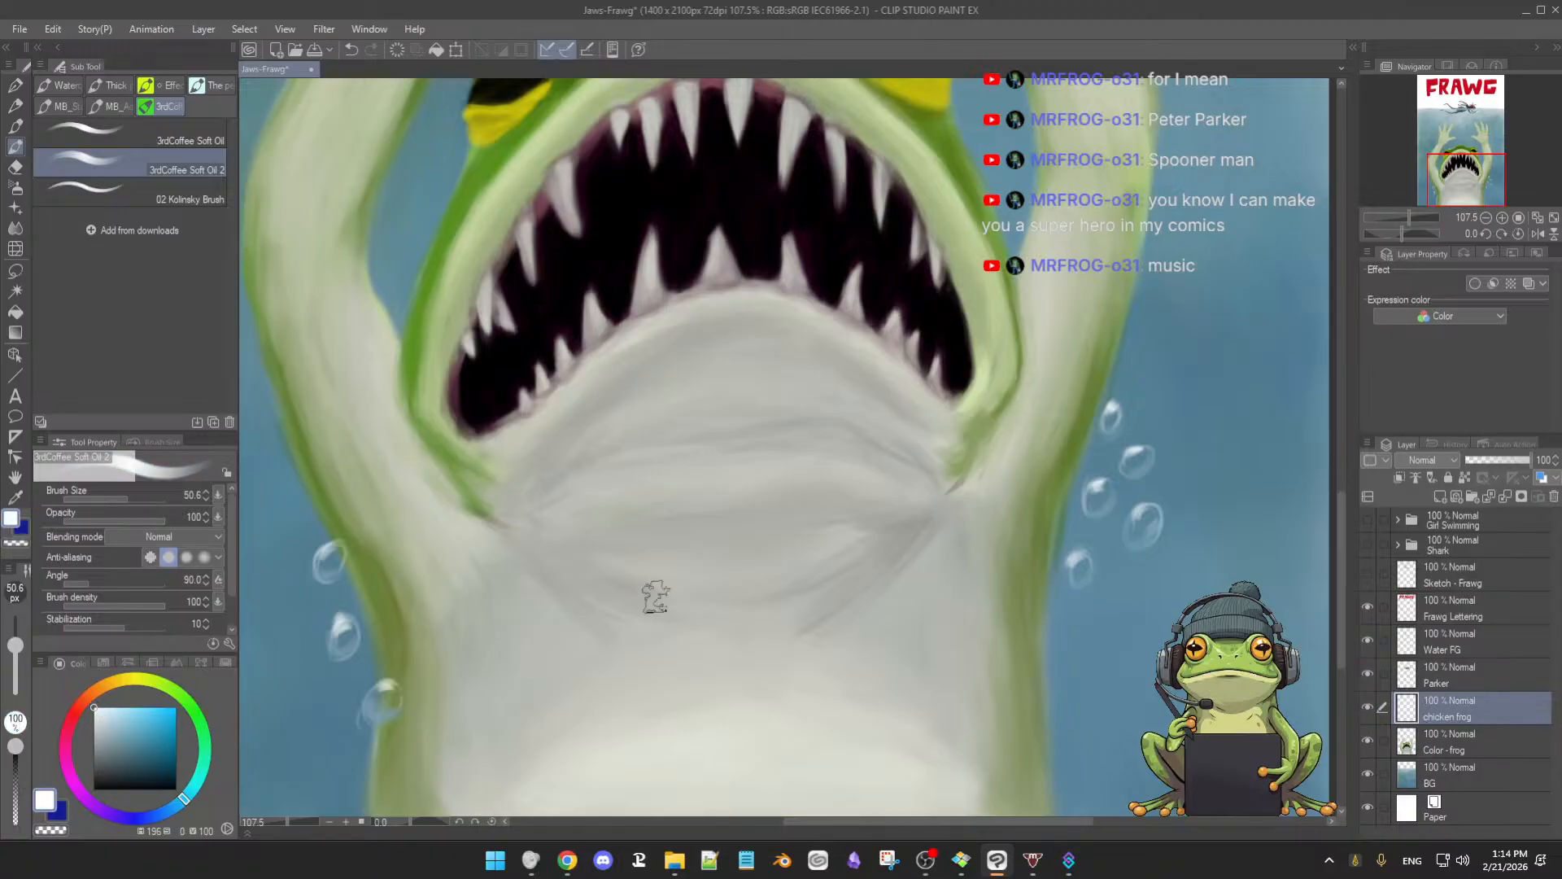
key("bracketleft")
key("bracketleft")
key("bracketleft")
key("bracketleft")
key("bracketleft")
key("bracketleft")
key("bracketleft")
key("bracketleft")
key("bracketleft")
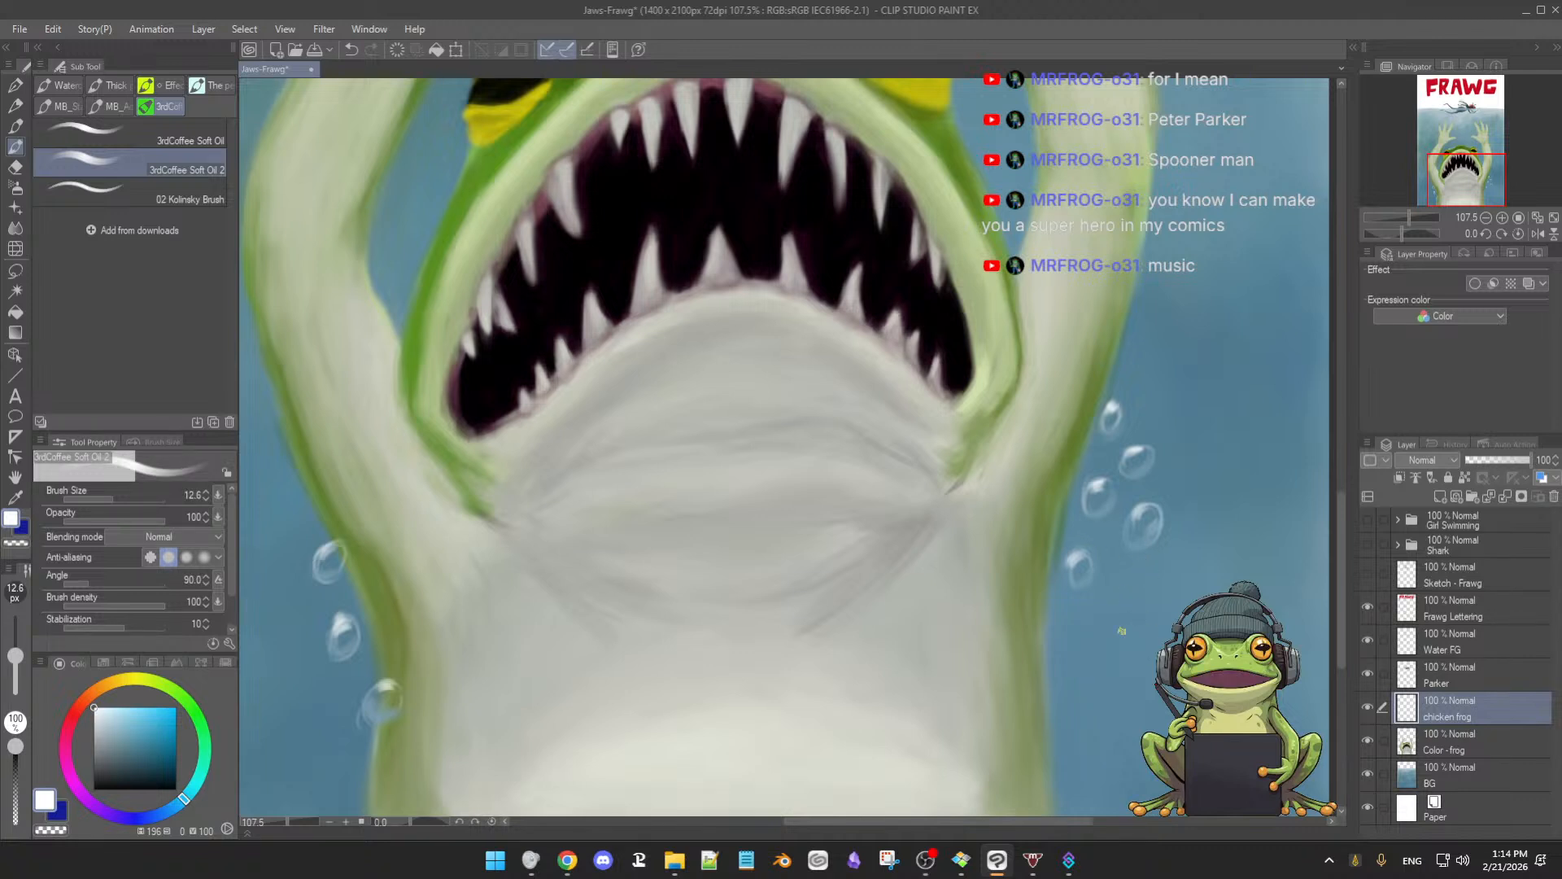
left_click_drag(1143, 628, 1111, 674)
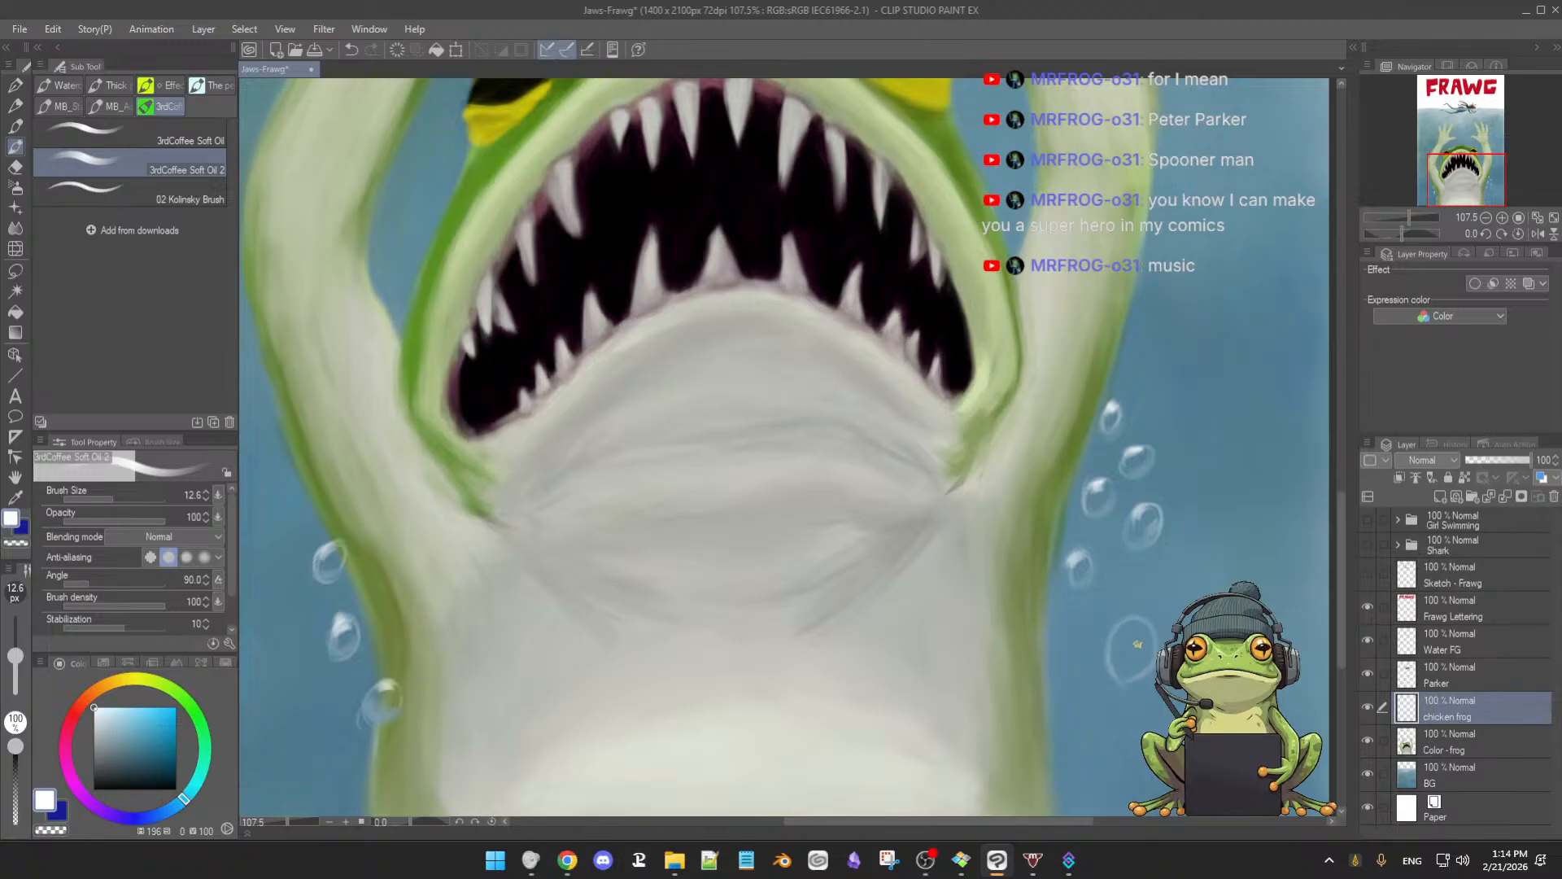
key("ctrl+z")
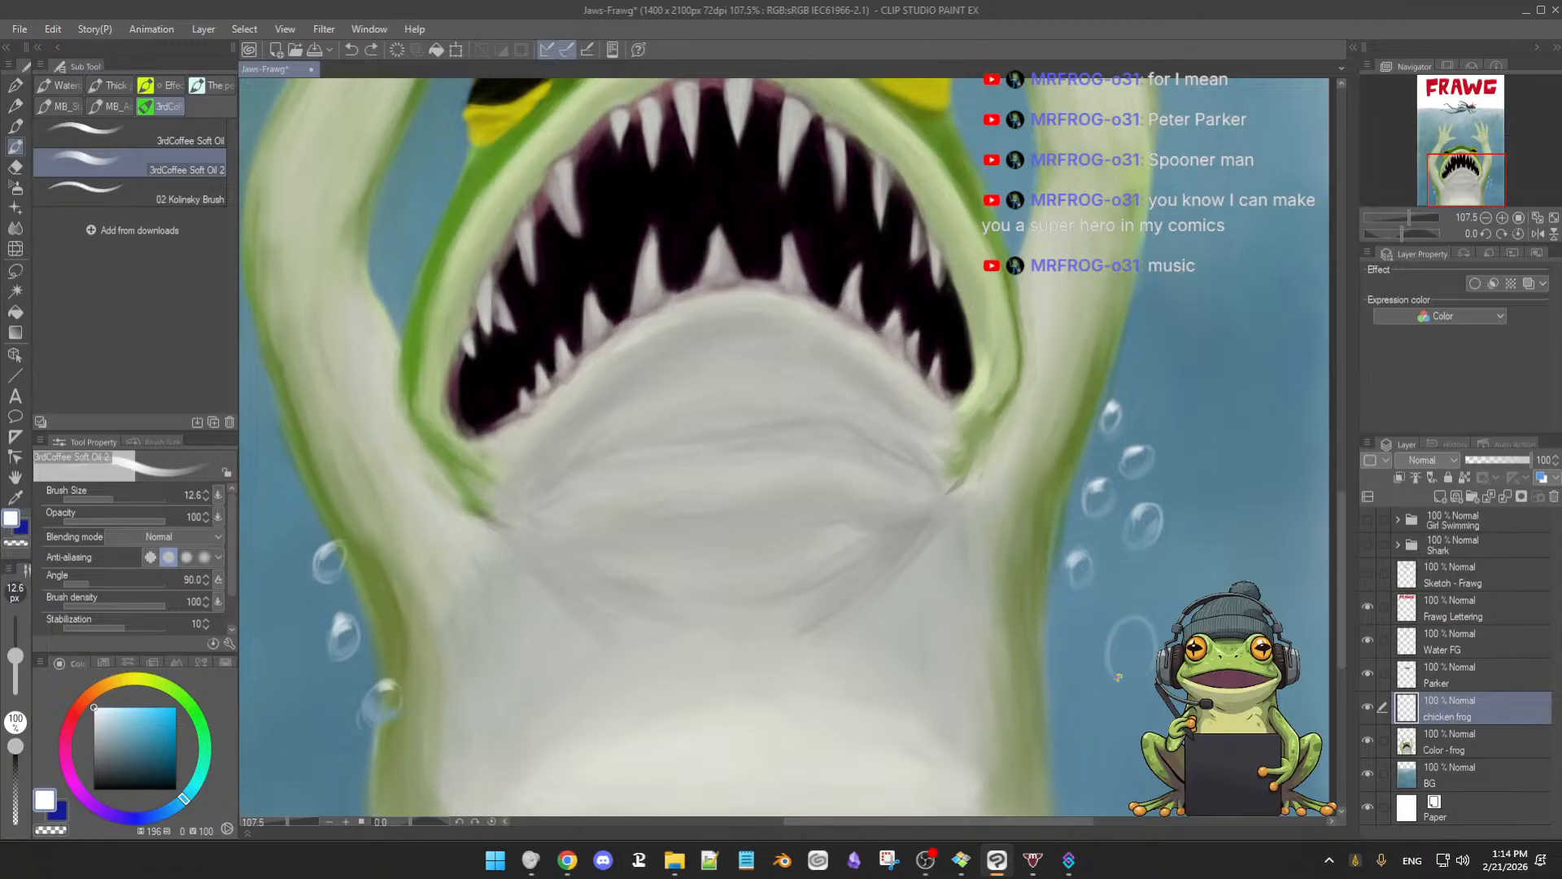
left_click_drag(1155, 637, 1154, 669)
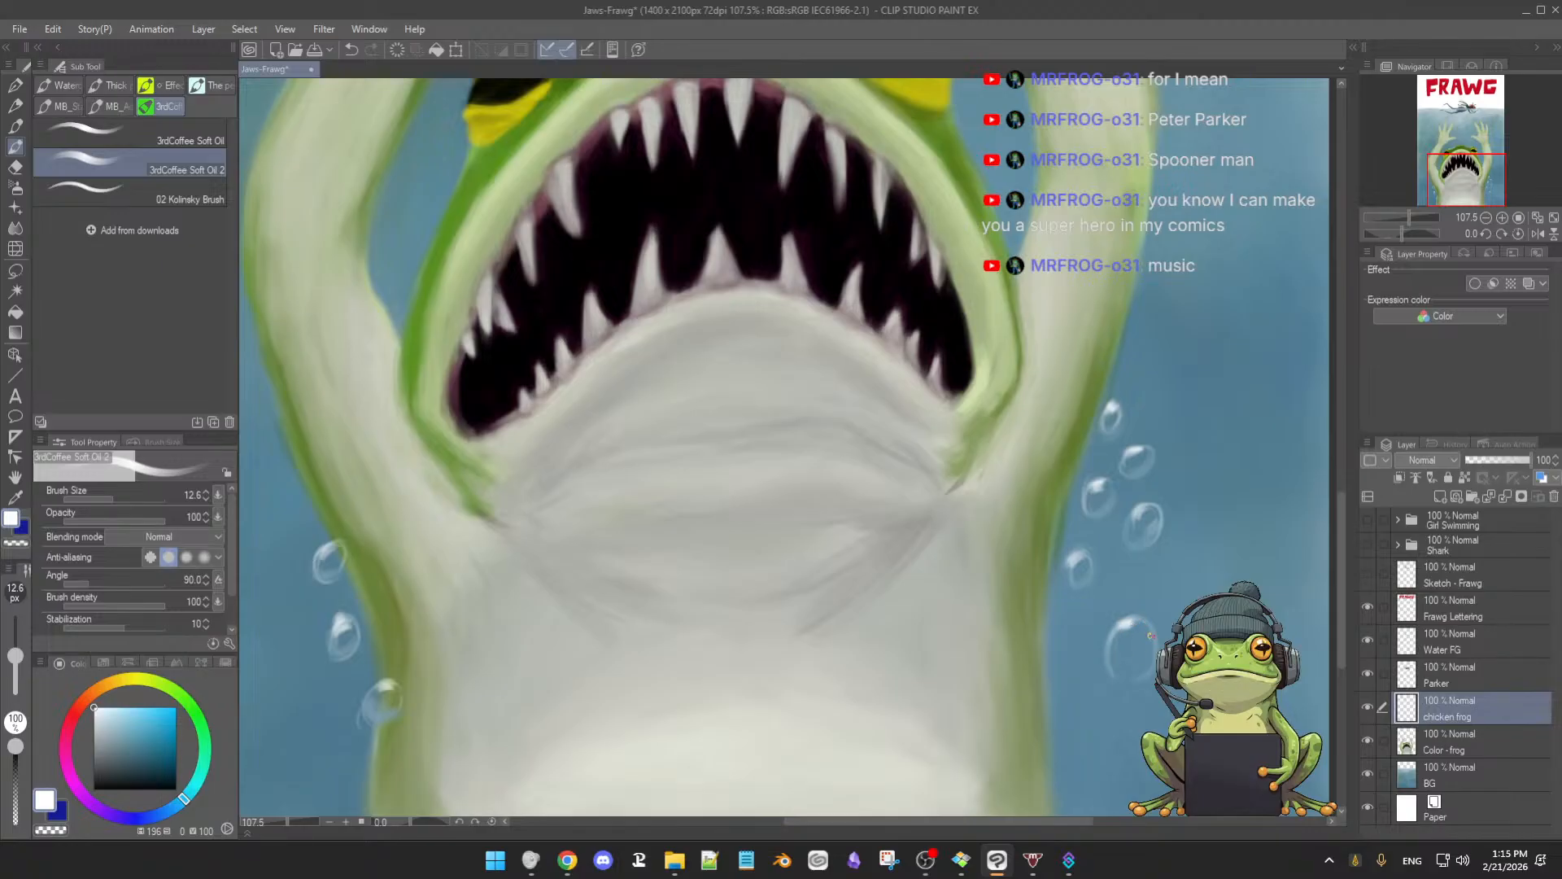
key("bracketright")
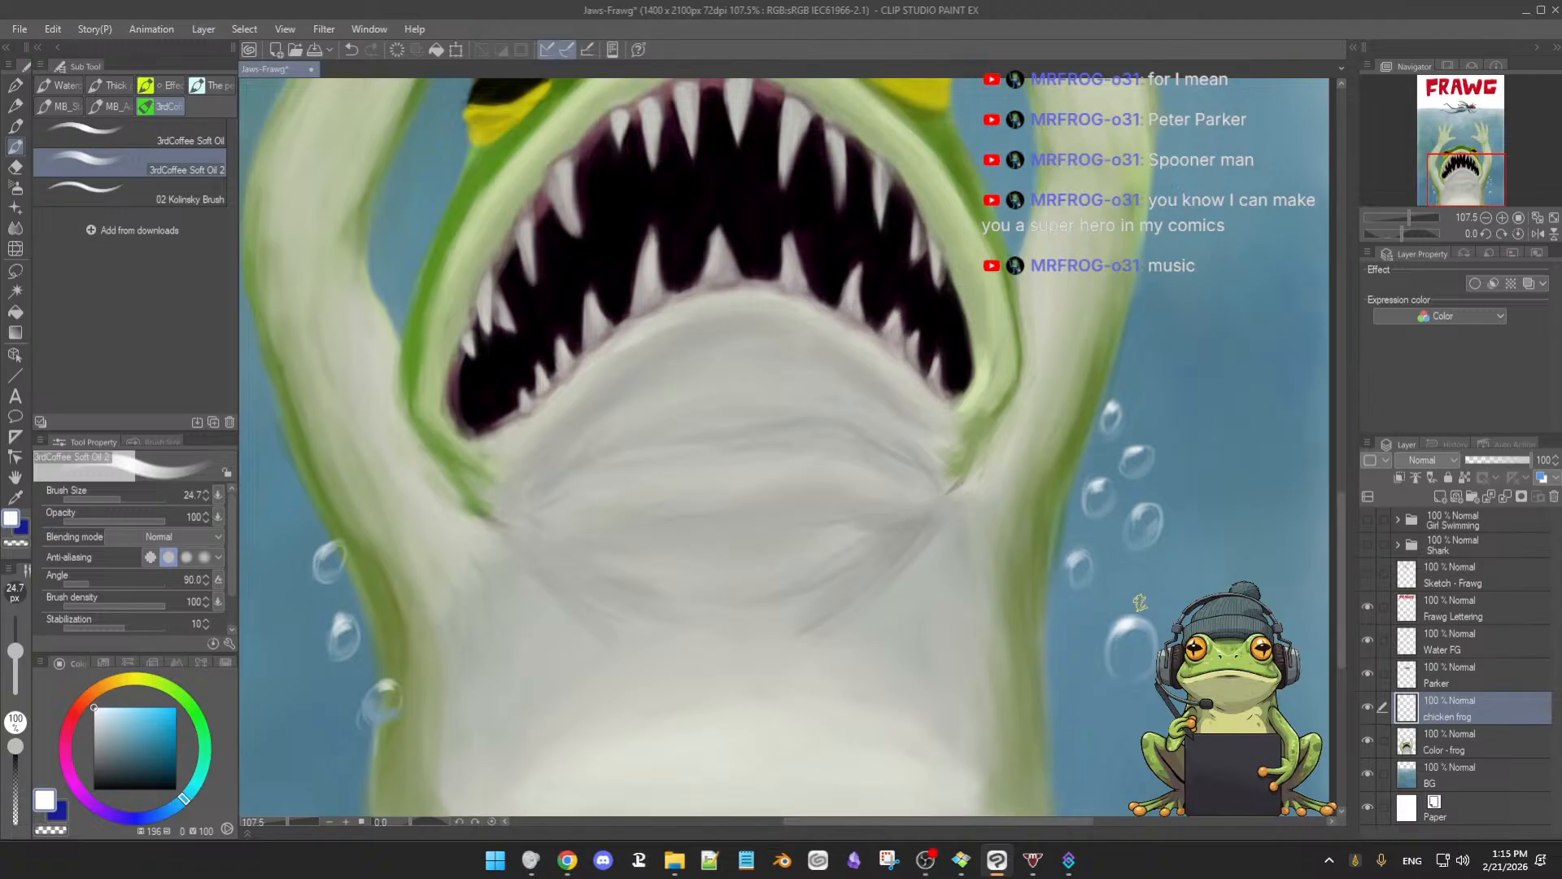
Lasso the new bubble, paste a copy on its own layer, and place it up and to the right, scaled to 72% width and 58% height
key("m")
mouse_move(1131, 596)
left_mouse_down()
mouse_move(1078, 663)
mouse_move(1138, 710)
mouse_move(1172, 692)
left_mouse_up()
key("b")
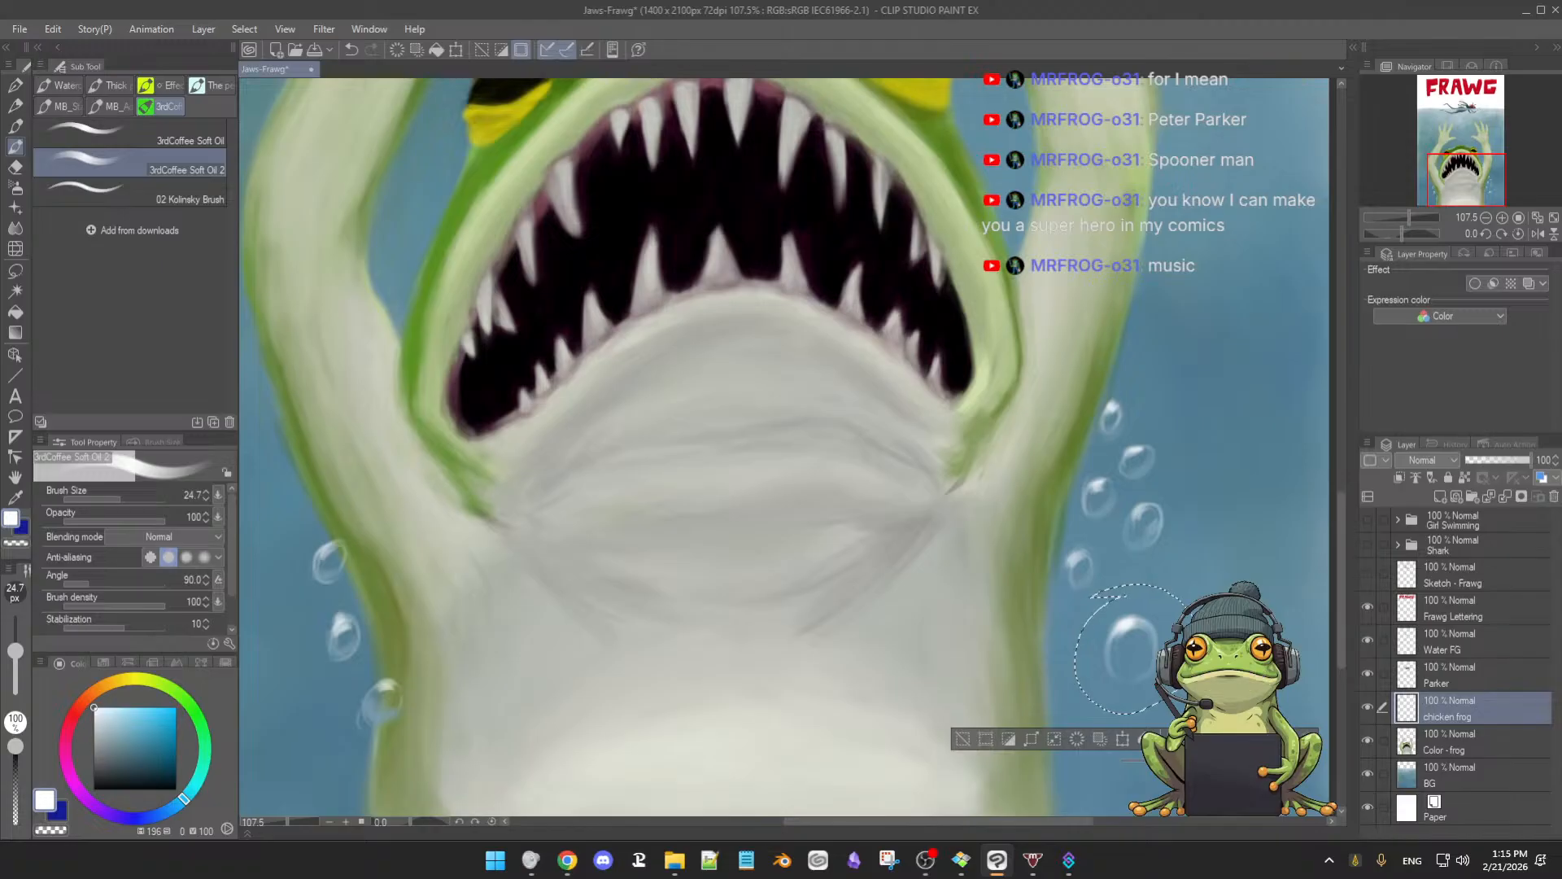
key("ctrl+c")
key("ctrl+v")
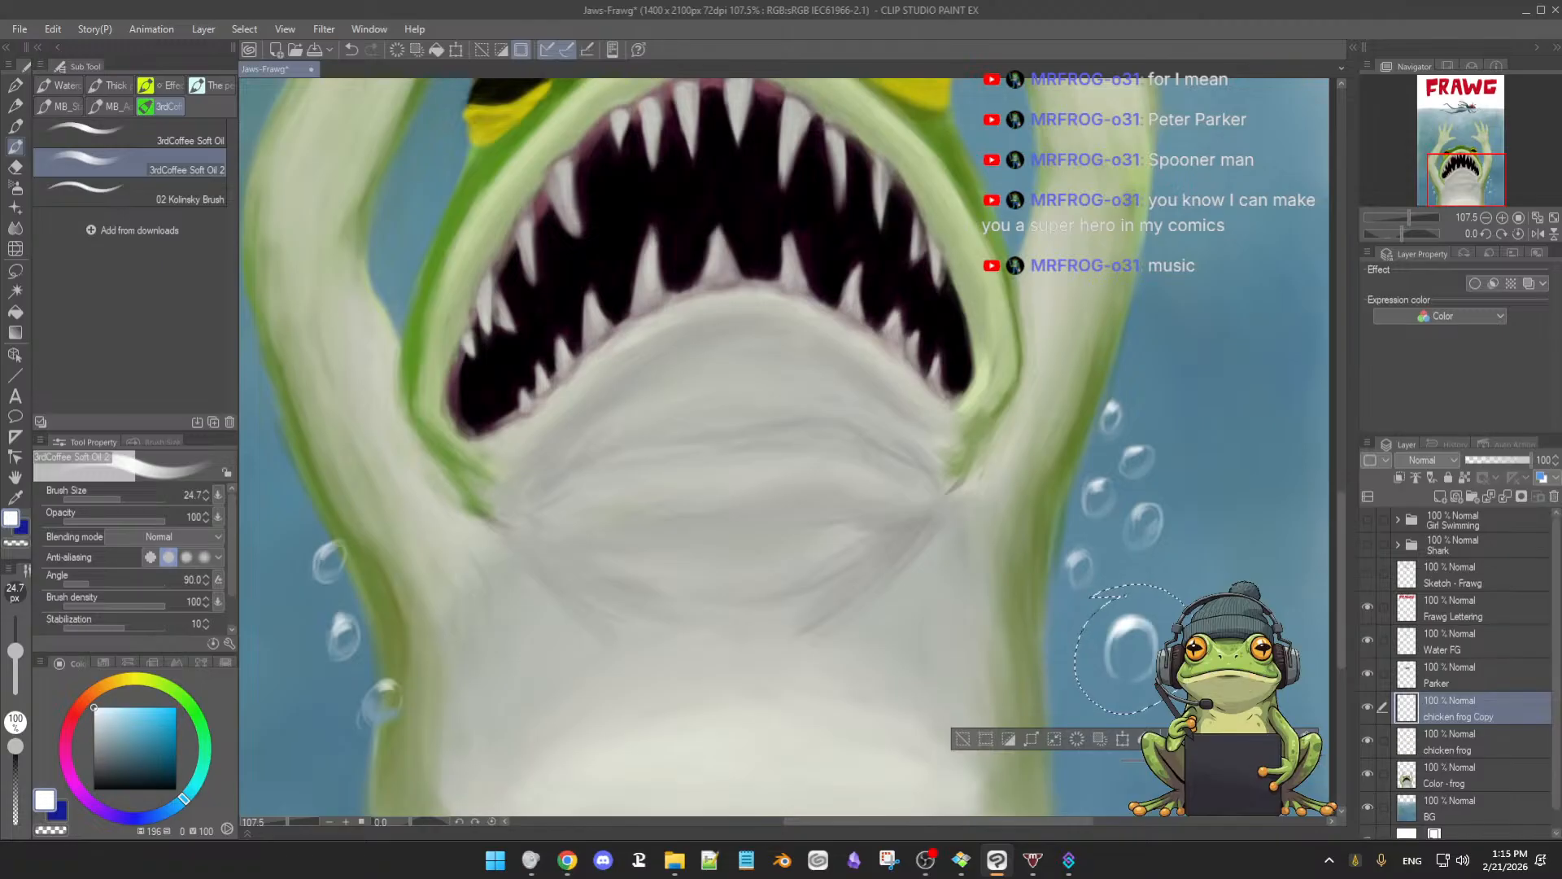
left_click(1123, 738)
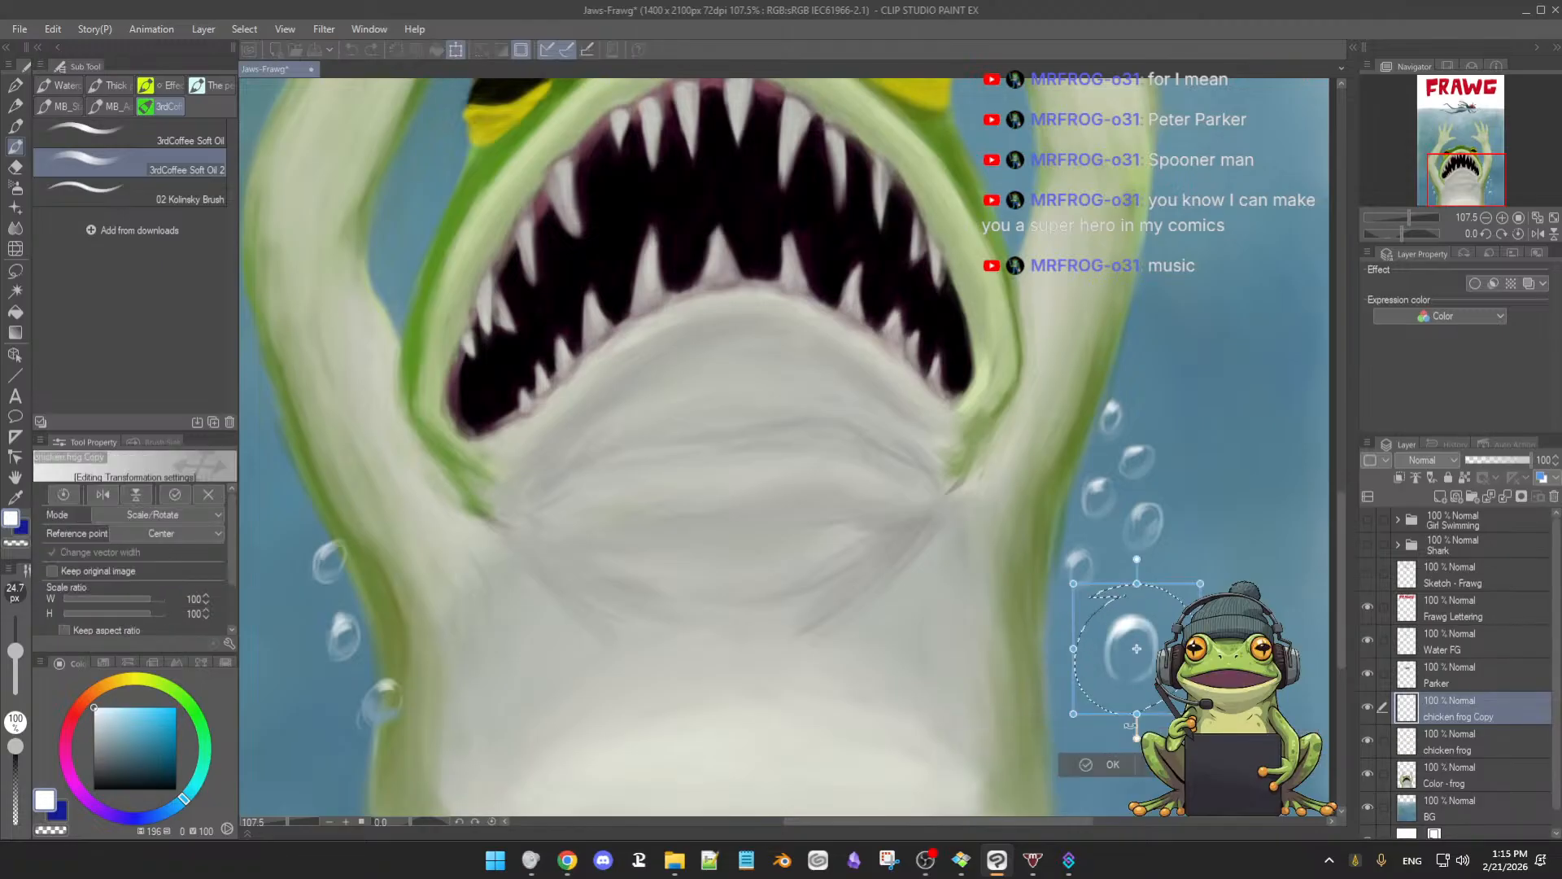
left_click_drag(1153, 666, 1190, 596)
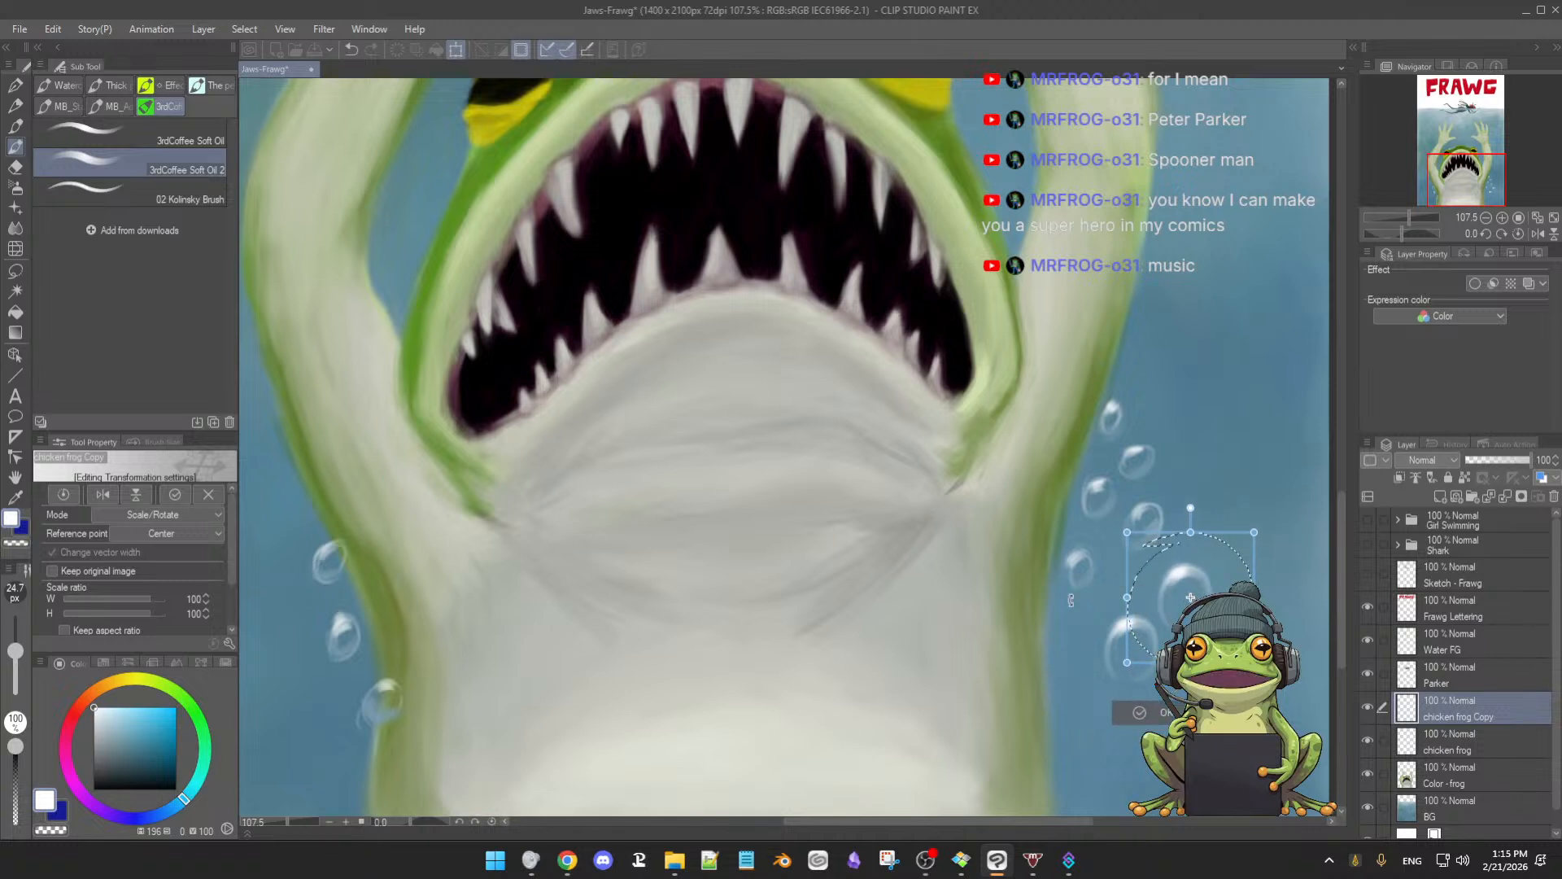
left_click_drag(1257, 530, 1214, 570)
left_click_drag(1212, 570, 1218, 588)
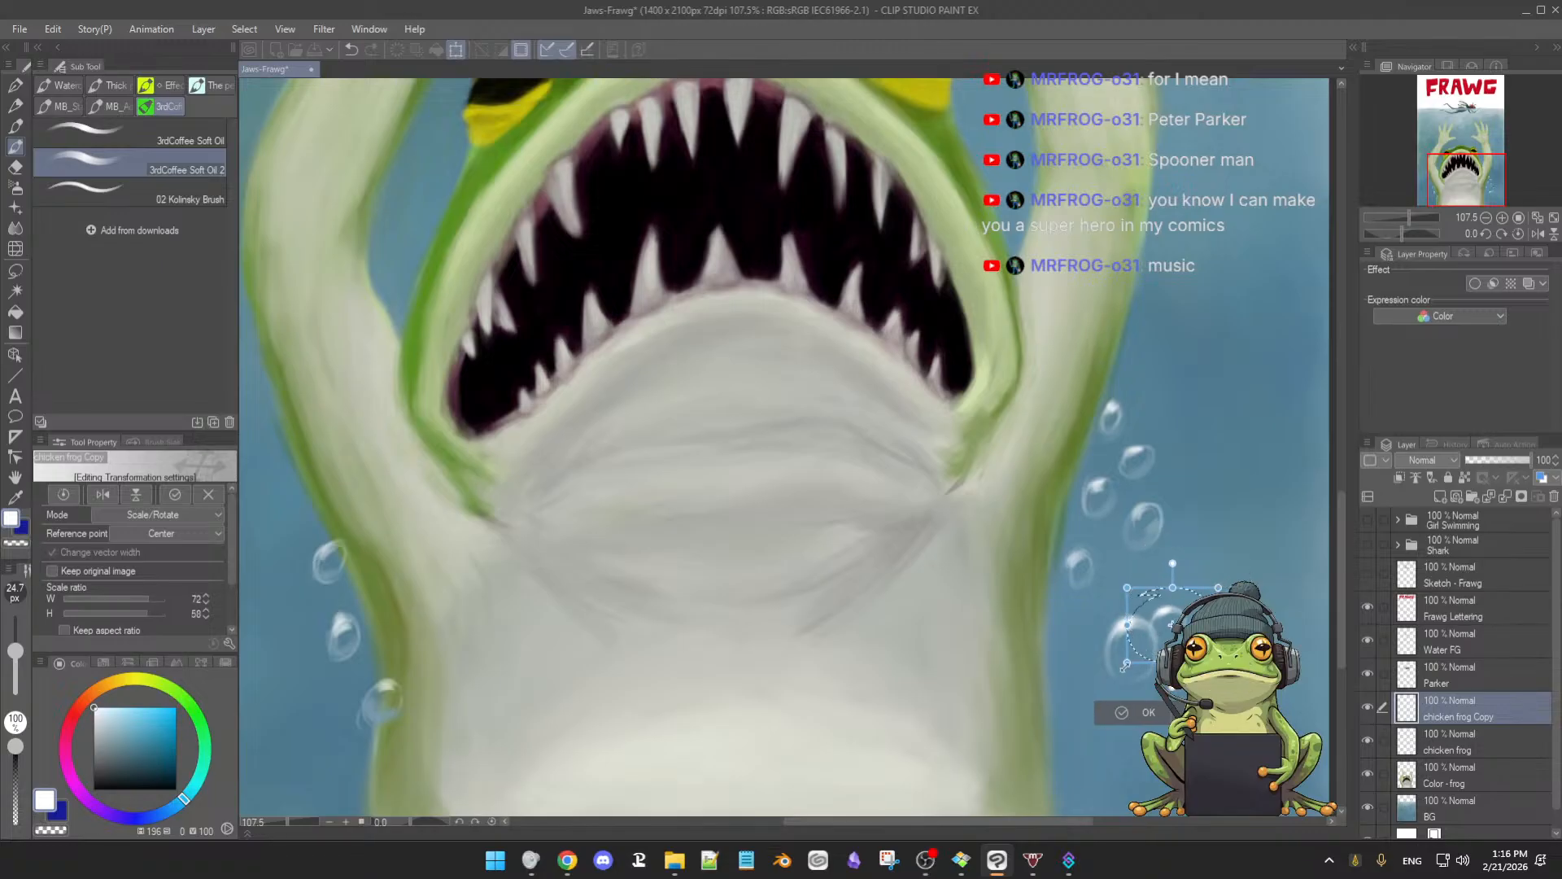
key("Return")
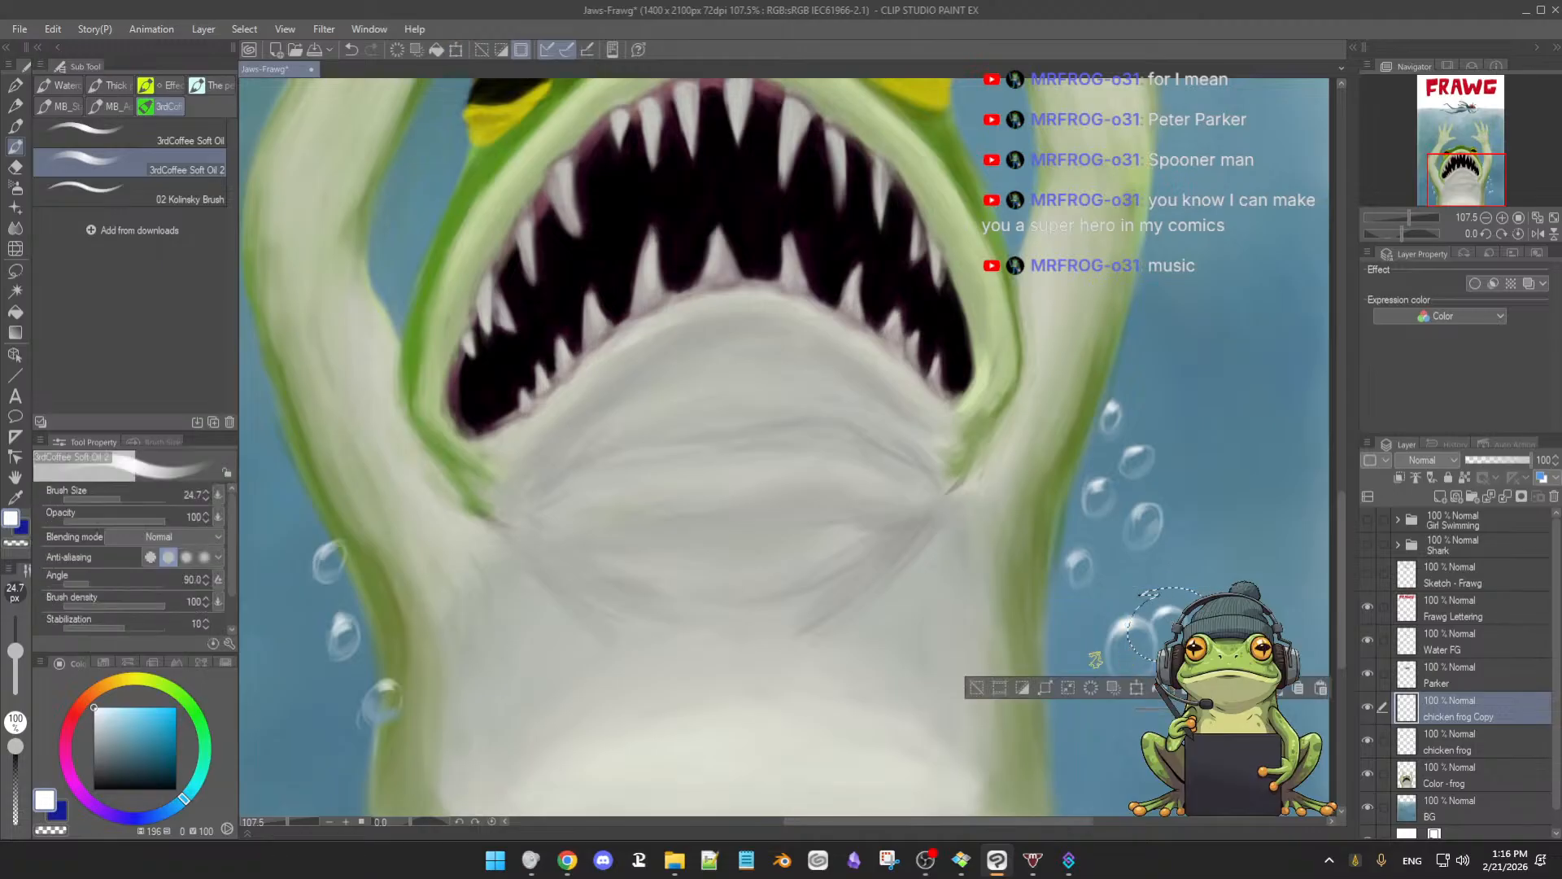
Save the poster file with the added bubbles
scroll(1157, 607, "down", 2)
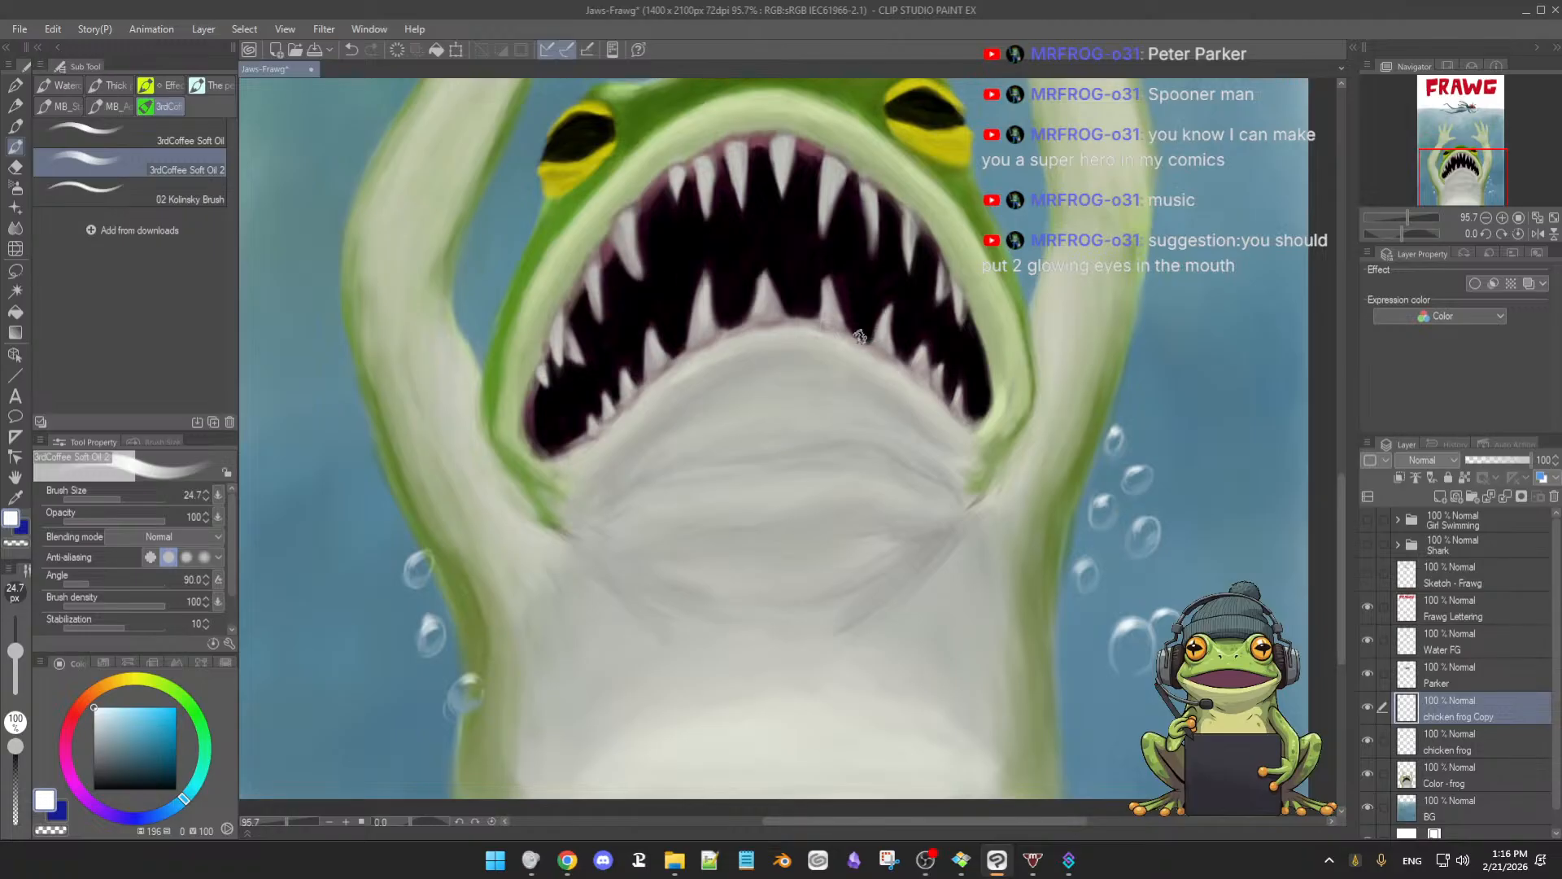
key("ctrl+s")
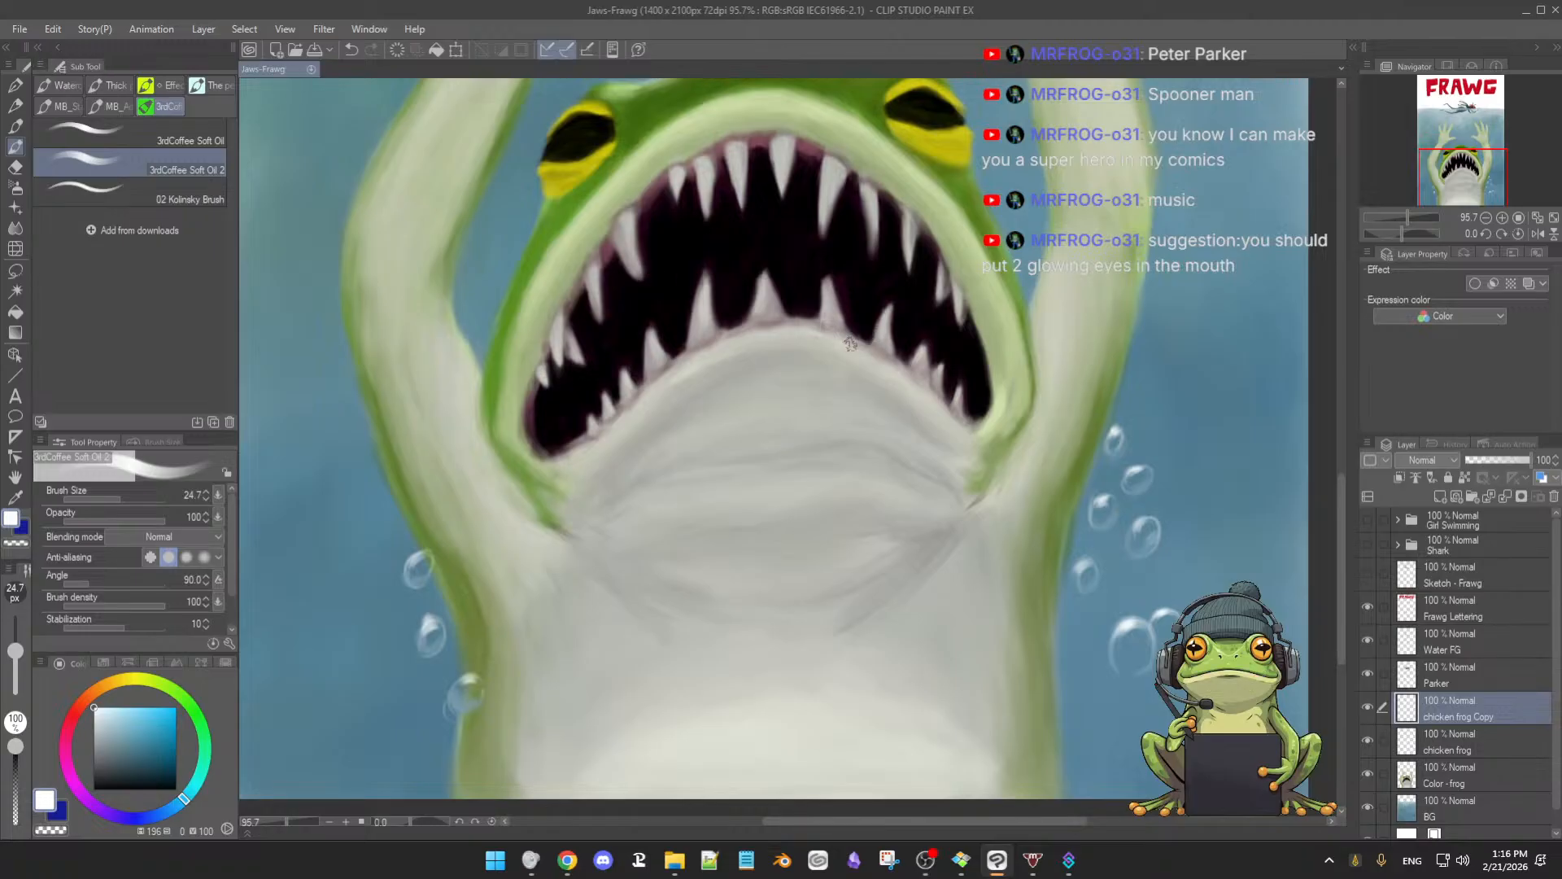
left_click(814, 374)
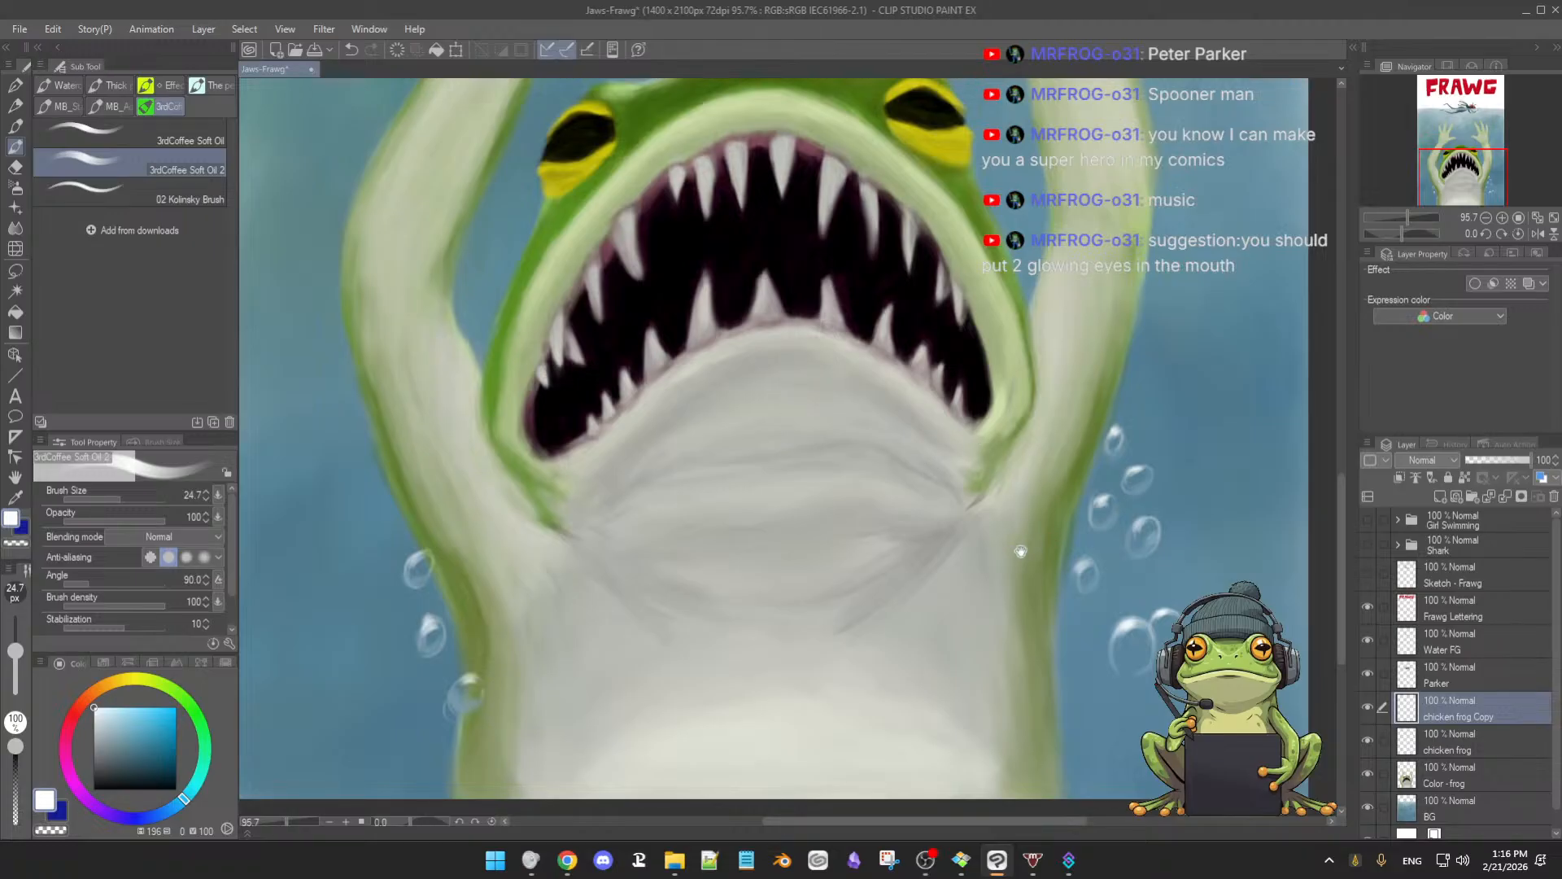
Examine the bubbles around the frog, toggling the chicken frog Copy and chicken frog layers' visibility to compare
scroll(1009, 554, "down", 3)
scroll(1022, 529, "up", 1)
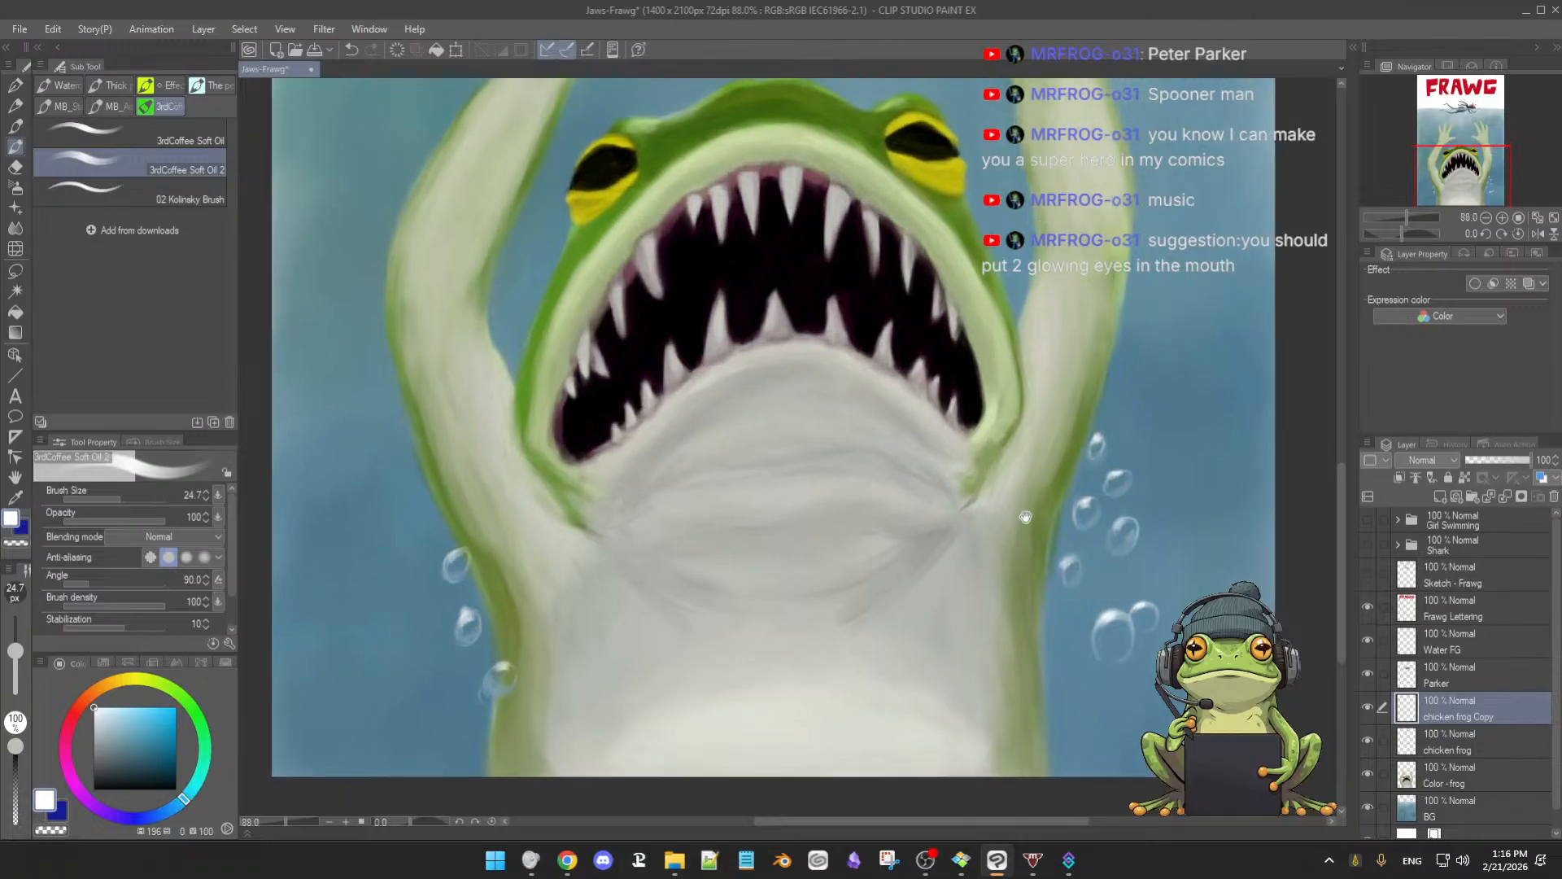
scroll(1026, 524, "down", 1)
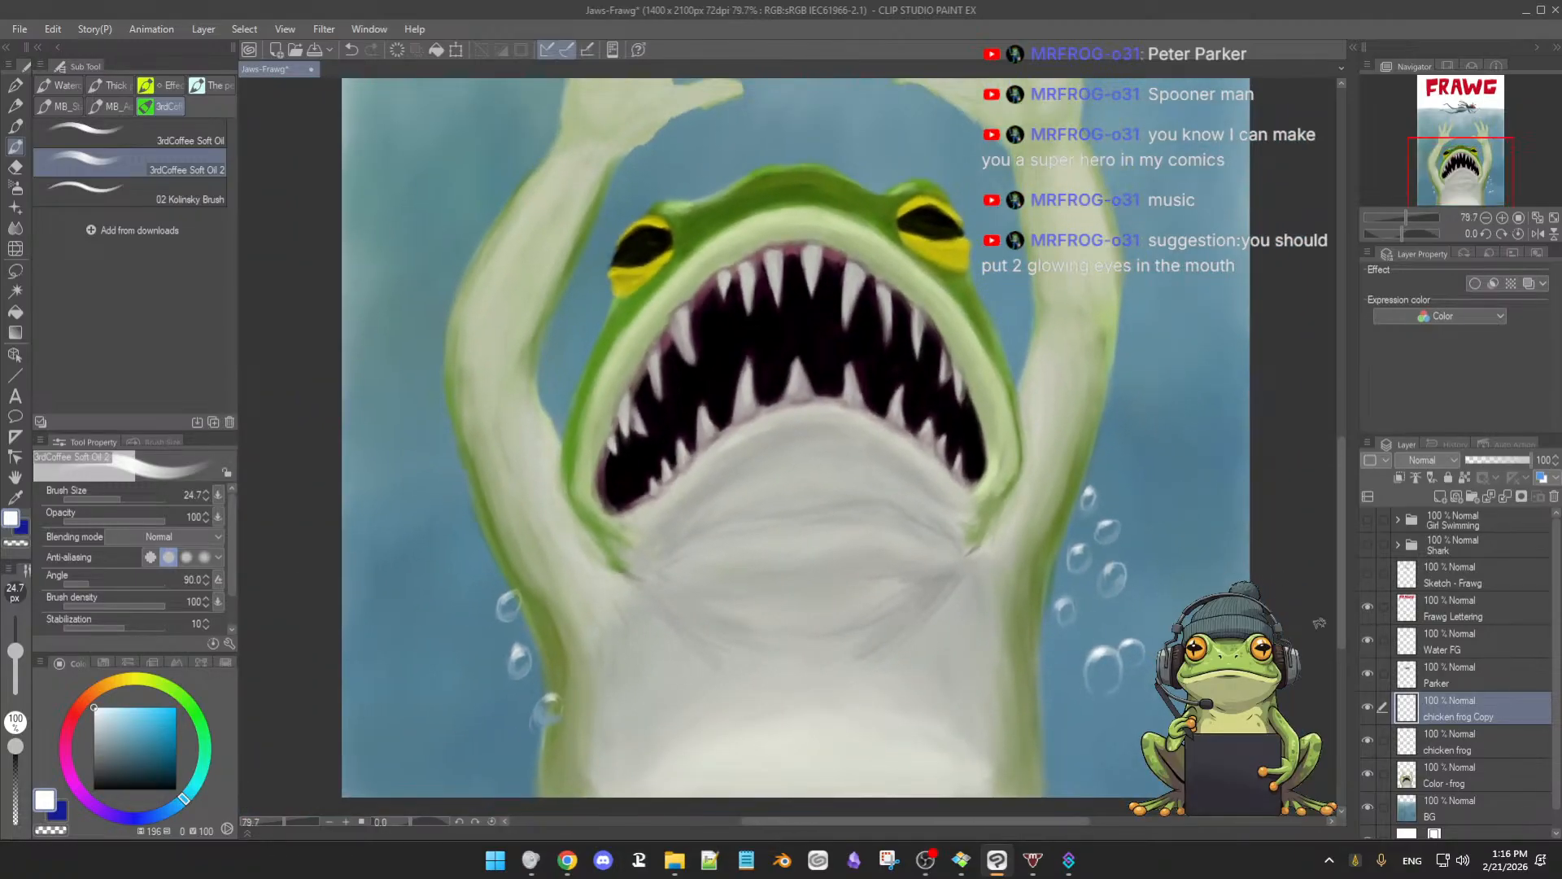
left_click(1368, 708)
left_click(1368, 708)
left_click(1368, 741)
left_click(1367, 742)
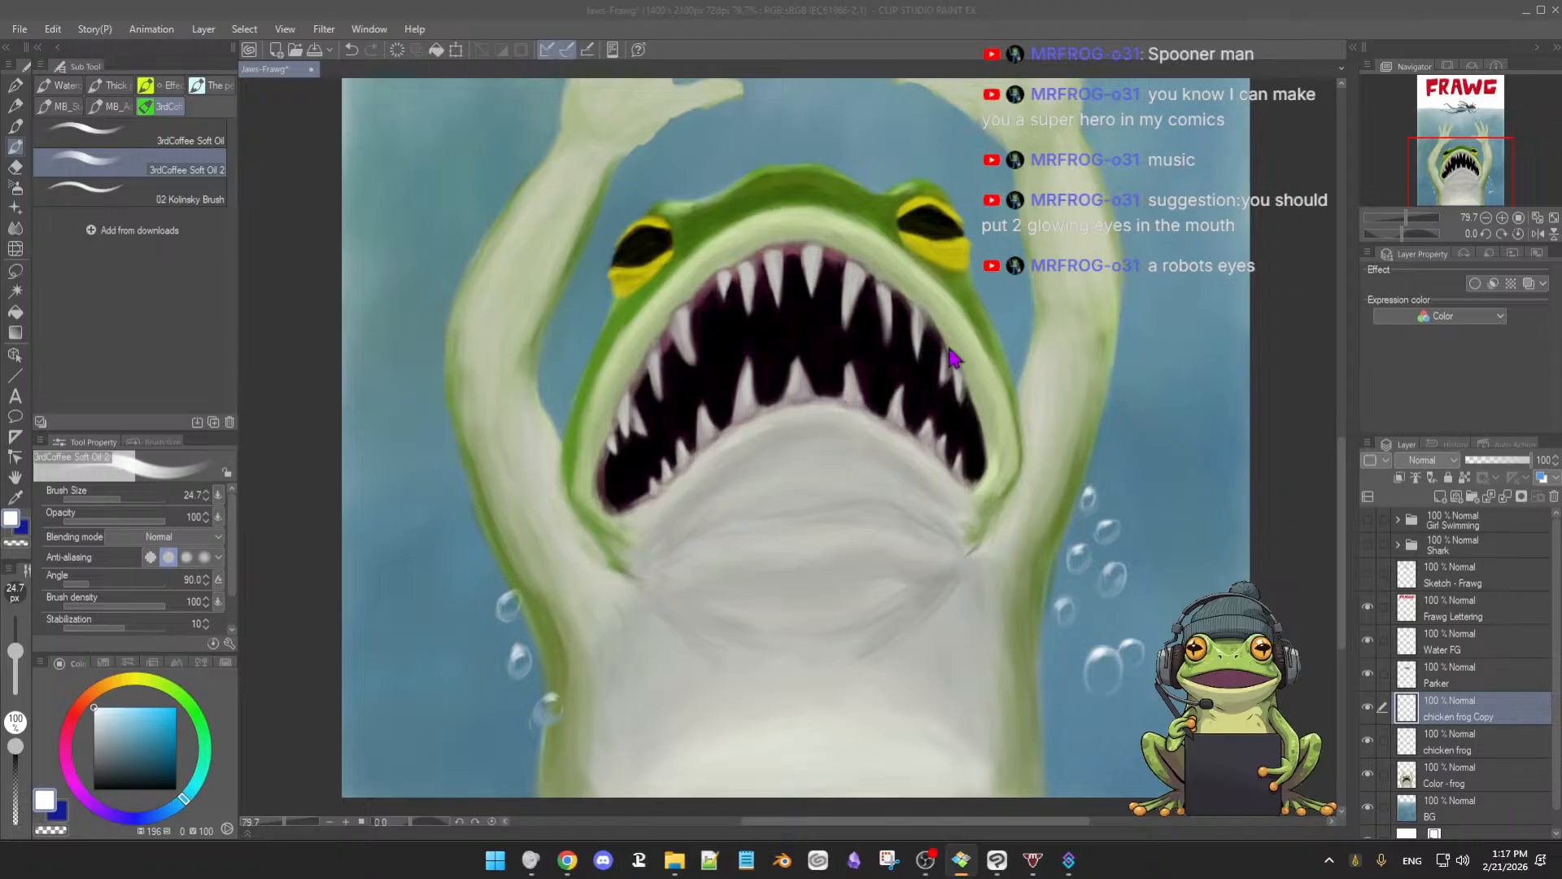
left_click(1274, 432)
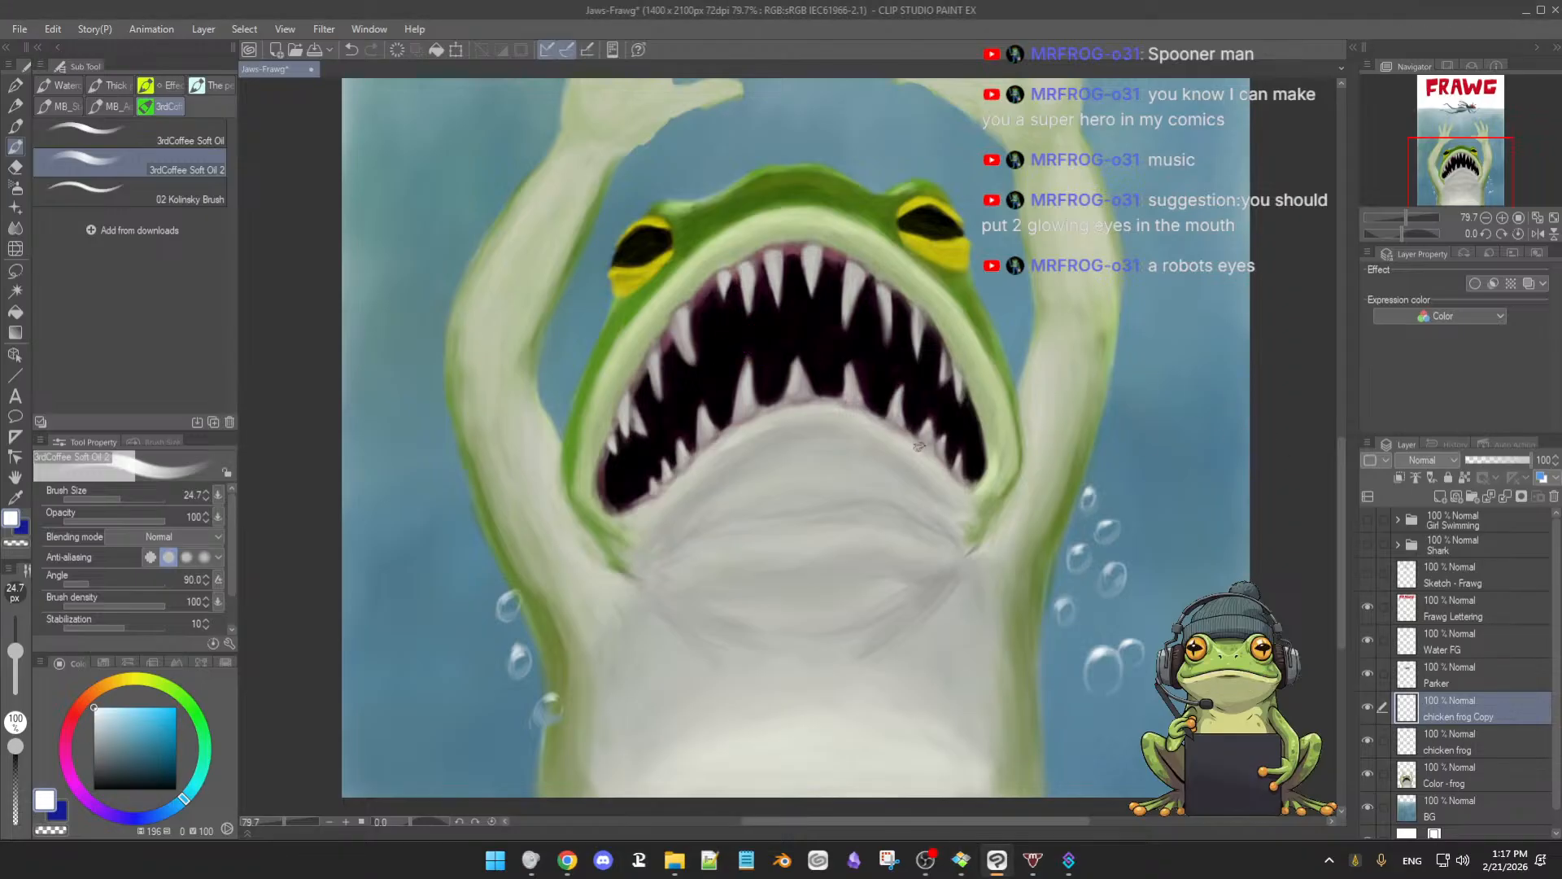
Merge the chicken frog Copy layer into the chicken frog layer, and remove the two large lowest bubbles beside the frog
scroll(923, 451, "down", 3)
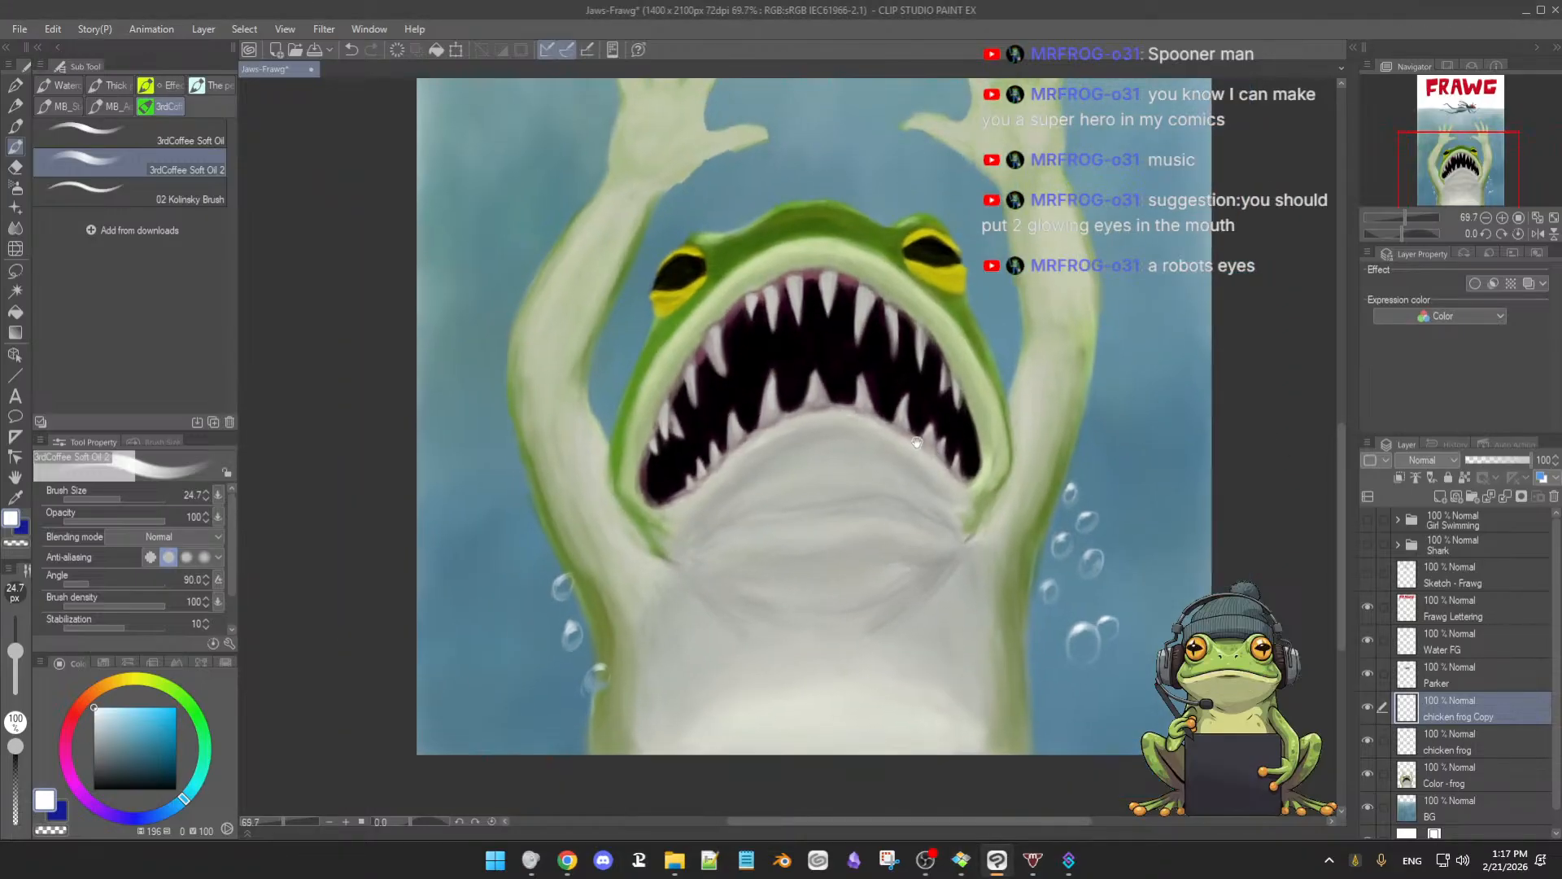
scroll(922, 457, "up", 1)
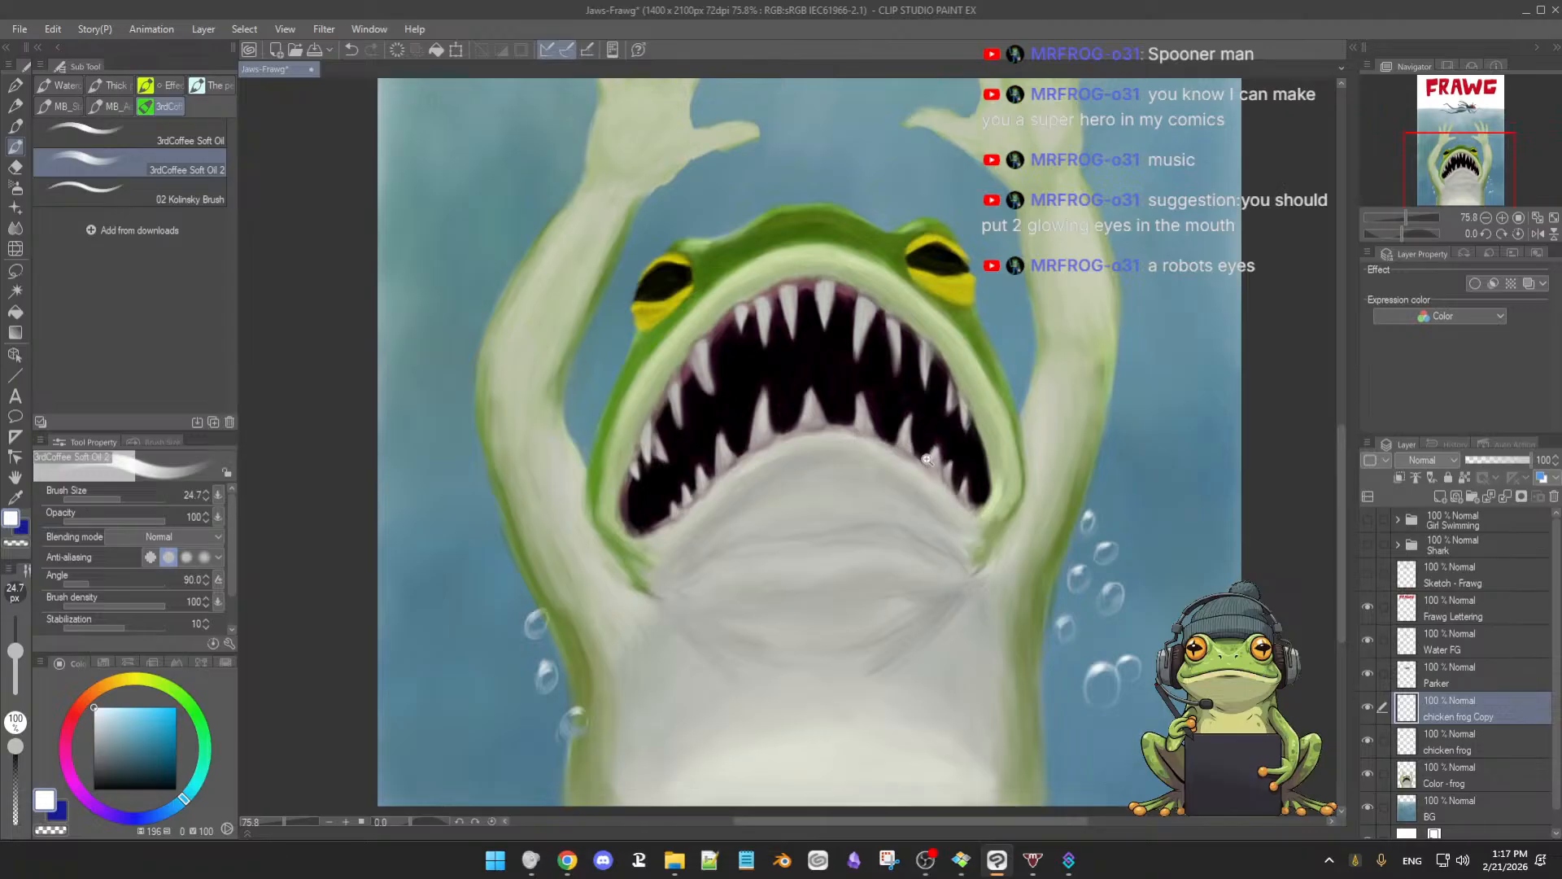
scroll(923, 456, "down", 2)
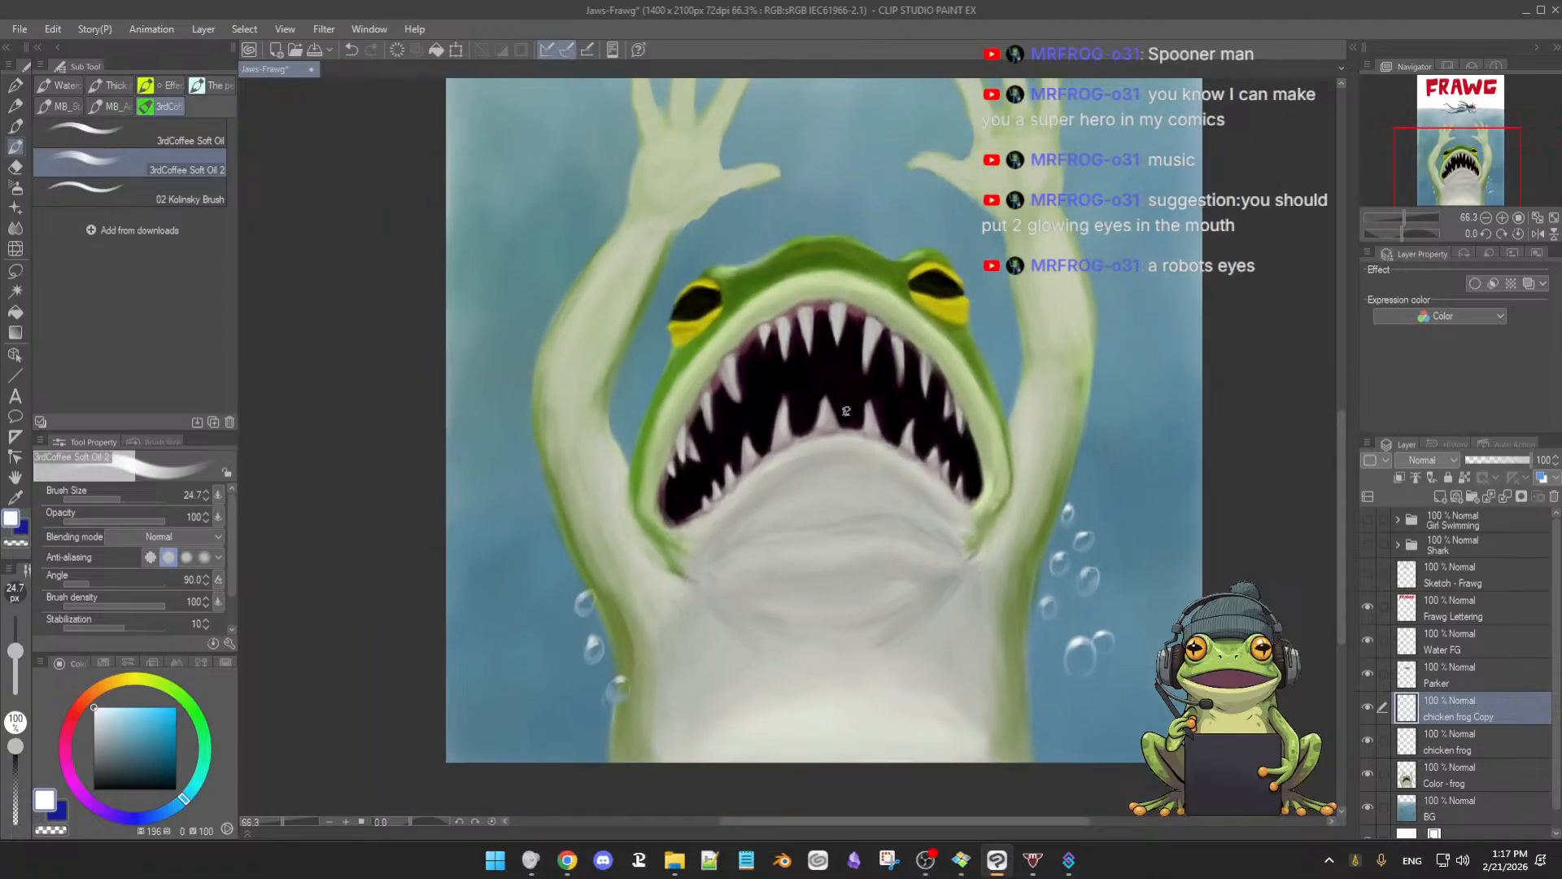
scroll(843, 408, "up", 2)
scroll(849, 441, "down", 3)
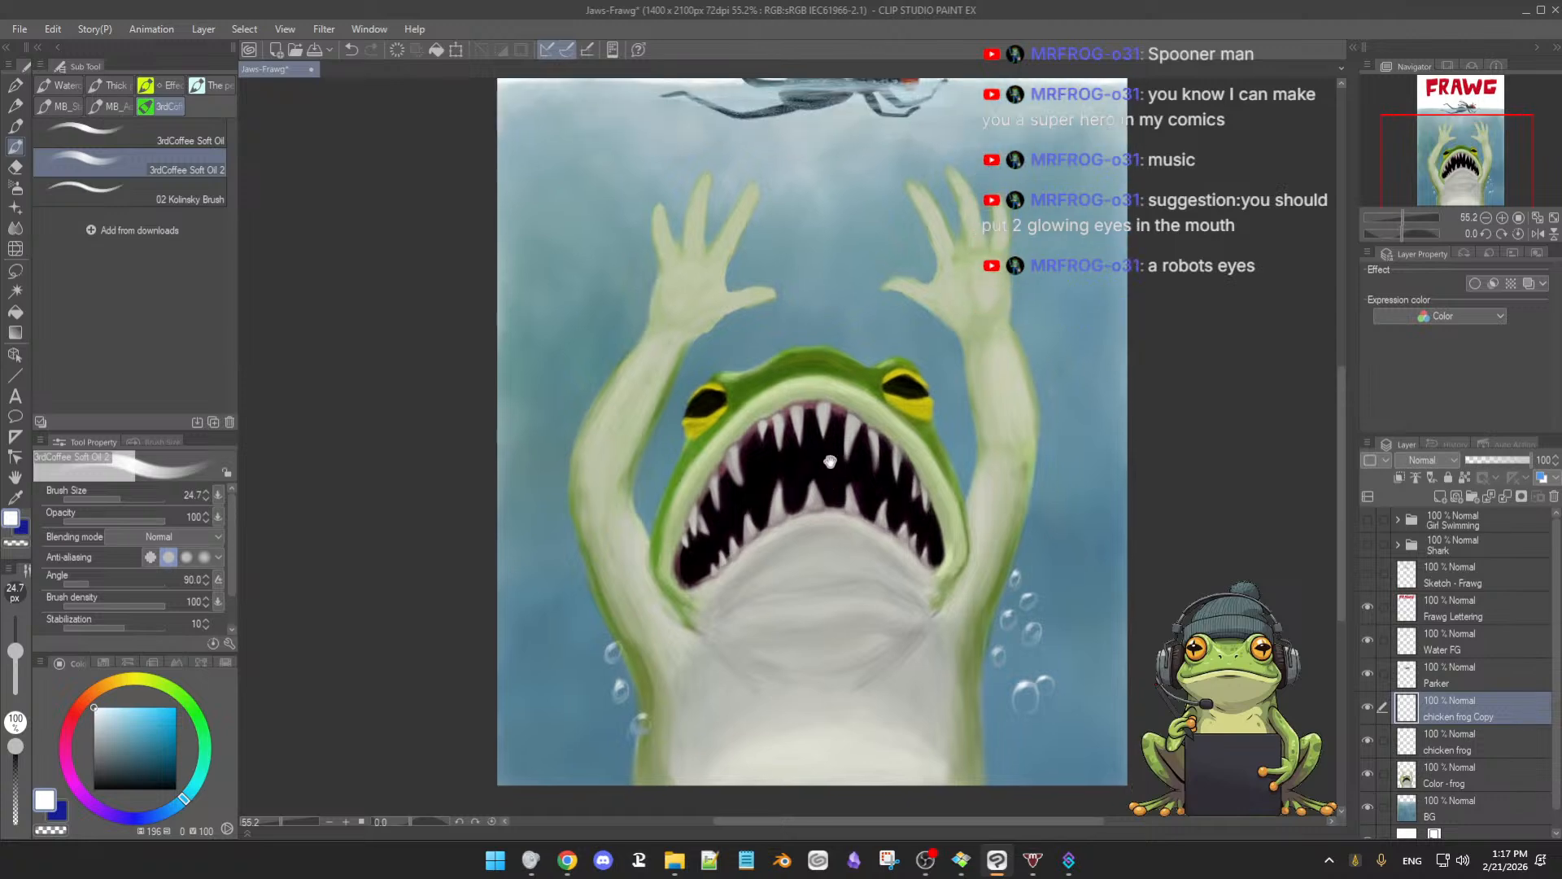
scroll(941, 544, "up", 3)
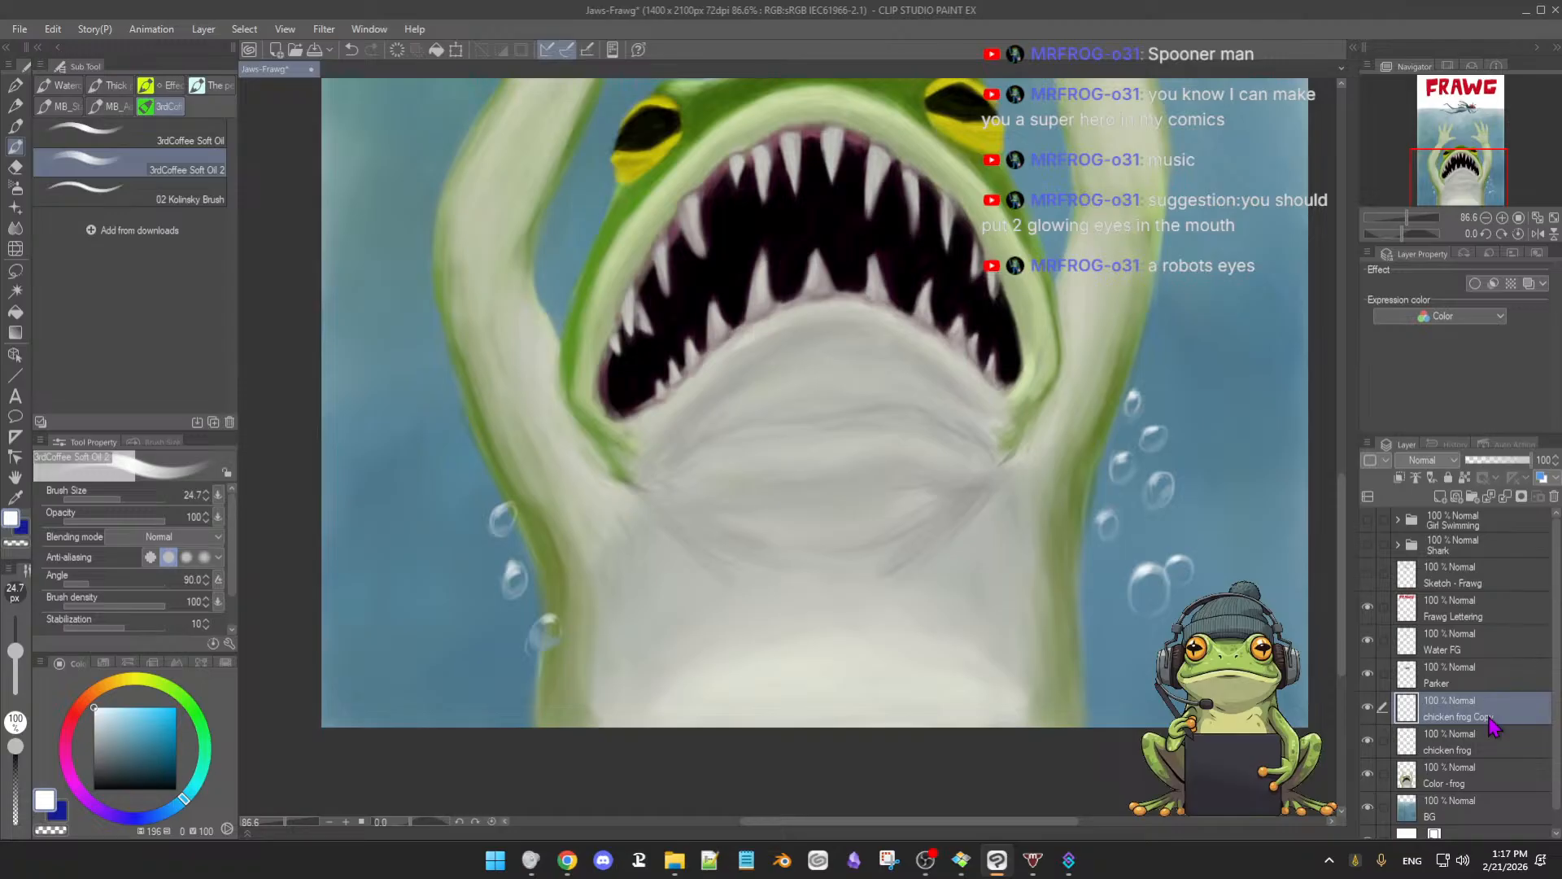
key("ctrl+e")
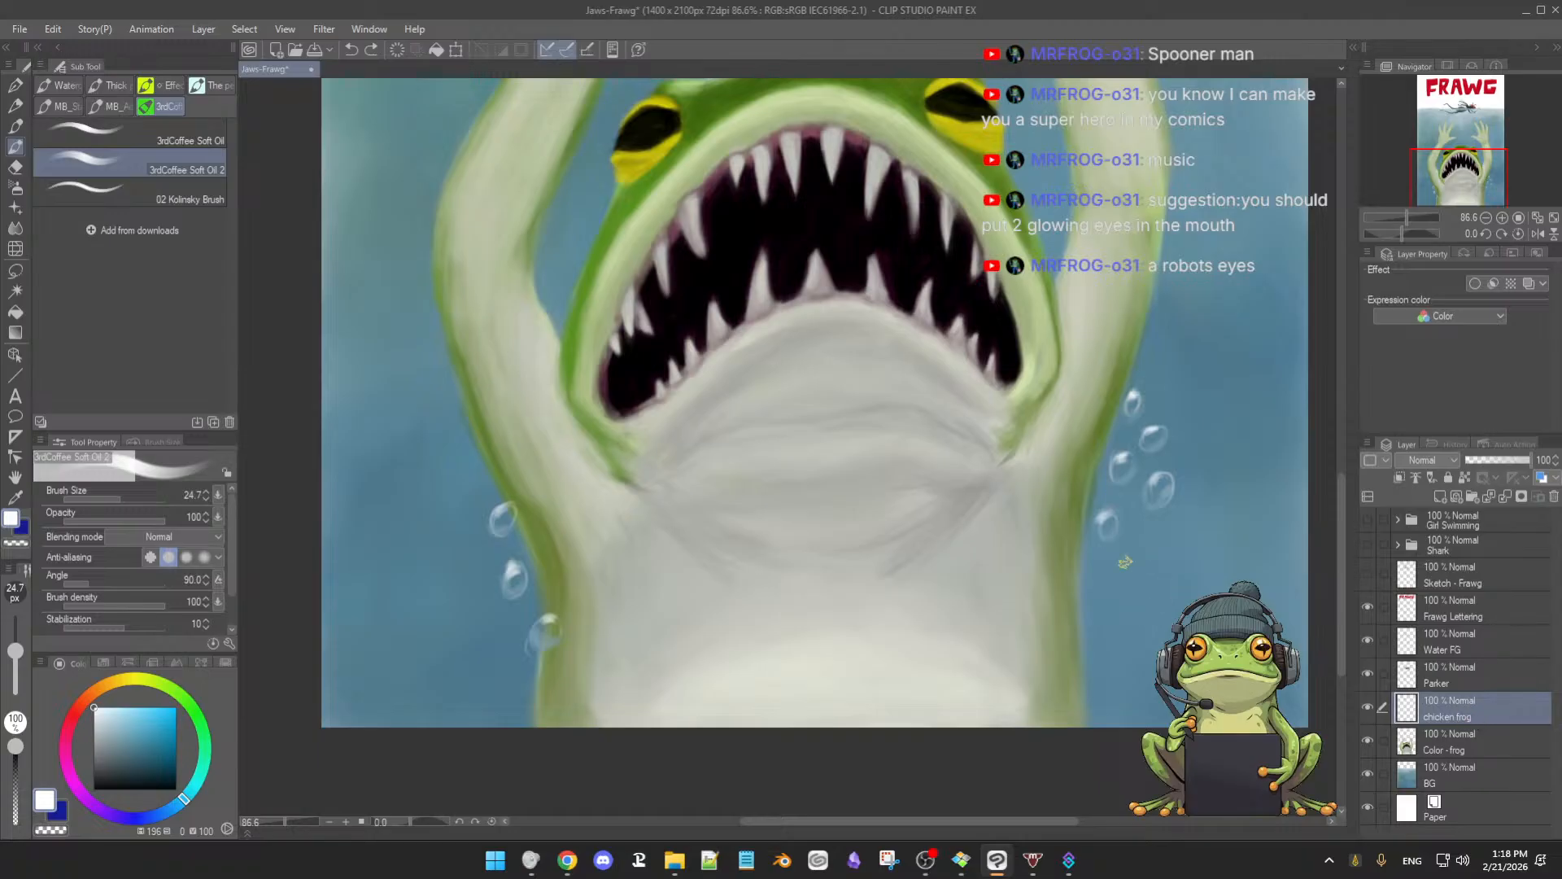
Inspect the remaining bubbles against the background by toggling the Color - frog layer's visibility
scroll(1084, 570, "up", 3)
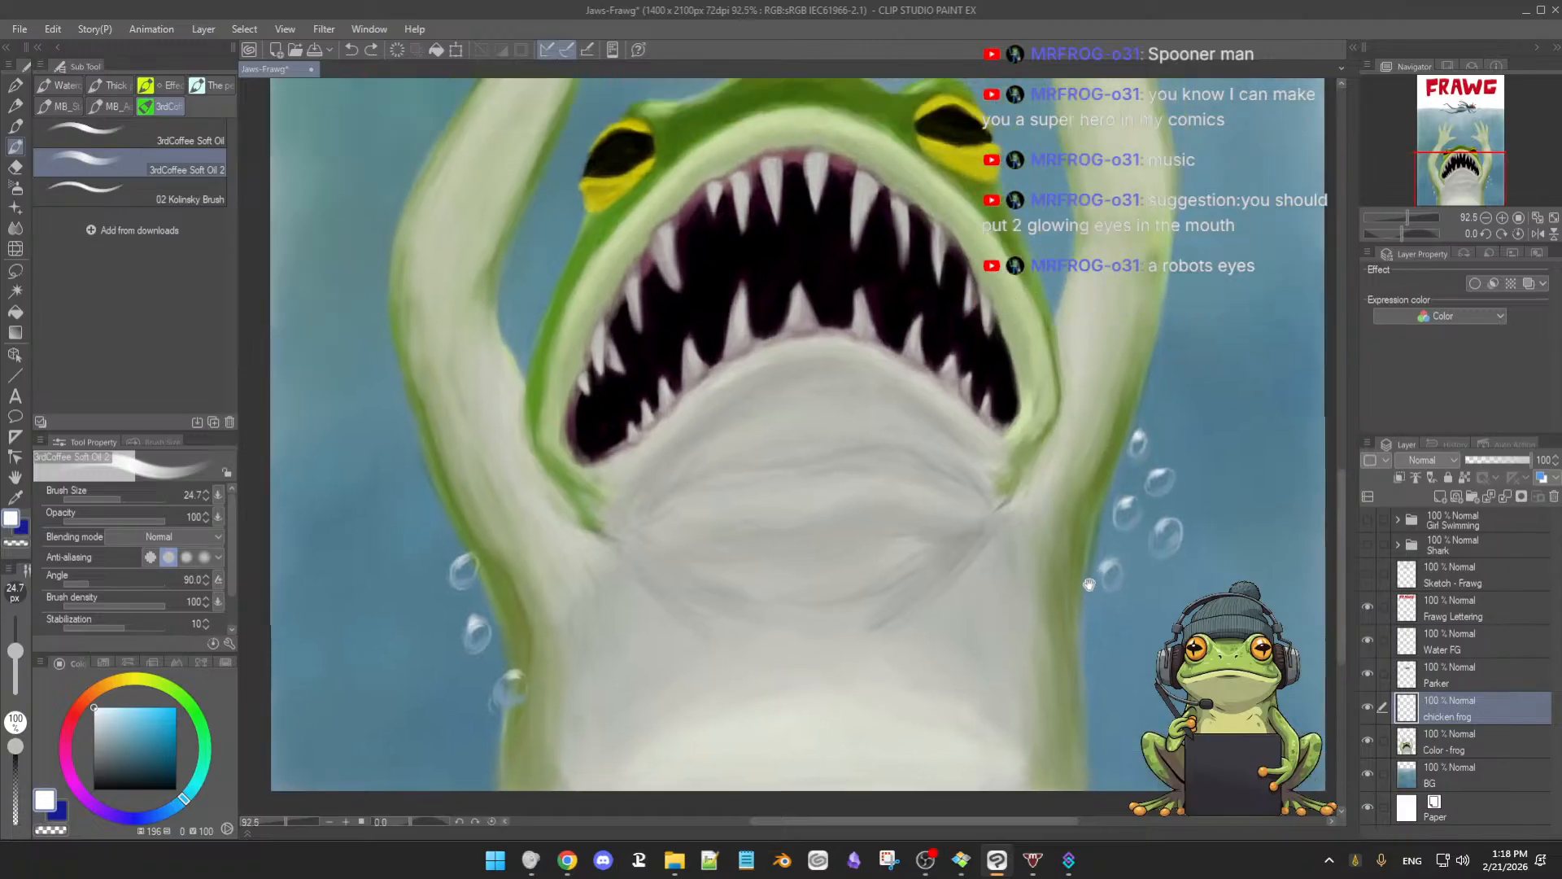
scroll(1089, 585, "up", 2)
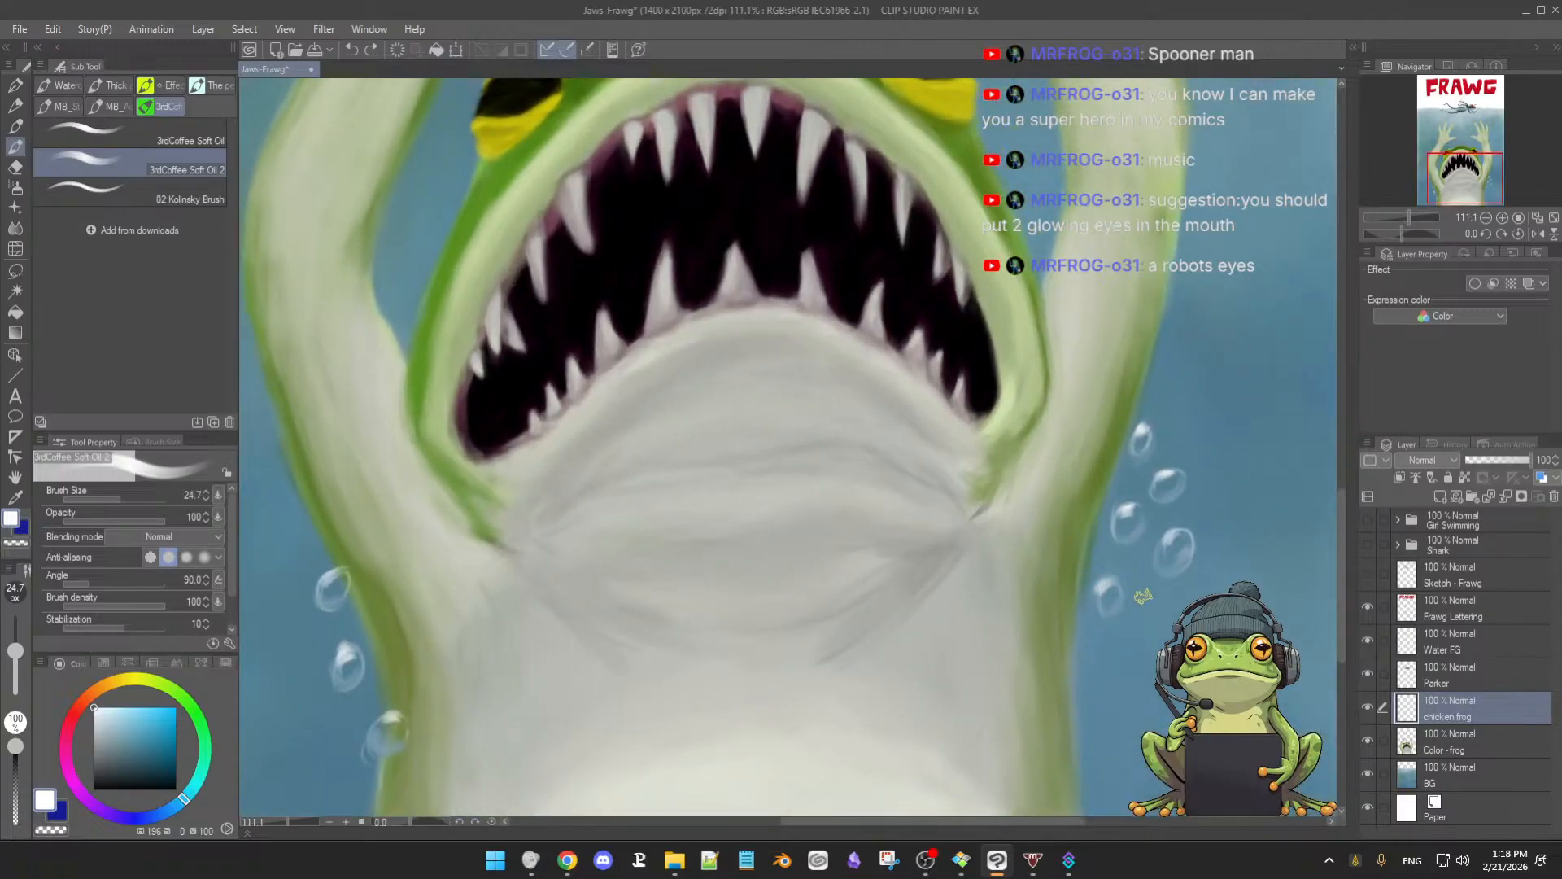
scroll(790, 447, "down", 2)
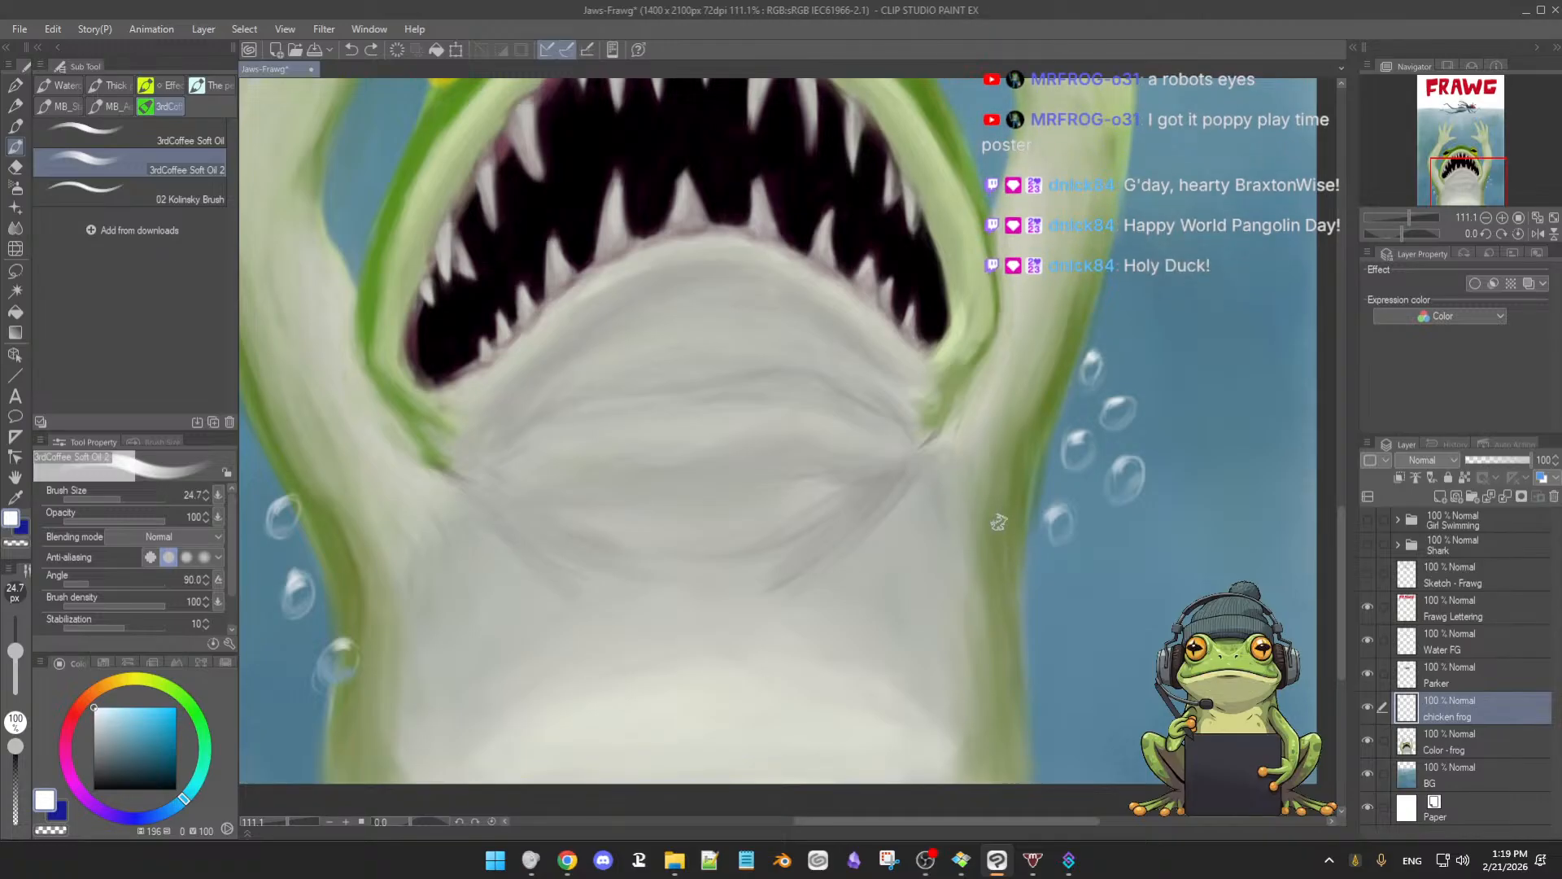
left_click(1371, 746)
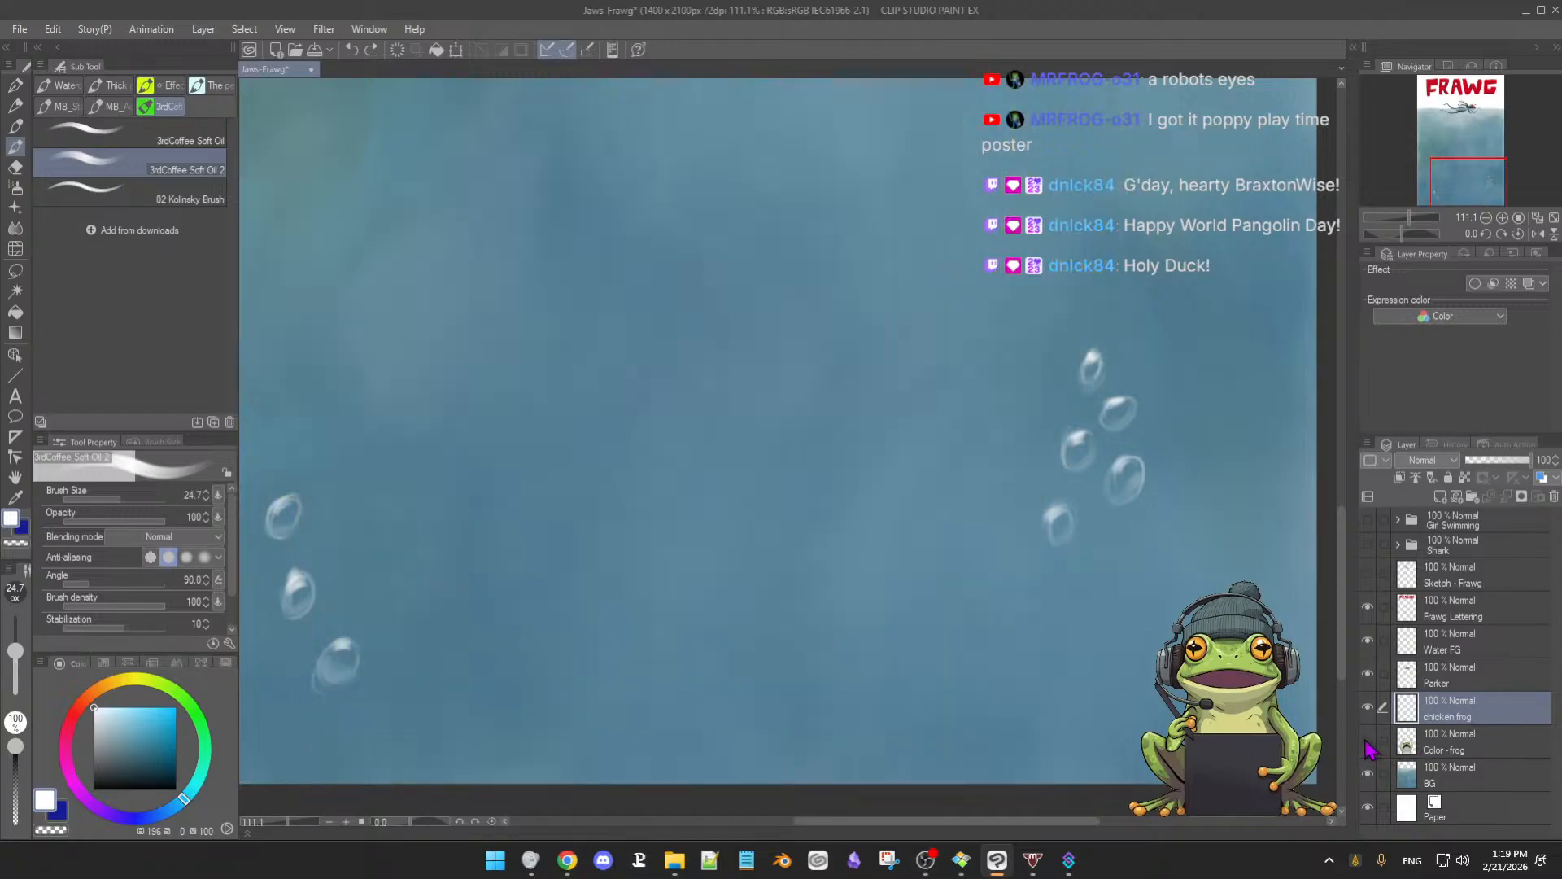
left_click(1370, 745)
left_click(1369, 745)
left_click(1369, 745)
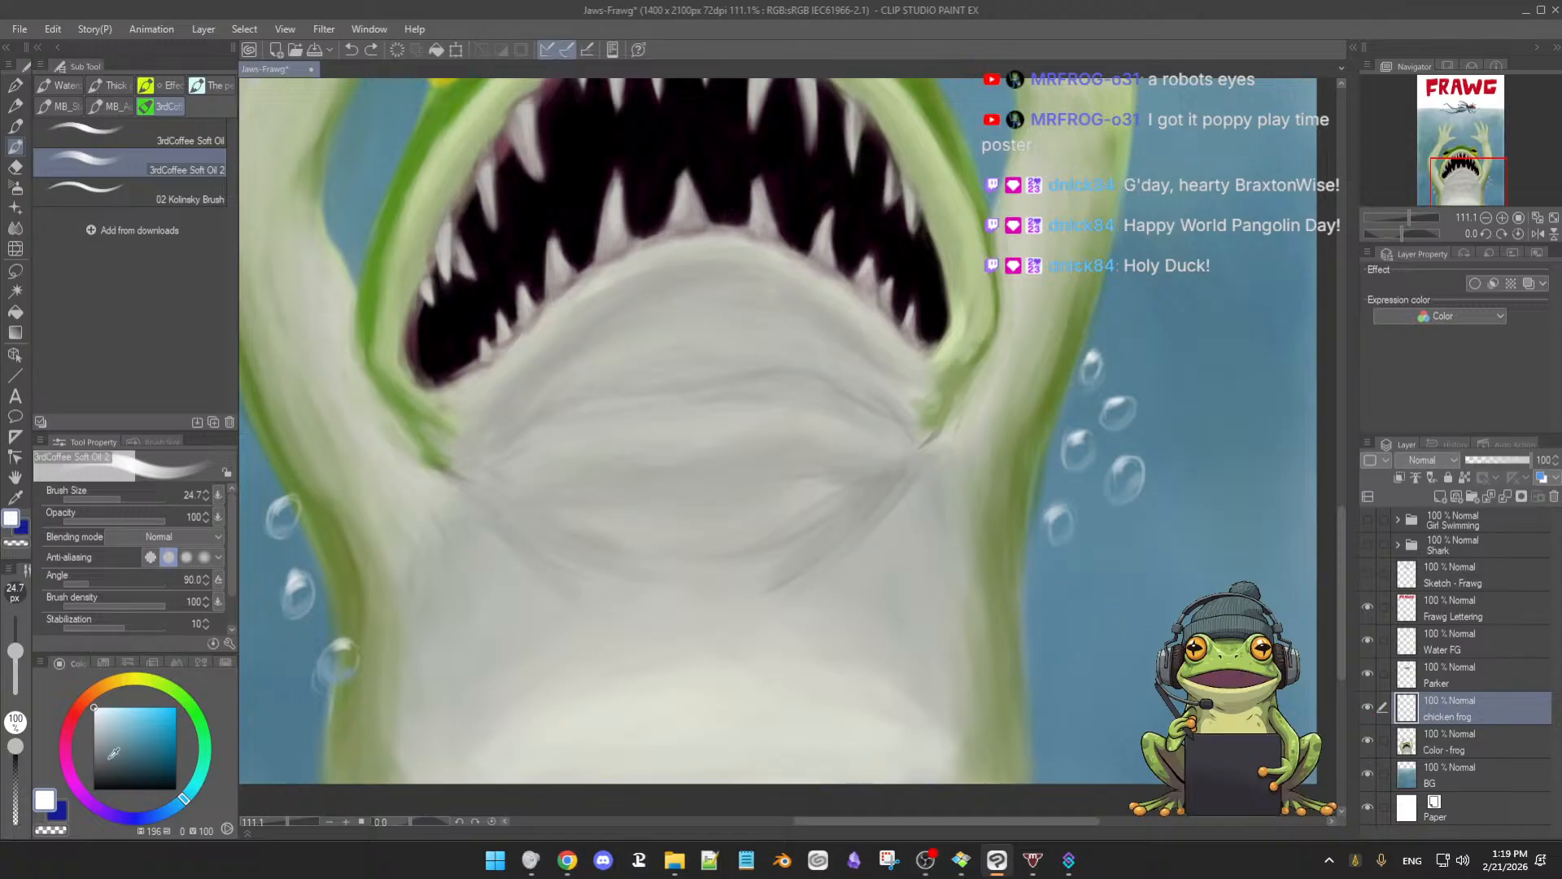
Paint a small round white bubble outline below the bubble cluster, using the oil brush at size 9.5
left_click(97, 709)
left_click_drag(97, 709, 94, 707)
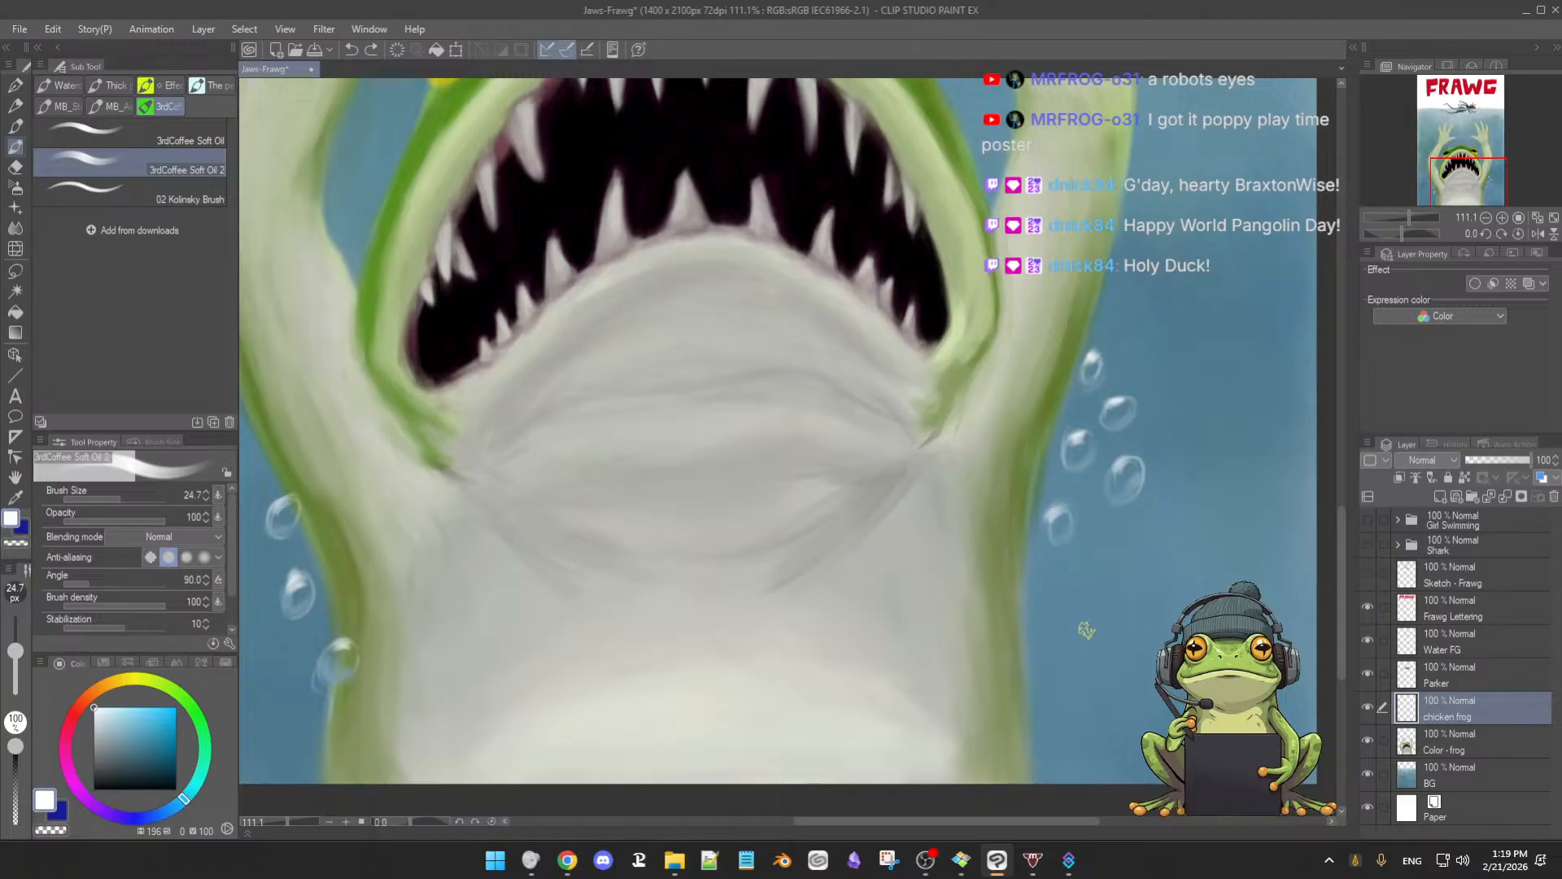
key("bracketleft")
key("bracketleft")
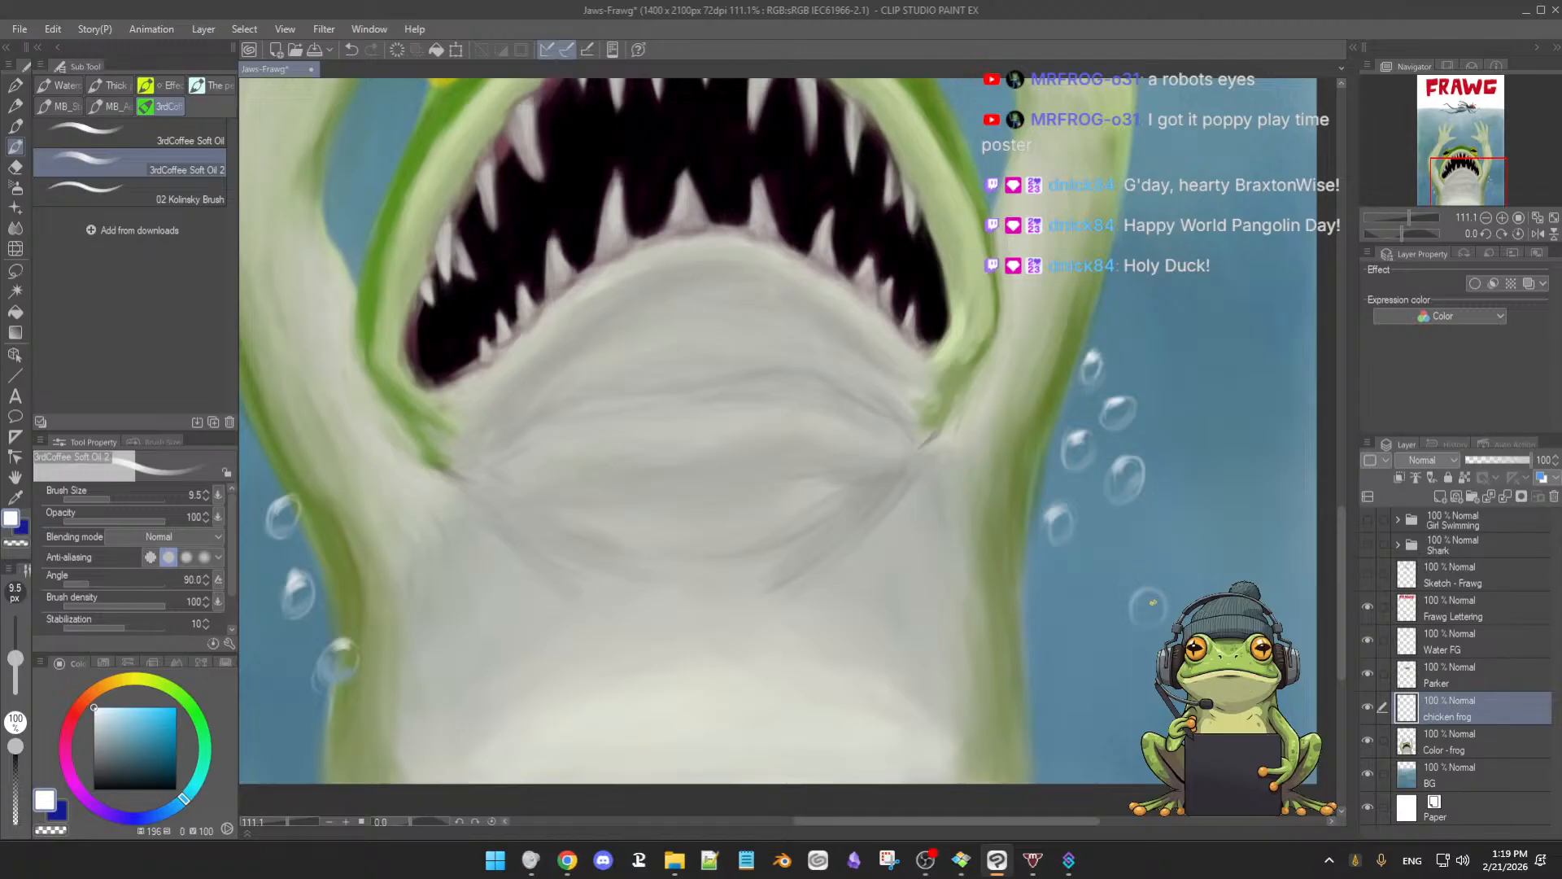
Build up the round bubble's soft shading and highlights with white at brush sizes 17.6, 7.1 and 13.4
key("bracketright")
key("bracketright")
key("bracketright")
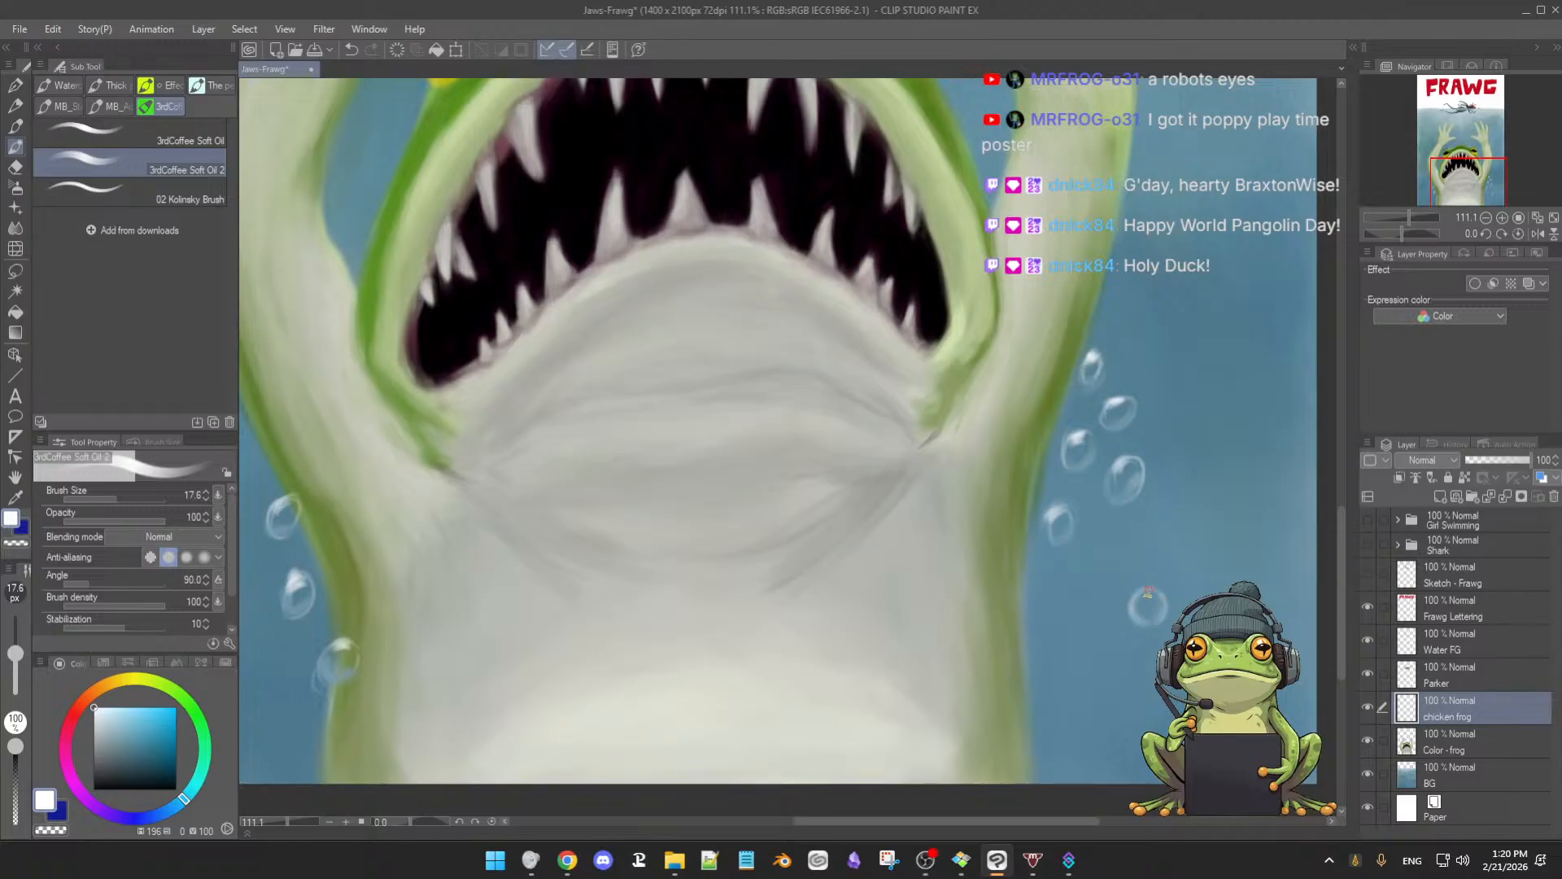
left_click_drag(1150, 603, 1144, 602, "ctrl+alt")
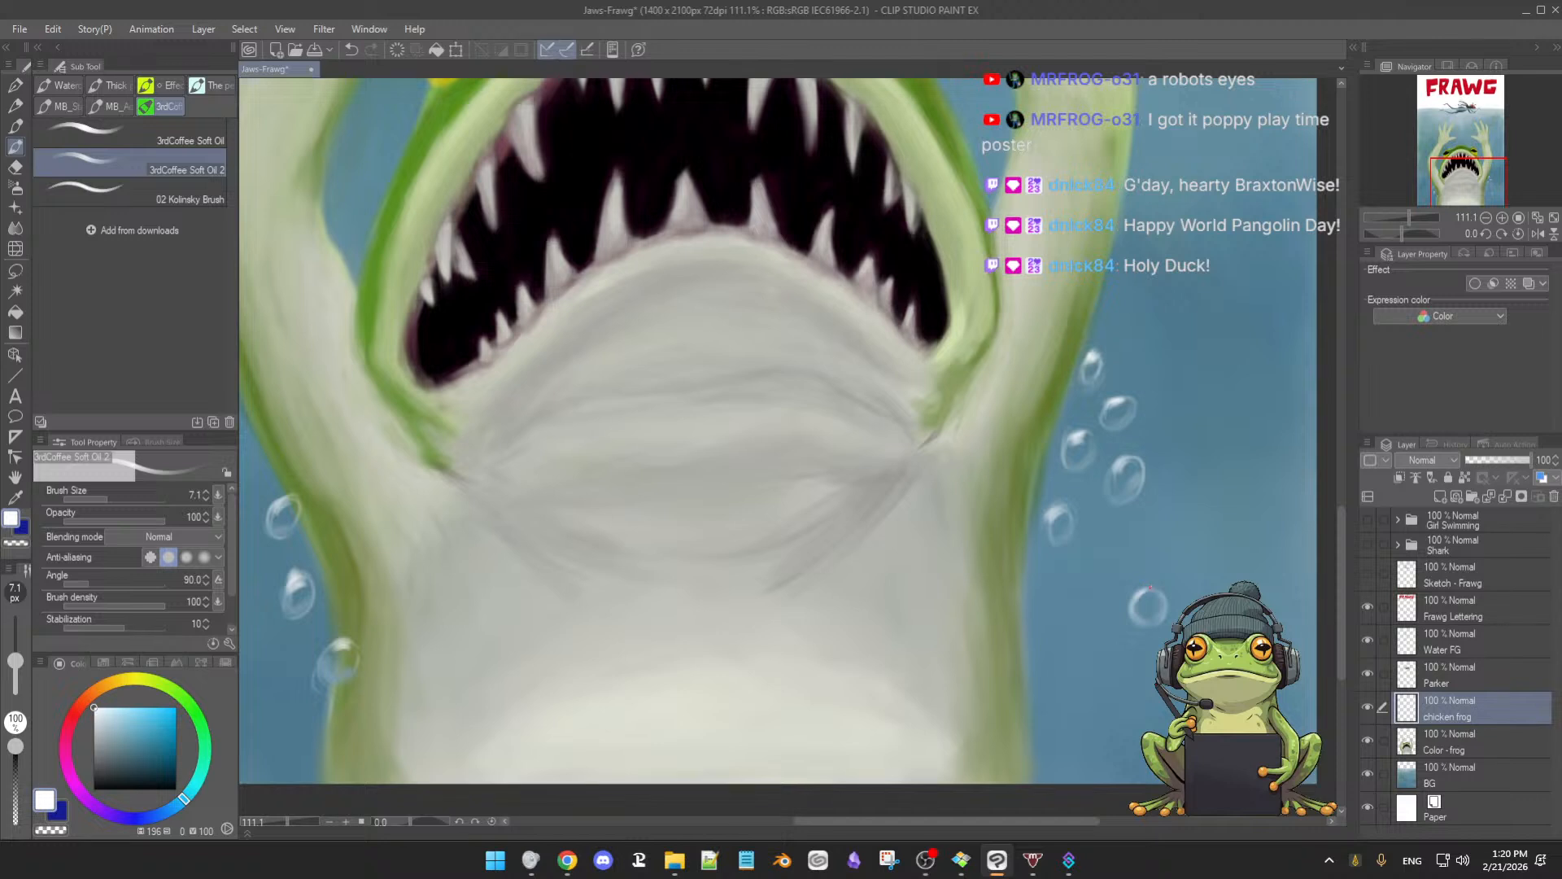
left_click_drag(1160, 604, 1148, 595, "ctrl+alt")
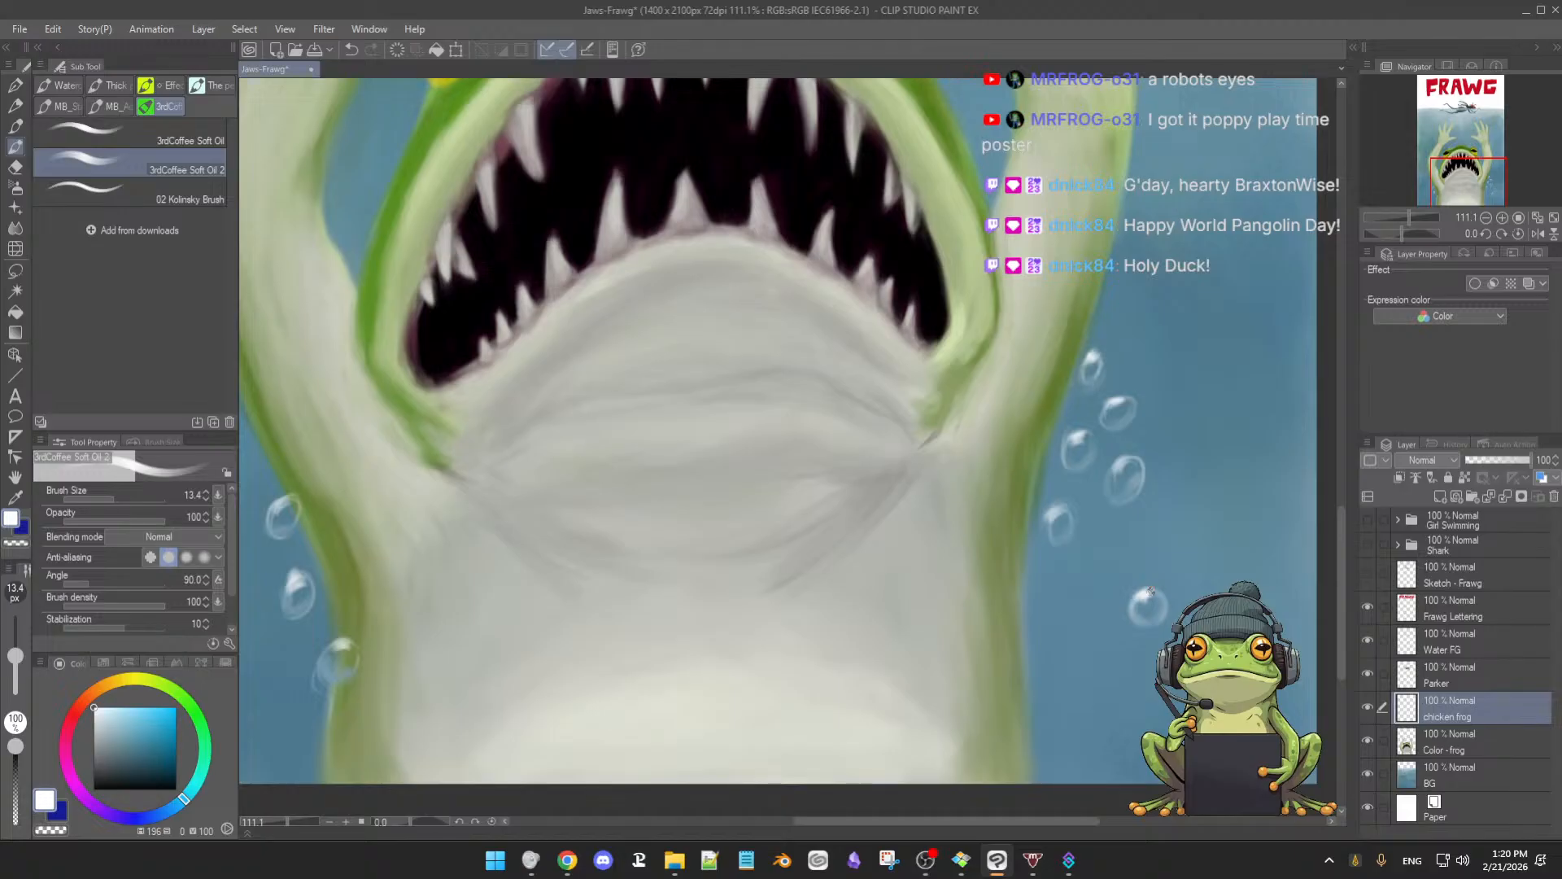
Brighten the round bubble's interior and rim with a pale tone sampled from it, at brush sizes 9.6 to 19.3
left_click(1142, 596, "alt")
key("bracketleft")
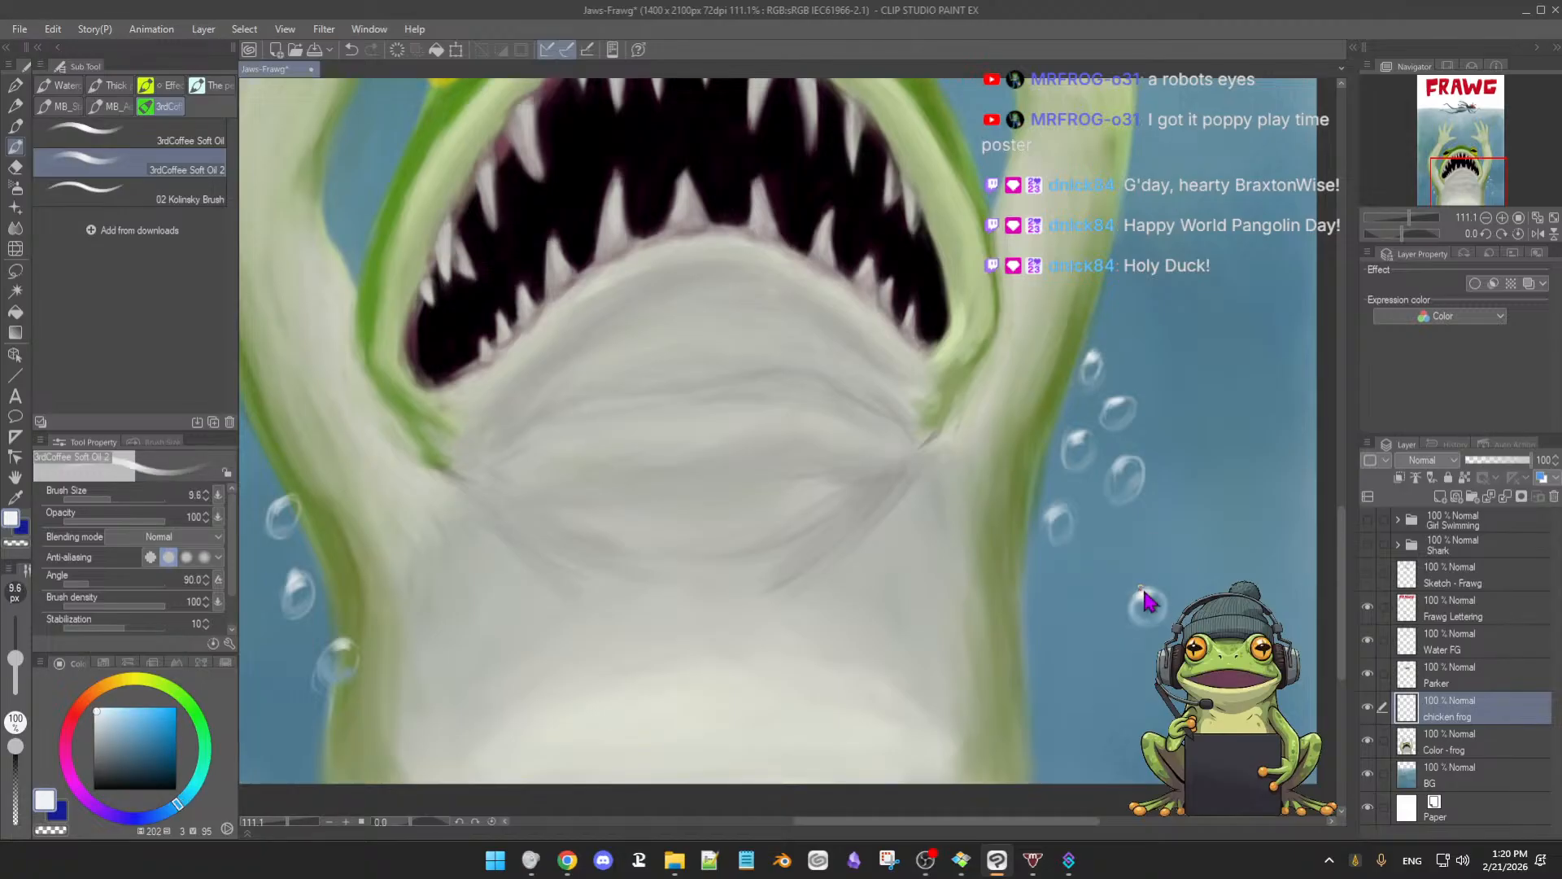
key("bracketright")
key("bracketright")
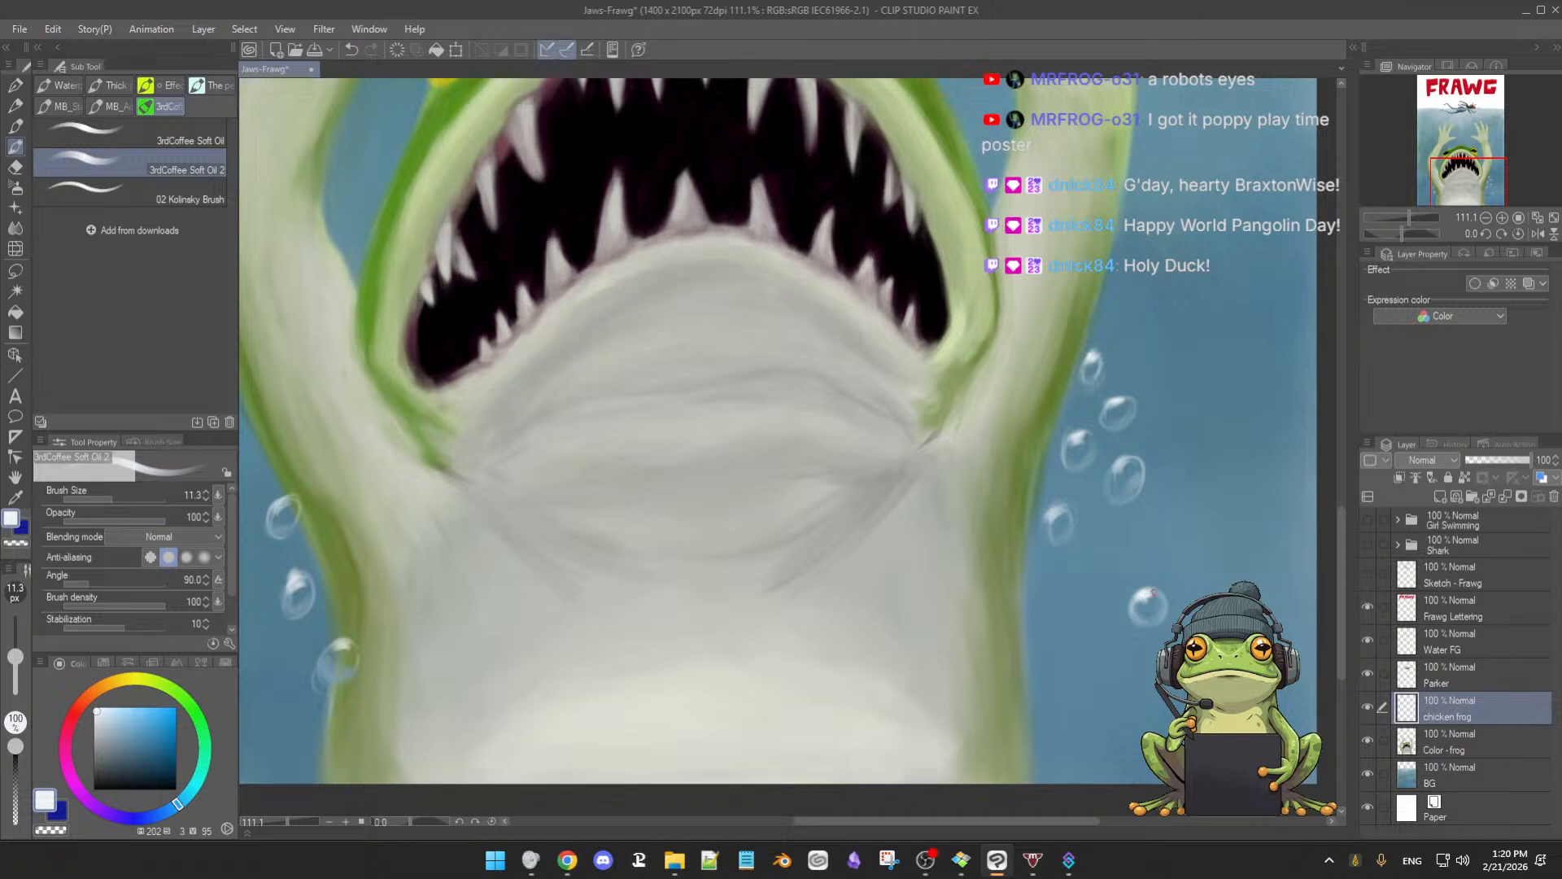
key("bracketright")
key("bracketright")
key("bracketright")
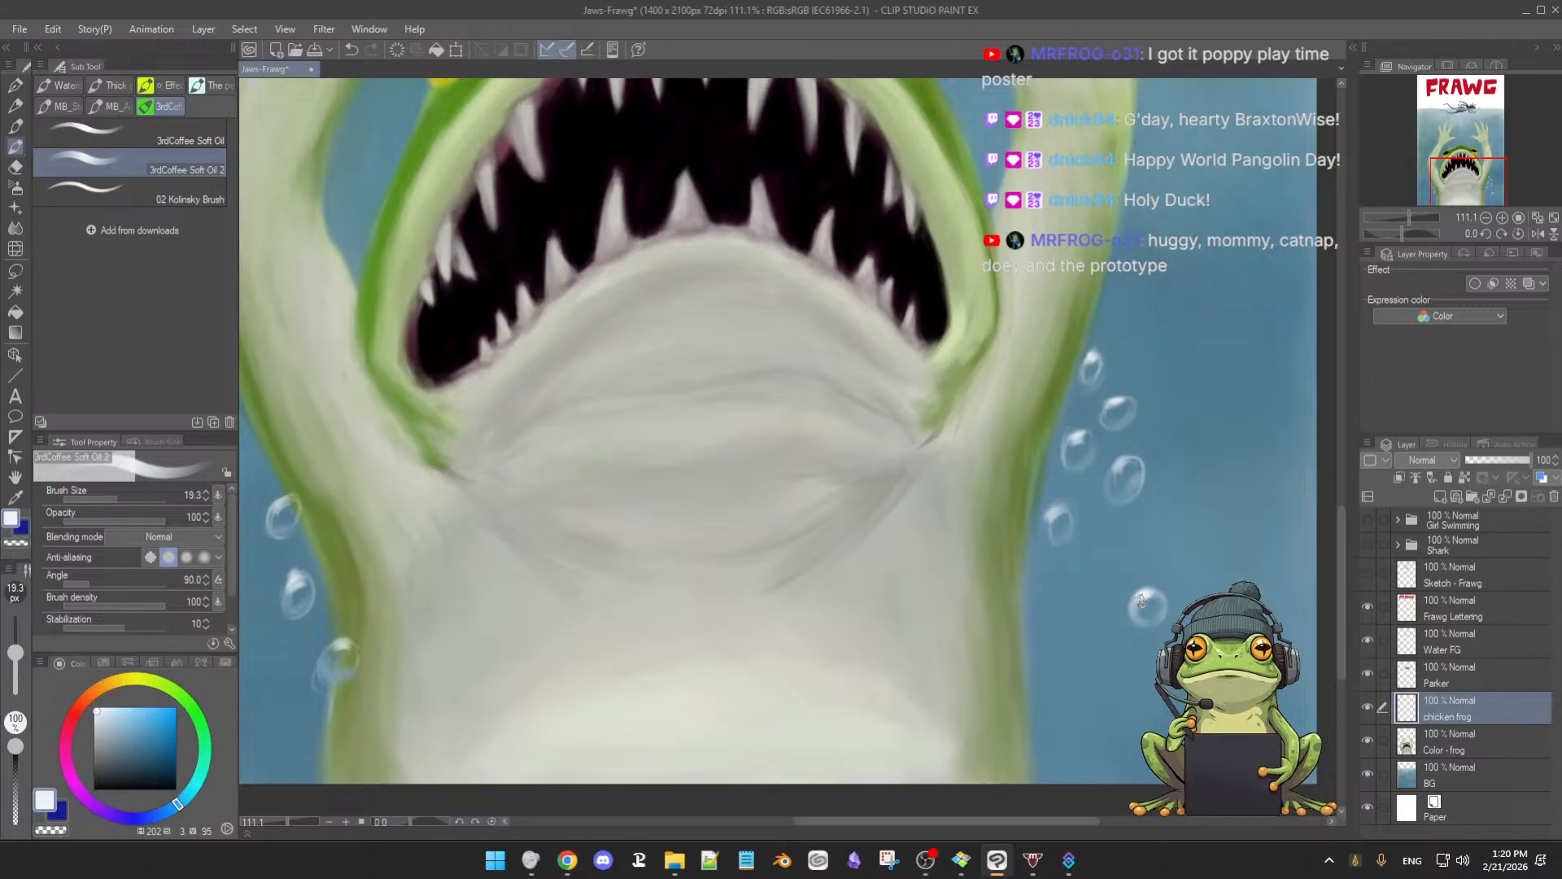
key("bracketleft")
scroll(1130, 604, "up", 2)
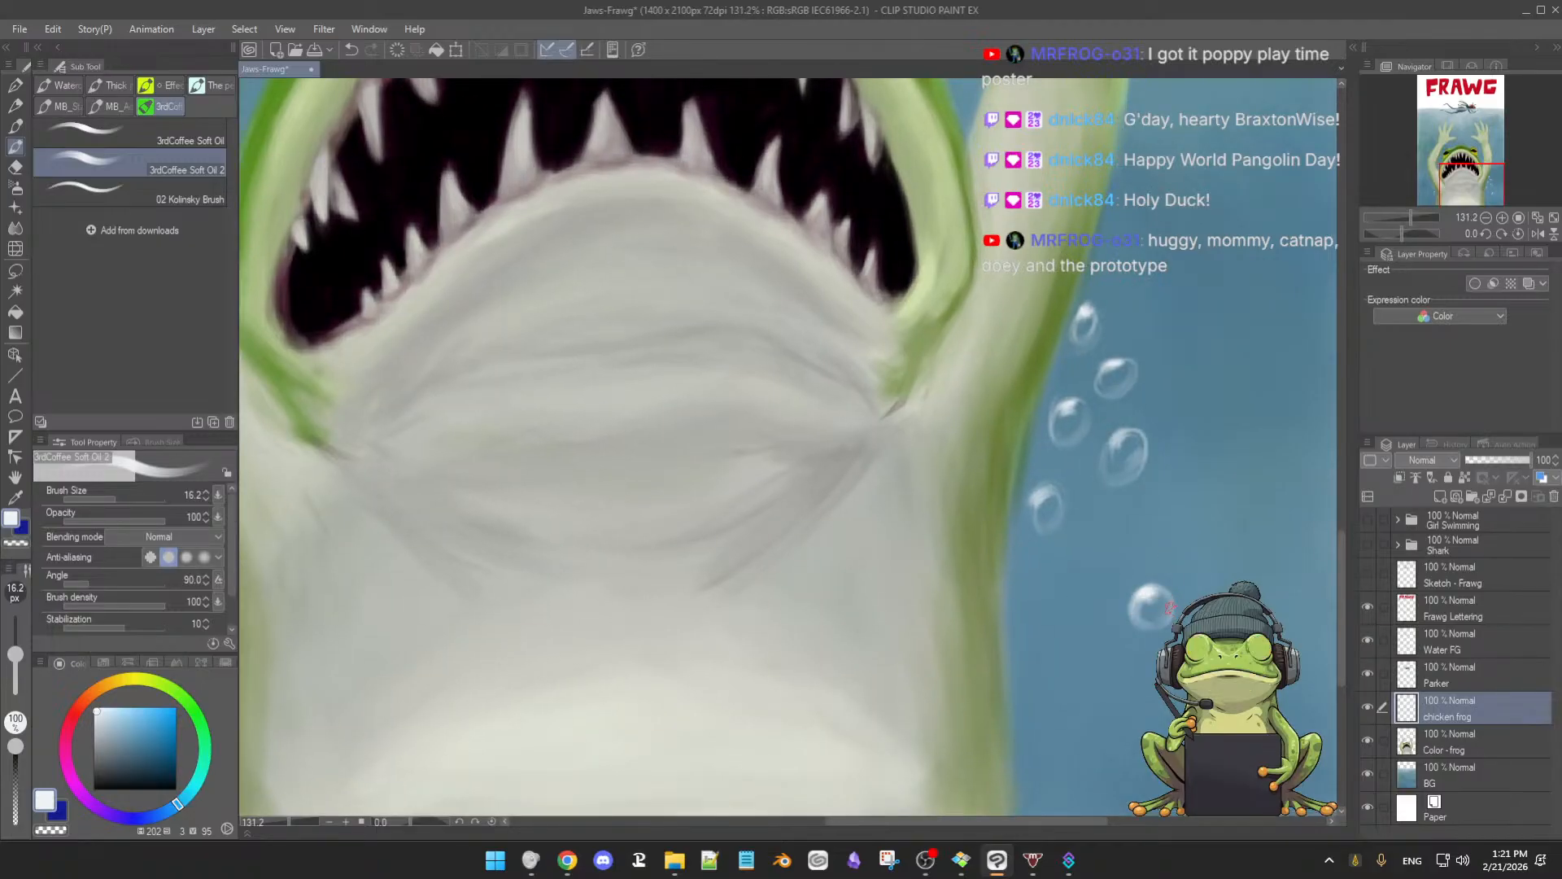
Shade the round bubble with sampled blue tones at brush sizes 17.7 and 15.8, and touch up its edge with the 3rdCoffee Soft Eraser
left_click(1163, 596, "alt")
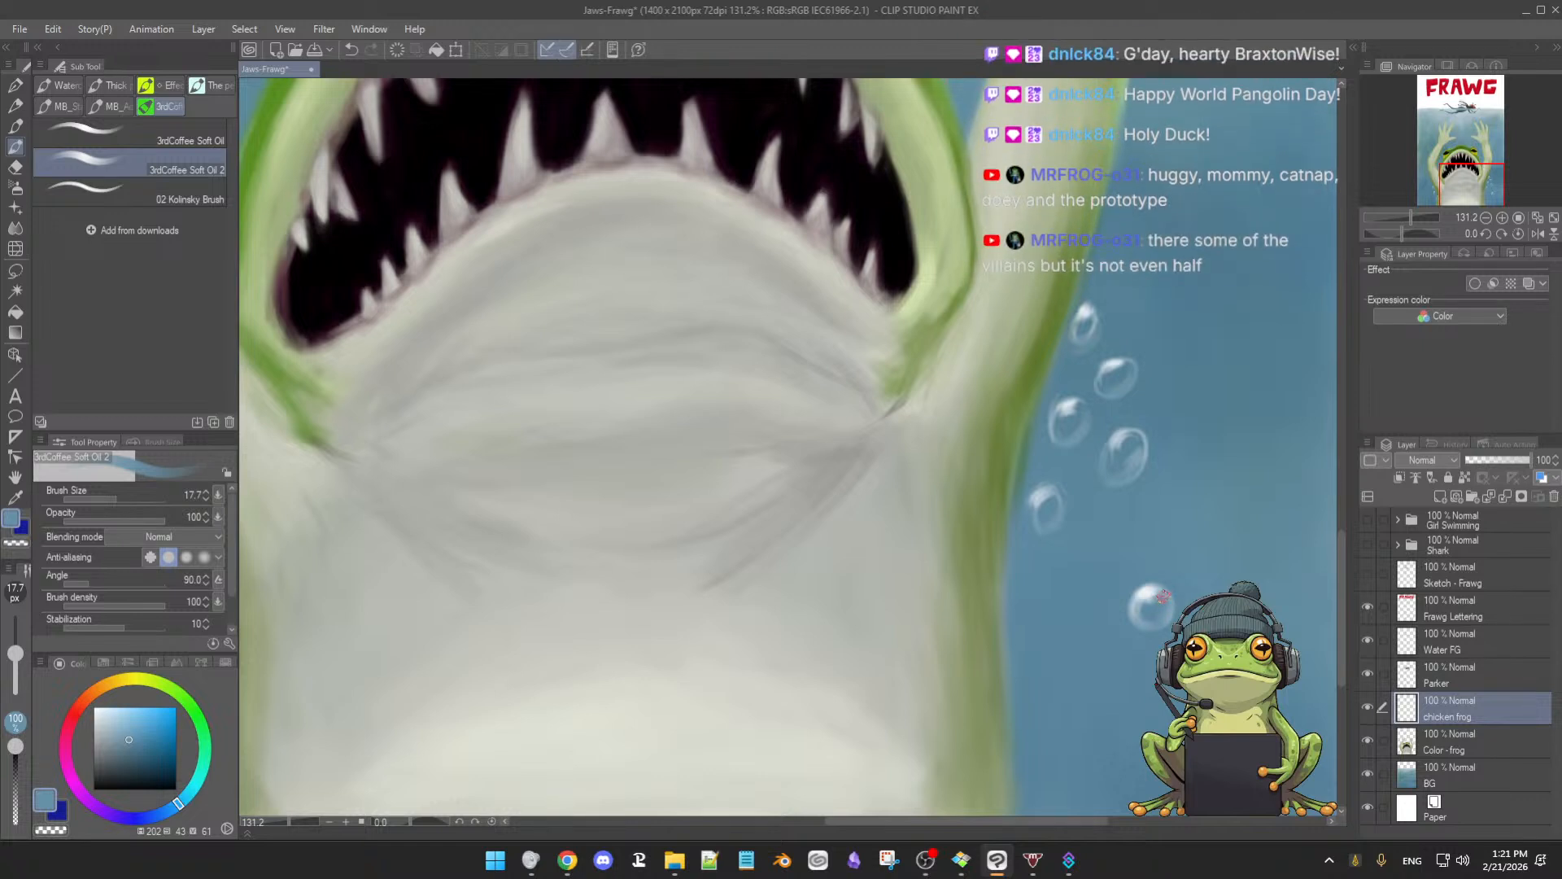
left_click(1145, 601, "alt")
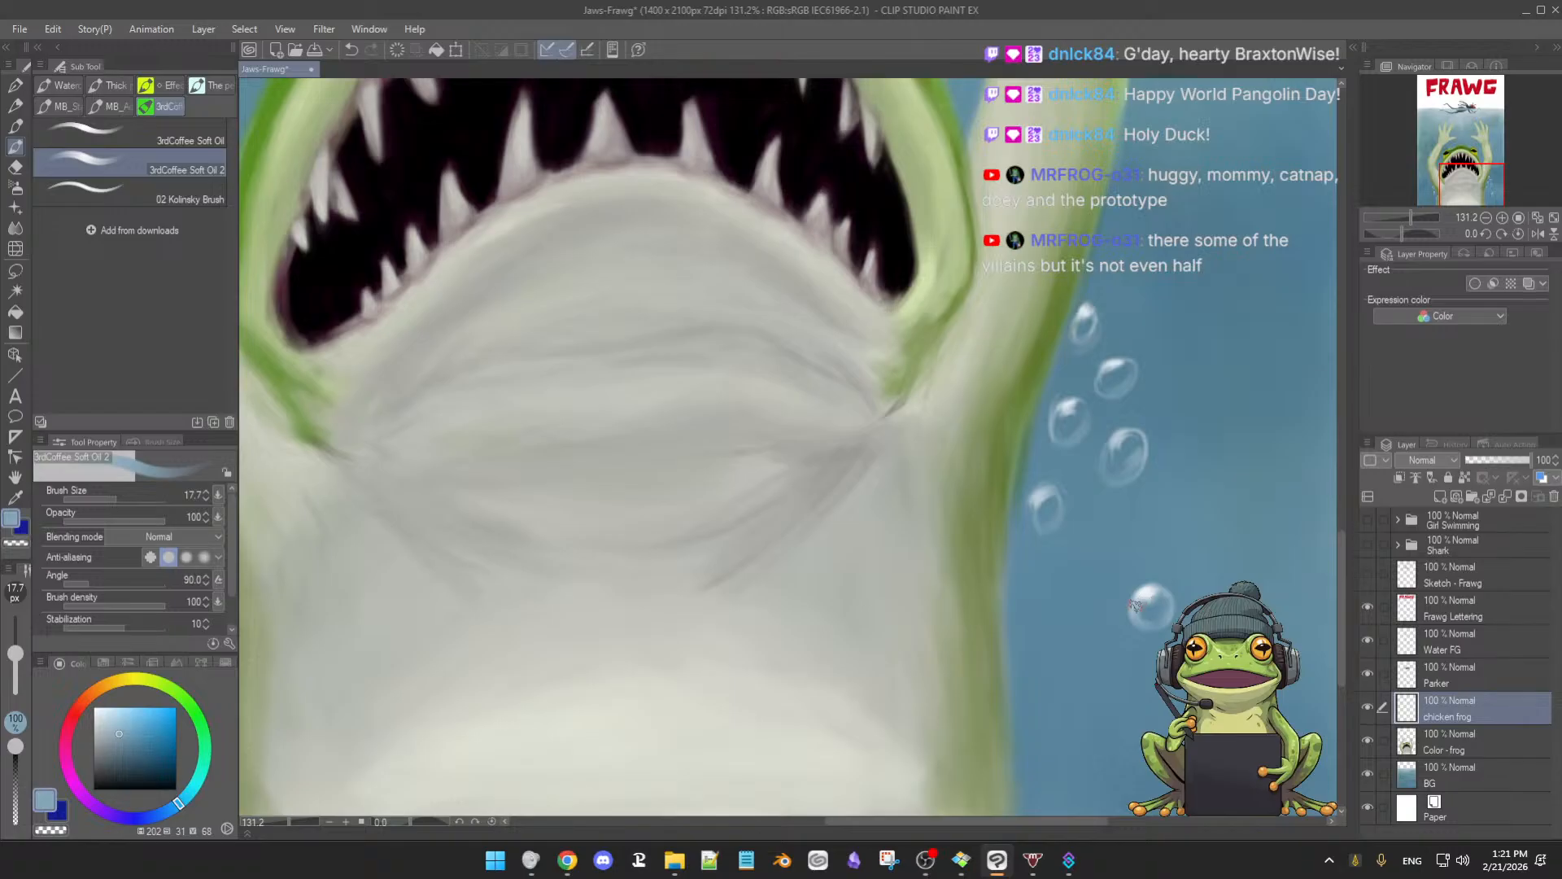
left_click(1163, 591, "alt")
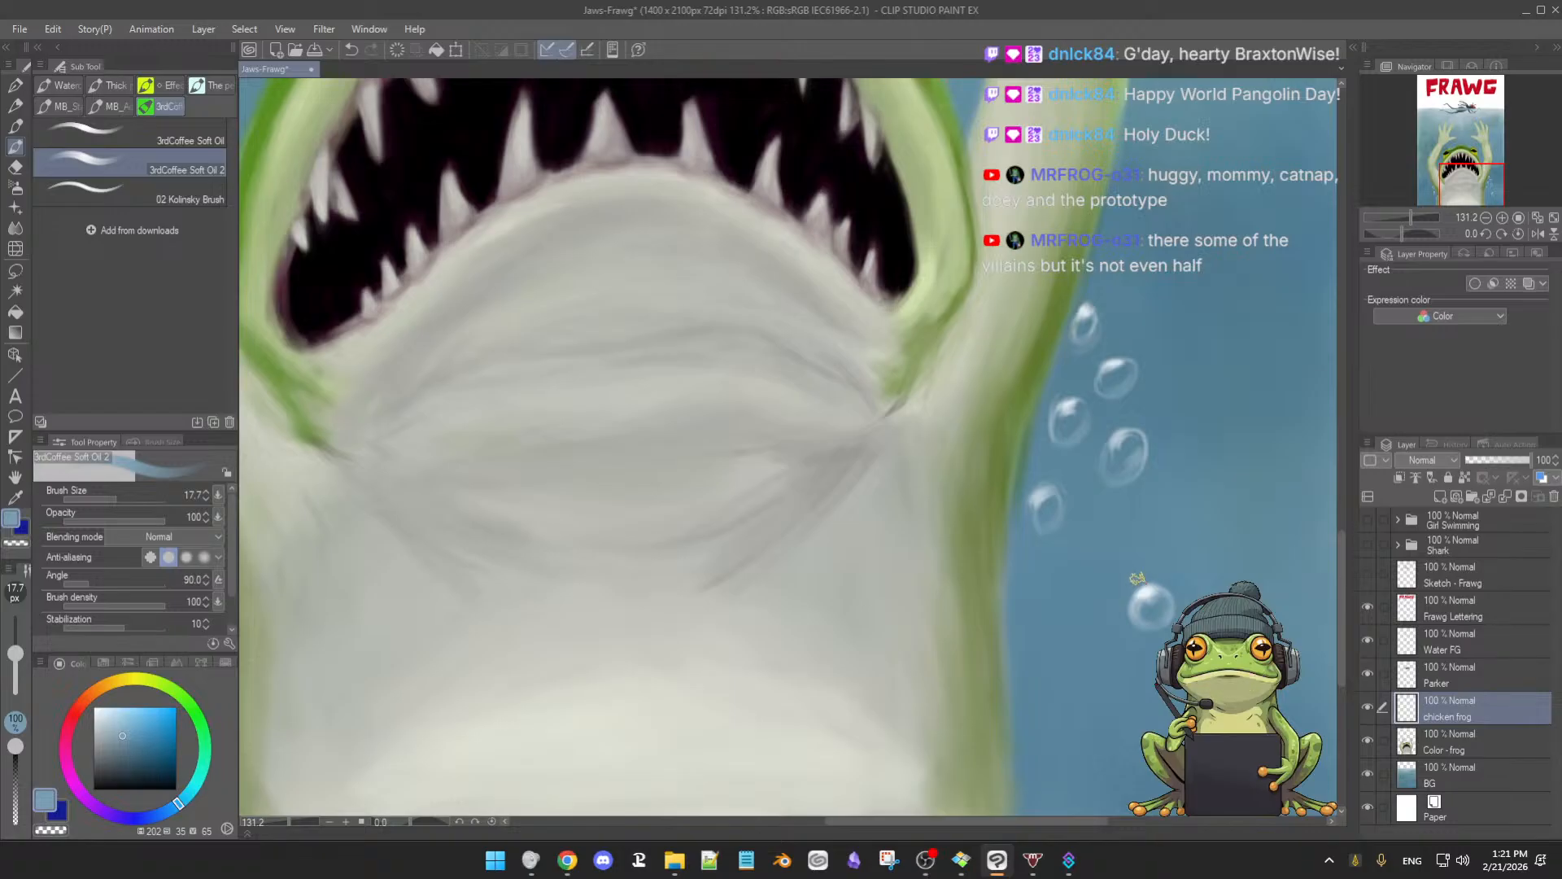
left_click(1143, 600, "alt")
key("bracketleft")
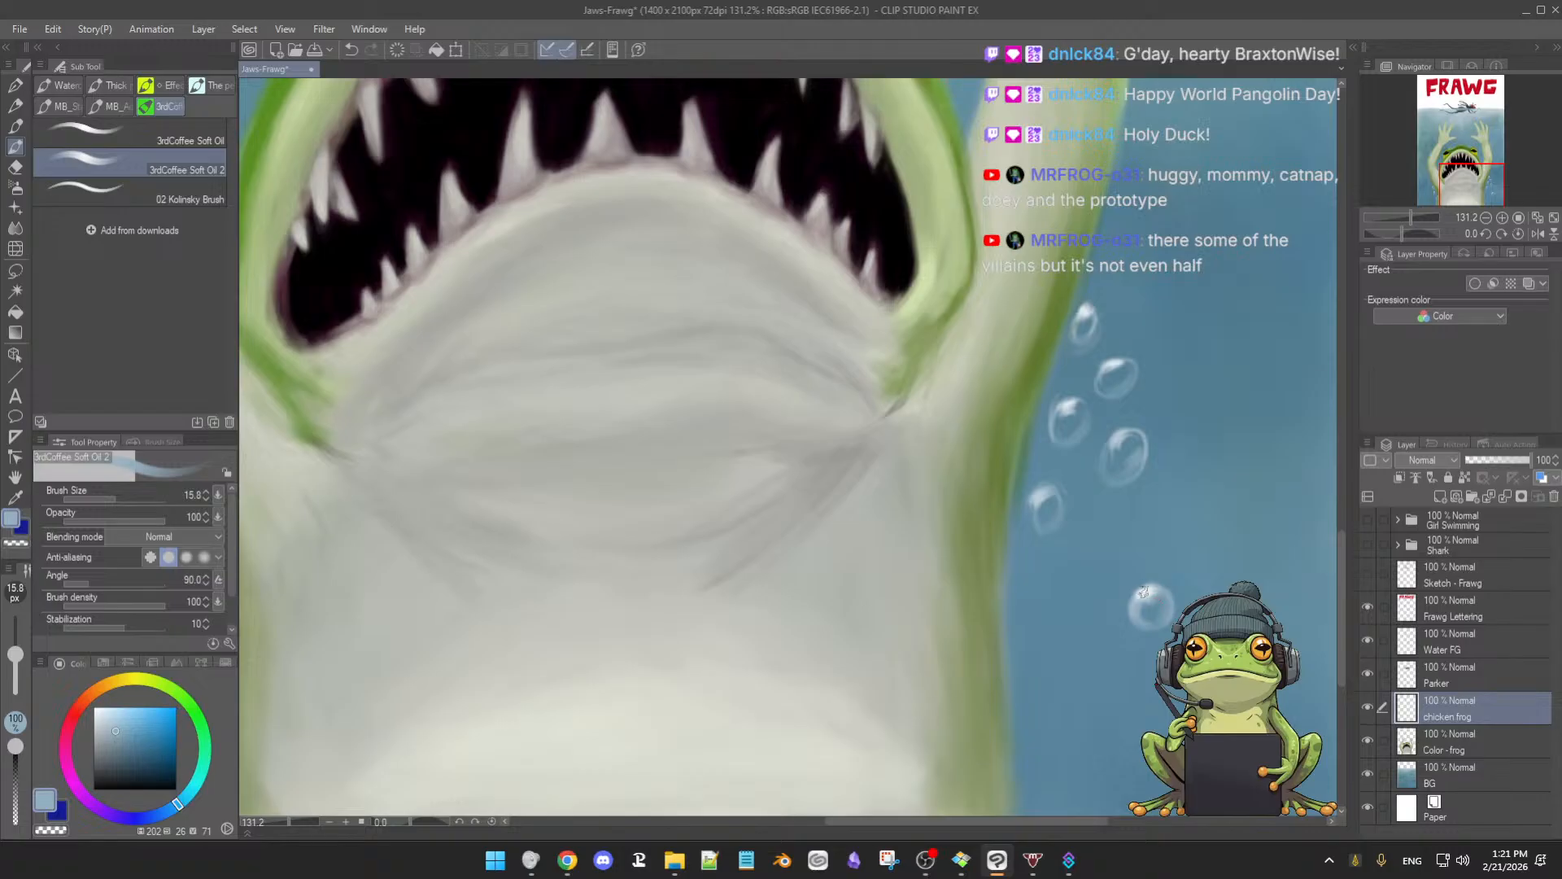
key("e")
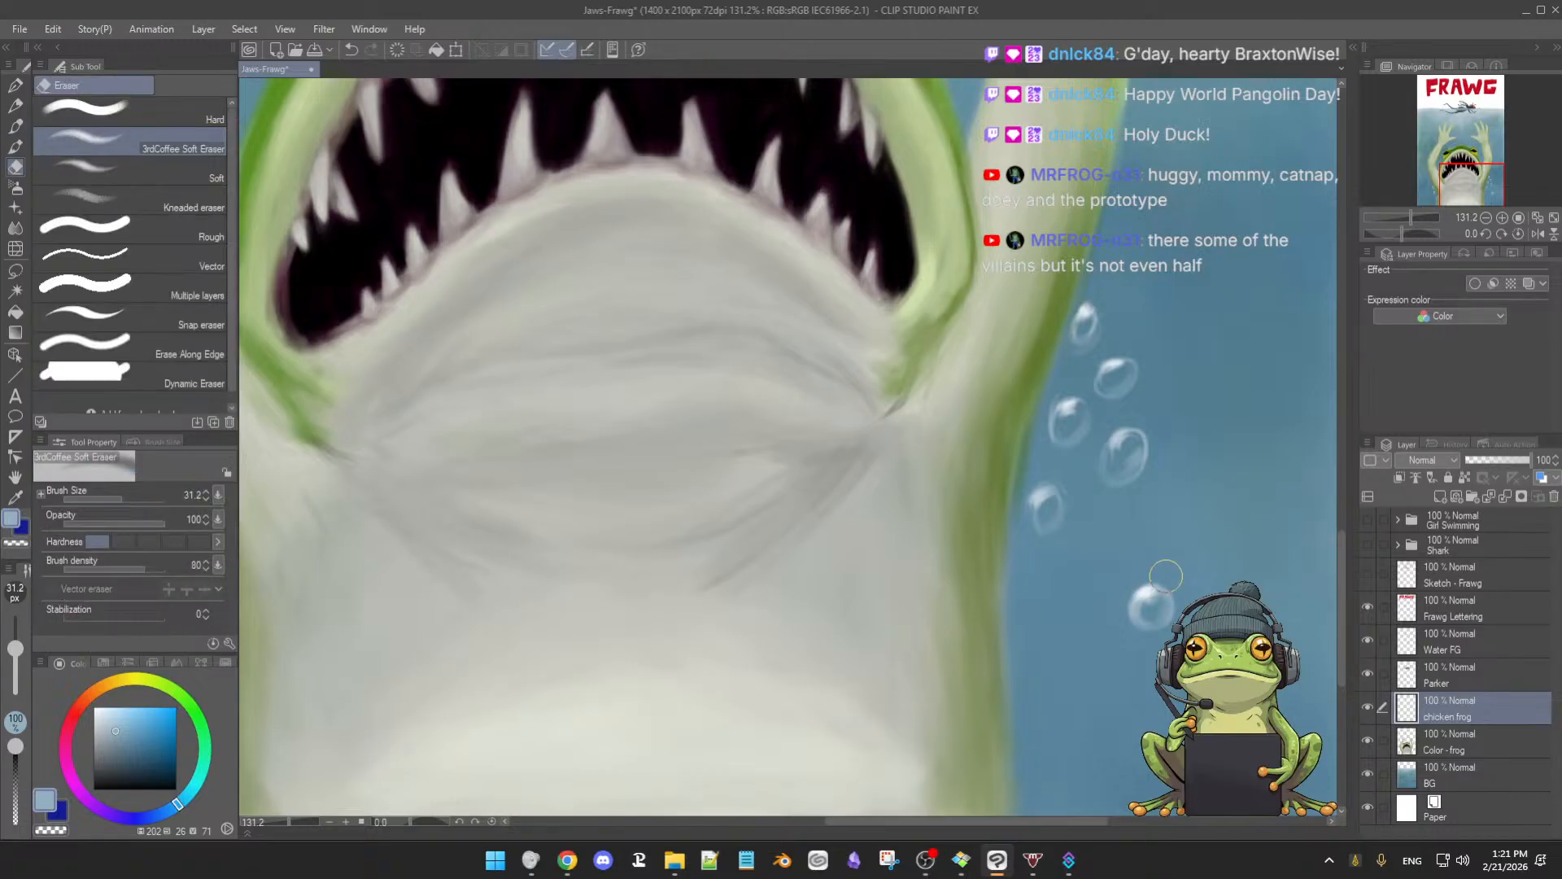
key("b")
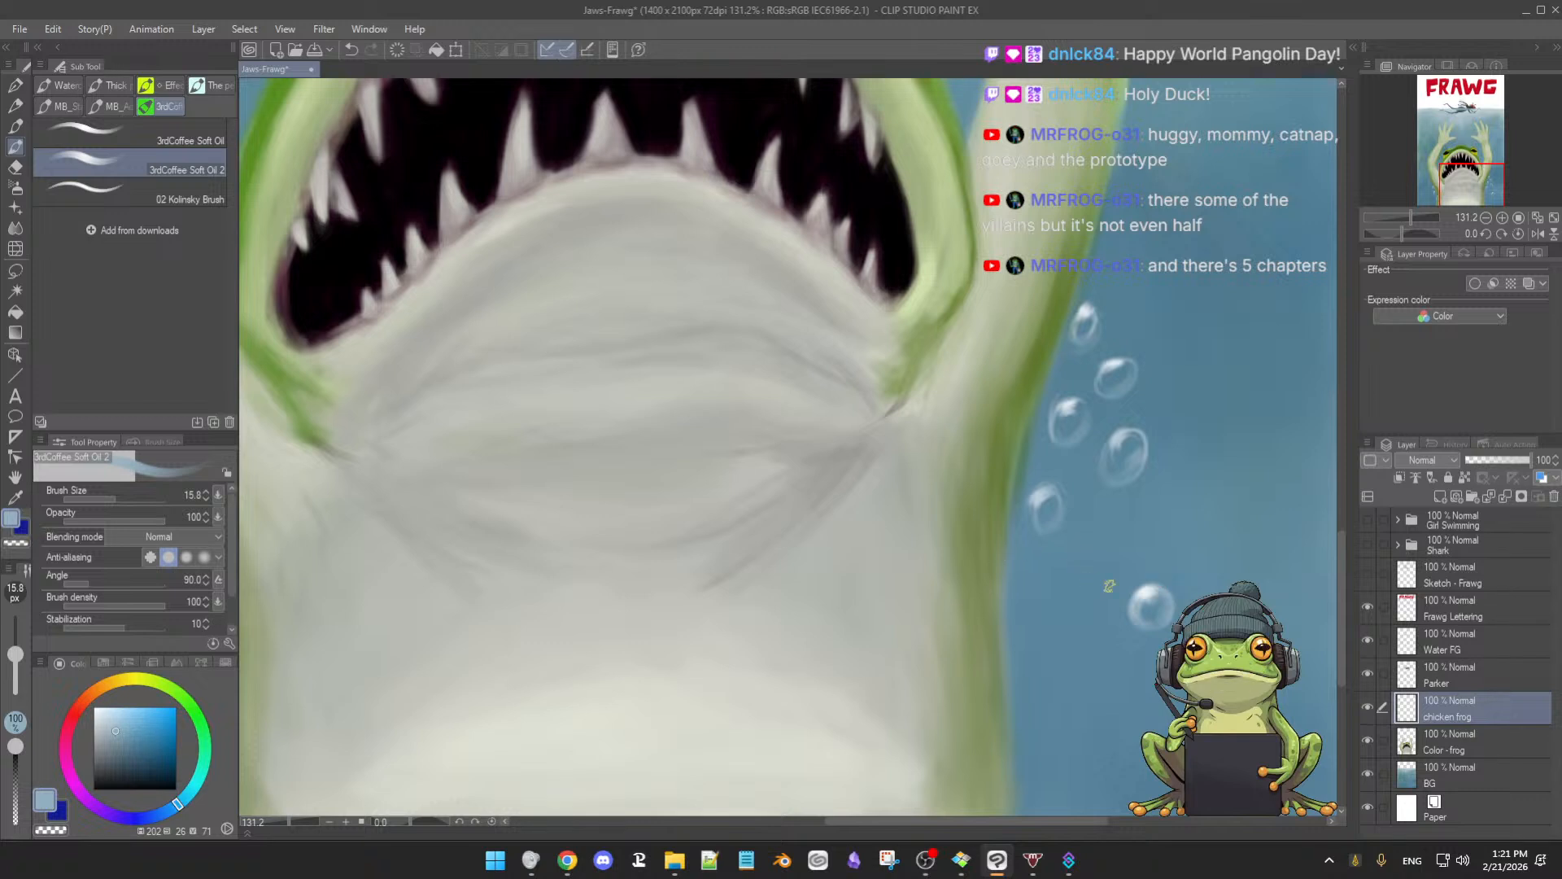
Refine the round bubble's inner shading with light and darker blues sampled from it, at brush size 15.1
scroll(1193, 590, "up", 2)
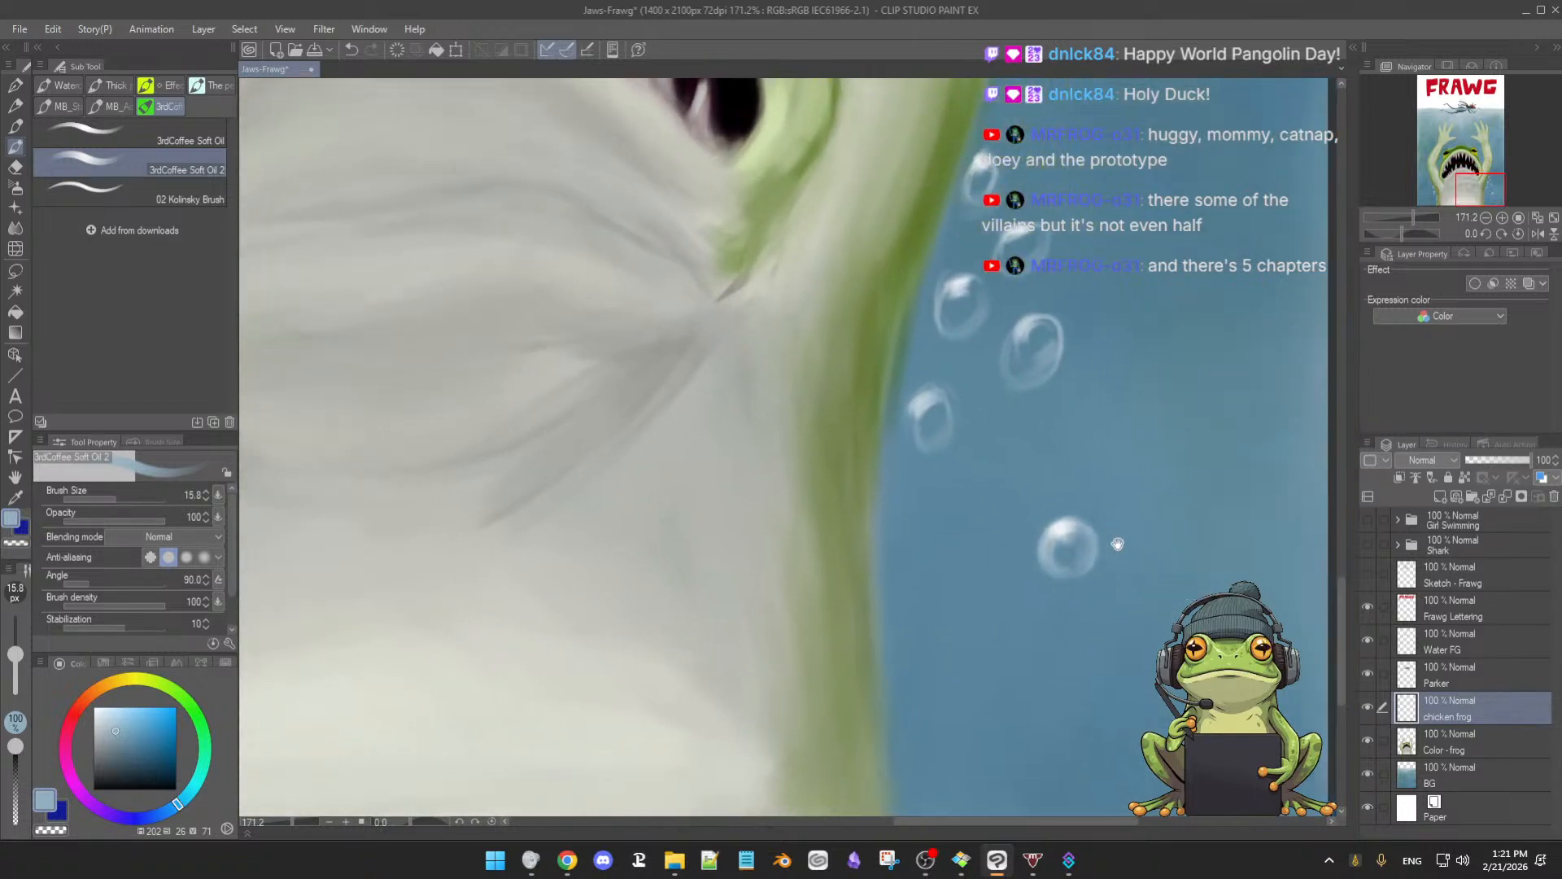
key("bracketleft")
key("bracketright")
left_click(1077, 530, "alt")
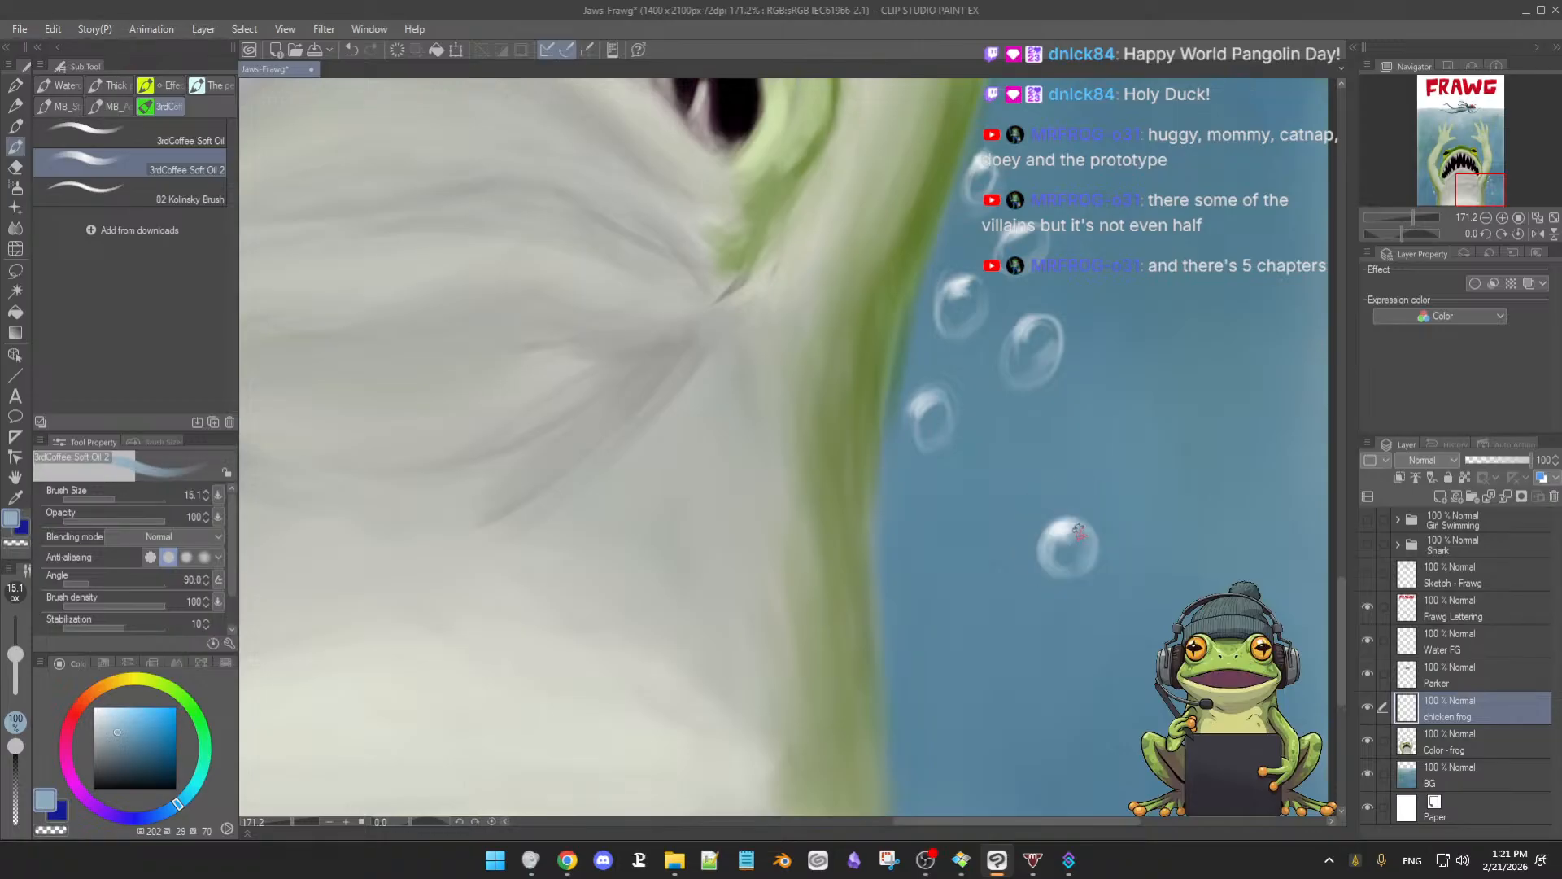
left_click(1056, 557, "alt")
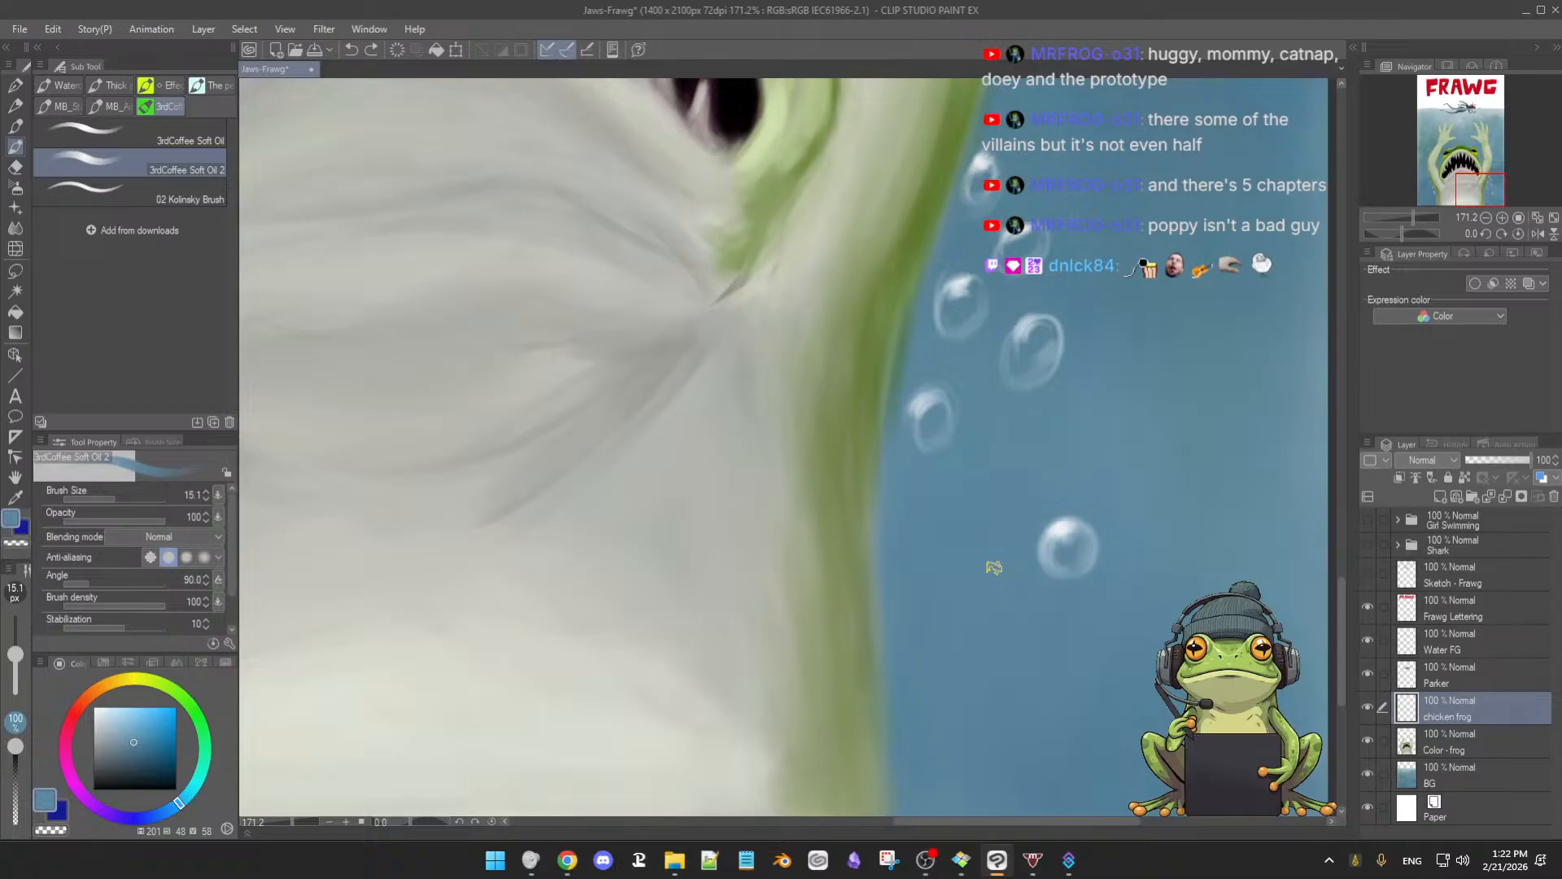
Switch from the oil brush to the 3rdCoffee Smudge blender for working on the round bubble
scroll(1137, 581, "down", 1)
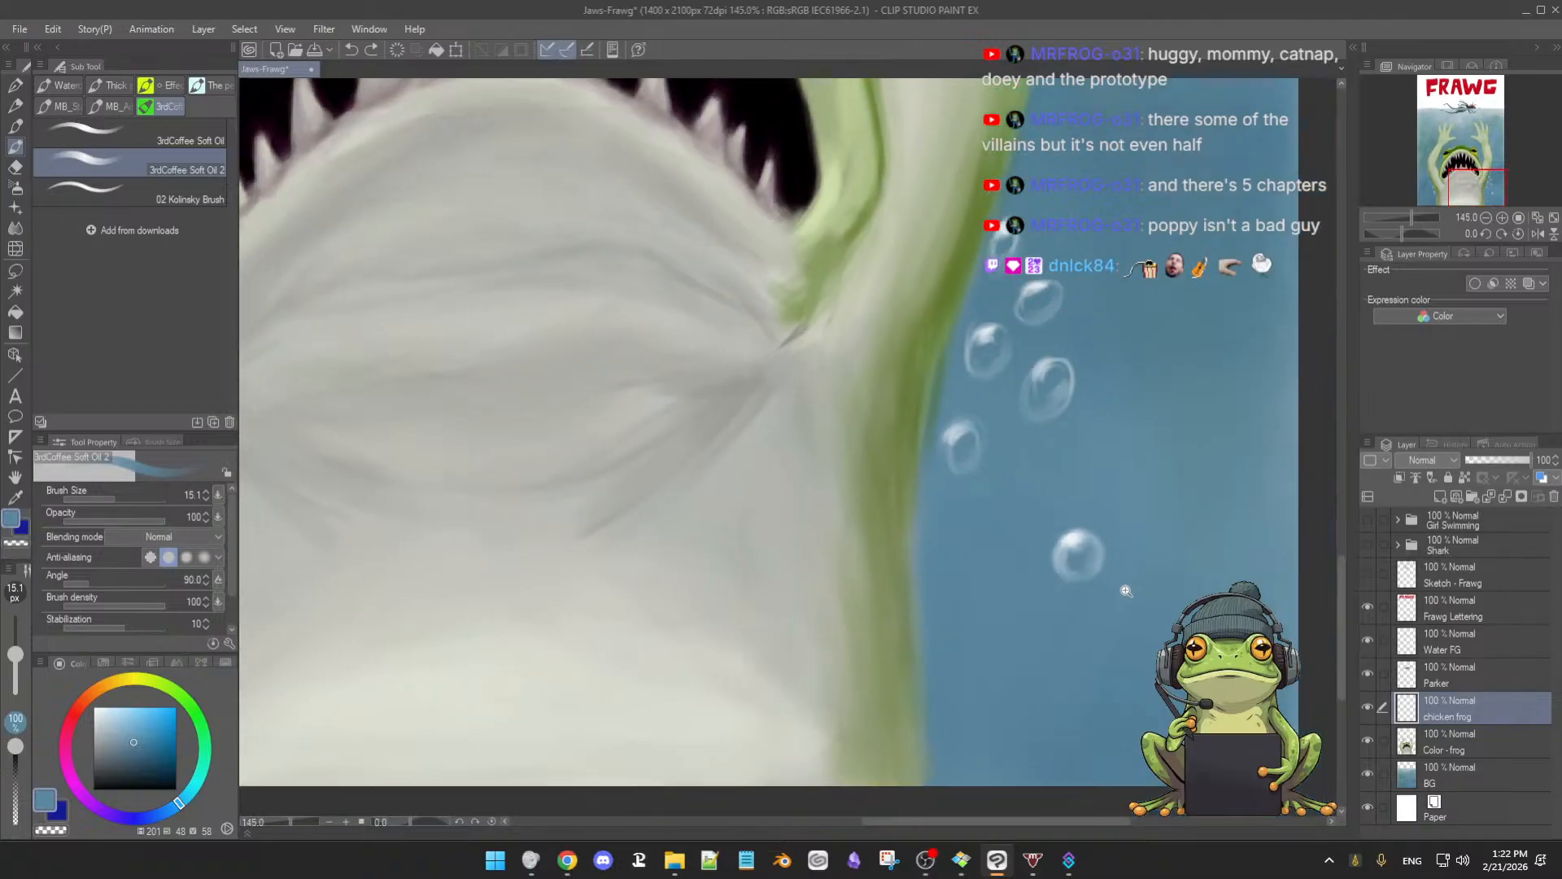
scroll(1127, 543, "down", 3)
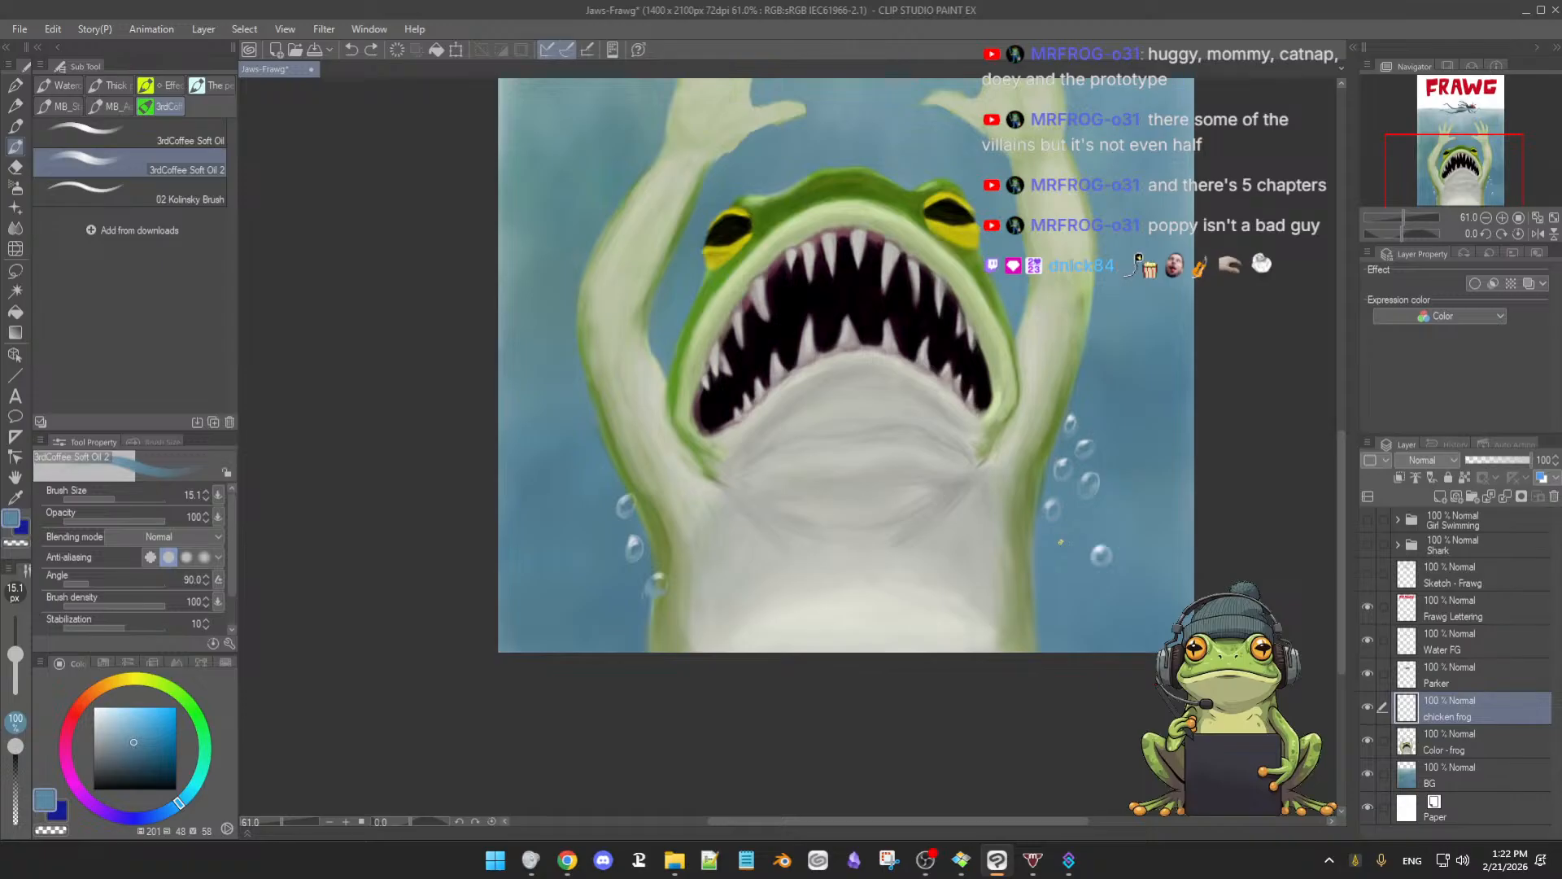
scroll(1080, 573, "up", 6)
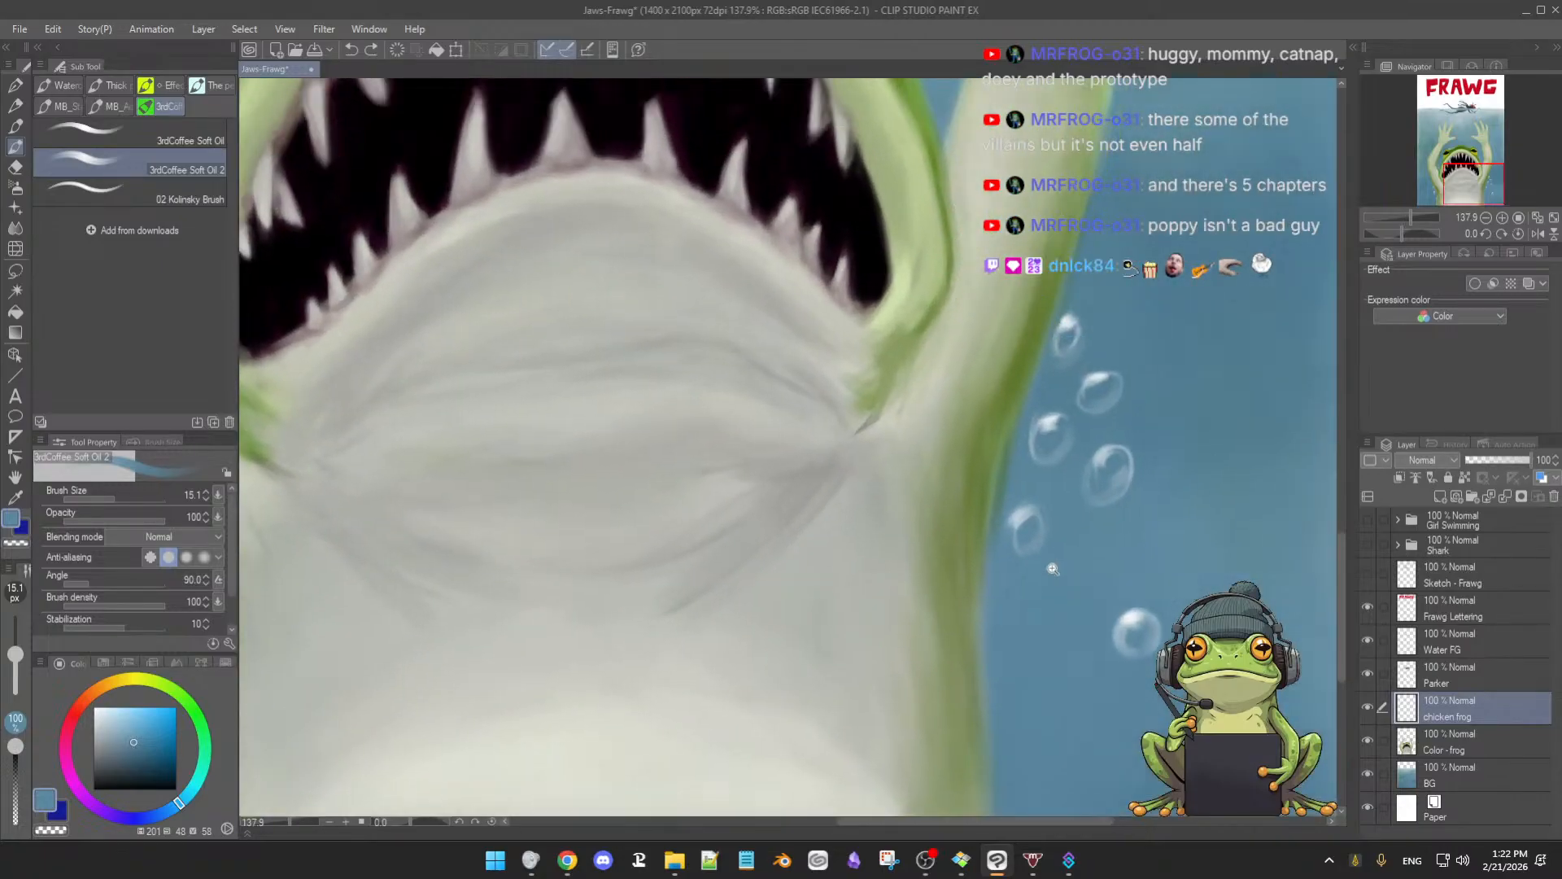
left_click_drag(1080, 572, 975, 533)
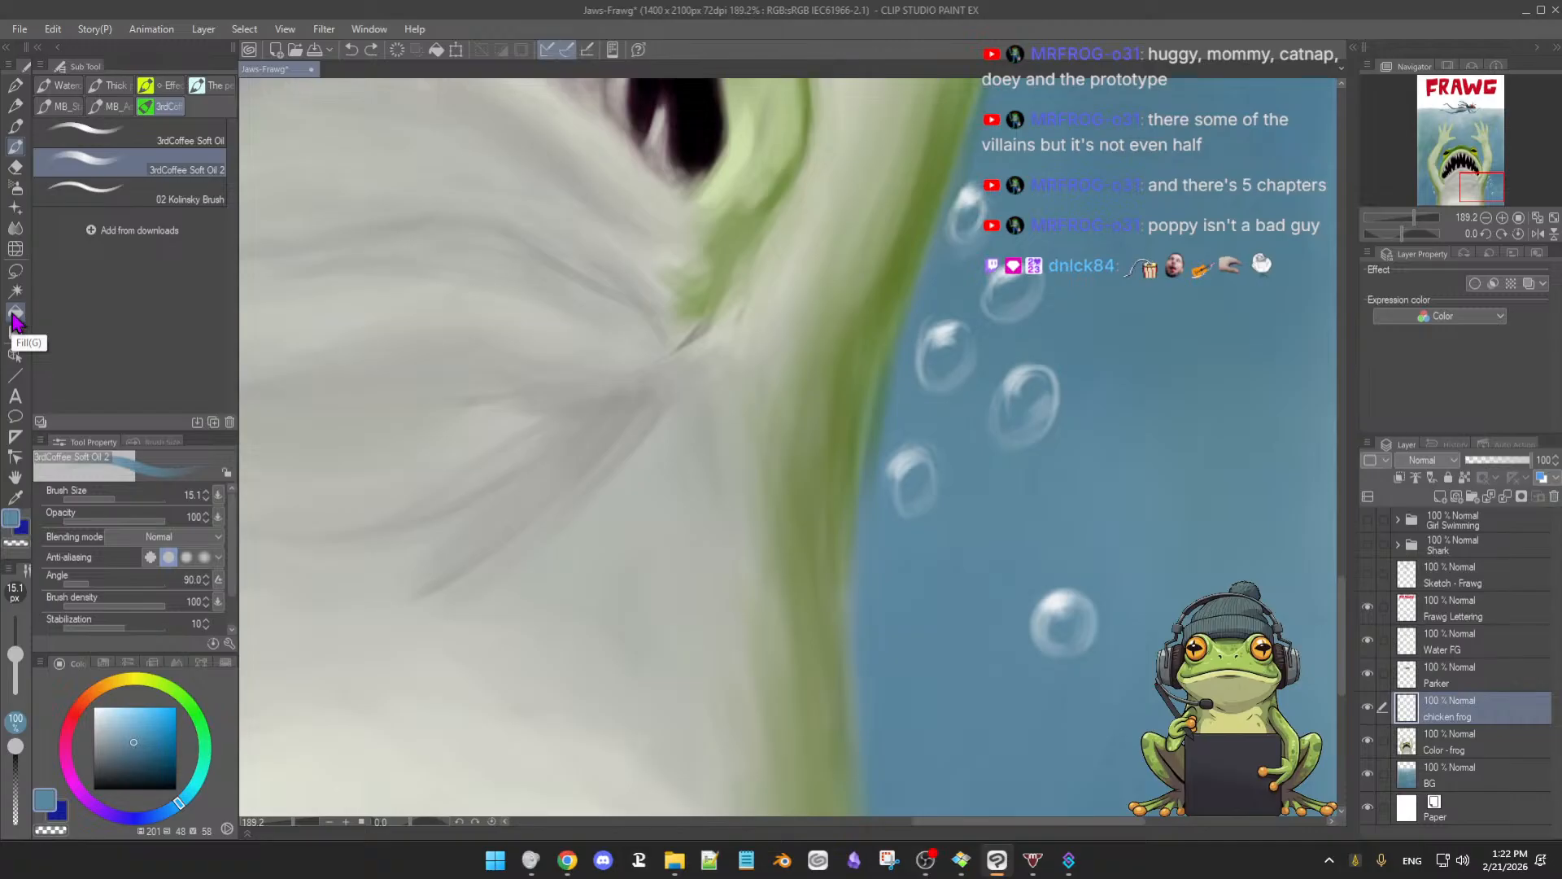
left_click(15, 250)
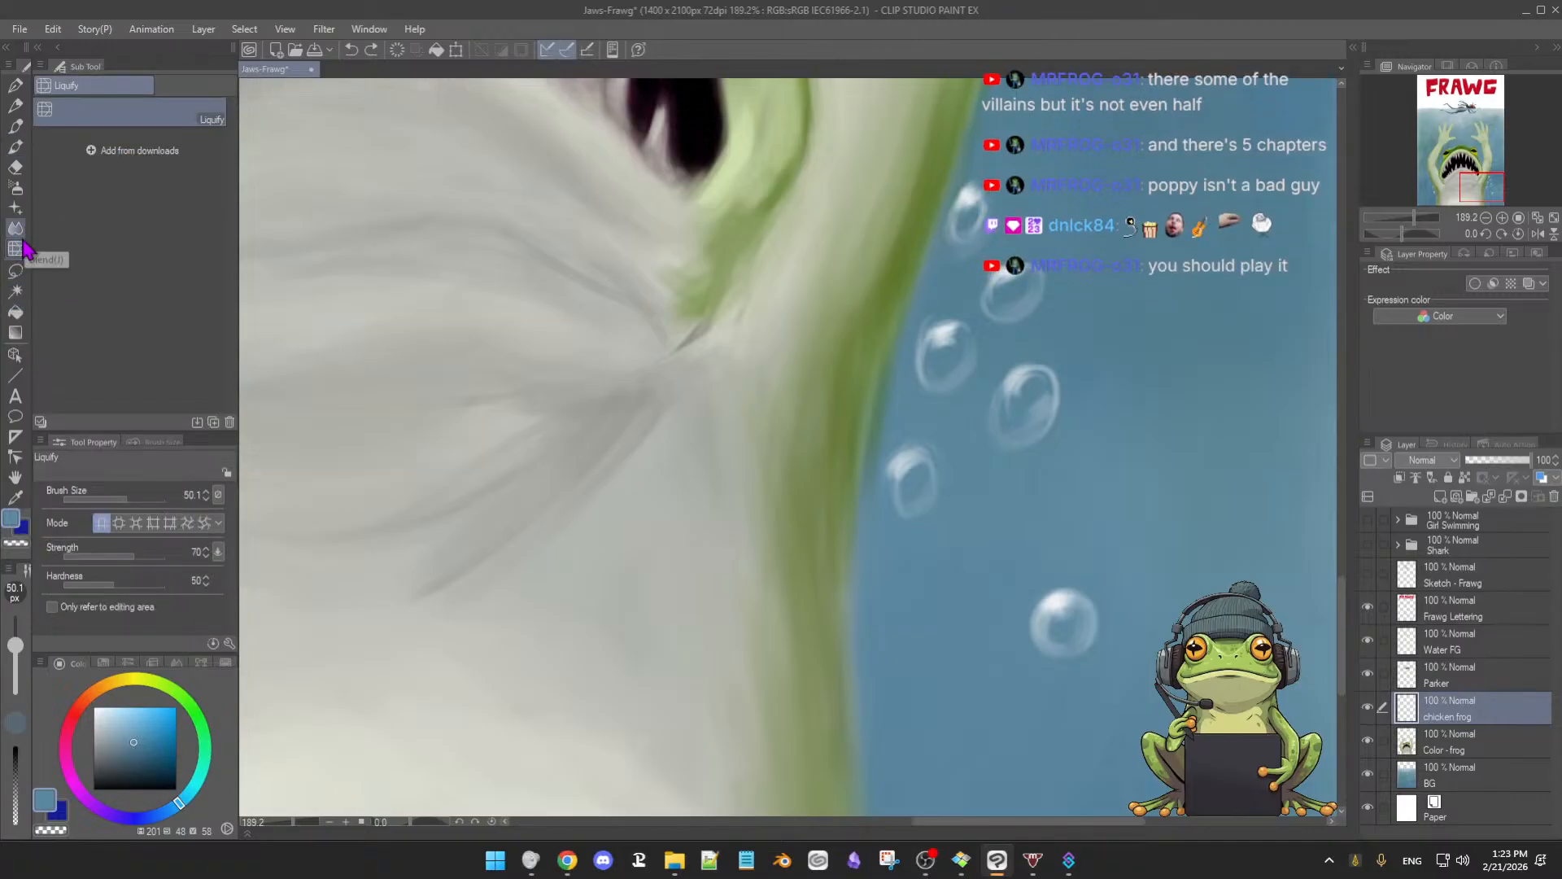
left_click(15, 232)
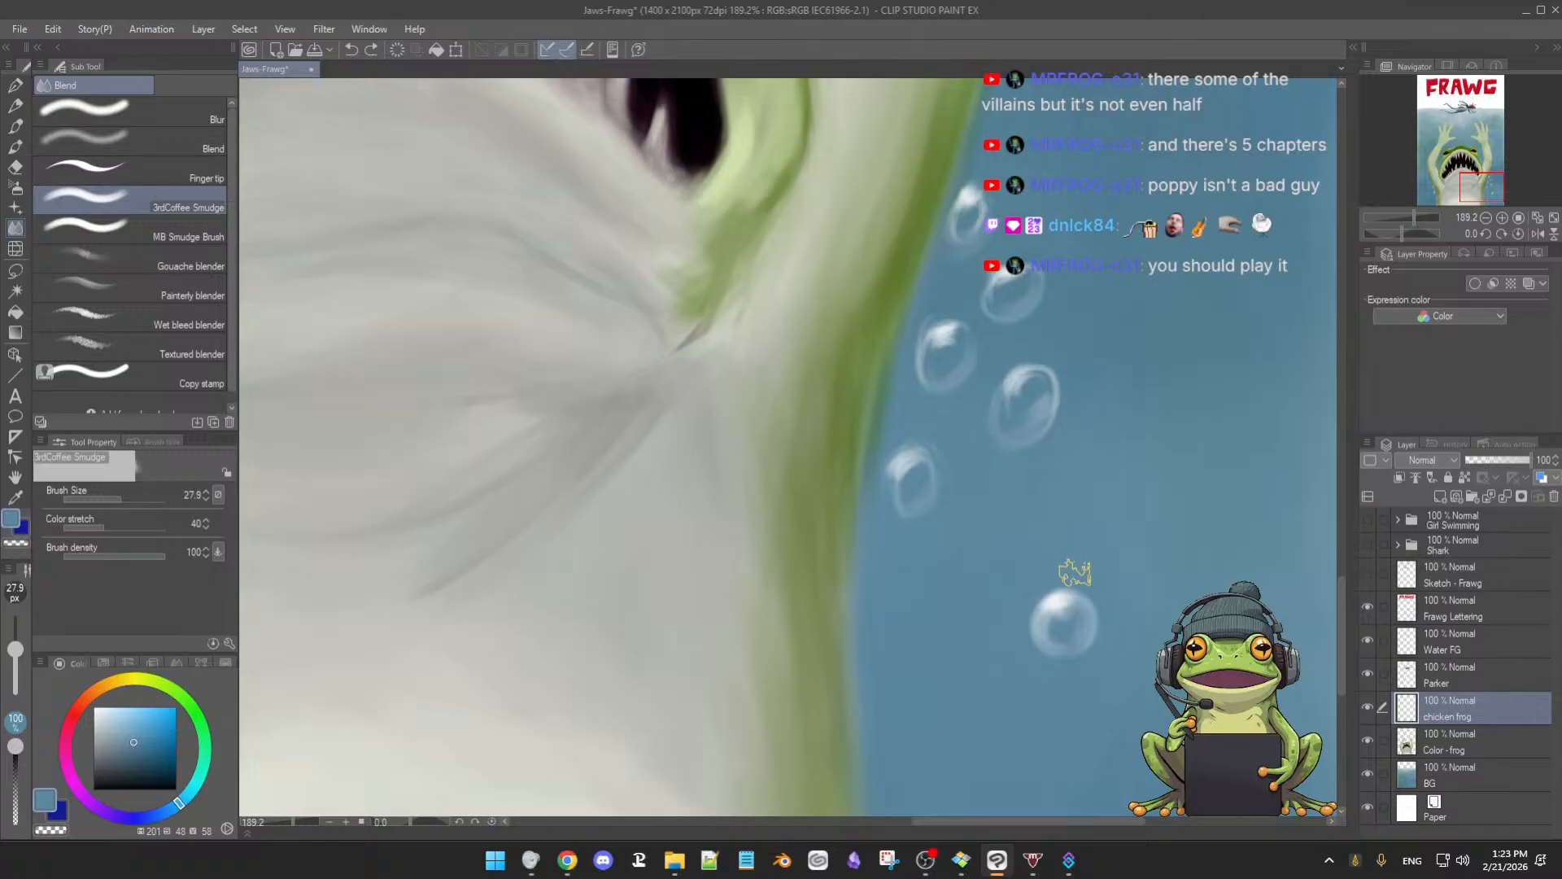
key("b")
key("j")
key("b")
key("j")
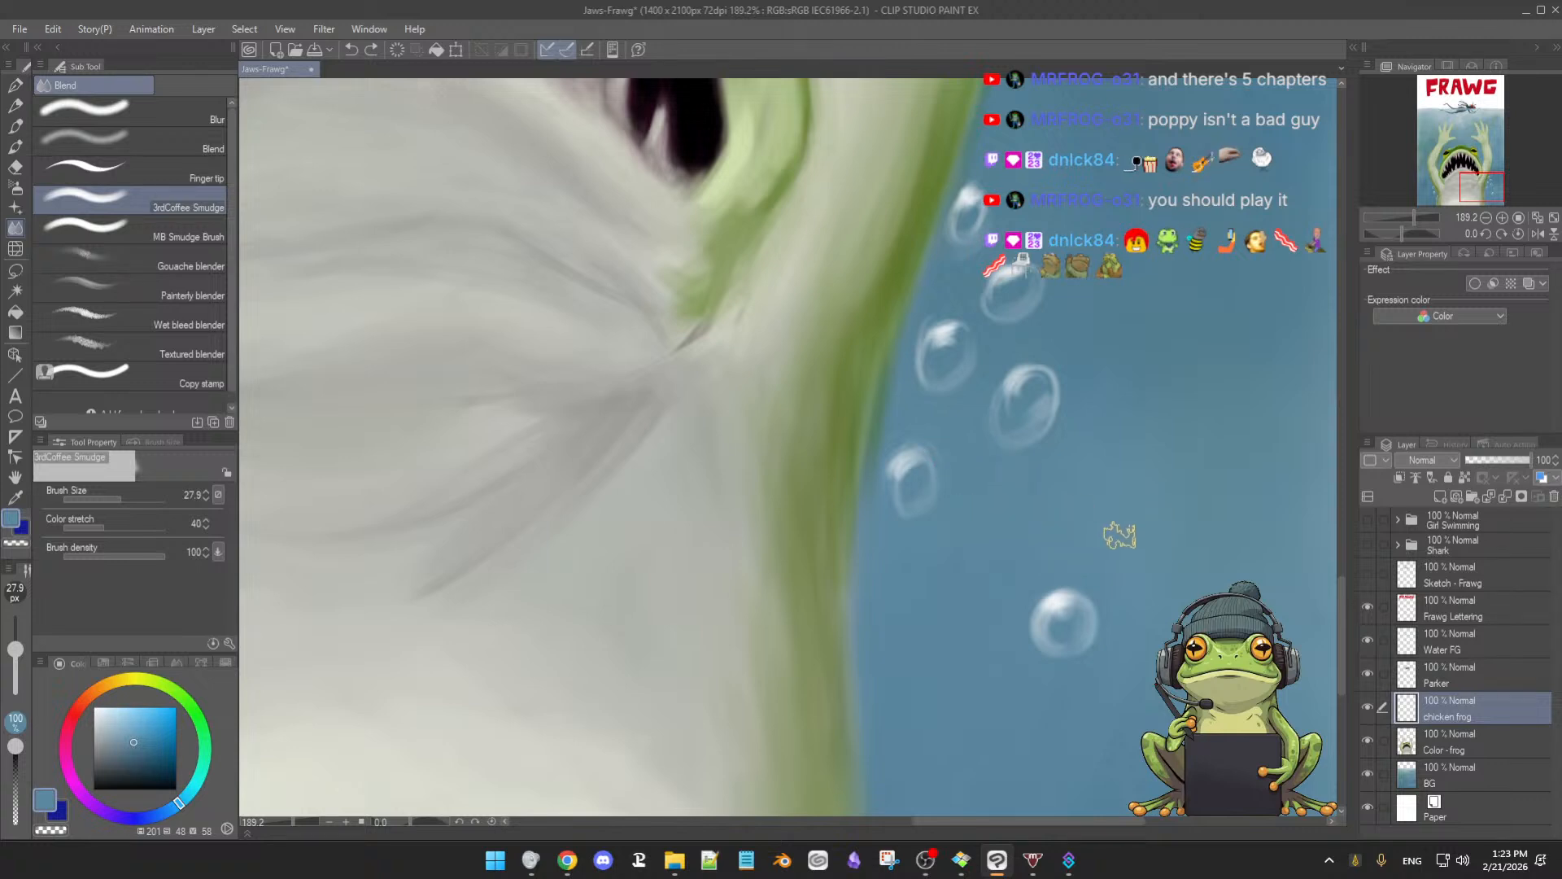
key("alt")
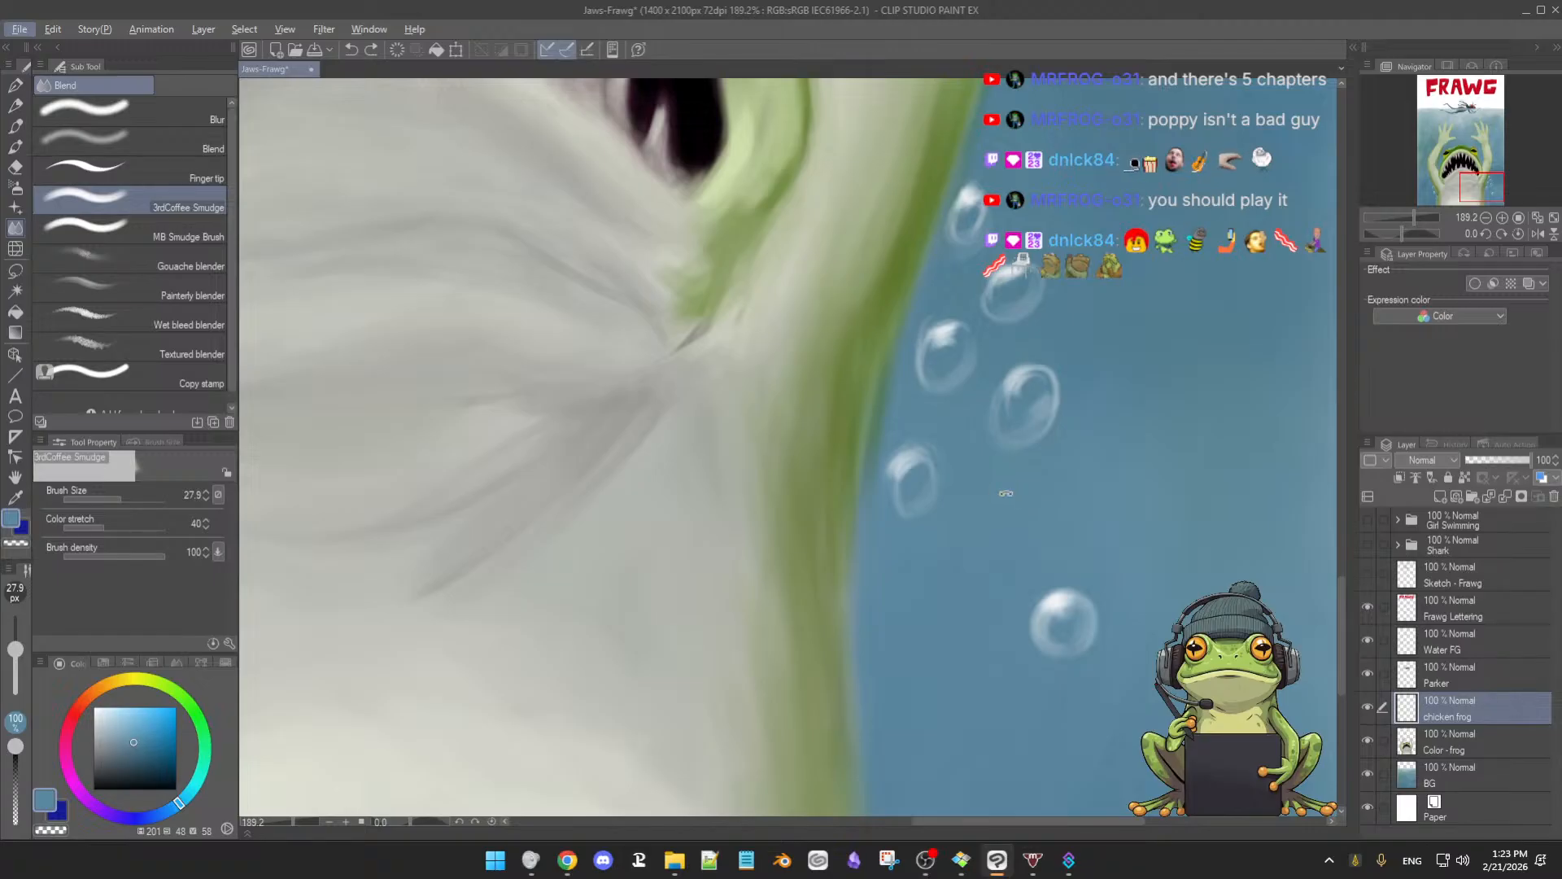
key("alt")
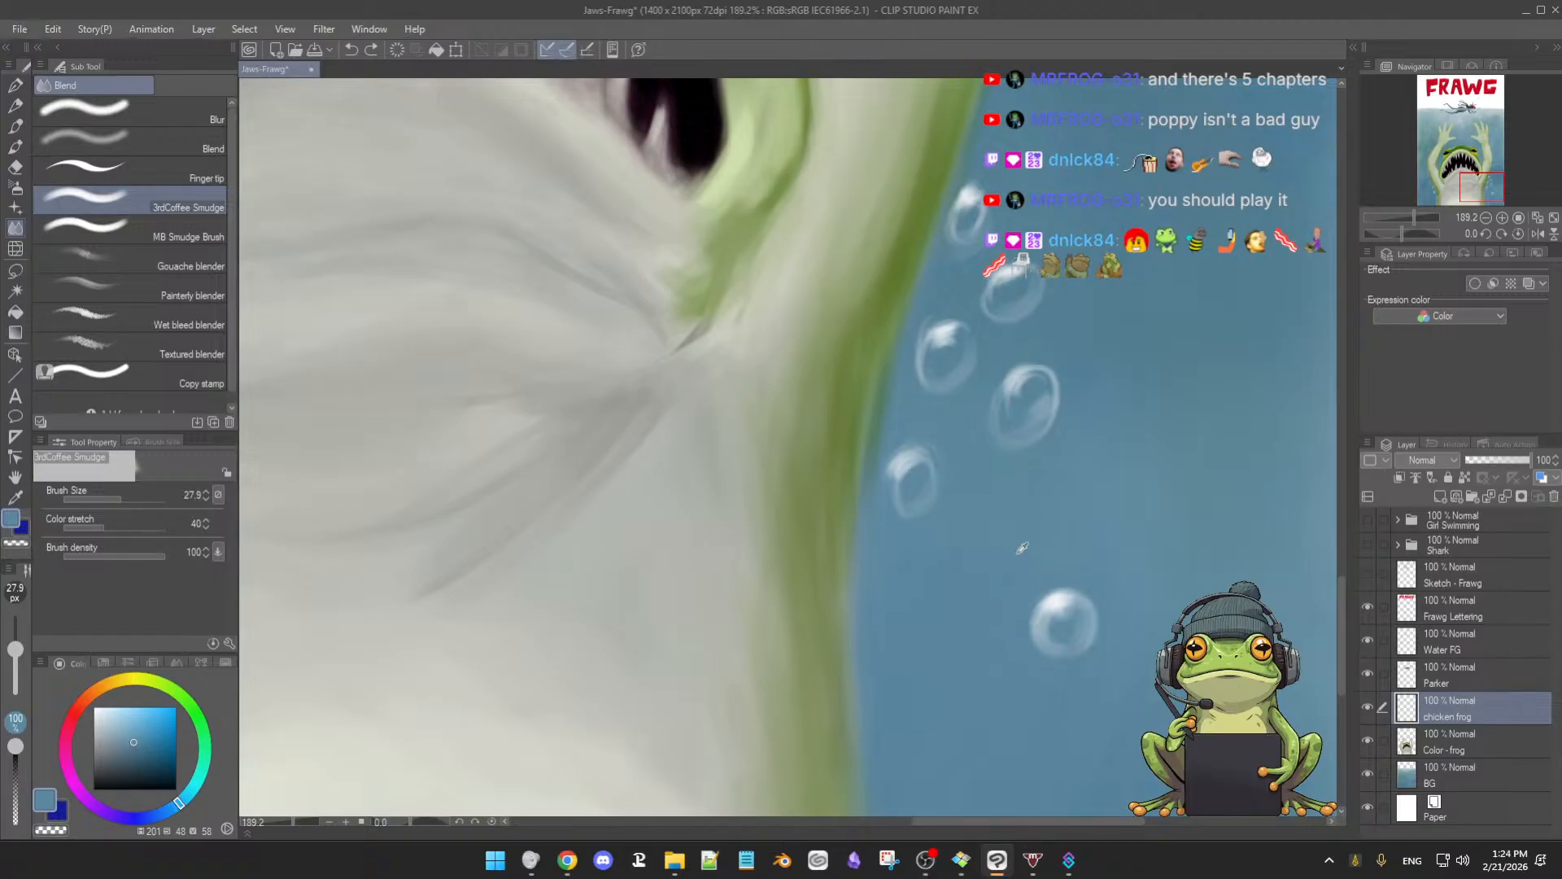
left_click(1367, 742)
left_click(1367, 742)
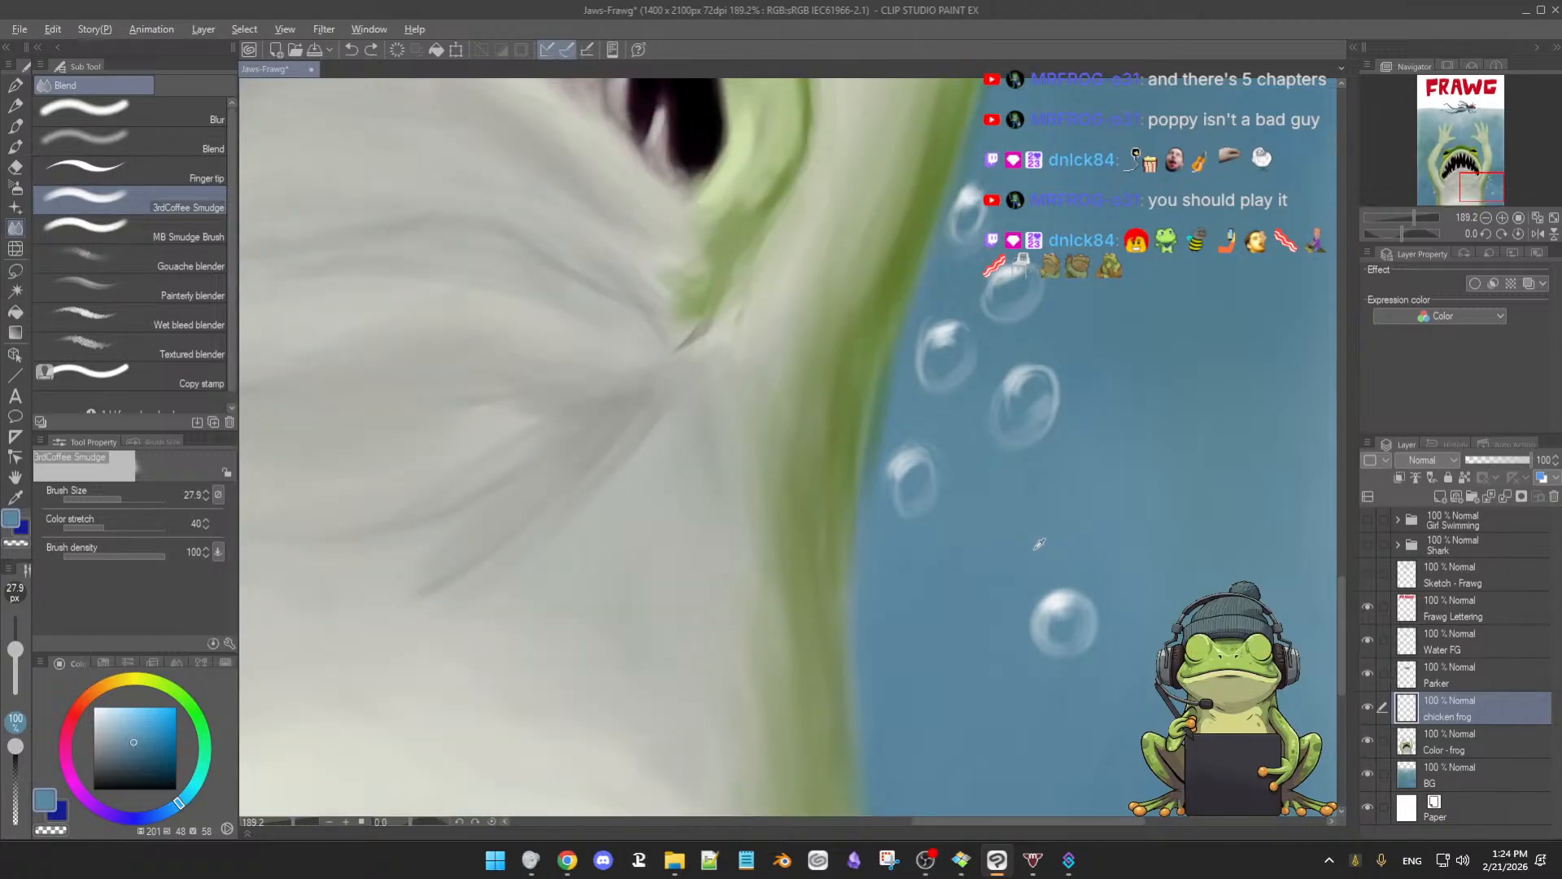
left_click(818, 482, "alt")
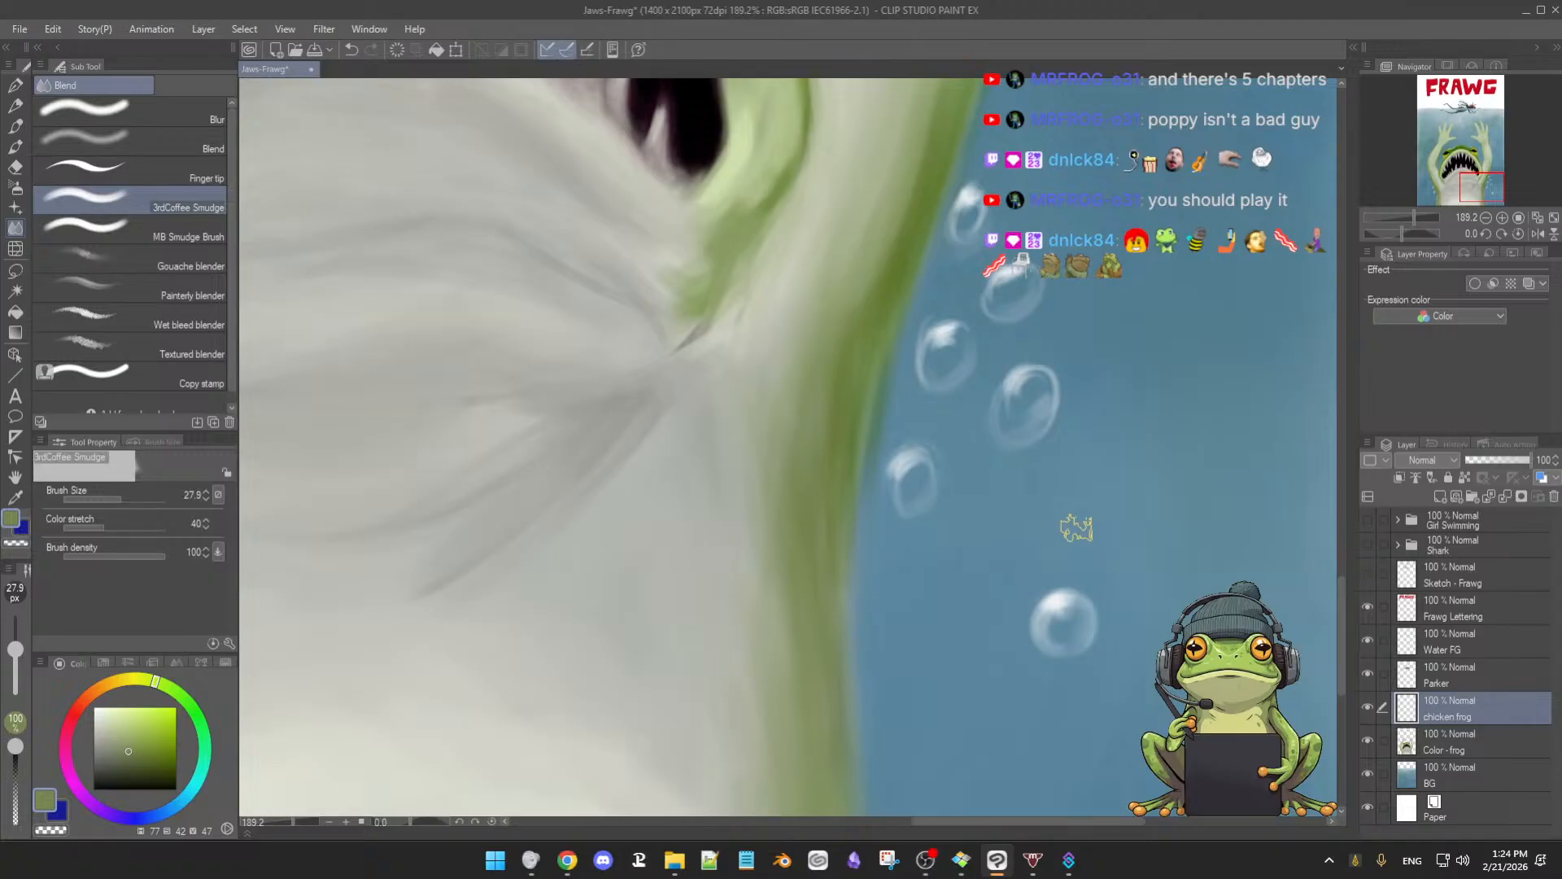
Soften the round bubble's upper shading with 3rdCoffee Smudge at brush size 11.1
key("b")
key("j")
key("[")
key("[")
key("[")
key("[")
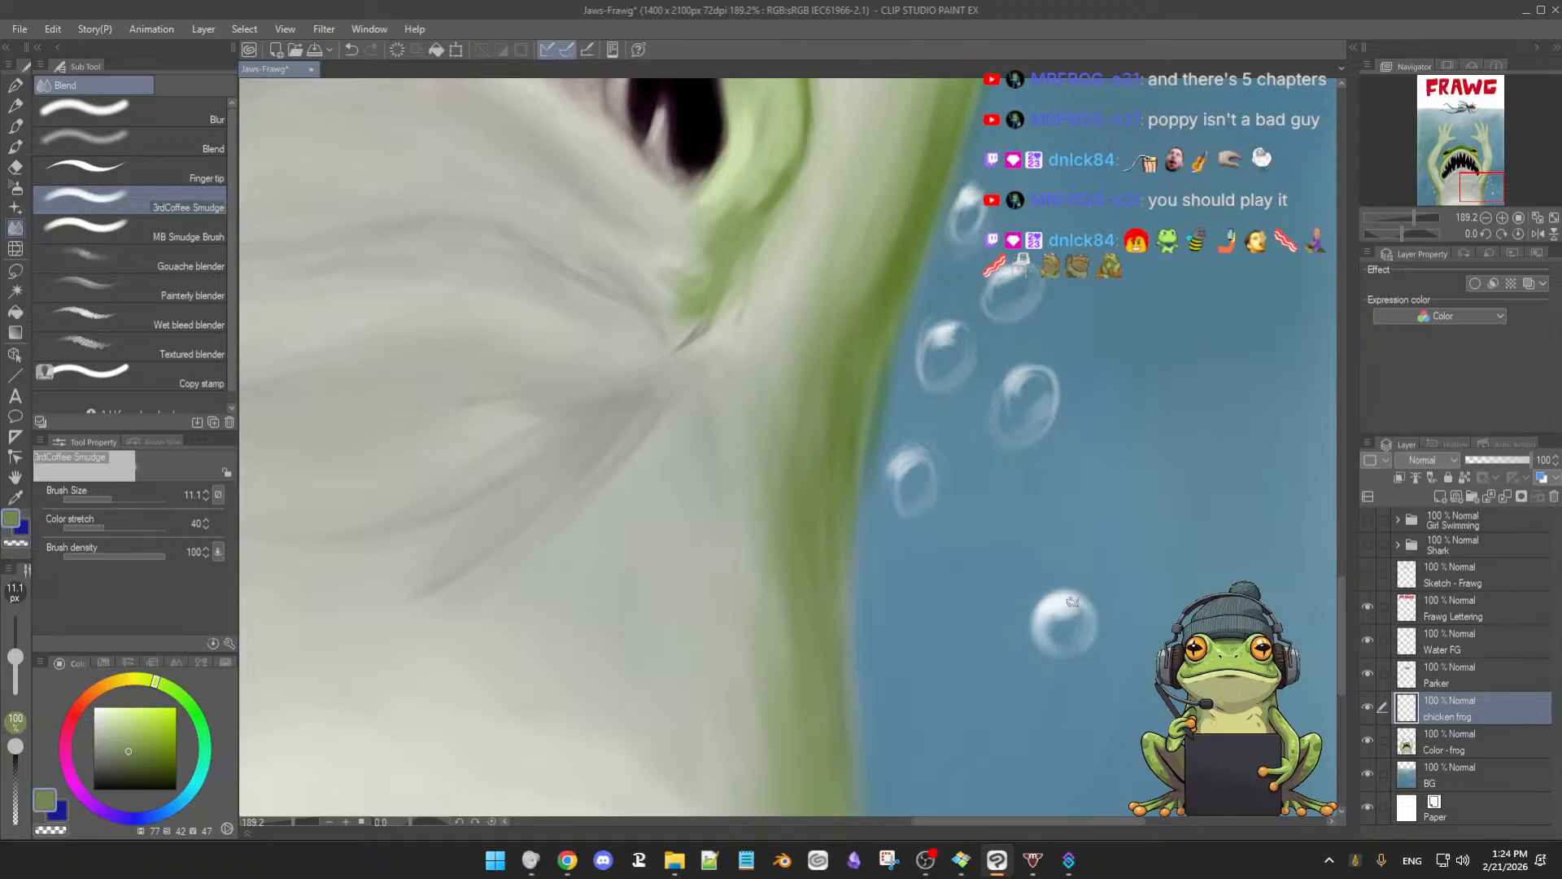
key("e")
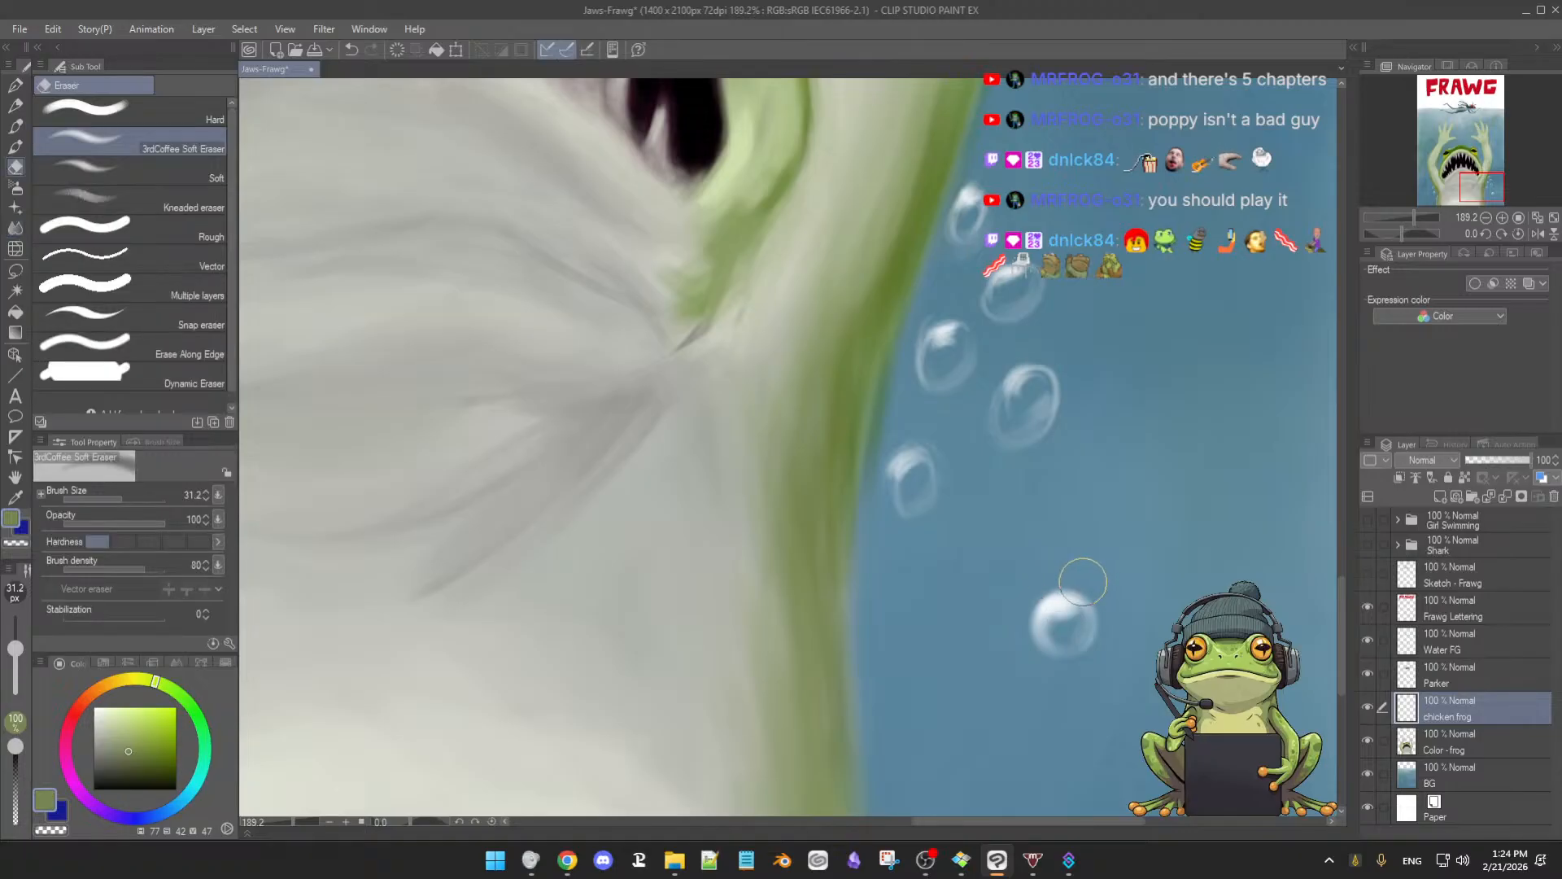
key("j")
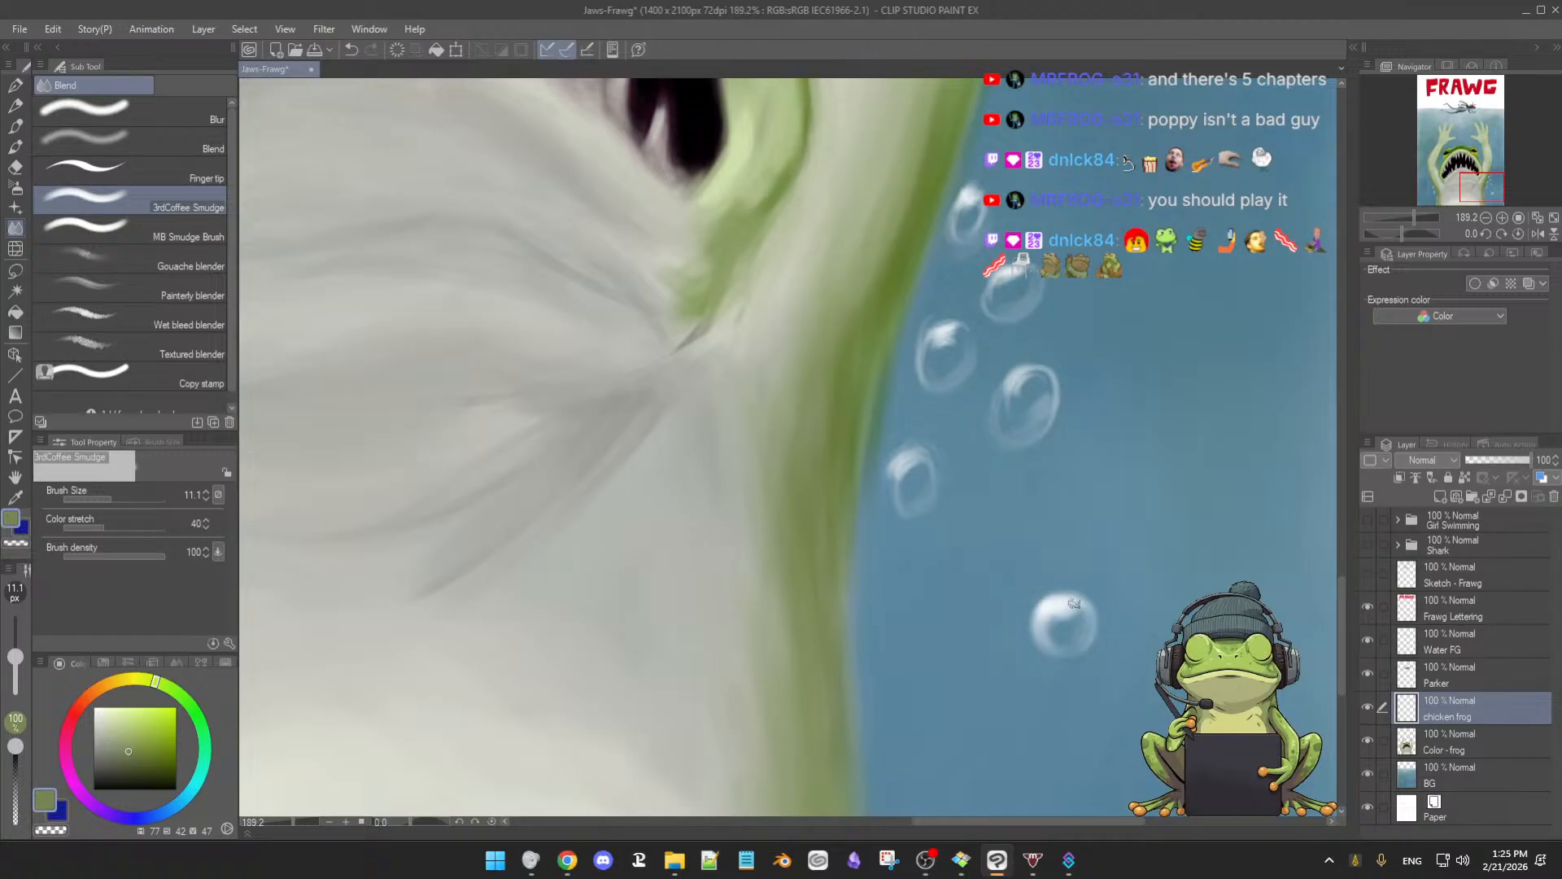
Strengthen the round bubble's highlight and rim with a pale tone sampled from it and pure white, at brush size 9.9
key("b")
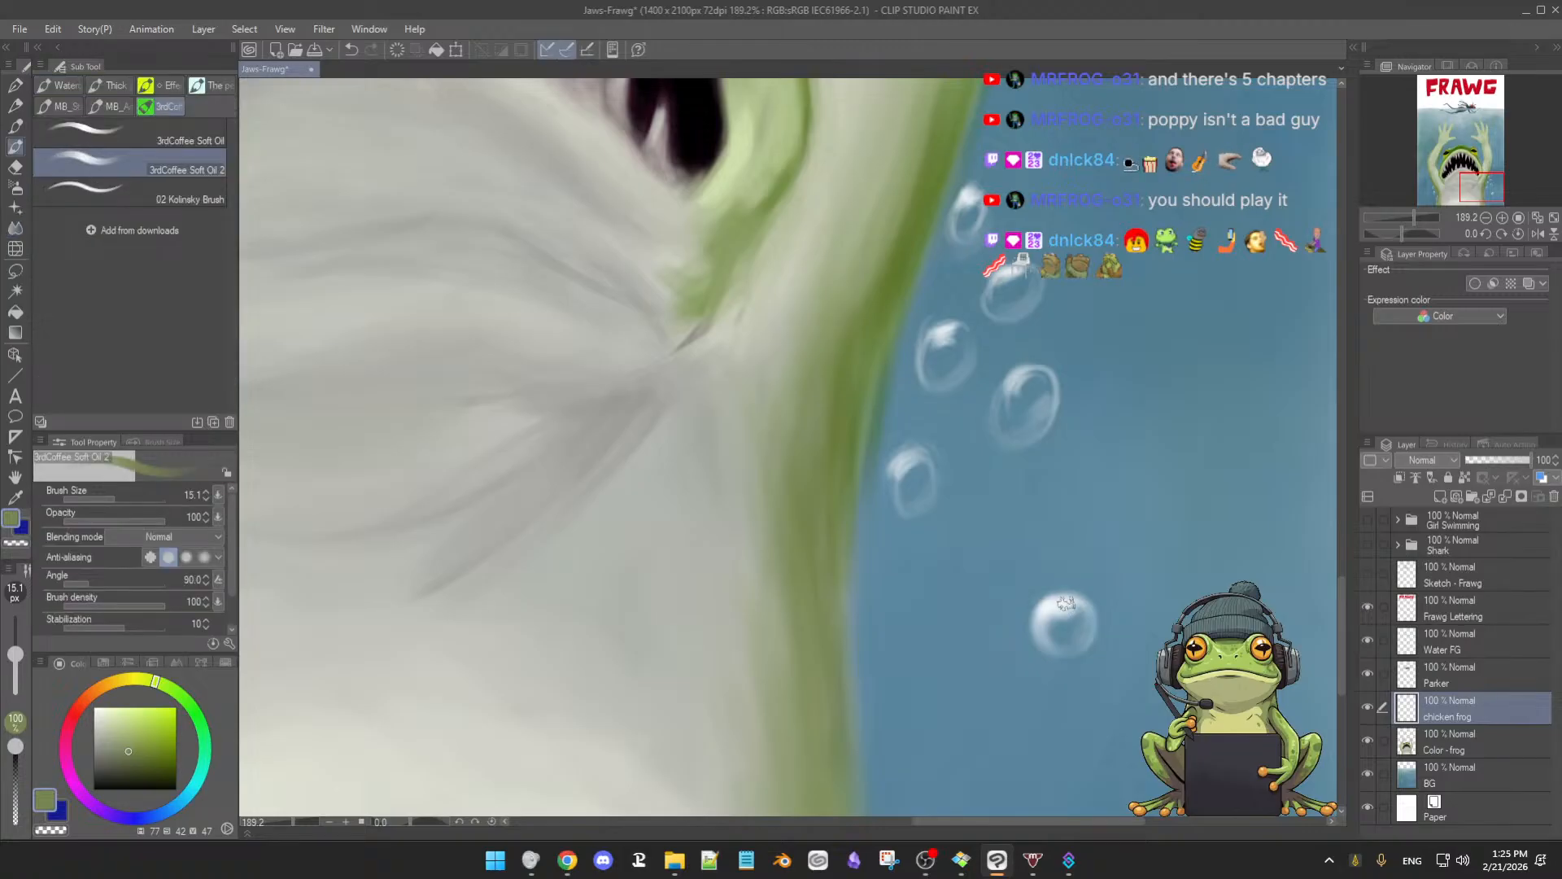
left_click(1067, 603, "alt")
left_click_drag(1067, 611, 1065, 601)
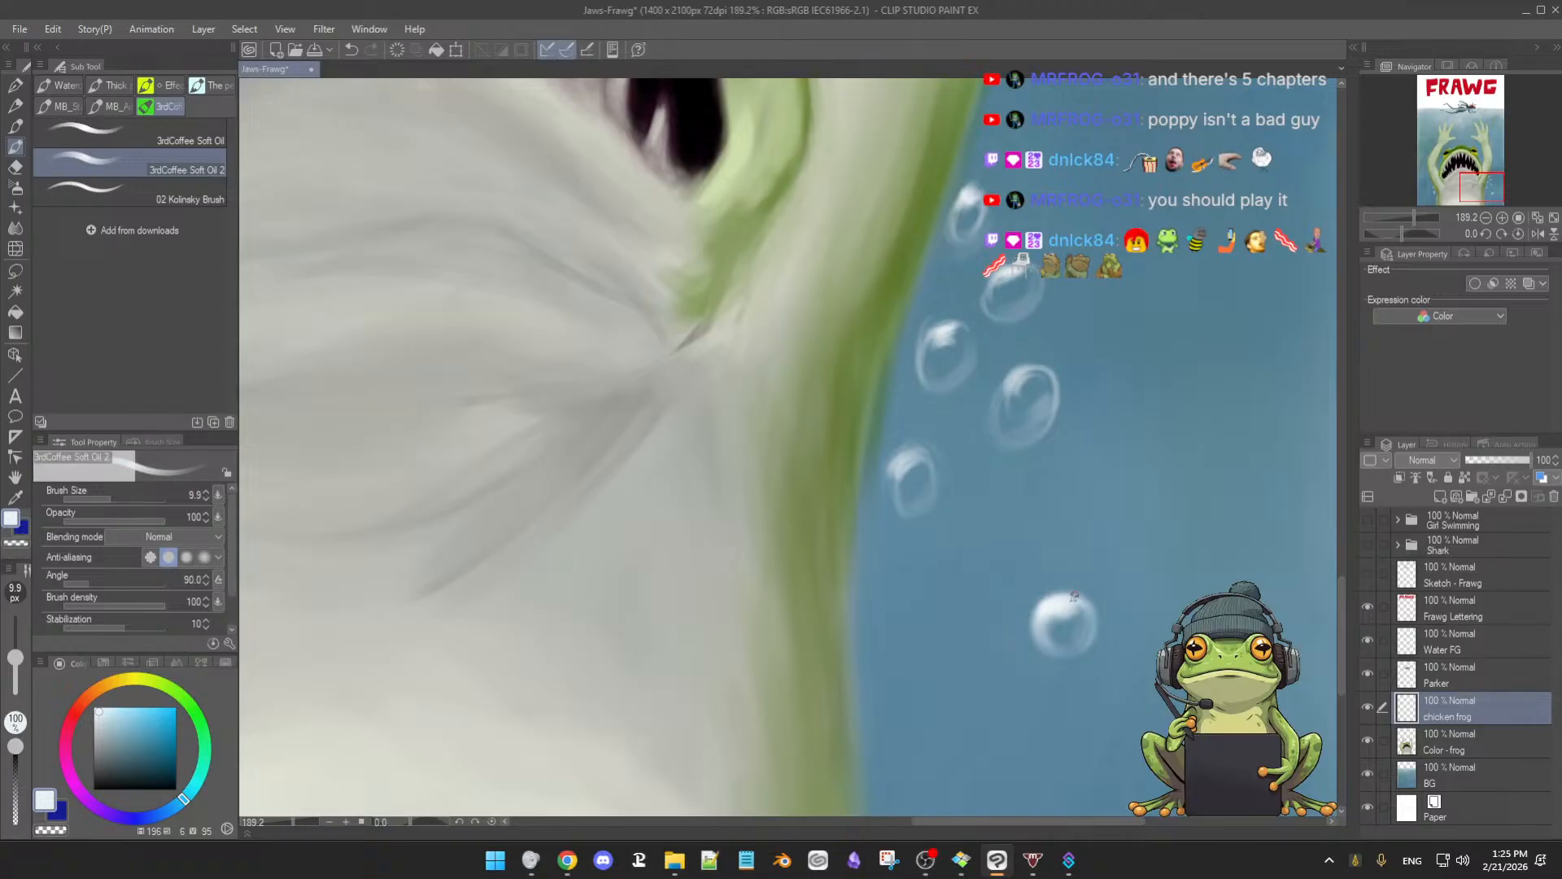
left_click(92, 708)
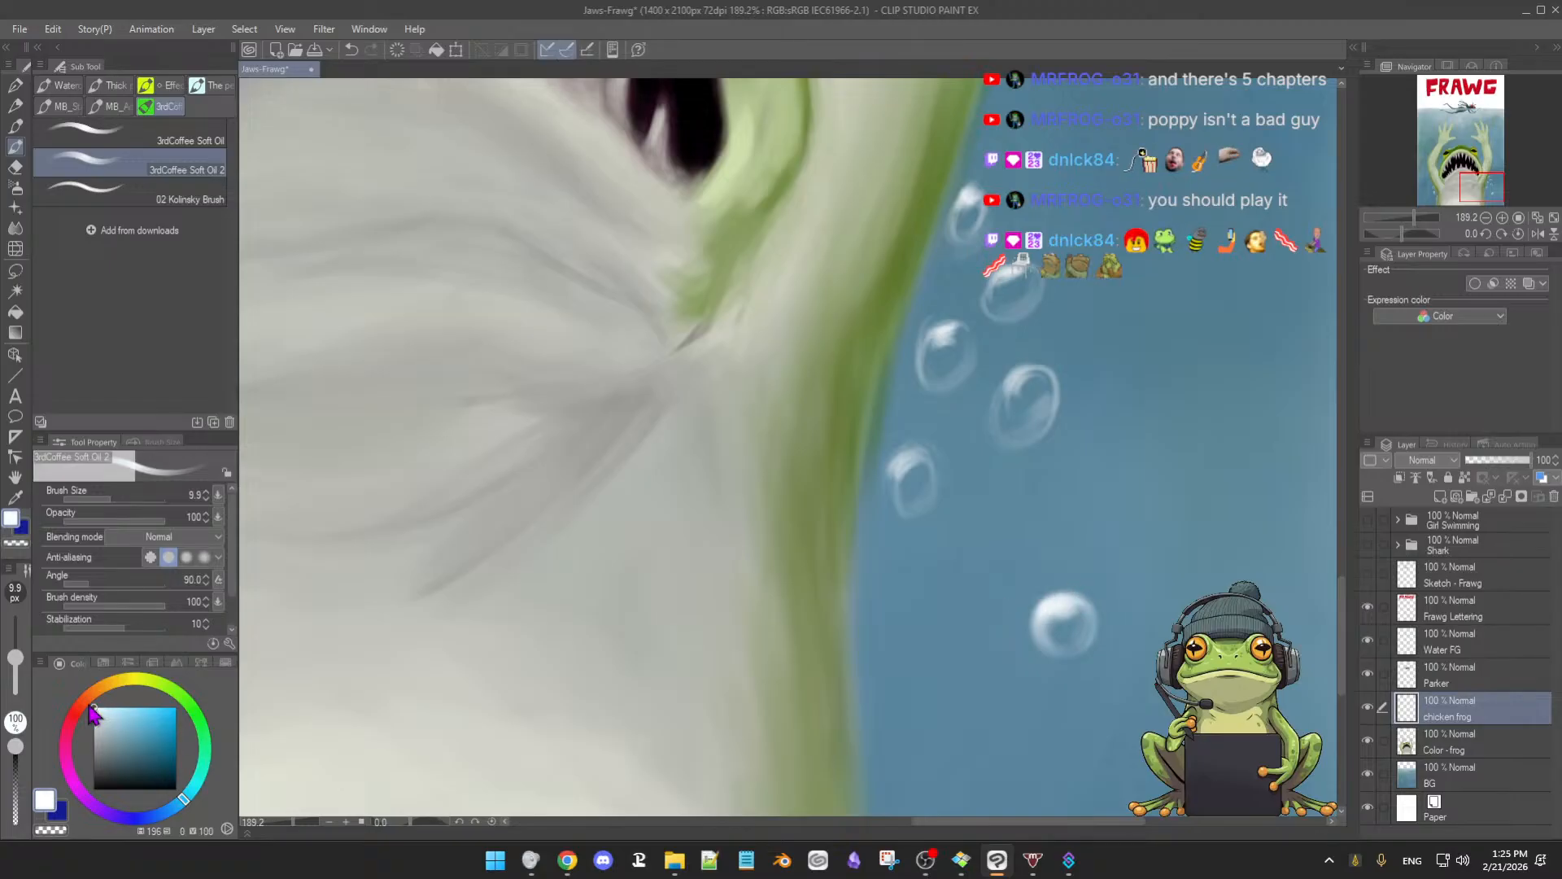
left_click_drag(1049, 631, 1060, 599)
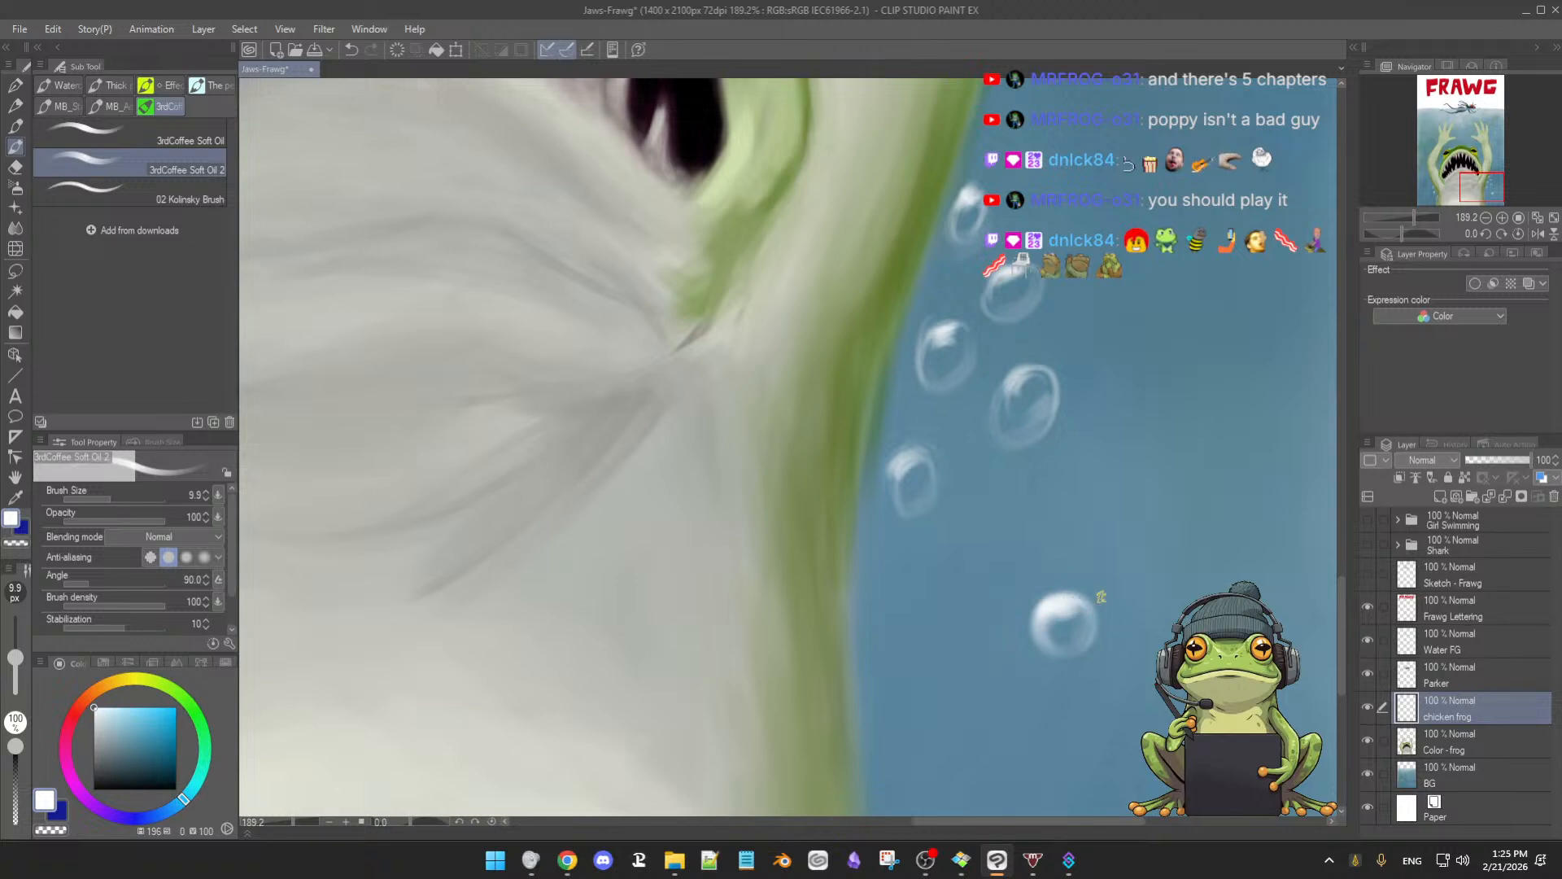
Blend the round bubble's new white highlights into its rim with 3rdCoffee Smudge at size 11.1
scroll(1079, 601, "down", 3)
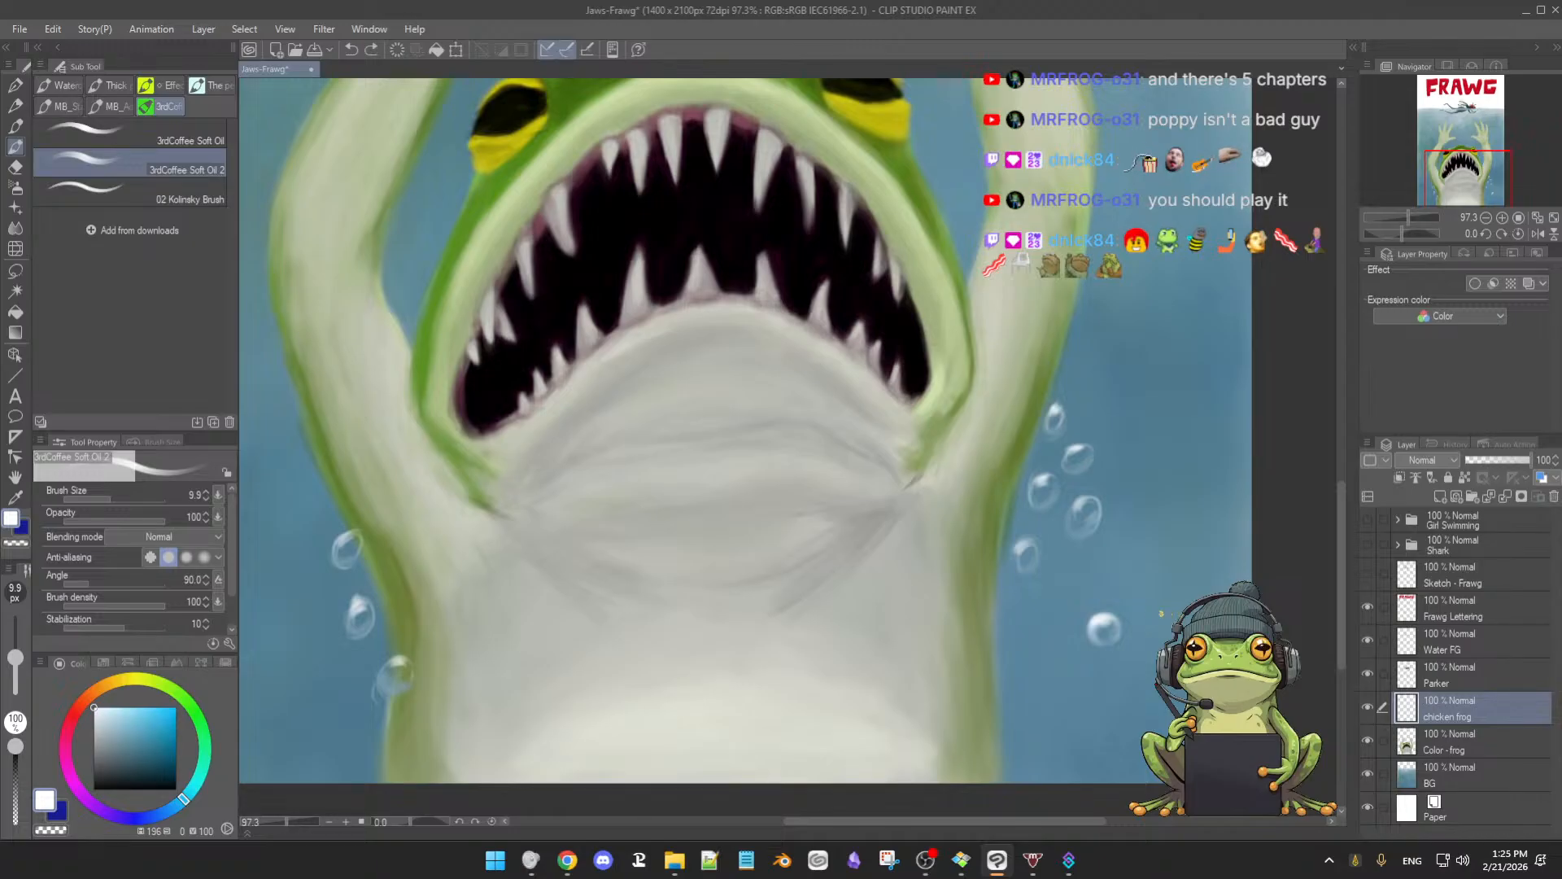
scroll(1176, 617, "up", 4)
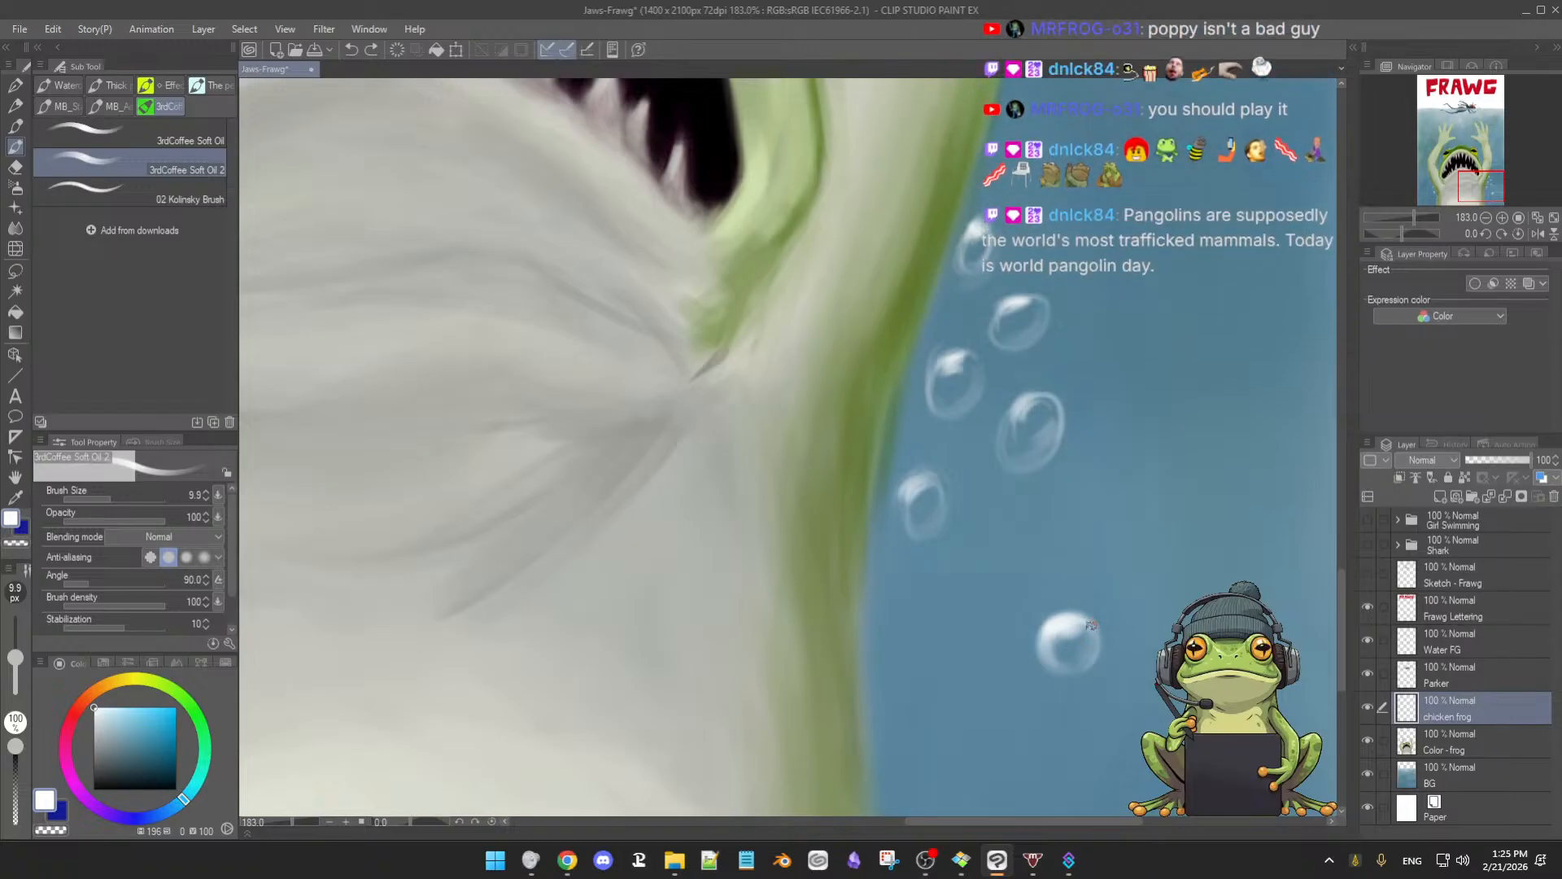
key("j")
left_click_drag(1083, 629, 1090, 639)
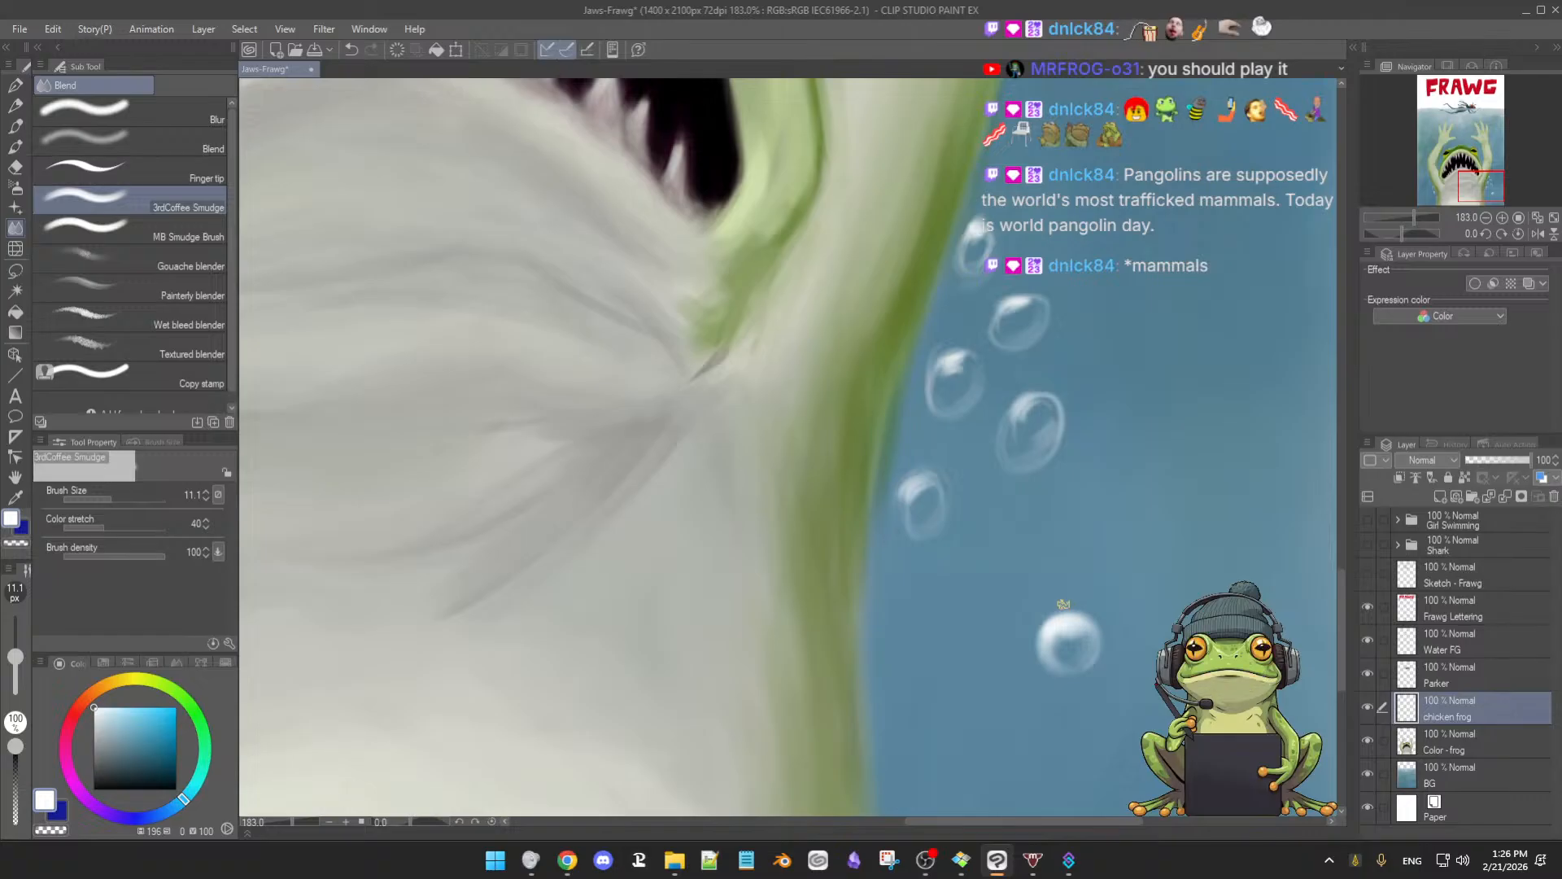
Lasso the round bubble on the chicken frog layer and paste a copy of it onto a new layer
key("m")
left_click_drag(1049, 600, 996, 673)
left_click_drag(1109, 560, 1109, 561)
key("j")
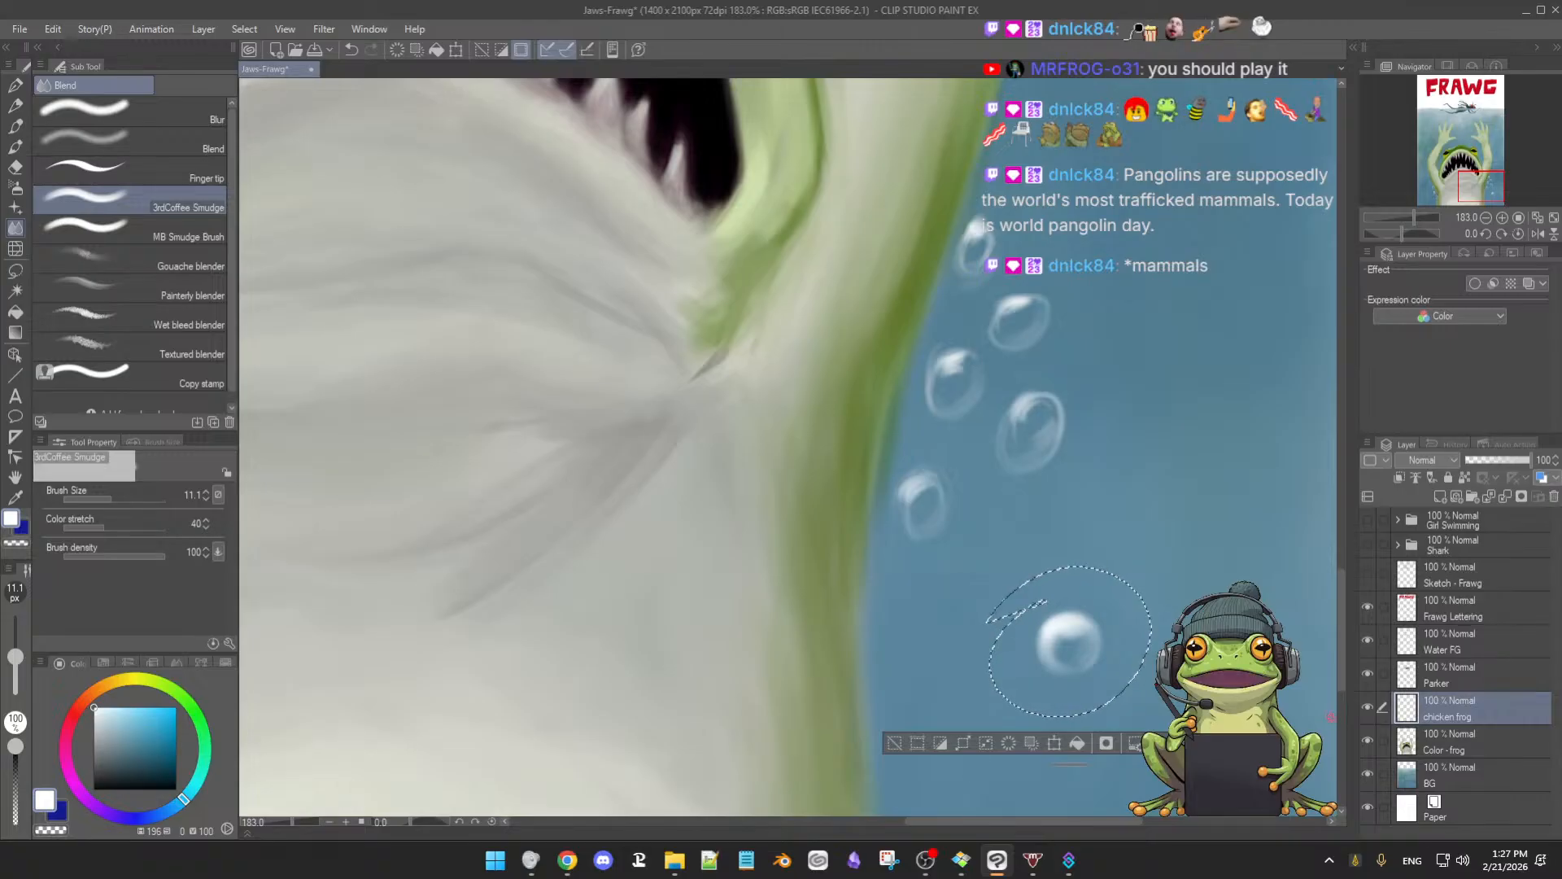
left_click(1367, 708)
left_click(1367, 708)
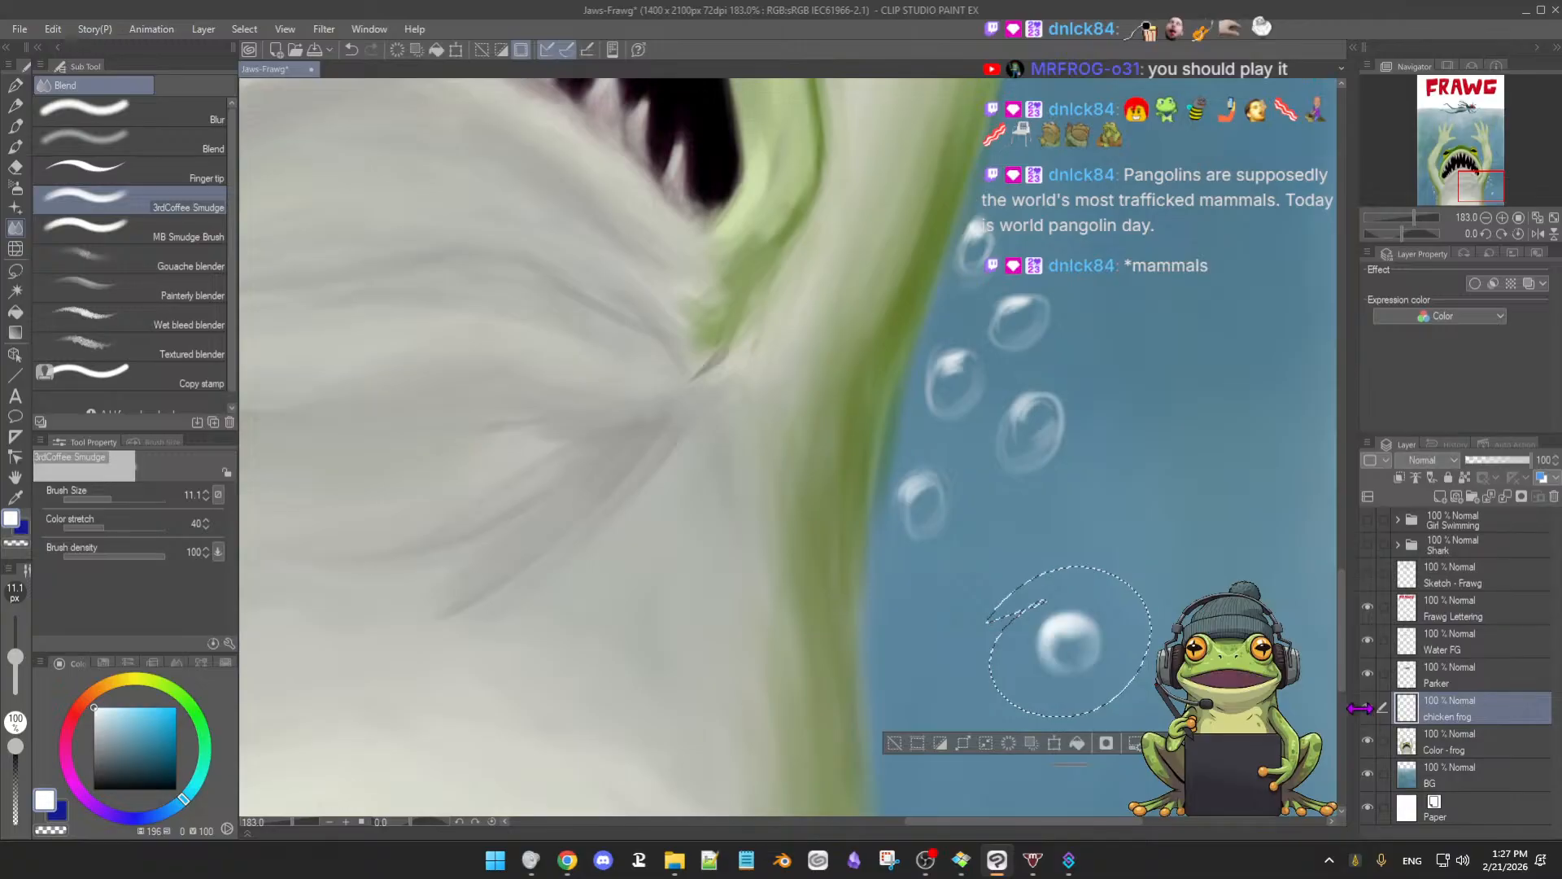
key("ctrl+c")
key("ctrl+v")
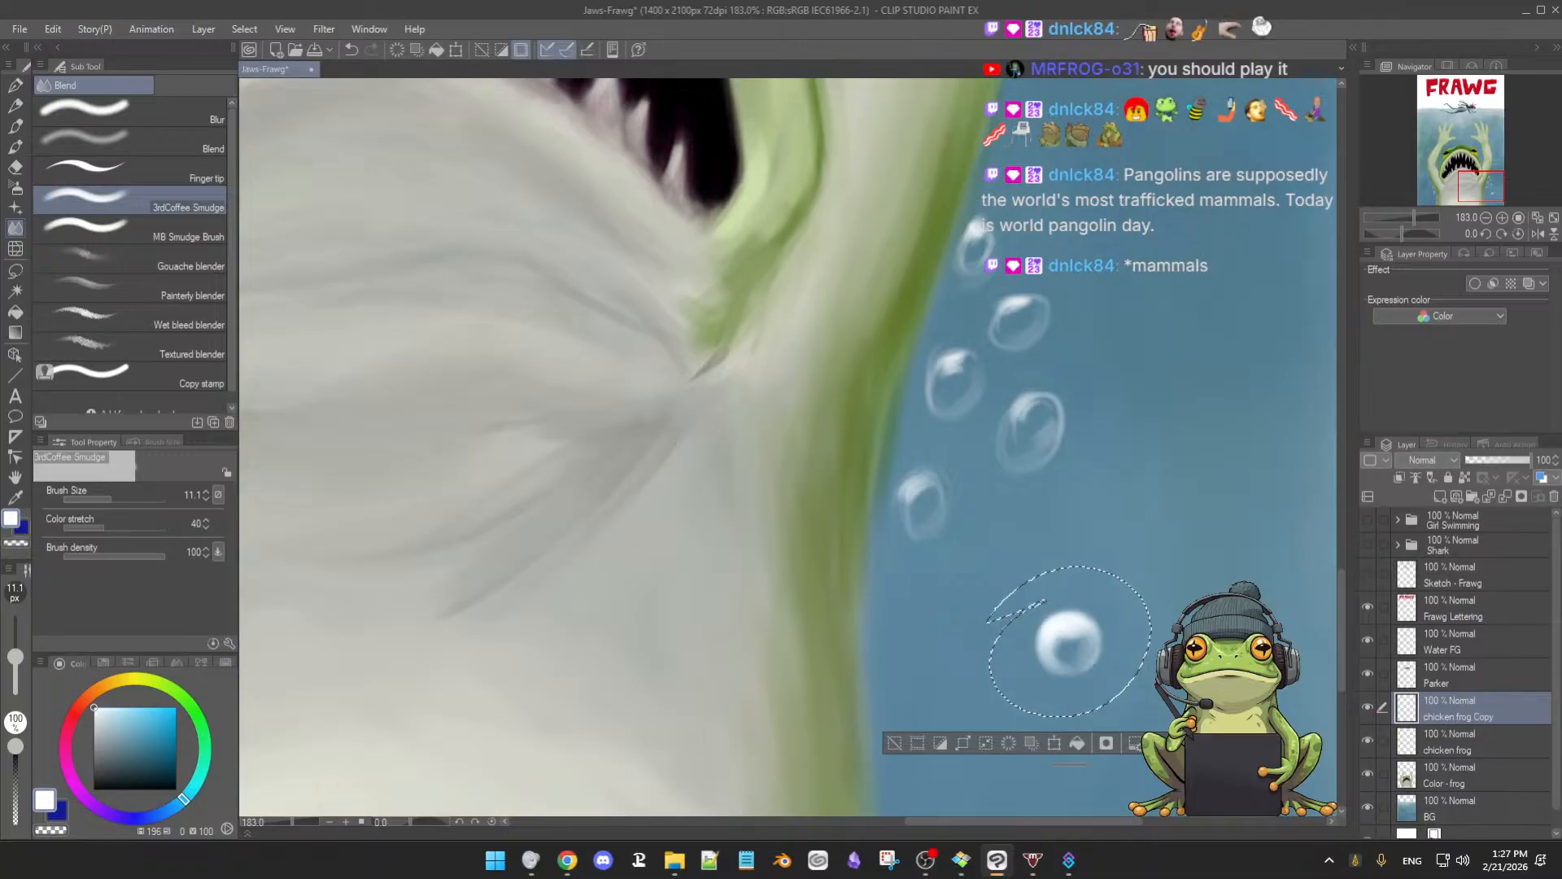
left_click(1054, 743)
left_click_drag(1068, 643, 1142, 517)
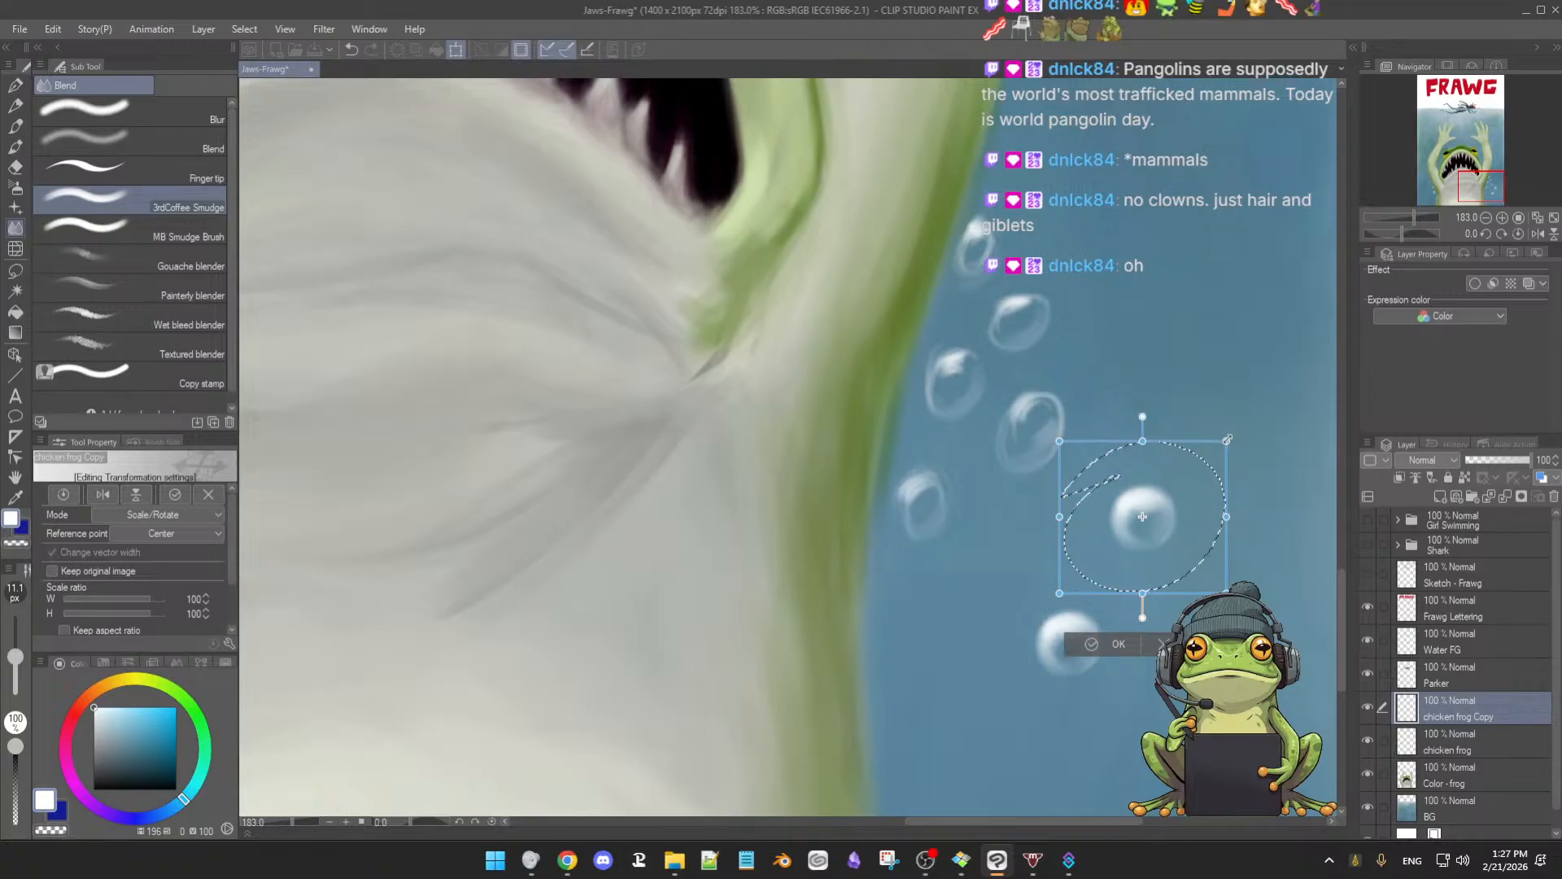
left_click_drag(1225, 442, 1220, 458)
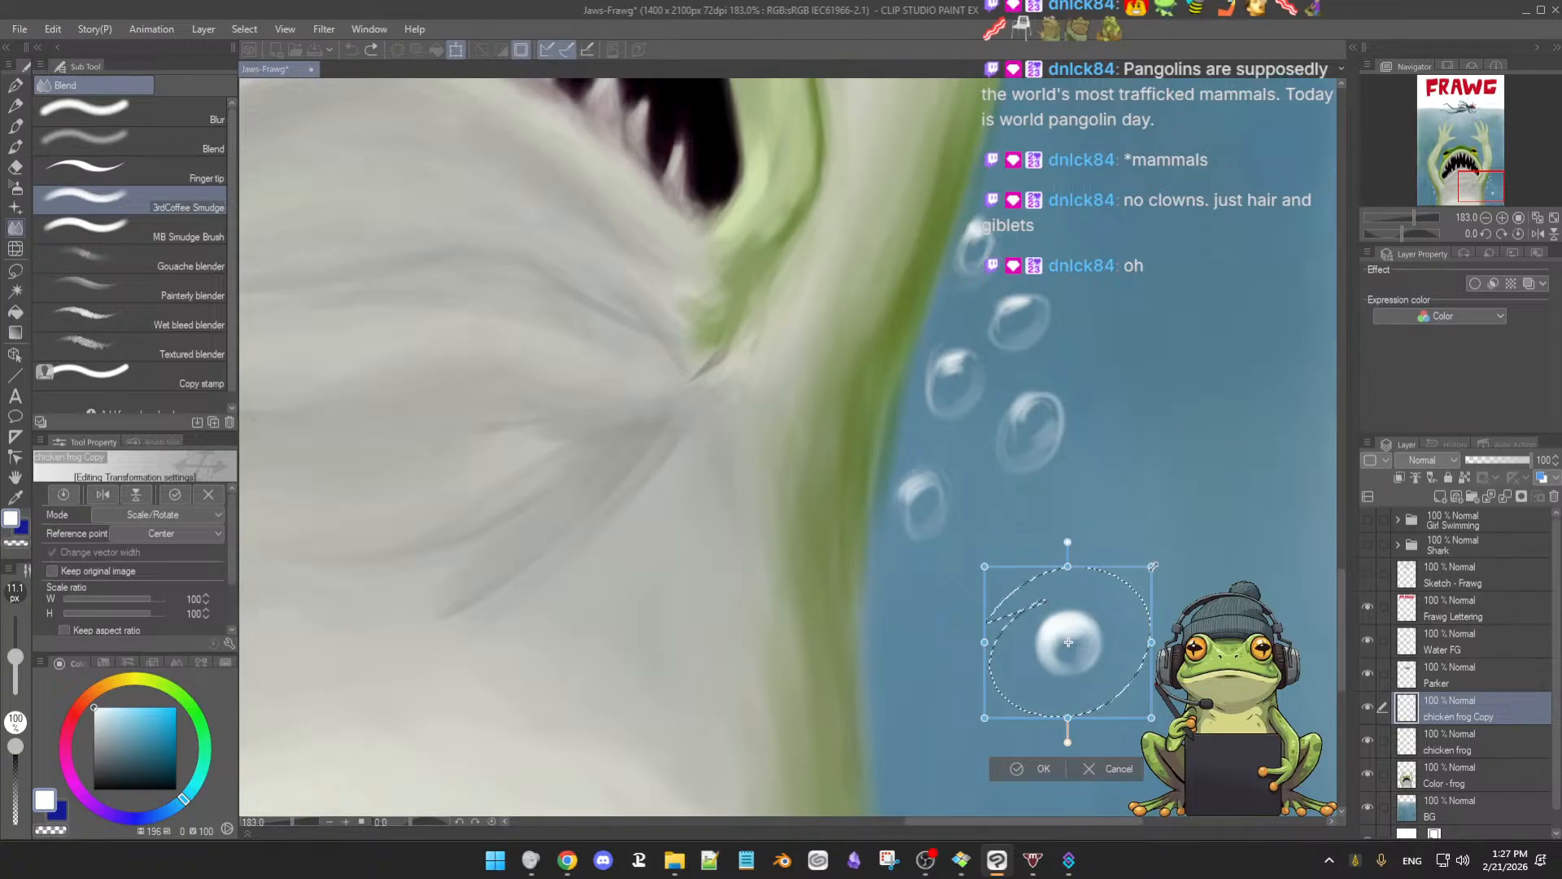
left_click_drag(1184, 543, 1151, 555)
key("Return")
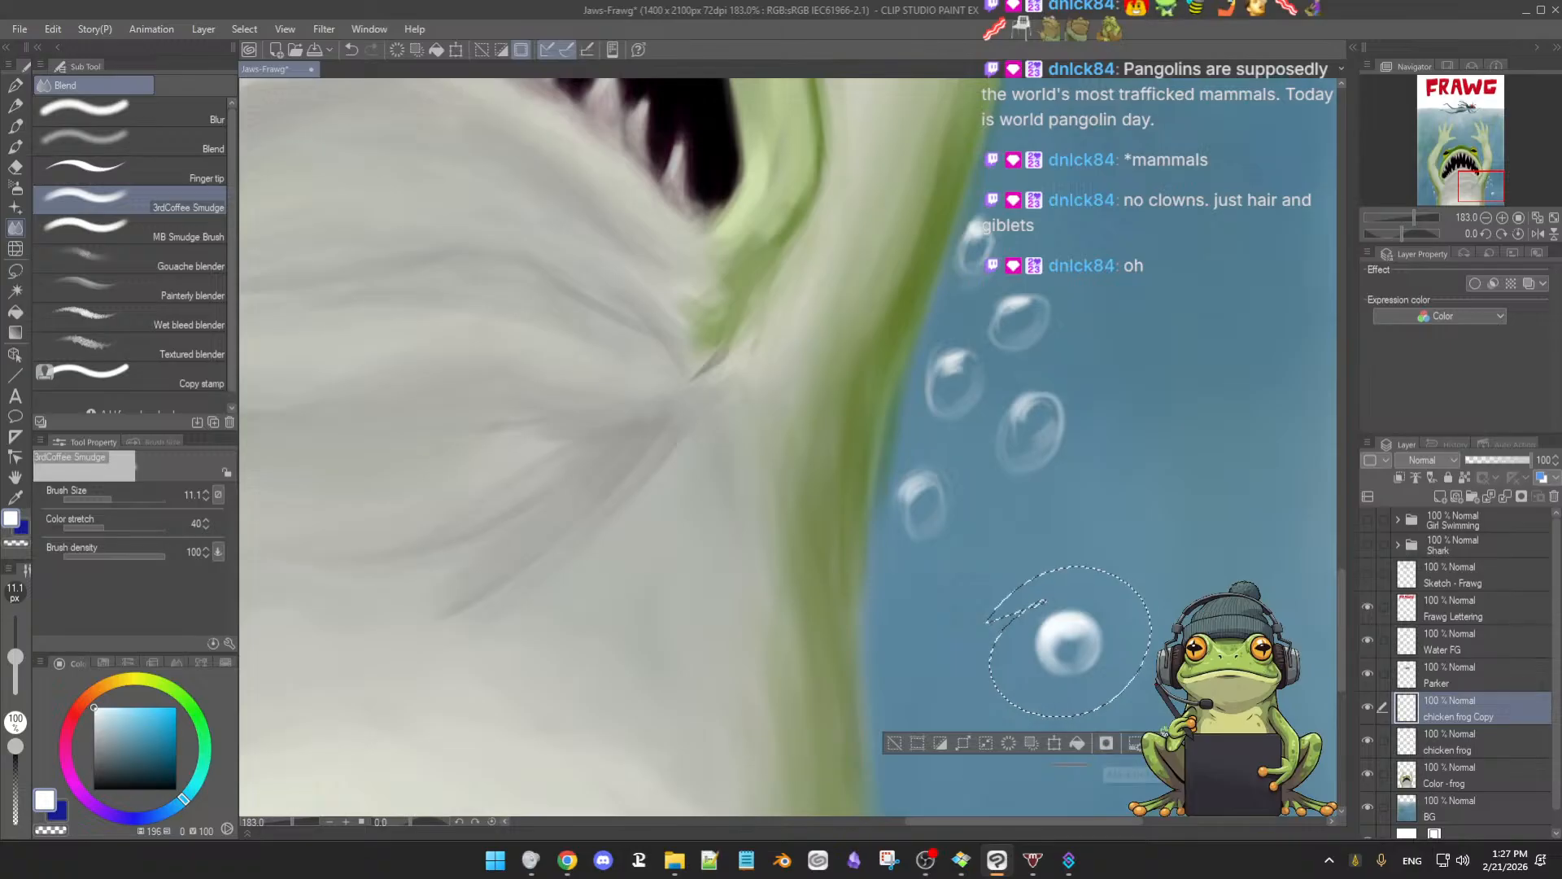
Paste a second copy of the round bubble, move it up and to the right of the original, and clear the selection
key("ctrl+v")
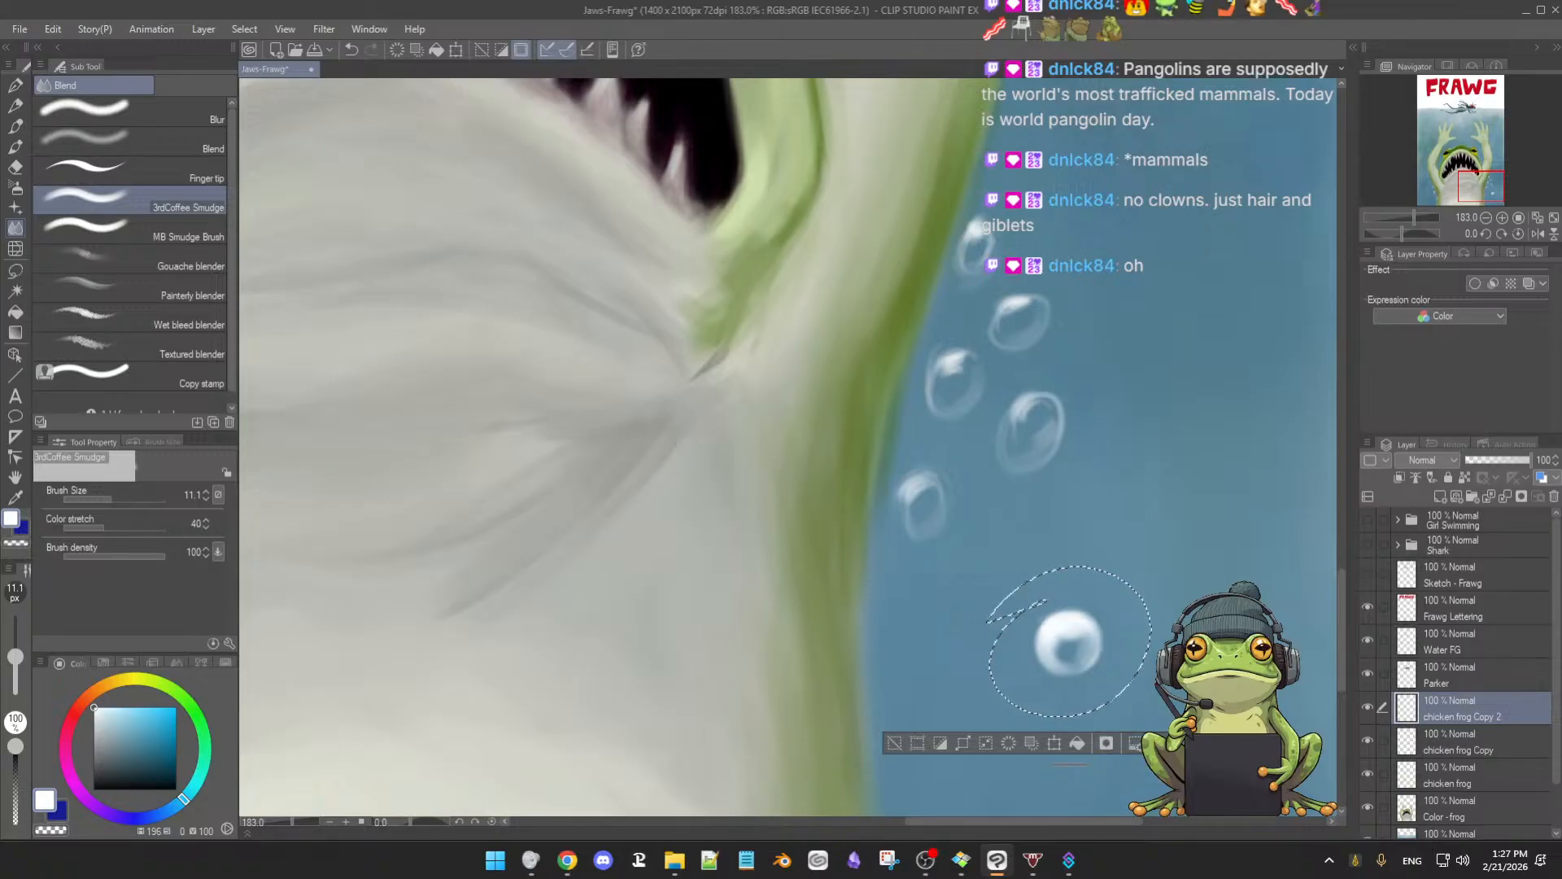
left_click(1054, 743)
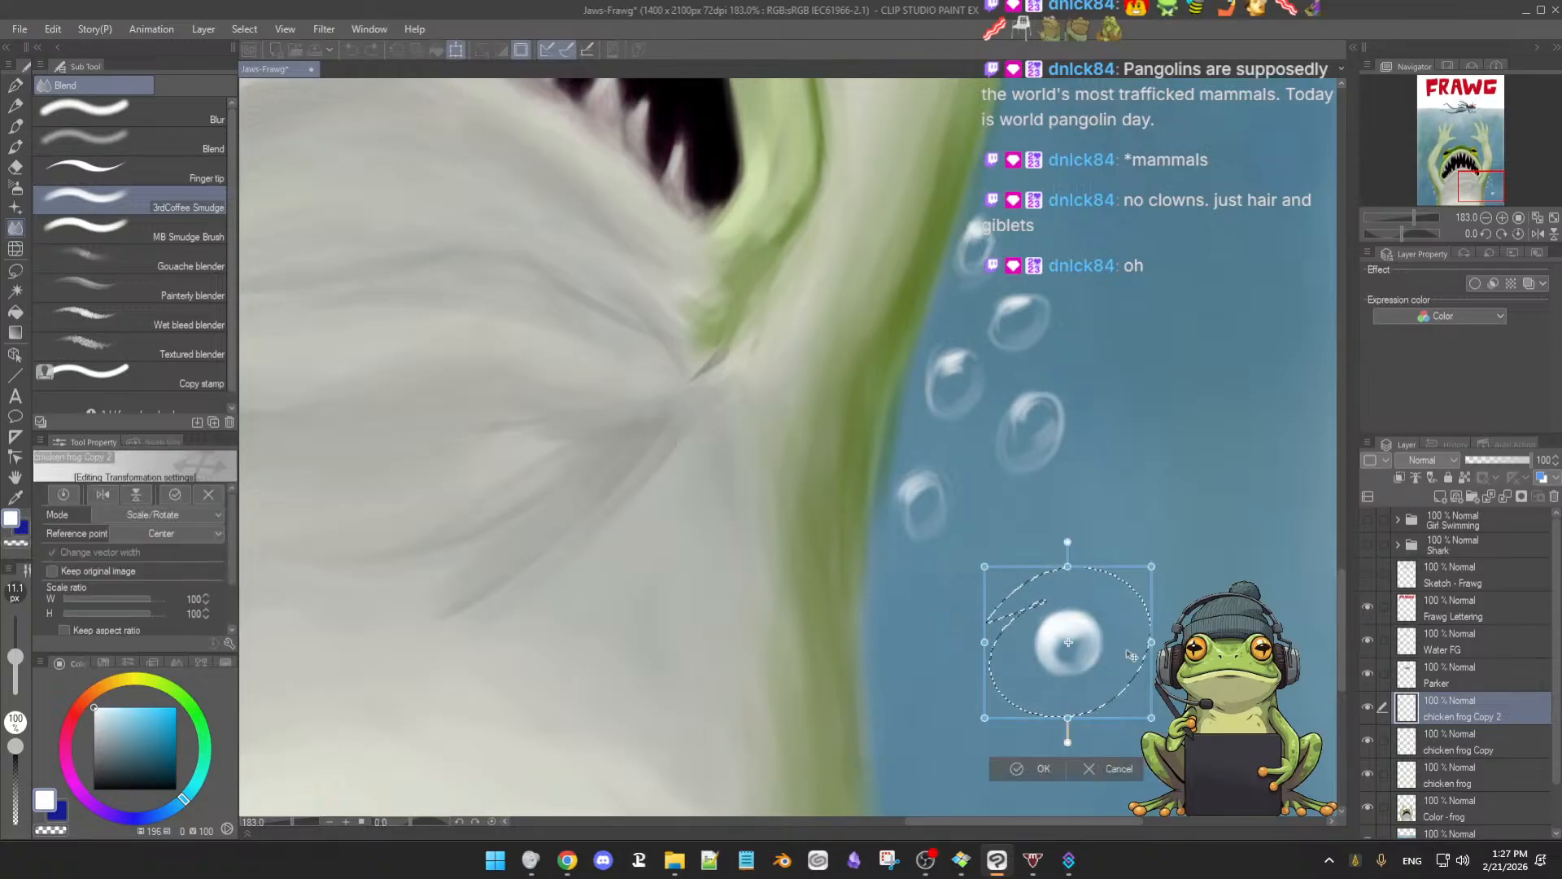
left_click_drag(1144, 639, 1218, 554)
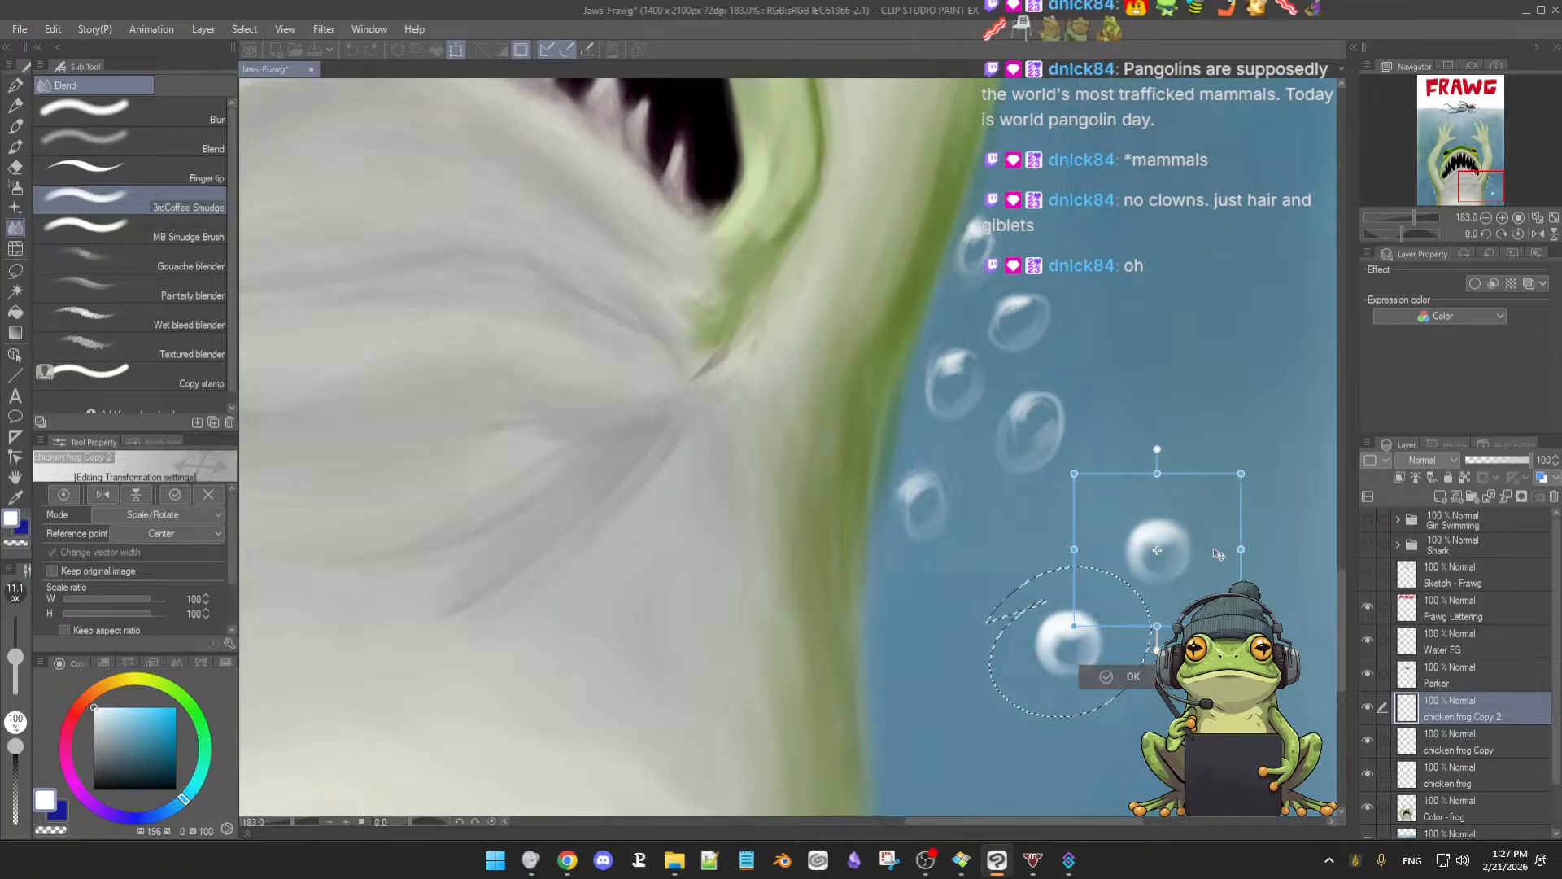
left_click(1107, 680)
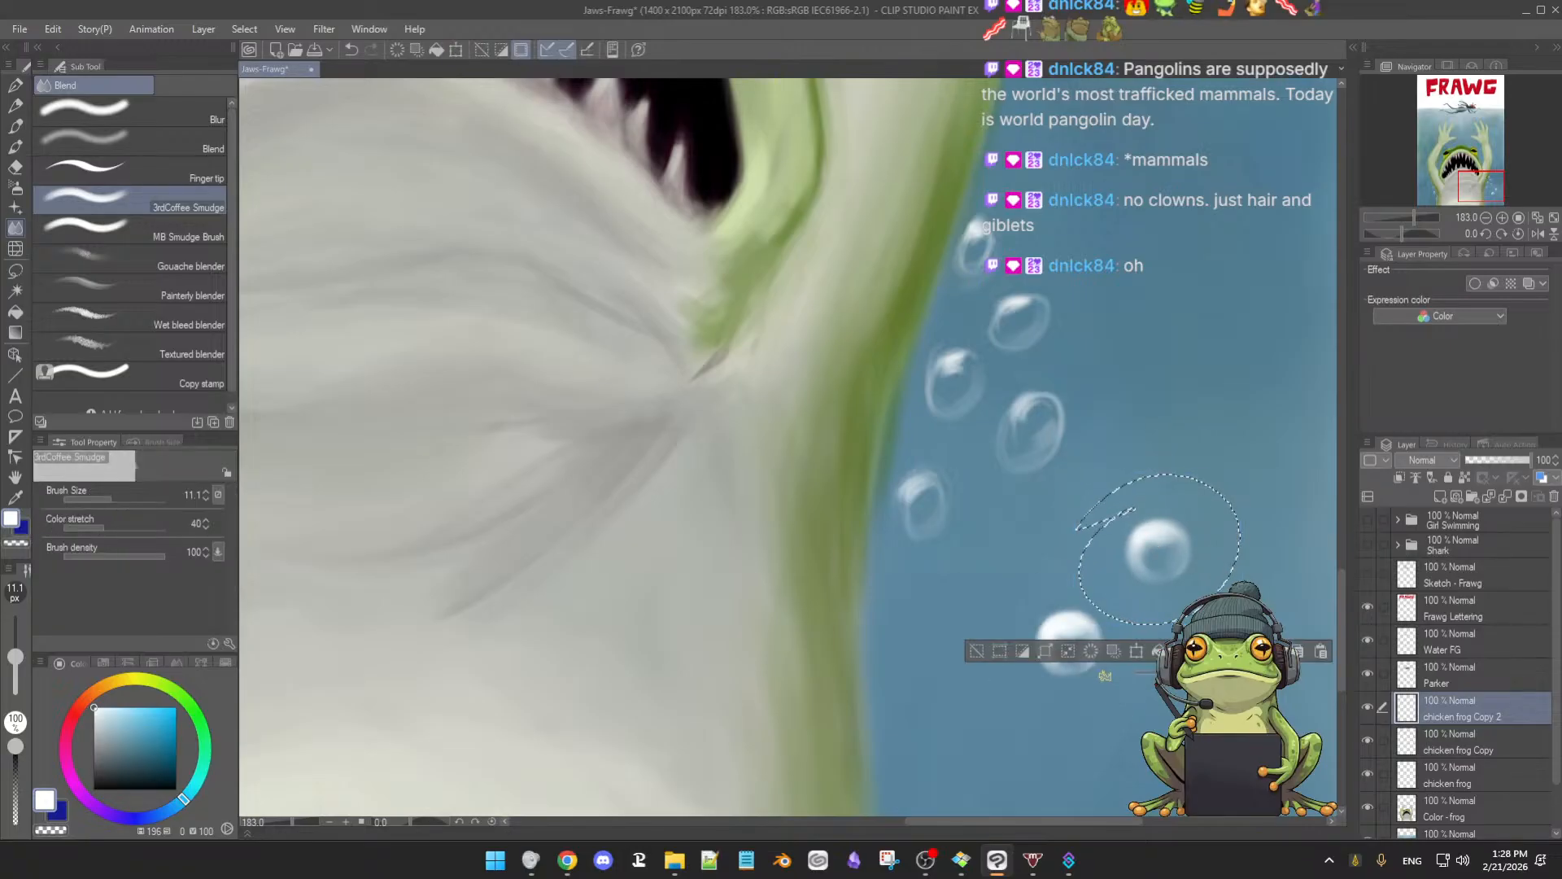
left_click(978, 651)
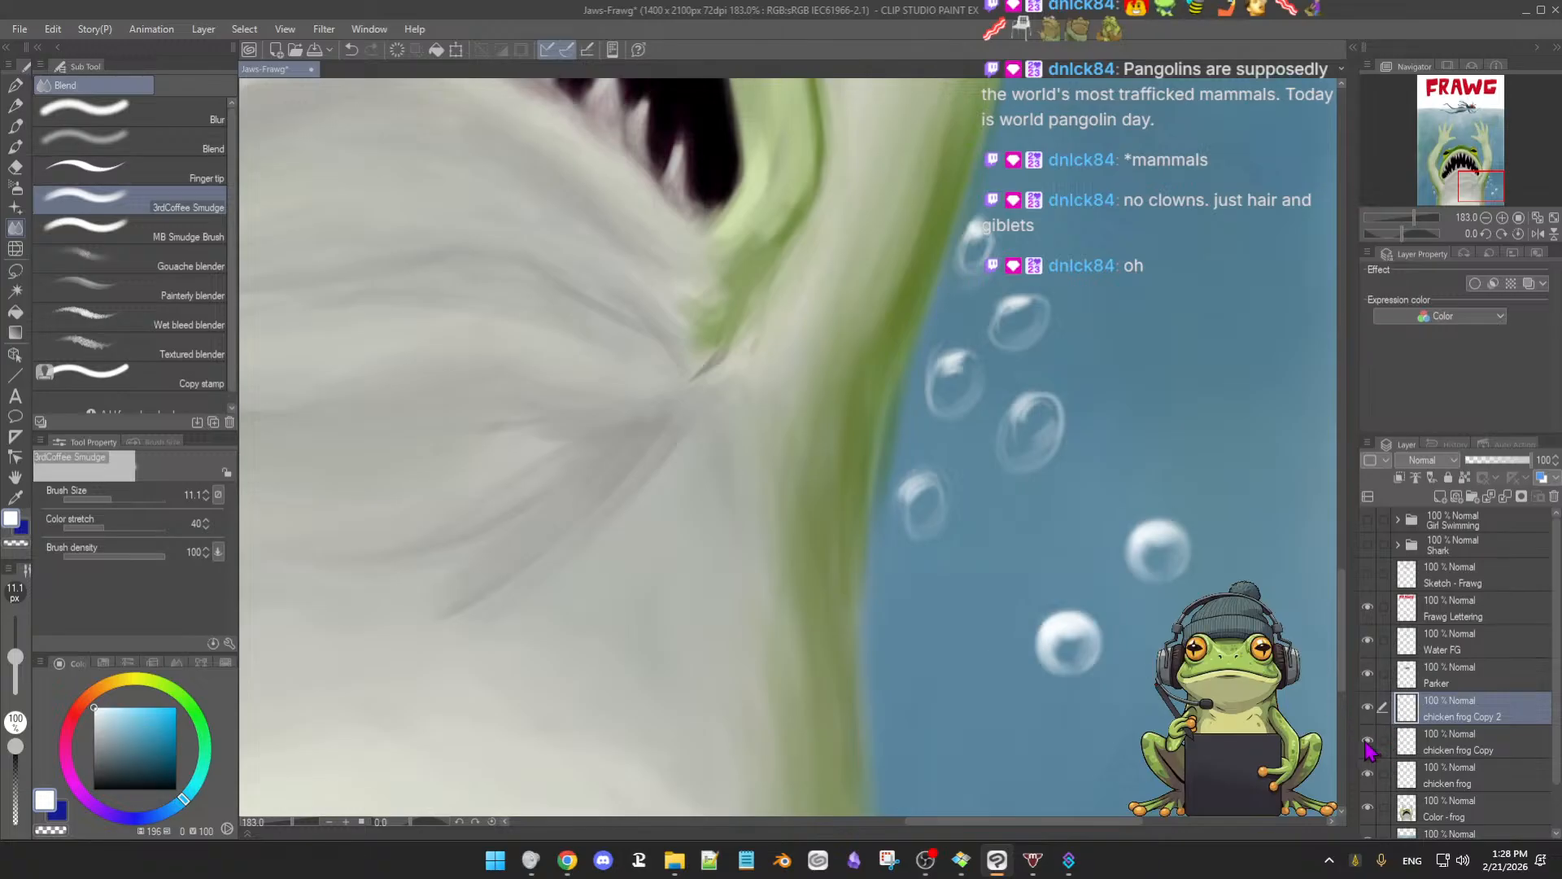
On the chicken frog Copy layer, lasso the lower bubble, move it up and to the left, and clear the selection
scroll(1481, 728, "down", 2)
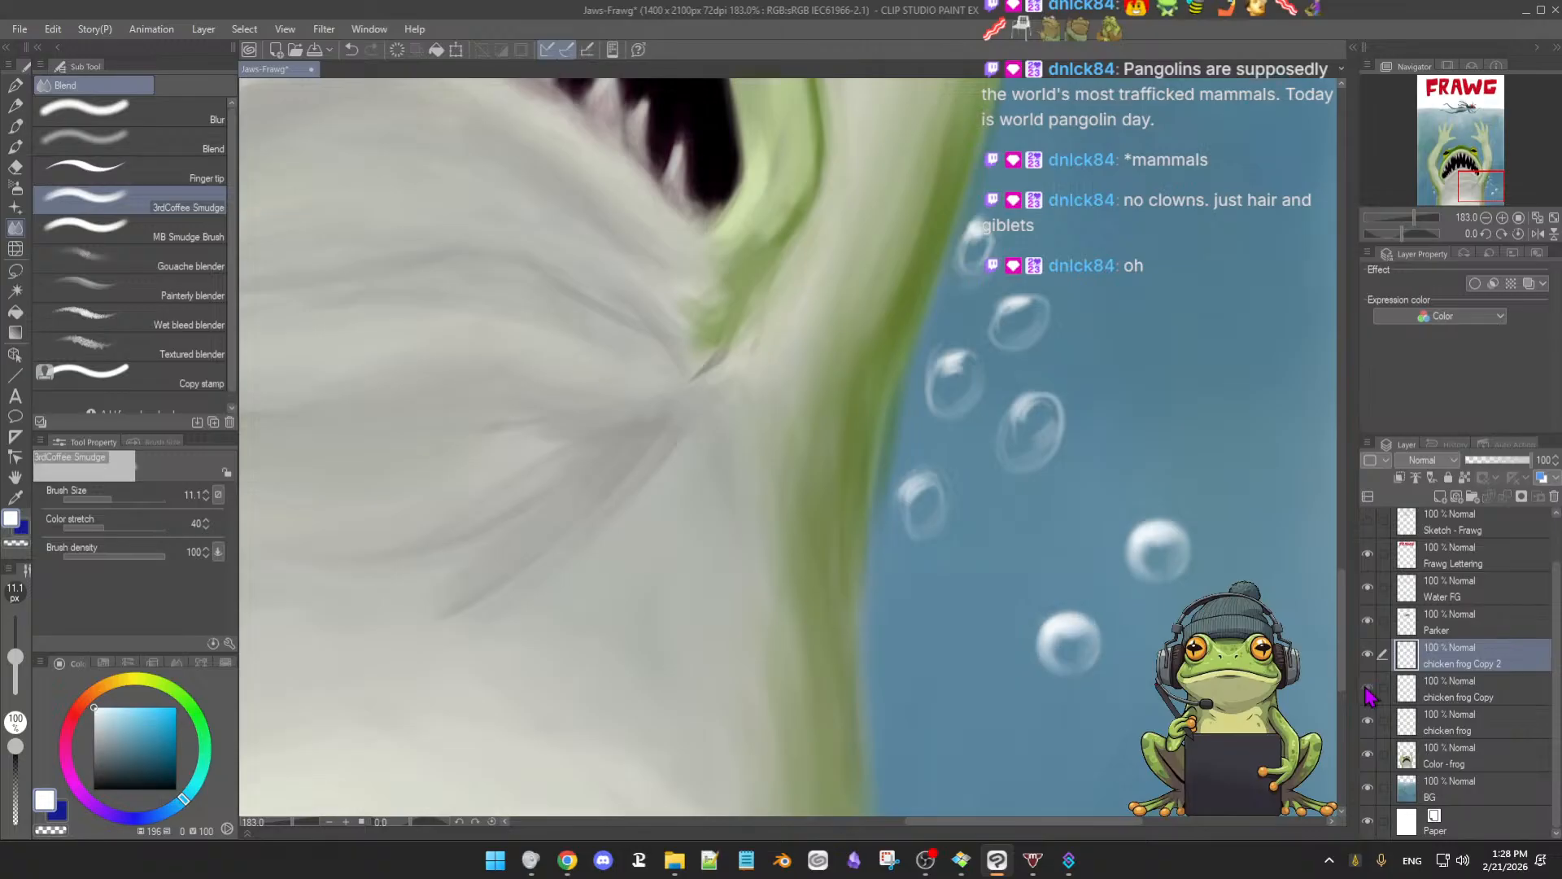
left_click(1477, 698)
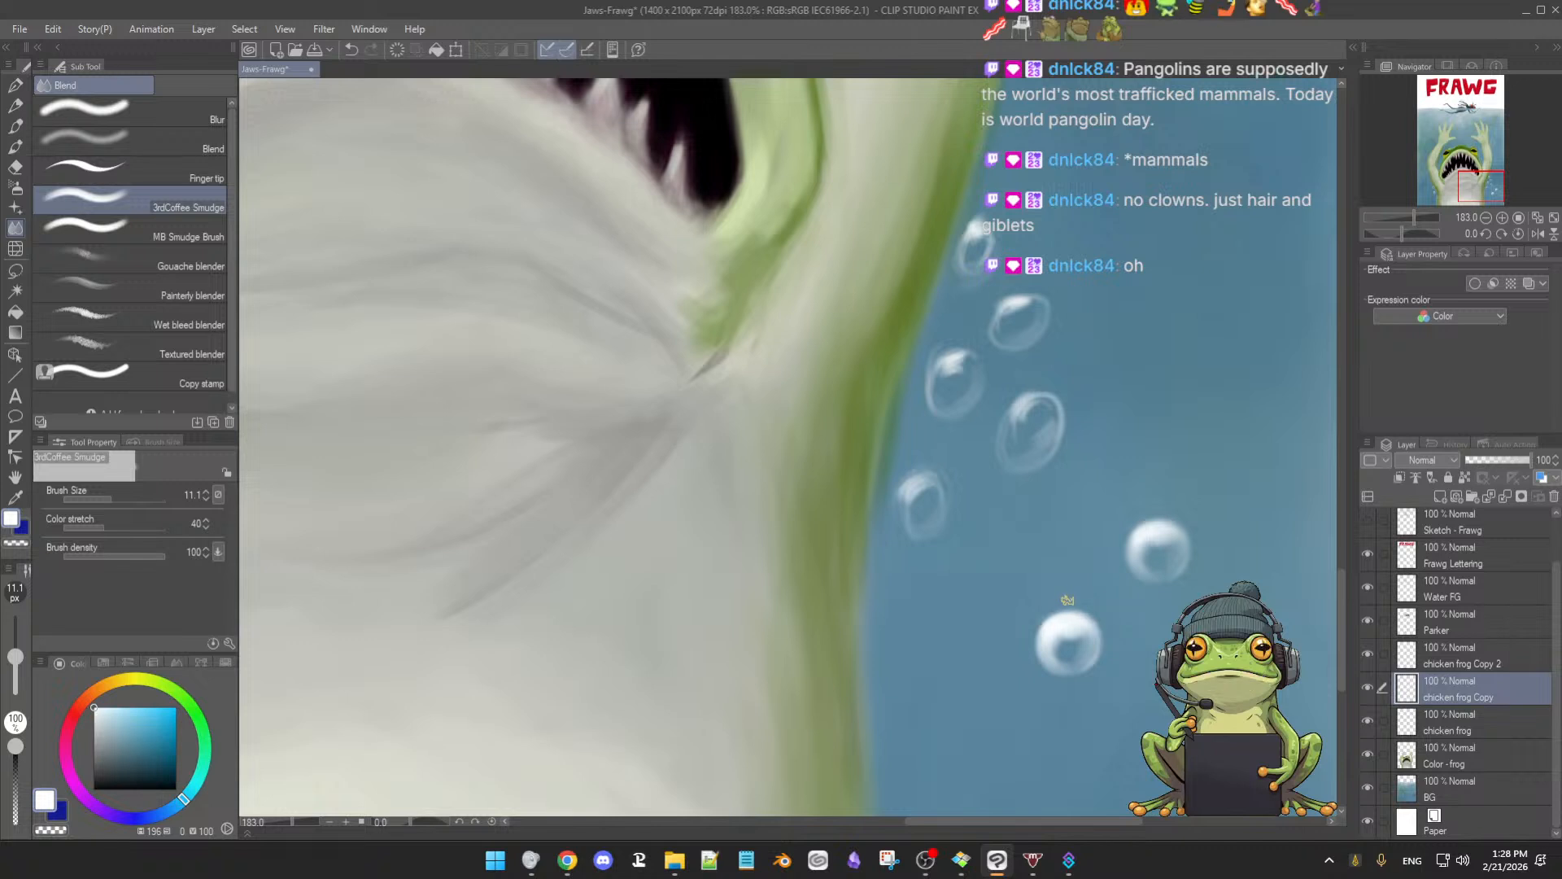
key("m")
left_click_drag(1047, 593, 1013, 636)
key("j")
key("ctrl+t")
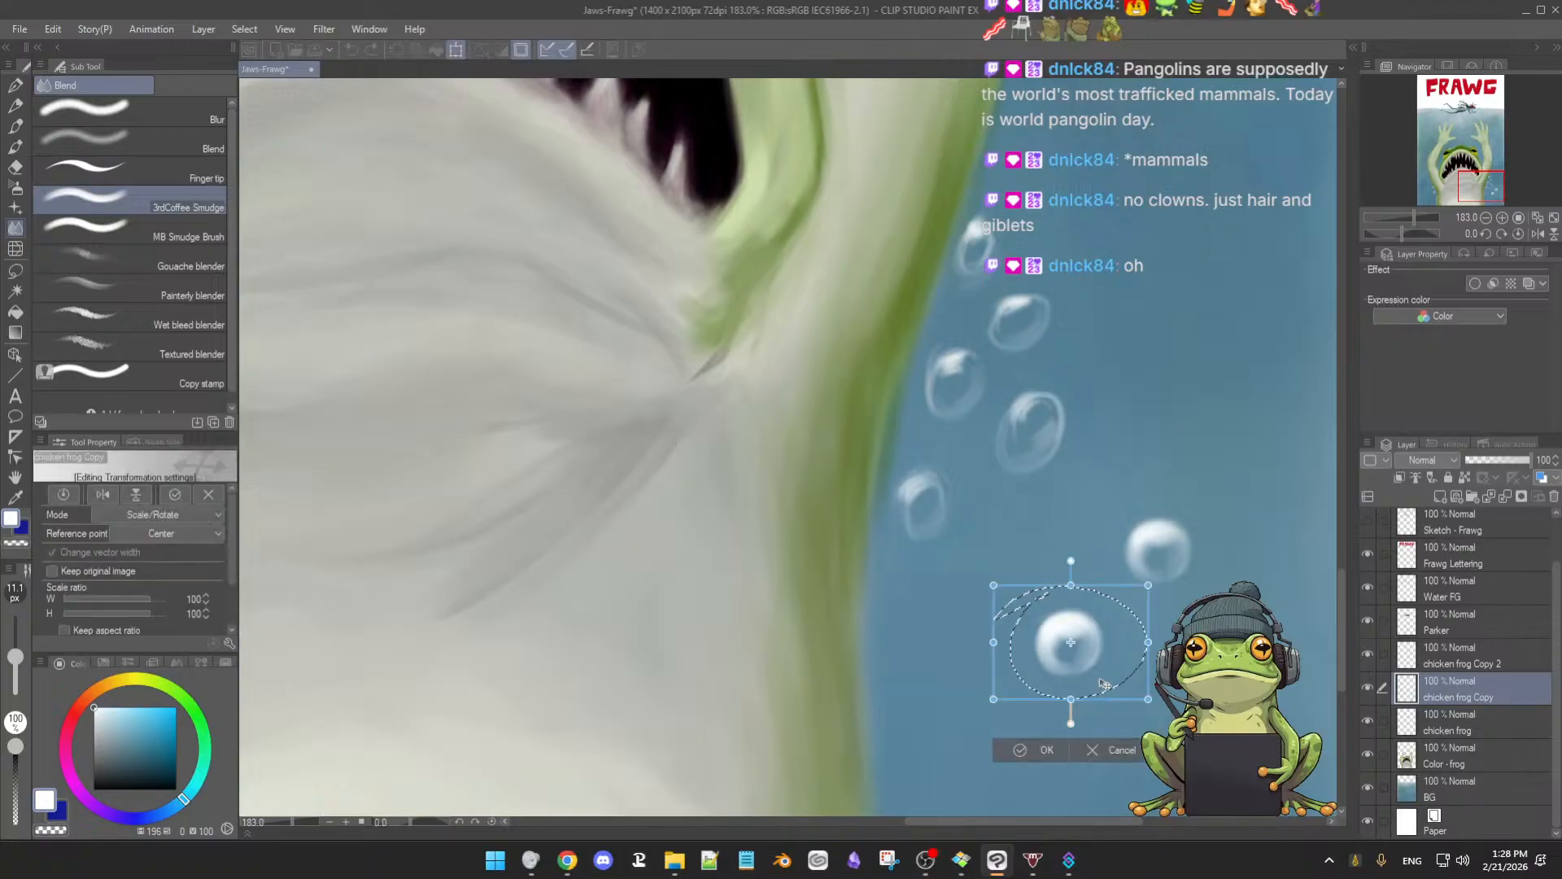
left_click_drag(1110, 671, 1079, 605)
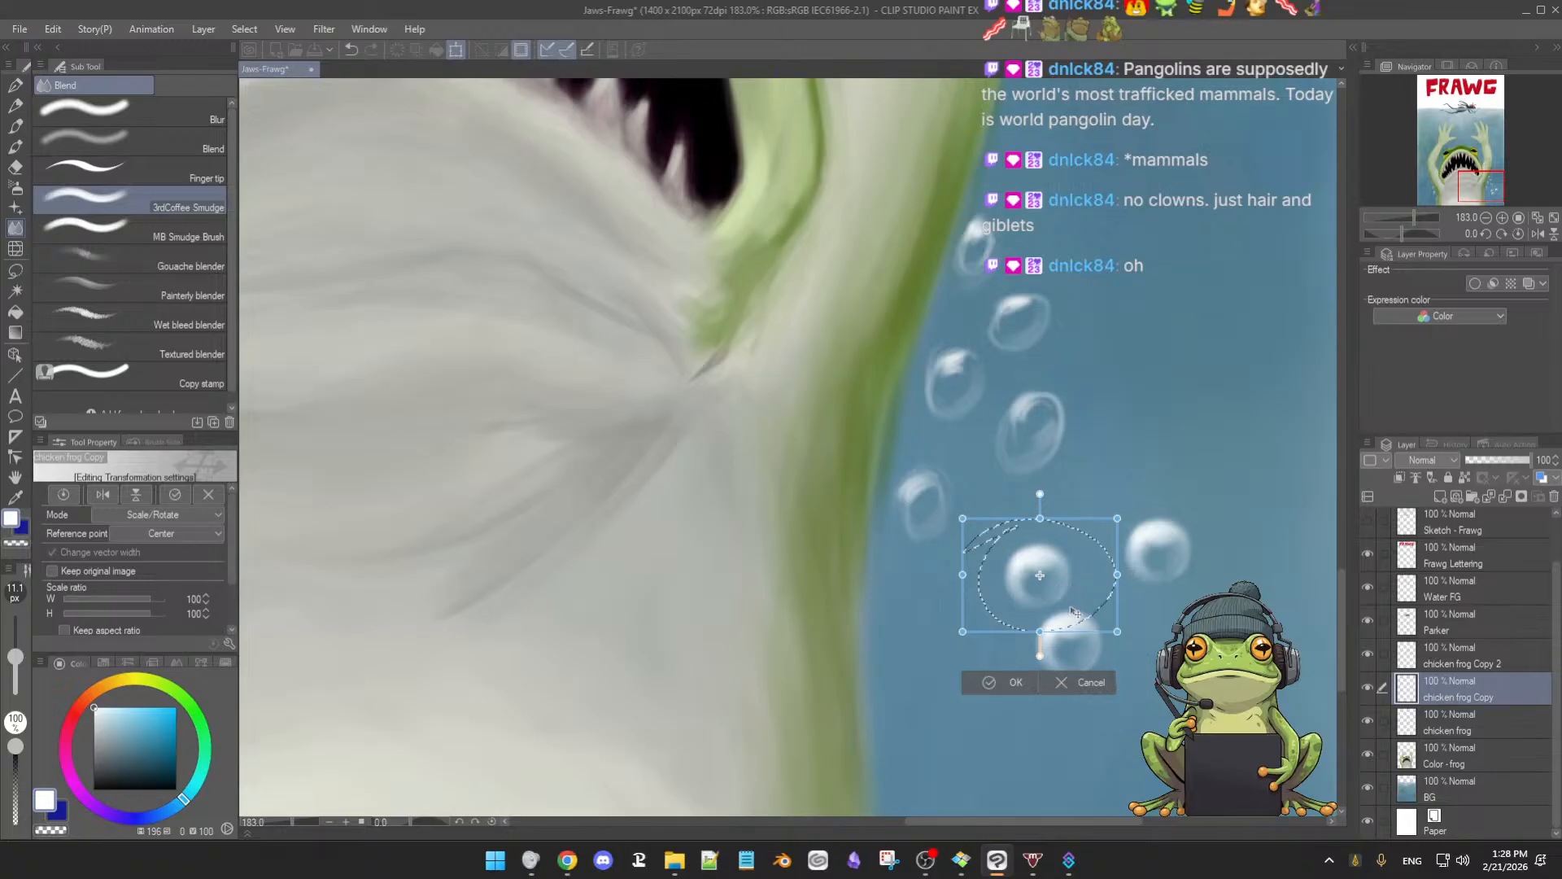
left_click(987, 690)
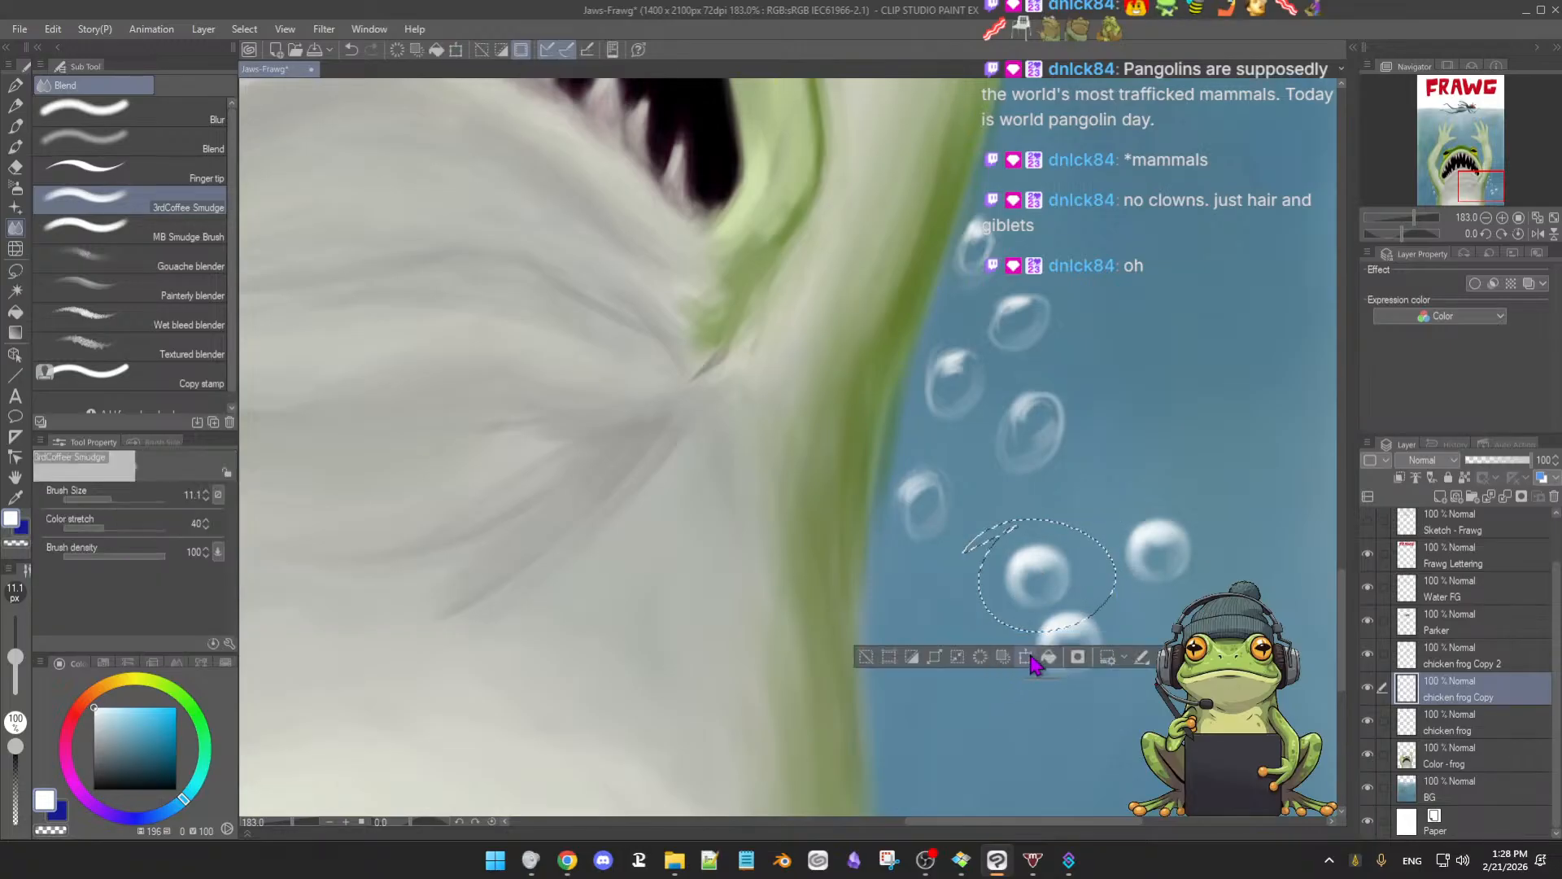
scroll(1090, 646, "down", 2)
scroll(1090, 646, "down", 5)
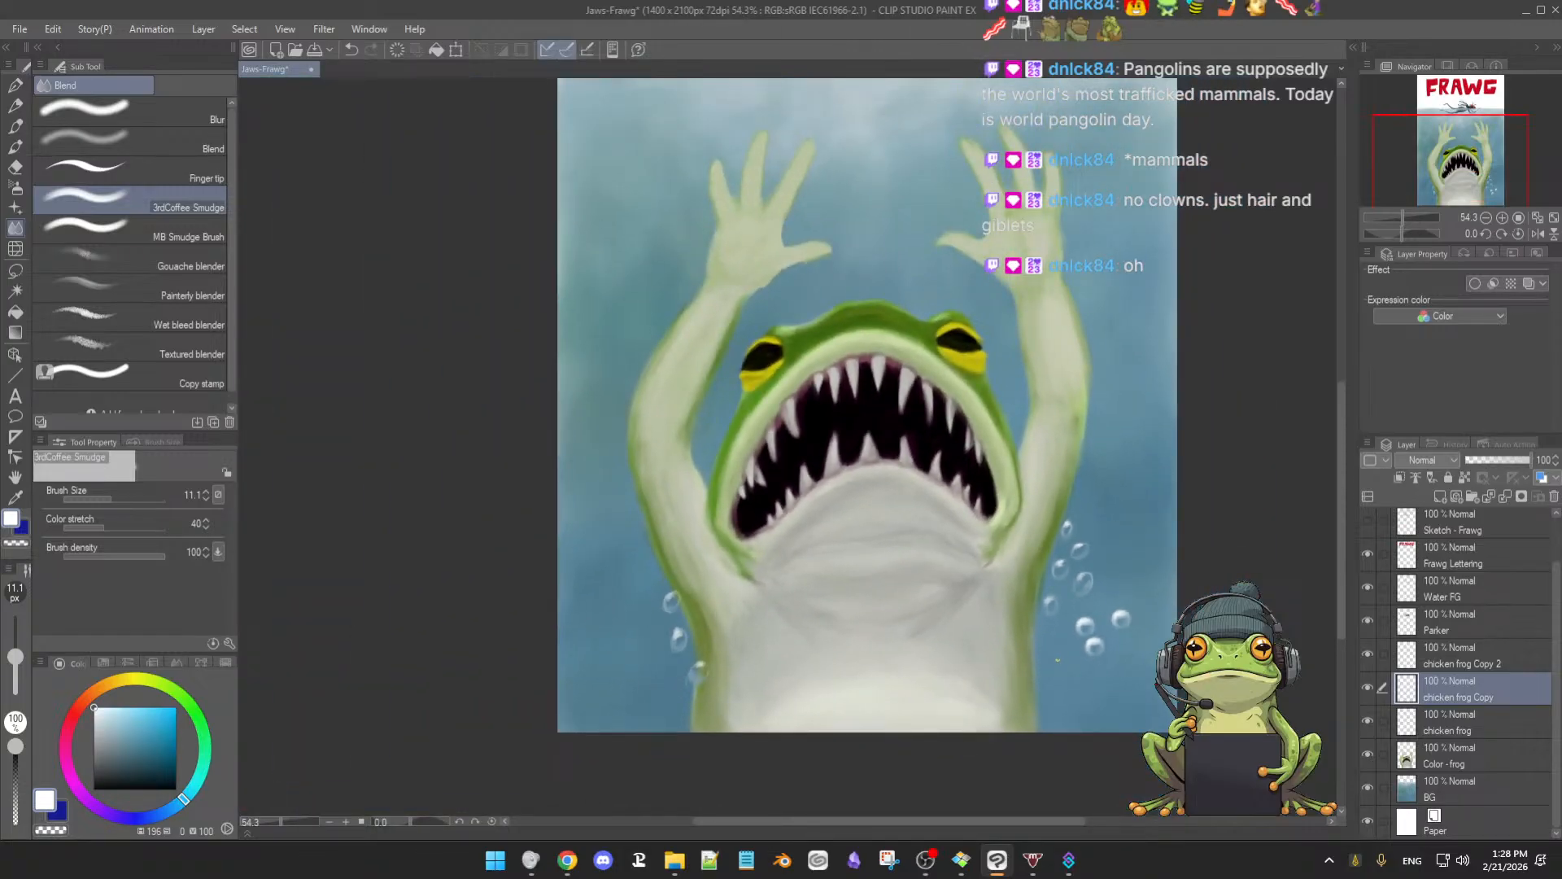
Hide the Color - frog layer and toggle BG and Water FG to find which layer holds the old oval bubbles
scroll(1057, 659, "up", 4)
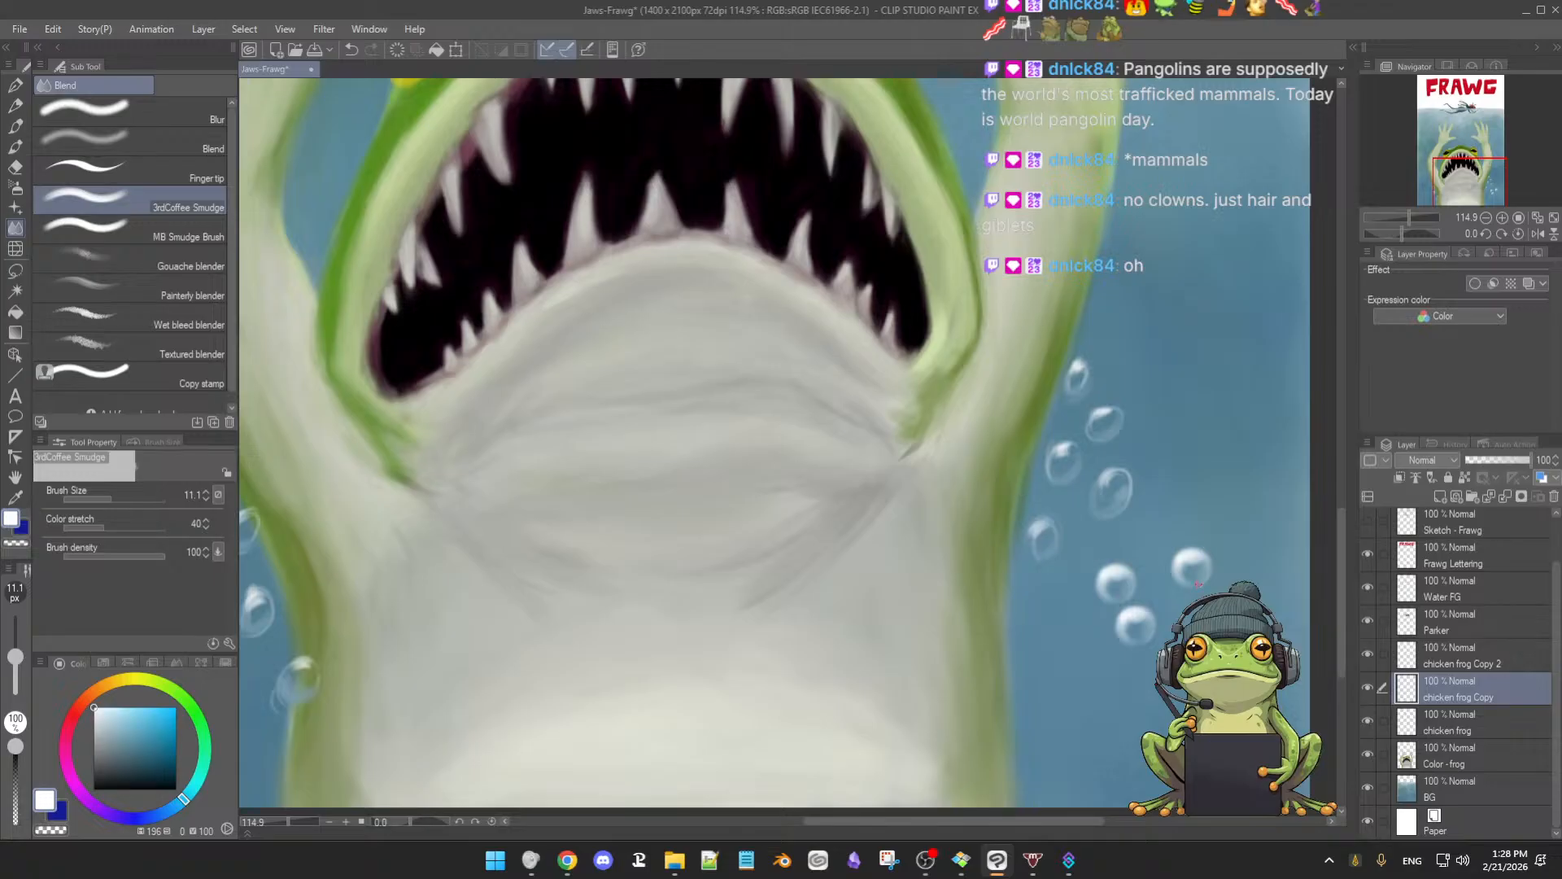
left_click(1367, 755)
left_click(1368, 755)
left_click(1369, 756)
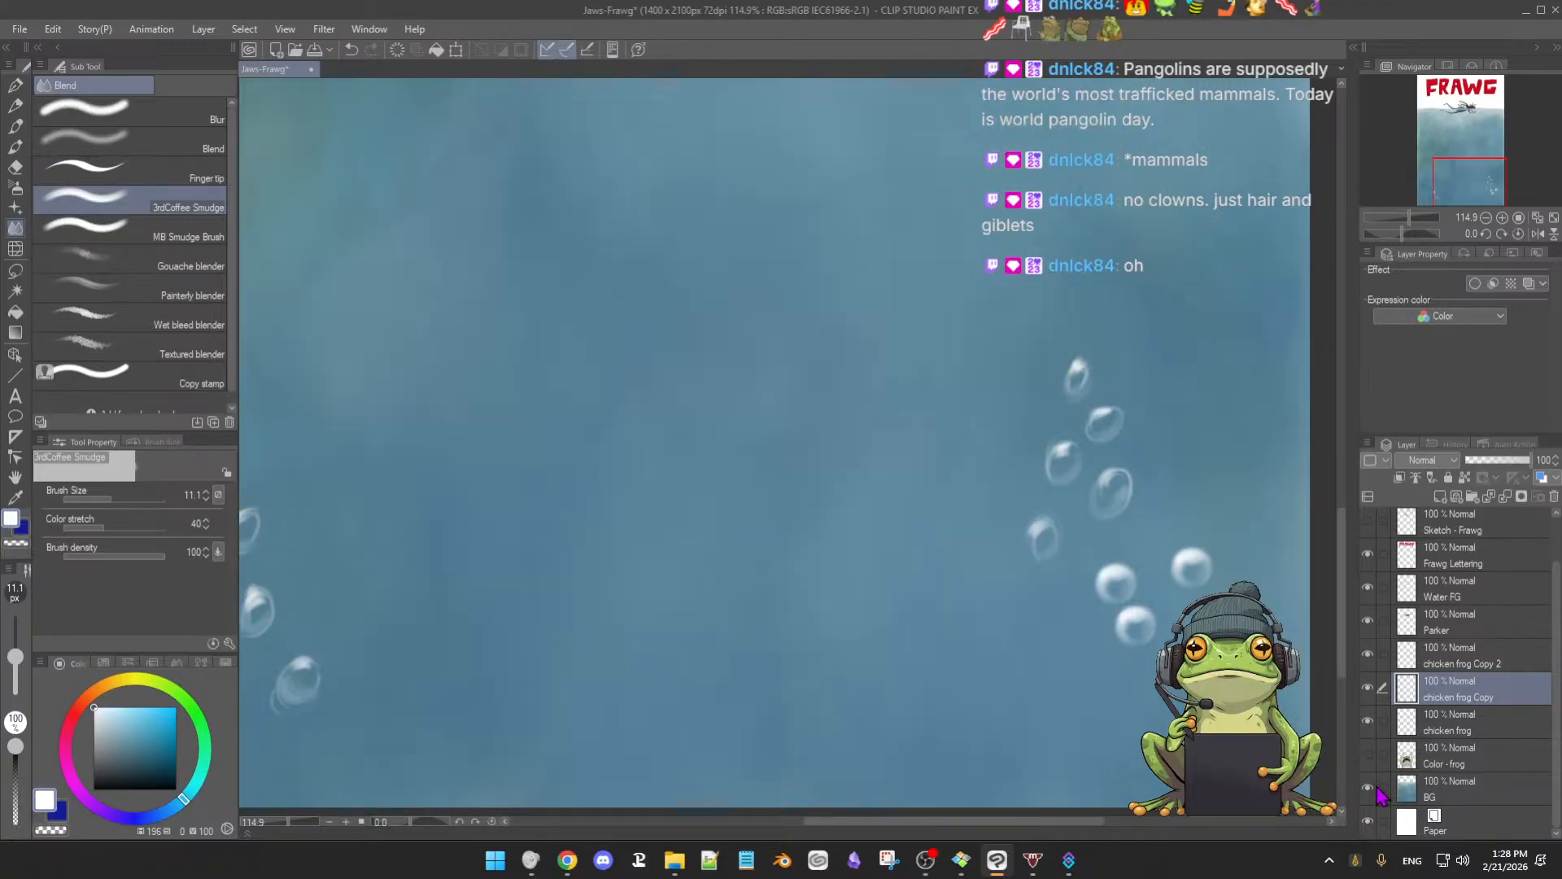
left_click(1368, 787)
left_click(1367, 788)
left_click(1368, 787)
left_click(1368, 788)
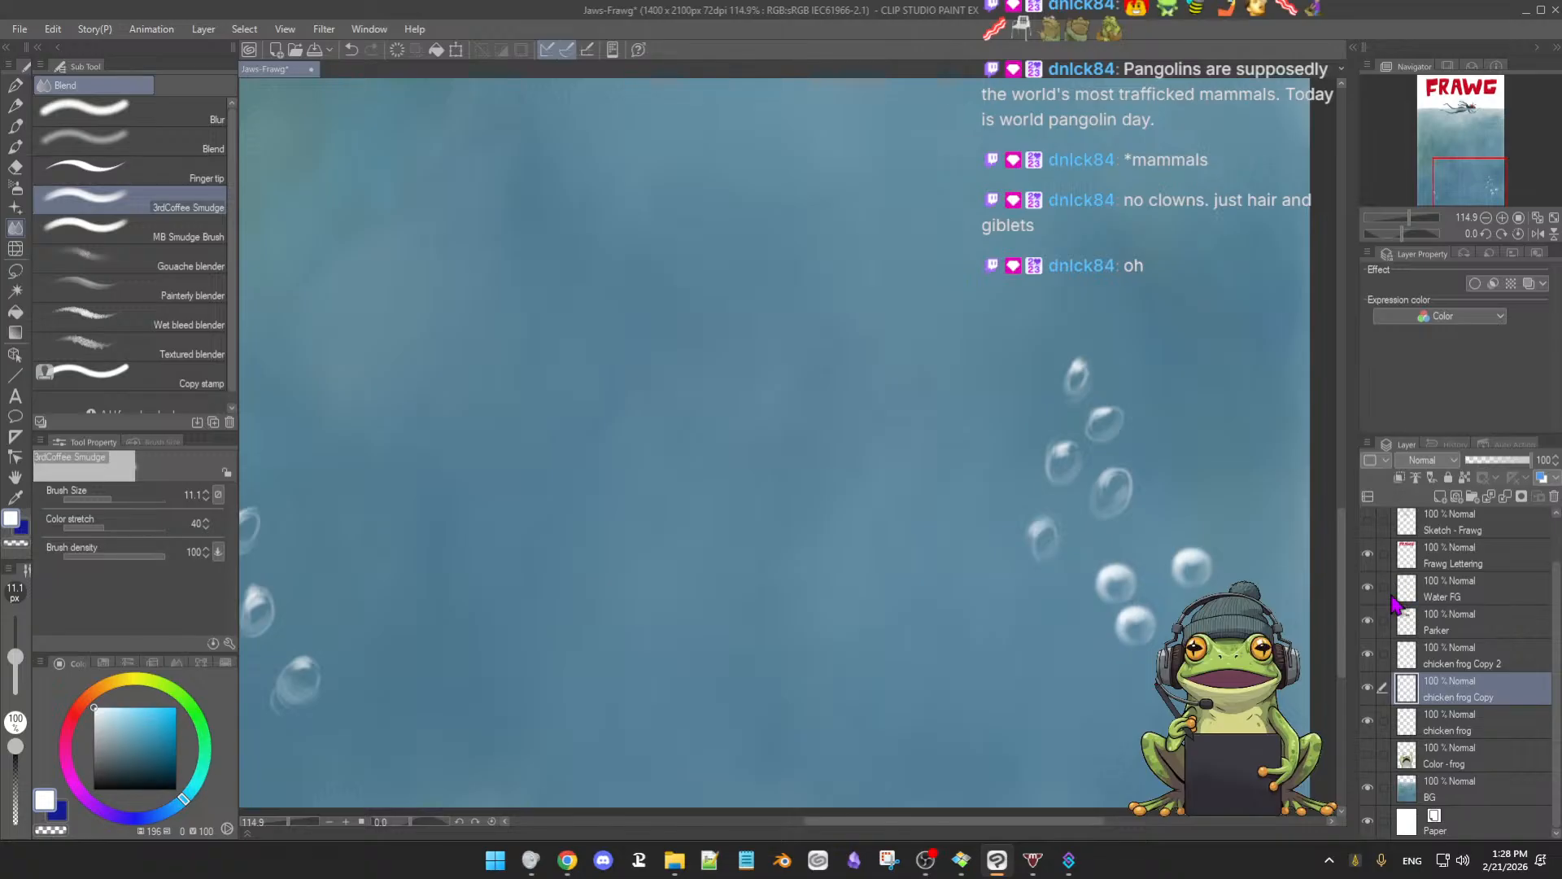
left_click(1368, 587)
left_click(1368, 588)
left_click(1368, 590)
left_click(1367, 590)
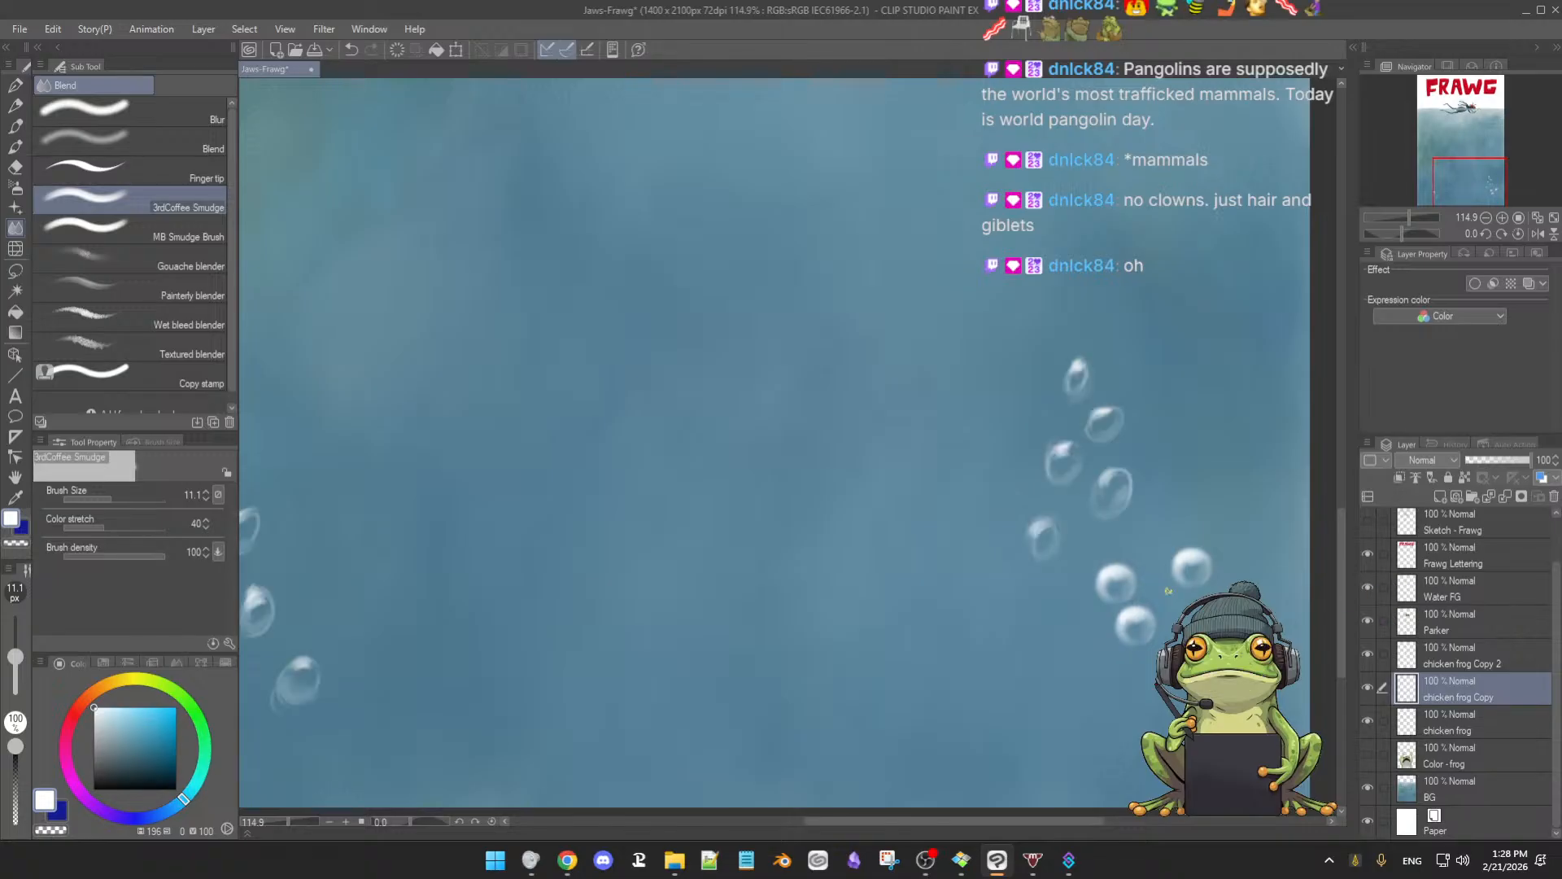
Erase the old oval bubbles from the Water FG layer with the Hard eraser at size 93.5 and show the Color - frog layer again
left_click(1497, 595)
scroll(974, 532, "down", 2)
scroll(974, 533, "up", 1)
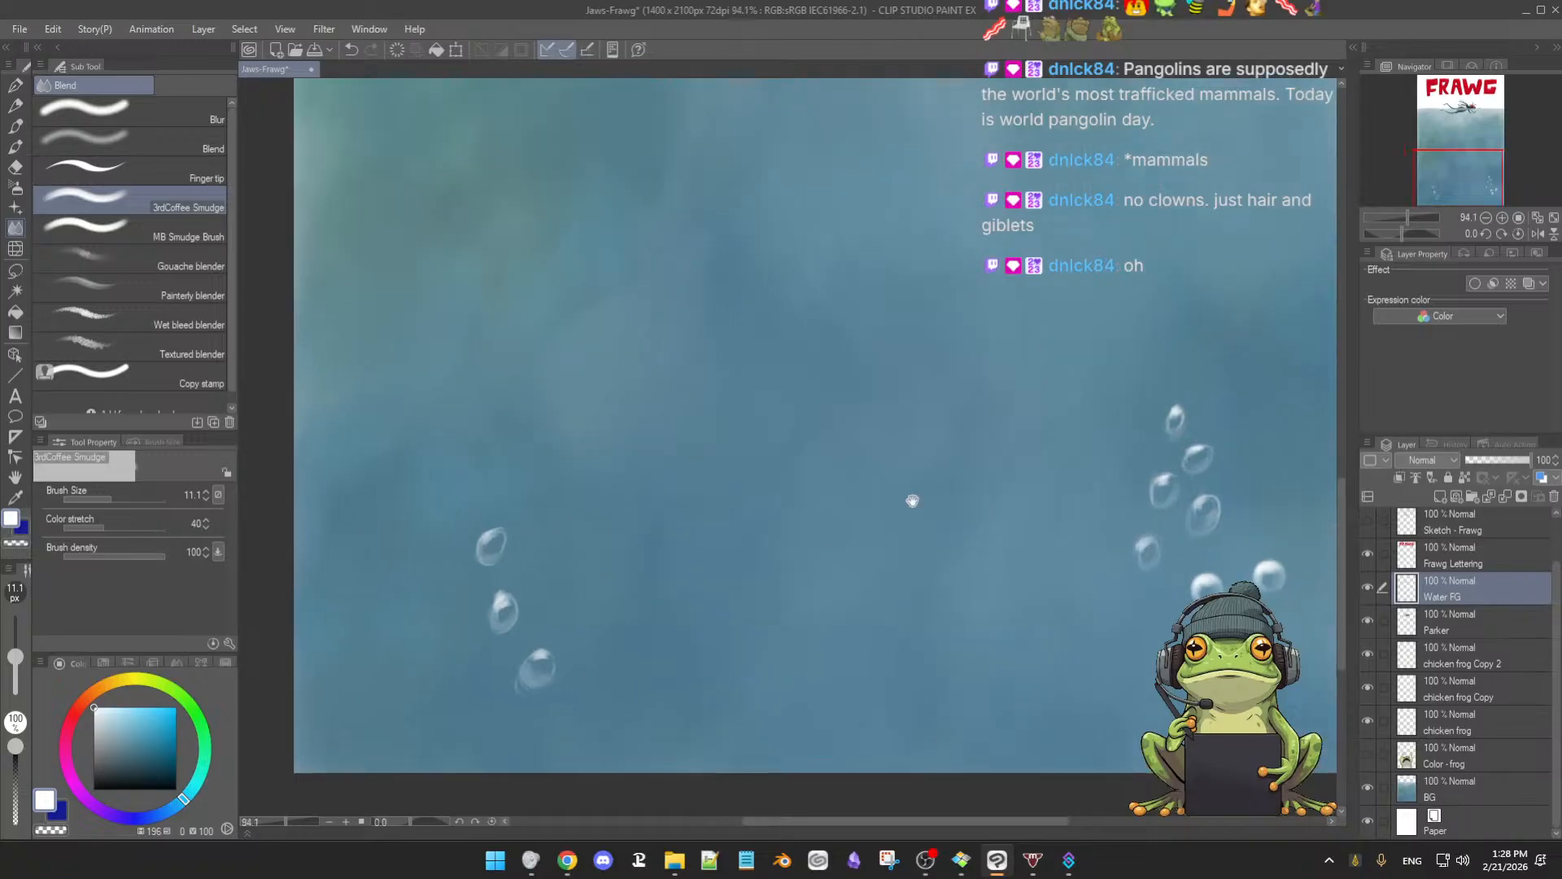
key("b")
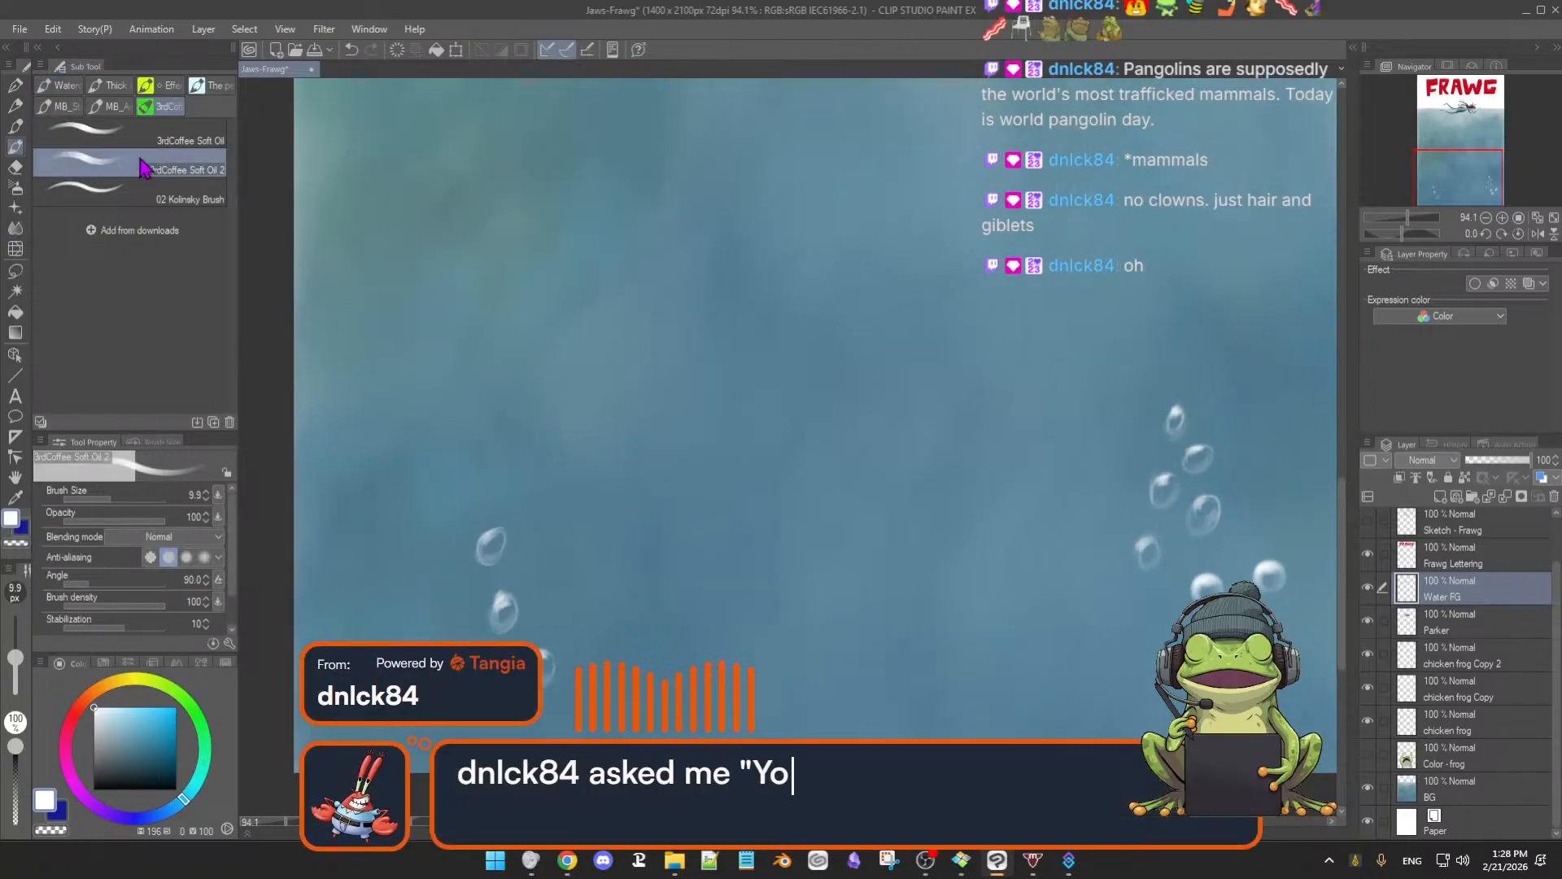
left_click(14, 167)
left_click(102, 114)
mouse_move(482, 486)
left_mouse_down()
mouse_move(479, 545)
mouse_move(490, 536)
mouse_move(520, 627)
mouse_move(574, 643)
left_mouse_up()
mouse_move(1023, 589)
left_mouse_down()
mouse_move(1146, 566)
mouse_move(1218, 516)
mouse_move(1194, 445)
mouse_move(1165, 467)
mouse_move(1196, 429)
left_mouse_up()
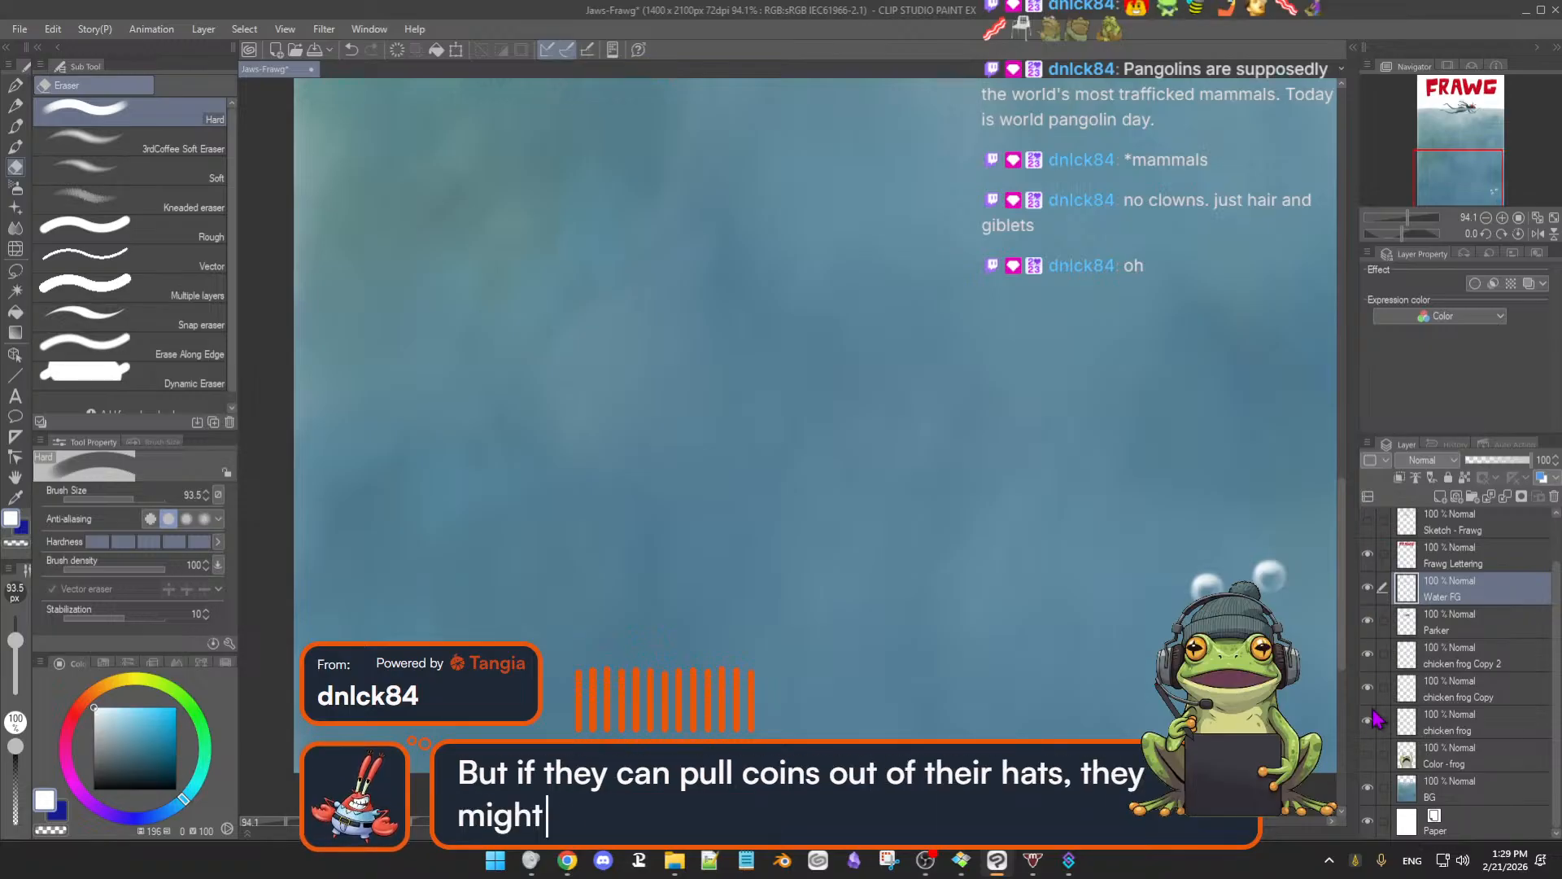
left_click(1368, 755)
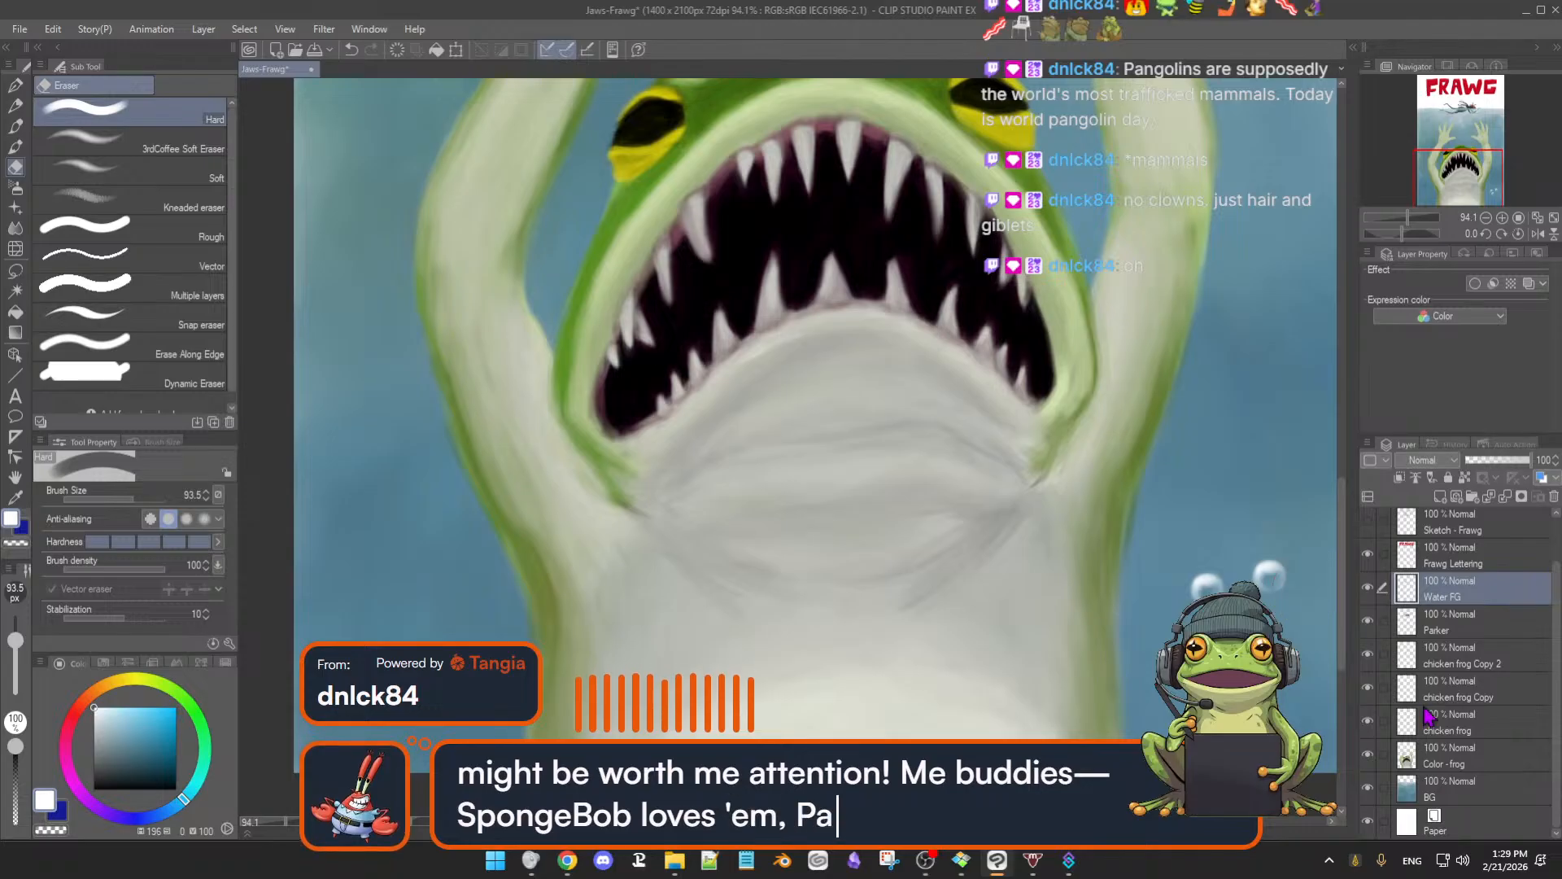
Toggle the BG layer off and on to check the frog against the background
left_click(1368, 788)
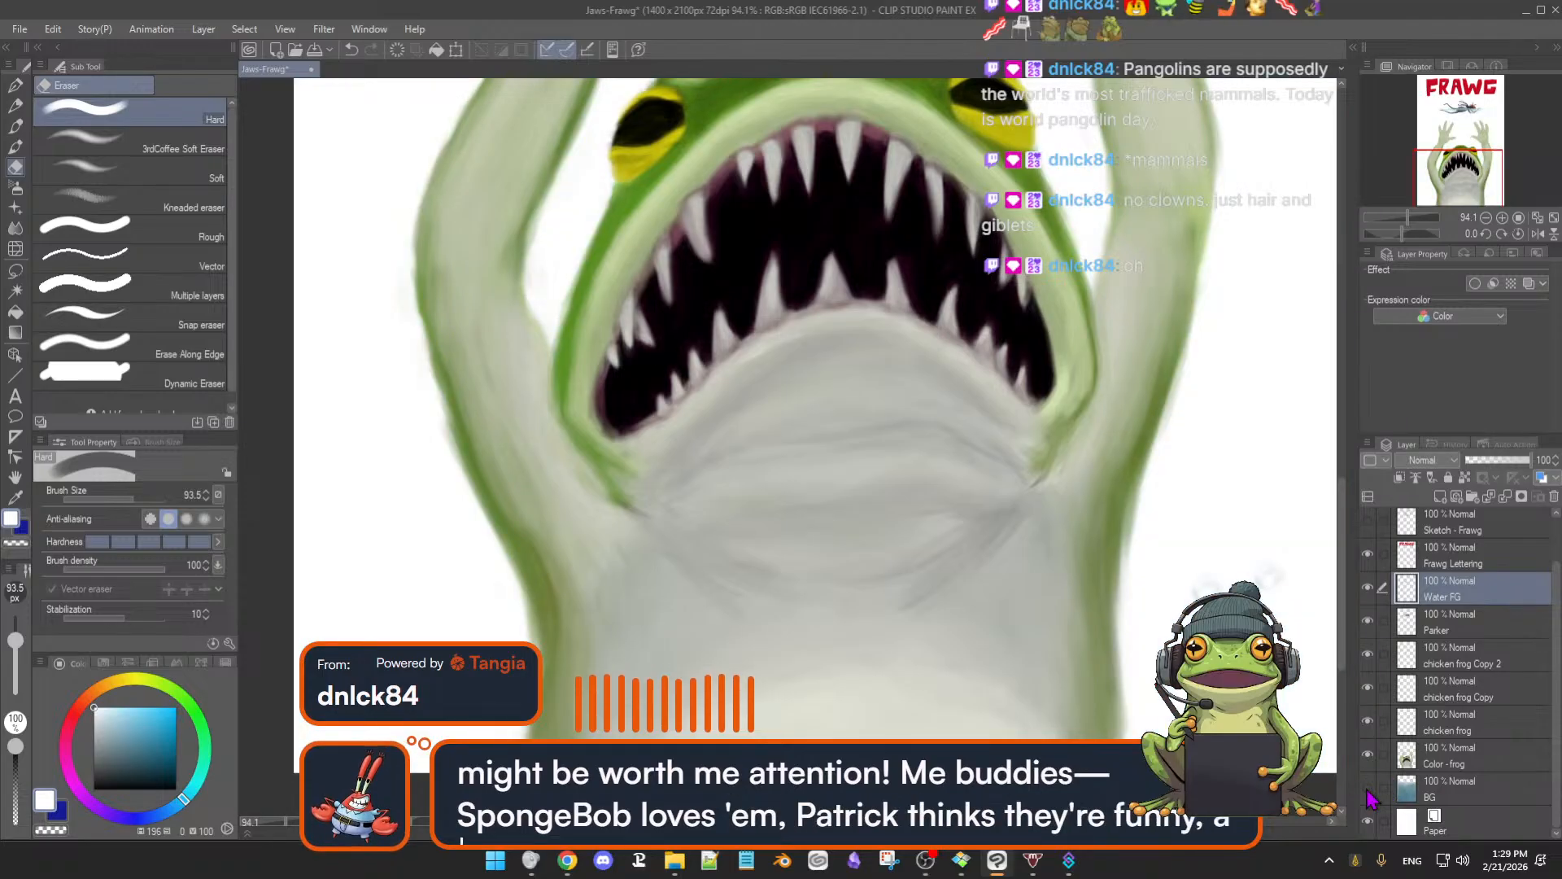
left_click(1368, 789)
left_click(1368, 788)
left_click(1368, 789)
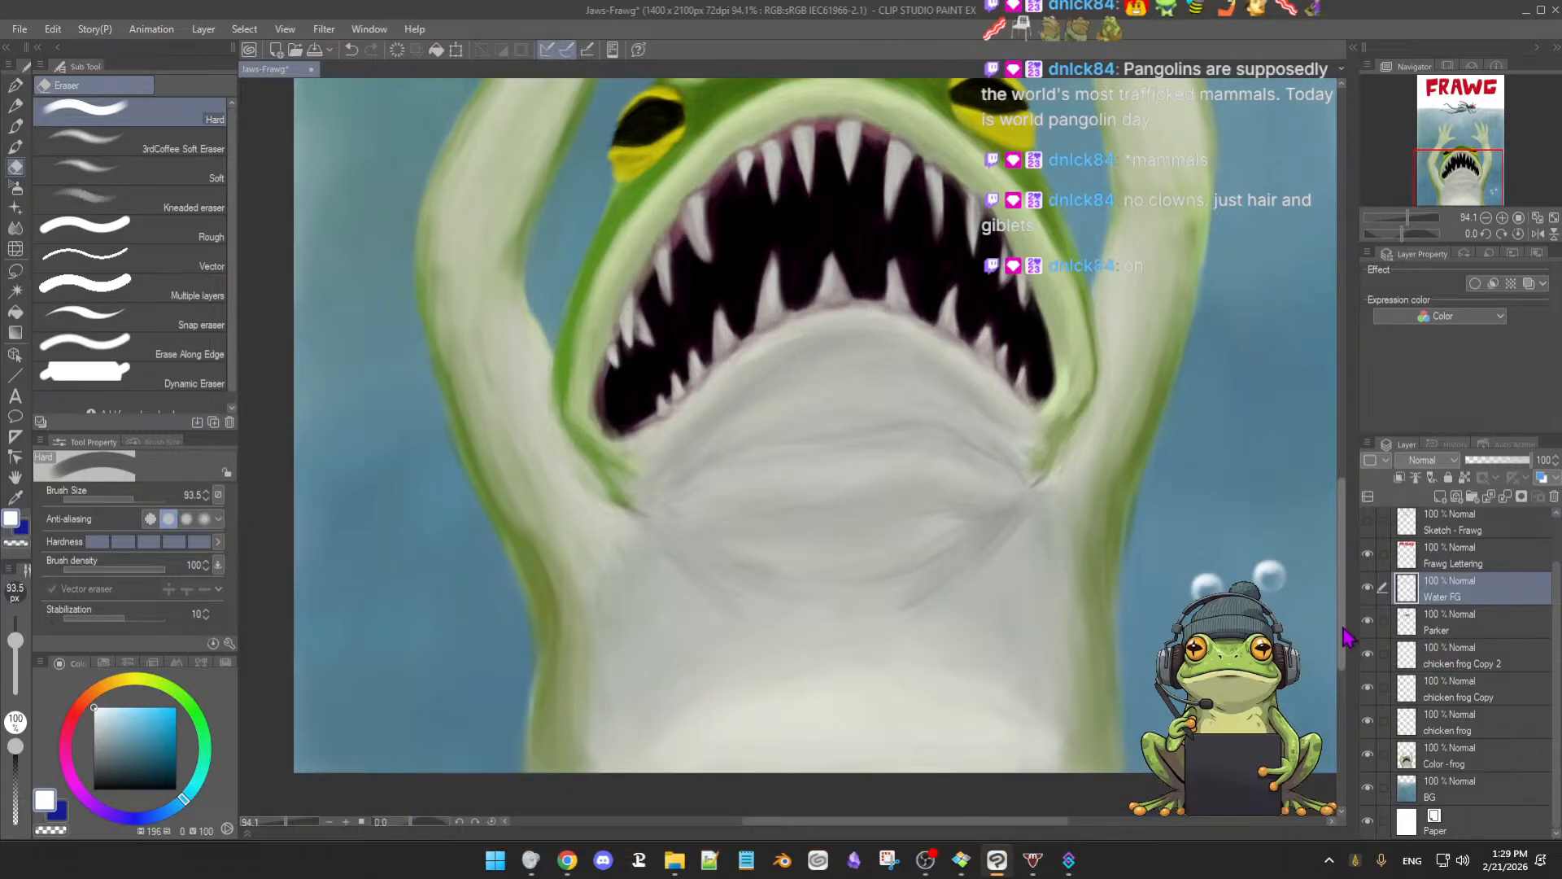
scroll(1351, 635, "down", 1)
scroll(1355, 636, "up", 3)
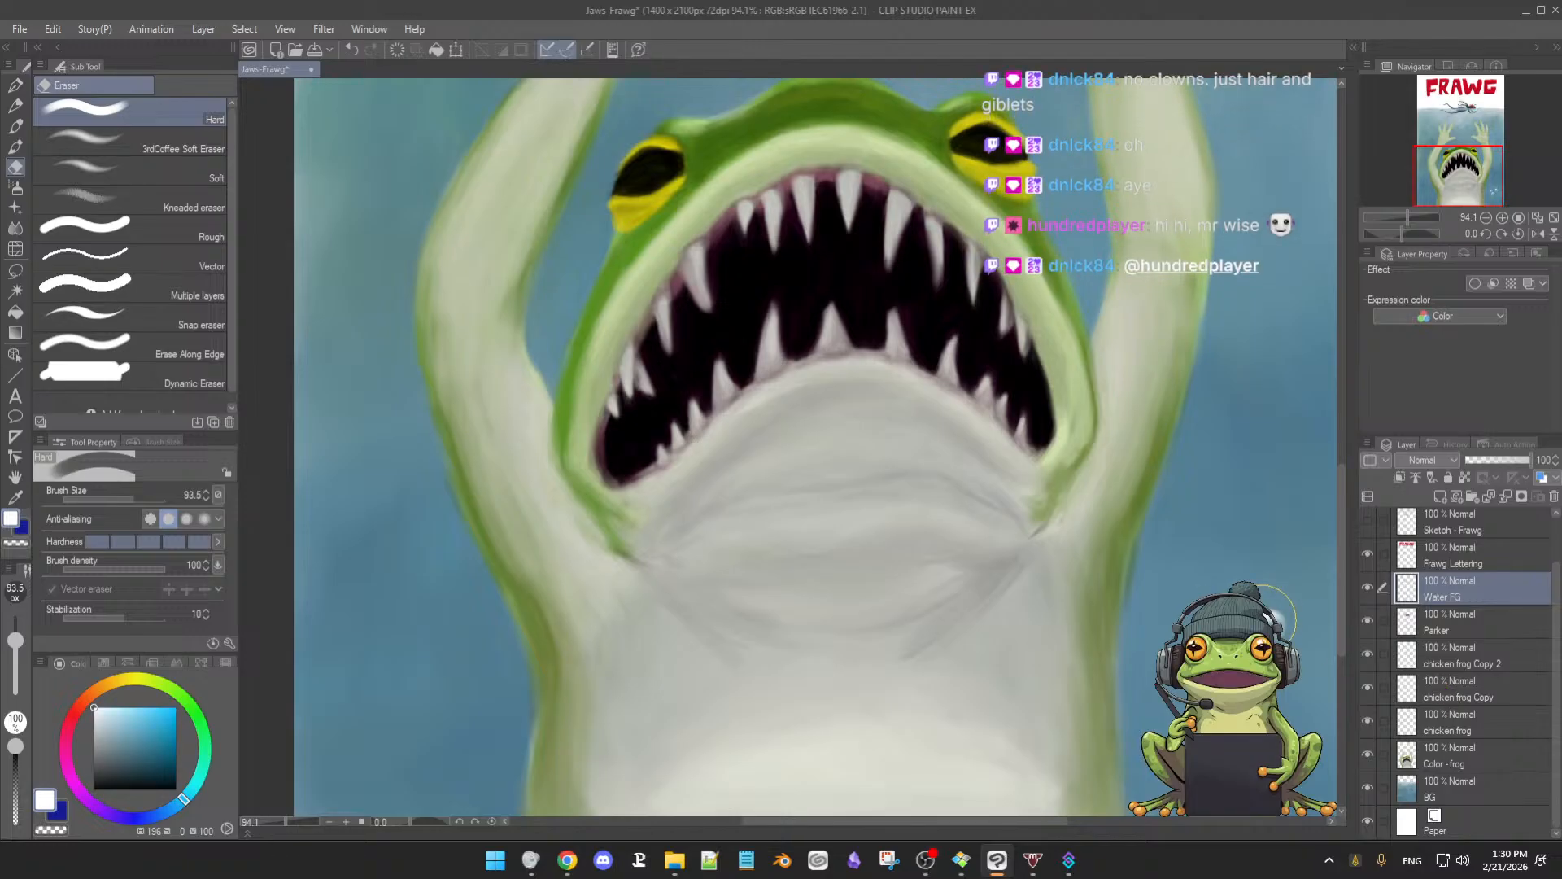
key("alt")
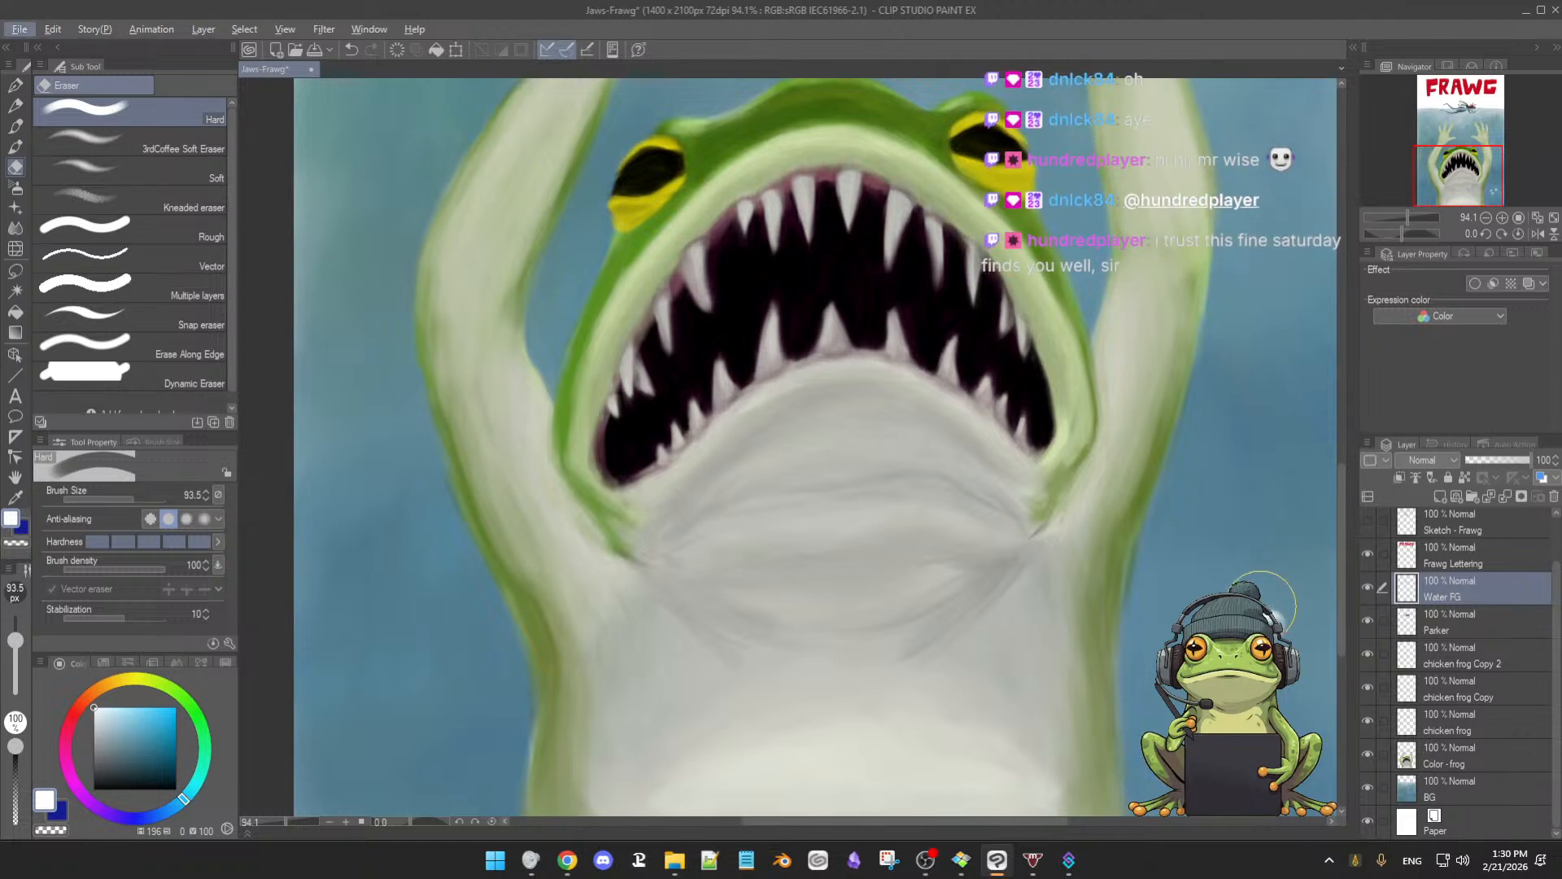
key("Right")
key("Down")
key("Escape")
key("Escape")
key("alt")
key("alt")
key("b")
key("p")
key("m")
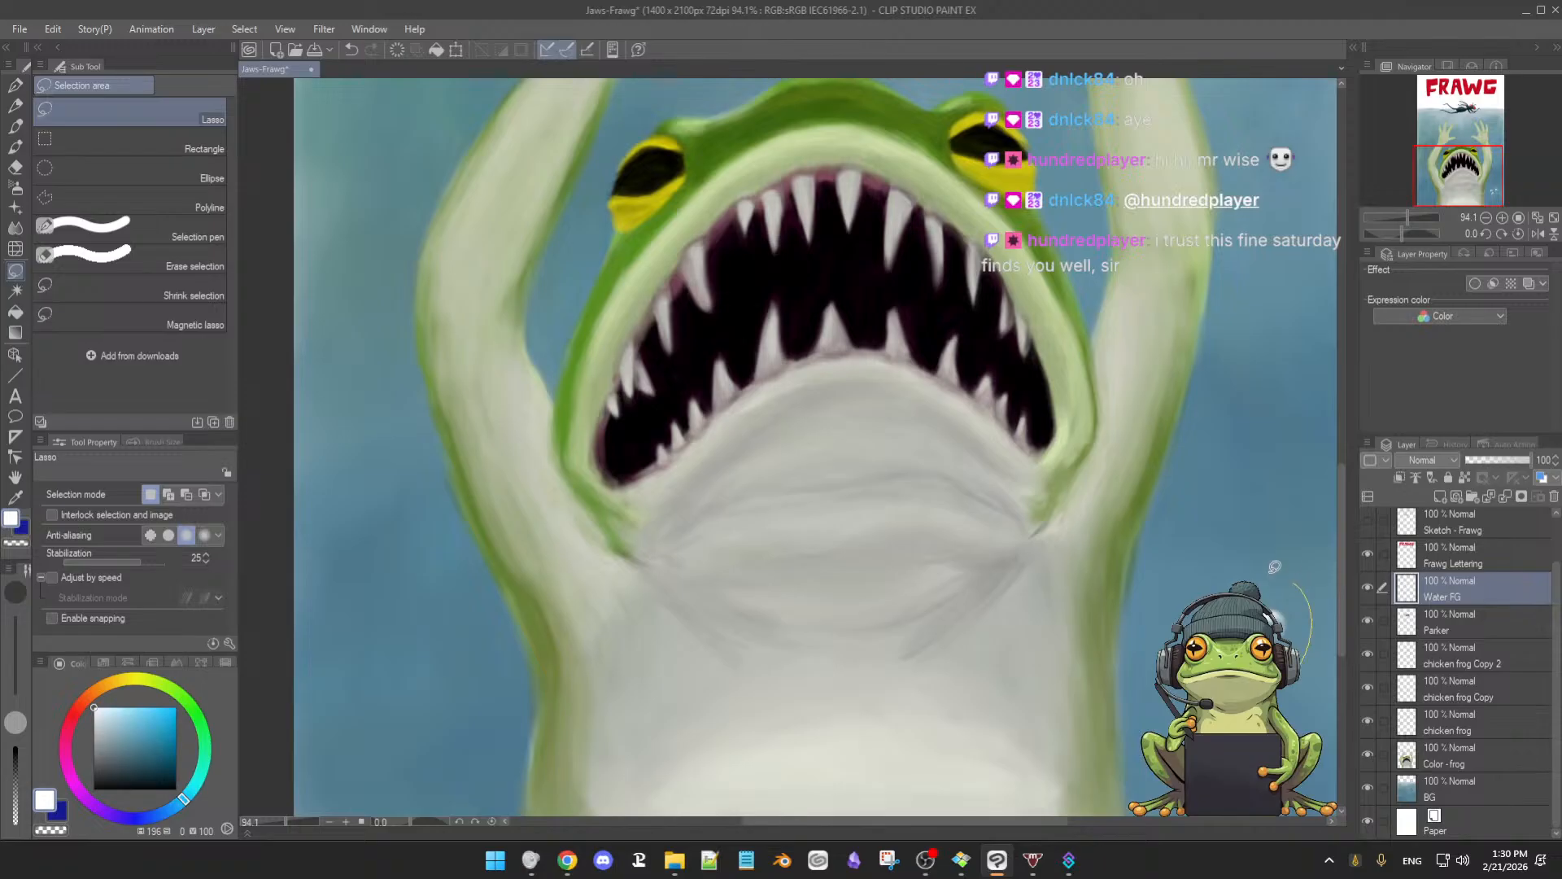
key("e")
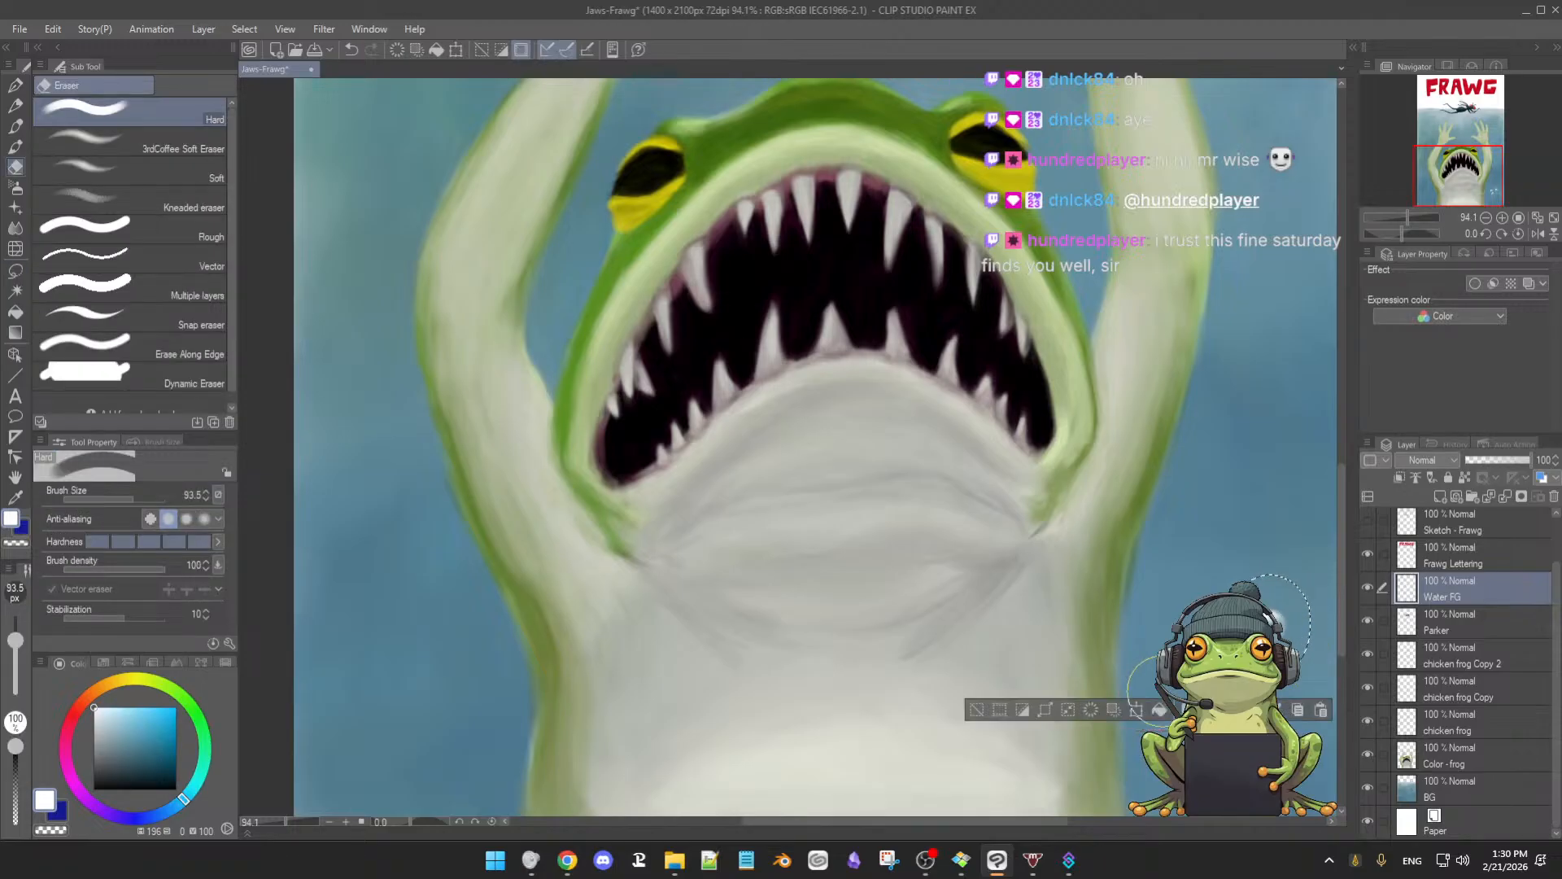
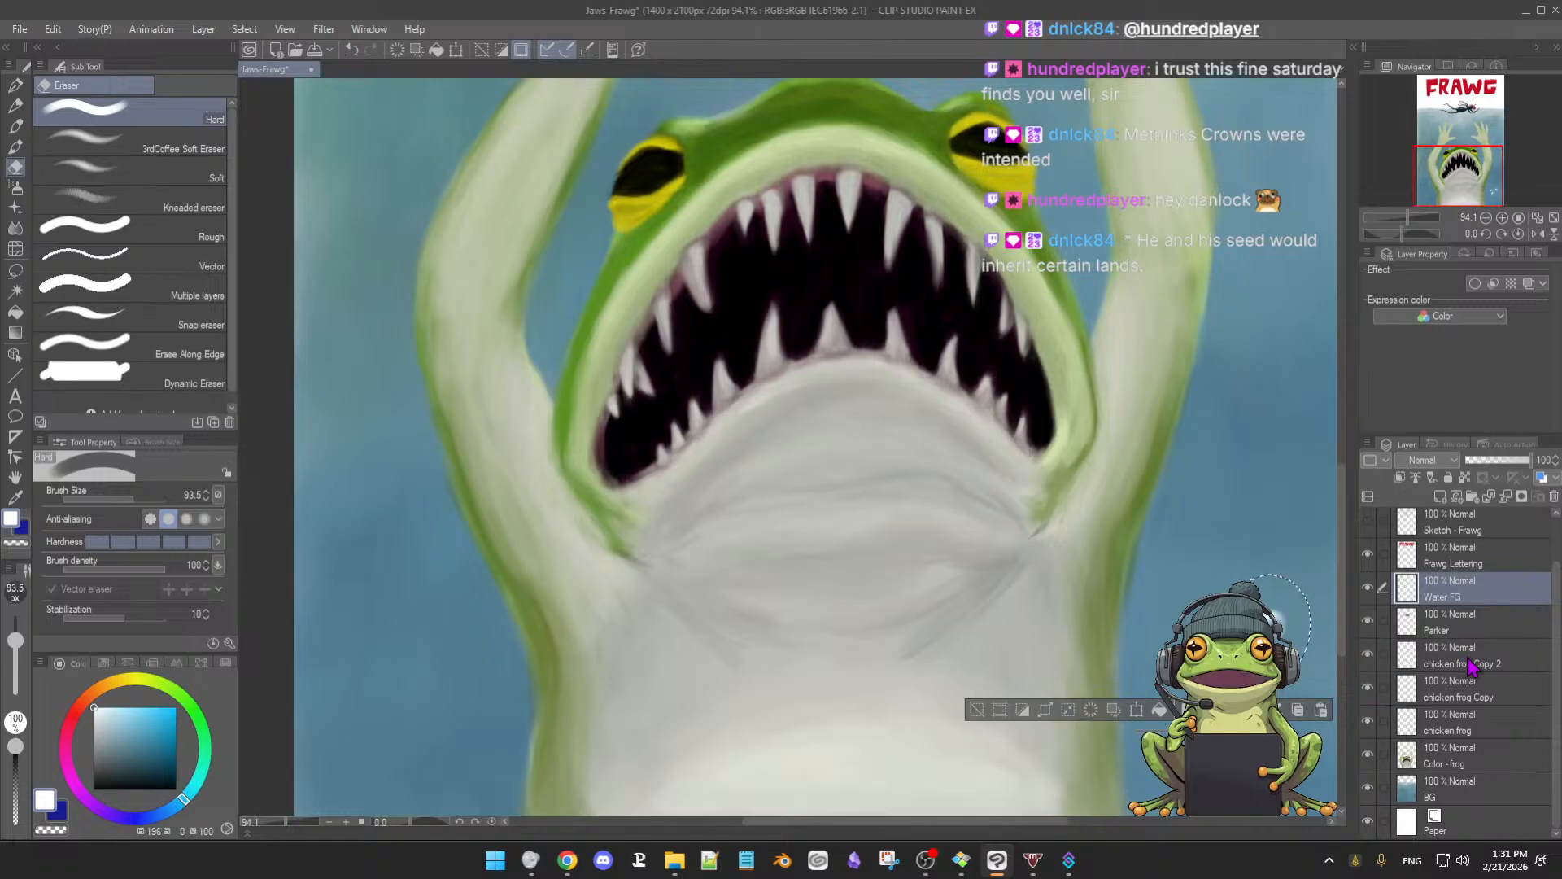
left_click(1468, 661)
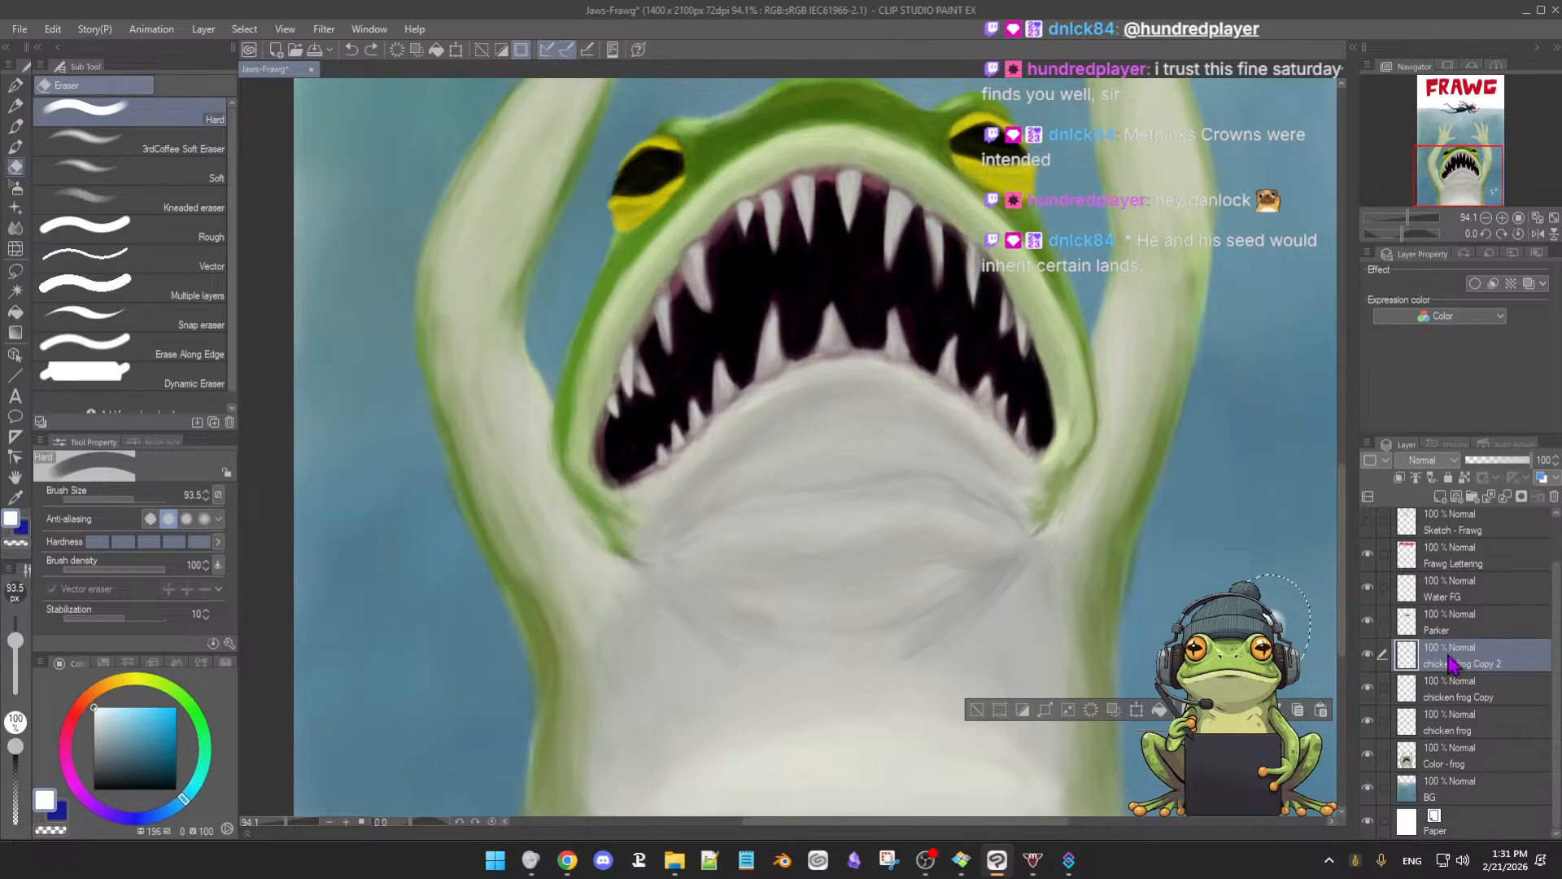
key("ctrl+d")
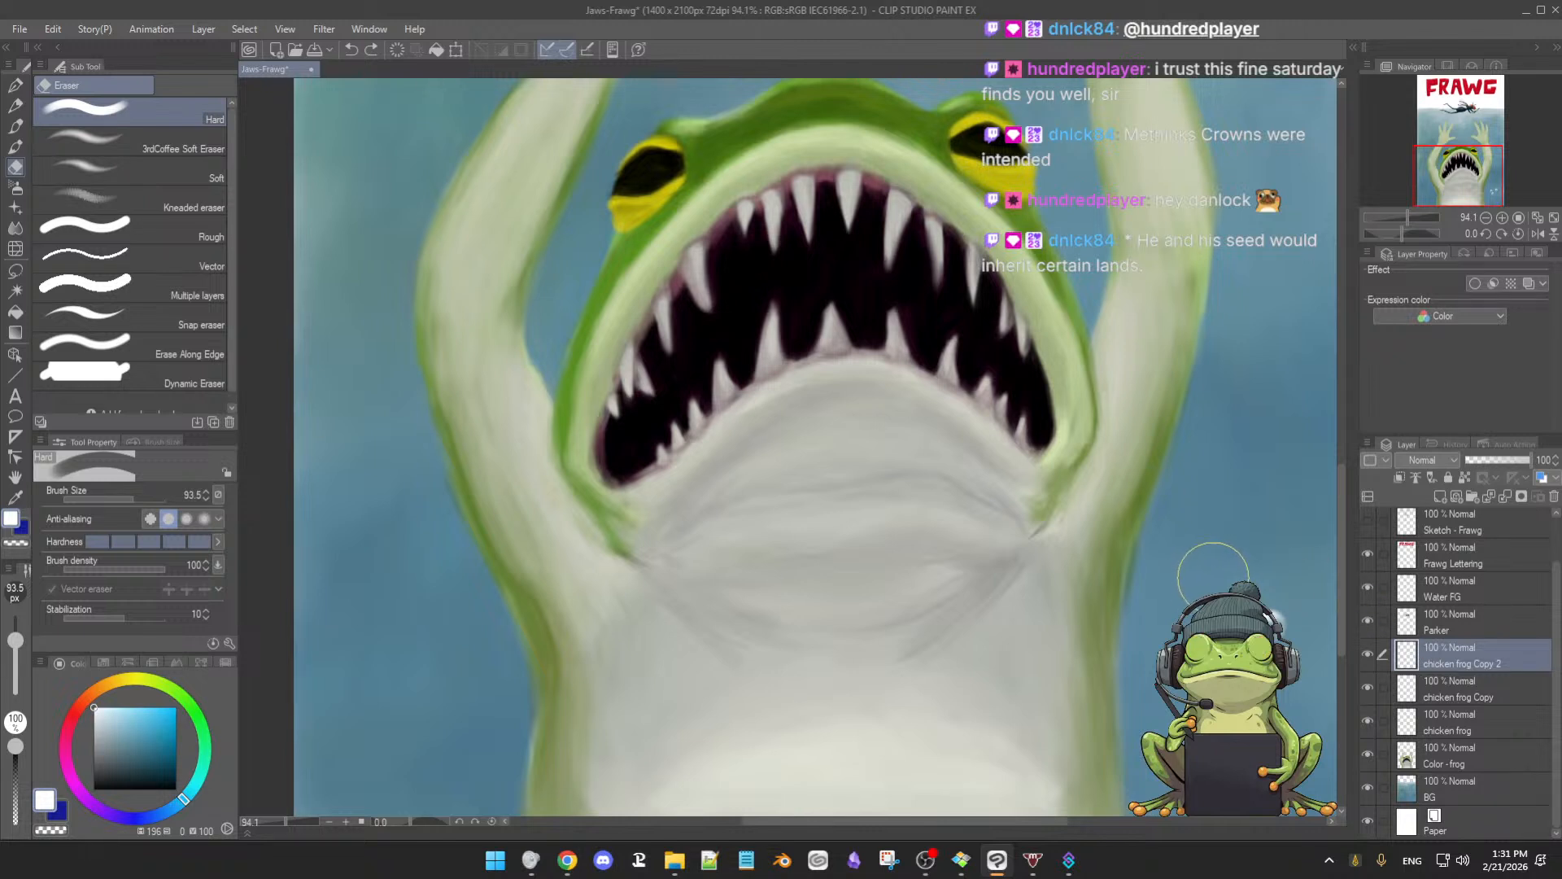
Toggle the visibility of Water FG, chicken frog Copy and chicken frog Copy 2 to check what each layer contains
scroll(1204, 578, "down", 5)
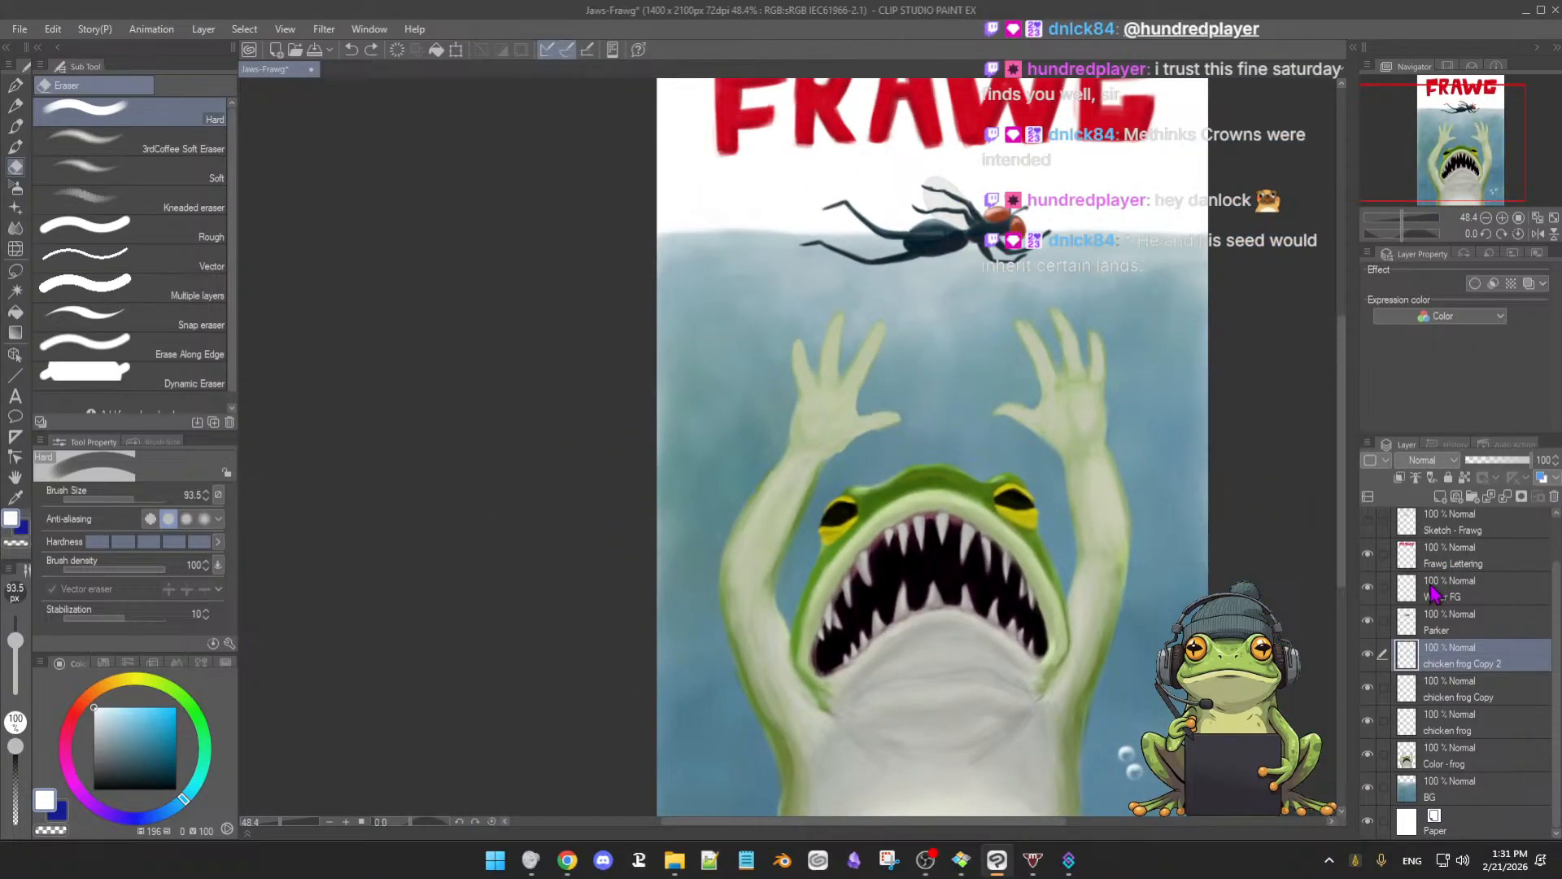
left_click(1378, 601)
left_click(1376, 601)
left_click(1375, 599)
left_click(1367, 587)
left_click(1367, 587)
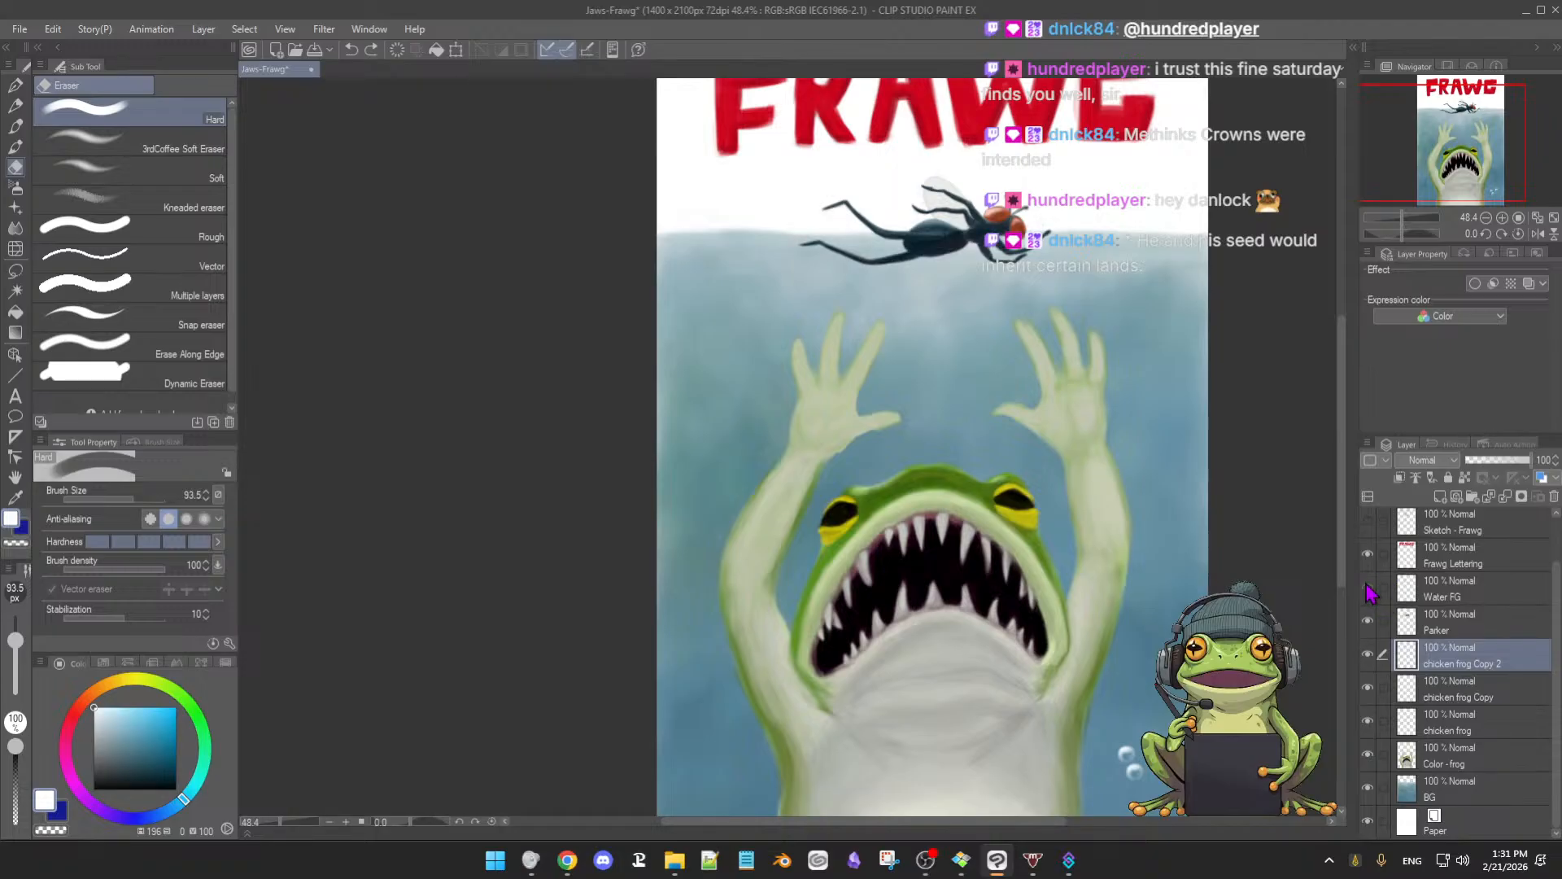
left_click_drag(1231, 661, 1128, 586)
scroll(1128, 586, "up", 2)
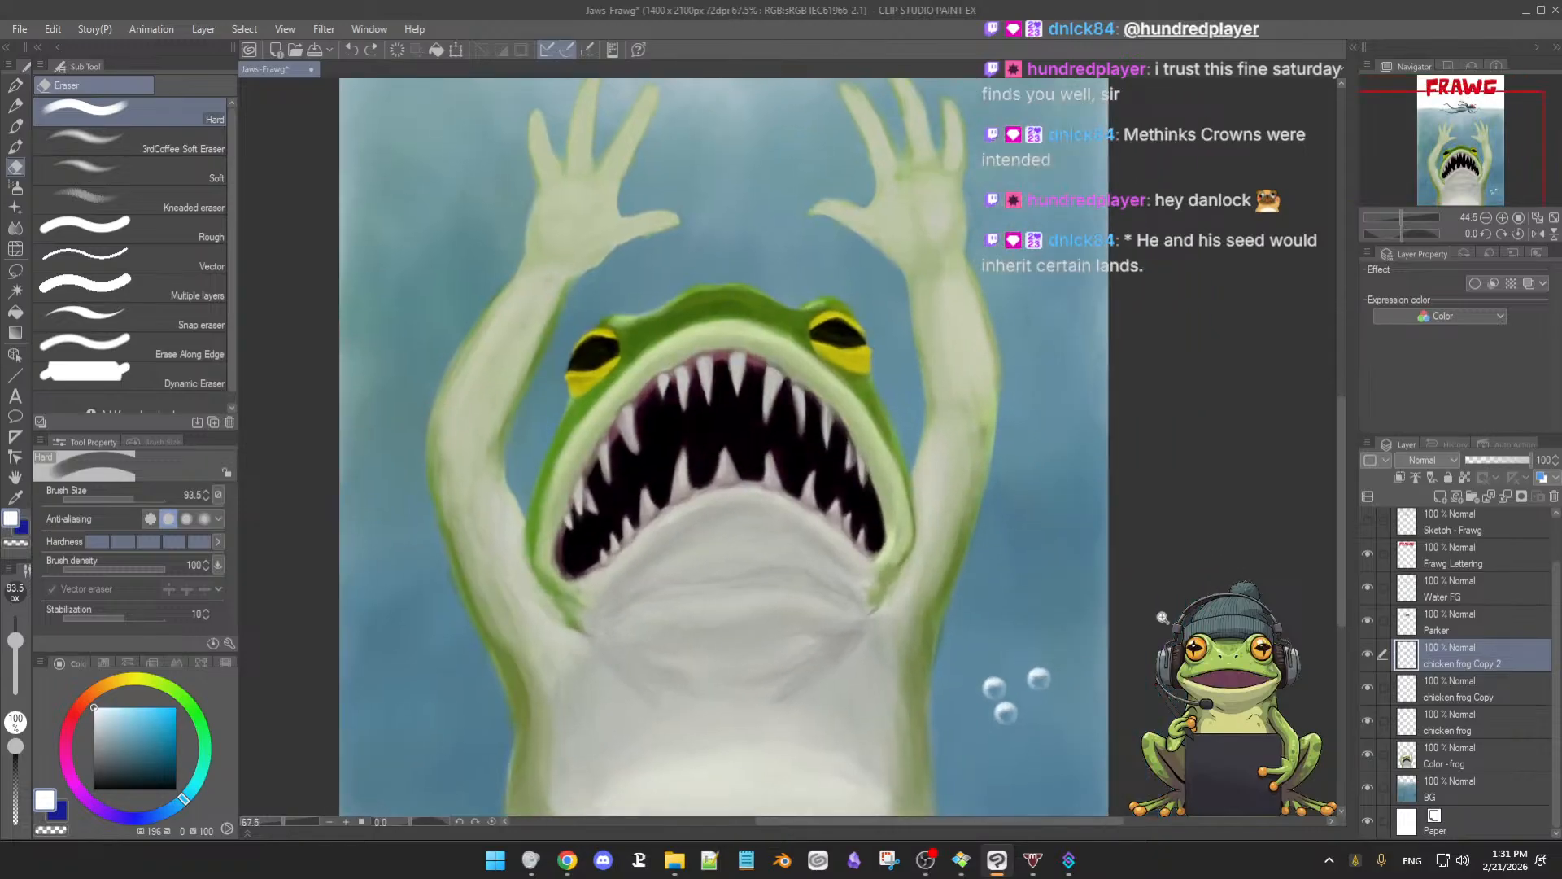
left_click(1367, 690)
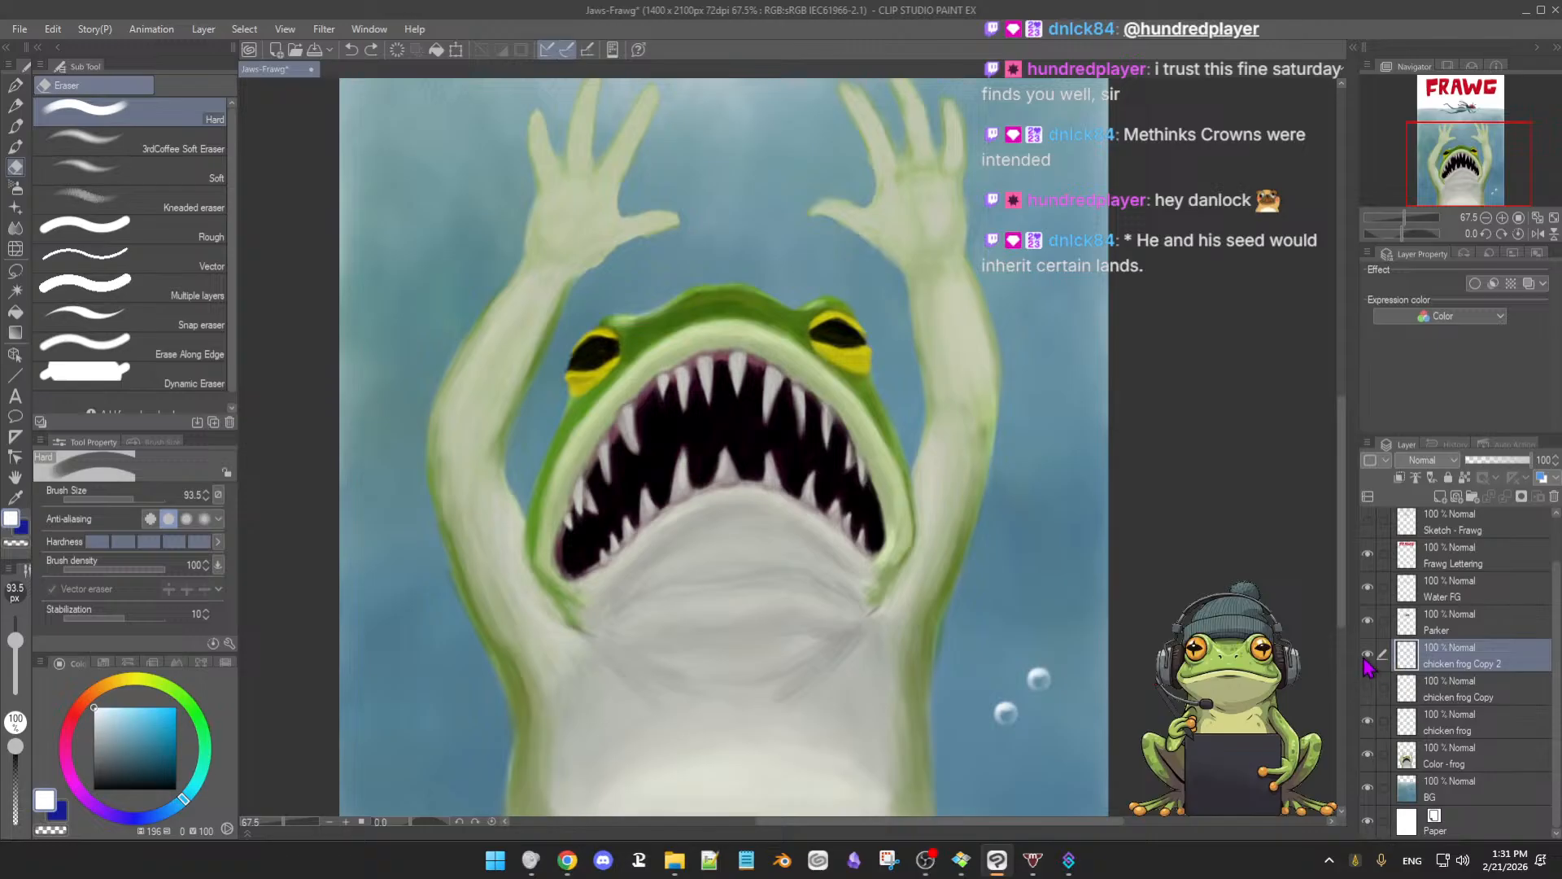
left_click(1367, 656)
left_click(1367, 656)
left_click(1367, 689)
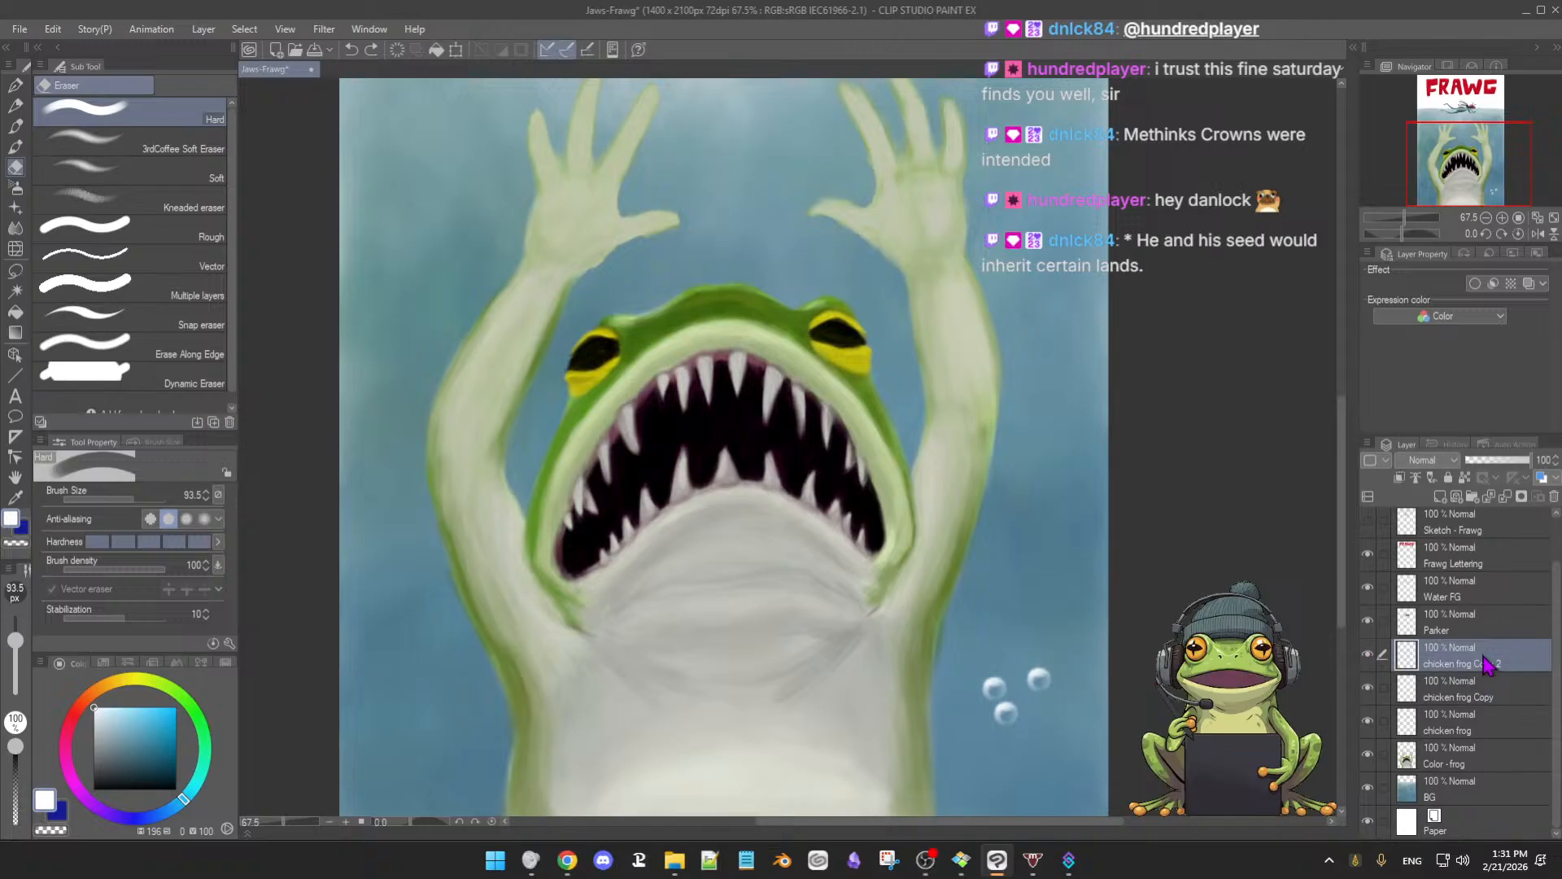
Transfer the bubbles from chicken frog Copy 2 and chicken frog Copy down onto the chicken frog layer, checking with the visibility toggle
left_click(1492, 506)
left_click(1367, 690)
left_click(1367, 692)
left_click(1489, 698)
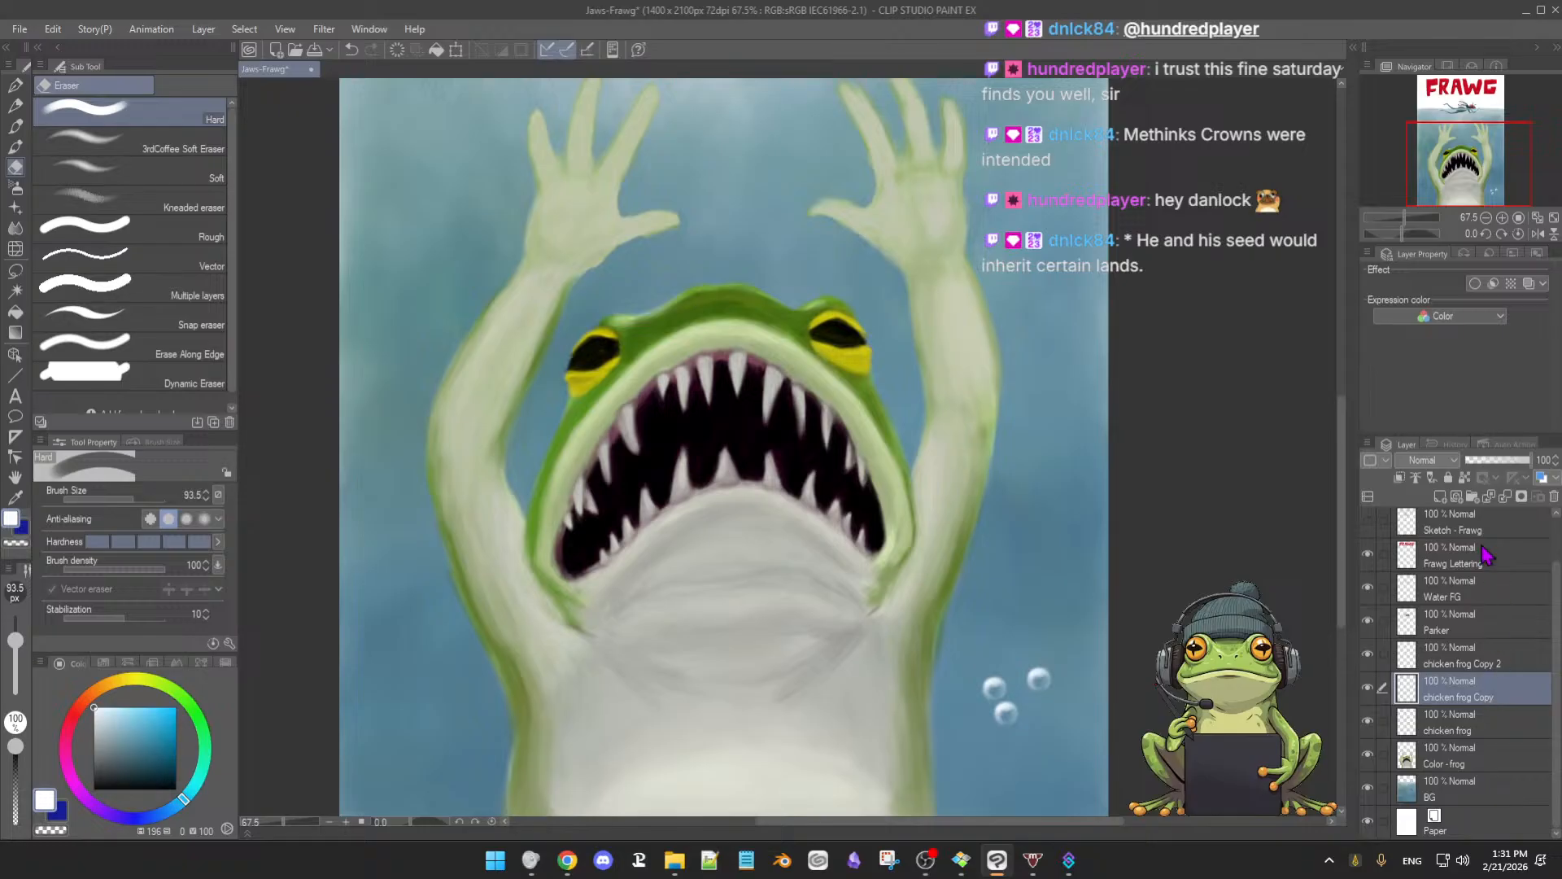
left_click(1369, 690)
left_click(1369, 690)
Rename the chicken frog layer to bubbles
left_click(1493, 728)
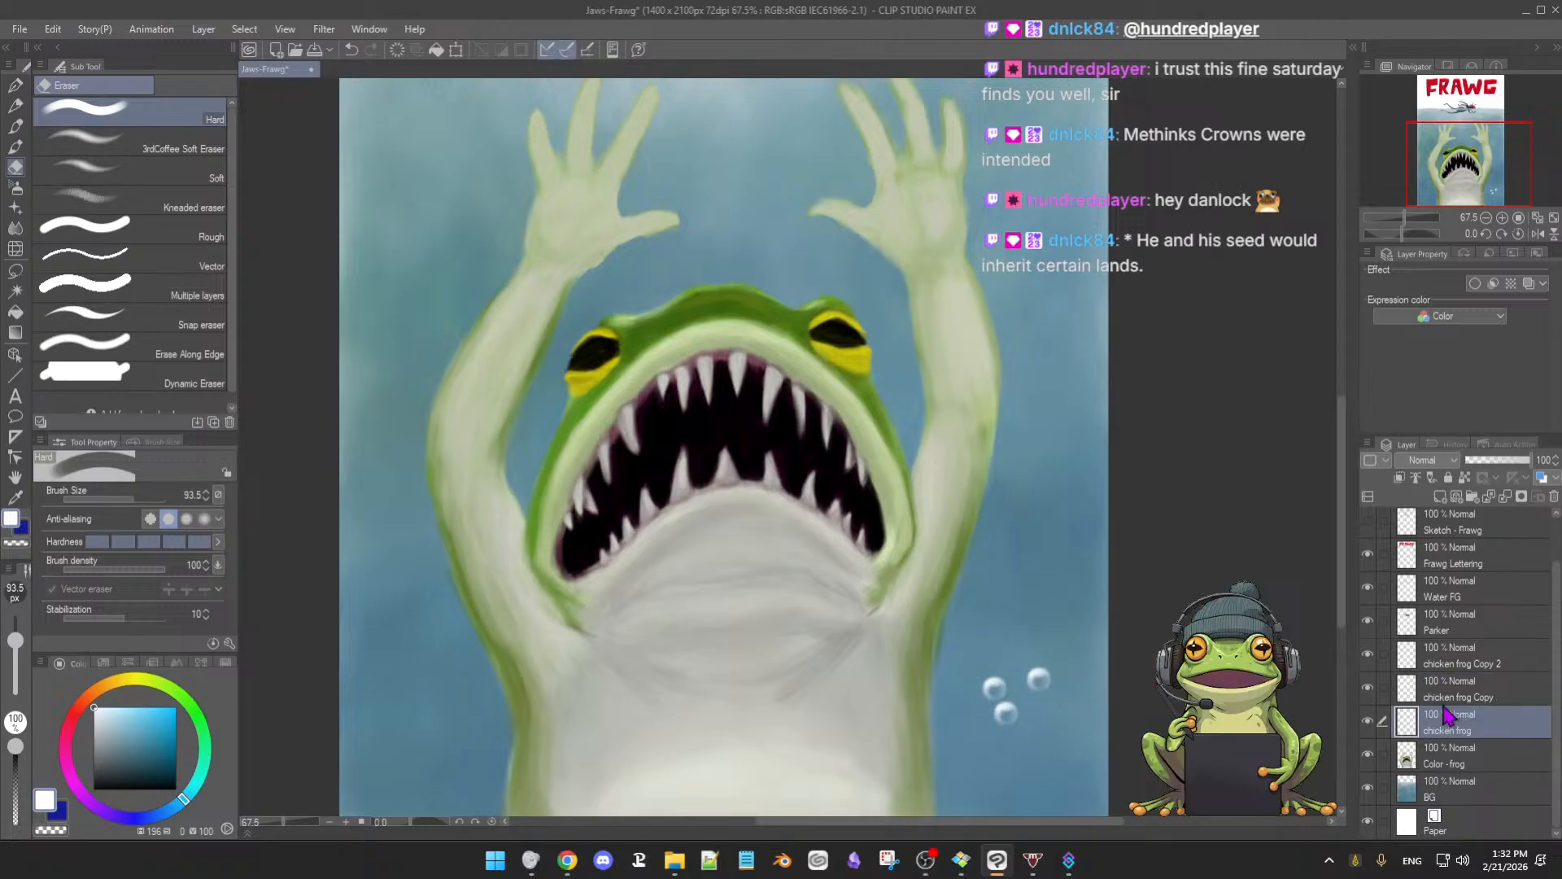
double_click(1450, 732)
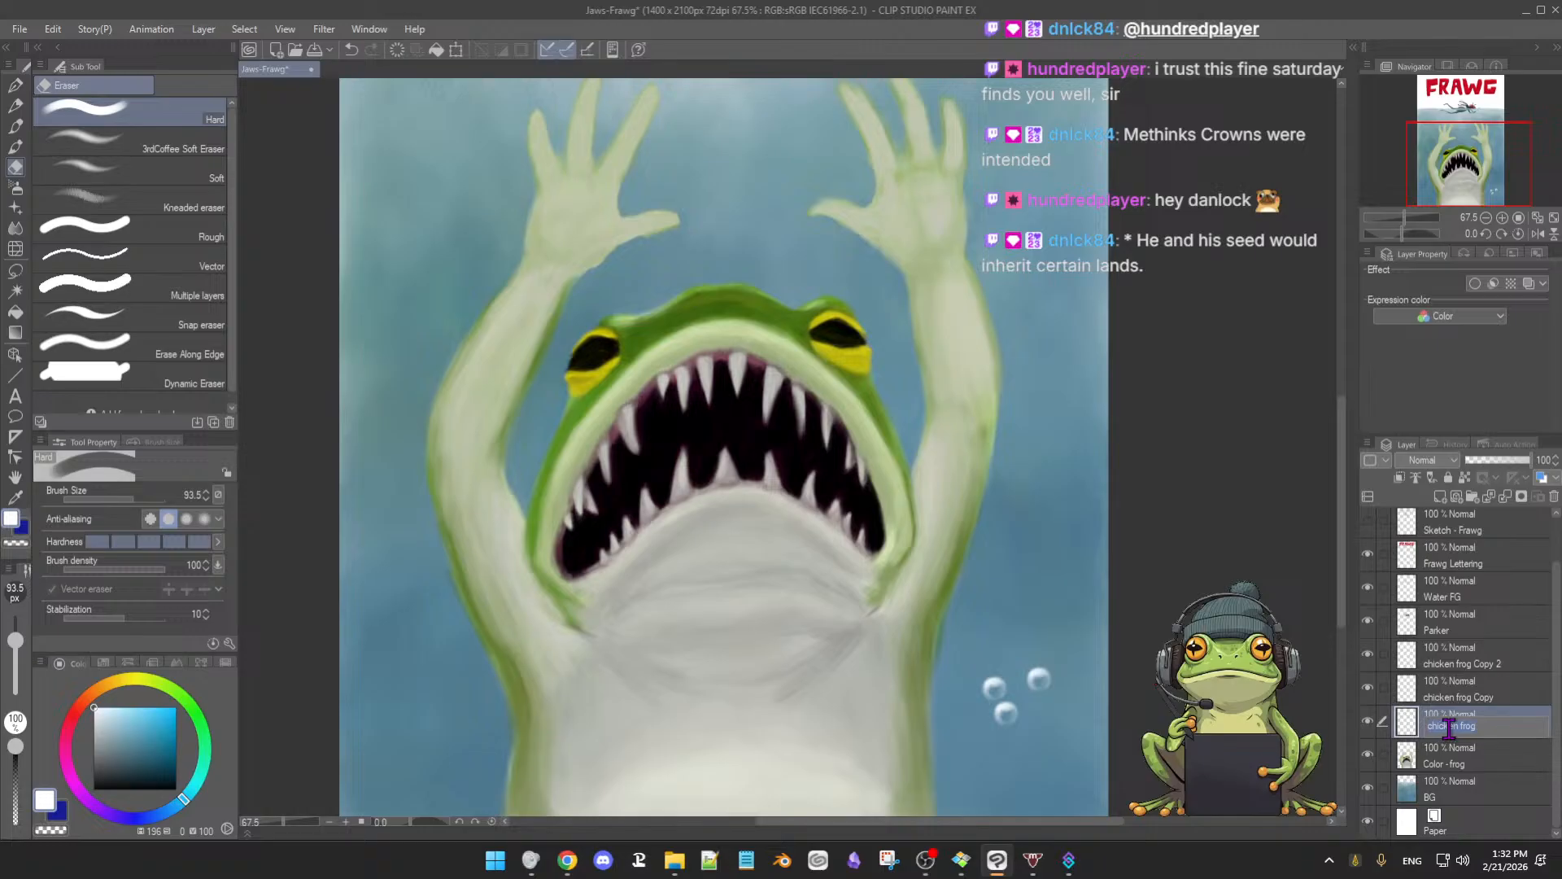
type("bubbles")
Delete the emptied layers chicken frog Copy 2 and chicken frog Copy
left_click(1463, 666)
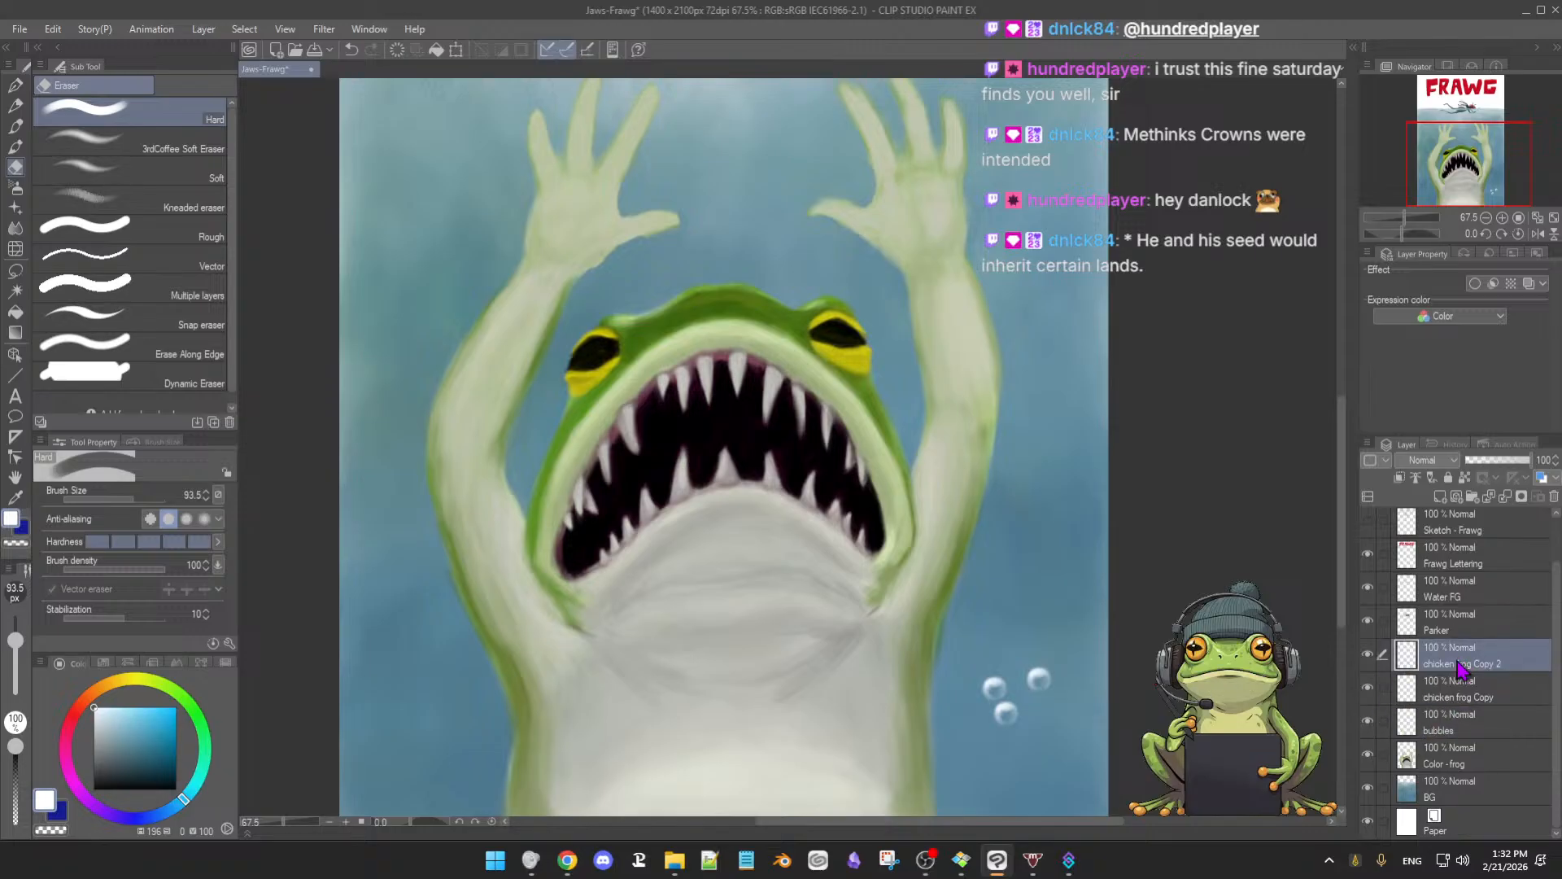
left_click(1554, 496)
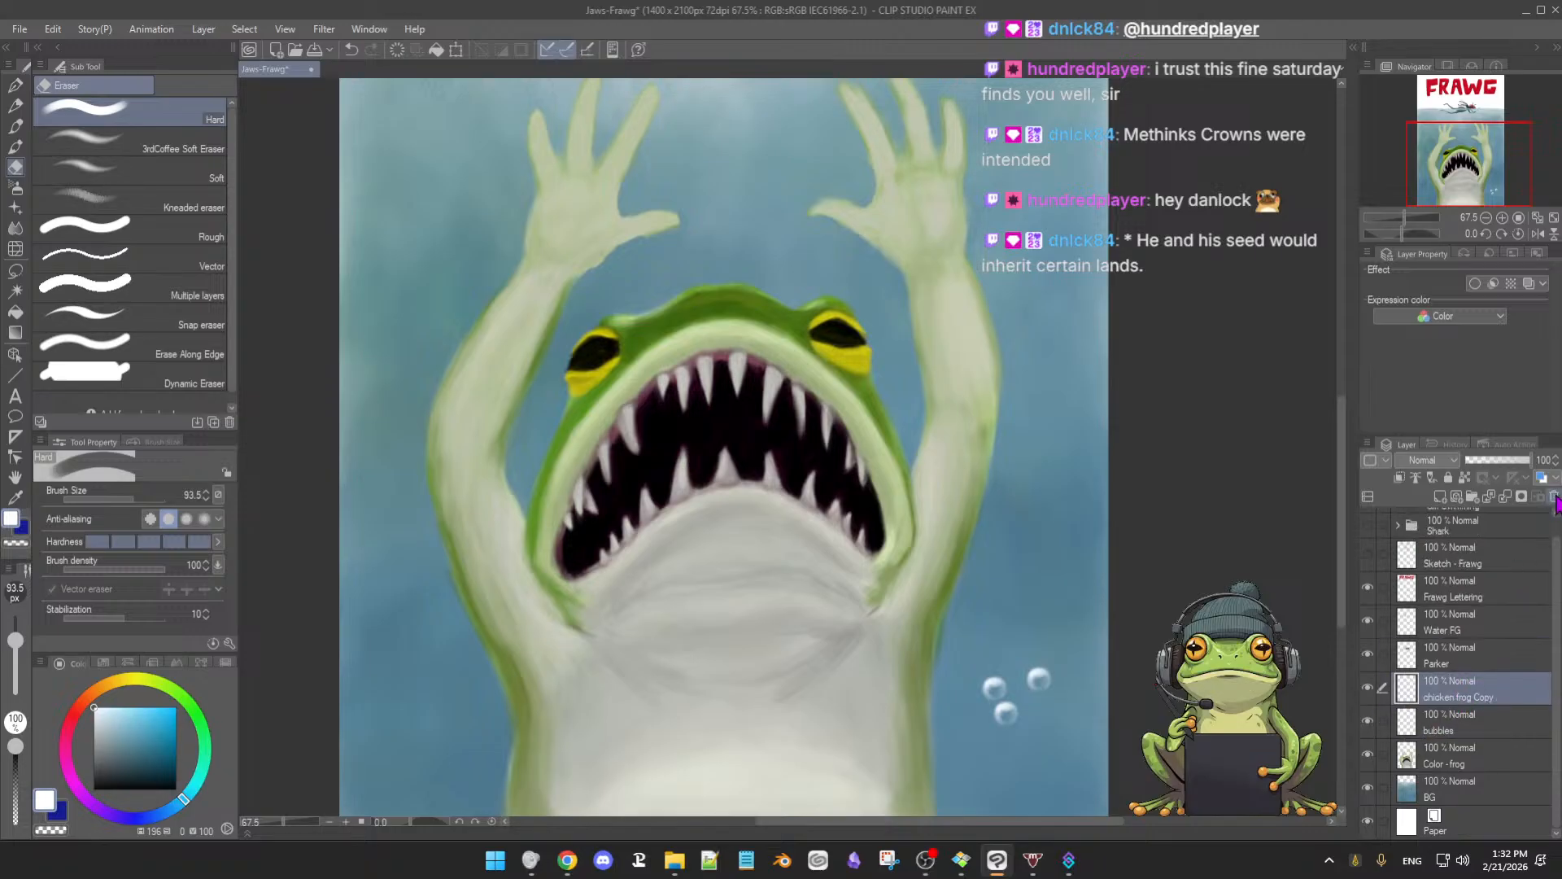
left_click(1555, 496)
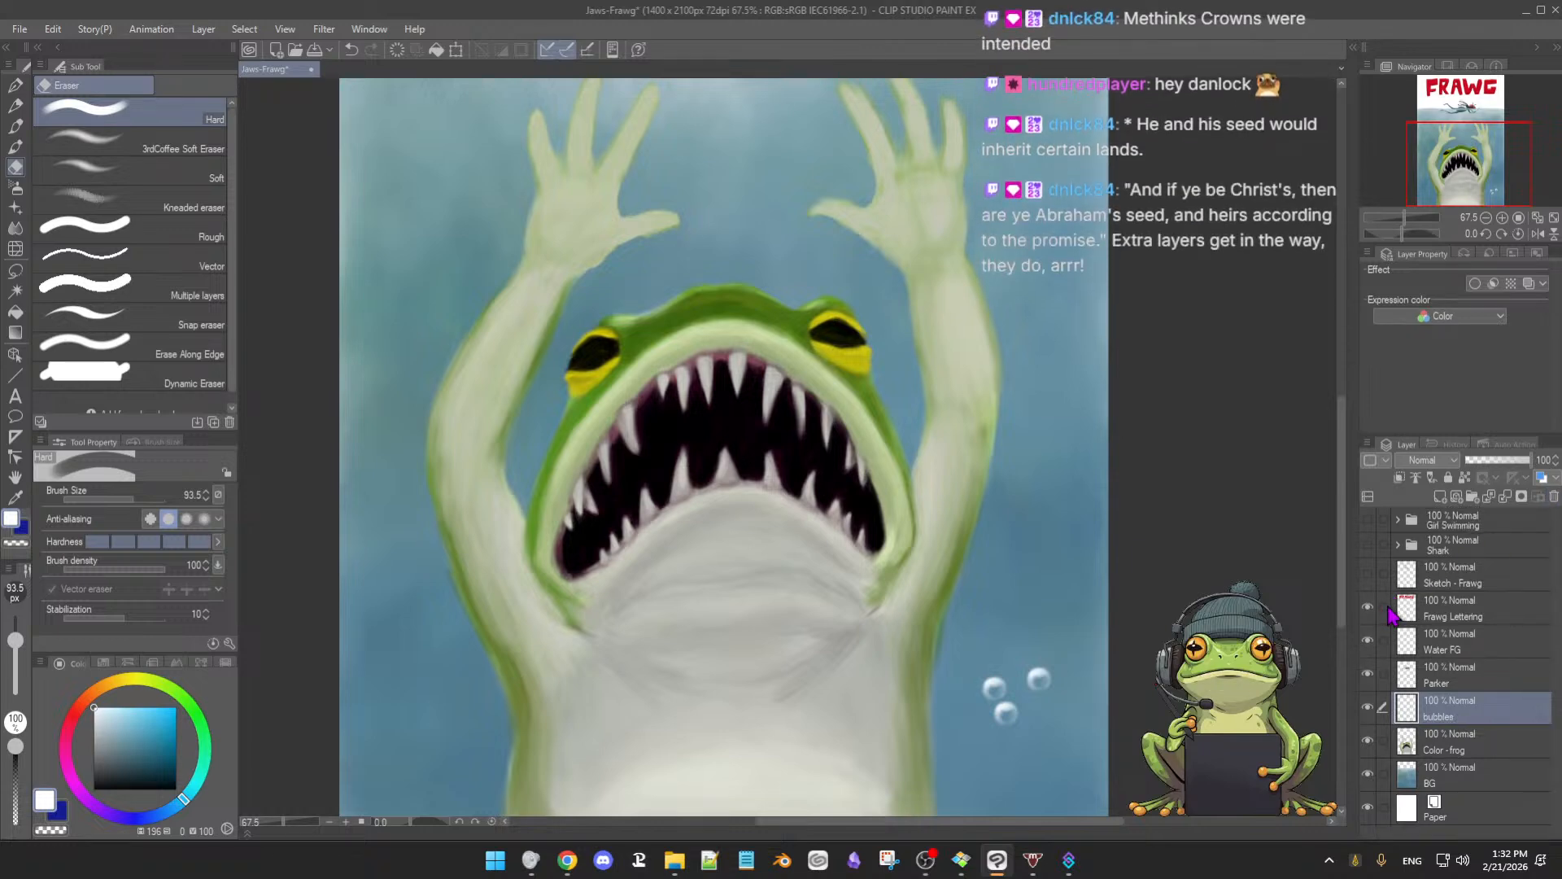
scroll(720, 452, "down", 1)
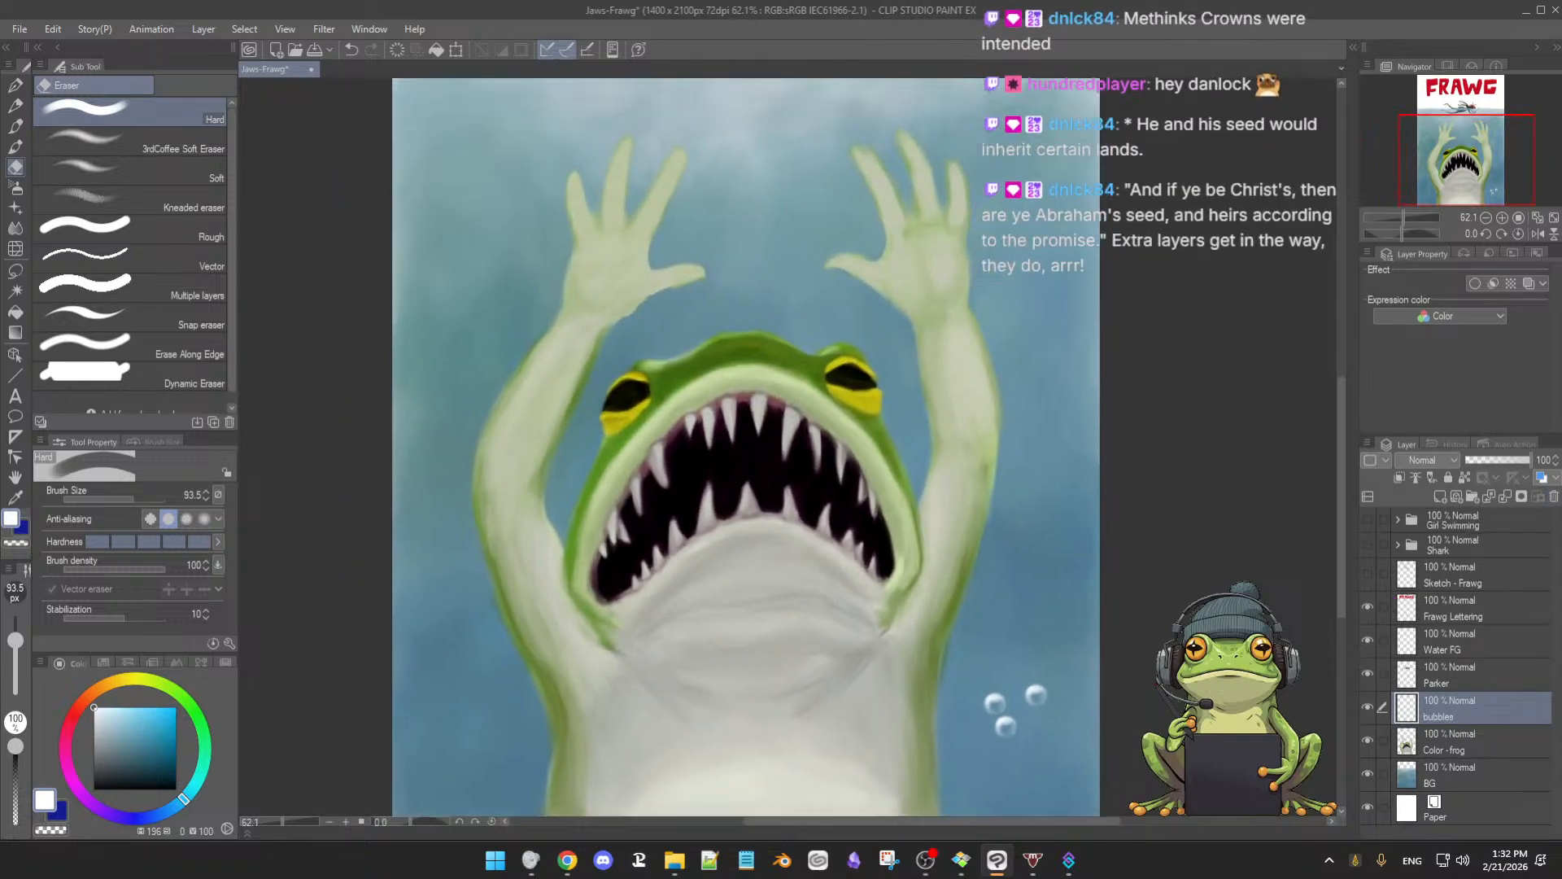
Save the poster file with the new bubbles in place
scroll(1067, 522, "down", 2)
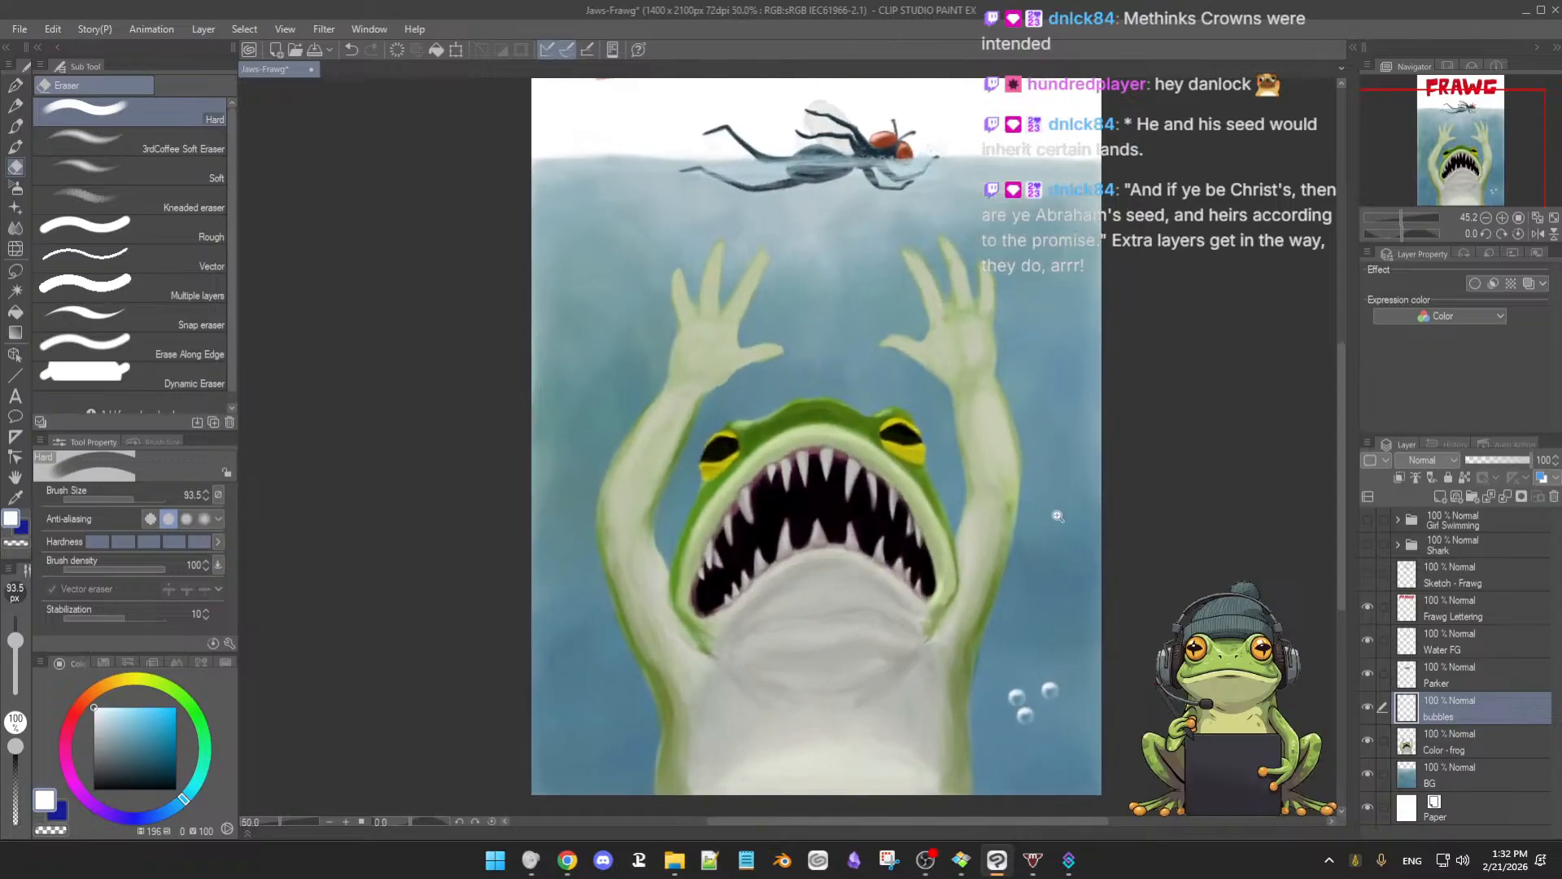
key("ctrl+s")
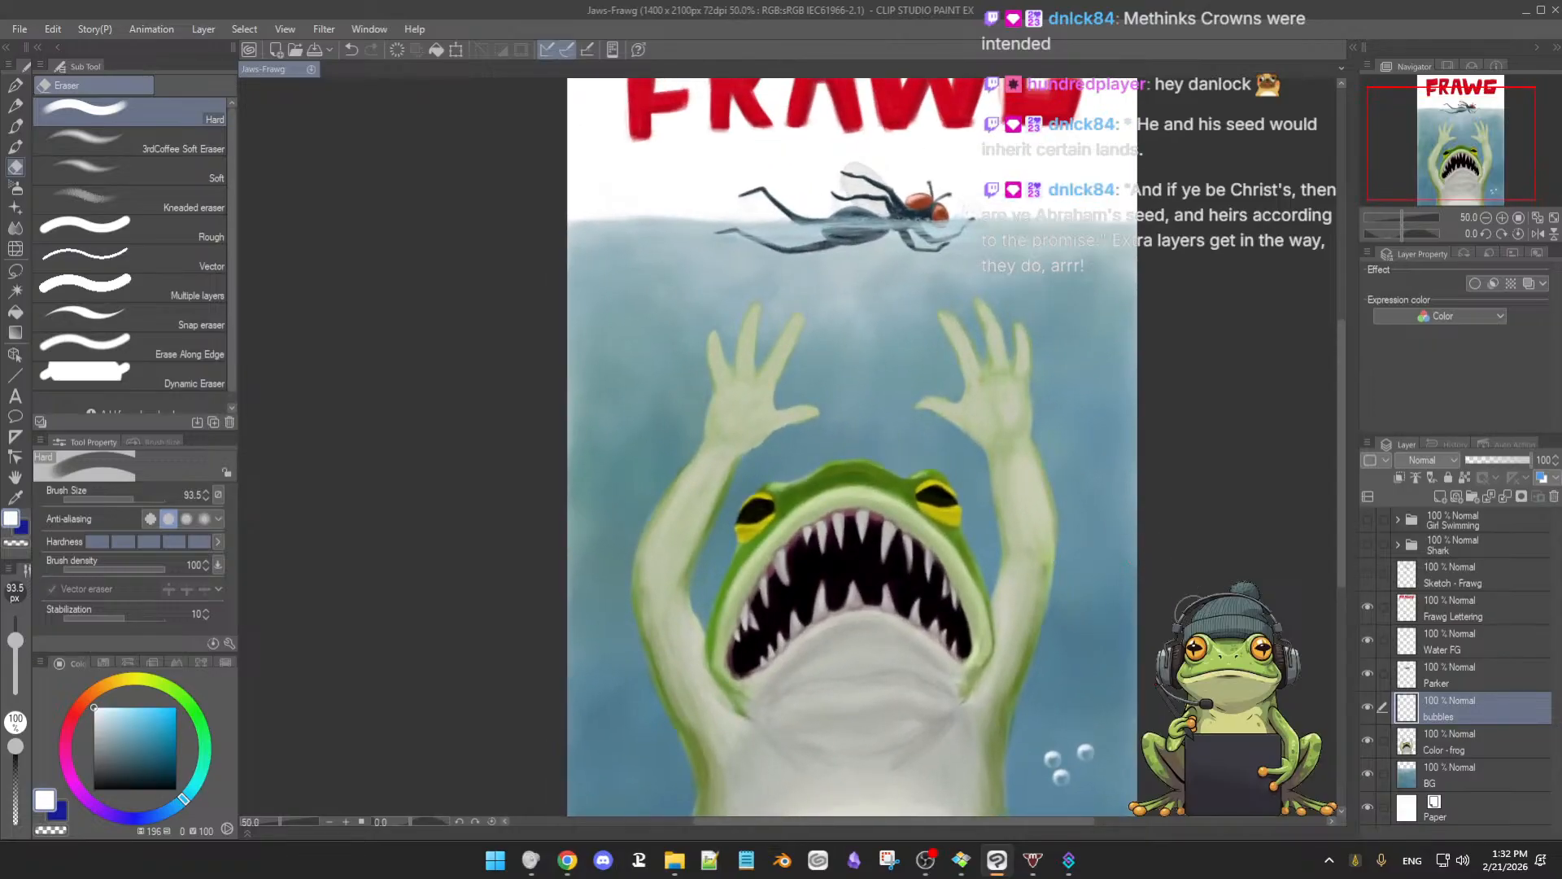
left_click_drag(1180, 650, 1175, 552)
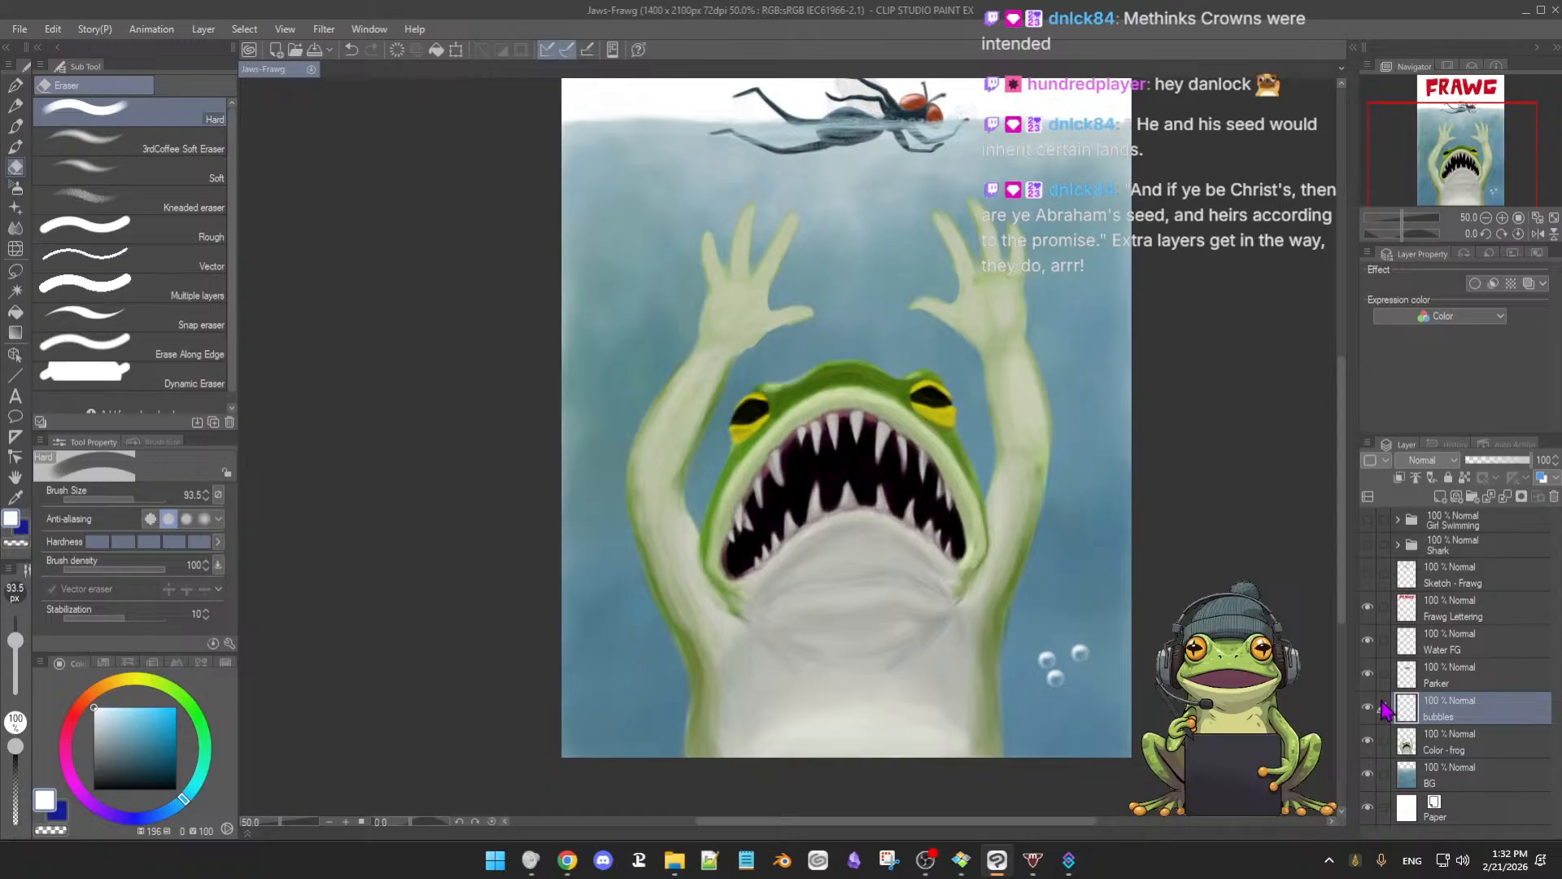
Toggle the visibility of Color - frog, Sketch - Frawg, Frawg Lettering and Water FG to check what each layer contains
left_click(1368, 752)
left_click(1368, 752)
left_click(1369, 752)
left_click(1369, 752)
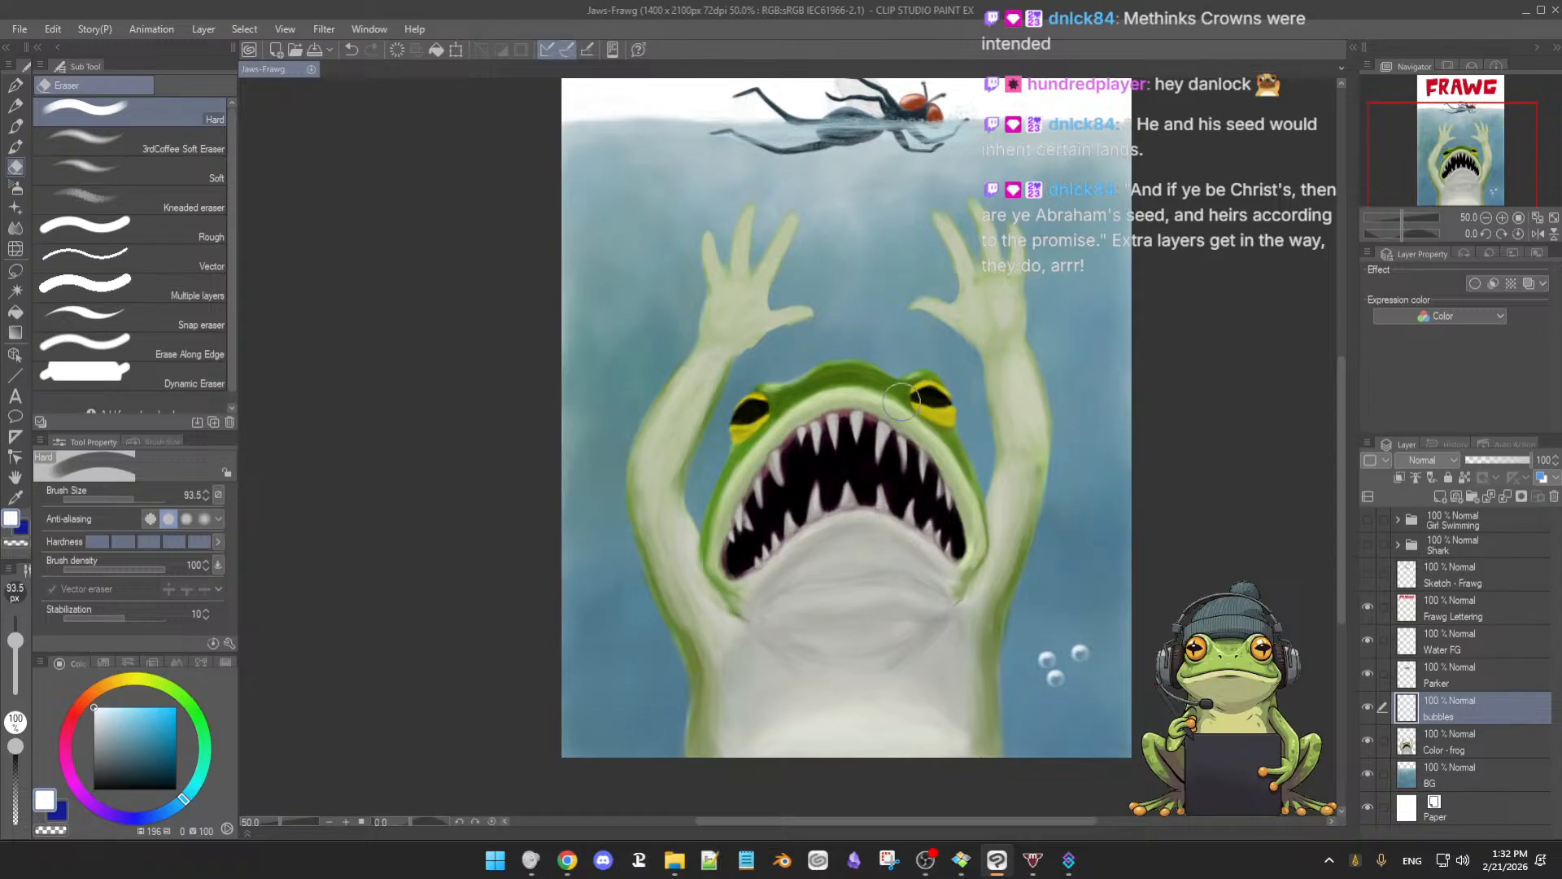
left_click_drag(915, 582, 895, 581)
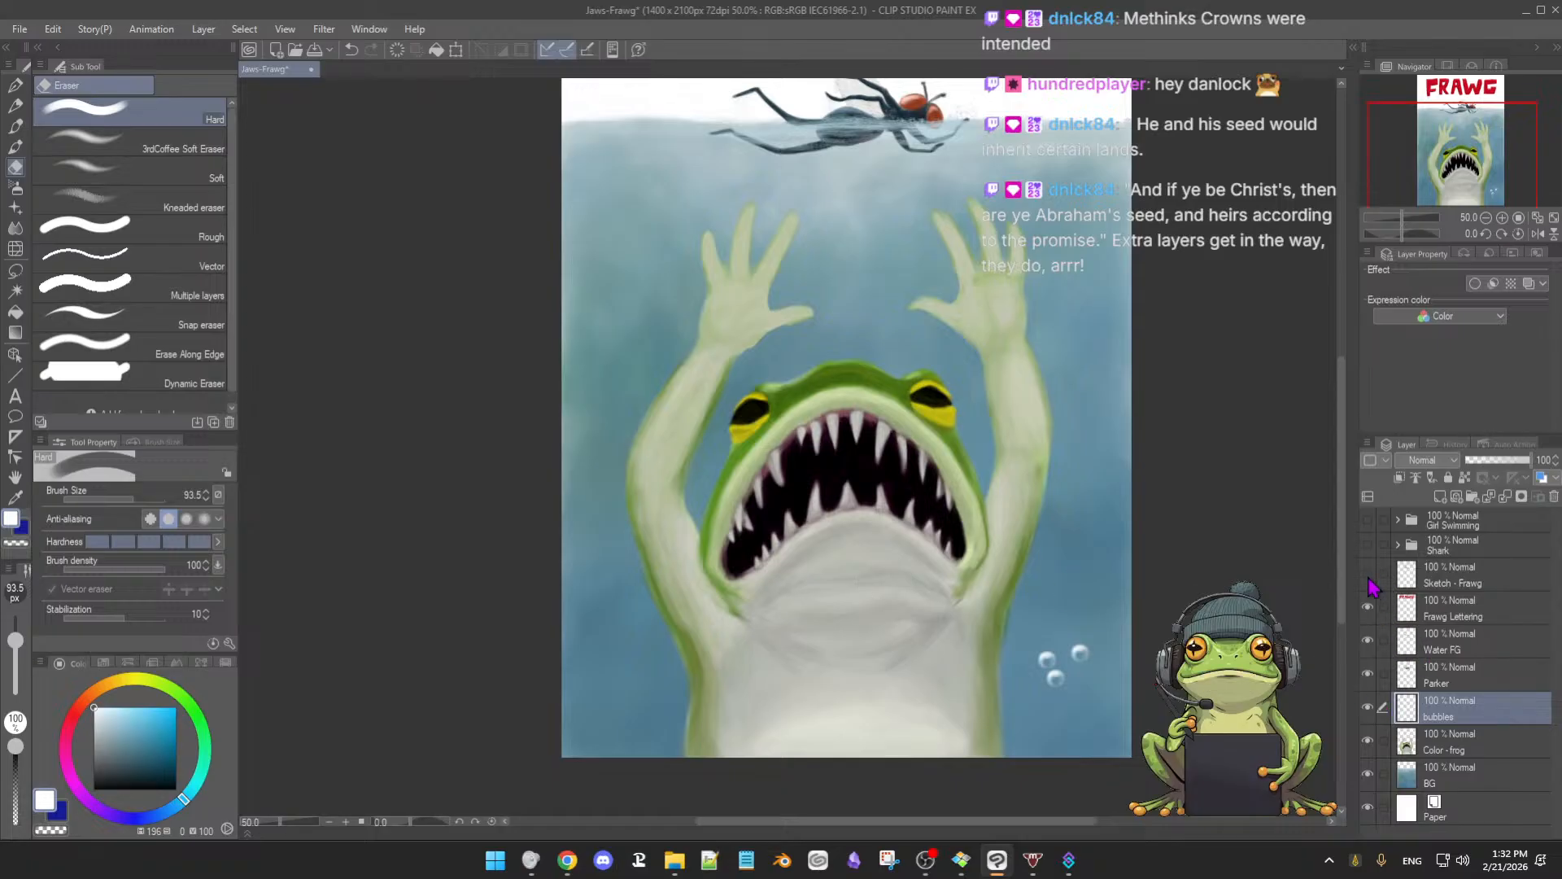
left_click(1368, 574)
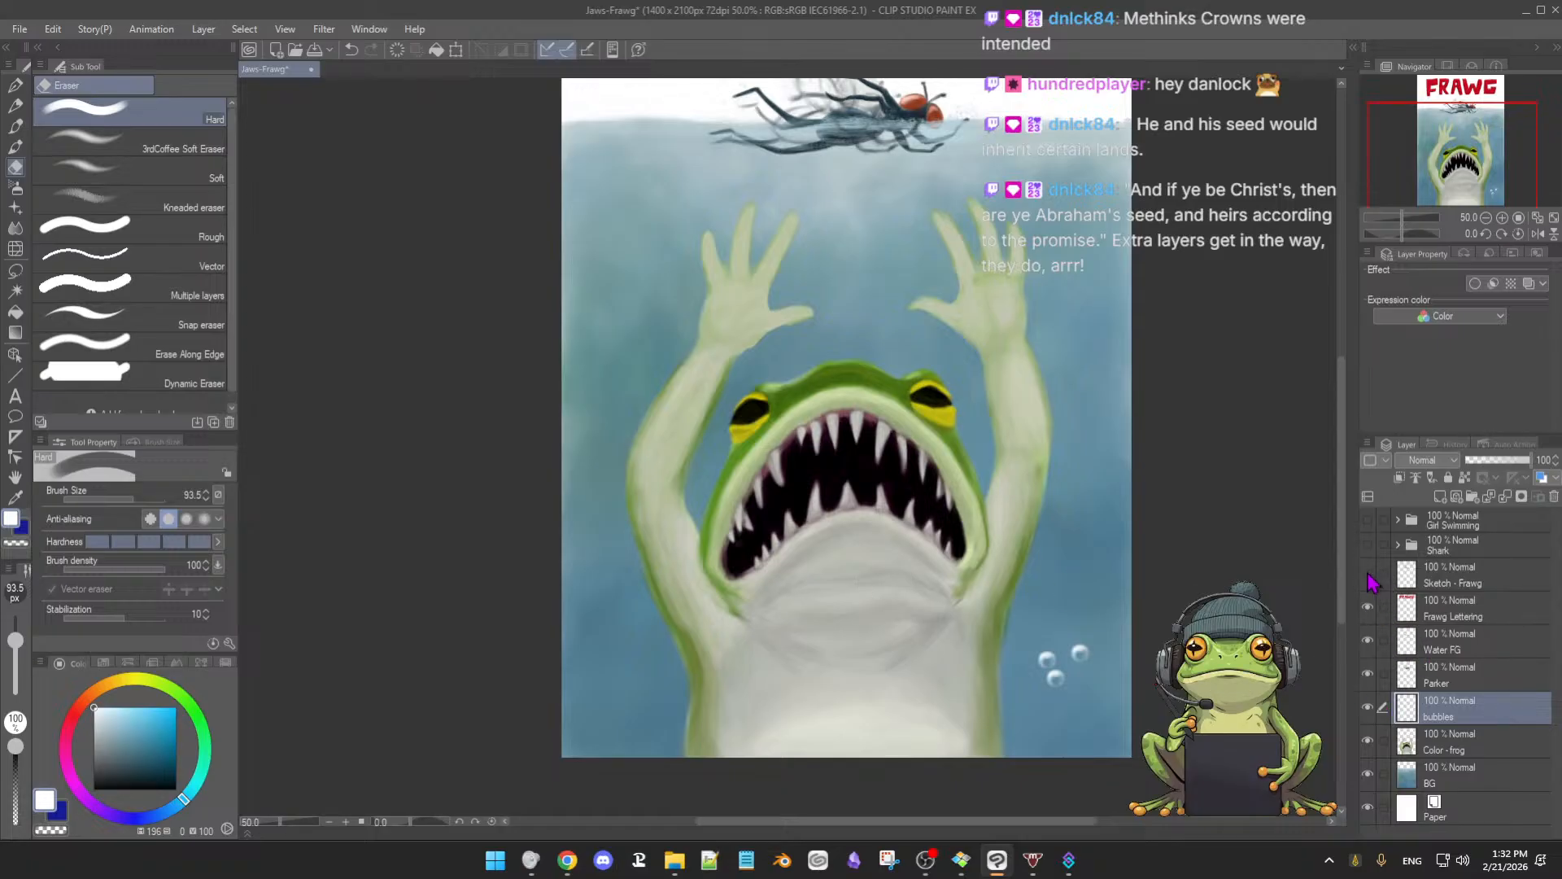
left_click(1368, 574)
left_click(1368, 608)
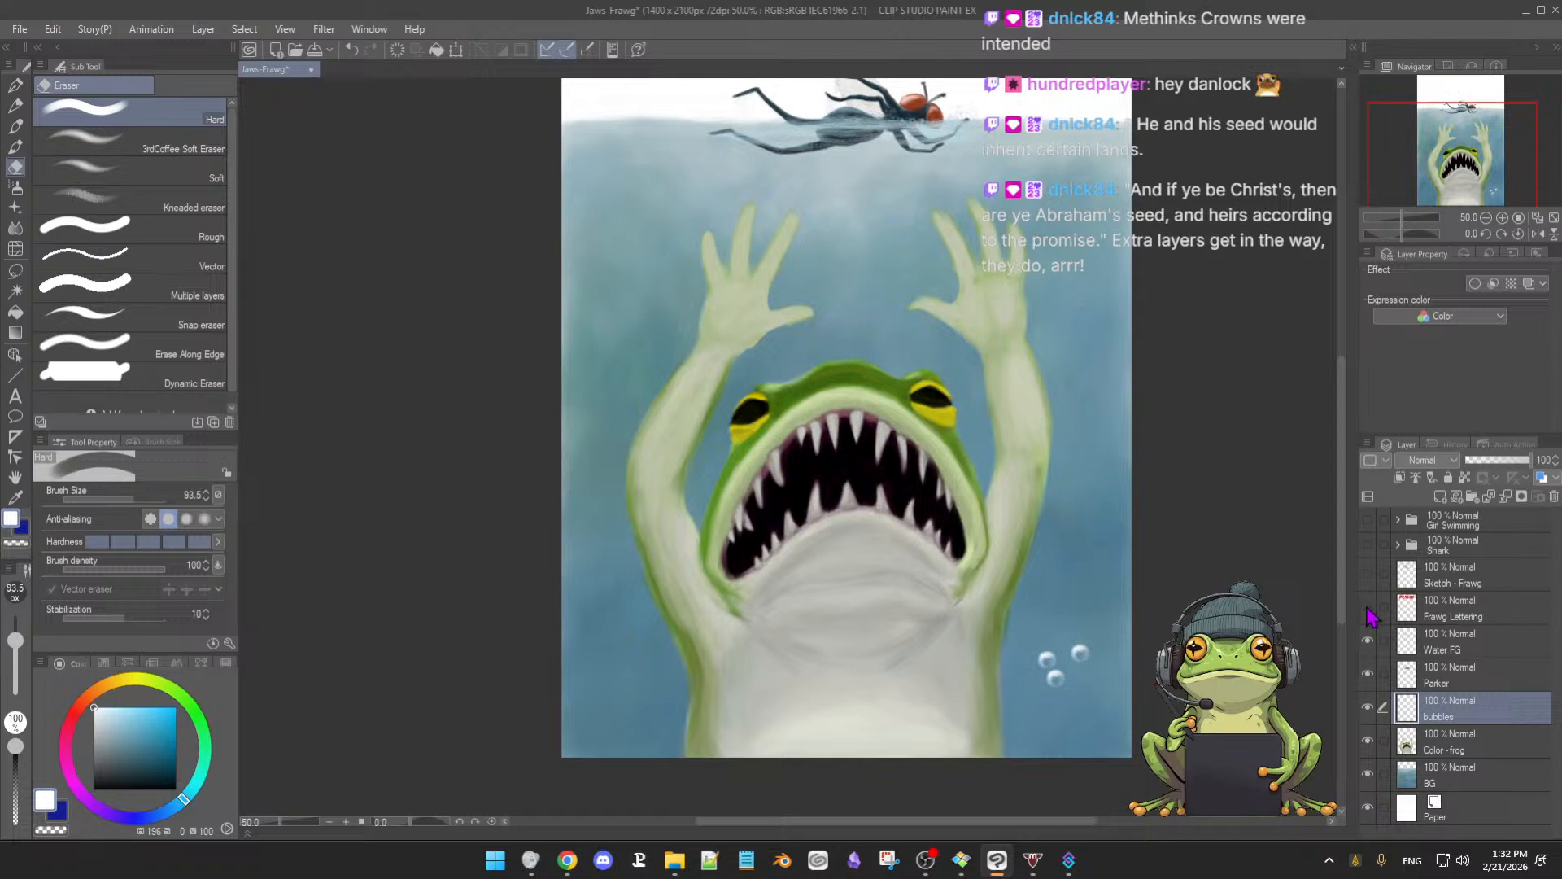
left_click(1368, 609)
left_click(1367, 643)
left_click(1367, 643)
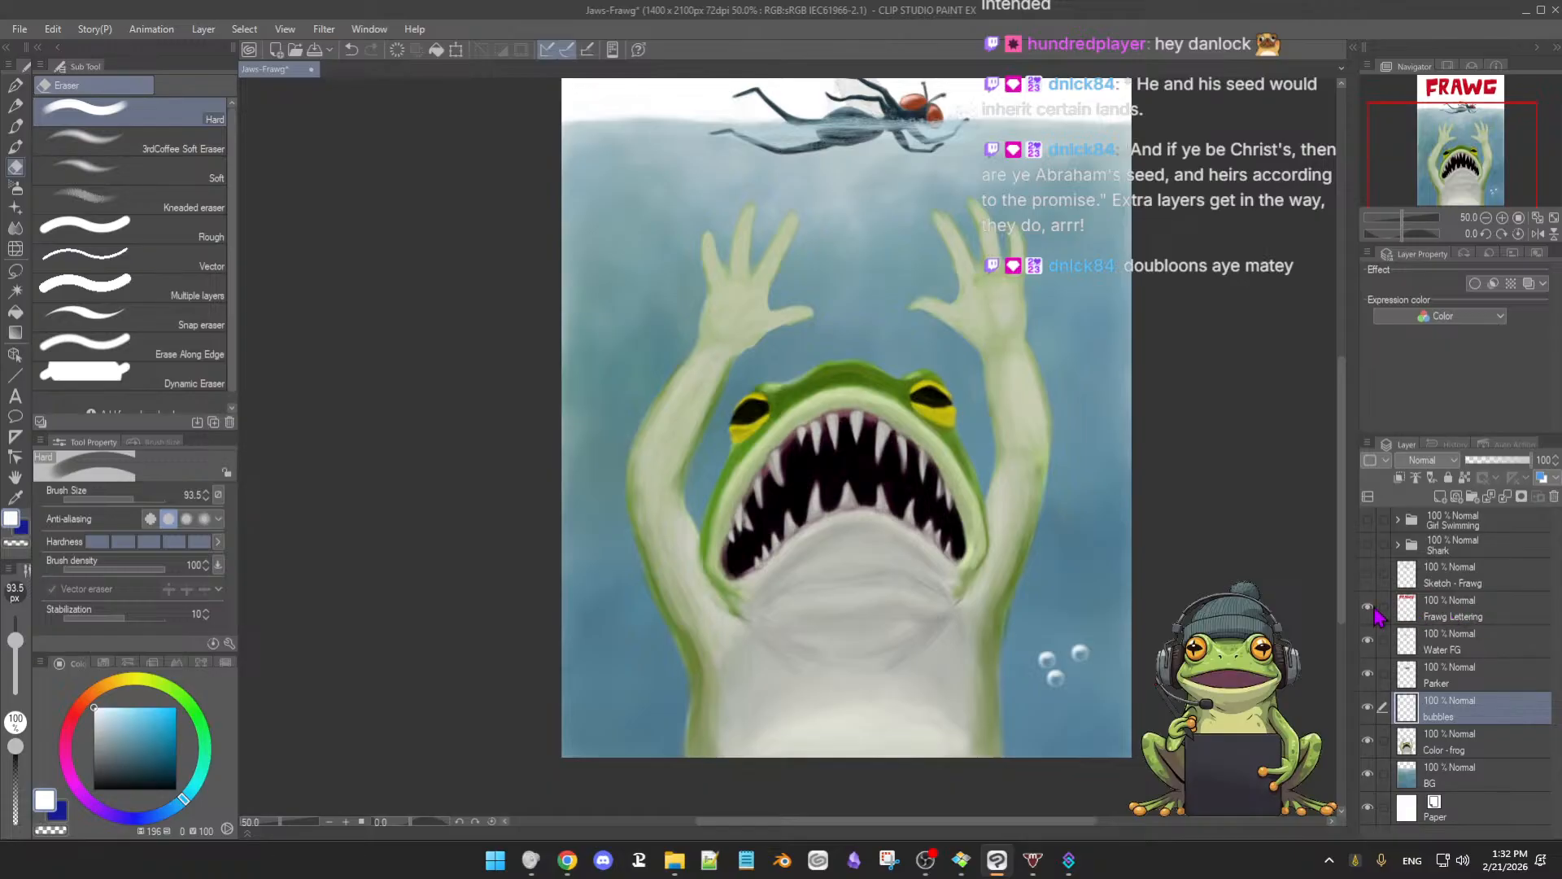
Add a new vector layer directly above the Frawg Lettering layer
left_click(1428, 616)
scroll(1074, 564, "up", 1)
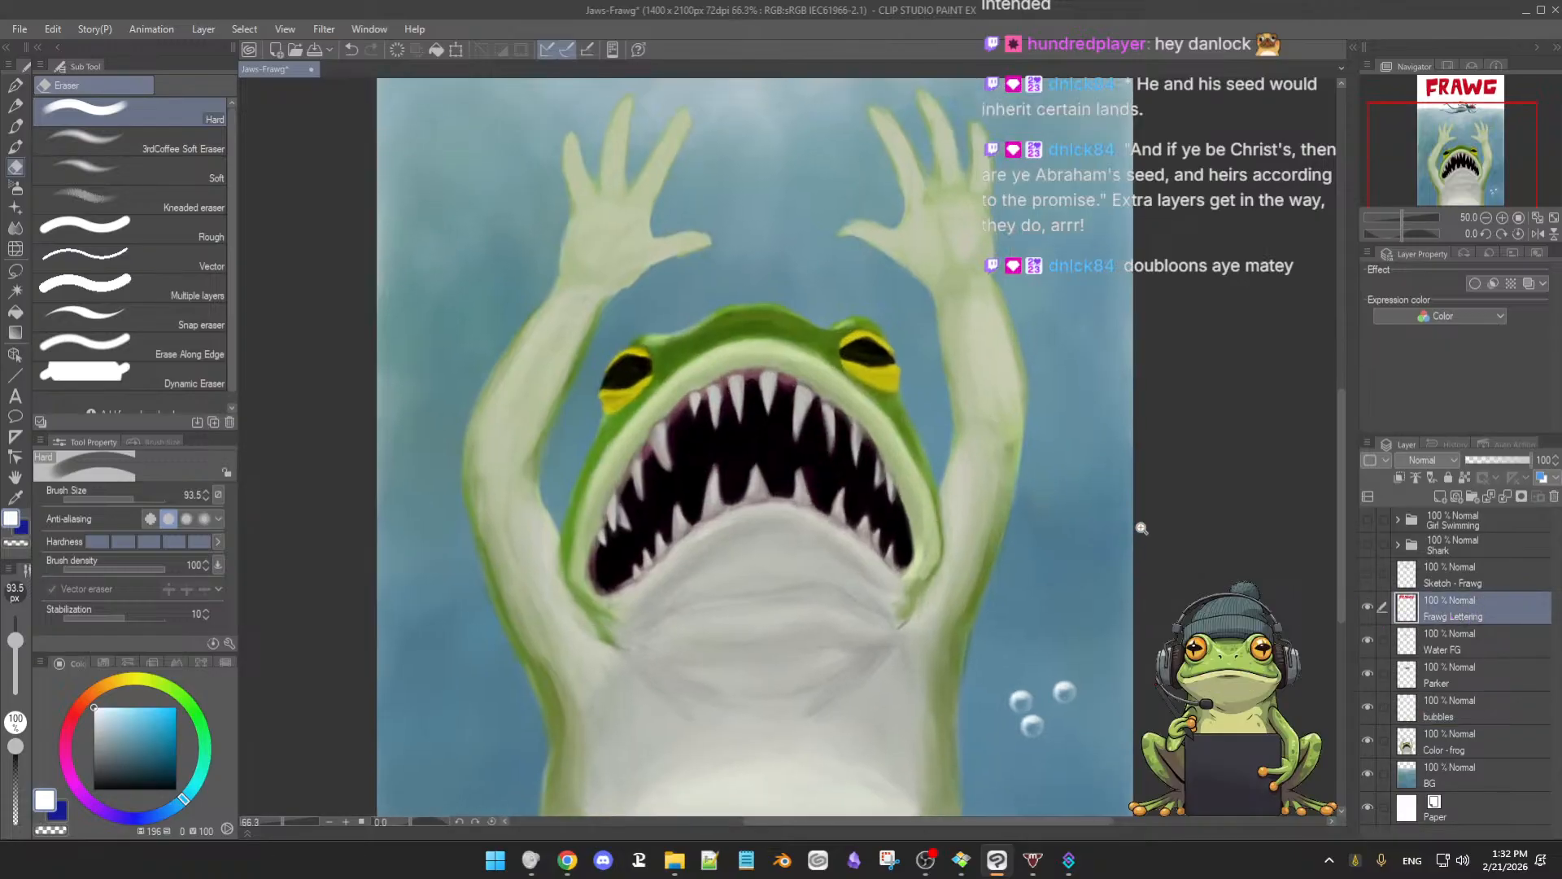
scroll(1074, 564, "up", 5)
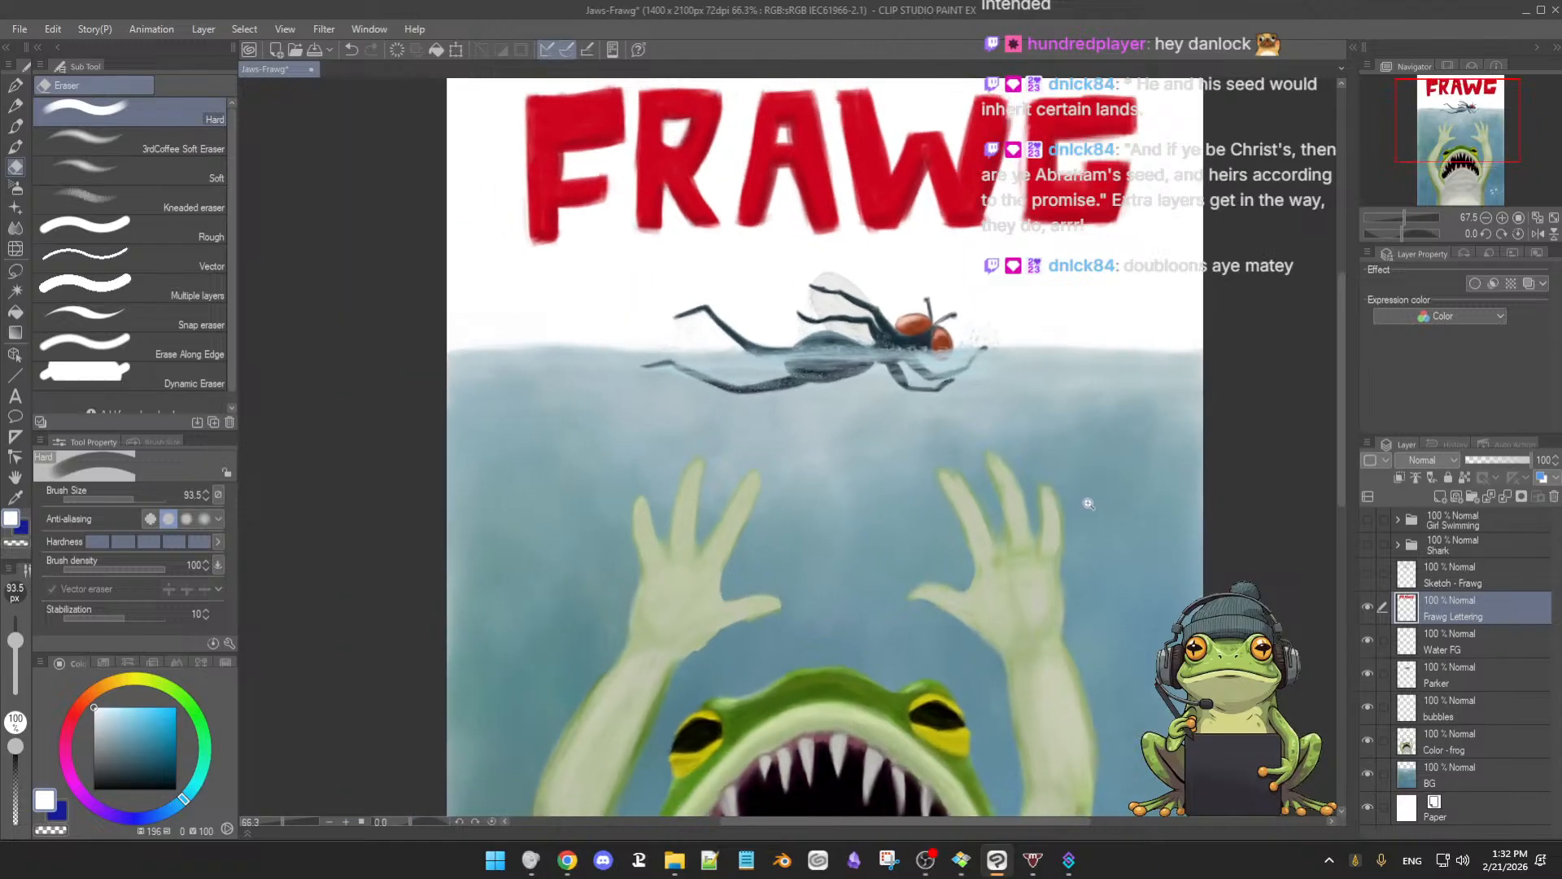
scroll(1050, 510, "up", 2)
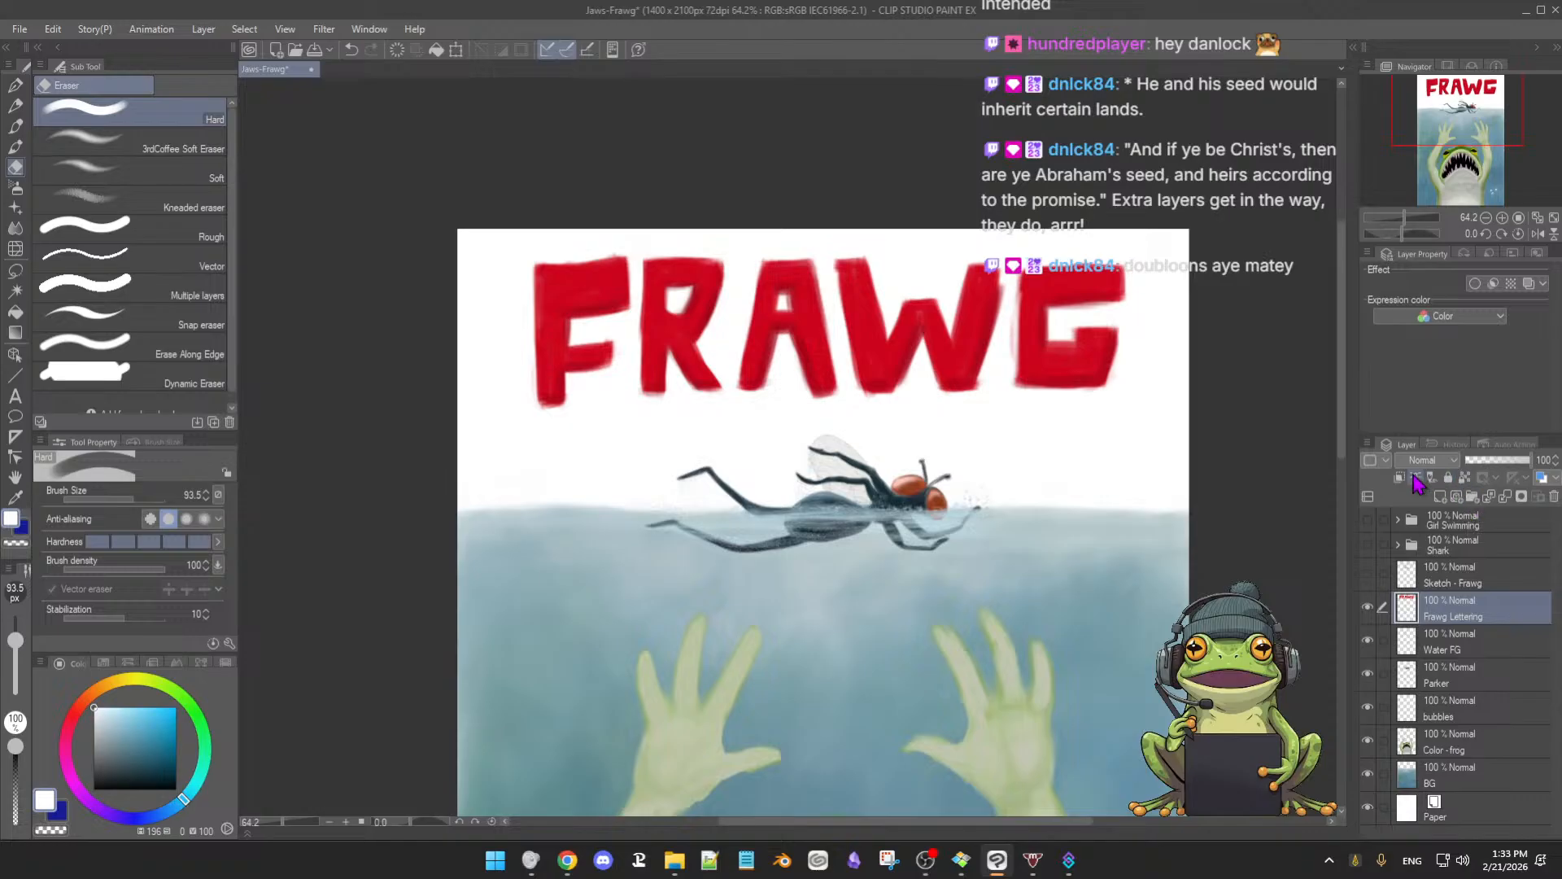
left_click(1457, 498)
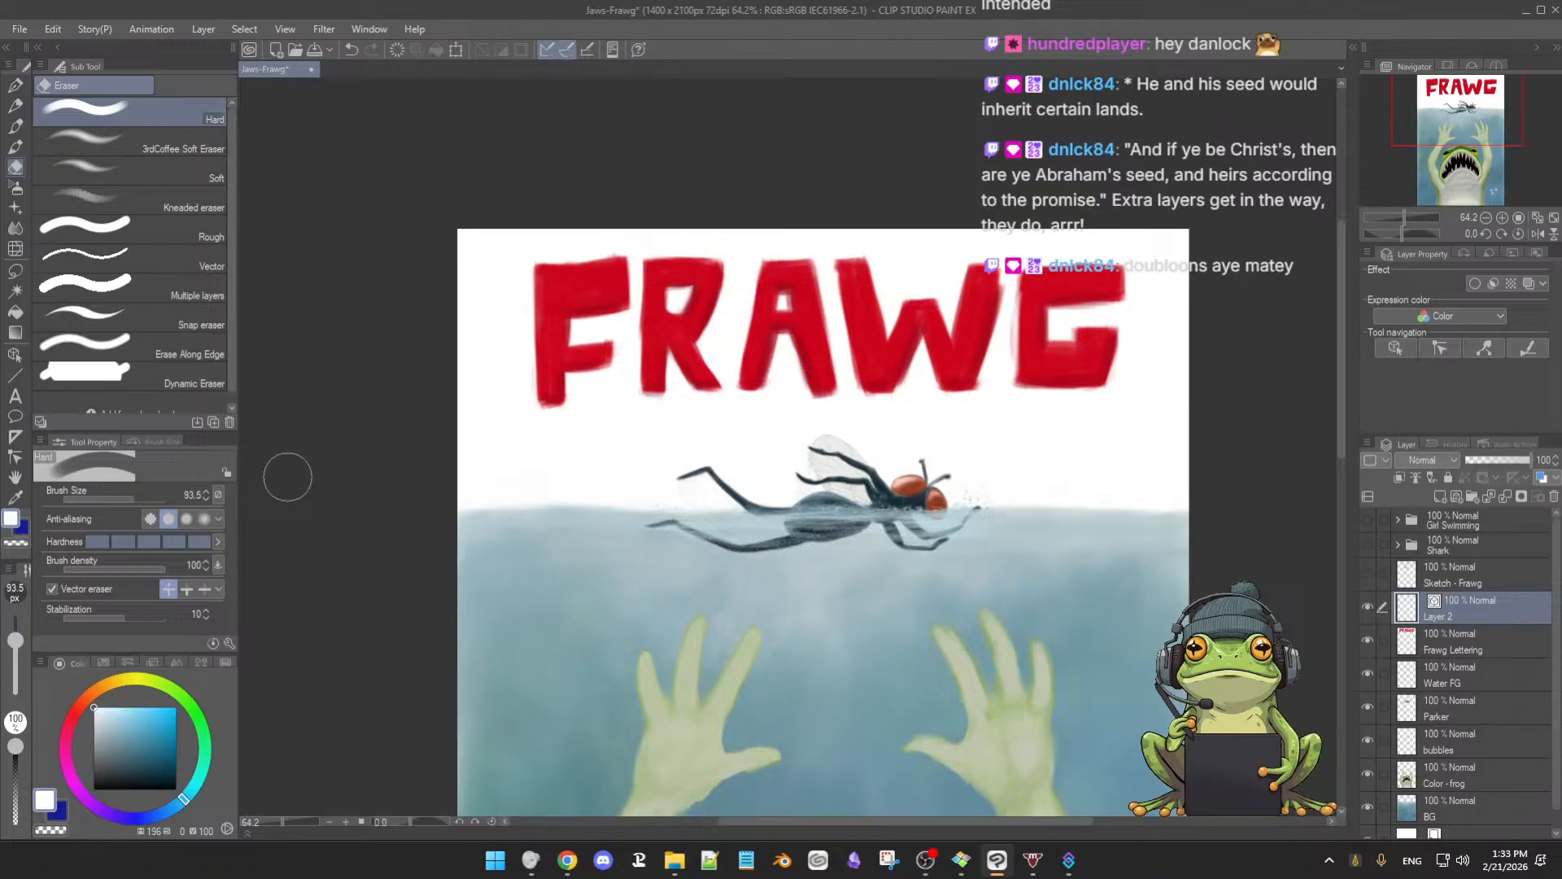
Look through the painting, Kyle Set, Sketch and Pen brush groups for a tool suited to the lettering
key("b")
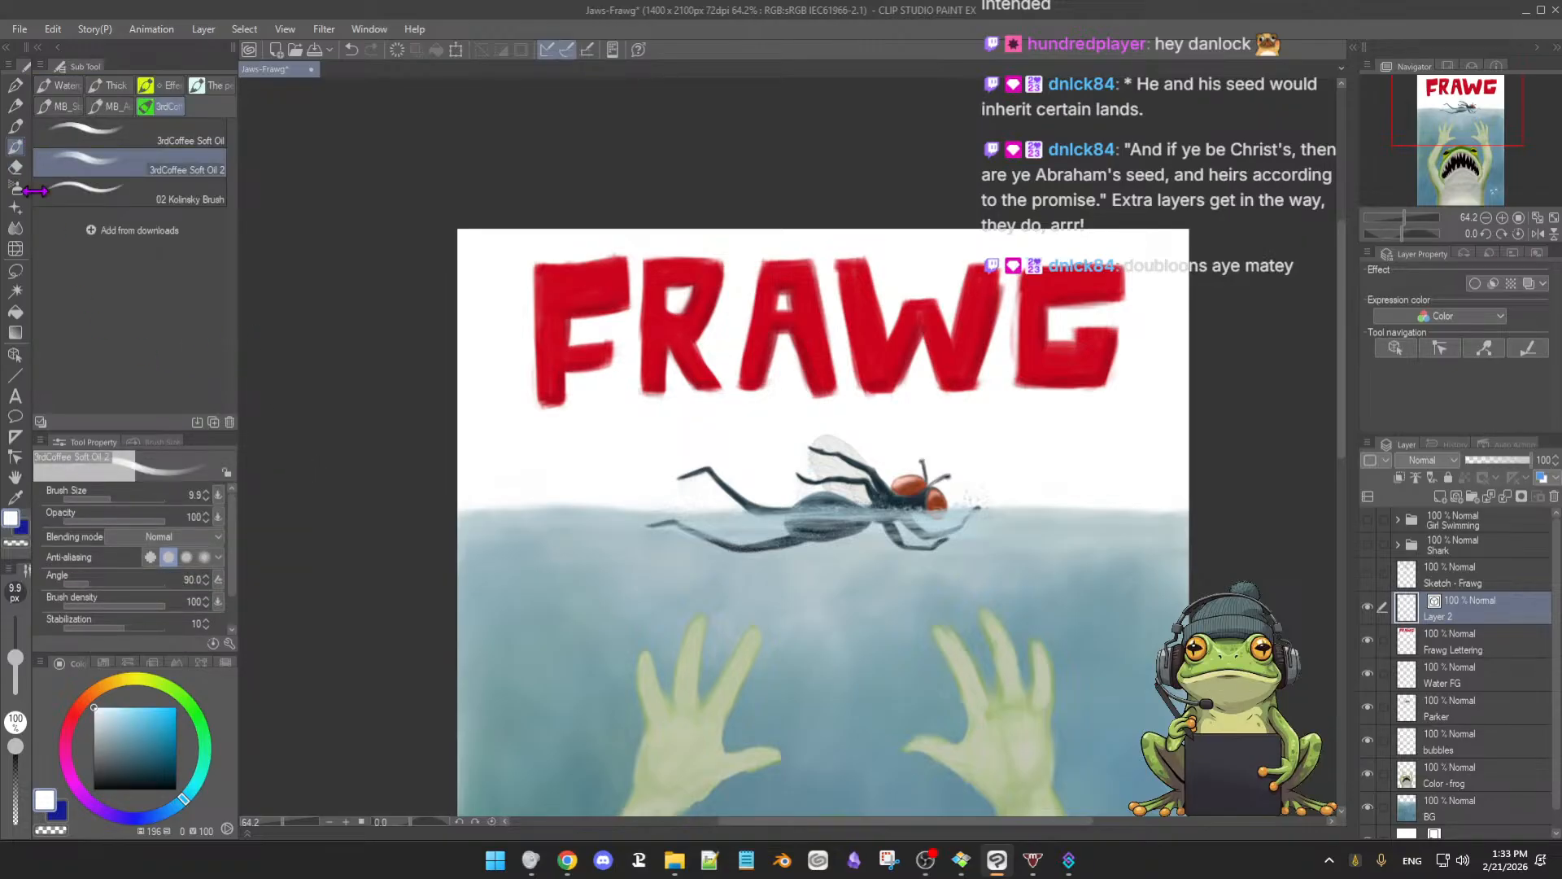
left_click(16, 126)
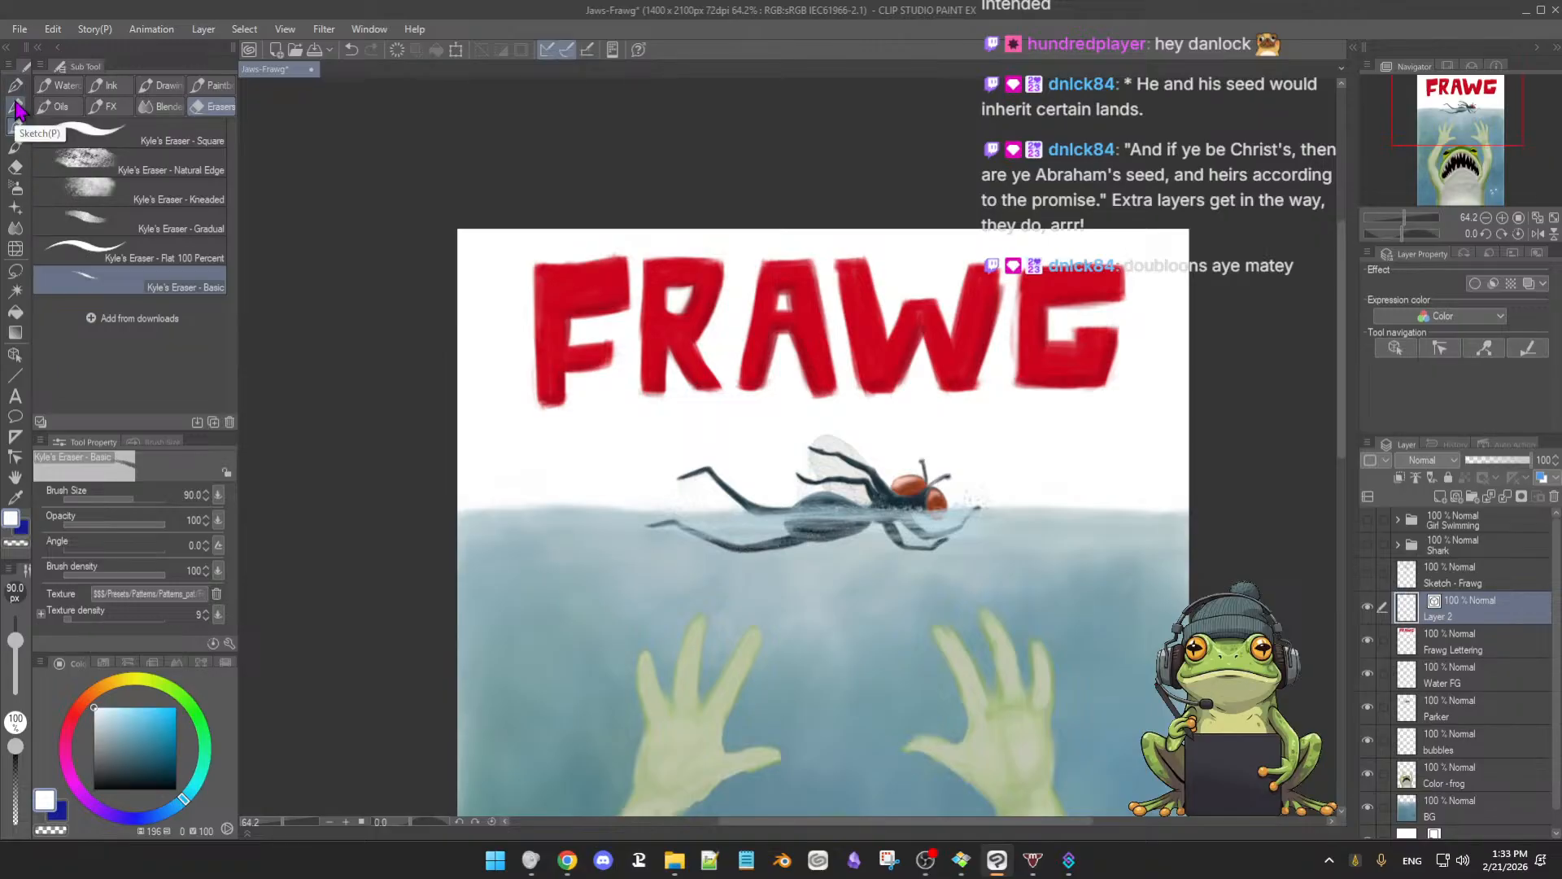
left_click(15, 108)
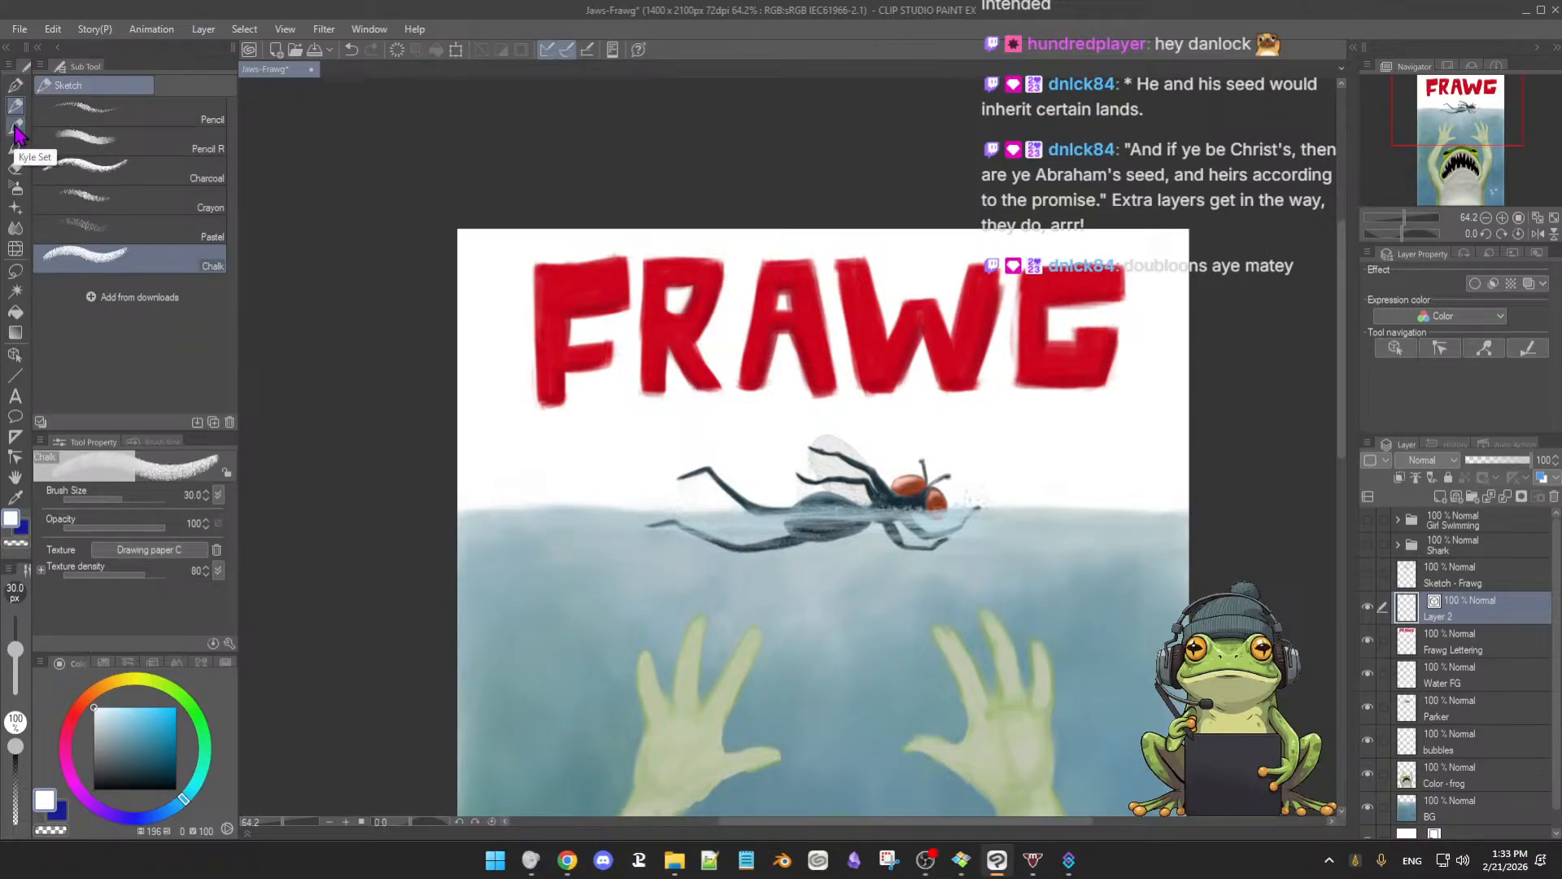
left_click(14, 88)
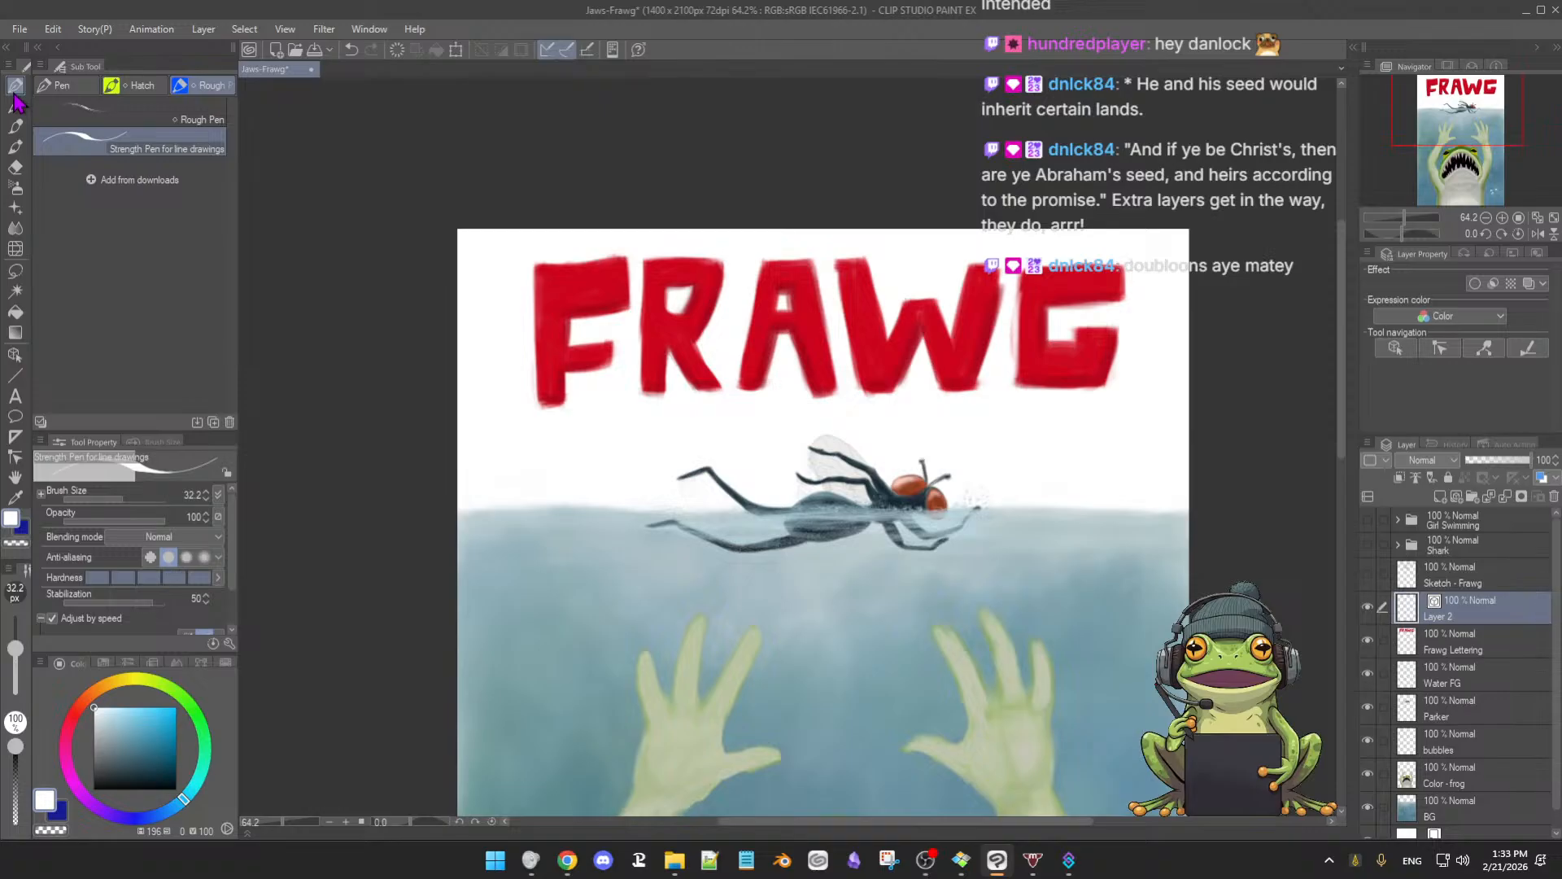
left_click(15, 149)
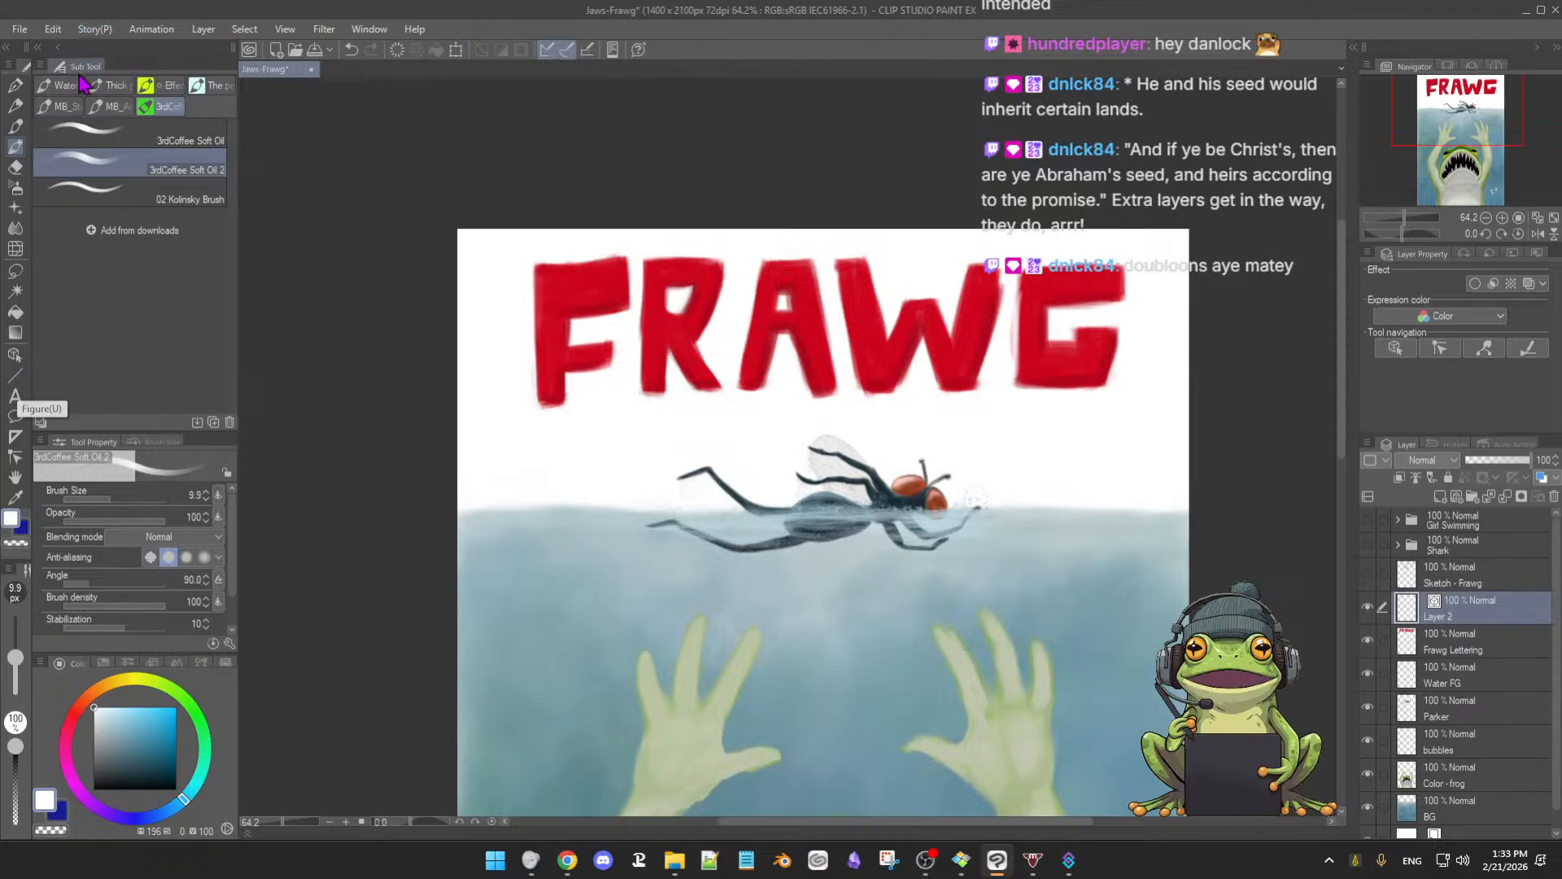
left_click(18, 126)
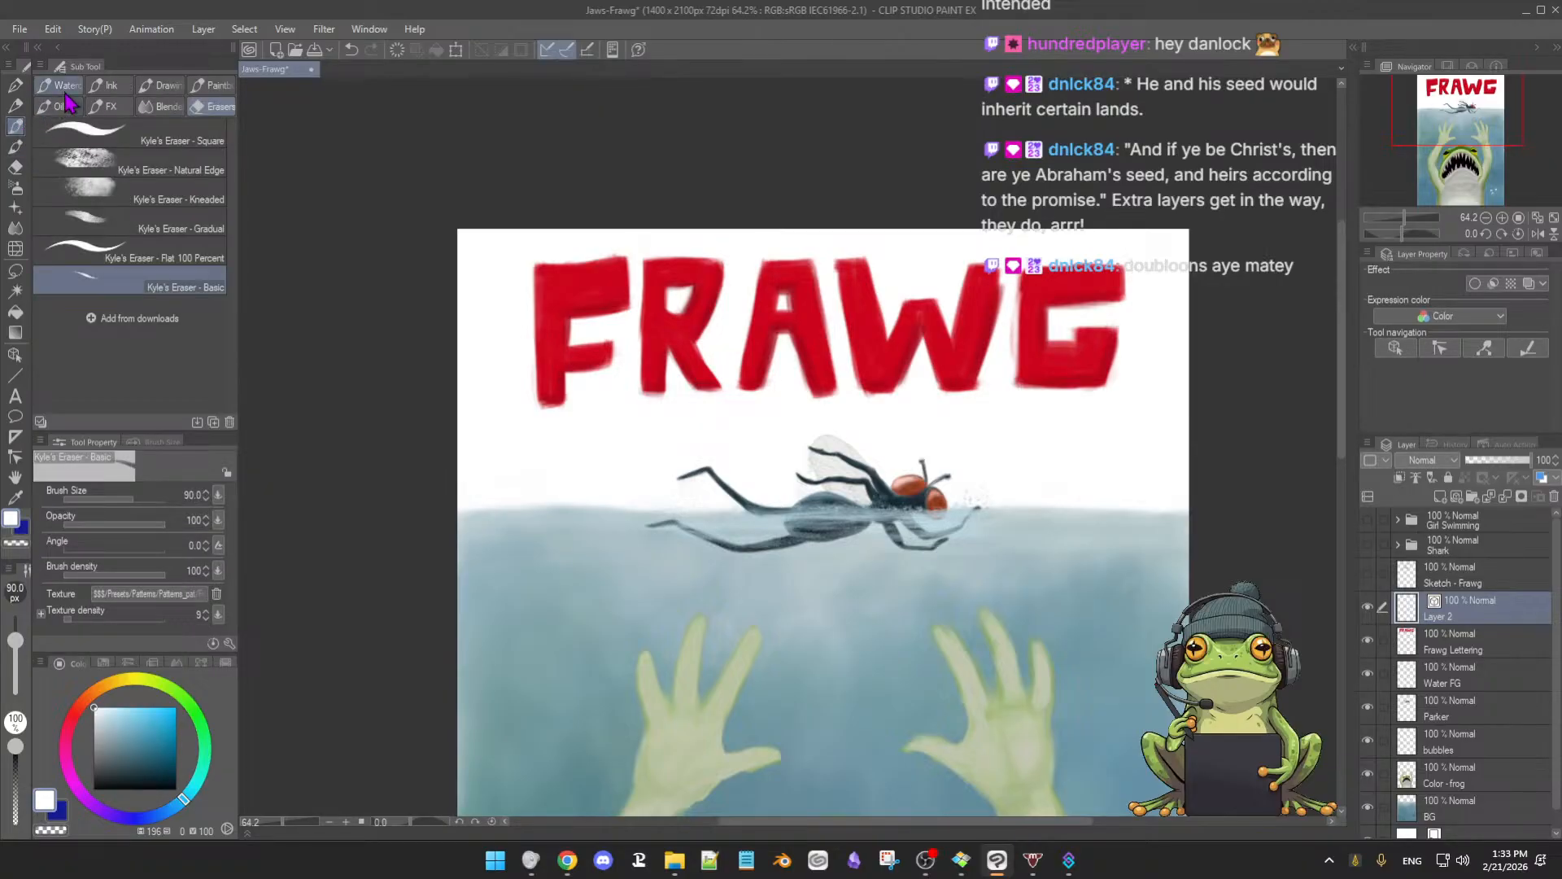
left_click(17, 112)
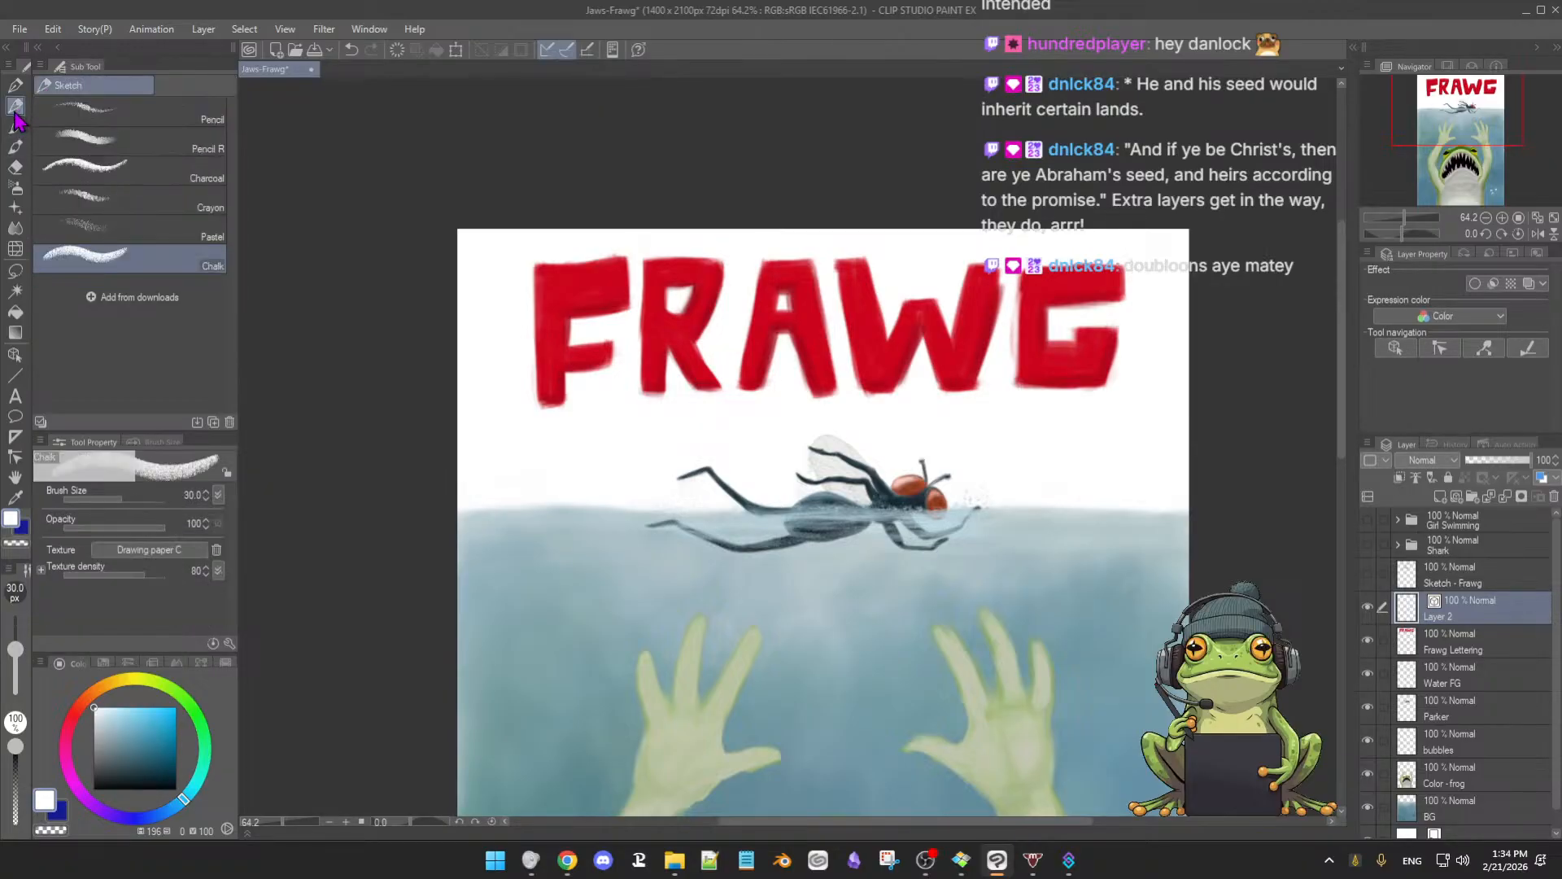
left_click(17, 147)
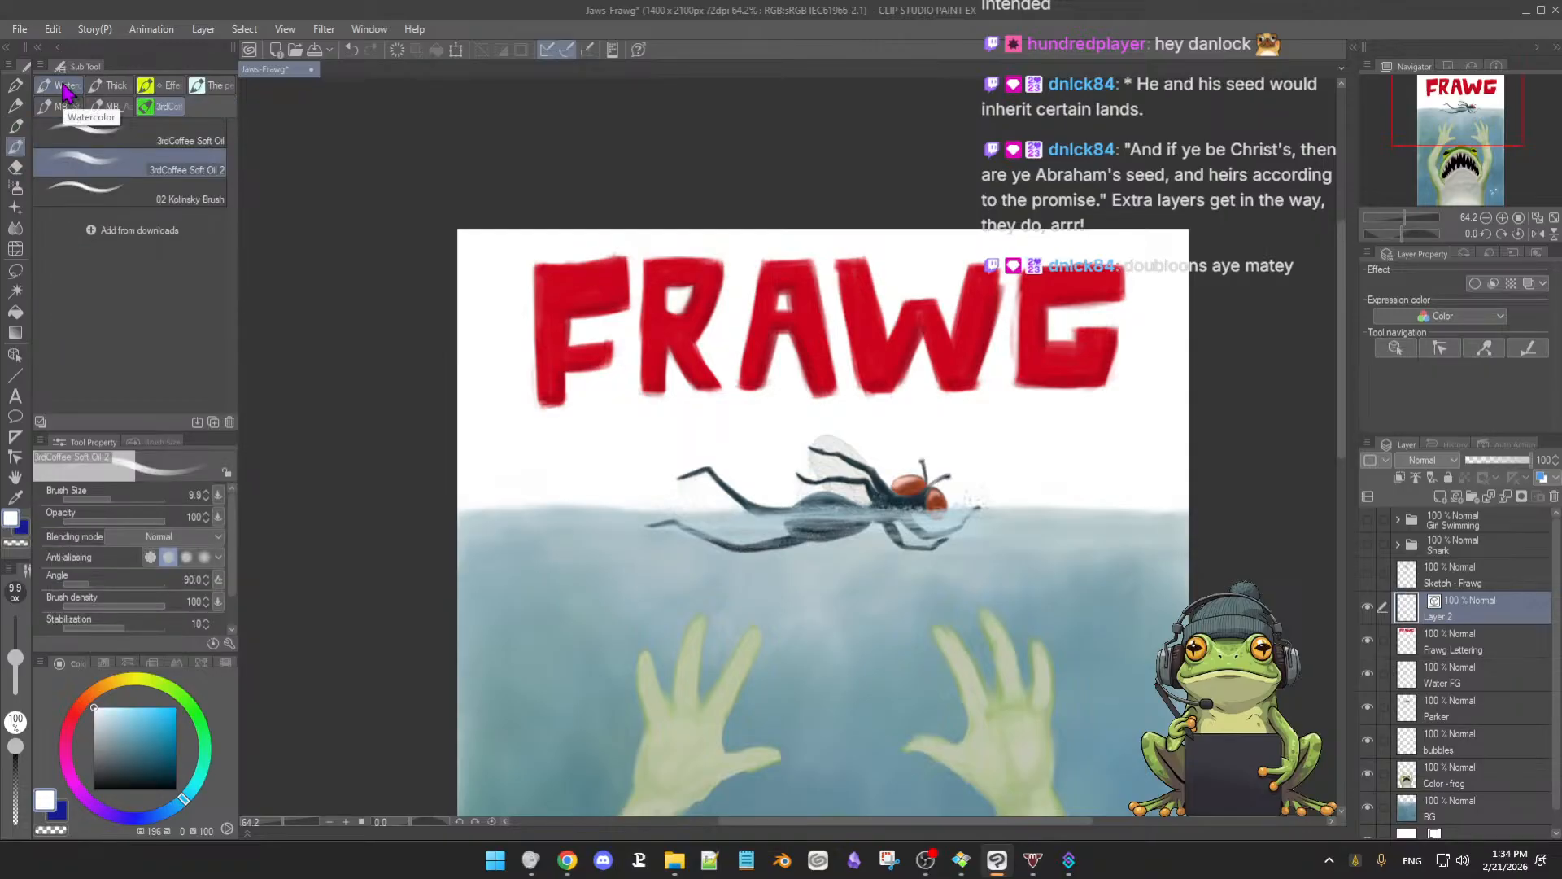
key("p")
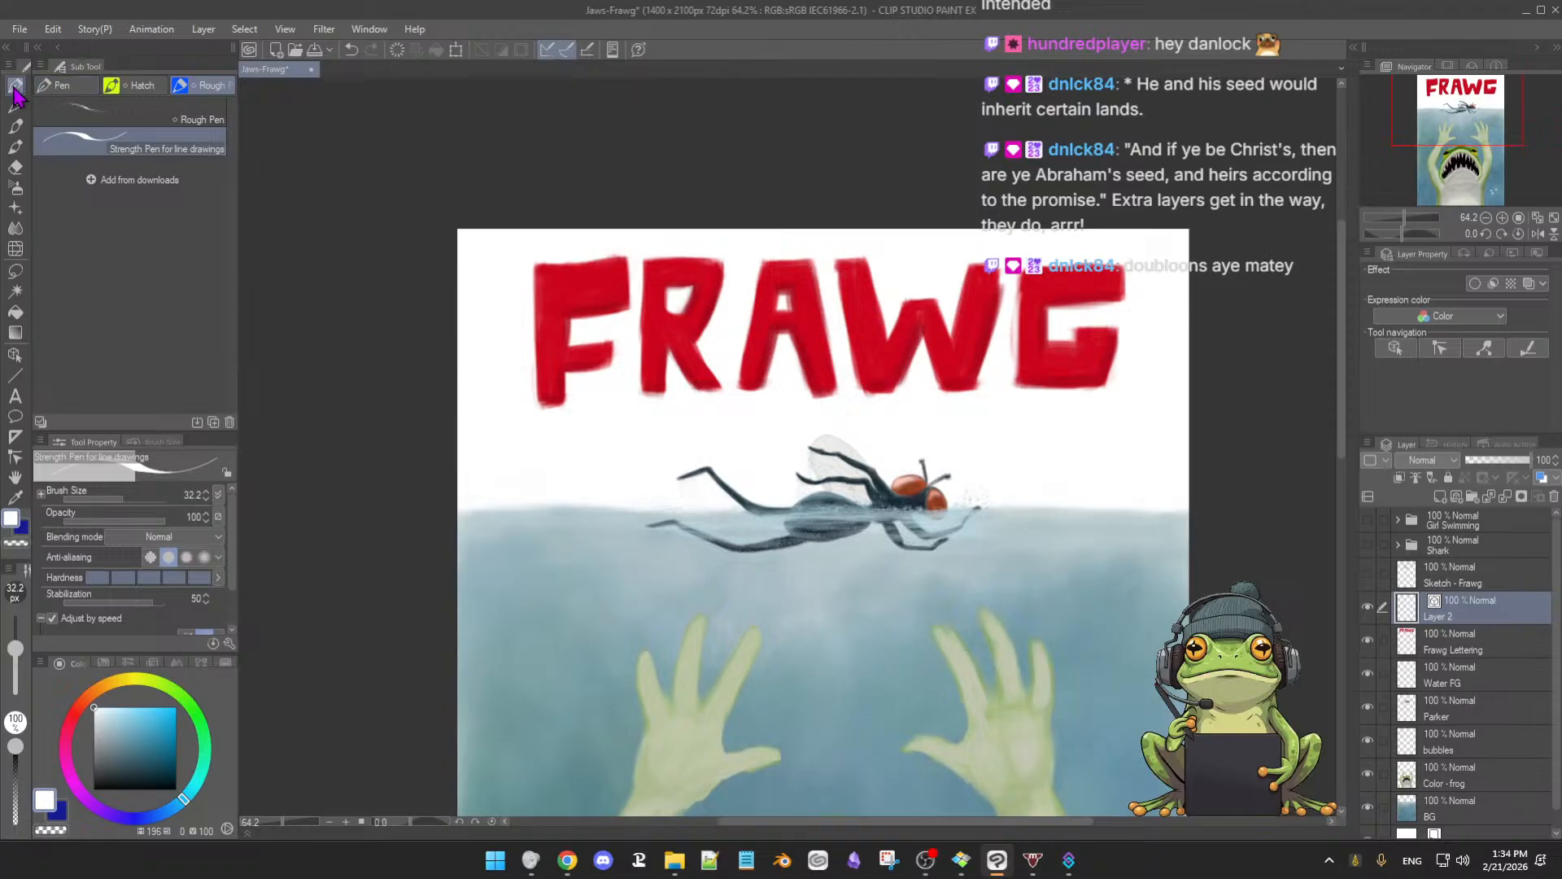
Choose the Turnip pen with a near-black colour and try a short stroke below the title on the vector layer
left_click(54, 96)
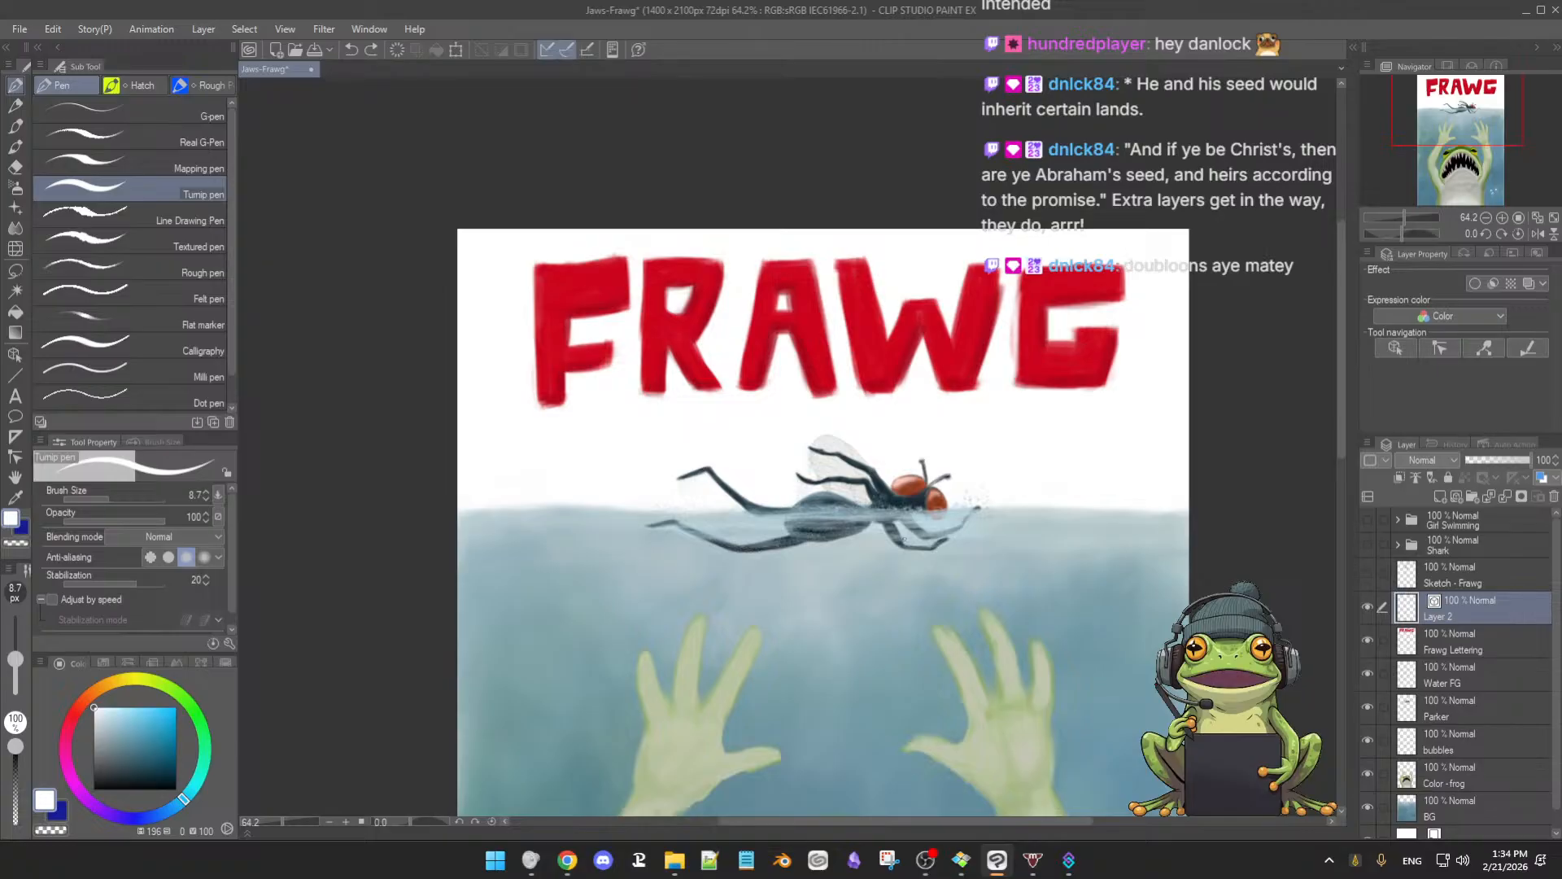
left_click(176, 789)
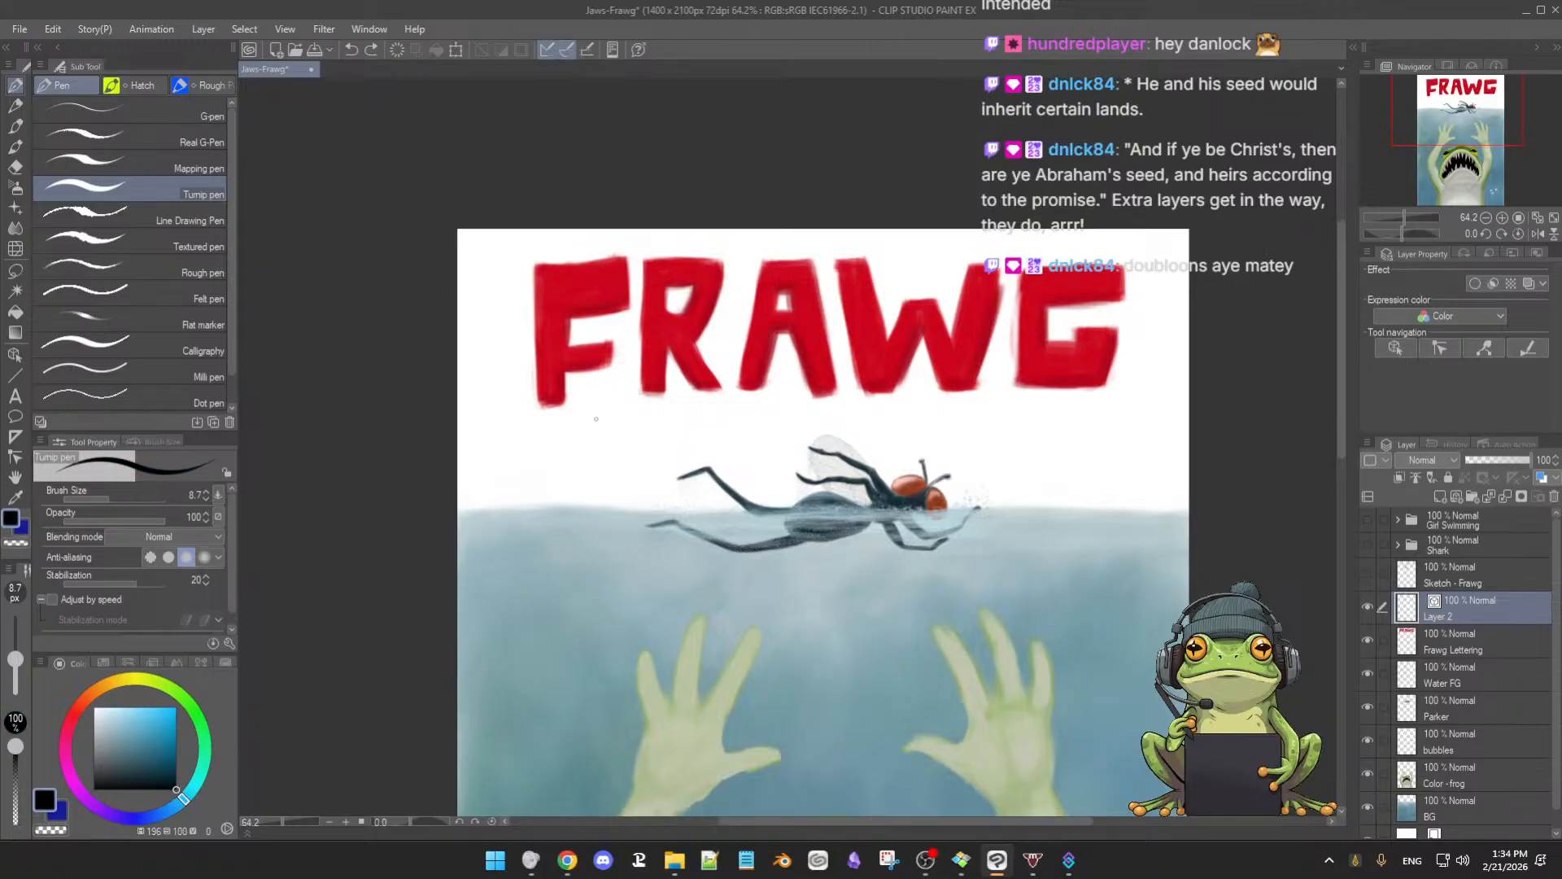
left_click_drag(643, 431, 665, 426)
key("ctrl+z")
Try drawing straight lines at brush size 5.2 below the title with the Straight line tool, undoing each one
left_click(15, 375)
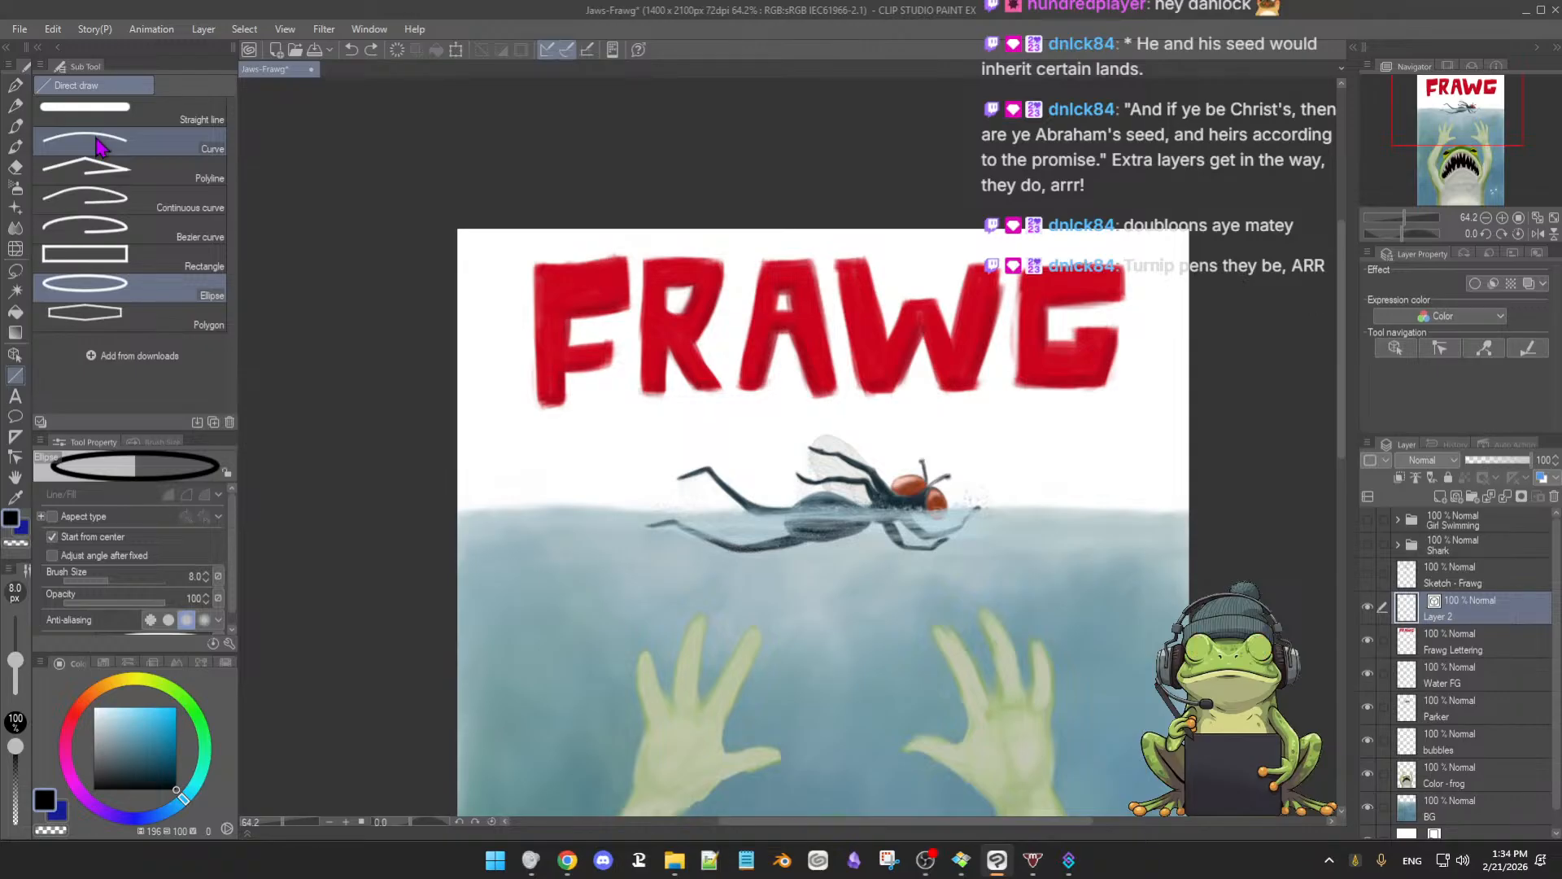
left_click(146, 114)
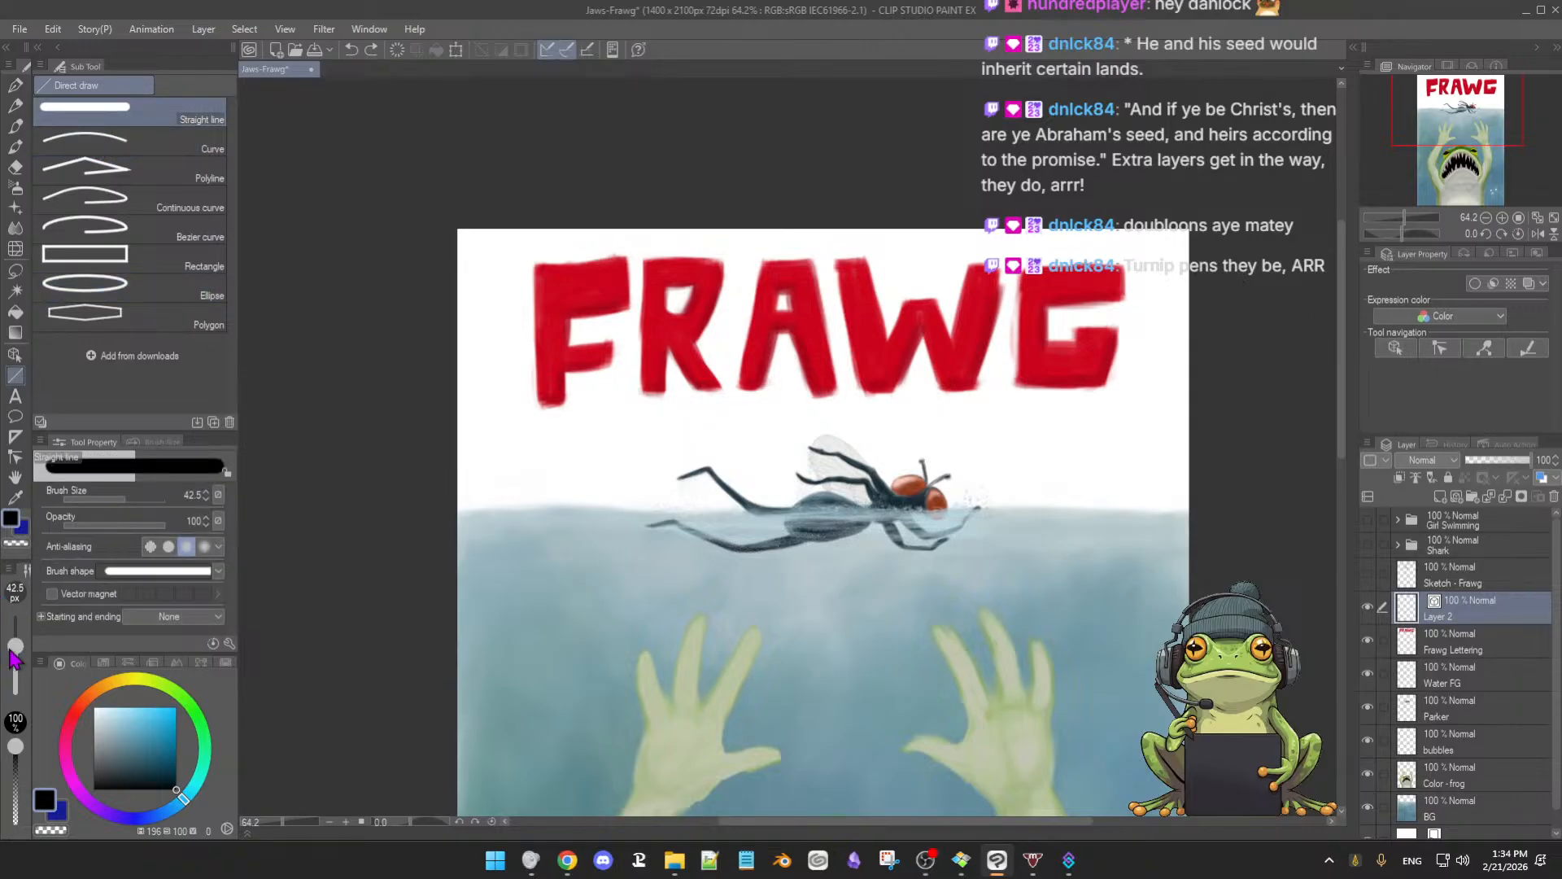
left_click_drag(13, 659, 17, 678)
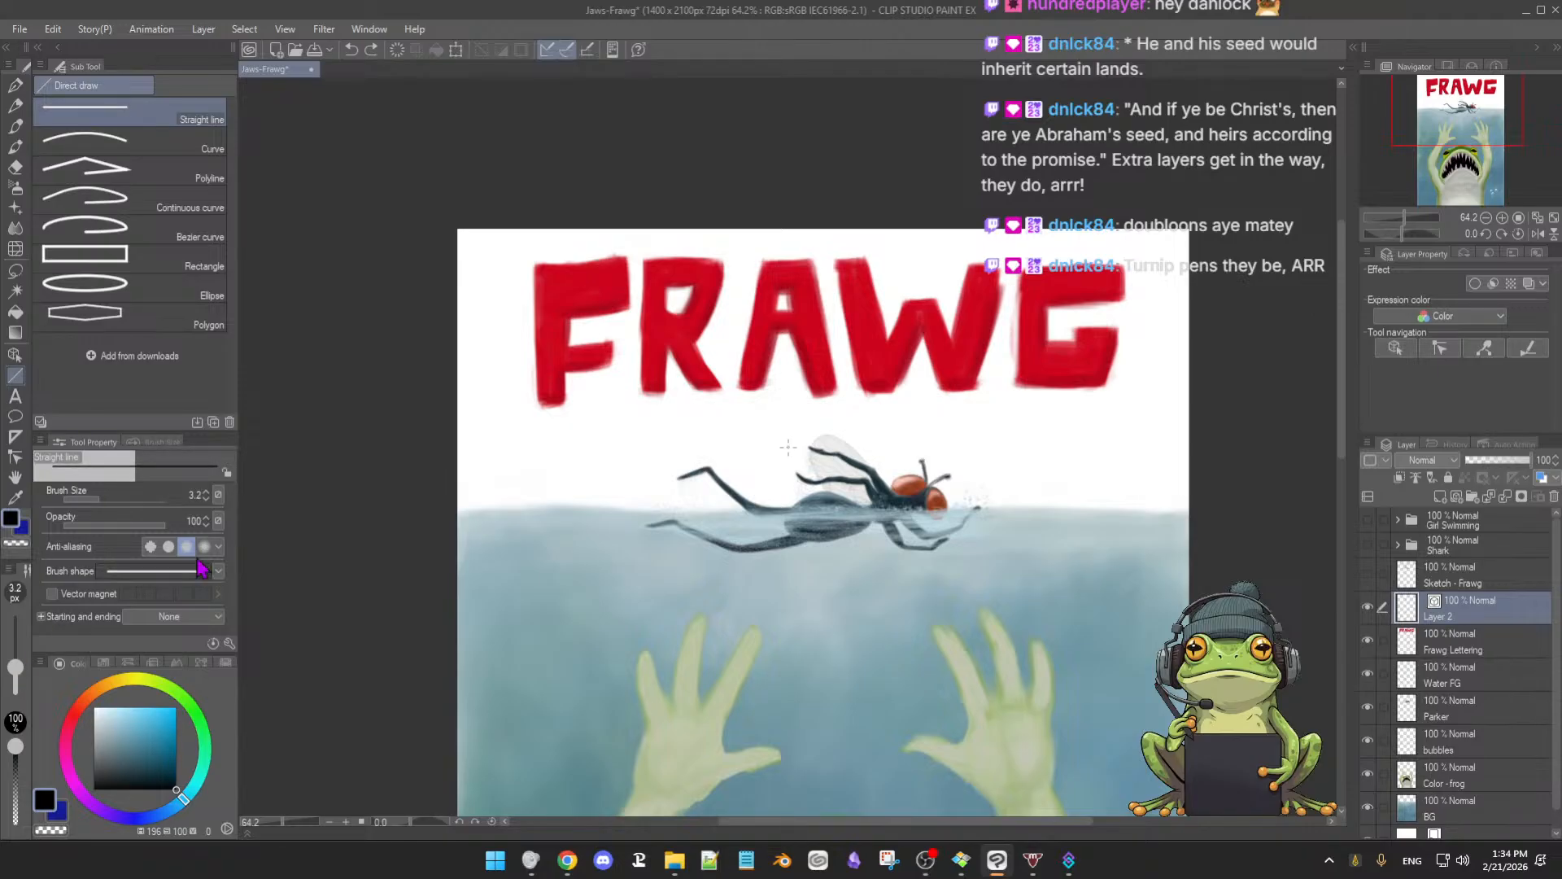
mouse_move(656, 453)
left_mouse_down()
mouse_move(696, 459)
mouse_move(703, 433)
mouse_move(784, 436)
mouse_move(840, 526)
left_mouse_up()
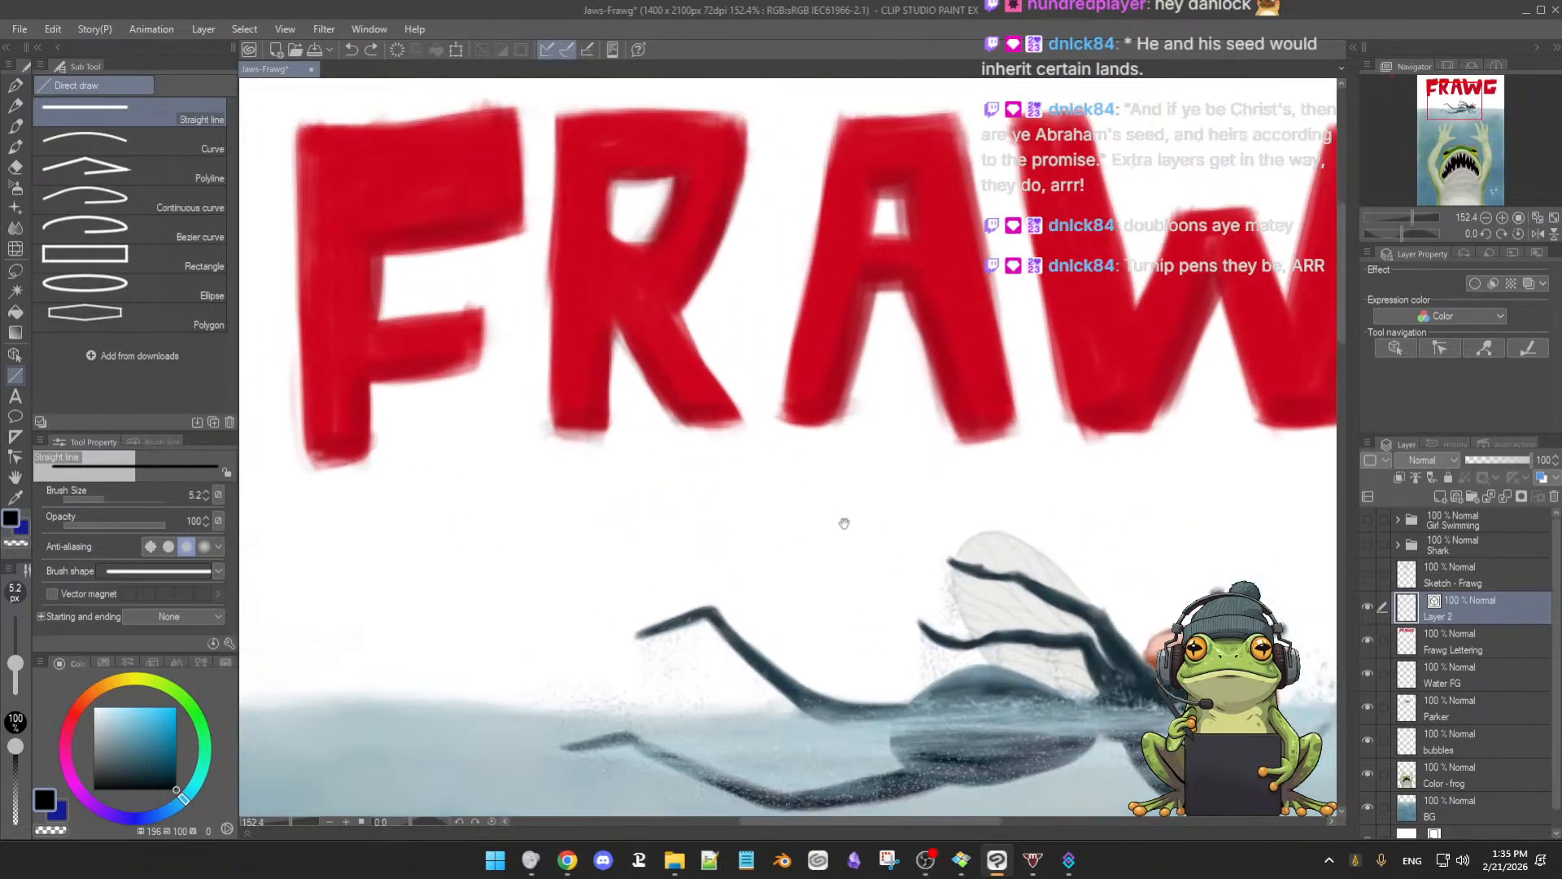
left_click_drag(711, 494, 484, 585)
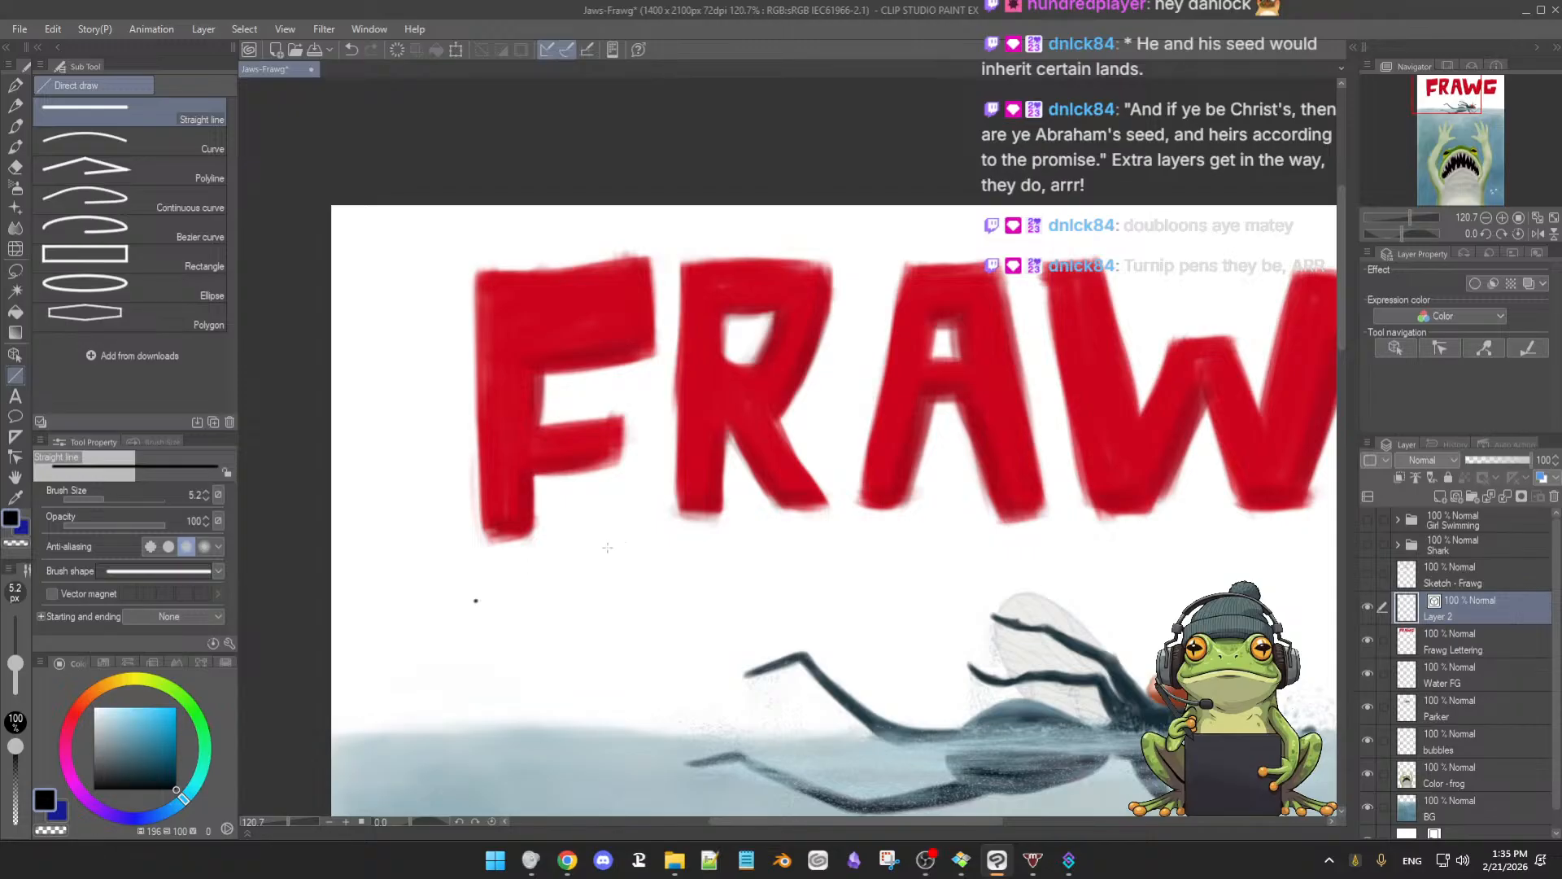
key("ctrl+z")
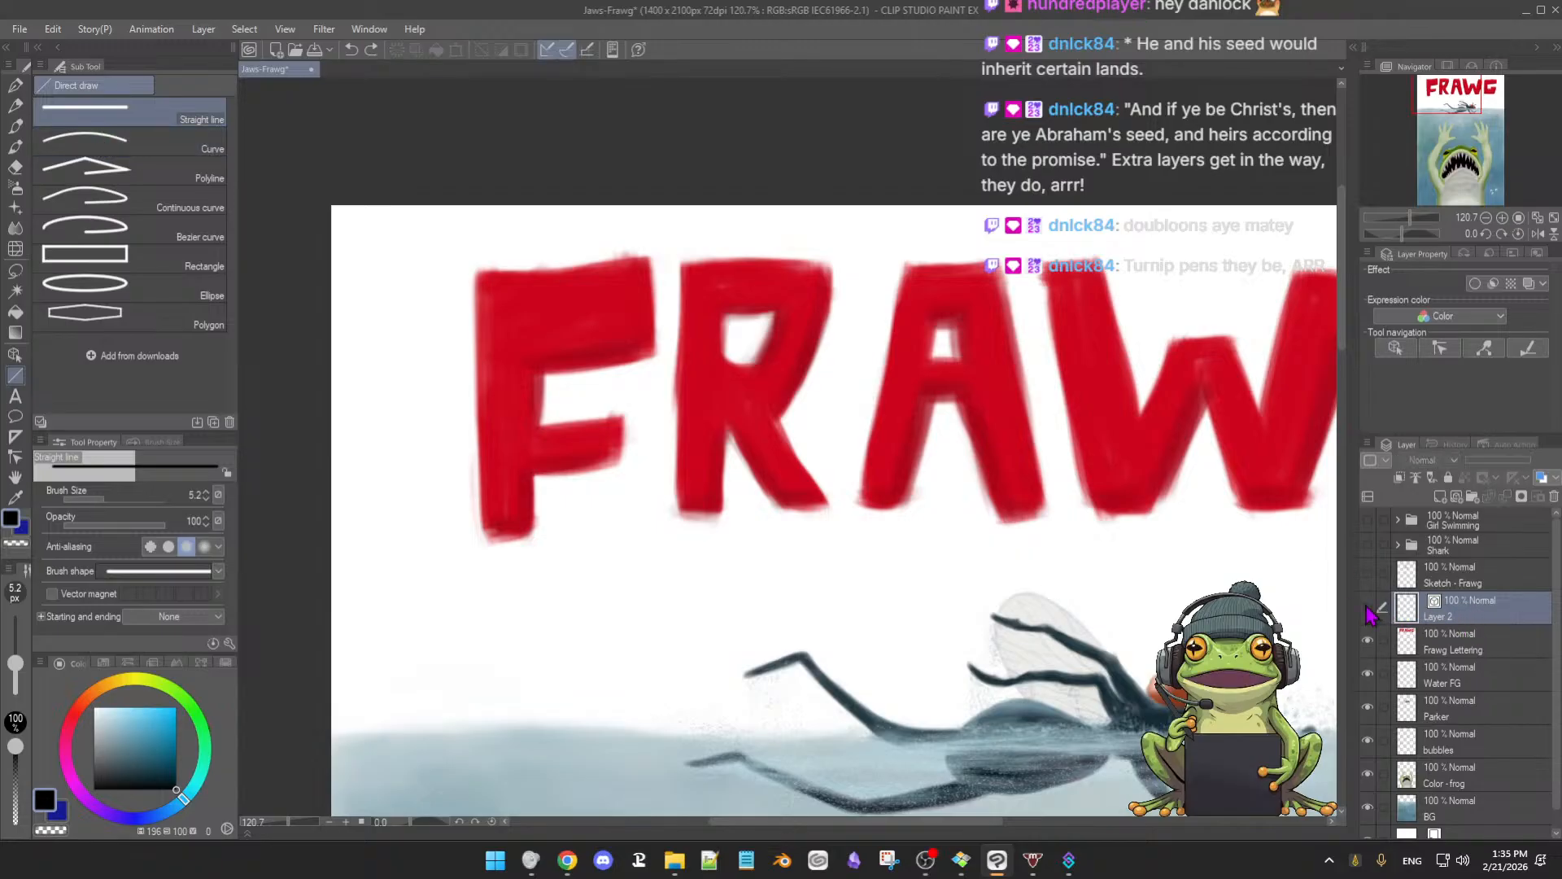
left_click_drag(586, 603, 761, 567)
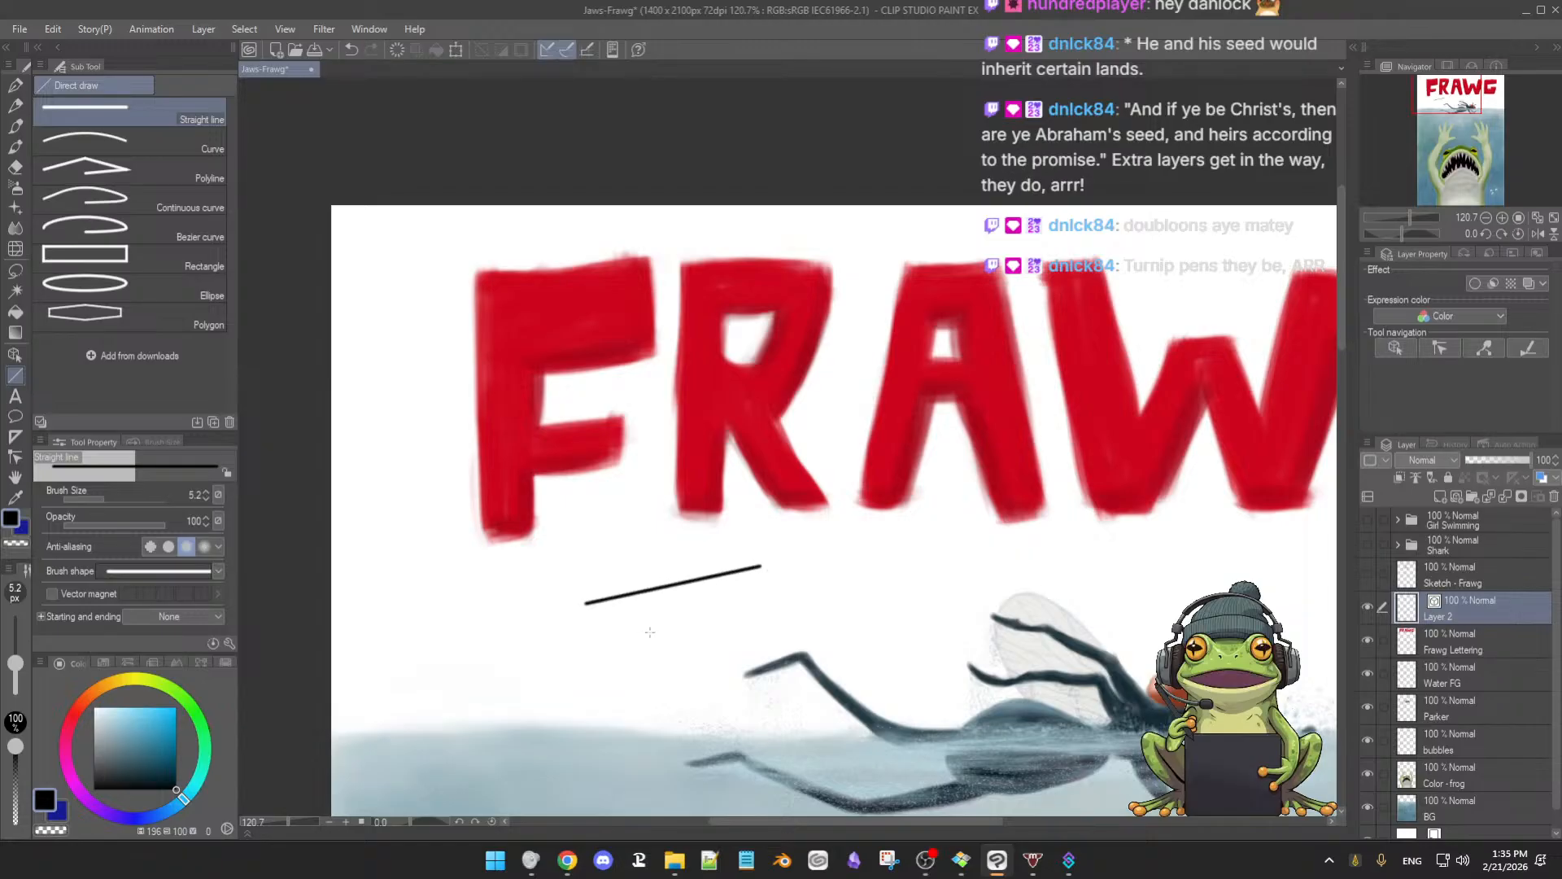
key("ctrl+z")
key("ctrl+z")
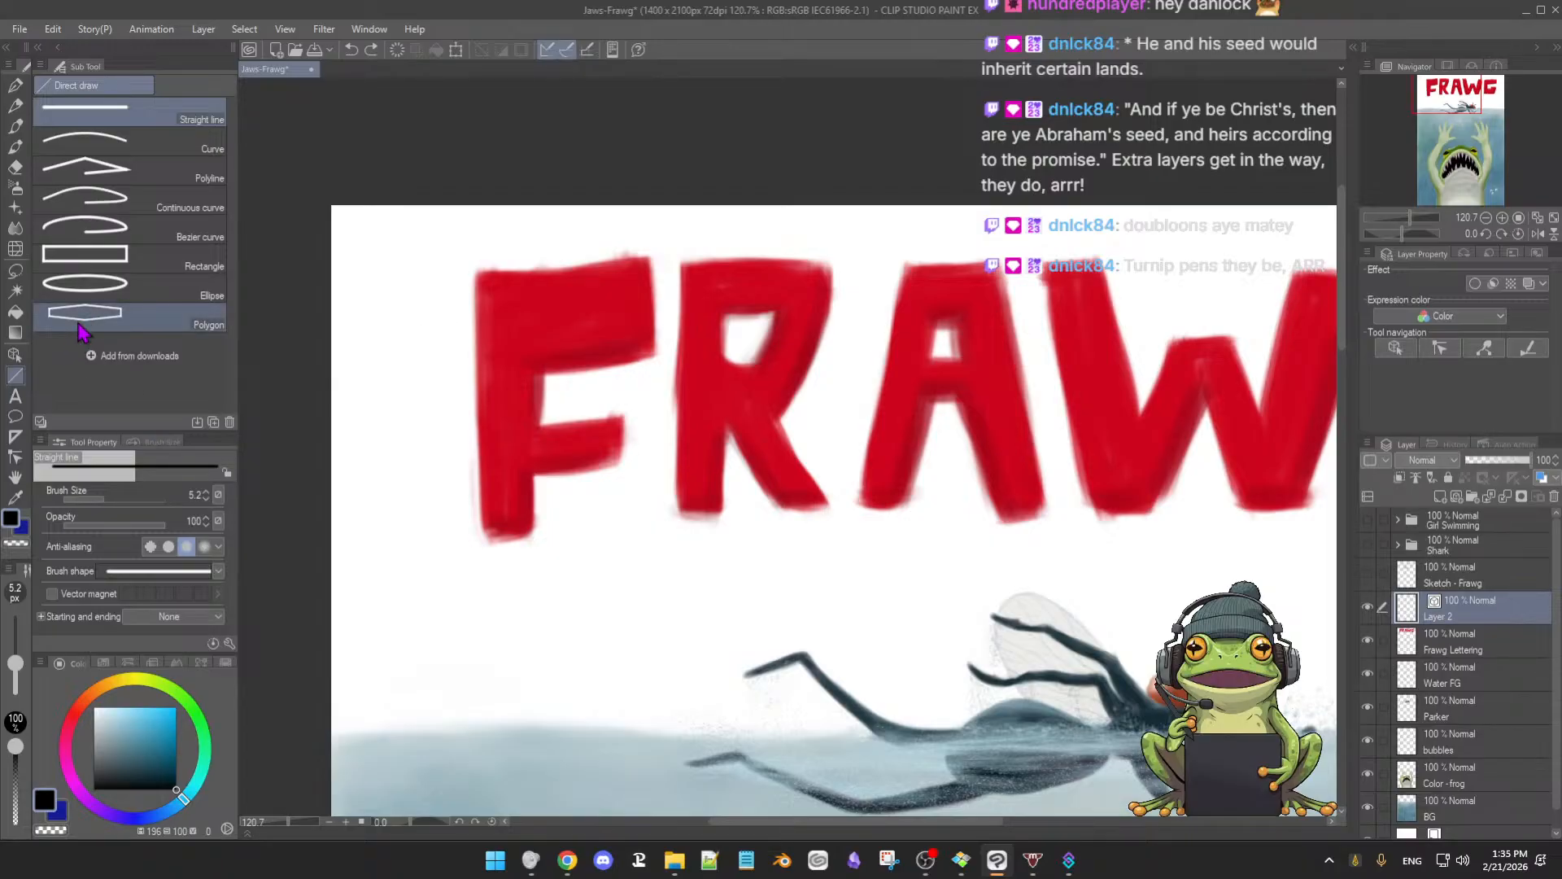
Activate the Control point tool for correcting lines and lower the Frawg Lettering layer's opacity to 33%
left_click(15, 457)
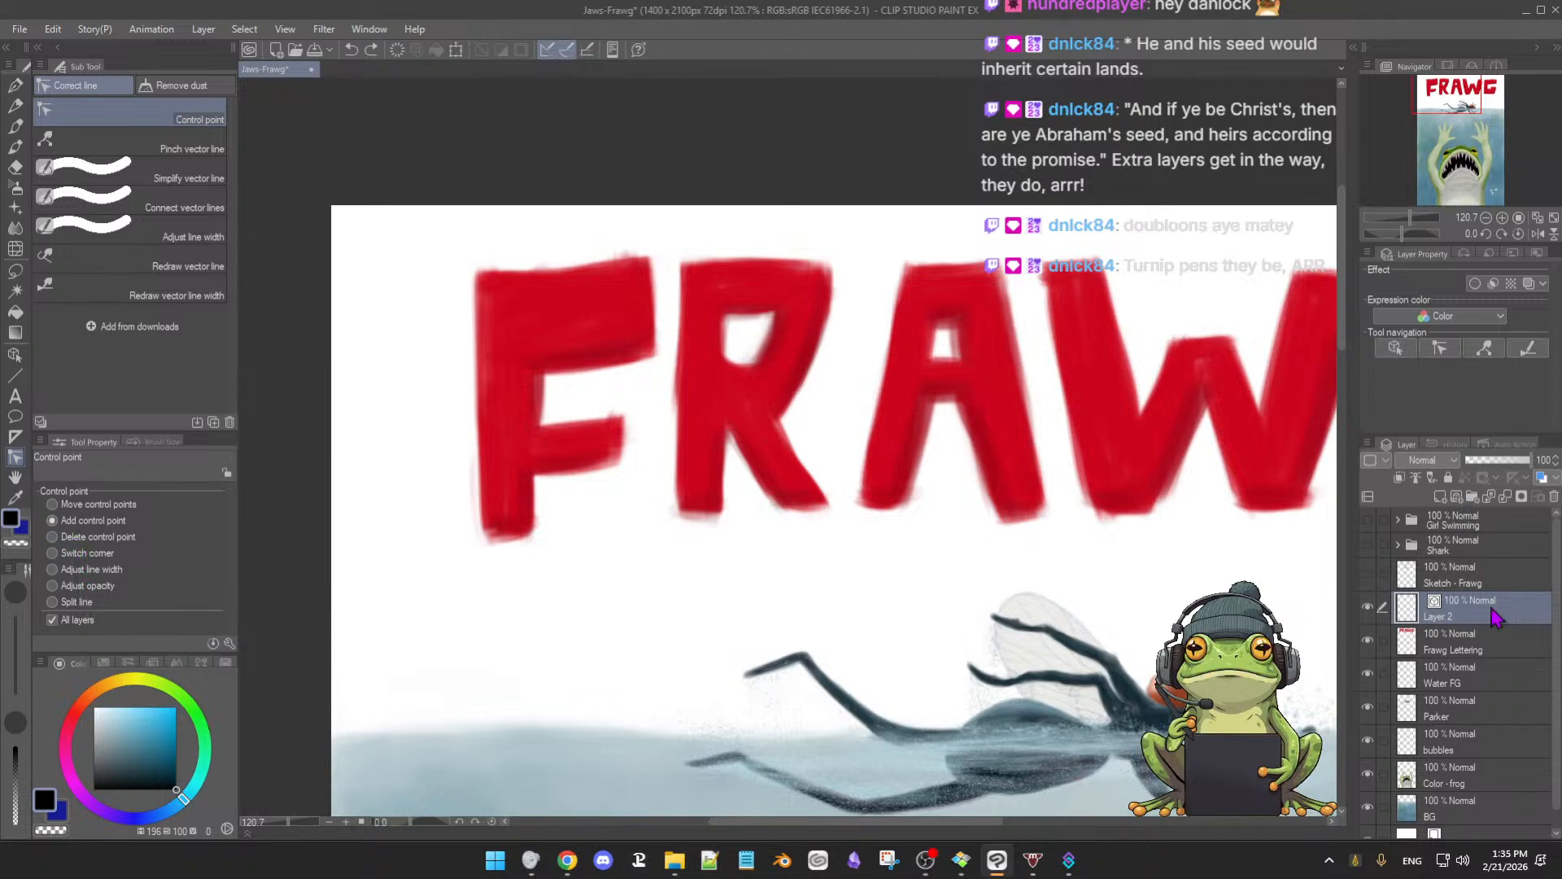
left_click(1484, 659)
left_click_drag(1524, 461, 1497, 461)
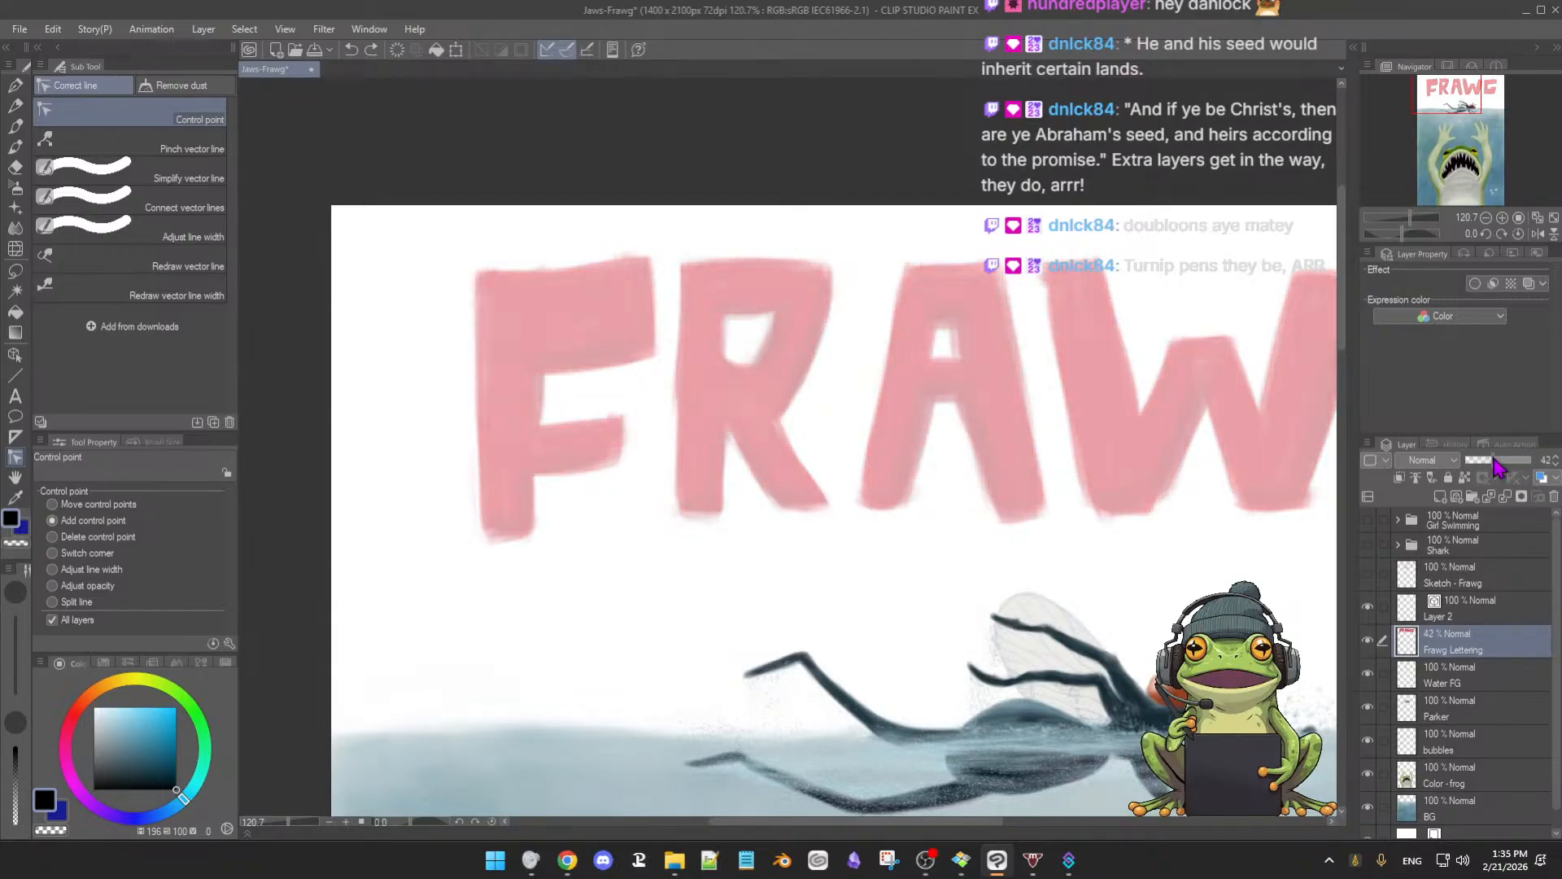
left_click_drag(1494, 462, 1493, 463)
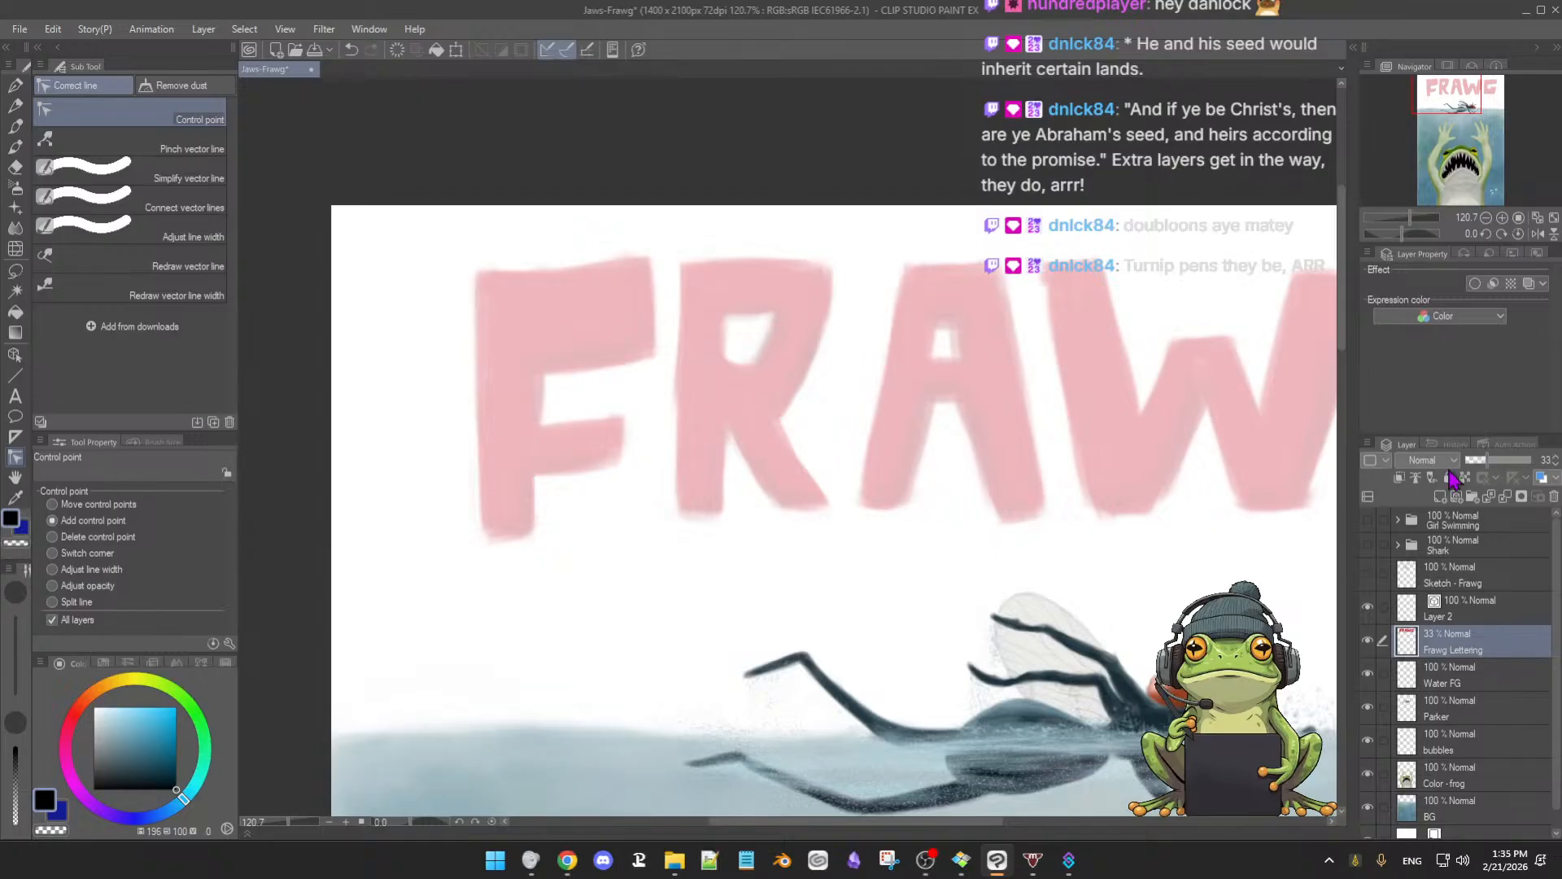
scroll(1206, 511, "up", 2)
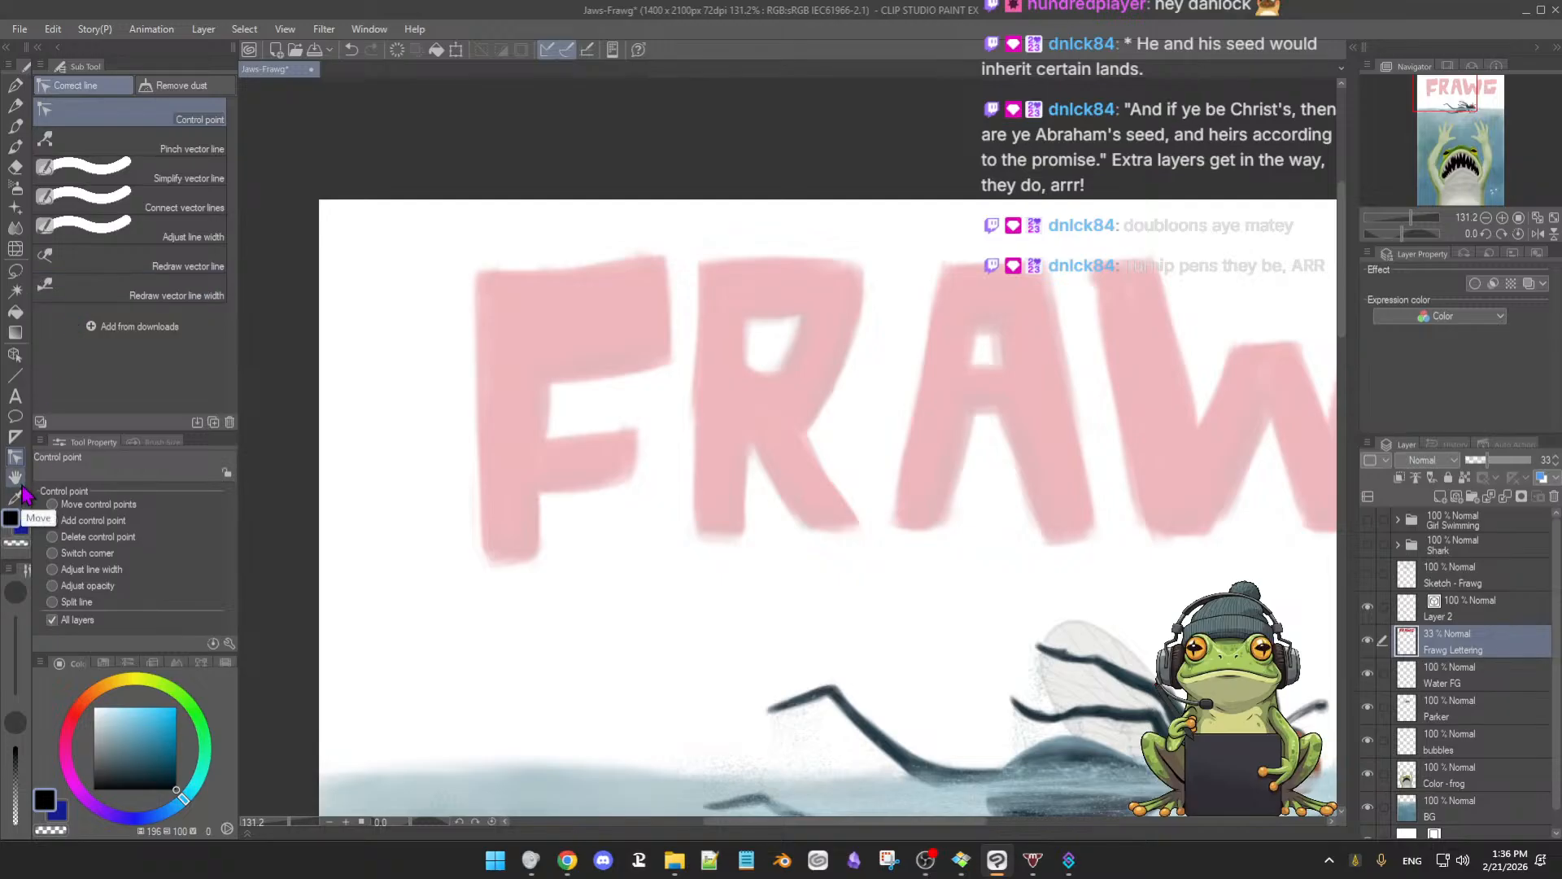
Make Layer 2 active and ready the Straight line tool with a dark red drawing colour
left_click(1481, 620)
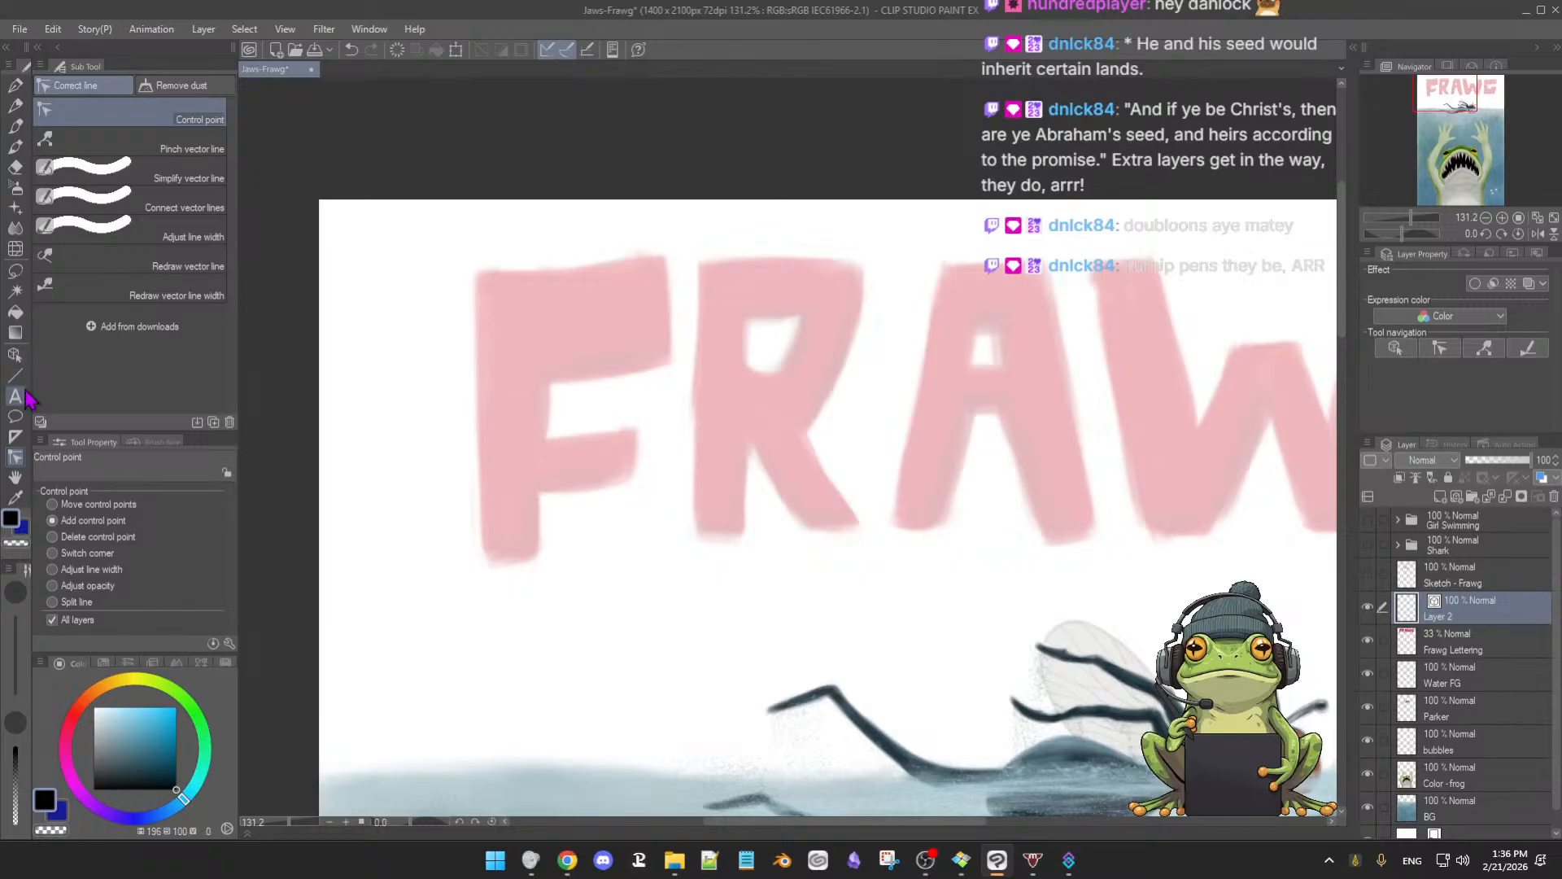
left_click(14, 358)
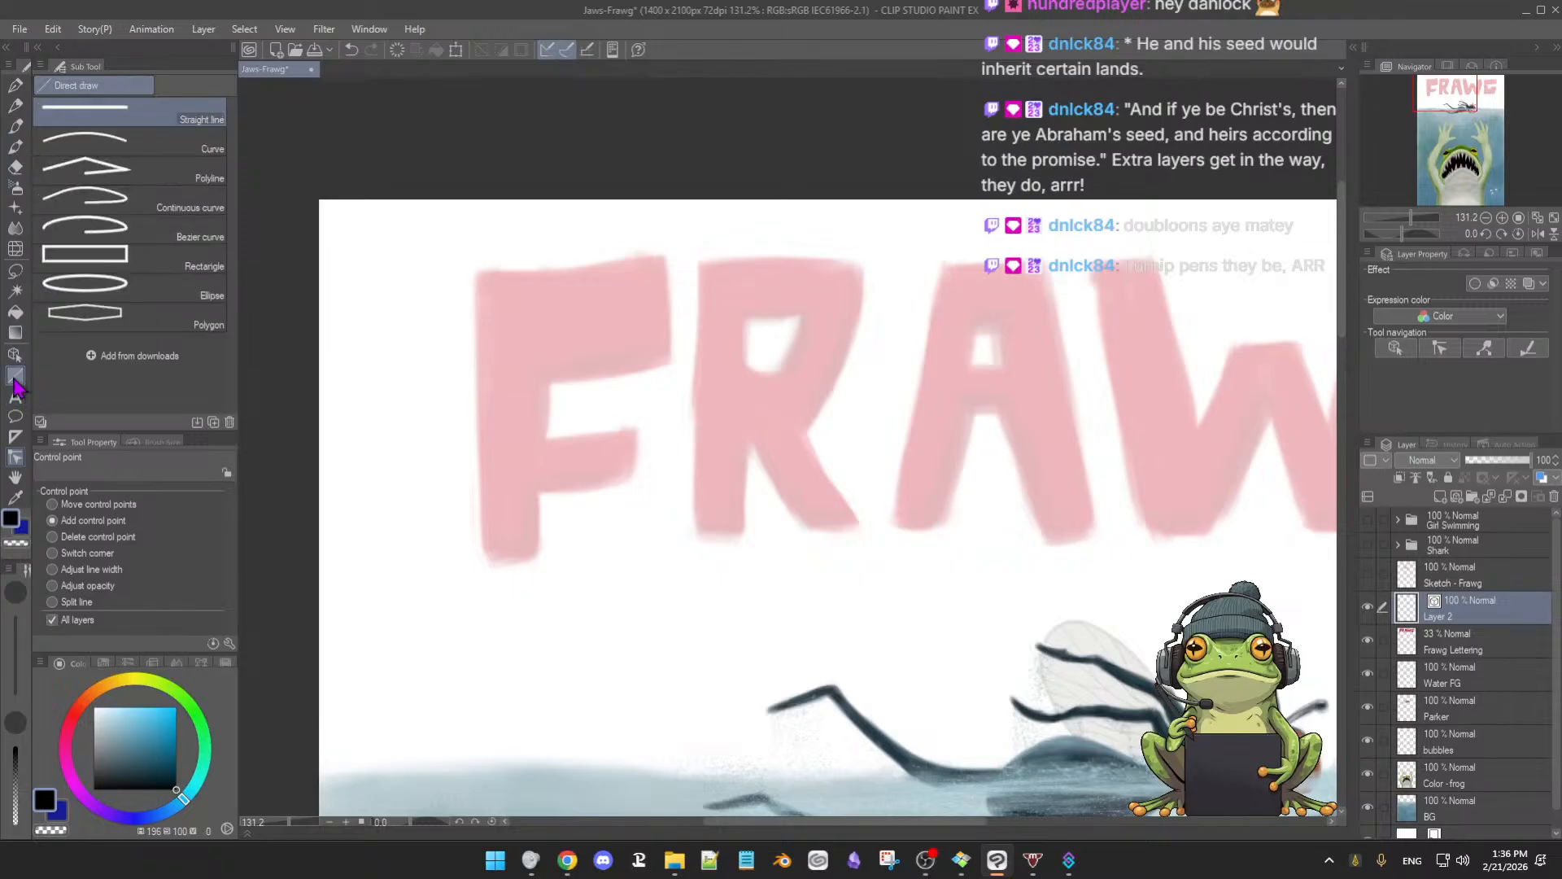
left_click(72, 726)
left_click(177, 716)
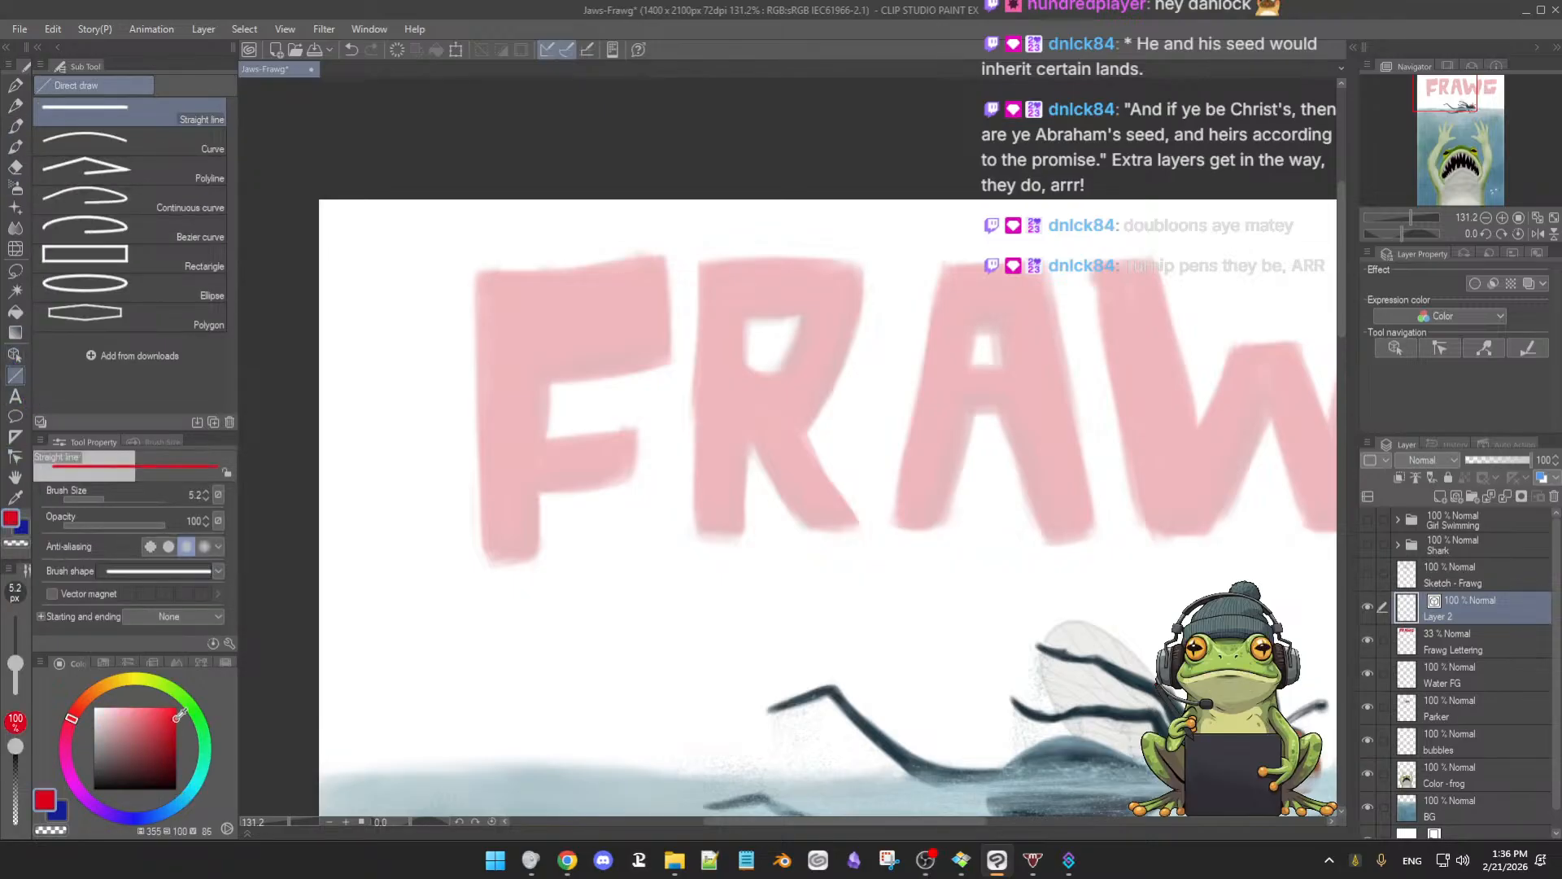
left_click_drag(179, 717, 174, 742)
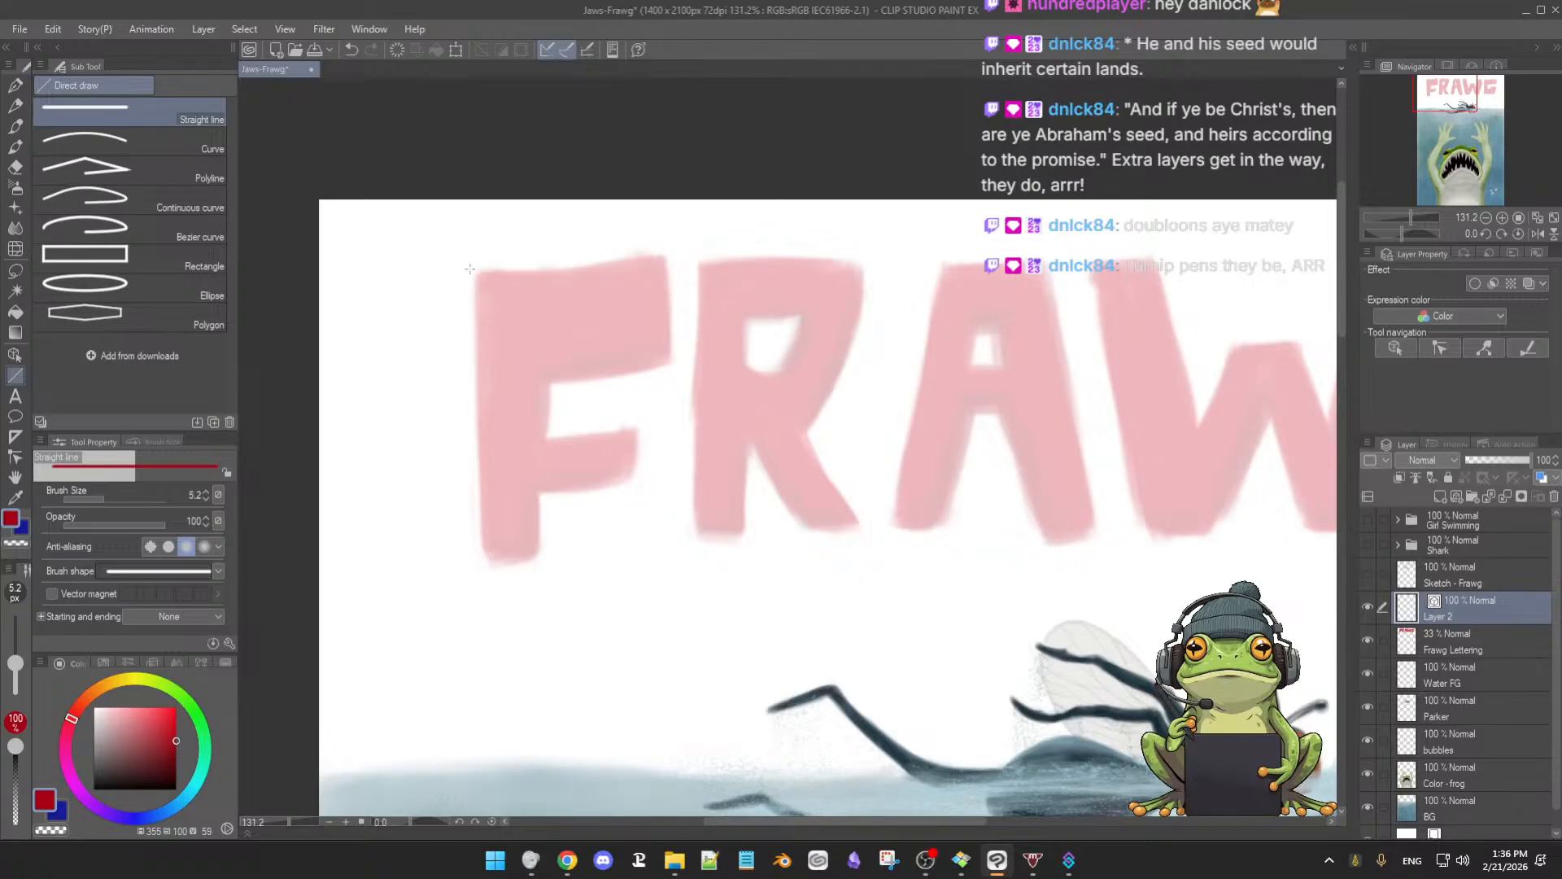
Try outlining the letter F with separate dark red straight lines over the faded lettering, and undo them all
left_click_drag(478, 275, 478, 562)
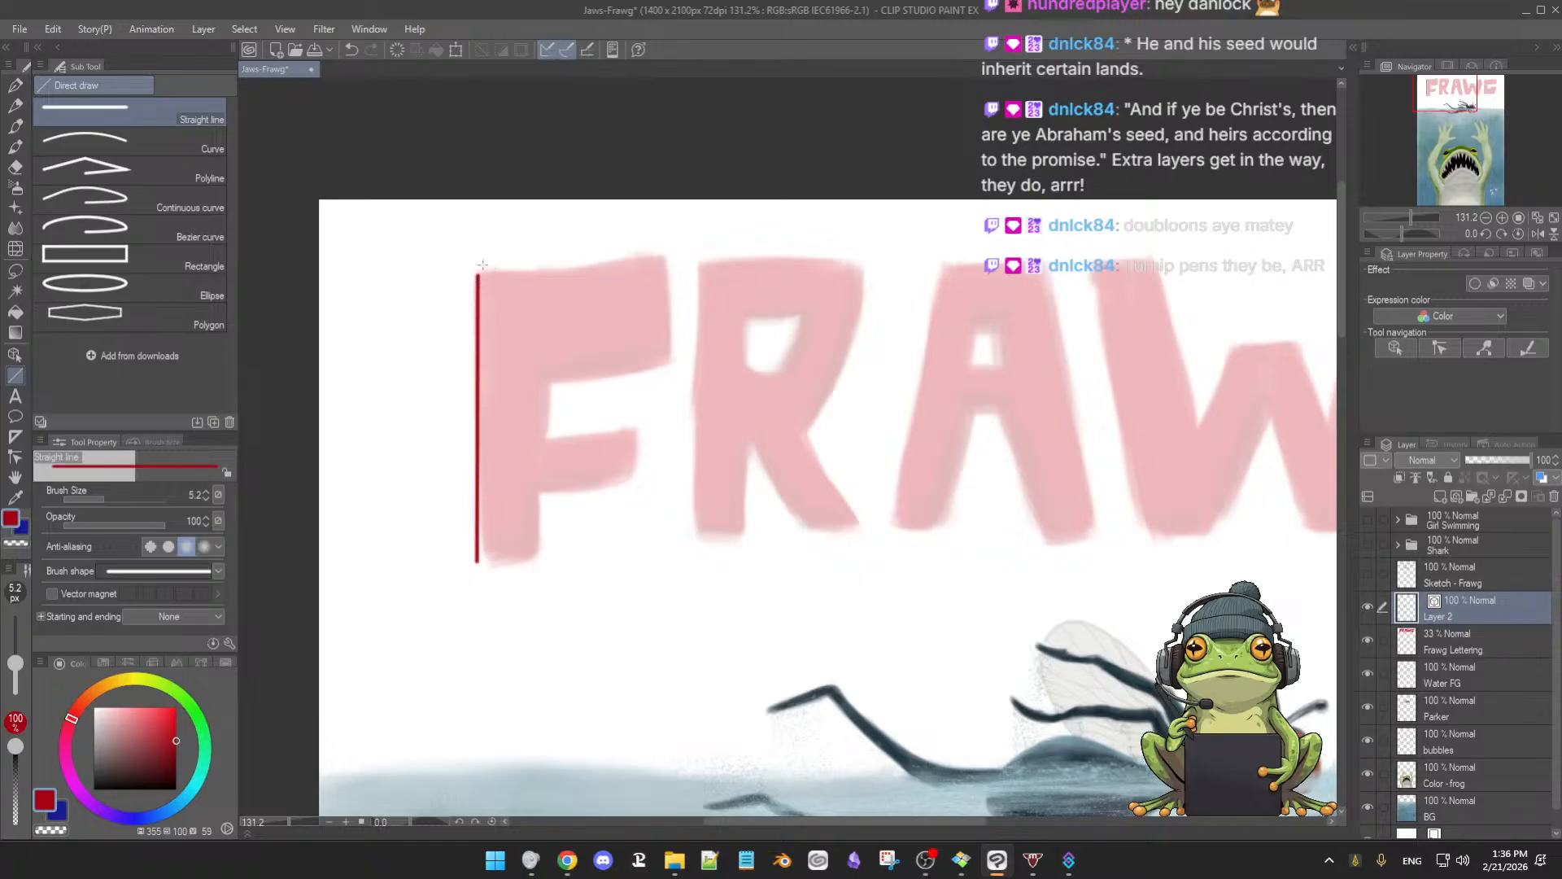
mouse_move(478, 272)
left_mouse_down()
mouse_move(667, 267)
mouse_move(663, 370)
left_mouse_up()
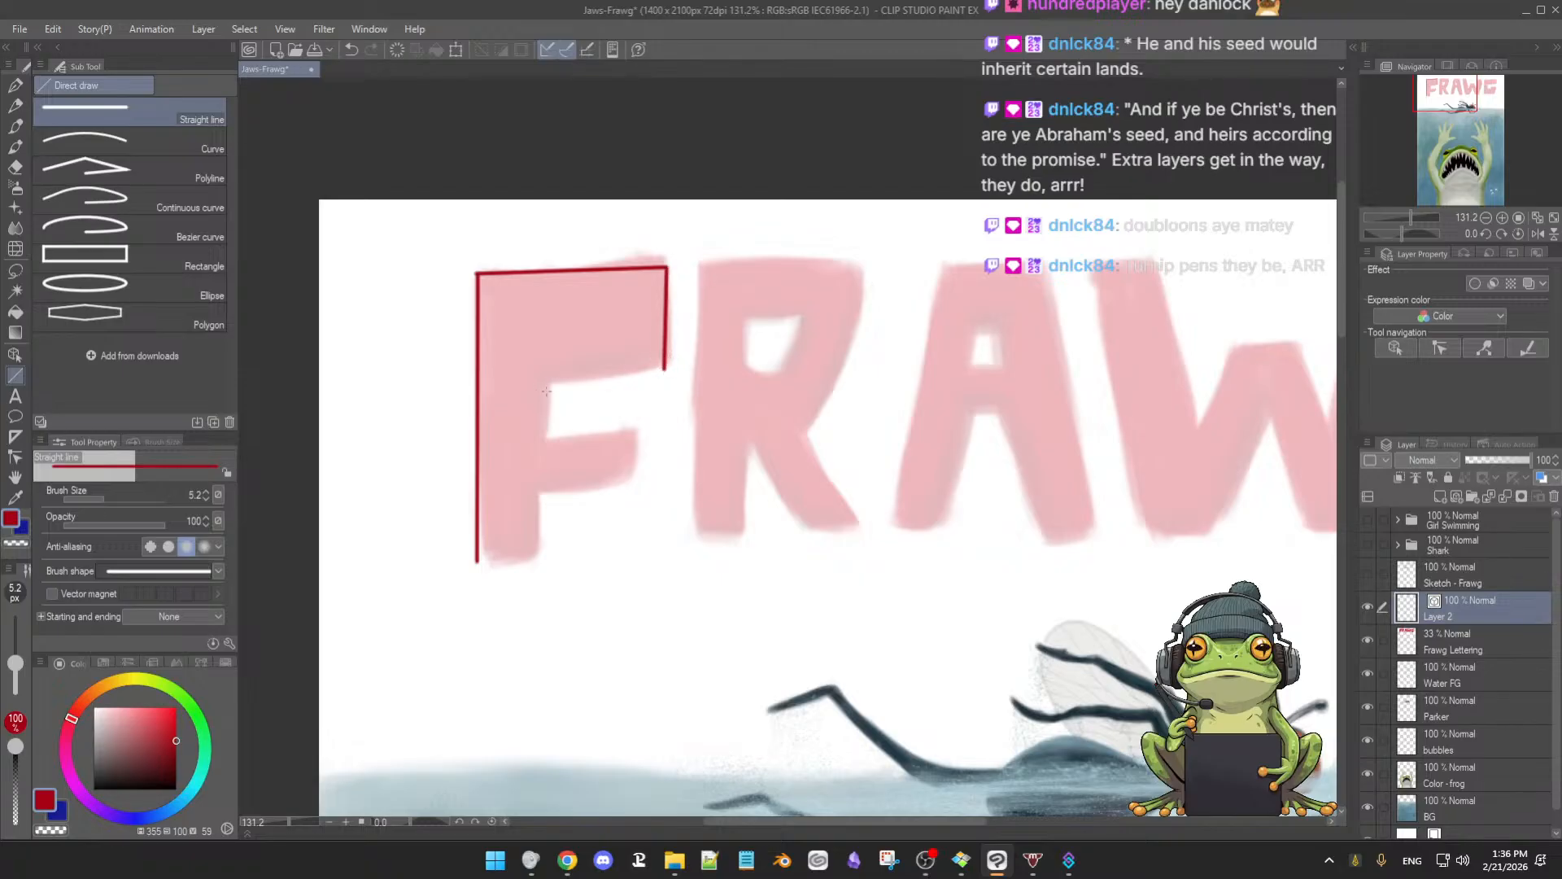
left_click_drag(548, 384, 665, 379)
key("ctrl+z")
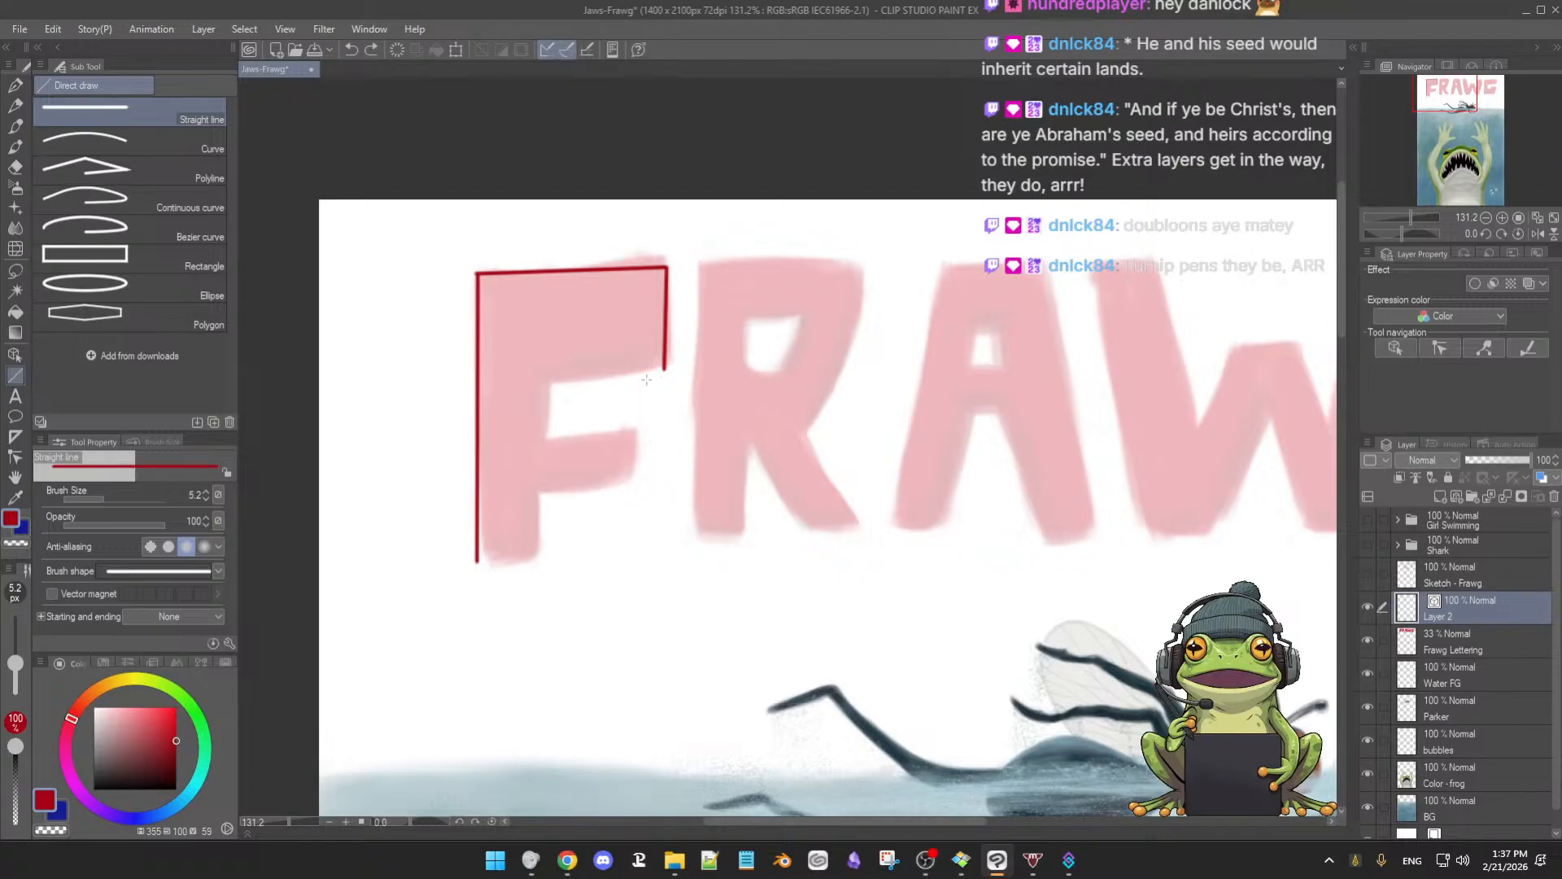
left_click_drag(663, 370, 545, 375)
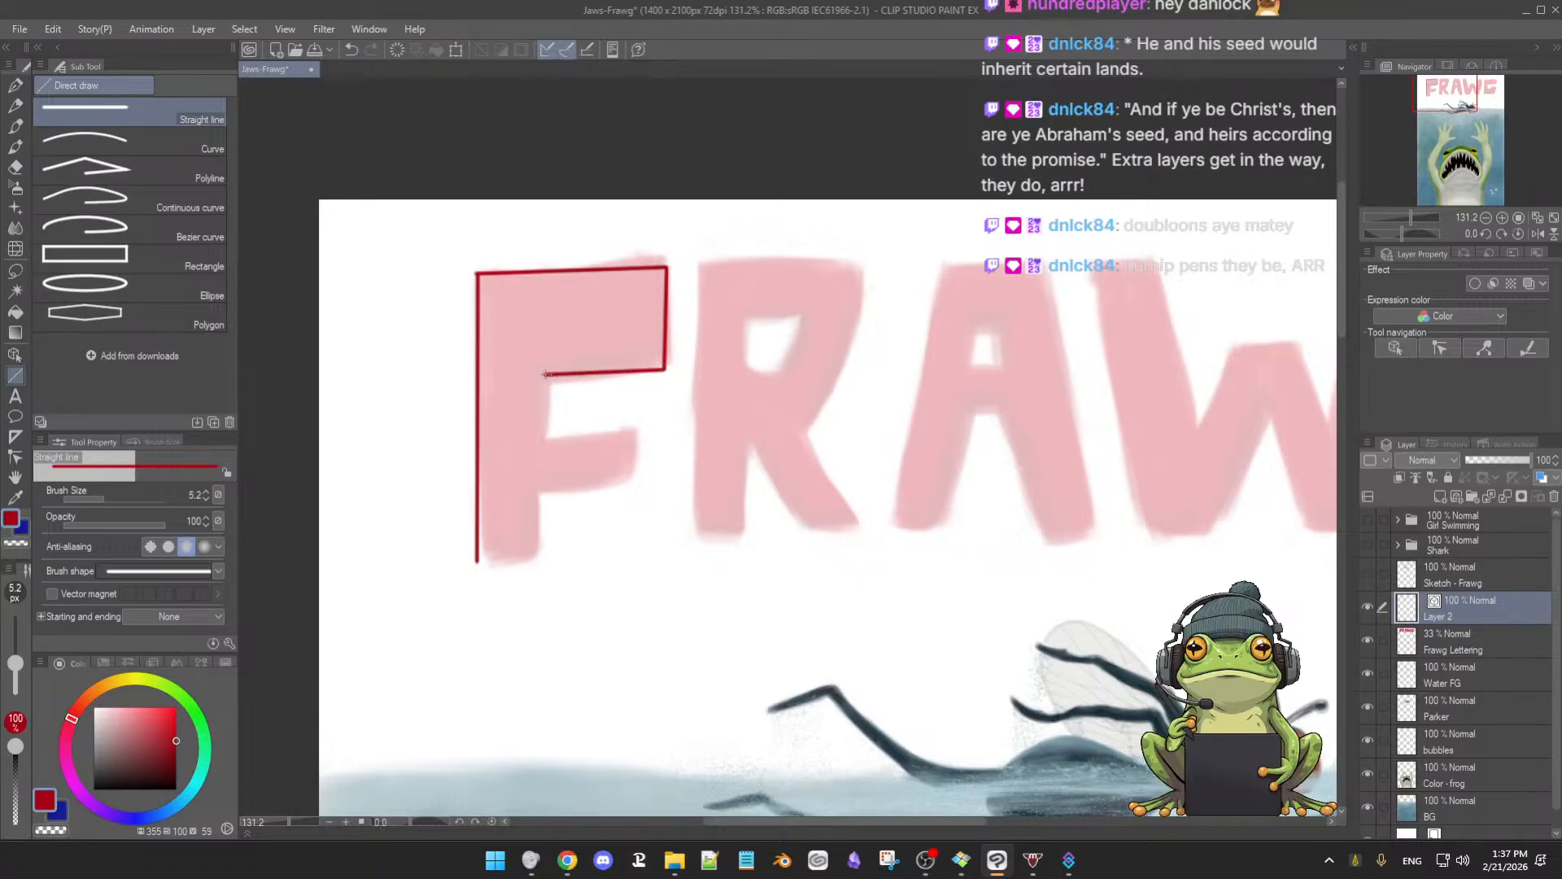
left_click_drag(542, 421, 545, 433)
key("ctrl+z")
key("ctrl+z")
key("ctrl+z")
key("ctrl+z")
key("ctrl+z")
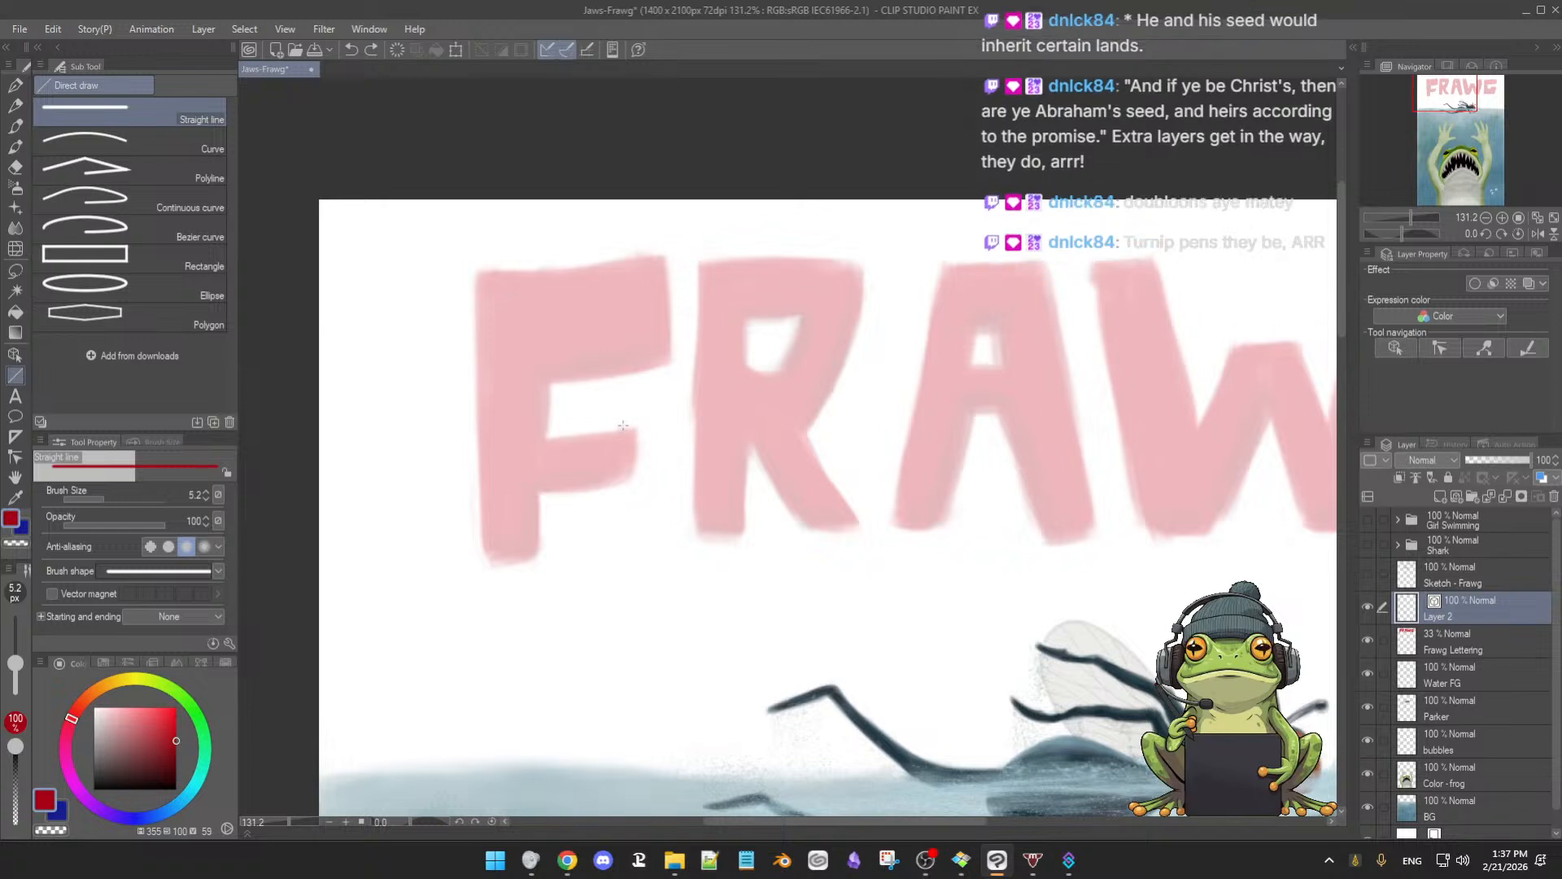
Switch to the Polyline tool and try a single segment from the F's upper-left corner, and undo it
left_click(104, 179)
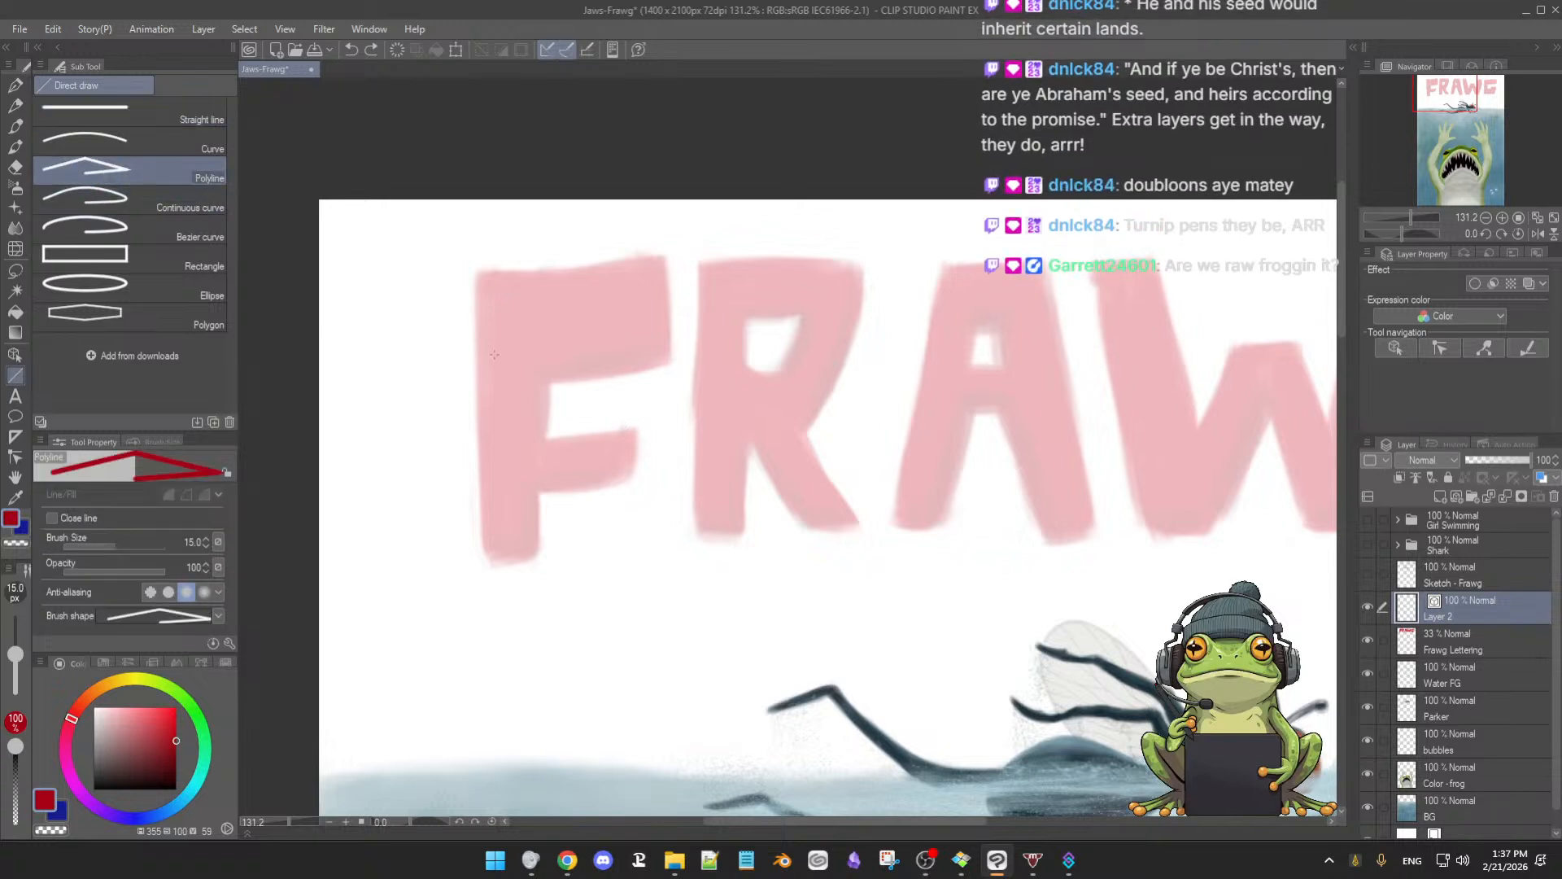
left_click(476, 272)
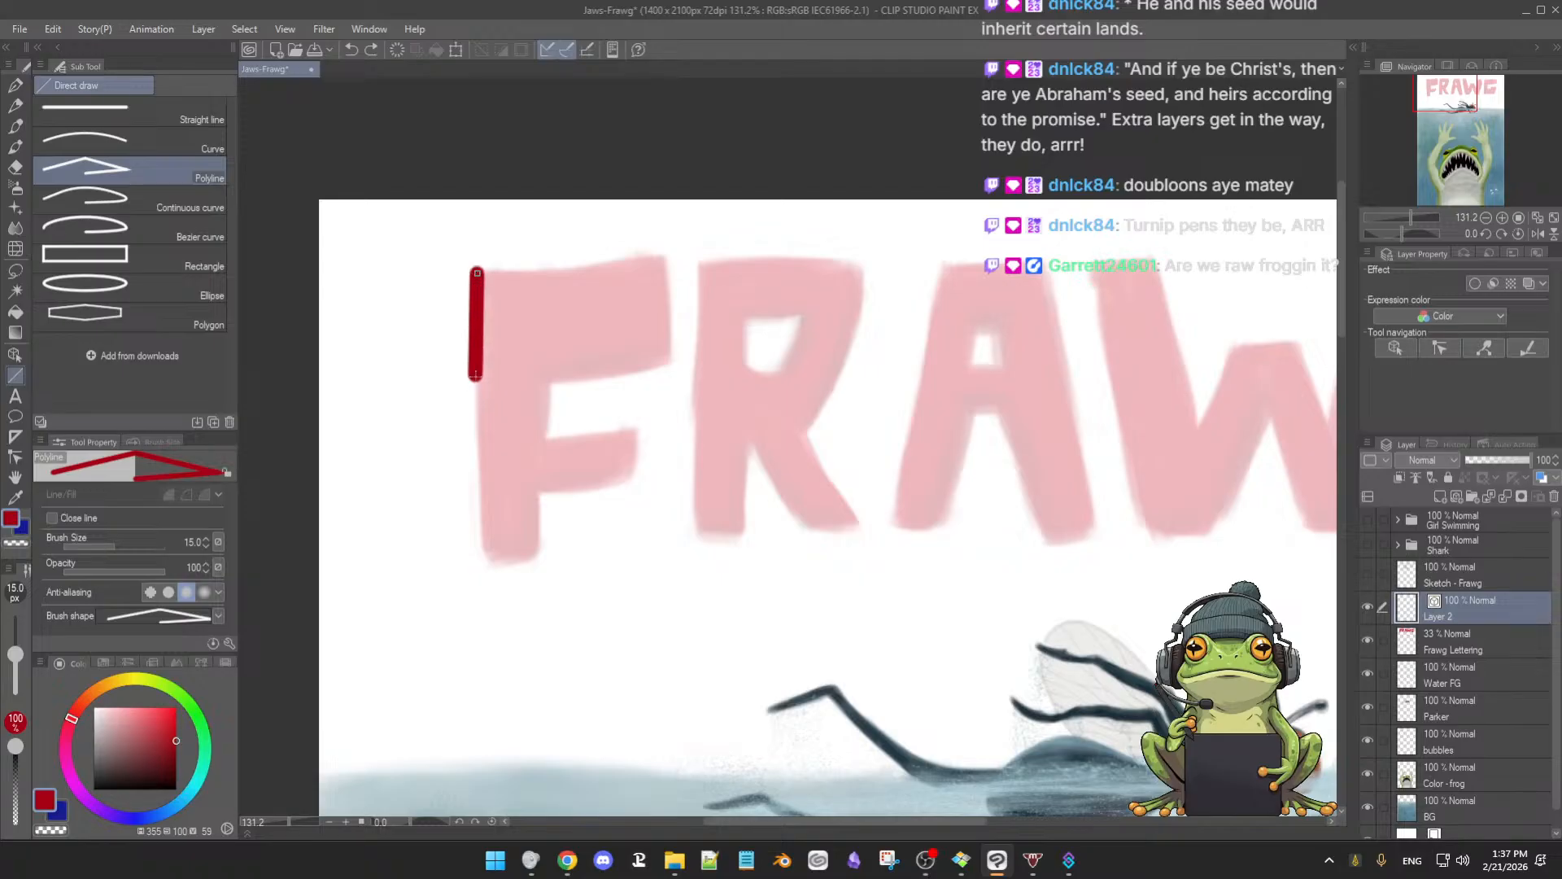
scroll(449, 395, "left", 5)
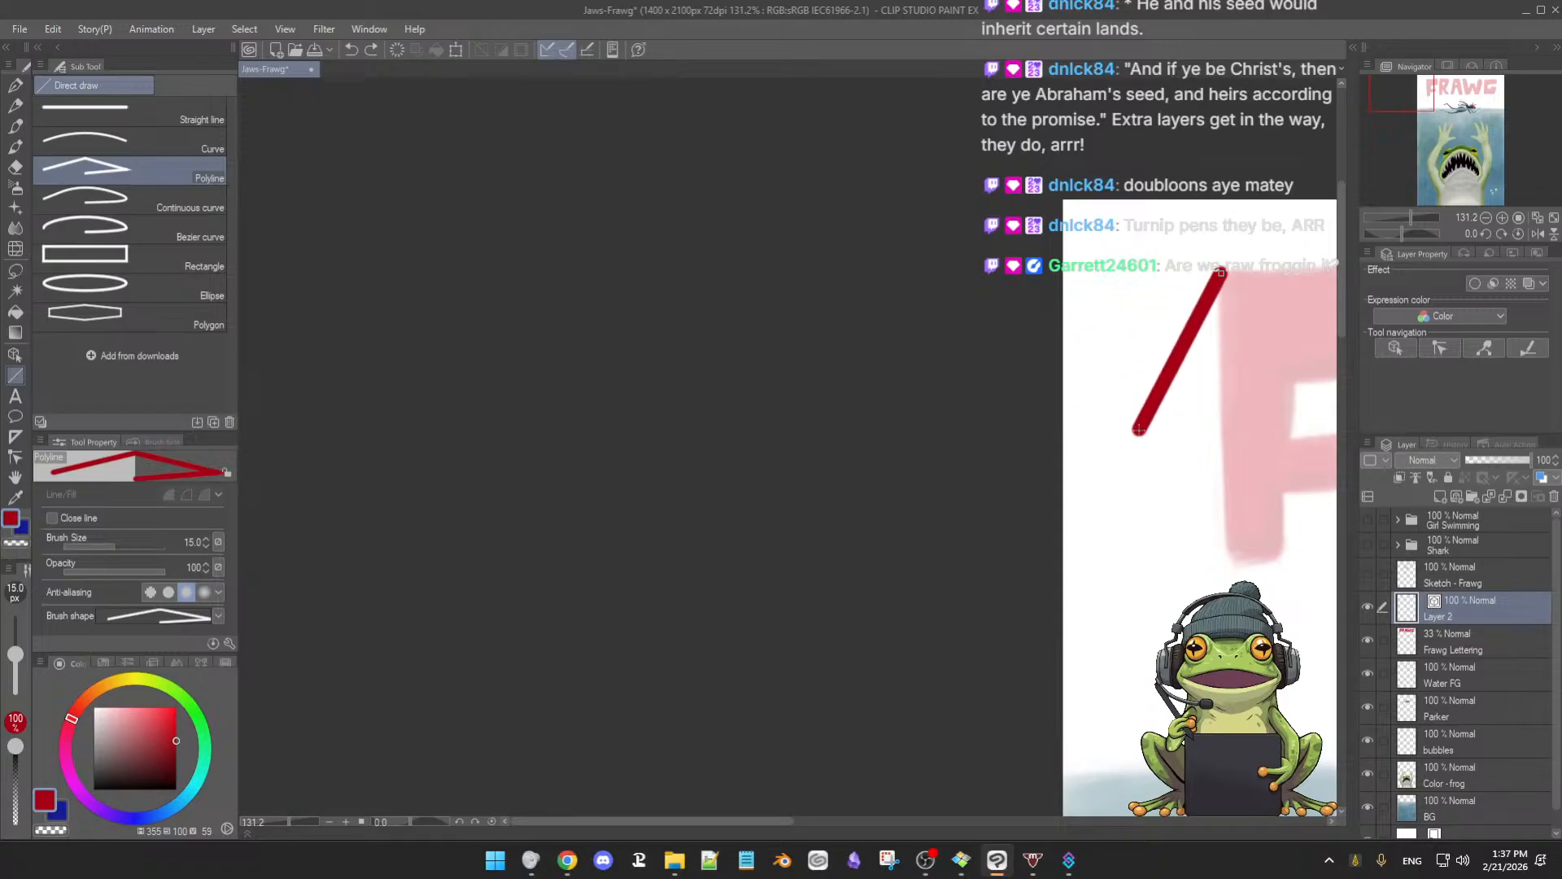
scroll(1136, 430, "down", 4)
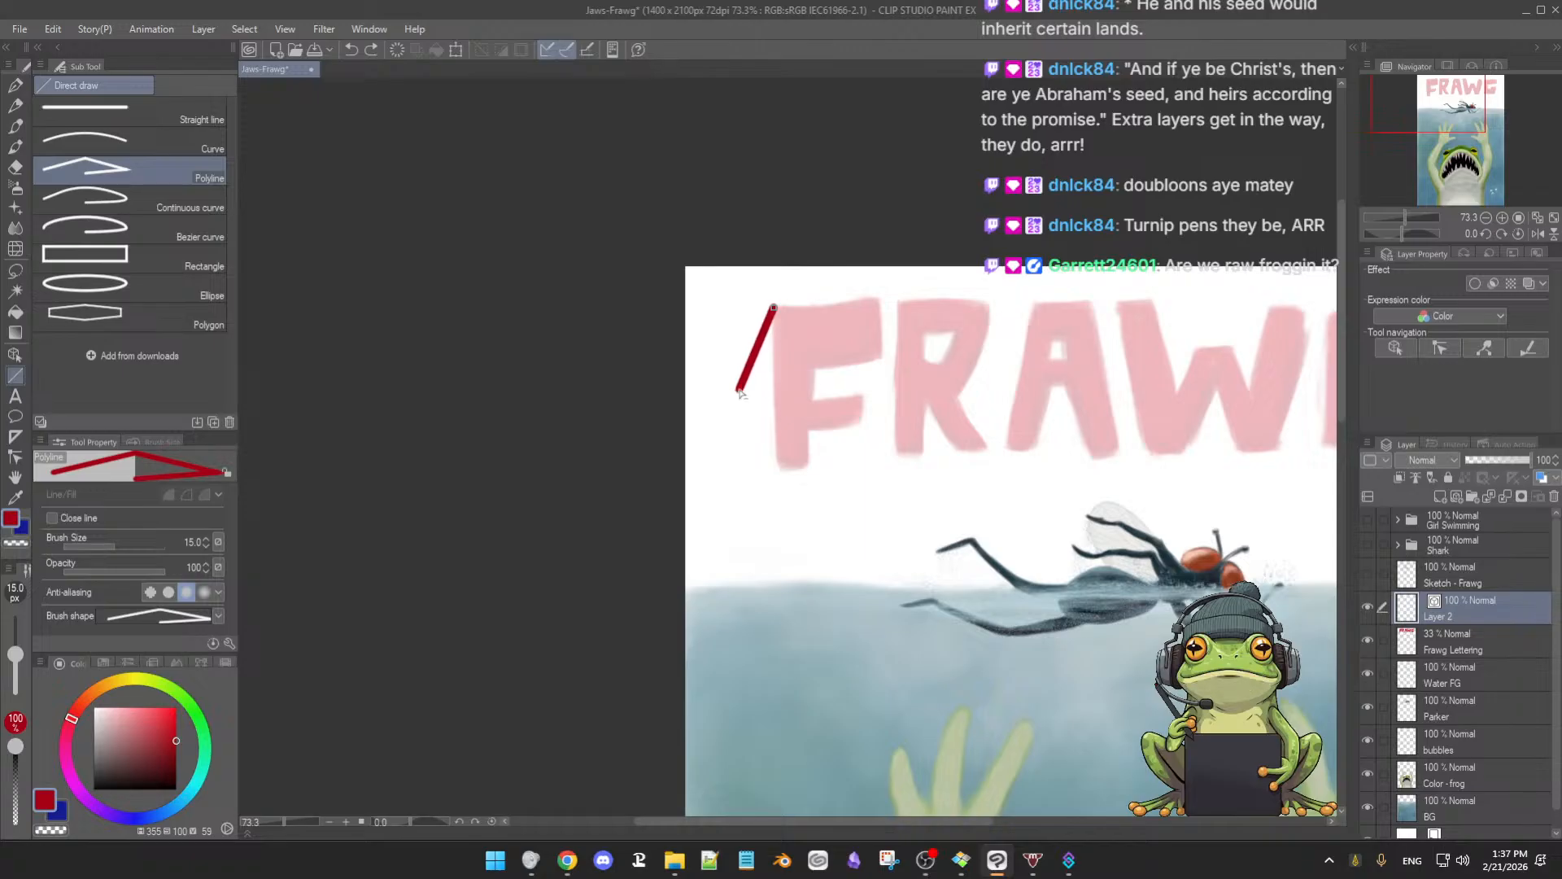
double_click(738, 405)
left_click(738, 413)
key("Escape")
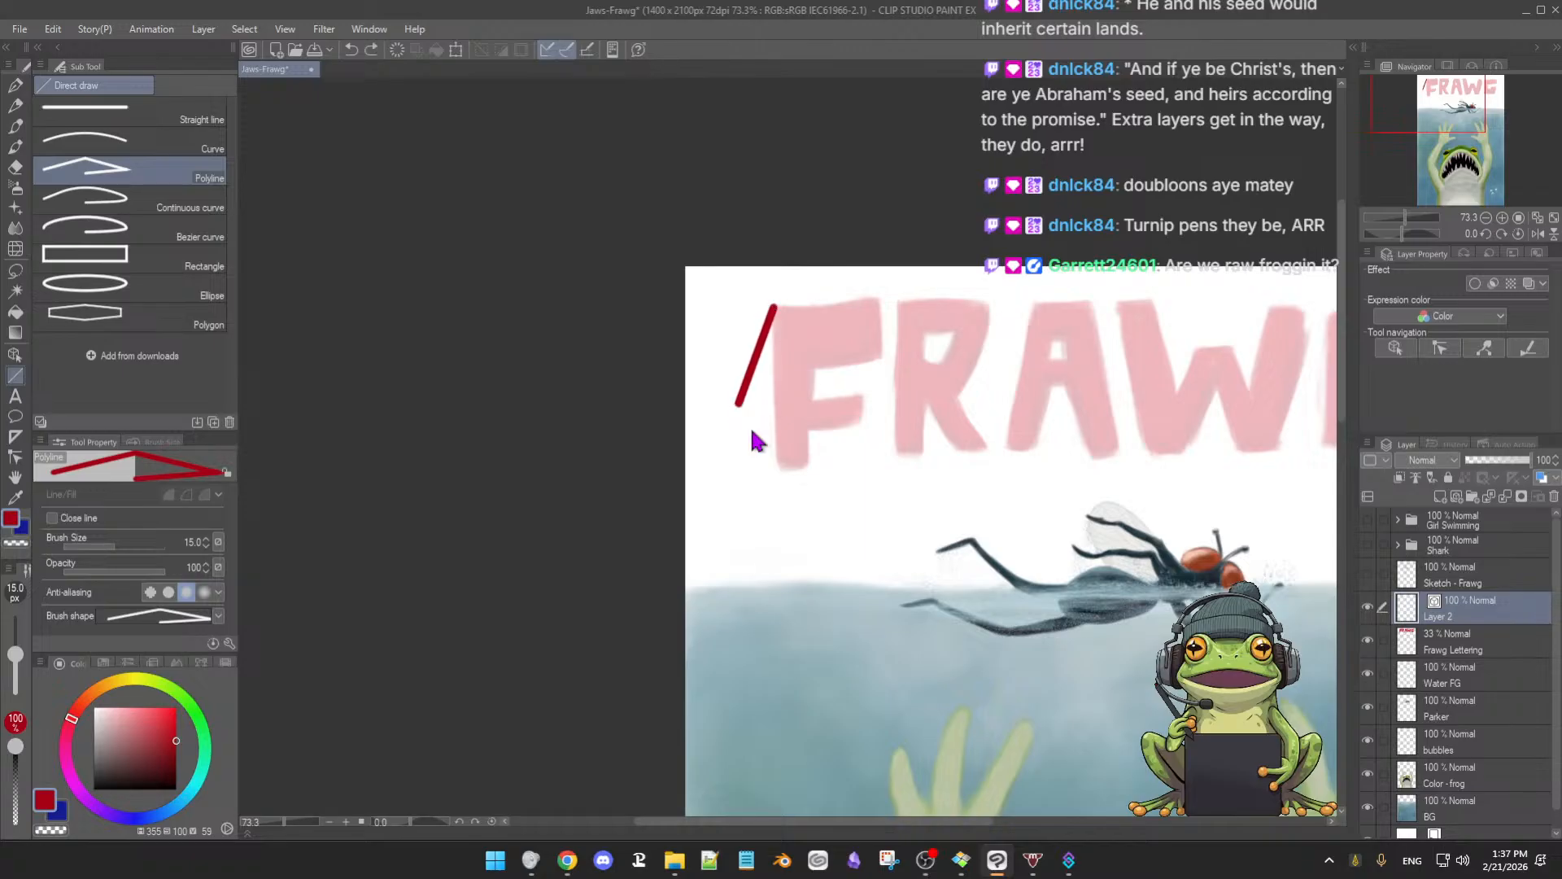
key("ctrl+z")
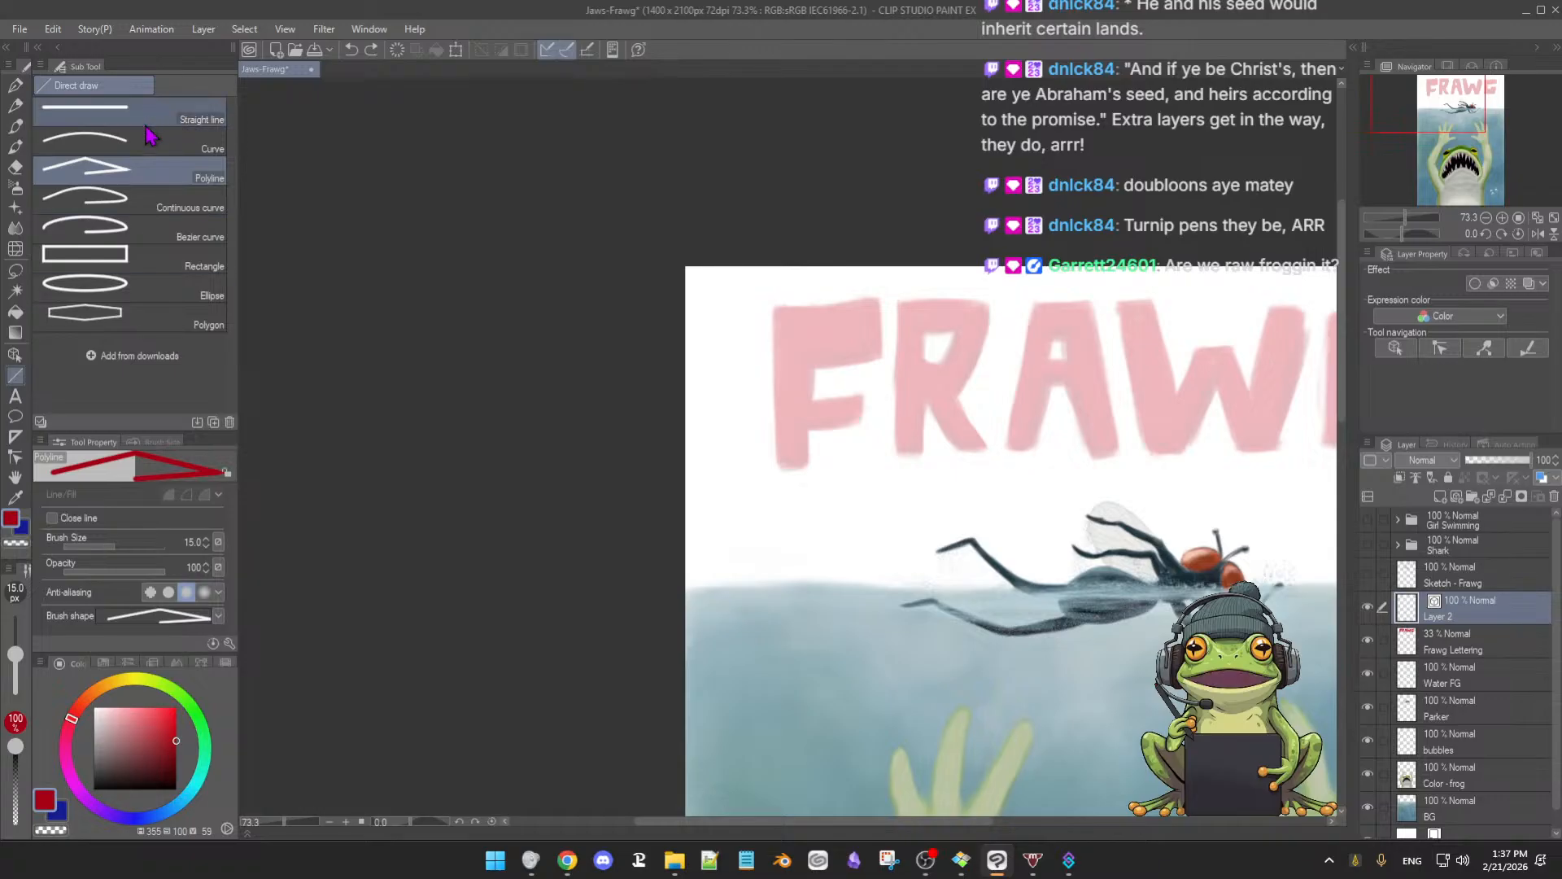
Trace the whole letter F as one closed polyline outline at brush size 4.8, following the faded lettering
left_click_drag(15, 656, 14, 668)
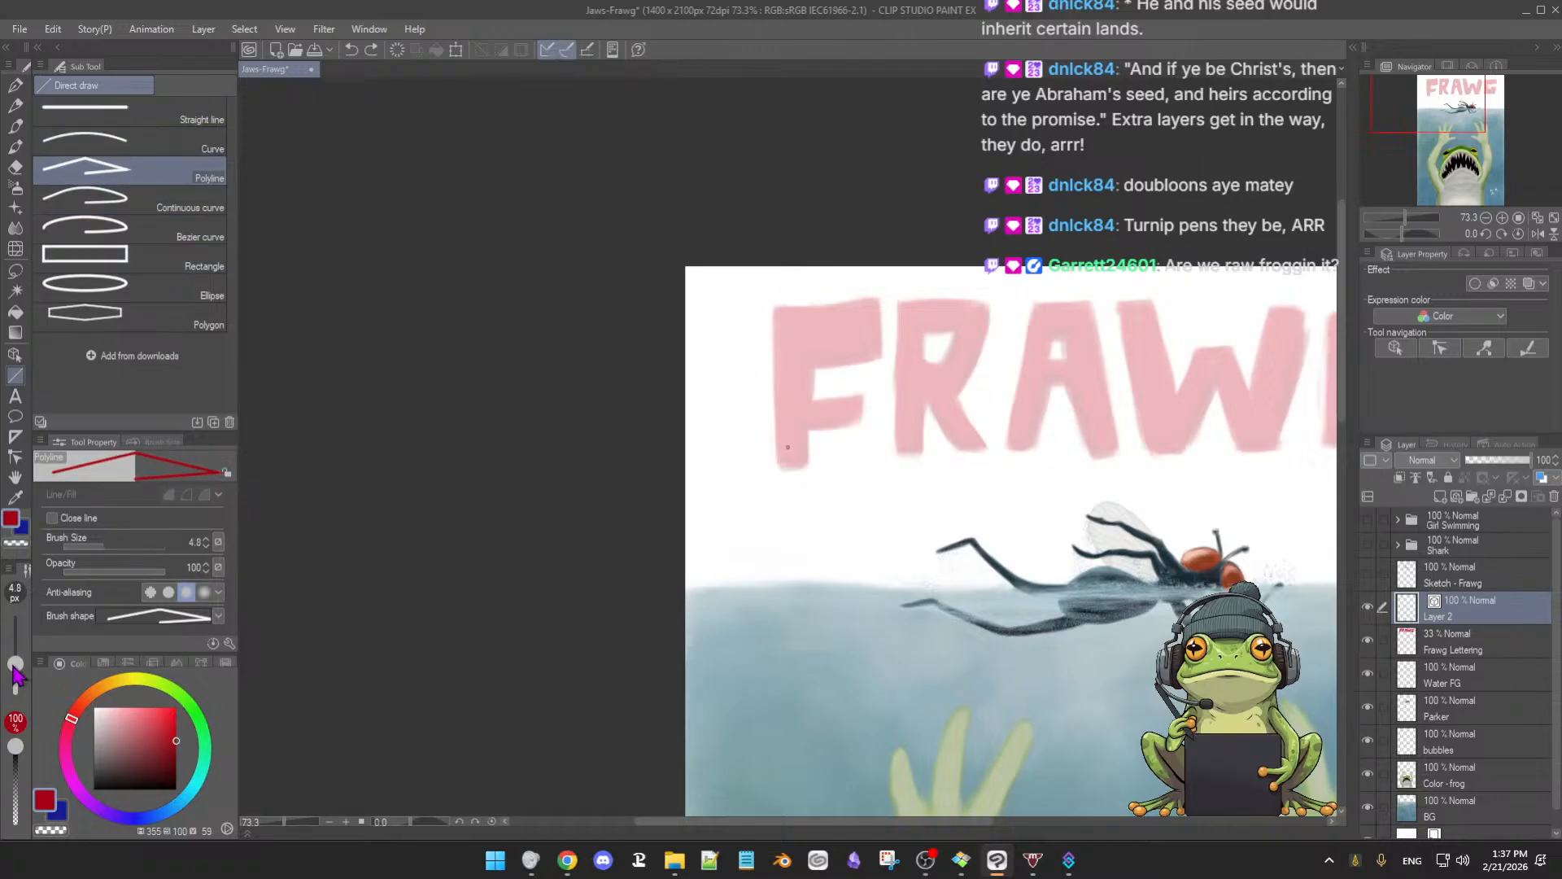
left_click(969, 480, "ctrl")
left_click(986, 482, "ctrl")
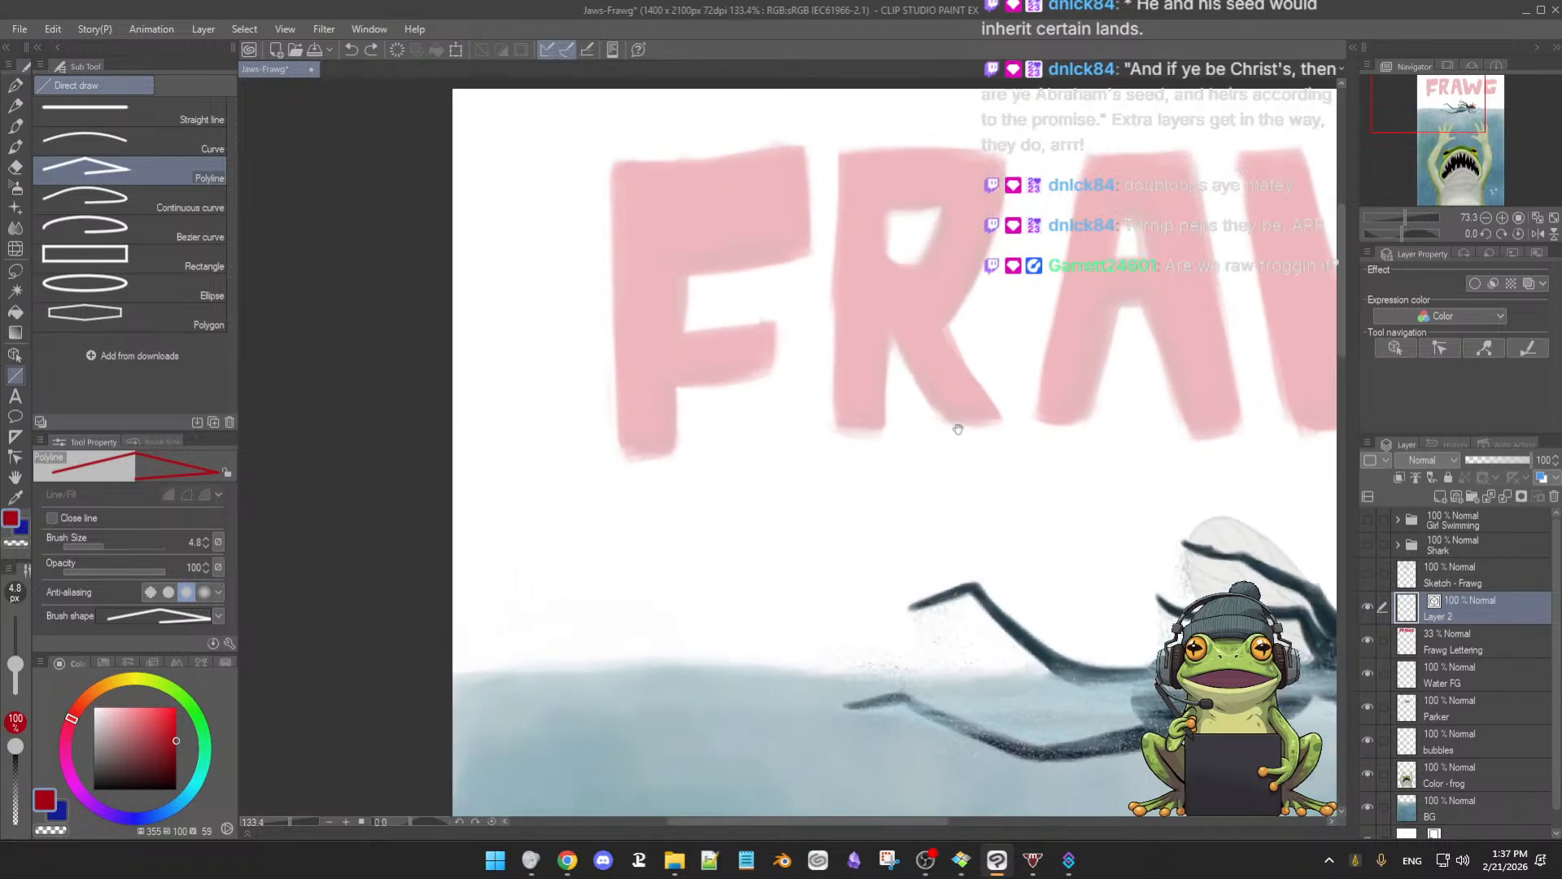
left_click(613, 161)
double_click(614, 458)
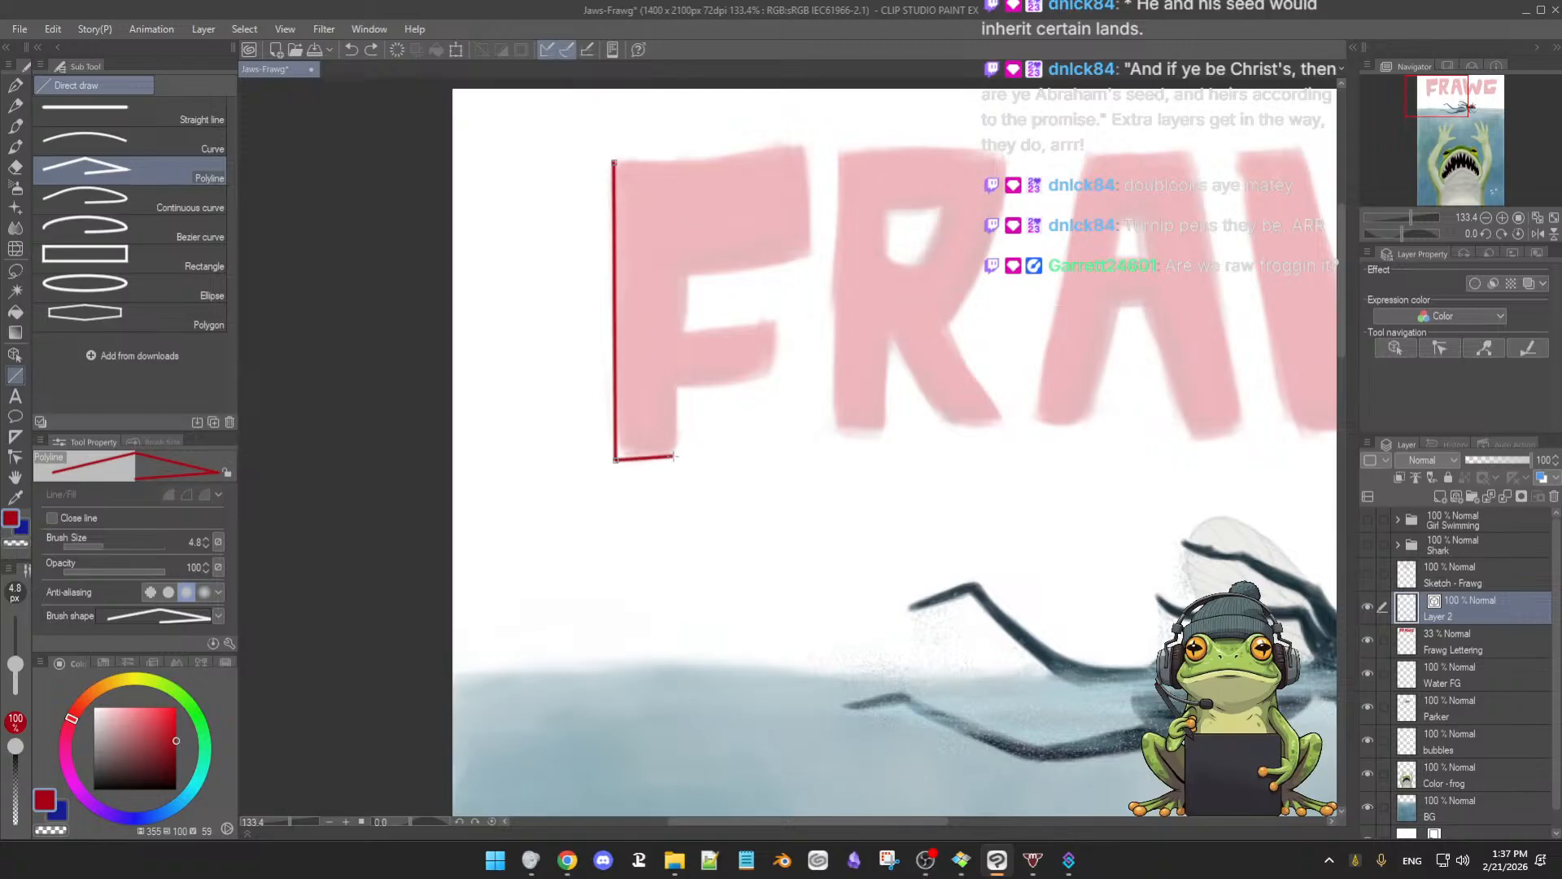
left_click(674, 458)
left_click(772, 379)
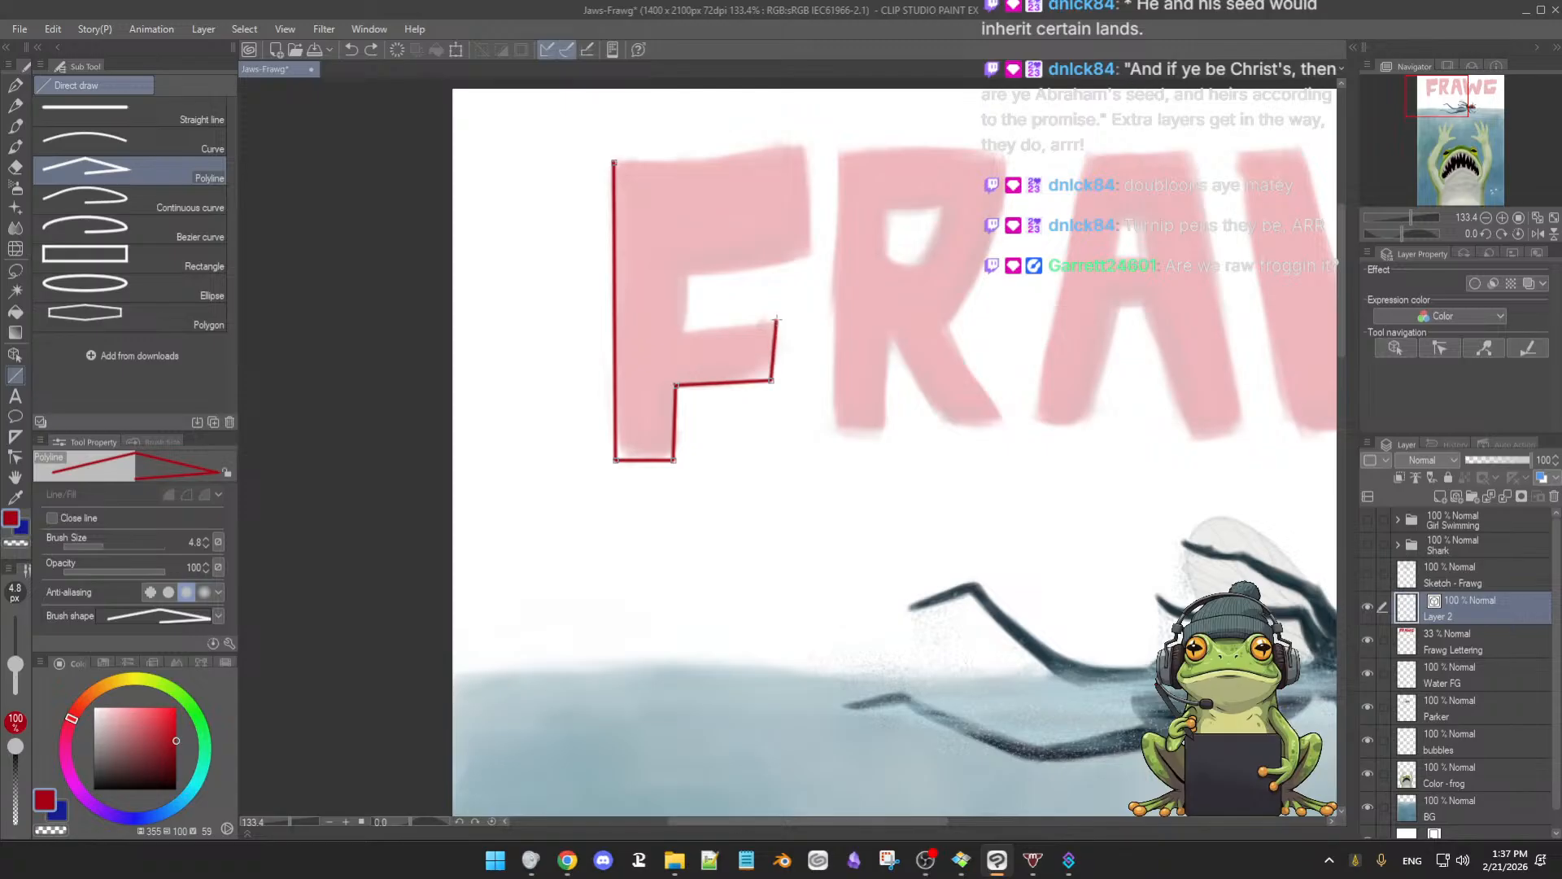
left_click(775, 322)
left_click(683, 326)
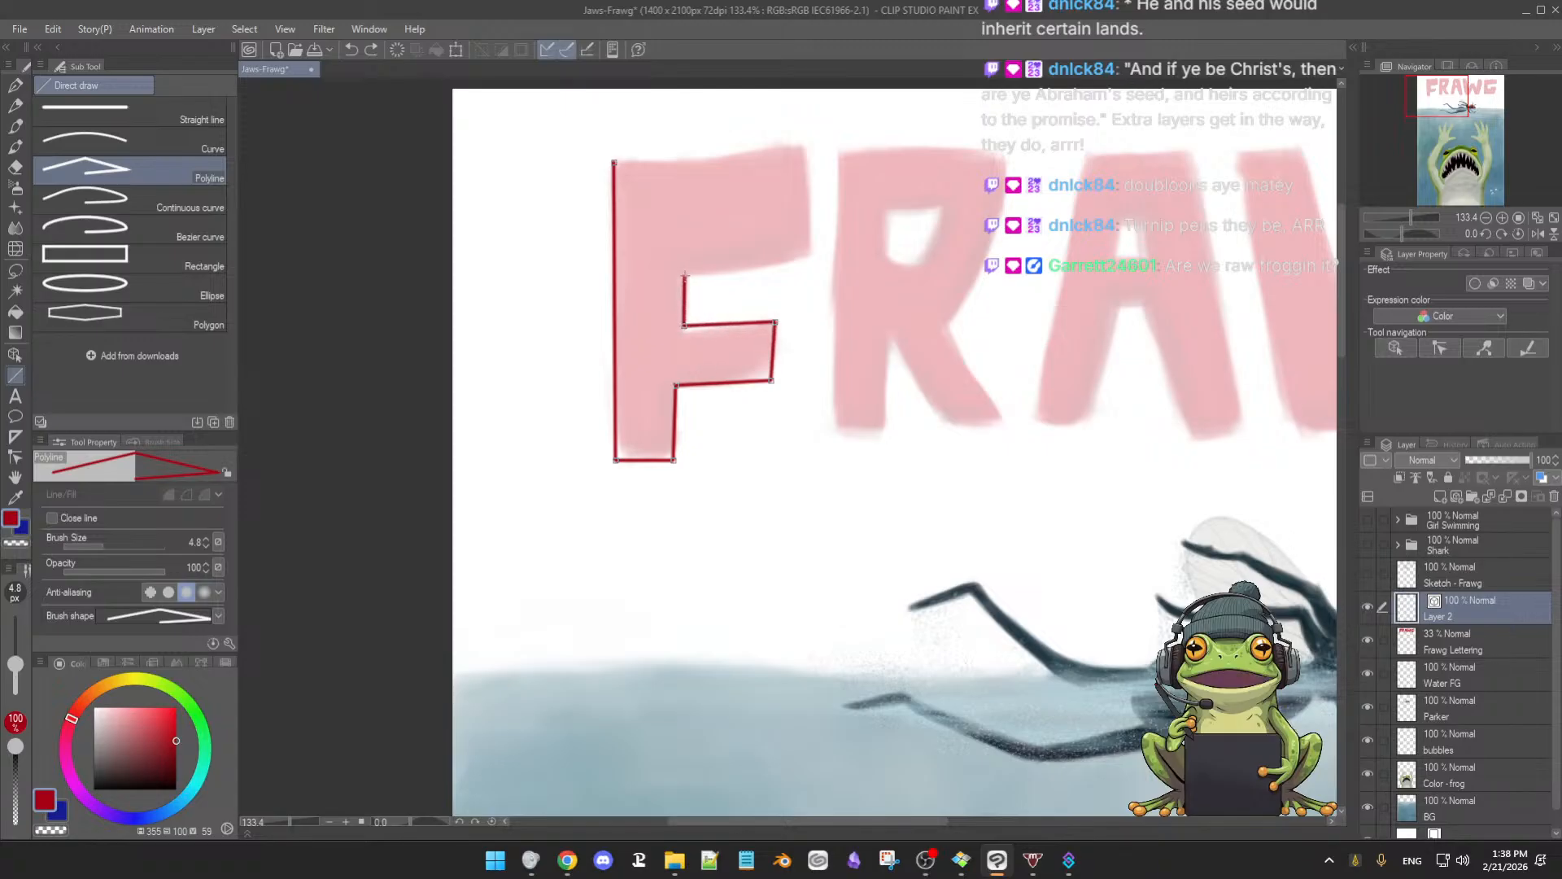
left_click(684, 276)
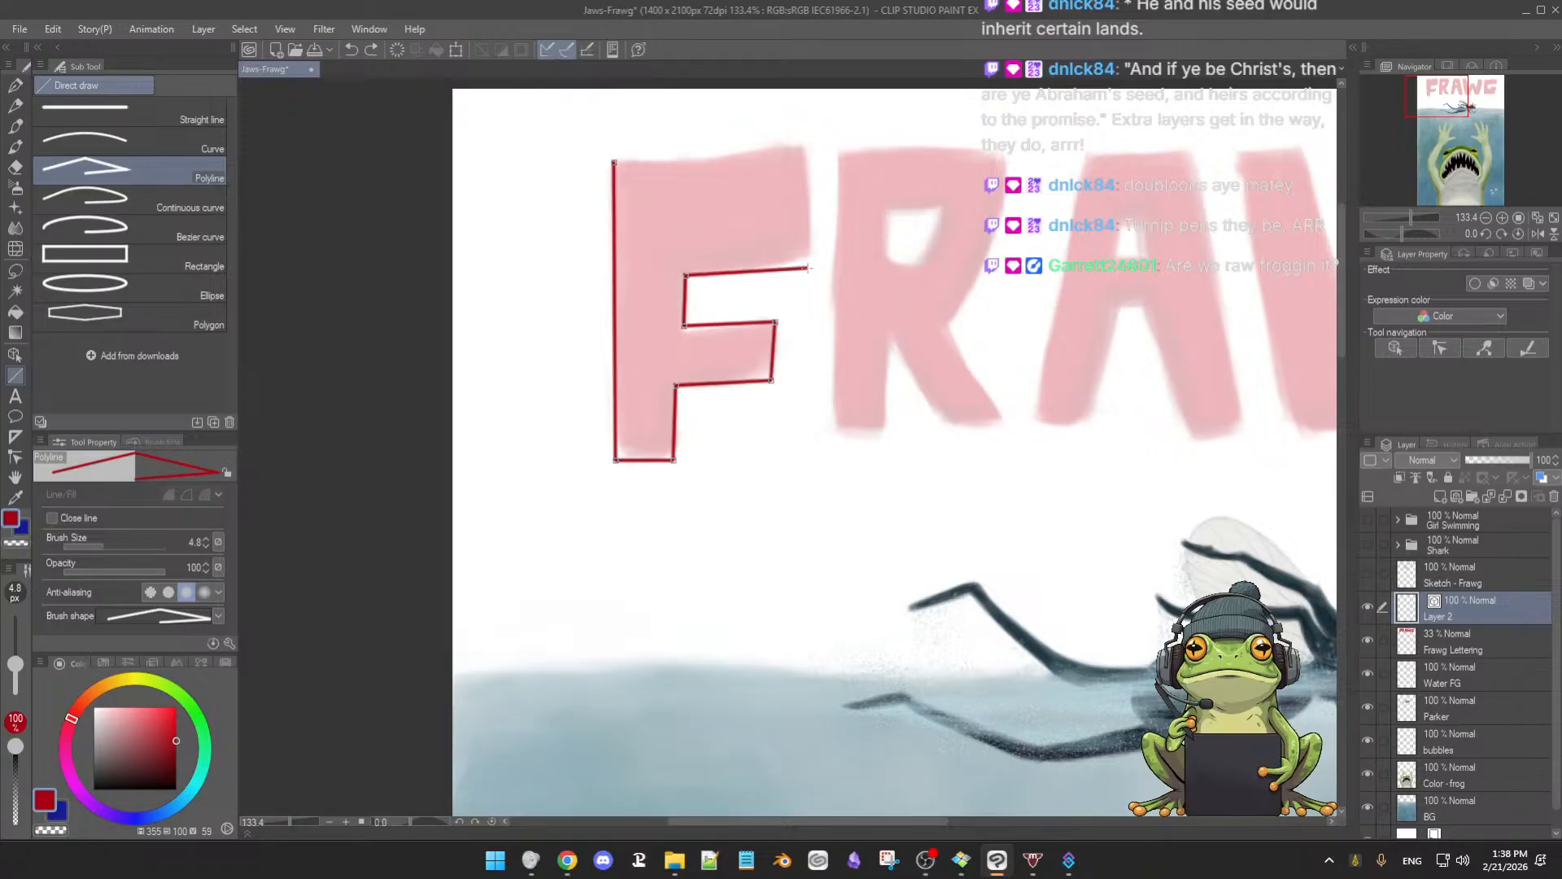
left_click(805, 267)
left_click(805, 152)
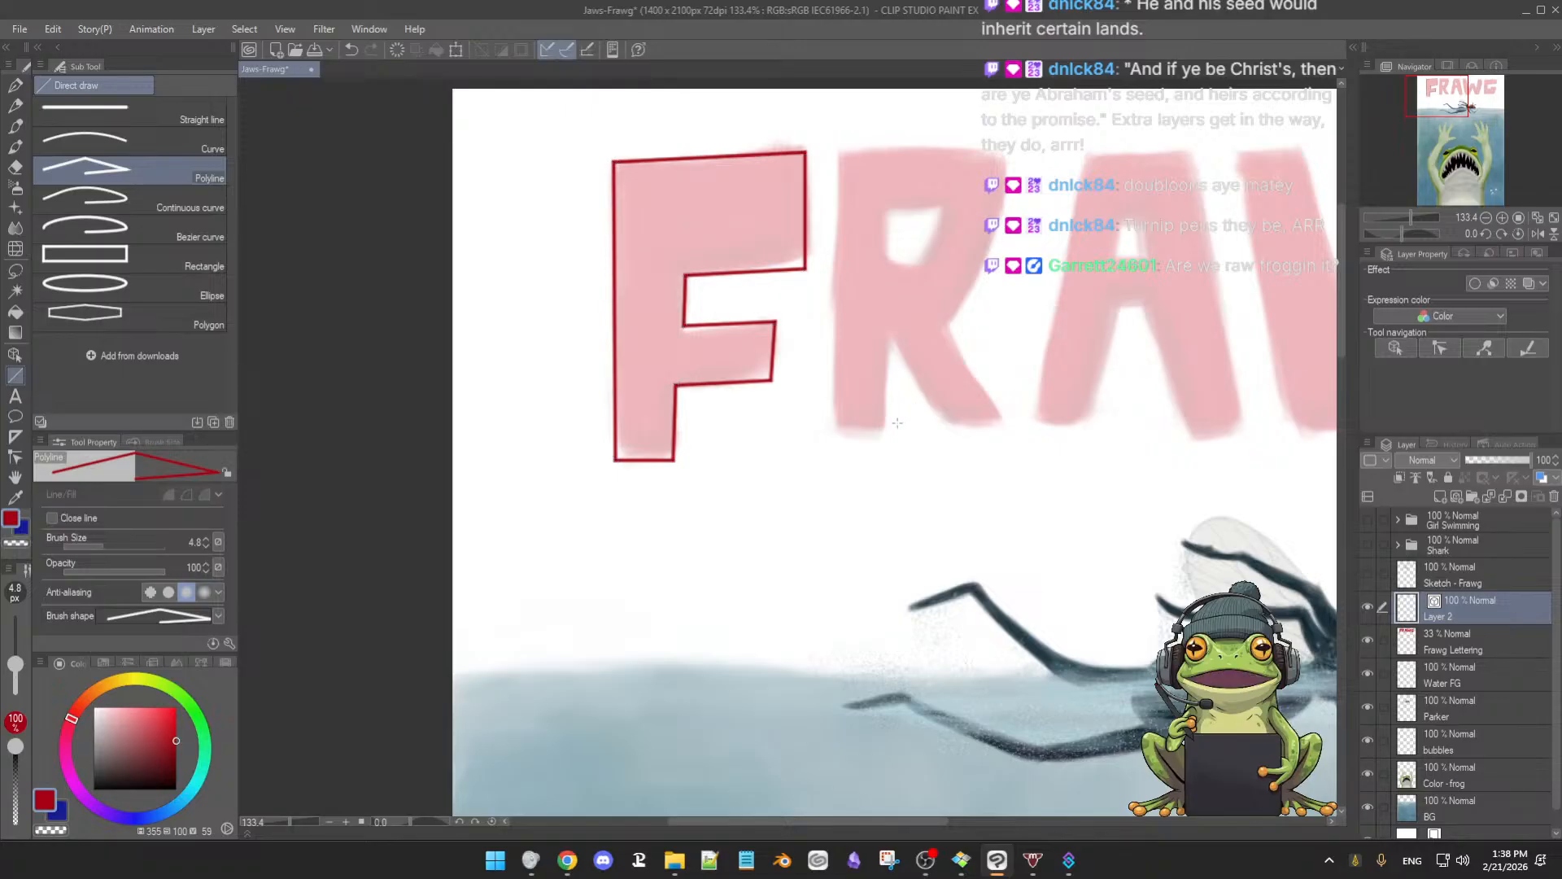
Try outlining the letter R with a polyline starting at the top of its stem, and undo the attempts
scroll(917, 449, "down", 3)
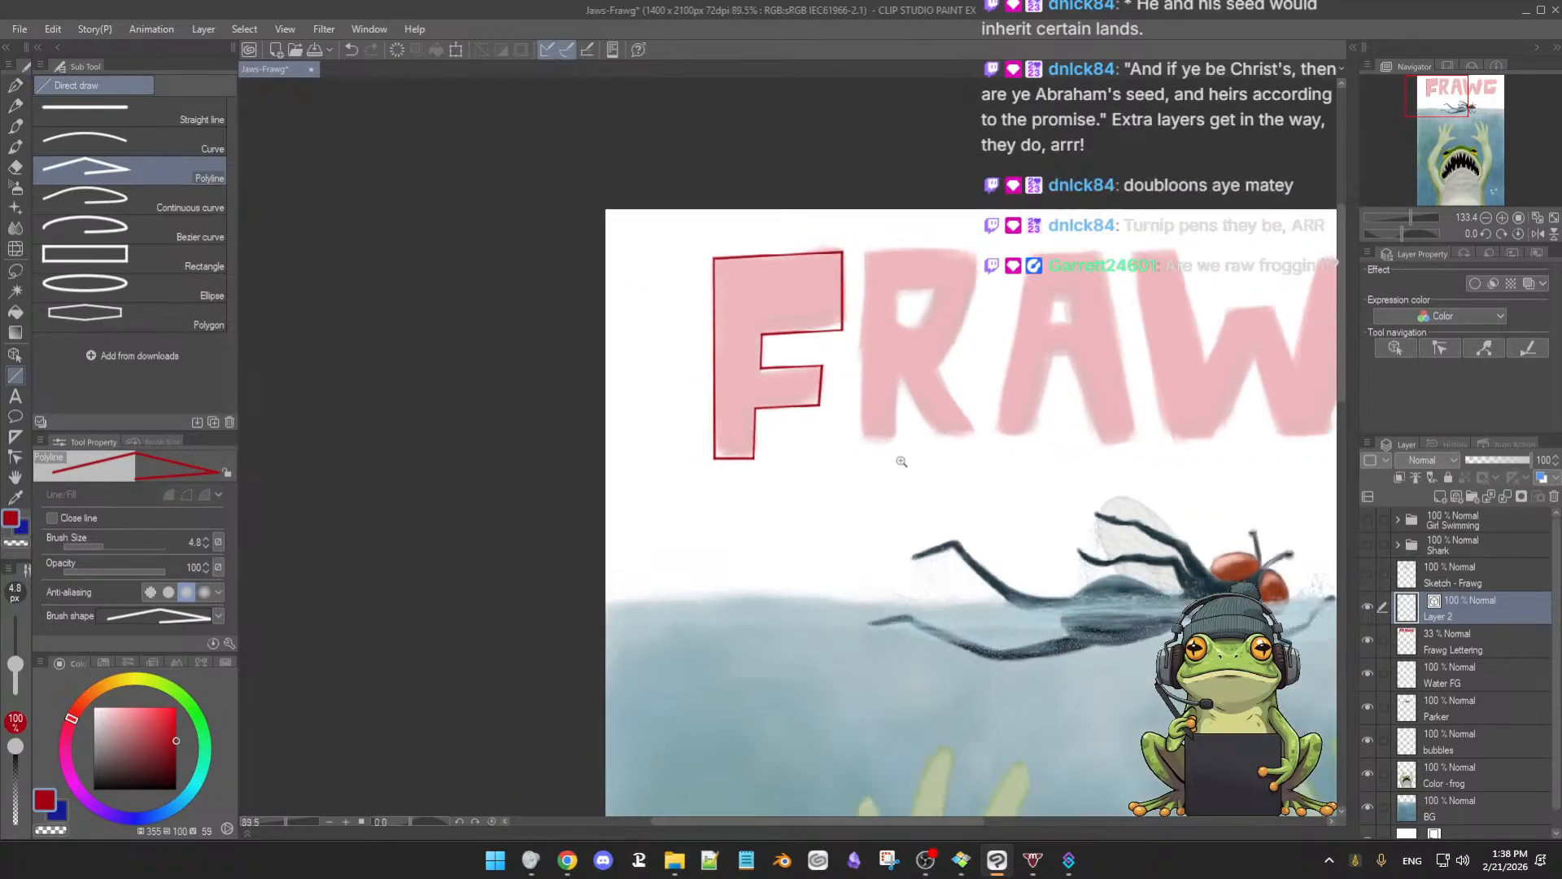
left_click_drag(900, 453, 846, 479)
scroll(865, 480, "up", 2)
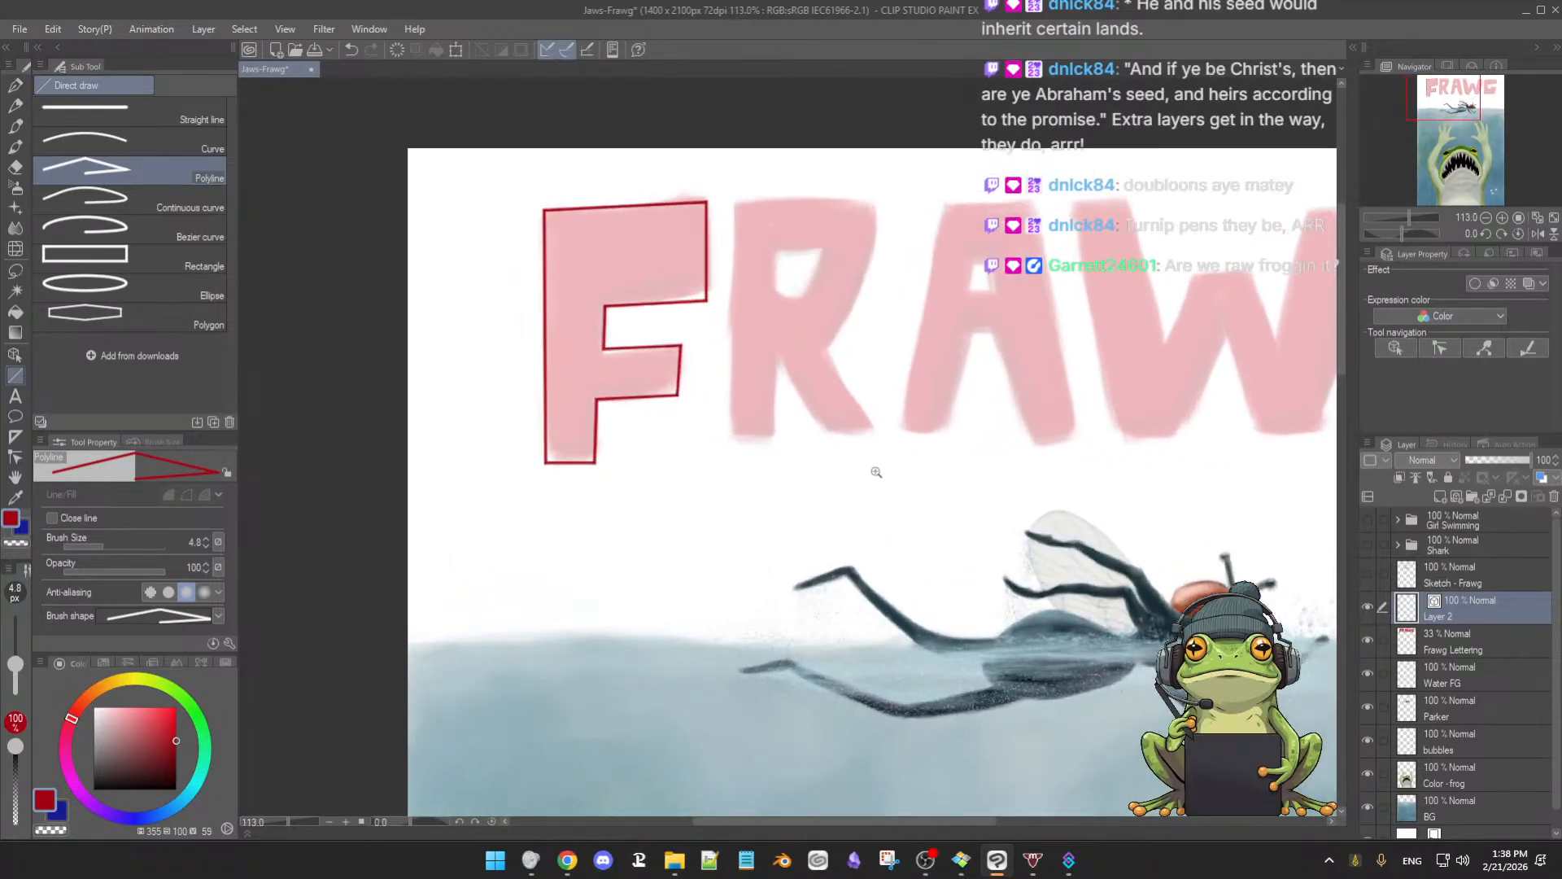
left_click(735, 205)
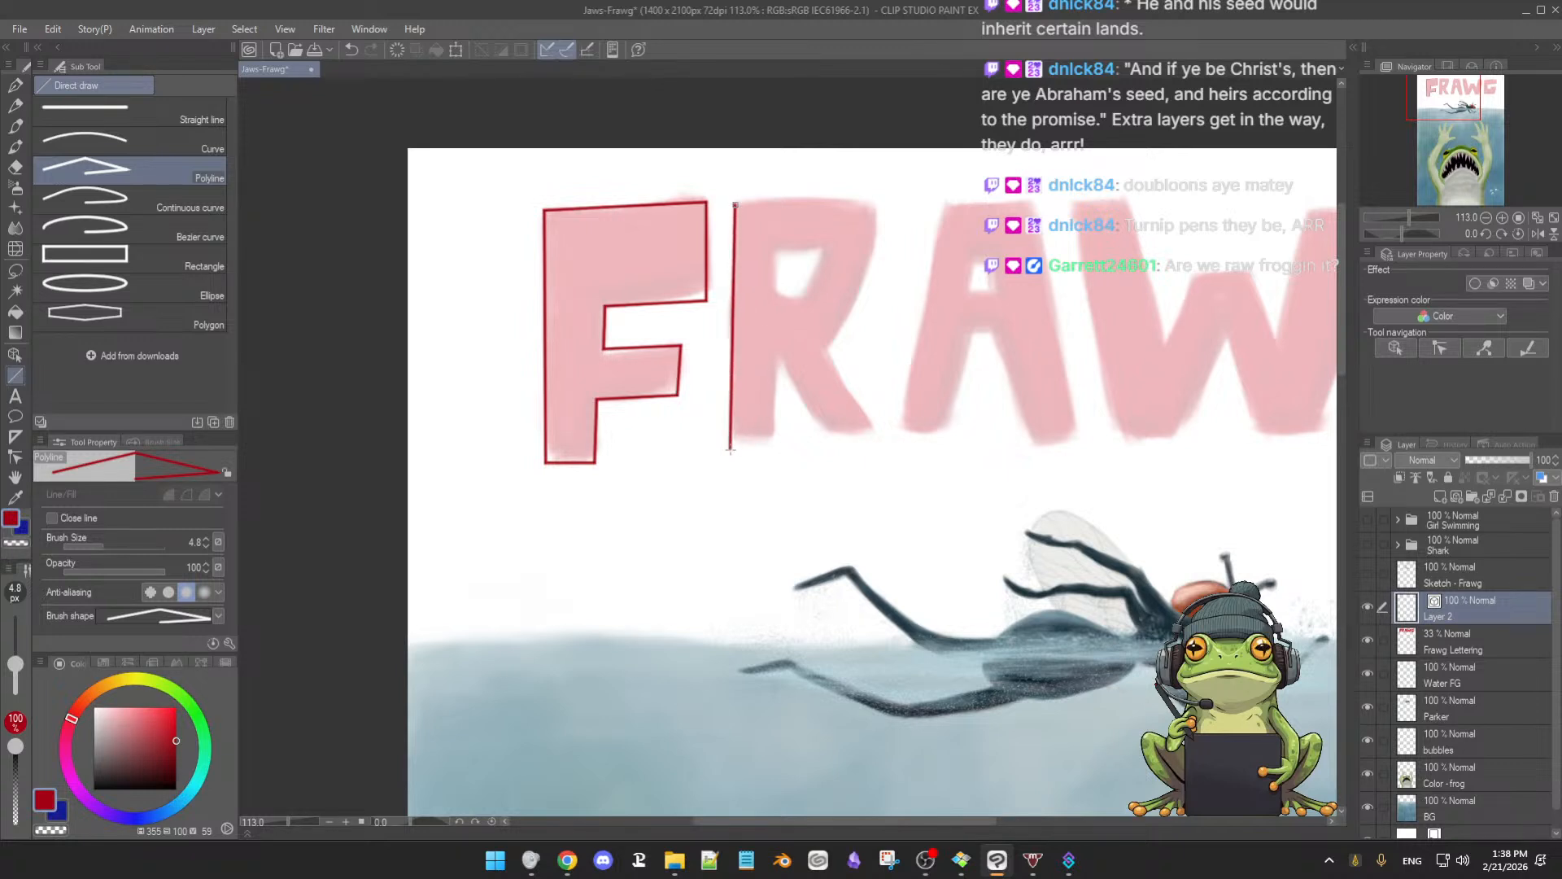
left_click(730, 450)
left_click(773, 450)
left_click(778, 357)
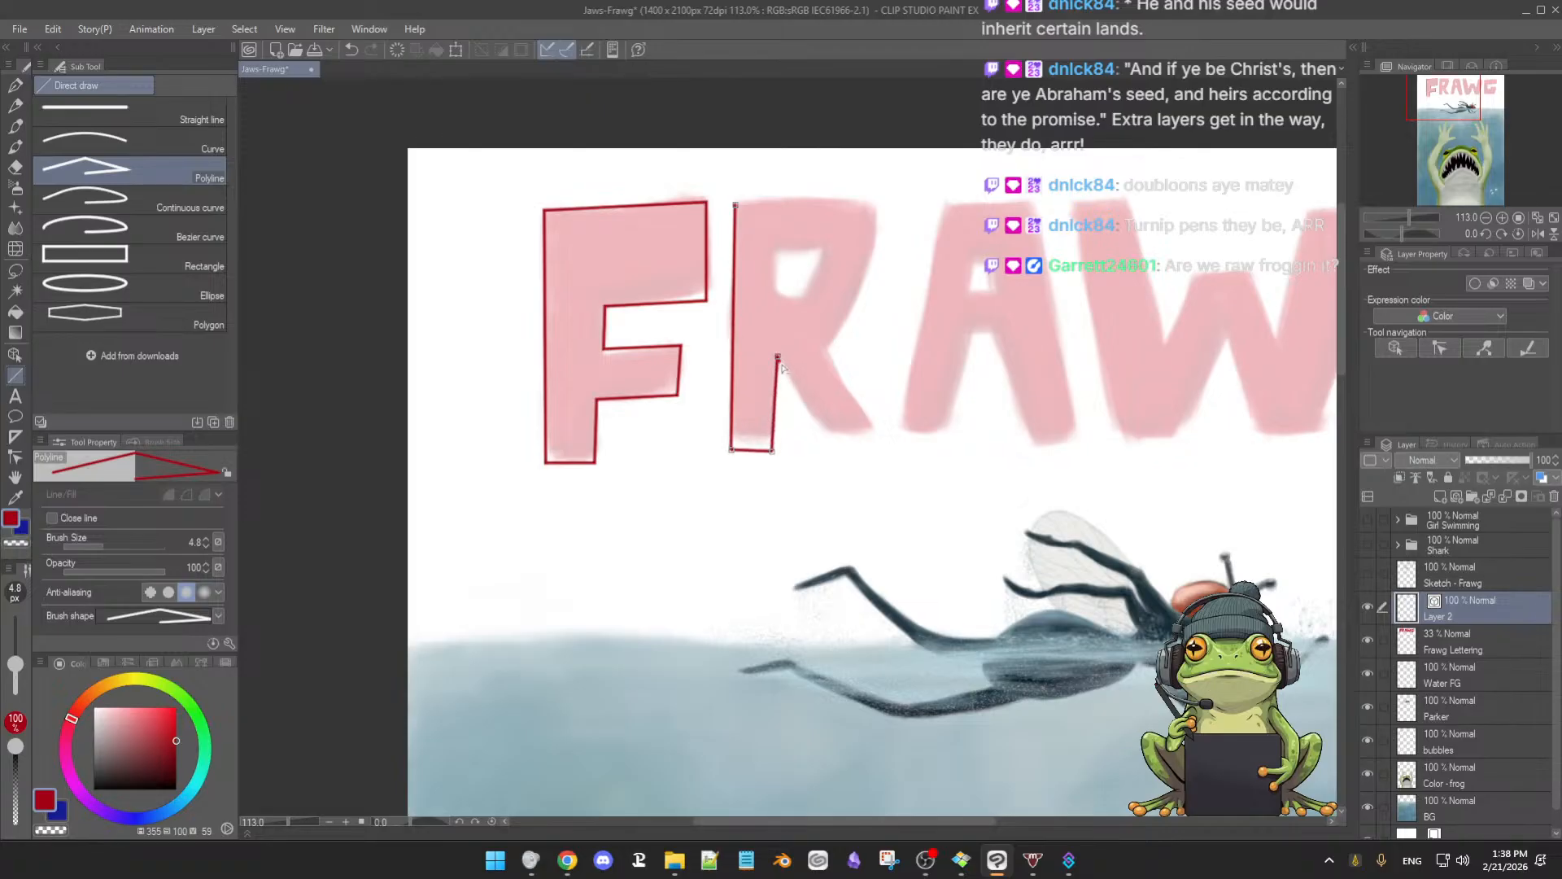
left_click(827, 447)
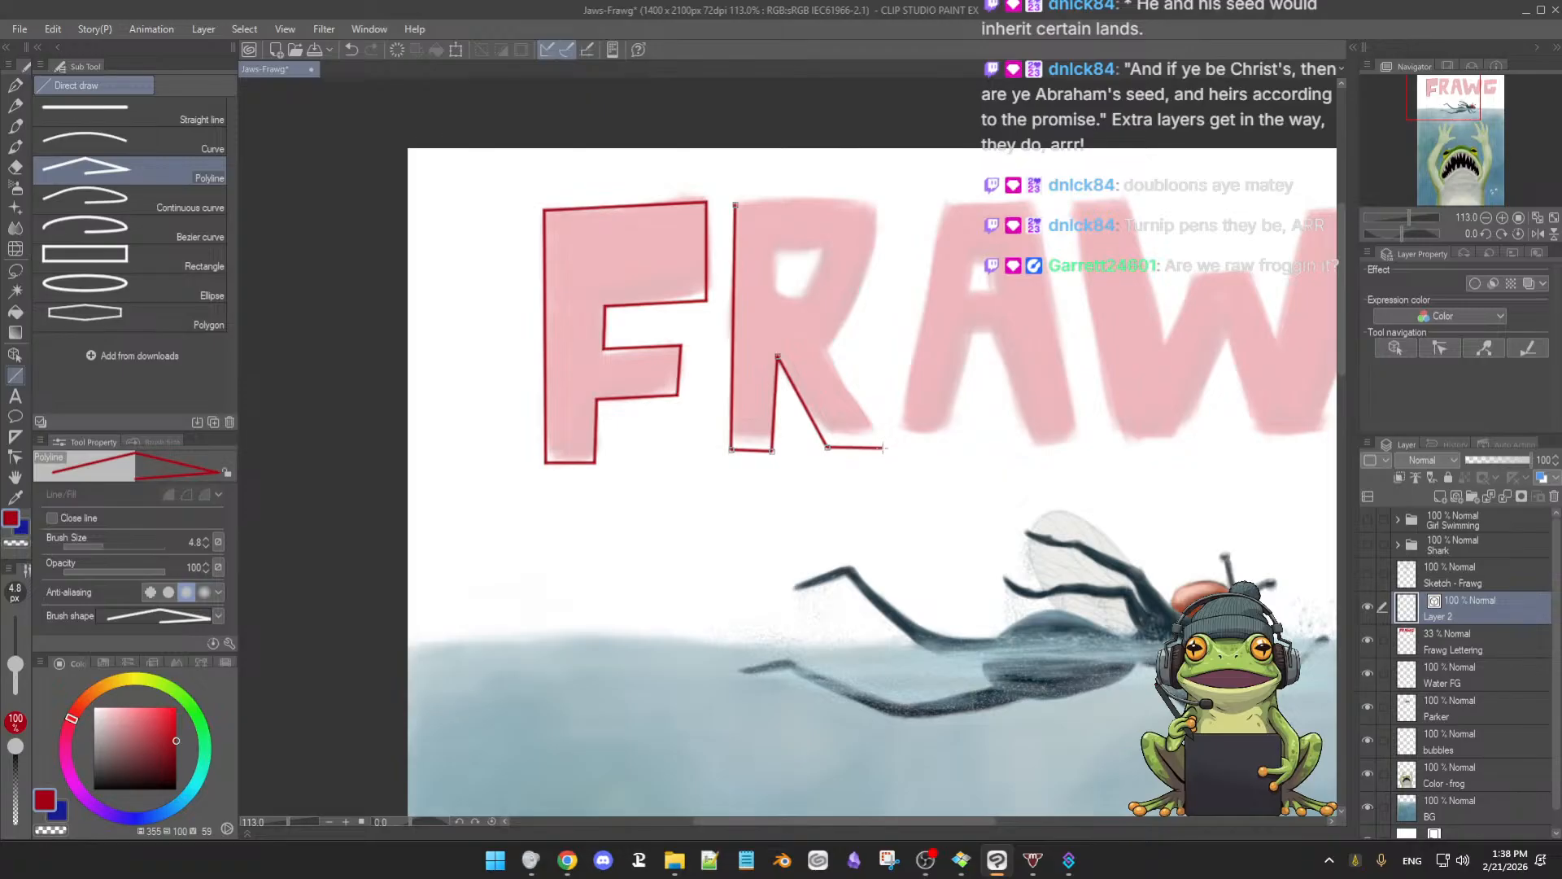
left_click(879, 449)
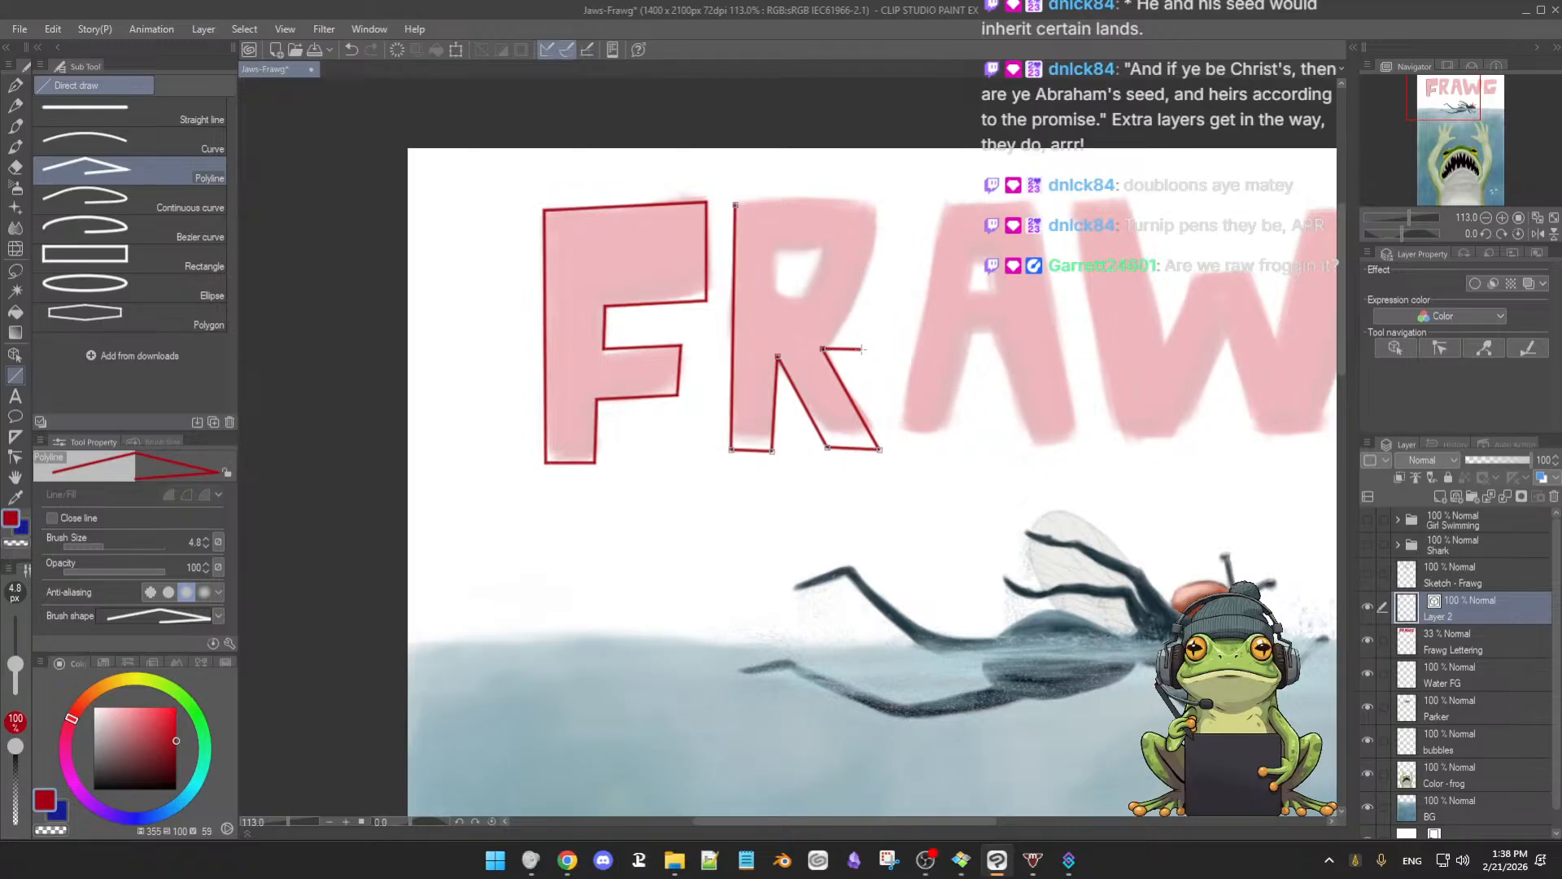
key("ctrl+z")
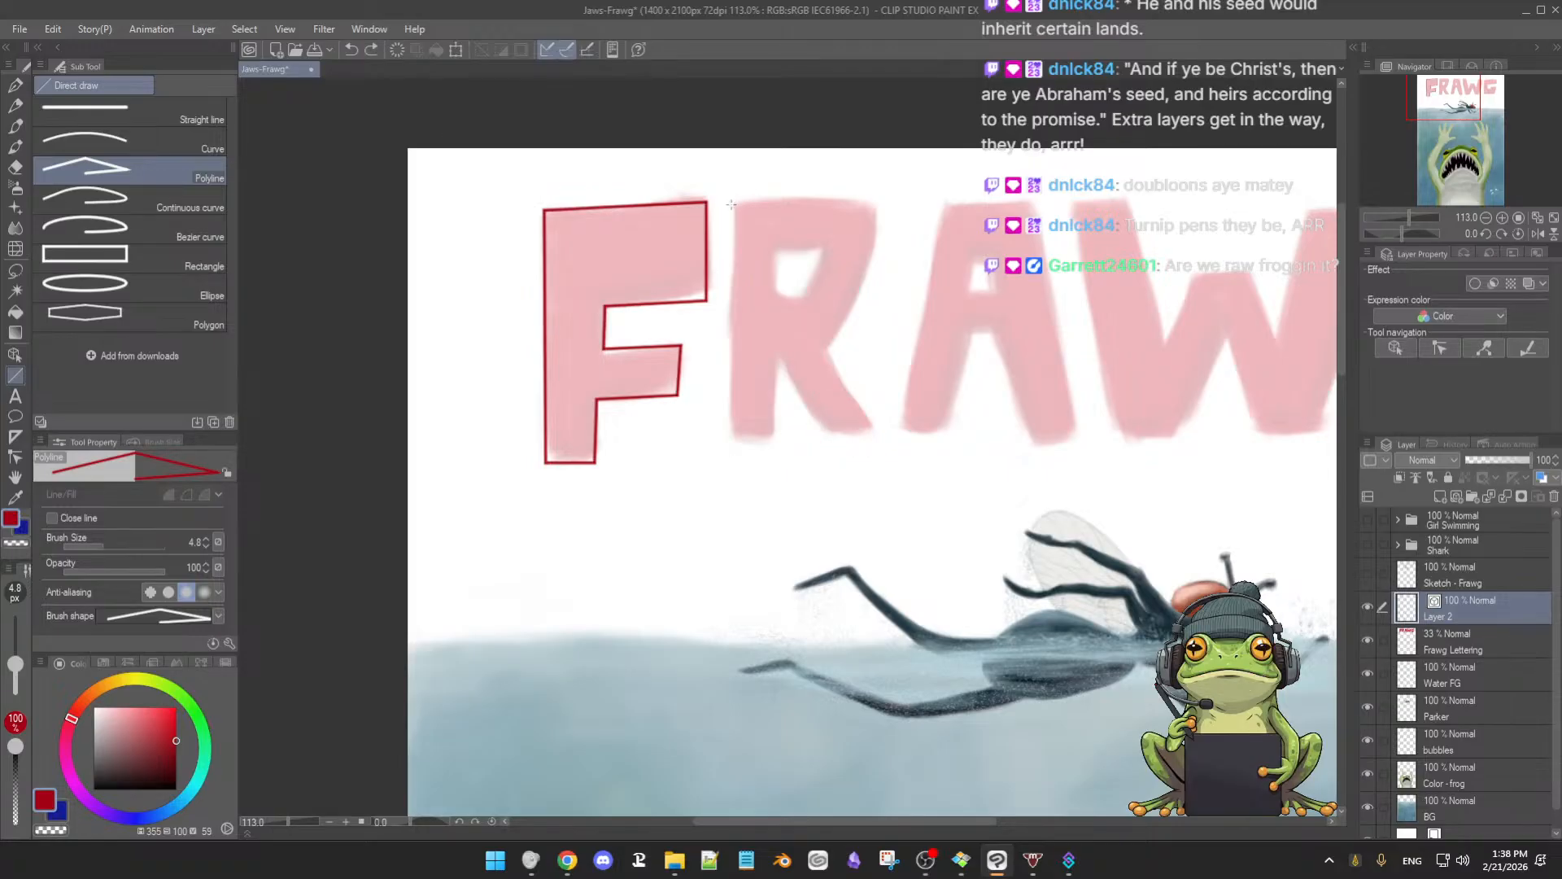
left_click(735, 204)
double_click(708, 471)
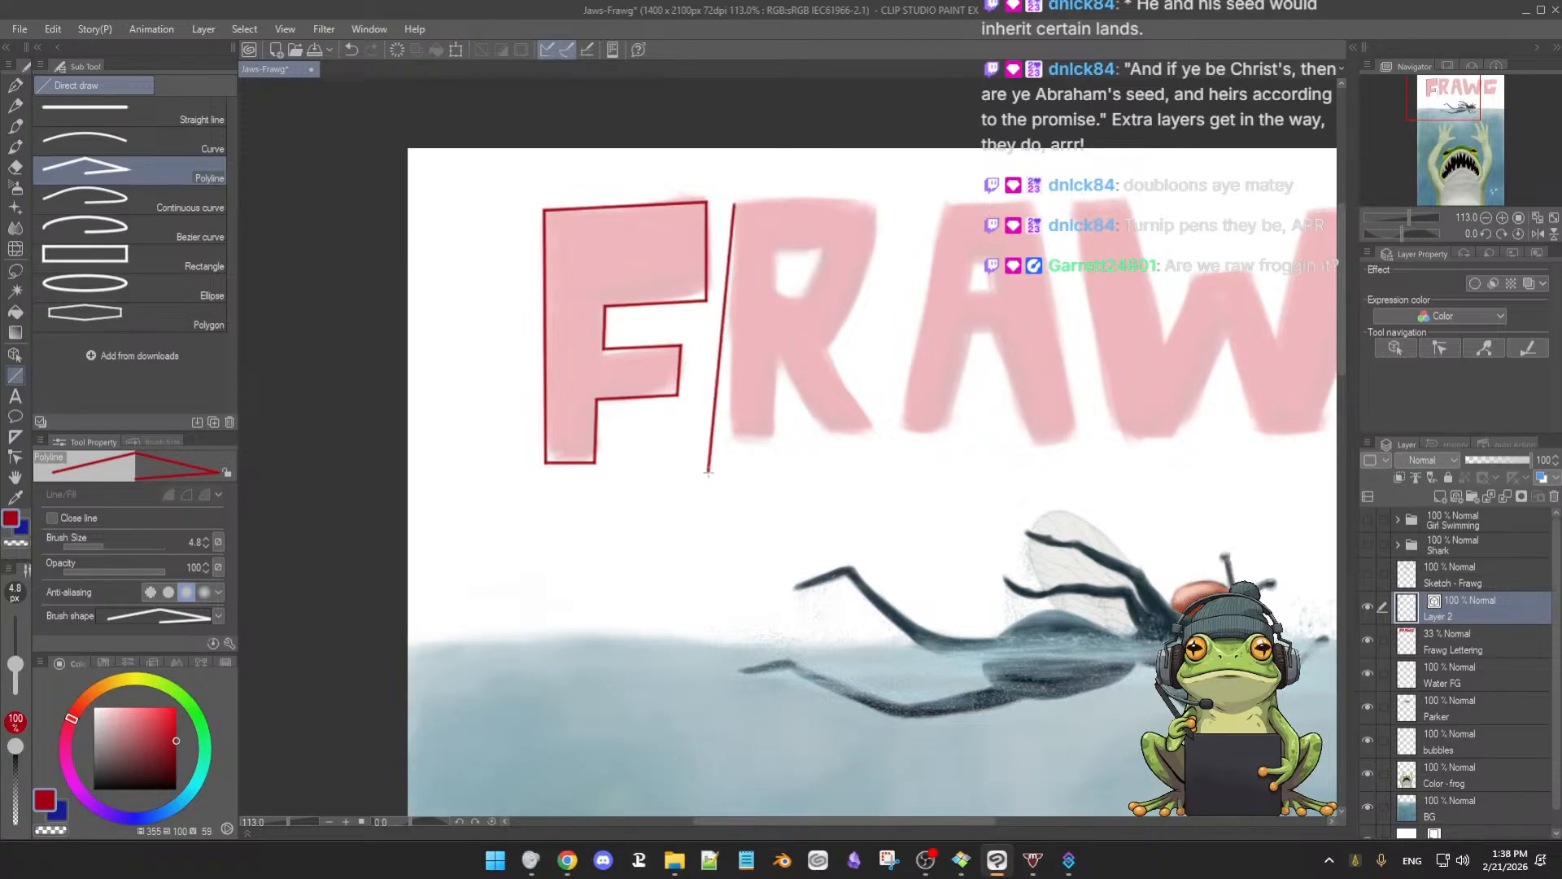
key("ctrl+z")
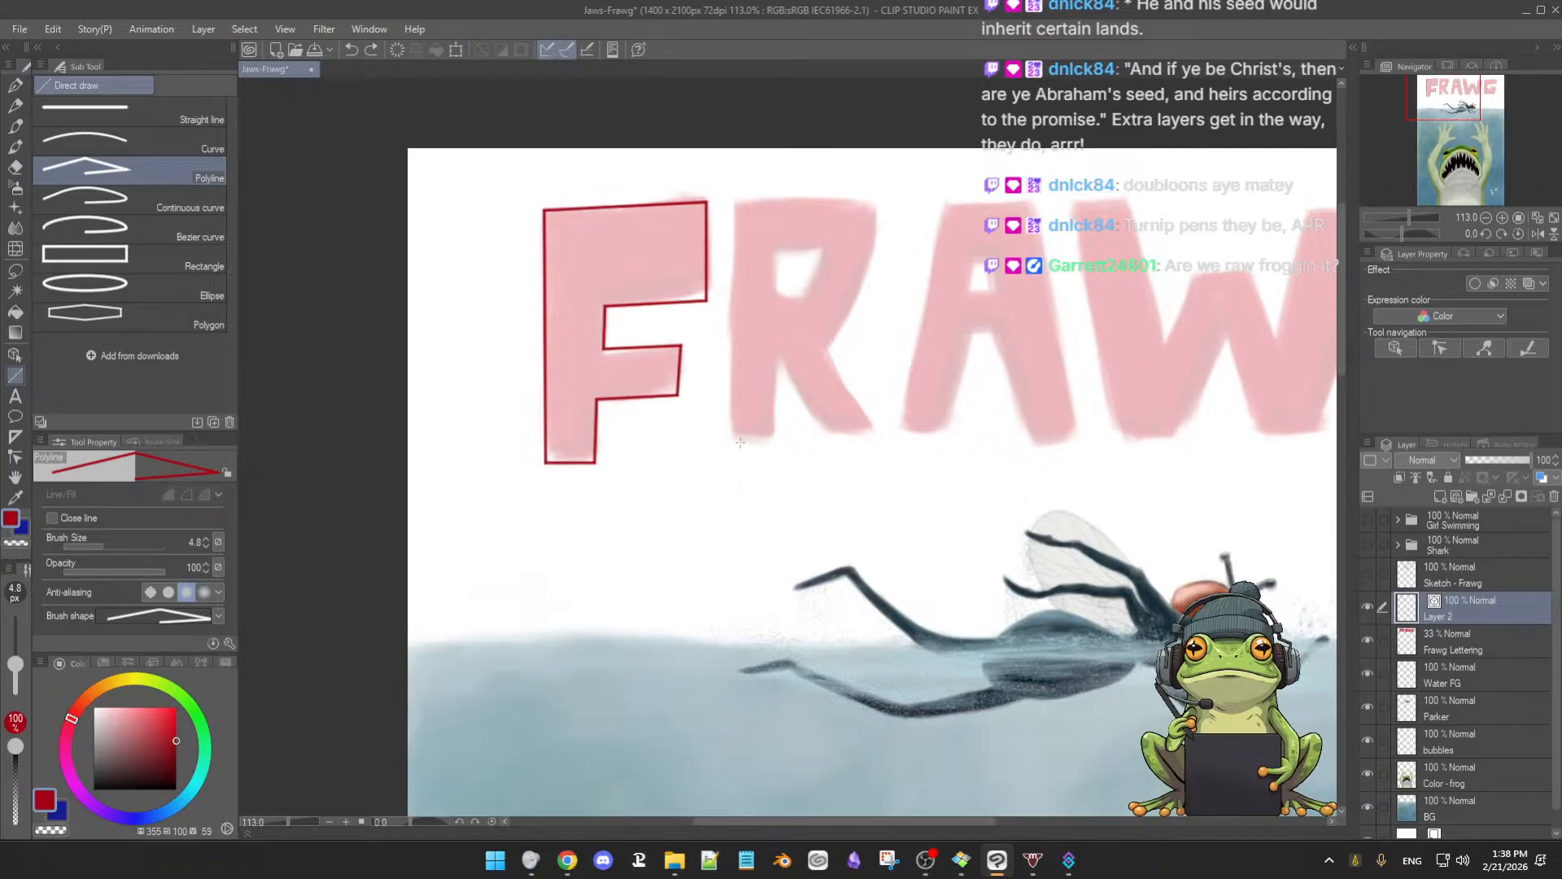
Try outlining the whole letter R with a dark red polyline from its top edge around stem and leg, and undo it
left_click(872, 201)
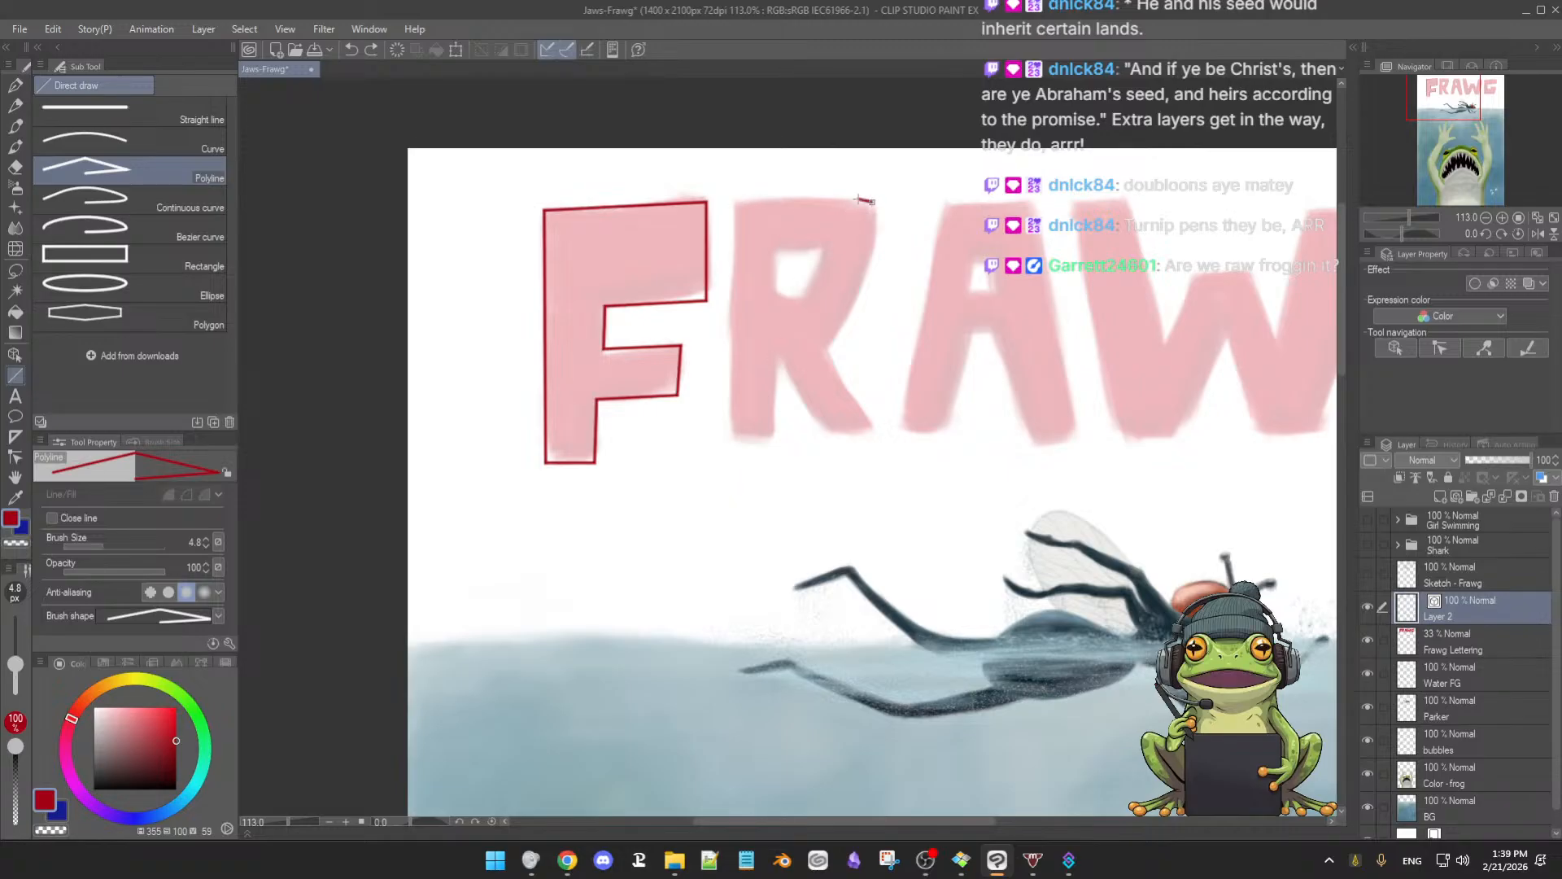
left_click(736, 203)
left_click(728, 455)
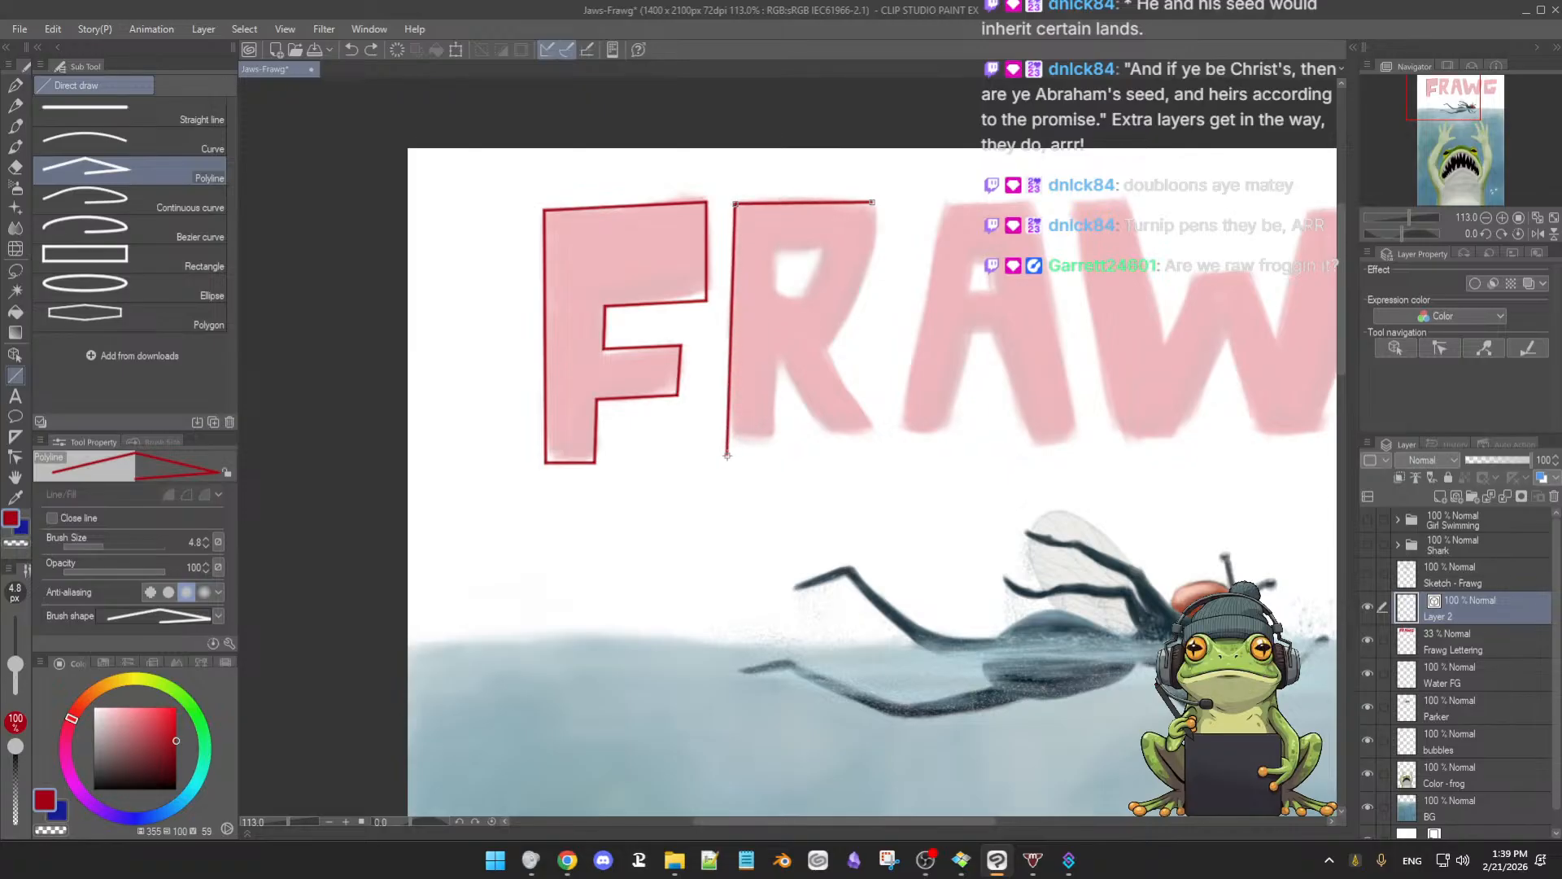
left_click(770, 457)
left_click(777, 361)
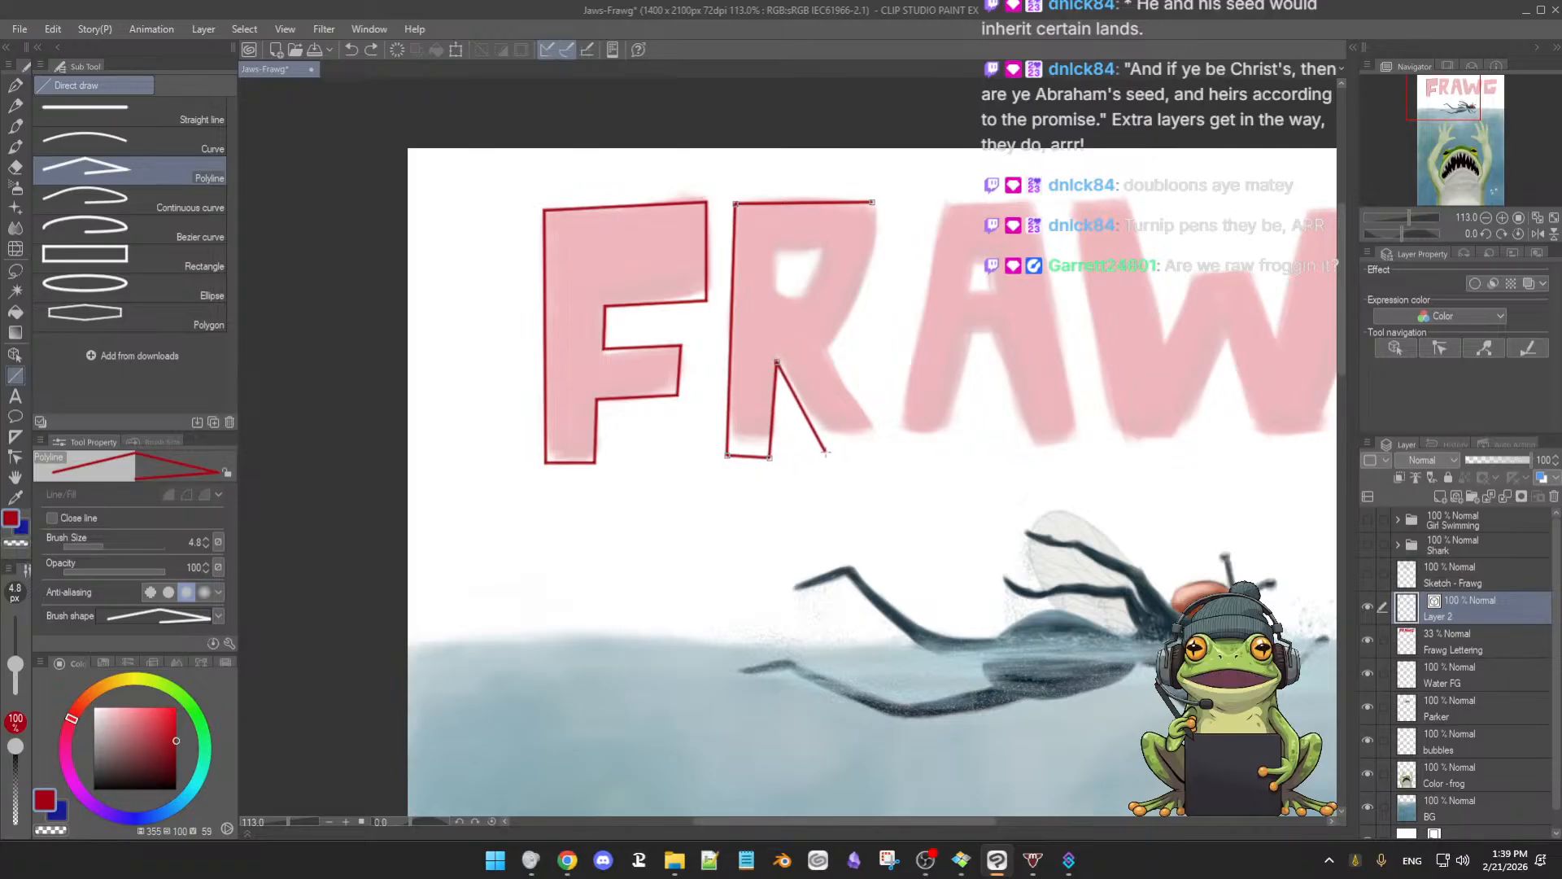
left_click(825, 458)
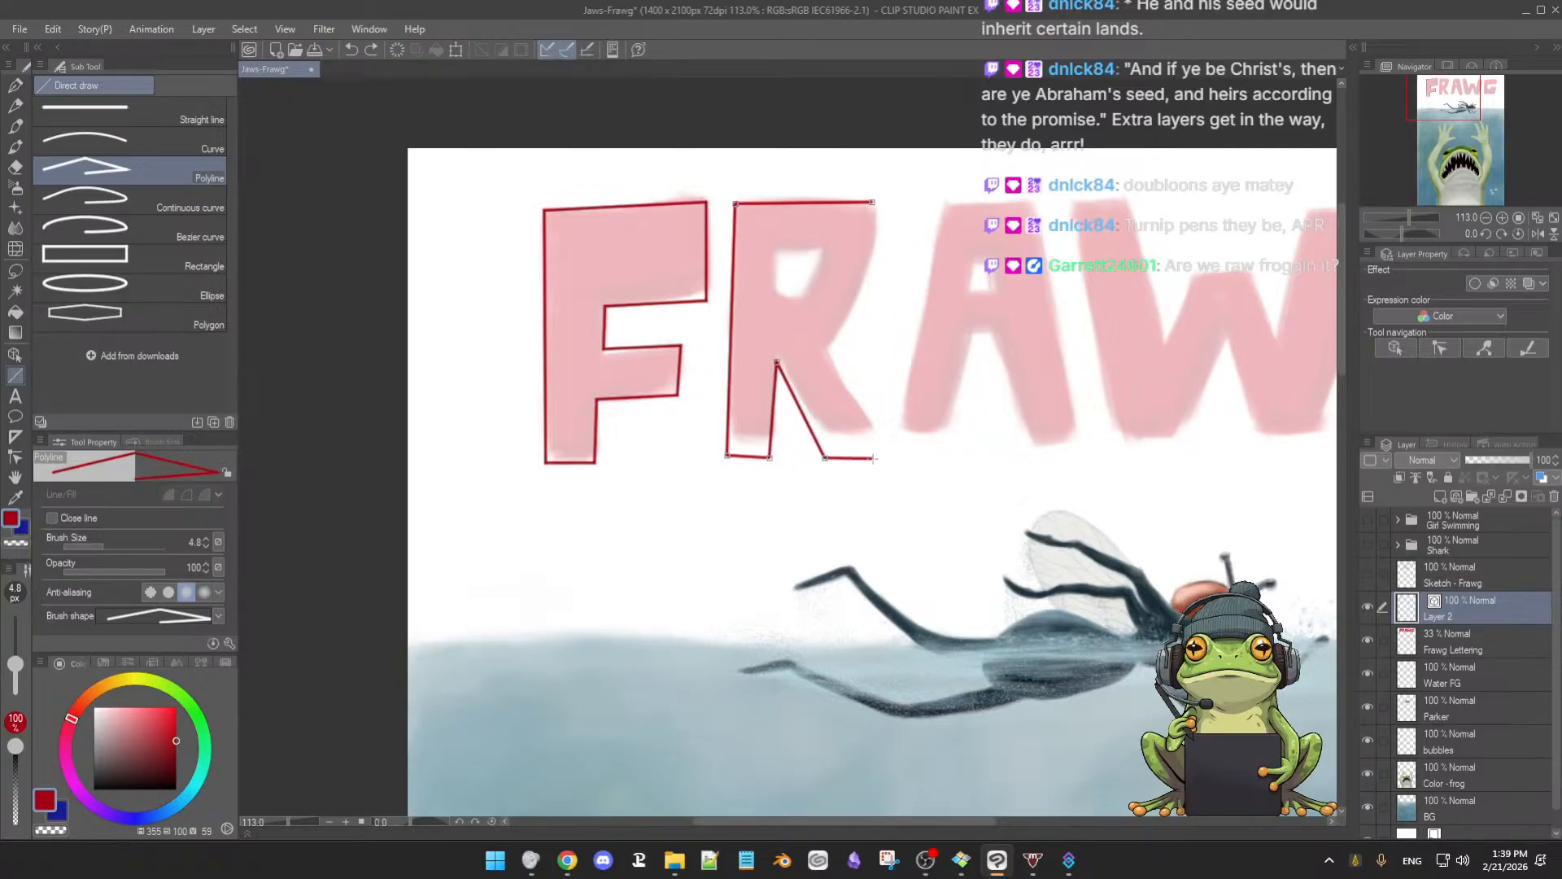
left_click(873, 459)
left_click(814, 362)
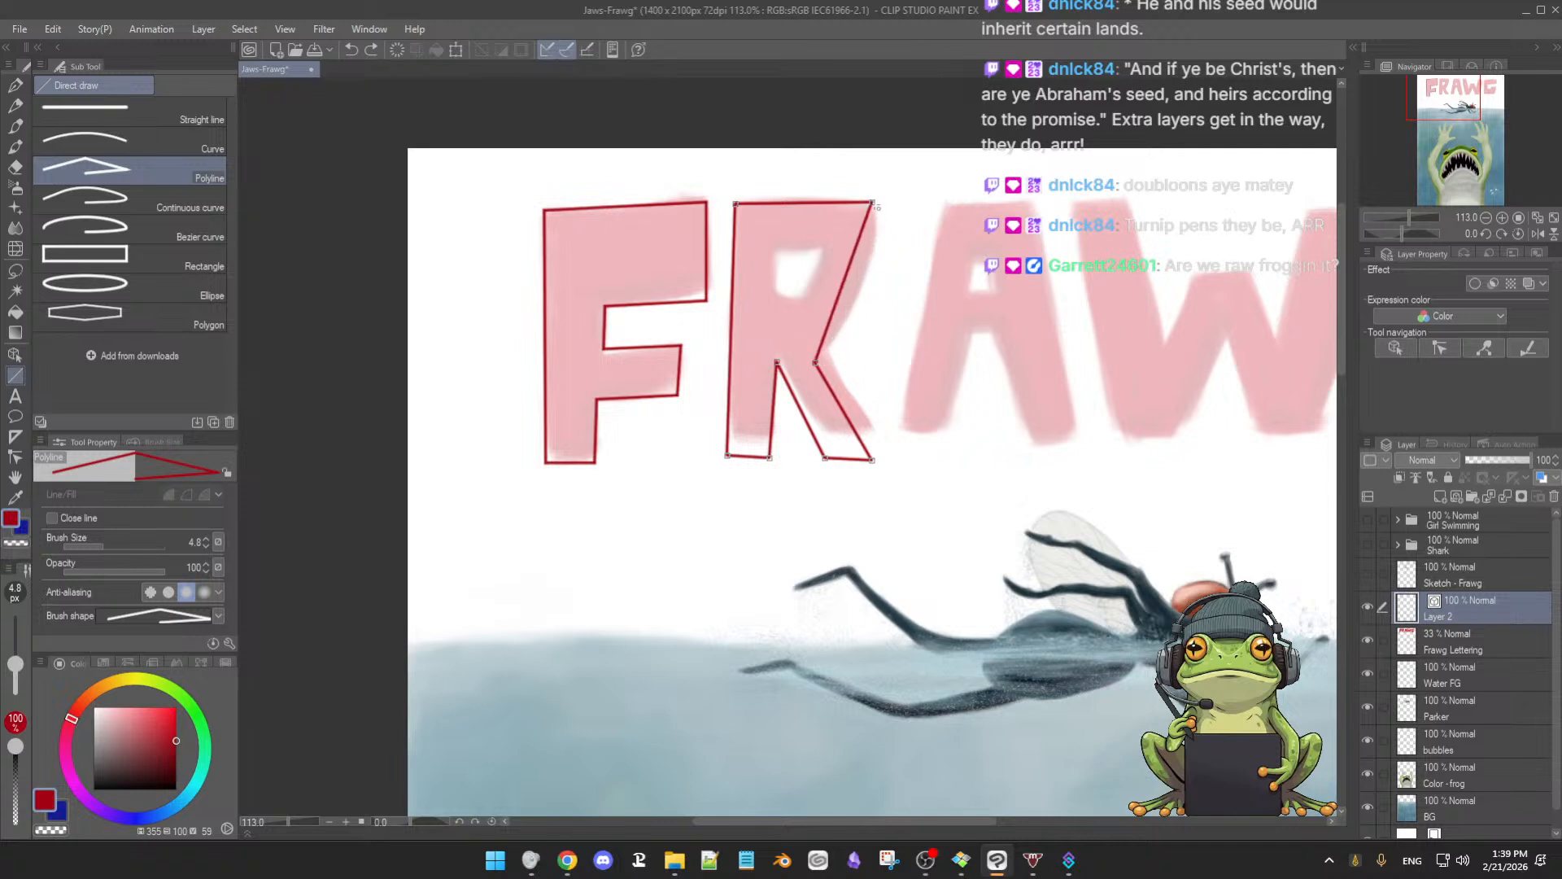
double_click(871, 204)
left_click(871, 203)
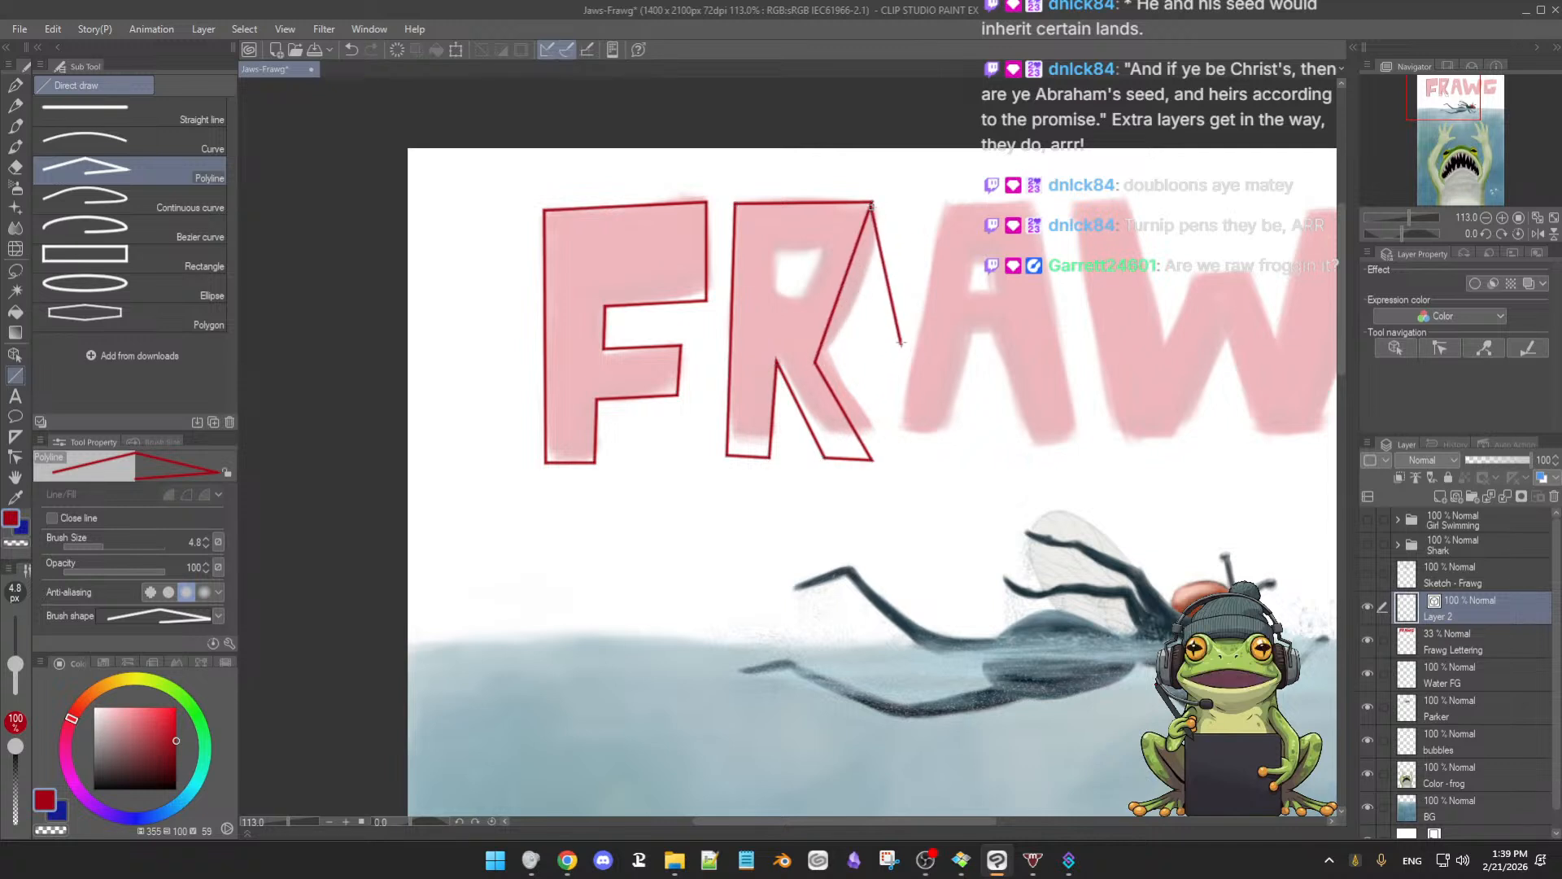
double_click(890, 354)
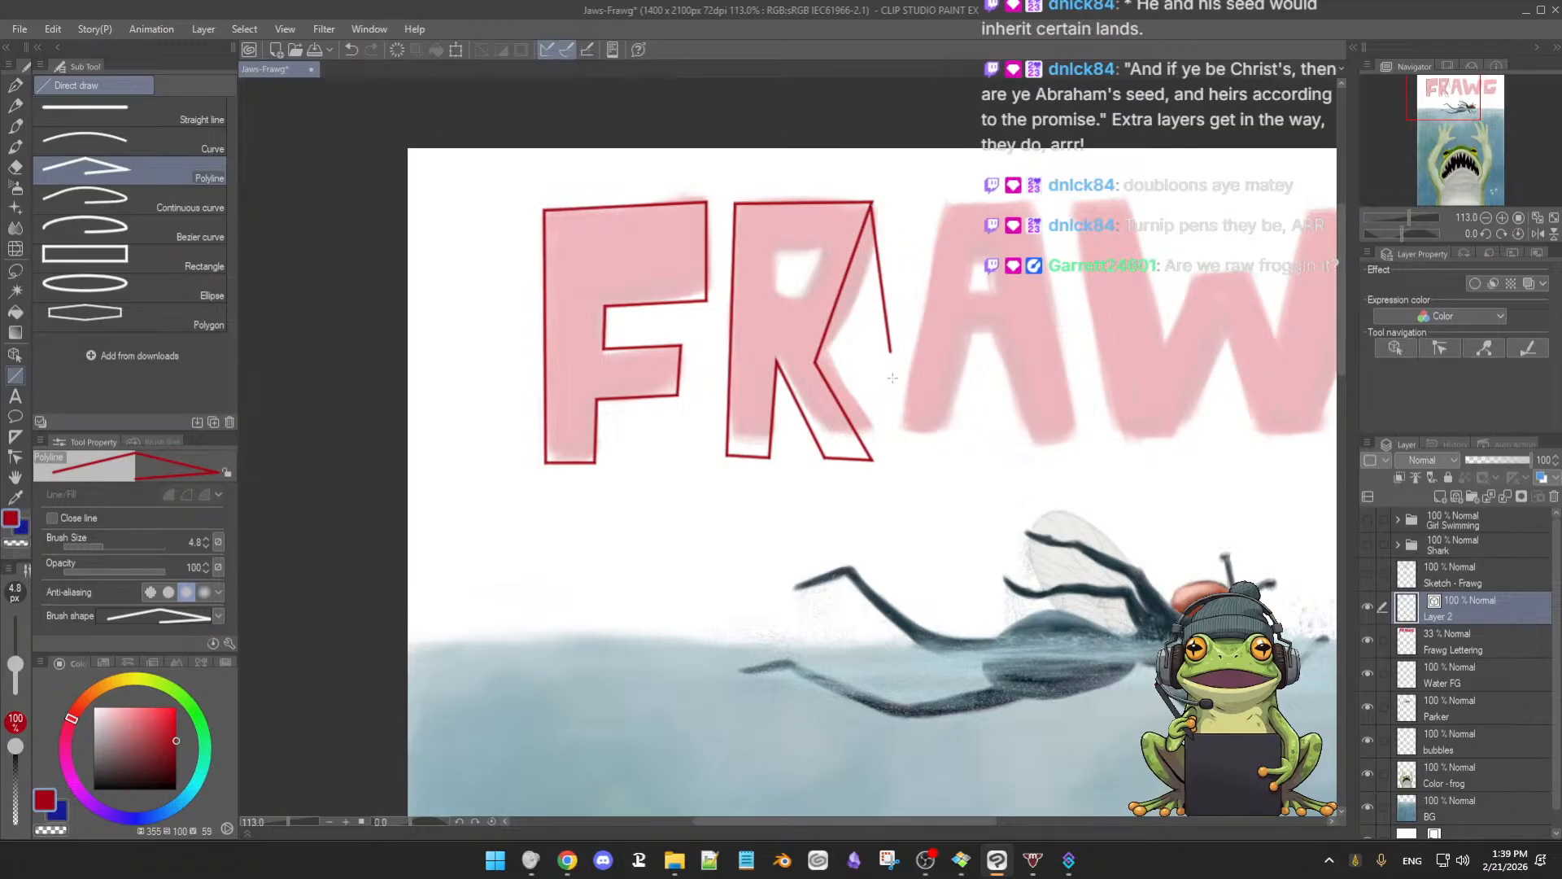
key("ctrl+z")
key("ctrl+z")
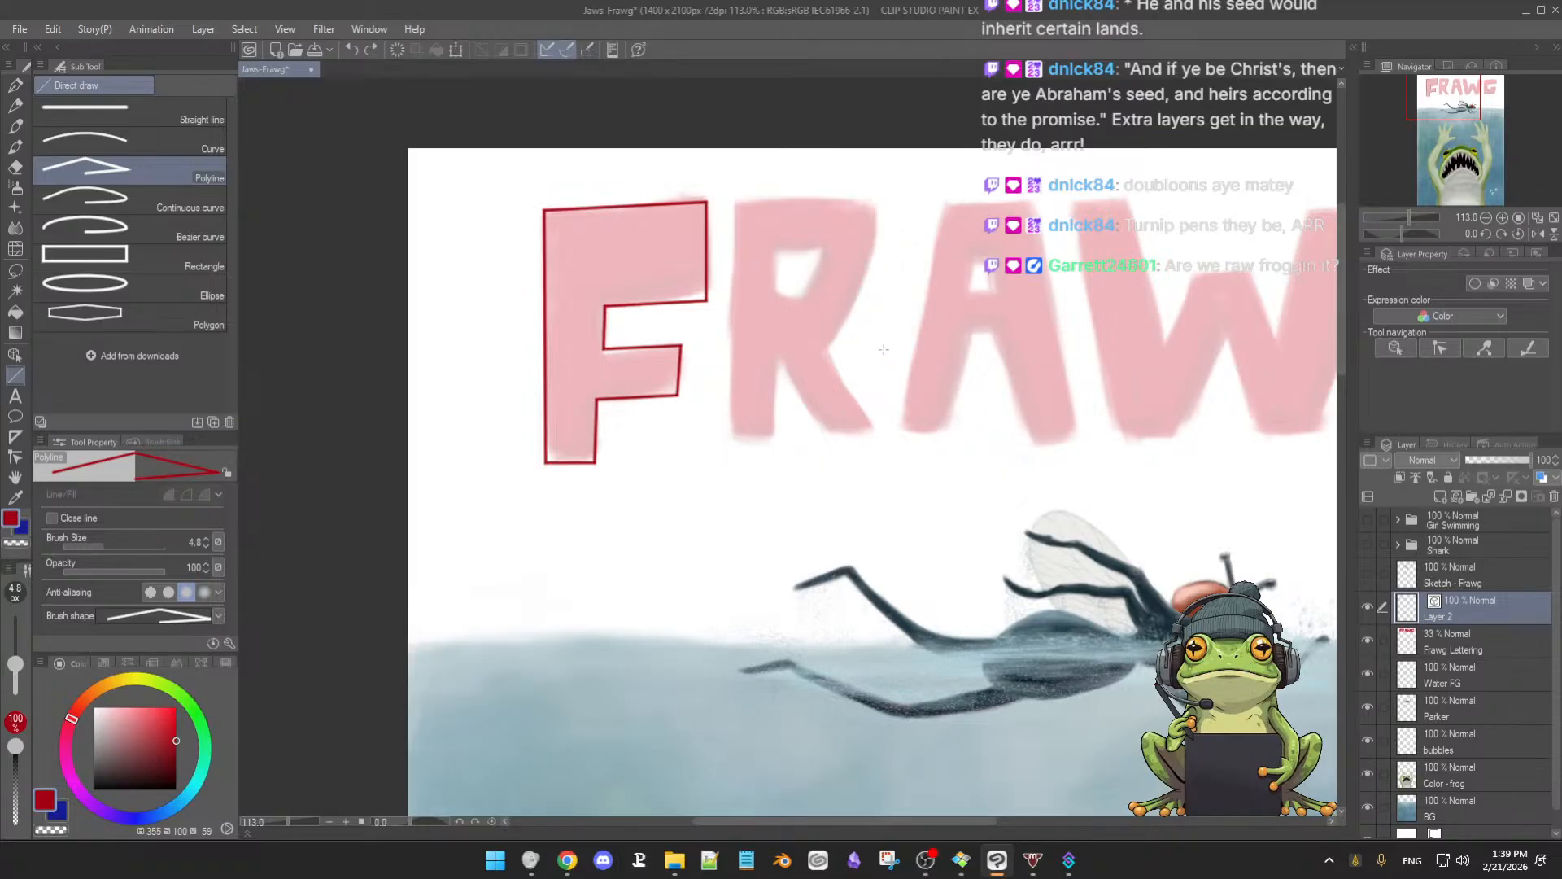
Undo the polyline outline of the letter F so only the faded lettering remains
key("ctrl+z")
scroll(891, 374, "down", 2)
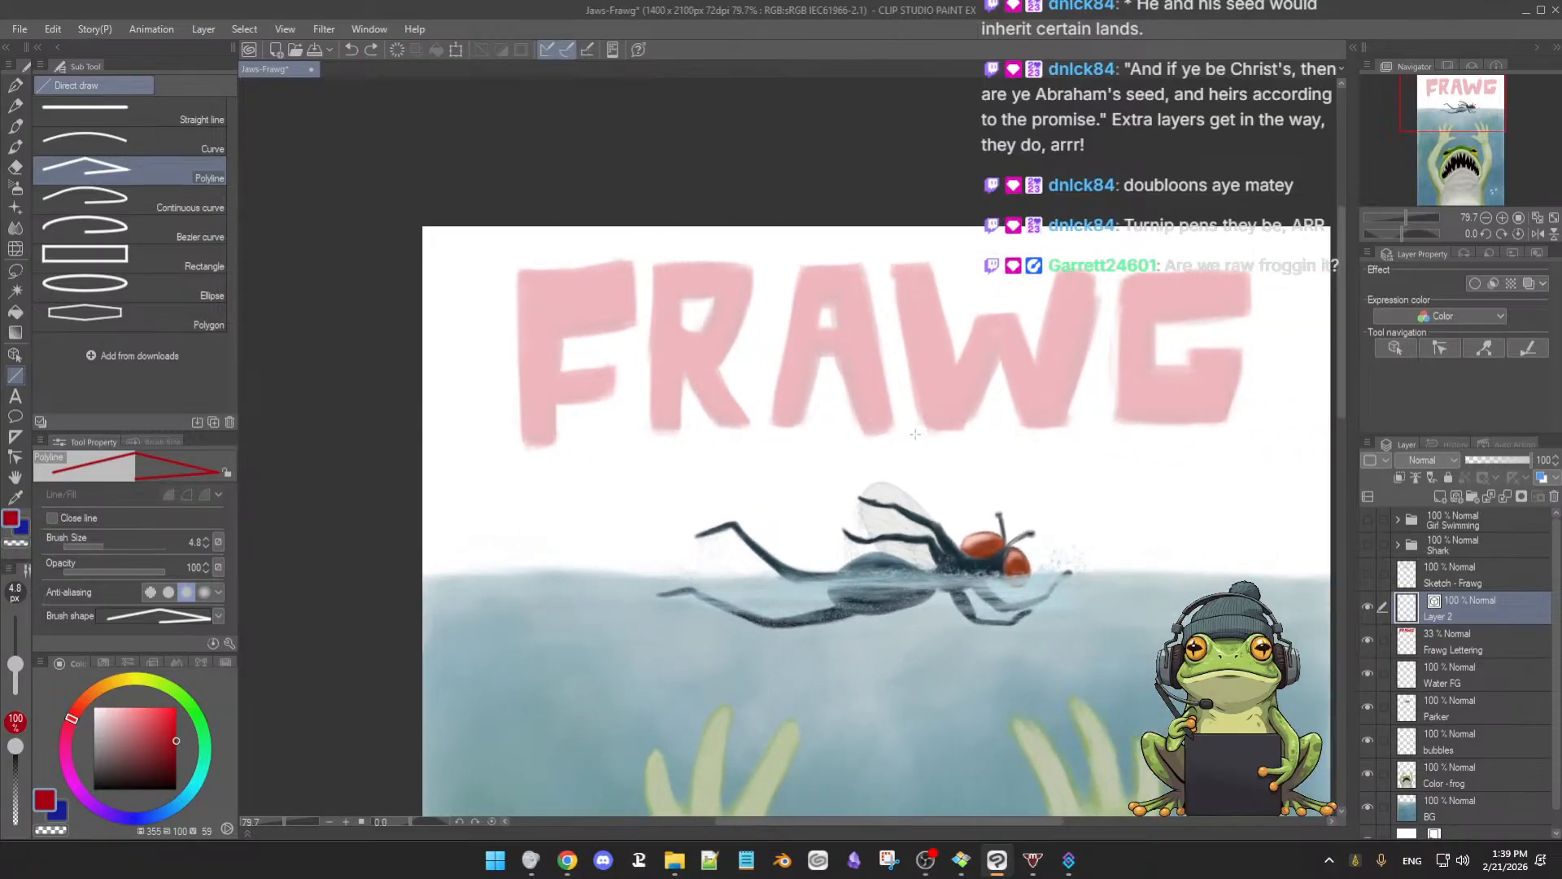
scroll(931, 455, "up", 1)
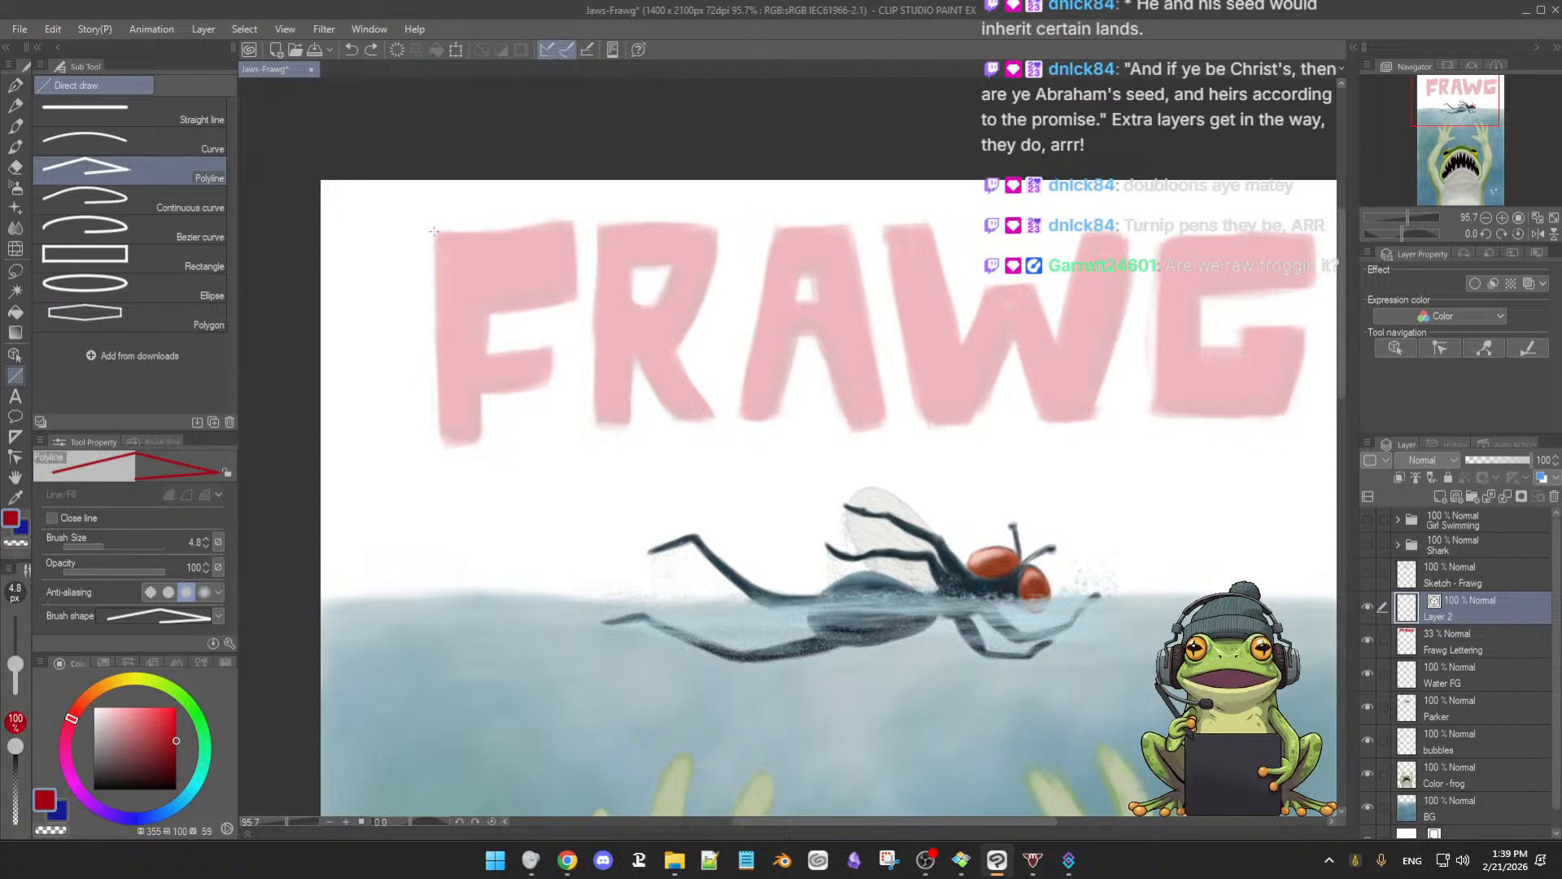
Try retracing the top and right edges of the F with a new polyline, and undo the segments
left_click_drag(562, 323, 563, 335)
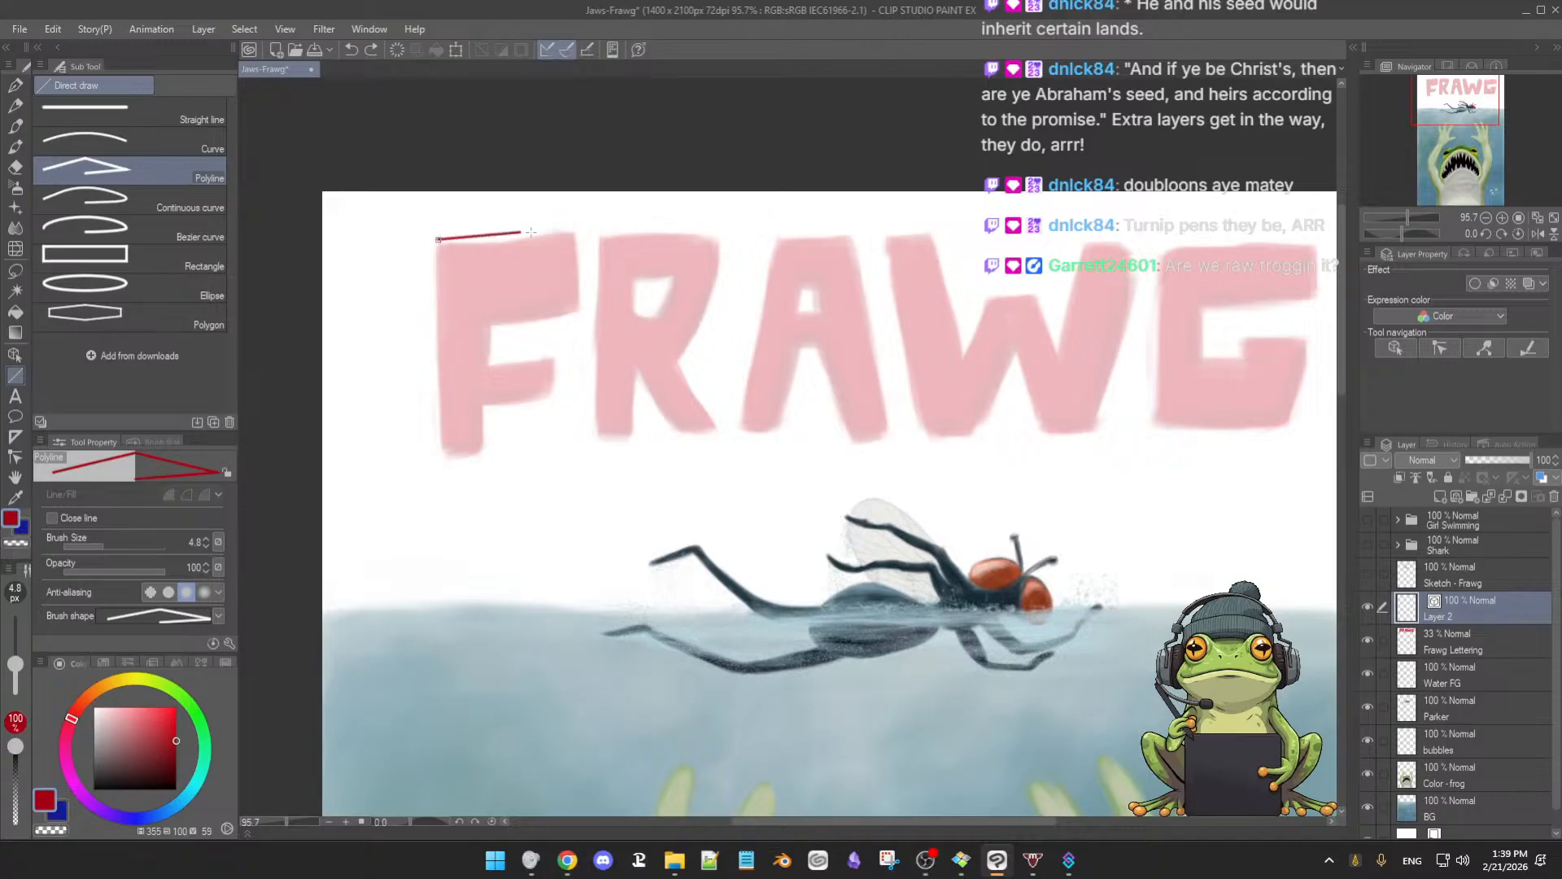
left_click_drag(500, 233, 572, 234)
left_click(572, 241)
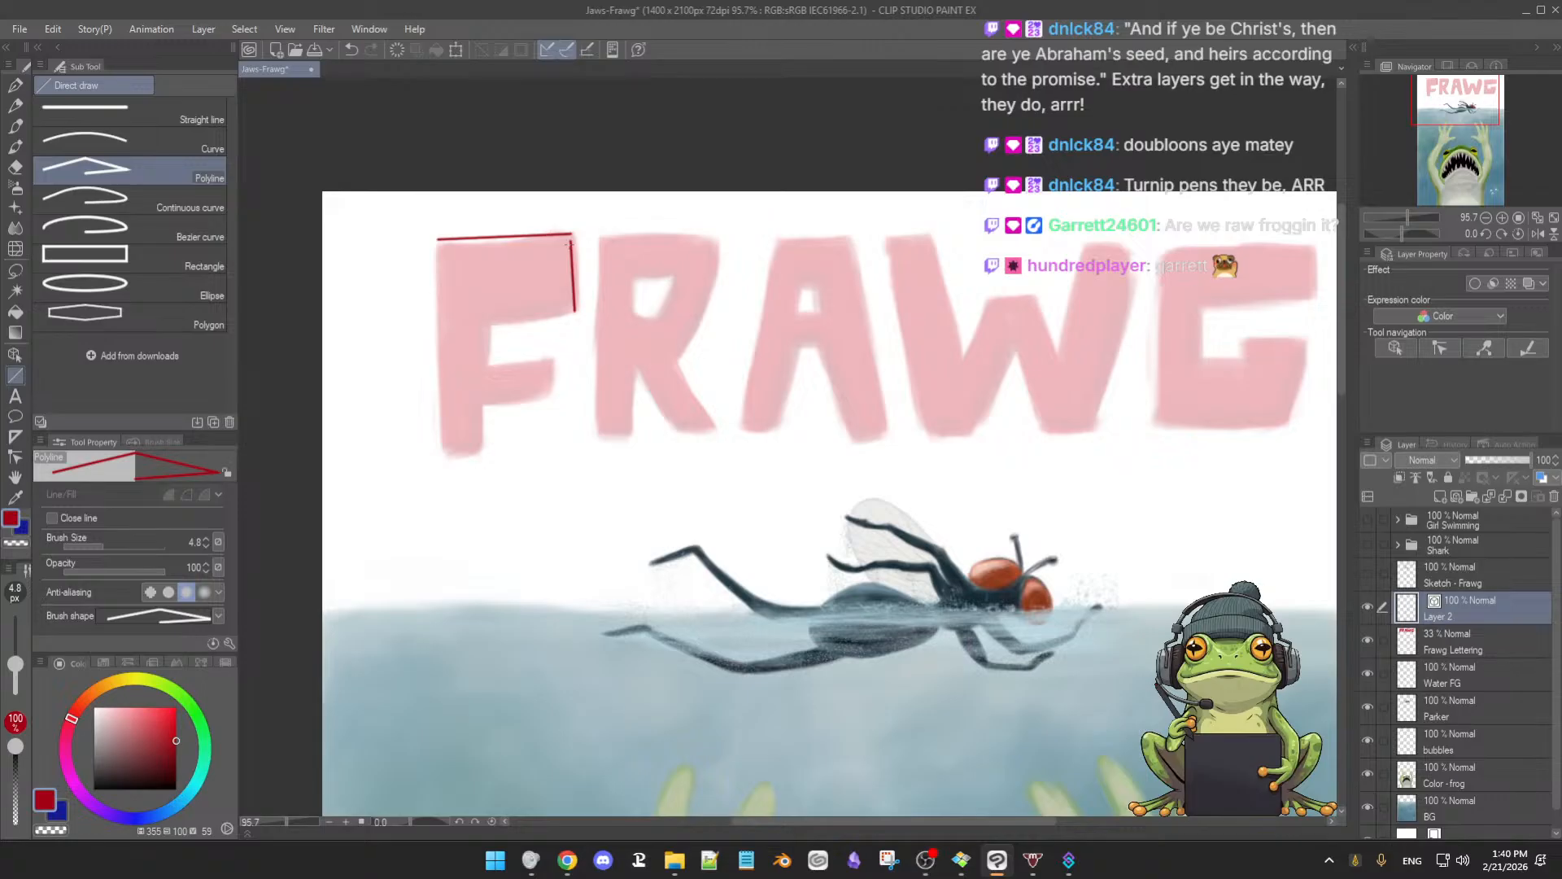
key("ctrl+z")
key("ctrl+z")
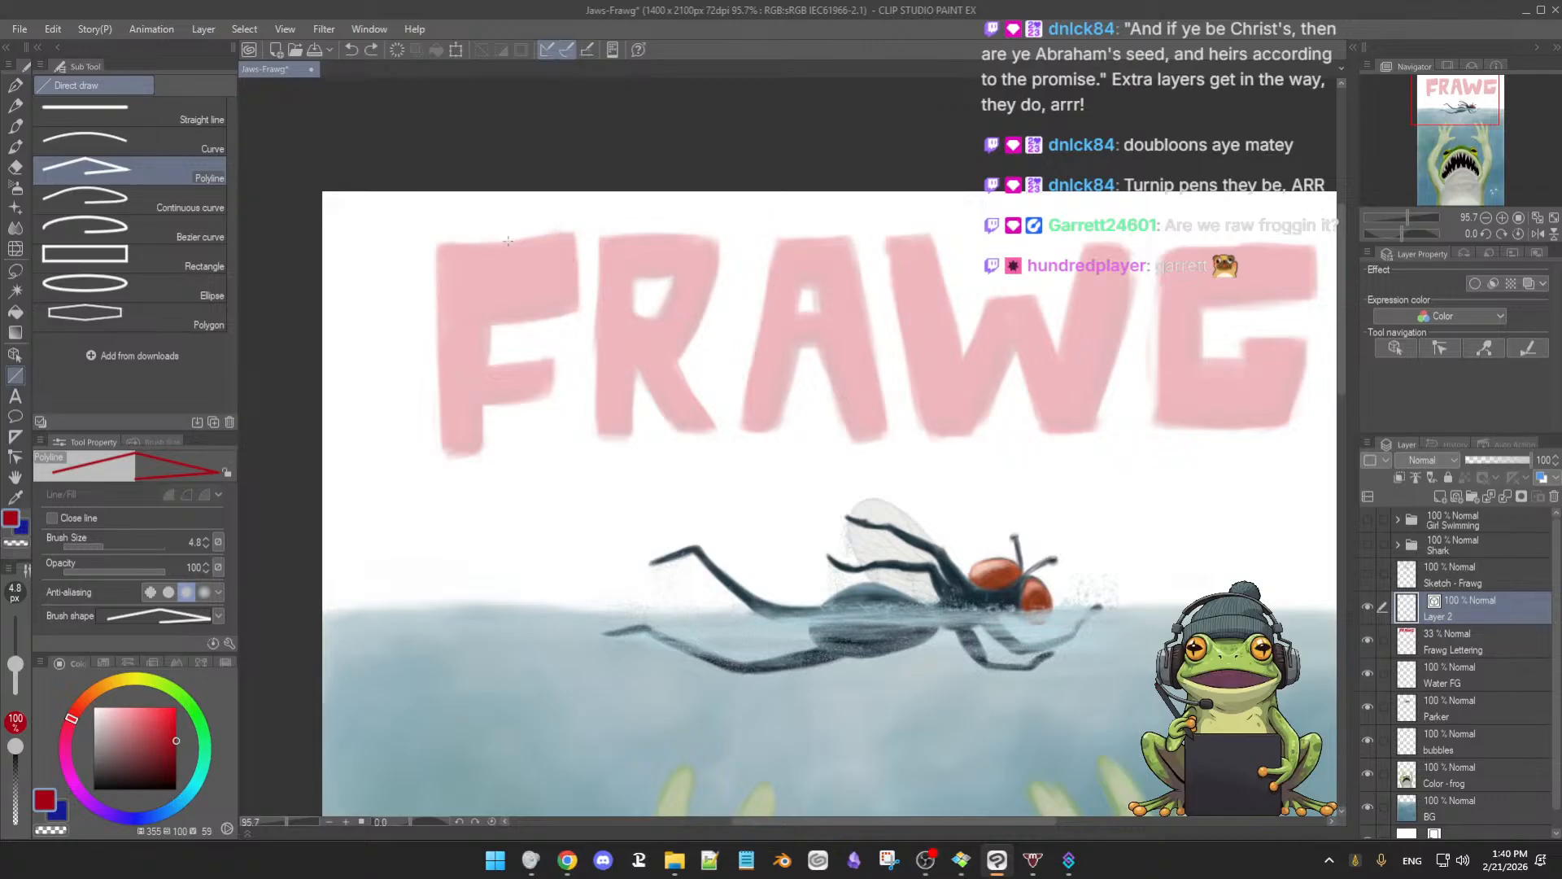
Select the Frawg Lettering layer and raise its opacity to 100%
scroll(843, 449, "down", 2)
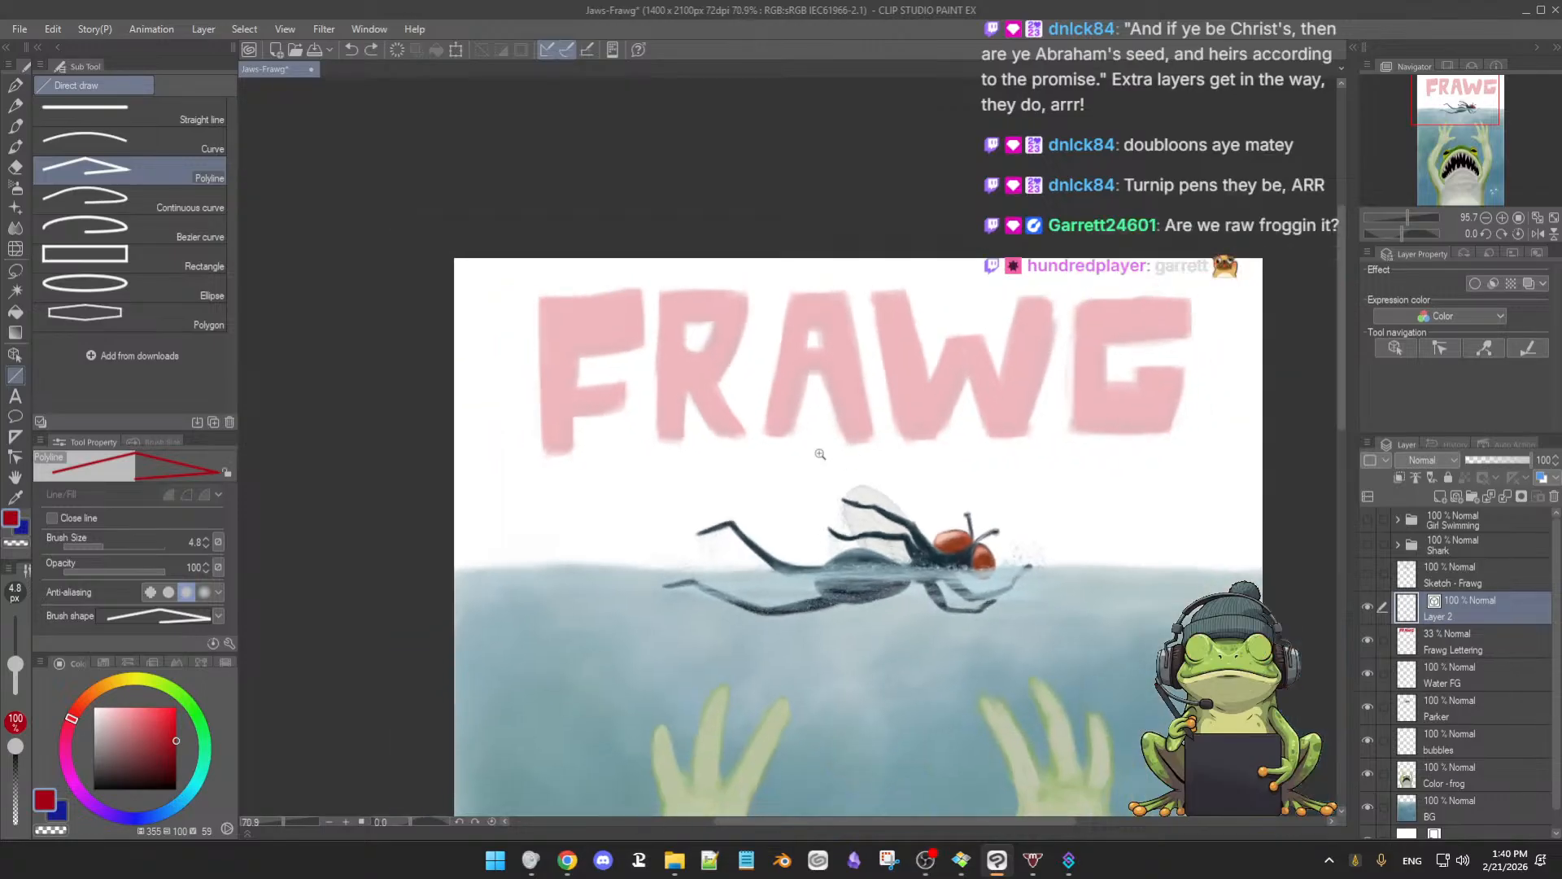
left_click_drag(899, 520, 817, 426)
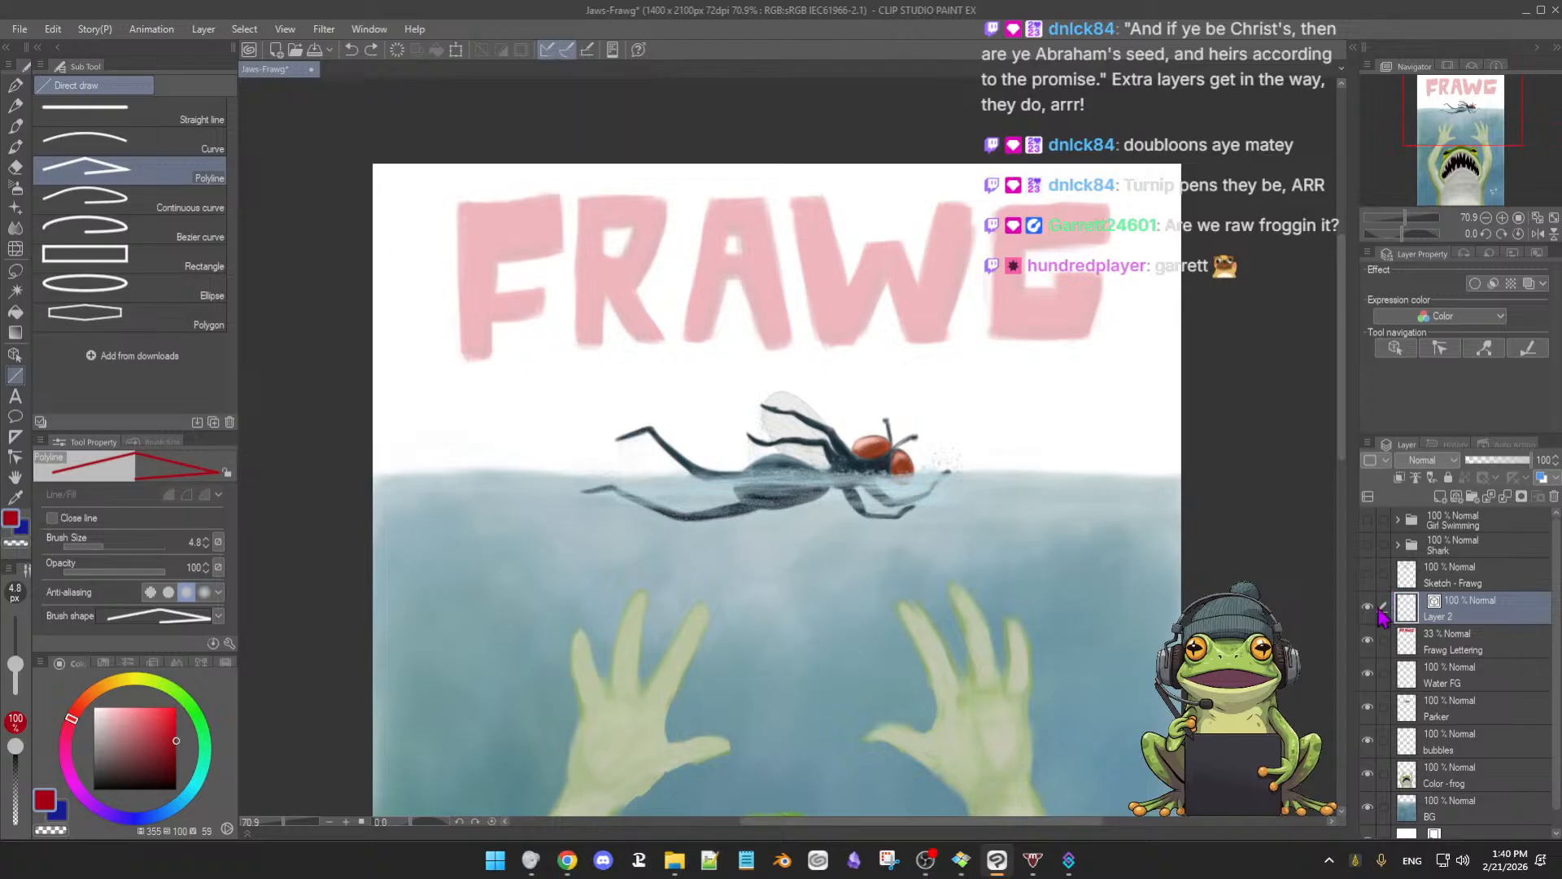
double_click(1369, 643)
left_click(1456, 643)
left_click_drag(1490, 470, 1561, 464)
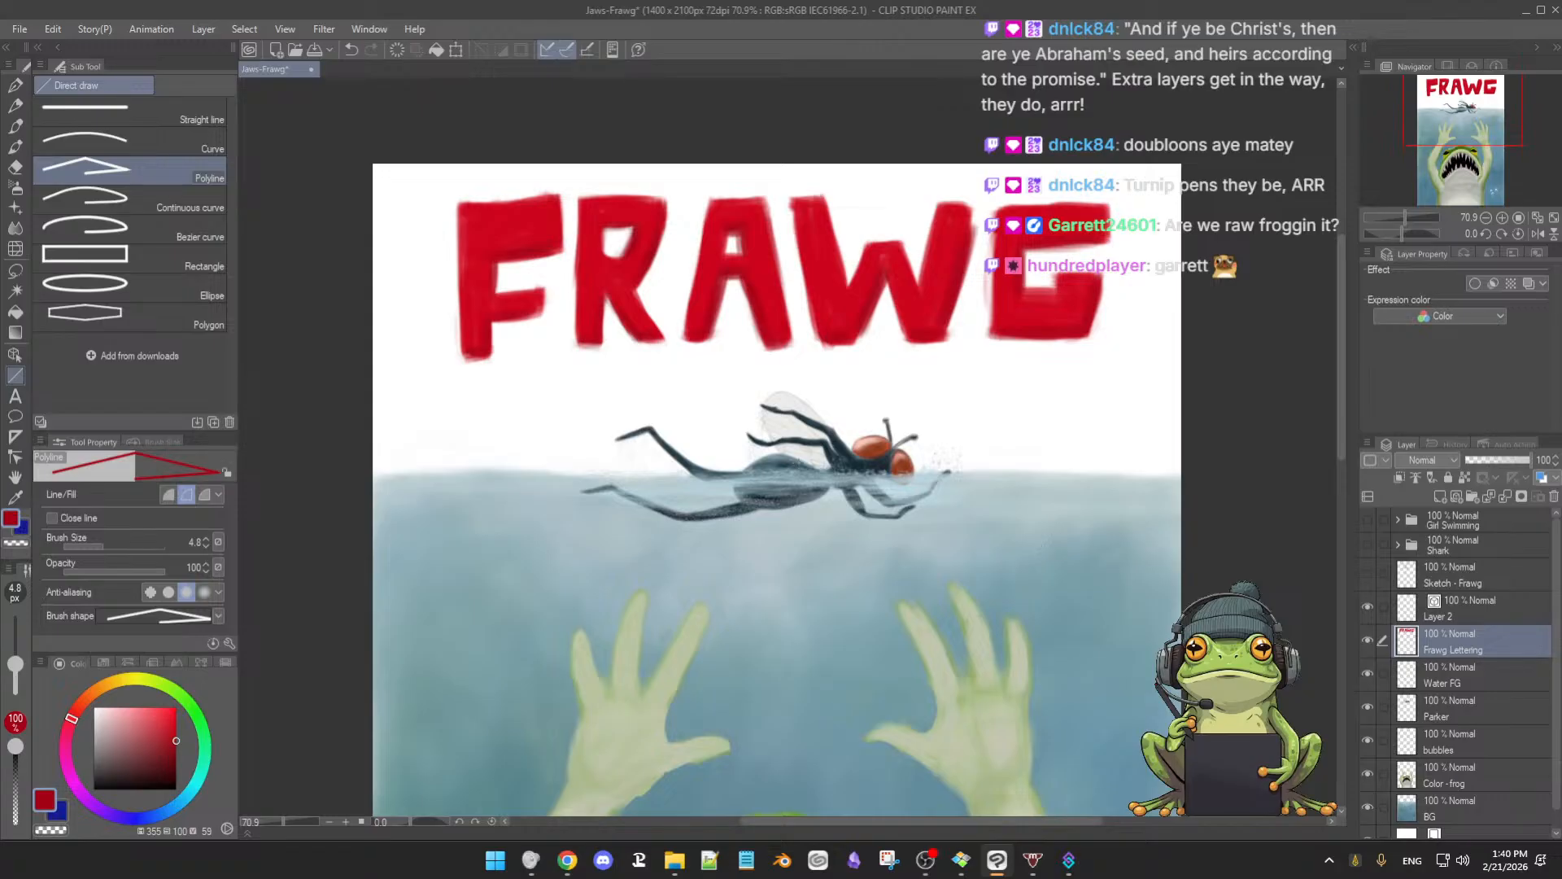
Sample the lettering's red and straighten the F's top edge with the 3rdCoffee Soft Oil 2 brush at size 13.6
scroll(748, 375, "up", 3)
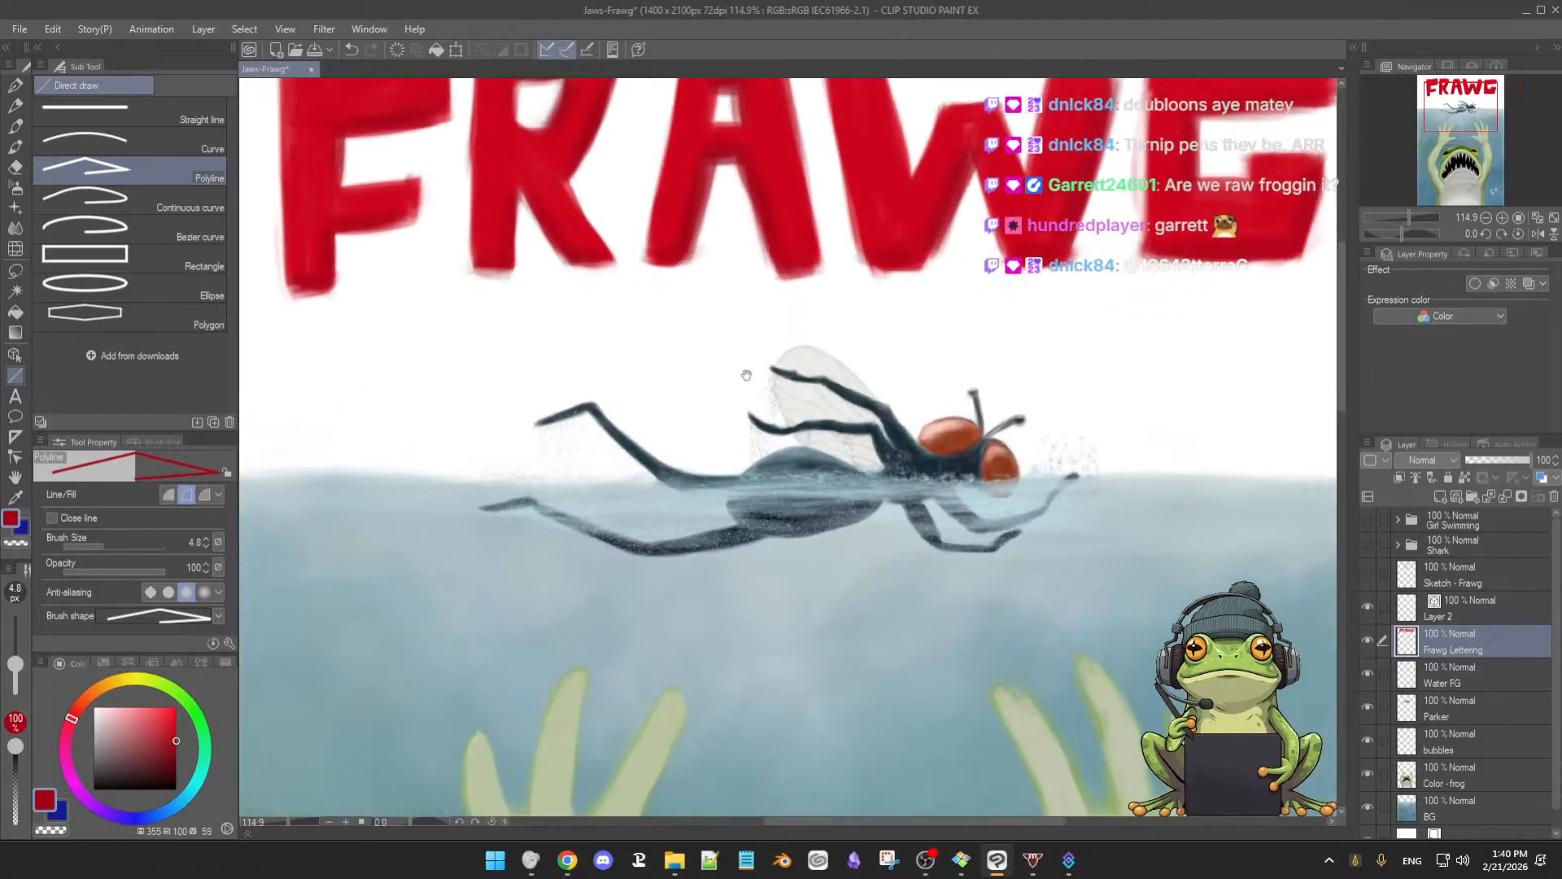
scroll(747, 375, "down", 3)
scroll(781, 556, "up", 3)
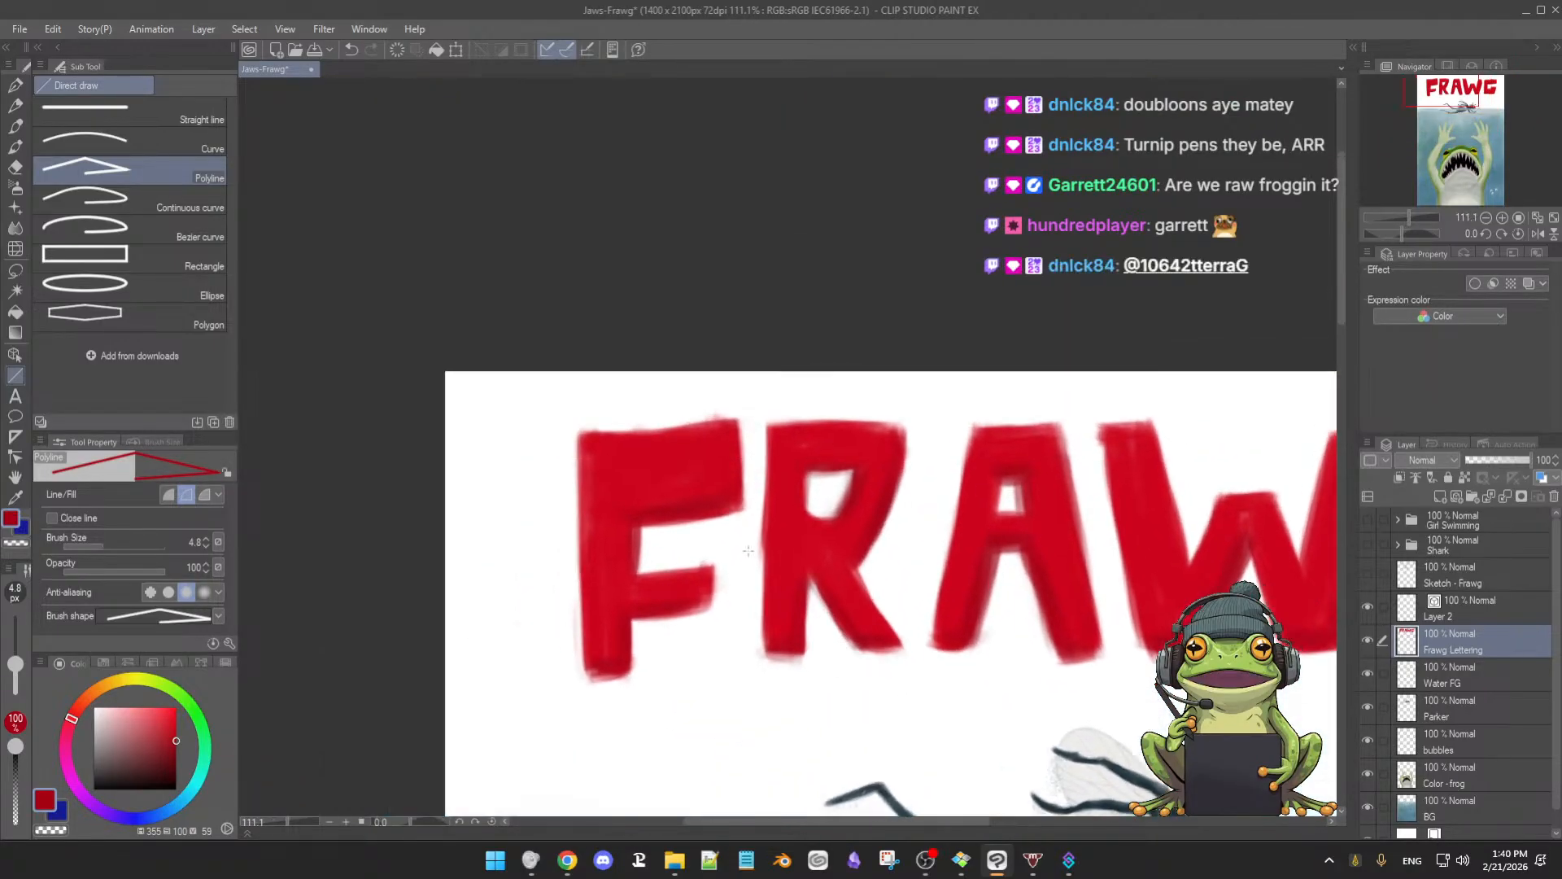
key("e")
key("u")
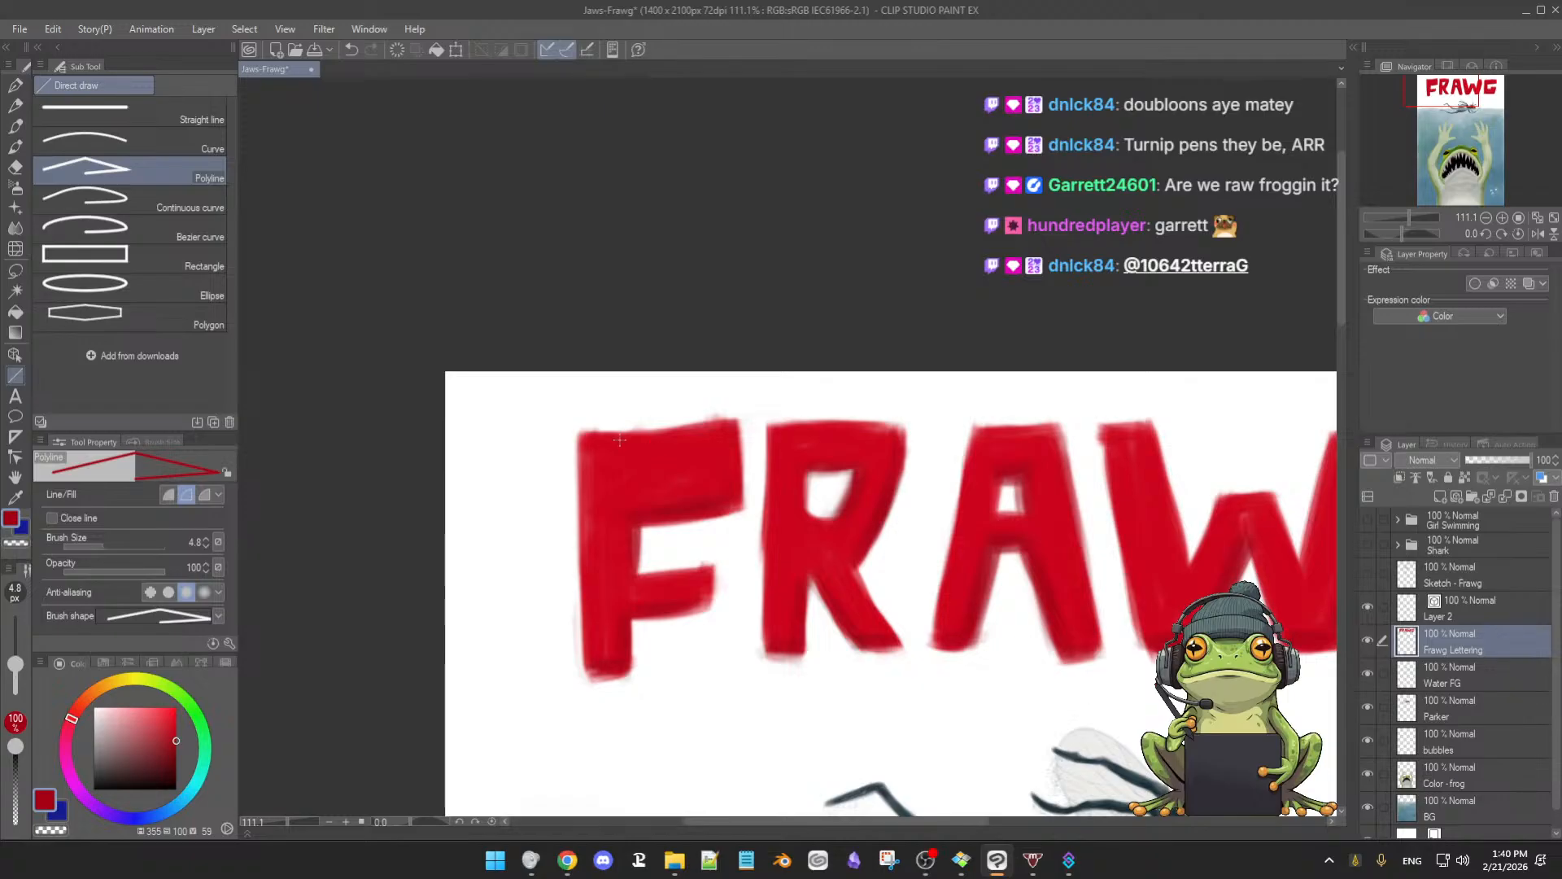
key("p")
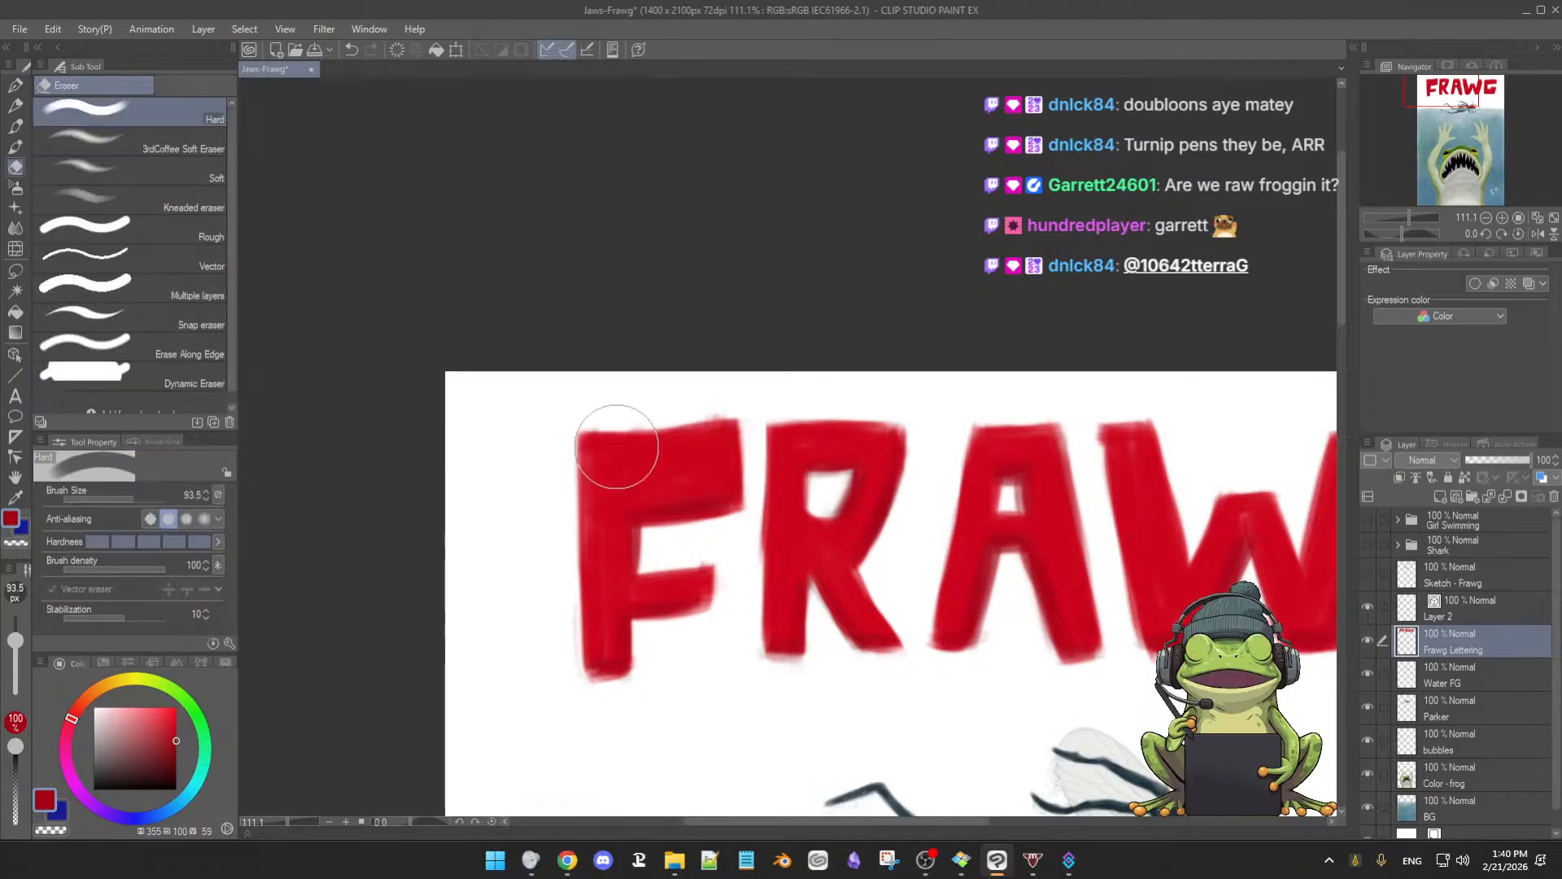
key("b")
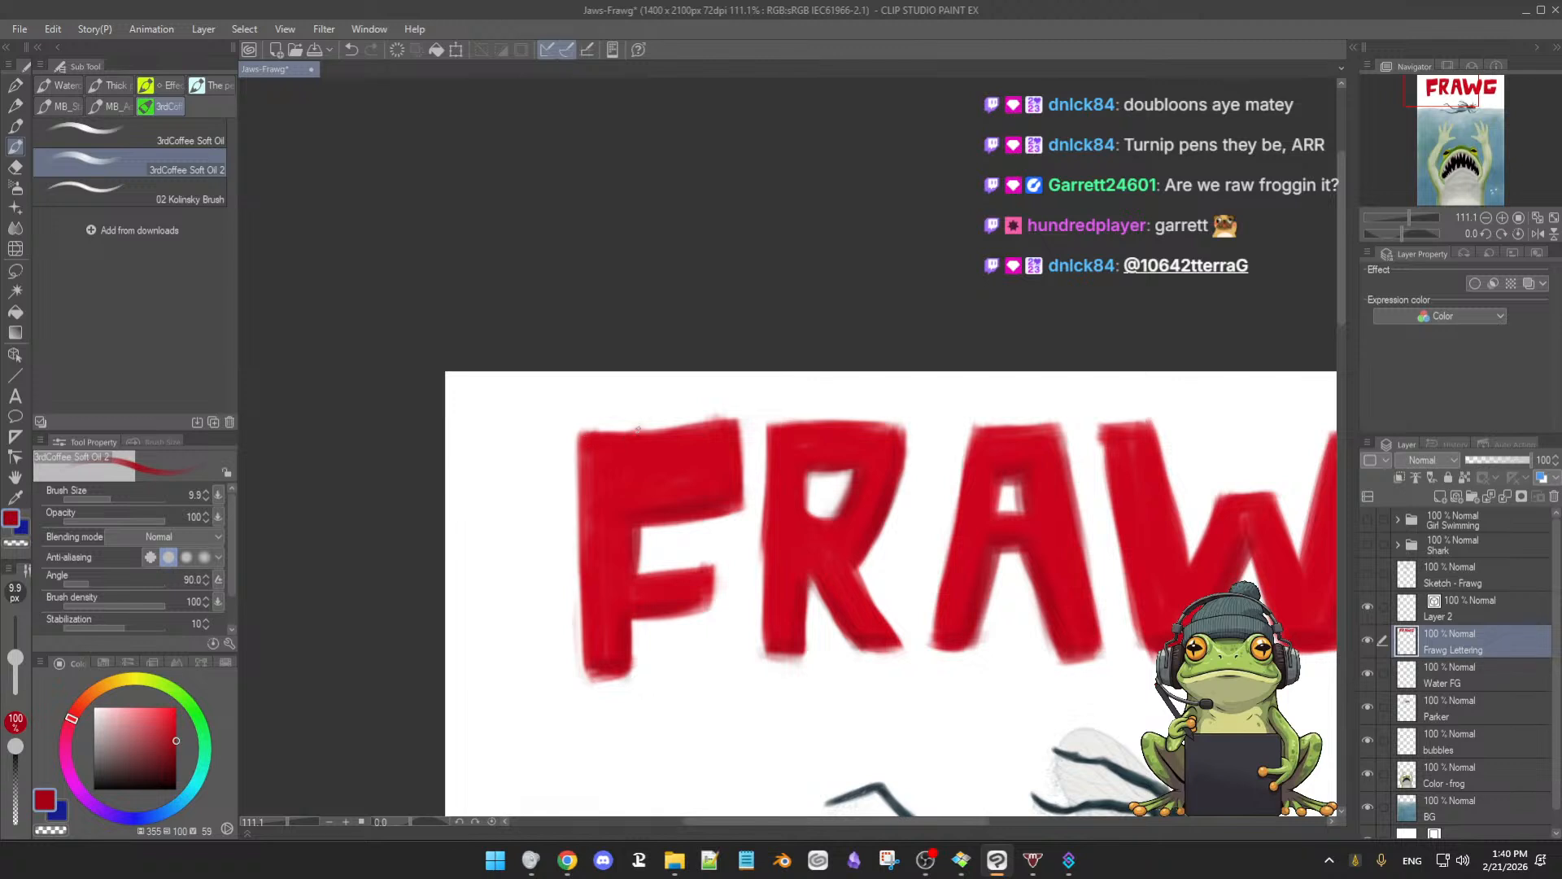
left_click(629, 462, "alt")
key("]")
key("bracketright")
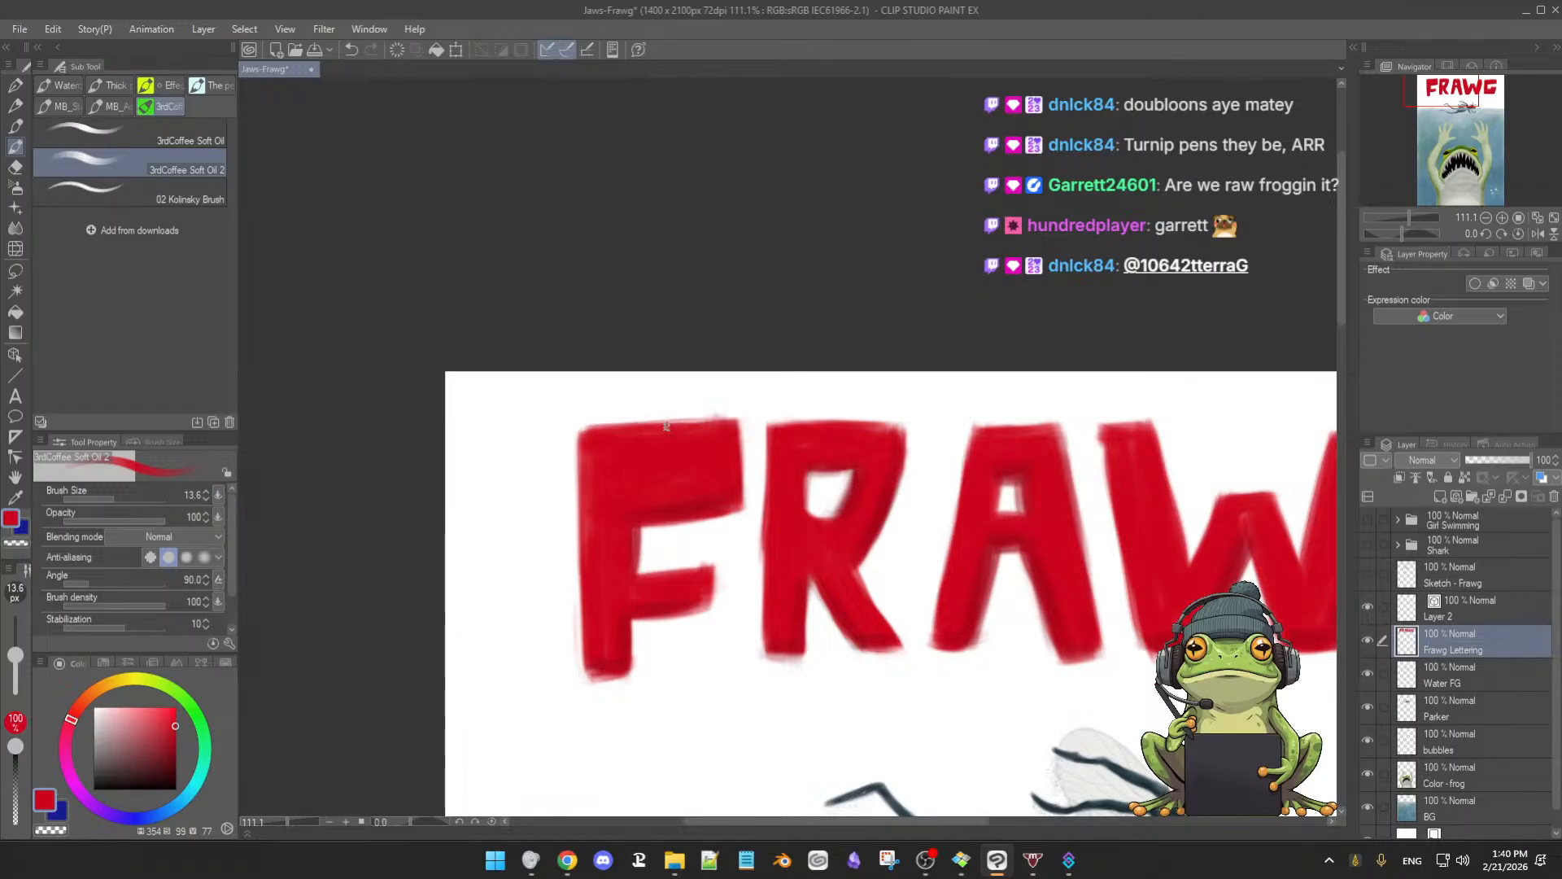
mouse_move(709, 424)
left_mouse_down()
mouse_move(585, 426)
mouse_move(732, 427)
left_mouse_up()
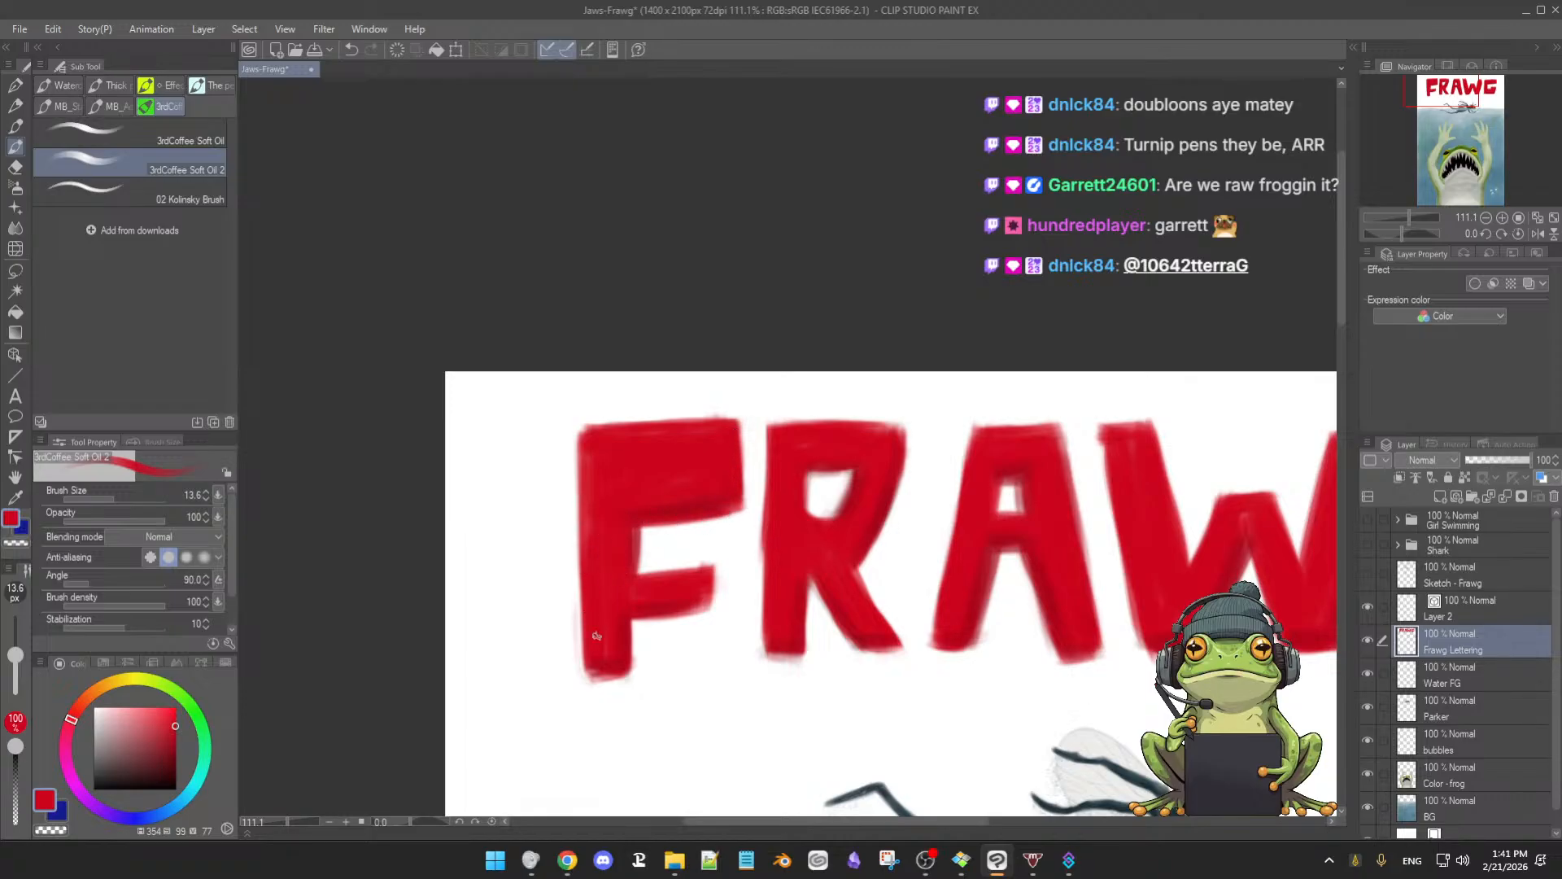
Even out the red inside the F's upper bar with the 3rdCoffee Soft Oil 2 brush at size 23.3
scroll(642, 647, "down", 1)
key("bracketright")
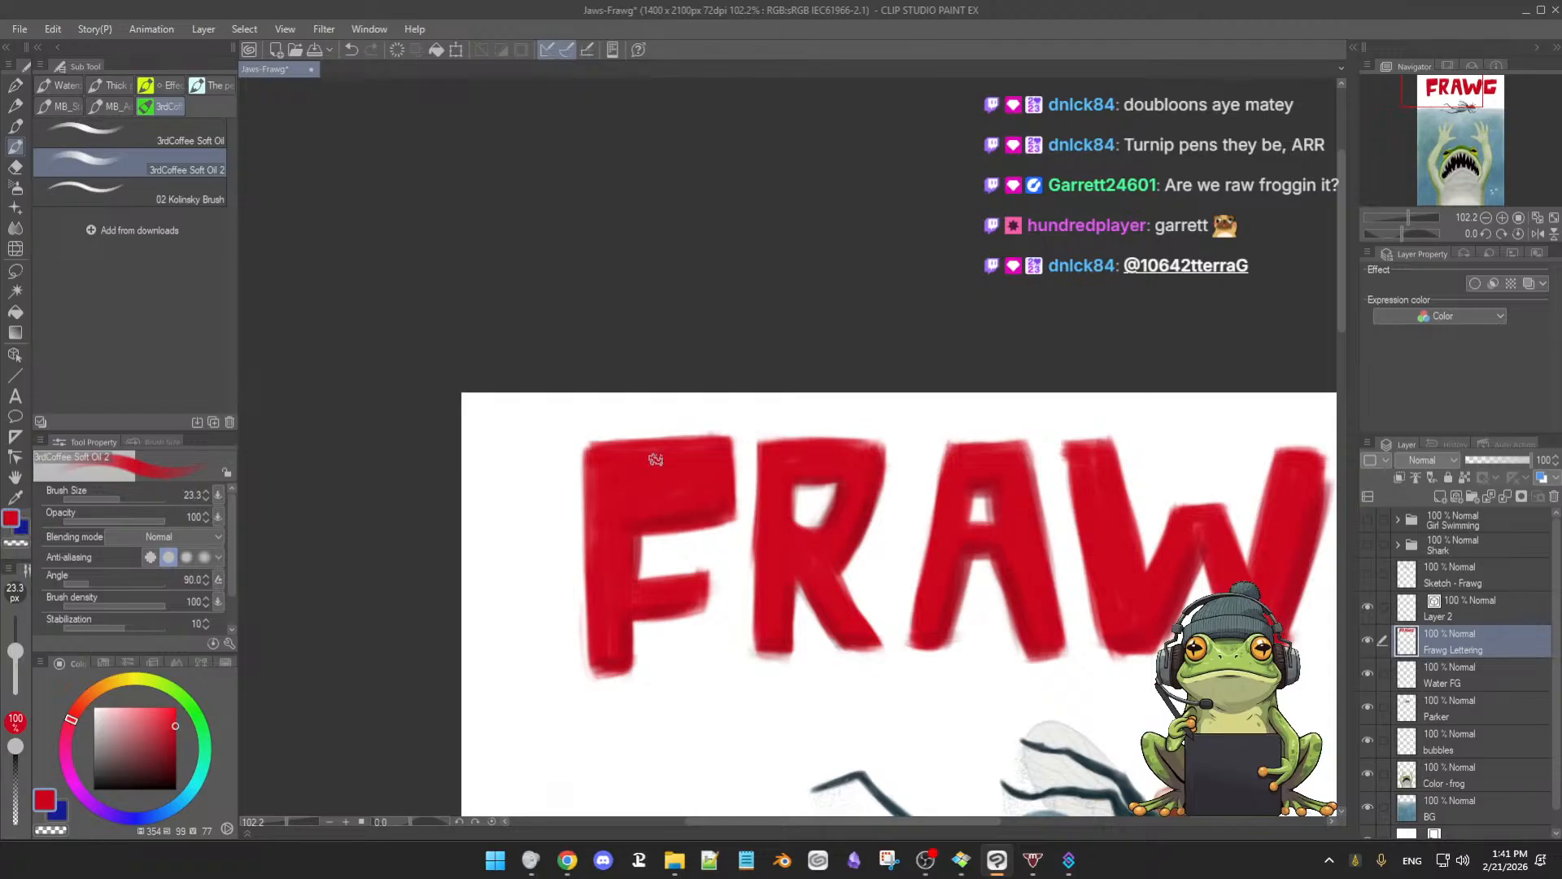
scroll(652, 483, "down", 1)
left_click_drag(653, 483, 680, 486)
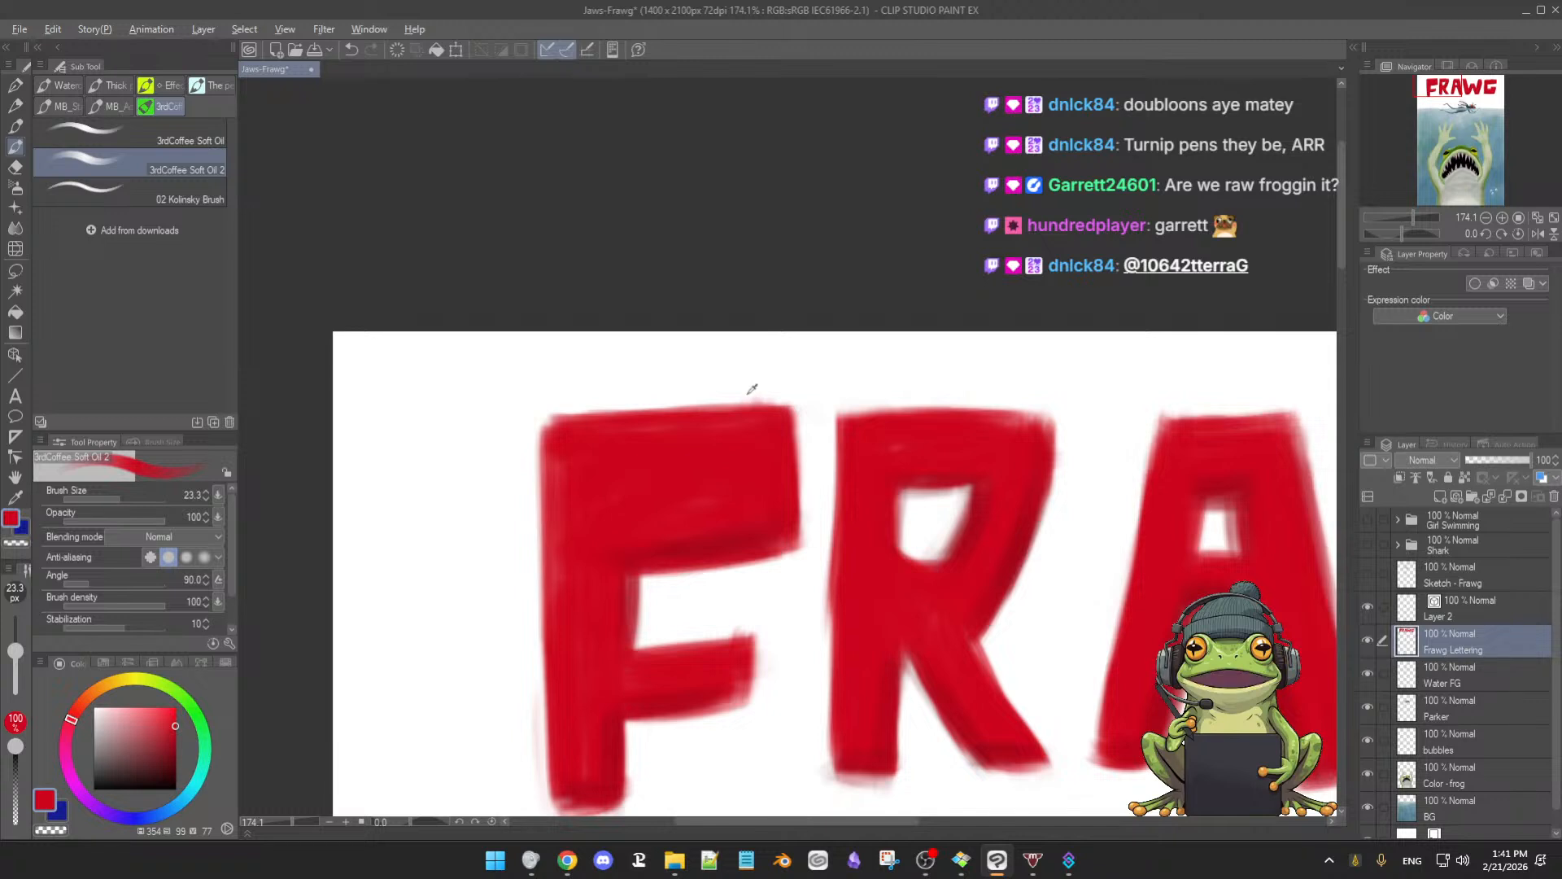
key("alt")
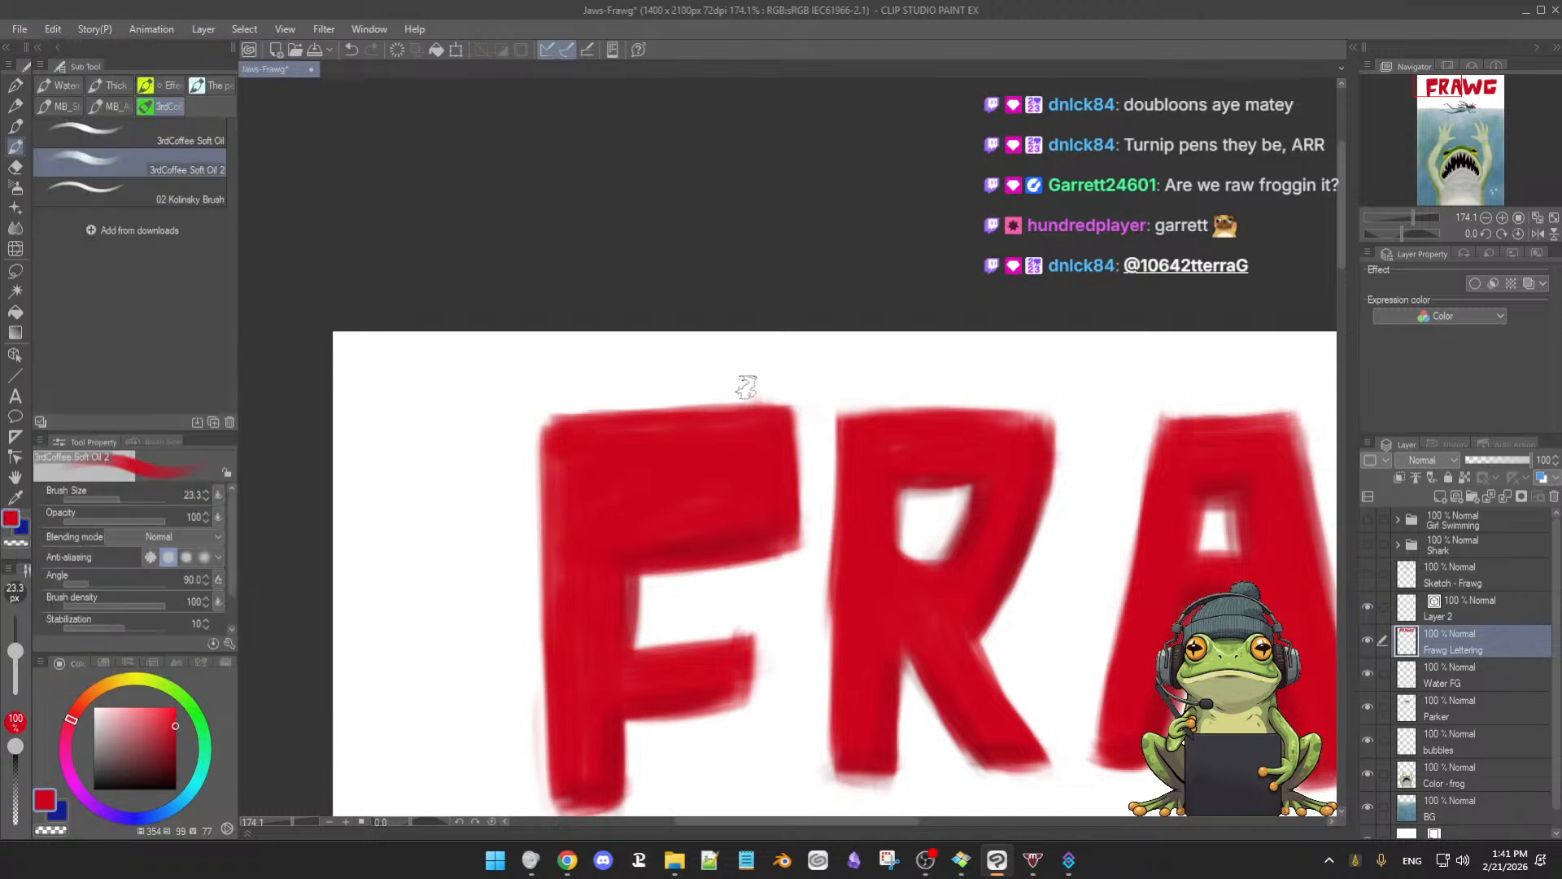
Choose the 3rdCoffee Soft Eraser and set its brush size to 14.9 for cleaning the letter edges
key("e")
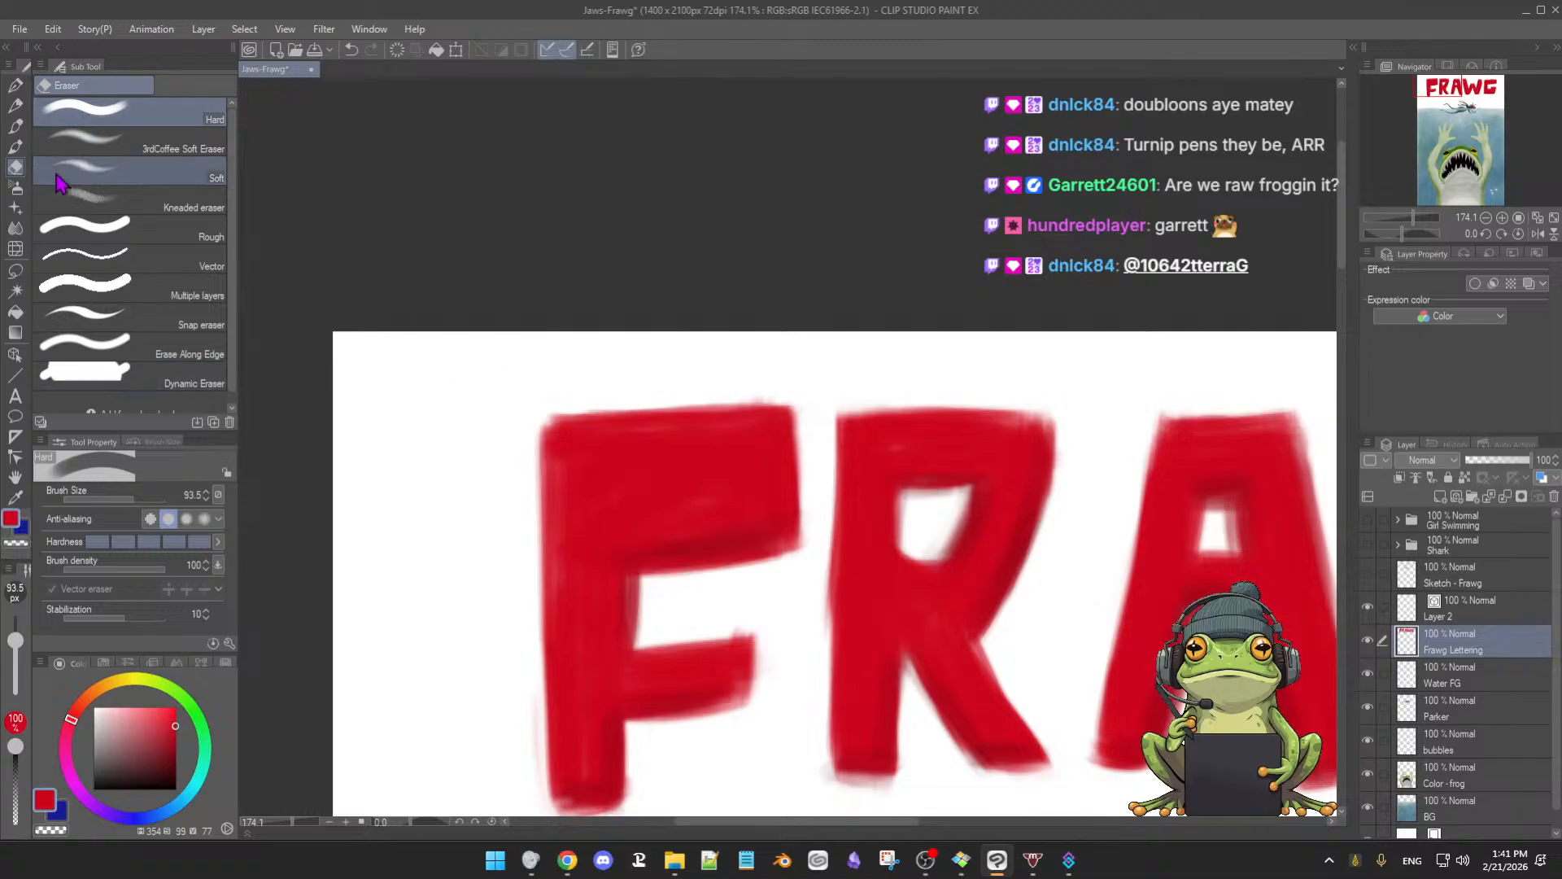
left_click(104, 148)
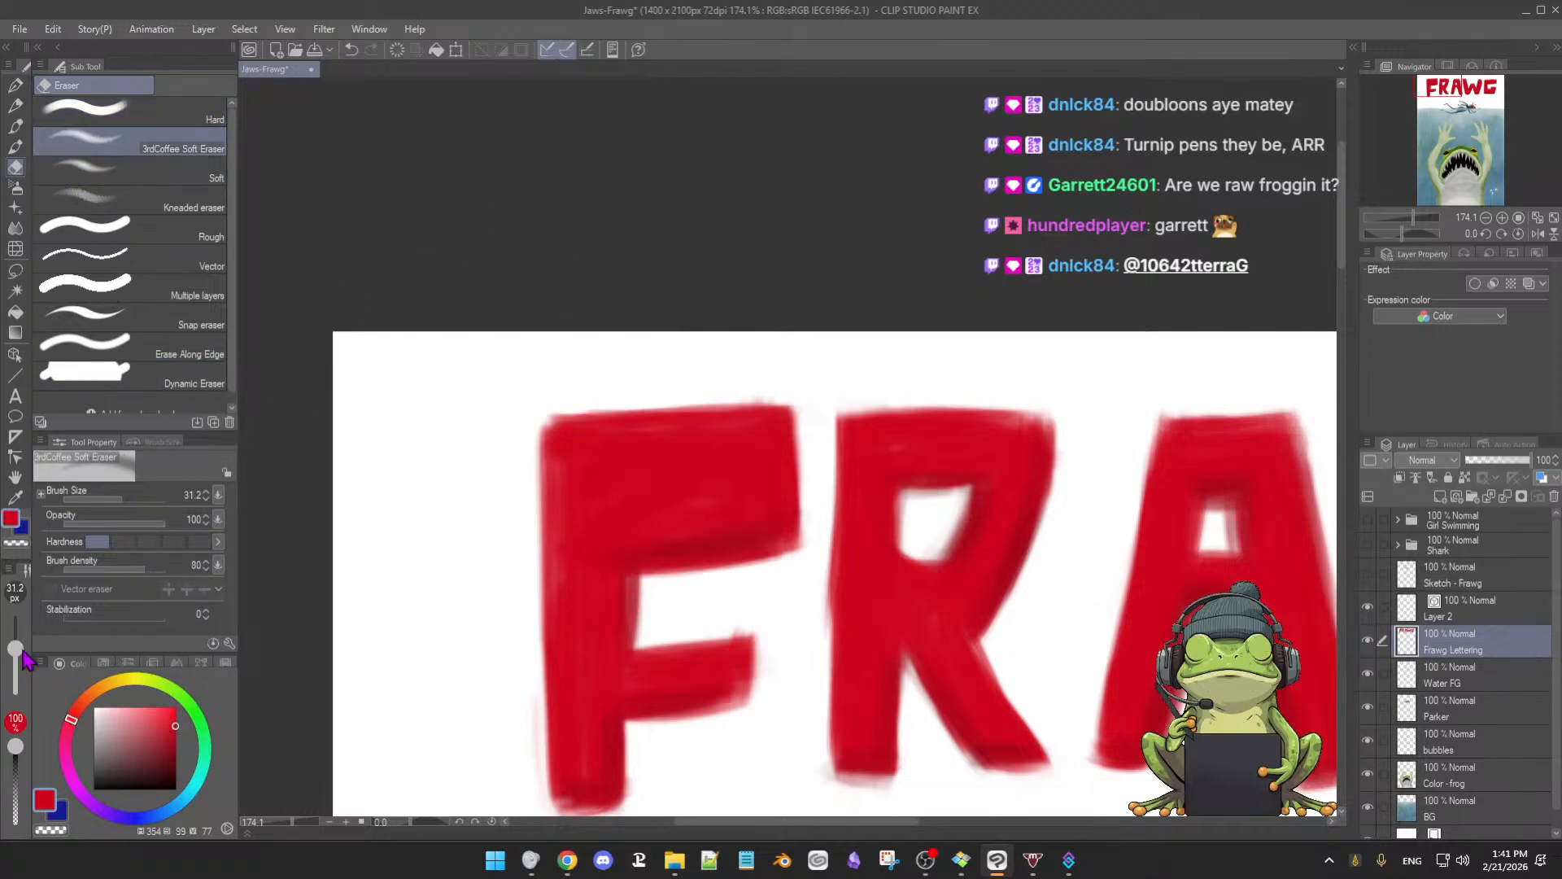
left_click_drag(15, 648, 14, 666)
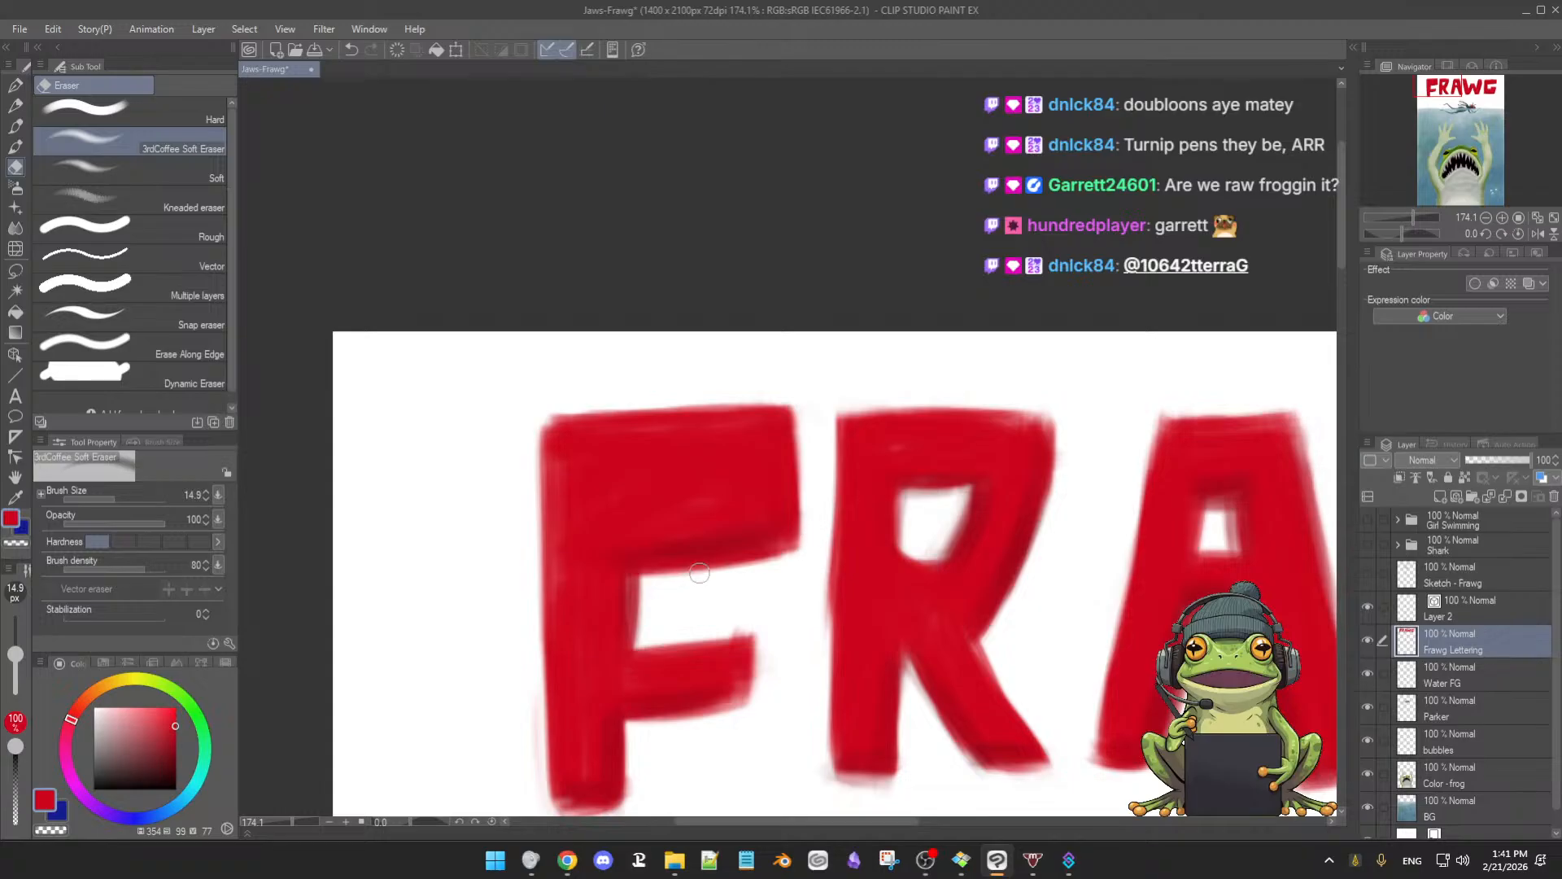
Resample the red and smooth the F's left stem and top edge with 3rdCoffee Soft Oil 2 at size 17.9
key("b")
left_click(551, 437, "alt")
left_click_drag(550, 459, 550, 611)
mouse_move(613, 429)
left_mouse_down()
mouse_move(733, 614)
mouse_move(855, 553)
mouse_move(935, 480)
mouse_move(842, 608)
mouse_move(683, 492)
mouse_move(698, 488)
left_mouse_up()
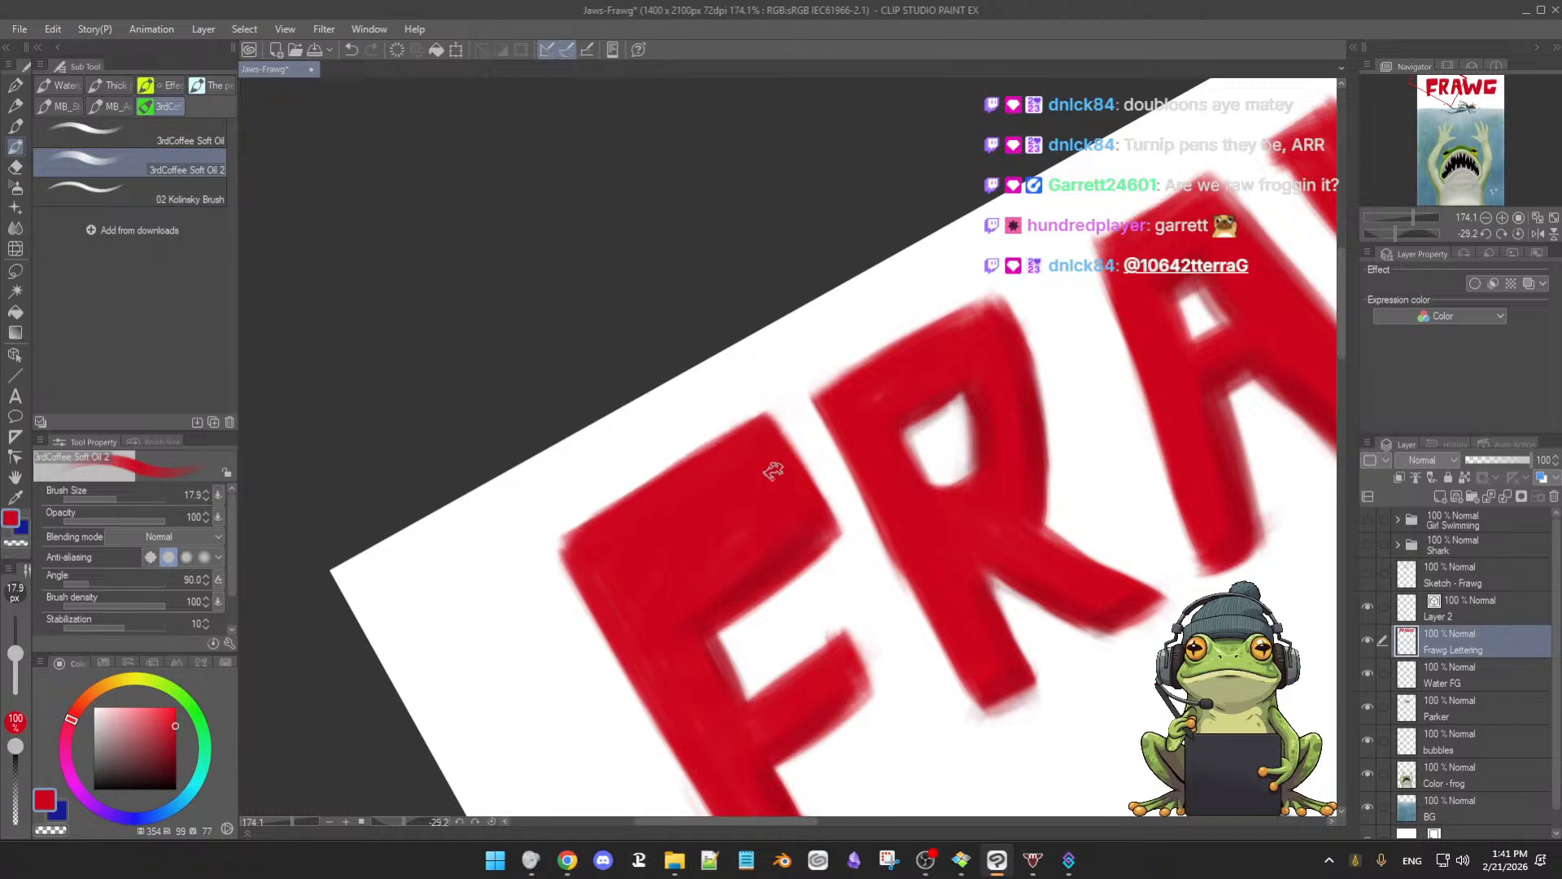
Sharpen the F's upper-left corner with 3rdCoffee Soft Oil 2 at size 9.8 and the 3rdCoffee Soft Eraser
key("bracketleft")
key("bracketleft")
key("bracketleft")
key("bracketleft")
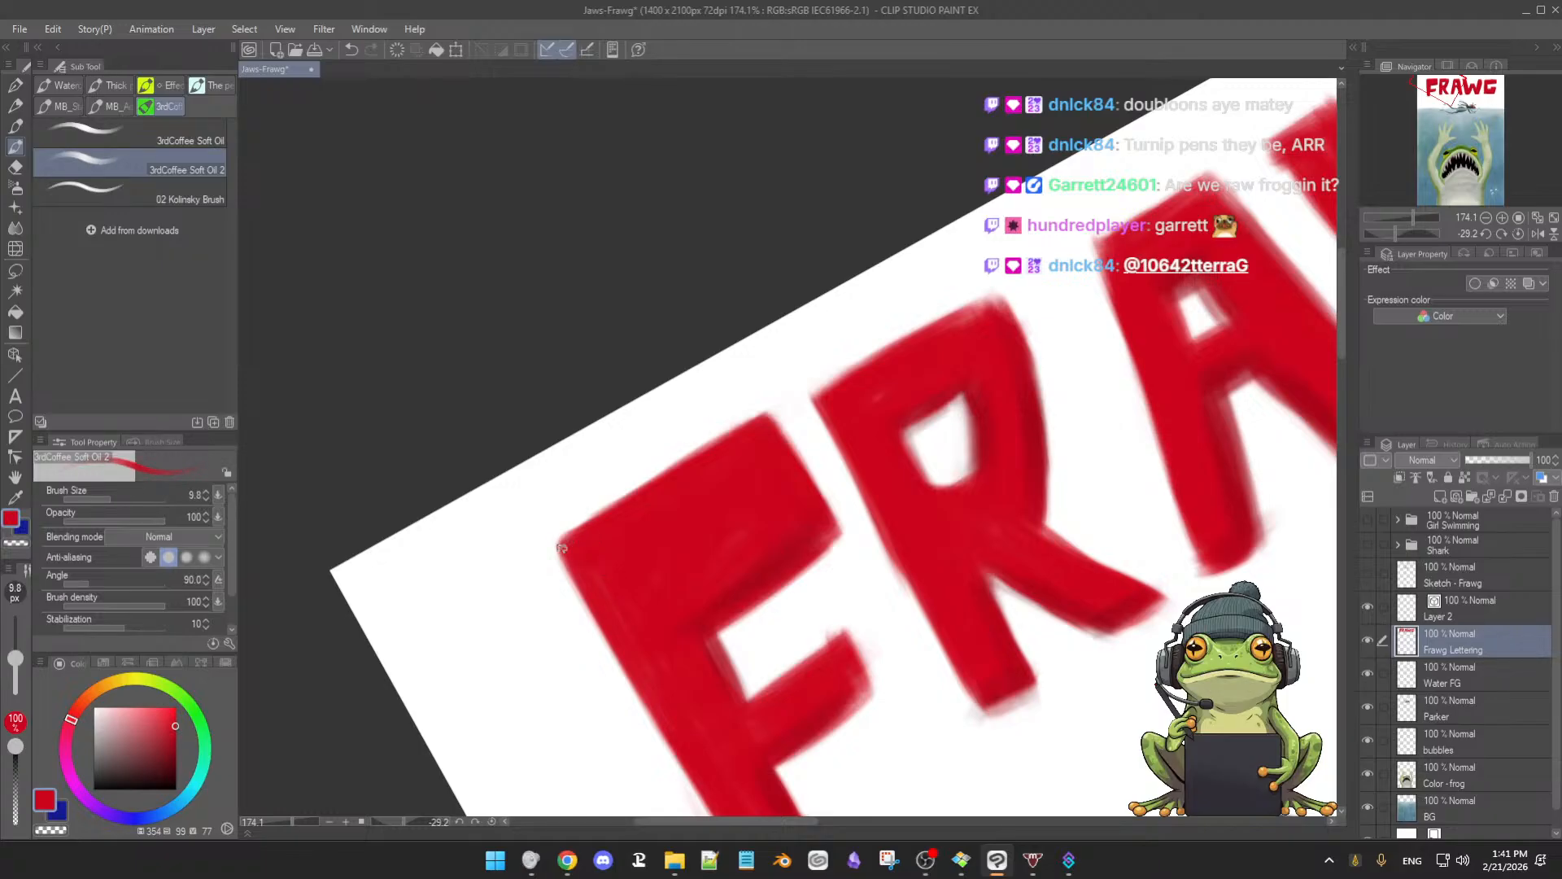
key("e")
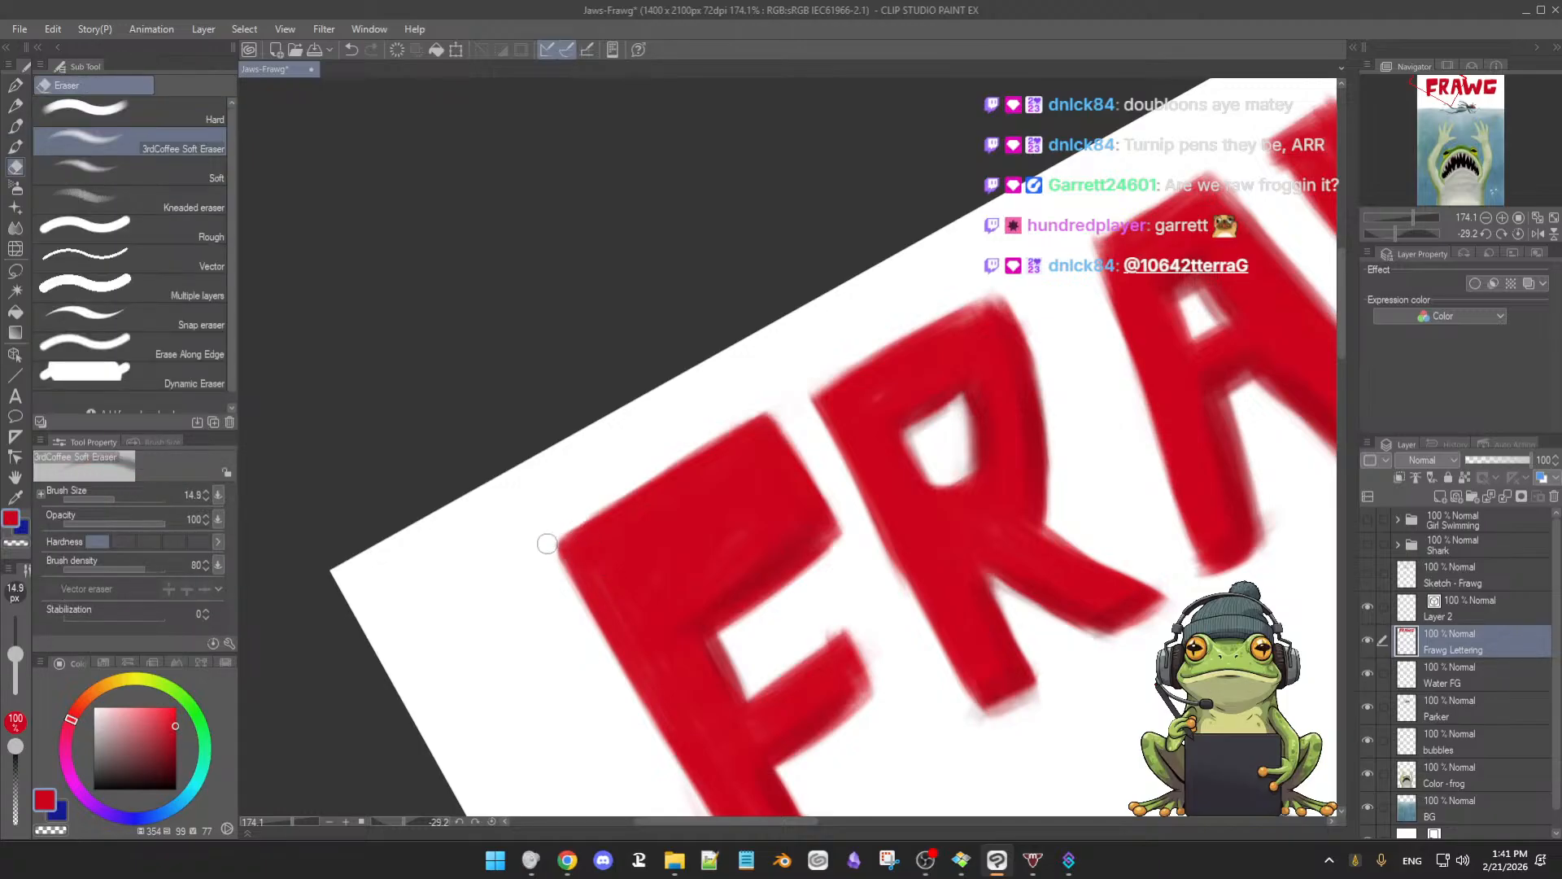
key("b")
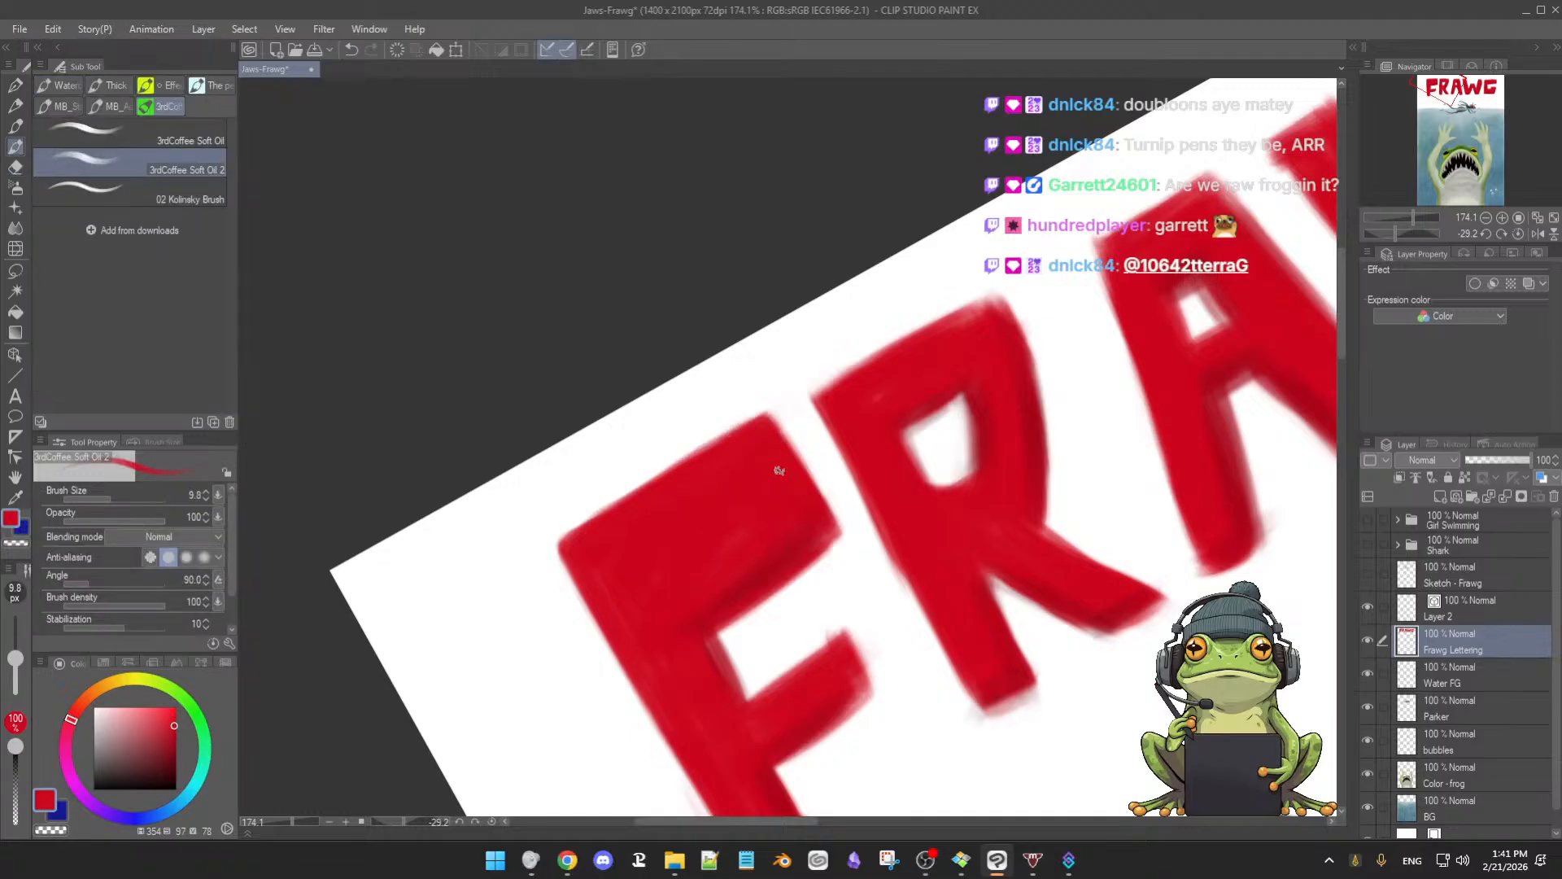
scroll(774, 518, "down", 2)
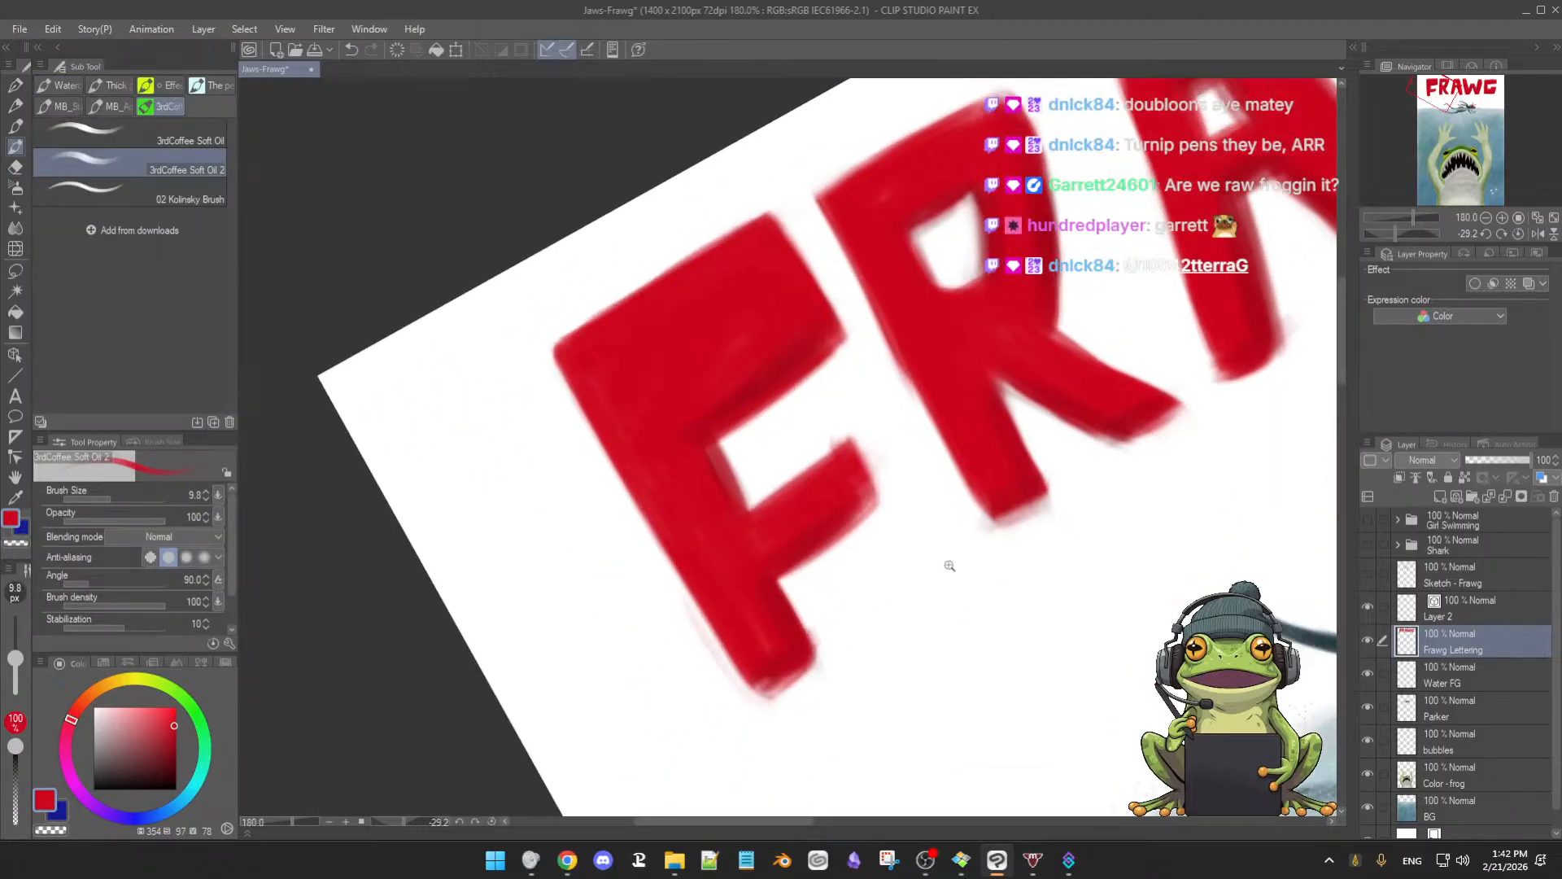
scroll(962, 607, "up", 3)
left_click_drag(1028, 593, 680, 391)
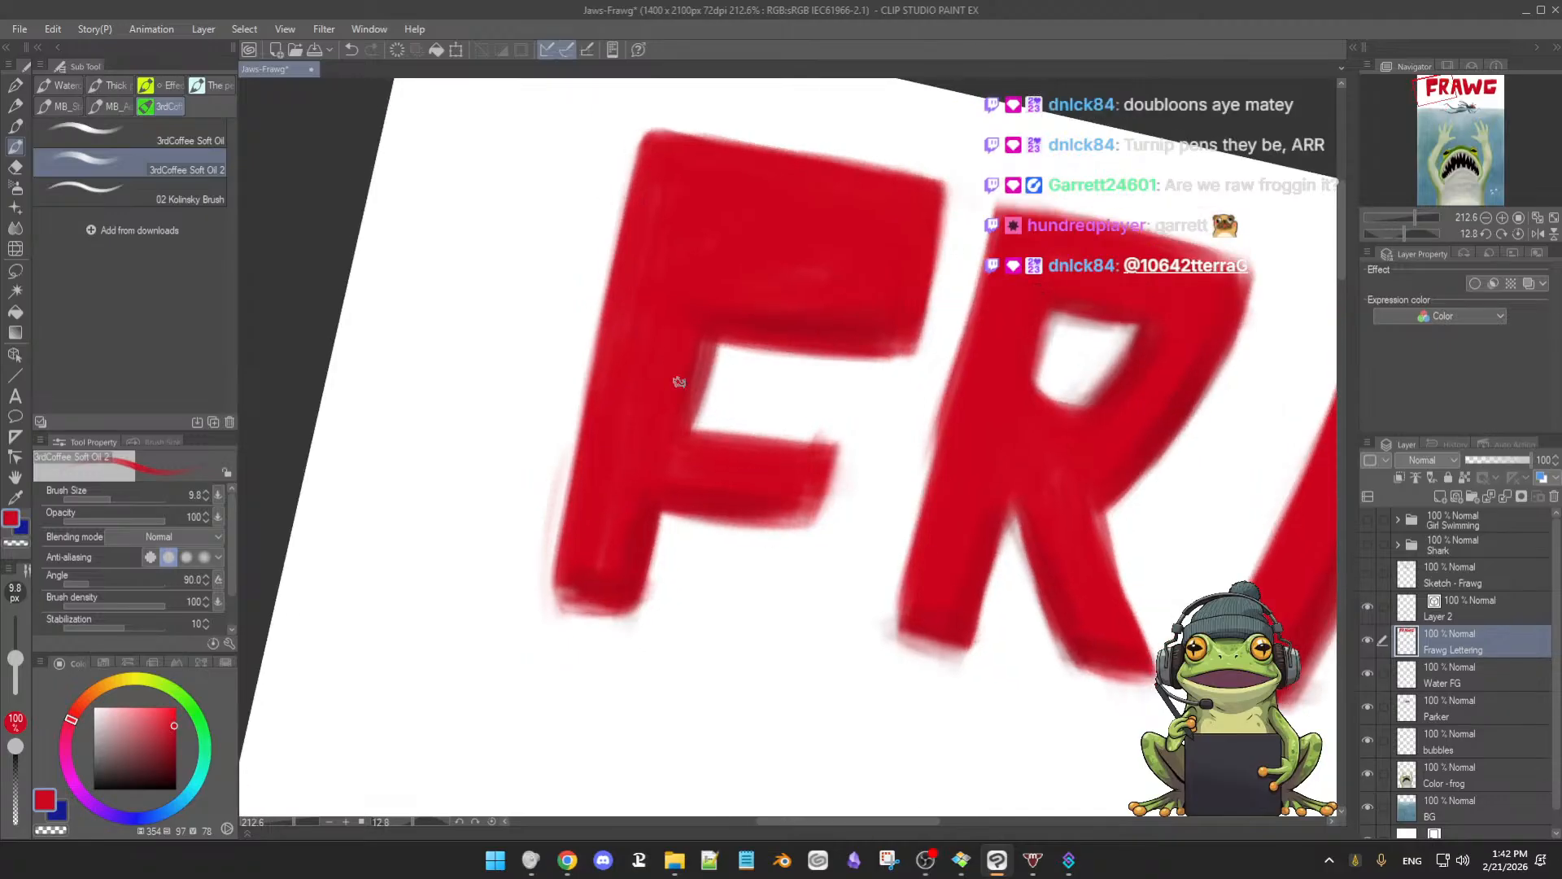
Erase stray paint around the F's foot and firm up the middle bar's end with 3rdCoffee Soft Oil 2 at size 8.2
key("e")
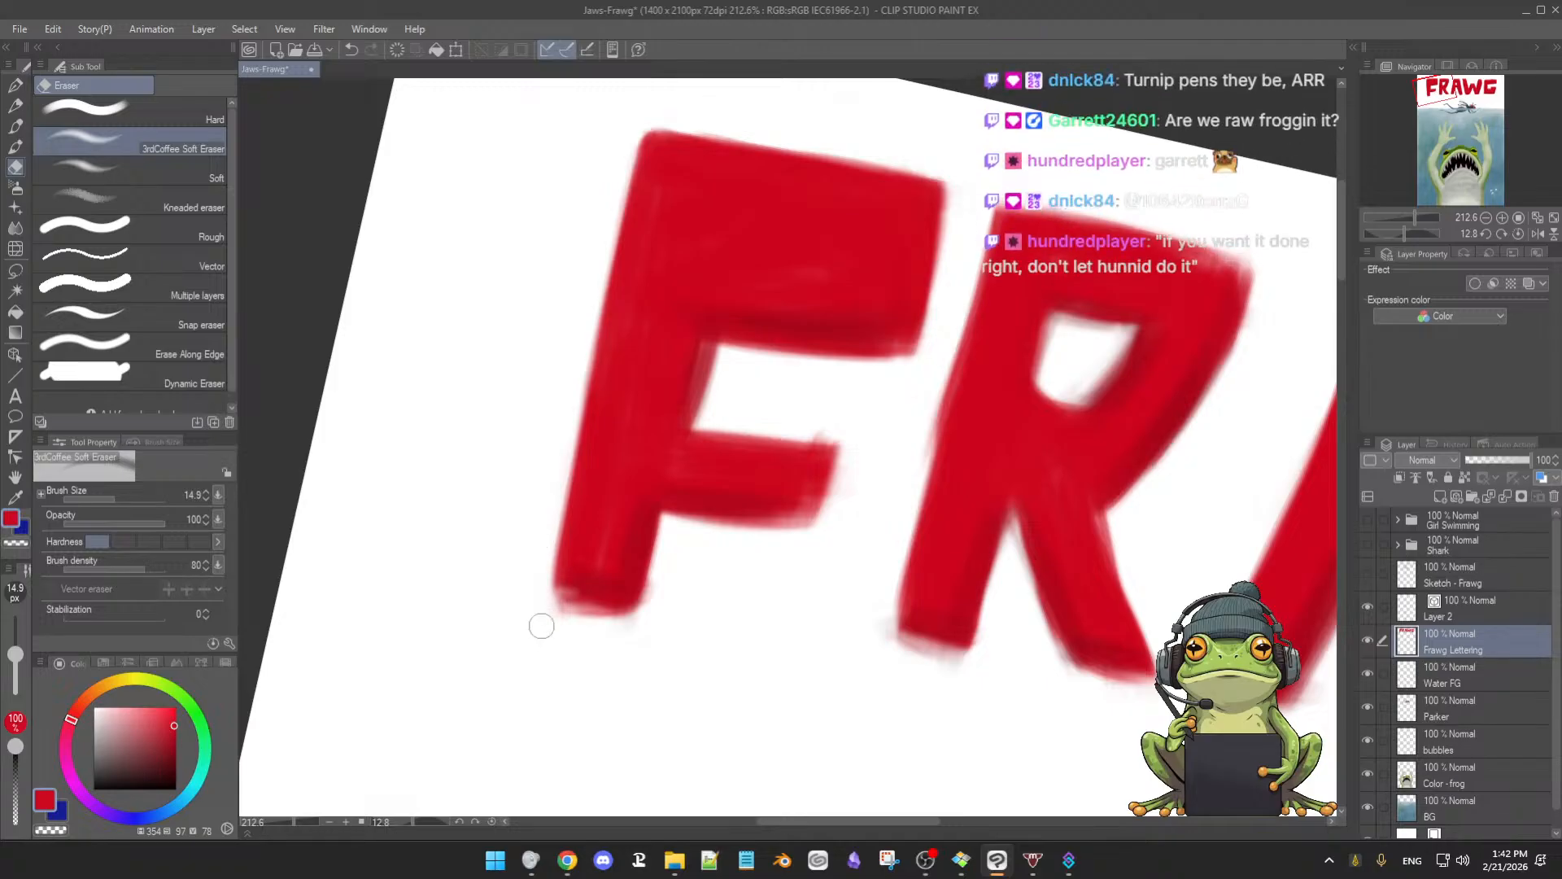
left_click_drag(886, 721, 725, 722)
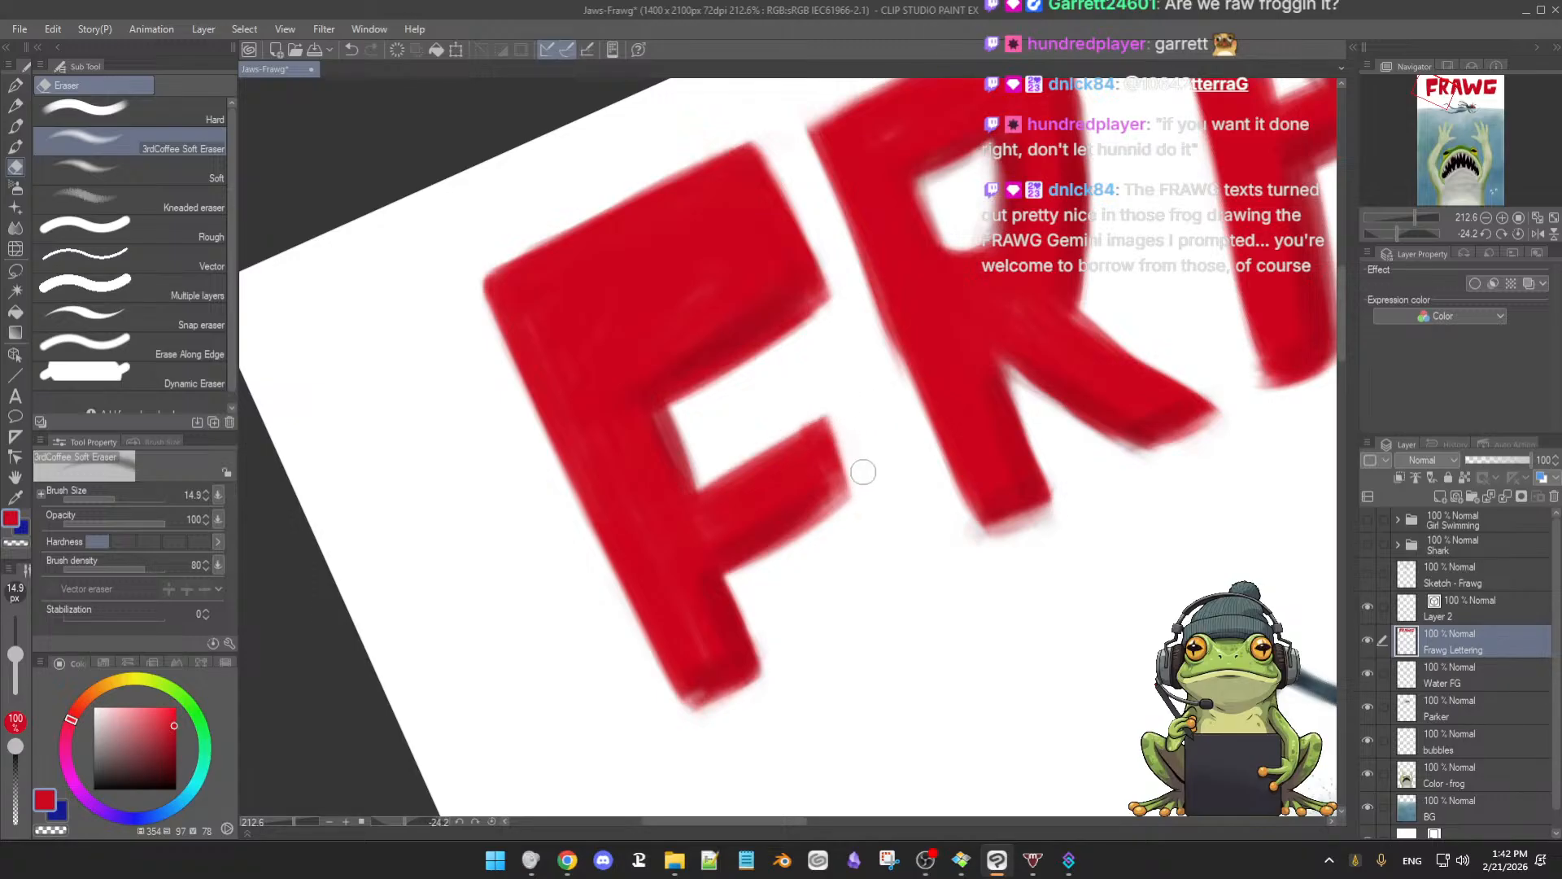
key("b")
key("bracketleft")
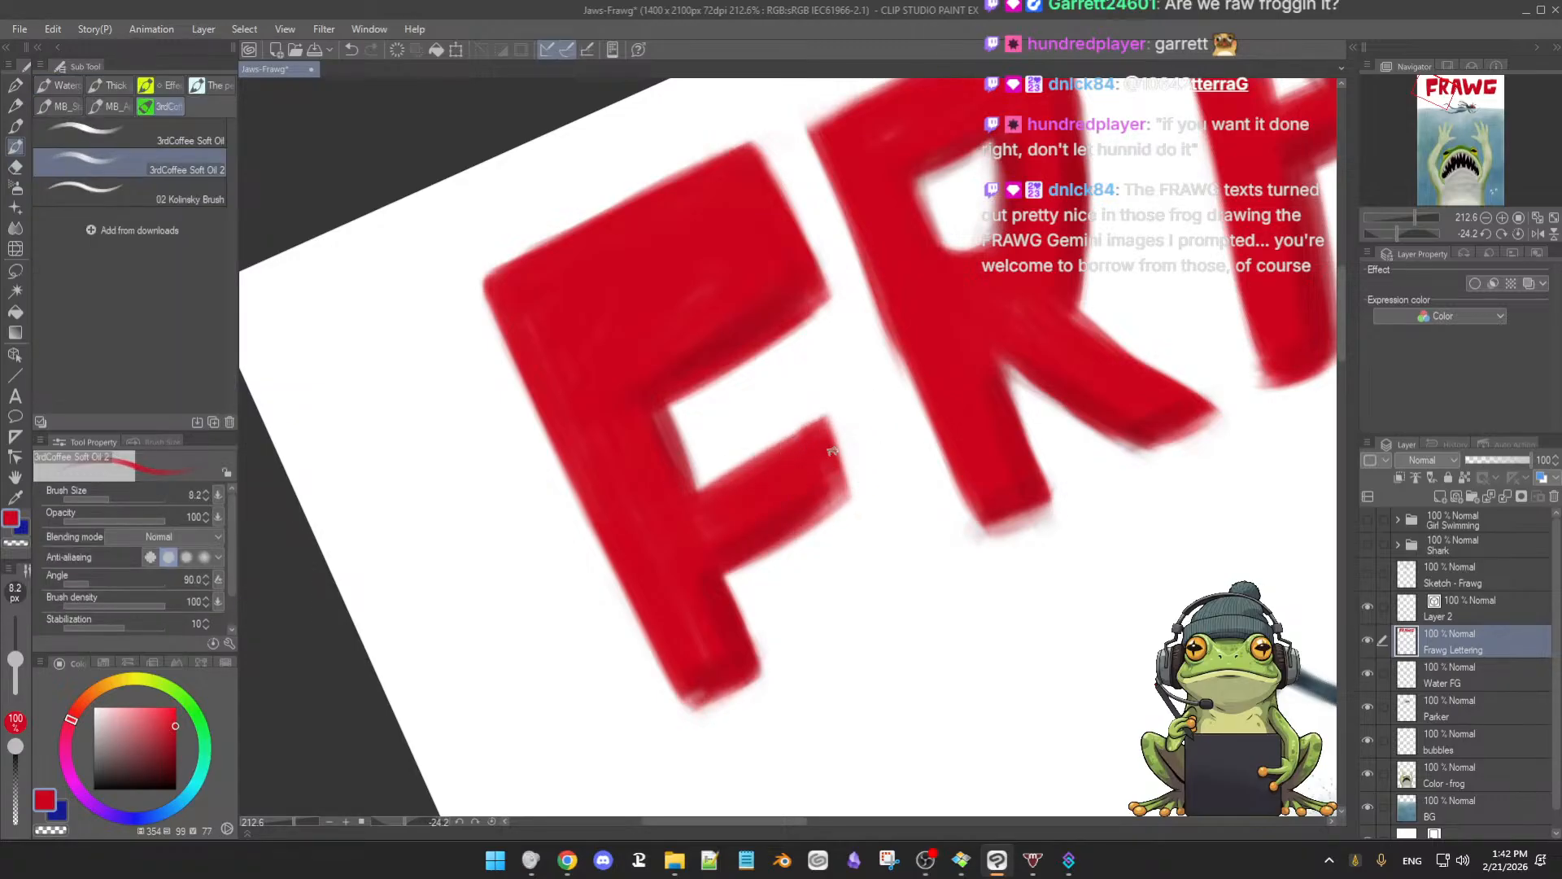
left_click_drag(814, 423, 755, 461)
mouse_move(831, 425)
left_mouse_down()
mouse_move(840, 485)
mouse_move(789, 520)
mouse_move(846, 509)
mouse_move(790, 522)
left_mouse_up()
Shade the underside of the F's upper bar and the inner stem edge with sampled reds at brush size 15.1
key("bracketright")
key("bracketright")
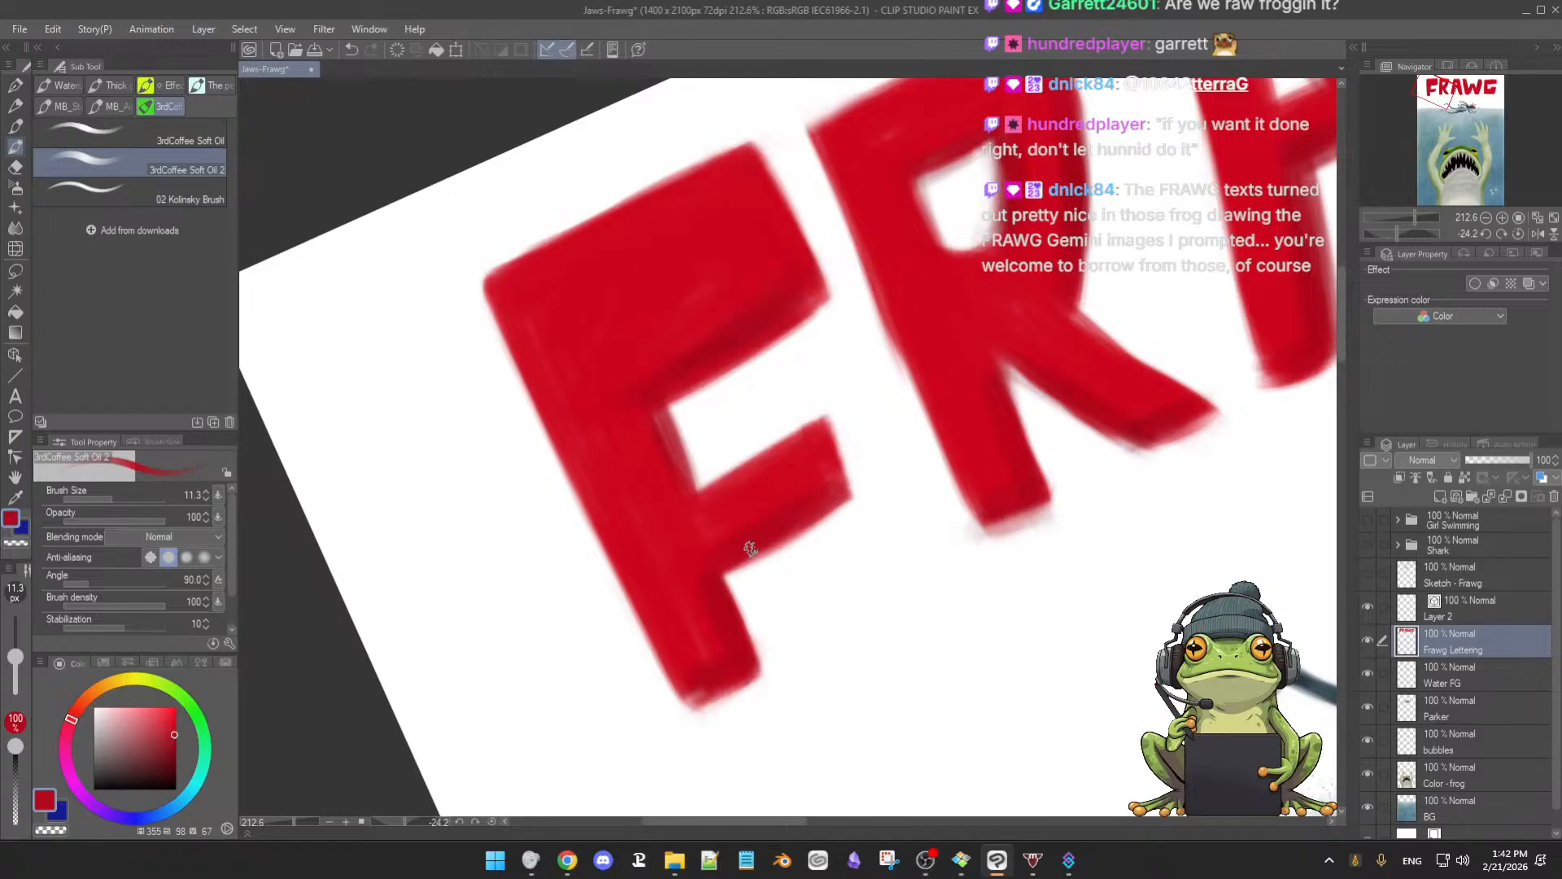
left_click_drag(749, 380, 726, 371)
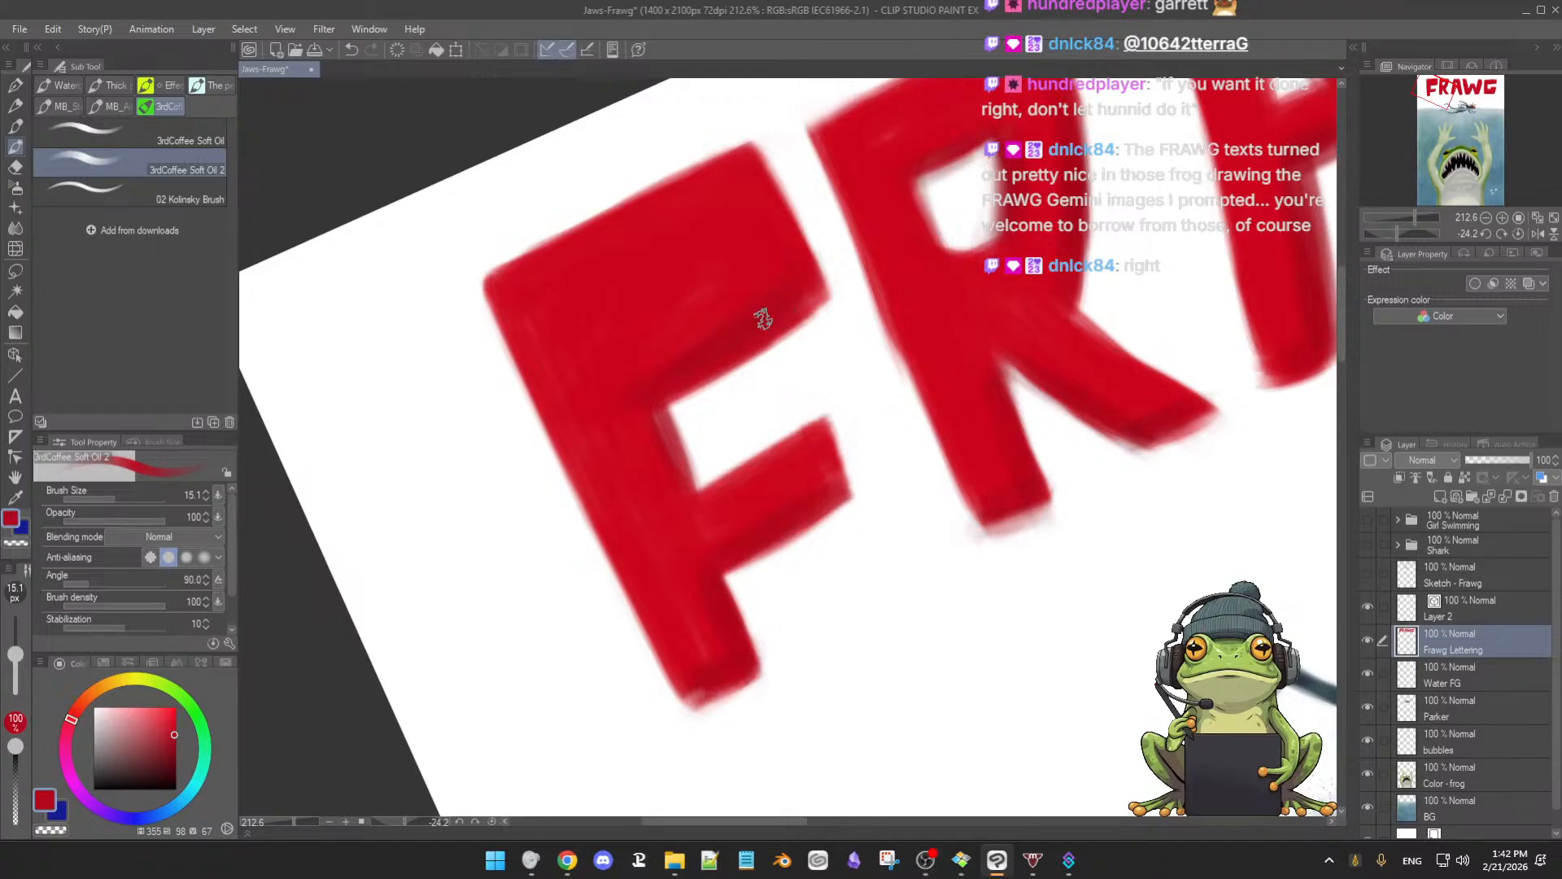
left_click_drag(651, 392, 677, 454)
left_click(603, 372, "alt")
left_click(747, 335, "alt")
Square off the F's inner corner below the upper bar with the oil brush at size 12.8 and the 3rdCoffee Soft Eraser
key("ctrl+shift+r")
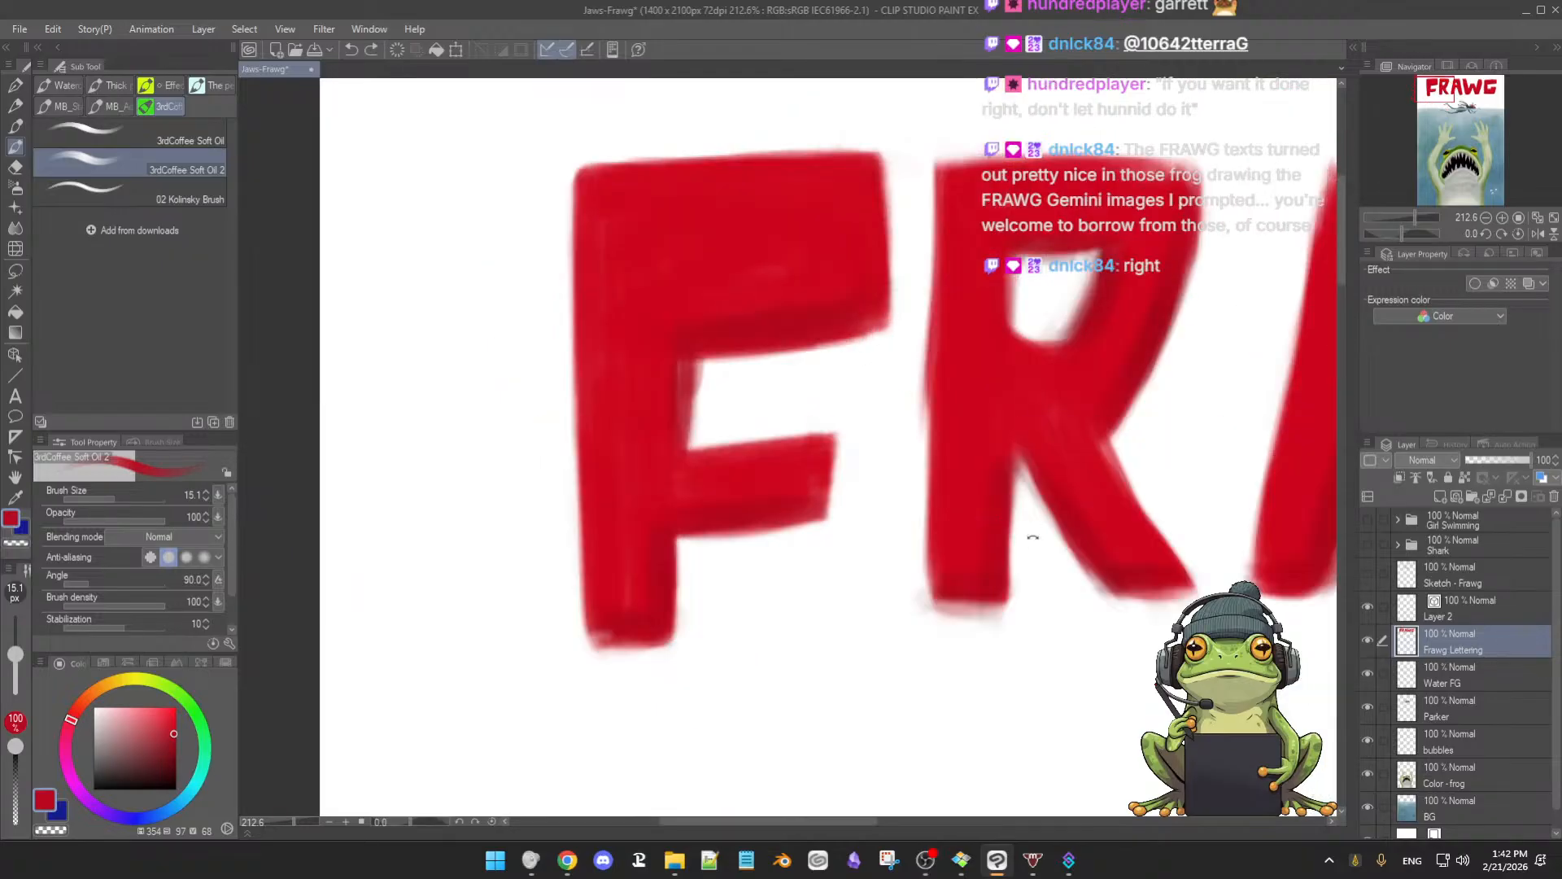
scroll(977, 528, "down", 4)
scroll(1052, 532, "up", 4)
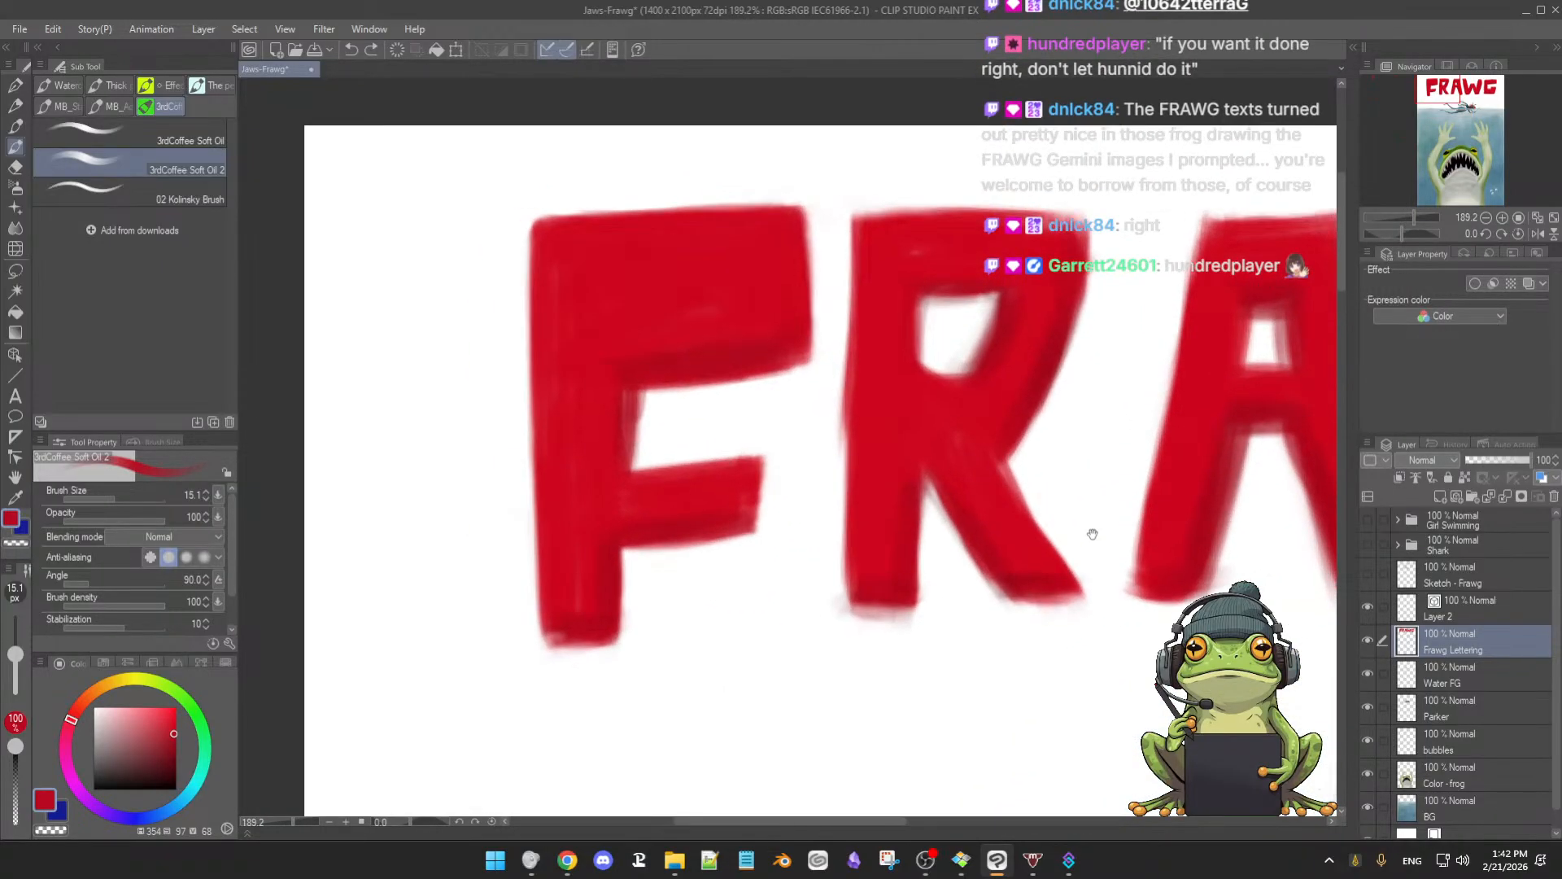
left_click_drag(638, 366, 656, 362)
left_click(632, 374, "alt")
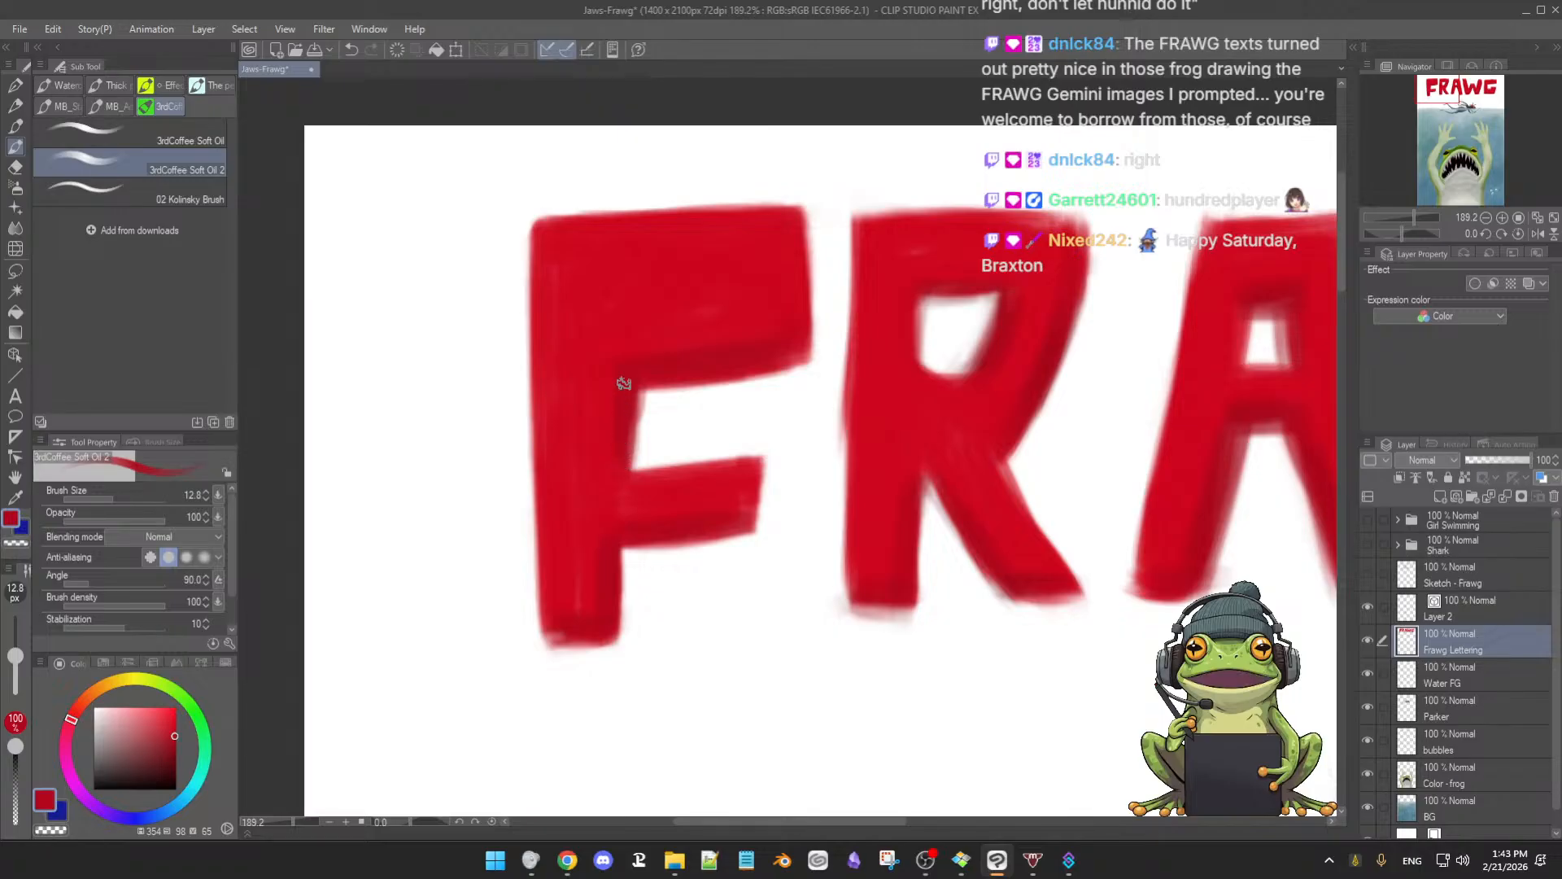
key("e")
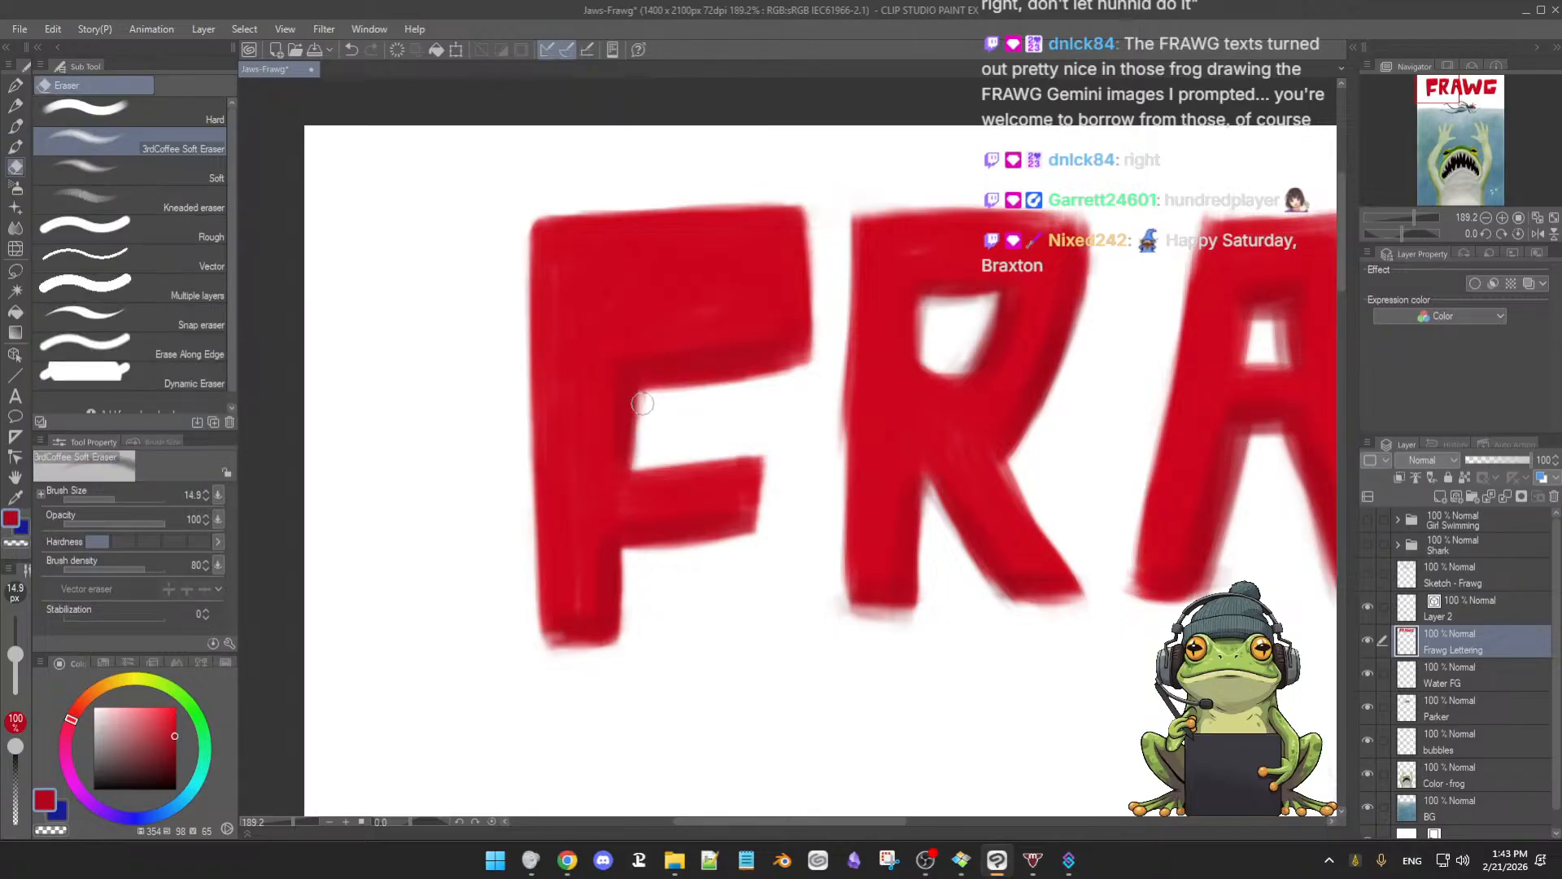
left_click_drag(647, 406, 698, 393)
key("b")
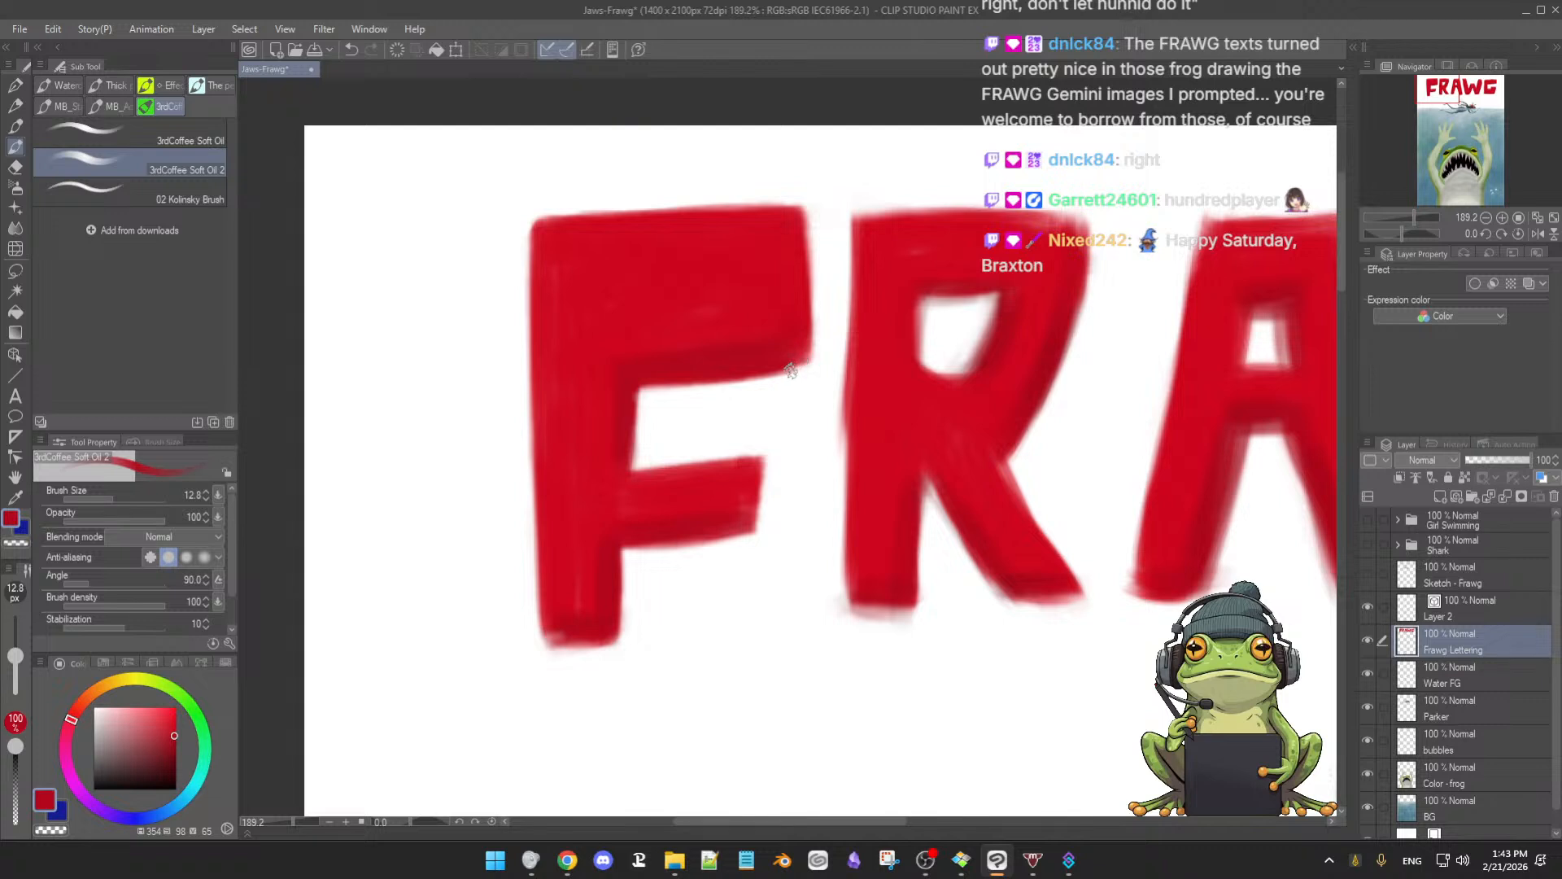
Resample the bright red and smooth the F's upper bar and middle bar end at brush size 12.8
scroll(785, 403, "down", 1)
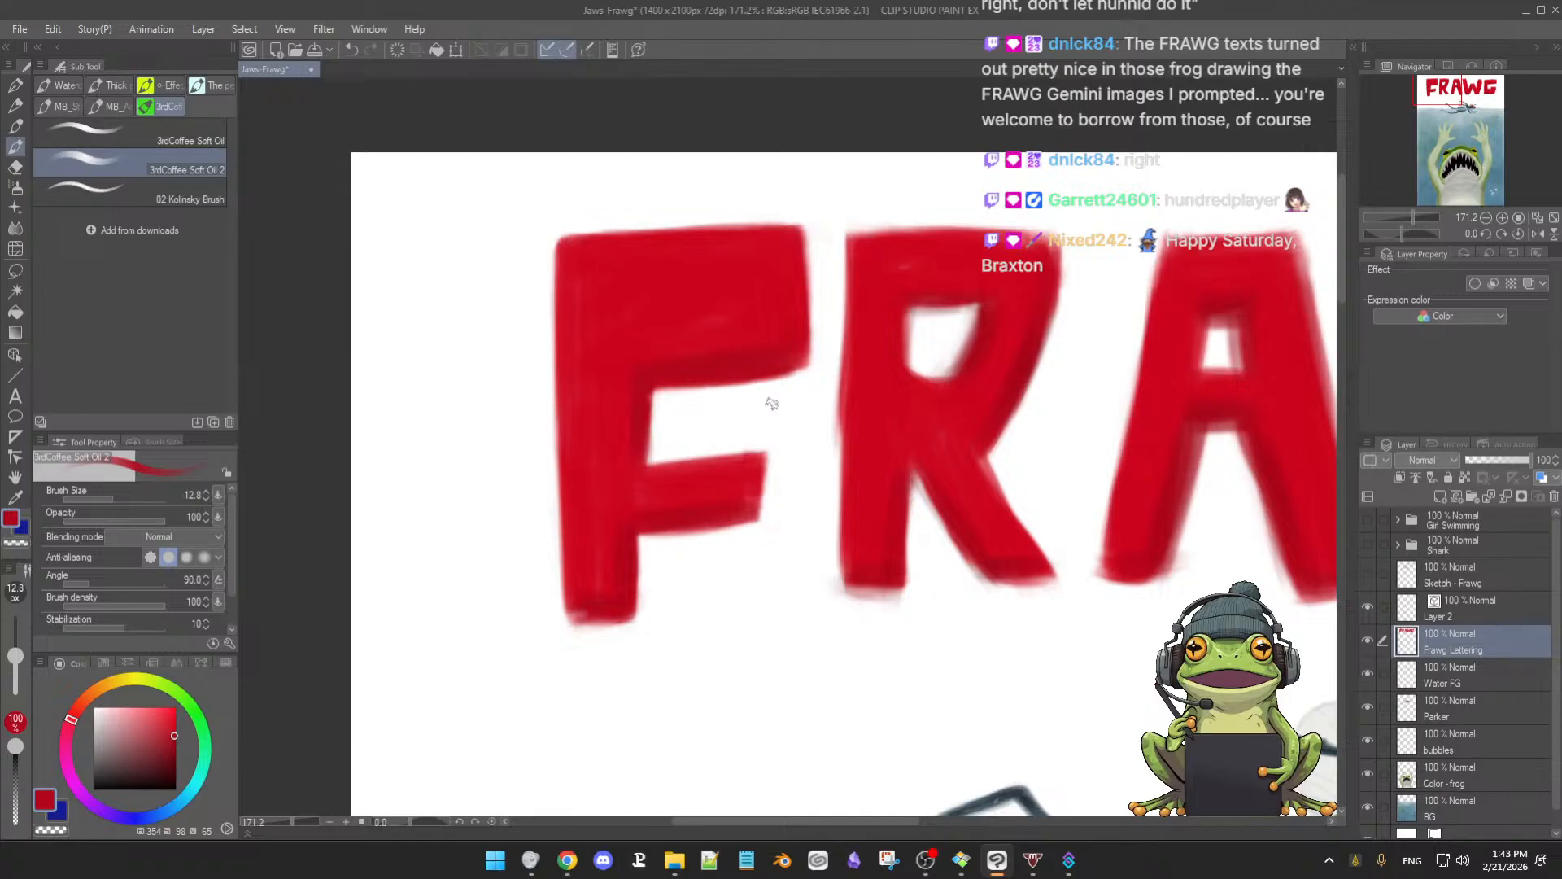
scroll(887, 480, "up", 3)
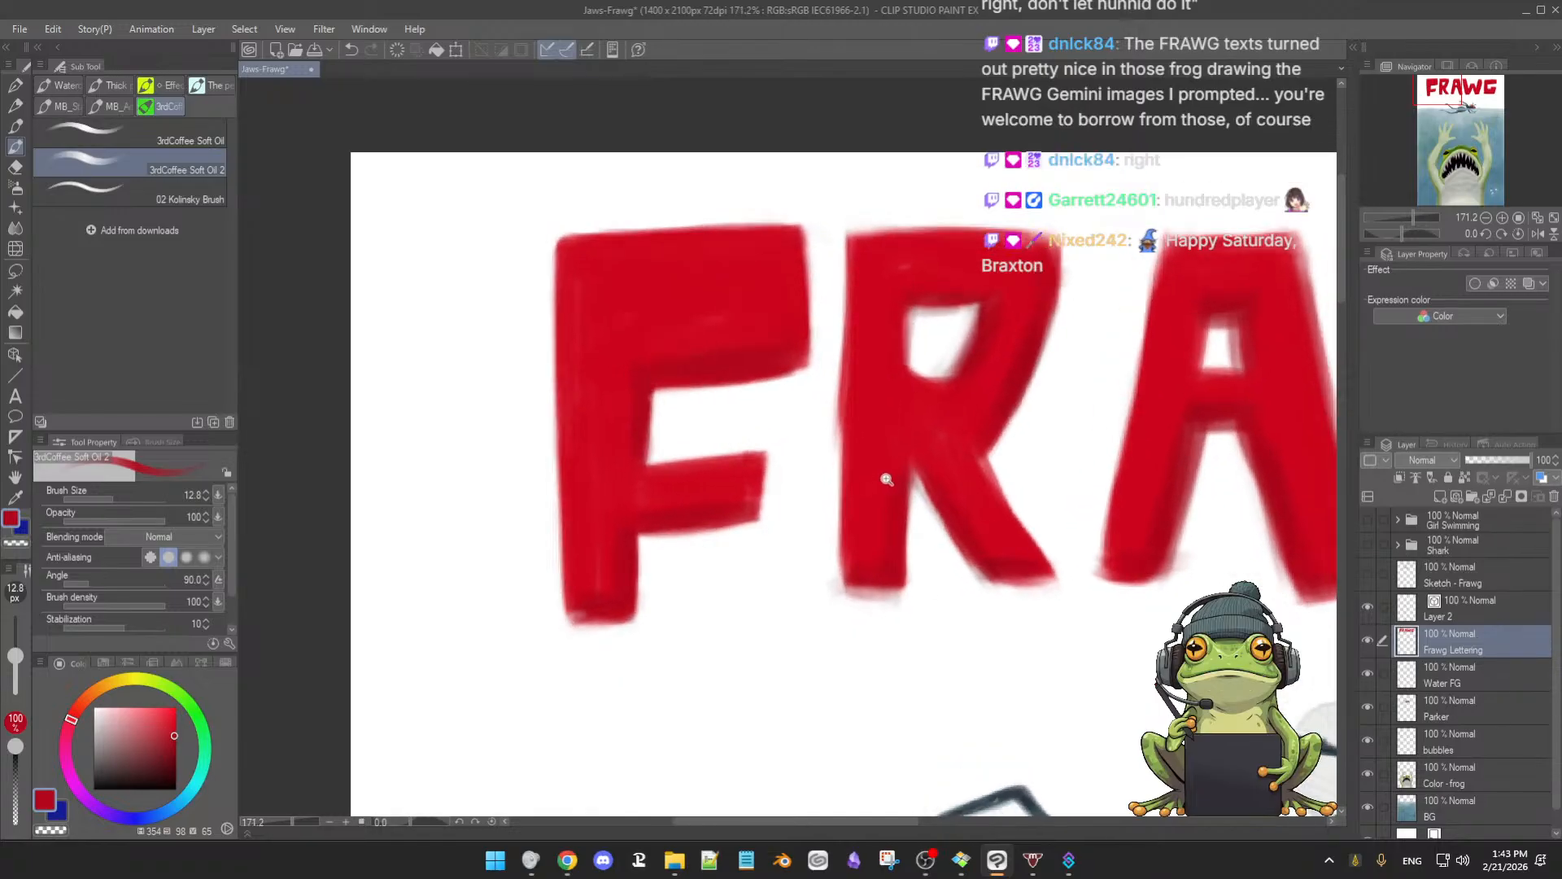
left_click(637, 250, "alt")
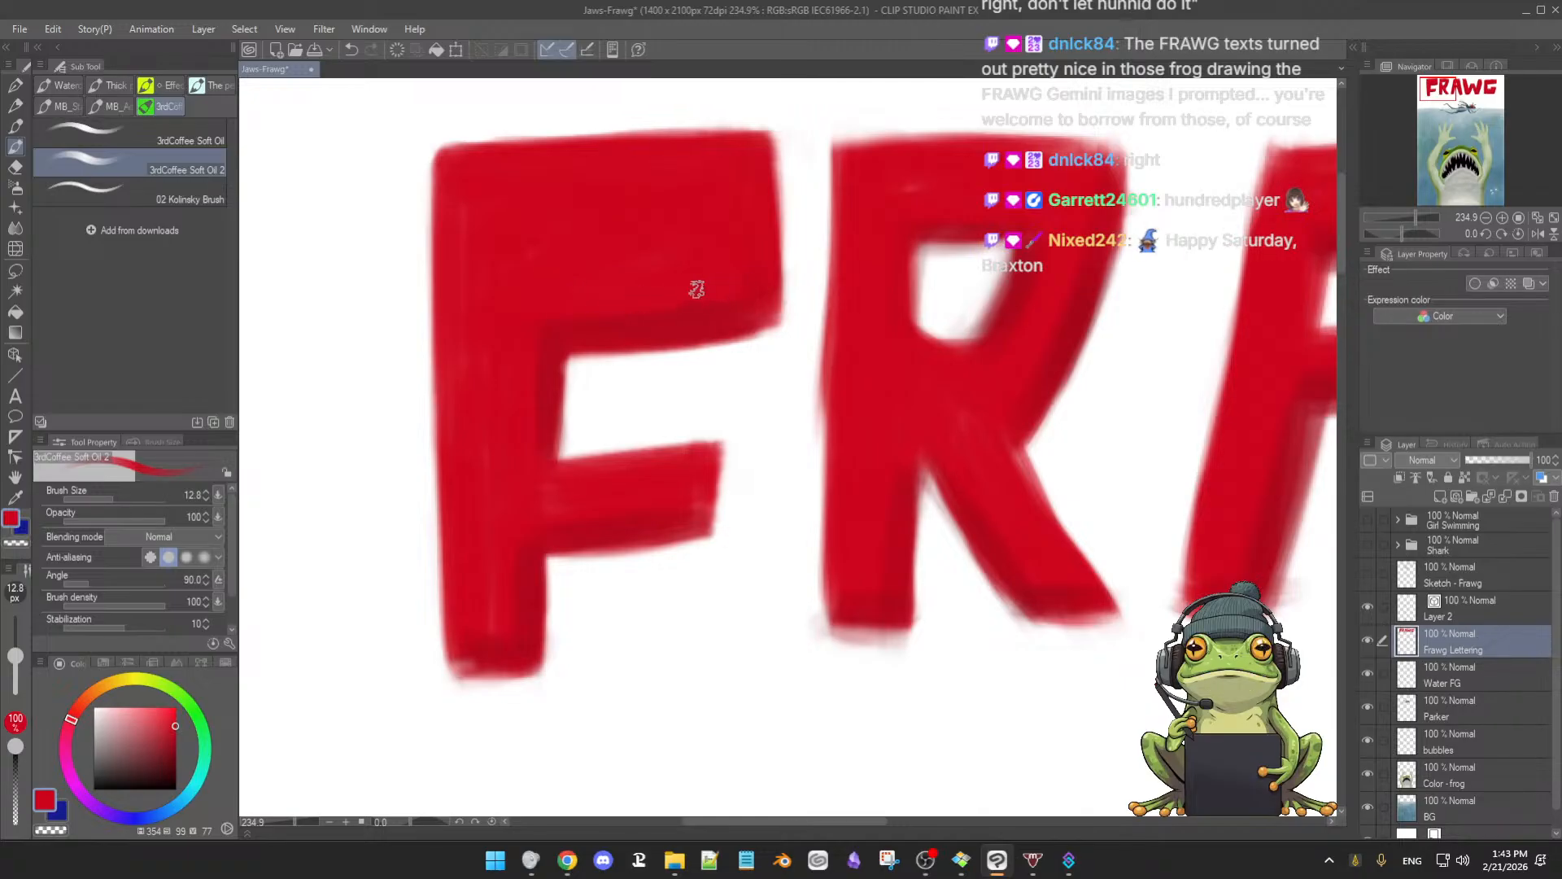
left_click(705, 494, "alt")
mouse_move(713, 470)
left_mouse_down()
mouse_move(714, 521)
mouse_move(712, 464)
mouse_move(714, 507)
left_mouse_up()
scroll(713, 507, "down", 5)
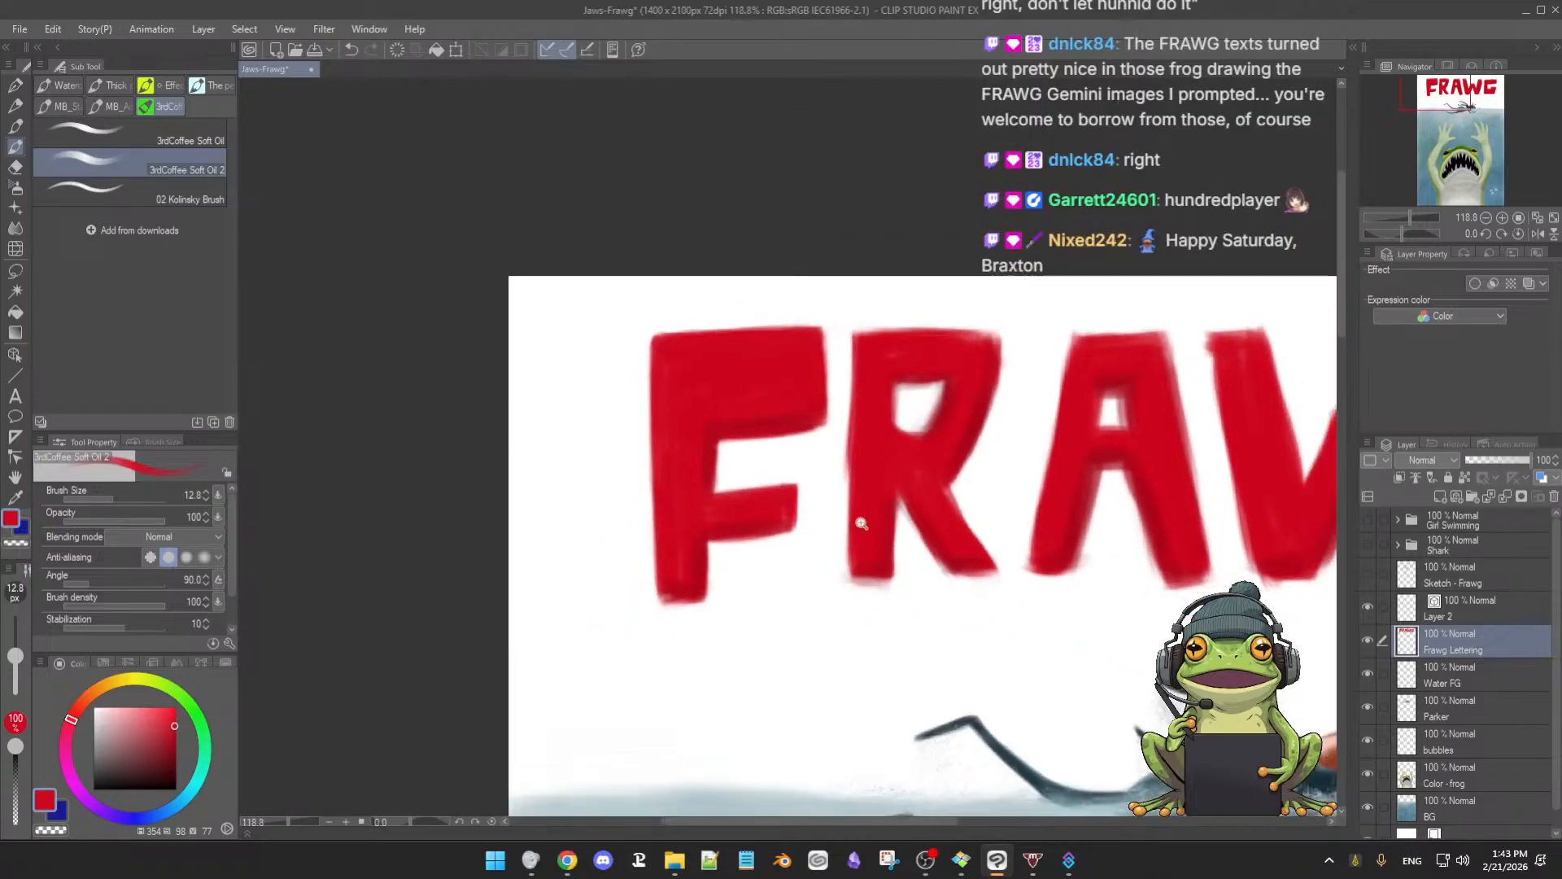
Add darker red along the end edges of the F's upper and middle bars, and tidy the middle bar's tip with the eraser
scroll(861, 443, "up", 3)
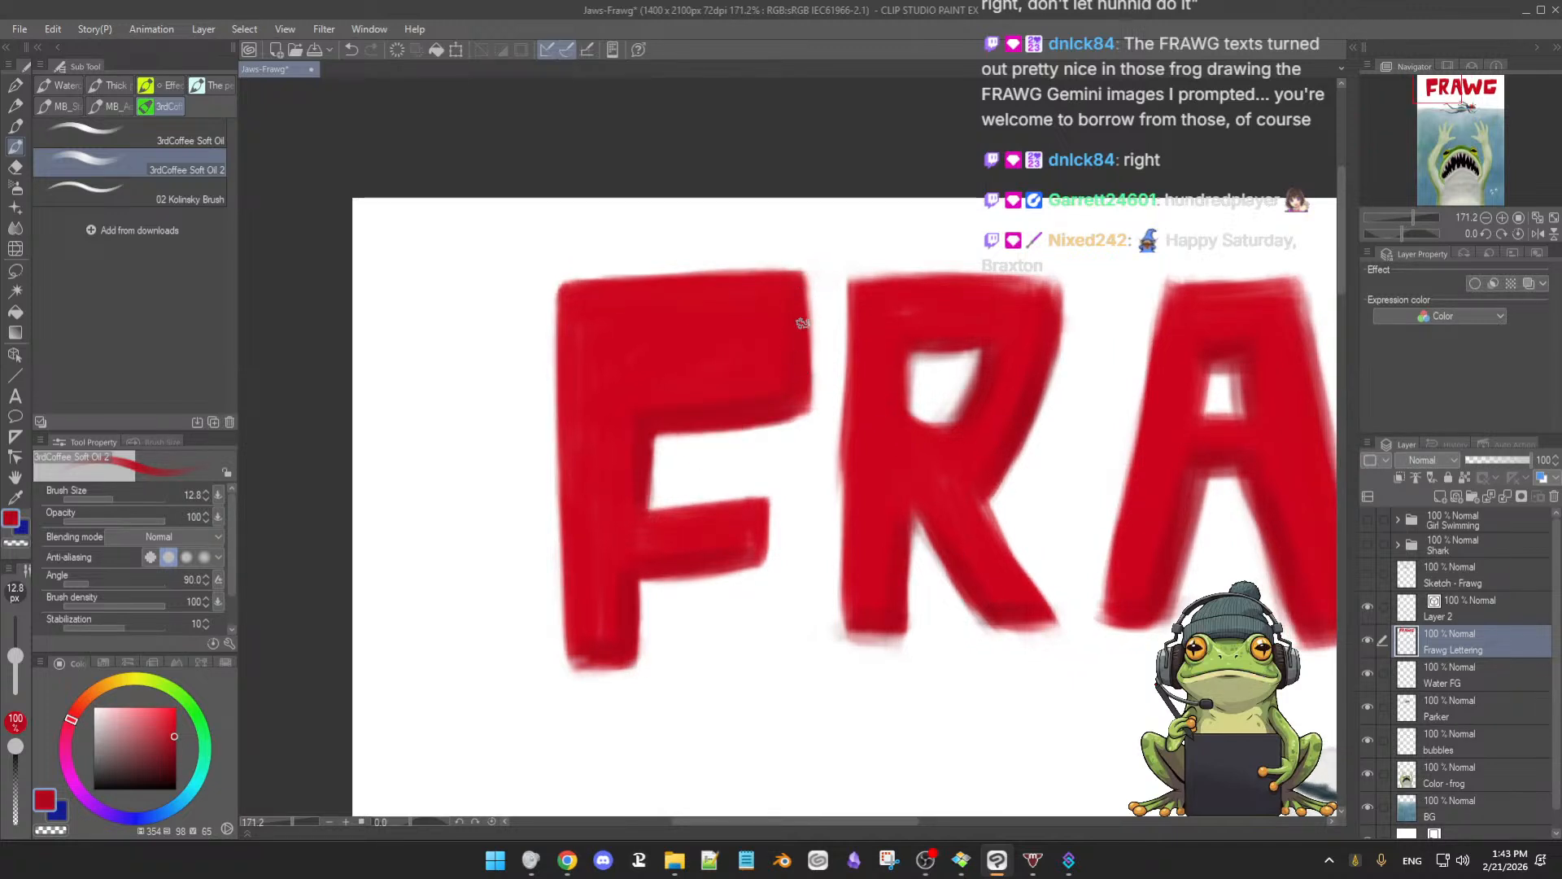
left_click(800, 375, "alt")
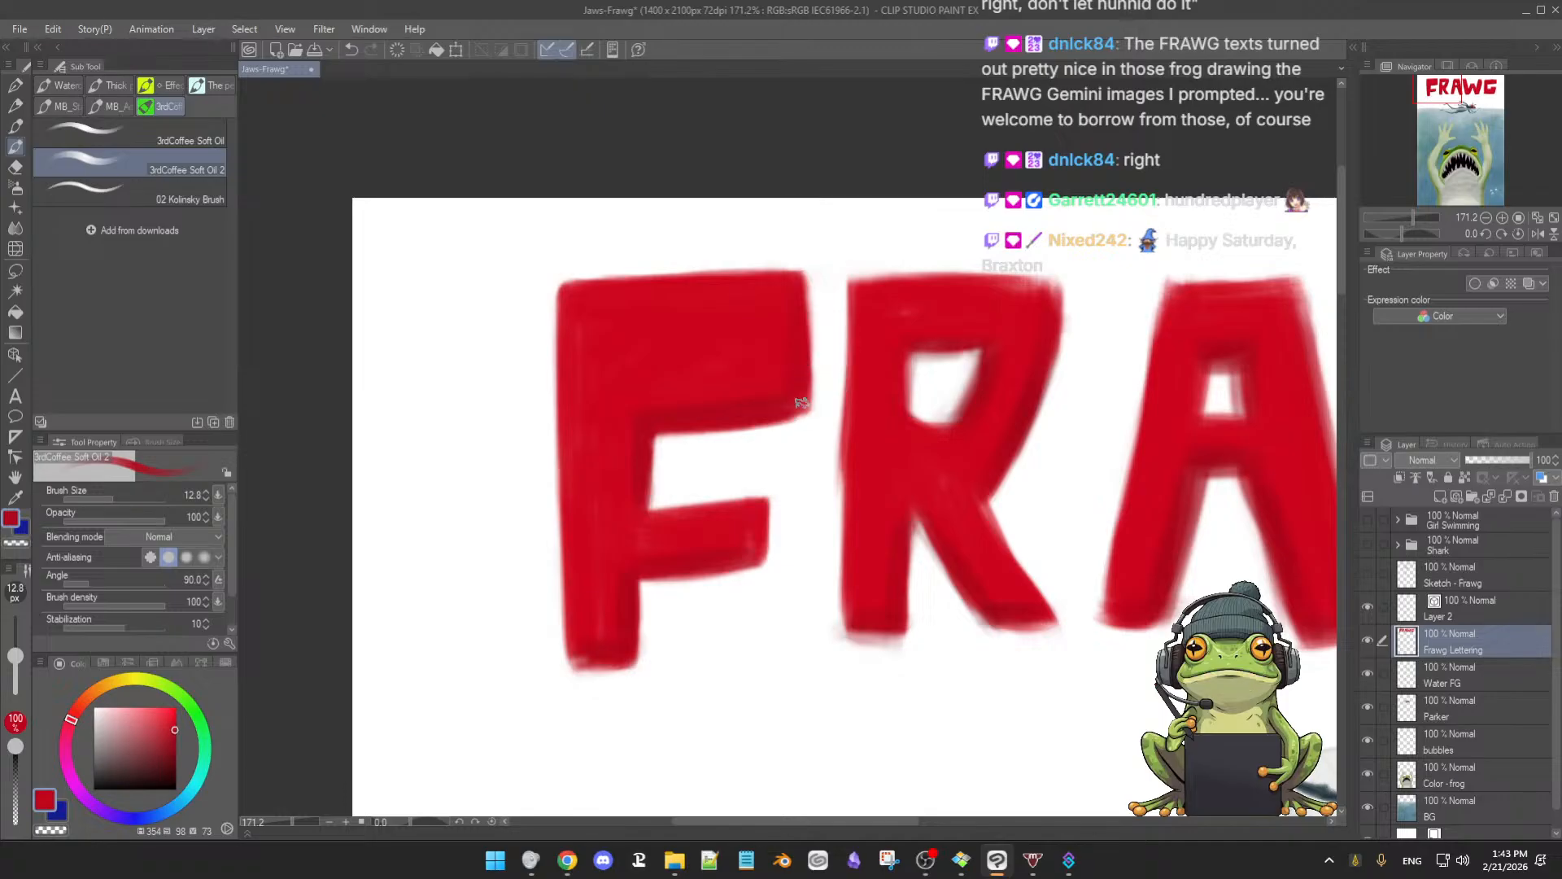
left_click(745, 416, "alt")
mouse_move(765, 507)
left_mouse_down()
mouse_move(772, 568)
mouse_move(769, 539)
left_mouse_up()
key("e")
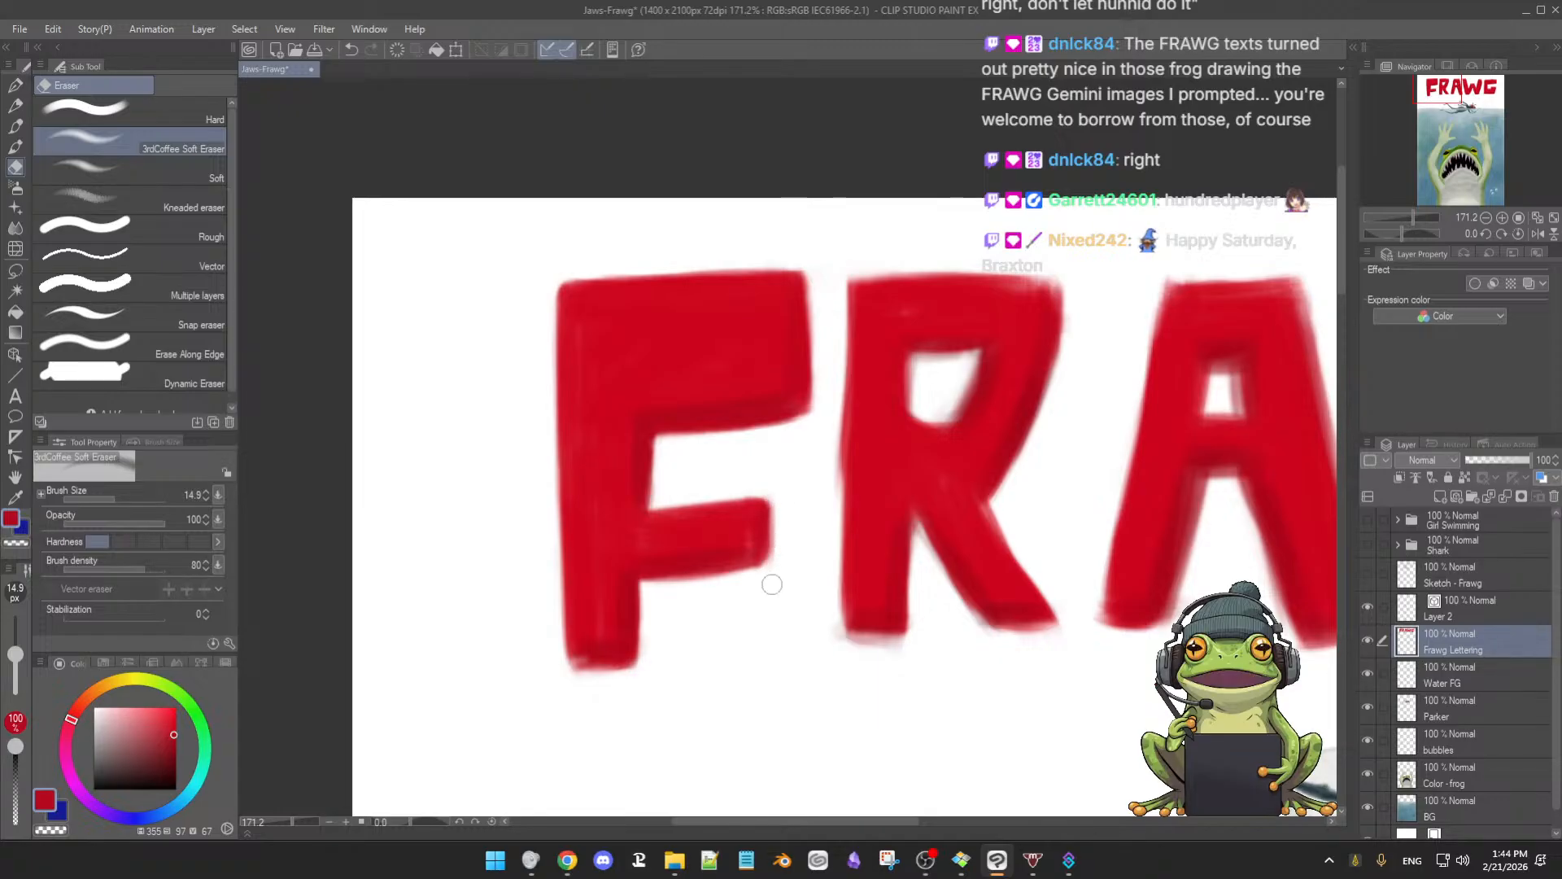
Even out the F's foot and darken the lower stem's inner edge with sampled reds using 3rdCoffee Soft Oil 2 at size 12.8
key("b")
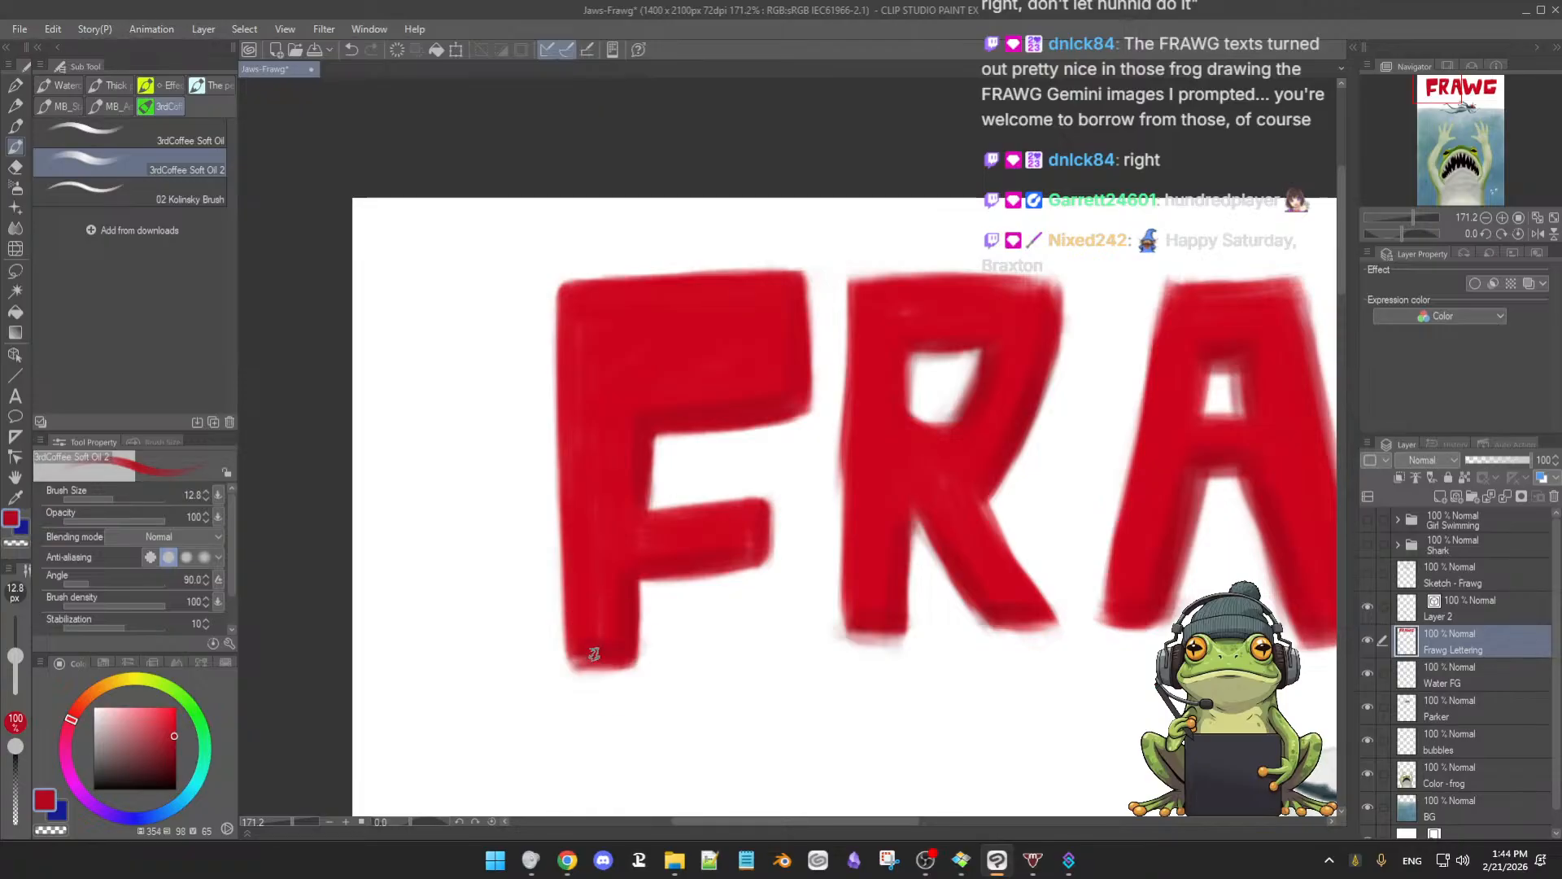
left_click(592, 647, "alt")
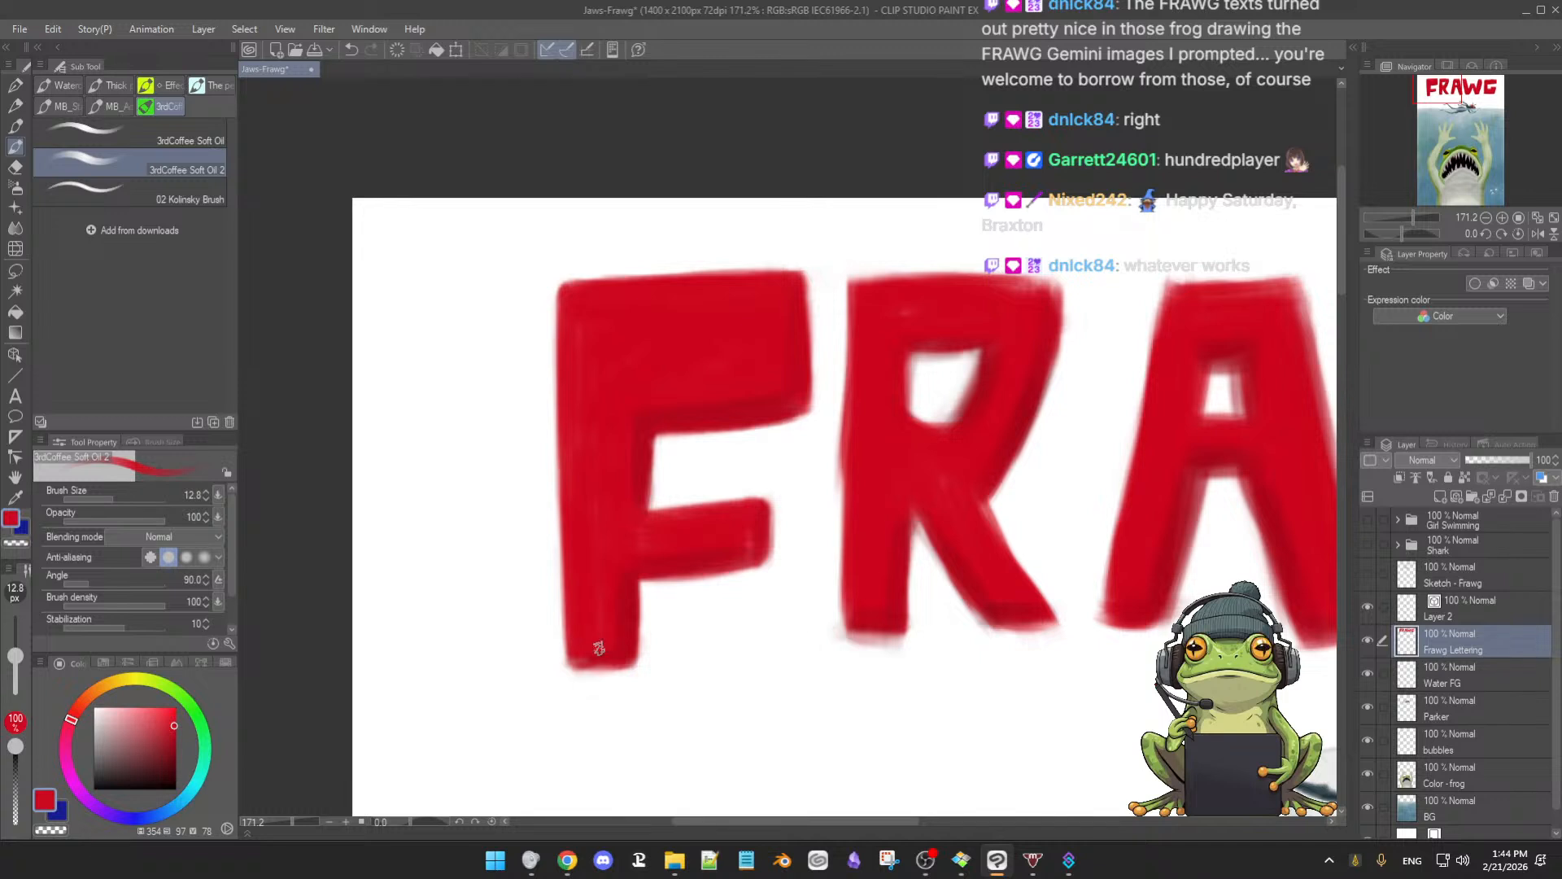
left_click(619, 617, "alt")
left_click(618, 652, "alt")
left_click(623, 617, "alt")
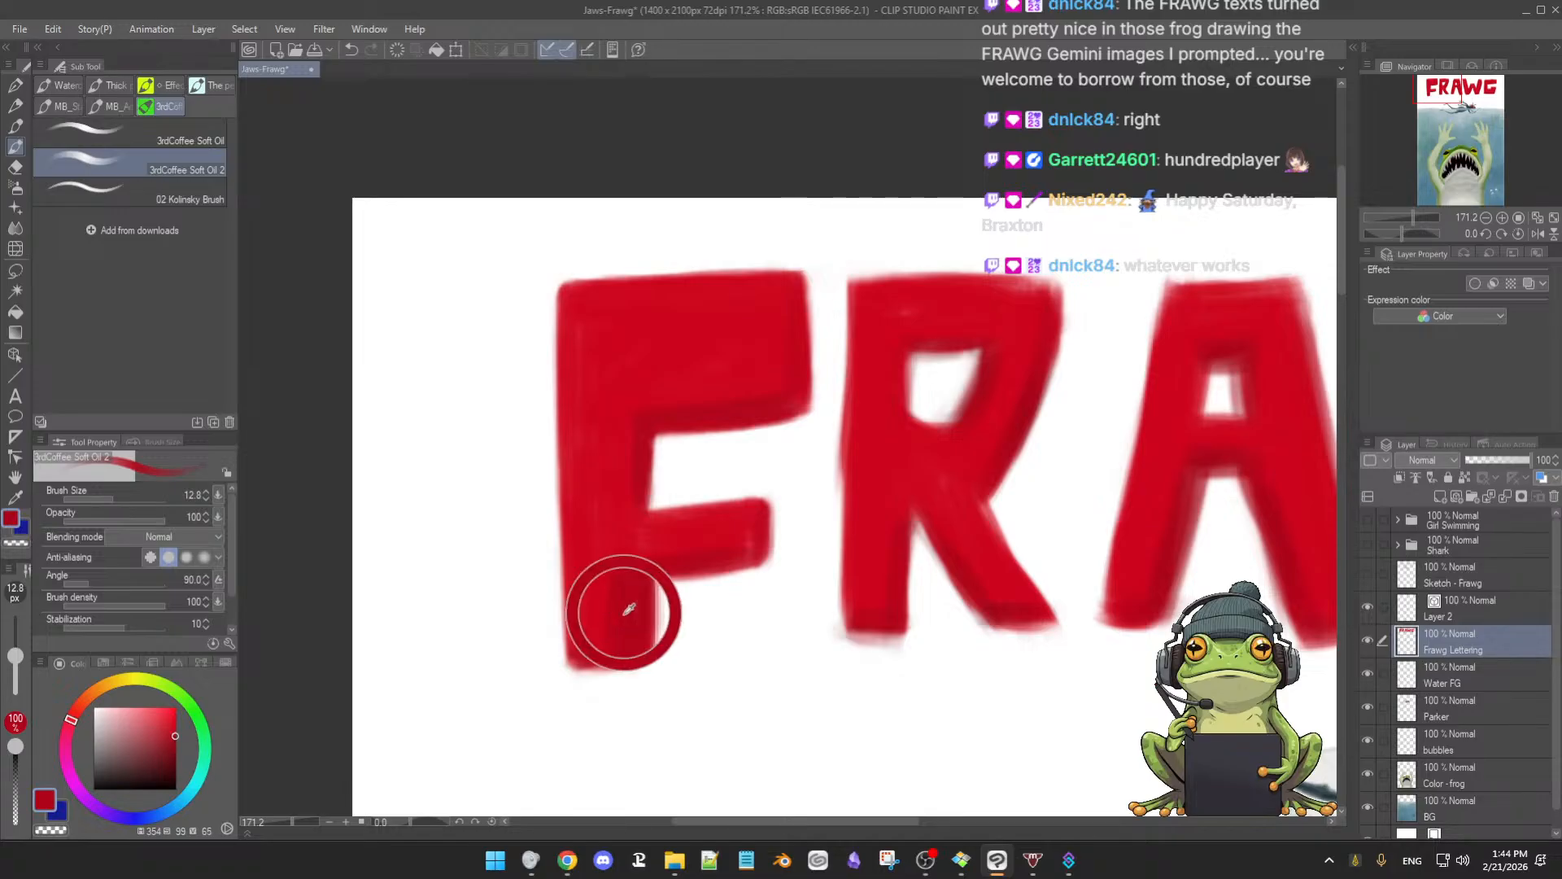
Blend the F's lower stem into an even red with 3rdCoffee Soft Oil 2 at size 17.4, covering the stray eraser mark
scroll(734, 597, "up", 3)
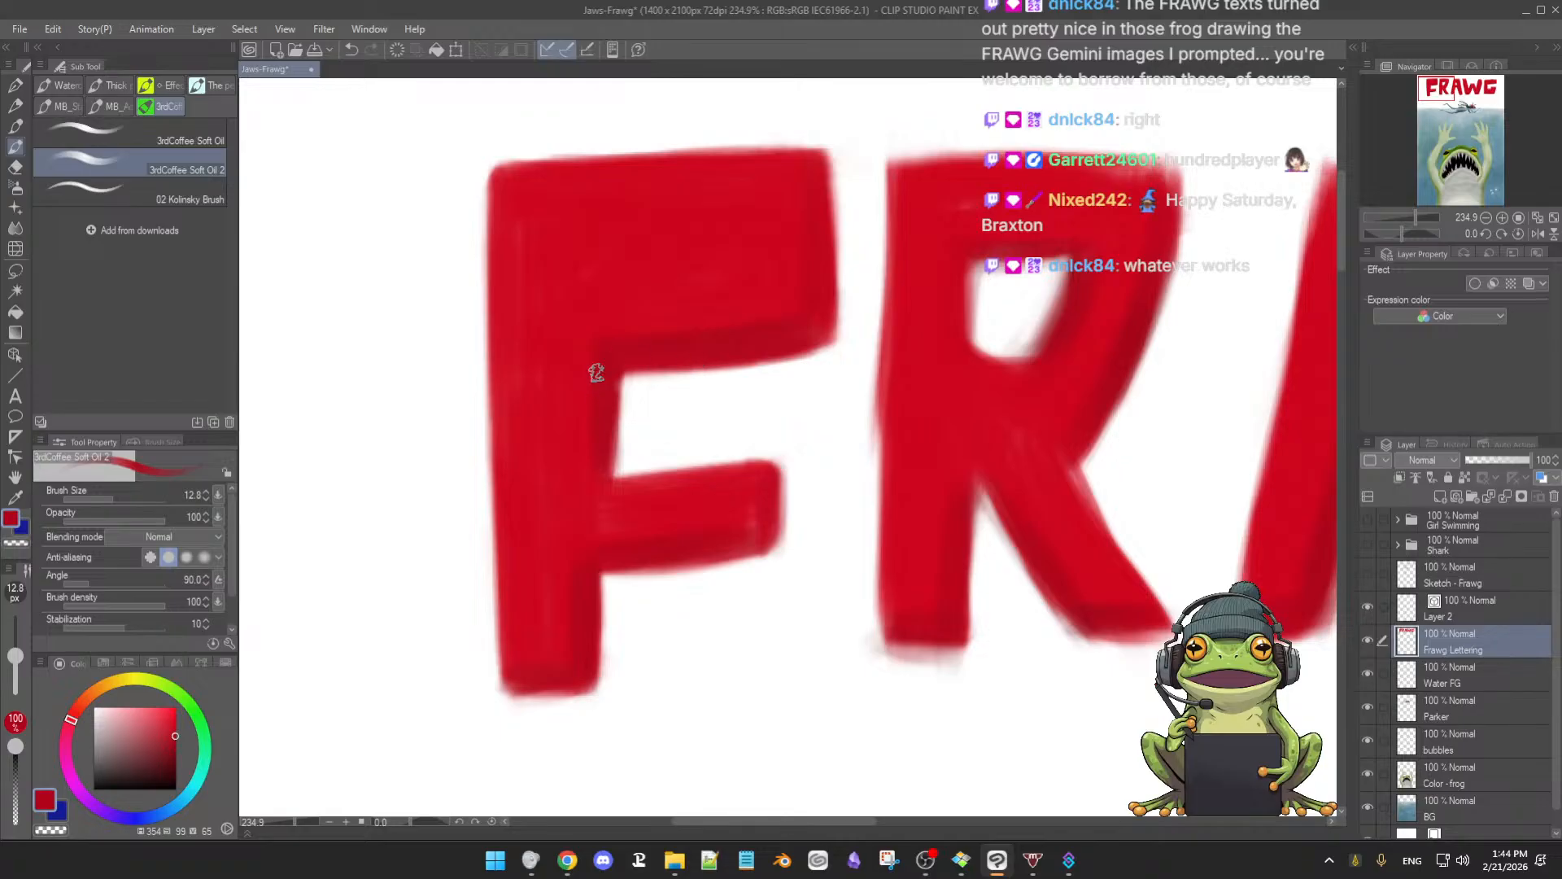
left_click_drag(611, 390, 600, 402, "ctrl+alt")
left_click_drag(600, 551, 607, 540, "ctrl+alt")
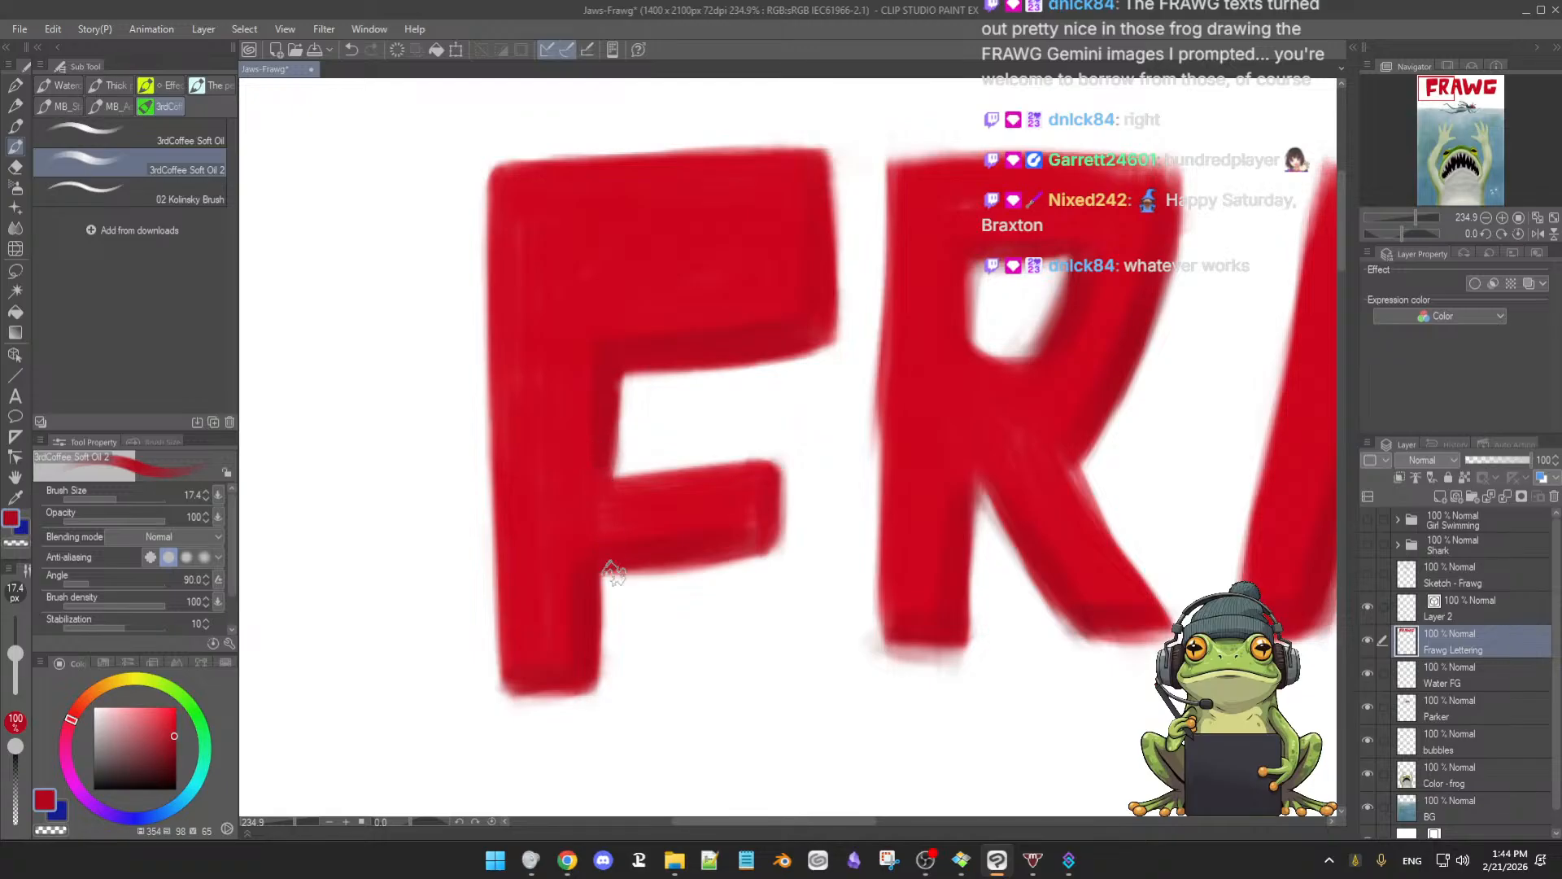
key("e")
left_click_drag(562, 544, 561, 601)
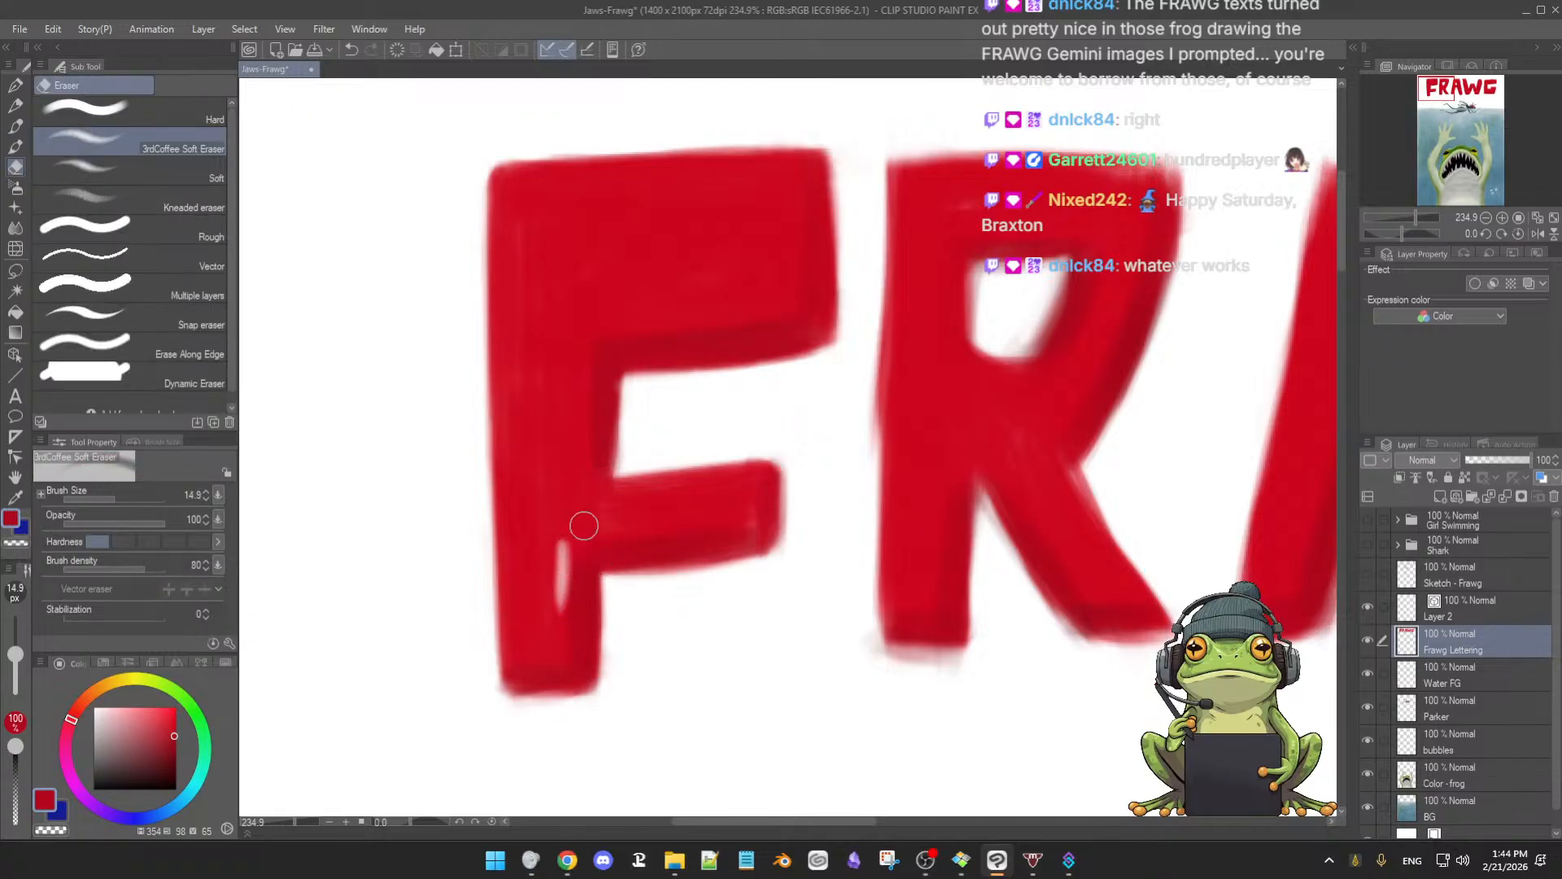
key("b")
left_click_drag(573, 537, 562, 606)
left_click_drag(561, 541, 561, 606)
left_click(561, 503, "alt")
left_click_drag(565, 498, 570, 566)
left_click_drag(535, 449, 551, 602)
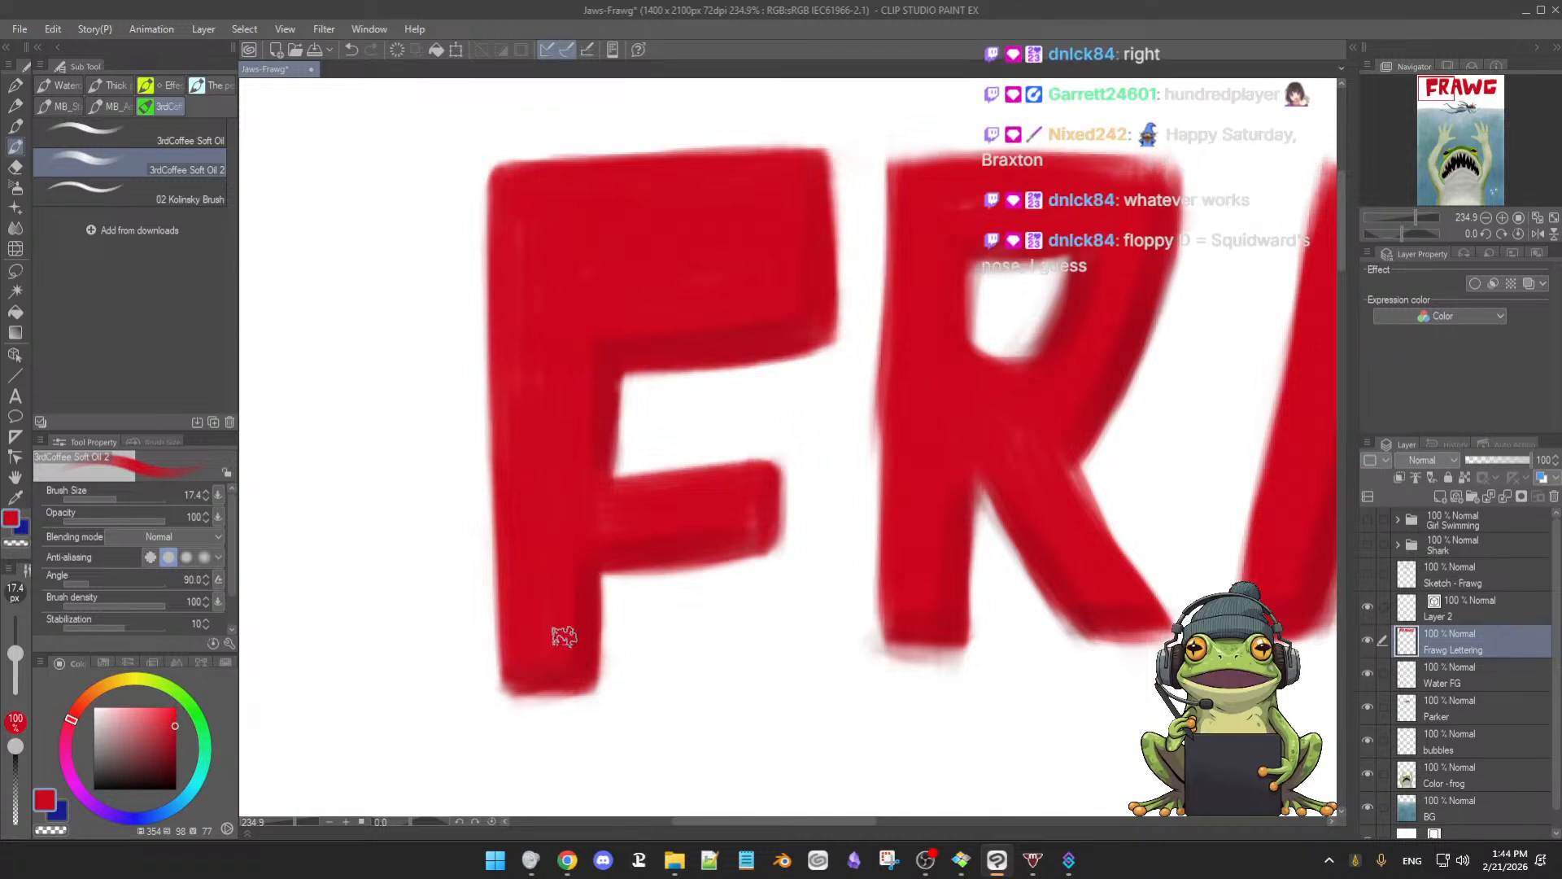
left_click_drag(561, 562, 569, 635)
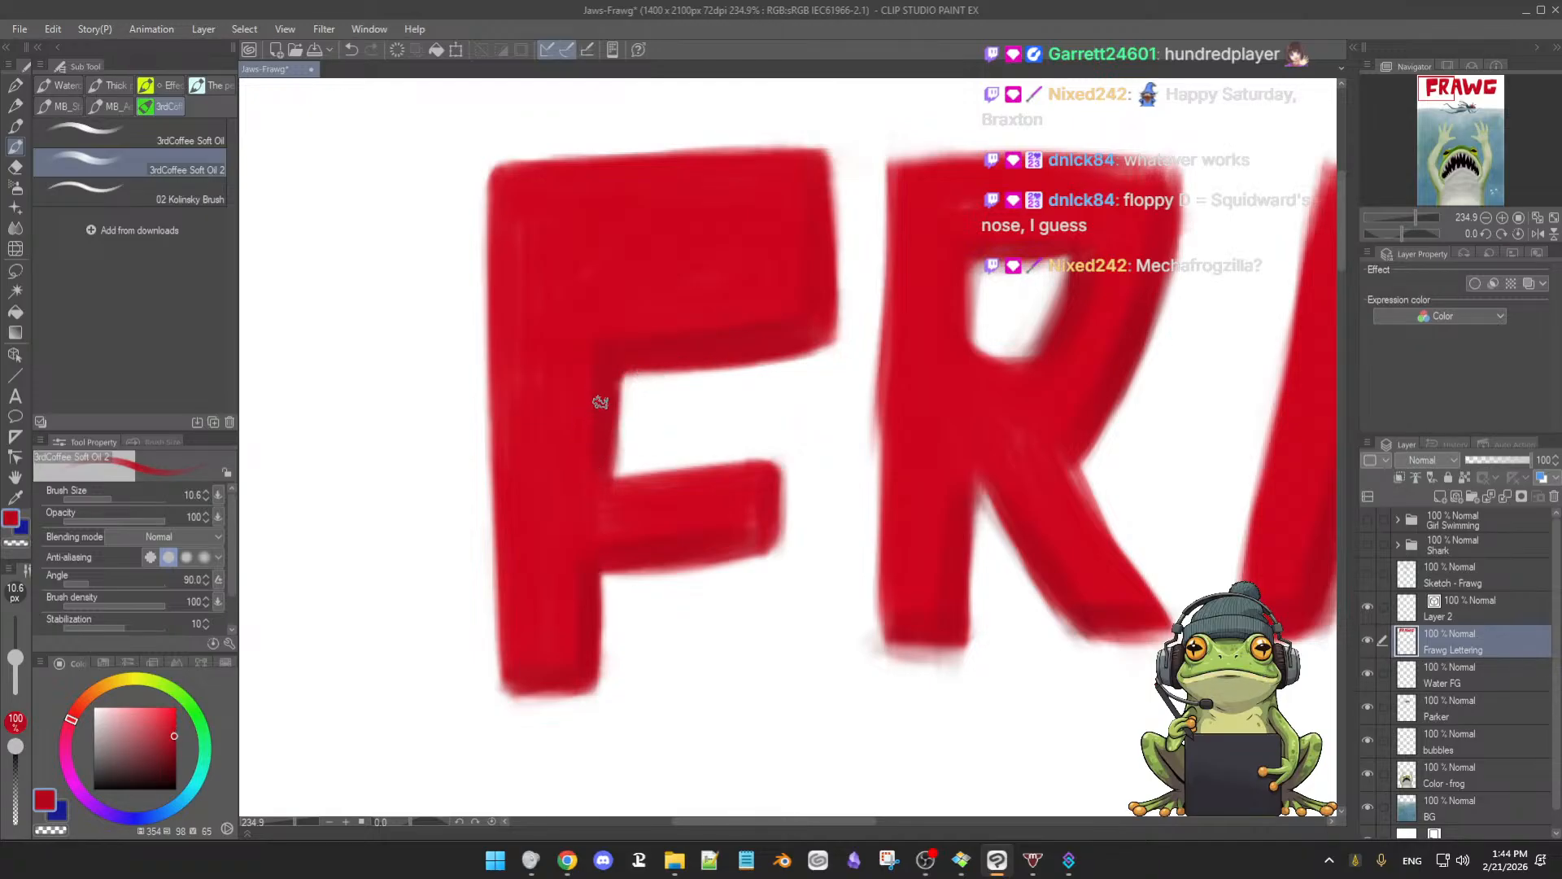
Clean the F's inner notch with the 3rdCoffee Soft Eraser and smooth the red in its stem at brush size 20.6
key("e")
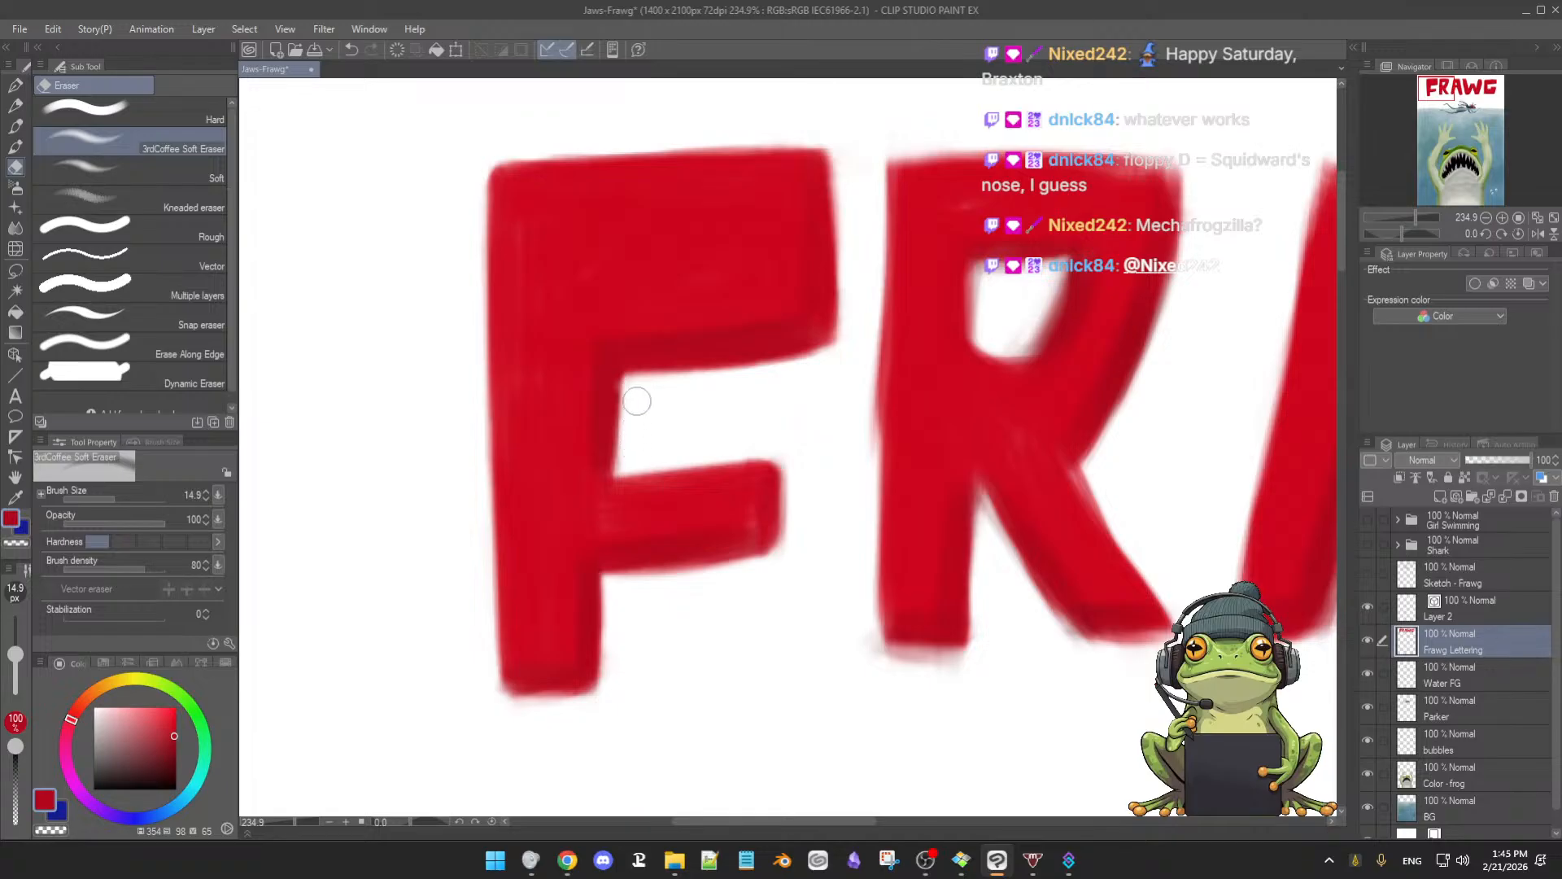
key("b")
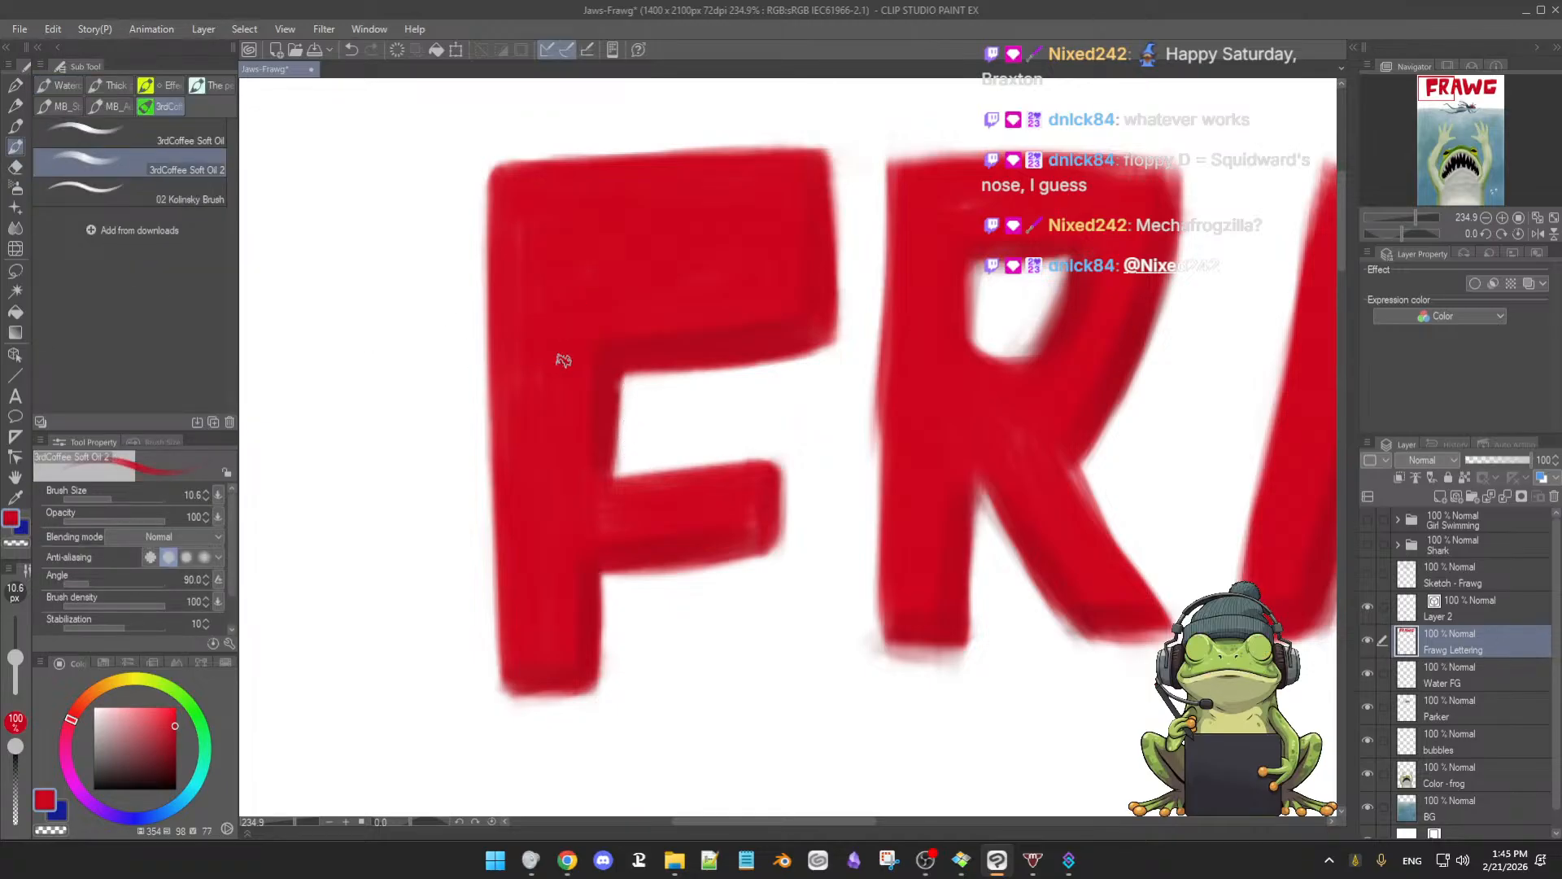
key("]")
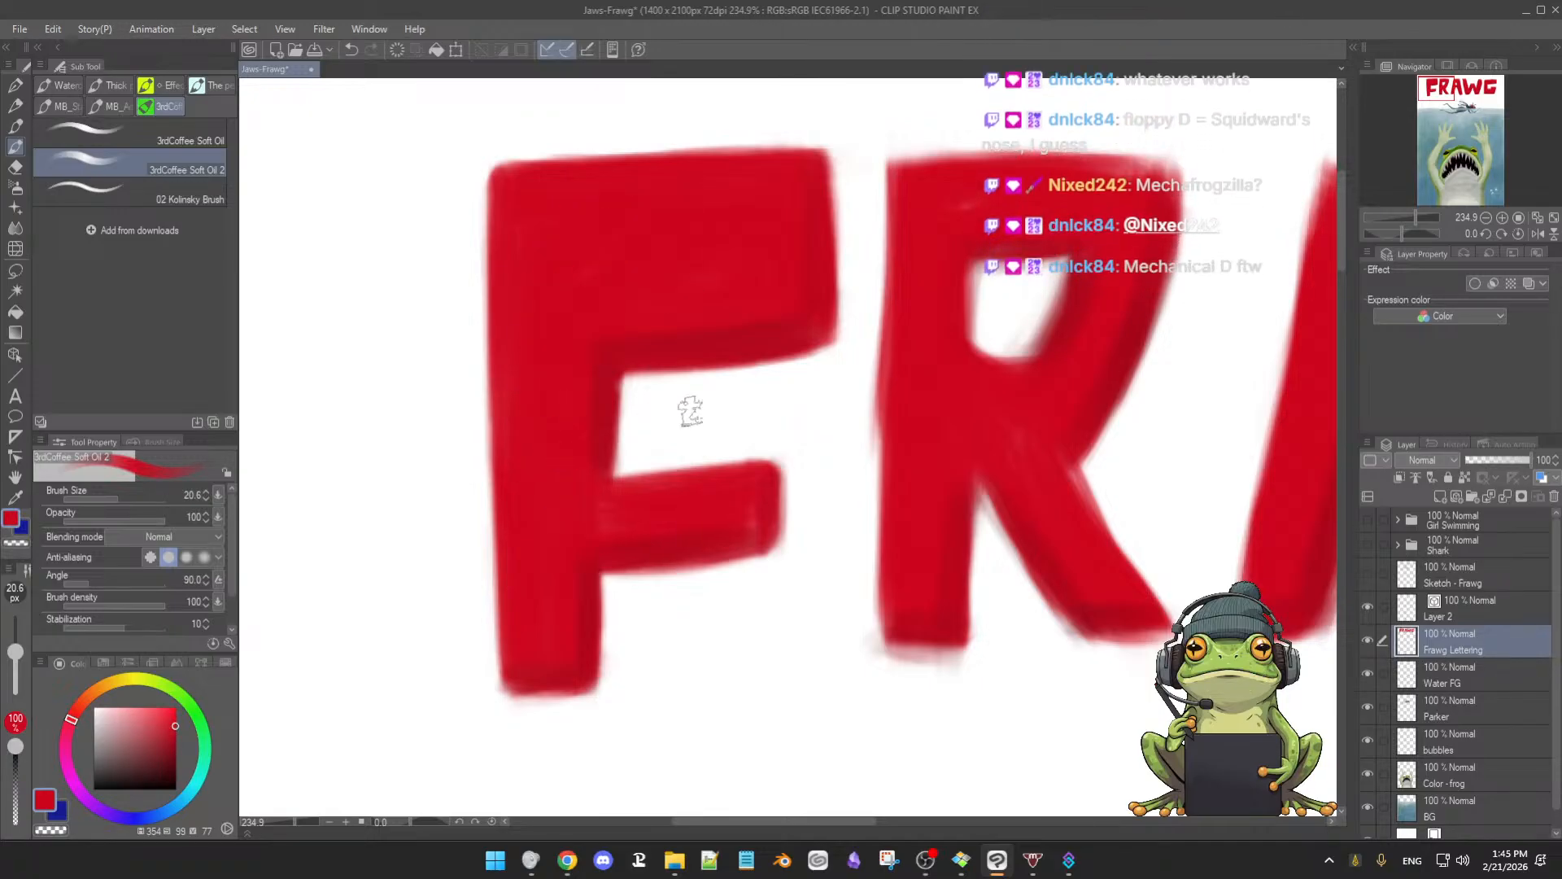
left_click(748, 338, "alt")
Straighten the R's left stem edge with 3rdCoffee Soft Oil 2 at size 12.3 and the 3rdCoffee Soft Eraser
key("bracketleft")
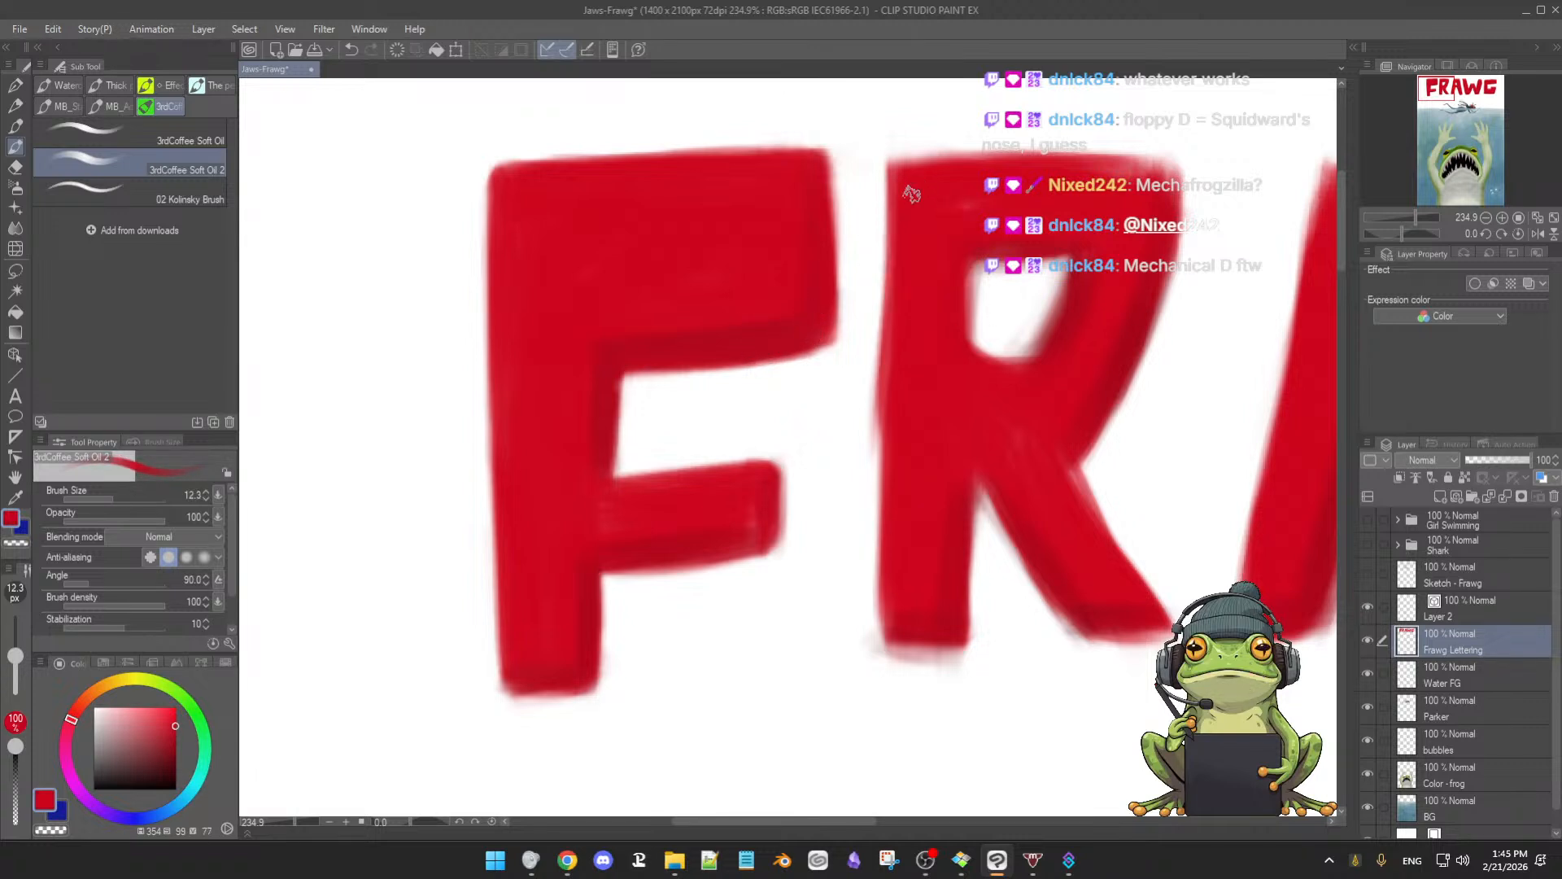
left_click(894, 427, "alt")
key("e")
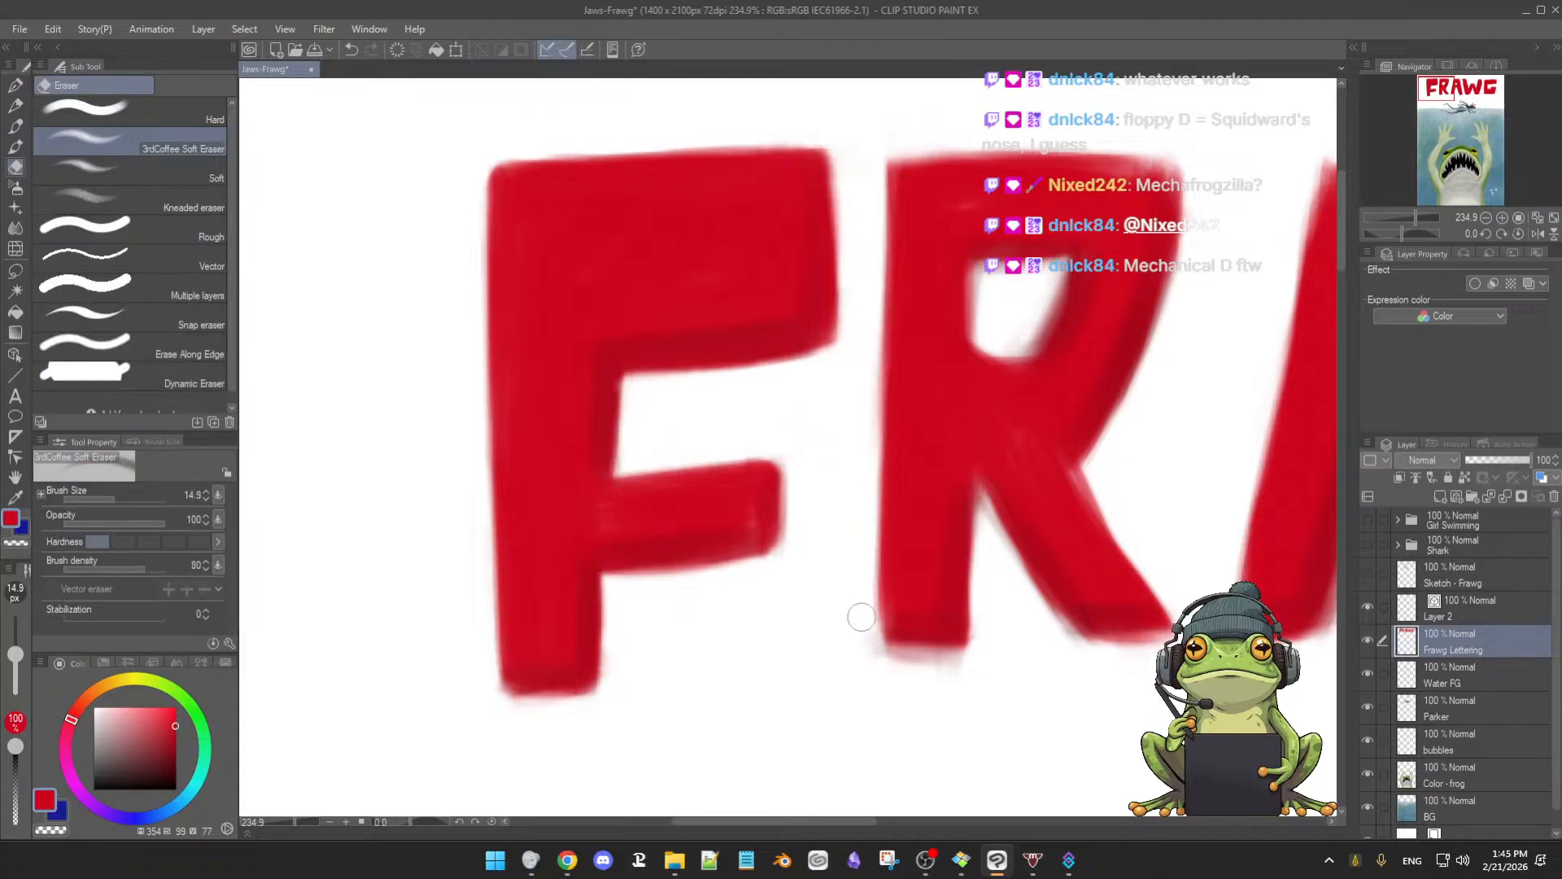
key("b")
key("e")
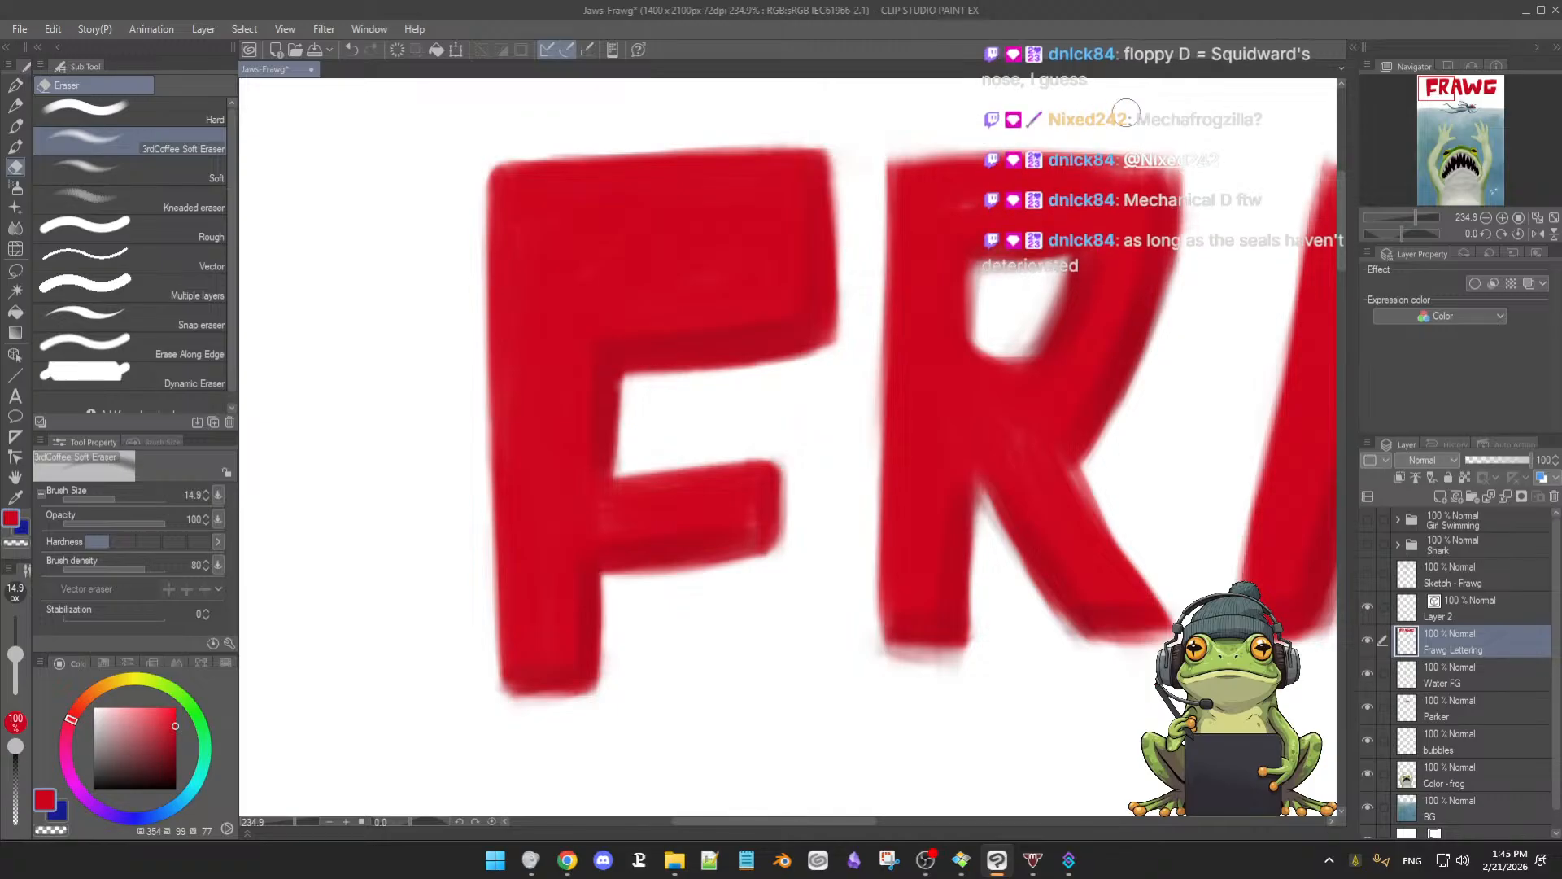
key("b")
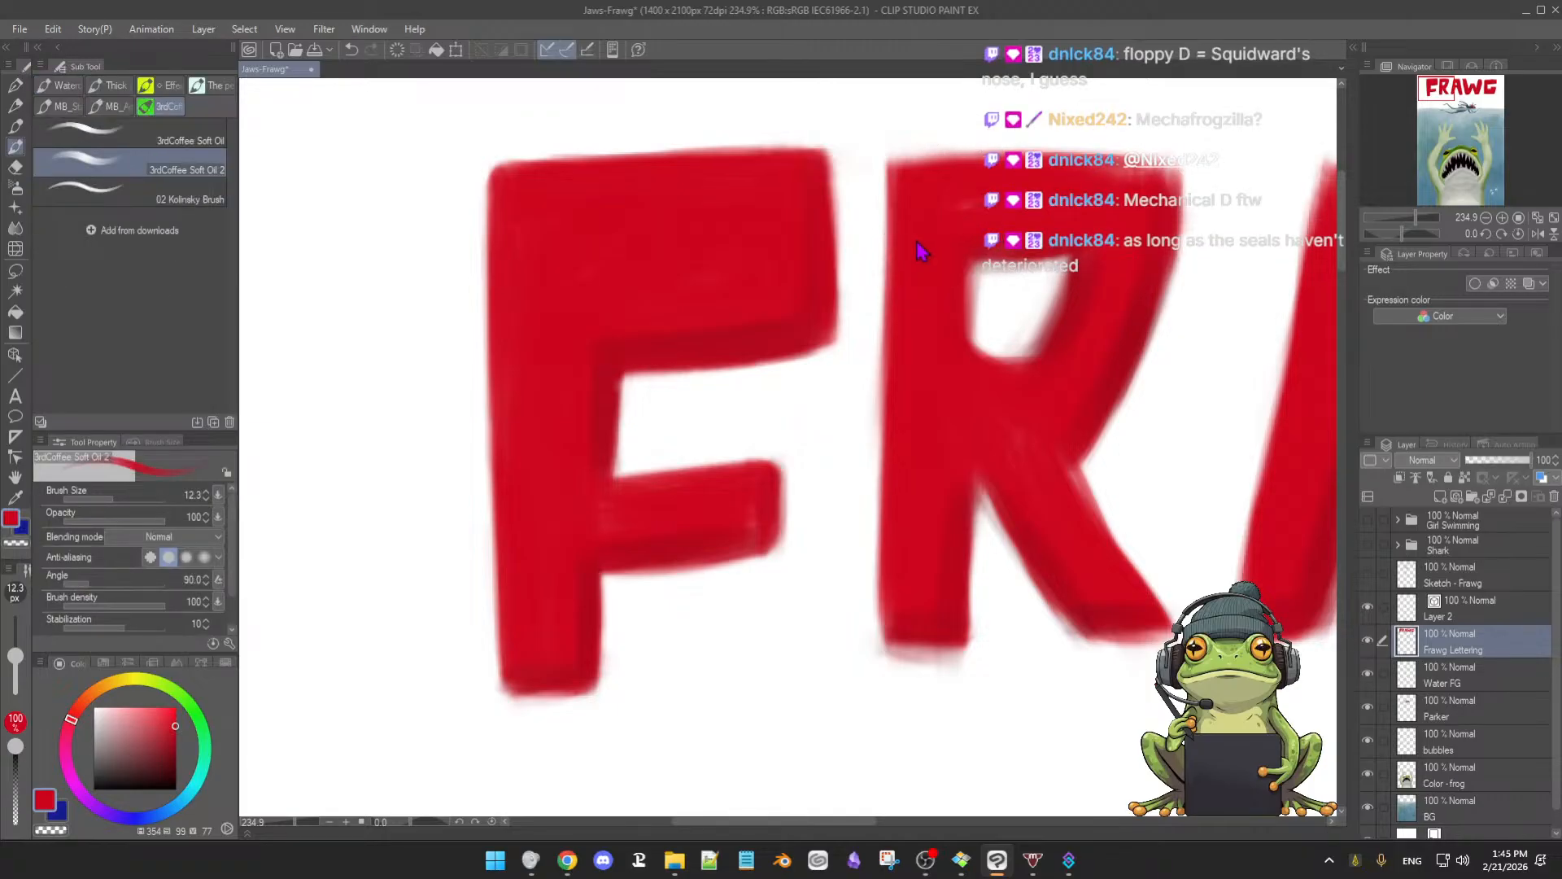
Square off the R's upper stem corner with sampled red using 3rdCoffee Soft Oil 2 at size 12.2
left_click_drag(914, 230, 929, 205)
left_click(961, 204, "alt")
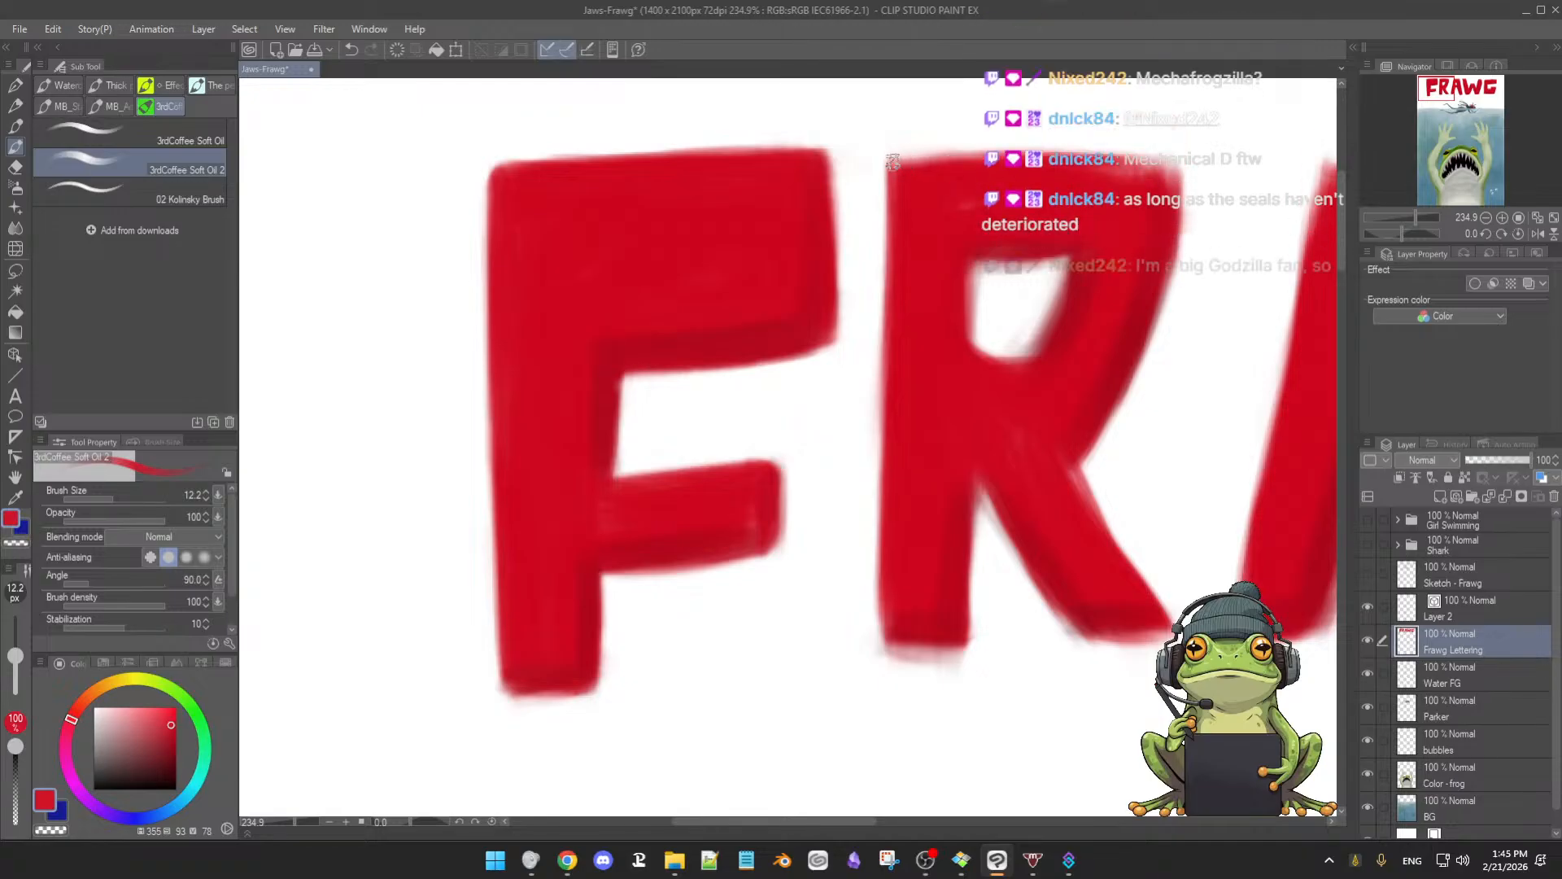
left_click_drag(911, 160, 887, 154)
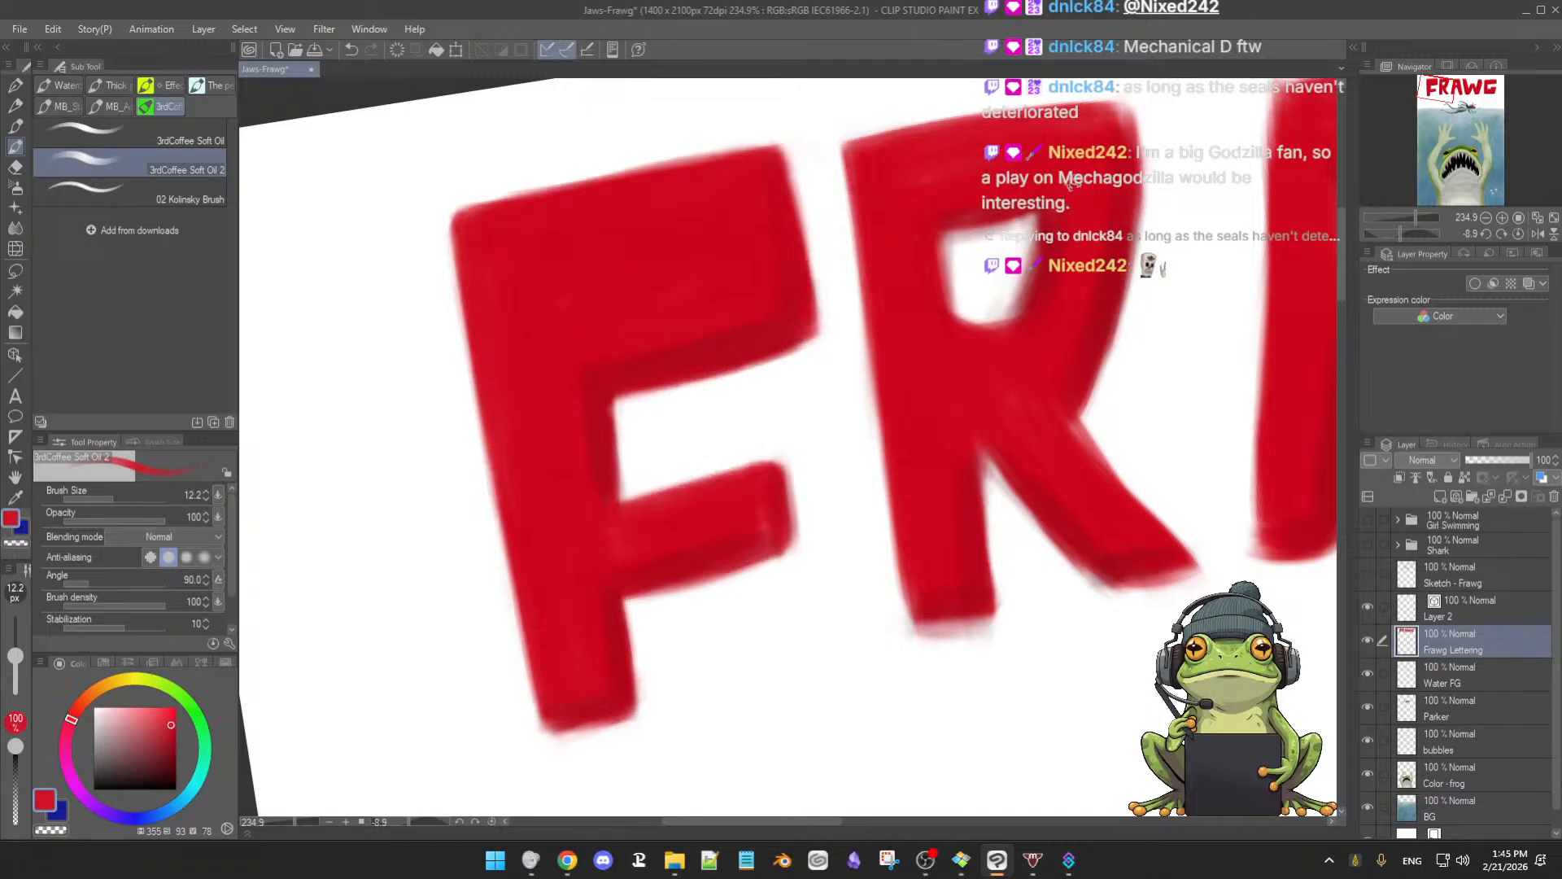
Shade the outer end of the F's top arm with sampled reds using 3rdCoffee Soft Oil 2 at size 12.2
left_click(792, 317, "alt")
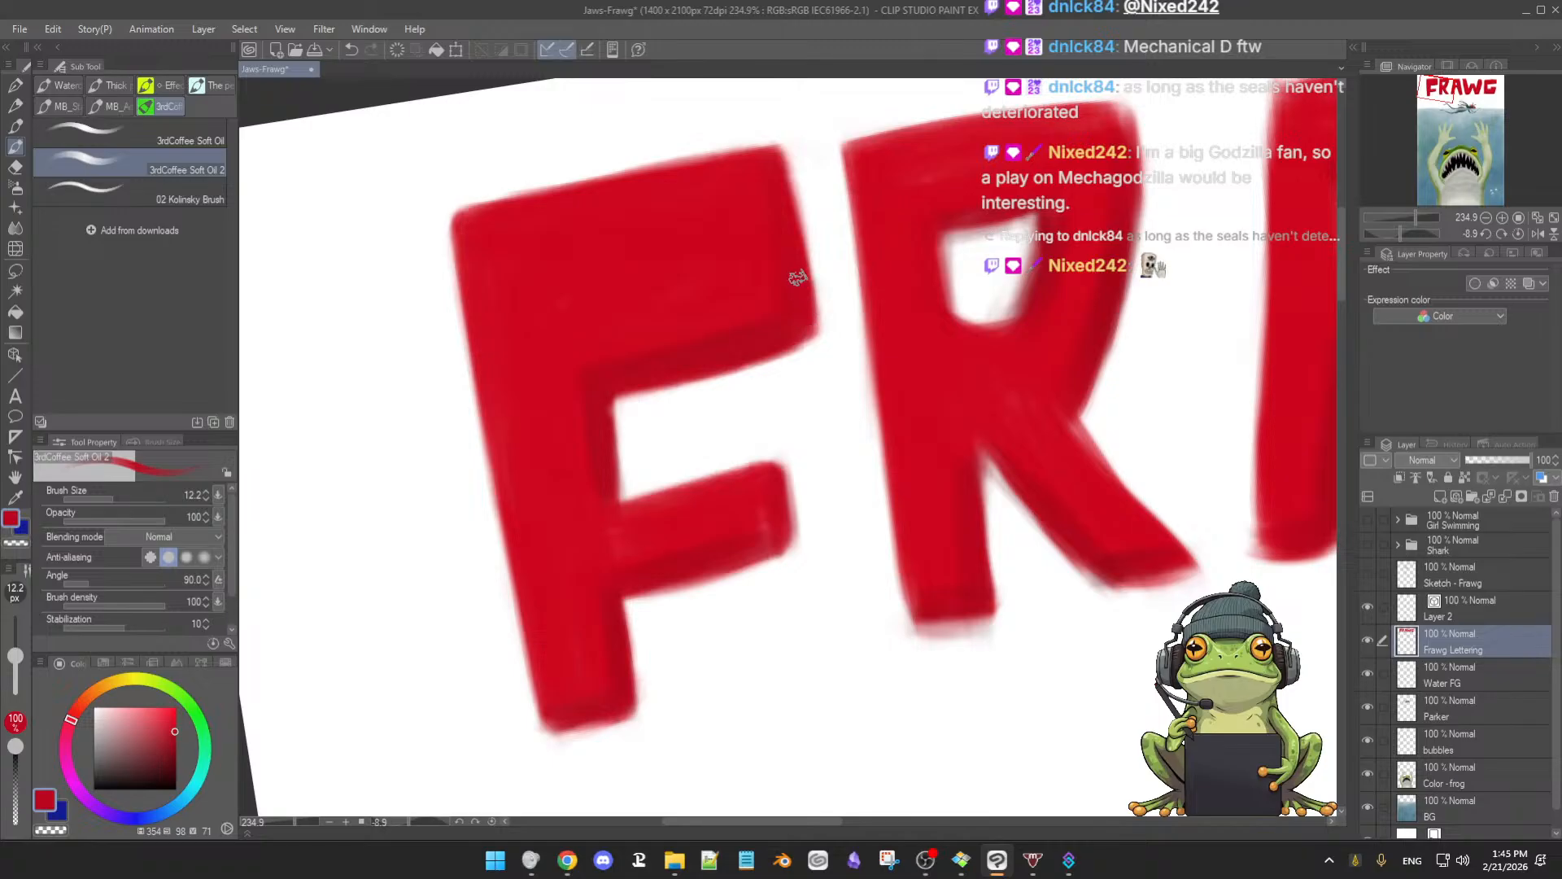
left_click(757, 334, "alt")
left_click(794, 265, "alt")
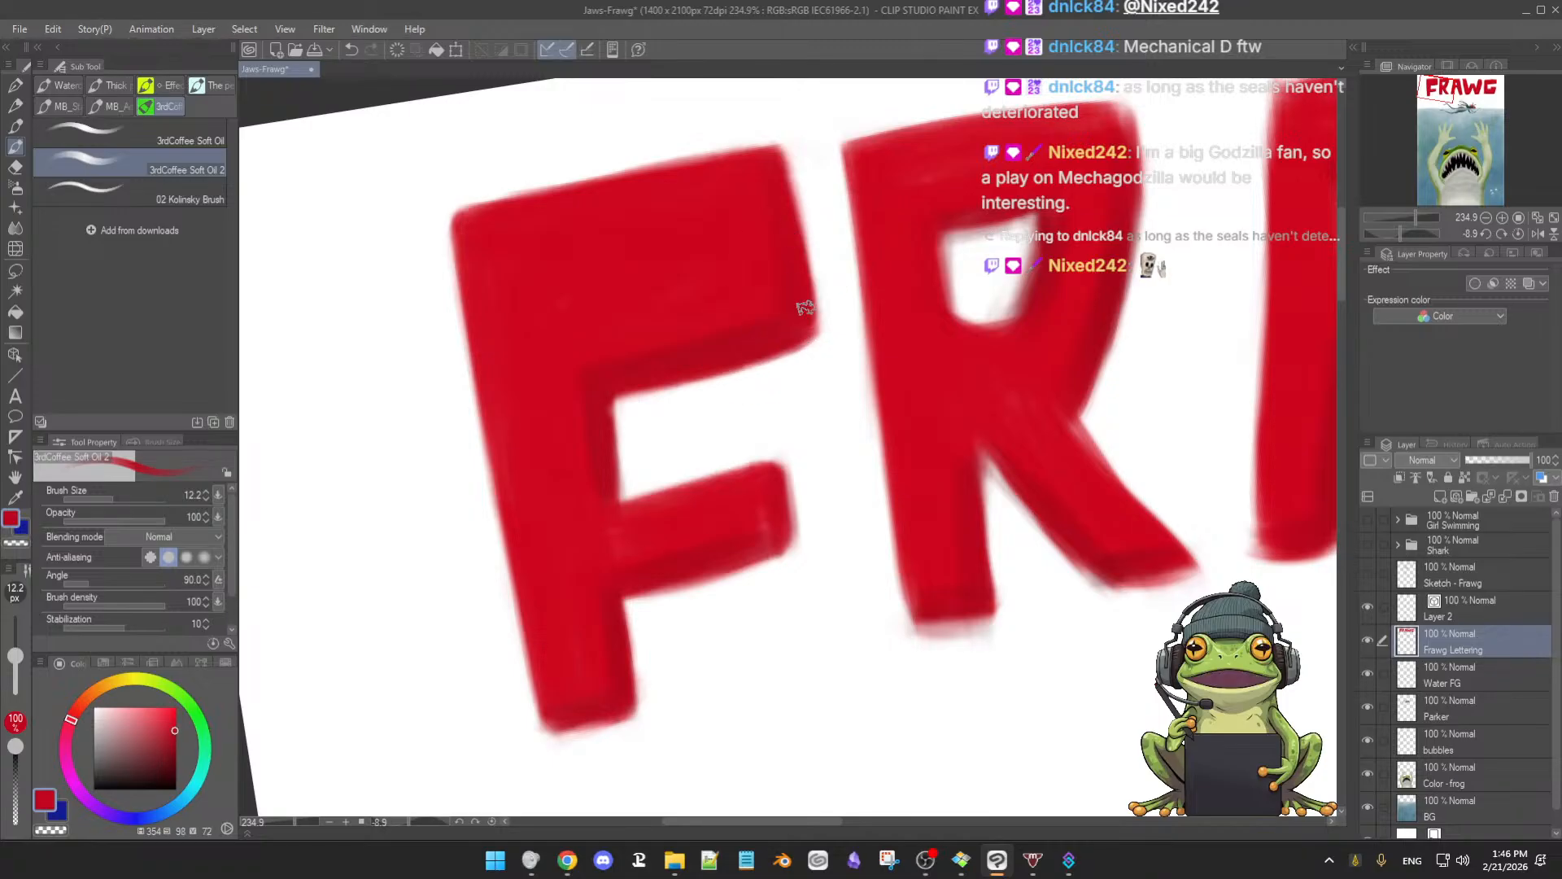
left_click(662, 369, "alt")
left_click(798, 283, "alt")
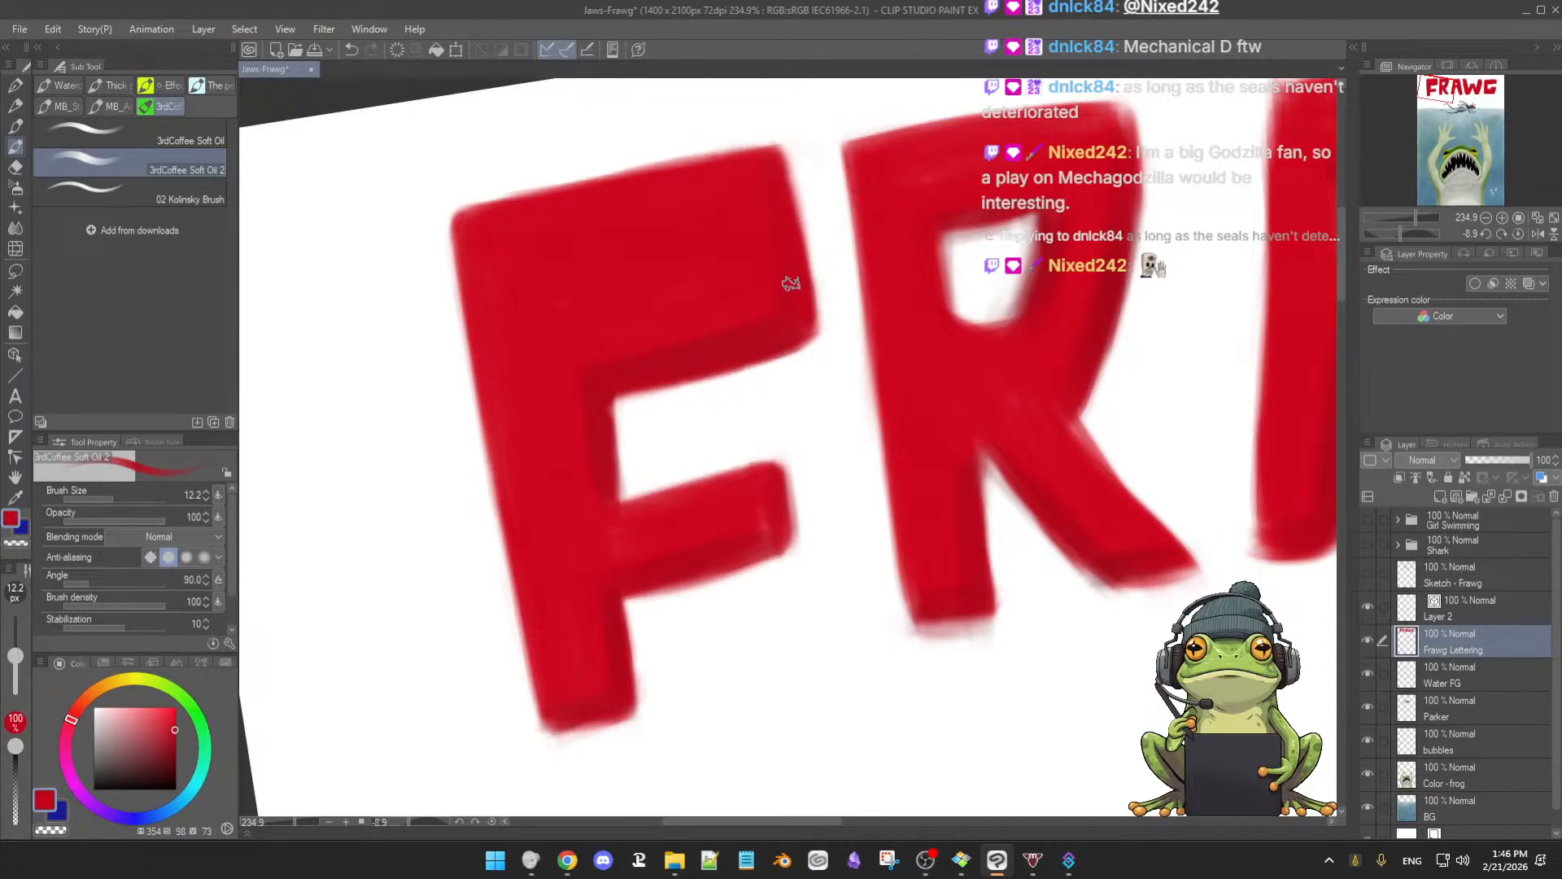
Clean the edges around the R's stem foot and inner opening with the 3rdCoffee Soft Eraser at size 14.9
key("e")
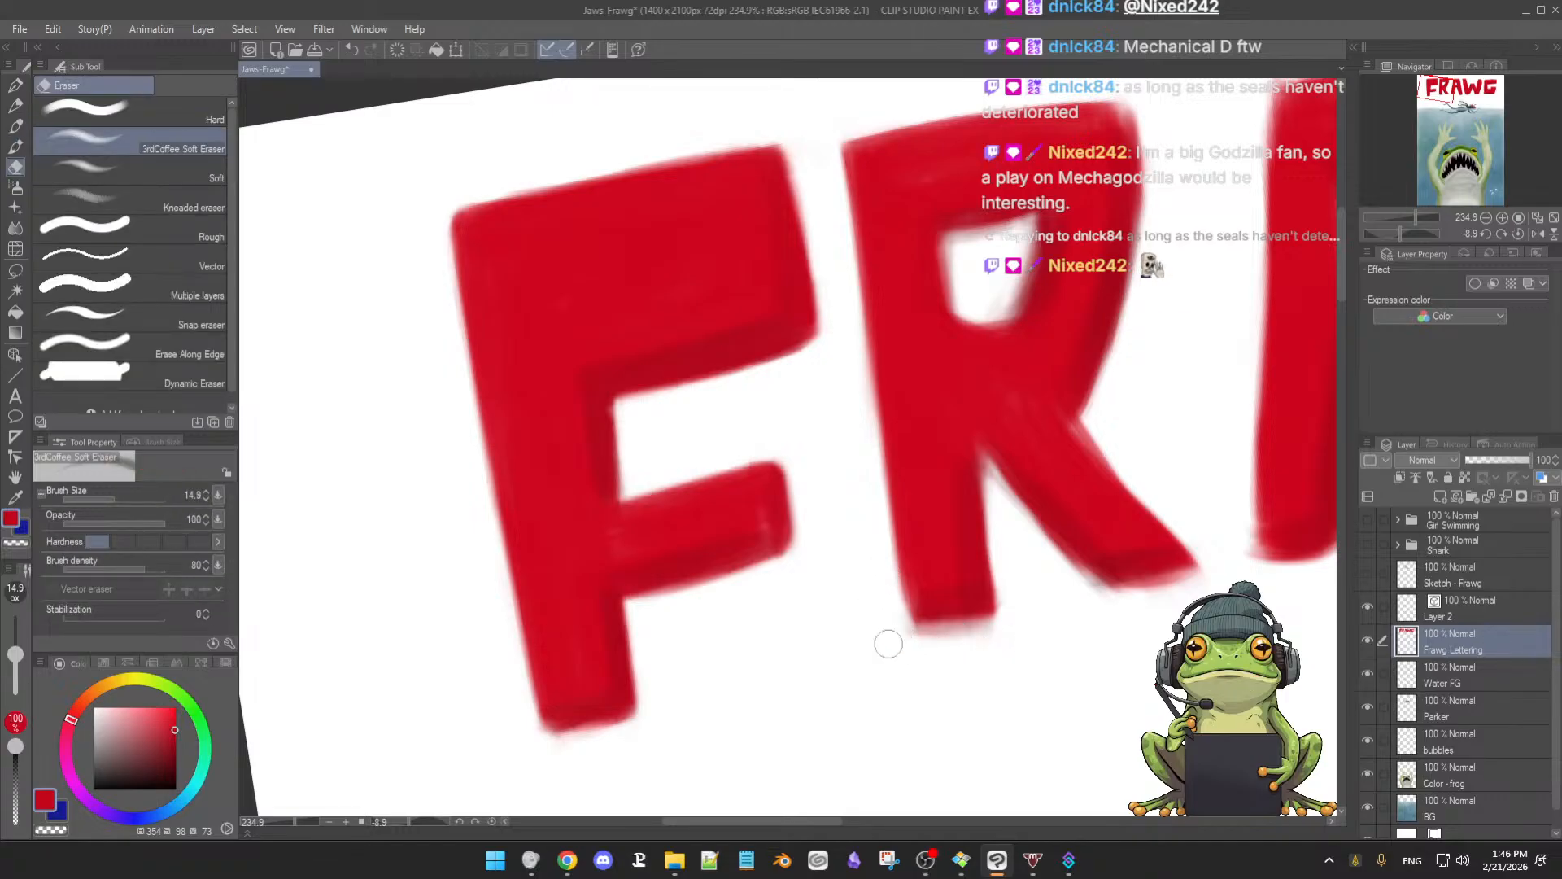
mouse_move(978, 636)
left_mouse_down()
mouse_move(920, 631)
mouse_move(1043, 640)
left_mouse_up()
key("b")
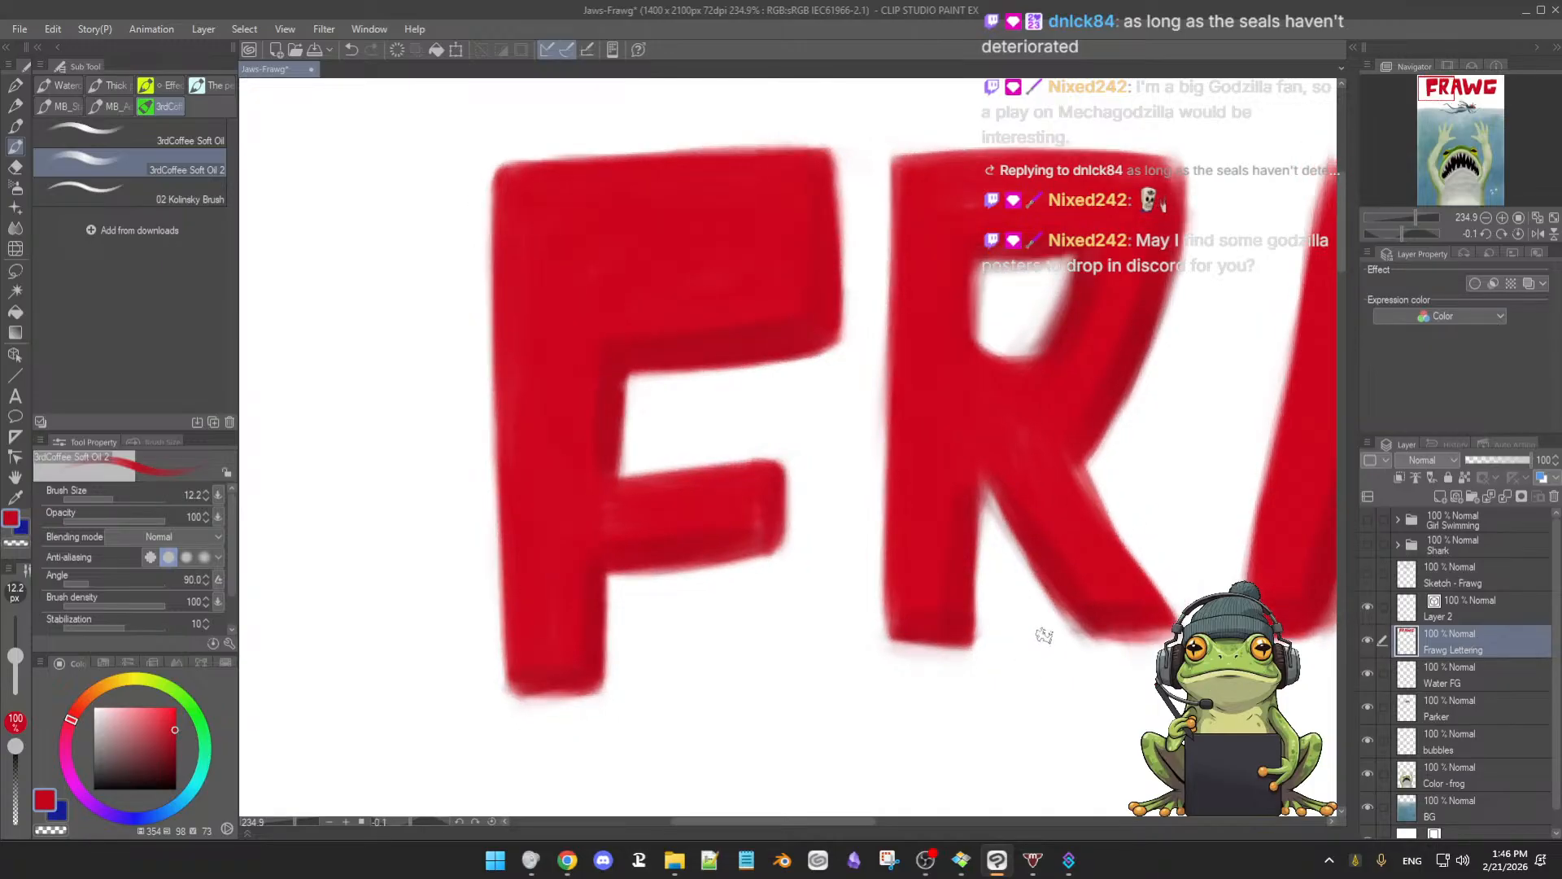
scroll(994, 509, "down", 1)
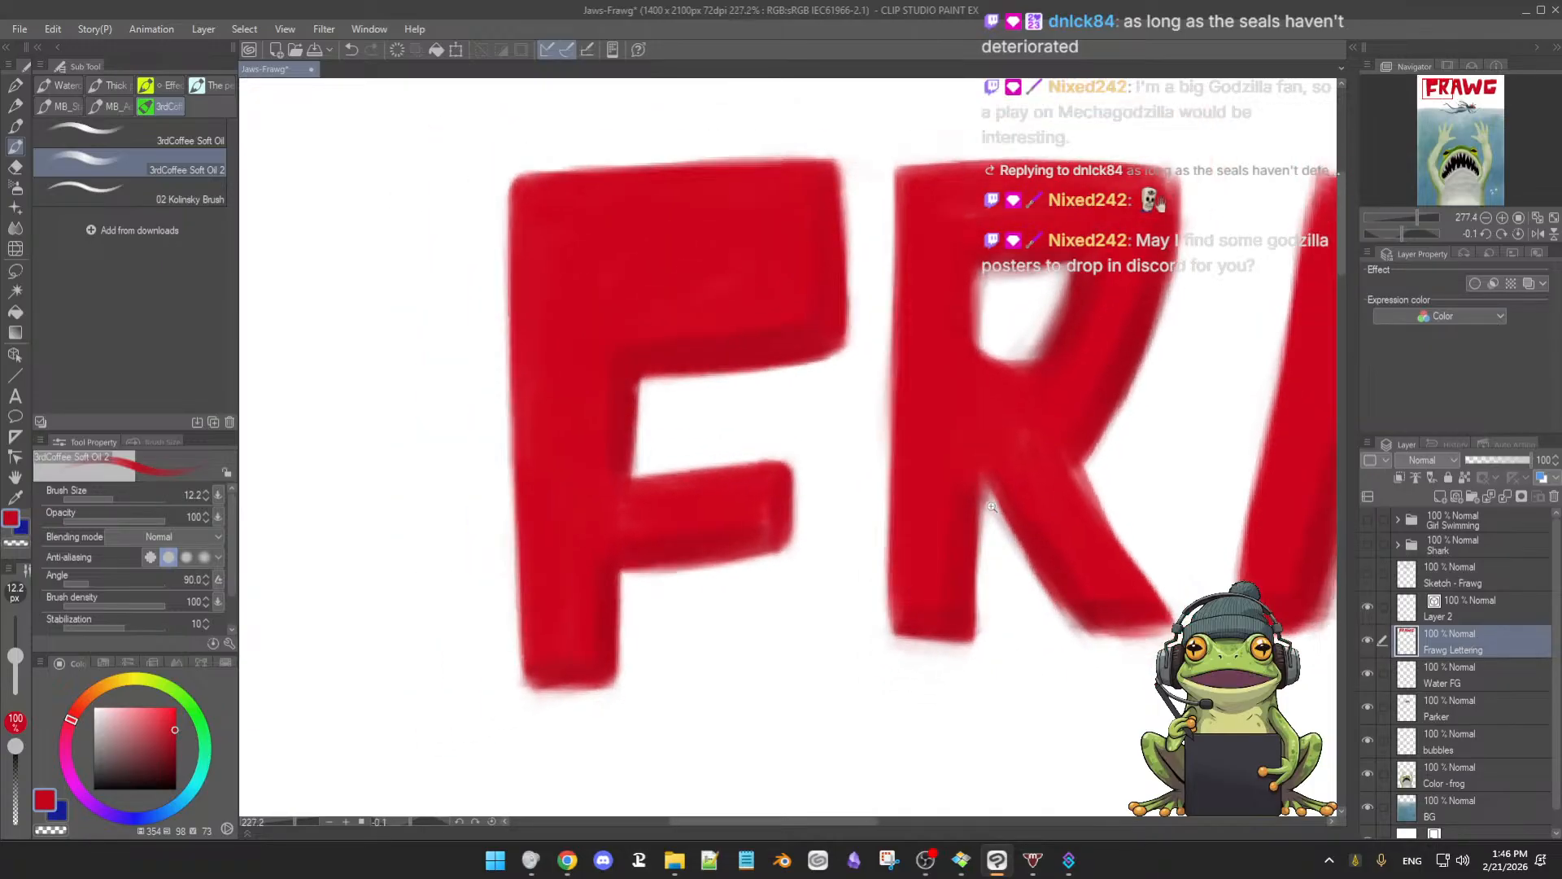
key("e")
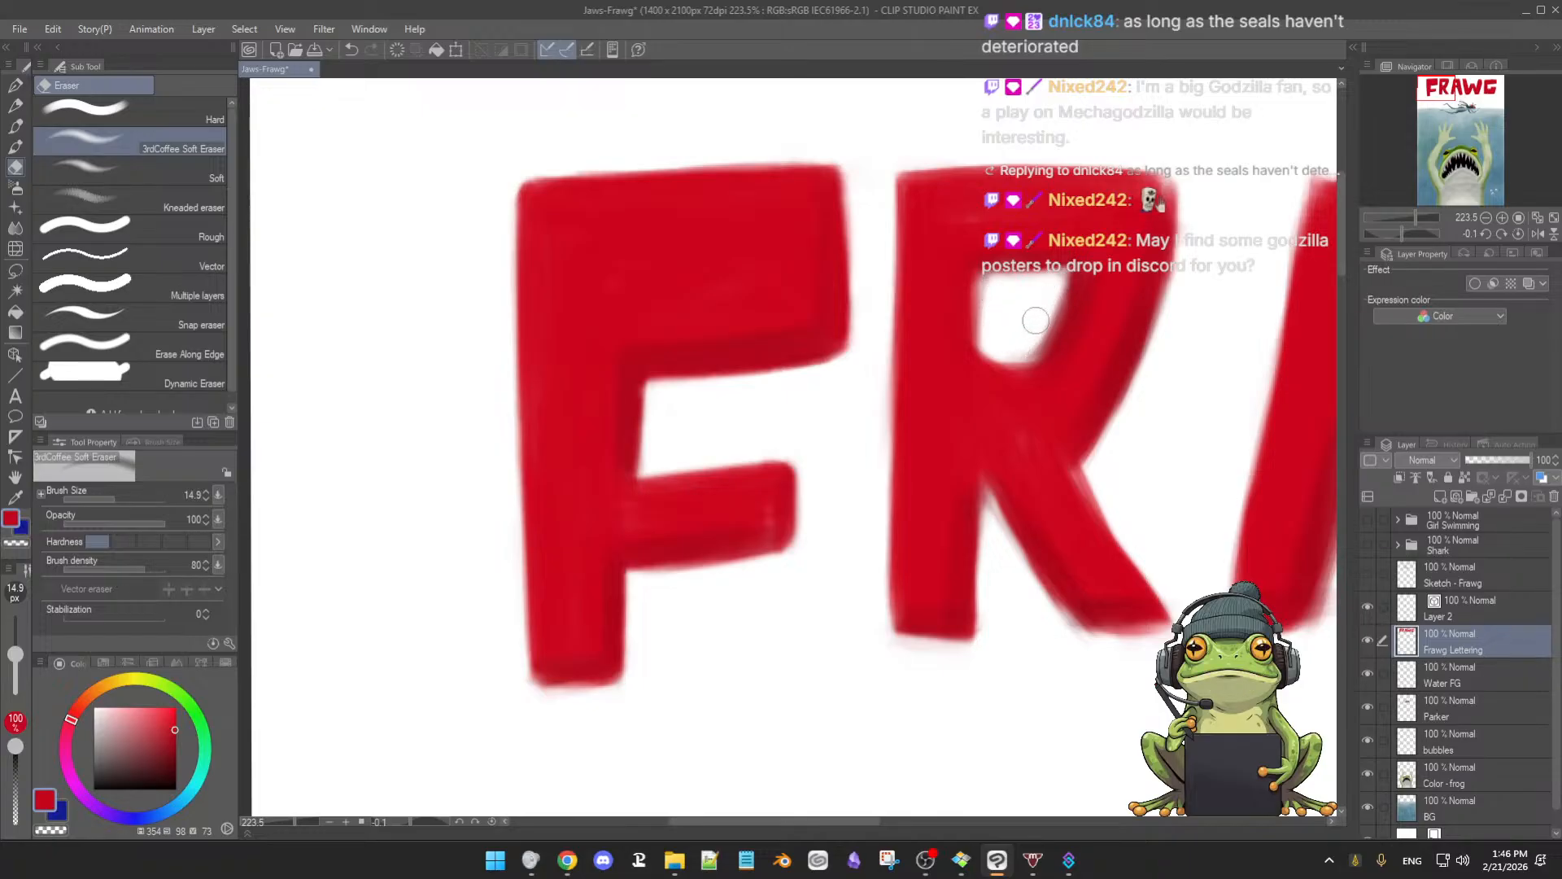
key("b")
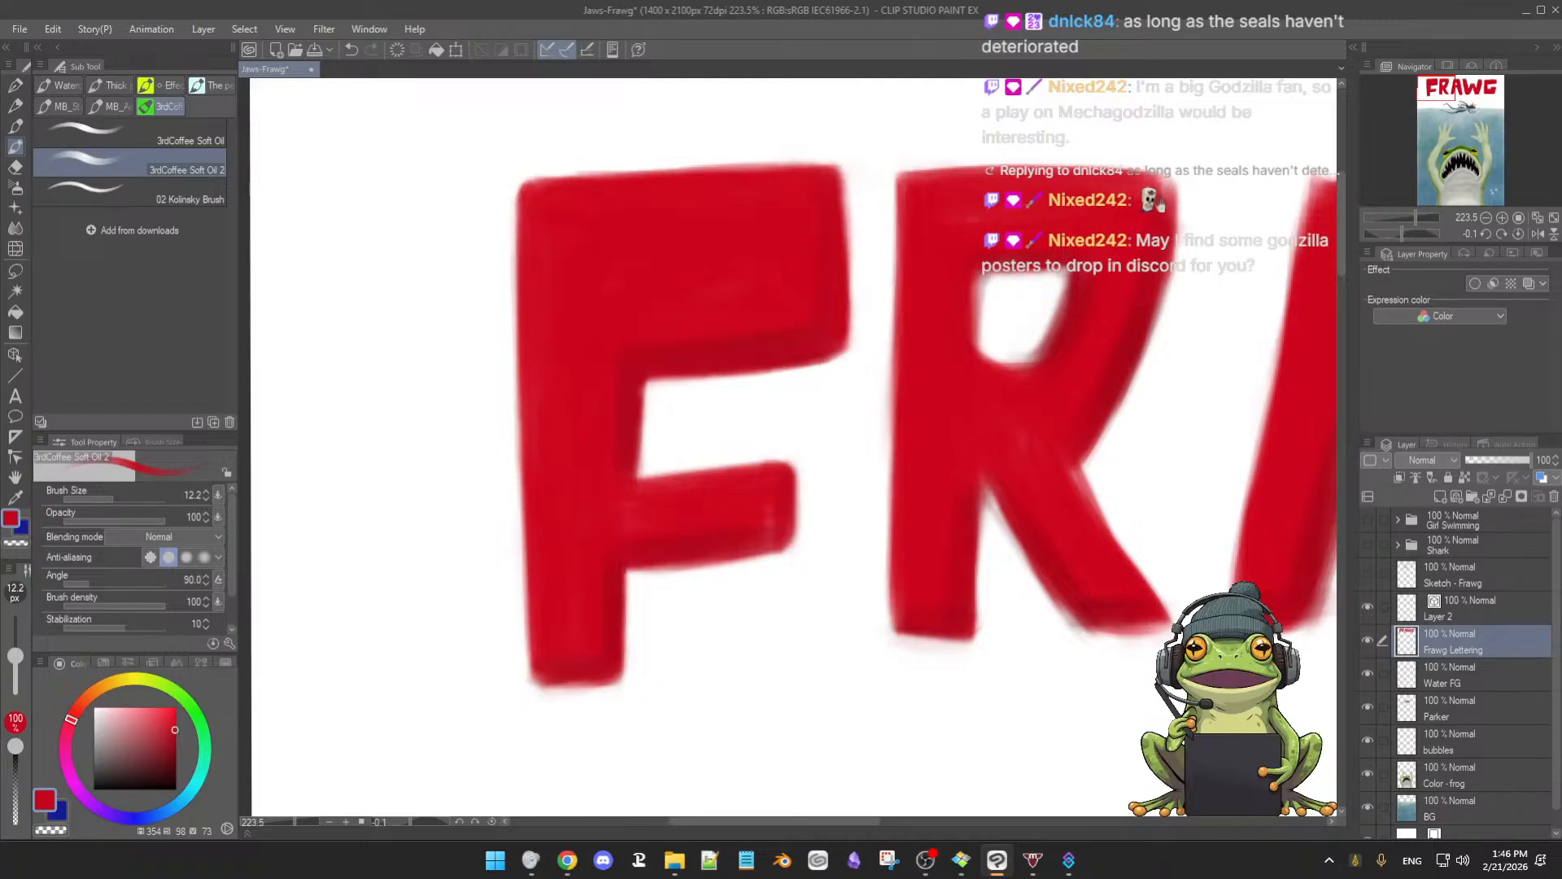
Blend the R's stem and the top of its bowl with sampled reds using 3rdCoffee Soft Oil 2 at size 13.7
left_click(942, 412, "alt")
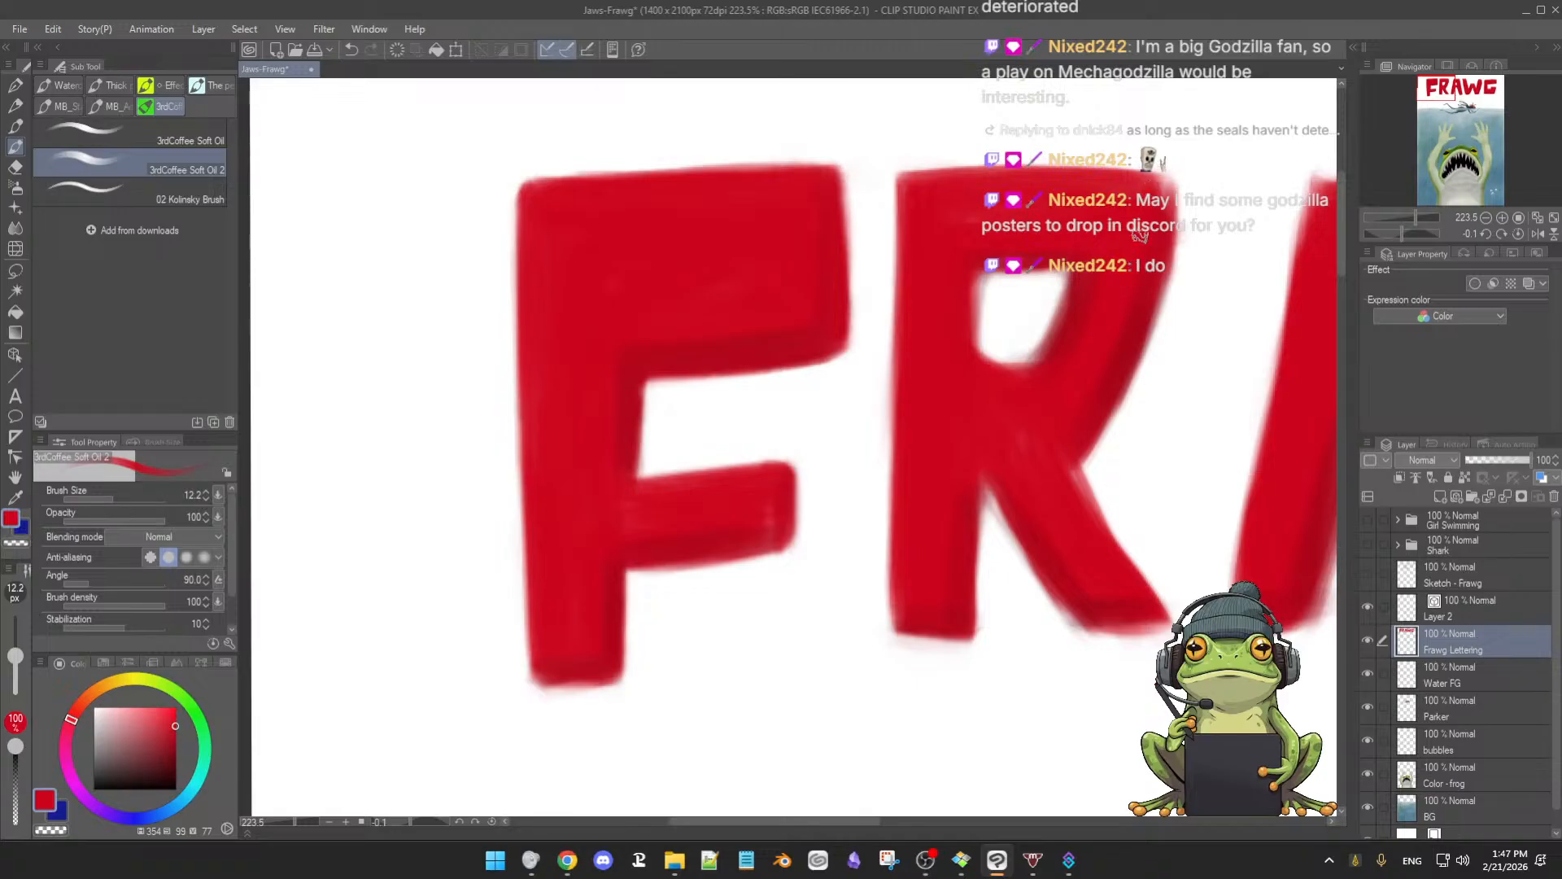
key("bracketright")
left_click(1061, 220, "alt")
left_click(937, 206, "alt")
key("bracketleft")
key("bracketleft")
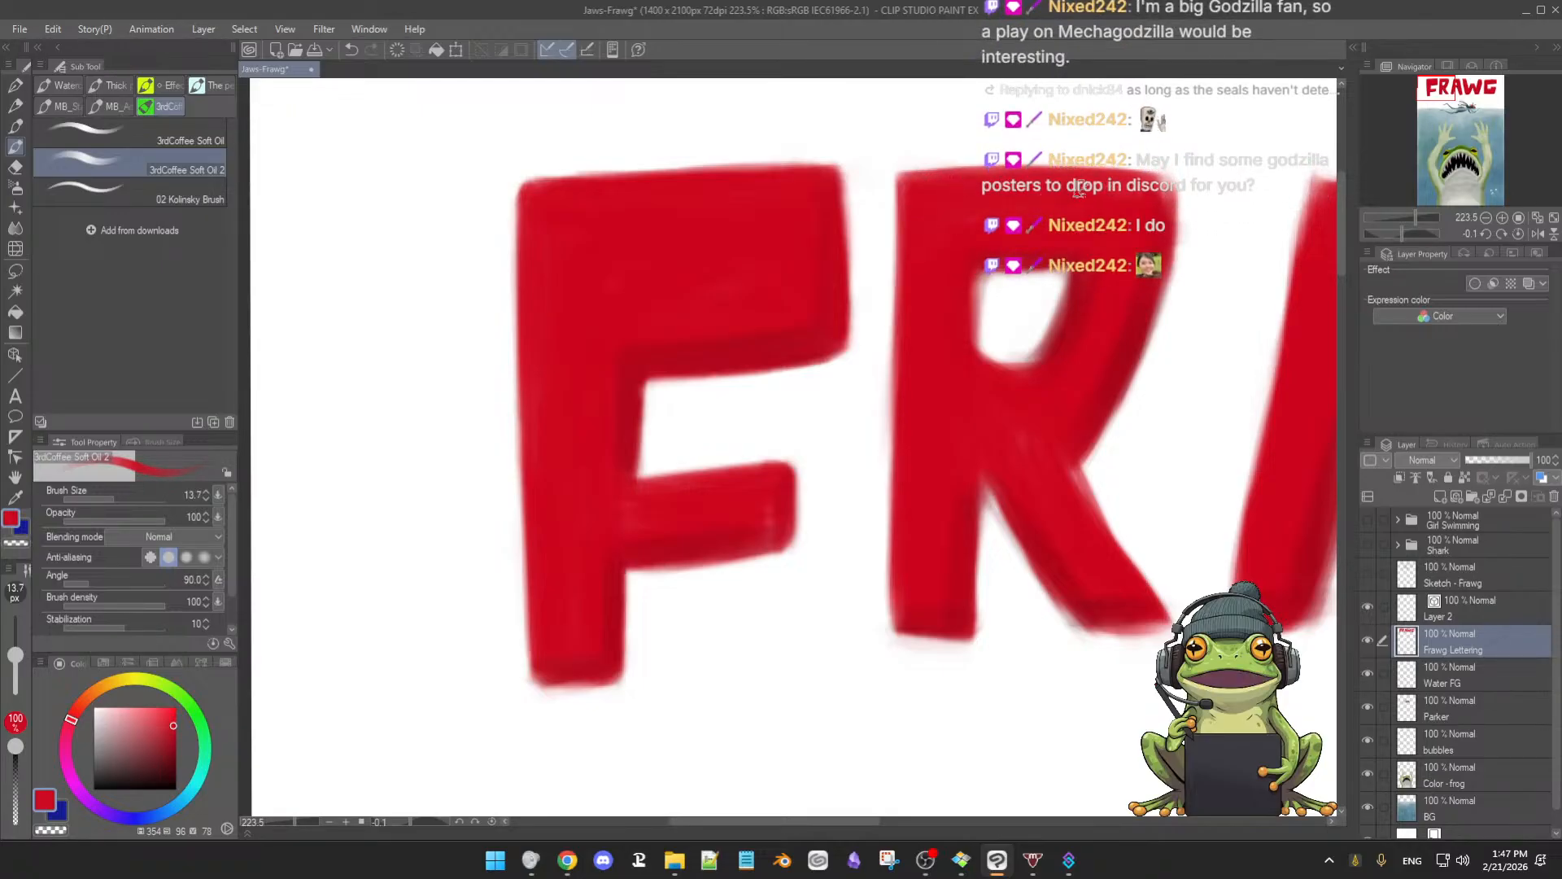
left_click(1171, 221, "alt")
left_click(1133, 218, "alt")
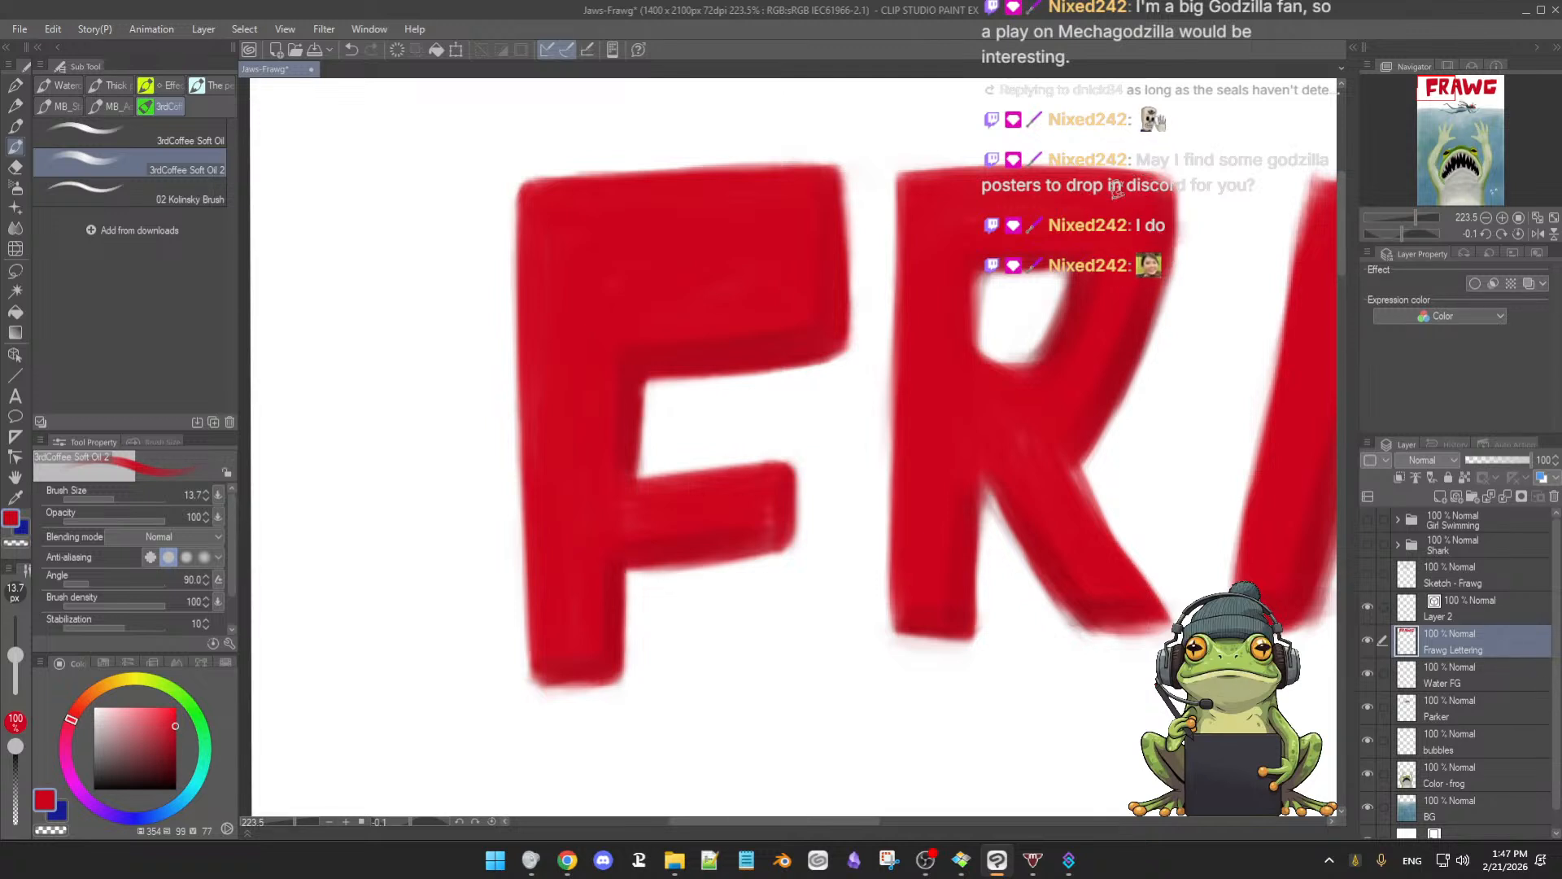
left_click(1165, 205, "alt")
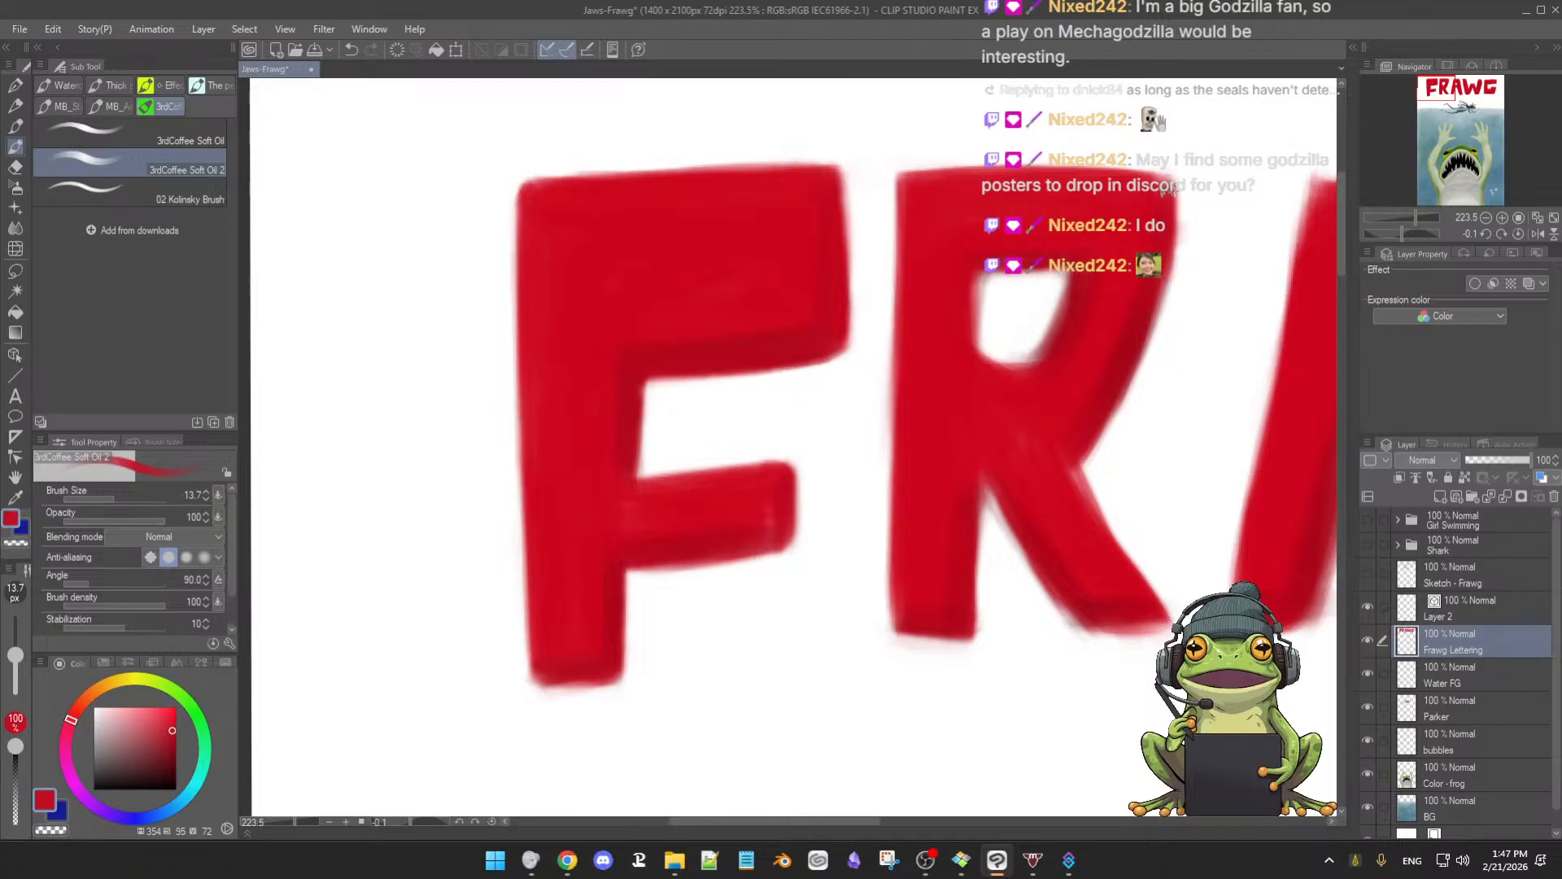
Erase the smudges below the R's stem foot with the 3rdCoffee Soft Eraser and resample the stem's red for blending
key("e")
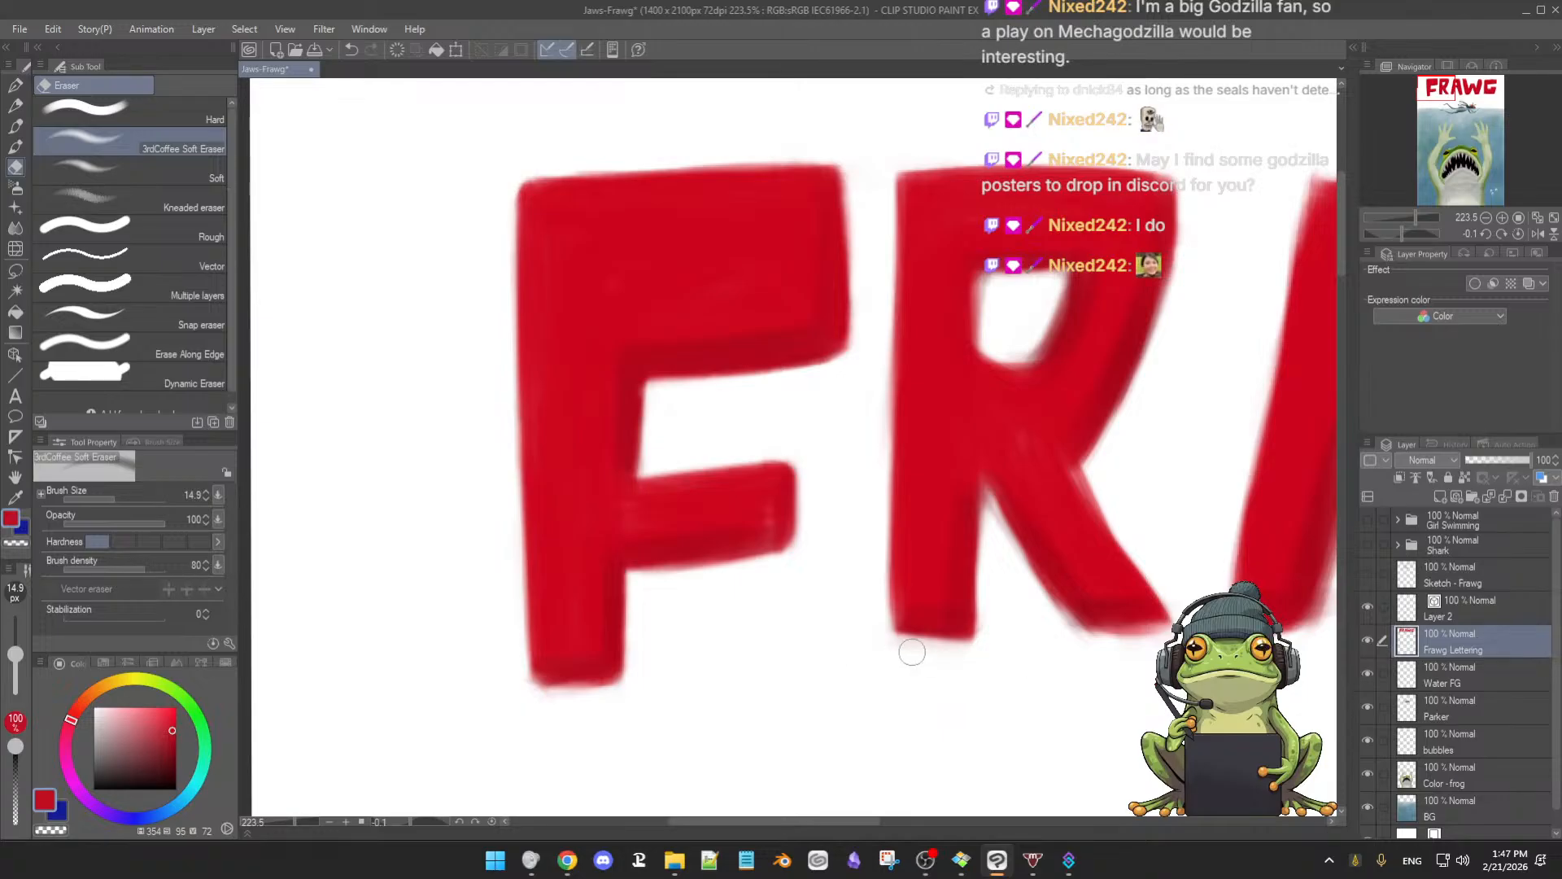
key("b")
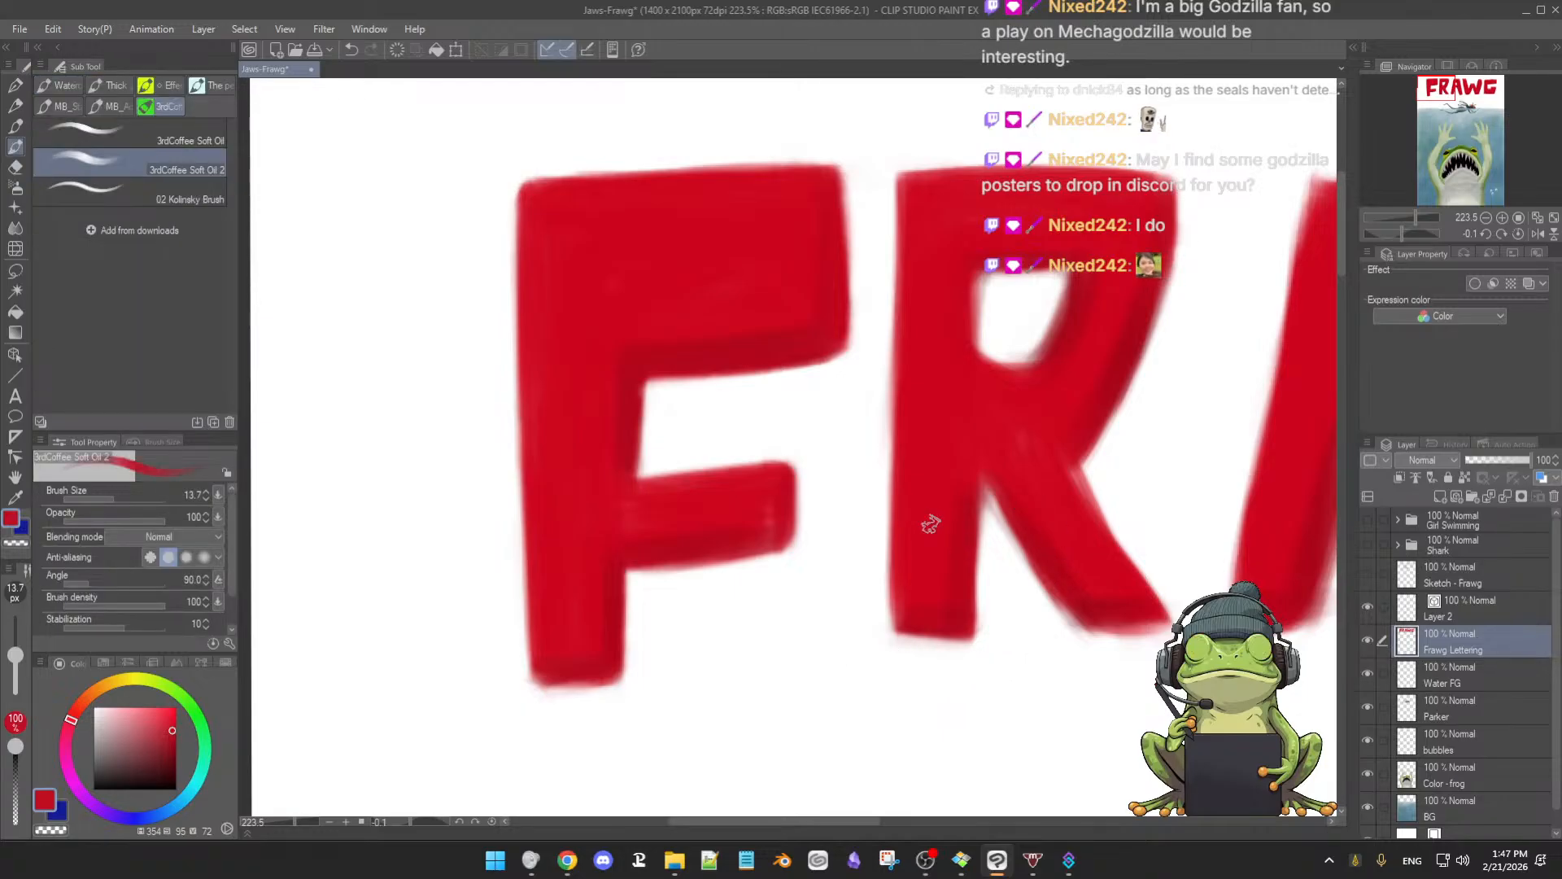
left_click(942, 473, "alt")
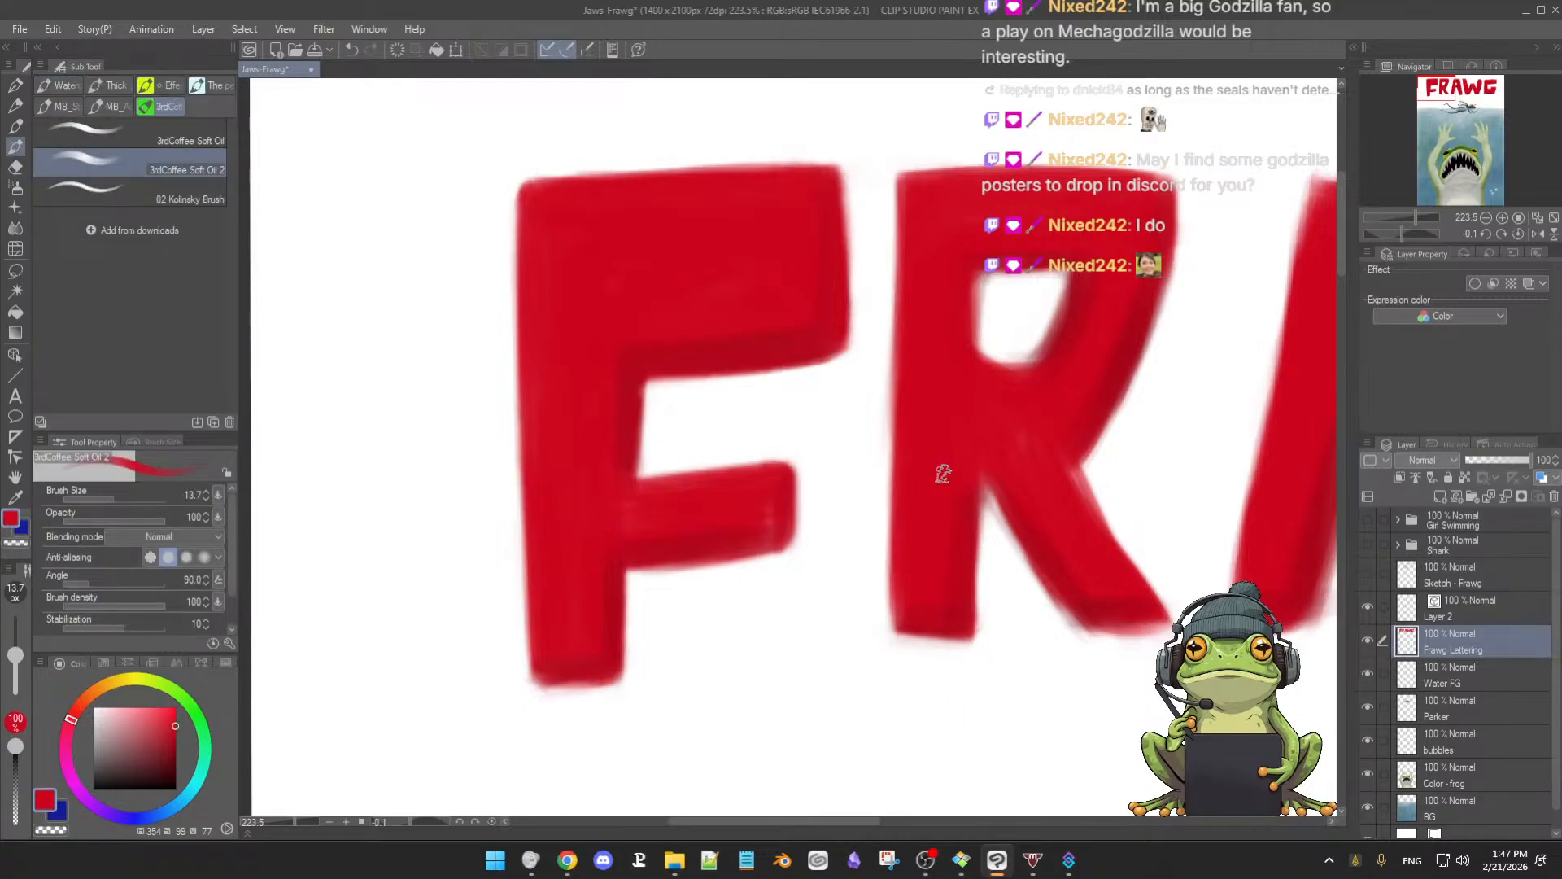
Extend the foot of the R's stem slightly downward with sampled reds using 3rdCoffee Soft Oil 2 at size 13.7
scroll(942, 473, "down", 4)
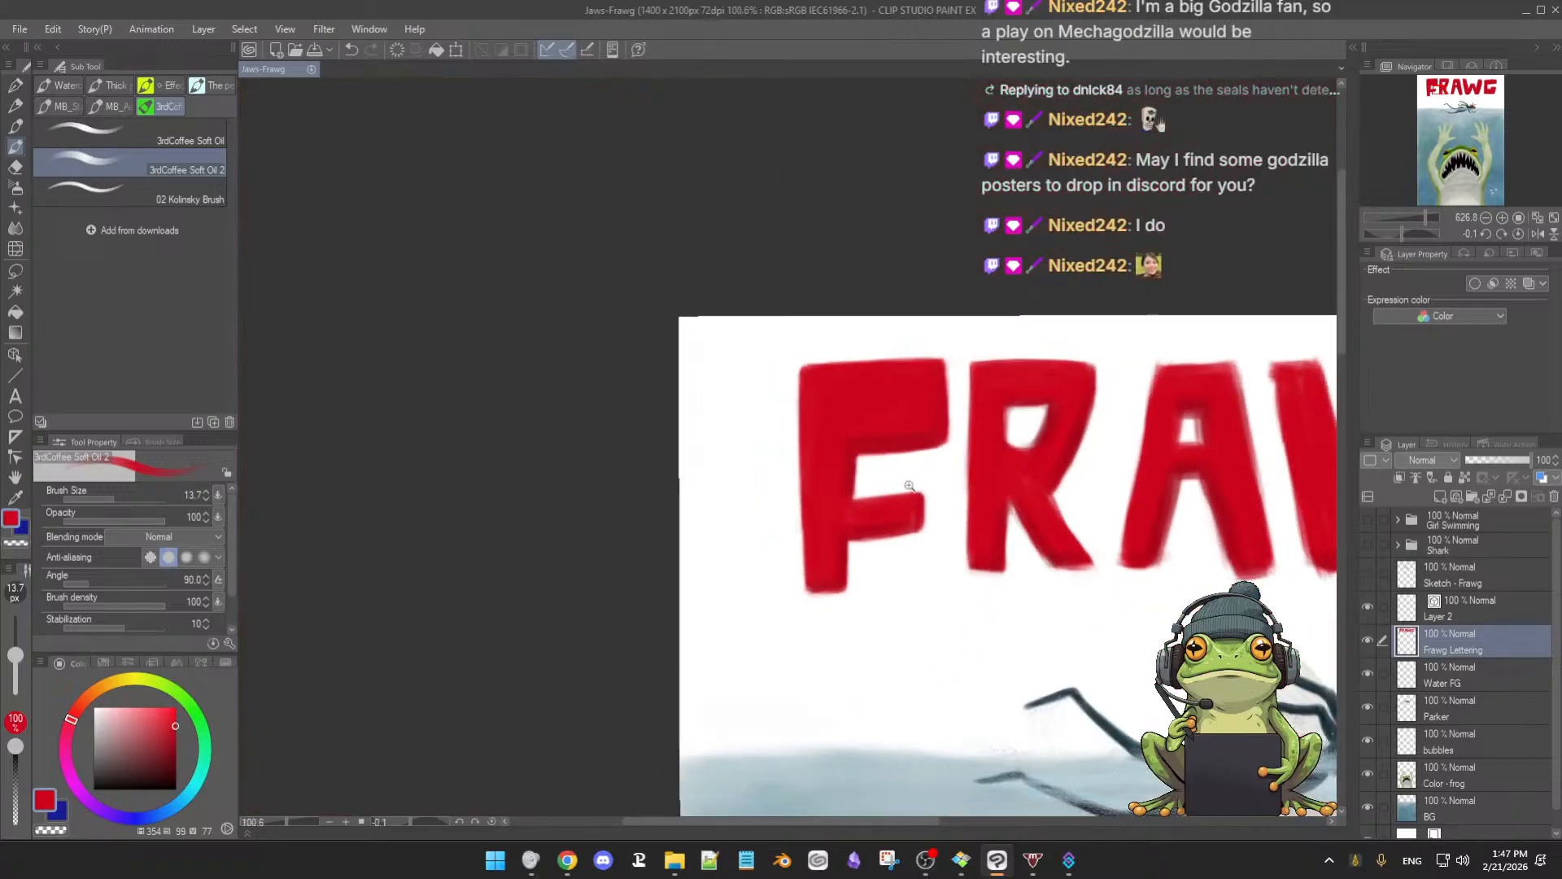
left_click_drag(1025, 516, 846, 466)
scroll(1100, 464, "down", 1)
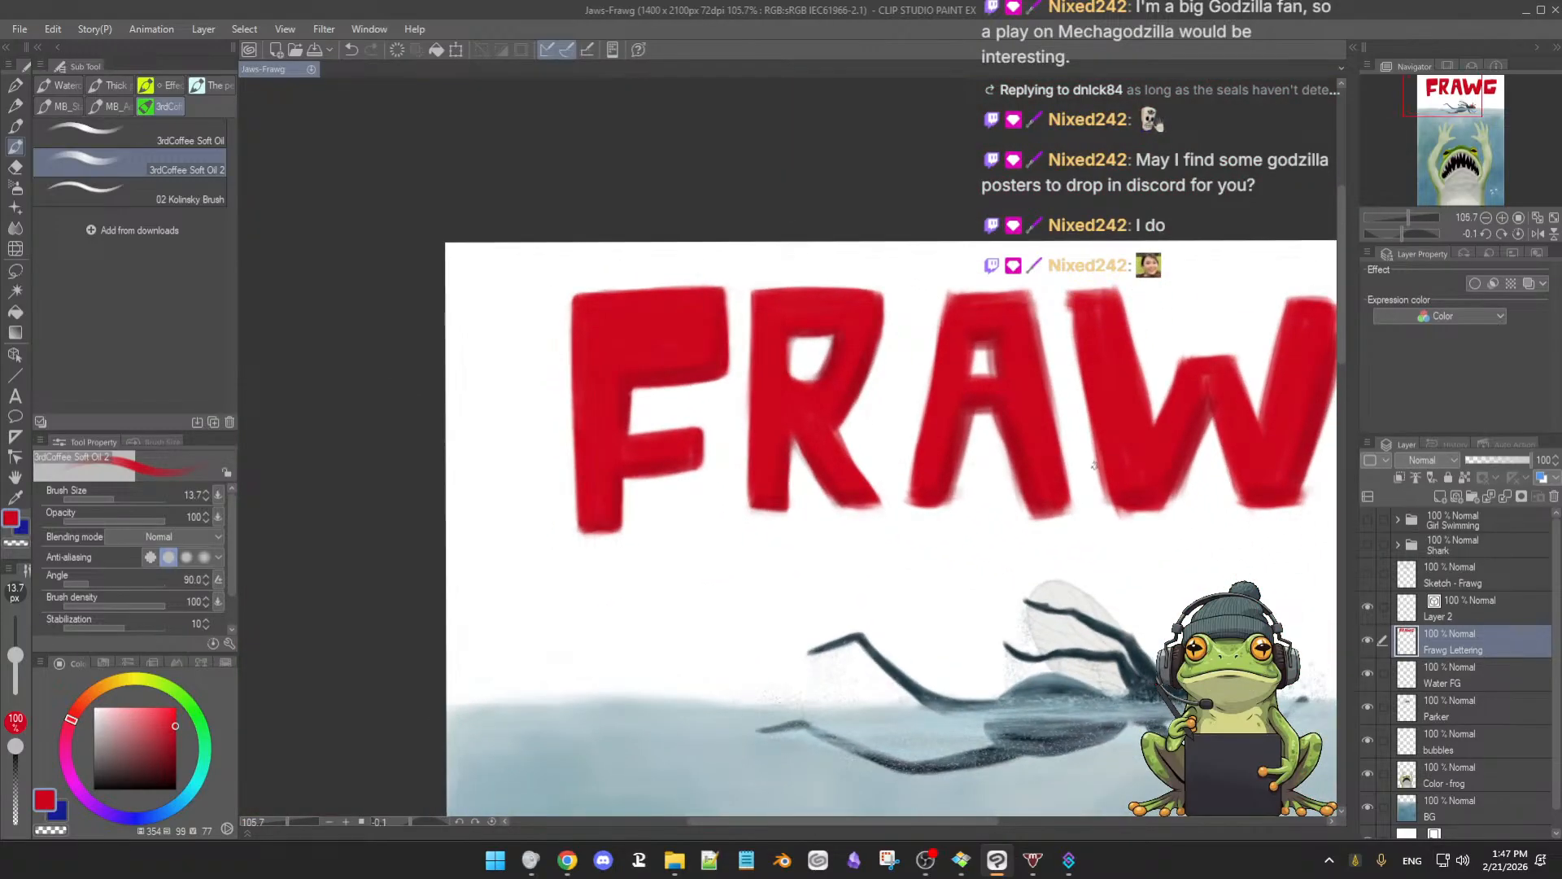
scroll(989, 478, "down", 1)
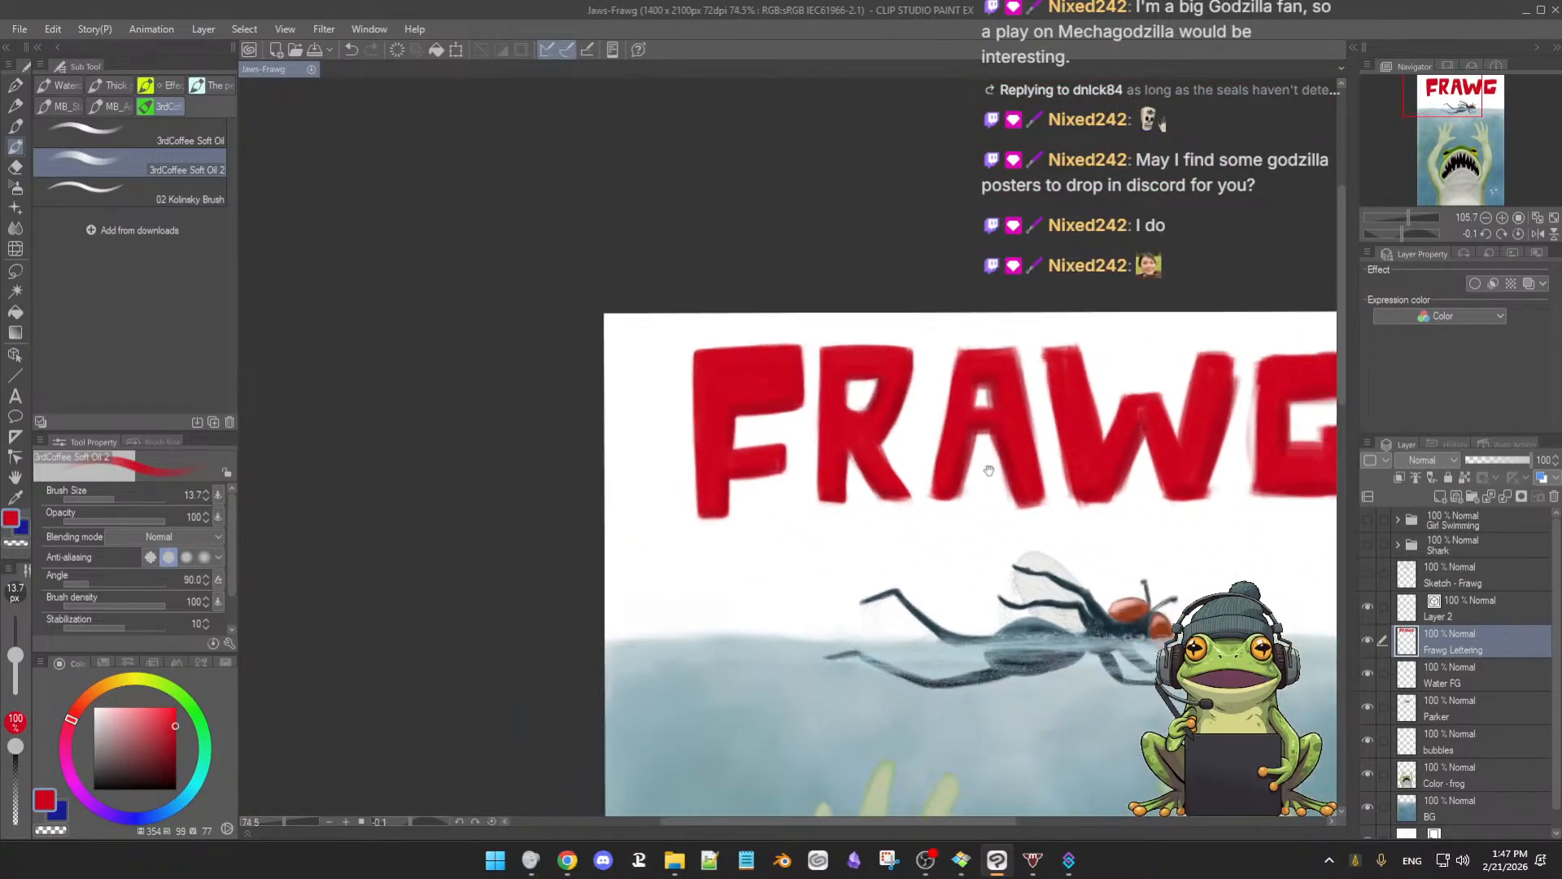
scroll(948, 489, "up", 3)
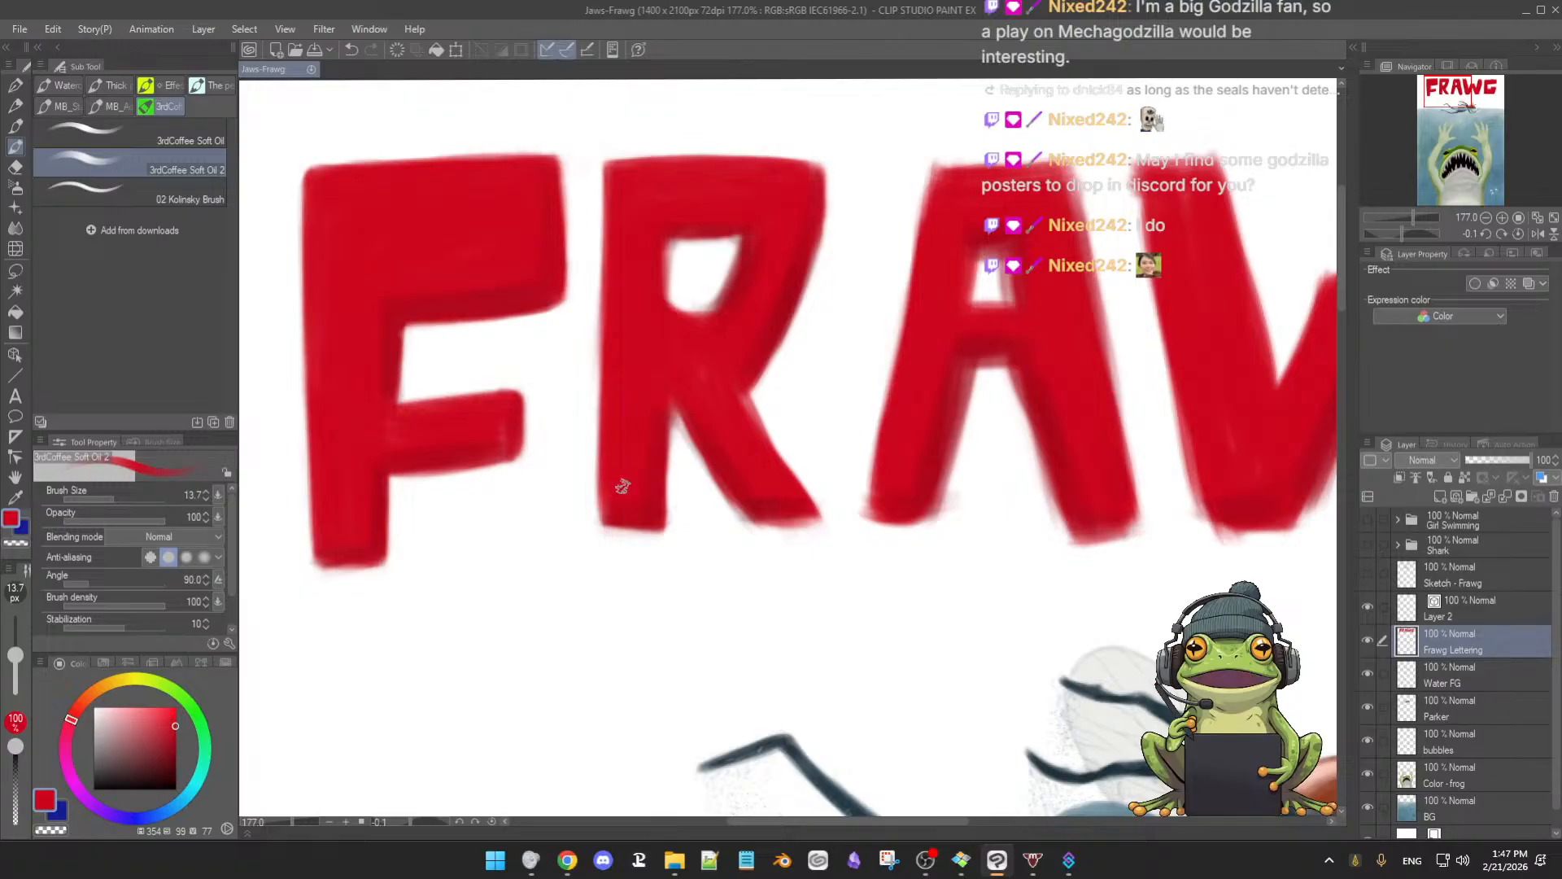
left_click(610, 521, "alt")
mouse_move(602, 505)
left_mouse_down()
mouse_move(649, 524)
mouse_move(642, 535)
mouse_move(656, 496)
mouse_move(657, 539)
mouse_move(611, 535)
left_mouse_up()
left_click(631, 464, "alt")
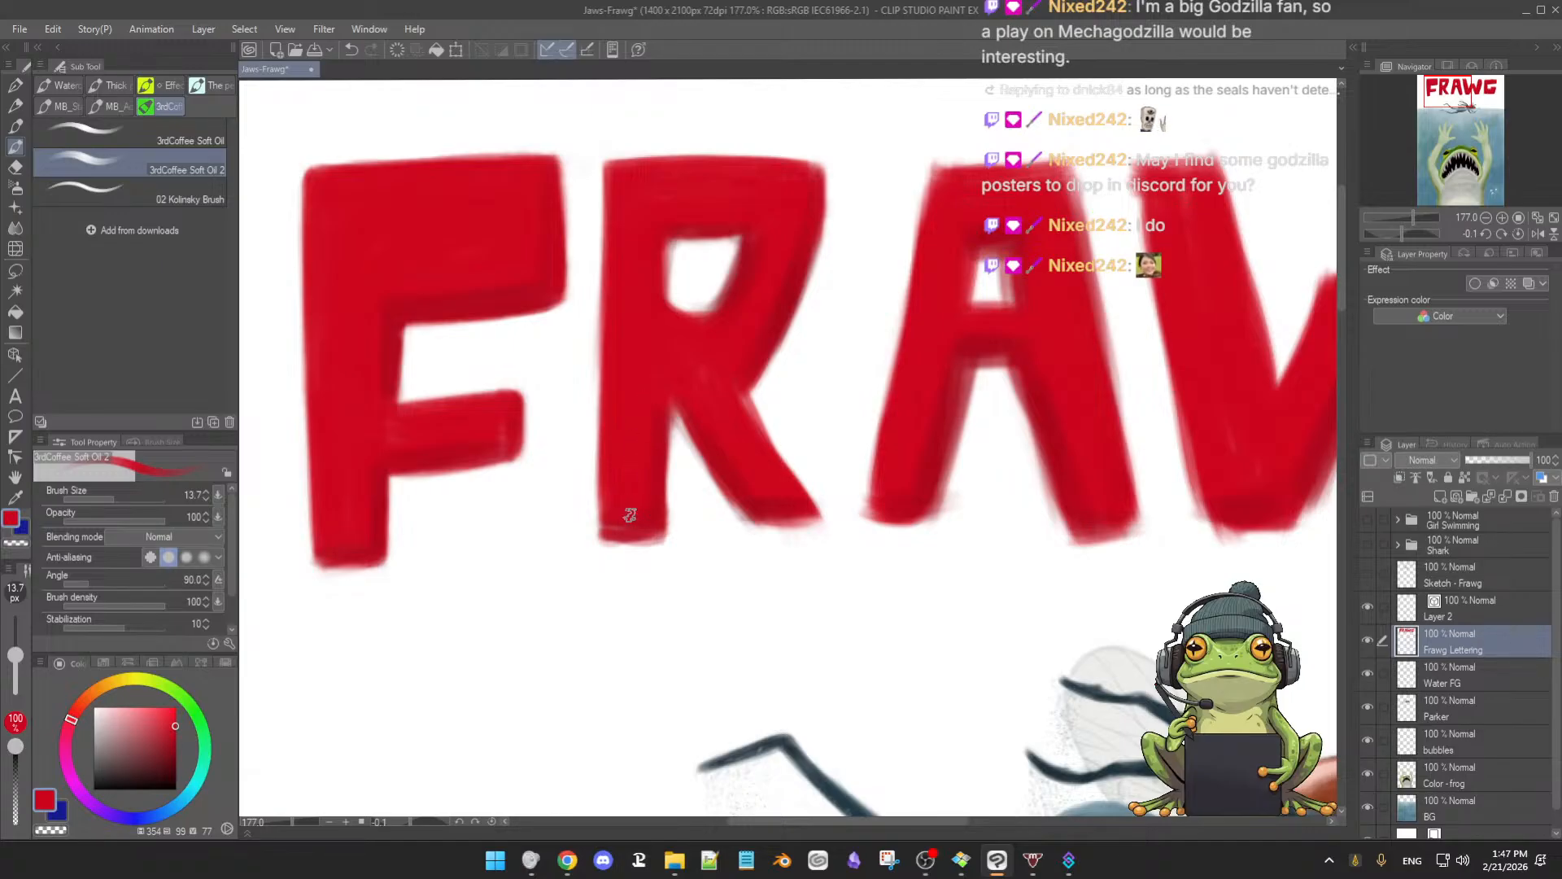
Clean the R's stem foot with the 3rdCoffee Soft Eraser and blend the stem and diagonal leg with sampled reds
key("e")
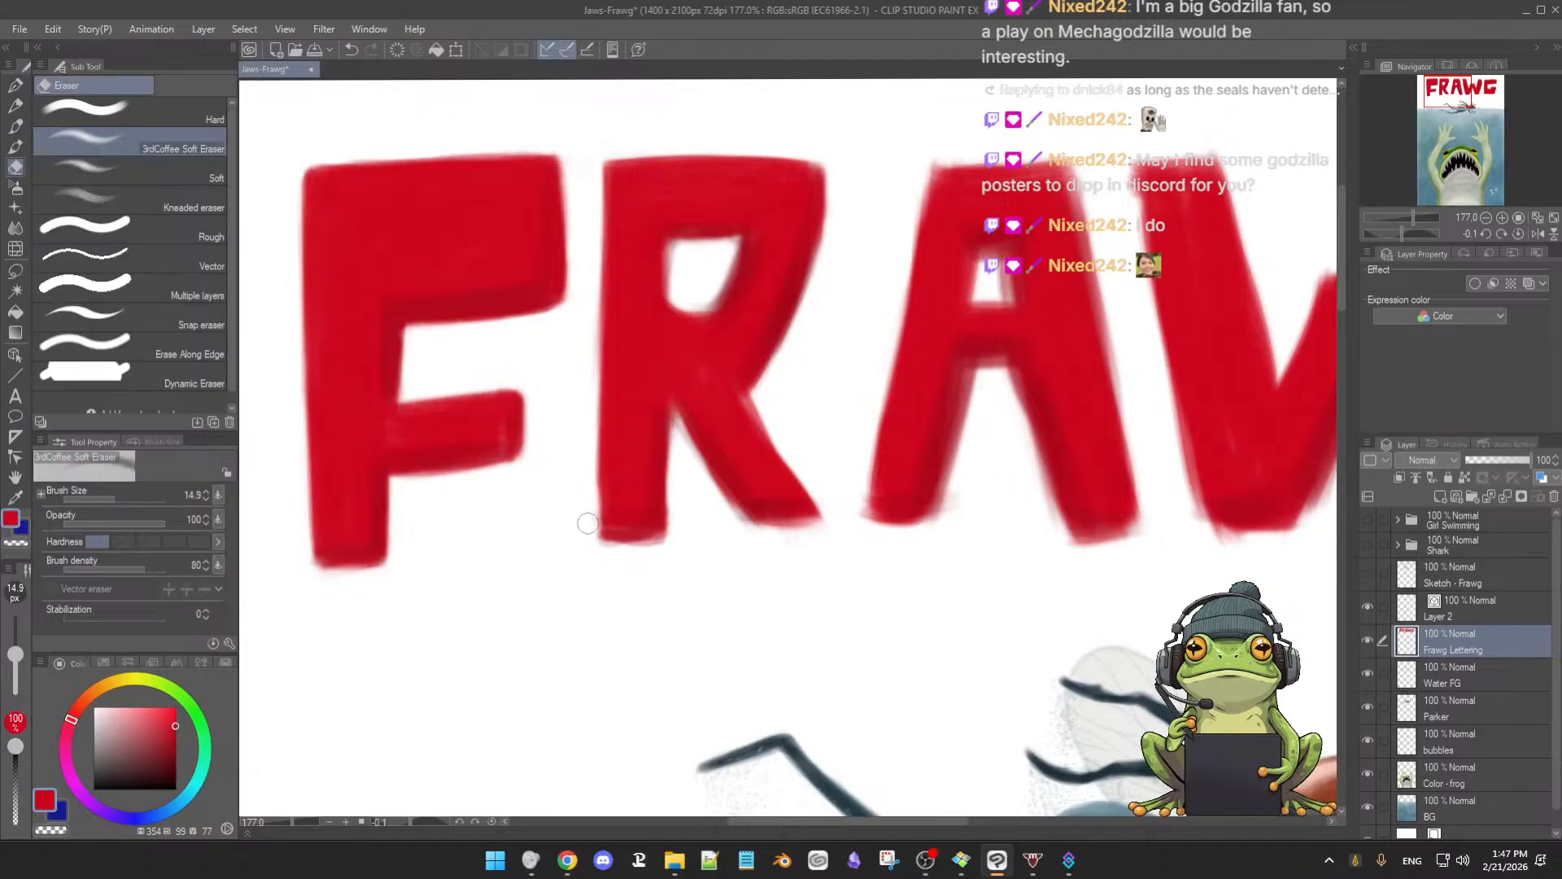
key("b")
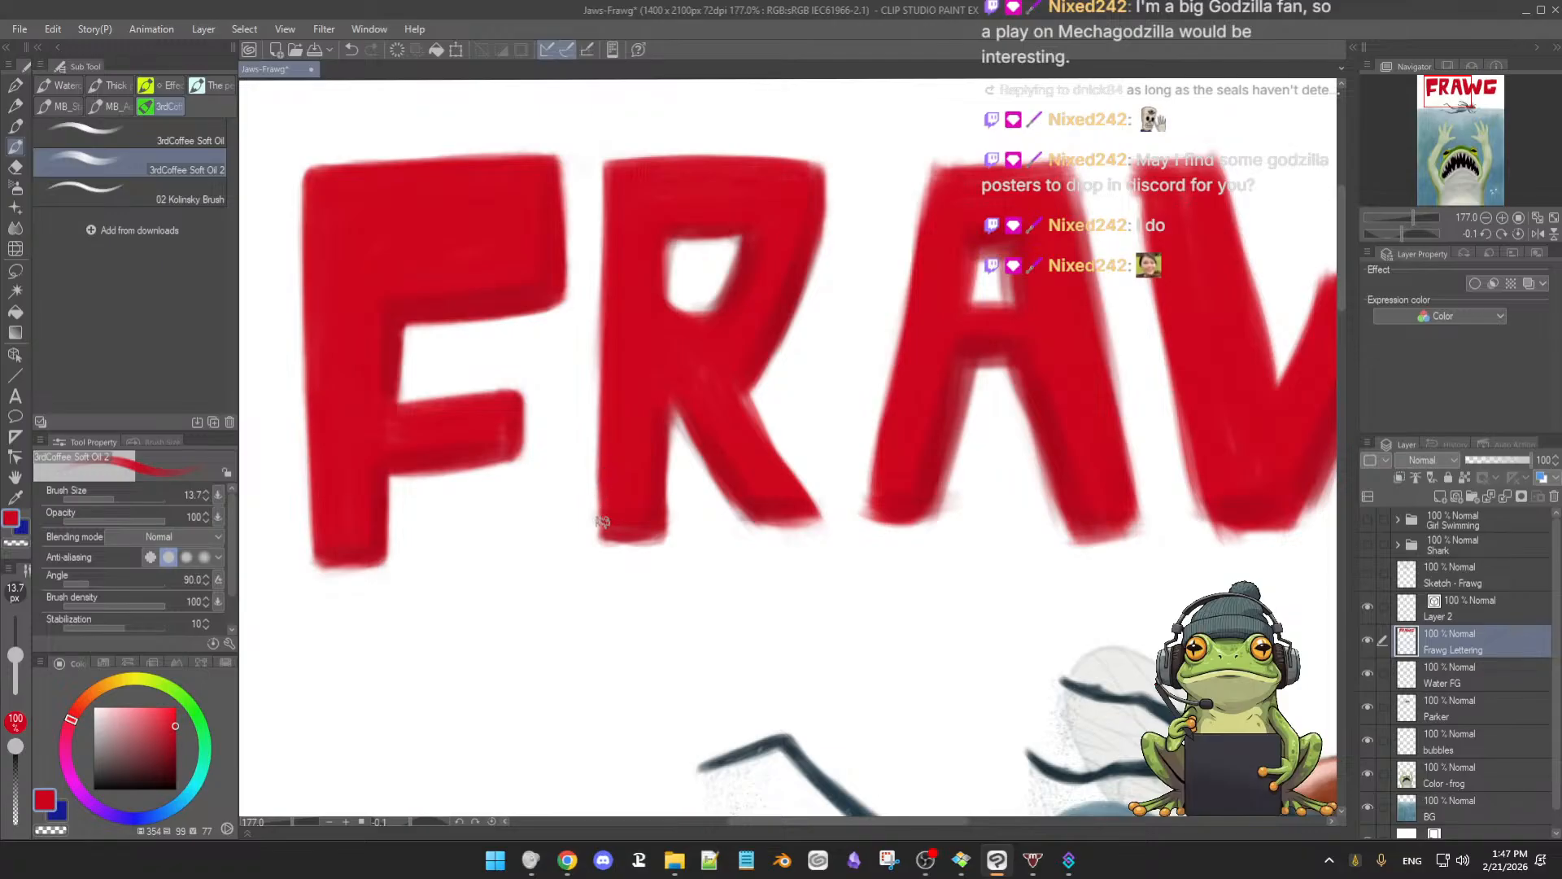
left_click(605, 515, "alt")
left_click(640, 529, "alt")
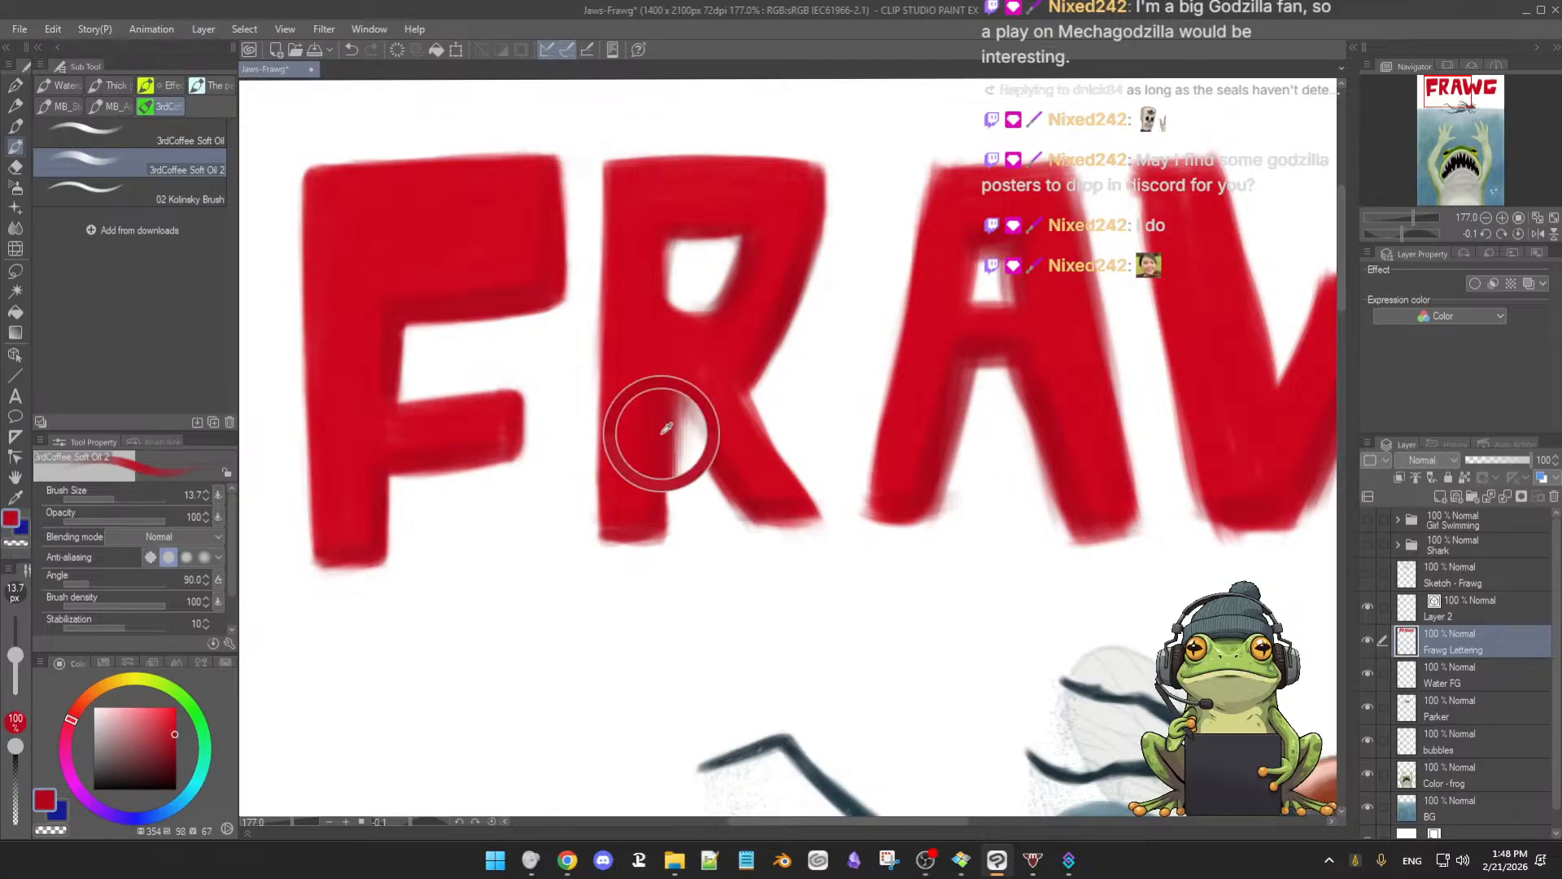
left_click(653, 387, "alt")
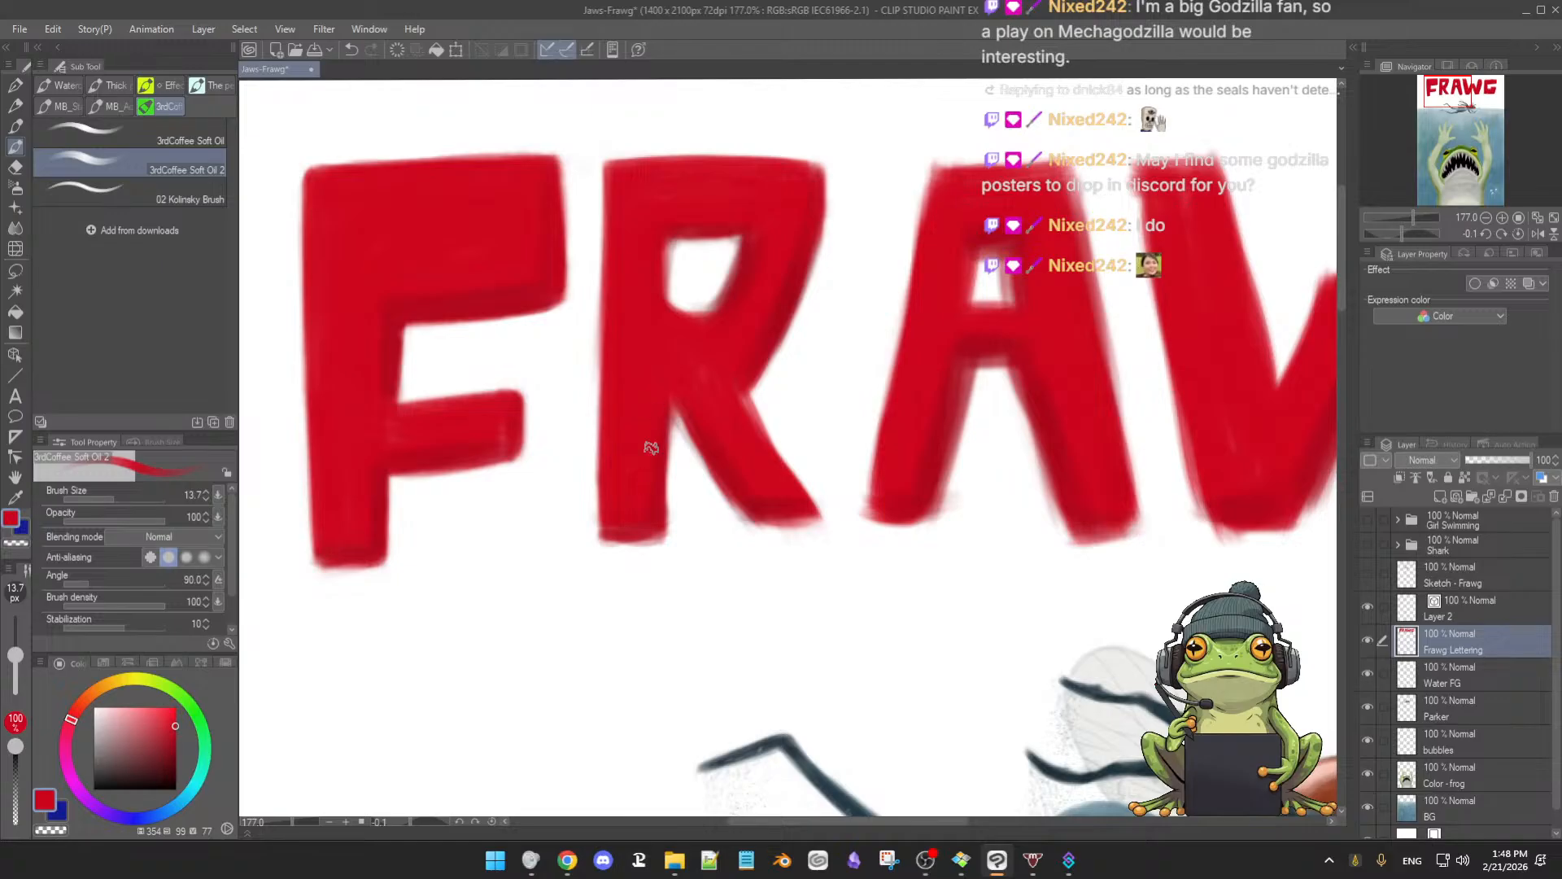
left_click(729, 455, "alt")
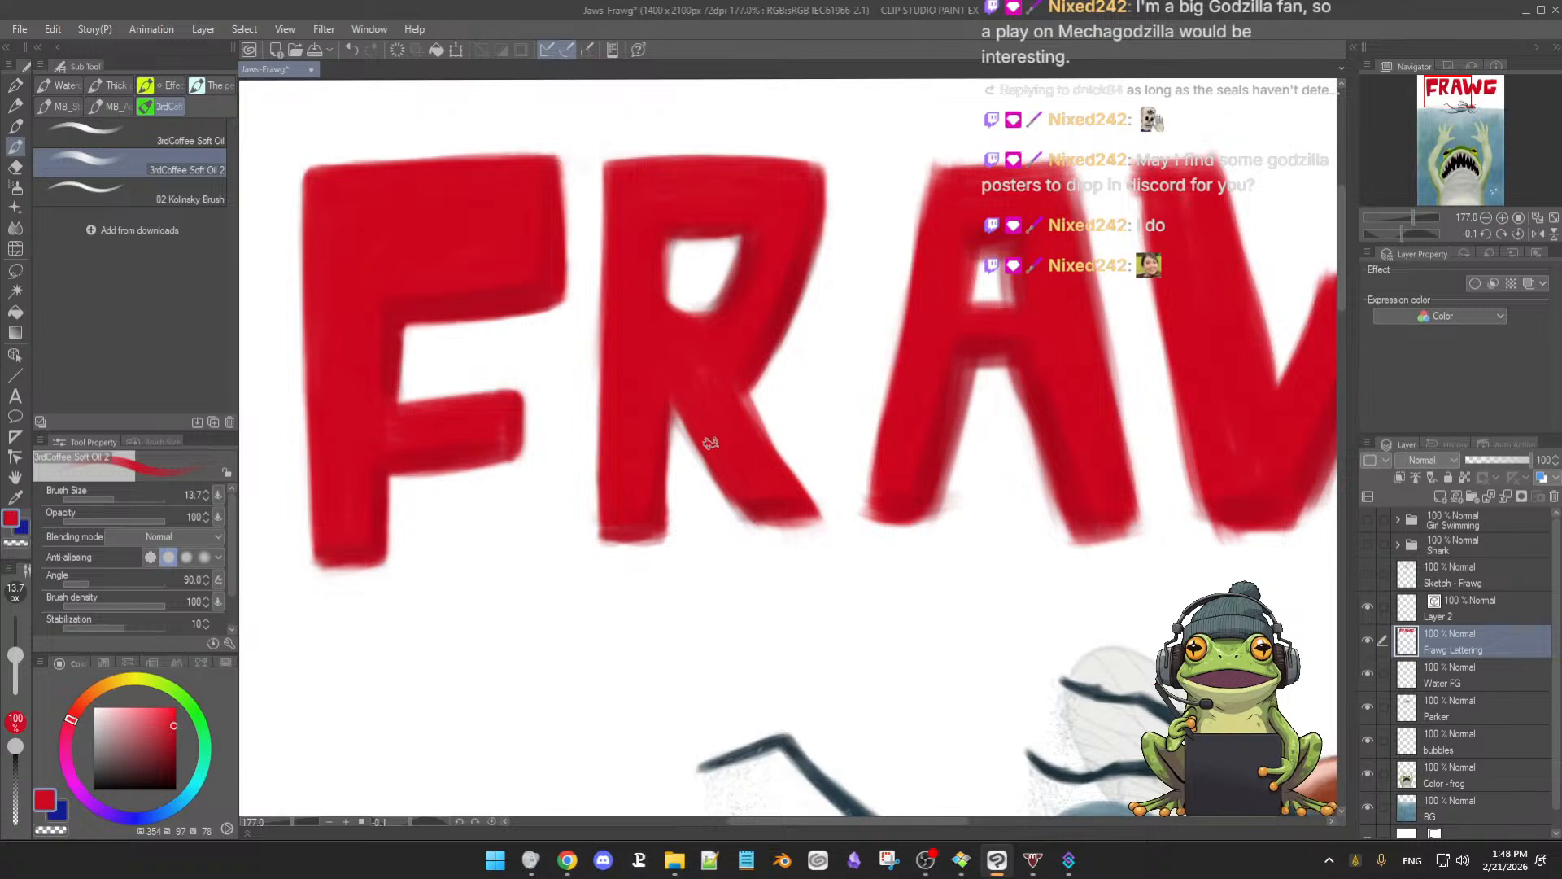
Sketch a small upright 3D box below the R at brush size 6.8 and shade its side face
key("bracketleft")
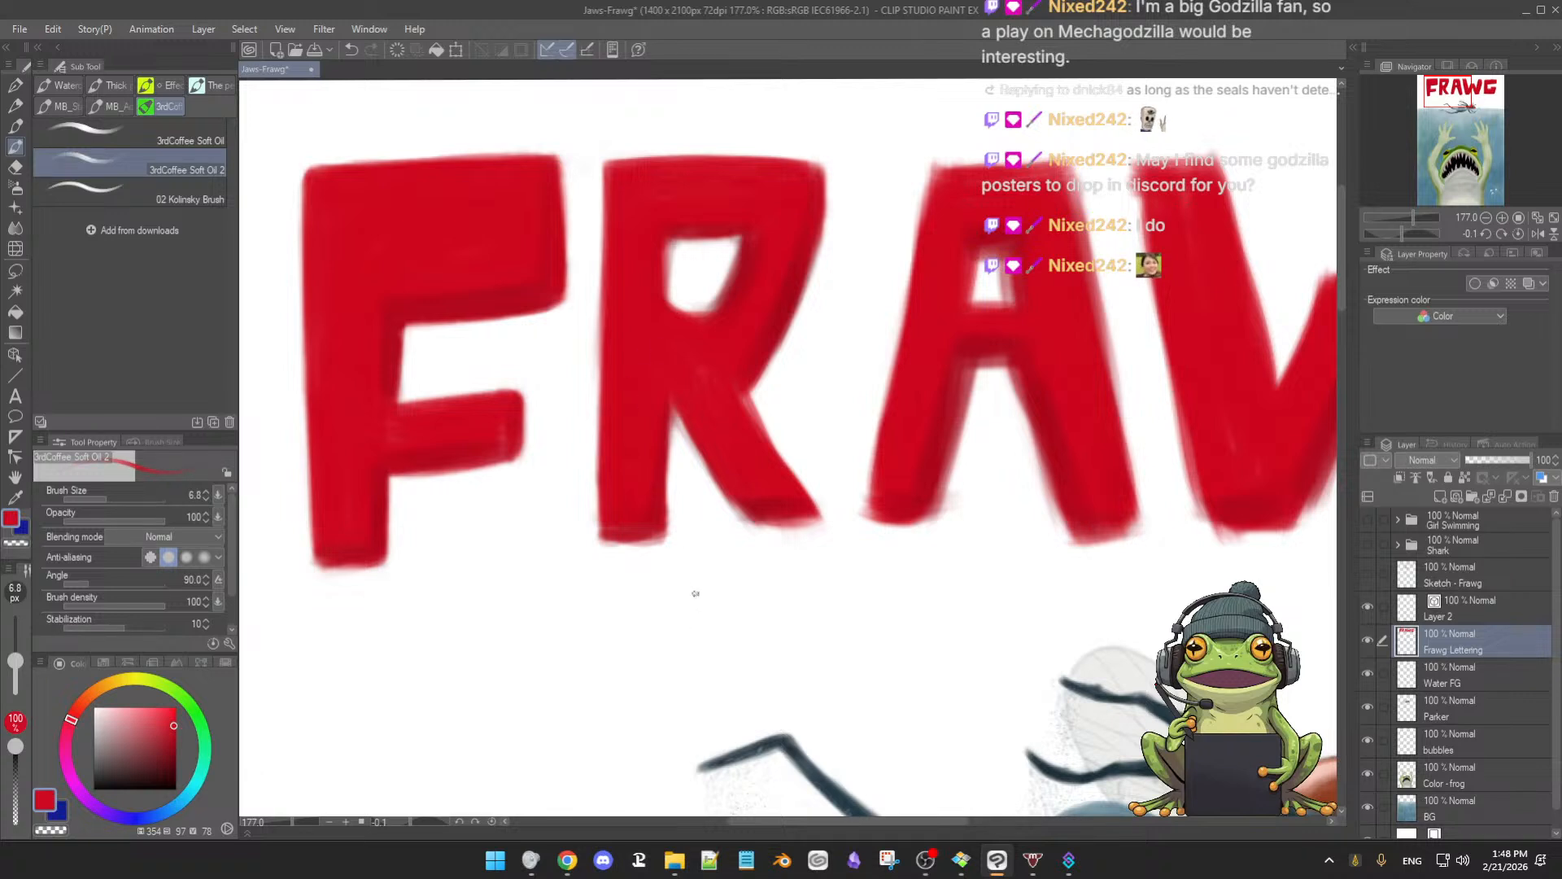
left_click_drag(693, 610, 695, 652)
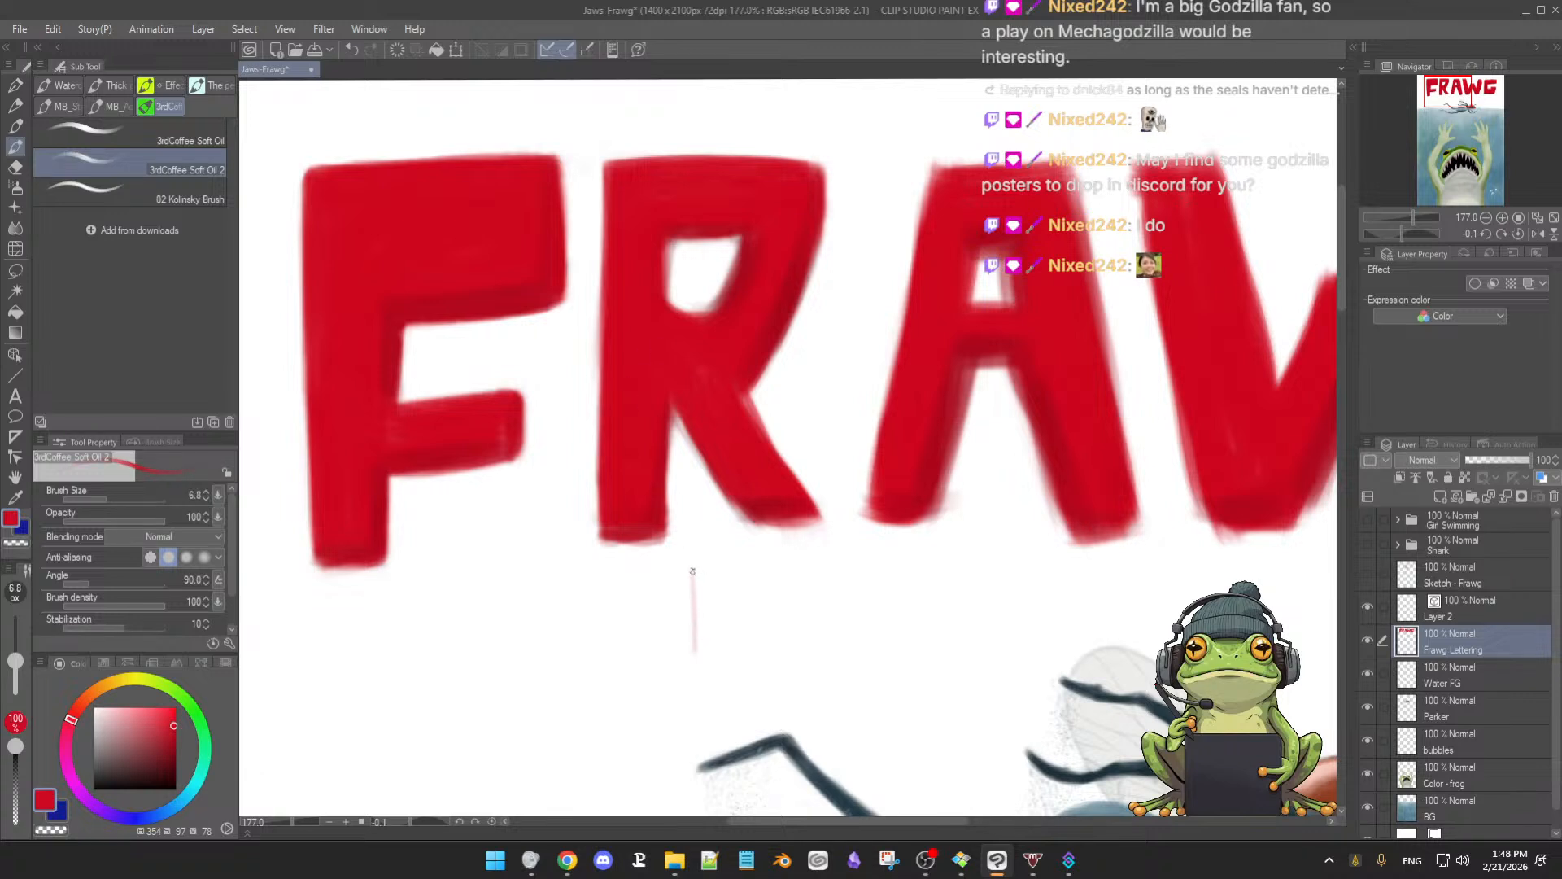
left_click_drag(735, 561, 736, 634)
left_click_drag(750, 547, 754, 642)
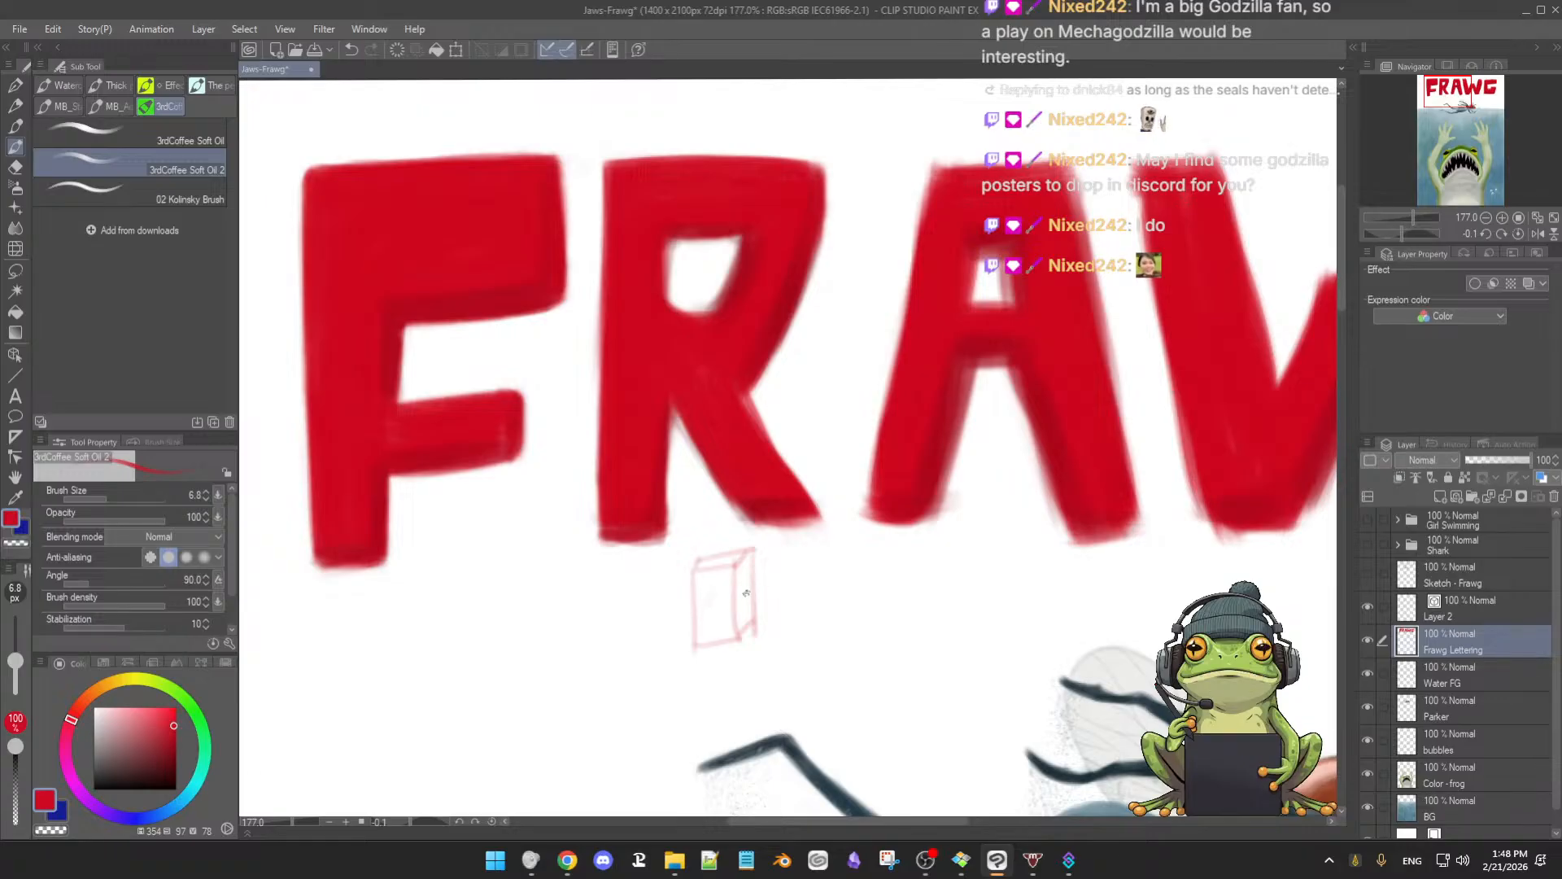
left_click_drag(743, 594, 751, 616)
left_click_drag(737, 561, 753, 625)
Undo all strokes of the box sketch below the R
key("e")
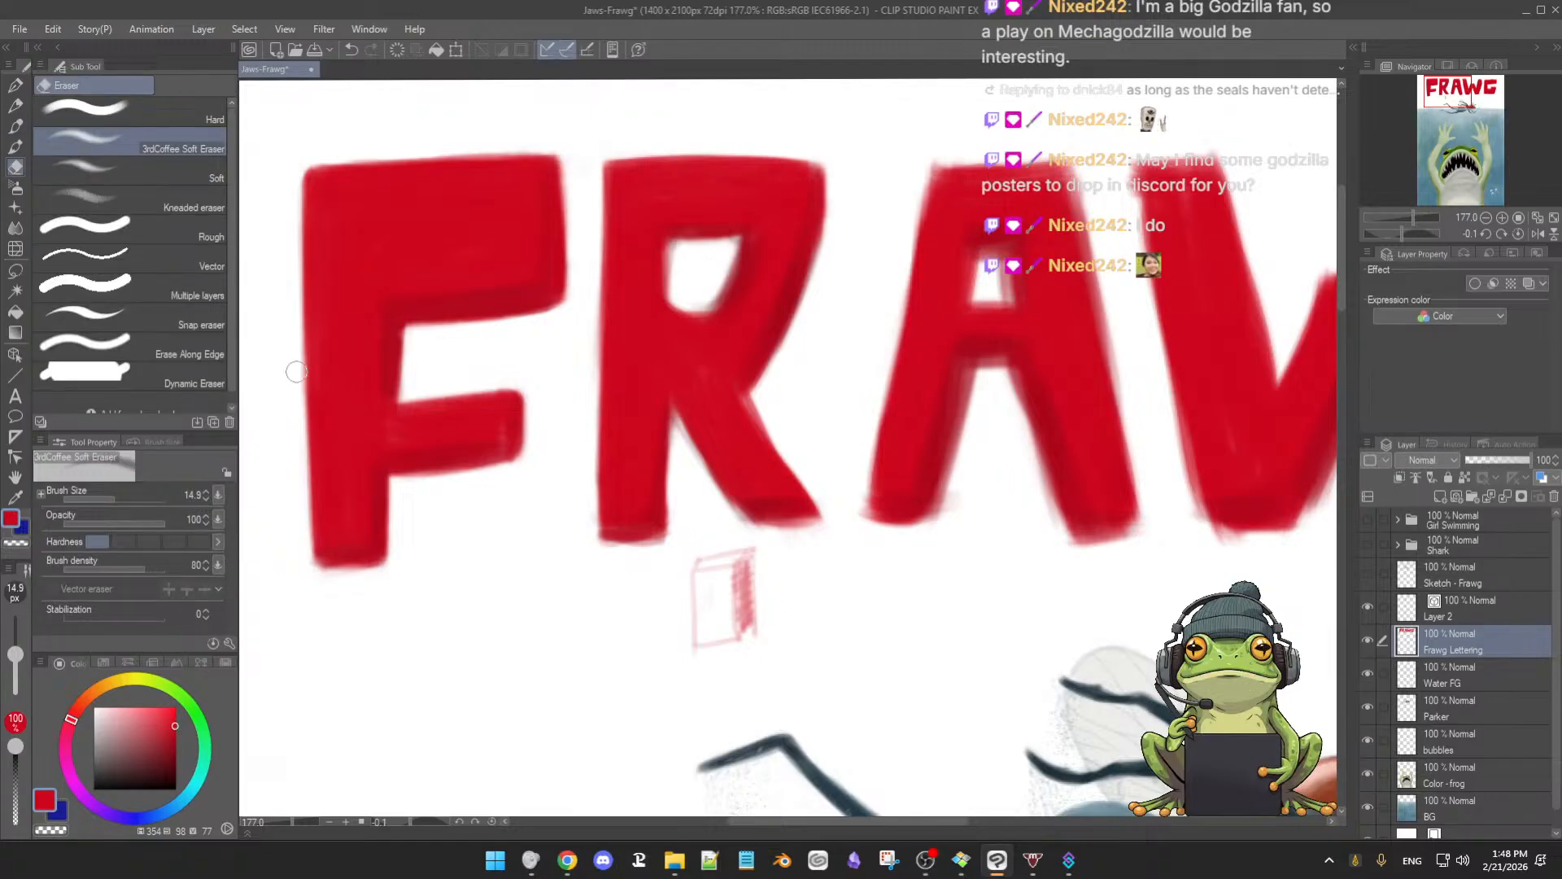
key("b")
key("ctrl+z")
key("ctrl+z")
key("ctrl+z")
key("ctrl+z")
key("ctrl+z")
key("ctrl+z")
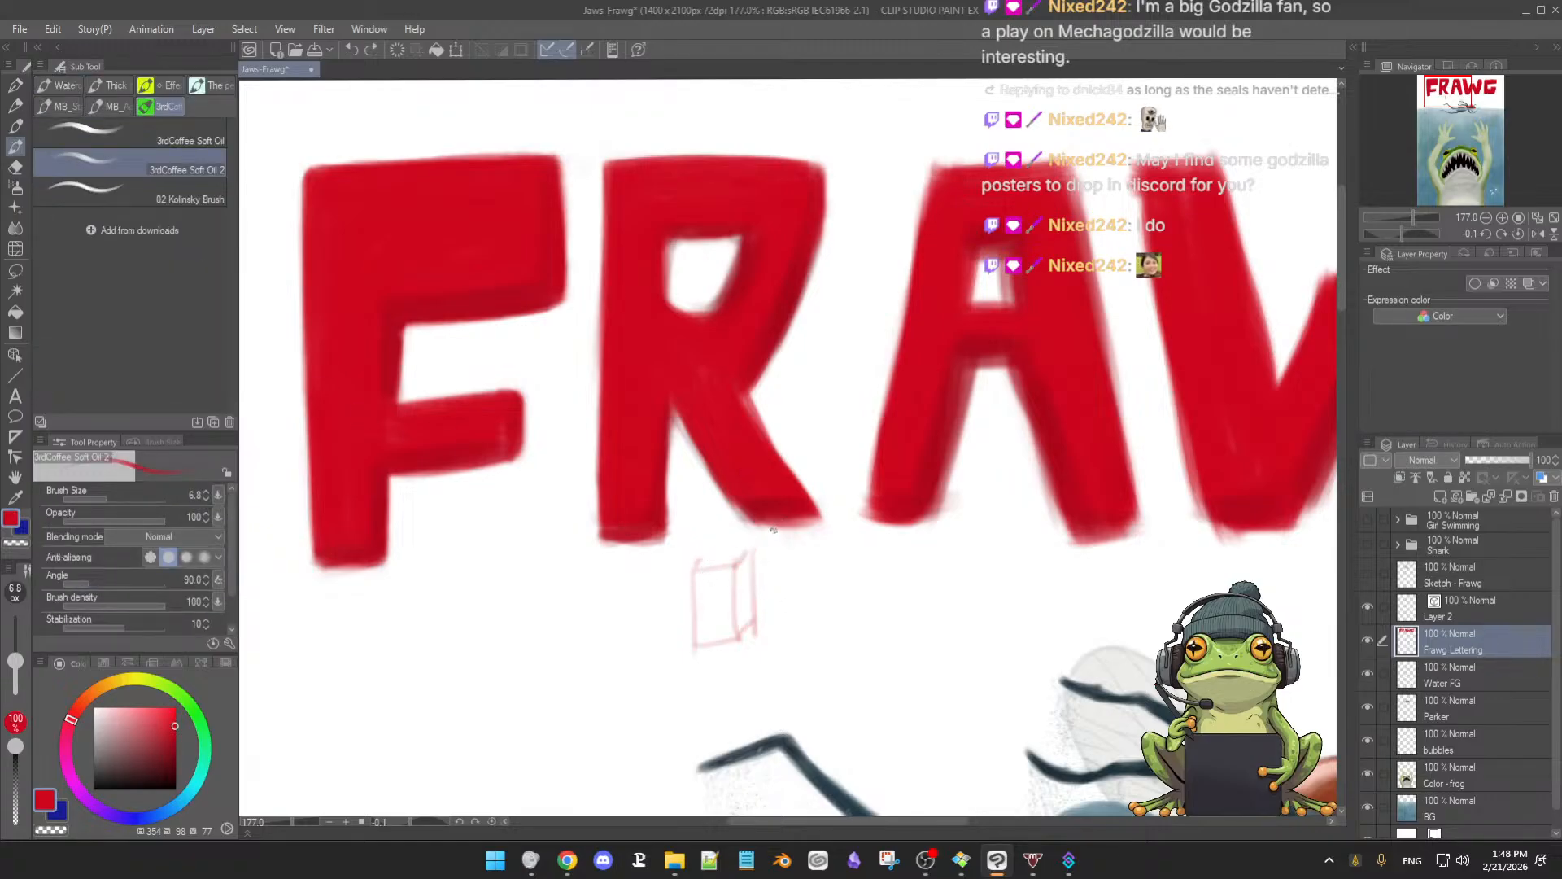
key("ctrl+z")
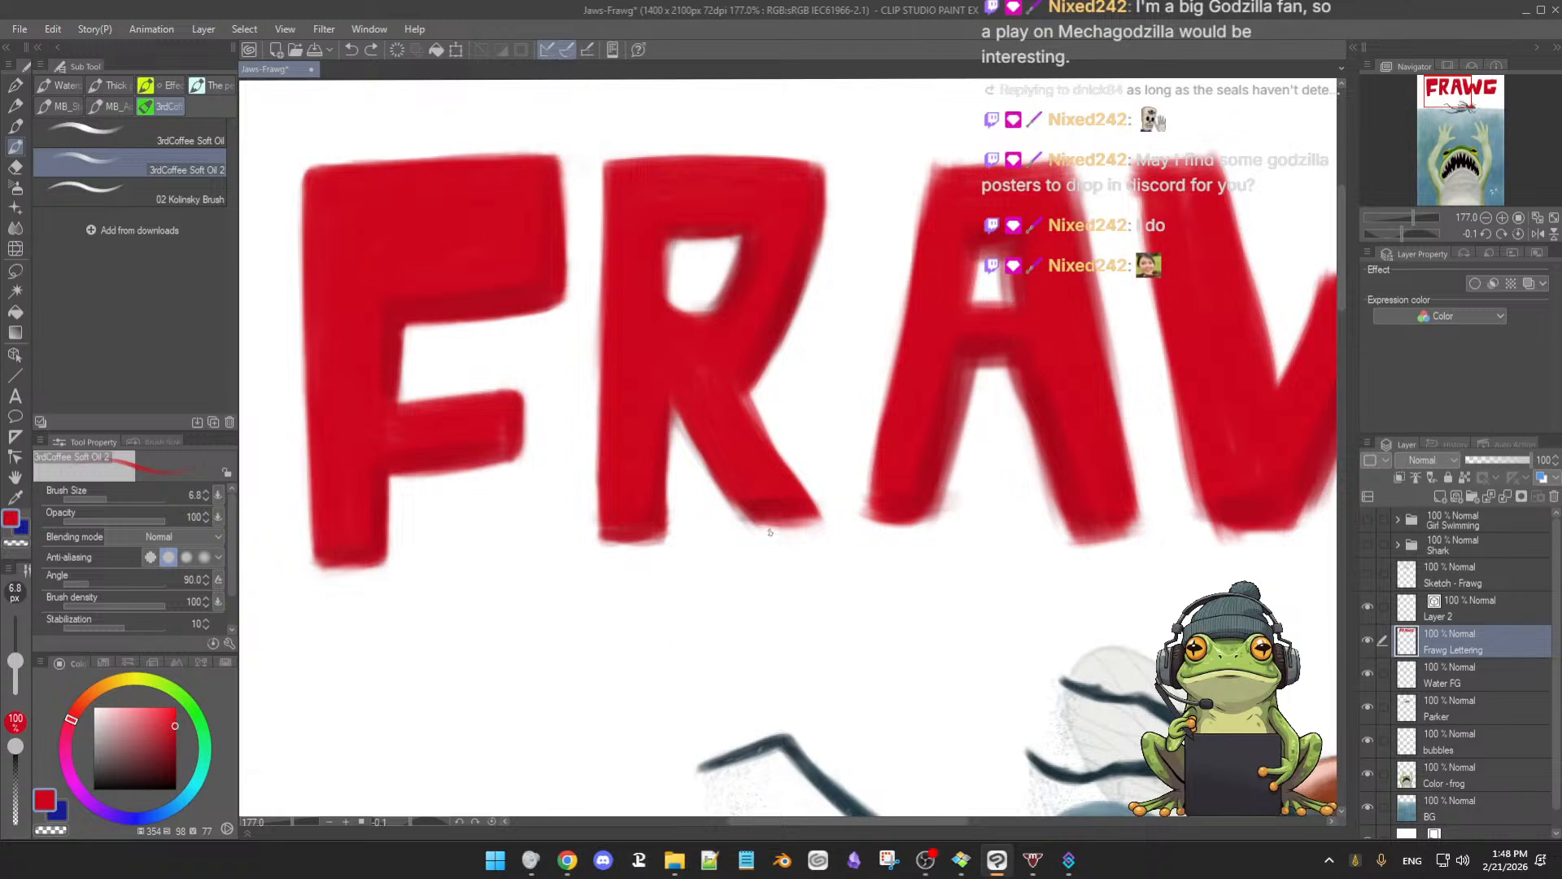
Repaint the R's diagonal leg with 3rdCoffee Soft Oil 2 at size 15.1 and clean its foot with the 3rdCoffee Soft Eraser
left_click_drag(759, 448, 708, 412)
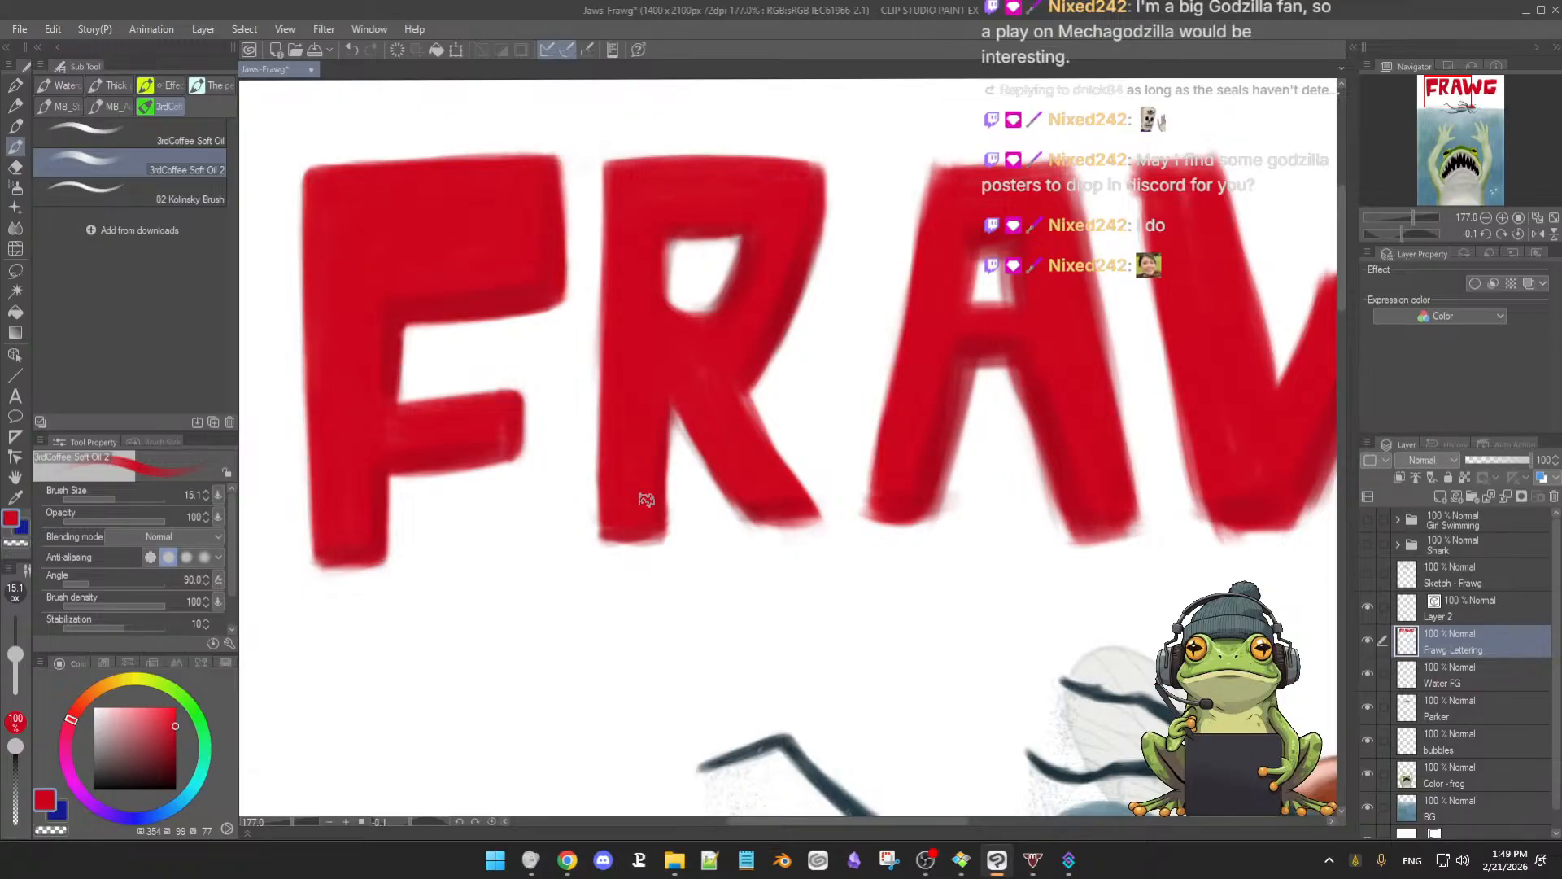
key("e")
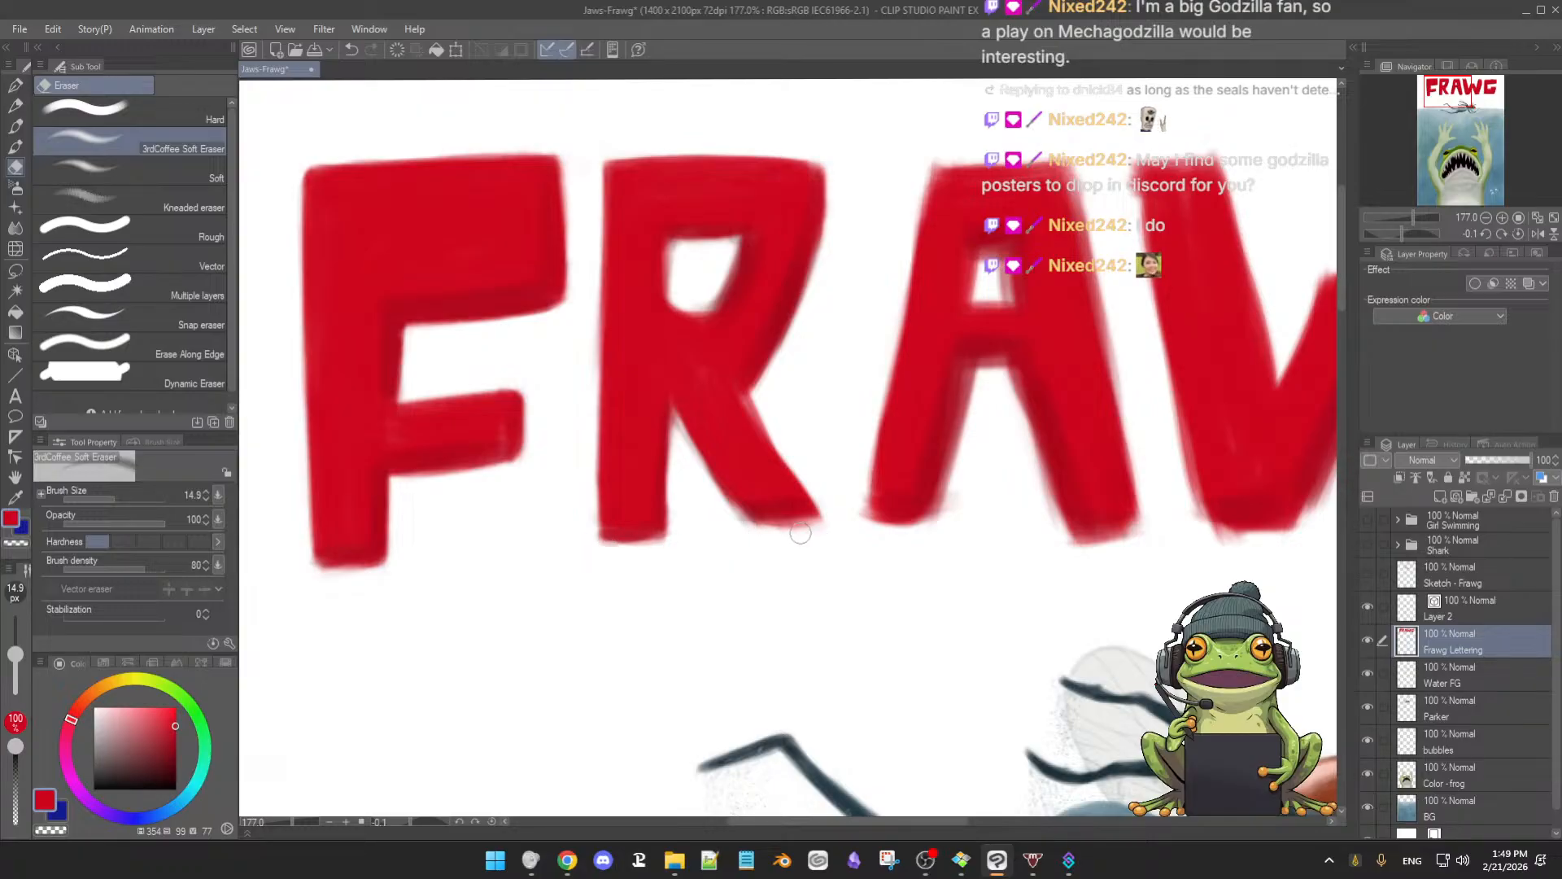
key("b")
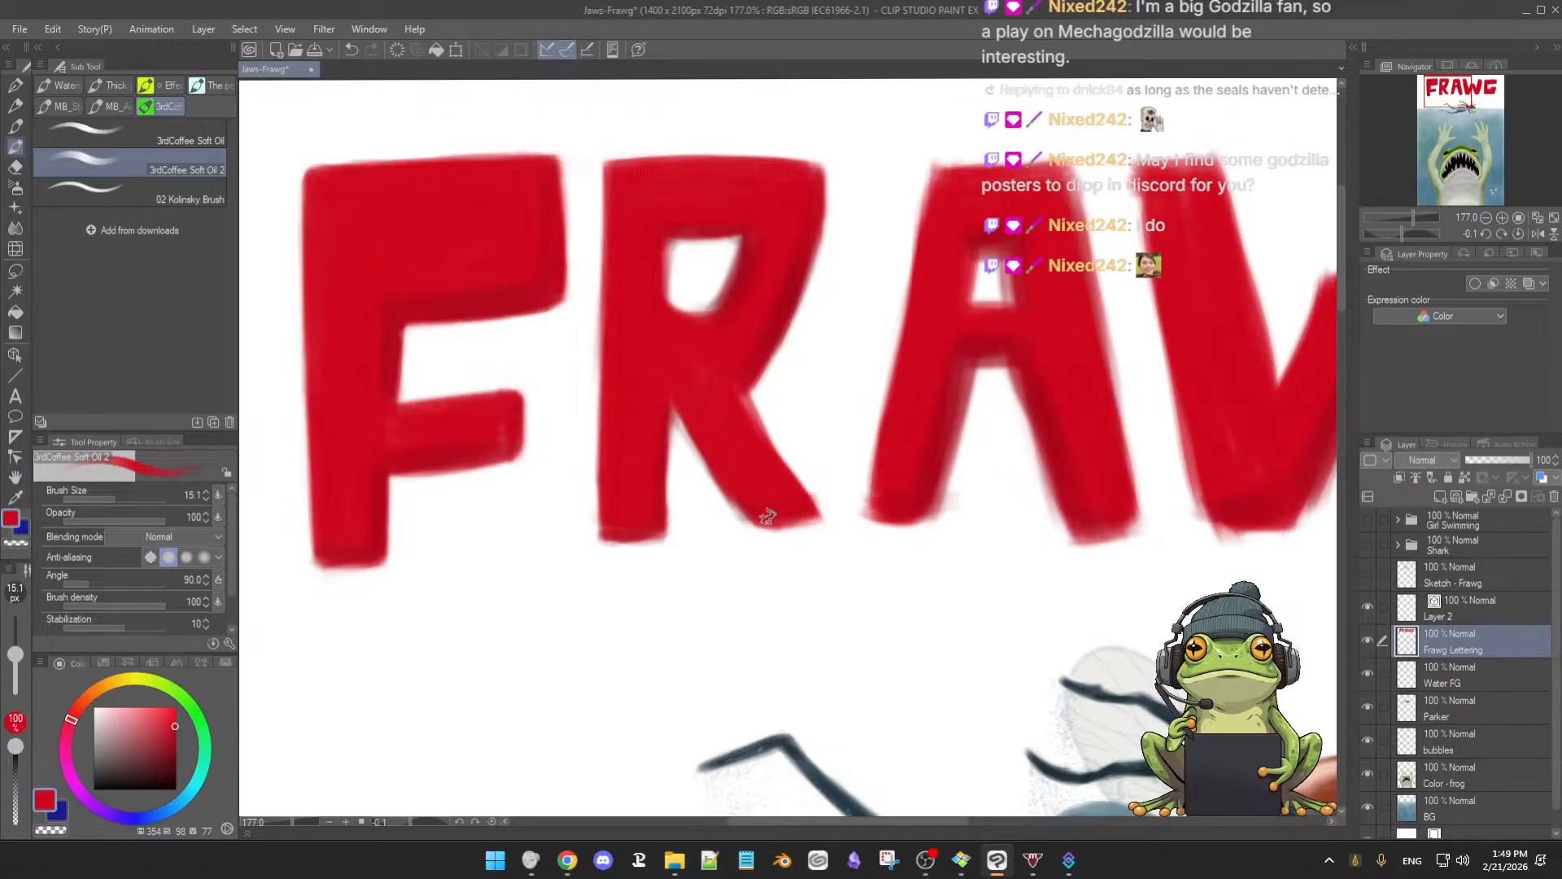
key("e")
key("b")
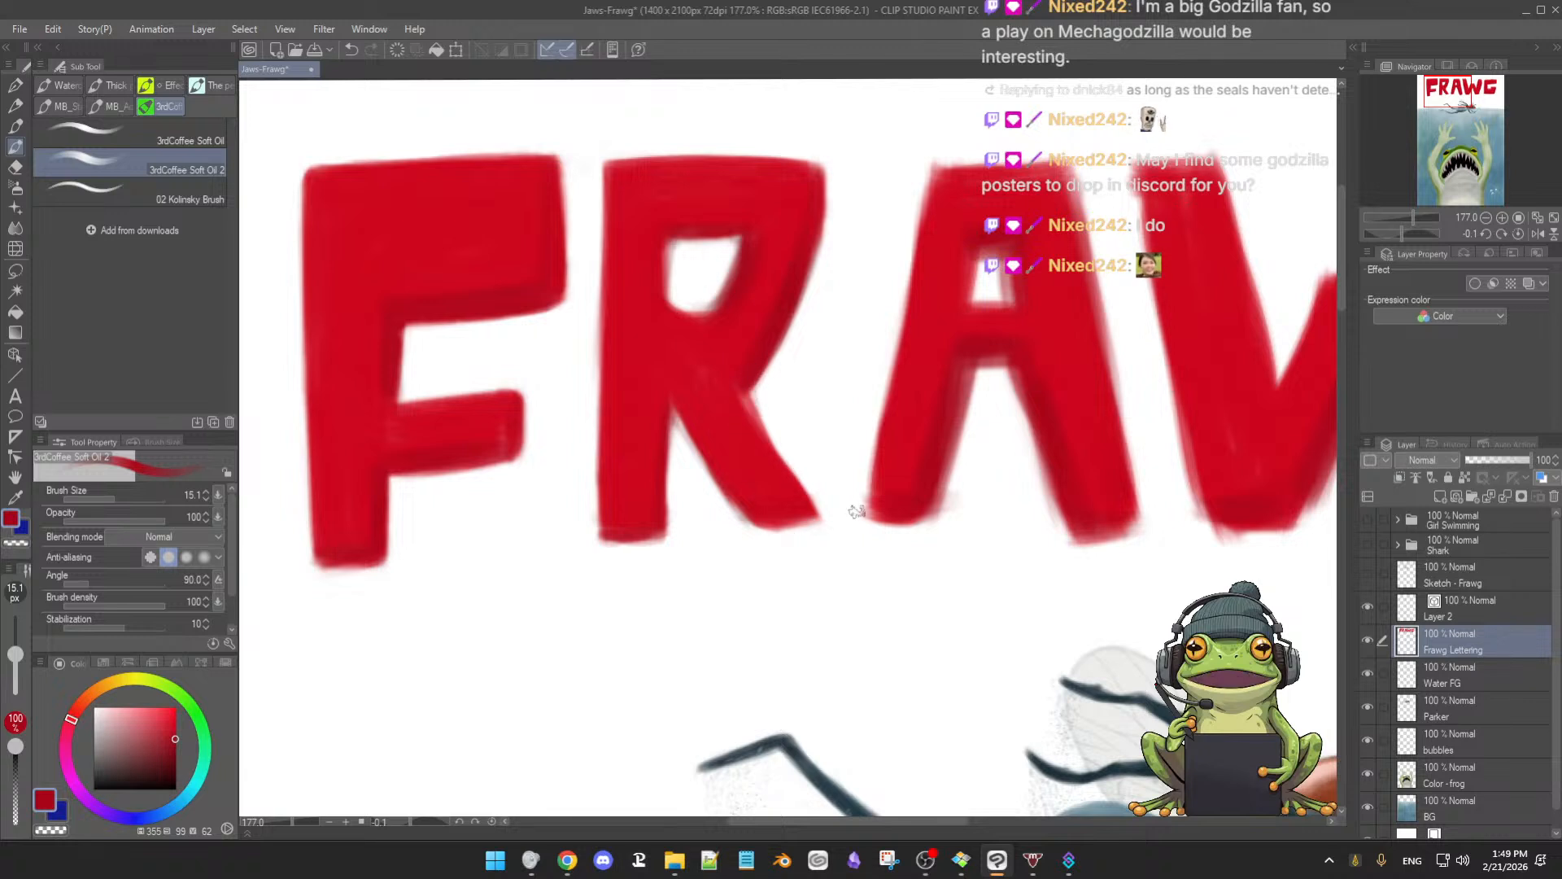
scroll(856, 516, "down", 1)
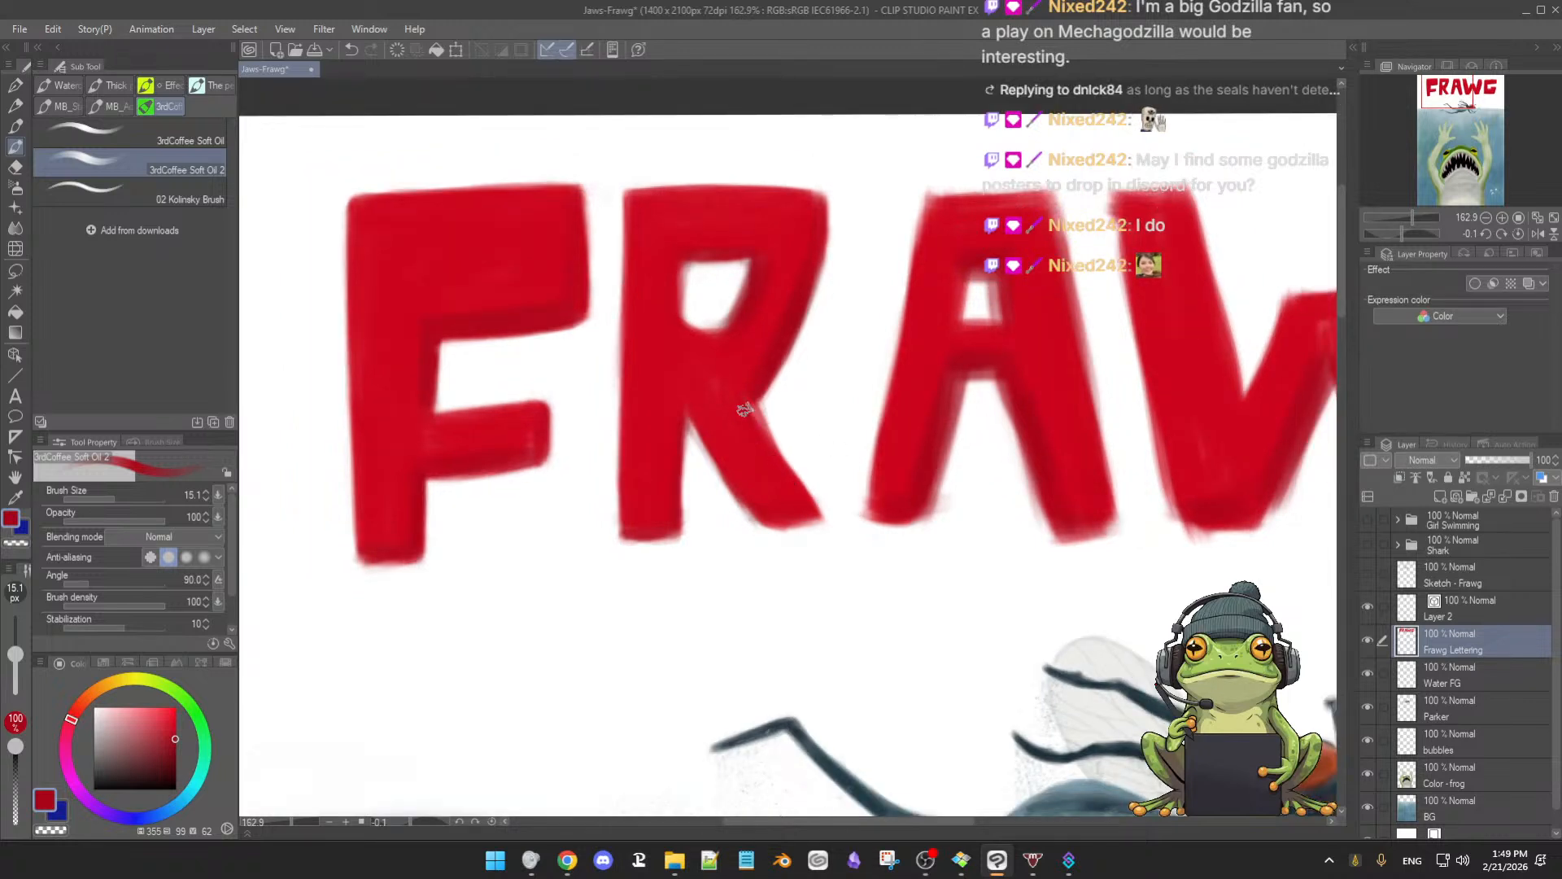
Shade the outer edge and foot of the R's diagonal leg with dark red and blend with sampled reds
mouse_move(761, 429)
left_mouse_down()
mouse_move(804, 495)
mouse_move(770, 569)
mouse_move(759, 520)
mouse_move(818, 527)
left_mouse_up()
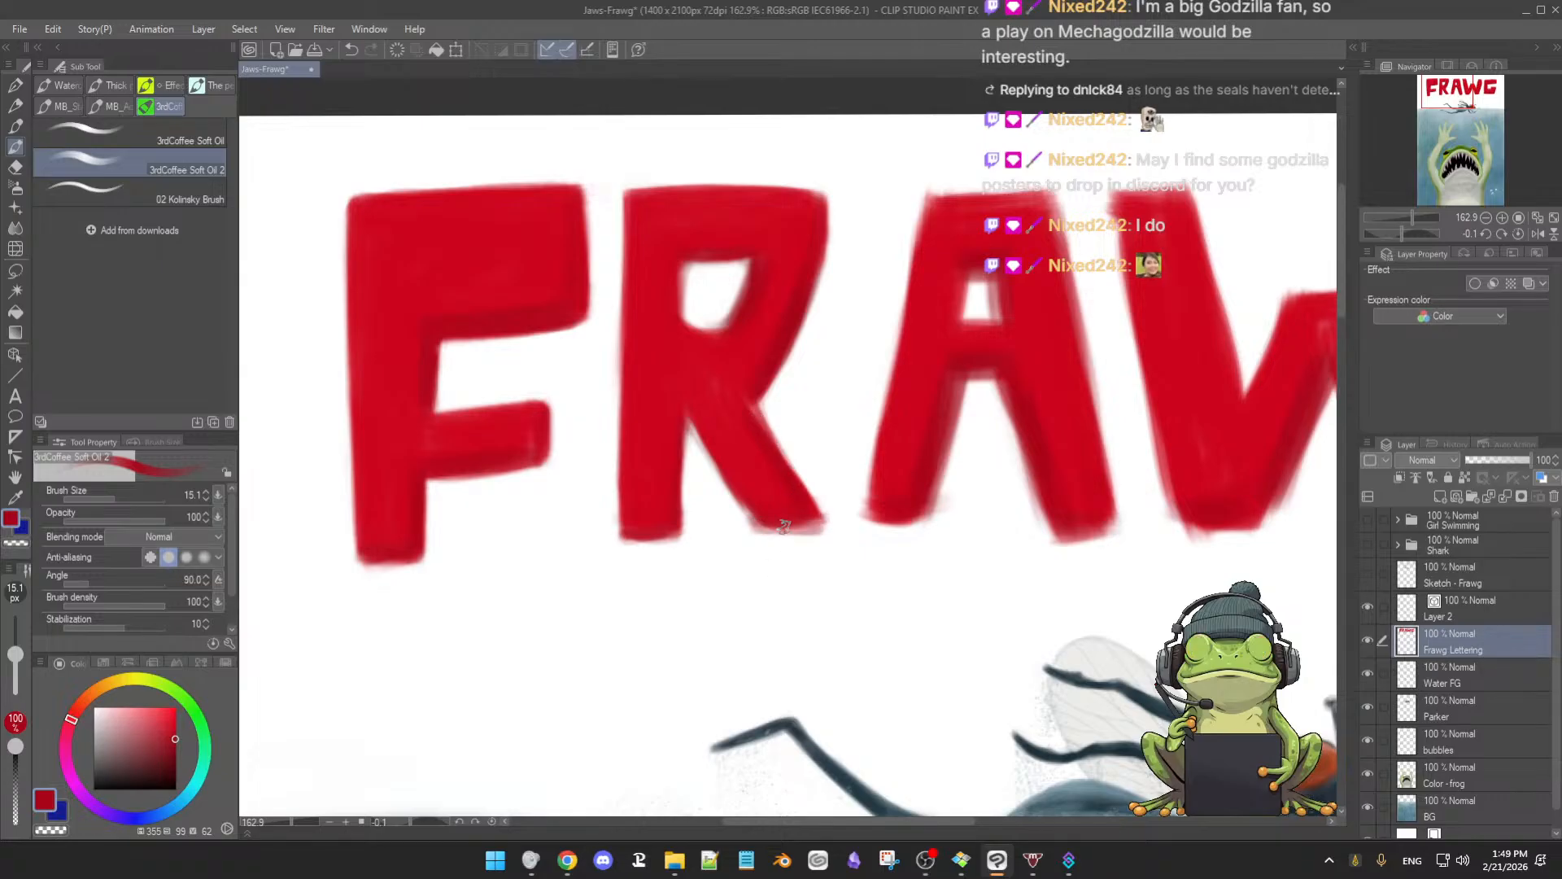
left_click(749, 454, "alt")
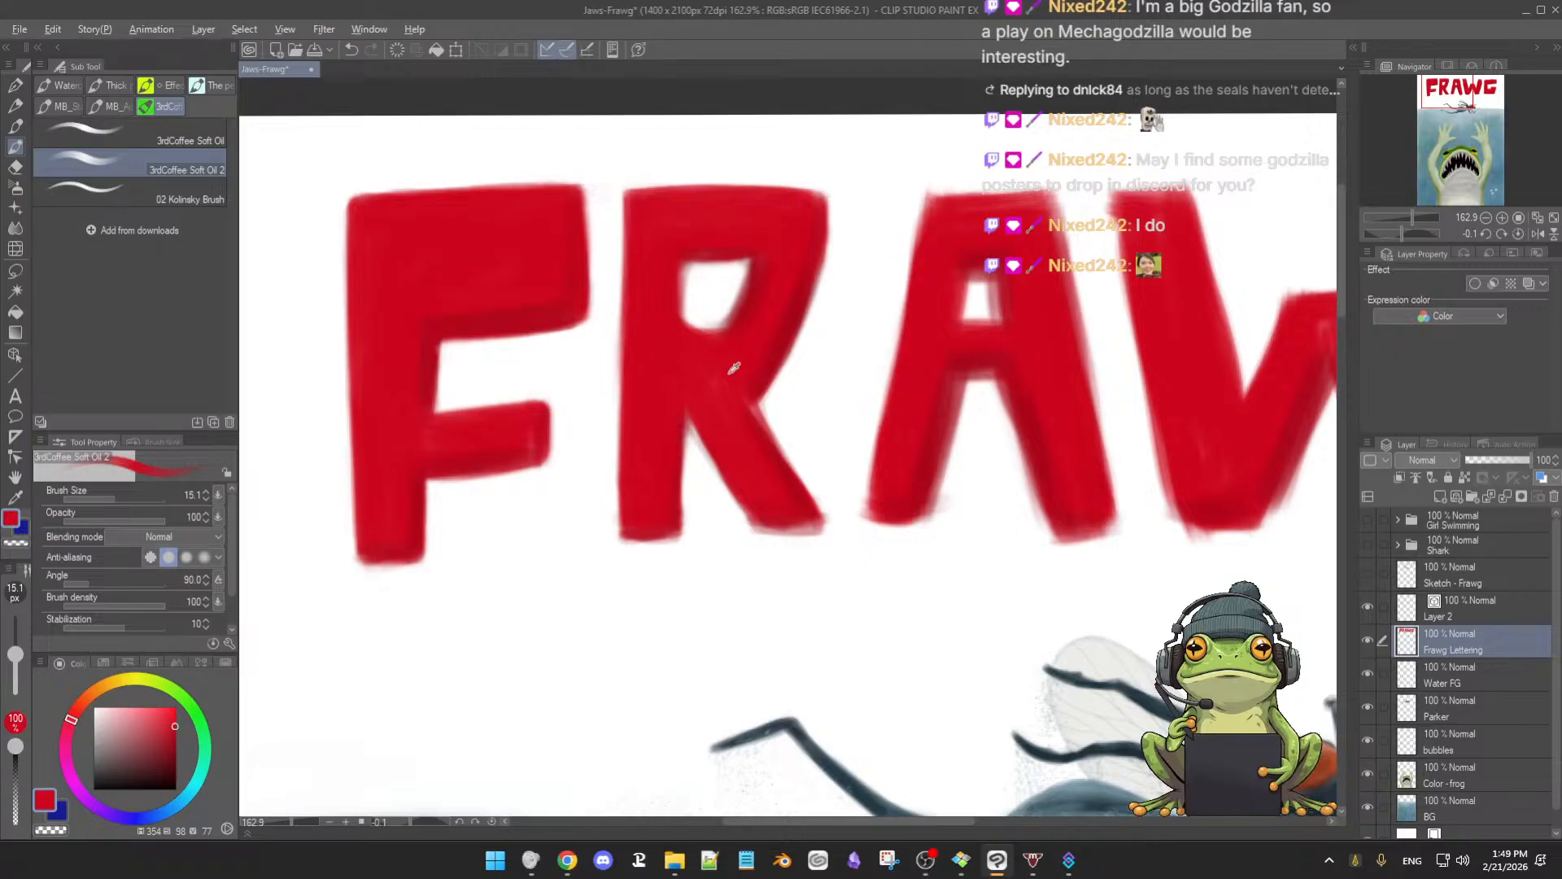
left_click(761, 434, "alt")
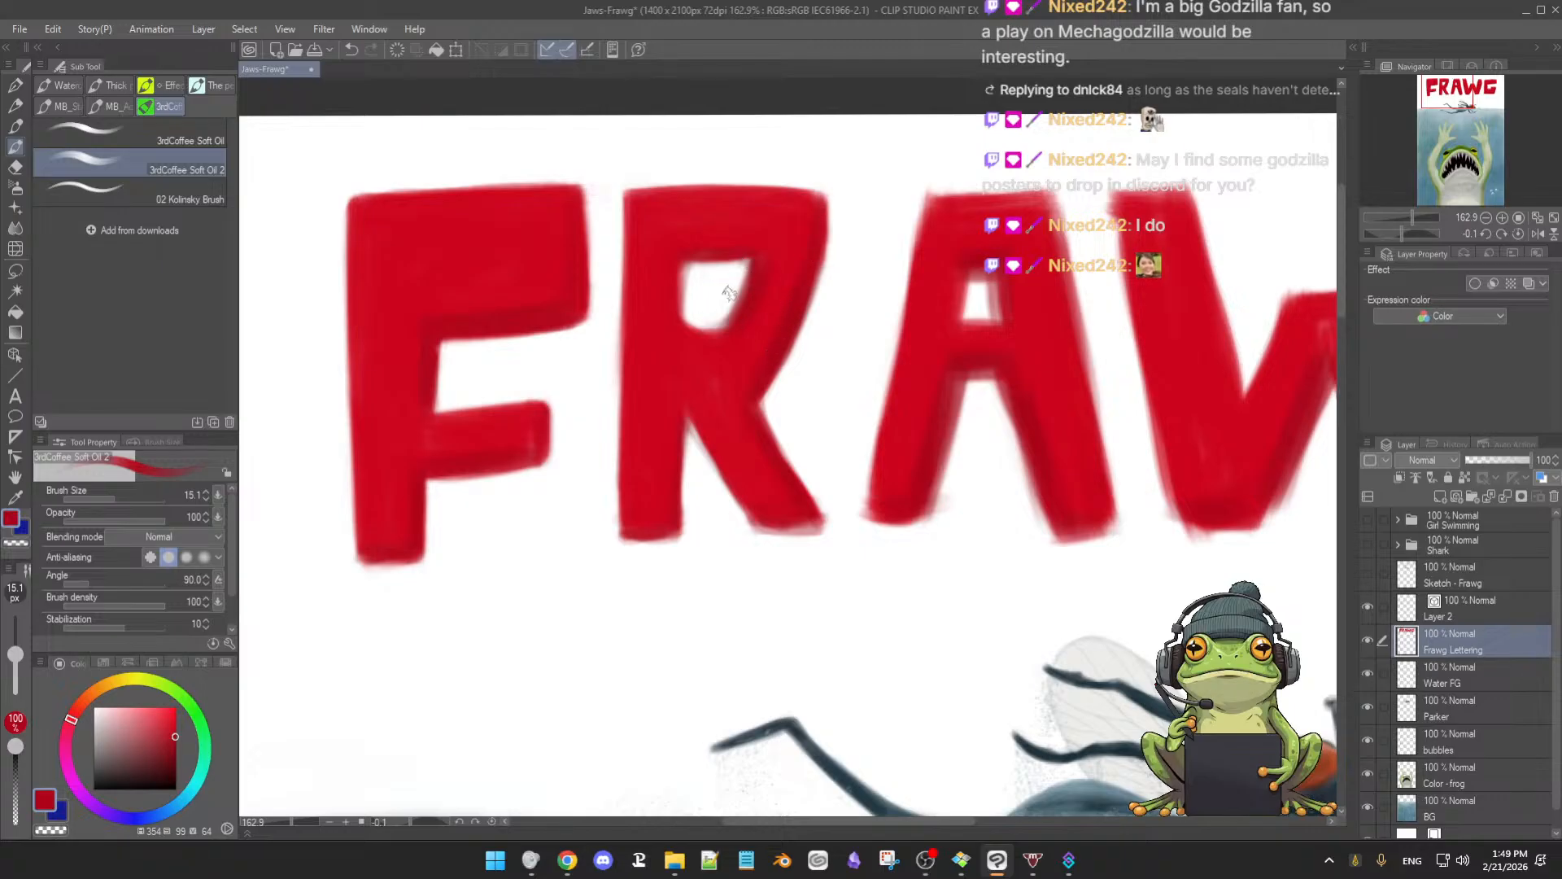
Shade the edges around the R's inner opening with sampled dark reds at brush size 15.1
left_click(761, 282, "alt")
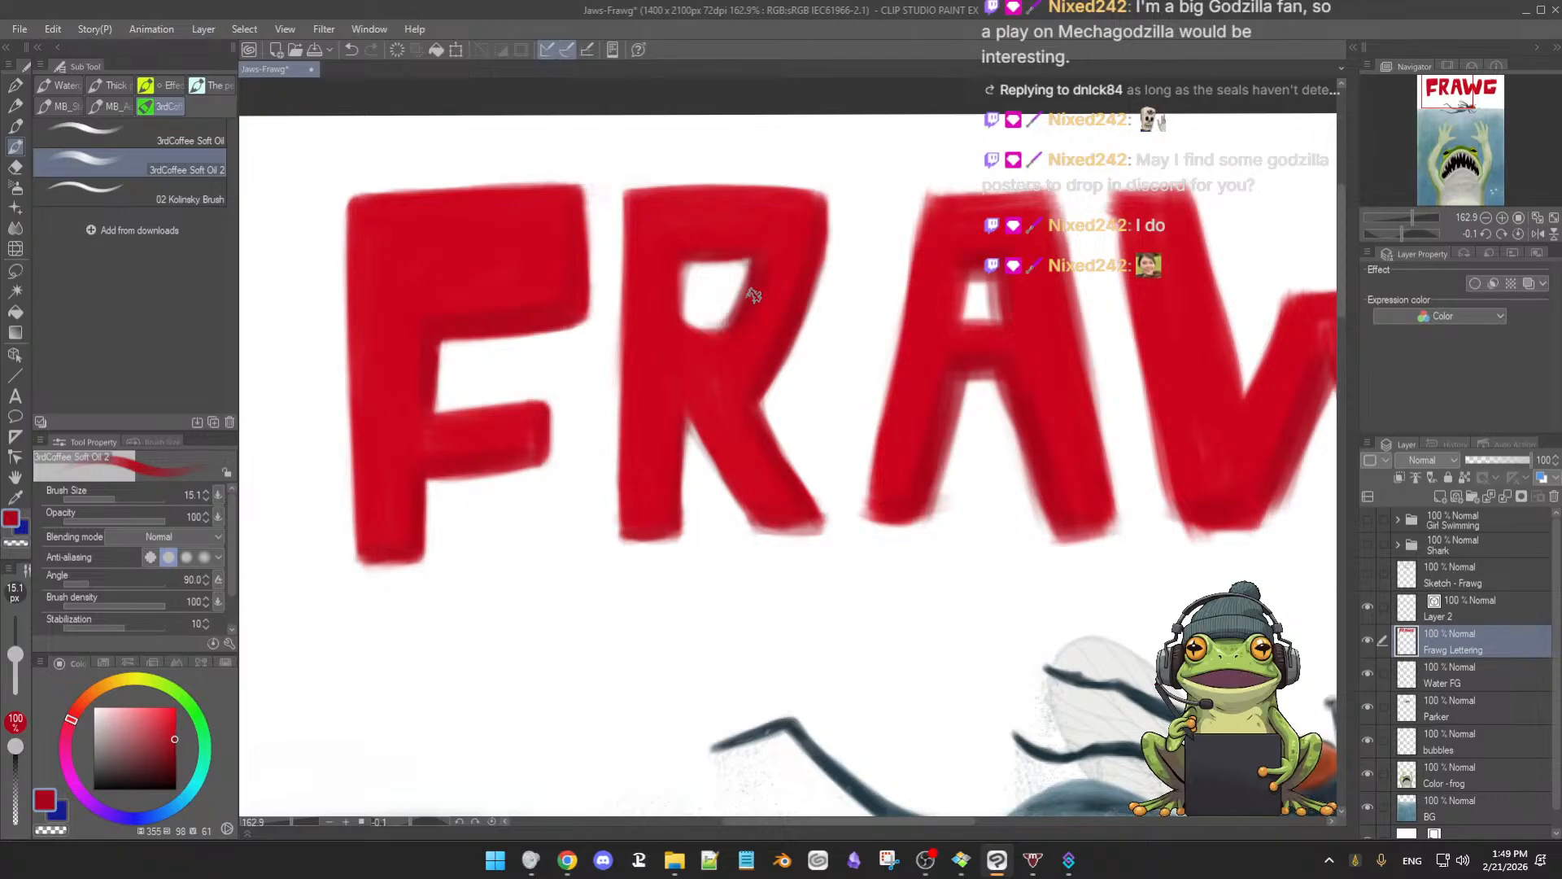
left_click(783, 256, "alt")
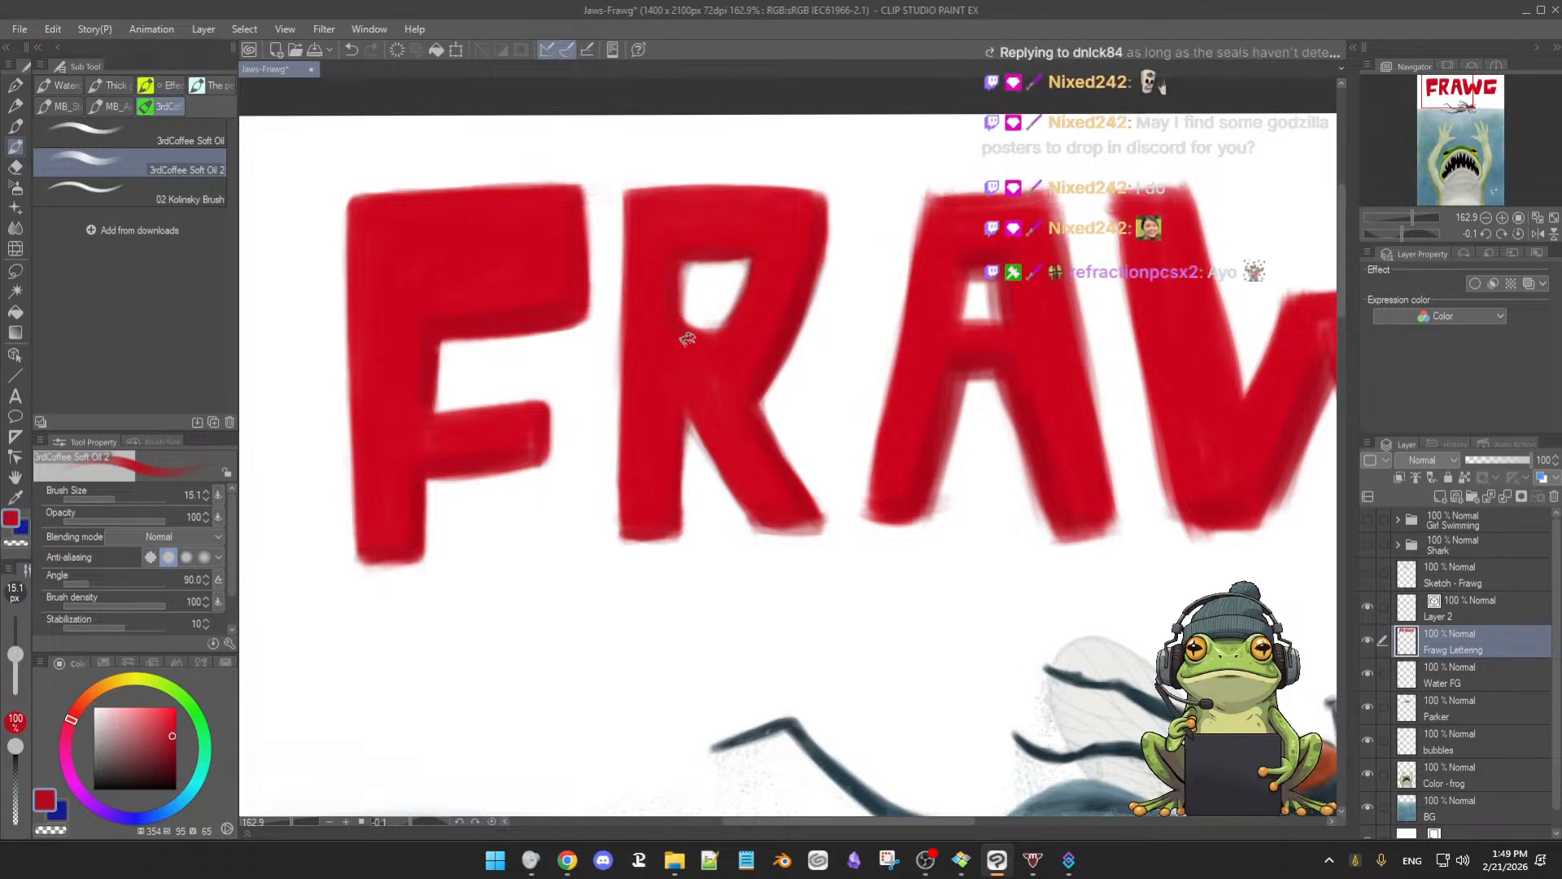
left_click(785, 323, "alt")
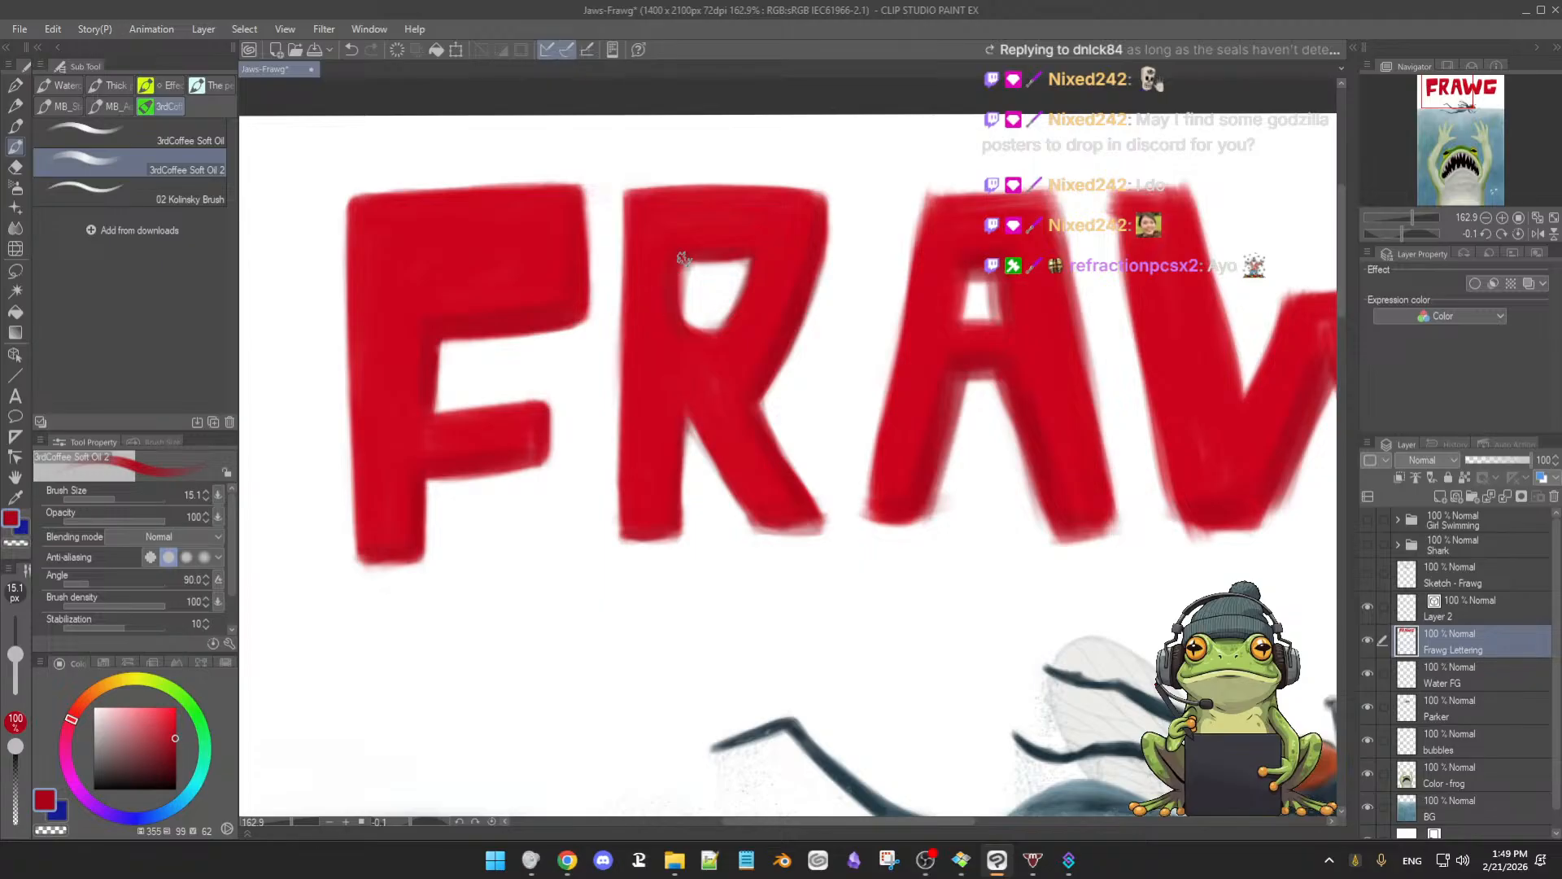
Clean the R's inner opening with the 3rdCoffee Soft Eraser and refine its rim with reds sampled from the letter
left_click(708, 281, "alt")
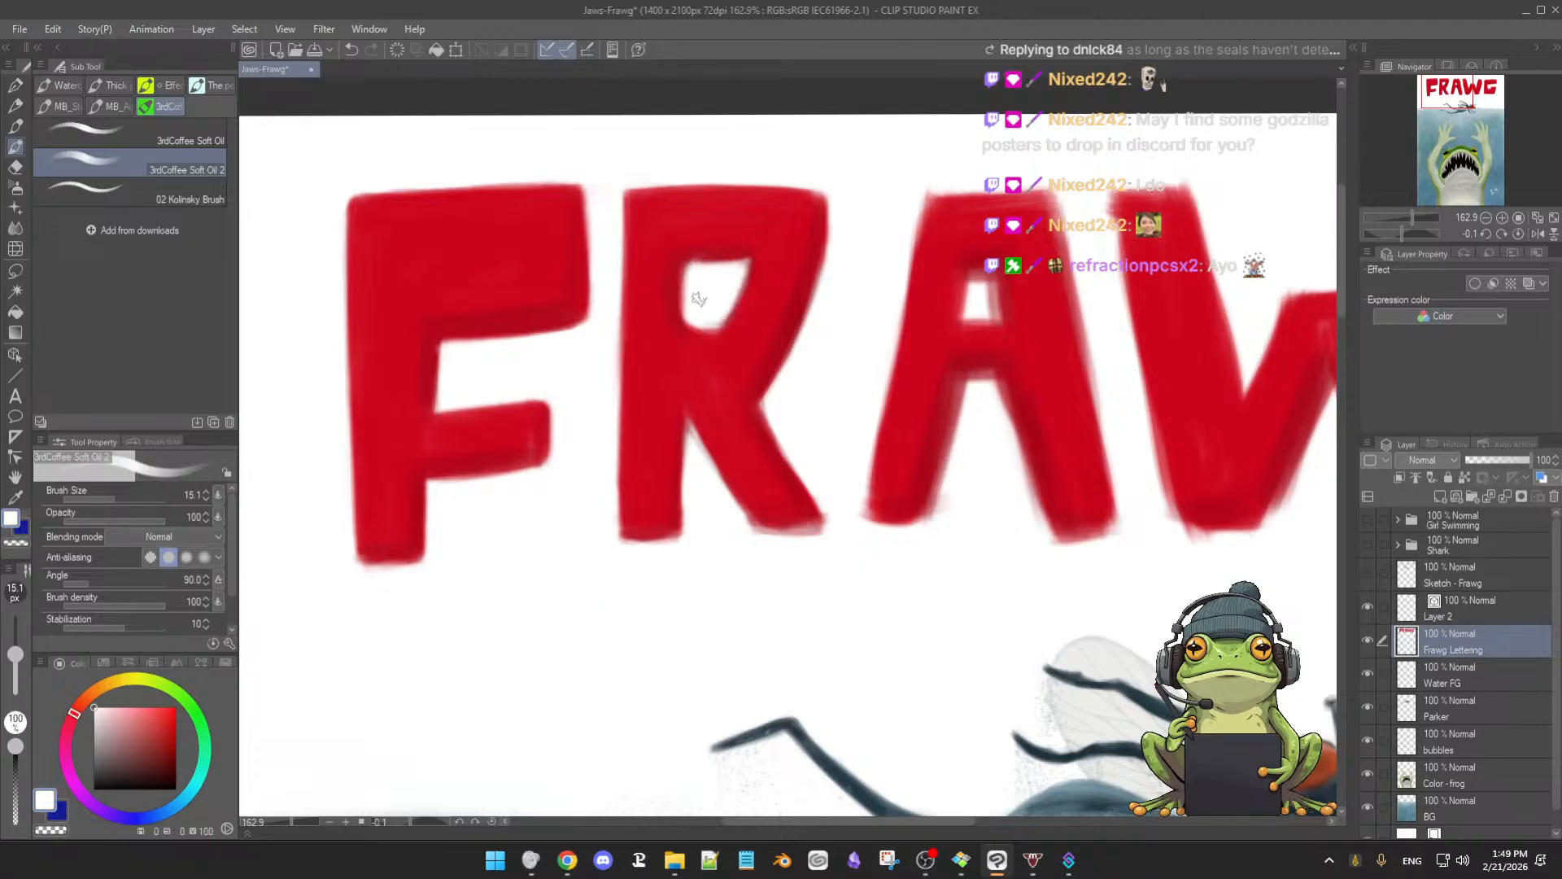
key("e")
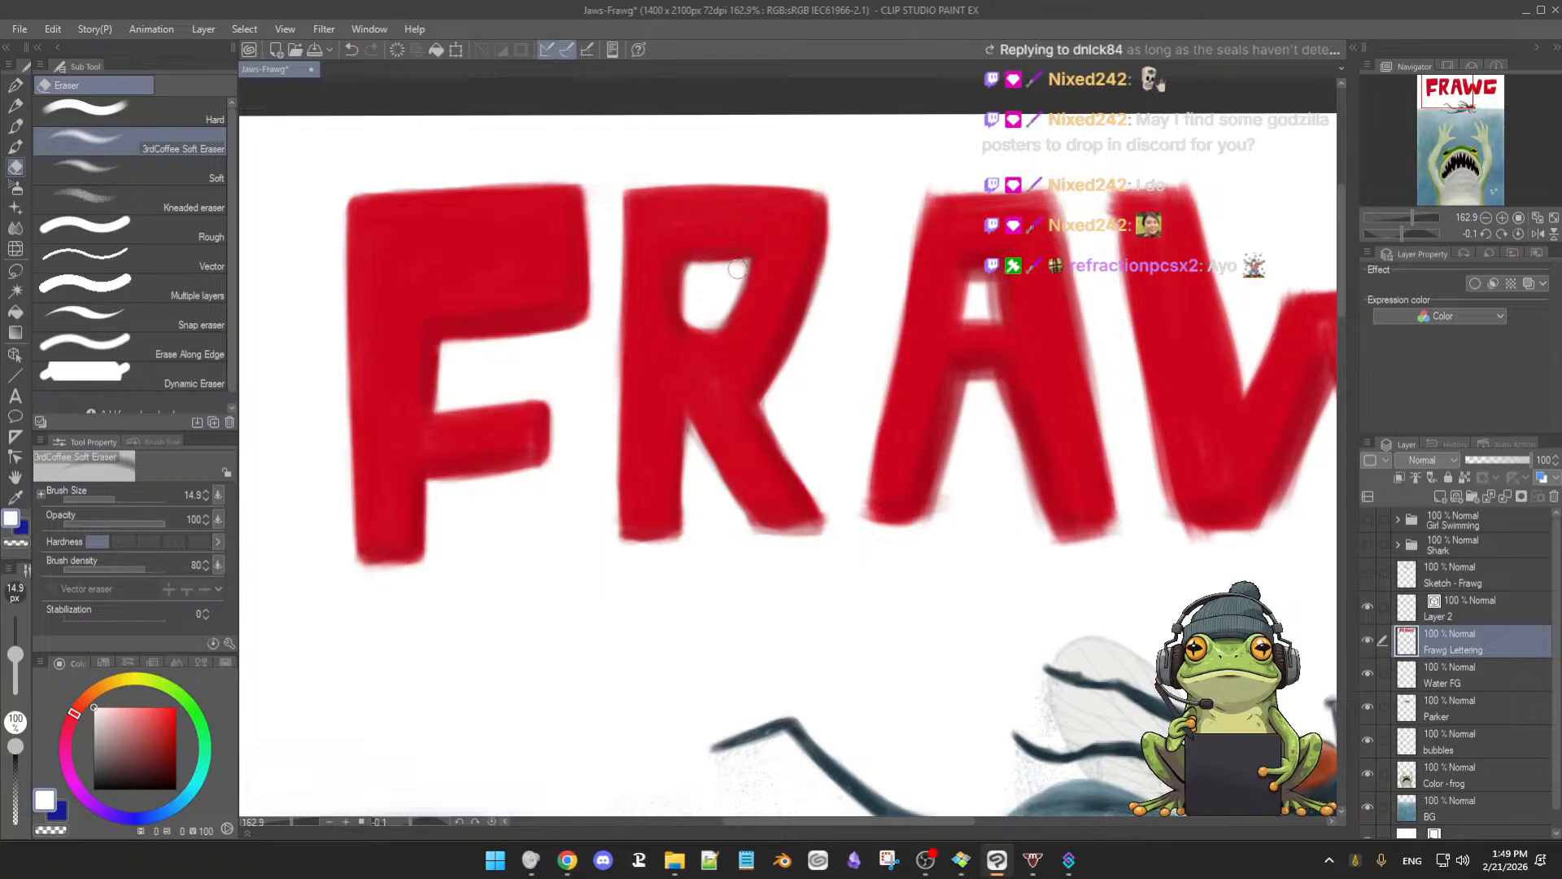
key("b")
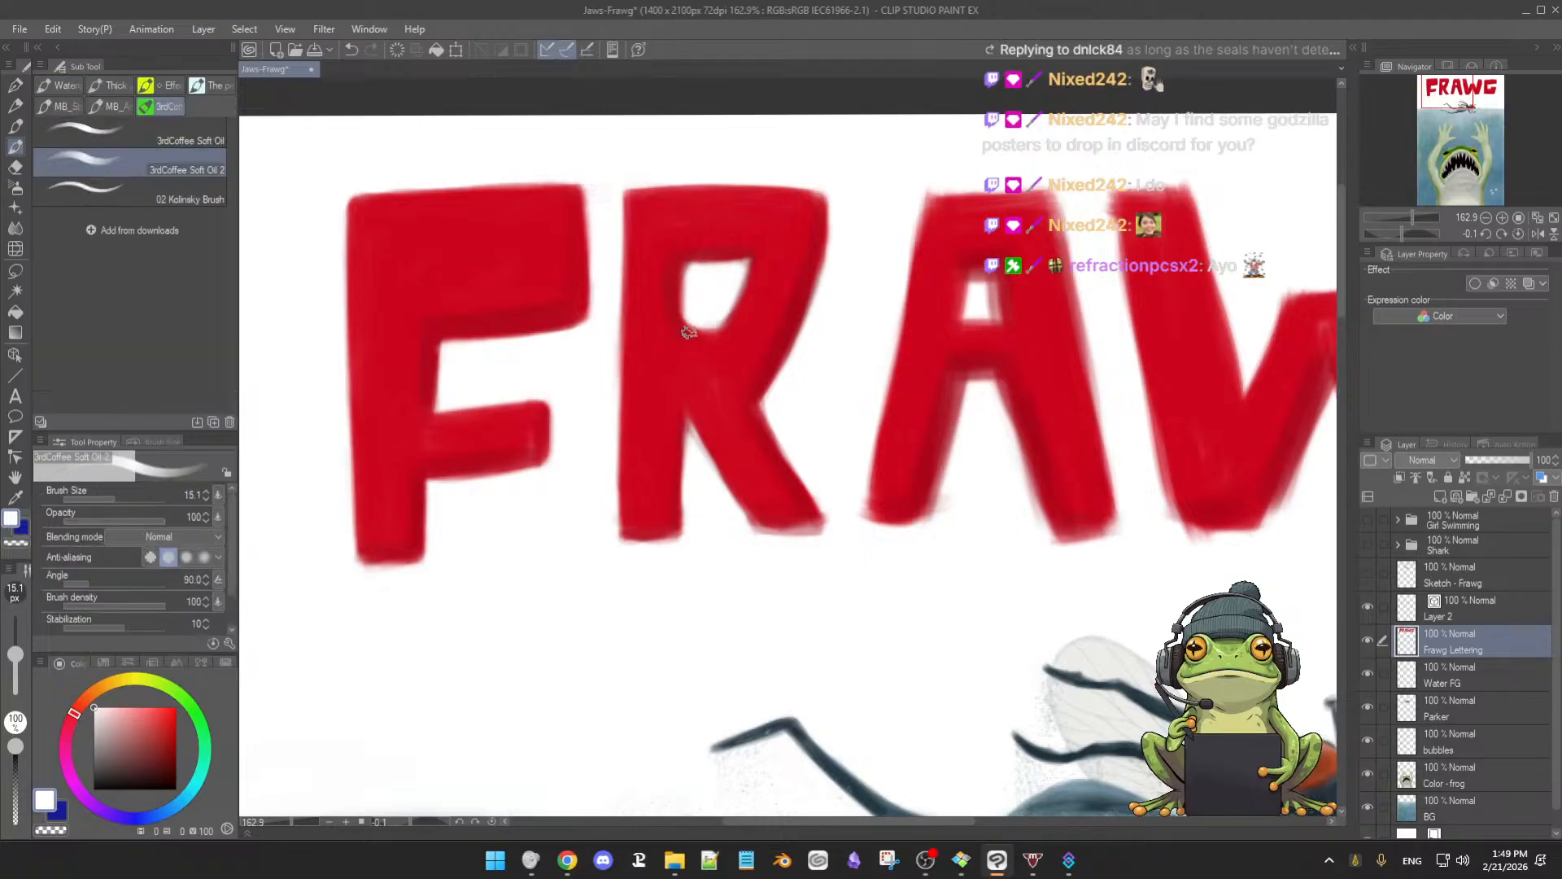
left_click(684, 319, "alt")
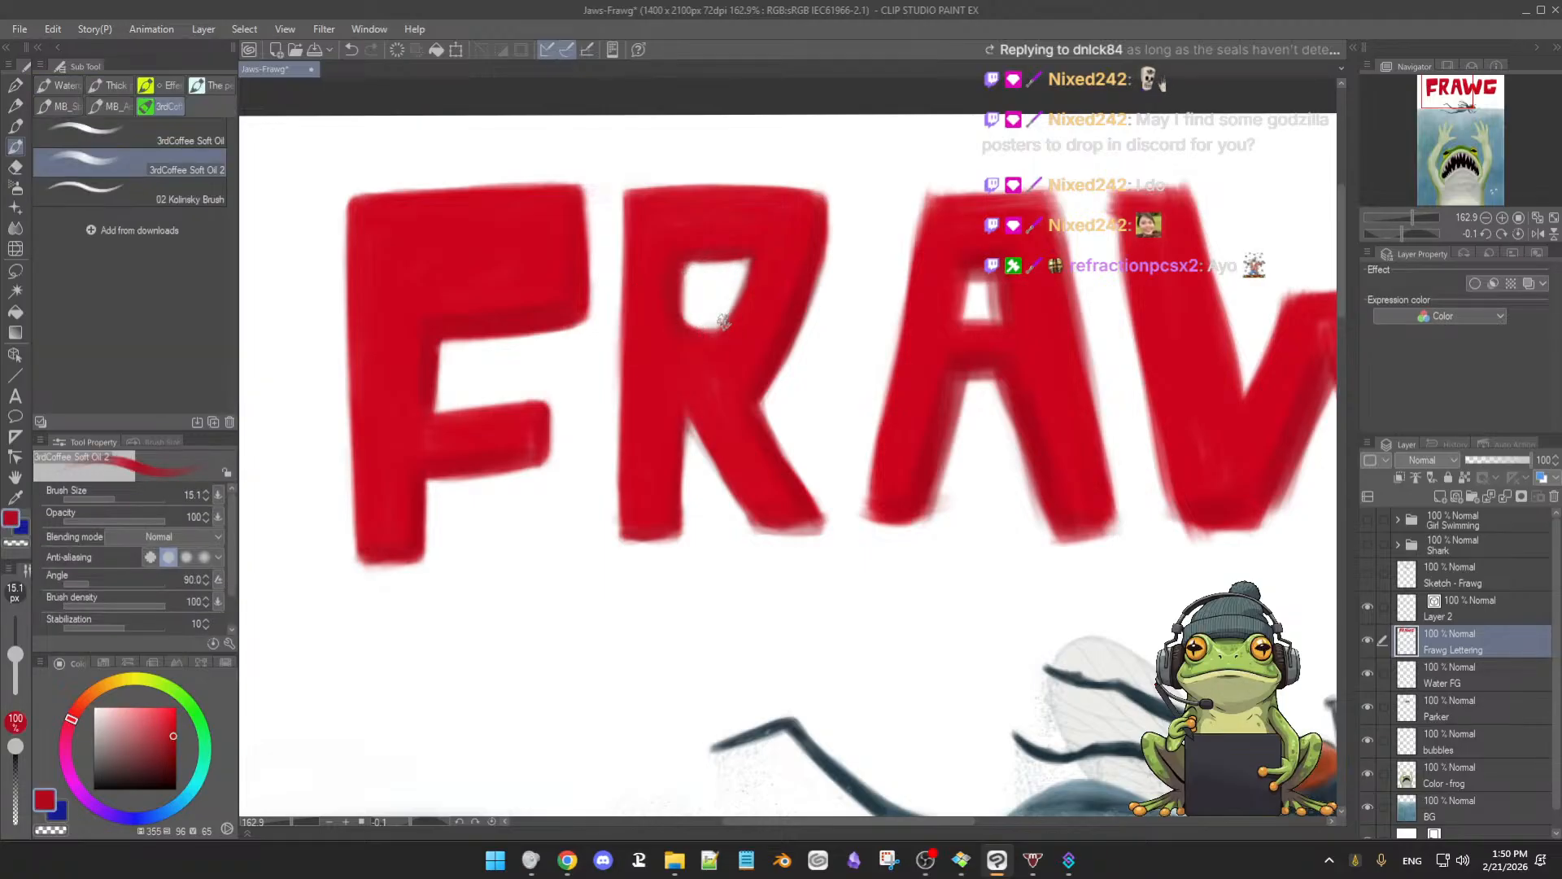
left_click(682, 257, "alt")
left_click(665, 229, "alt")
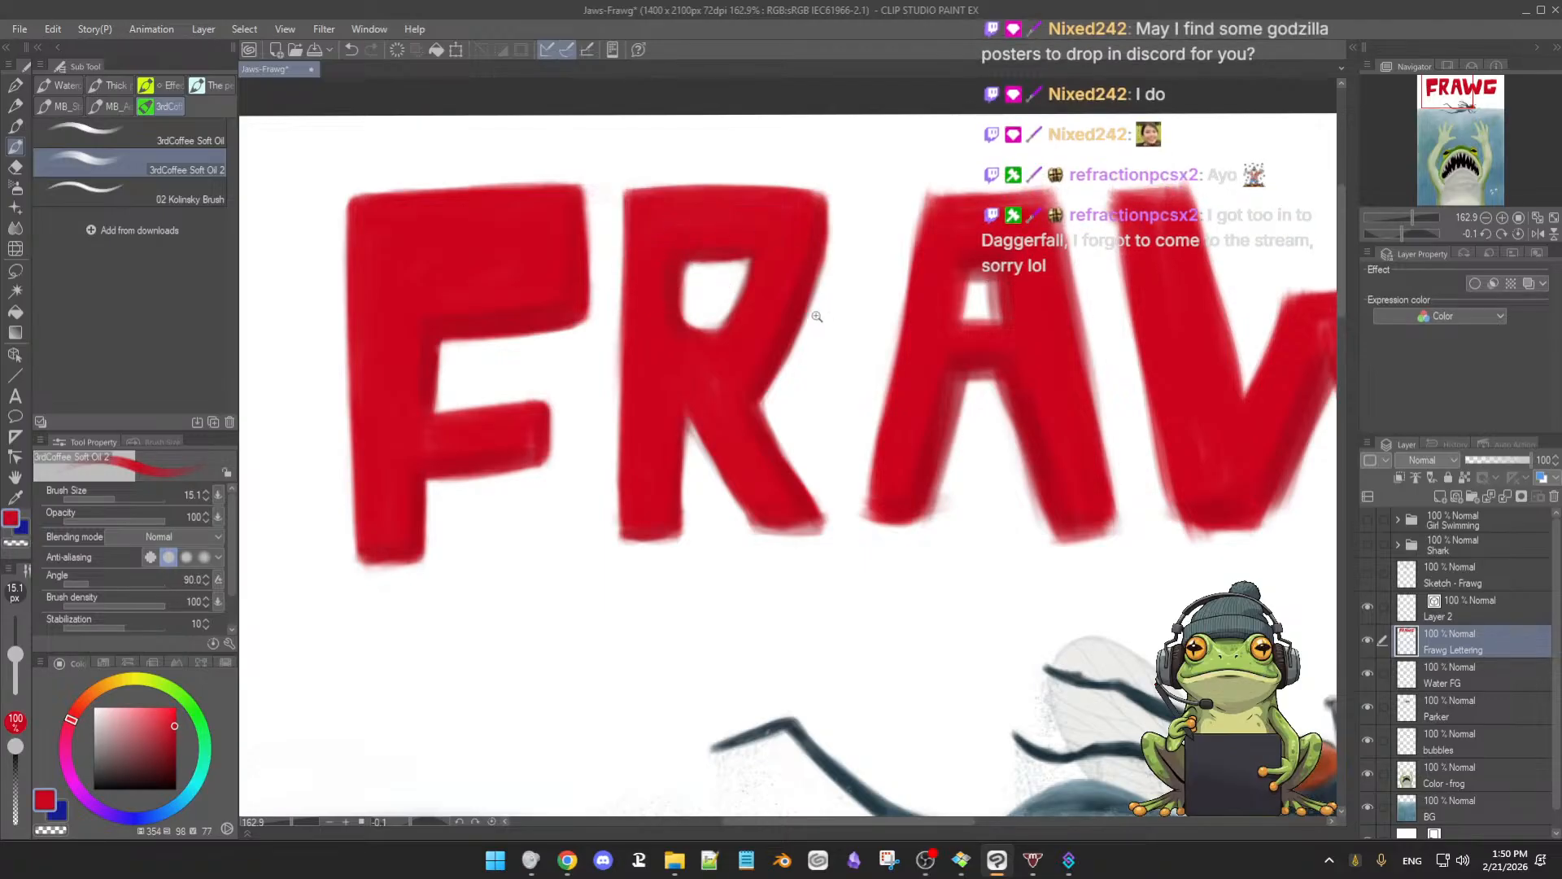
Blend the R's diagonal leg, its foot and the stem's foot with reds sampled from the letter
scroll(826, 319, "down", 3)
scroll(798, 350, "up", 2)
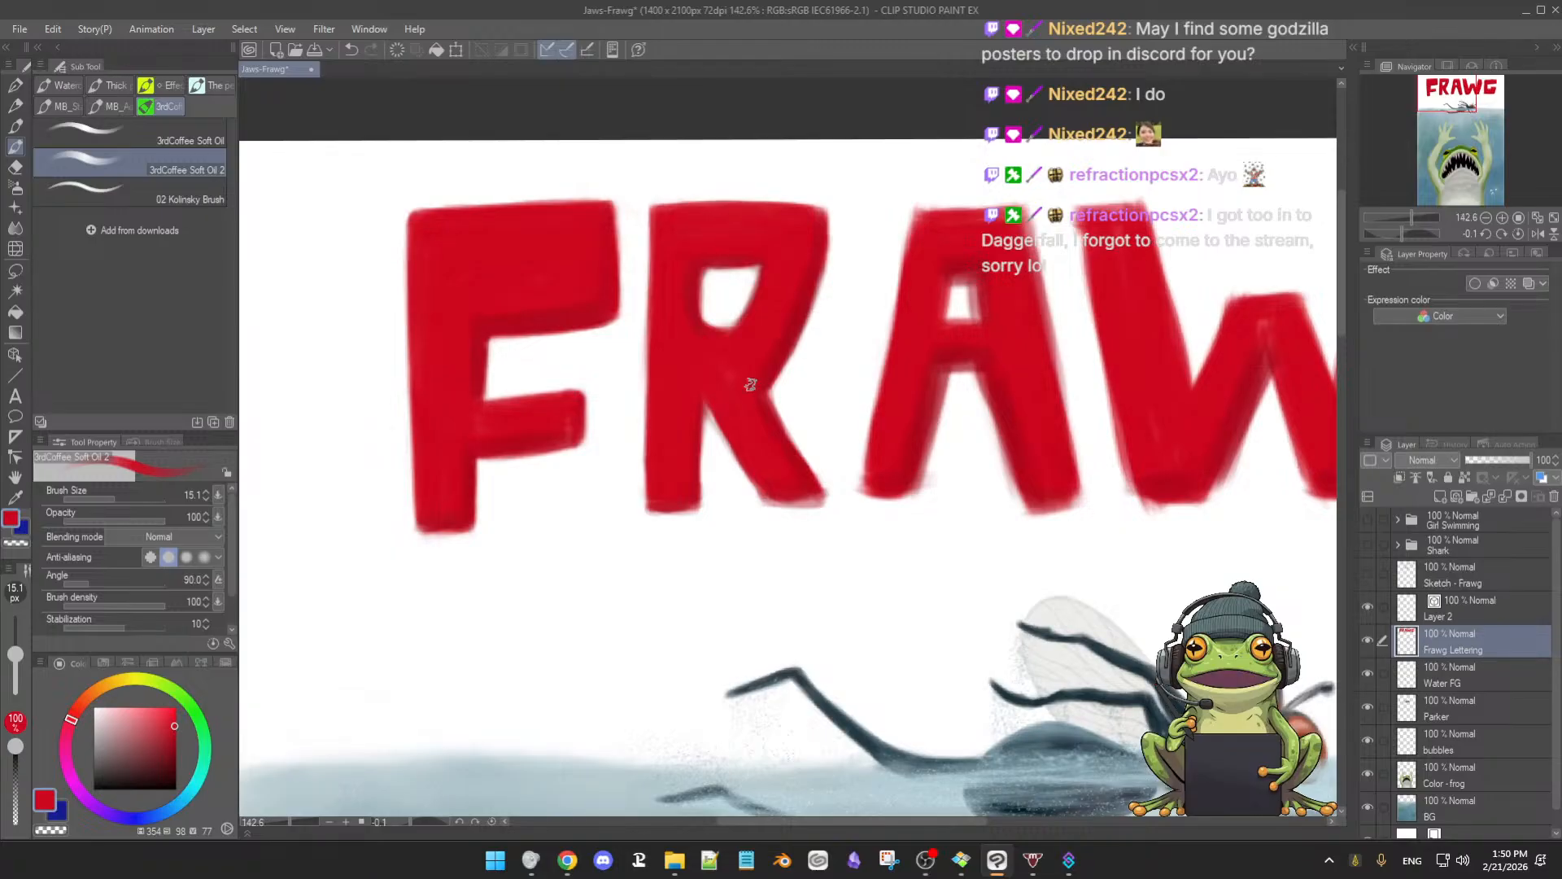
left_click(787, 483, "alt")
left_click(769, 491, "alt")
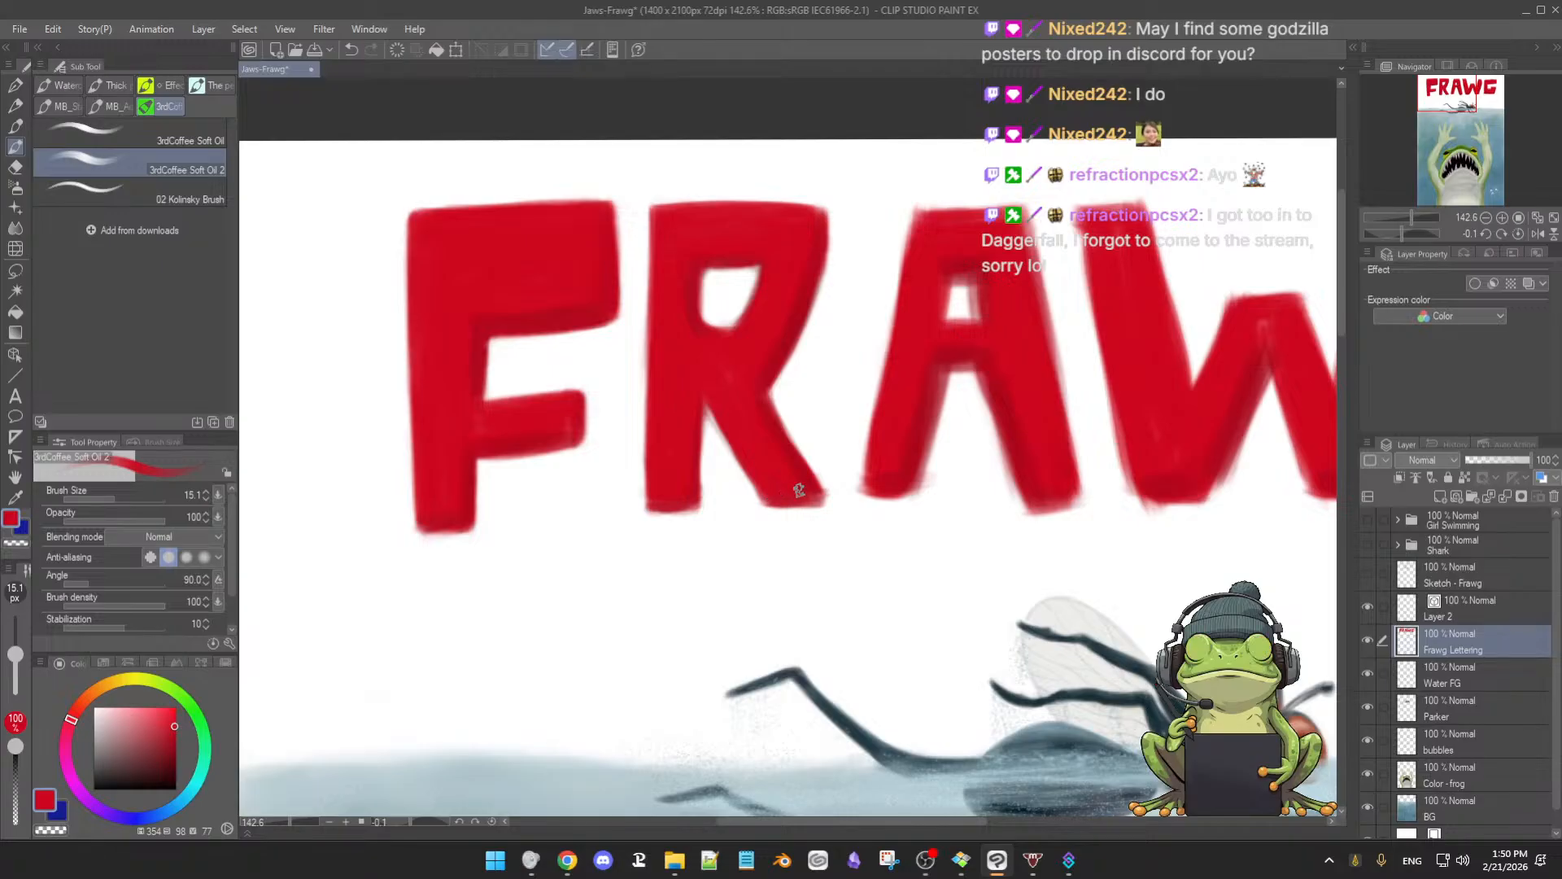
left_click(679, 471, "alt")
Trim the A's upper edge and clean its inner opening with the 3rdCoffee Soft Eraser at size 14.9
scroll(926, 389, "down", 2)
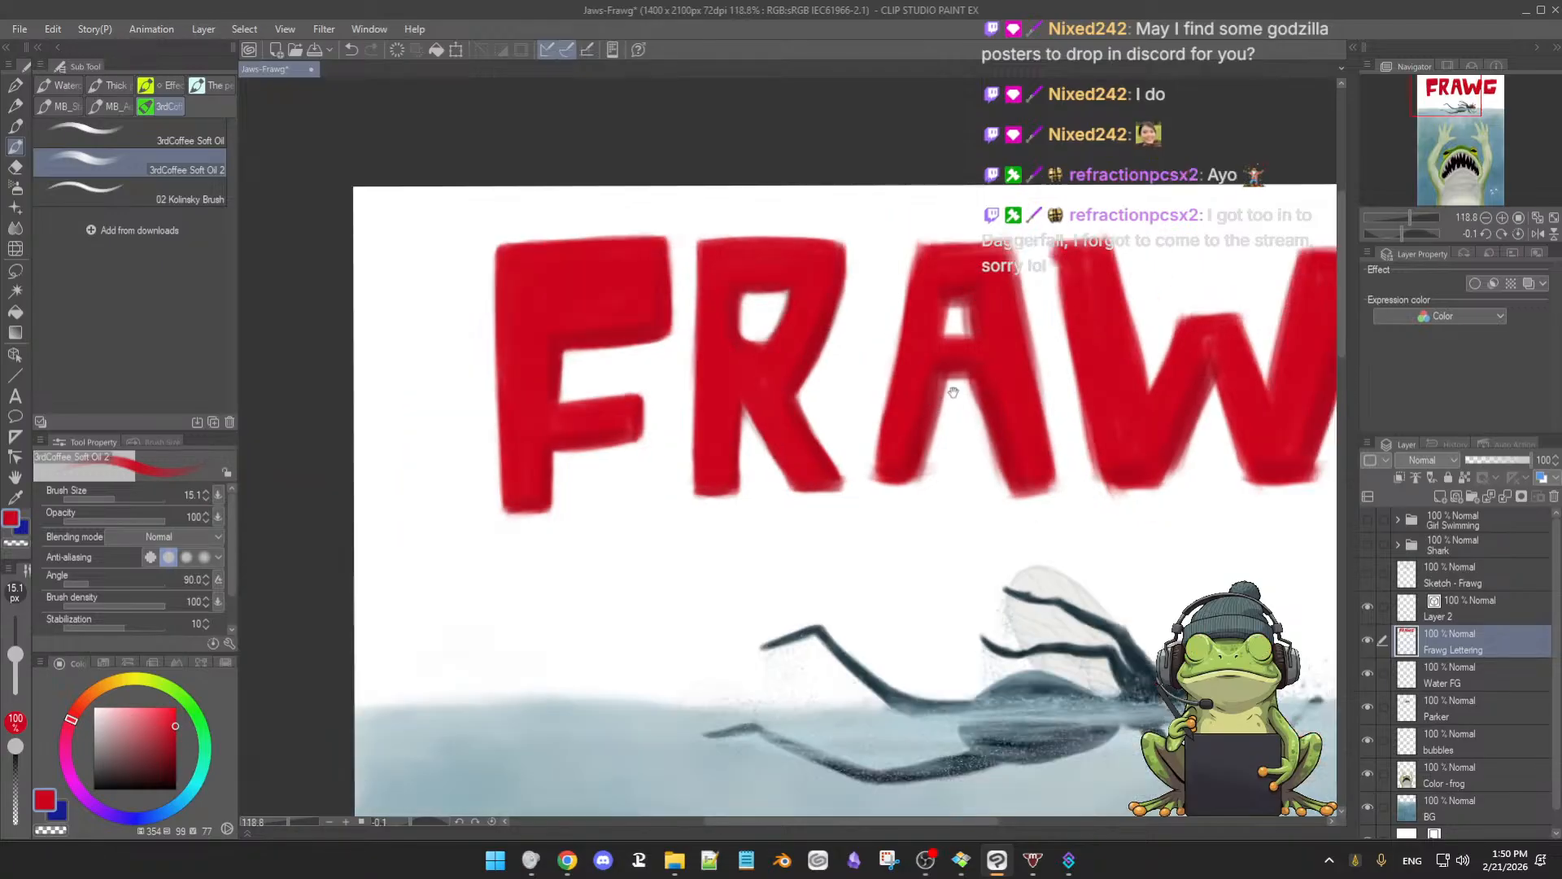
left_click_drag(824, 344, 829, 353)
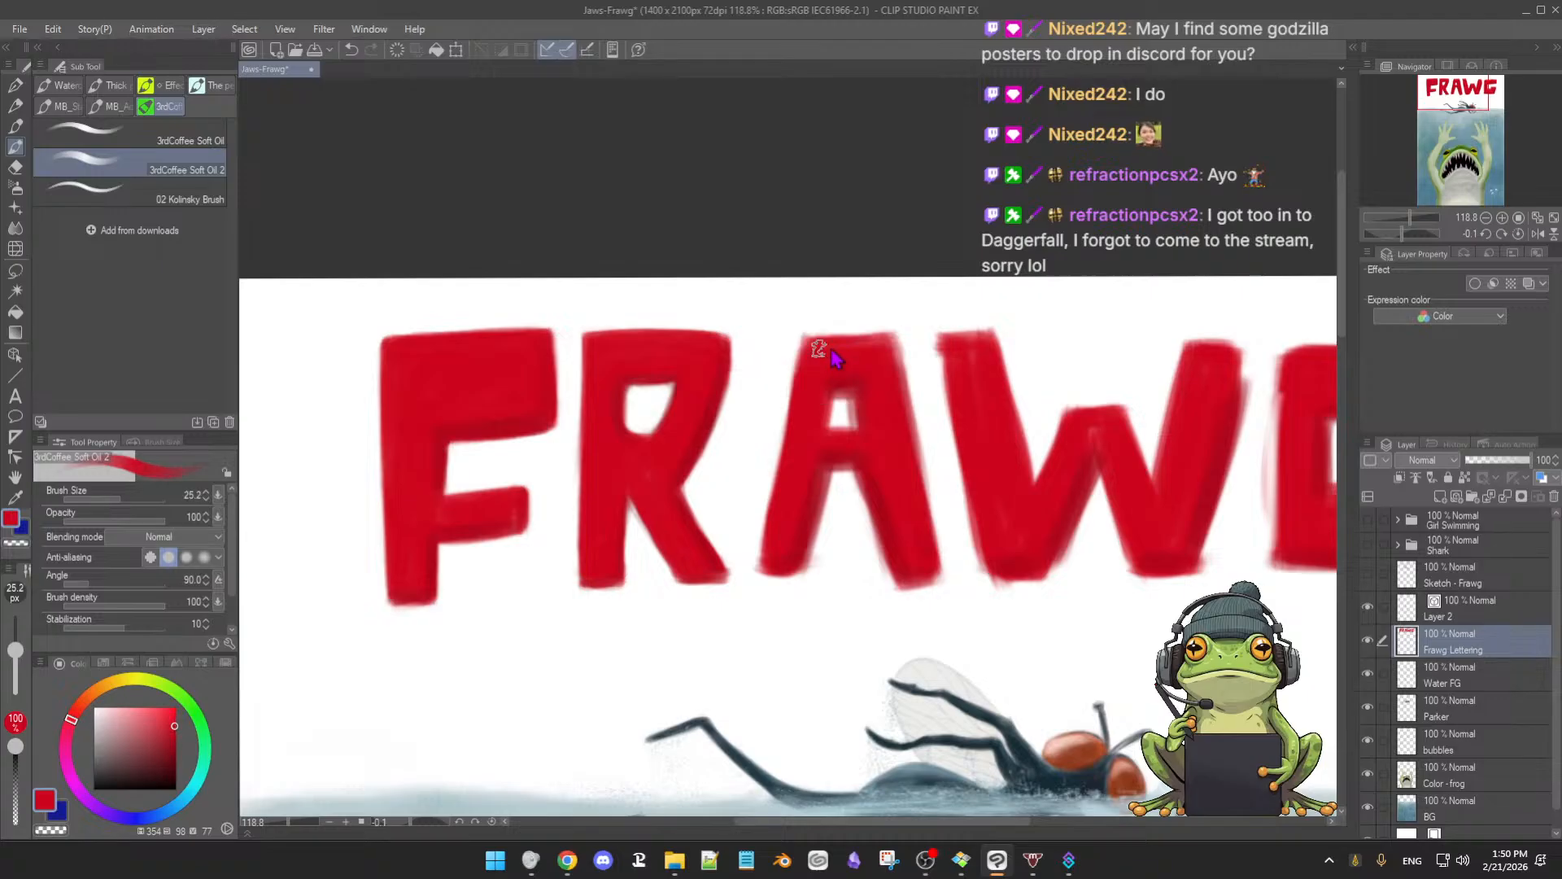
key("e")
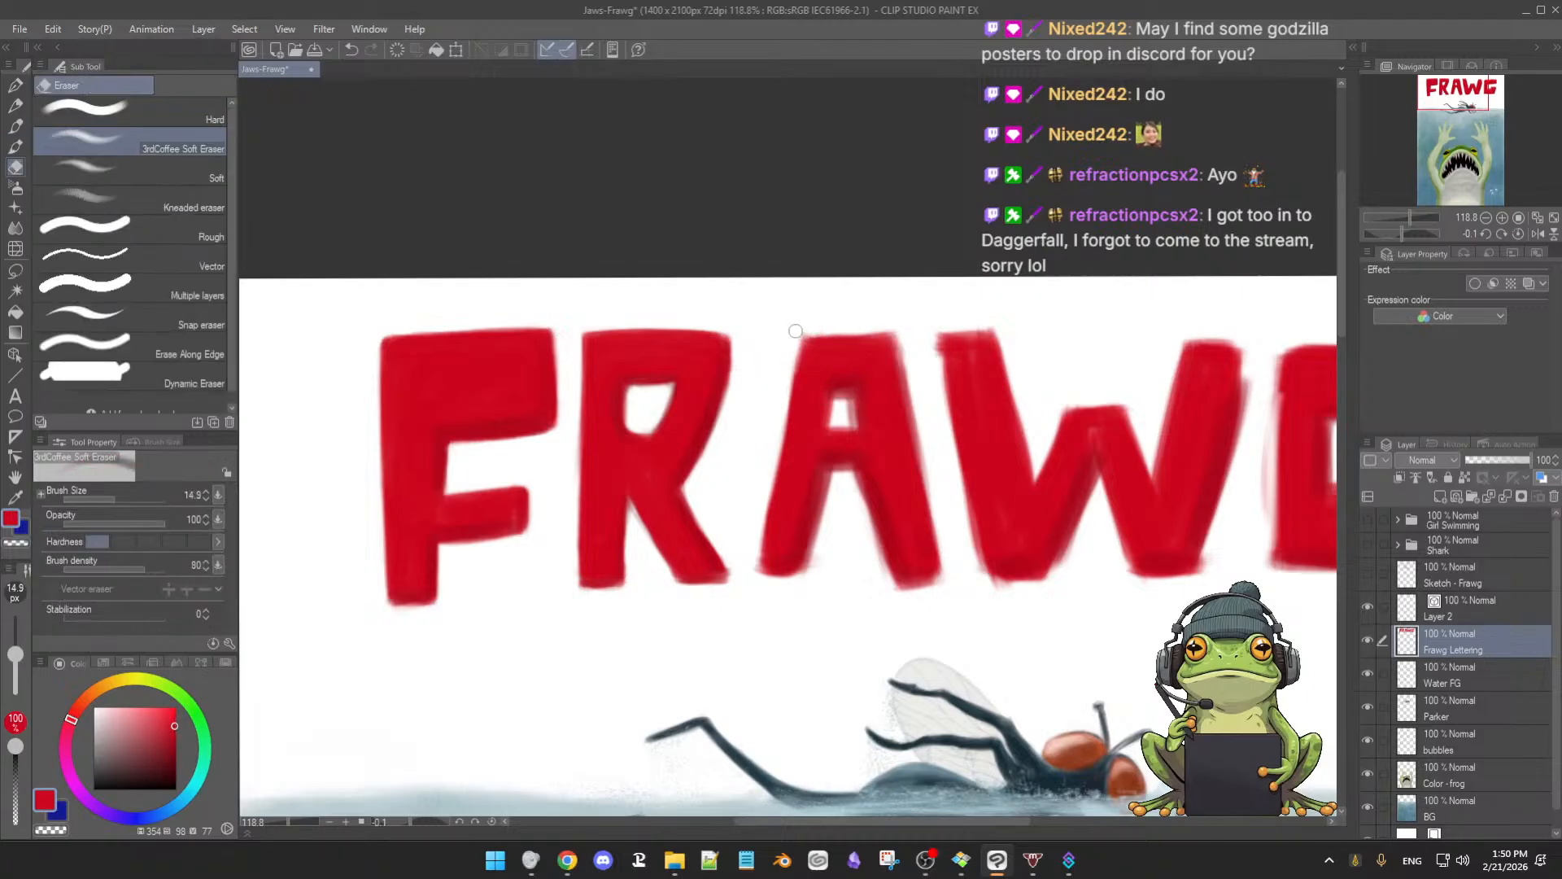
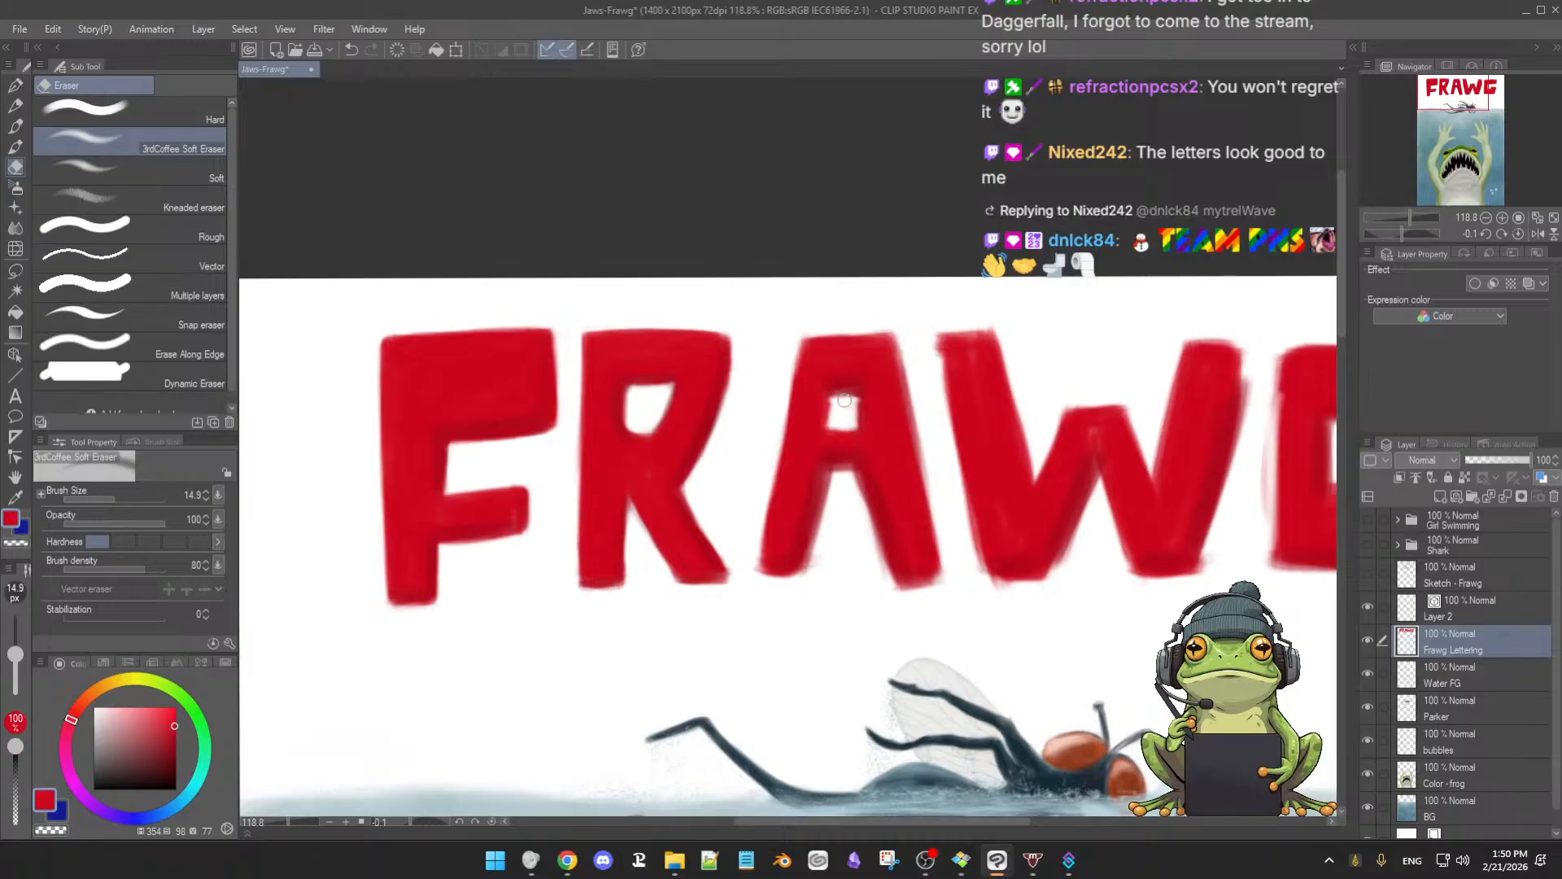
Define the upper edge of the A's inner opening with sampled dark red using 3rdCoffee Soft Oil 2 at size 5.6
key("b")
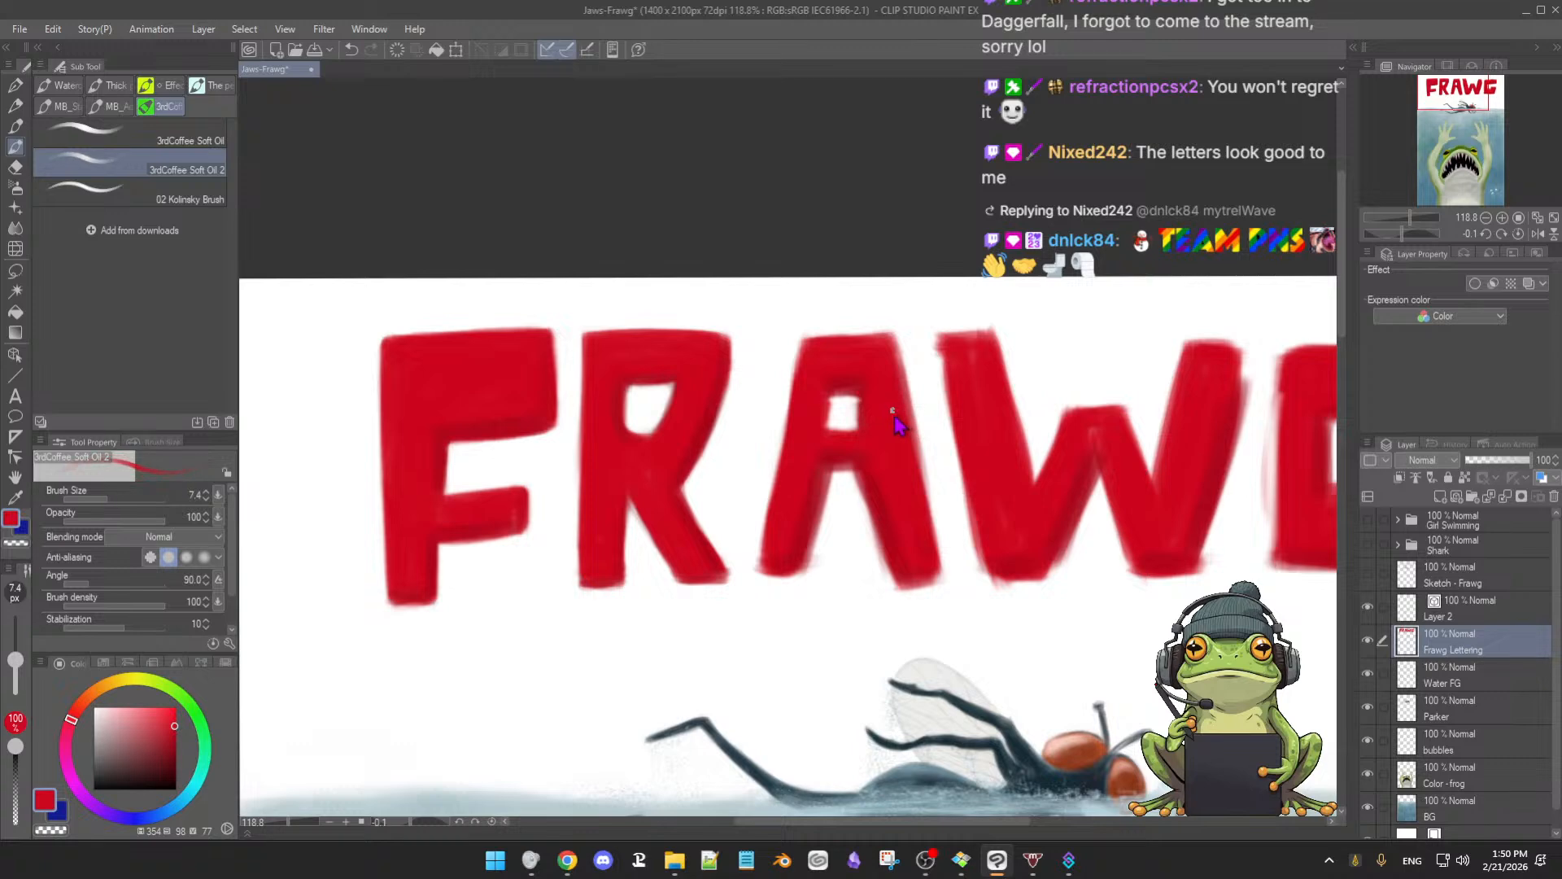
scroll(896, 413, "up", 4)
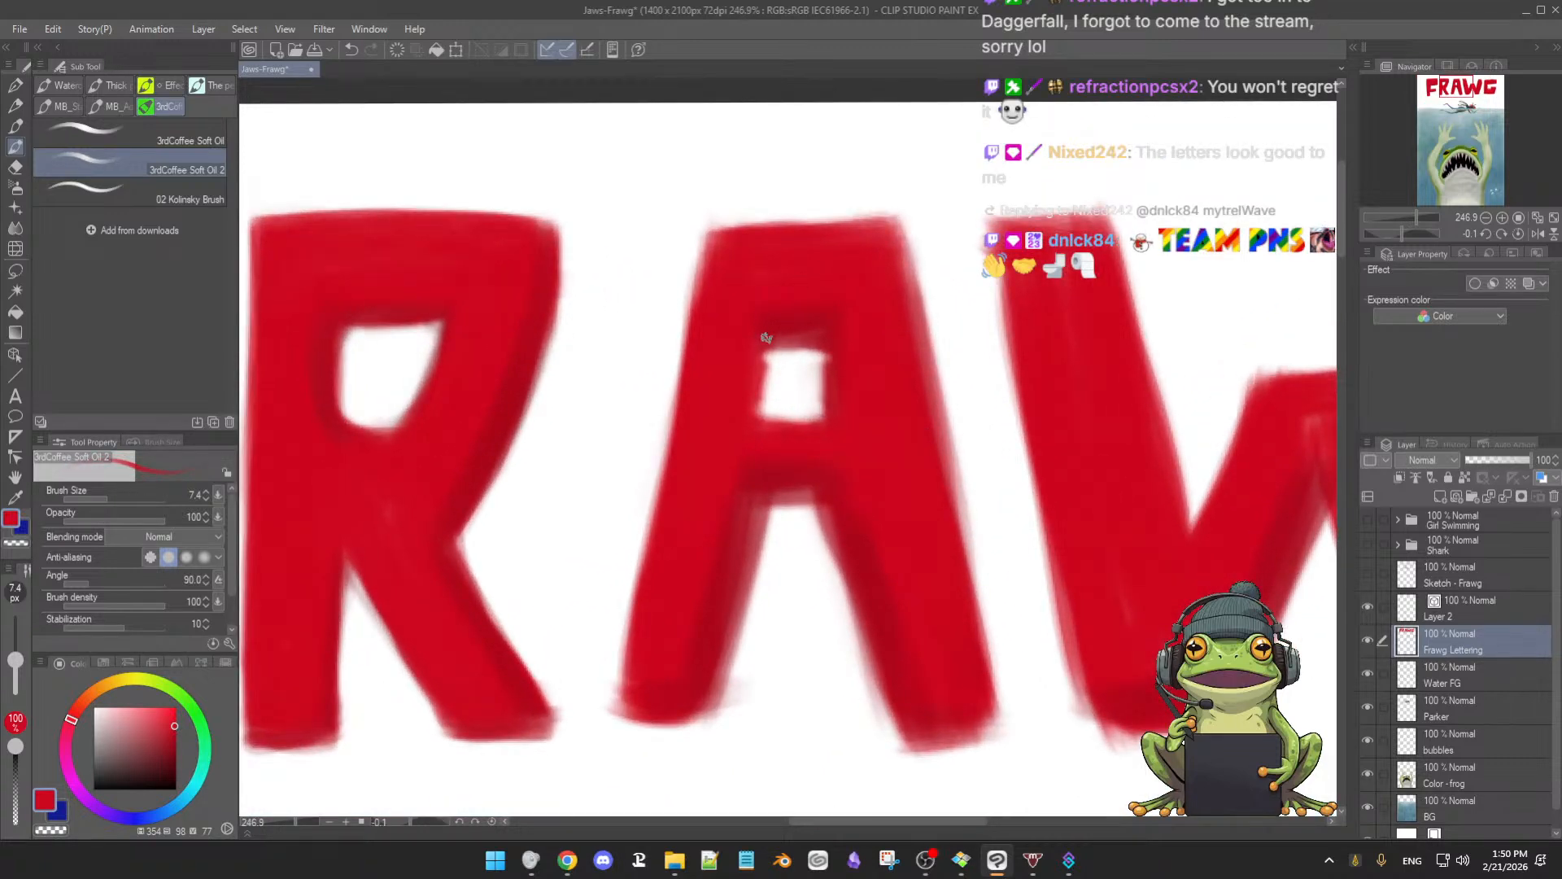
left_click(786, 326, "alt")
left_click_drag(795, 337, 781, 350)
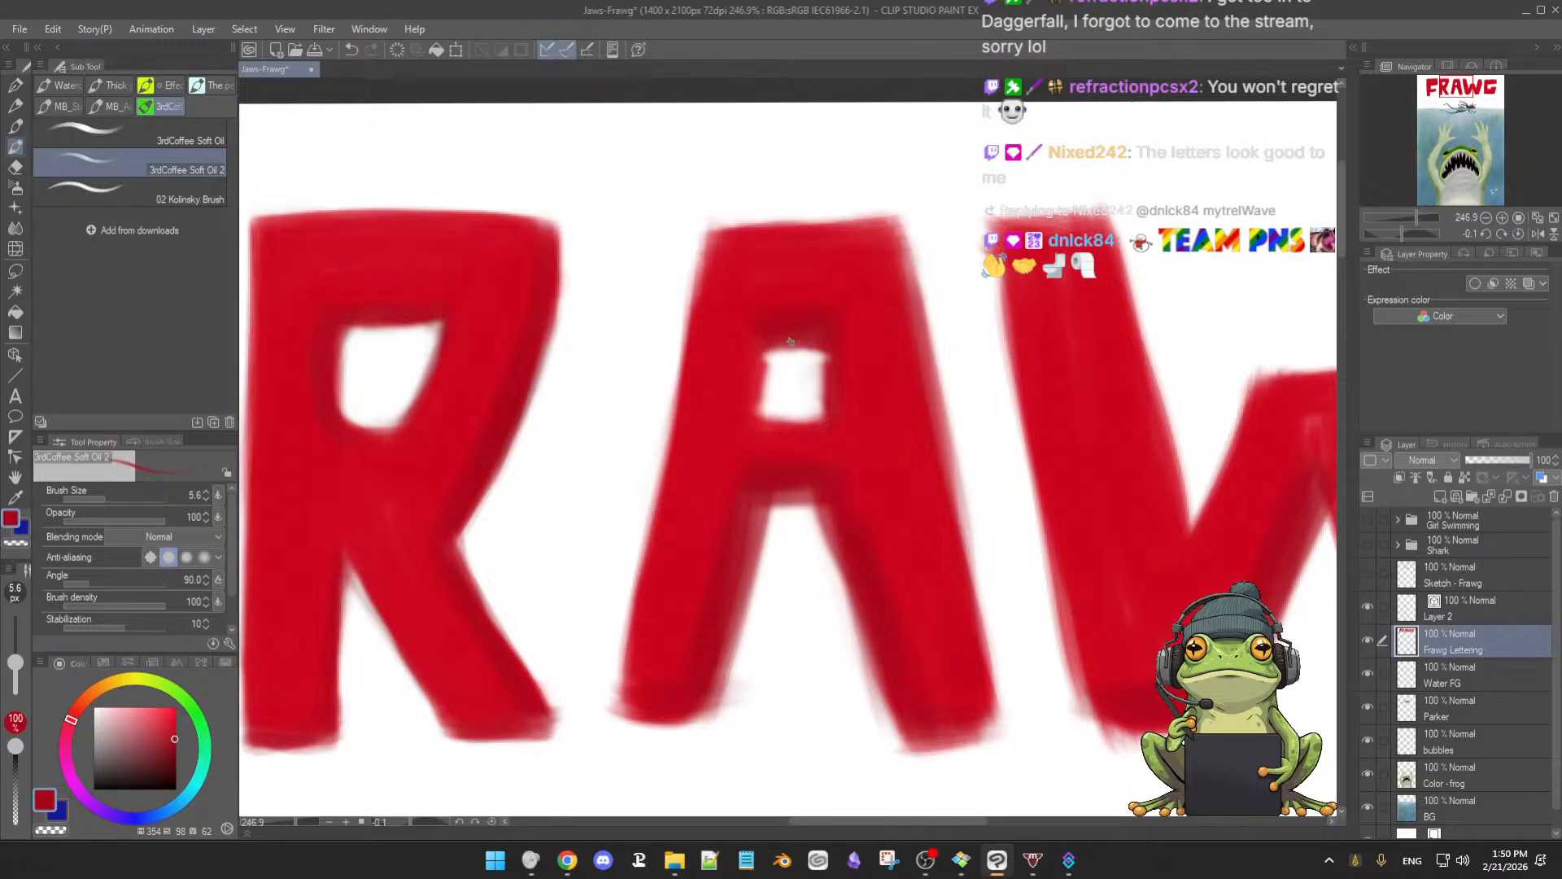
Smooth the A's right leg beside the opening and crossbar with sampled bright red at brush sizes 10.3 and 13.7
left_click(880, 371, "alt")
left_click_drag(876, 358, 869, 331)
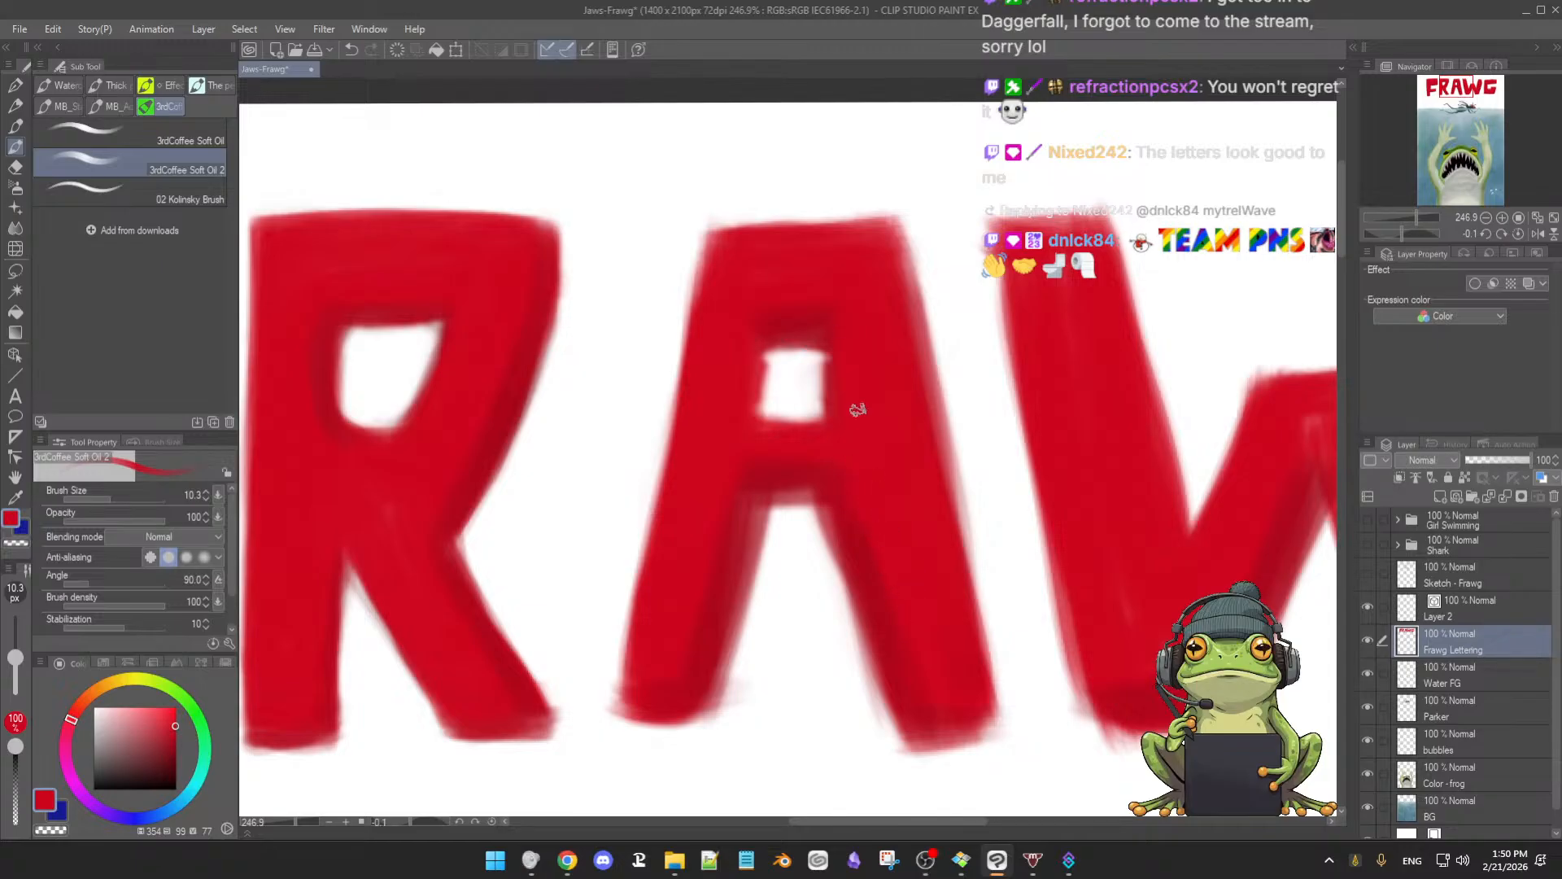
mouse_move(906, 512)
left_mouse_down()
mouse_move(914, 523)
mouse_move(855, 498)
left_mouse_up()
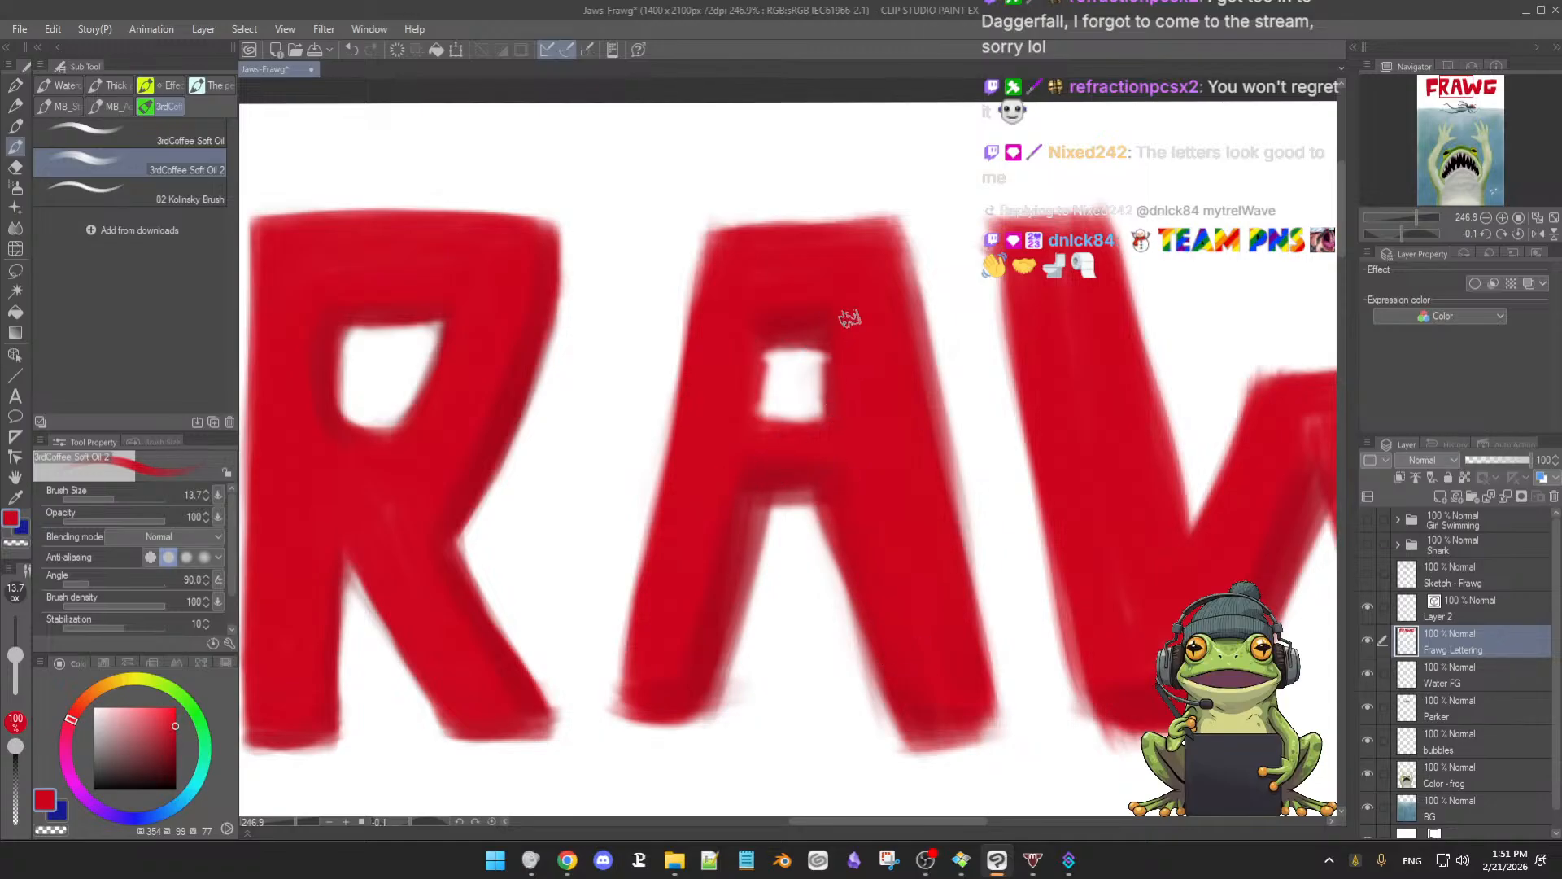
Shade the left rim of the A's inner opening with sampled dark red at brush size 13.7
left_click(793, 330, "alt")
left_click_drag(759, 323, 761, 410)
left_click_drag(757, 325, 754, 412)
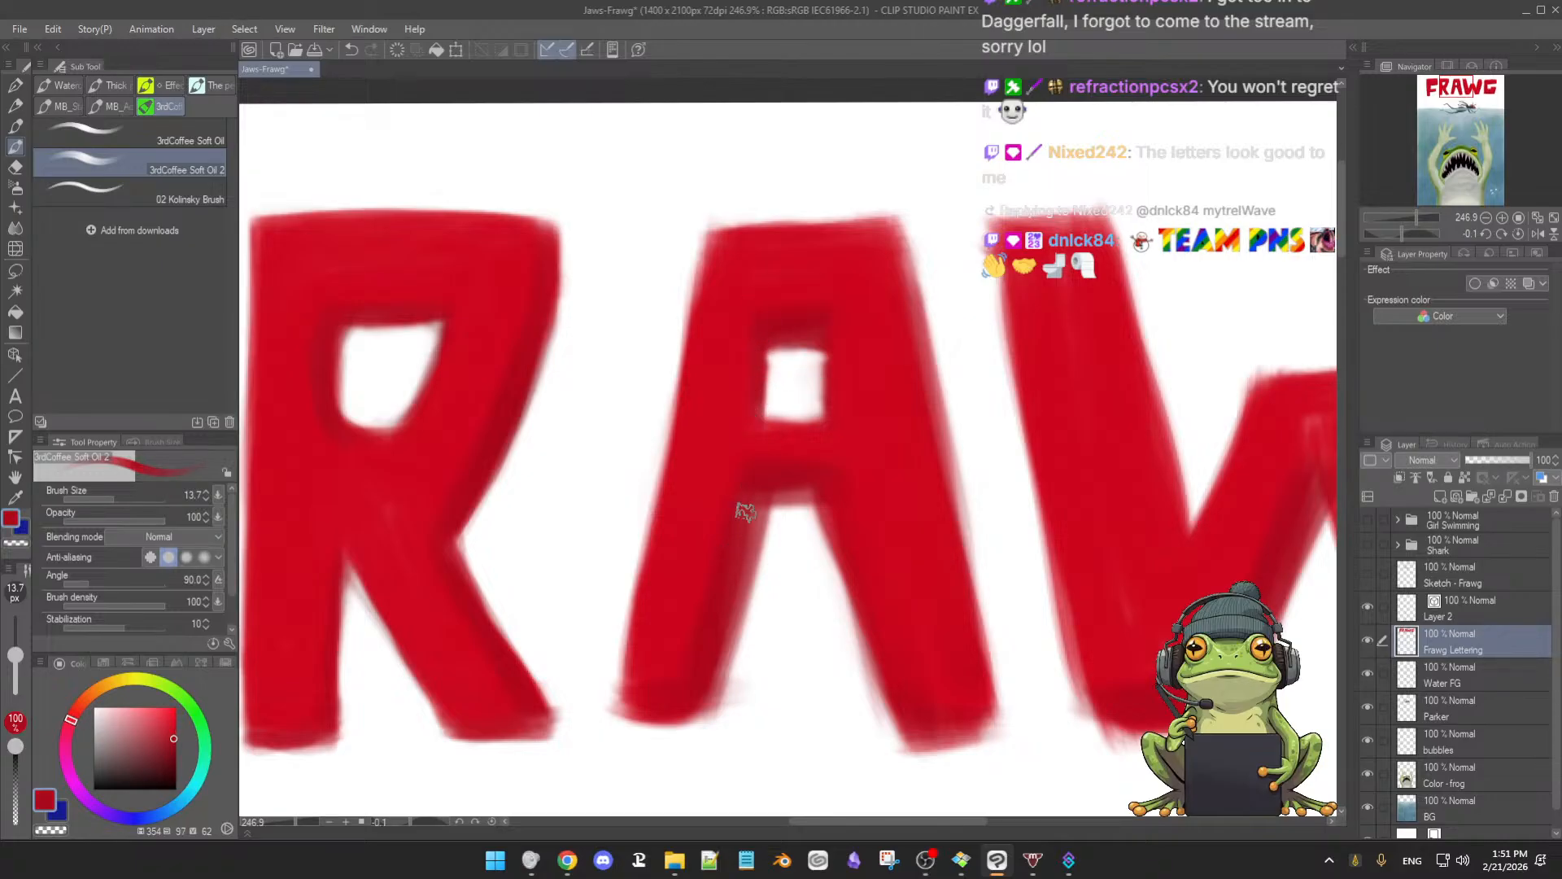
Blend the A's left leg, crossbar underside and right leg with reds sampled from each area, enlarging the brush to 29.9
left_click(664, 659, "alt")
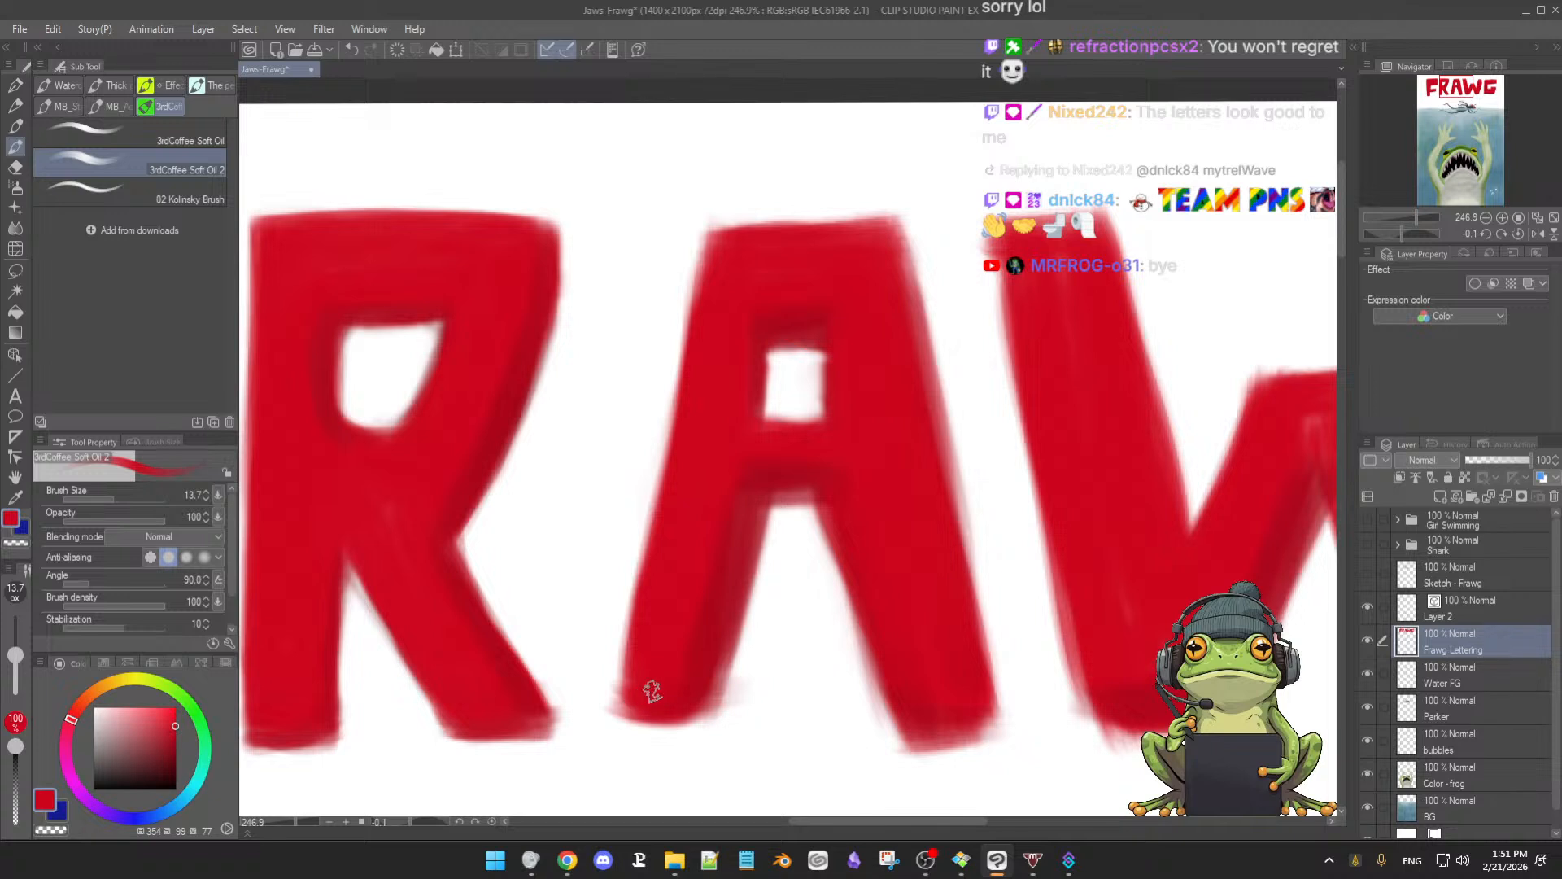
left_click(736, 443, "alt")
left_click(779, 481, "alt")
left_click(865, 461, "alt")
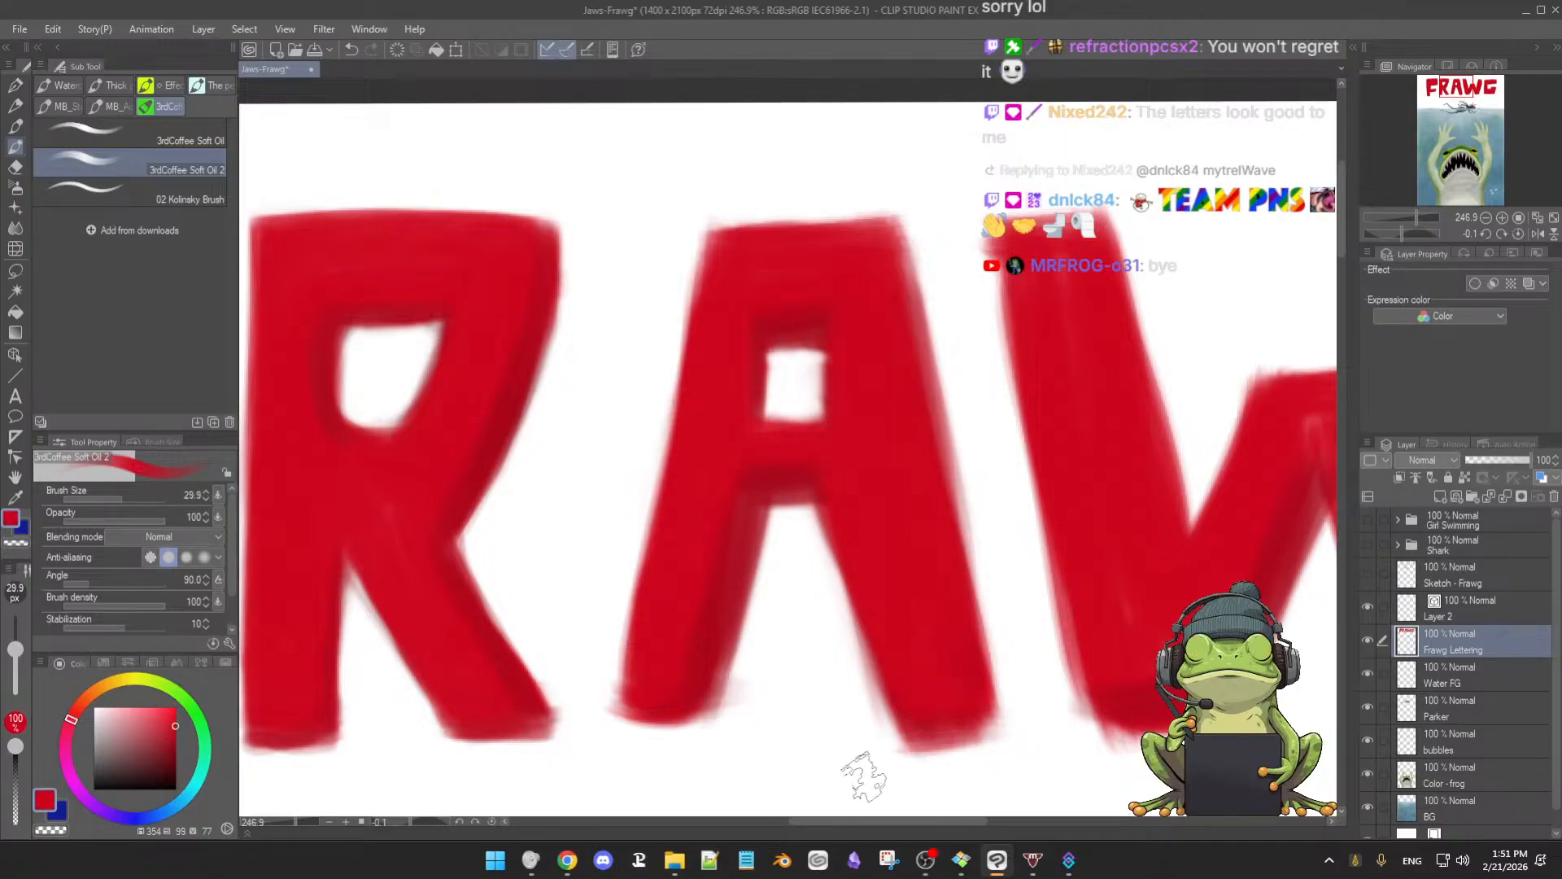
Trim the underside of the A's right foot with the 3rdCoffee Soft Eraser and shade the foot with sampled dark red at brush size 12.4
key("e")
mouse_move(890, 774)
left_mouse_down()
mouse_move(920, 744)
mouse_move(985, 737)
left_mouse_up()
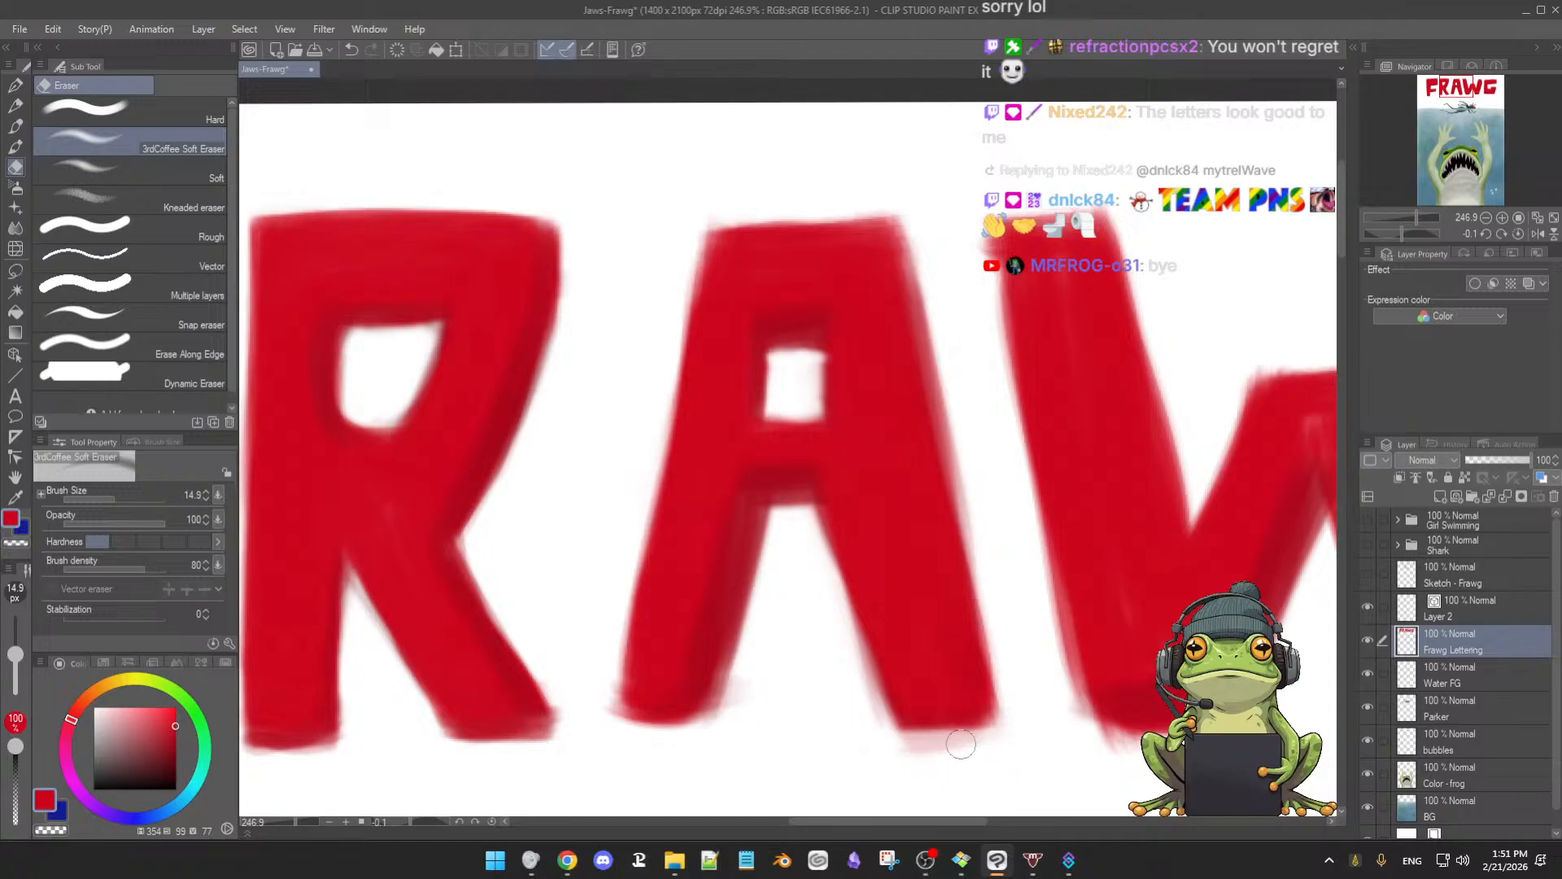
key("b")
left_click(760, 481, "alt")
key("bracketleft")
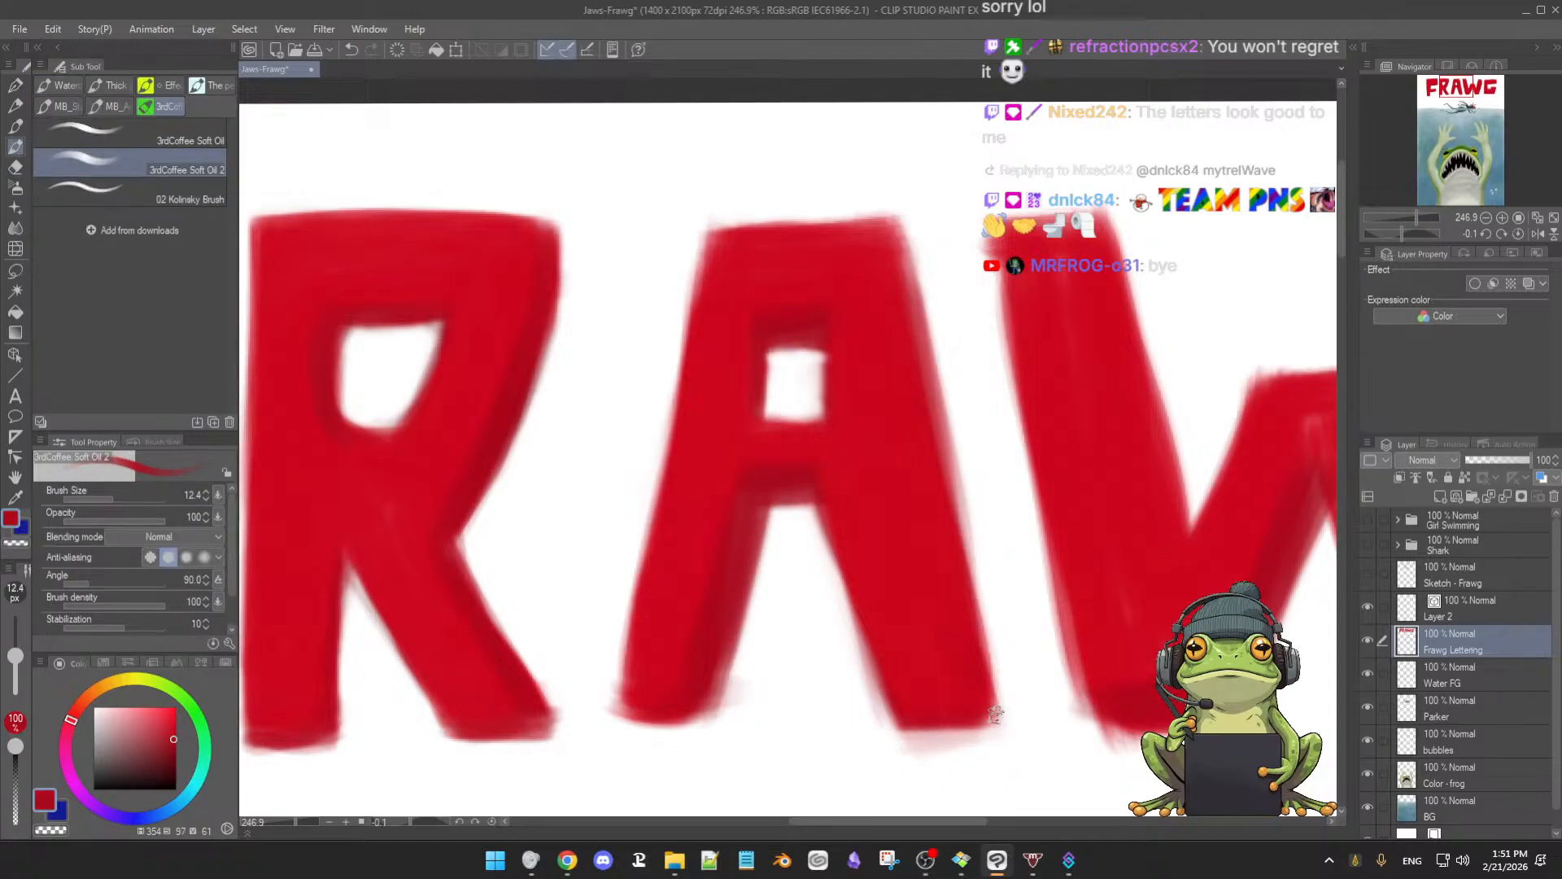
Repaint the foot of the A's left leg in the sampled red and erase the faint smudges around it with 3rdCoffee Soft Eraser
left_click(674, 618, "alt")
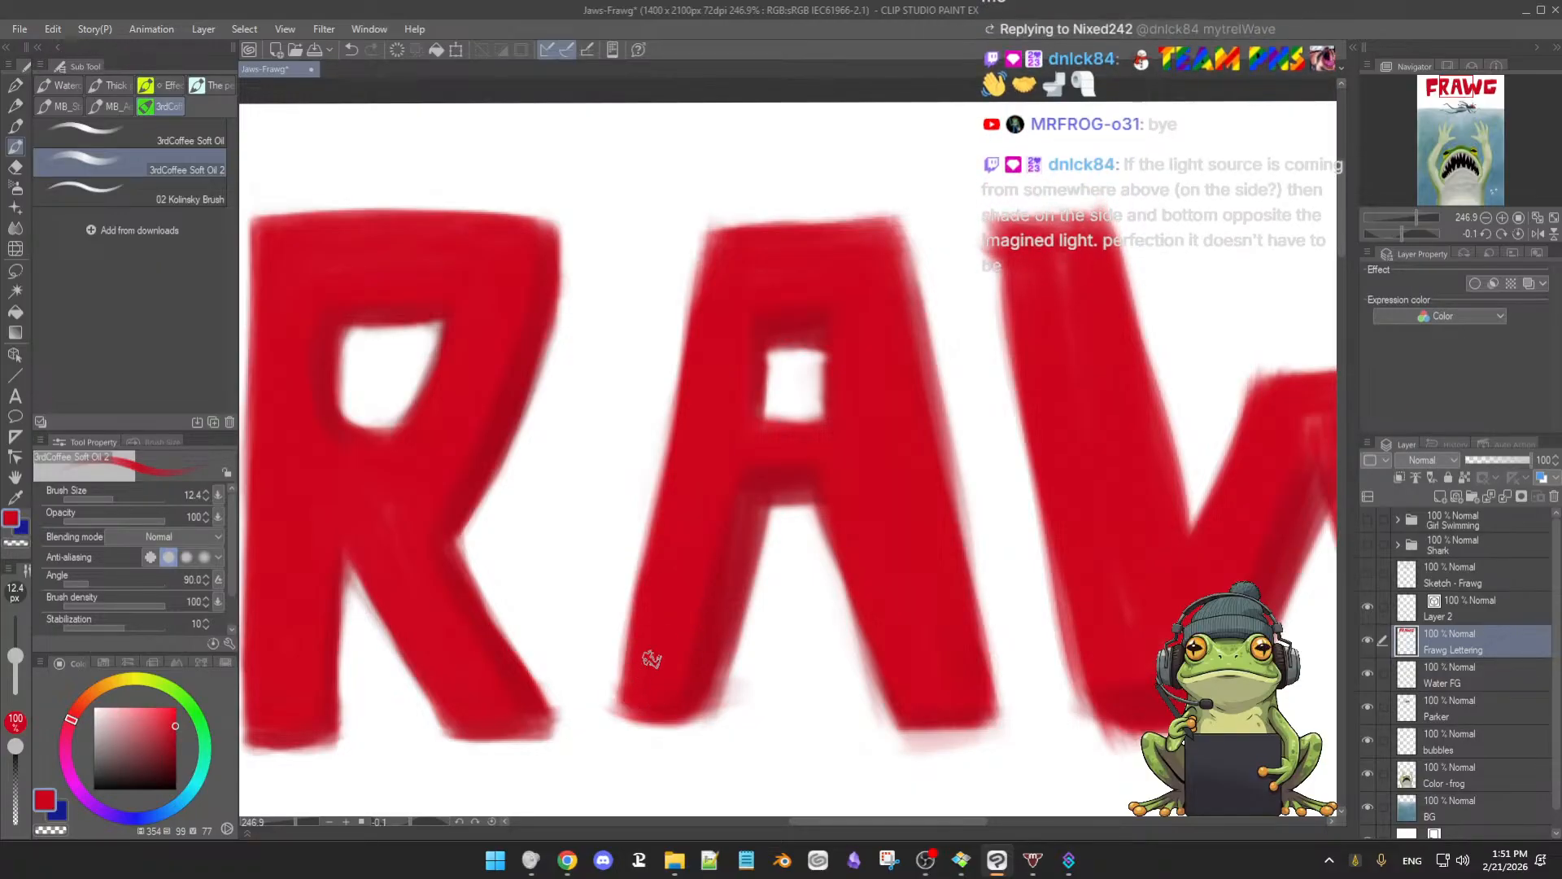
key("e")
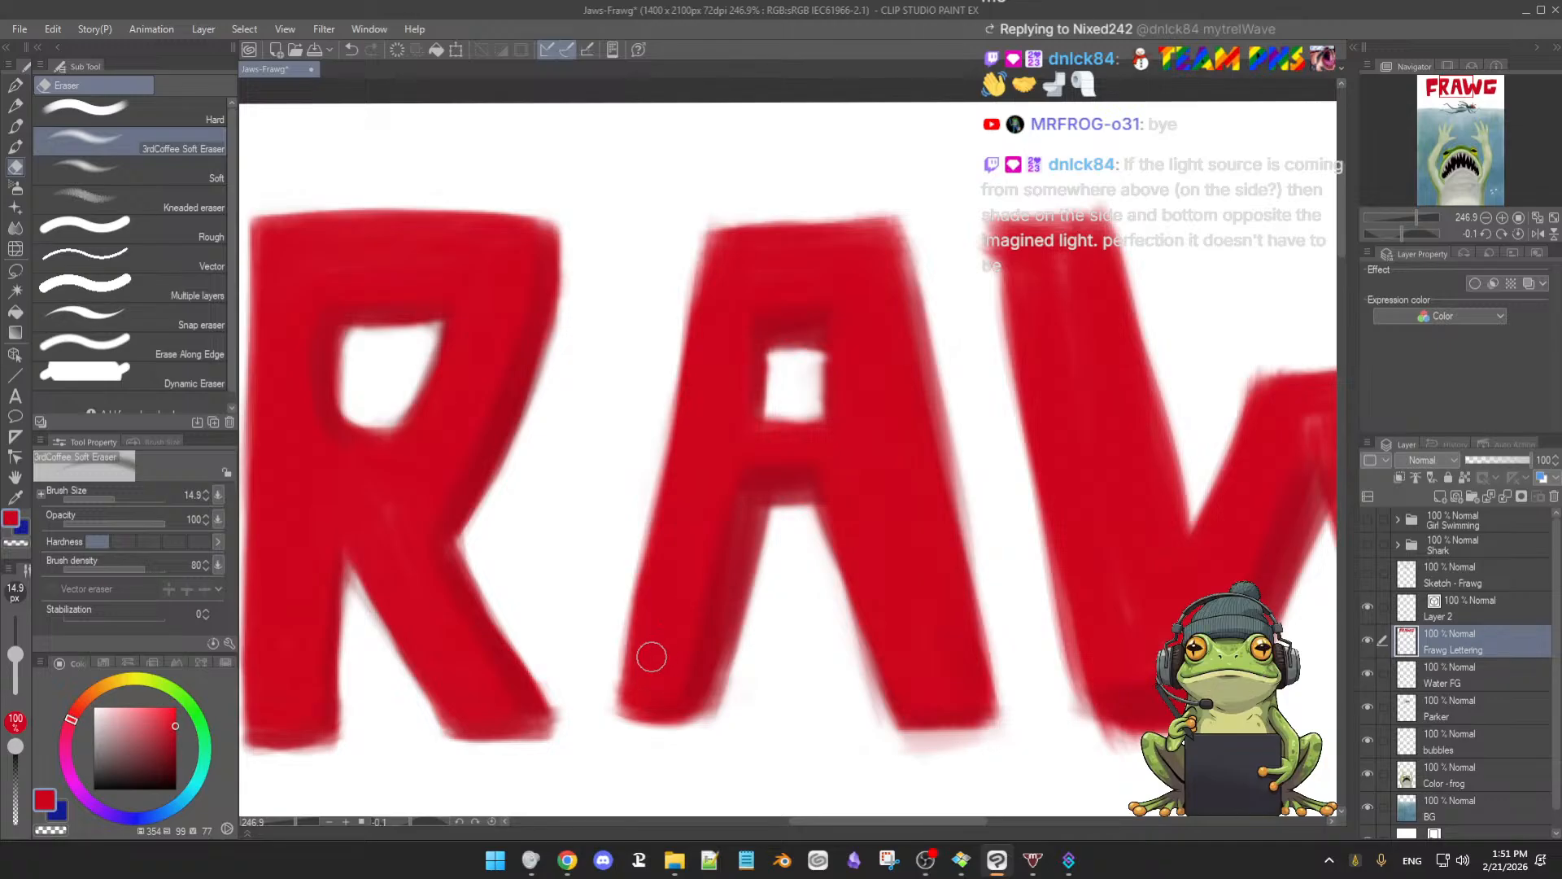
key("b")
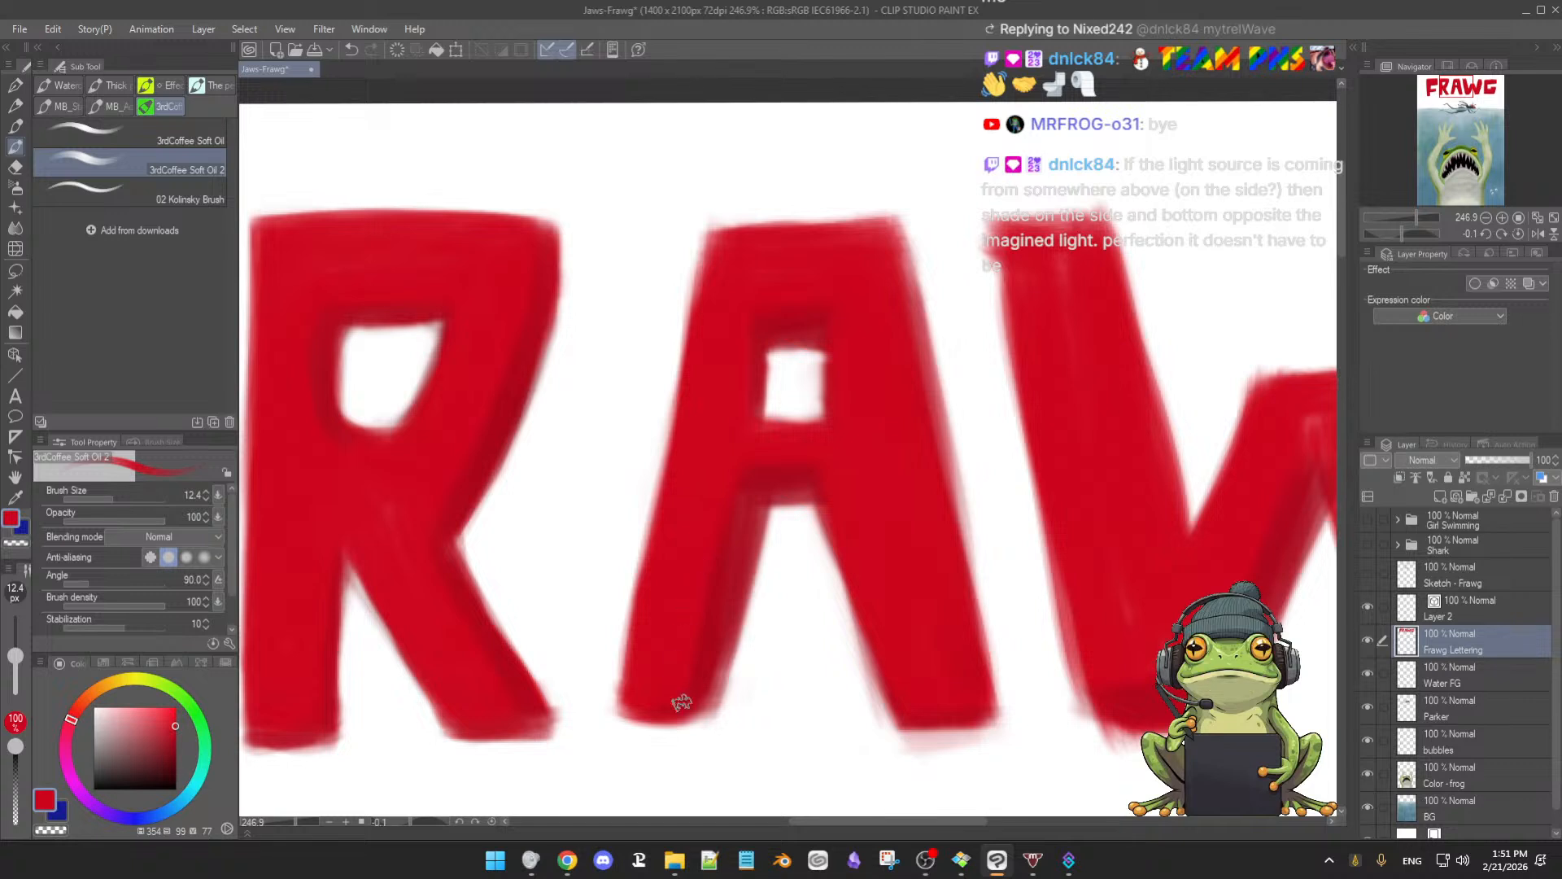
key("e")
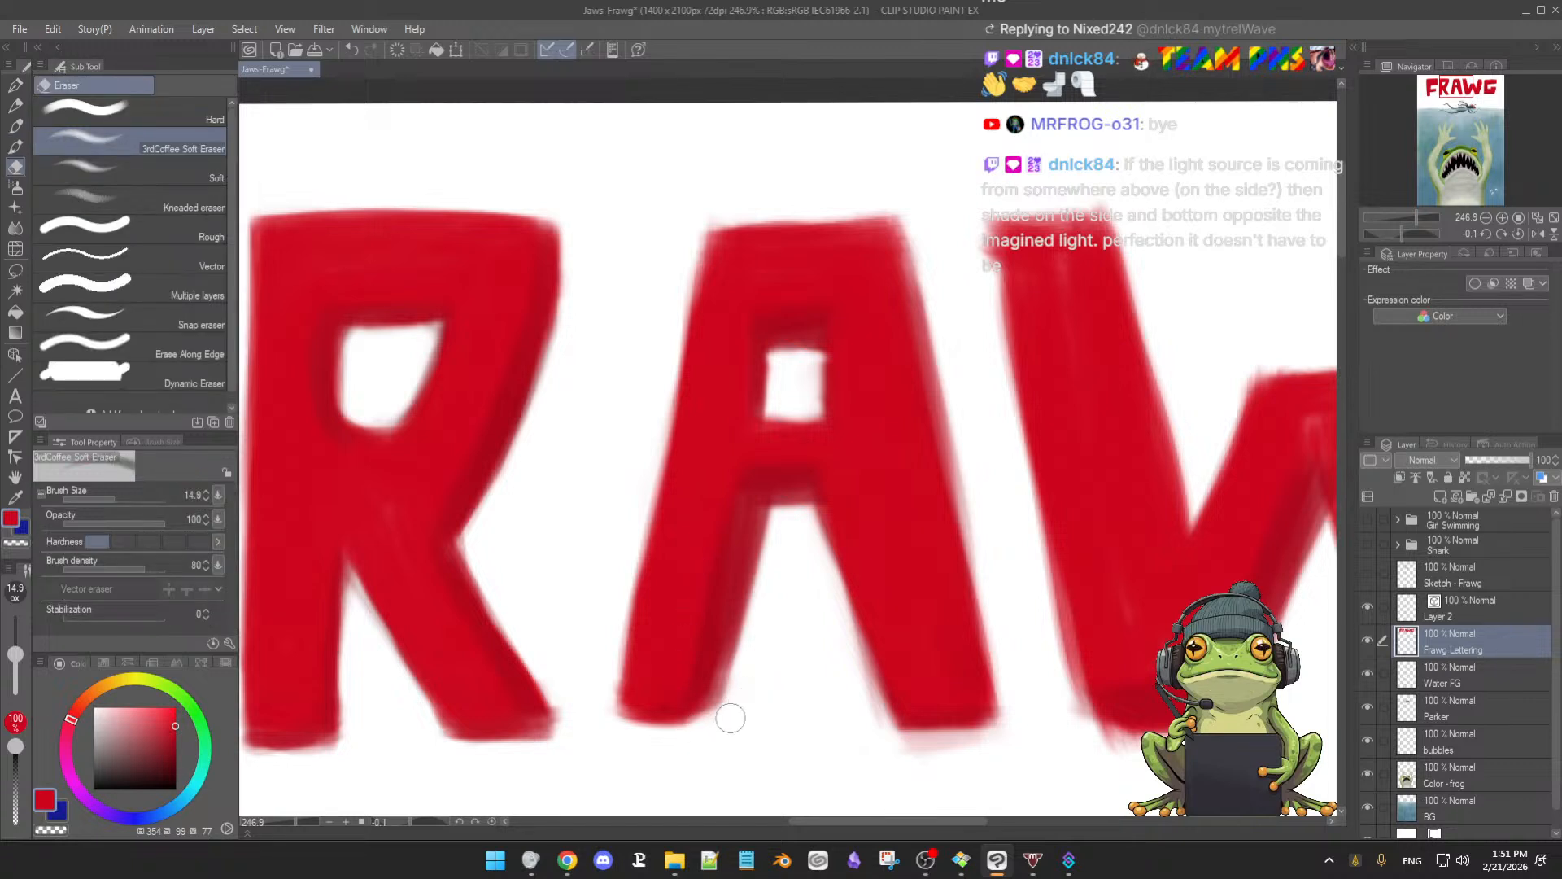
key("b")
key("e")
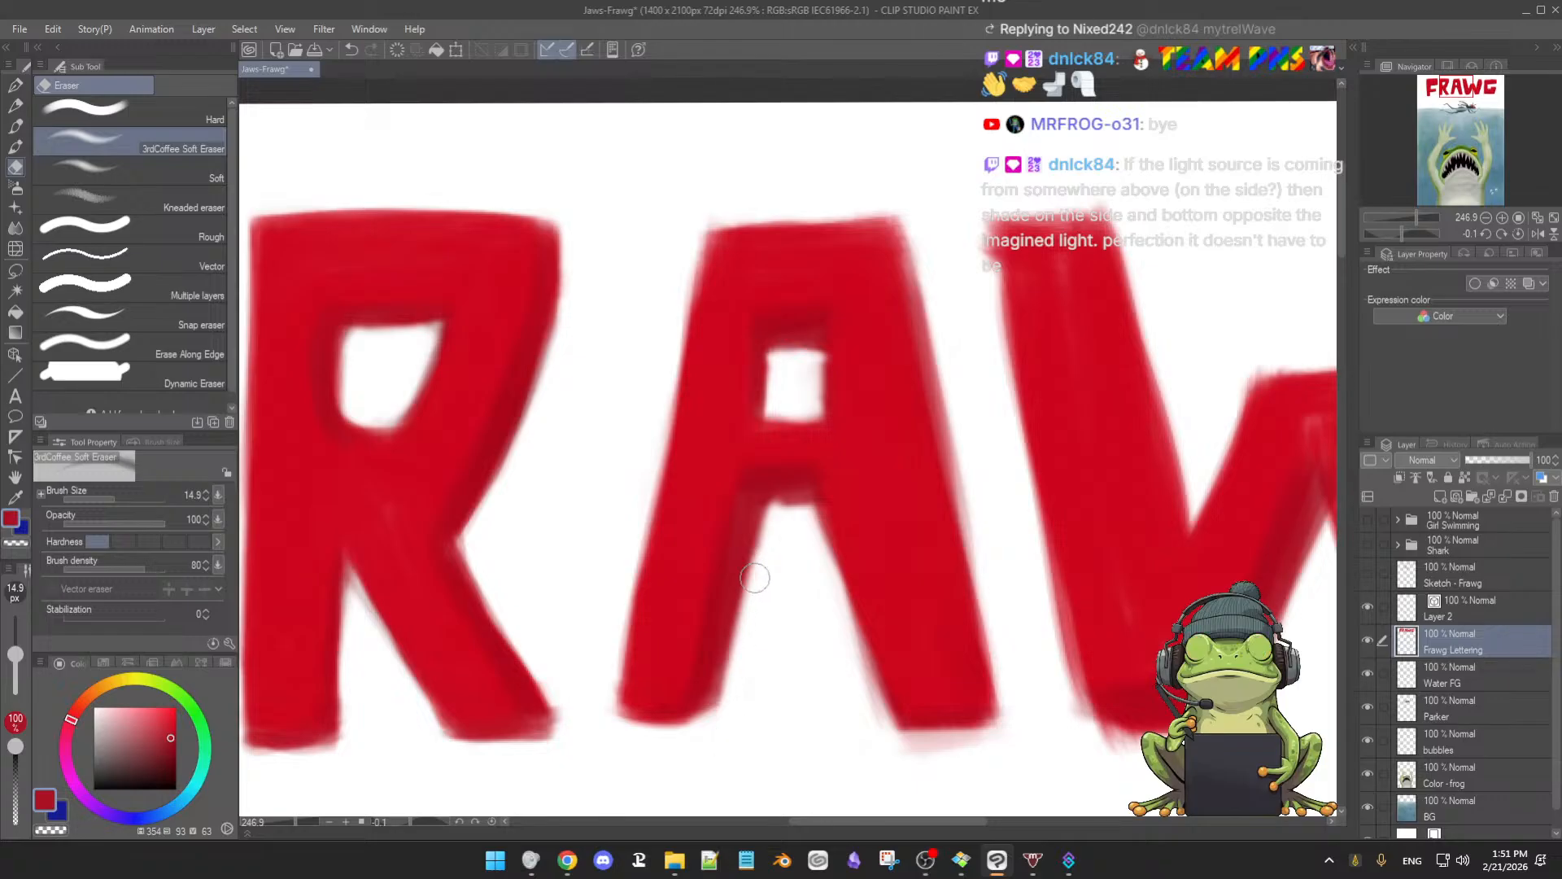
Refine the shading under the A's crossbar at brush size 8.2, and smooth its left leg with the sampled red at size 12.9
key("b")
key("bracketleft")
key("bracketleft")
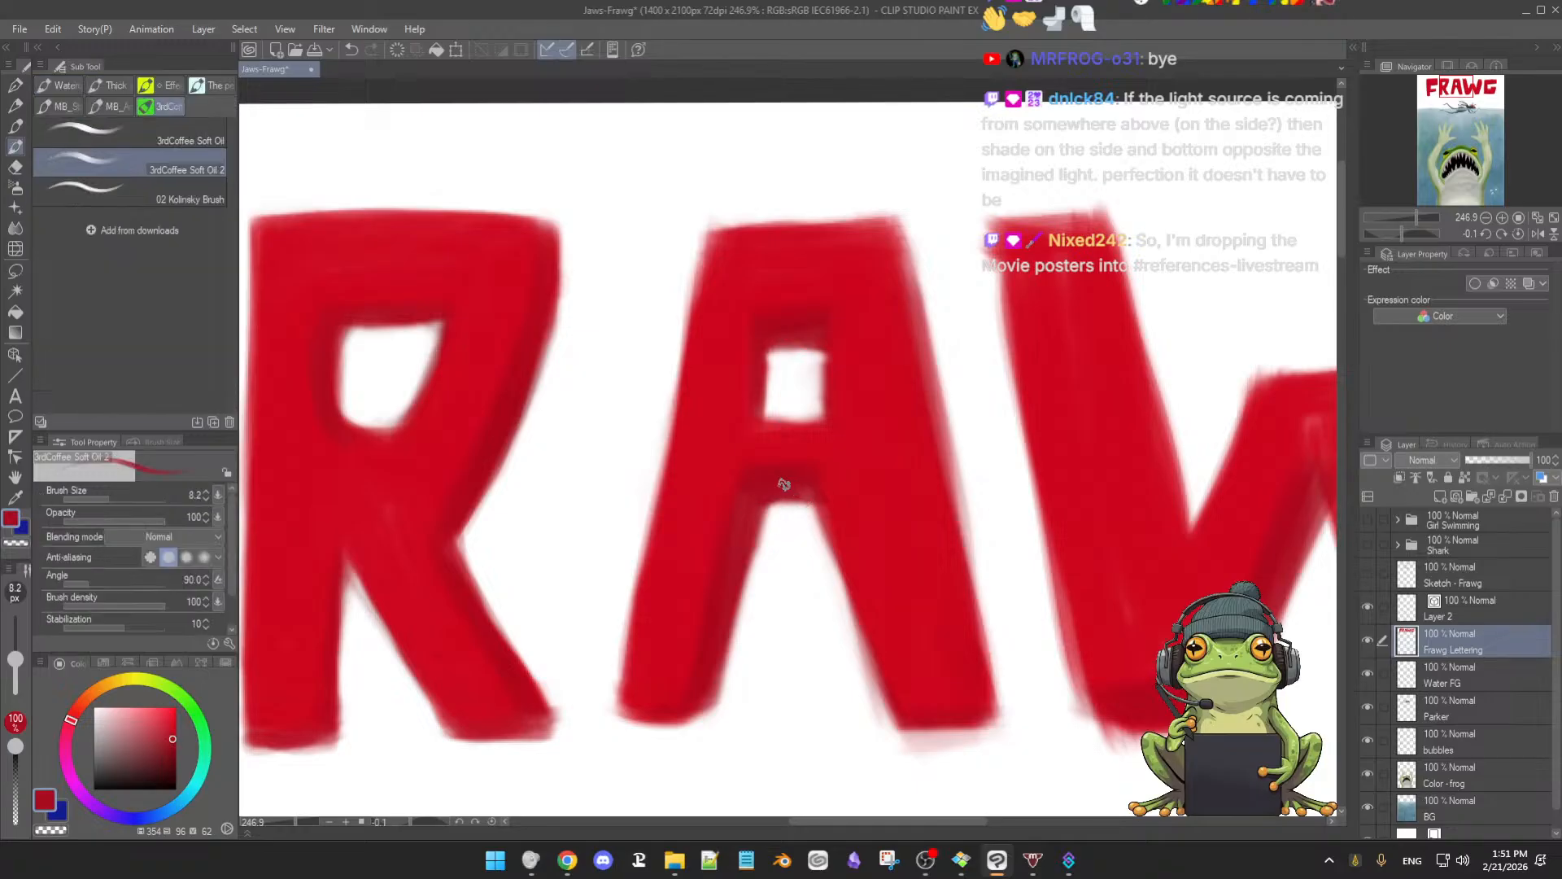
left_click(841, 489, "alt")
left_click(705, 467, "alt")
scroll(800, 705, "down", 5)
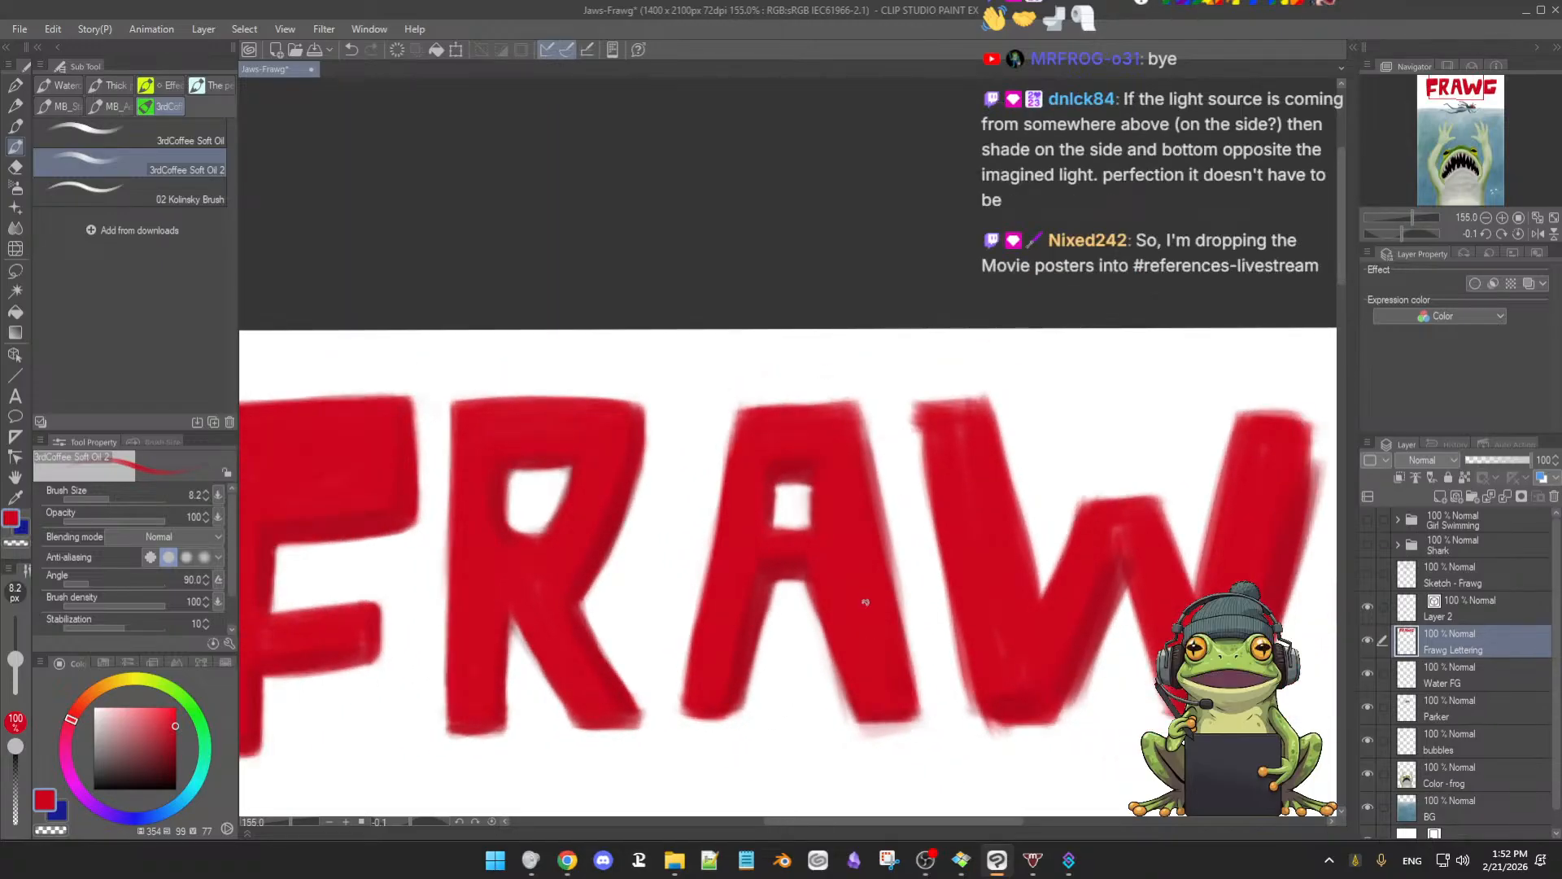
scroll(854, 601, "up", 2)
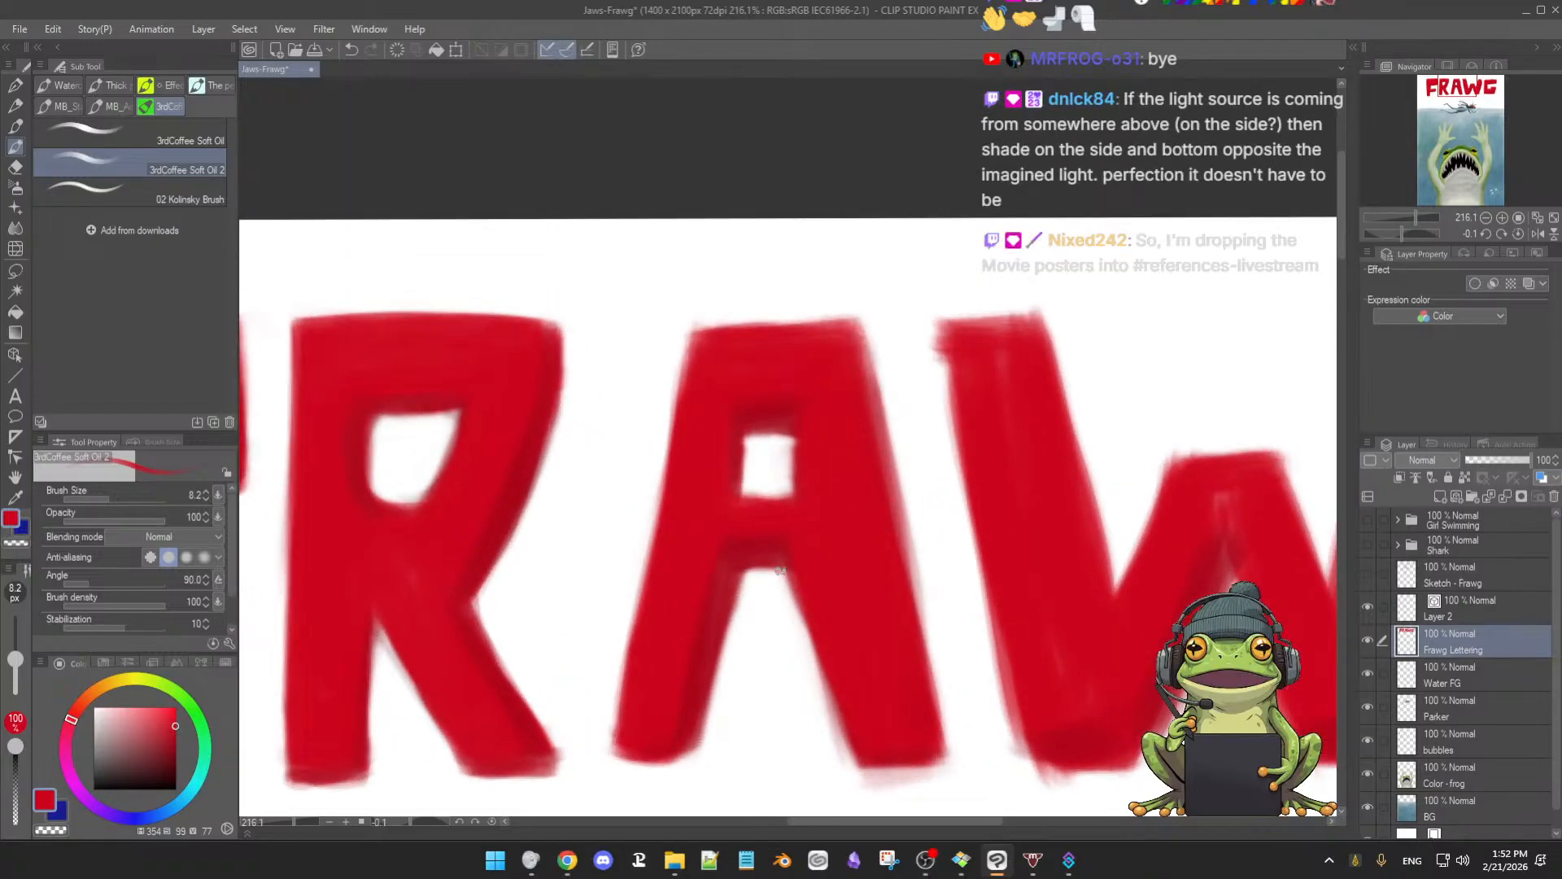
mouse_move(716, 531)
left_mouse_down()
mouse_move(723, 548)
mouse_move(722, 523)
left_mouse_up()
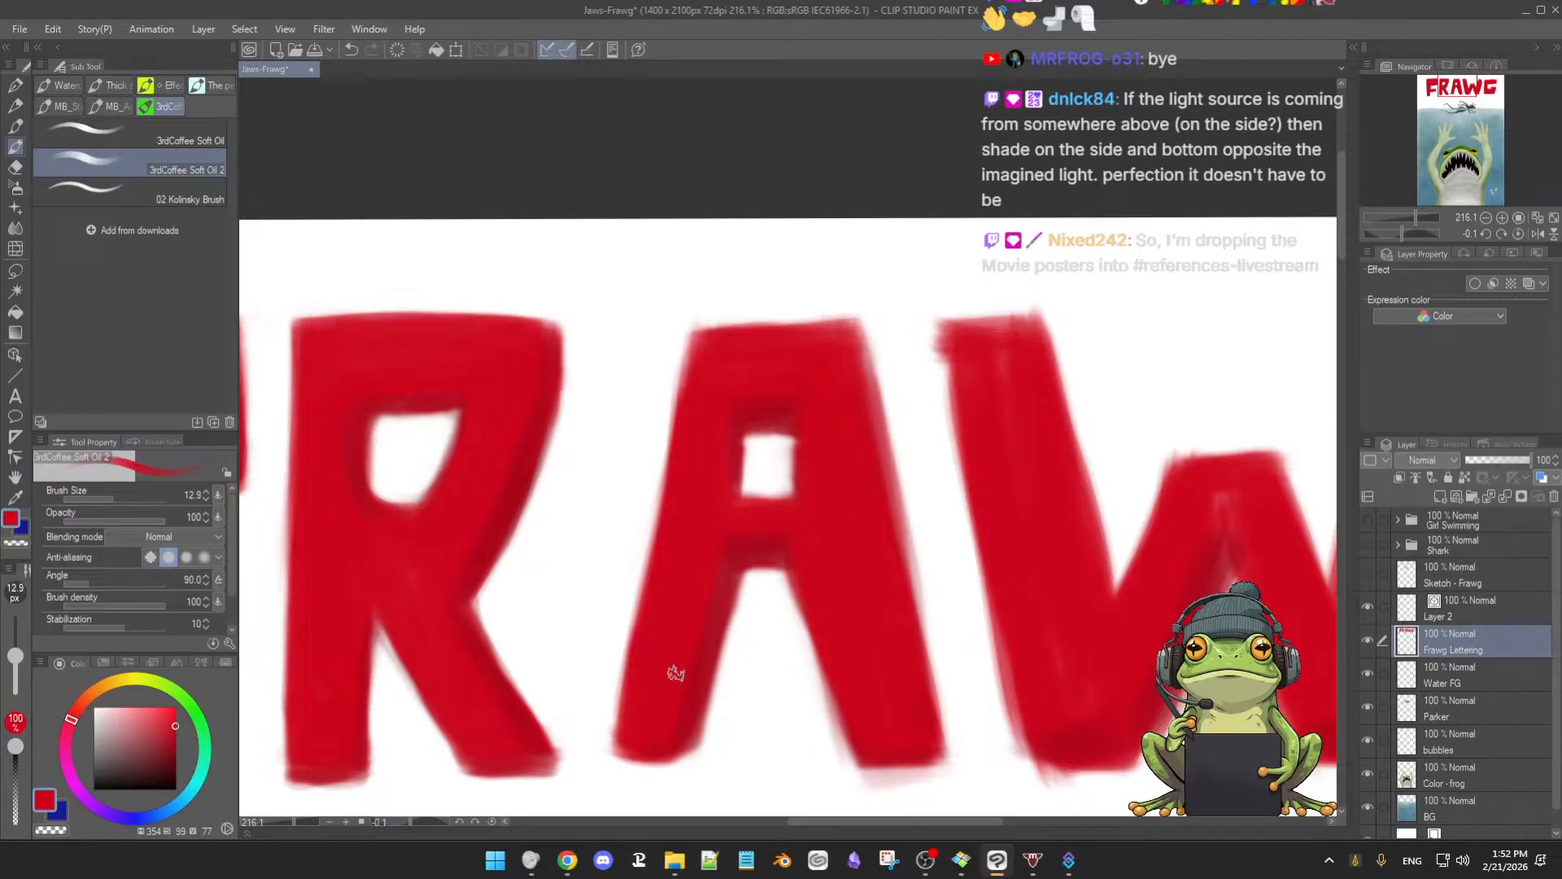
left_click(779, 598, "alt")
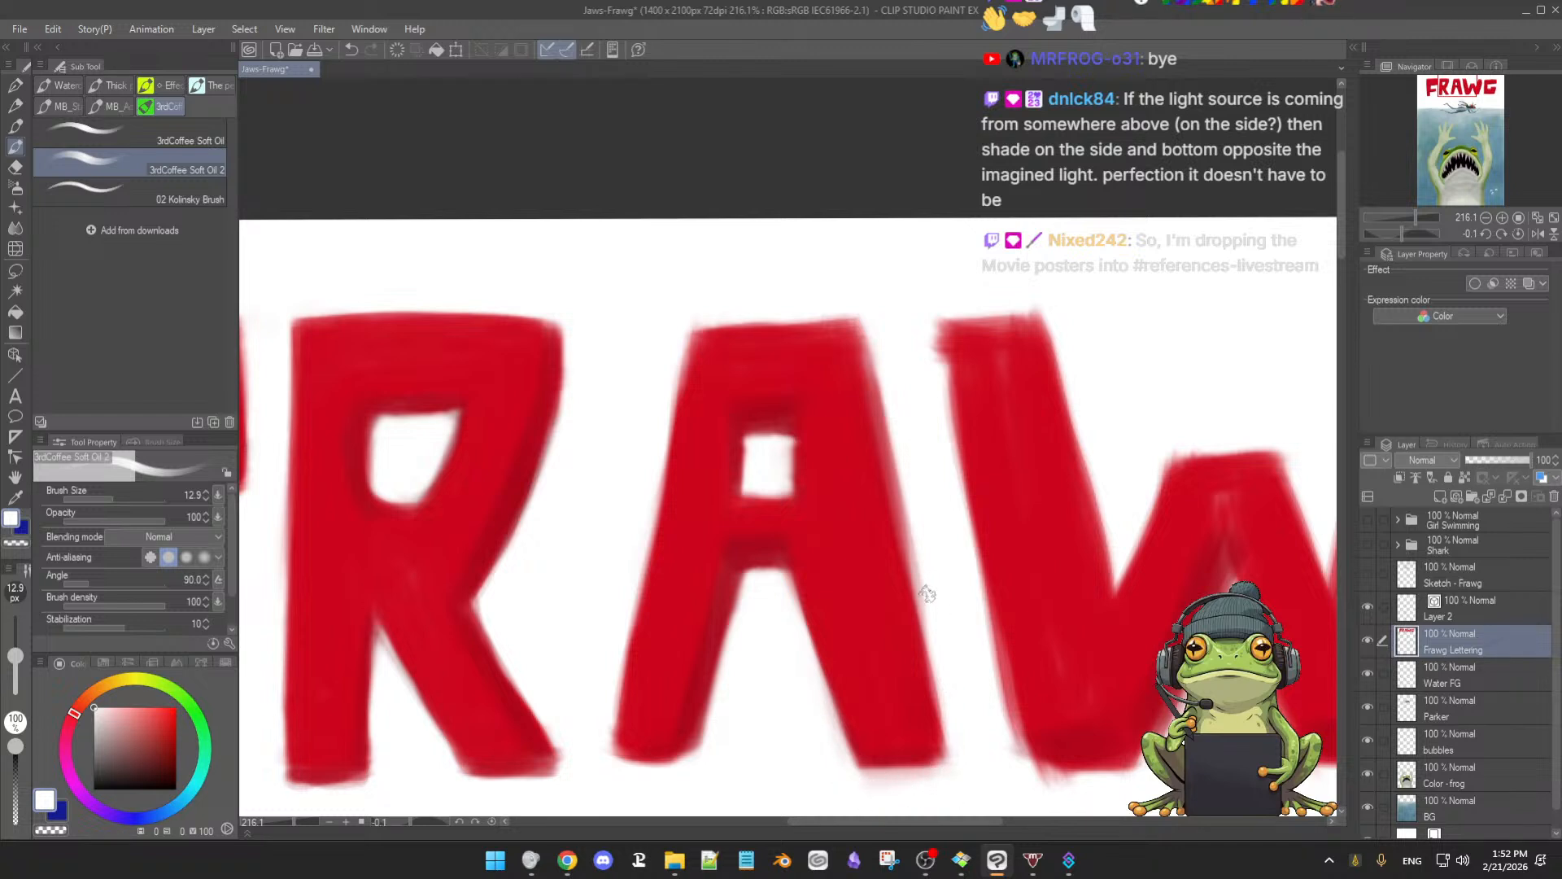
key("ctrl+z")
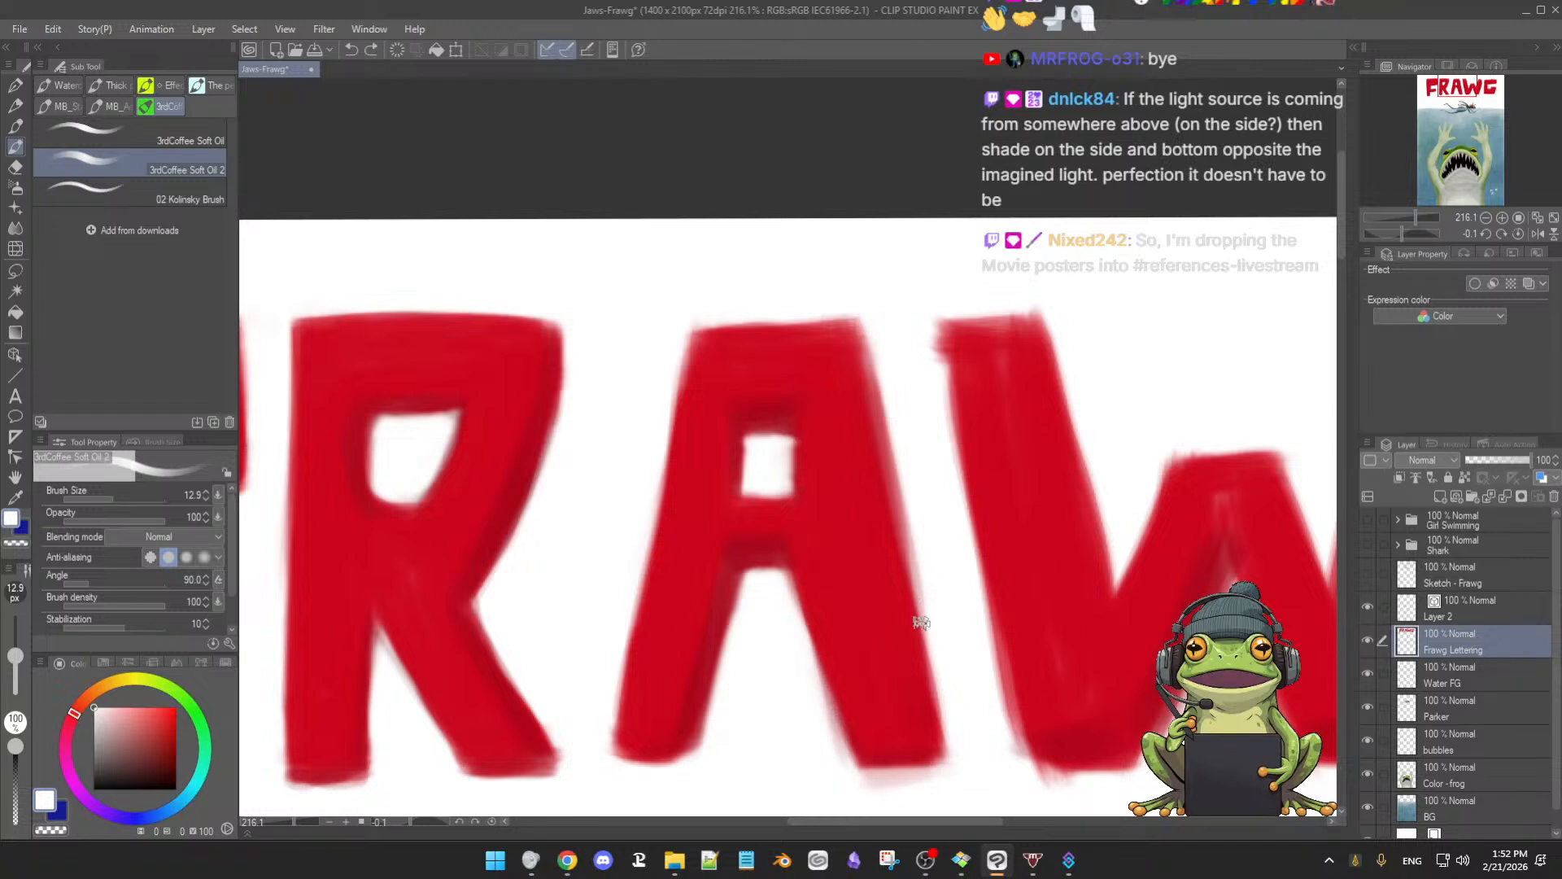
key("space")
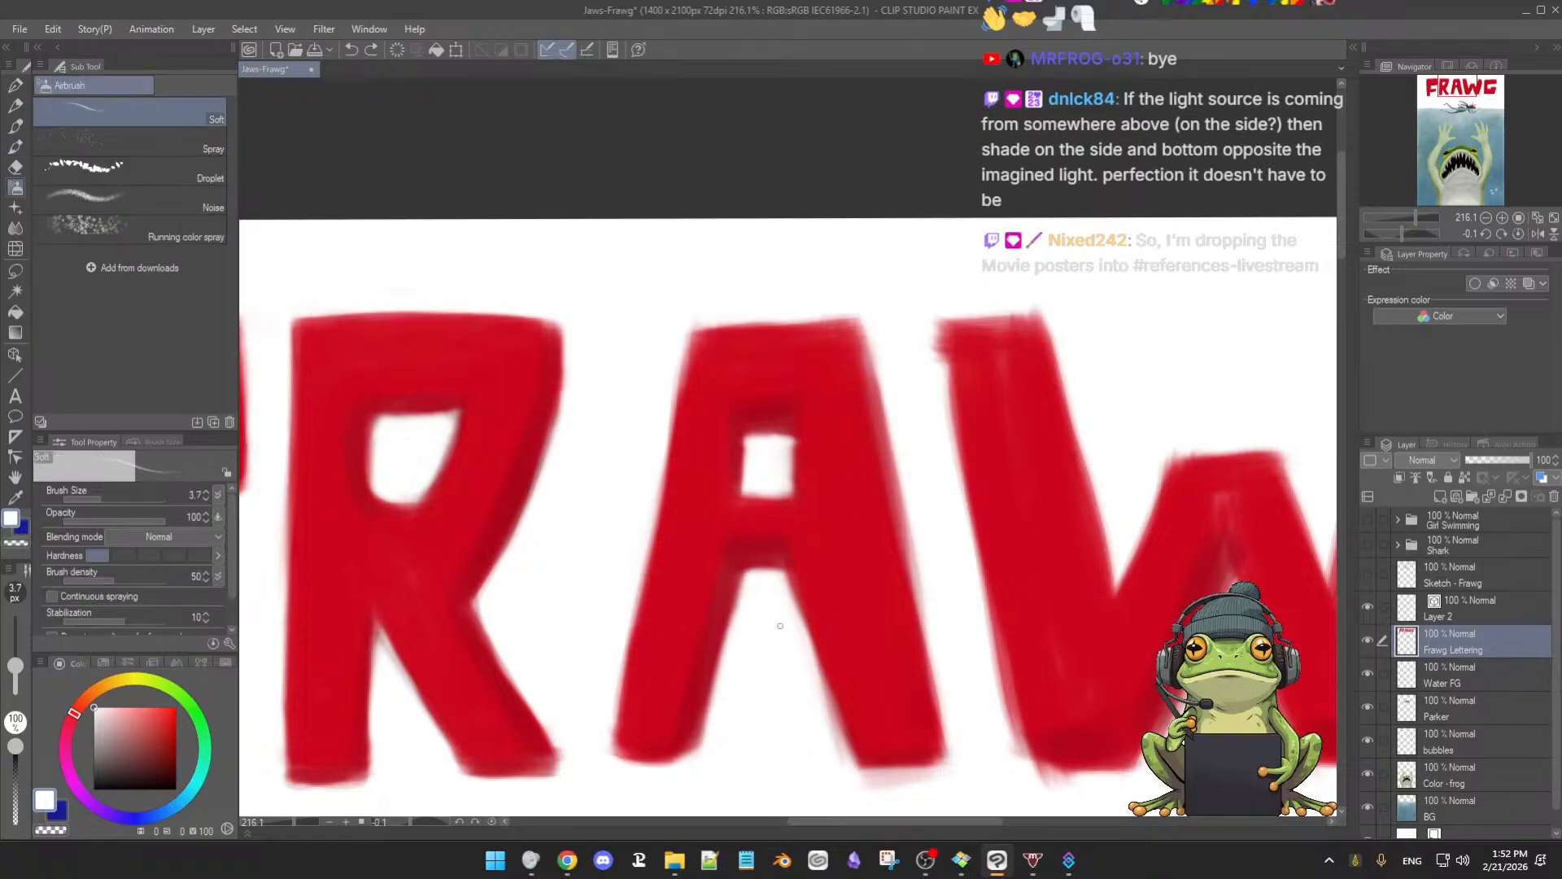
key("b")
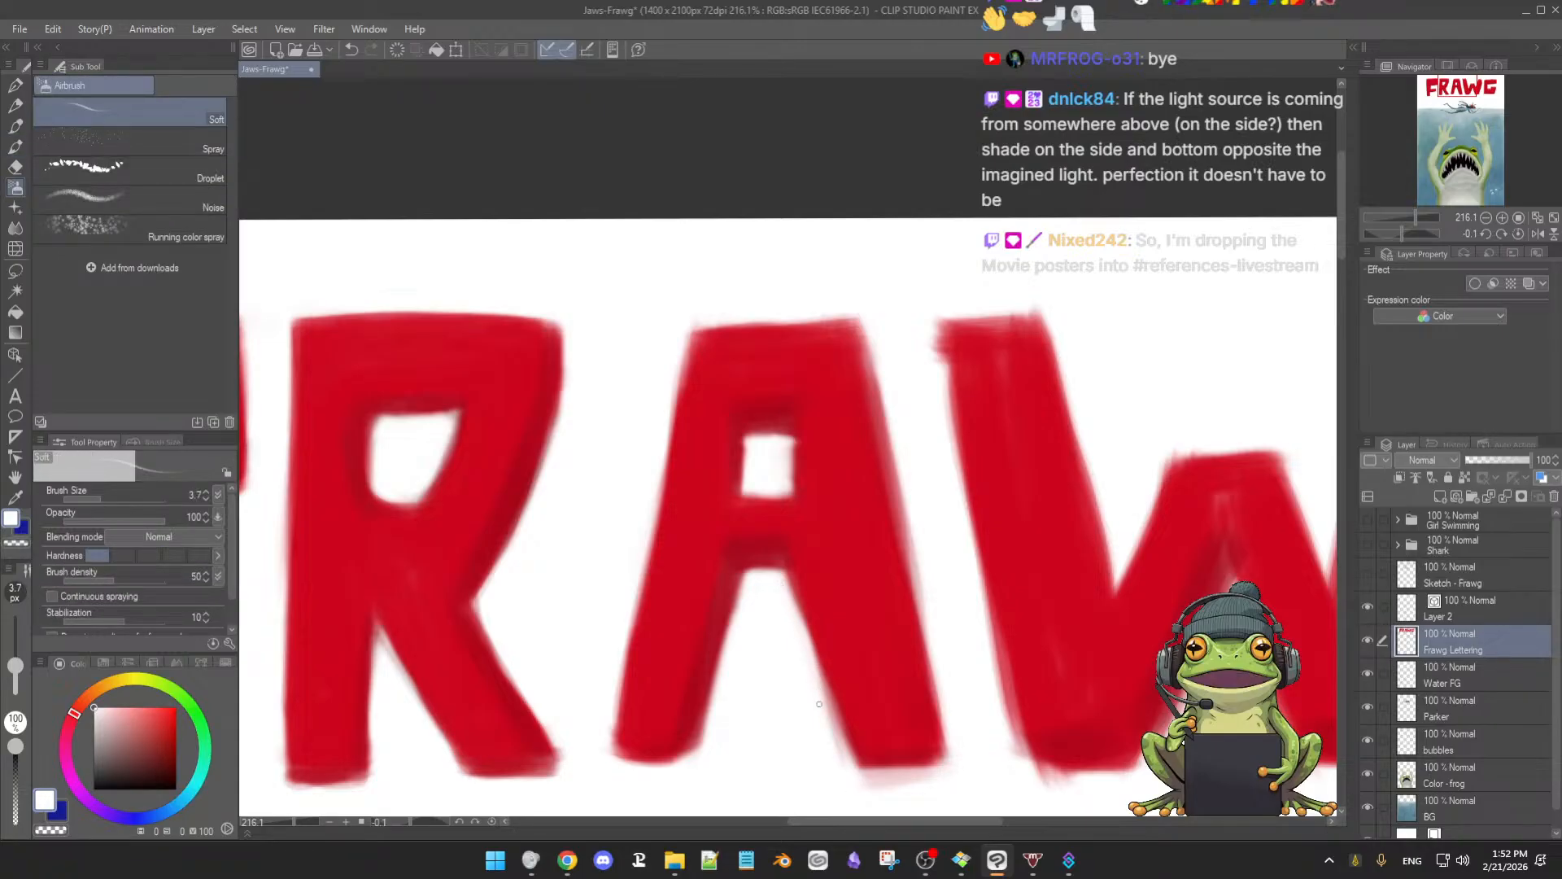
key("b")
key("b")
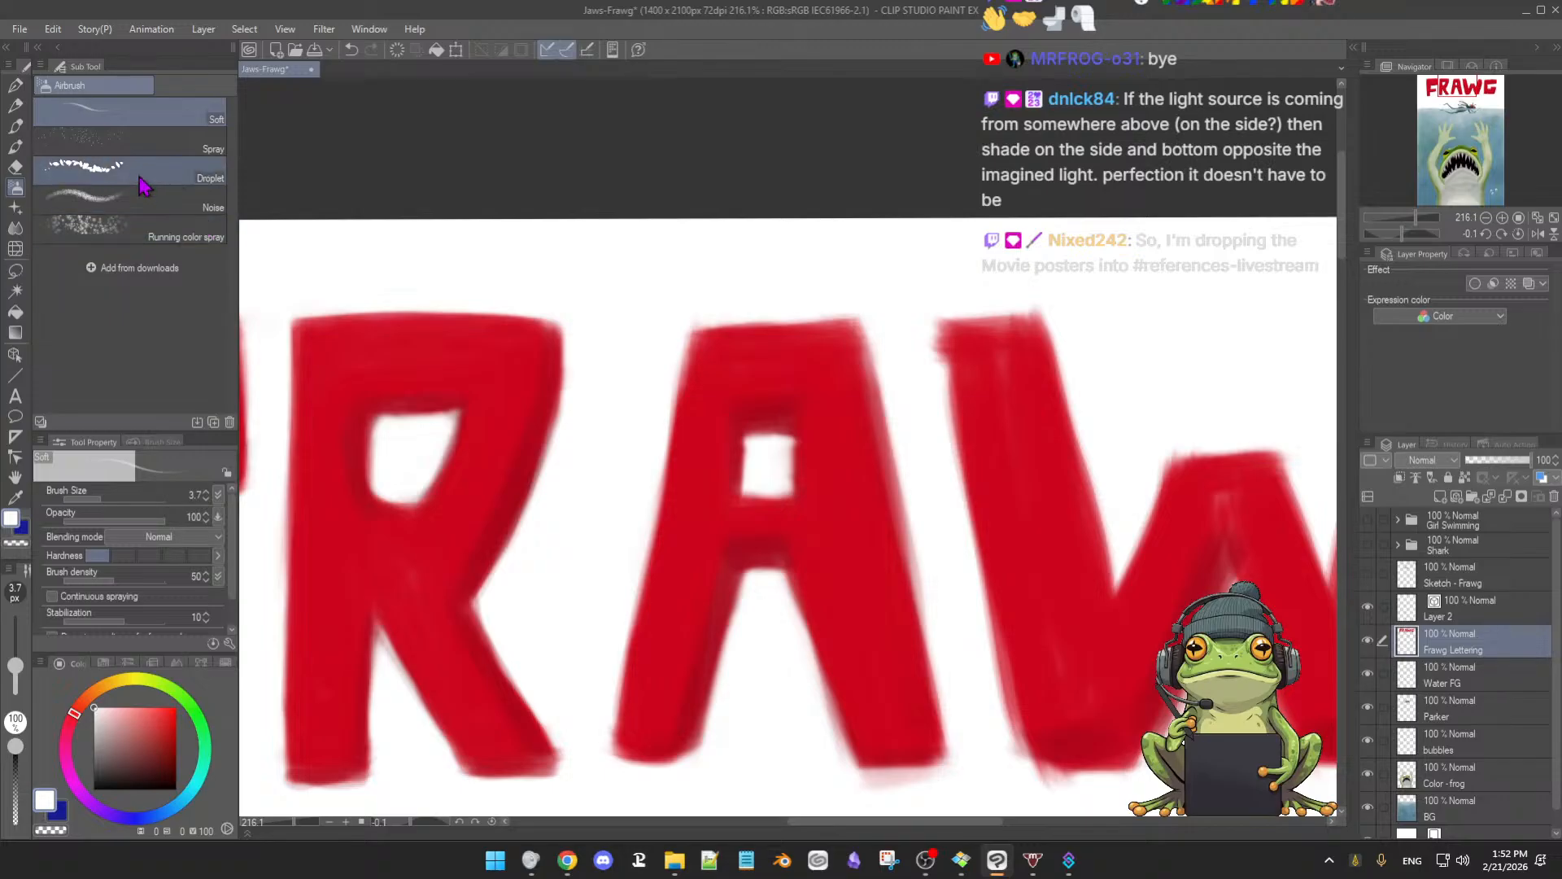
key("e")
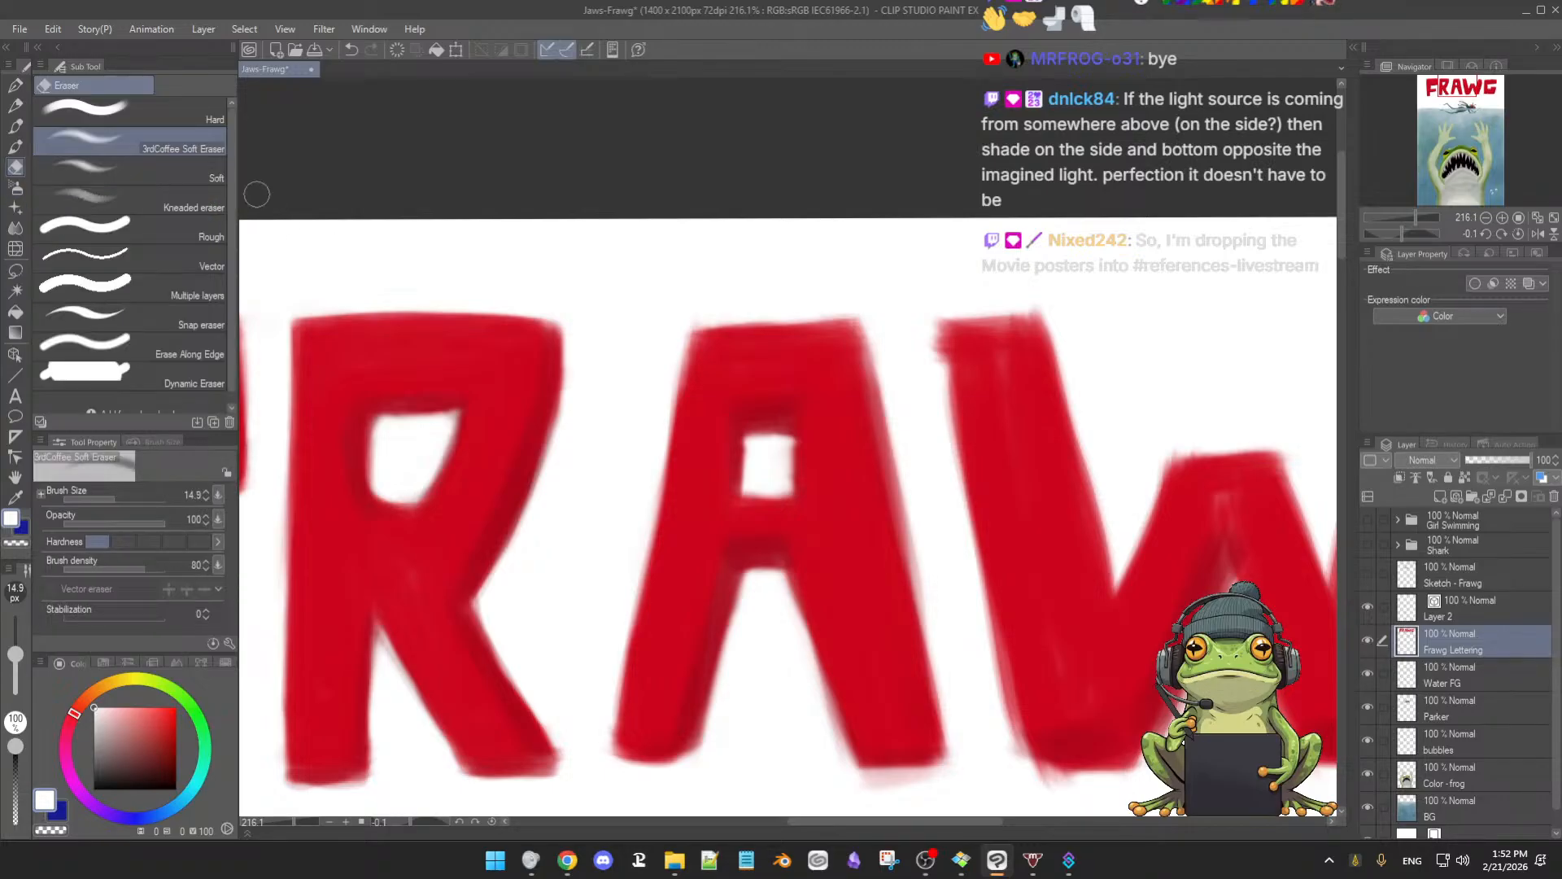
Clean up the outer edge of the A's right leg with the Hard eraser and reselect 3rdCoffee Soft Eraser
left_click(163, 116)
mouse_move(972, 647)
left_mouse_down()
mouse_move(944, 560)
mouse_move(936, 638)
left_mouse_up()
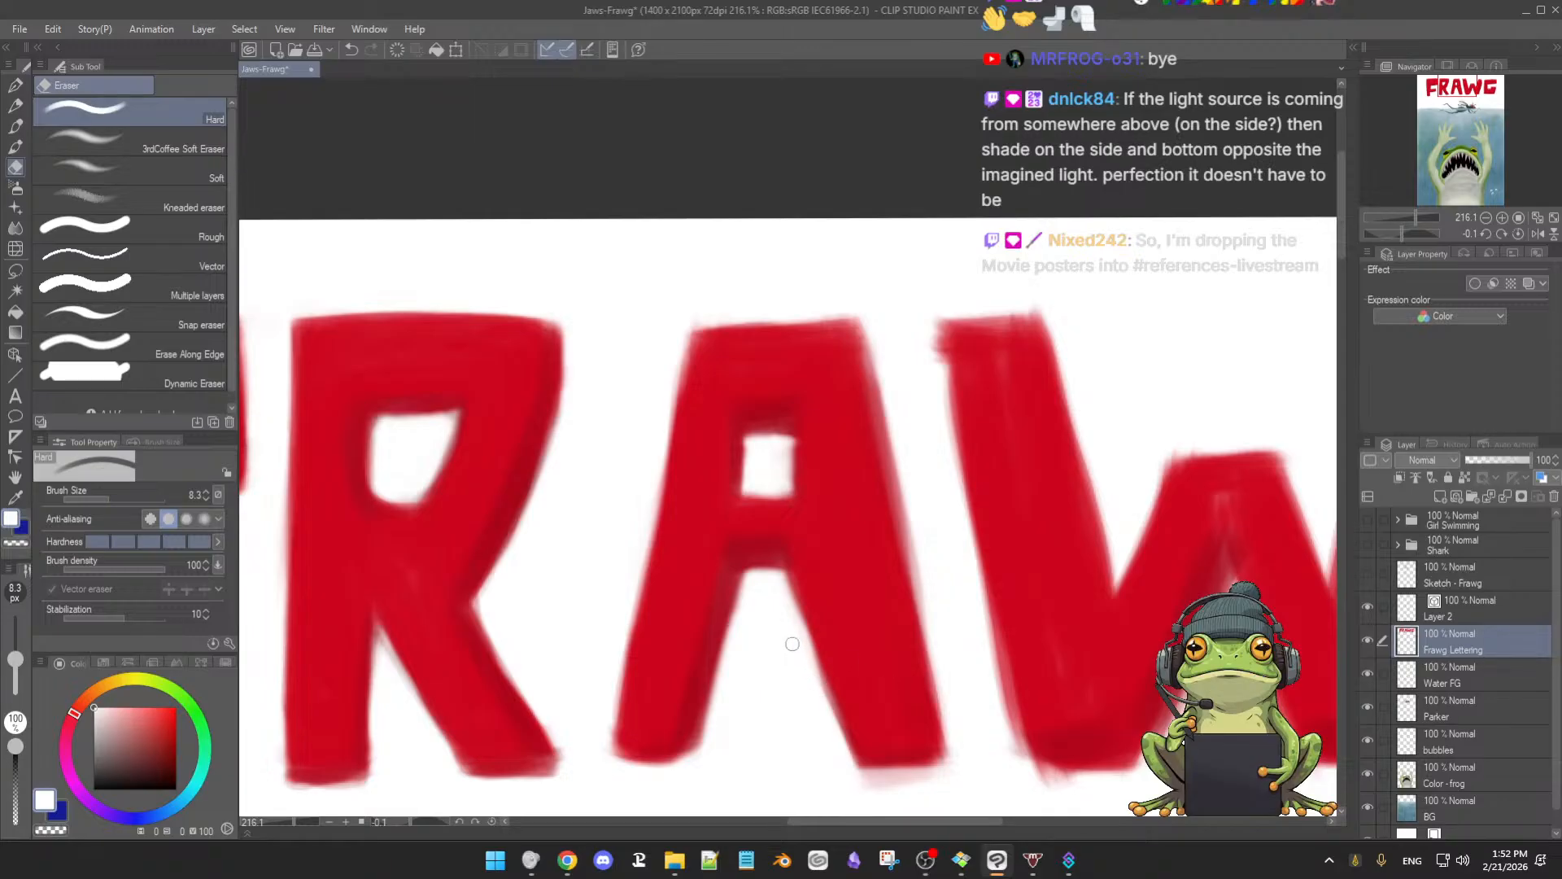
left_click(139, 145)
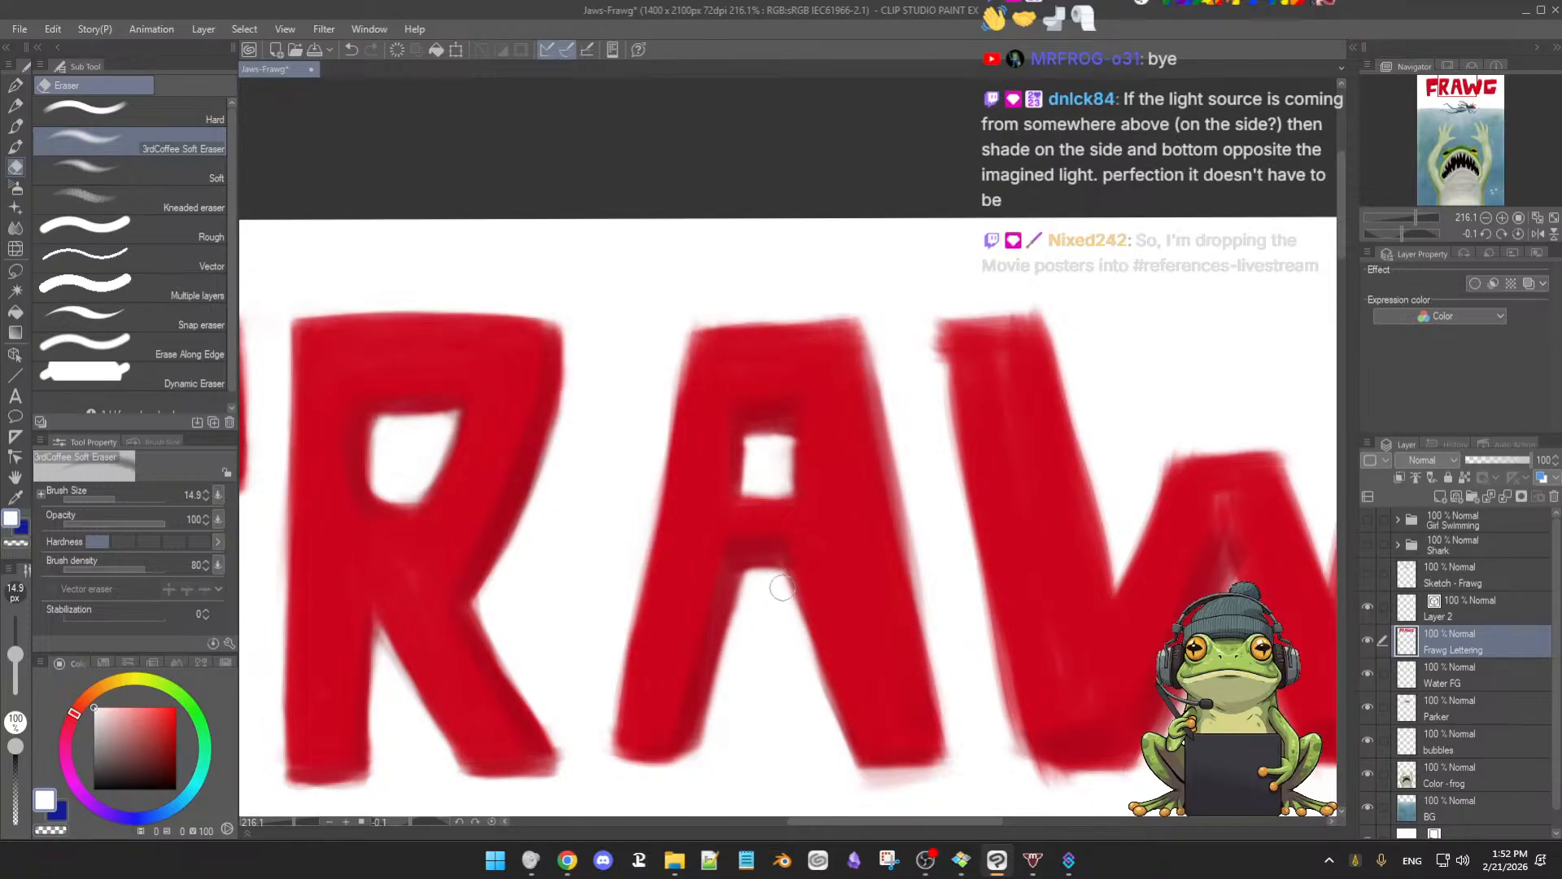
Sample the lettering red and repaint the A's left outer edge with the 3rdCoffee Soft Oil 2 brush
left_click(705, 411, "alt")
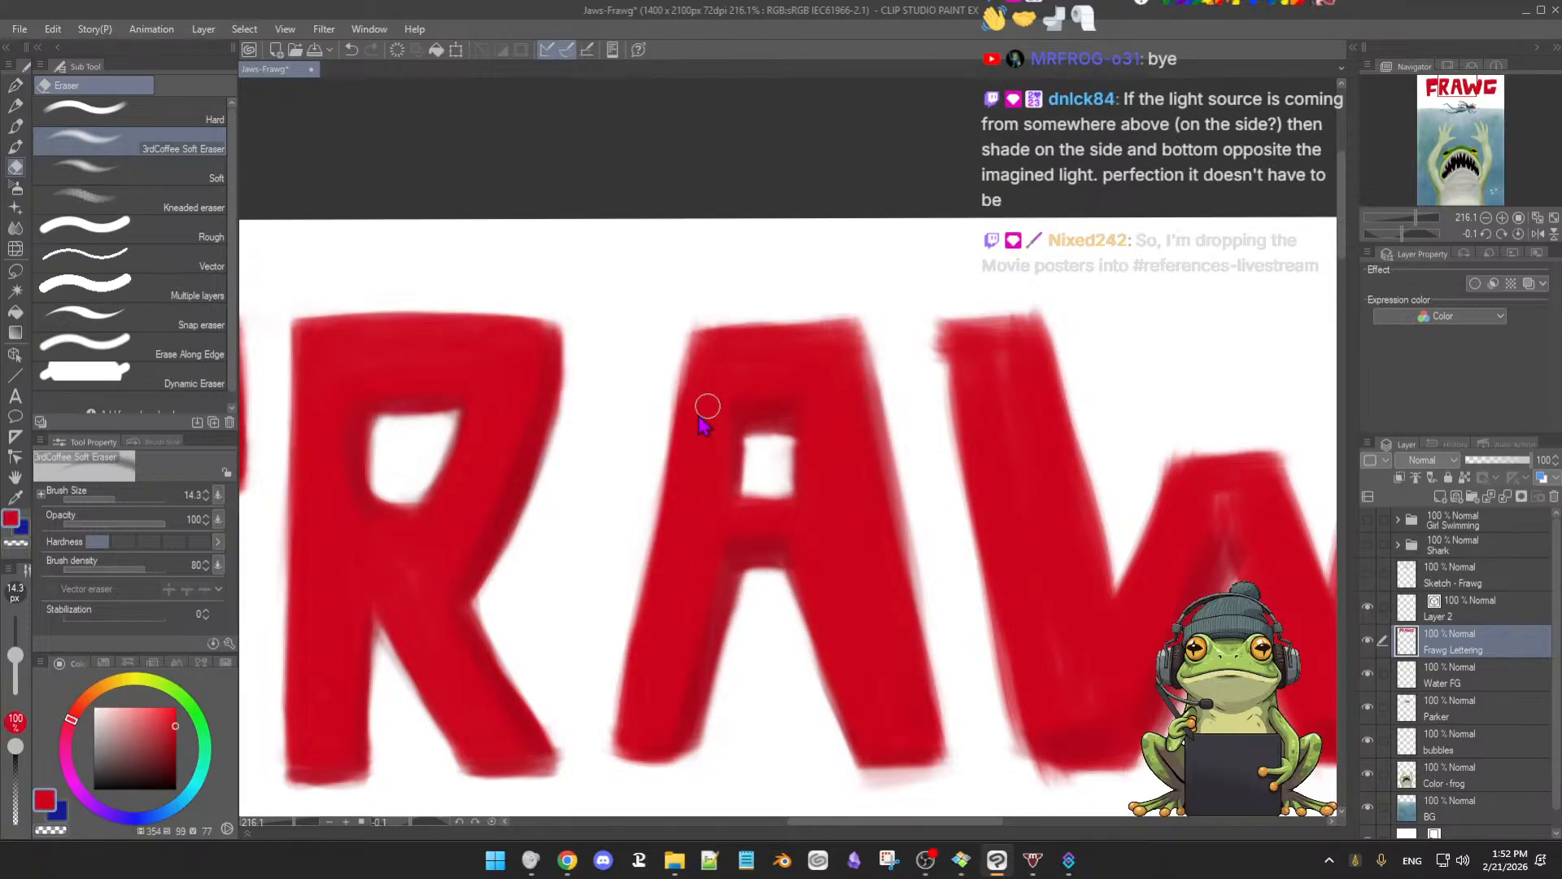
key("b")
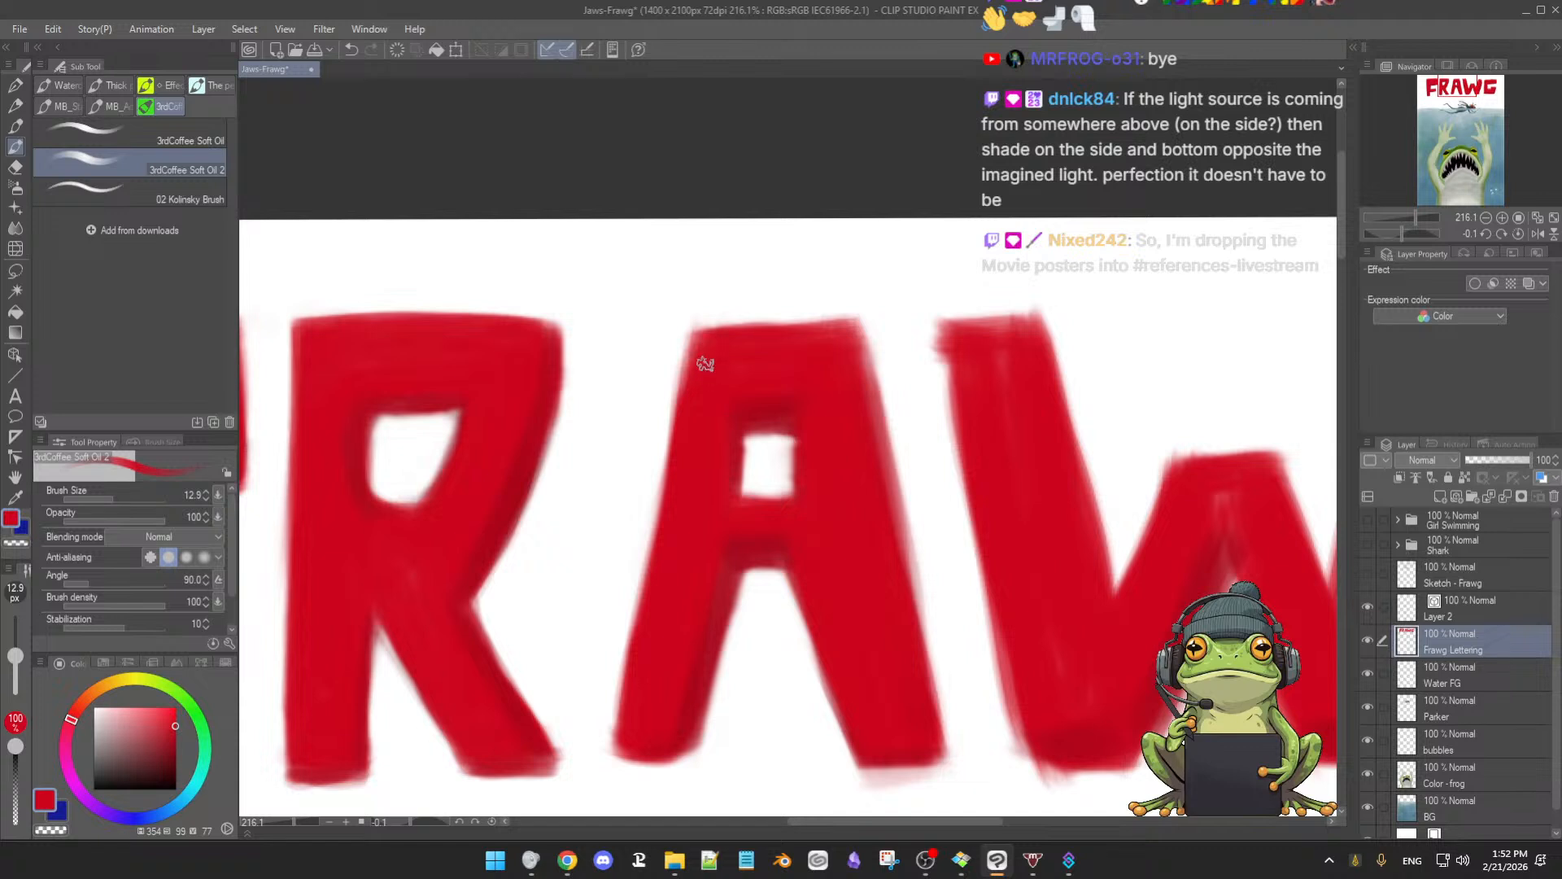
left_click_drag(692, 335, 698, 354)
mouse_move(668, 475)
left_mouse_down()
mouse_move(673, 454)
mouse_move(679, 476)
left_mouse_up()
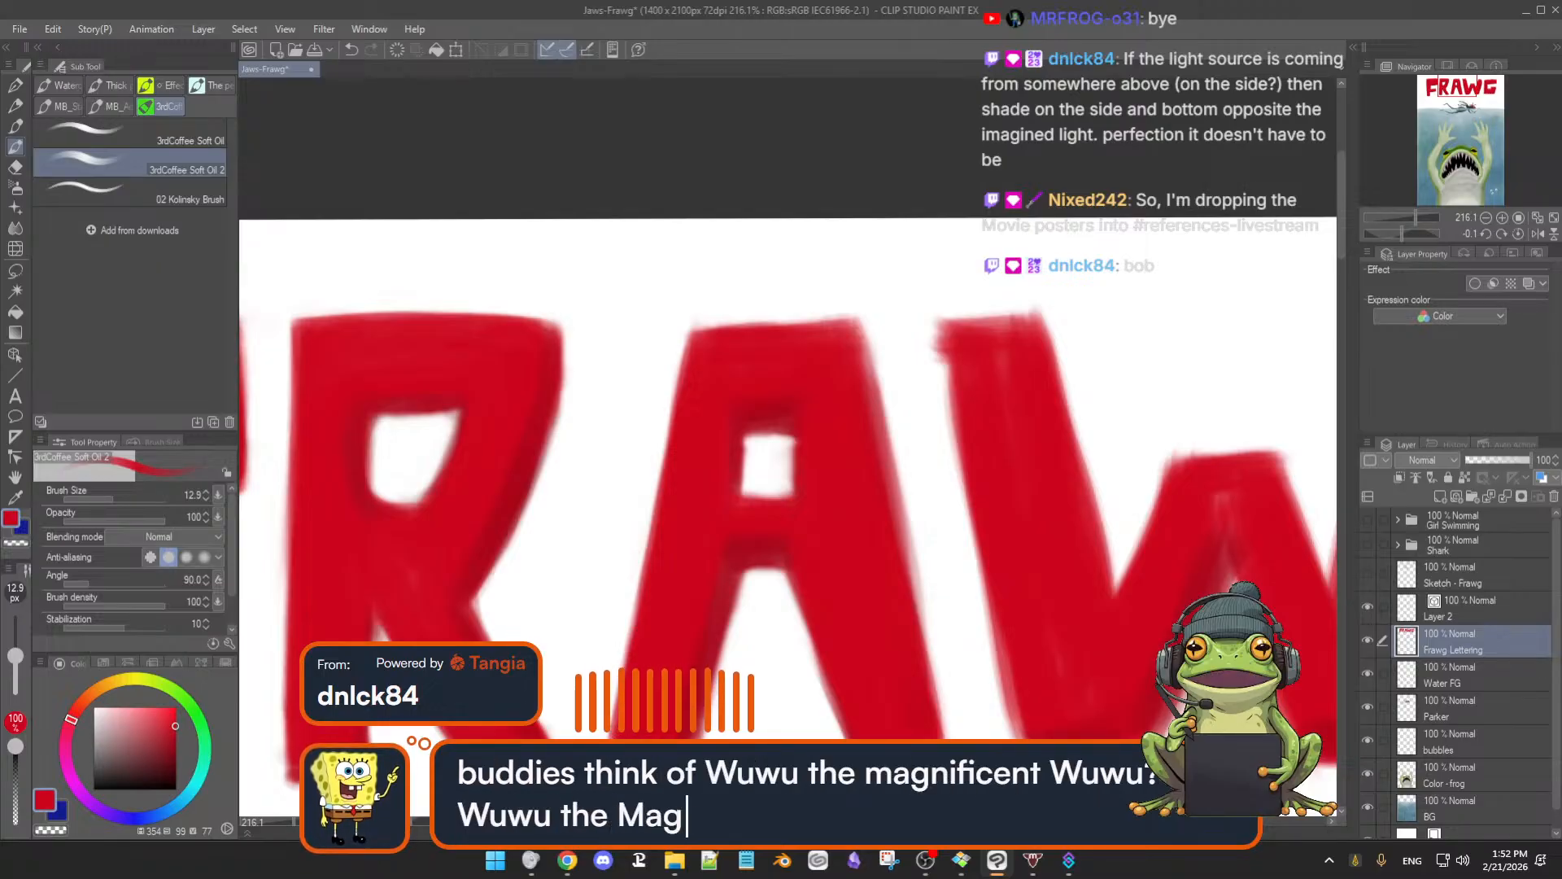
Refine the edges of the R and the A's inner left leg, alternating 3rdCoffee Soft Eraser and the oil brush with a sampled darker red
key("e")
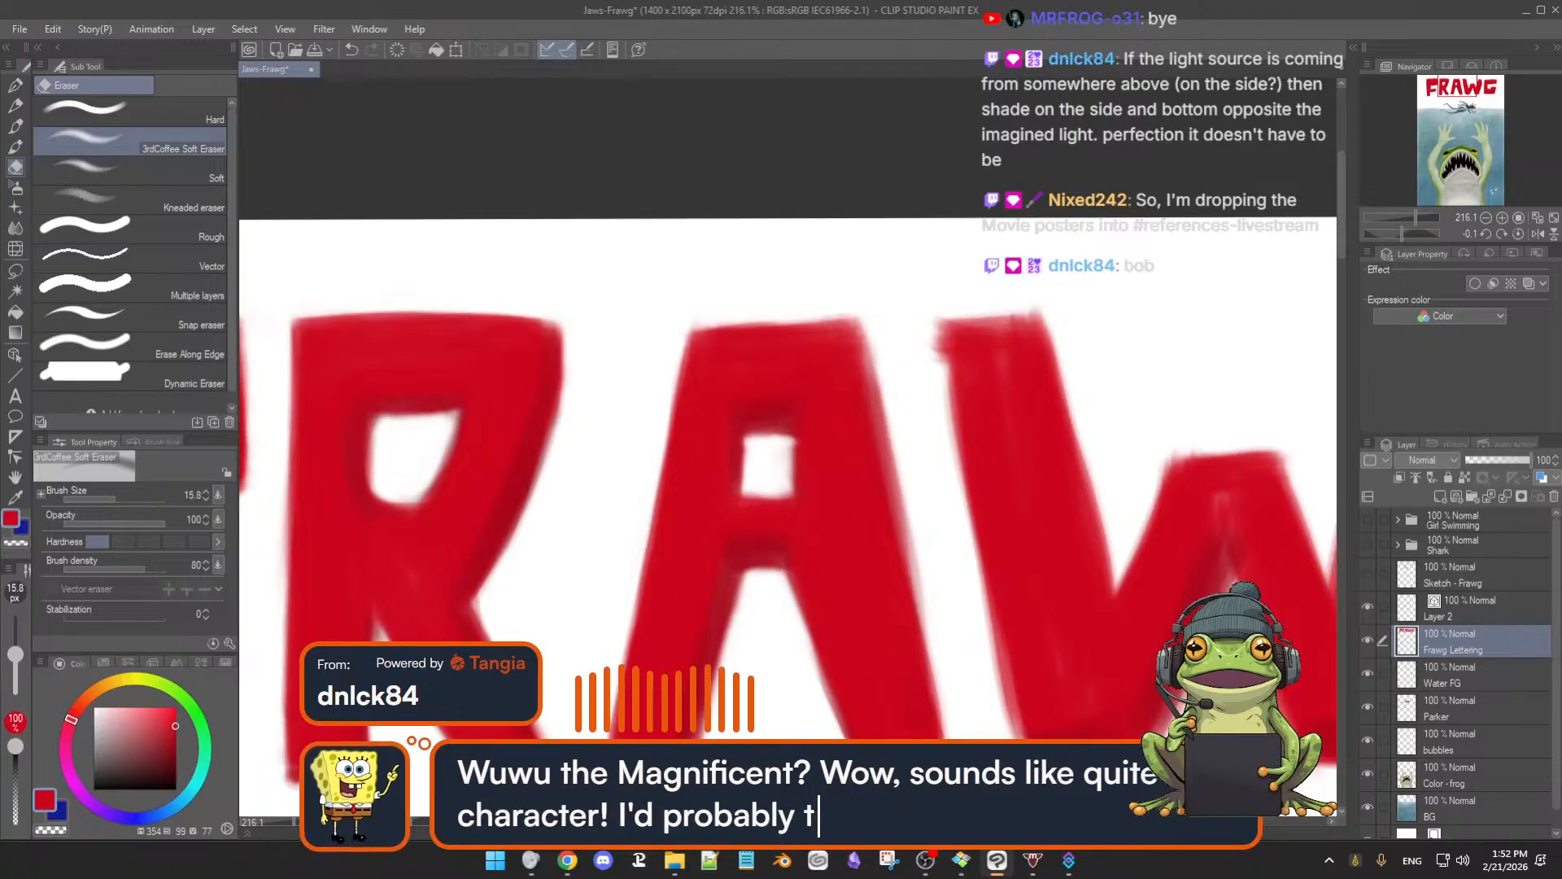
key("b")
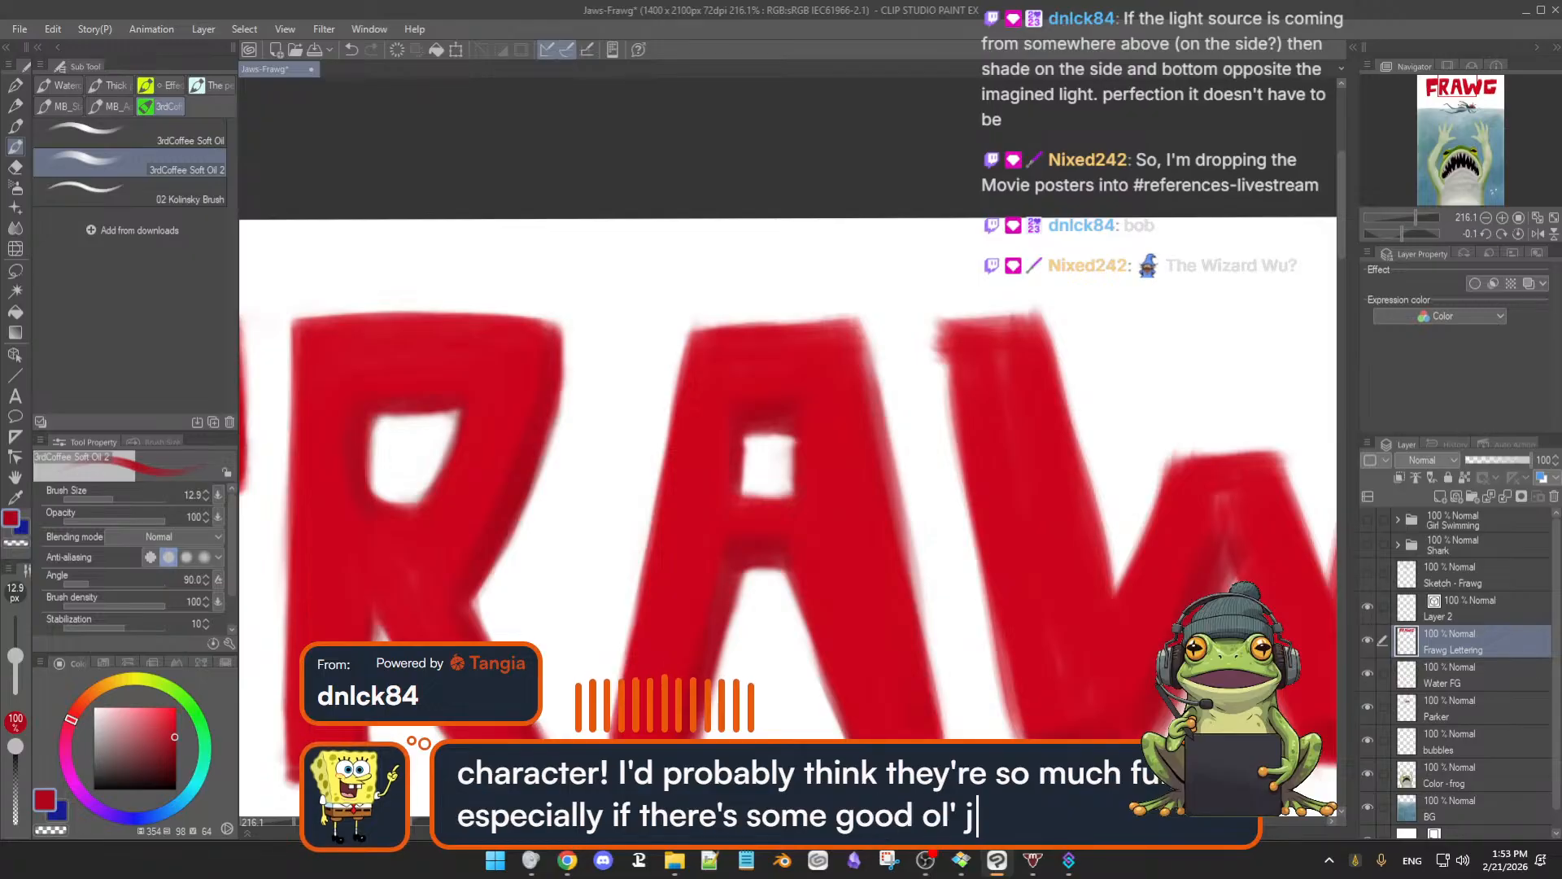
key("e")
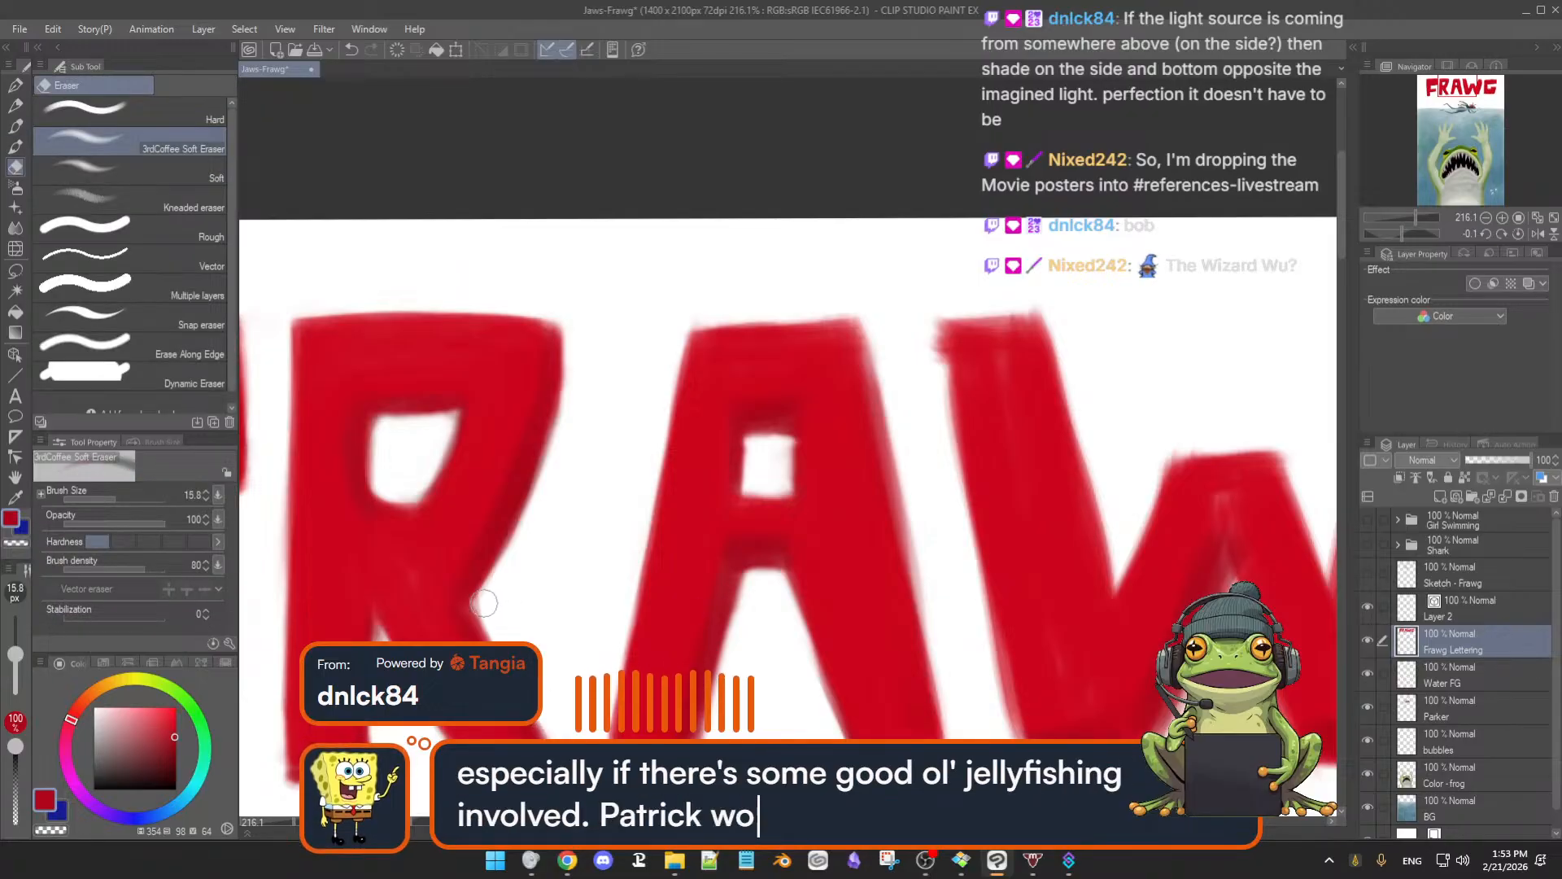
key("b")
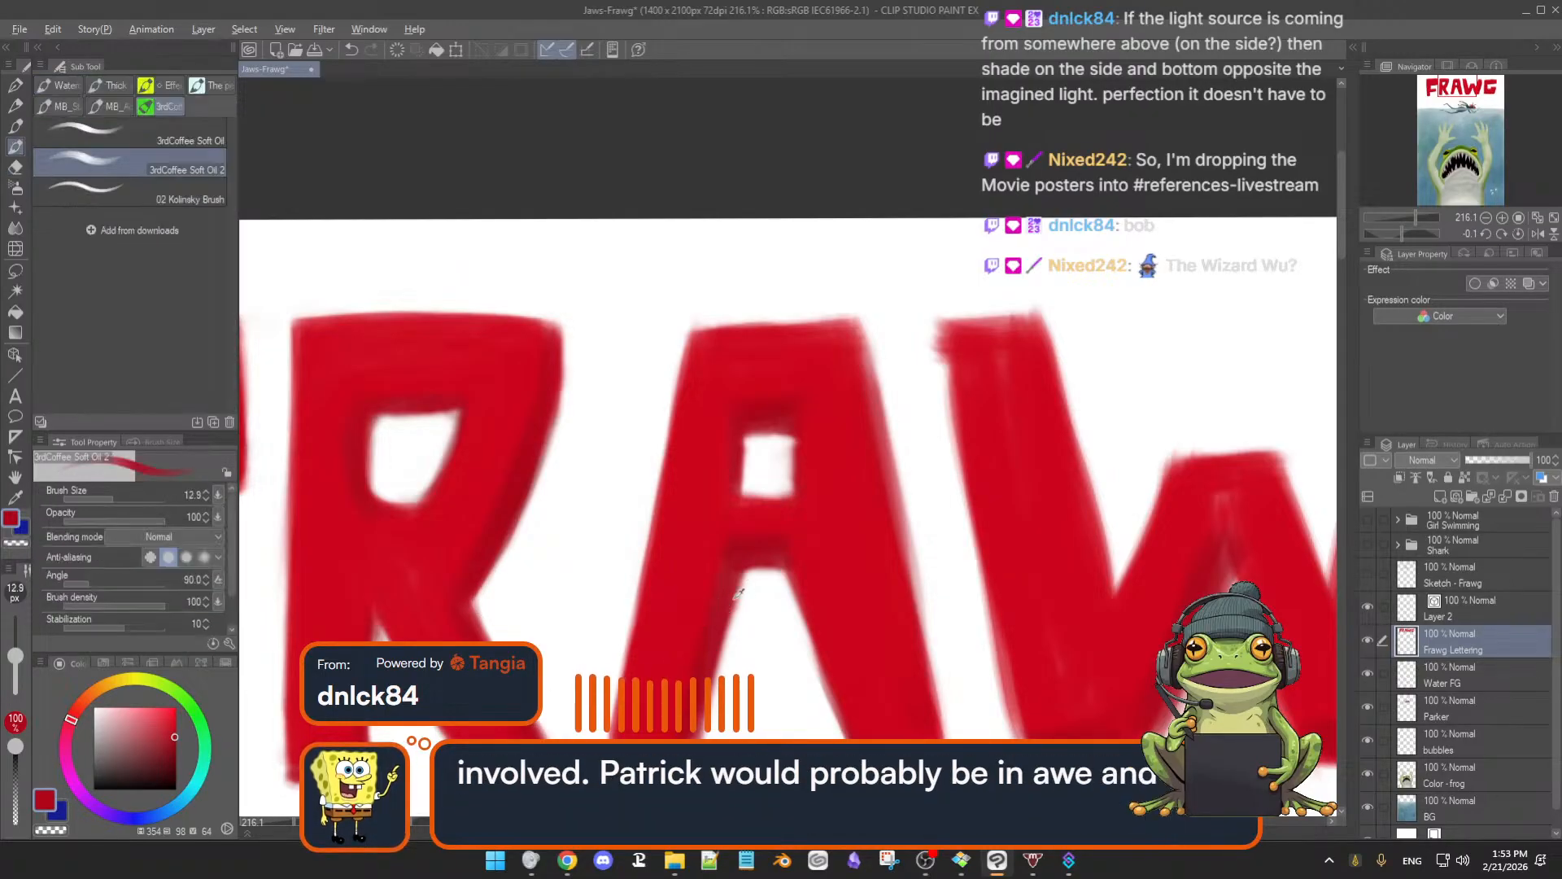
left_click(730, 588, "alt")
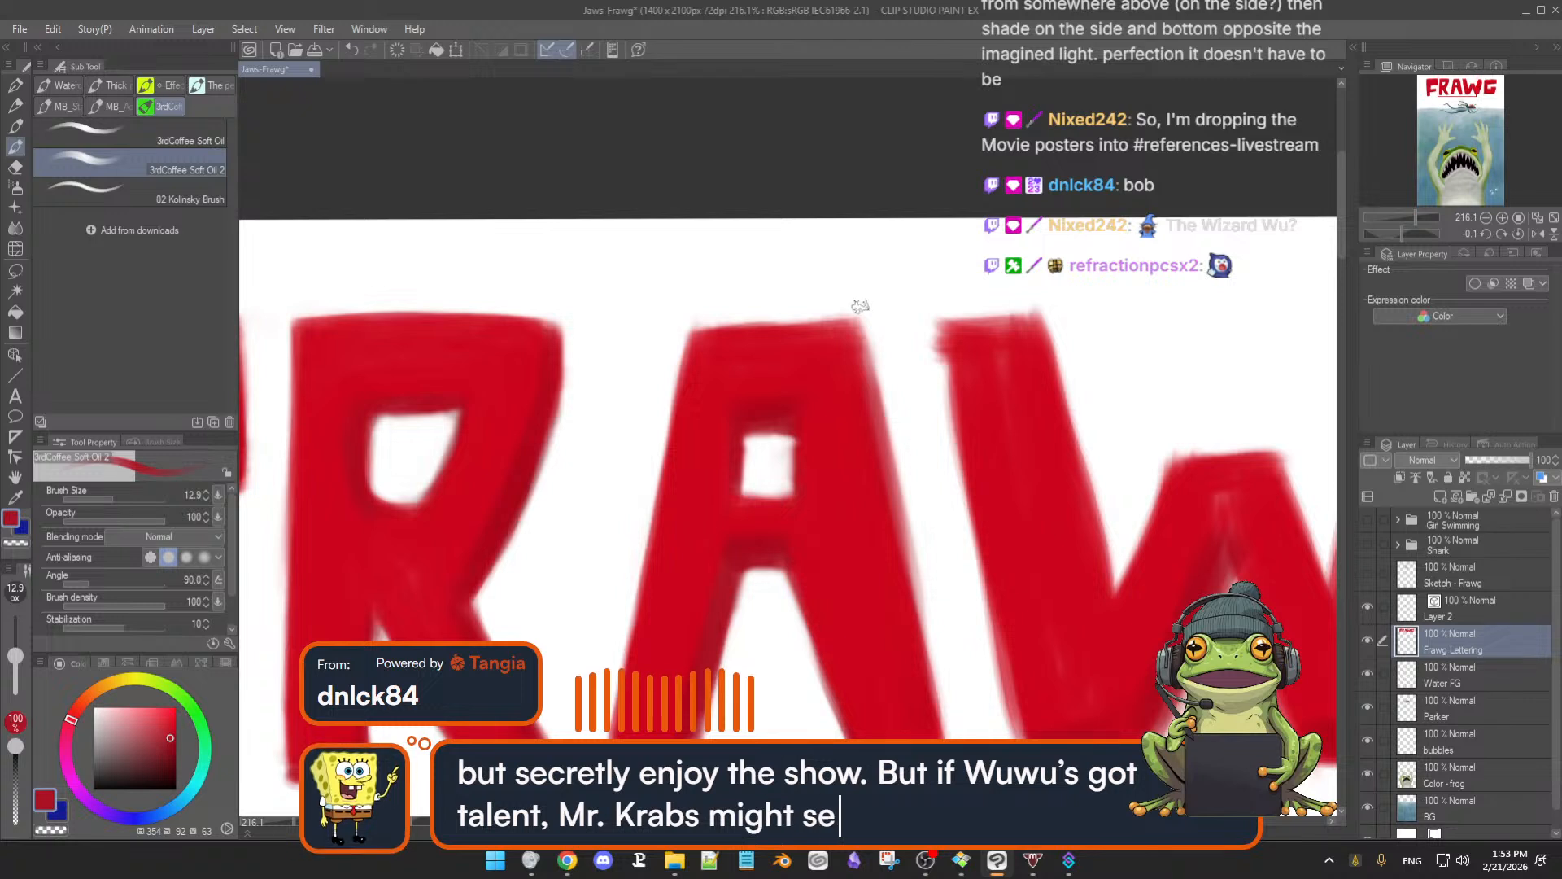
Erase the fuzzy paint along the A's right outer edge, from its top corner down the leg, with 3rdCoffee Soft Eraser
key("e")
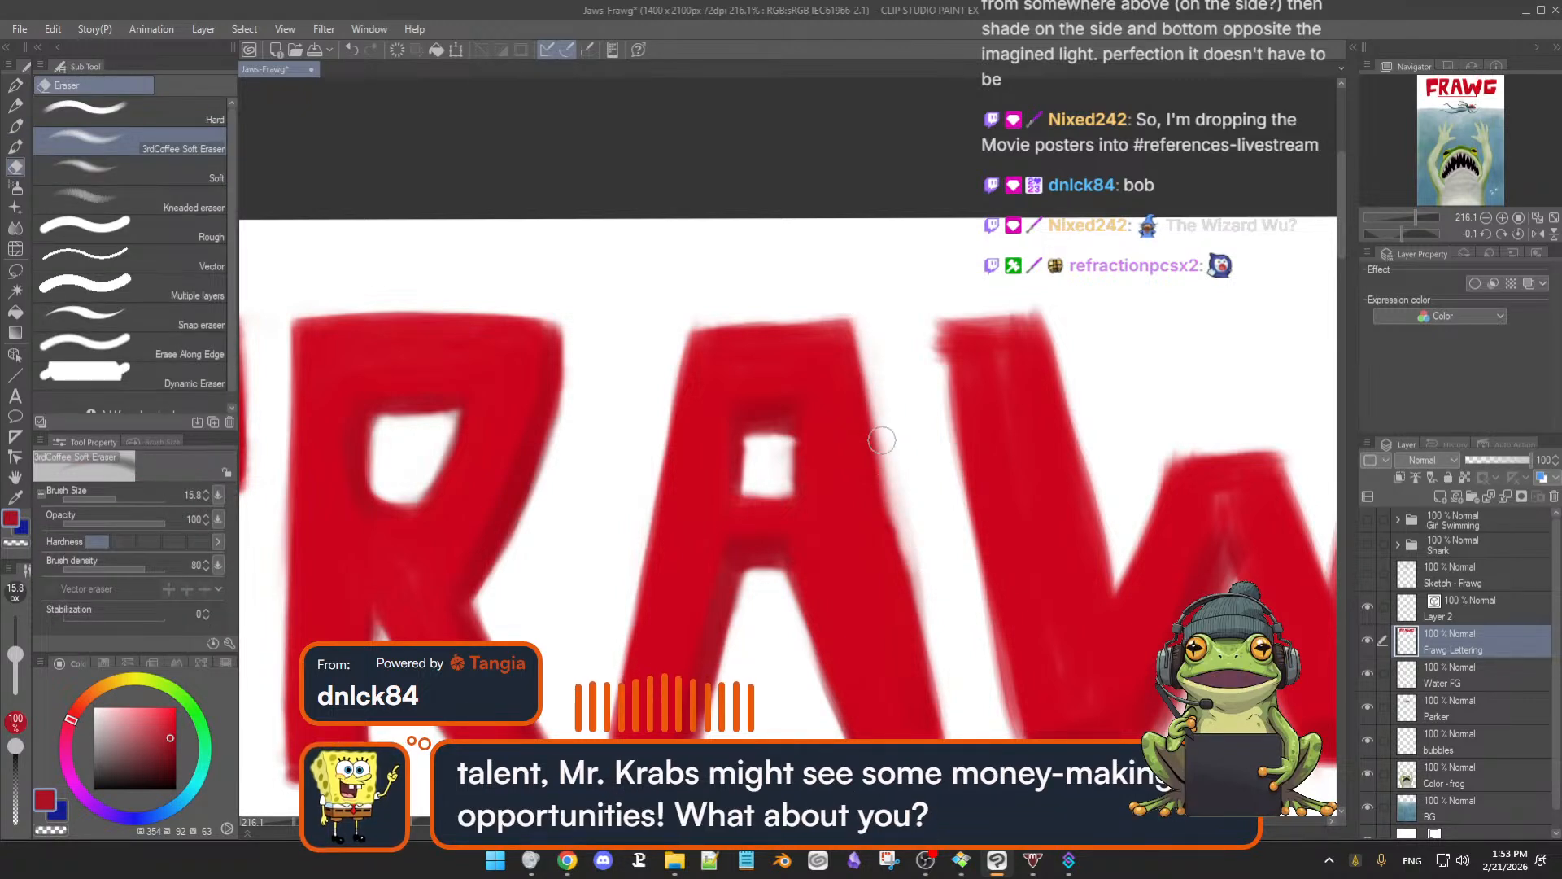
mouse_move(886, 439)
left_mouse_down()
mouse_move(955, 742)
mouse_move(929, 620)
mouse_move(952, 704)
left_mouse_up()
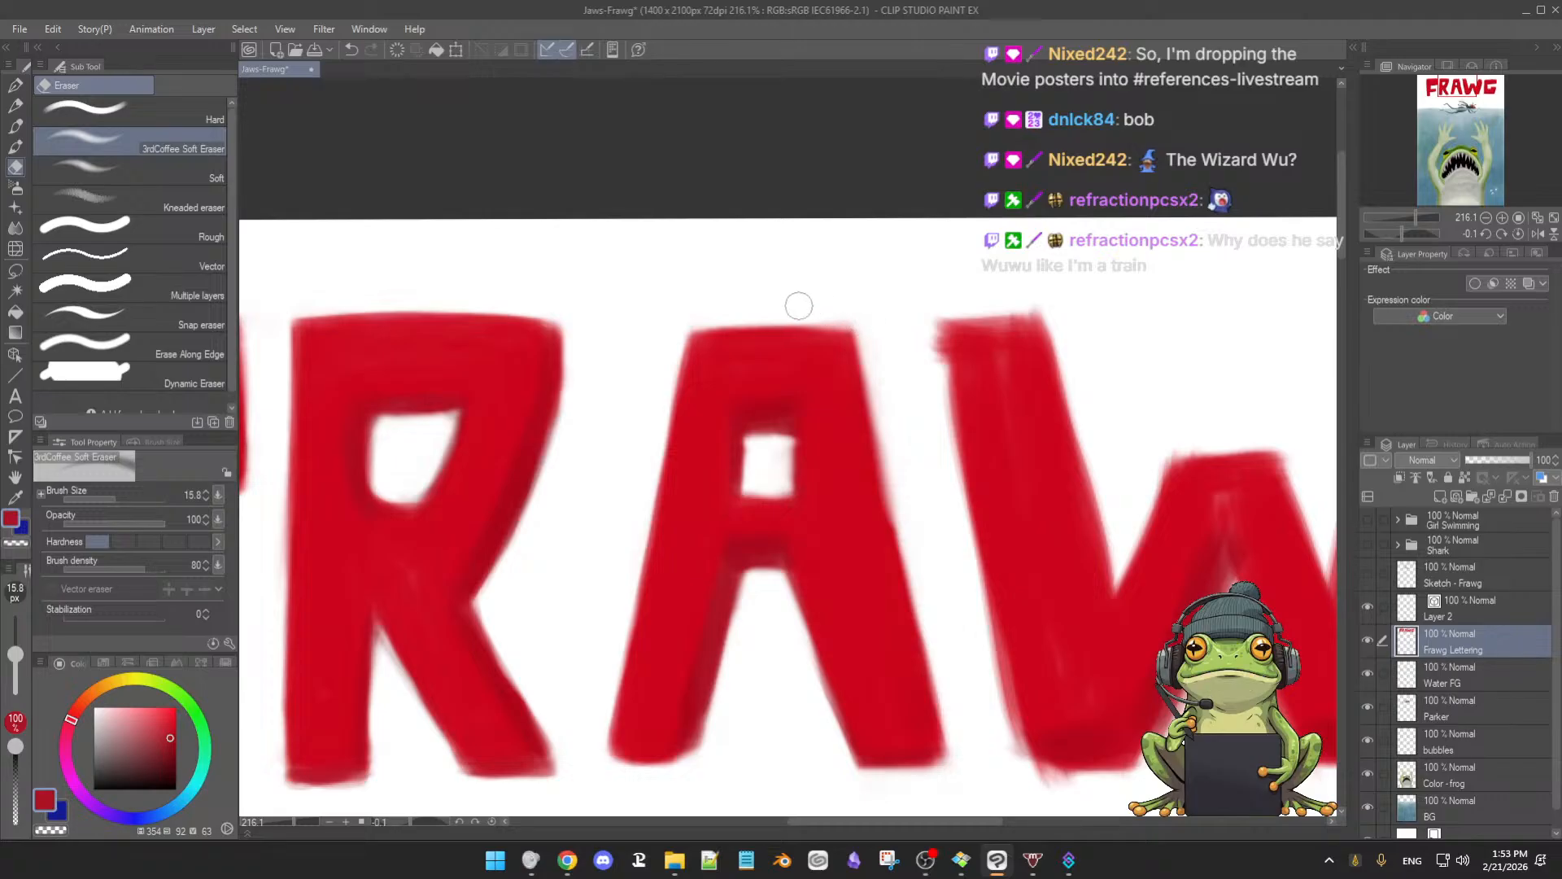
mouse_move(846, 317)
left_mouse_down()
mouse_move(866, 351)
mouse_move(876, 440)
mouse_move(863, 334)
mouse_move(897, 530)
mouse_move(880, 366)
mouse_move(909, 593)
mouse_move(879, 371)
mouse_move(904, 557)
mouse_move(880, 451)
mouse_move(953, 764)
mouse_move(926, 633)
left_mouse_up()
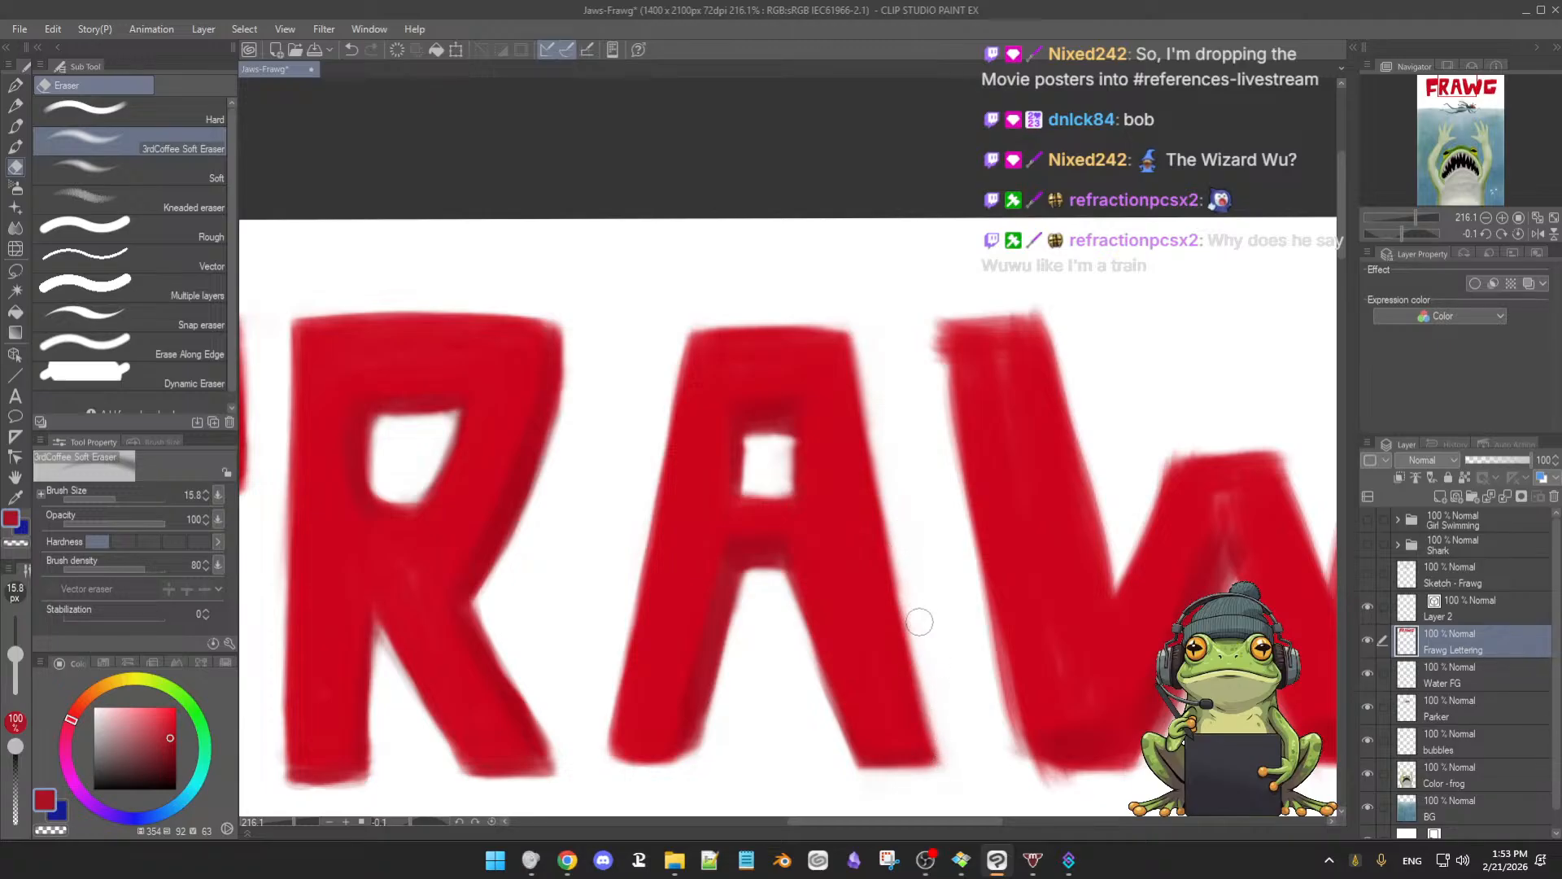
Examine the whole FRAWG title against the swimming fly below it for uneven letter edges
key("b")
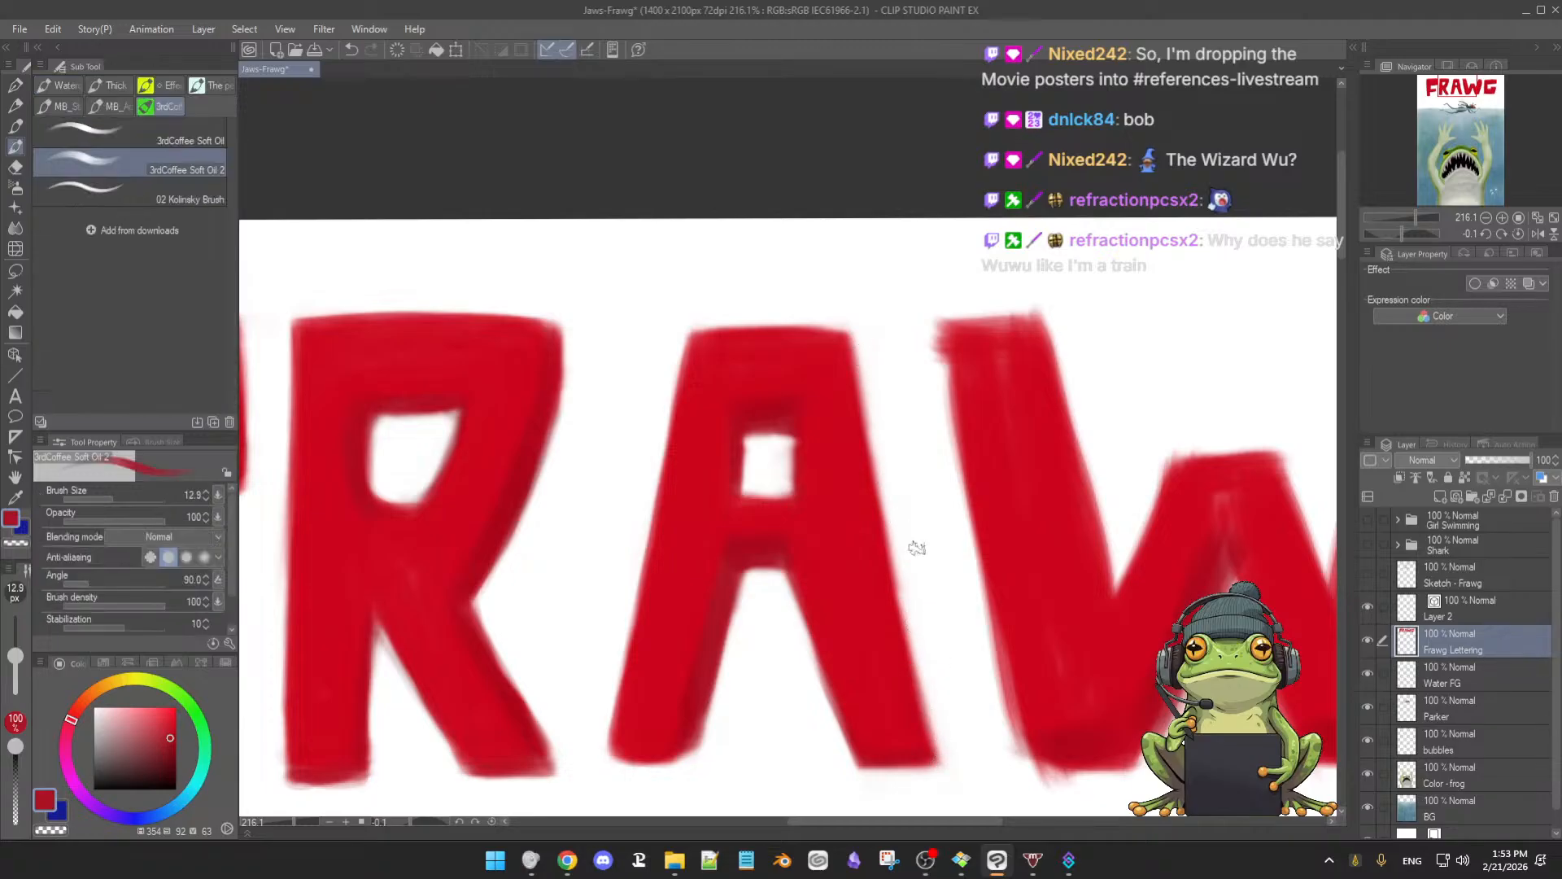
scroll(943, 514, "down", 3)
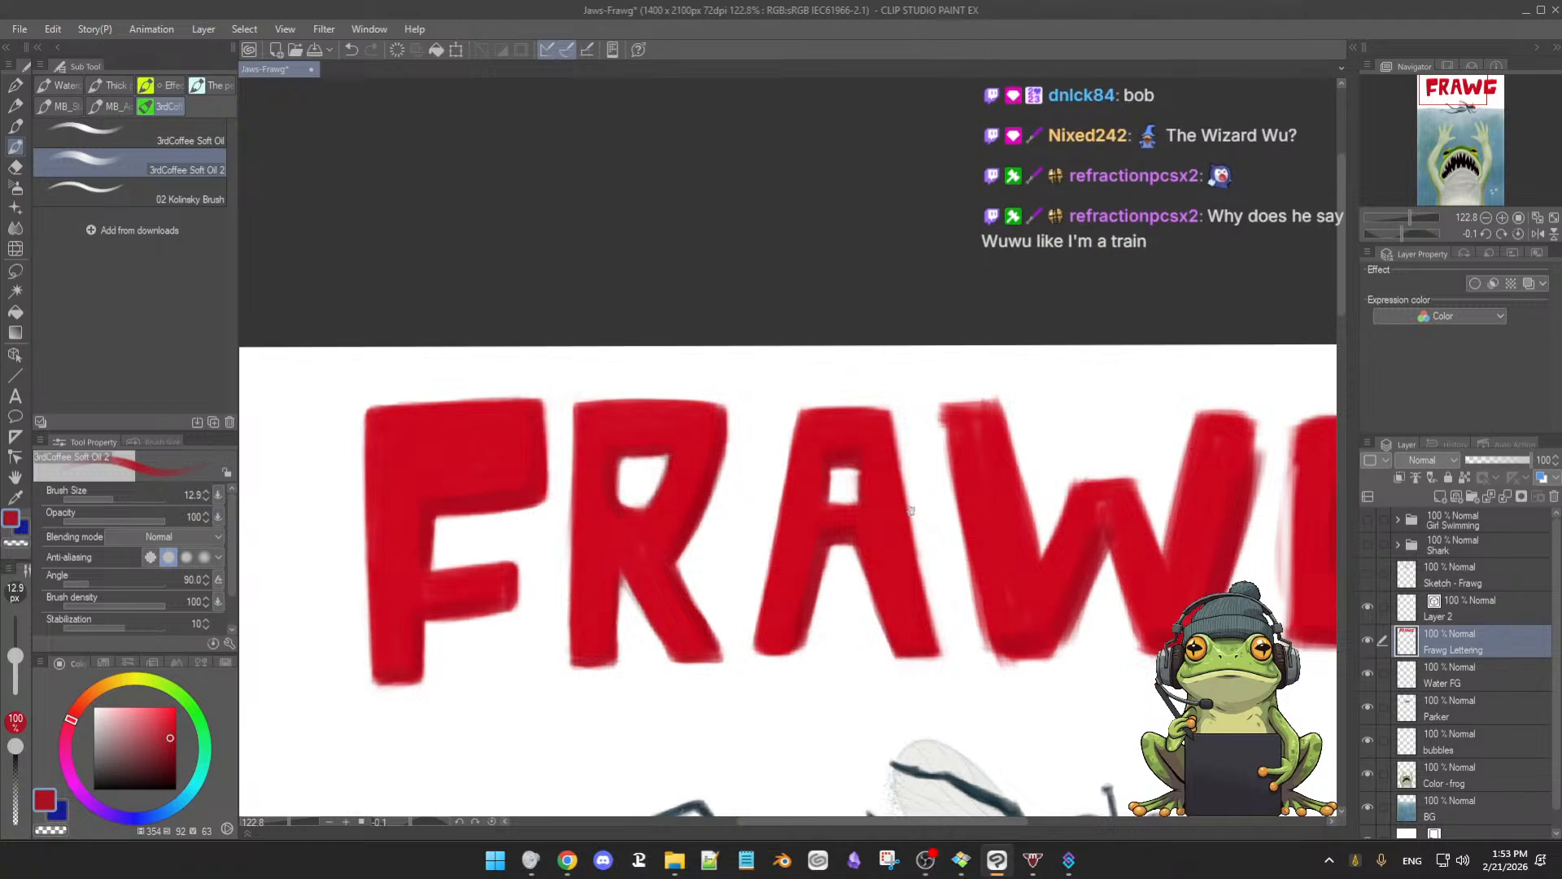
scroll(1035, 514, "down", 2)
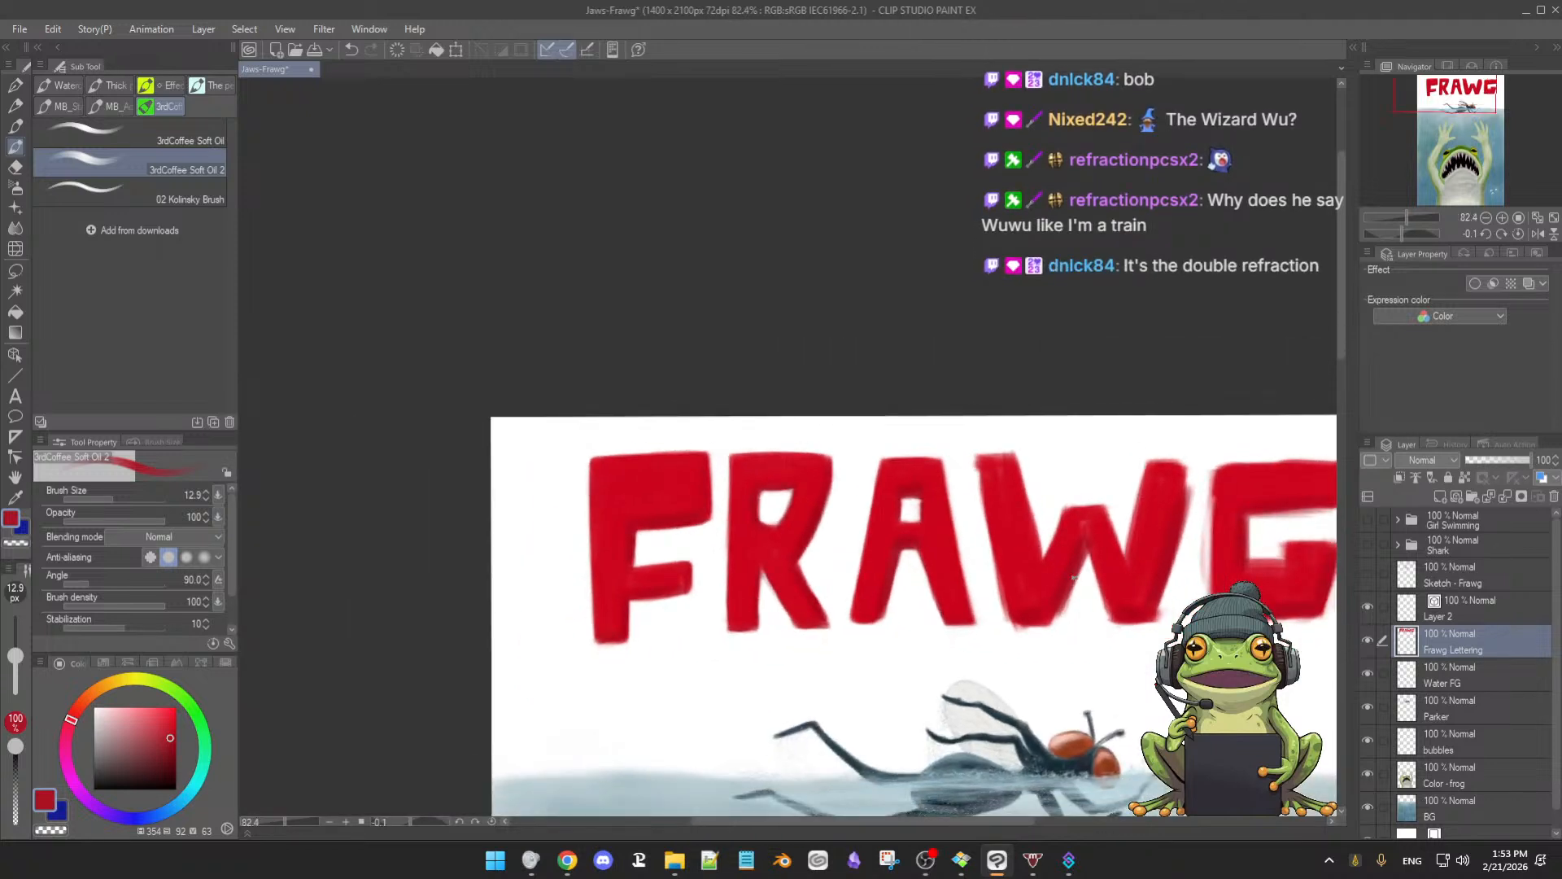
left_click_drag(1057, 592, 976, 576)
scroll(976, 576, "up", 1)
scroll(985, 570, "down", 1)
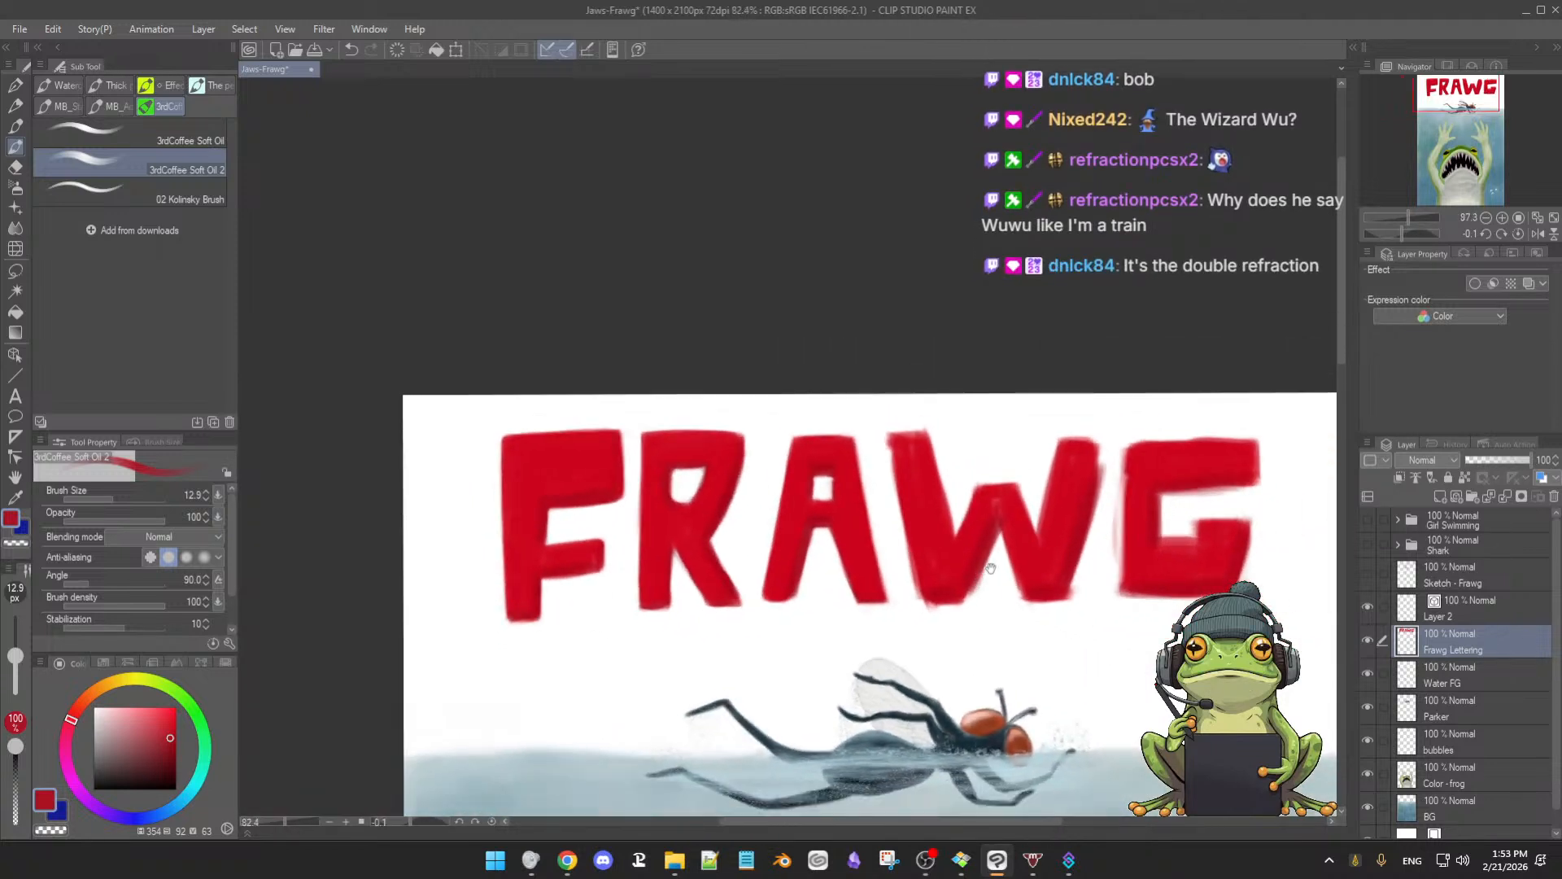
scroll(995, 560, "up", 1)
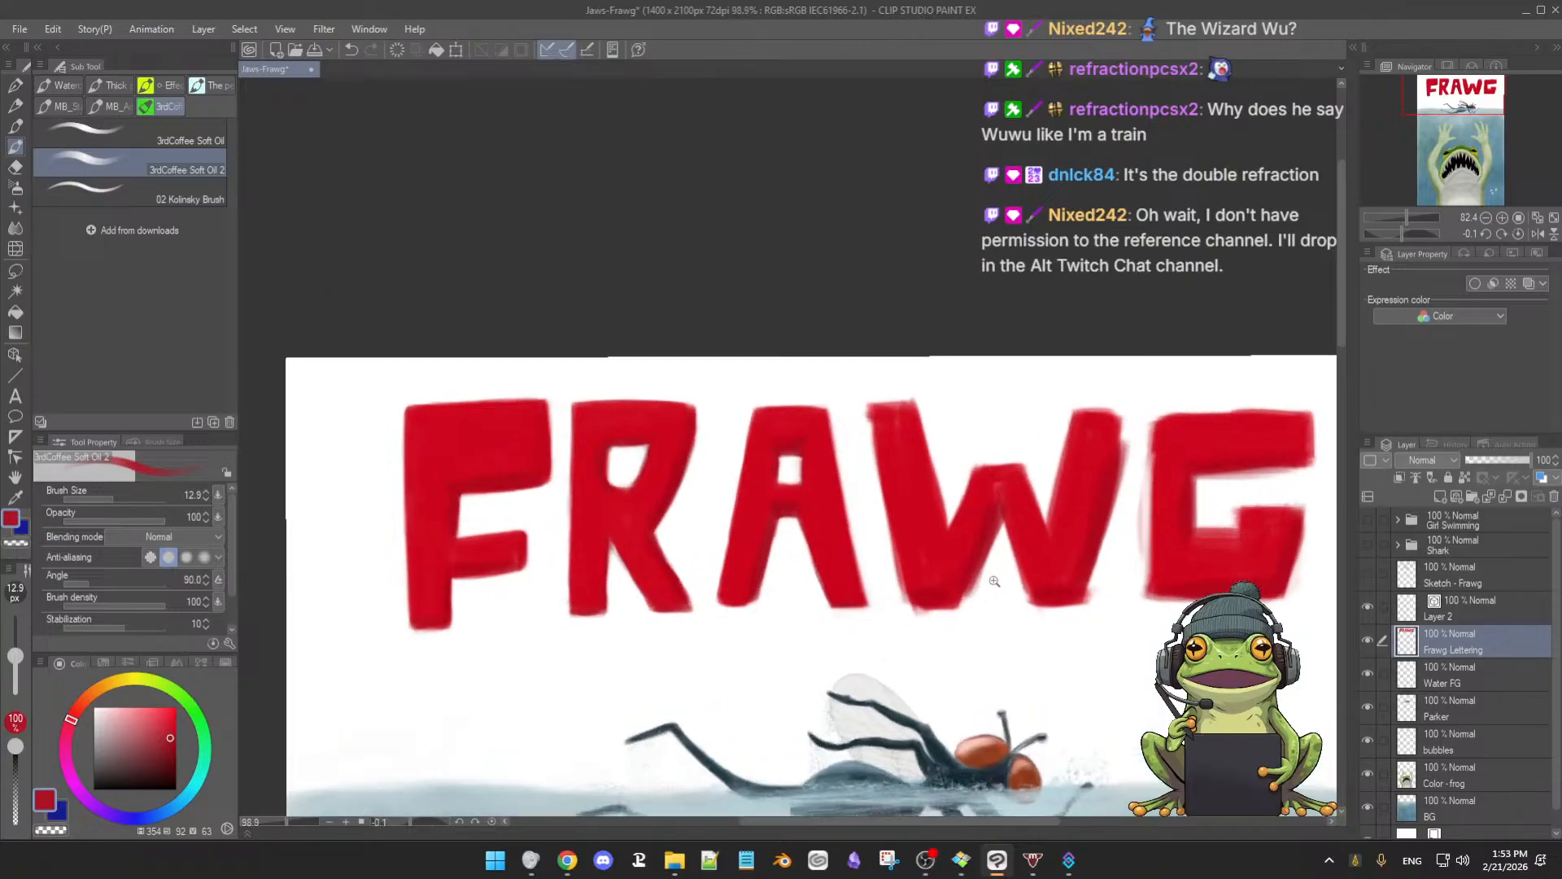
scroll(996, 559, "down", 1)
left_click_drag(996, 560, 936, 409)
scroll(936, 409, "up", 3)
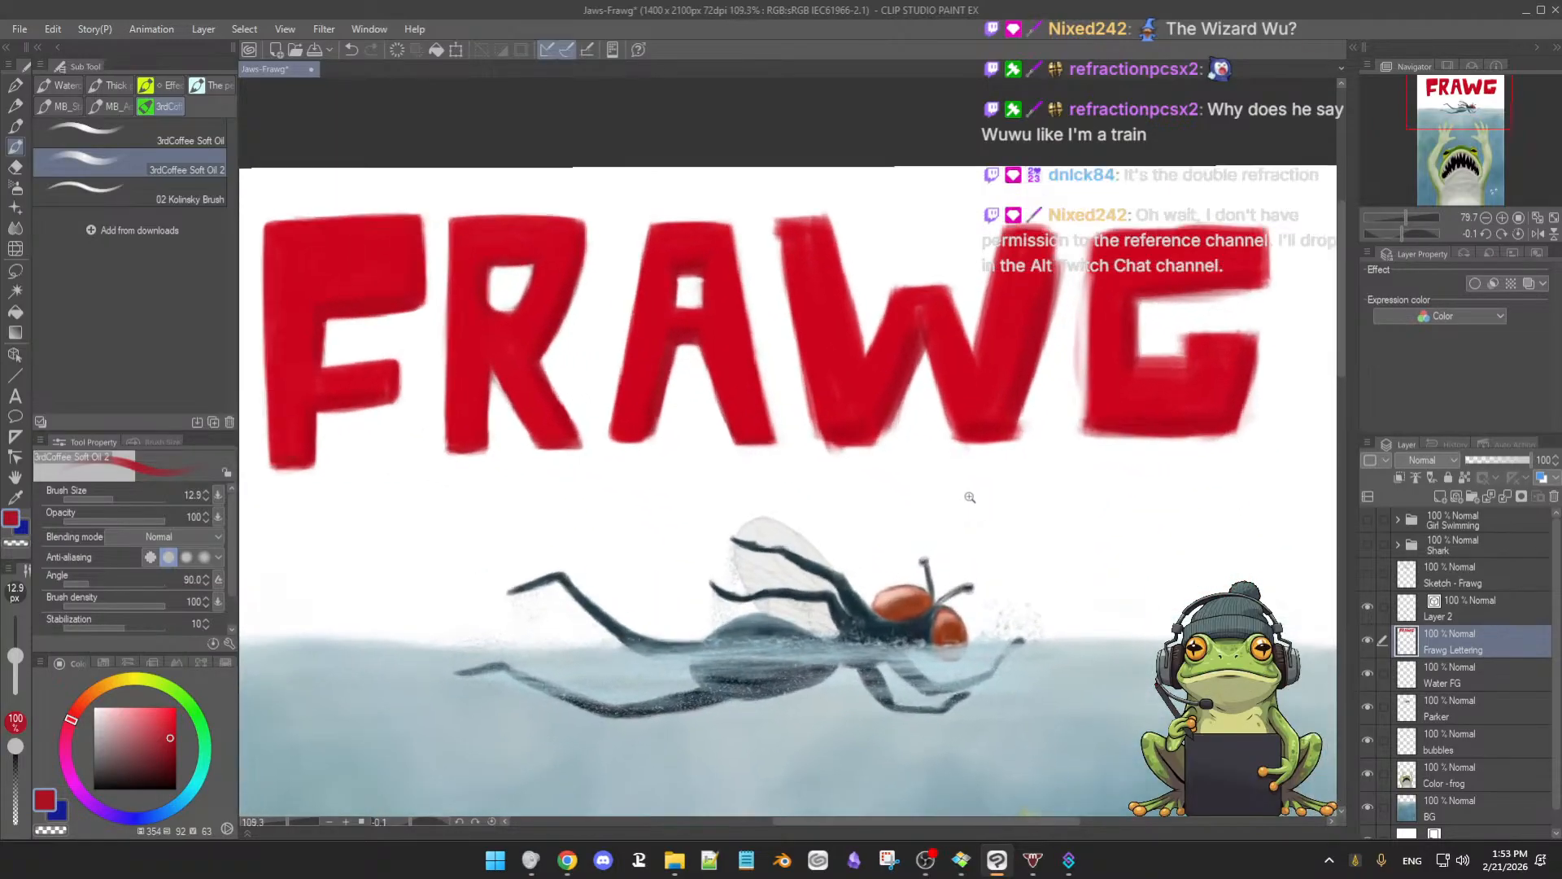
Repaint the W with sampled lettering red, then go over its right arm's outer edge in darker red at brush size 17.9
key("e")
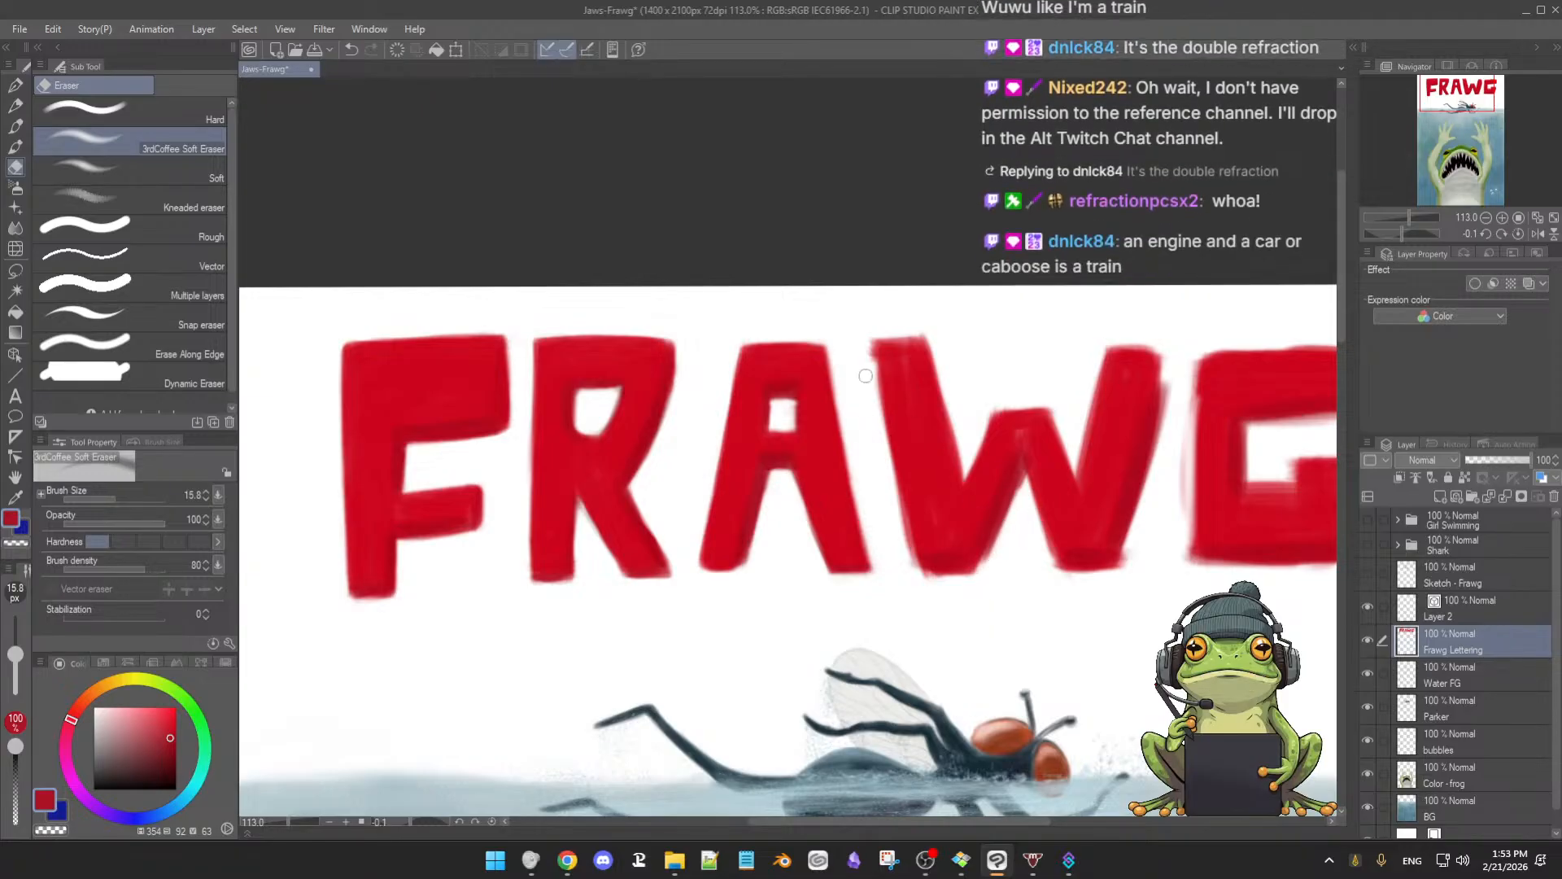
key("b")
left_click(903, 359, "alt")
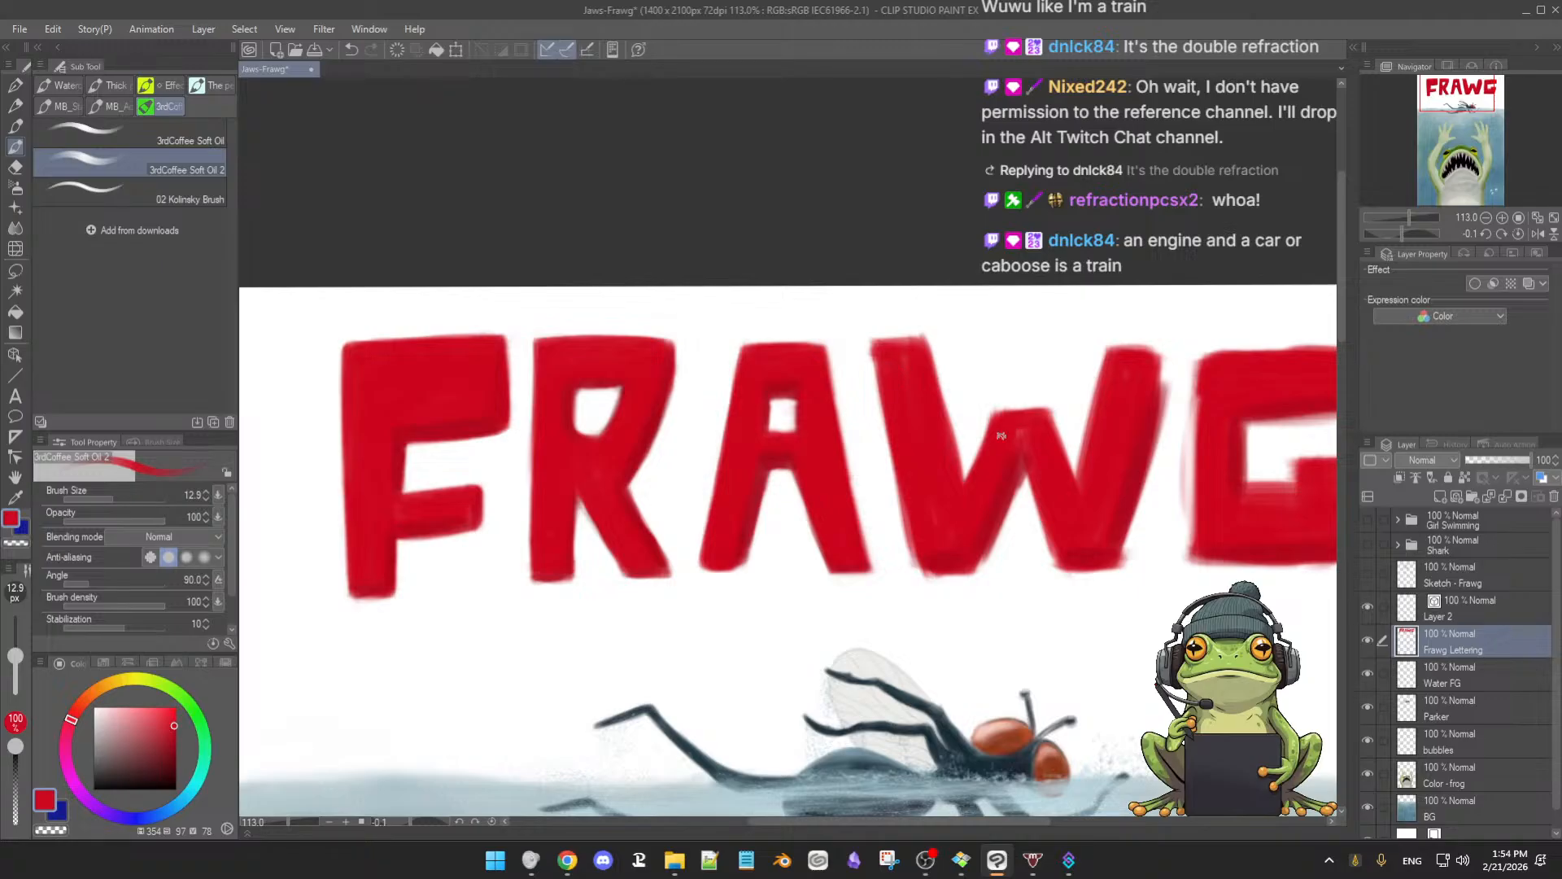
left_click_drag(1013, 424, 1023, 425, "ctrl+alt")
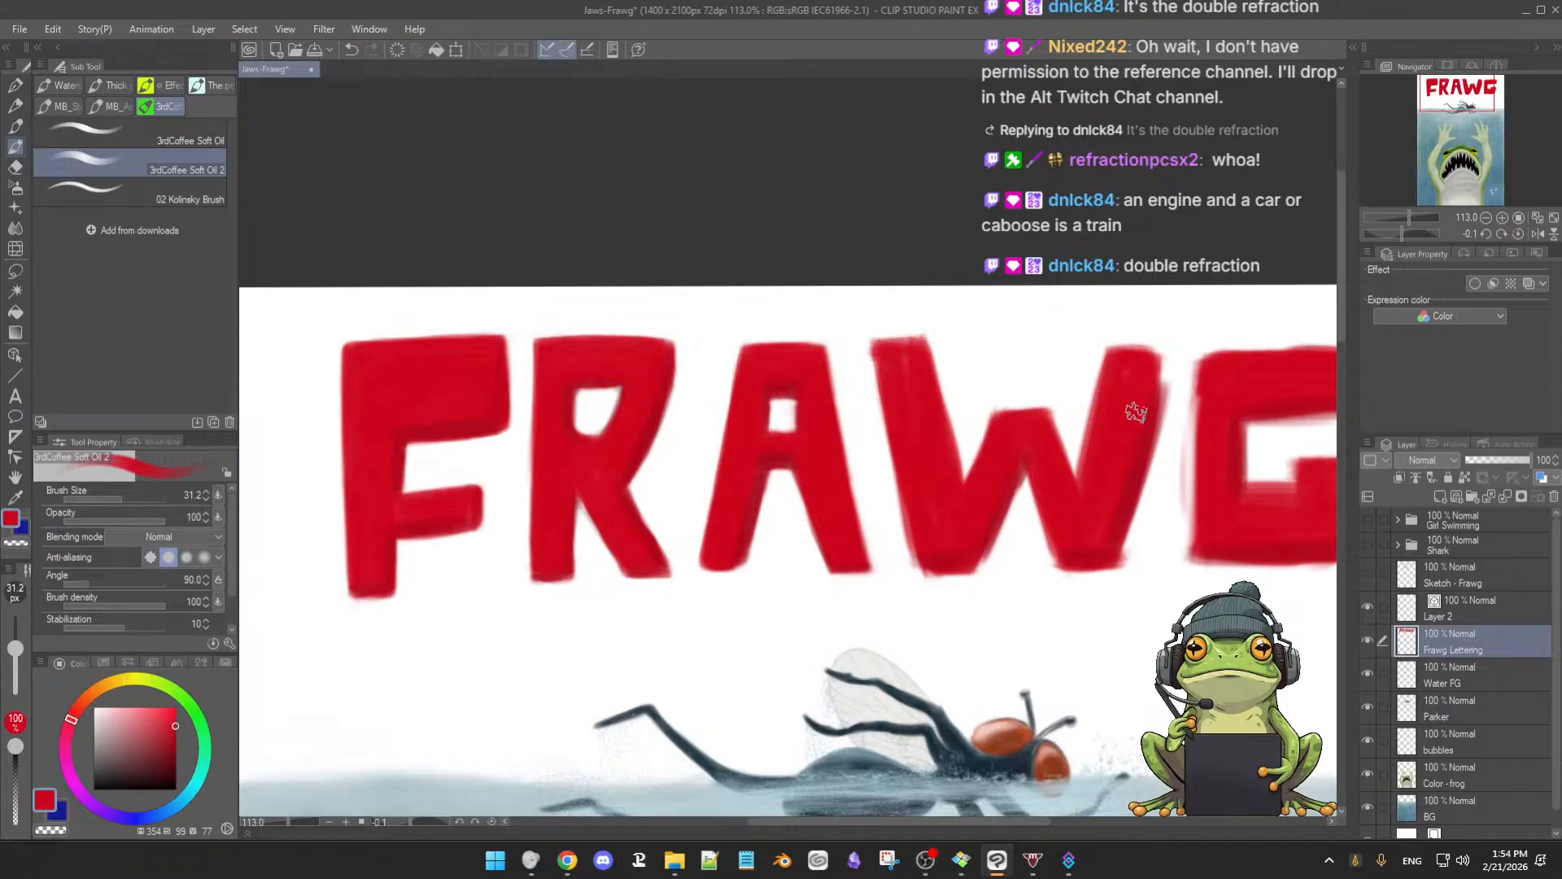
left_click_drag(1150, 437, 1154, 435)
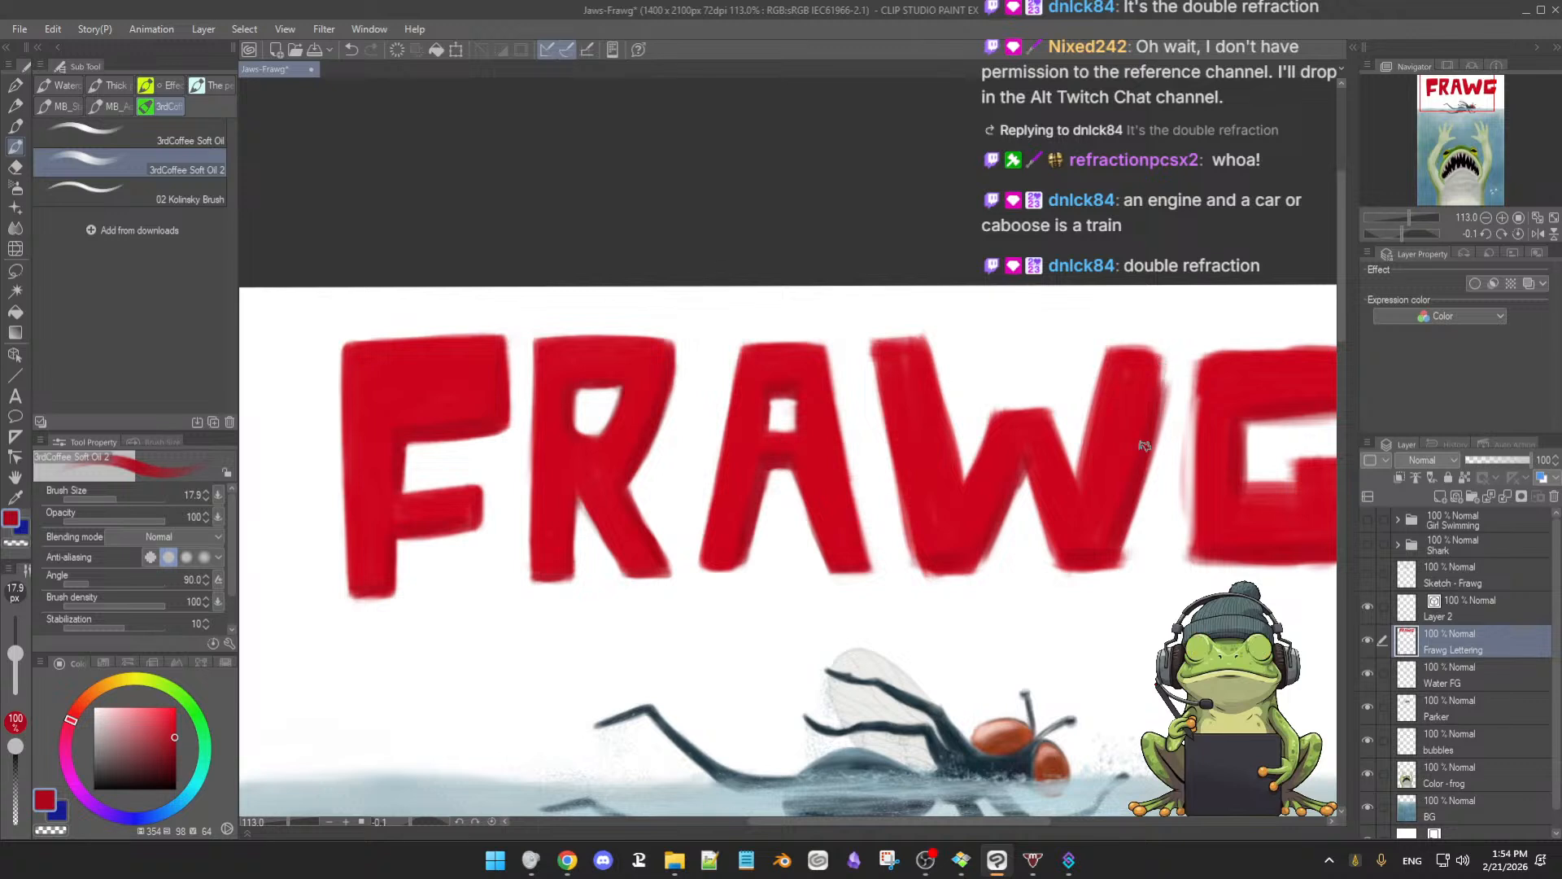
left_click_drag(1165, 356, 1164, 401)
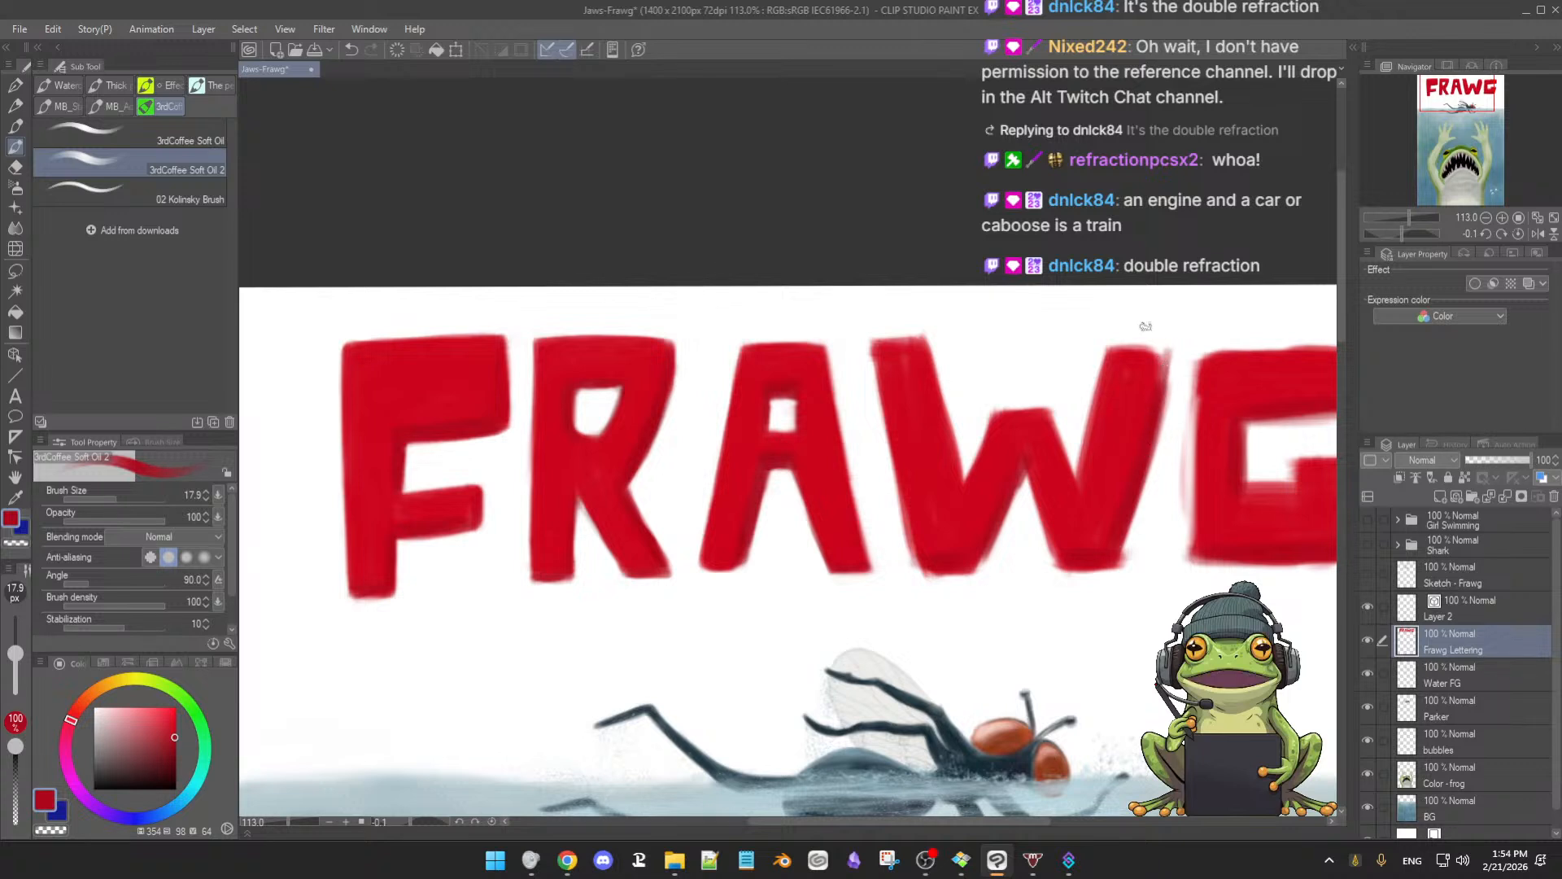
Refine the top right corner of the W, alternating 3rdCoffee Soft Eraser and the 3rdCoffee Soft Oil 2 brush
key("e")
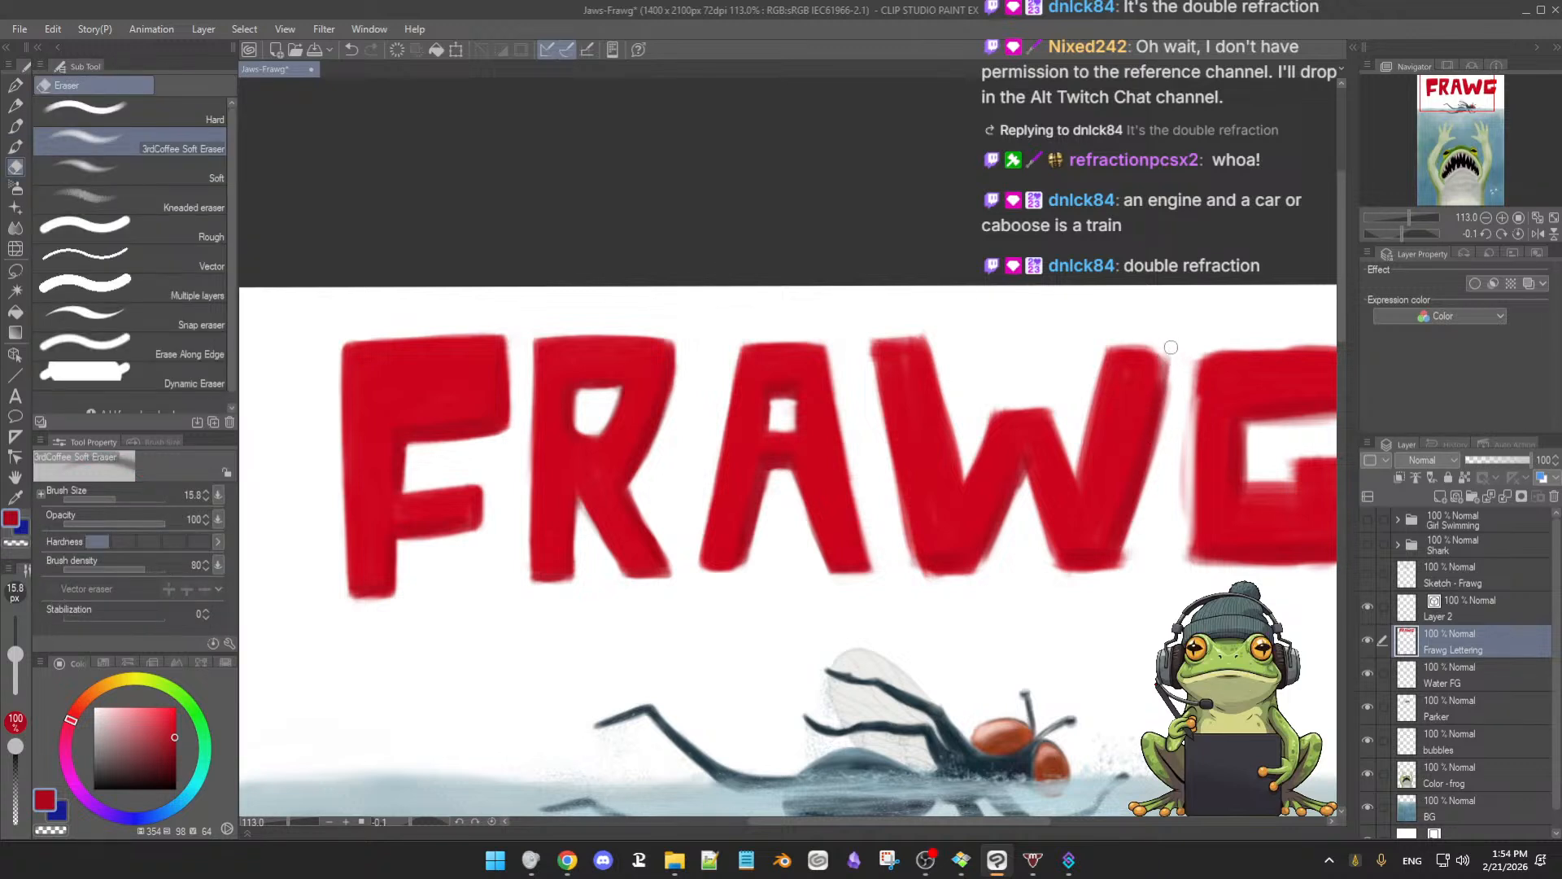
key("b")
left_click_drag(1163, 355, 1162, 382)
key("e")
key("b")
scroll(1052, 610, "down", 2)
scroll(1052, 610, "up", 2)
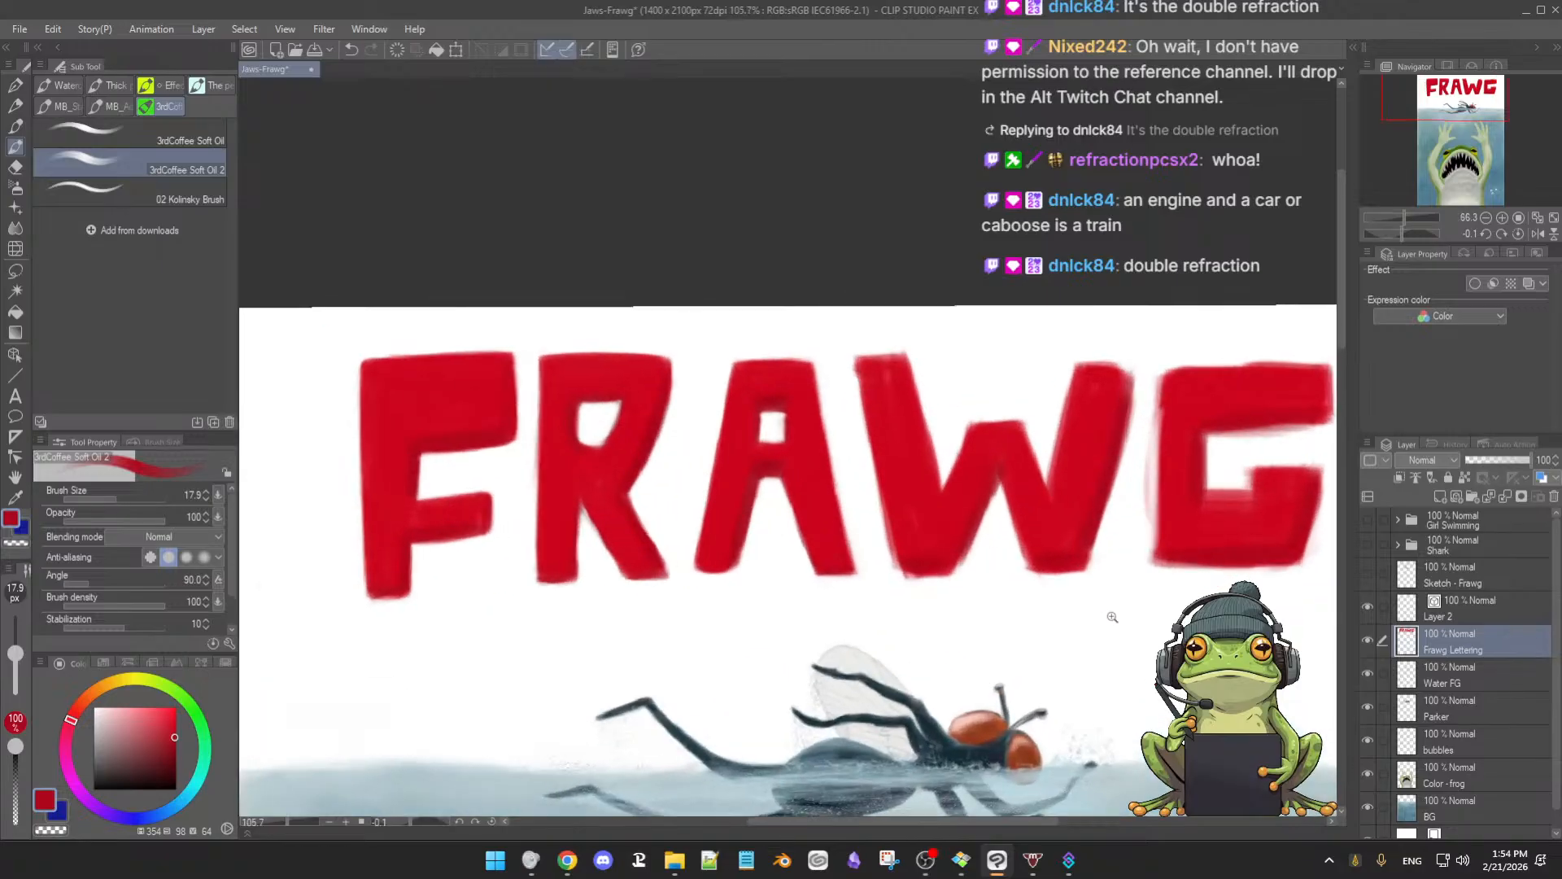
Even out the top edge of the G with 3rdCoffee Soft Eraser
left_click_drag(1123, 596, 1048, 616)
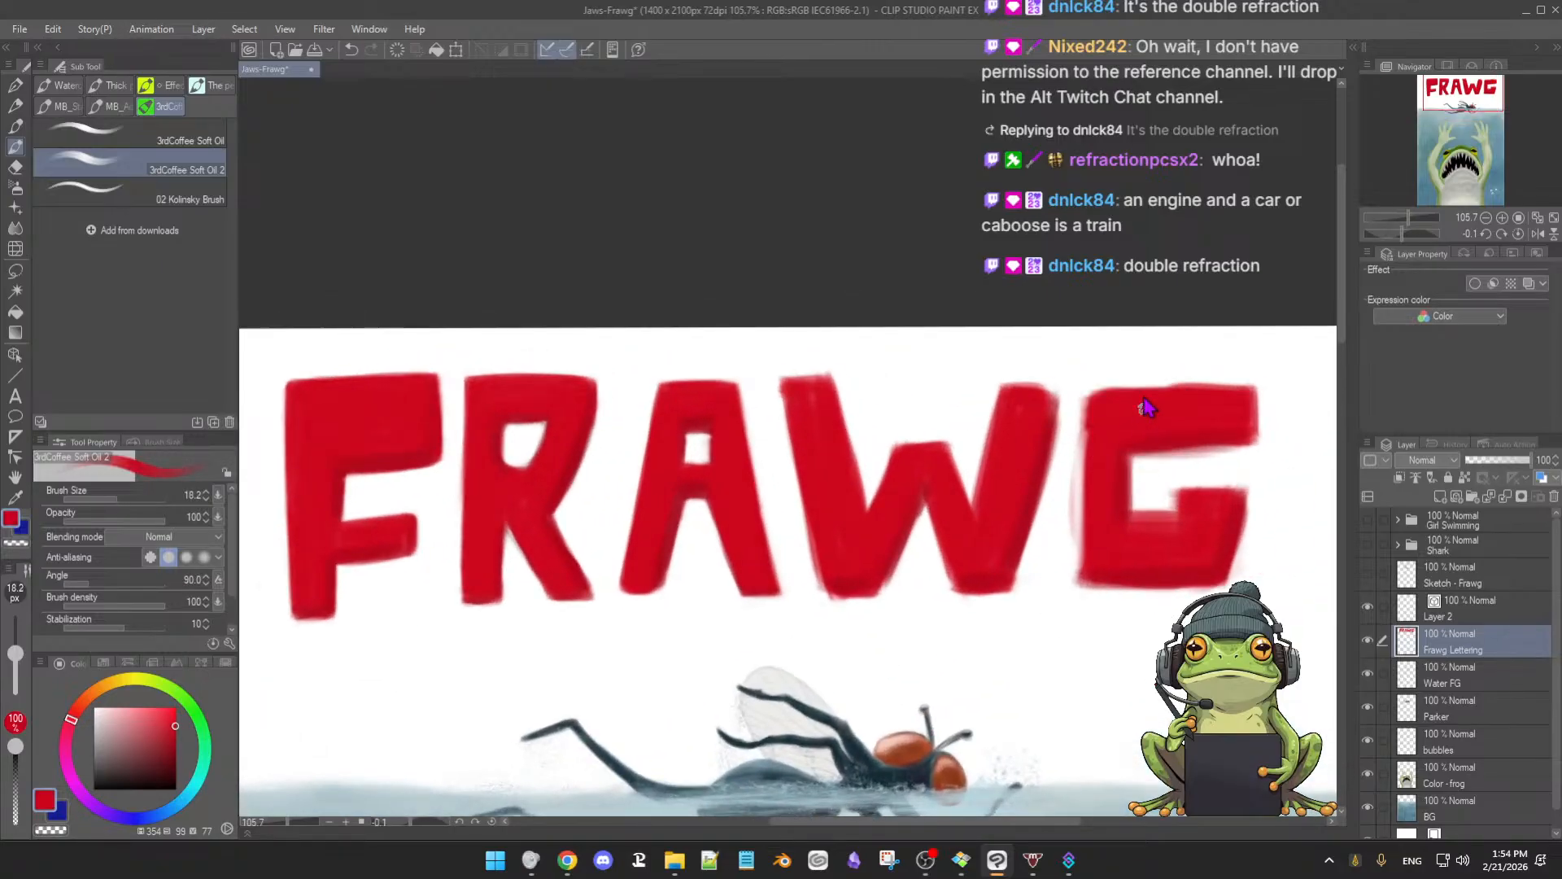
key("e")
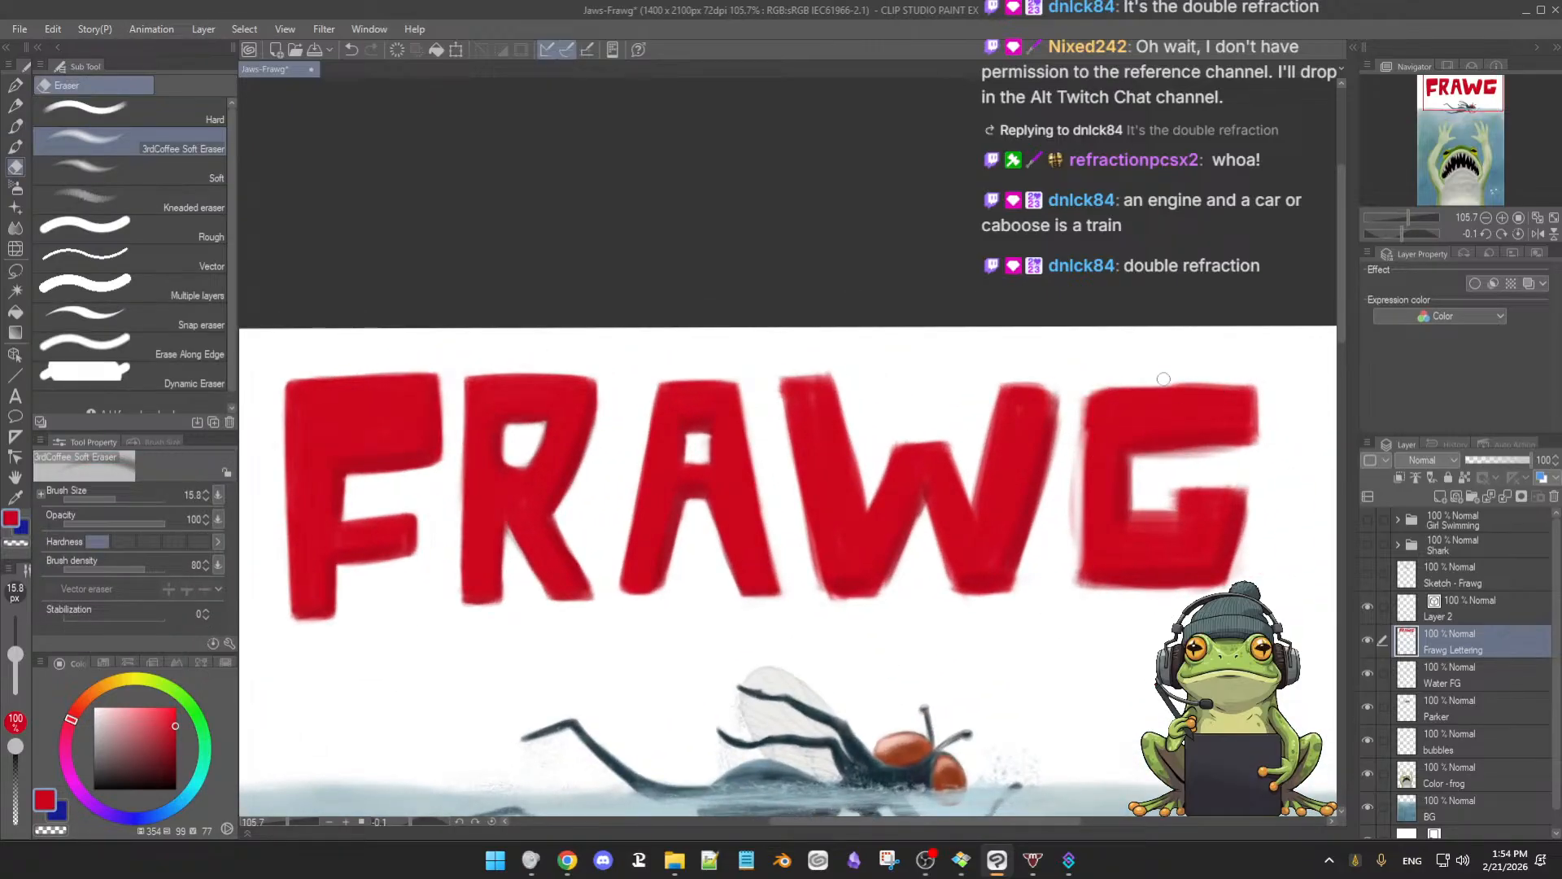
left_click_drag(1264, 382, 1232, 385)
key("b")
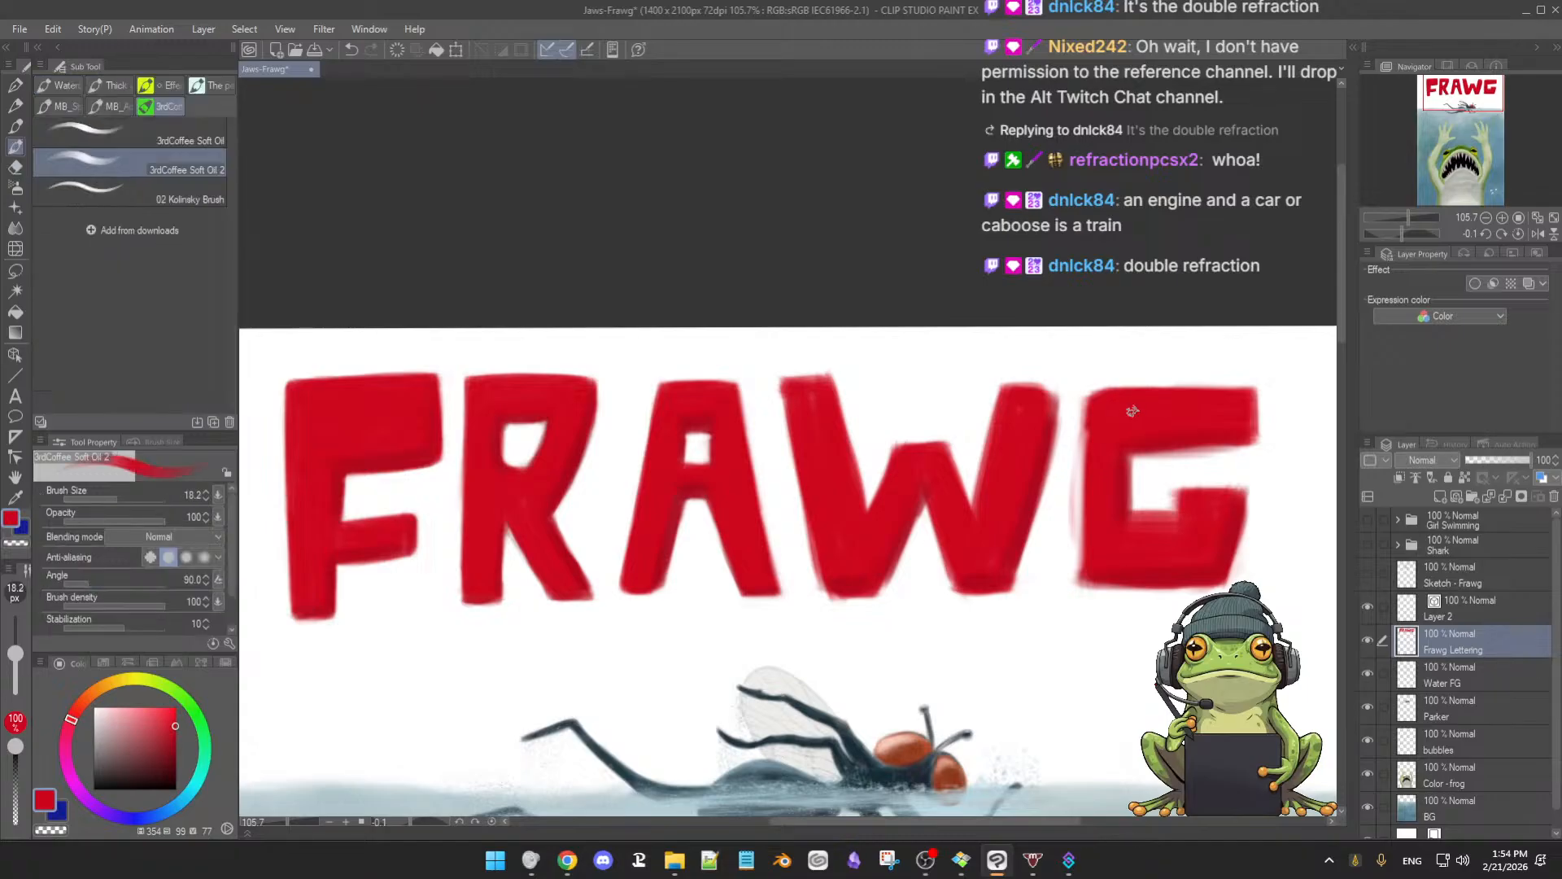
Erase the fuzzy paint along the G's left edge and lower left corner, and trim the right end of its upper arm
key("e")
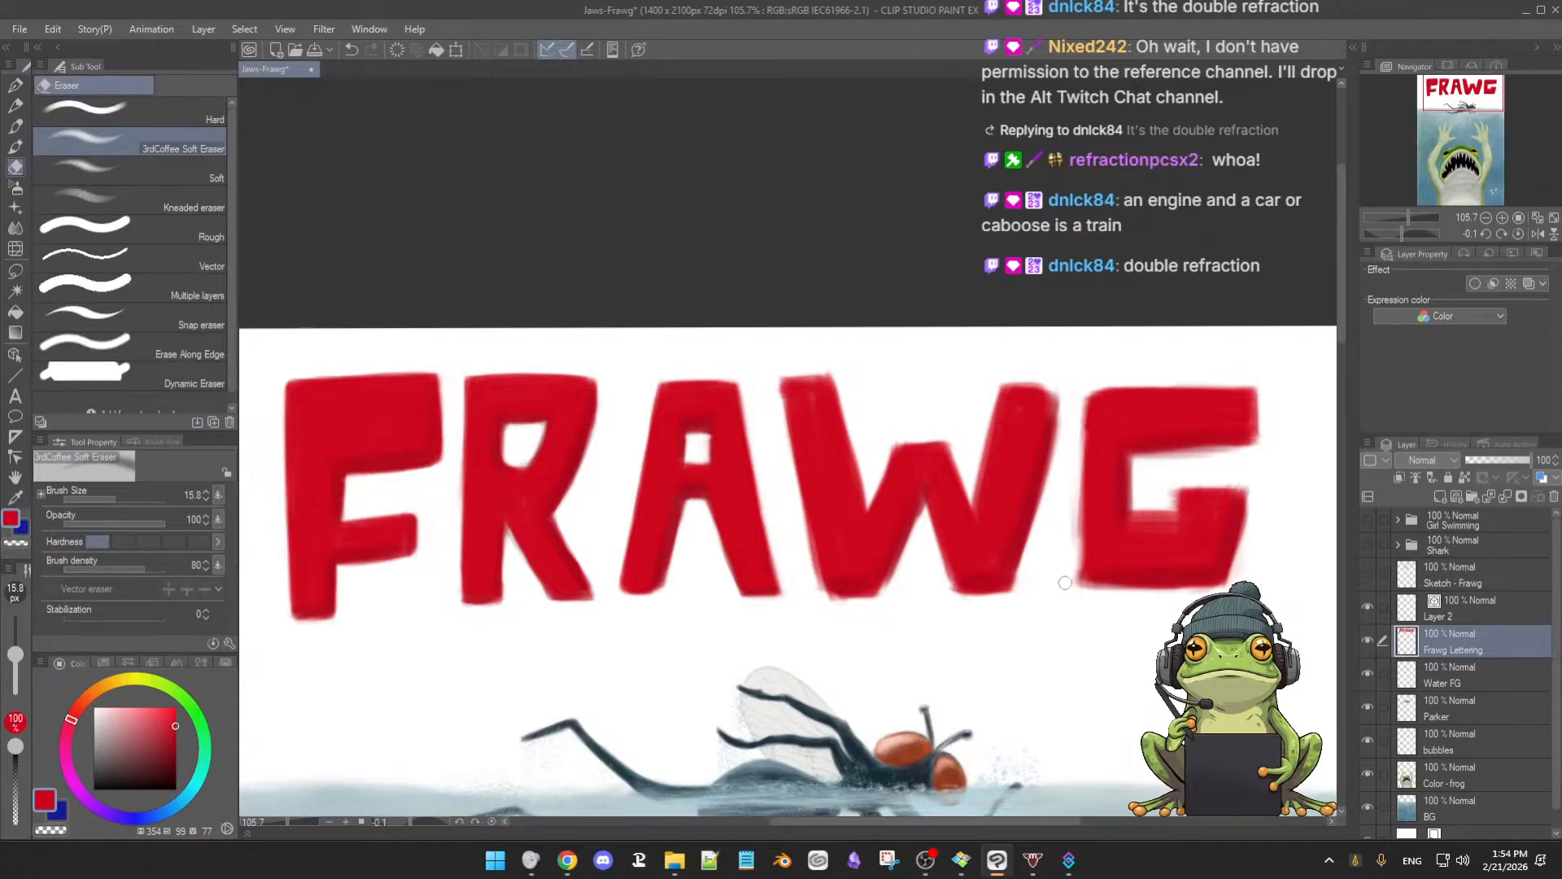
left_click_drag(1075, 574, 1075, 599)
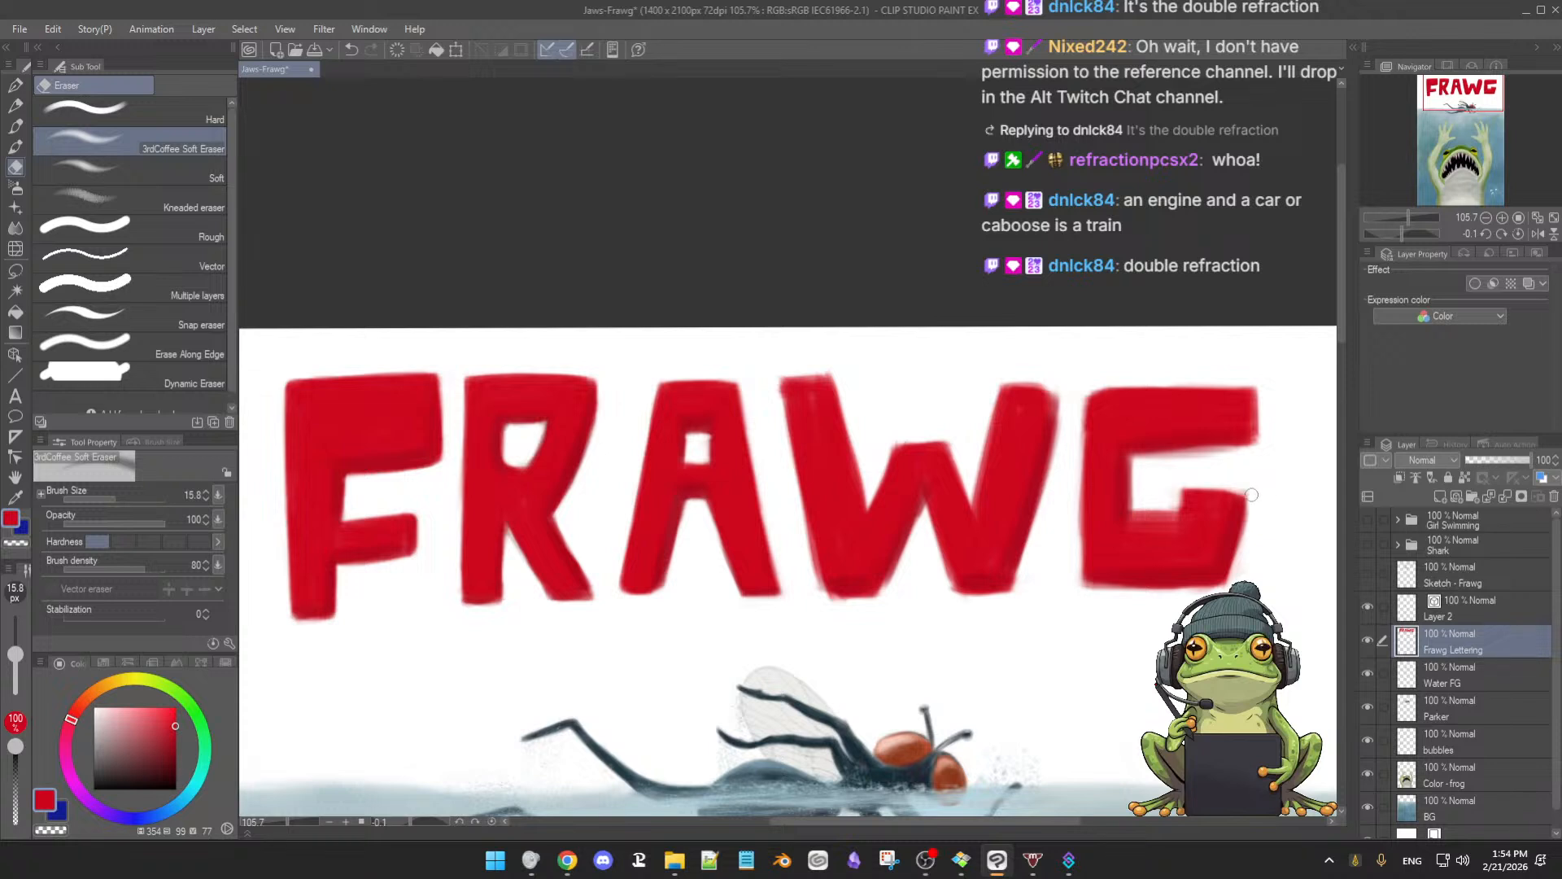
mouse_move(1257, 393)
left_mouse_down()
mouse_move(1248, 460)
mouse_move(1264, 375)
mouse_move(1252, 449)
mouse_move(1259, 375)
left_mouse_up()
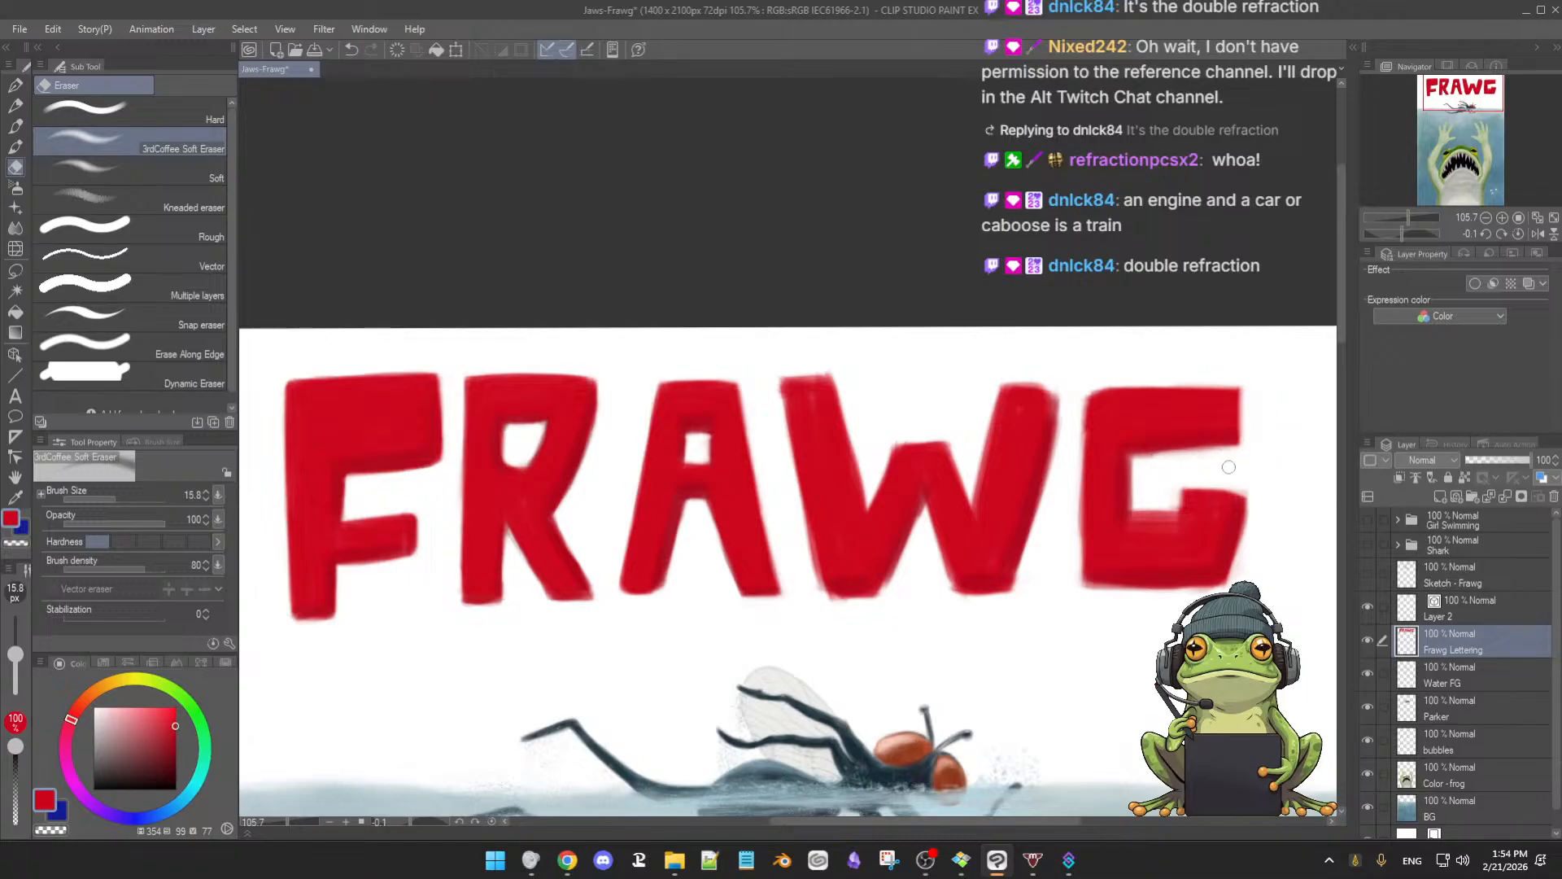
key("b")
Examine the poster from title to frog, comparing it with the Frawg Lettering layer hidden and shown
scroll(1213, 471, "down", 3)
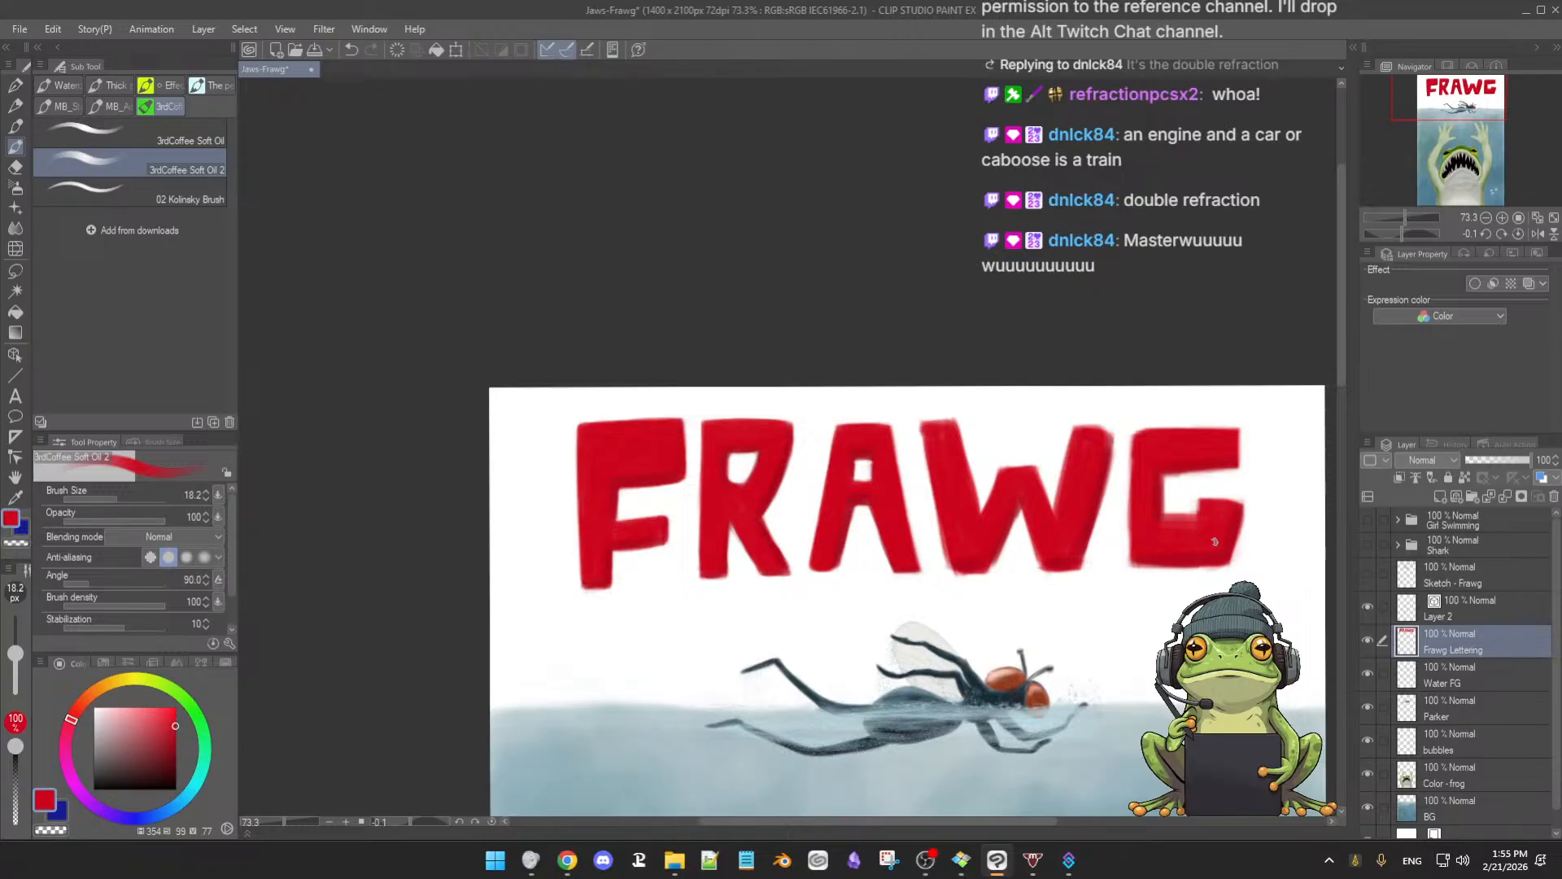
scroll(930, 484, "up", 3)
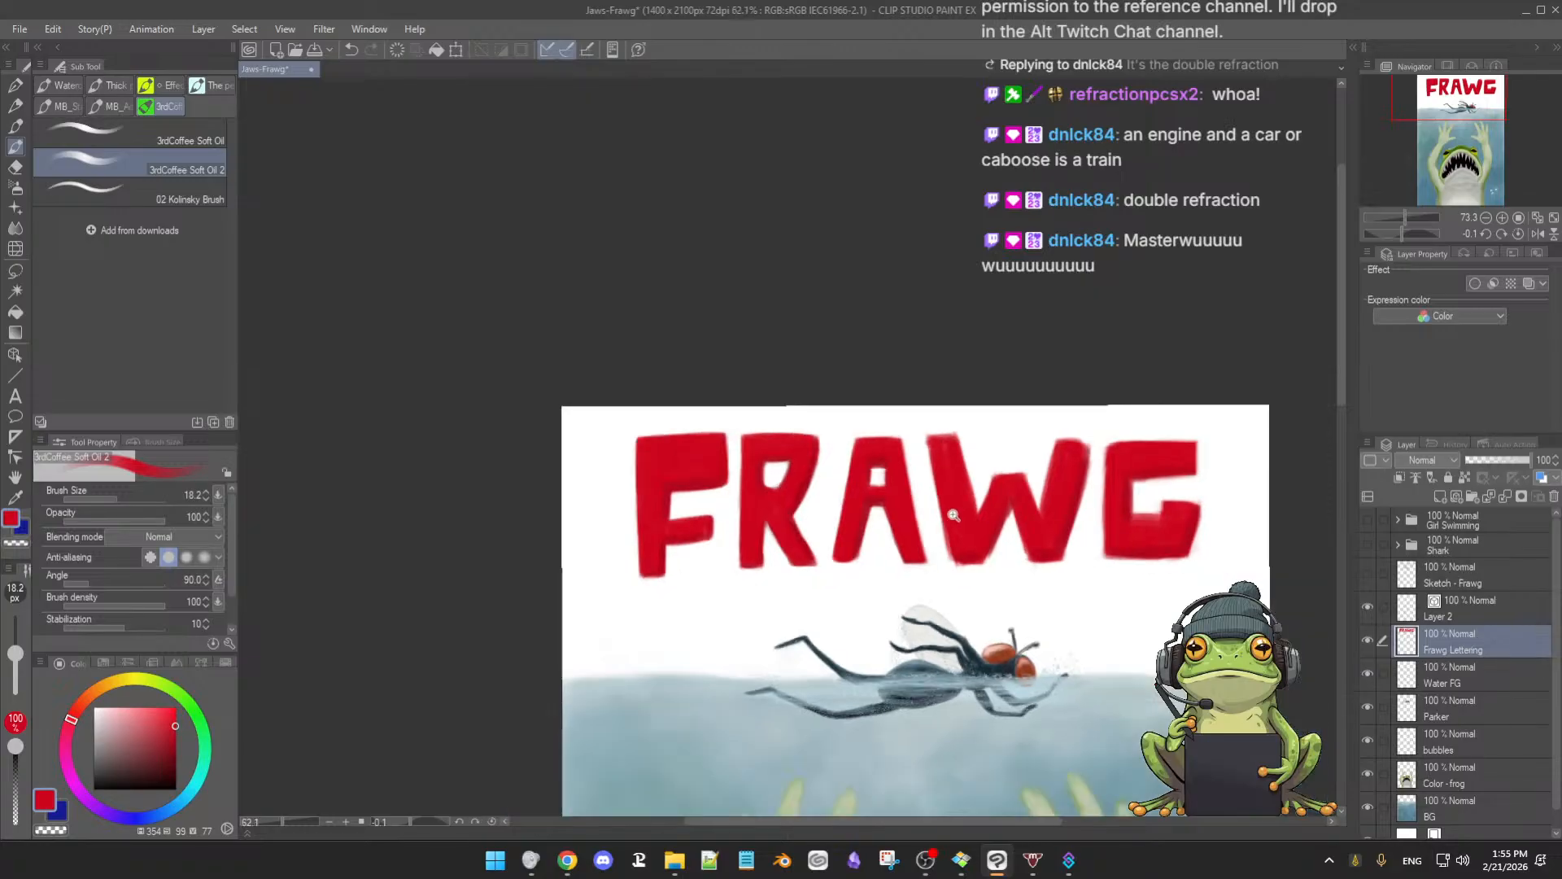
scroll(934, 519, "down", 1)
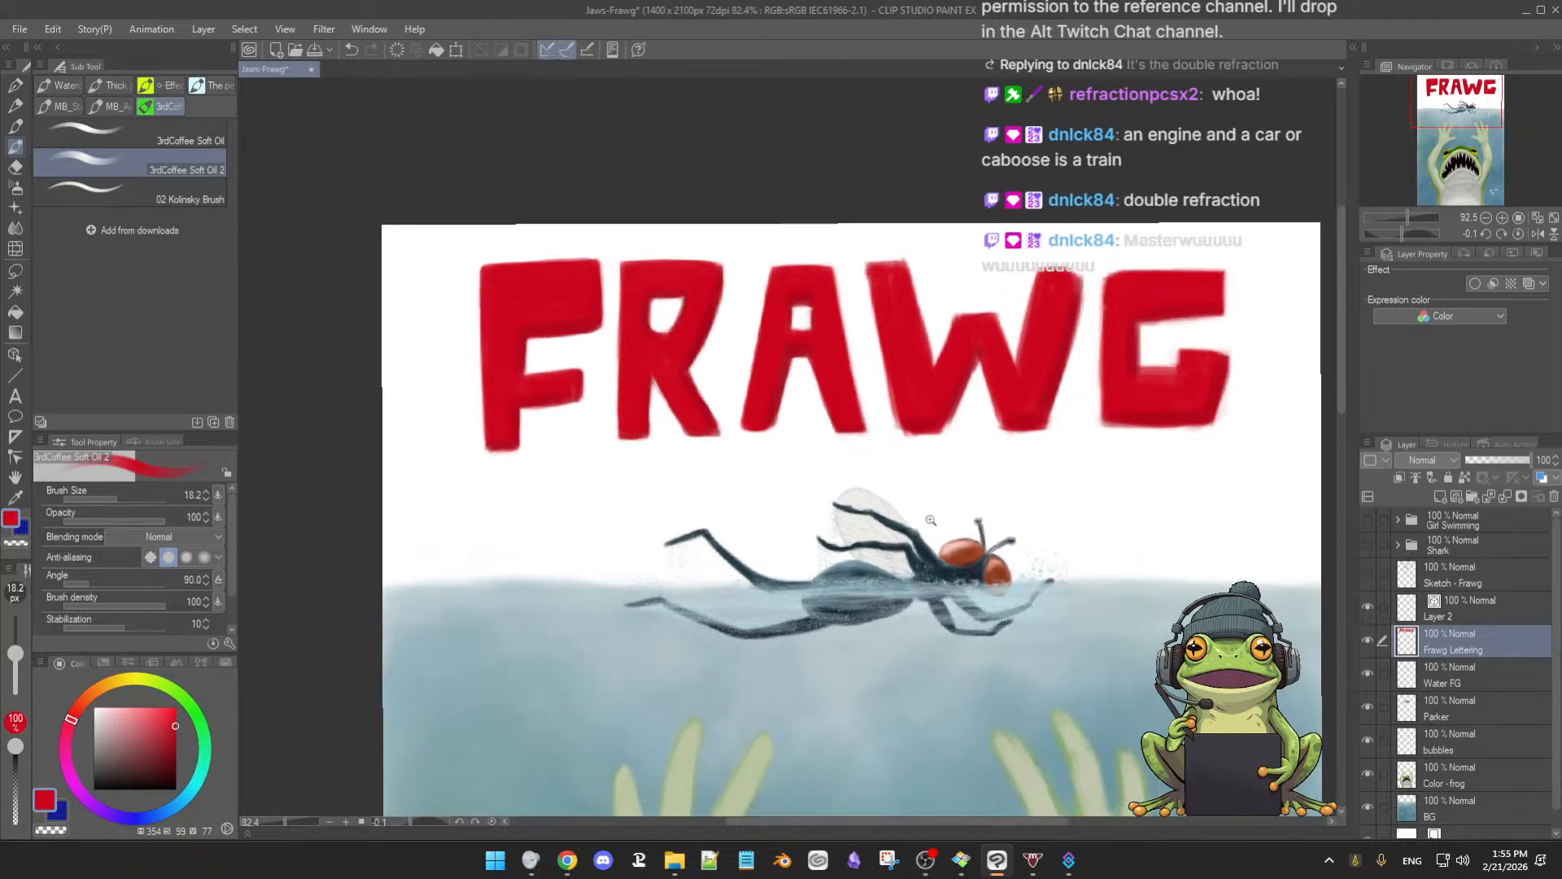
left_click(1369, 642)
left_click(1369, 642)
left_click(1368, 642)
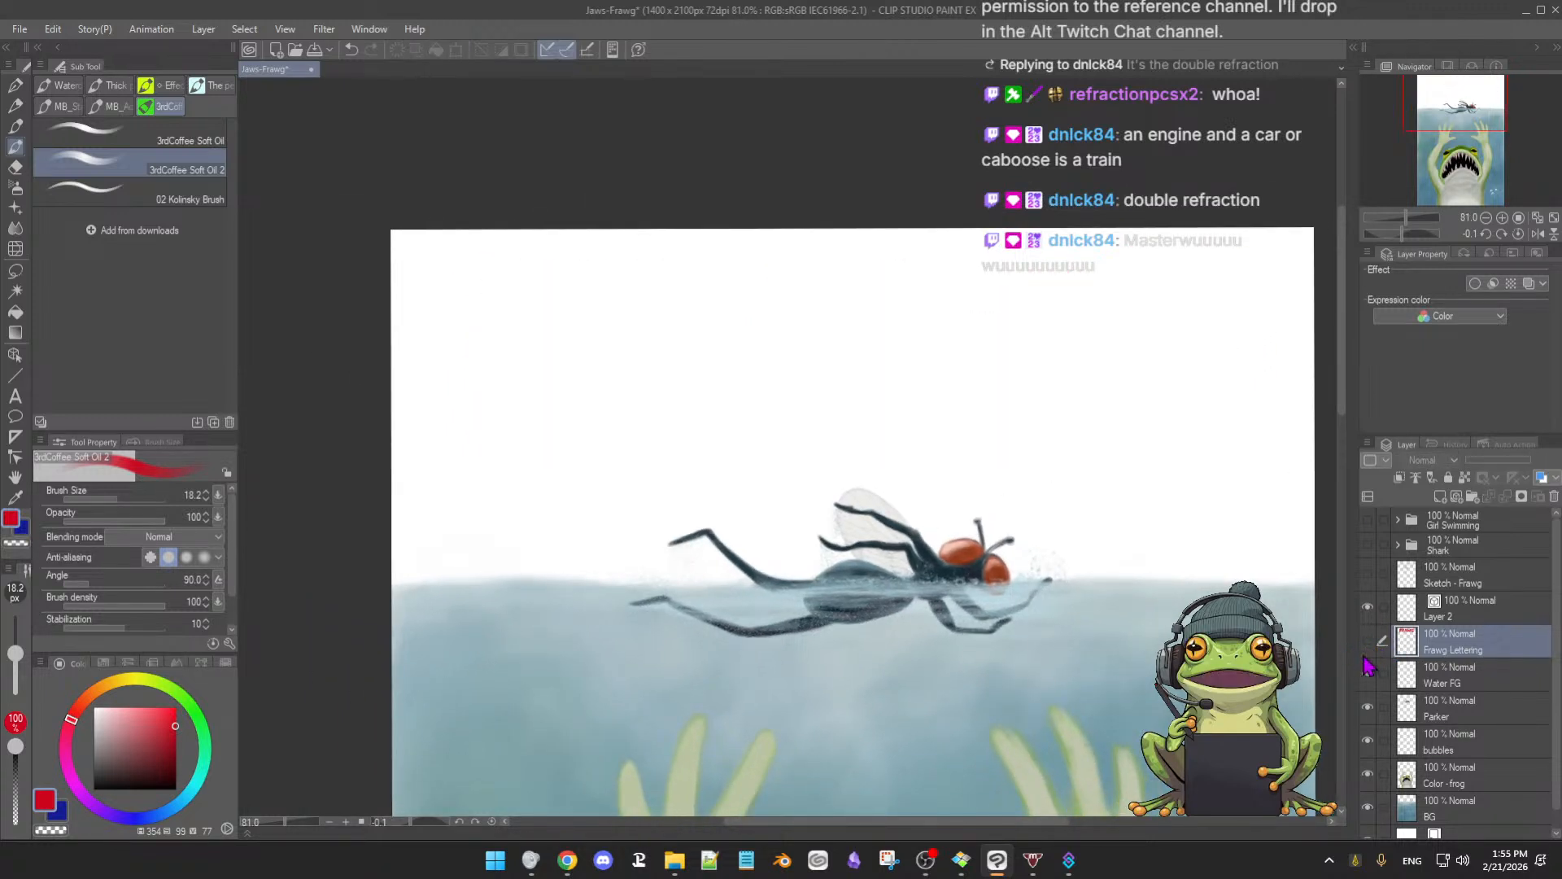
left_click(1368, 642)
scroll(1126, 604, "down", 1)
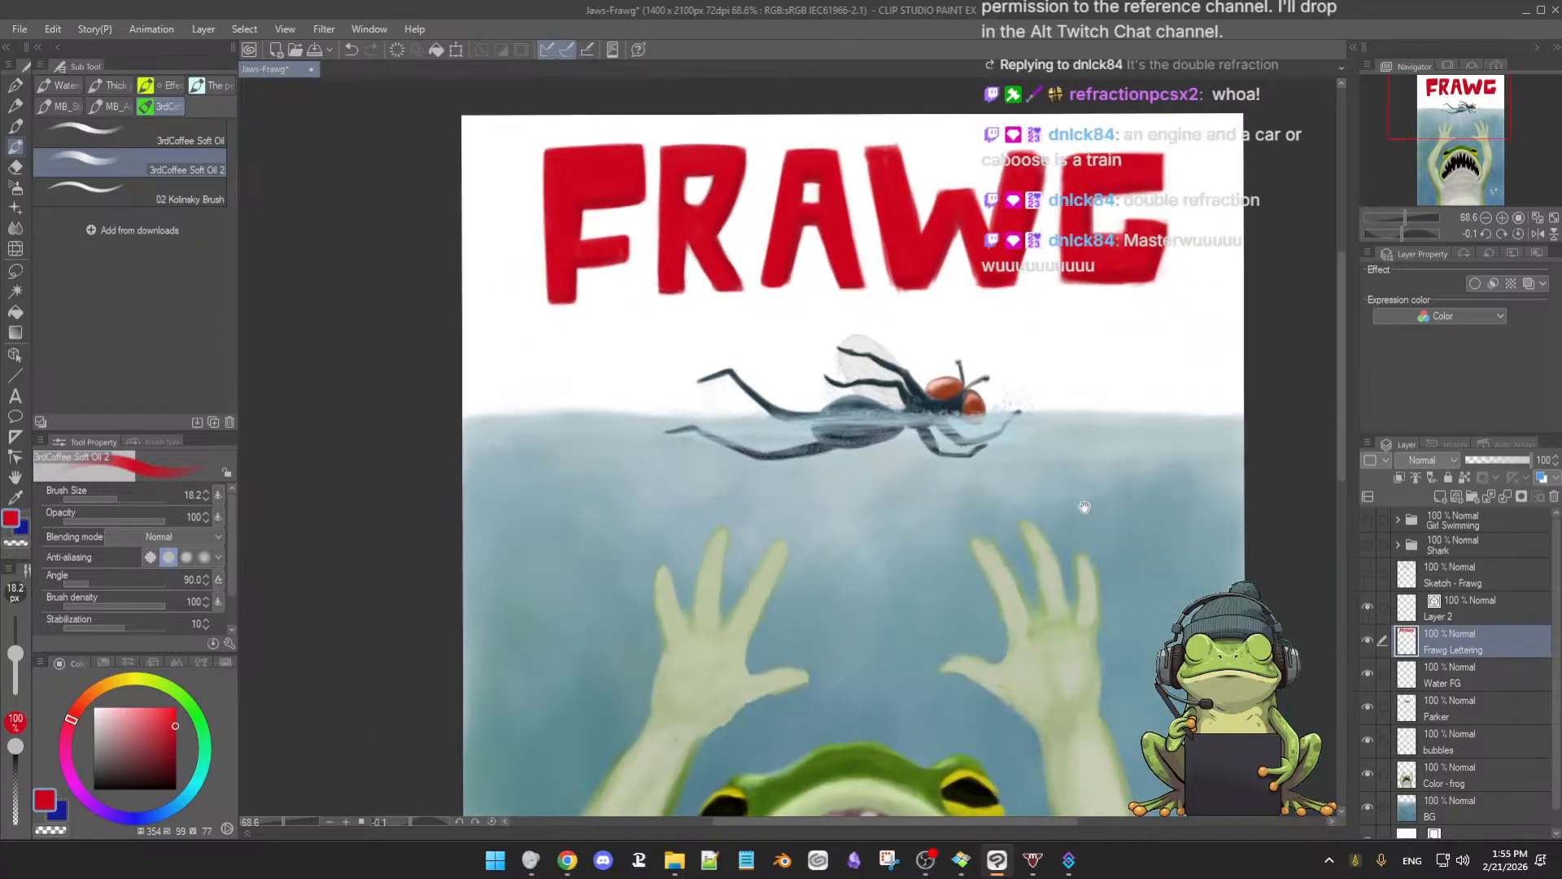
left_click_drag(1126, 644, 1083, 513)
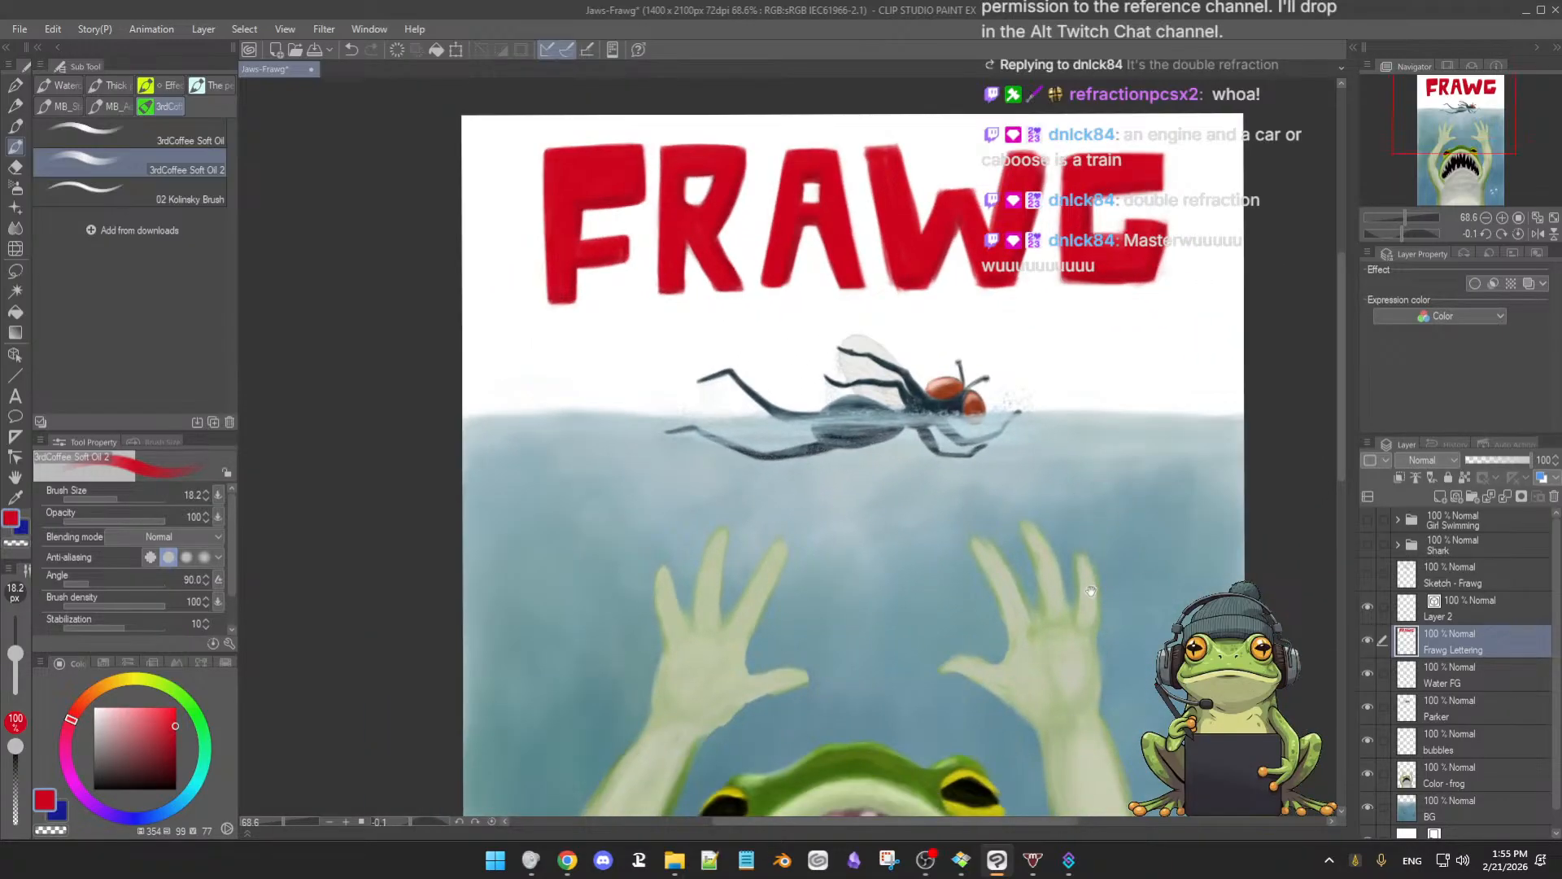
scroll(1091, 591, "down", 6)
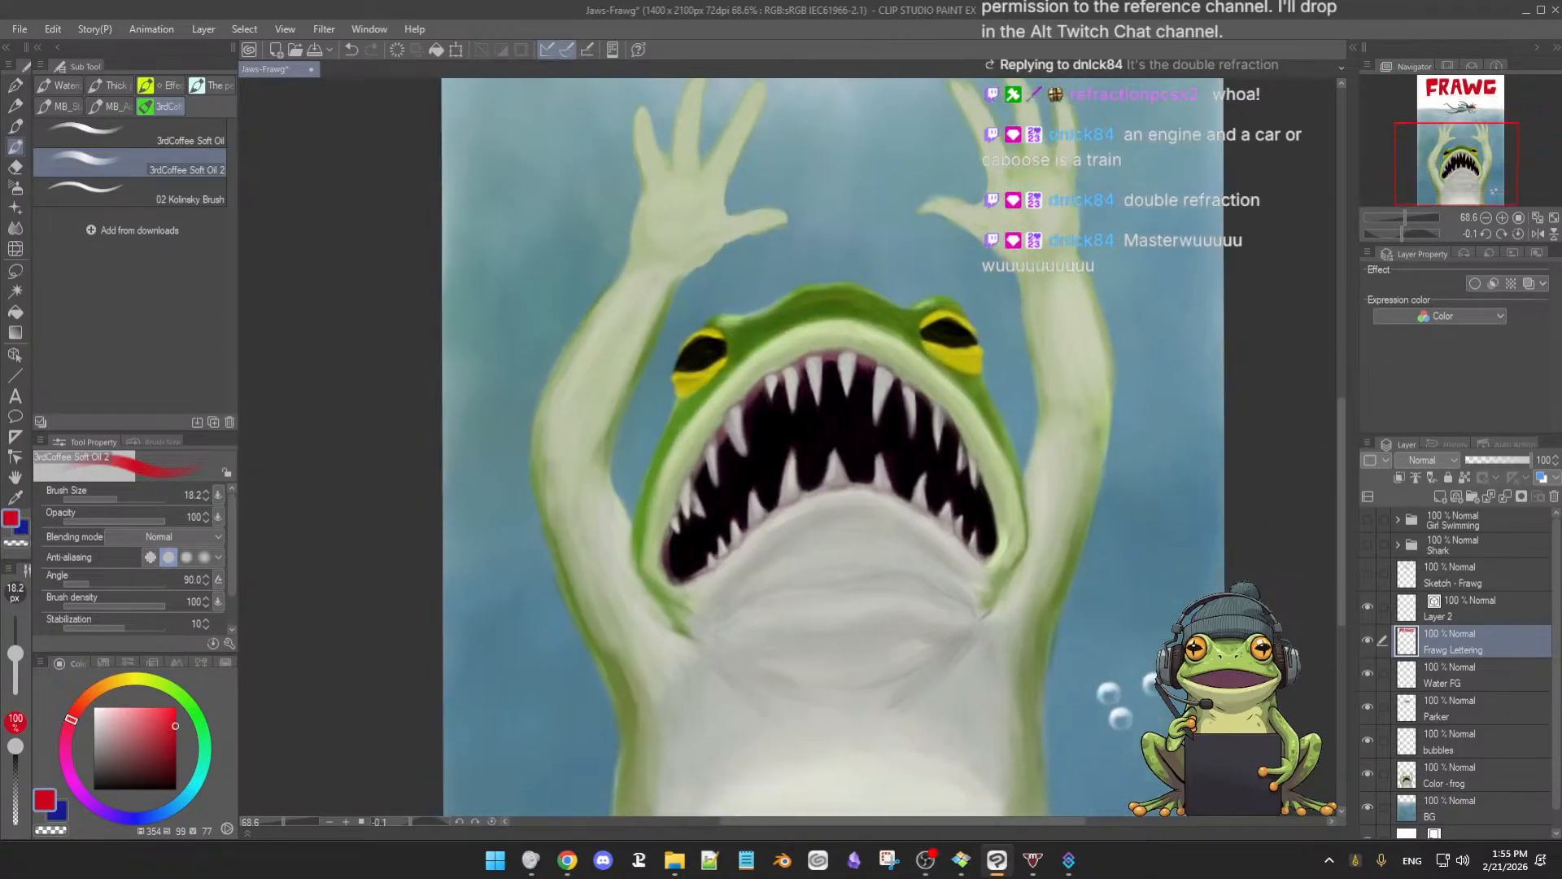
scroll(1099, 574, "up", 4)
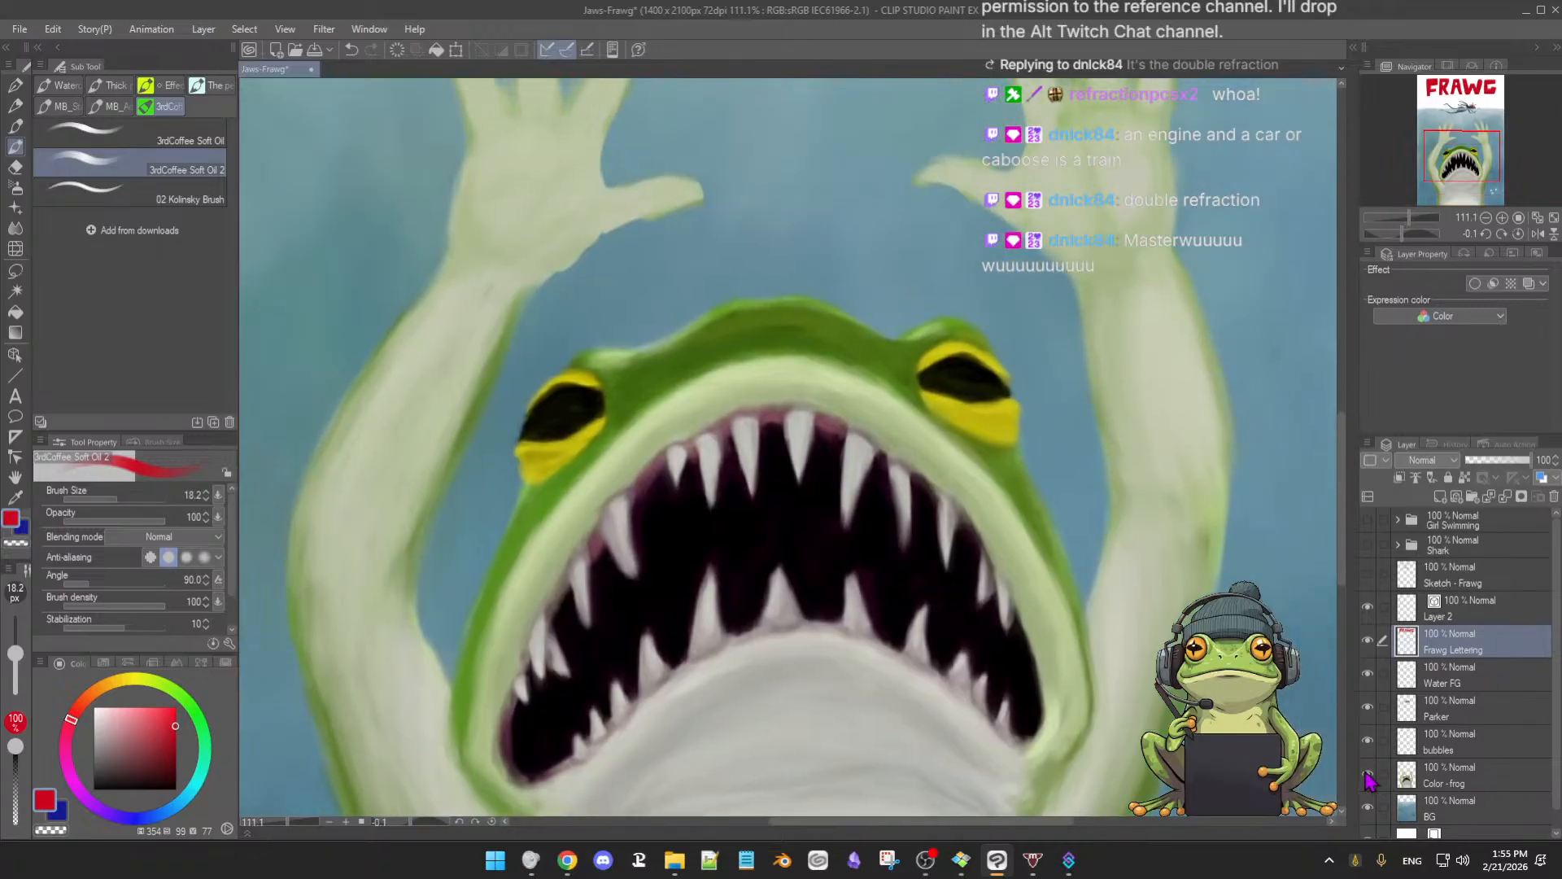
Hide and reshow the Color - frog, bubbles and Parker layers to check what each one contains
left_click(1368, 775)
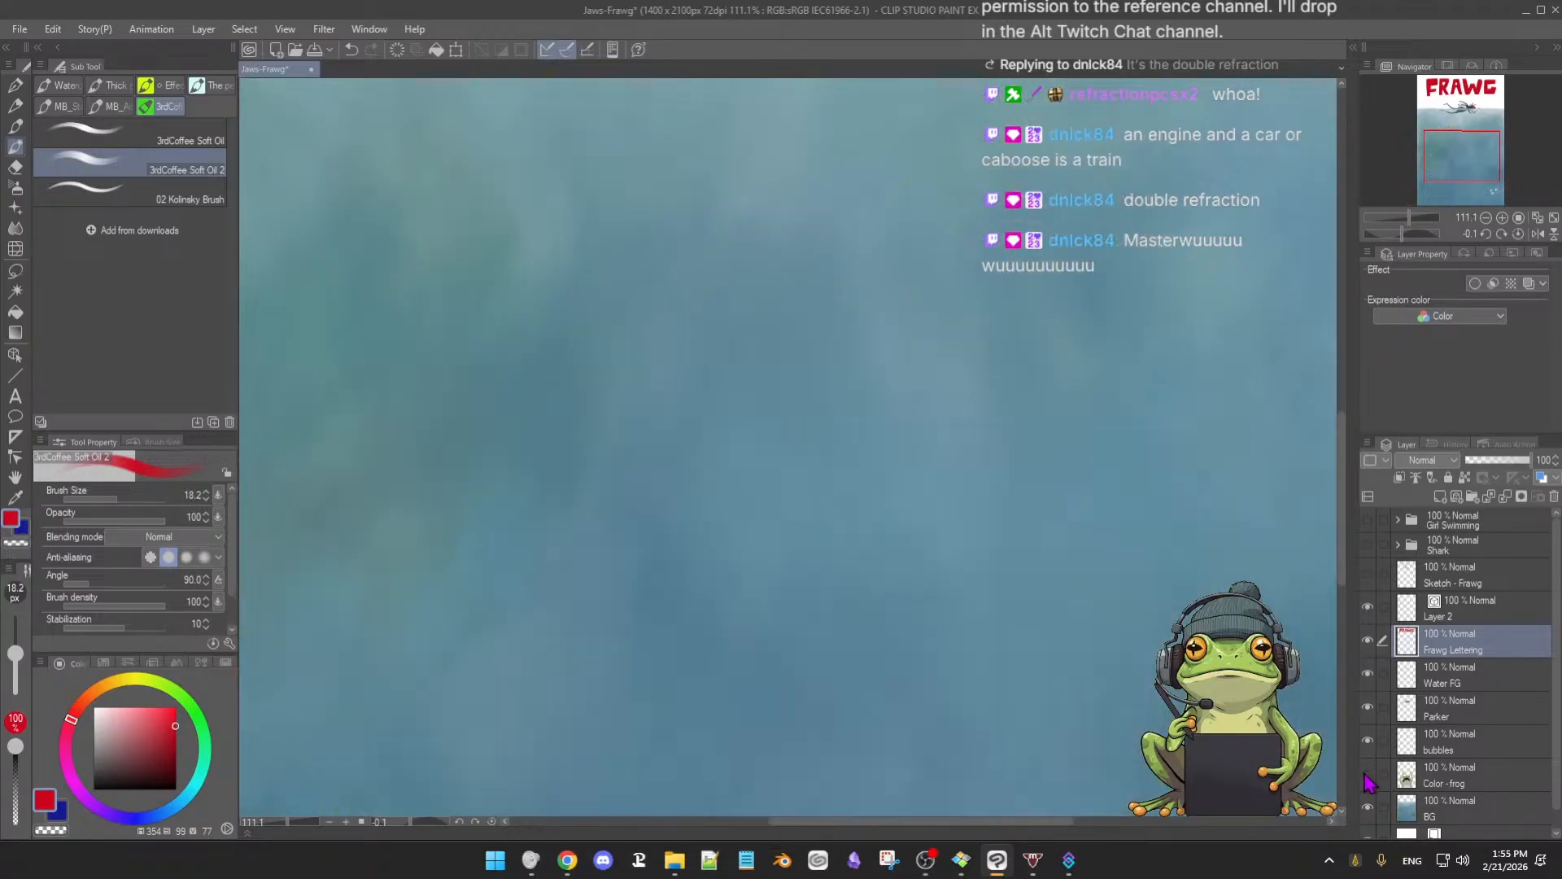
left_click(1368, 774)
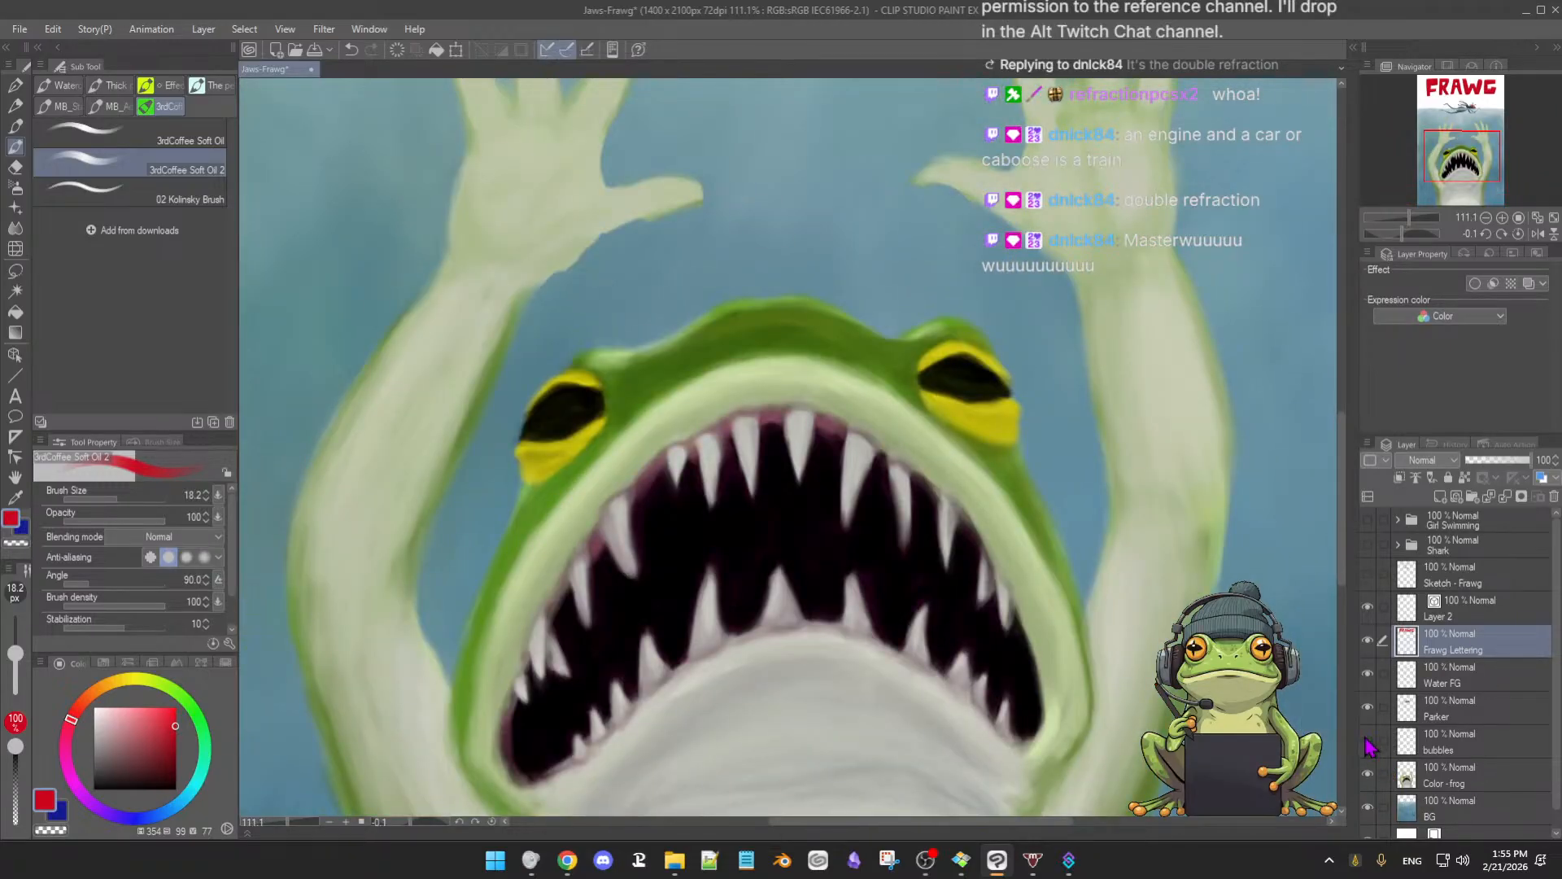
left_click(1367, 706)
left_click(1369, 708)
left_click(1369, 777)
left_click(1369, 777)
Add a new layer directly above Color - frog and name it "chicken"
left_click(1479, 783)
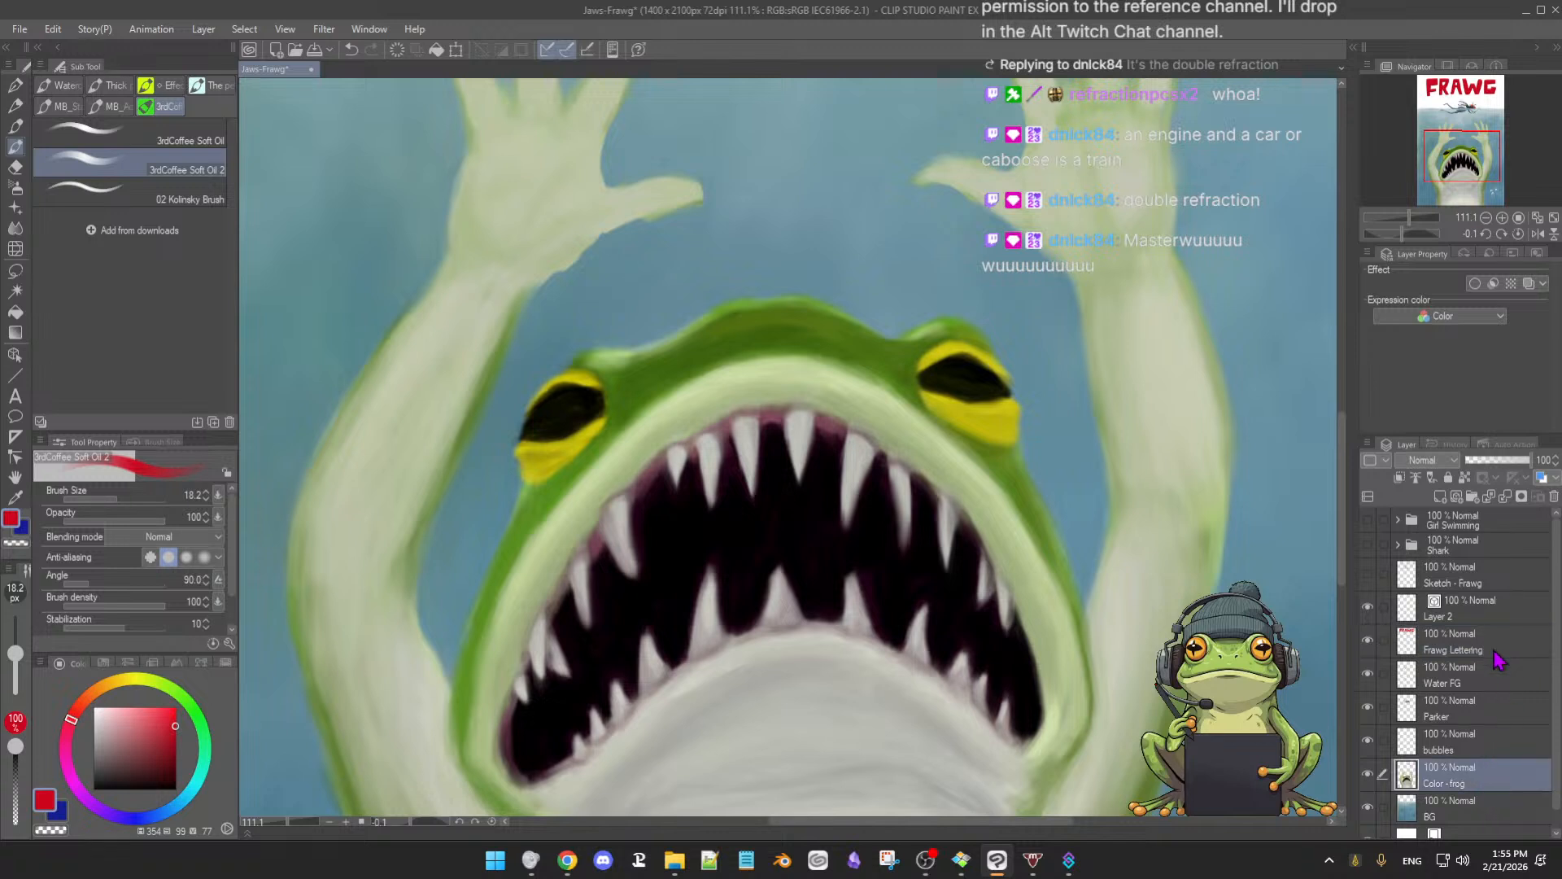
left_click(1439, 498)
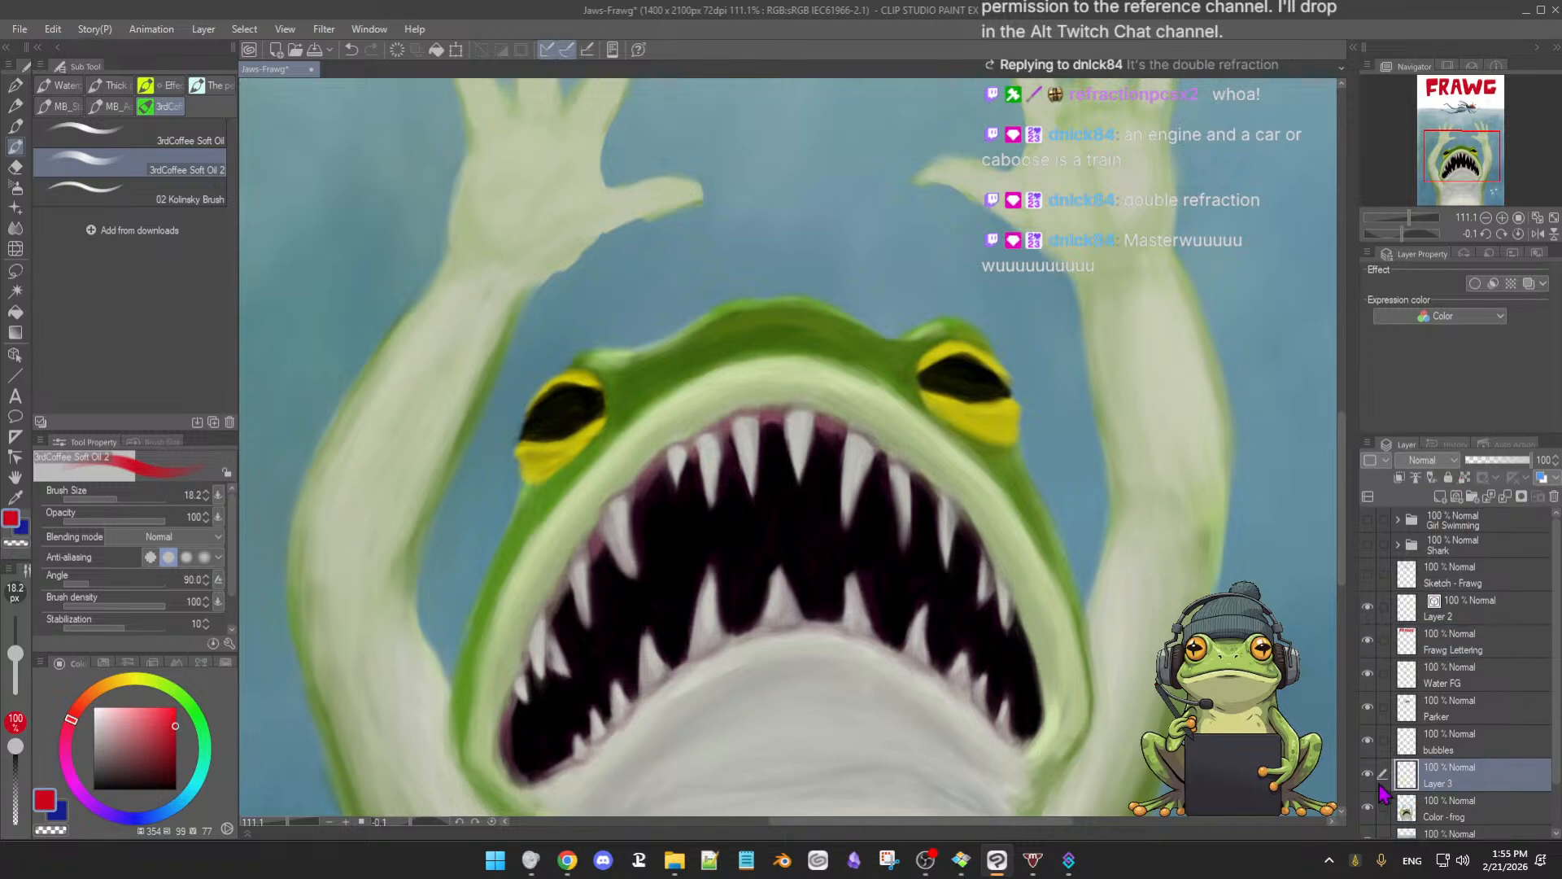
double_click(1456, 787)
type("chicken")
key("Return")
scroll(1519, 757, "down", 2)
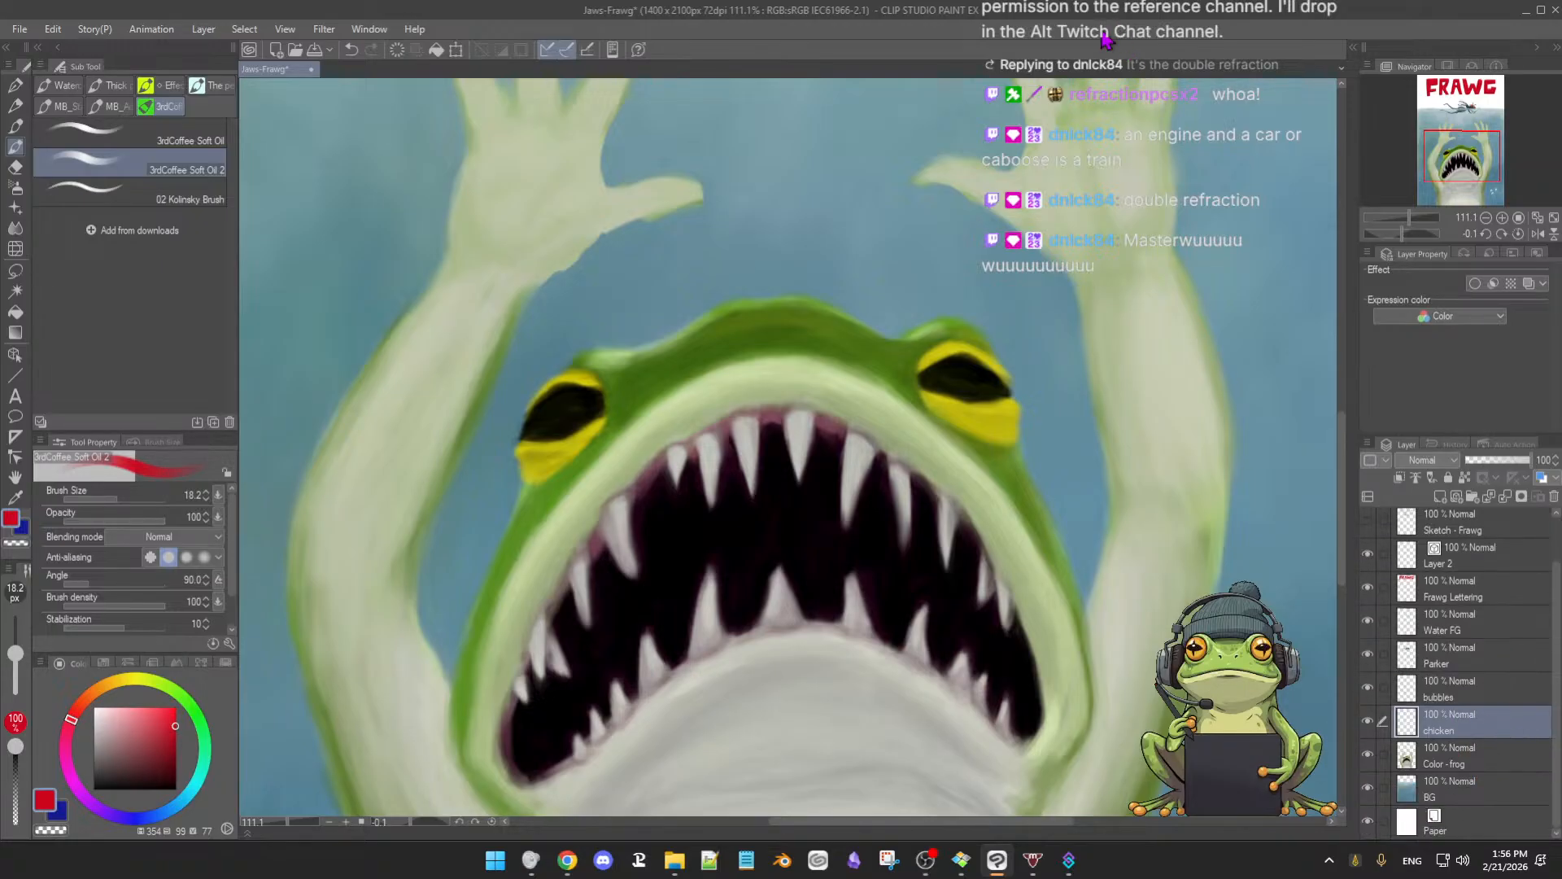
Sample the frog's pale green skin and smooth the underside of the left hand's thumb on the chicken layer with 3rdCoffee Soft Oil 2
left_click_drag(1096, 542, 1036, 570)
left_click_drag(655, 270, 745, 424)
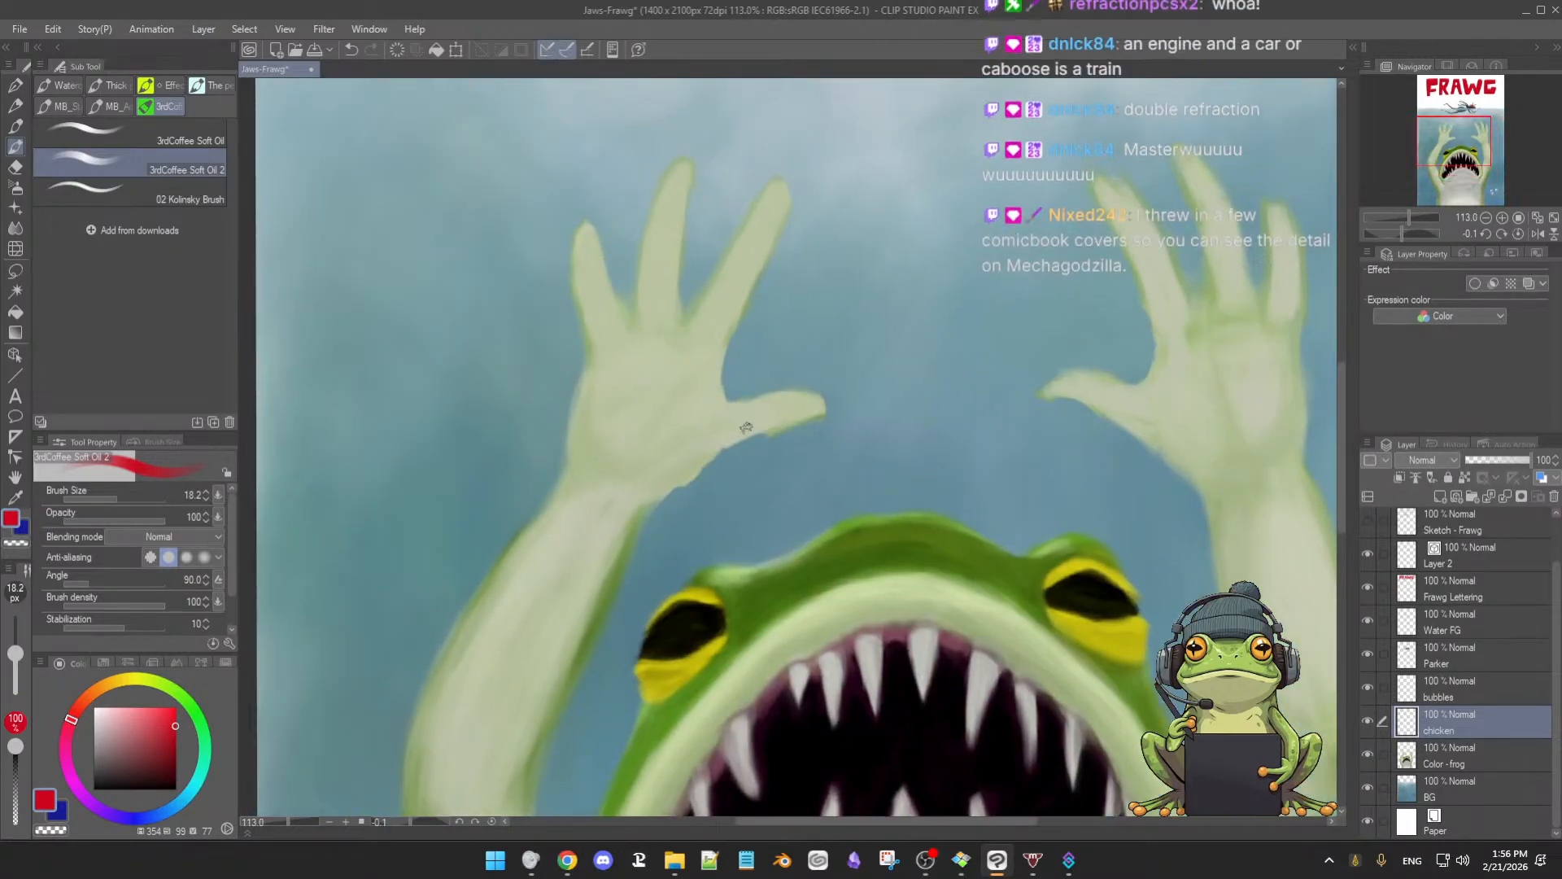
key("e")
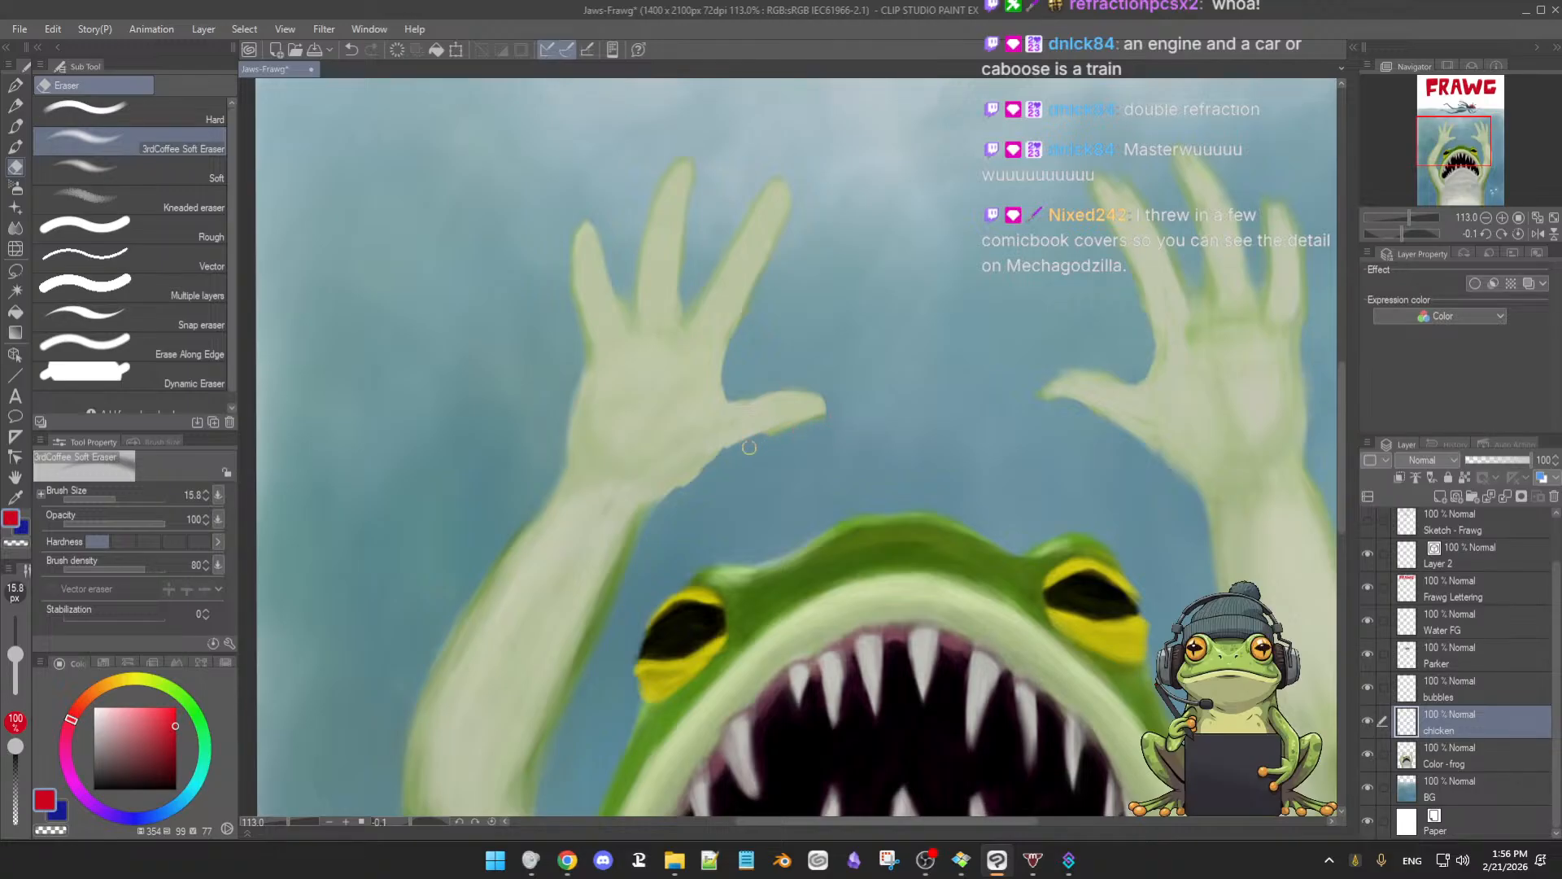
key("b")
left_click(769, 419, "alt")
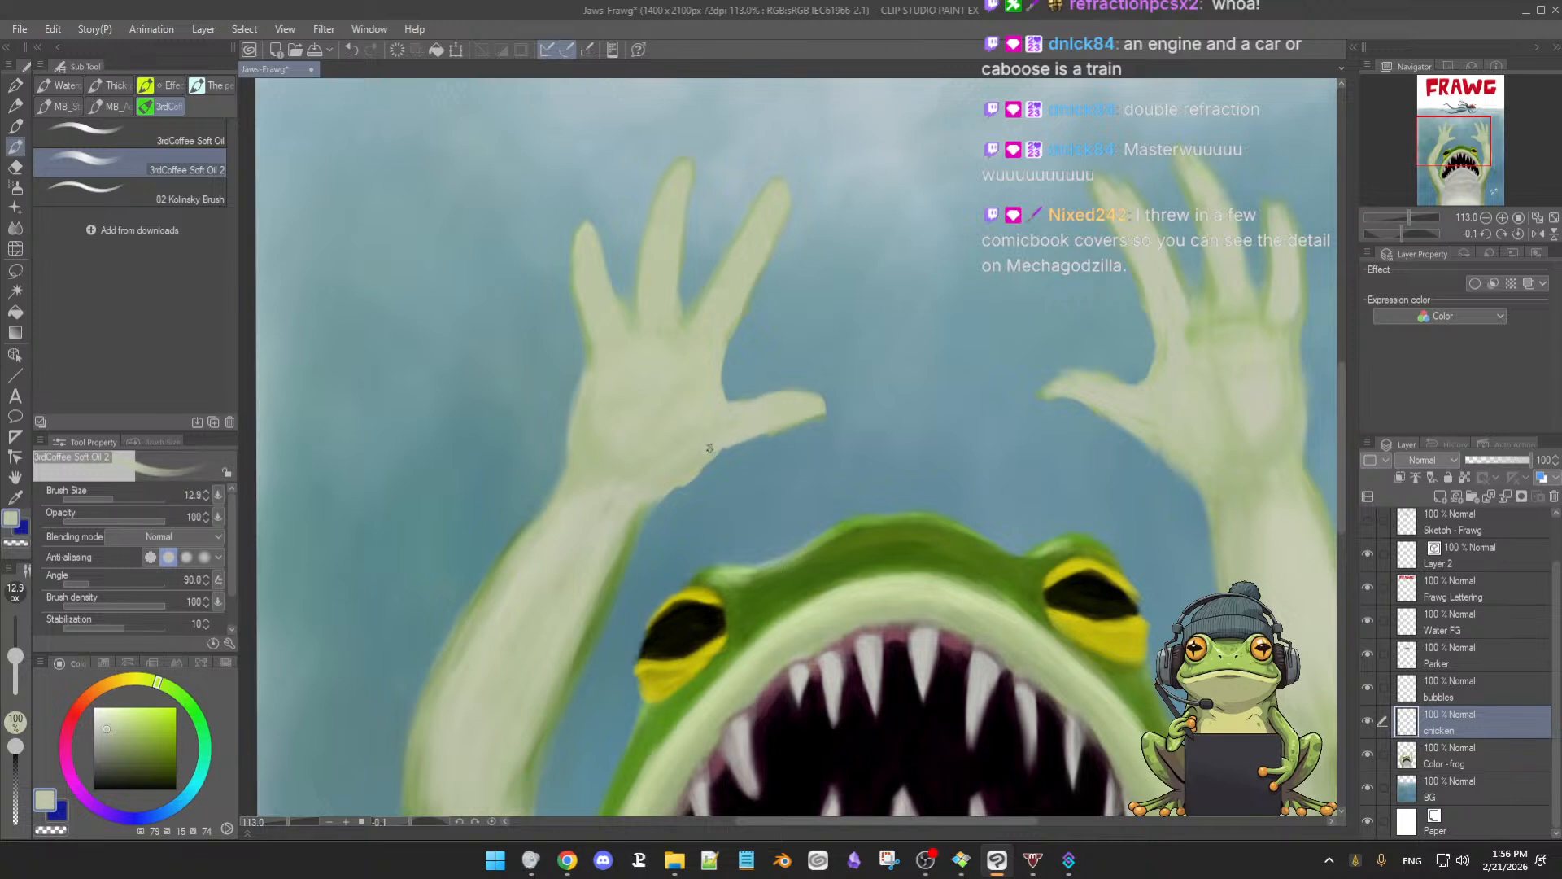
key("e")
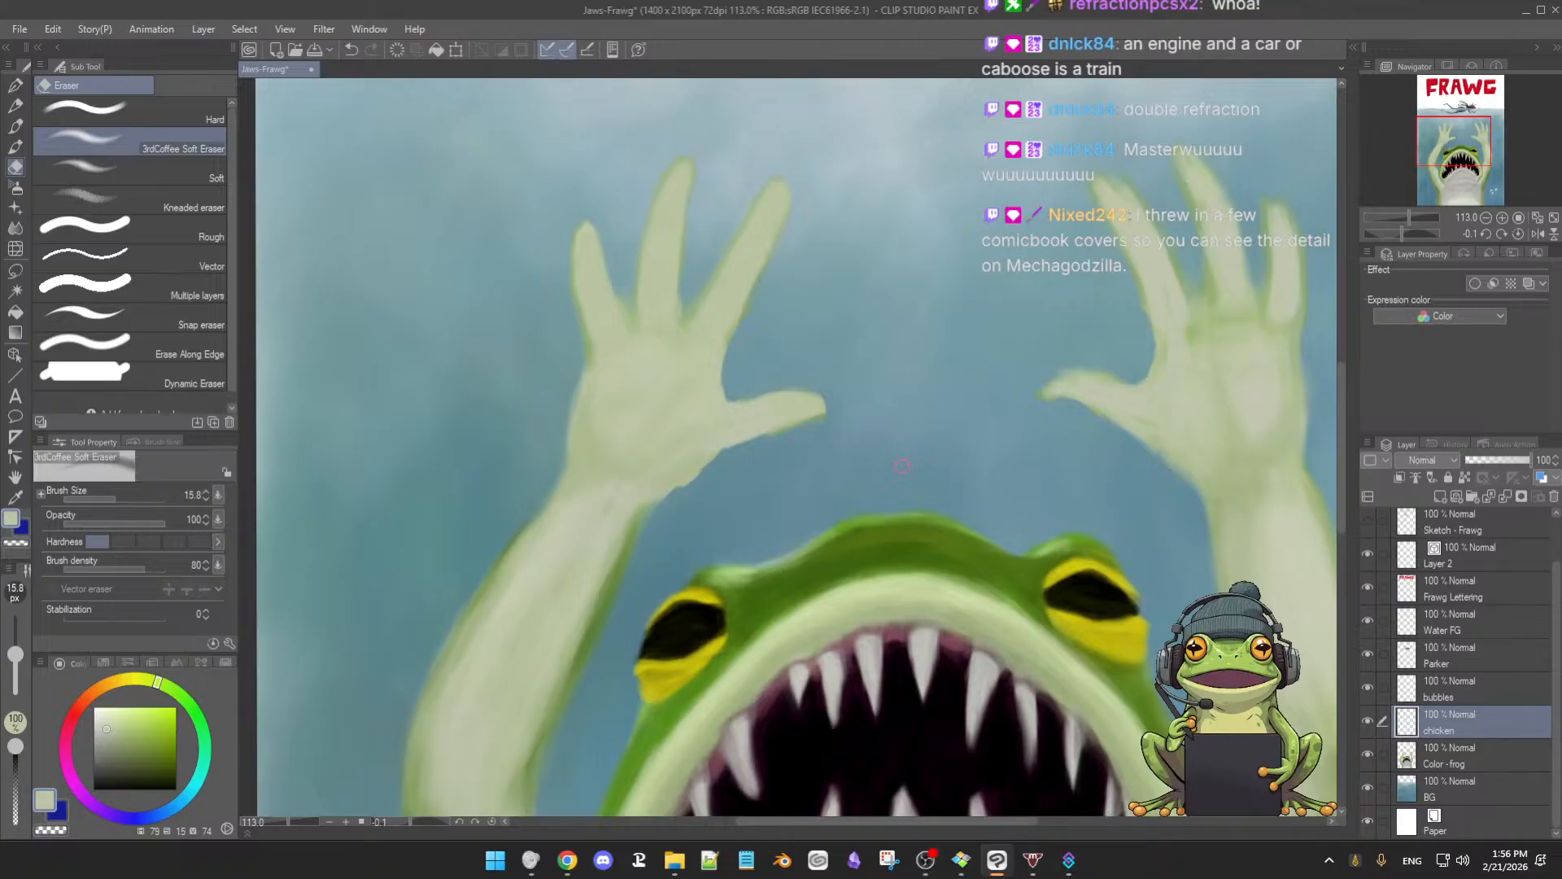
key("b")
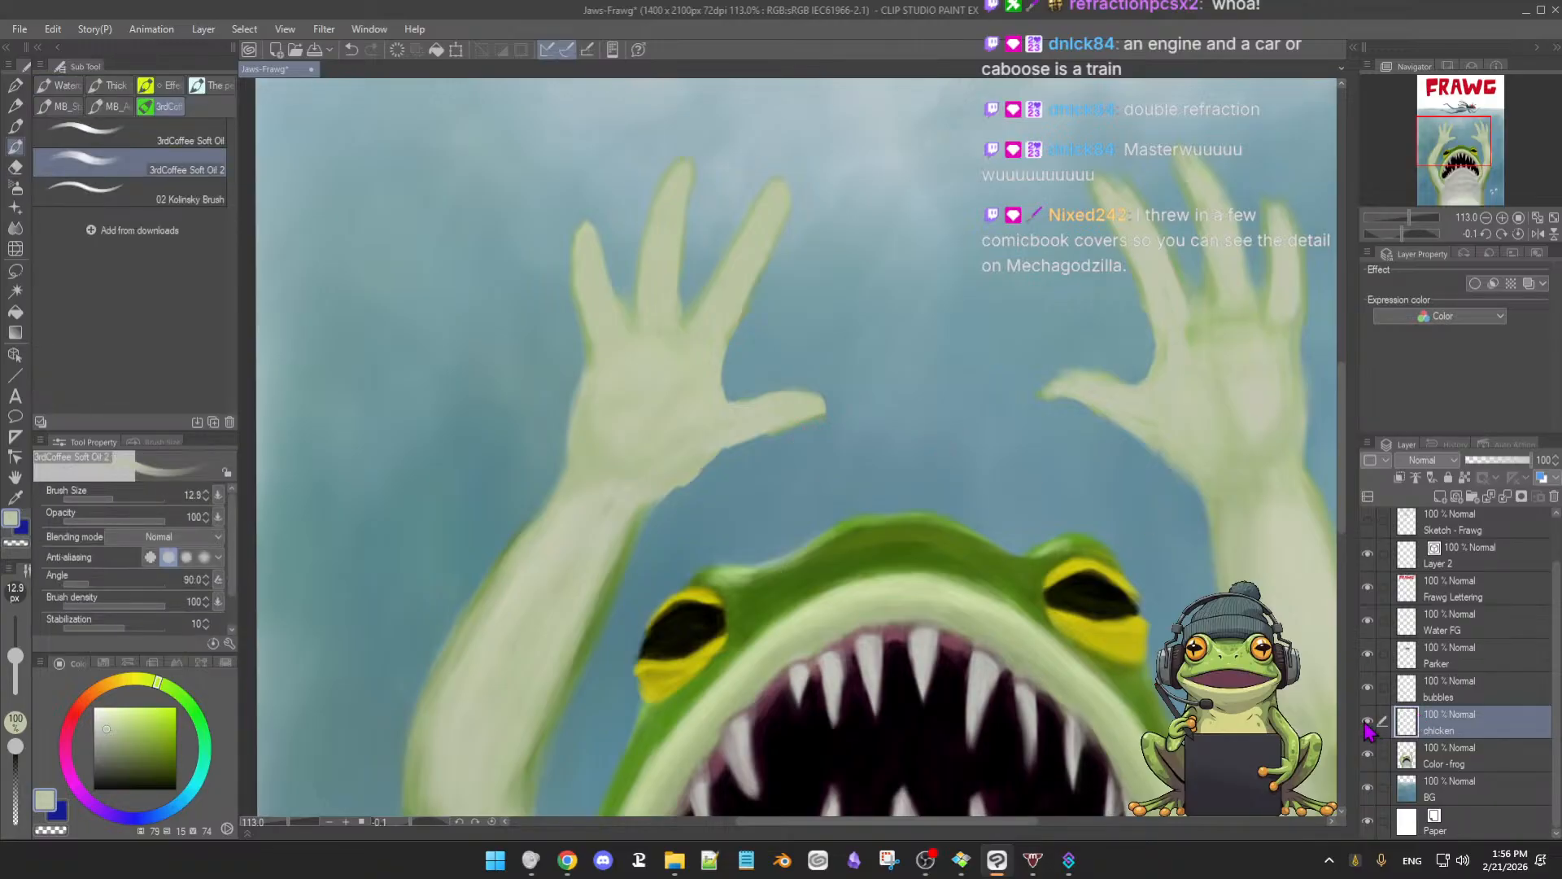
Compare the hand with Color - frog hidden and shown, then erase the lumpy edge below the left thumb and wrist on that layer
left_click(1368, 756)
left_click(1368, 755)
left_click(1368, 755)
left_click(1367, 756)
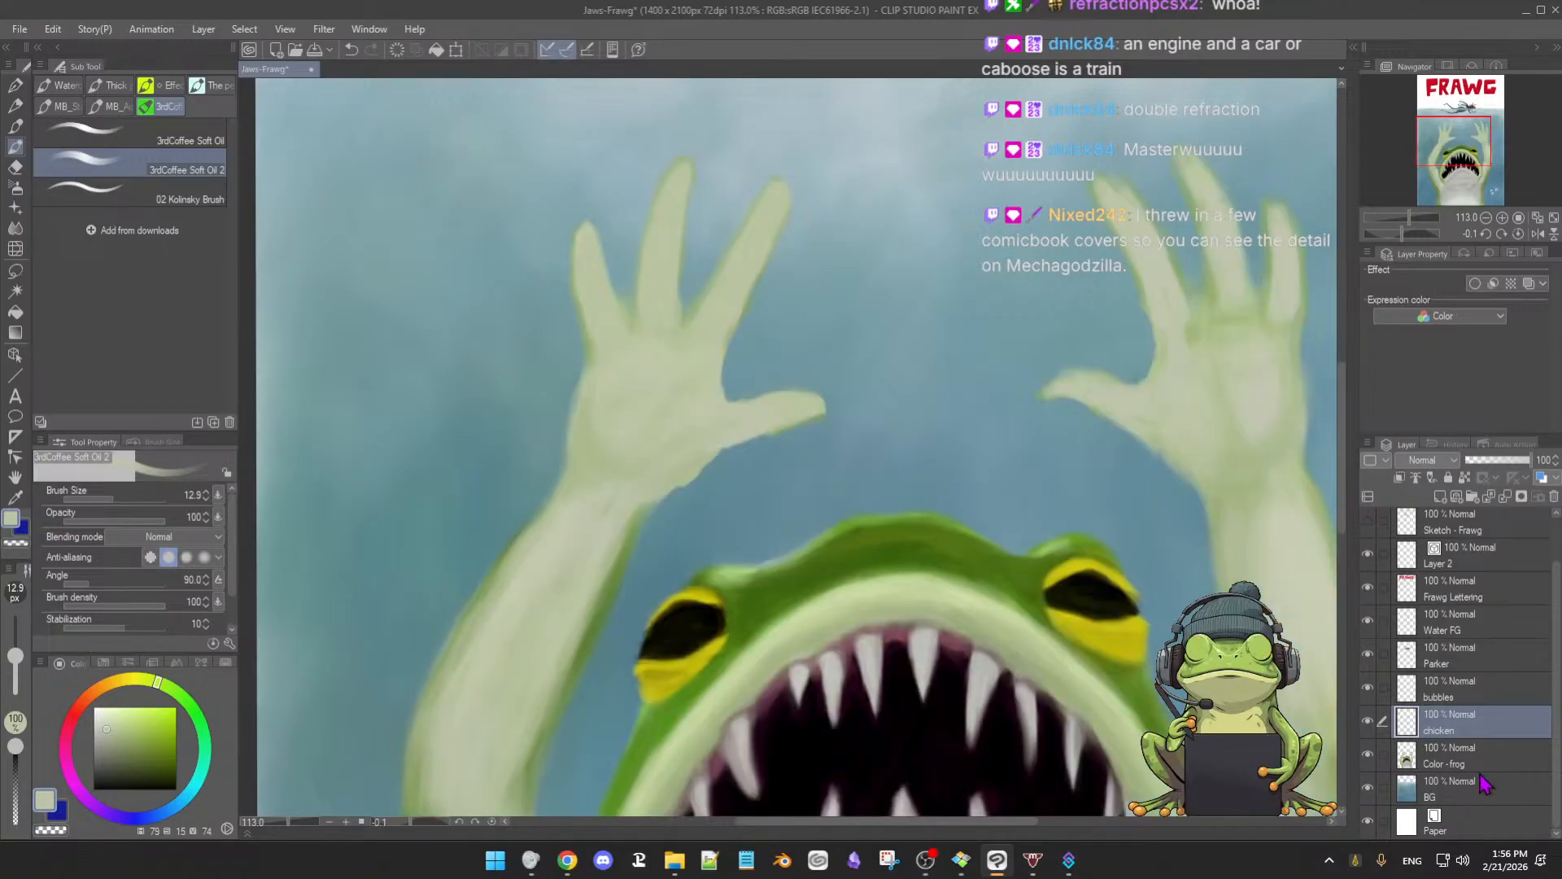
left_click(1379, 753)
key("e")
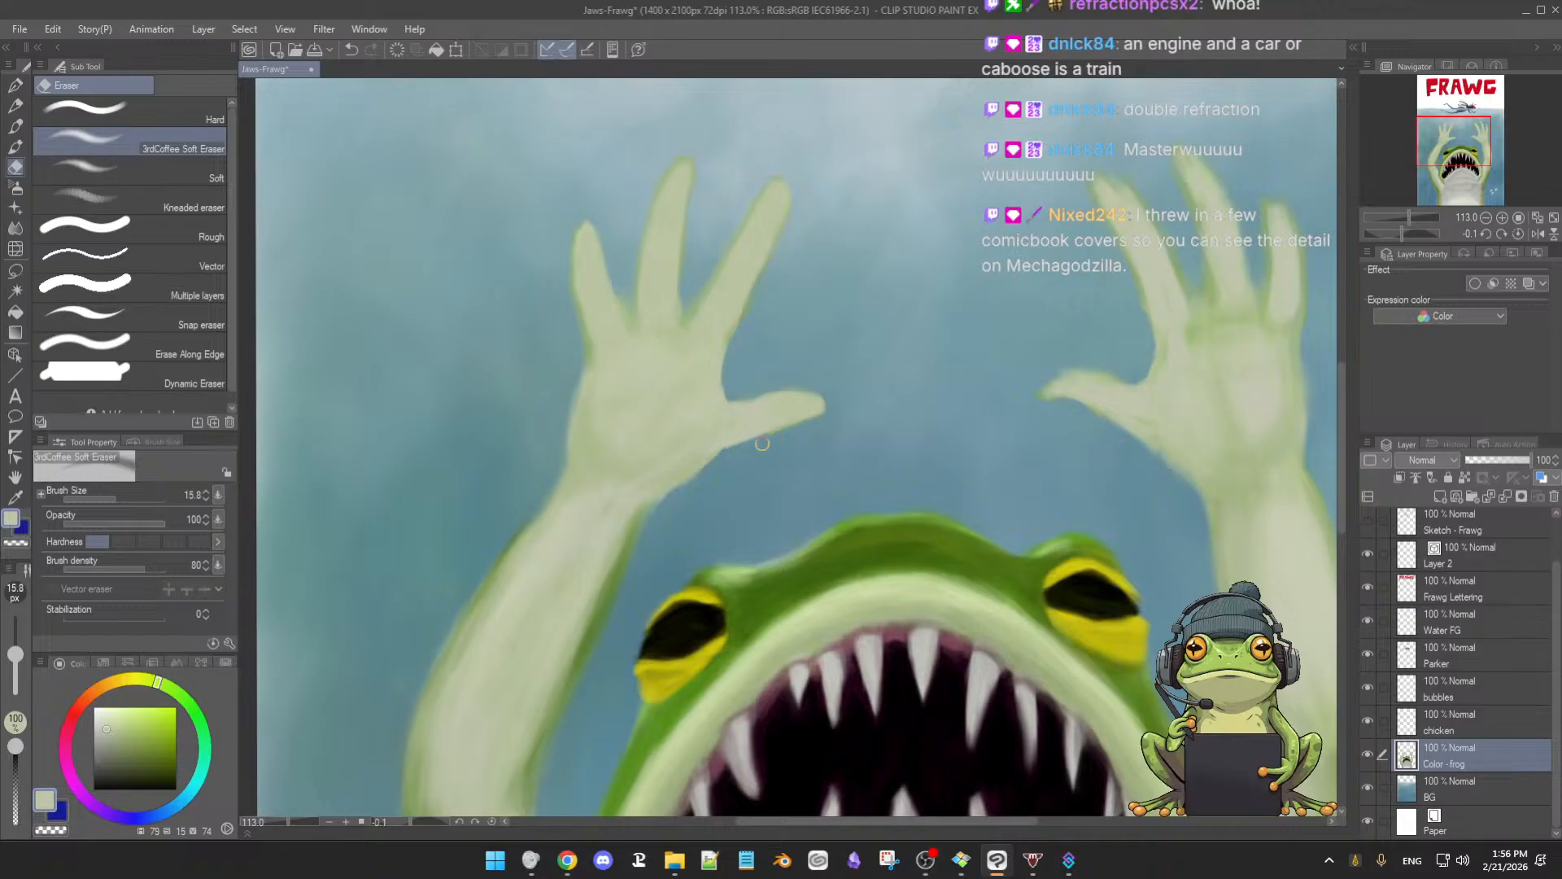
key("b")
left_click_drag(945, 453, 959, 456)
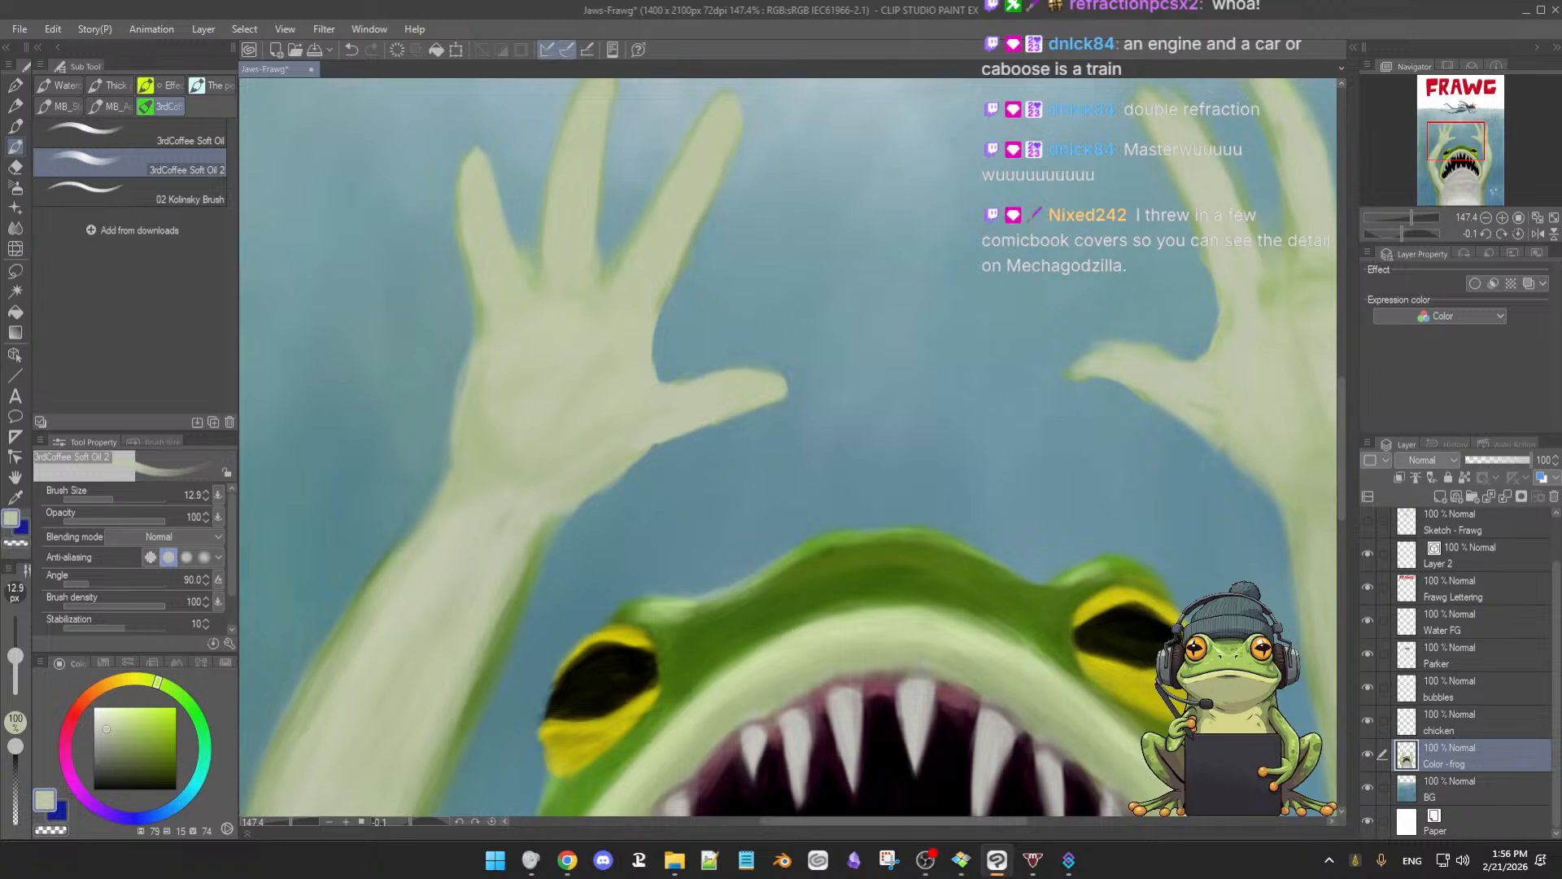
scroll(1145, 637, "down", 5)
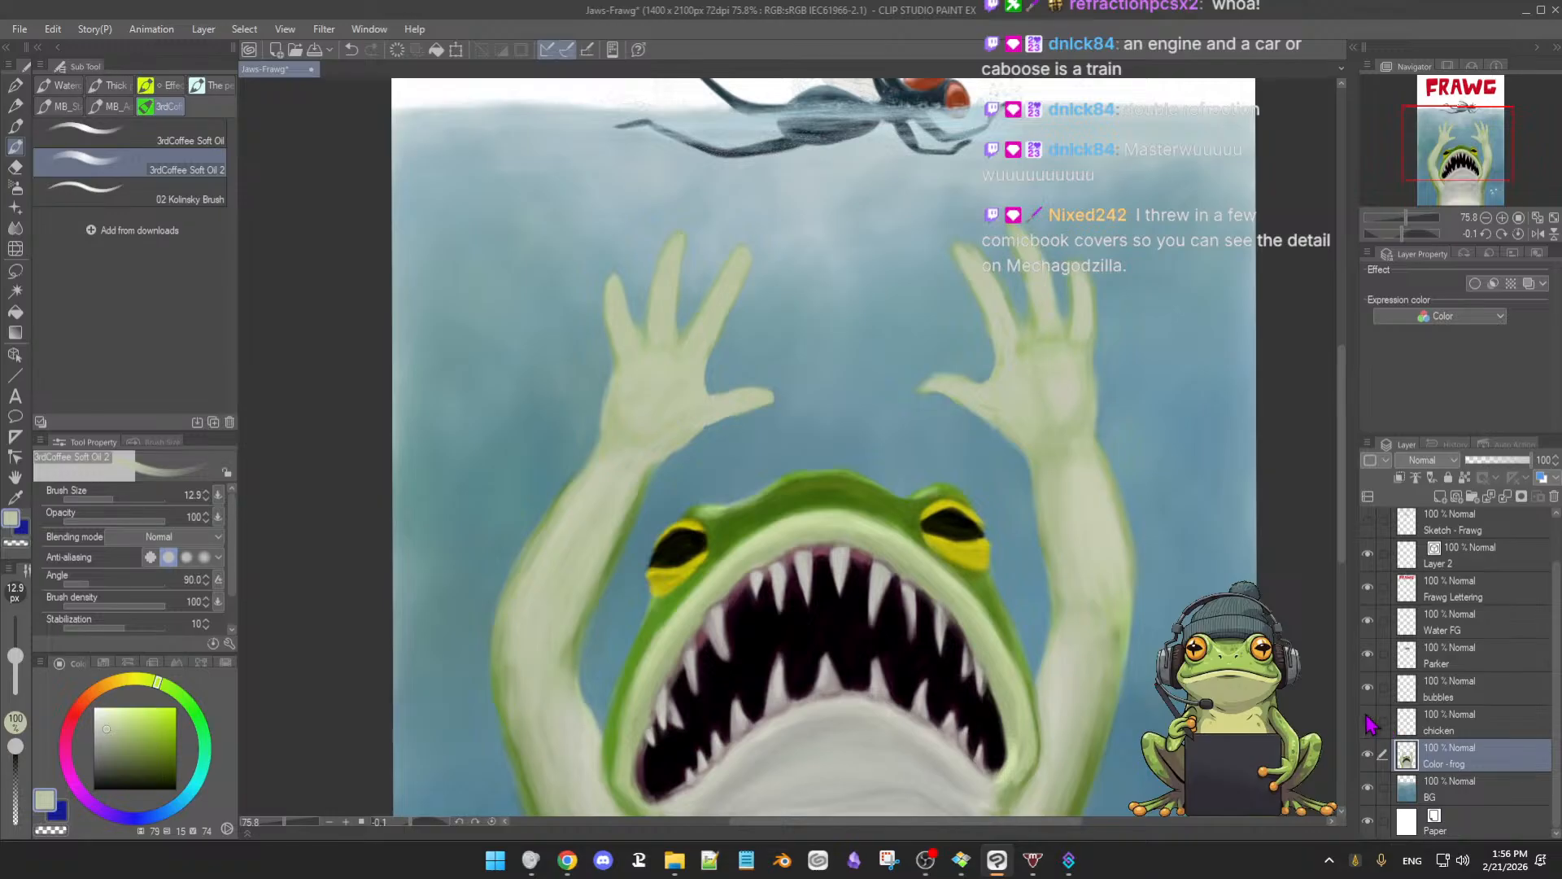
Merge the chicken layer down into the Color - frog layer
left_click(1478, 726)
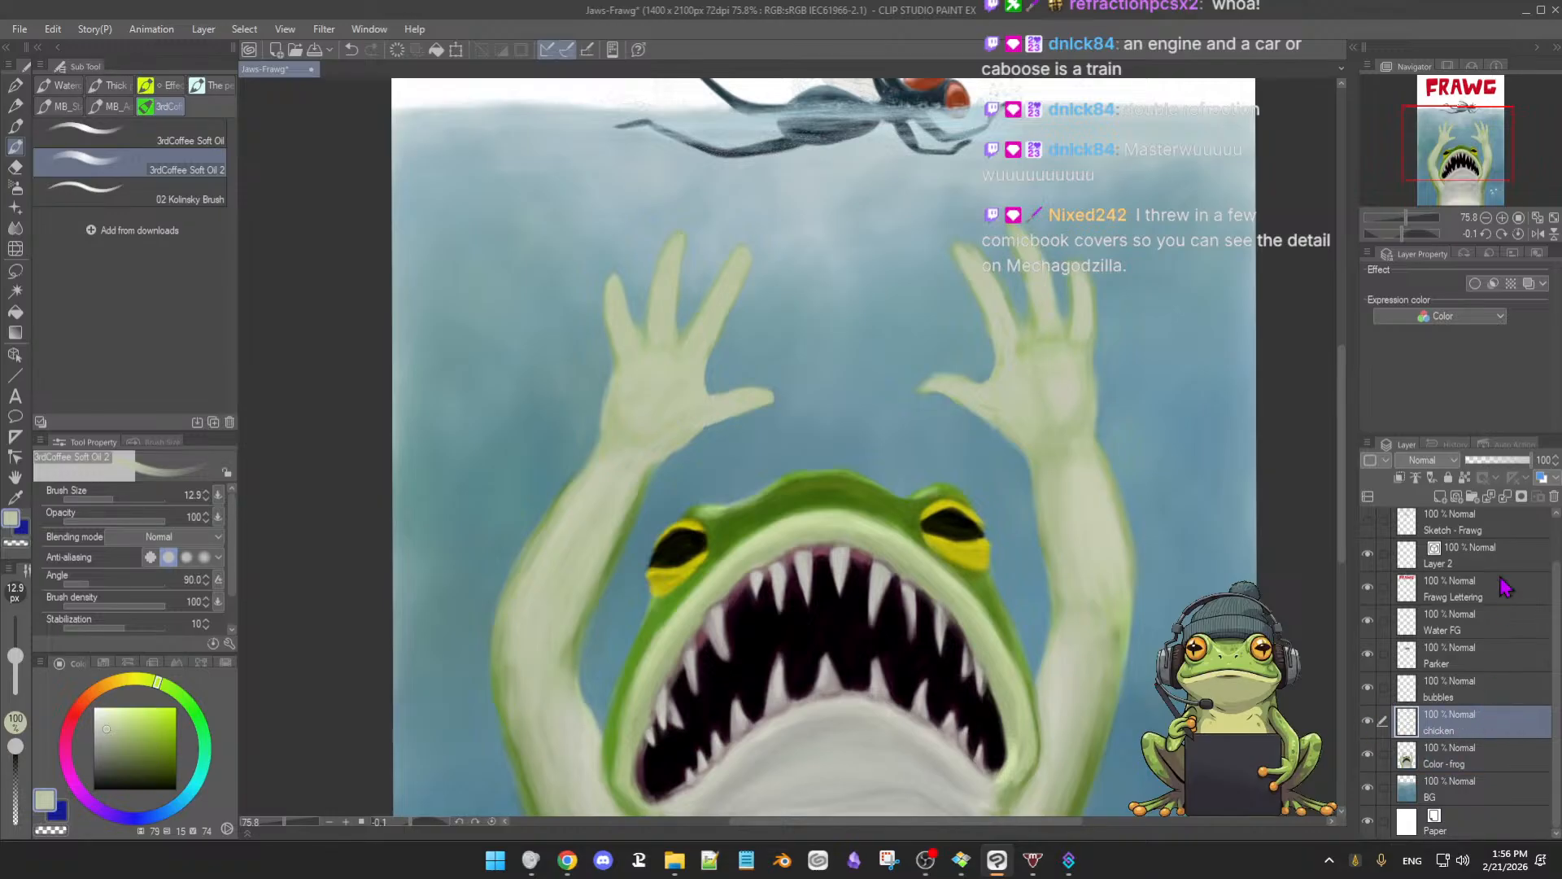
left_click(1504, 510)
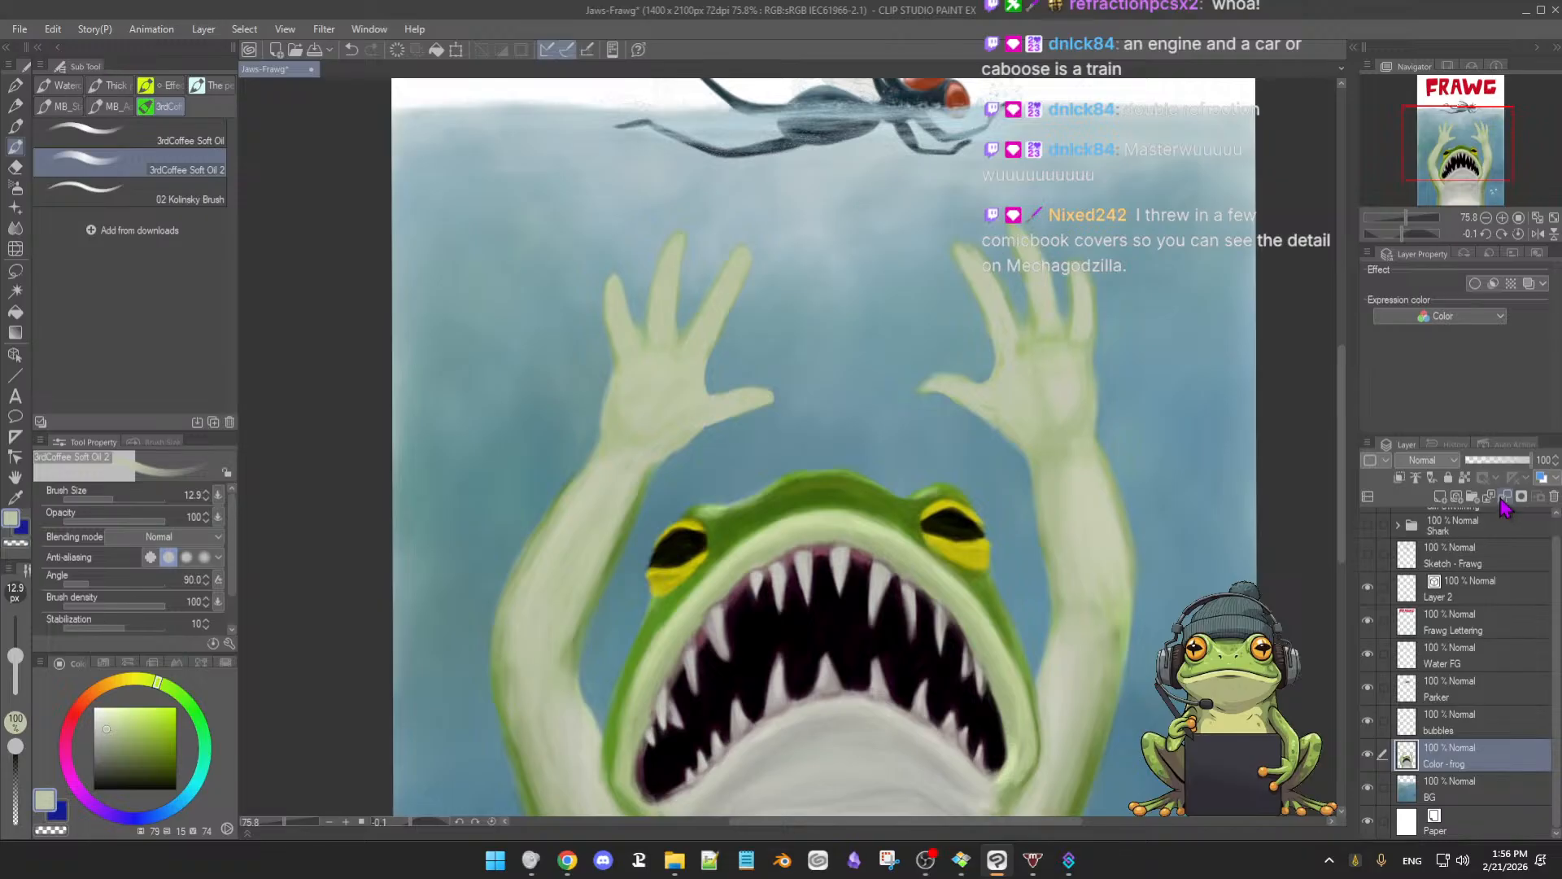
scroll(874, 497, "up", 1)
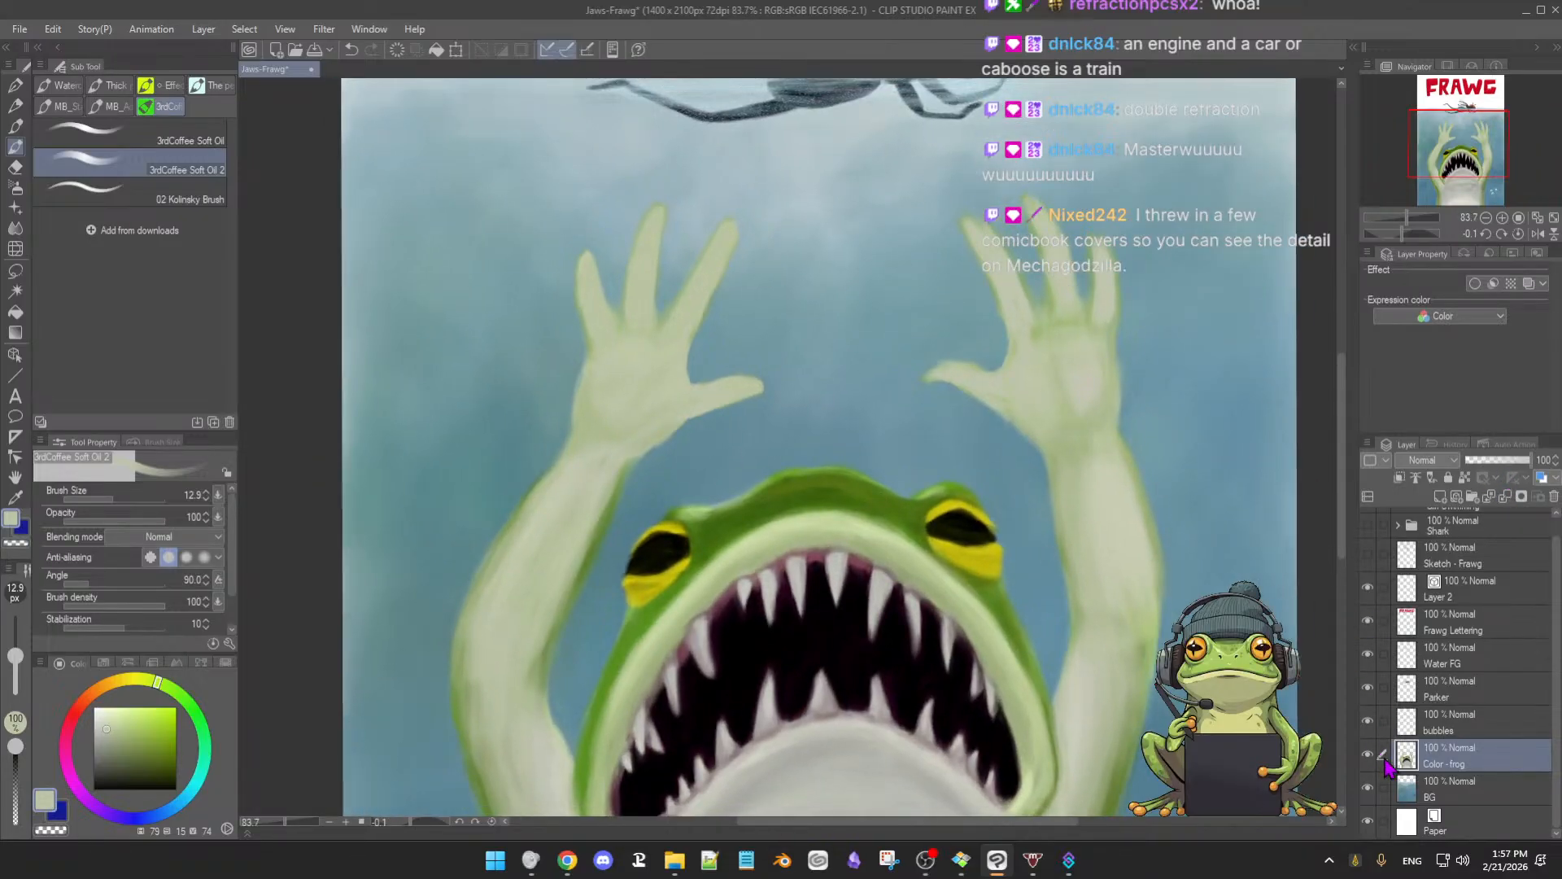
Hide and reshow the BG layer to examine the frog's hand and arm edges against plain white
left_click(1368, 787)
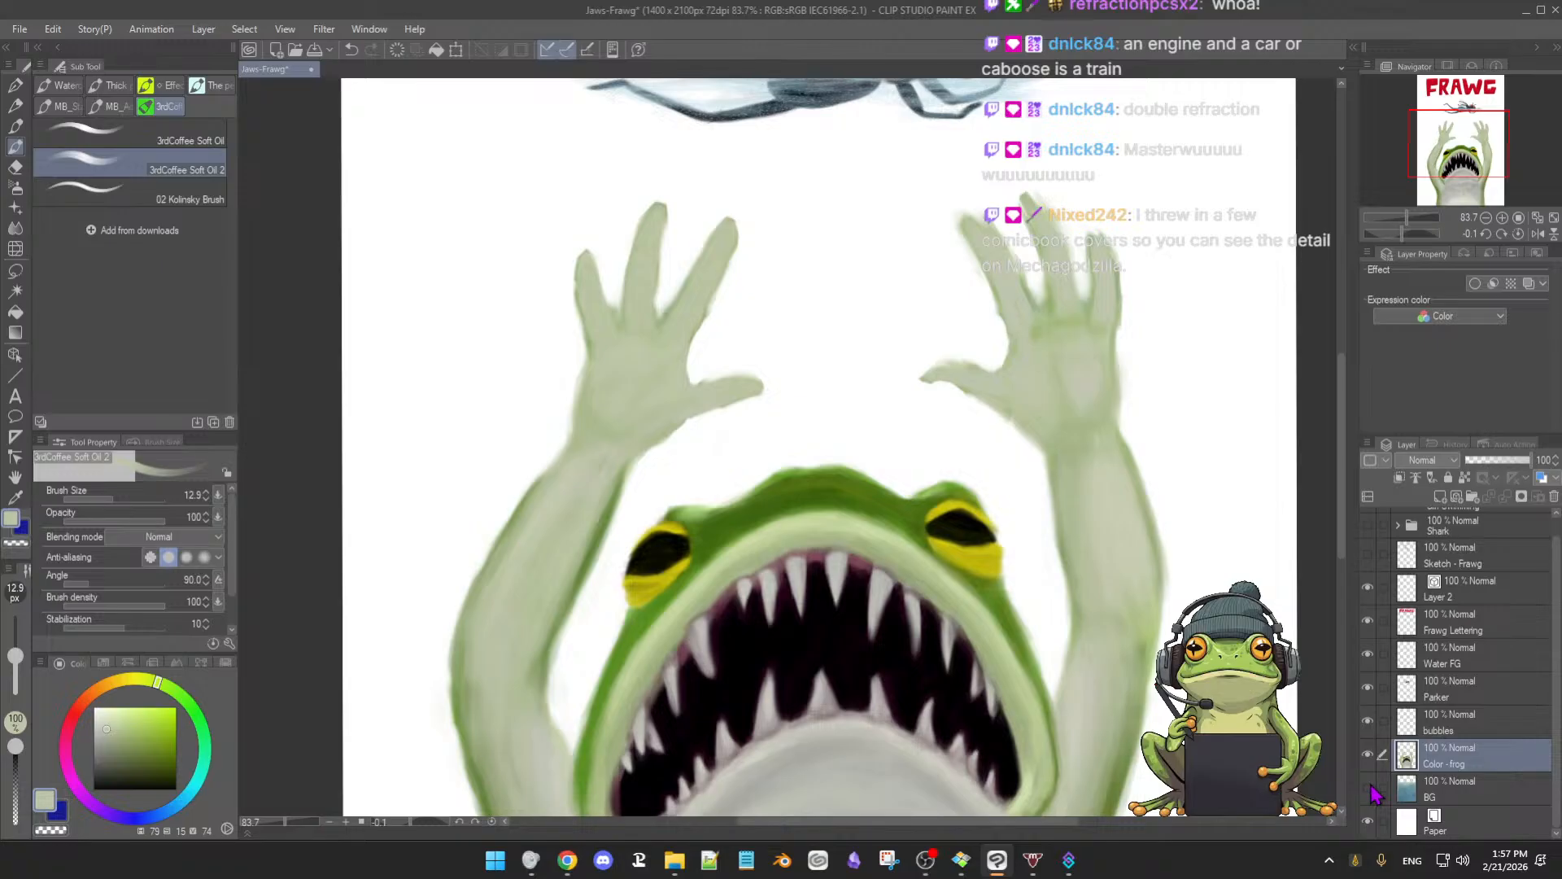
left_click(1369, 788)
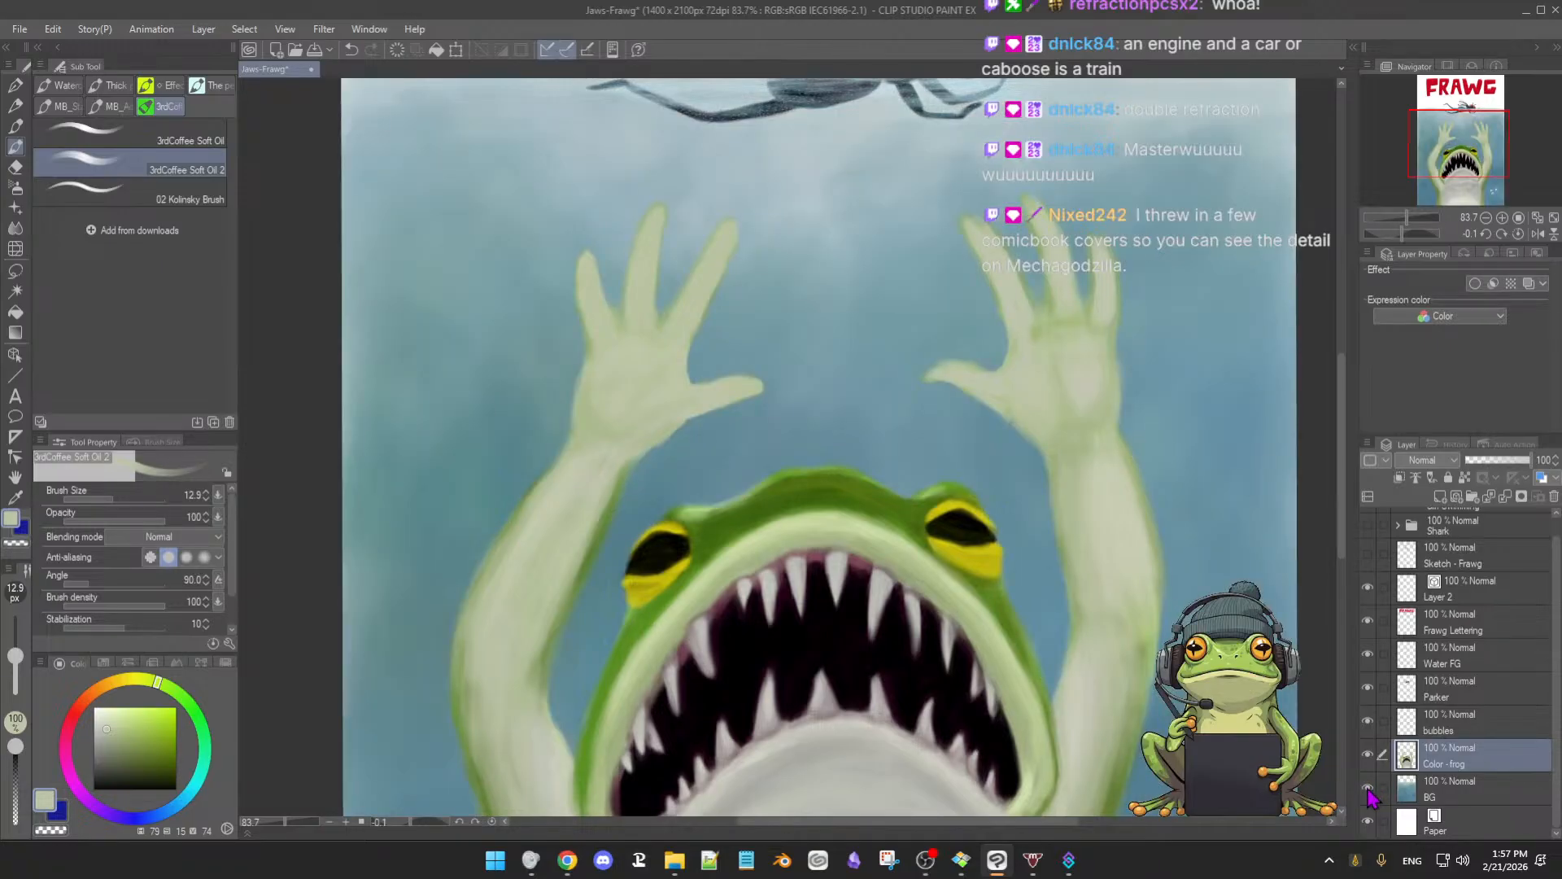
left_click(1369, 788)
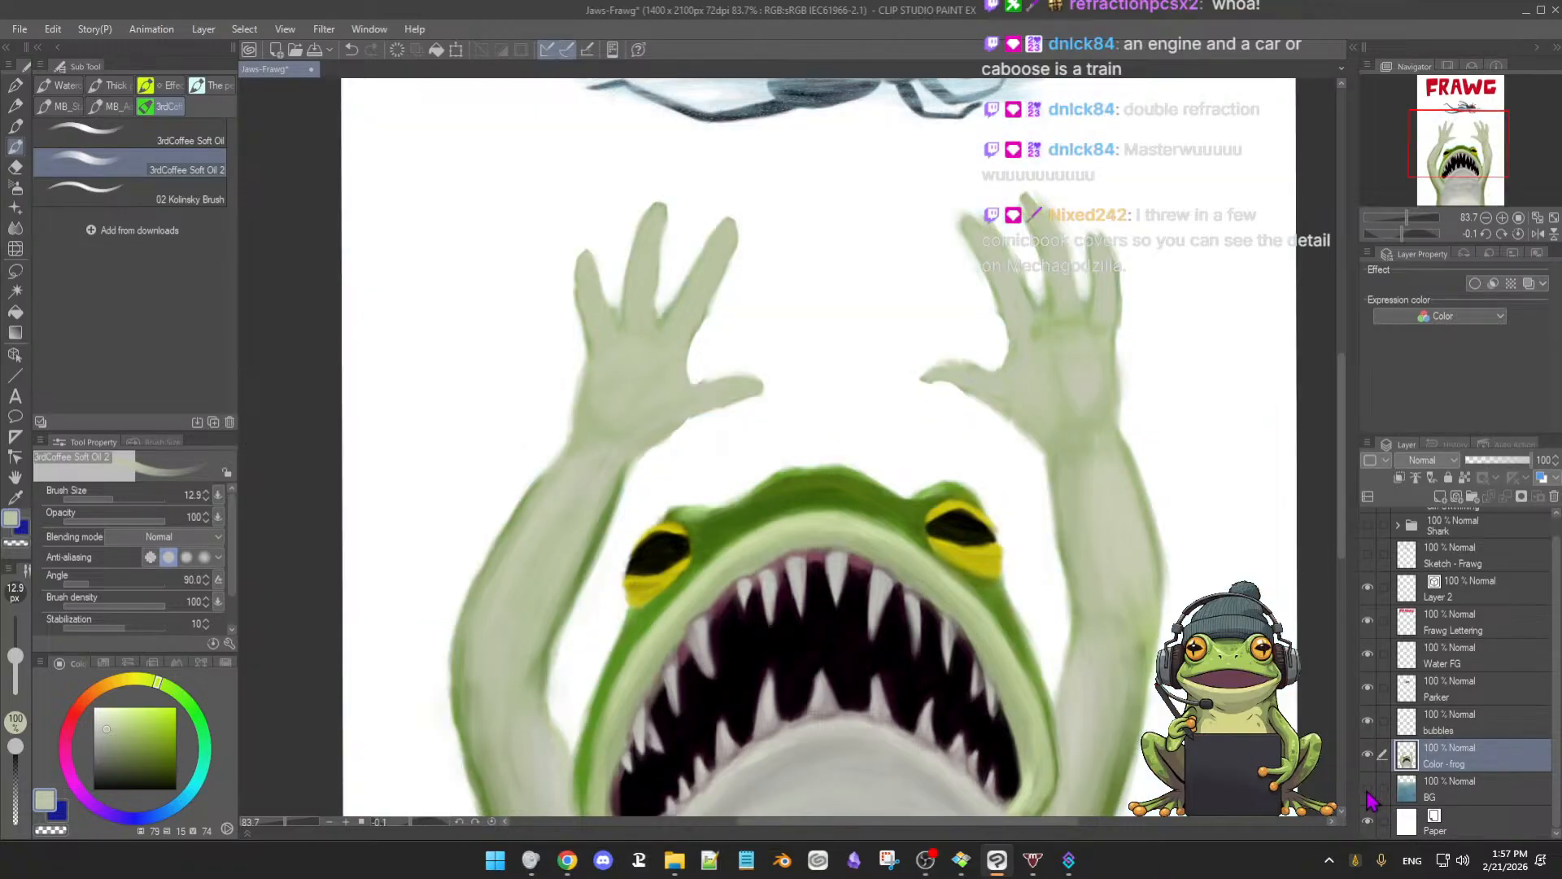
left_click(1368, 788)
Sample the hand's pale green and smooth the left hand's fingers on Color - frog with 3rdCoffee Soft Oil 2 at size 13.8
scroll(817, 382, "up", 3)
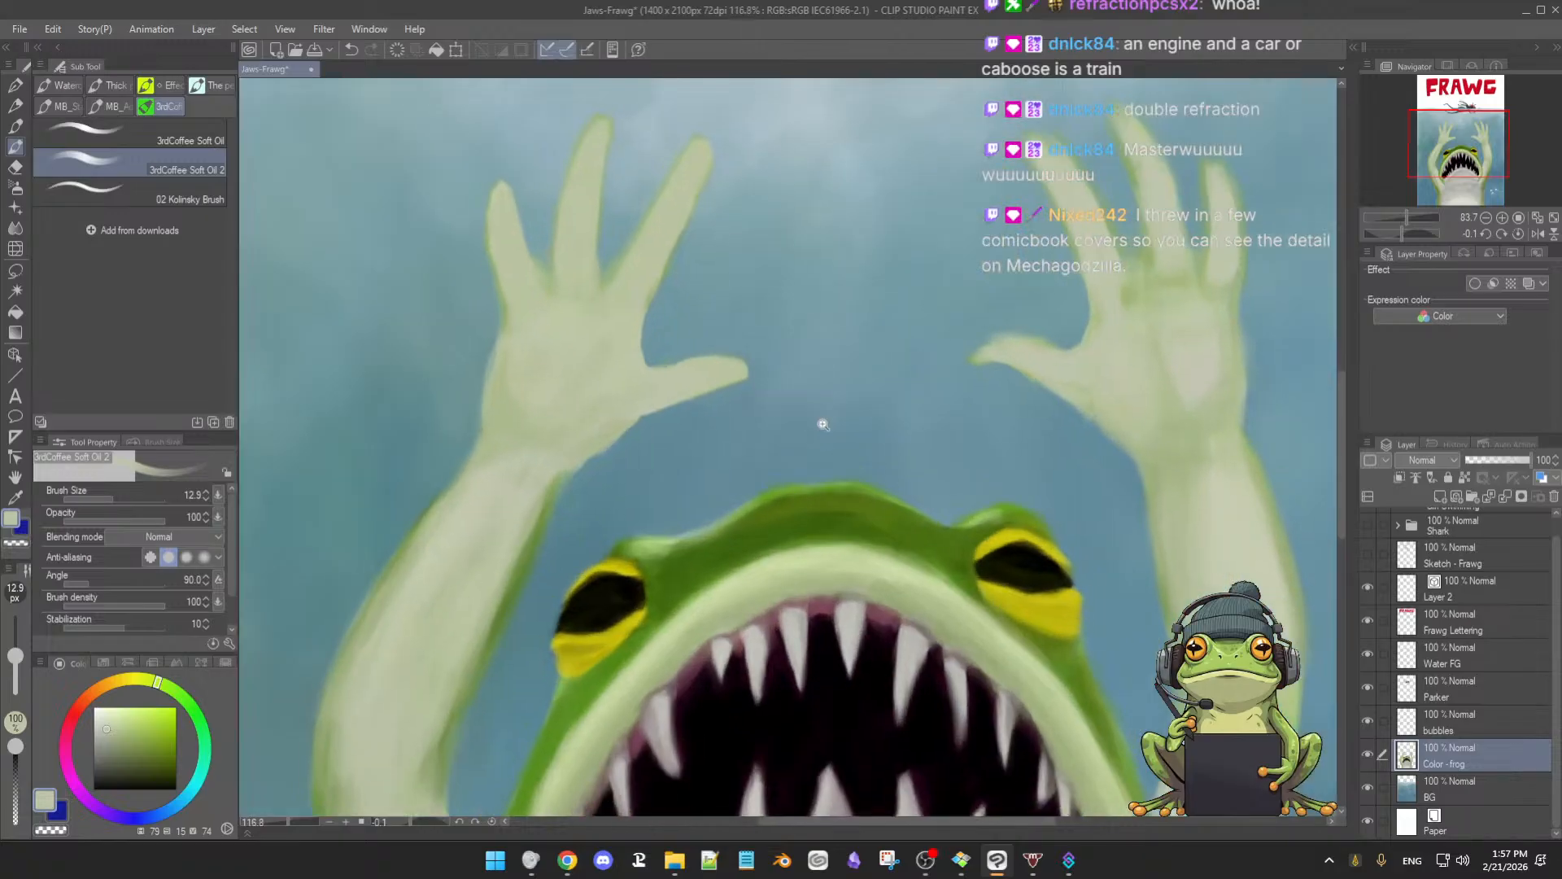
left_click_drag(816, 382, 966, 467)
left_click(765, 433, "alt")
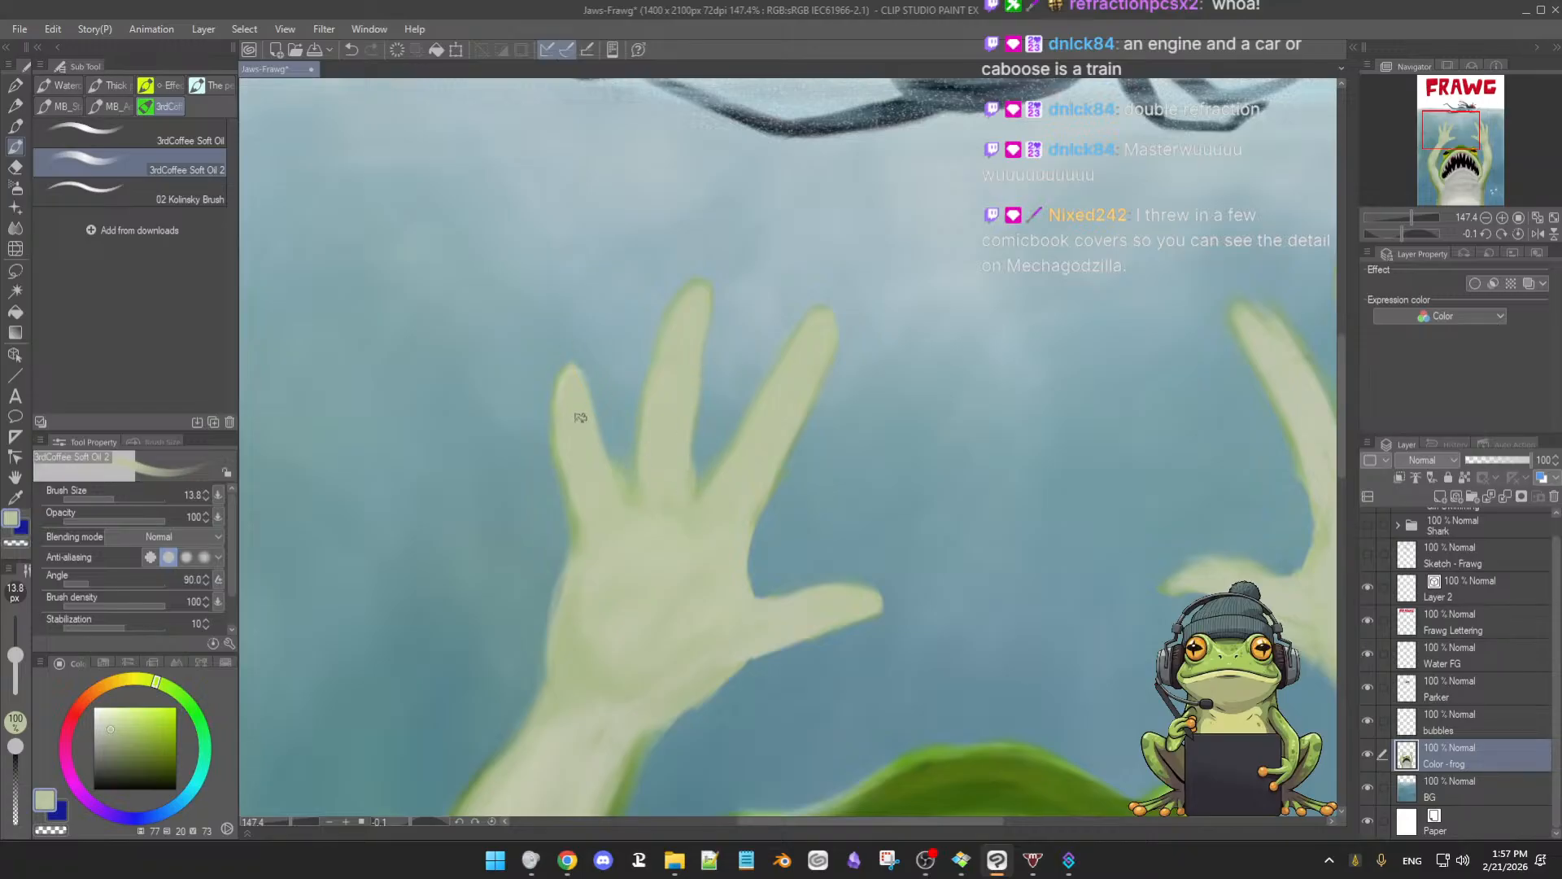
scroll(795, 481, "down", 4)
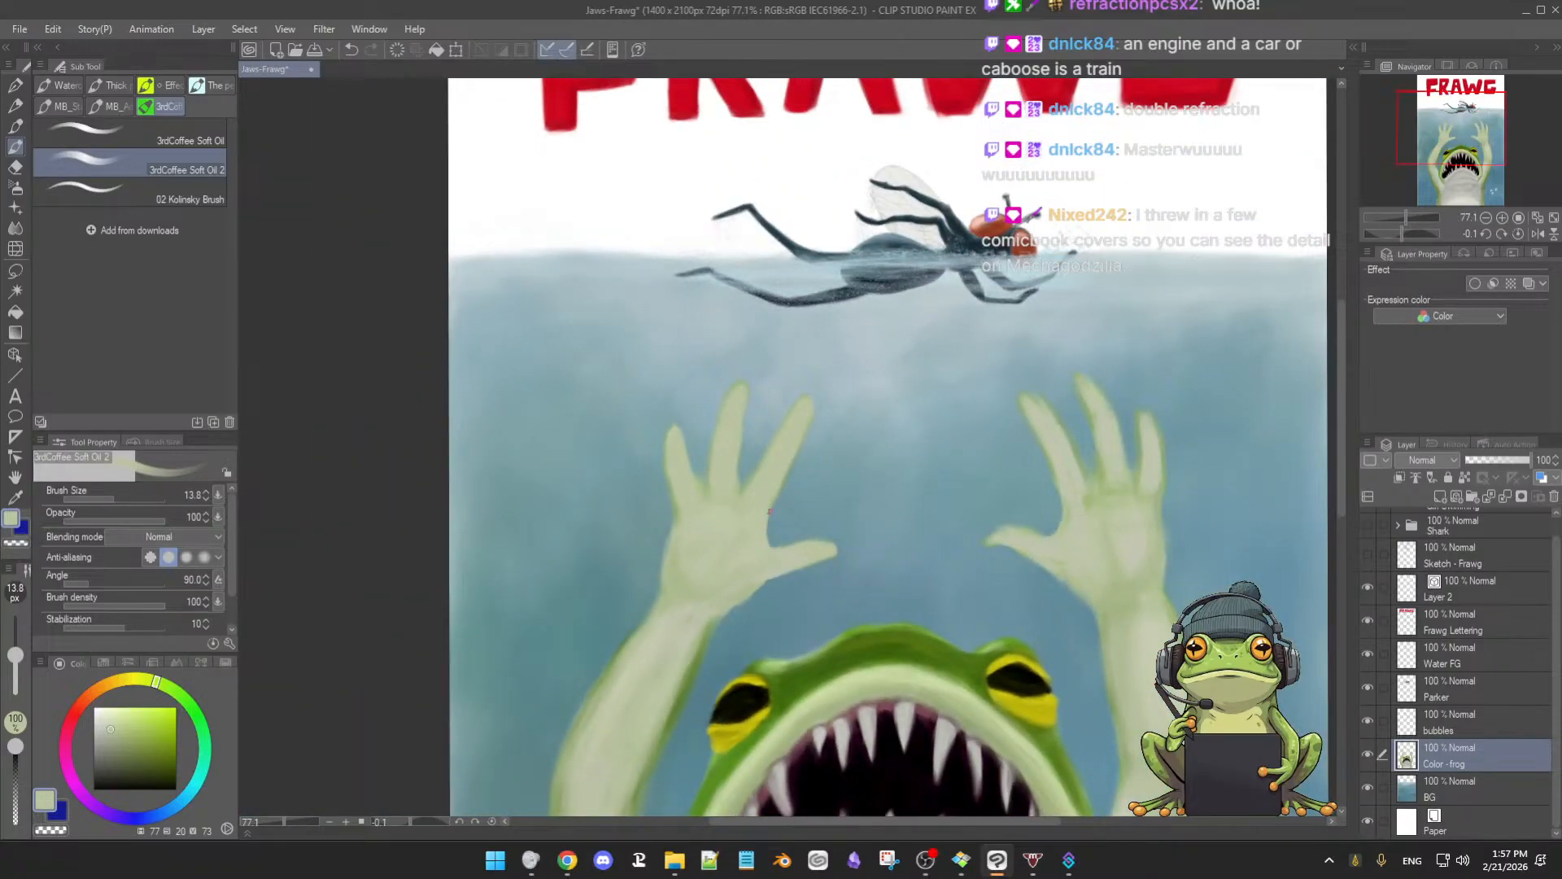
scroll(755, 506, "up", 5)
Trim the left hand's finger edges and the gaps between them with the 3rdCoffee Soft Eraser, touching up with 3rdCoffee Soft Oil 2
key("e")
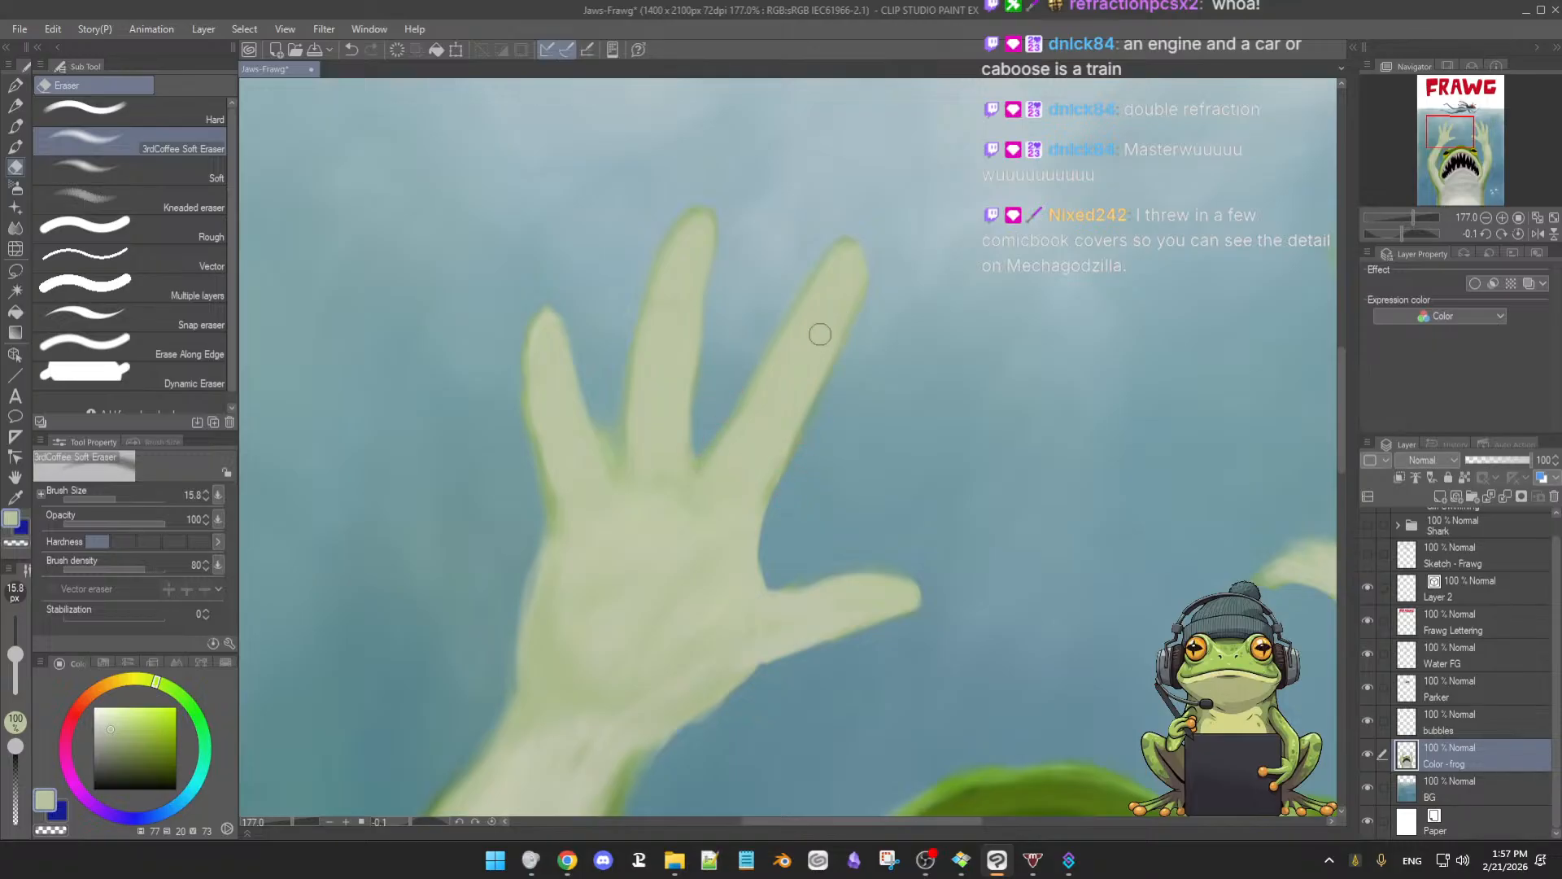
key("b")
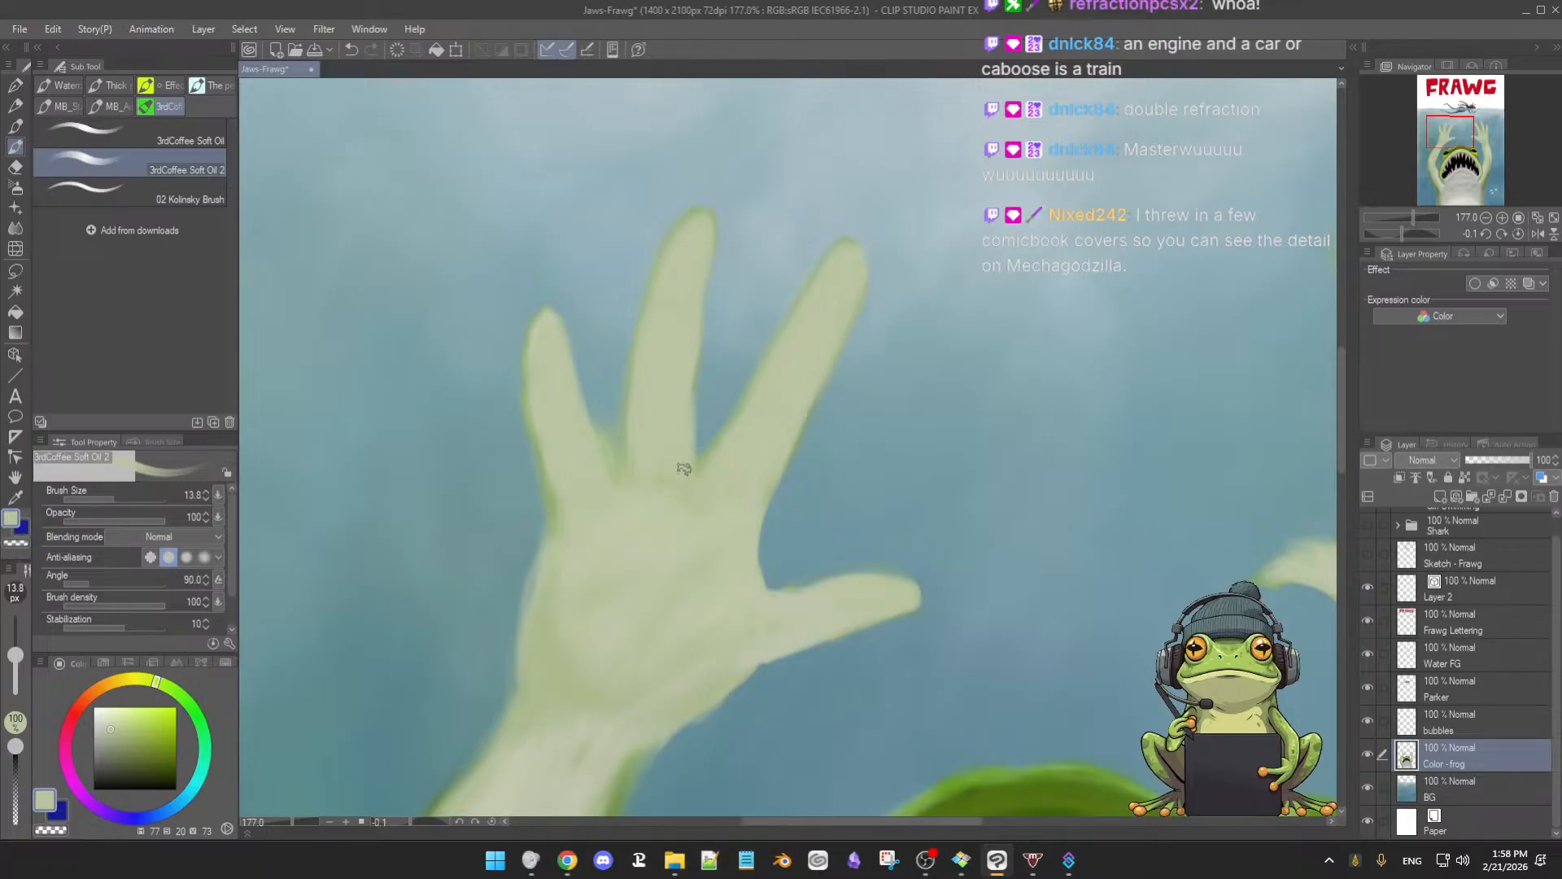
key("e")
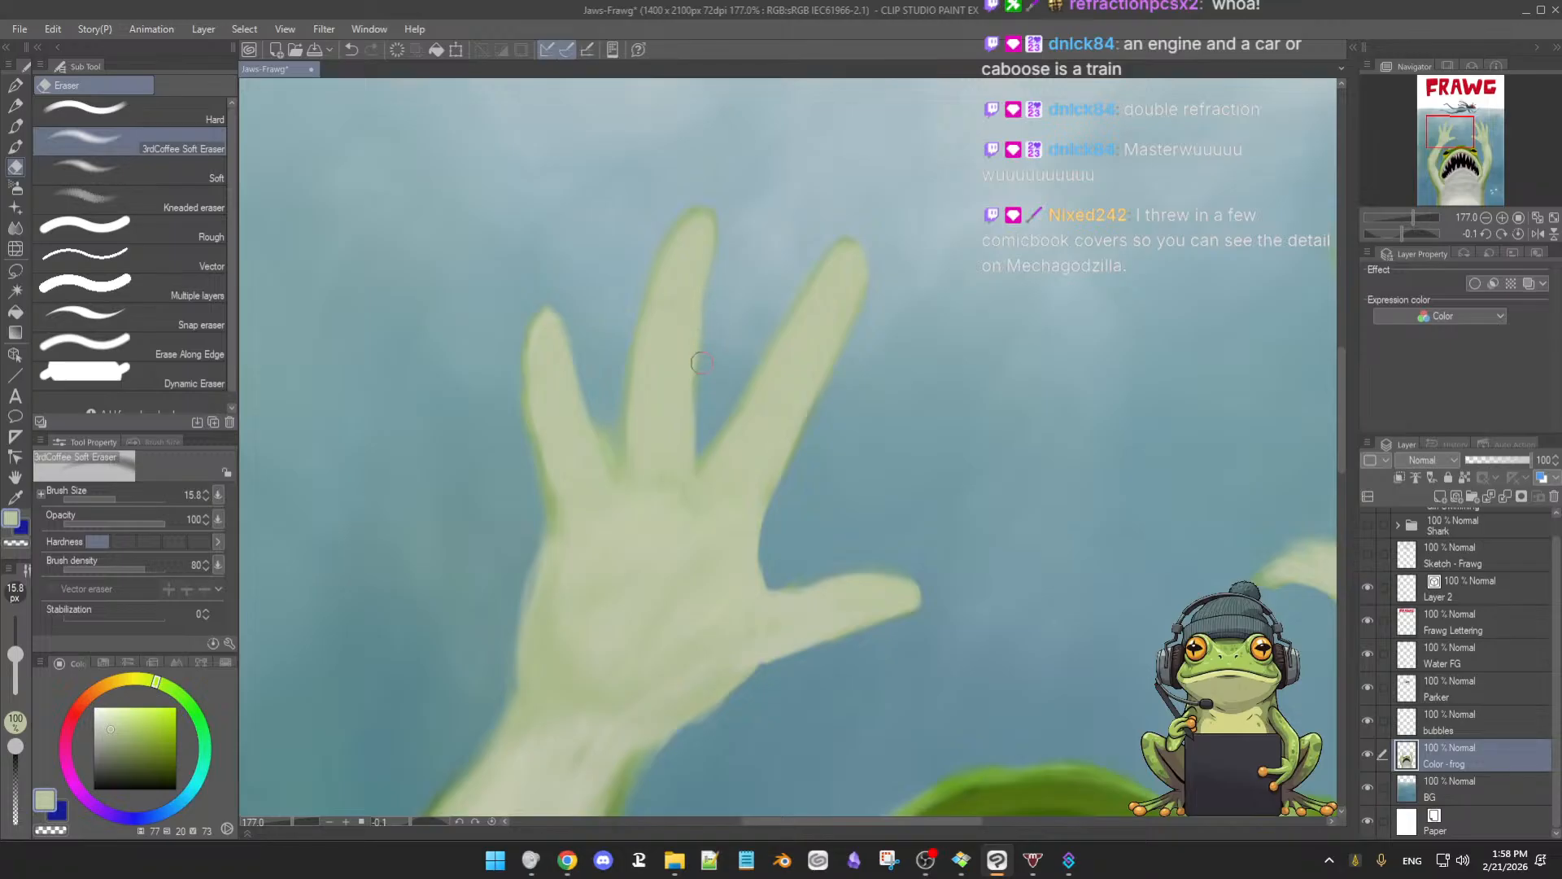
key("b")
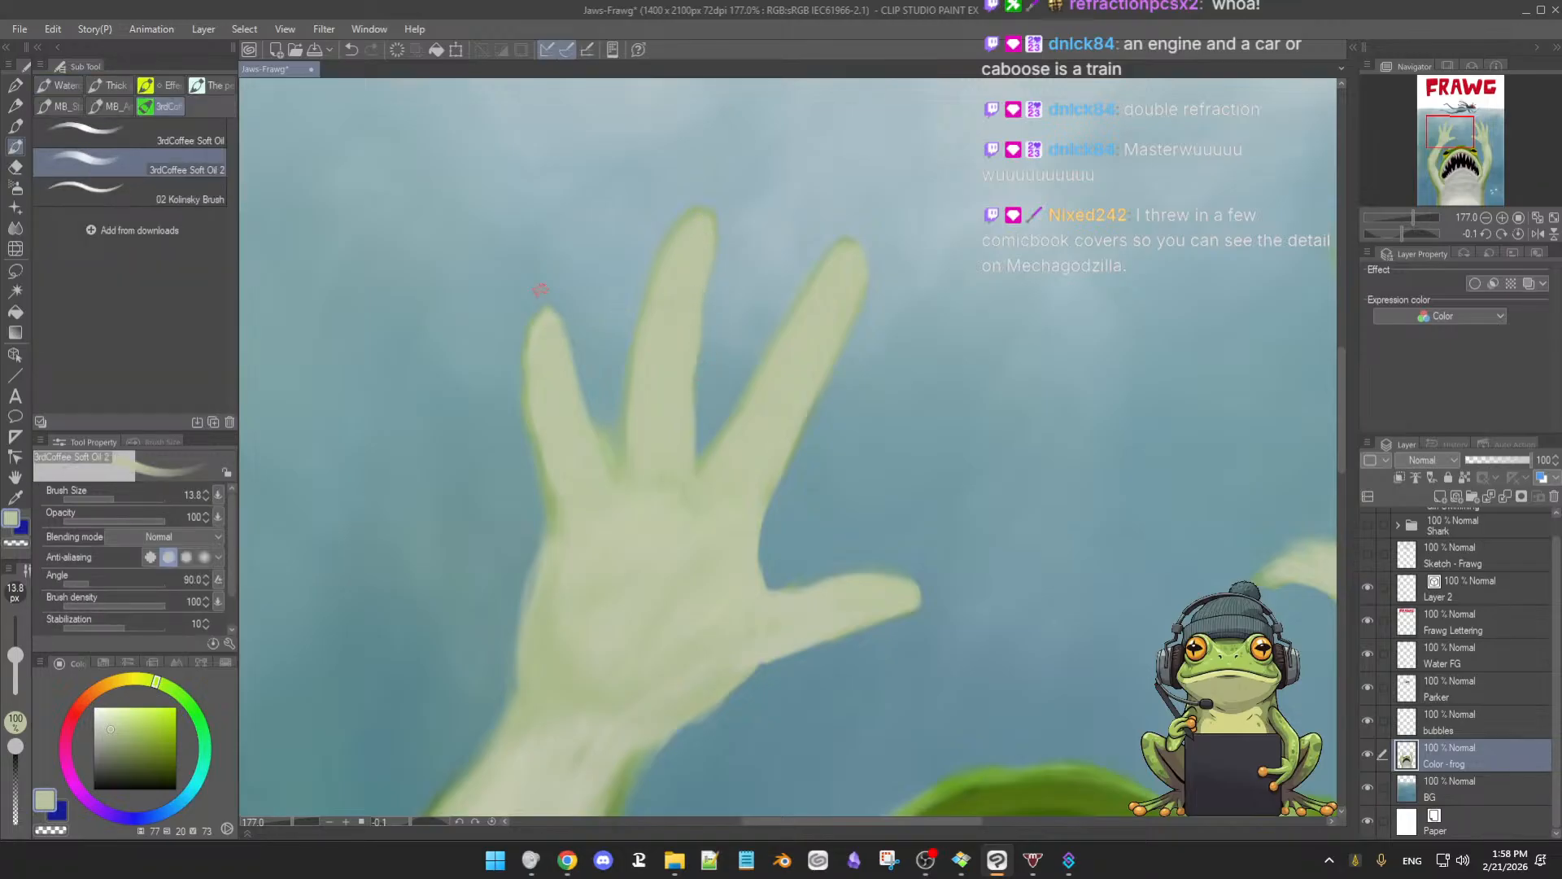
key("e")
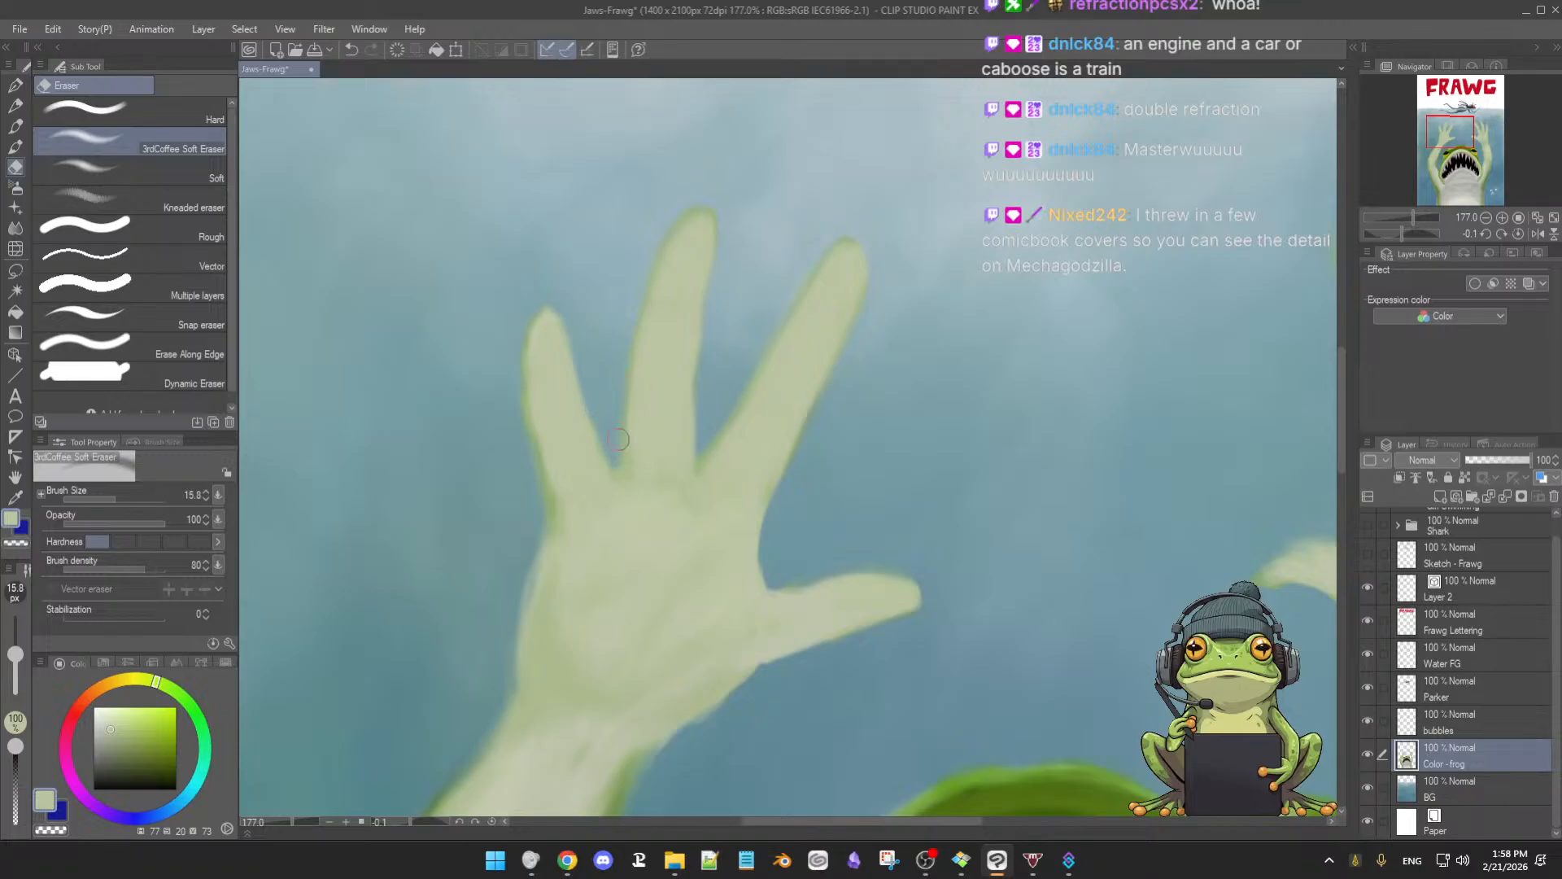
key("b")
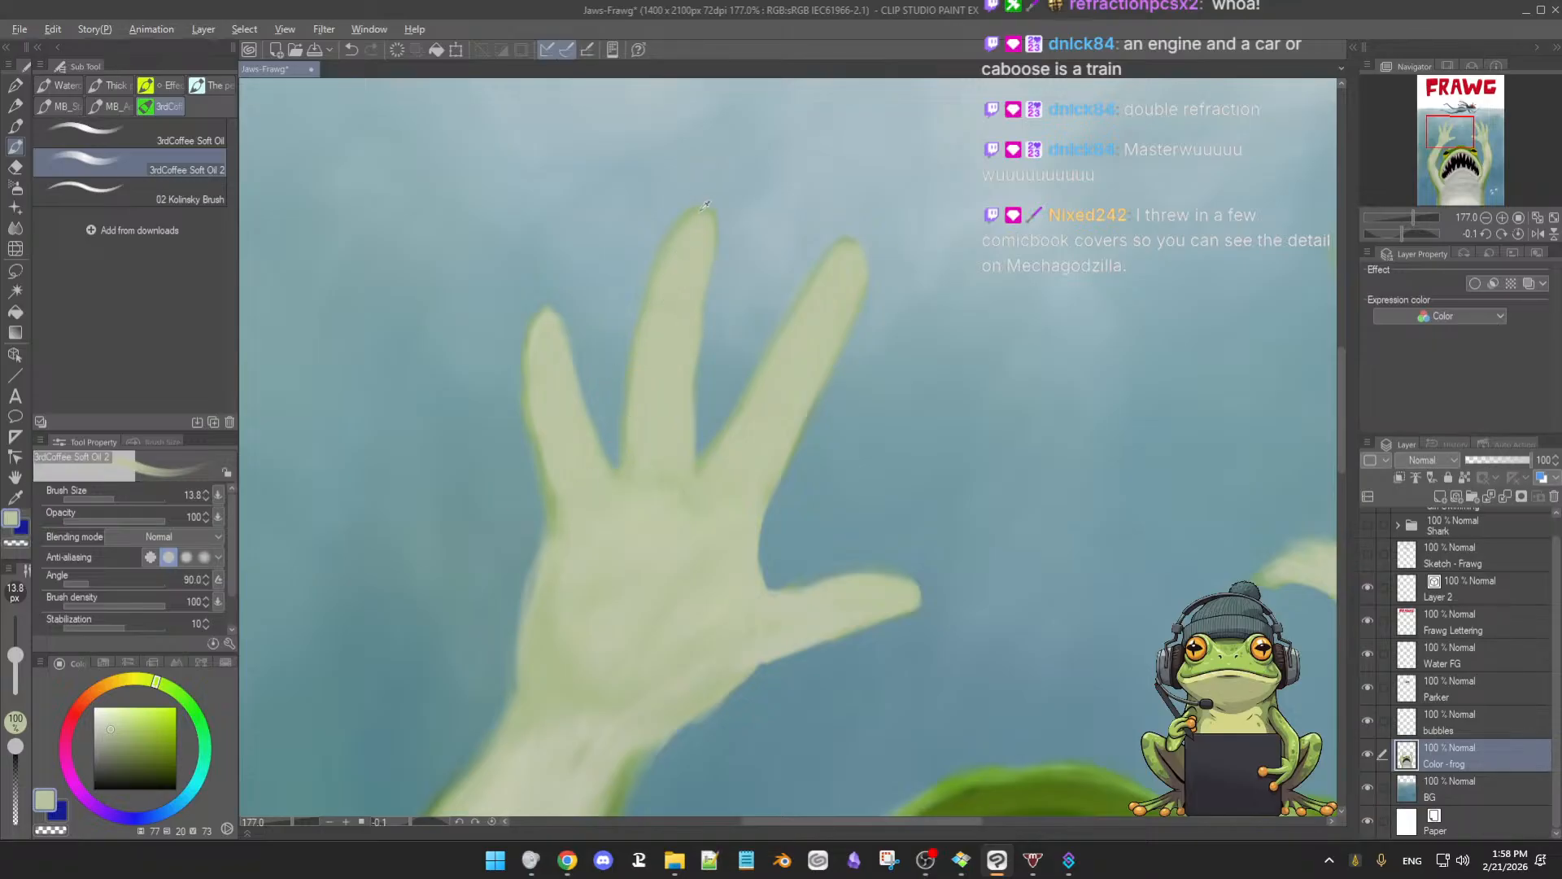
Sample a darker green from the middle finger and paint faint joint creases across the left hand's fingers at brush size 4.6
left_click(700, 263, "alt")
key("bracketleft")
key("bracketleft")
key("bracketleft")
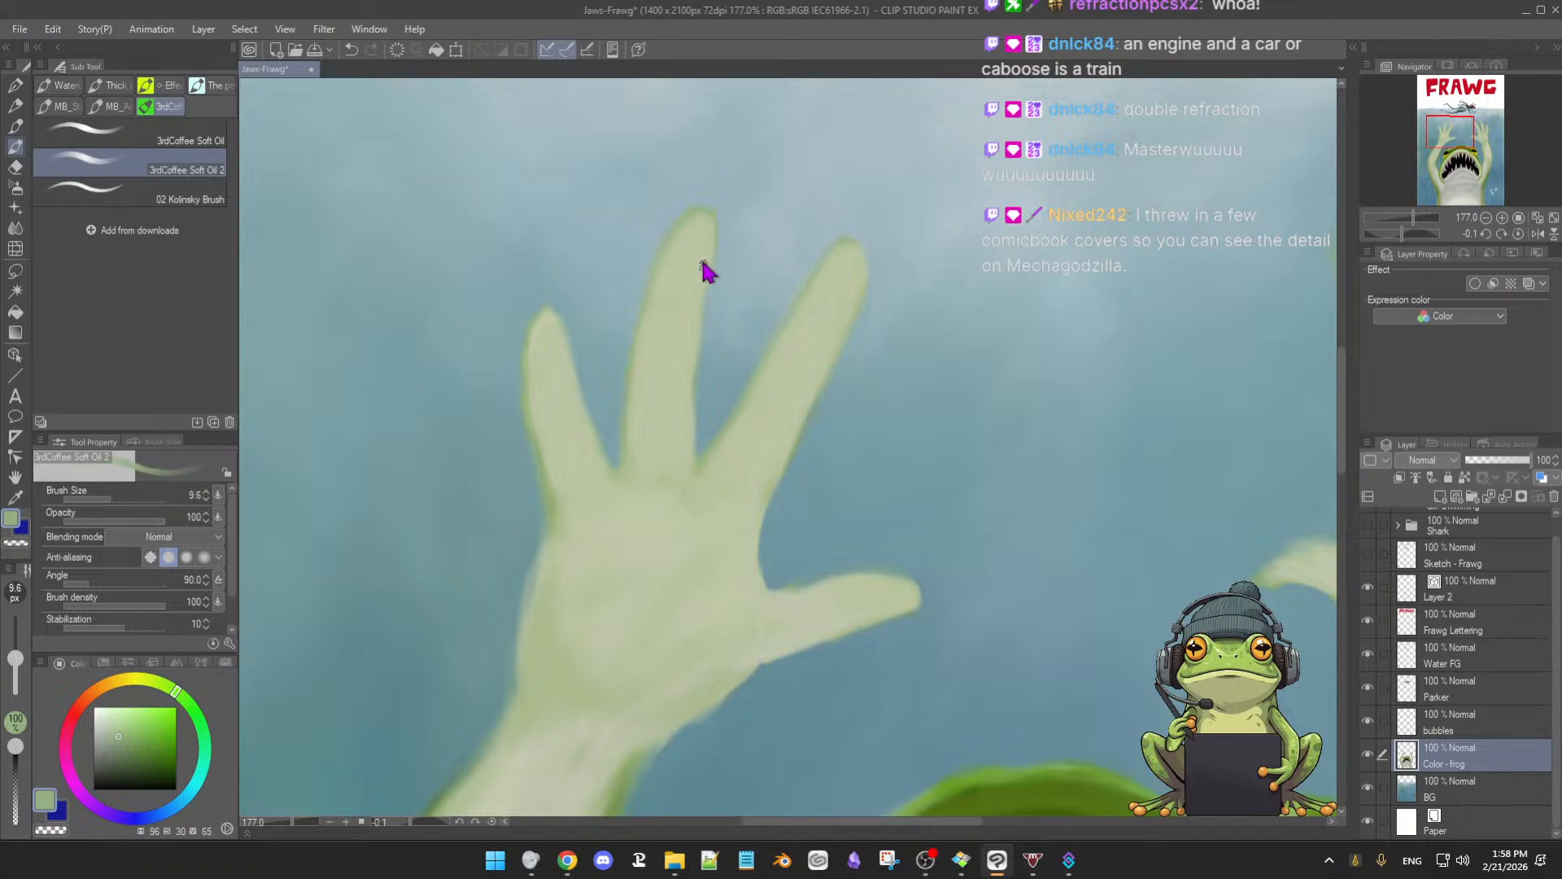
key("bracketleft")
key("bracketleft")
key("bracketleft")
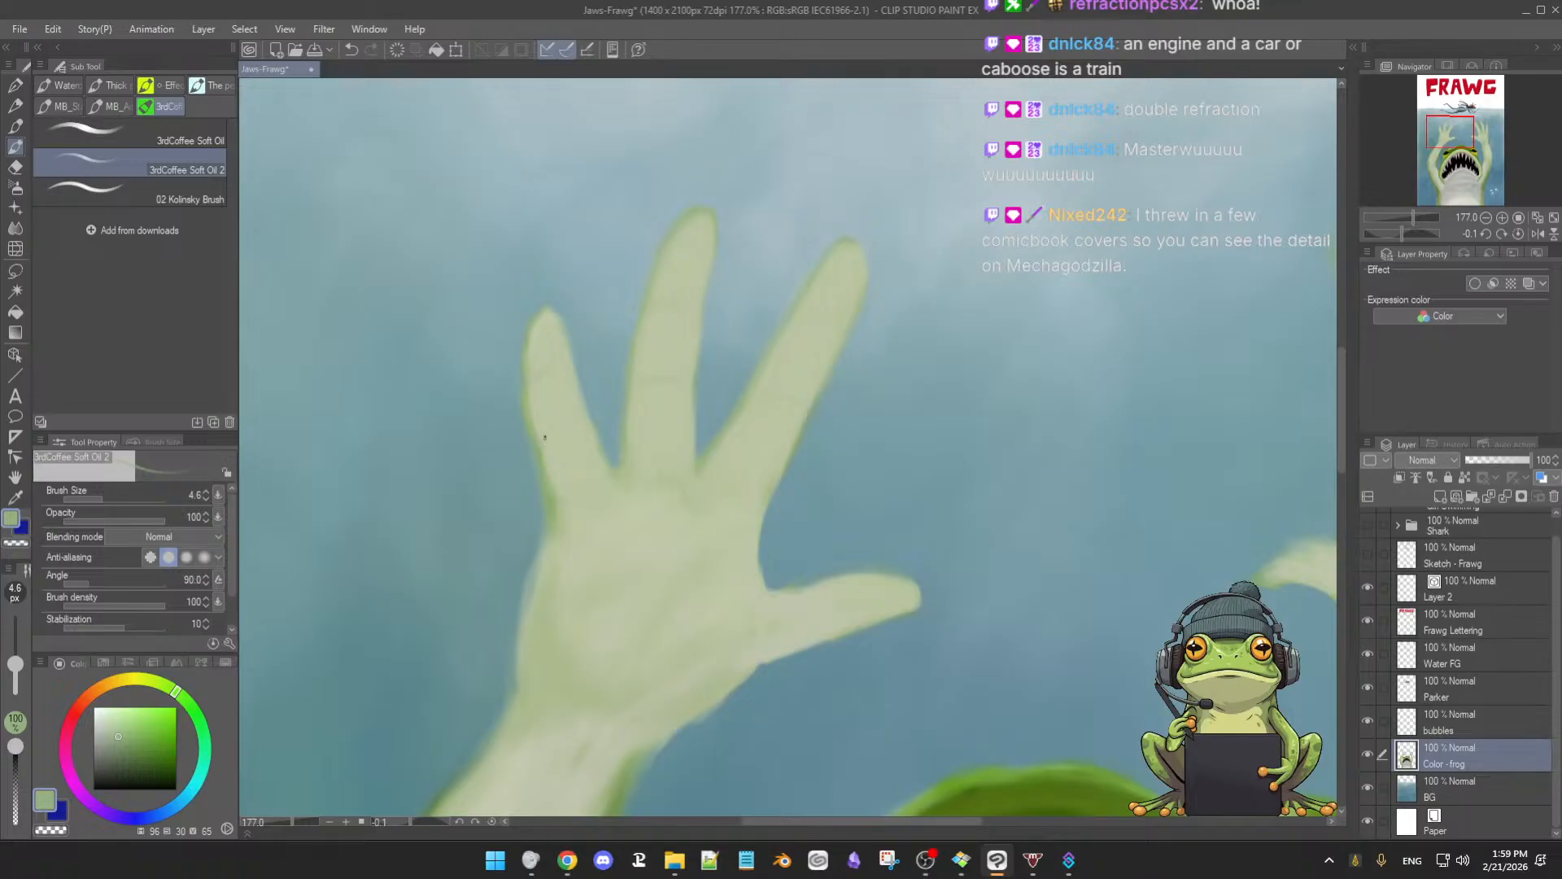
scroll(903, 498, "down", 5)
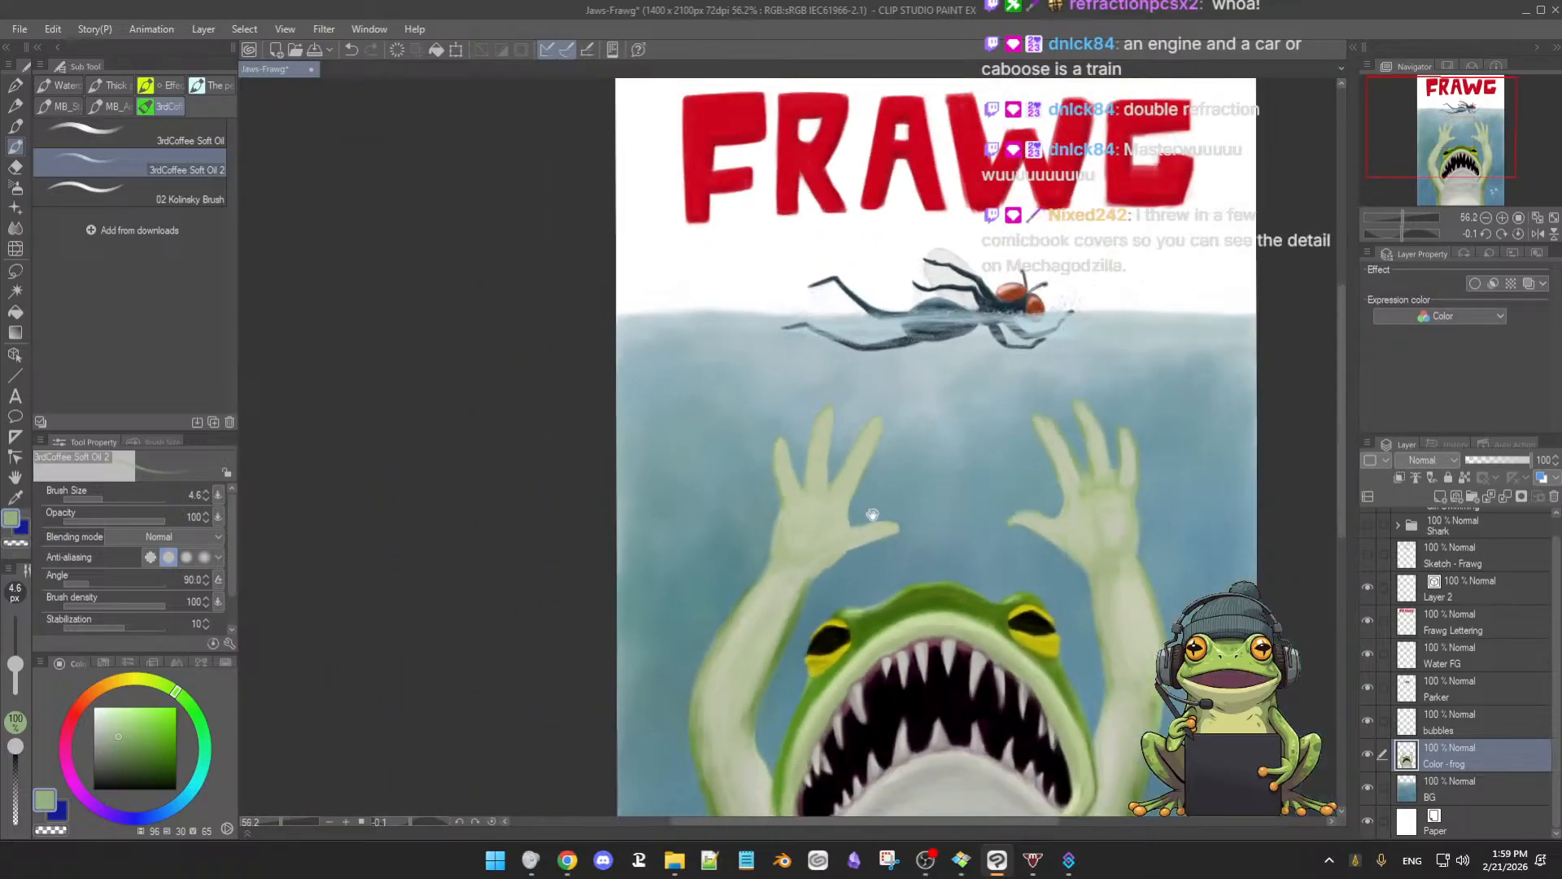
scroll(895, 555, "up", 2)
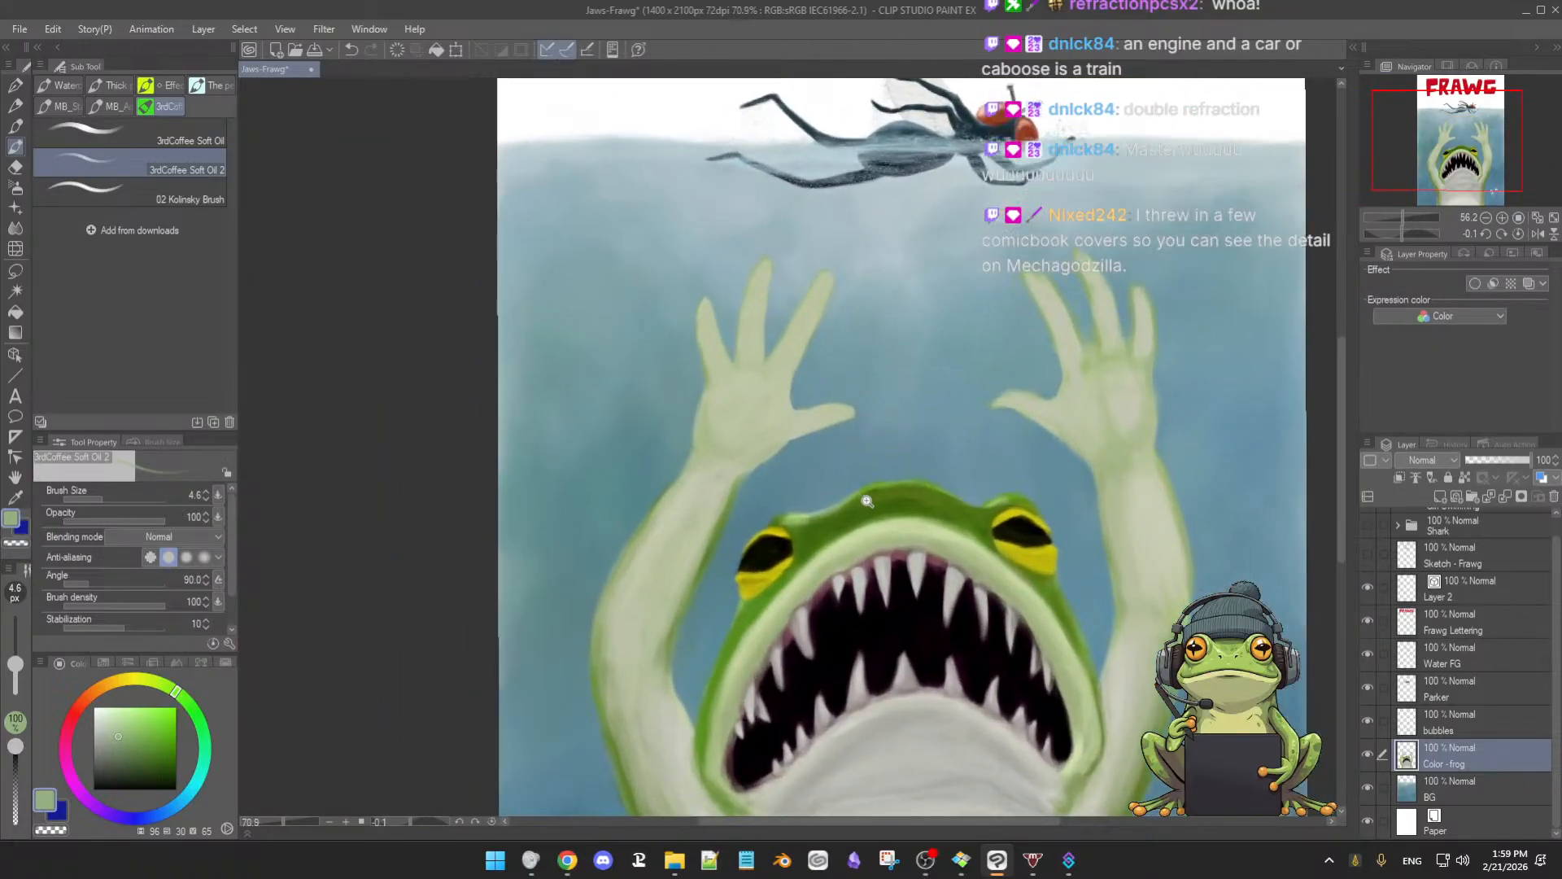
scroll(842, 456, "up", 4)
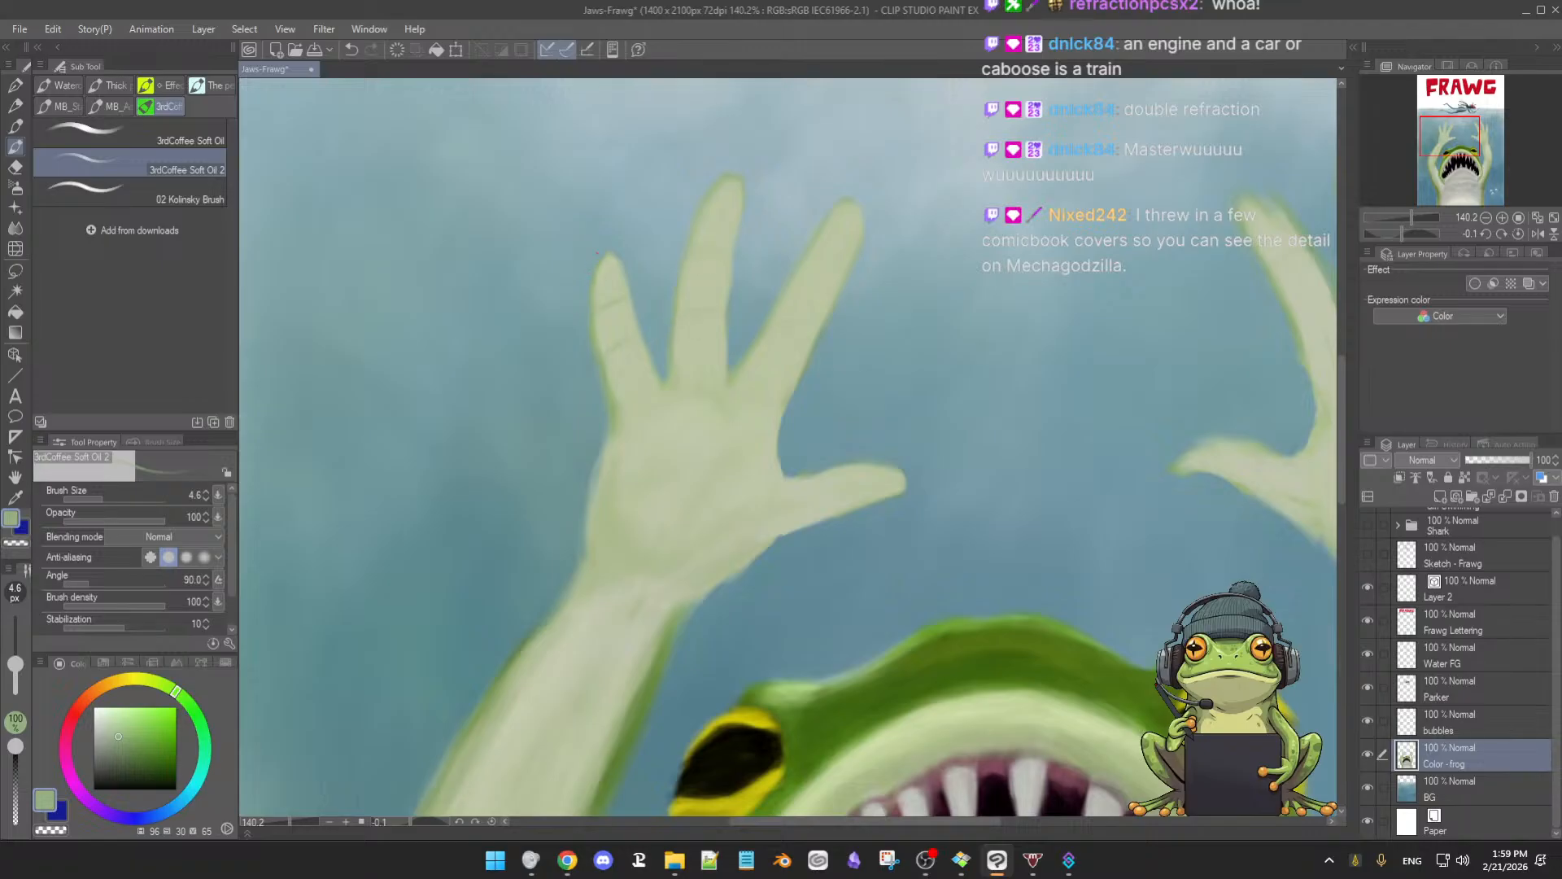
Round off the tip of the left hand's outermost finger with sampled pale green and the 3rdCoffee Soft Eraser
left_click(612, 268, "alt")
key("bracketleft")
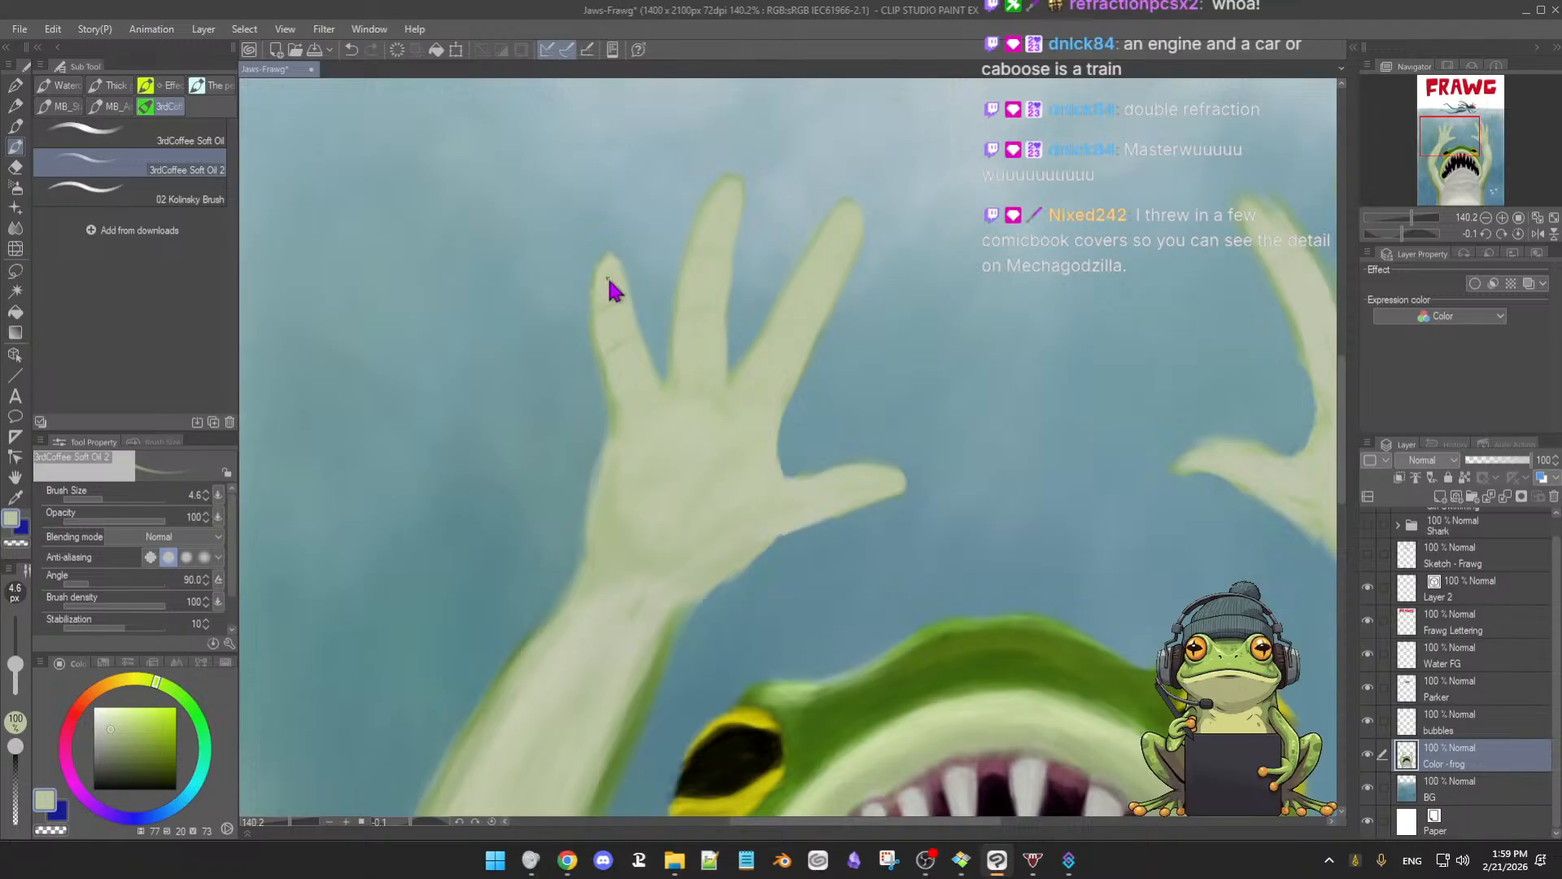
key("bracketright")
key("bracketright")
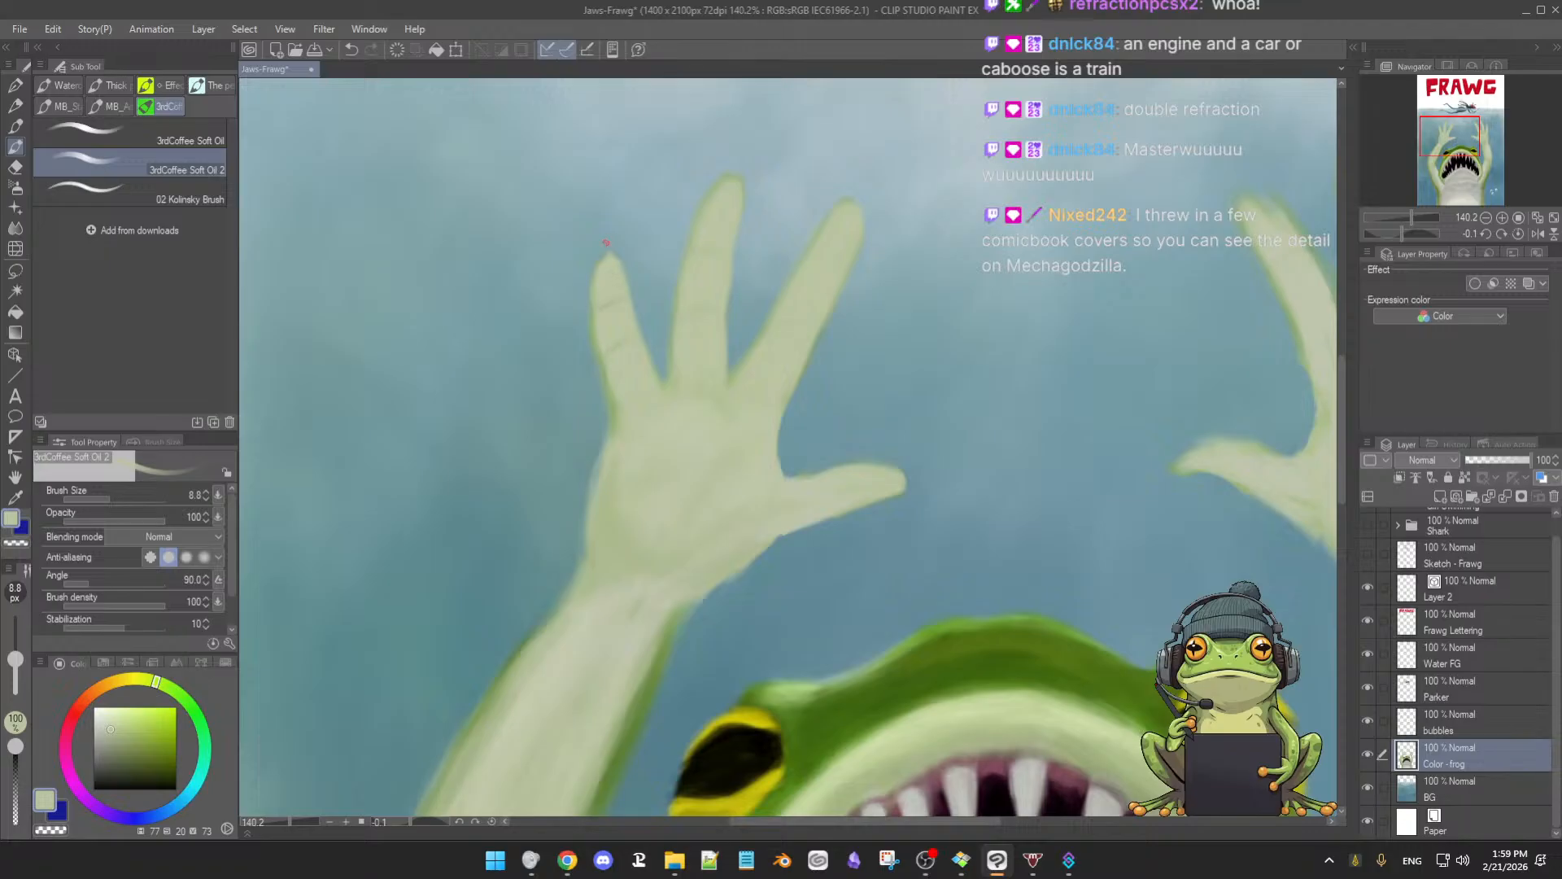
key("e")
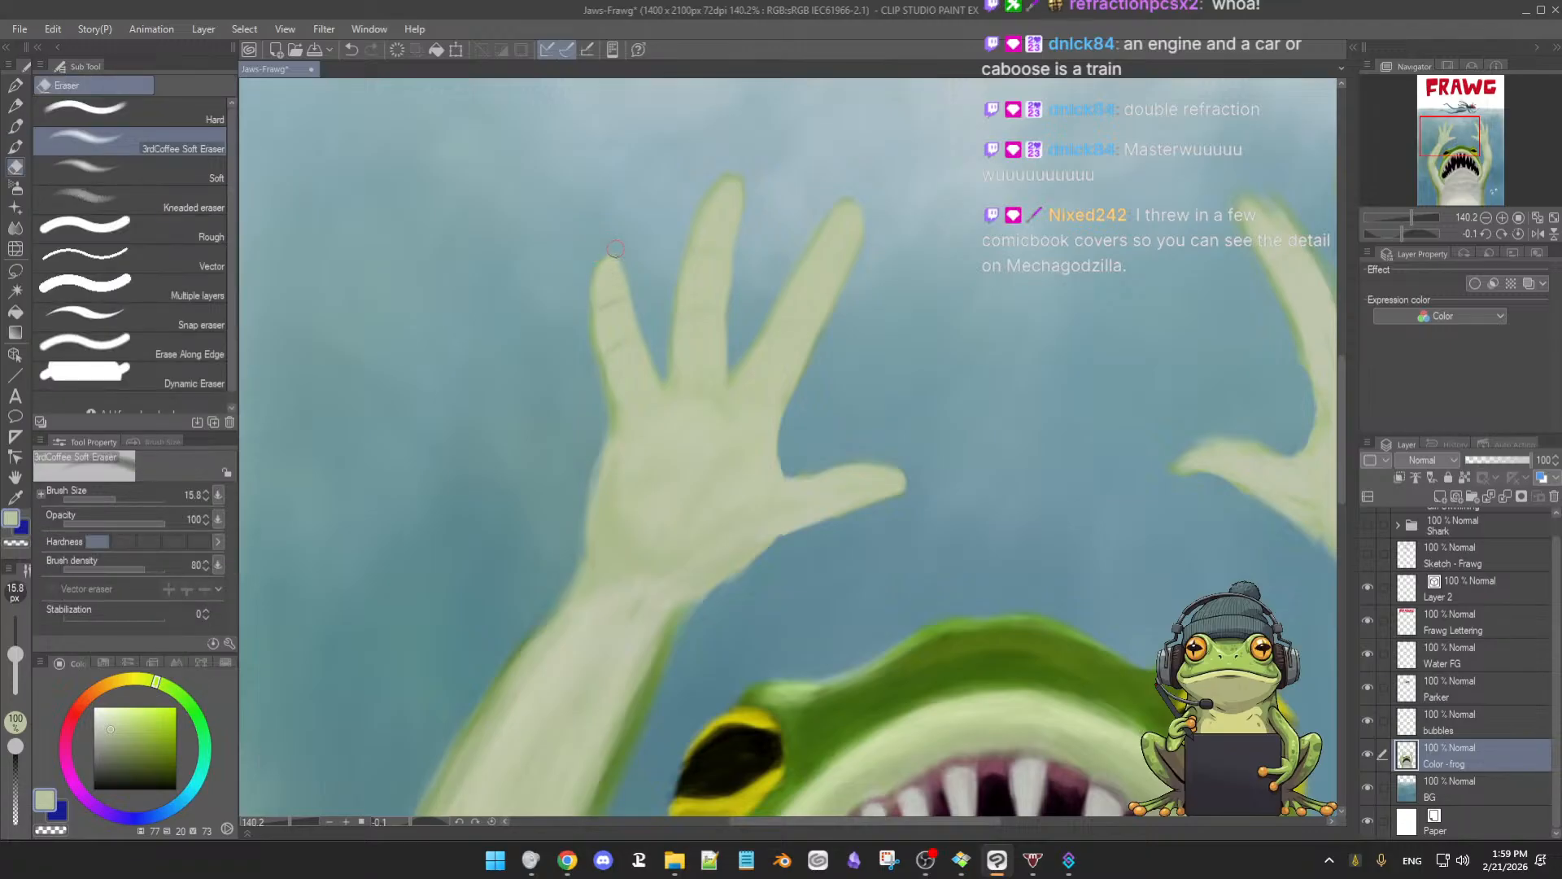
left_click_drag(621, 251, 616, 250)
key("b")
left_click_drag(601, 333, 612, 332)
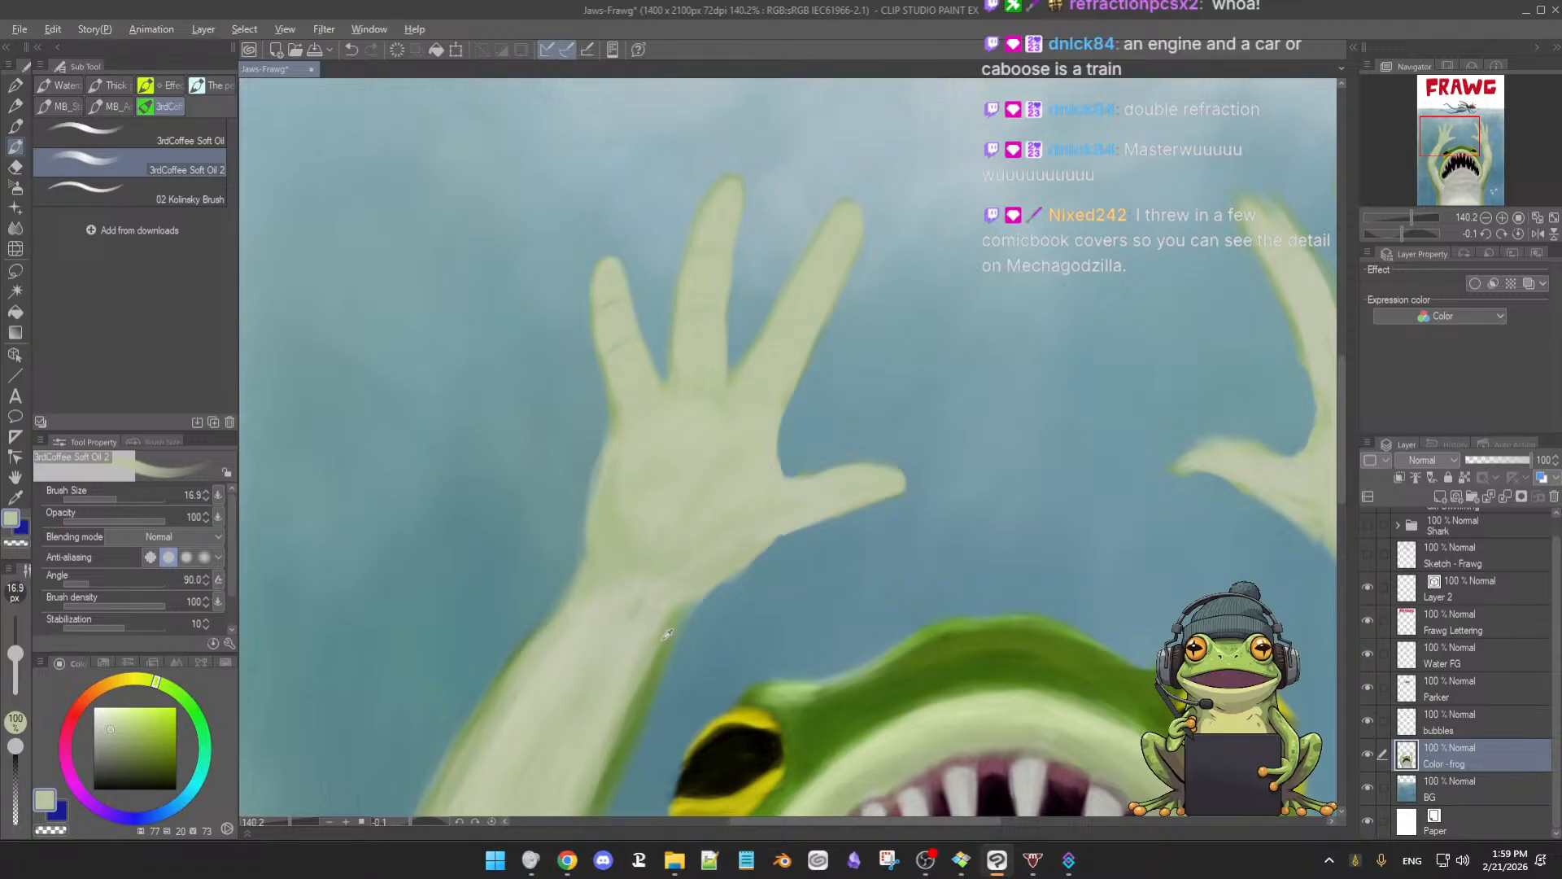
Darken the notch at the outermost finger's base with sampled greens at brush size 7, and sample pale green to soften it
left_click(616, 413, "alt")
key("[")
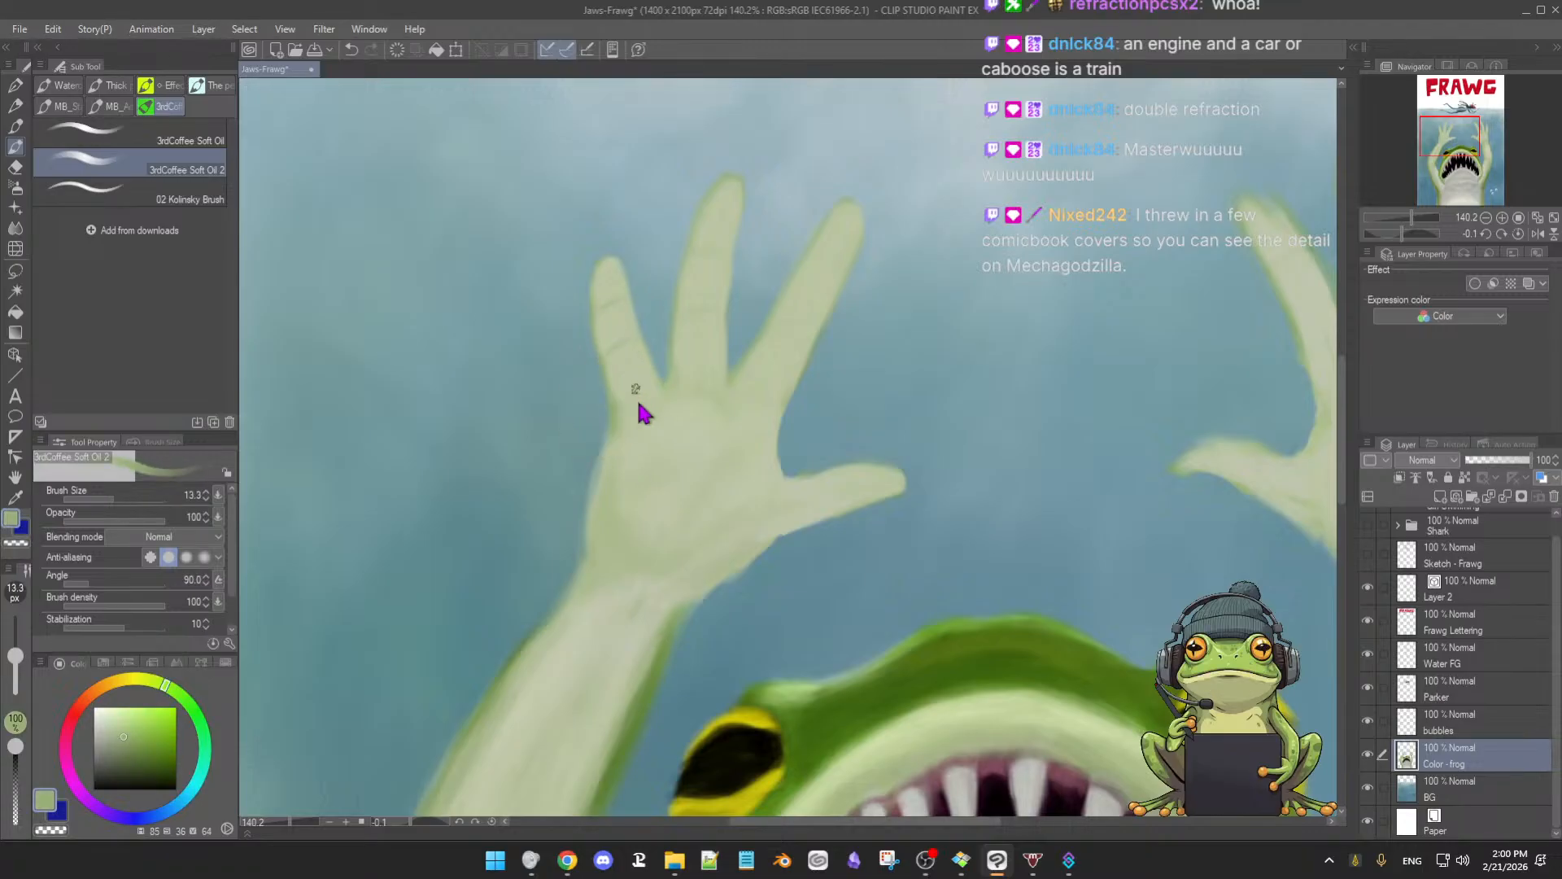
key("[")
key("[")
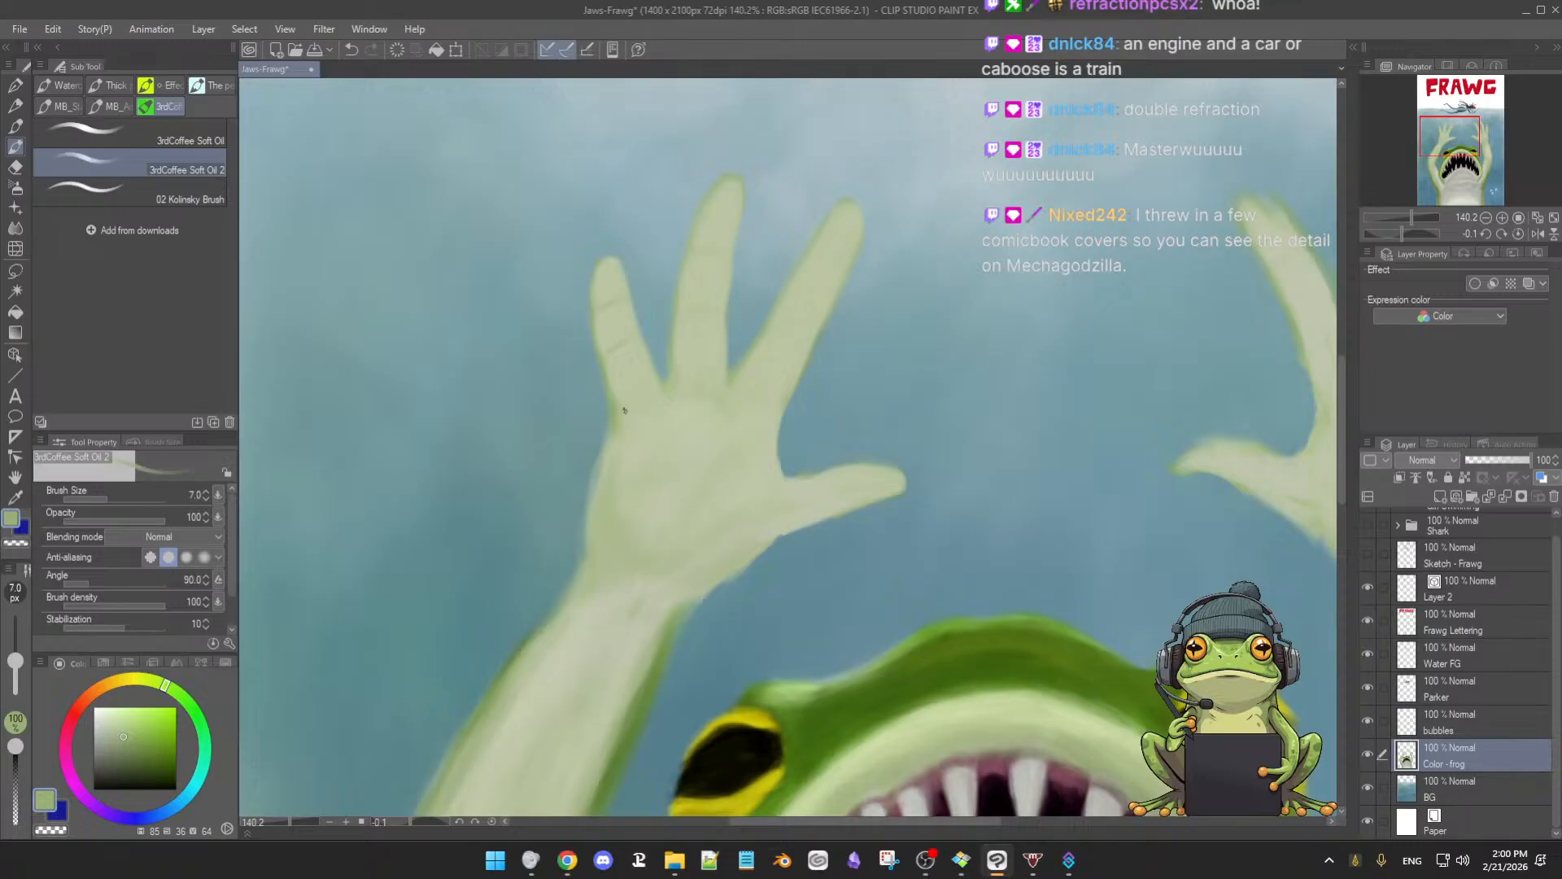
left_click(744, 511, "alt")
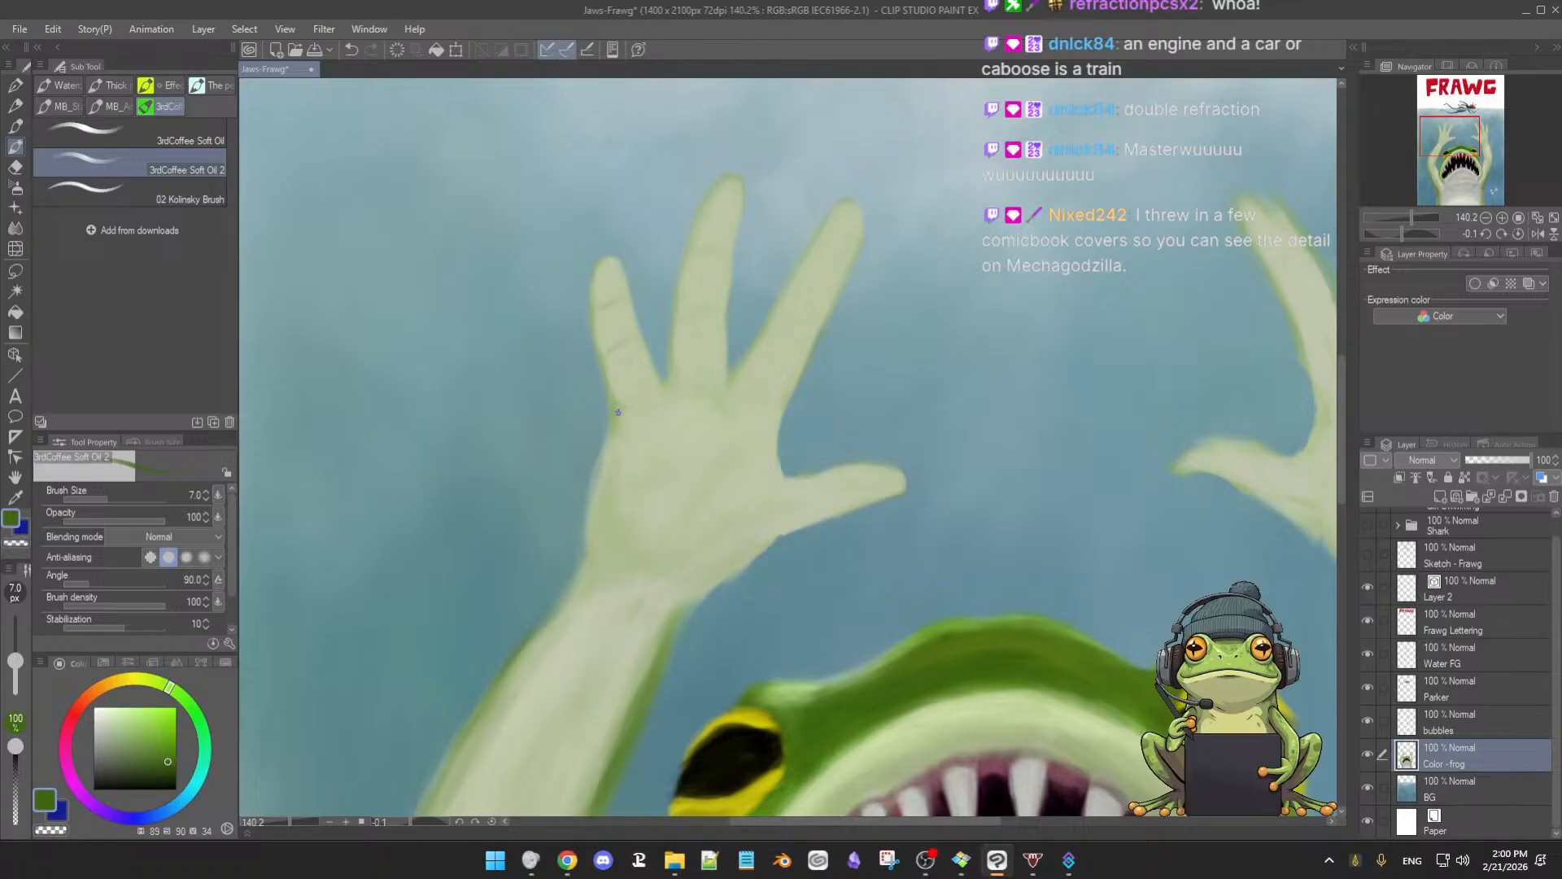
left_click_drag(651, 420, 652, 429)
left_click(652, 429, "alt")
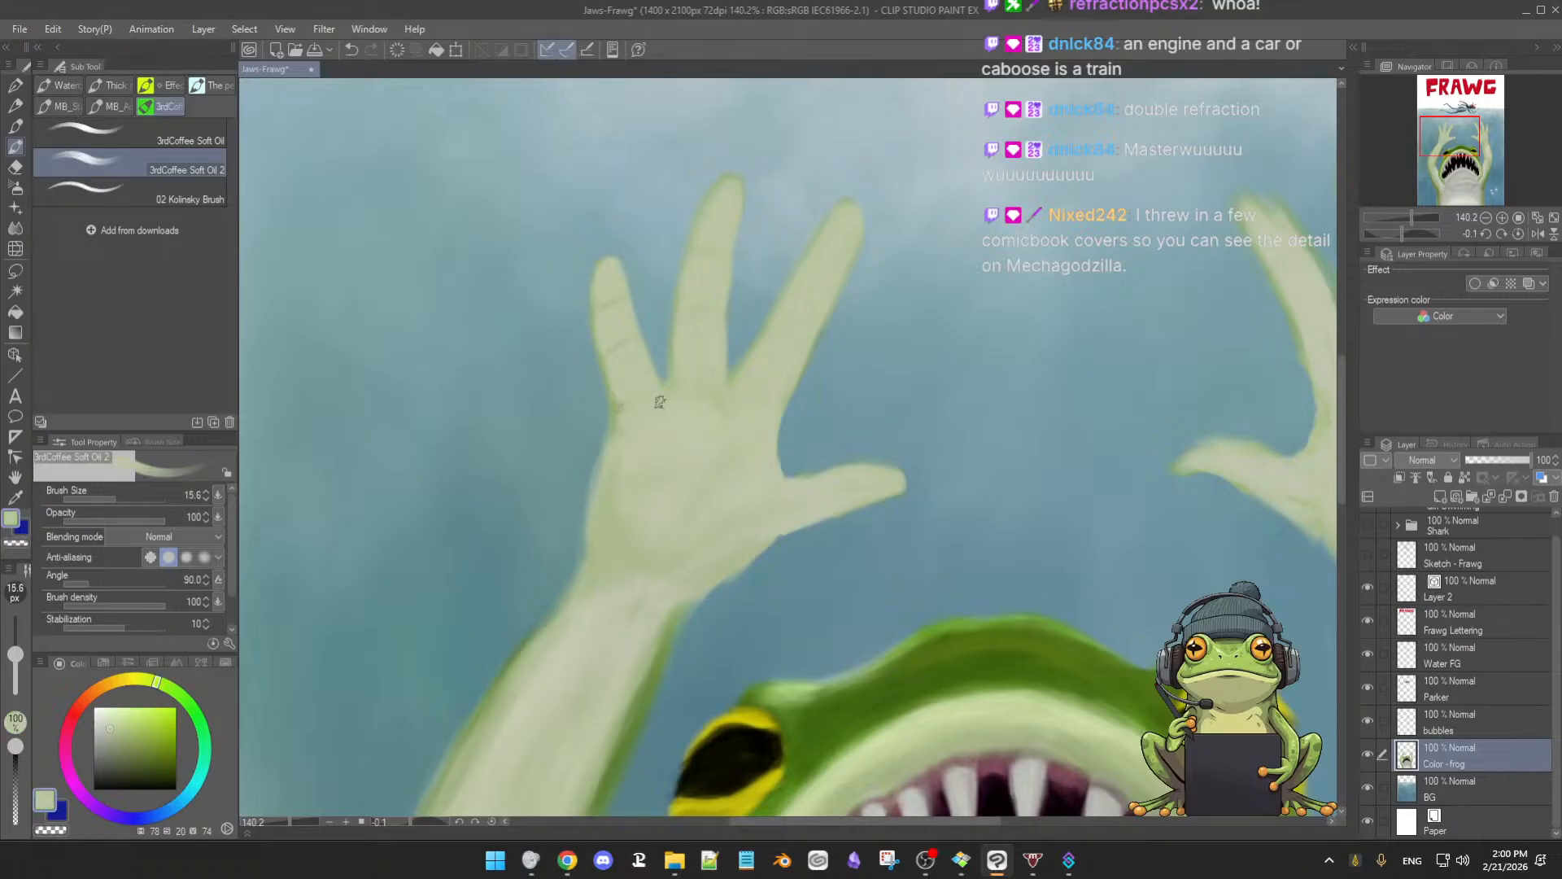
Sample the wrist's green and draw thin creases at the left hand's finger bases at brush size 4.2, redoing the last stroke
left_click(653, 688, "alt")
mouse_move(699, 361)
left_mouse_down()
mouse_move(682, 358)
mouse_move(675, 379)
left_mouse_up()
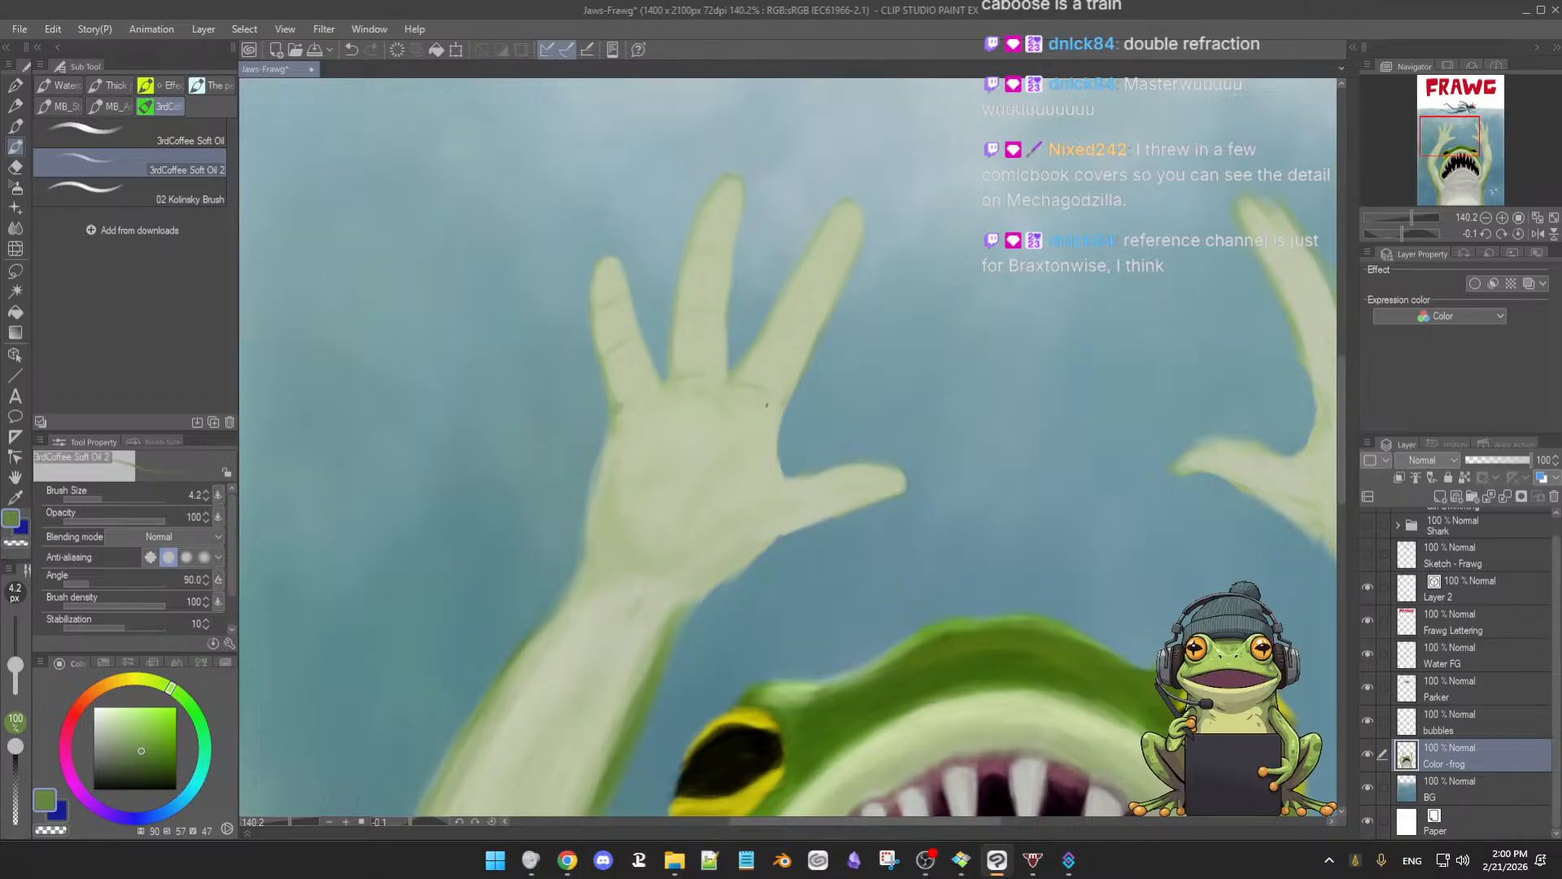
key("ctrl+z")
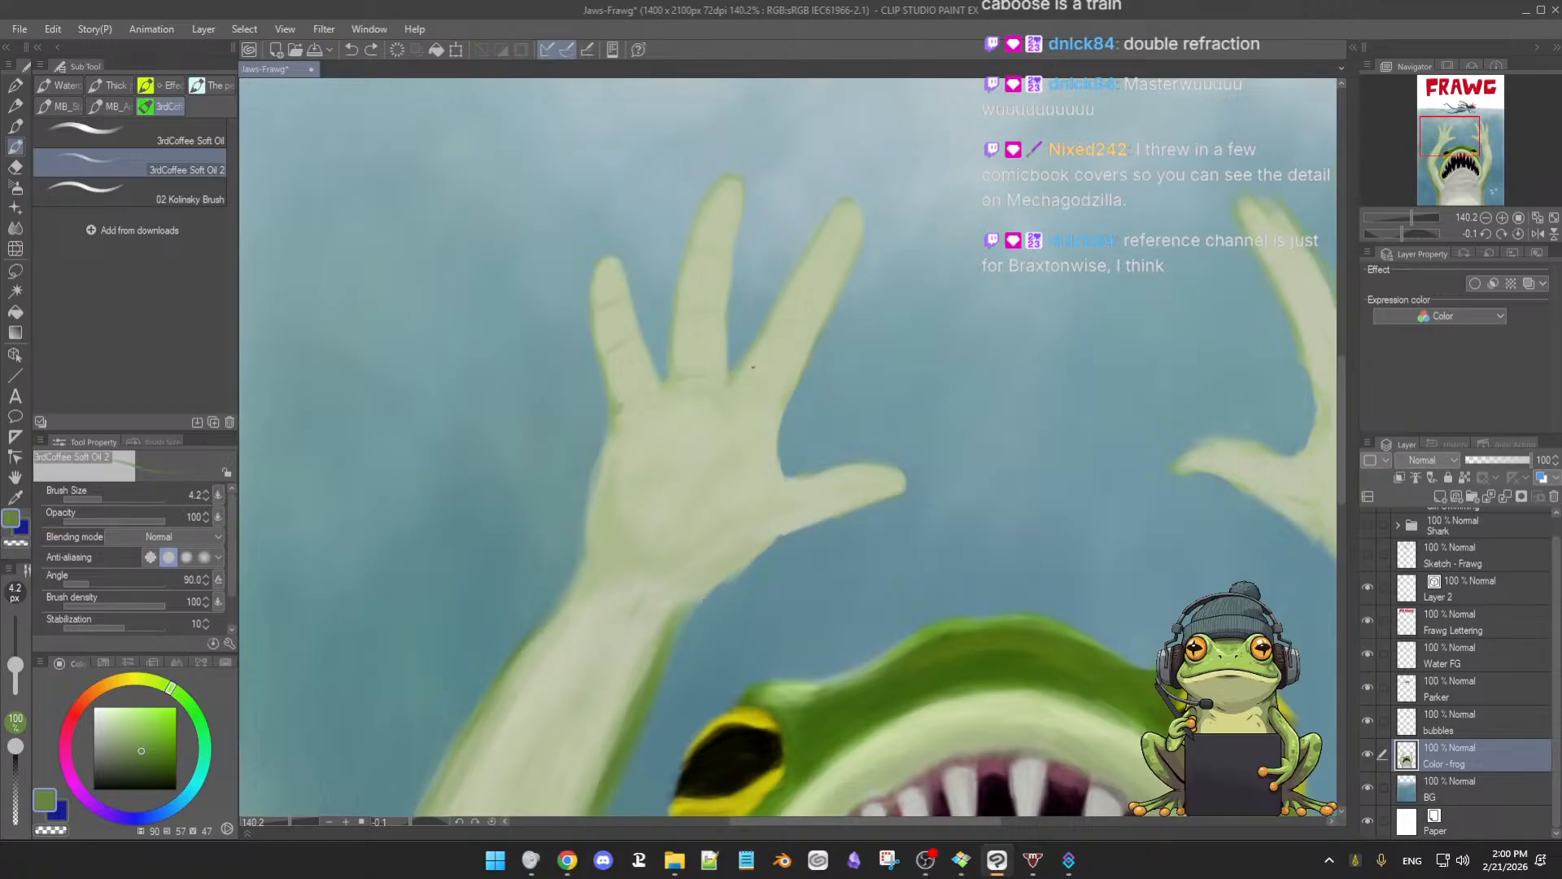
left_click_drag(767, 399, 742, 375)
Paint green creases at the base and joint of the left hand's thumb, setting the brush size to 9.2
left_click_drag(986, 481, 845, 516)
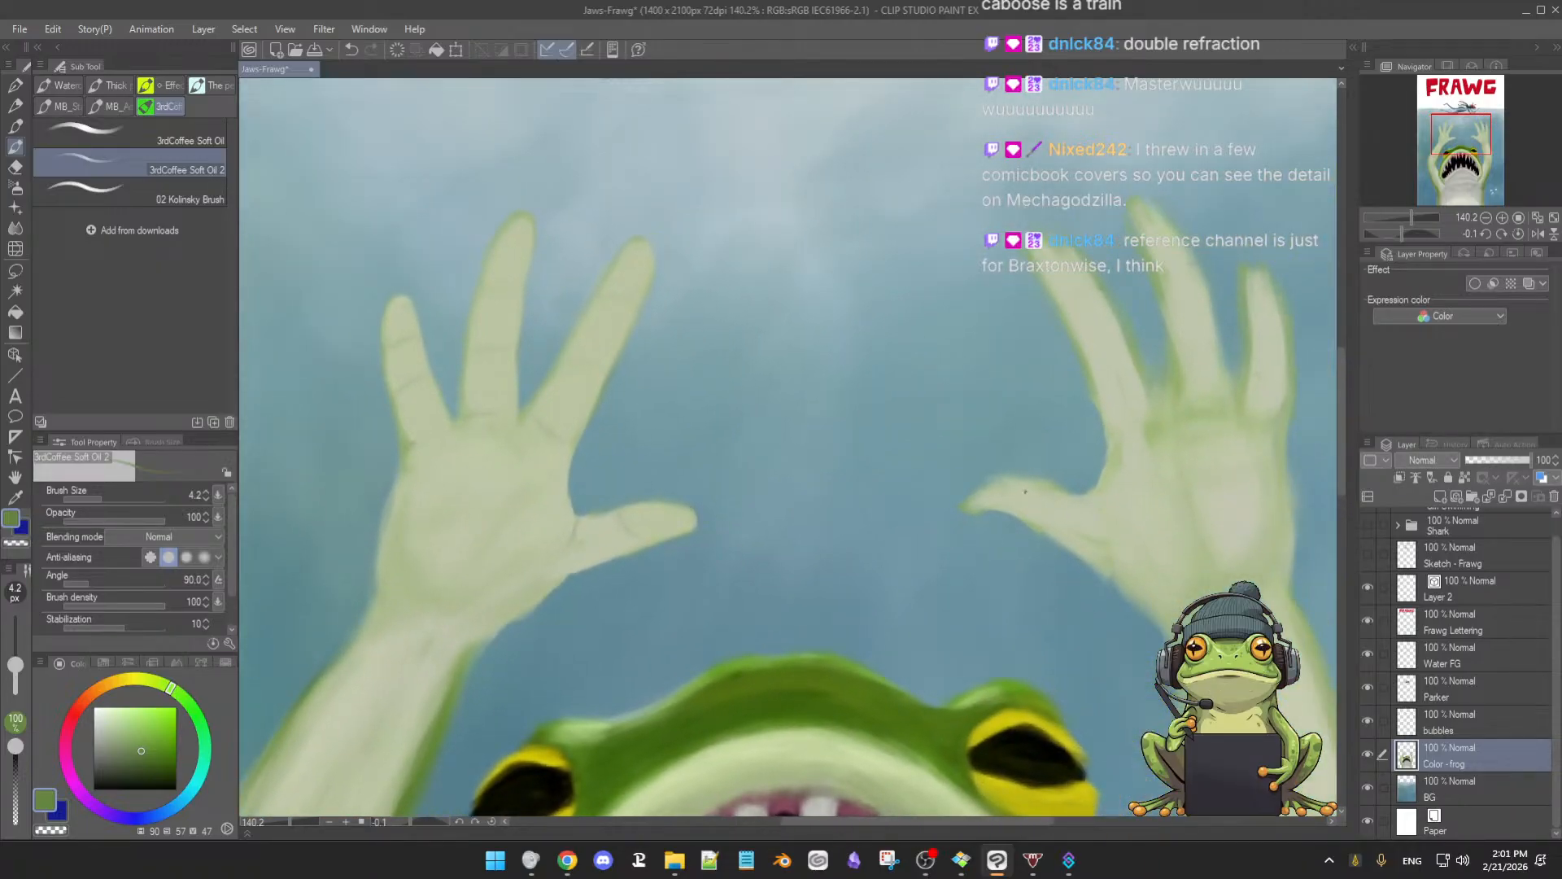
scroll(818, 496, "up", 3)
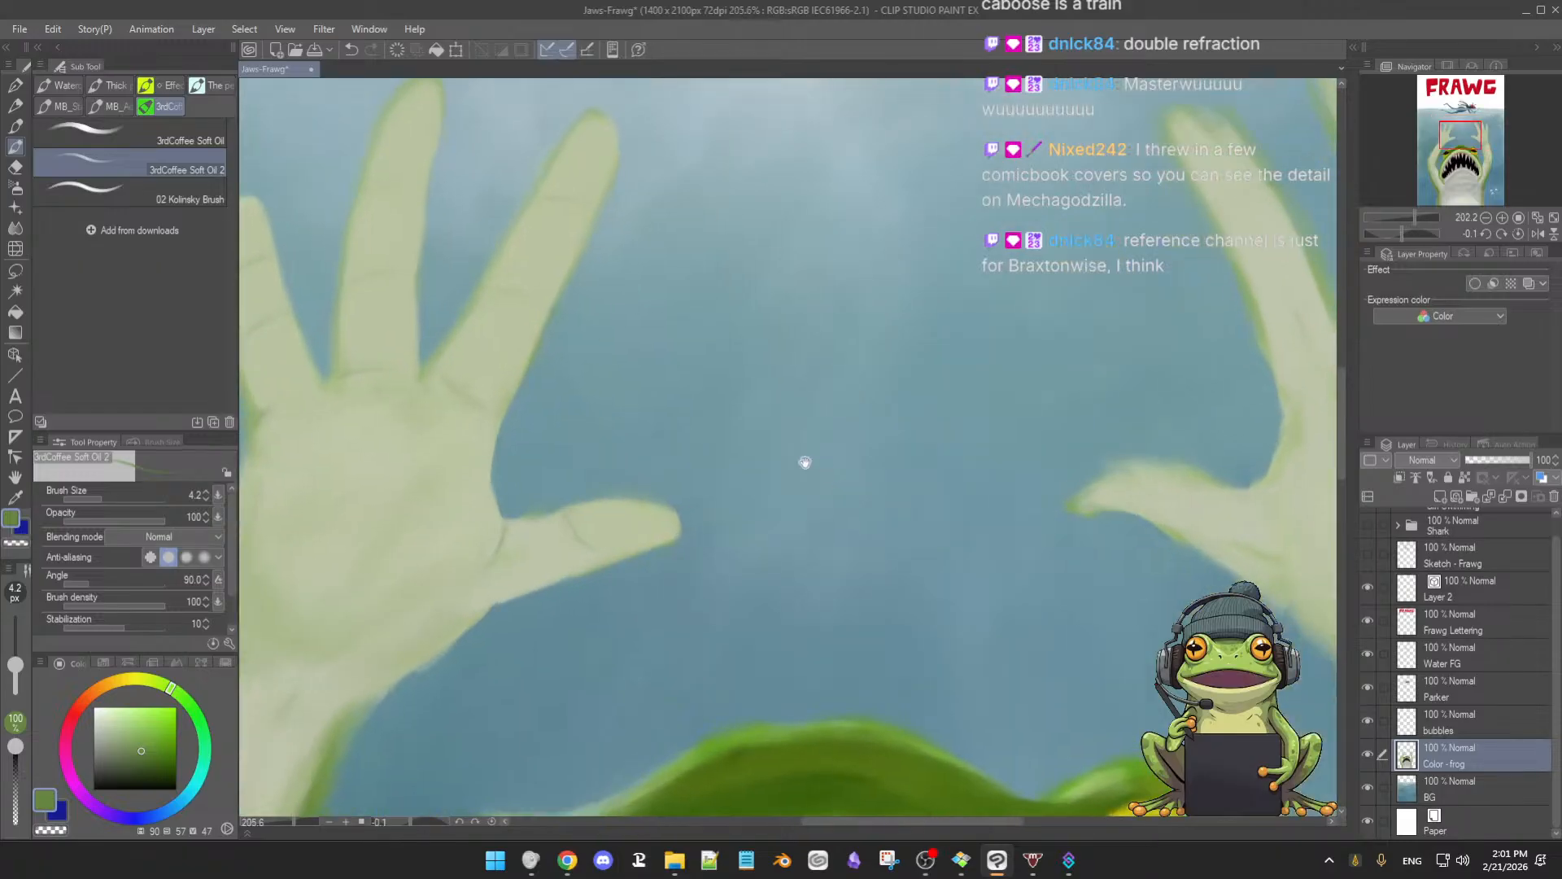
left_click_drag(826, 470, 946, 421)
left_click_drag(817, 537, 827, 542)
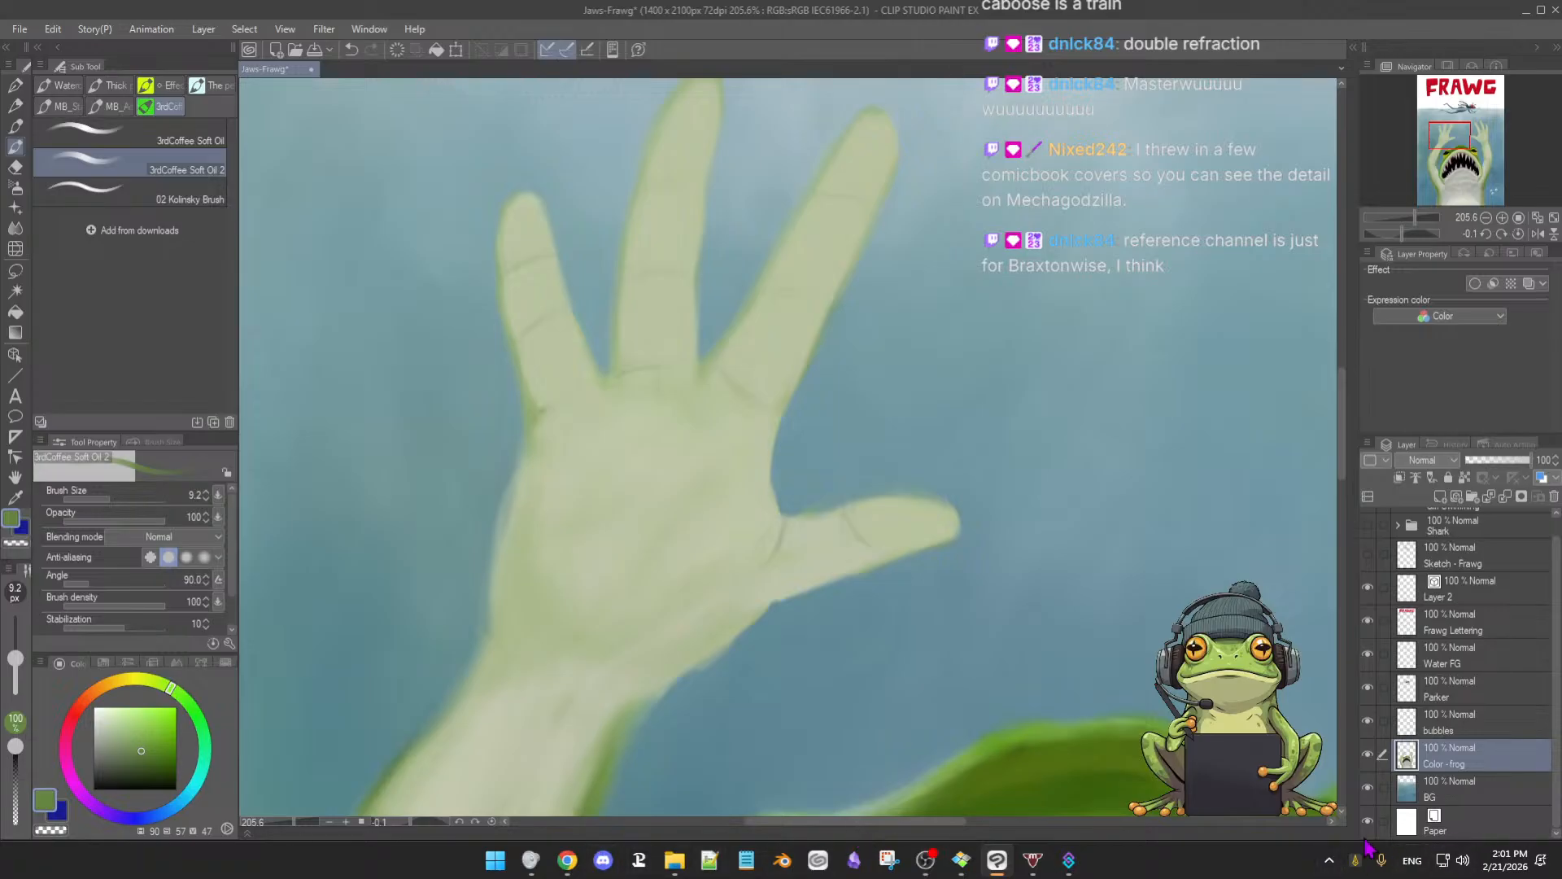
left_click(1330, 861)
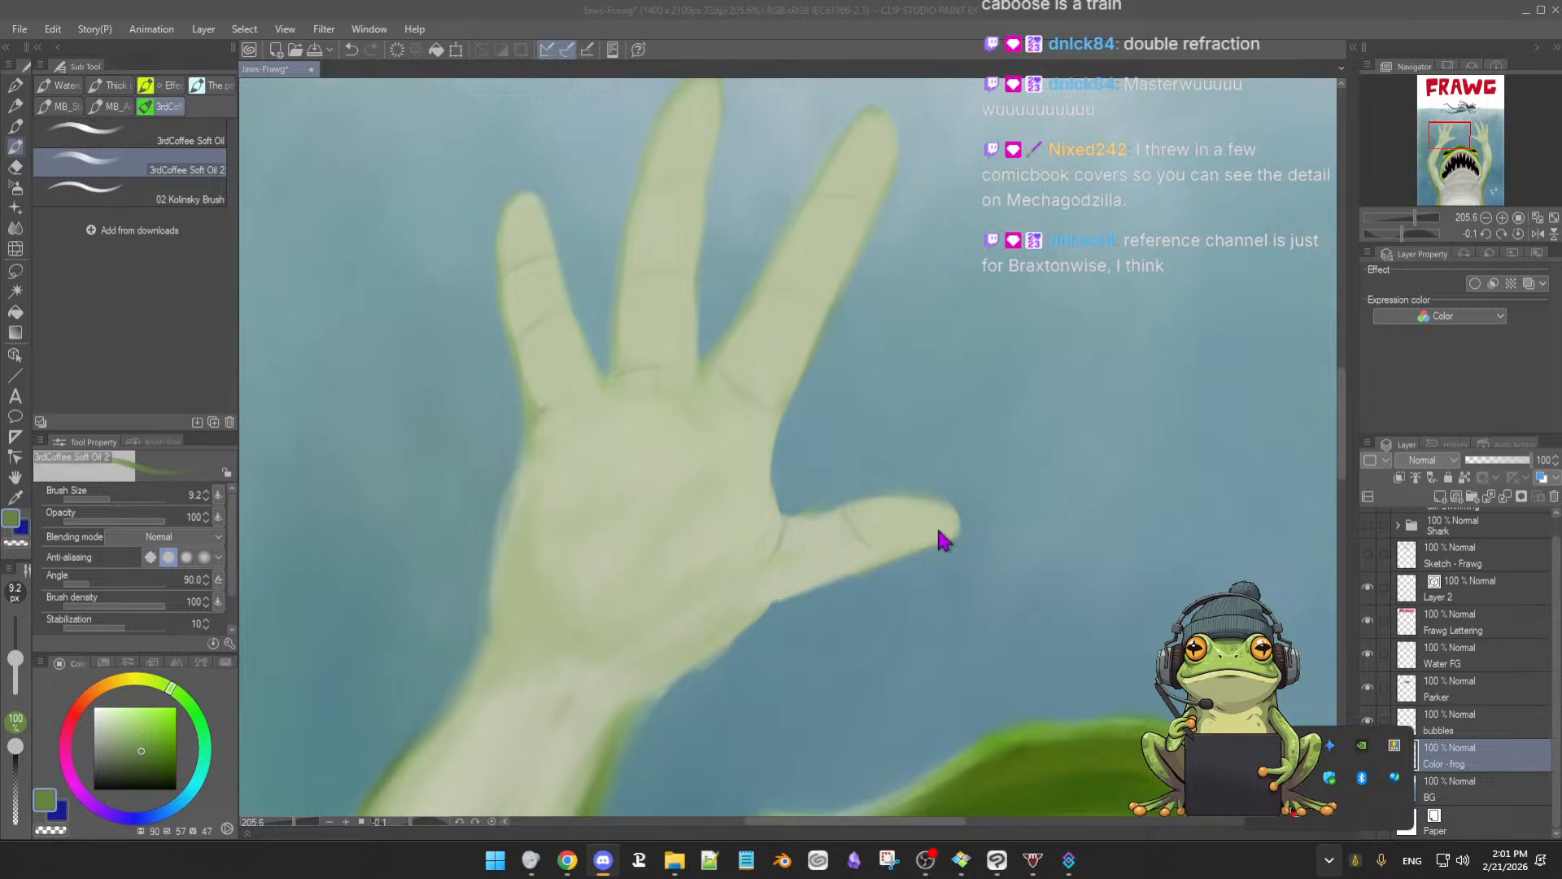
left_click(488, 325)
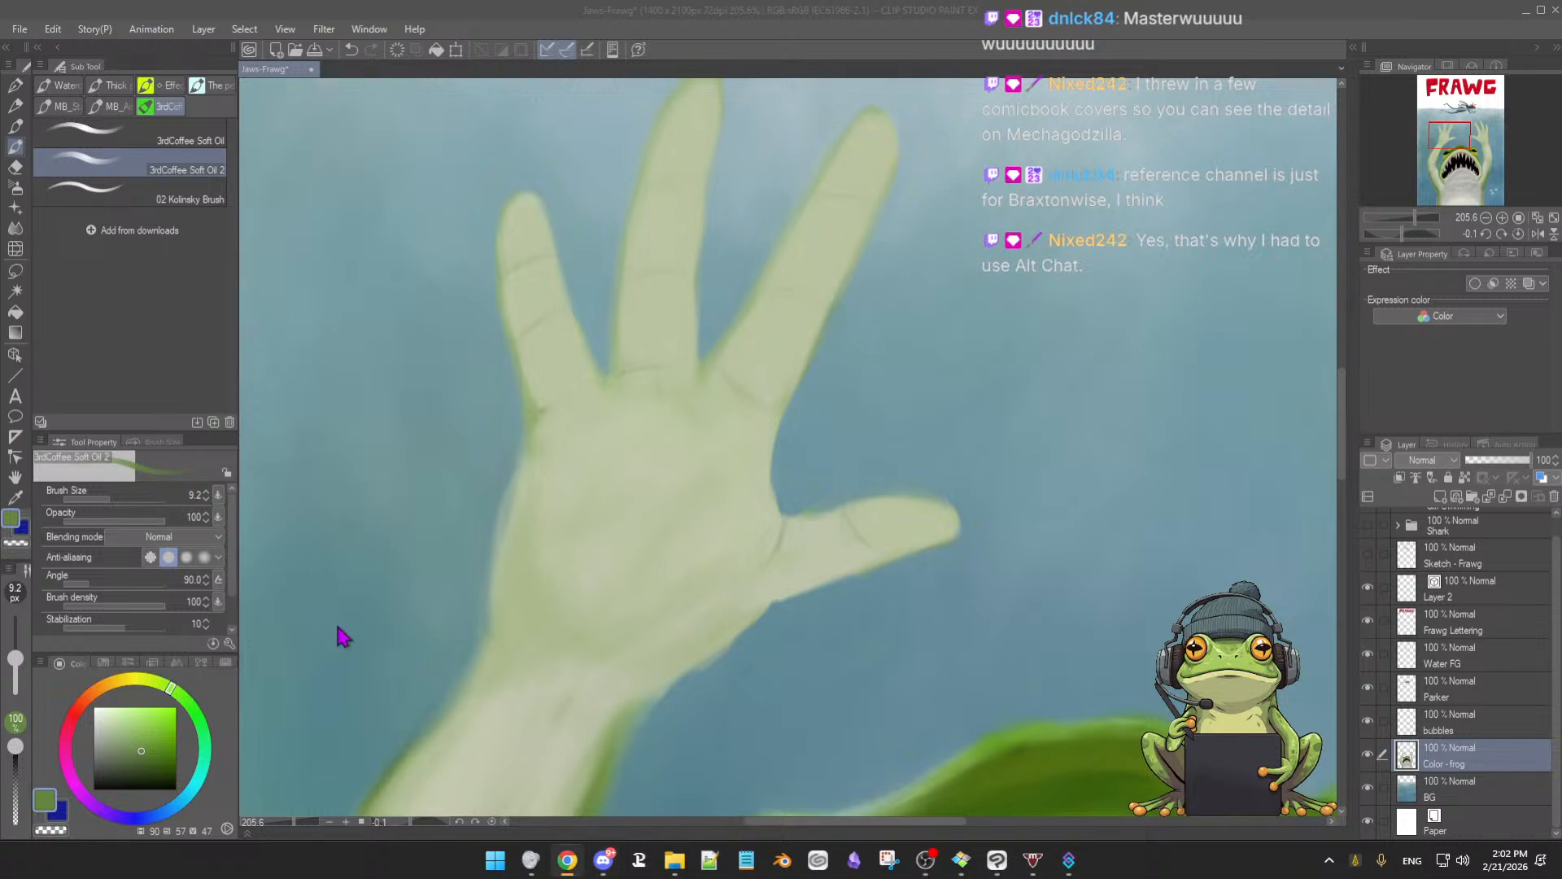
Switch to the browser's Mechagodzilla poster, examine the robot's armour and hands, and return to the frog painting
left_click_drag(1150, 875, 600, 3)
scroll(816, 341, "down", 2)
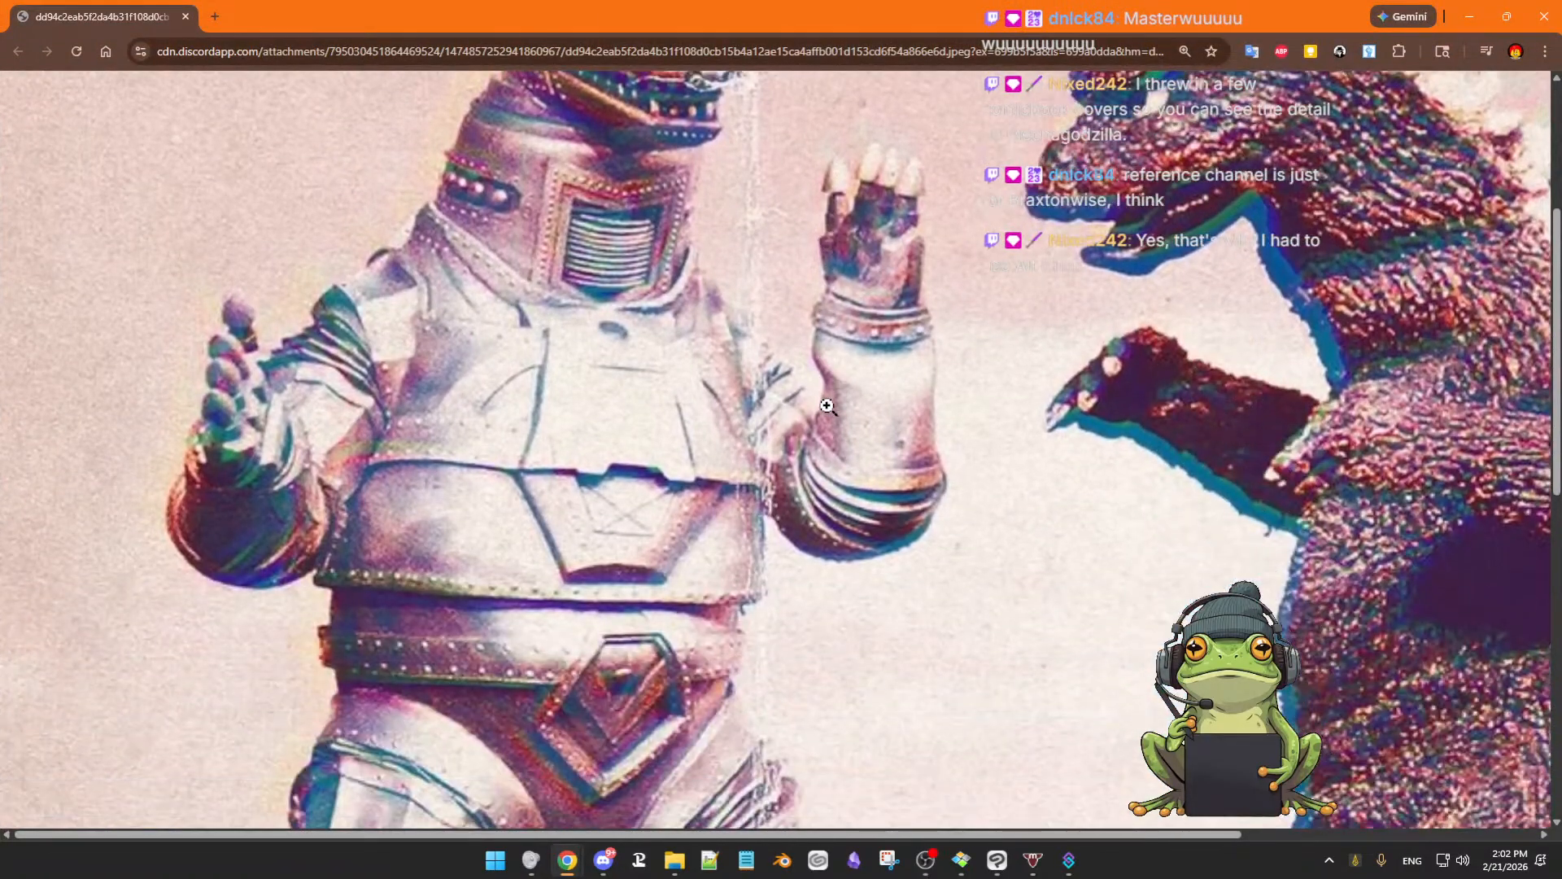
scroll(845, 393, "down", 1)
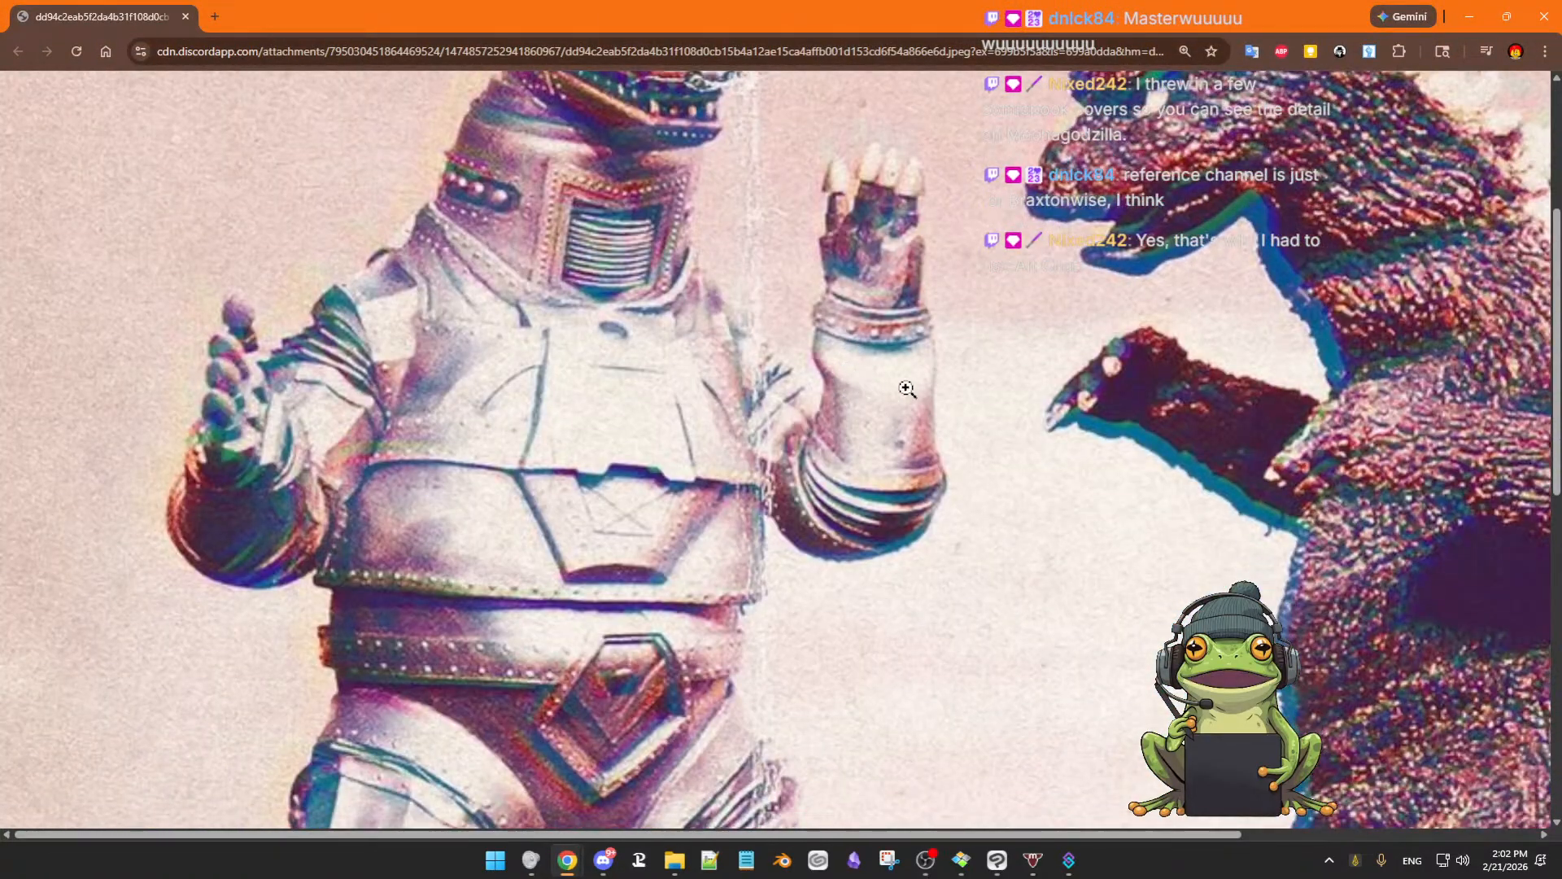
scroll(906, 390, "down", 5)
scroll(913, 395, "down", 3)
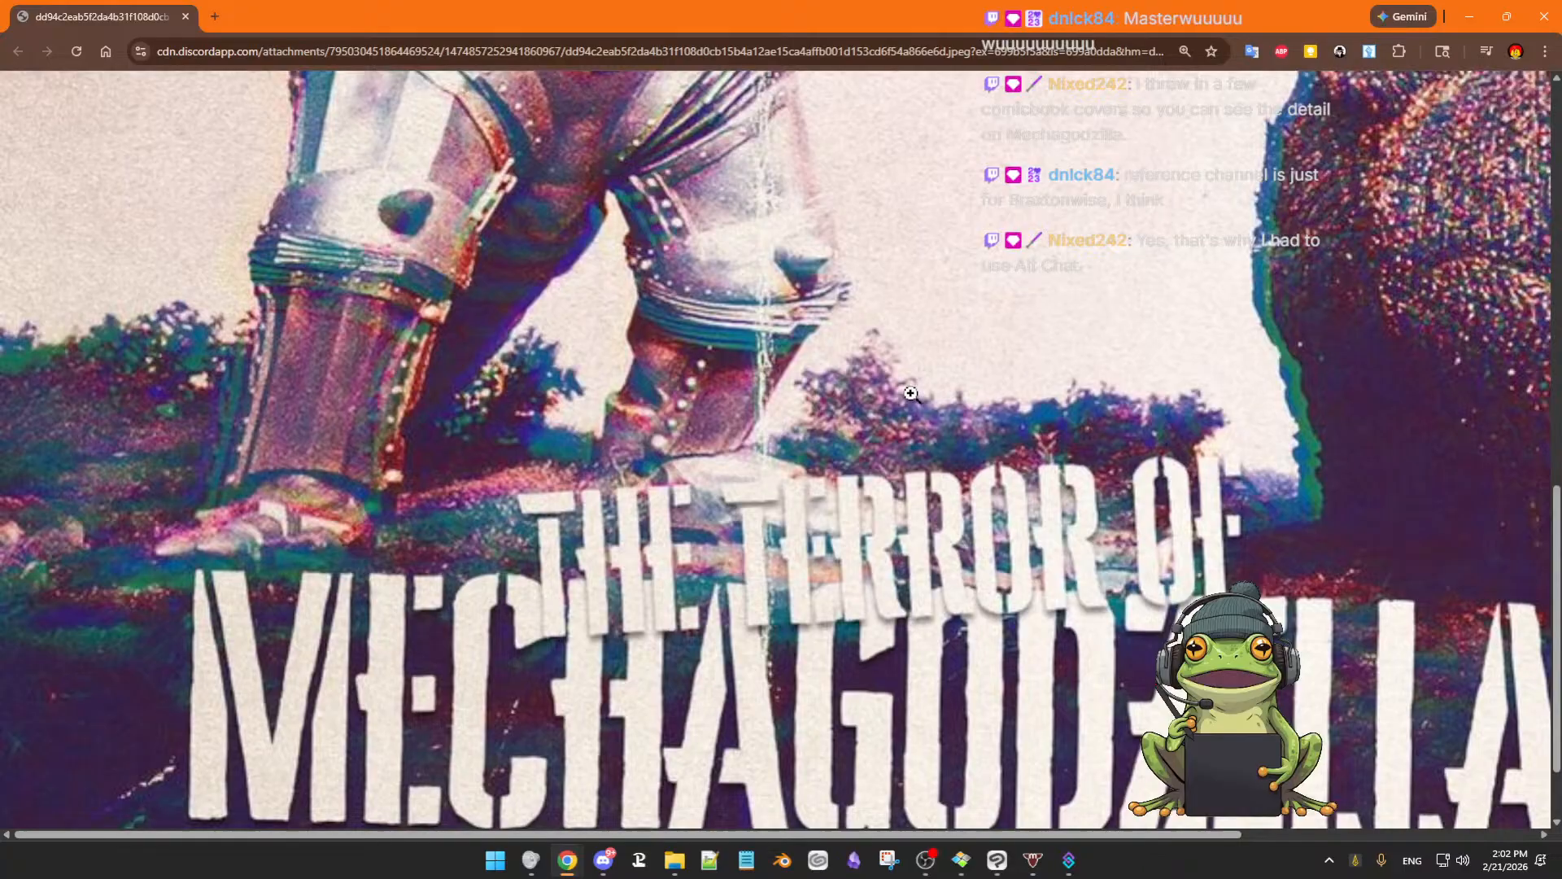
scroll(913, 395, "up", 5)
scroll(912, 394, "up", 6)
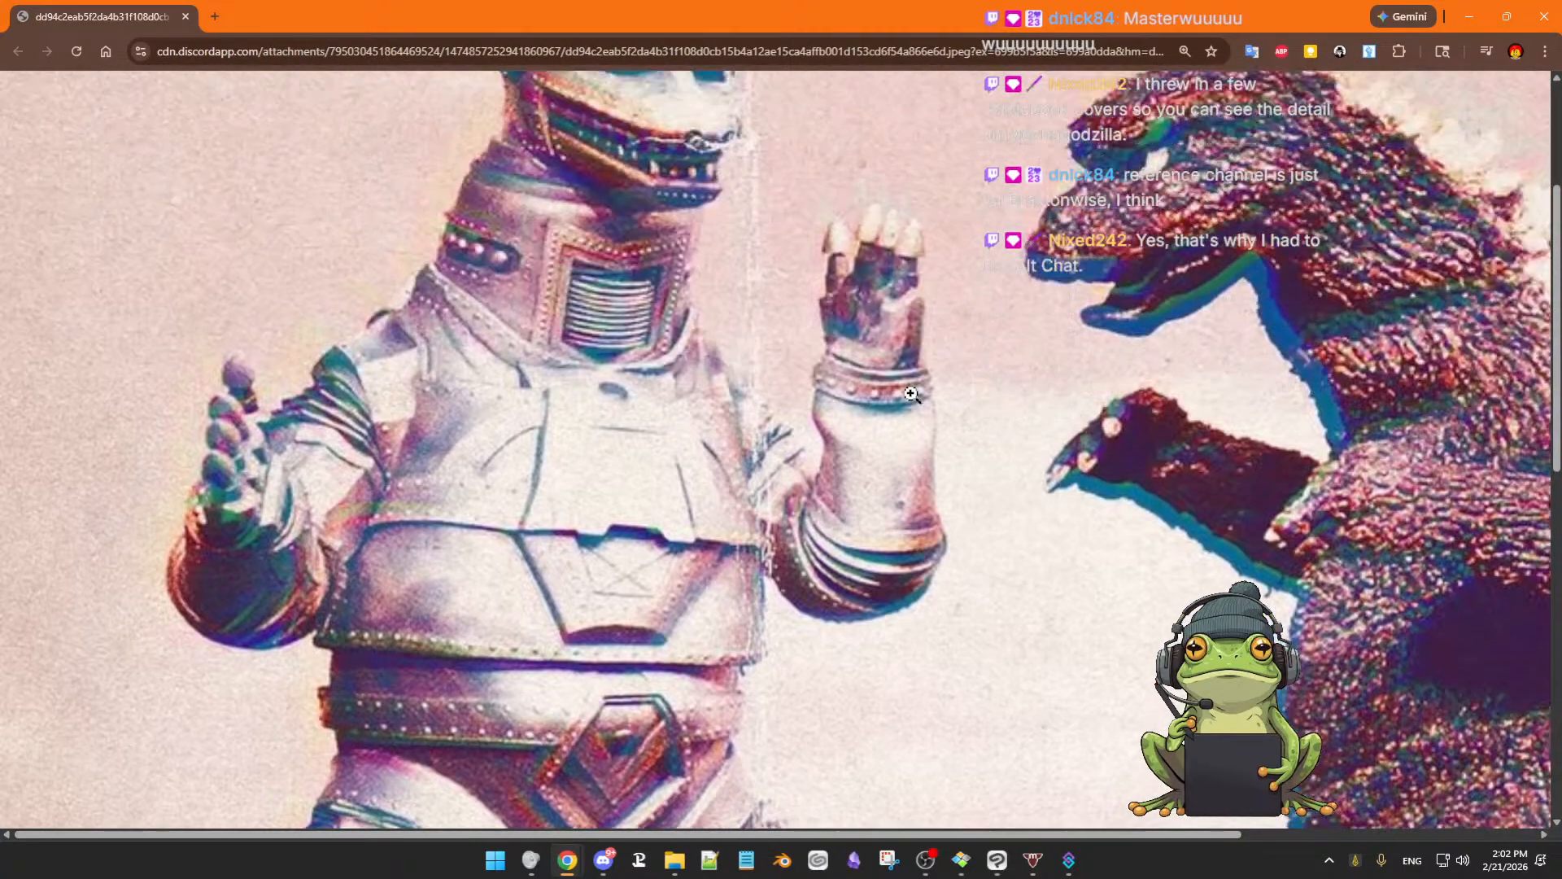
scroll(912, 395, "down", 2)
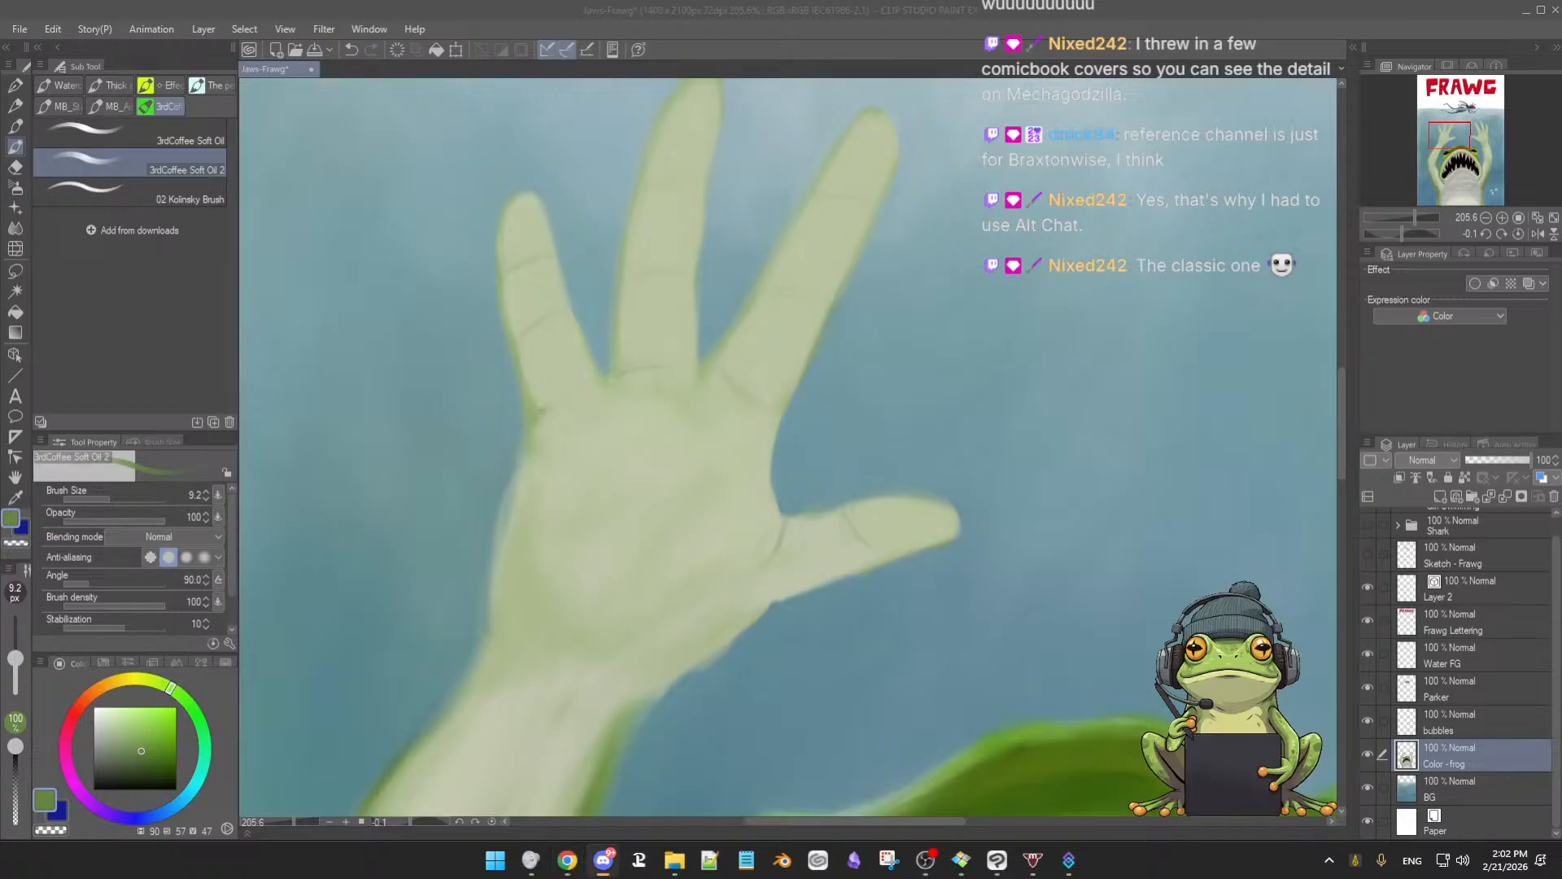
left_click(831, 31)
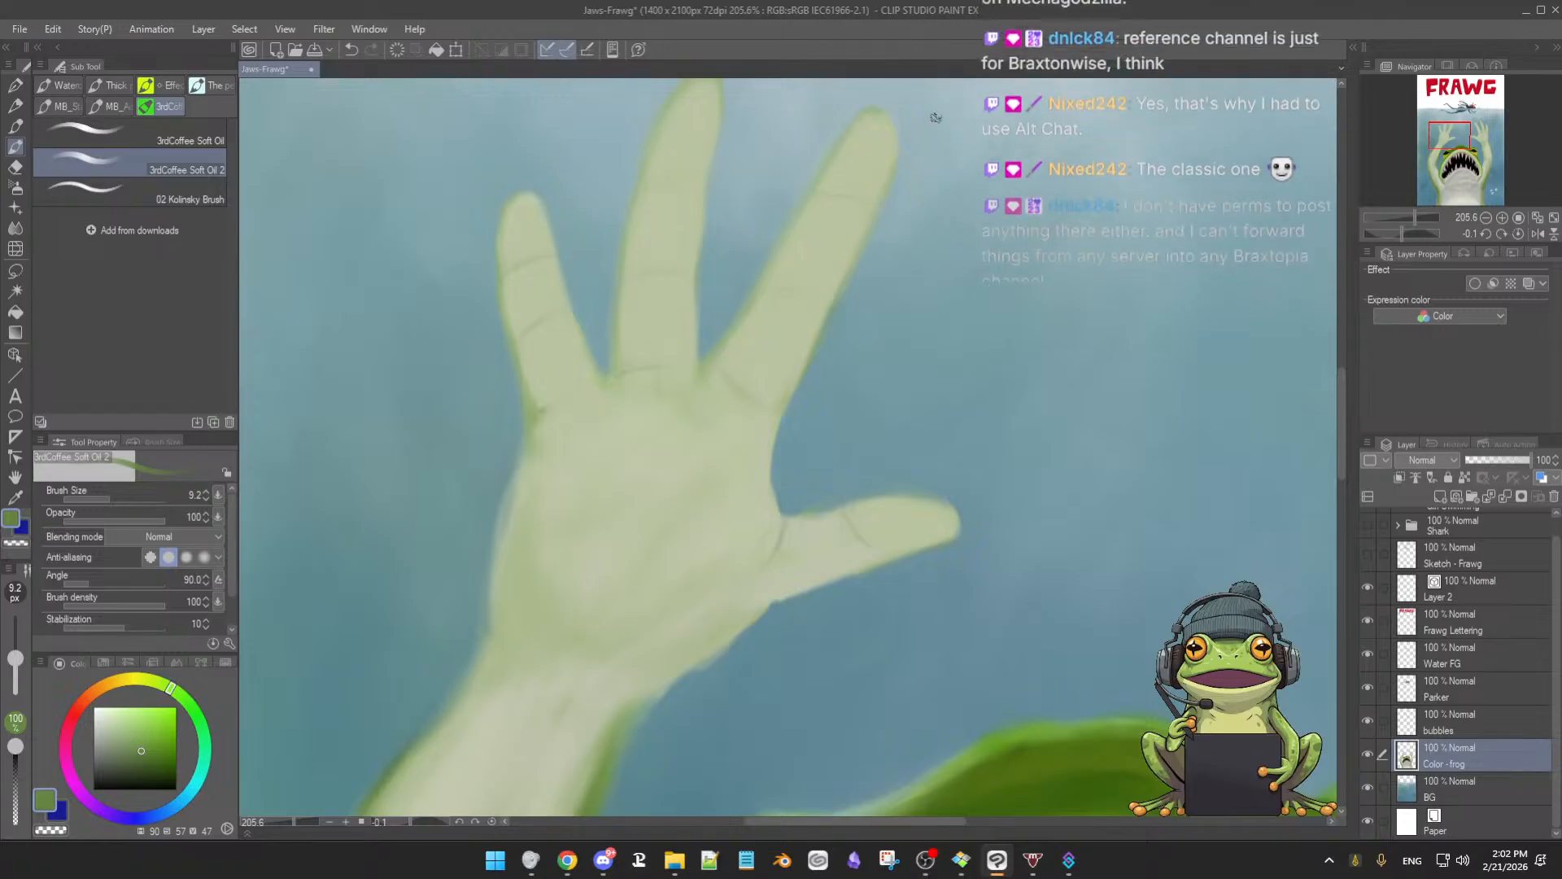
Sample the palm's pale green and smooth the left hand's lower edge below the thumb at brush size 13.1
left_click(979, 338, "alt")
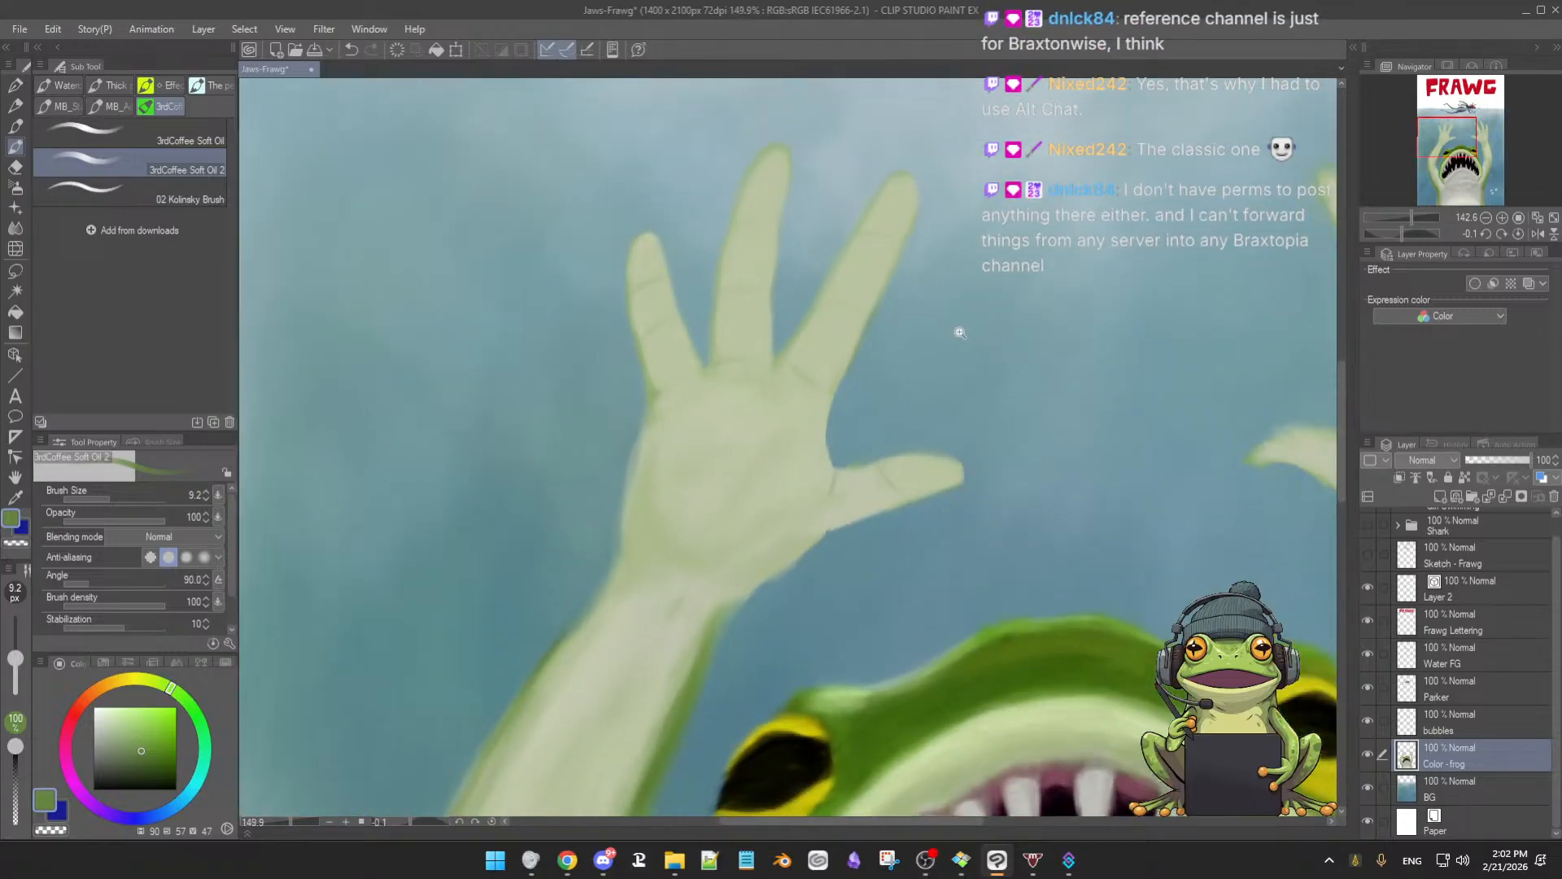
left_click_drag(963, 335, 964, 335)
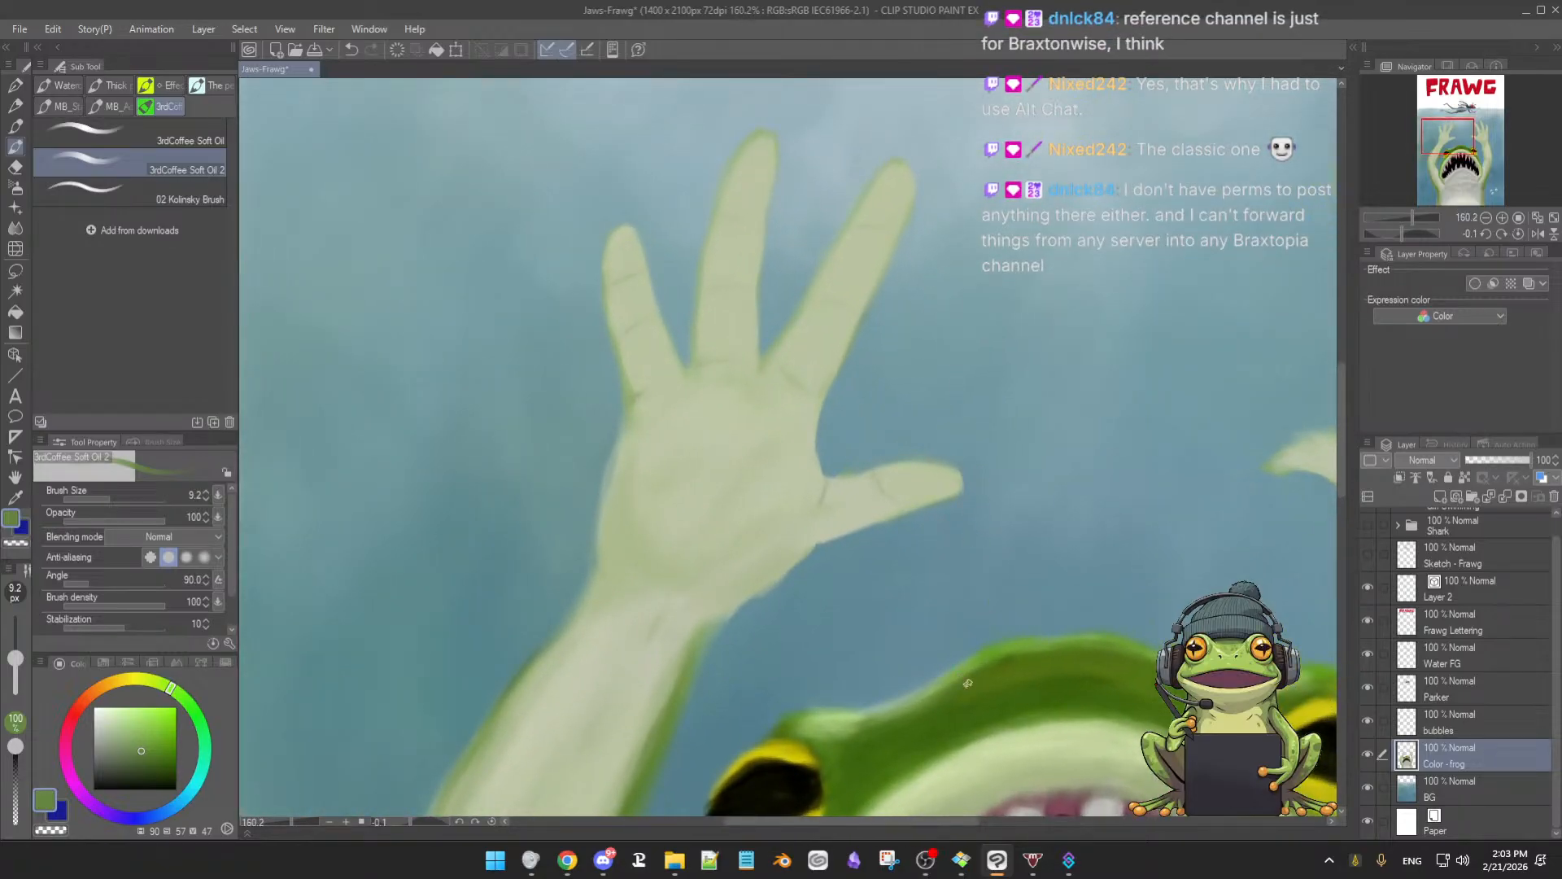
left_click(924, 713, "alt")
left_click_drag(940, 660, 887, 648)
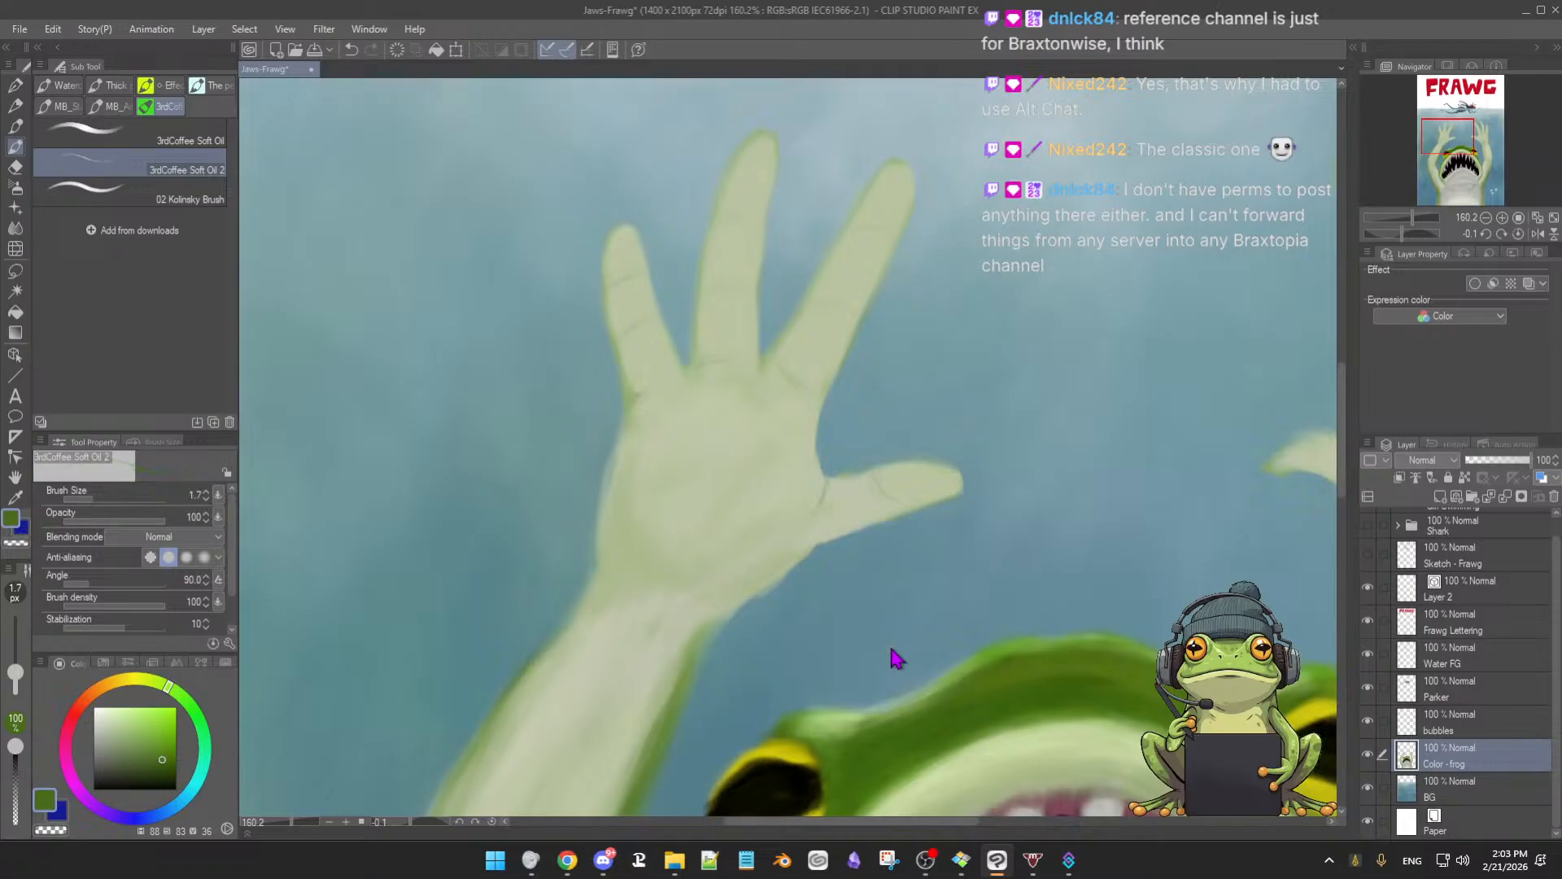
left_click(789, 539, "alt")
left_click_drag(795, 559, 826, 530)
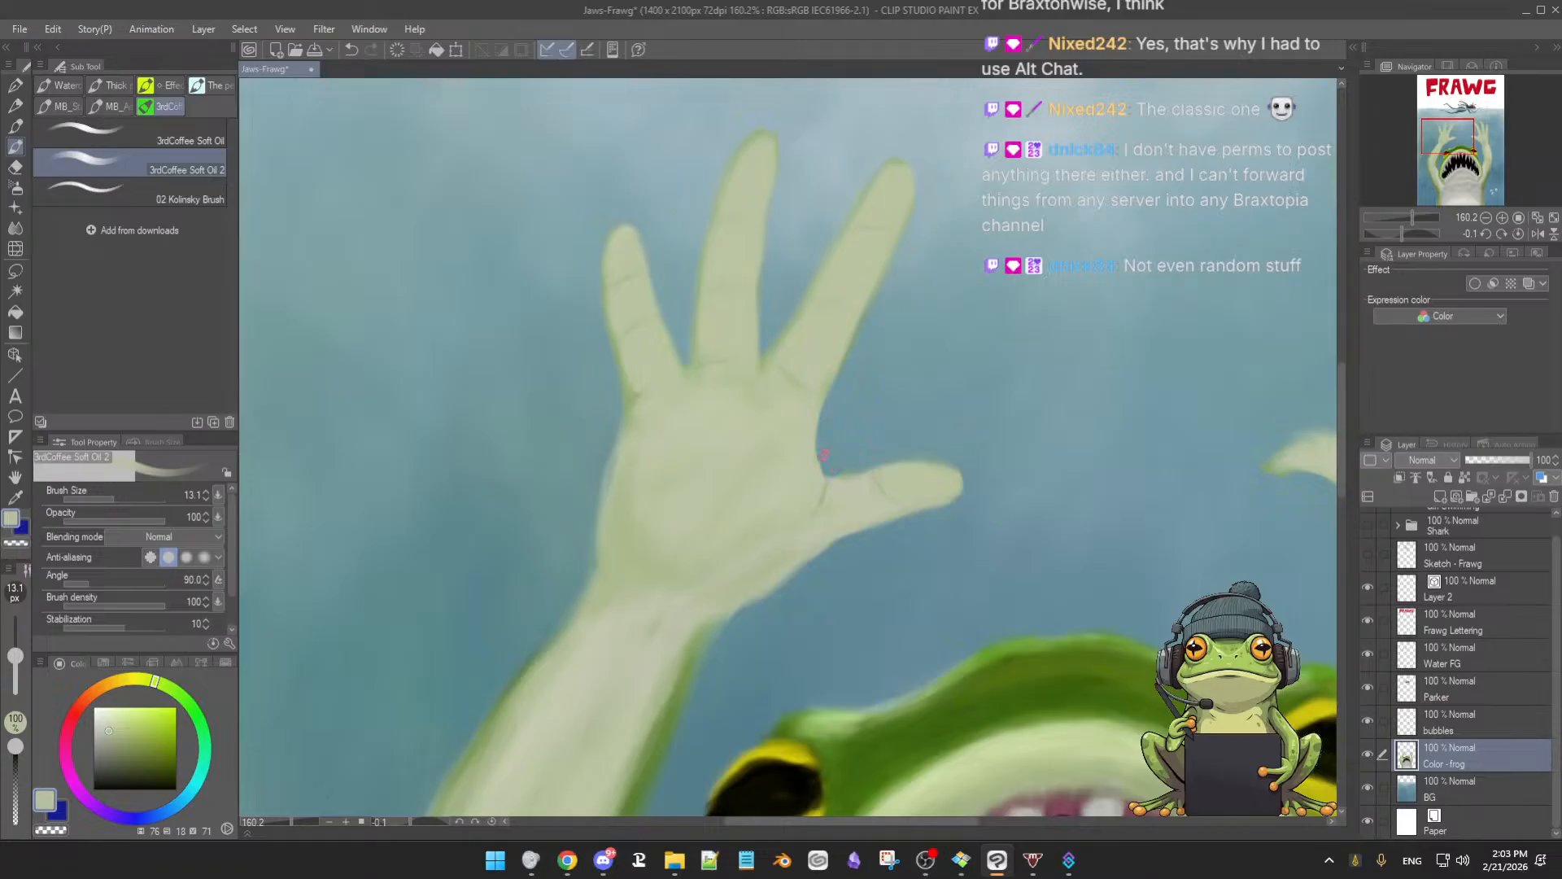
Sample green from the forearm's edge and draw thin creases across the left palm at brush size 5.9
left_click(811, 462, "alt")
left_click(664, 722, "alt")
key("bracketleft")
key("bracketleft")
key("bracketleft")
key("bracketleft")
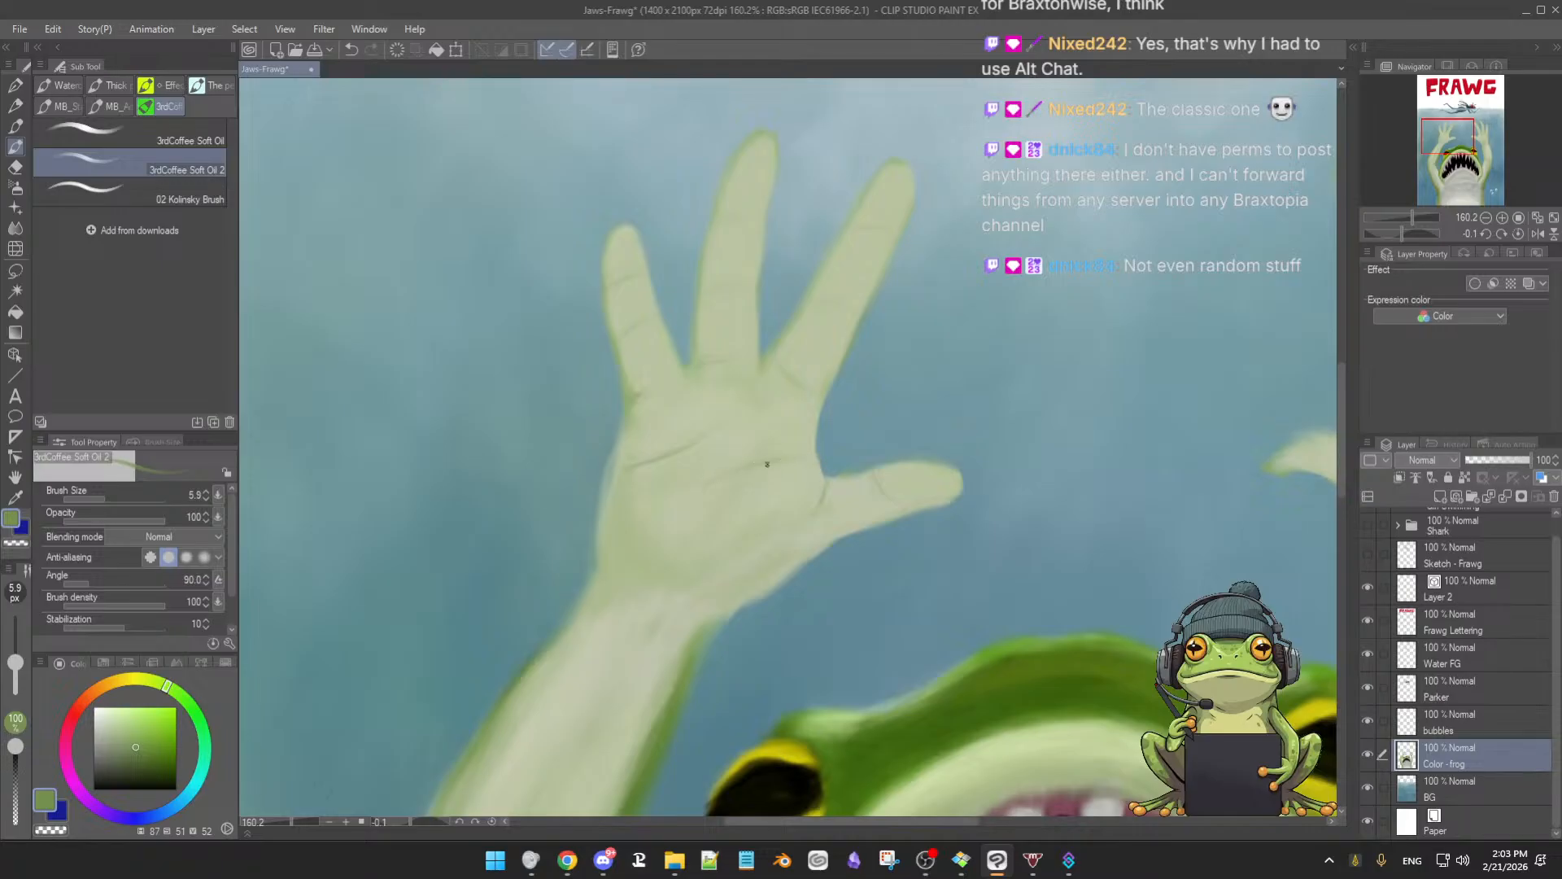
Soften the left palm's creases and outer edge with sampled pale greens at brush sizes 13.2 and 21.8, and save the file
left_click(642, 446, "alt")
left_click_drag(628, 507, 639, 512)
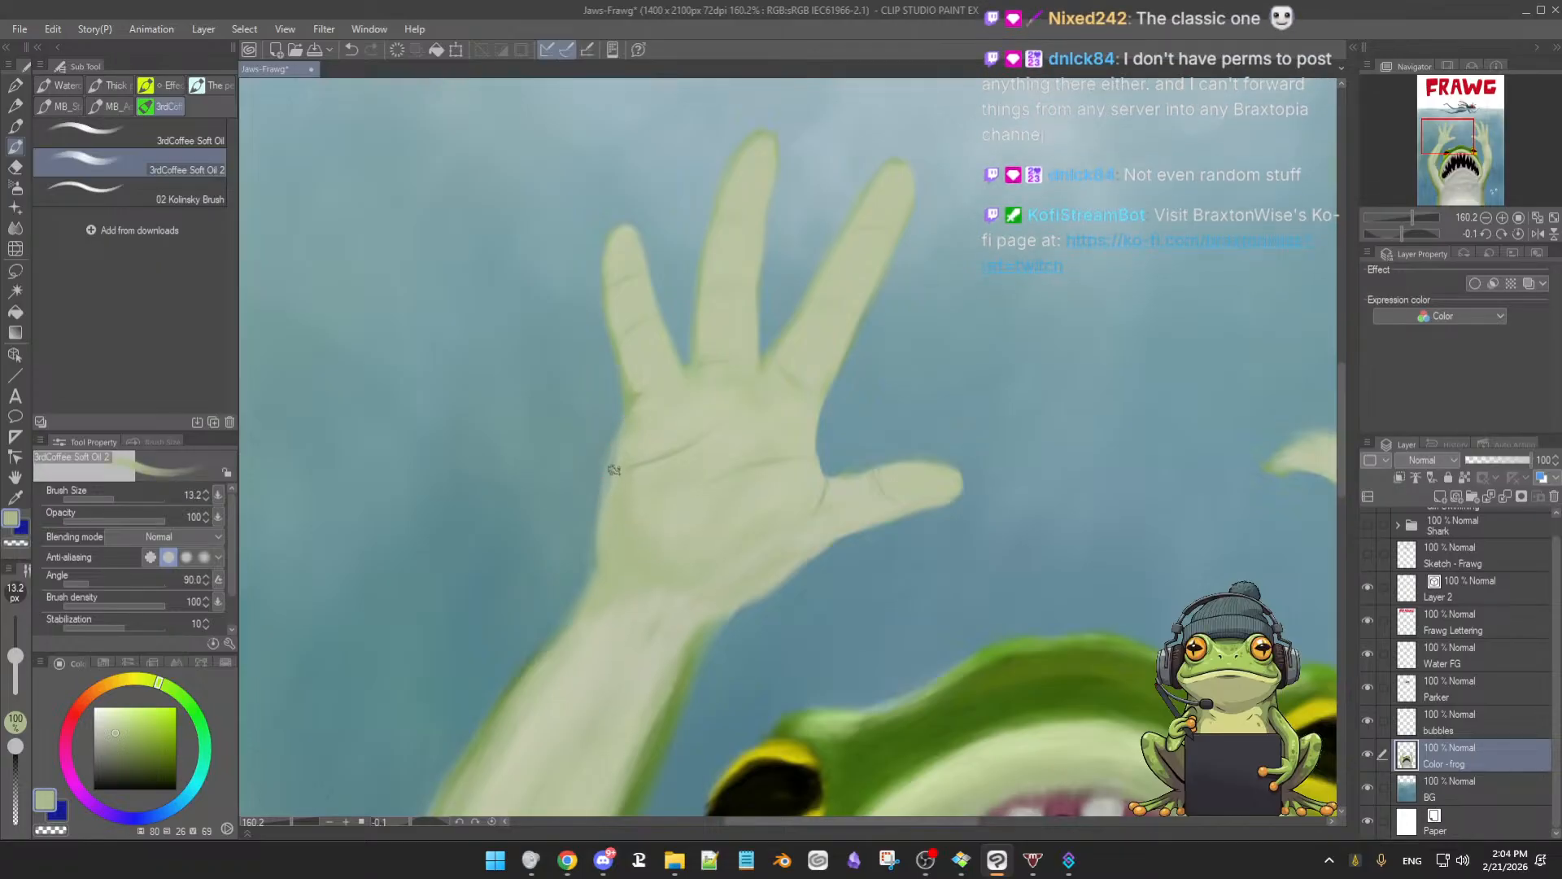
key("ctrl+s")
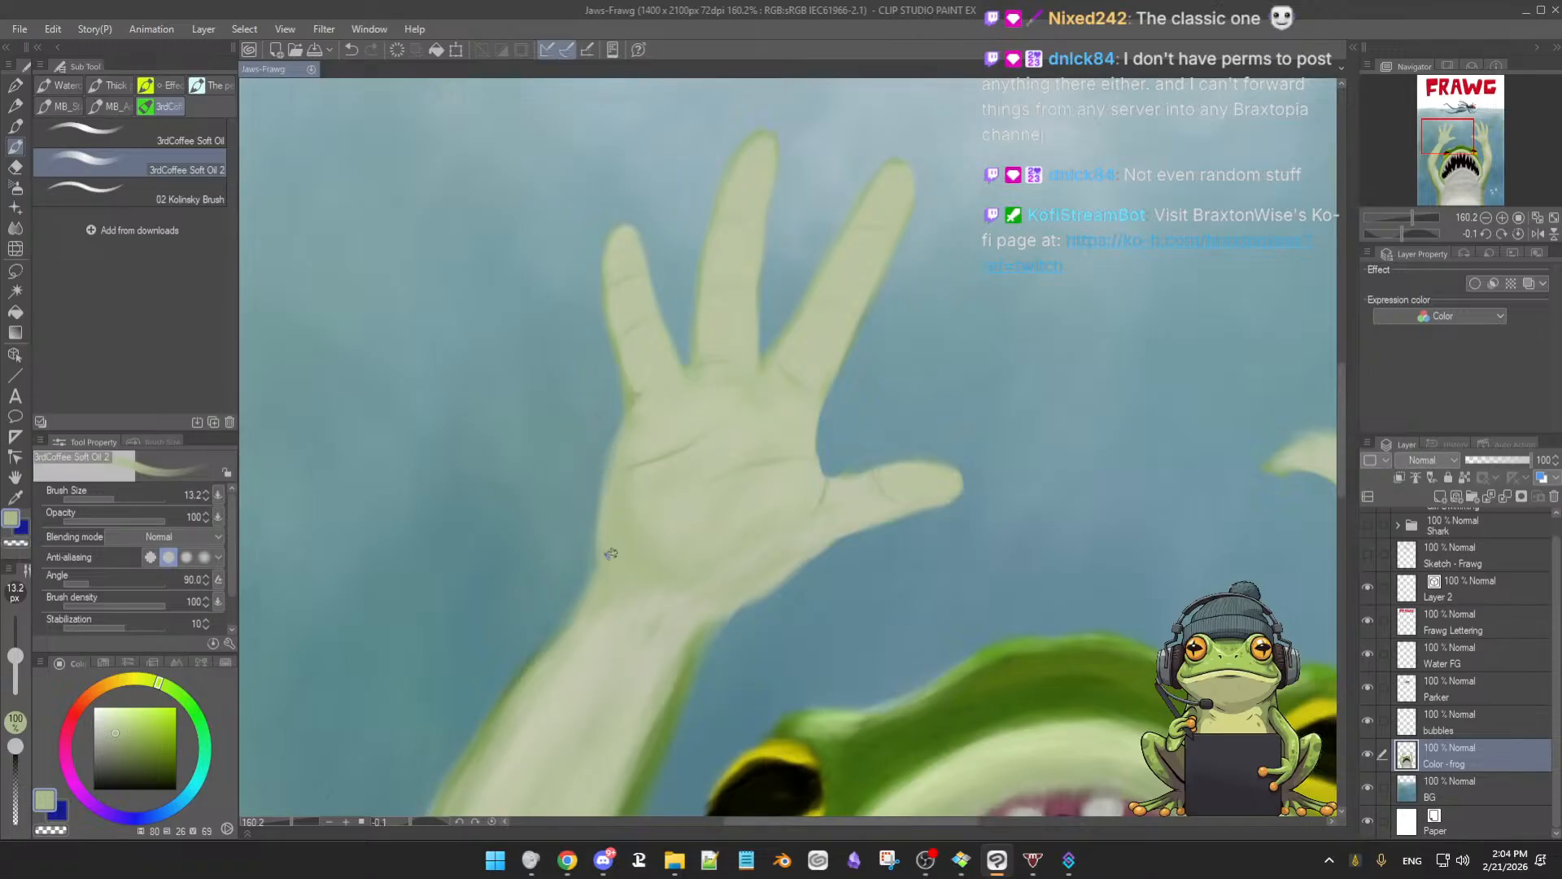
left_click(607, 489)
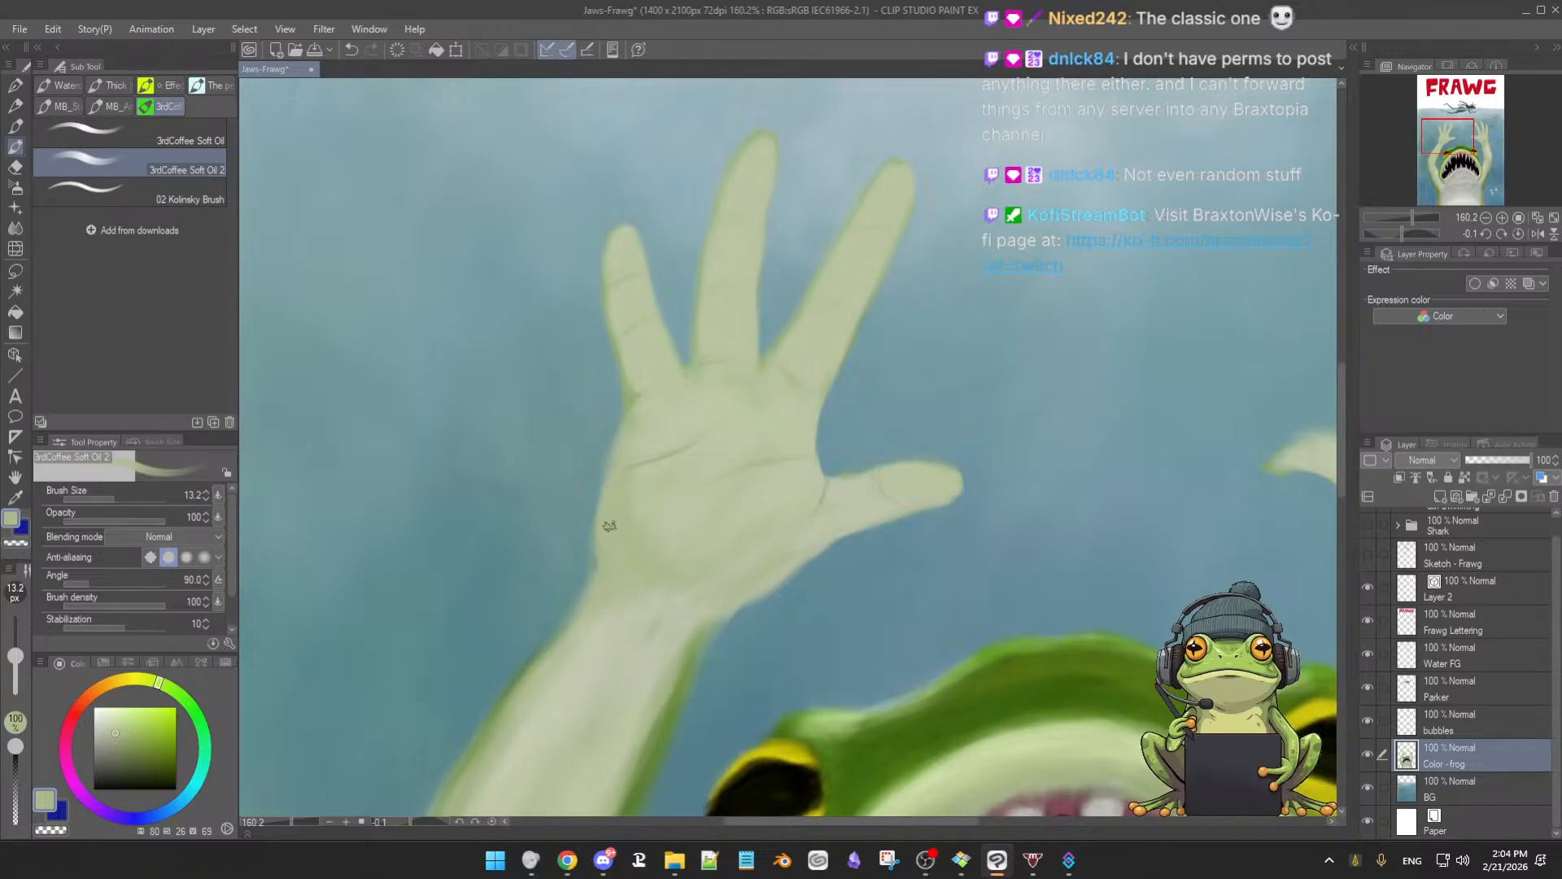
left_click(649, 492, "alt")
left_click_drag(657, 482, 675, 484)
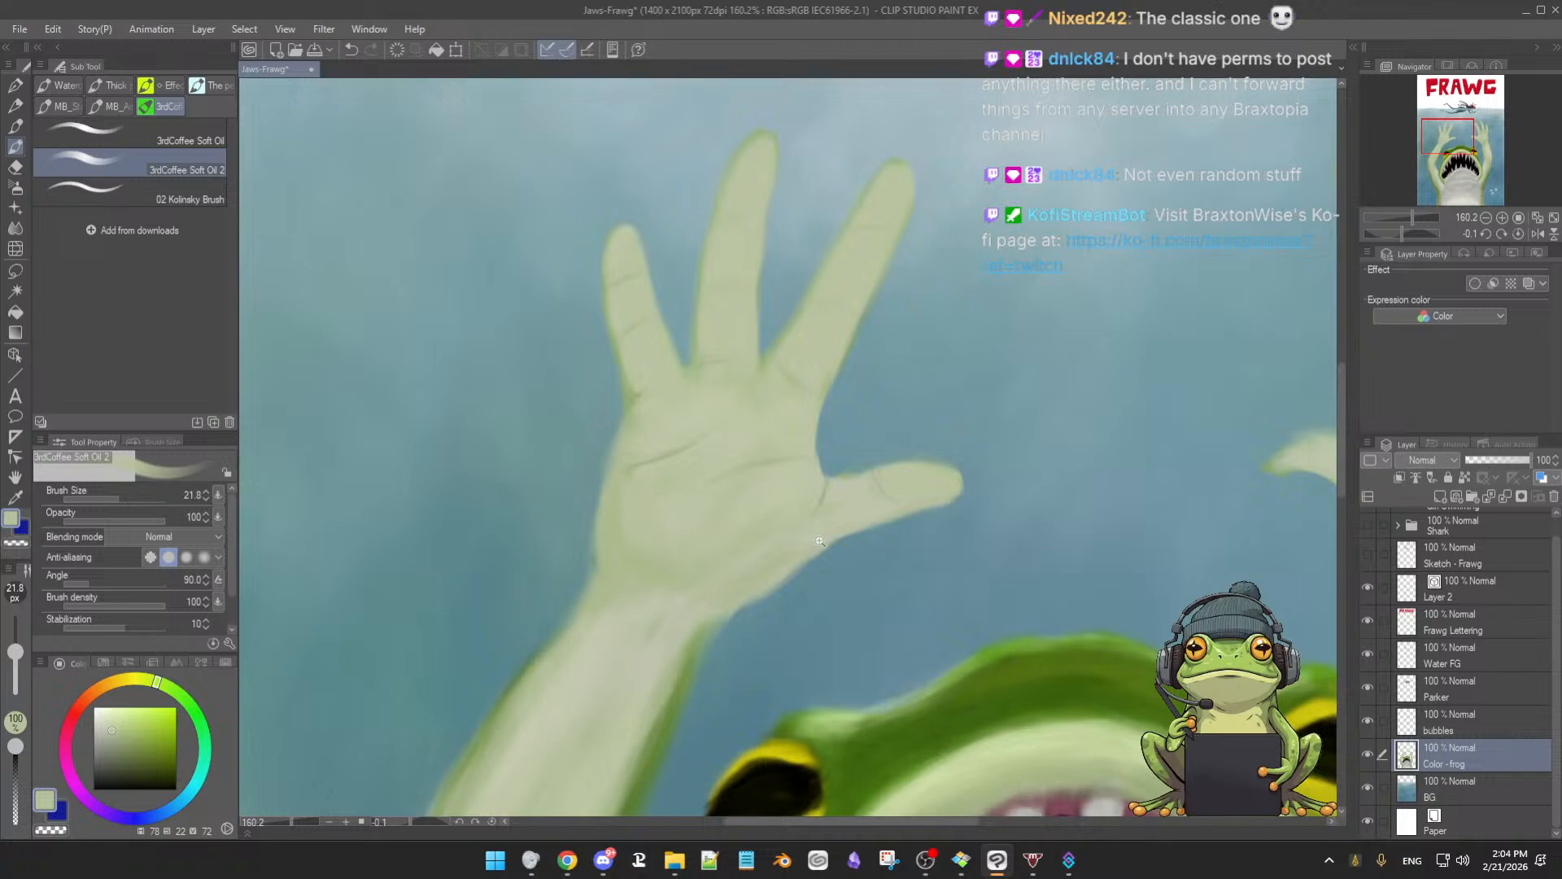
Try painting dark pointed claws on the left hand's two longest fingers with the eye's black at brush size 6.5, and undo them
scroll(818, 529, "down", 5)
scroll(882, 572, "down", 1)
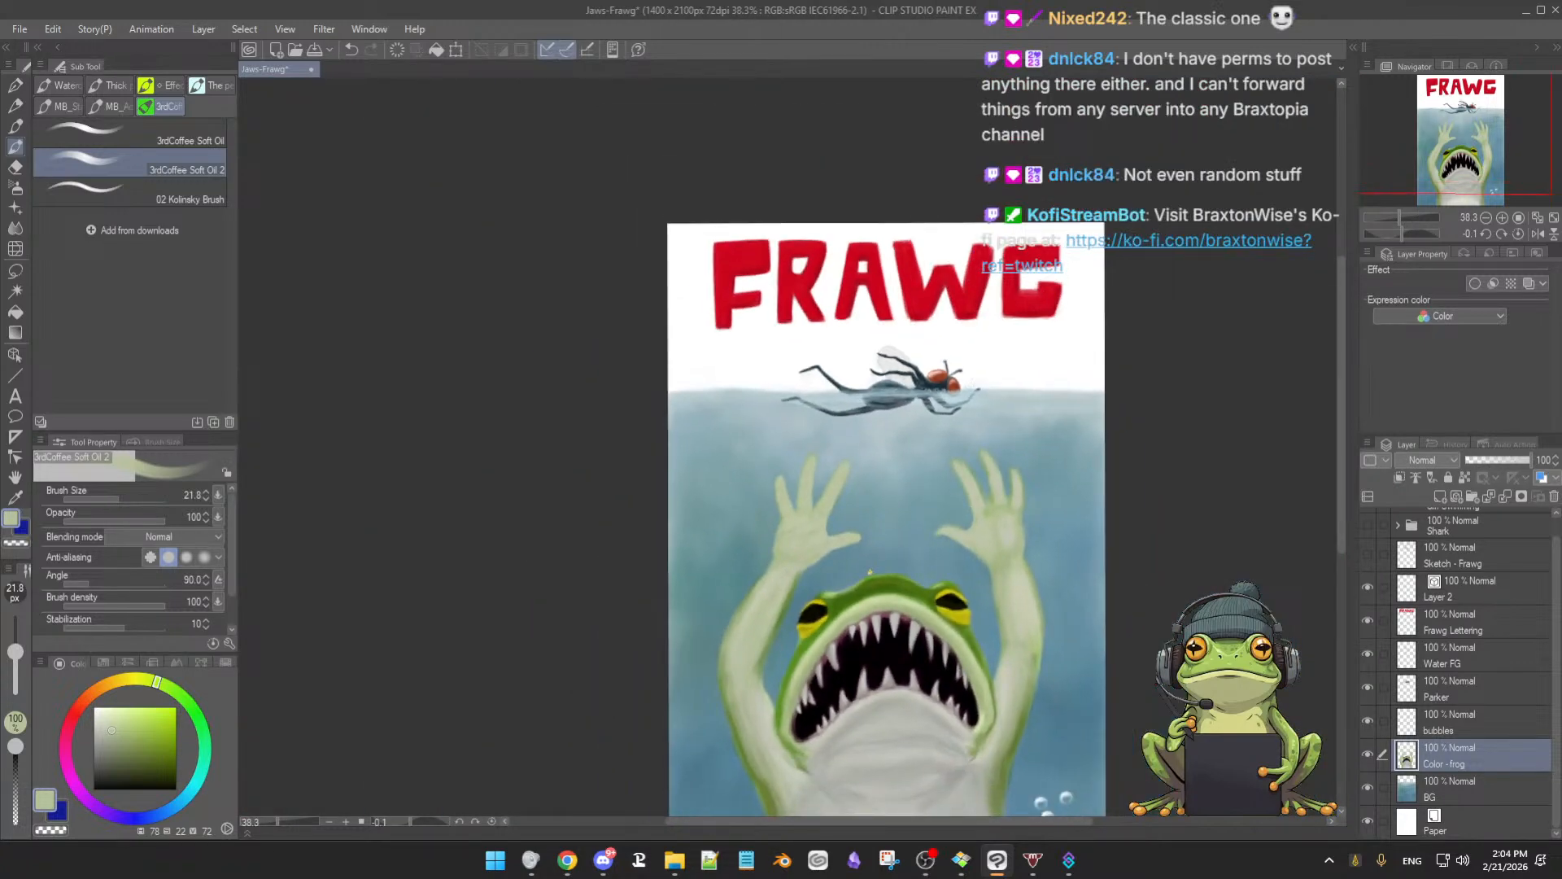
scroll(873, 566, "up", 4)
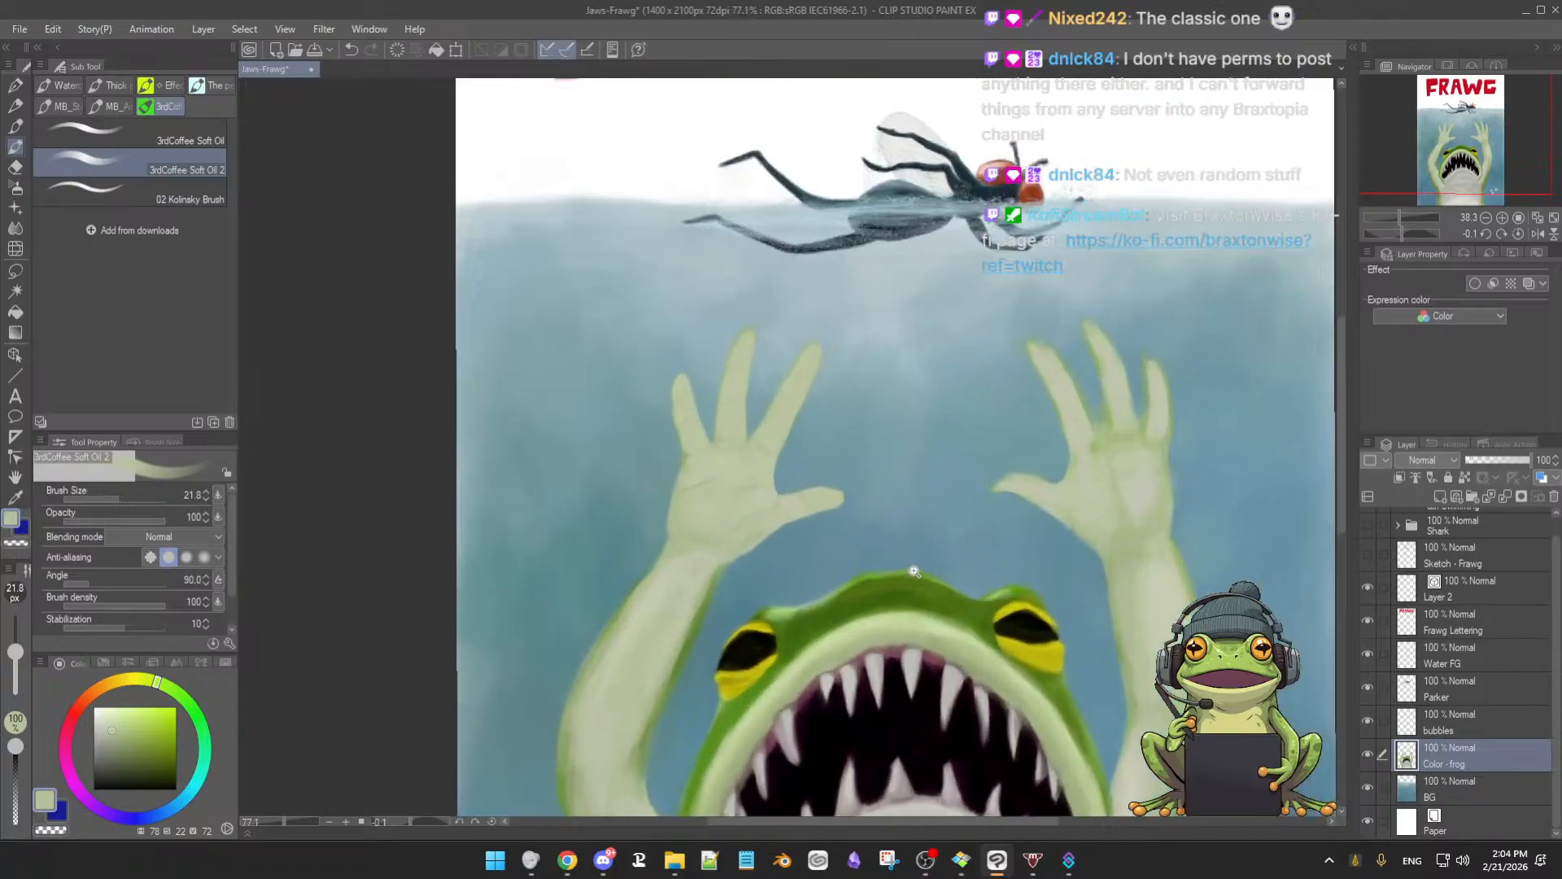
scroll(934, 569, "up", 1)
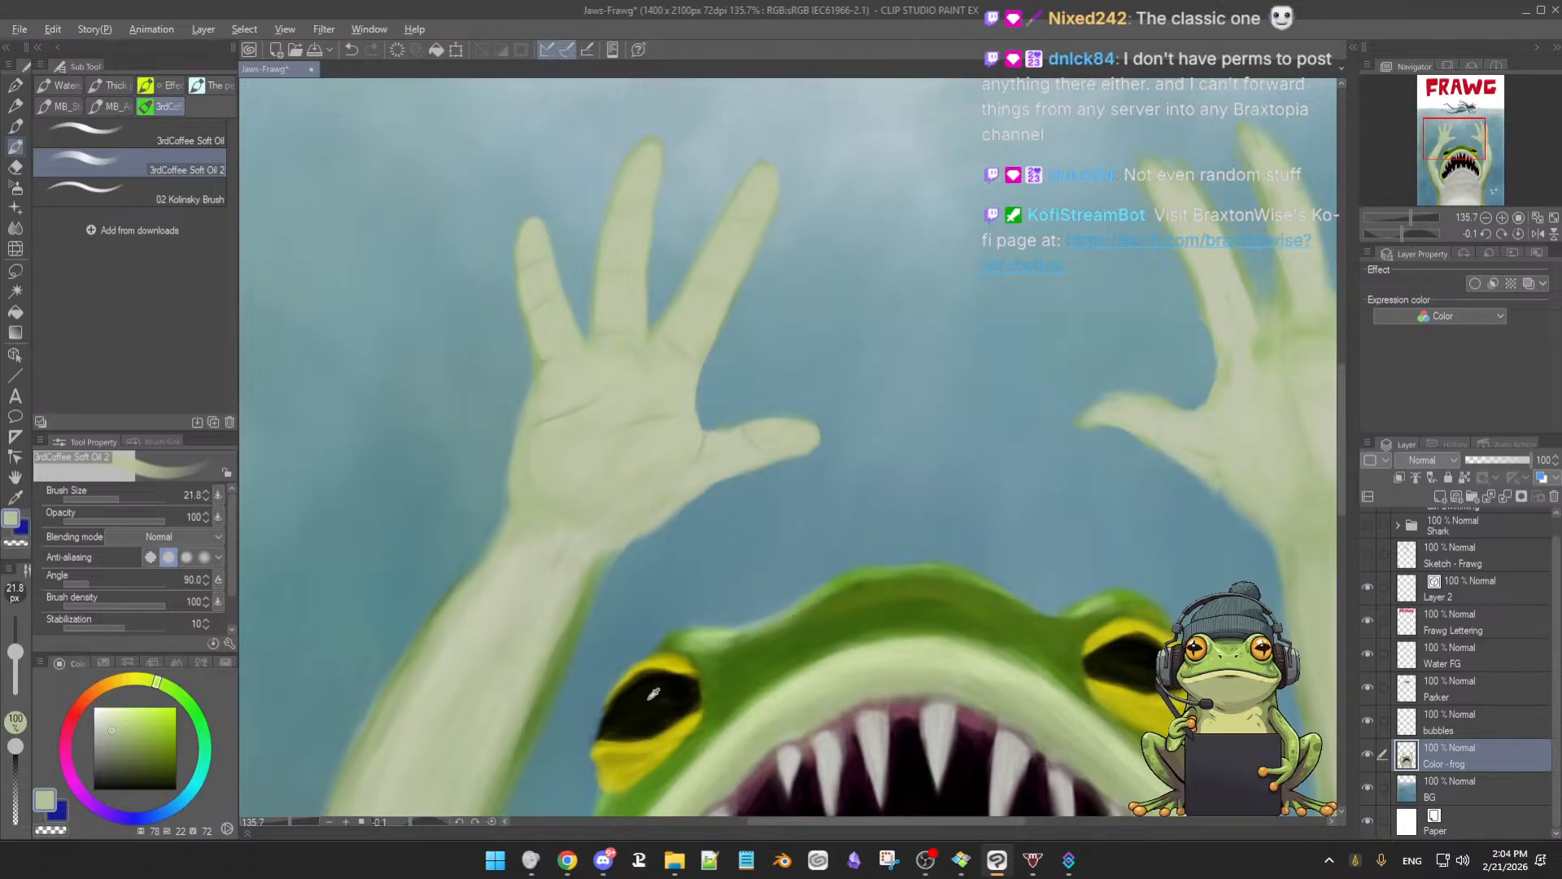
left_click(644, 691, "alt")
key("bracketleft")
key("bracketleft")
key("bracketleft")
key("bracketleft")
key("bracketright")
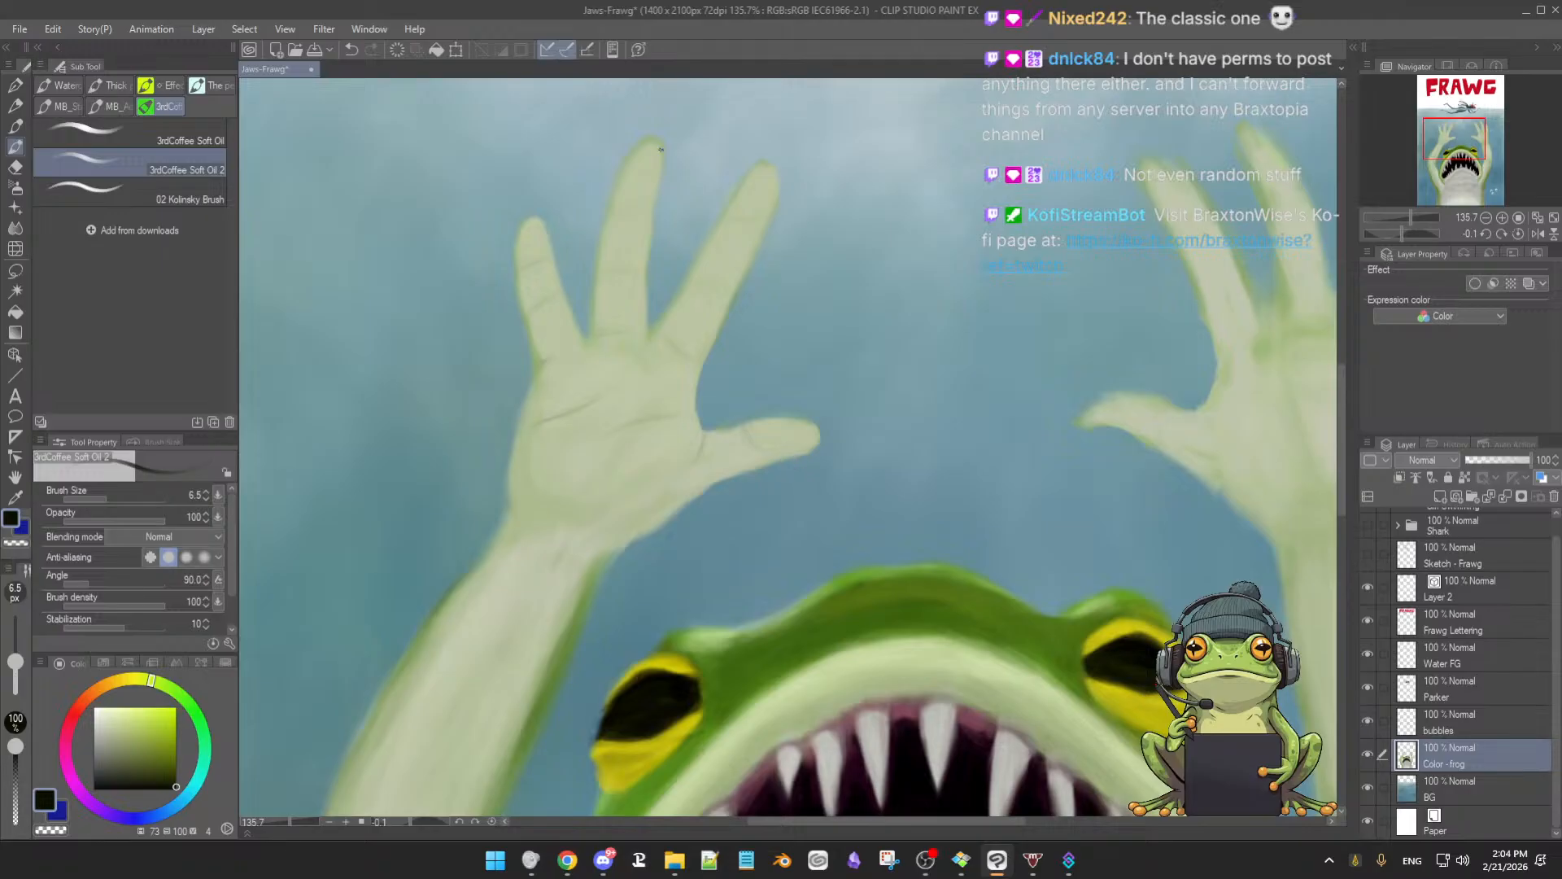
scroll(671, 181, "up", 3)
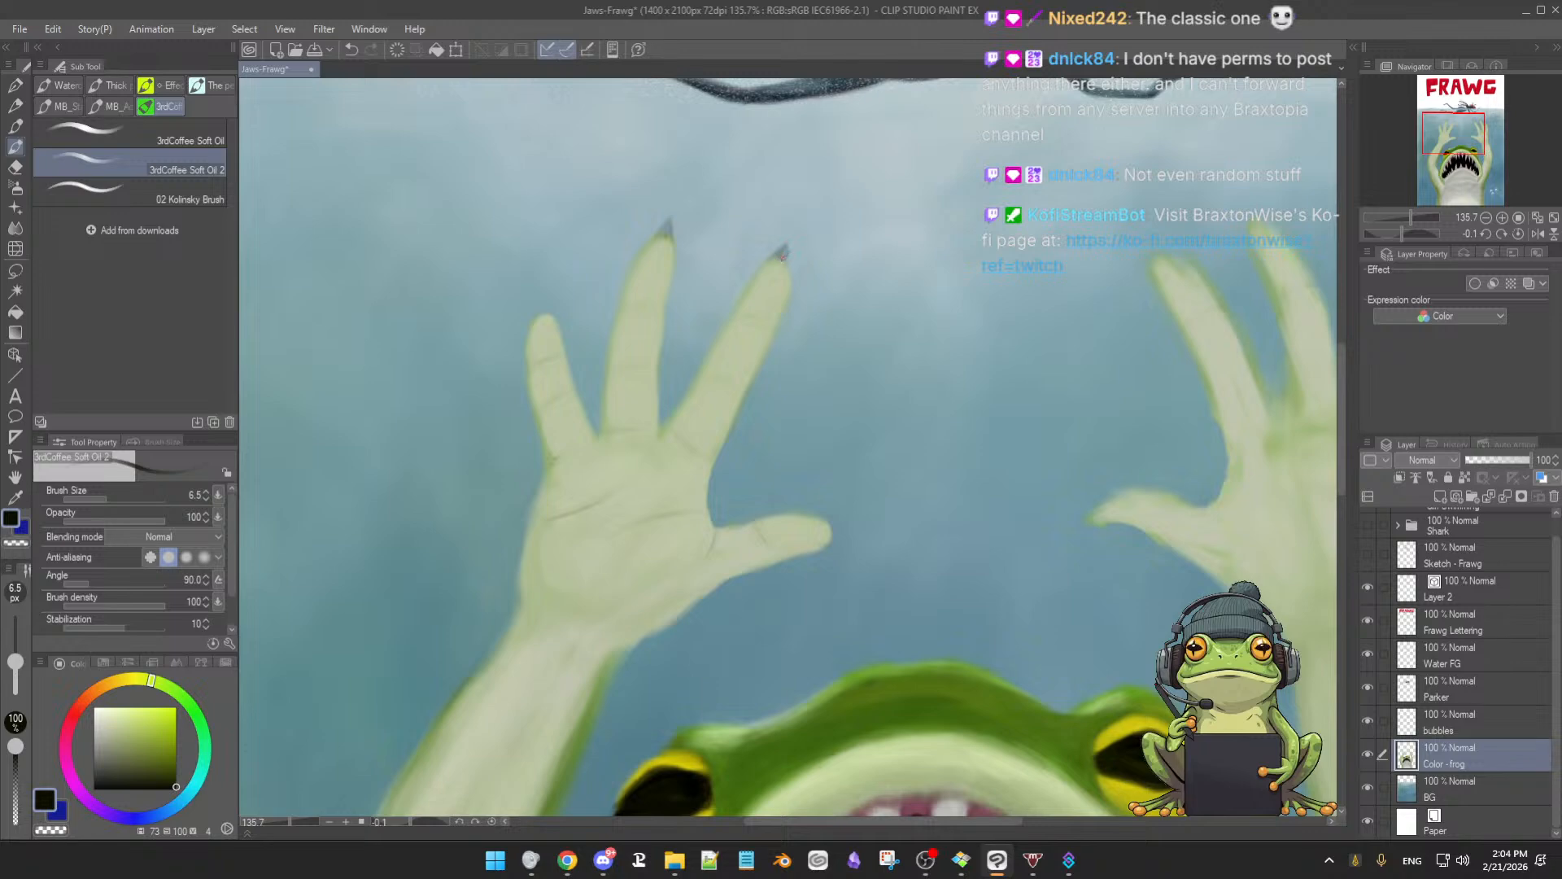
left_click_drag(914, 415, 944, 433)
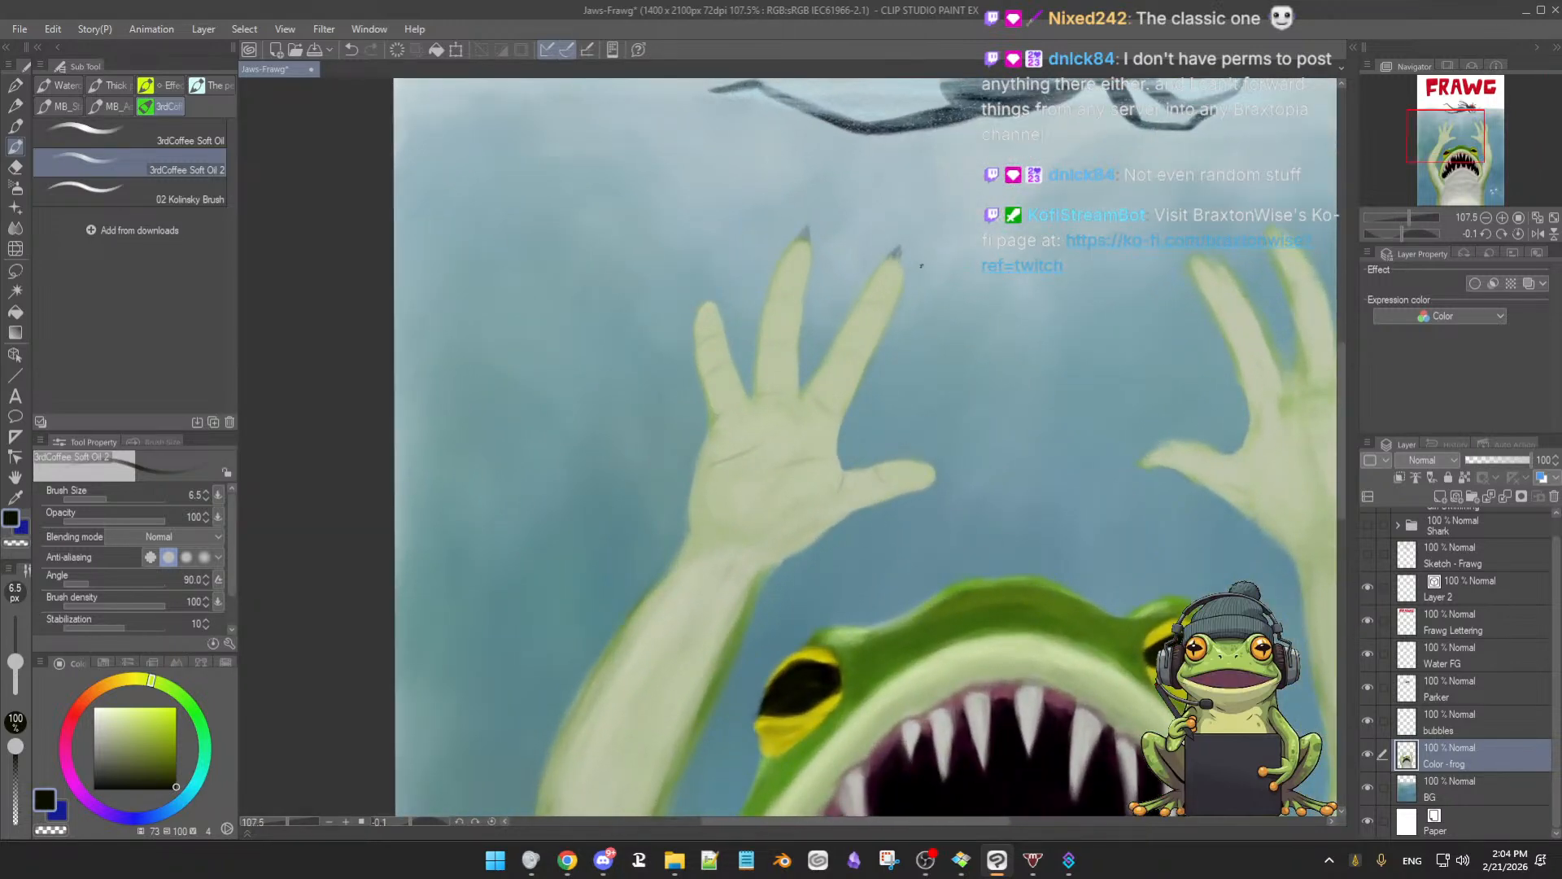
key("ctrl+z")
key("ctrl+z")
key("ctrl+z")
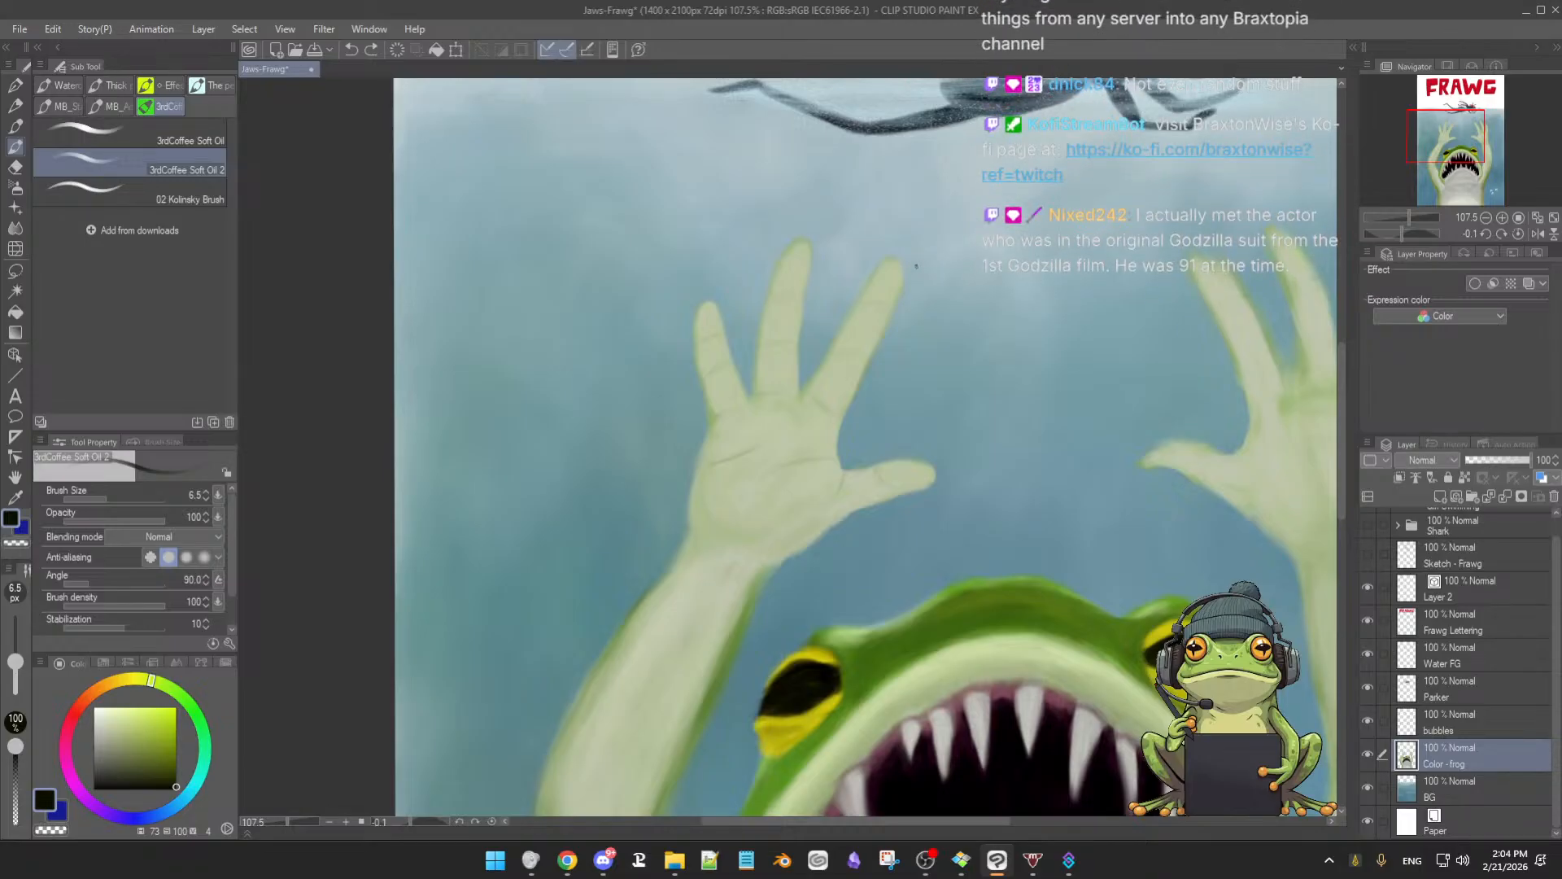
Blend the outer end of the left palm's crease and the palm's lower edge with sampled pale green at brush size 20.3
scroll(1011, 424, "down", 3)
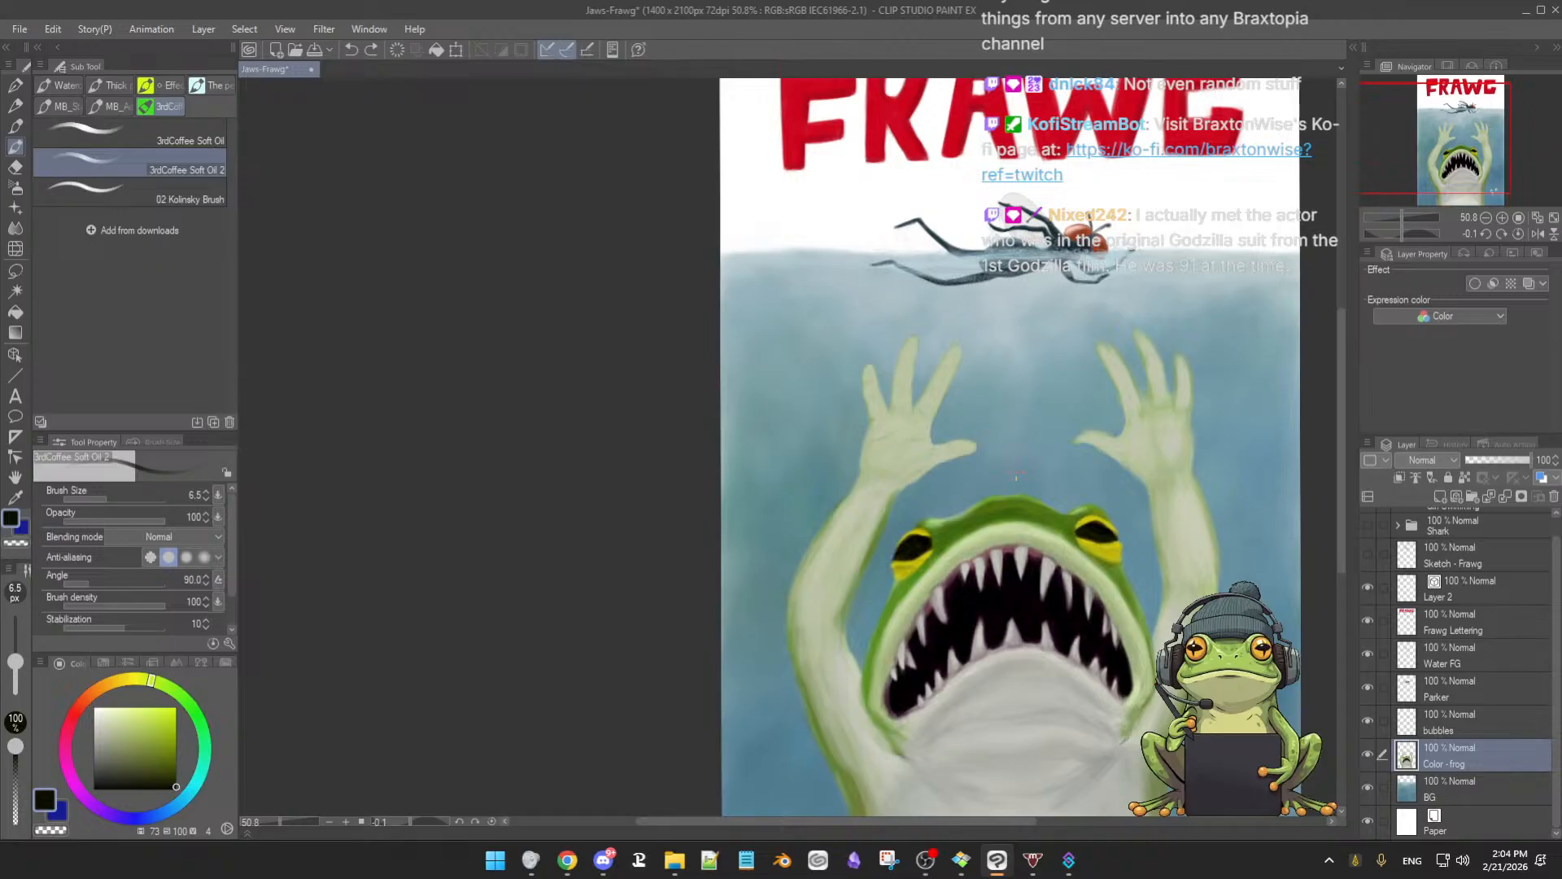
scroll(1017, 479, "up", 5)
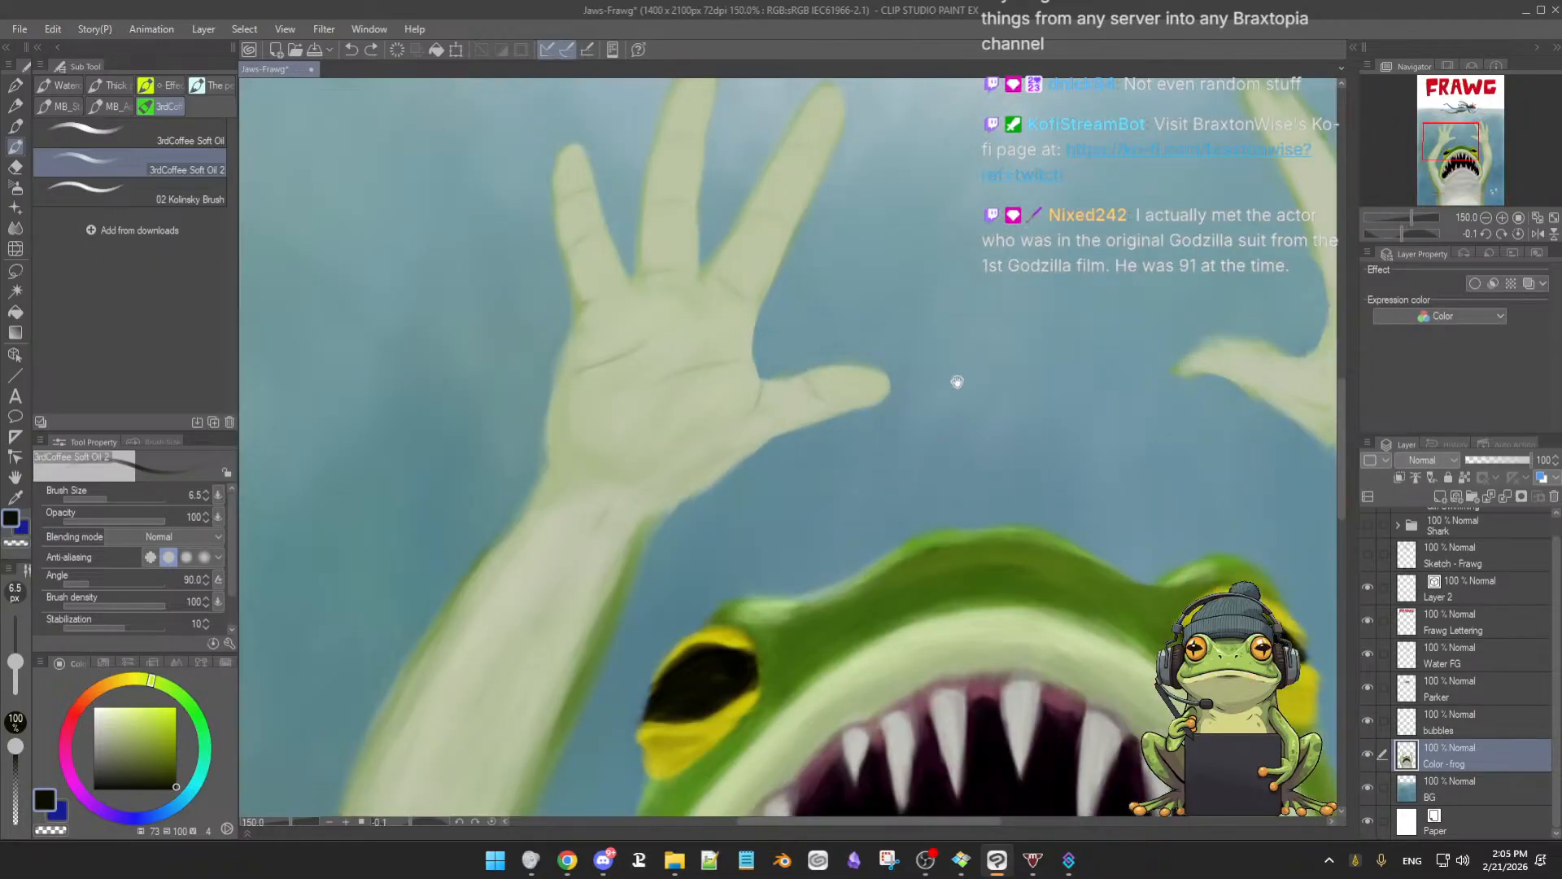
scroll(955, 373, "up", 3)
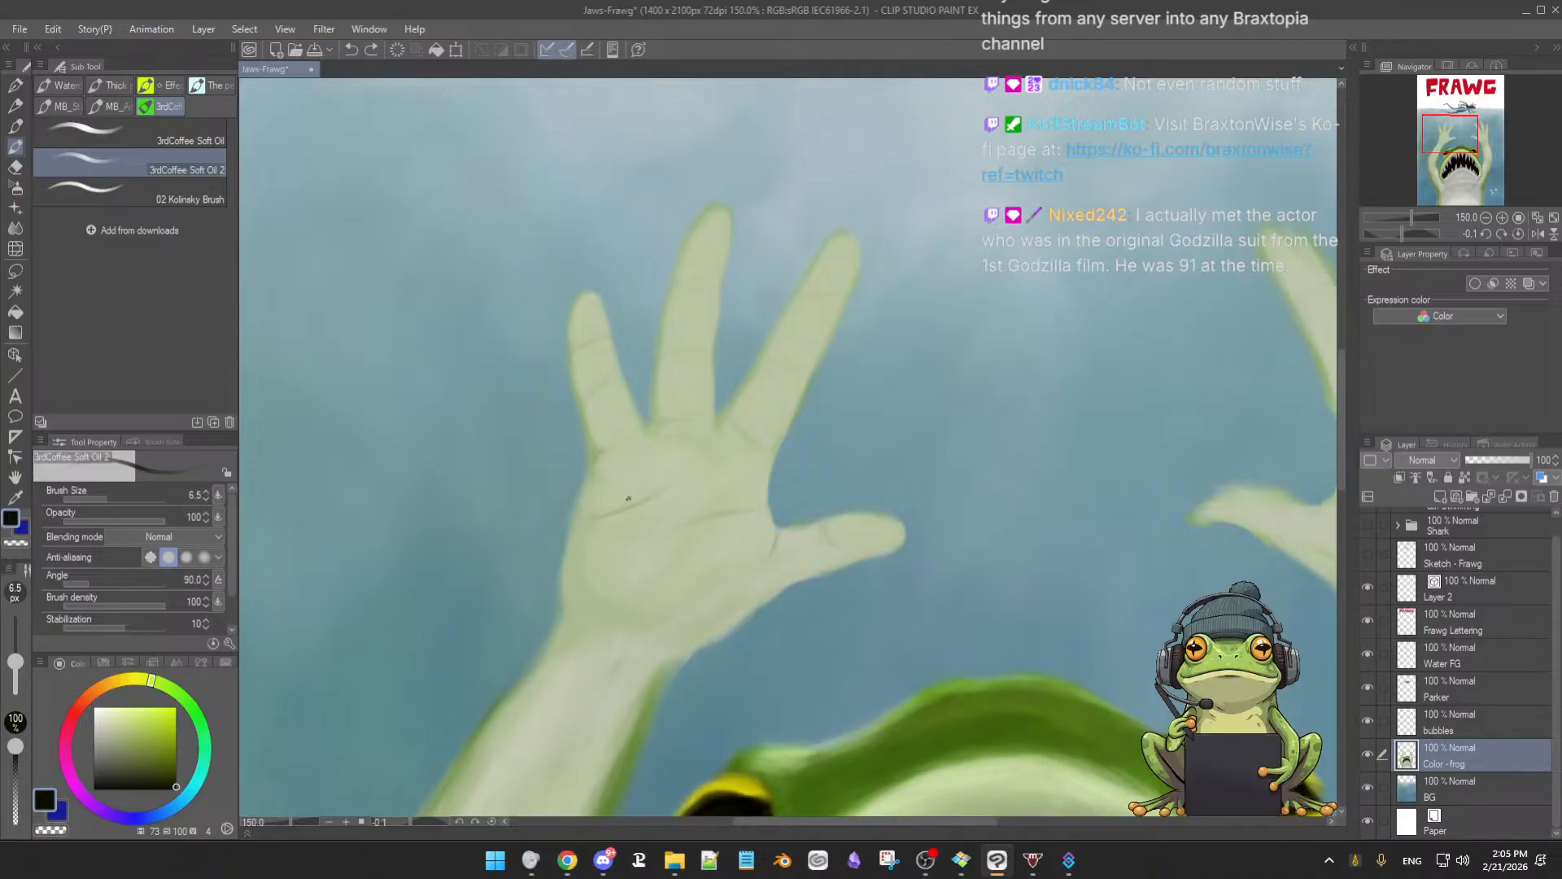
left_click(619, 510, "alt")
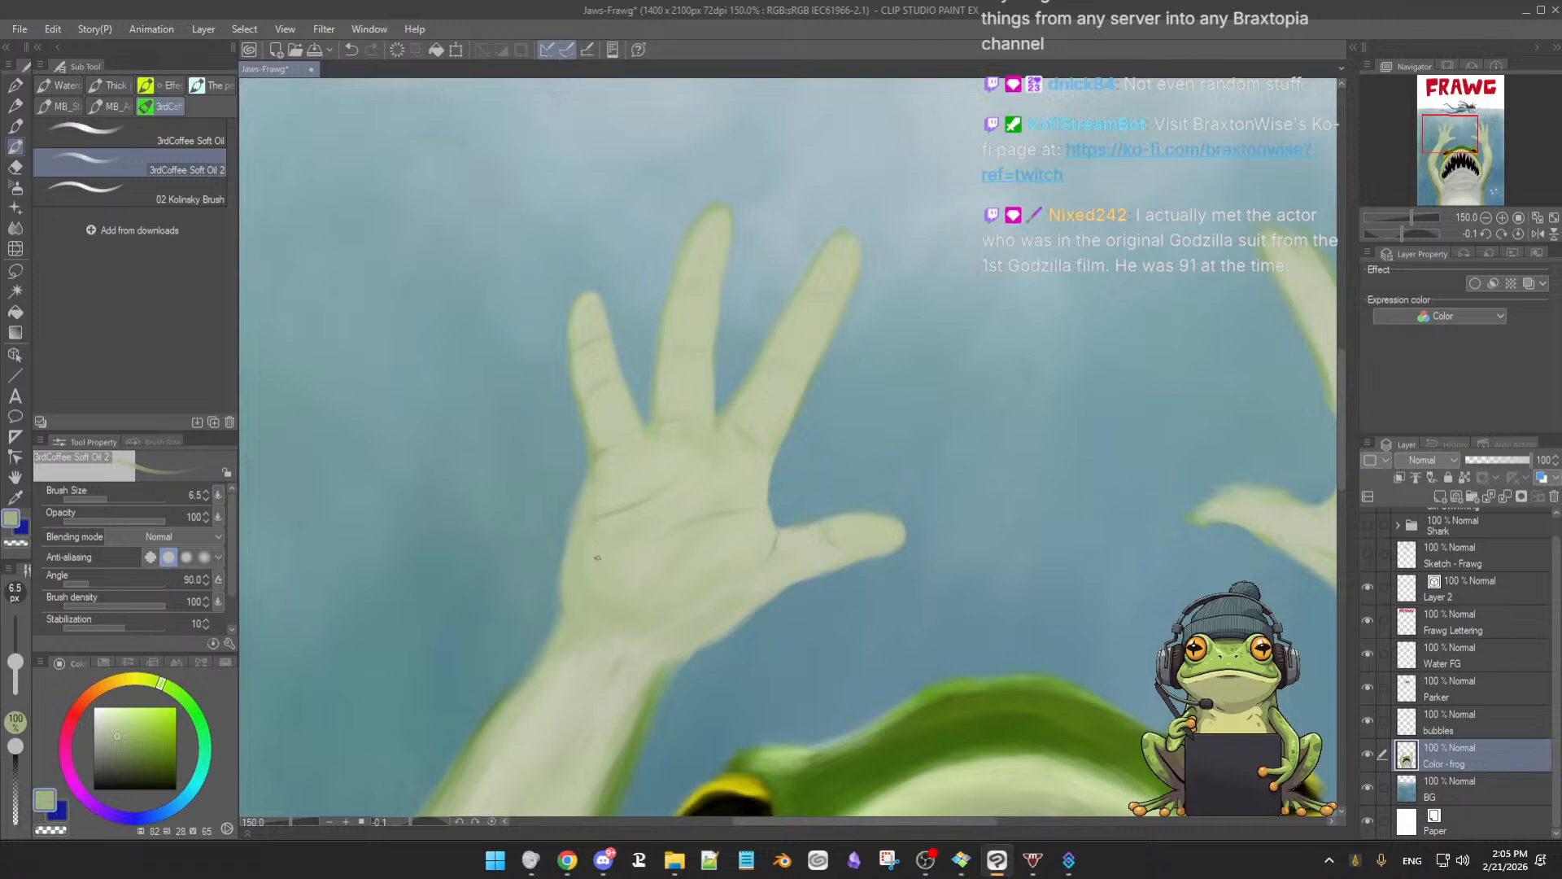
left_click_drag(598, 487, 611, 492)
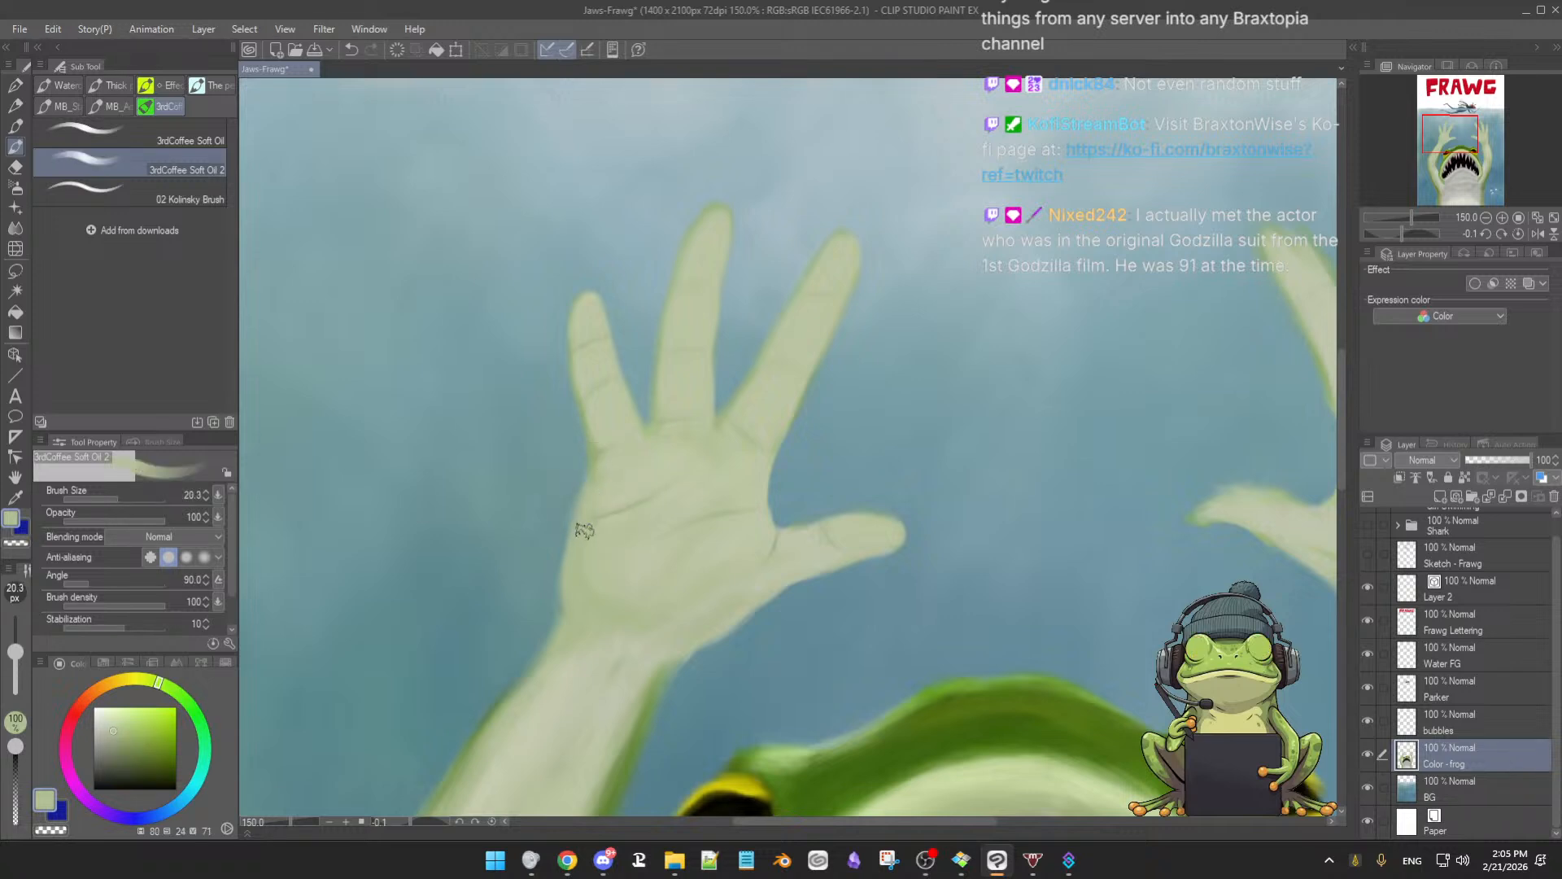
left_click(735, 607, "alt")
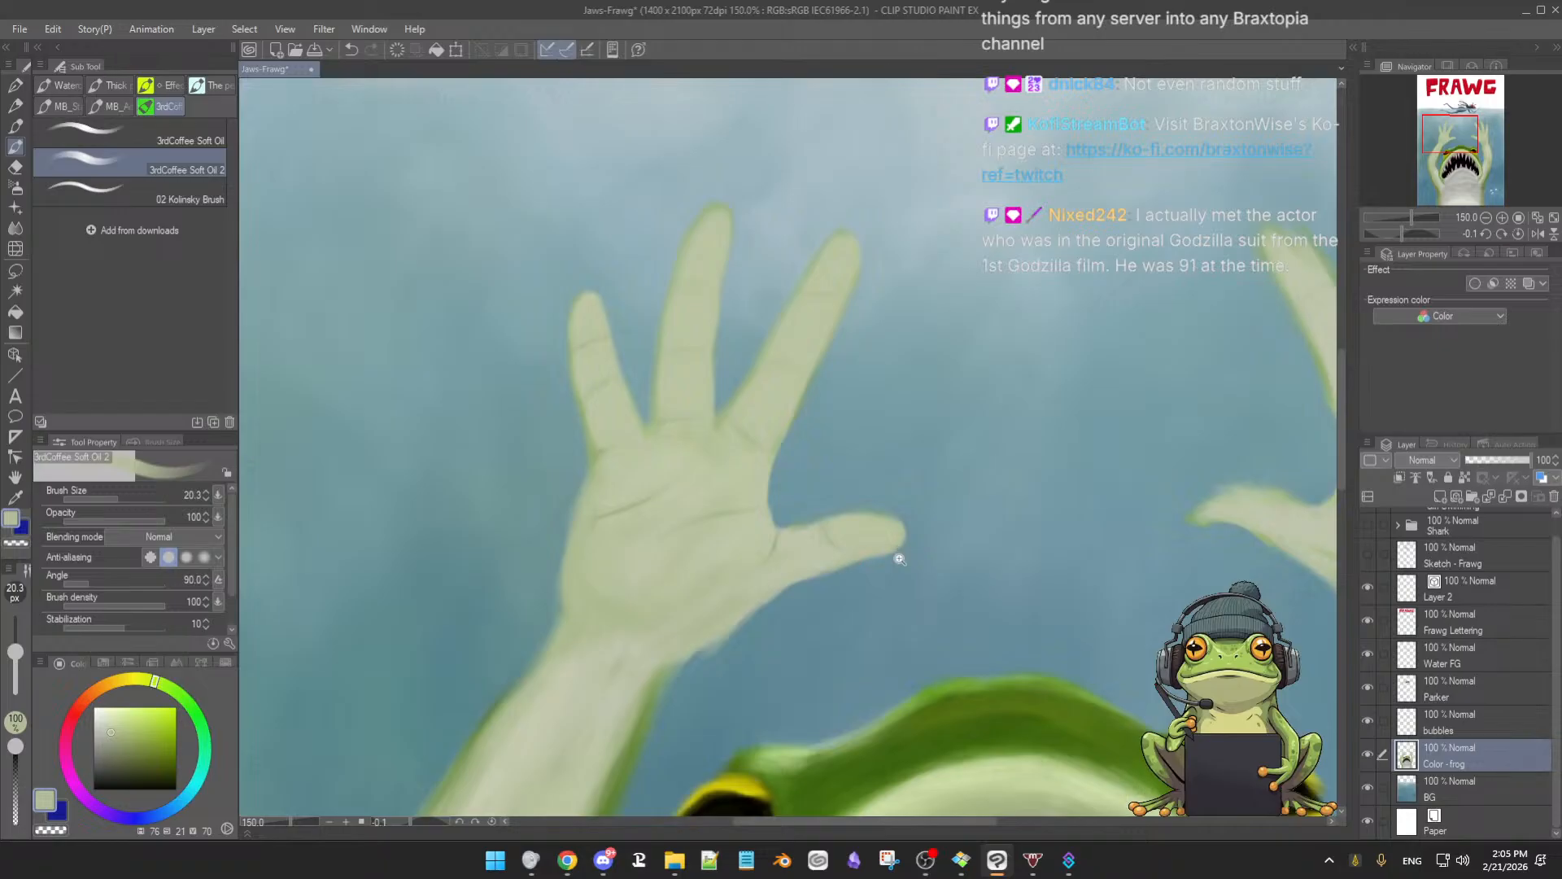
Enlarge the brush to 28.8 and paint pale green over the right hand's fingers
scroll(980, 529, "down", 3)
scroll(996, 530, "up", 2)
scroll(996, 530, "down", 3)
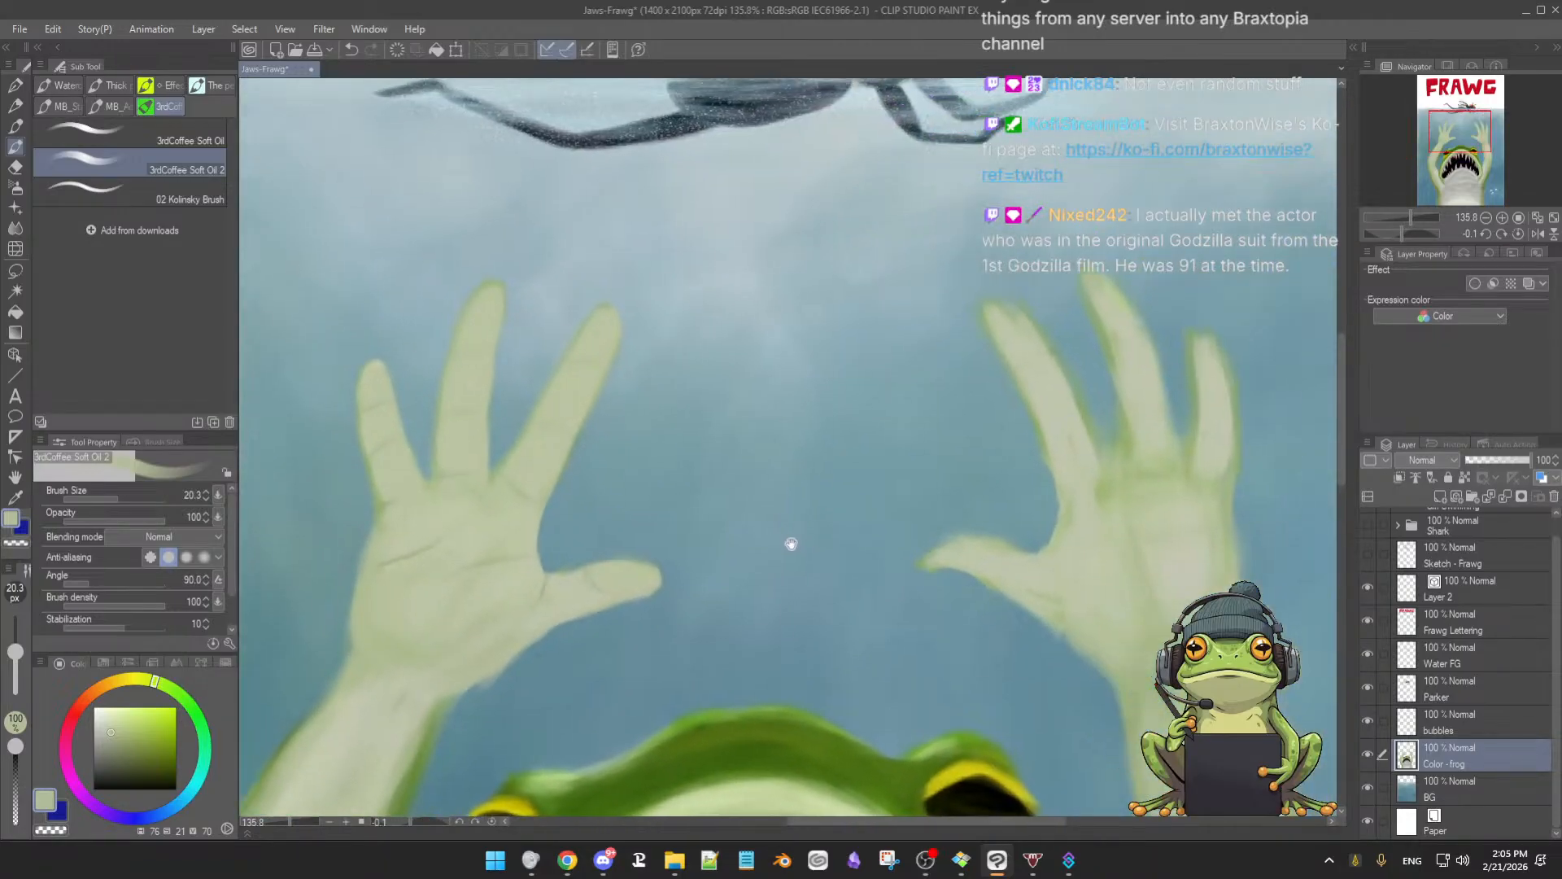
scroll(847, 558, "up", 2)
left_click_drag(964, 378, 958, 370)
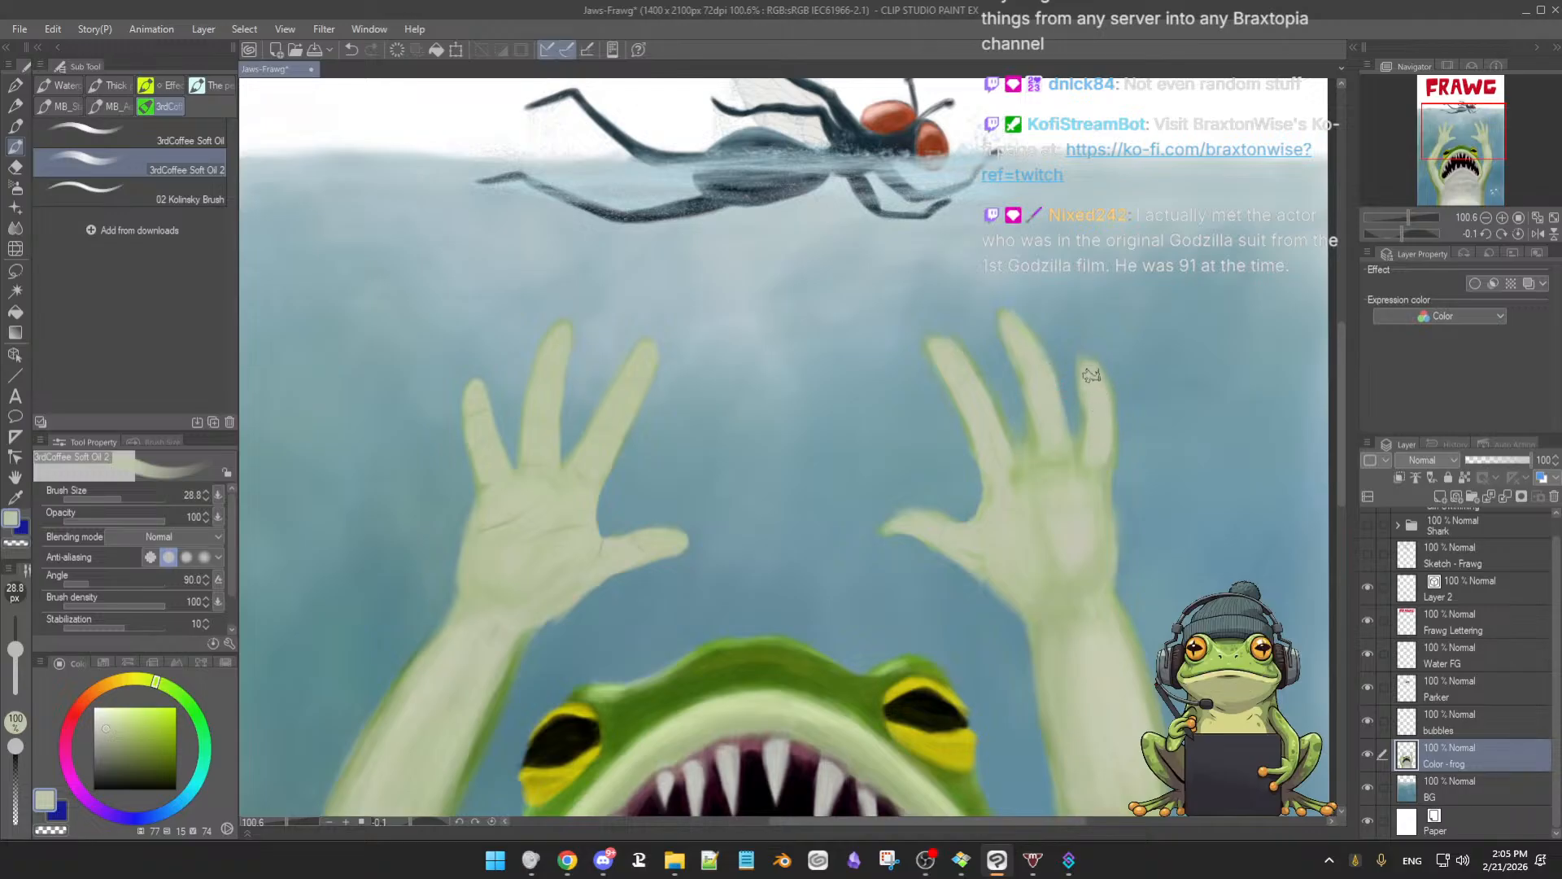
Mirror the canvas, refine the right hand's index finger and thumb with the 3rdCoffee Soft Eraser and brush size 22.6, and unmirror it
key("h")
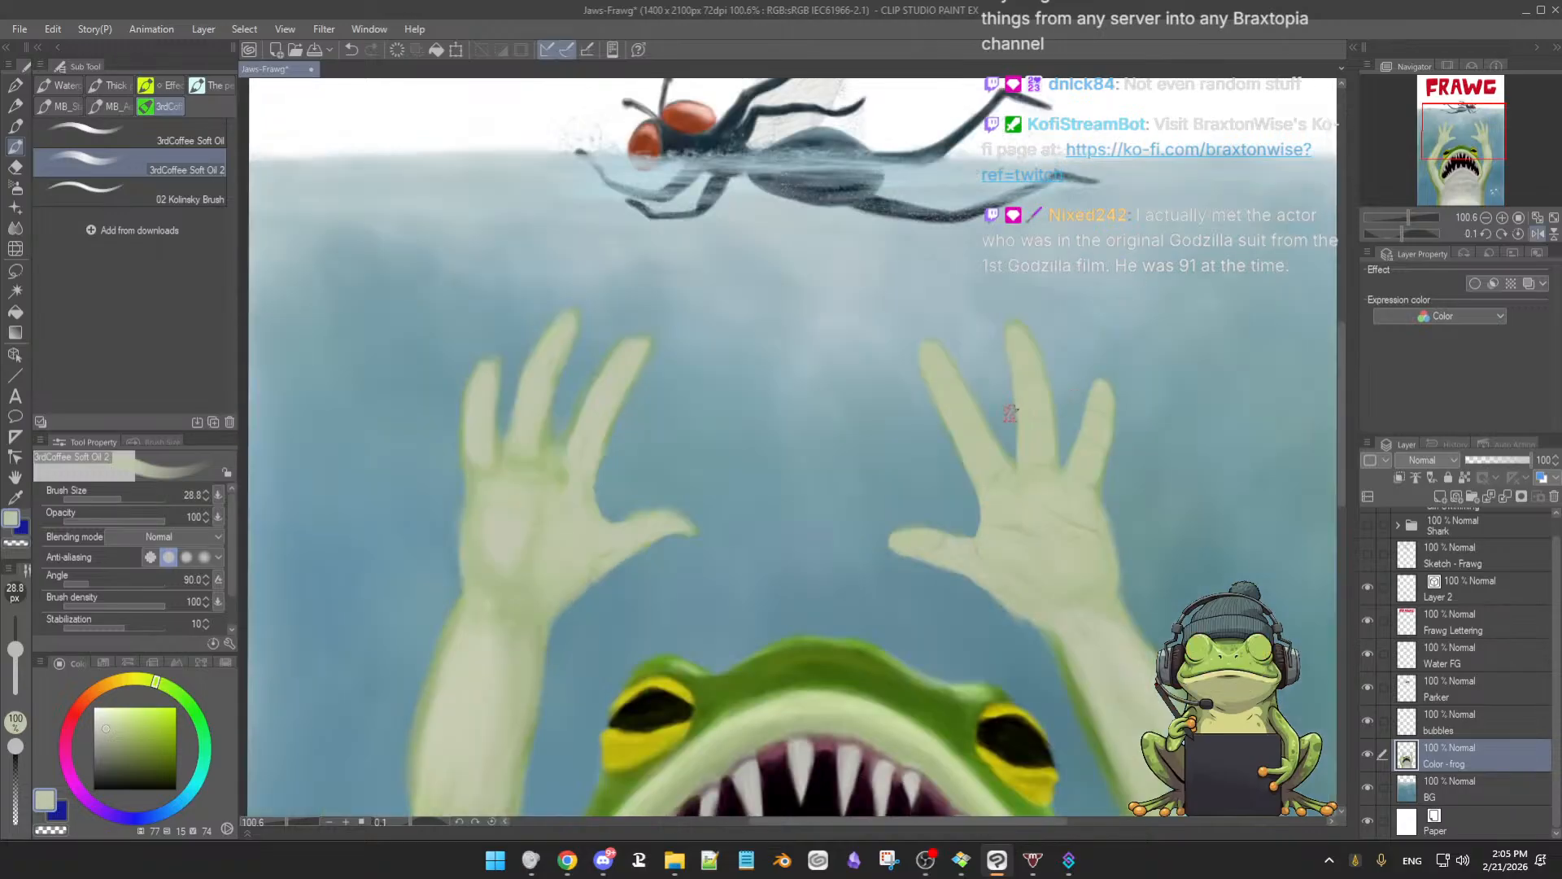
key("[")
key("e")
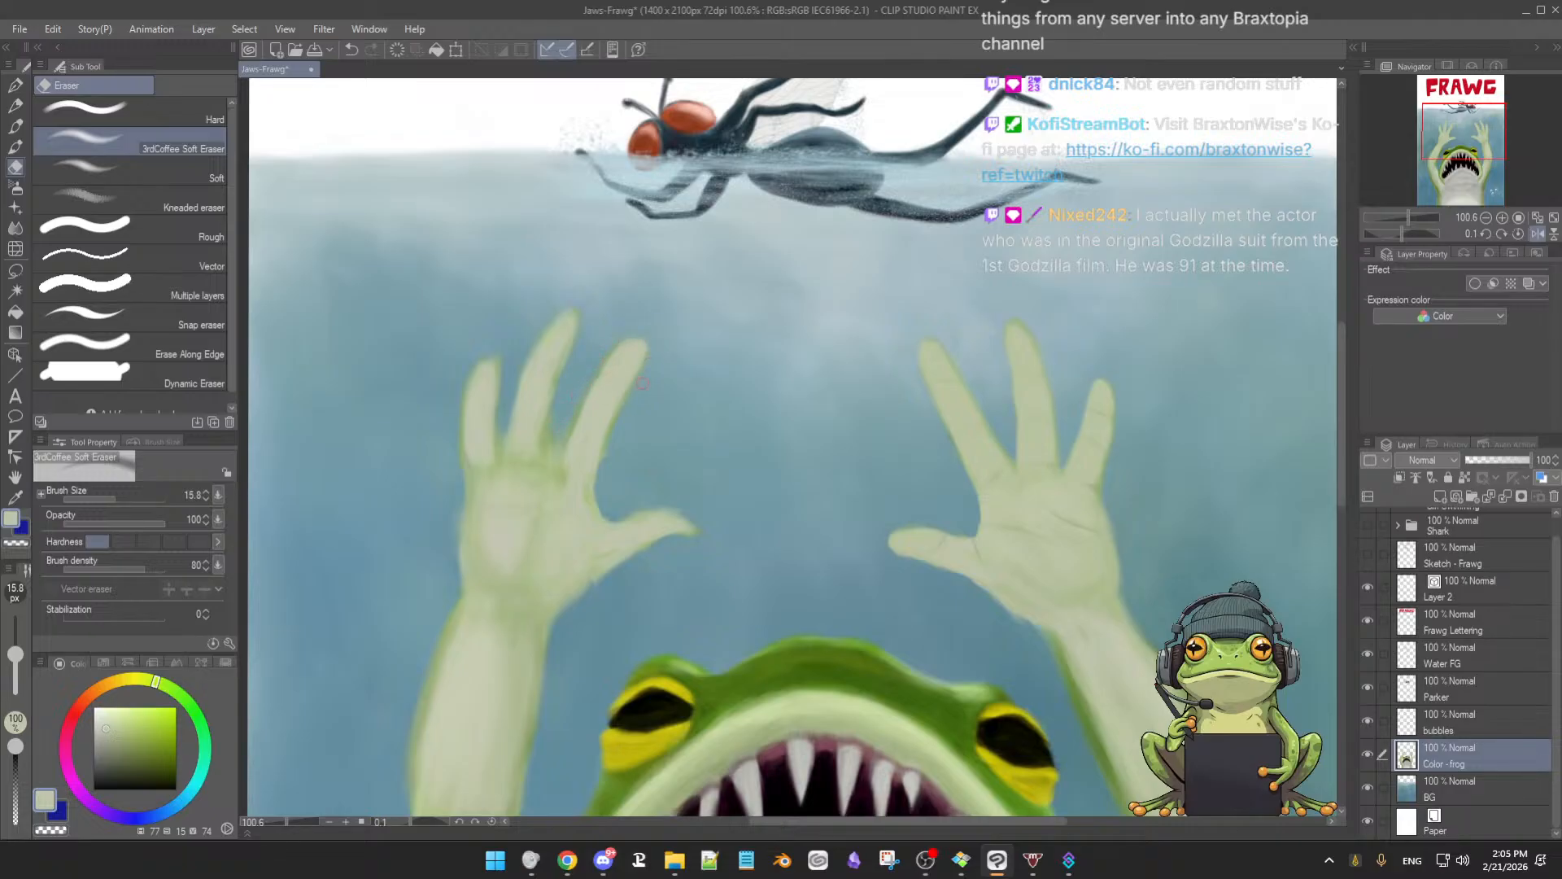
key("b")
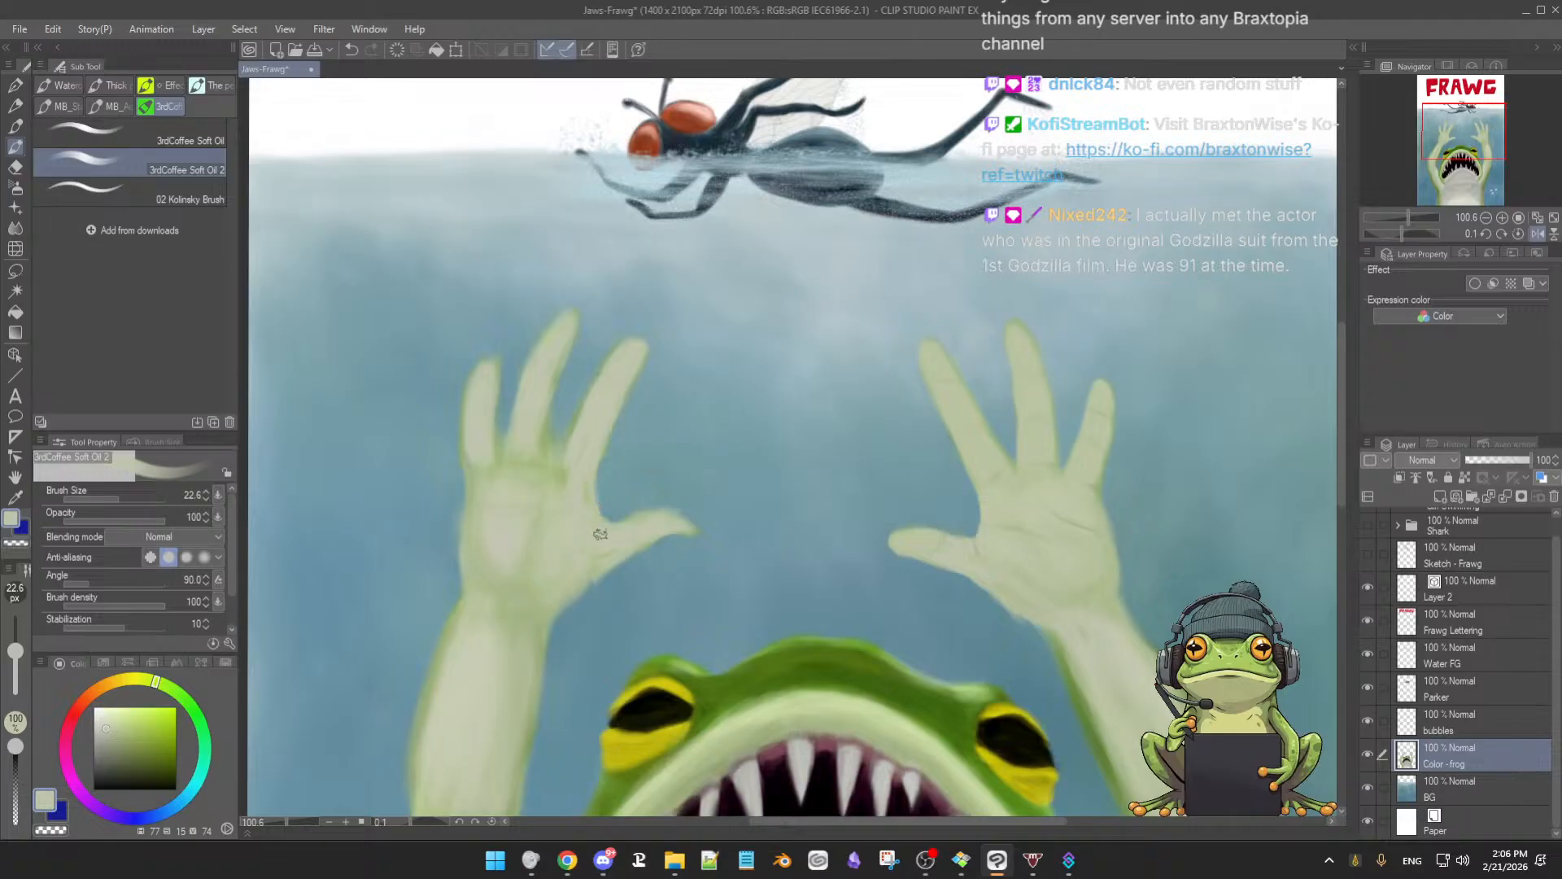
key("e")
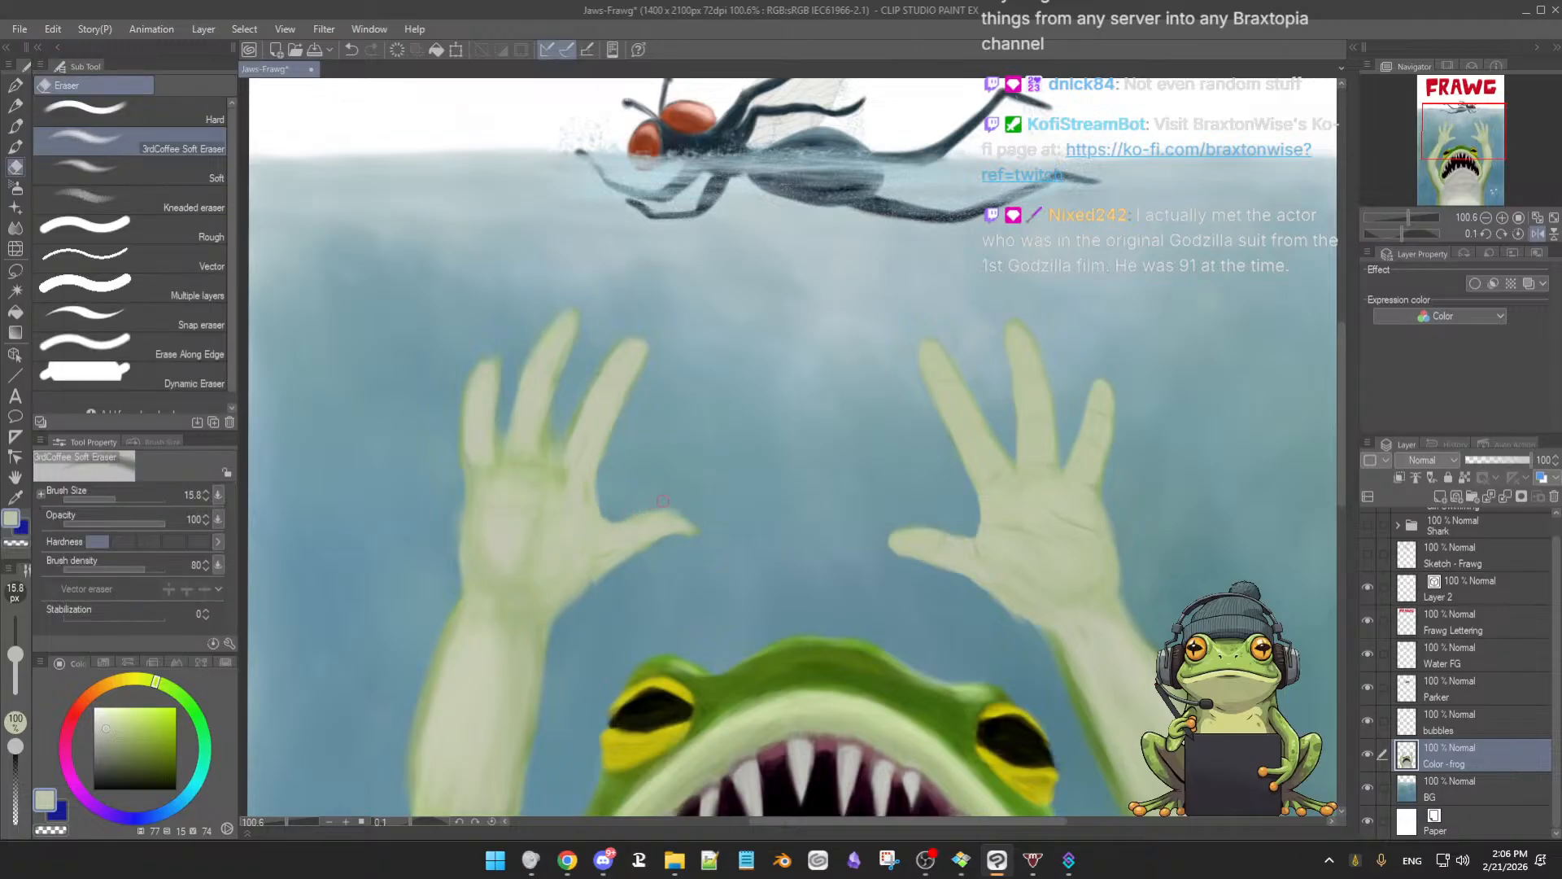
key("b")
key("h")
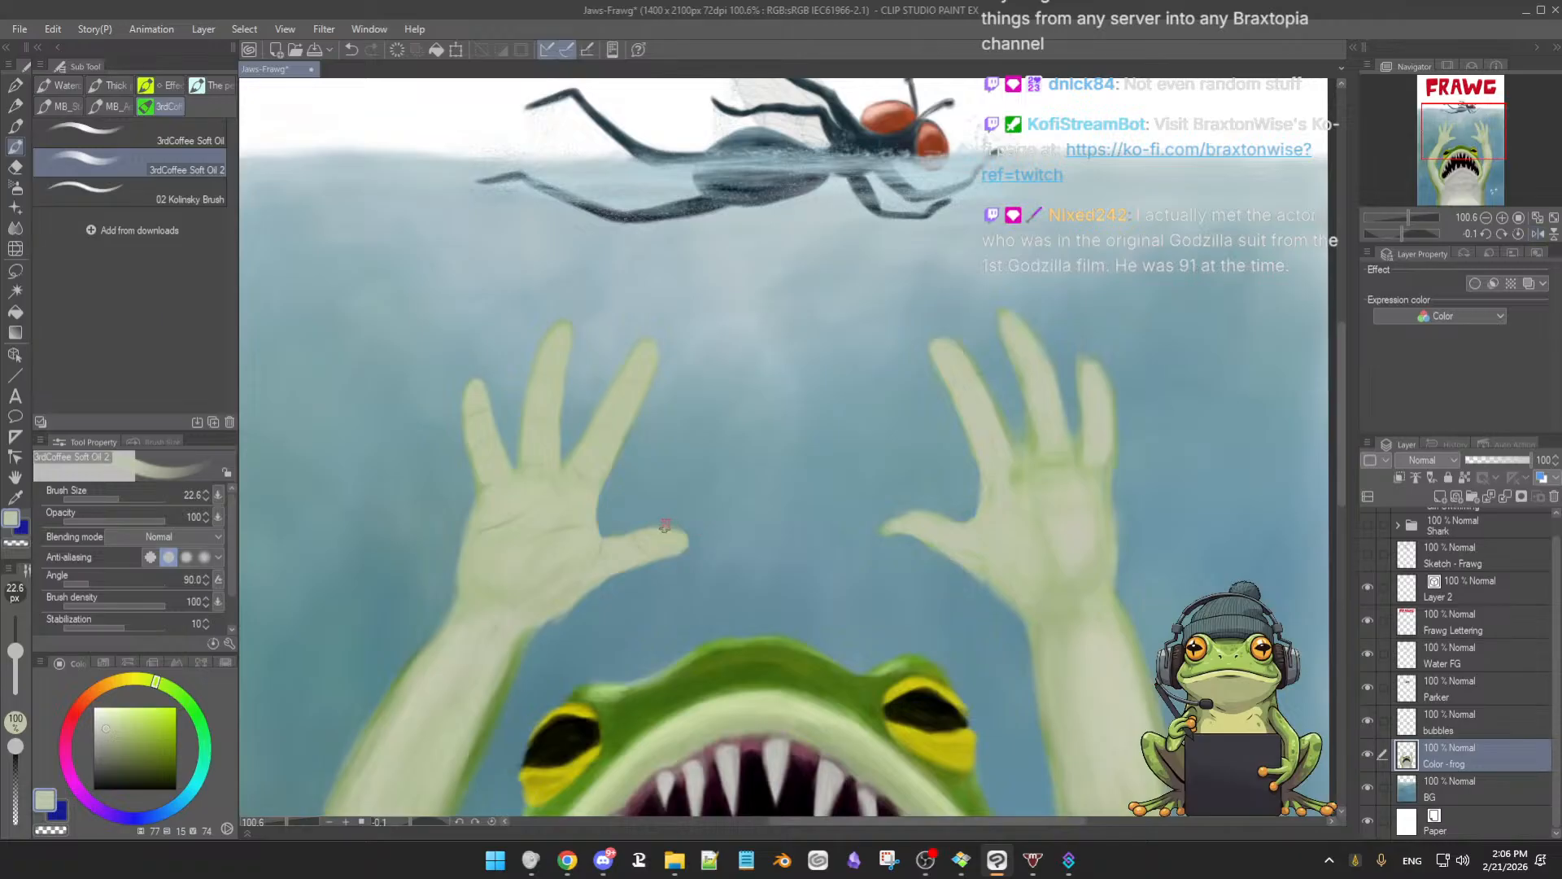
Shape the right hand's thumb tip with the 3rdCoffee Soft Eraser and pale green paint at brush size 13.0
key("e")
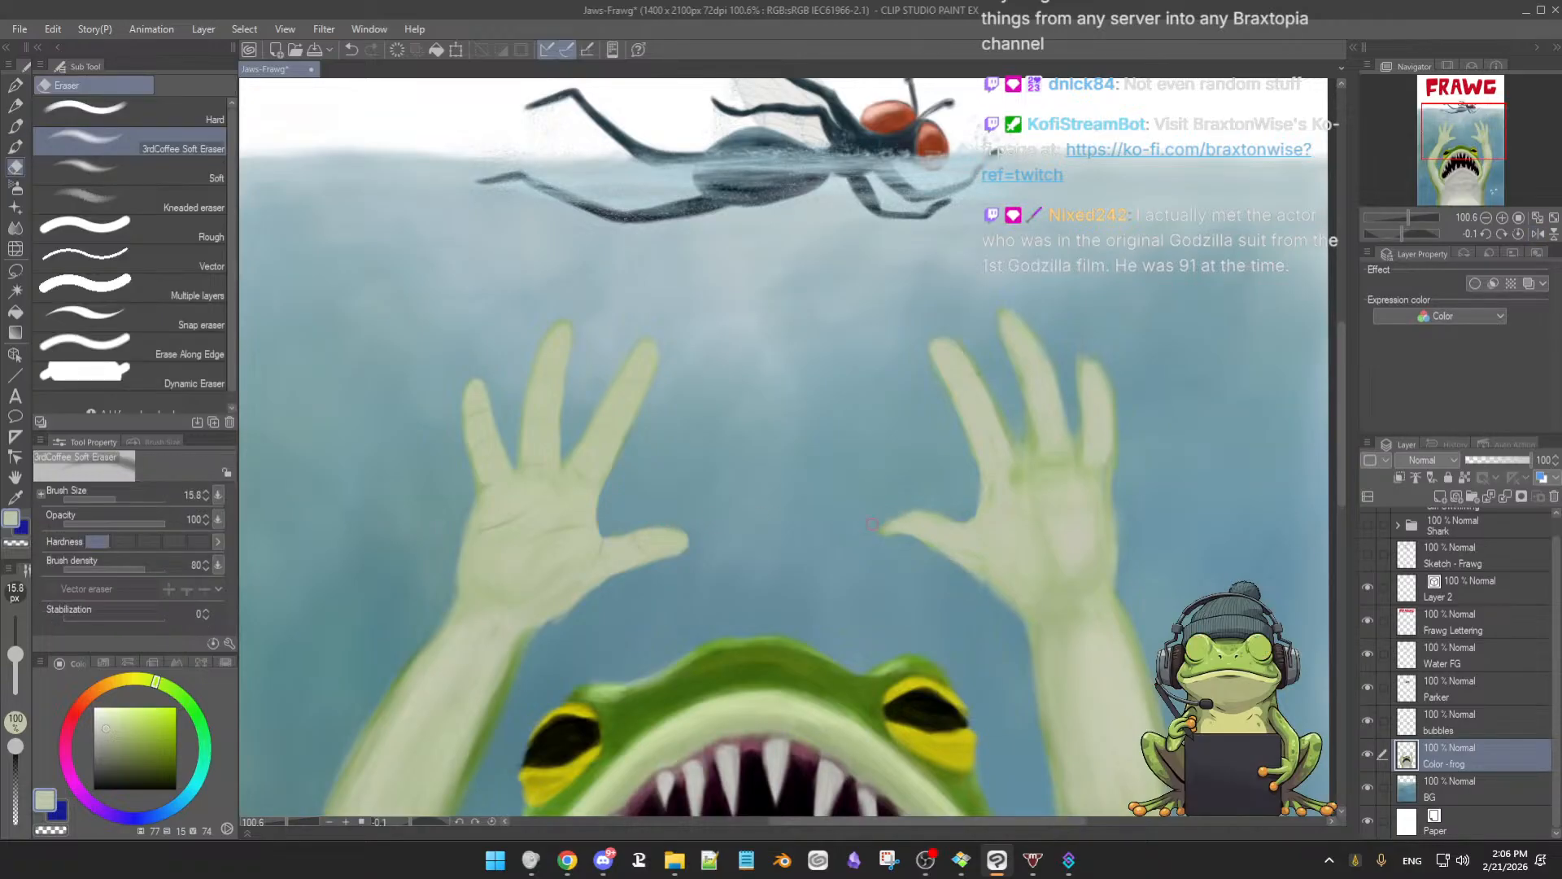
key("b")
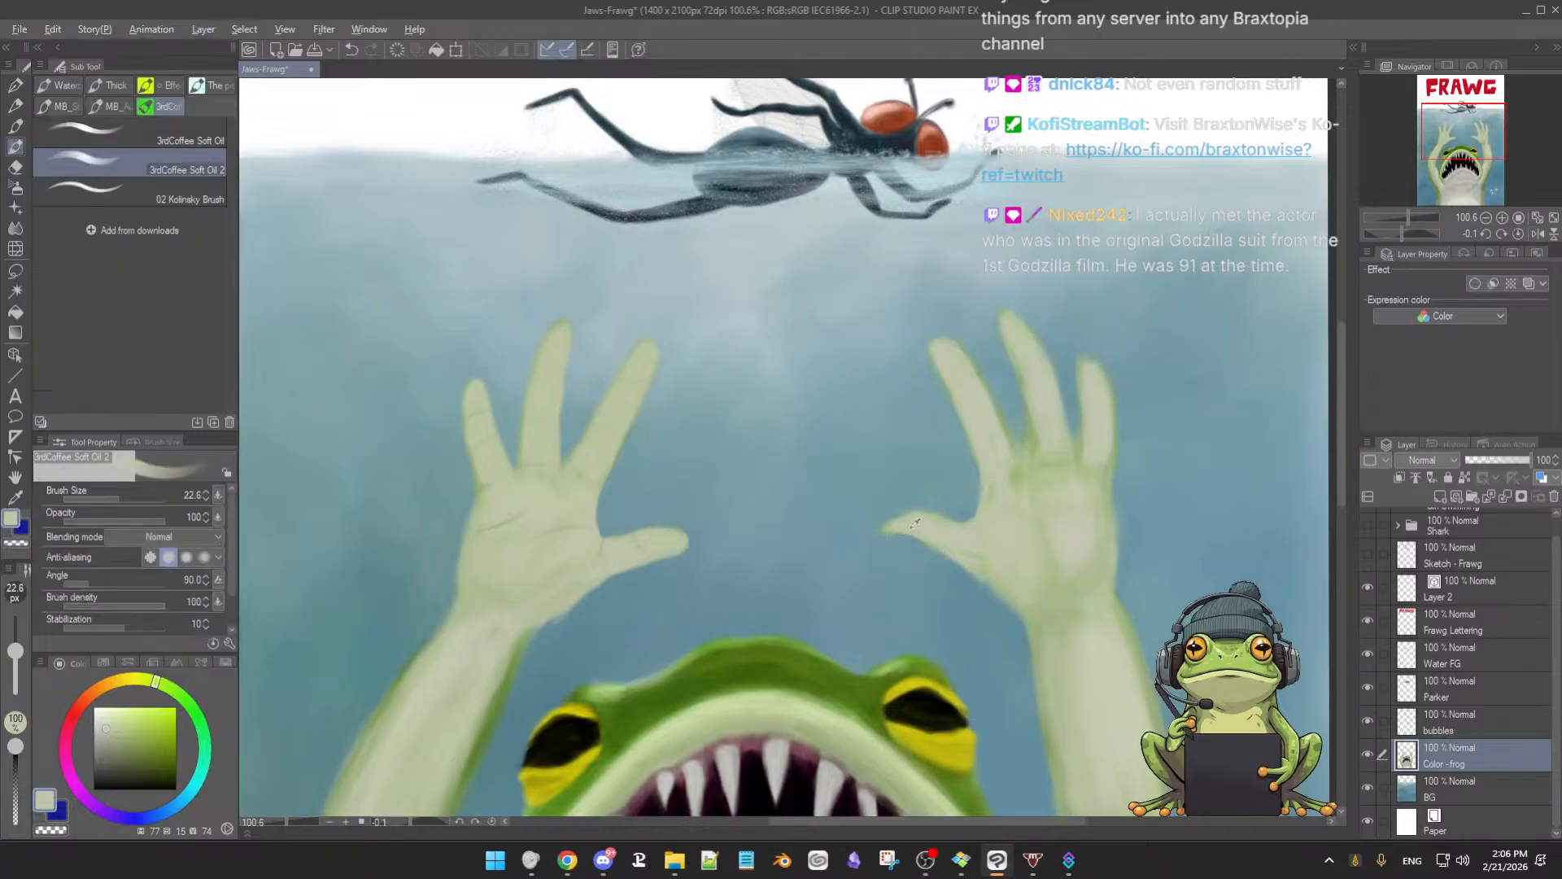
key("bracketleft")
key("bracketleft")
key("bracketleft")
key("bracketleft")
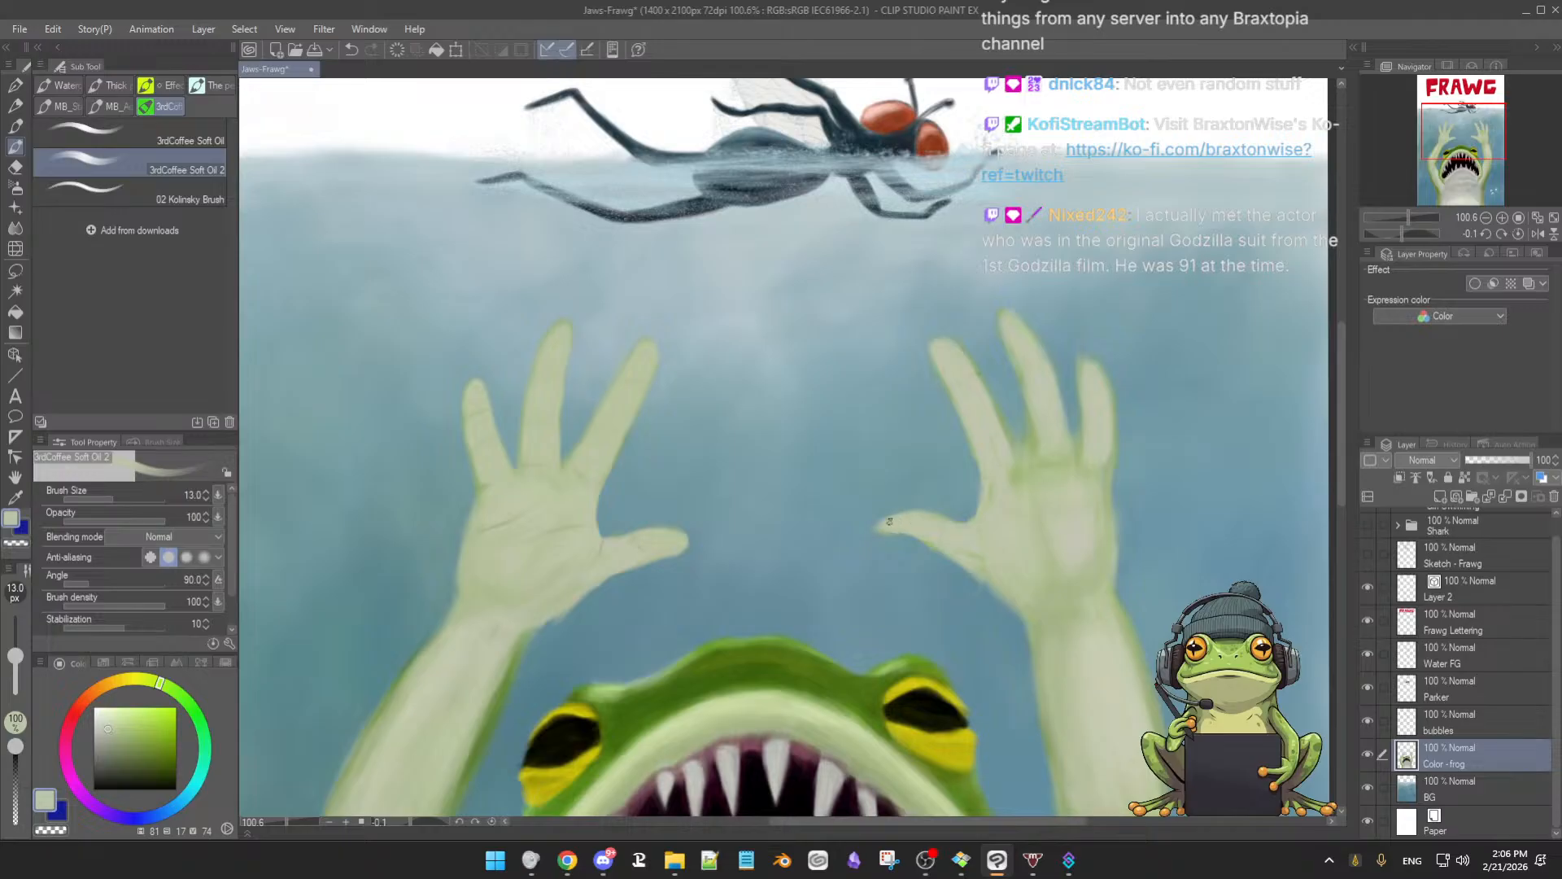
key("e")
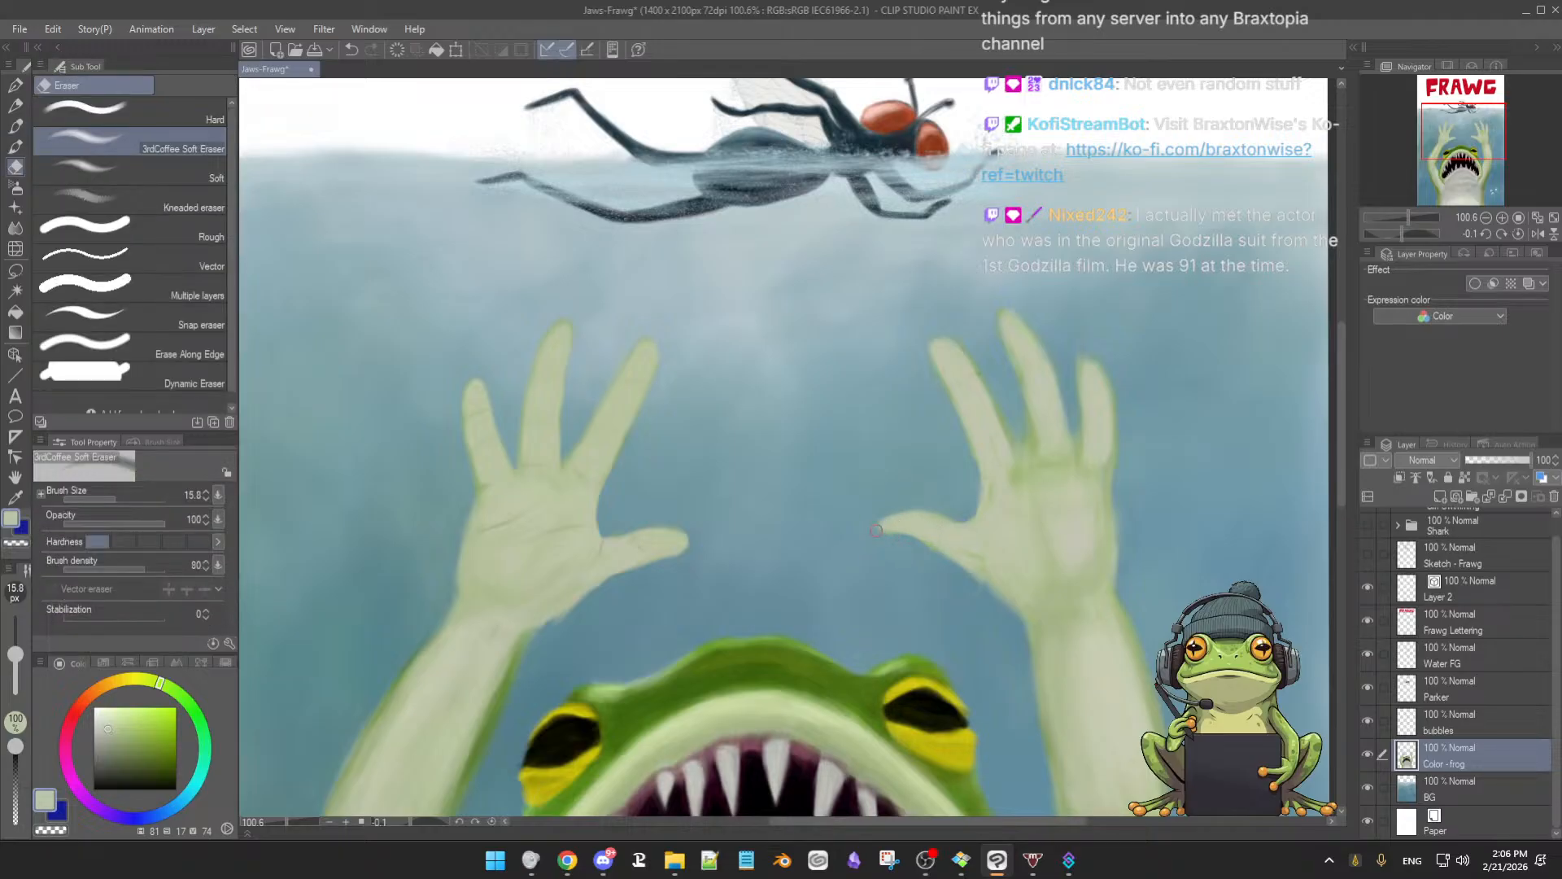
key("b")
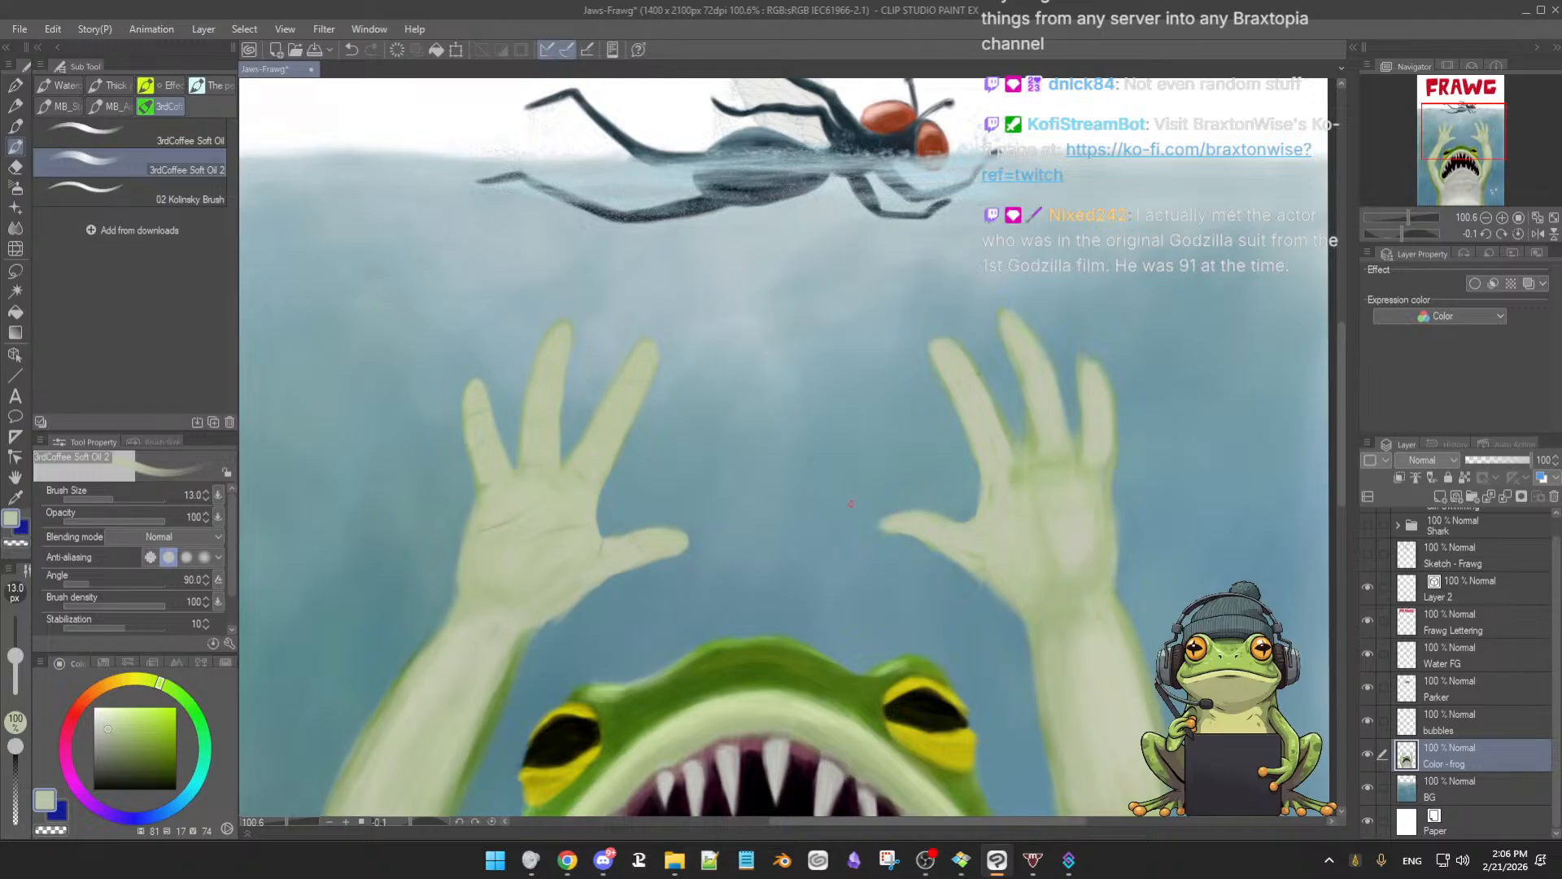
key("e")
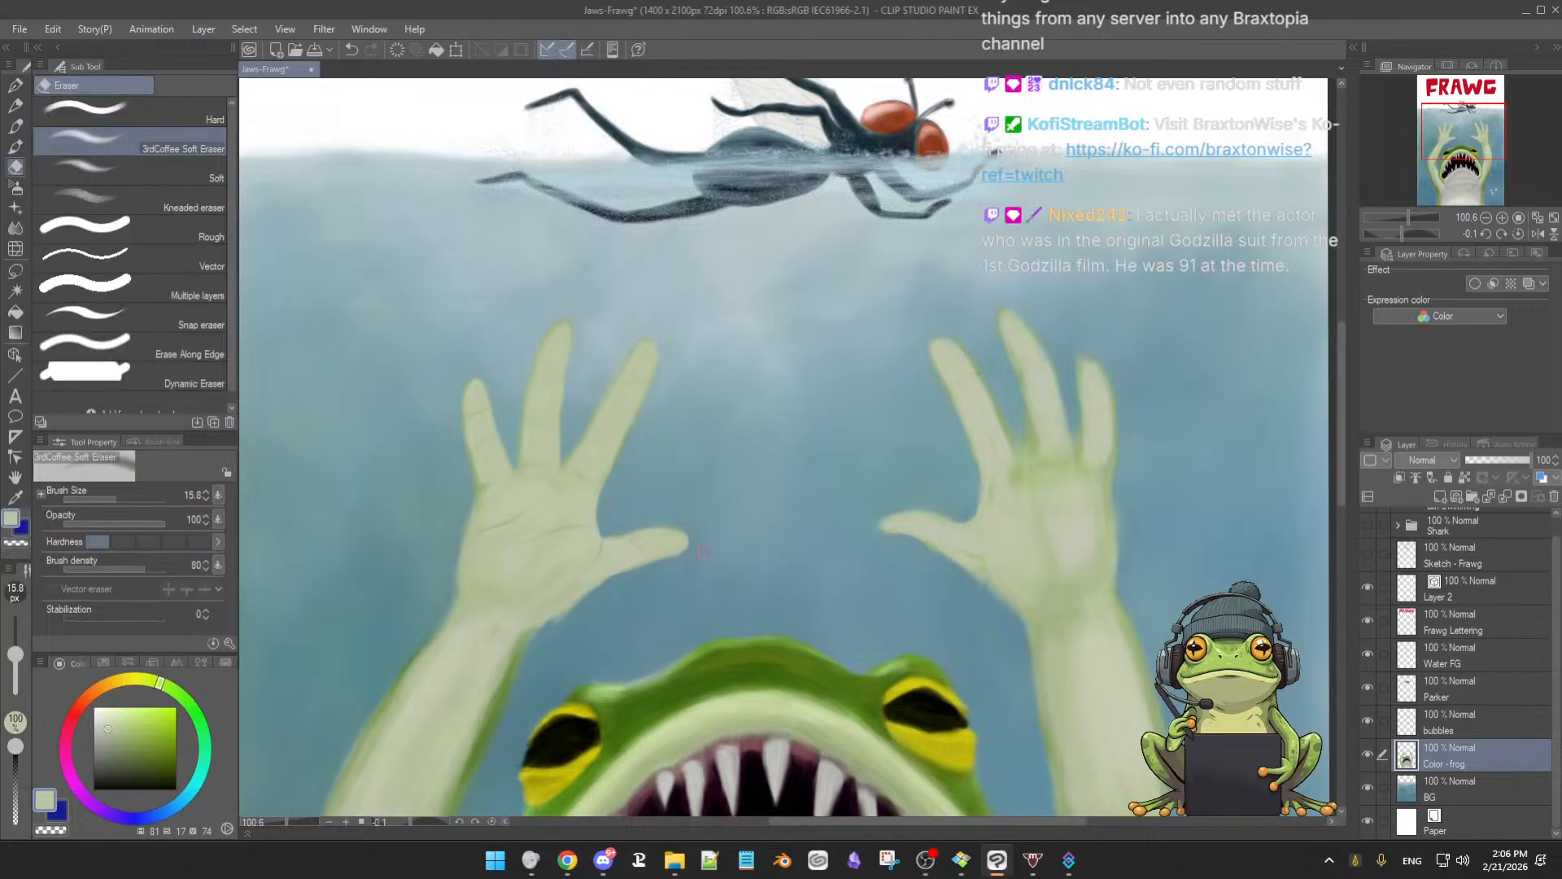
key("b")
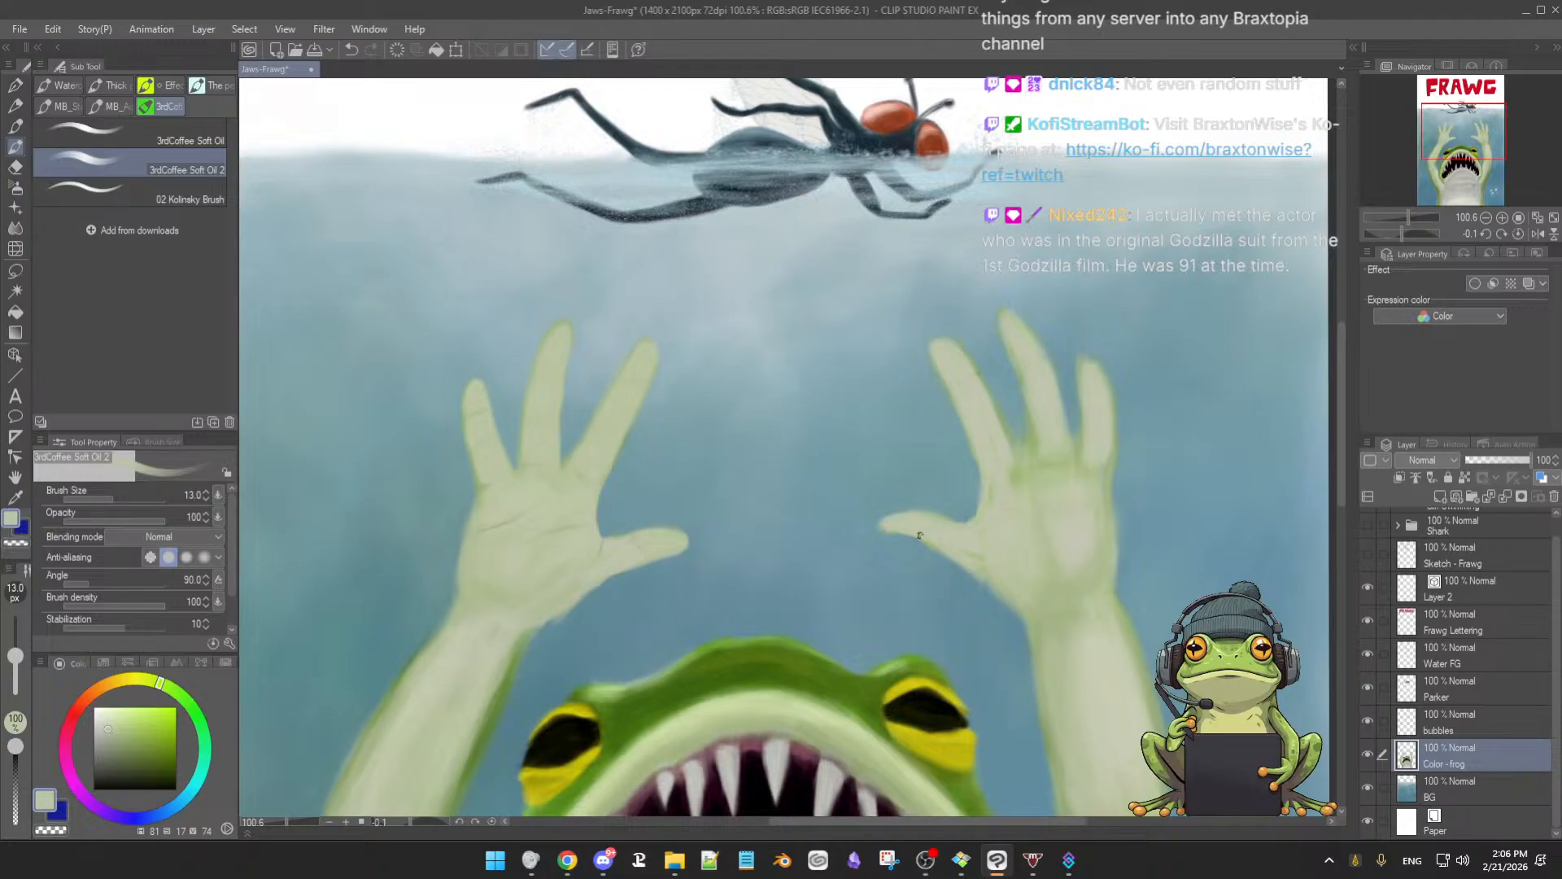
Rotate the canvas and clean the right hand's index and middle finger edges with the soft eraser and sampled pale green at size 13.0
left_click_drag(1060, 570, 778, 575)
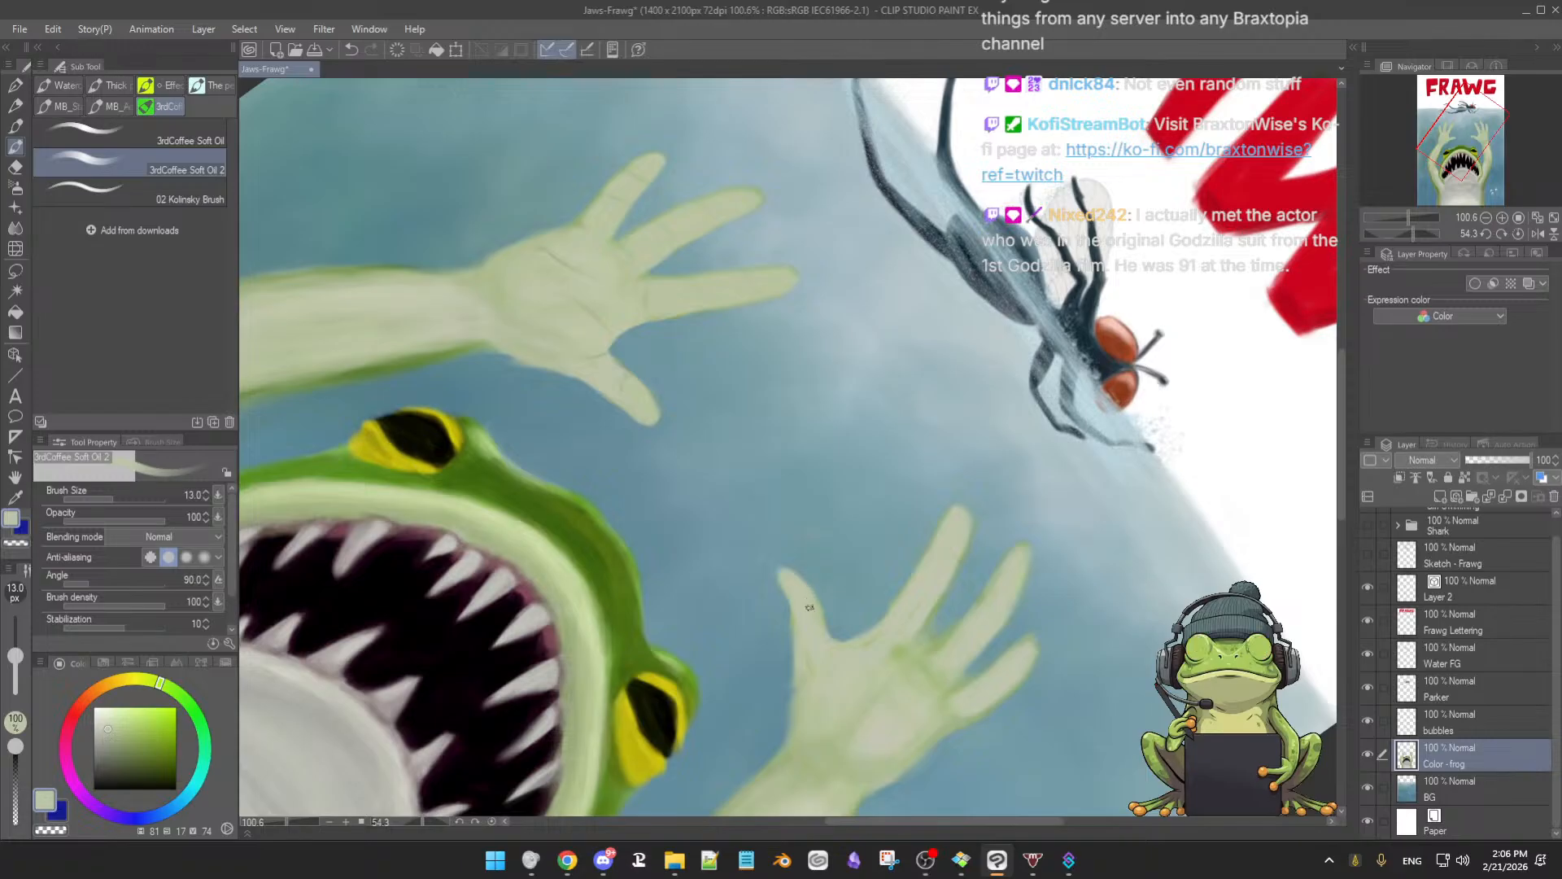
left_click(954, 524, "alt")
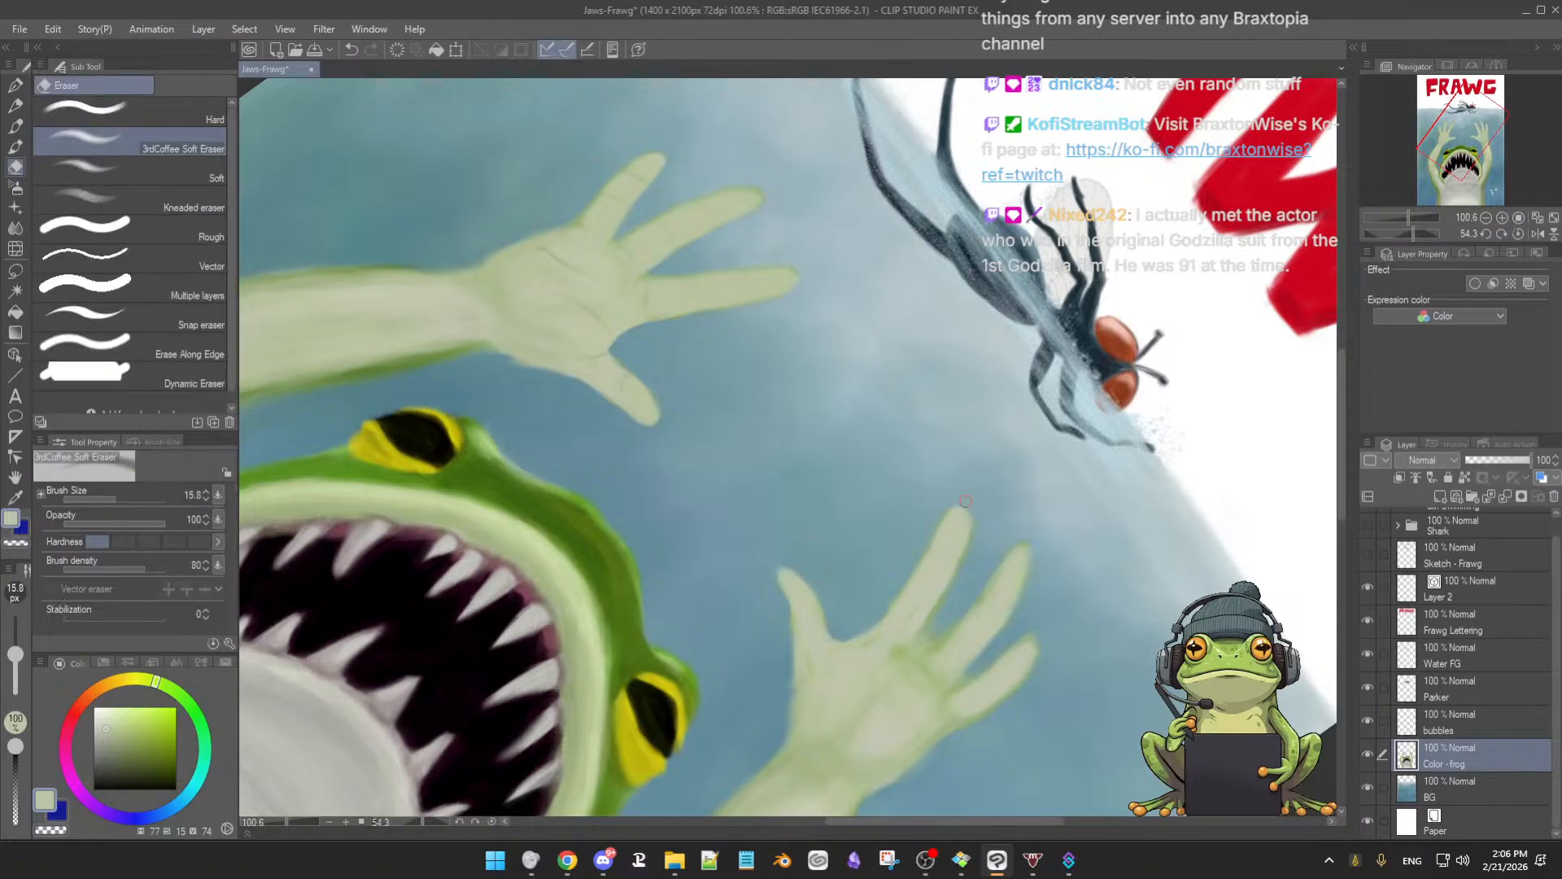
mouse_move(1004, 609)
left_mouse_down()
mouse_move(1047, 527)
mouse_move(1058, 435)
left_mouse_up()
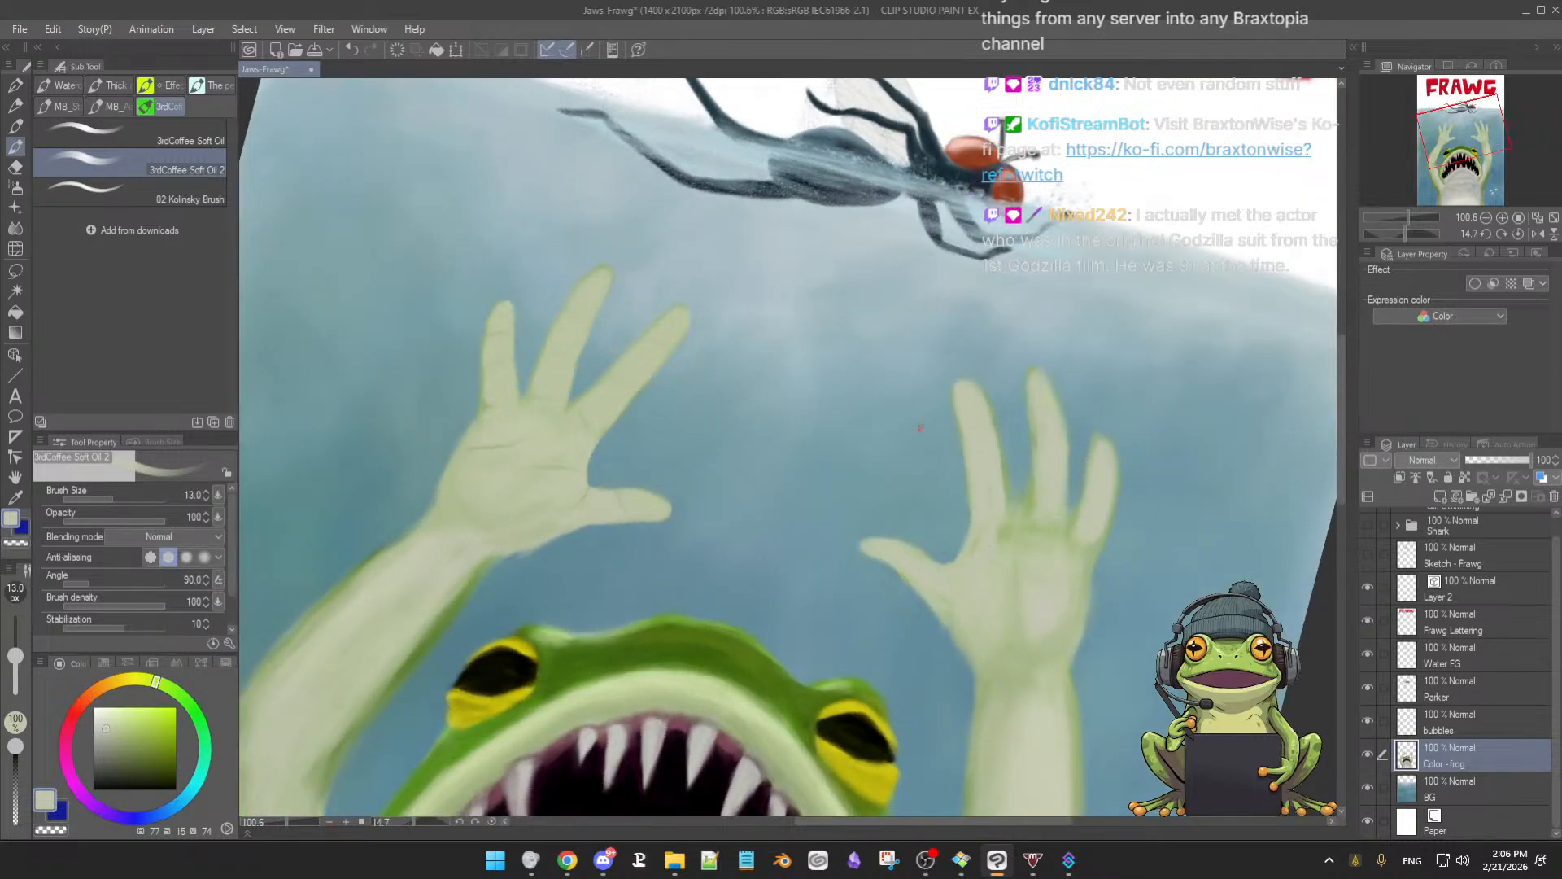
key("e")
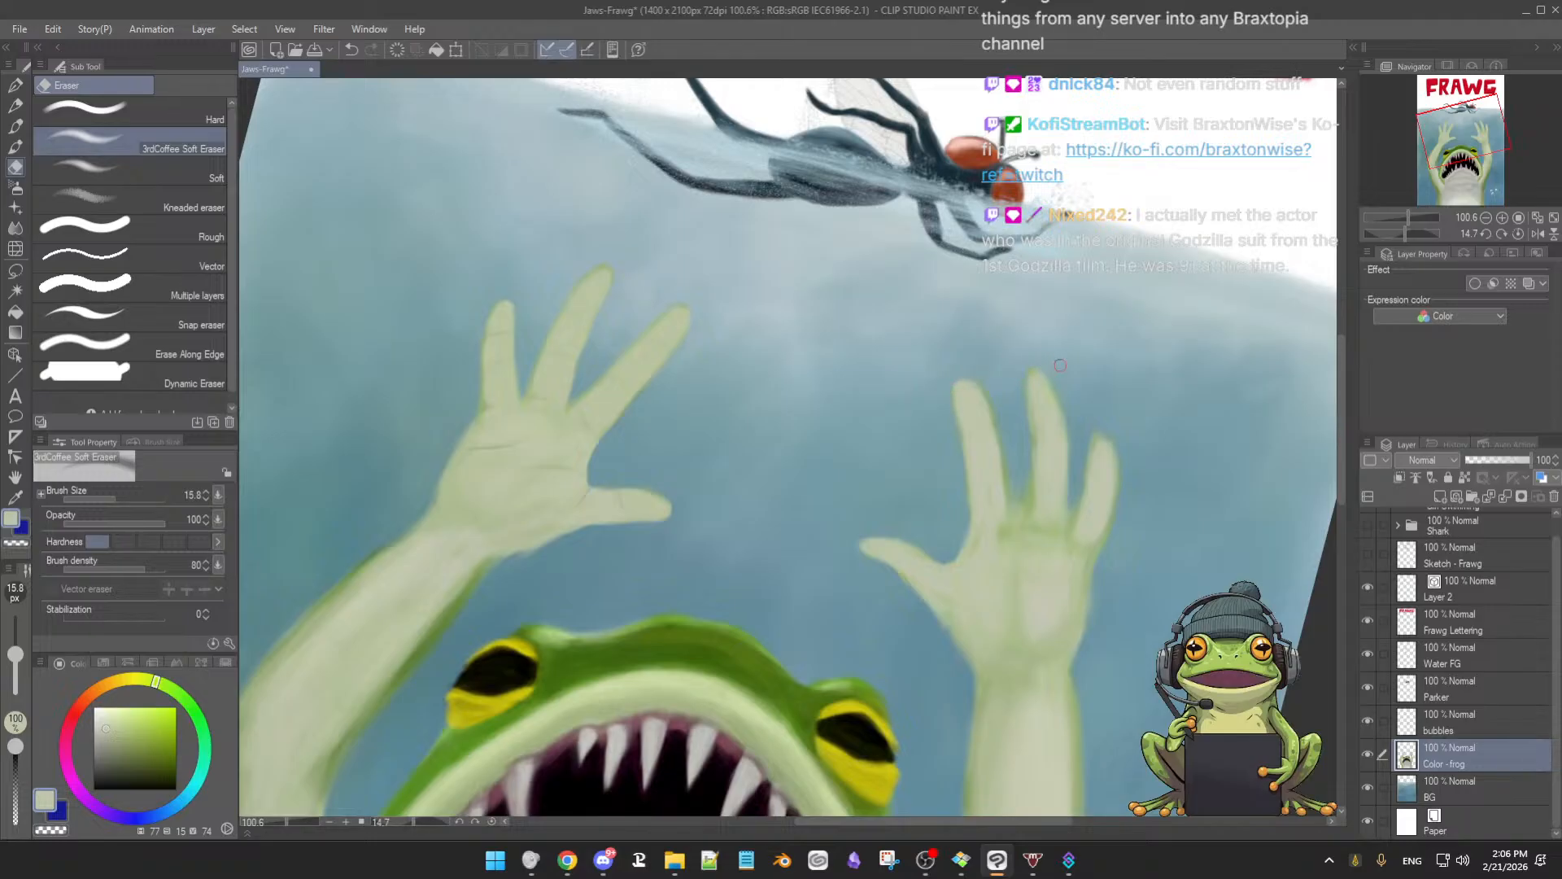
key("b")
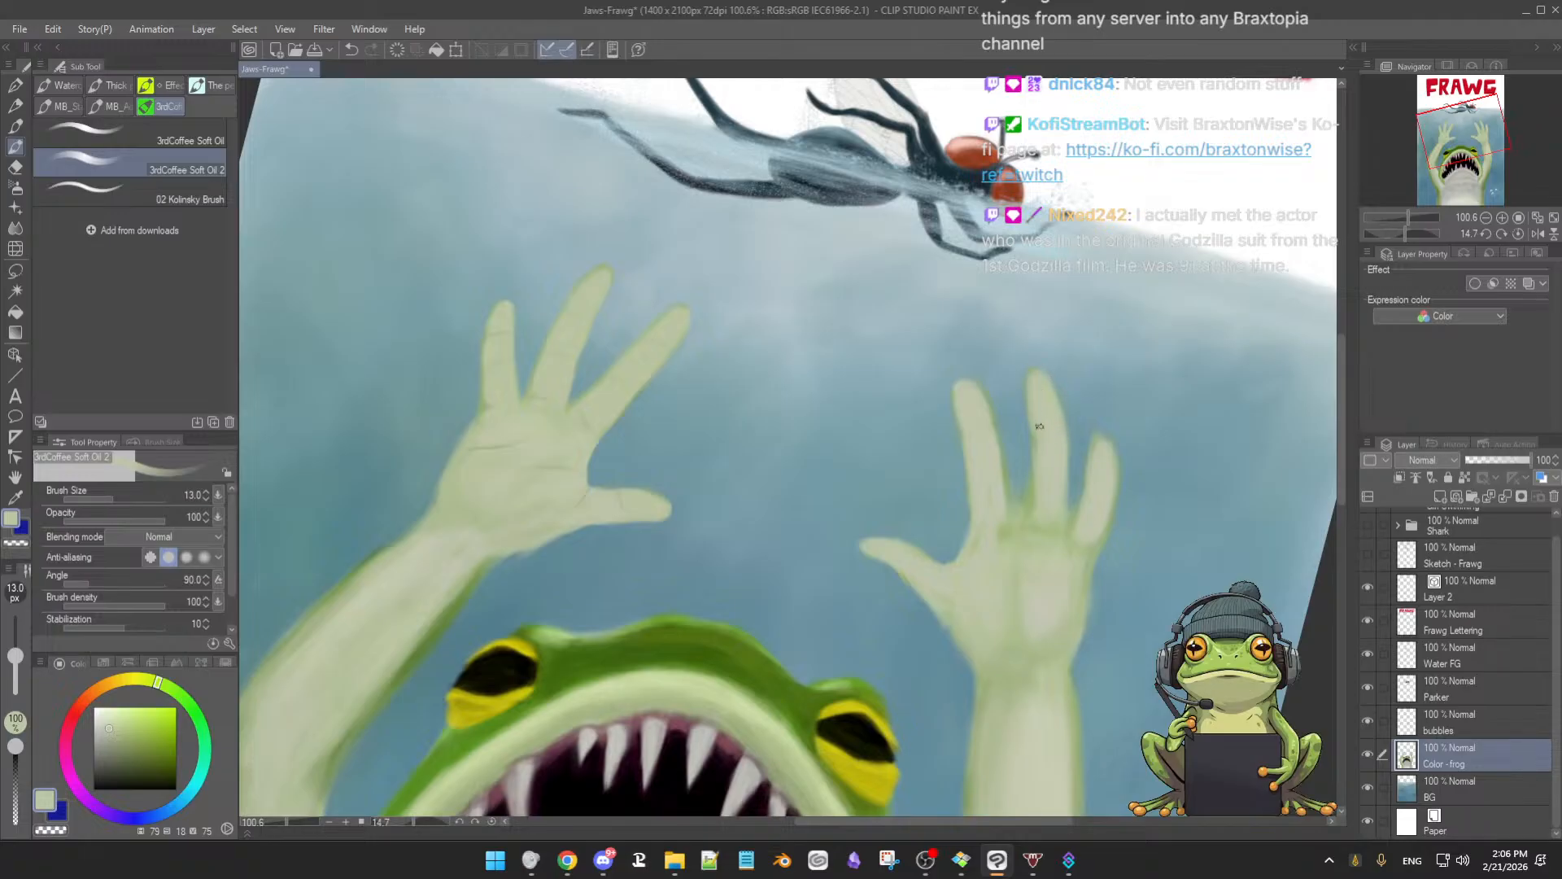
key("e")
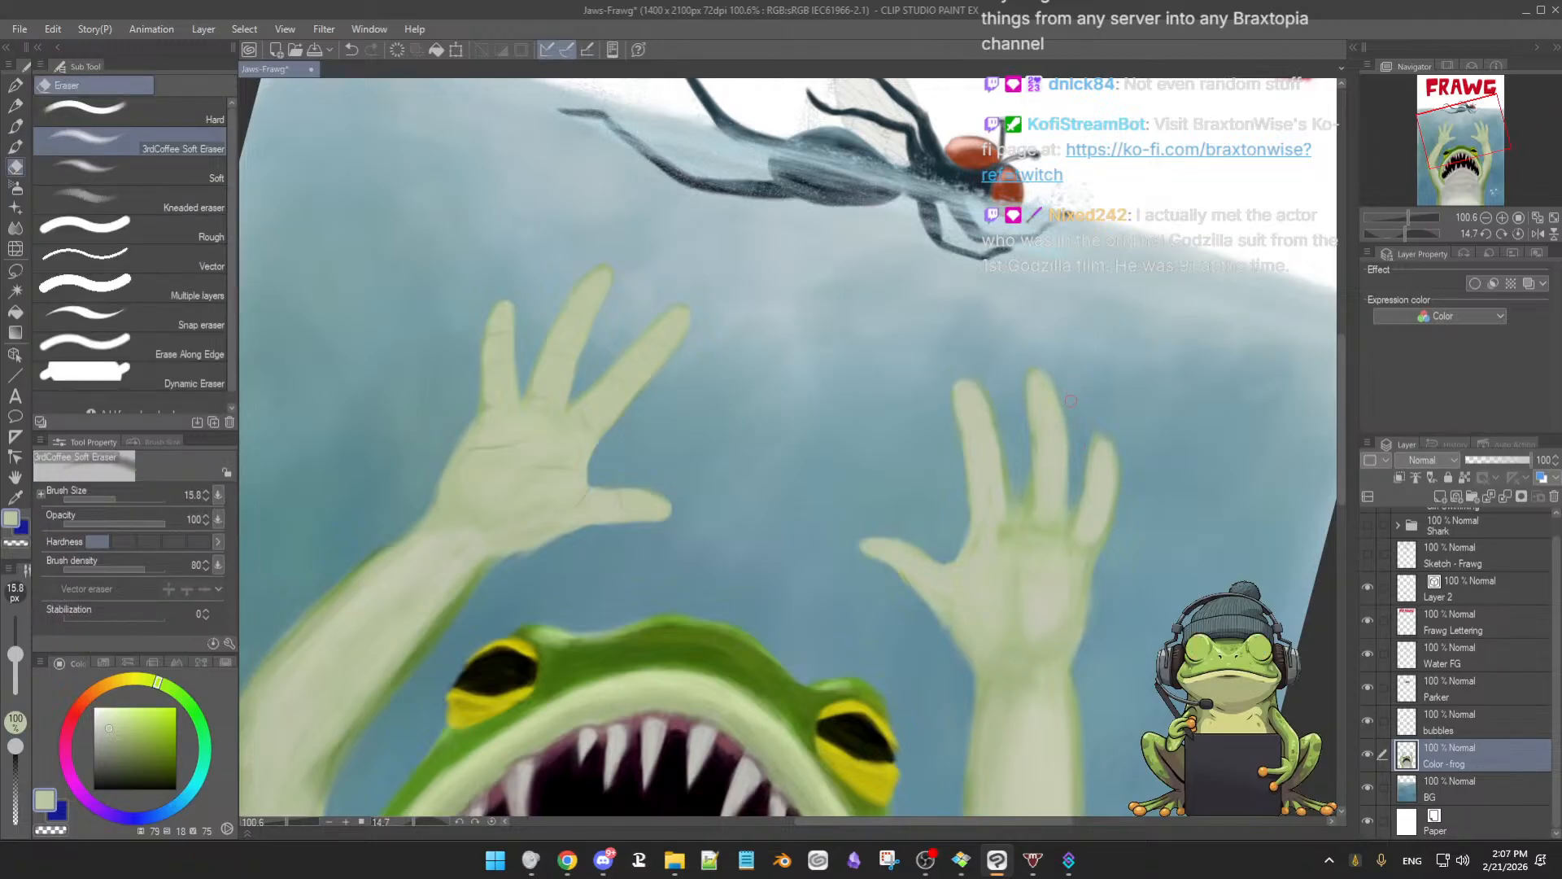
key("b")
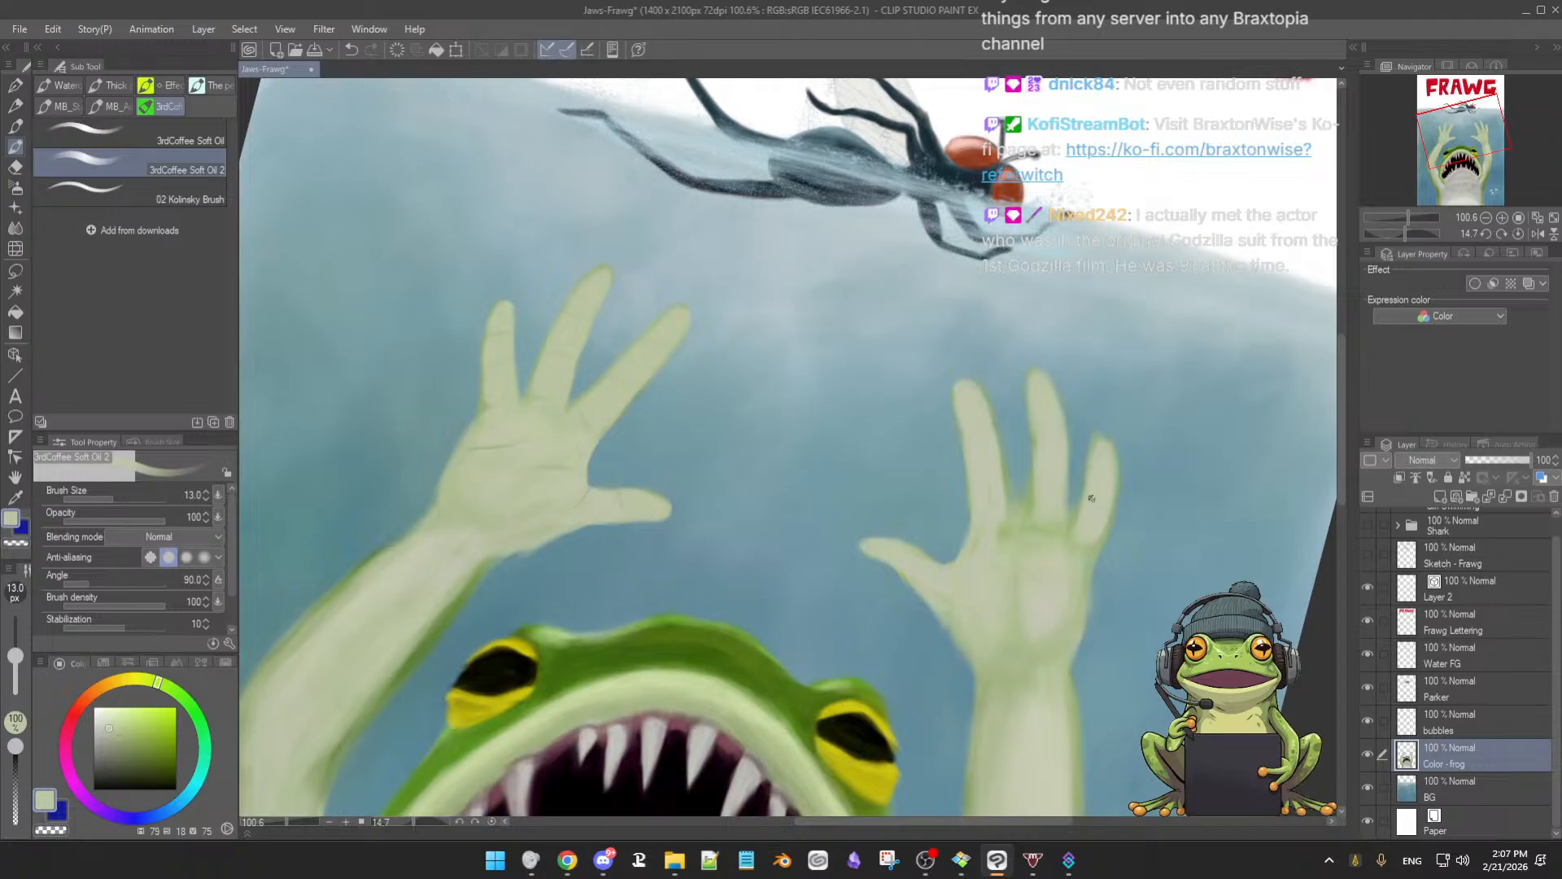
Refine the gap between the right hand's middle and outer fingers with sampled pale green and the soft eraser
left_click(1039, 480, "alt")
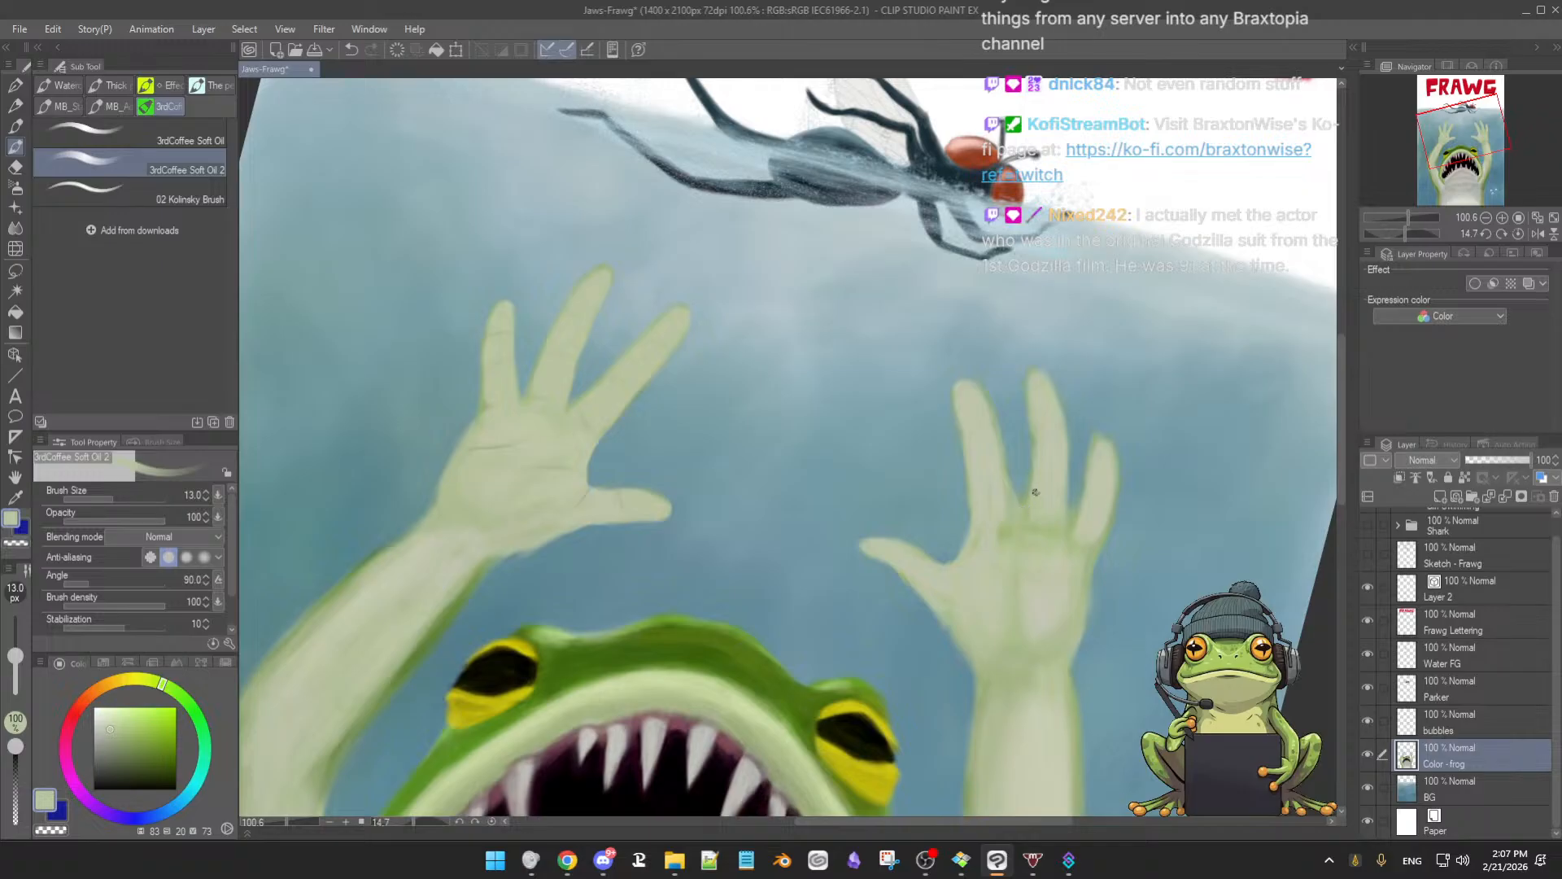
key("e")
key("b")
key("e")
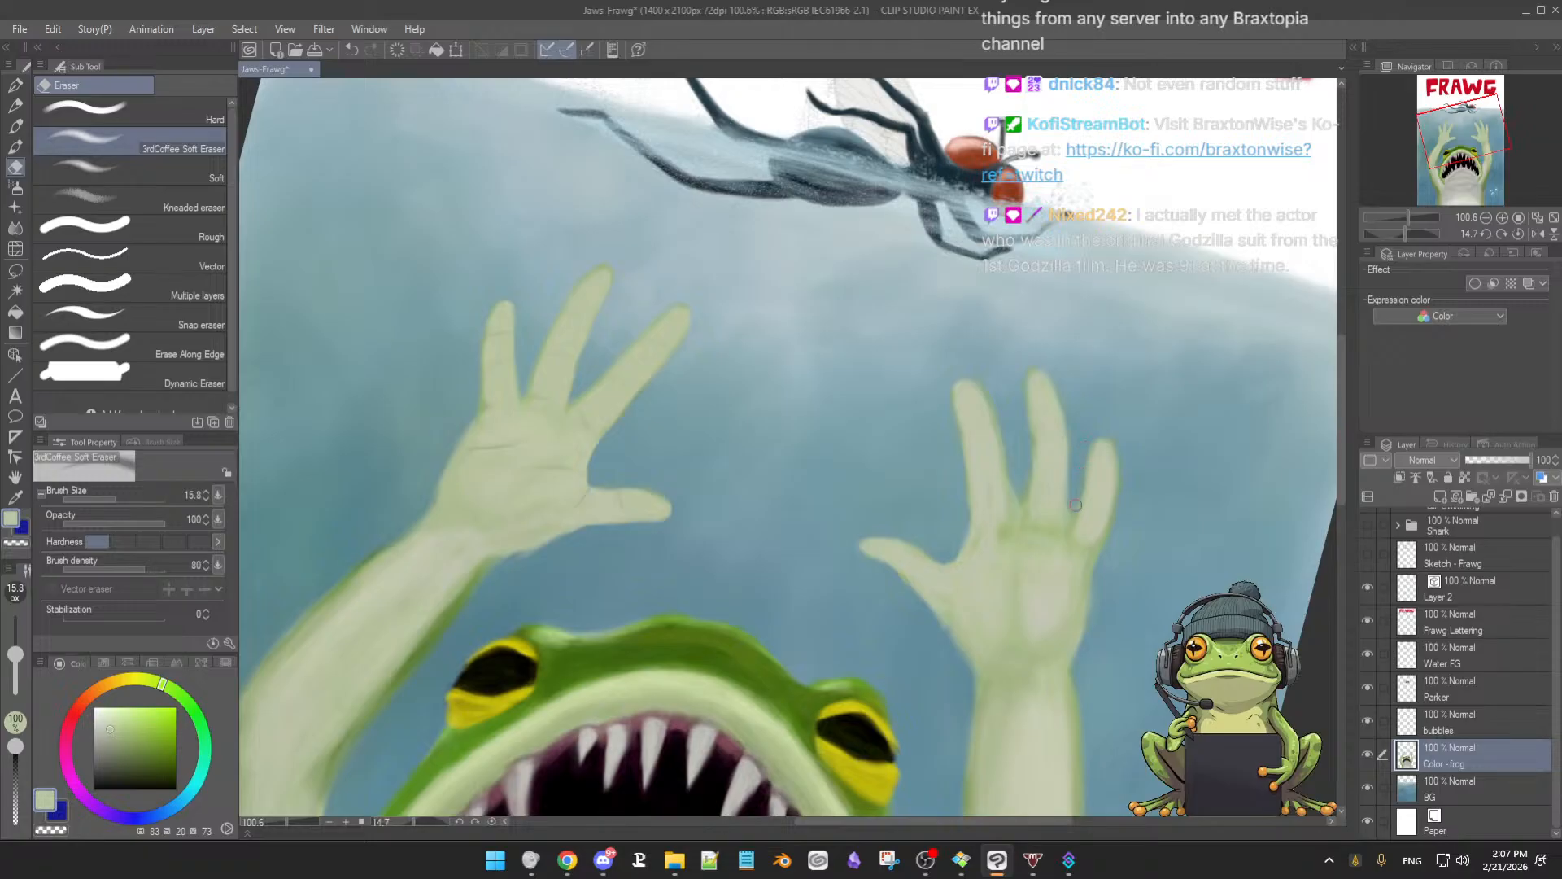
key("b")
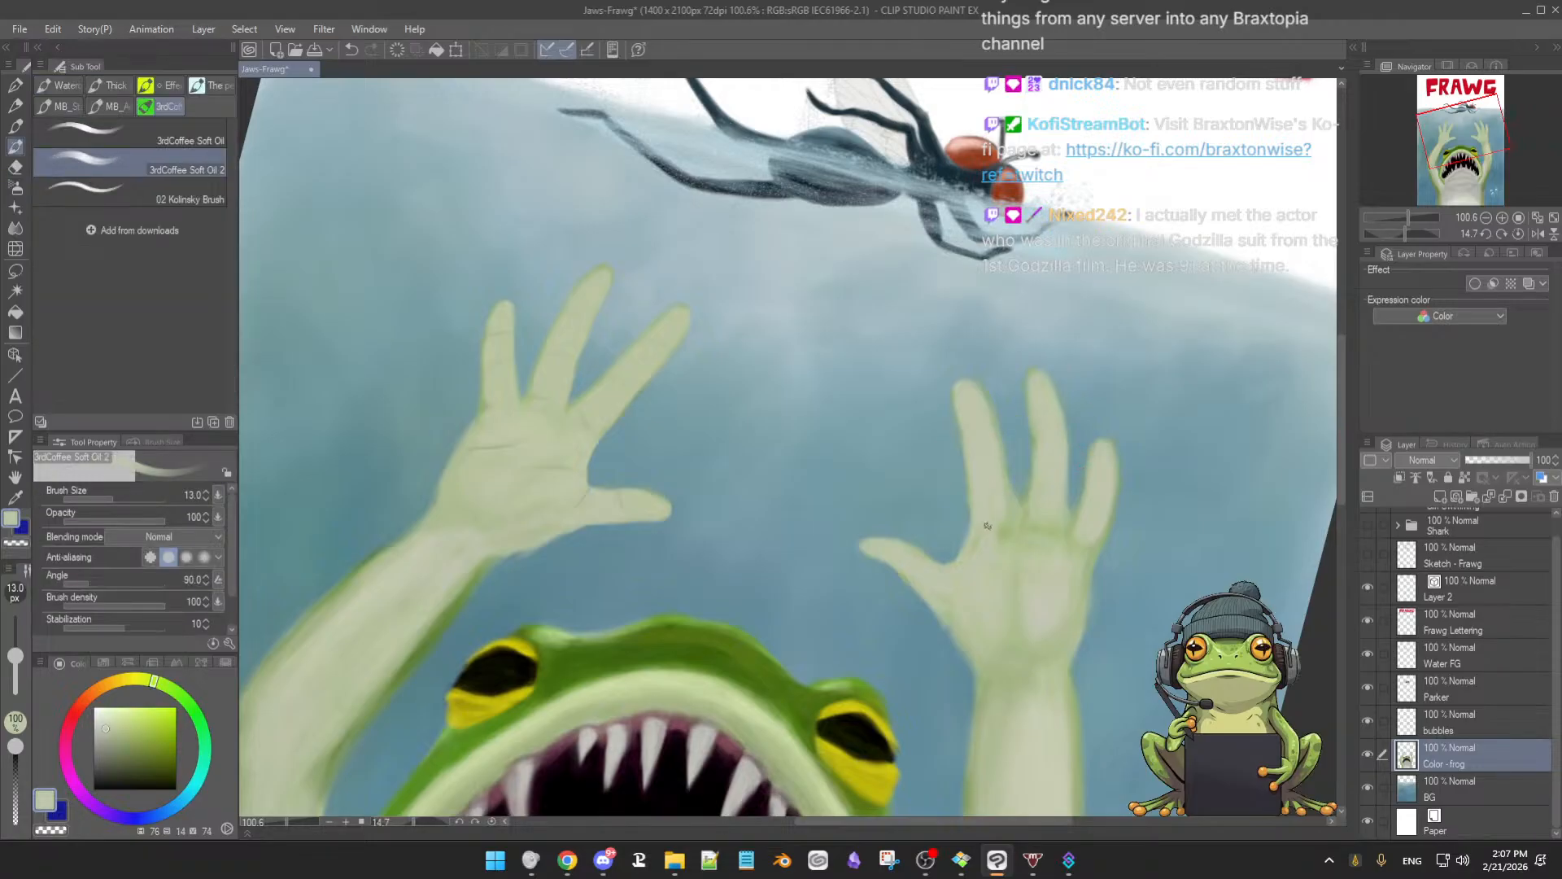
Blend the right palm with pale green at brush sizes 48.4 and 28.4, and its wrist with sampled green at 22.5
left_click_drag(1000, 582, 1015, 597)
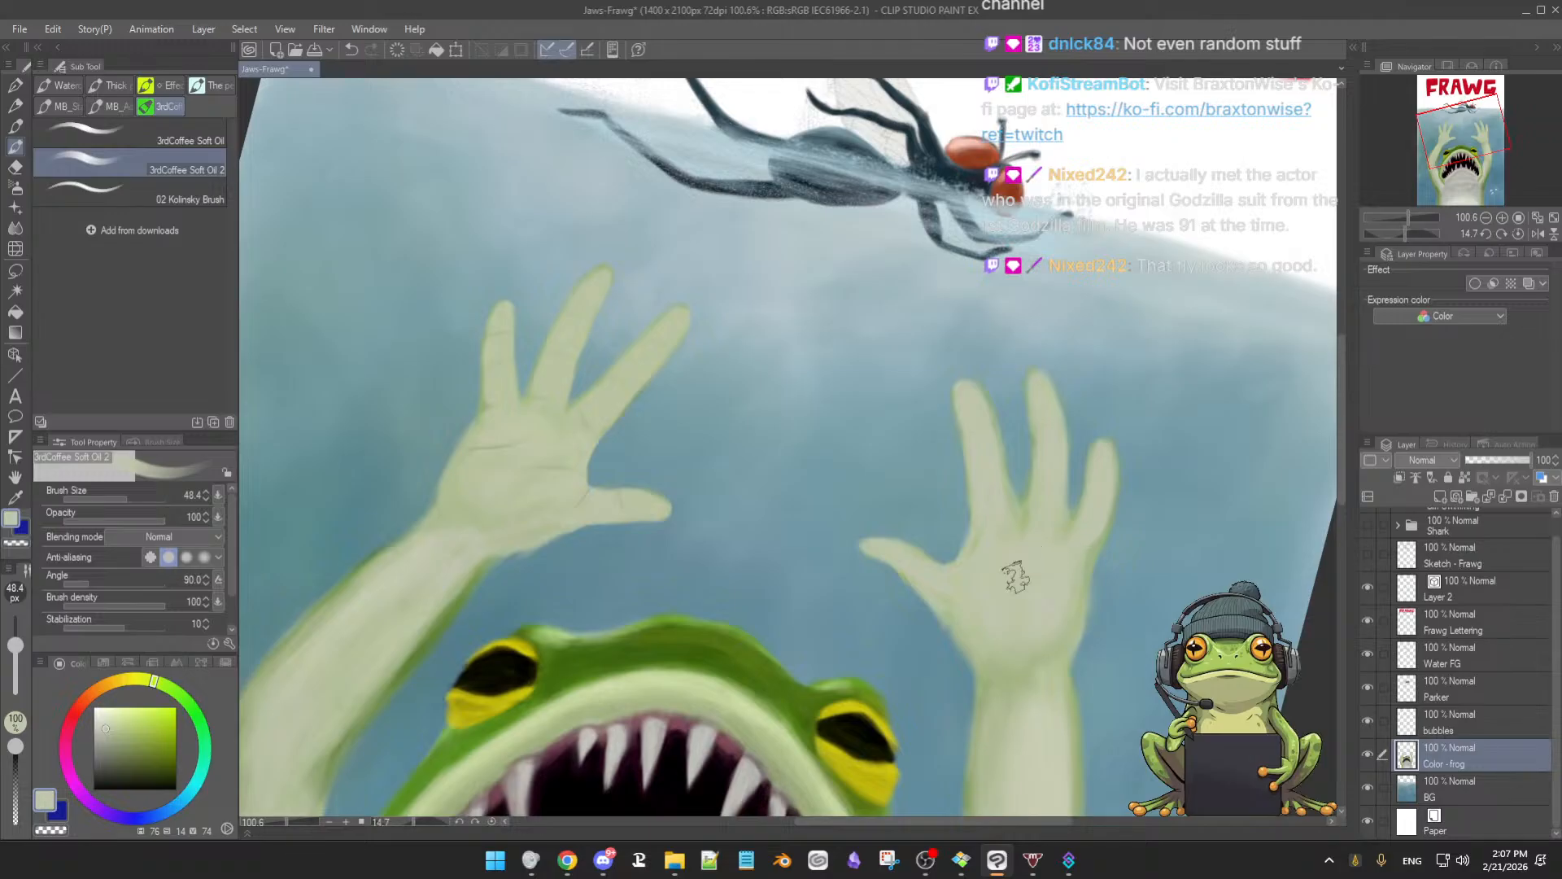
key("bracketleft")
key("bracketleft")
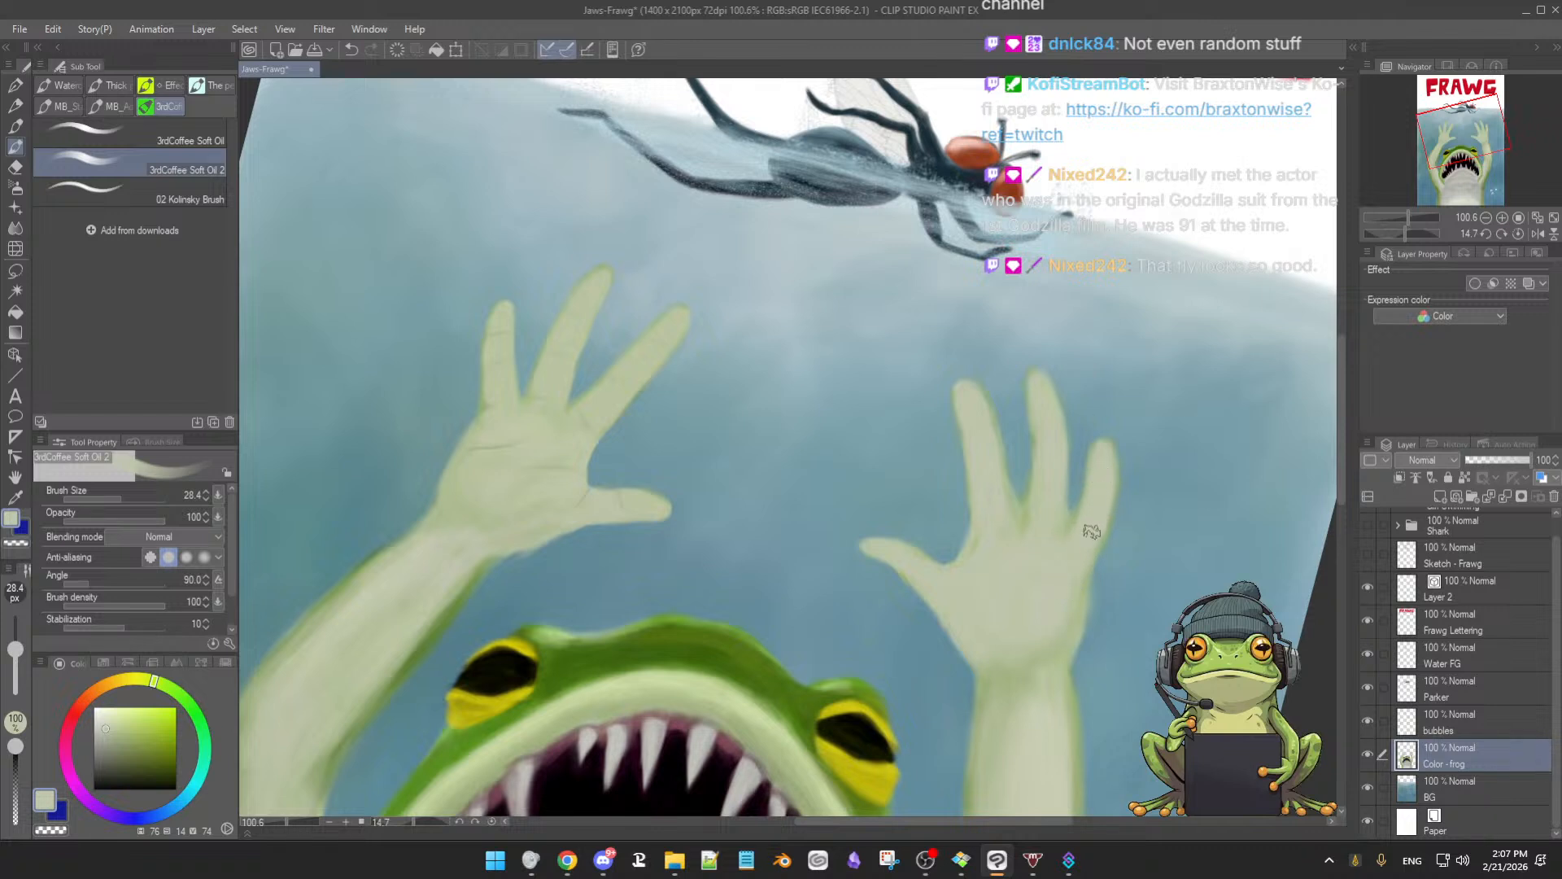
key("bracketleft")
left_click(1077, 635, "alt")
left_click(1067, 632, "alt")
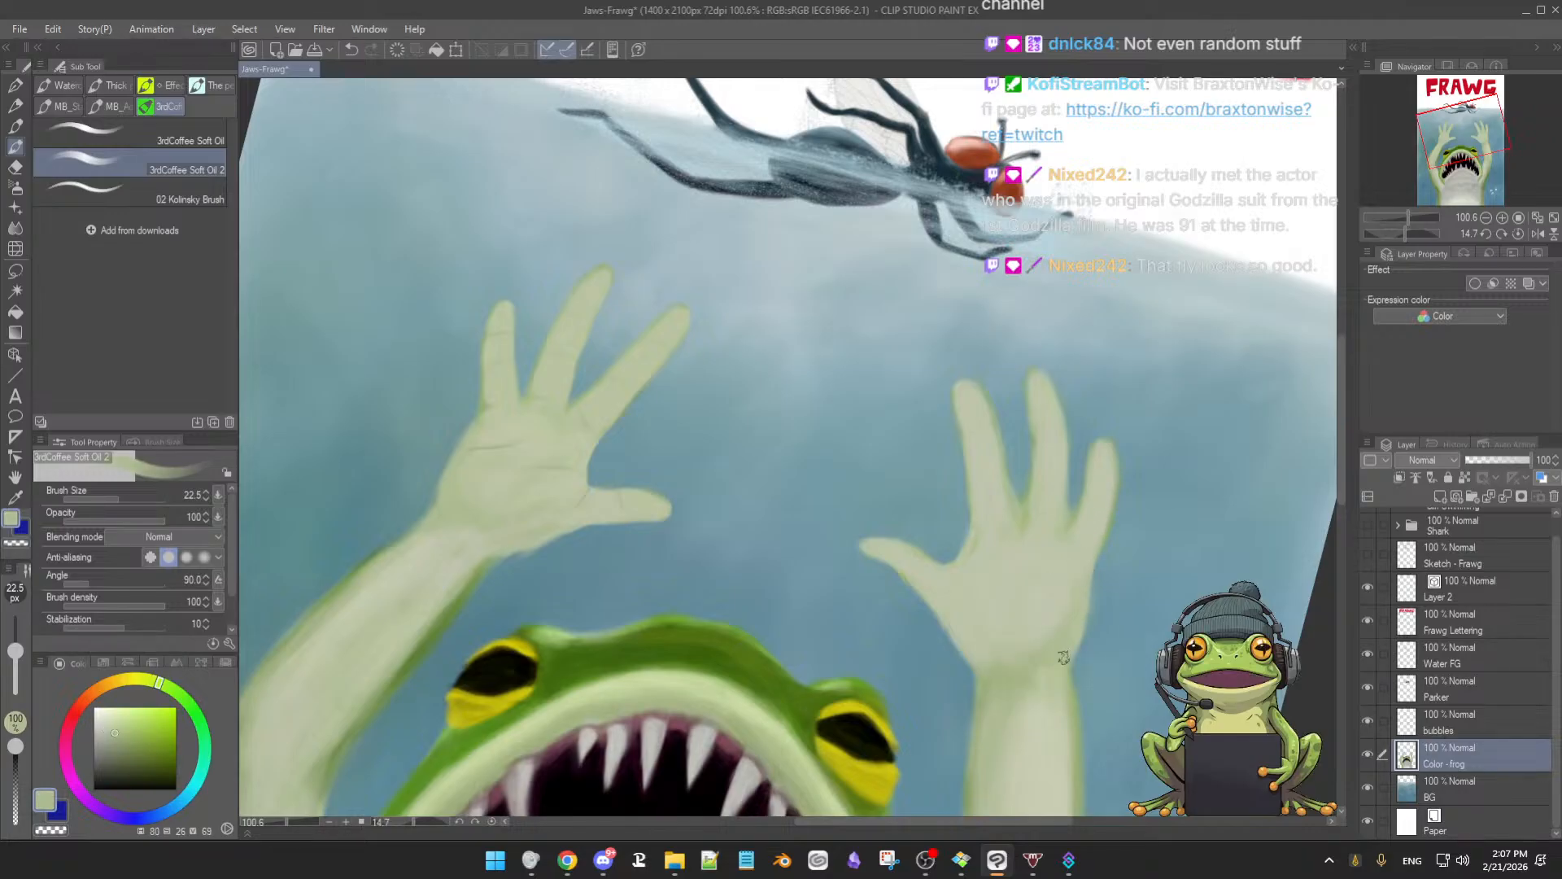
Trim the left palm's lower edge with the soft eraser and retouch the base of its thumb in pale green
key("e")
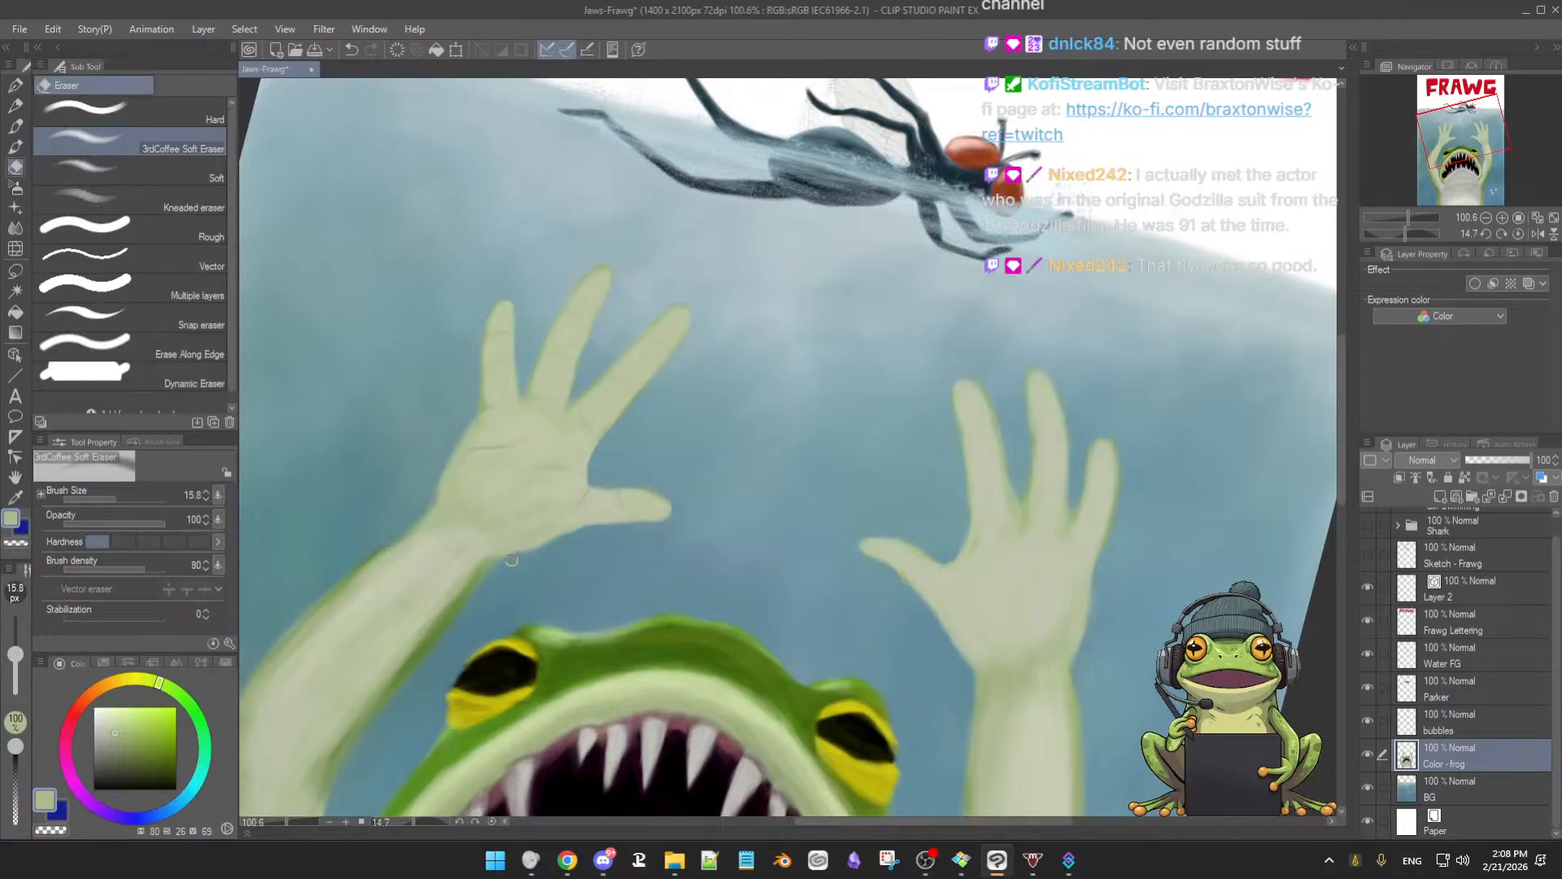
key("b")
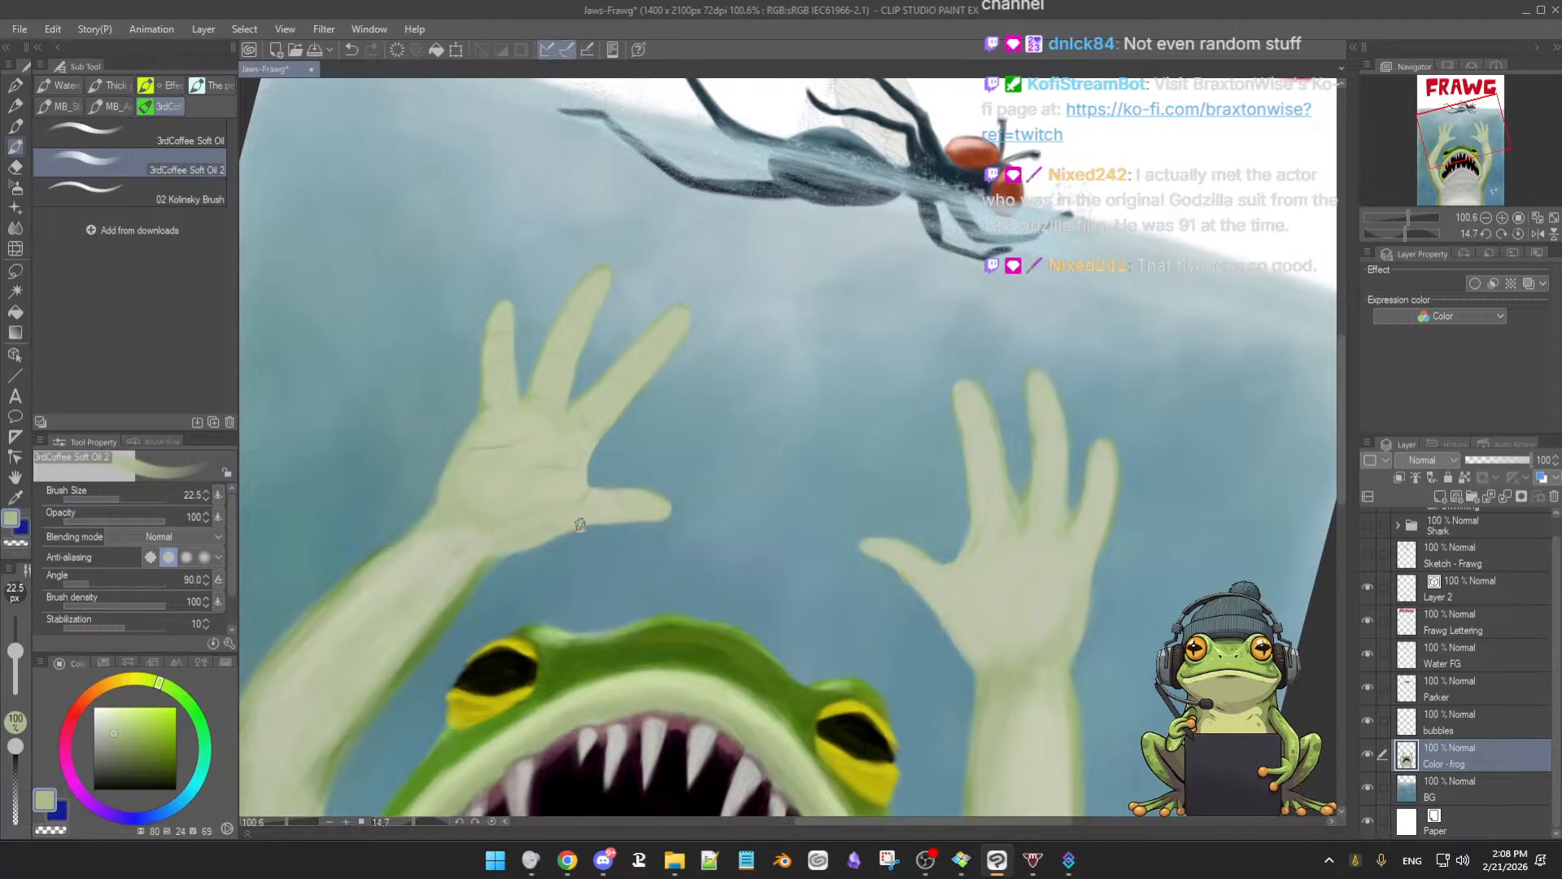
left_click_drag(569, 530, 564, 527)
Sample dark green from the frog's head, straighten the canvas, and paint thin creases across the right hand's fingers at brush size 6.0
left_click(701, 649, "alt")
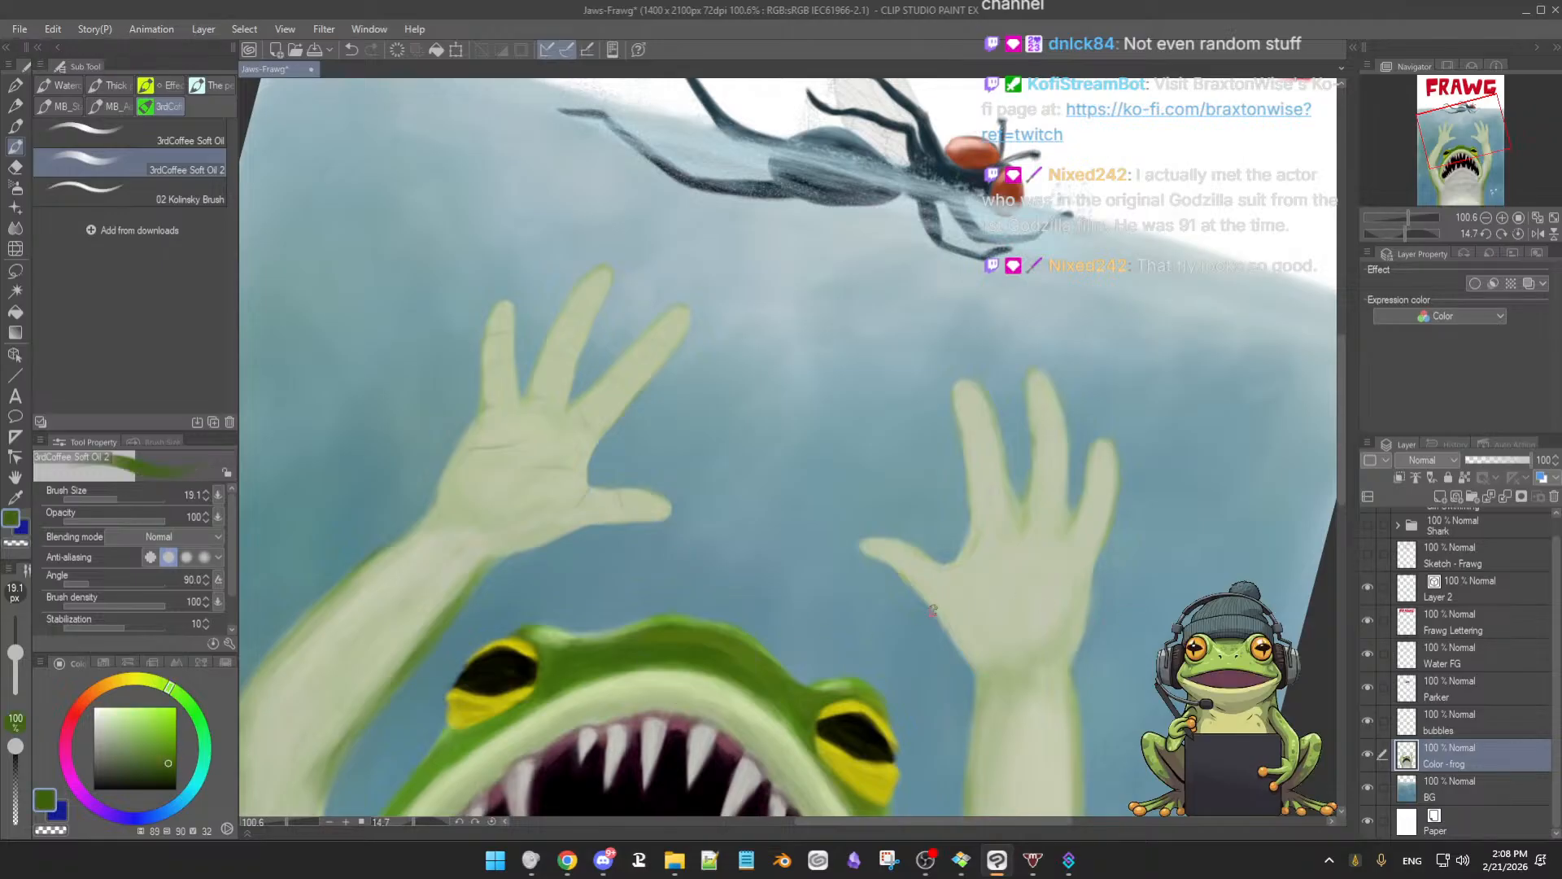
mouse_move(963, 607)
left_mouse_down()
mouse_move(900, 568)
mouse_move(941, 558)
mouse_move(924, 528)
left_mouse_up()
key("ctrl+@")
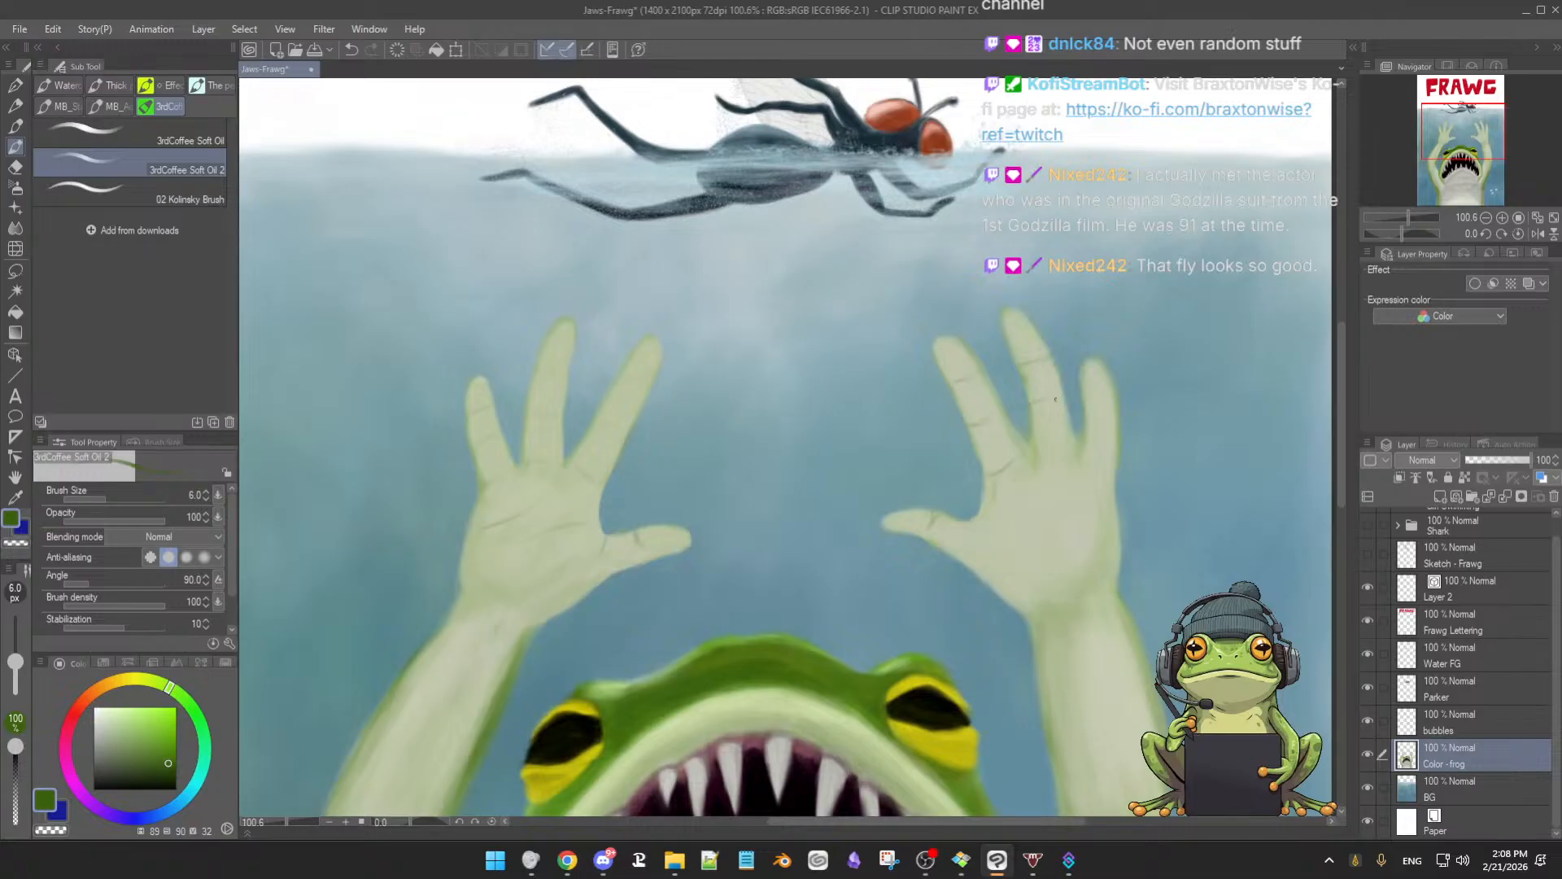
key("ctrl+z")
key("ctrl+y")
Clean up the right hand's outer and middle fingertips with sampled pale green at brush size 13.7
left_click(1102, 385, "alt")
left_click_drag(1099, 374, 1101, 379)
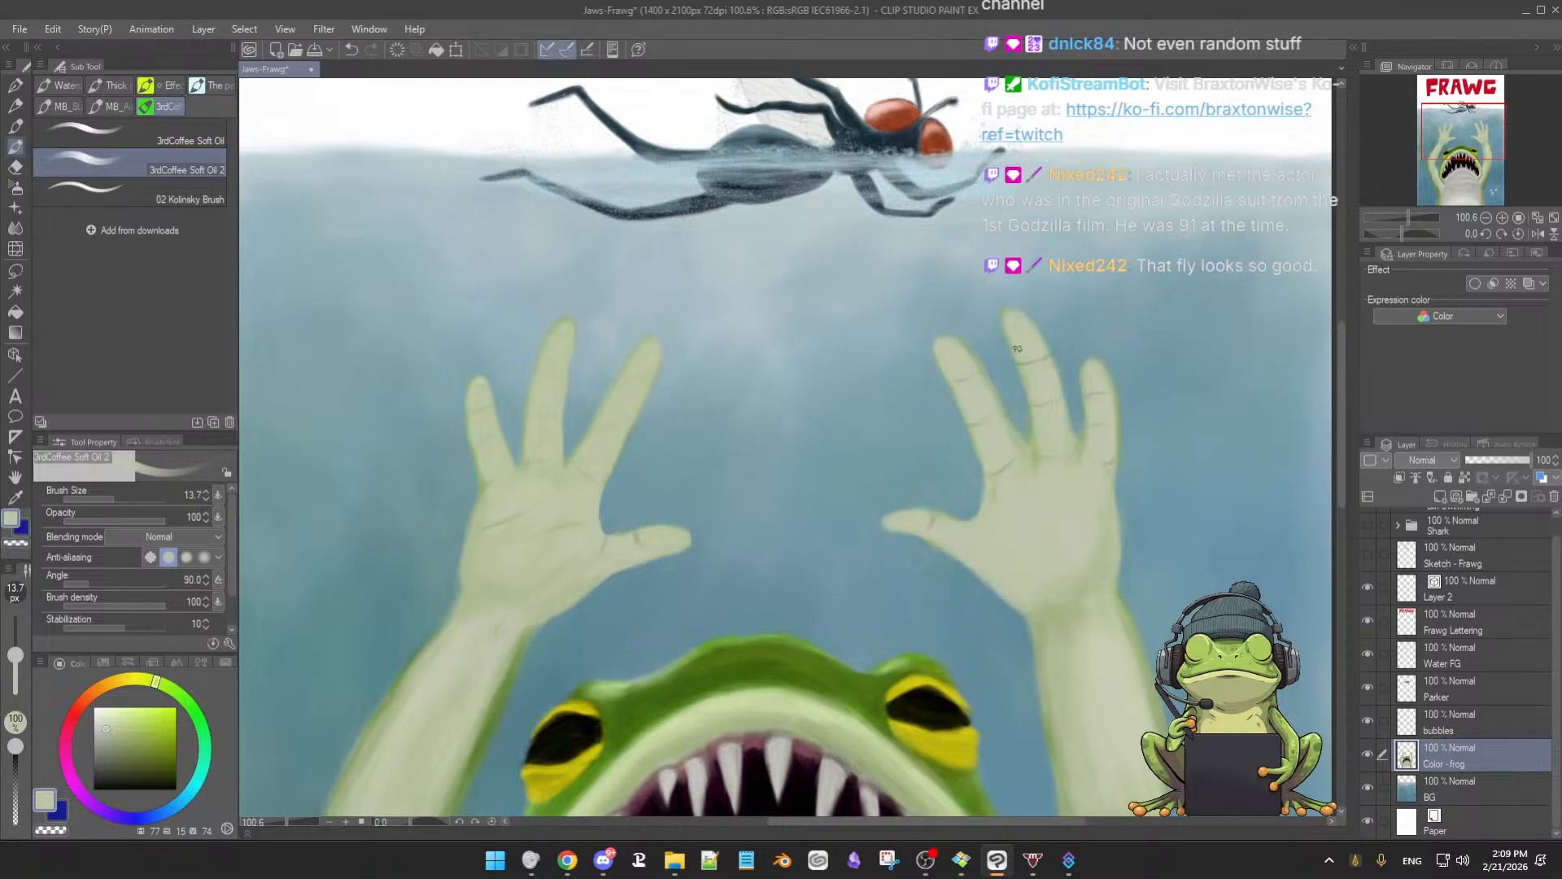
key("e")
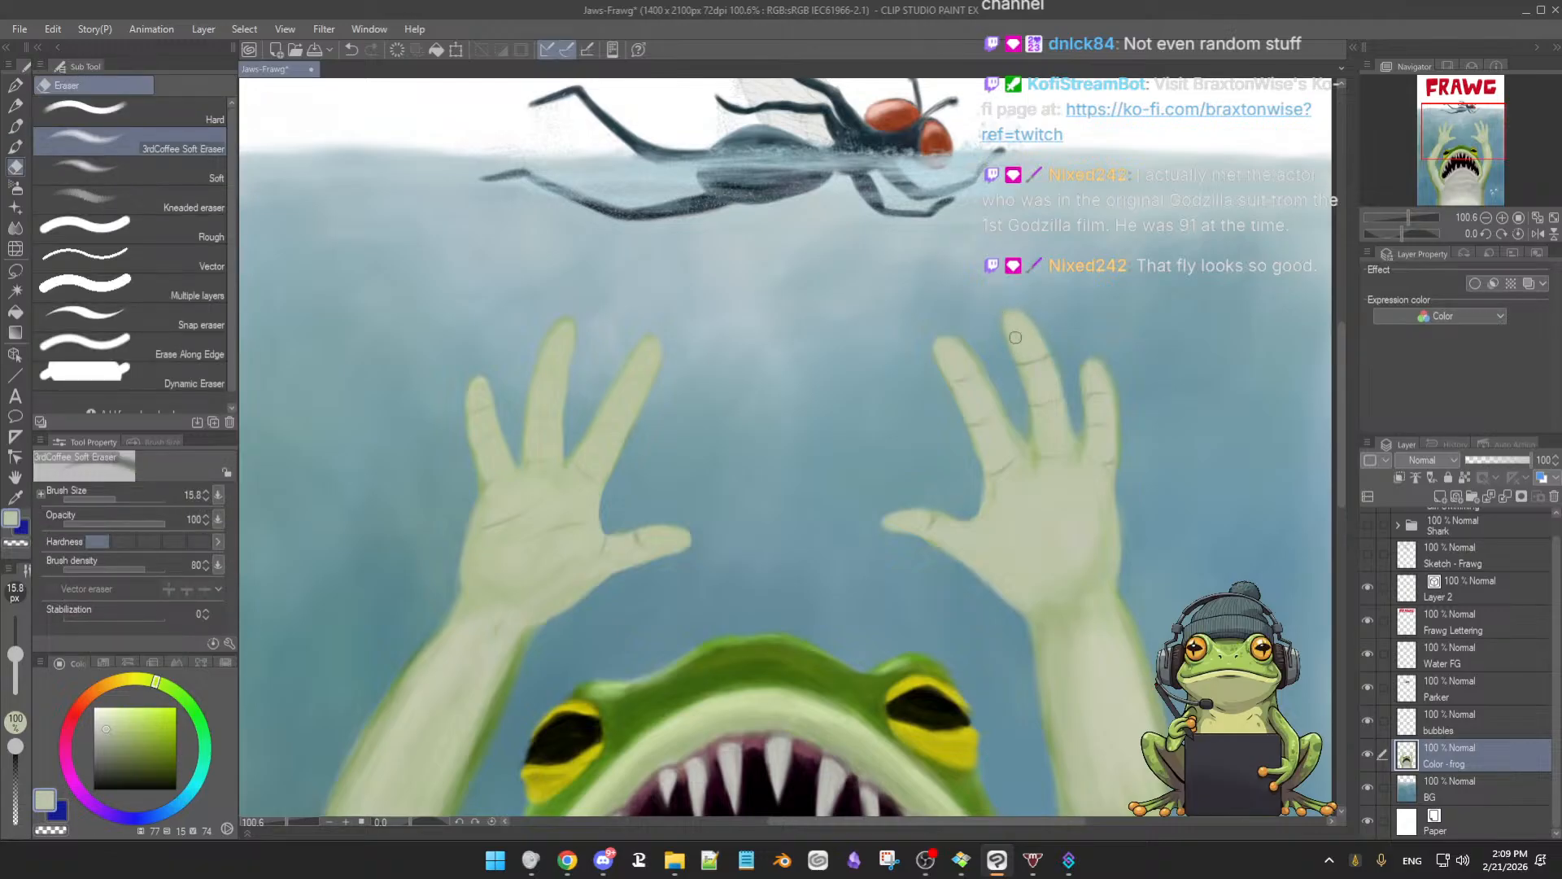
key("b")
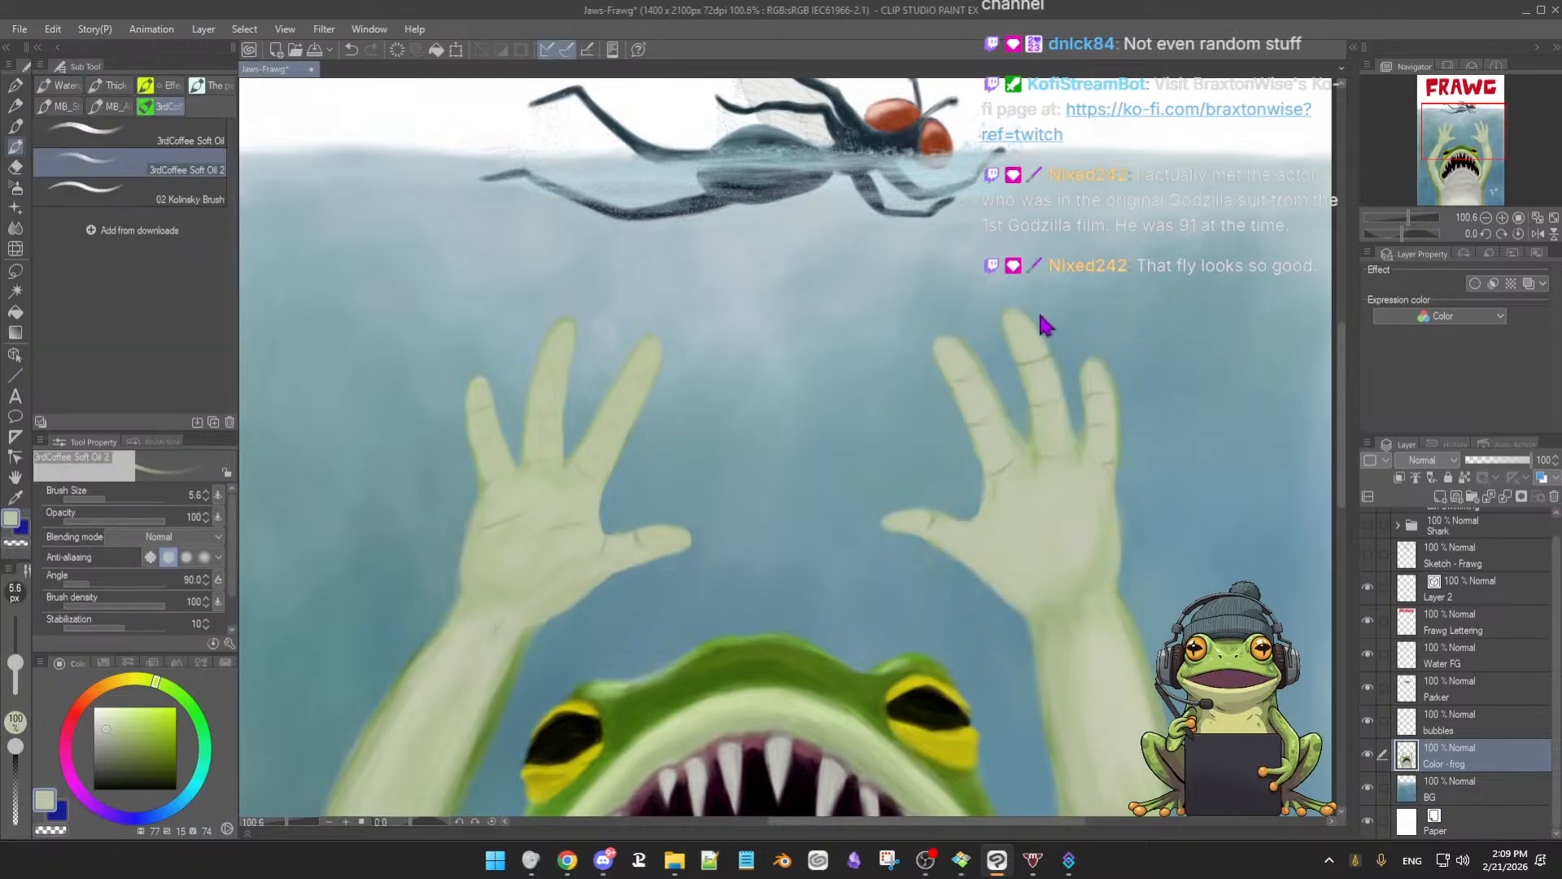
Zoom in on the right hand and soften its finger creases with sampled greens at brush sizes 4.1 and 7.3
left_click_drag(1067, 369, 1124, 351)
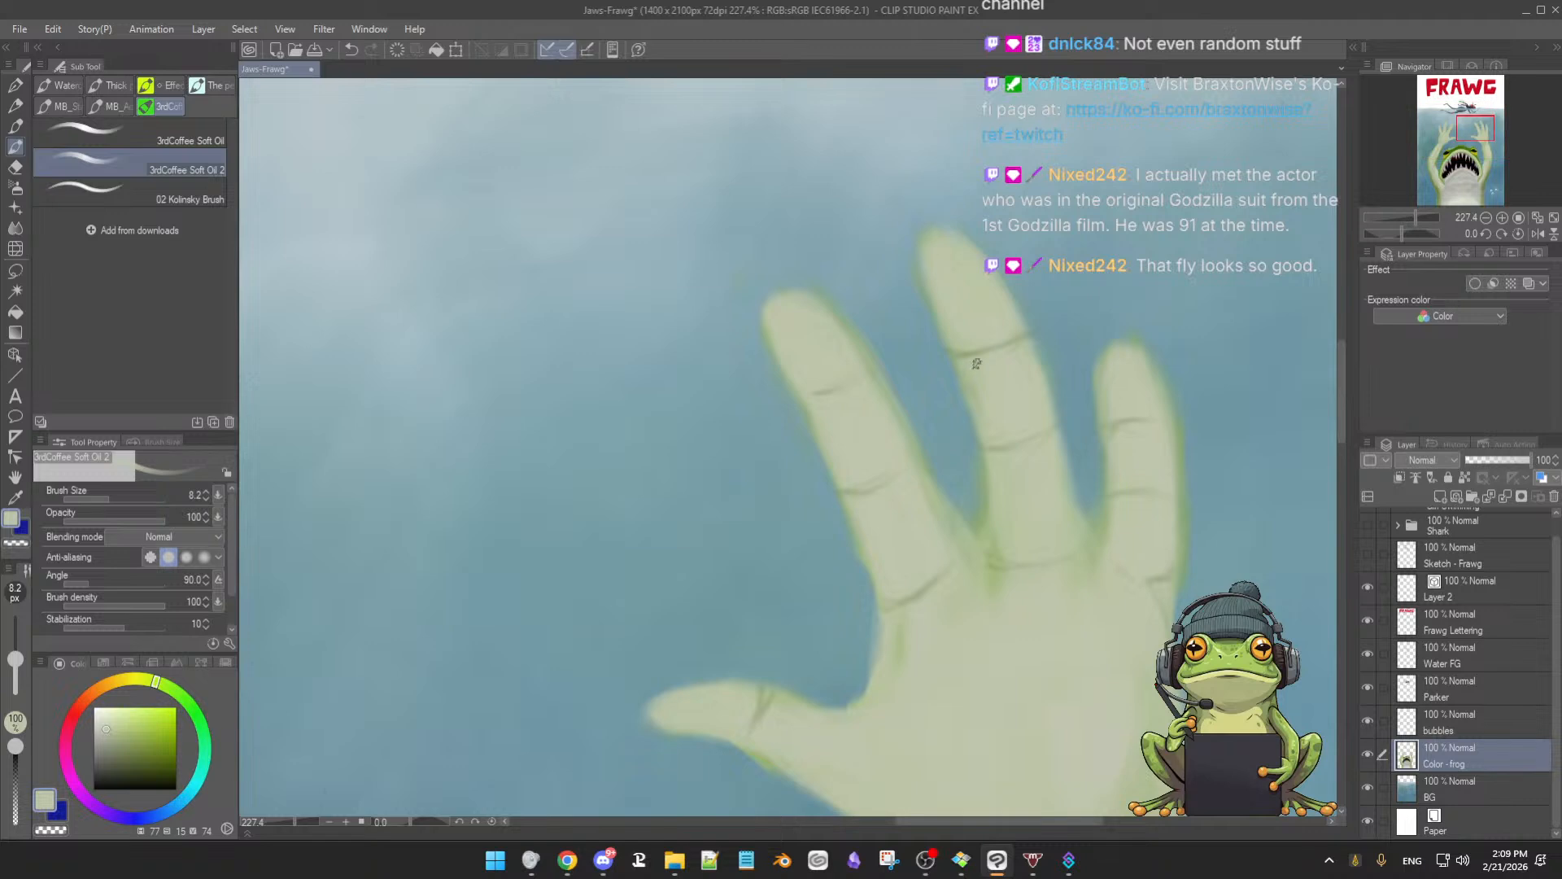
key("bracketleft")
key("bracketleft")
key("bracketleft")
key("bracketleft")
key("bracketleft")
key("bracketleft")
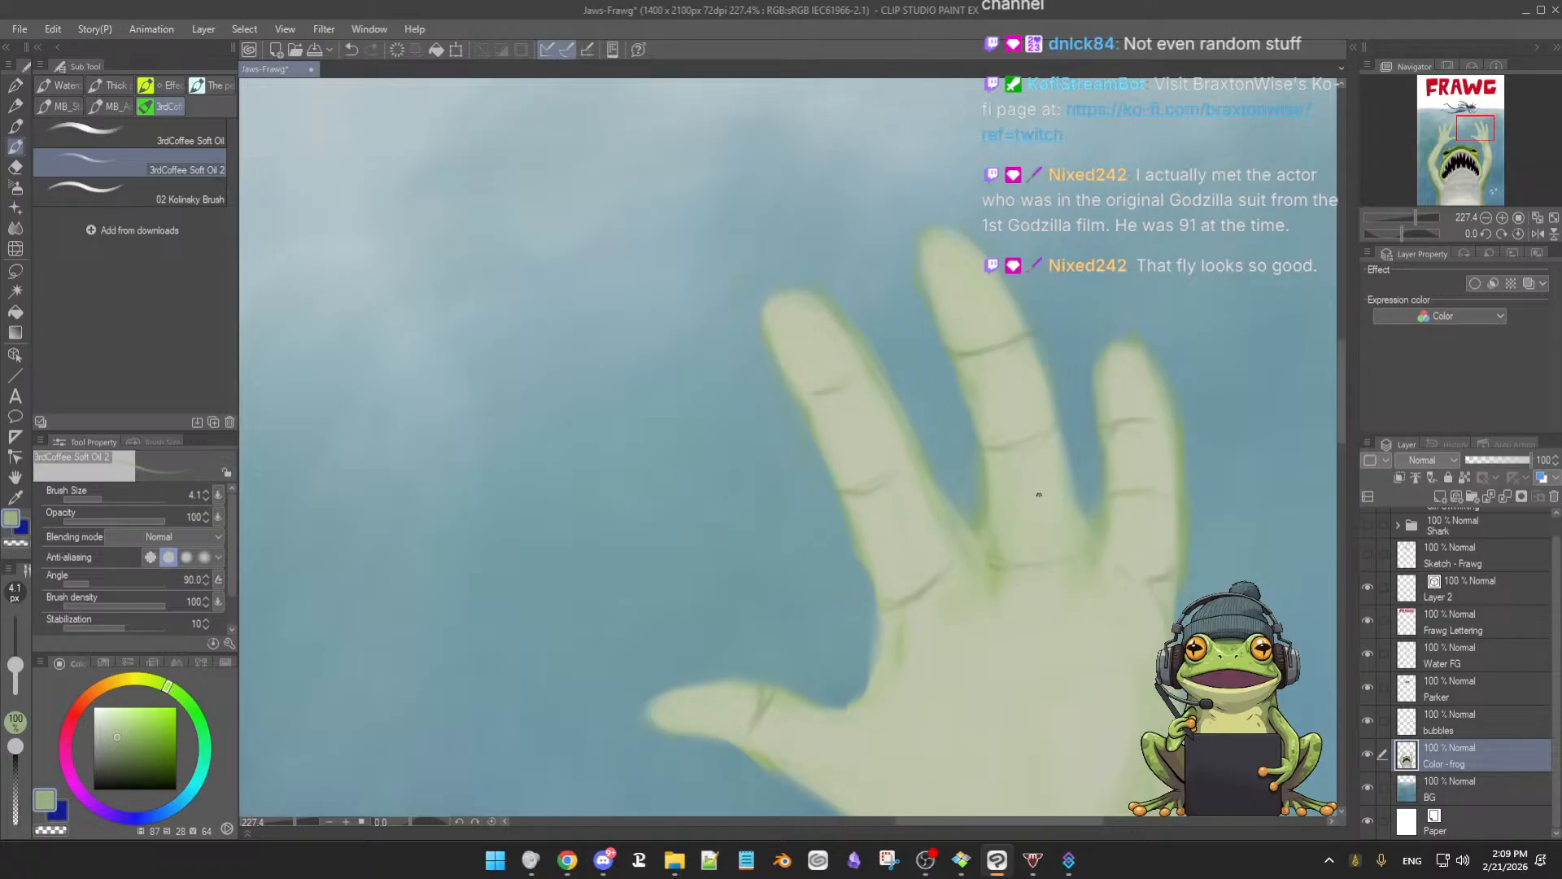
left_click(913, 594, "alt")
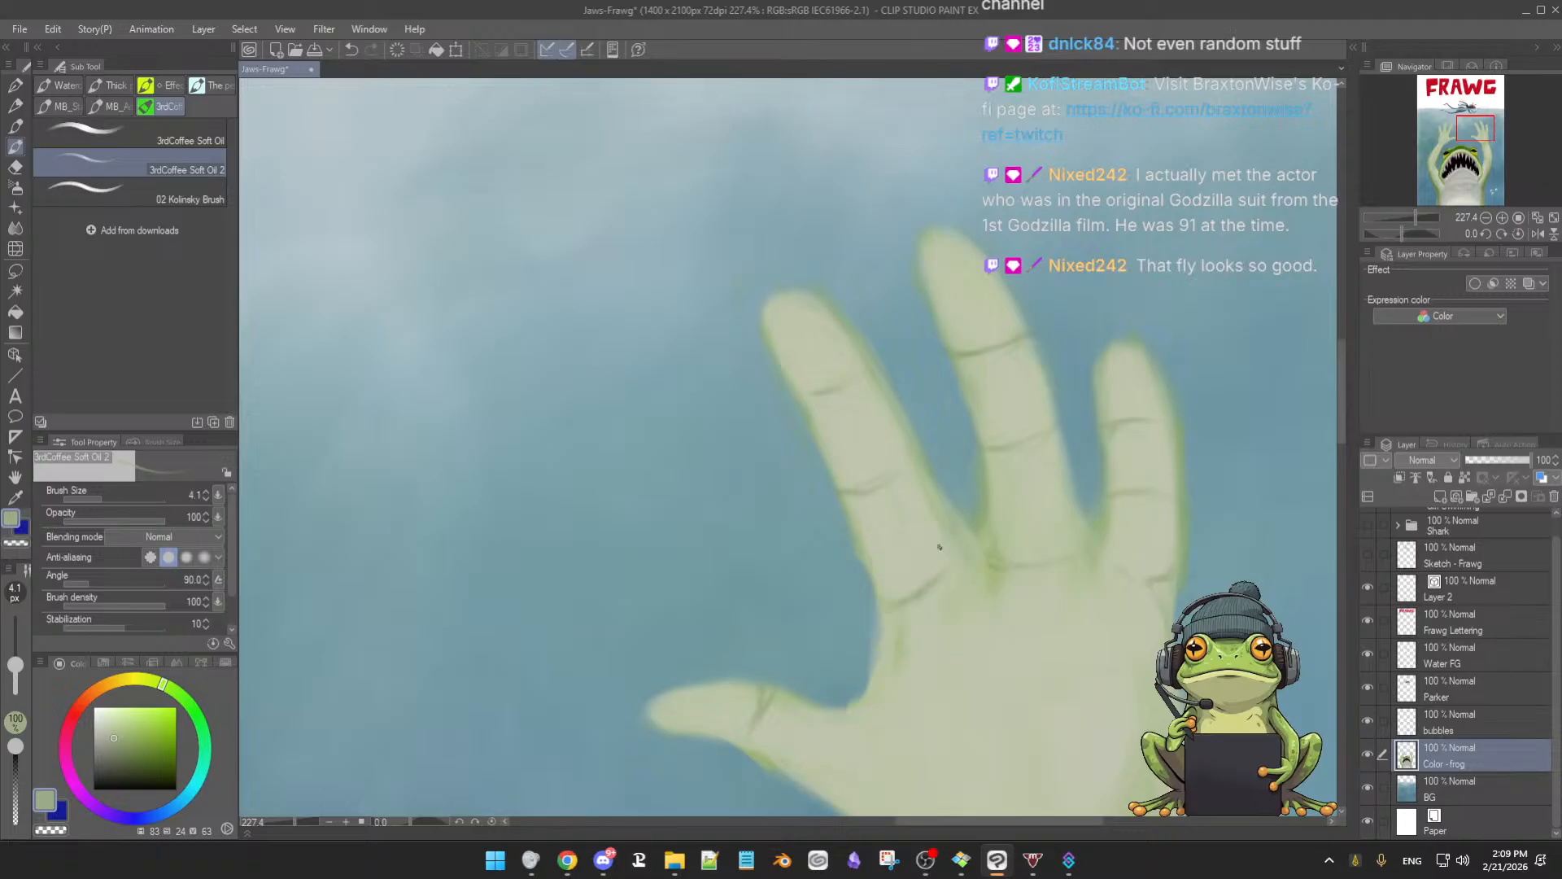
left_click(967, 348, "alt")
key("]")
key("]")
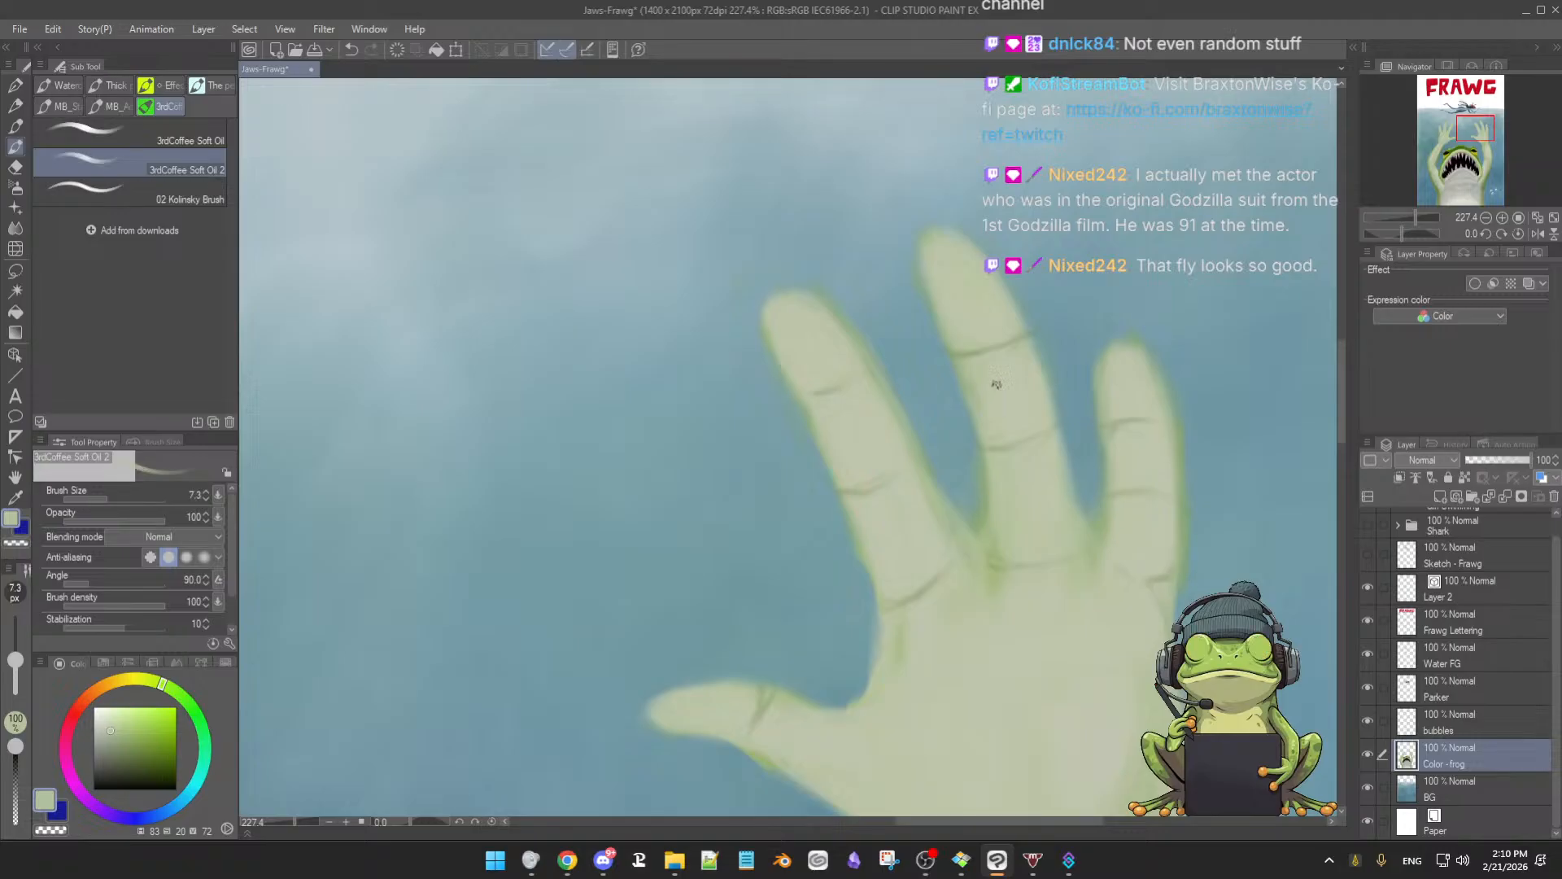
left_click(976, 354, "alt")
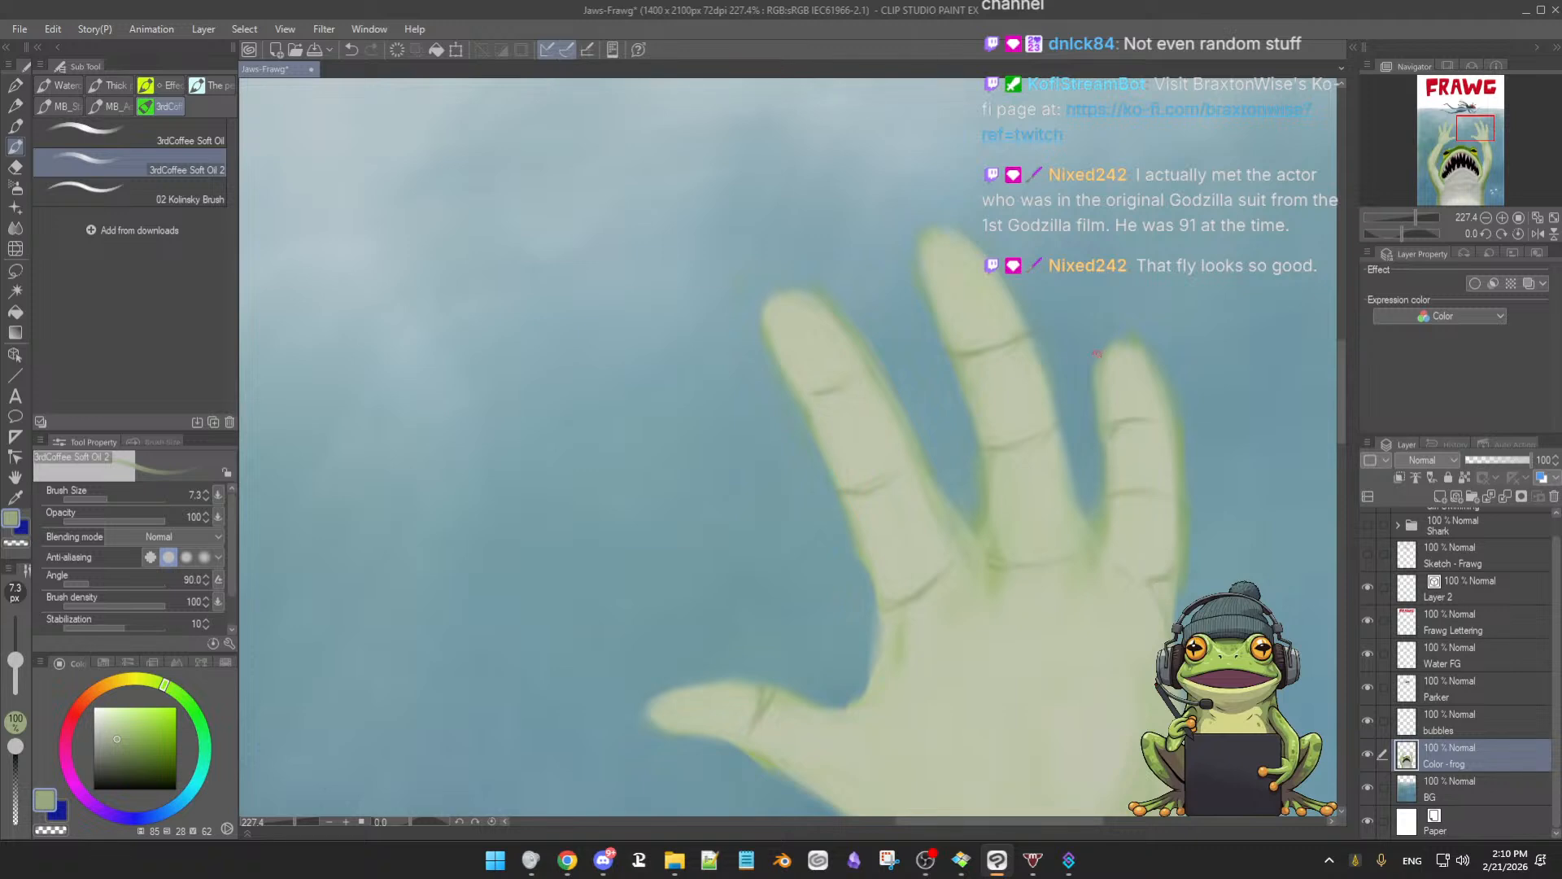
Trim the inner edge of the right hand's outer finger with the soft eraser and retouch it in sampled pale green at size 7.3
key("e")
left_click_drag(1097, 355, 1084, 438)
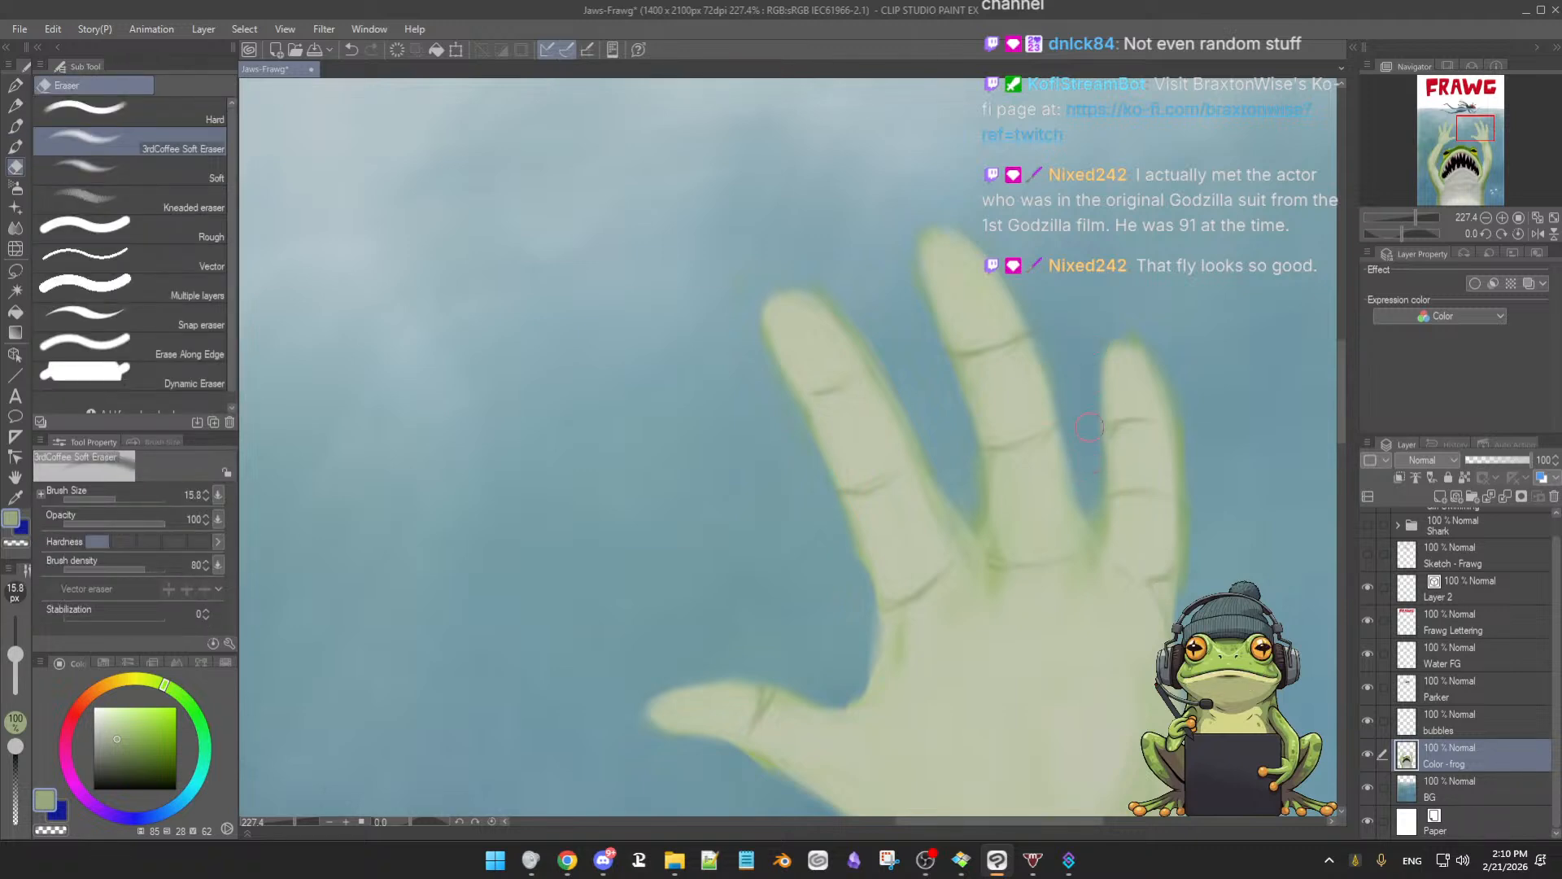
key("b")
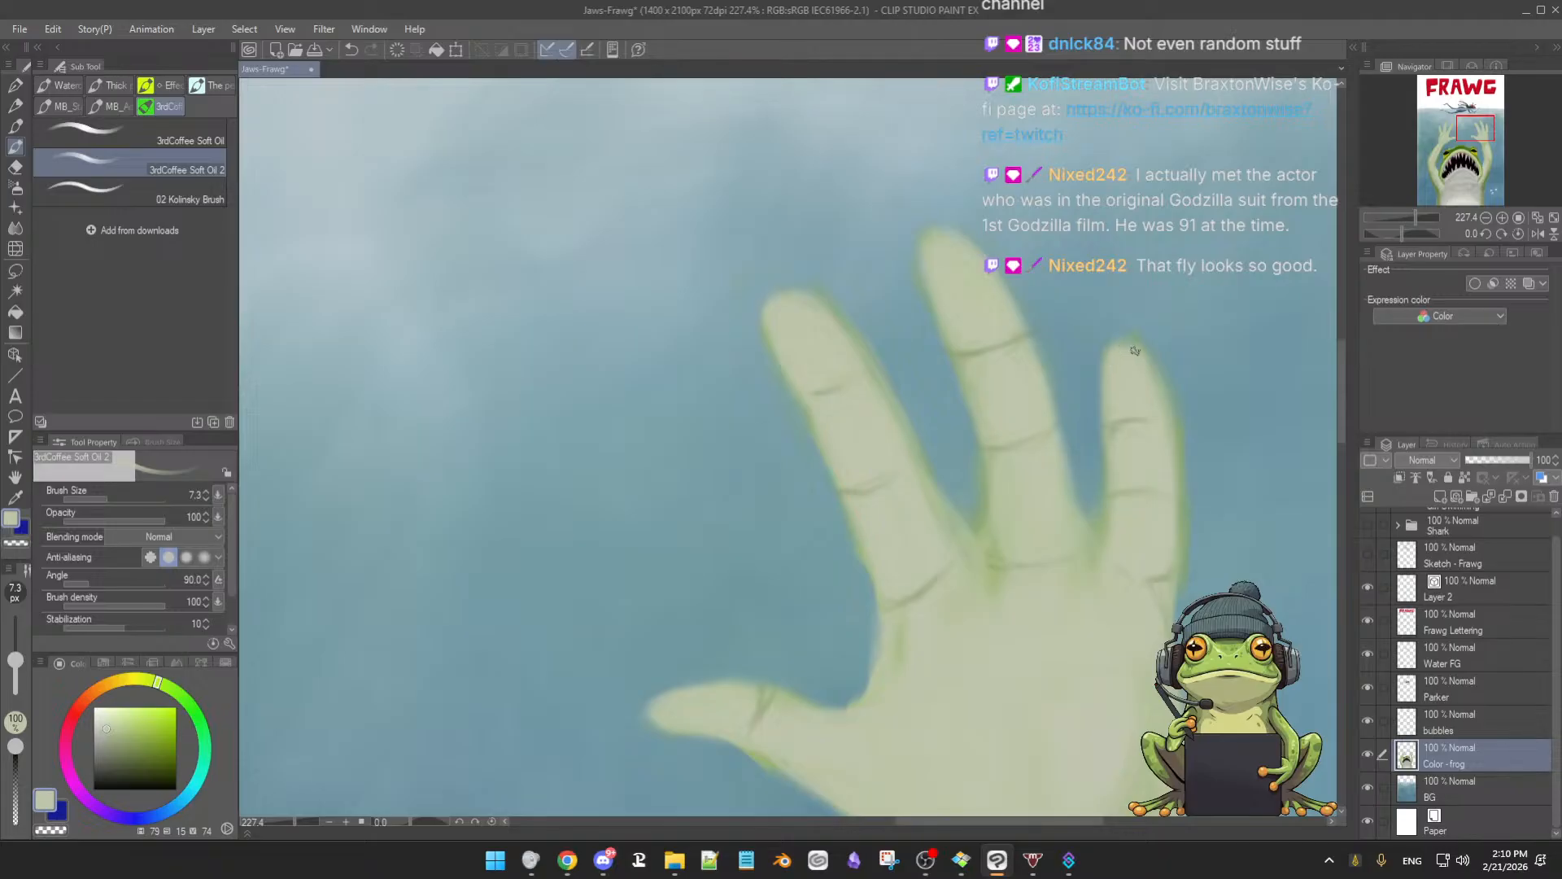
left_click(1132, 425, "alt")
key("e")
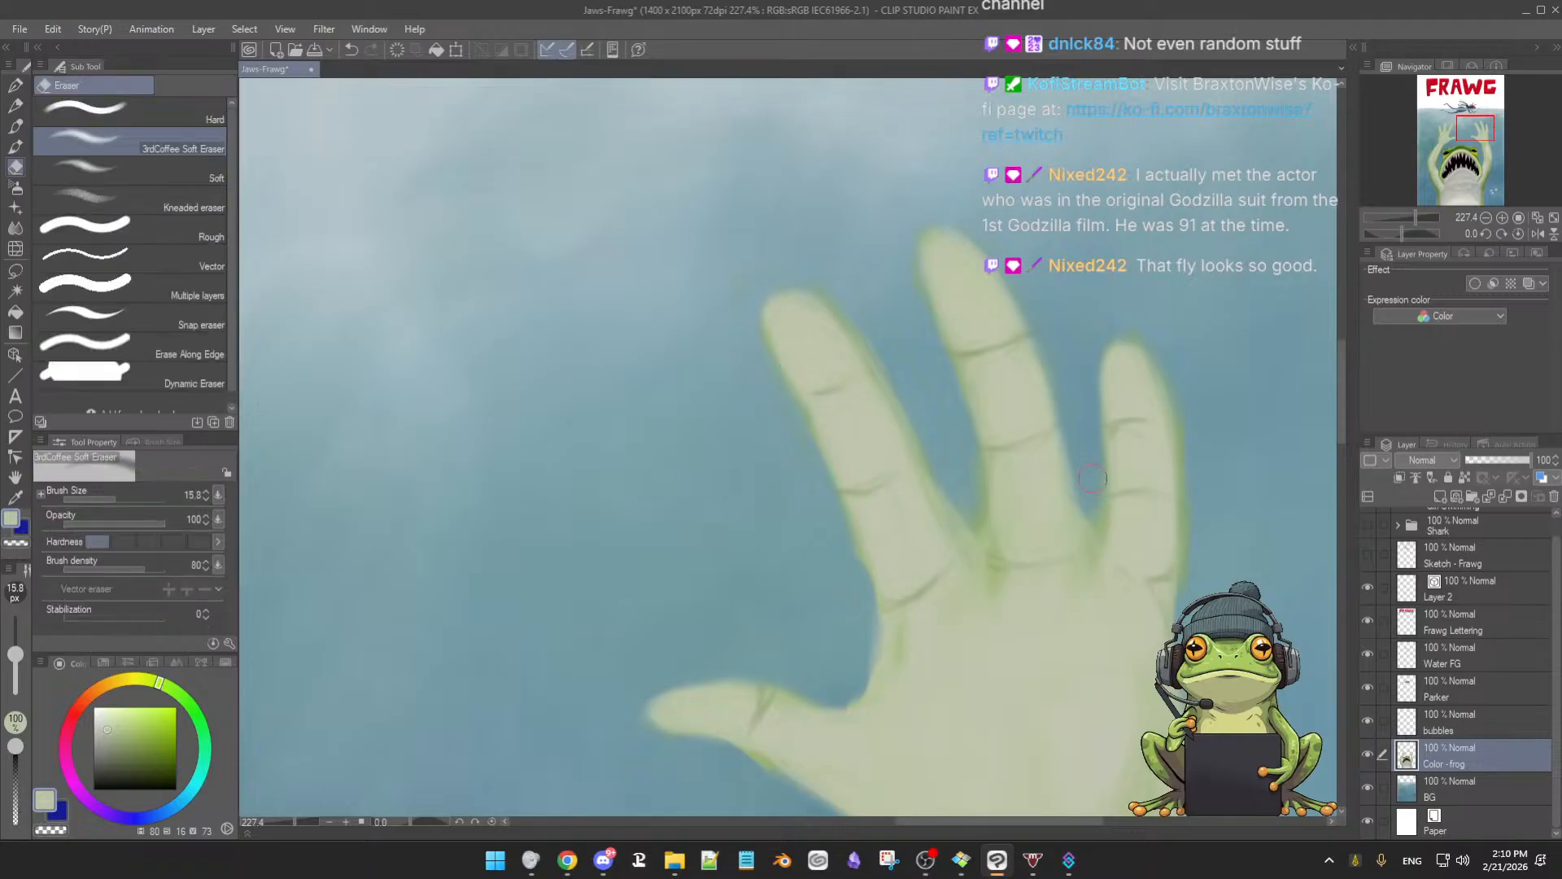
Shade the base of the right hand's outer finger with sampled greens at brush sizes 7.3 and 18.2, and clean its outer edge
key("b")
left_click(1107, 524, "alt")
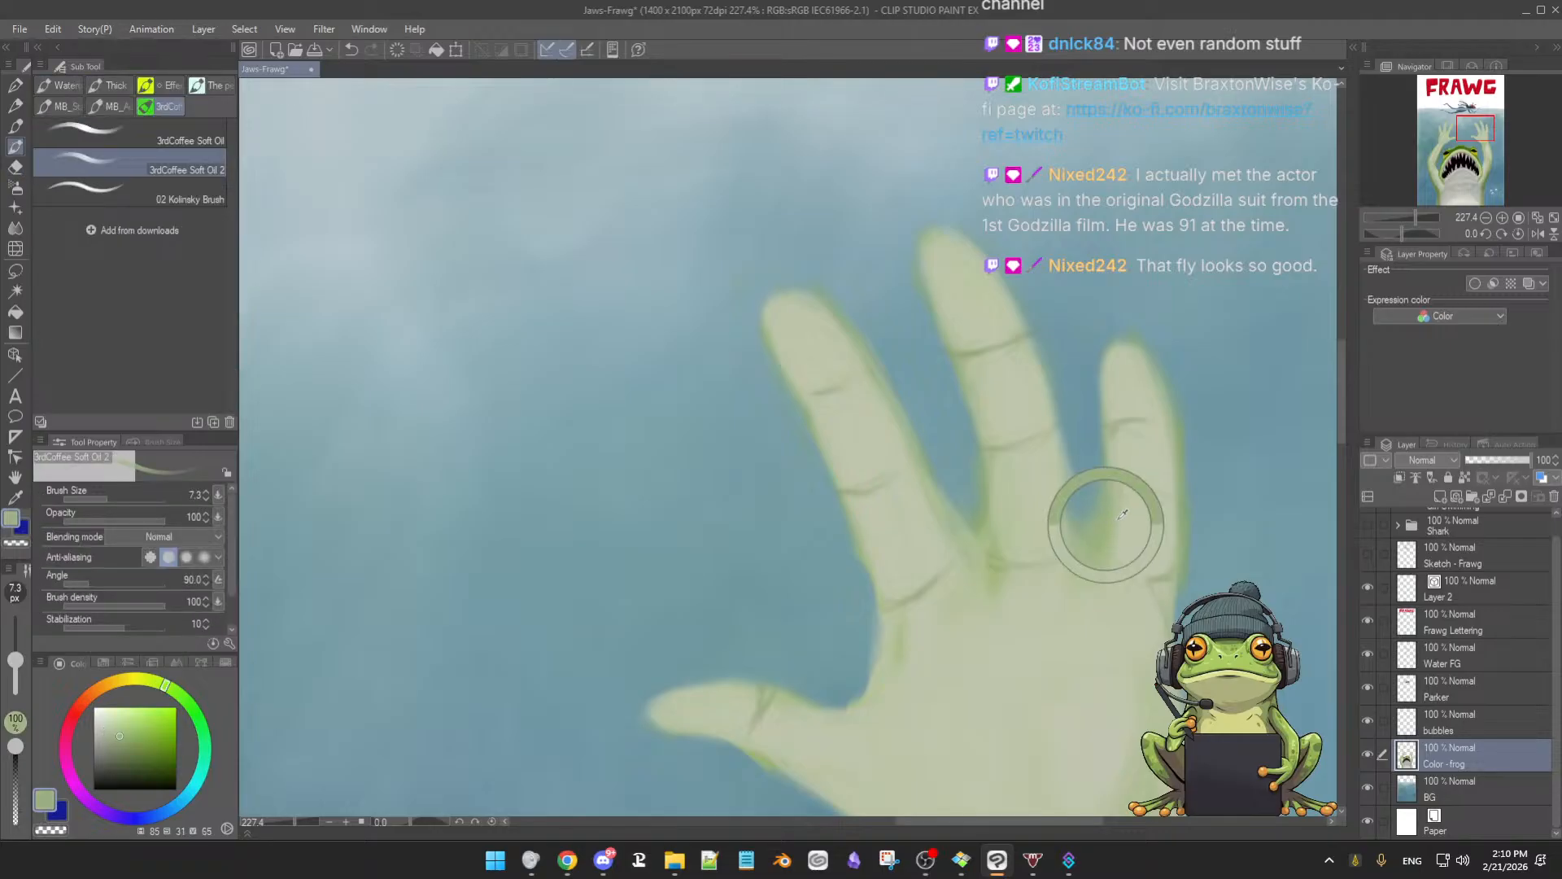
left_click(1115, 521, "alt")
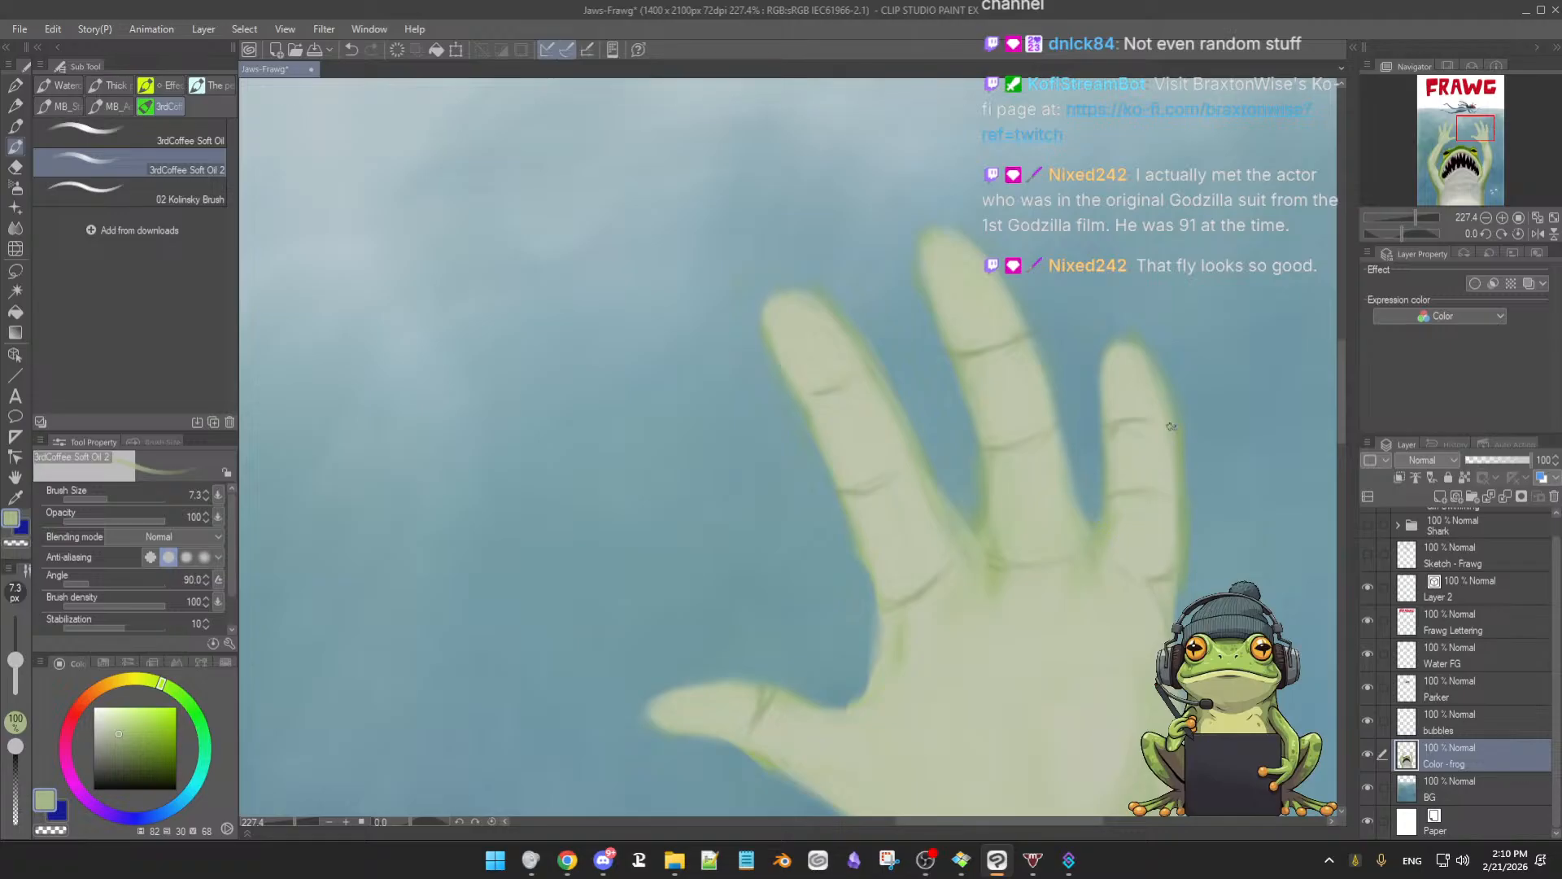
left_click_drag(1161, 533, 1151, 559)
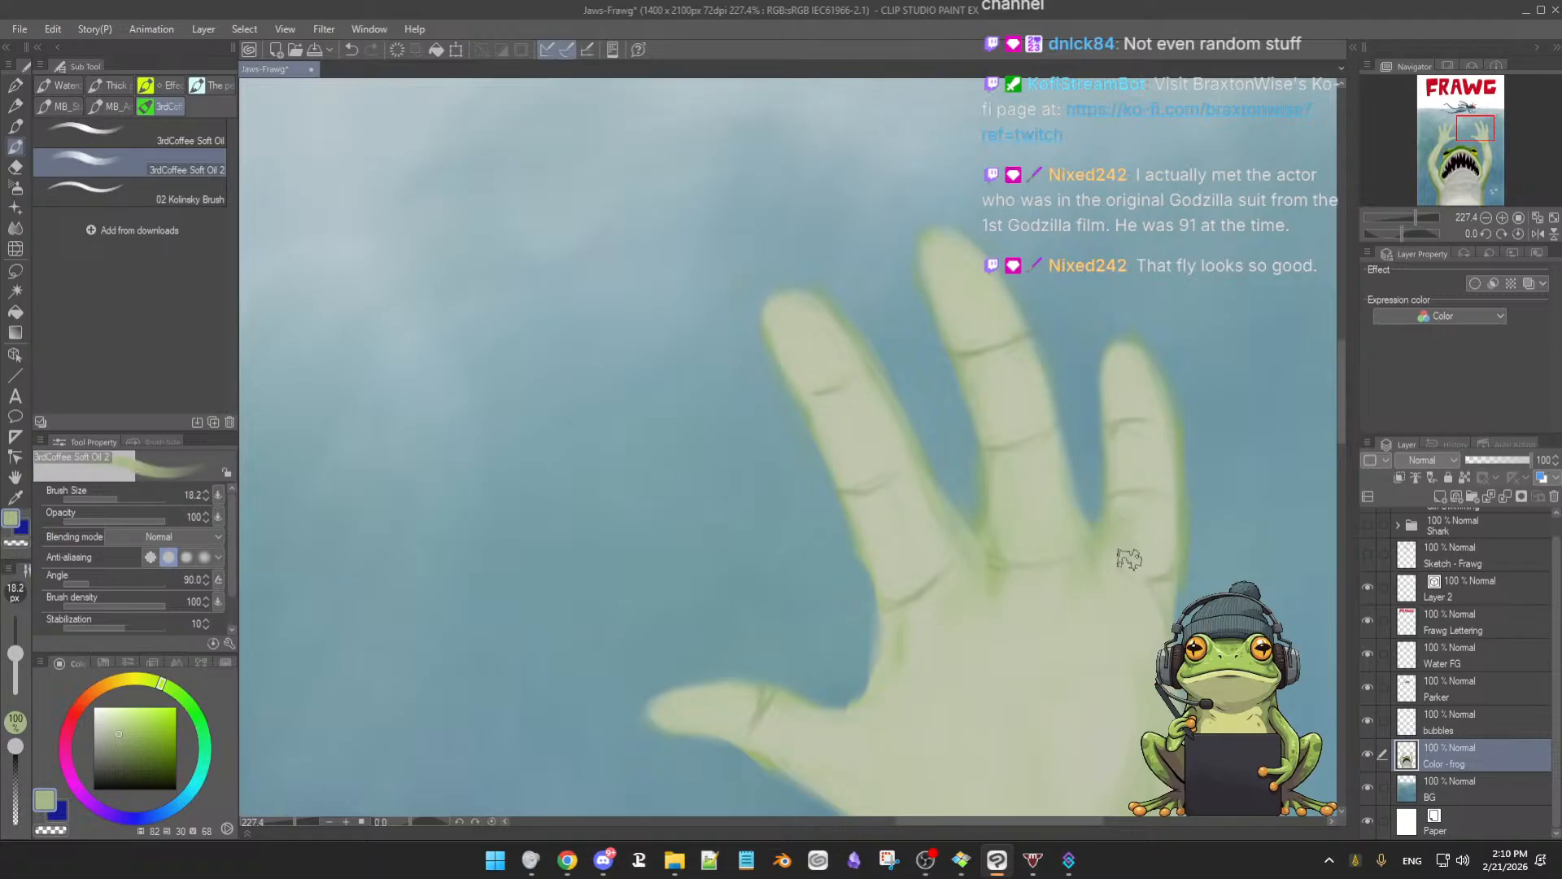
key("e")
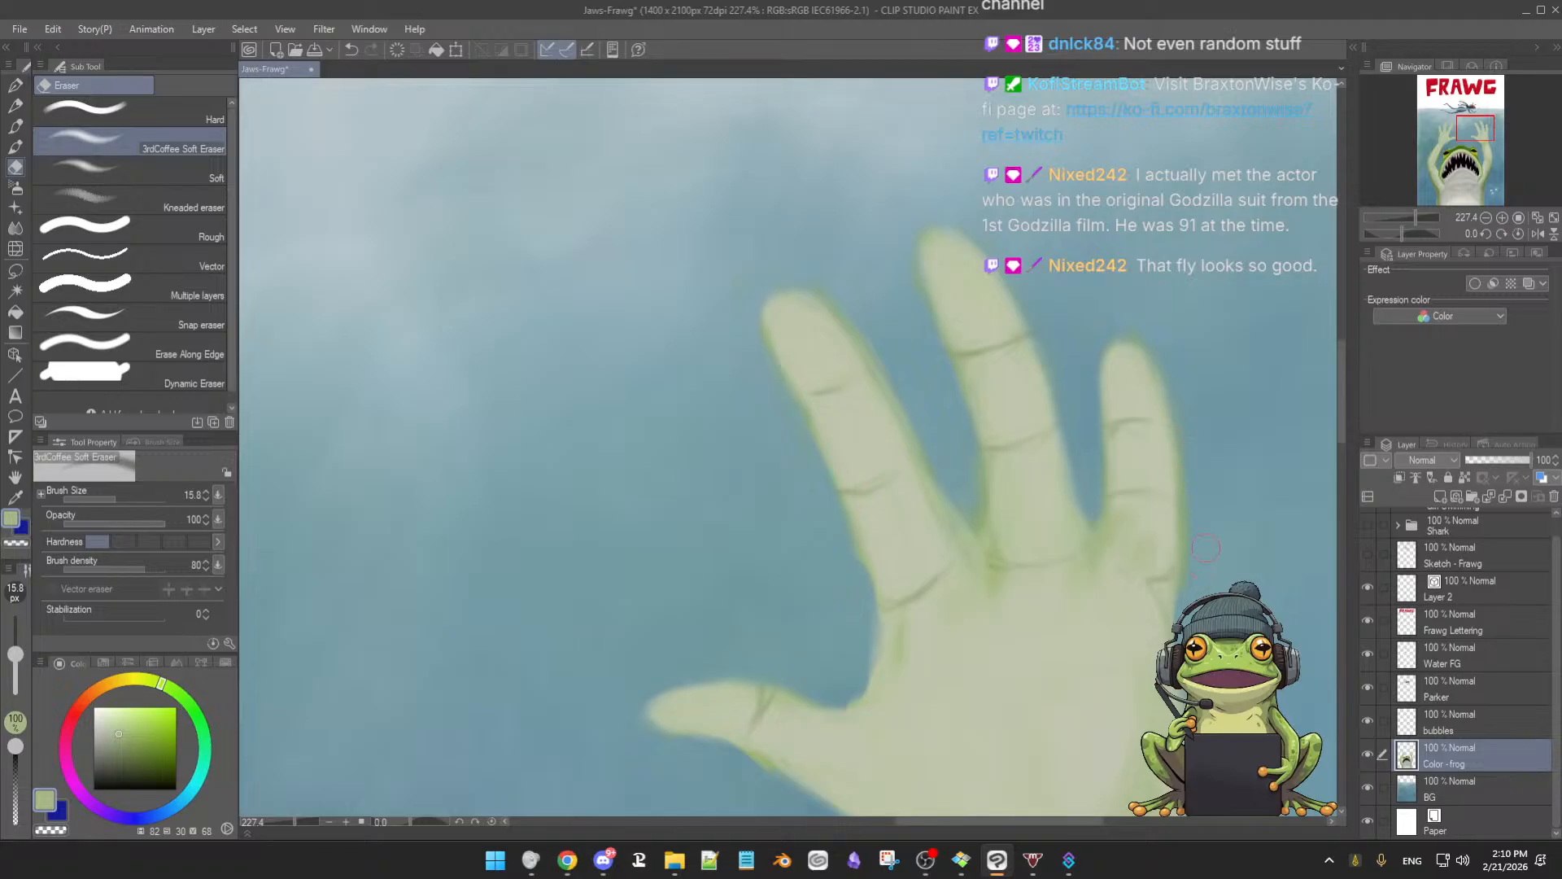
Reshape the right hand's middle and index fingertips with pale green at brush size 13.1 and the soft eraser at size 15.8
key("b")
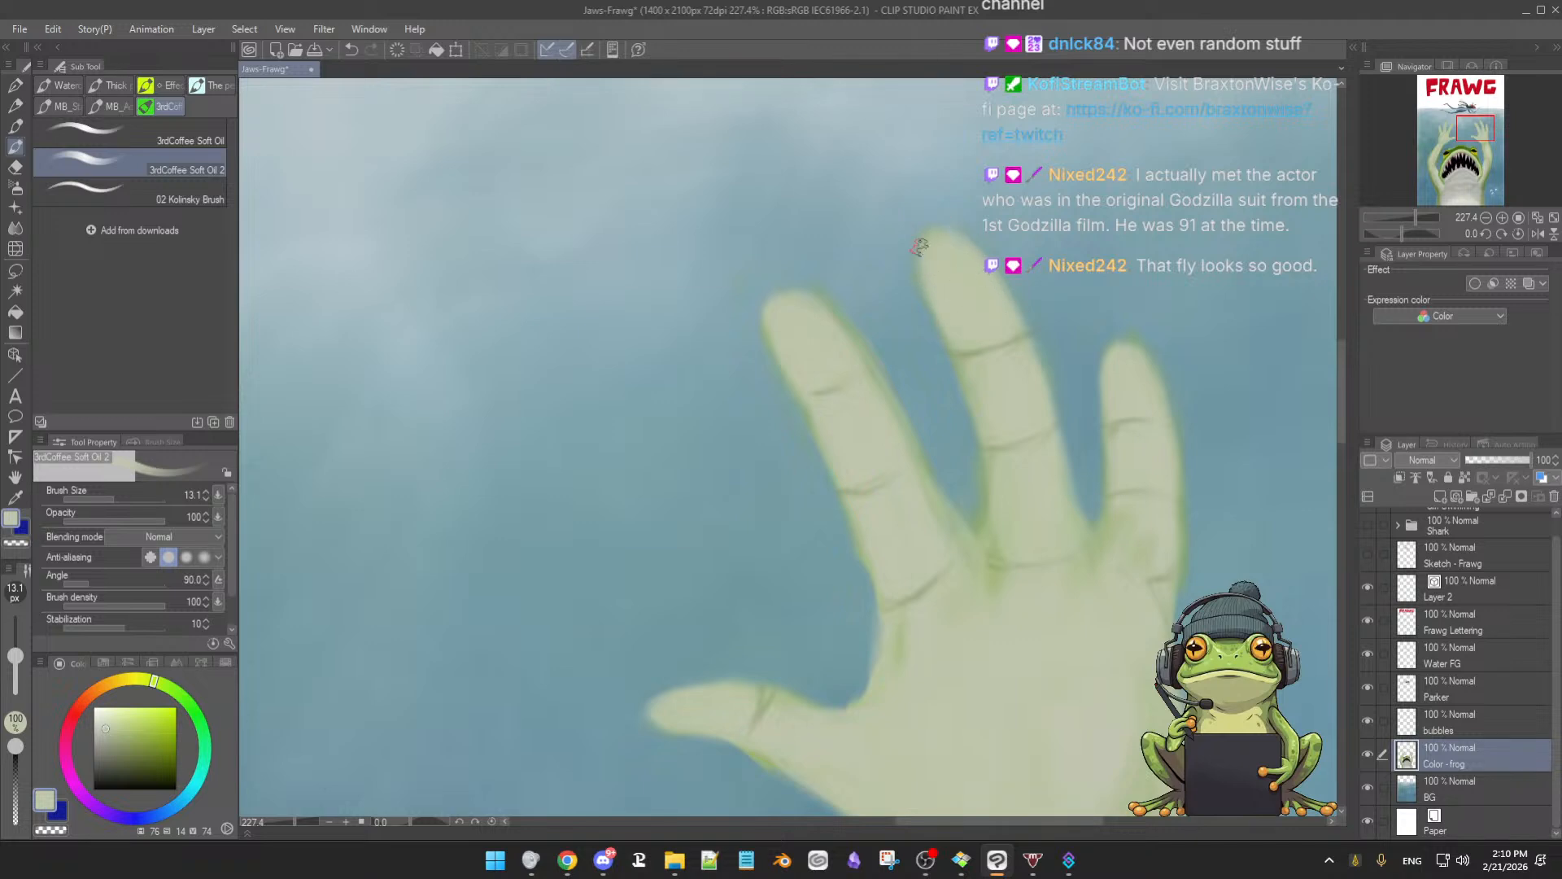
key("e")
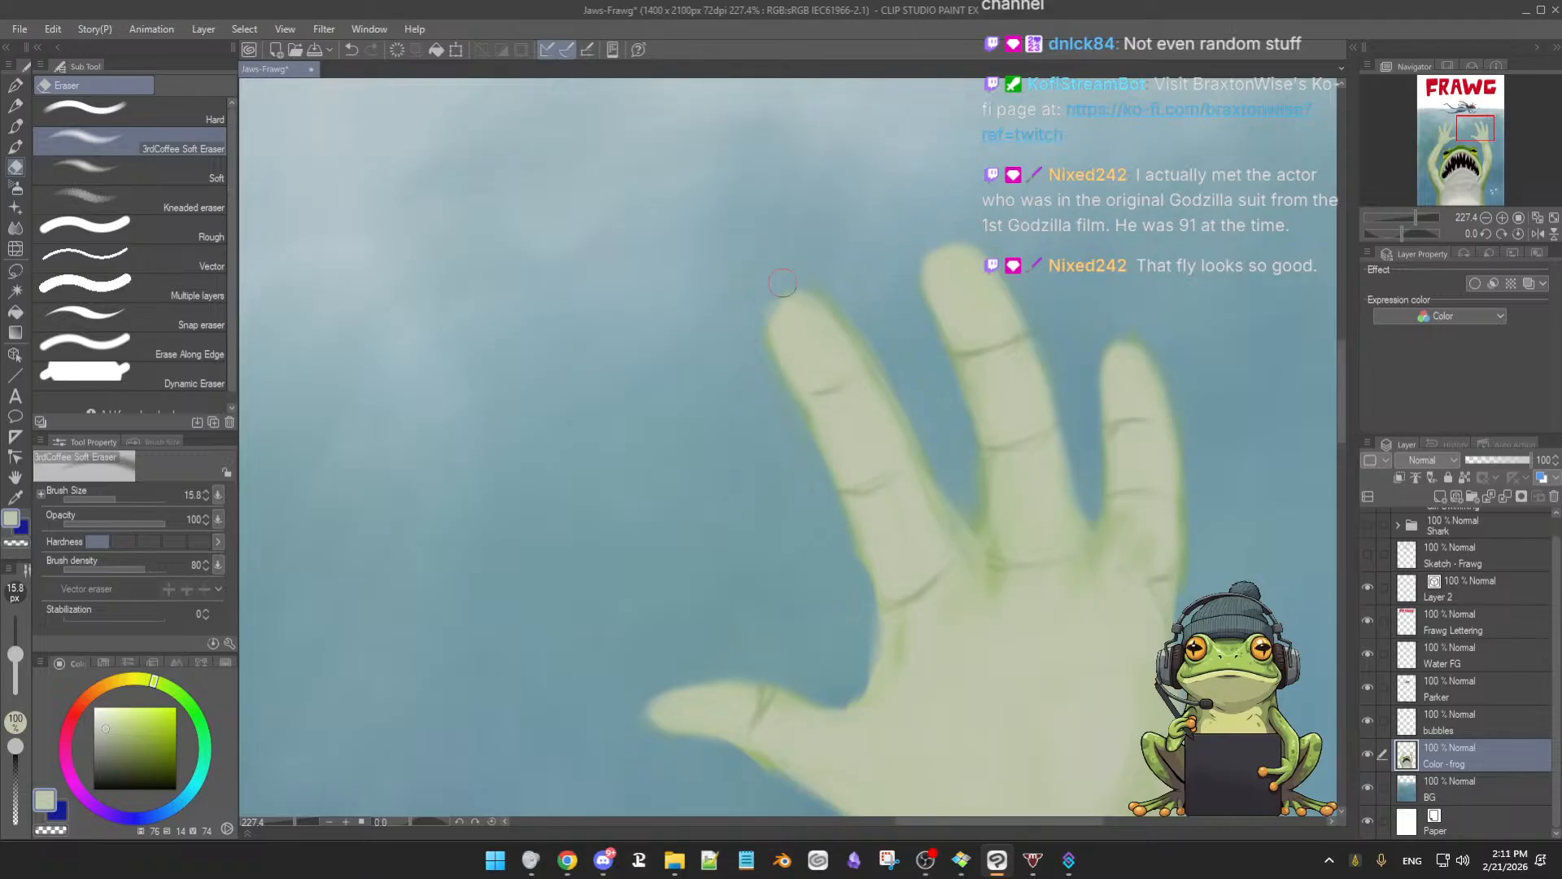
key("b")
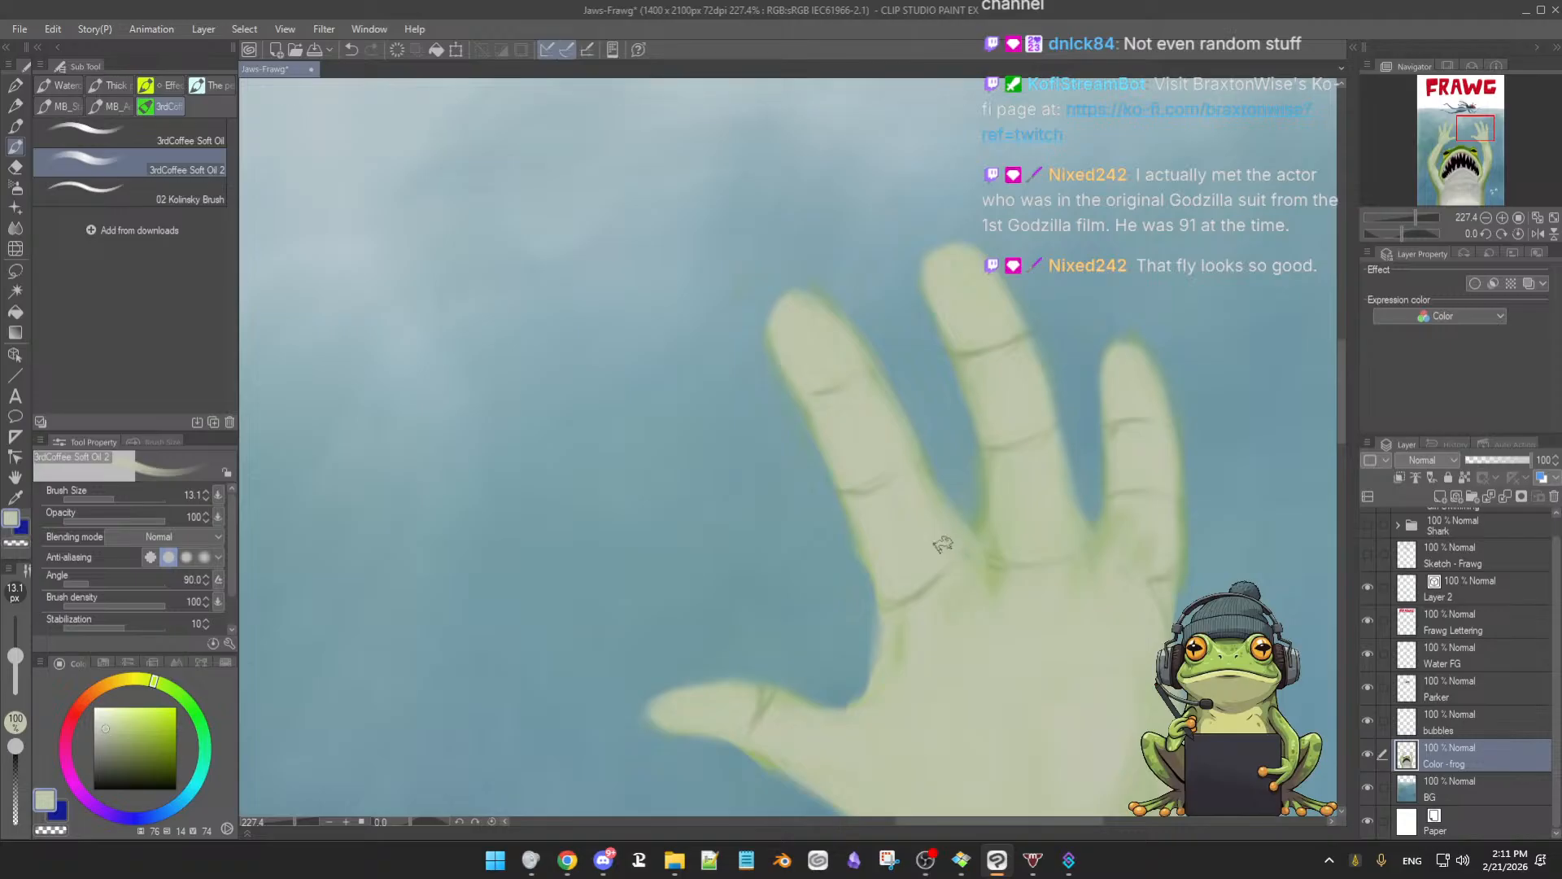
Shade the web between the right index and middle fingers and retouch the index creases with sampled greens at sizes 4.9 and 10.3
left_click(1015, 575, "alt")
left_click_drag(1004, 594, 931, 547)
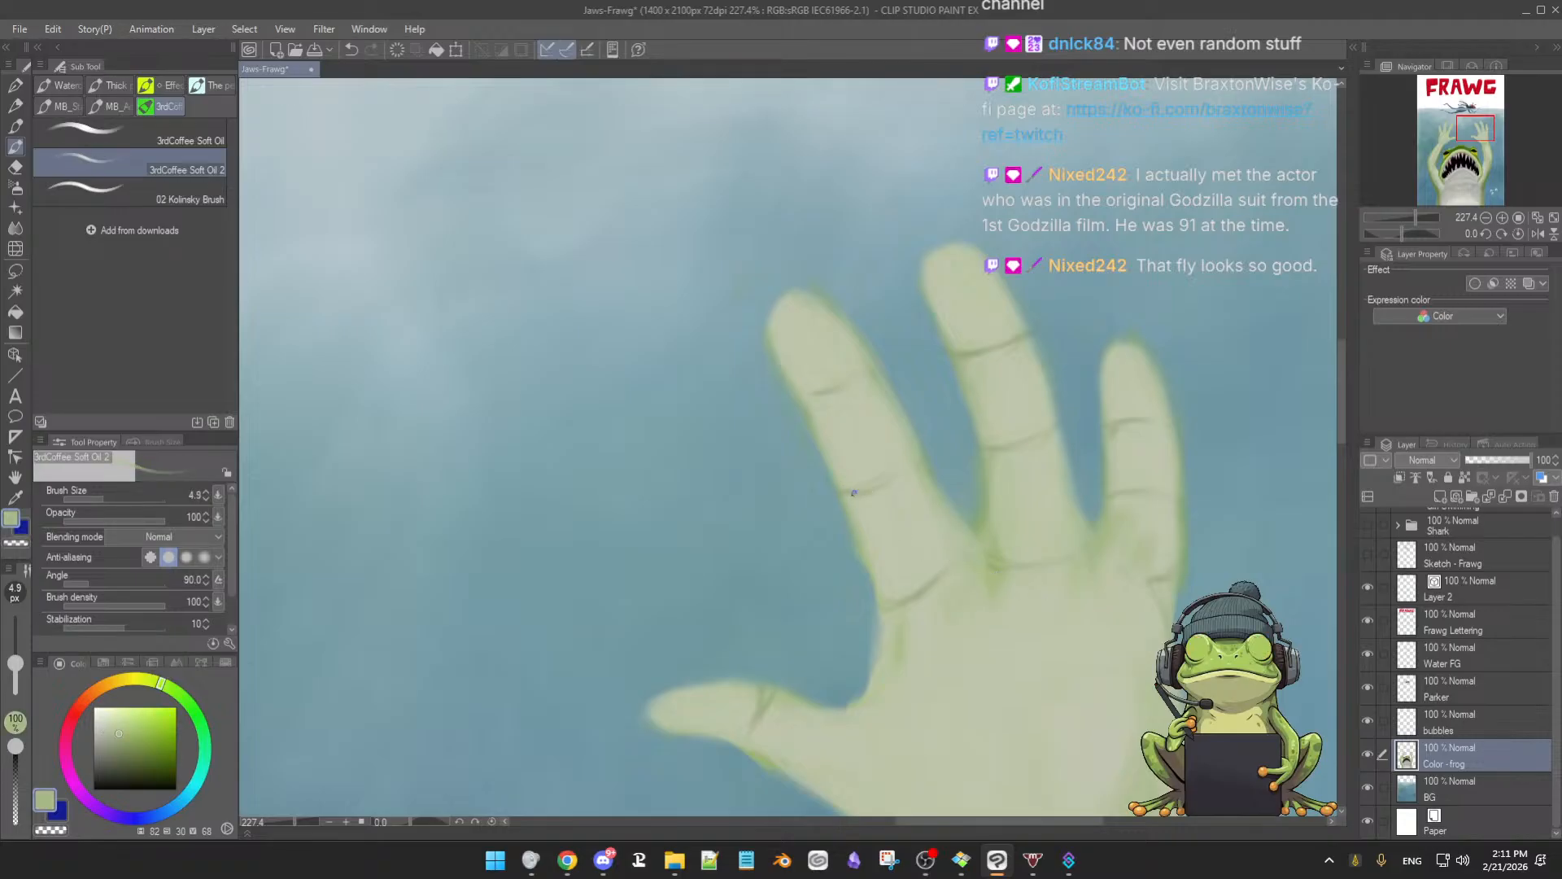
left_click_drag(892, 483, 884, 499)
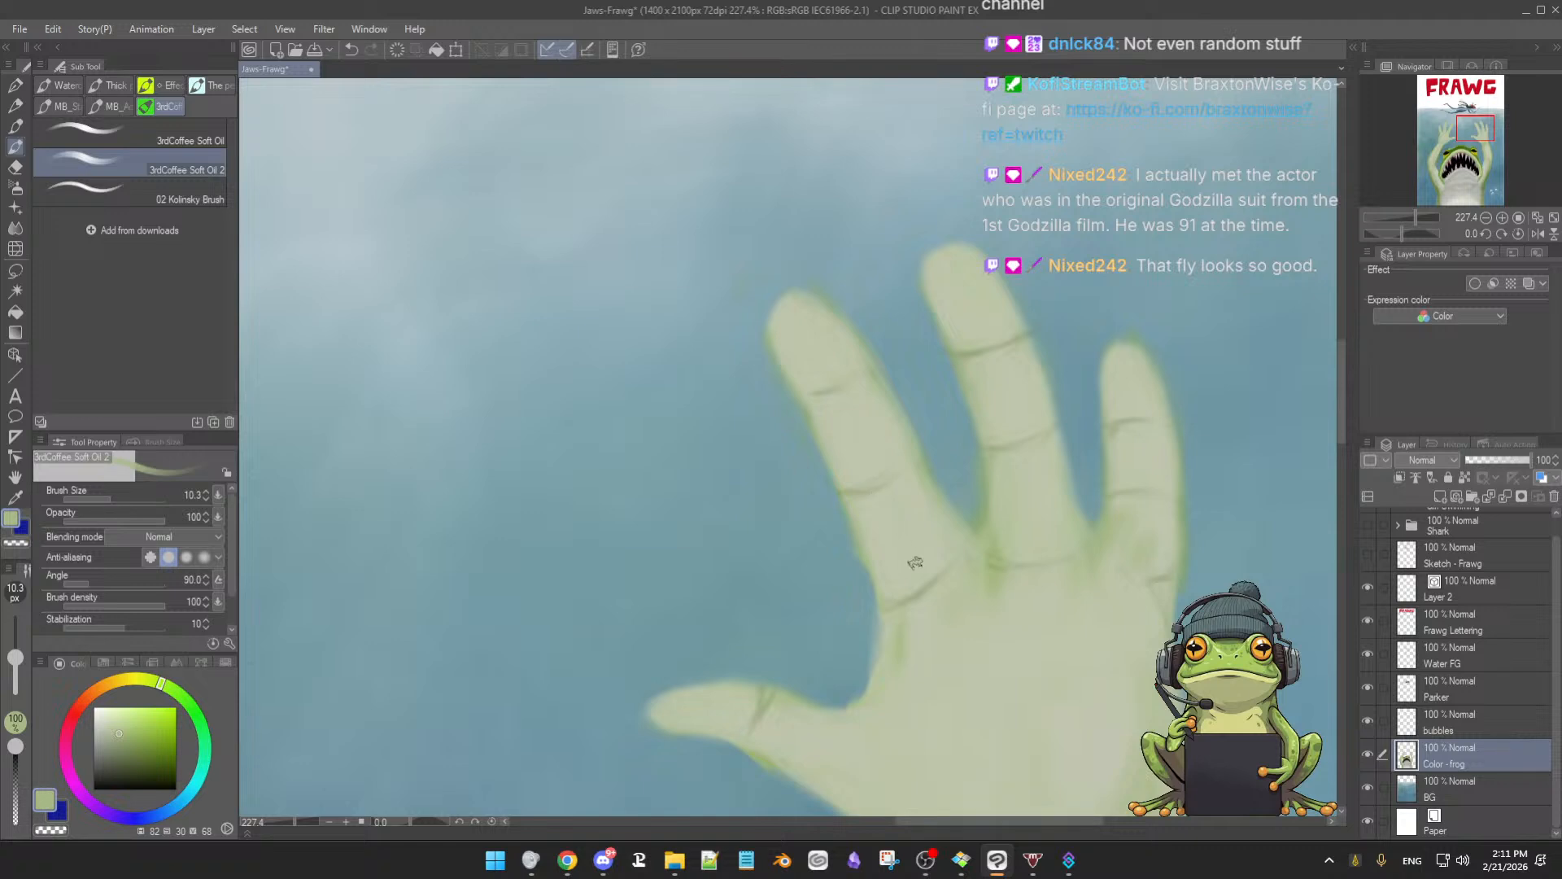
left_click(926, 585, "alt")
left_click_drag(865, 517, 844, 494)
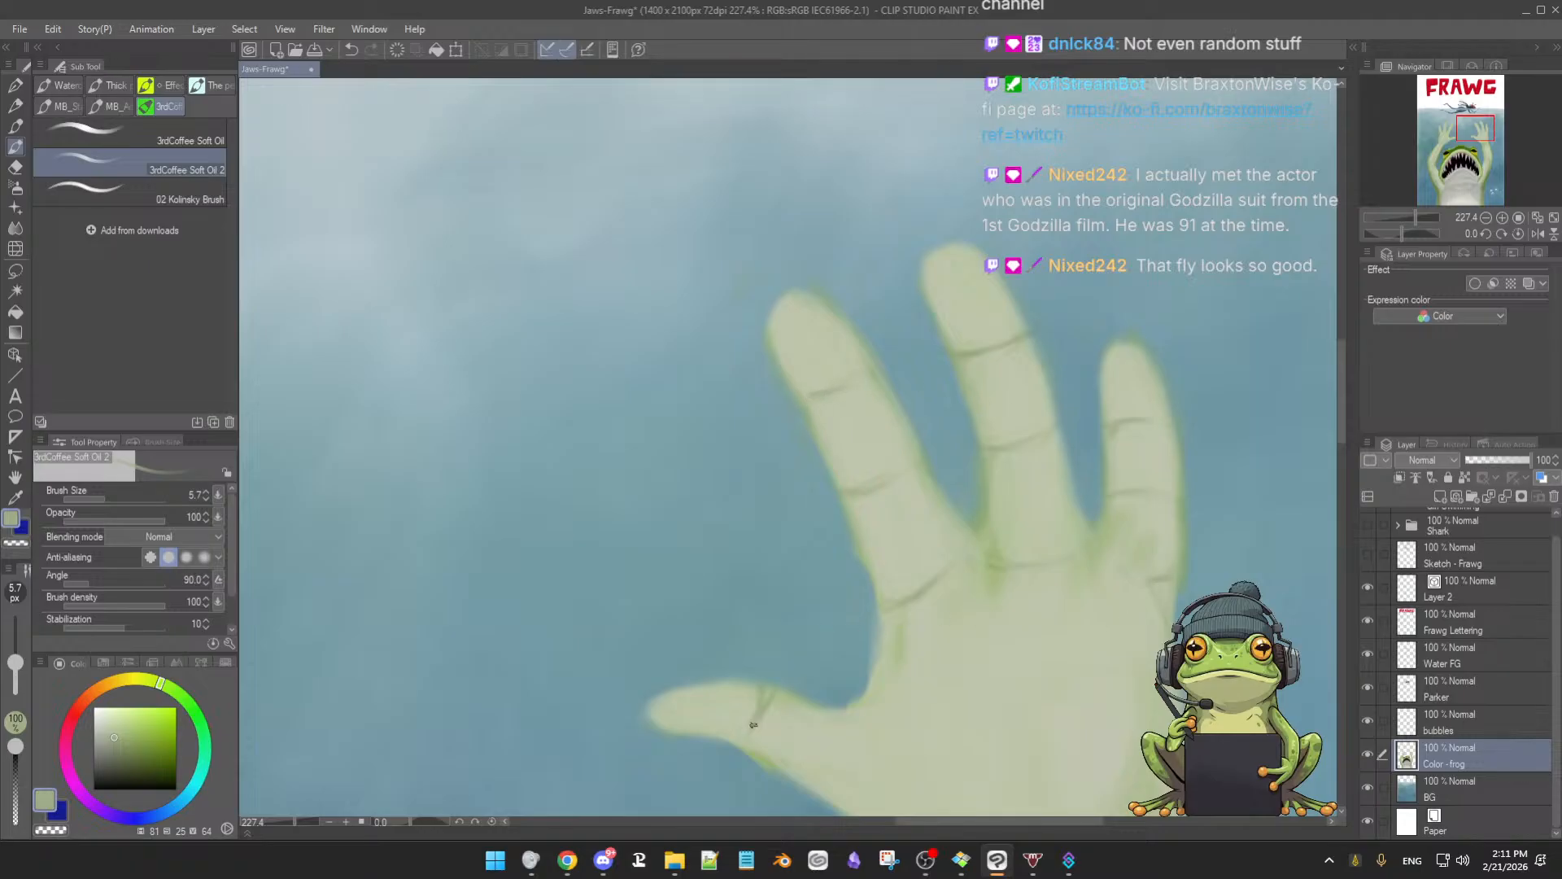
Choose a slightly darker green and refine the right thumb's crease at brush size 3.3
left_click(126, 742)
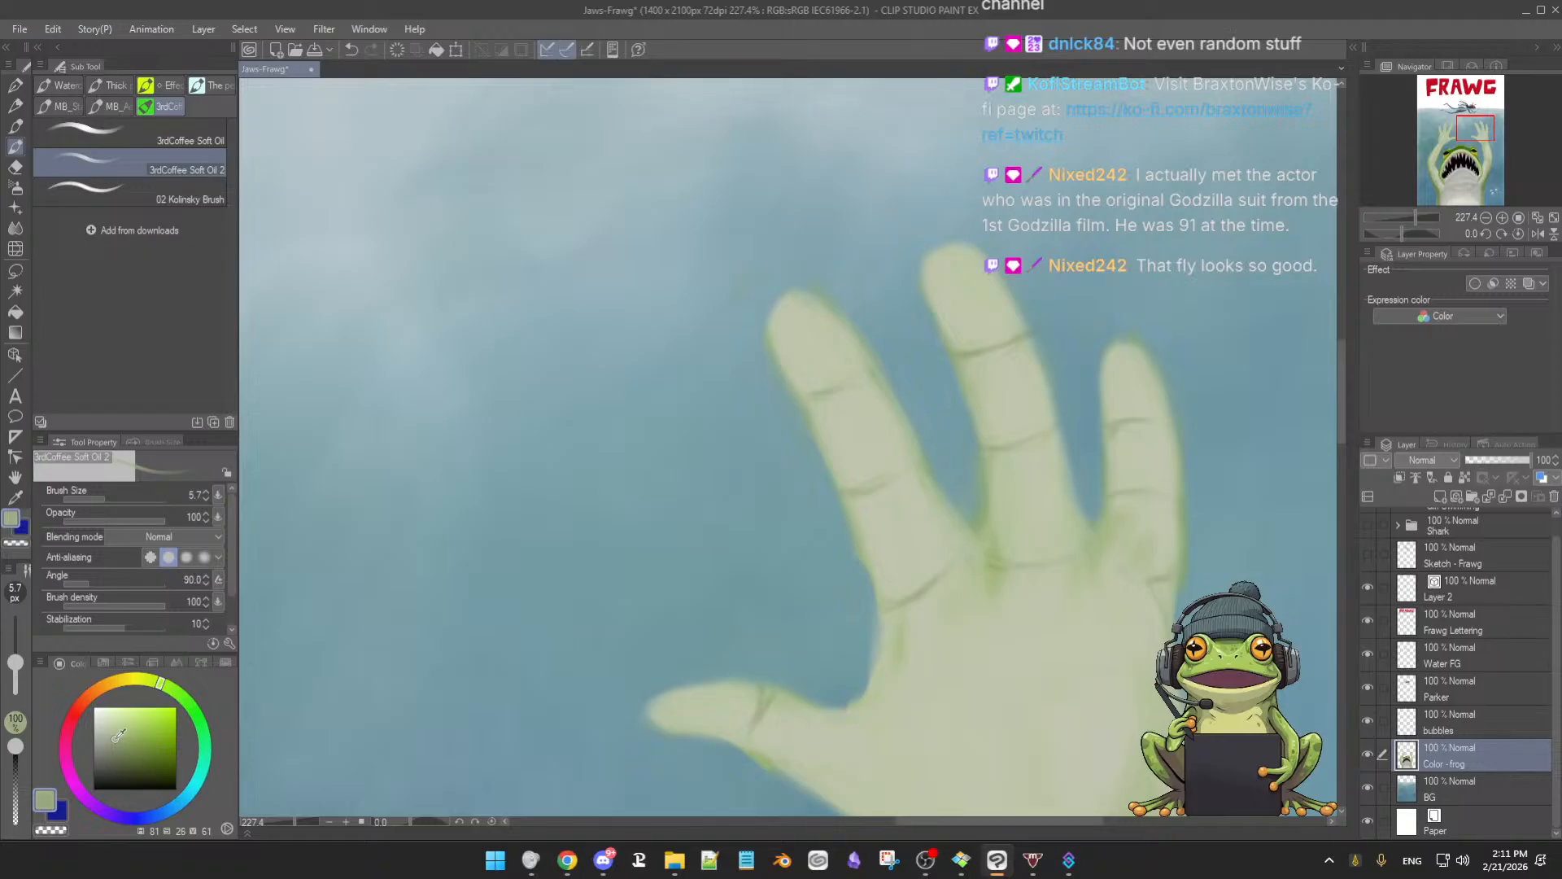
key("[")
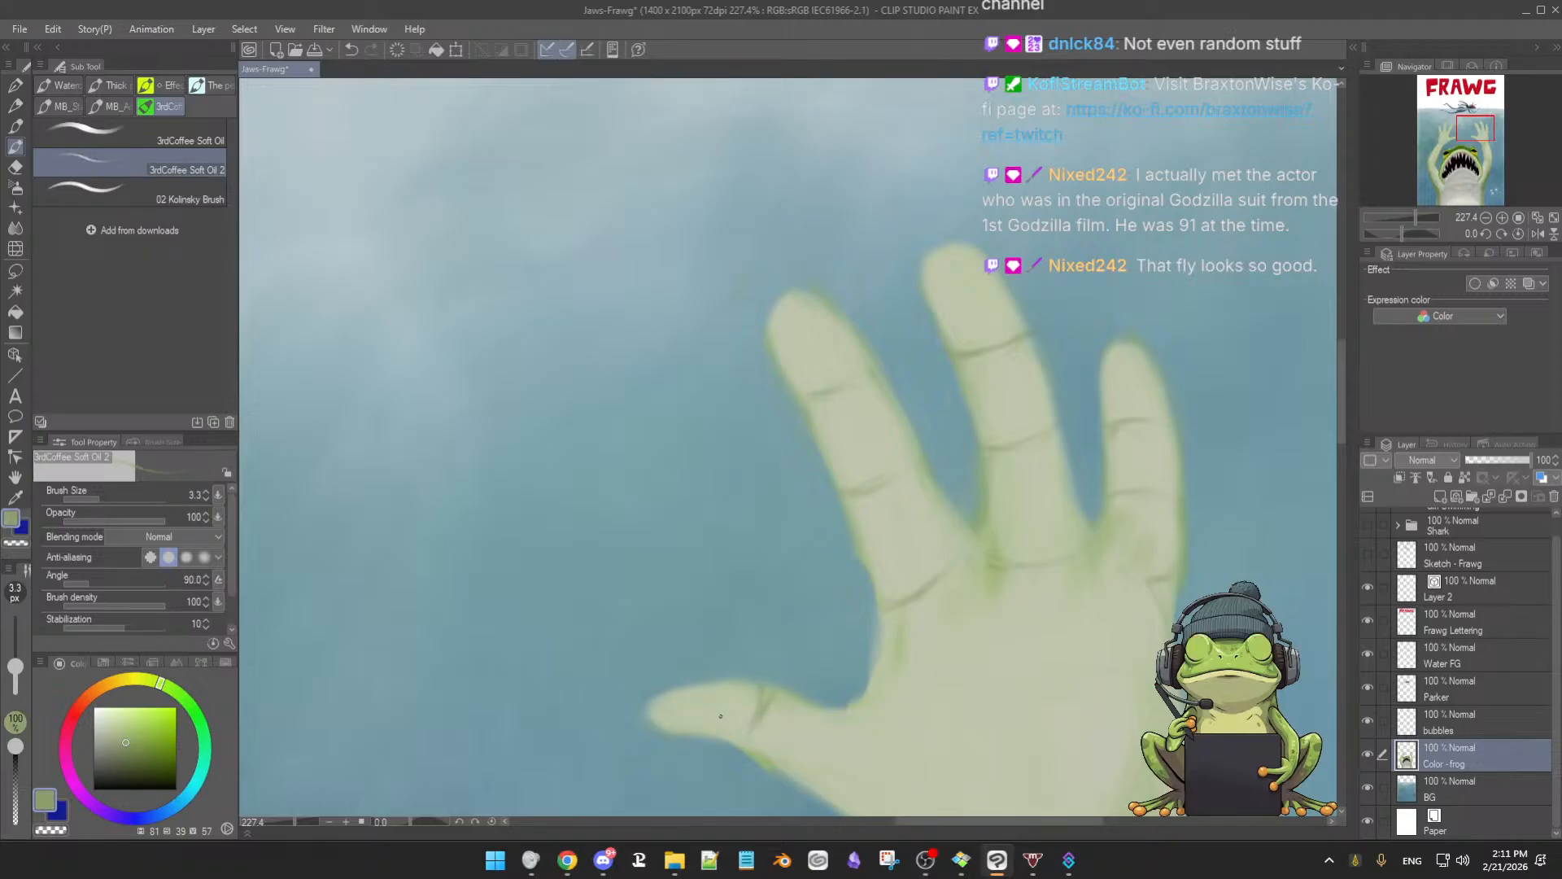
scroll(838, 700, "down", 2)
scroll(908, 709, "up", 3)
scroll(909, 710, "down", 5)
left_click_drag(924, 640, 890, 560)
scroll(889, 560, "up", 3)
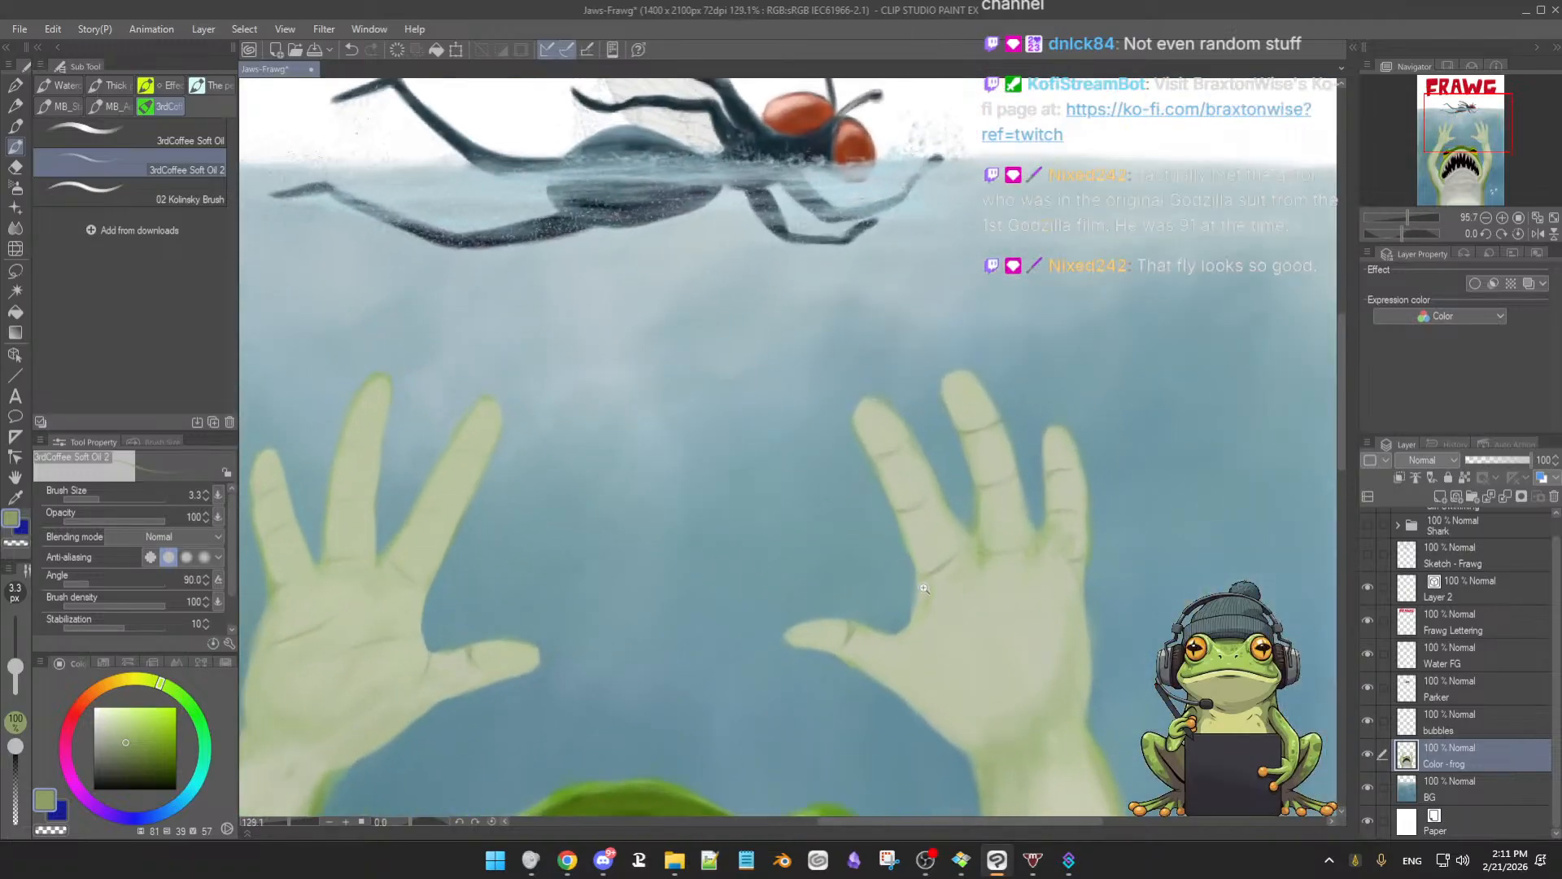
Clean the right middle finger's outer edge with the soft eraser and blend the hand in sampled pale green at brush size 10.9
key("e")
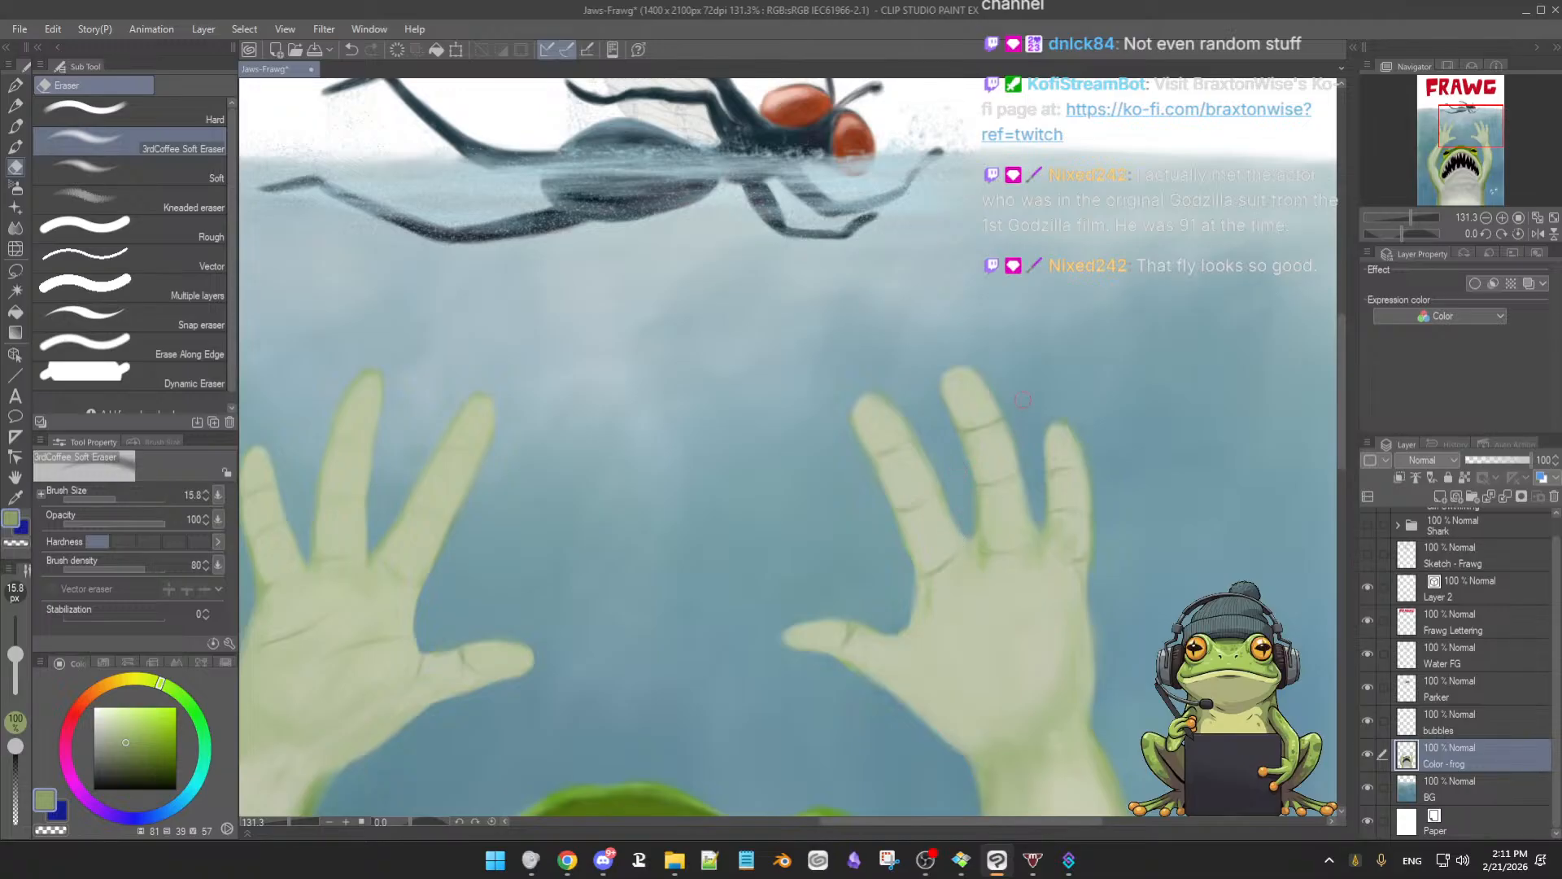
key("b")
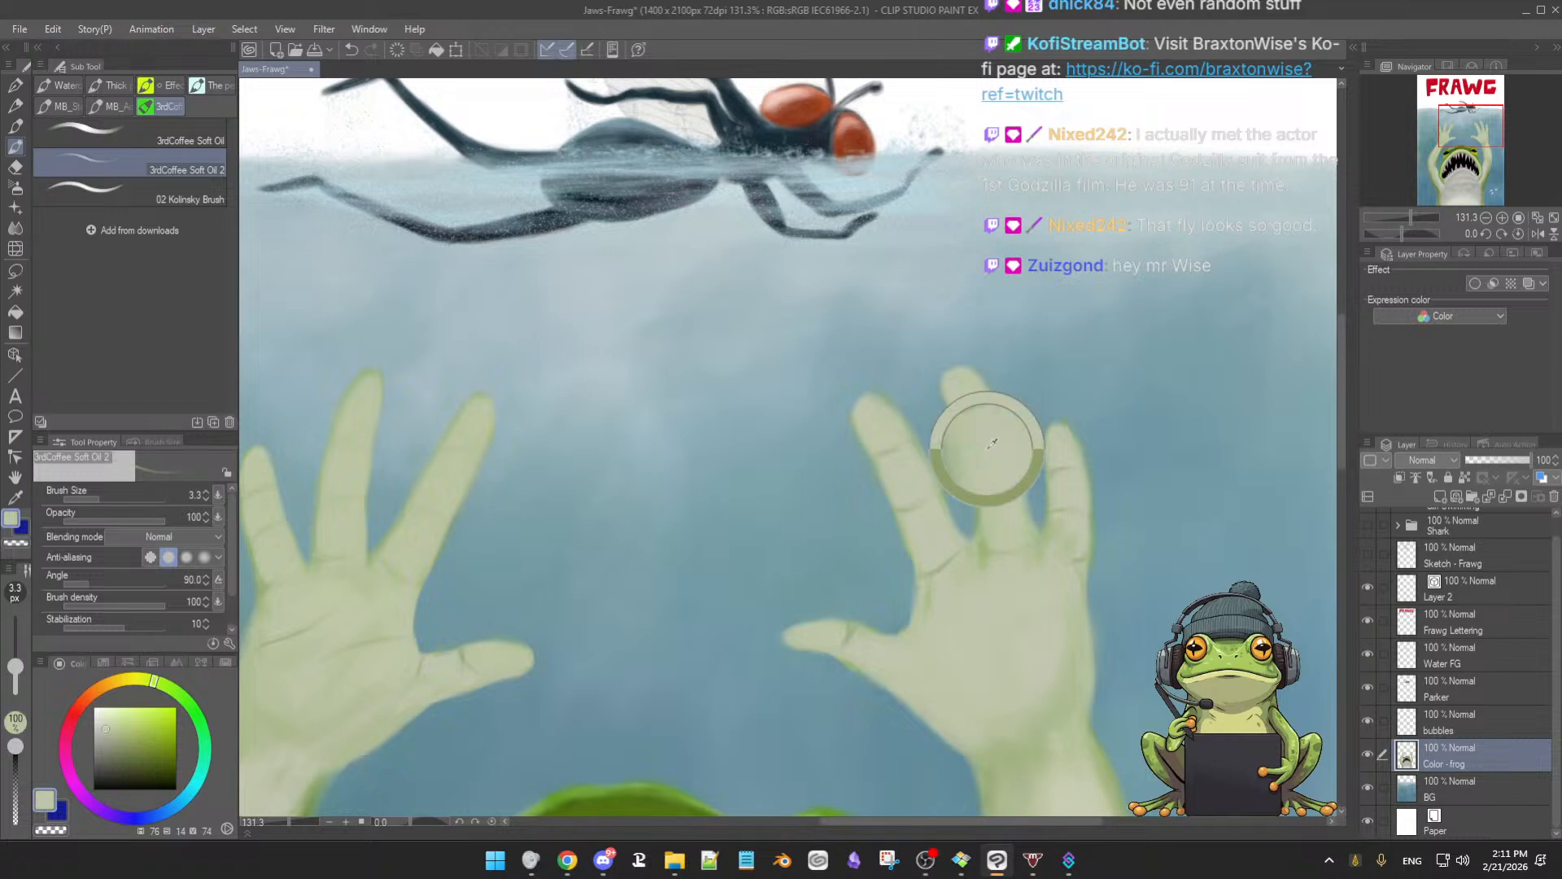
key("]")
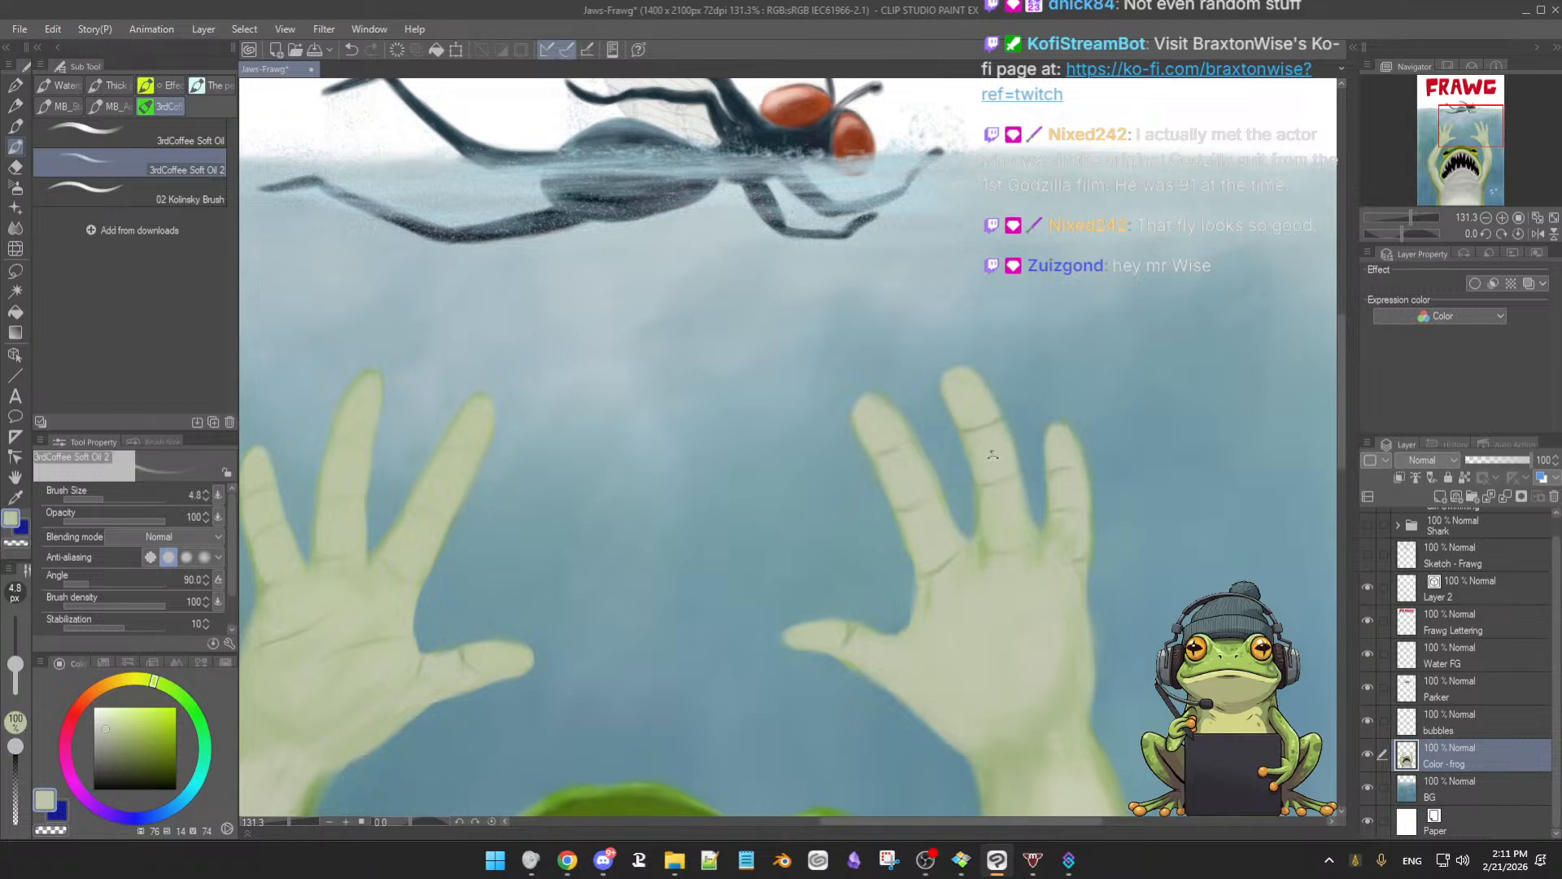
key("]")
key("]")
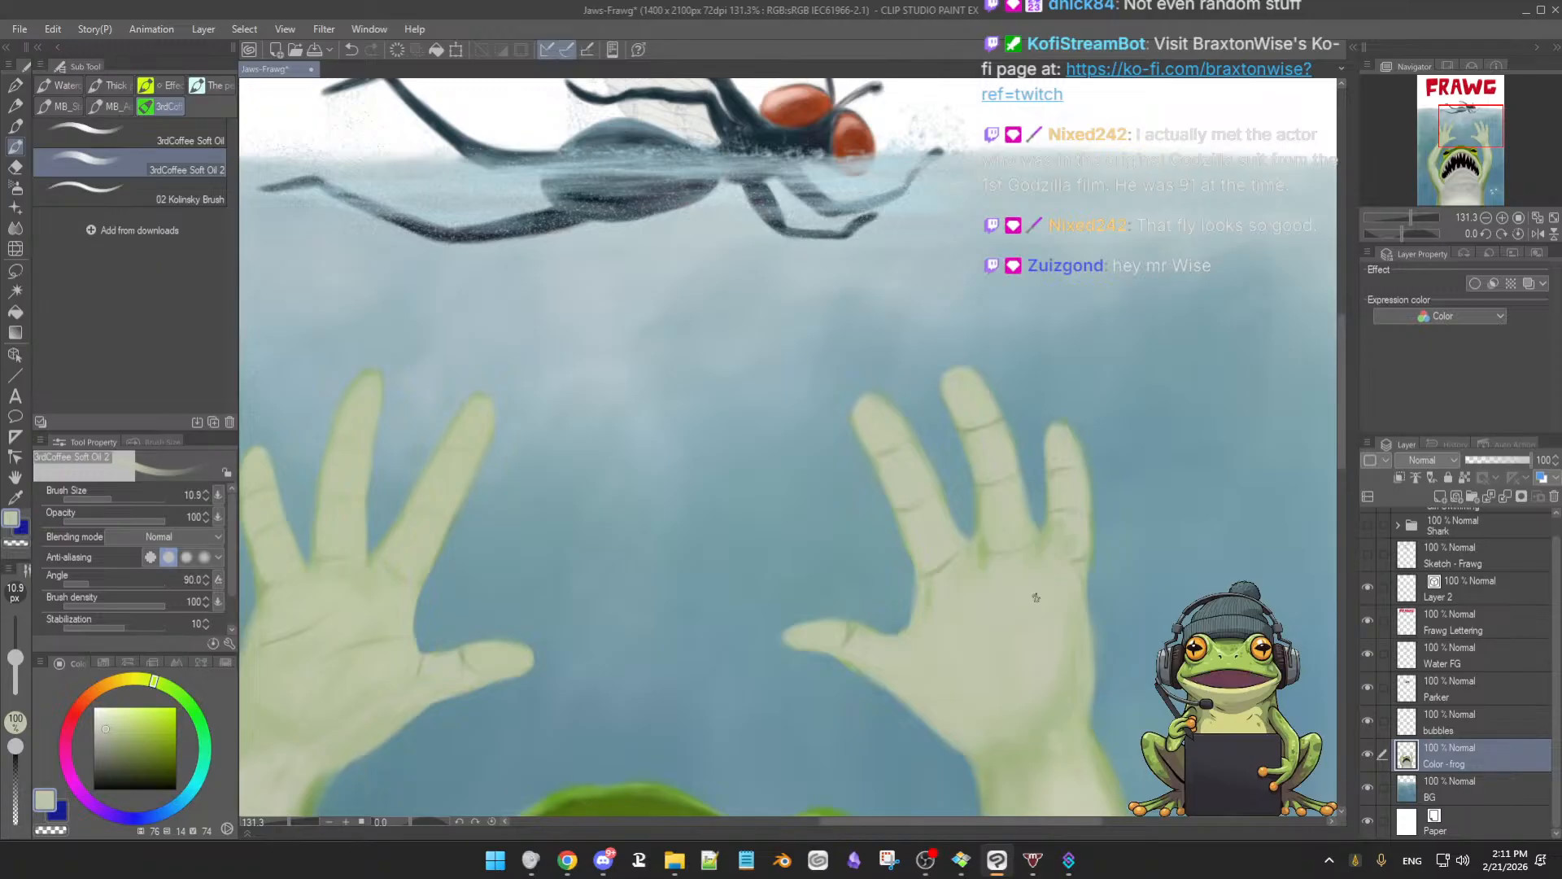
Blend the right hand's finger bases and upper palm with sampled pale greens at brush sizes 10.9, 14.4 and 10.6
left_click(987, 505, "alt")
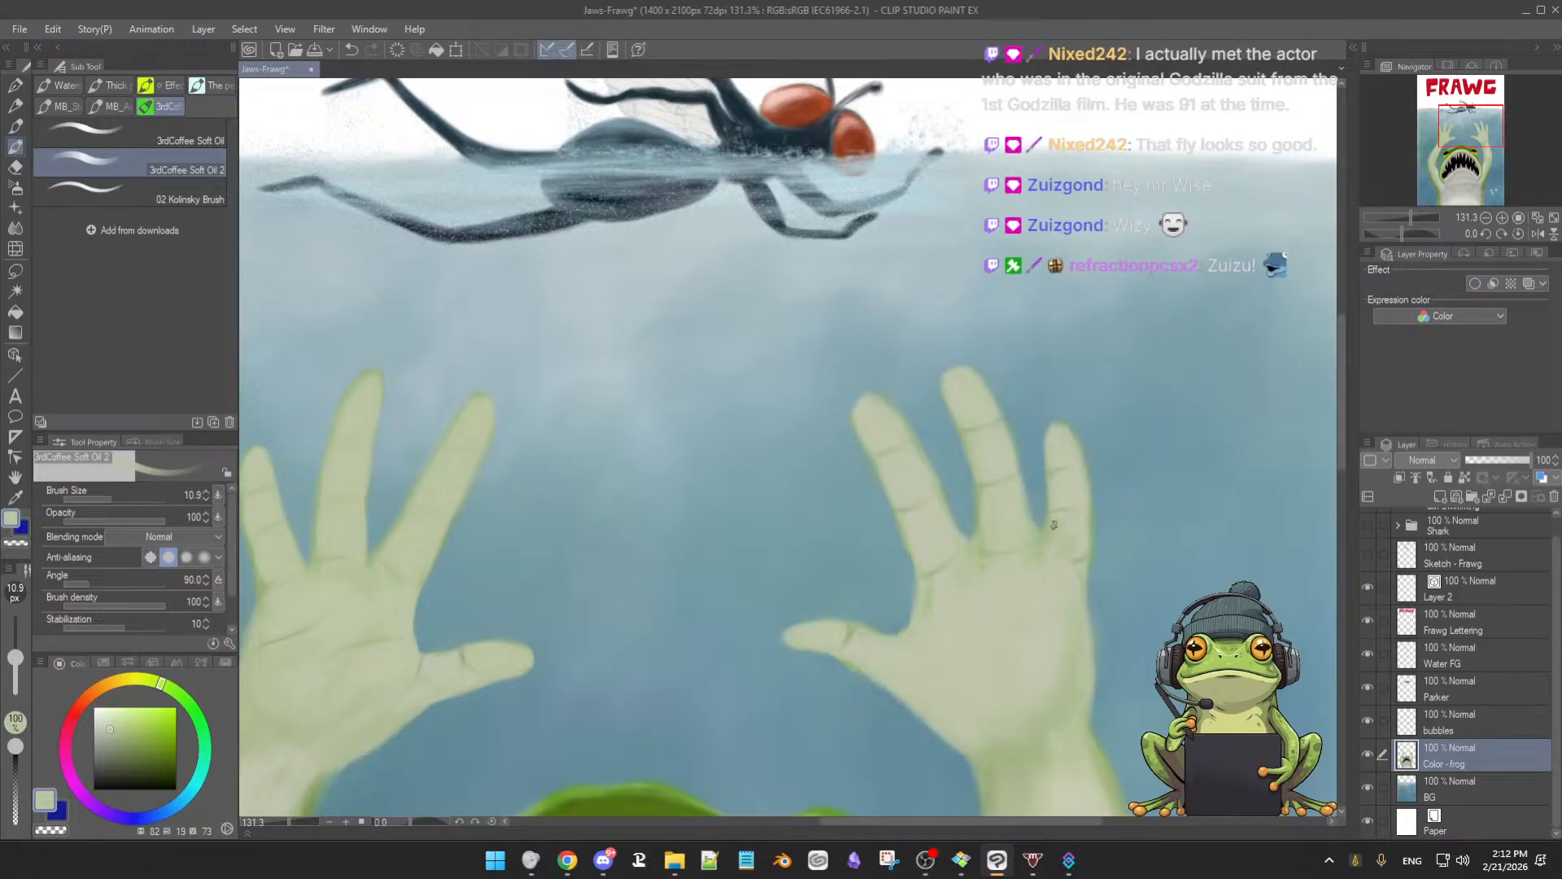
left_click_drag(1071, 534, 1079, 530)
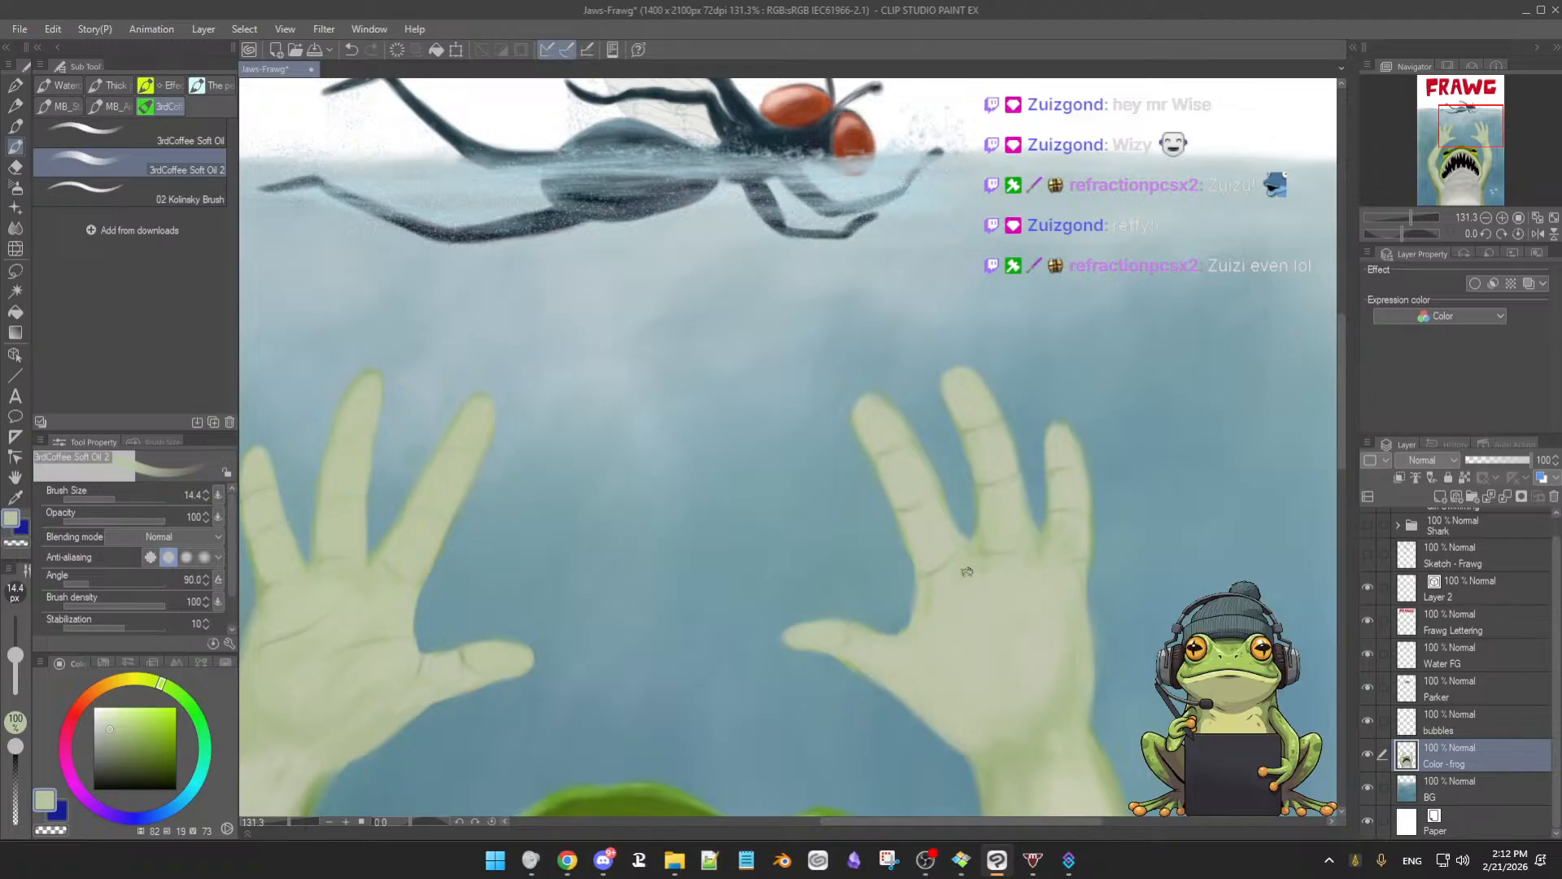
scroll(977, 583, "down", 2)
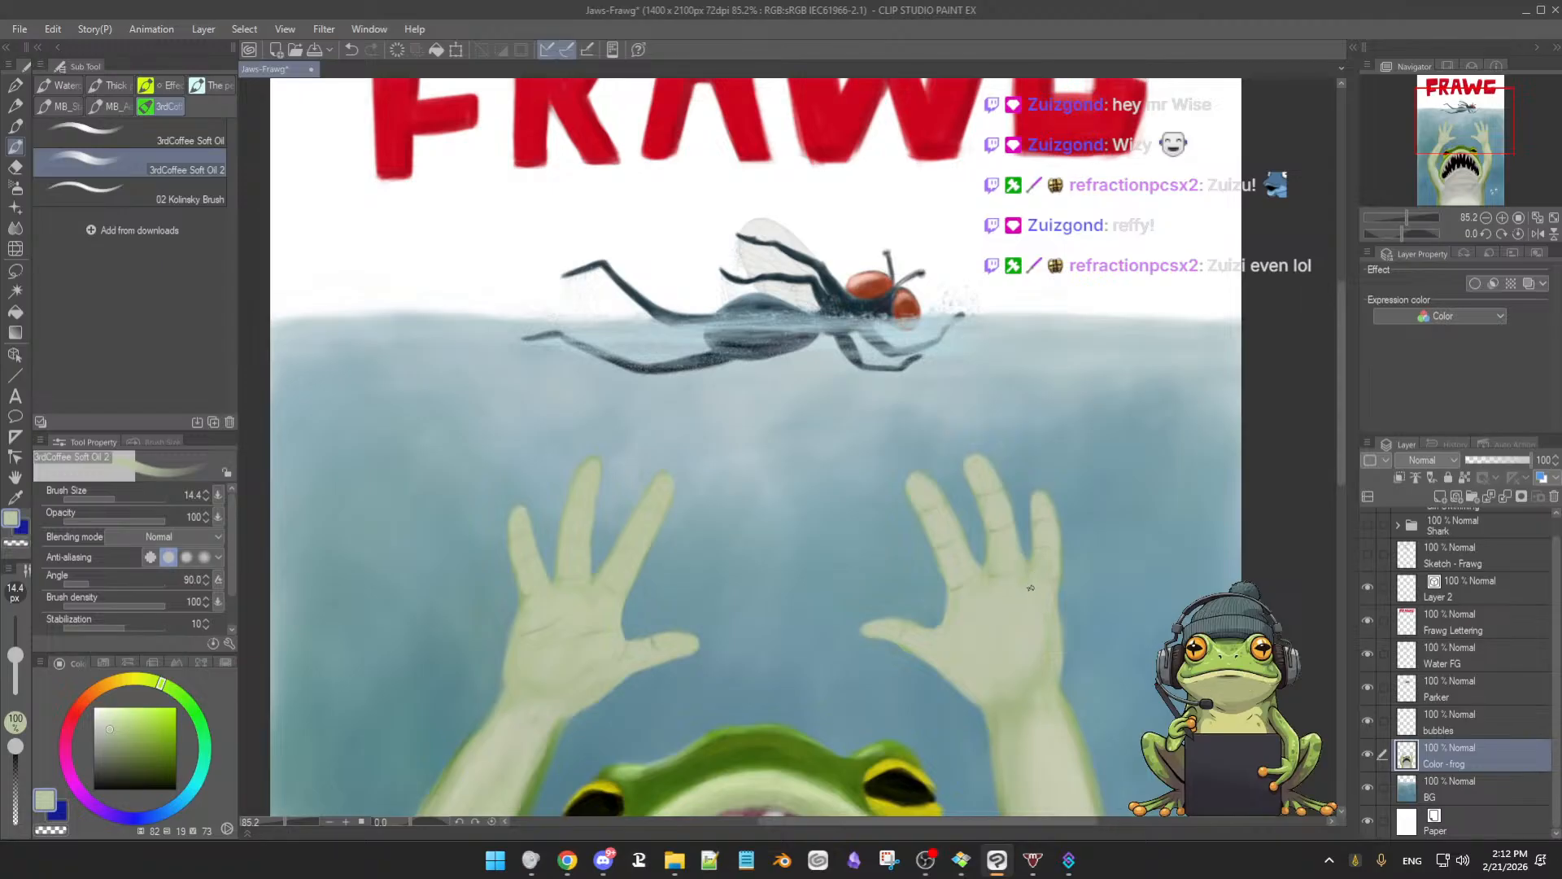
scroll(1031, 590, "up", 2)
scroll(1052, 607, "up", 1)
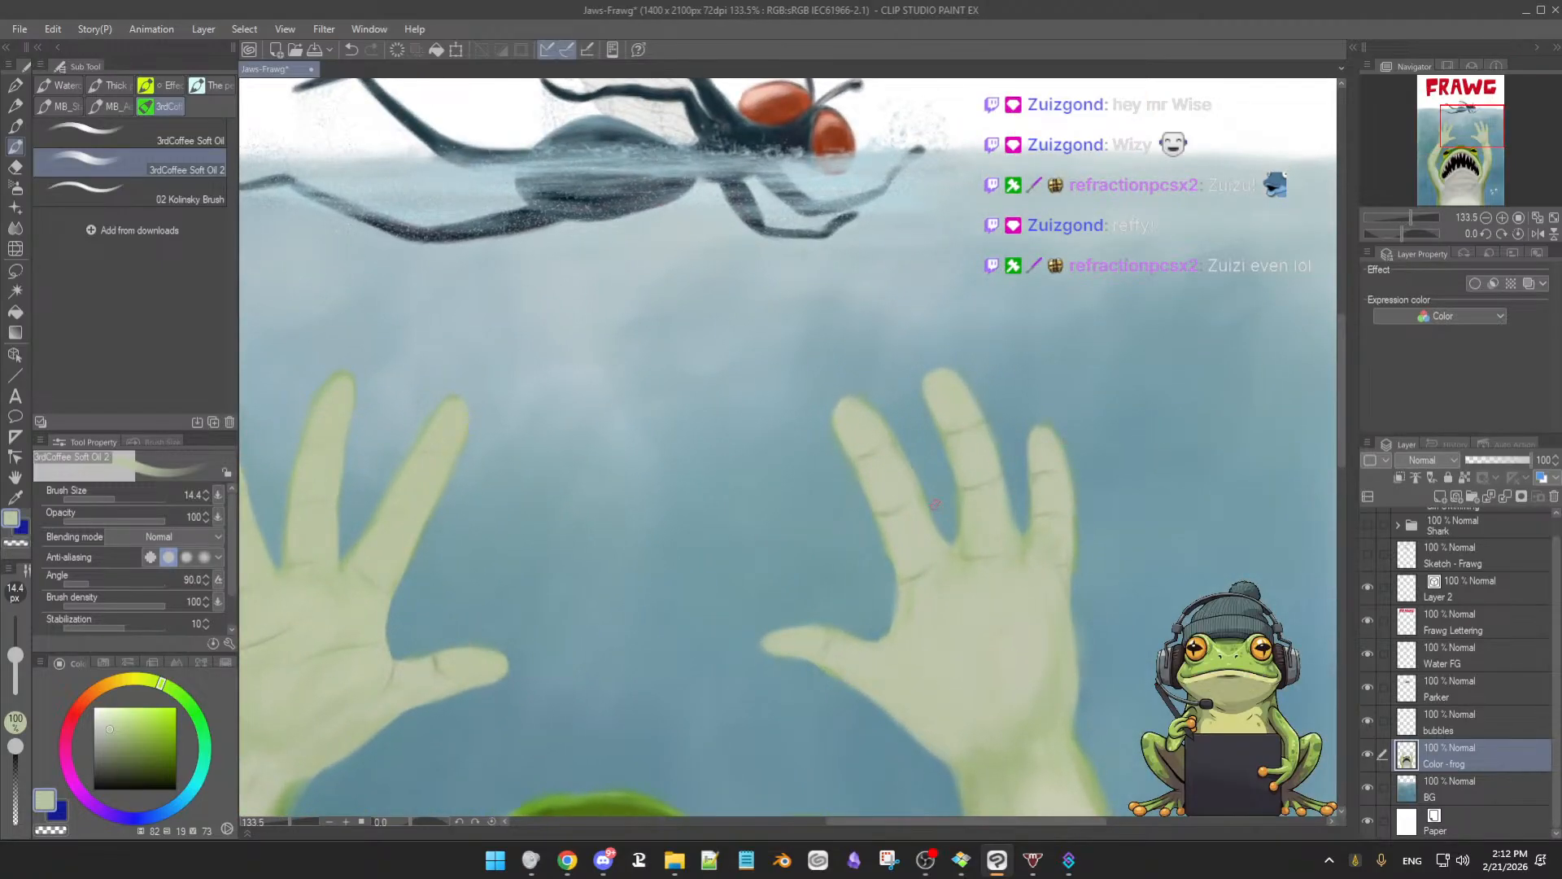
left_click_drag(943, 624, 930, 637)
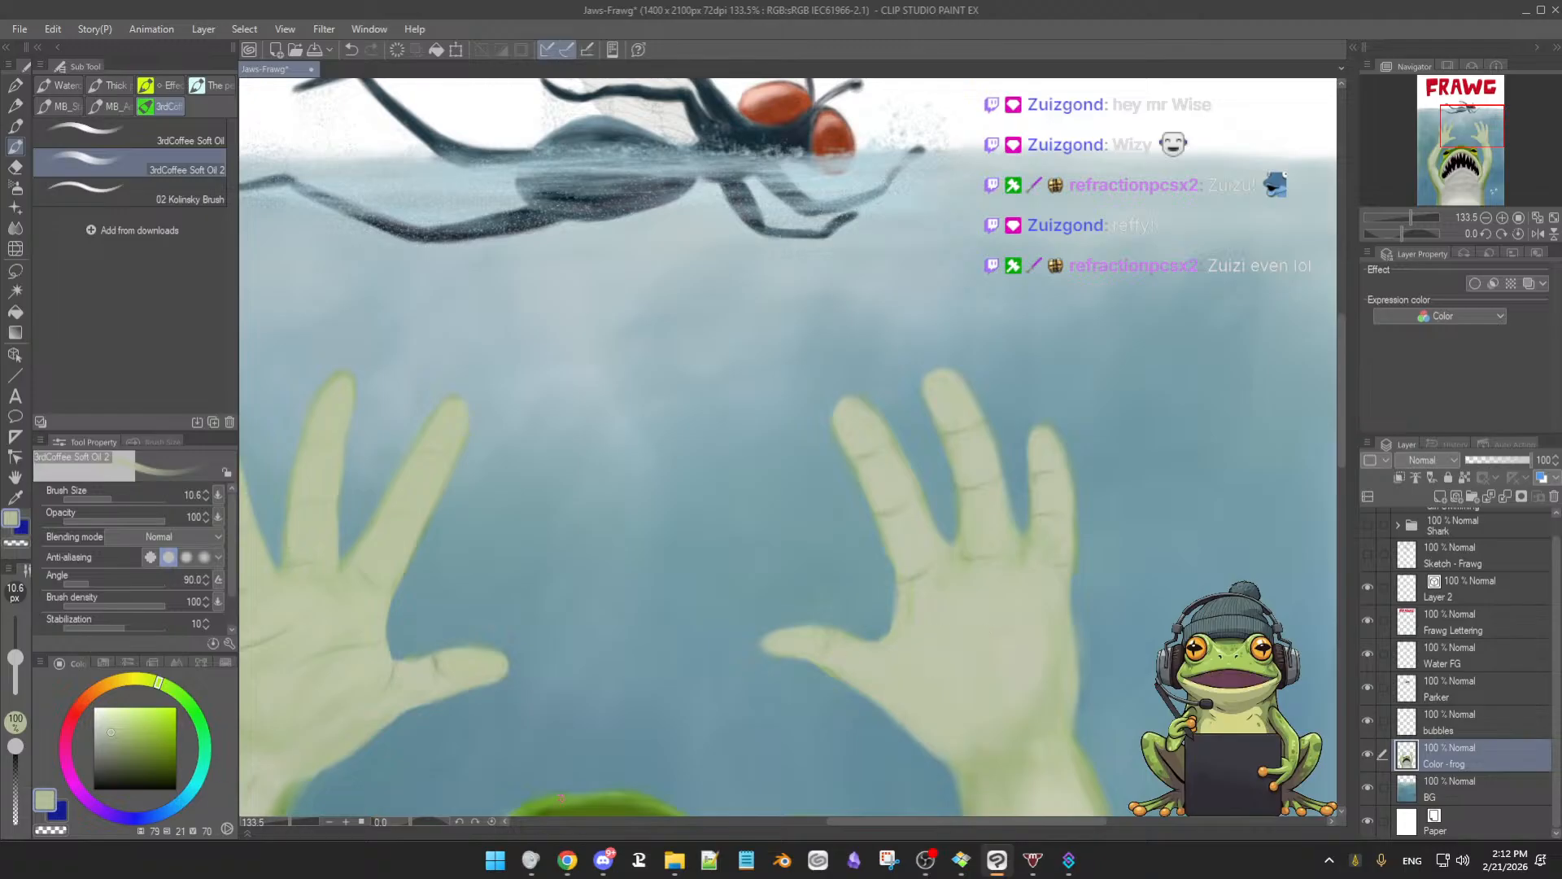
Paint thin creases across the right palm in dark green from the frog's head at size 4.9, and soften them with pale green at 25.8
left_click(620, 796, "alt")
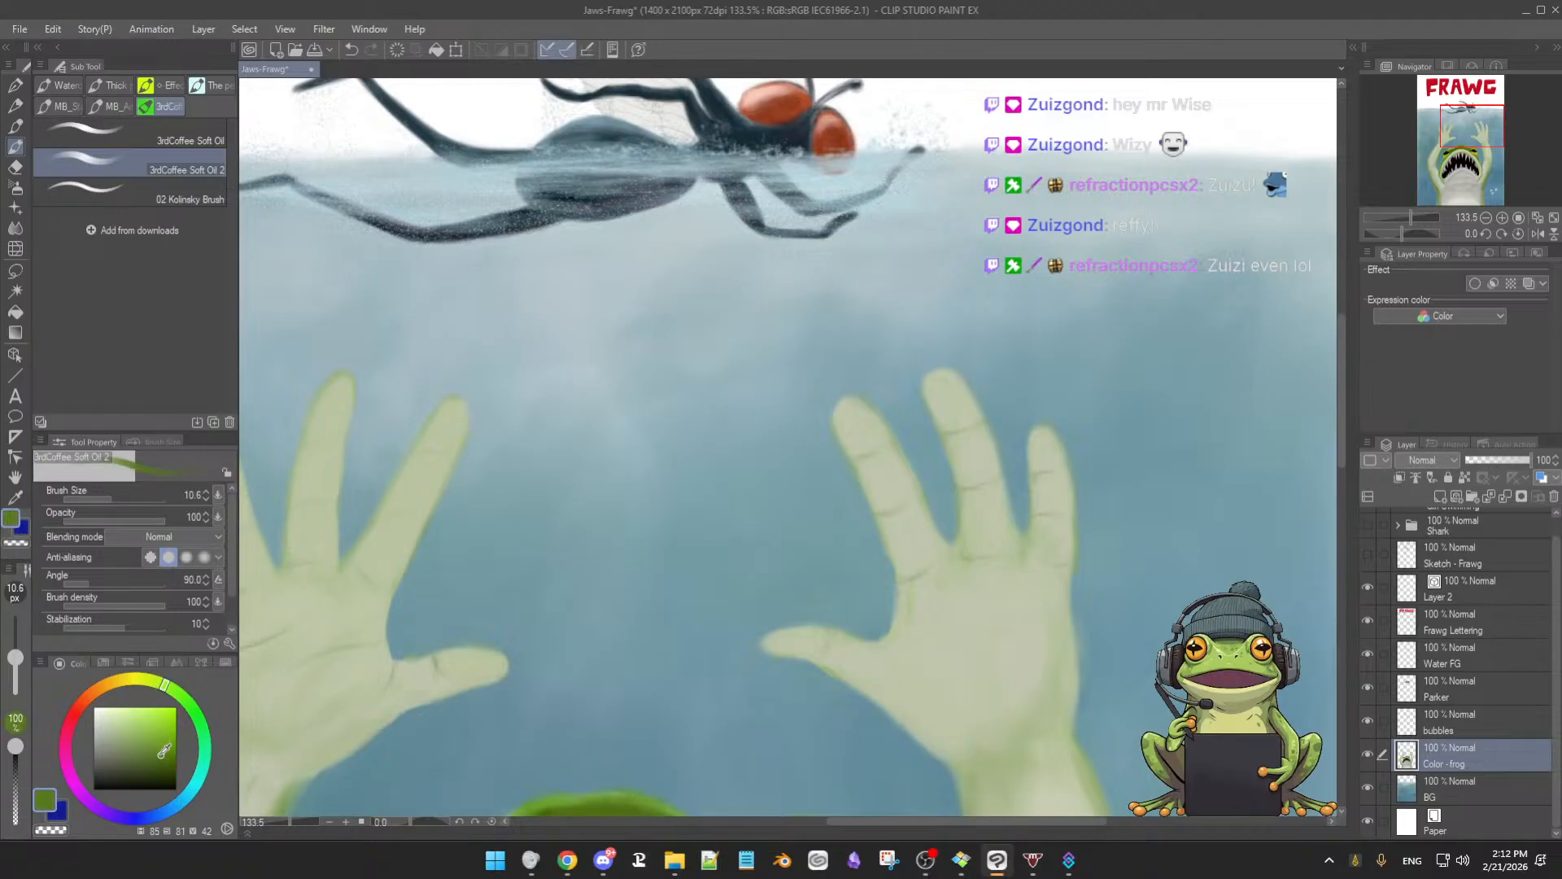
key("bracketleft")
key("bracketleft")
key("bracketleft")
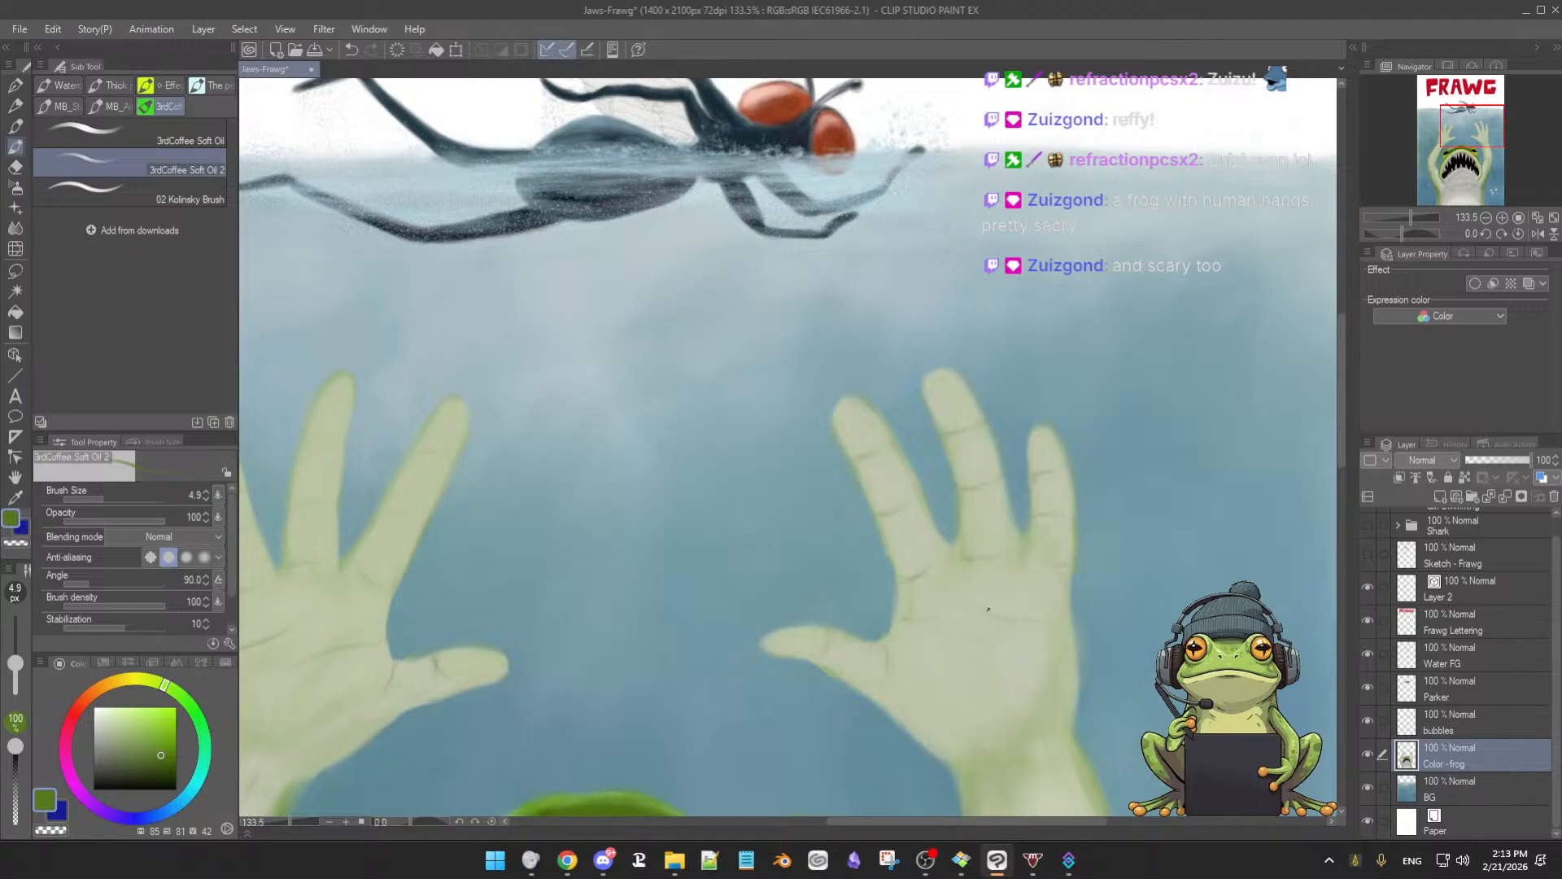
left_click(1034, 659, "alt")
left_click_drag(1034, 659, 1048, 671)
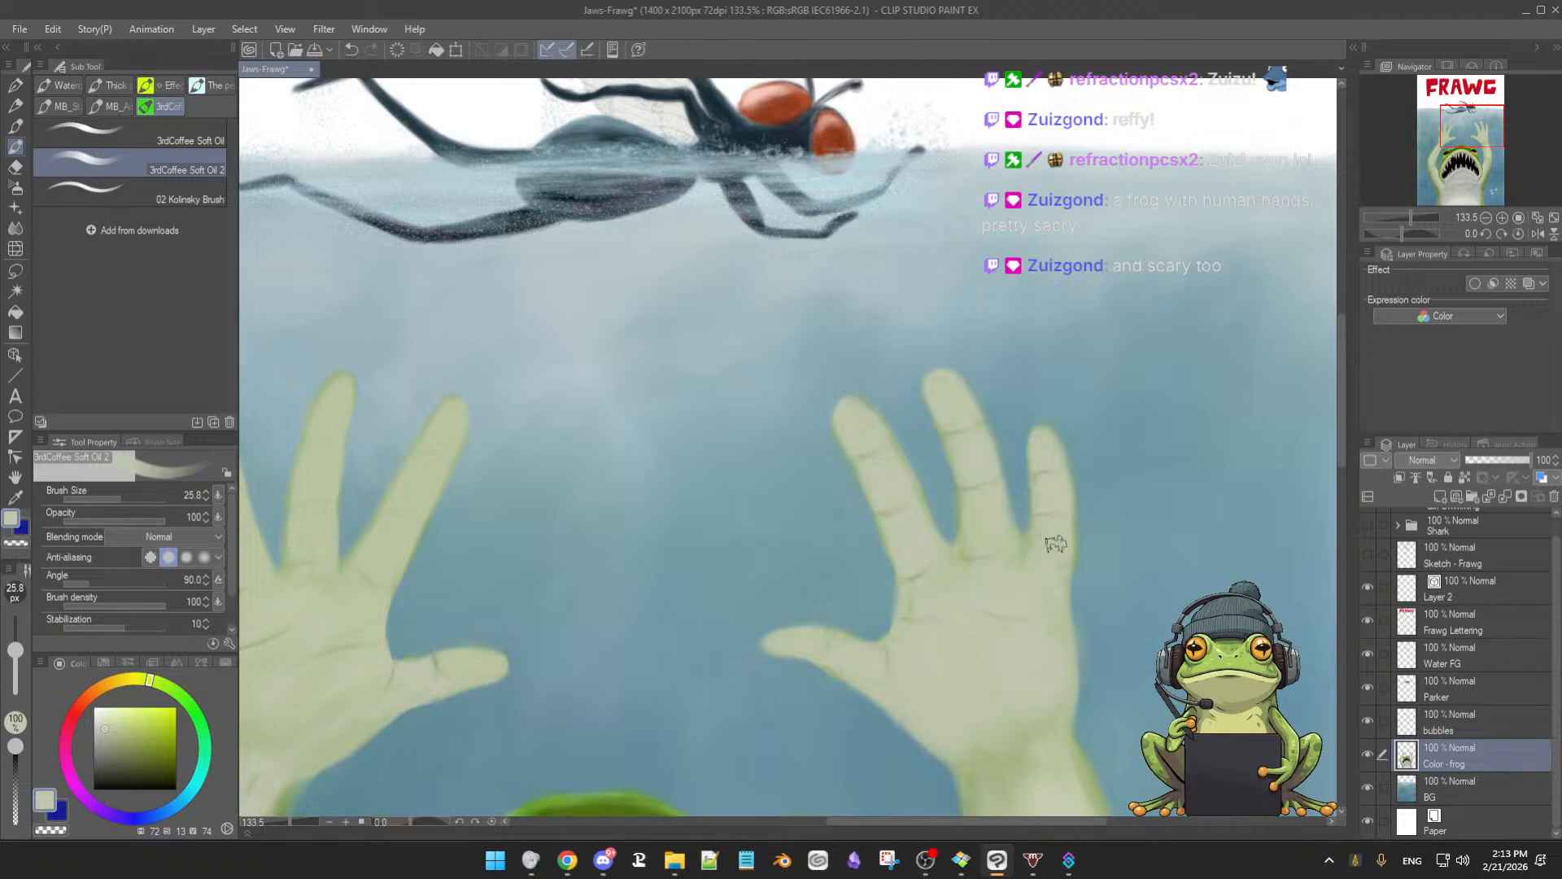
Shade the lower edge of the right thumb and palm in sampled green at sizes 20.1 to 16.5, trimming the thumb with the soft eraser
scroll(1068, 656, "down", 4)
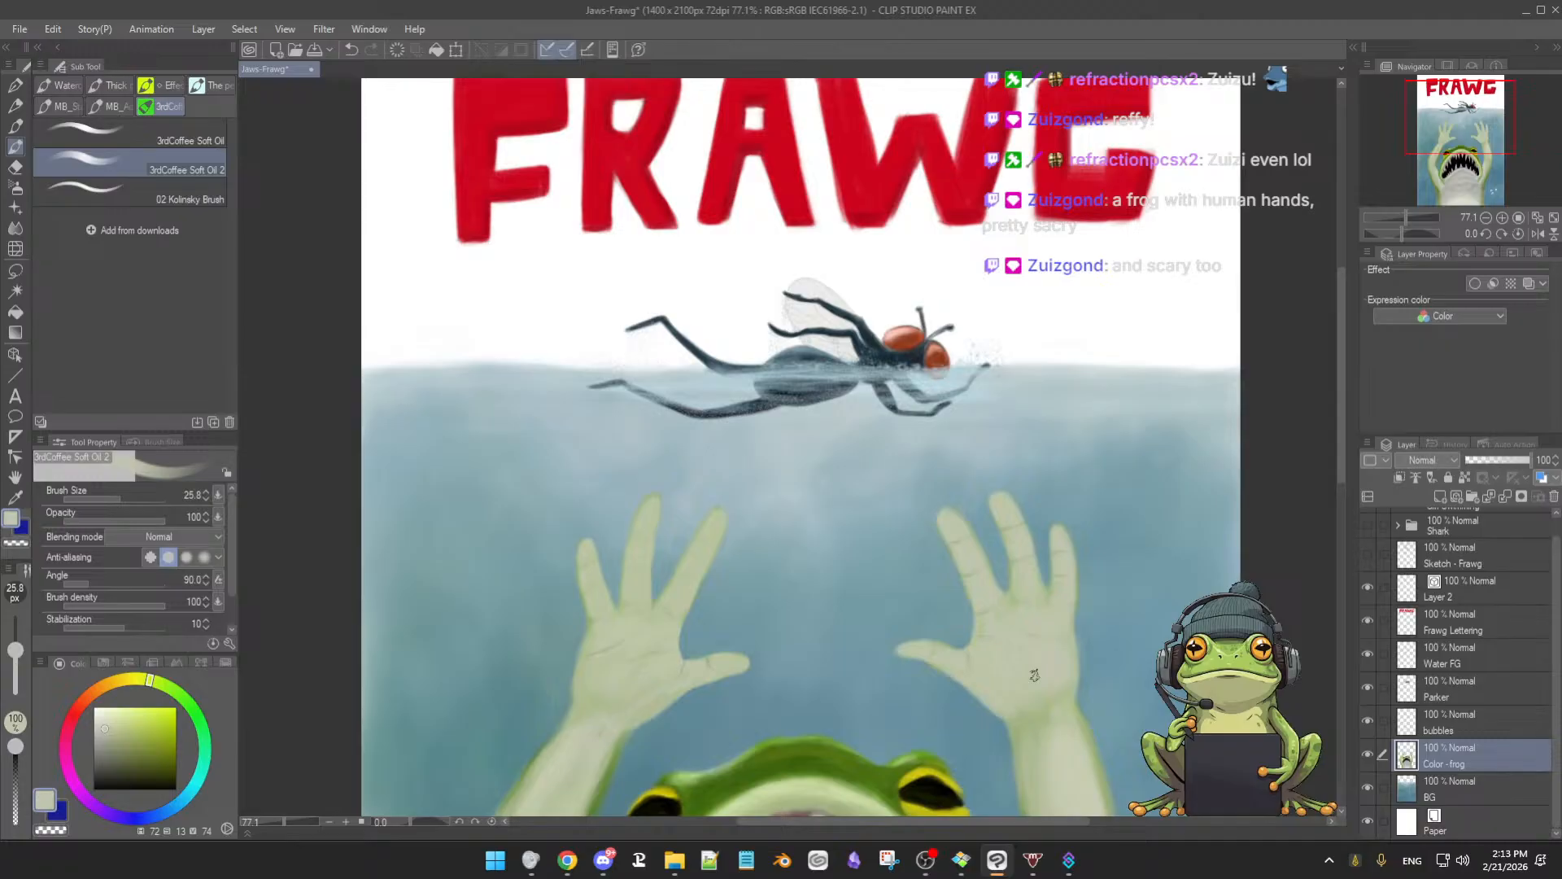
scroll(1034, 676, "up", 2)
left_click_drag(1034, 675, 1007, 550)
scroll(1007, 554, "up", 1)
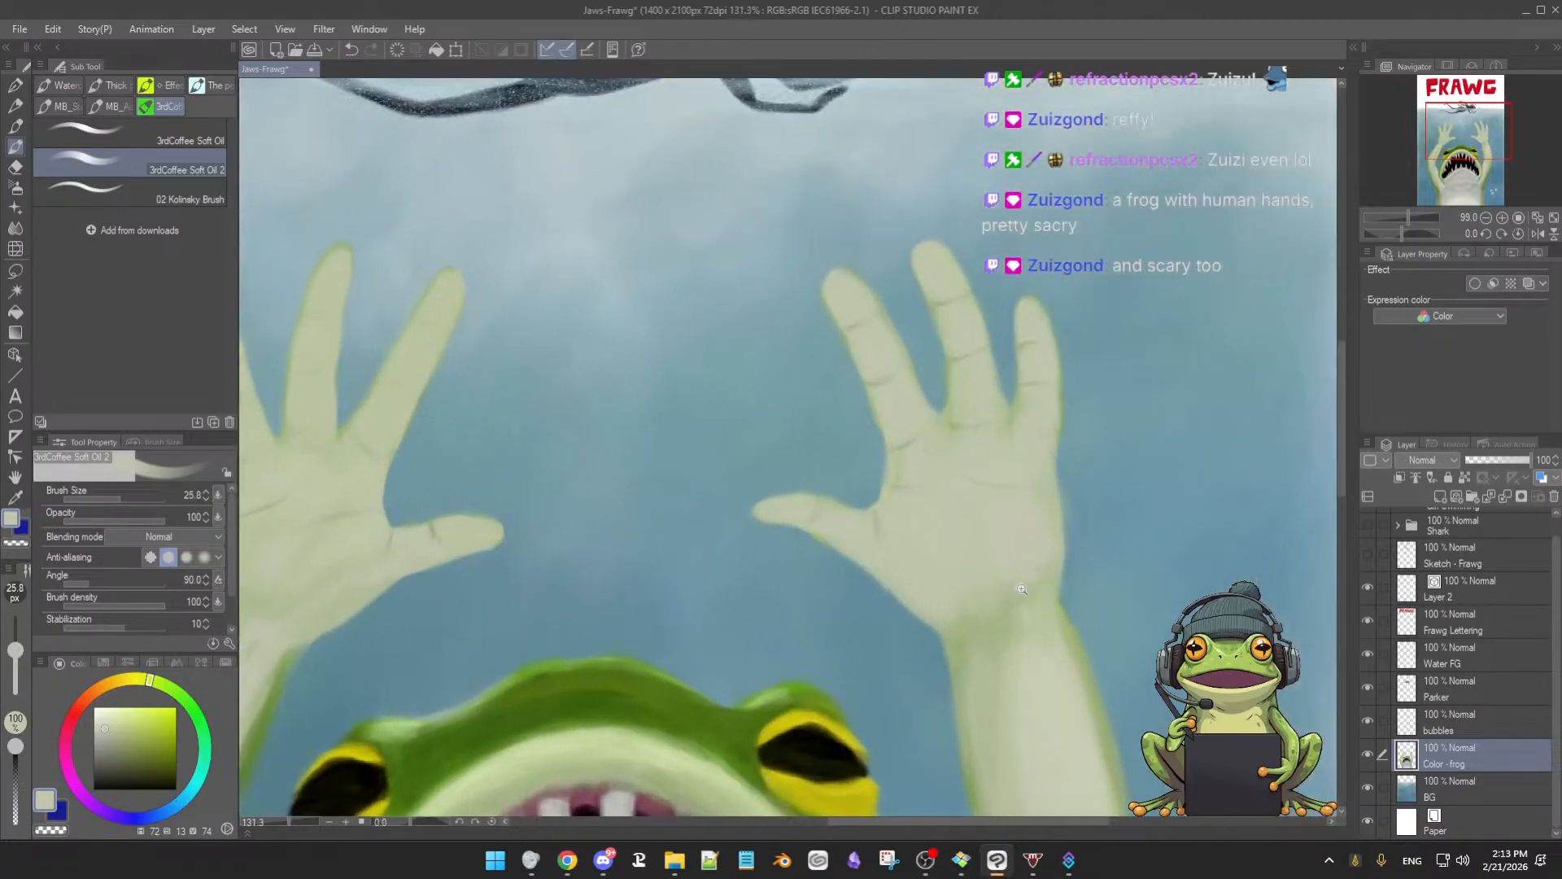
key("bracketleft")
key("bracketleft")
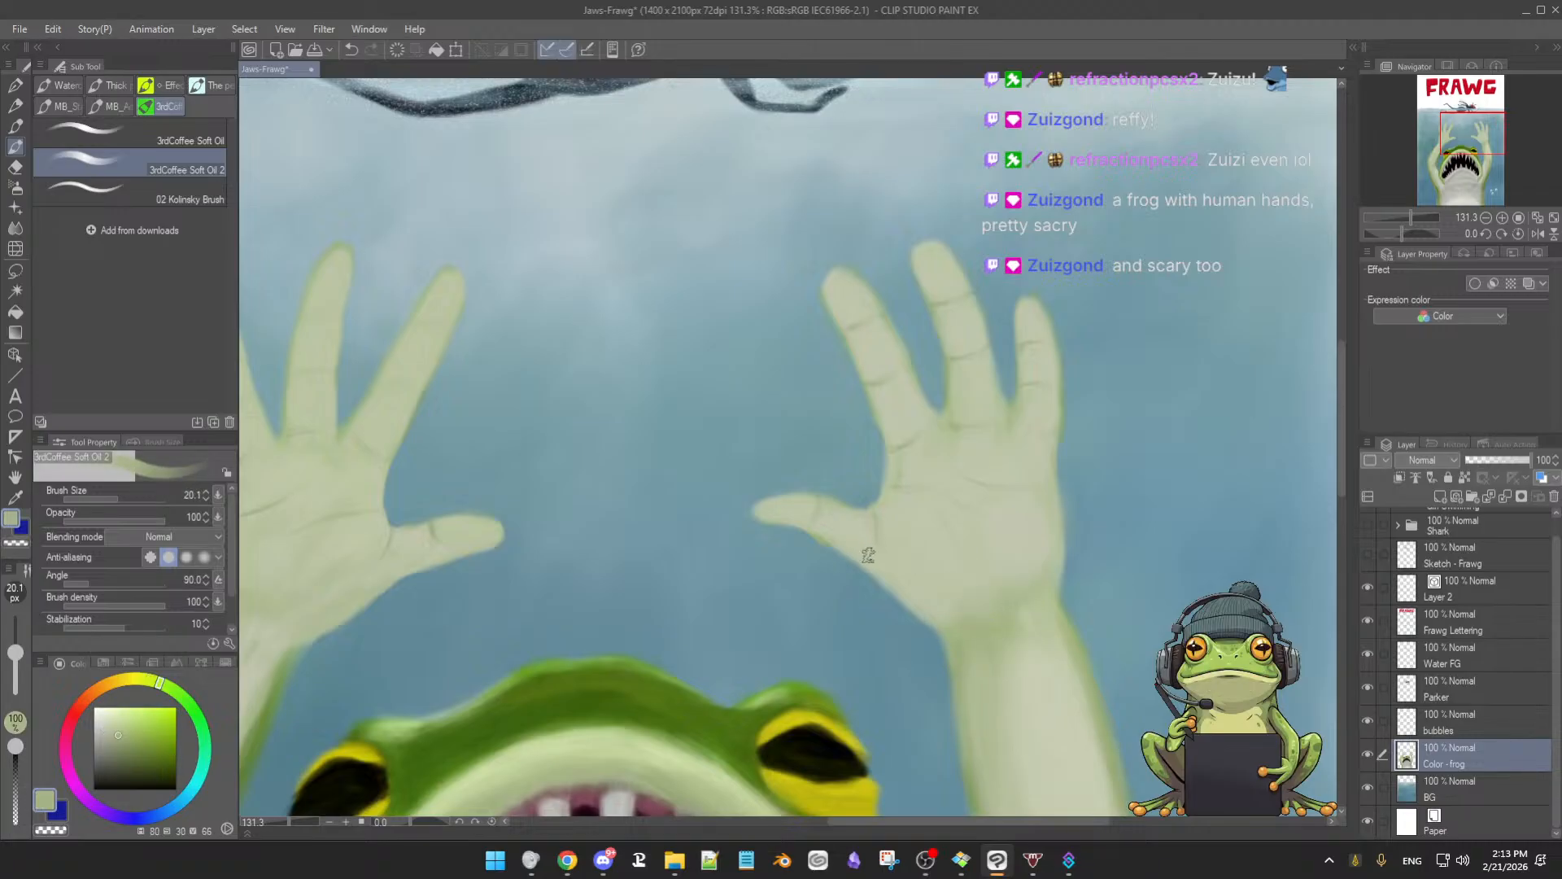
key("e")
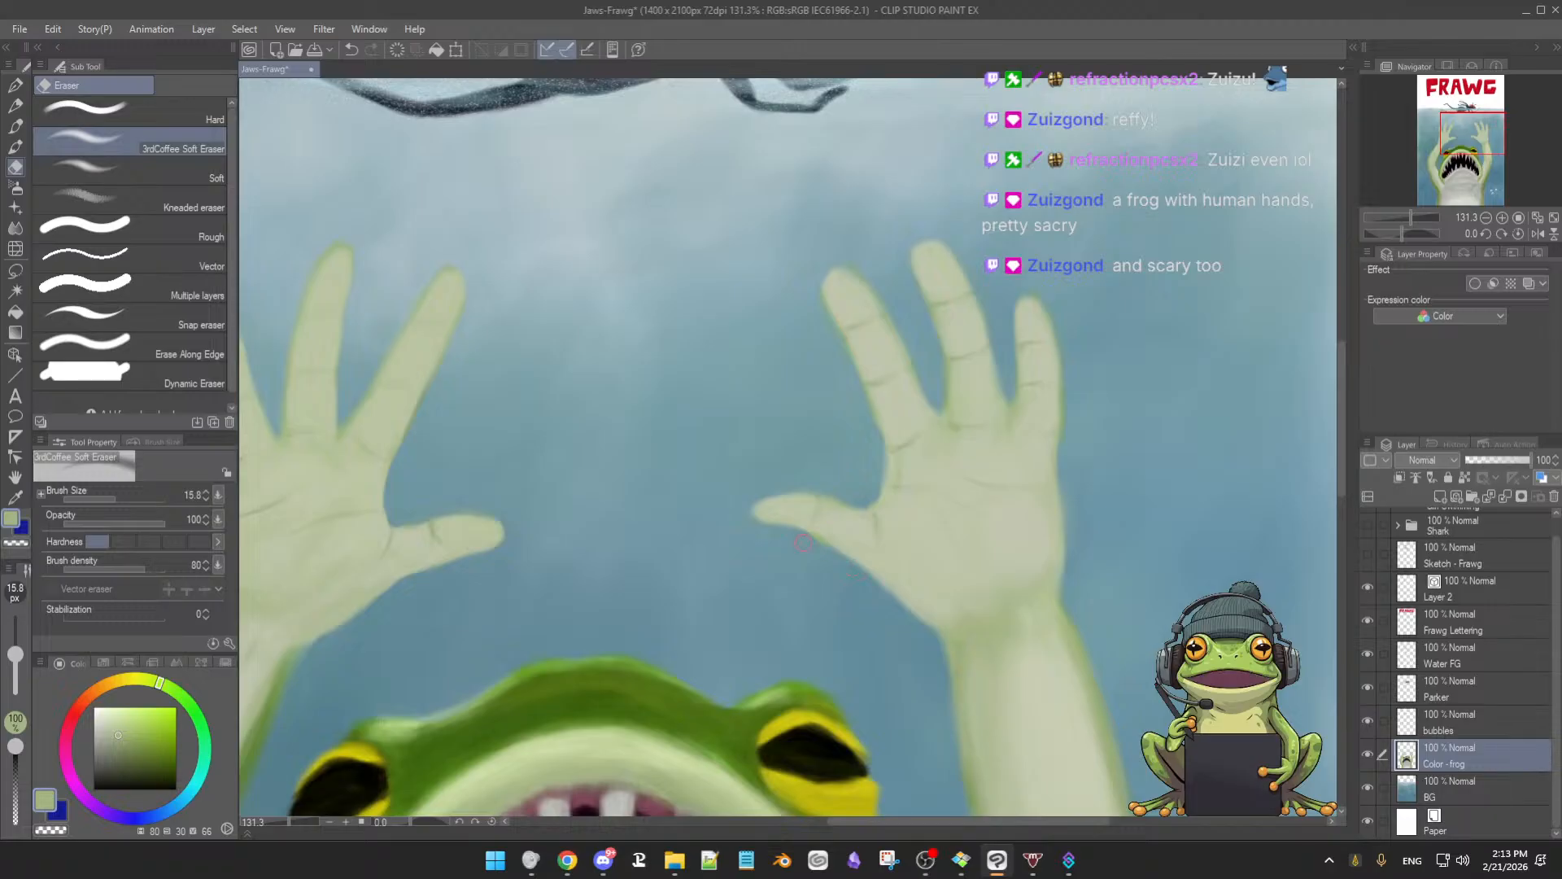
key("b")
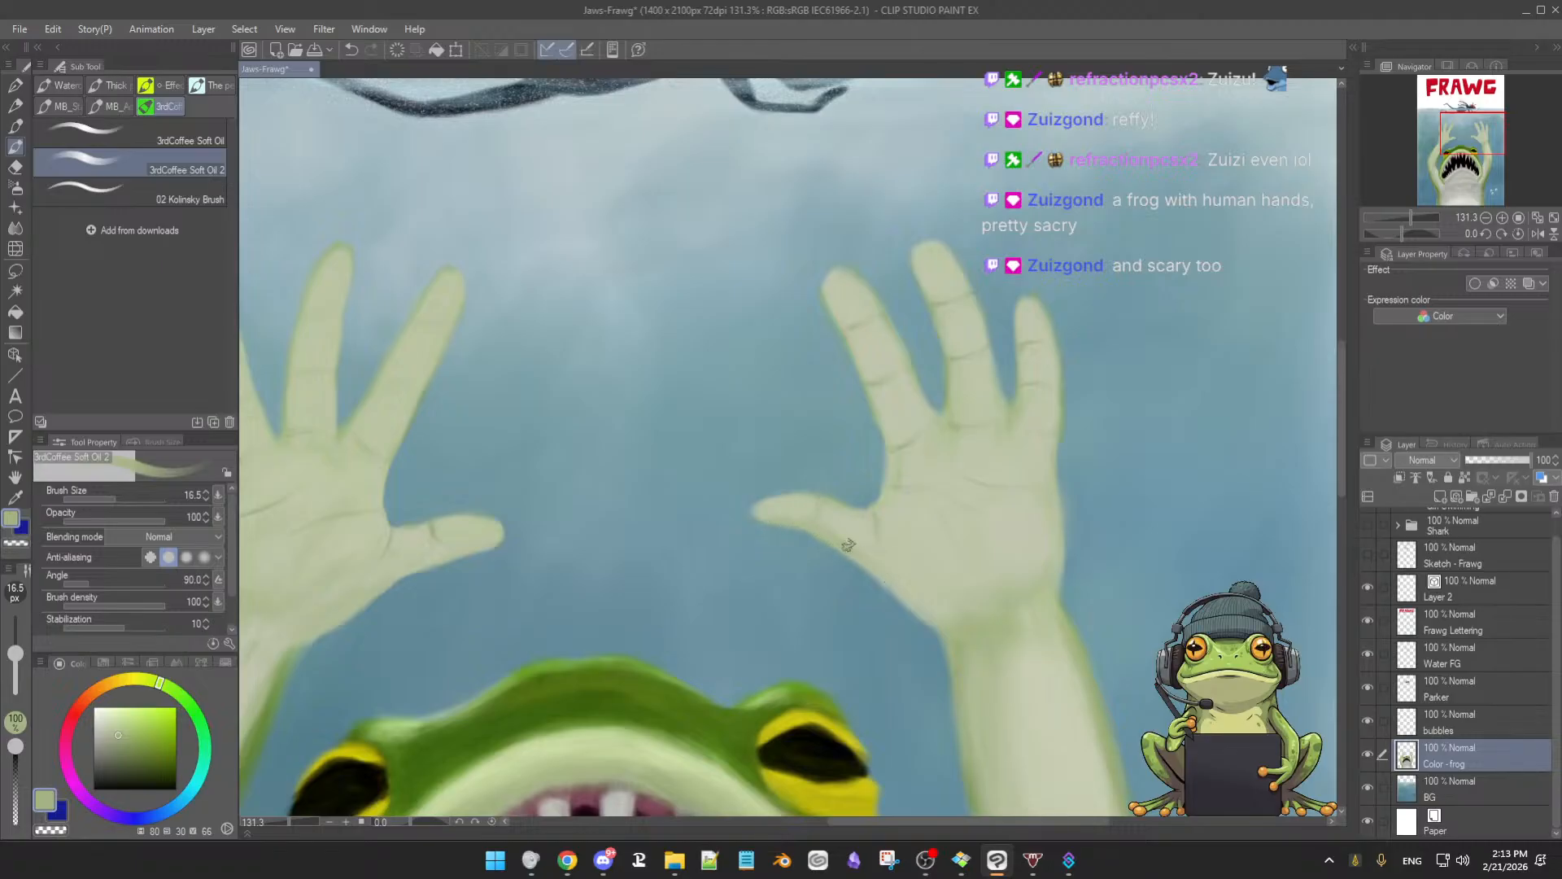
left_click_drag(896, 566, 908, 580)
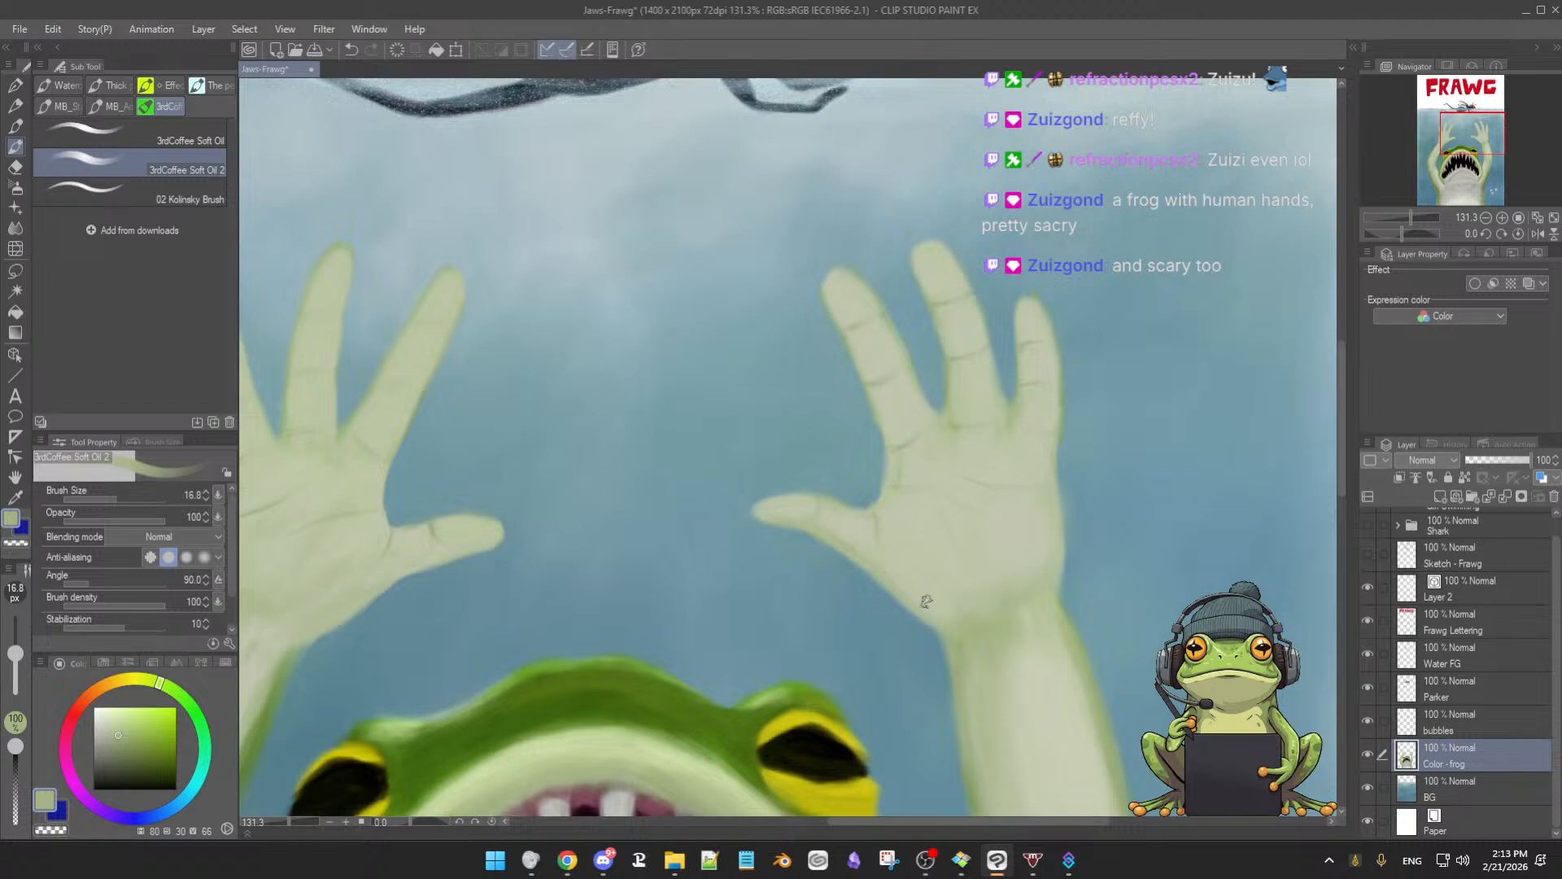
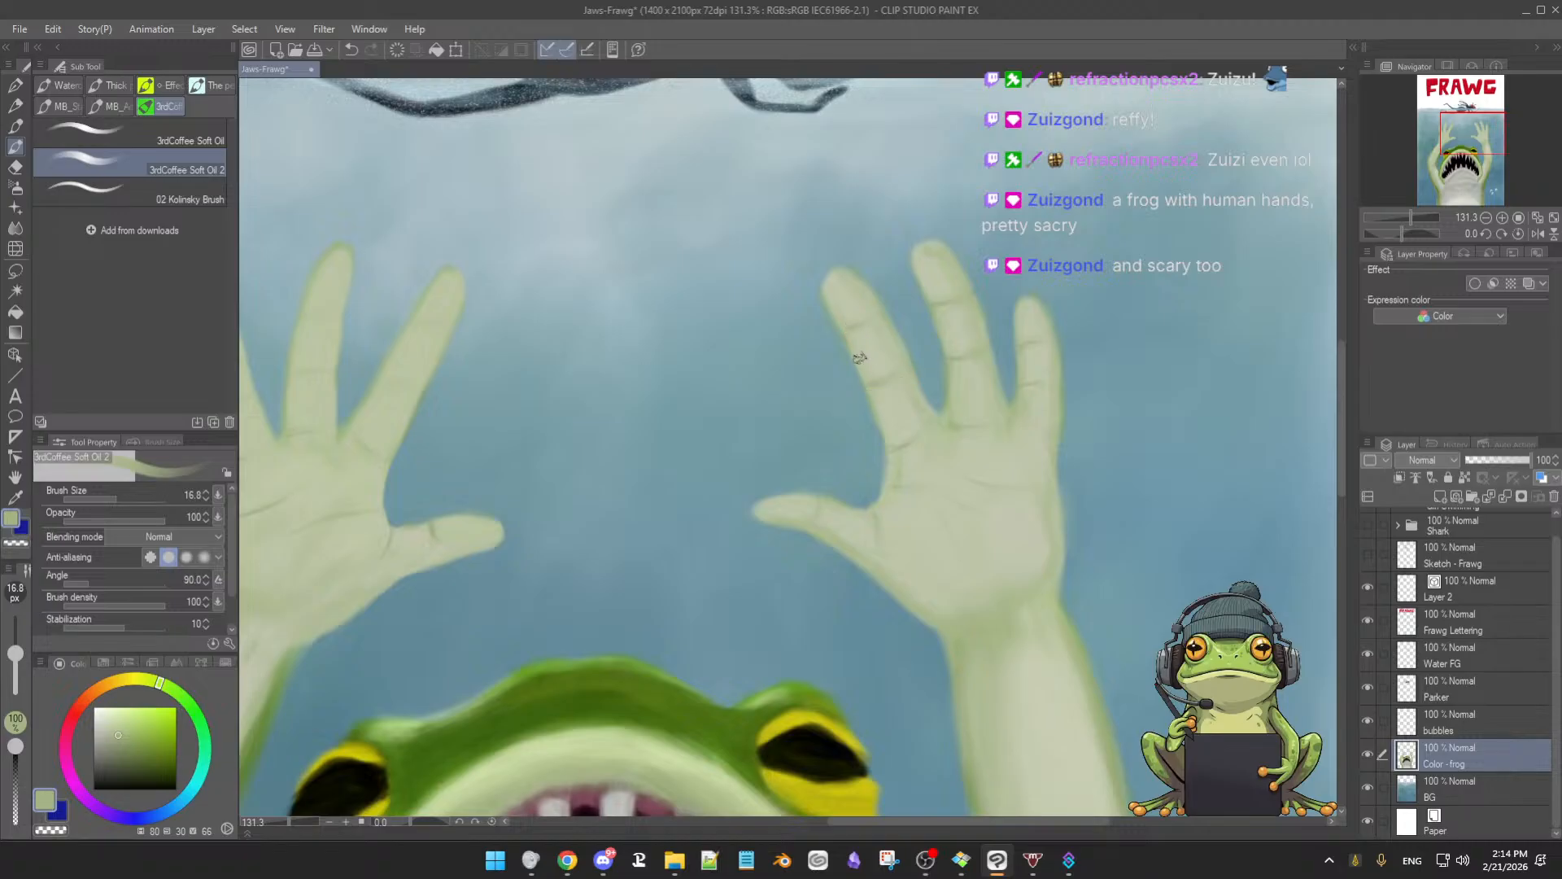
Blend the right hand's index finger and palm with sampled pale greens at brush sizes 16.8 and 18.3
left_click(863, 357, "alt")
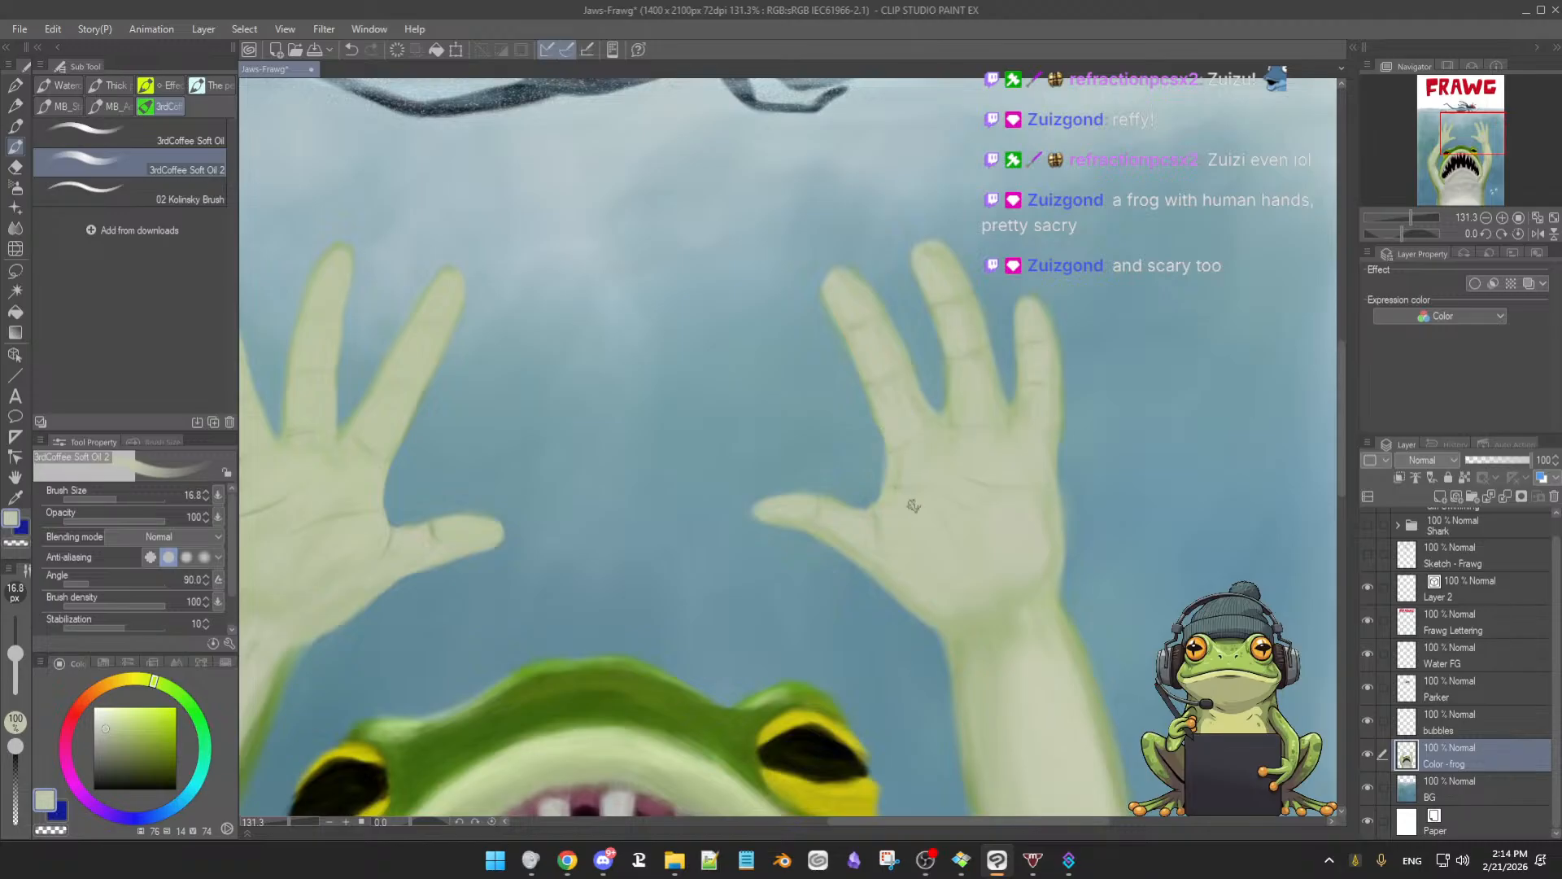
left_click(1051, 516, "alt")
mouse_move(1024, 578)
left_mouse_down()
mouse_move(1050, 548)
mouse_move(1040, 482)
mouse_move(972, 457)
mouse_move(1027, 497)
mouse_move(959, 482)
mouse_move(1009, 483)
left_mouse_up()
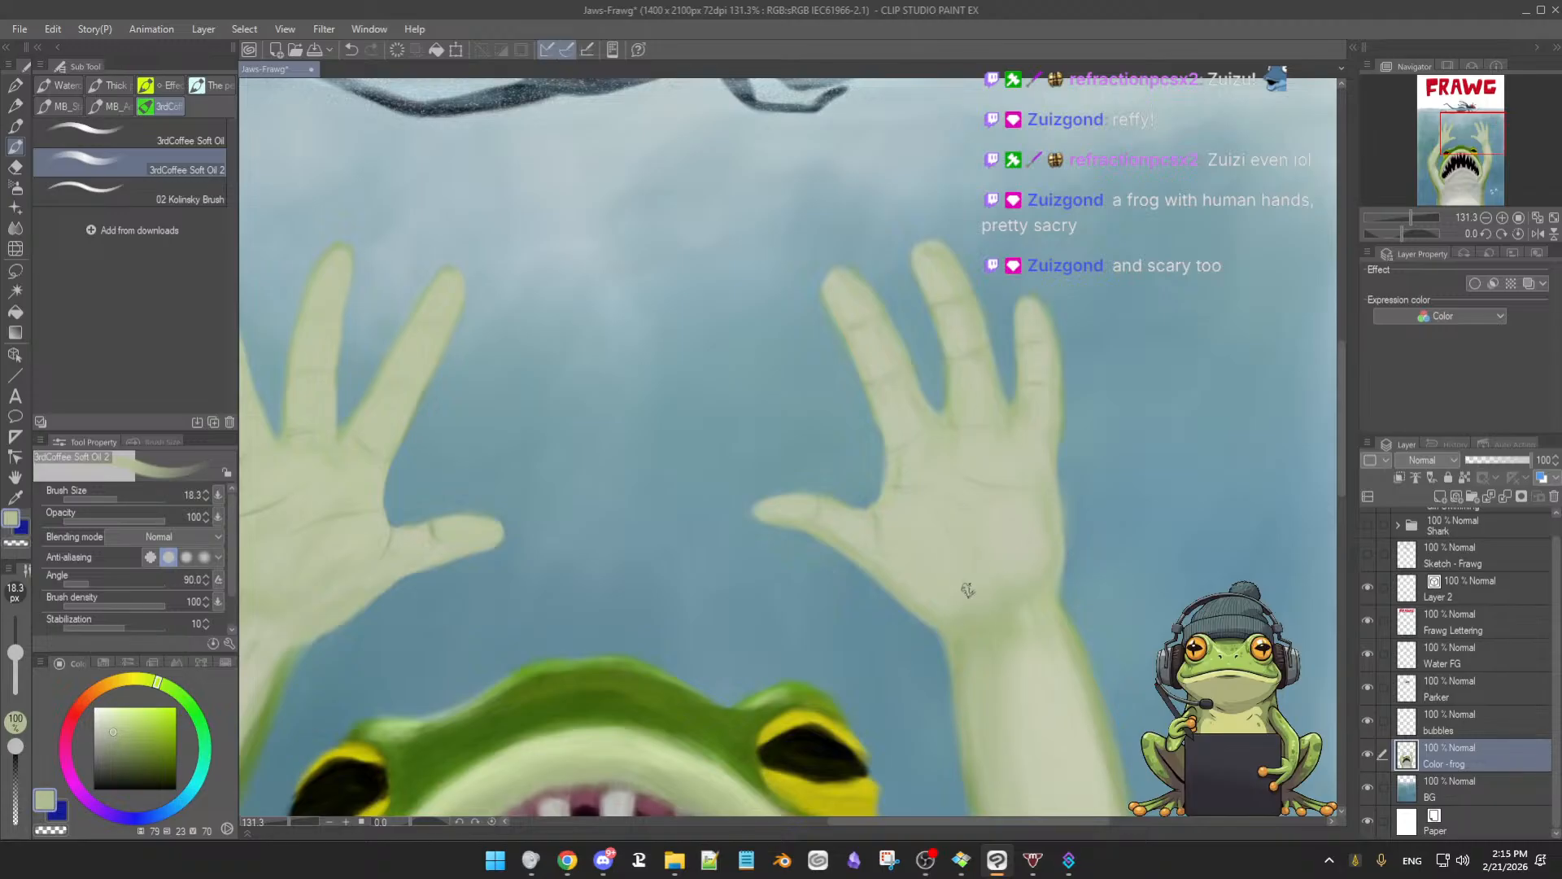
left_click(911, 407, "alt")
scroll(1076, 500, "down", 5)
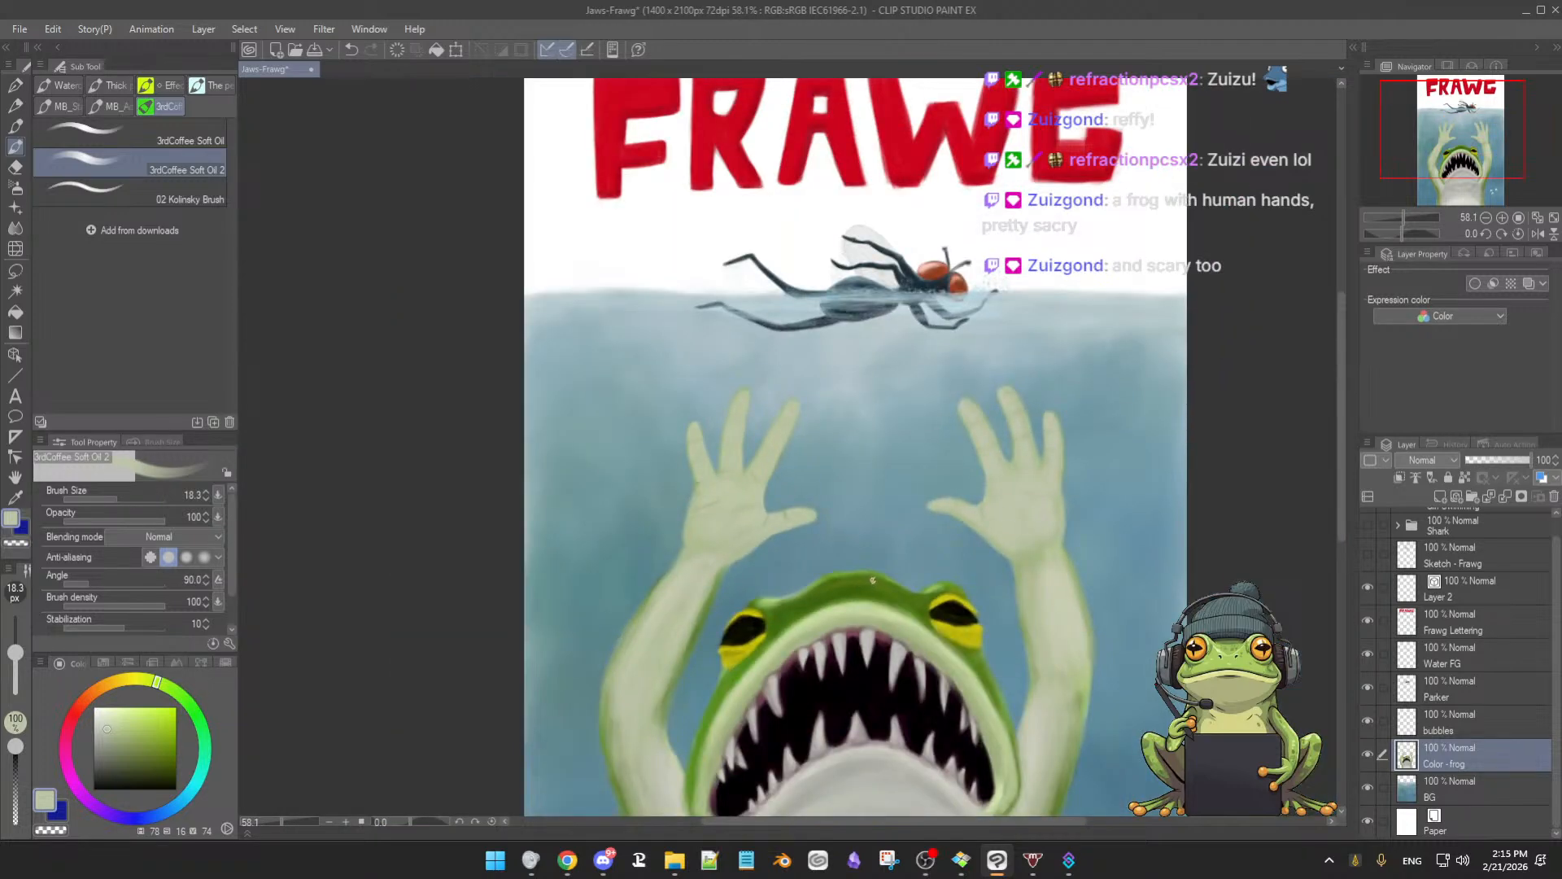
Build up the right palm's outer edge below the little finger in sampled pale green at brush size 17.1
scroll(911, 519, "up", 6)
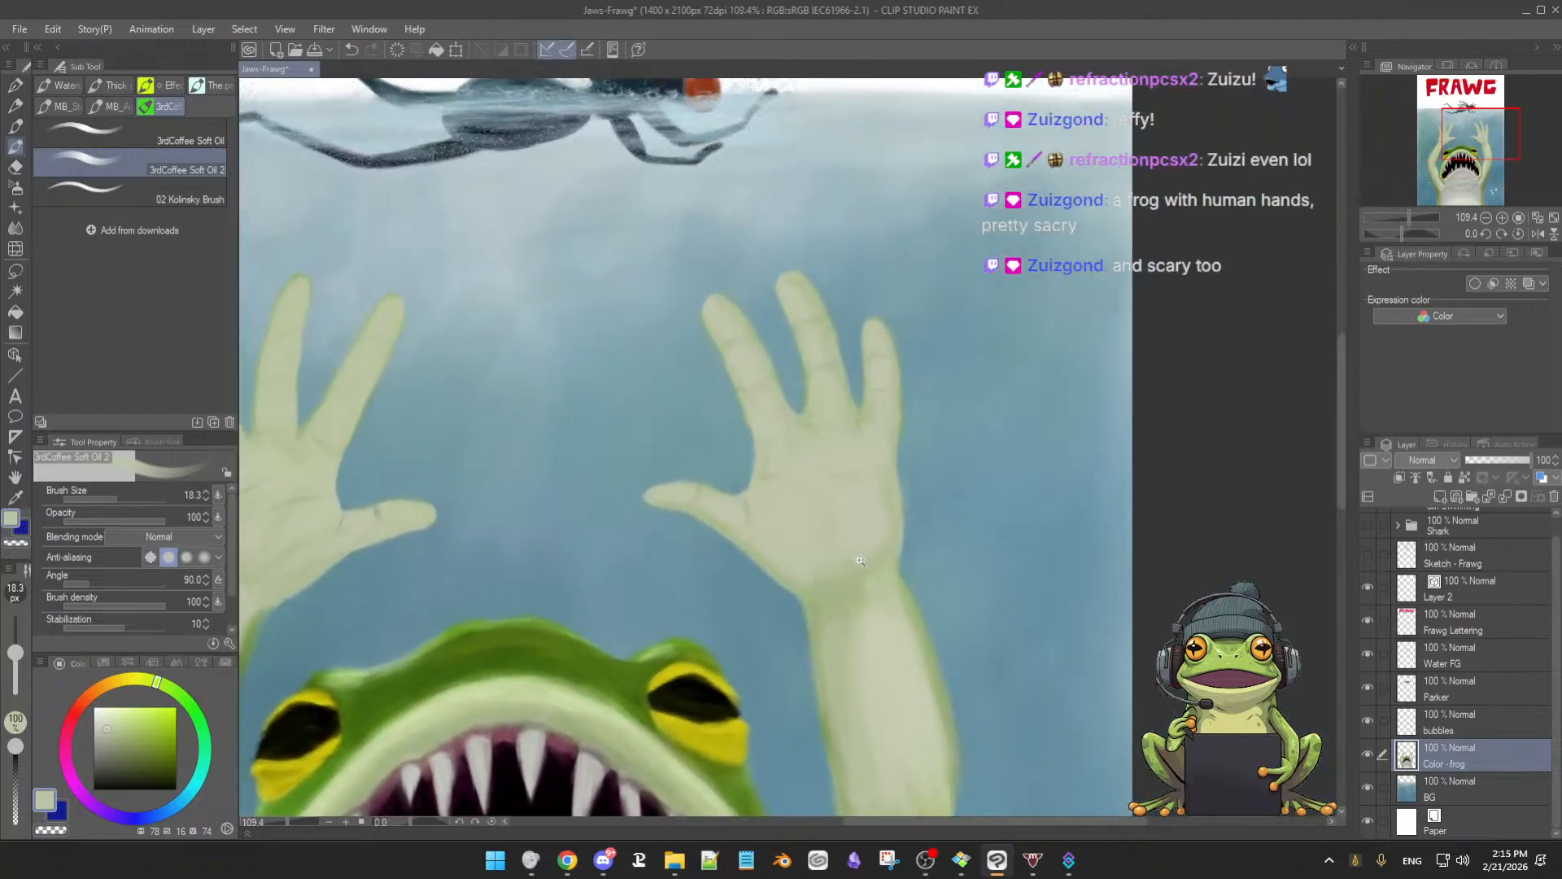
left_click_drag(653, 460, 938, 454)
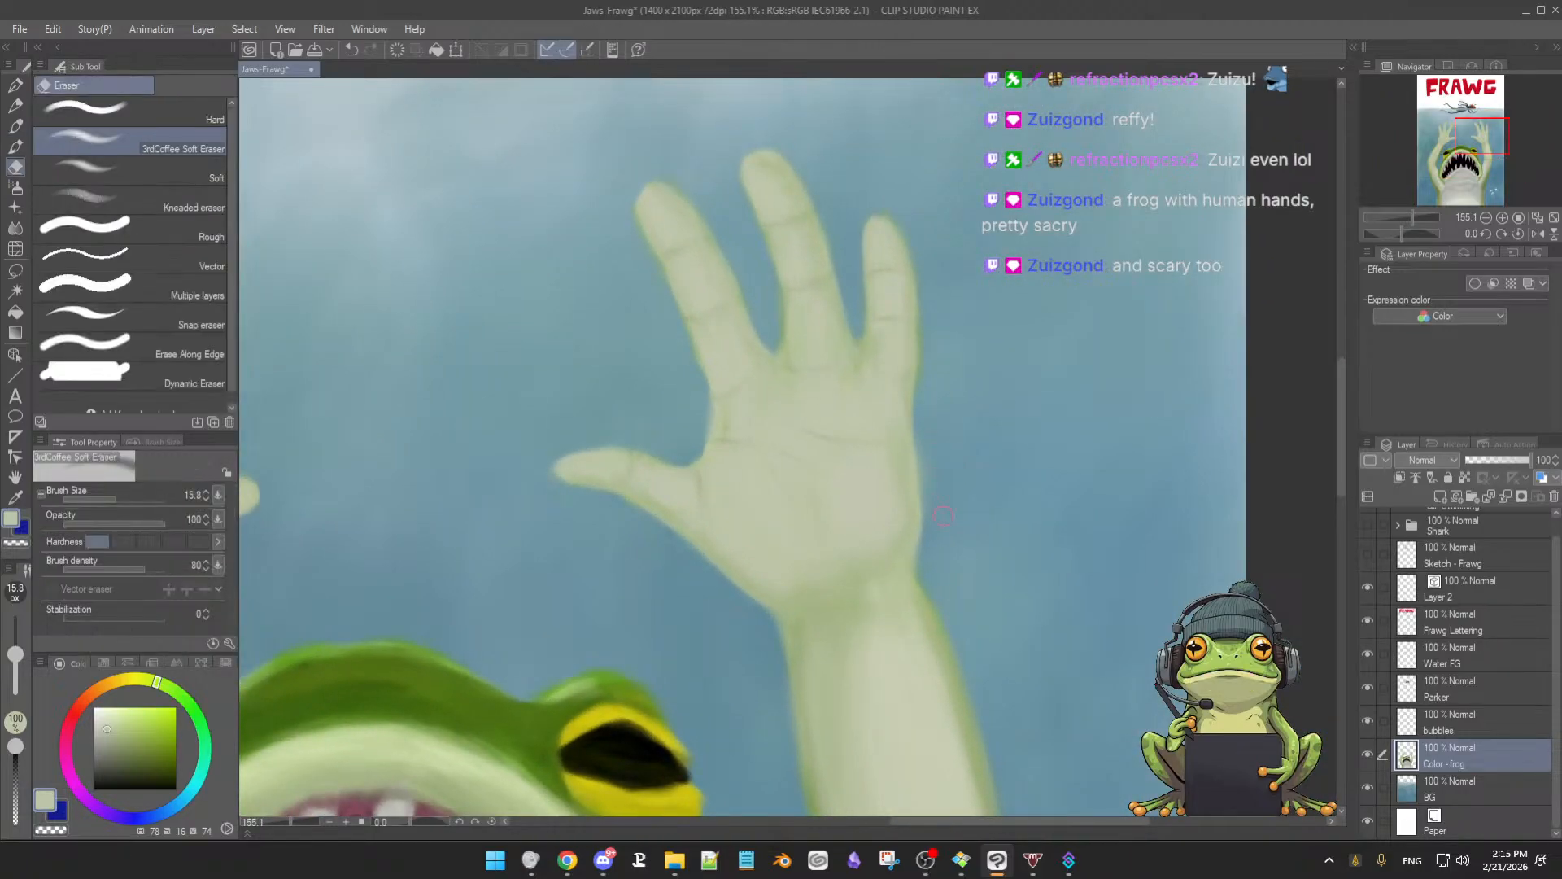
left_click(898, 444, "alt")
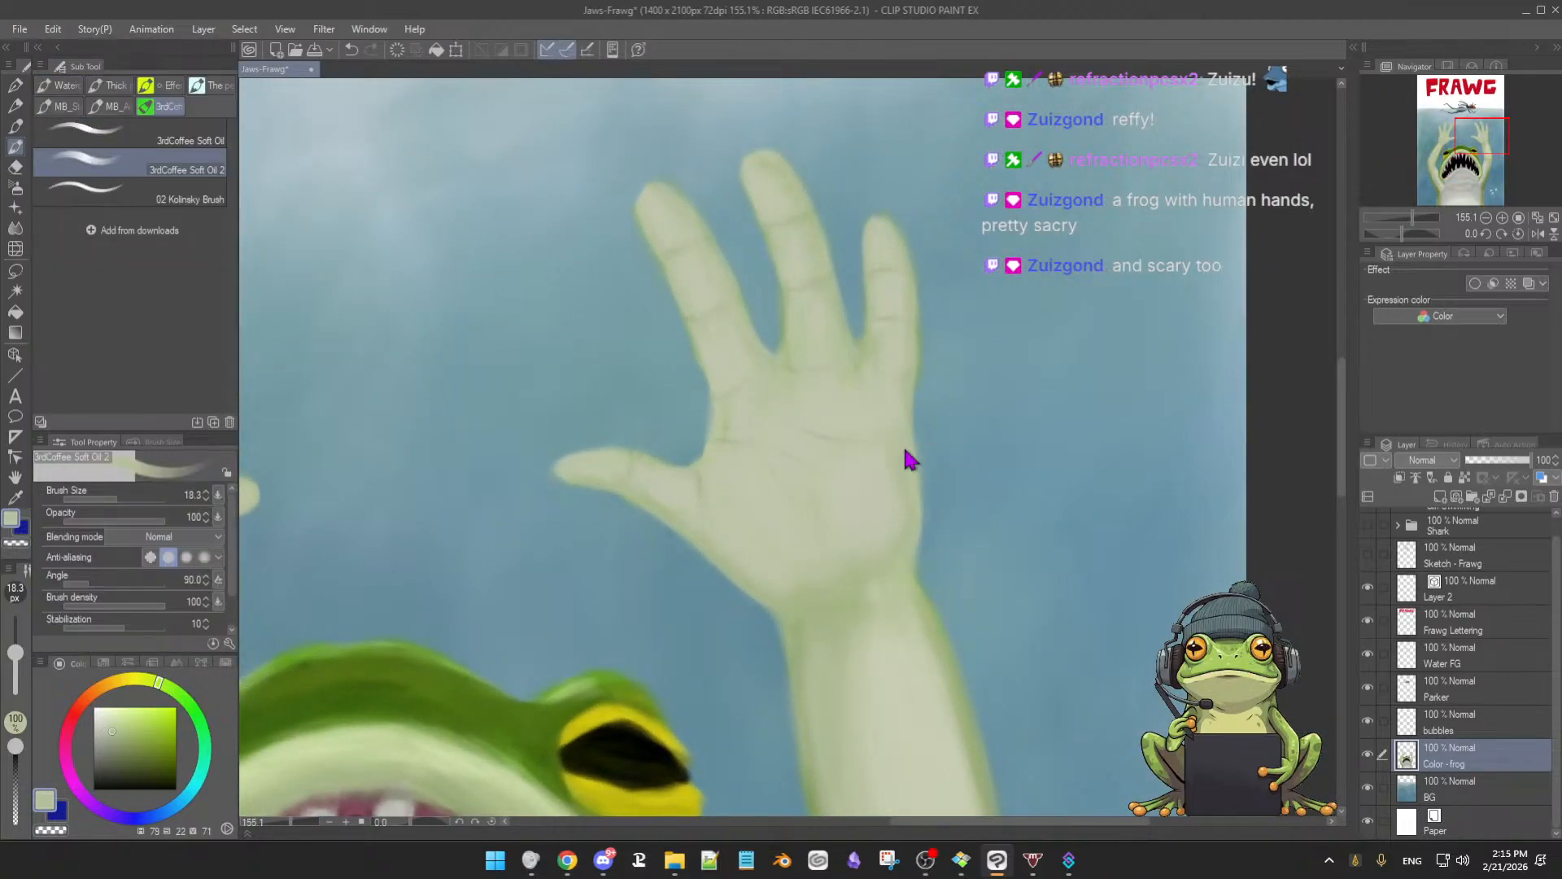
left_click(903, 440, "alt")
left_click_drag(898, 401, 914, 515)
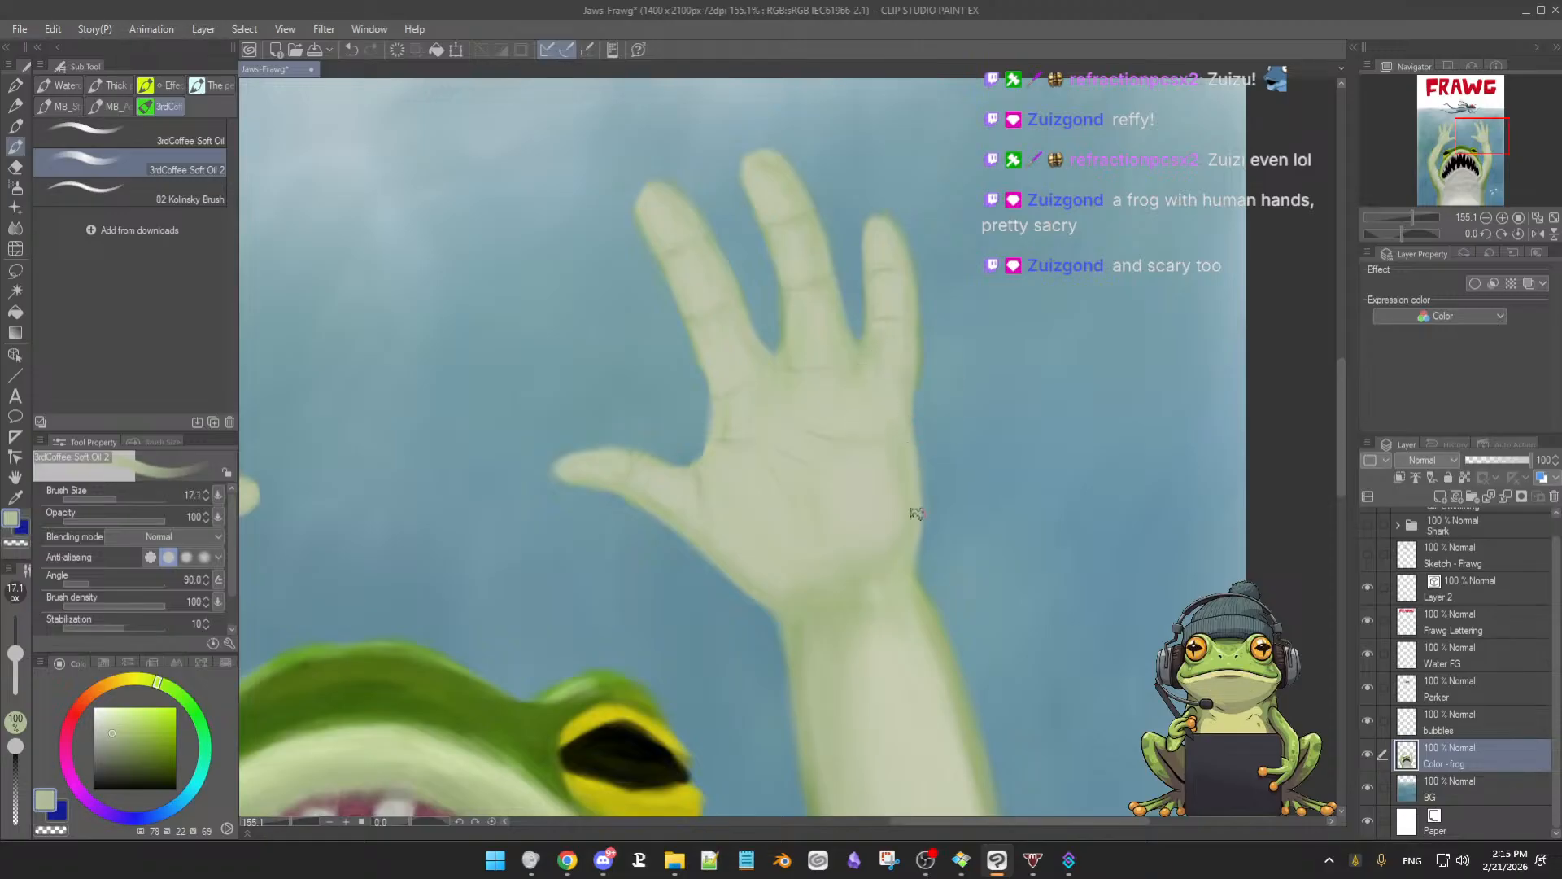
left_click(887, 394, "alt")
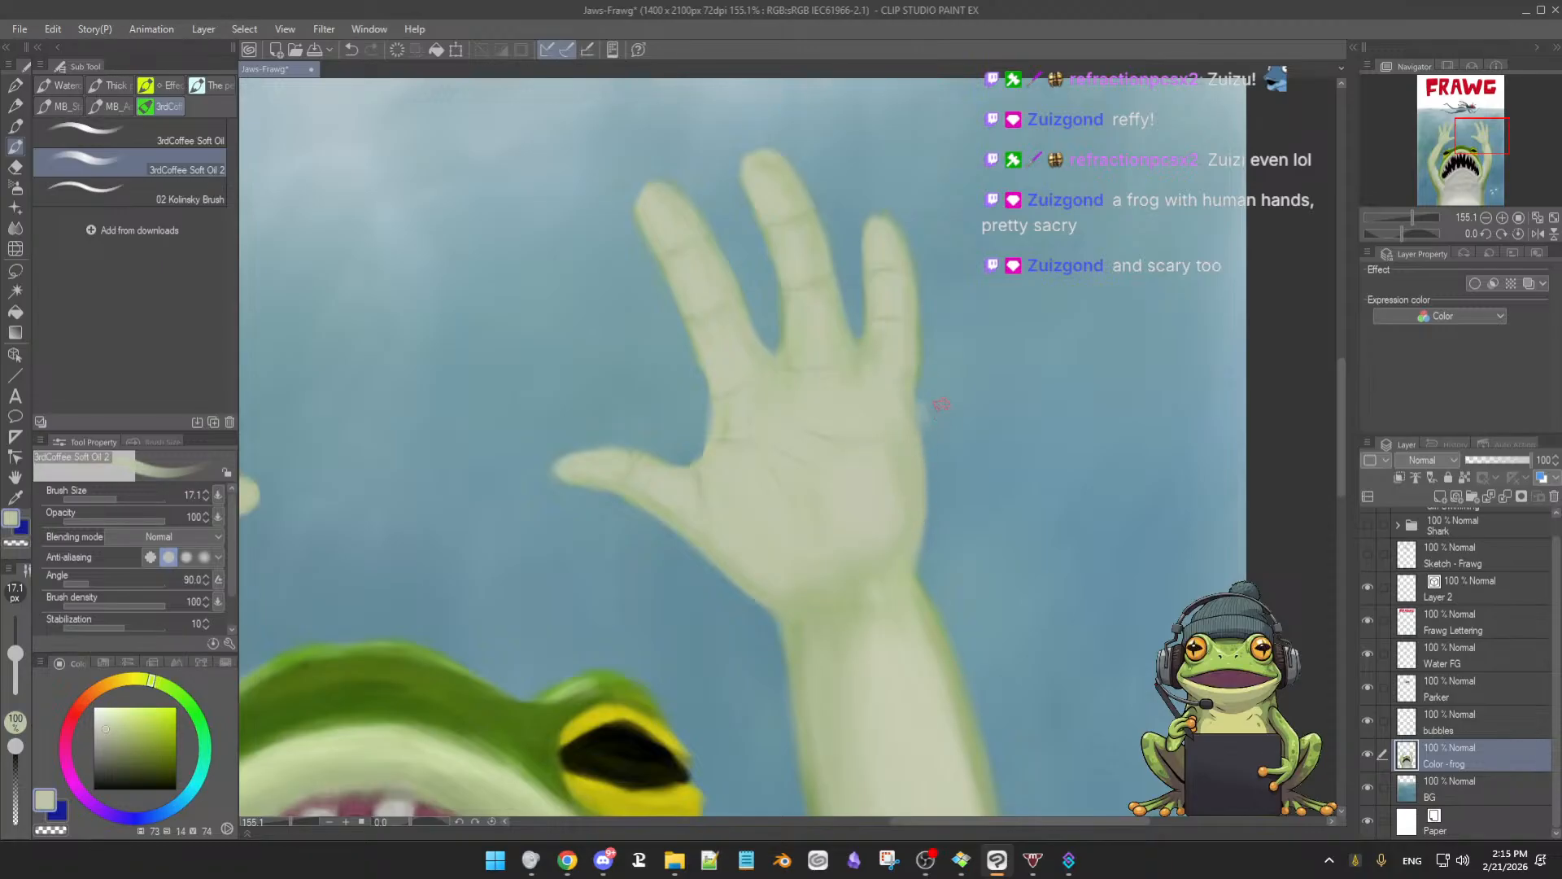
Clean the right palm's outer edge with the soft eraser at 15.8 and shade it with sampled greens at size 17.1
key("e")
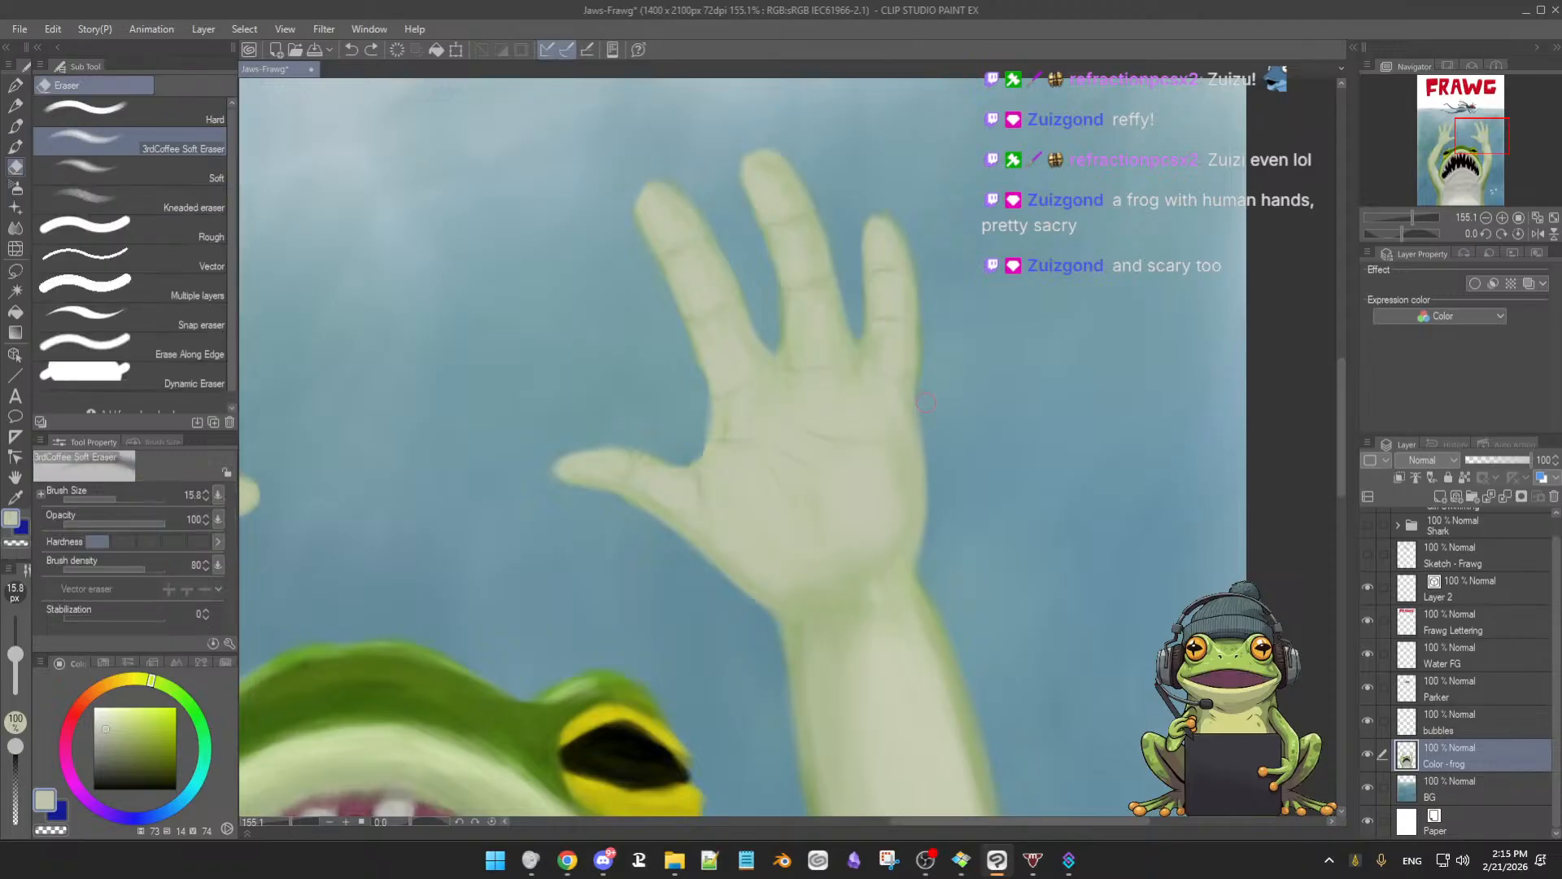
key("b")
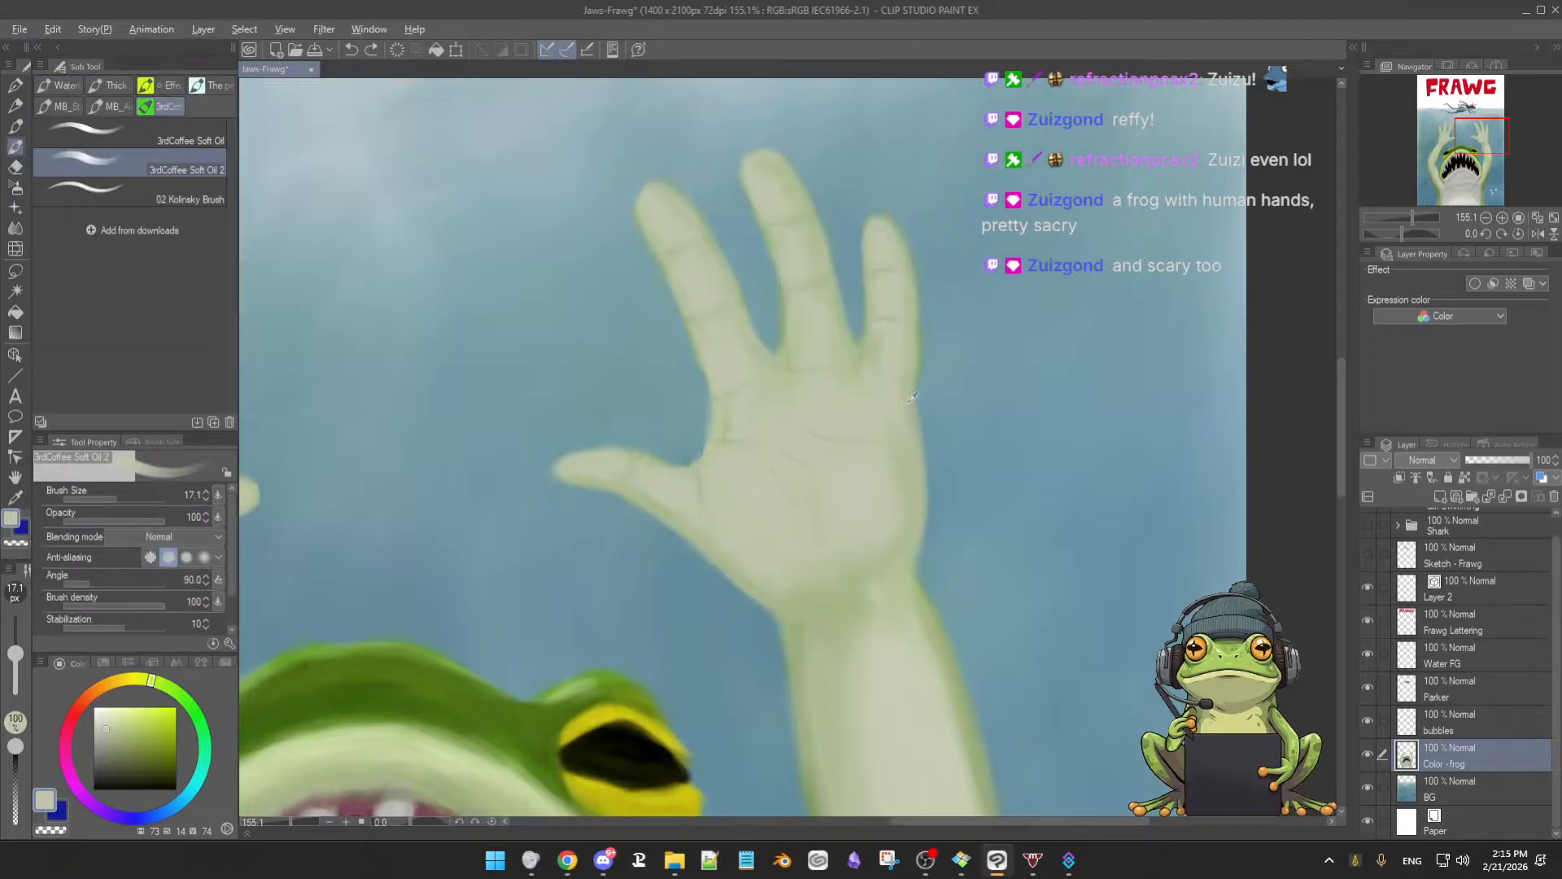
left_click(901, 453, "alt")
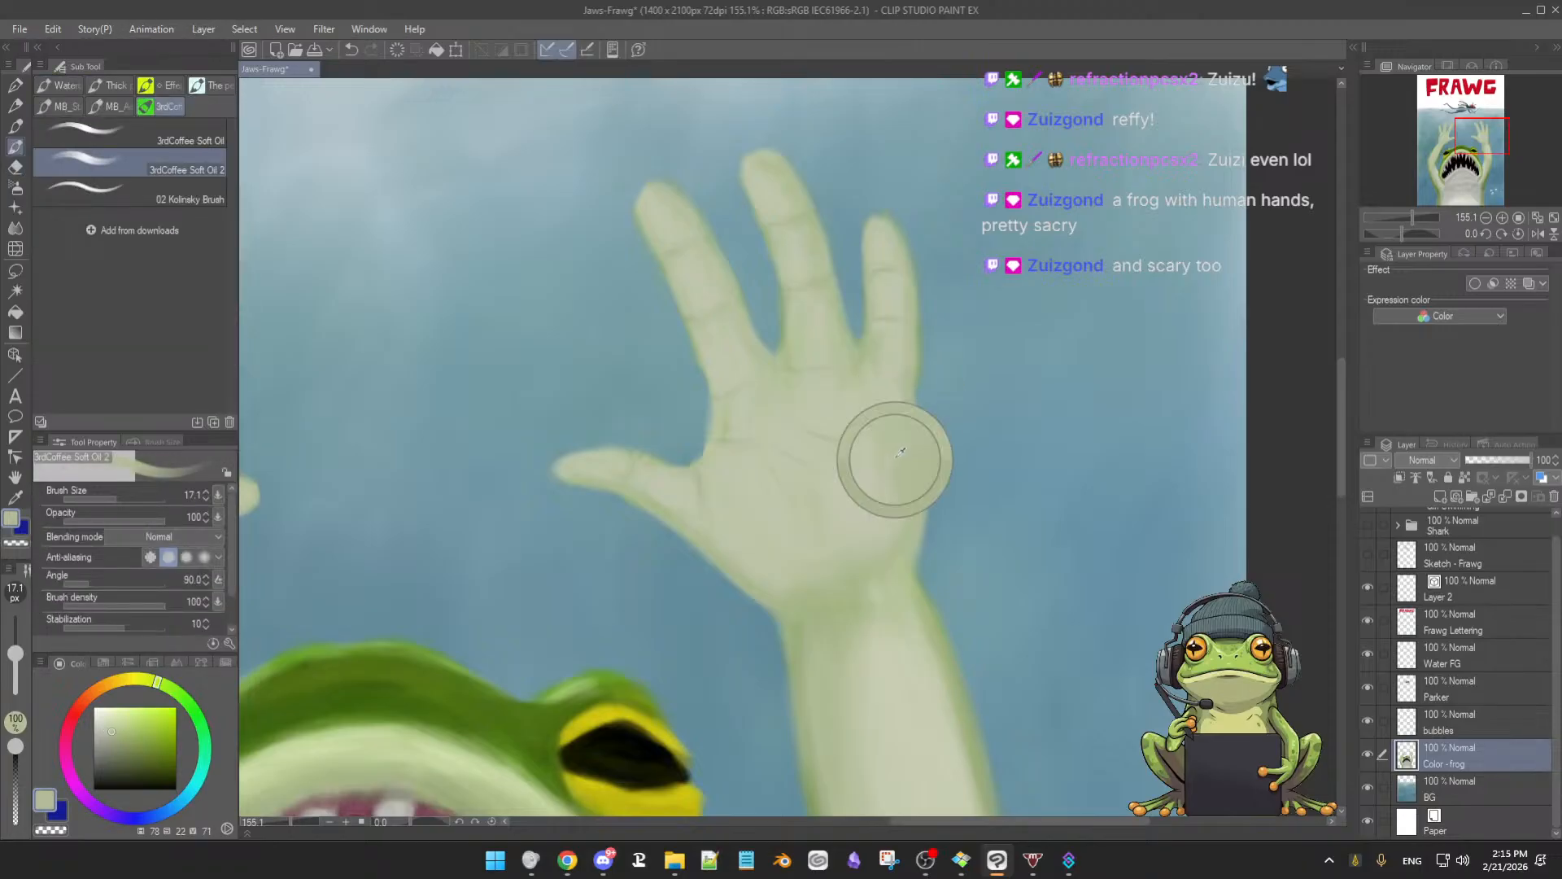
left_click(925, 521, "alt")
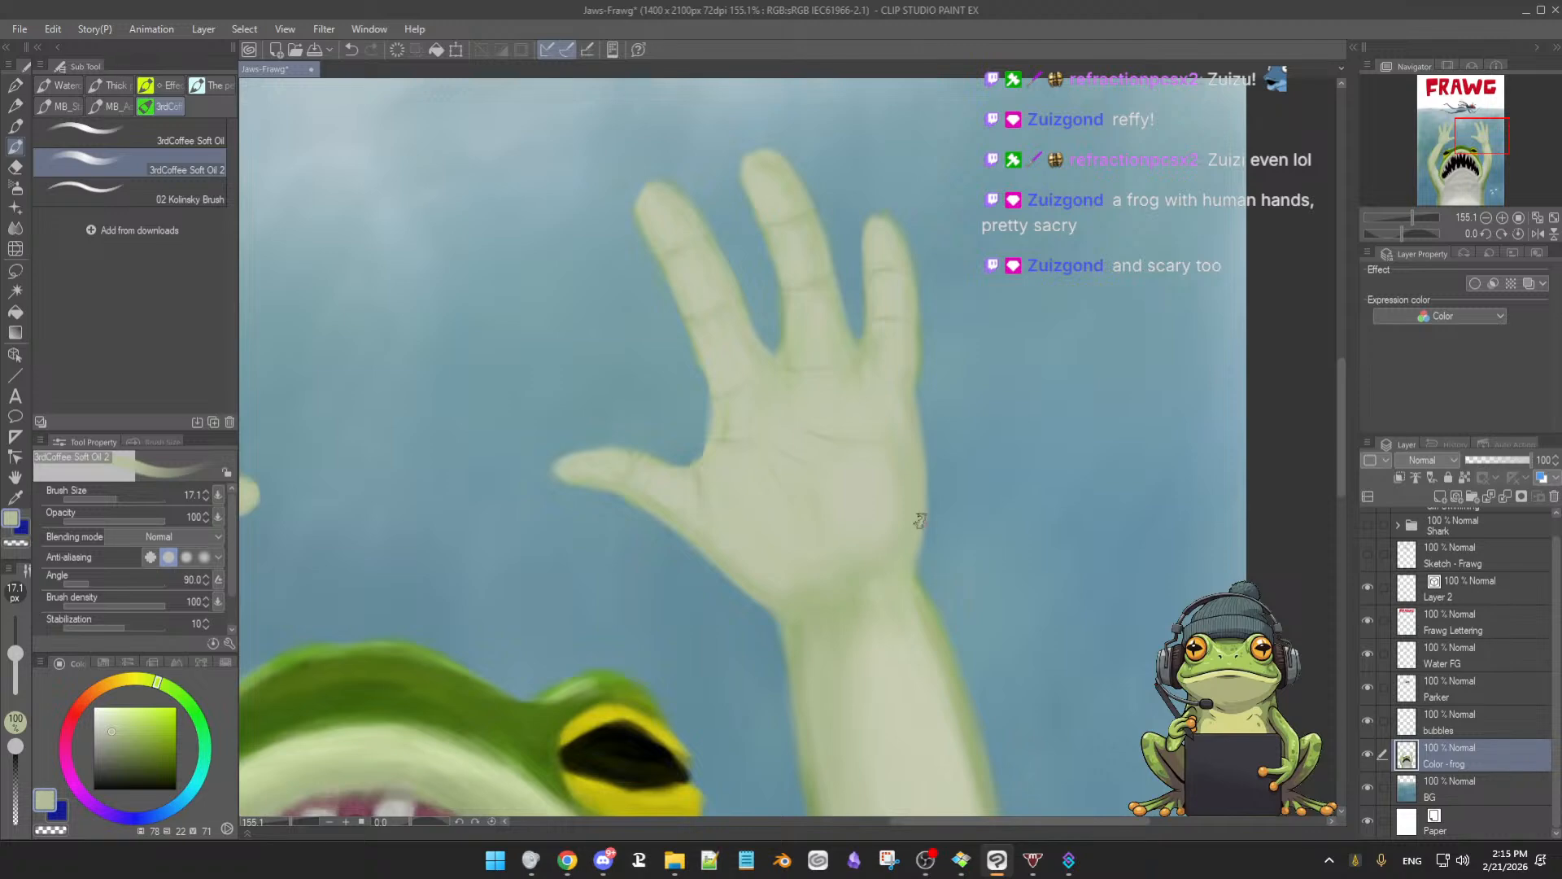
scroll(823, 515, "up", 2)
scroll(821, 534, "down", 2)
Compare both hands and soften the left hand's fingers with pale green sampled from the right hand at brush size 17.1
left_click_drag(821, 533, 869, 512)
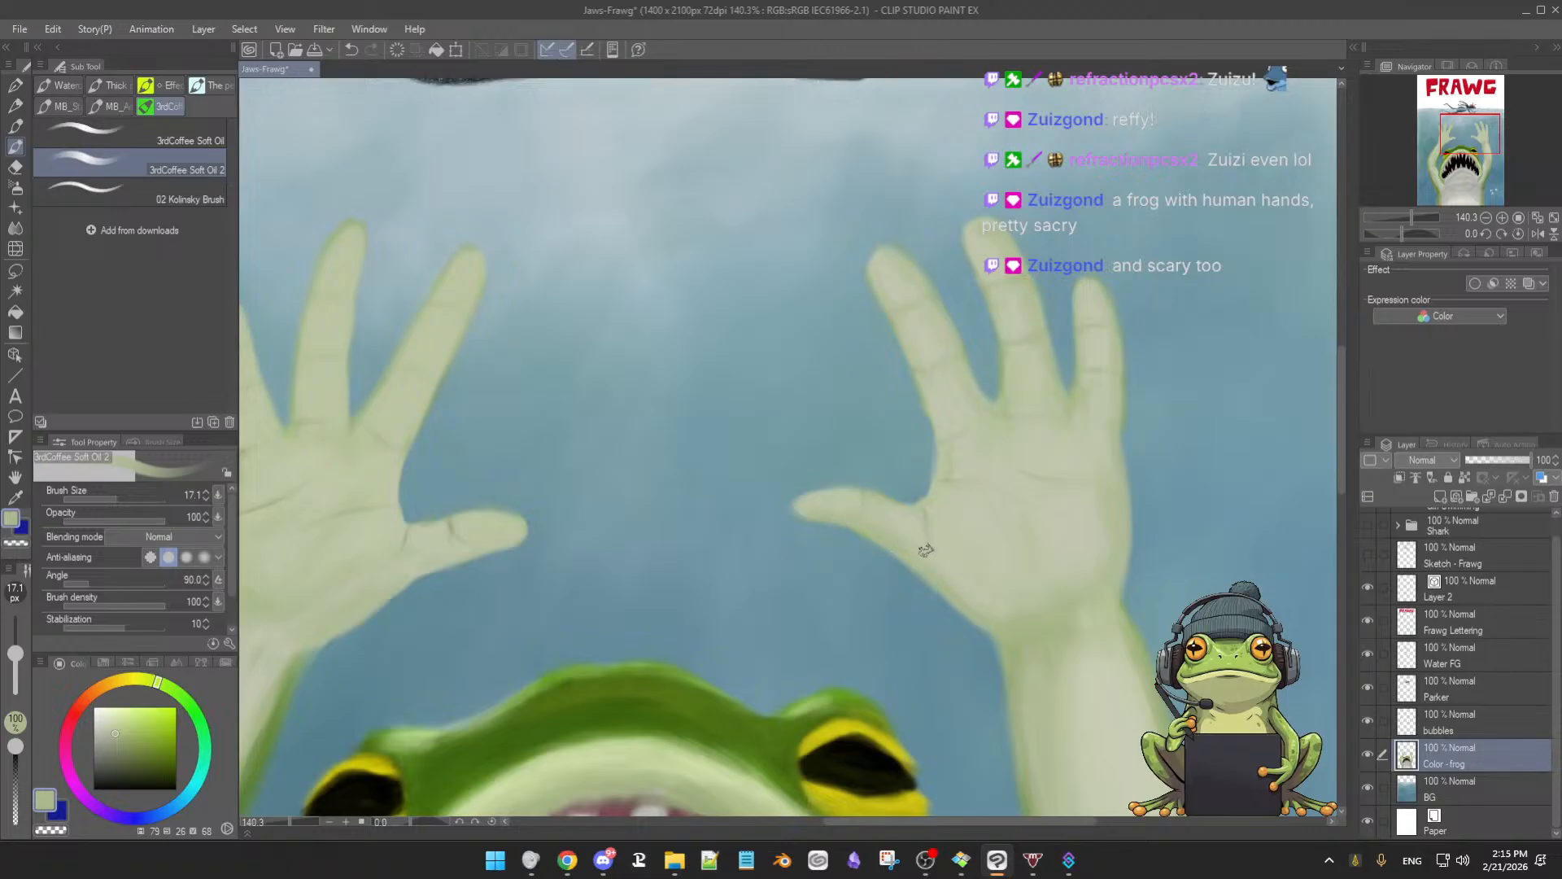
left_click_drag(844, 581, 791, 579)
left_click_drag(738, 529, 800, 542)
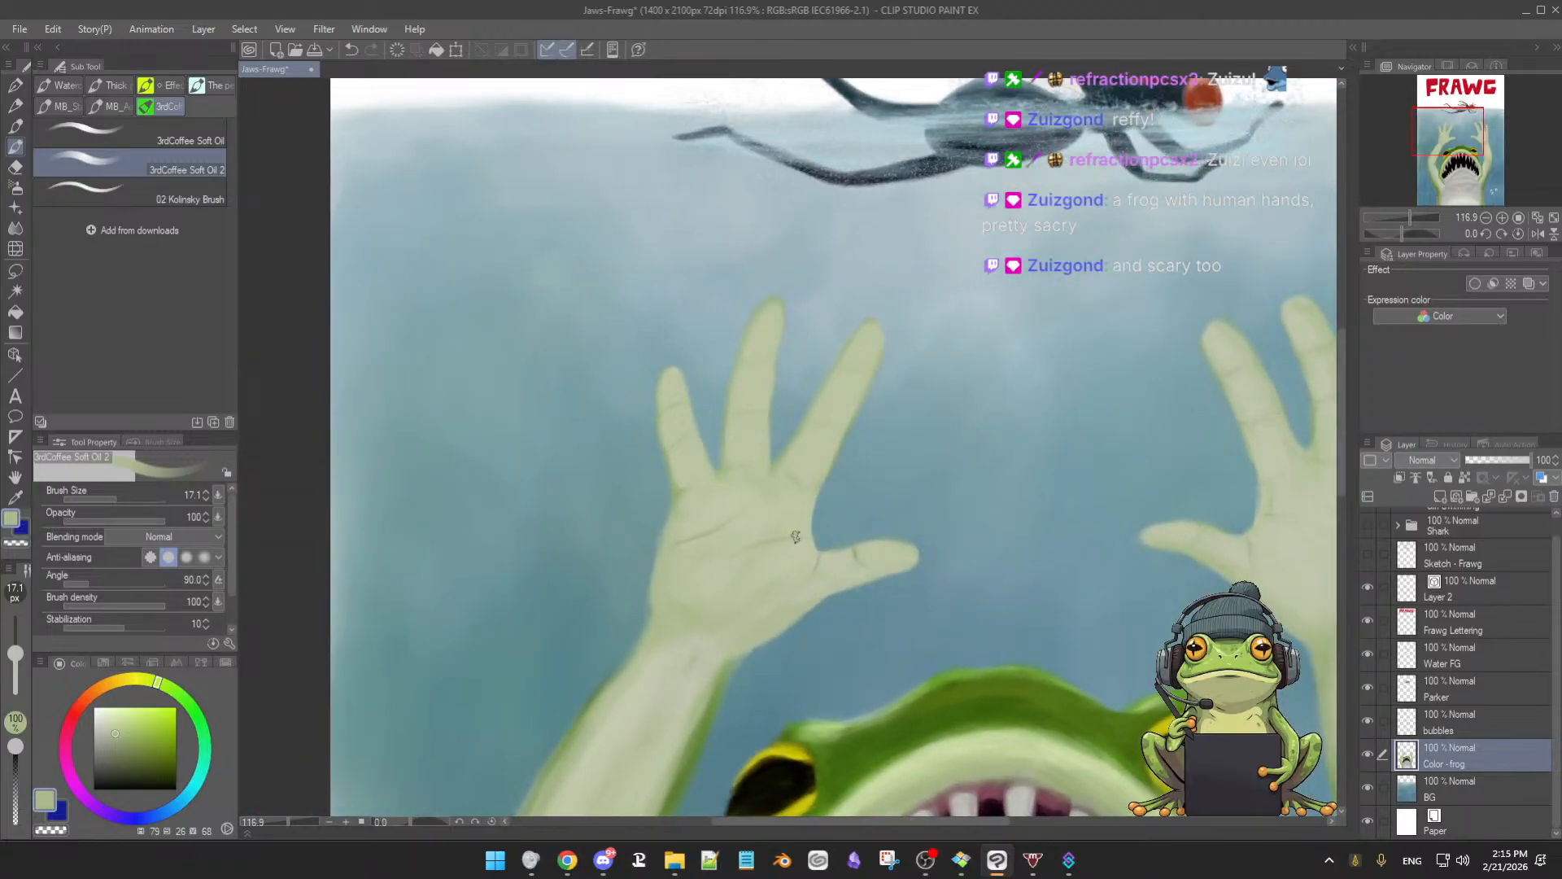
left_click_drag(926, 521, 802, 525)
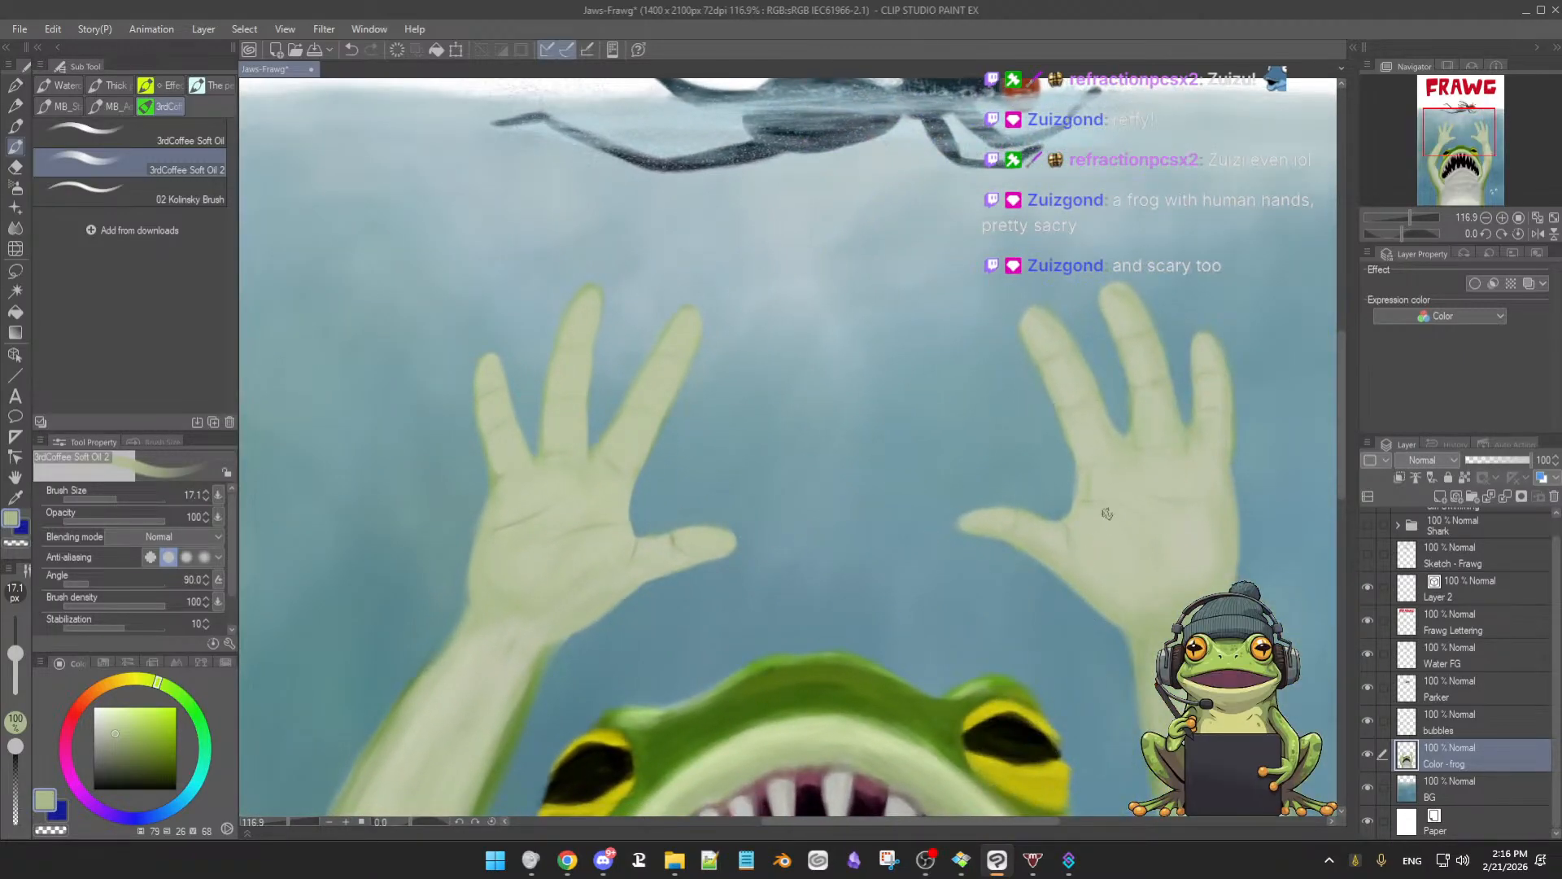
left_click(1067, 506, "alt")
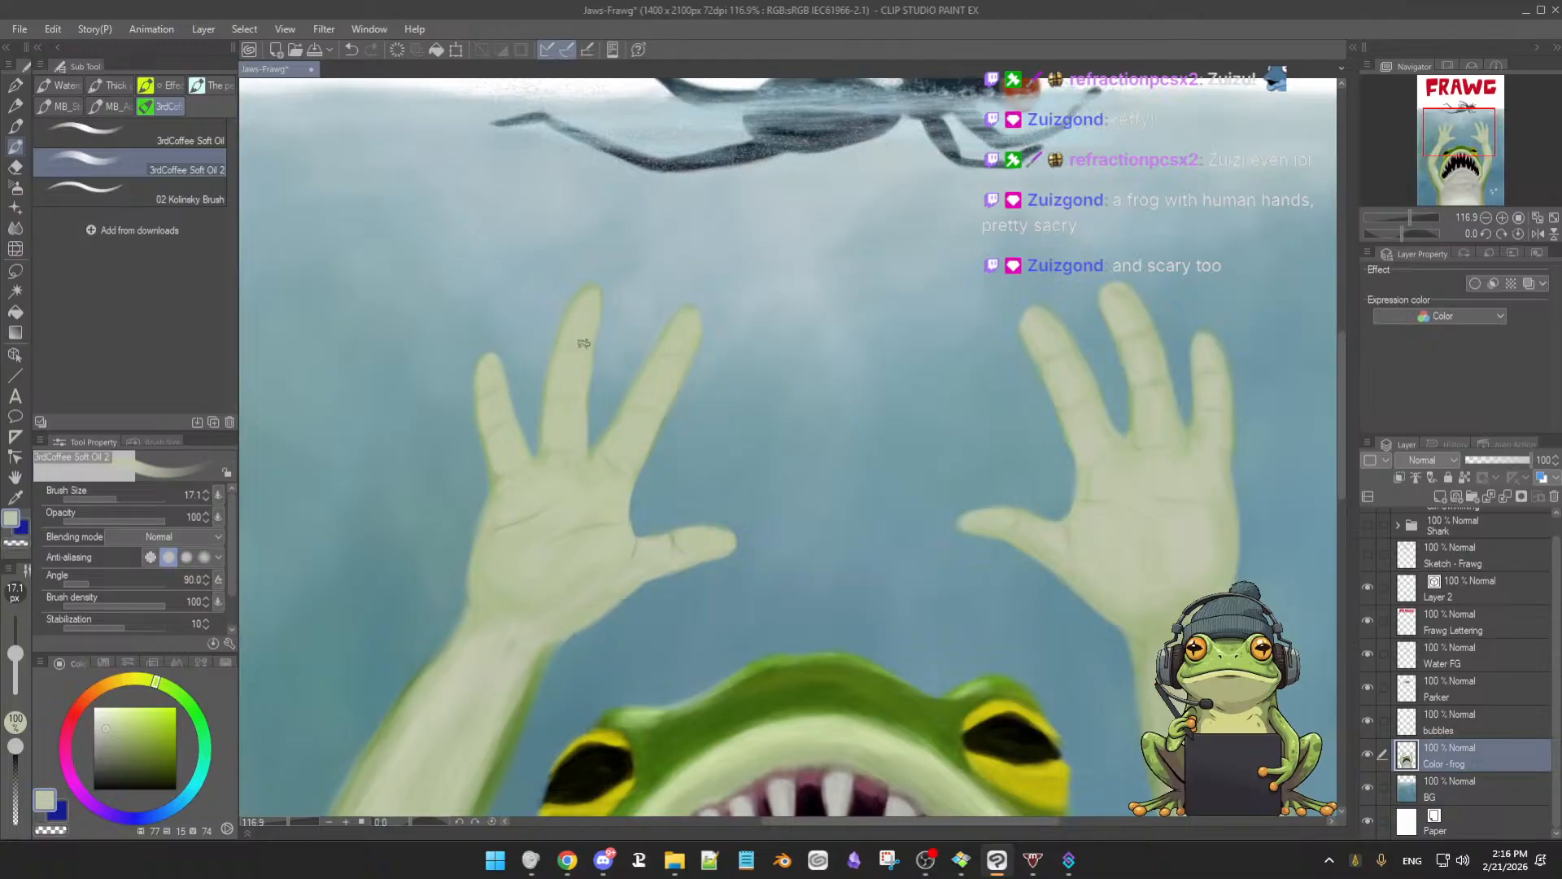
left_click_drag(631, 455, 645, 421)
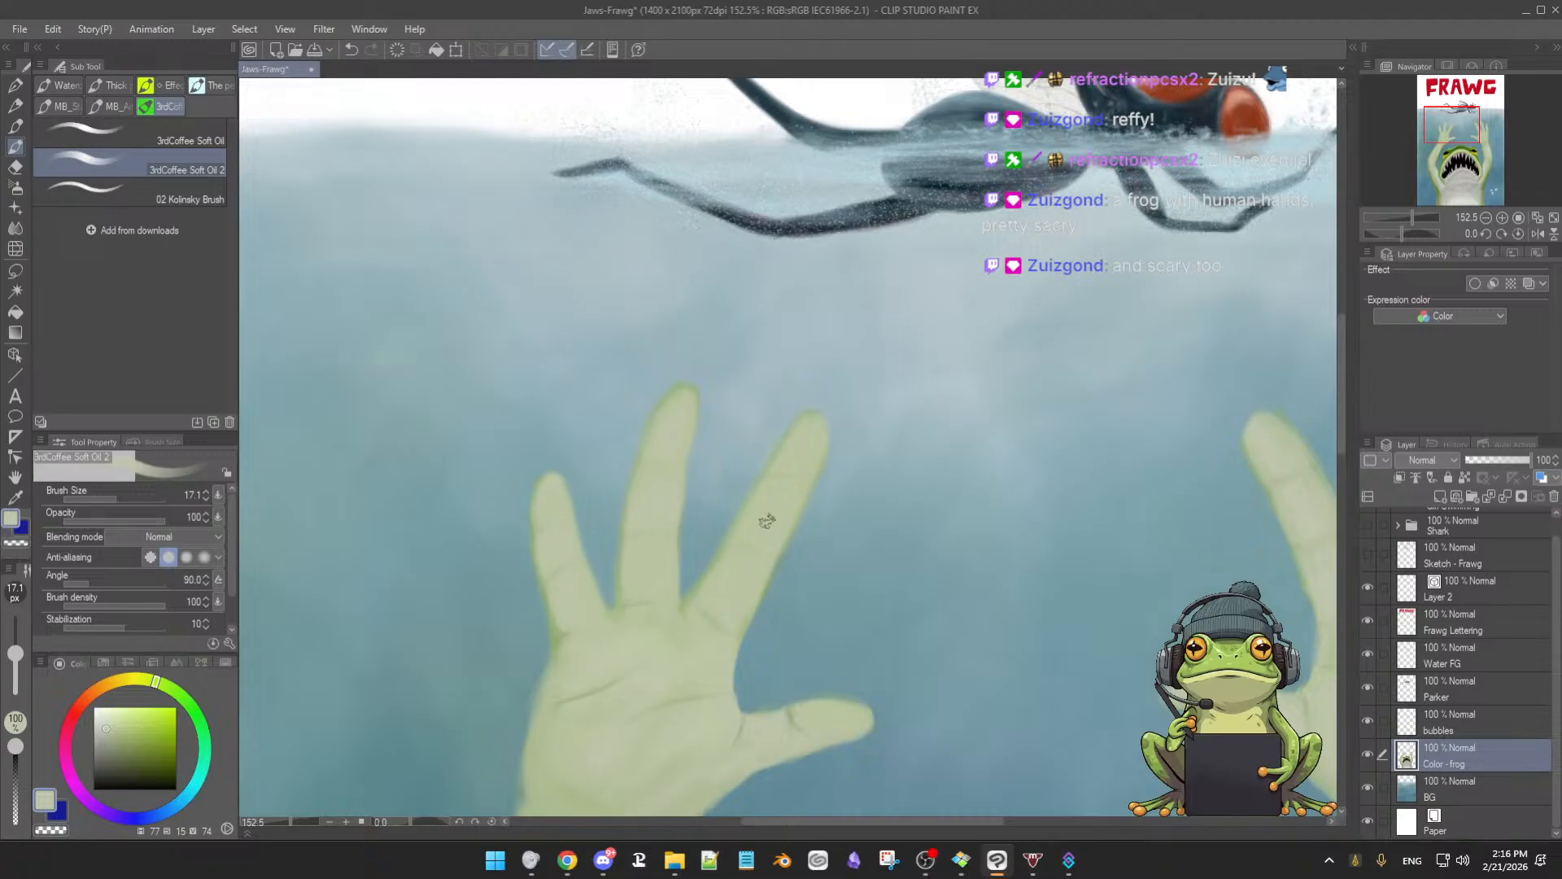
Shade the left palm's outer edge below the little finger with sampled greens at brush sizes 14.0, 14.9 and 17.0
left_click_drag(743, 652, 575, 418)
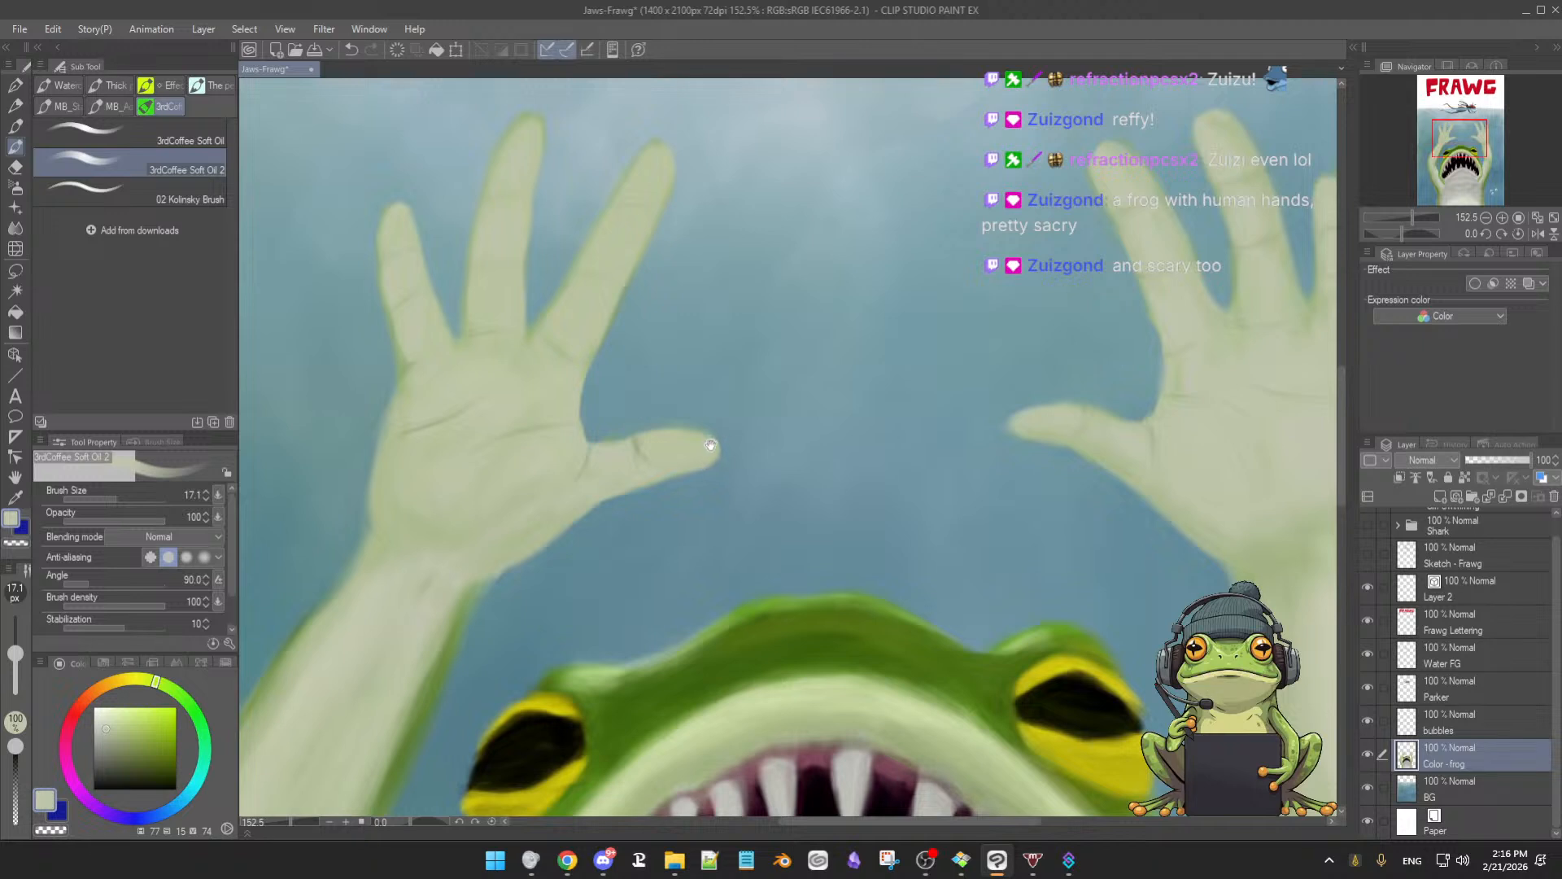
left_click_drag(711, 447, 821, 462)
left_click_drag(520, 523, 511, 514)
left_click(513, 498, "alt")
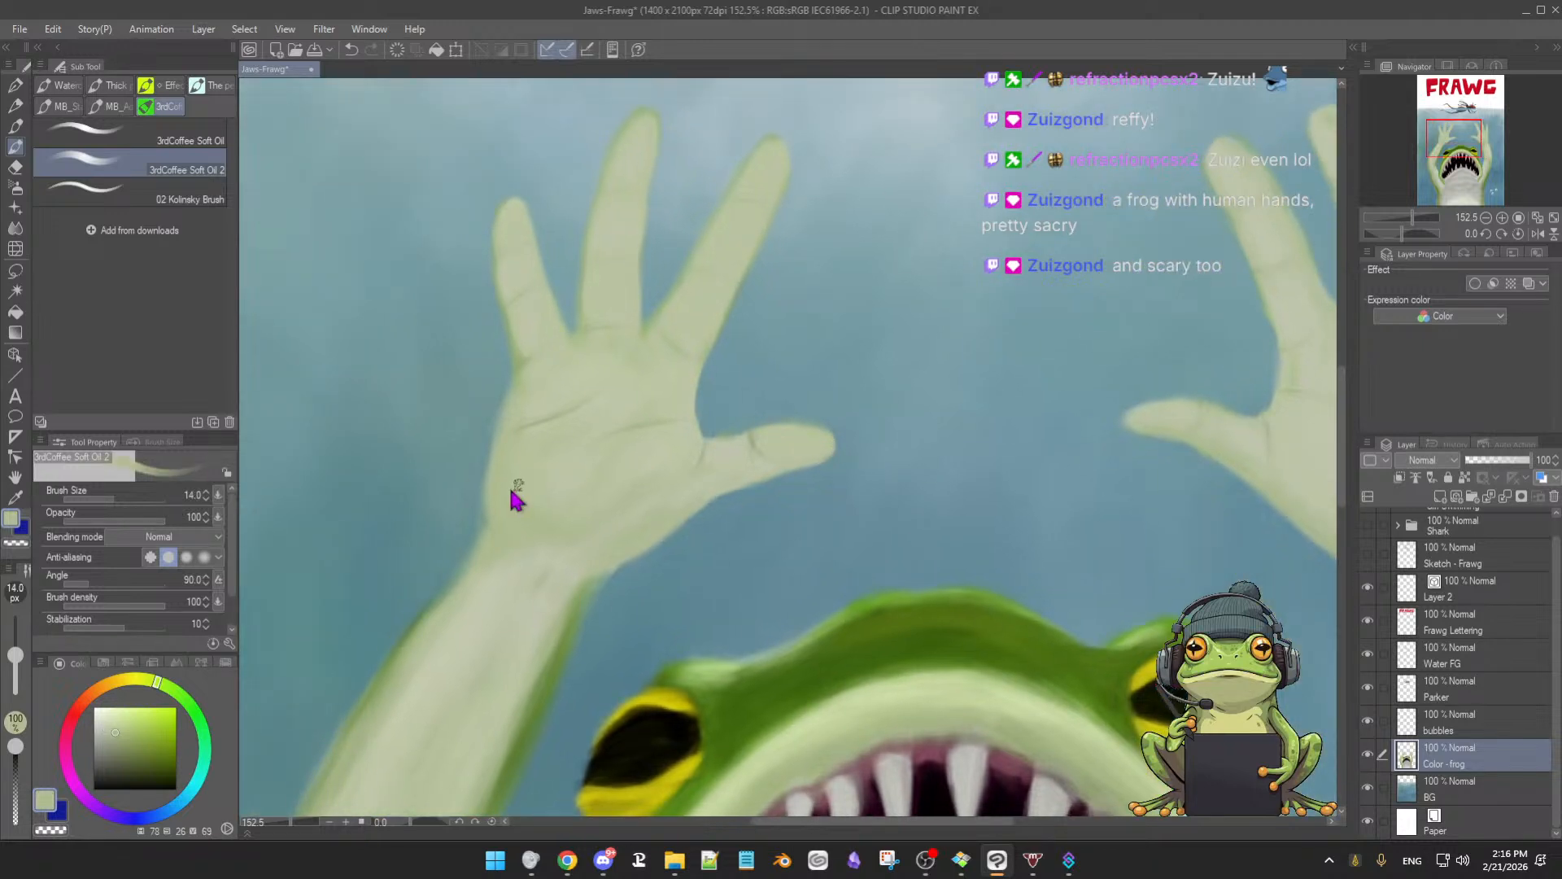
left_click(445, 473, "alt")
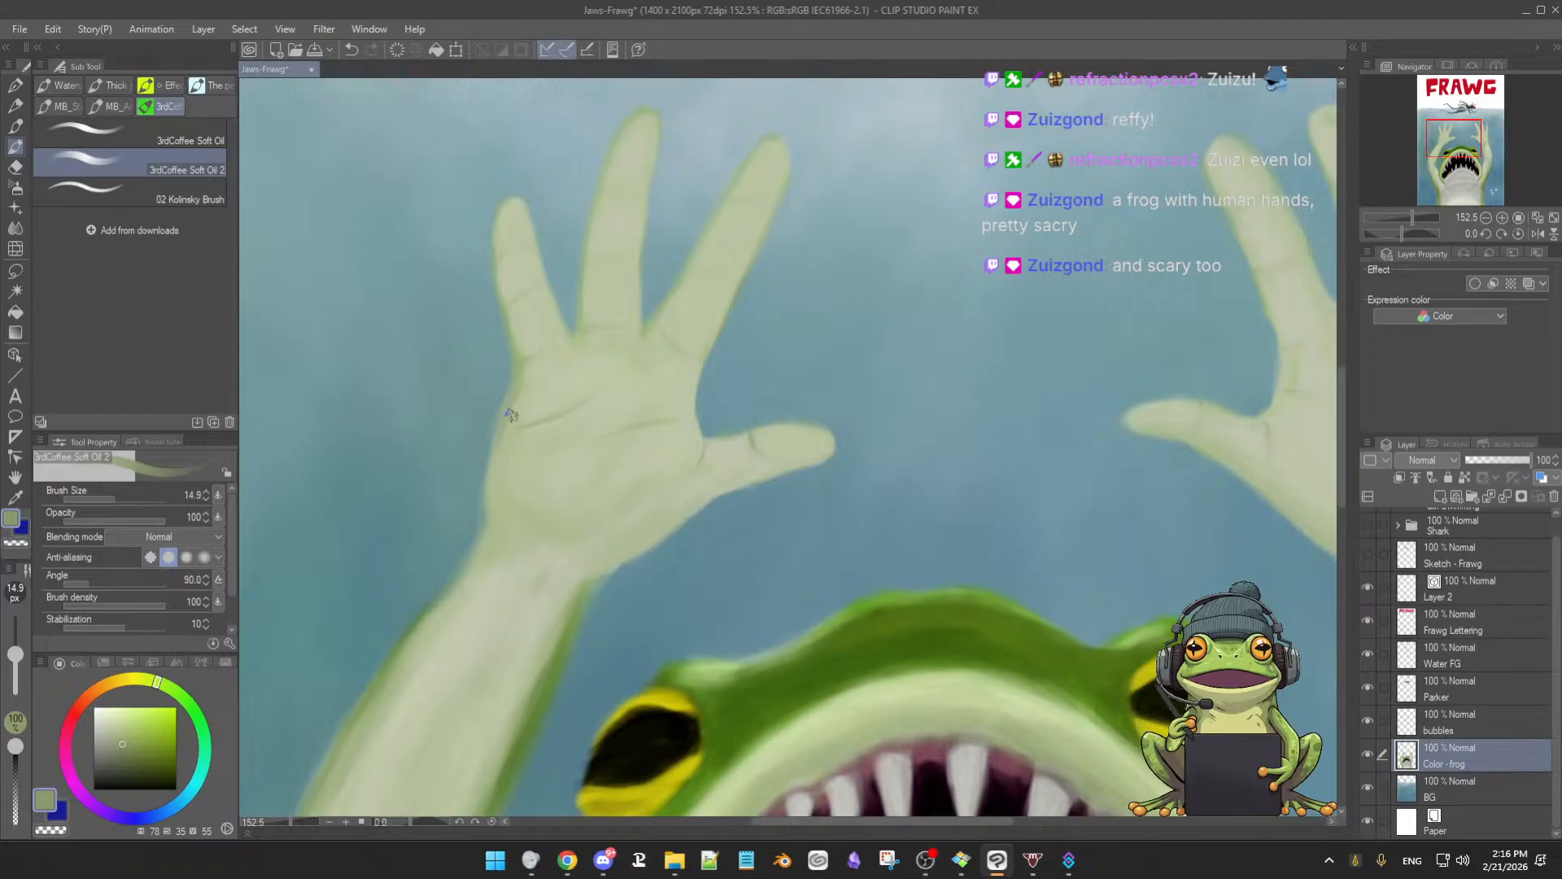
mouse_move(510, 422)
left_mouse_down()
mouse_move(506, 400)
mouse_move(512, 411)
left_mouse_up()
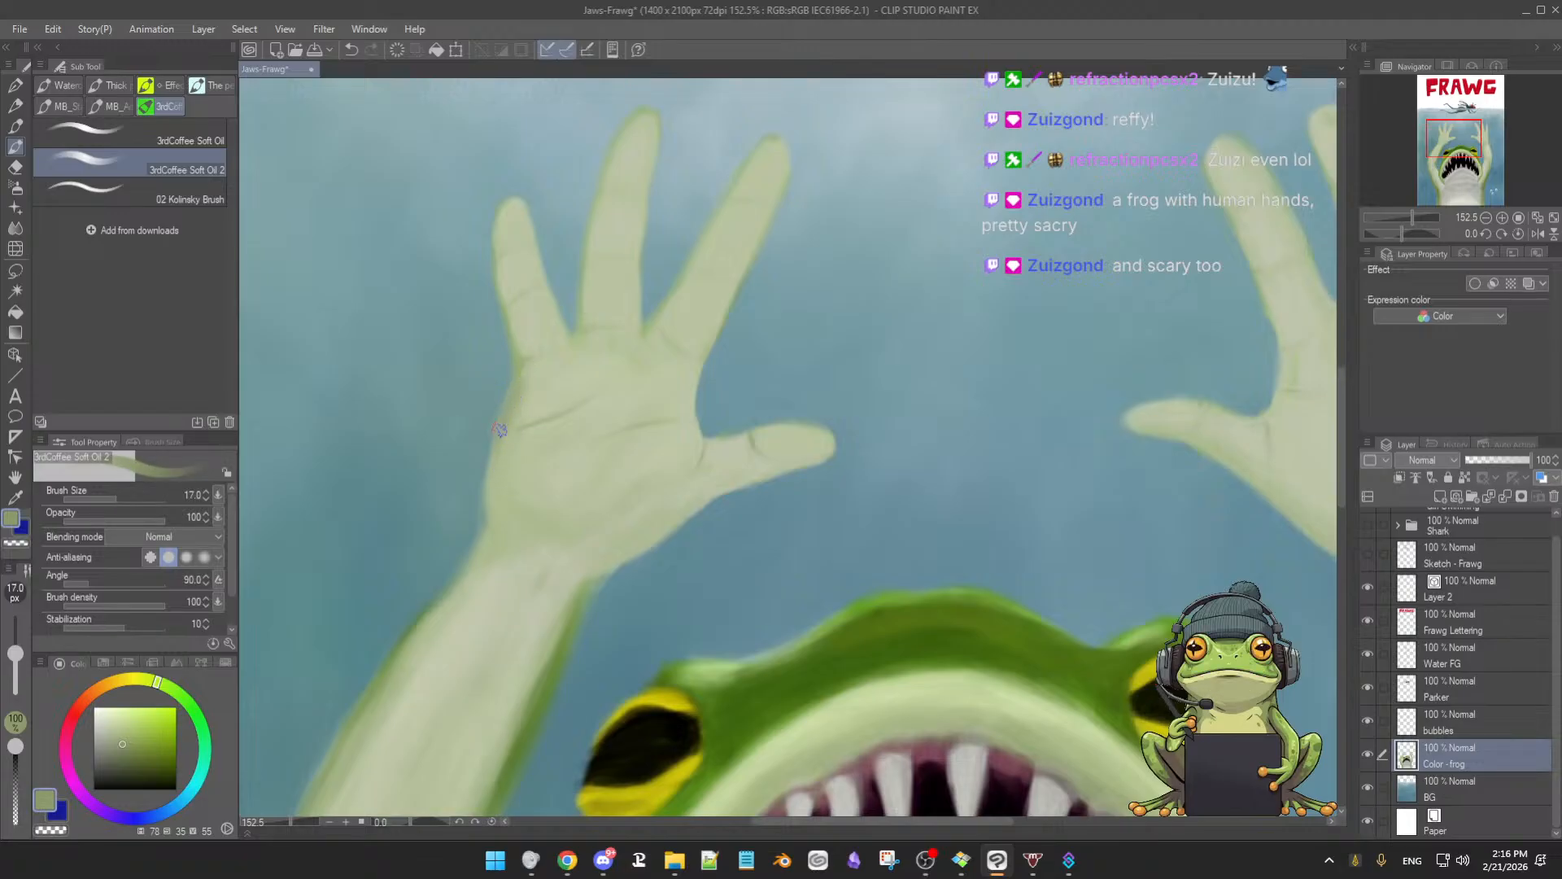
left_click(514, 431, "alt")
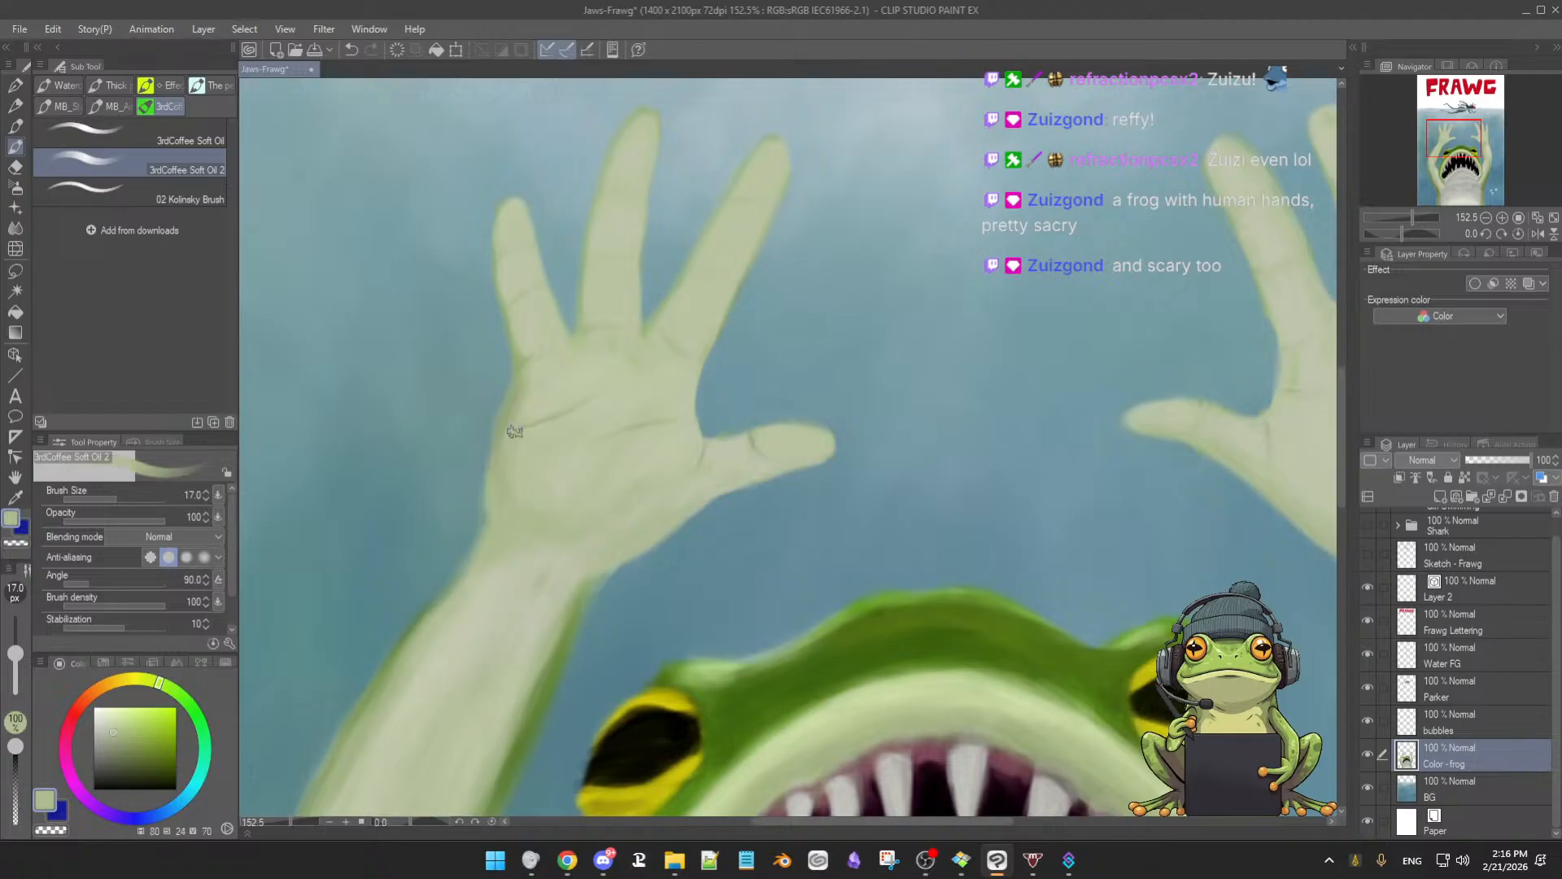
Refine the left palm's outer edge down to the wrist with sampled greens at size 17.0, trimming with the soft eraser at 15.8
left_click(501, 472, "alt")
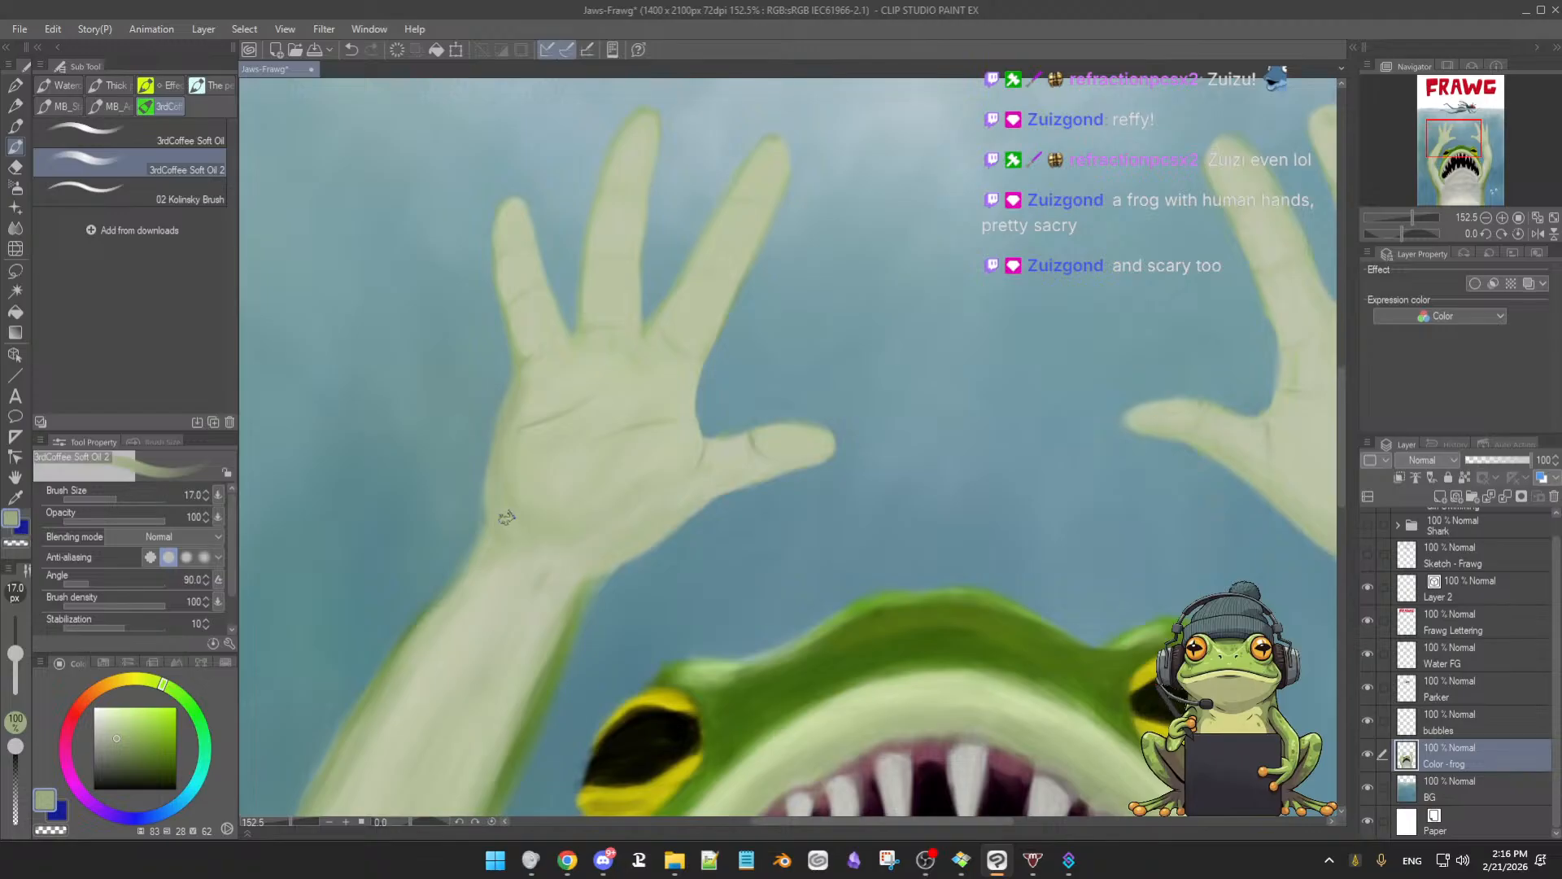
left_click(492, 514, "alt")
key("e")
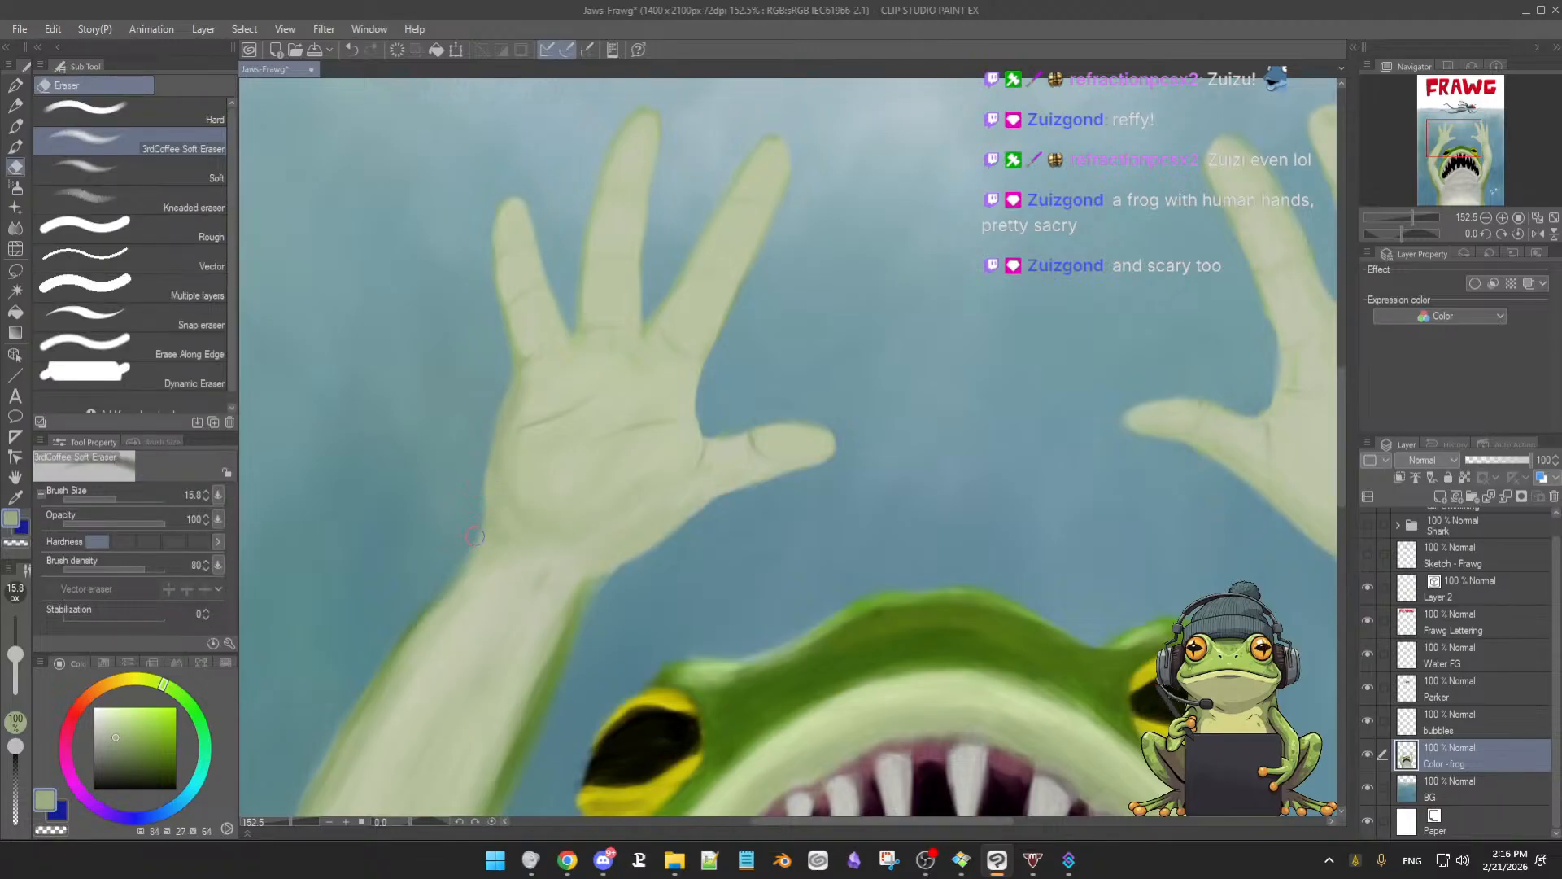
key("b")
left_click(498, 471, "alt")
left_click_drag(498, 430, 486, 511)
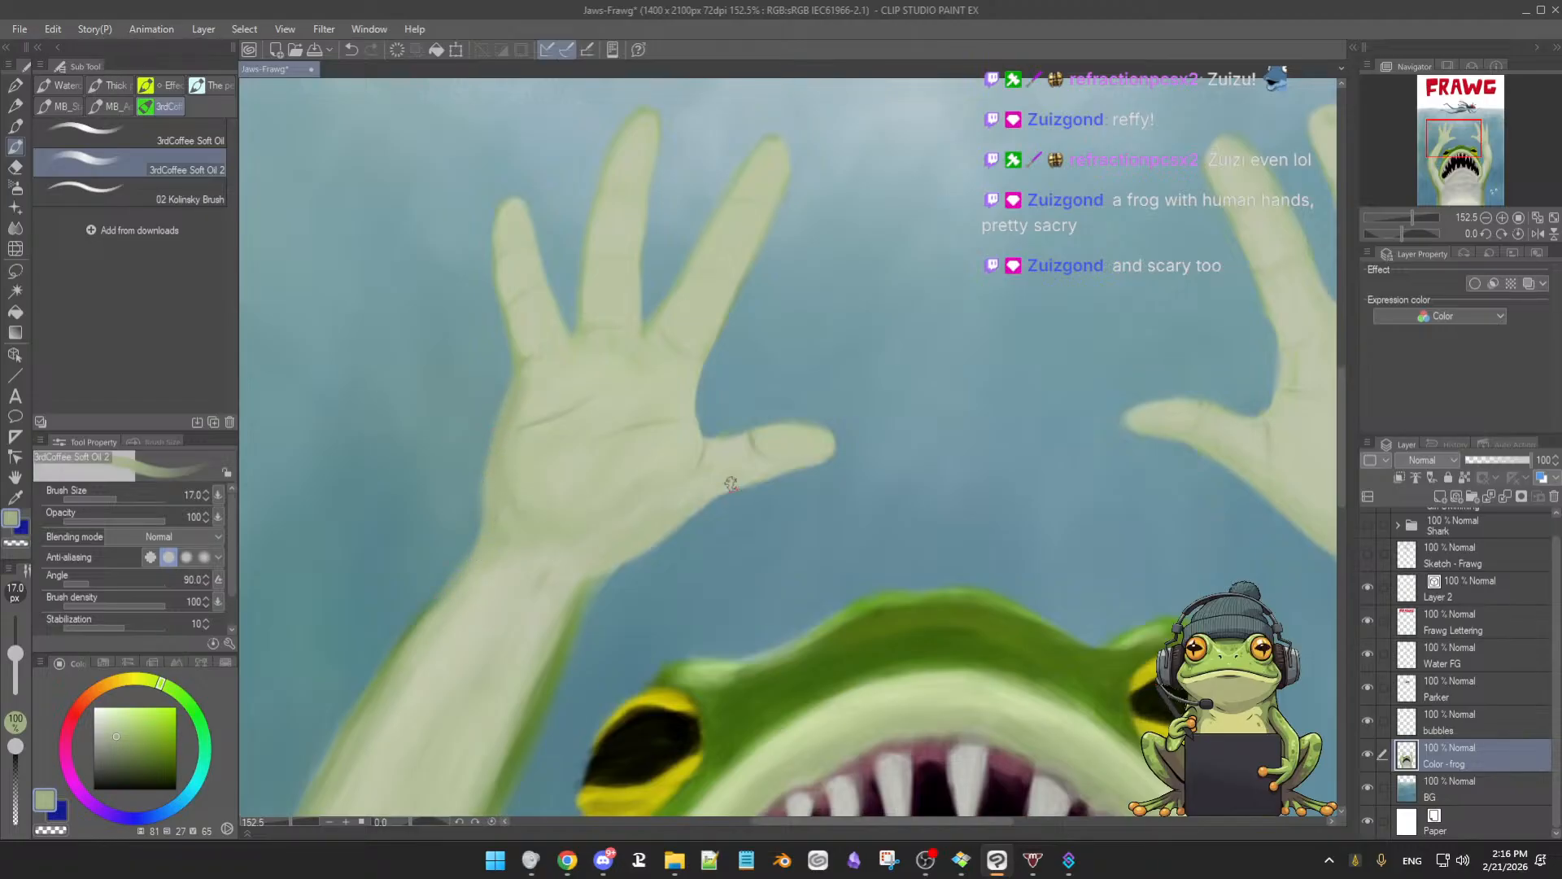
Smooth the left palm around the thumb base and heel with sampled pale green at brush sizes 38.7 and 12.2
left_click(651, 448, "alt")
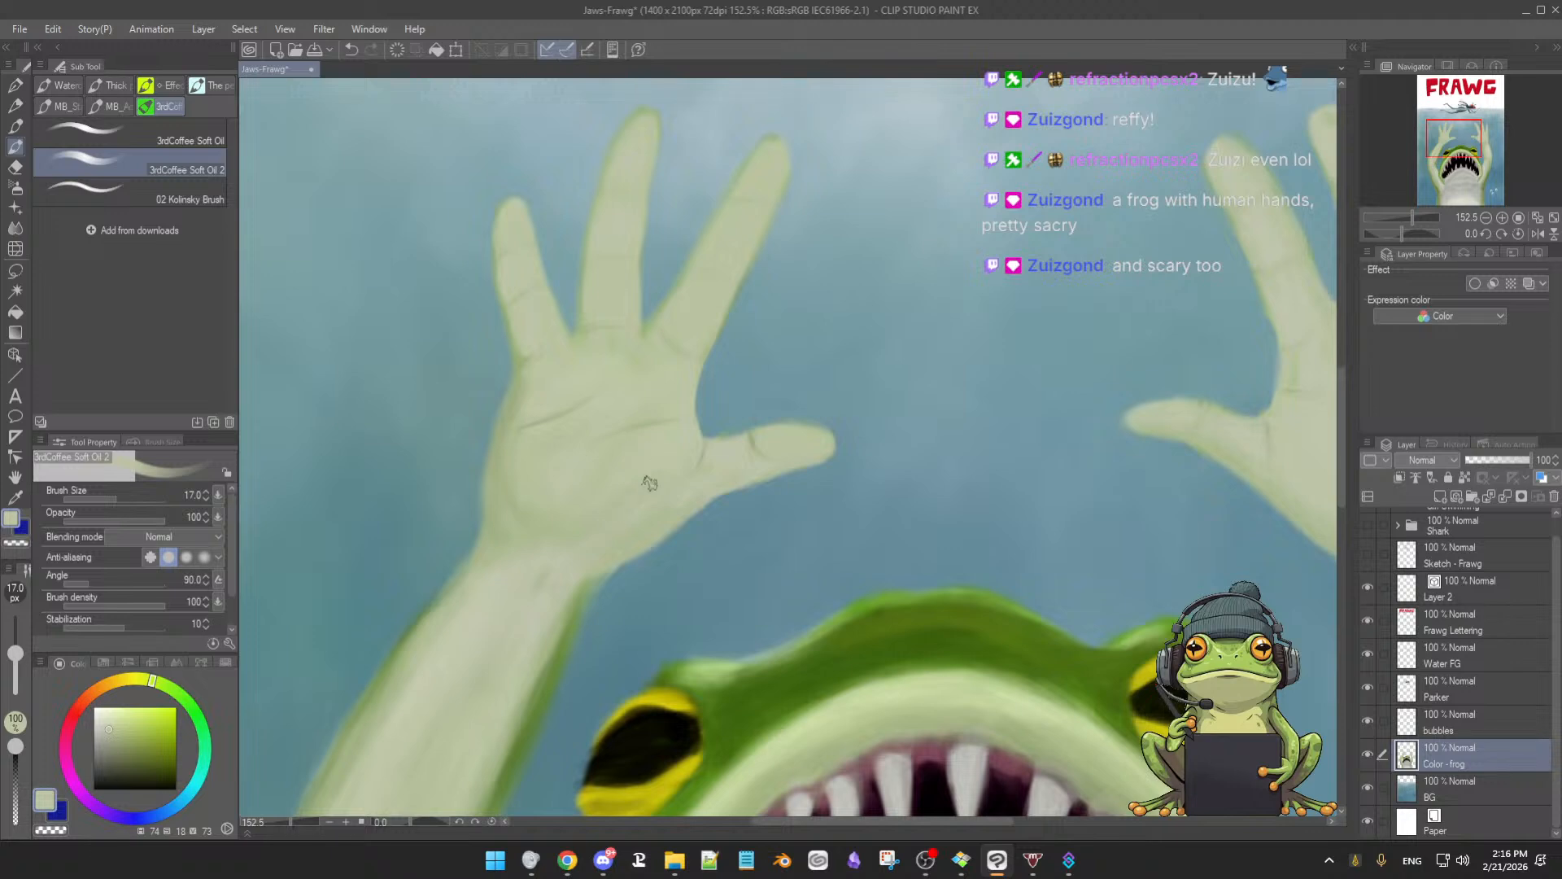
left_click_drag(656, 453, 675, 454)
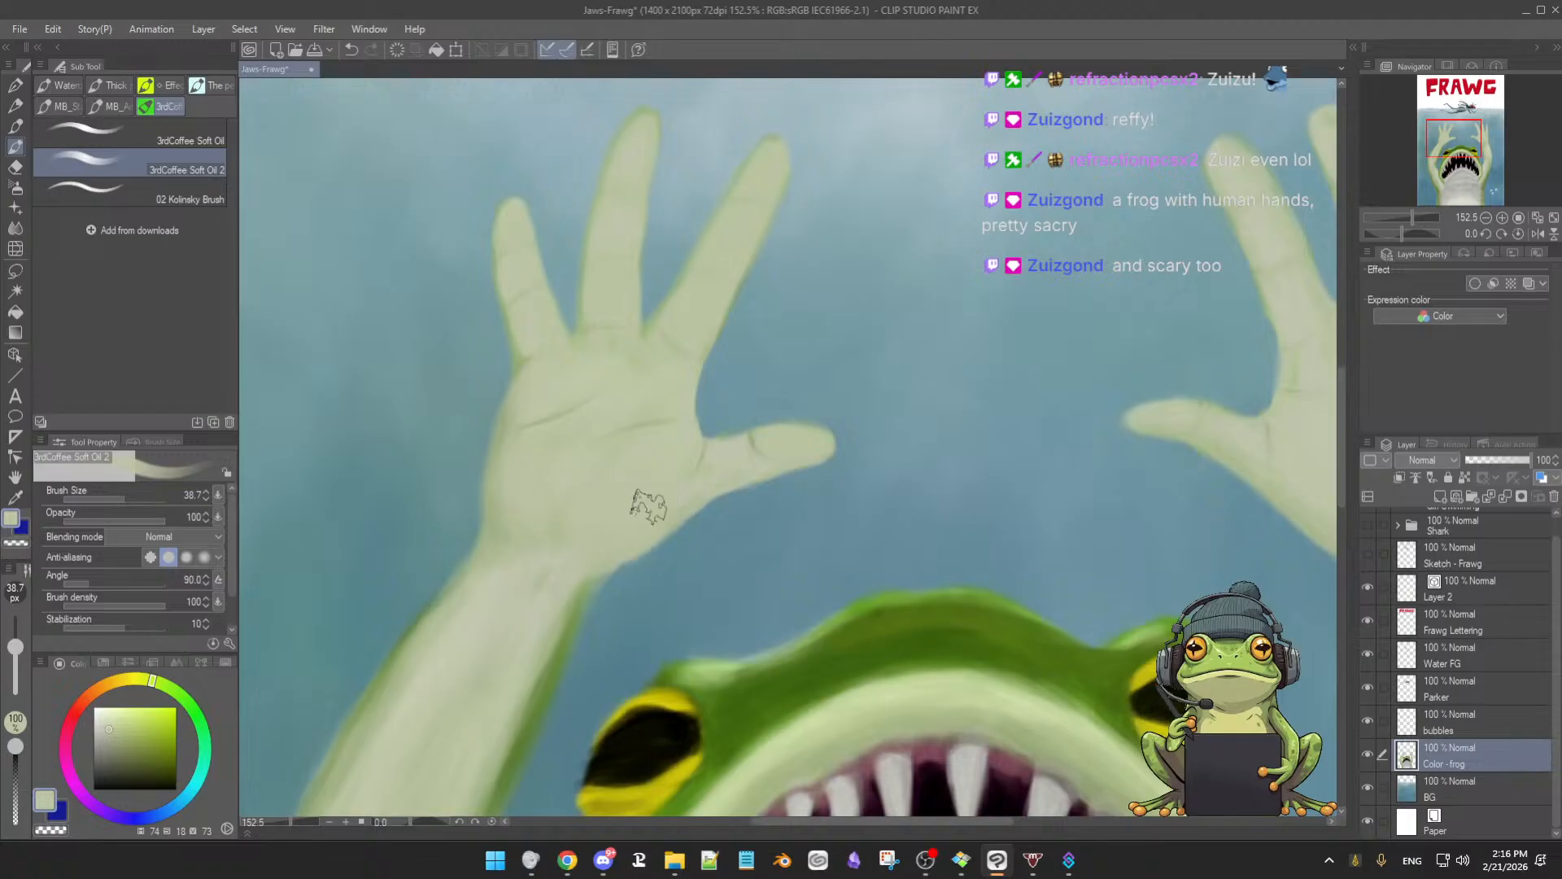
key("bracketleft")
key("bracketleft")
key("bracketleft")
key("bracketleft")
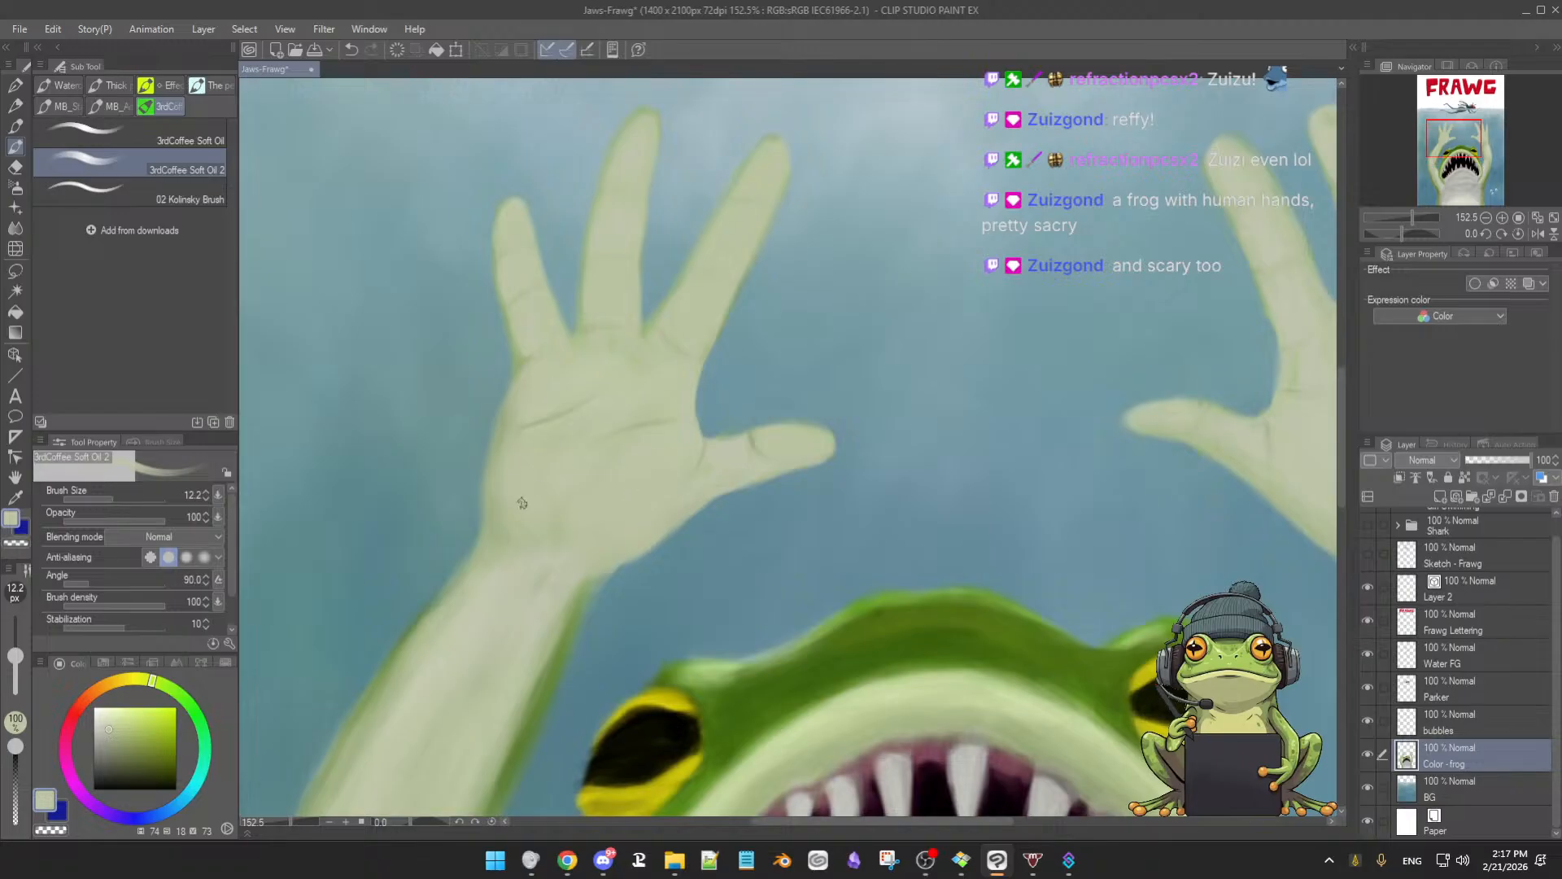
Shade the left palm's lower edge at the wrist with dark green from the frog's head at 13.1, blending with pale green at 17.5
left_click(574, 645, "alt")
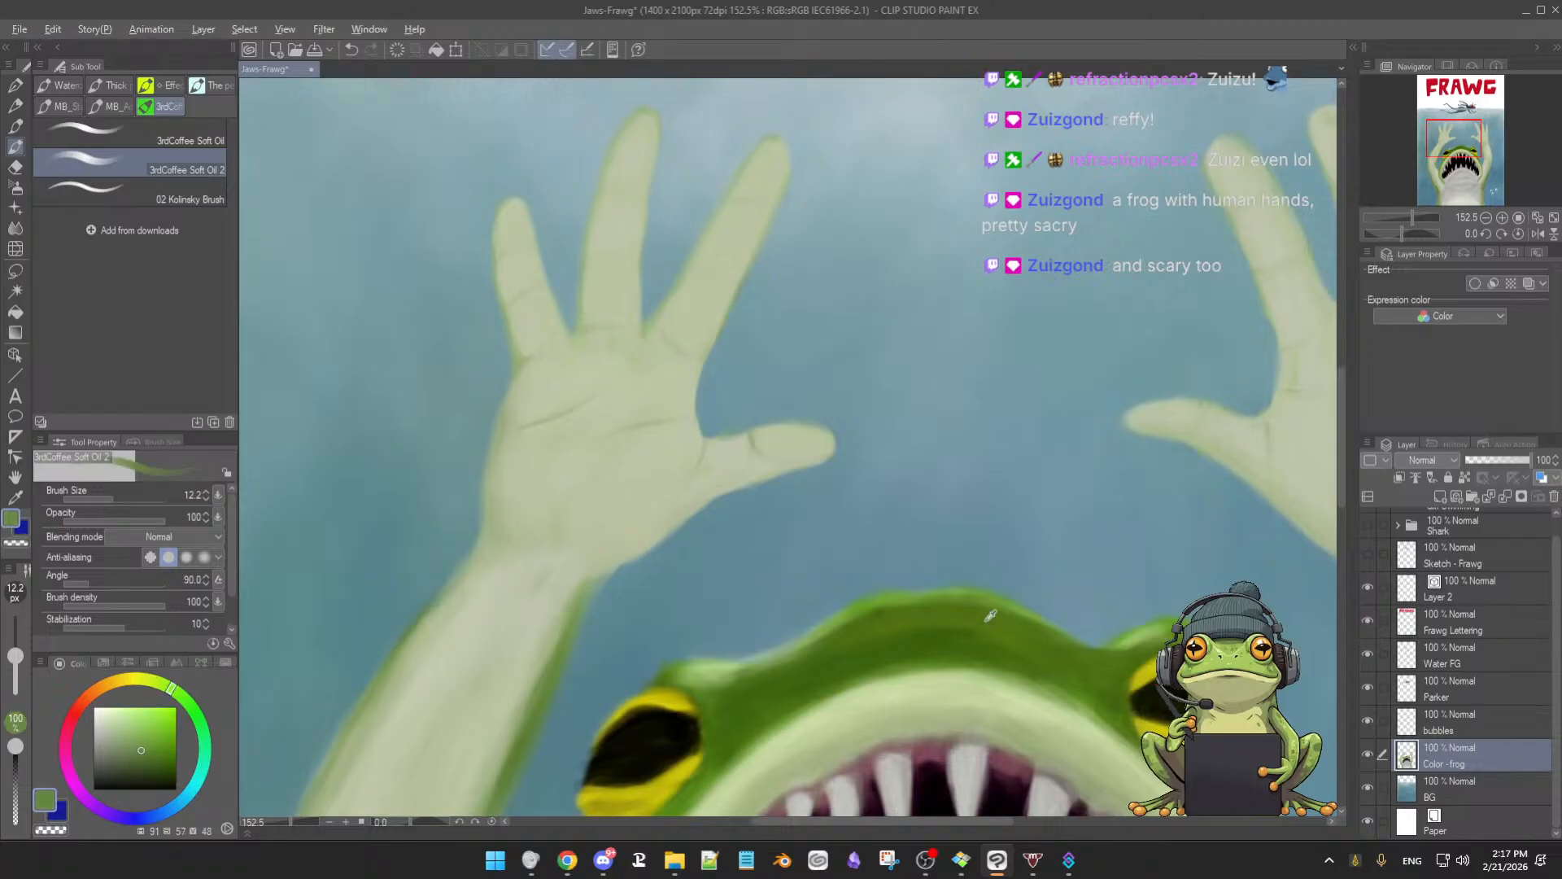
left_click(937, 631, "alt")
key("bracketright")
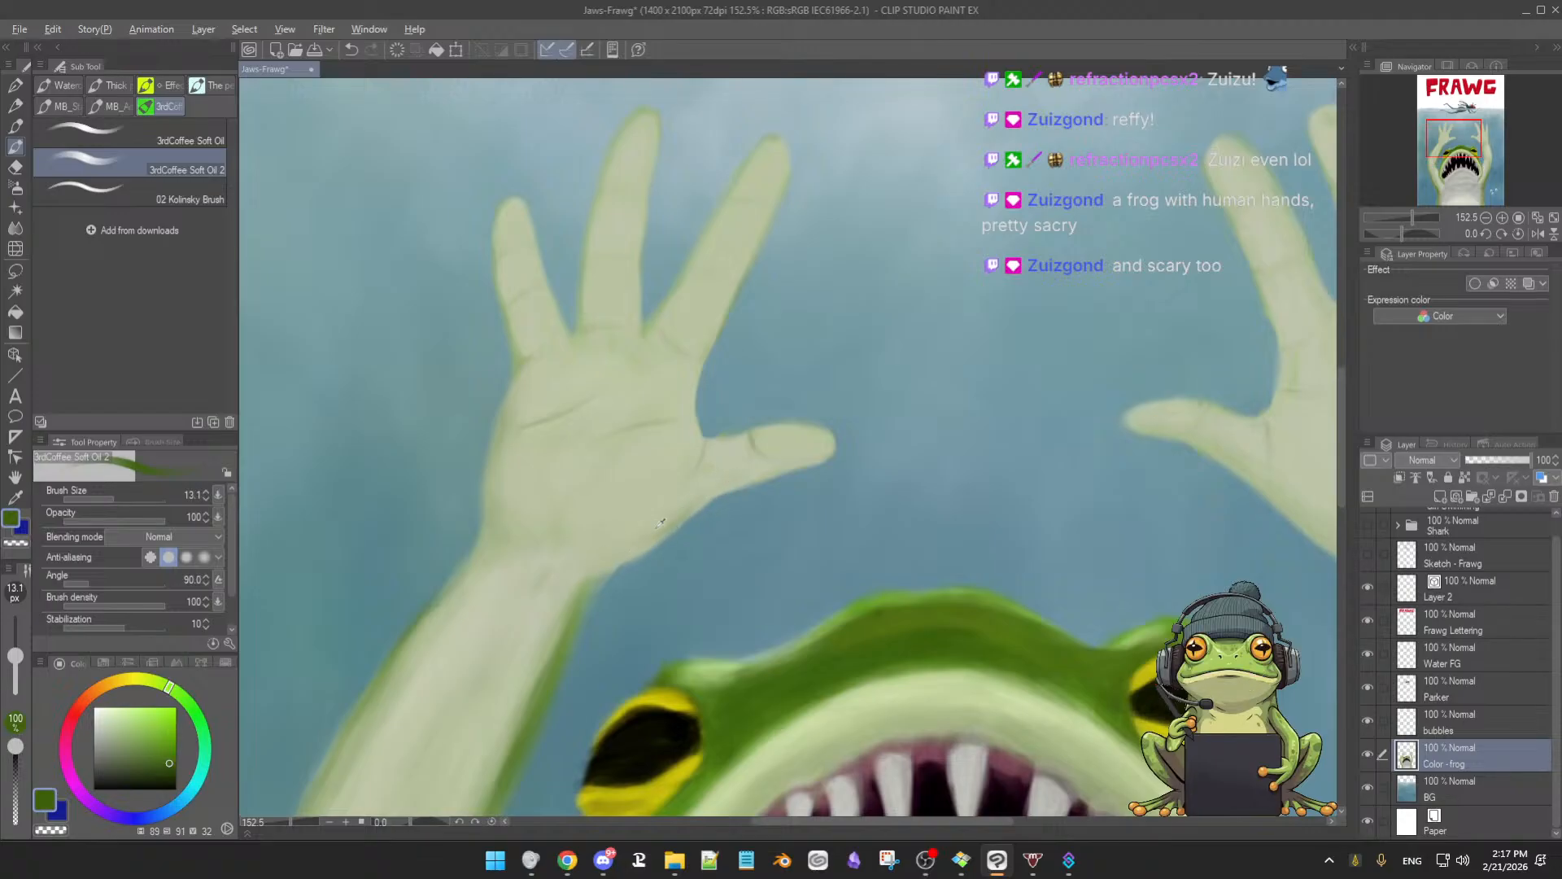
left_click(629, 544, "alt")
key("bracketright")
key("bracketright")
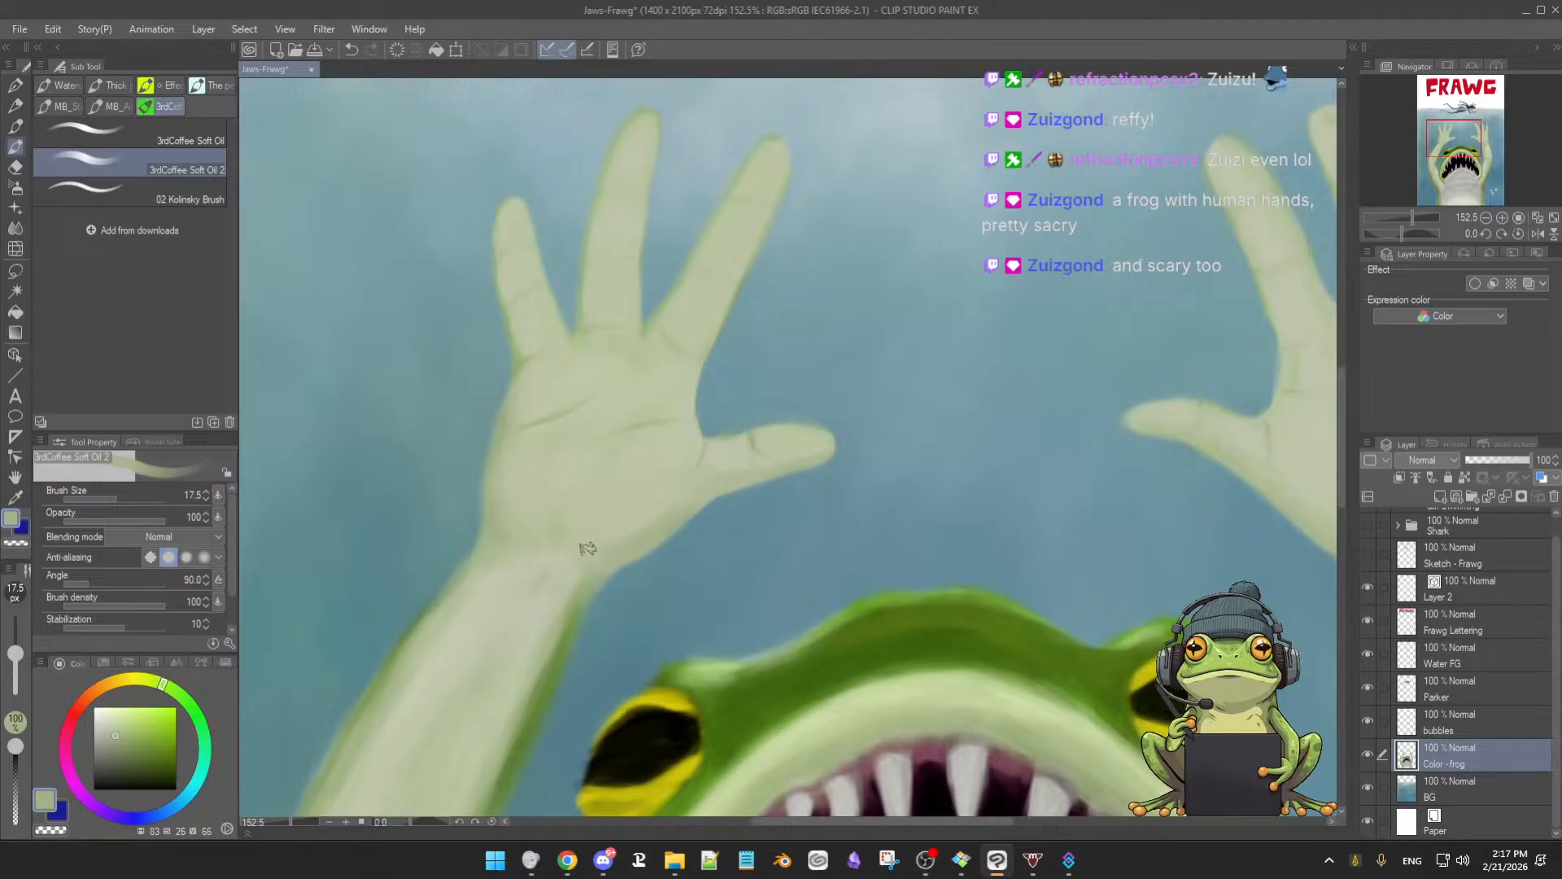
left_click(633, 524, "alt")
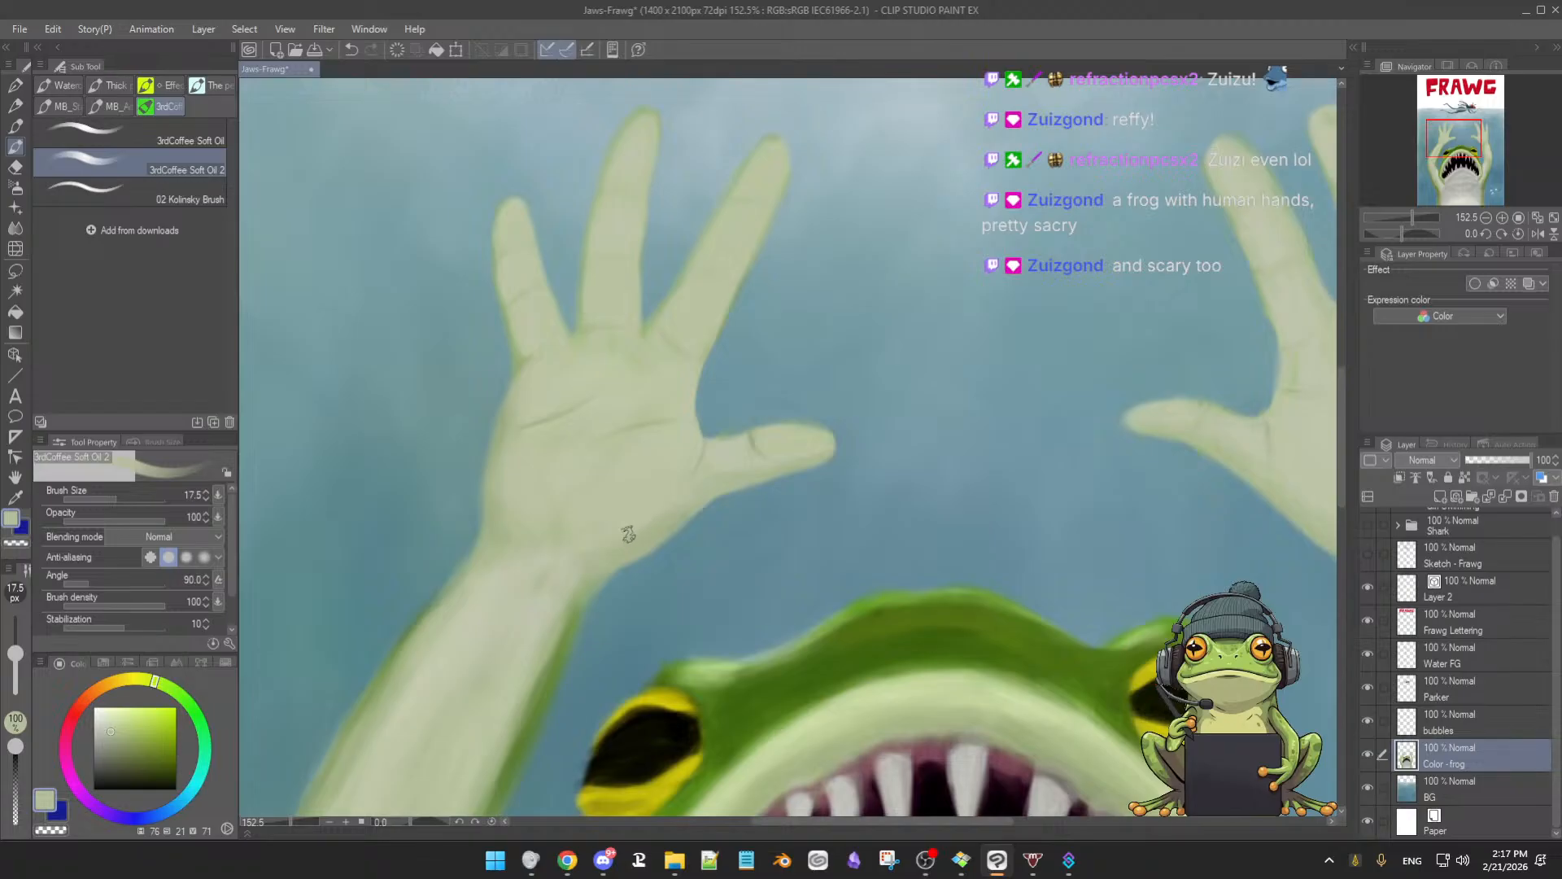
Check the hands against the whole poster and touch up the left hand's fingers in pale green at brush size 16.9
scroll(584, 569, "down", 4)
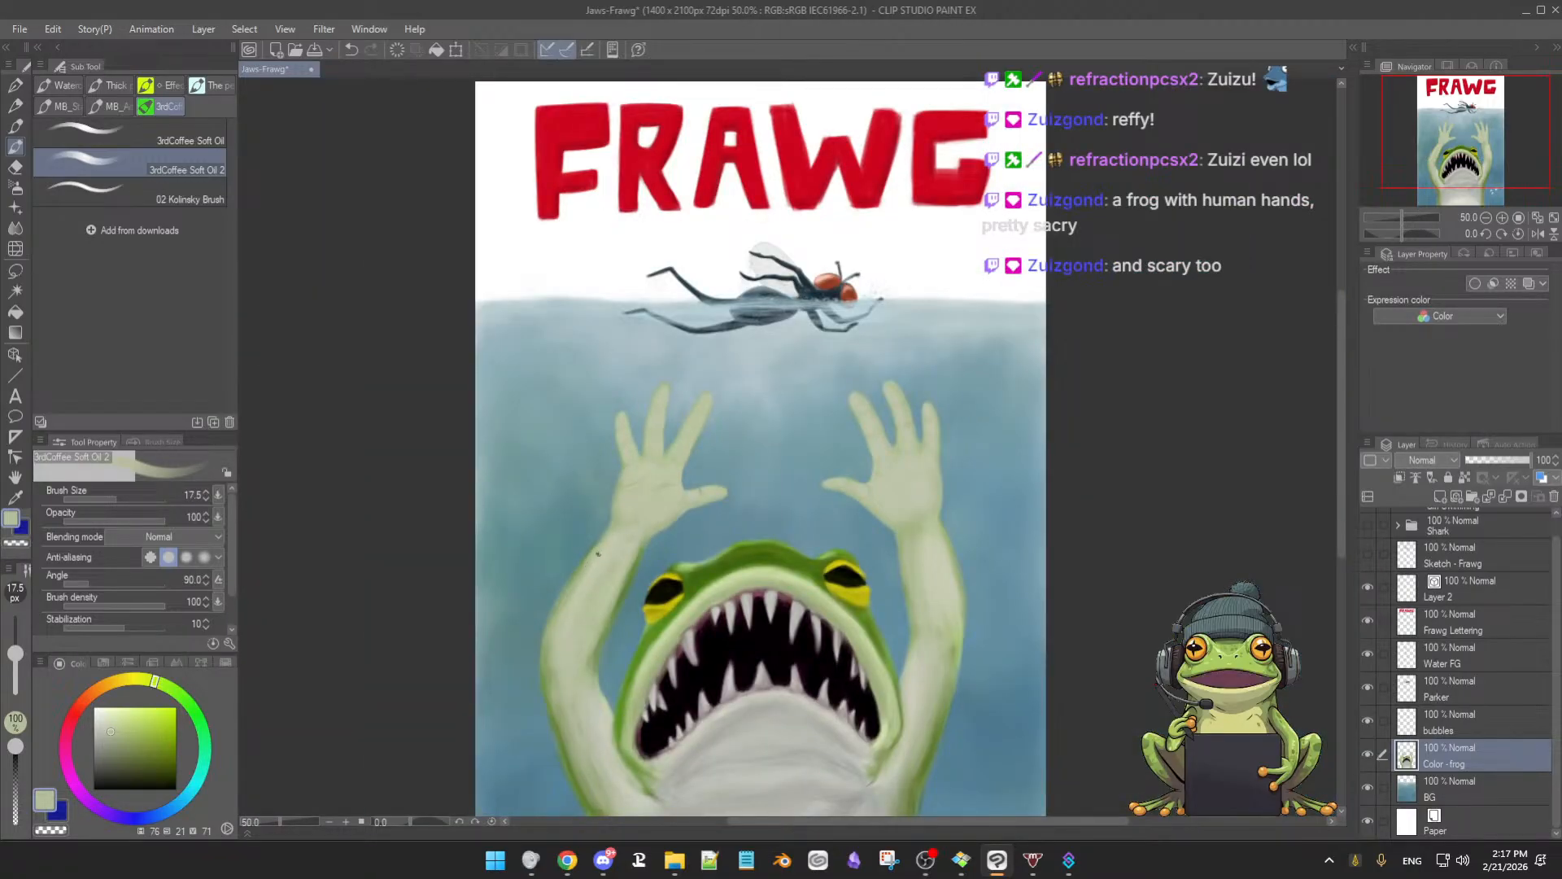
left_click_drag(695, 531, 730, 526)
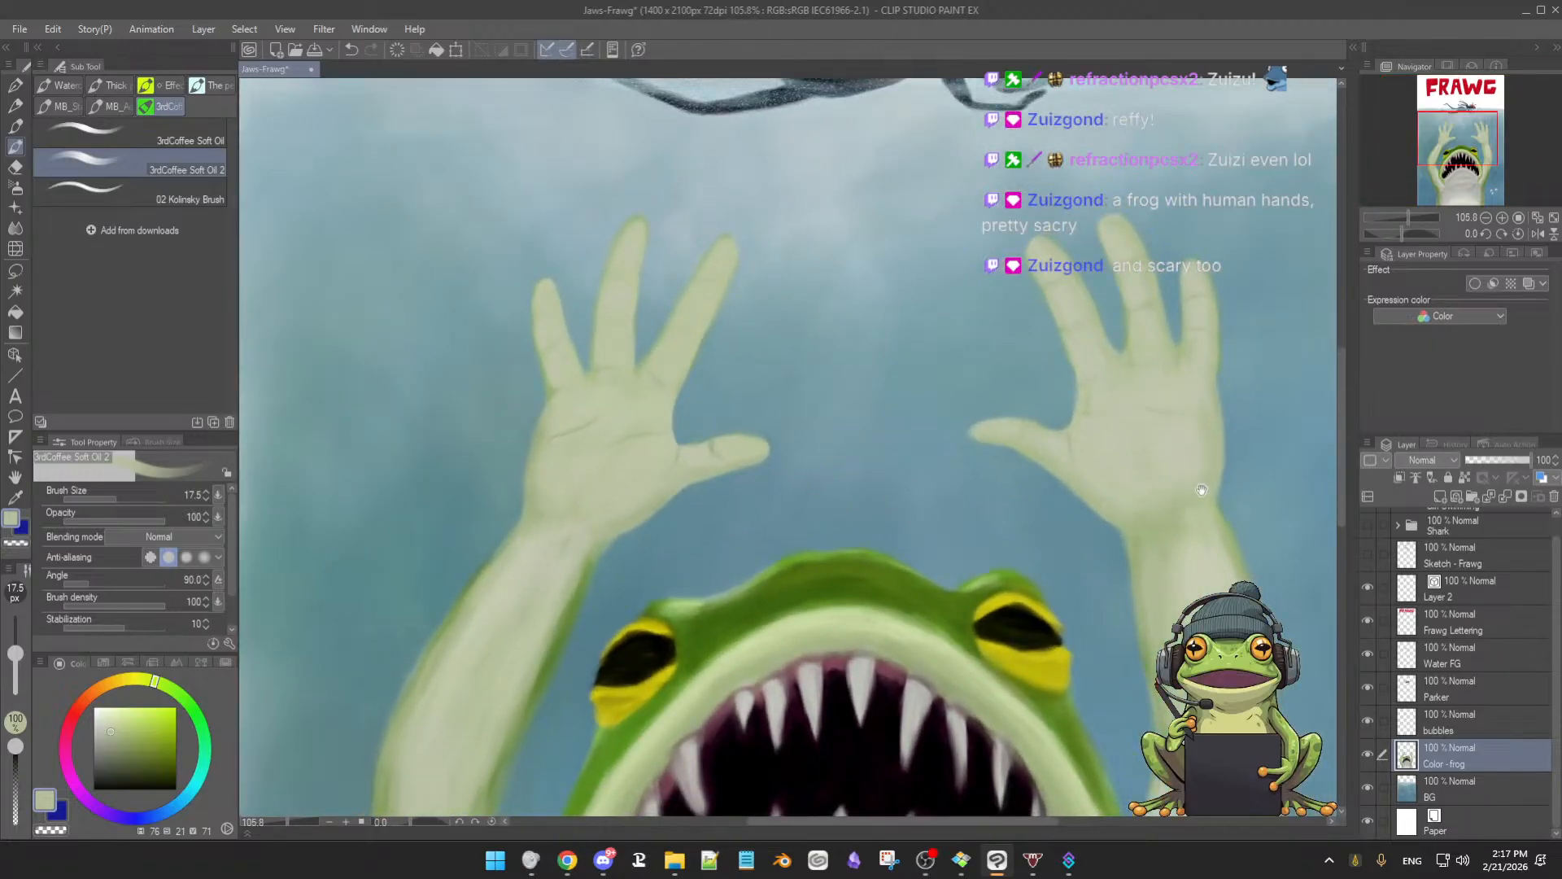
left_click_drag(577, 334, 575, 331)
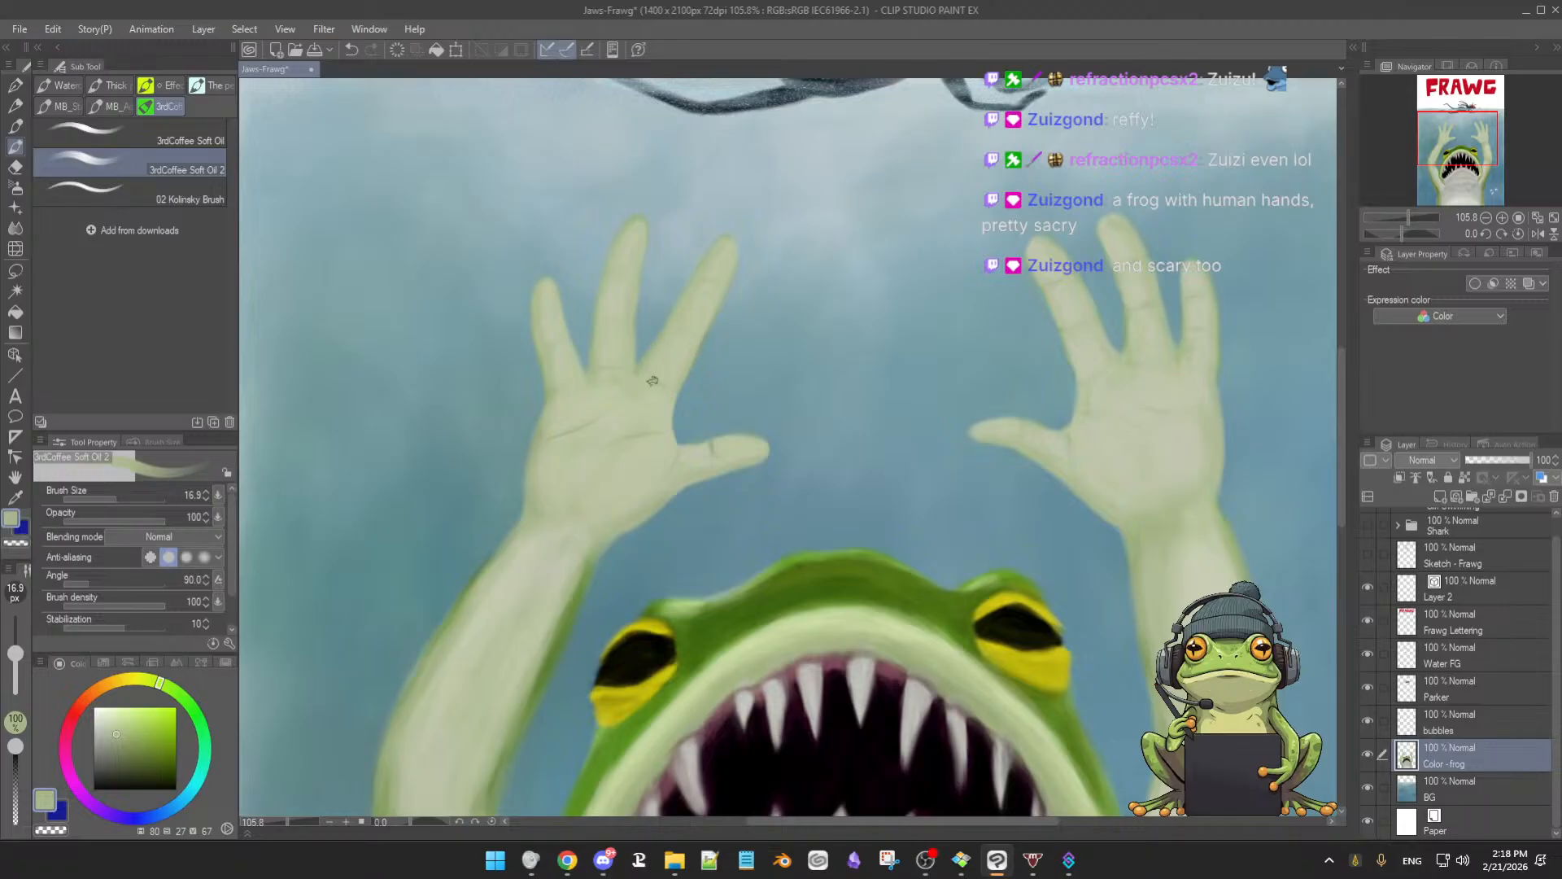
Touch up the left hand's finger bases and thumb with sampled pale greens at brush size 15.7
left_click(673, 379, "alt")
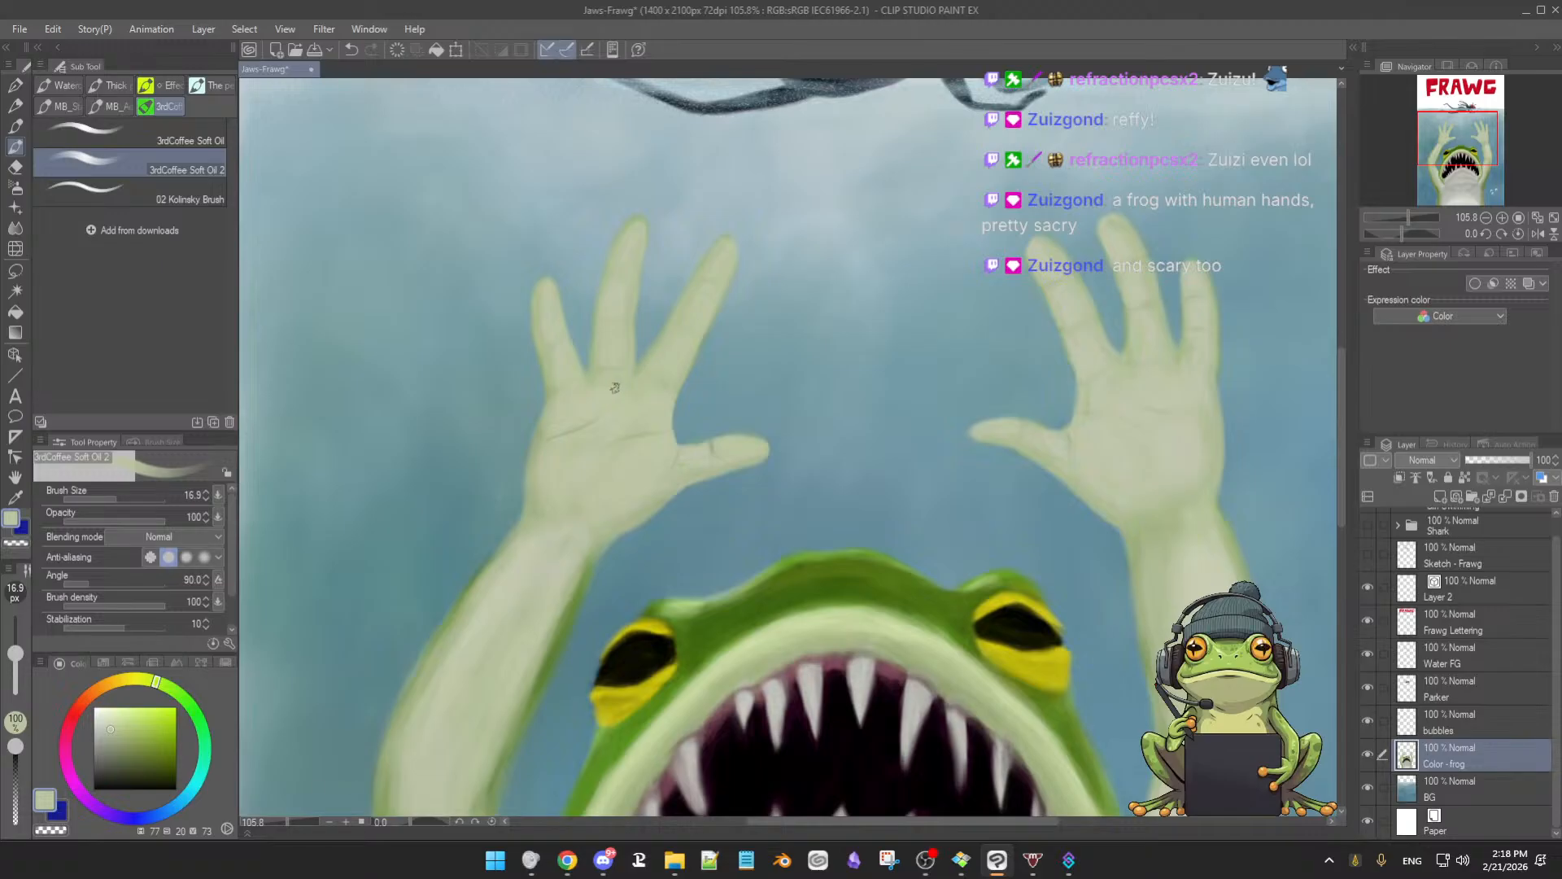
key("bracketleft")
mouse_move(753, 411)
left_mouse_down()
mouse_move(733, 418)
mouse_move(825, 370)
left_mouse_up()
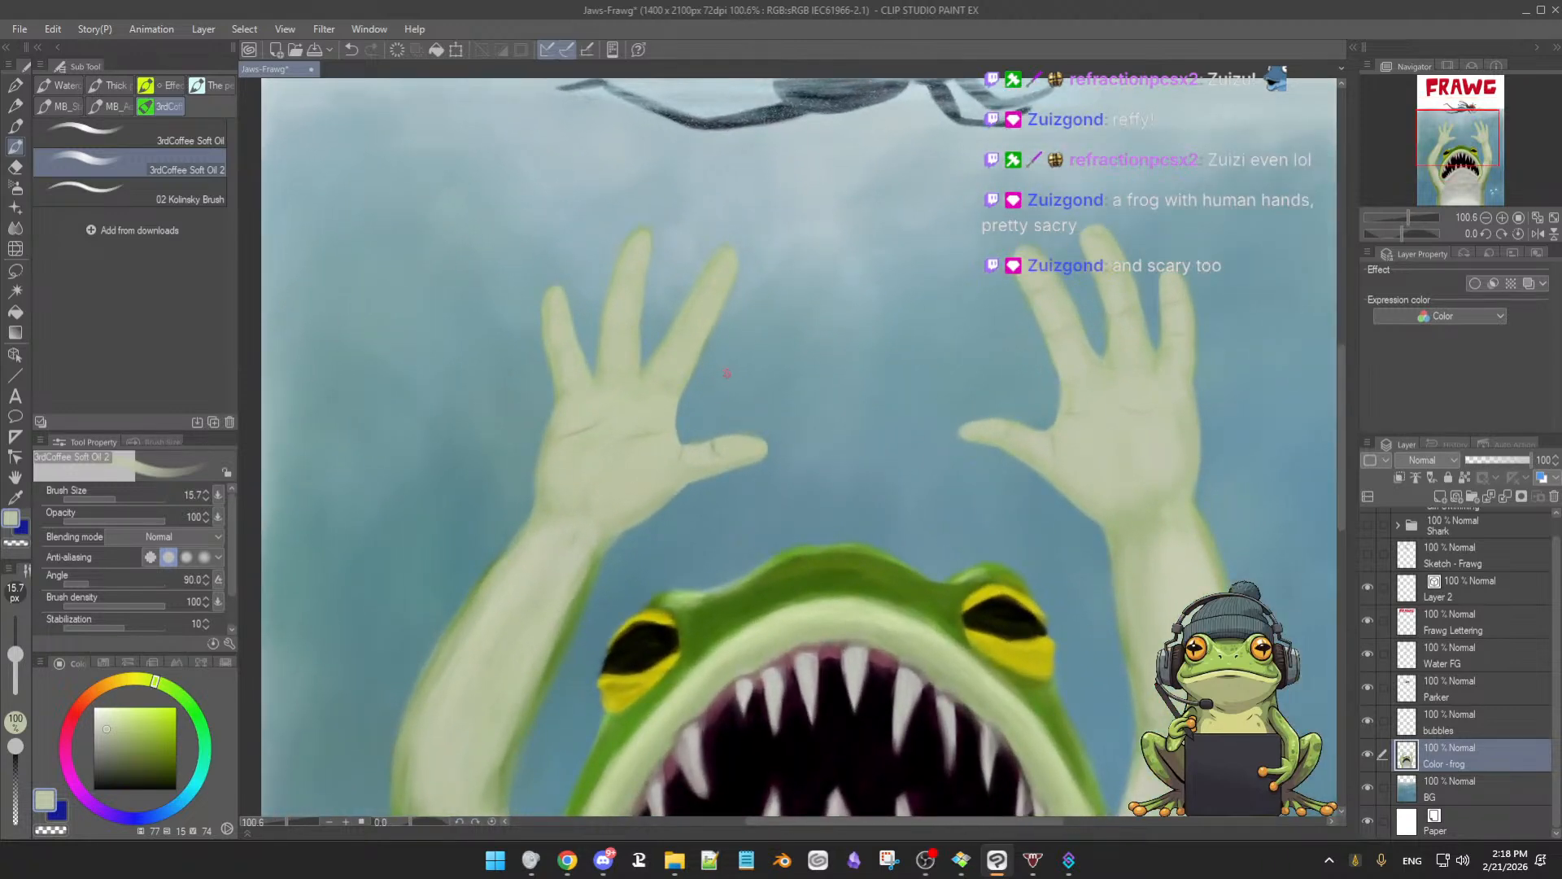
left_click(729, 440, "alt")
left_click(719, 440, "alt")
Smooth the right palm with pale green at brush size 32.4 and check both hands against the rest of the poster
mouse_move(1086, 492)
left_mouse_down()
mouse_move(1126, 505)
mouse_move(1161, 442)
mouse_move(1171, 481)
mouse_move(1155, 487)
left_mouse_up()
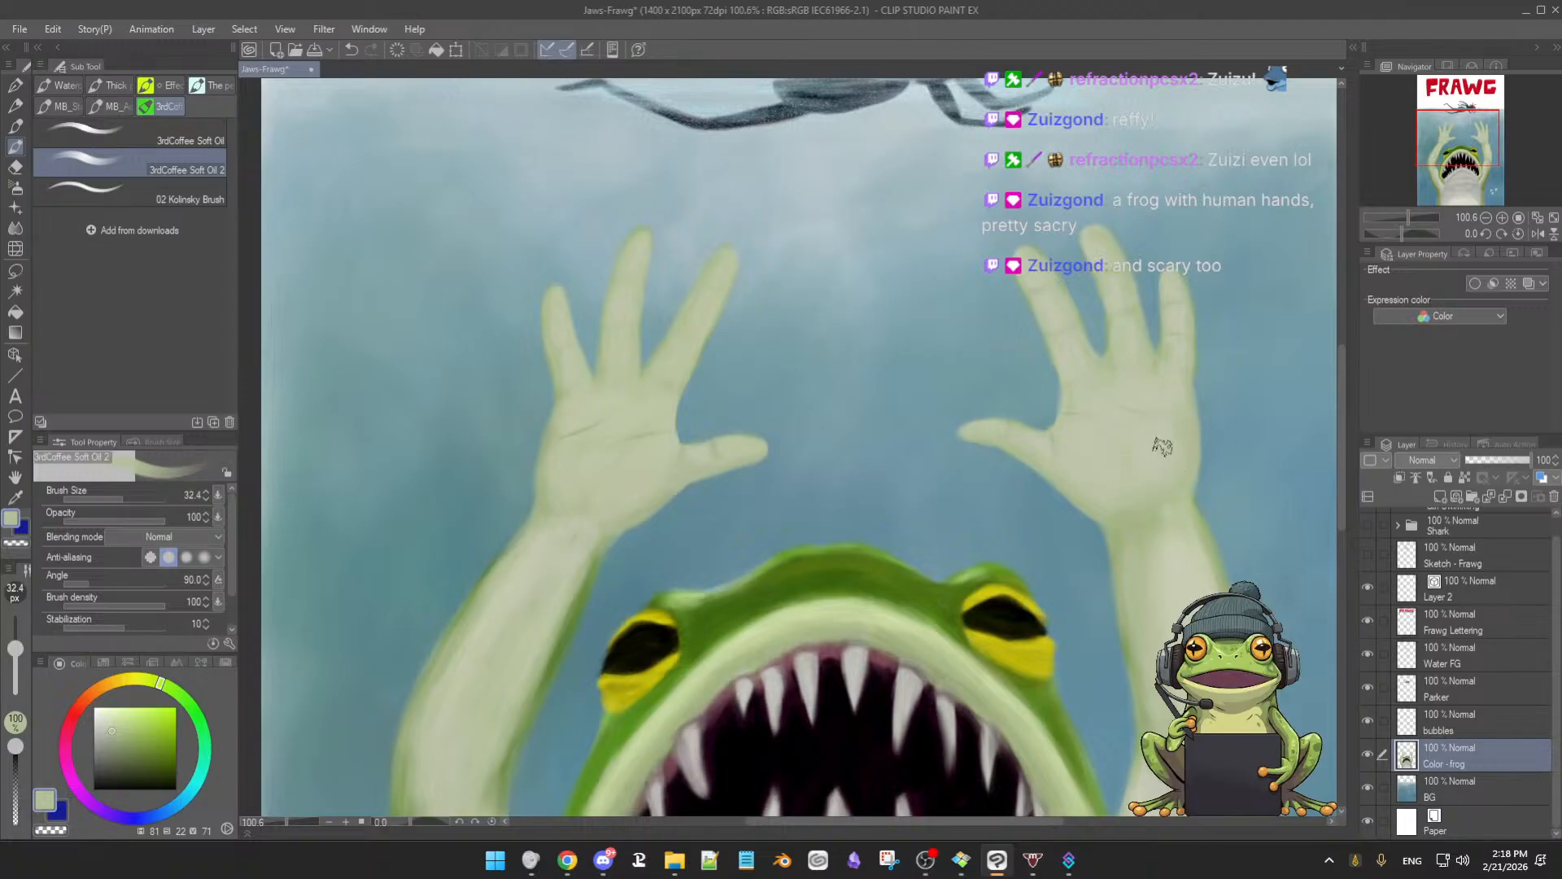
key("ctrl+alt+0")
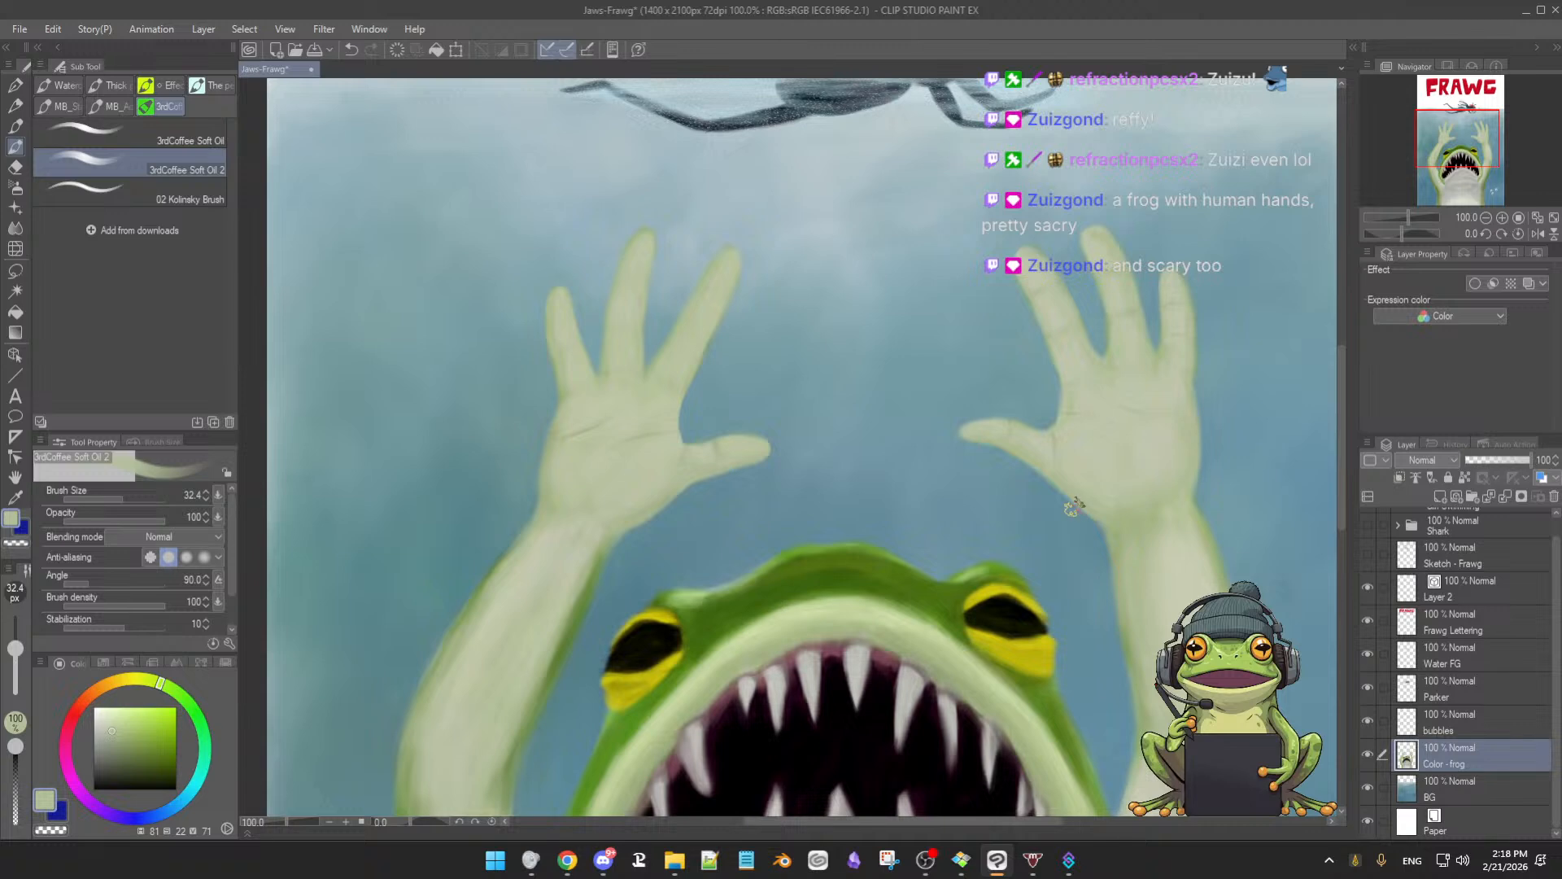
scroll(1034, 484, "down", 1)
scroll(1034, 484, "down", 1)
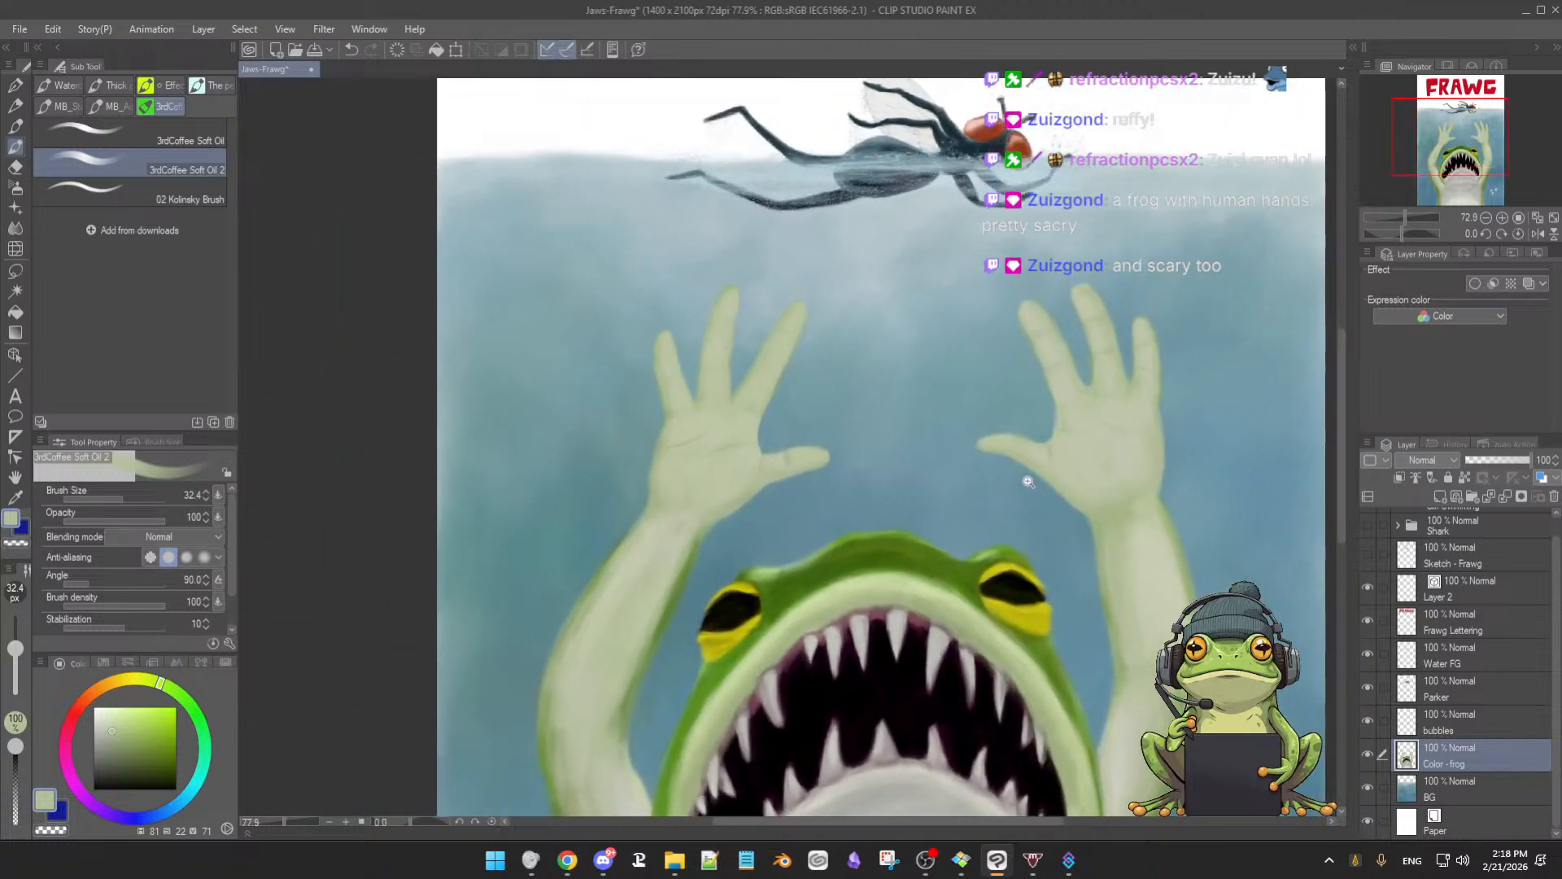
scroll(1041, 484, "up", 2)
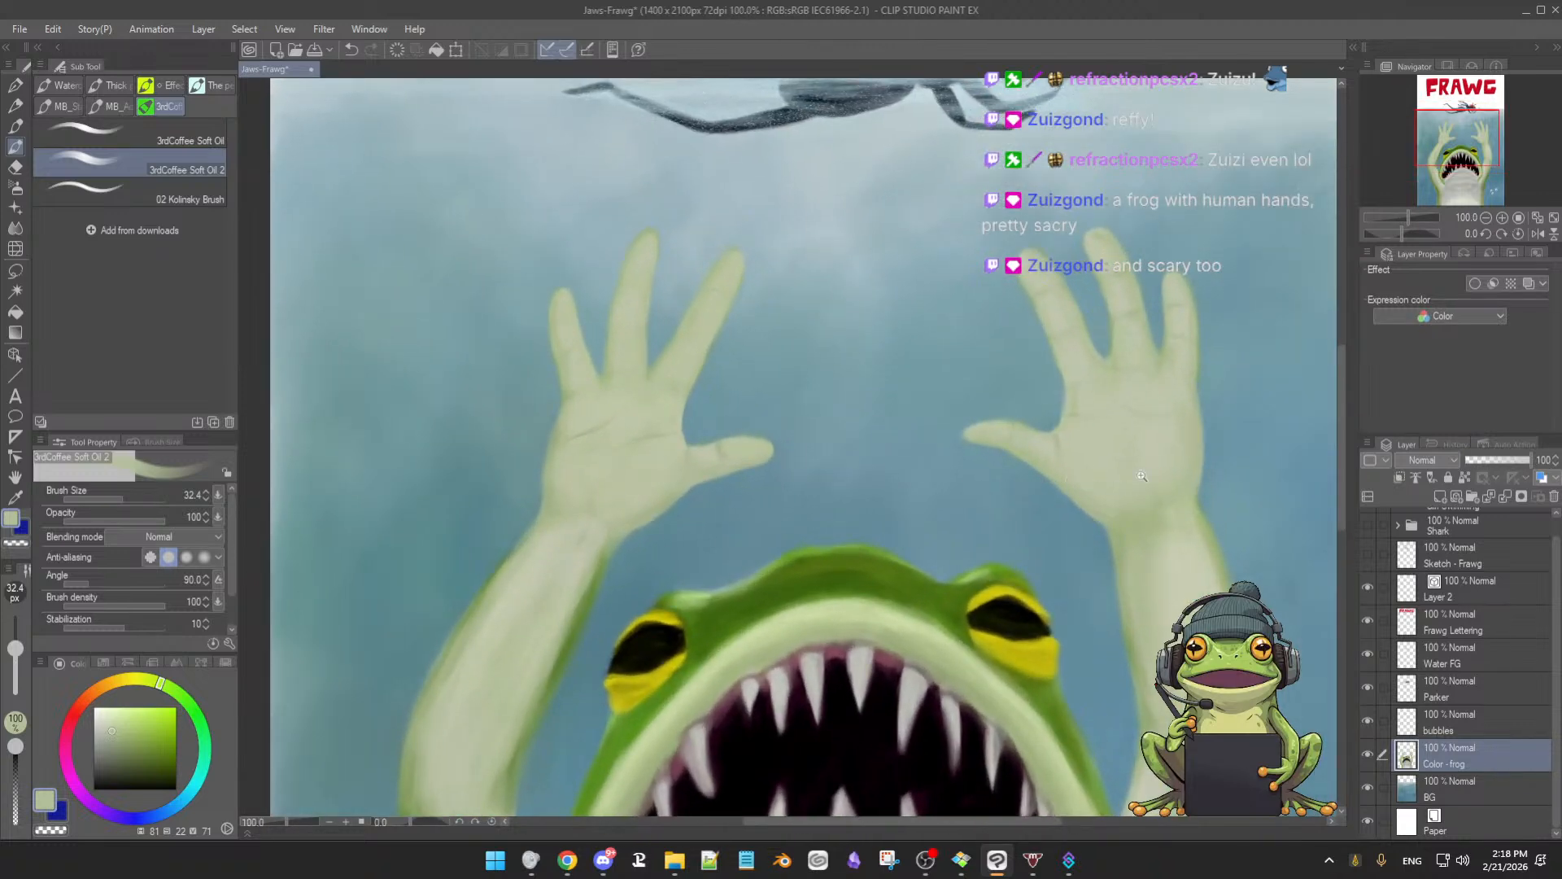
left_click_drag(1131, 484, 952, 578)
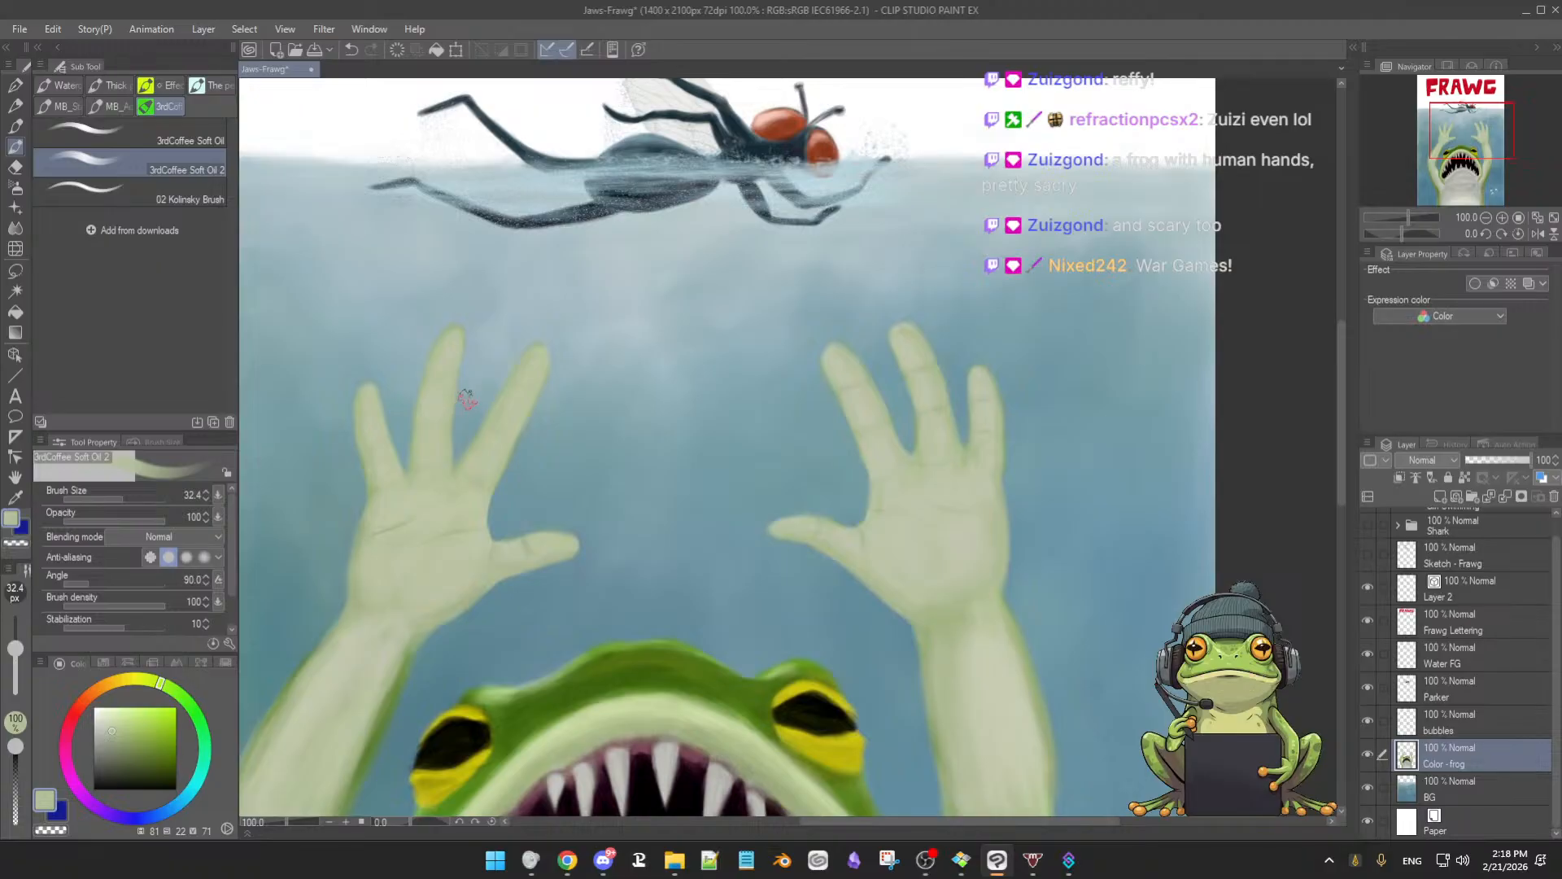
Refine the left hand's inner finger with sampled pale green at brush size 20.7 and save the file
left_click(470, 464, "alt")
left_click_drag(481, 464, 475, 463)
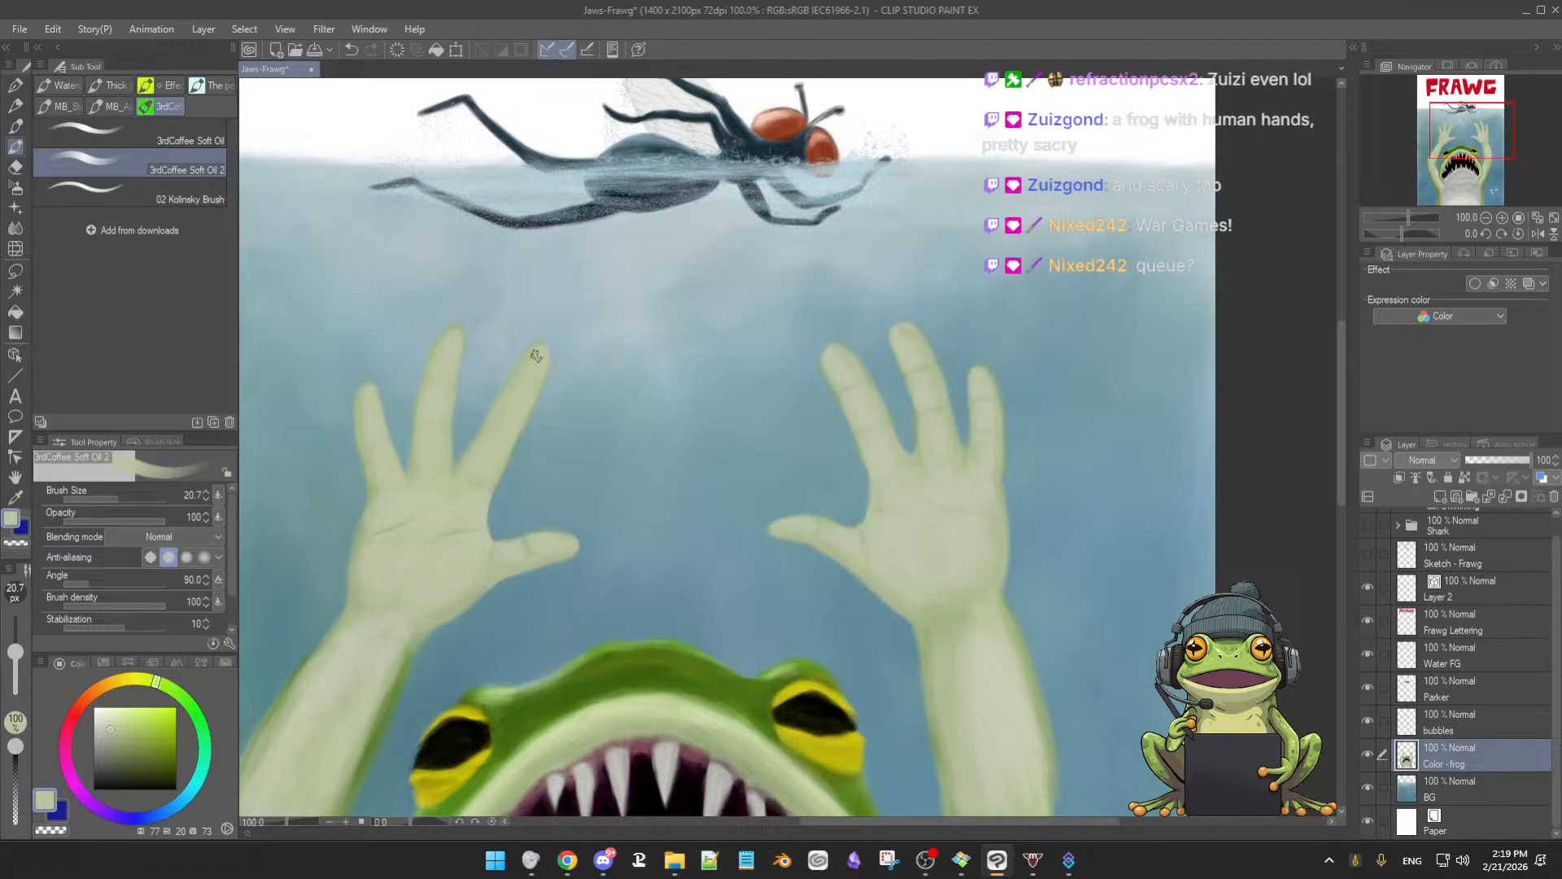
key("ctrl+s")
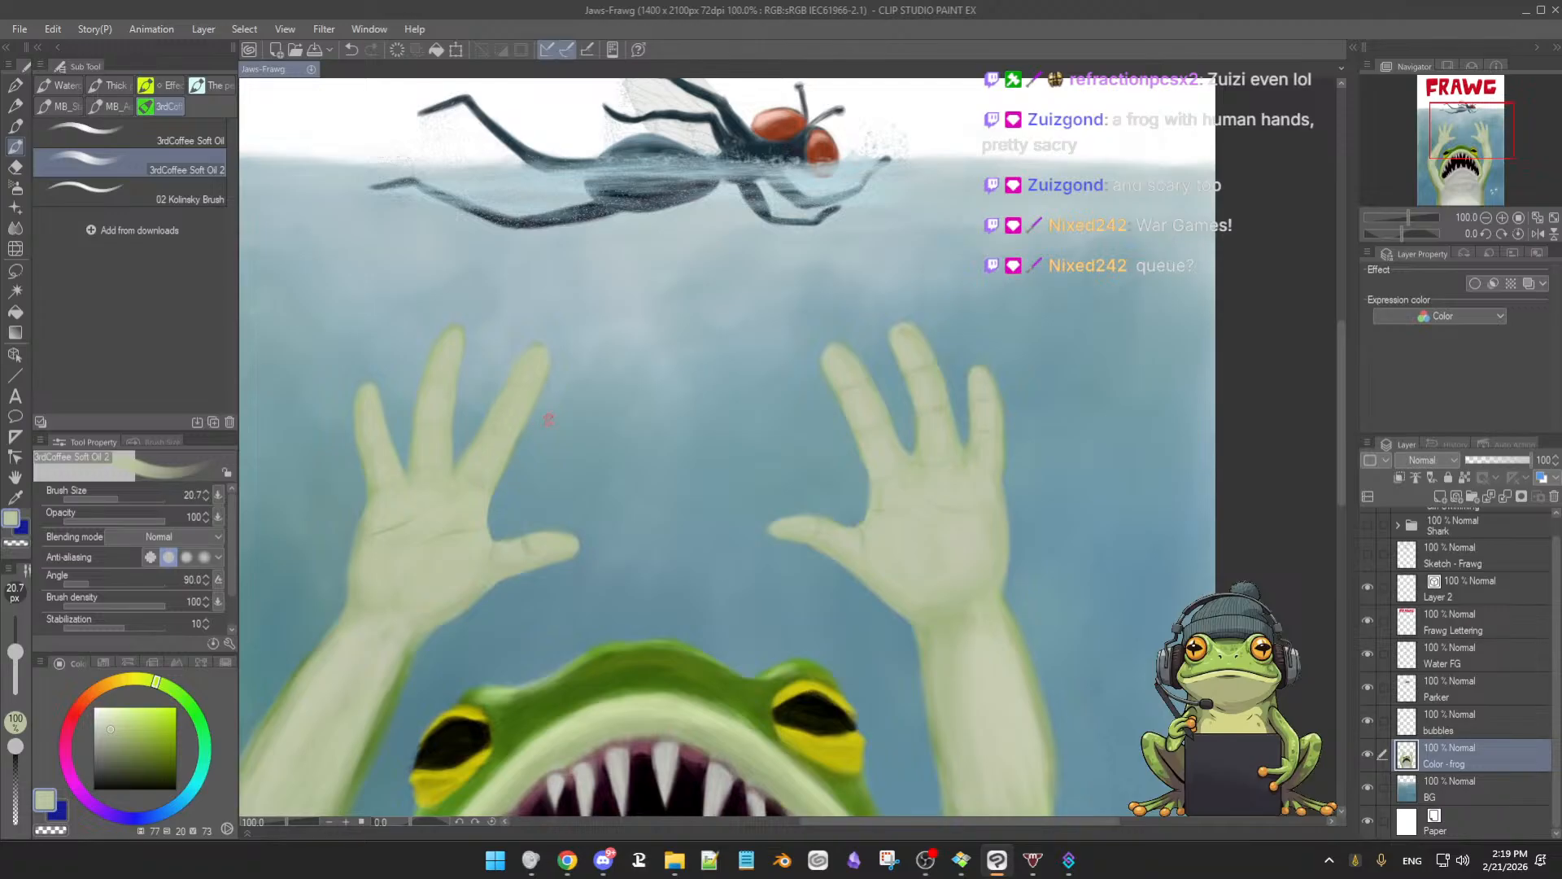
Blend the left wrist and upper forearm with sampled dark and pale greens at brush size 40.0
scroll(523, 467, "down", 3)
scroll(537, 489, "up", 1)
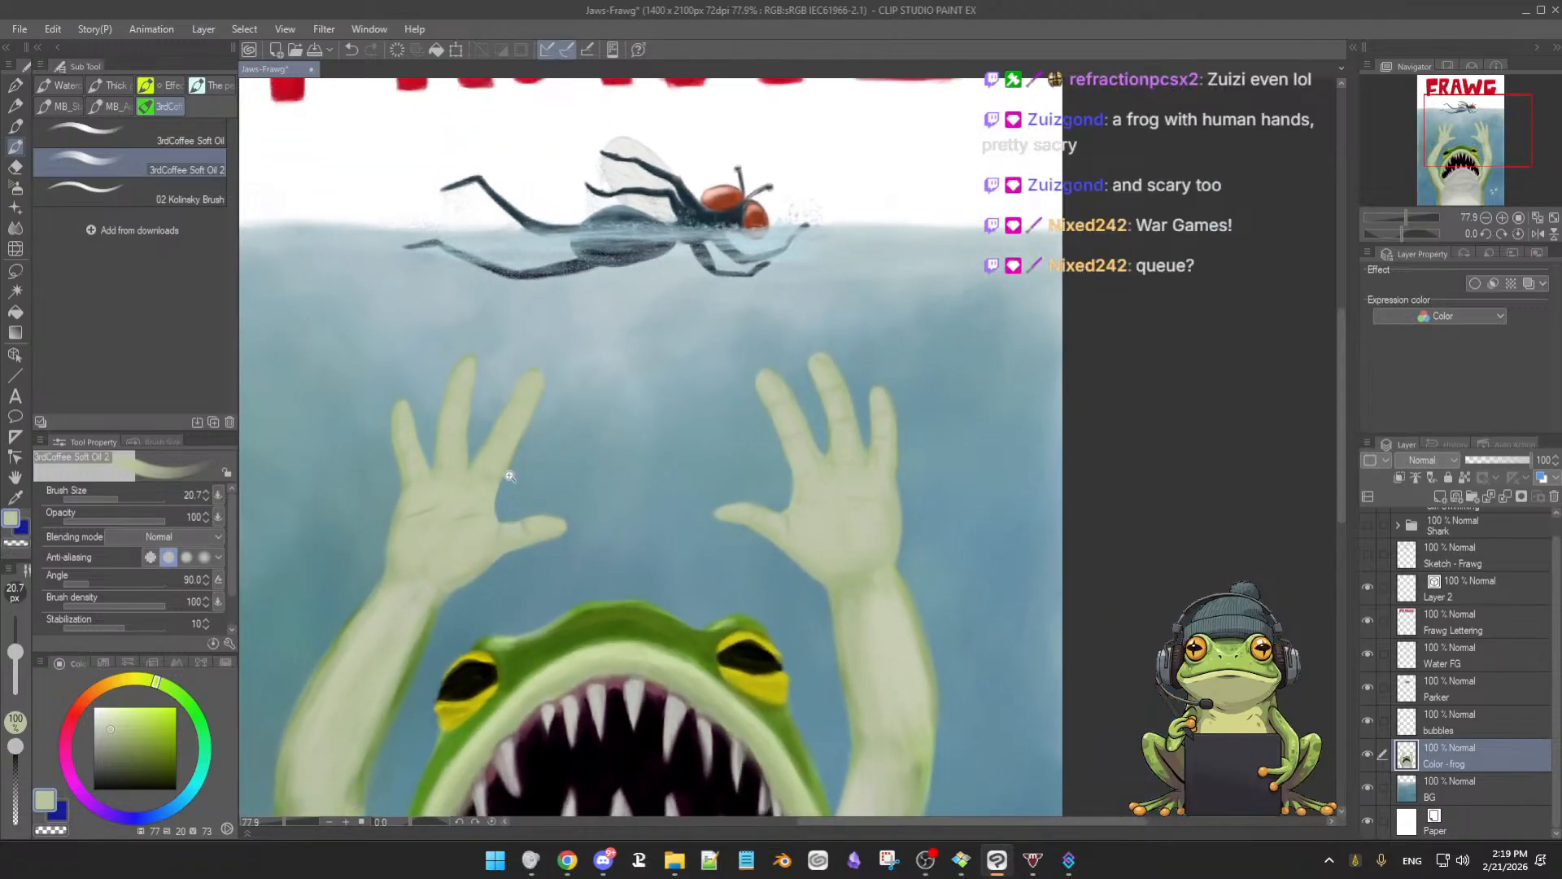
left_click_drag(558, 518, 683, 432)
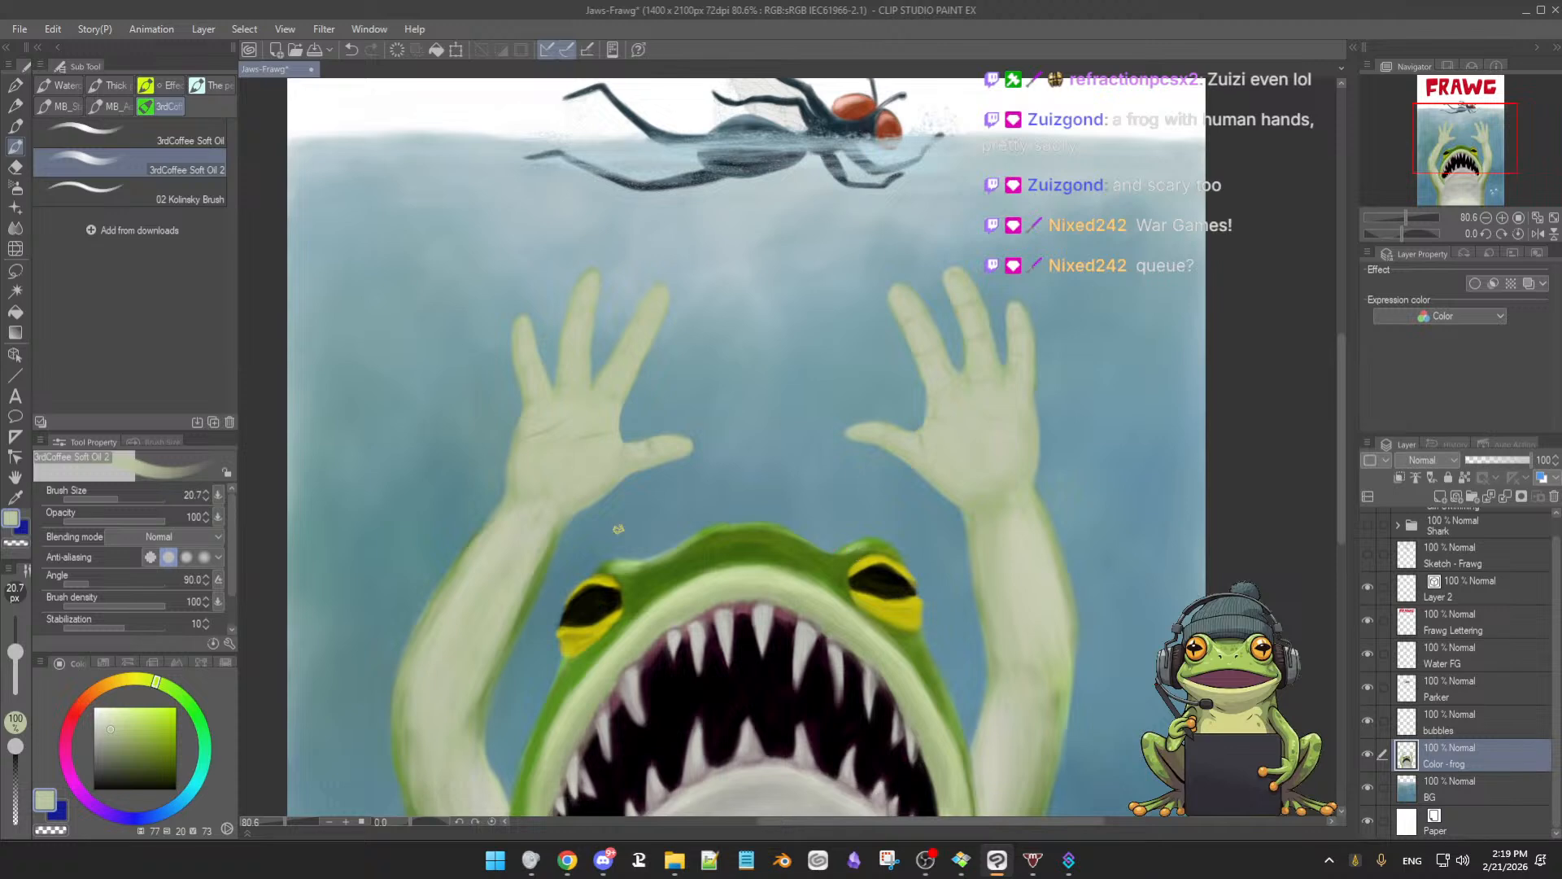
left_click_drag(498, 417, 565, 417)
key("bracketright")
key("bracketright")
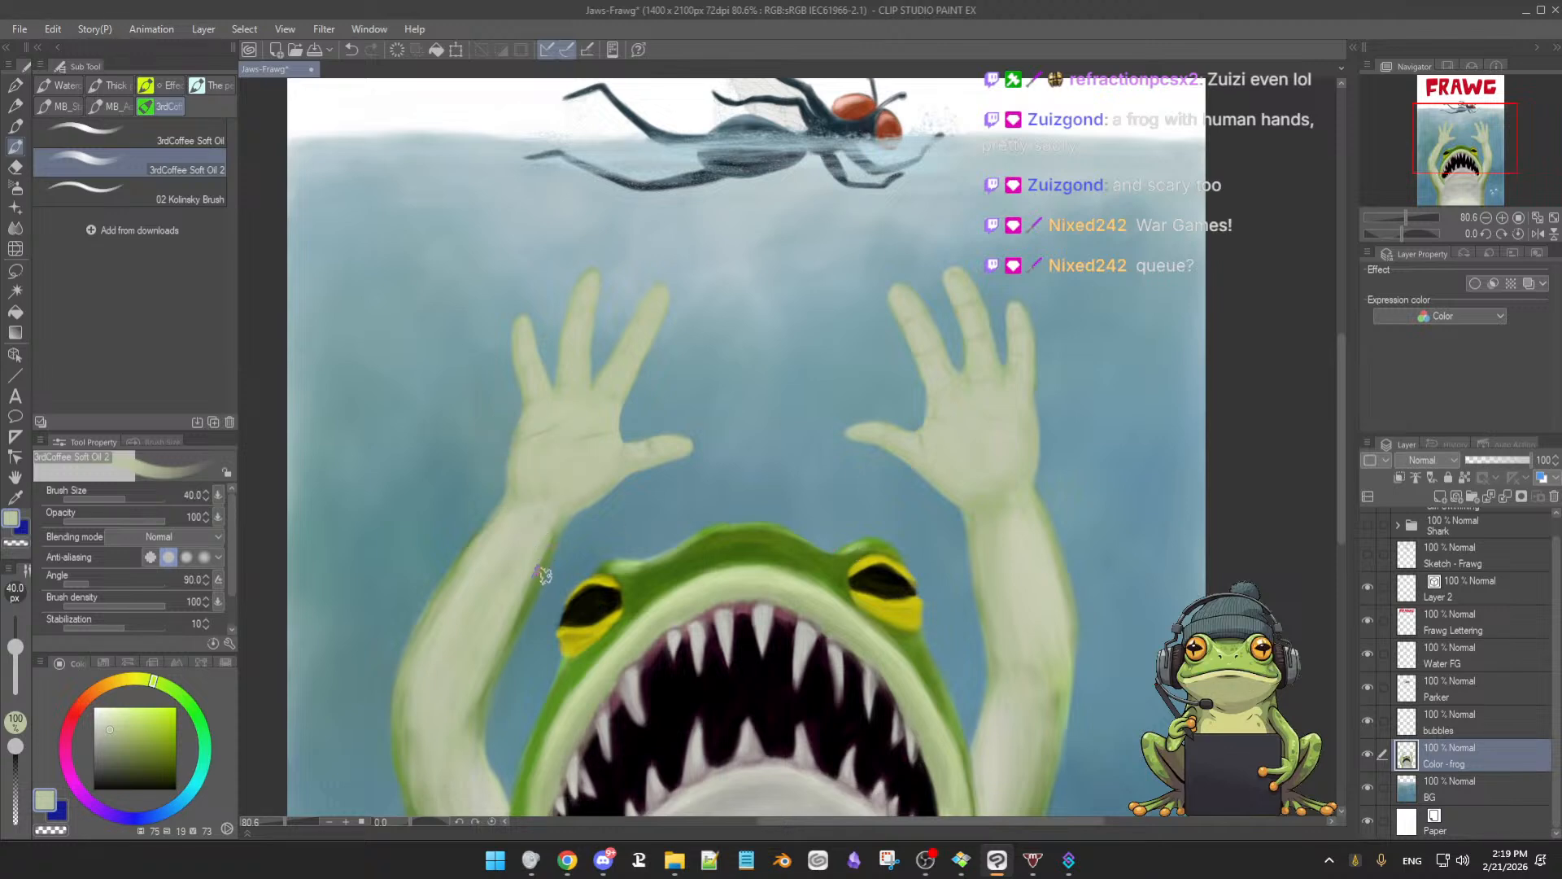
left_click_drag(516, 641, 618, 479)
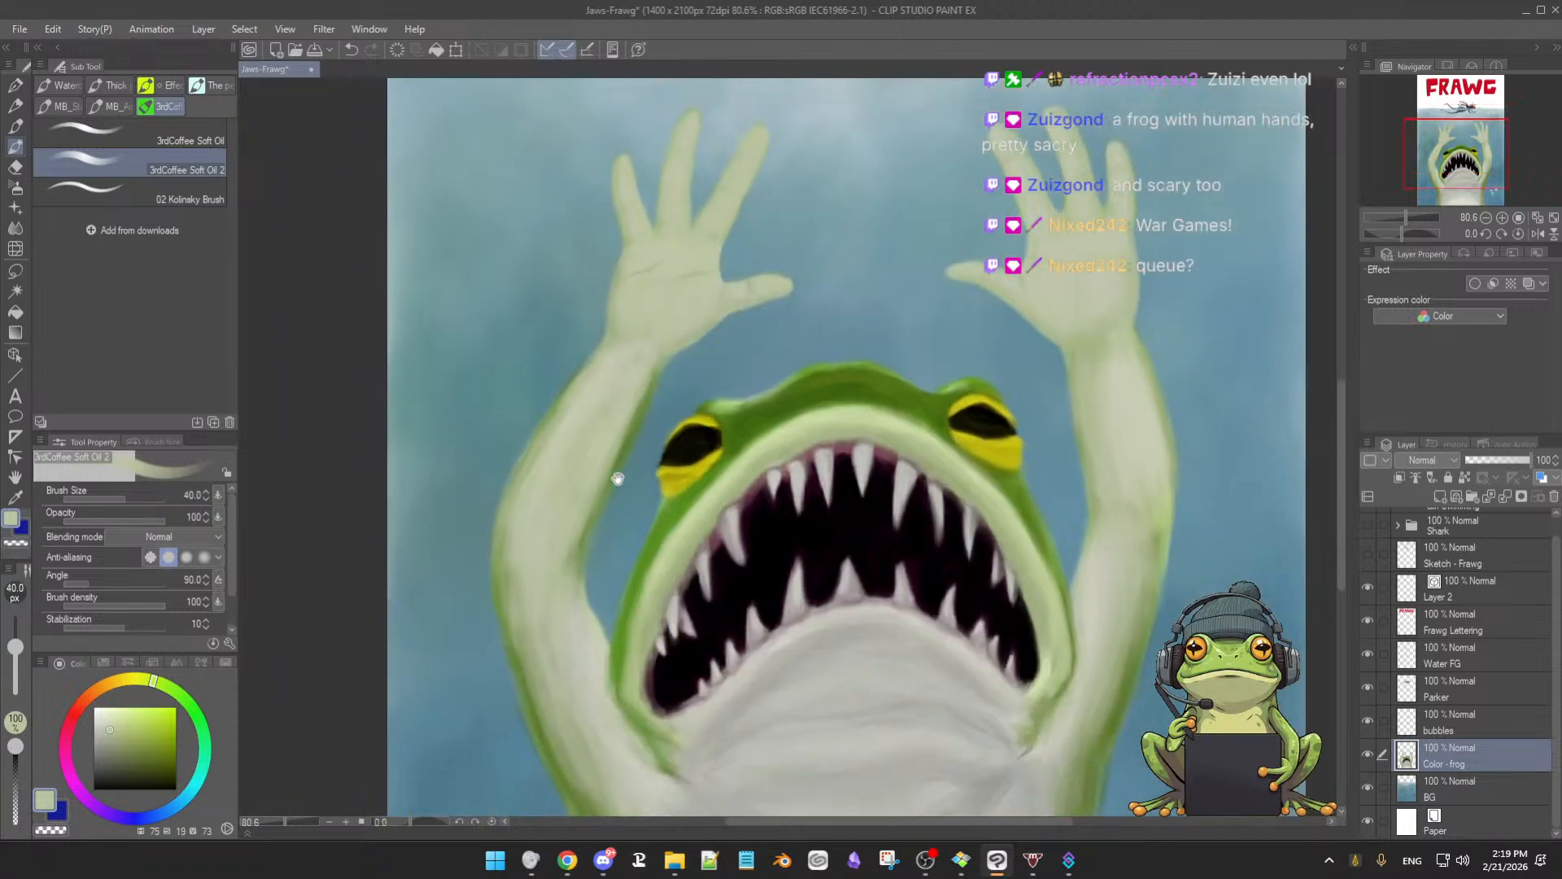
left_click(632, 425, "alt")
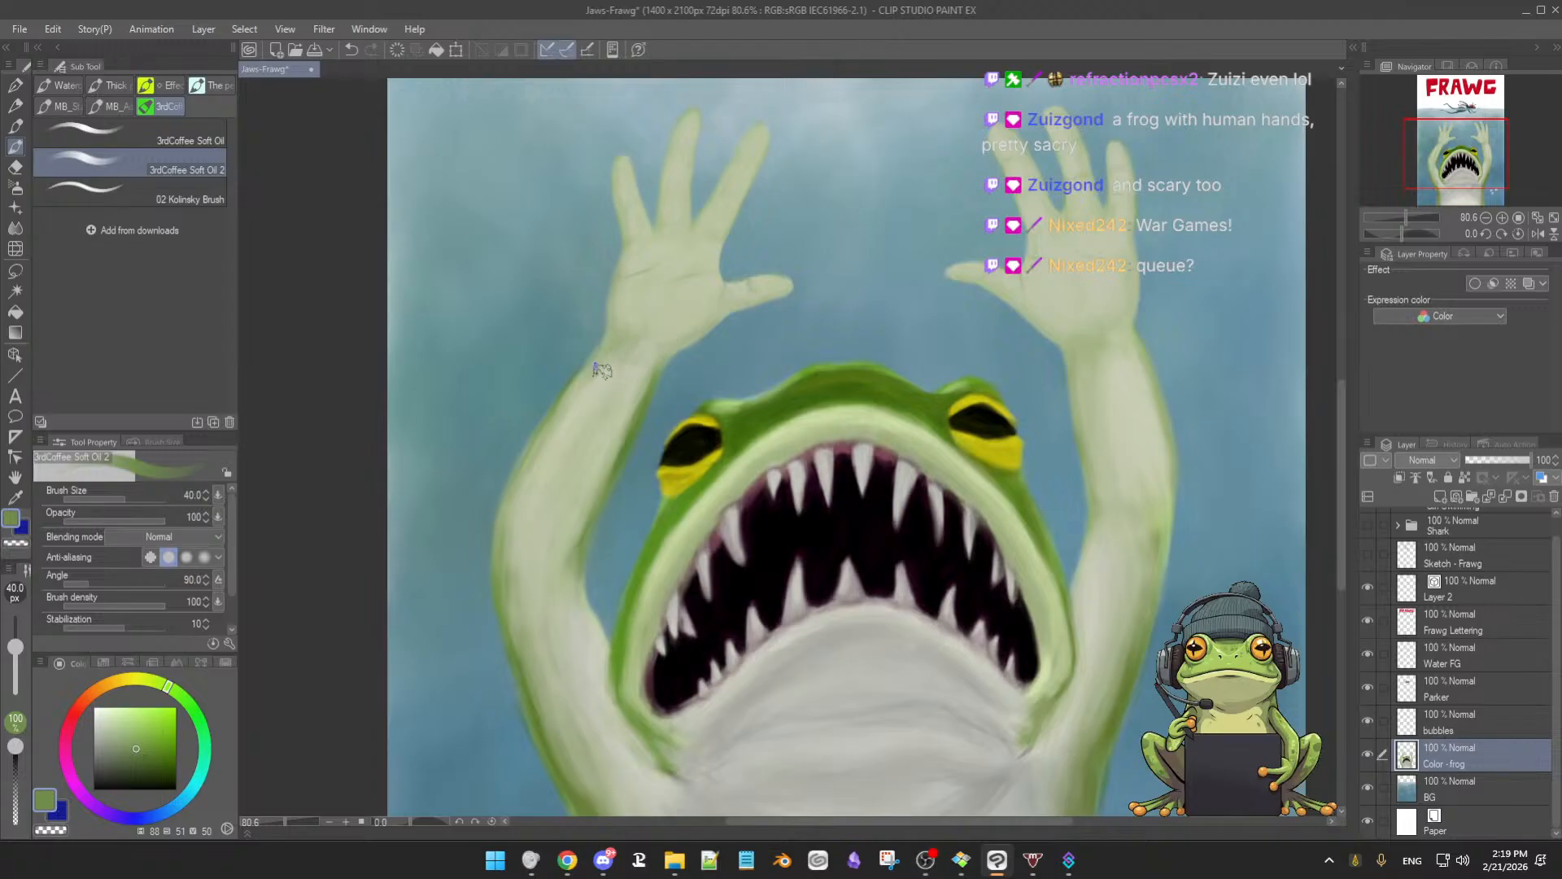
left_click(618, 347, "alt")
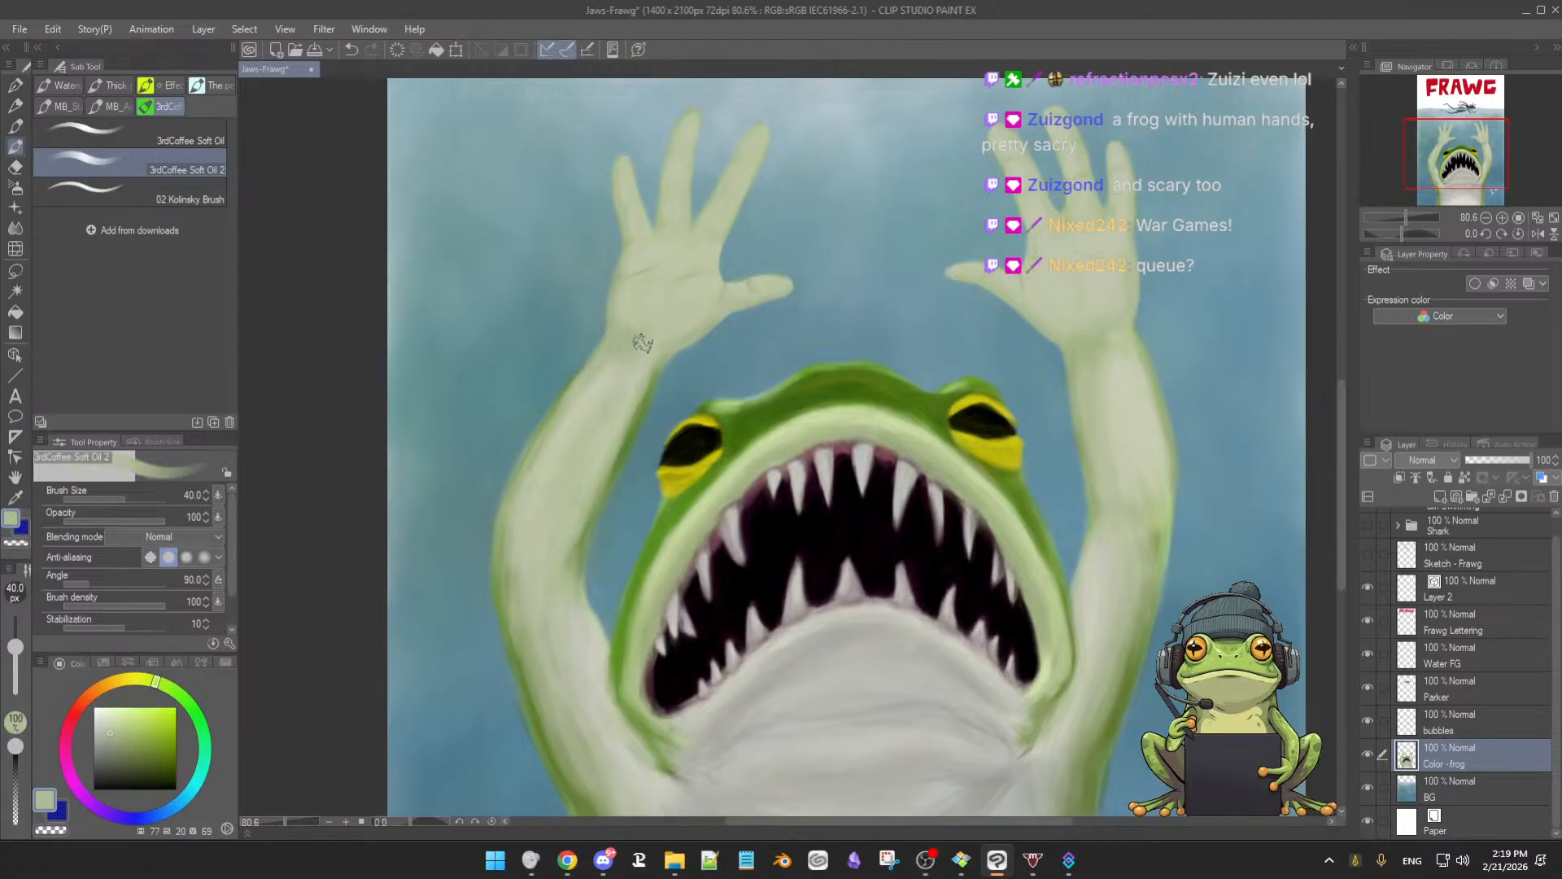
Check the 3-Button Pen's pressure and button assignments in the Xencelabs settings and return to the painting
left_click(218, 518)
left_click(220, 521)
left_click(218, 519)
left_click(218, 519)
left_click(1358, 869)
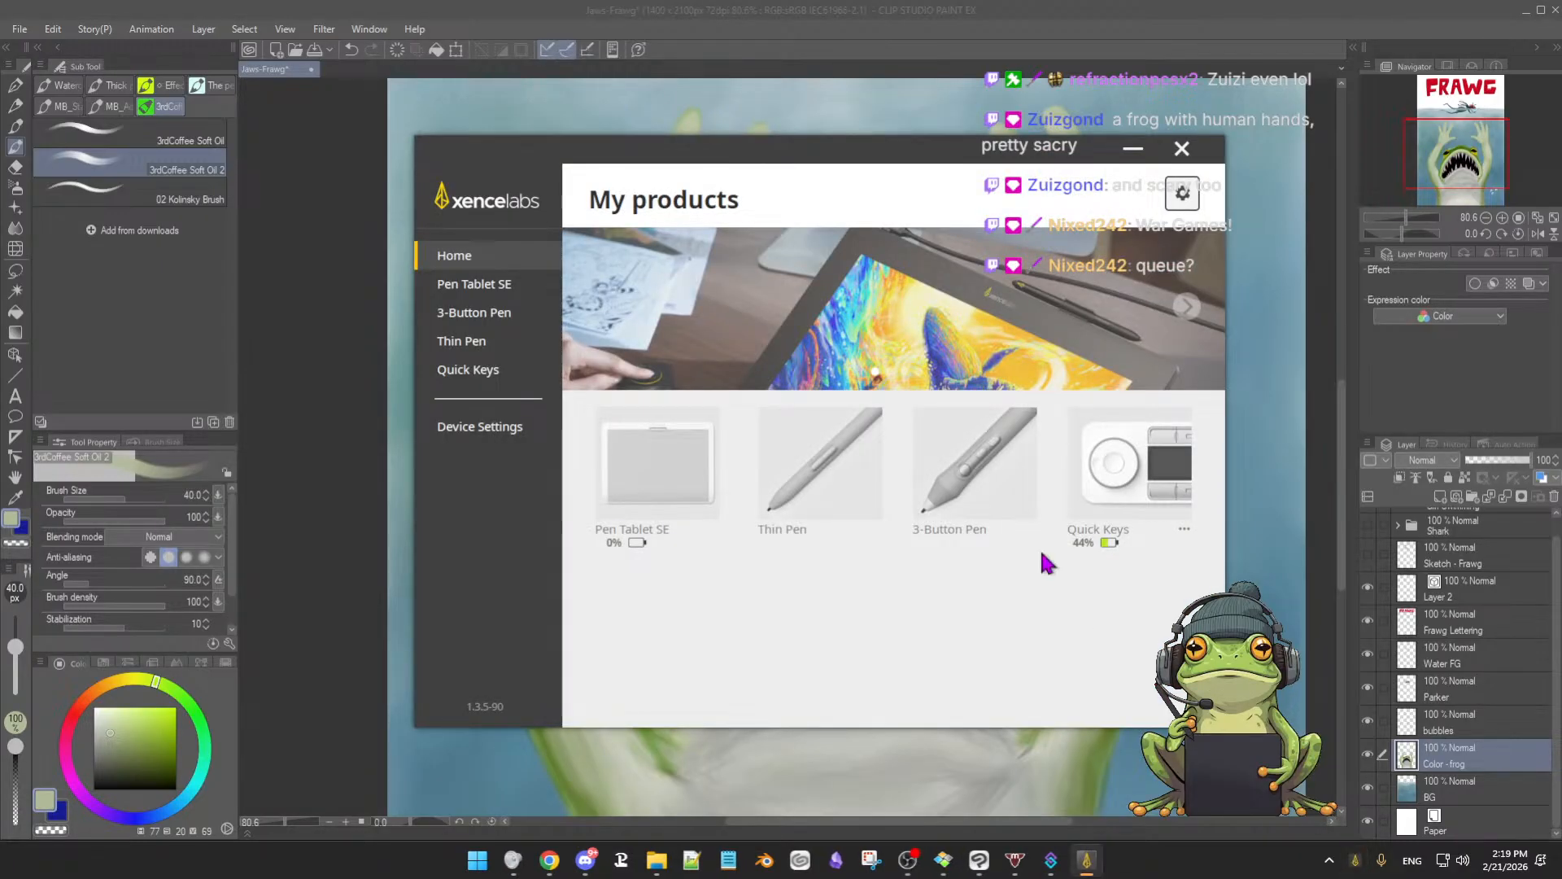
left_click(963, 486)
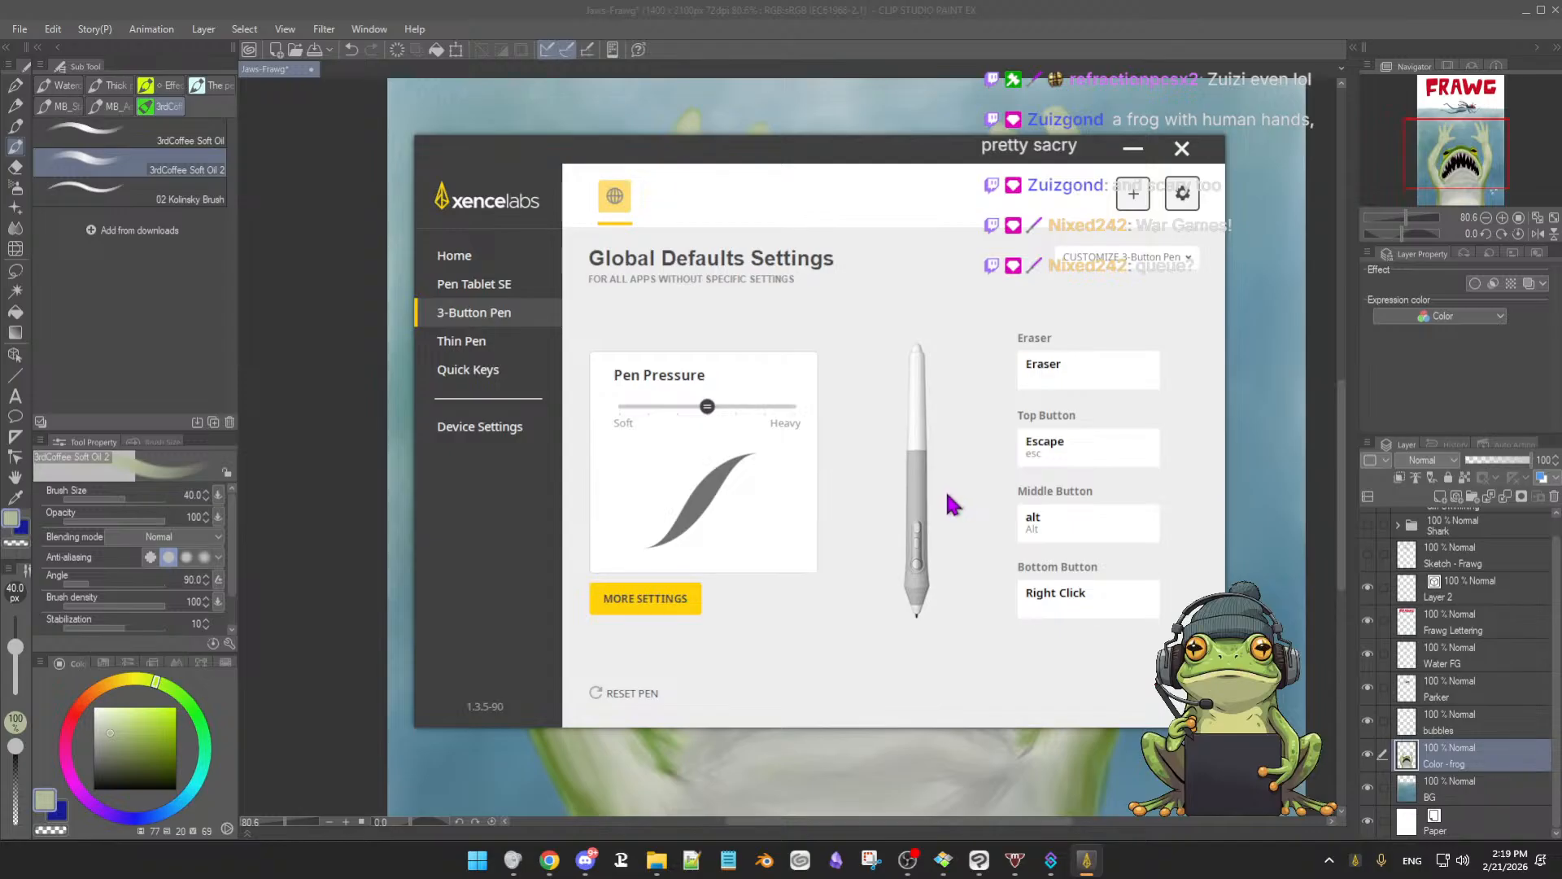
left_click(1182, 149)
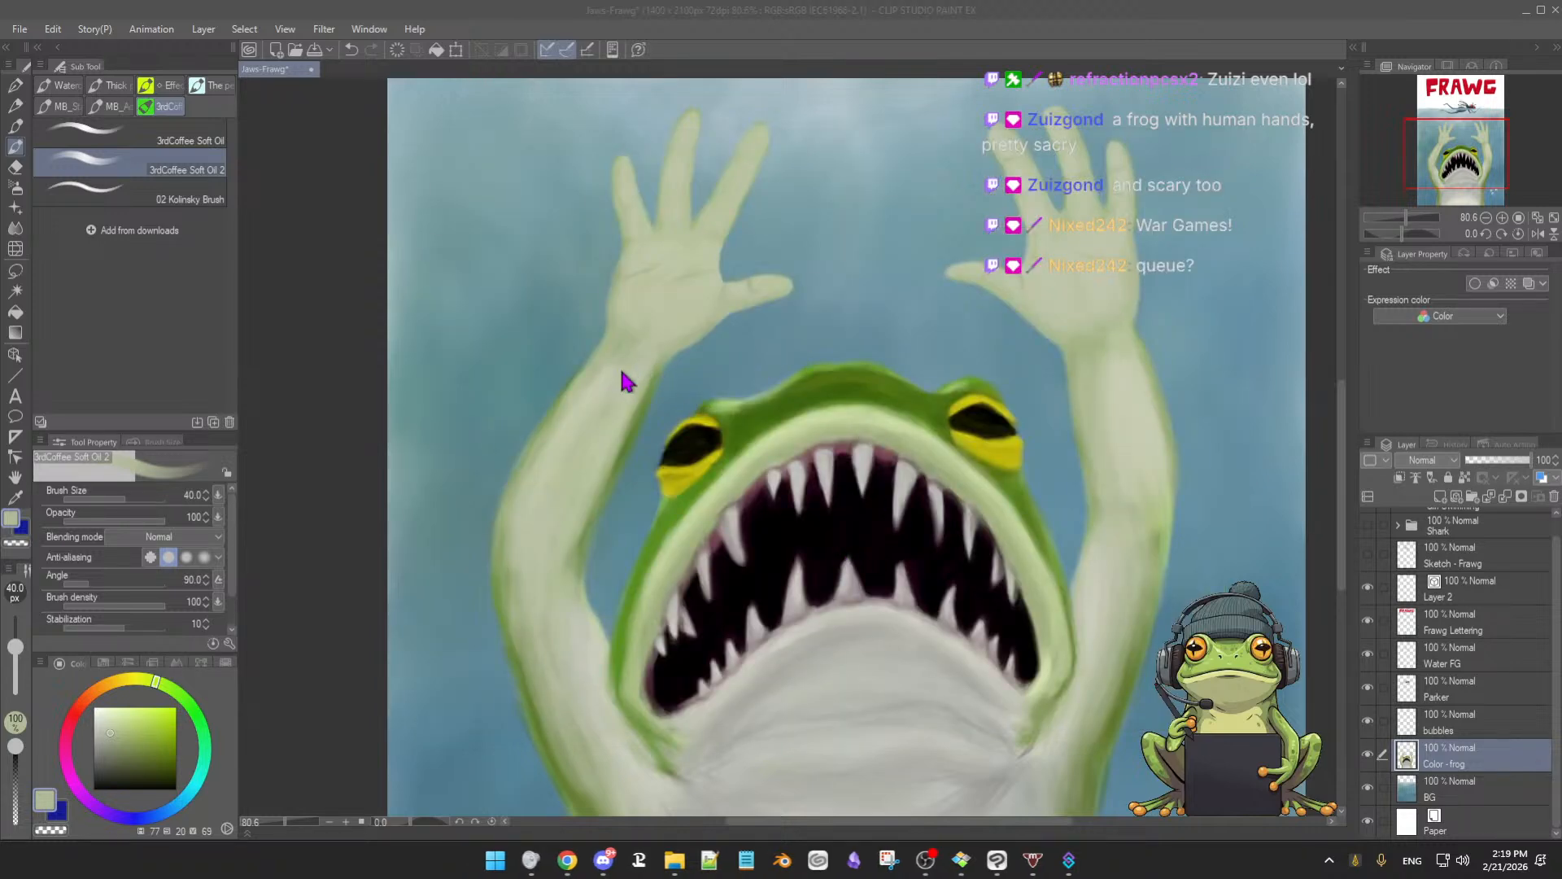
left_click(328, 307)
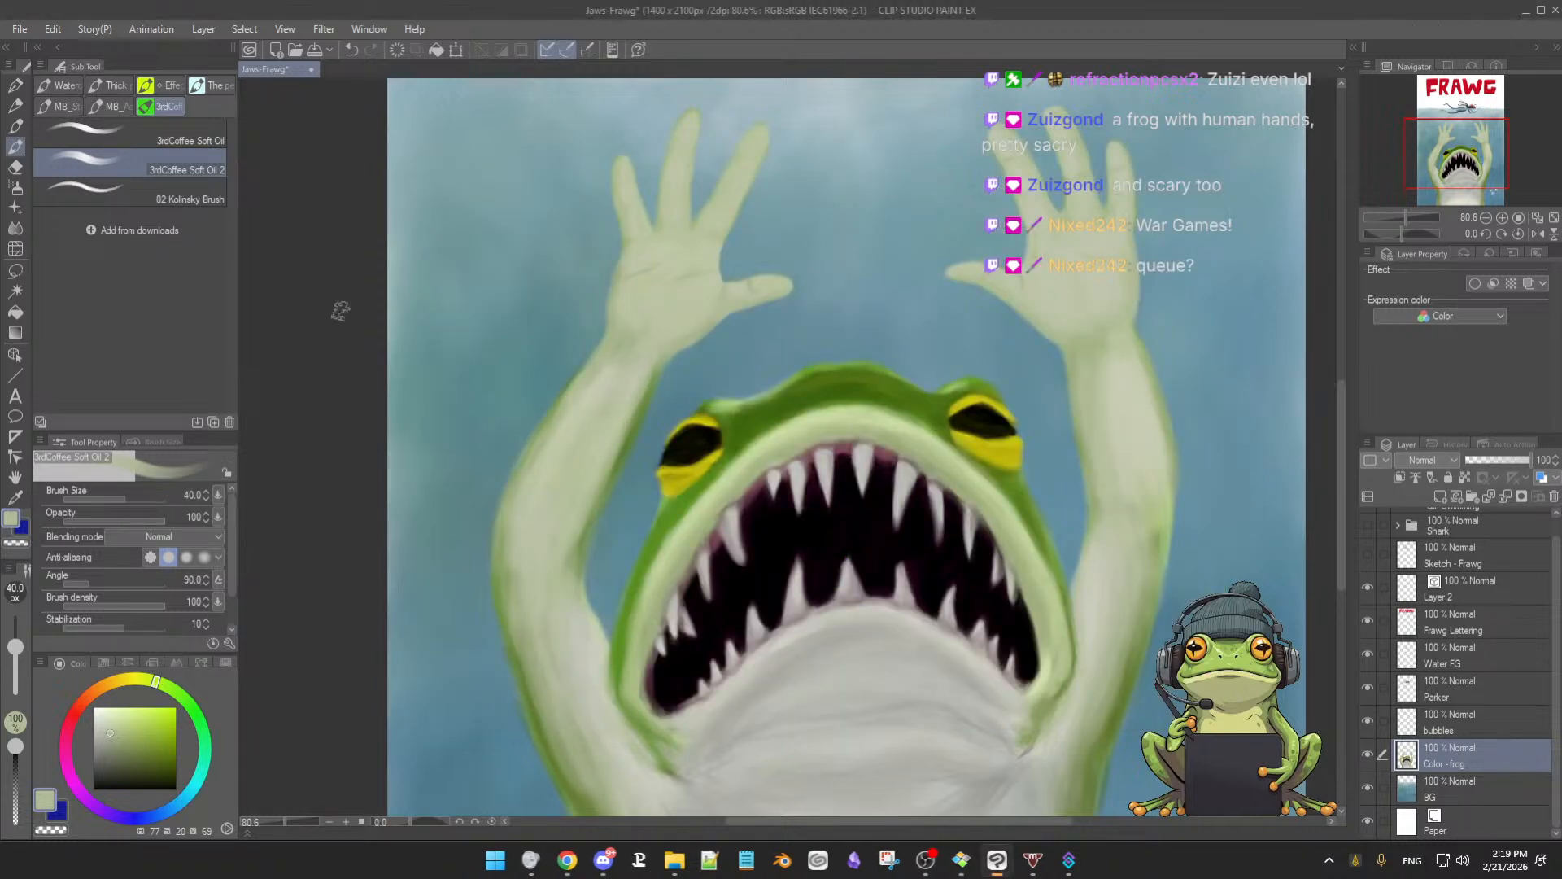
Shade the left forearm's inner edge below the wrist with sampled greens at size 40.0, using the soft eraser at 15.8 for trimming
left_click(628, 441)
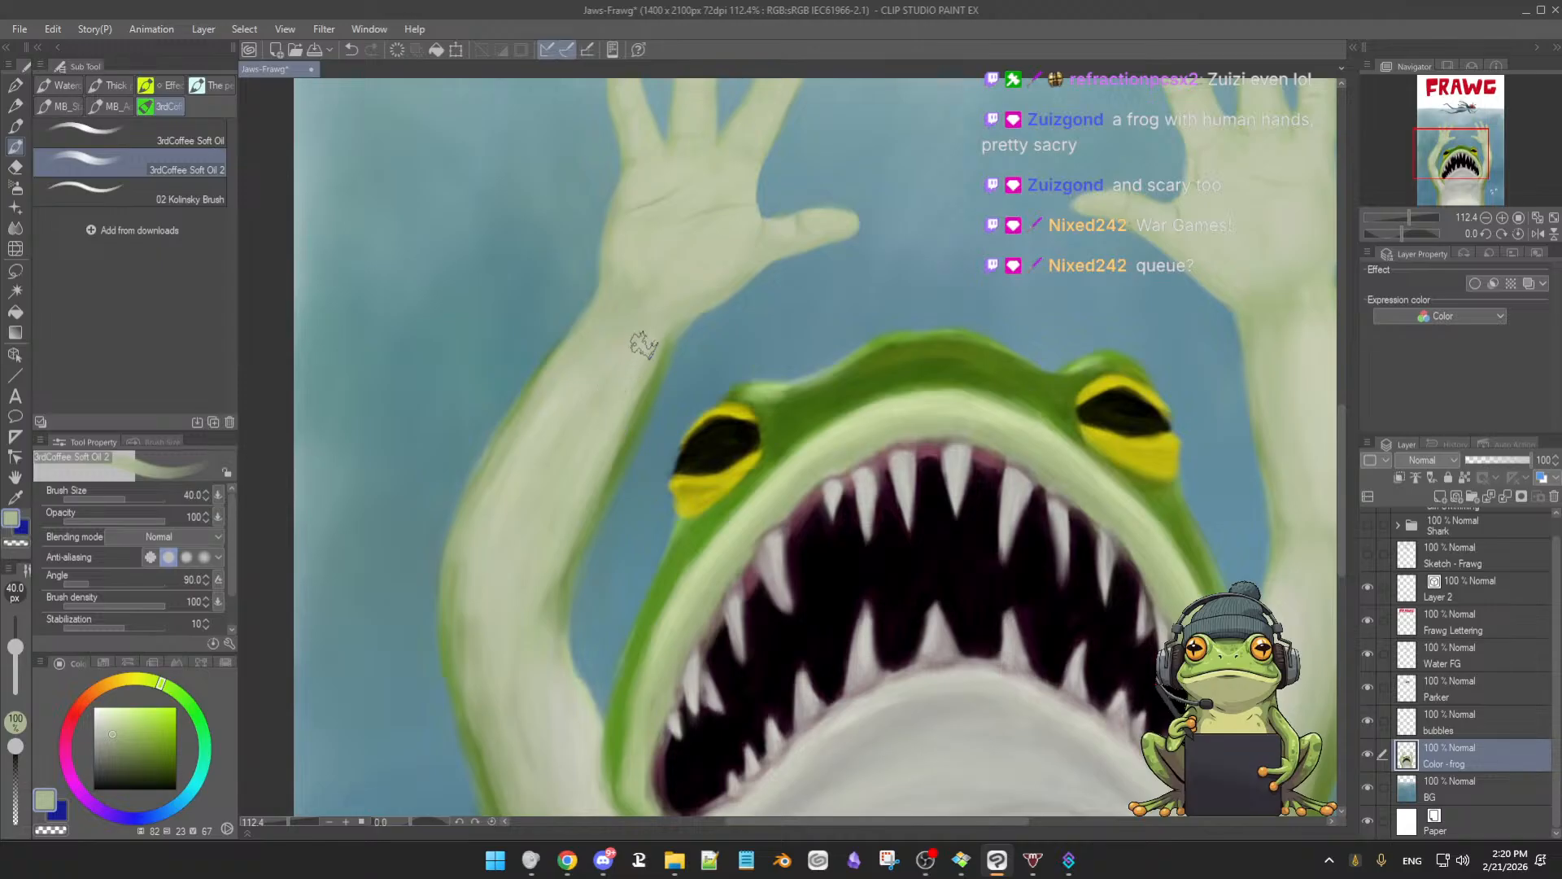
left_click(637, 376, "alt")
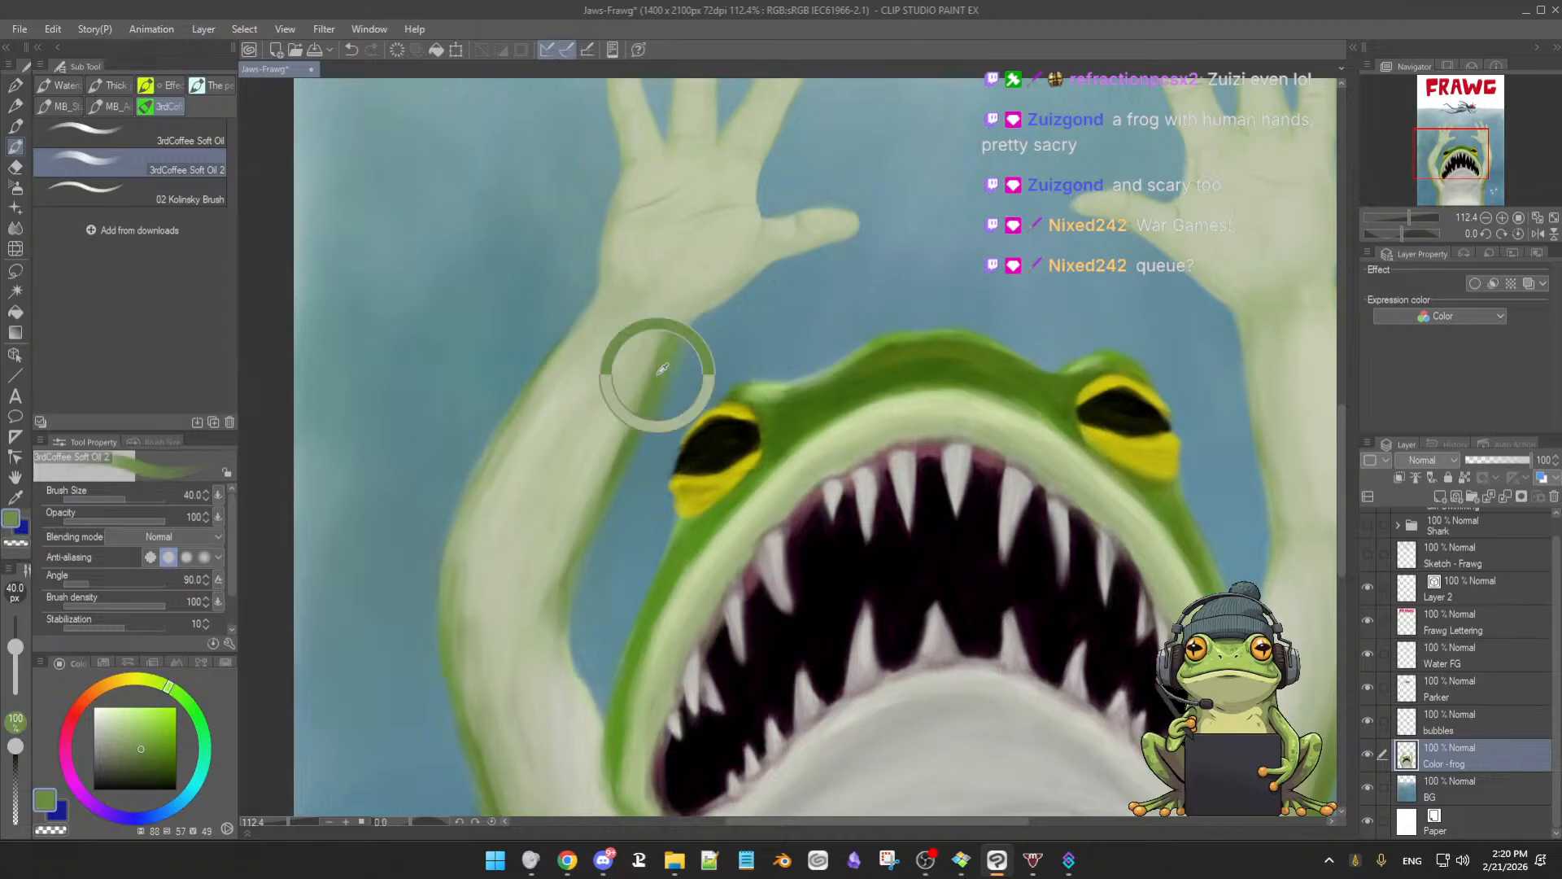
left_click(609, 421, "alt")
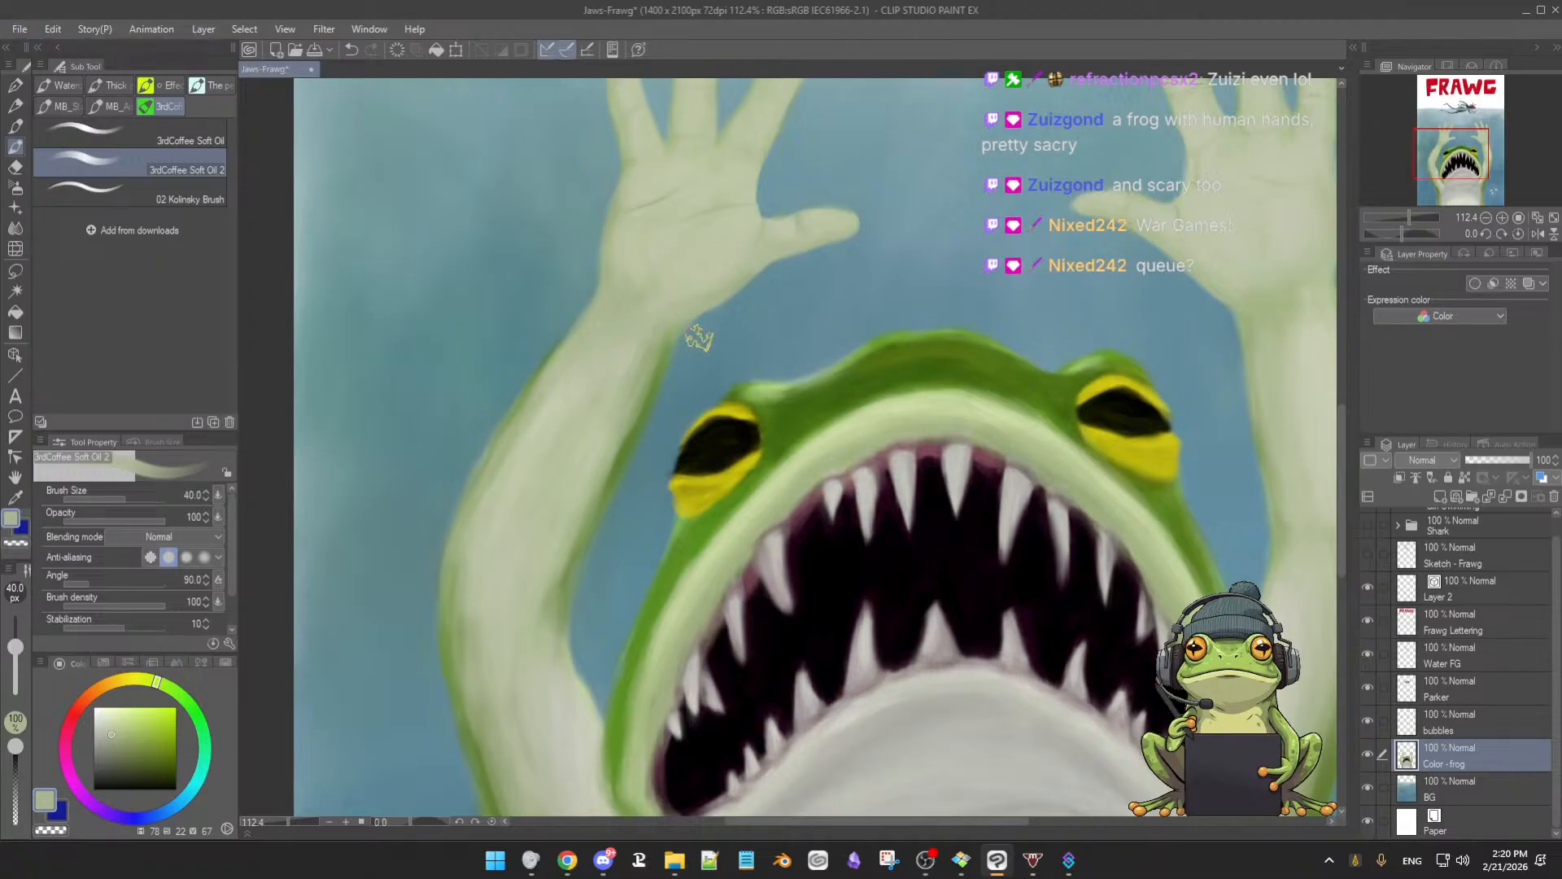
key("e")
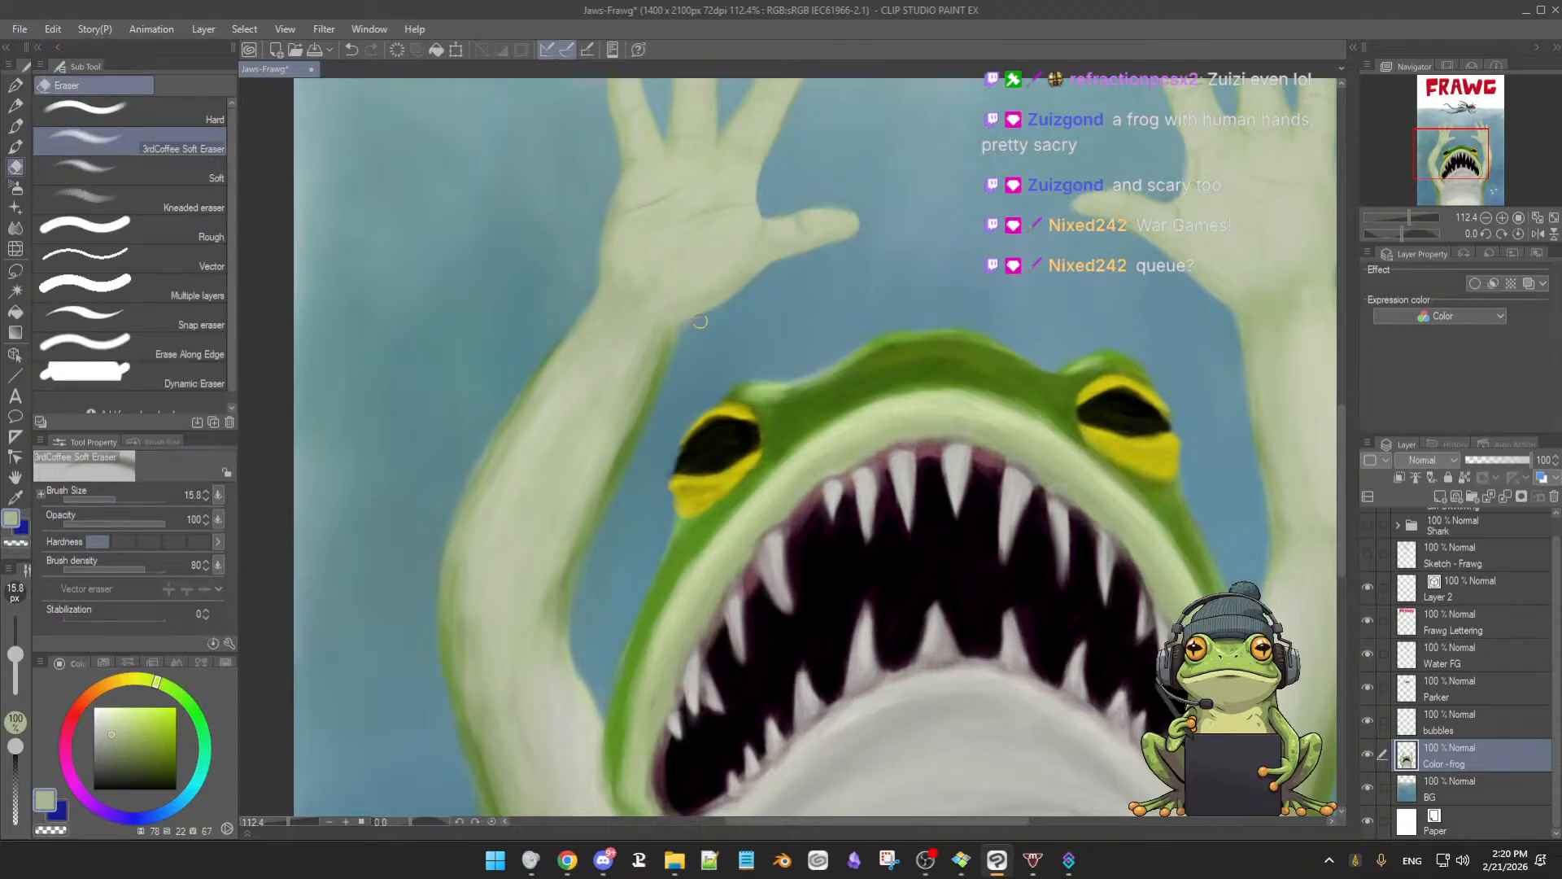
left_click(659, 358, "alt")
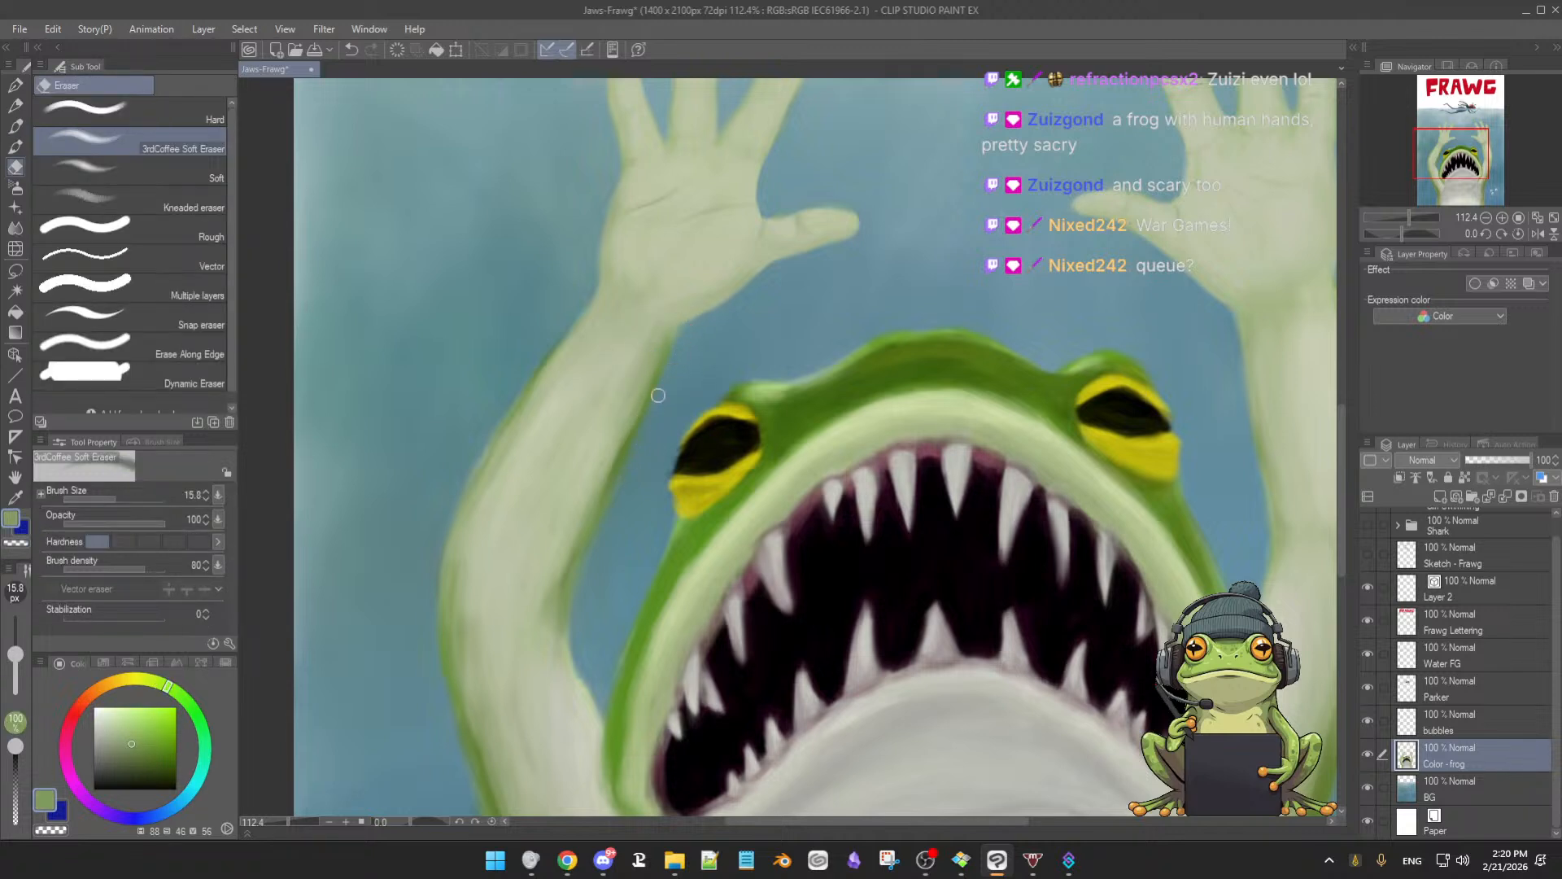
Blend the left wrist into the palm and forearm with sampled mid and pale greens at brush size 41.2
key("b")
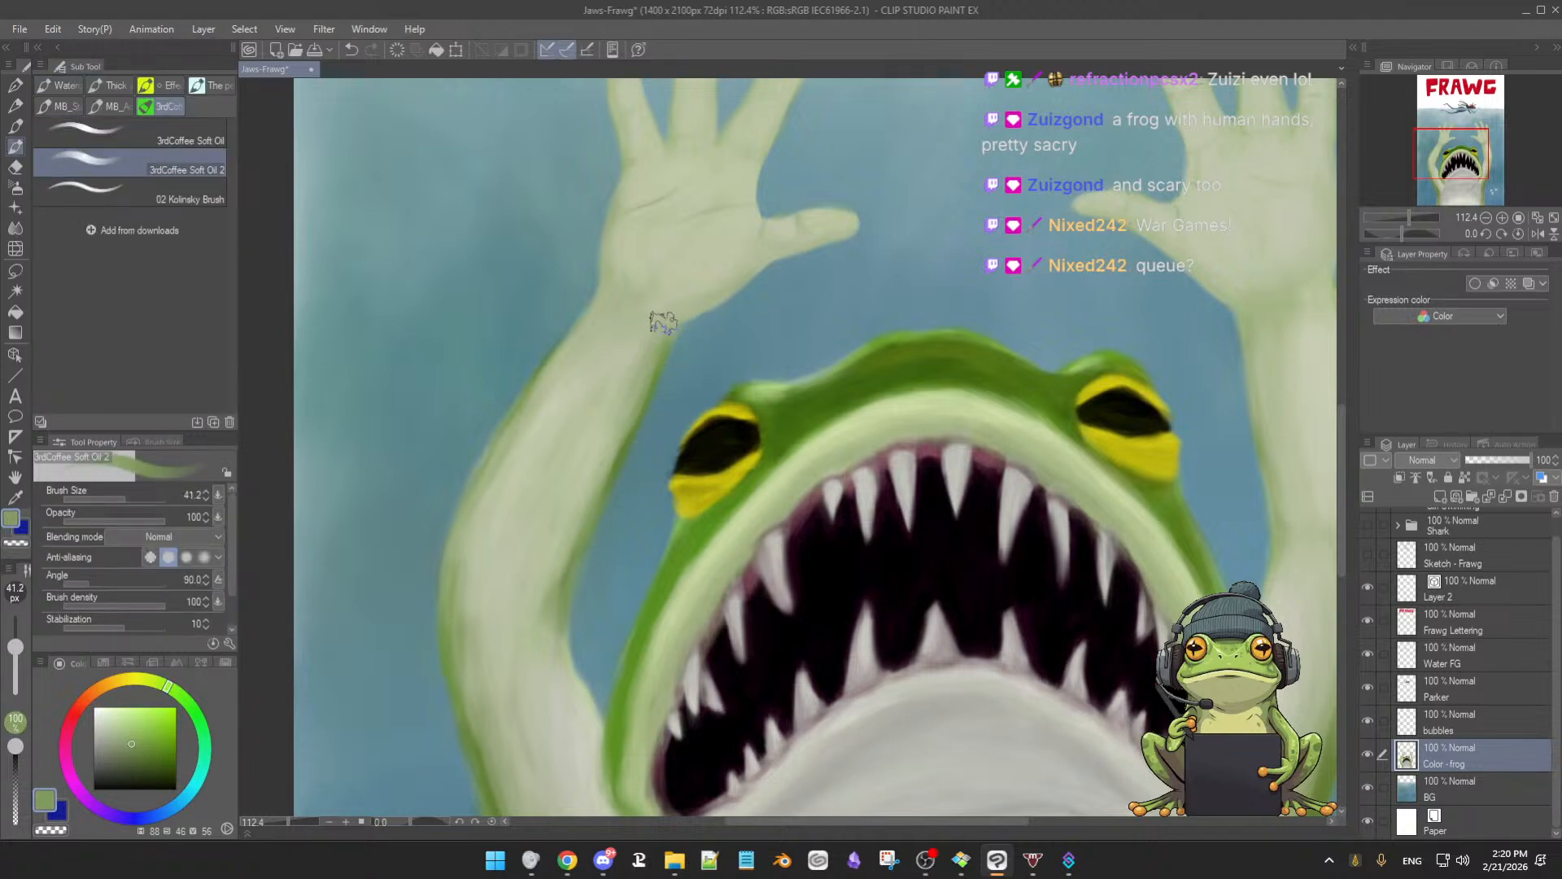
left_click(651, 330, "alt")
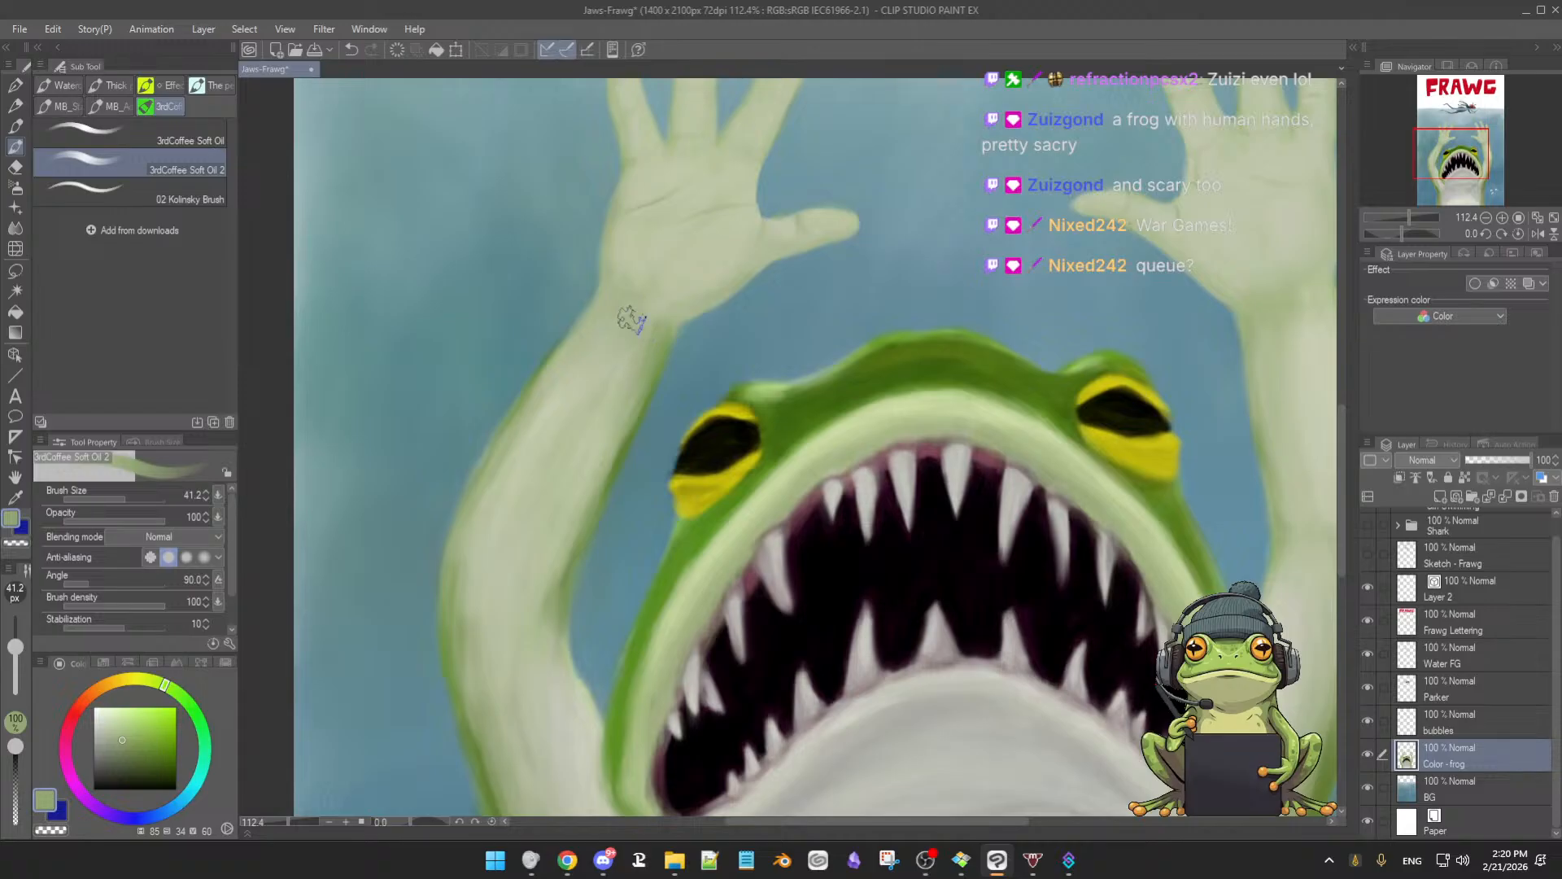
left_click(651, 307, "alt")
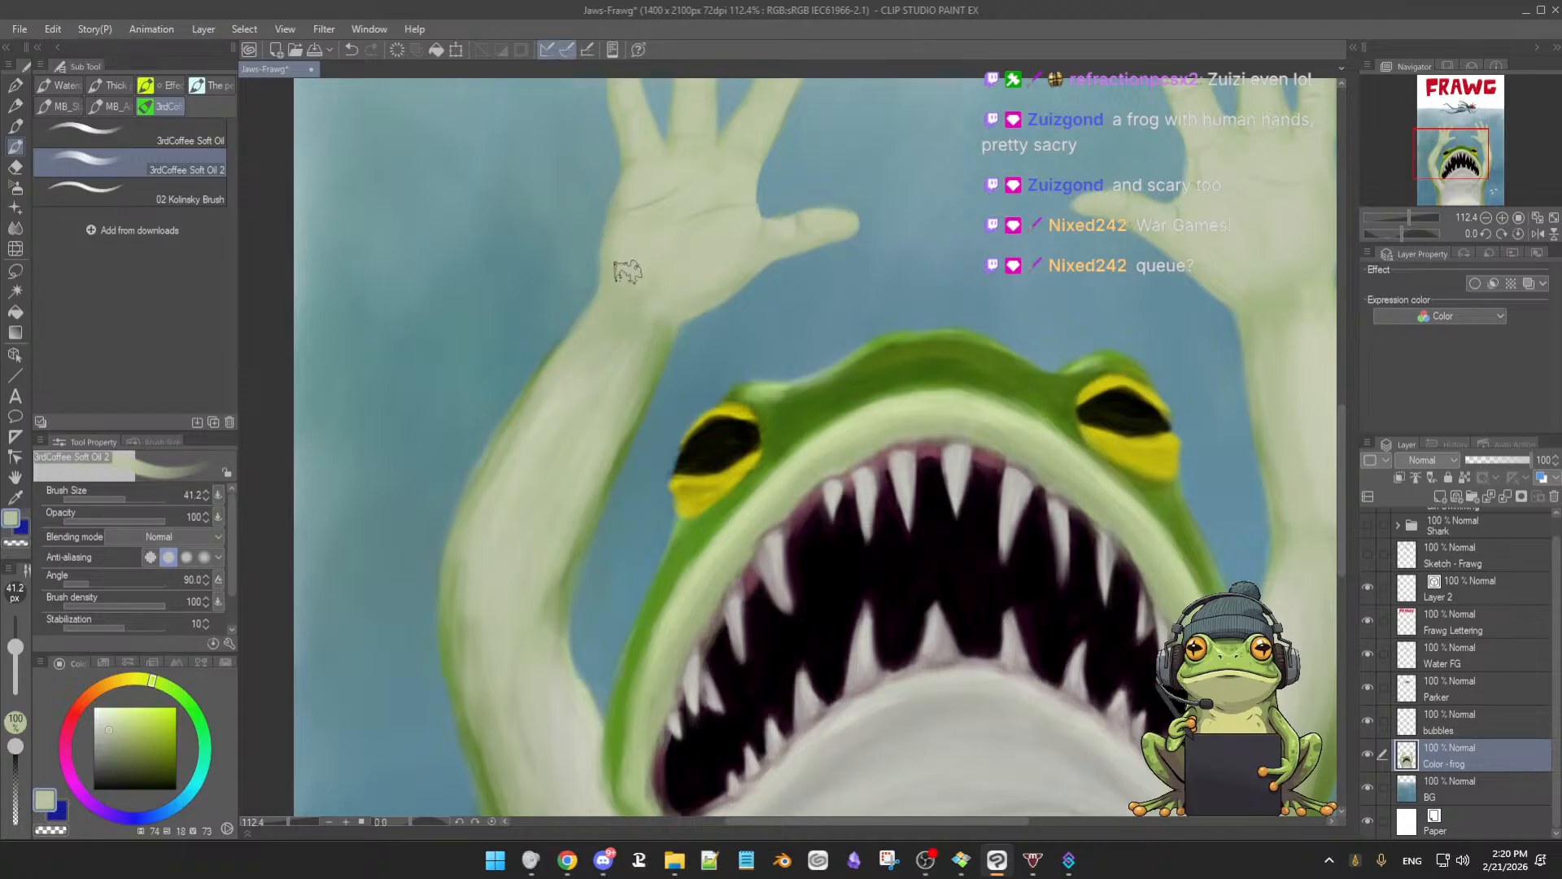
left_click(580, 397, "alt")
left_click(612, 322, "alt")
left_click_drag(608, 324, 645, 338)
left_click(659, 328, "alt")
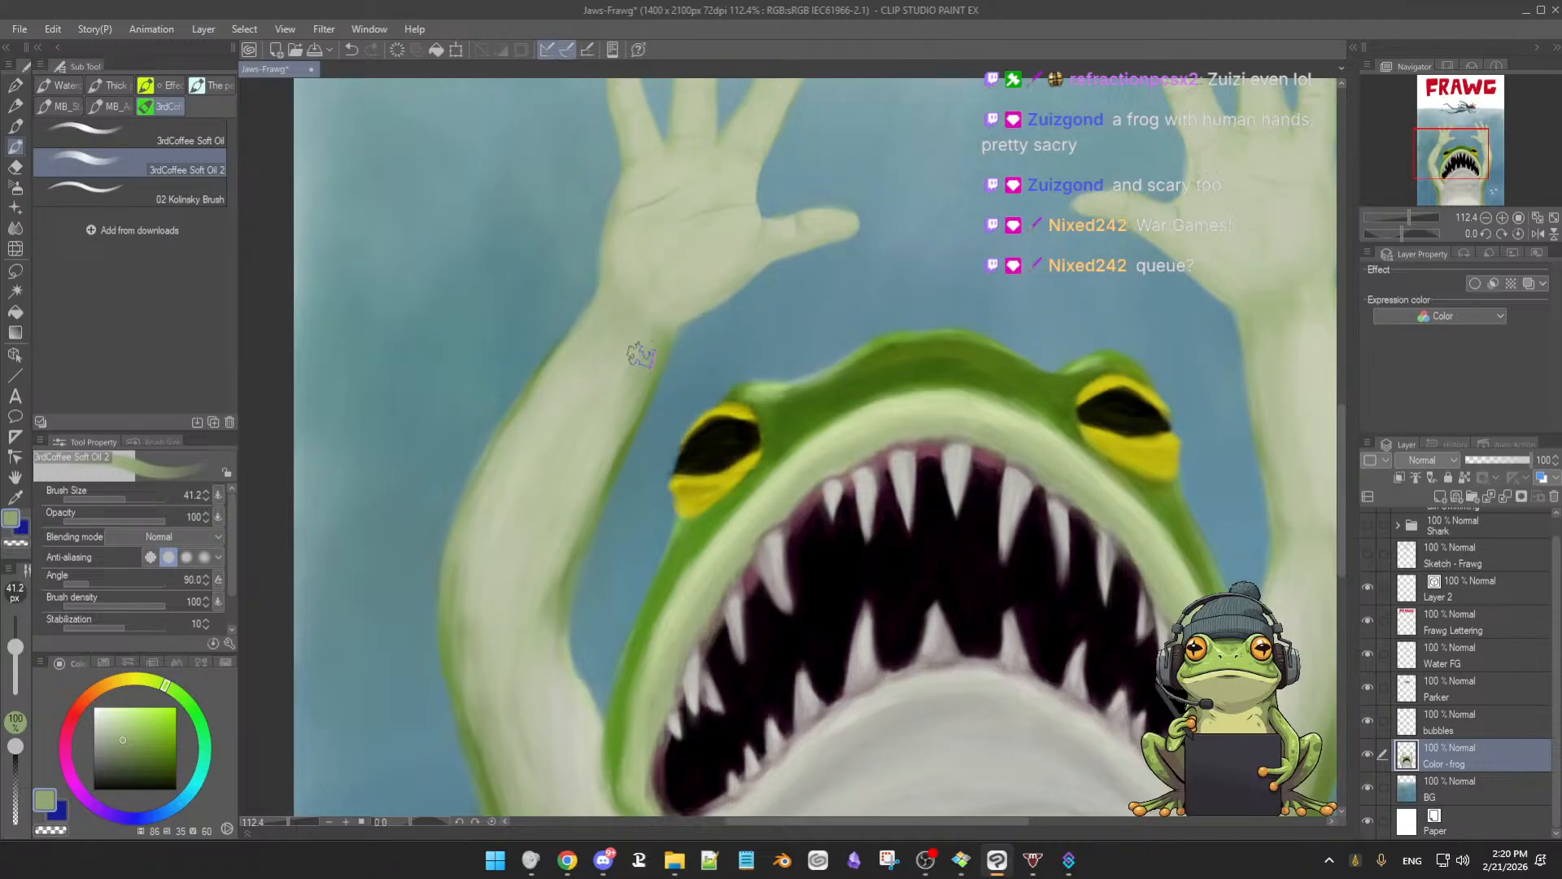
Soften the left wrist's shading along both edges with sampled greens at brush size 31.5
left_click_drag(631, 360, 621, 363)
left_click(636, 376, "alt")
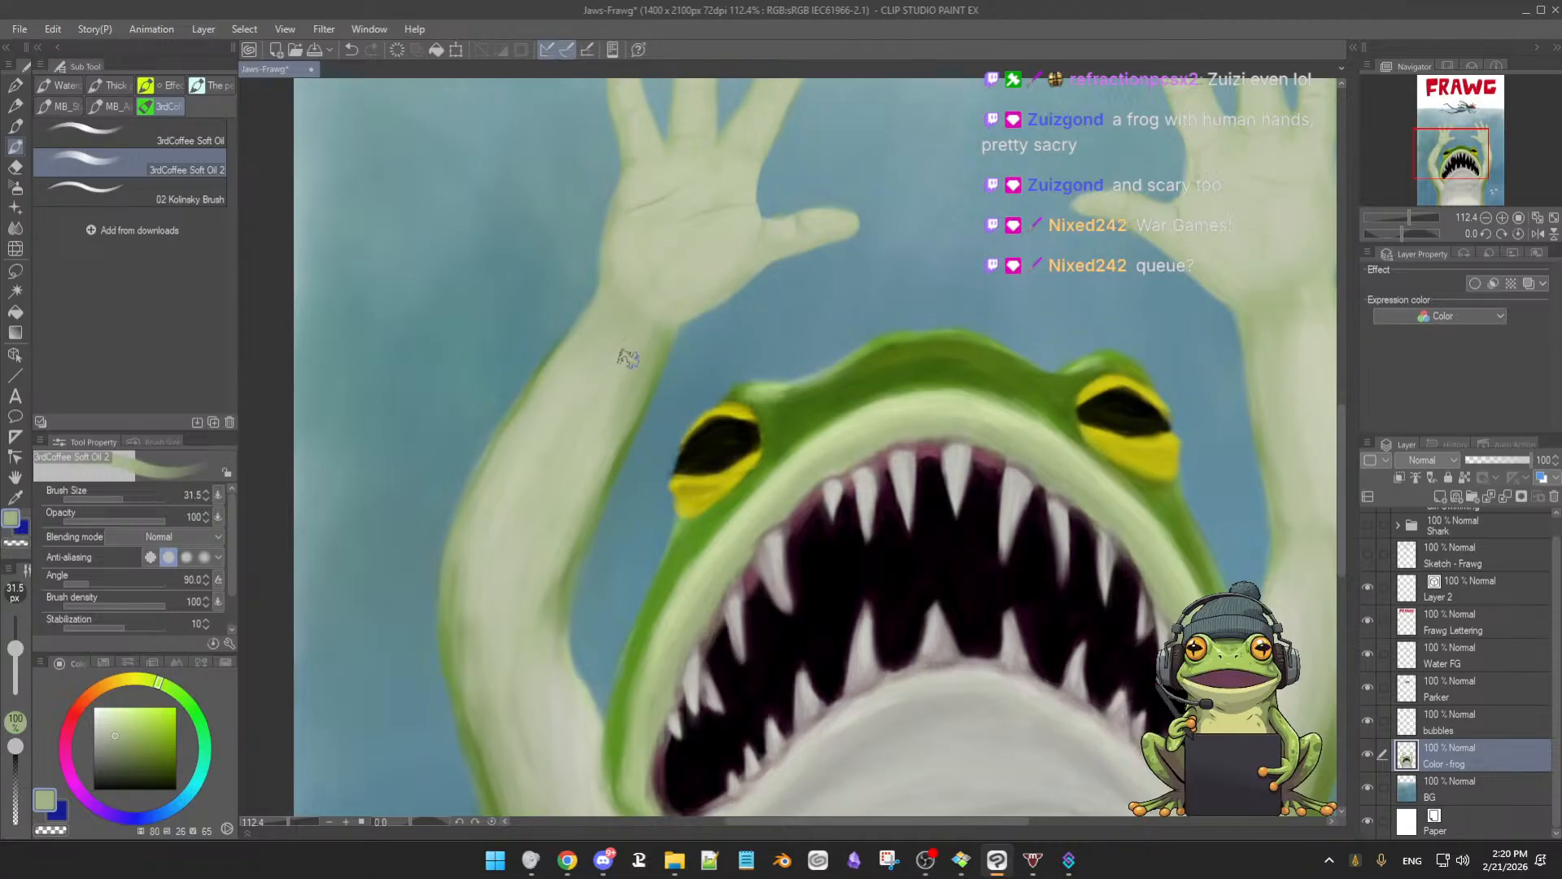
scroll(656, 373, "up", 1)
scroll(671, 372, "down", 2)
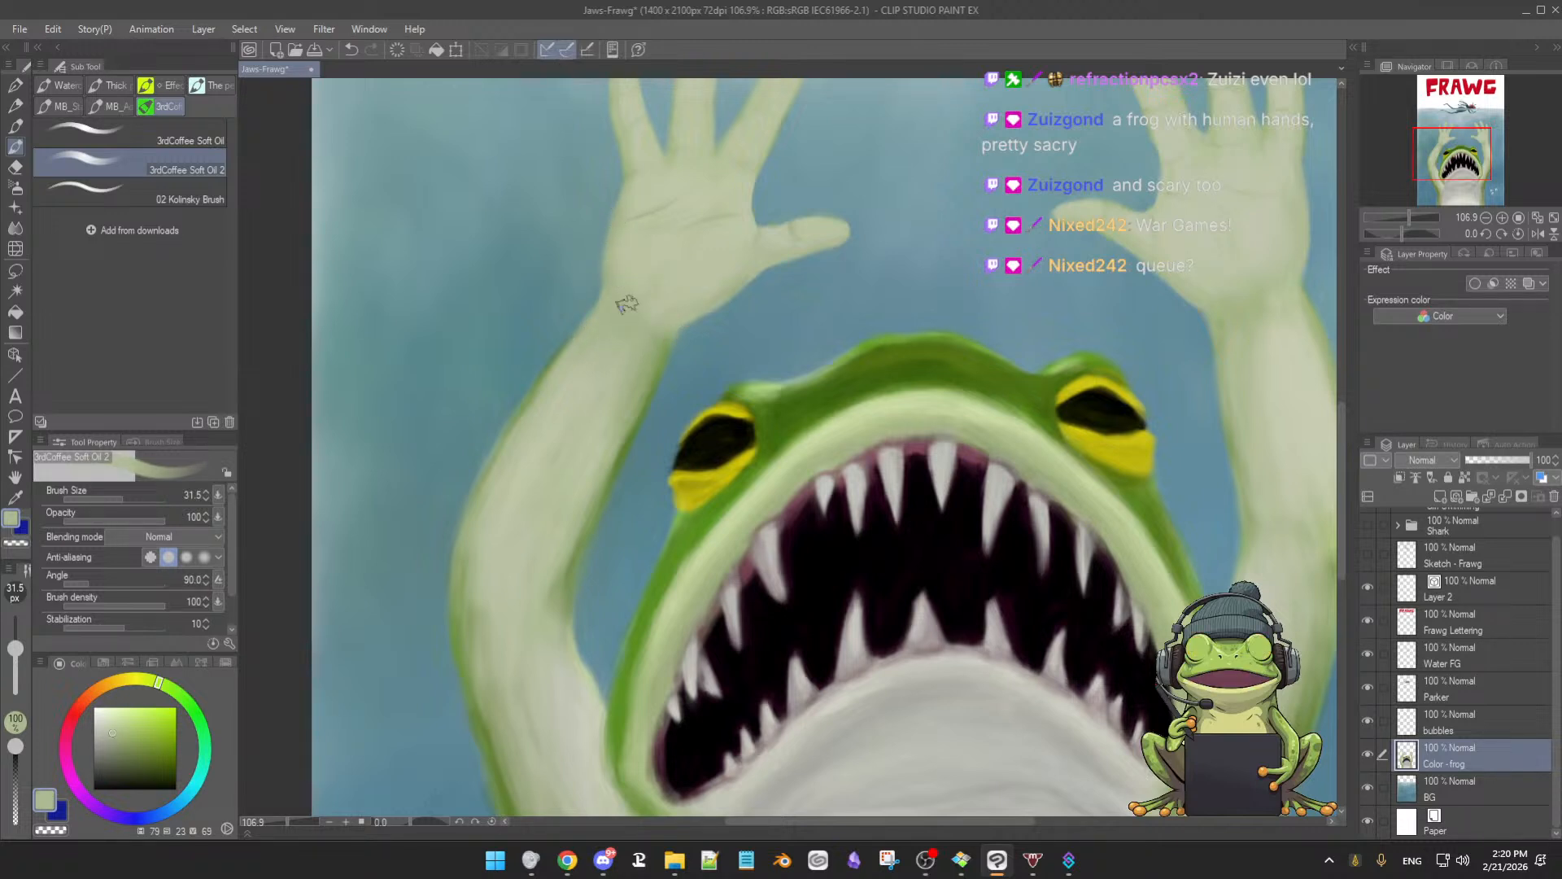
left_click(650, 334, "alt")
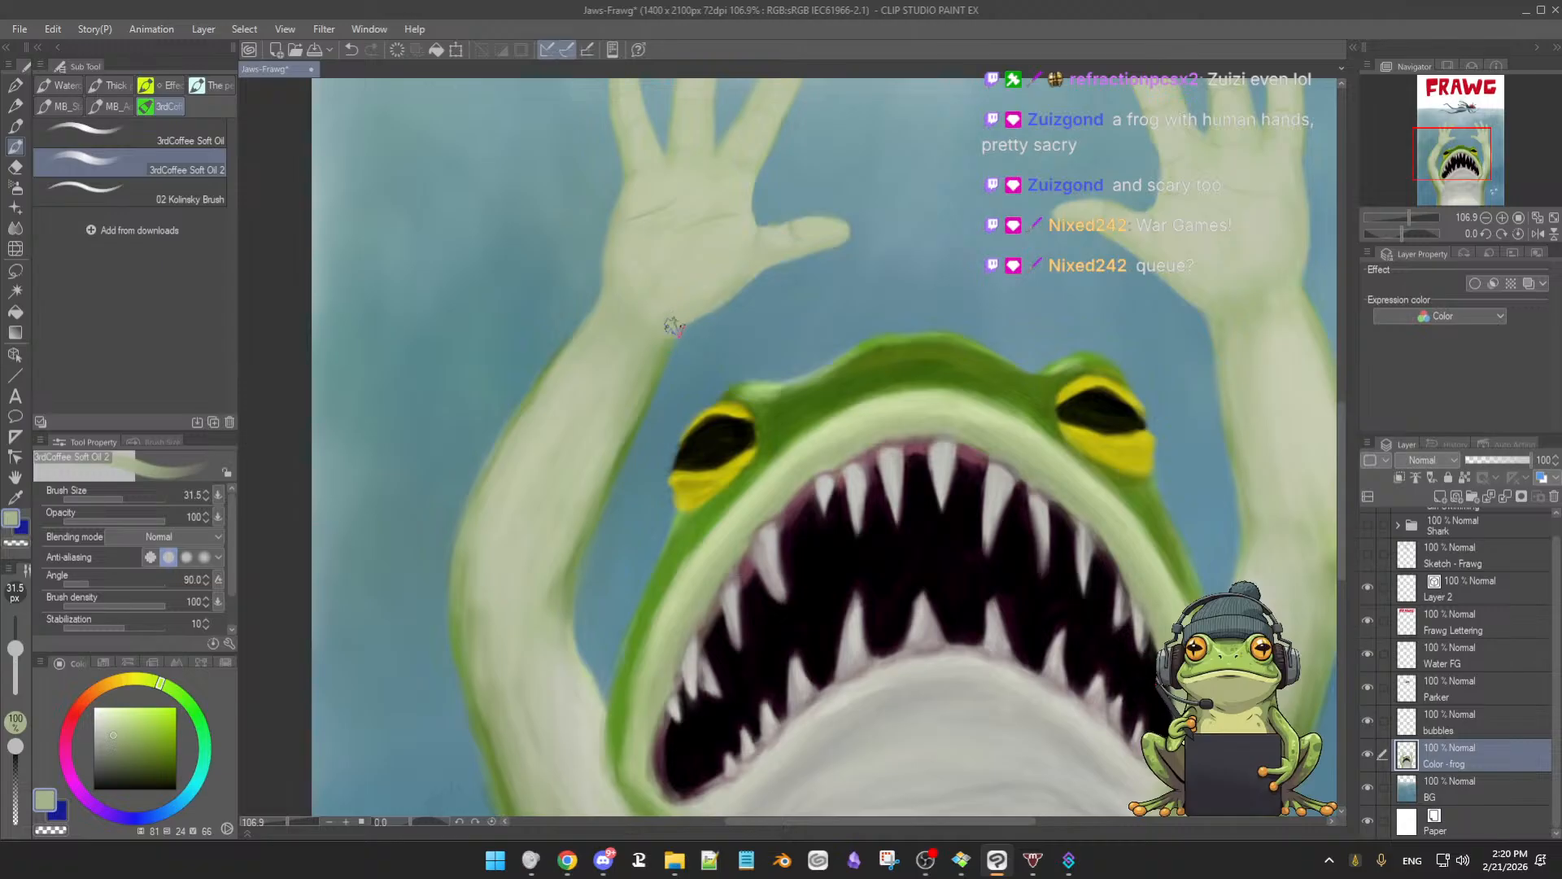
left_click(653, 348, "alt")
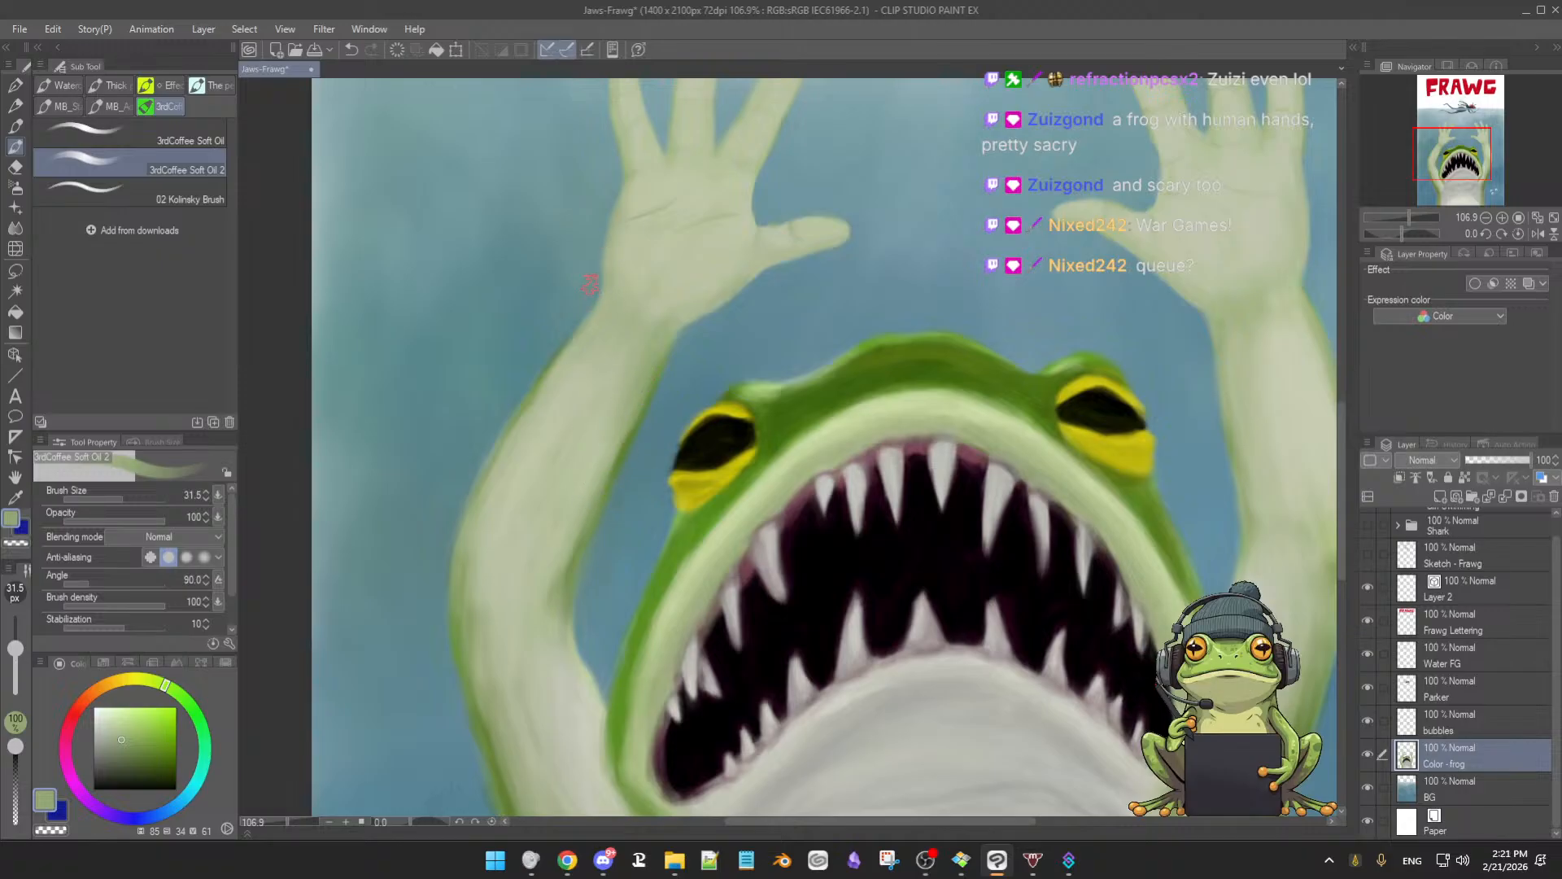
Blend the shading down the left arm's outer edge toward the armpit with sampled pale and mid greens at brush size 49.7
left_click(529, 468, "alt")
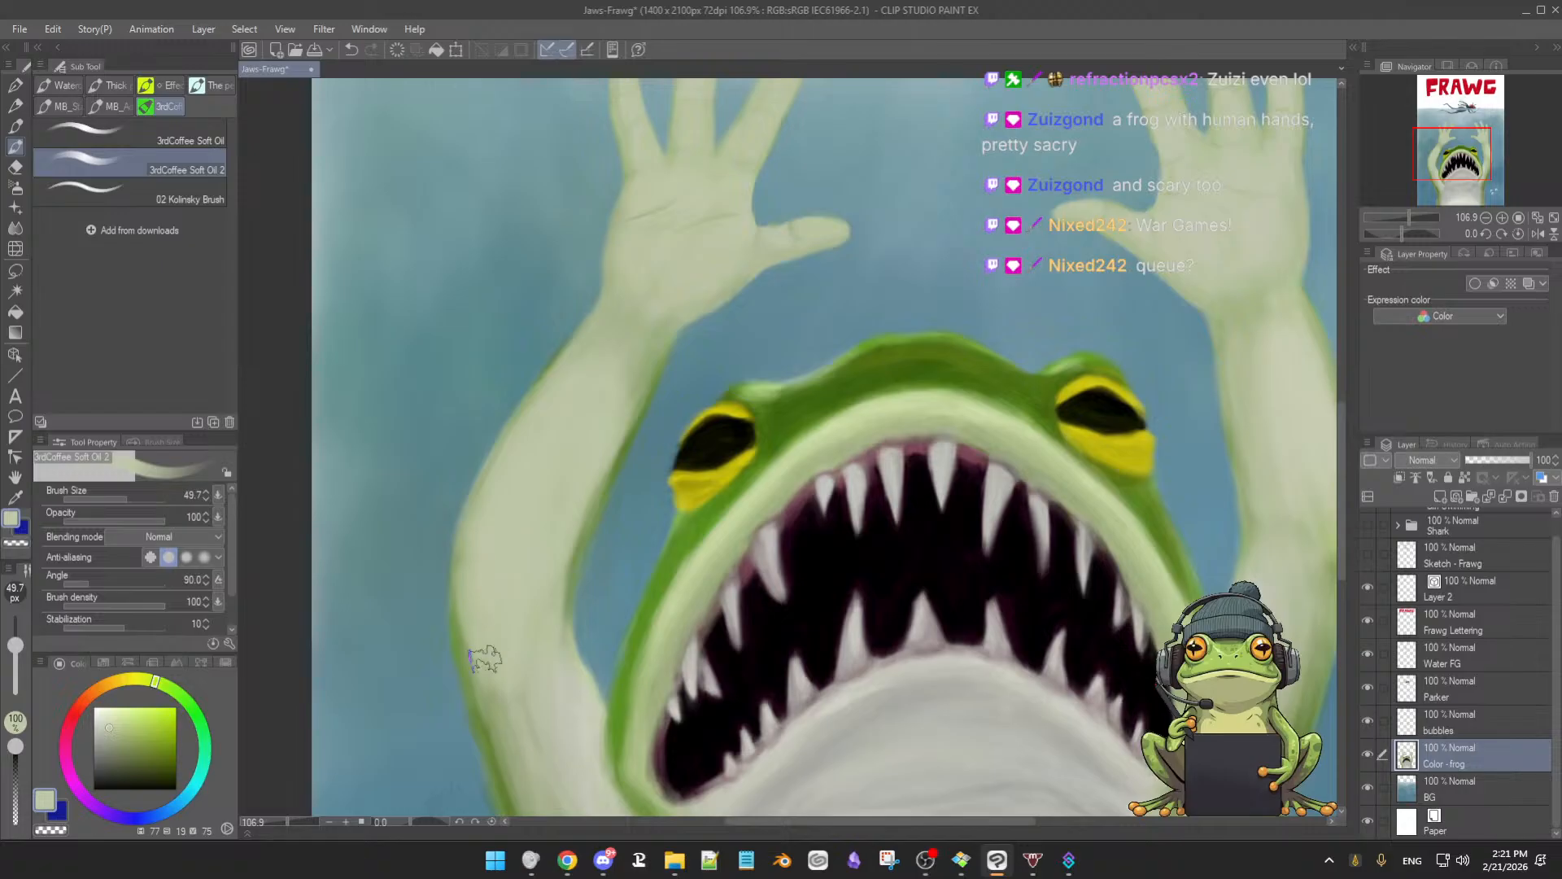
scroll(547, 566, "down", 3)
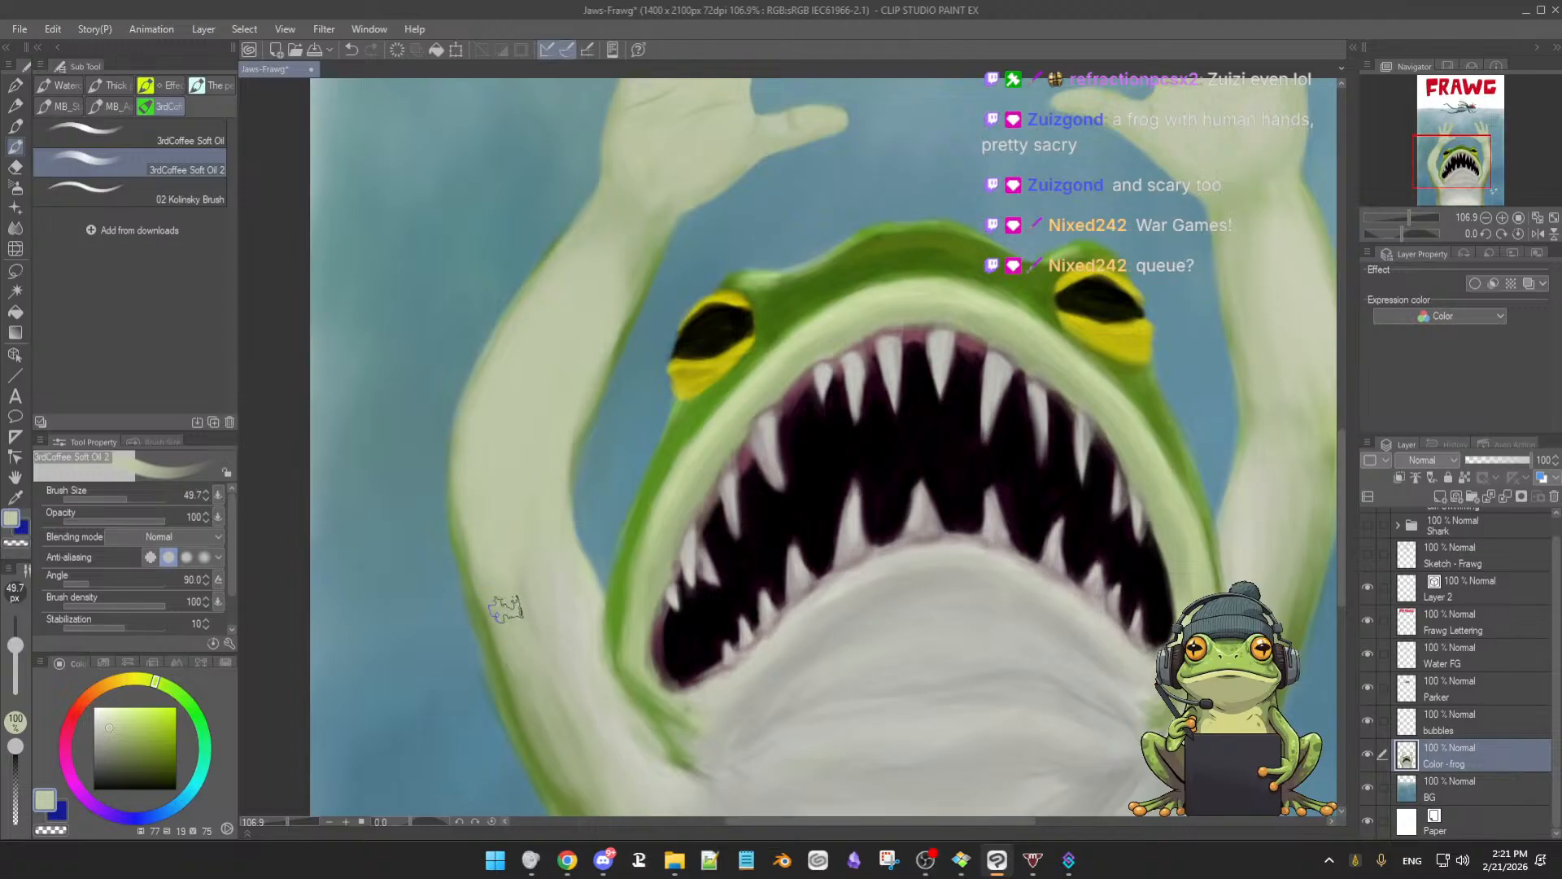
scroll(537, 643, "down", 3)
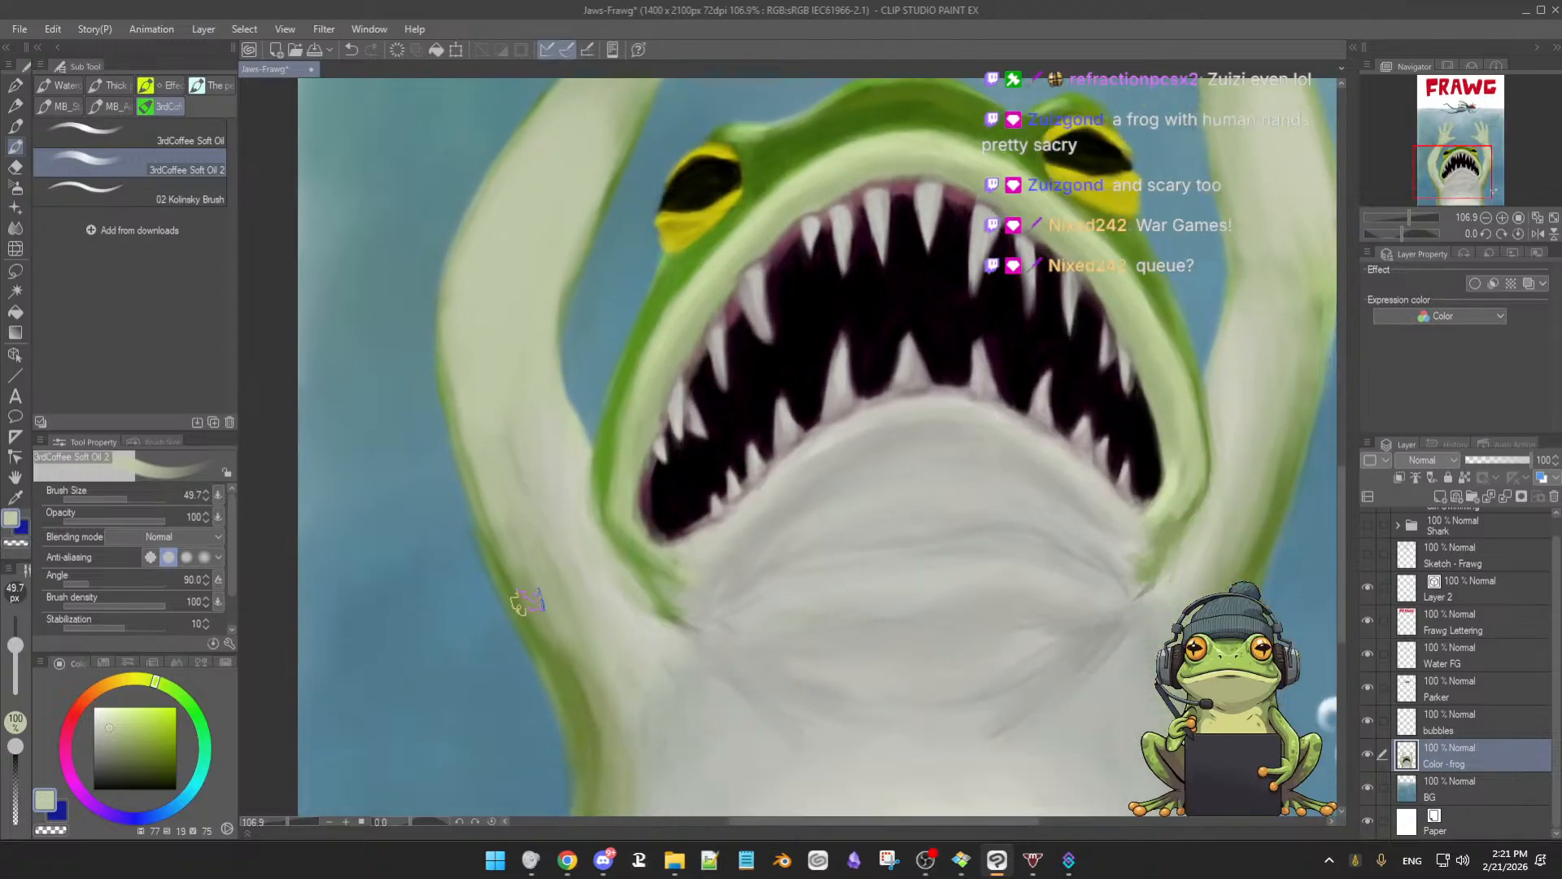
left_click(515, 405, "alt")
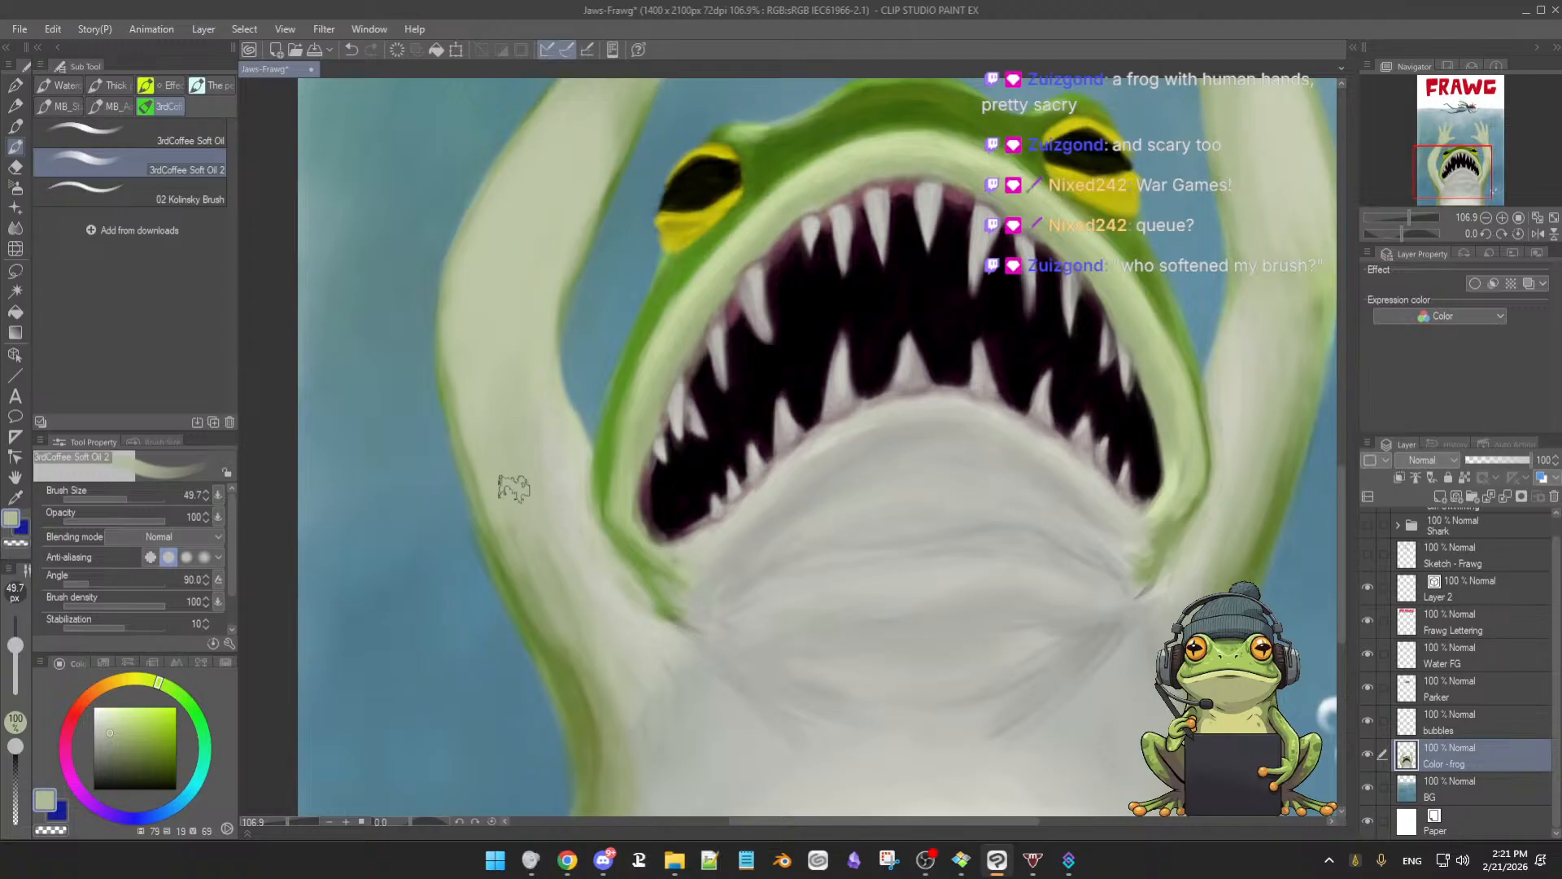
left_click(541, 527, "alt")
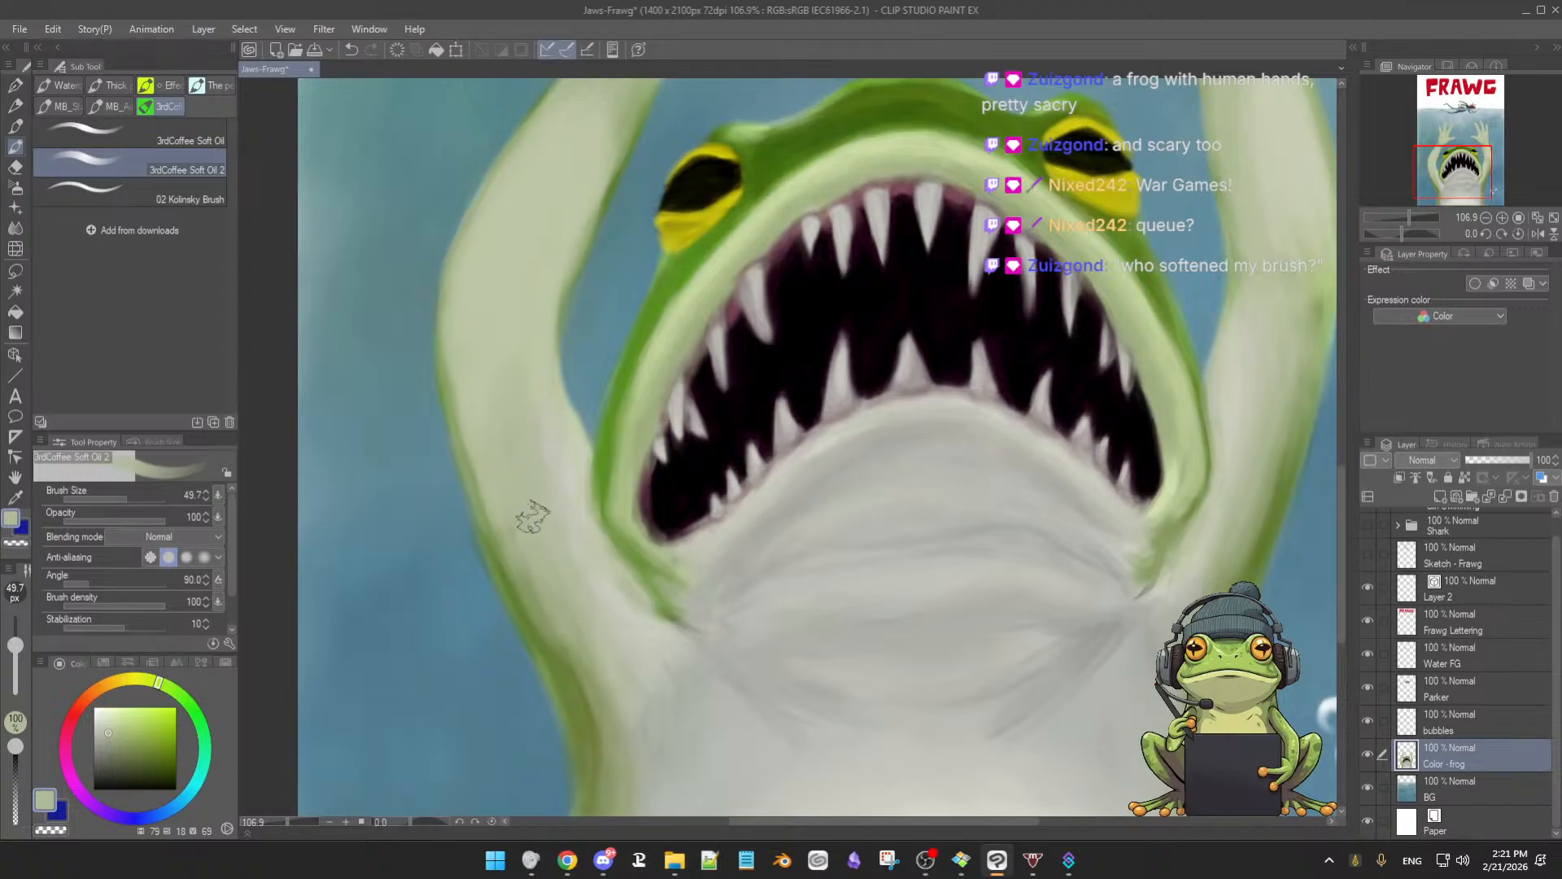
left_click(555, 622, "alt")
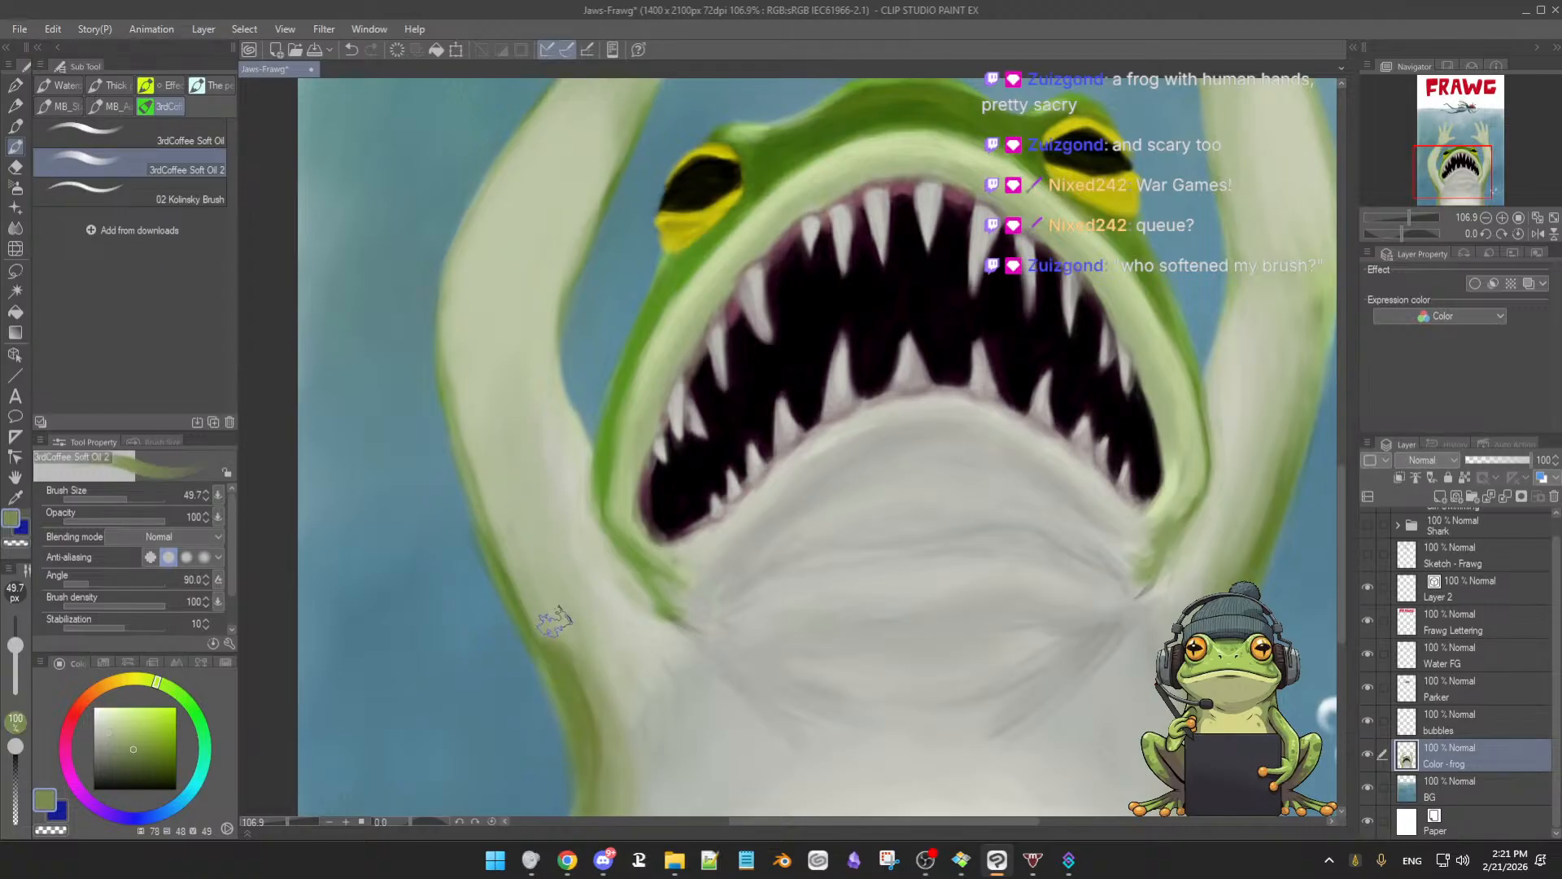
left_click(582, 651, "alt")
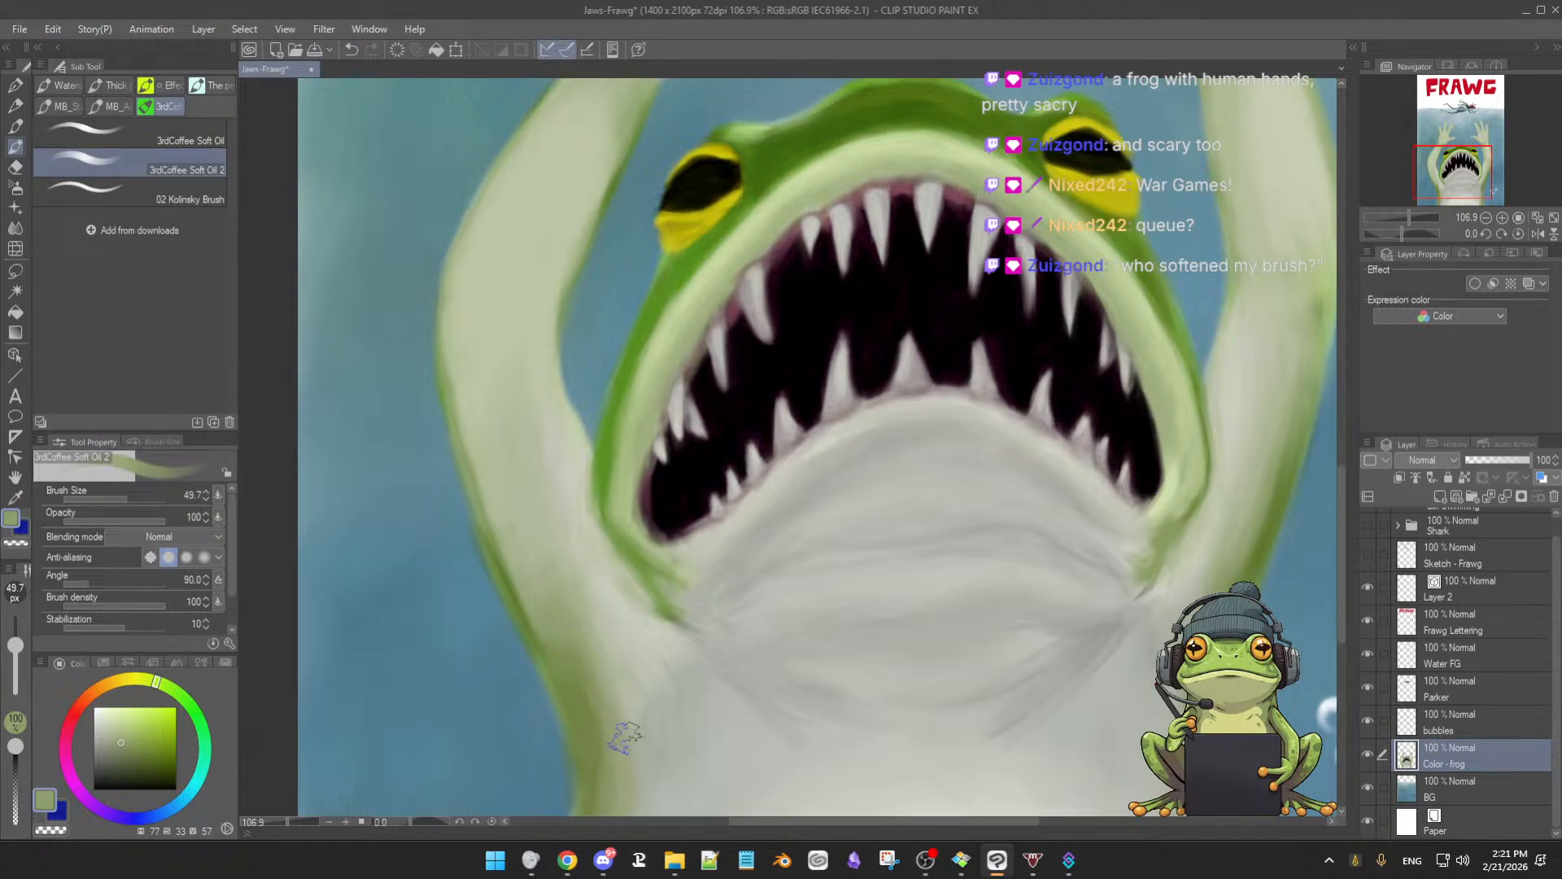
left_click(589, 594, "alt")
Refine the left upper arm's outer edge with sampled pale green at size 29.9, undo the stray stroke, and trim with the soft eraser at 15.8
left_click(491, 459, "alt")
mouse_move(484, 405)
left_mouse_down("ctrl+alt")
mouse_move(456, 391)
mouse_move(513, 586)
left_mouse_up("ctrl+alt")
left_click_drag(491, 515, 581, 722)
left_click_drag(446, 495, 492, 633)
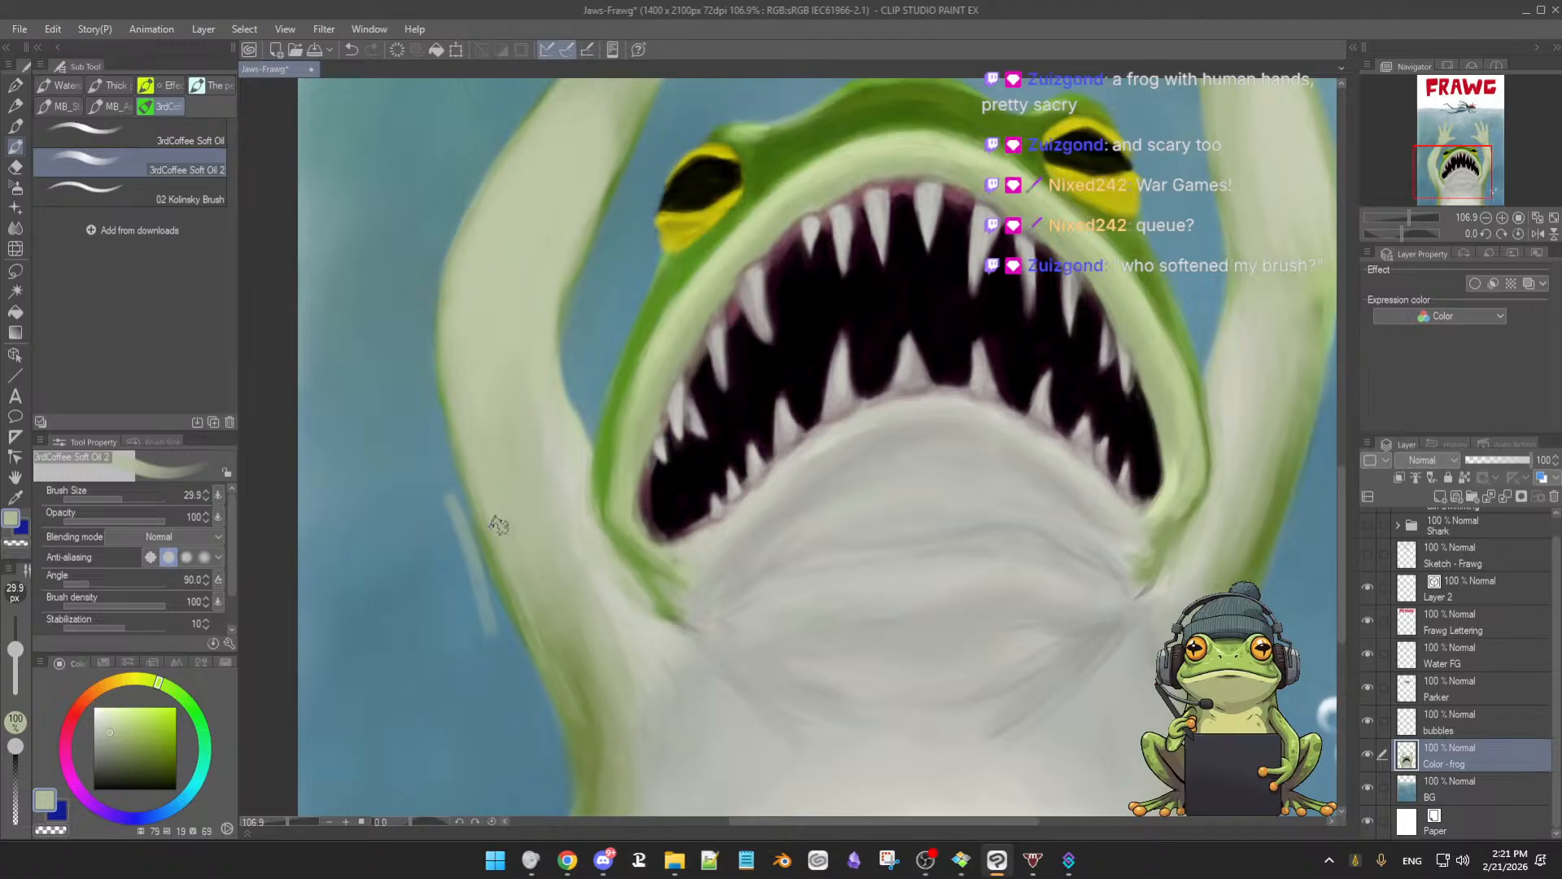
key("ctrl+z")
key("e")
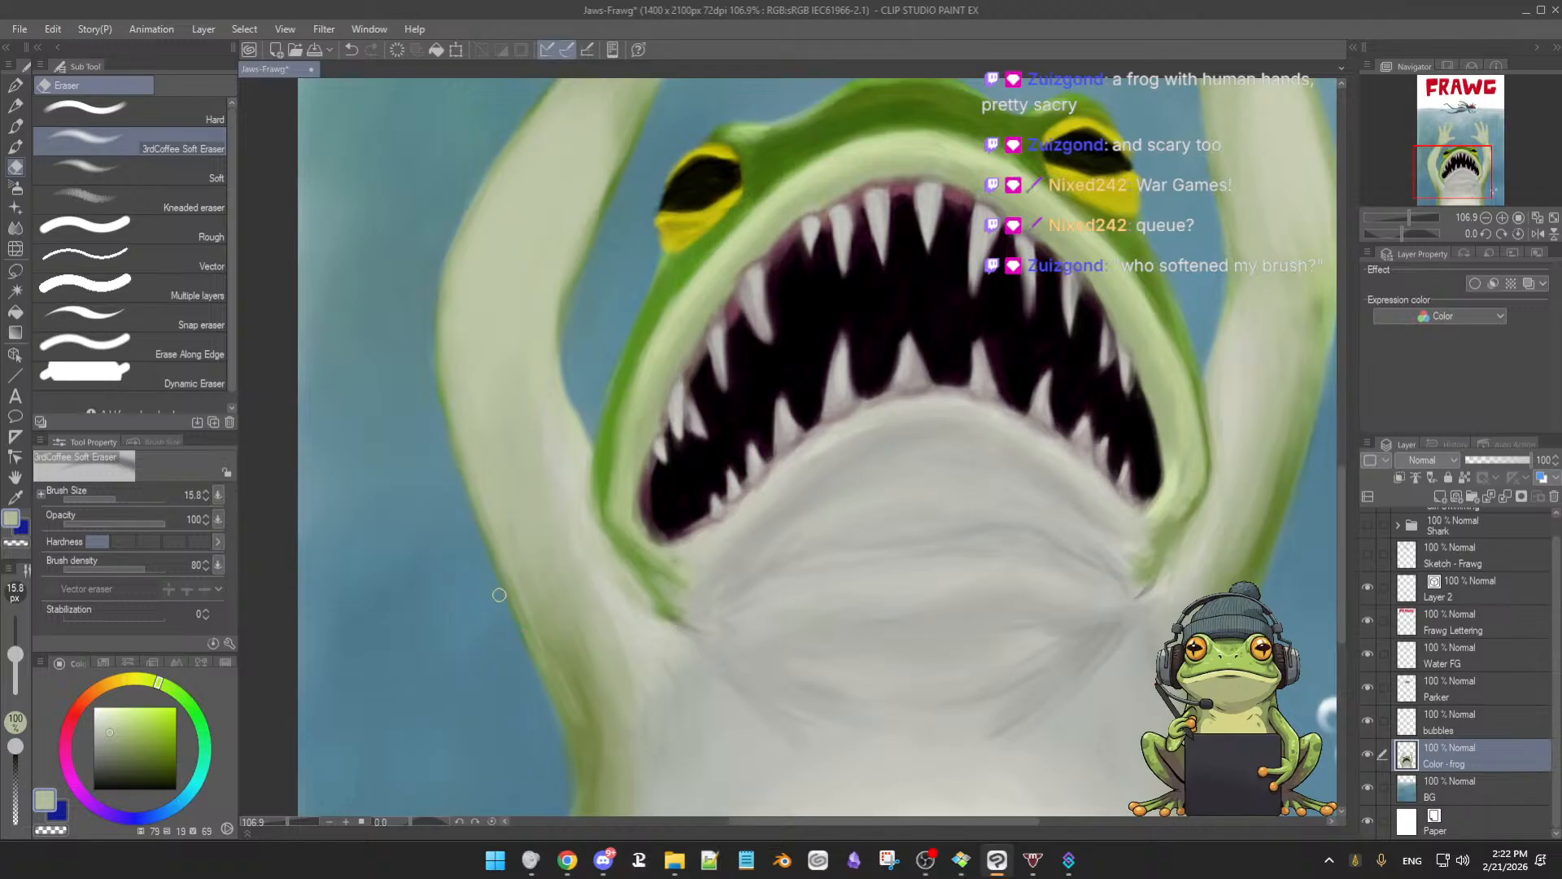
key("b")
Clean up the left forearm and elbow's outer contour with sampled pale greens at size 20.9 and the soft eraser at 15.8
scroll(703, 495, "down", 3)
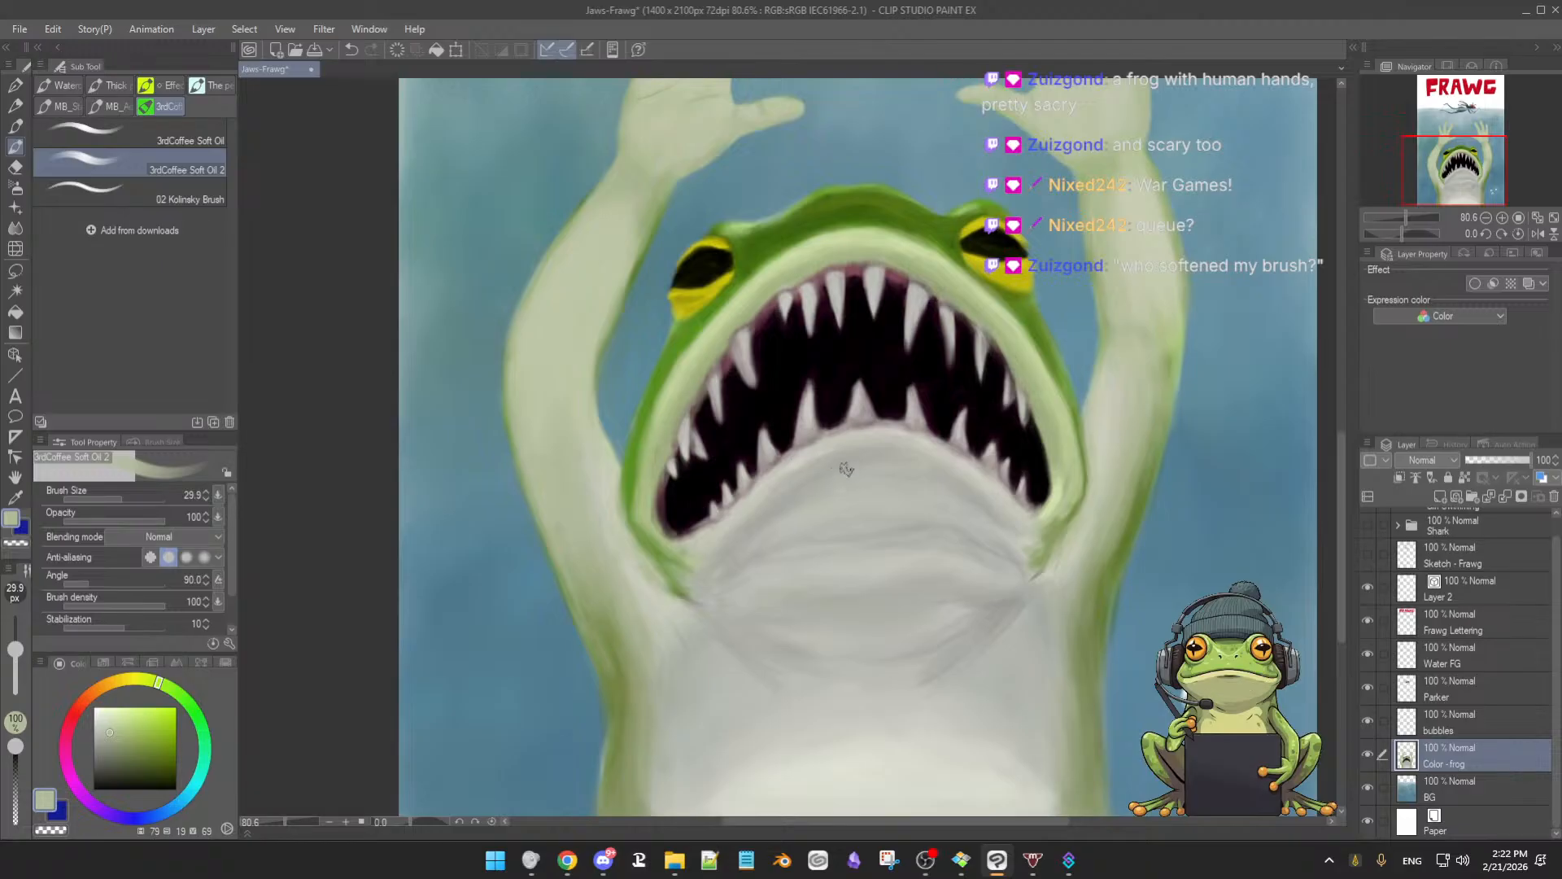
scroll(846, 470, "down", 3)
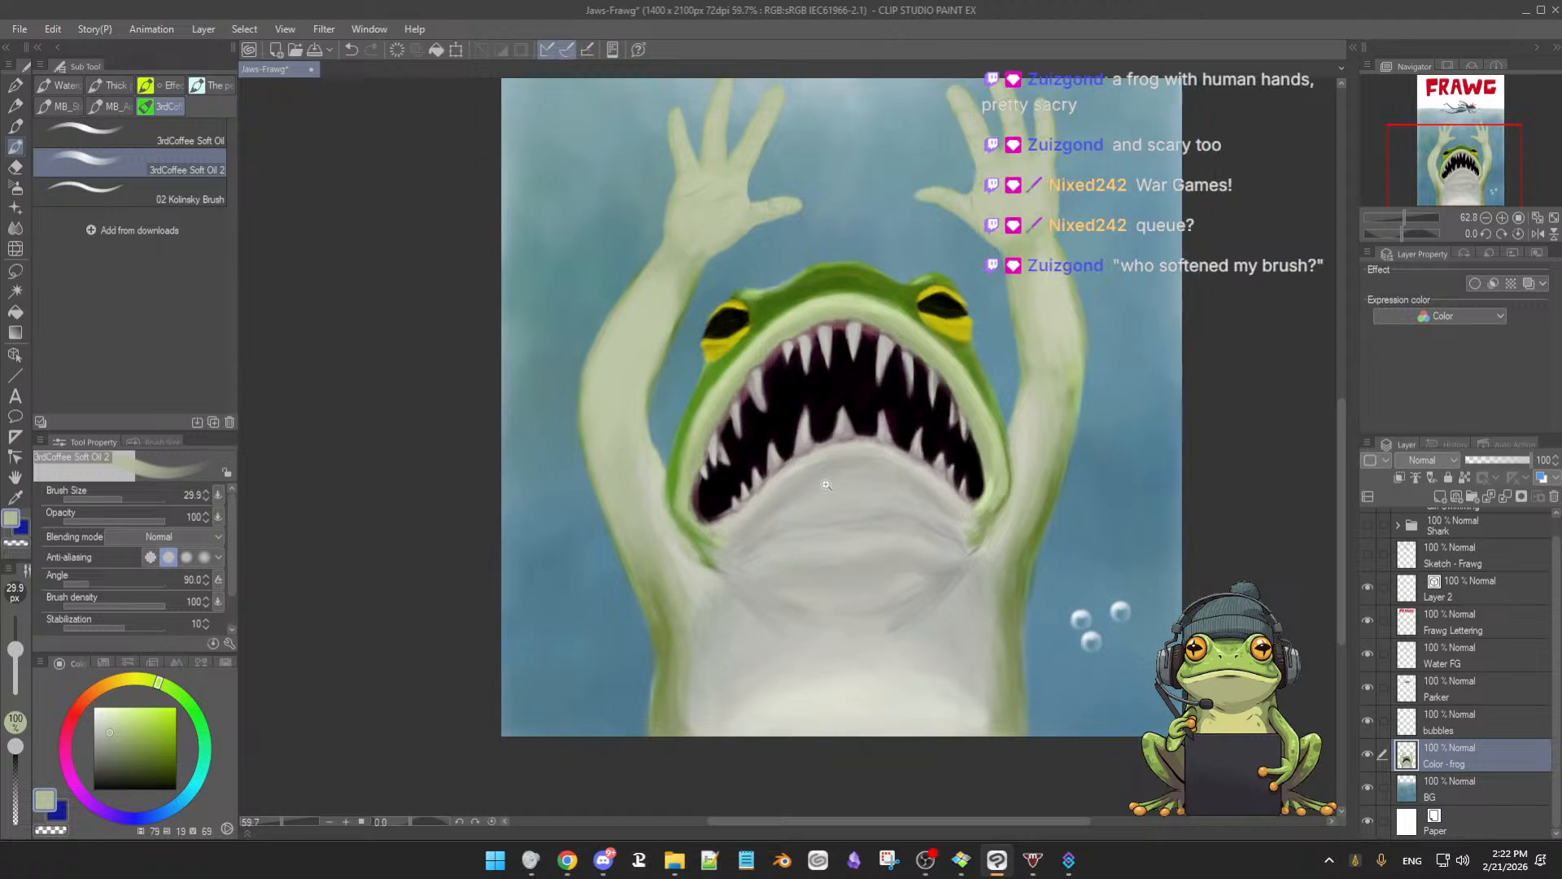
left_click_drag(822, 458, 802, 535)
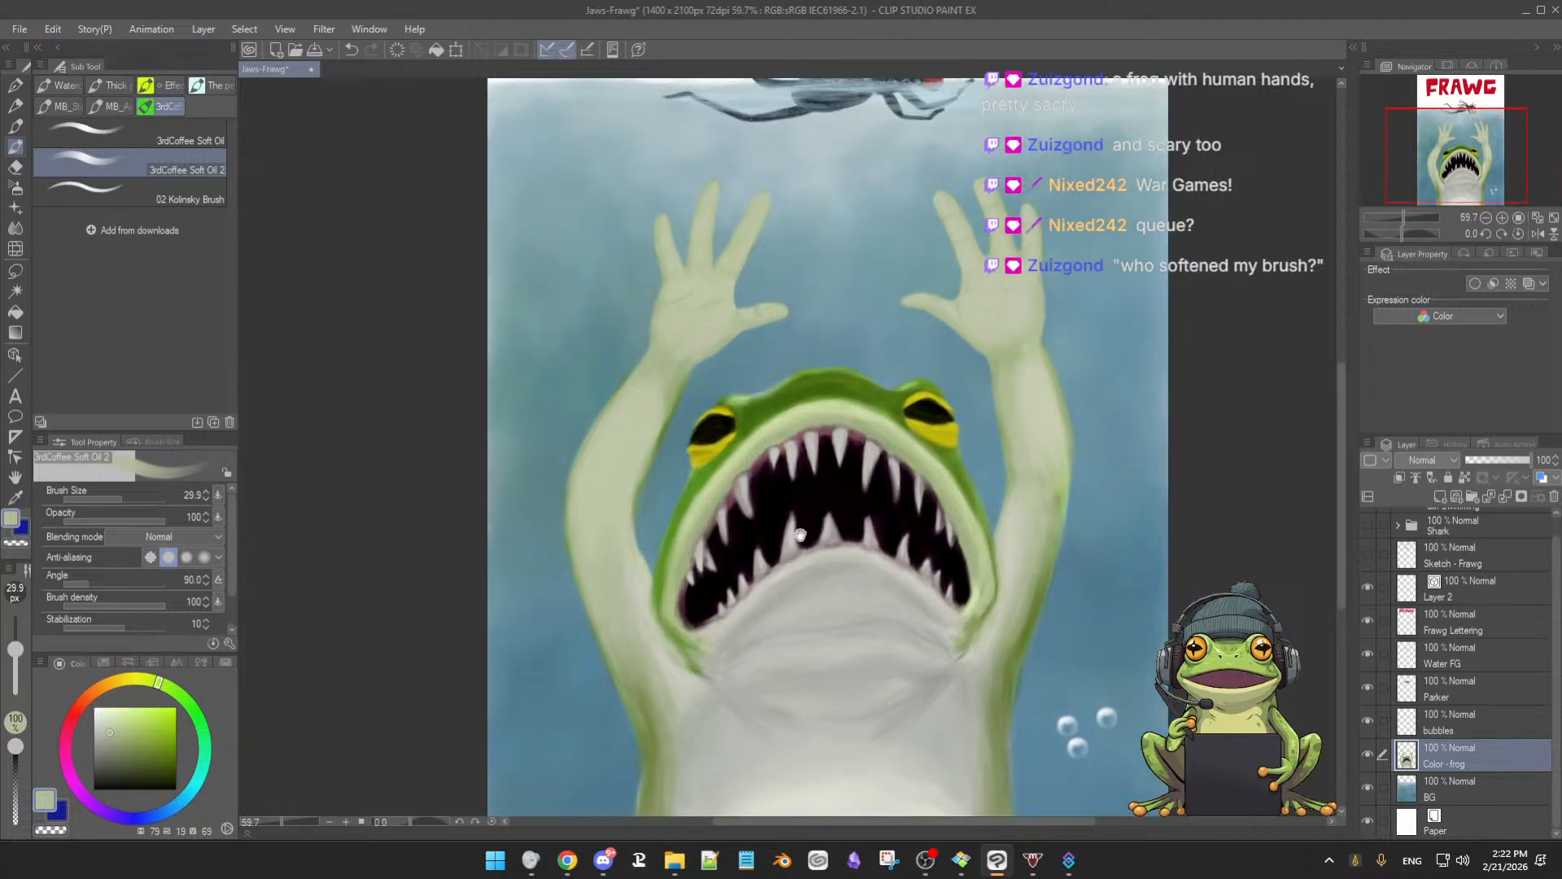
scroll(801, 534, "up", 2)
left_click(569, 359, "alt")
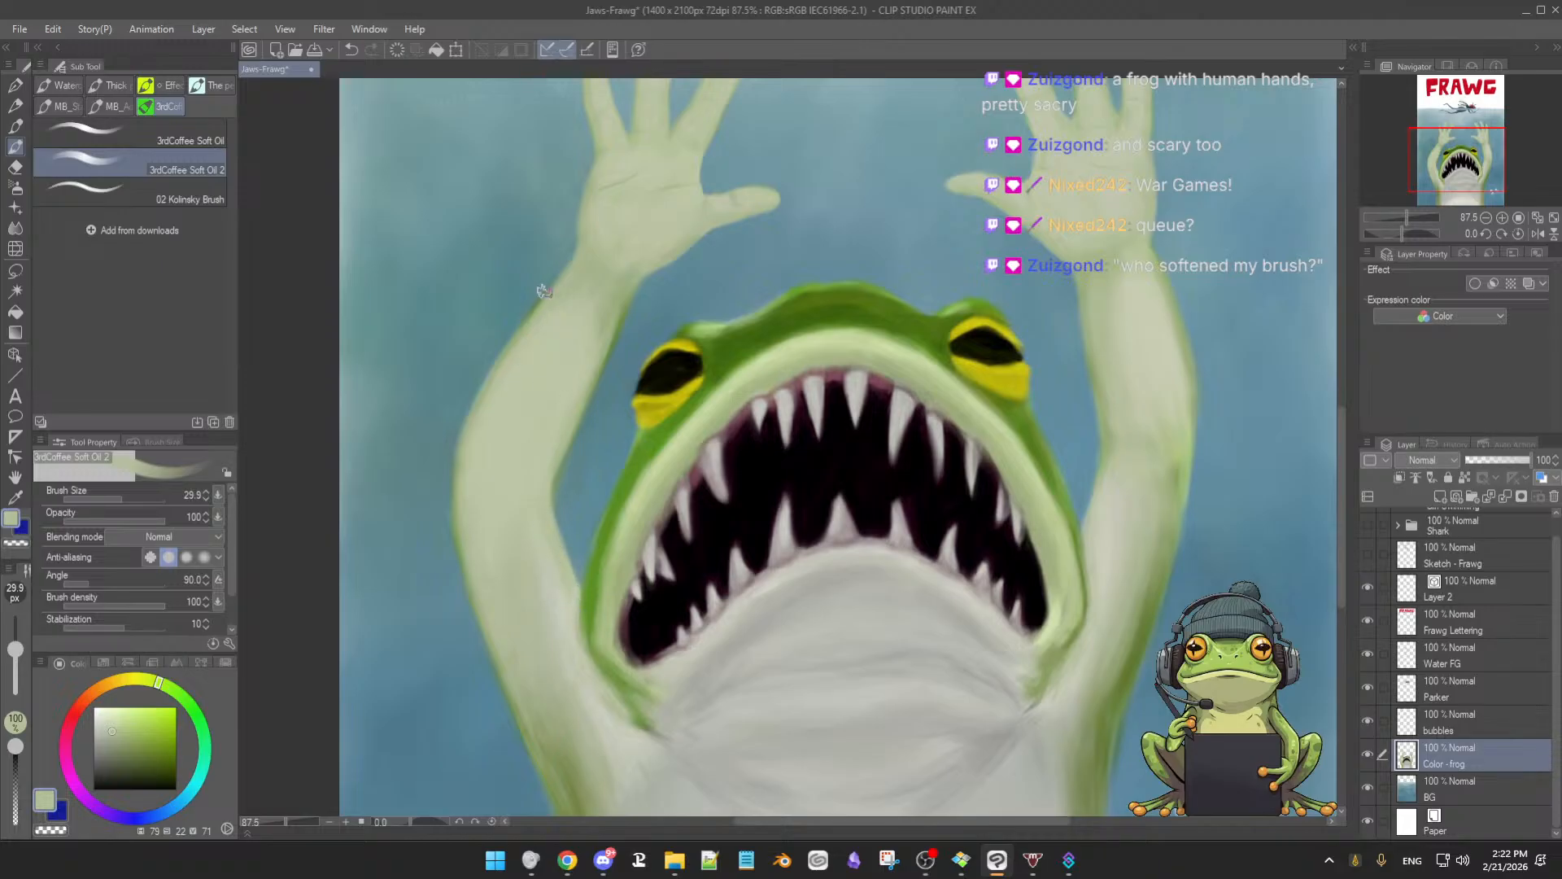
key("e")
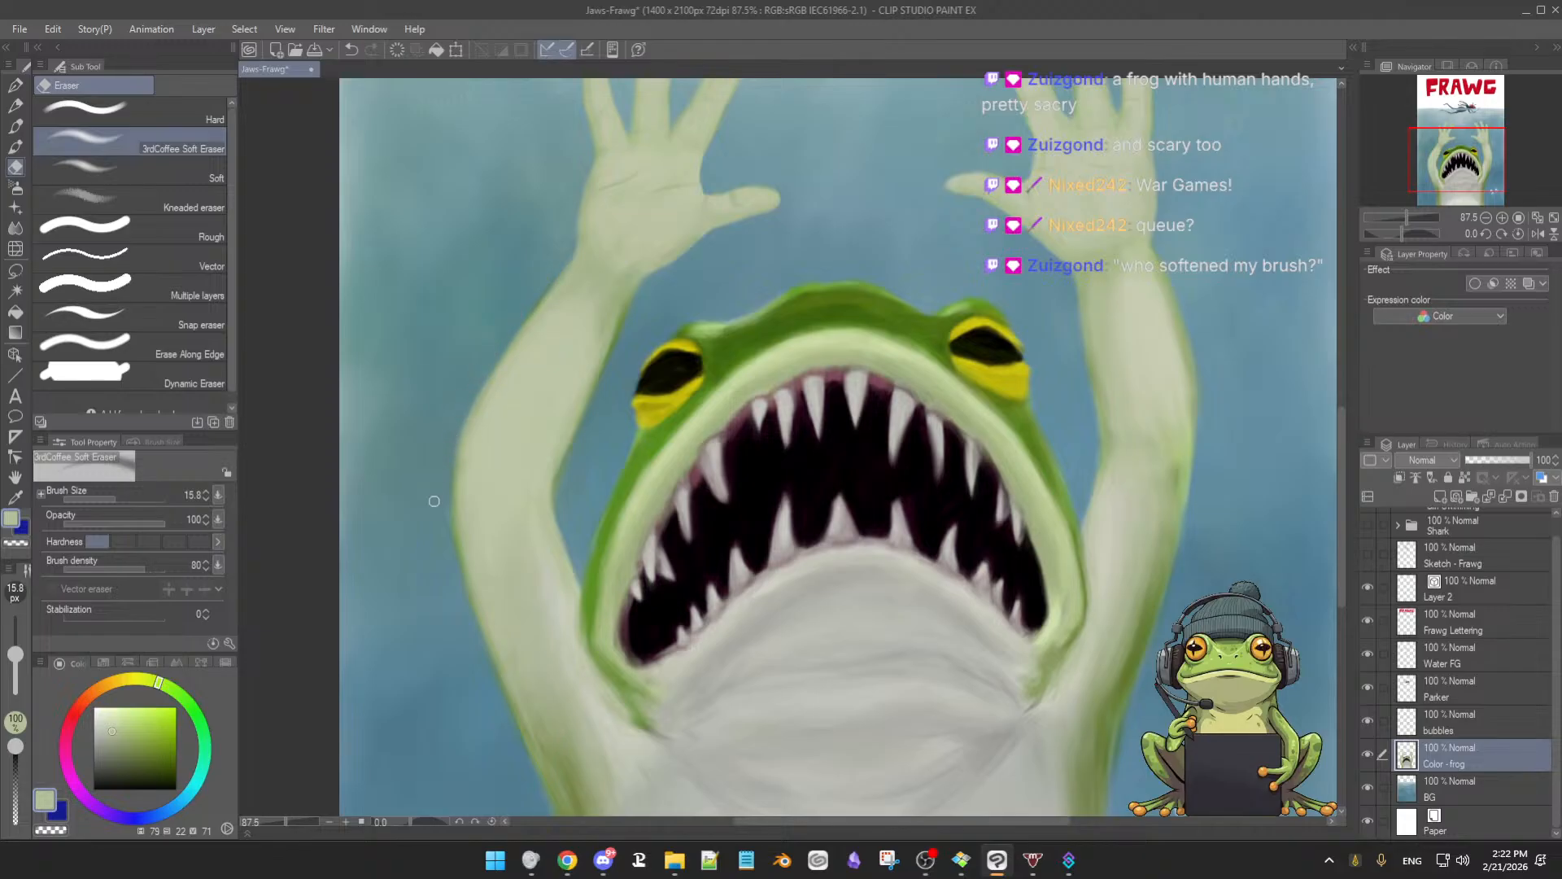
key("bracketleft")
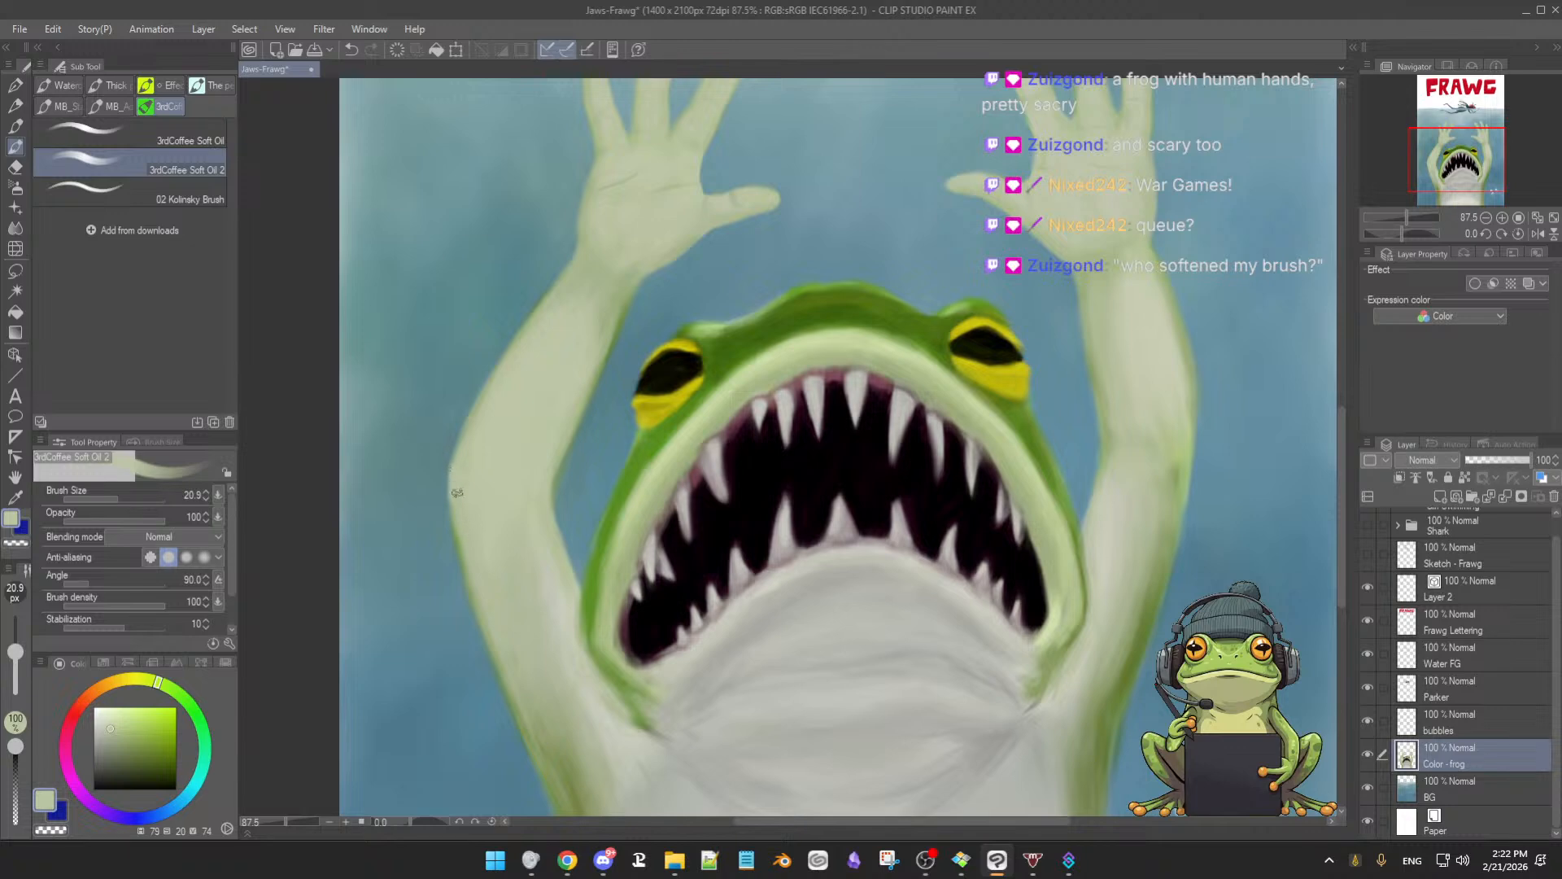
Bend the brush's opacity pen-pressure curve downward at its midpoint so light pressure paints more transparently
scroll(569, 523, "down", 2)
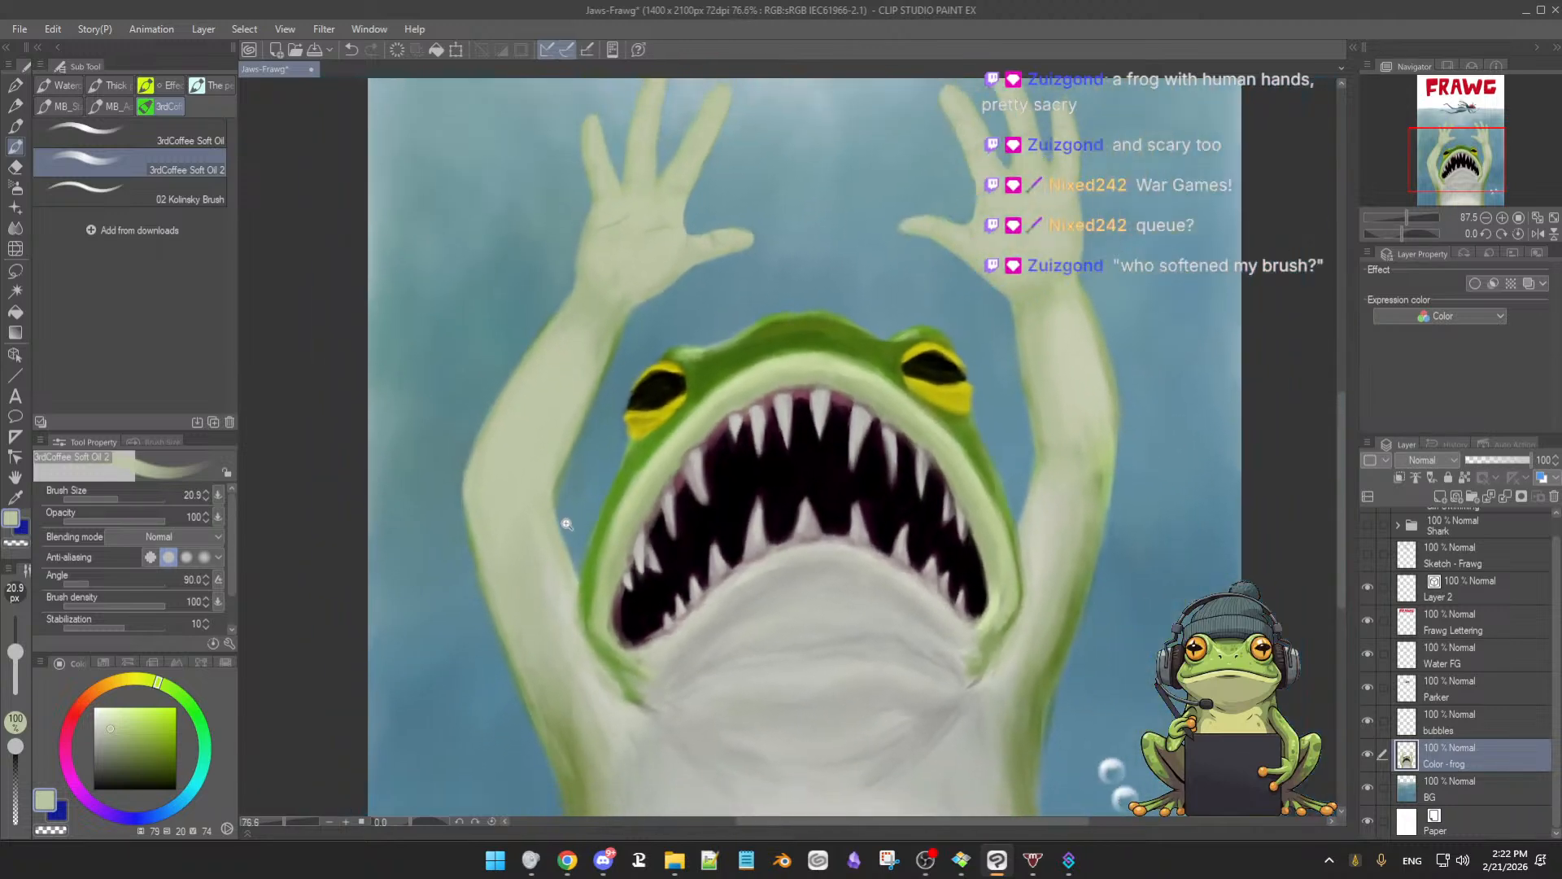
left_click(218, 518)
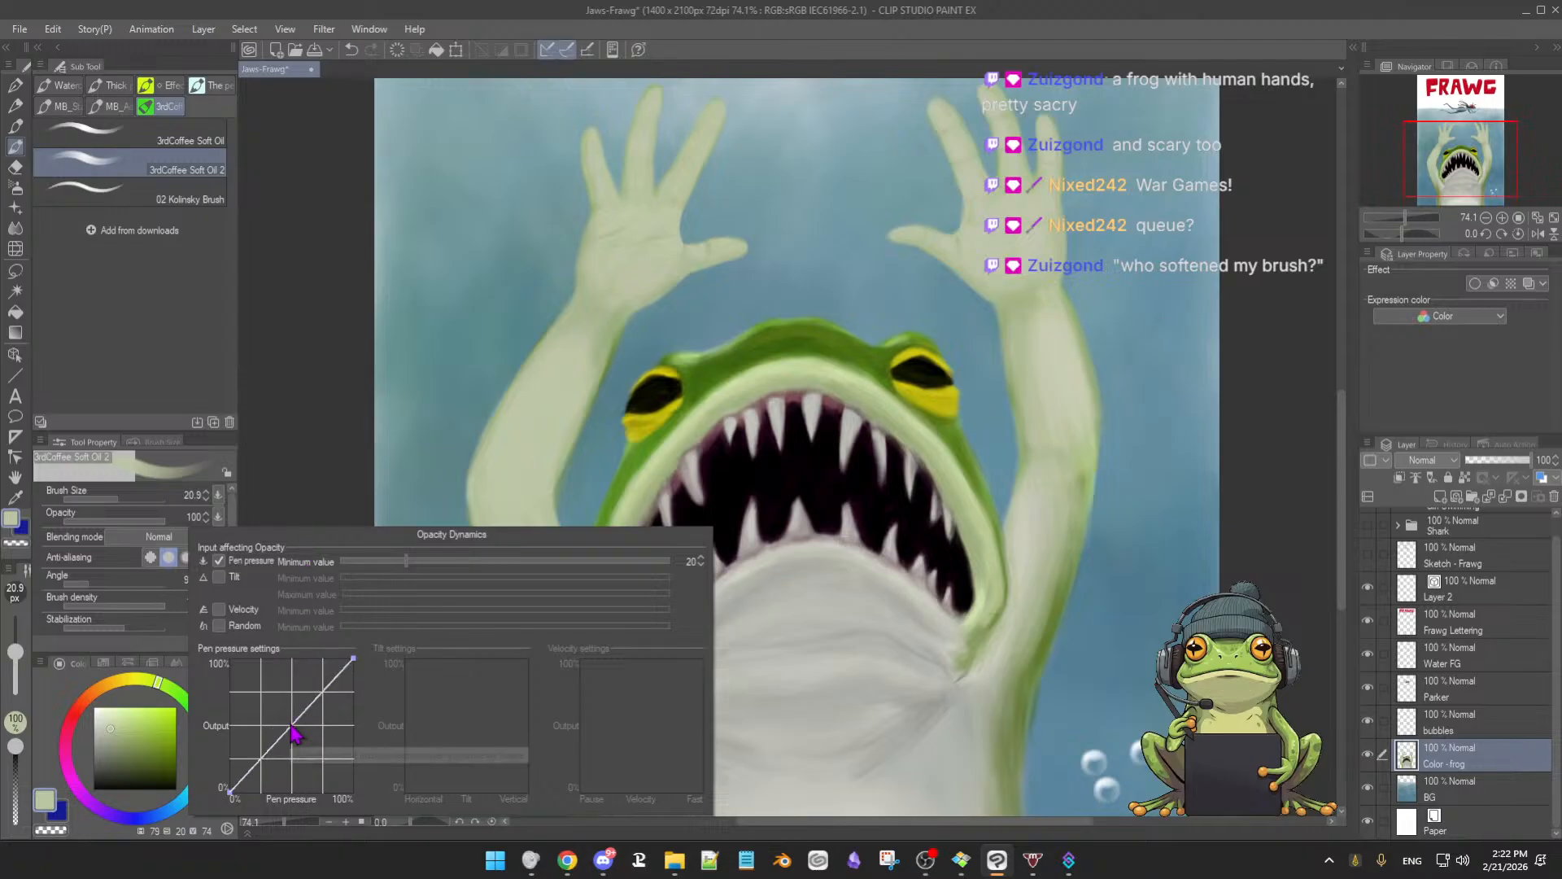
left_click_drag(292, 724, 315, 751)
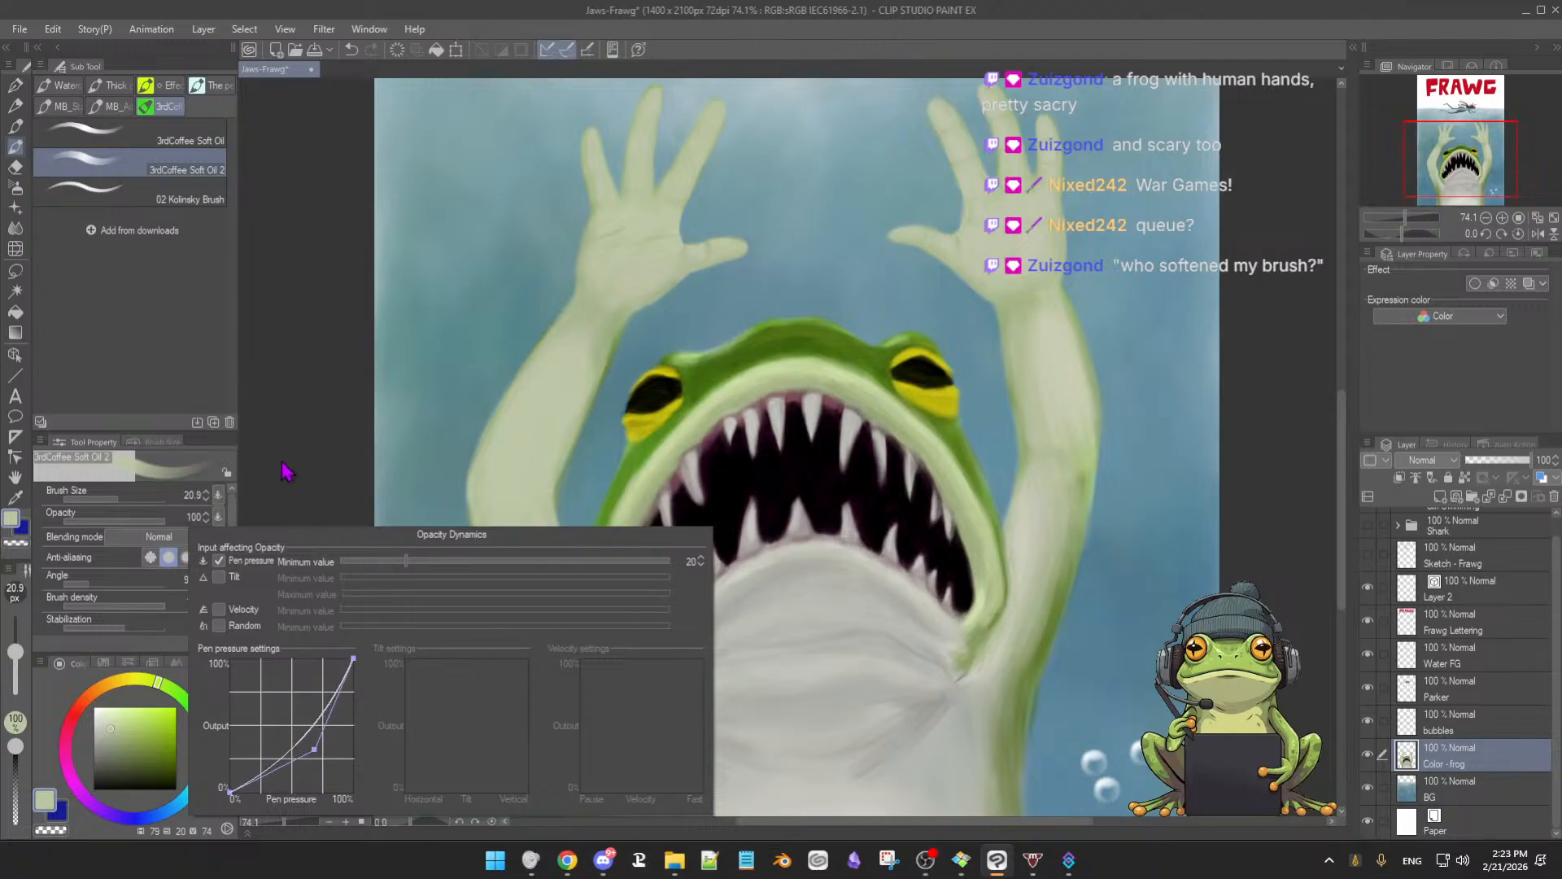
Smooth the shading across the left elbow and upper arm with sampled mid and pale greens at brush size 36.8
scroll(745, 504, "up", 4)
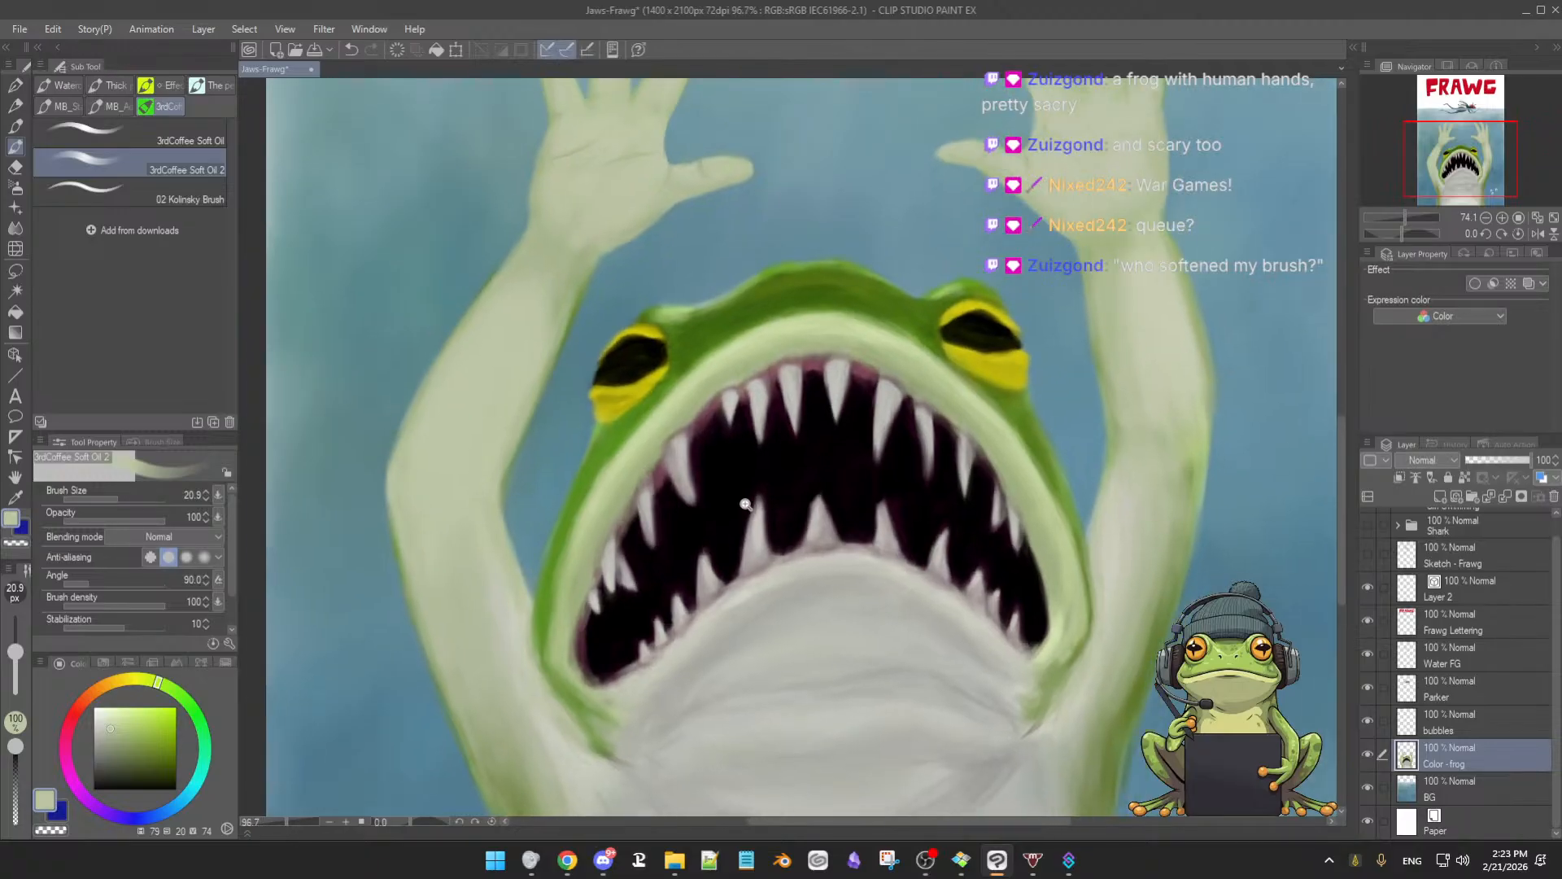
scroll(741, 509, "down", 1)
left_click_drag(712, 519, 862, 509)
left_click_drag(684, 593, 696, 592)
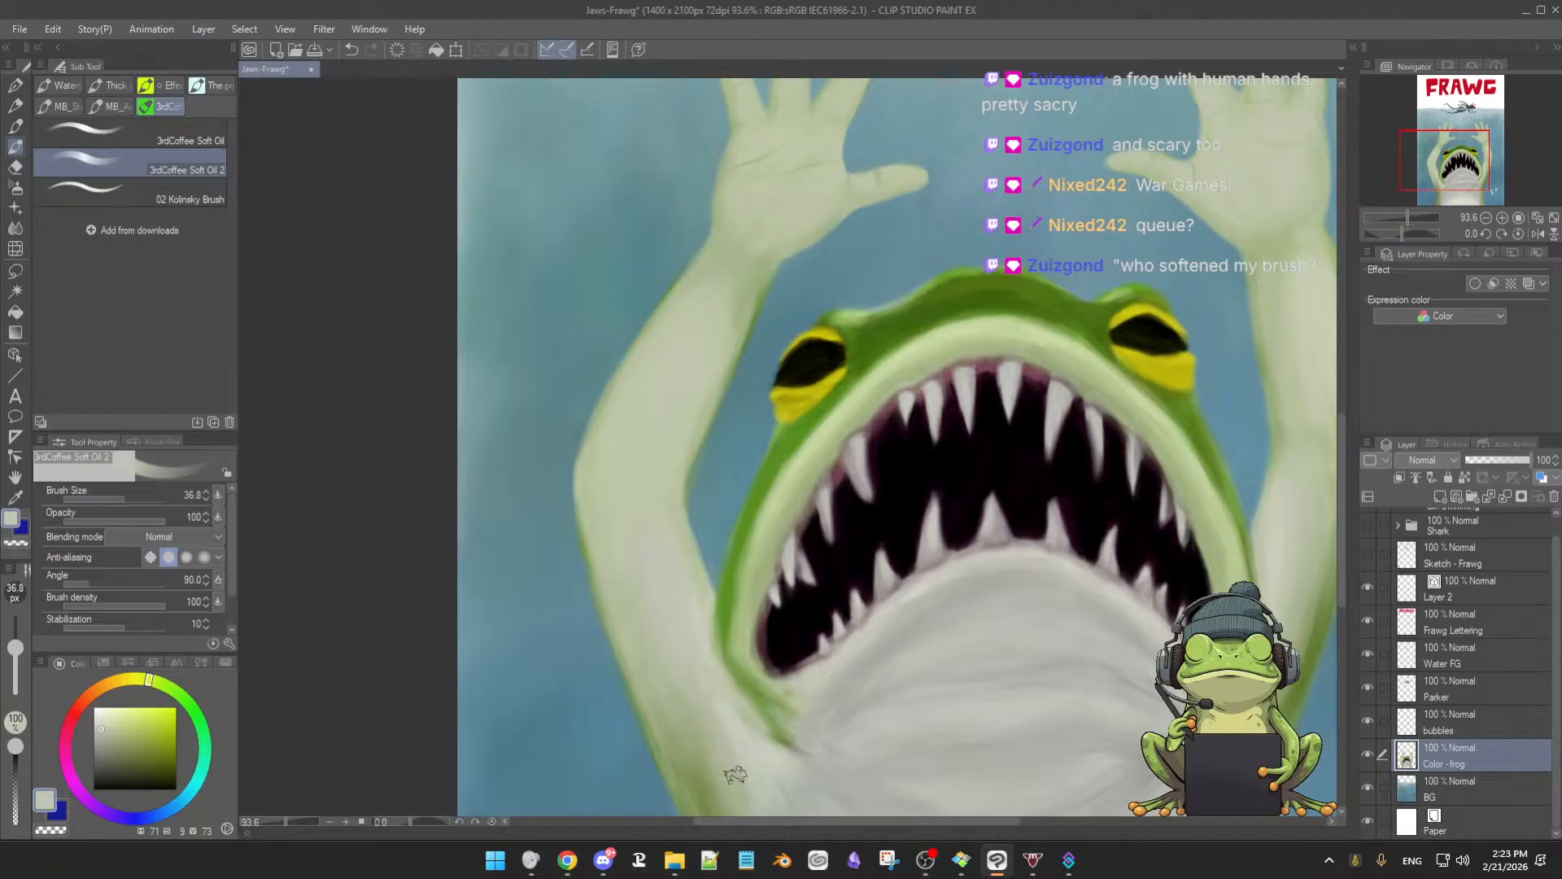
left_click(700, 773, "alt")
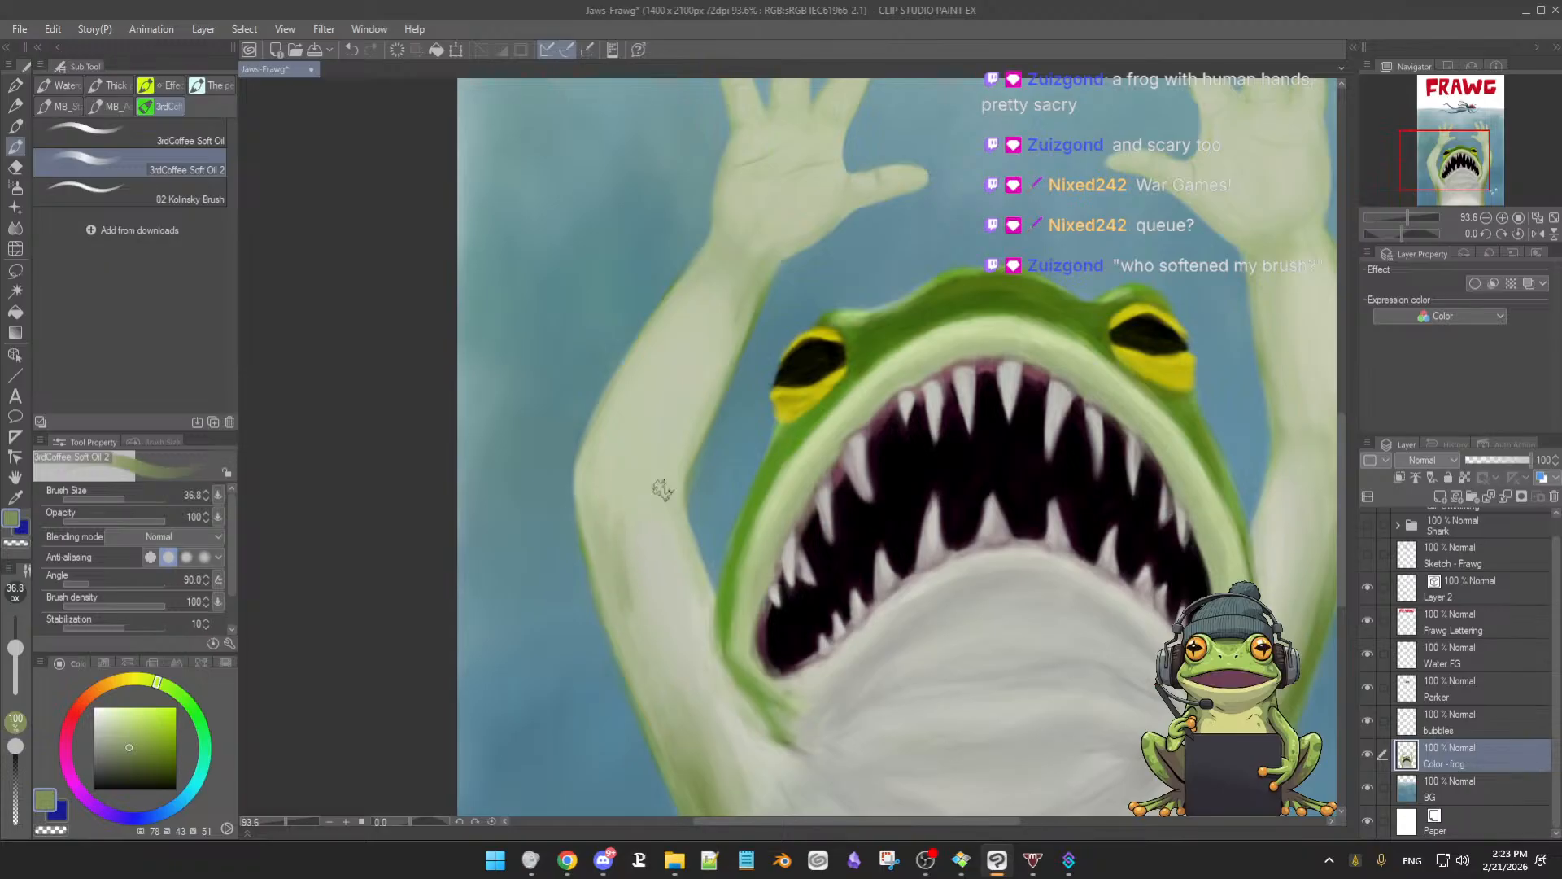
key("e")
key("b")
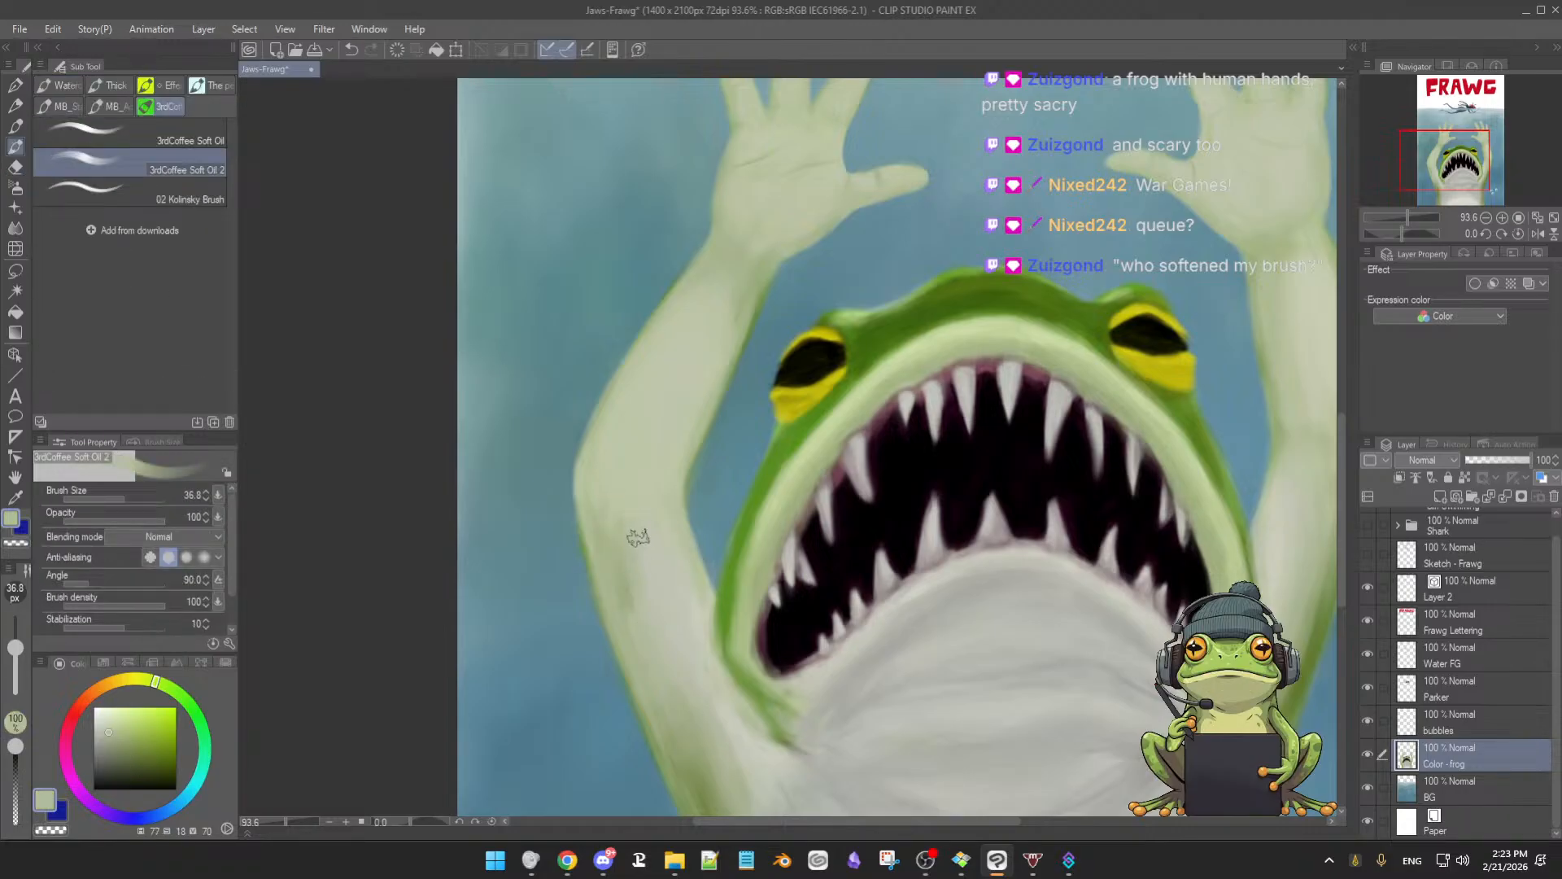
left_click(614, 518, "alt")
left_click(218, 516)
mouse_move(647, 537)
left_mouse_down()
mouse_move(638, 603)
mouse_move(631, 559)
mouse_move(644, 624)
left_mouse_up()
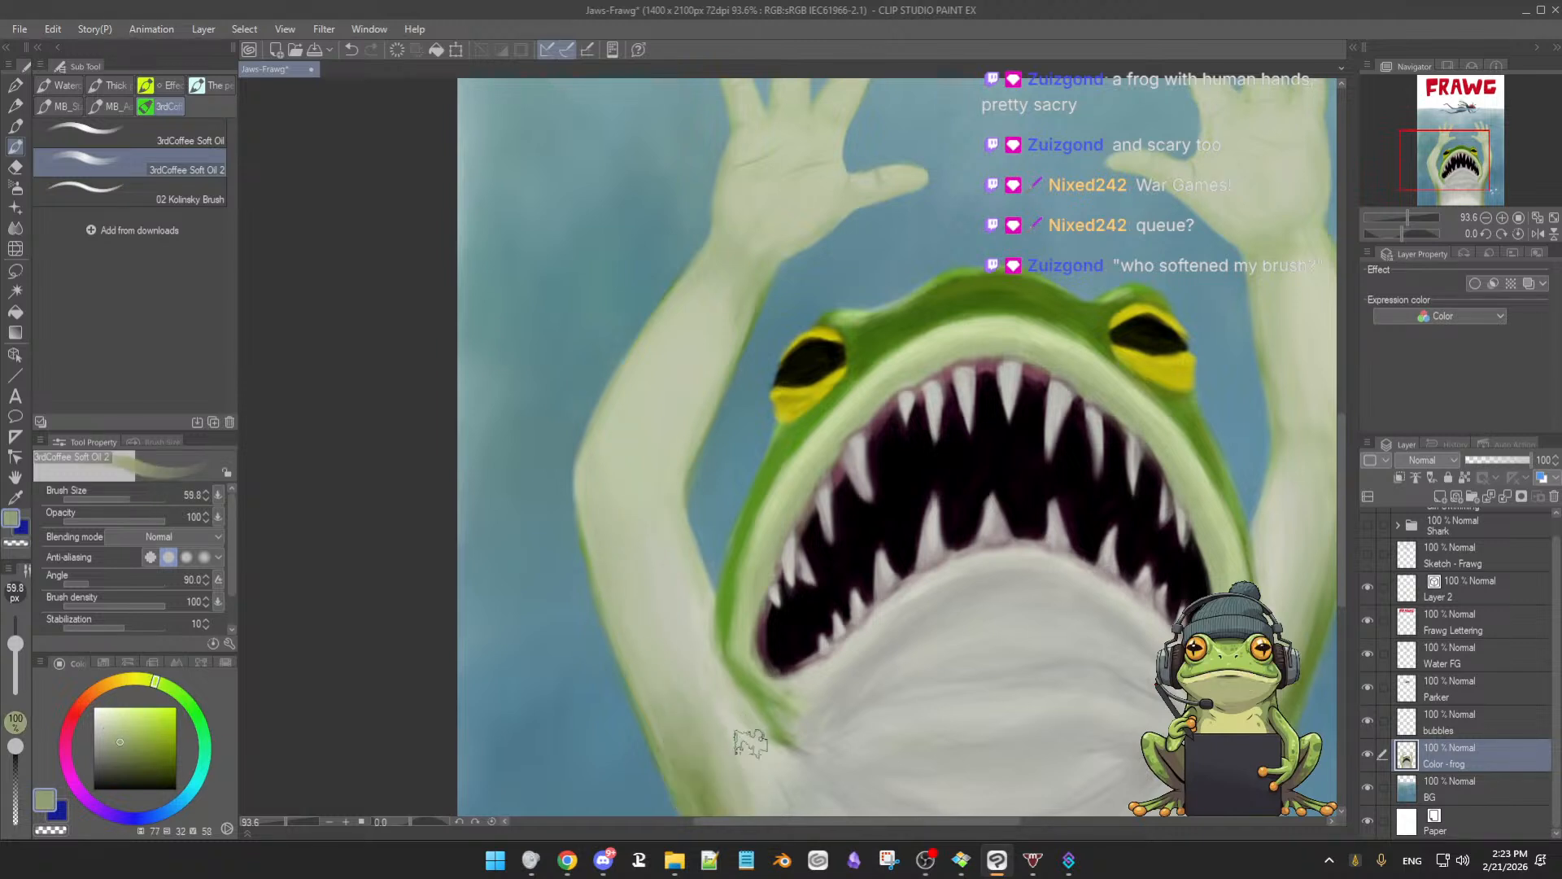
Shade the torso's left edge below the arm with olive green at sizes 49.6 and 78.2, blending it into the pale belly
scroll(771, 746, "up", 1)
scroll(771, 745, "up", 1)
mouse_move(771, 746)
left_mouse_down()
mouse_move(716, 500)
mouse_move(698, 537)
left_mouse_up()
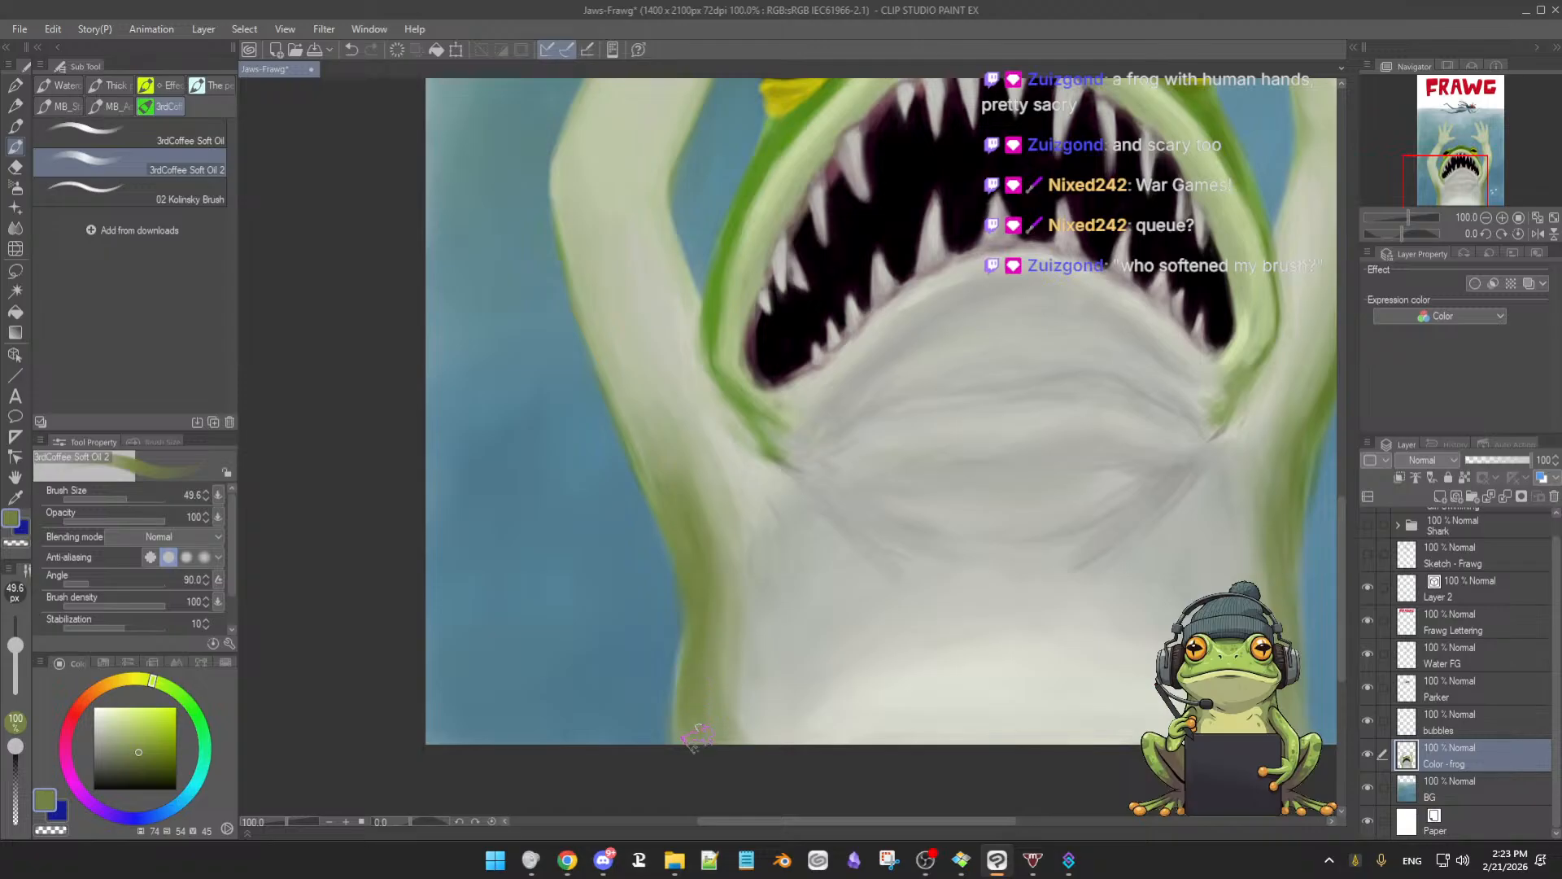
left_click_drag(720, 619, 698, 669)
mouse_move(706, 489)
left_mouse_down()
mouse_move(684, 443)
mouse_move(678, 481)
left_mouse_up()
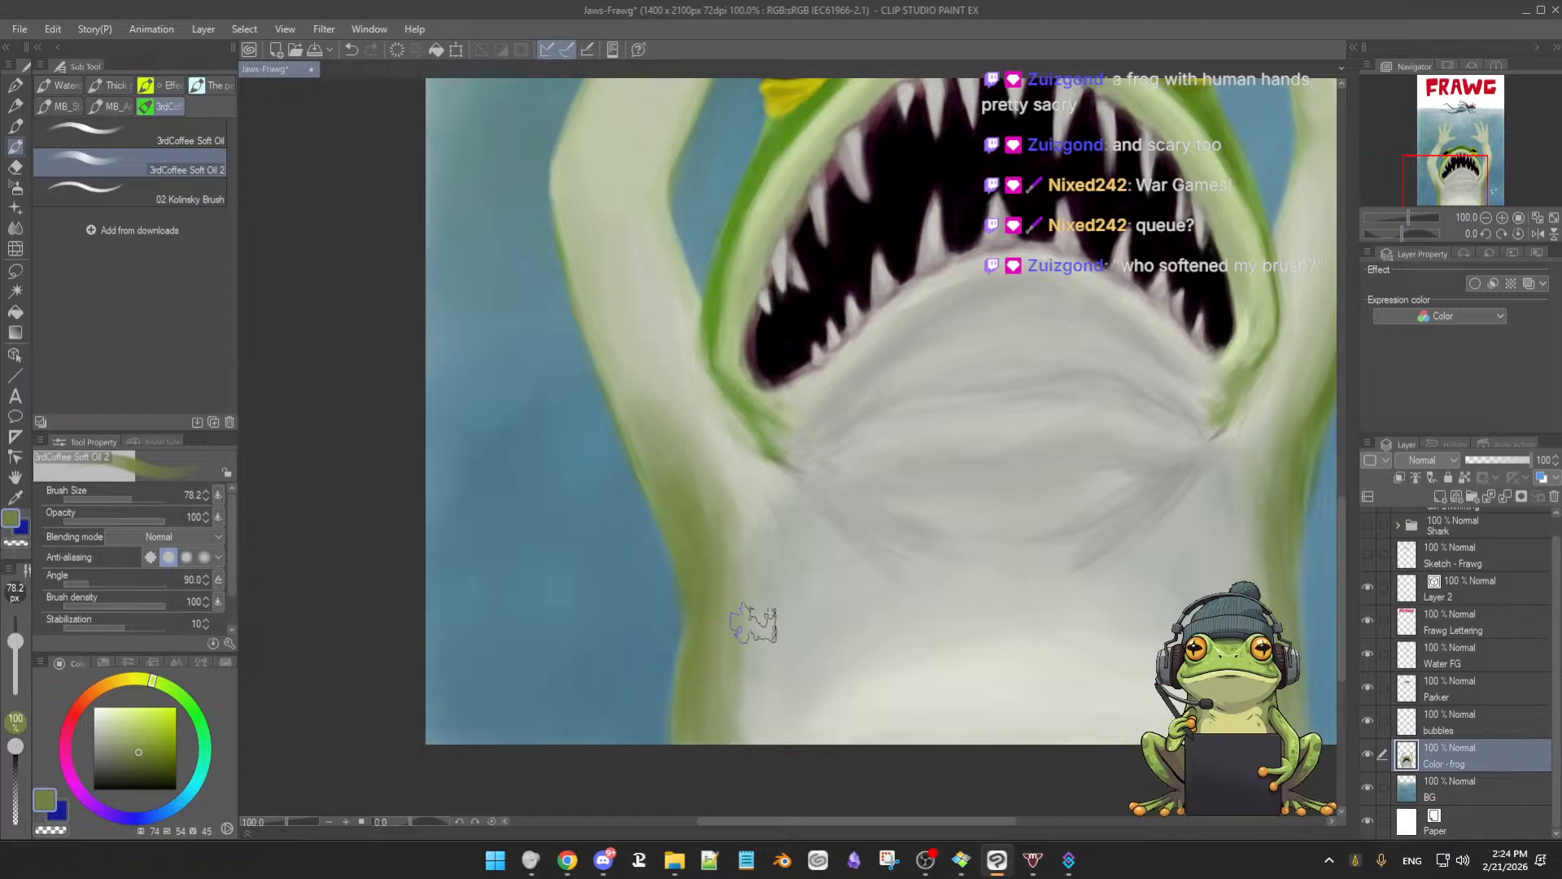
left_click(745, 566, "alt")
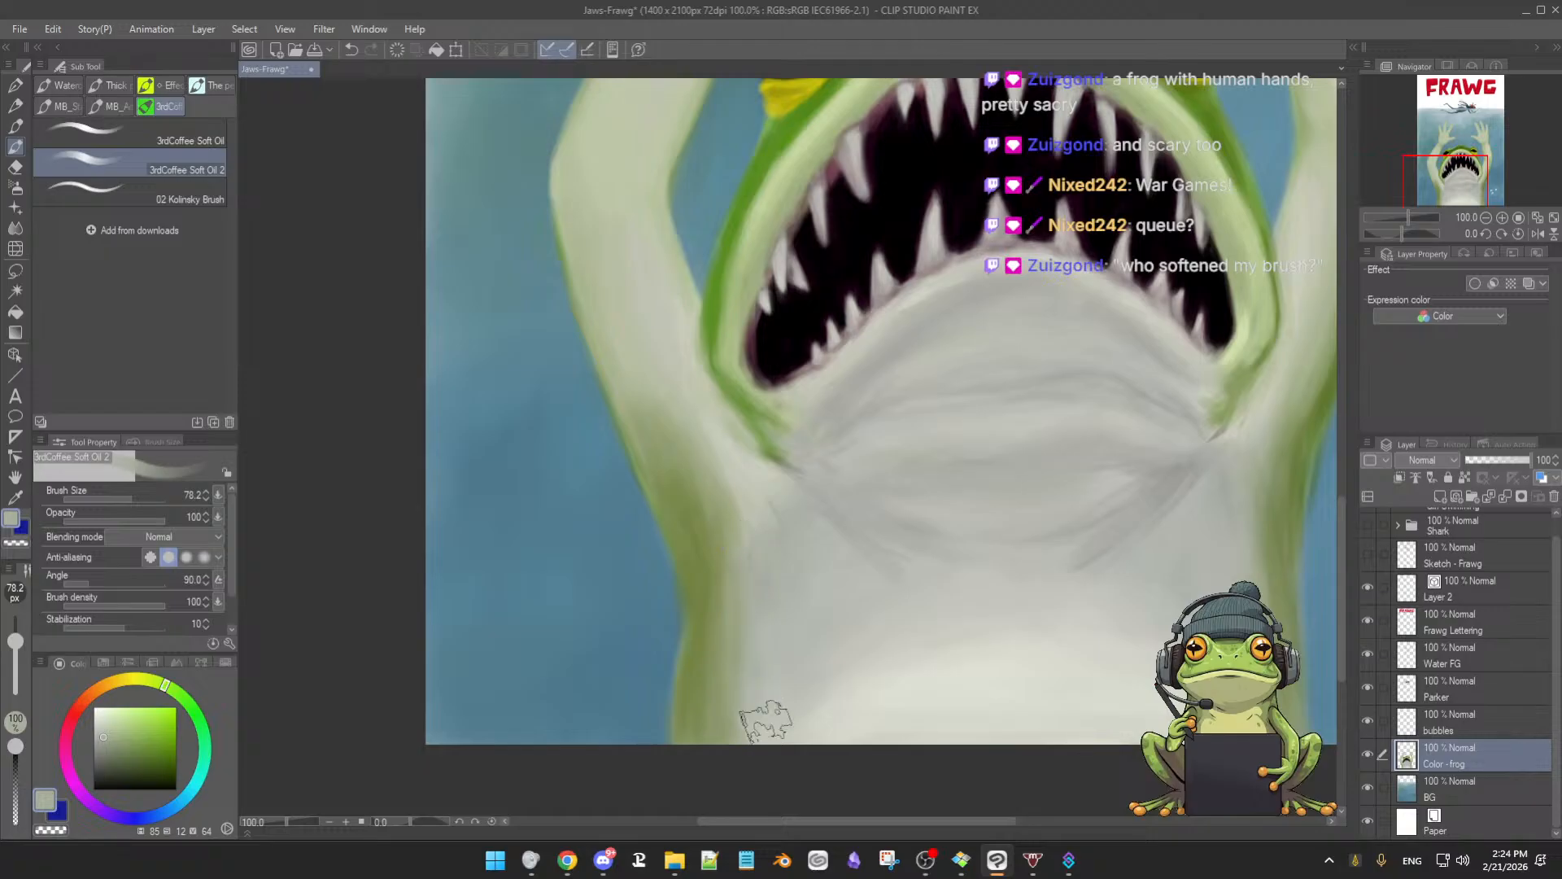
left_click(742, 462, "alt")
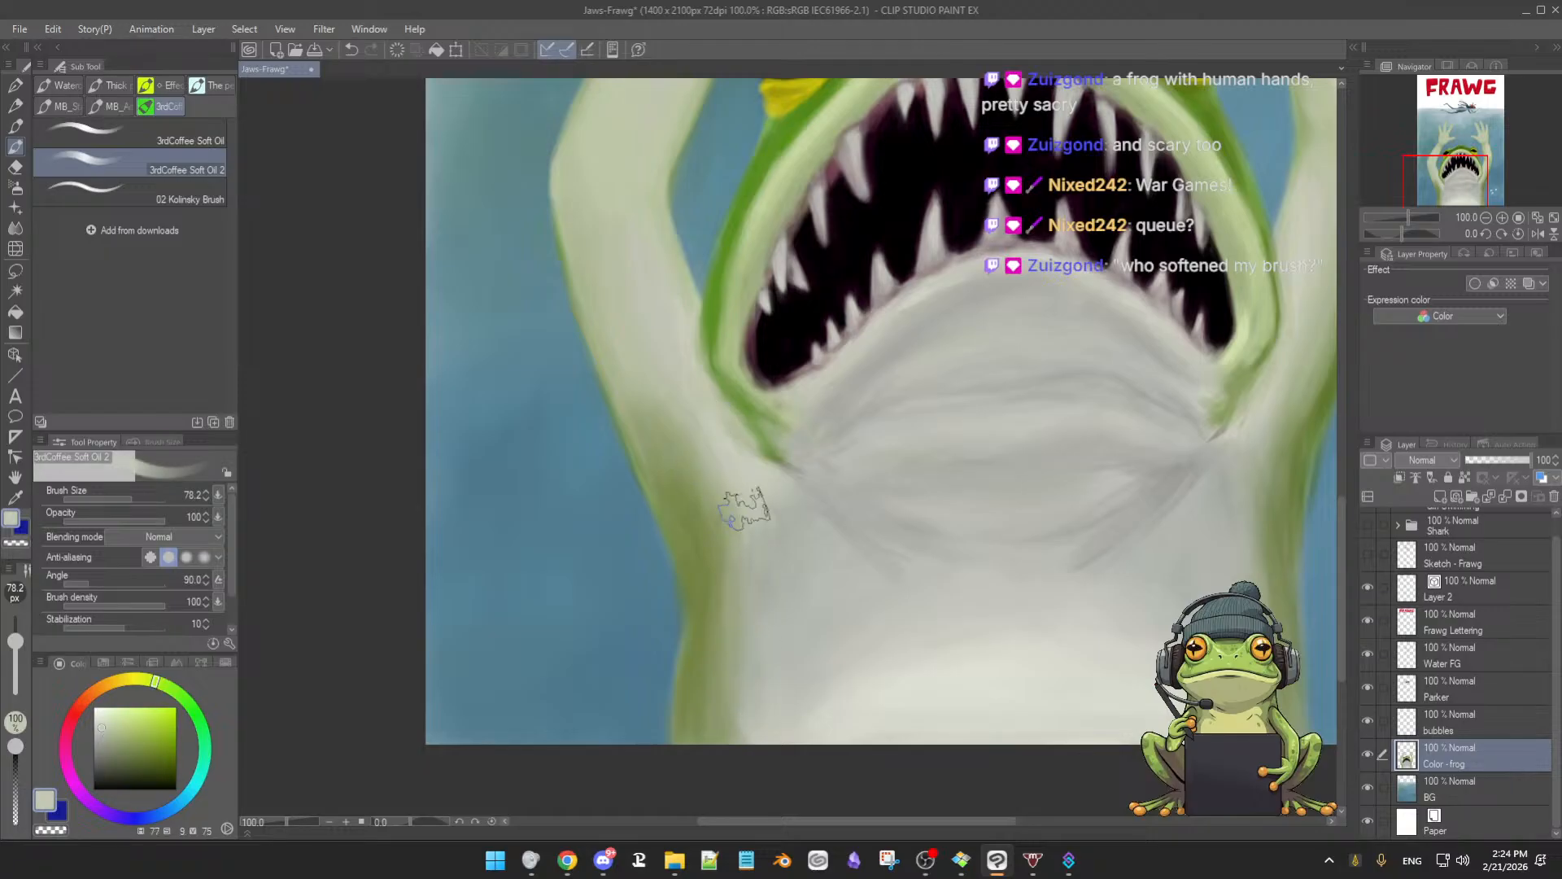
left_click(651, 427, "alt")
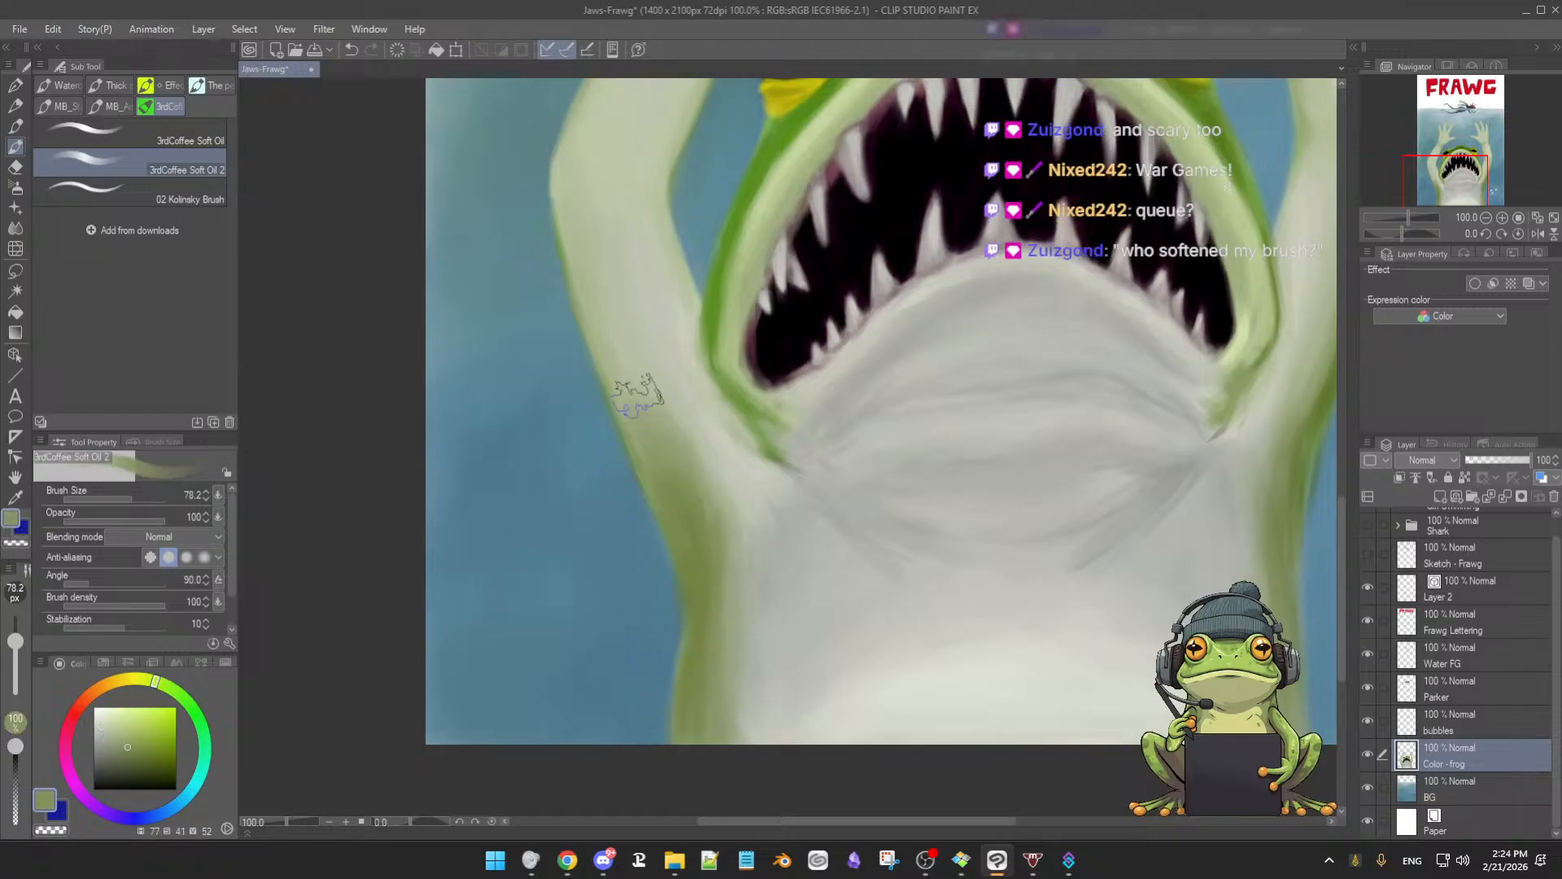
Shade the left arm's outer edge up to the elbow with mid green, reducing the brush size to 38.0 and 14.8
scroll(651, 427, "down", 2)
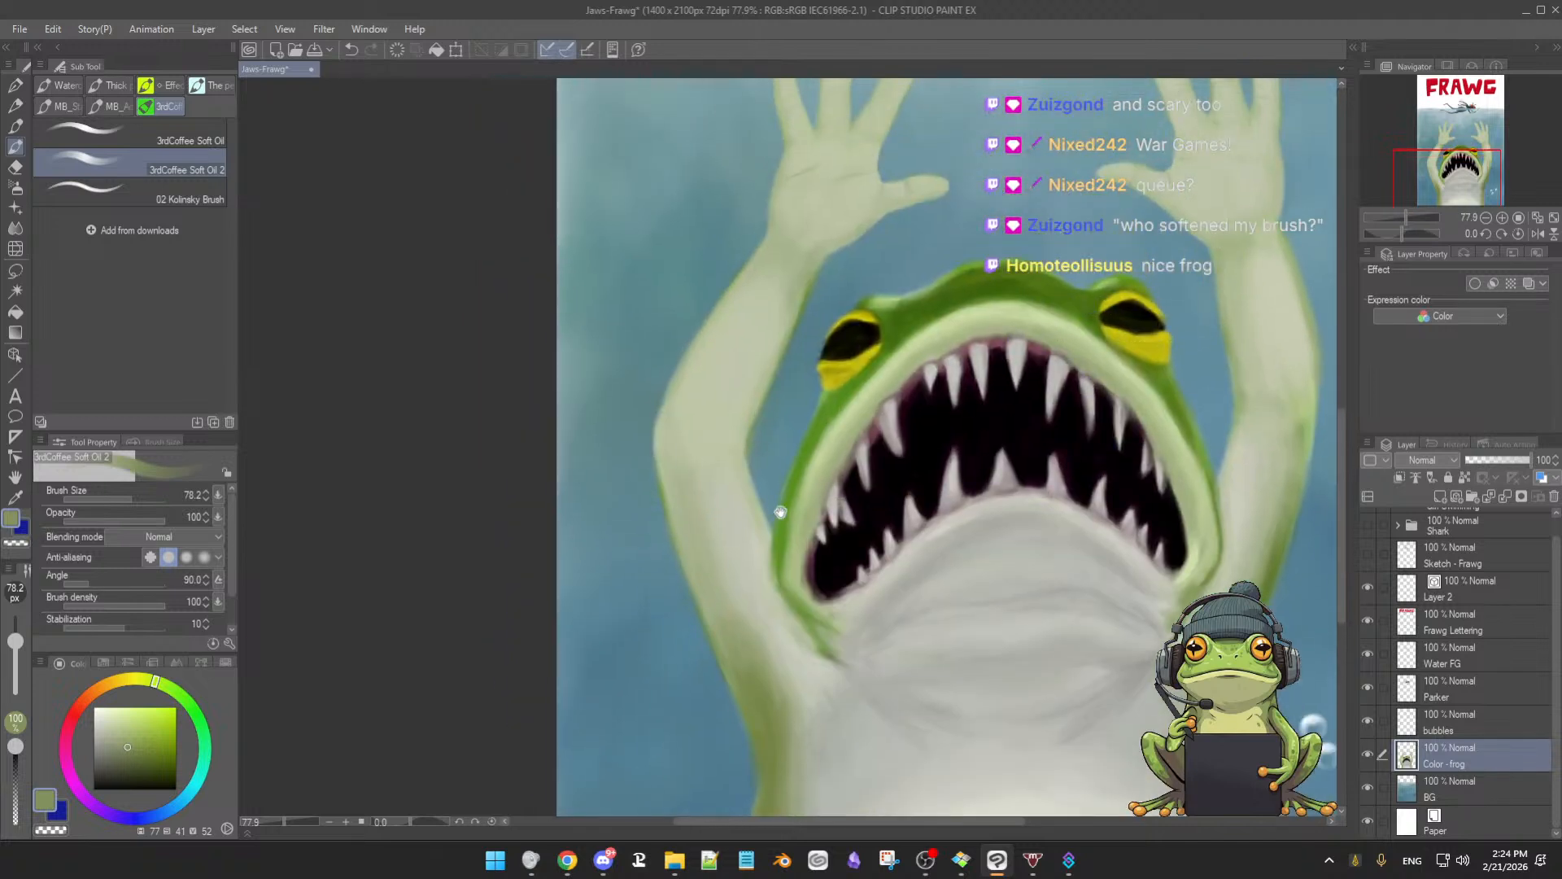
key("bracketleft")
key("bracketleft")
key("bracketleft")
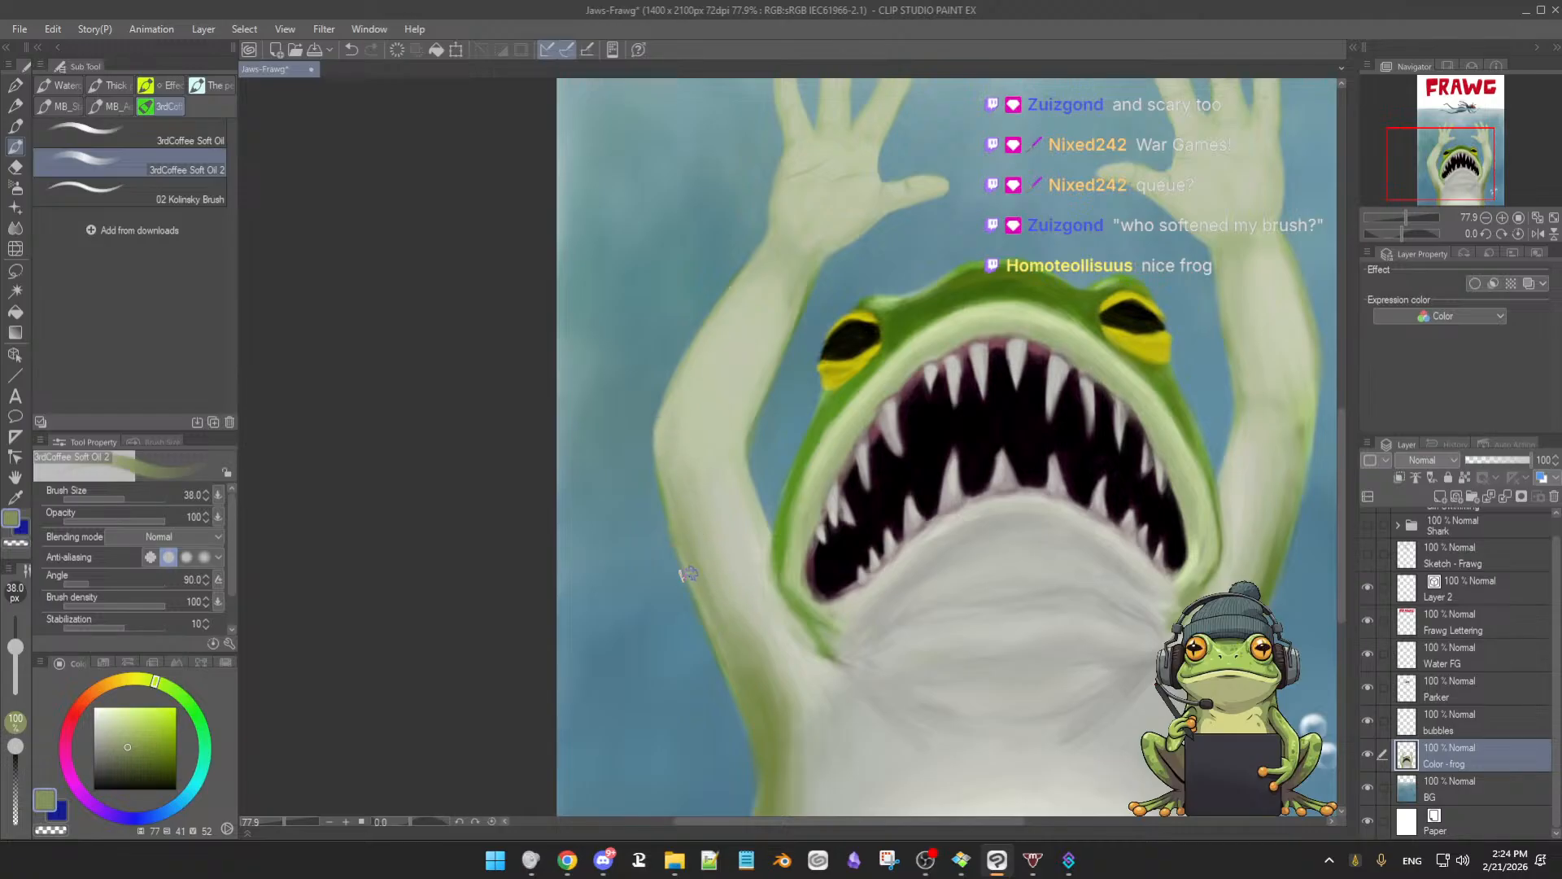
key("bracketleft")
key("bracketleft")
key("bracketleft")
key("bracketleft")
key("bracketleft")
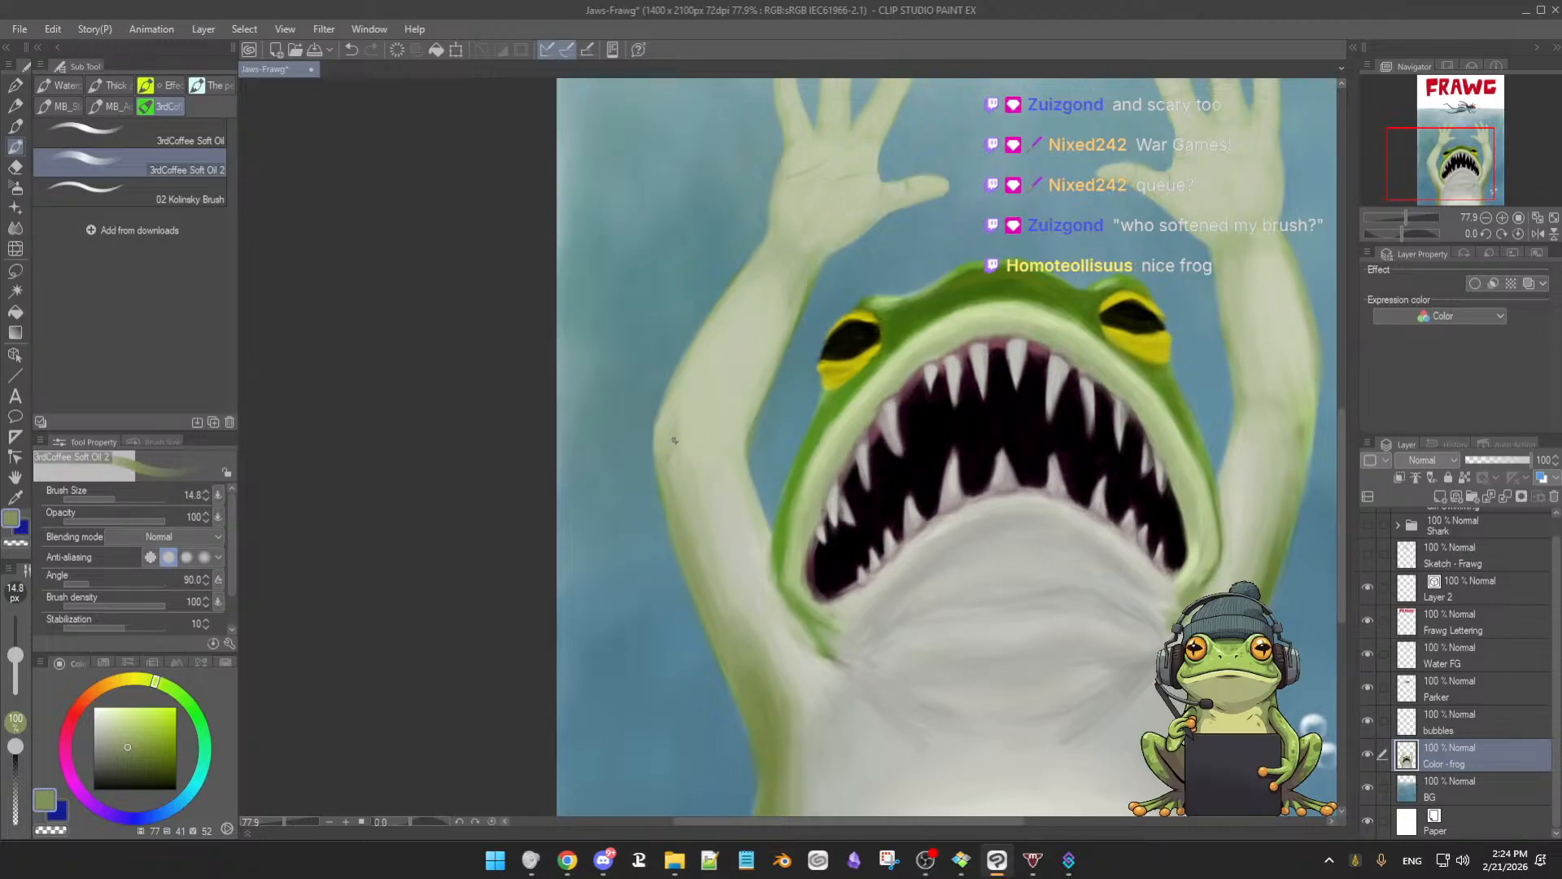
key("bracketright")
scroll(921, 494, "down", 3)
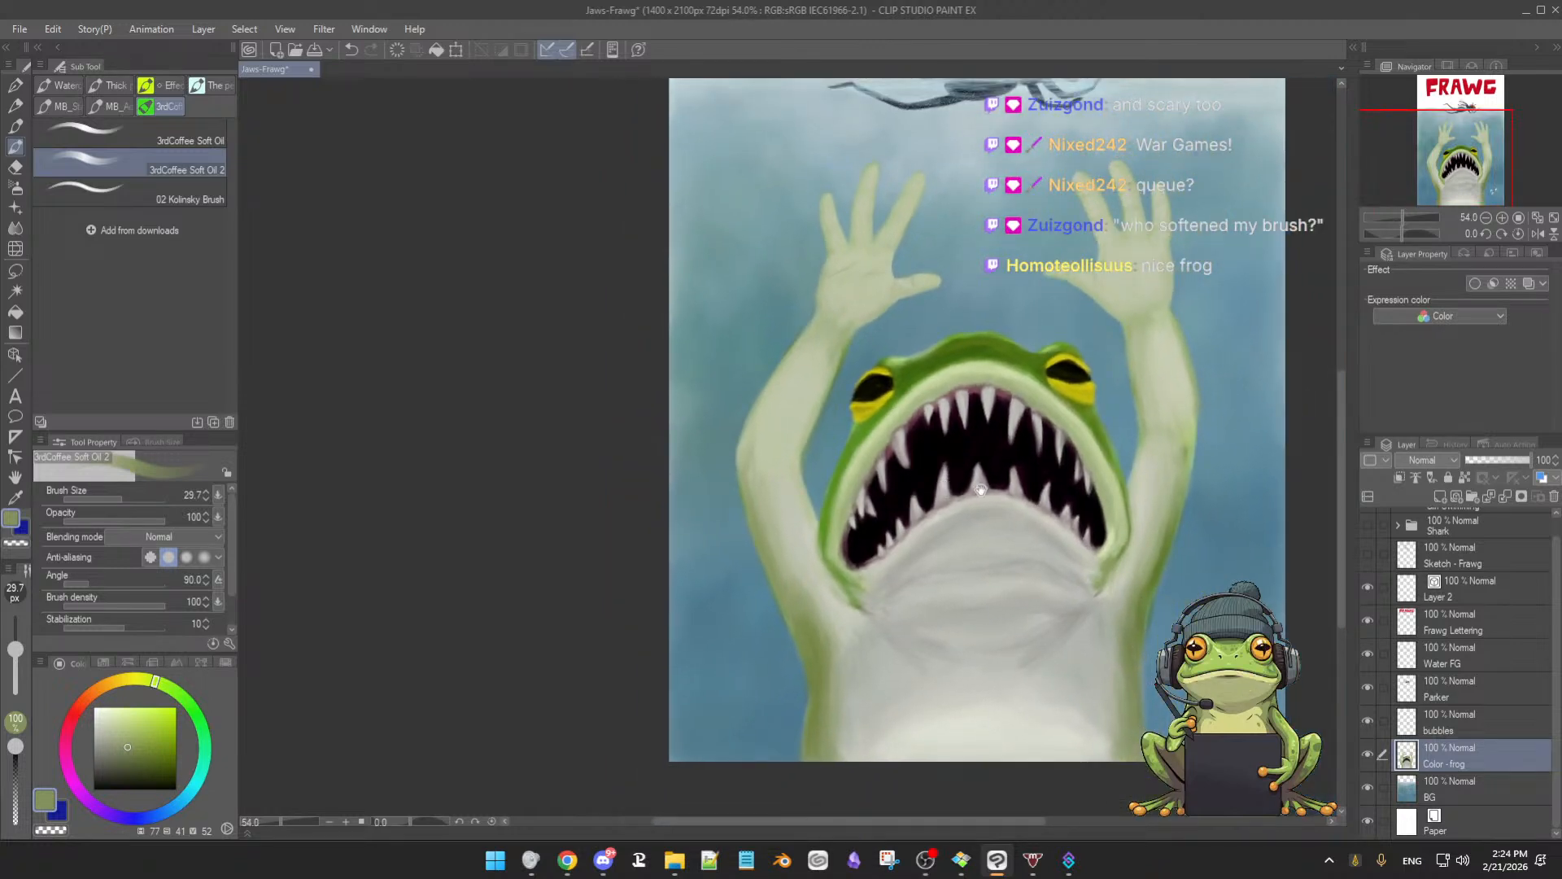
scroll(995, 471, "down", 1)
scroll(935, 514, "down", 1)
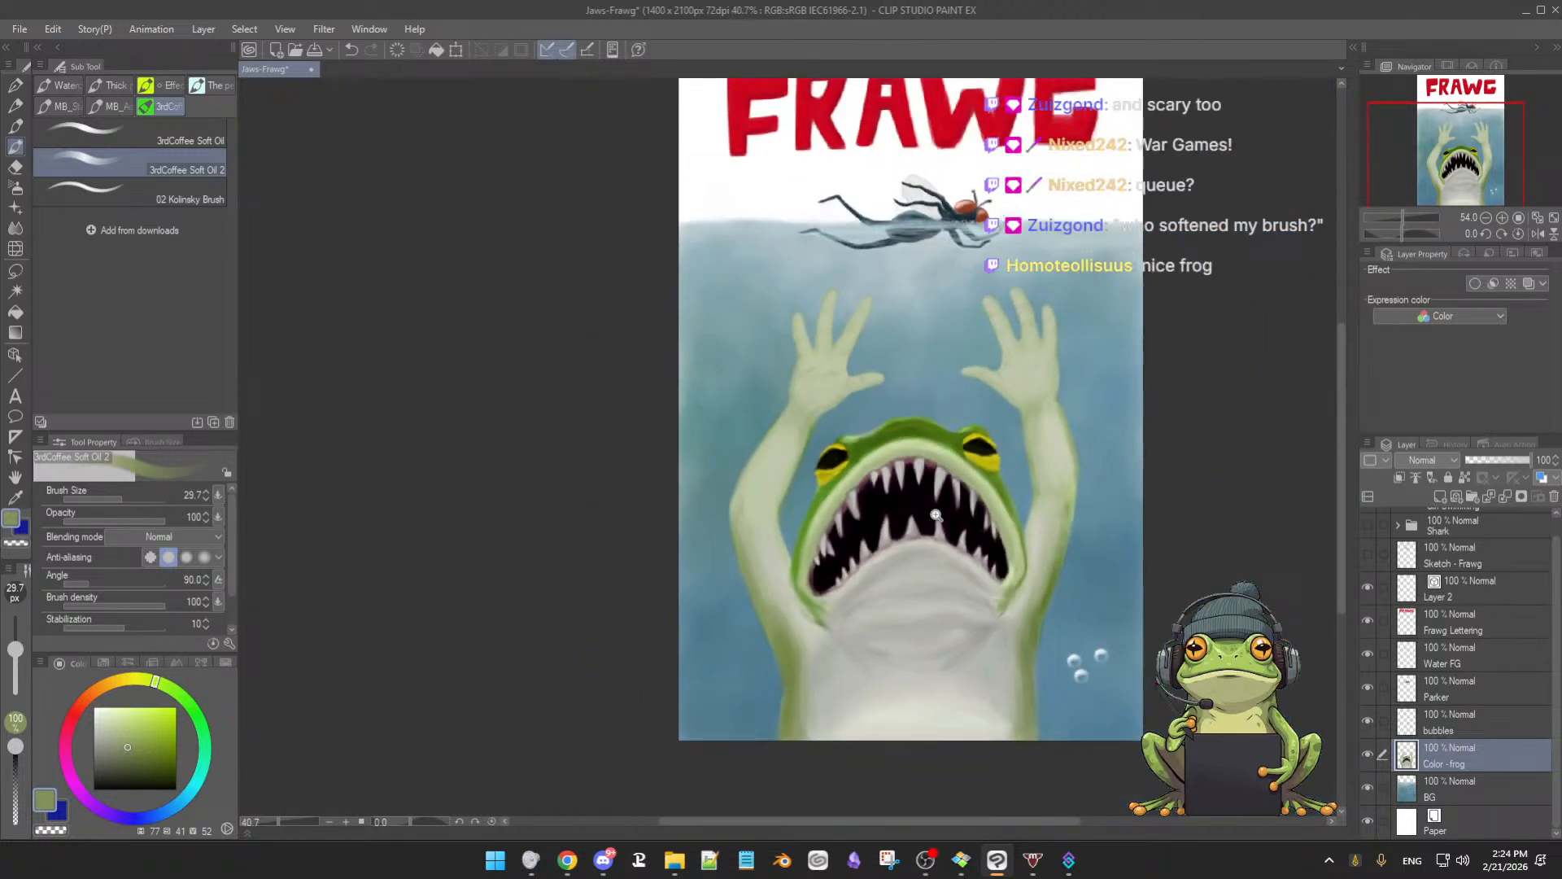
left_click_drag(935, 514, 901, 539)
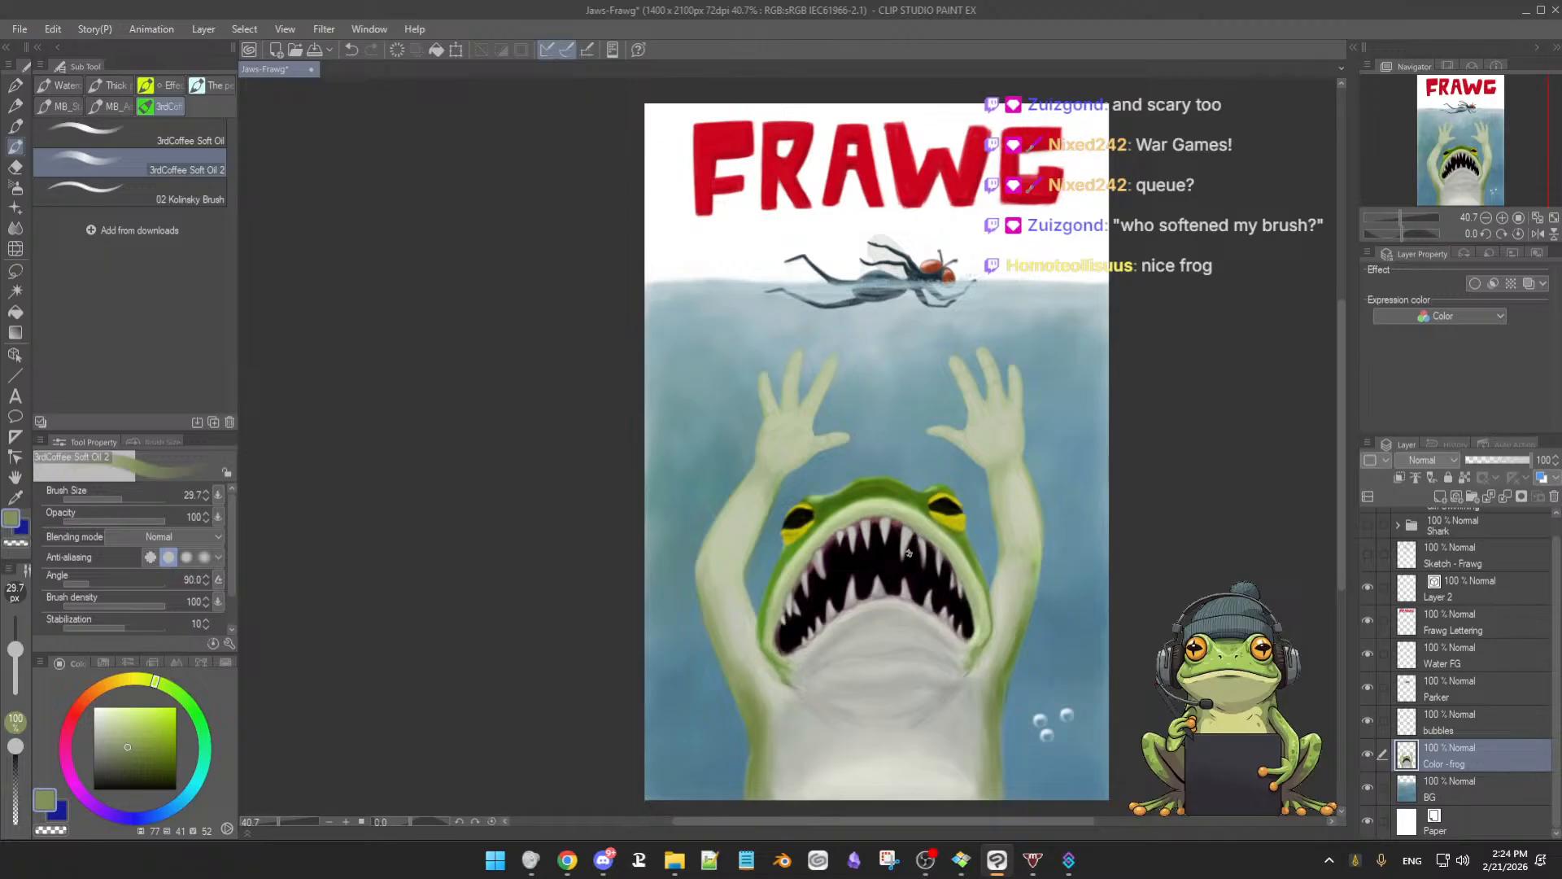
scroll(881, 567, "up", 5)
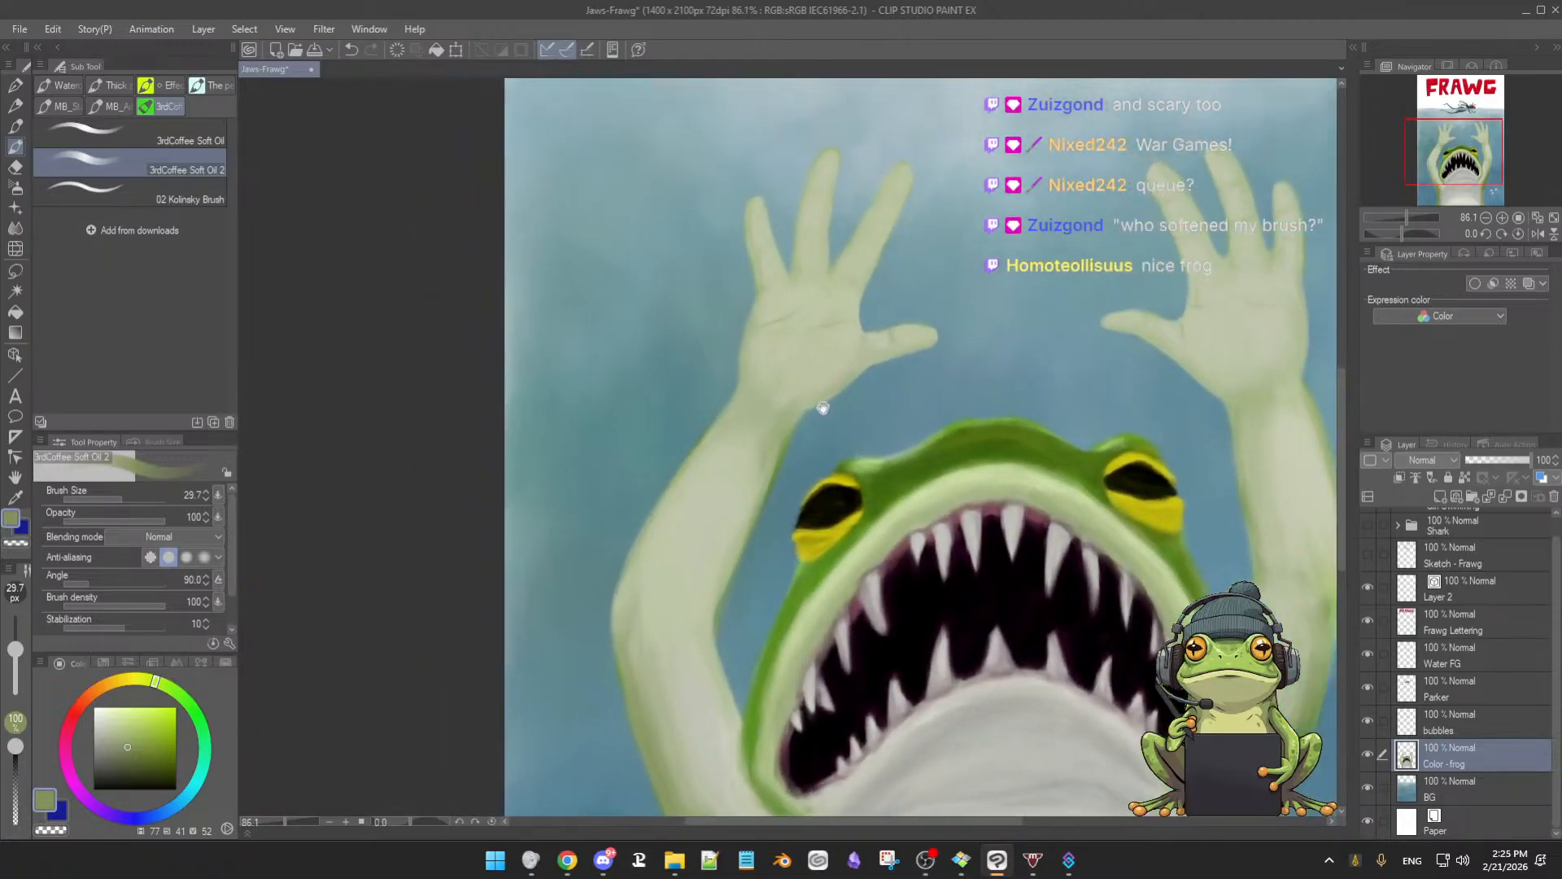
Smooth the shading across the left forearm and elbow with sampled pale greens, raising the brush size to 45.0
left_click(768, 437, "alt")
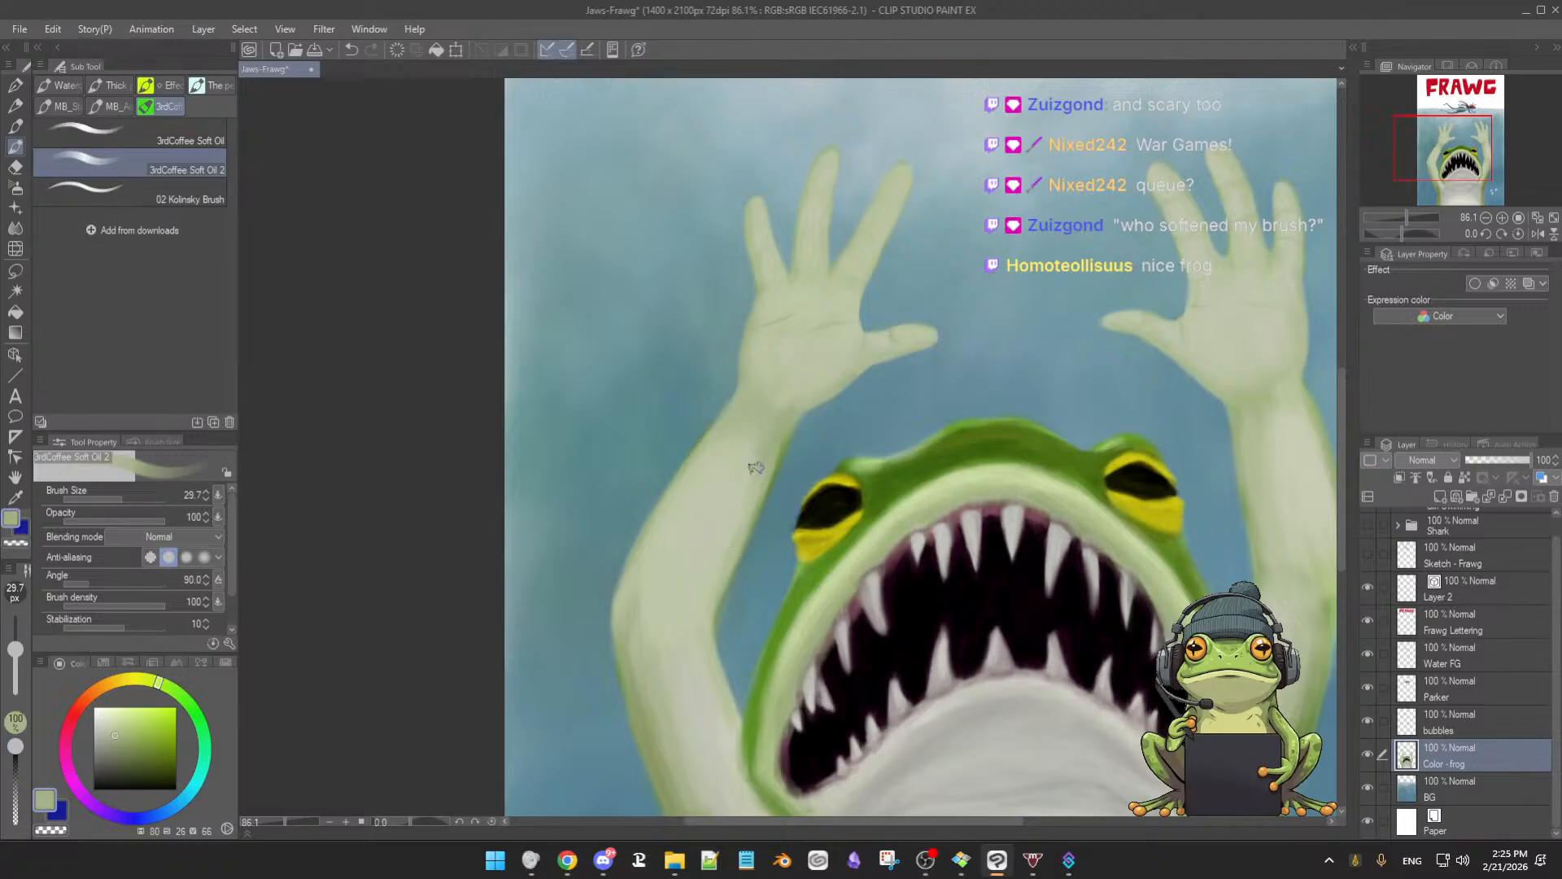
left_click(715, 569, "alt")
left_click_drag(725, 530, 729, 513)
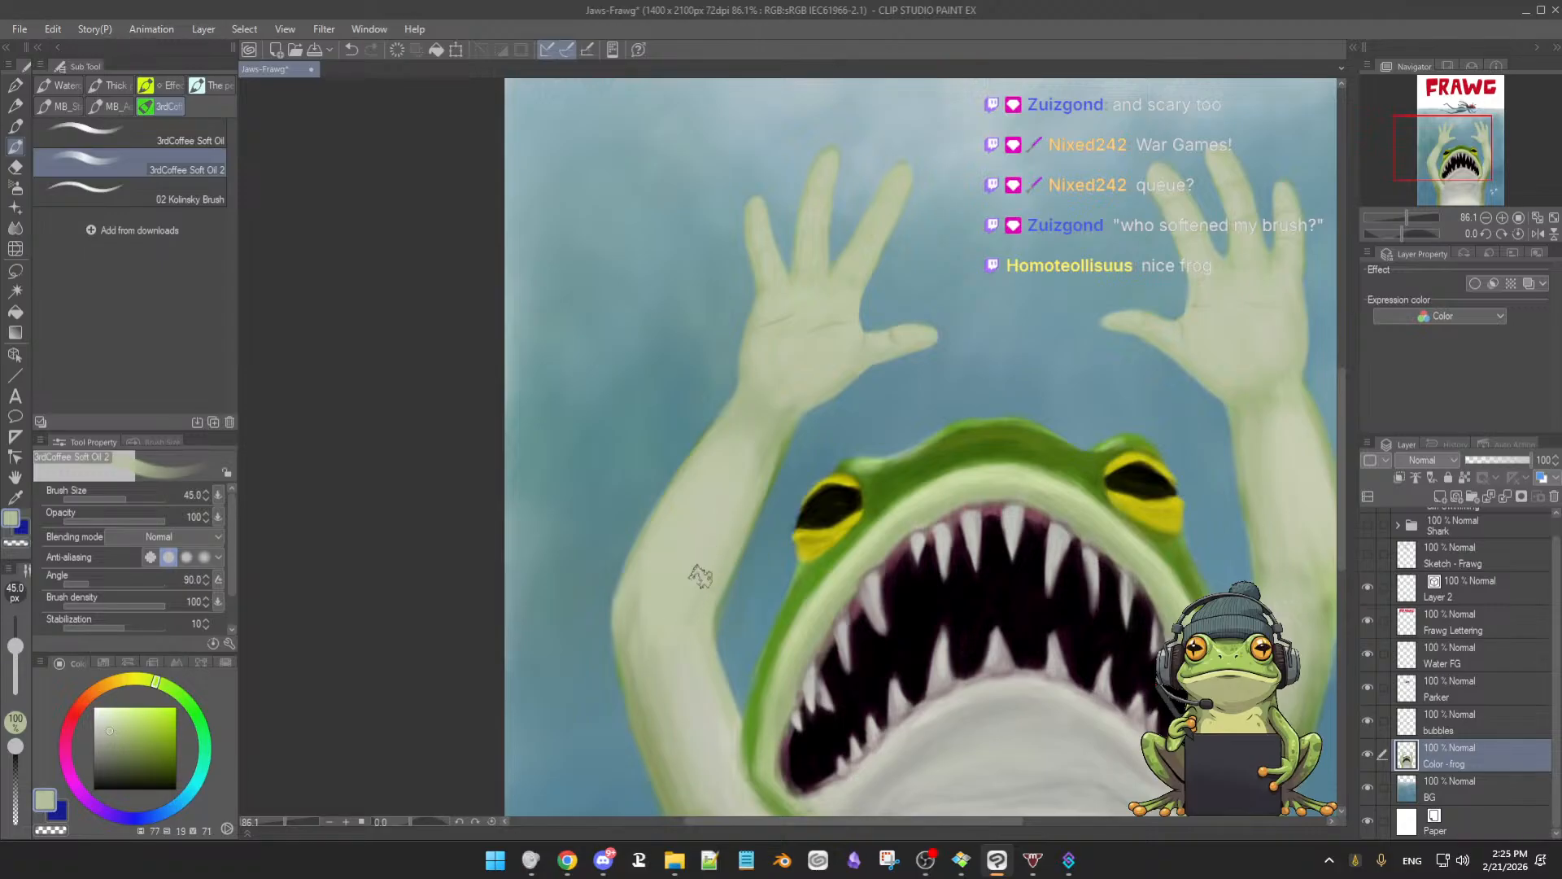
left_click(637, 580, "alt")
left_click(663, 673, "alt")
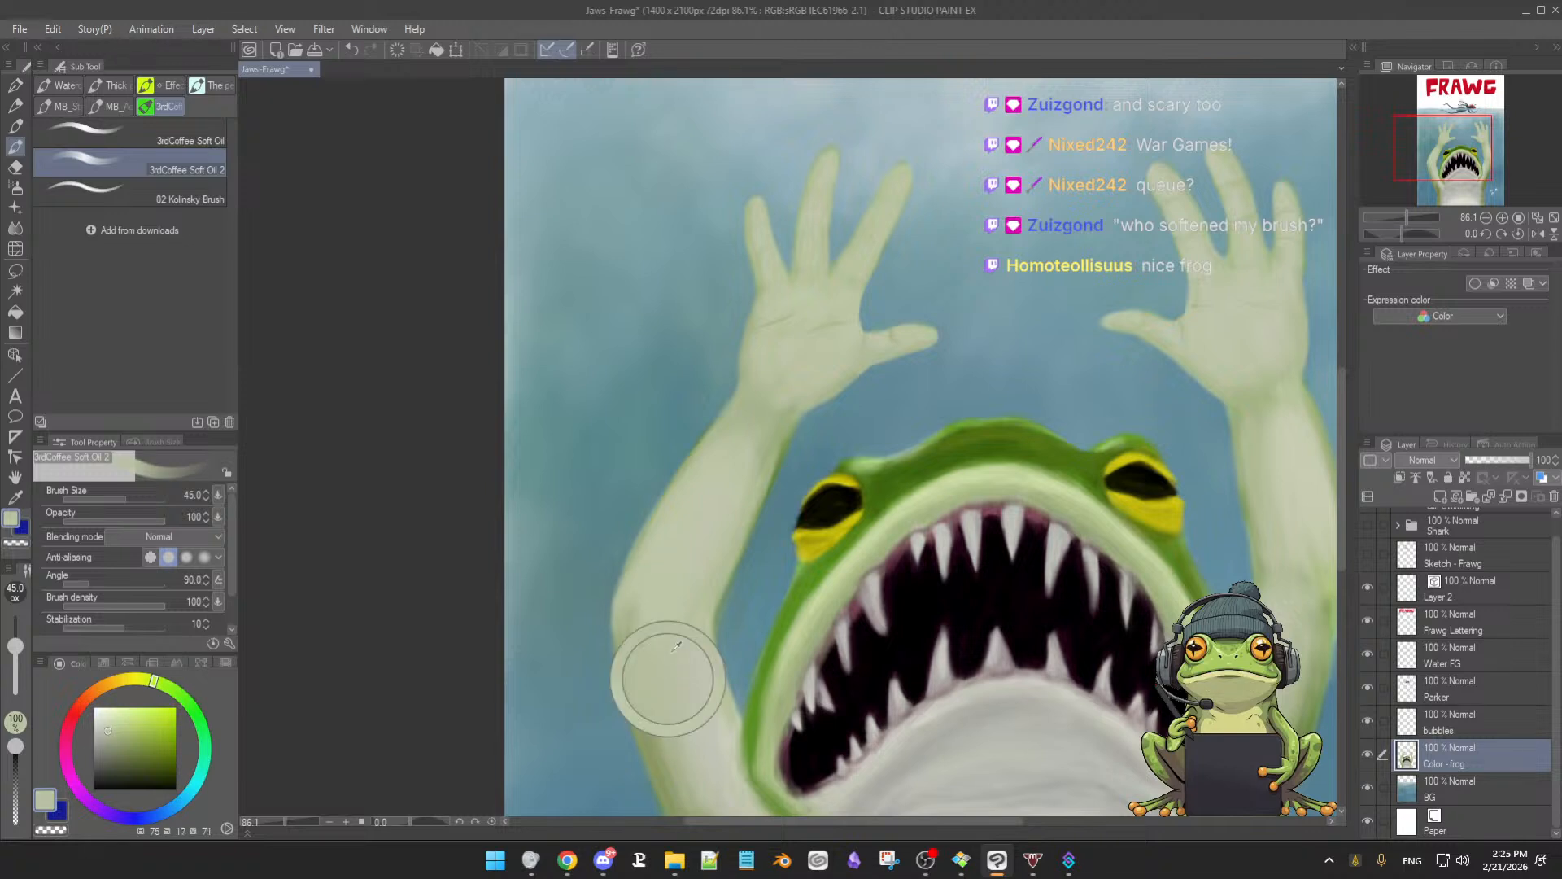
Blend the left wrist into the palm with a sampled pale green, switching to the Soft airbrush at size 26.7
left_click(749, 417, "alt")
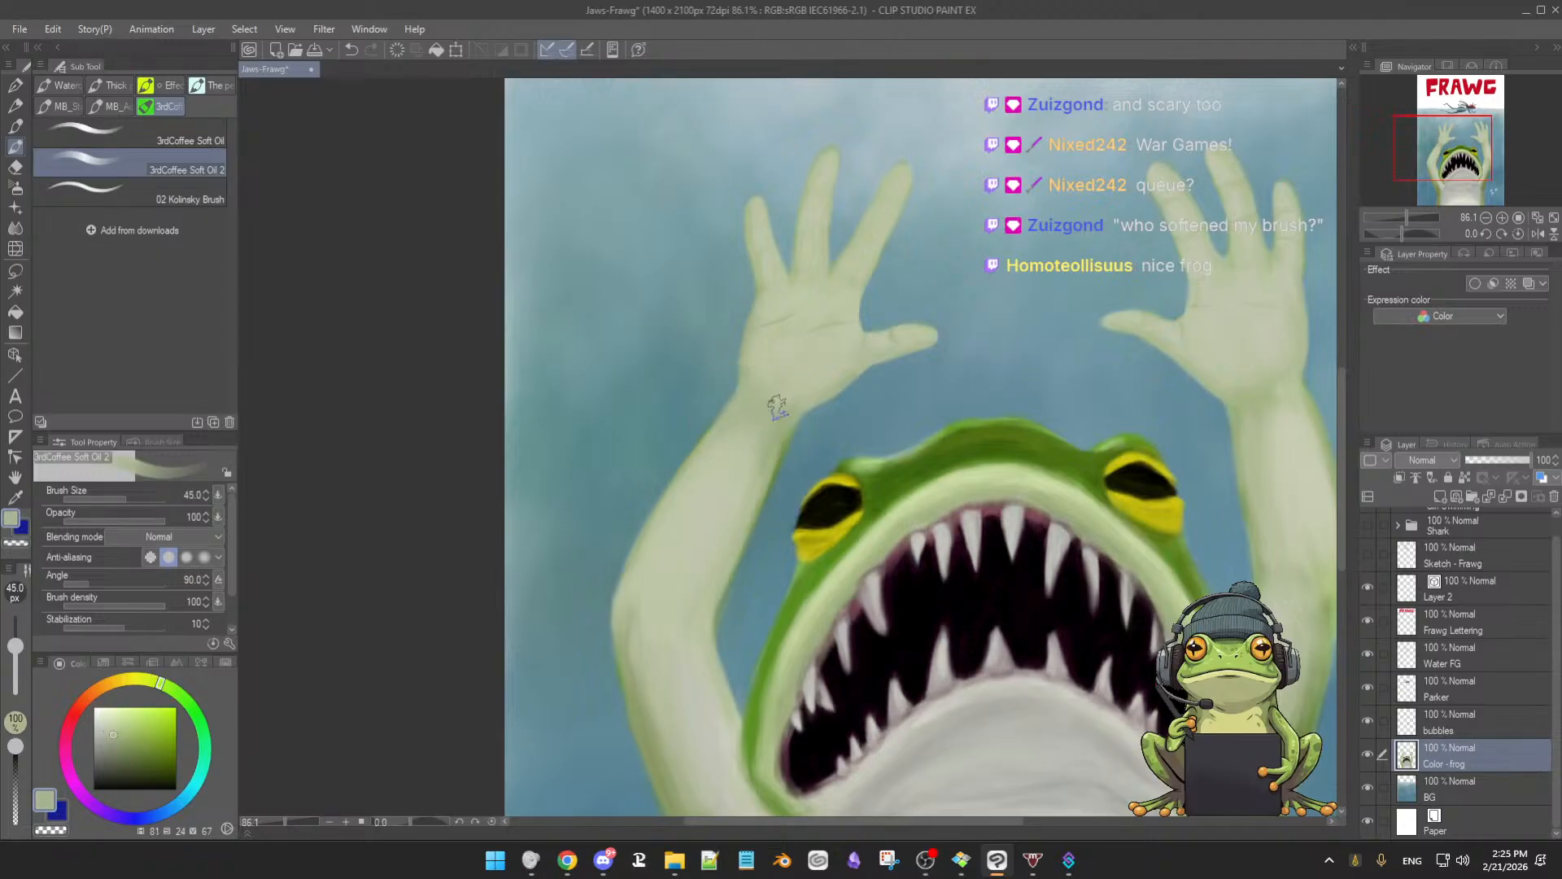
key("bracketleft")
left_click_drag(786, 391, 751, 380)
key("b")
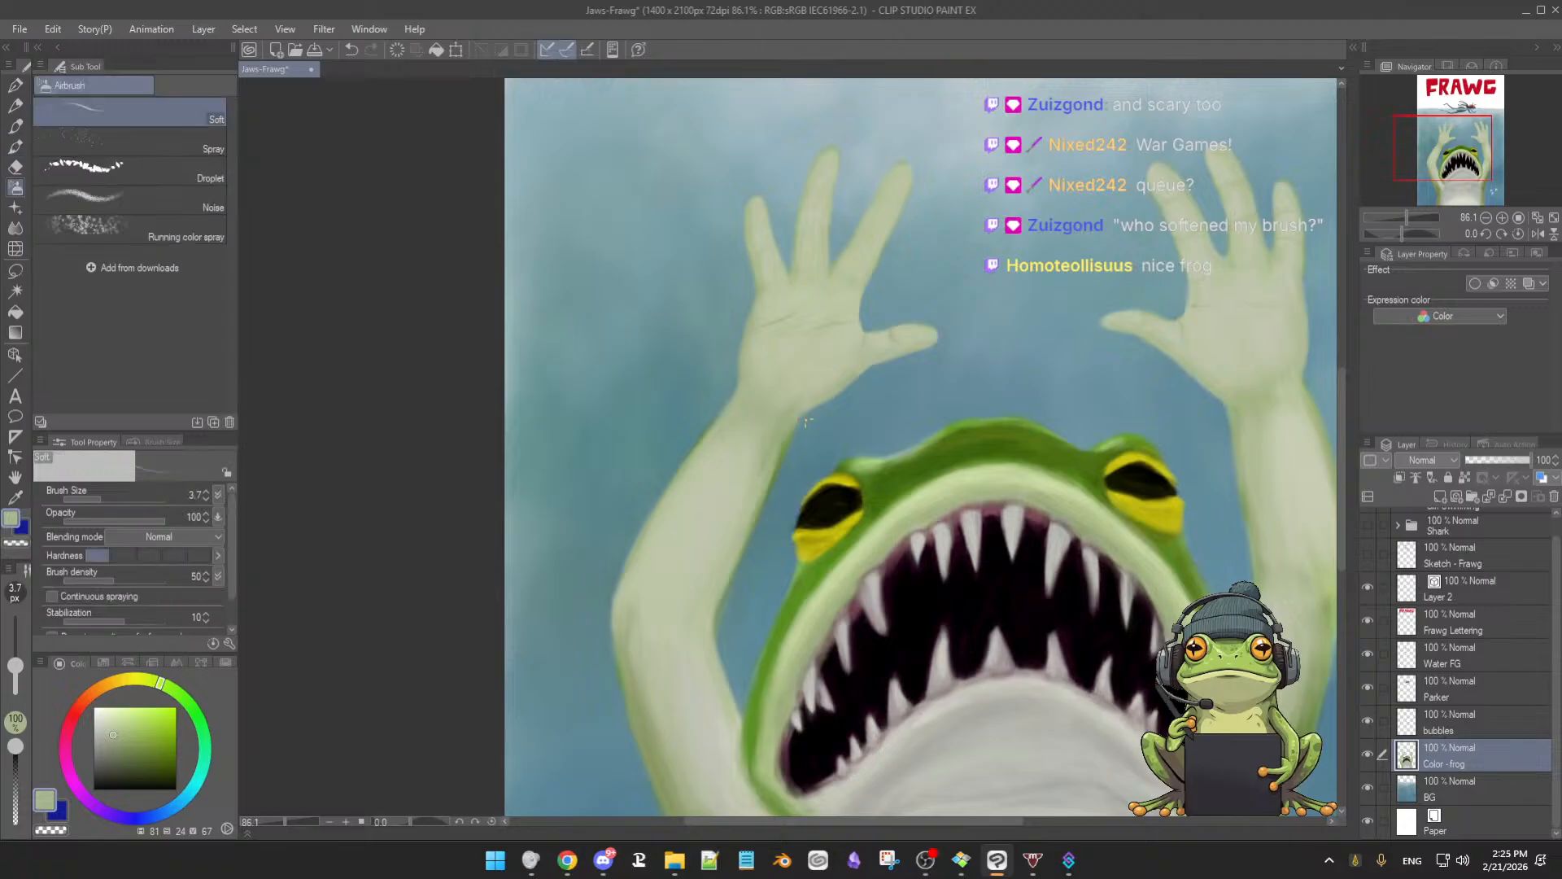
left_click_drag(751, 415, 759, 422)
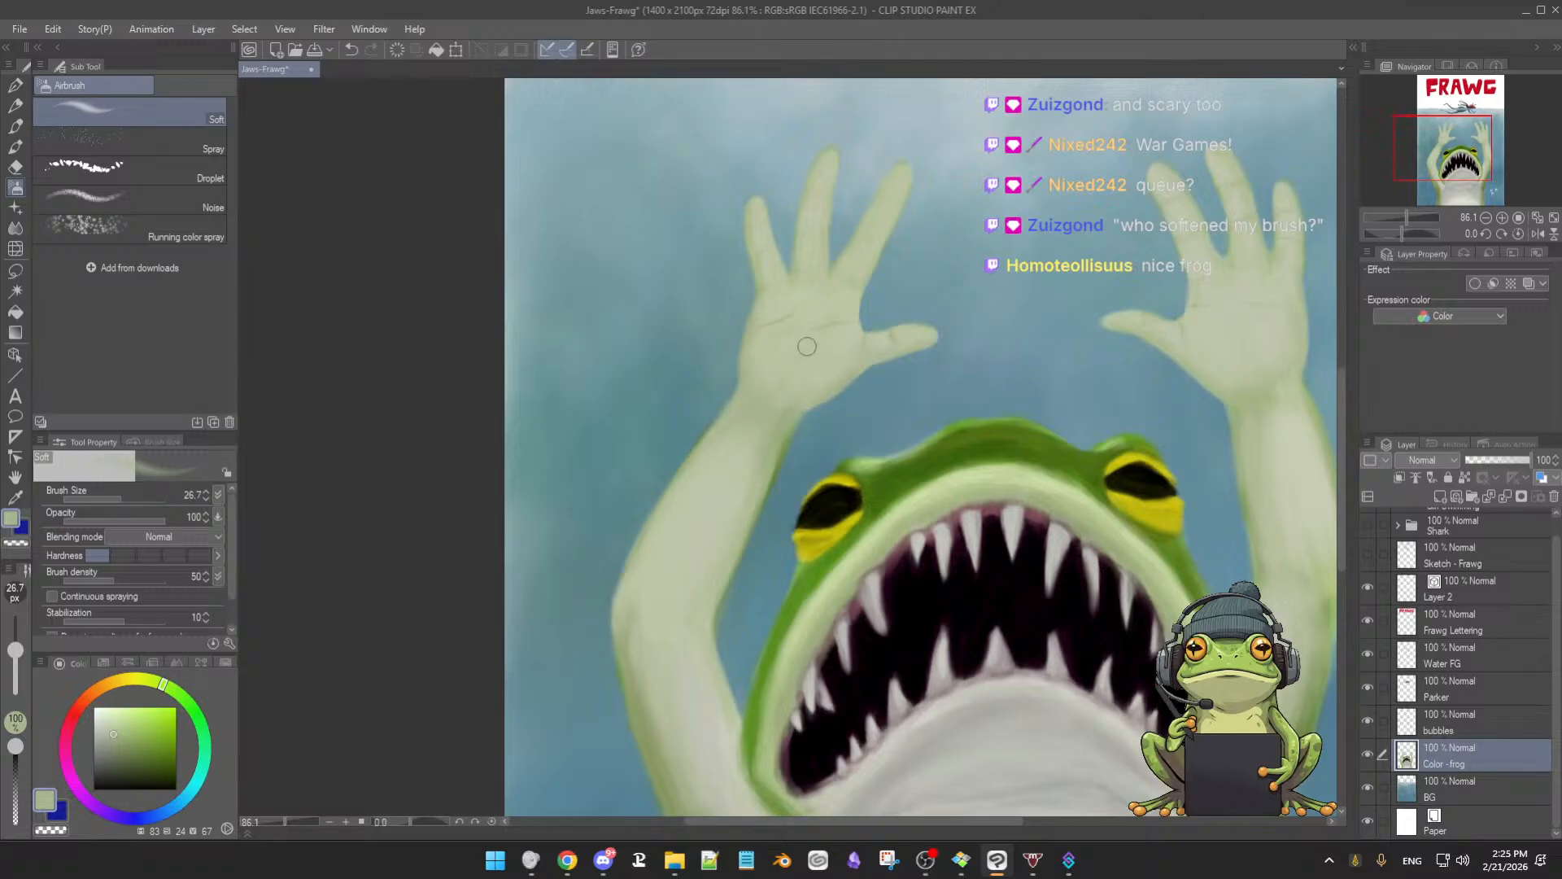
Shade the left hand's fingers with sampled and slightly darker greens using the Soft airbrush at size 16.4
left_click_drag(1045, 466, 940, 393)
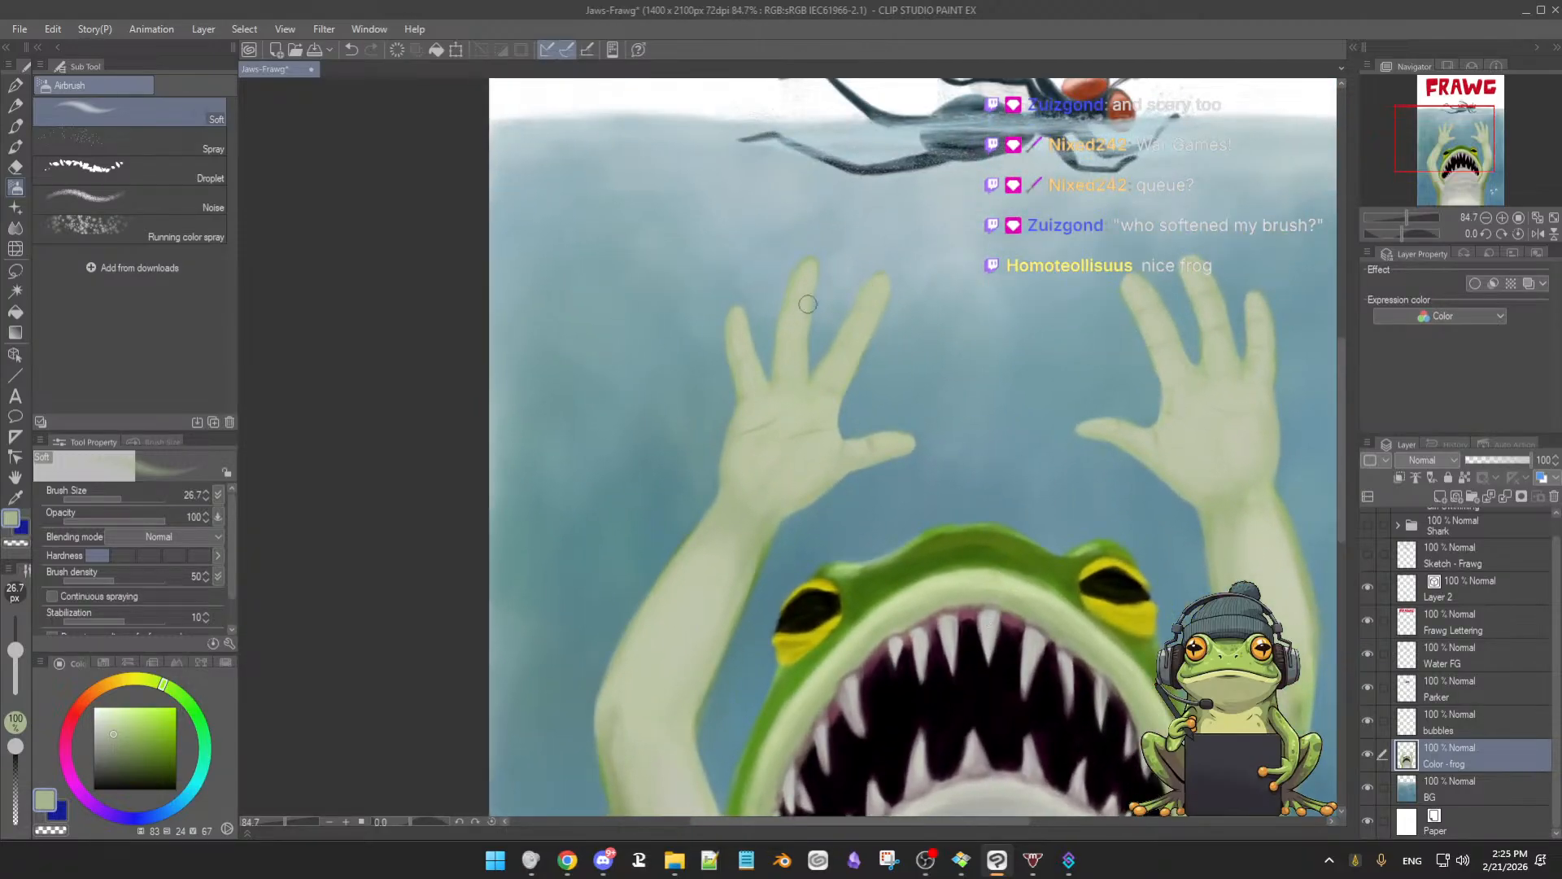
left_click(765, 536, "alt")
key("[")
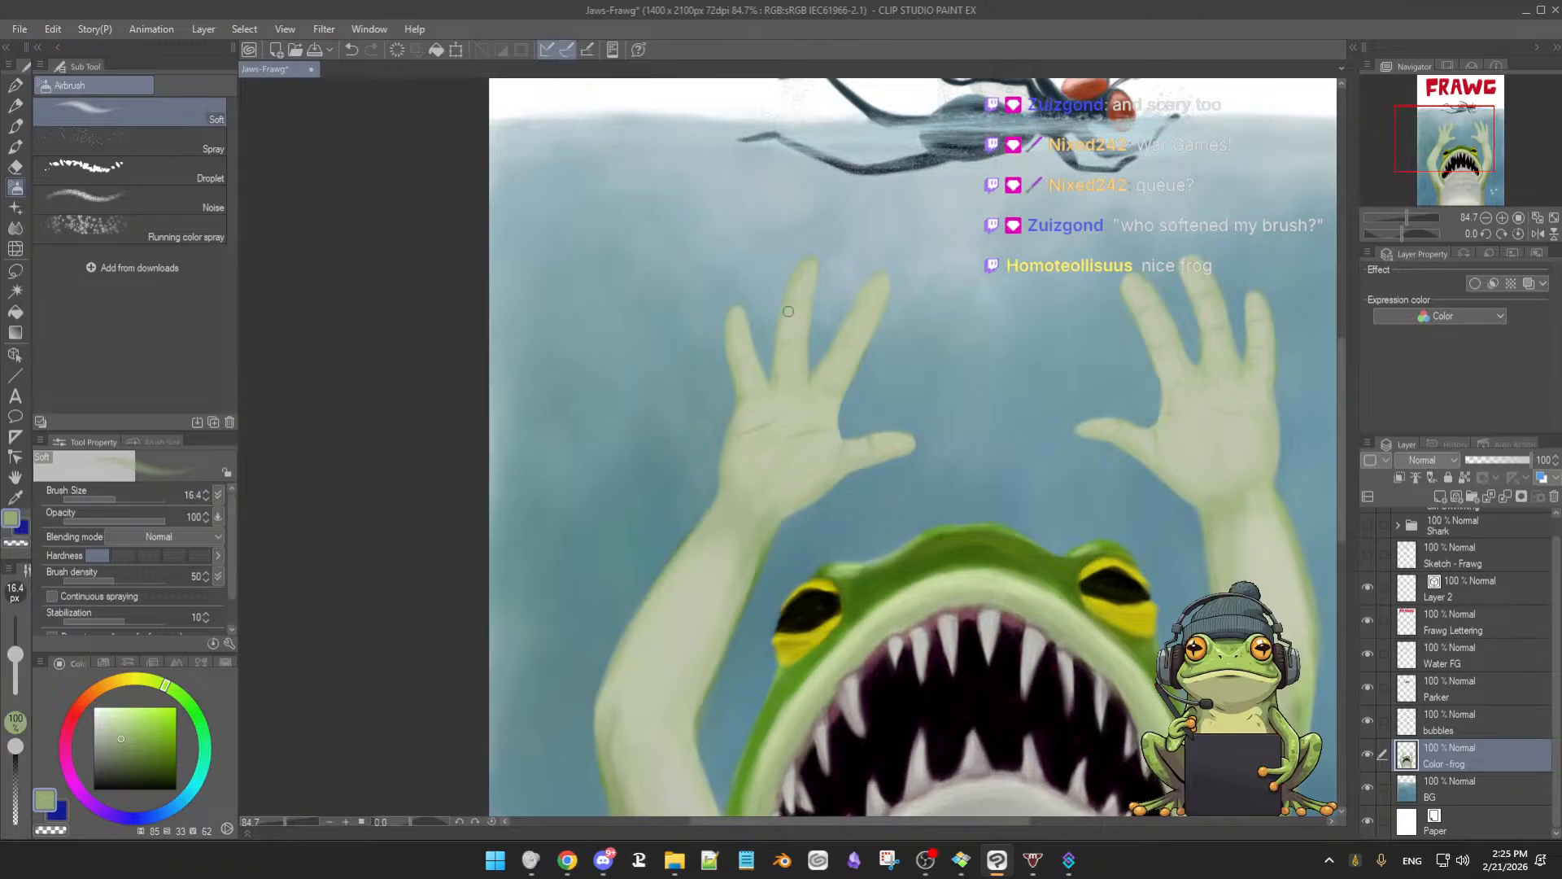
left_click(736, 322, "alt")
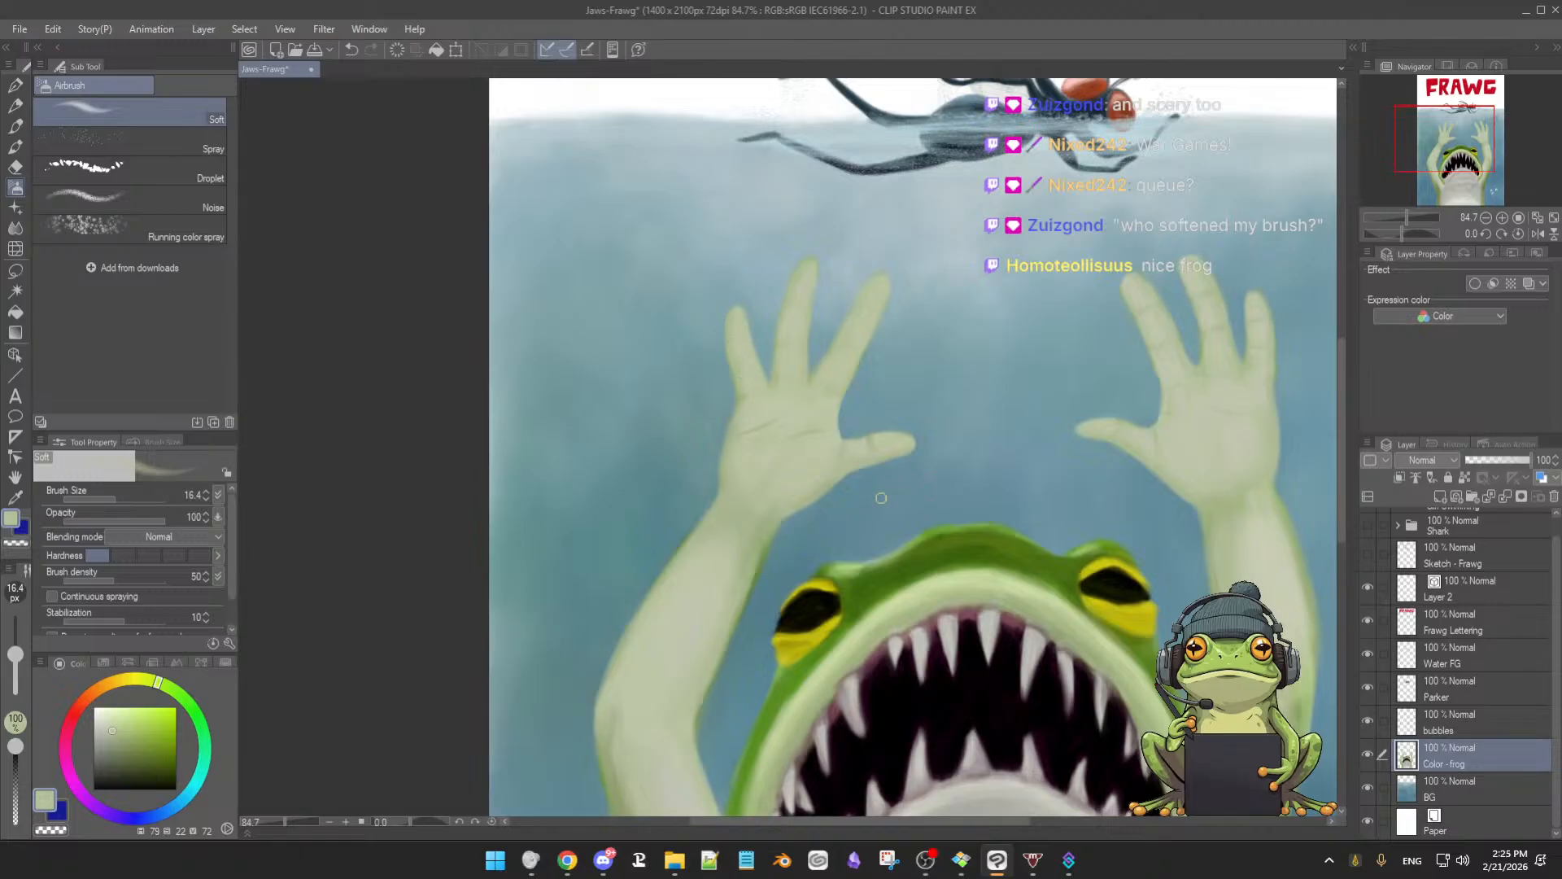
left_click(909, 574, "alt")
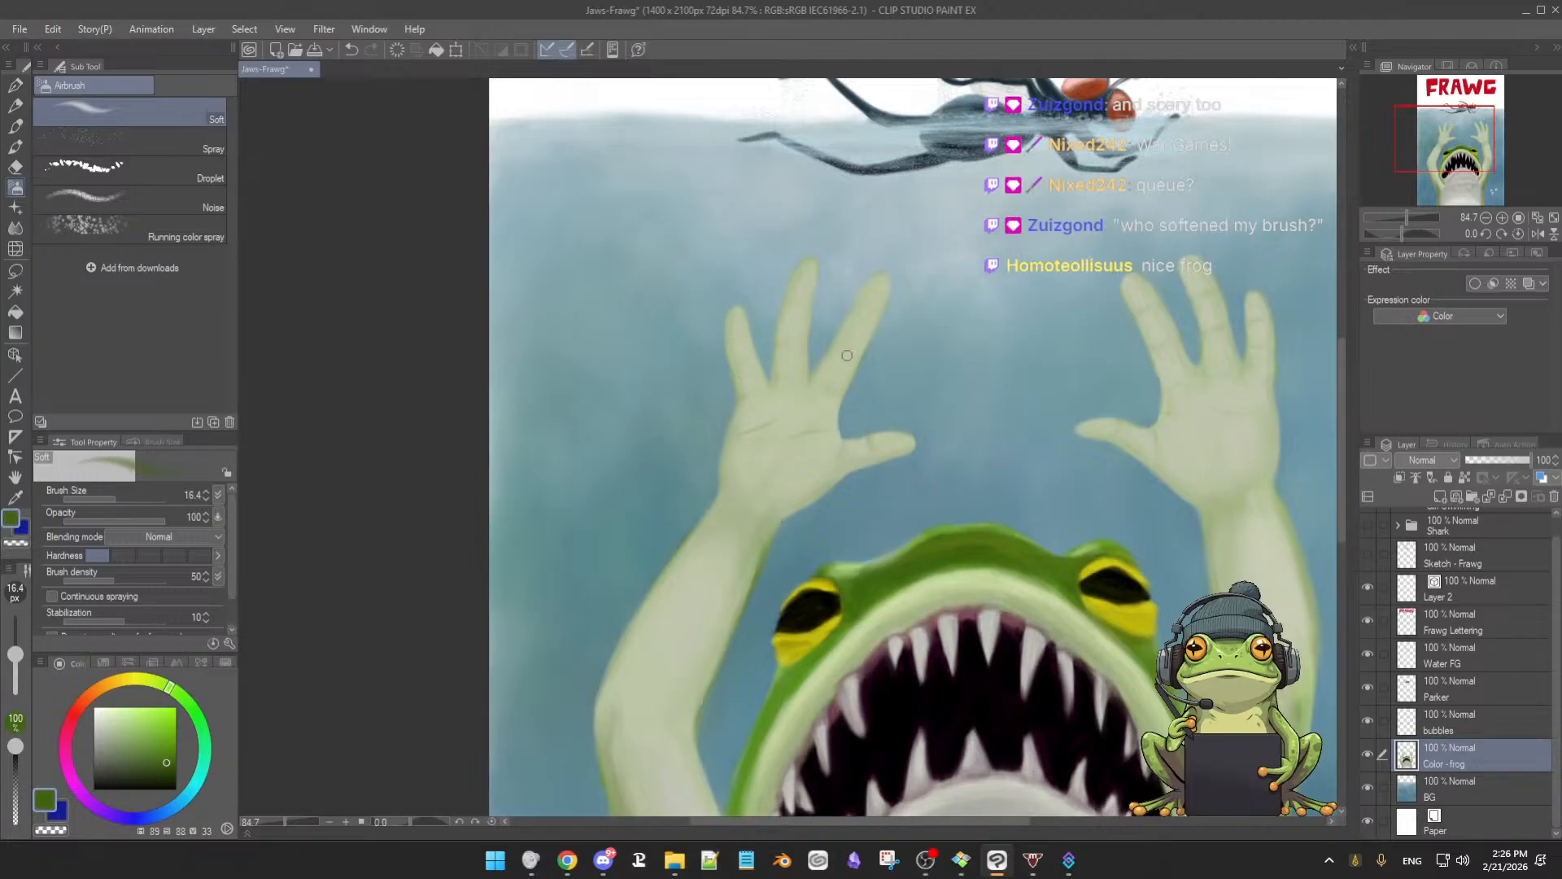
left_click(874, 285, "alt")
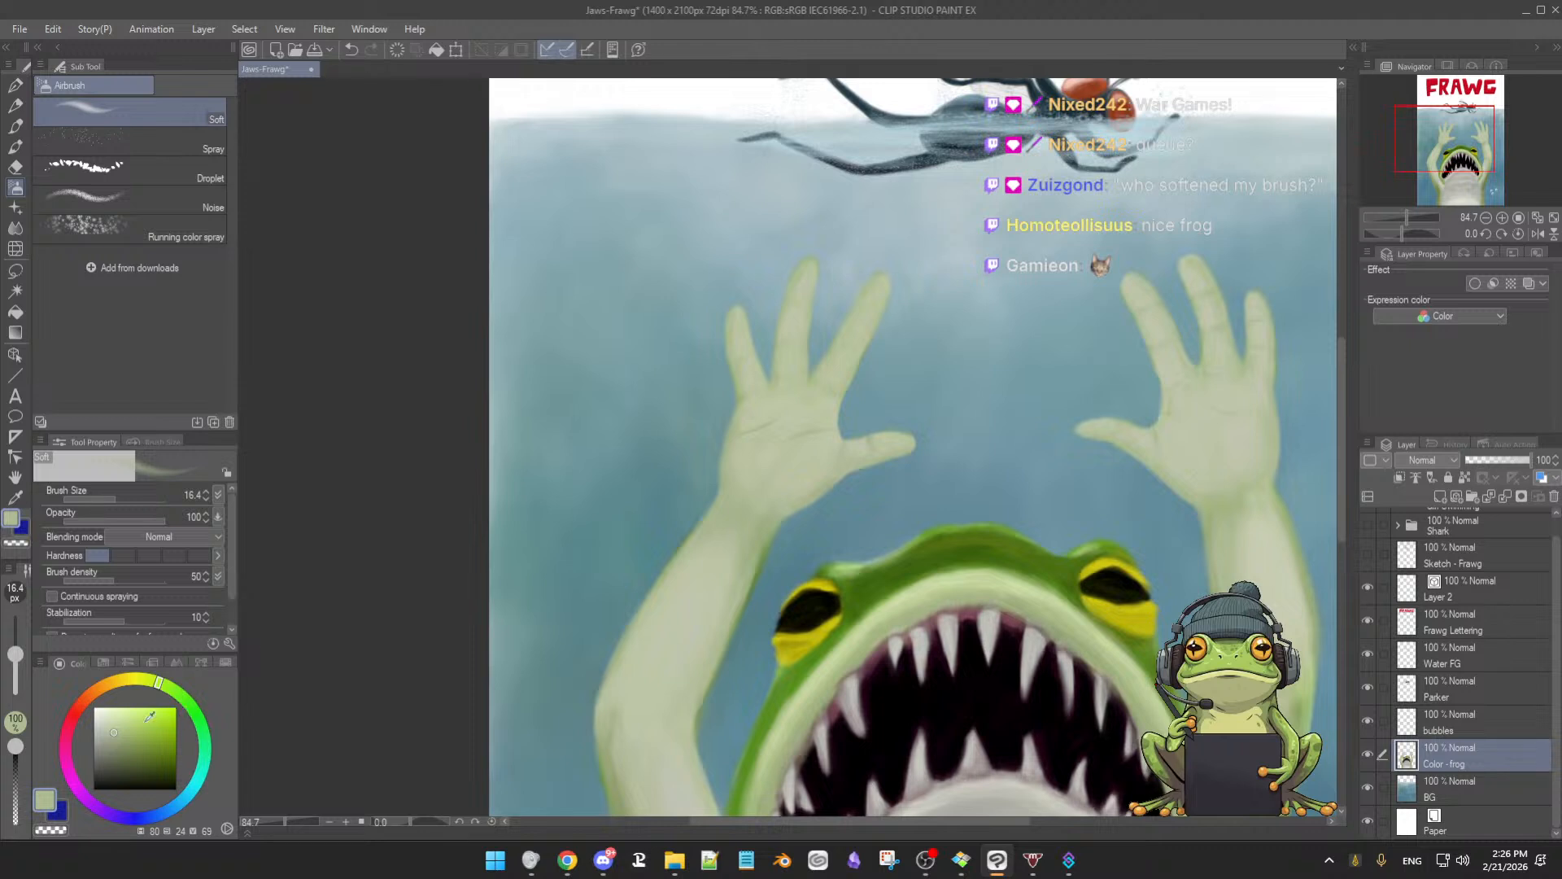
left_click(127, 740)
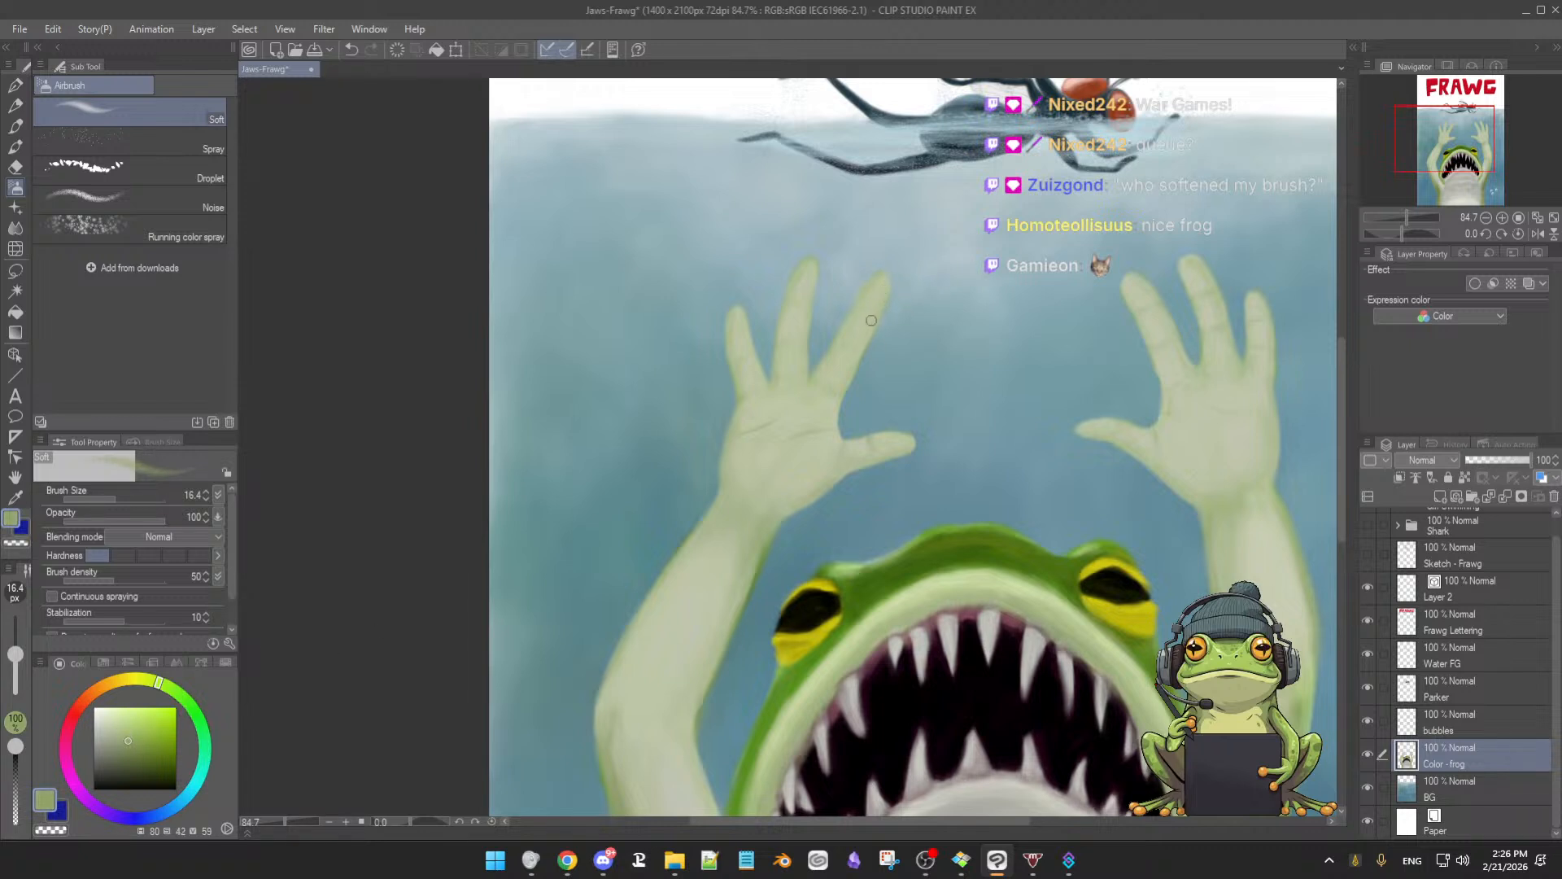
Refine the left hand's index and middle fingertips, alternating pale green Soft airbrush strokes with the 3rdCoffee Soft Eraser at size 15.8
scroll(877, 286, "up", 5)
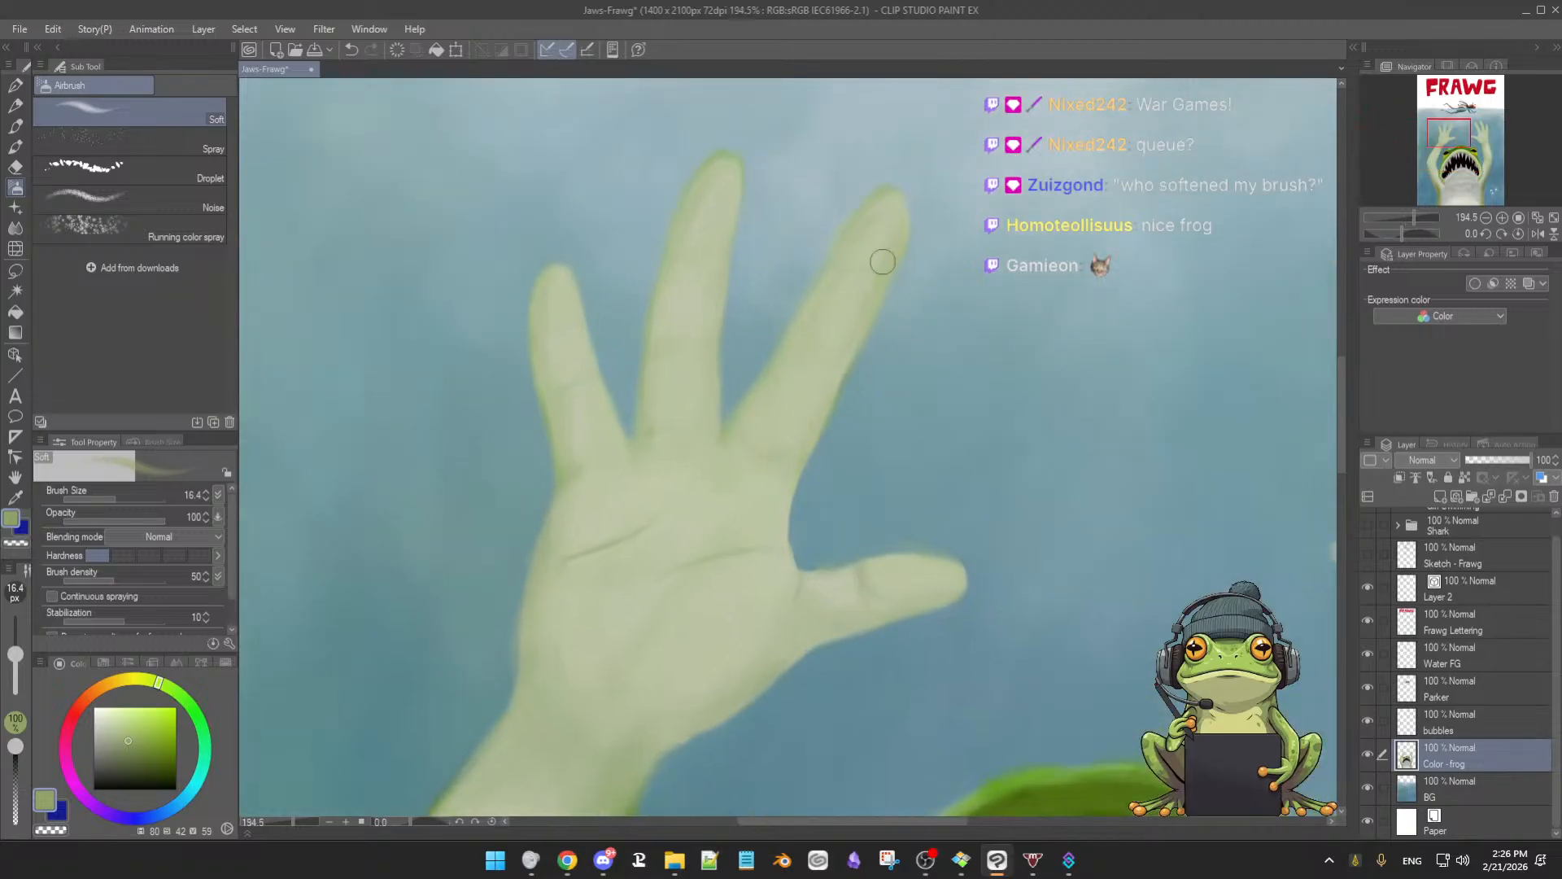
left_click(878, 269, "alt")
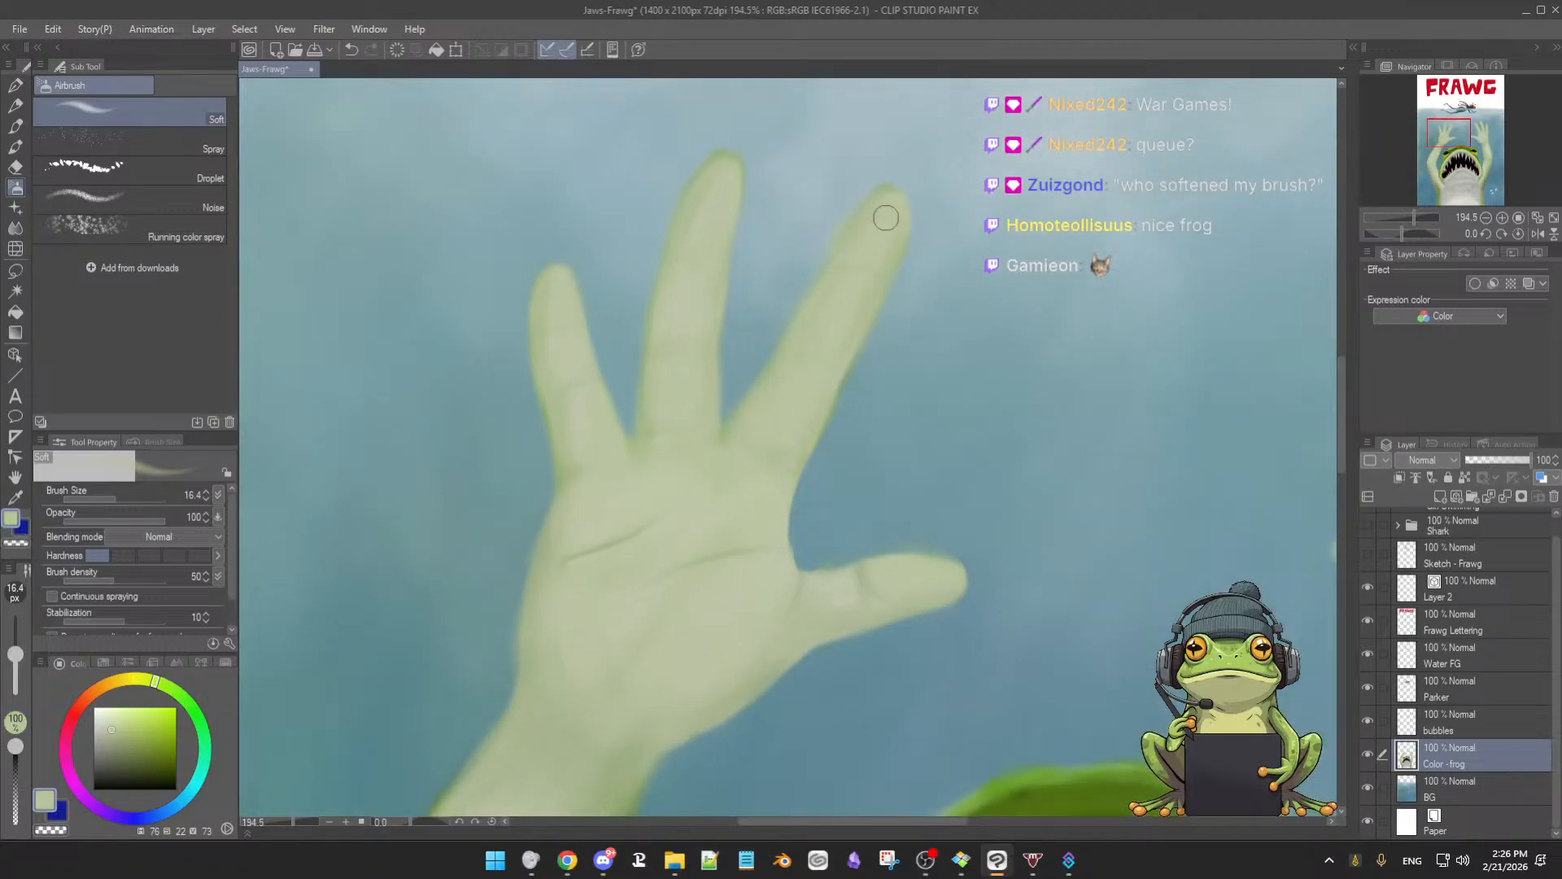
key("e")
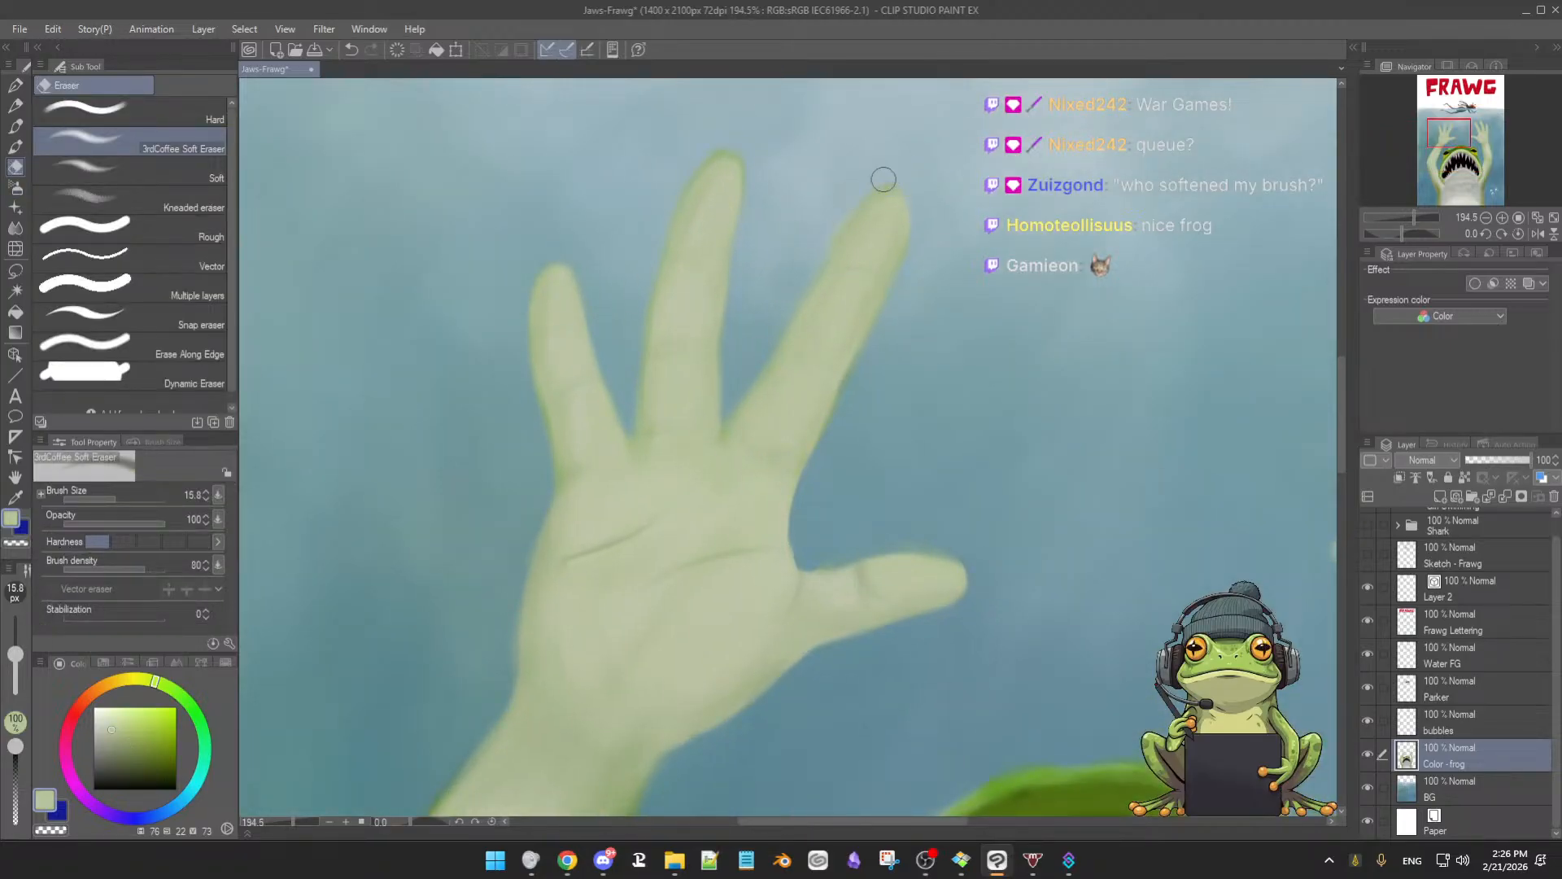
key("b")
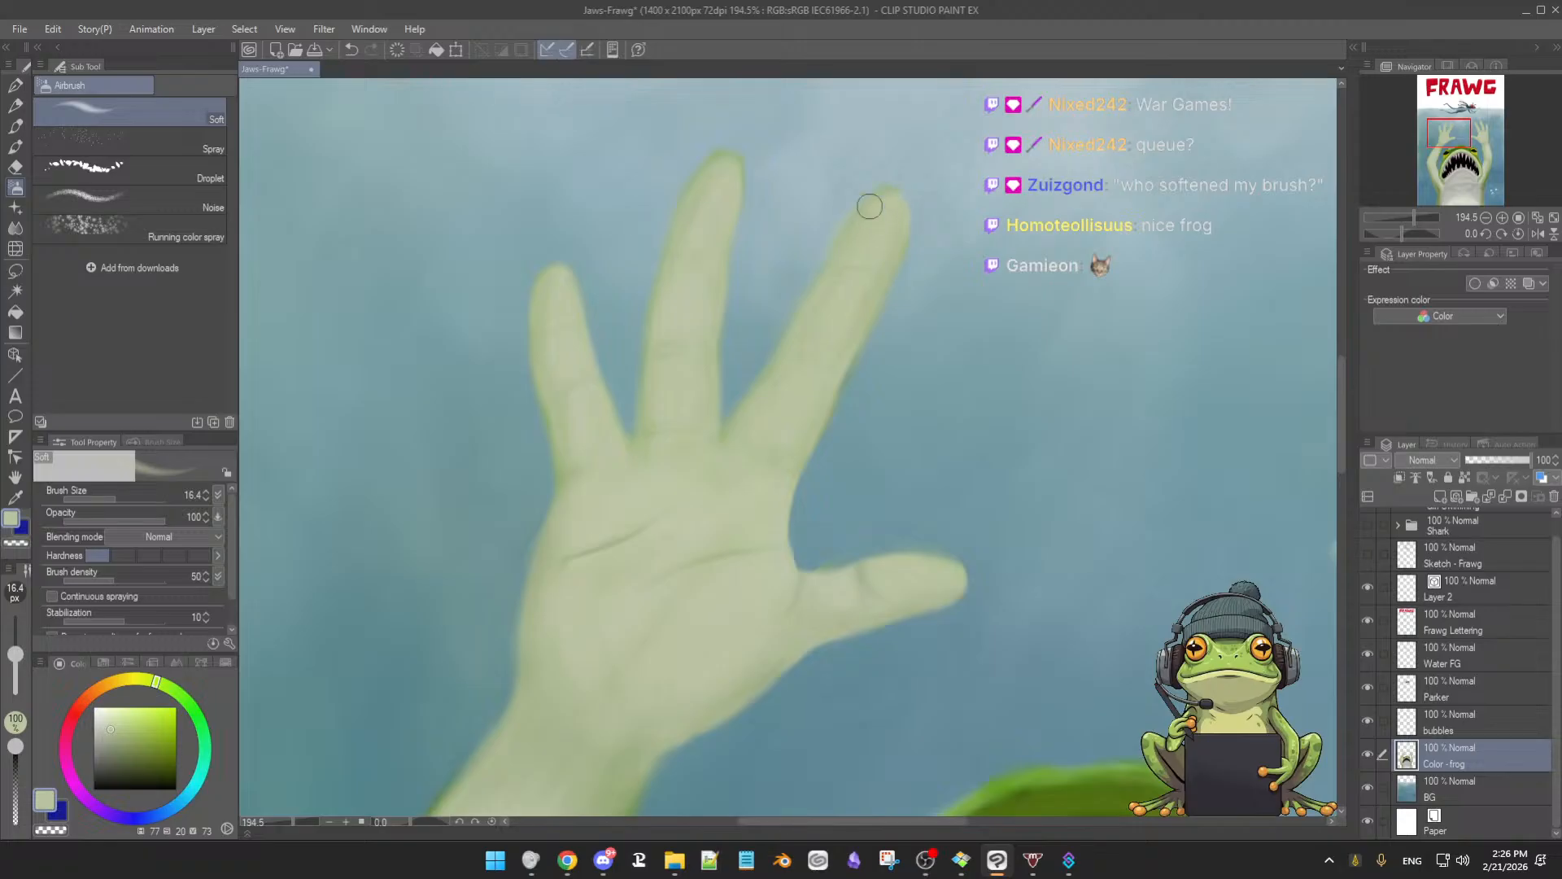
key("e")
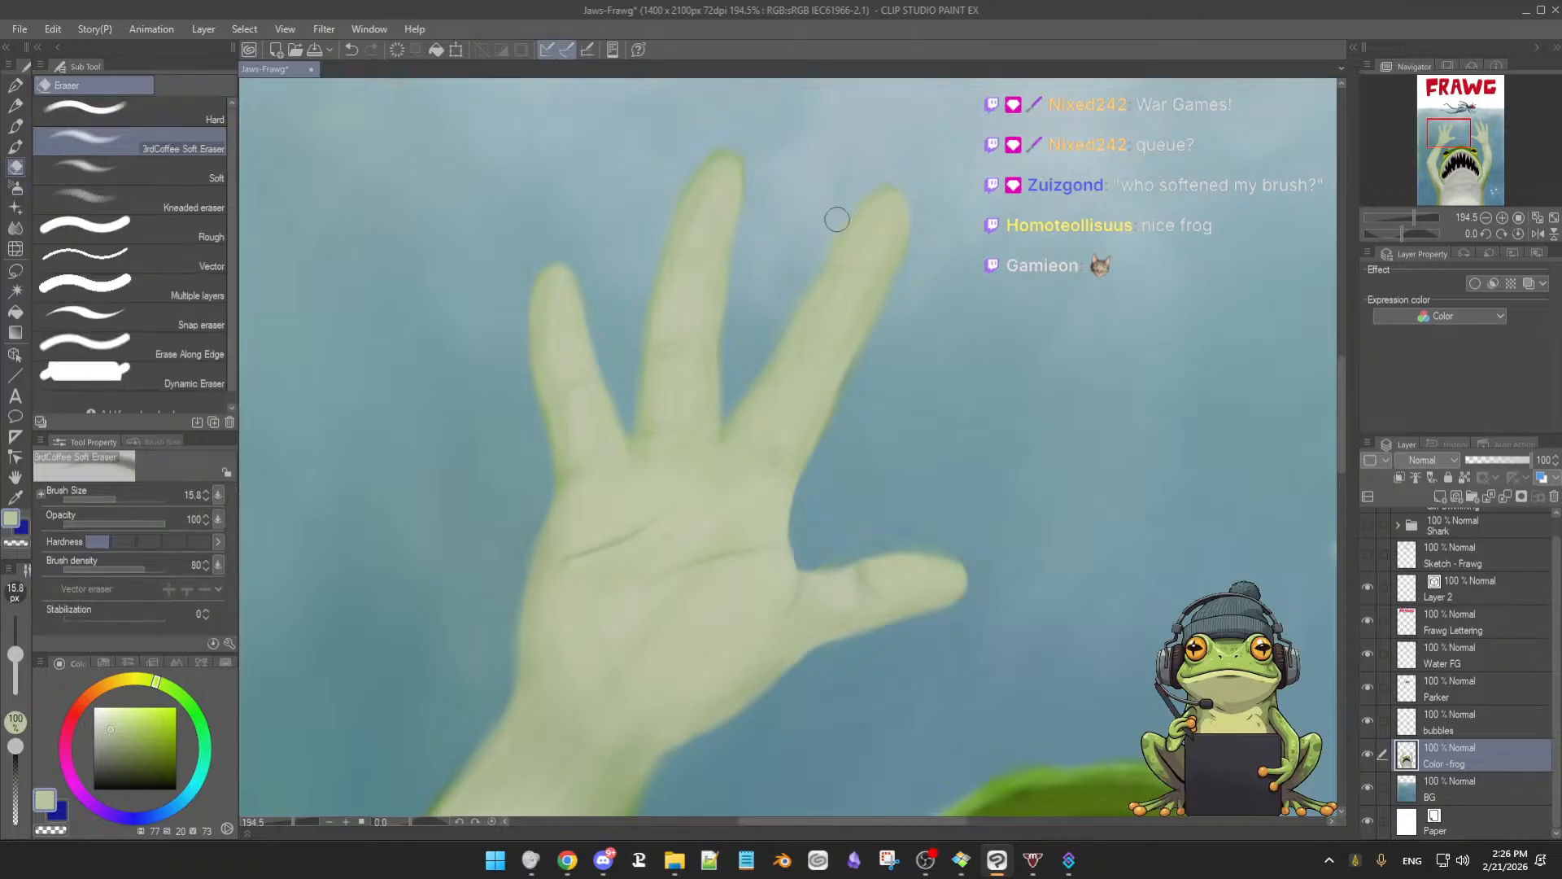
key("b")
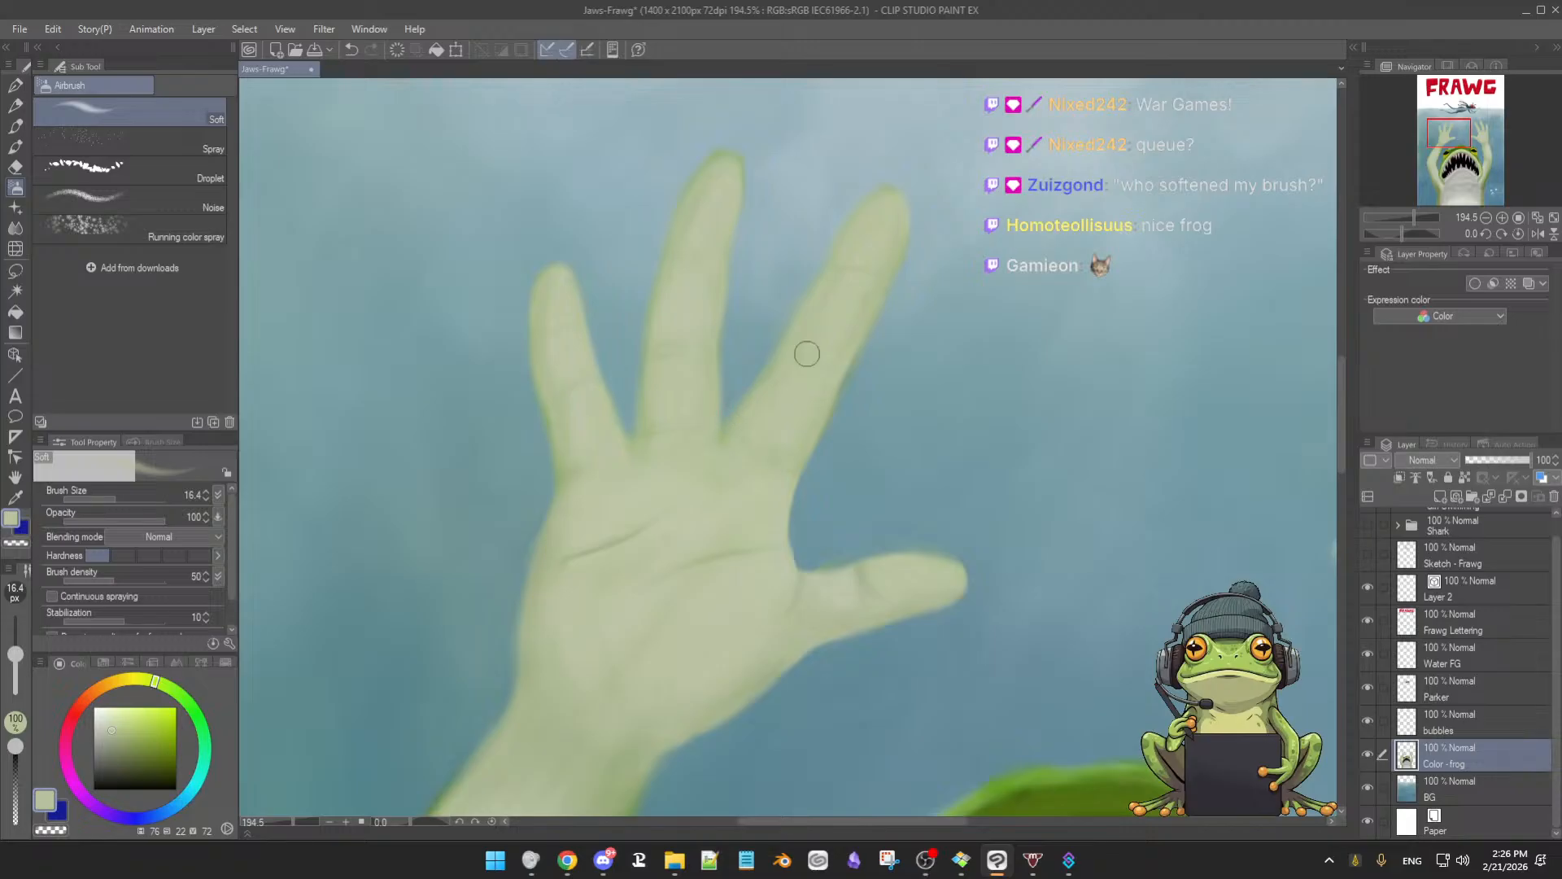
left_click_drag(732, 216, 723, 173)
left_click(723, 173, "alt")
Soften the right palm and wrist with sampled pale greens using the Soft airbrush at size 24.1
left_click_drag(913, 396, 899, 391)
left_click_drag(987, 523, 764, 524)
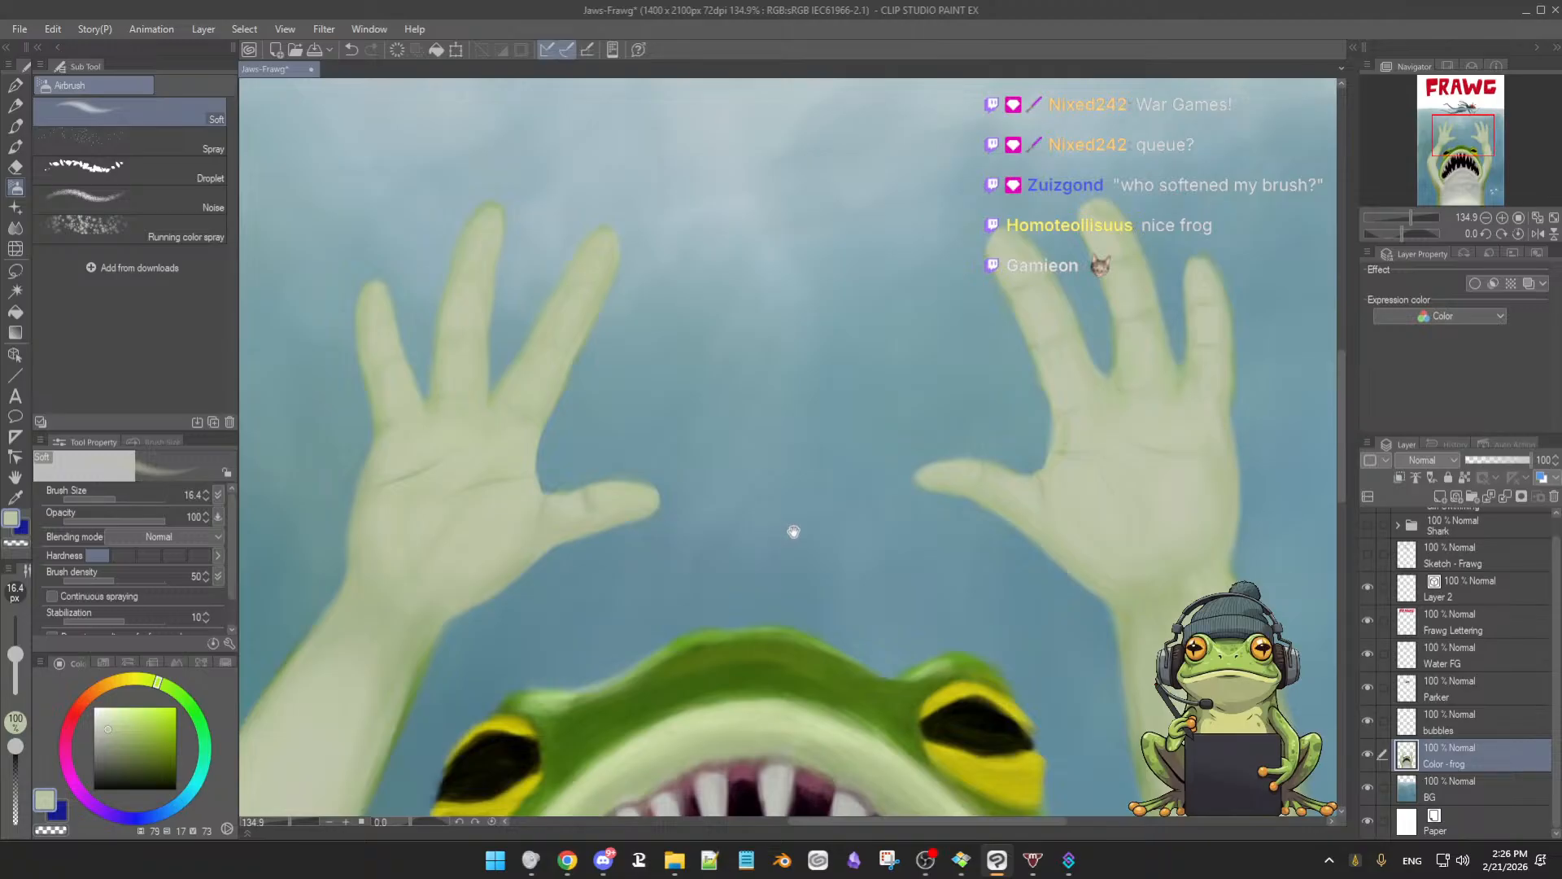
left_click(1156, 598, "alt")
left_click_drag(1158, 598, 1166, 595)
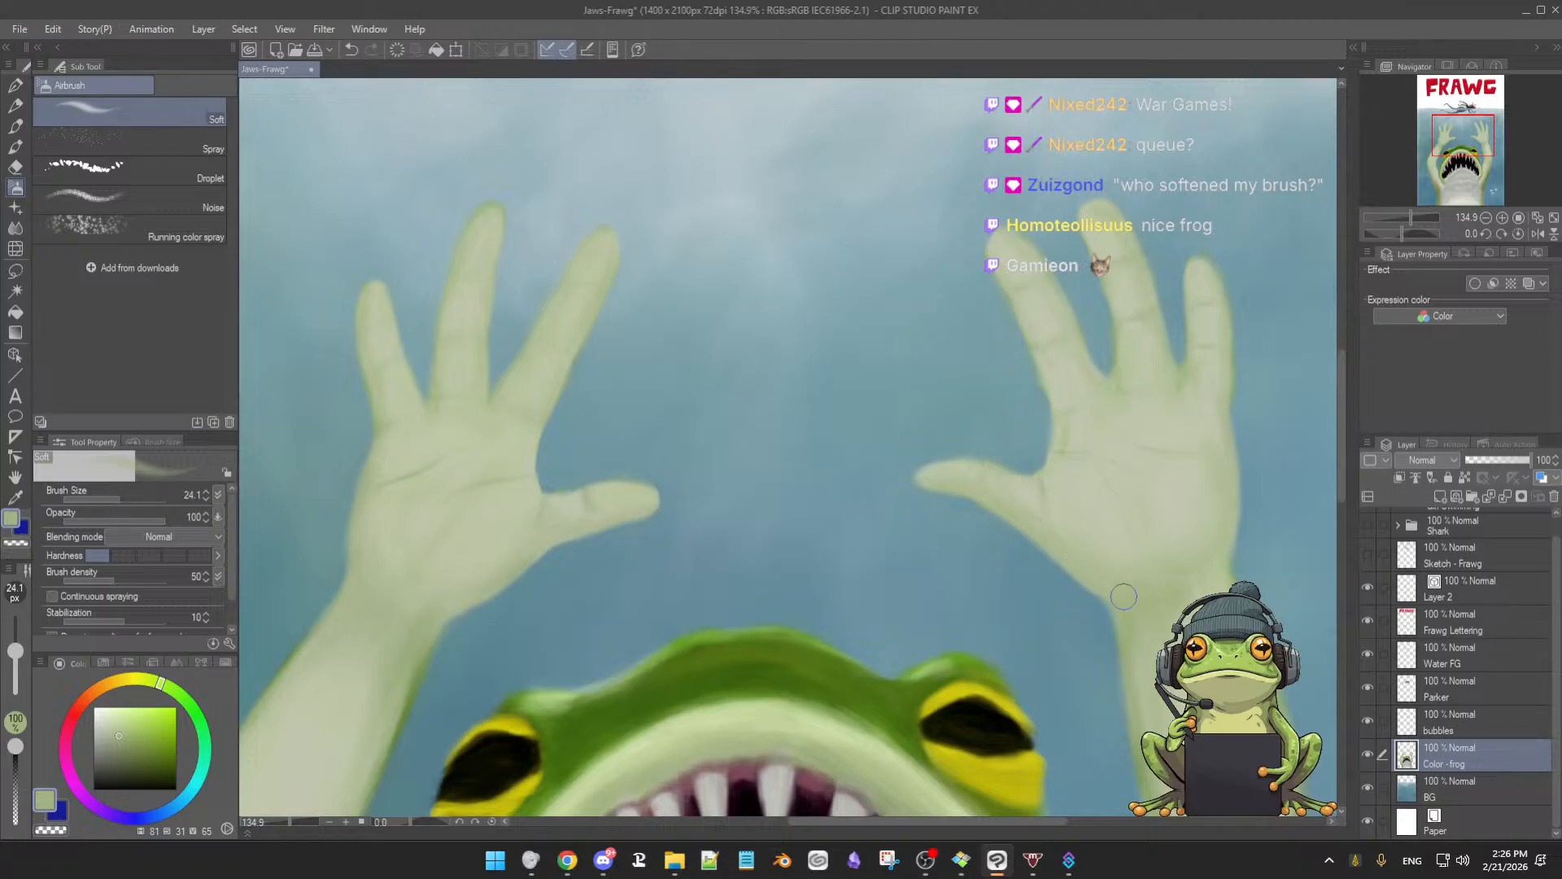
left_click(1031, 486, "alt")
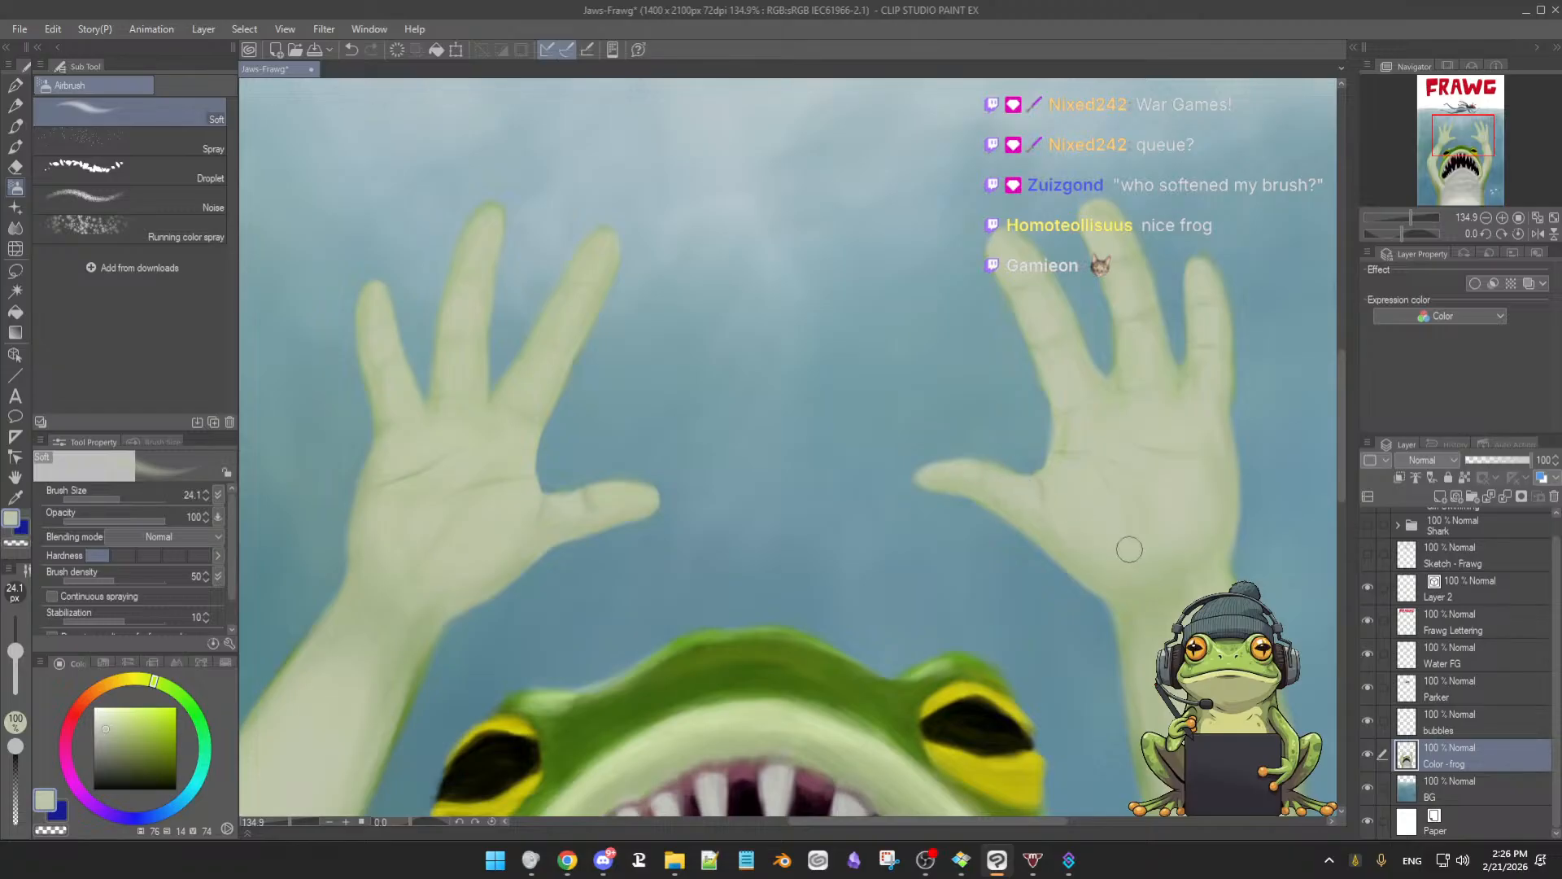
left_click(1210, 559, "alt")
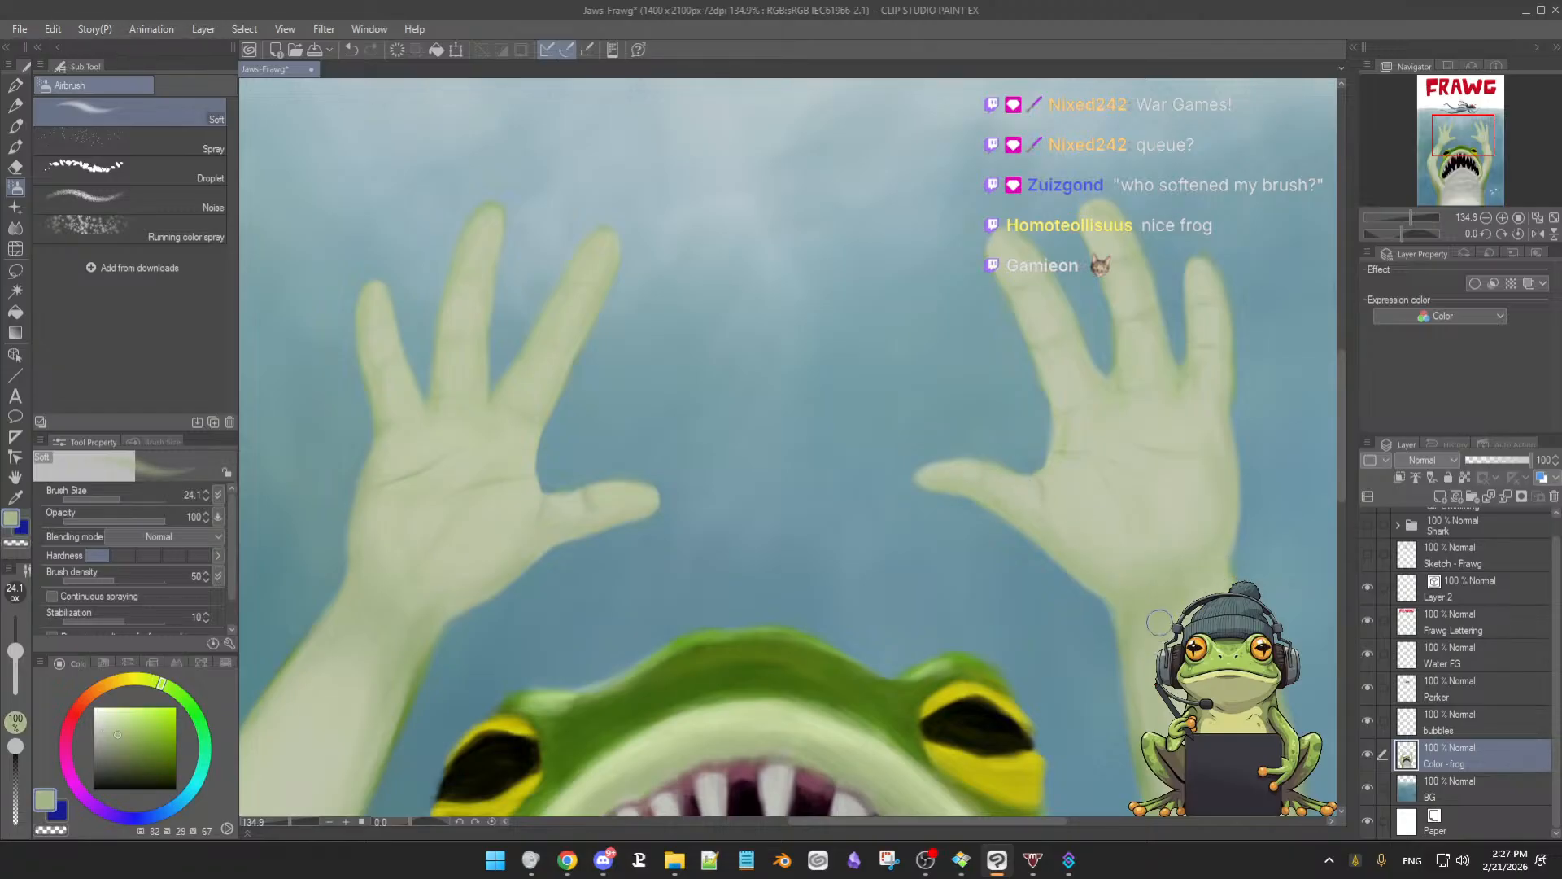
Blend the right wrist into the forearm with sampled pale green at airbrush size 32.7, tidying the arm's outer edge with the soft eraser
scroll(1004, 469, "down", 4)
scroll(1005, 470, "up", 2)
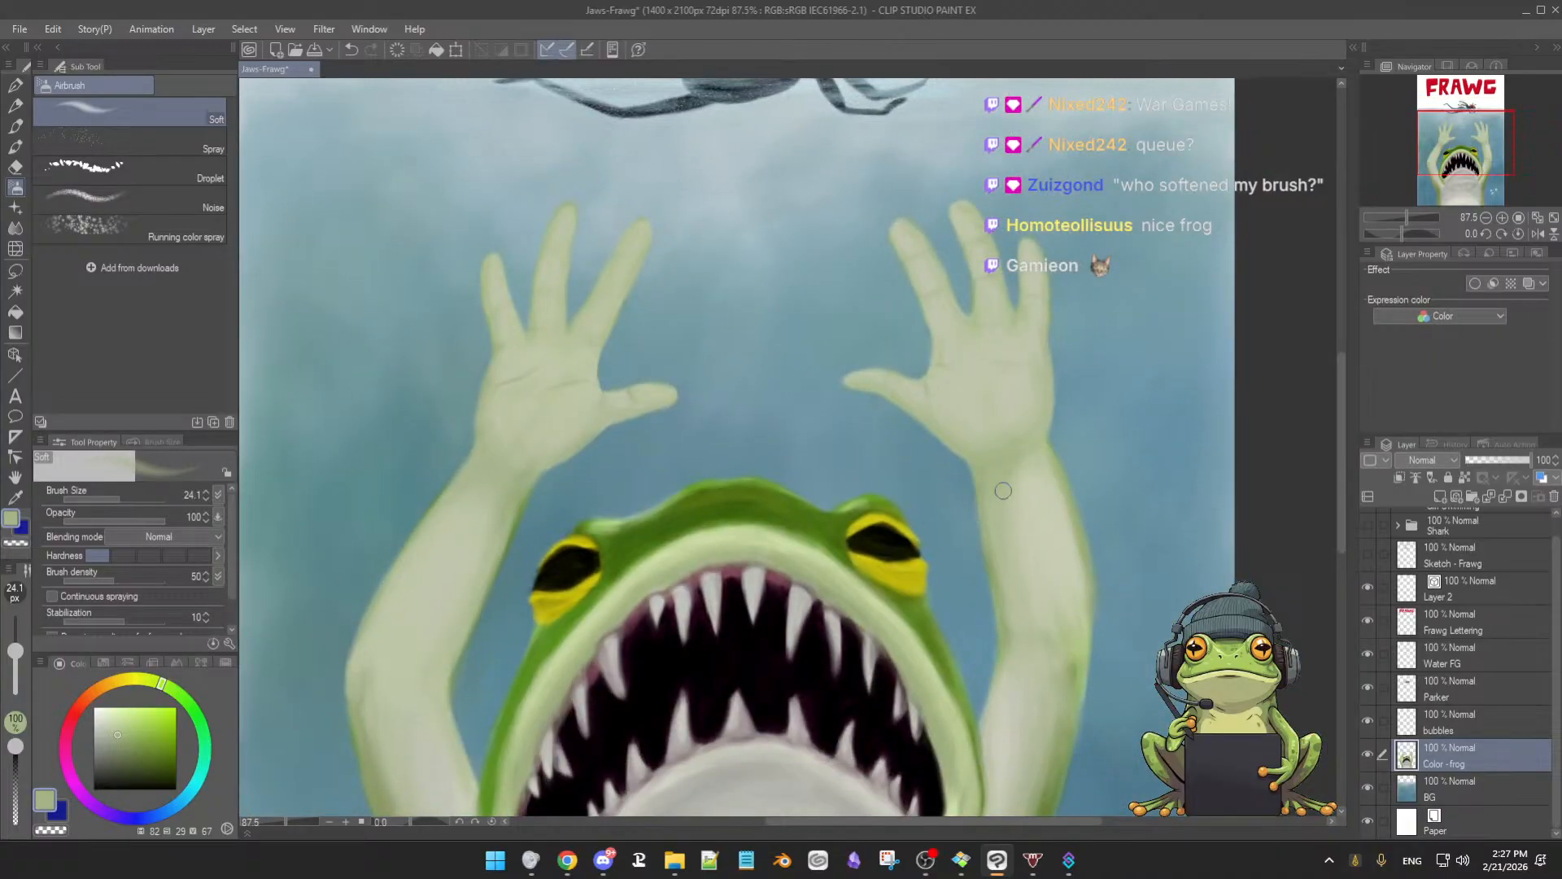
key("]")
key("e")
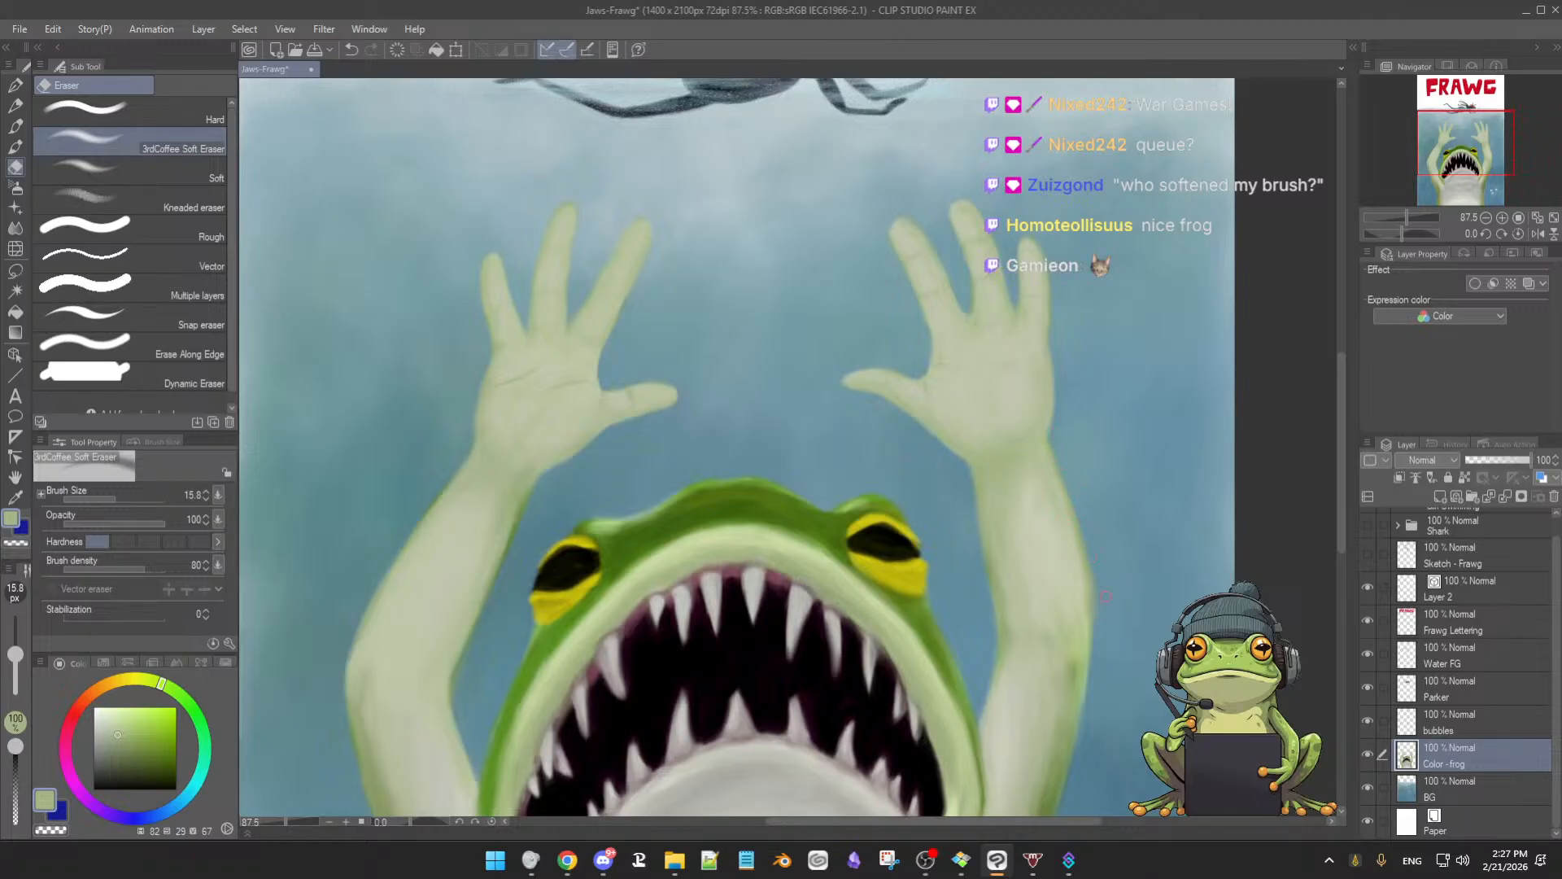
key("b")
left_click(1047, 452, "alt")
left_click_drag(1047, 452, 1036, 461)
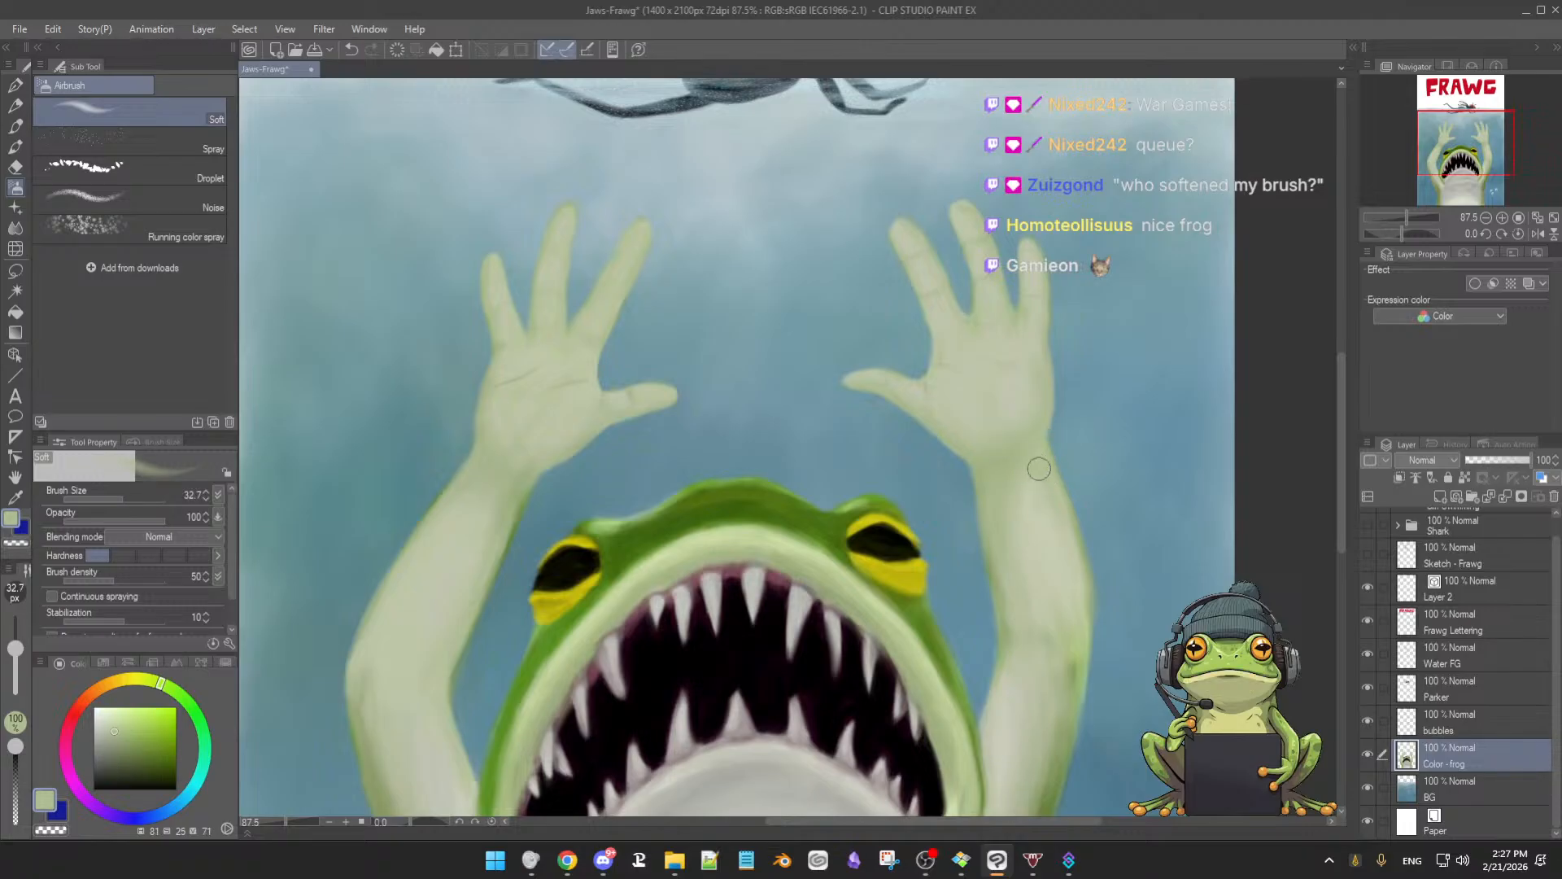
Trim the right forearm's outer contour from the wrist to the elbow with the 3rdCoffee Soft Eraser at size 15.8
key("e")
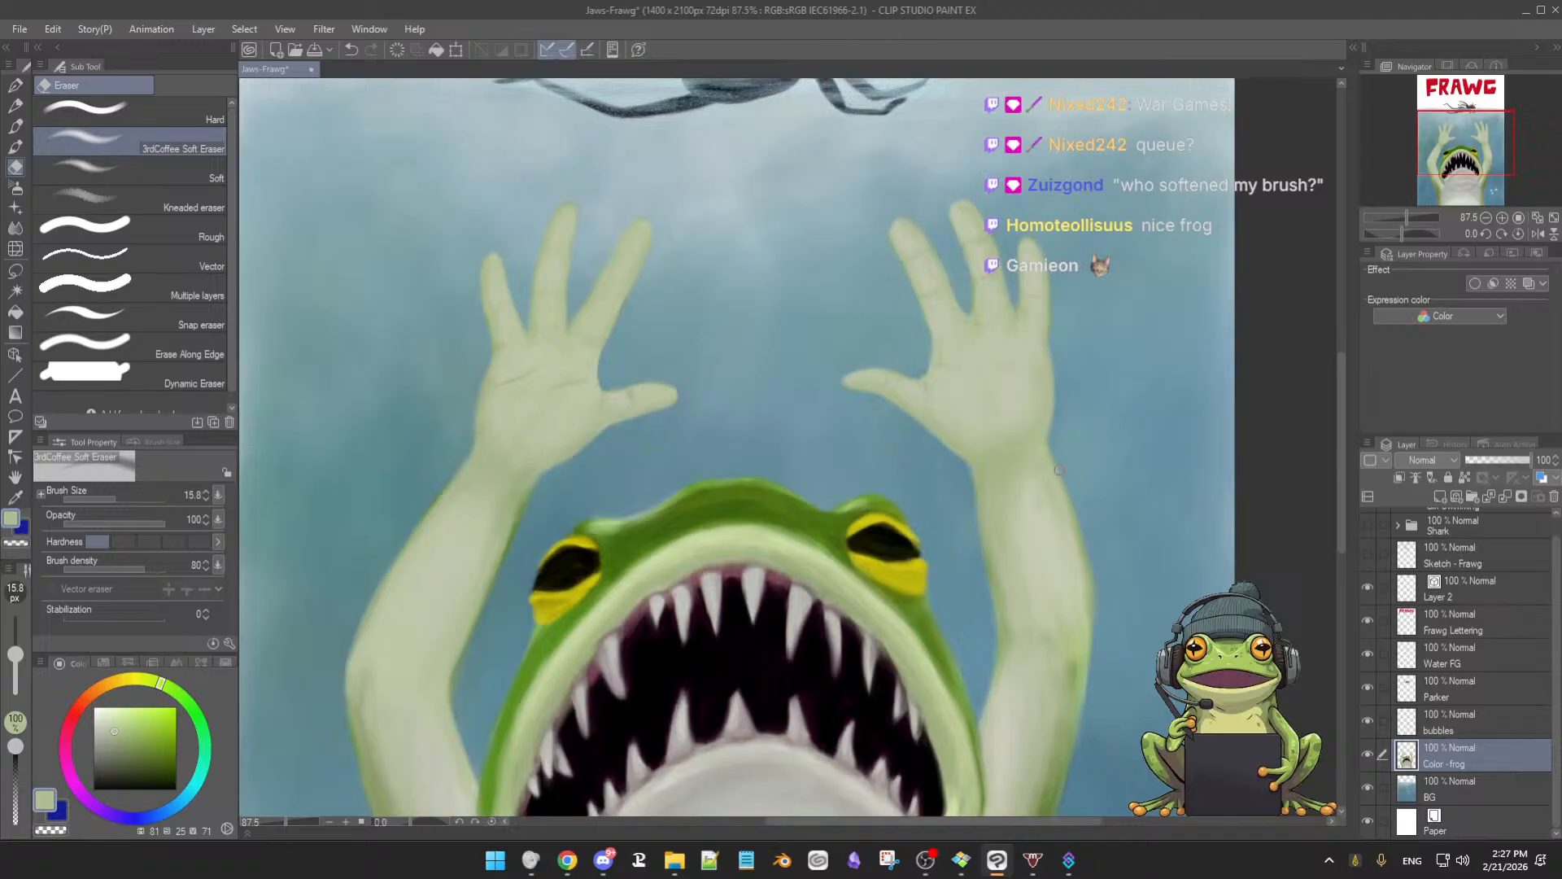
key("b")
left_click_drag(1127, 568, 975, 441)
key("e")
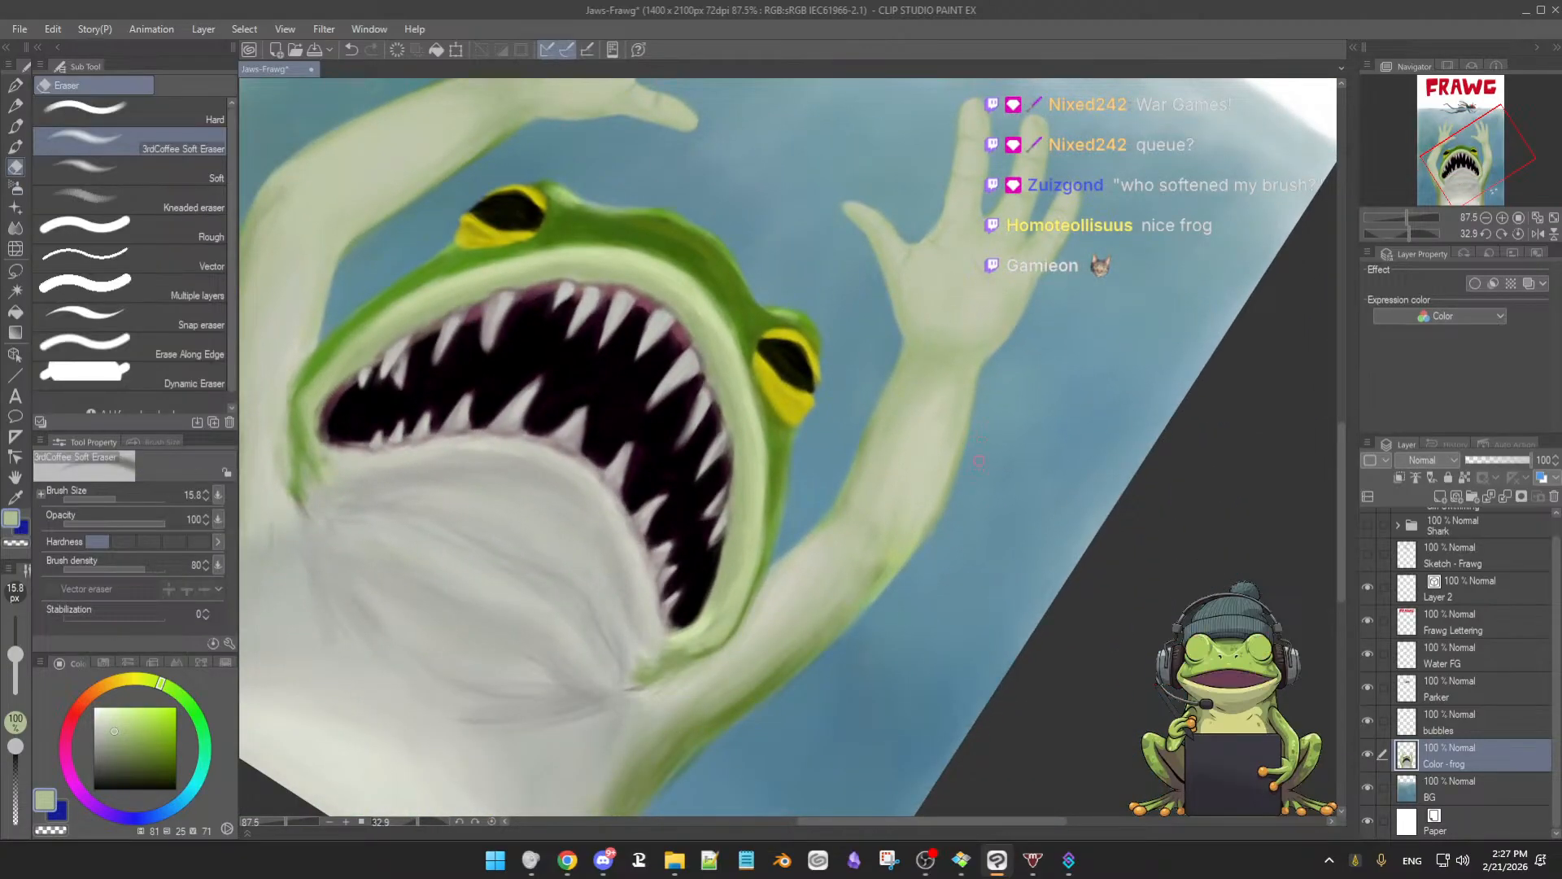
key("b")
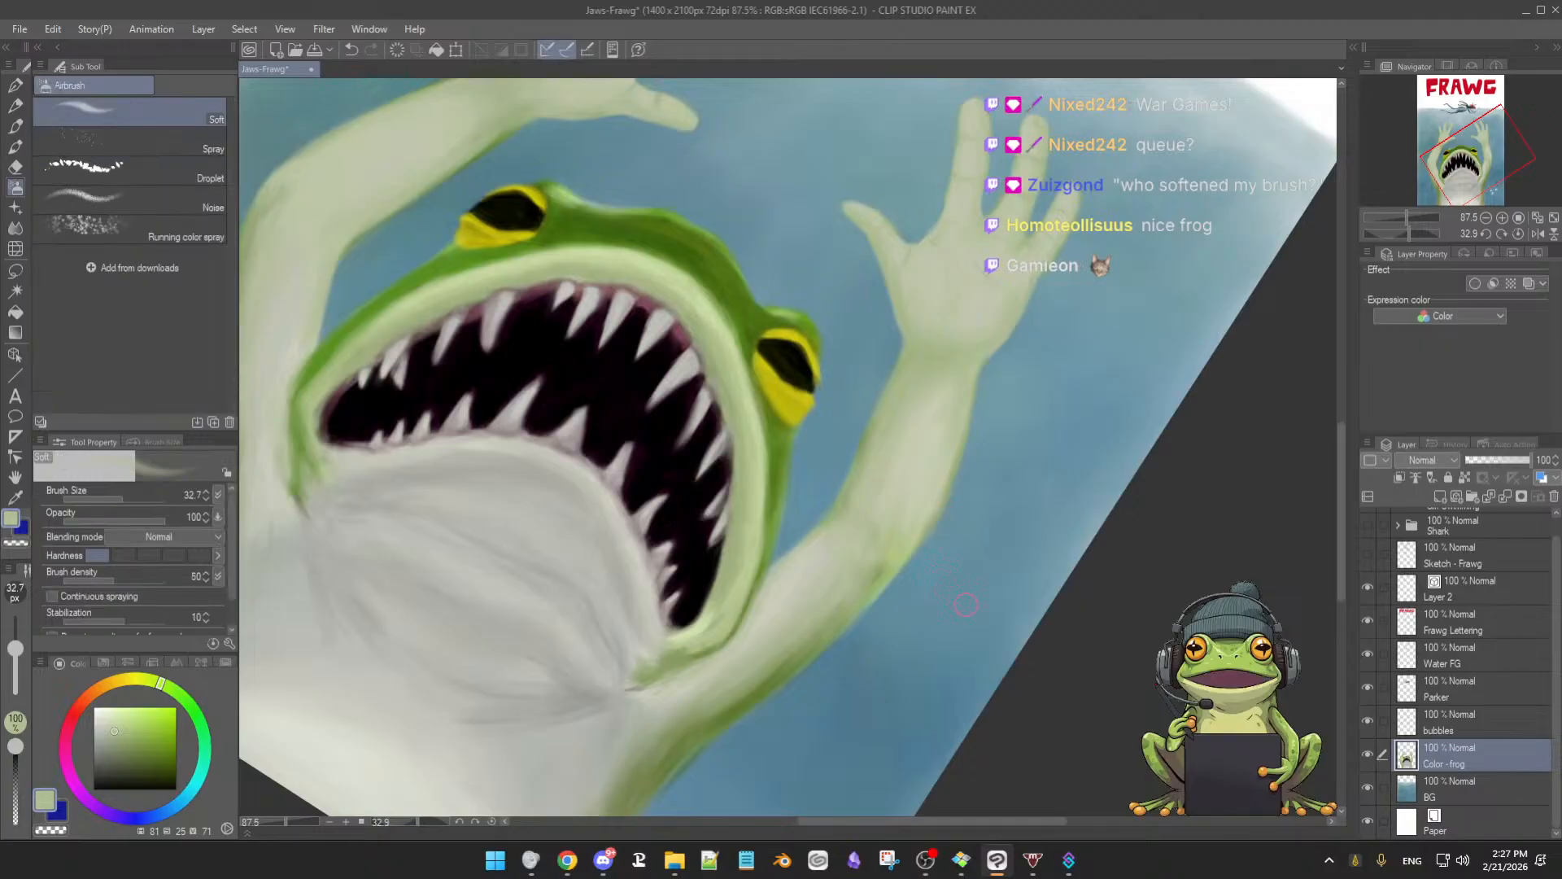
Airbrush sampled pale greens down the right forearm at size 47.0 and clean up the outer edge near the elbow
key("@")
left_click(913, 376, "alt")
mouse_move(889, 362)
left_mouse_down()
mouse_move(909, 387)
mouse_move(882, 317)
mouse_move(893, 418)
mouse_move(865, 272)
mouse_move(855, 356)
mouse_move(881, 450)
mouse_move(877, 407)
mouse_move(874, 456)
left_mouse_up()
left_click(847, 308, "alt")
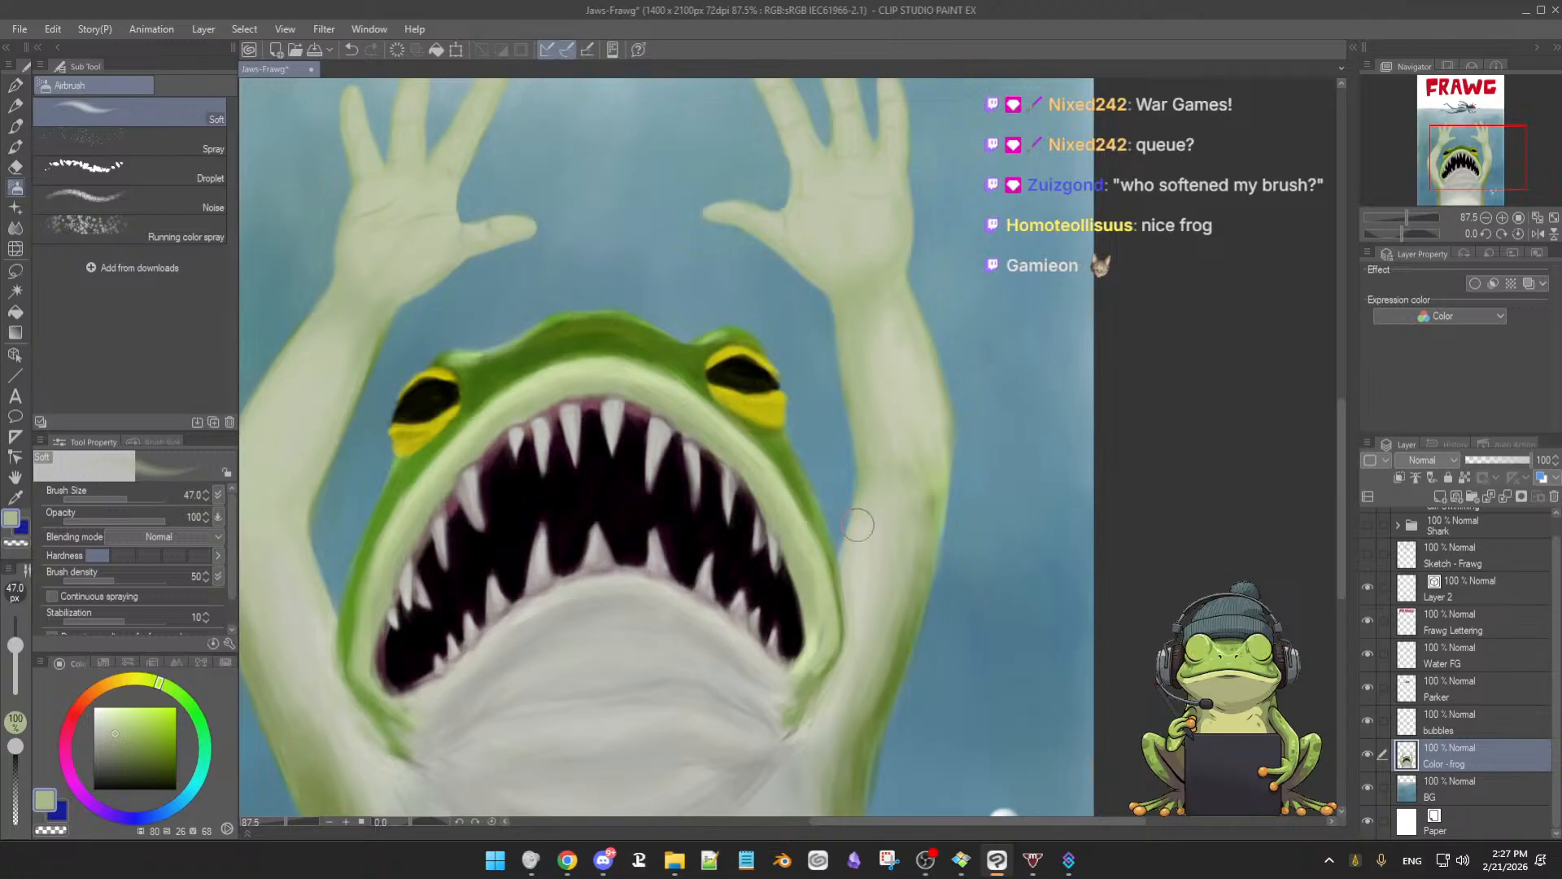
key("e")
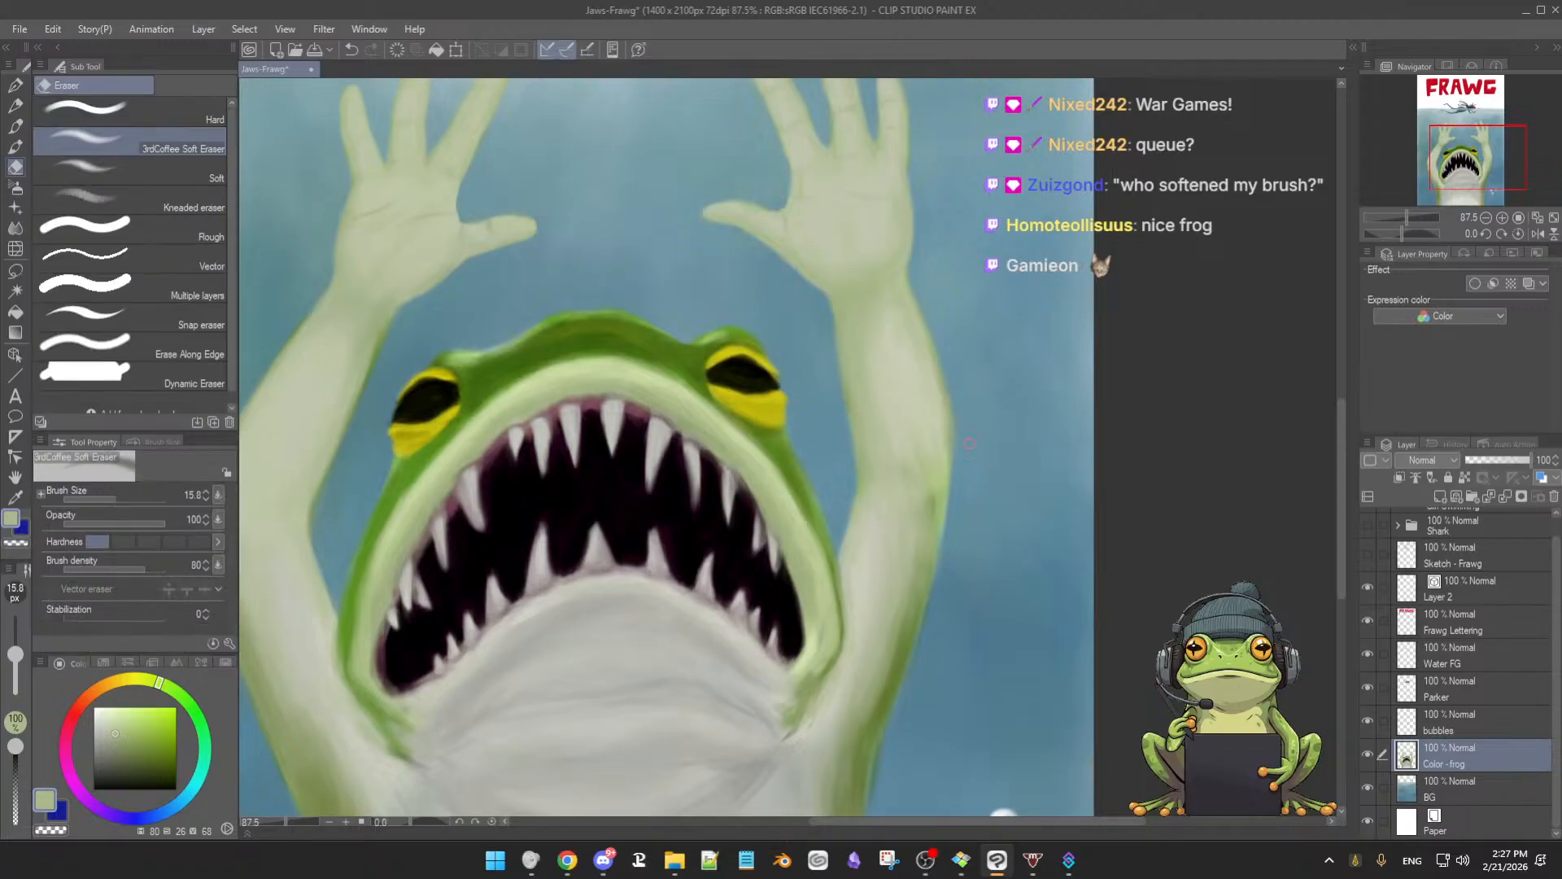
key("b")
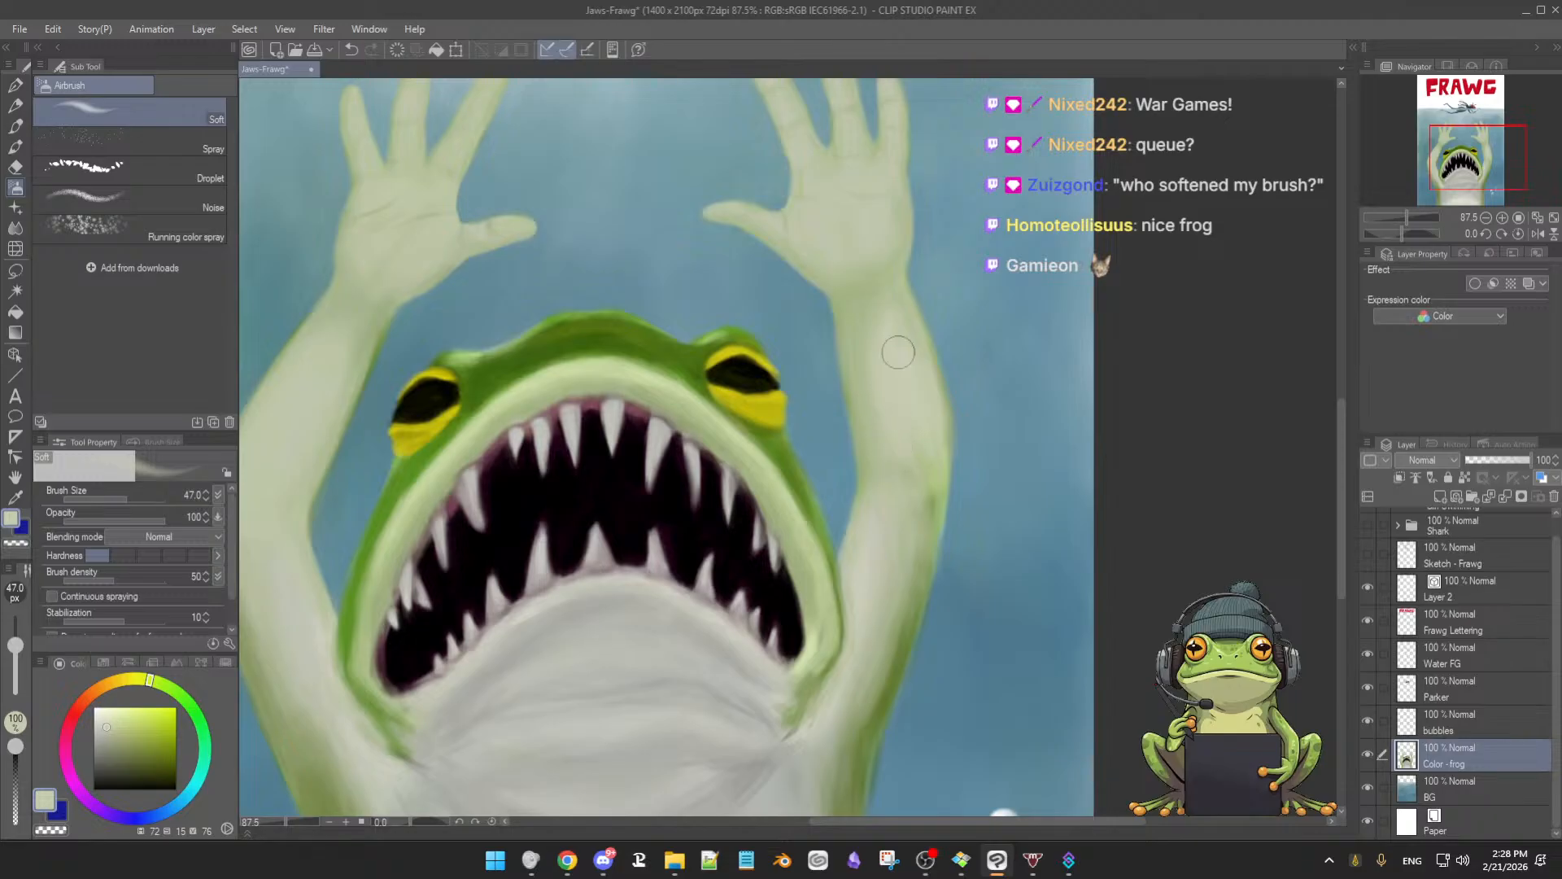
Smooth the right forearm with sampled pale greens and shade the upper arm's outer edge darker green using the Soft airbrush at size 47.0
left_click(879, 289, "alt")
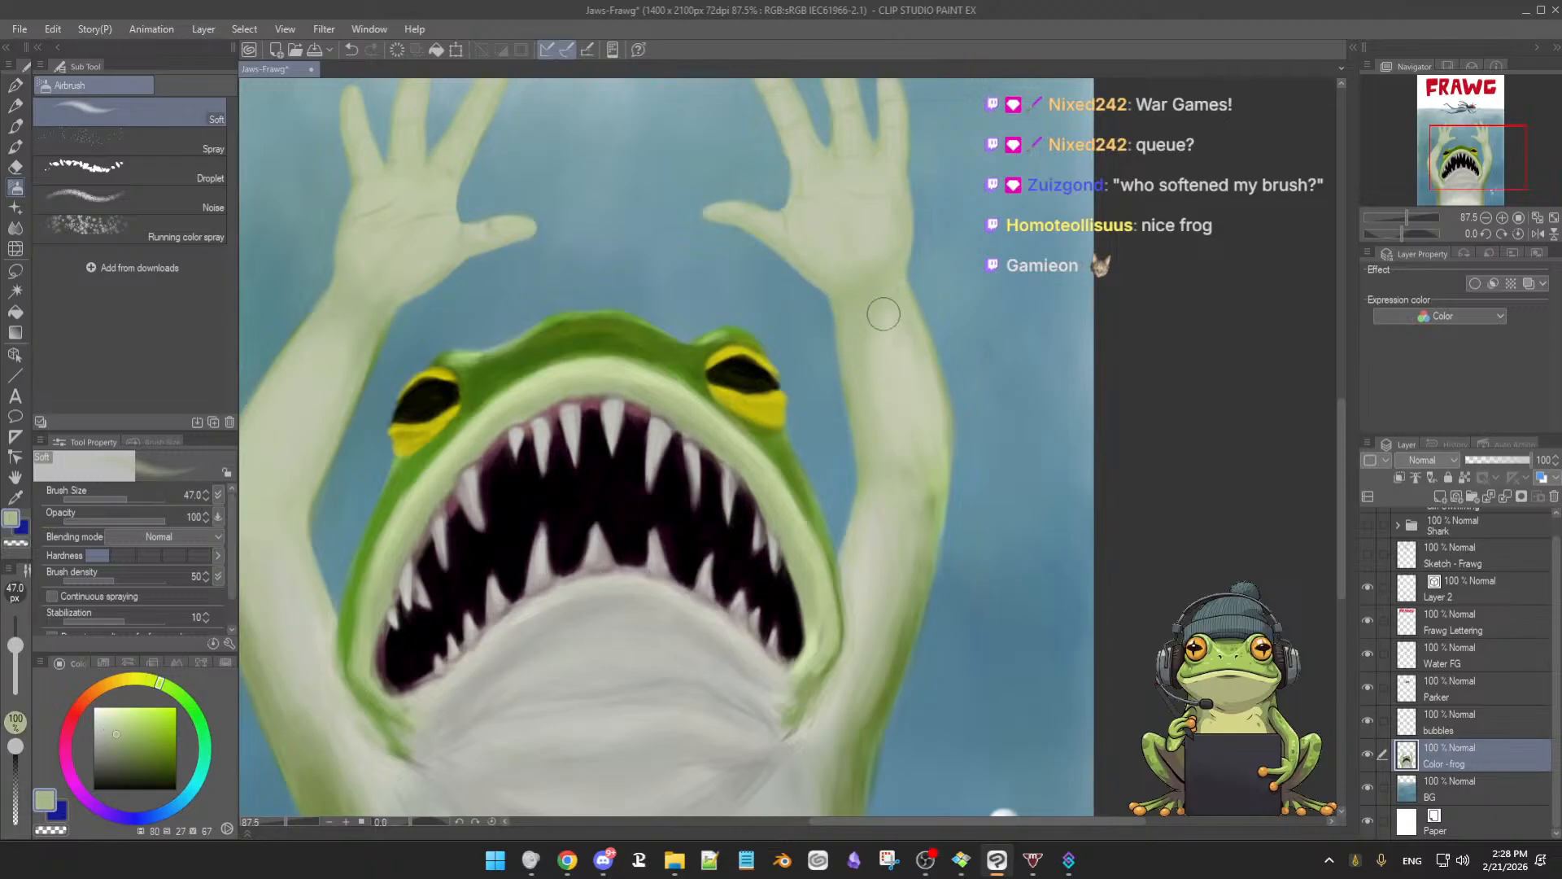
left_click(891, 359, "alt")
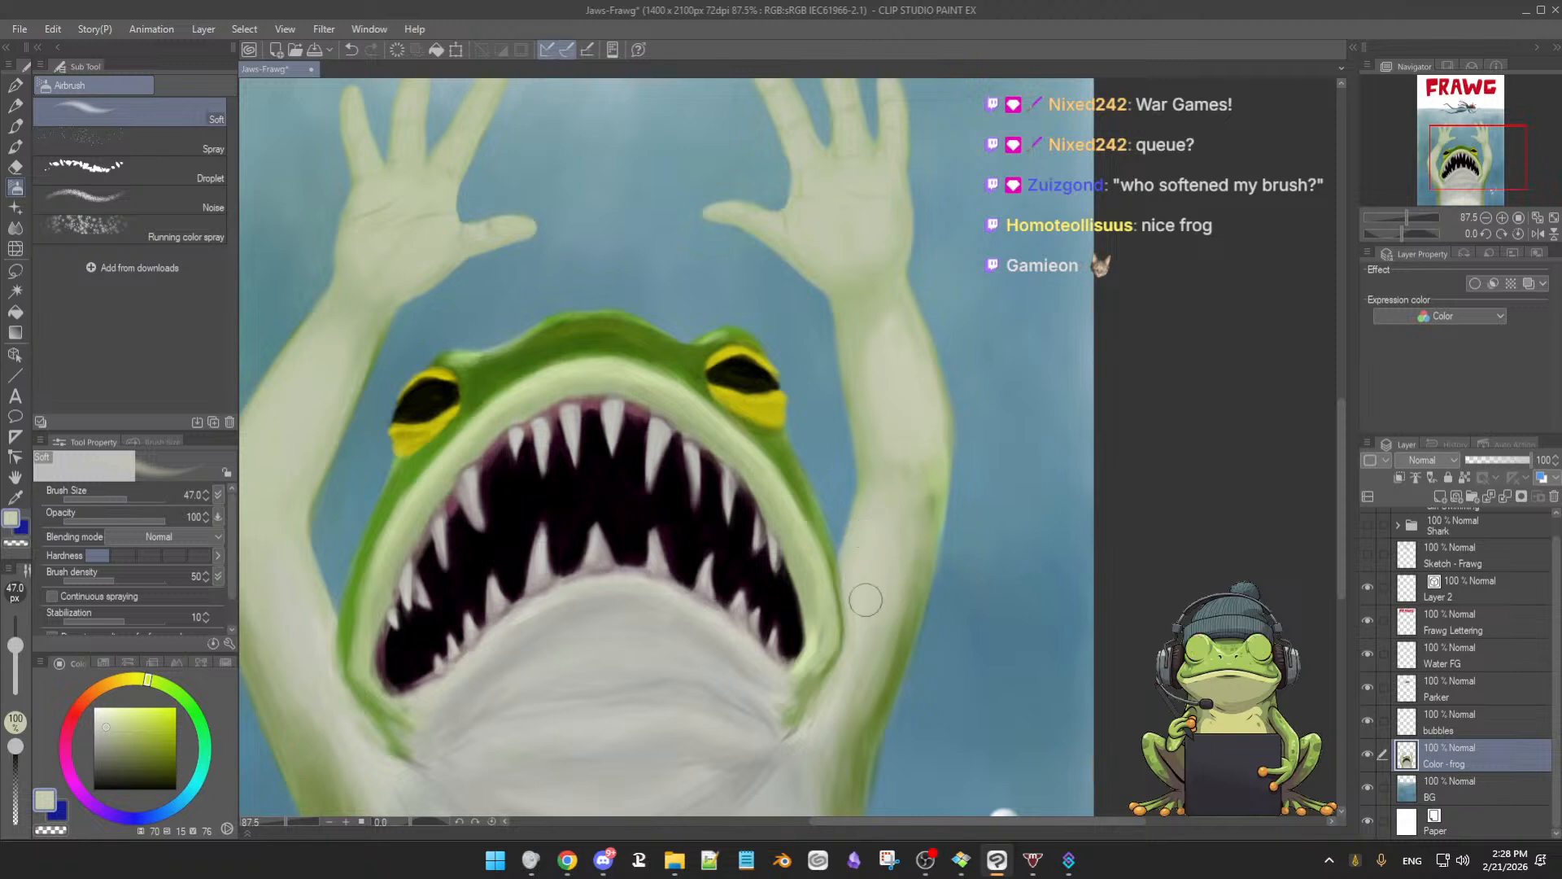
left_click(926, 562, "alt")
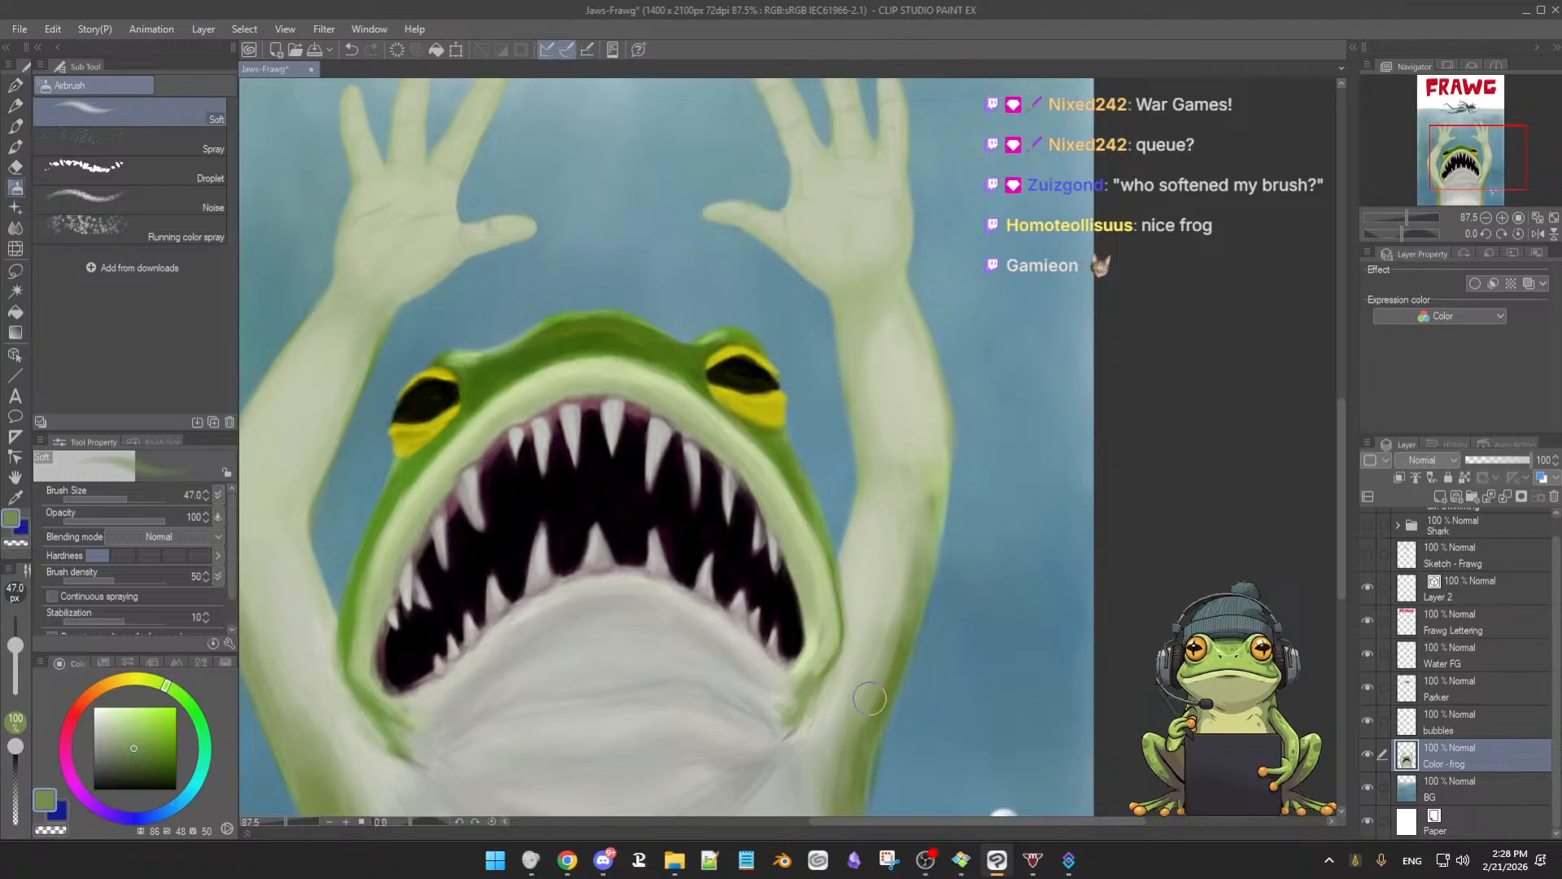
left_click(904, 647, "alt")
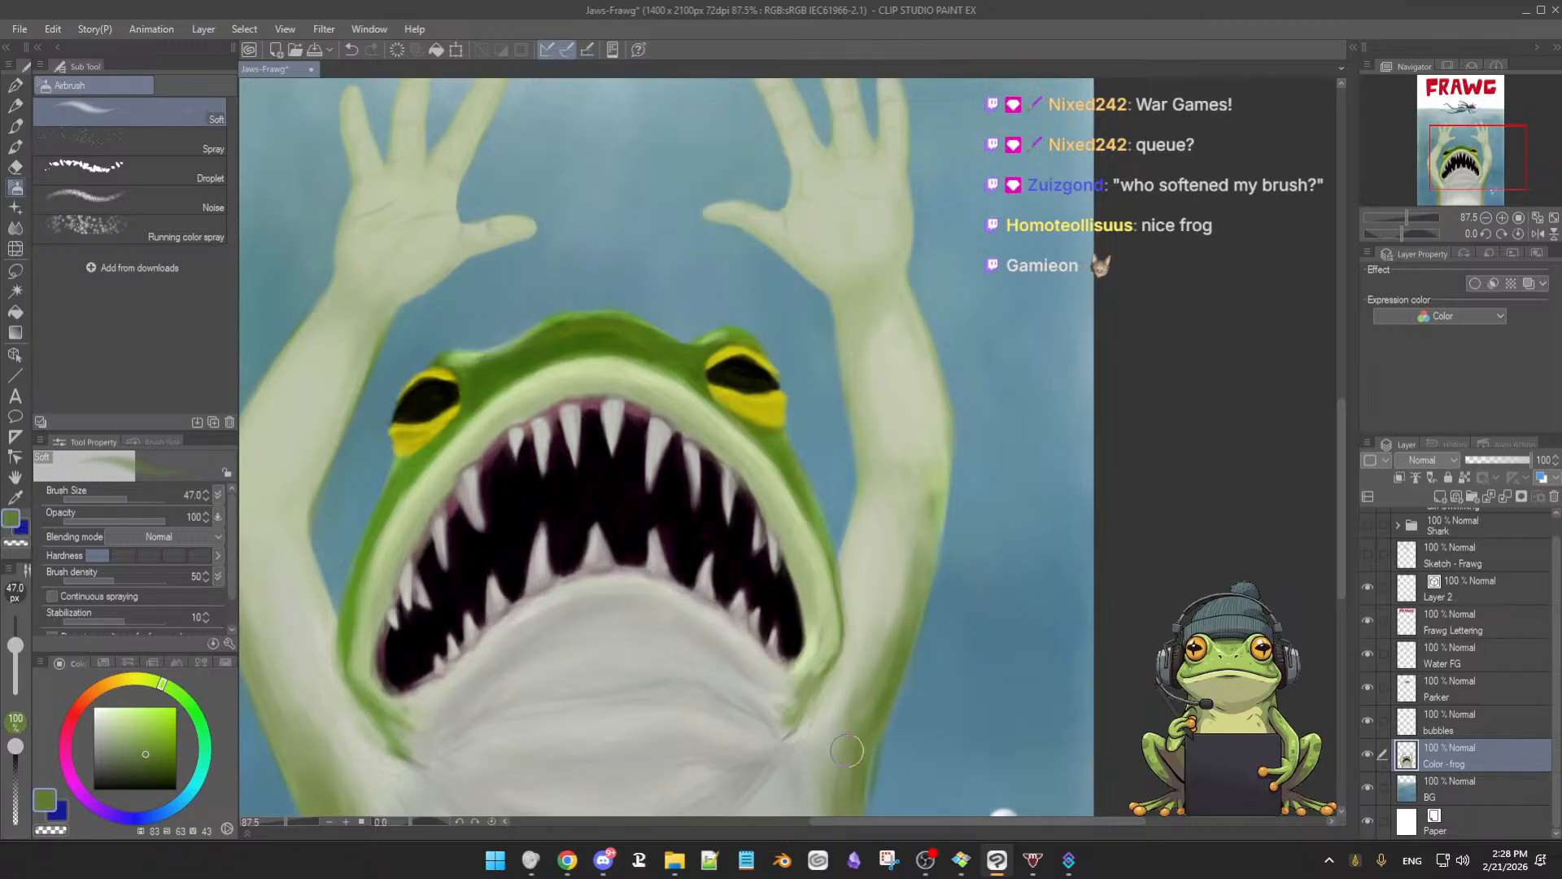
left_click_drag(897, 651, 941, 576)
scroll(941, 576, "down", 1)
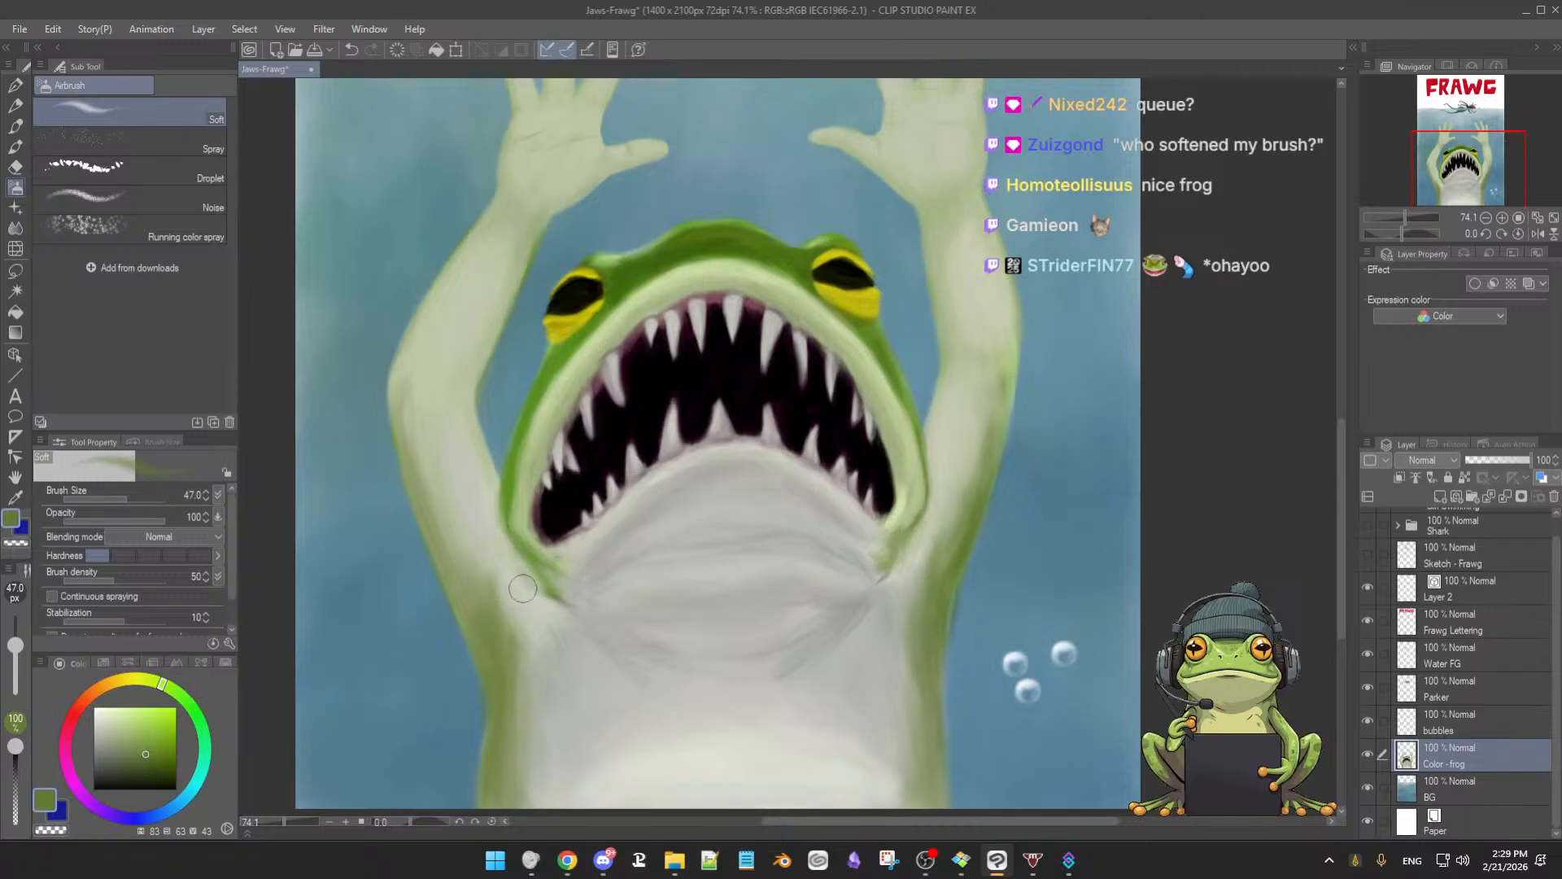
Blend both shoulders beside the jaw with sampled pale greens and shade the torso's right edge with darker green at airbrush size 47.0
left_click(459, 512, "alt")
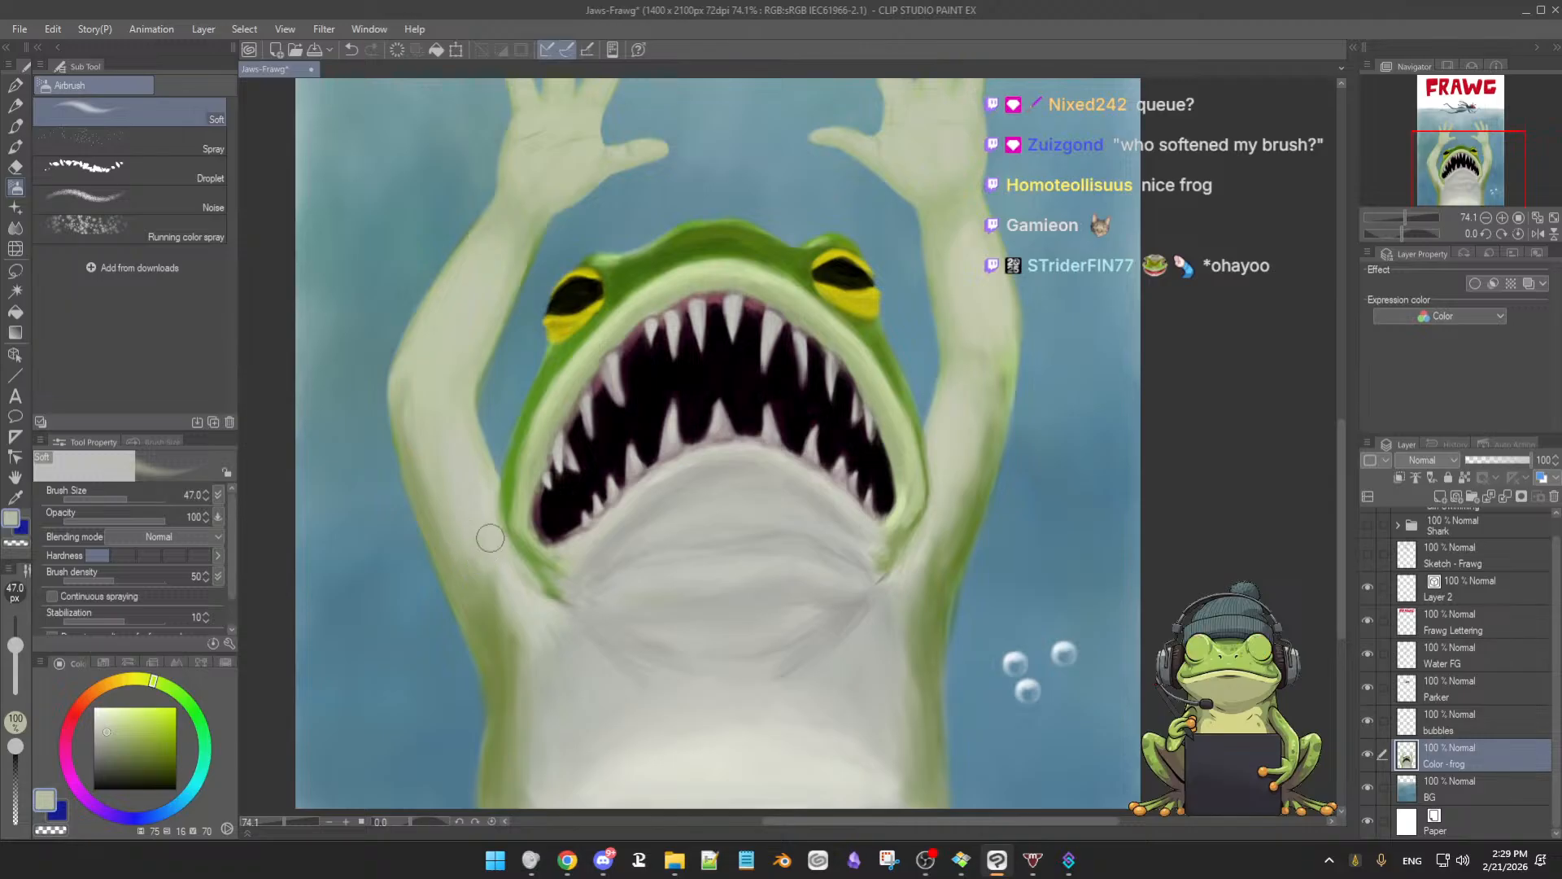
left_click(512, 603, "alt")
left_click(913, 549, "alt")
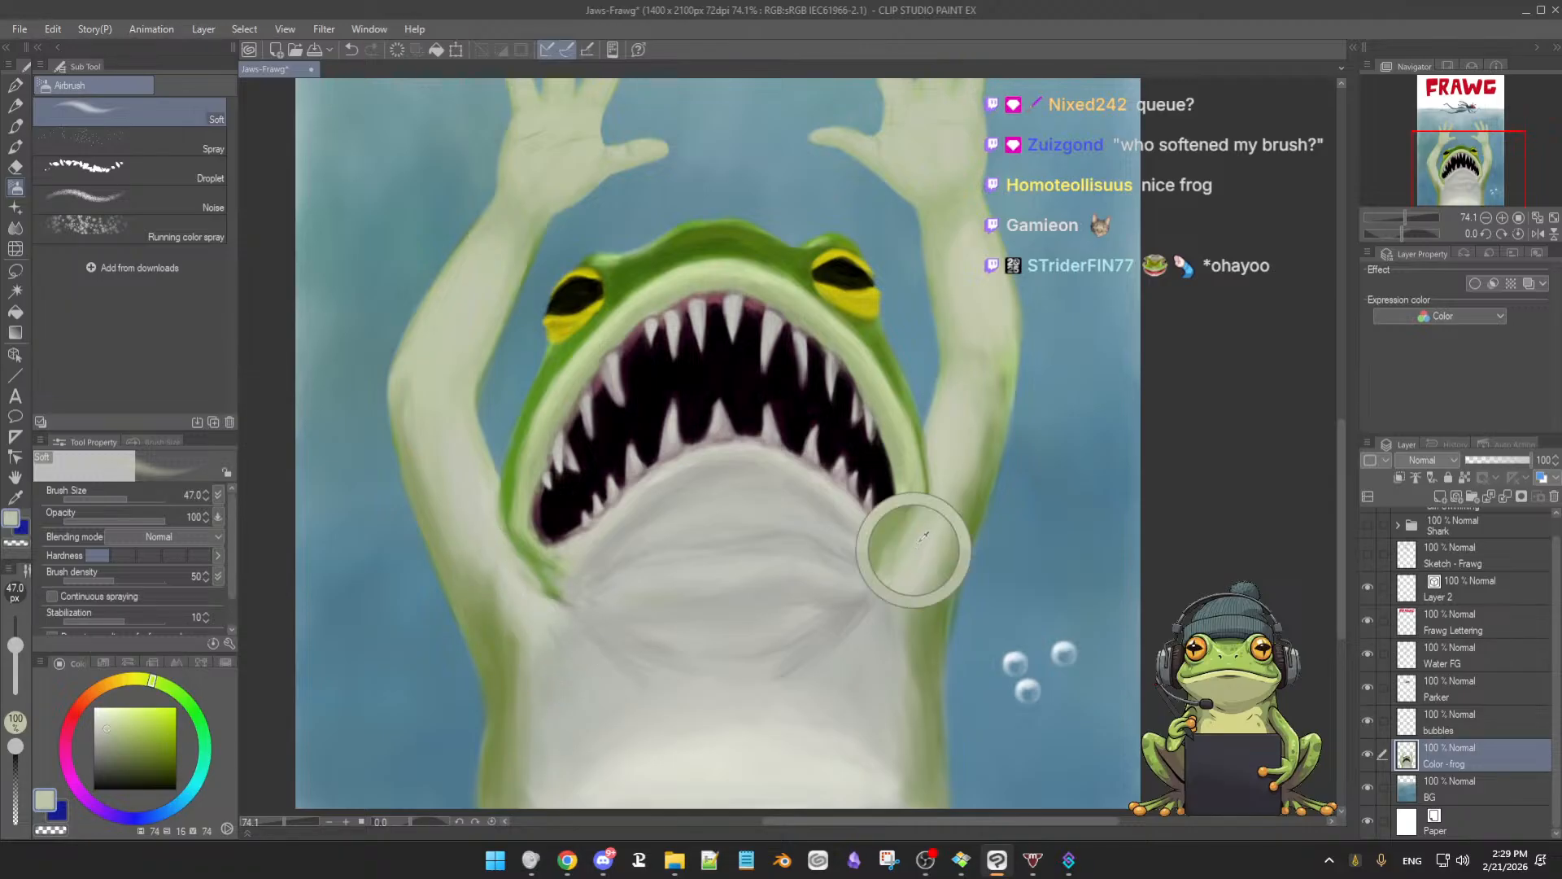
left_click(934, 525, "alt")
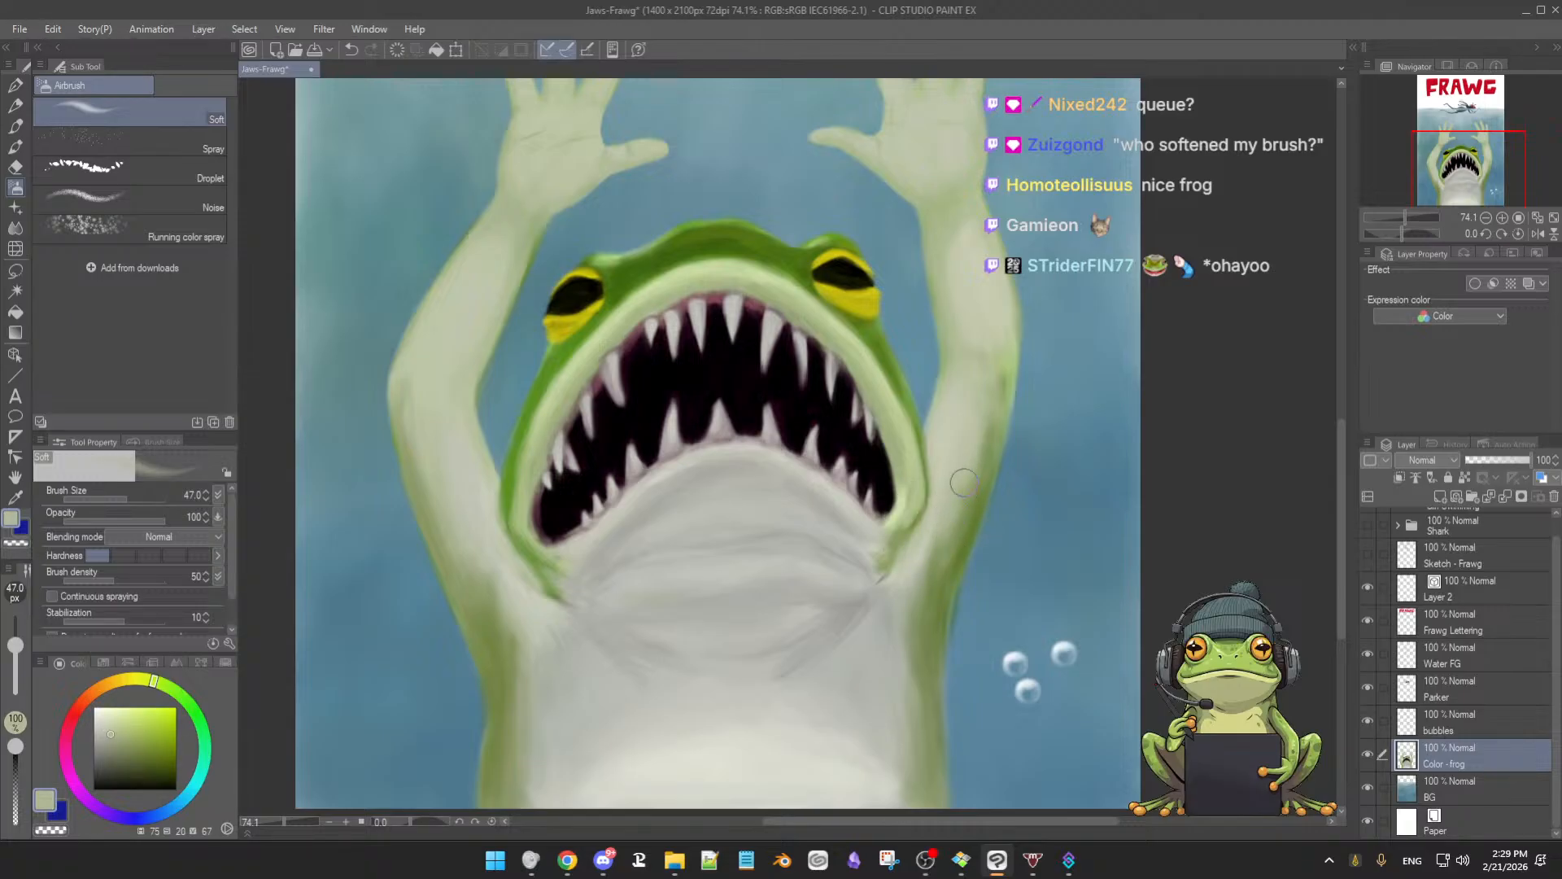
left_click(983, 505, "alt")
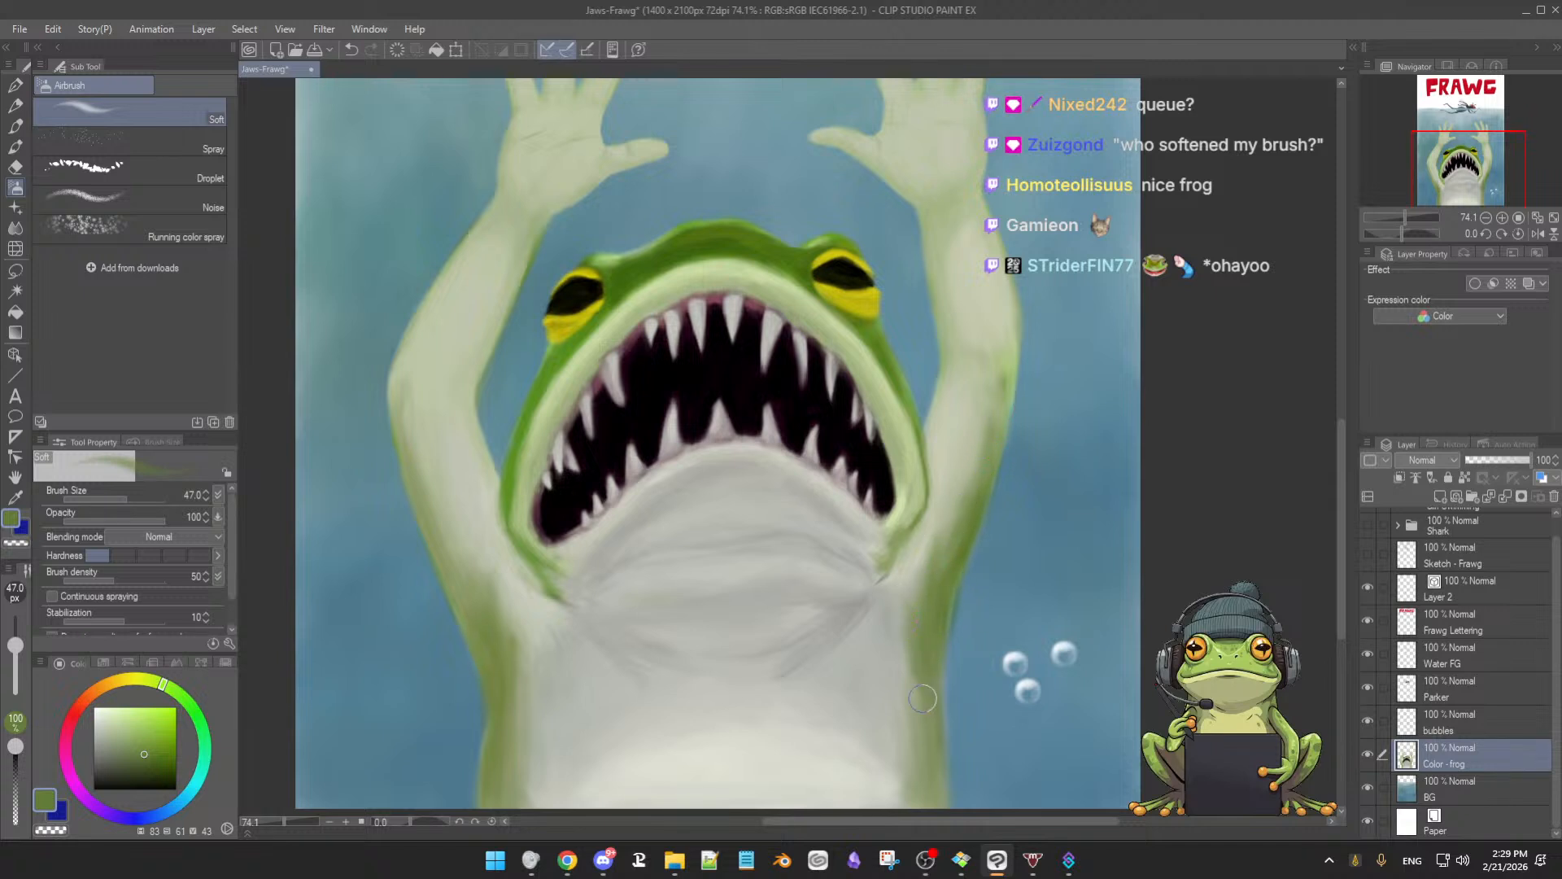
scroll(937, 559, "down", 2)
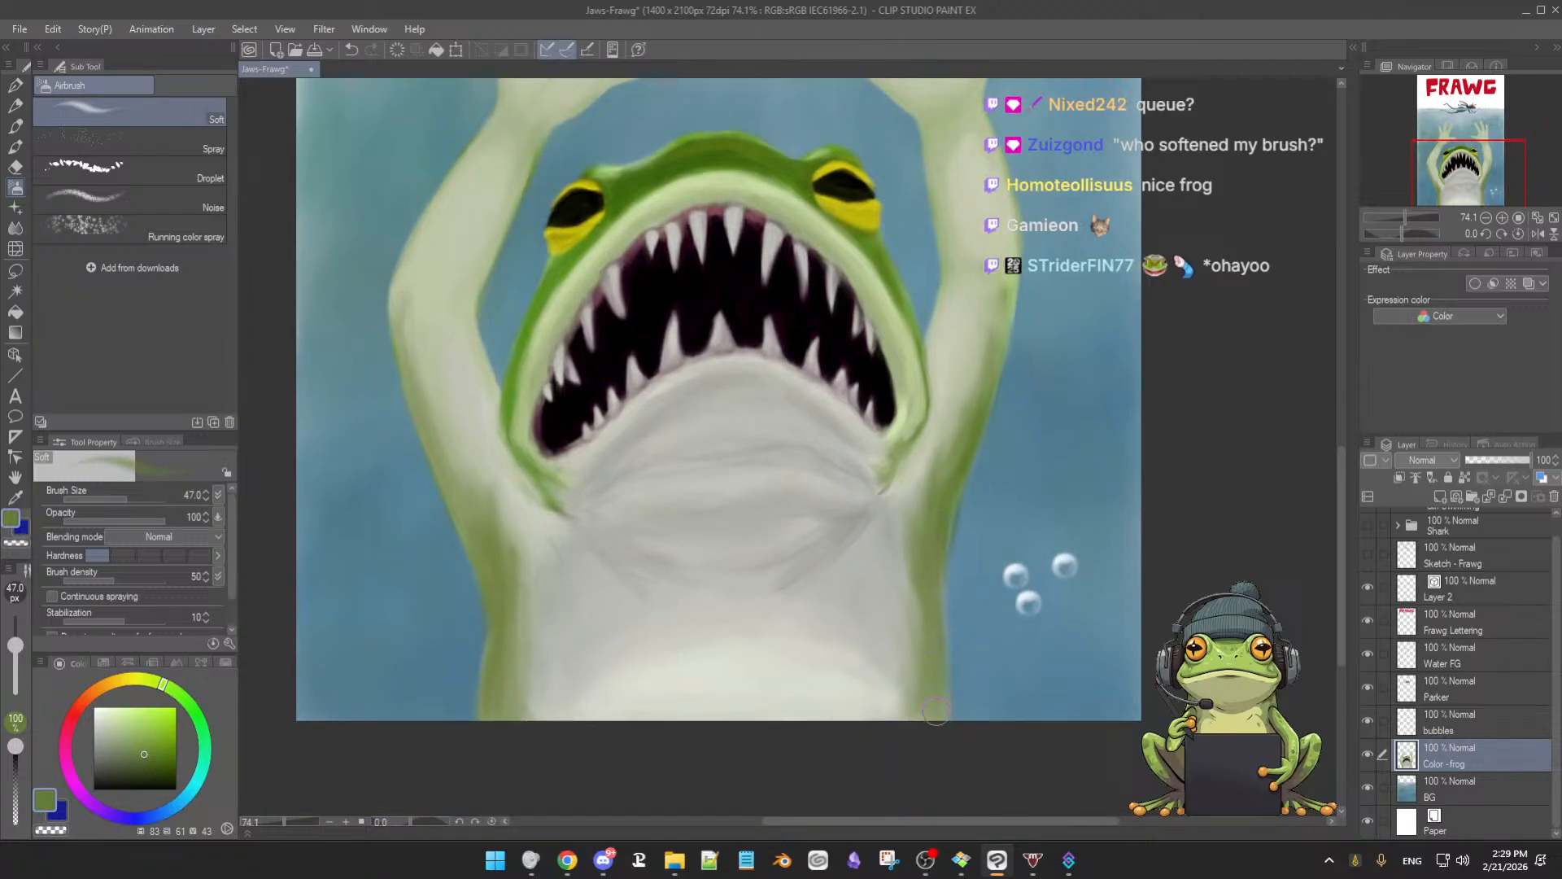
Tidy the left underarm contour with the 3rdCoffee Soft Eraser and blend the armpit into the torso using sampled tones with 3rdCoffee Soft Oil 2
key("e")
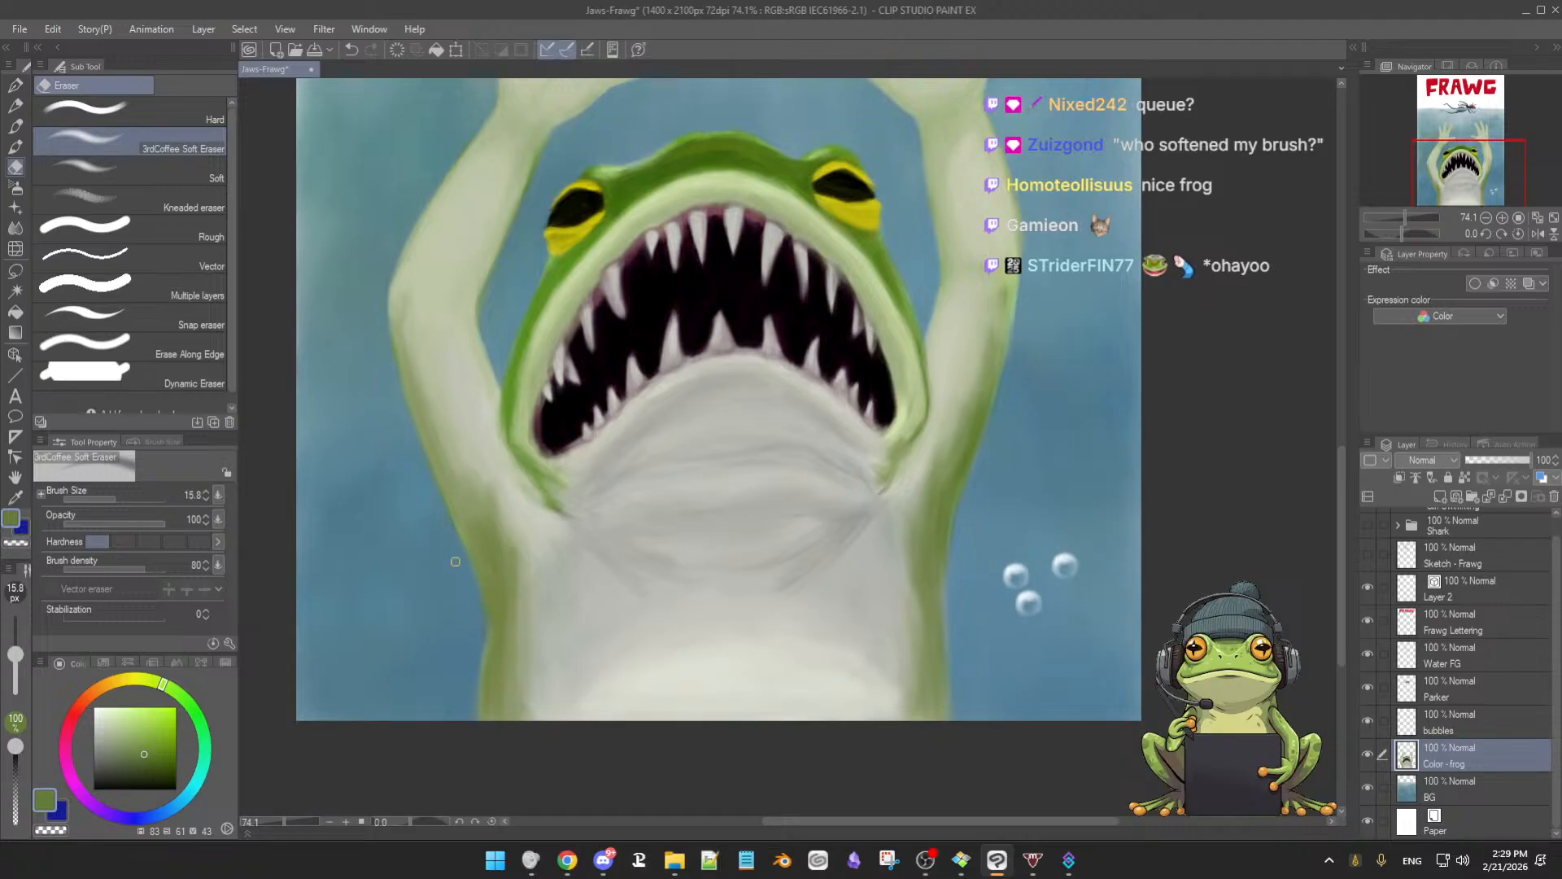
key("b")
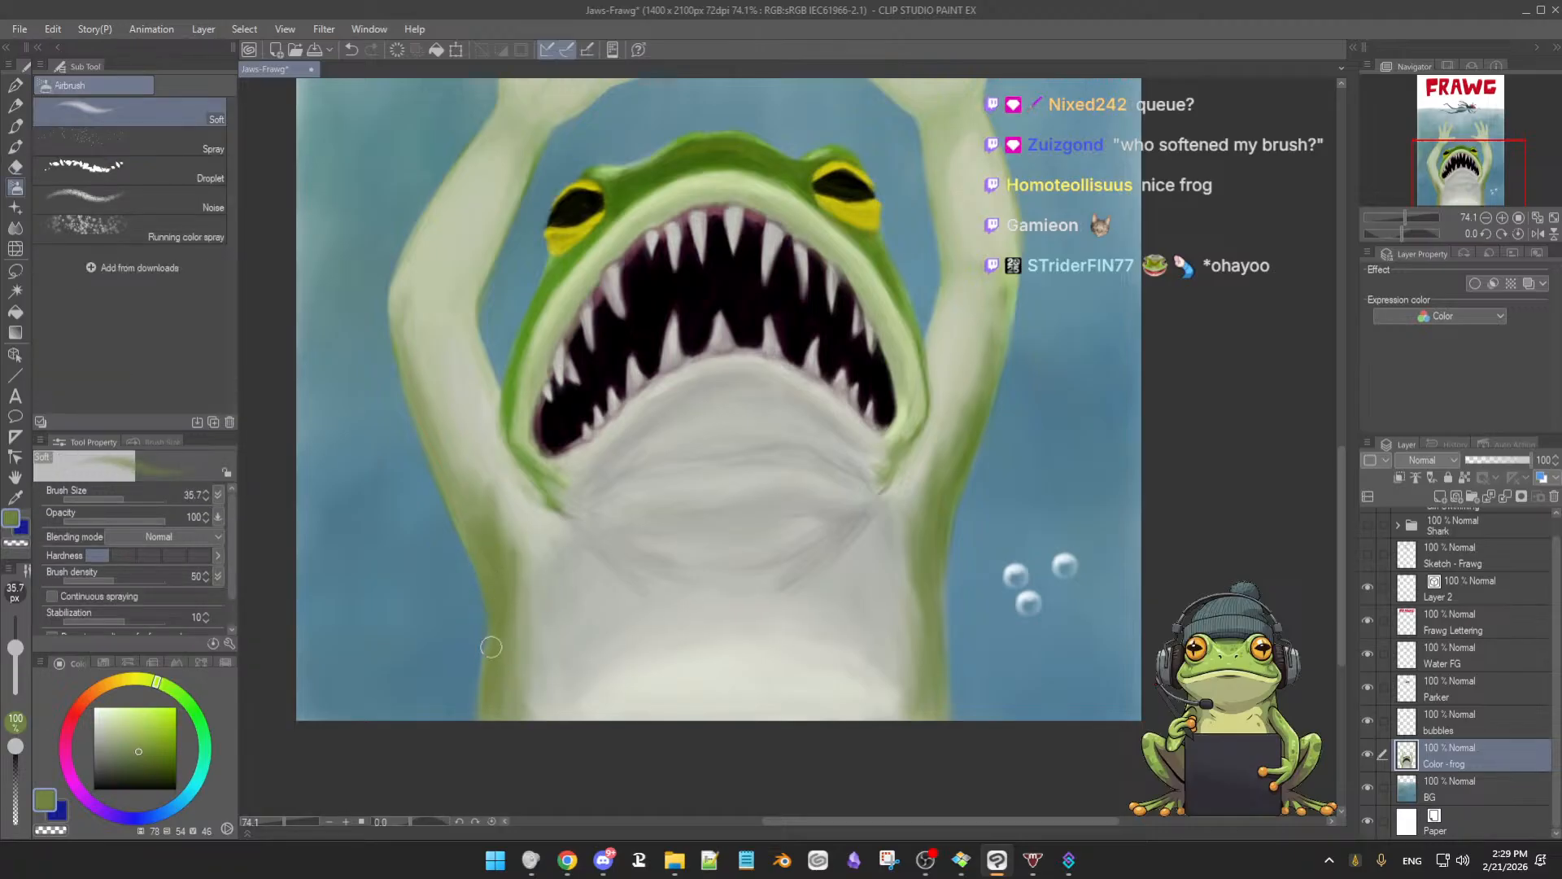
key("b")
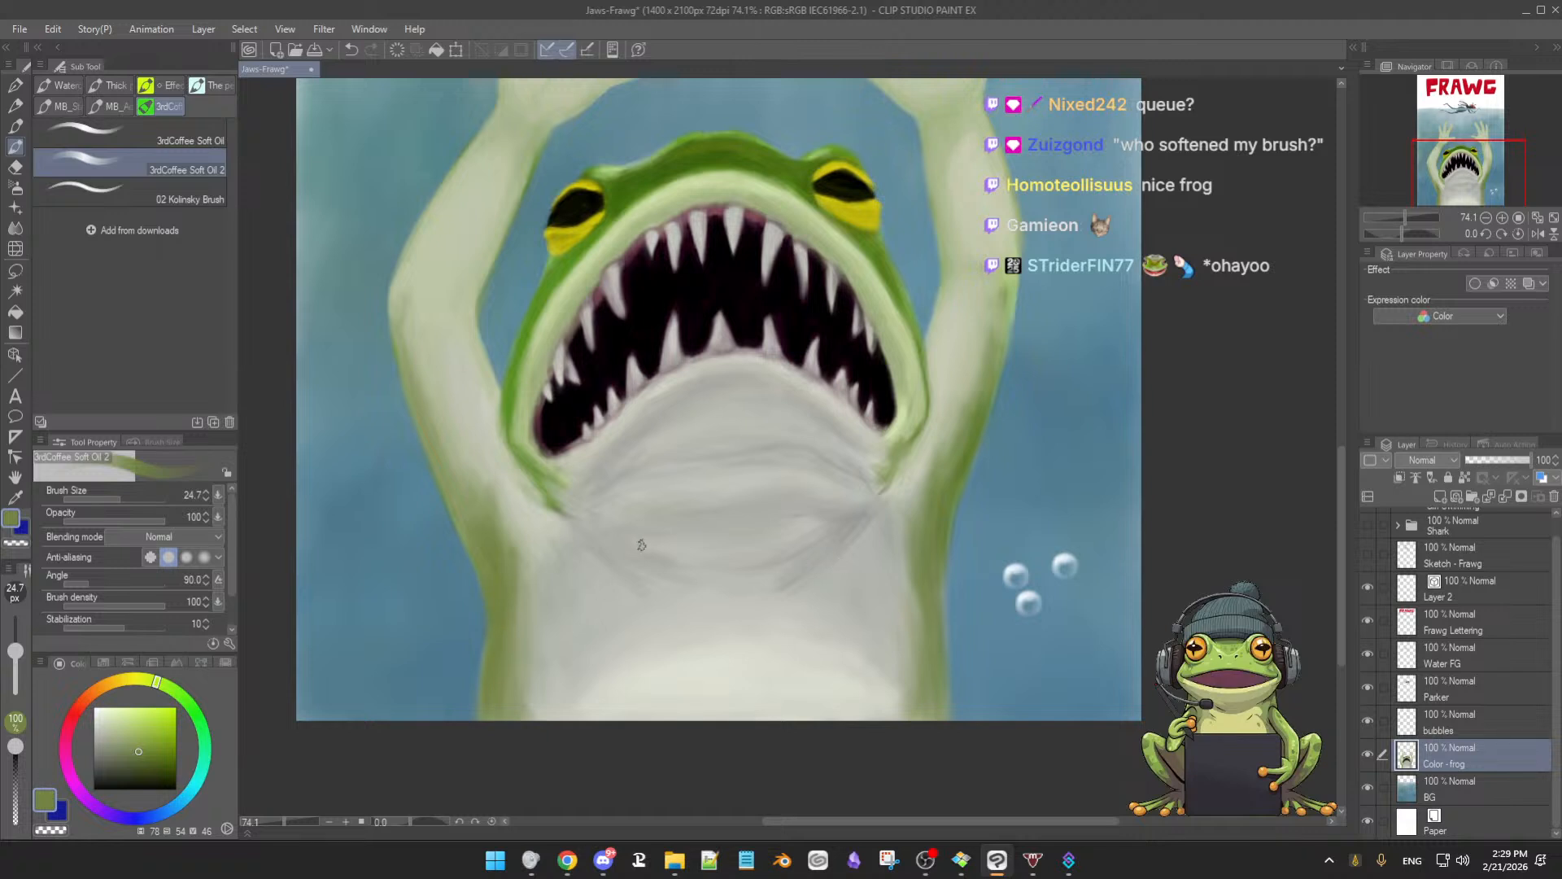
left_click(550, 544, "alt")
left_click_drag(551, 545, 551, 557)
left_click(554, 558, "alt")
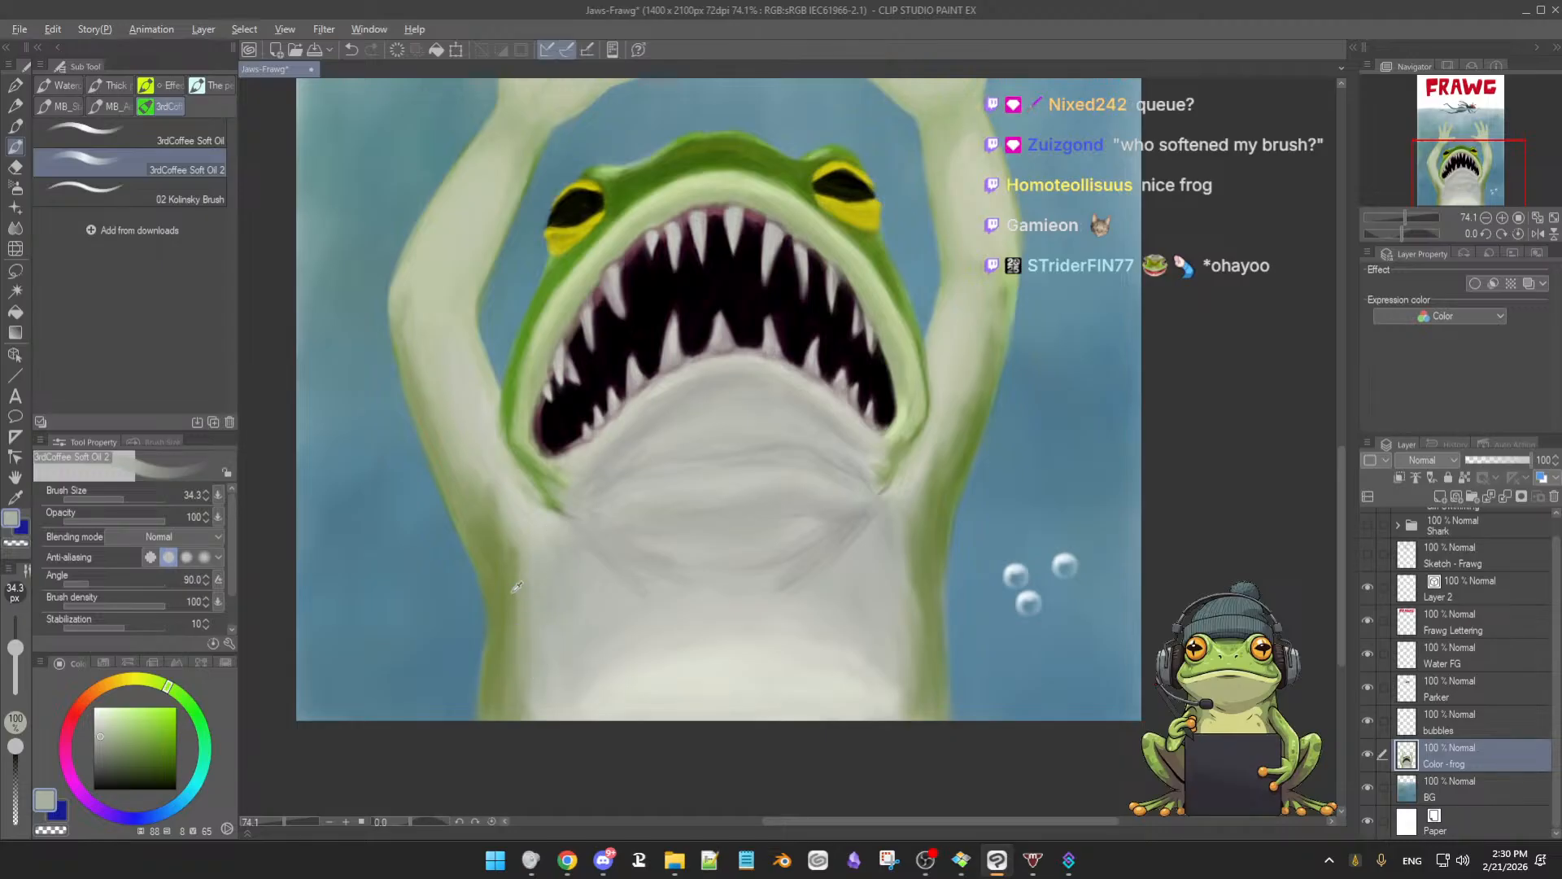
left_click_drag(517, 585, 523, 593)
left_click(499, 525, "alt")
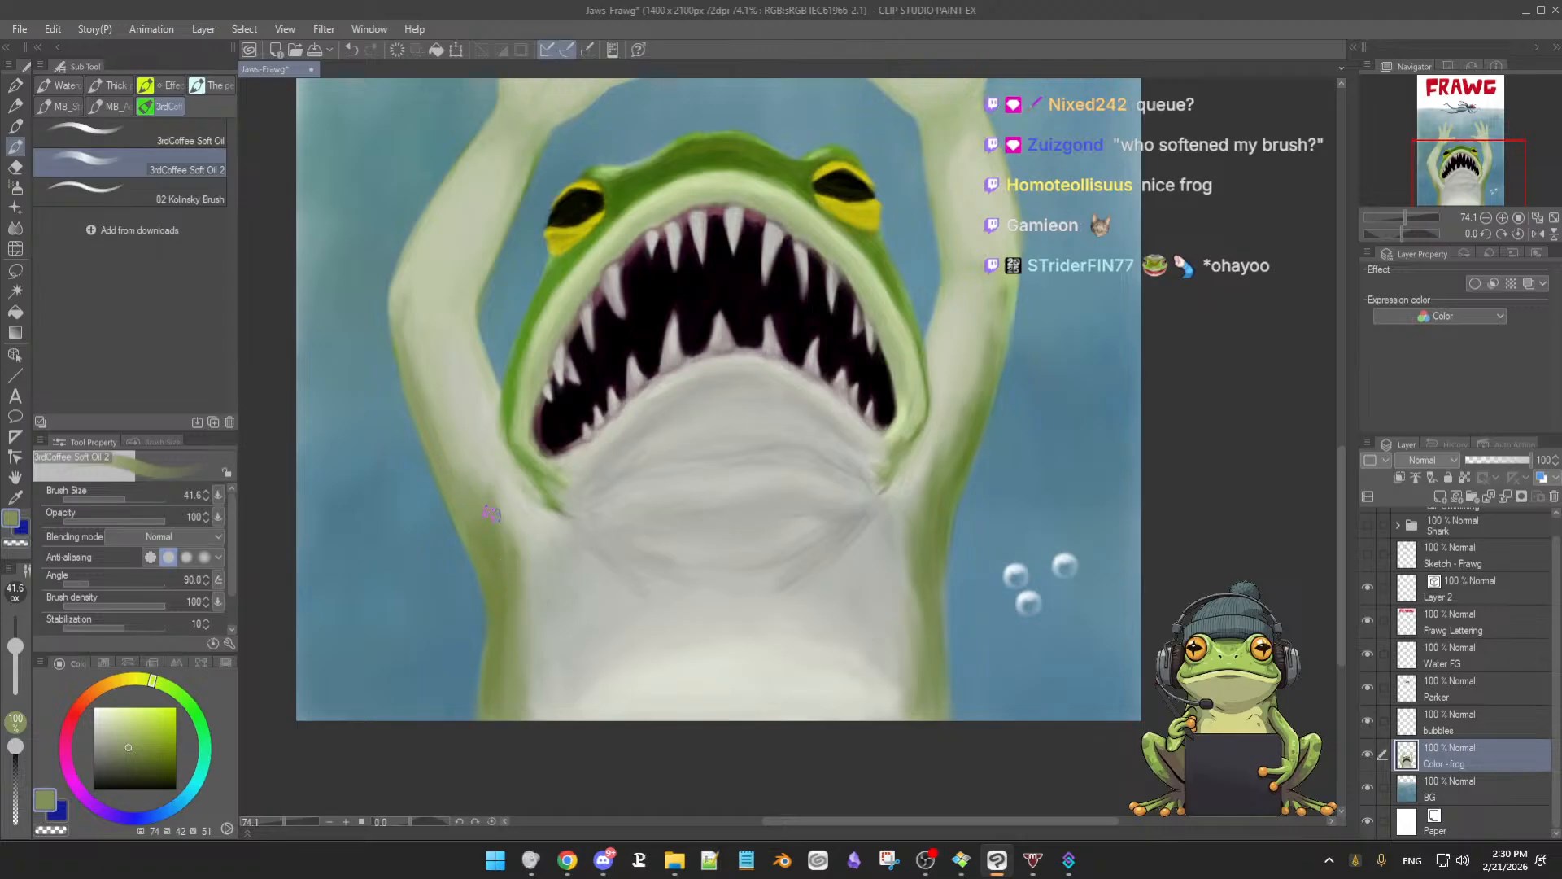
Airbrush sampled pale green over the left shoulder and shade the right upper arm's outer edge with sampled green at size 40.8
key("b")
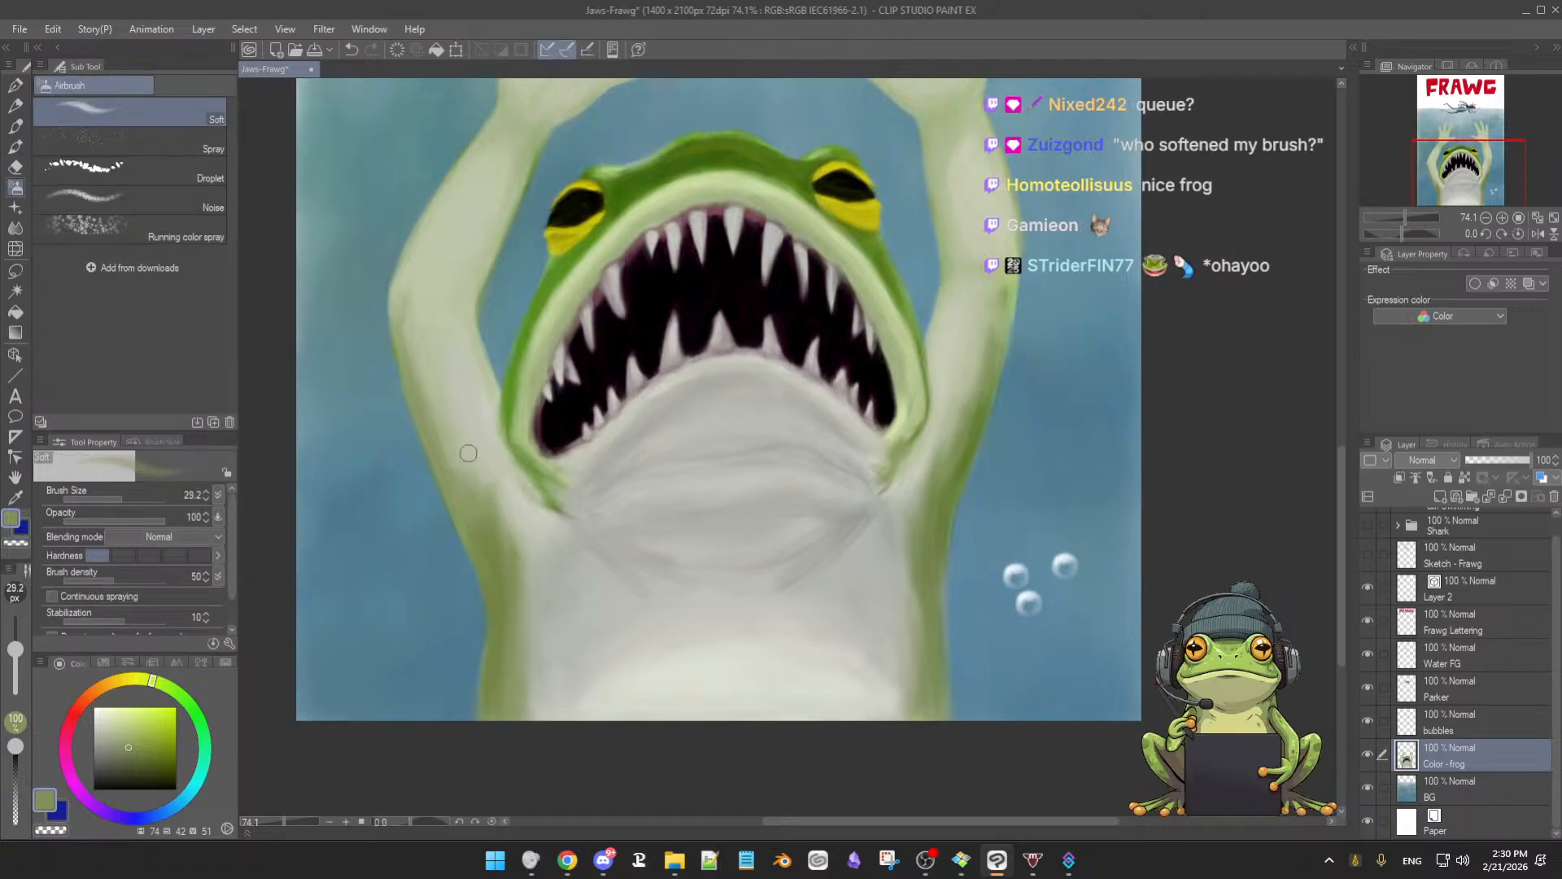
left_click(460, 423, "alt")
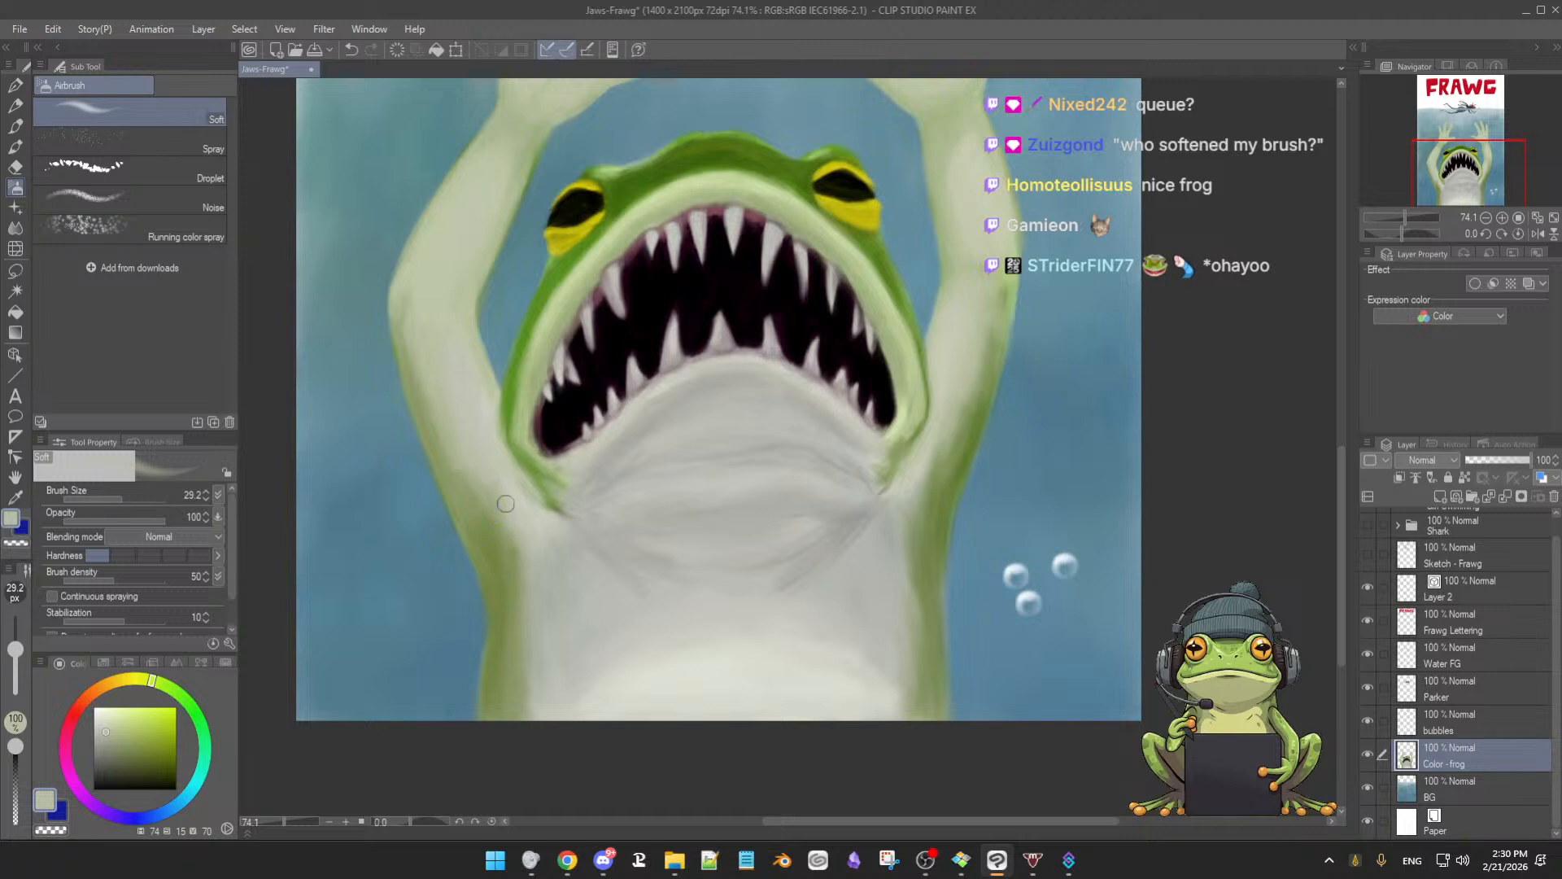
key("bracketright")
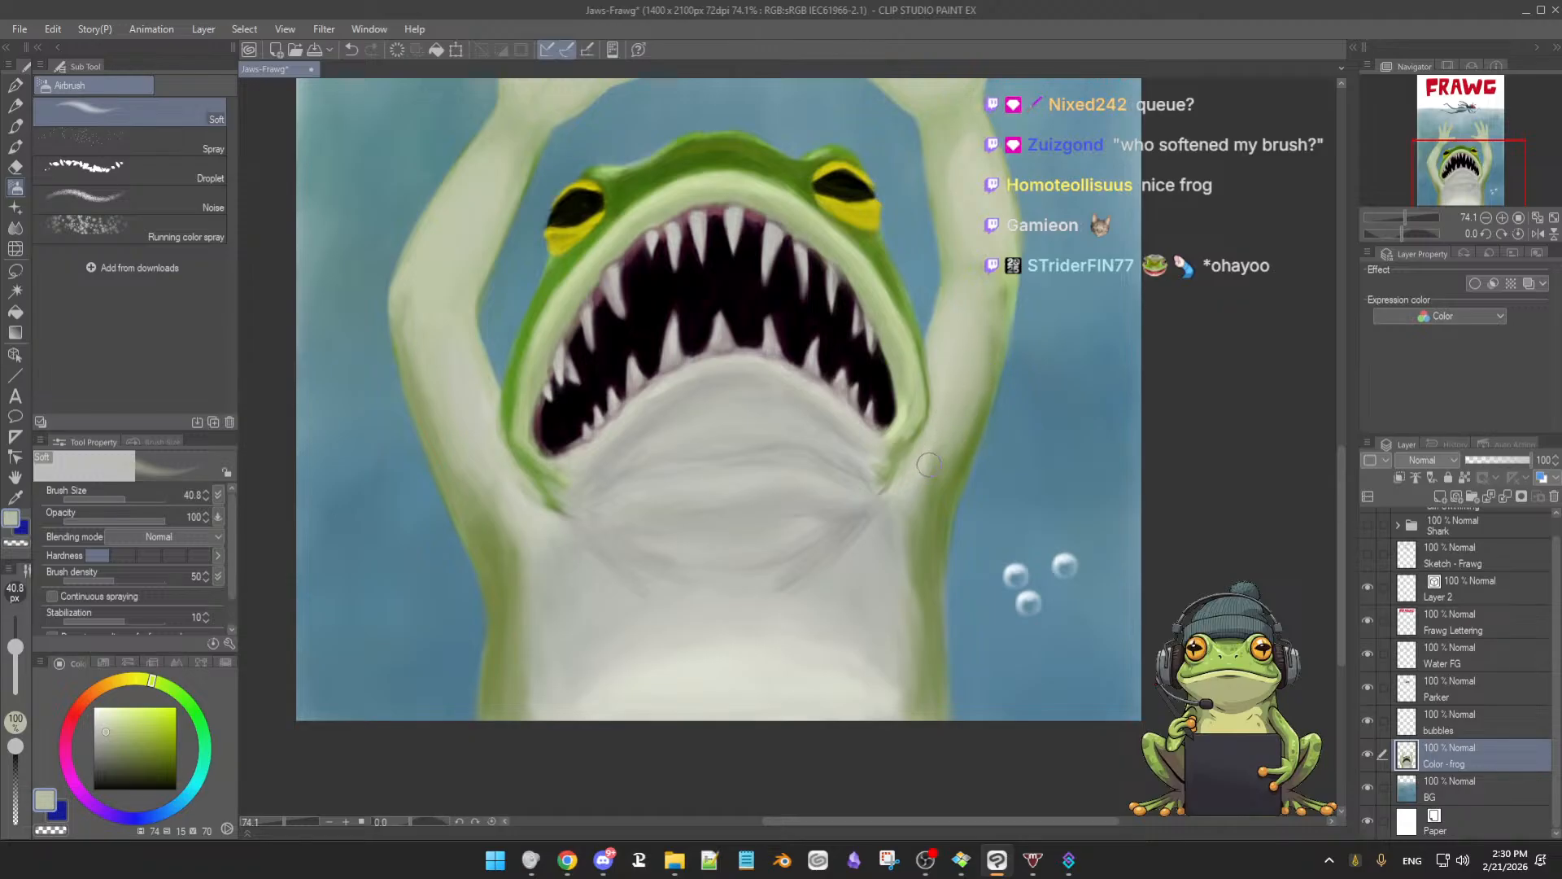
left_click(985, 417, "alt")
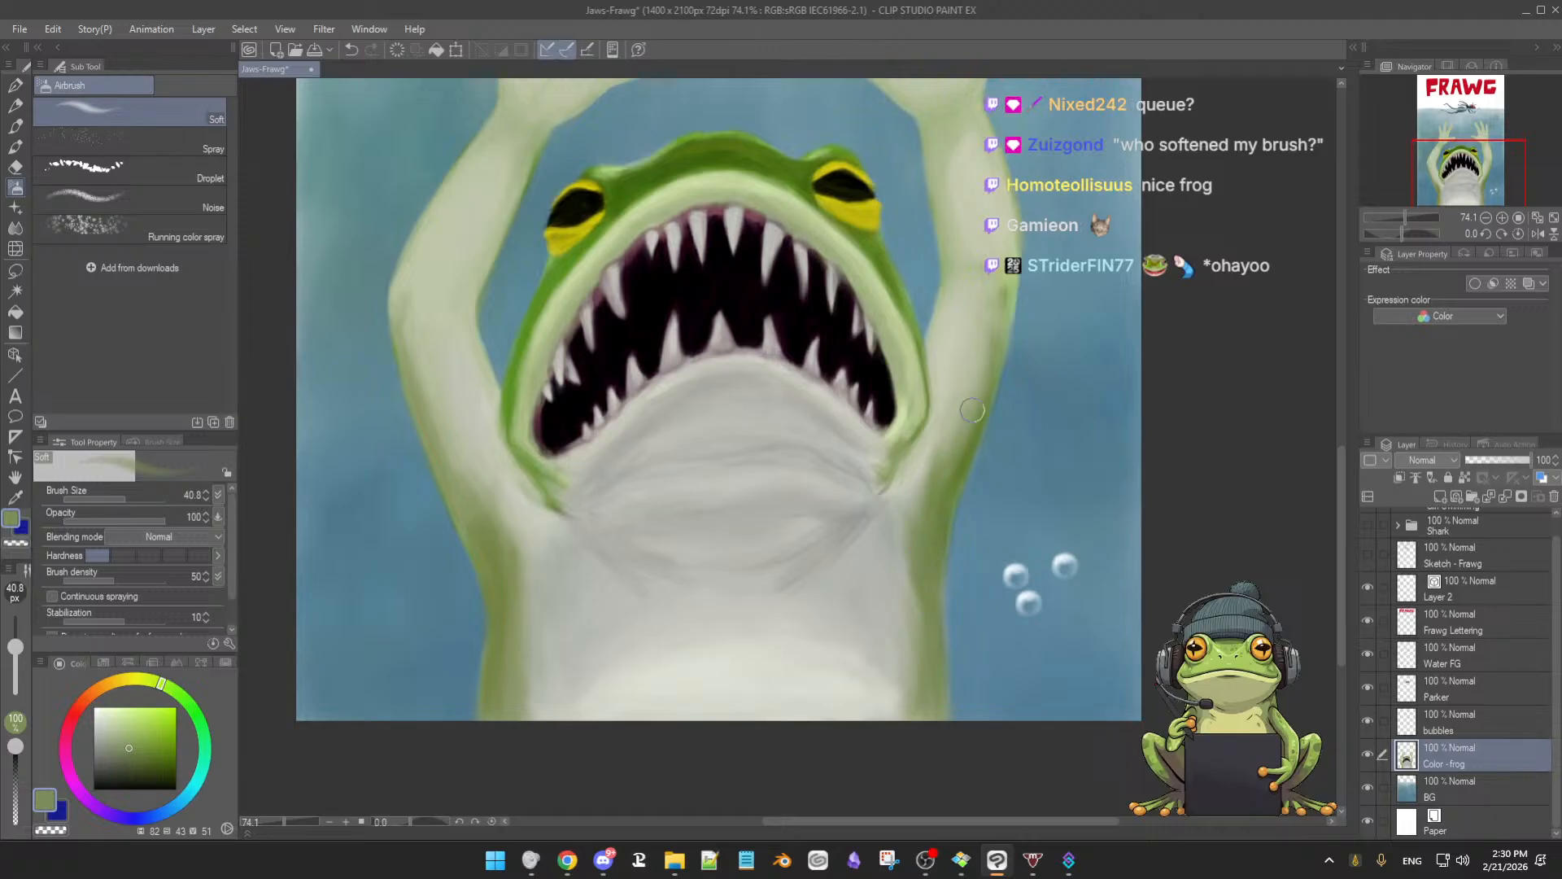
left_click_drag(973, 395, 966, 492)
Shade the right forearm's inner edge at airbrush size 21.4 and blend the elbow with sampled pale greens at size 44.1
mouse_move(950, 266)
left_mouse_down()
mouse_move(924, 268)
mouse_move(922, 240)
left_mouse_up()
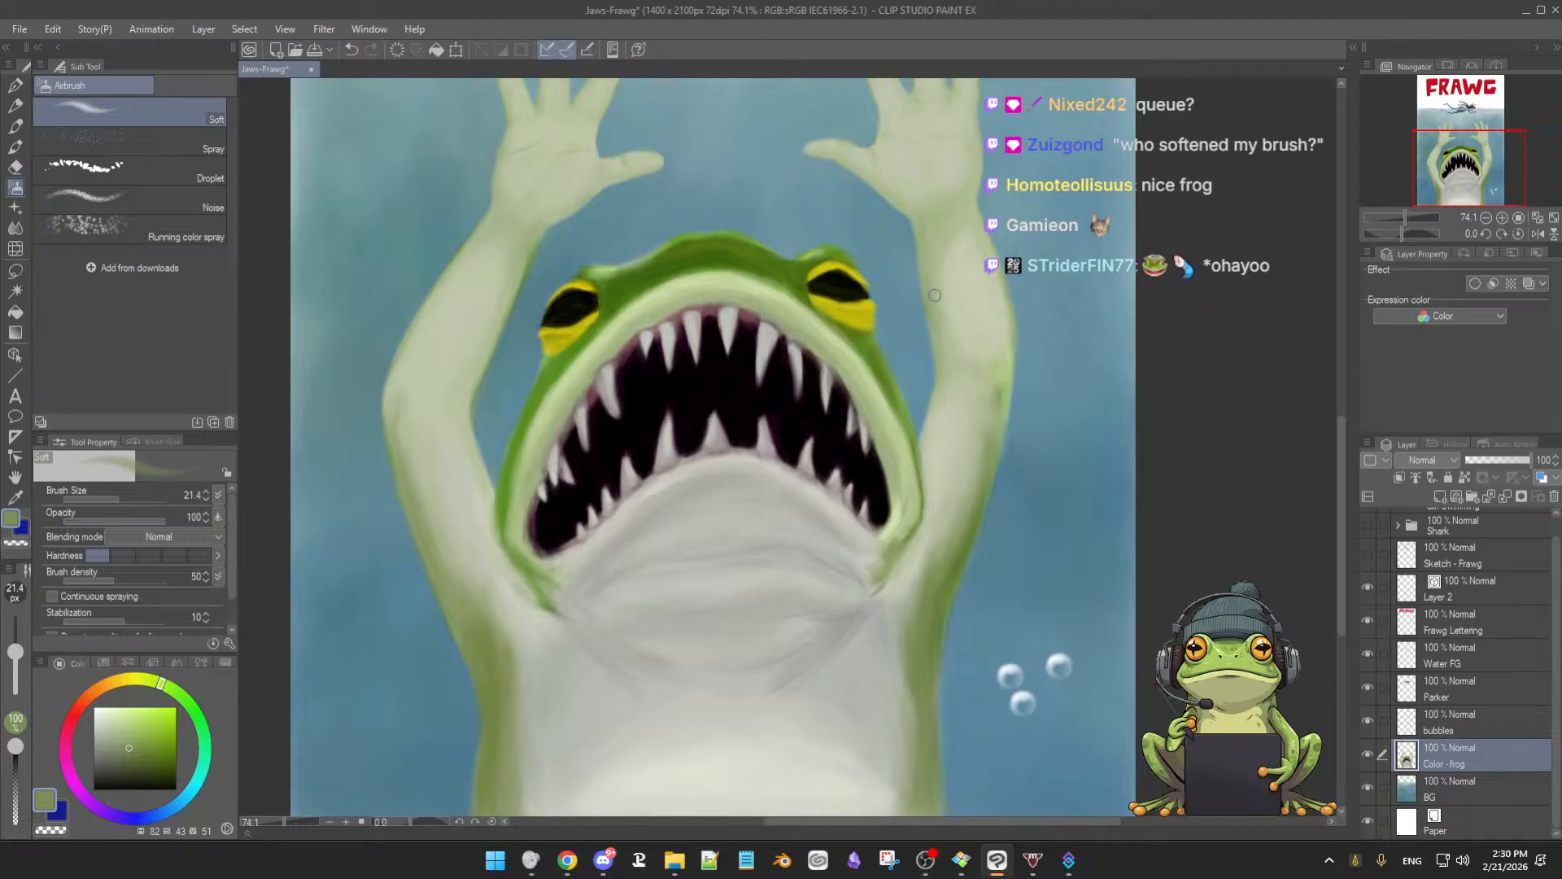
mouse_move(957, 216)
left_mouse_down()
mouse_move(959, 237)
mouse_move(956, 221)
left_mouse_up()
left_click(968, 295, "alt")
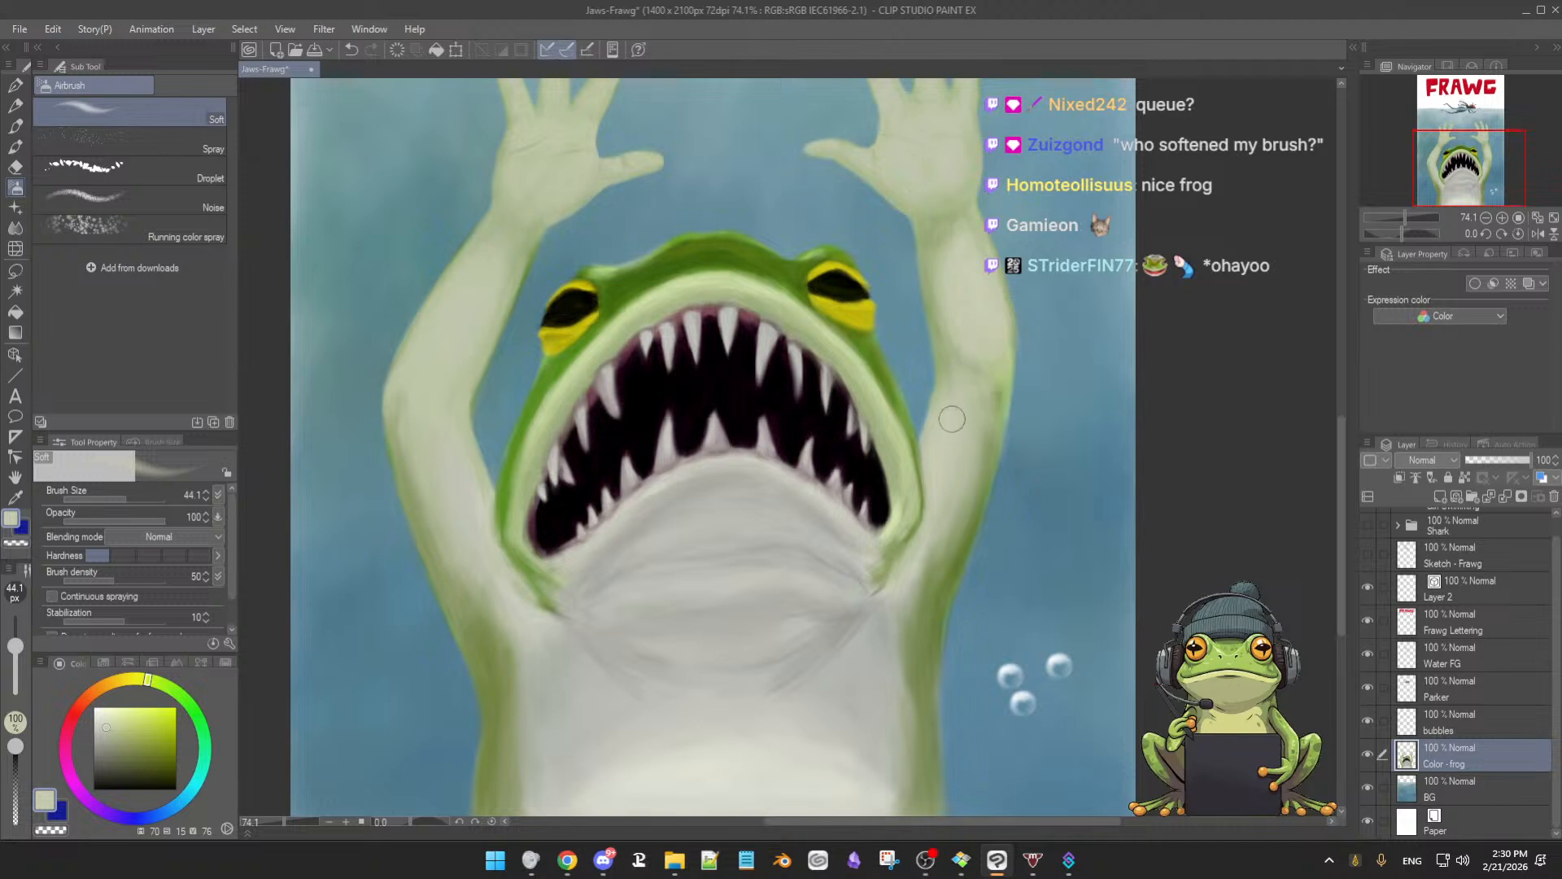
left_click(947, 349, "alt")
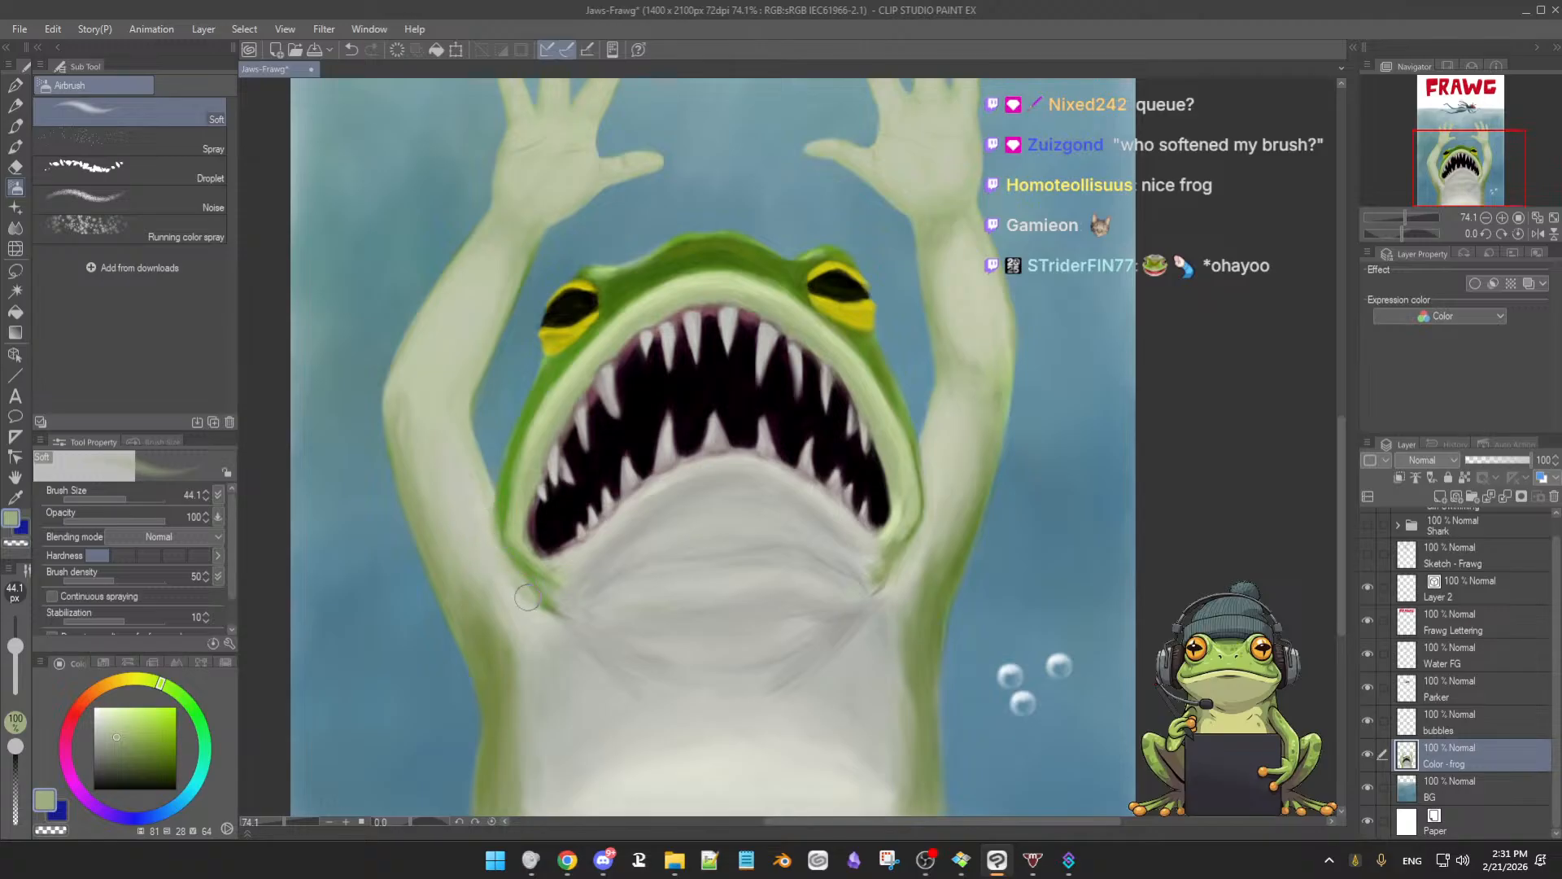
key("bracketleft")
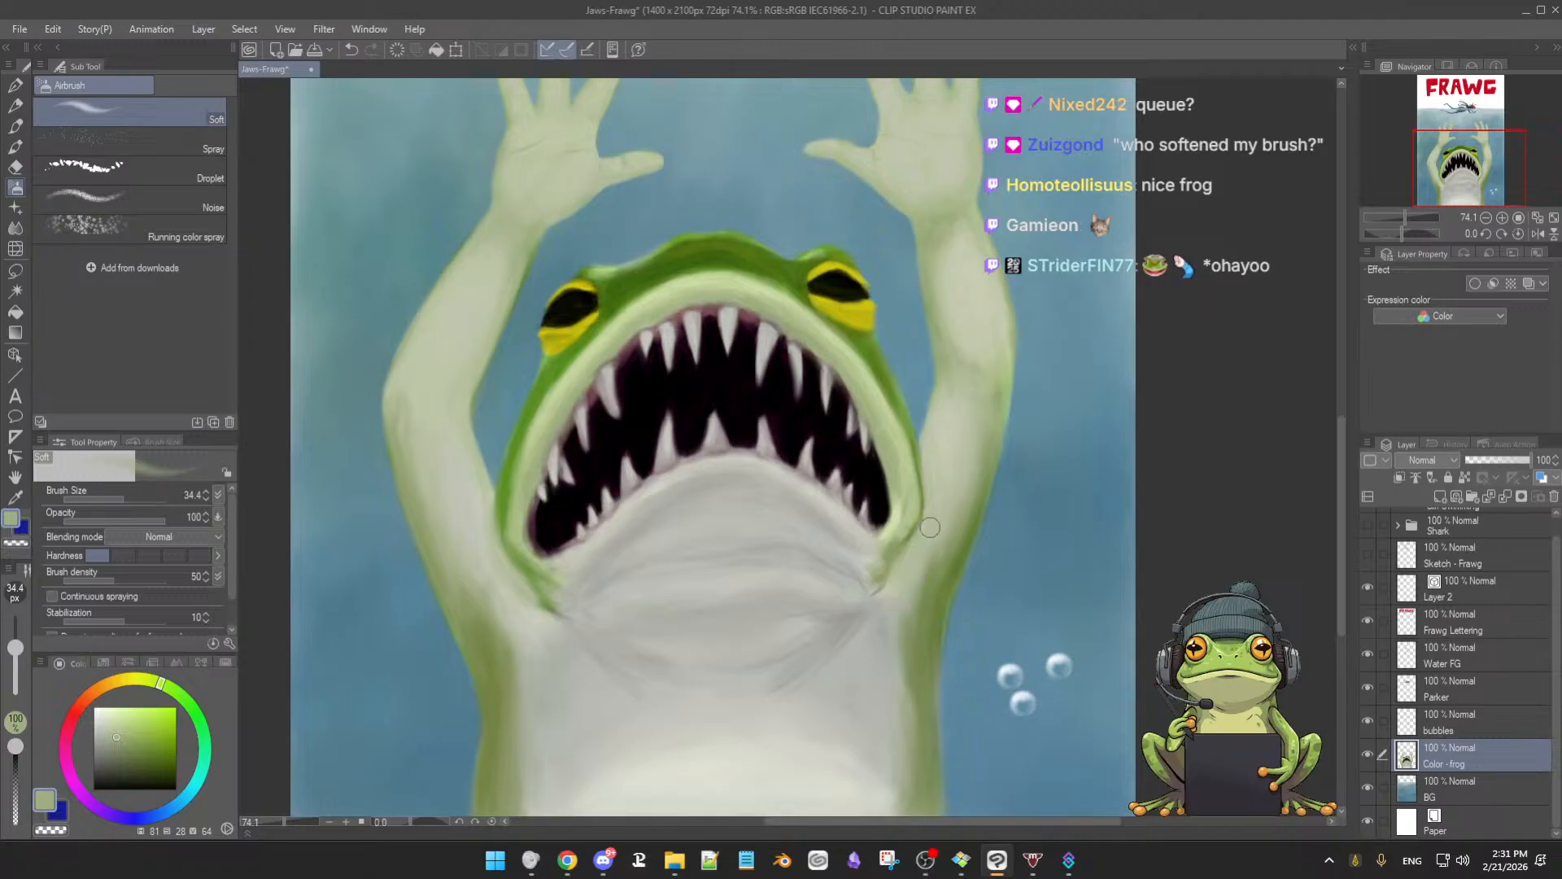
Rework the right wrist's transition into the forearm with sampled pale greens using the 3rdCoffee Soft Oil 2 brush
scroll(926, 541, "down", 3)
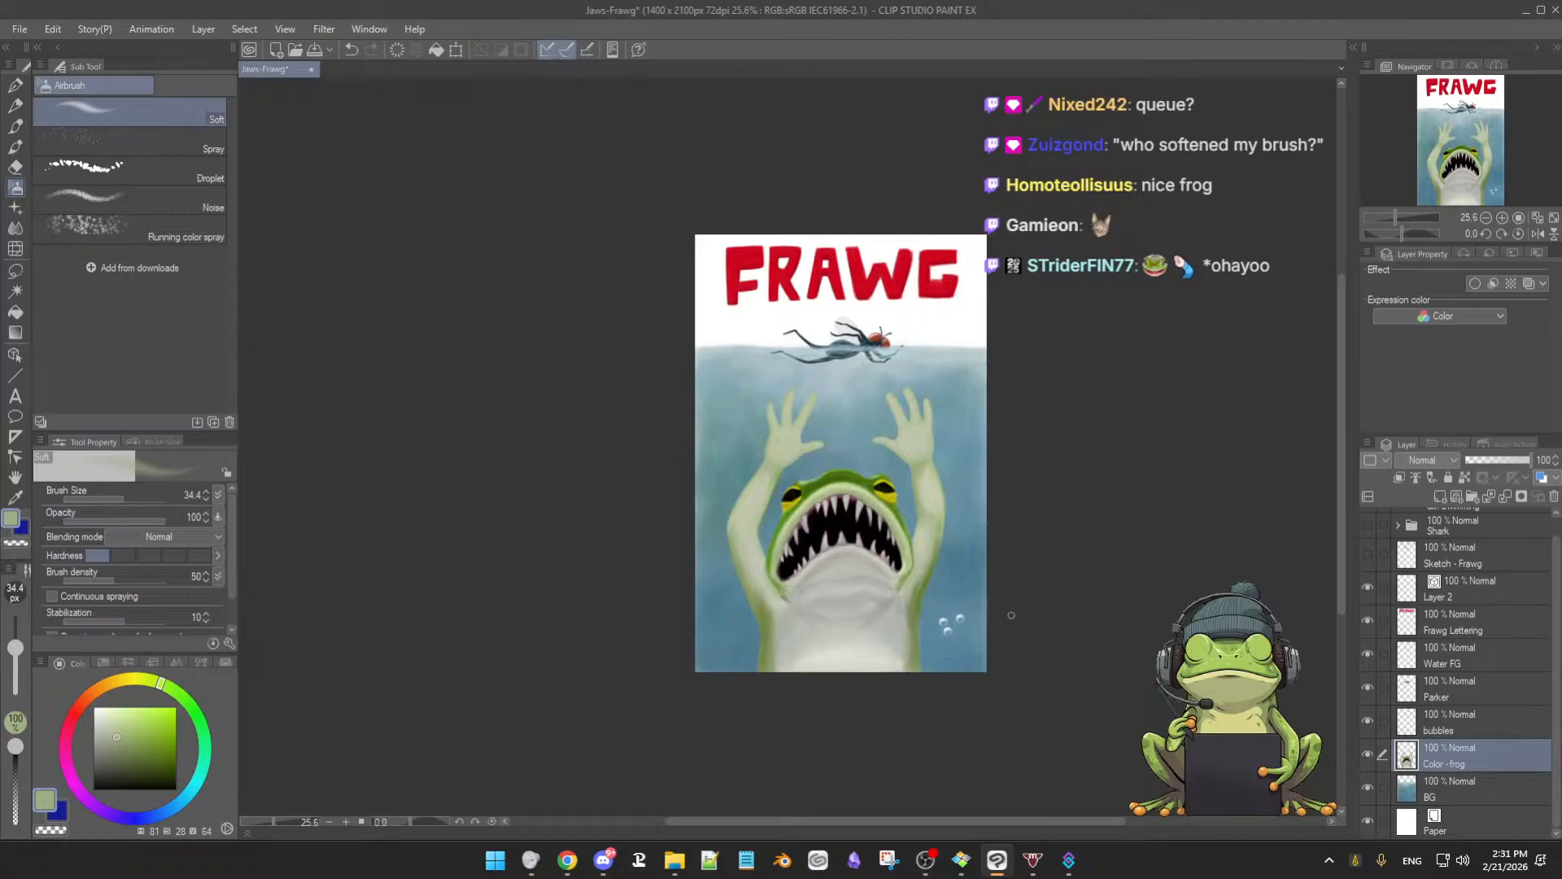
scroll(1006, 619, "up", 5)
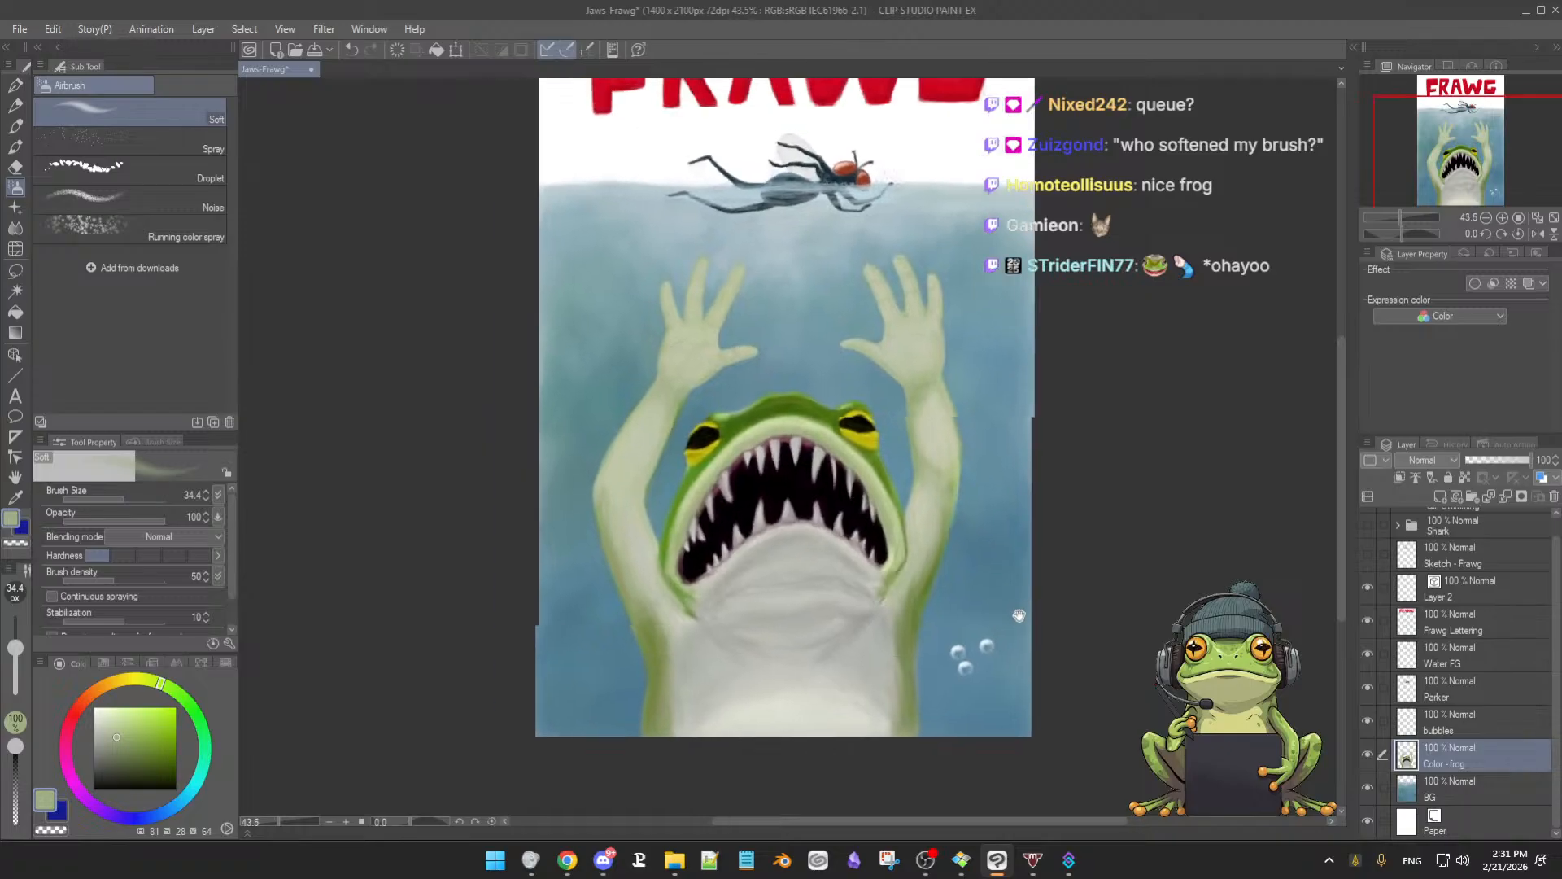
scroll(949, 564, "up", 2)
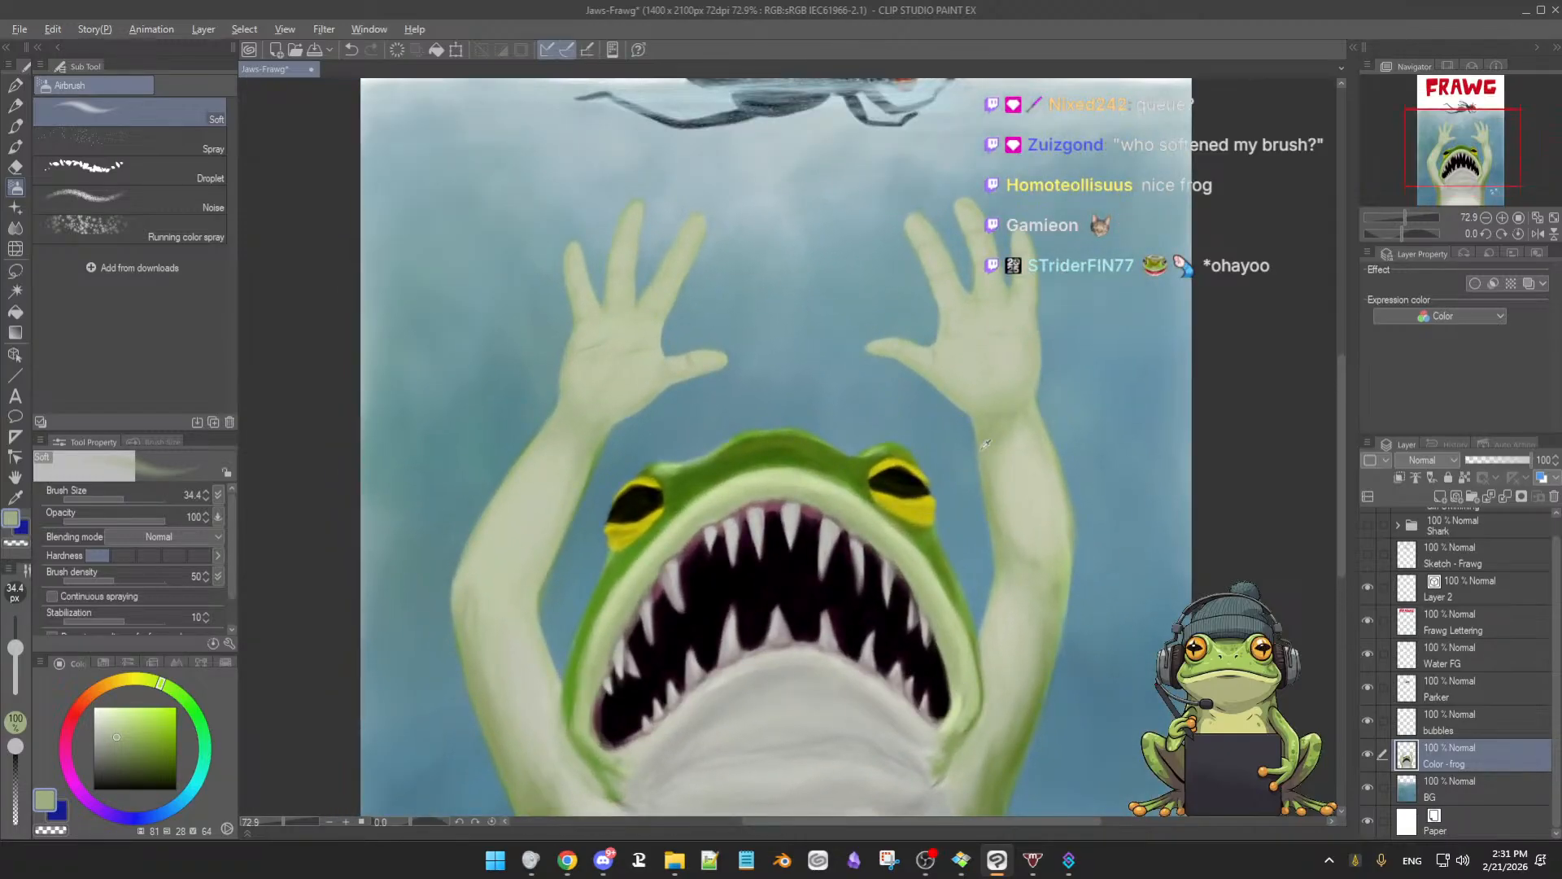
key("bracketleft")
key("e")
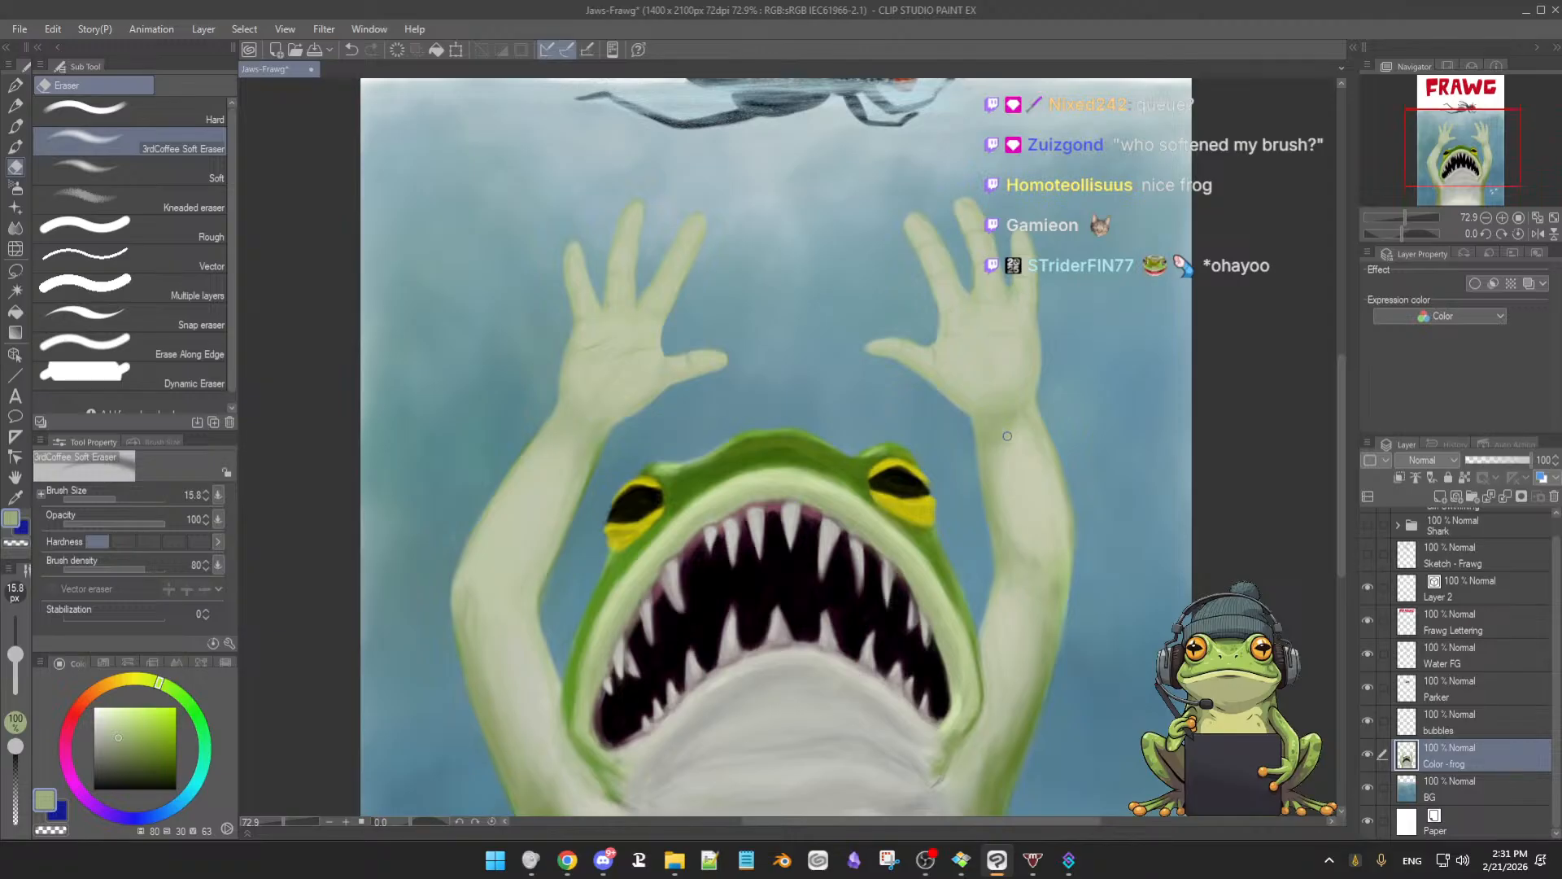
key("b")
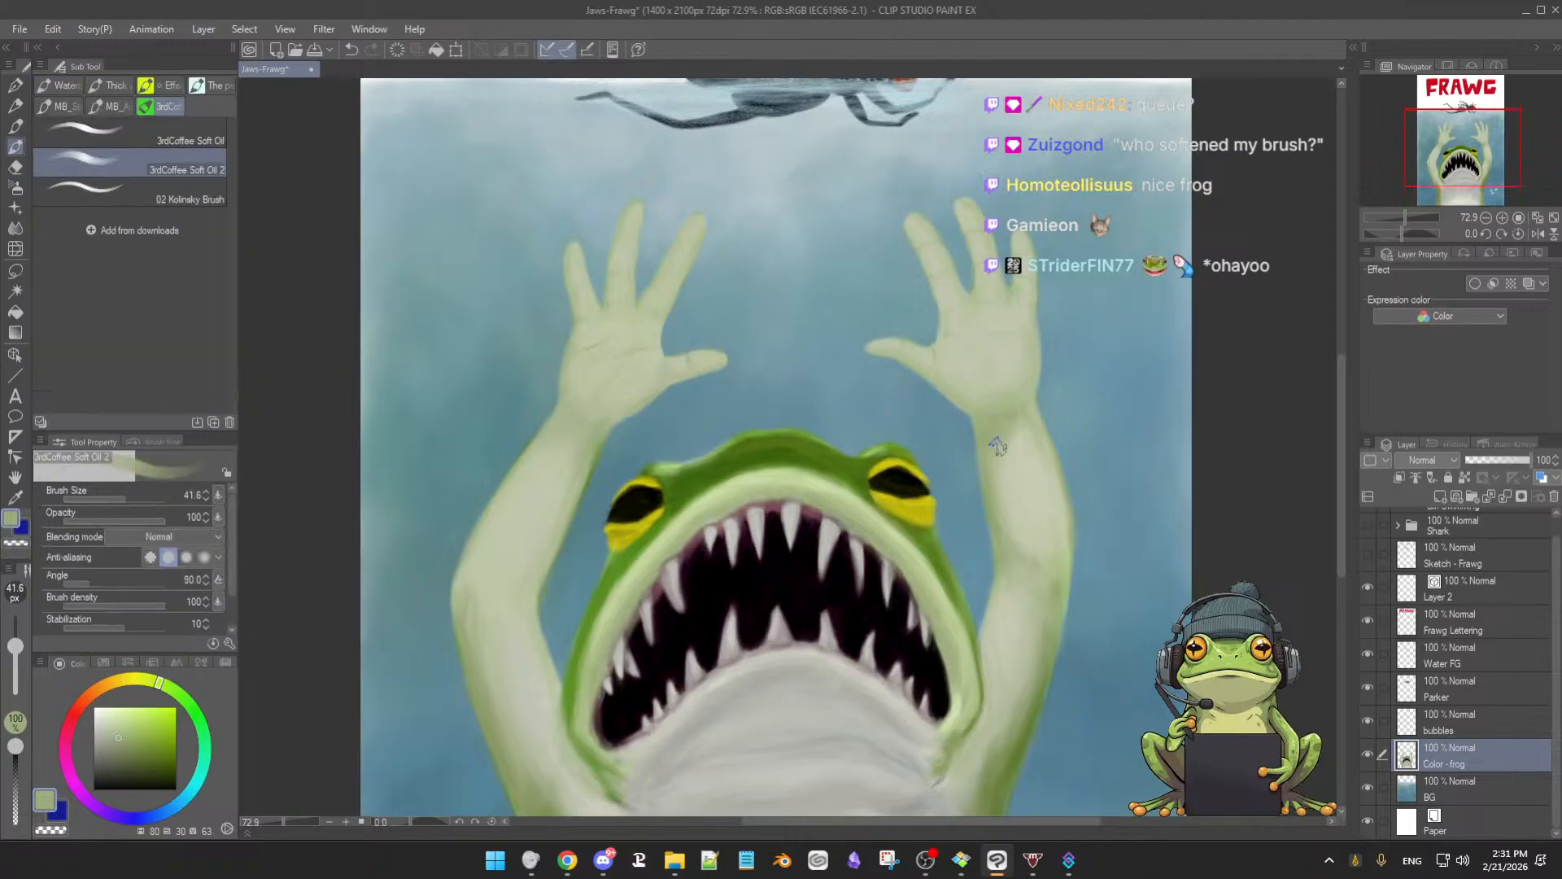
key("bracketleft")
left_click(1009, 434, "alt")
left_click(1018, 424, "alt")
left_click_drag(1009, 444, 1030, 421)
left_click(1009, 461, "alt")
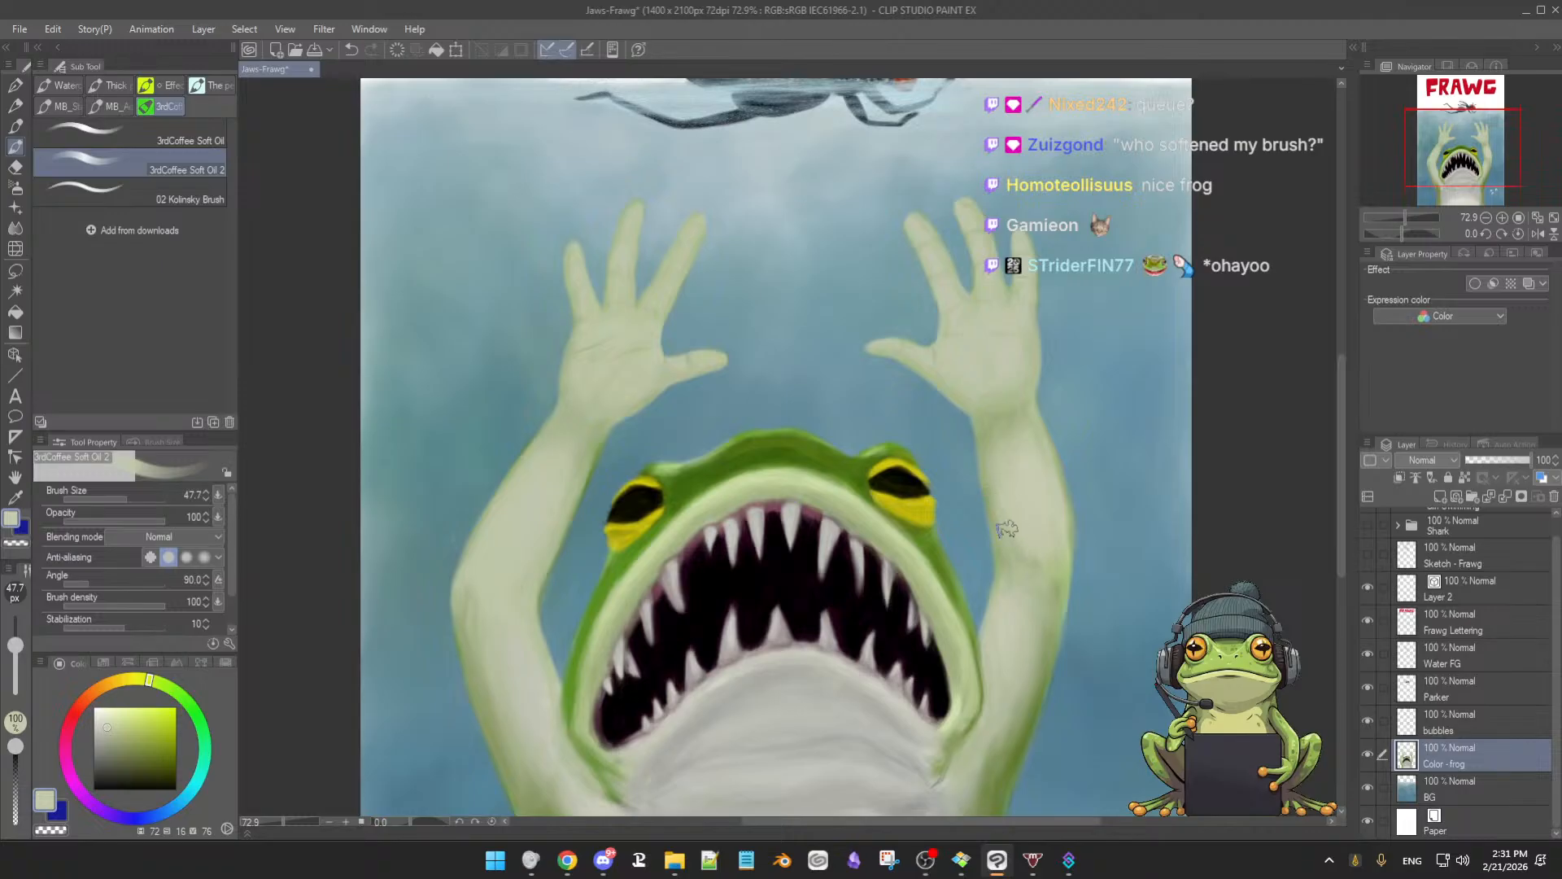
Soften the right forearm with sampled pale green at airbrush size 39.1 and trim its outer edge with the soft eraser at size 15.8
key("b")
left_click_drag(1017, 521, 1001, 464, "ctrl+alt")
left_click(1014, 500, "alt")
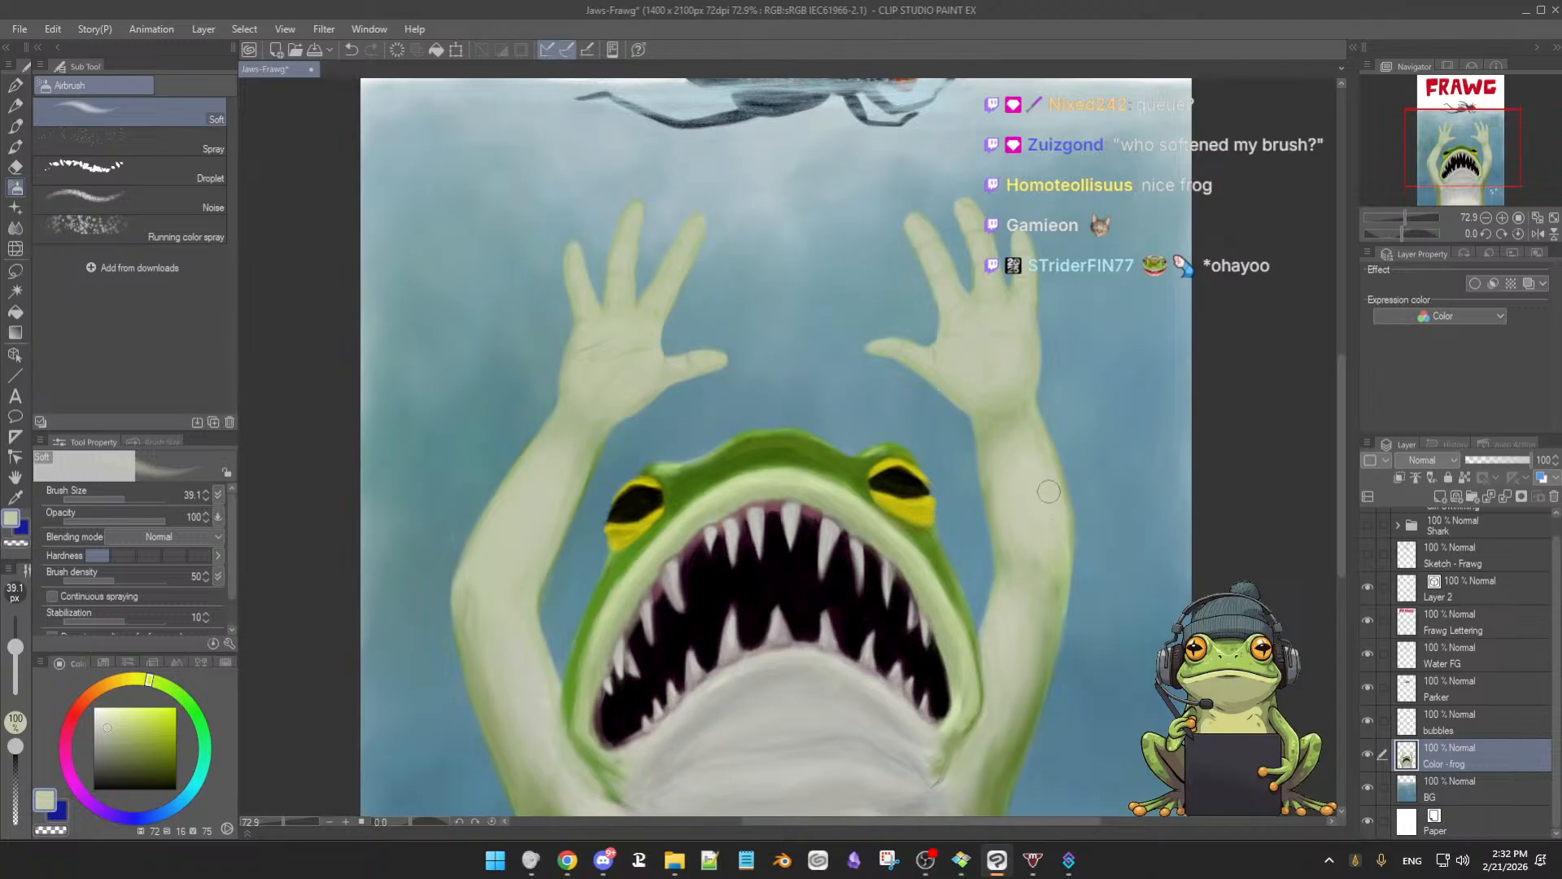
key("e")
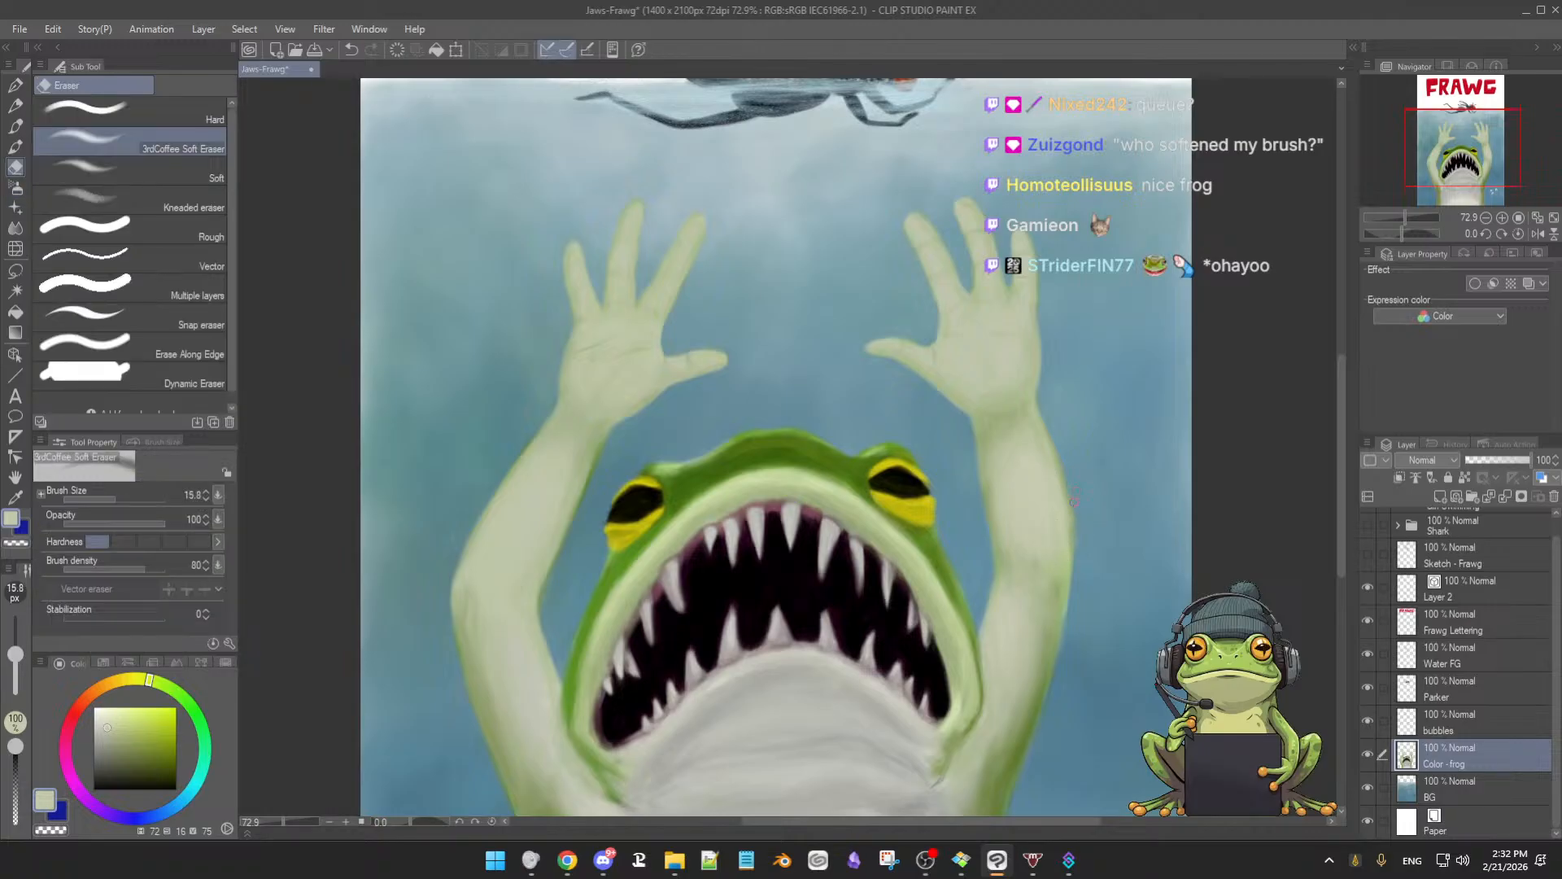
Blend both palms into the wrists with sampled pale greens using the Soft airbrush at sizes 26.9 and 51.0
key("b")
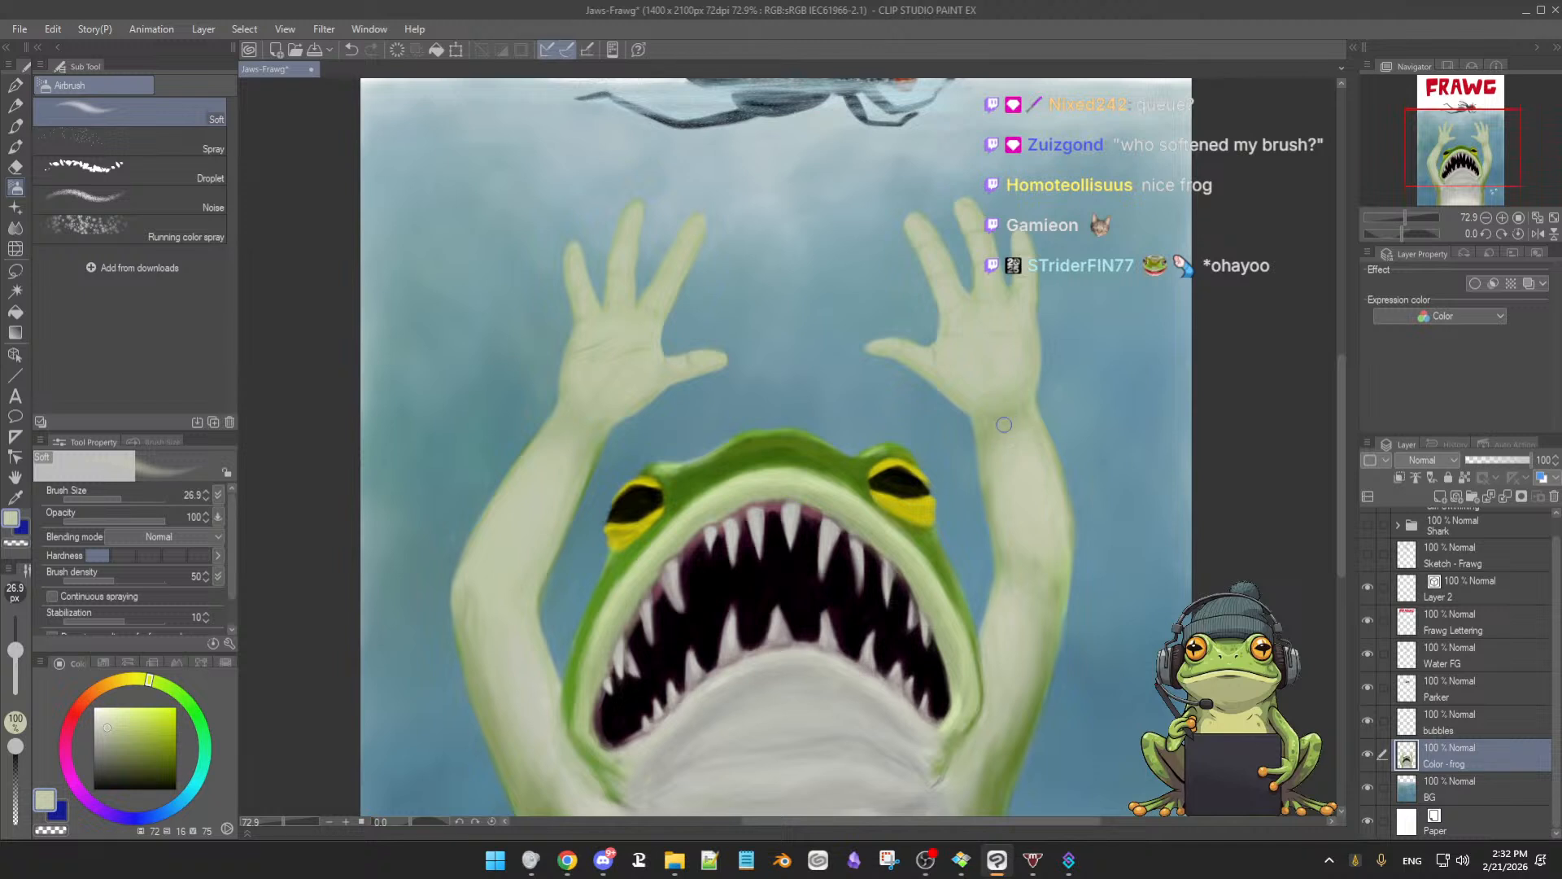
left_click(1012, 336, "alt")
left_click(1027, 399, "alt")
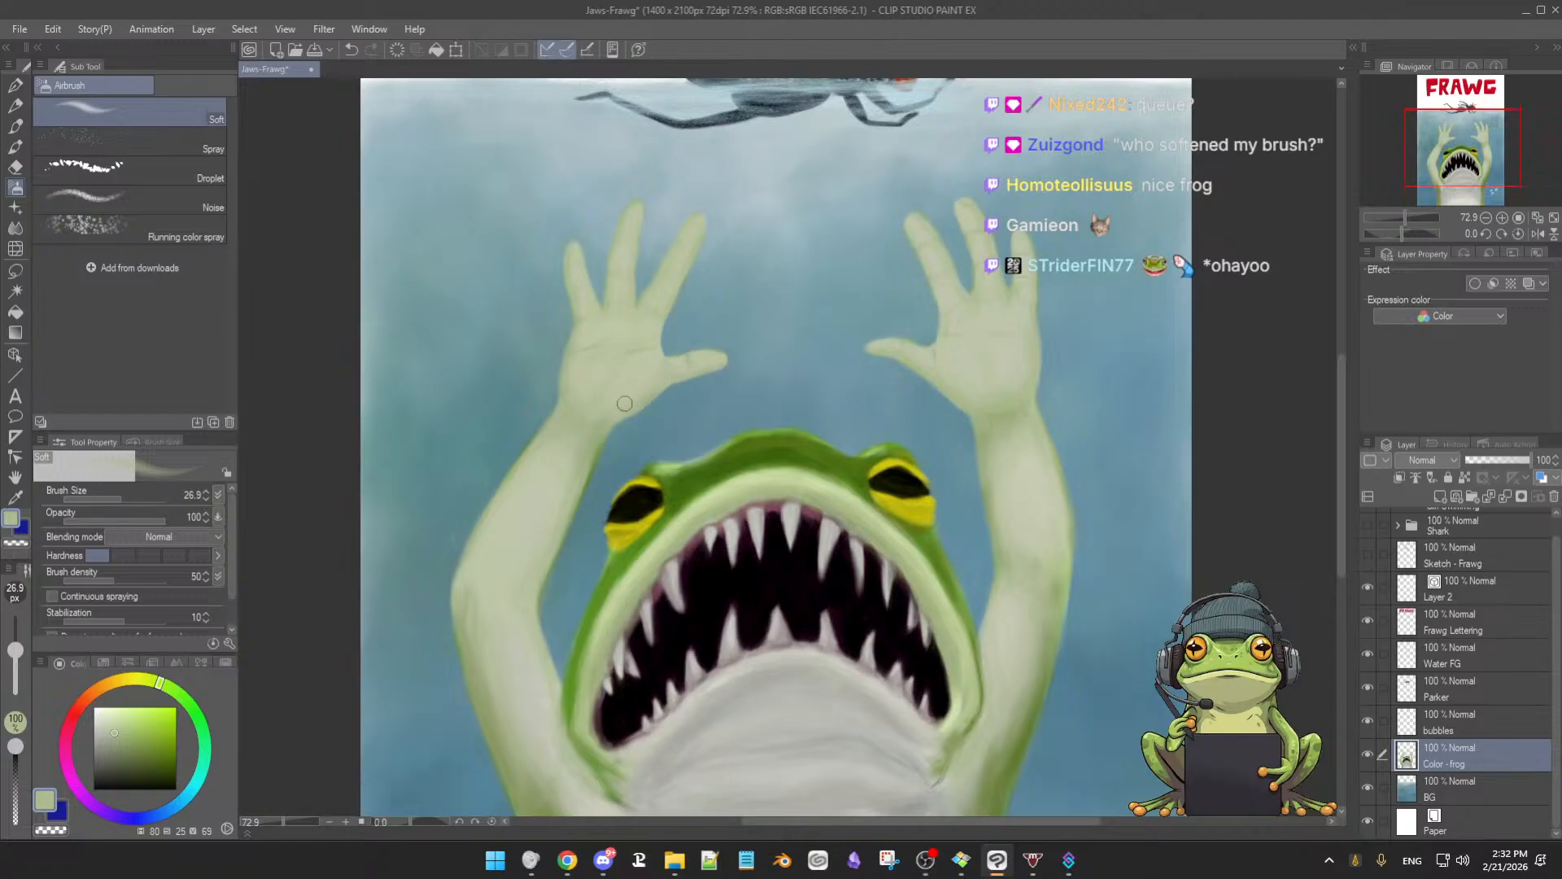
left_click_drag(615, 399, 575, 373)
left_click(577, 397, "alt")
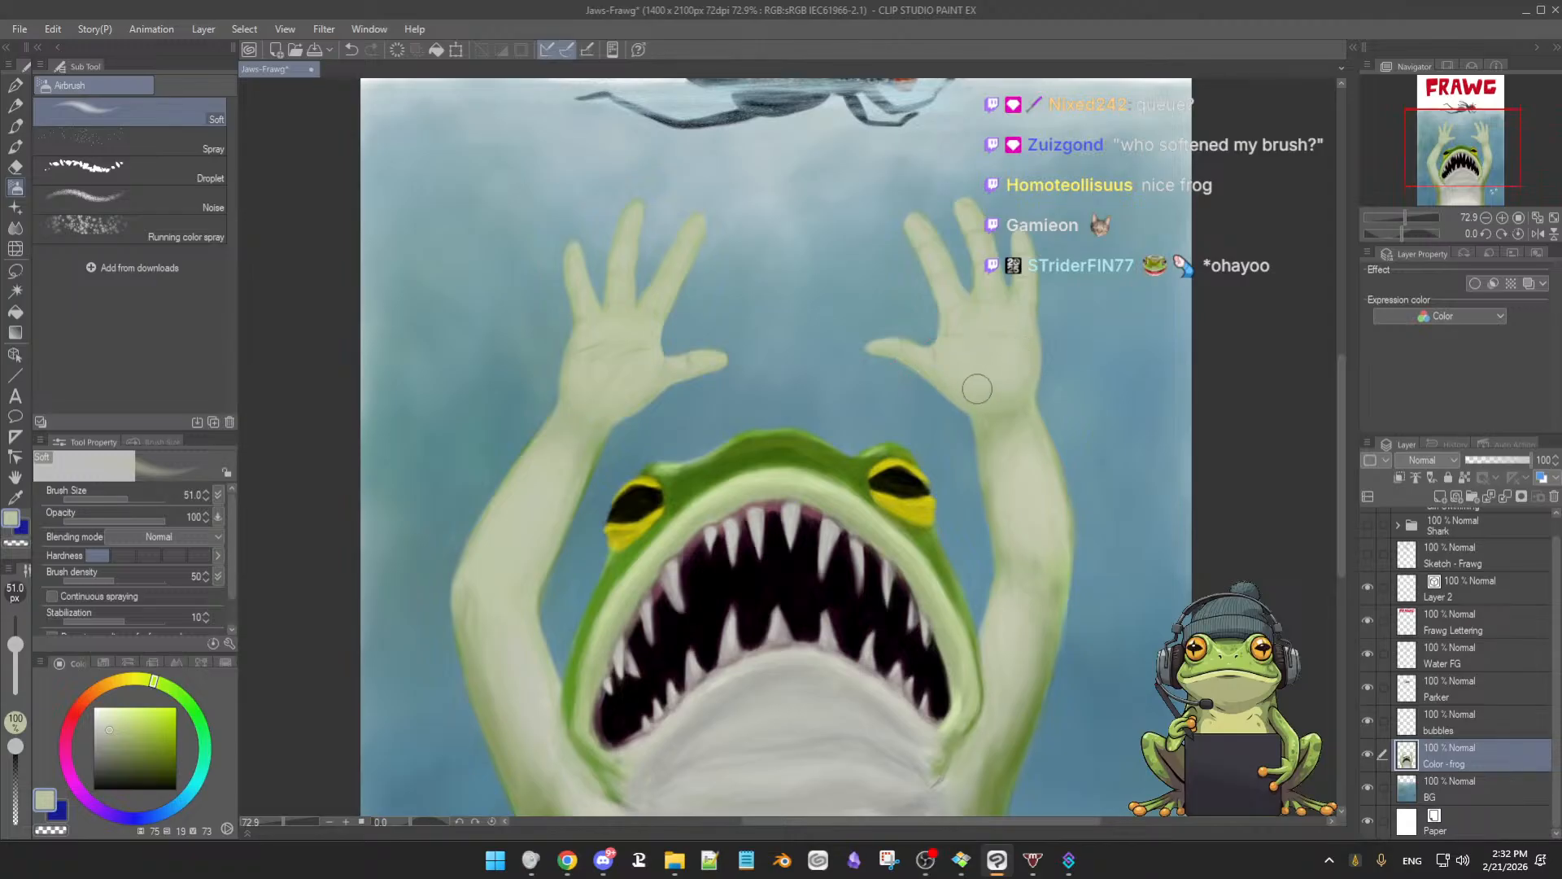
left_click(1005, 435, "alt")
left_click(1018, 445, "alt")
scroll(1023, 478, "down", 2)
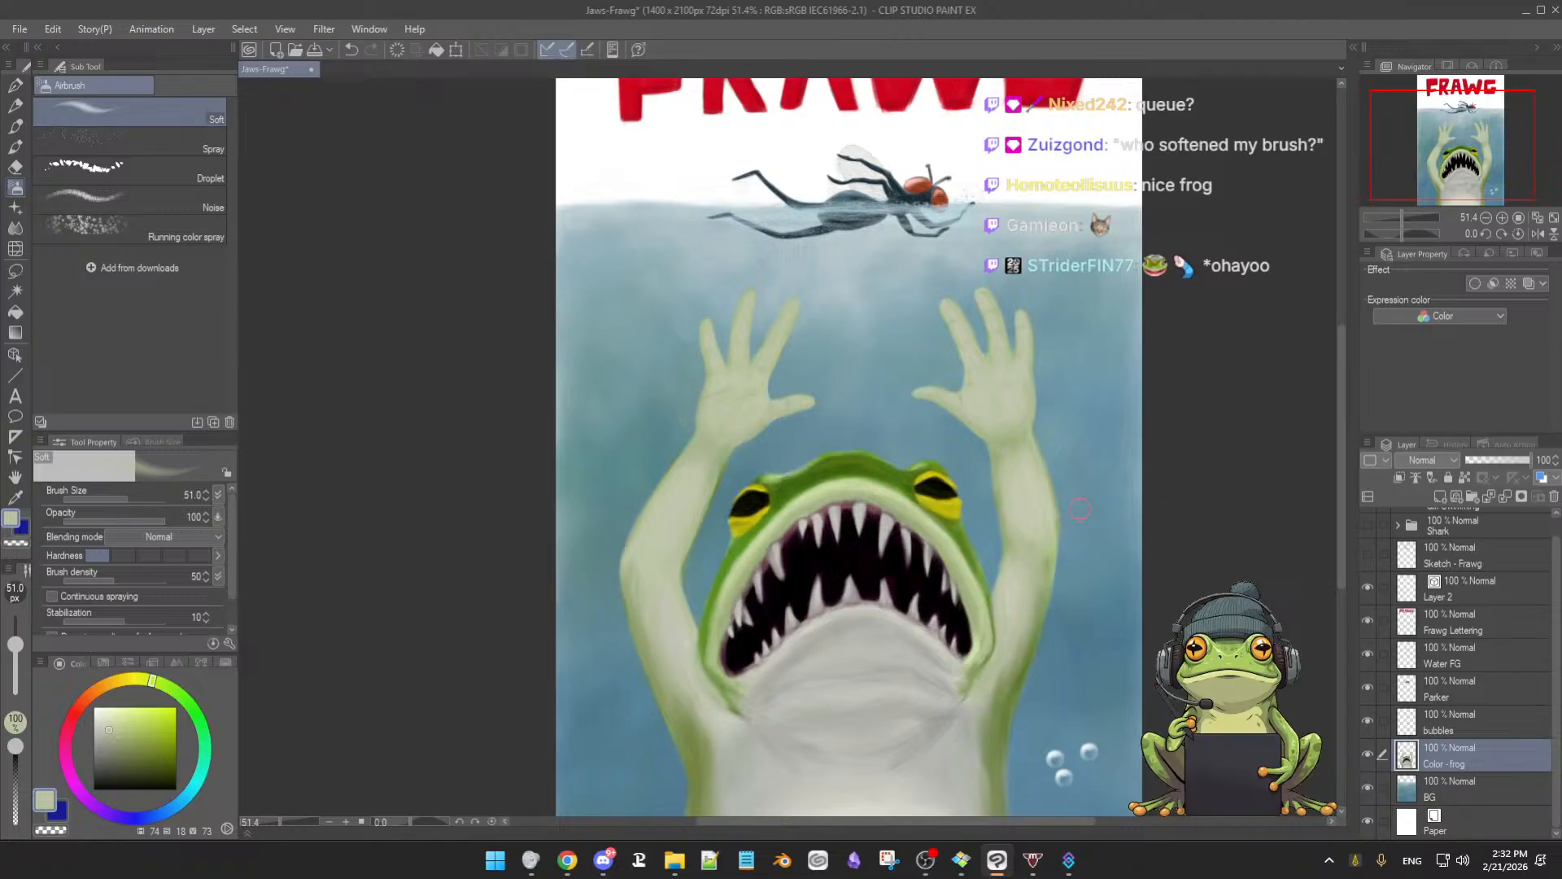
Smooth the frog's chin and throat folds with sampled pale greys using the Soft airbrush at size 45.2
scroll(1074, 520, "up", 5)
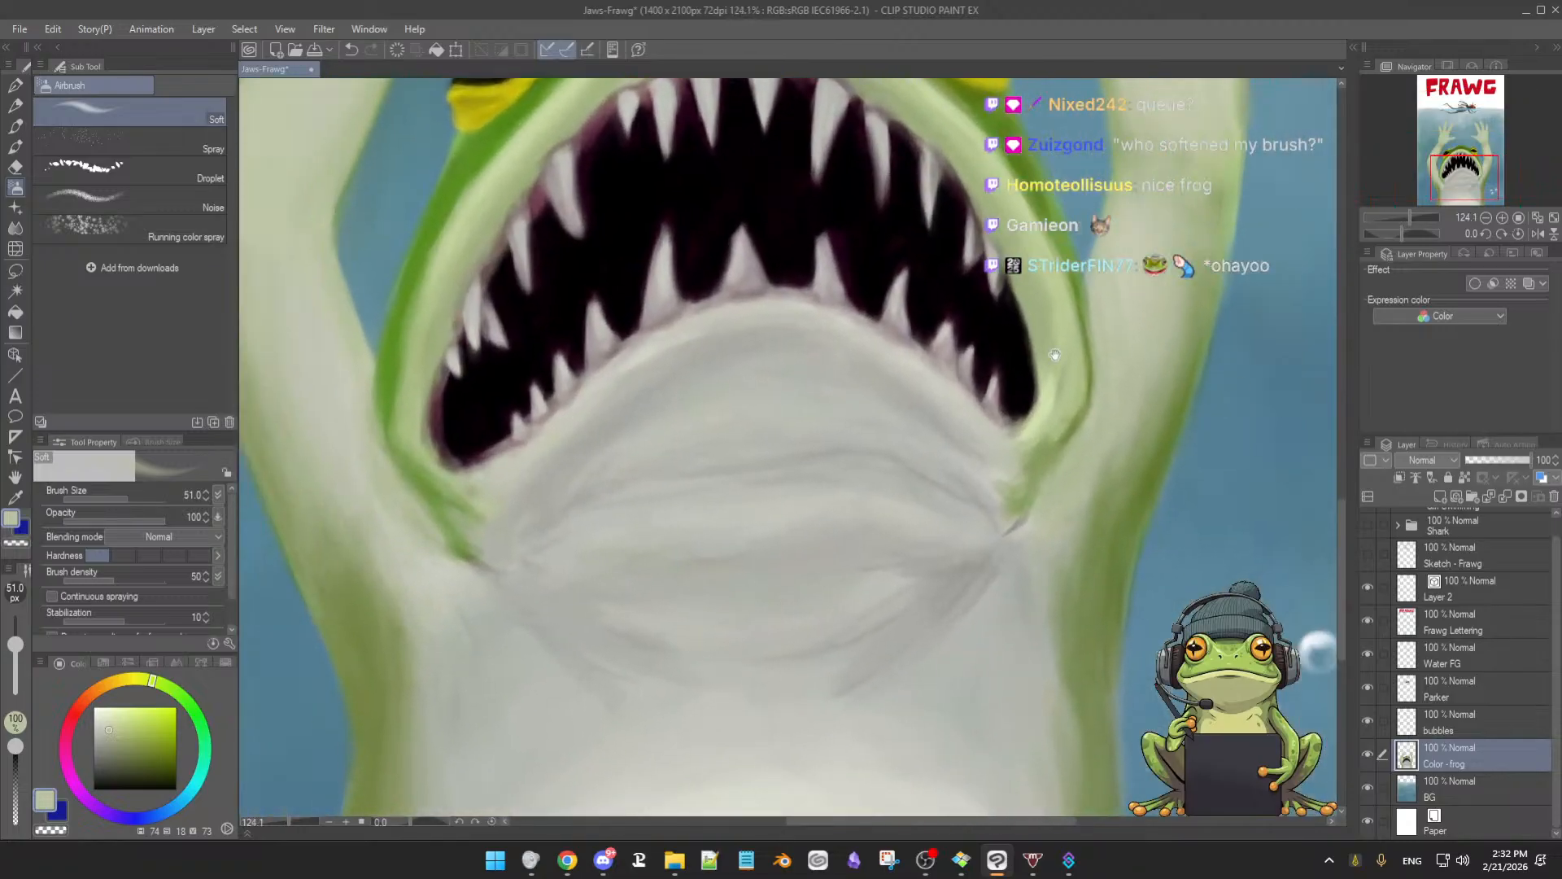
left_click(605, 589, "alt")
key("bracketleft")
left_click(884, 589, "alt")
left_click(830, 666, "alt")
left_click(563, 548, "alt")
left_click(600, 449, "alt")
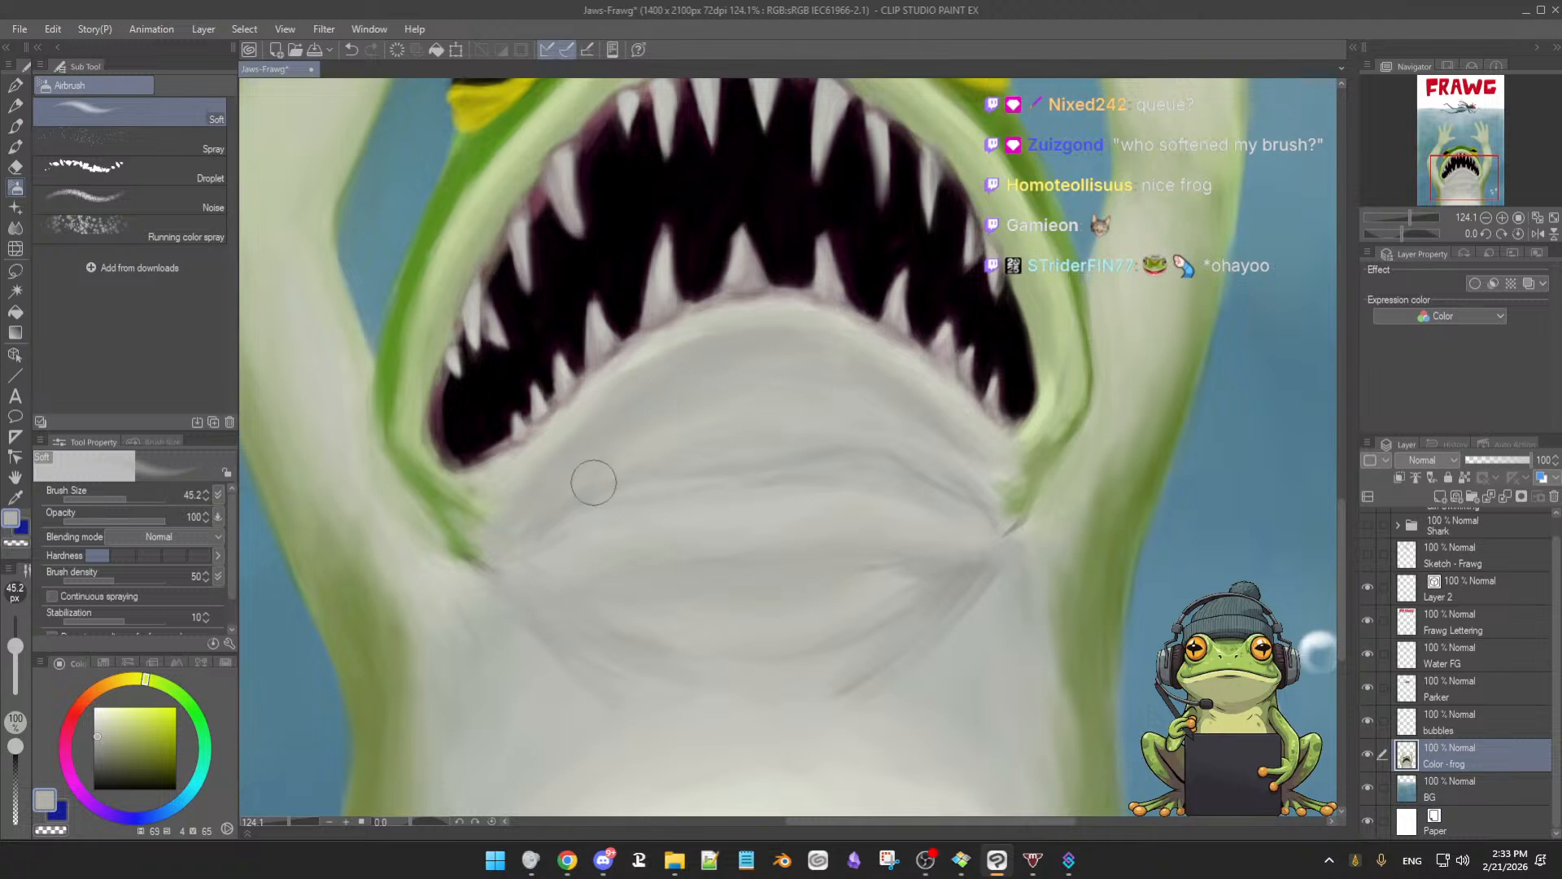
left_click(734, 415, "alt")
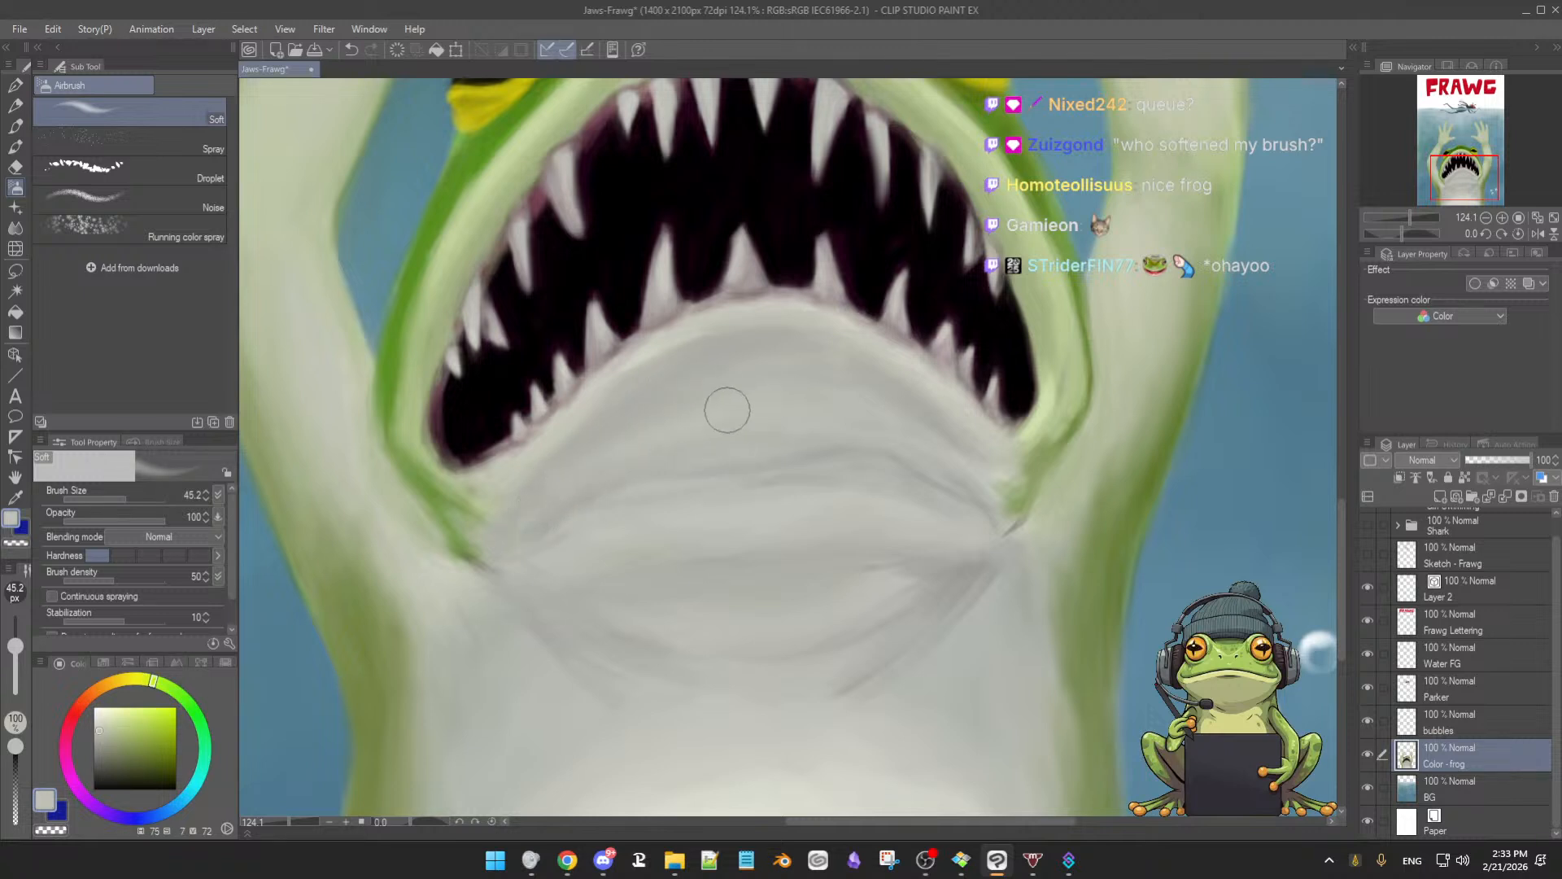
left_click(879, 381, "alt")
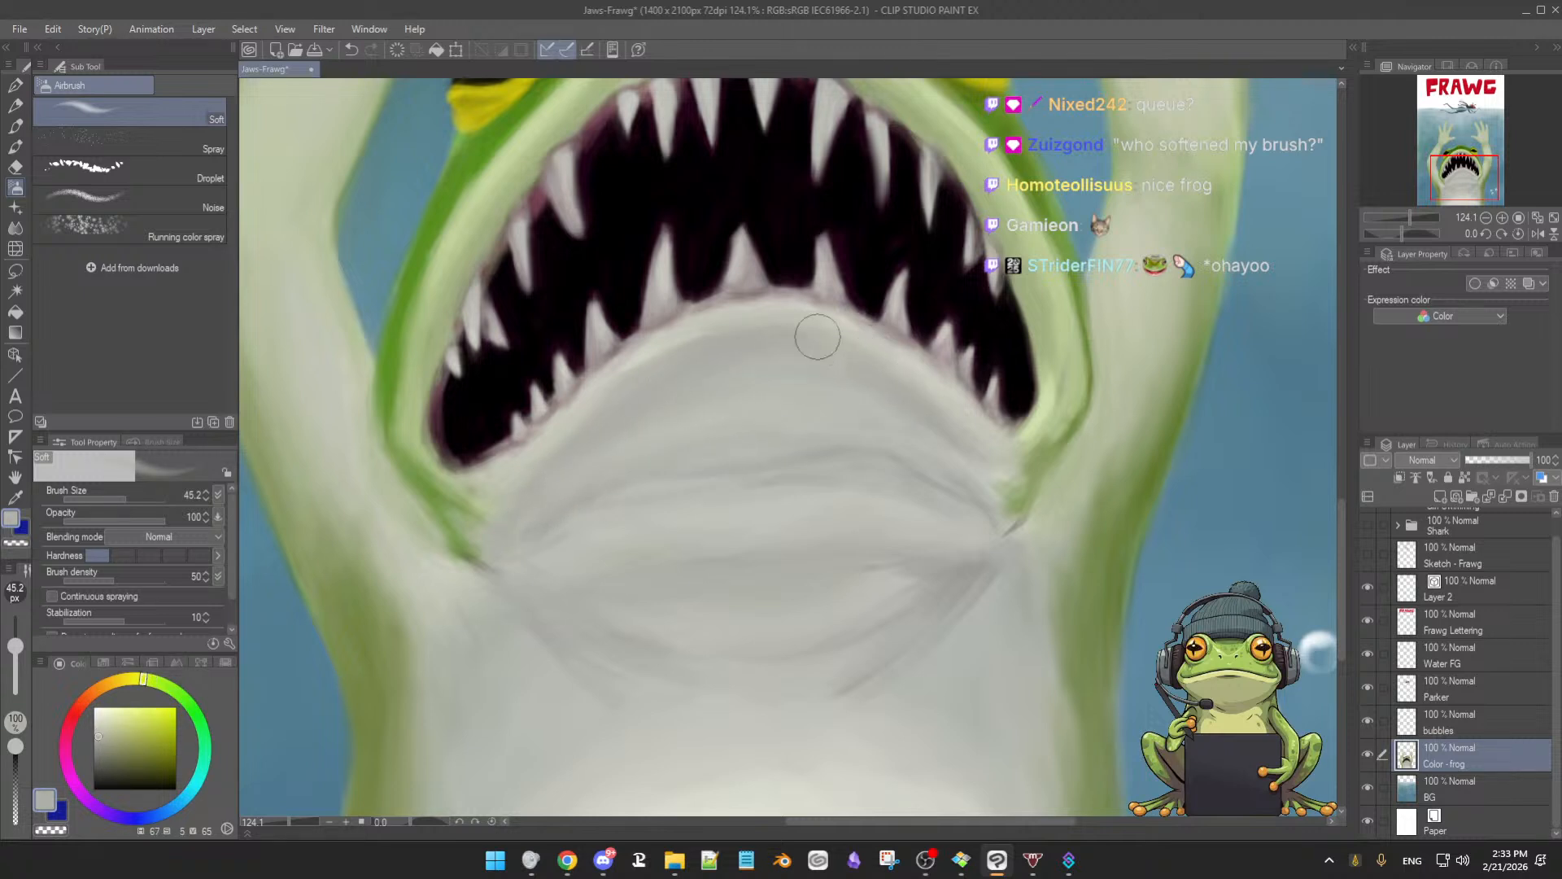
left_click(635, 476, "alt")
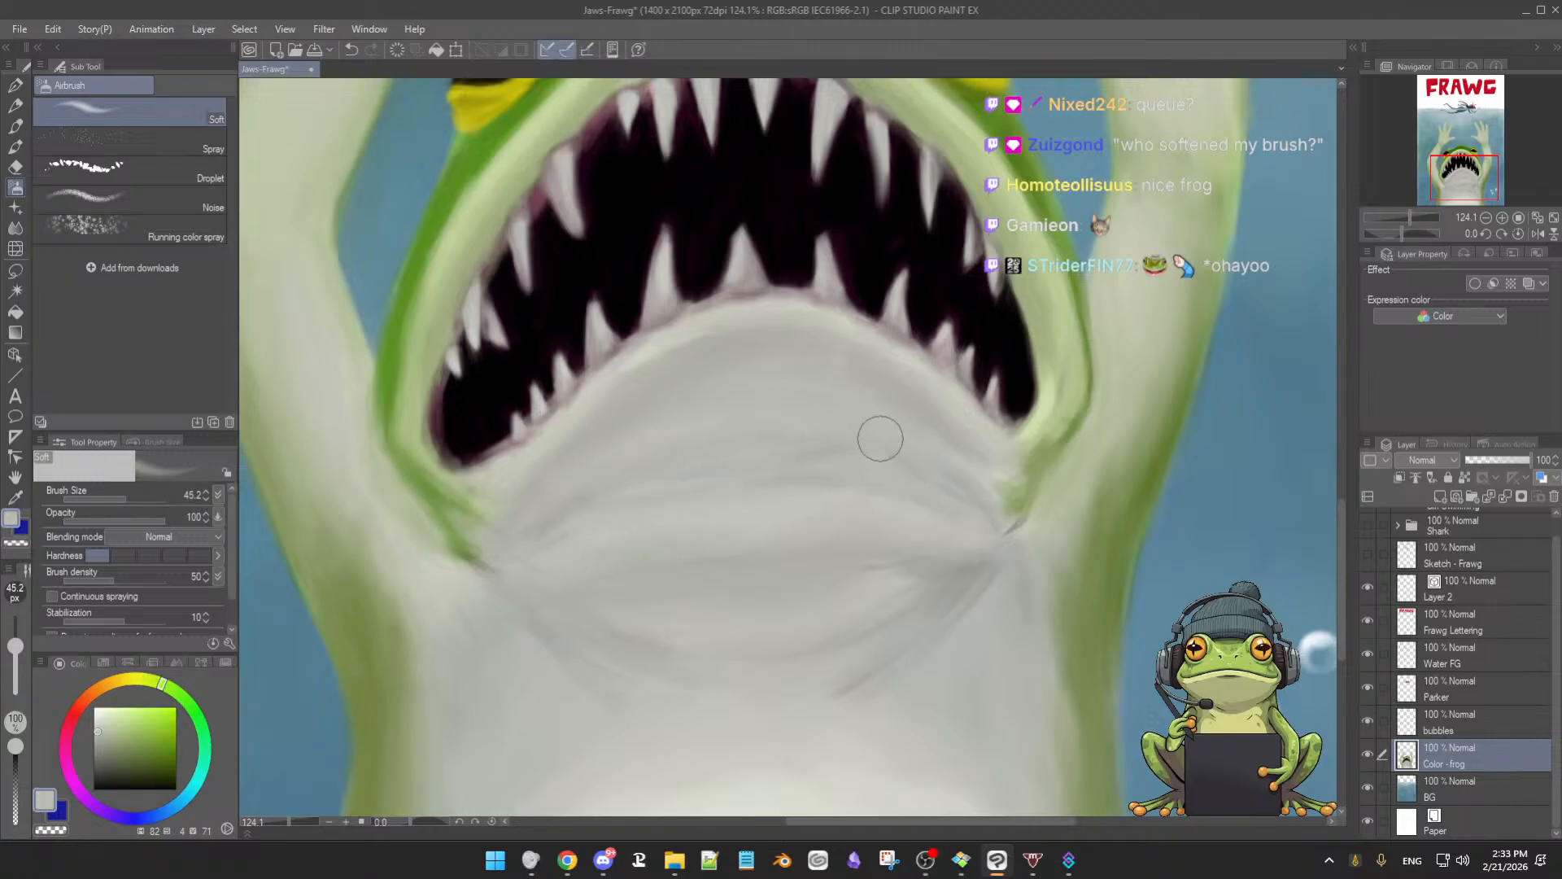
Blend the chin's right edge at airbrush size 27.5 and soften the lower throat creases with sampled greys at size 68.5
left_click_drag(981, 447, 935, 411, "ctrl+alt")
left_click(903, 391, "alt")
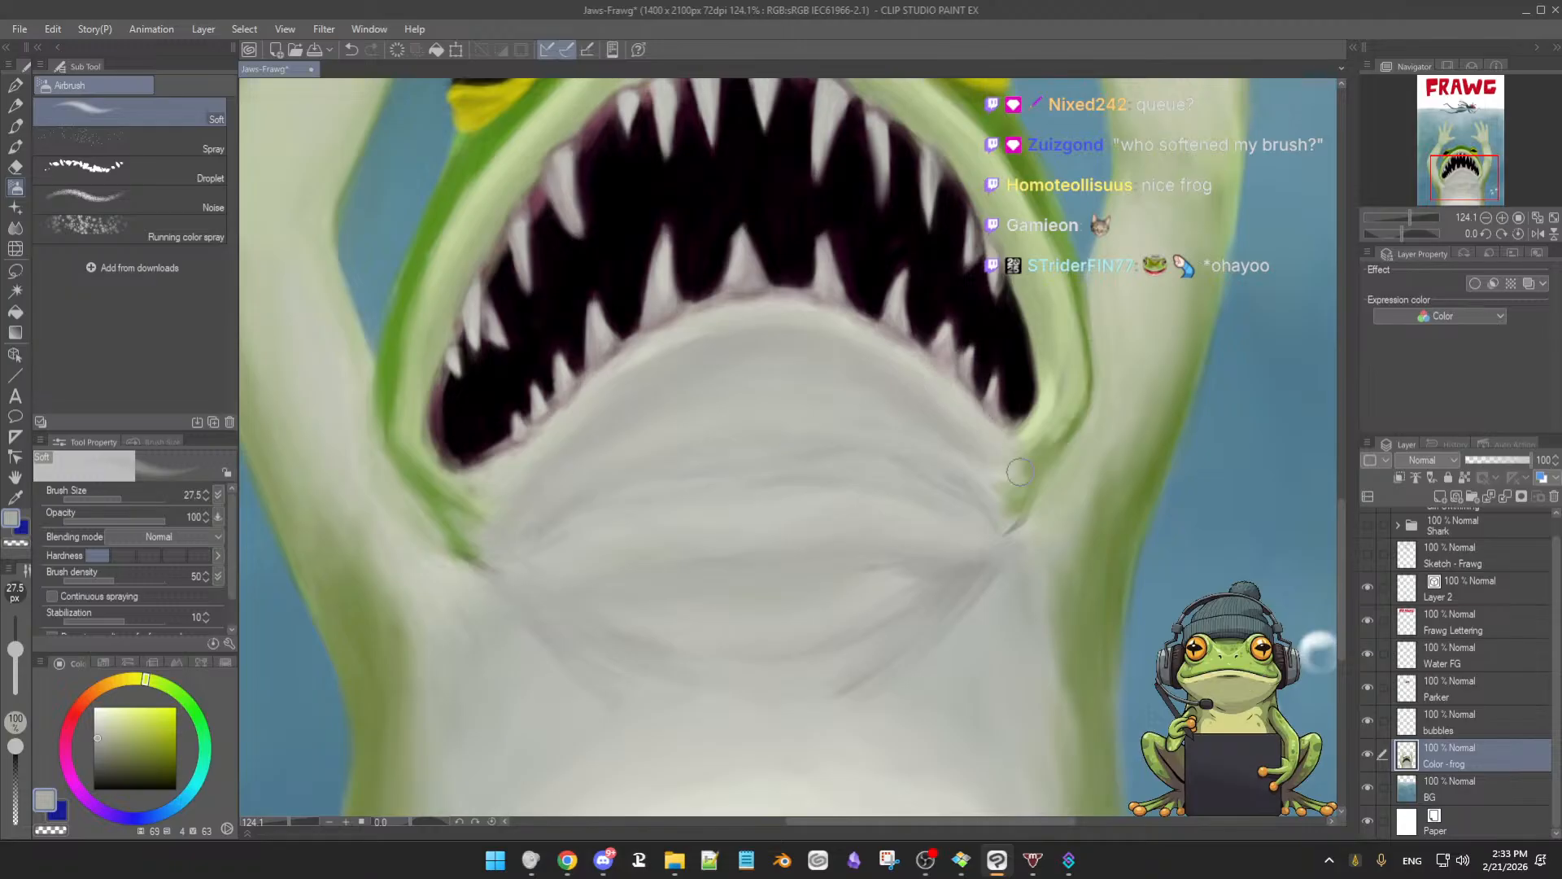
left_click(1027, 522, "alt")
mouse_move(880, 446)
left_mouse_down()
mouse_move(968, 495)
mouse_move(892, 447)
mouse_move(935, 457)
mouse_move(1000, 514)
mouse_move(916, 452)
mouse_move(991, 499)
left_mouse_up()
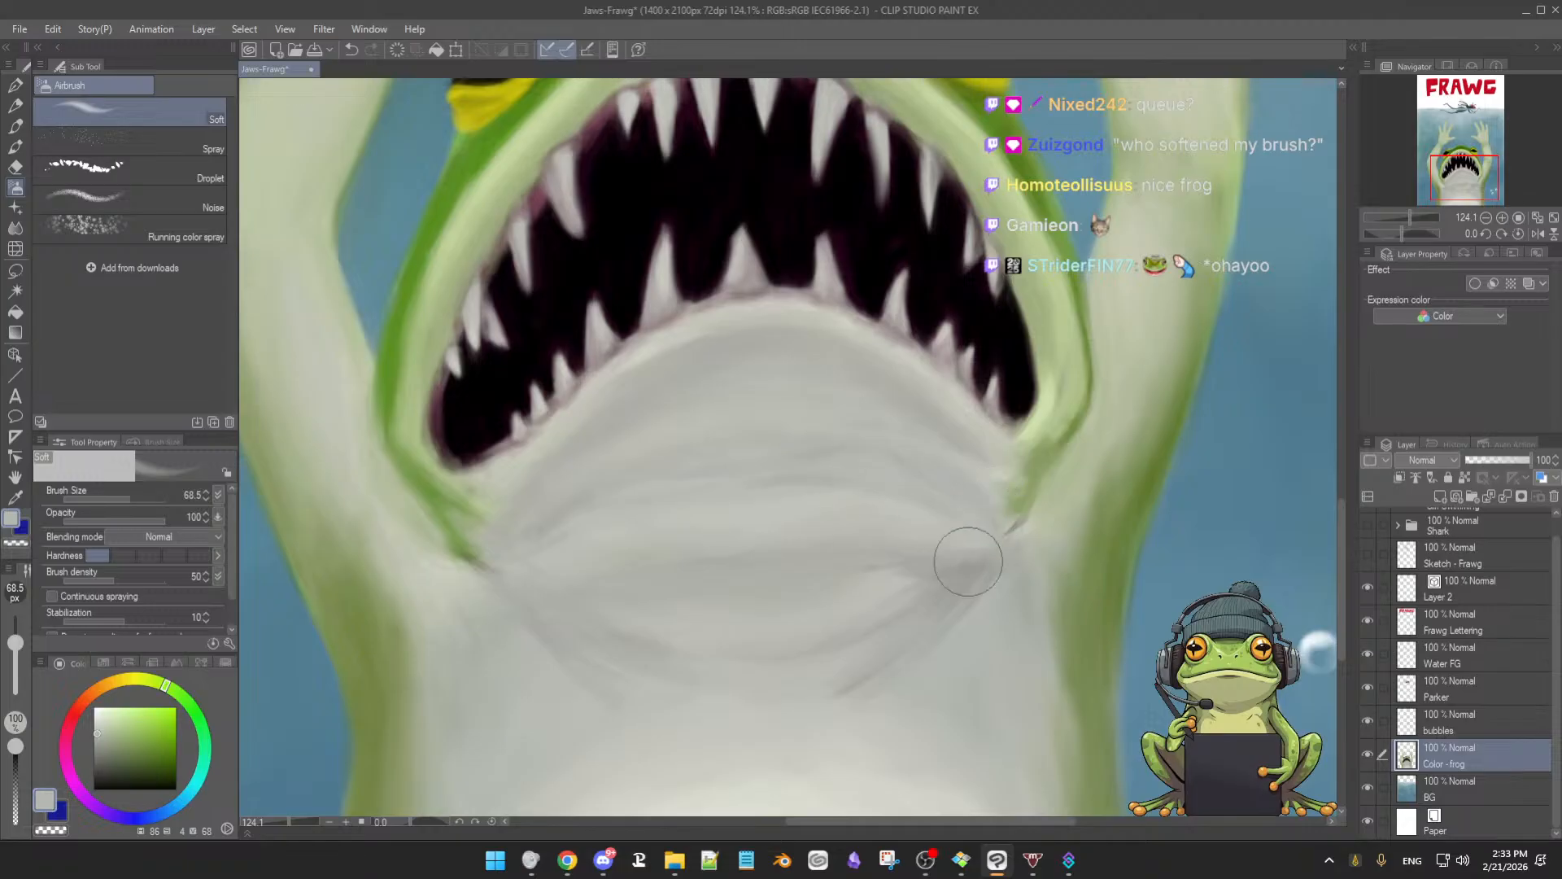
left_click(893, 583, "alt")
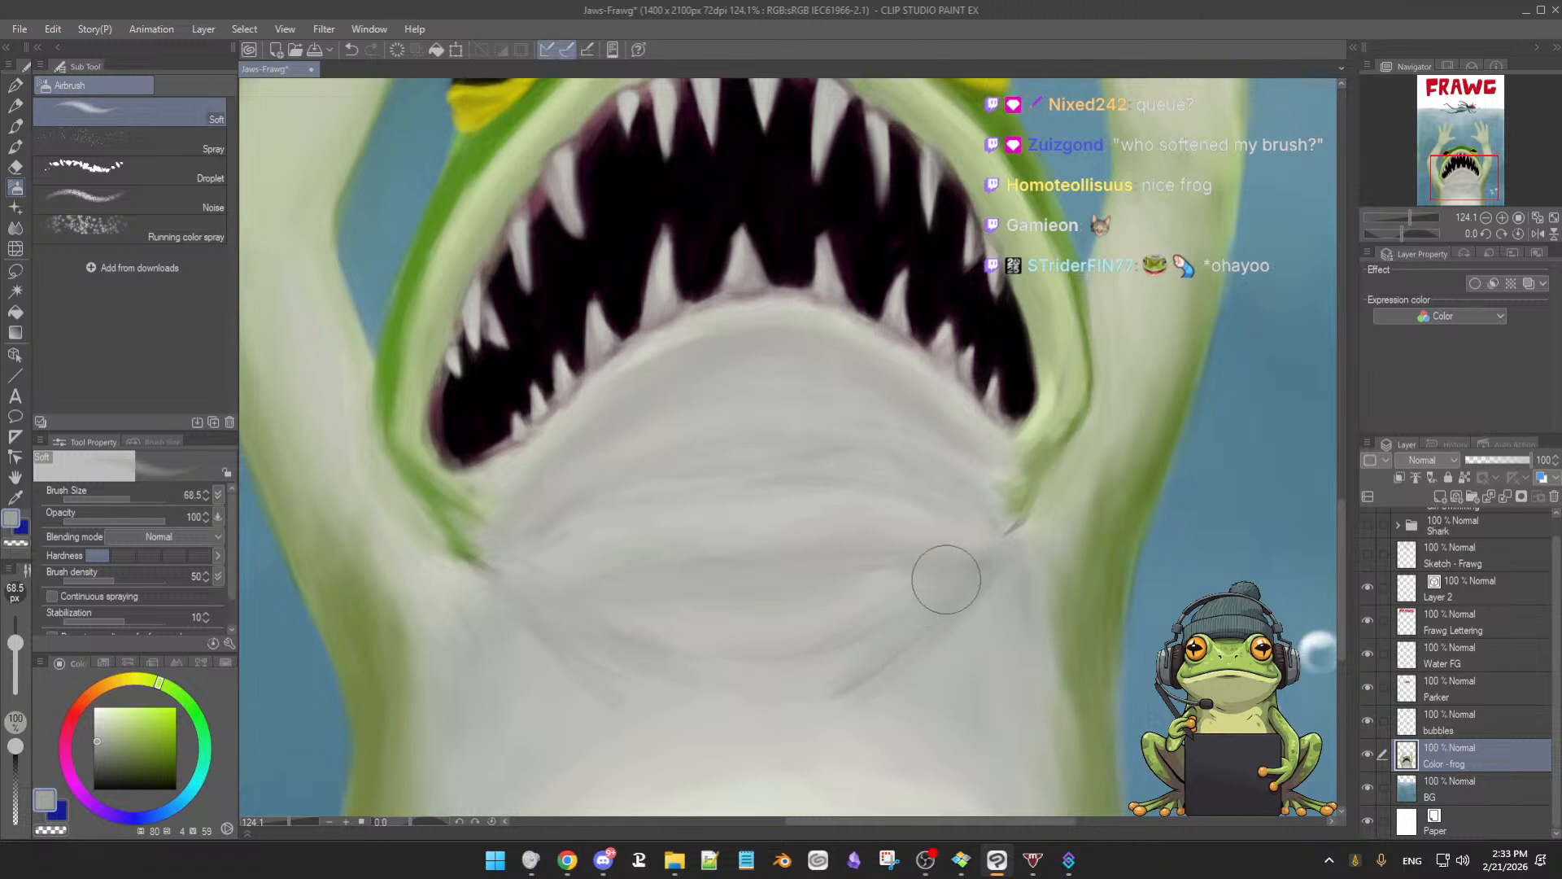
left_click(562, 597, "alt")
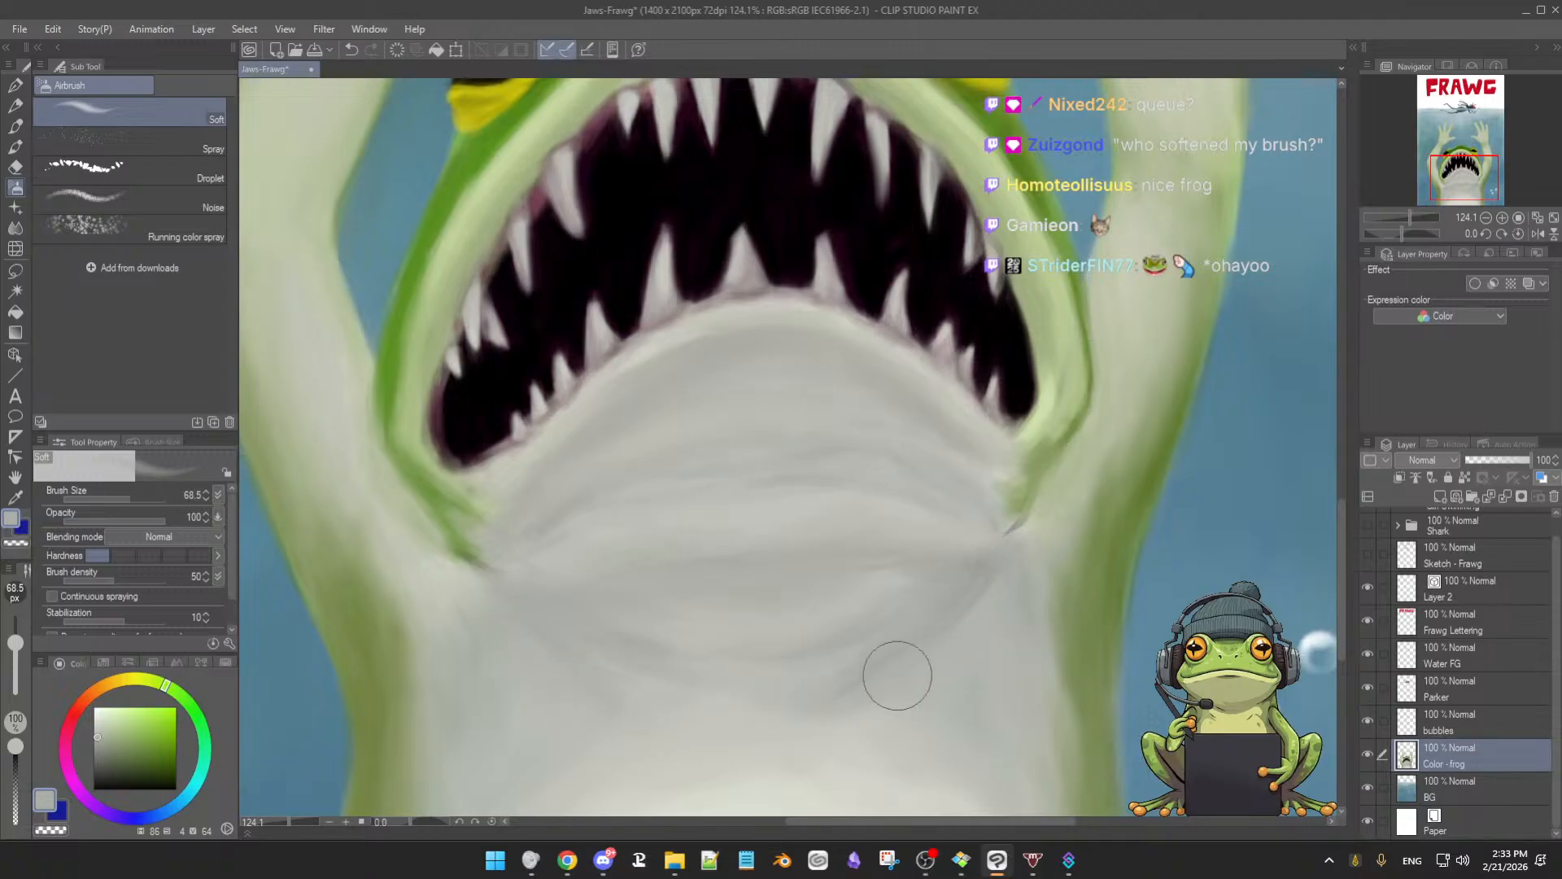
Even out the chin shading below the mouth with pale grey at airbrush sizes 35.5 and 126.8, and save the poster
scroll(976, 639, "down", 8)
scroll(953, 593, "up", 5)
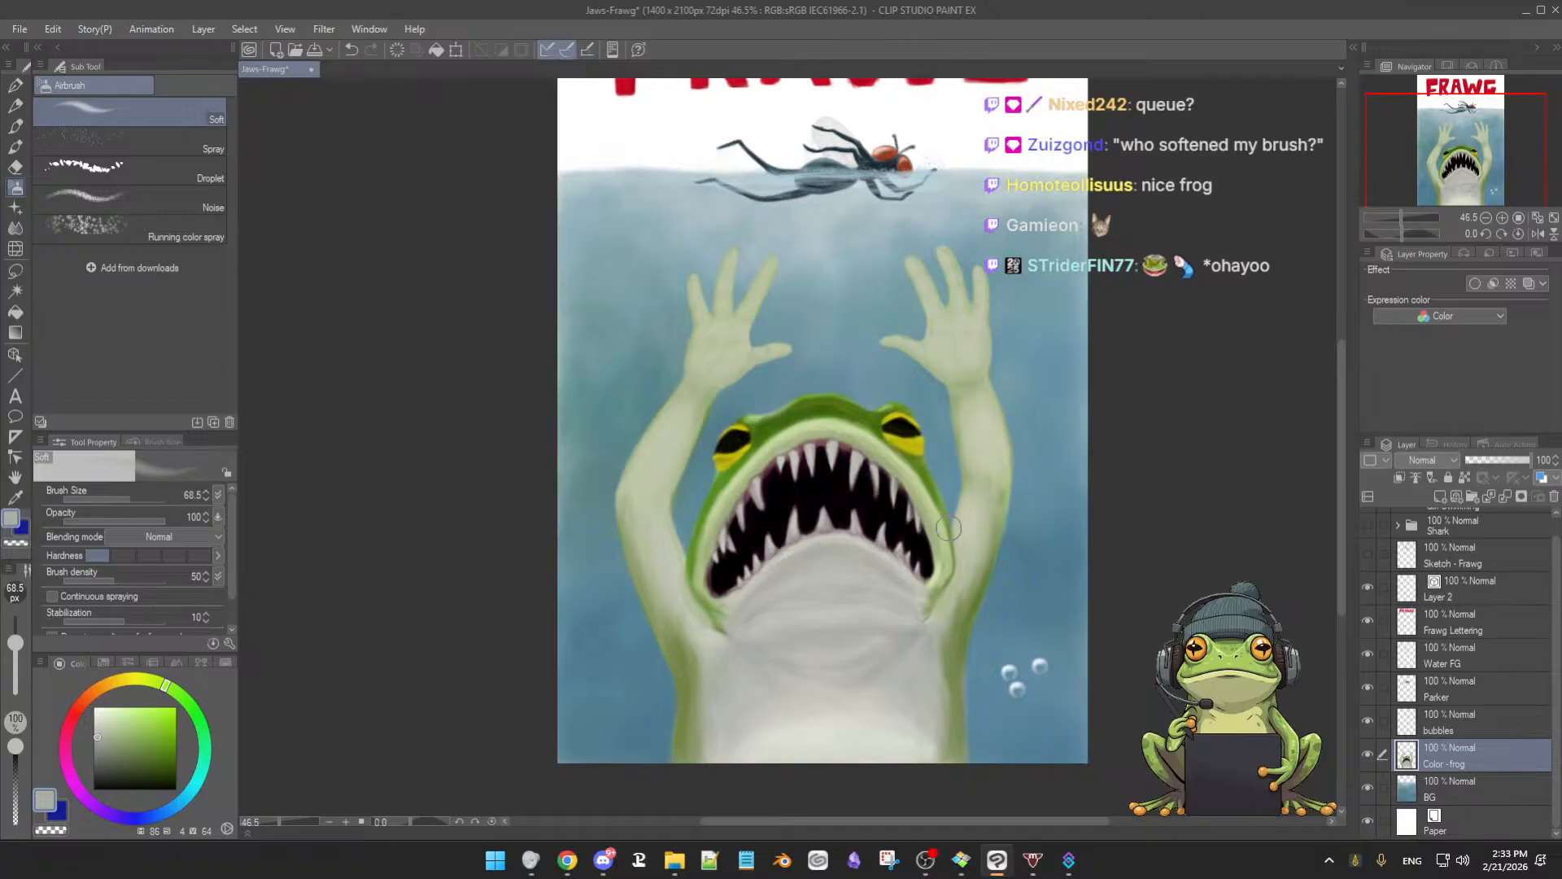
scroll(907, 586, "up", 3)
left_click_drag(673, 638, 631, 651)
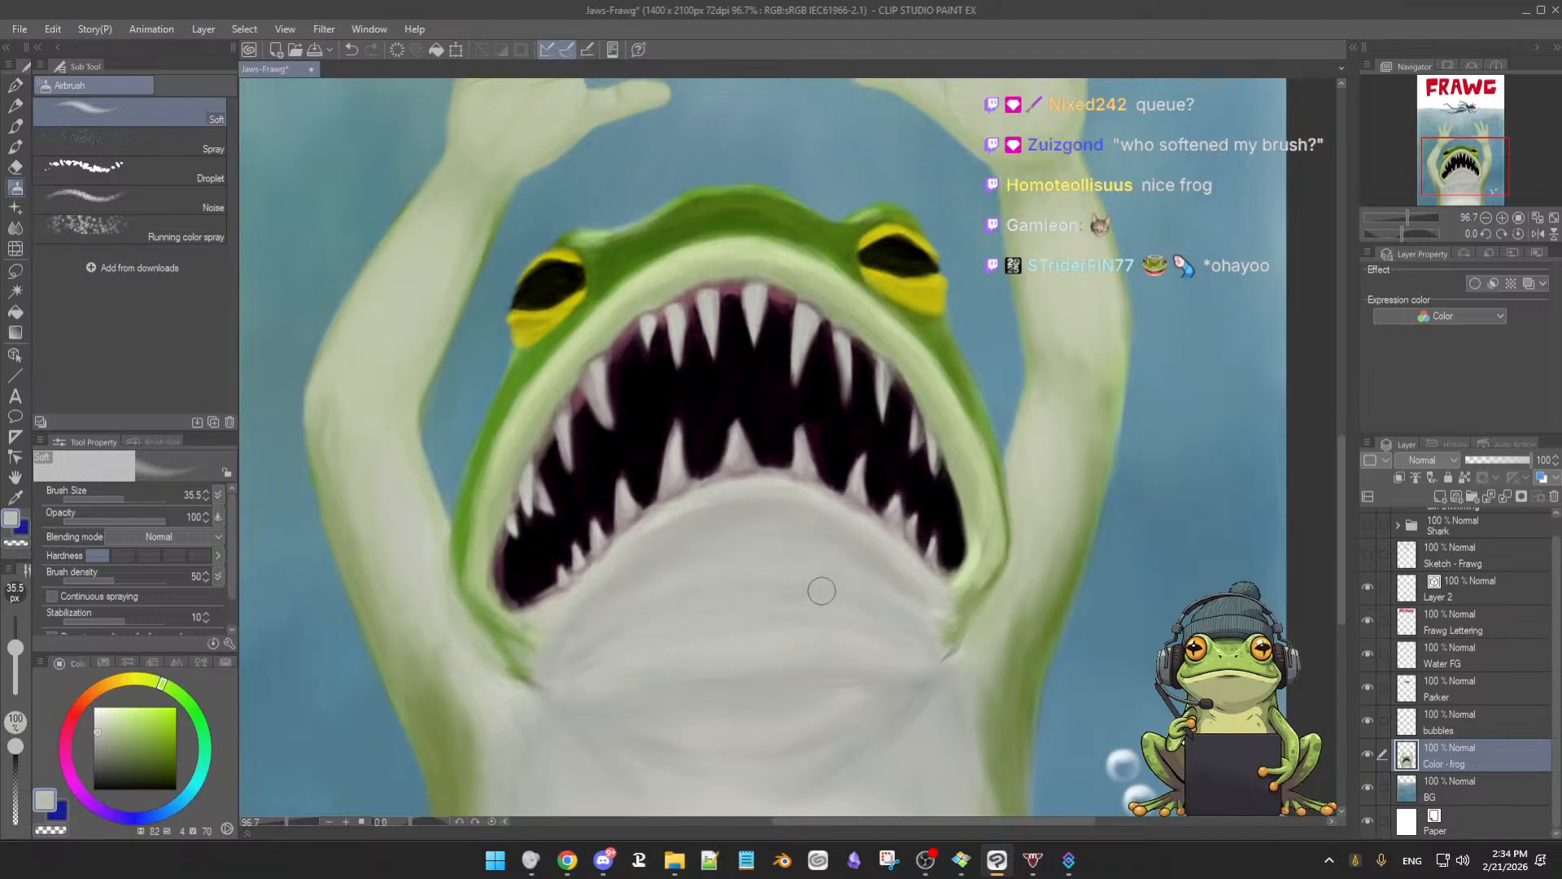
scroll(744, 573, "up", 1)
left_click_drag(718, 575, 718, 567)
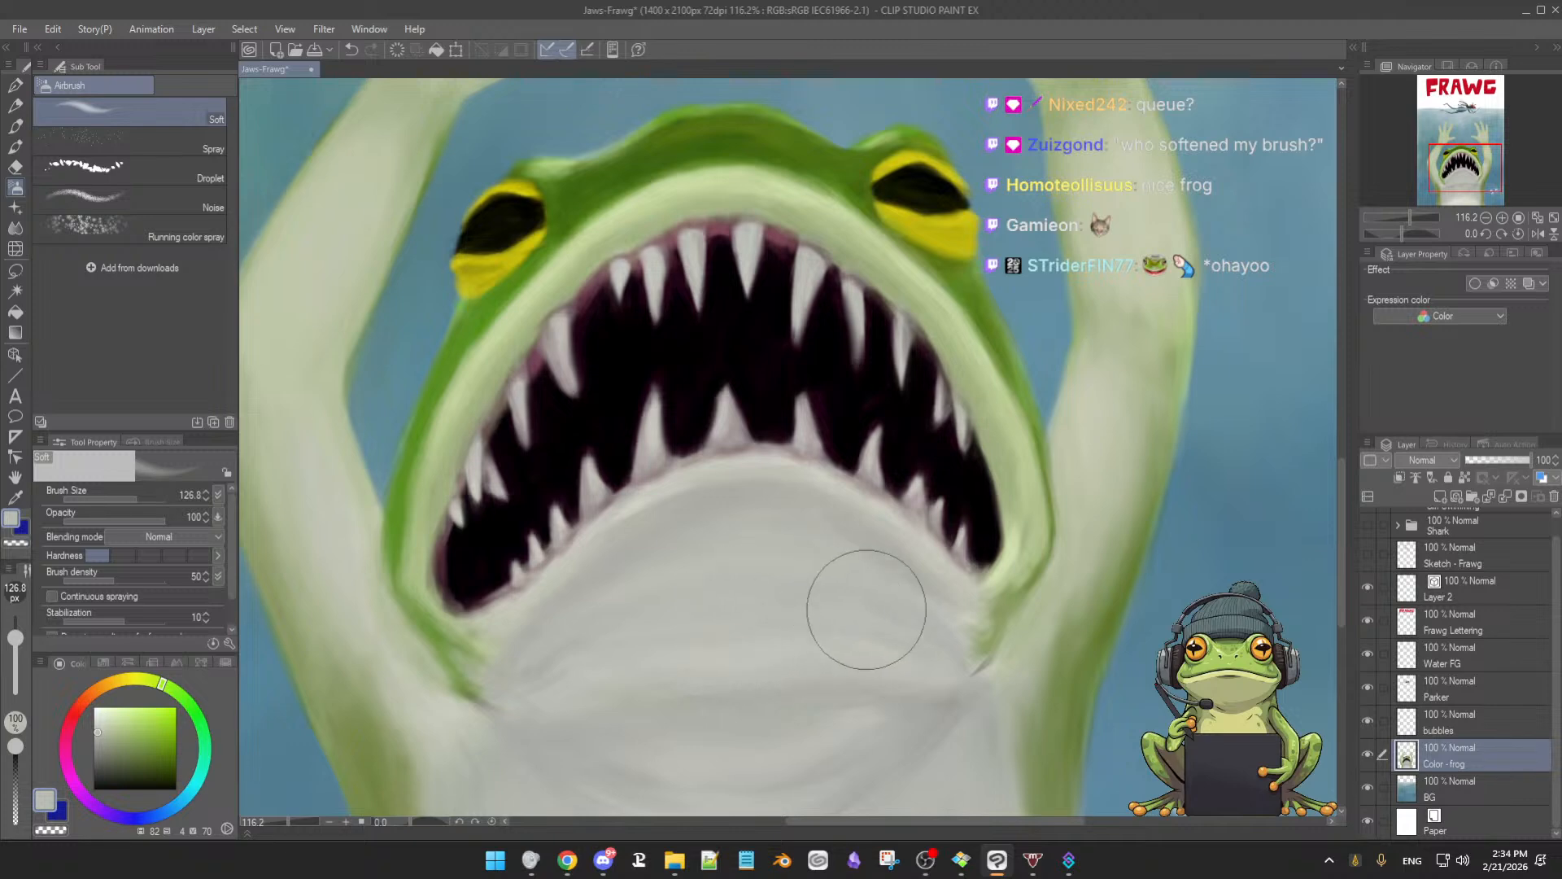
scroll(852, 606, "down", 4)
scroll(980, 535, "up", 2)
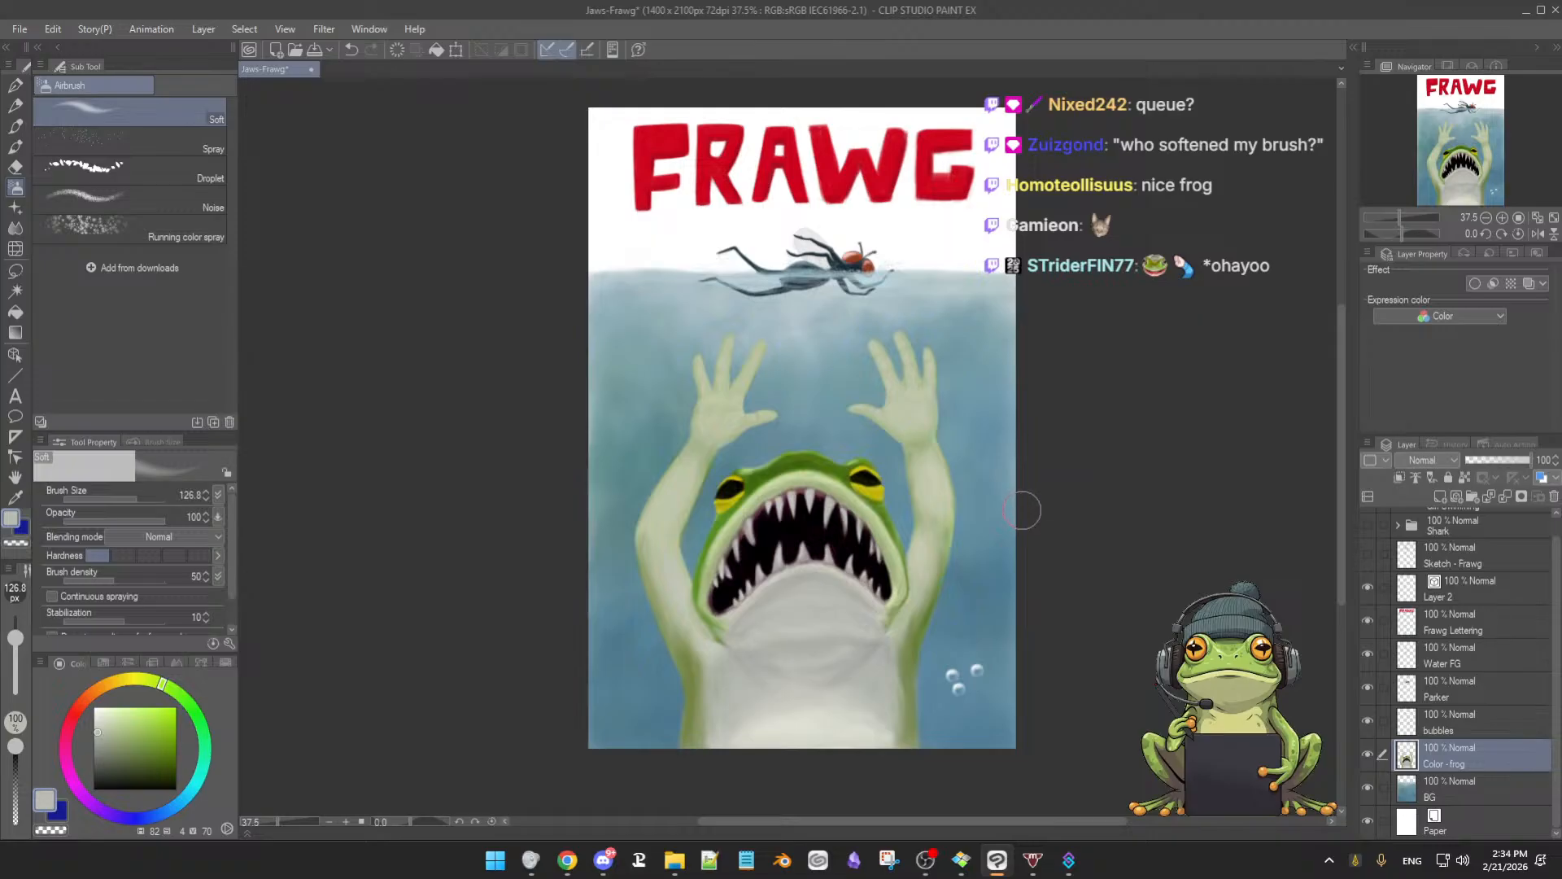
scroll(996, 566, "up", 3)
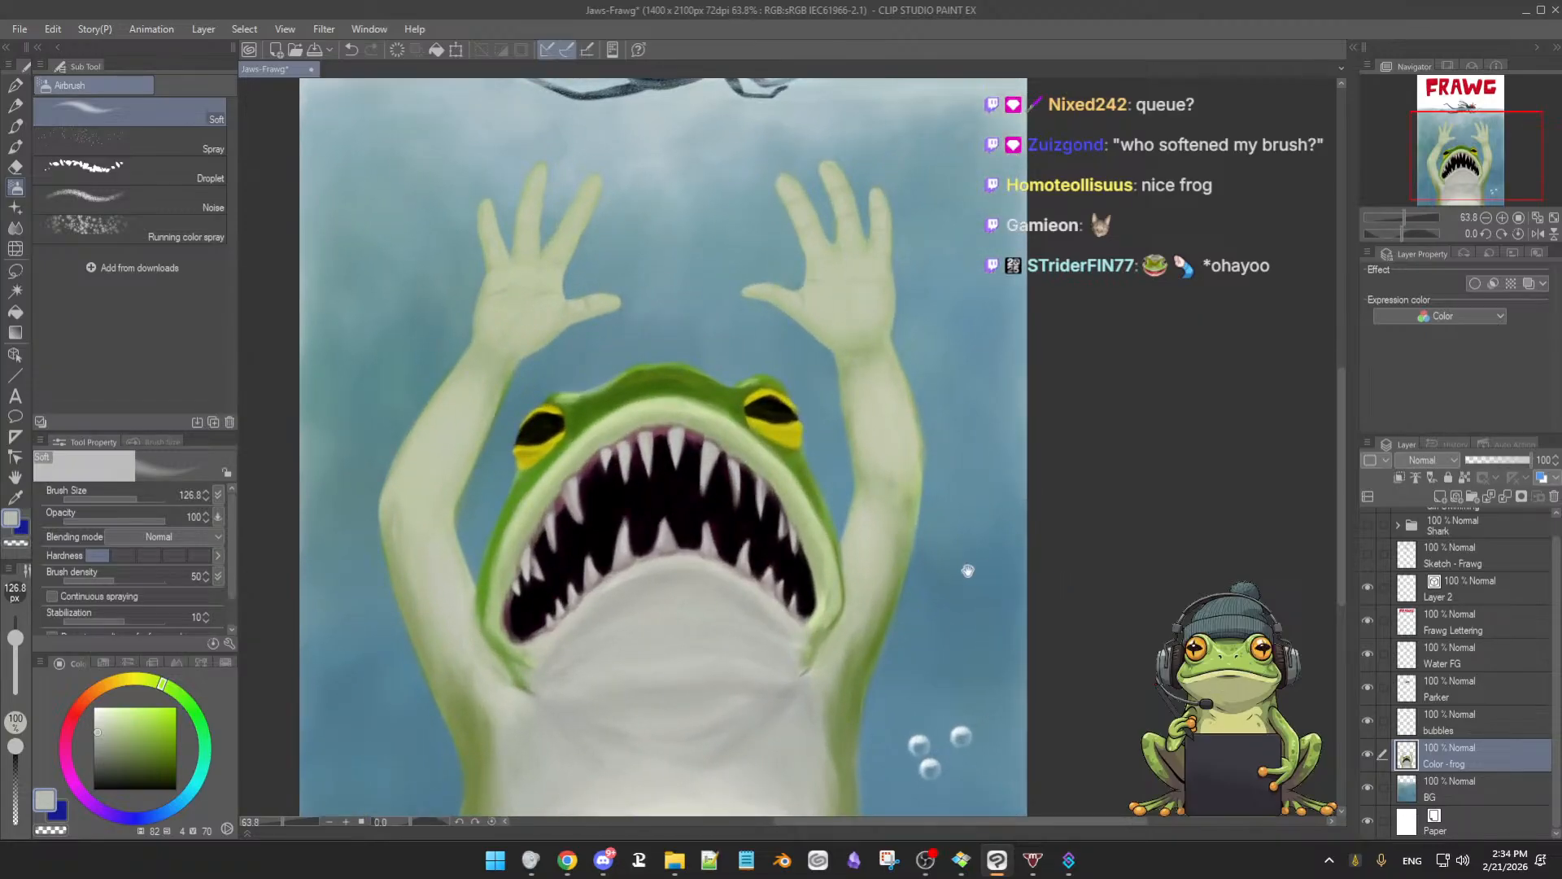
scroll(1031, 562, "down", 1)
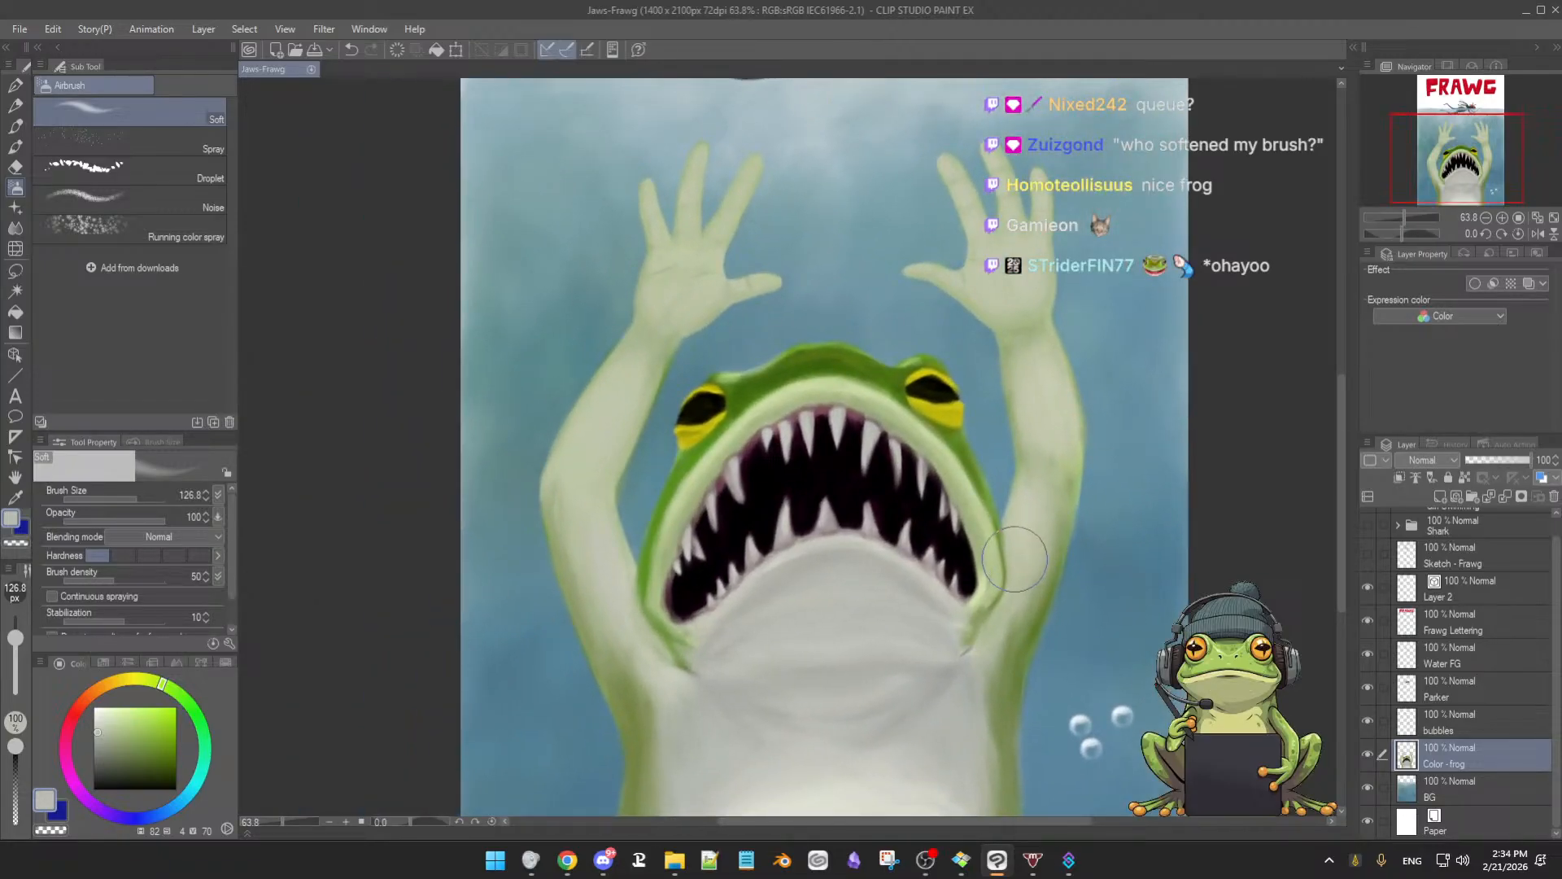
Blend the right upper arm into the shoulder and torso edge with sampled greens using the Soft airbrush at sizes 126.8 and 105.6
left_click(1021, 579, "alt")
key("b")
left_click(1024, 591, "alt")
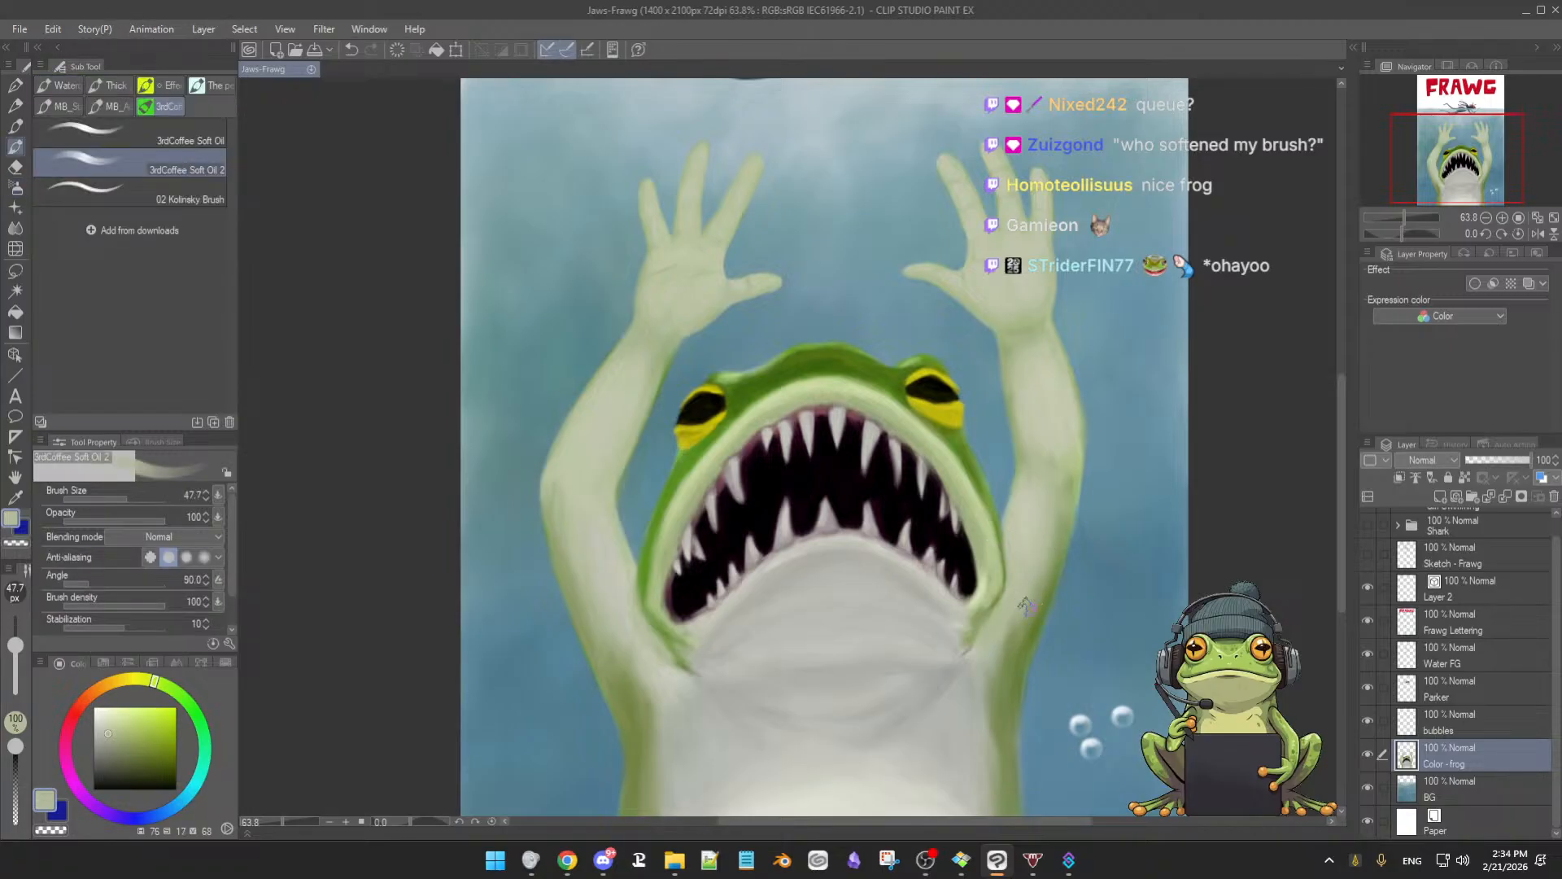
key("b")
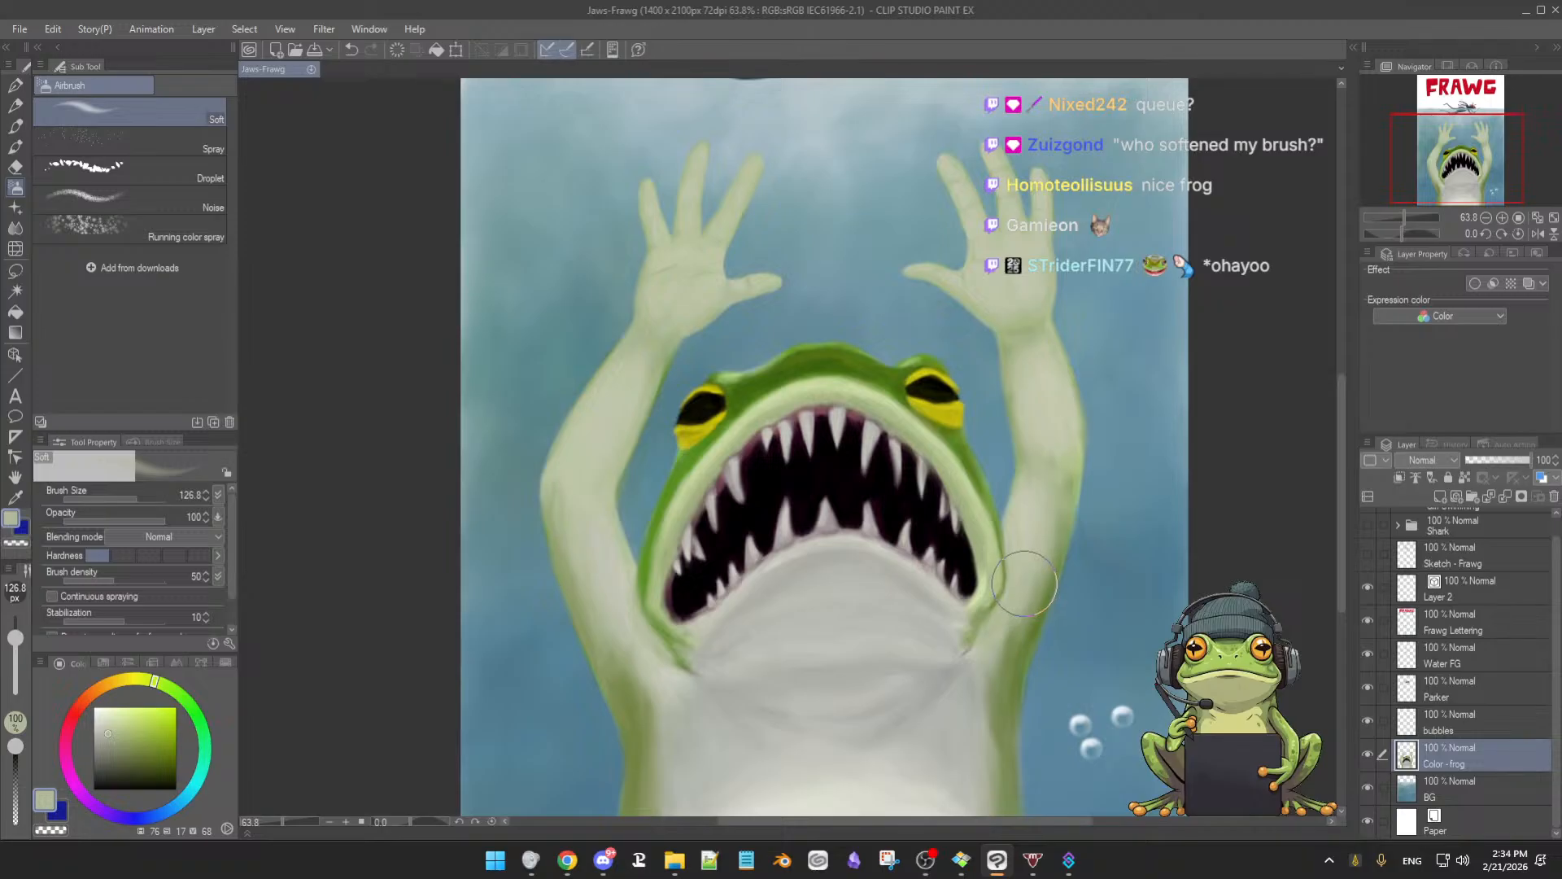
left_click_drag(1036, 599, 1033, 577)
mouse_move(999, 727)
left_mouse_down()
mouse_move(1015, 576)
mouse_move(996, 630)
mouse_move(1004, 680)
left_mouse_up()
left_click(1005, 594, "alt")
left_click(1008, 583, "alt")
mouse_move(1007, 582)
left_mouse_down()
mouse_move(1013, 649)
mouse_move(1011, 558)
left_mouse_up()
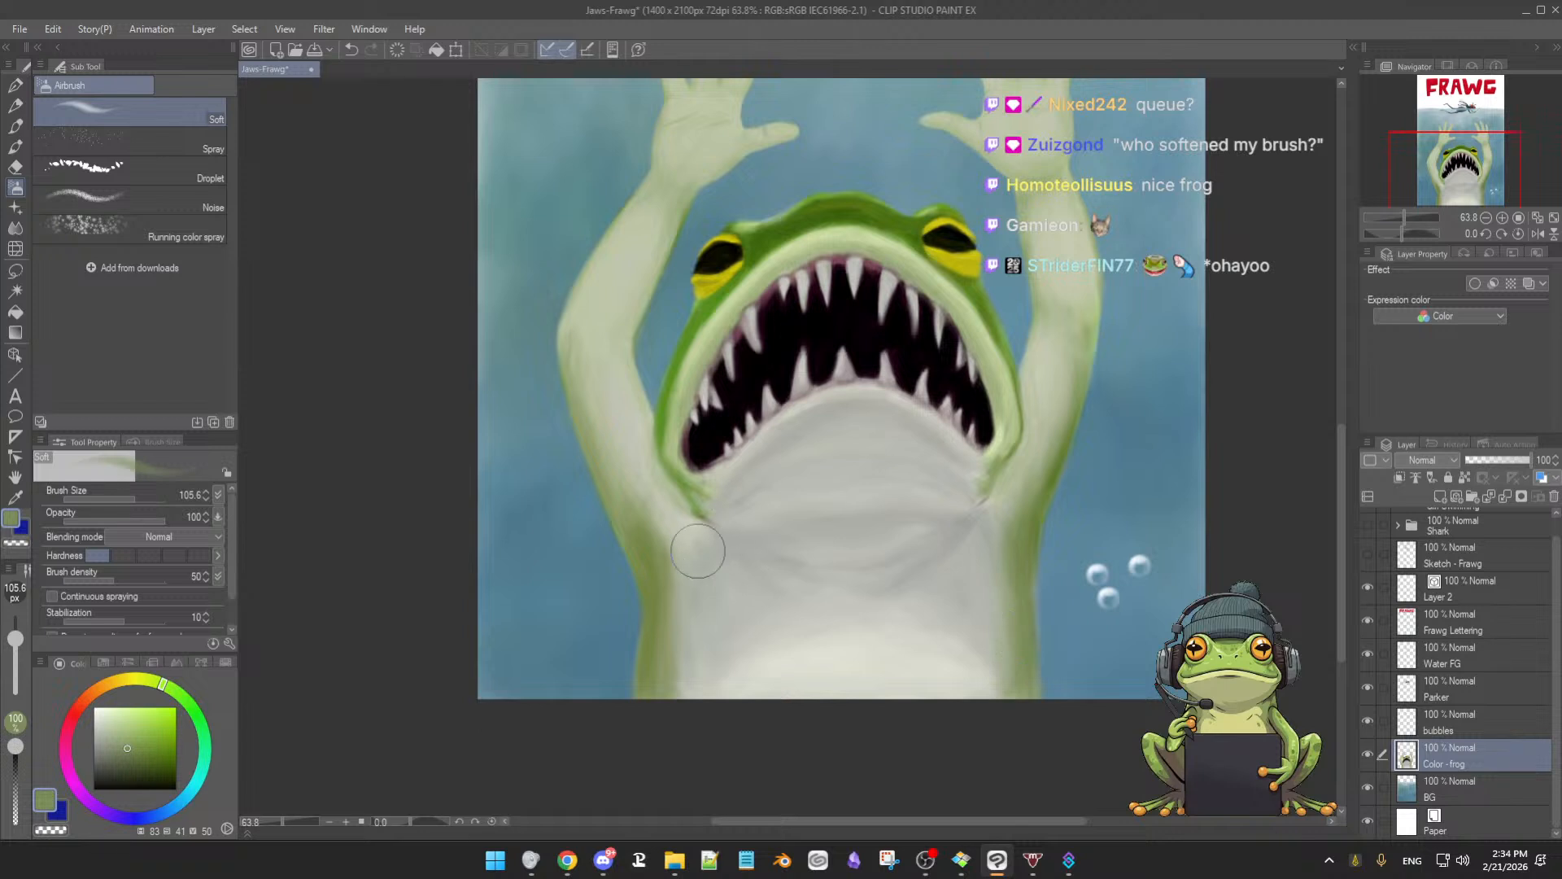
Airbrush sampled greens and pale grays over the frog's left armpit and side to soften the shading where arm meets torso
left_click(672, 543, "alt")
mouse_move(681, 626)
left_mouse_down()
mouse_move(692, 556)
mouse_move(663, 622)
left_mouse_up()
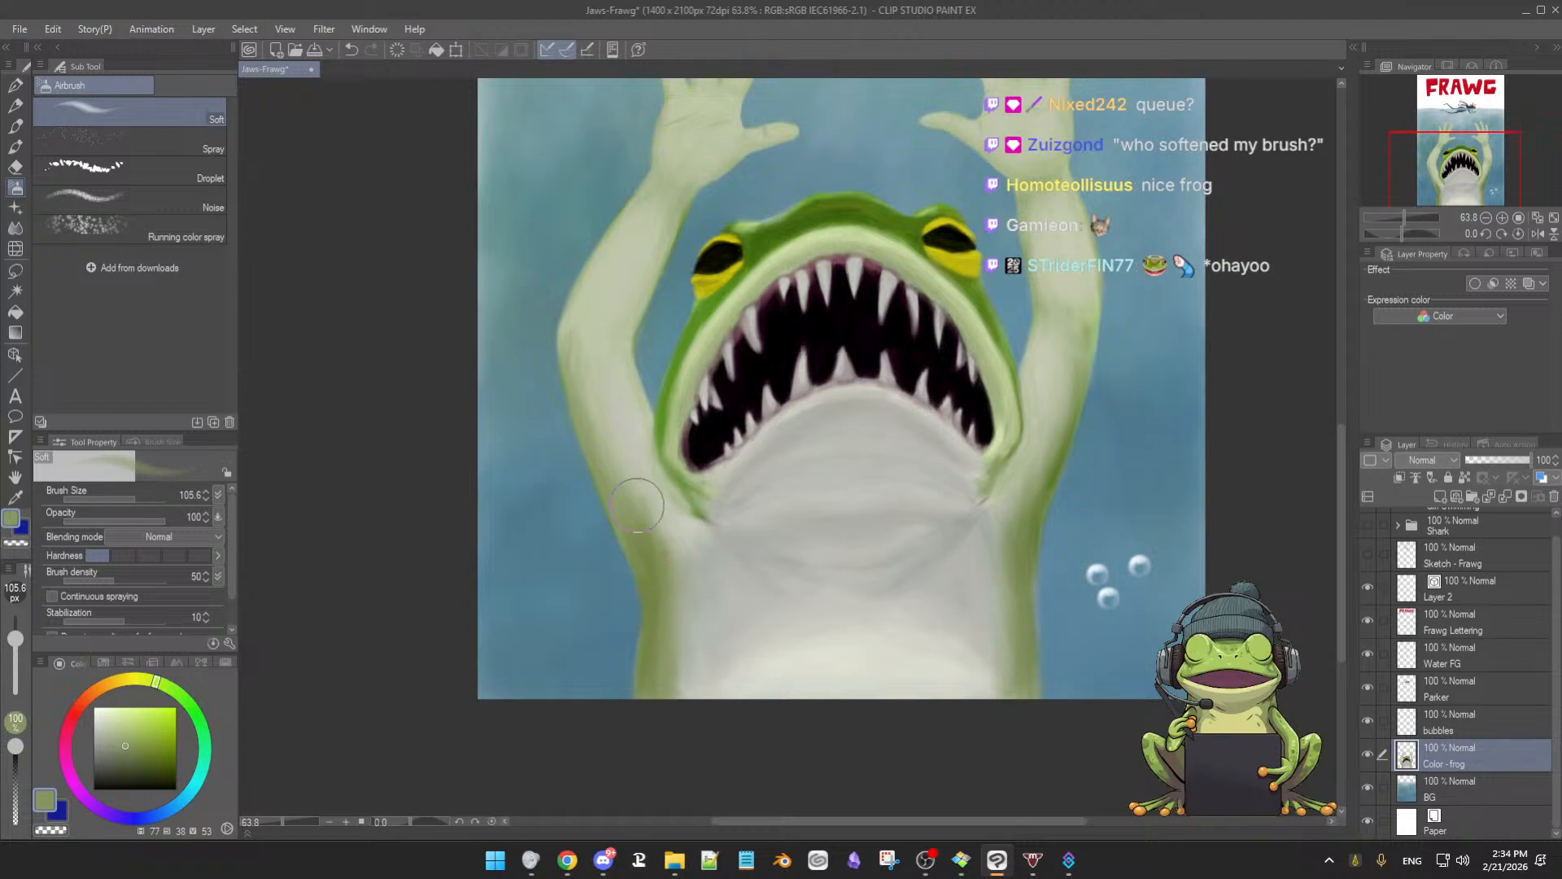
left_click(624, 430, "alt")
mouse_move(623, 430)
left_mouse_down()
mouse_move(681, 551)
mouse_move(662, 539)
mouse_move(707, 581)
mouse_move(676, 671)
mouse_move(721, 592)
left_mouse_up()
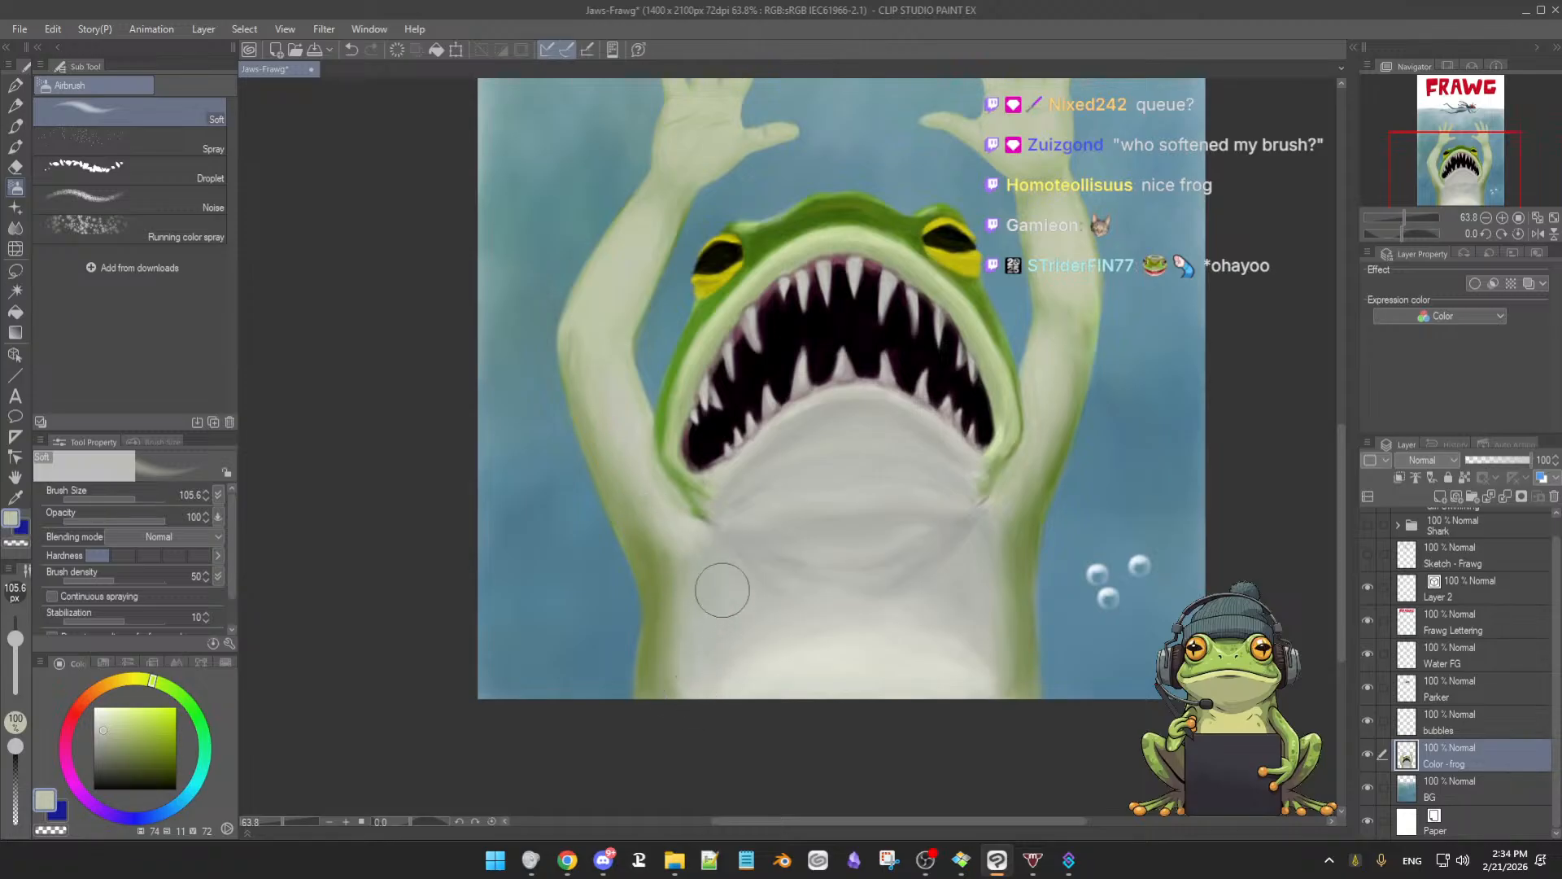
left_click(768, 646, "alt")
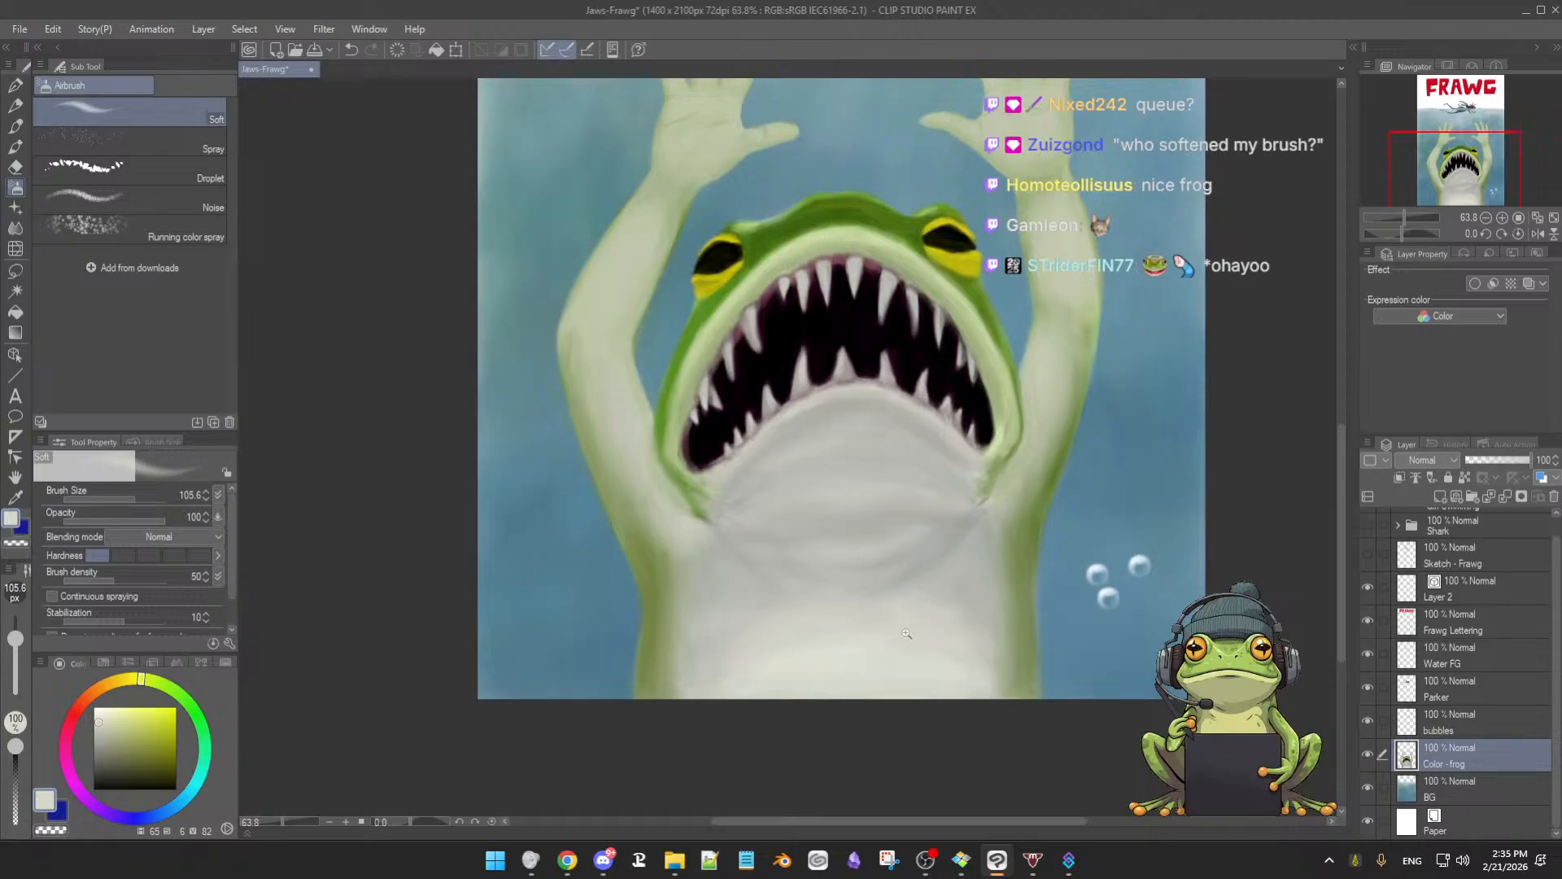
Blend sampled pale greens with the soft airbrush into both armpits and along the raised arm on the picture's right side
scroll(913, 634, "down", 3)
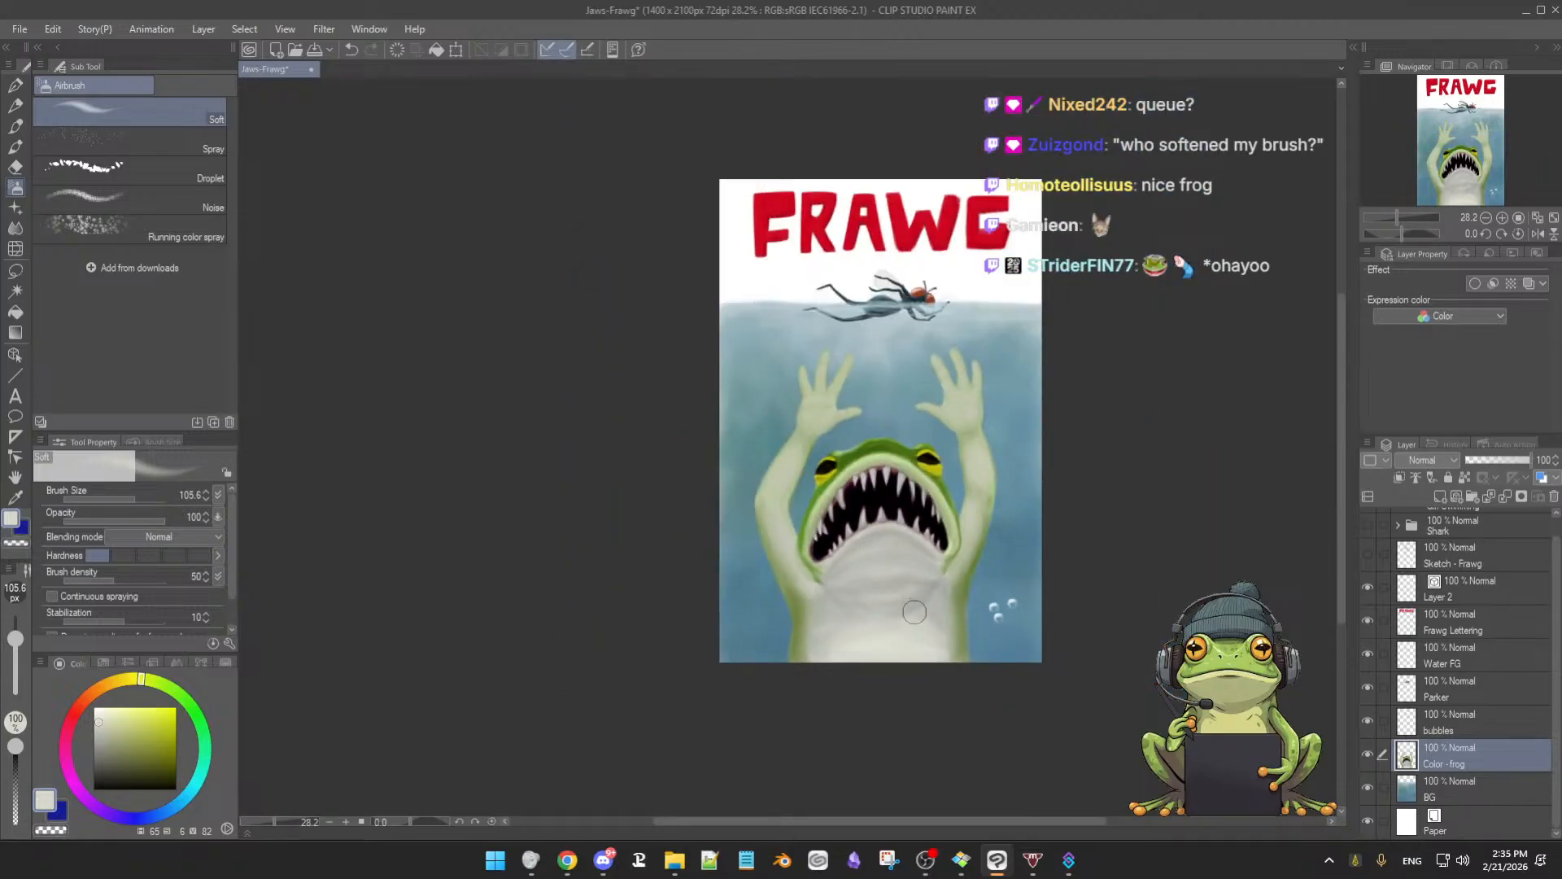
scroll(914, 614, "up", 3)
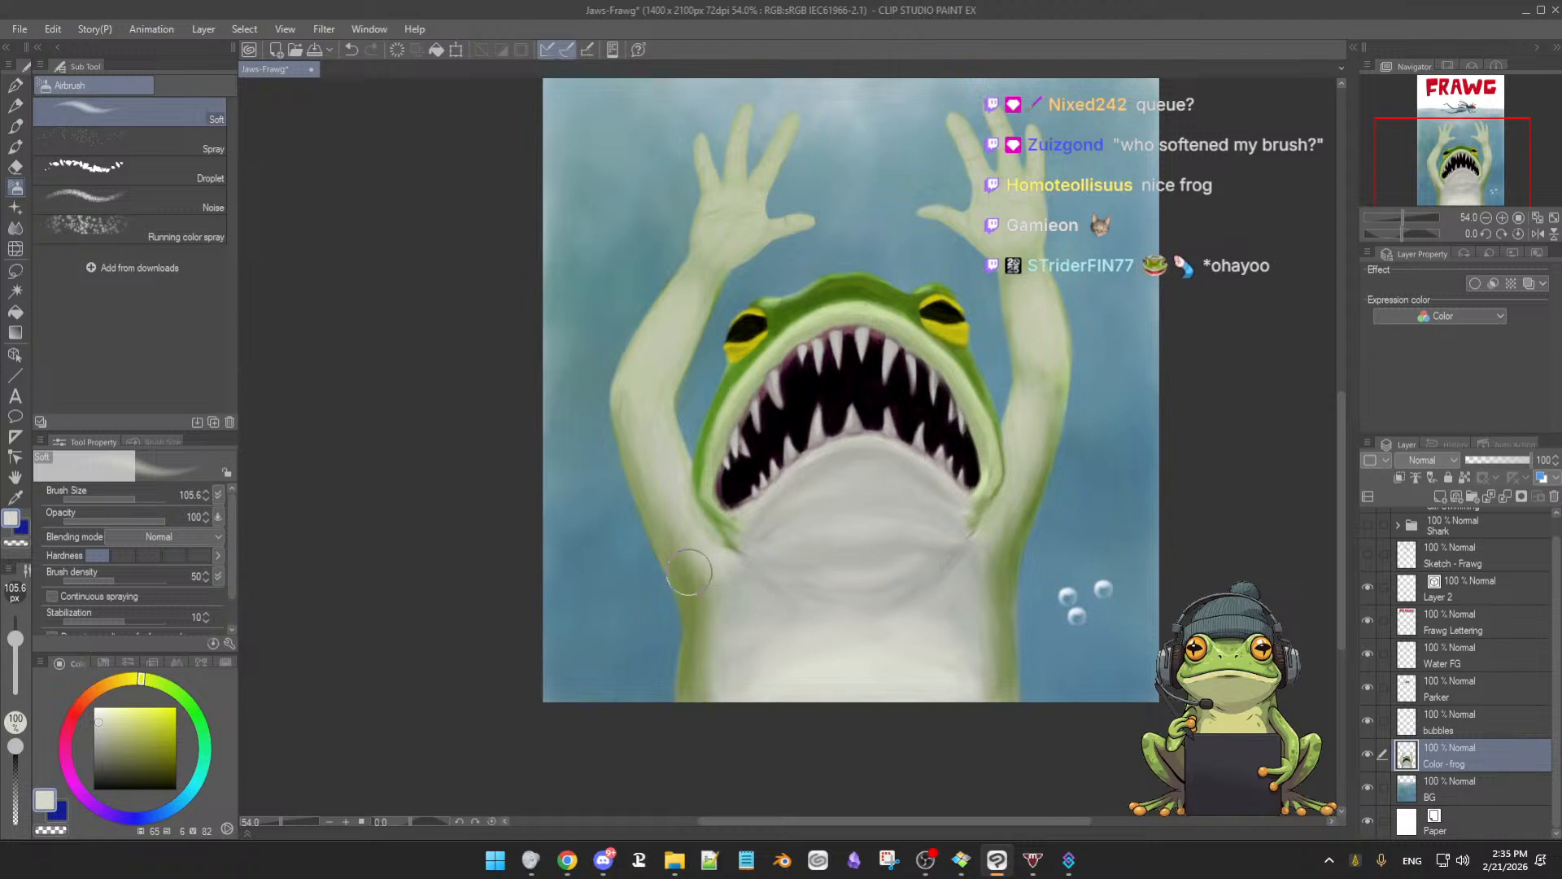
left_click(727, 560, "alt")
left_click(992, 536, "alt")
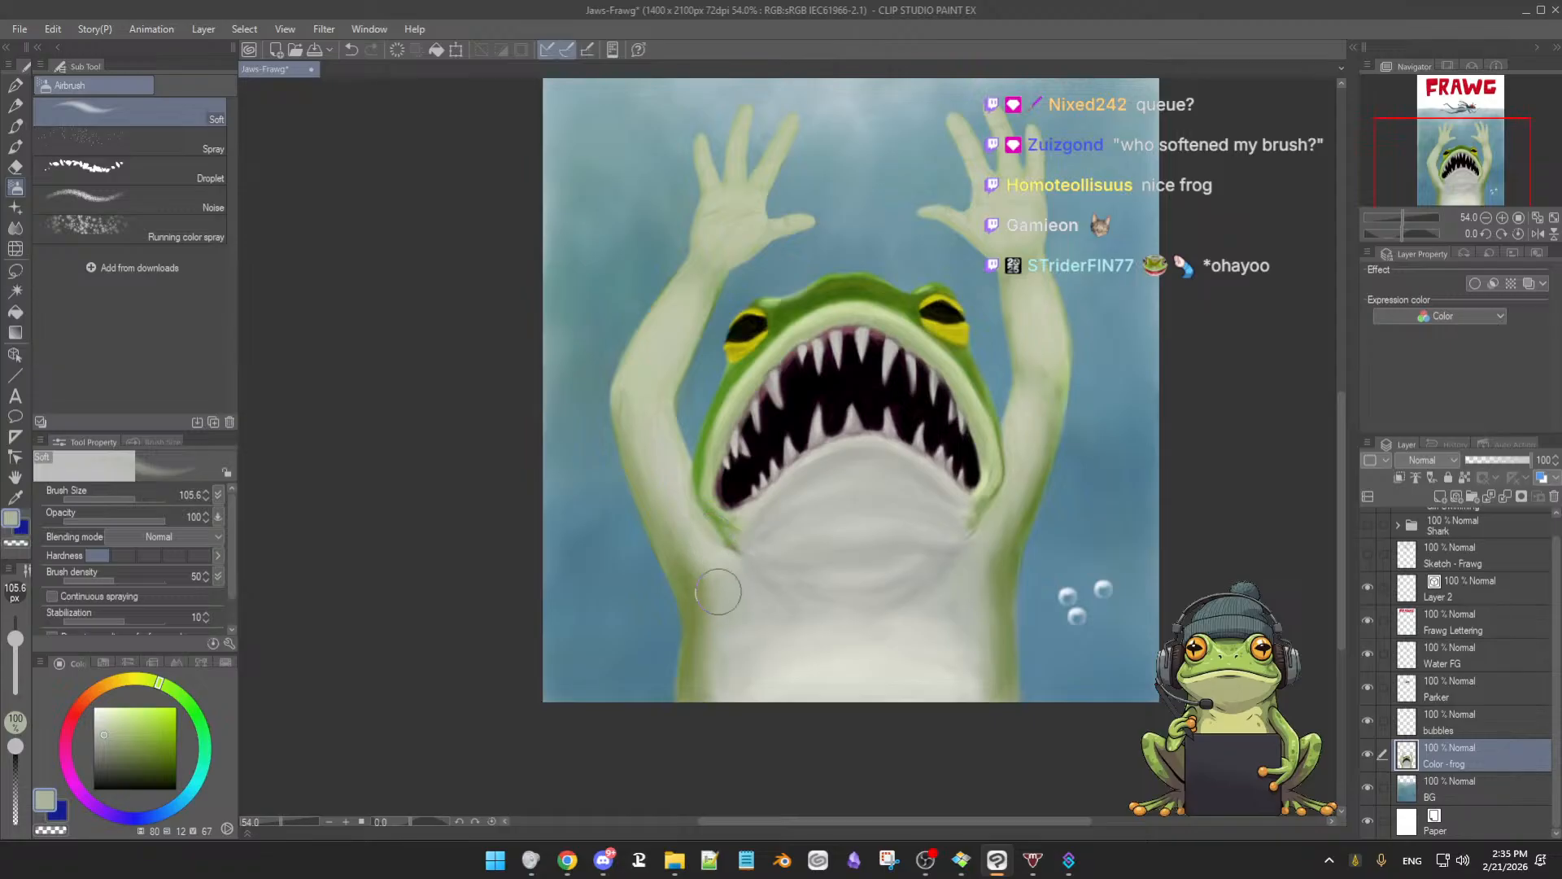
left_click(742, 576, "alt")
left_click_drag(742, 576, 715, 538)
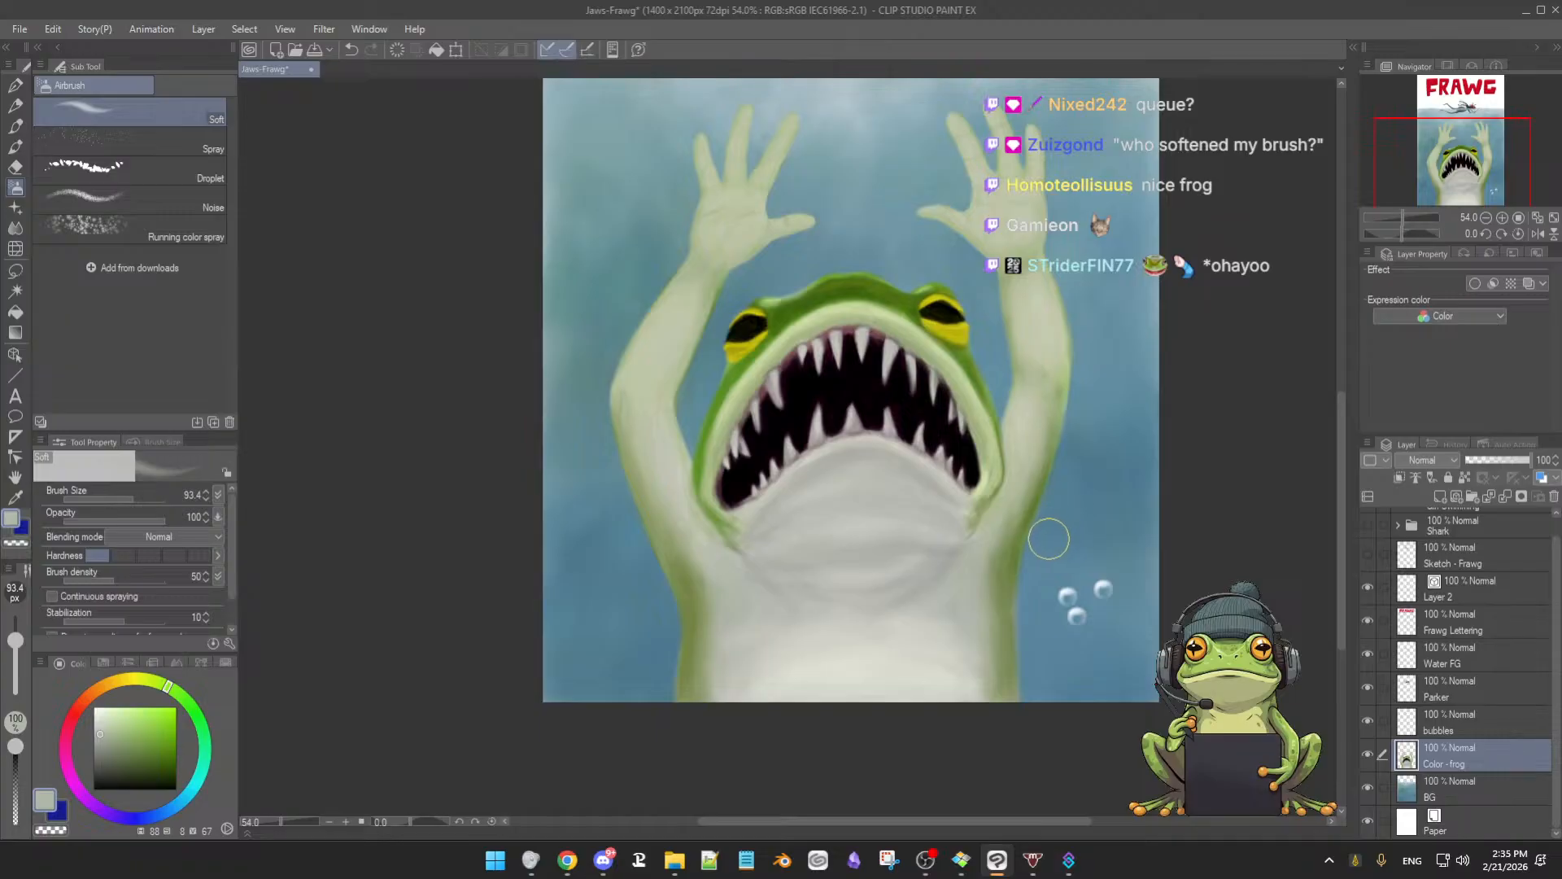
left_click_drag(1047, 541, 1022, 554)
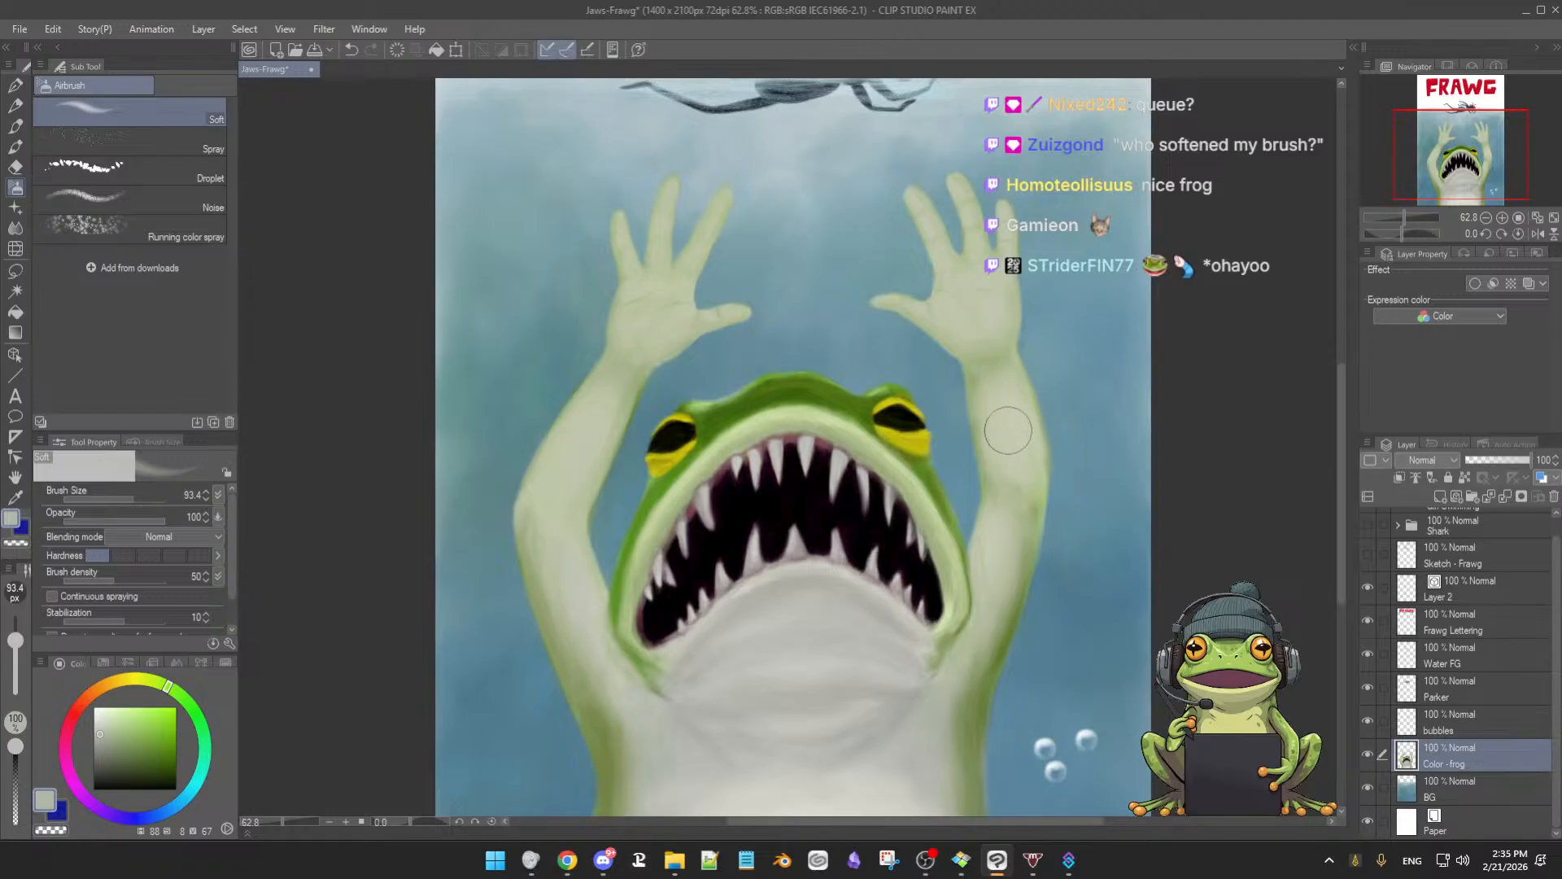
mouse_move(1009, 419)
left_mouse_down()
mouse_move(1001, 432)
mouse_move(1007, 407)
left_mouse_up()
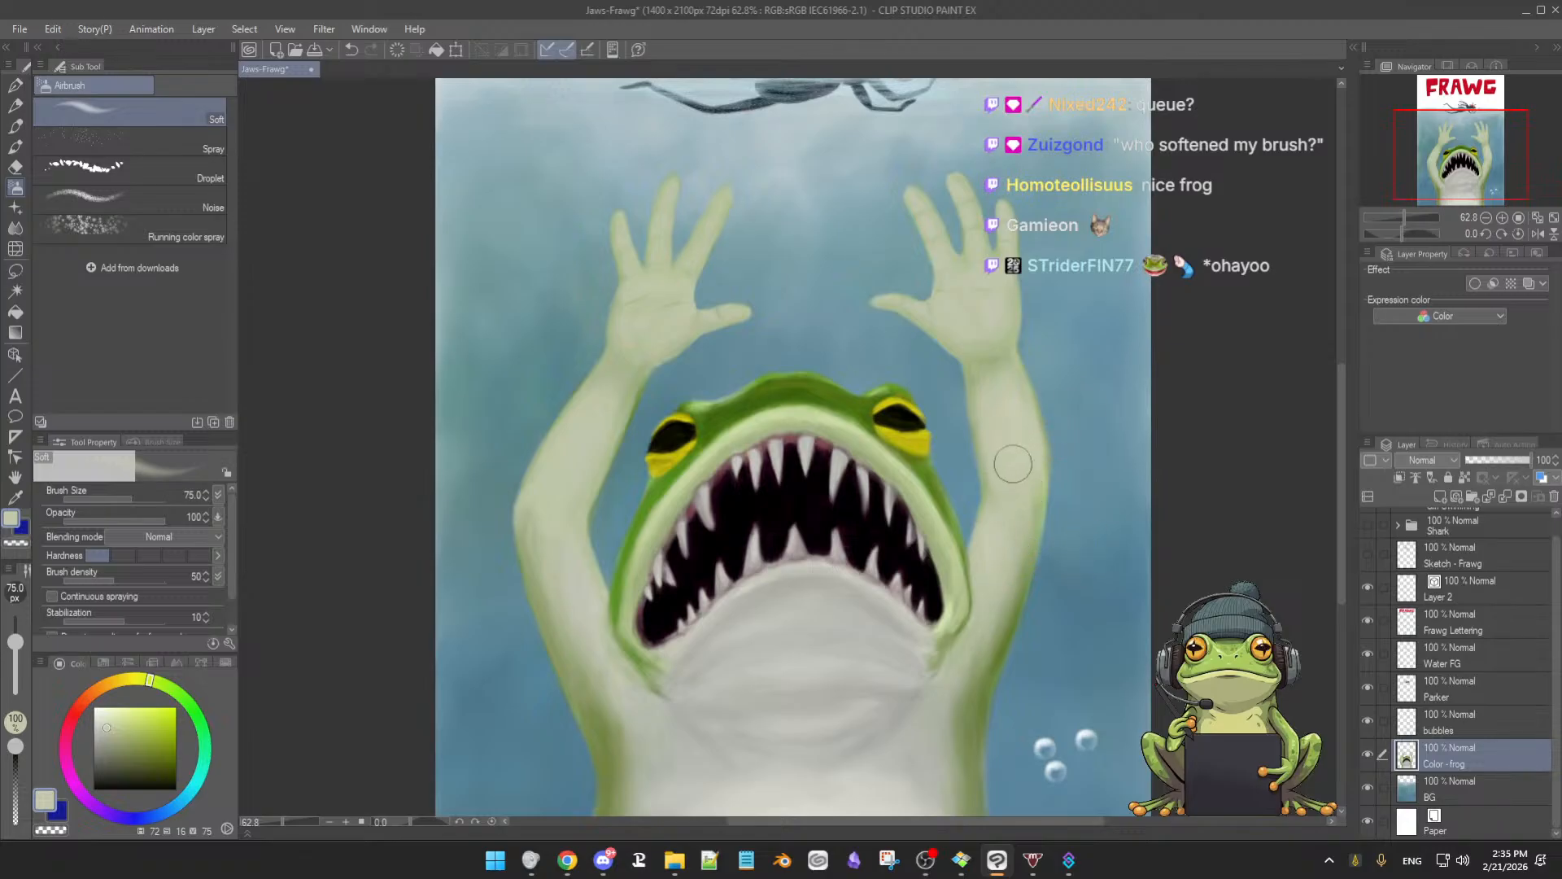
Paint sampled pale greens over the upper palm and finger bases of the right hand using 3rdCoffee Soft Oil 2 at size 17.1
scroll(994, 477, "down", 1)
scroll(994, 477, "up", 5)
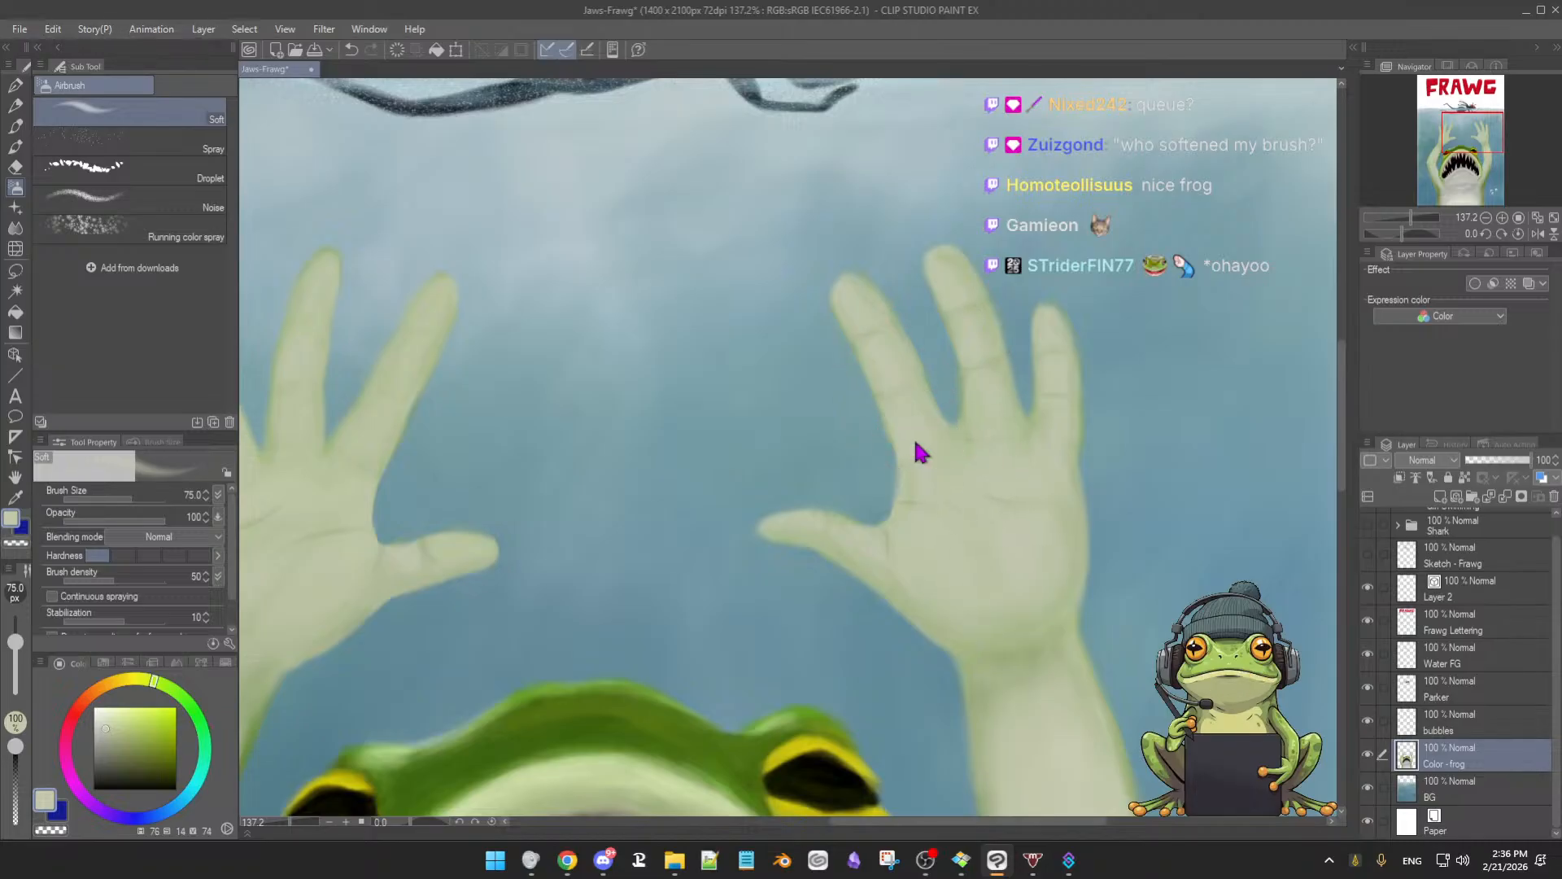
left_click_drag(893, 454, 889, 461, "ctrl+alt")
key("e")
key("b")
key("b")
mouse_move(905, 453)
left_mouse_down()
mouse_move(897, 464)
mouse_move(904, 450)
left_mouse_up()
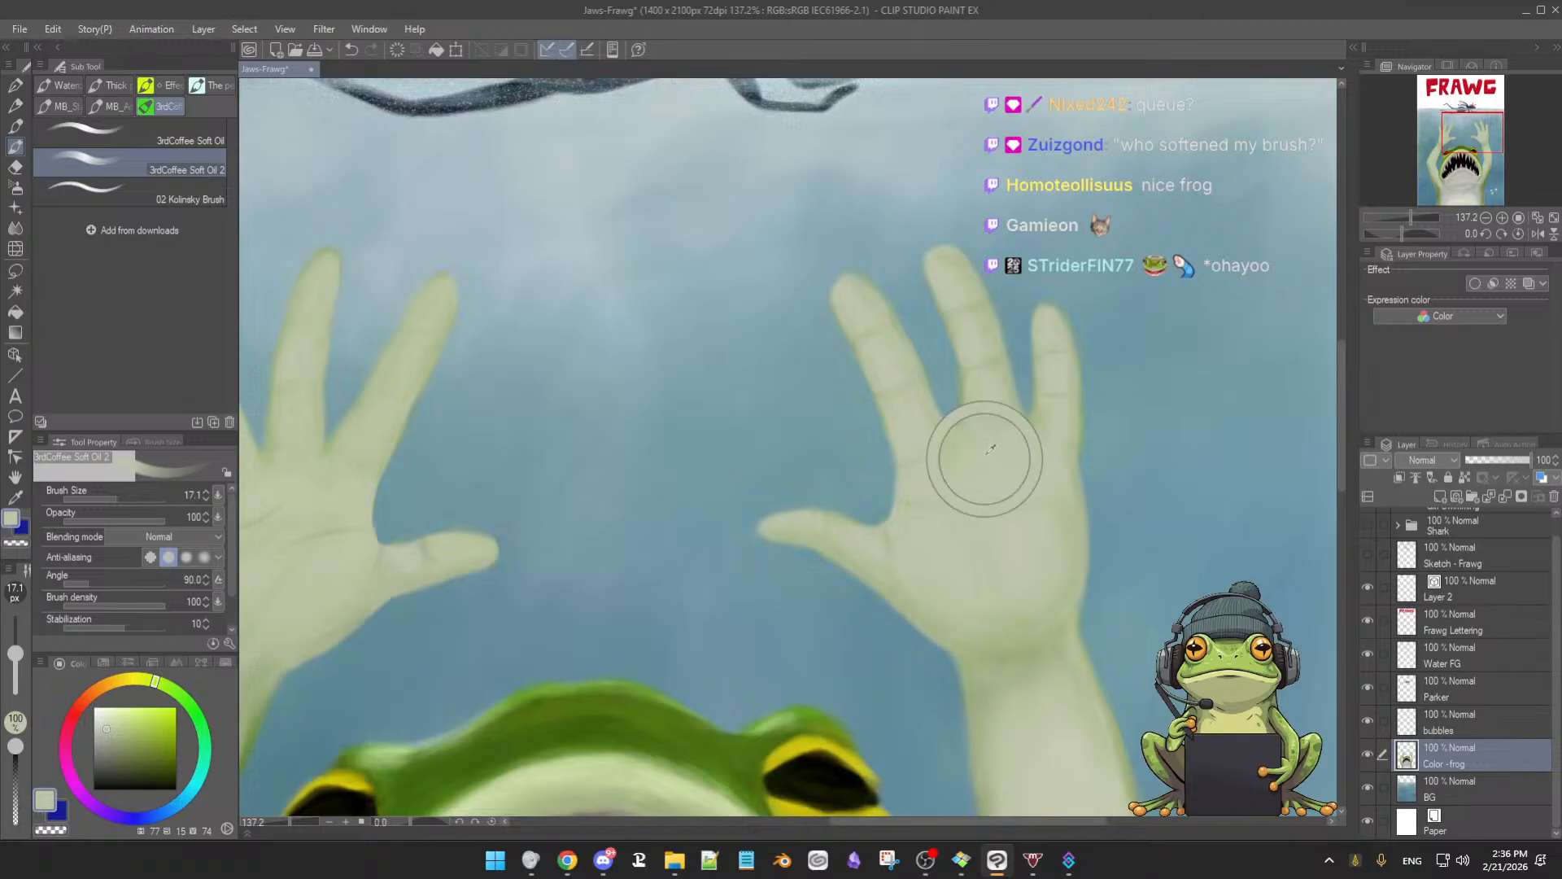
left_click(979, 411, "alt")
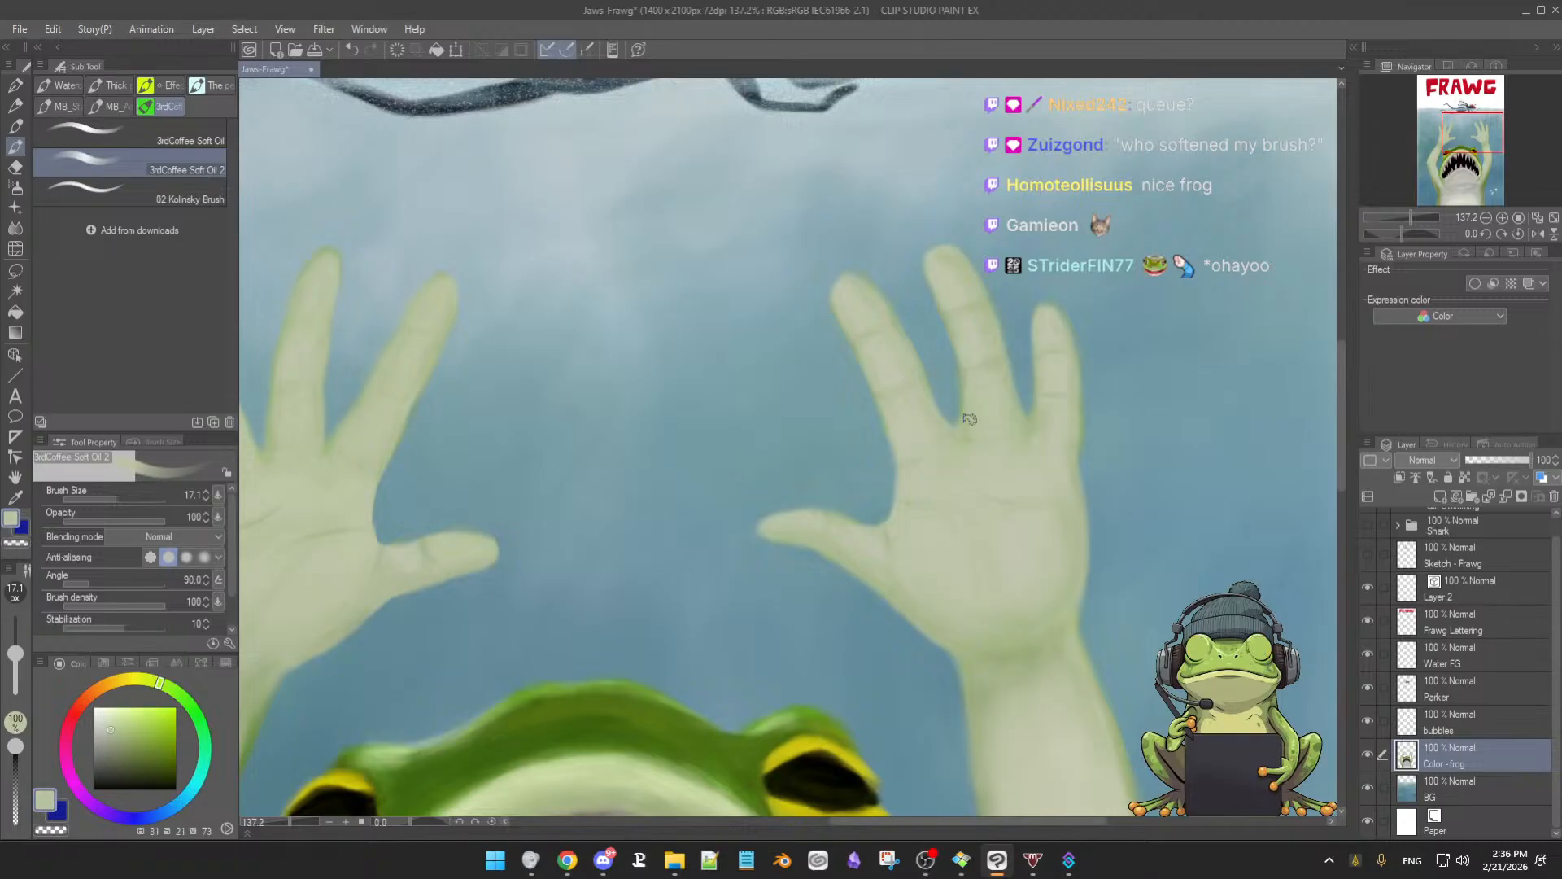
left_click(1057, 420, "alt")
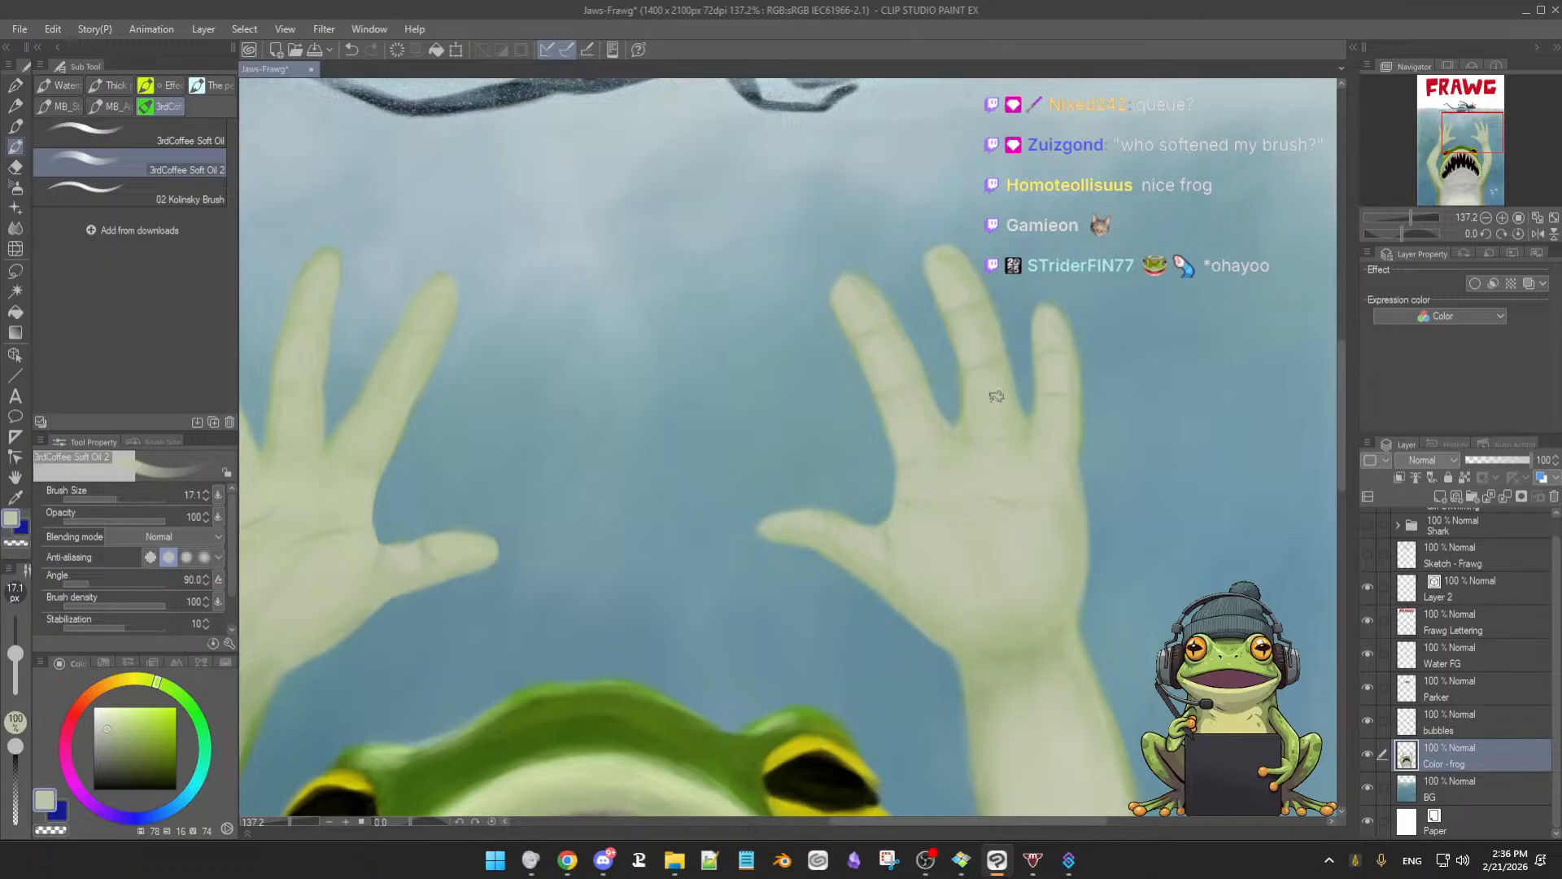
Refine the shading and edges of the right hand's middle finger with sampled greens at brush size 15.7
left_click(960, 430, "alt")
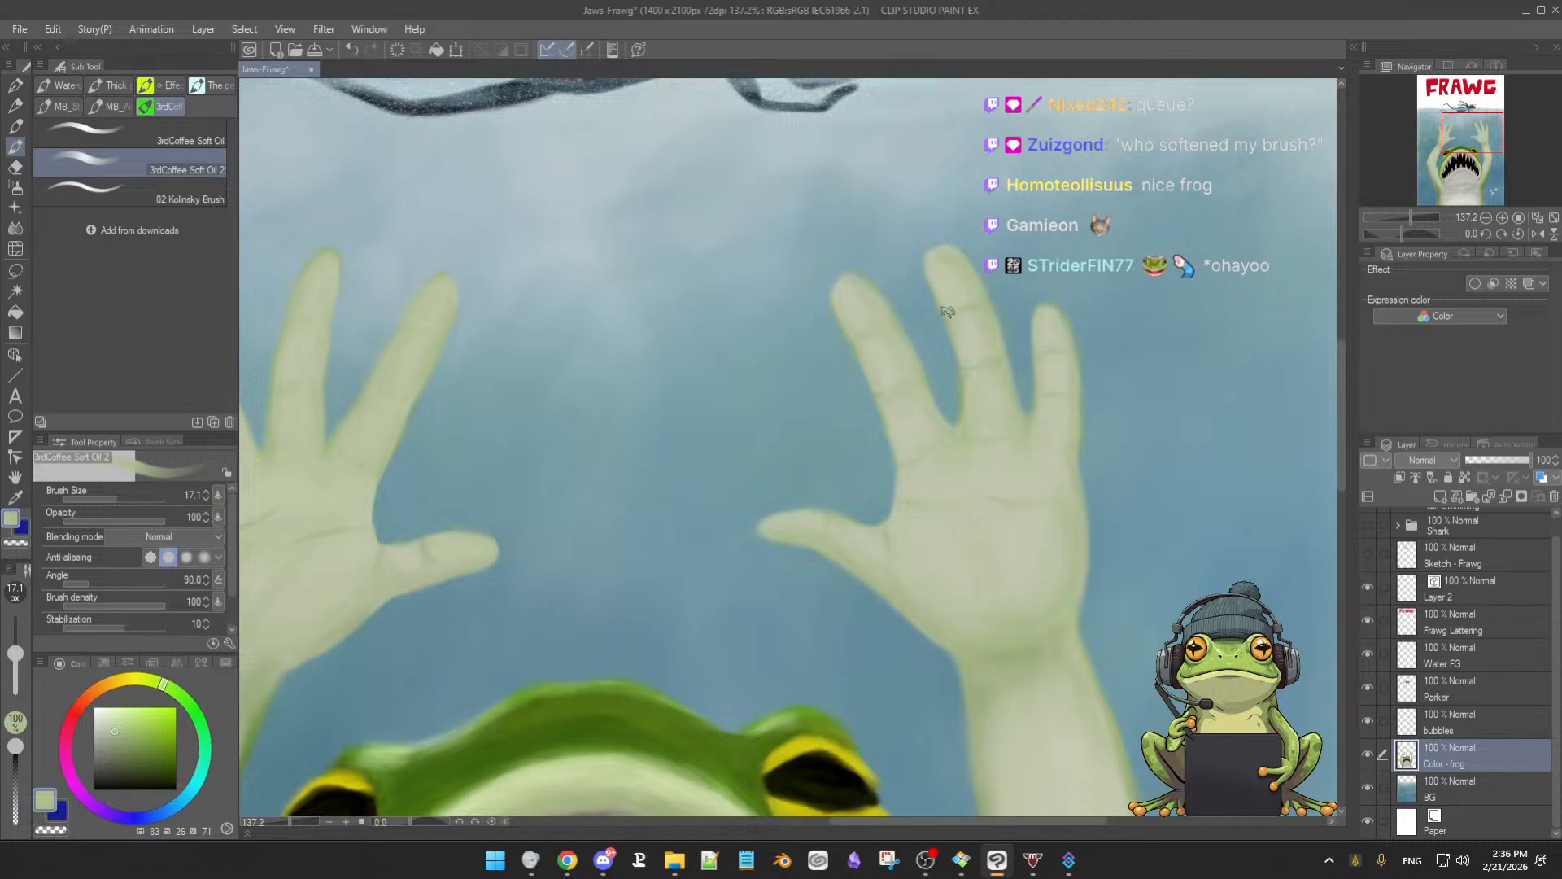
left_click(960, 325, "alt")
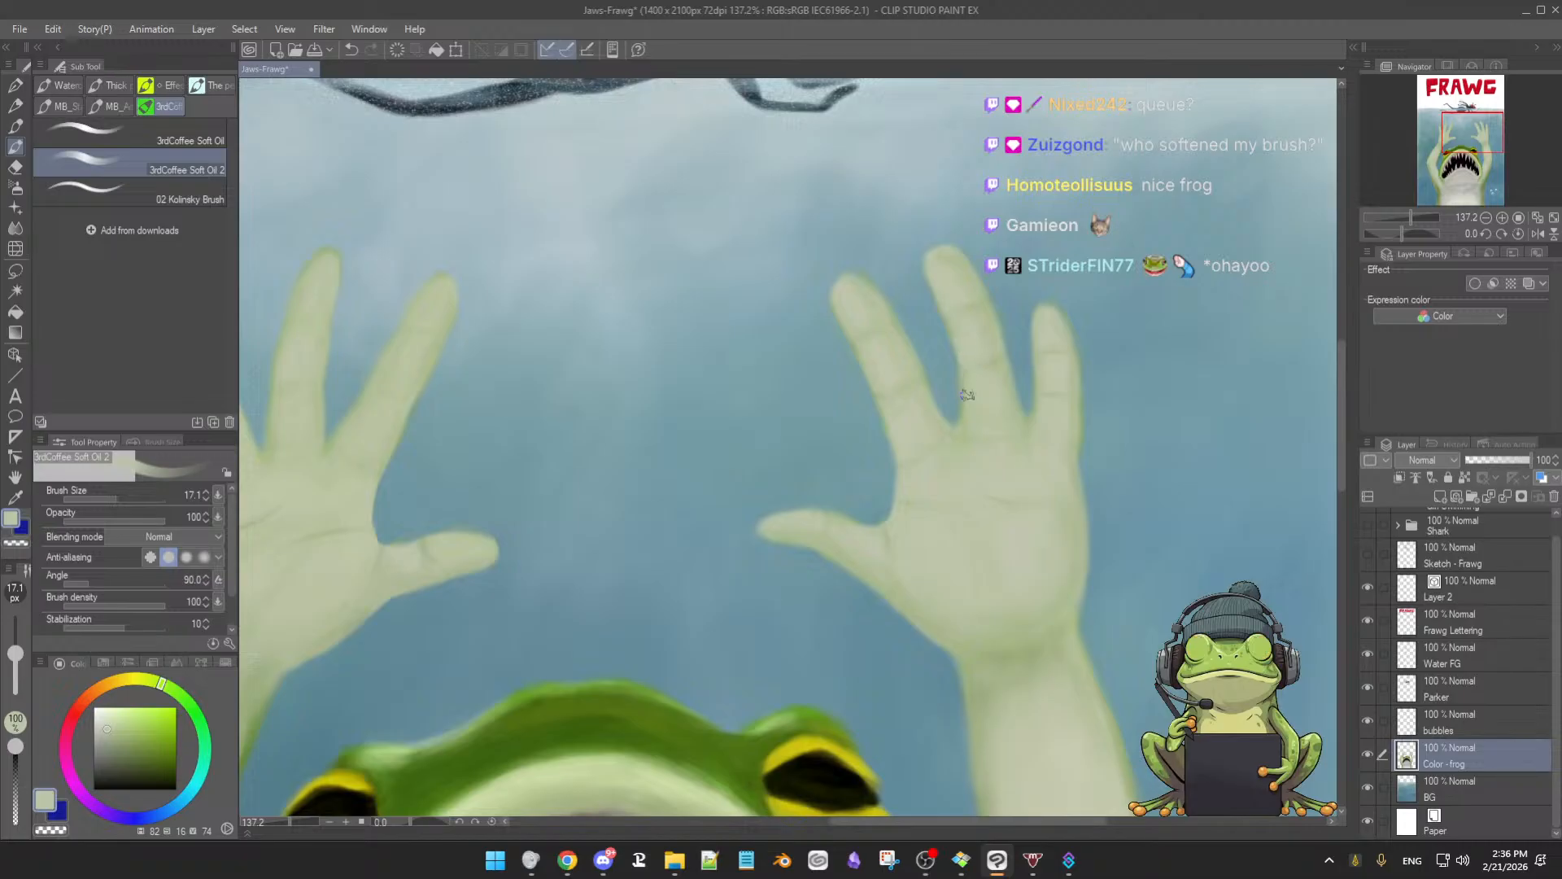
left_click_drag(997, 376, 972, 366)
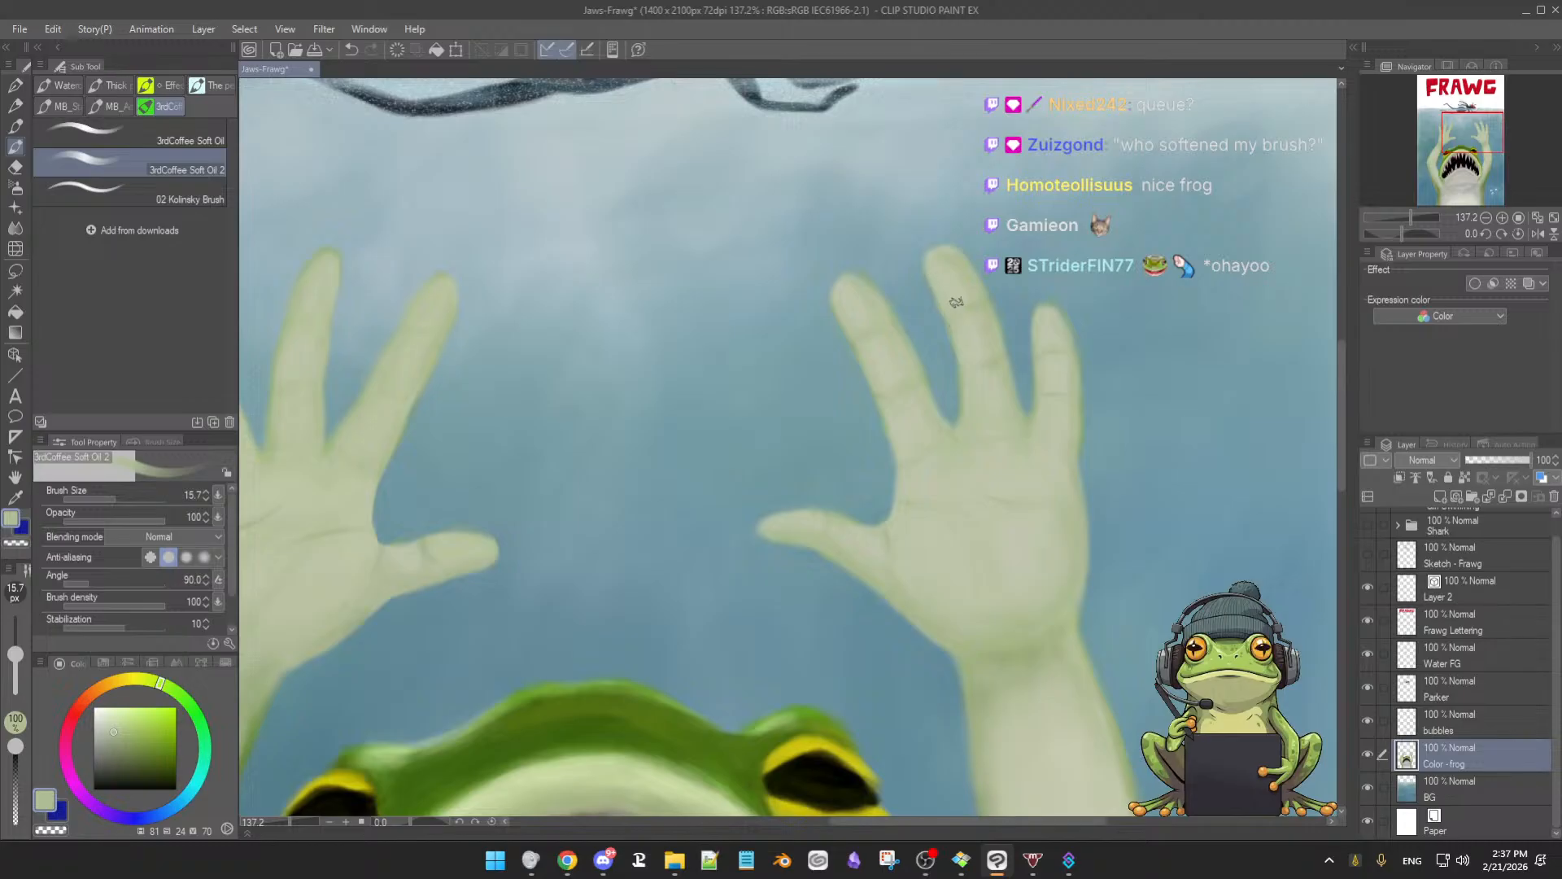
key("e")
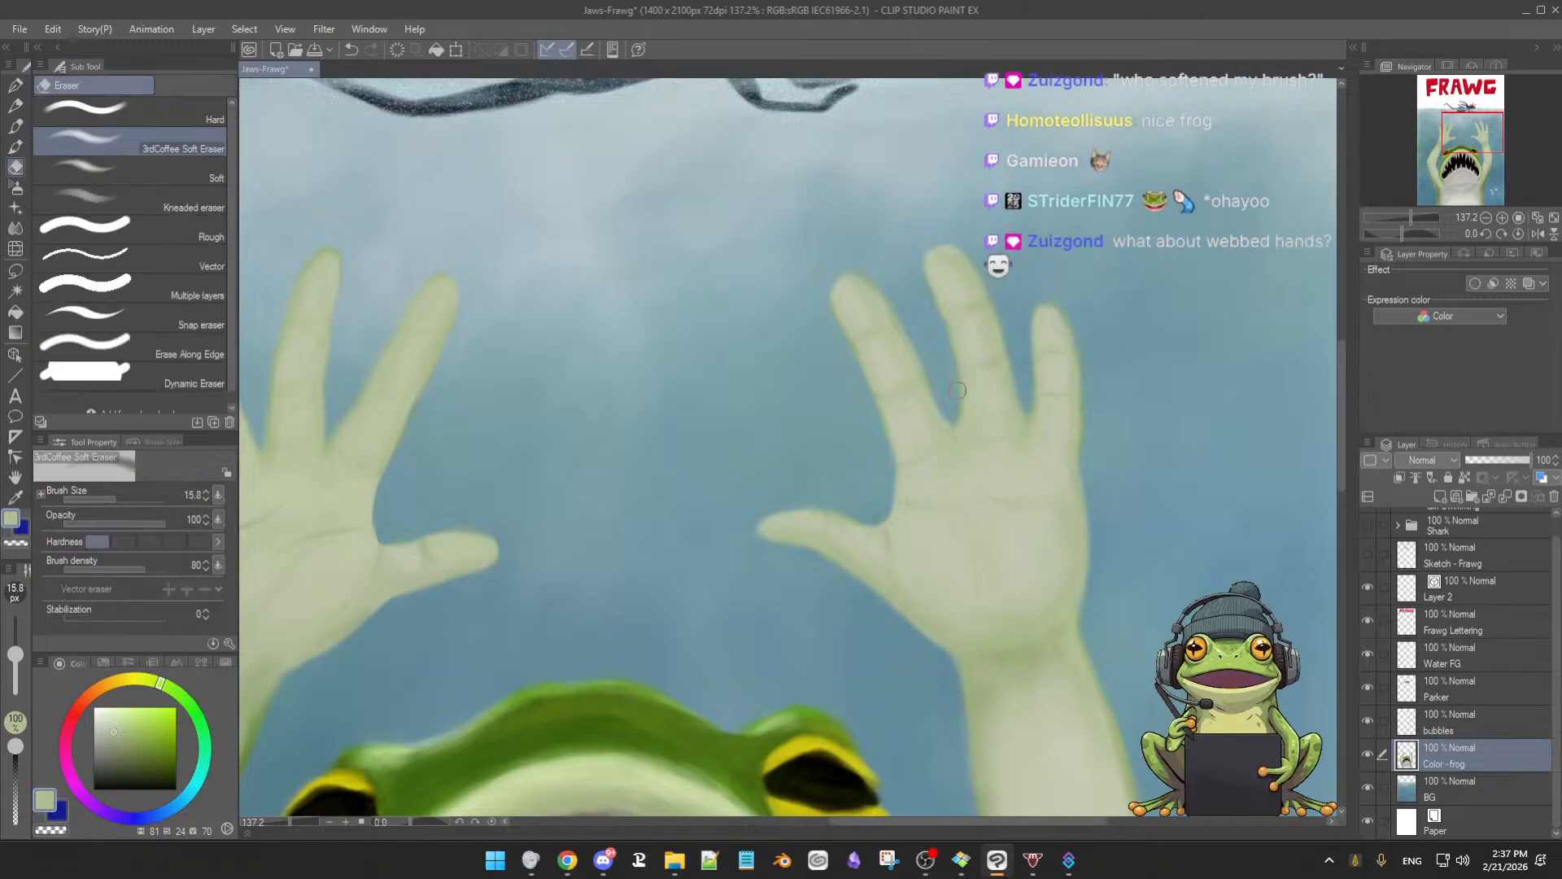
key("b")
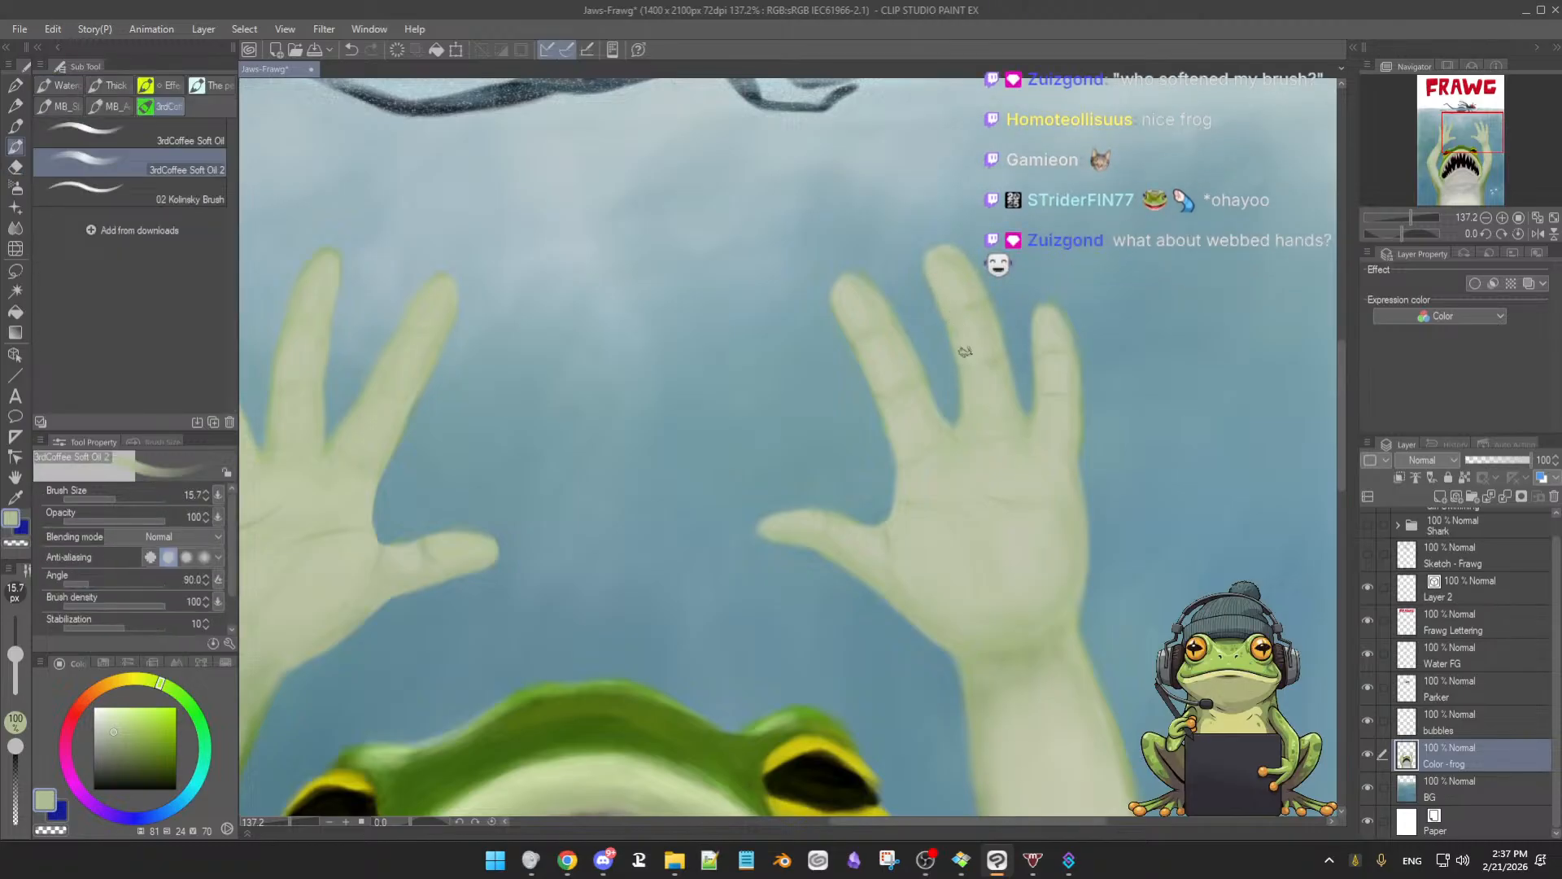
Shade the middle finger with green sampled from the wrist, and smooth it up to the fingertip at brush size 22.3
left_click(1032, 656, "alt")
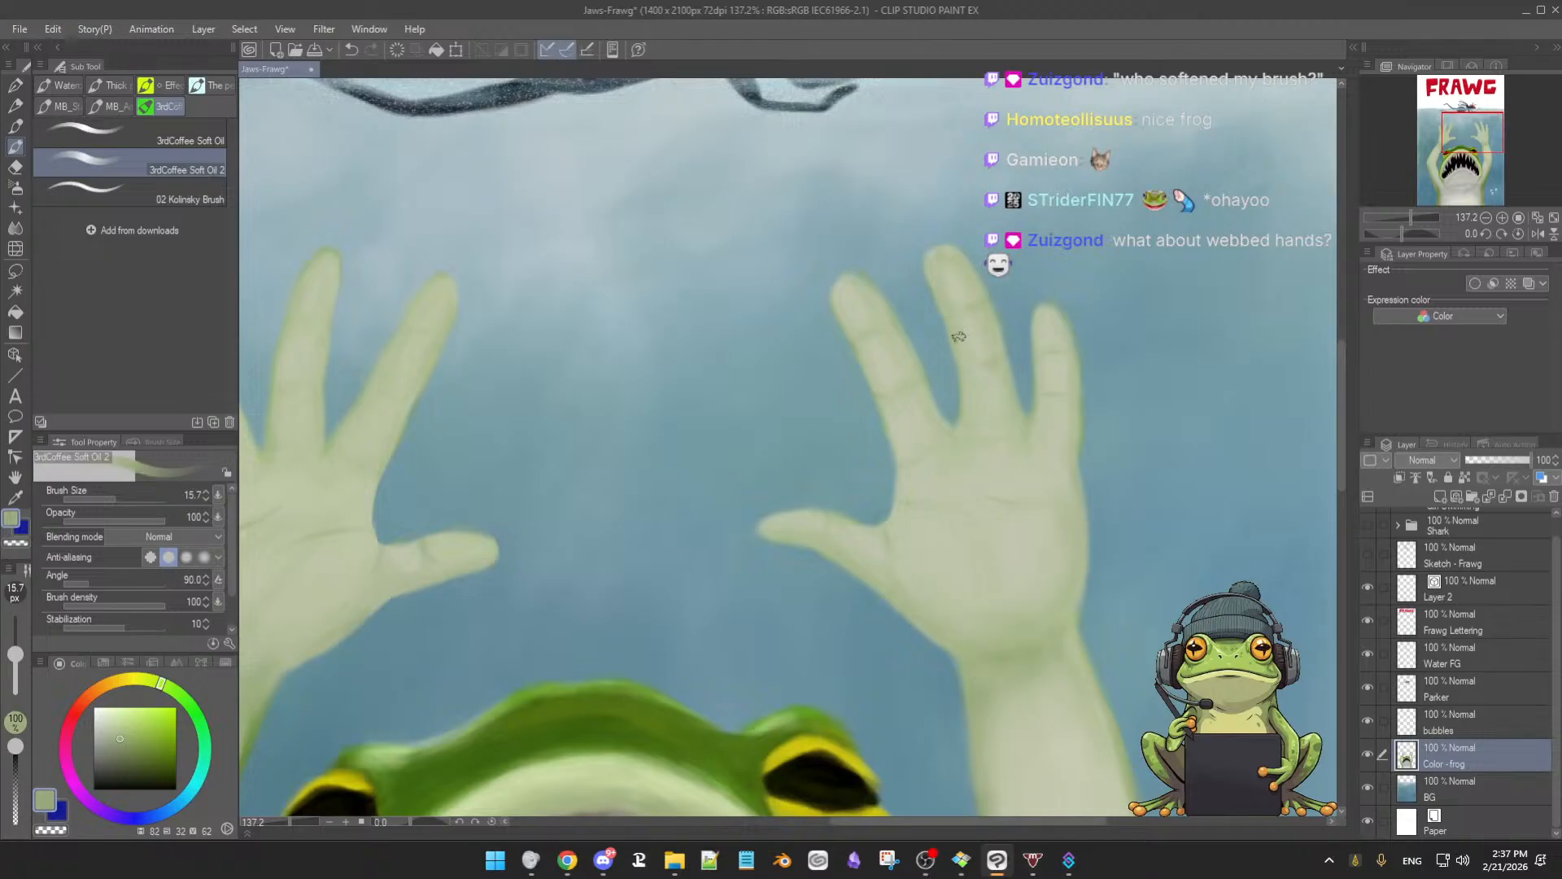
left_click(973, 327, "alt")
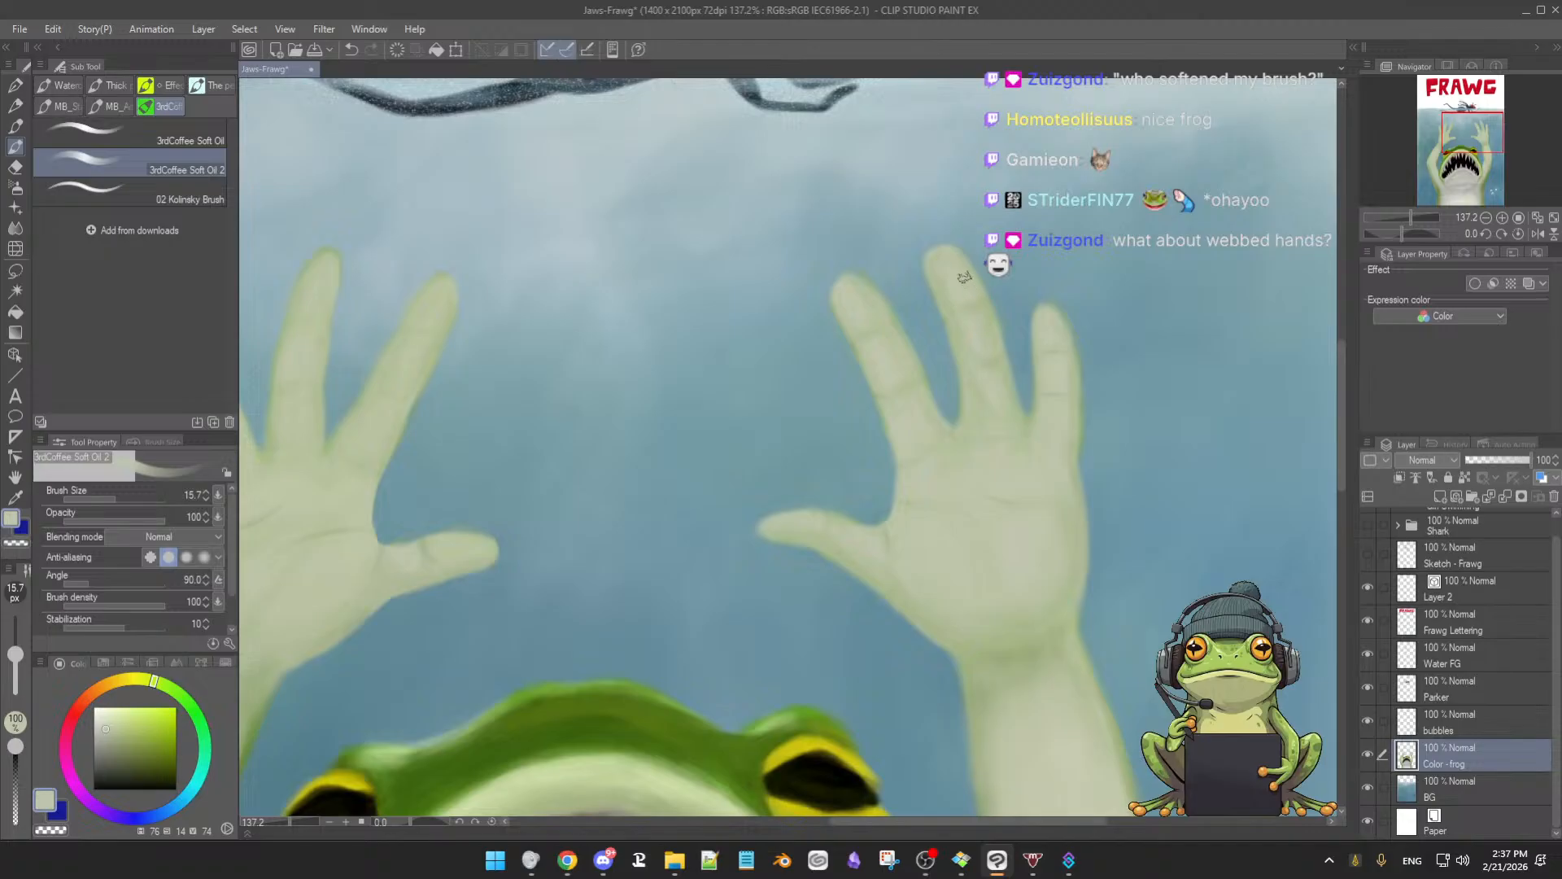
left_click_drag(990, 344, 984, 323)
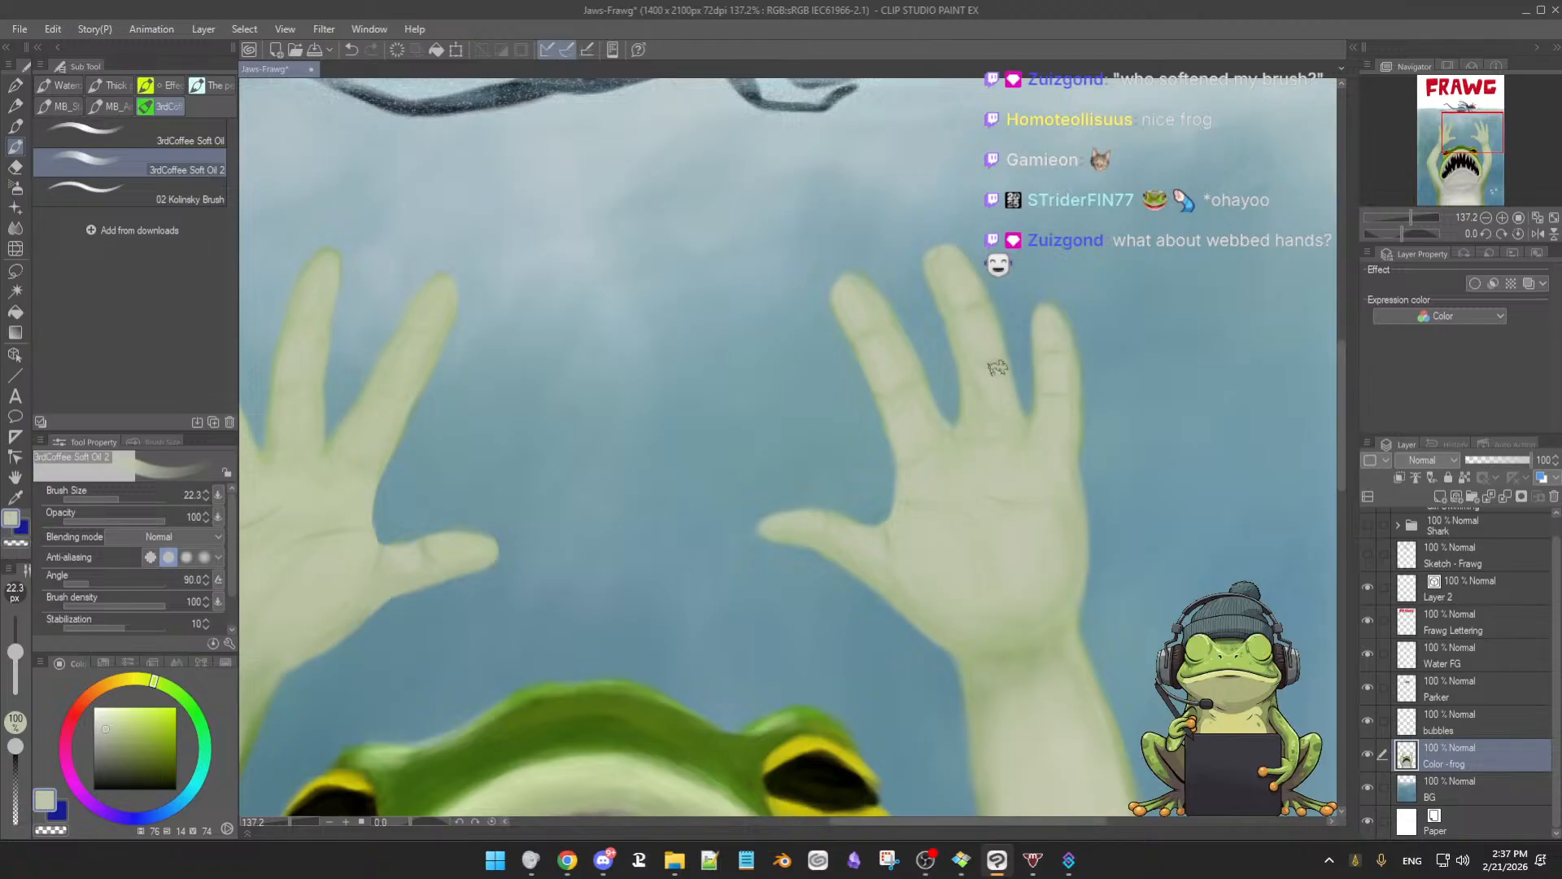
left_click(981, 390, "alt")
left_click(987, 397, "alt")
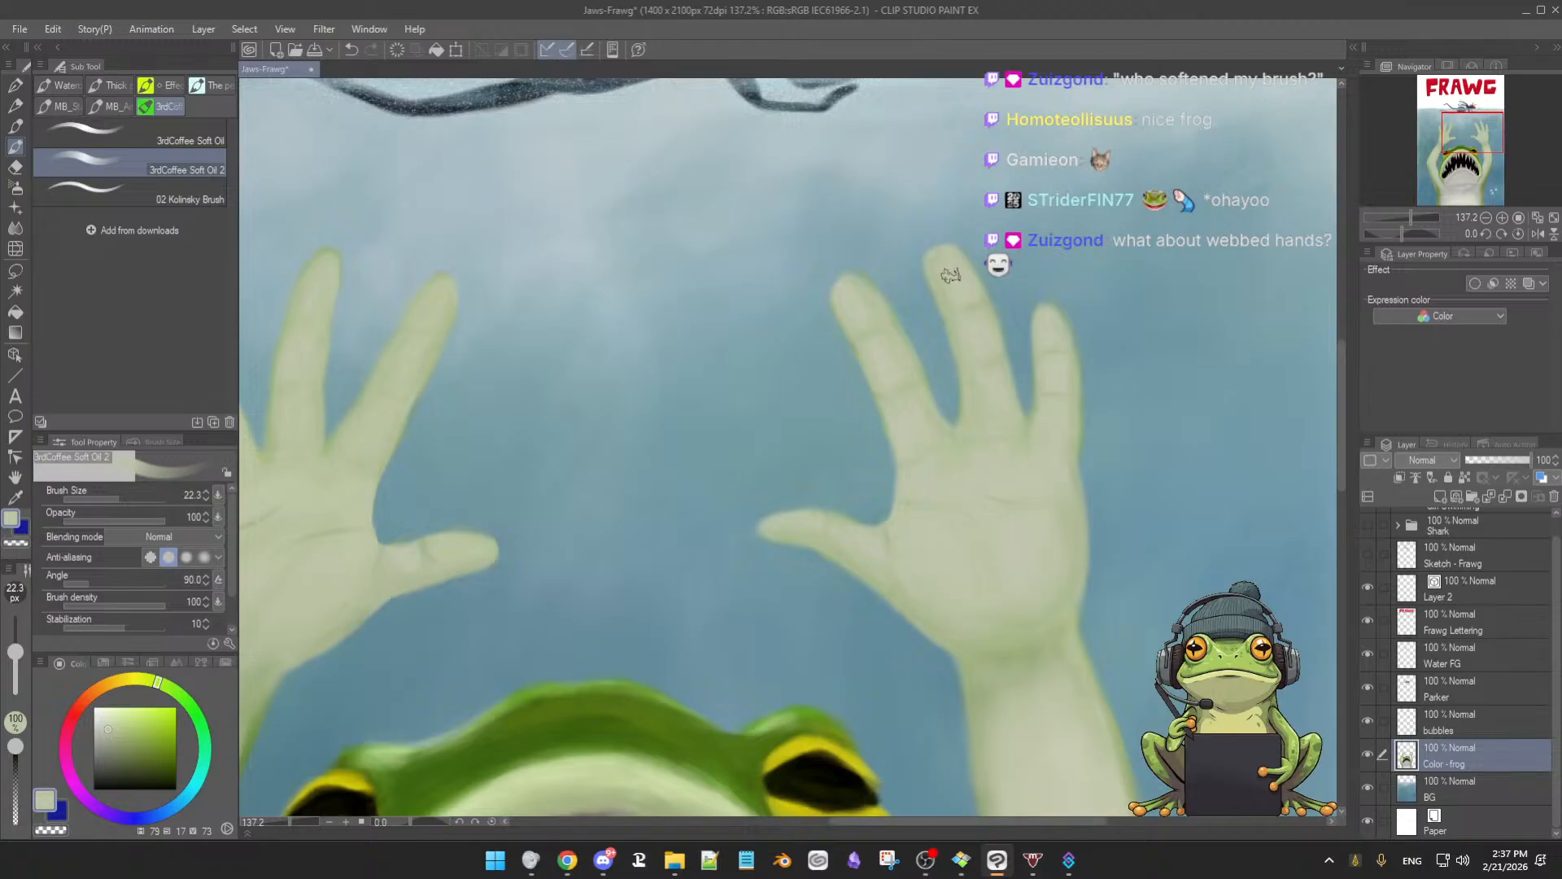
key("e")
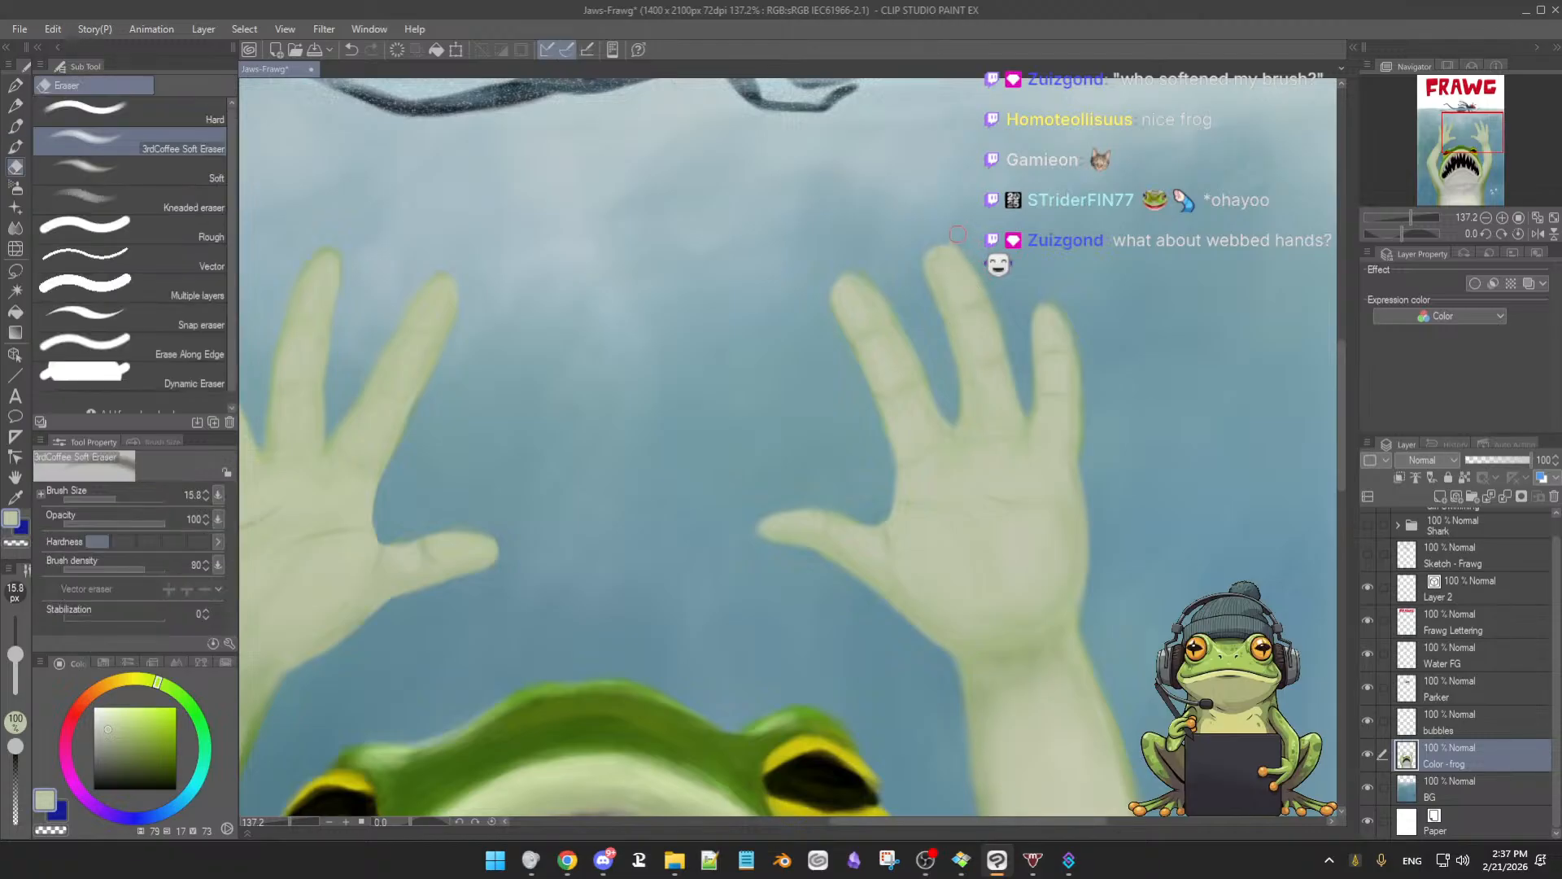
key("b")
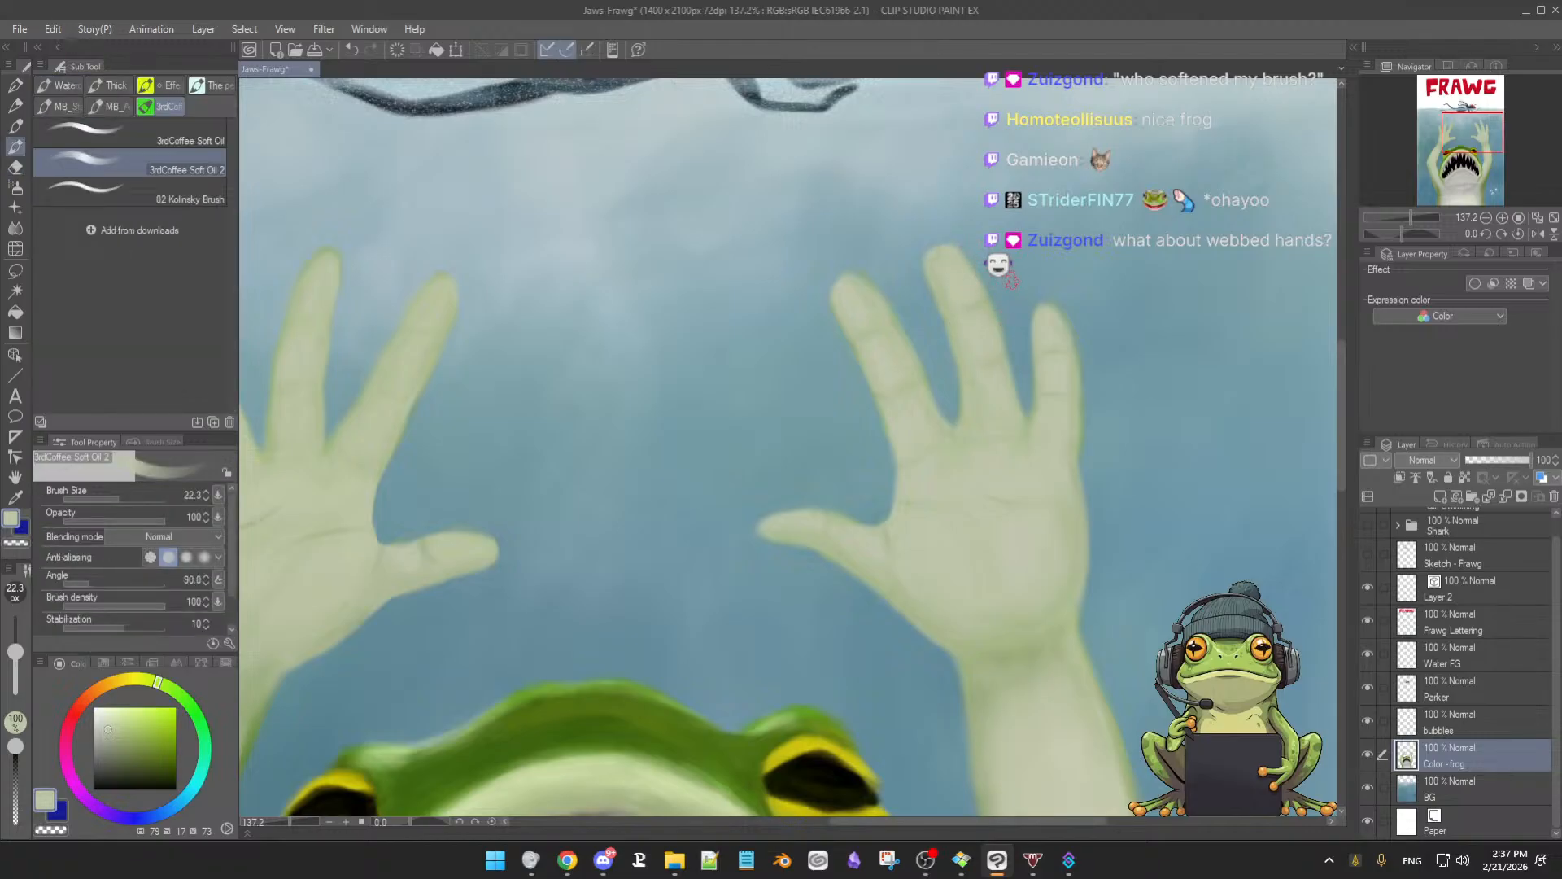
scroll(1013, 528, "down", 2)
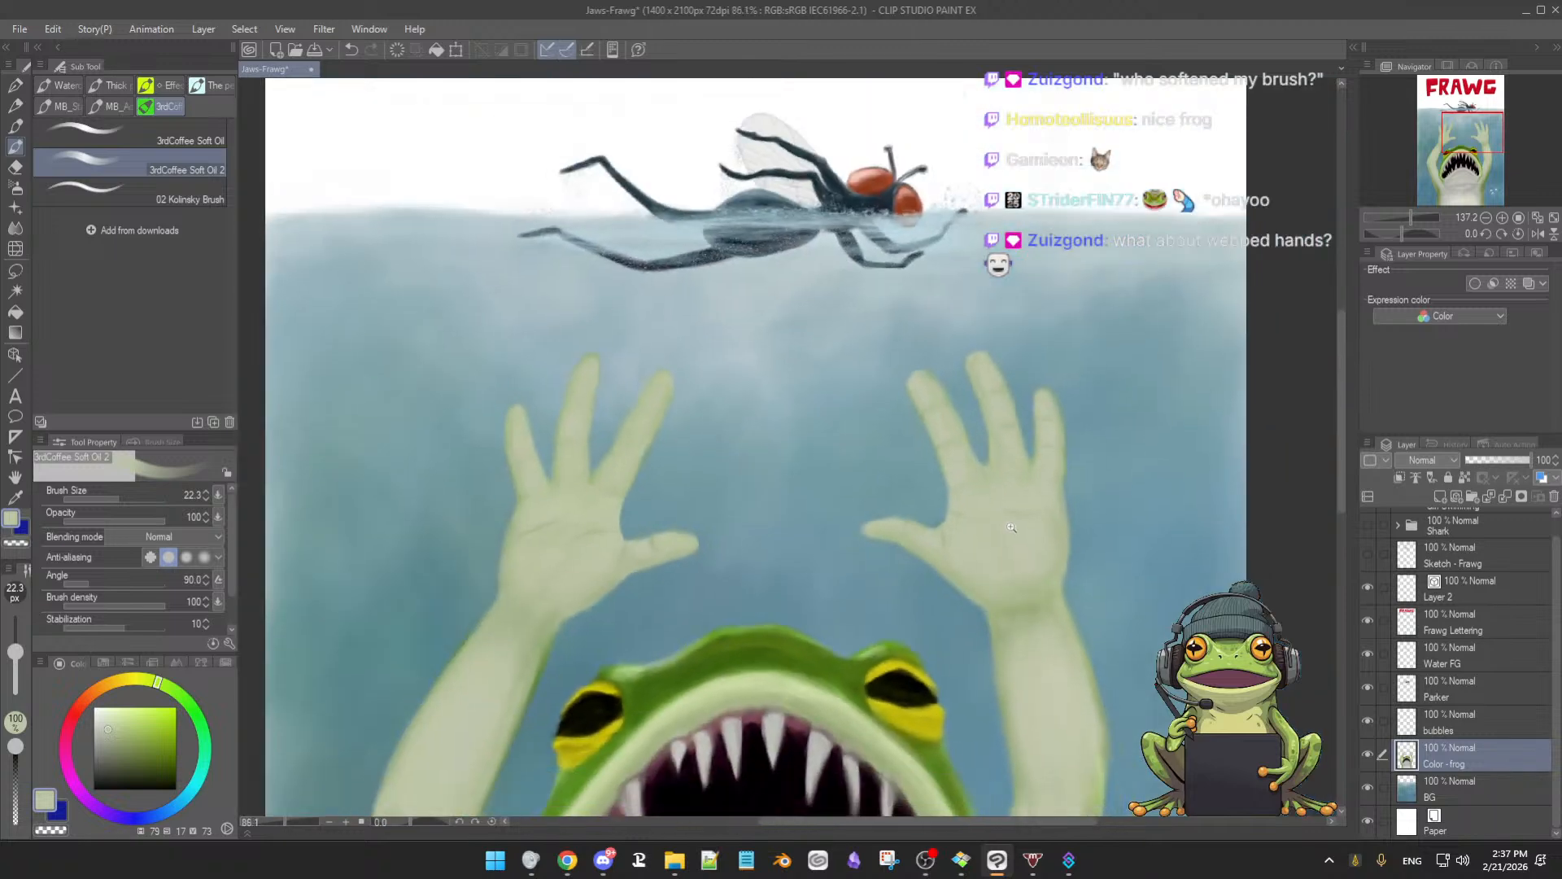
scroll(1013, 528, "down", 1)
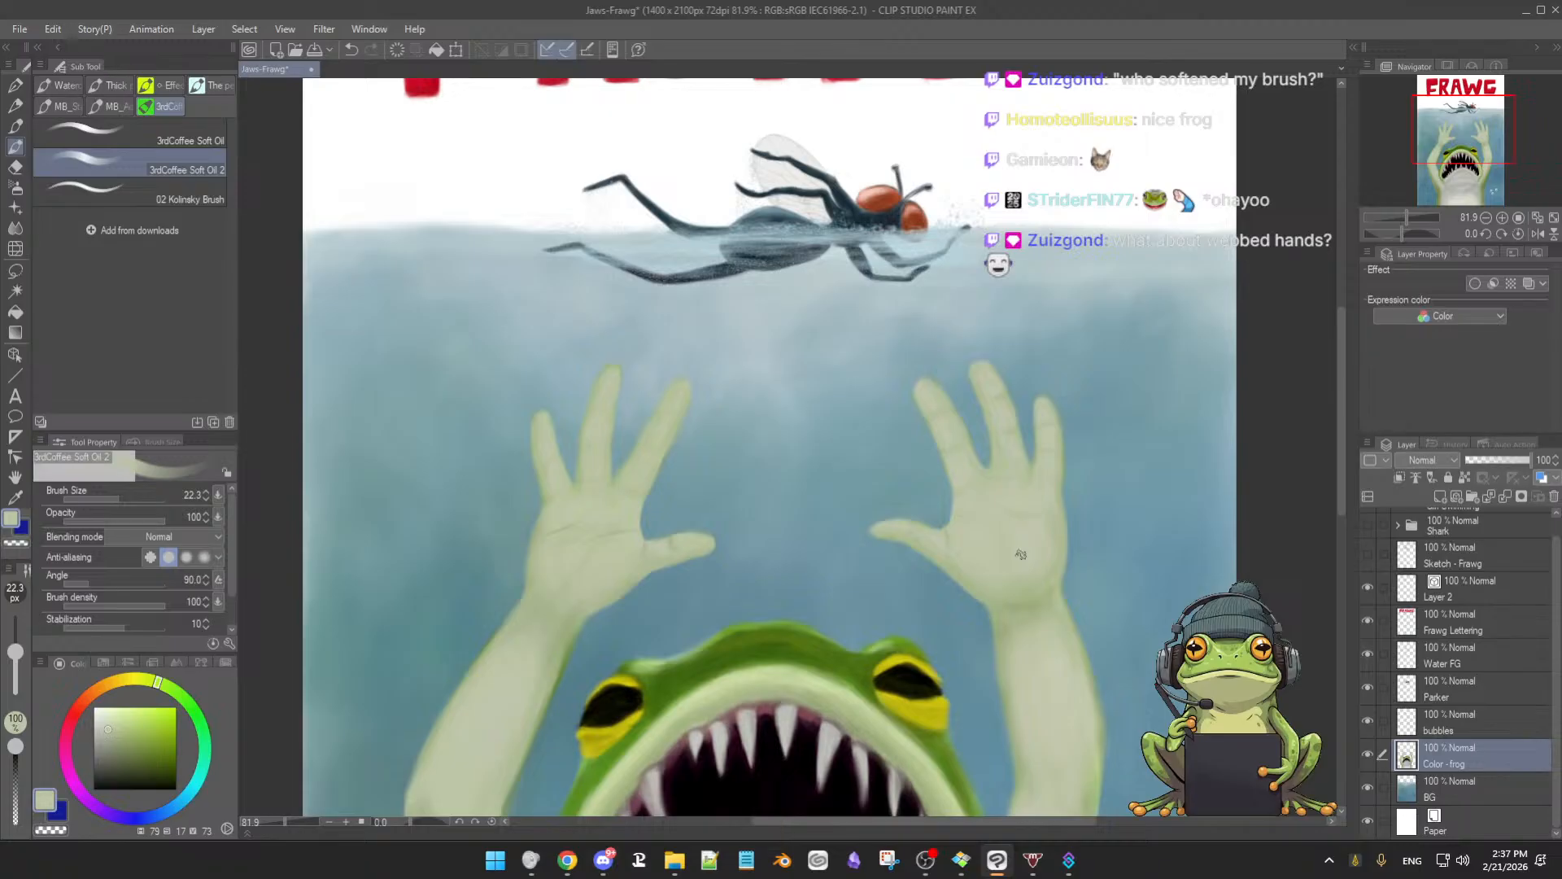
scroll(1020, 554, "up", 2)
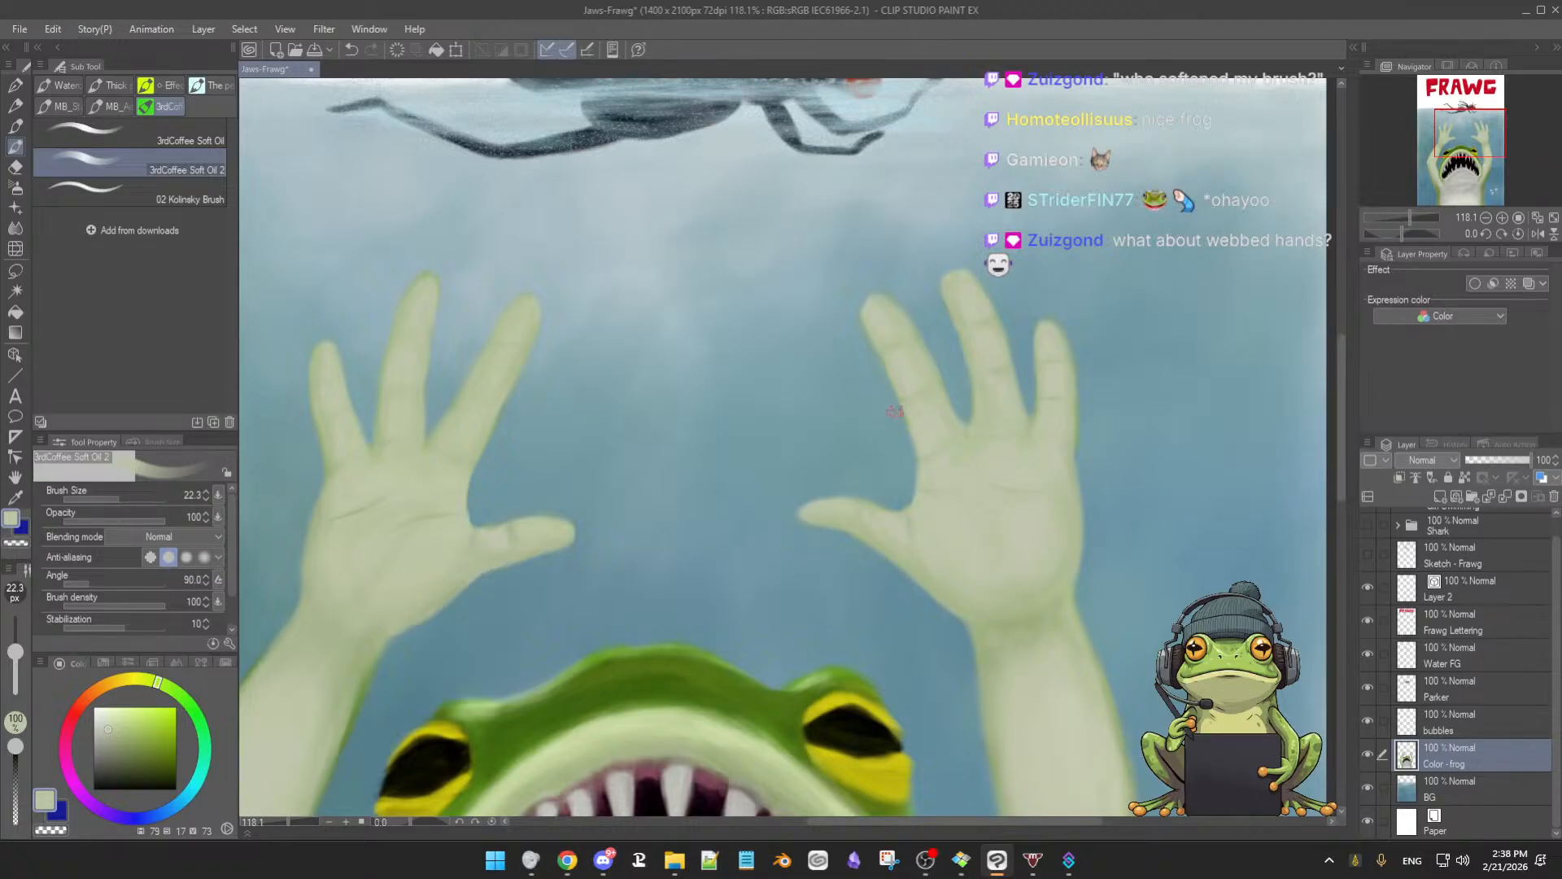
left_click_drag(886, 438, 873, 494)
mouse_move(902, 428)
left_mouse_down()
mouse_move(903, 469)
mouse_move(900, 418)
mouse_move(895, 506)
left_mouse_up()
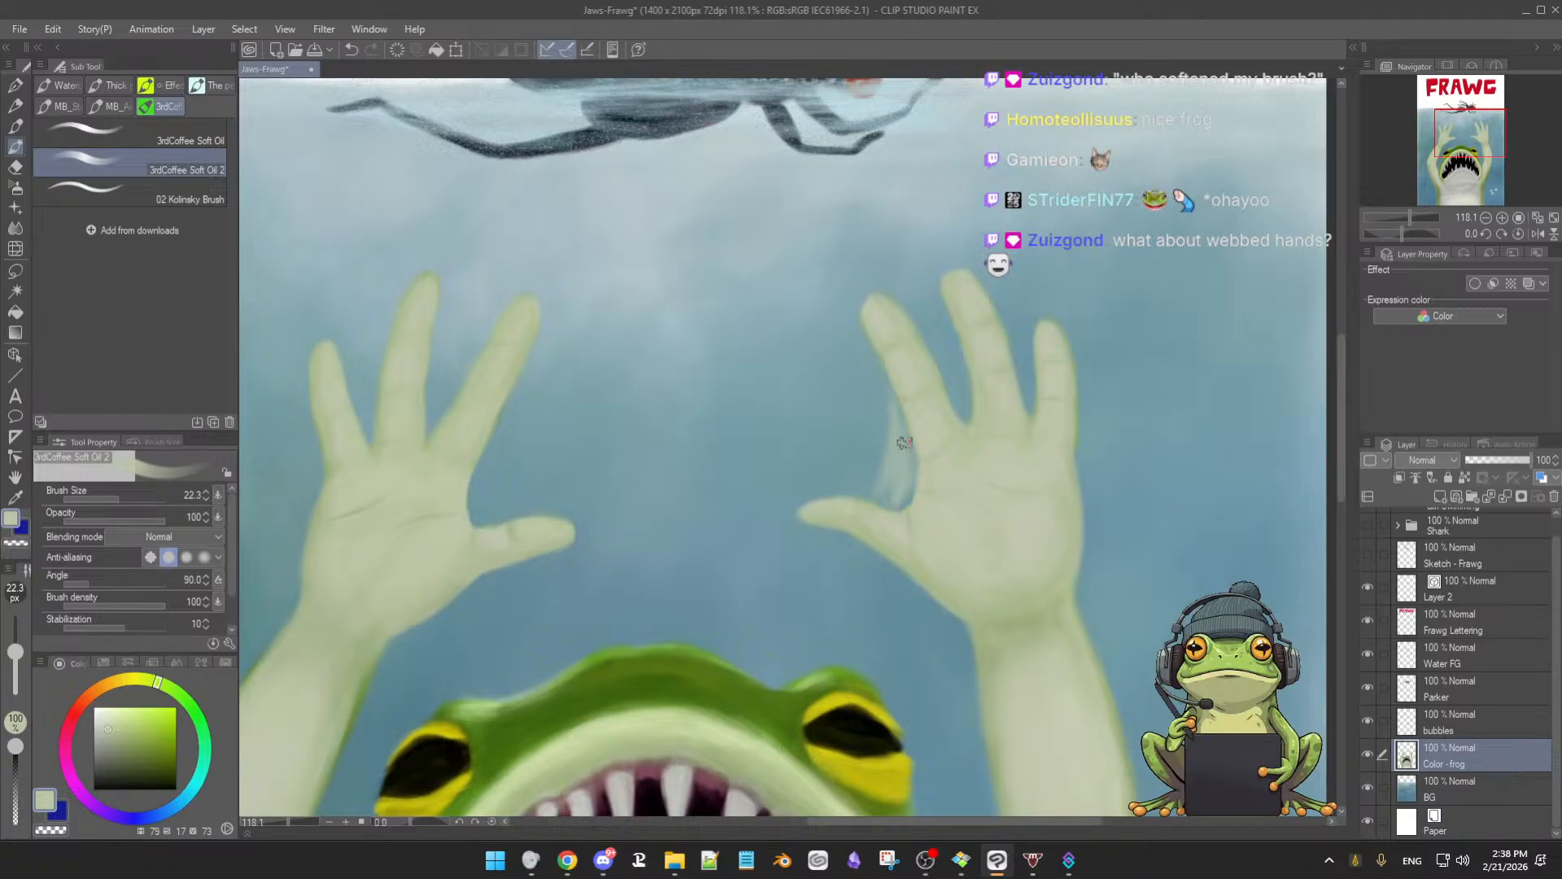
left_click_drag(903, 419, 909, 499)
key("ctrl+z")
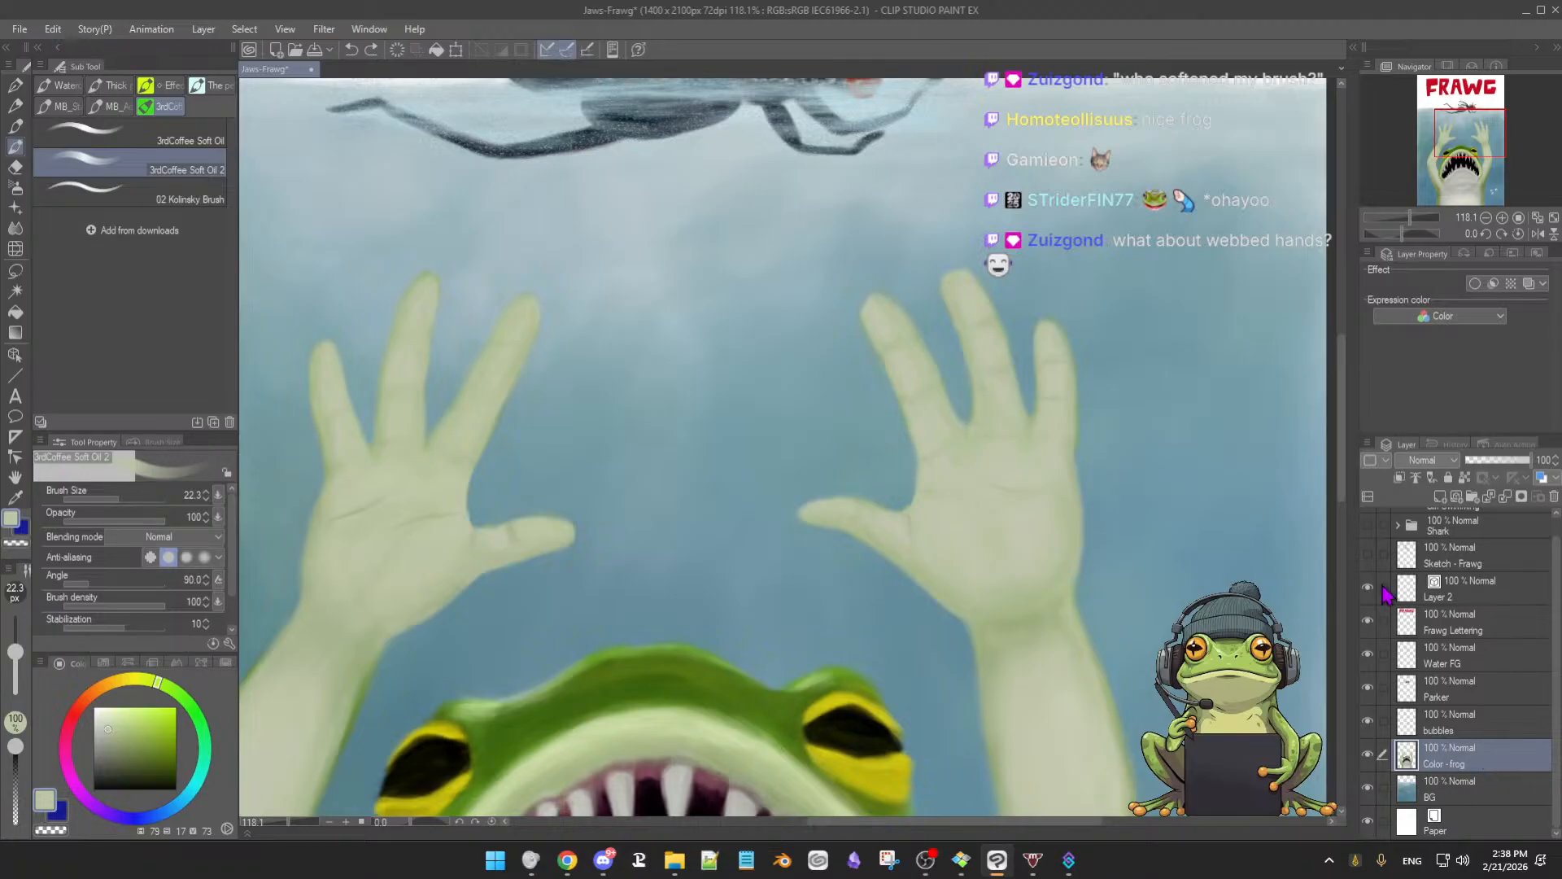
Add a new layer above the Color - frog layer and paint faint bluish webbing between the right hand's thumb and index finger
left_click(1440, 495)
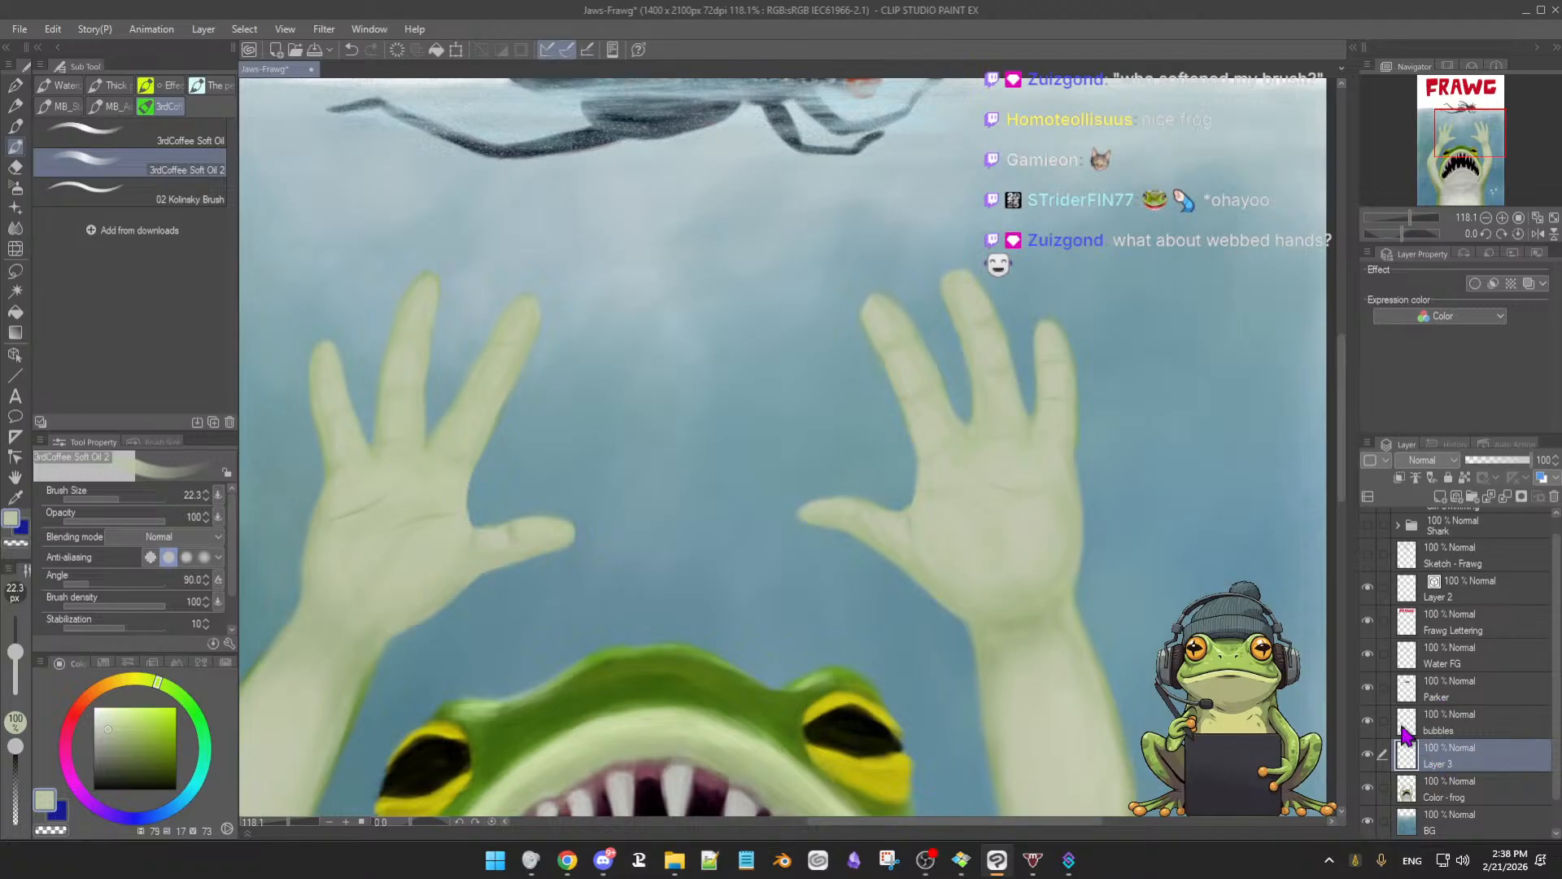
scroll(993, 529, "down", 1)
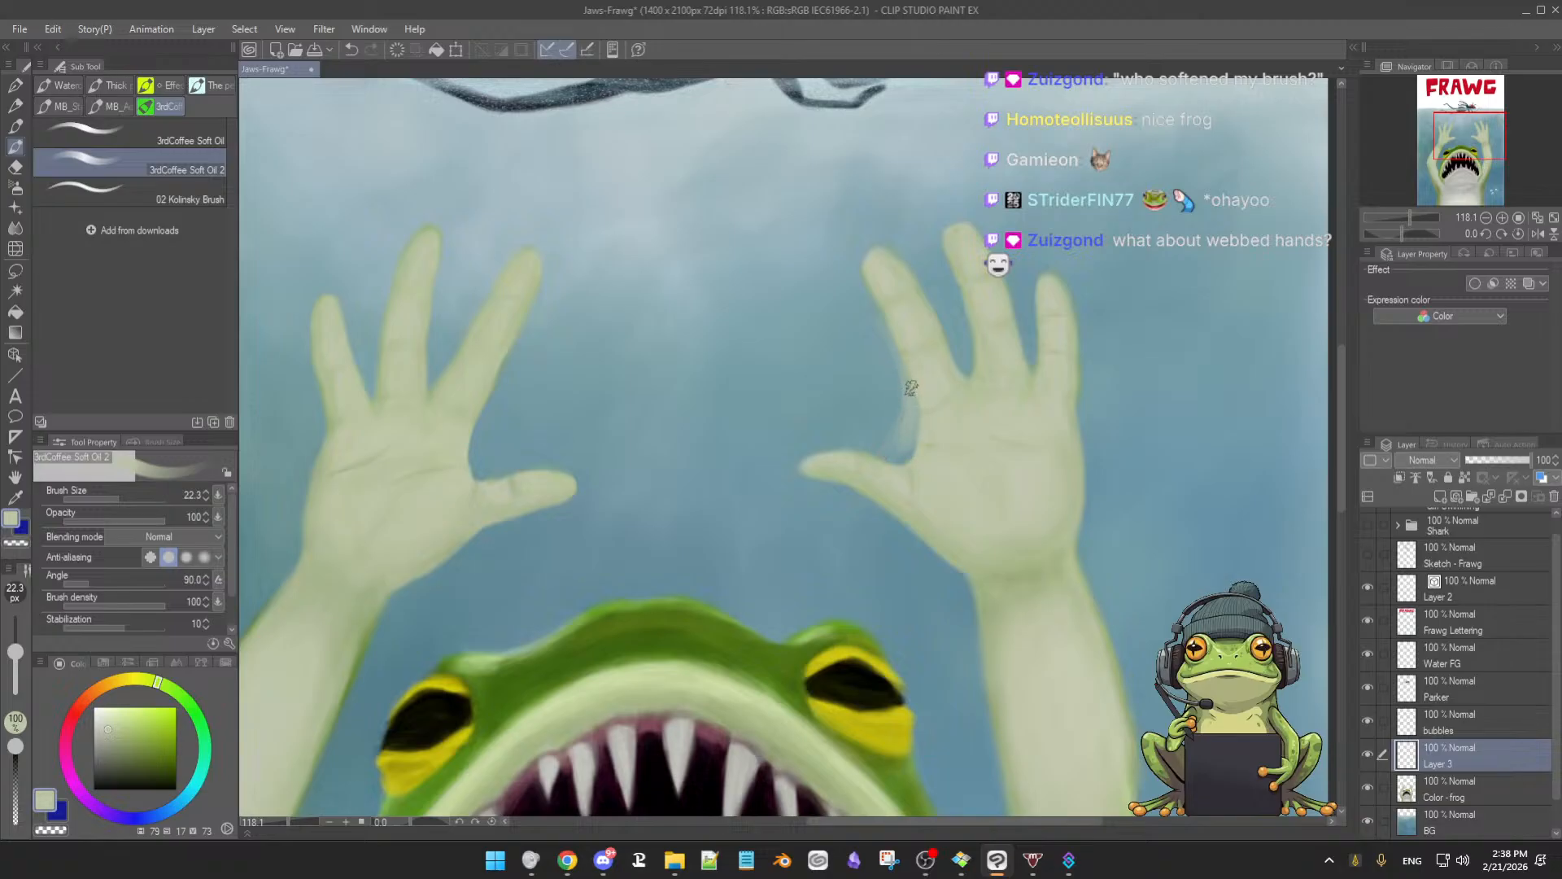
left_click(914, 416, "alt")
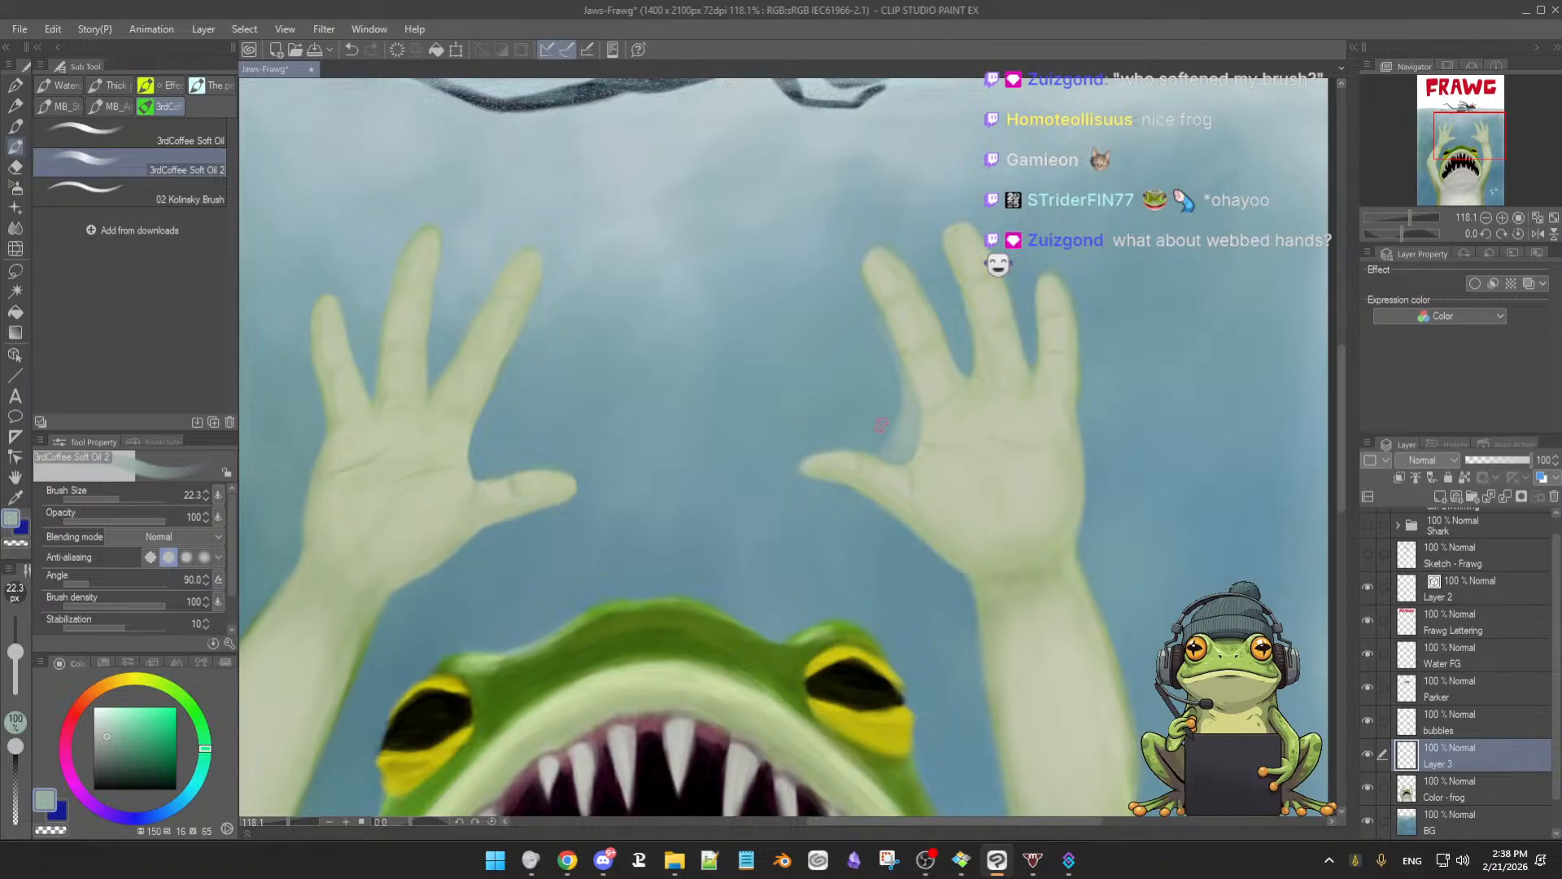
key("e")
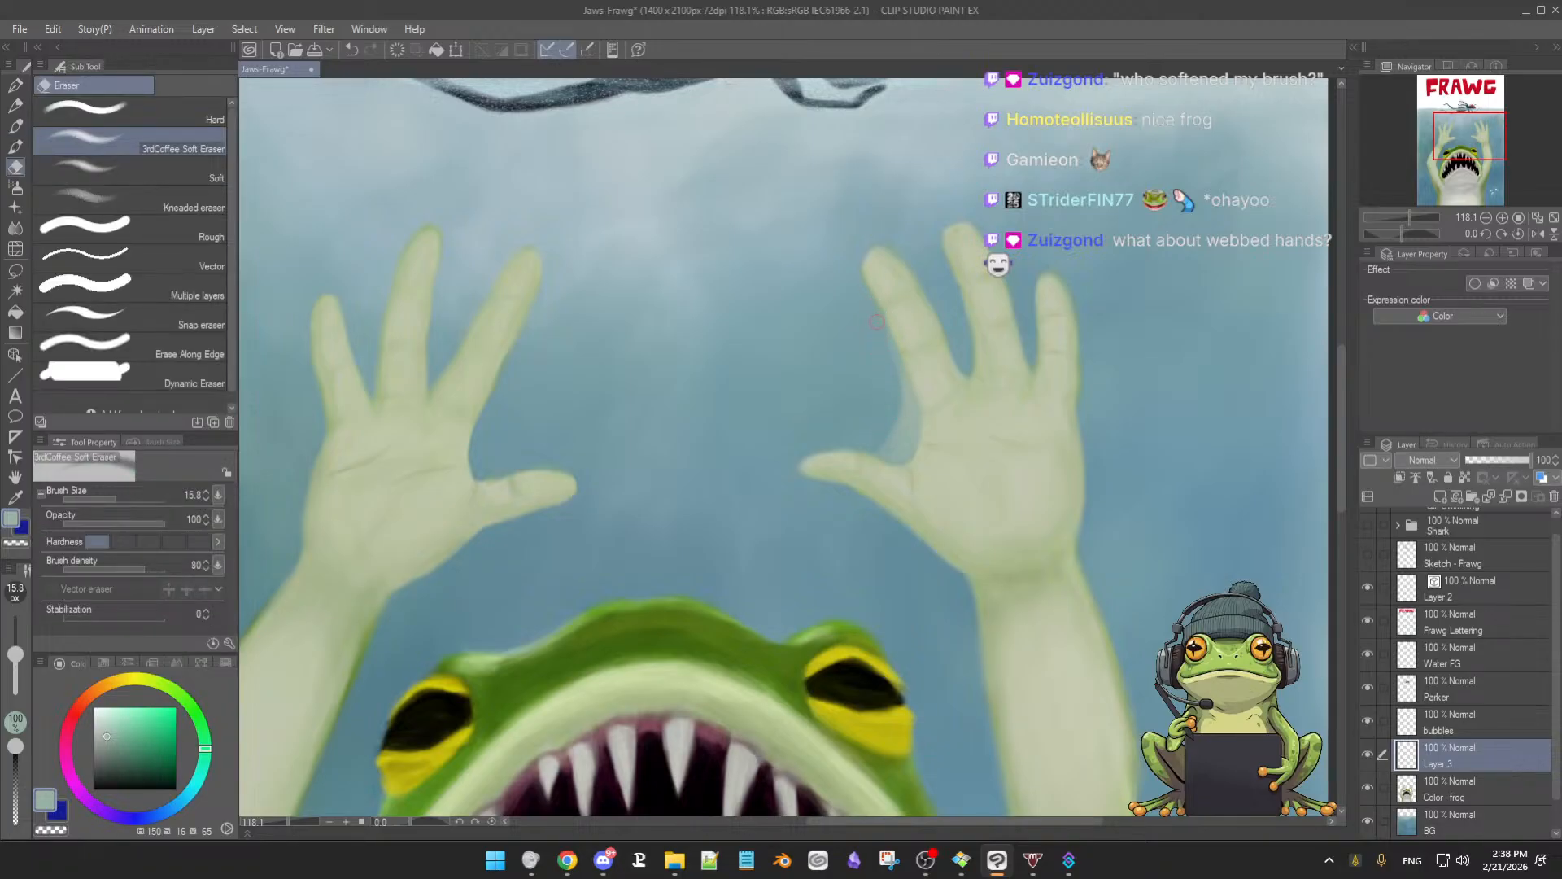
Try painting faint webbing between the right hand's index and middle fingers with 3rdCoffee Soft Oil 2, trimming it with the soft eraser
key("b")
key("e")
key("b")
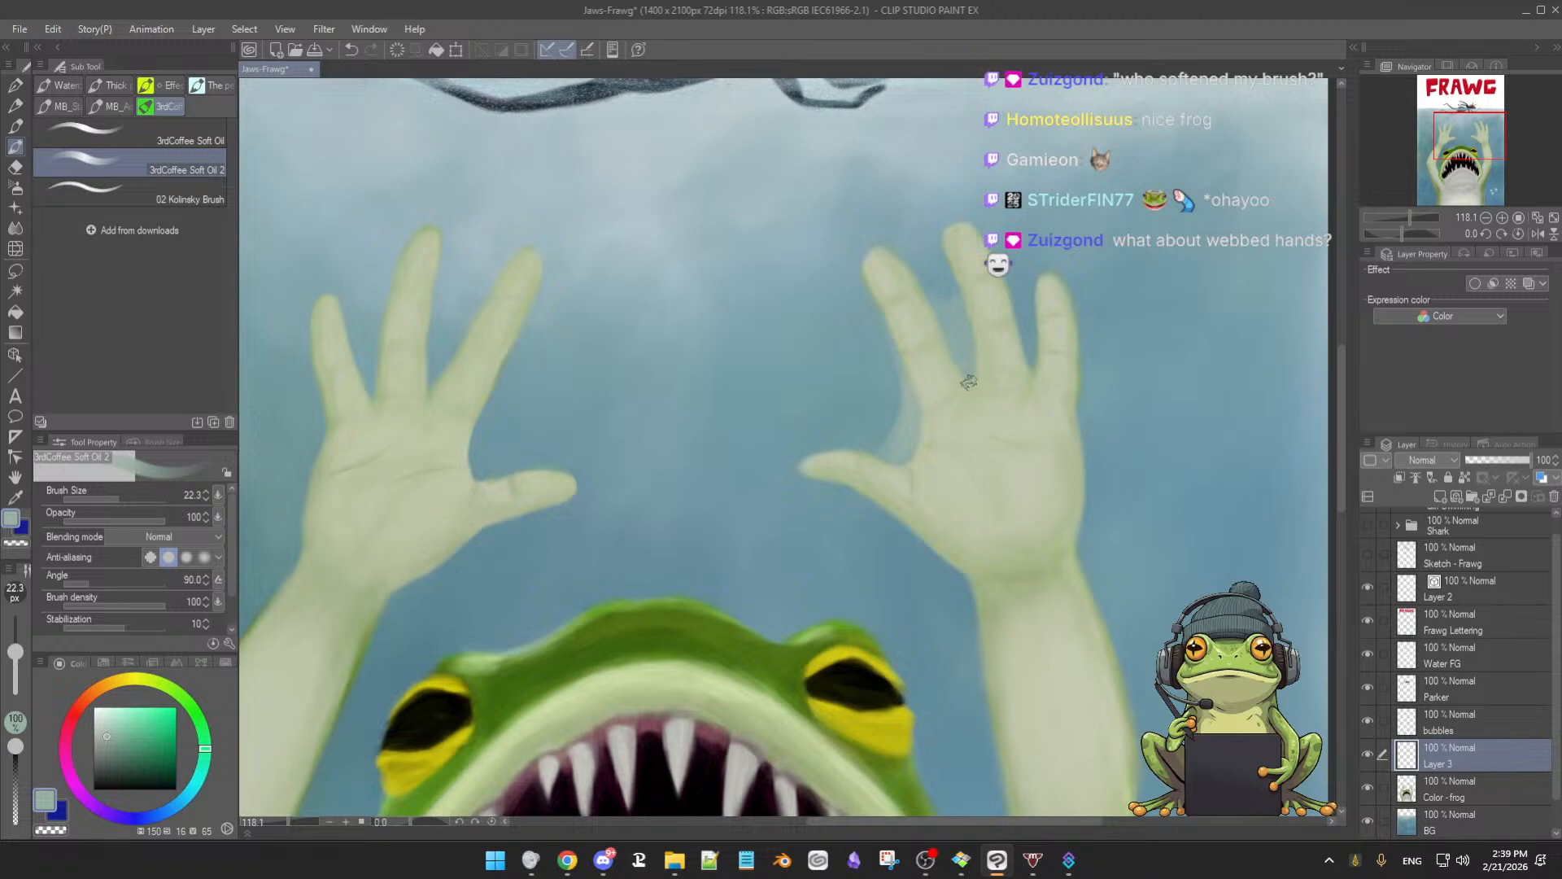
left_click(1006, 355)
key("bracketleft")
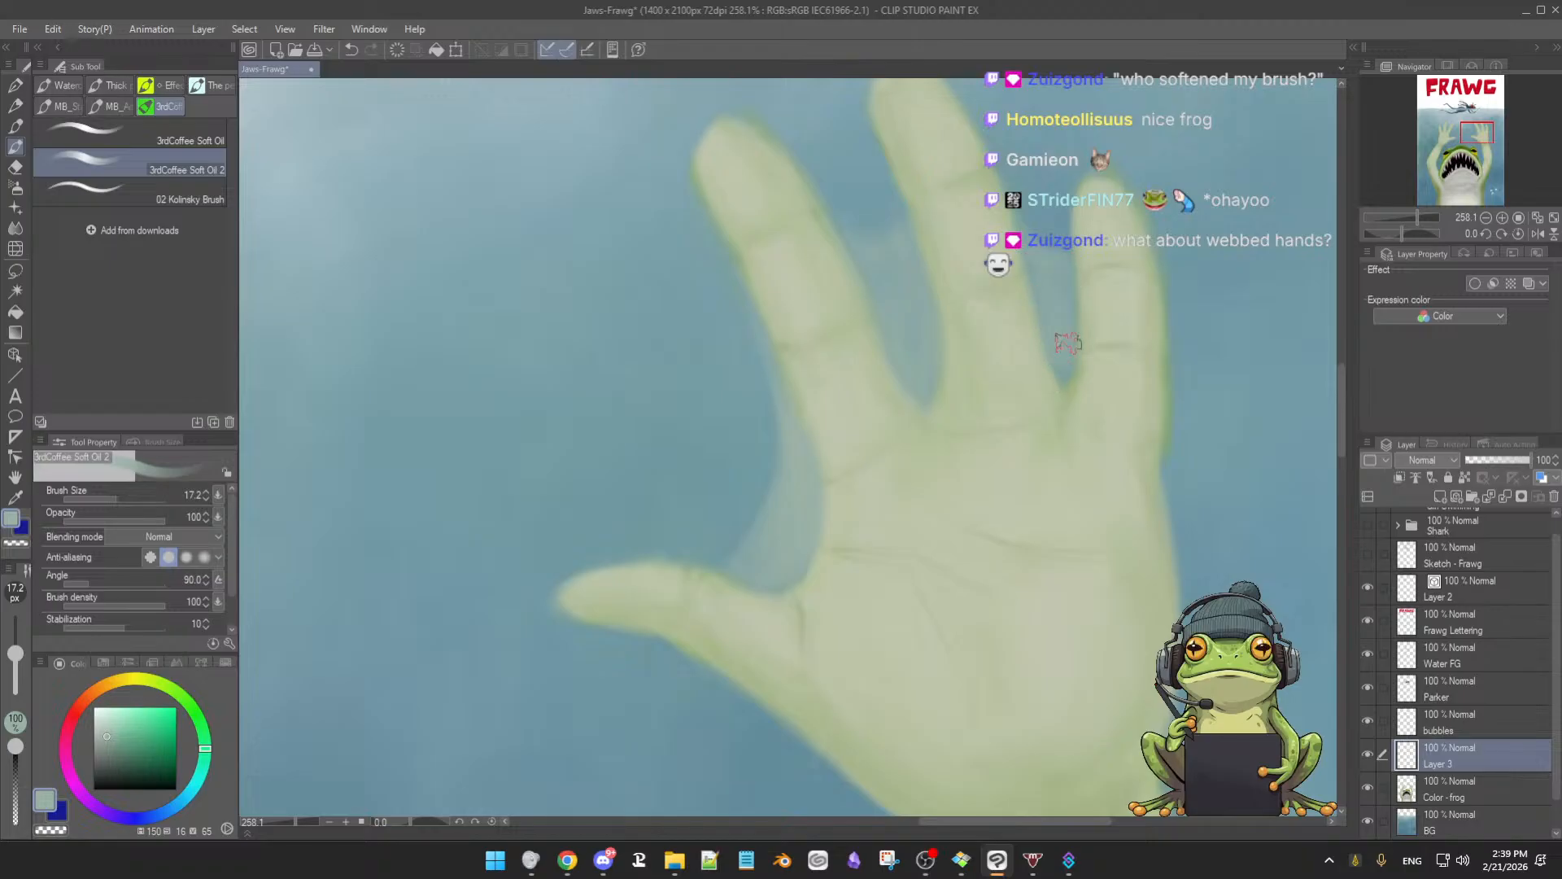
Try extending the webbing between the right hand's remaining fingers with sampled pale greens at brush size 21.4
key("bracketright")
left_click(1076, 347, "alt")
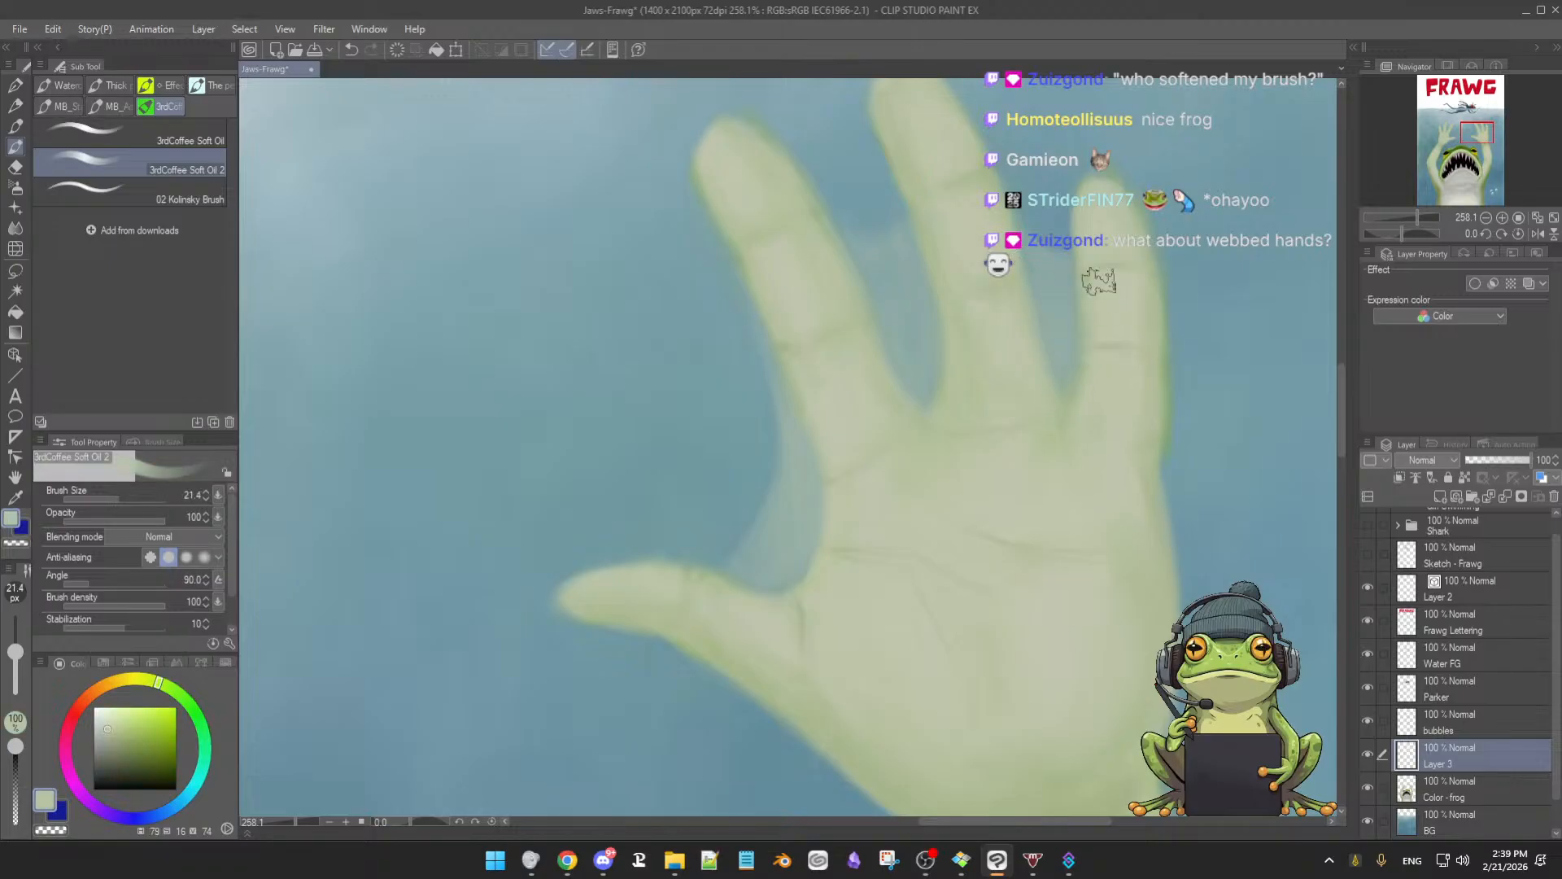
left_click(1068, 401, "alt")
left_click(957, 345, "alt")
scroll(918, 346, "down", 5)
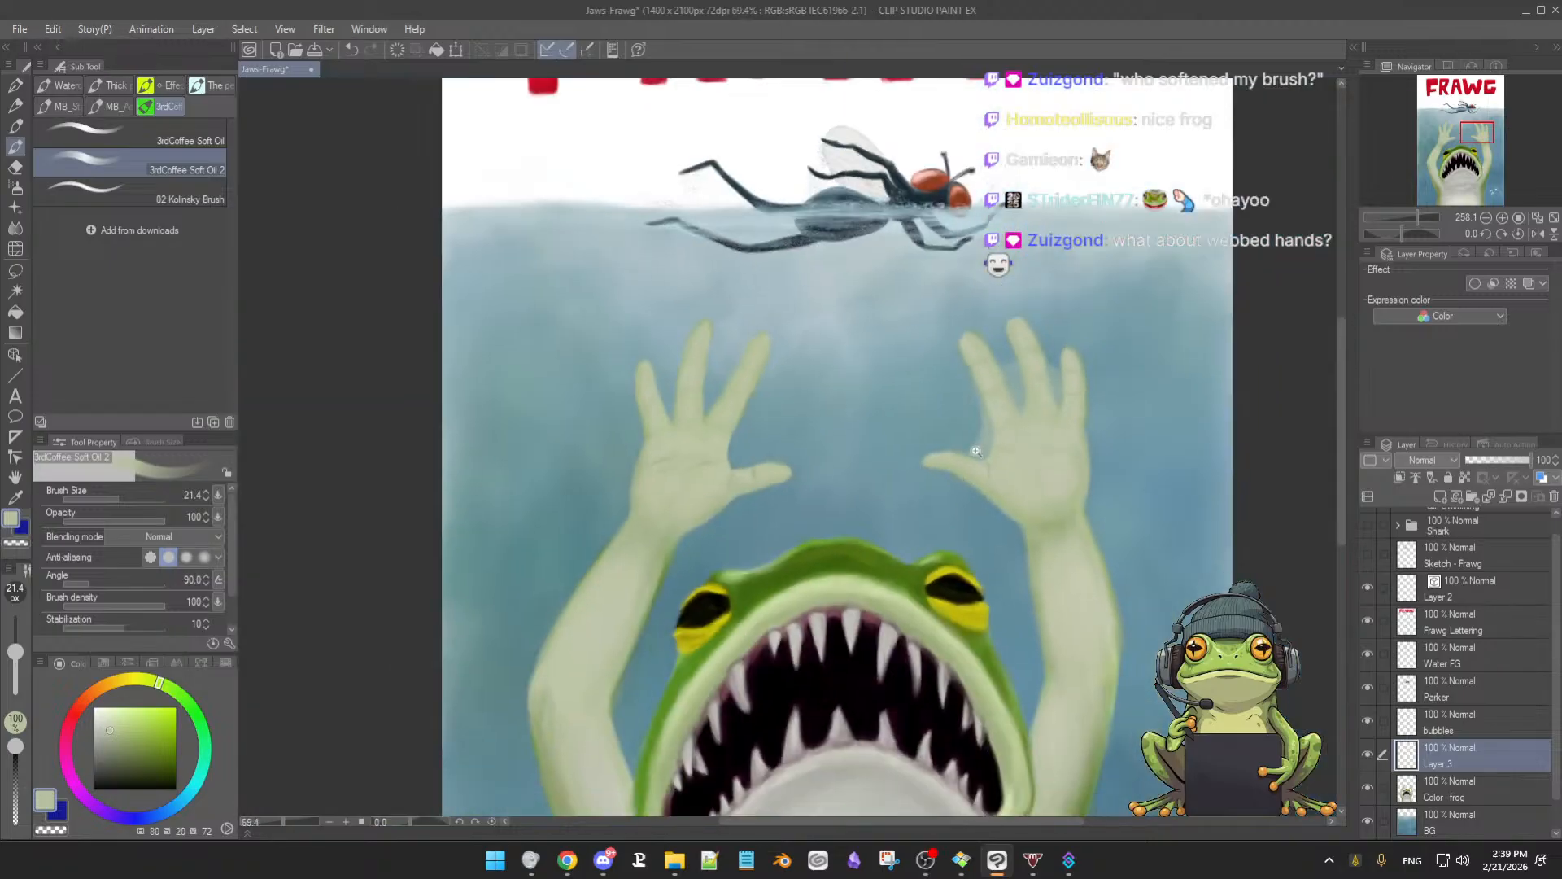
Try painting matching pale webbing between the left hand's thumb and index finger and across the gaps between its other fingers
scroll(1024, 538, "up", 2)
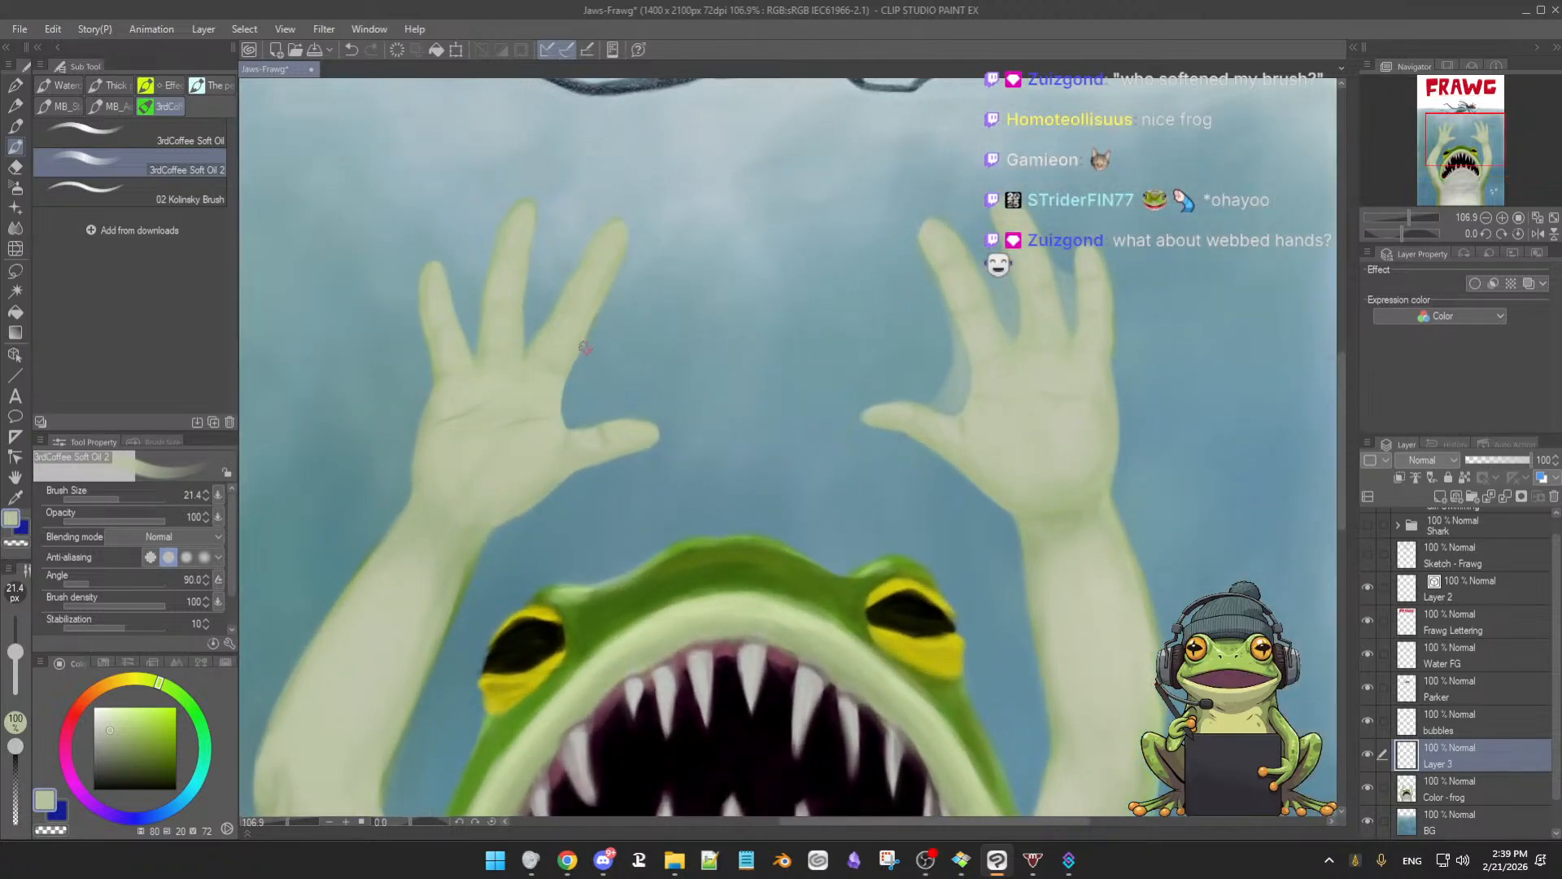
left_click_drag(590, 369, 582, 424)
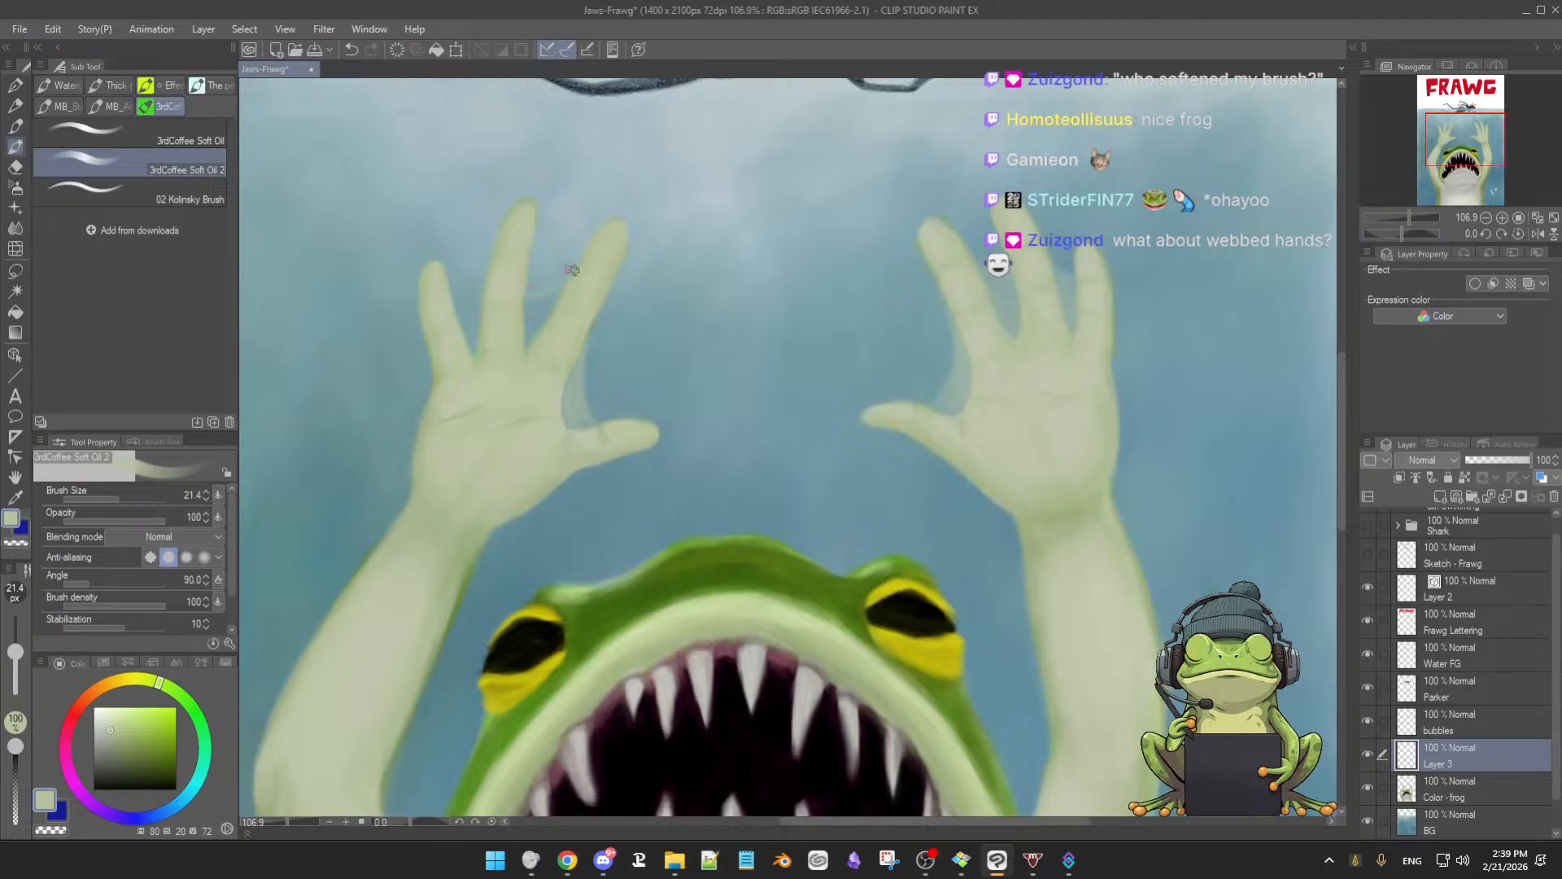
mouse_move(527, 293)
left_mouse_down()
mouse_move(554, 288)
mouse_move(526, 309)
left_mouse_up()
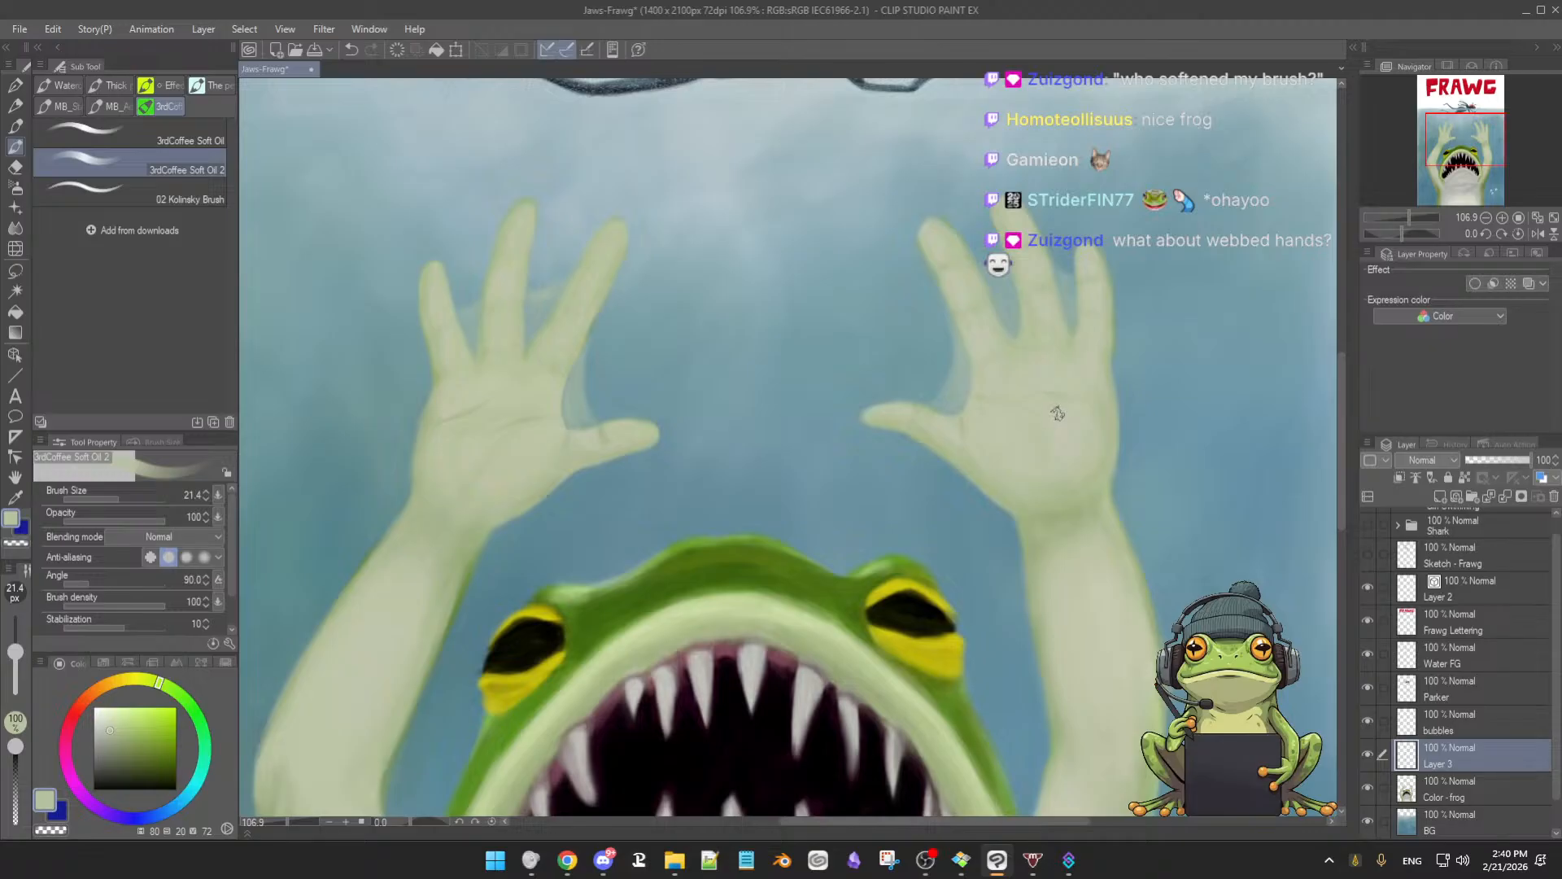
scroll(1056, 416, "down", 3)
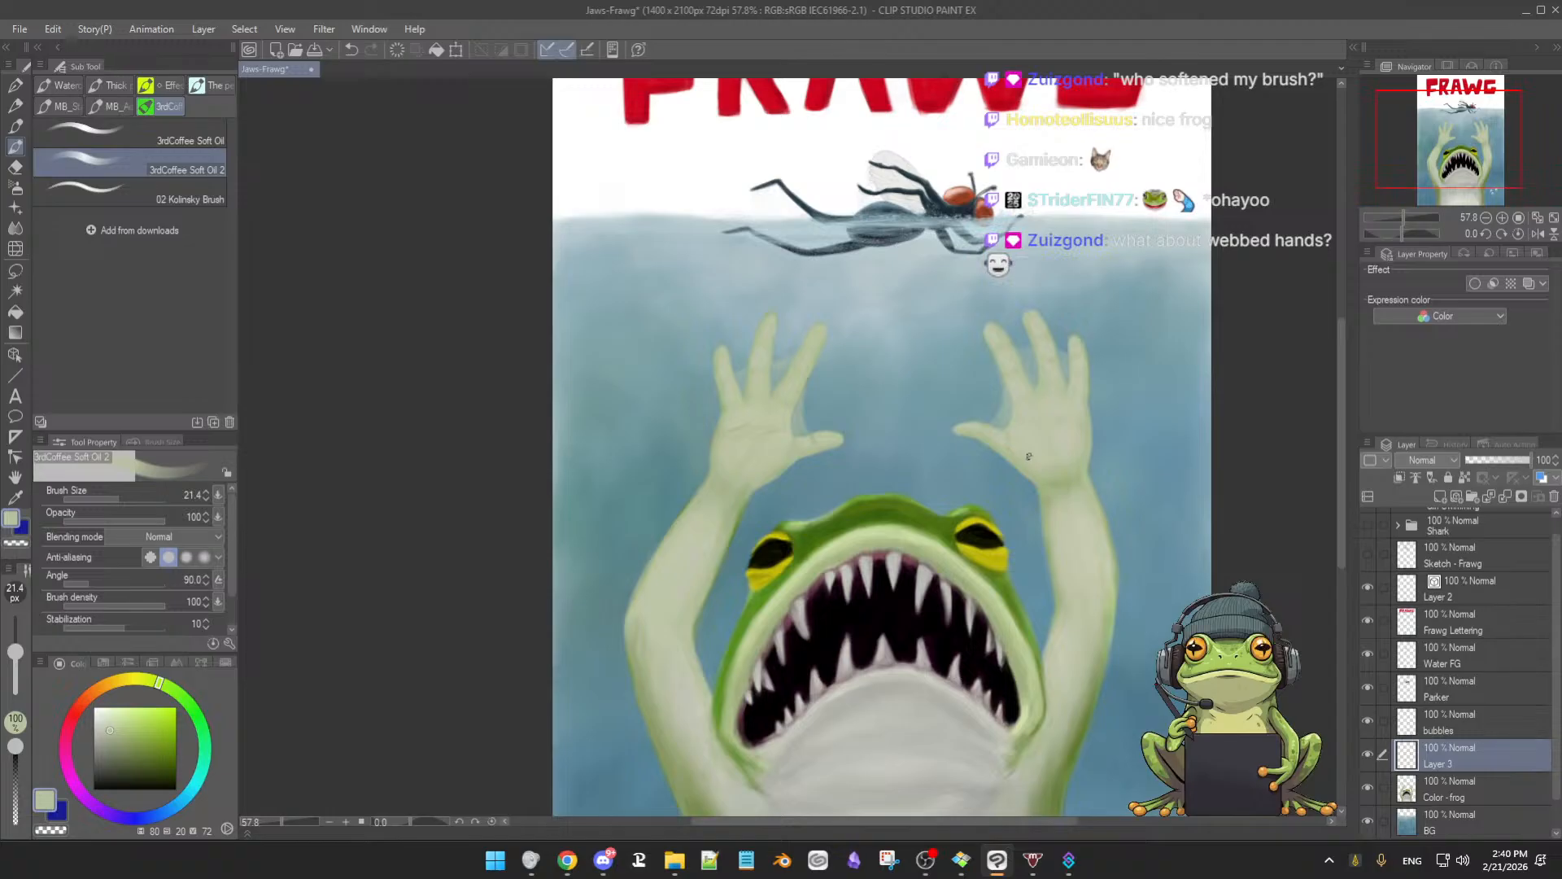
scroll(1029, 458, "up", 4)
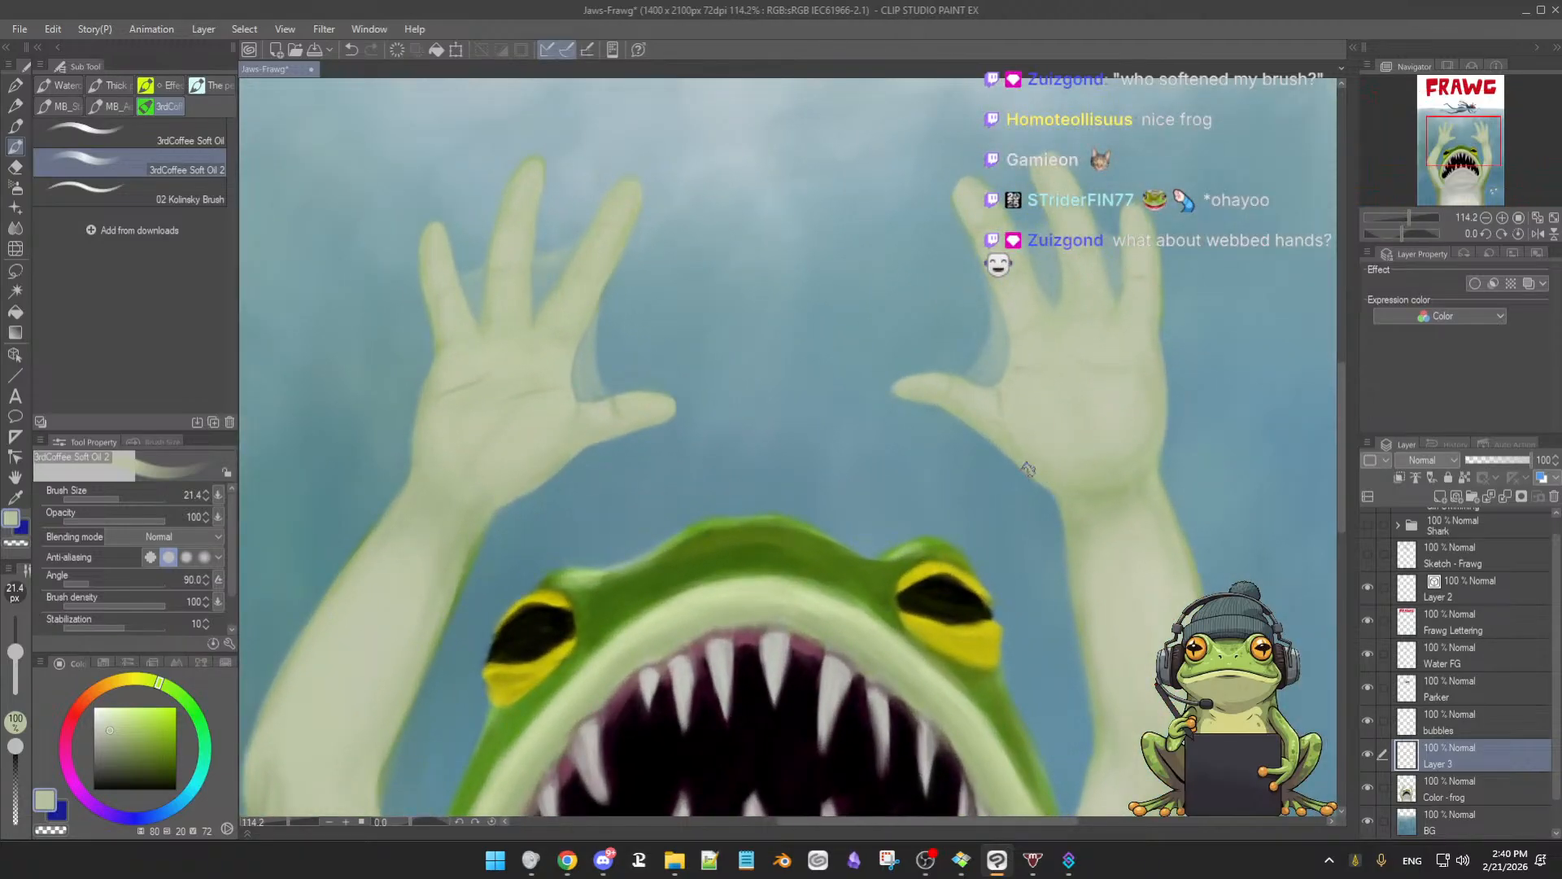
Undo all the webbing strokes on both hands, including the added webbing layer above Color - frog
key("ctrl+z")
key("ctrl+z")
key("ctrl+z")
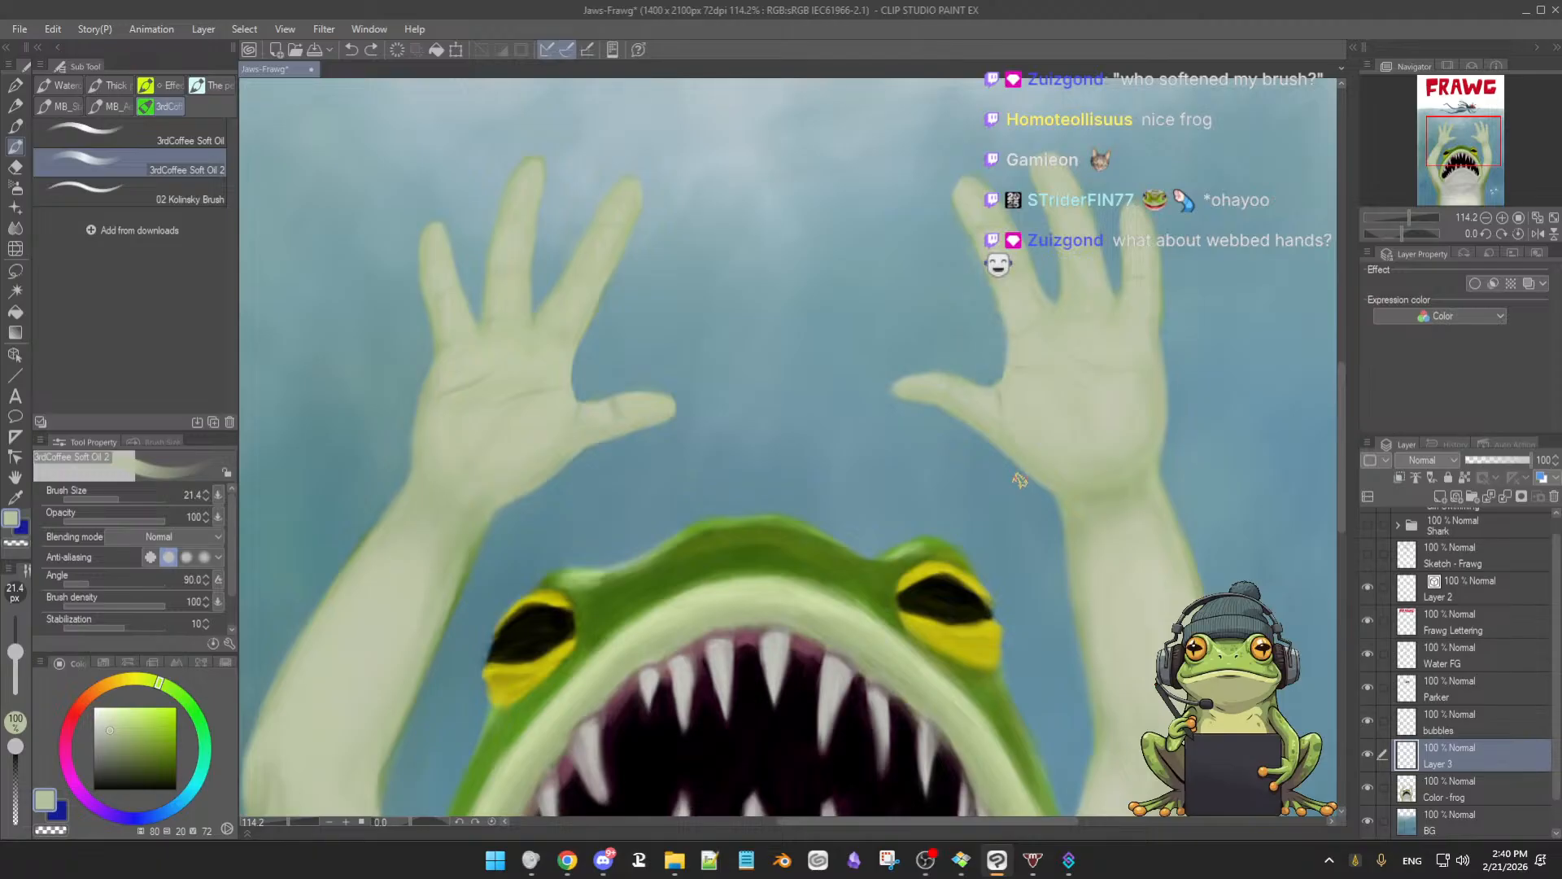
key("ctrl+z")
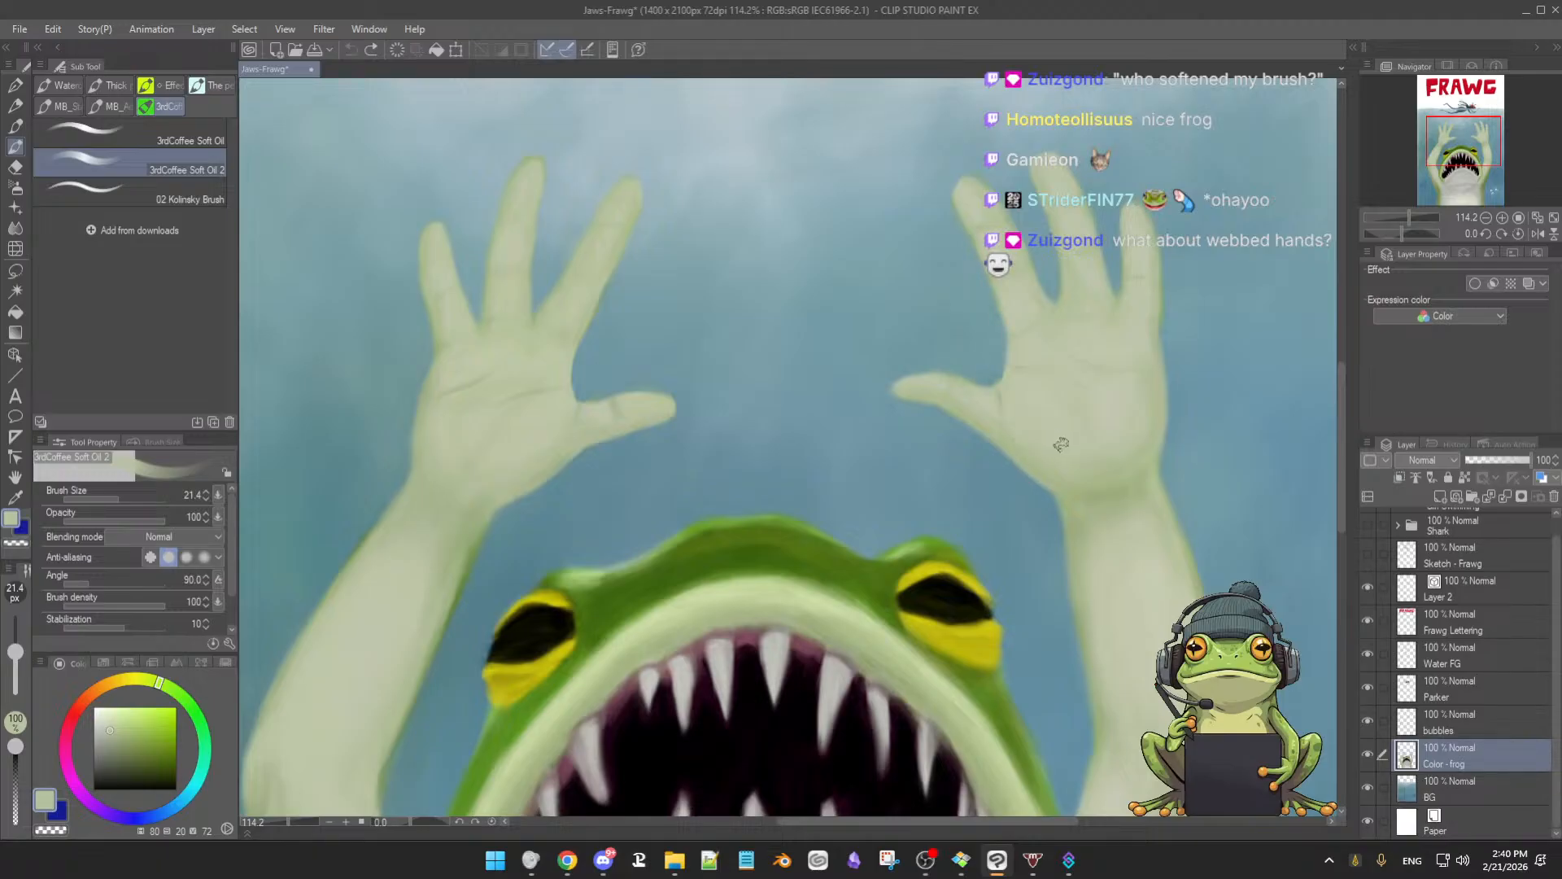
scroll(1042, 453, "down", 2)
scroll(1037, 461, "up", 2)
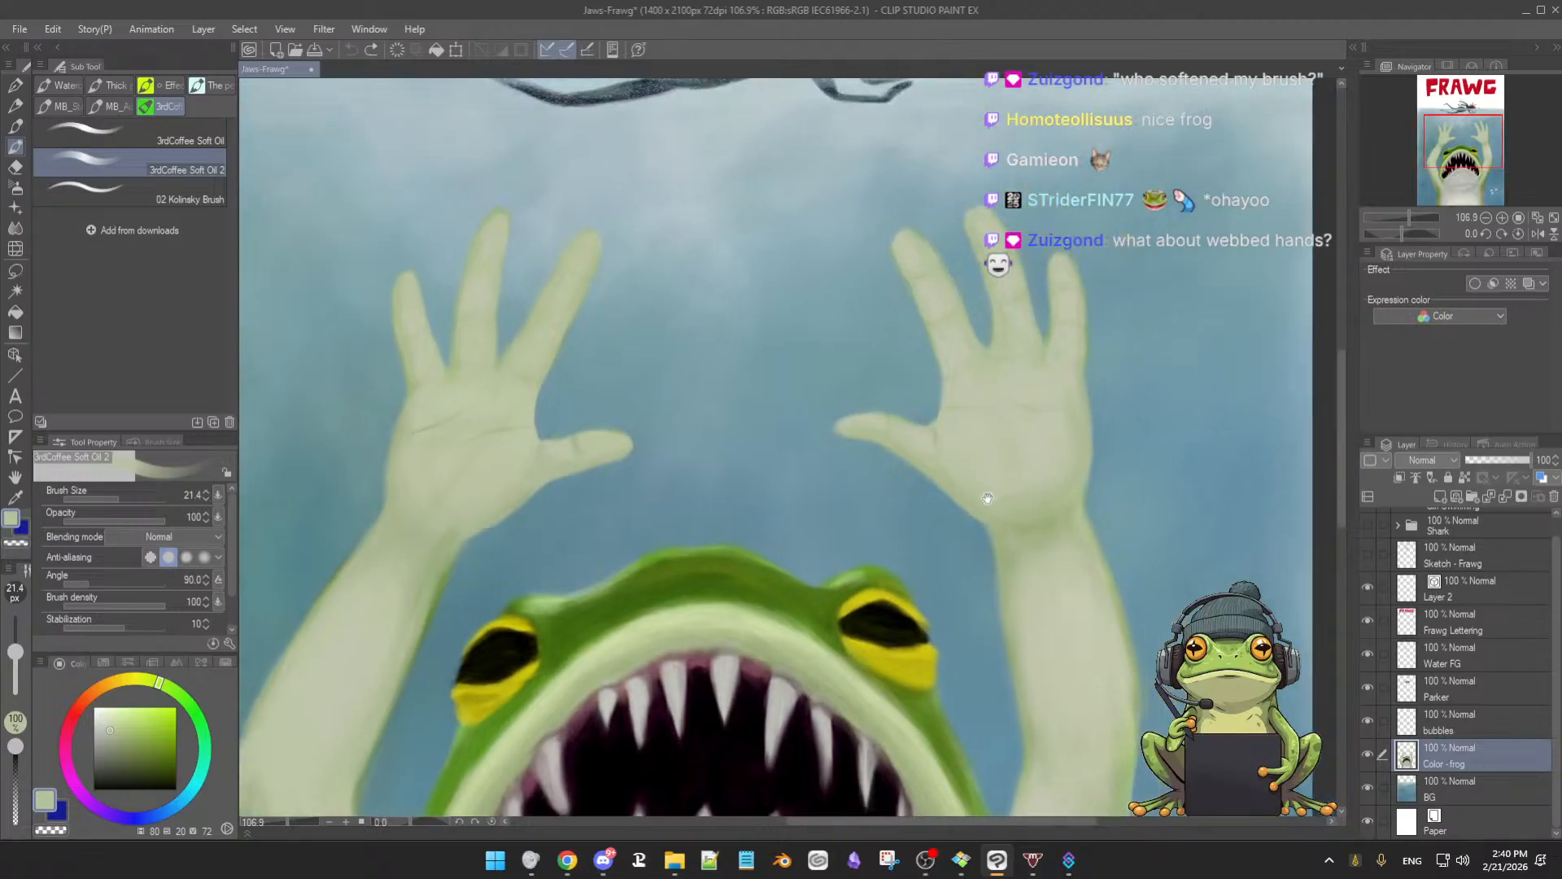
Touch up the right hand's outermost finger on the Color - frog layer with green sampled from it
left_click(1073, 337, "alt")
left_click(1080, 348)
scroll(1007, 428, "down", 2)
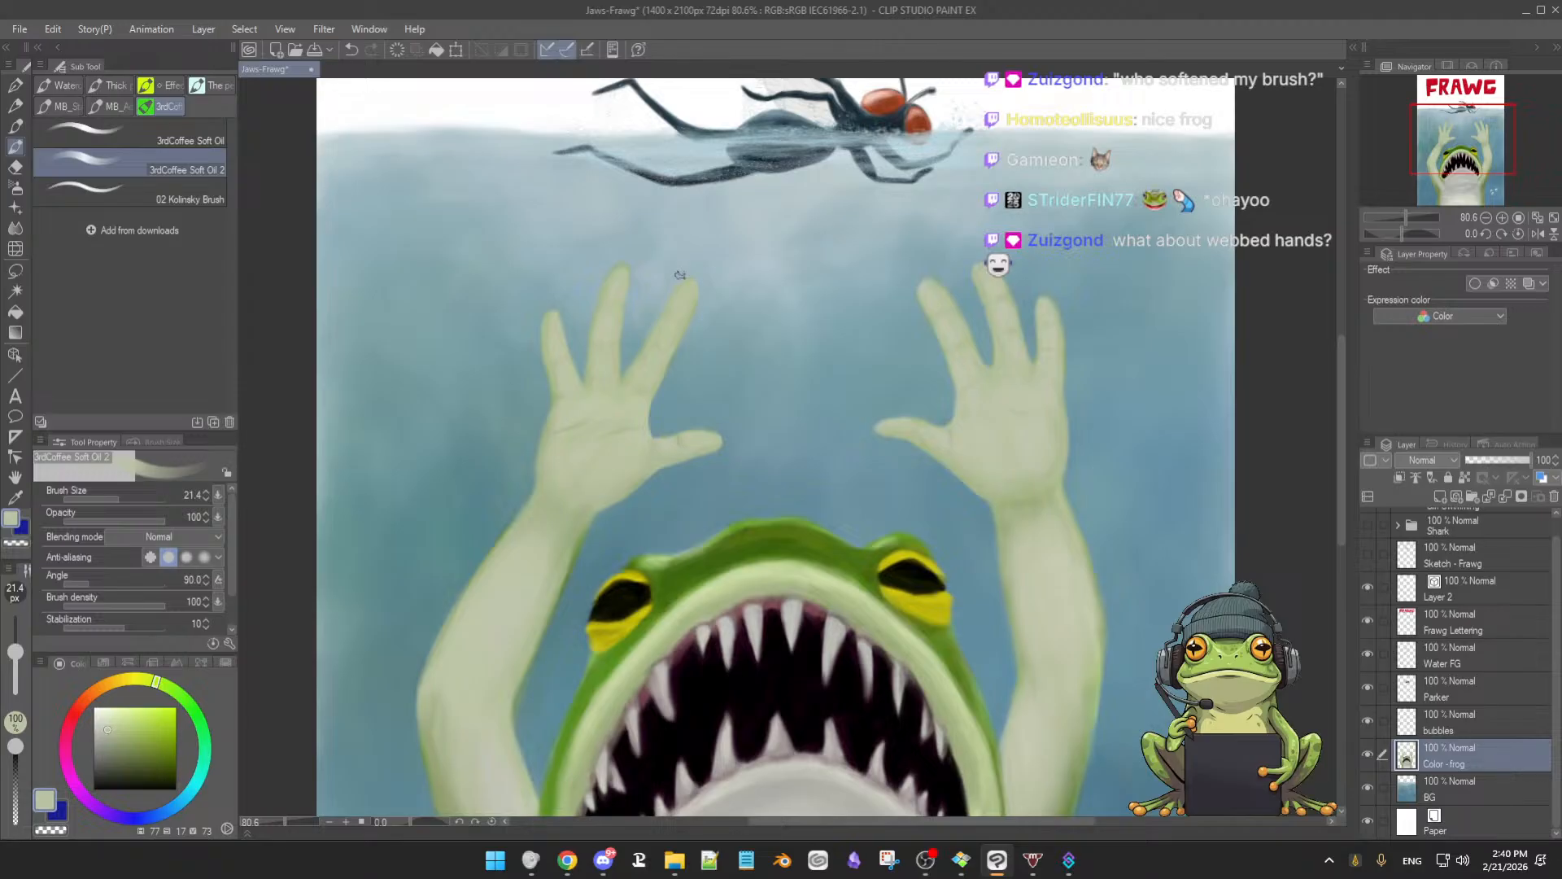
Trim the tip of the left hand's middle finger with 3rdCoffee Soft Eraser at size 15.8
key("alt")
key("e")
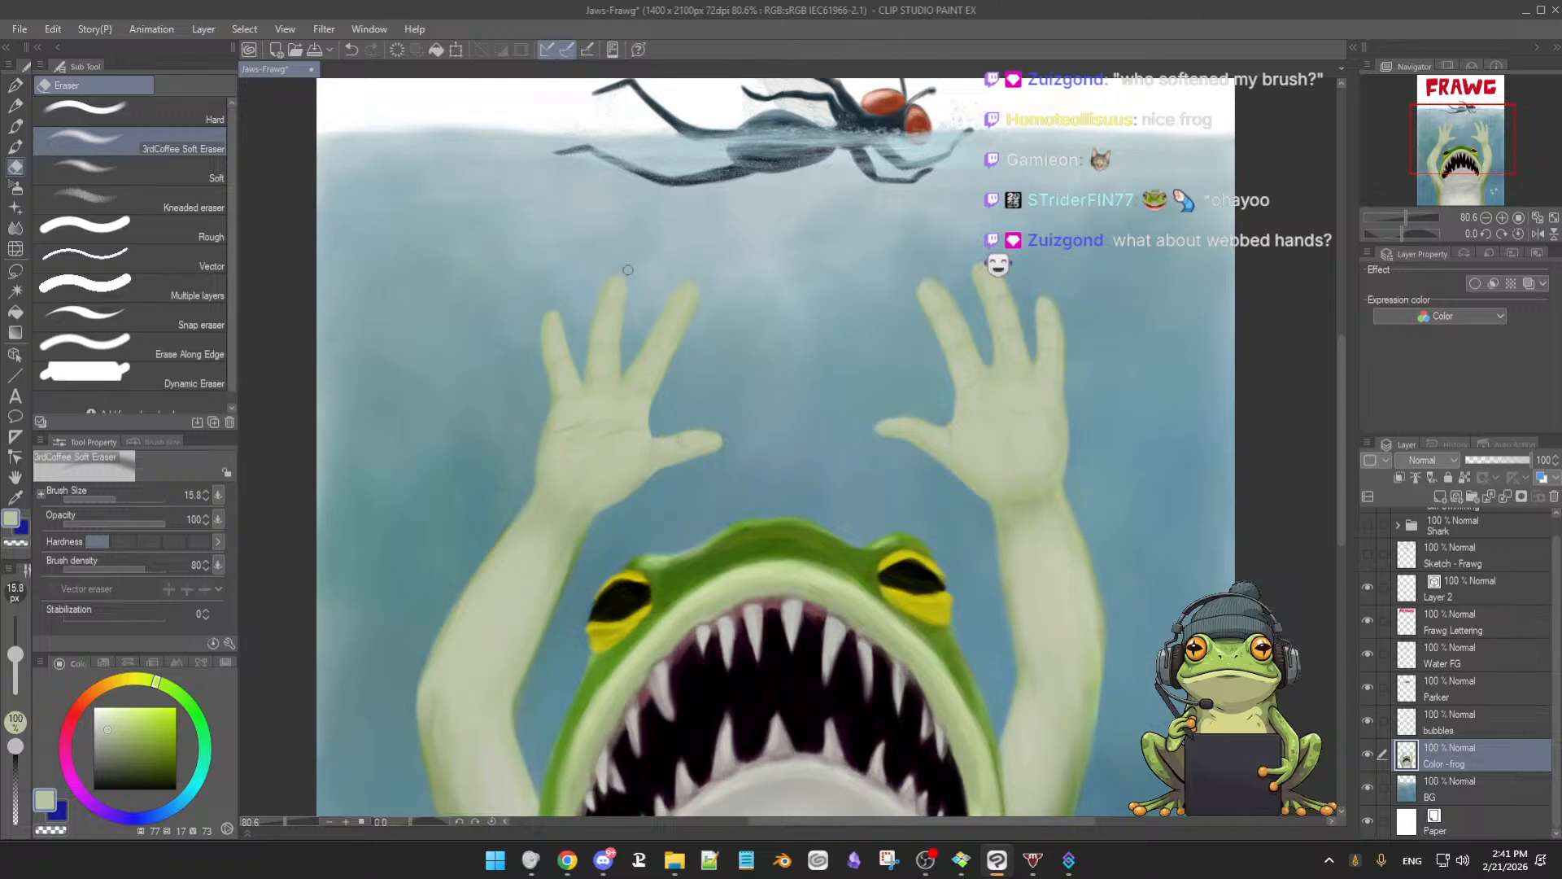
scroll(643, 276, "up", 4)
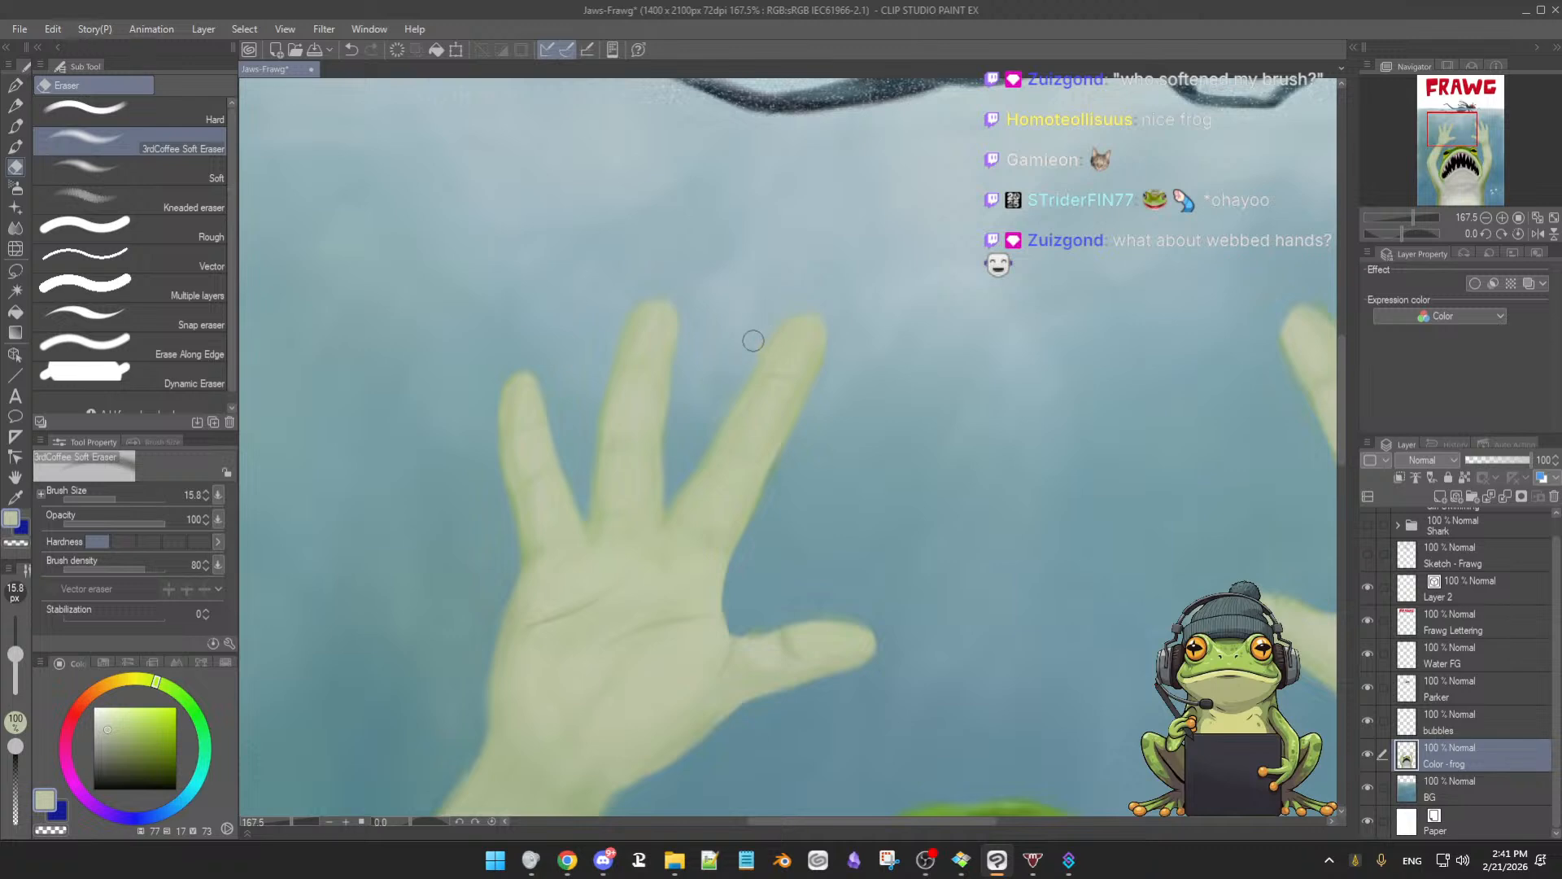
Shade the left hand's fingers with greens sampled from the fingers and palm, using 3rdCoffee Soft Oil 2 at size 21.4
key("b")
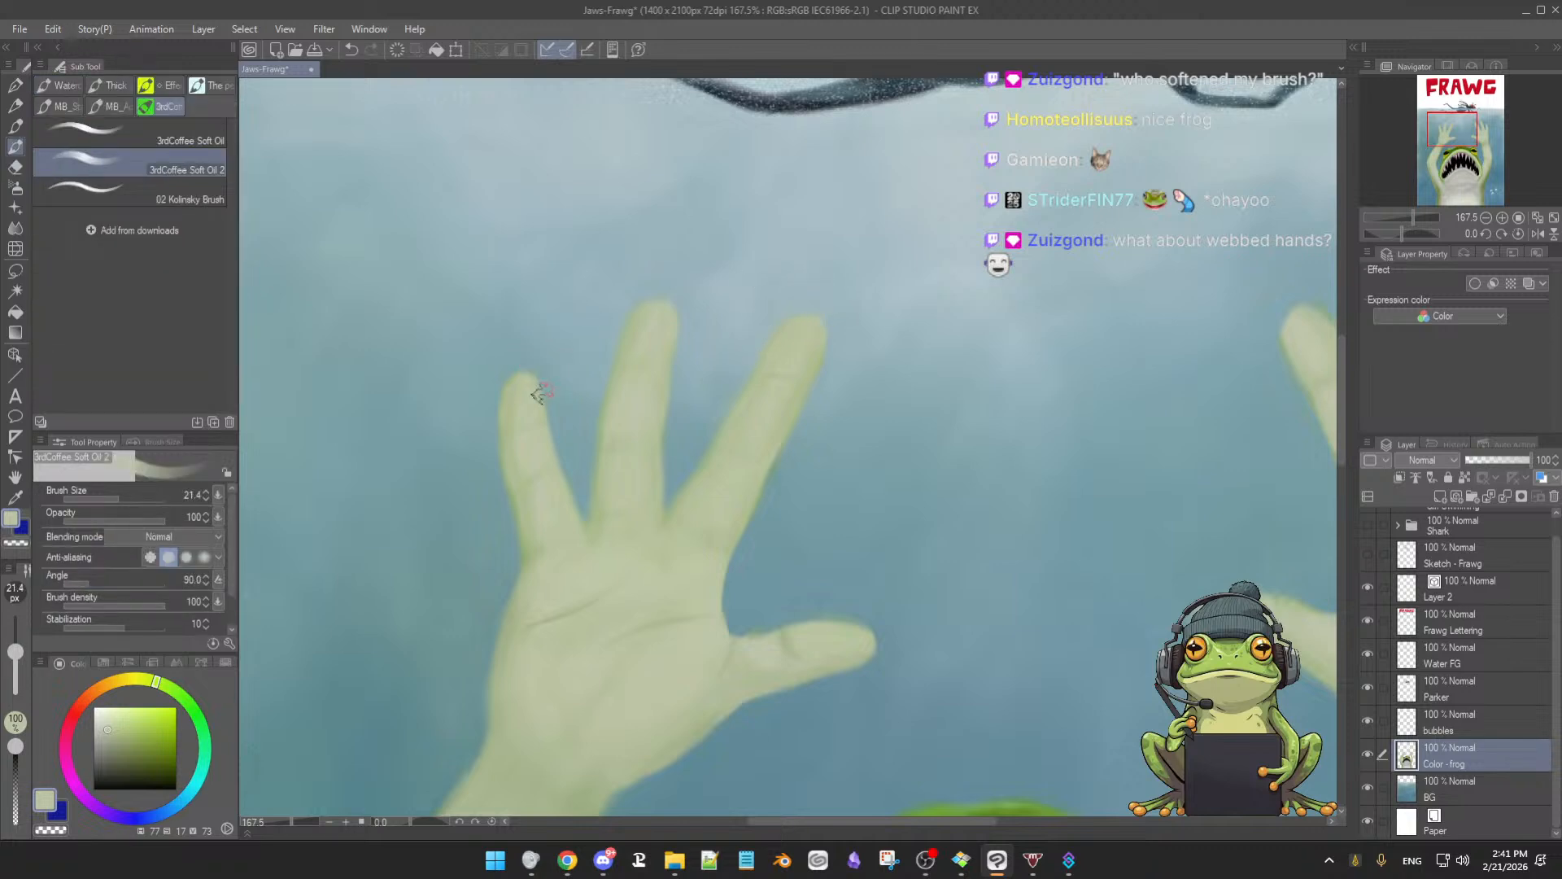
left_click(519, 499, "alt")
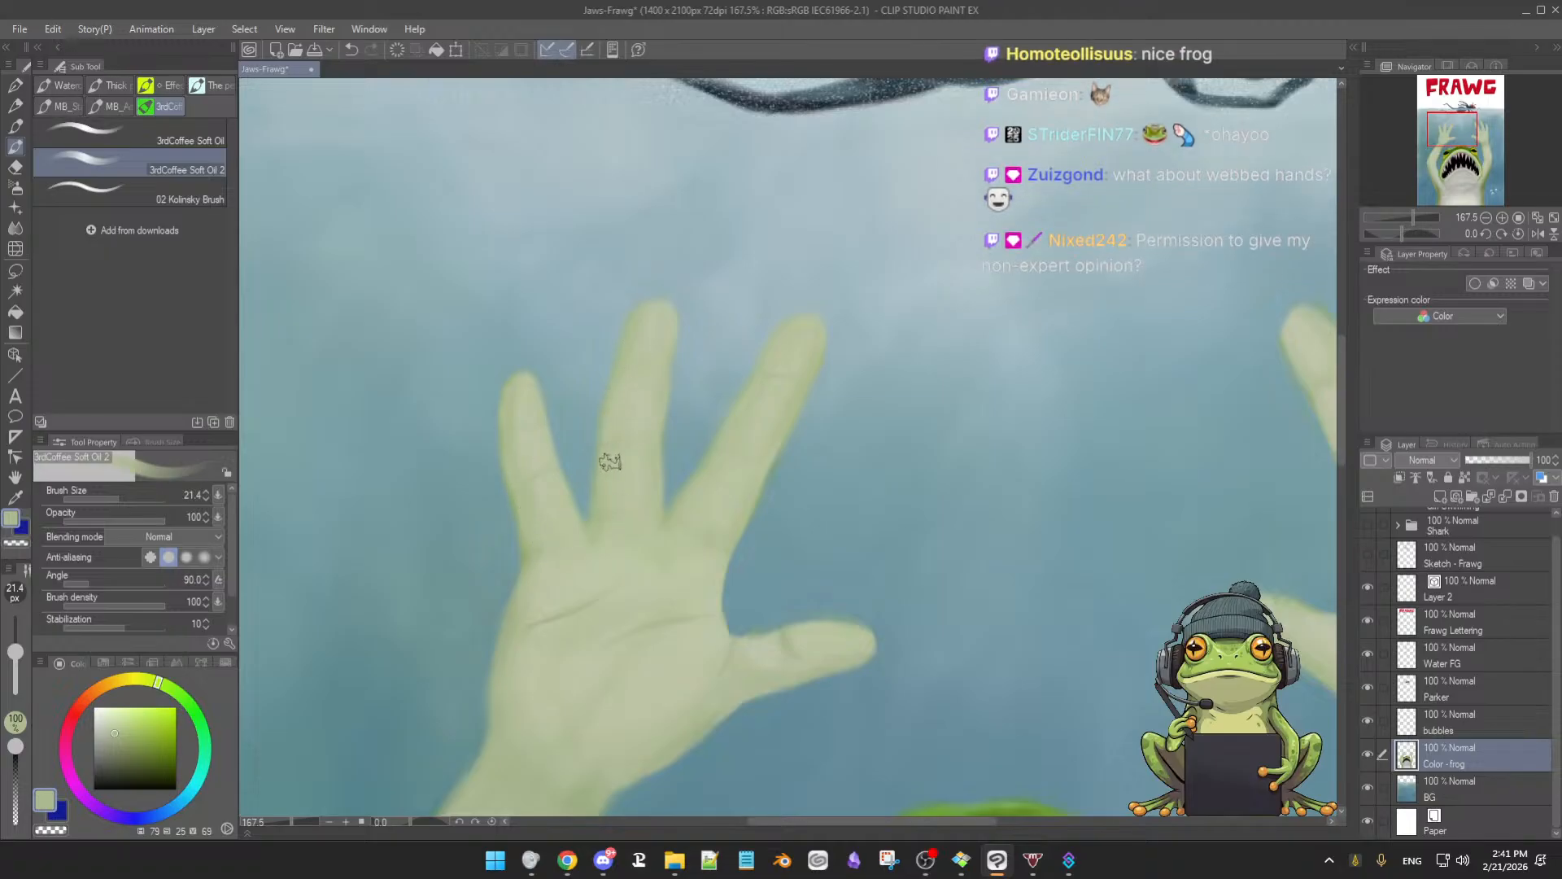
left_click(740, 407, "alt")
left_click(780, 397, "alt")
left_click(666, 665, "alt")
scroll(603, 698, "down", 3)
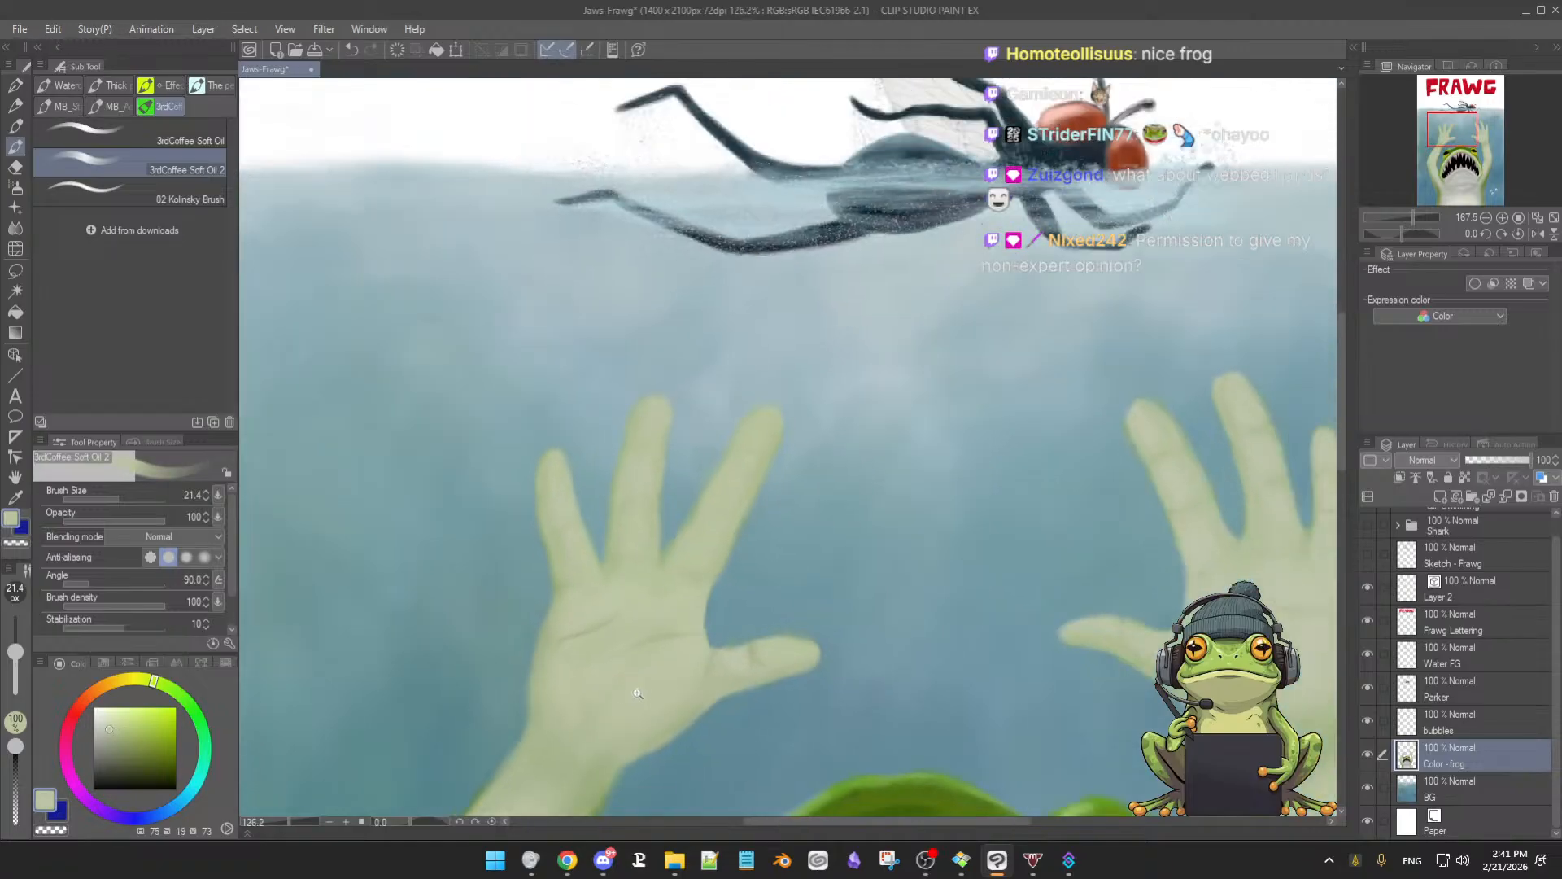
Refine the left hand's middle fingertip with sampled green at brush size 13.7 and clean its edge with the soft eraser
scroll(651, 488, "up", 4)
left_click(646, 279, "alt")
mouse_move(656, 244)
left_mouse_down()
mouse_move(656, 258)
mouse_move(662, 238)
left_mouse_up()
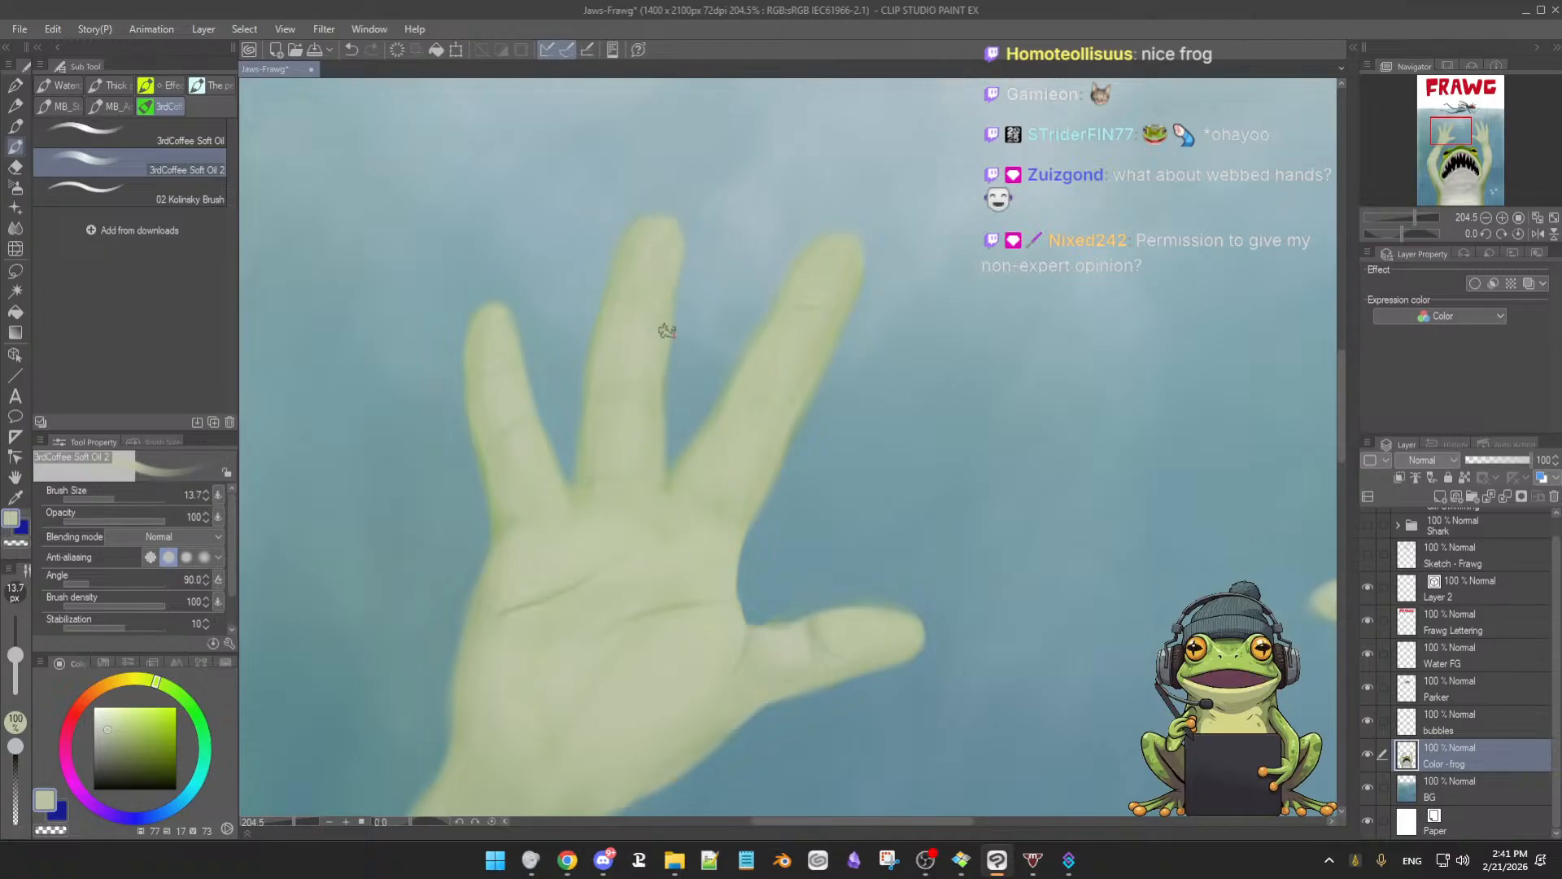
key("e")
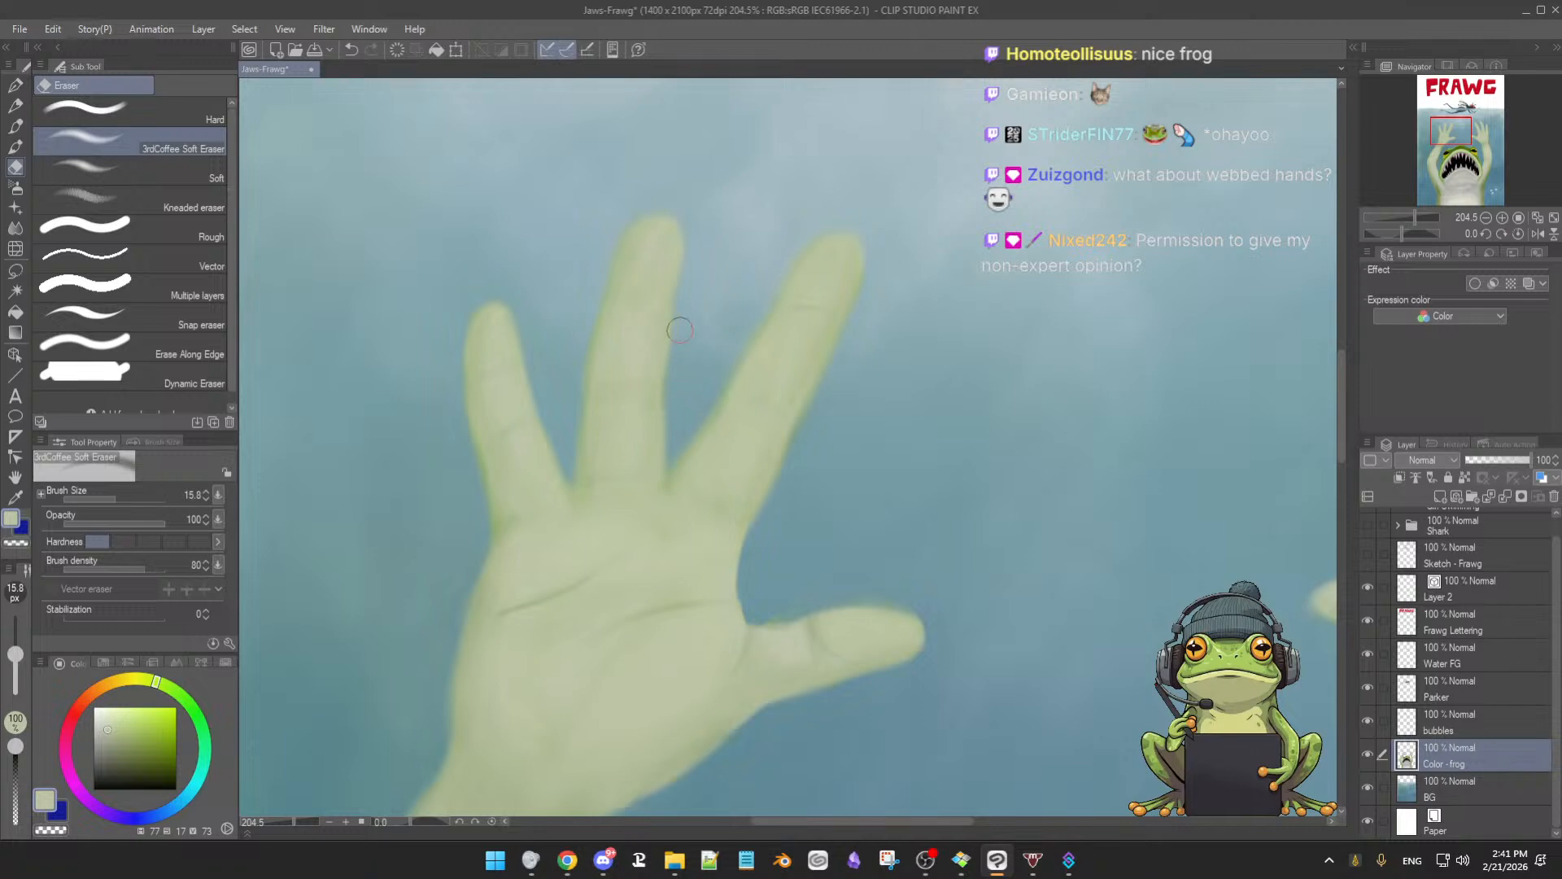
key("b")
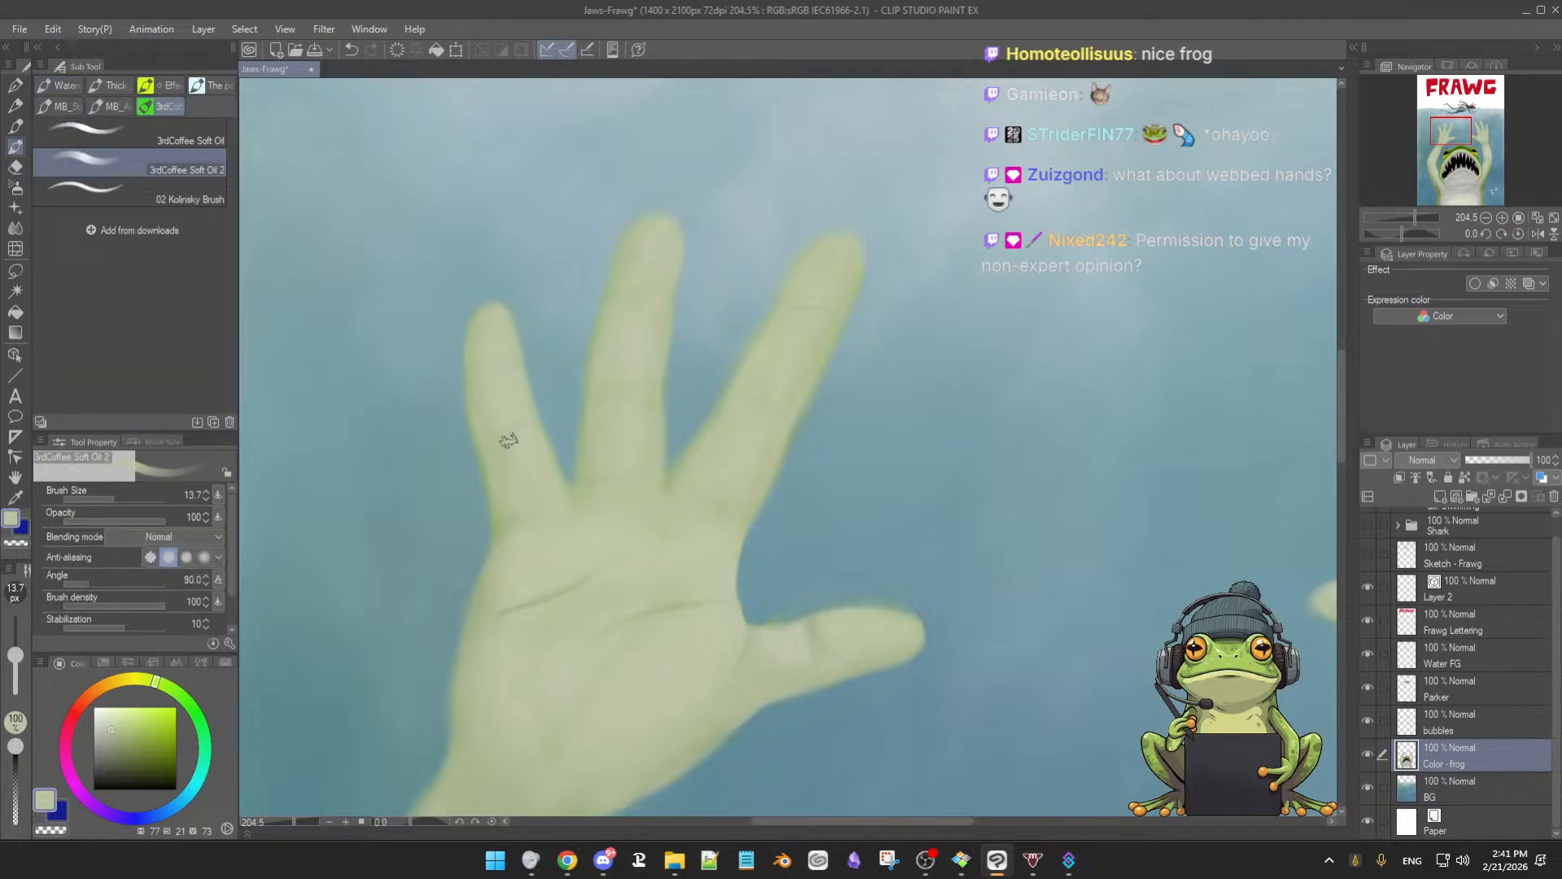
scroll(574, 520, "down", 3)
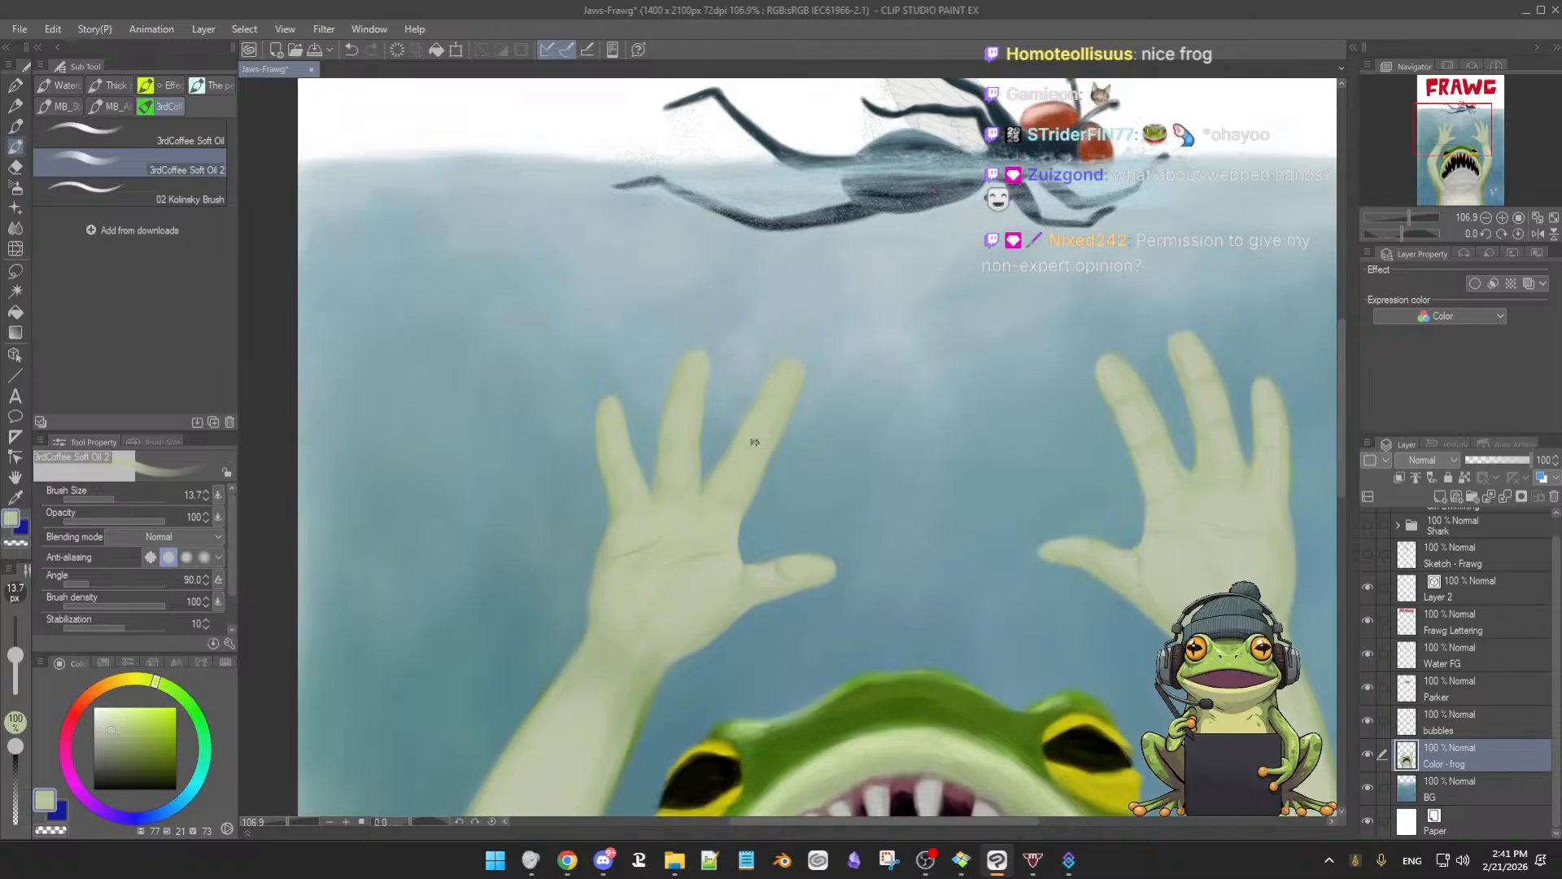
scroll(948, 515, "down", 1)
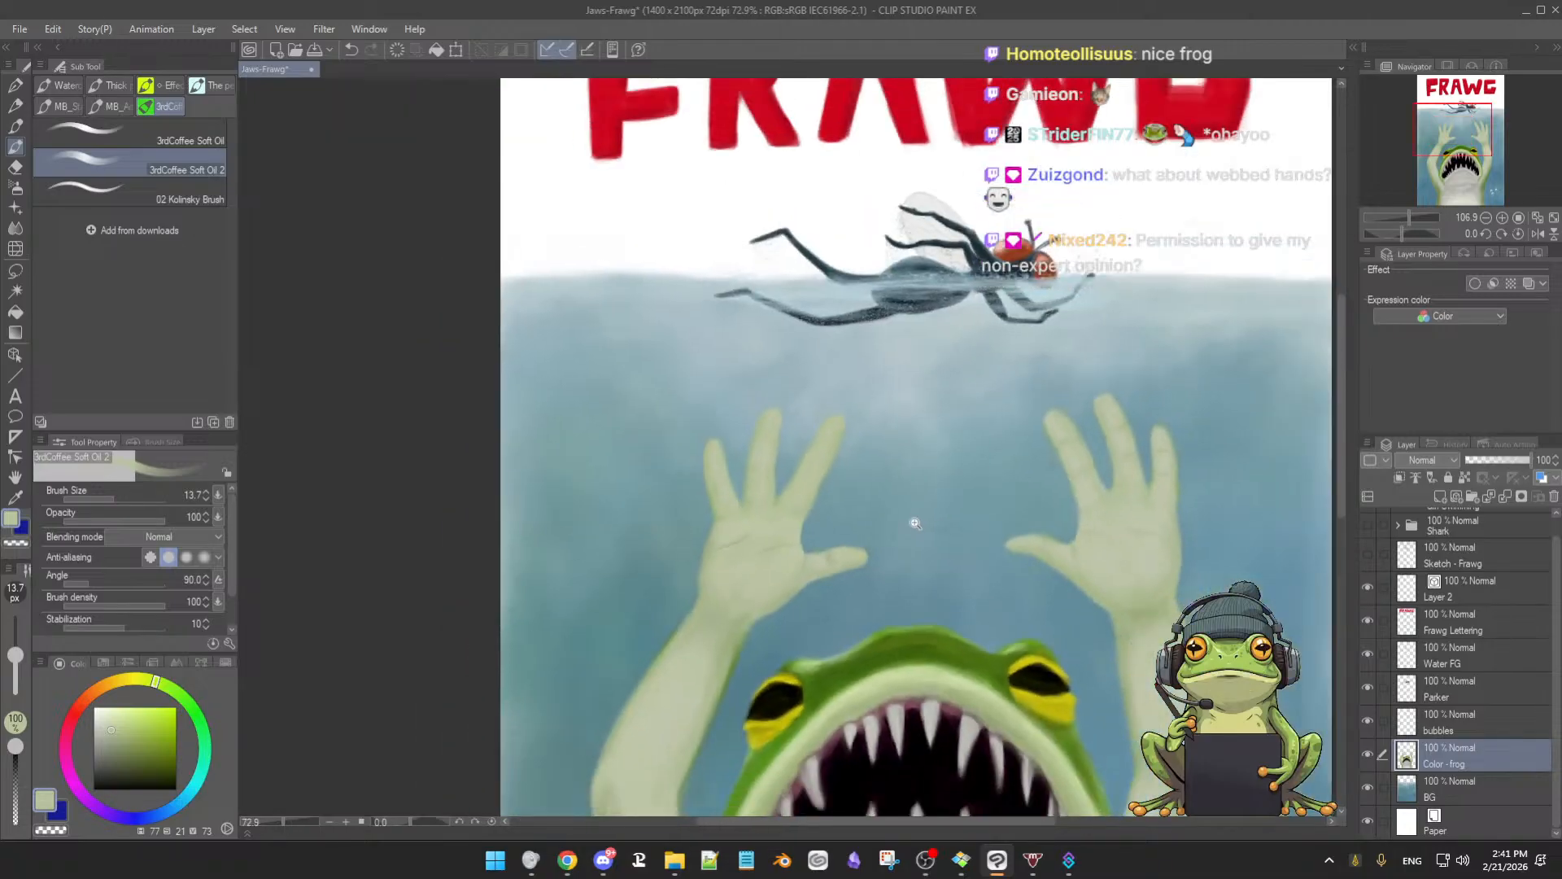
left_click_drag(966, 527, 927, 532)
scroll(927, 532, "down", 5)
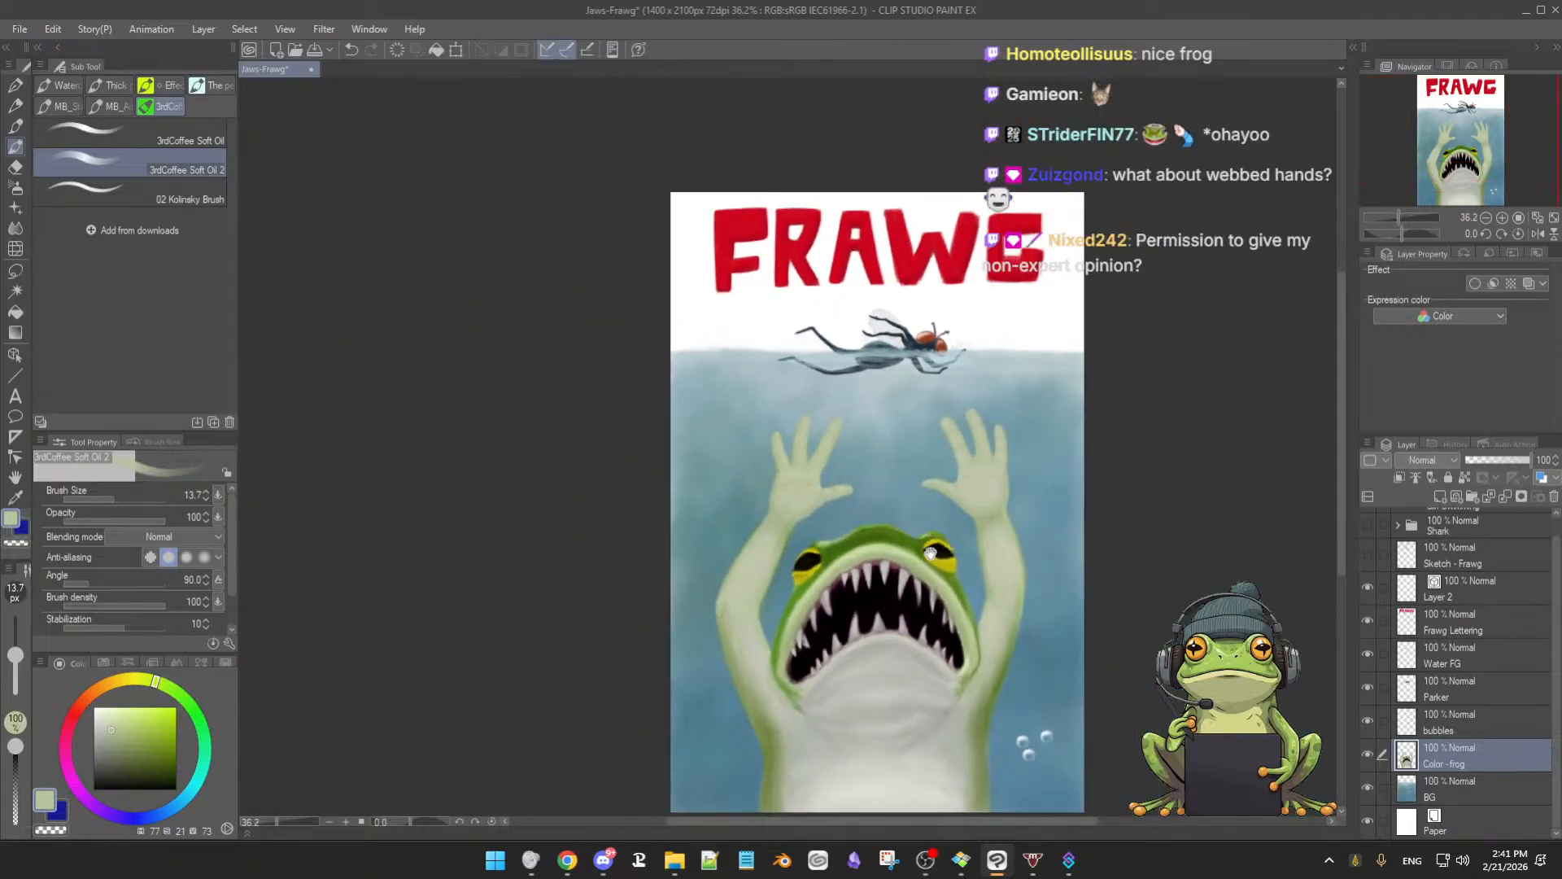
scroll(925, 531, "up", 2)
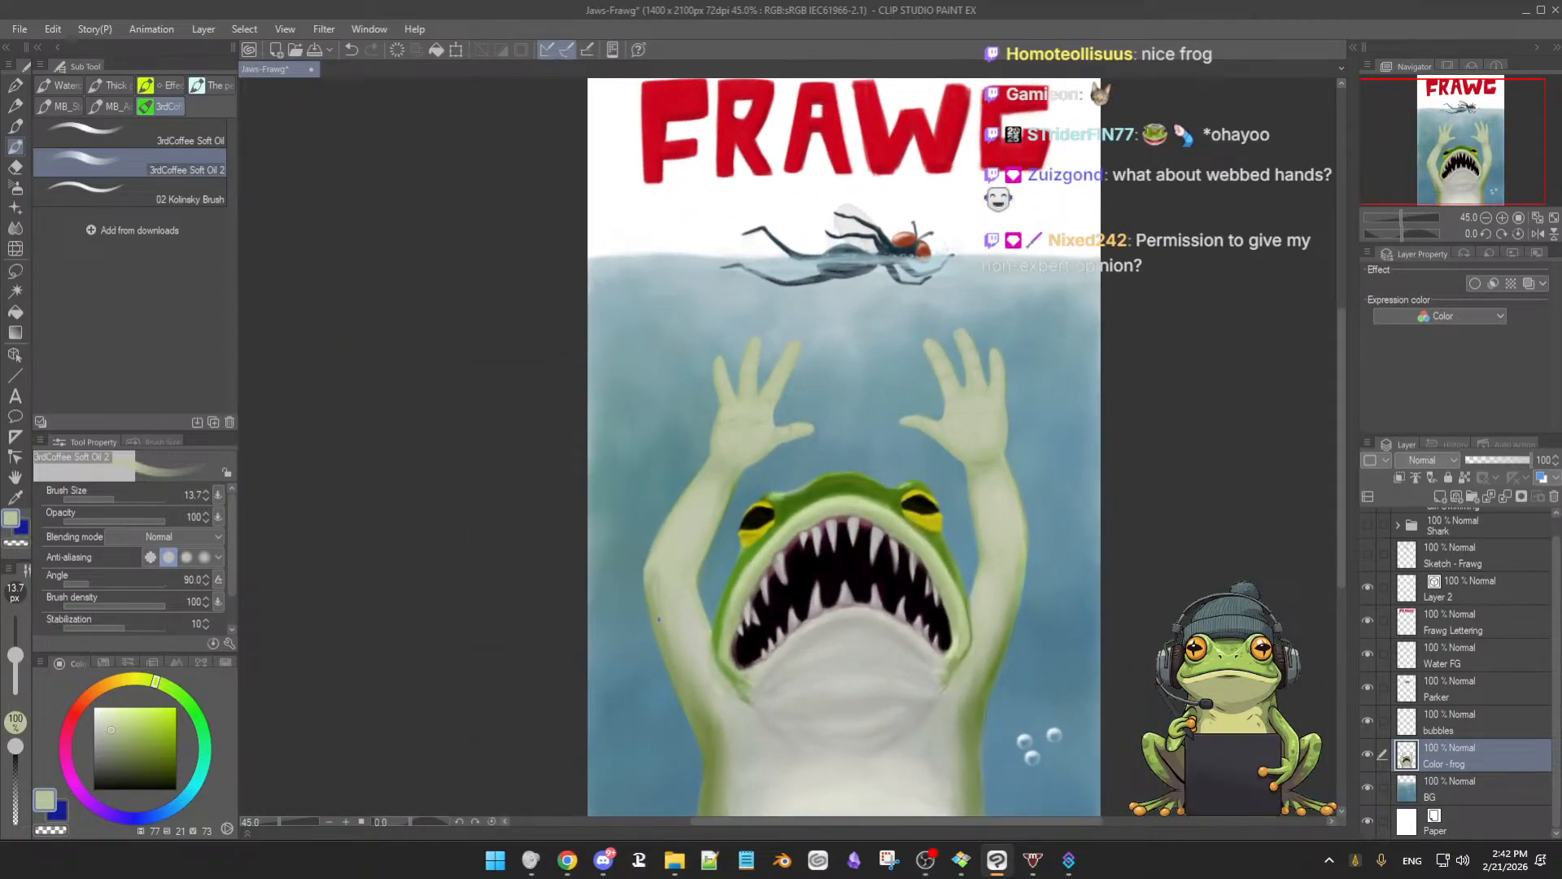
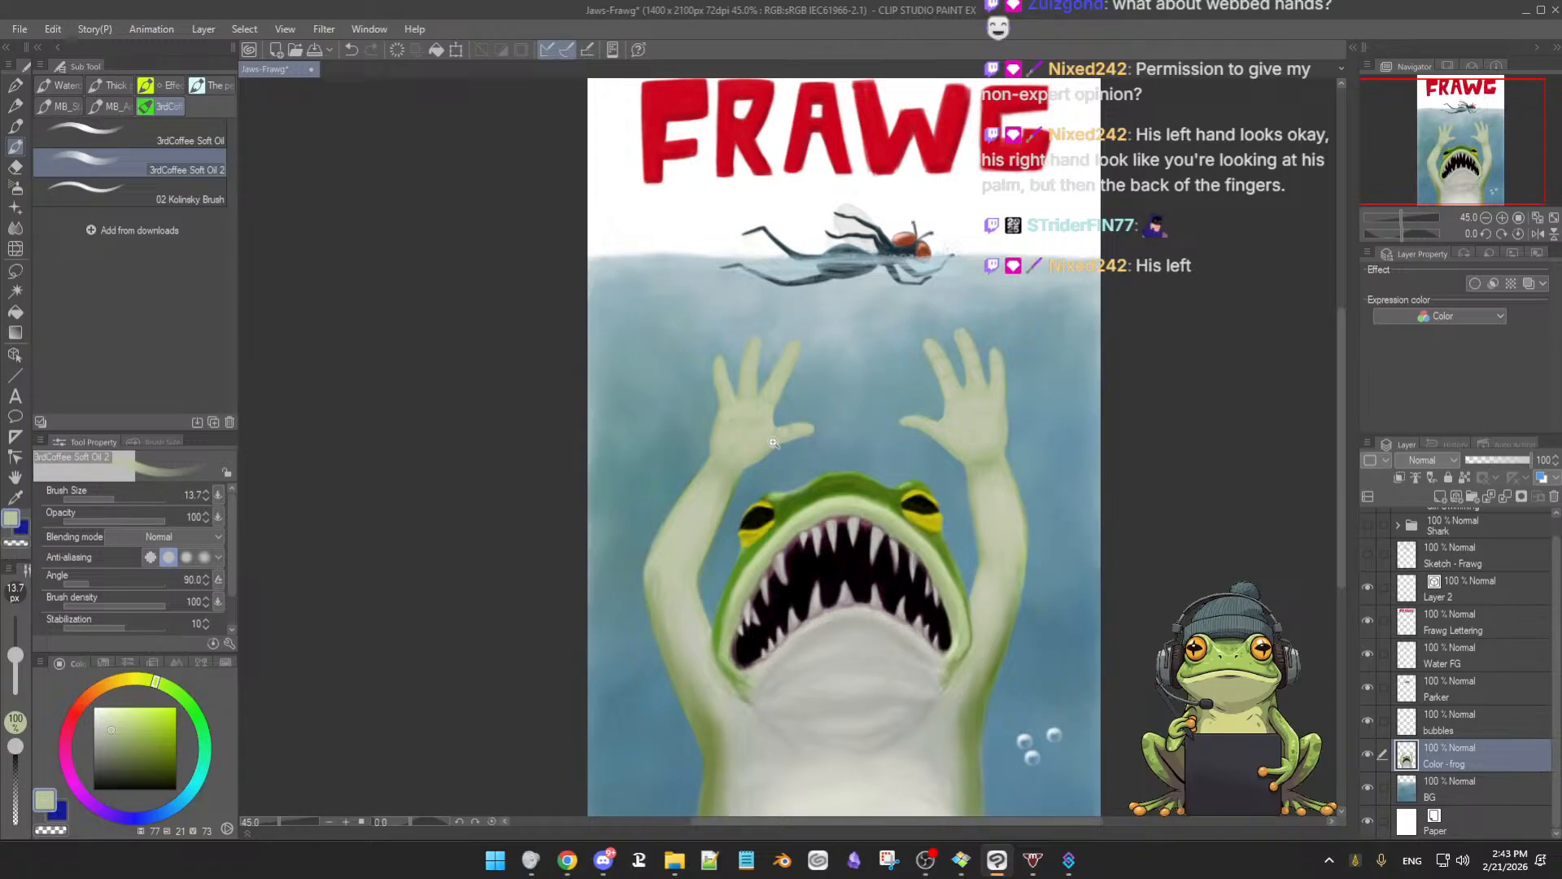
Paint over the crease lines across the left hand's palm with pale green sampled beside them at brush size 17.3
scroll(775, 439, "up", 5)
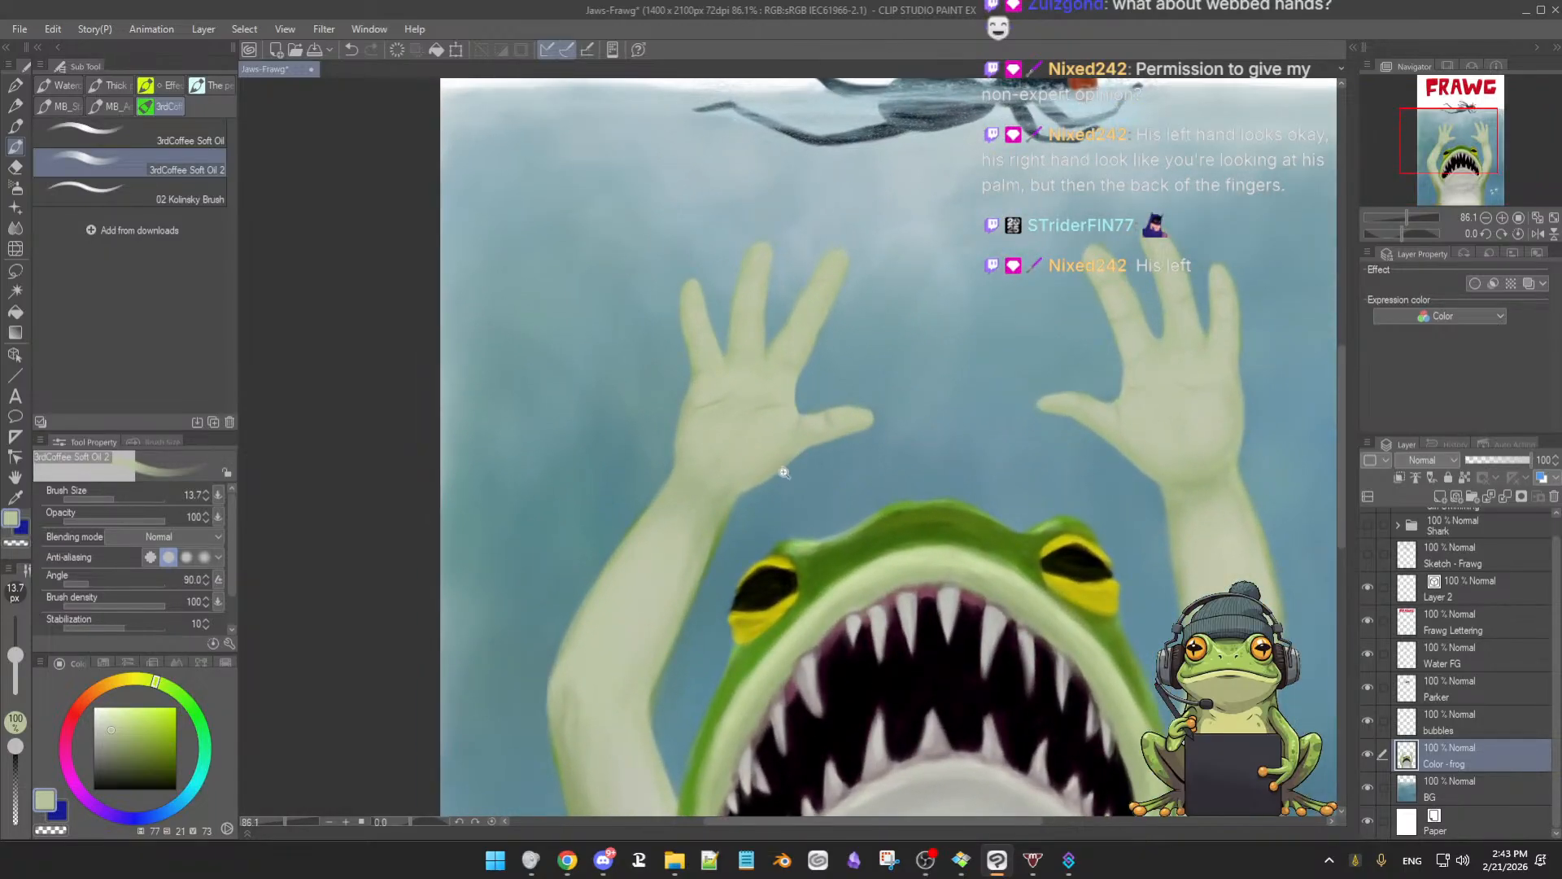
scroll(784, 472, "up", 2)
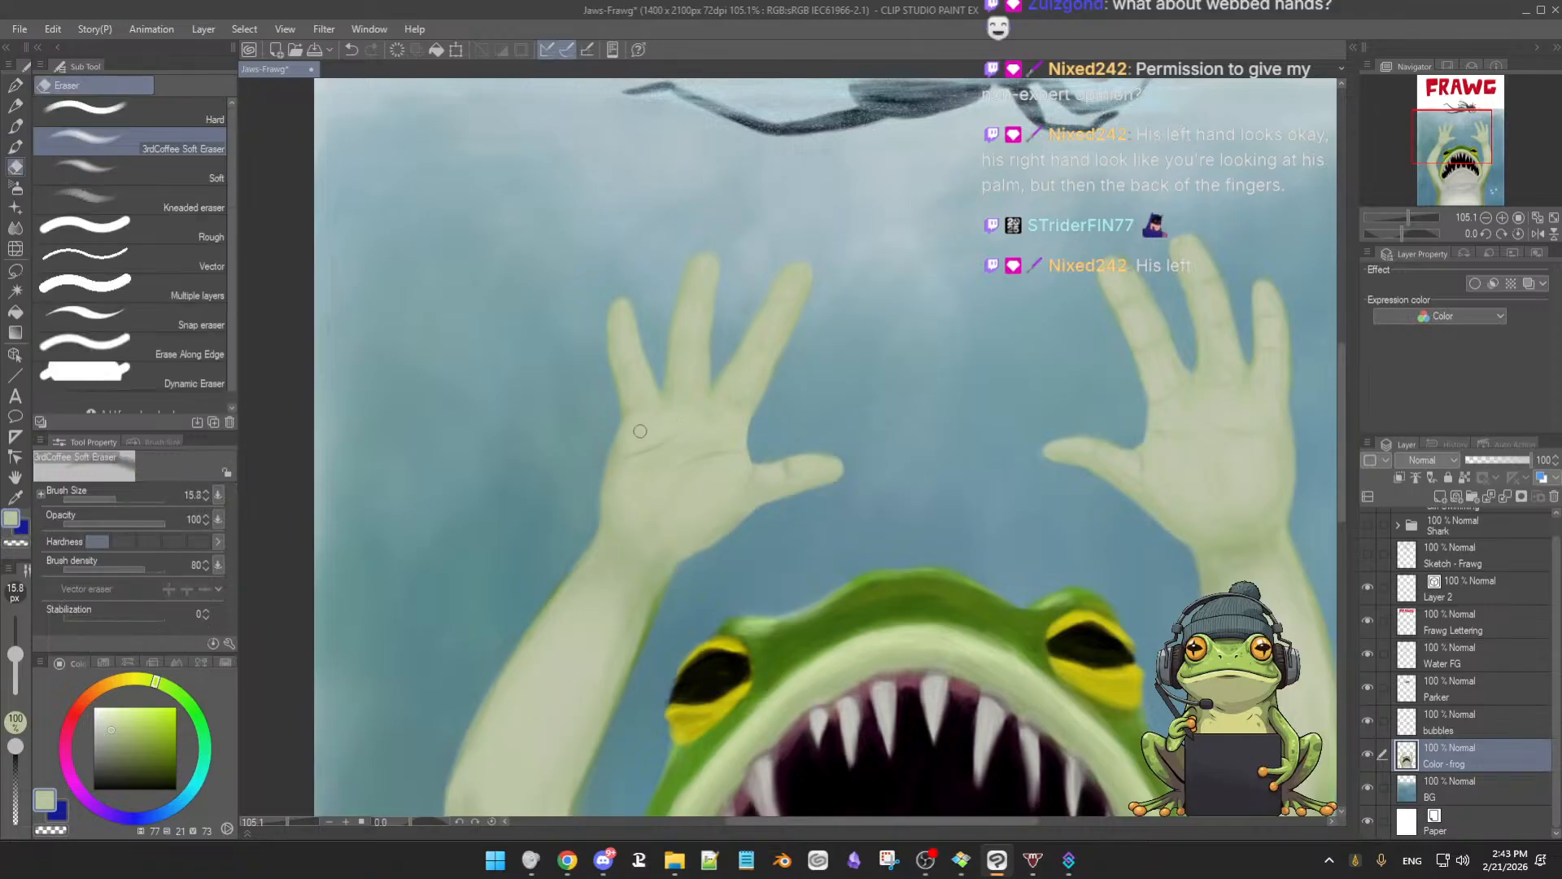
left_click(663, 428, "alt")
mouse_move(663, 428)
left_mouse_down()
mouse_move(669, 443)
mouse_move(652, 433)
left_mouse_up()
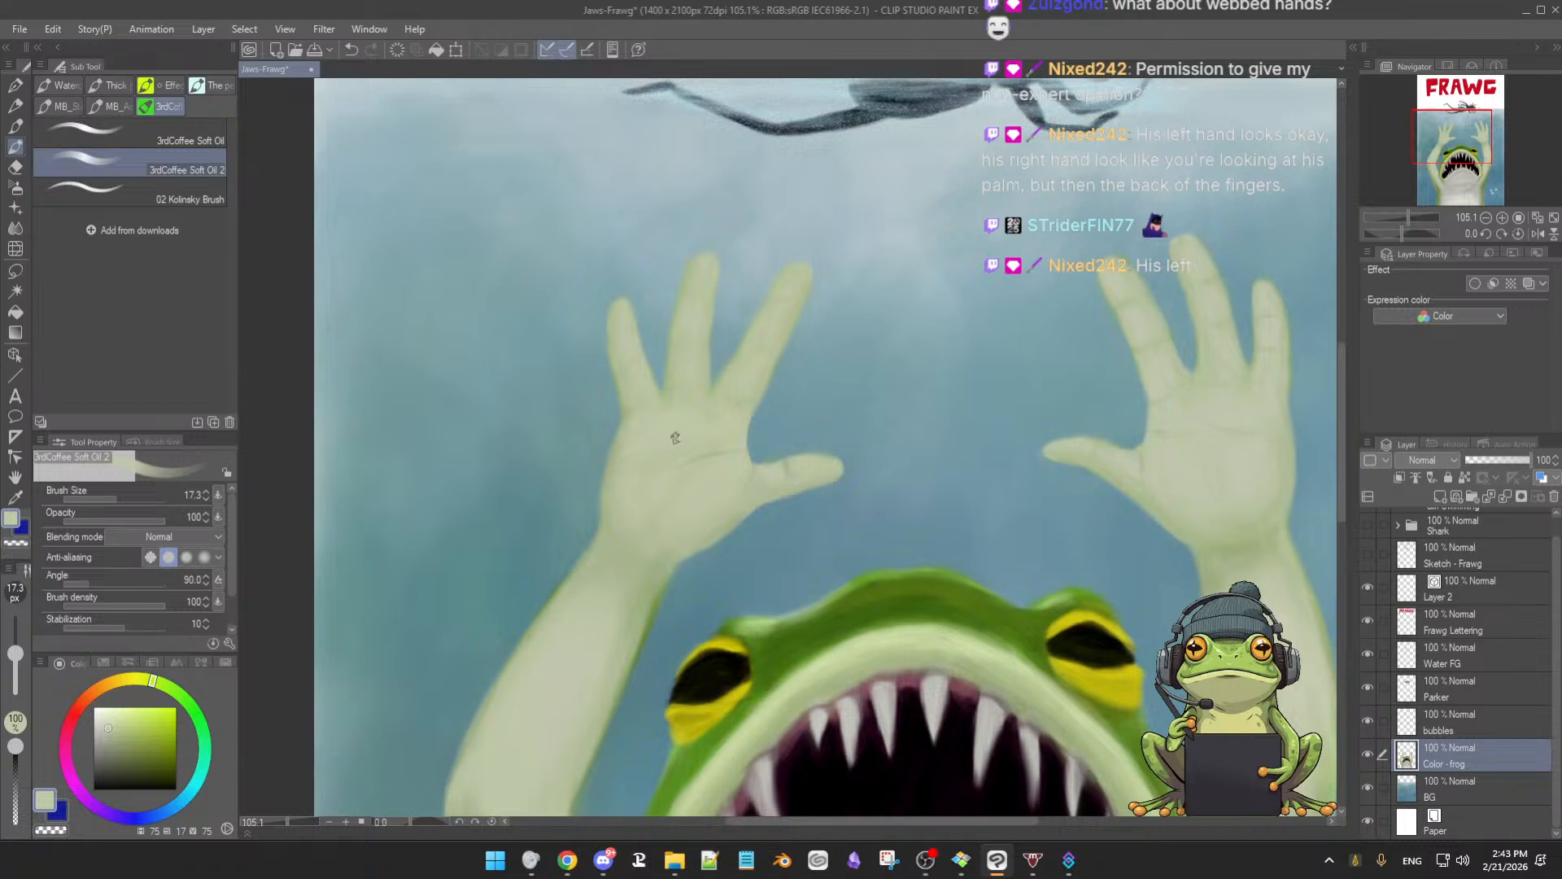
mouse_move(697, 446)
left_mouse_down()
mouse_move(686, 422)
mouse_move(690, 454)
mouse_move(732, 456)
mouse_move(665, 465)
left_mouse_up()
key("bracketleft")
key("bracketleft")
Shade the left hand's index finger with green sampled near its base at brush size 30, trimming its edges with the soft eraser
key("e")
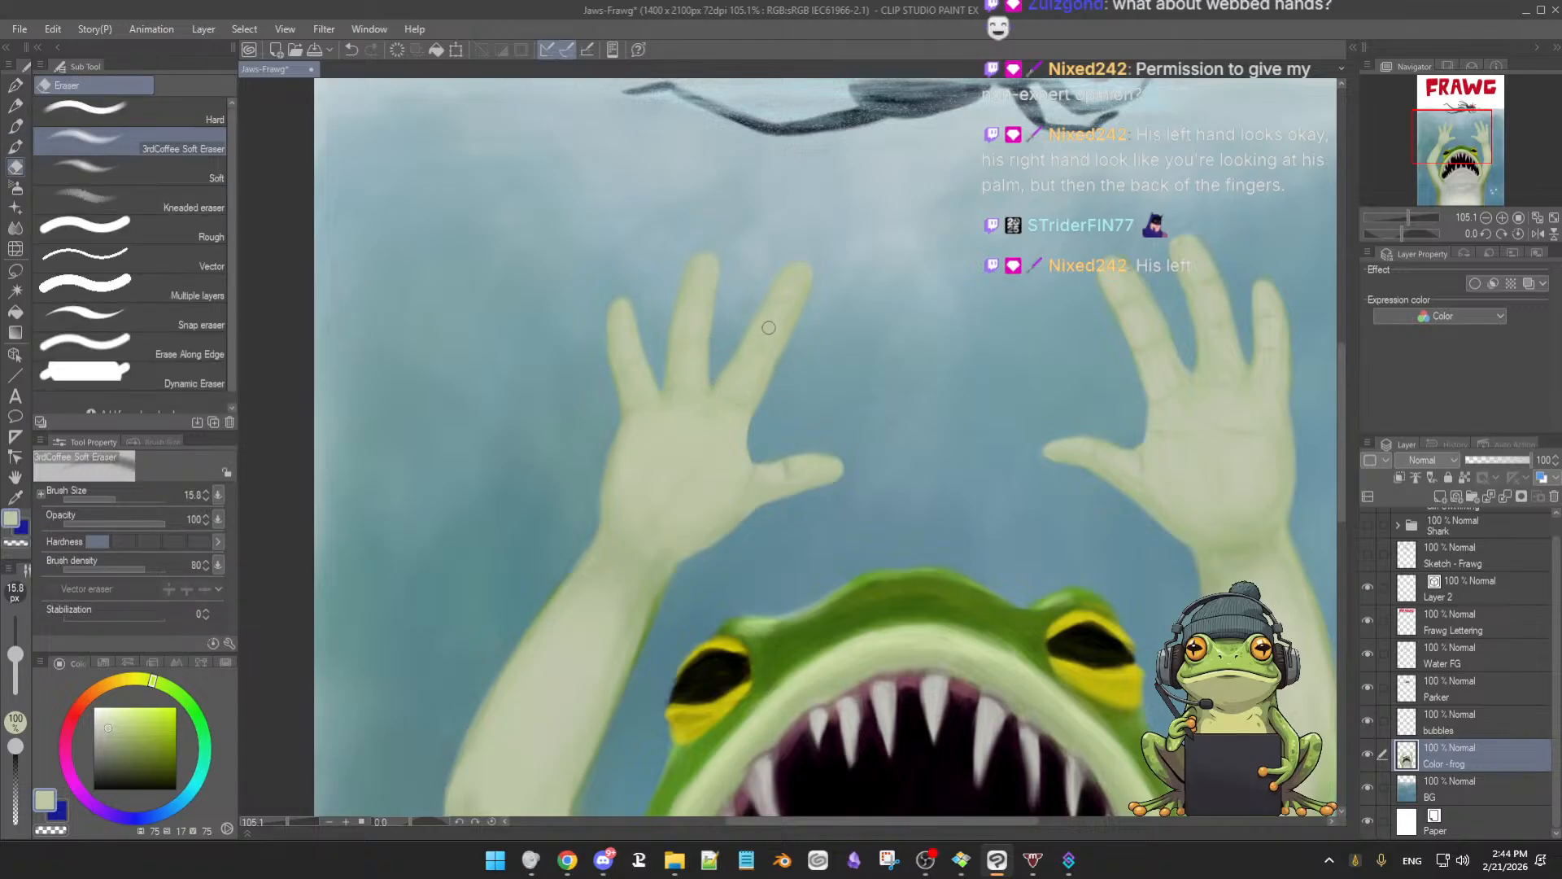
key("b")
left_click(735, 362, "alt")
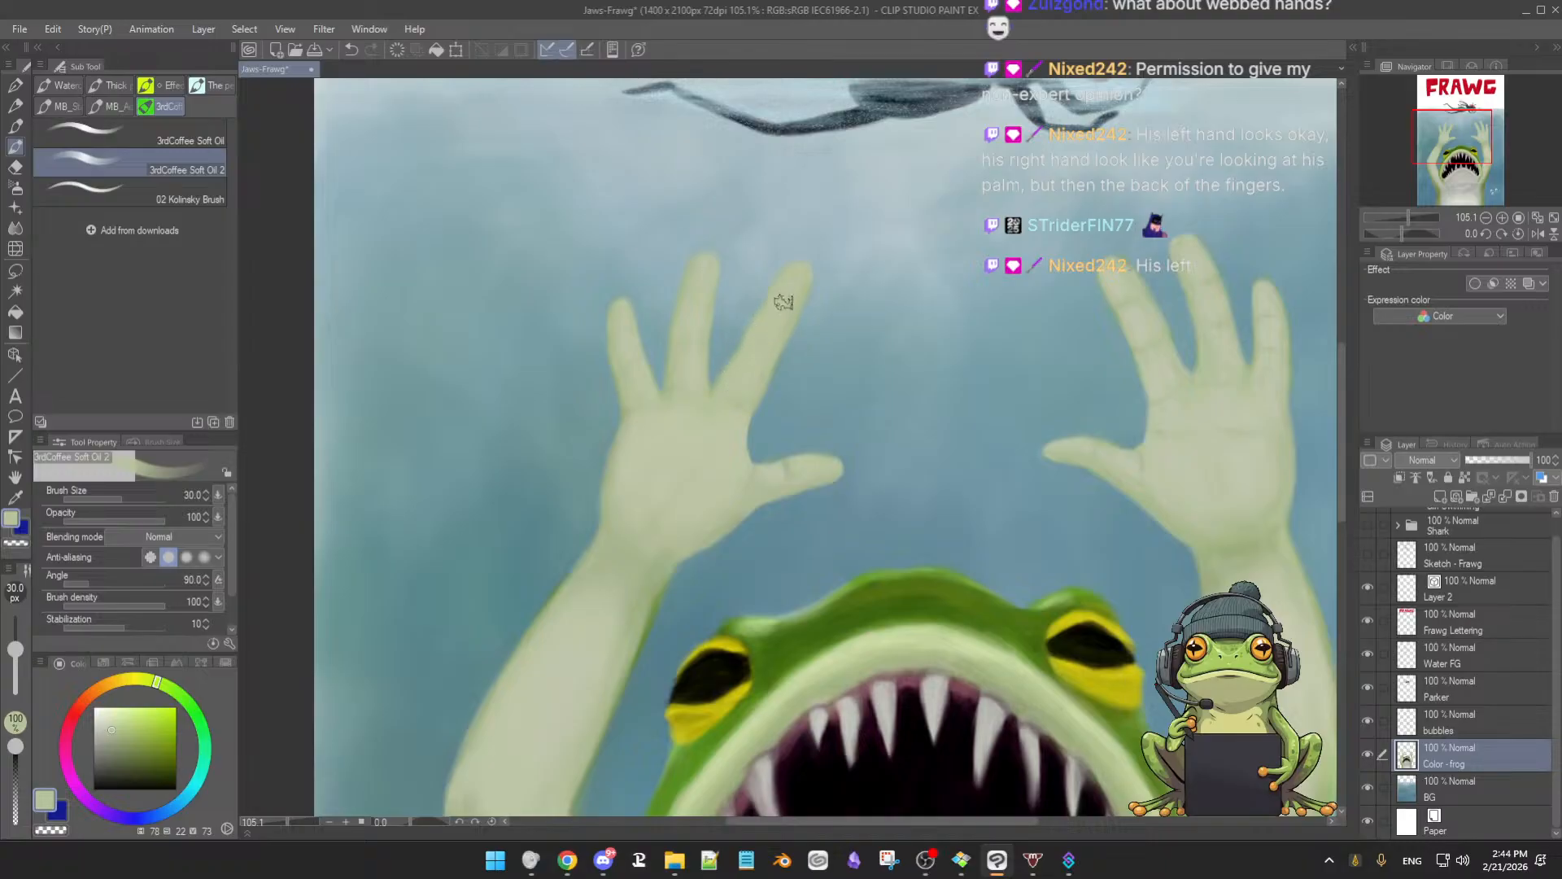
key("e")
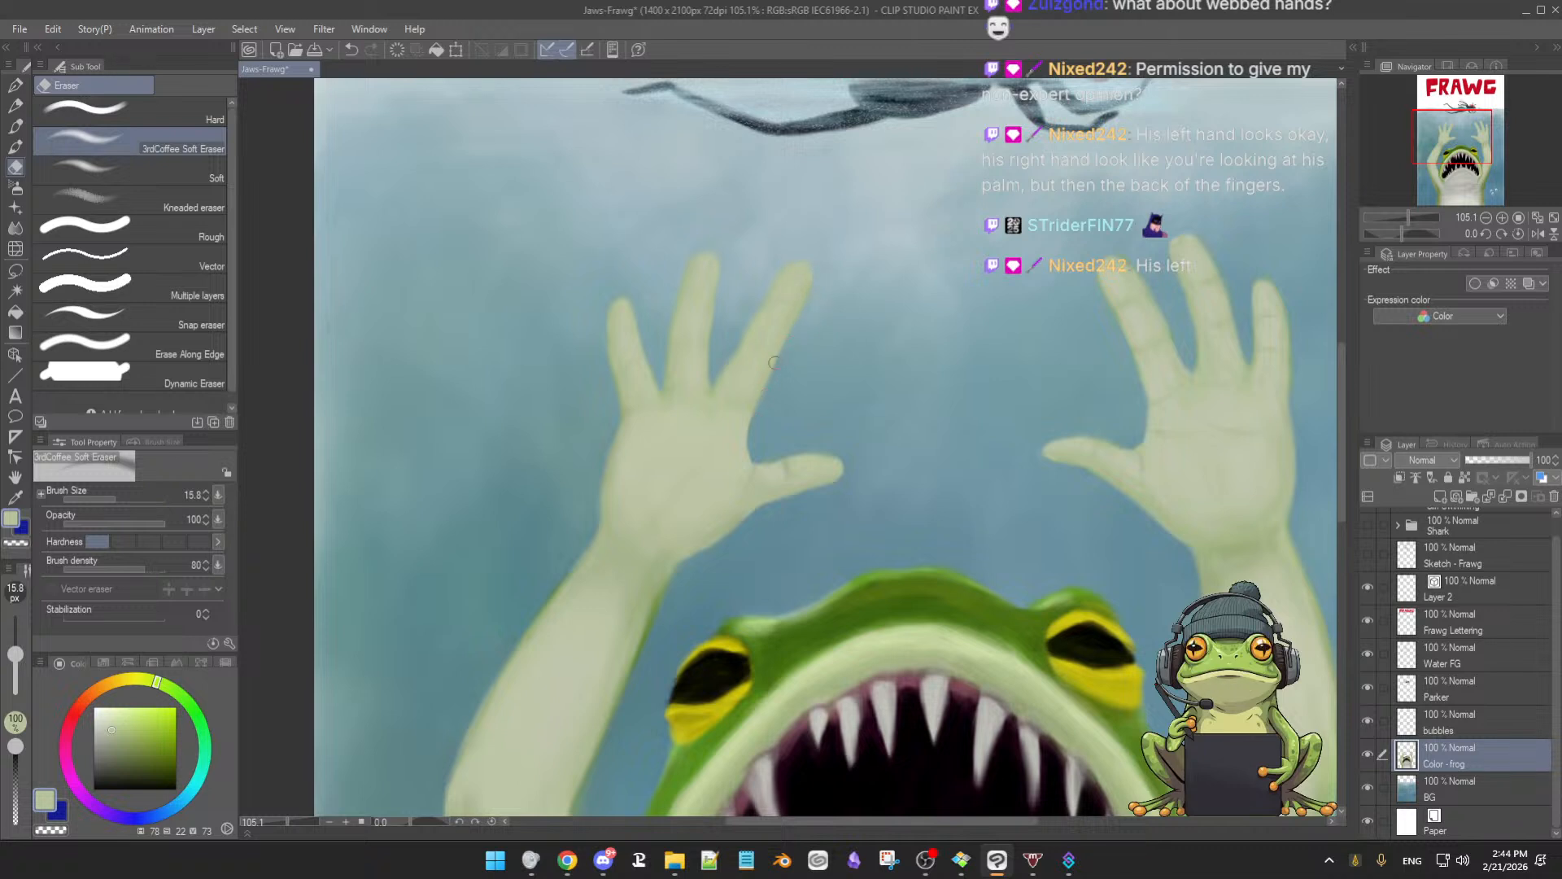
key("b")
key("e")
key("b")
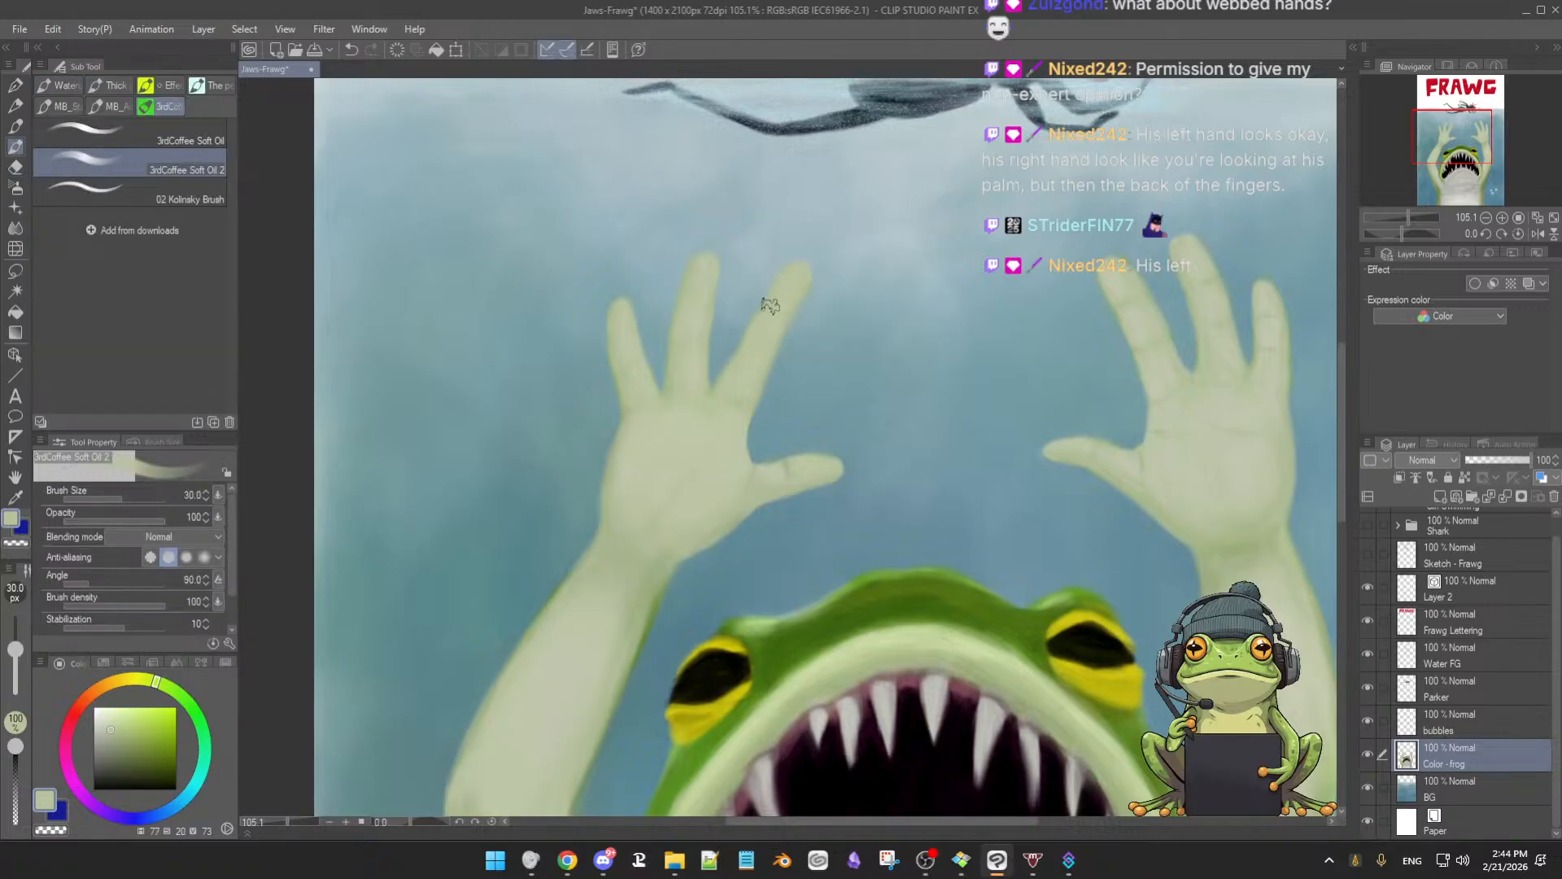
Touch up the left hand's index finger with pale green at brush sizes 20.3 and 14.3, and clean its edge with the soft eraser
left_click_drag(768, 319, 763, 318)
scroll(786, 338, "down", 1)
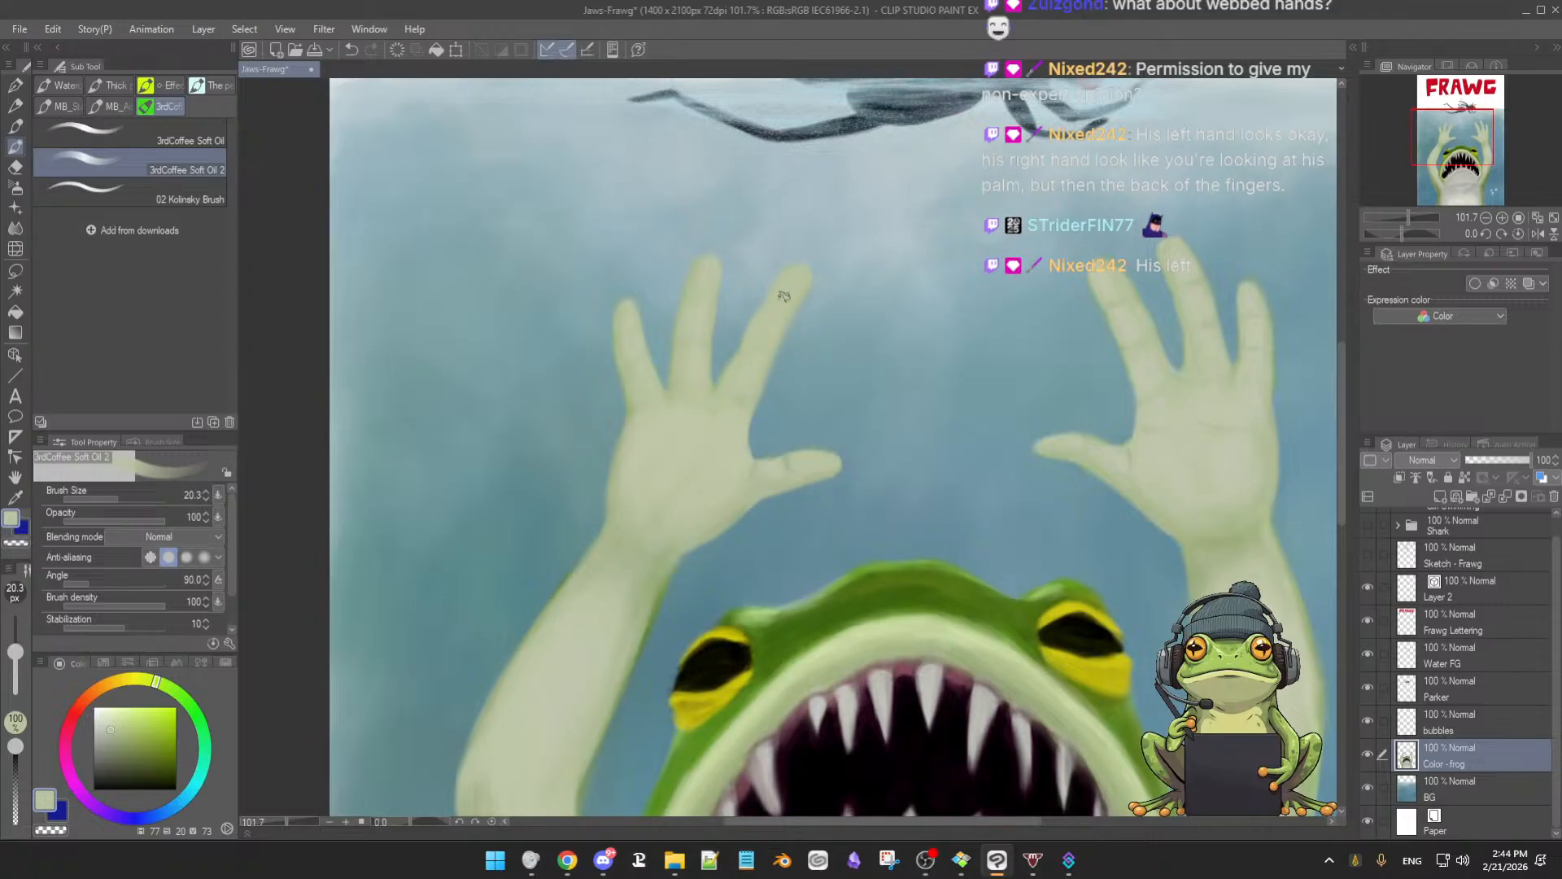
key("e")
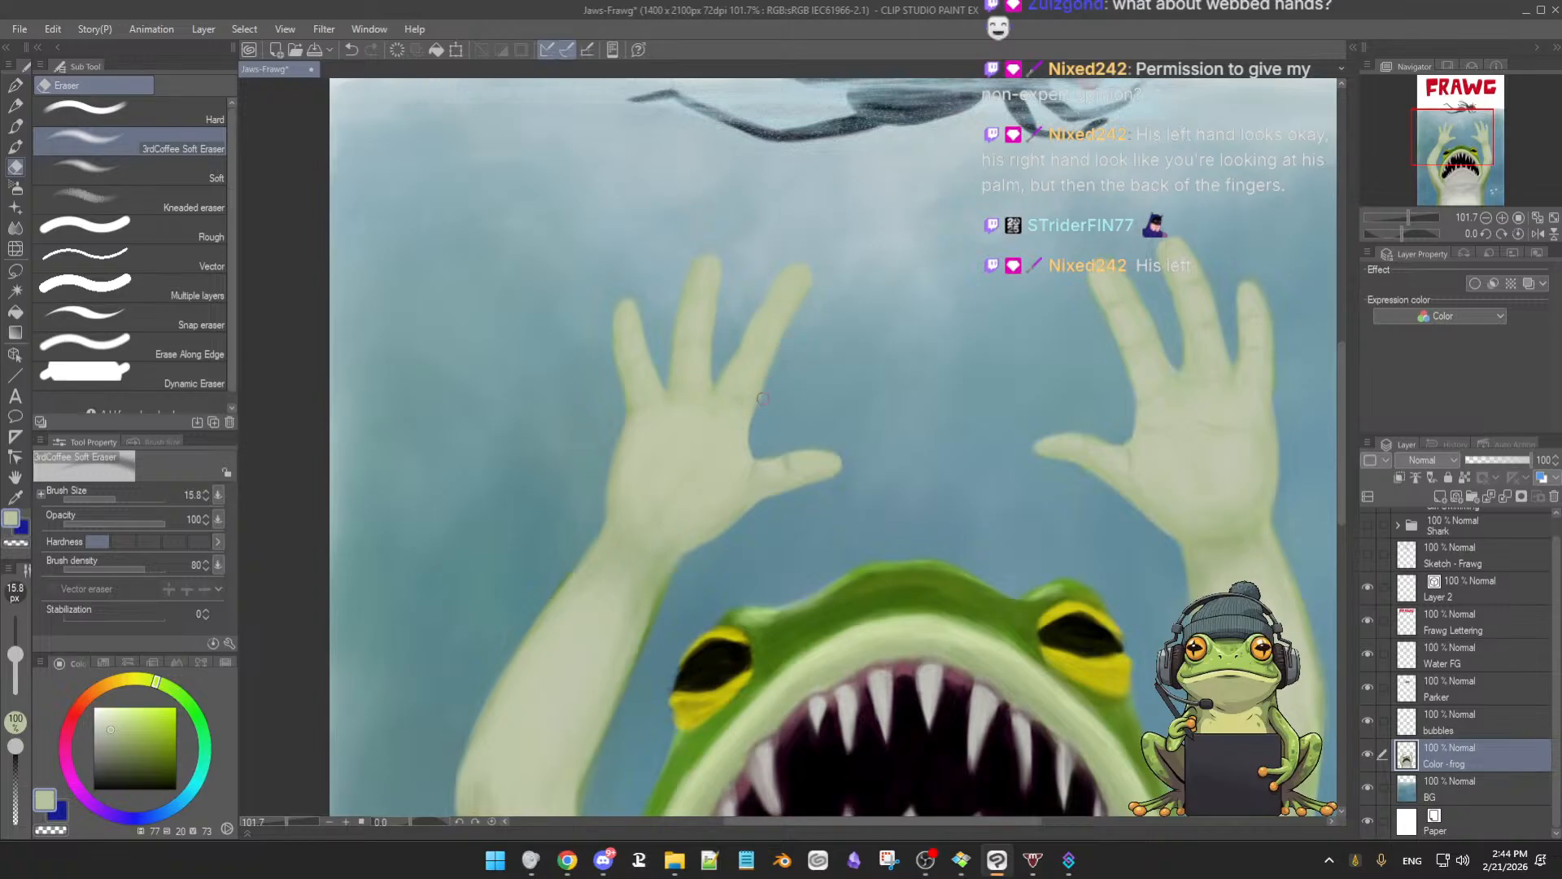
key("b")
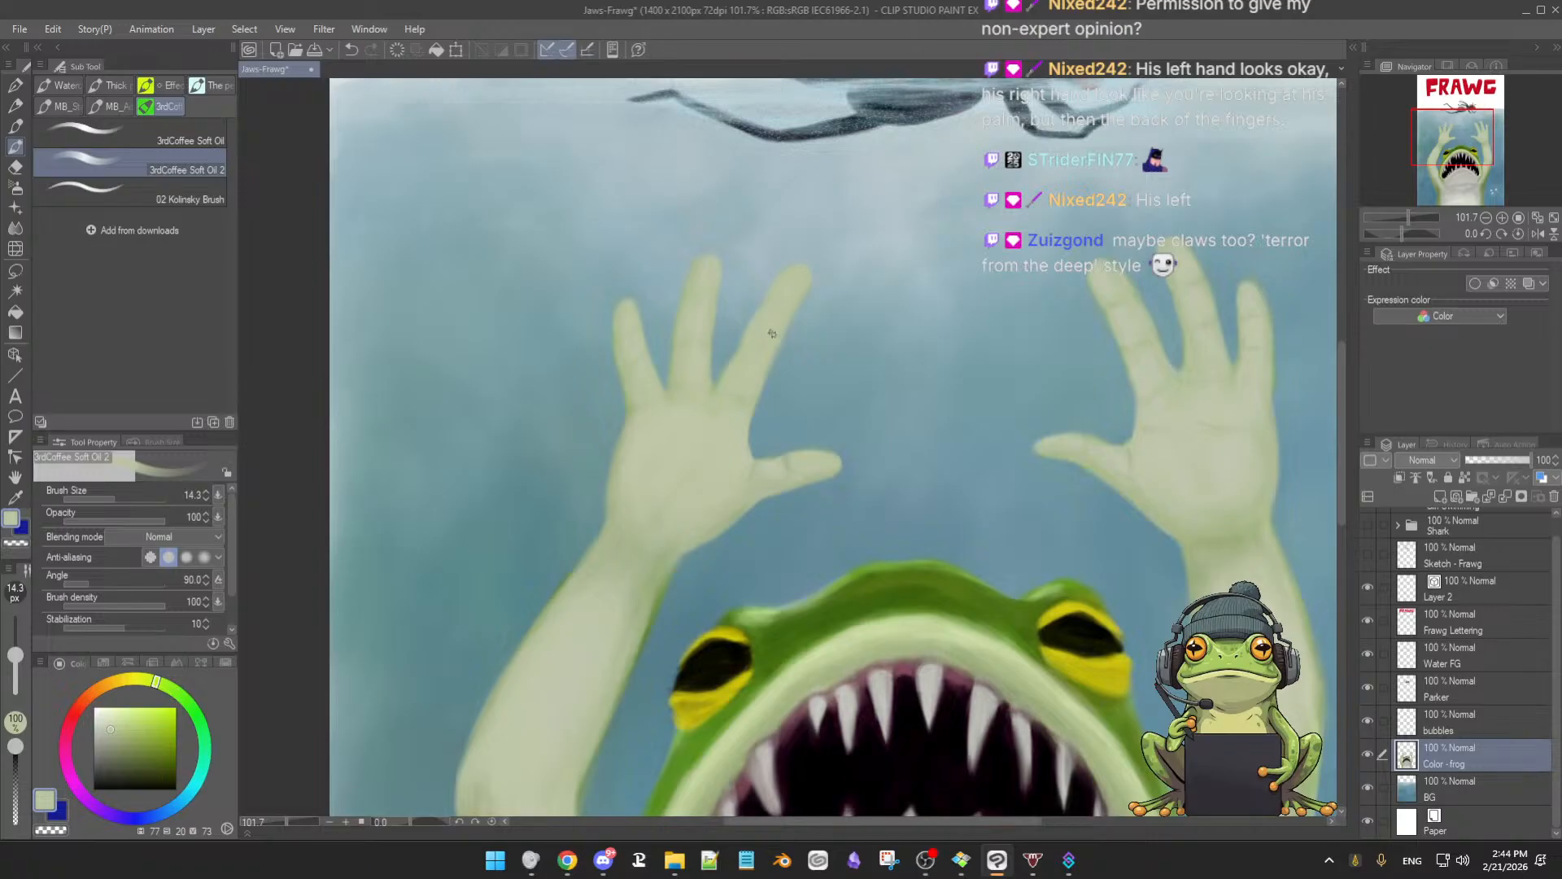
Sample dark green from the frog's head and set the brush size to 10.5, undoing the test scribble across the left hand
left_click(820, 618, "alt")
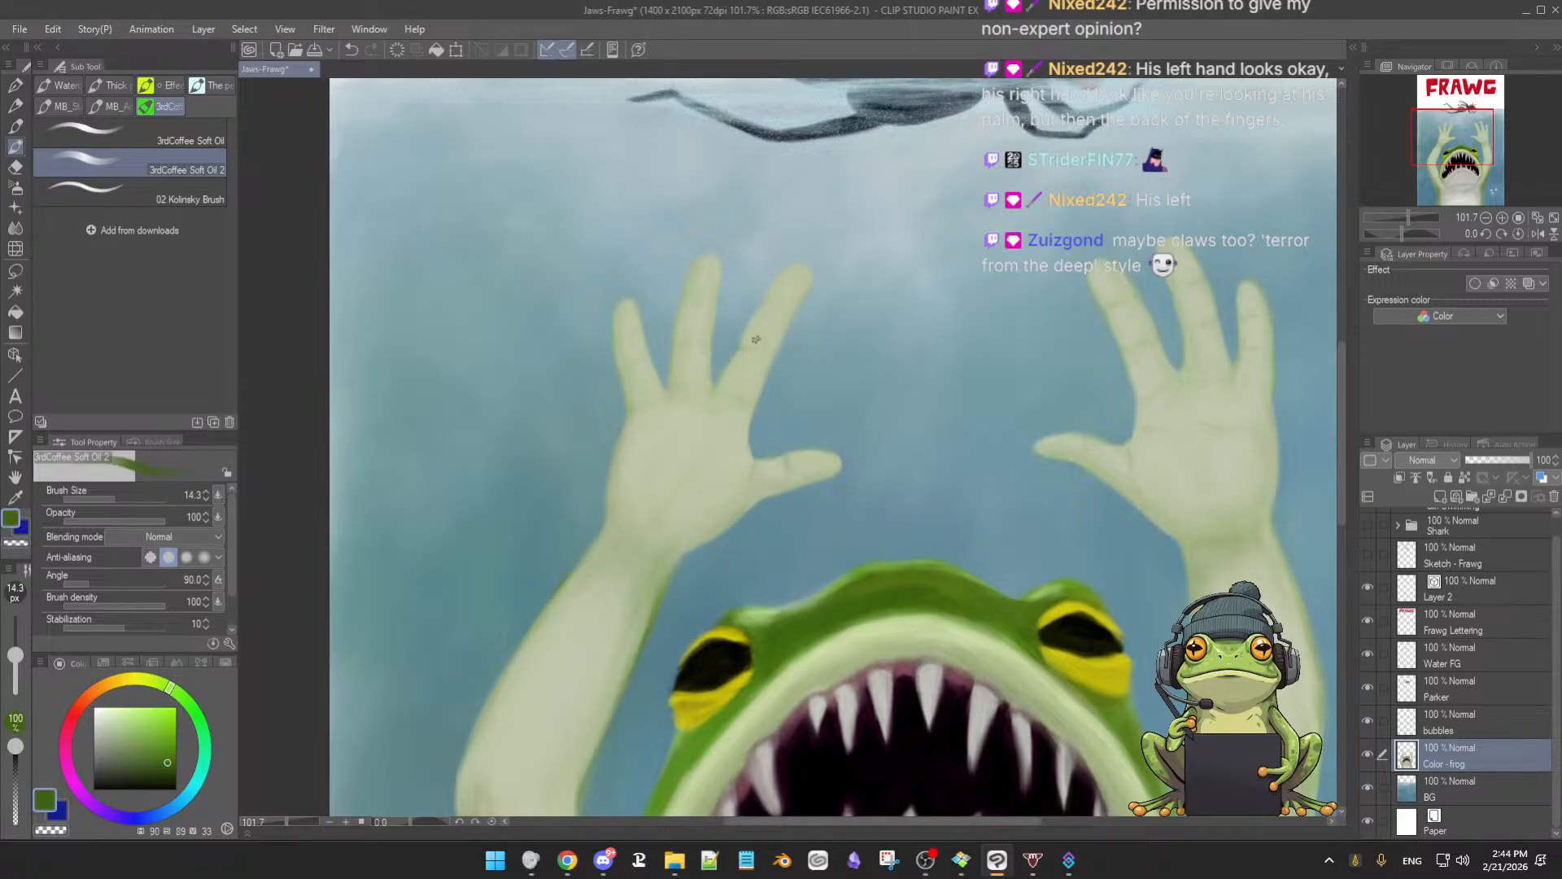
mouse_move(820, 295)
left_mouse_down()
mouse_move(722, 379)
mouse_move(800, 402)
mouse_move(631, 609)
left_mouse_up()
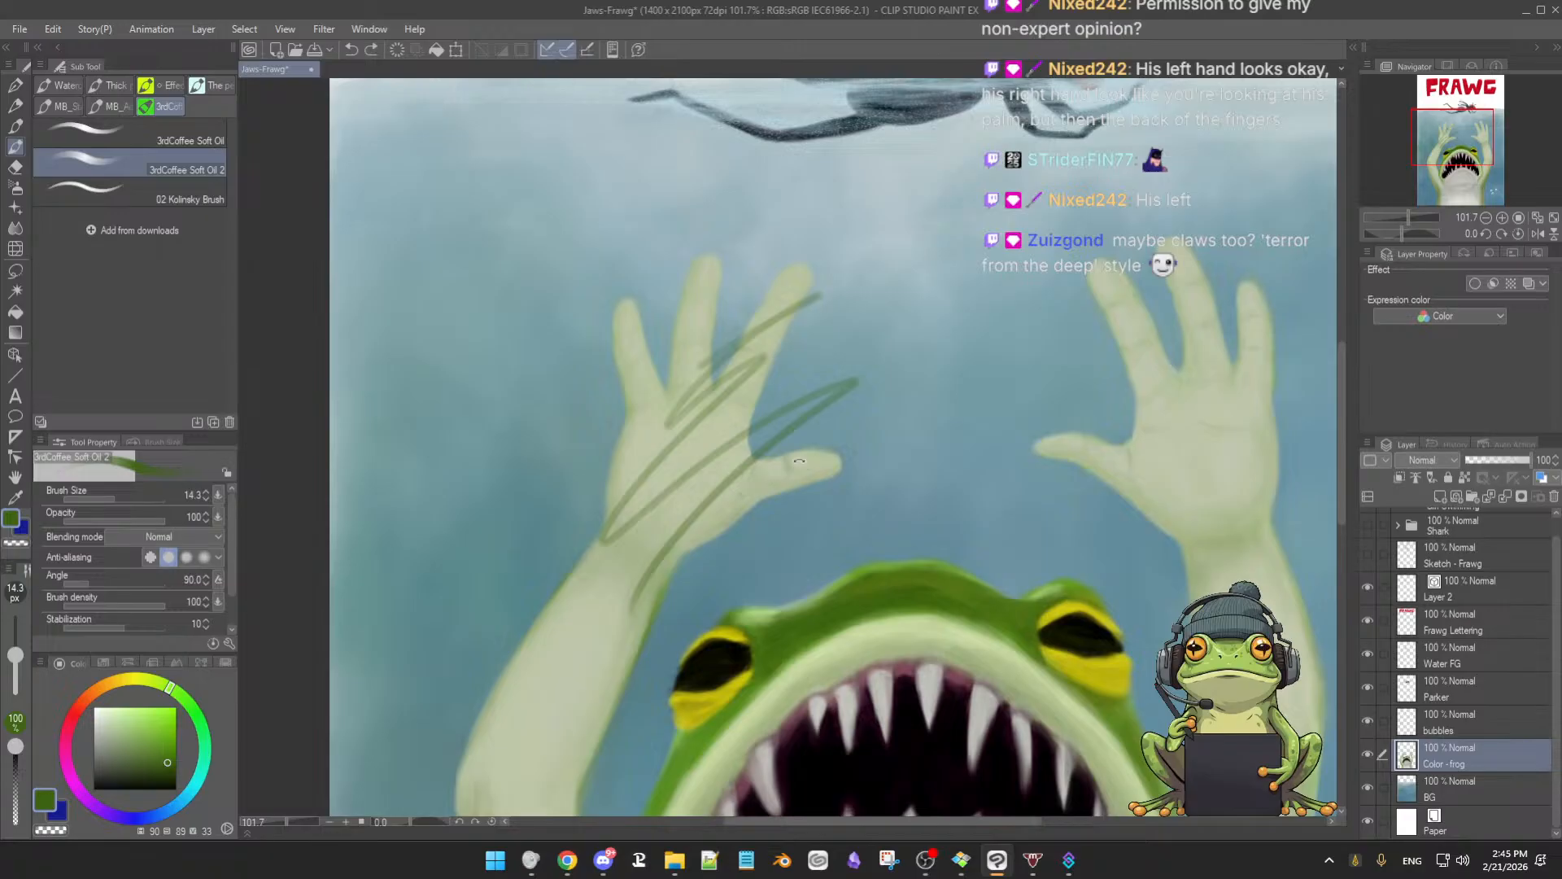
key("ctrl+z")
left_click(755, 331)
left_click_drag(748, 362, 750, 374)
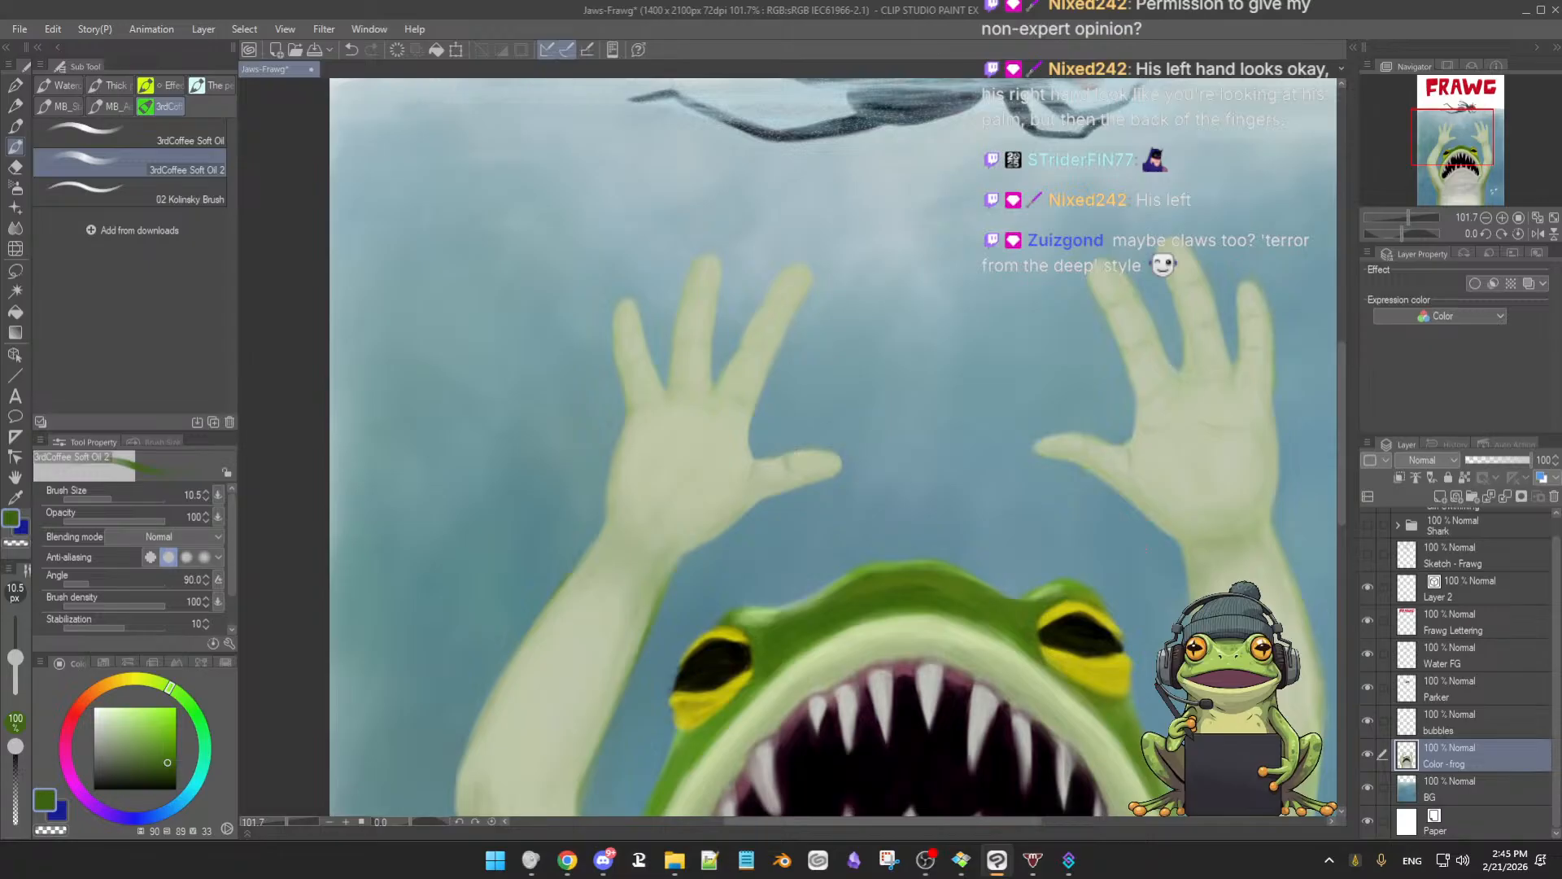
Check the 3-Button Pen's pressure settings in the Xencelabs driver and return to the painting
left_click(1355, 863)
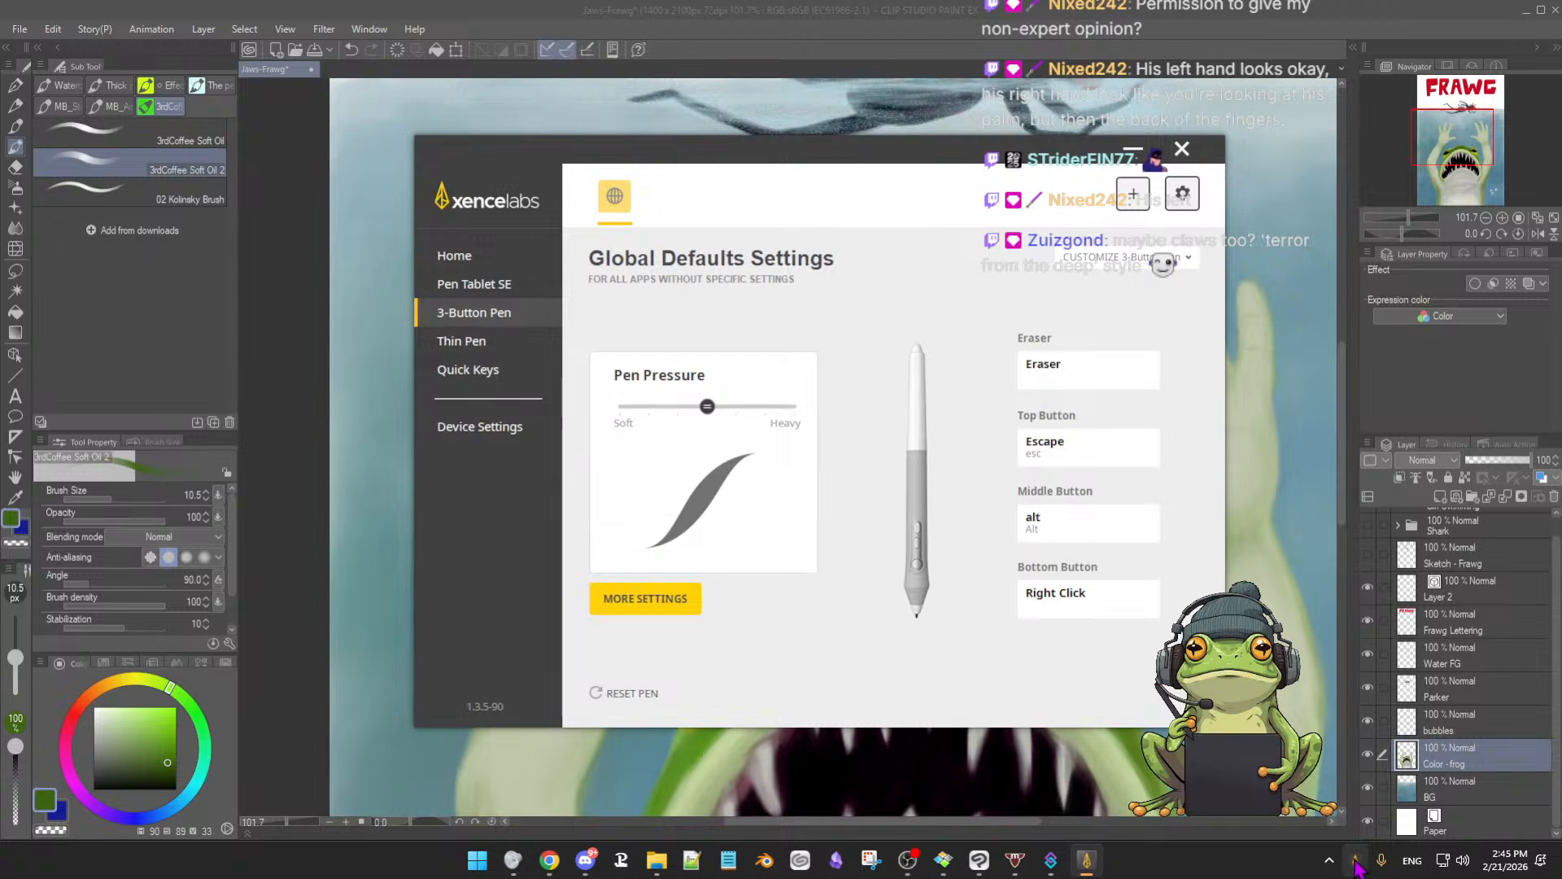
left_click(1182, 149)
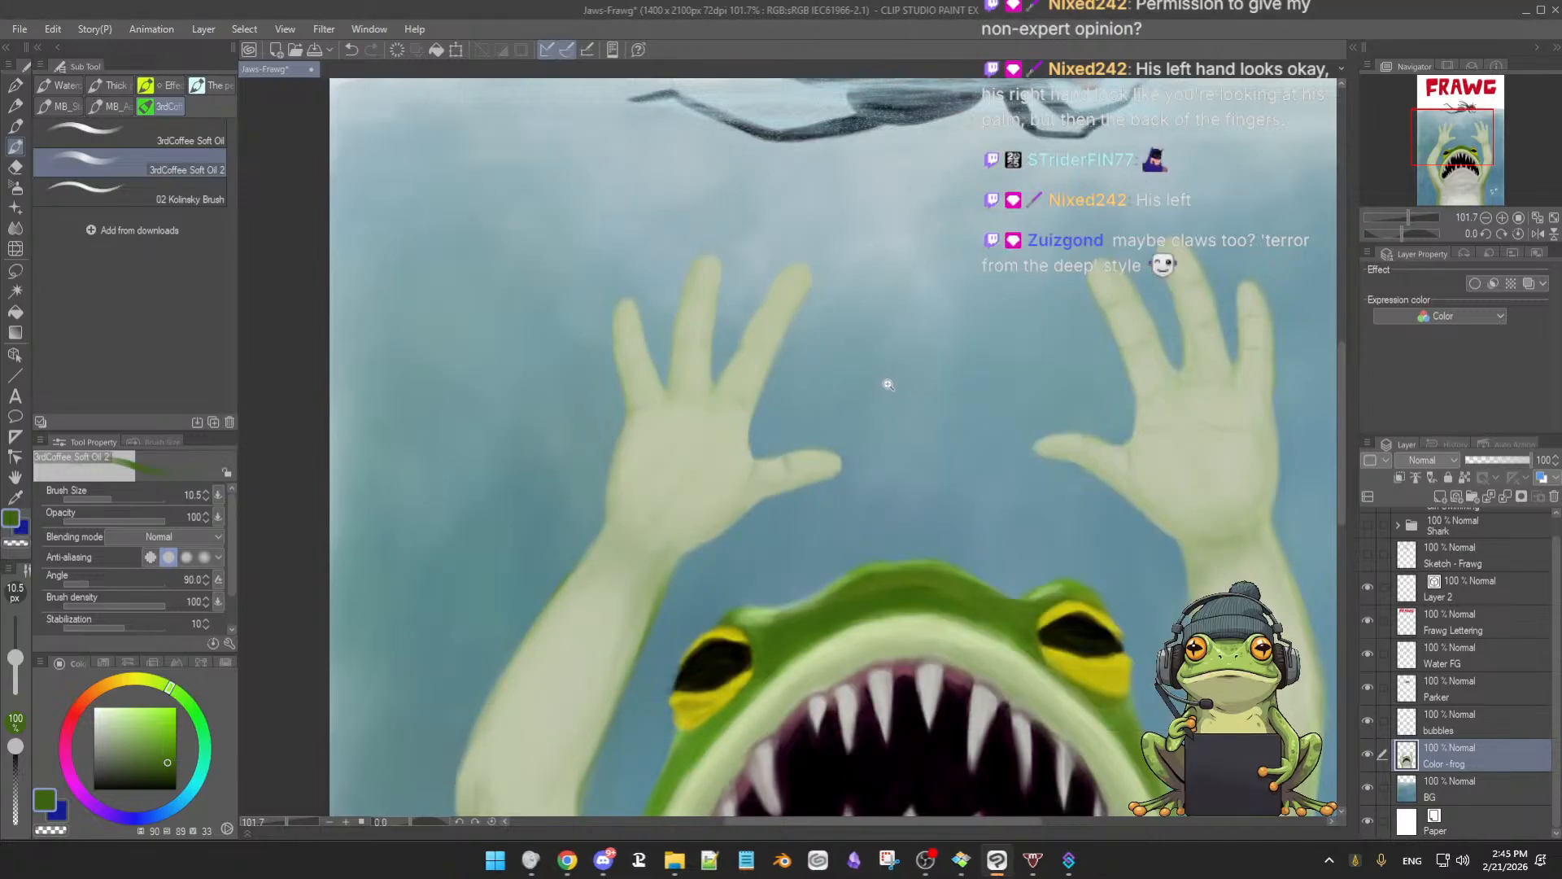
Add a new layer directly above the Color -frog layer
scroll(931, 436, "down", 3)
scroll(935, 438, "down", 5)
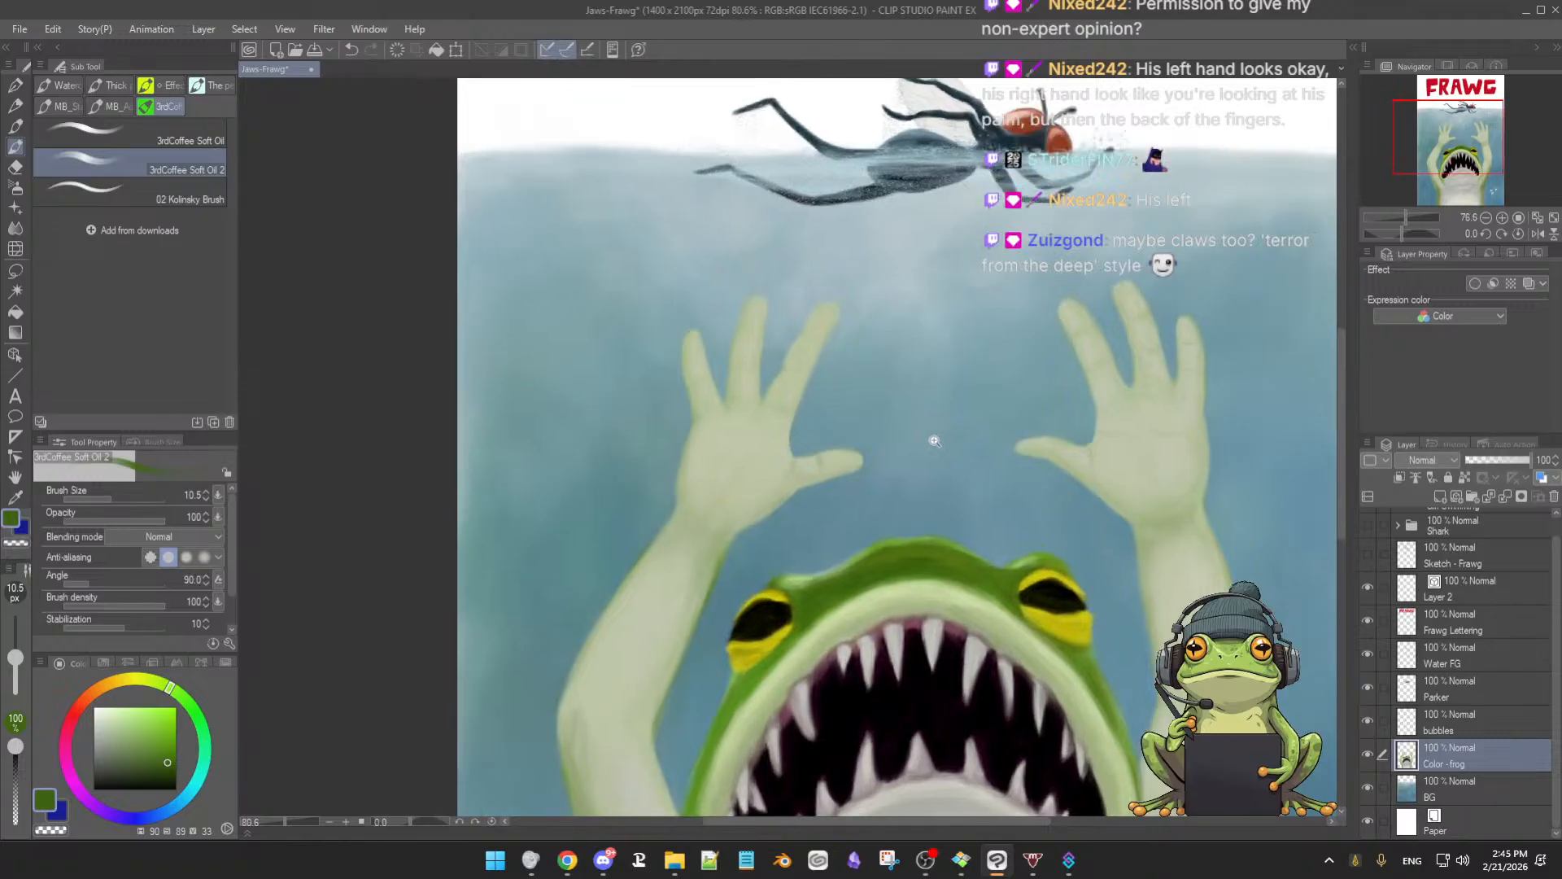
scroll(919, 451, "up", 3)
scroll(918, 451, "up", 4)
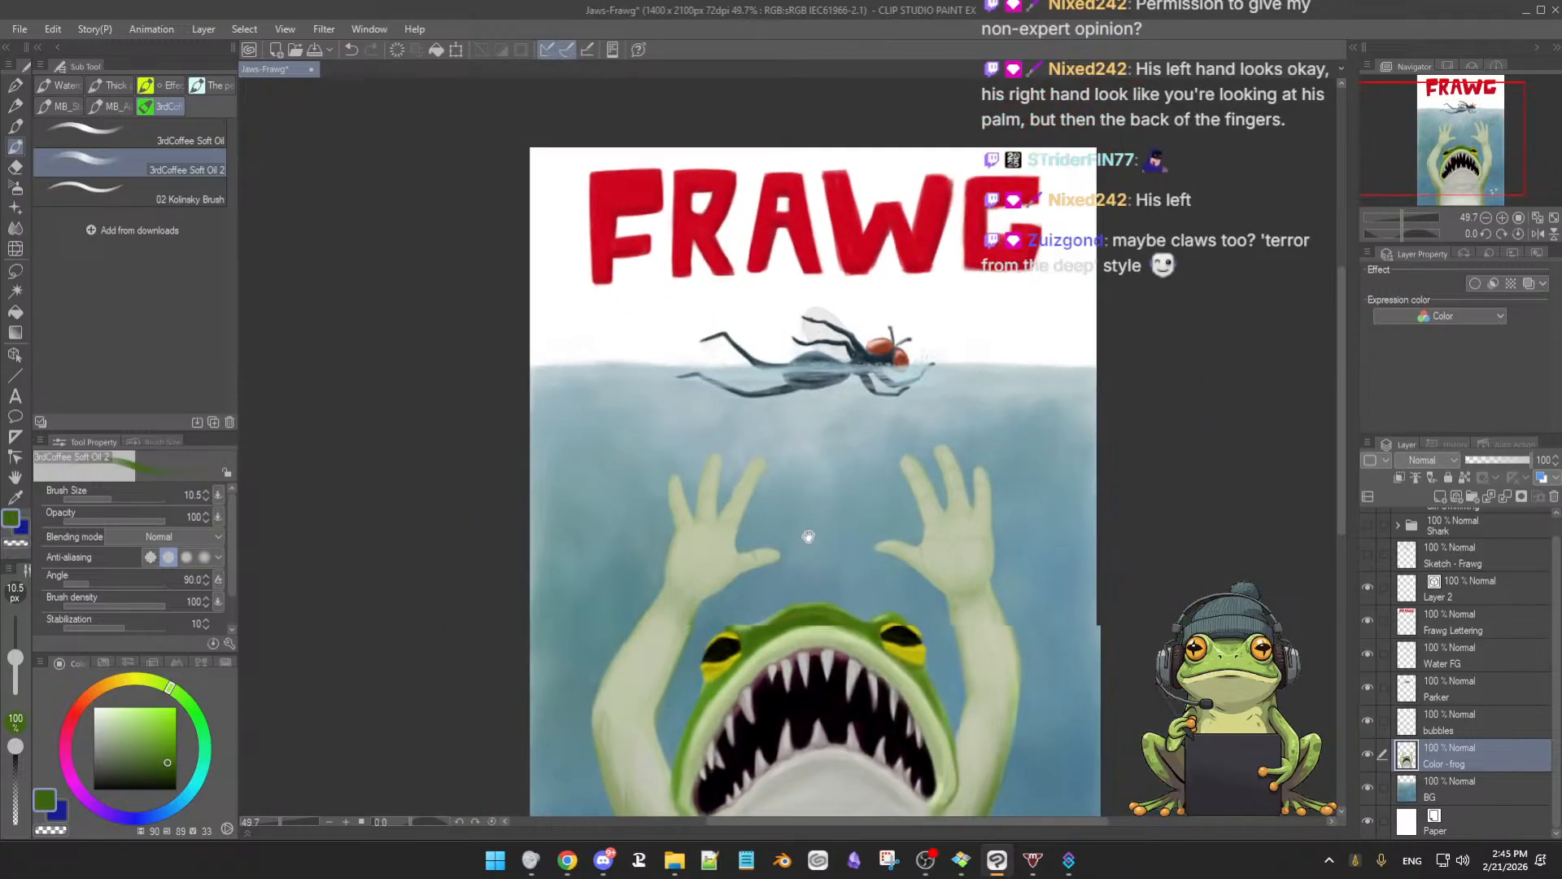
scroll(825, 536, "up", 1)
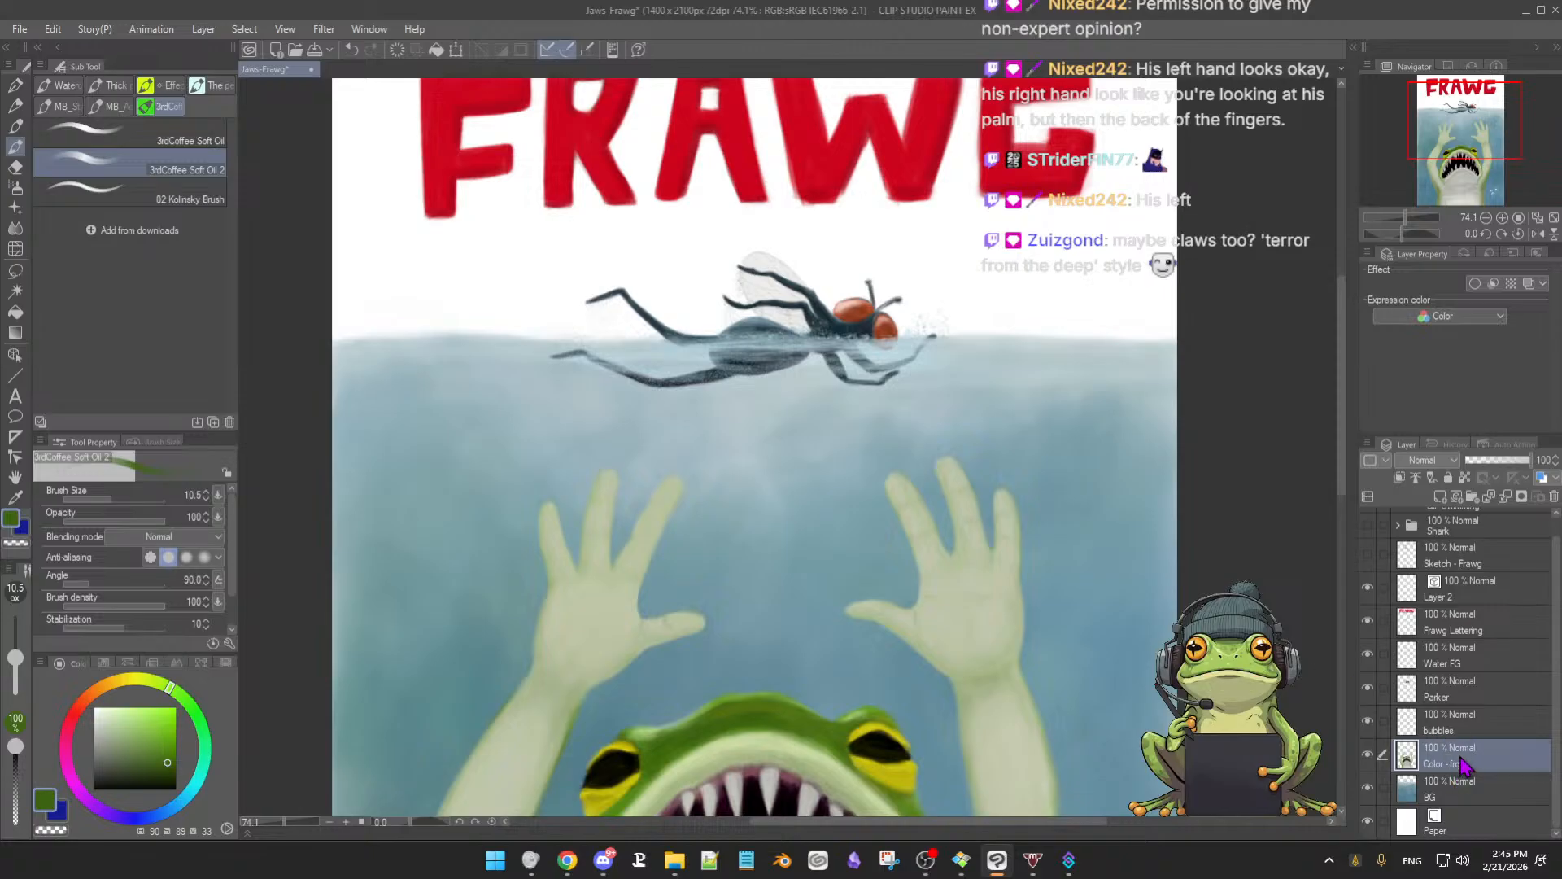
left_click(1440, 498)
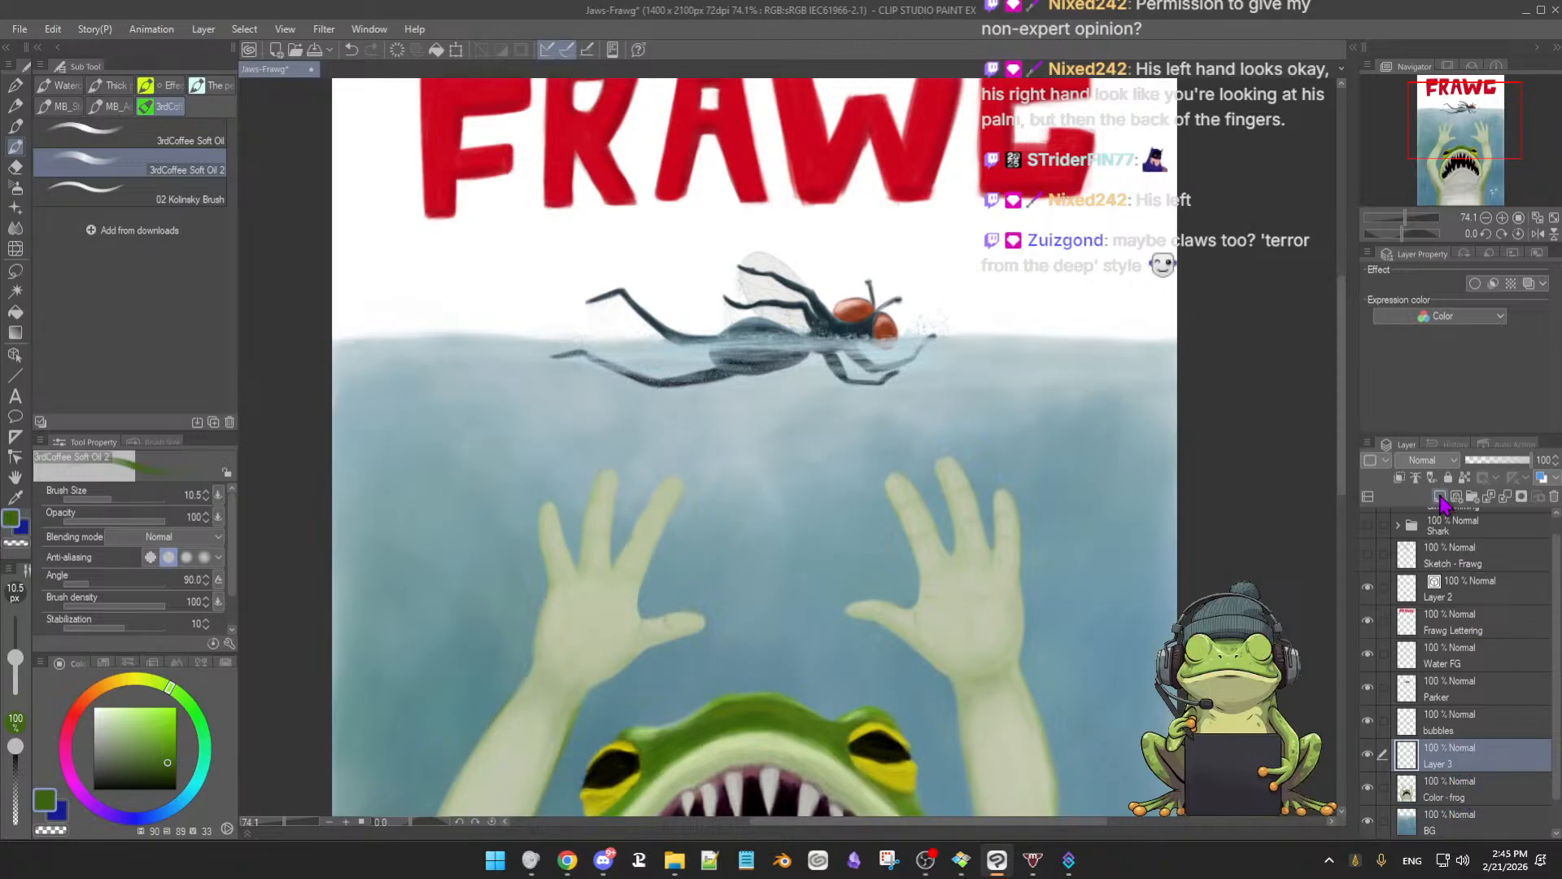
Paint pointed dark green claws on the fingertips and thumbs of both hands at brush size 10
key("bracketleft")
key("bracketleft")
key("bracketleft")
key("bracketleft")
key("bracketleft")
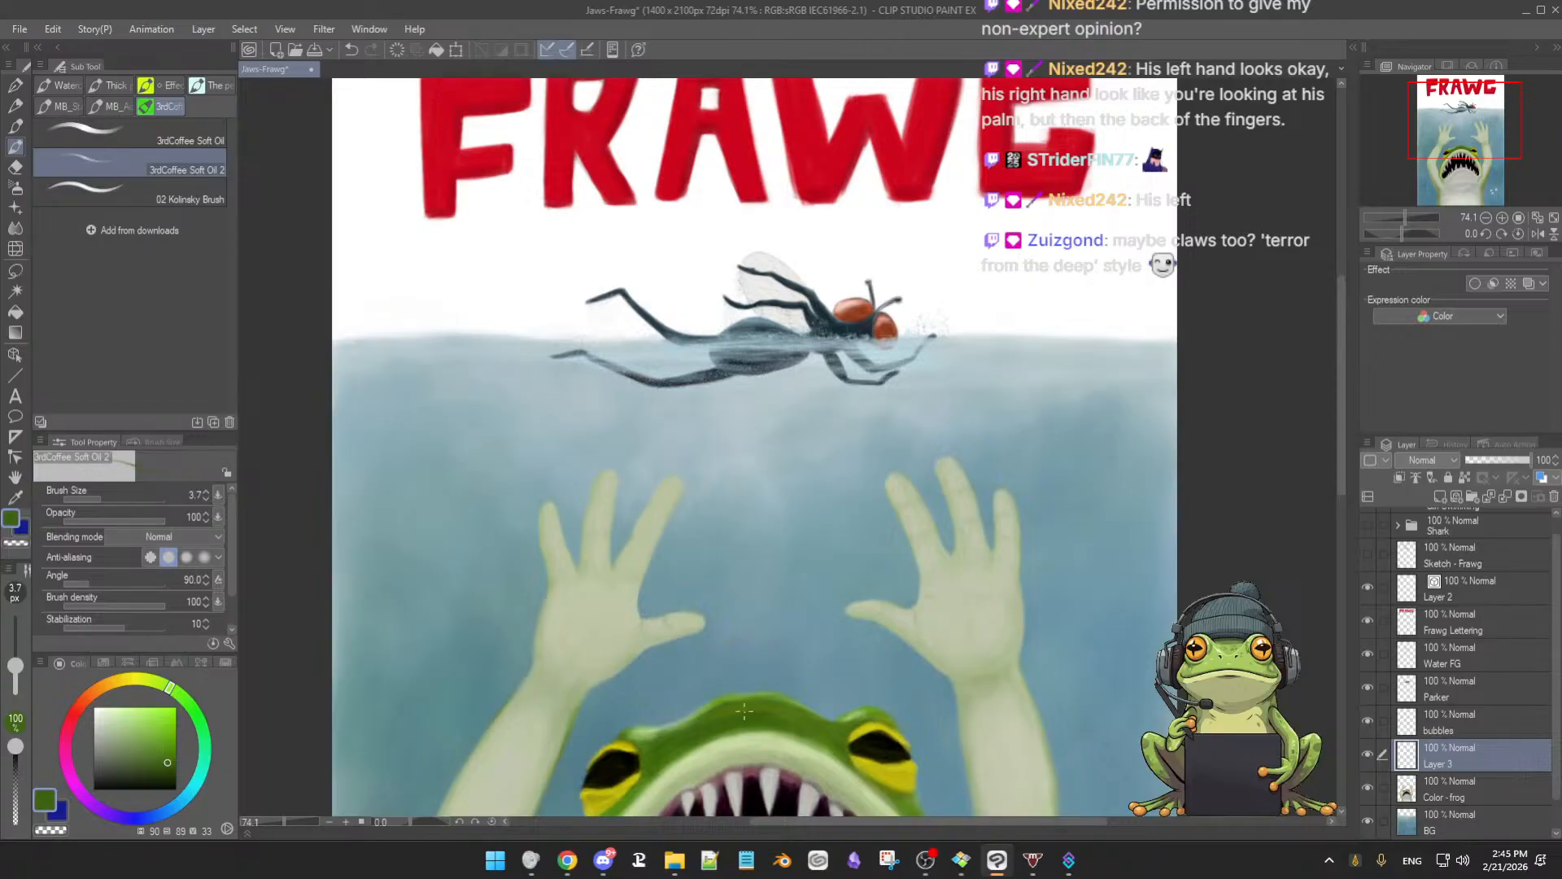
key("bracketright")
key("bracketright")
key("bracketright")
key("bracketright")
key("bracketright")
key("bracketright")
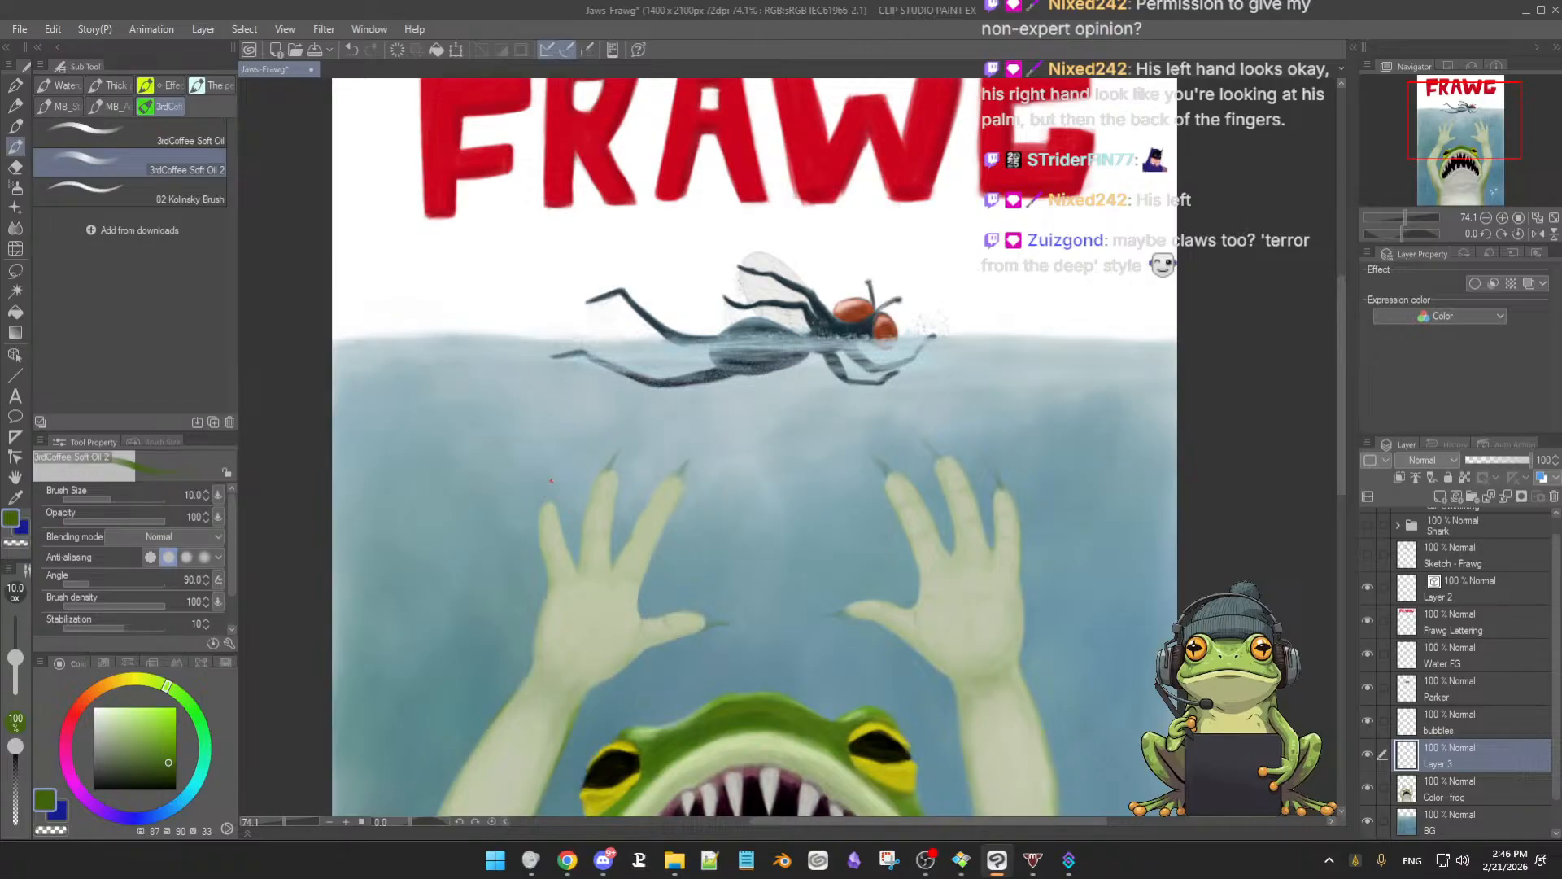
scroll(804, 568, "down", 3)
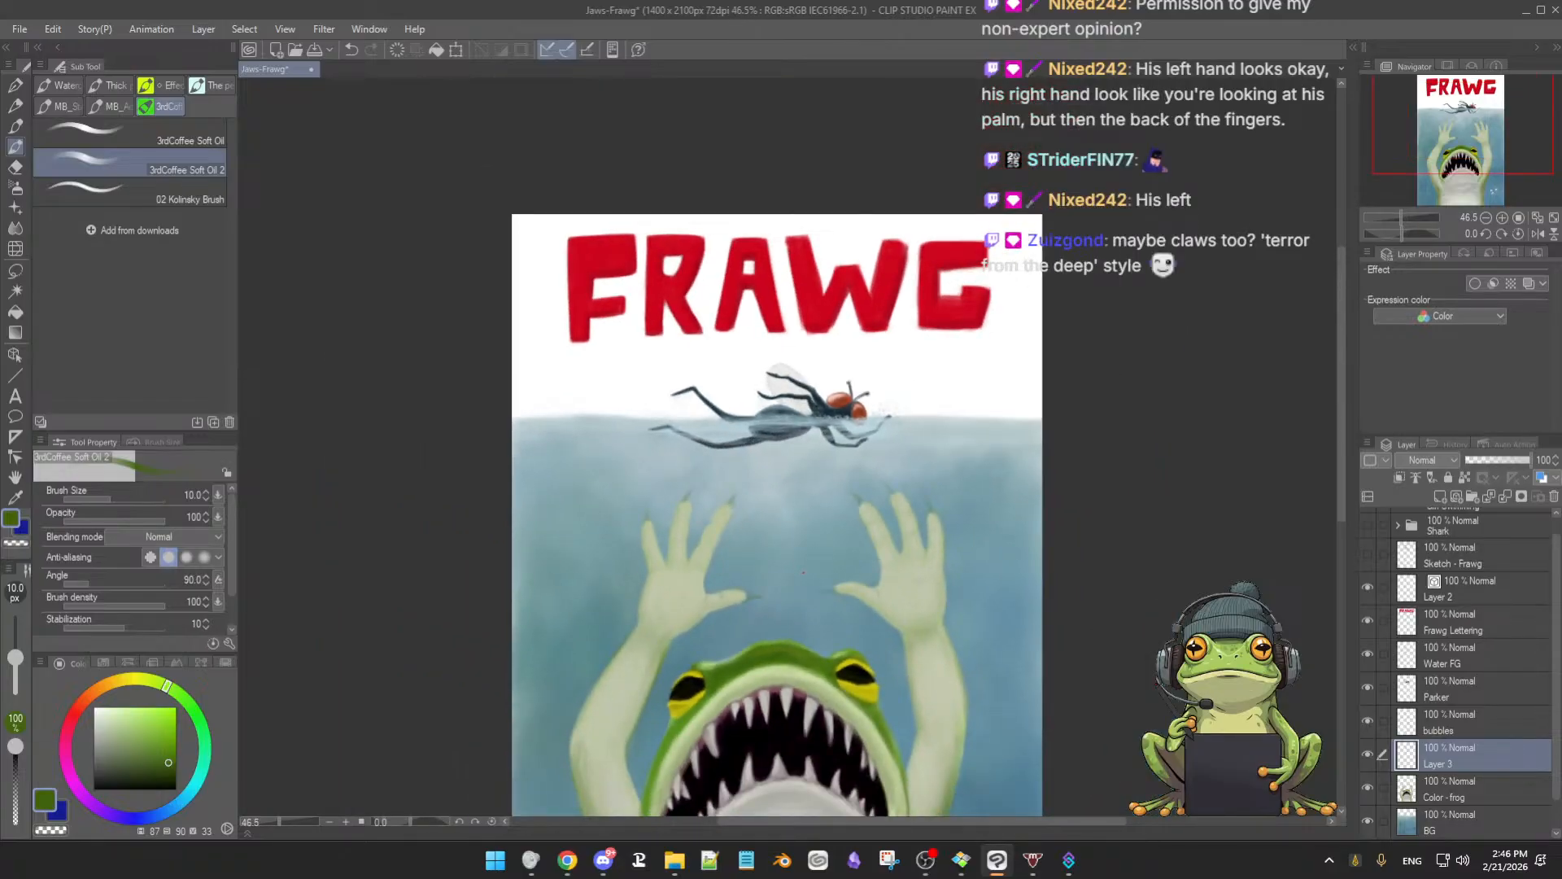
scroll(802, 601, "up", 3)
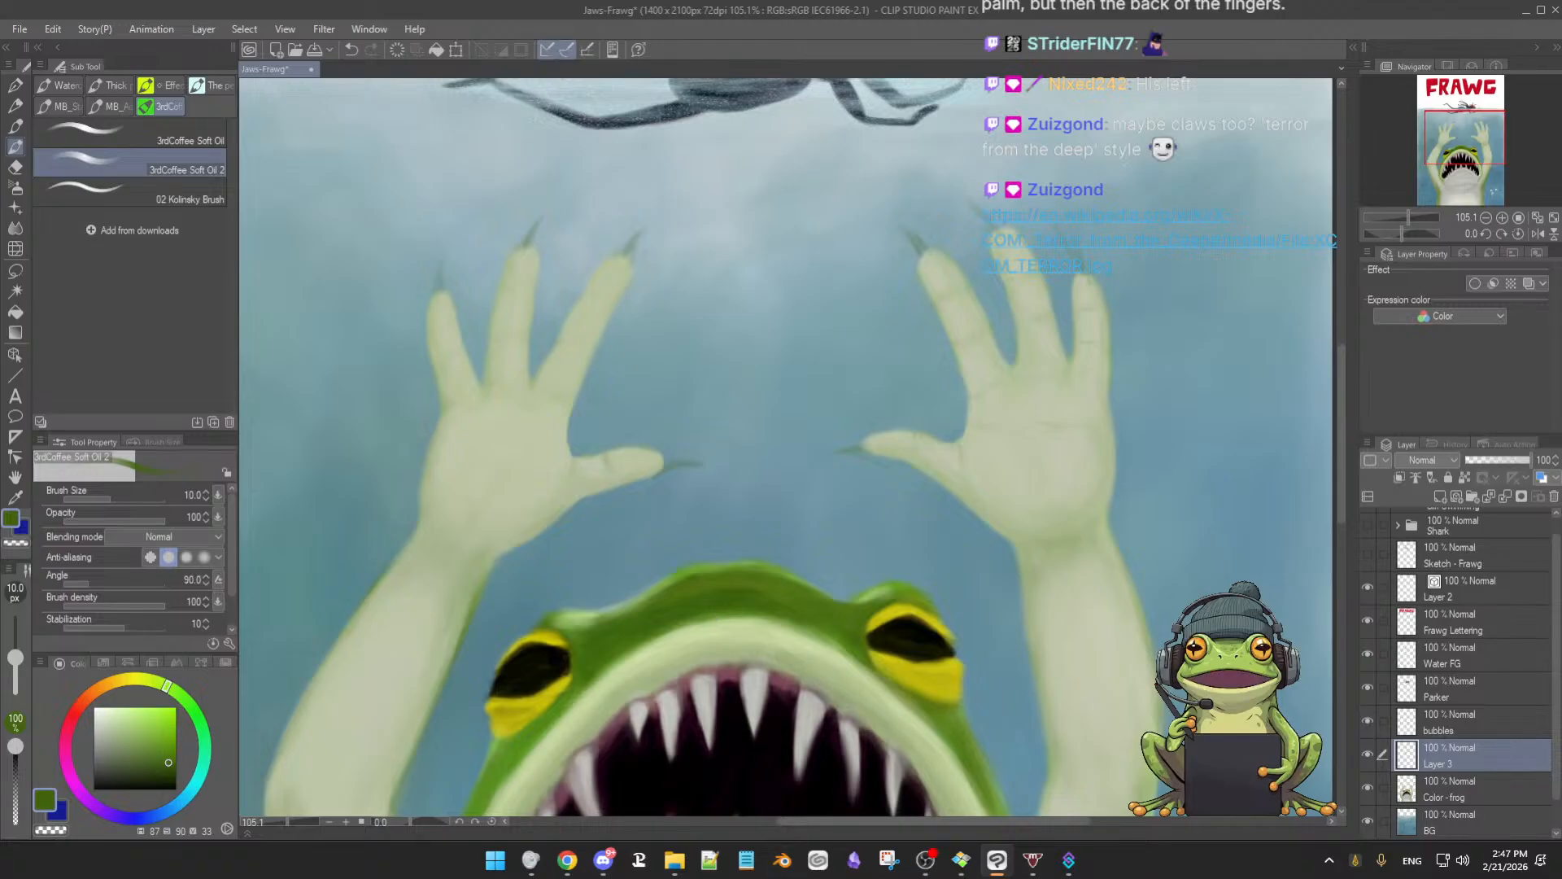
Paint thin webbing between the right hand's thumb and index finger at brush size 22.2, using sampled palm green and water blue
key("alt+Tab")
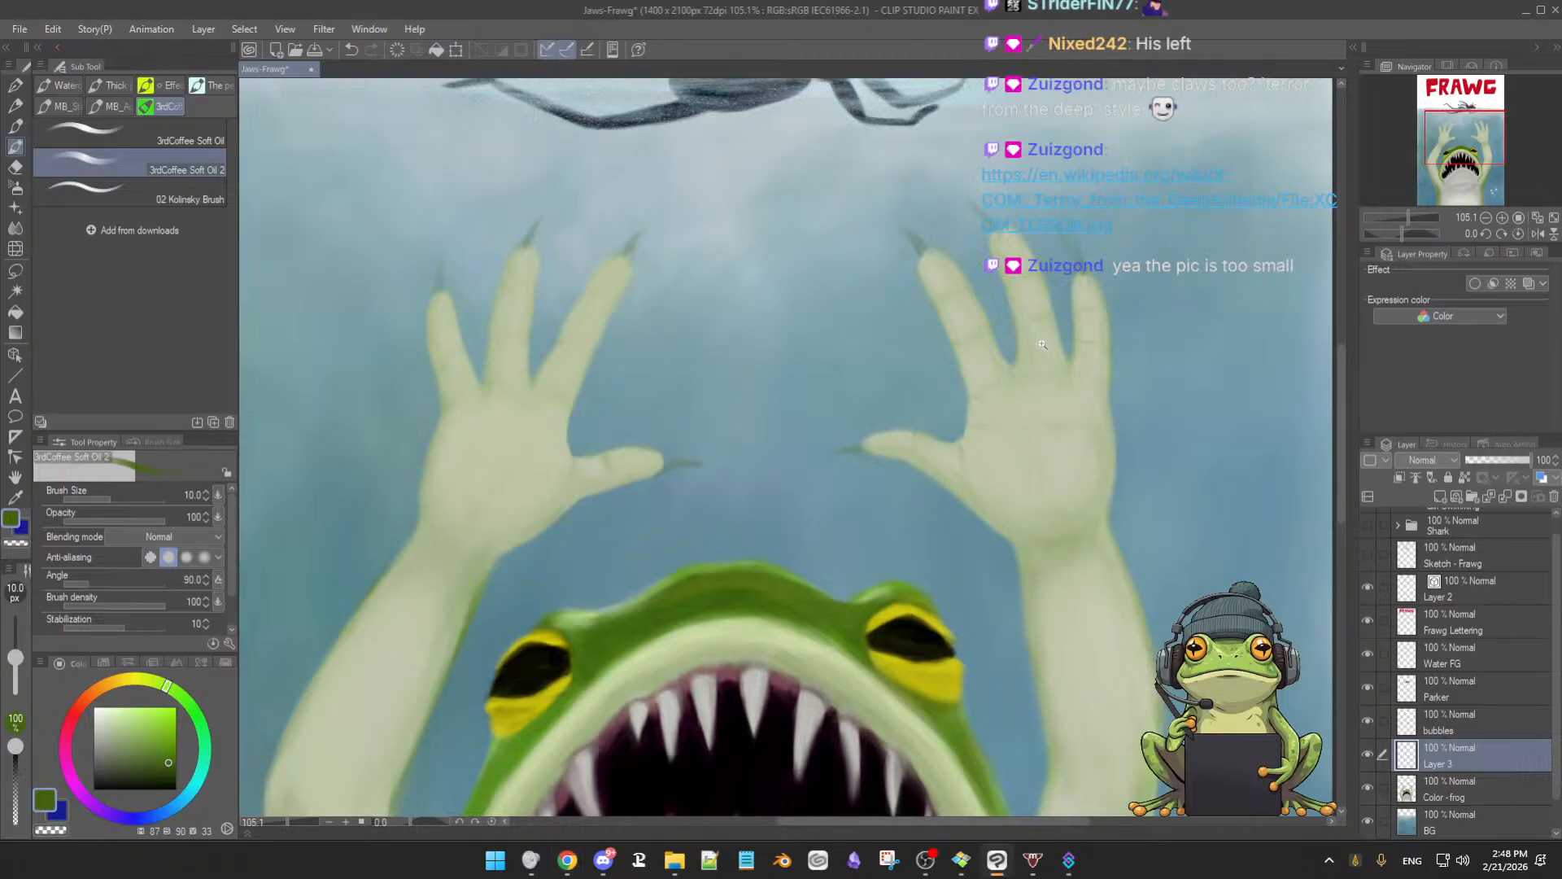
scroll(1042, 324, "down", 1)
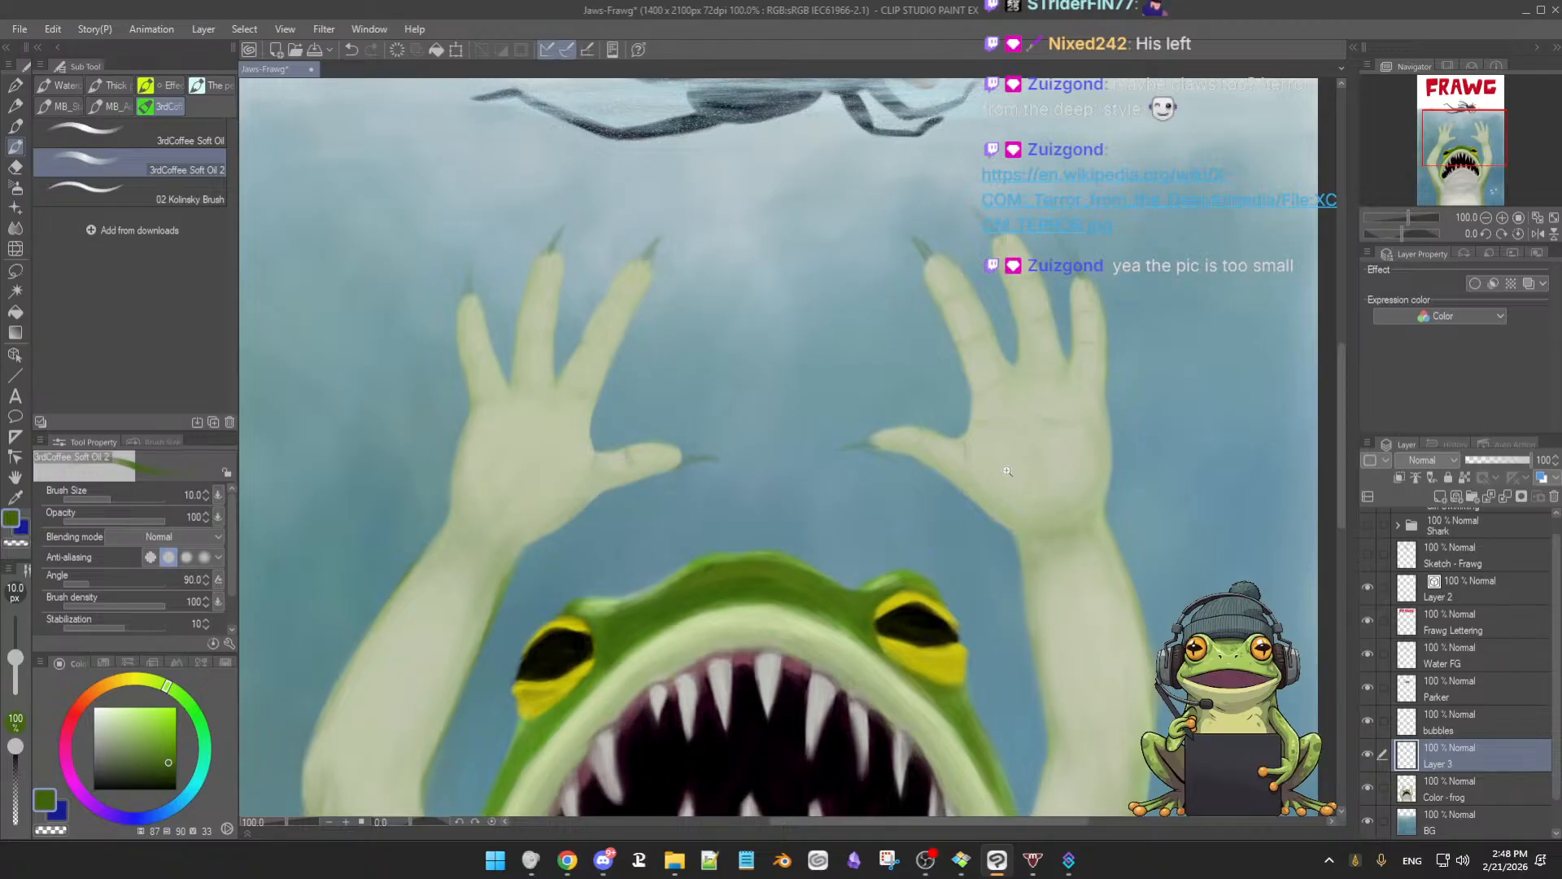
scroll(1005, 466, "down", 1)
scroll(1006, 465, "up", 1)
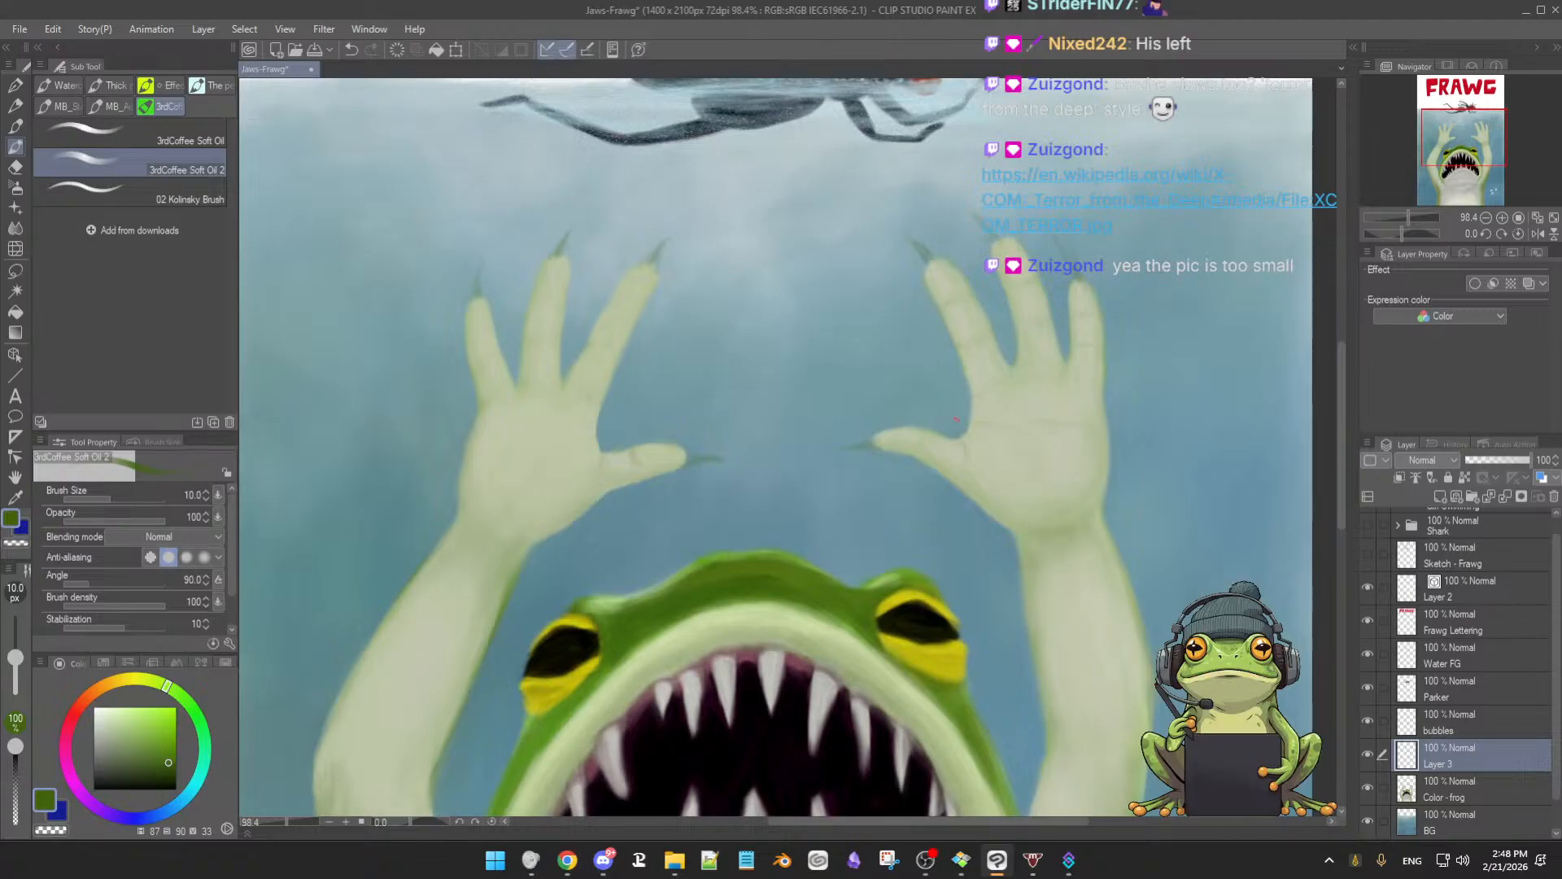
left_click(983, 412, "alt")
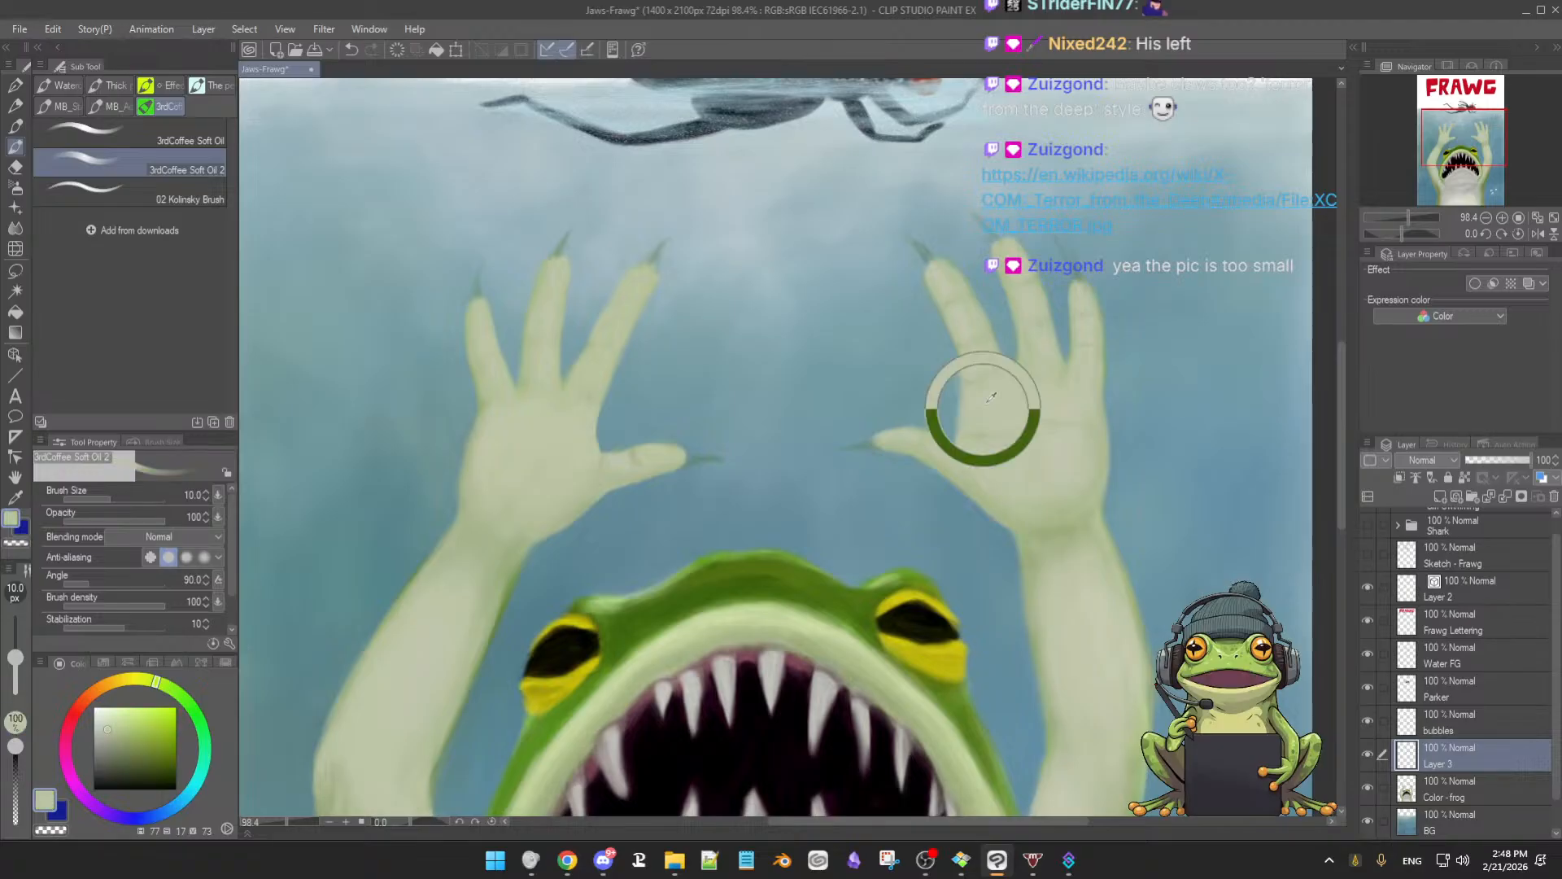
key("bracketright")
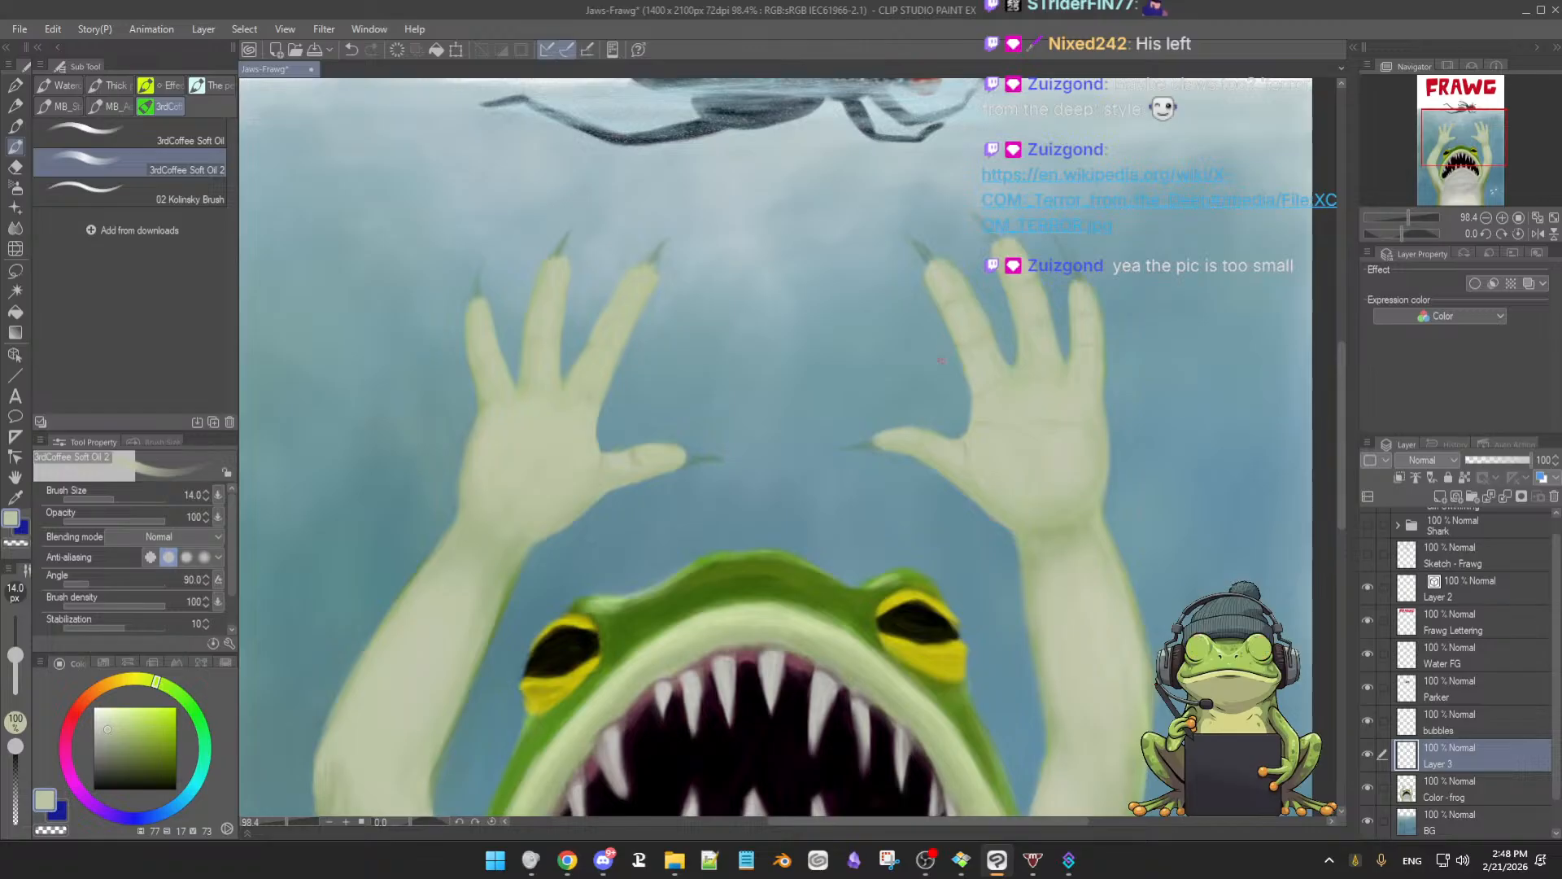
key("bracketright")
key("bracketright")
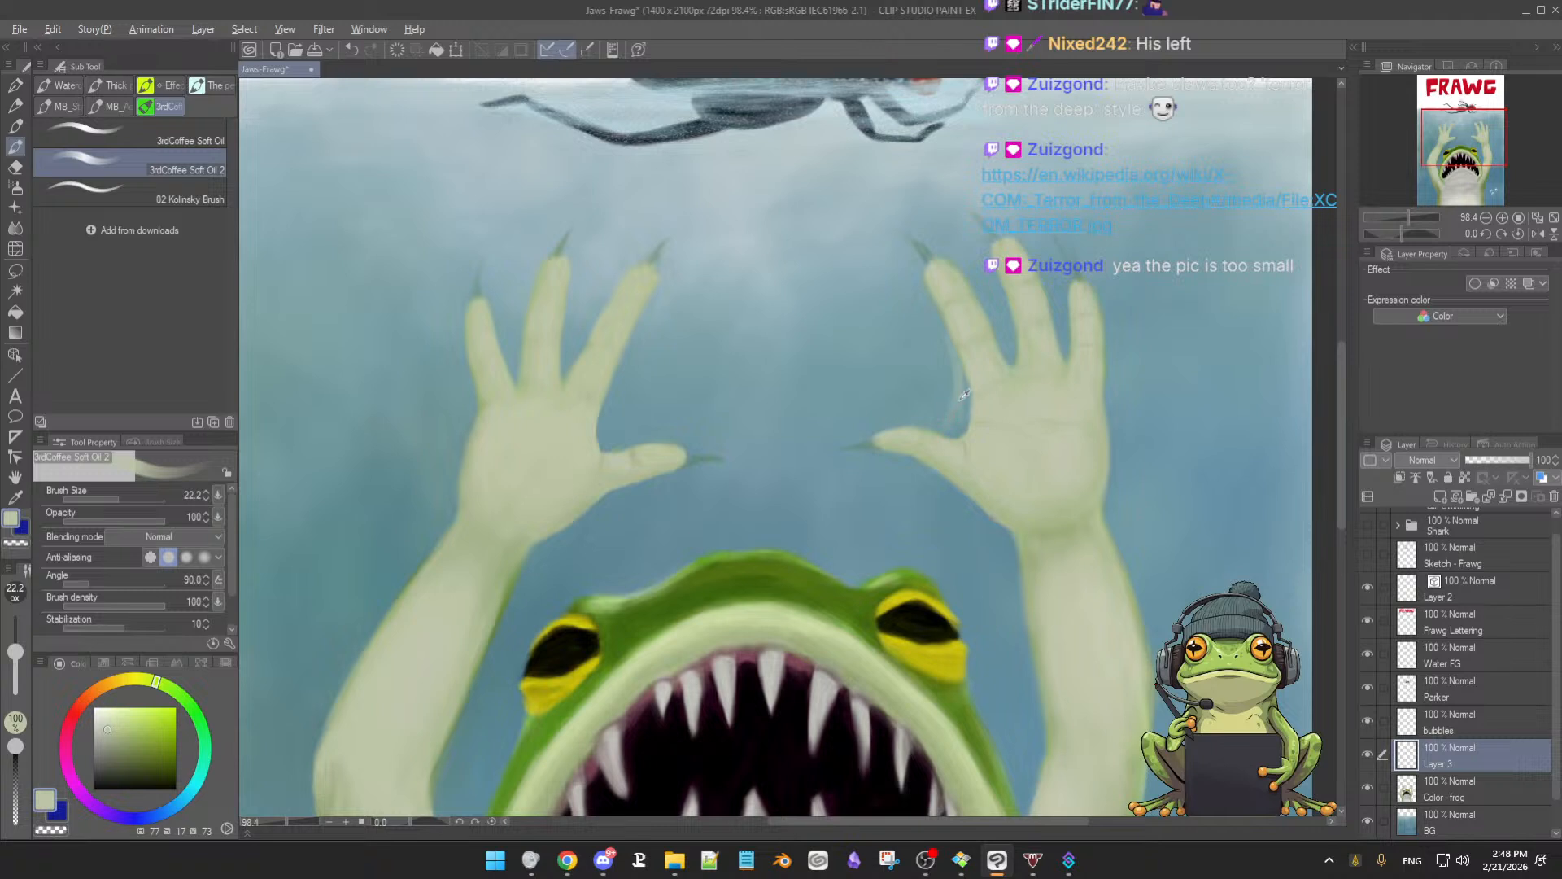
left_click(963, 407, "alt")
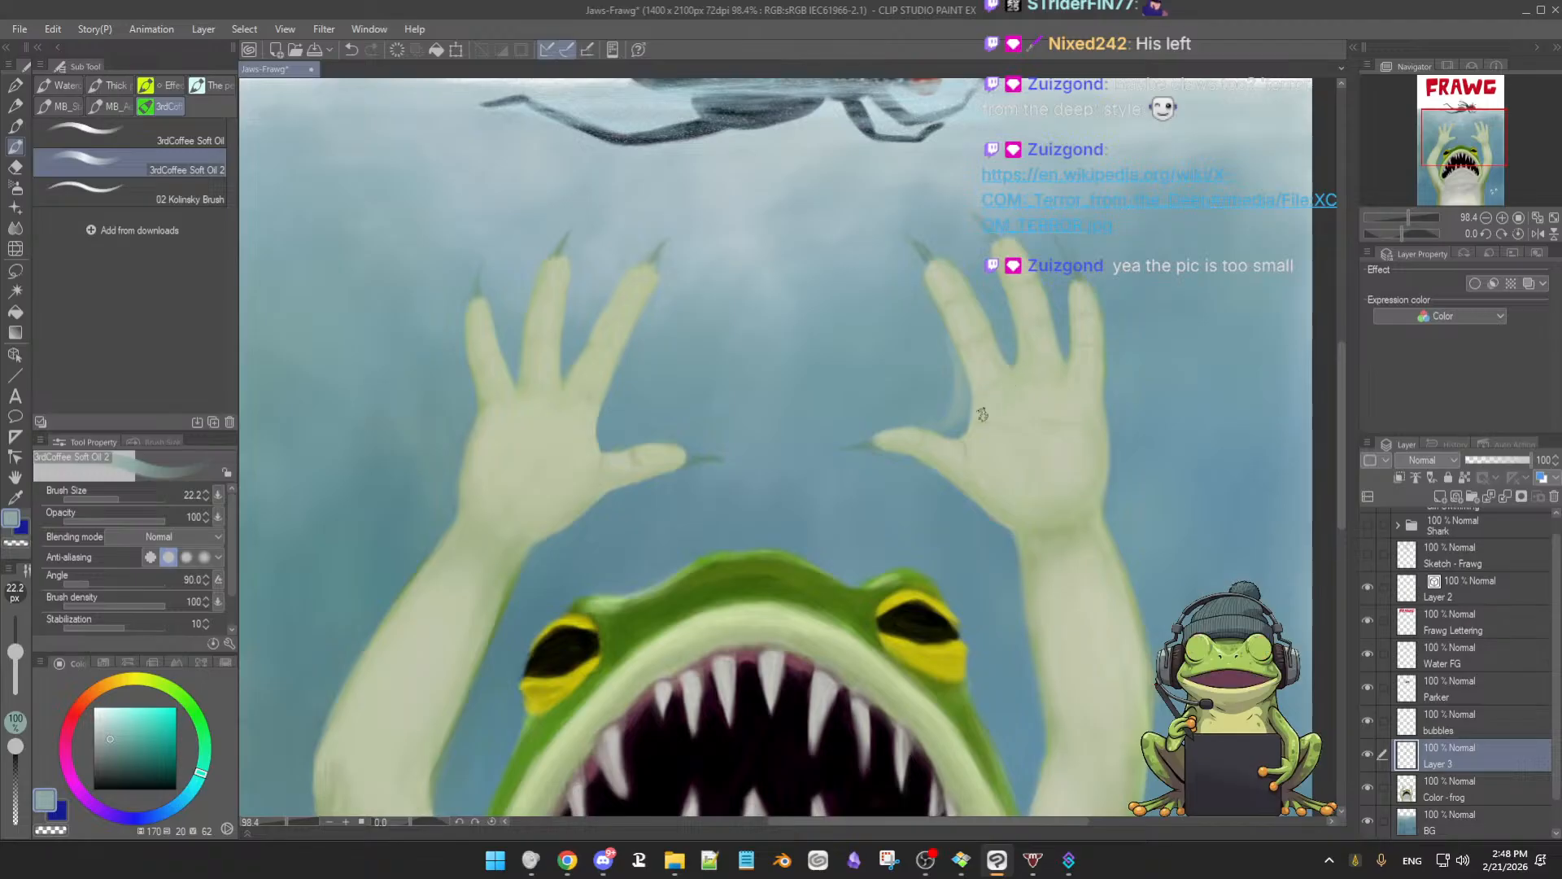
left_click(956, 371, "alt")
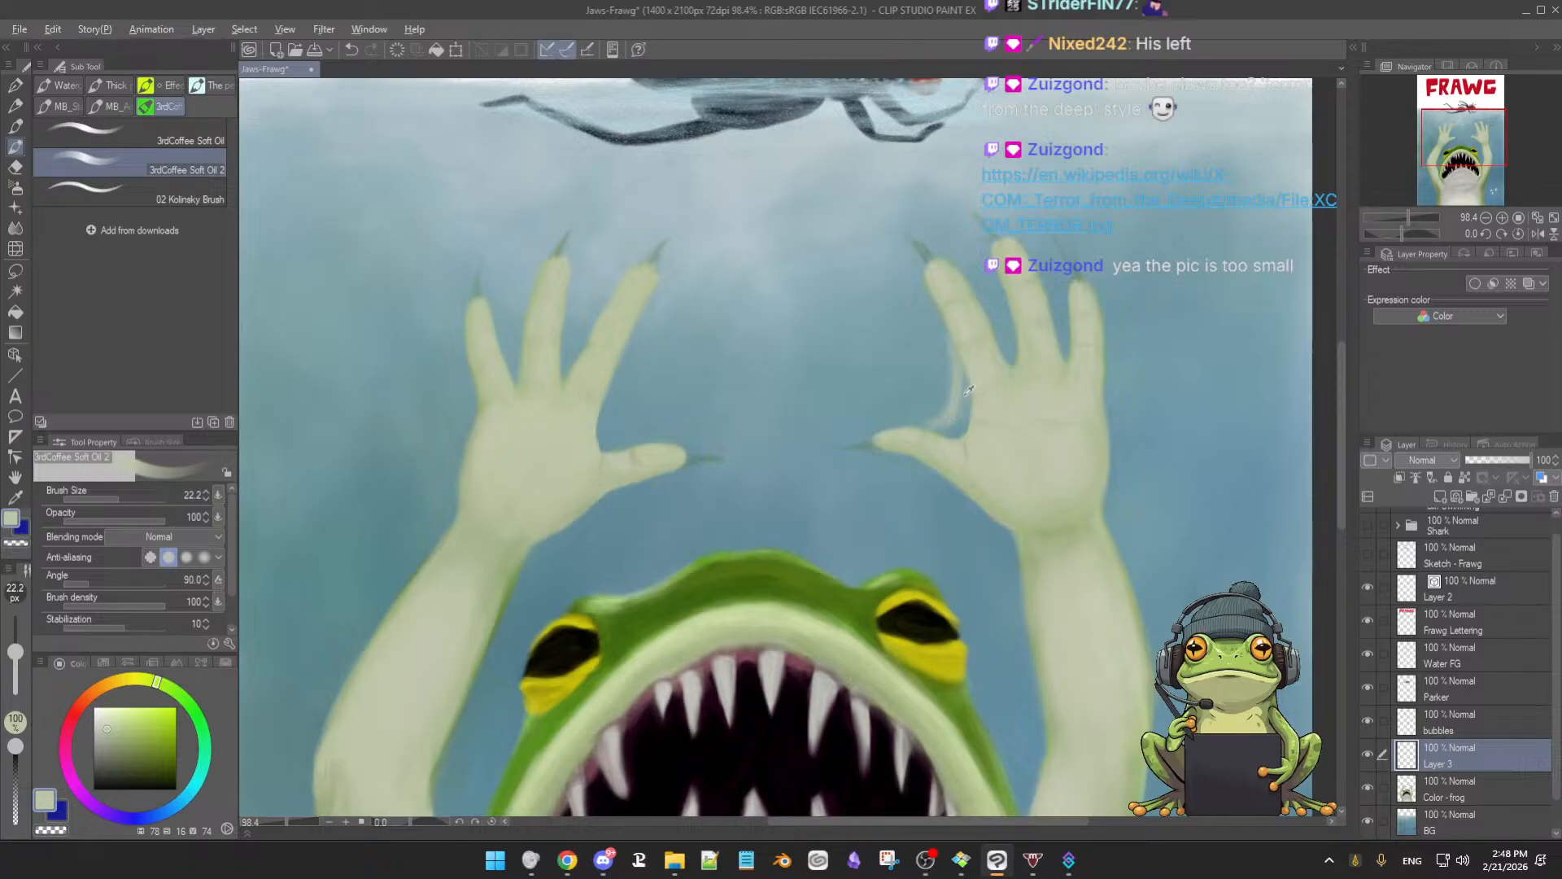
left_click(957, 406, "alt")
left_click(960, 392, "alt")
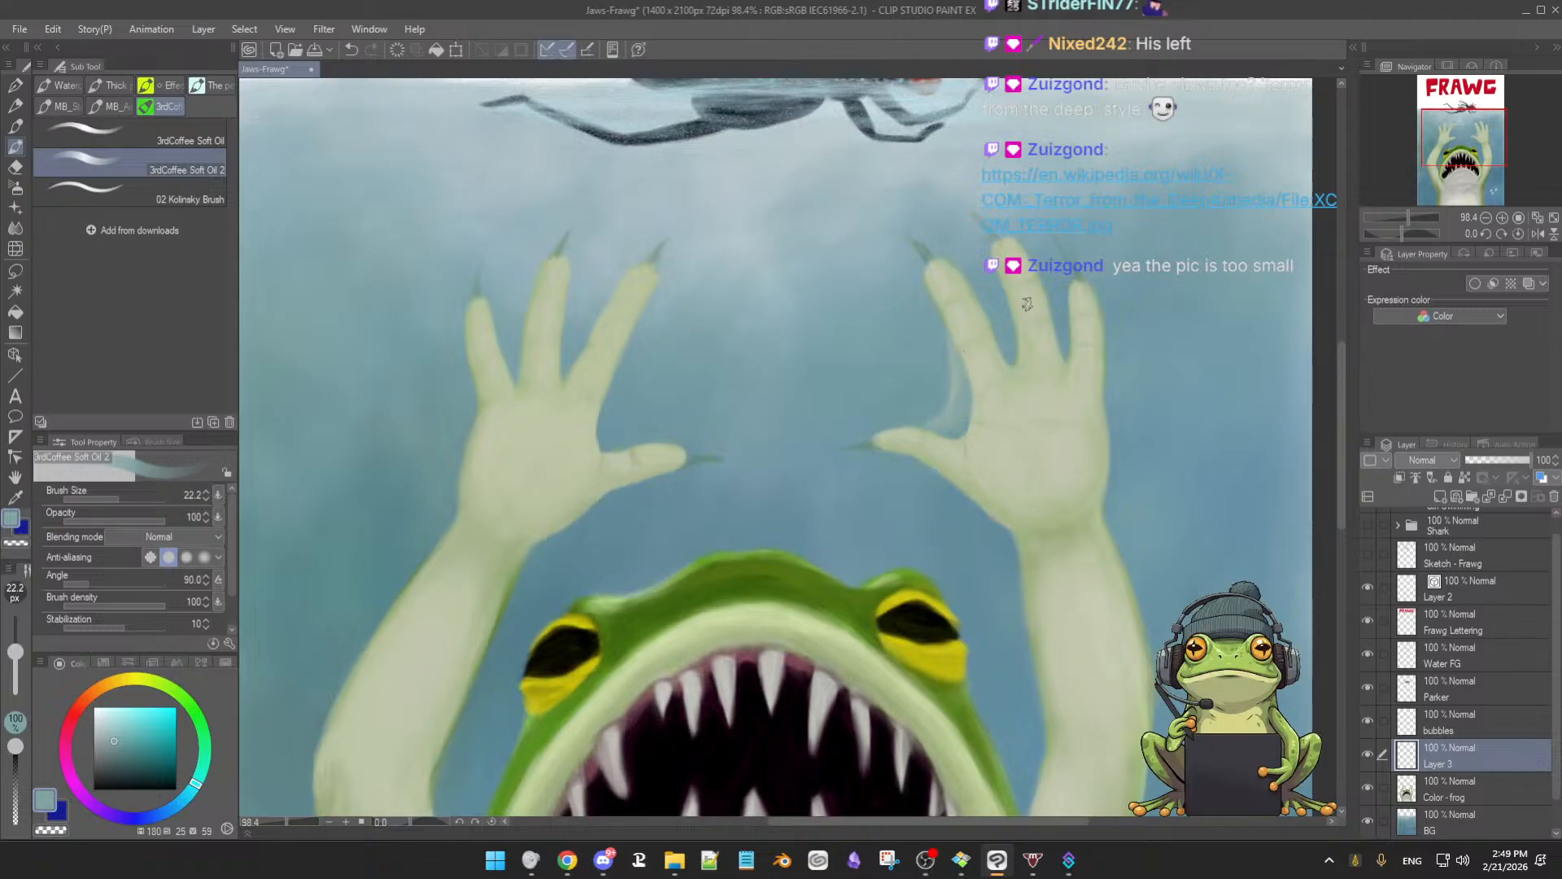
Paint a small web between the right hand's index and middle fingers with sampled palm green and water blue
left_click(1032, 396, "alt")
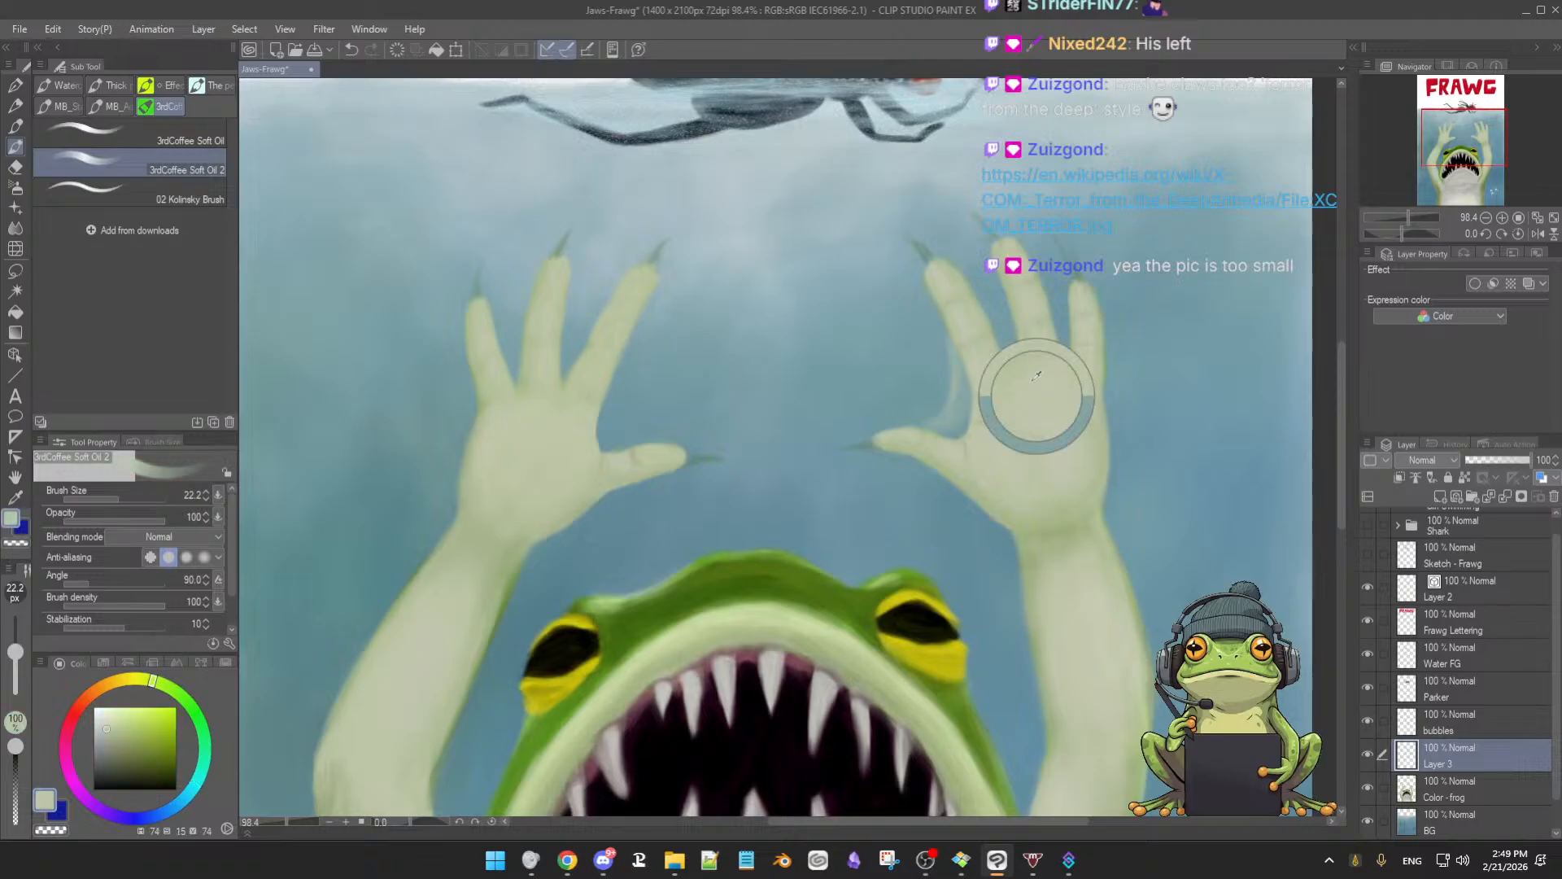
left_click(1004, 329, "alt")
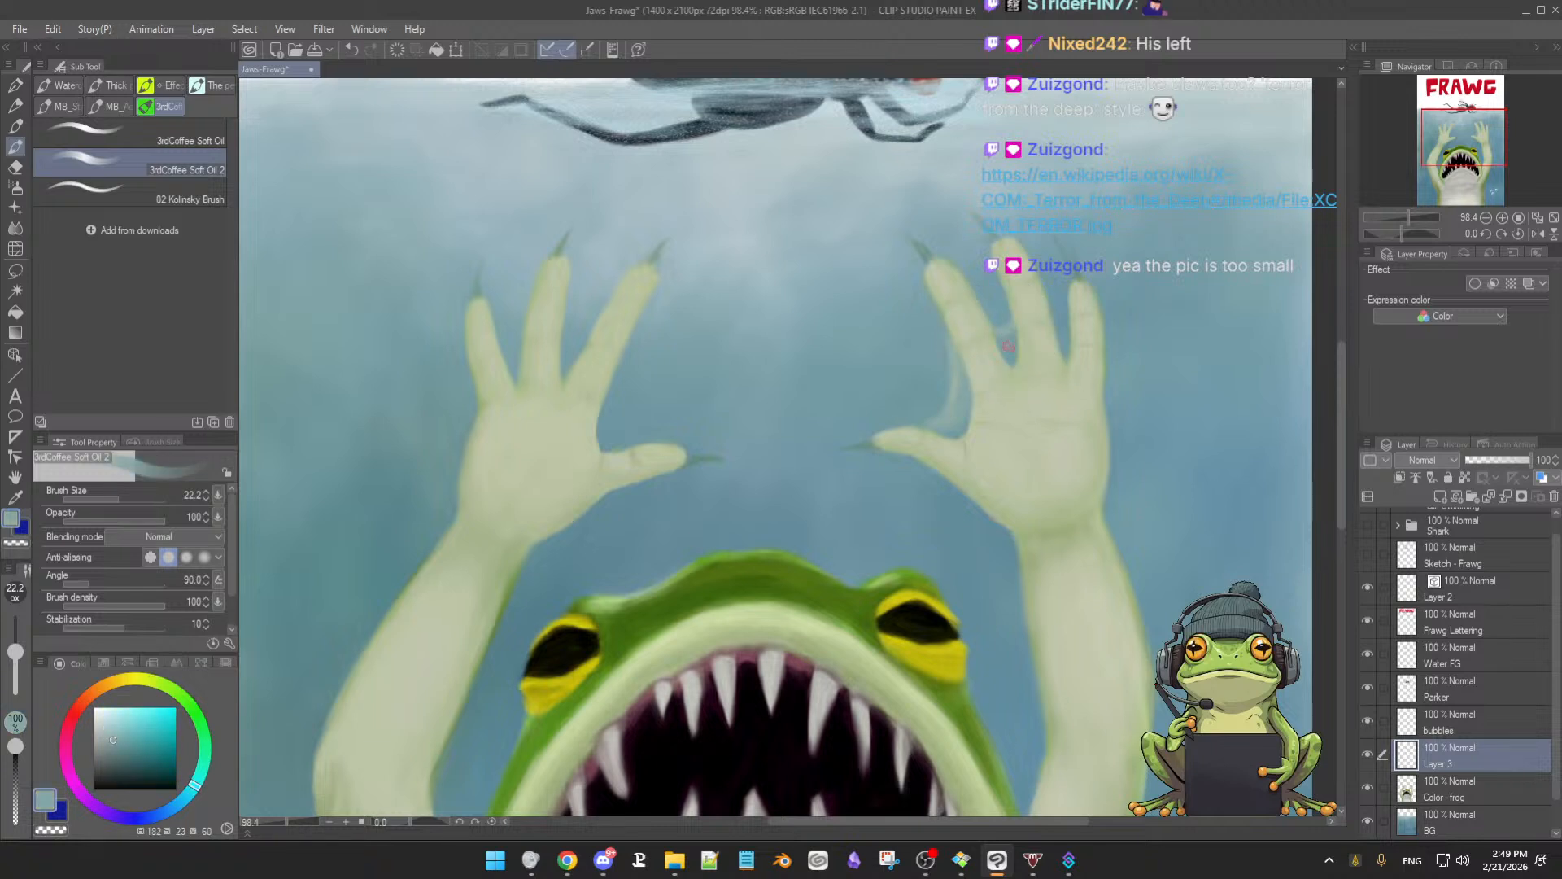
left_click(1008, 334, "alt")
left_click_drag(997, 338, 1013, 341)
left_click(966, 398, "alt")
Paint a web between the right hand's middle and outer fingers at brush size 16.9, using sampled skin green and water blue
left_click(1066, 389, "alt")
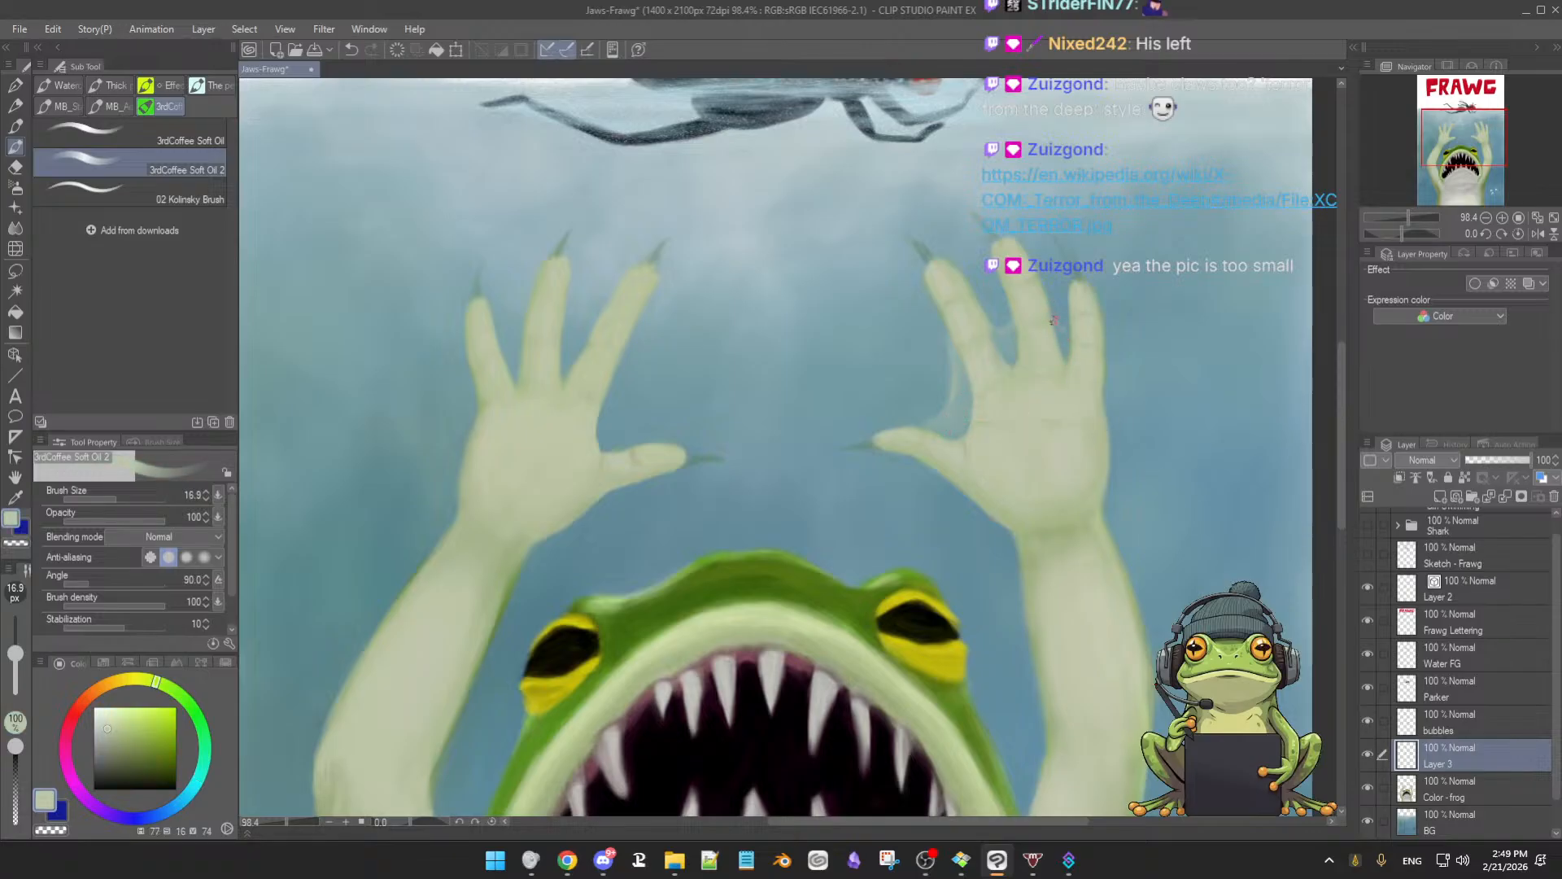
left_click(1061, 328, "alt")
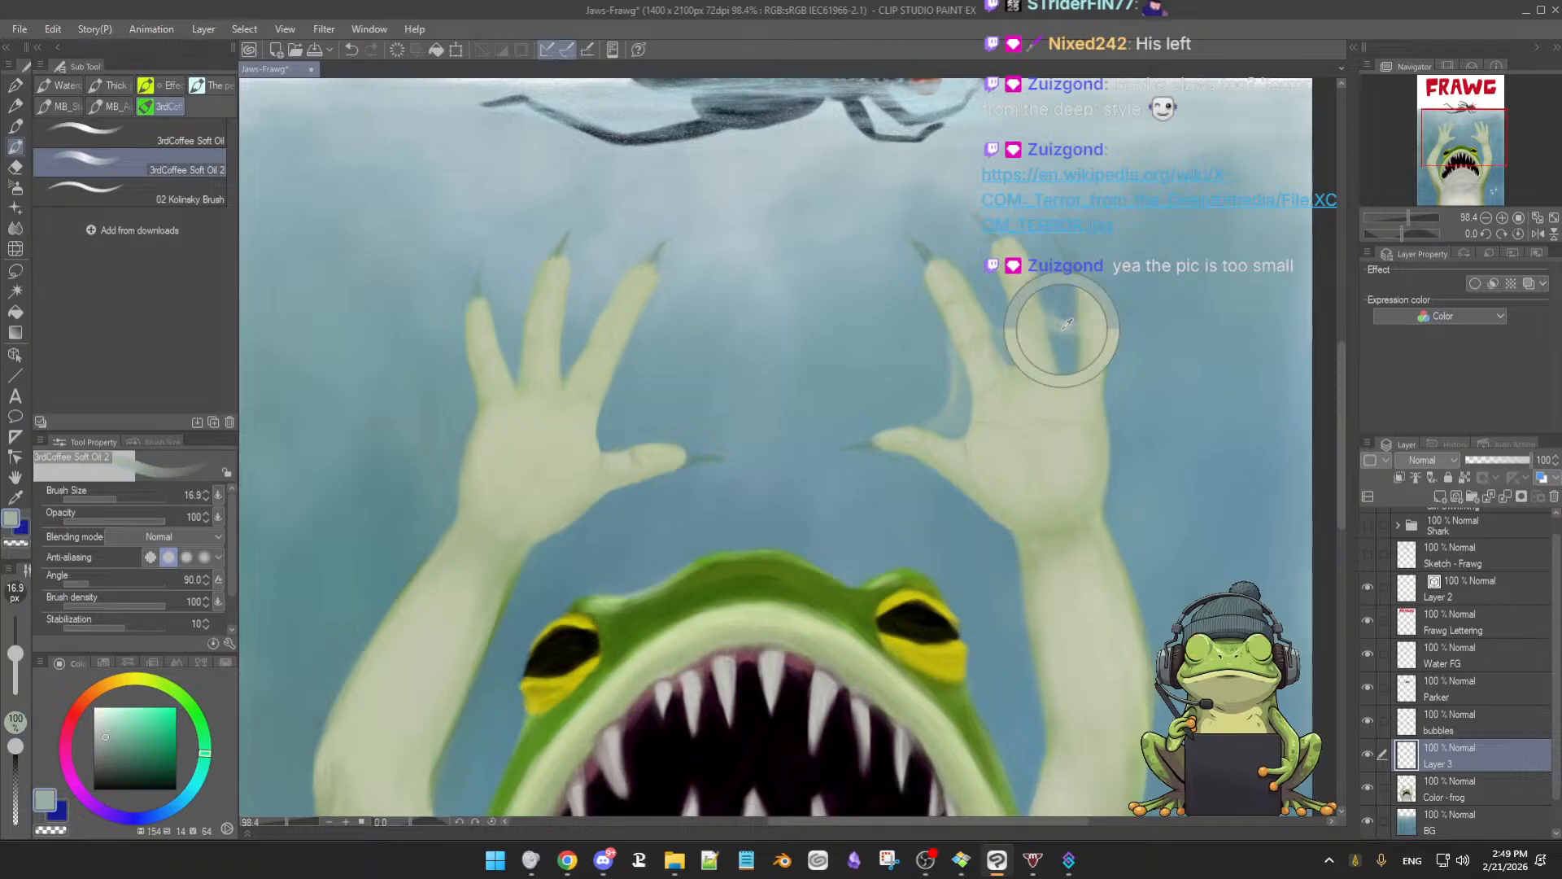
left_click(1062, 332, "alt")
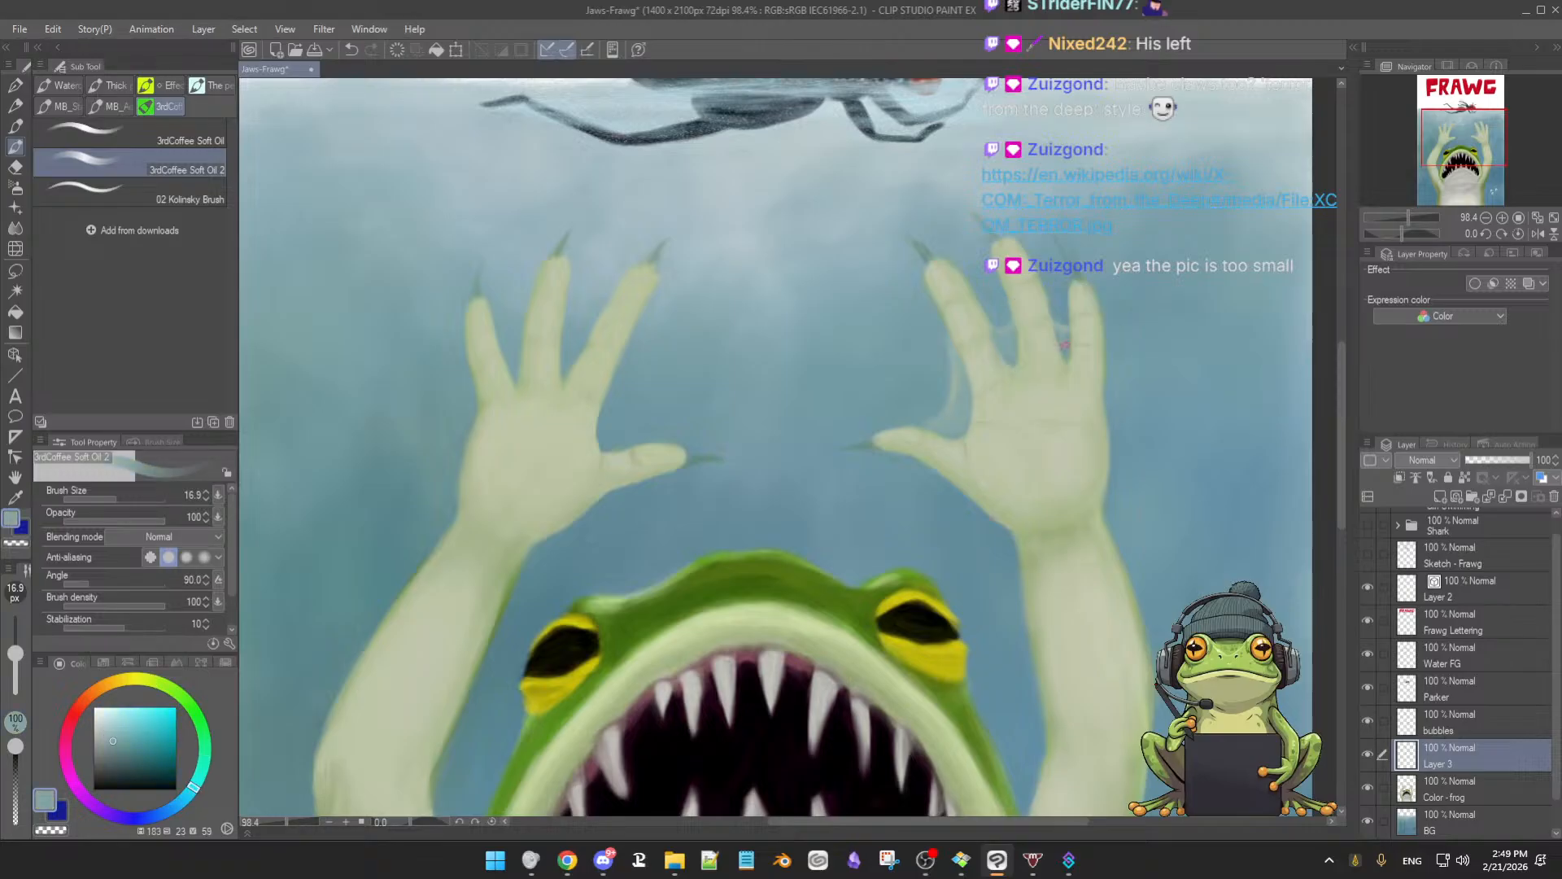
key("e")
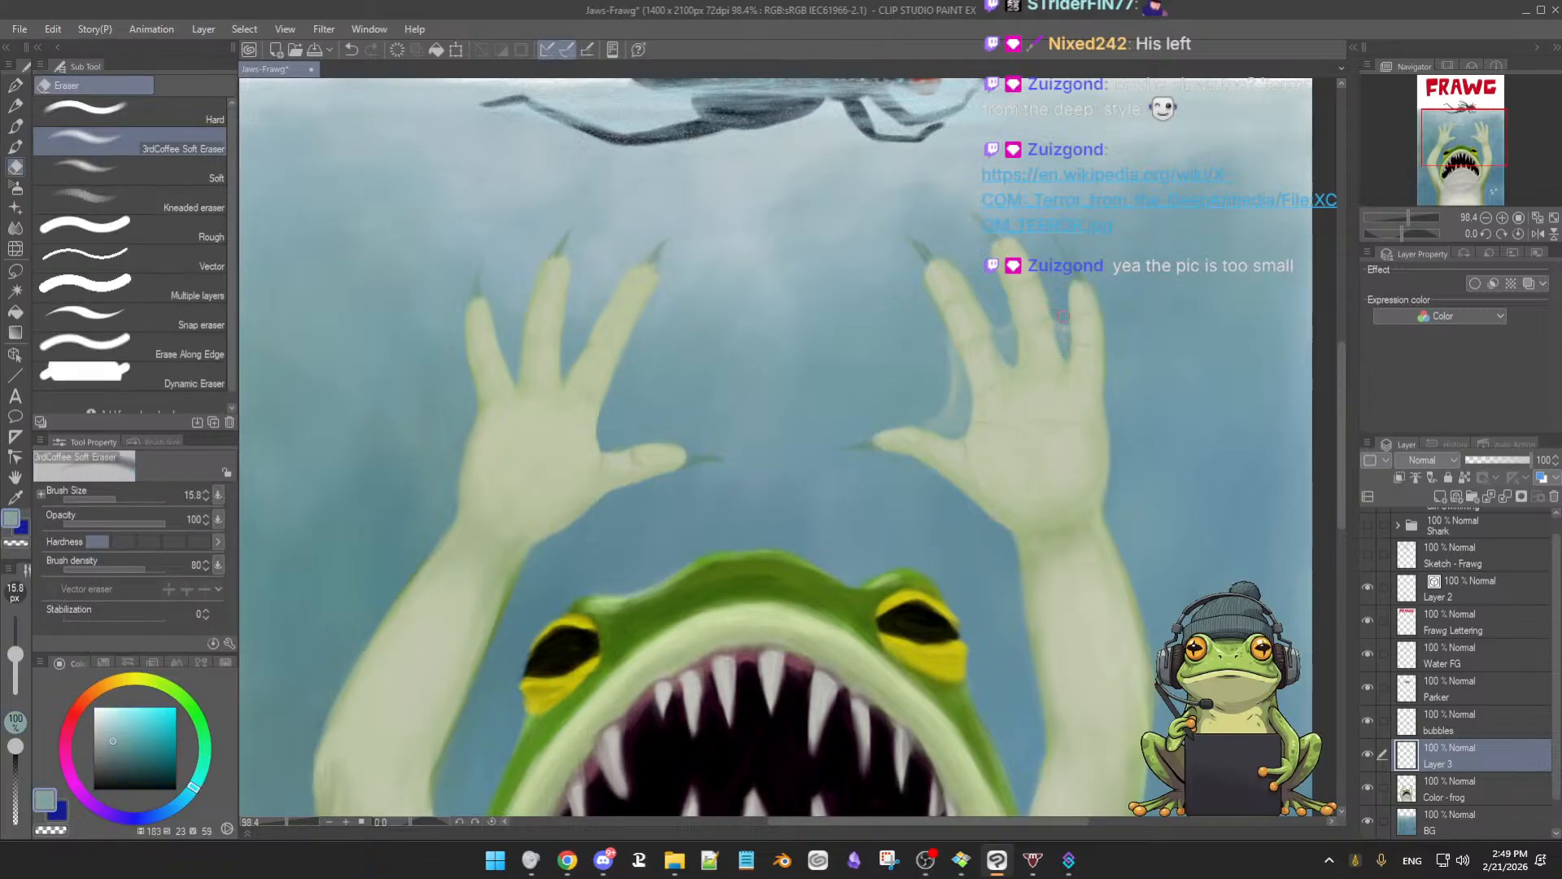
key("b")
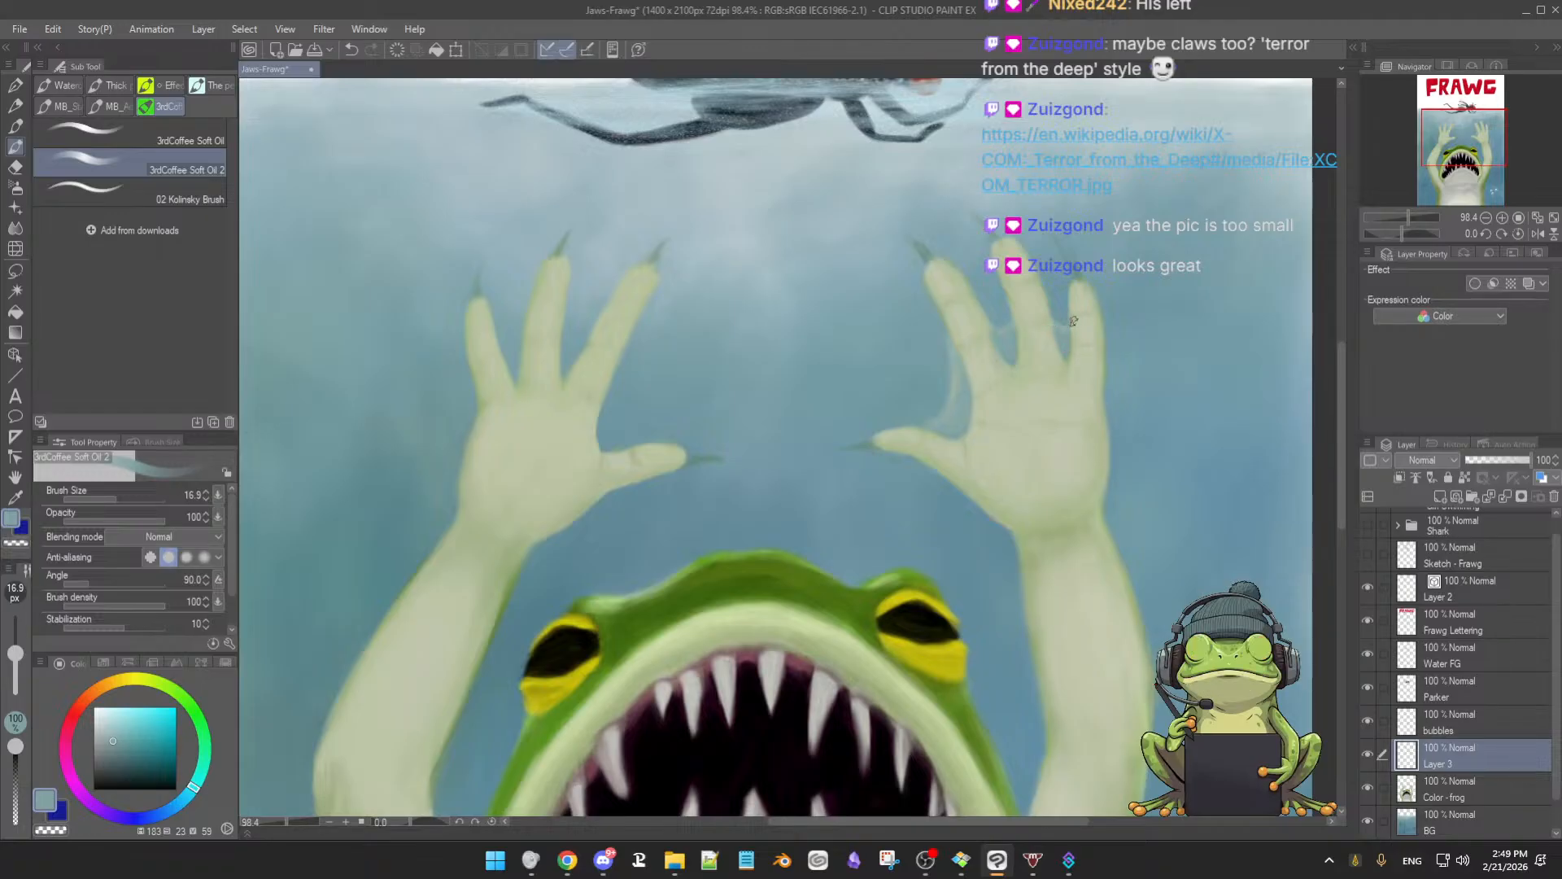
left_click(1076, 310, "alt")
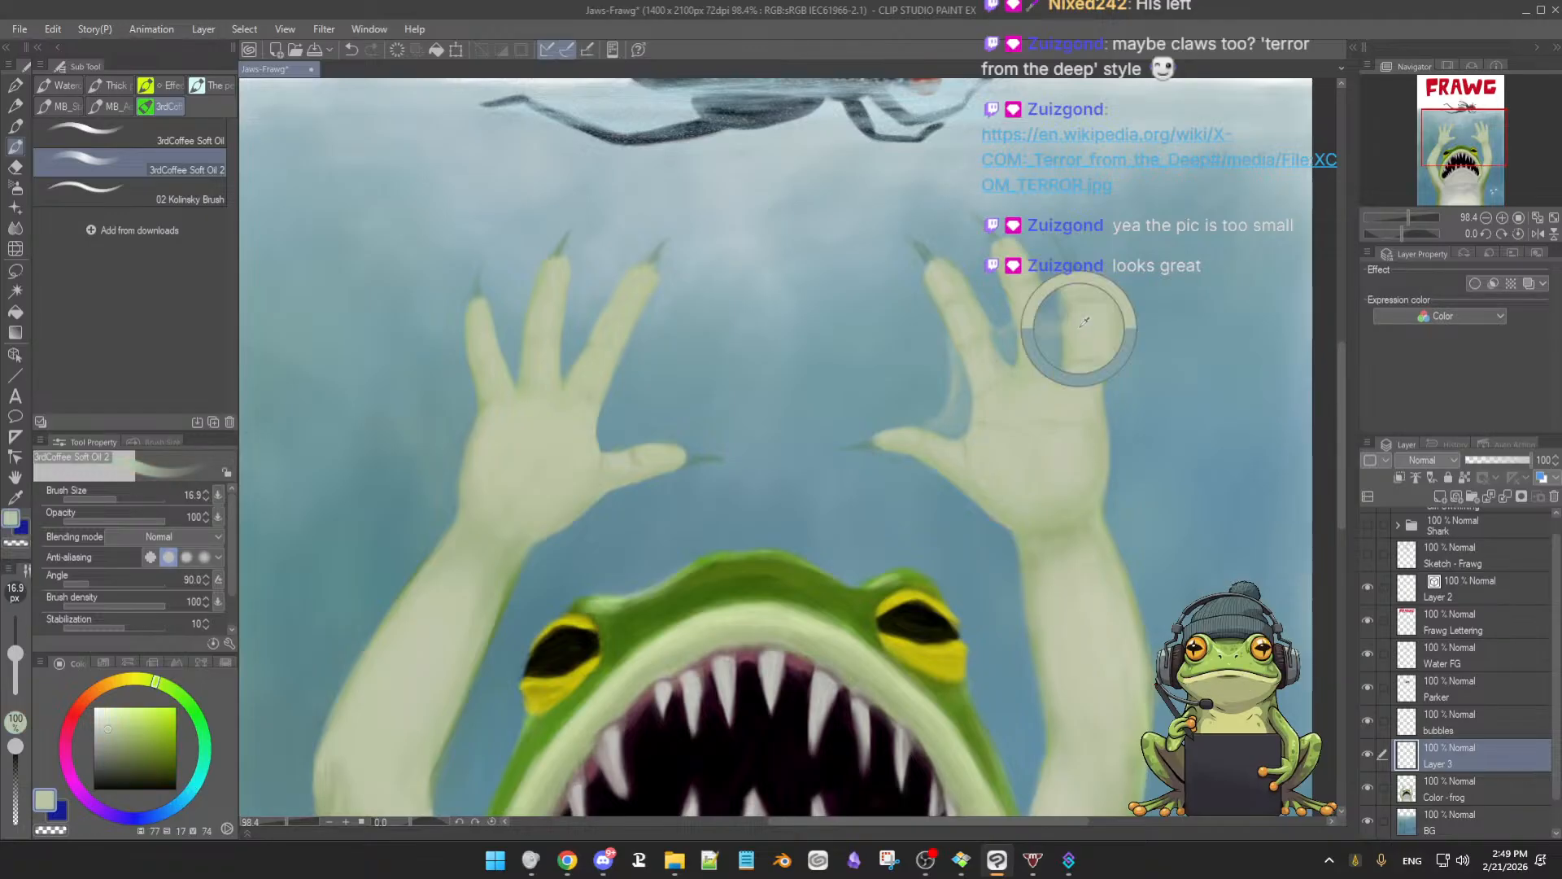
left_click(1069, 313, "alt")
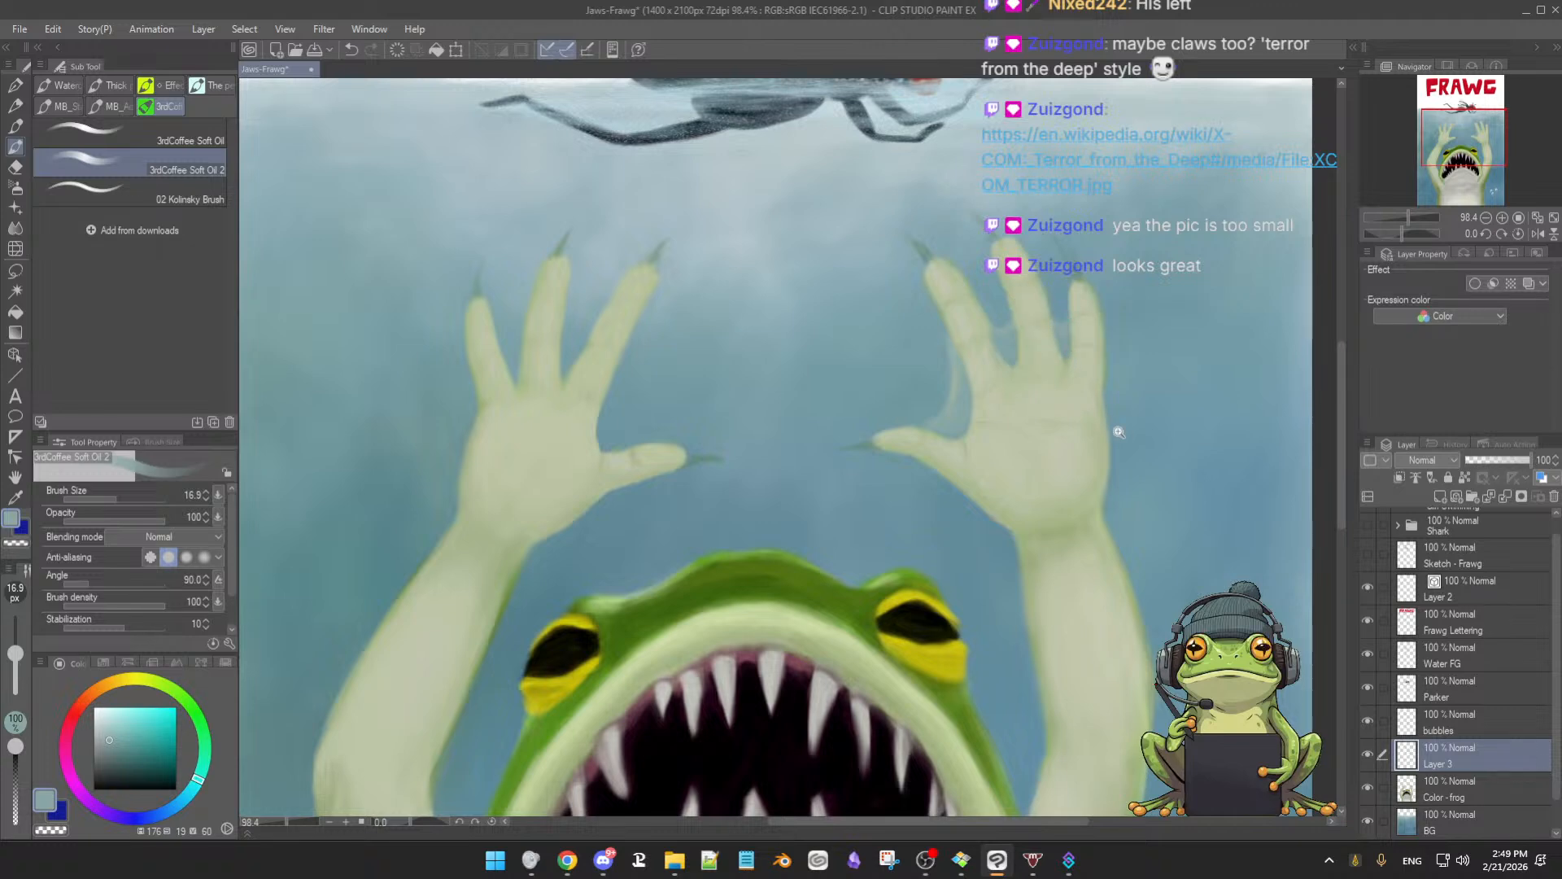
scroll(1126, 429, "down", 3)
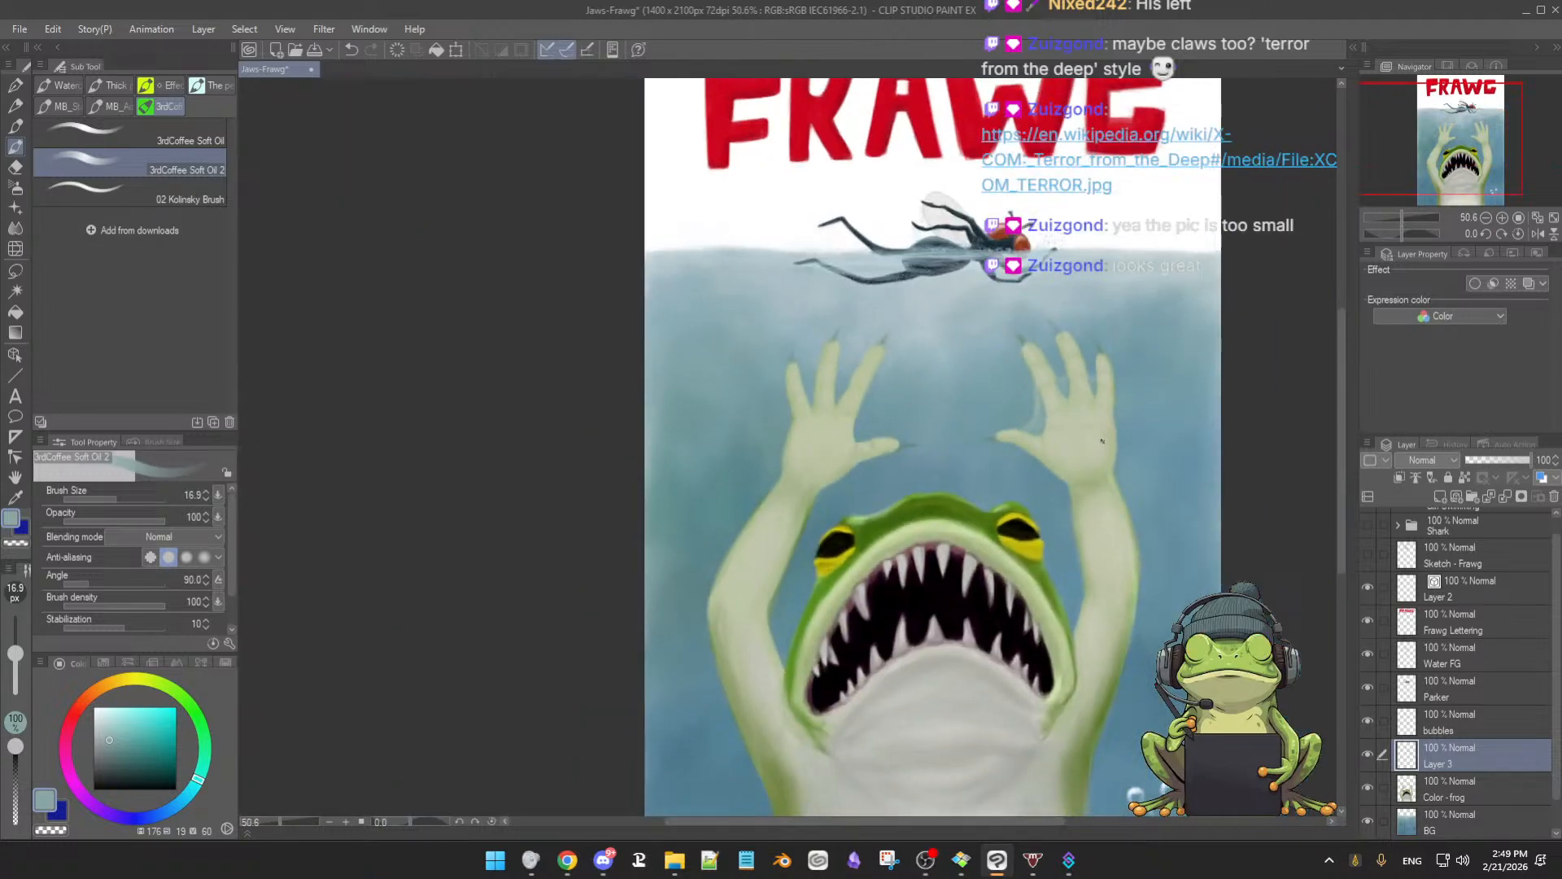
Undo the recent webbing strokes between the right hand's thumb and fingers, keeping the claws
scroll(1104, 458, "up", 3)
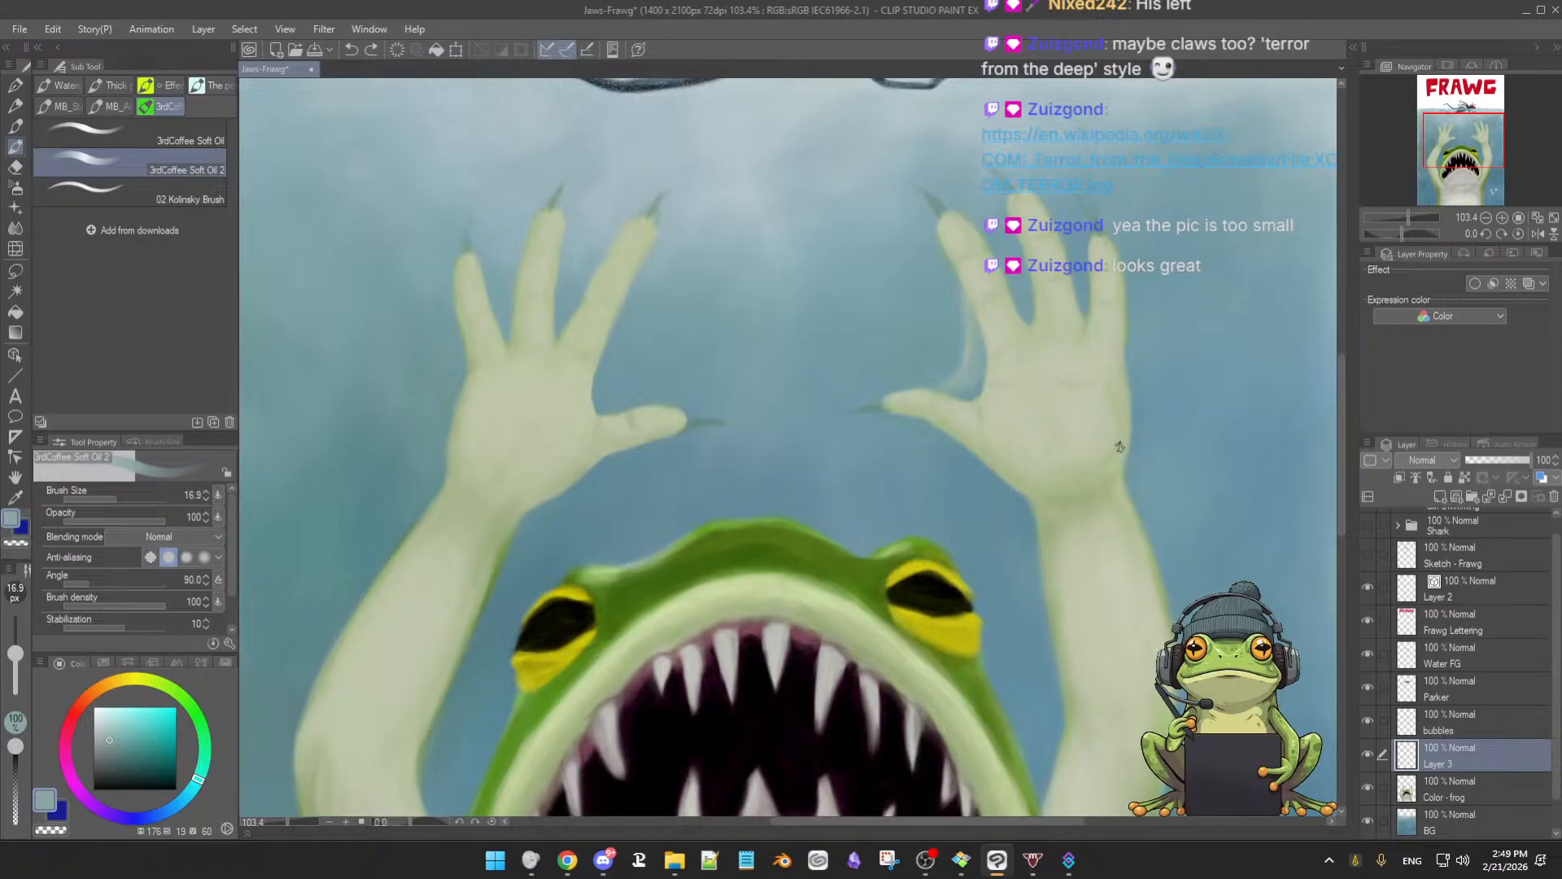
key("ctrl+z")
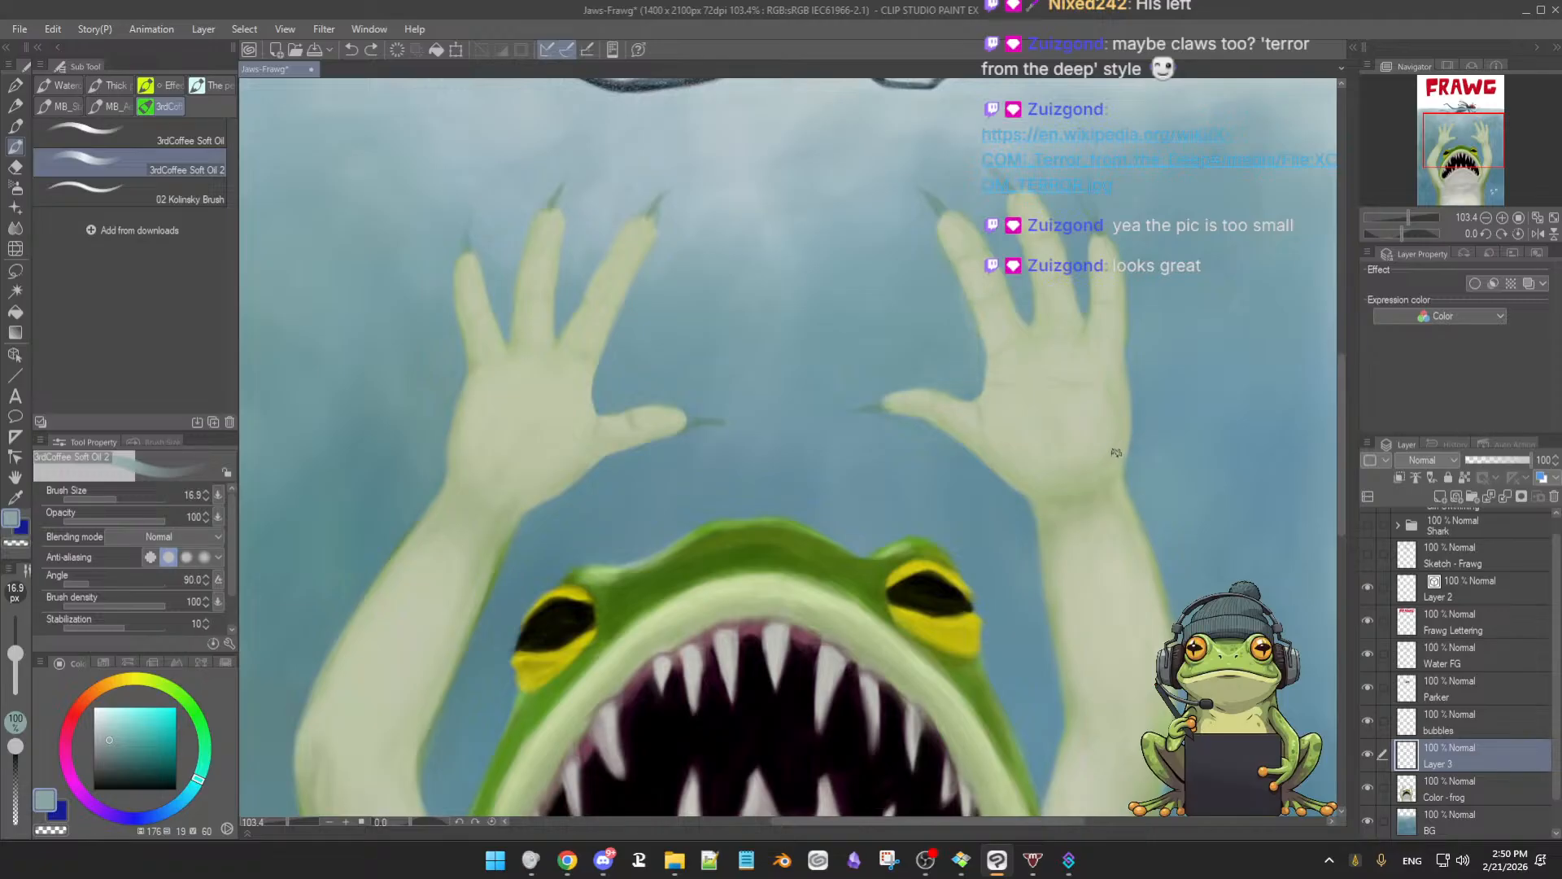
key("ctrl+z")
key("ctrl+z")
key("ctrl+z")
key("ctrl+z")
key("ctrl+z")
key("ctrl+y")
key("ctrl+y")
key("ctrl+y")
key("ctrl+y")
Rename the claw layer, Layer 3, as "chicken"
double_click(1451, 759)
type("chicken")
key("Return")
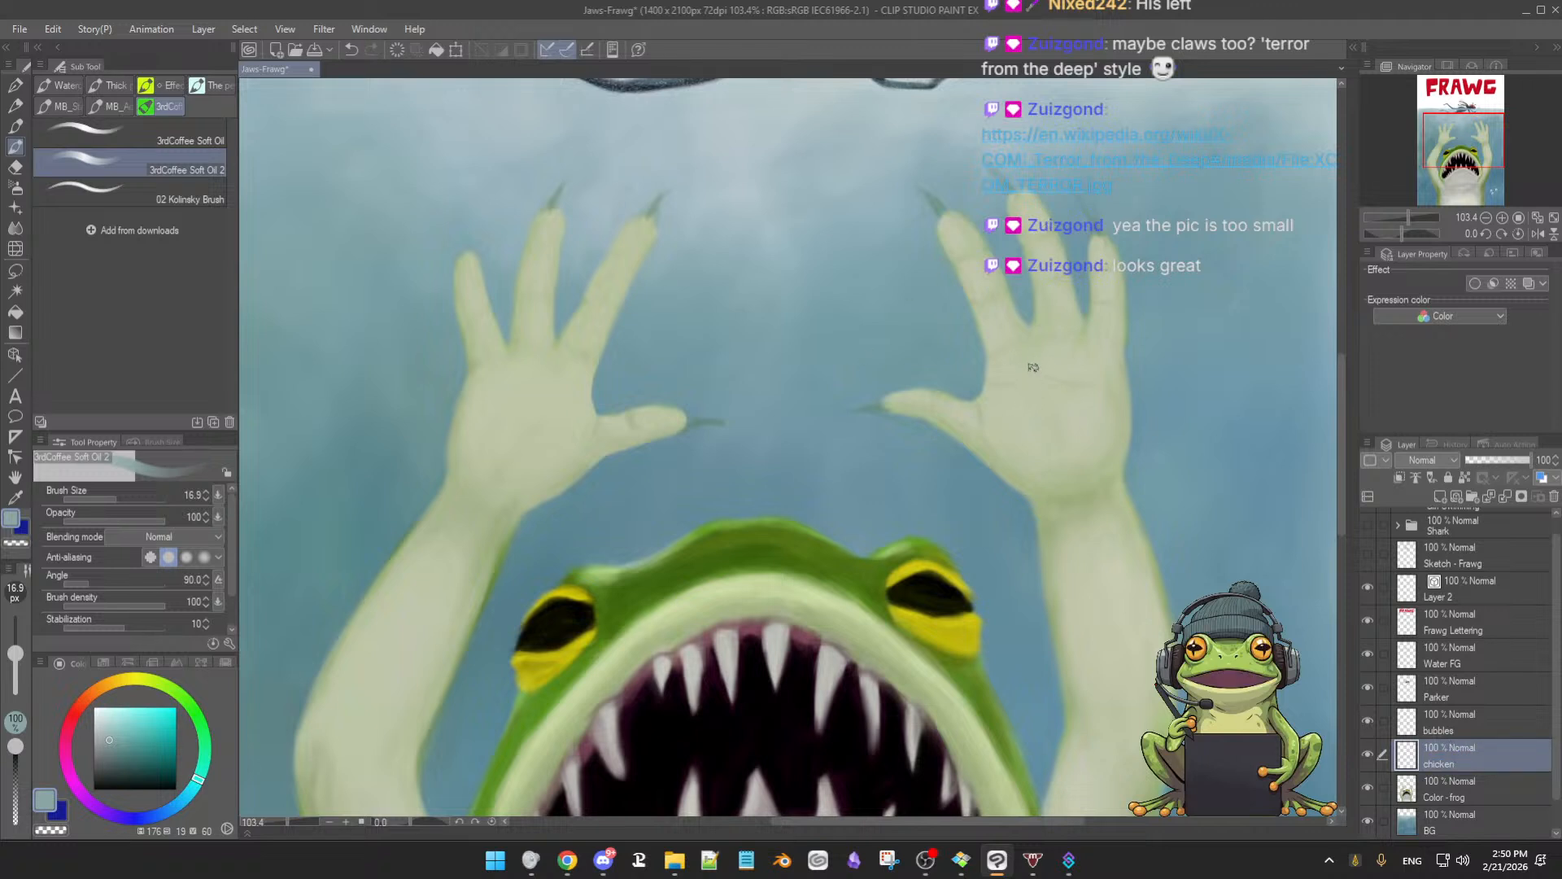
Paint fine creases on the left hand's middle finger at brush size 2.7 with sampled skin green, sample the head's dark green, and save the file
left_click_drag(1013, 439, 1006, 430)
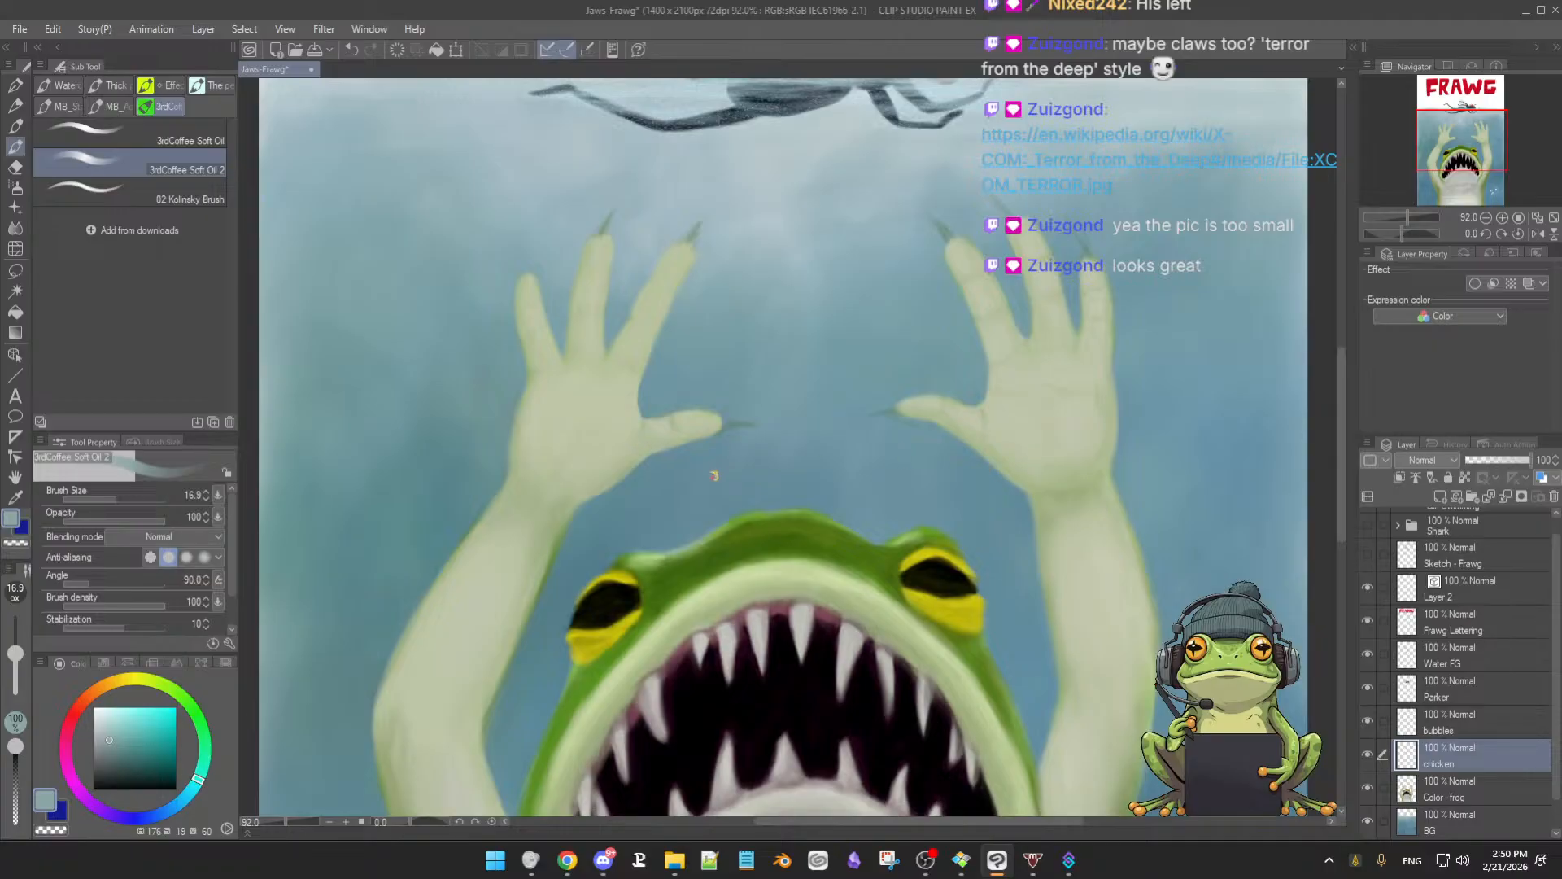
scroll(717, 476, "down", 2)
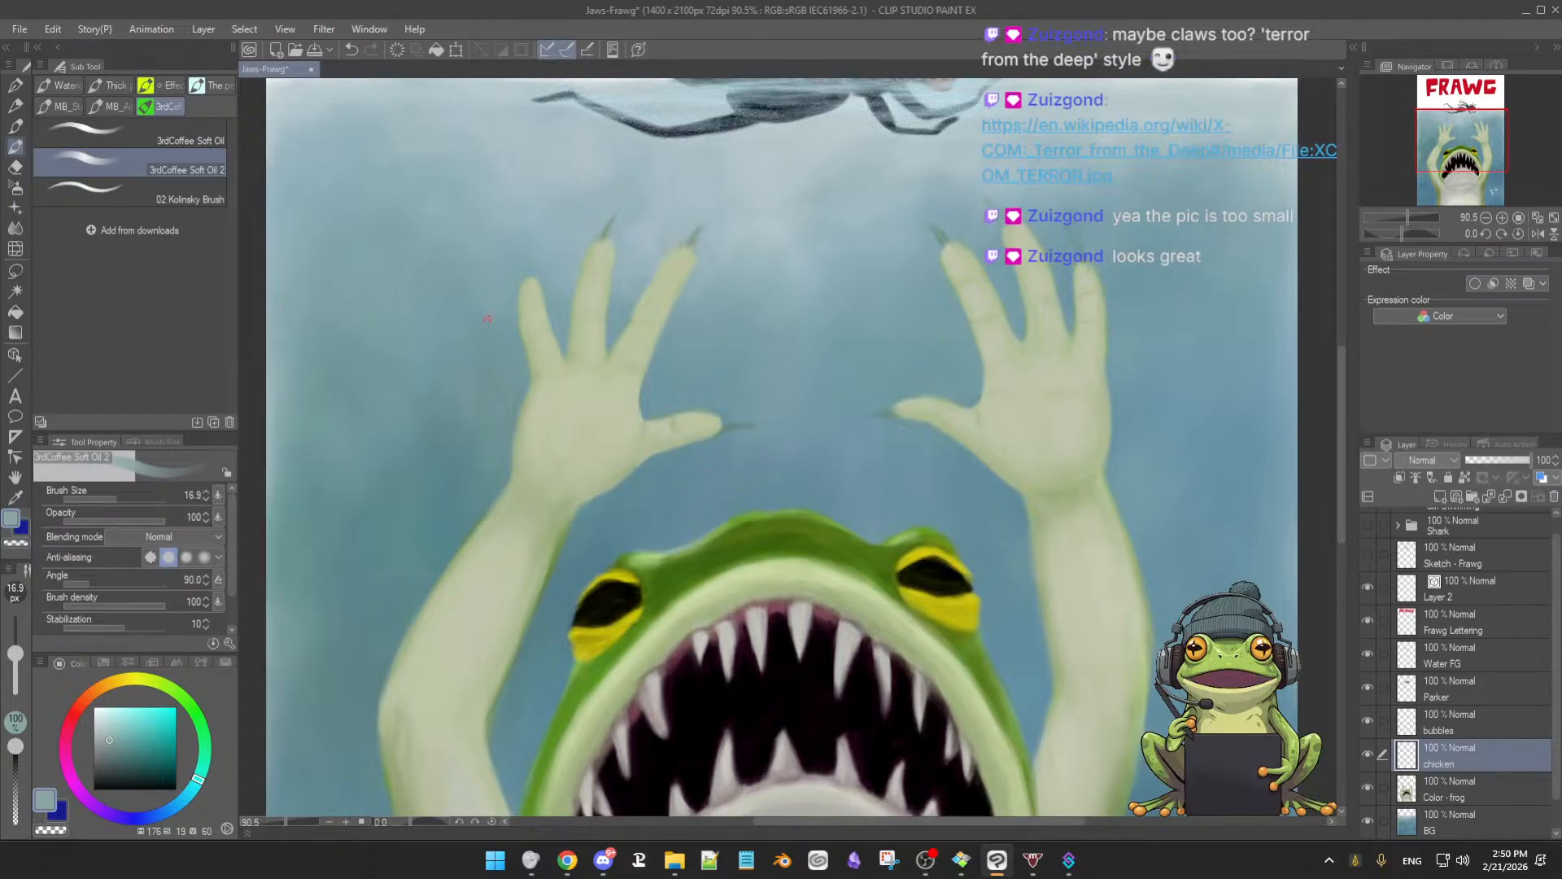
left_click(535, 342, "alt")
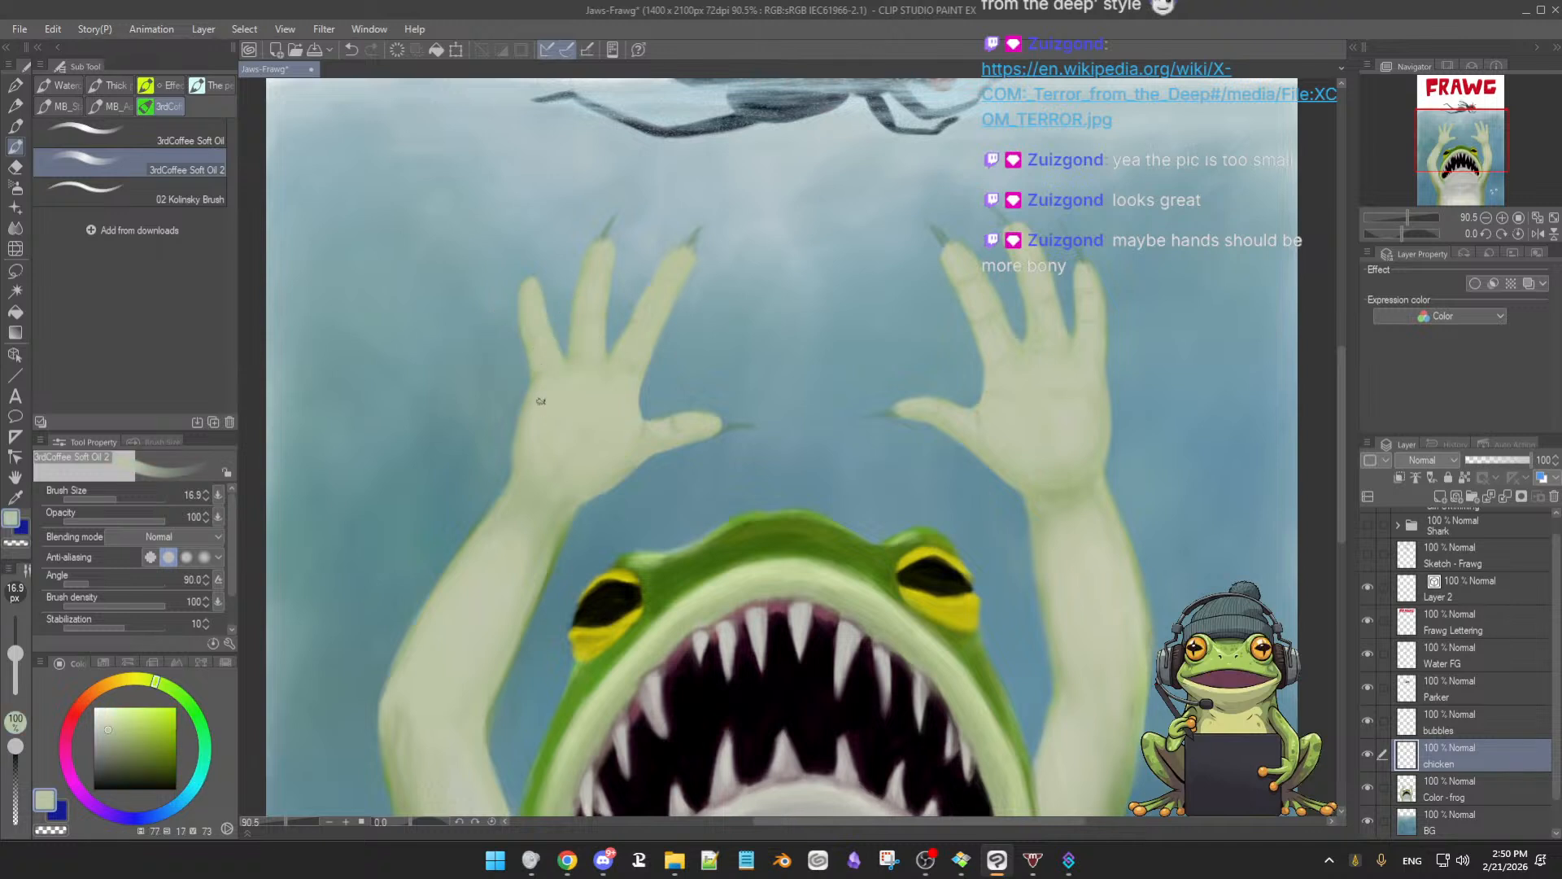
left_click(534, 366, "alt")
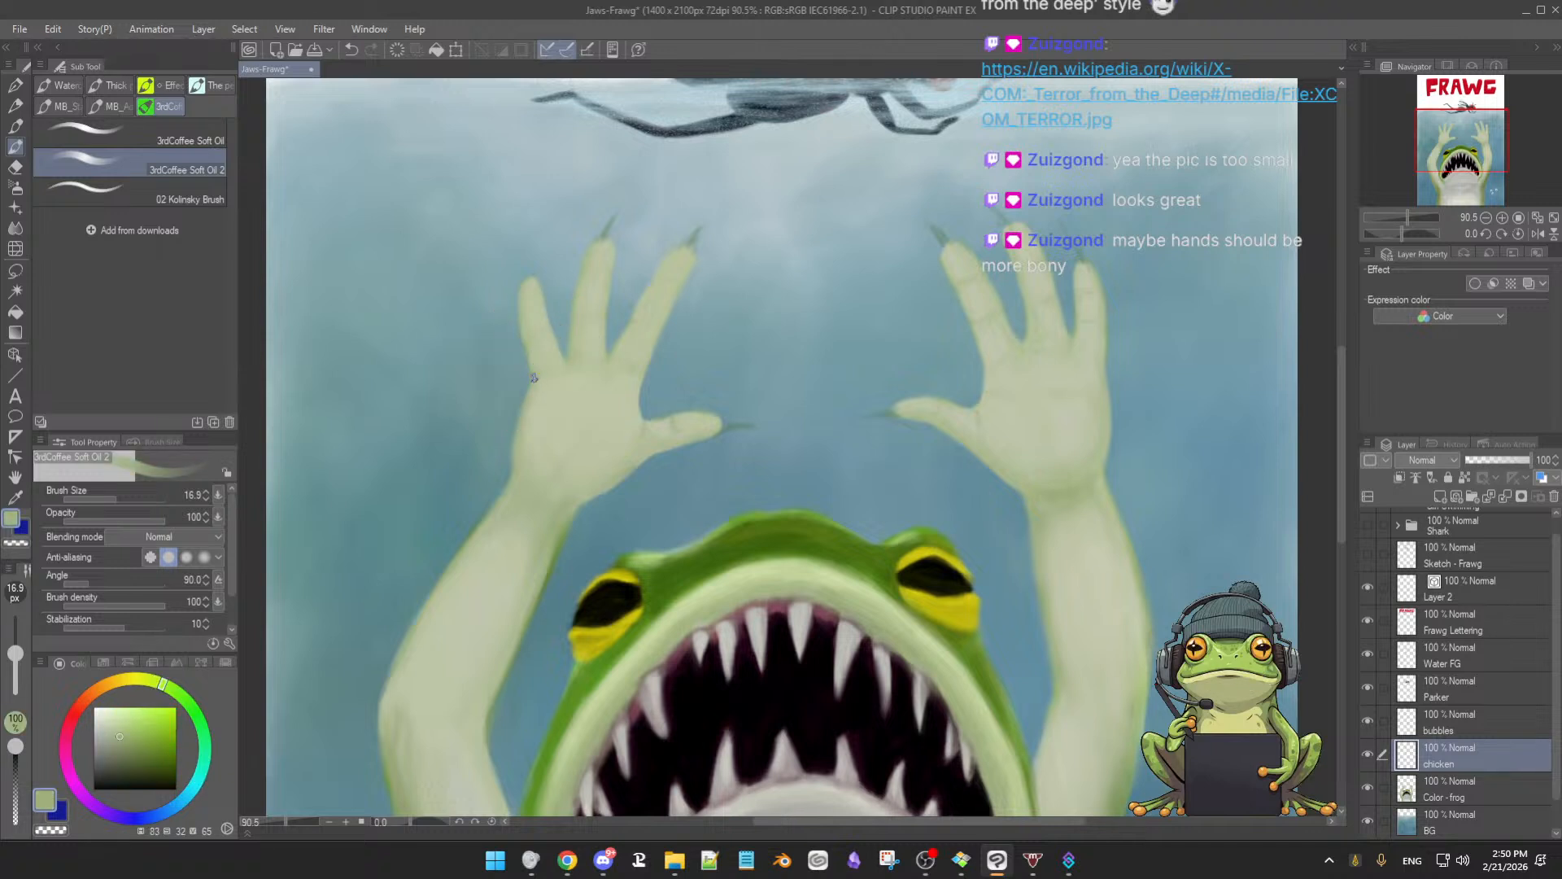
key("bracketleft")
key("bracketleft")
key("bracketleft")
key("bracketleft")
key("bracketleft")
key("bracketleft")
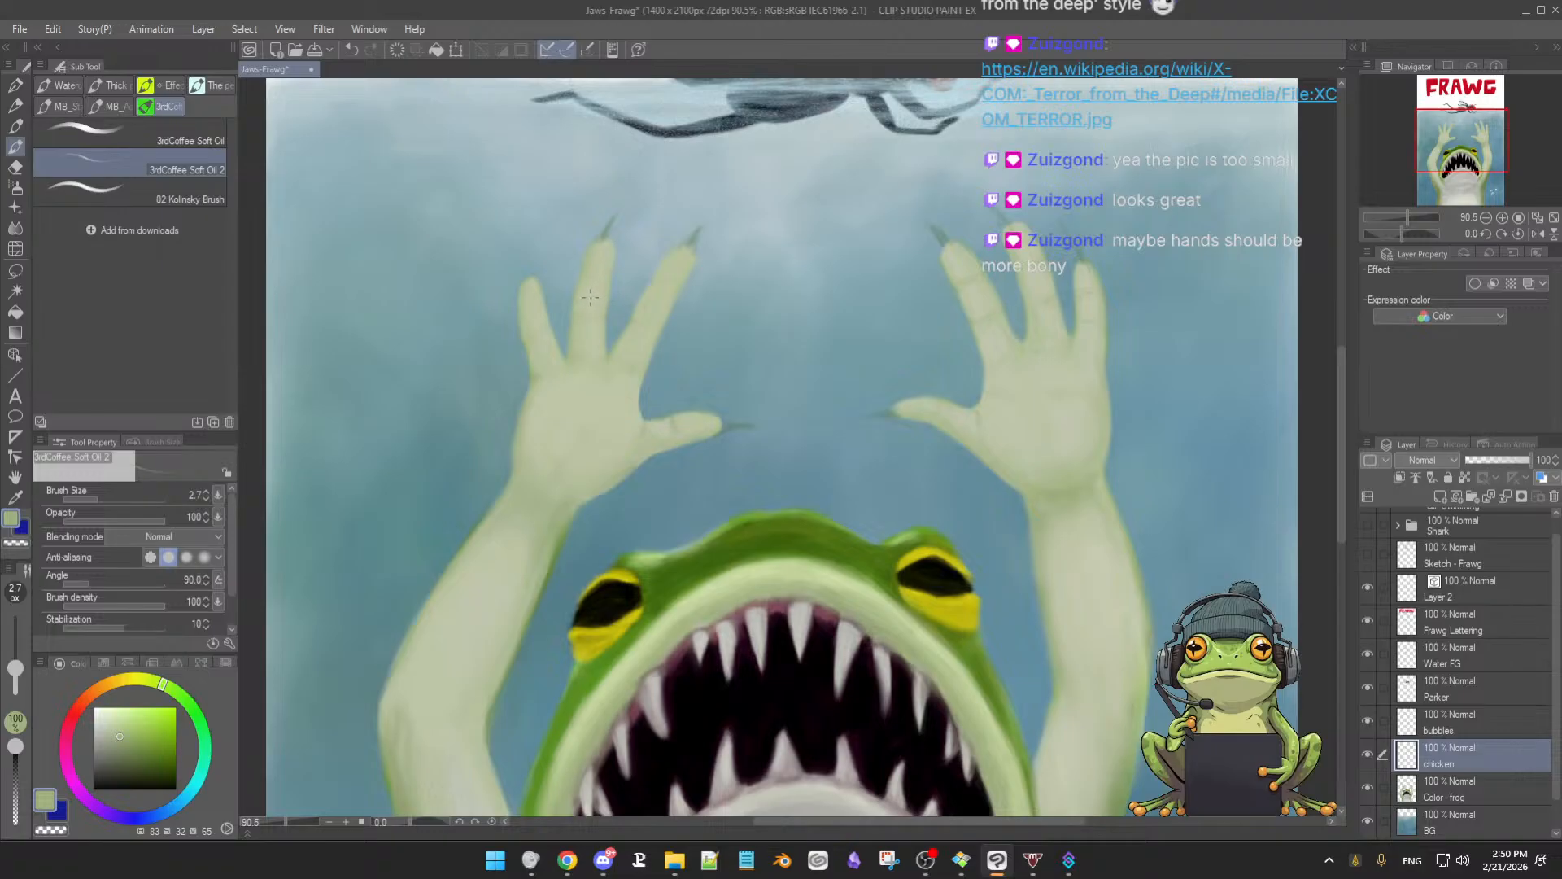
left_click(729, 538, "alt")
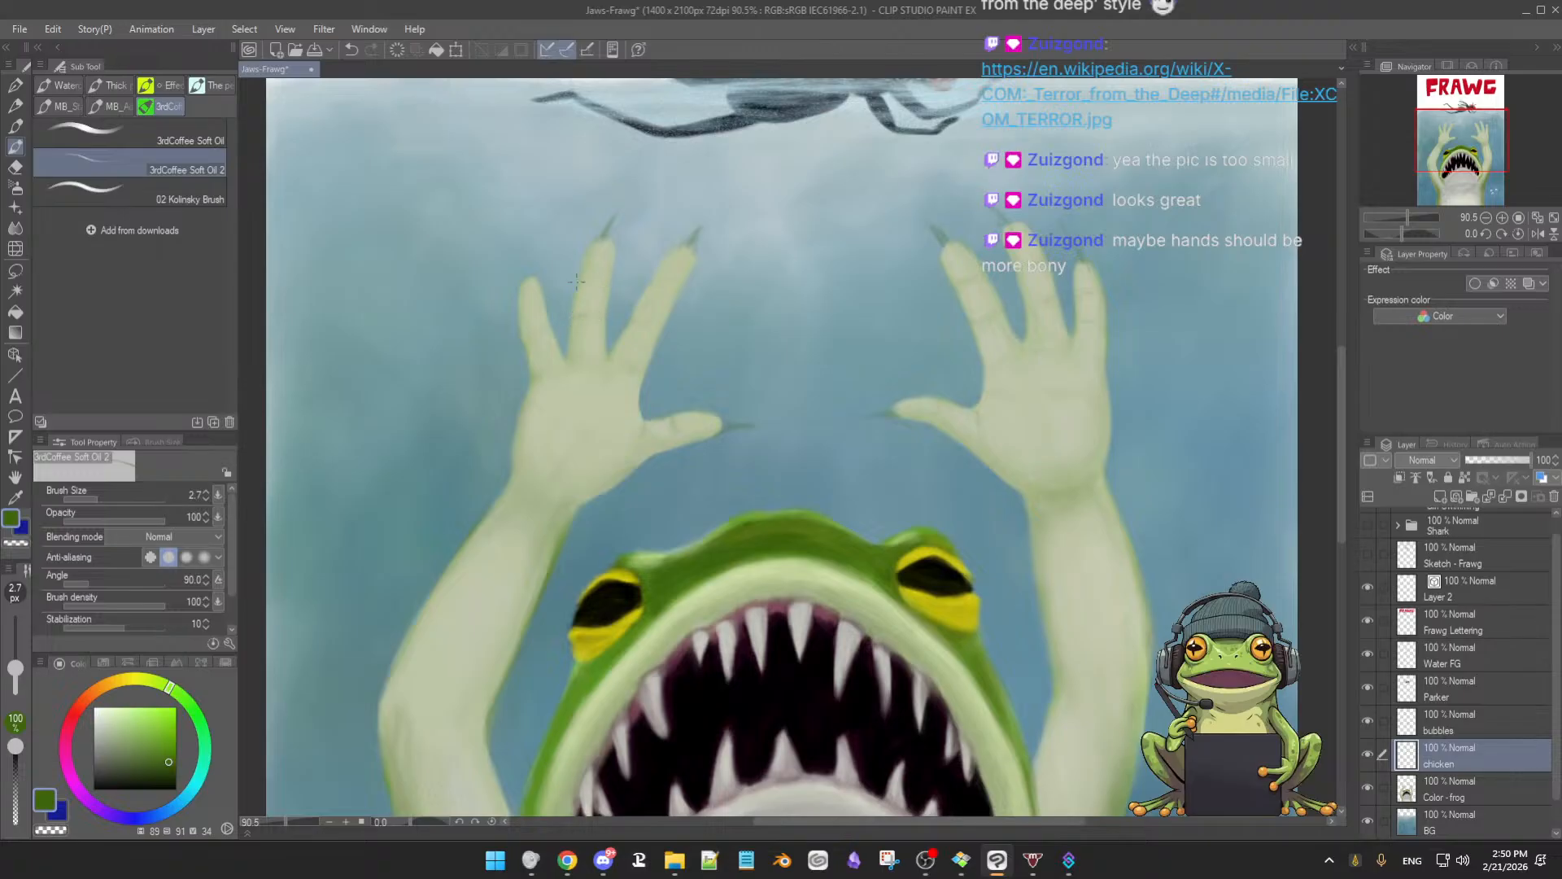
key("ctrl+s")
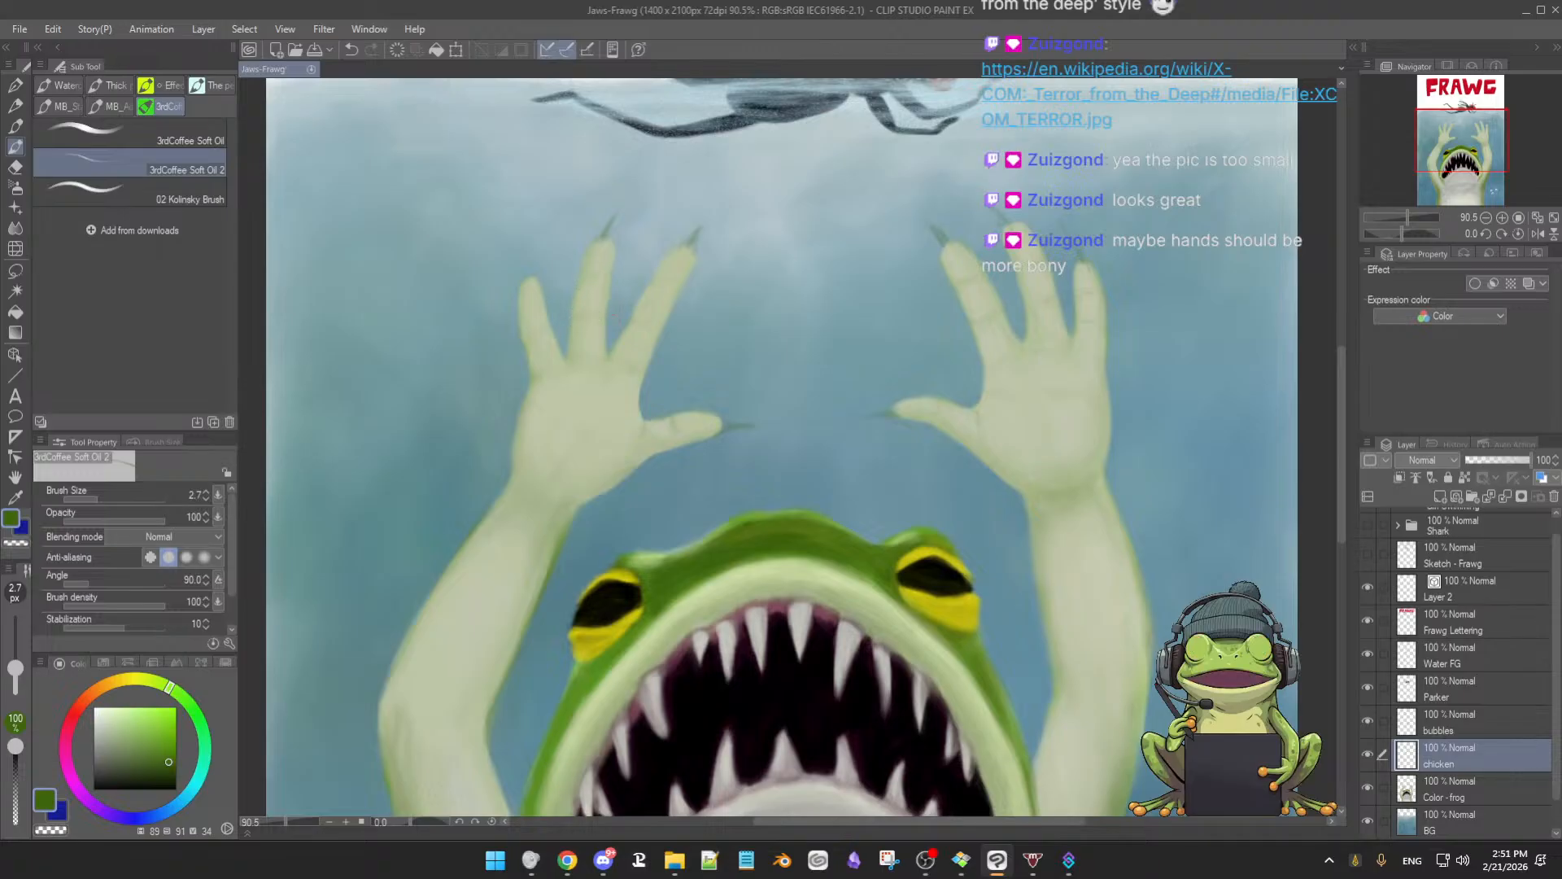
Paint thin dark green joint creases across the left hand's fingers, raising the brush size from 2.7 to 5.4
scroll(610, 307, "up", 2)
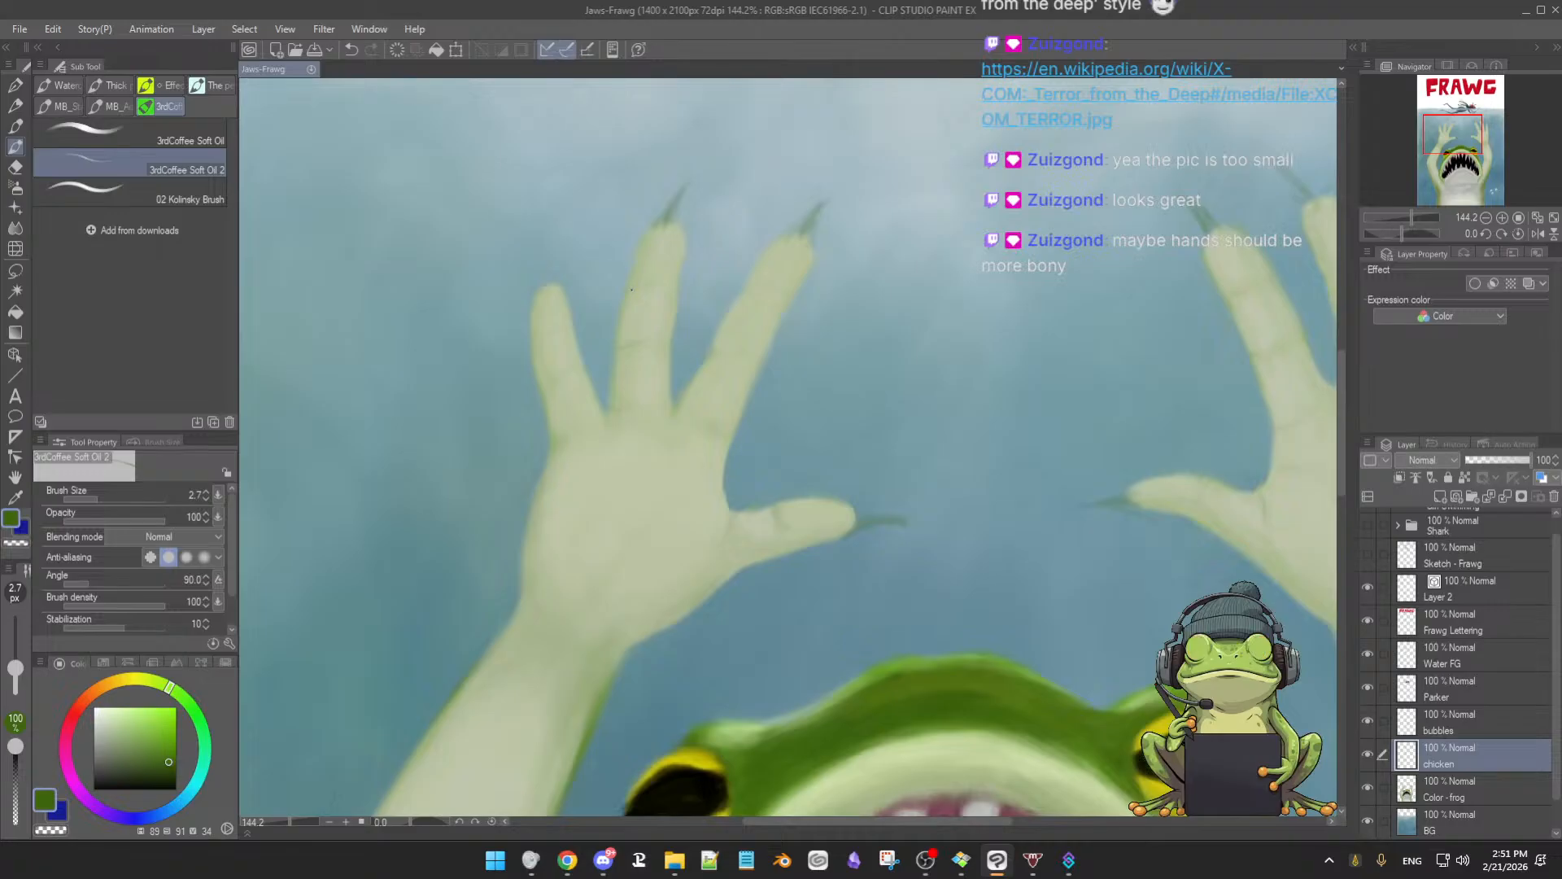
left_click_drag(536, 343, 532, 341)
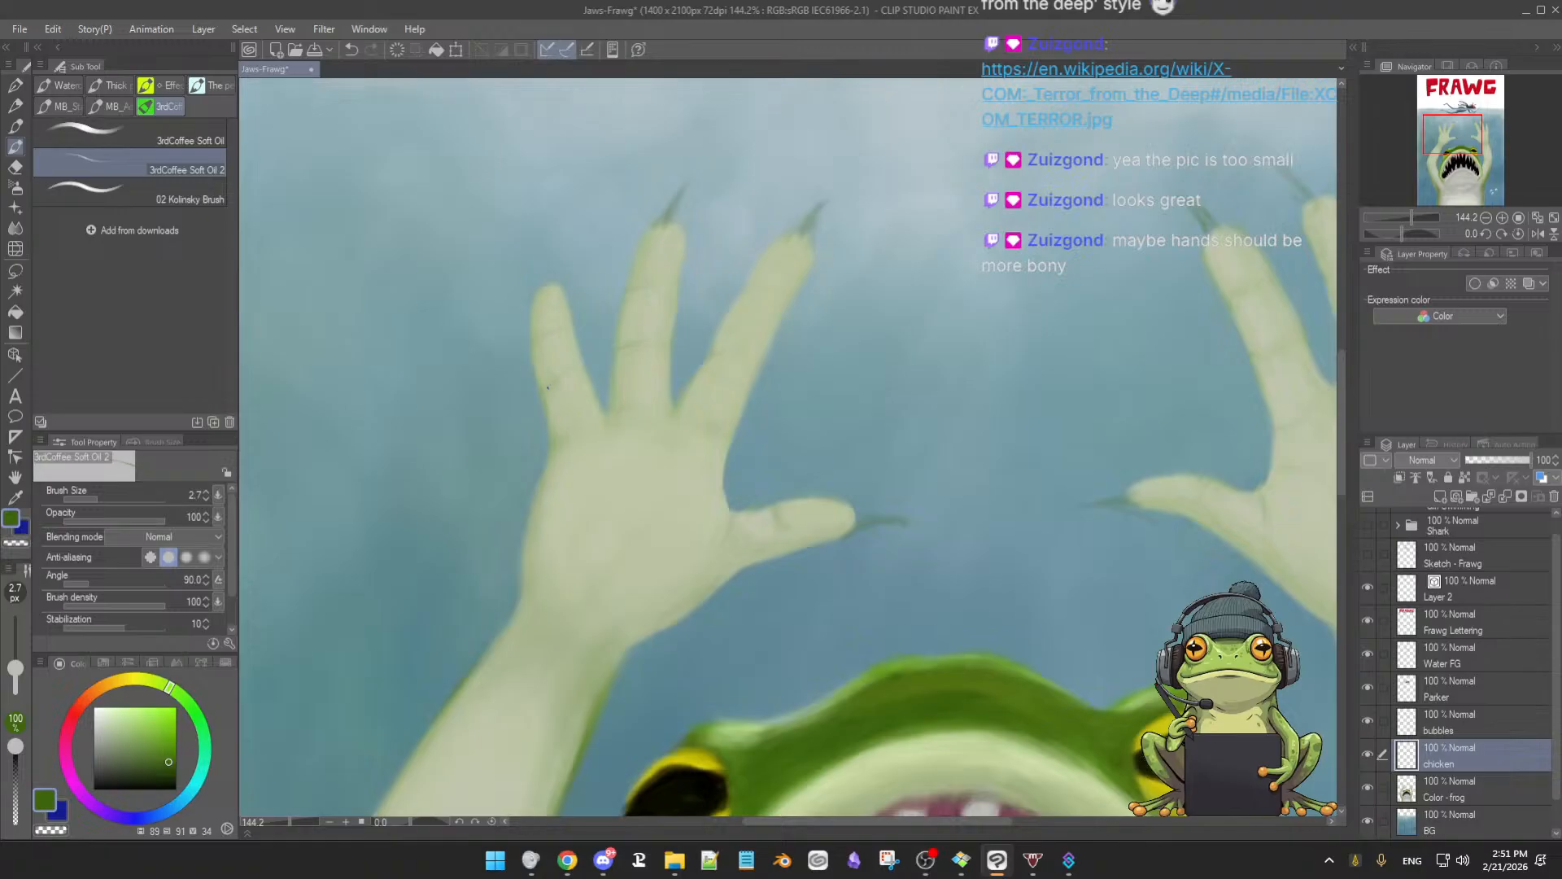
left_click_drag(544, 388, 565, 405)
scroll(712, 446, "down", 2)
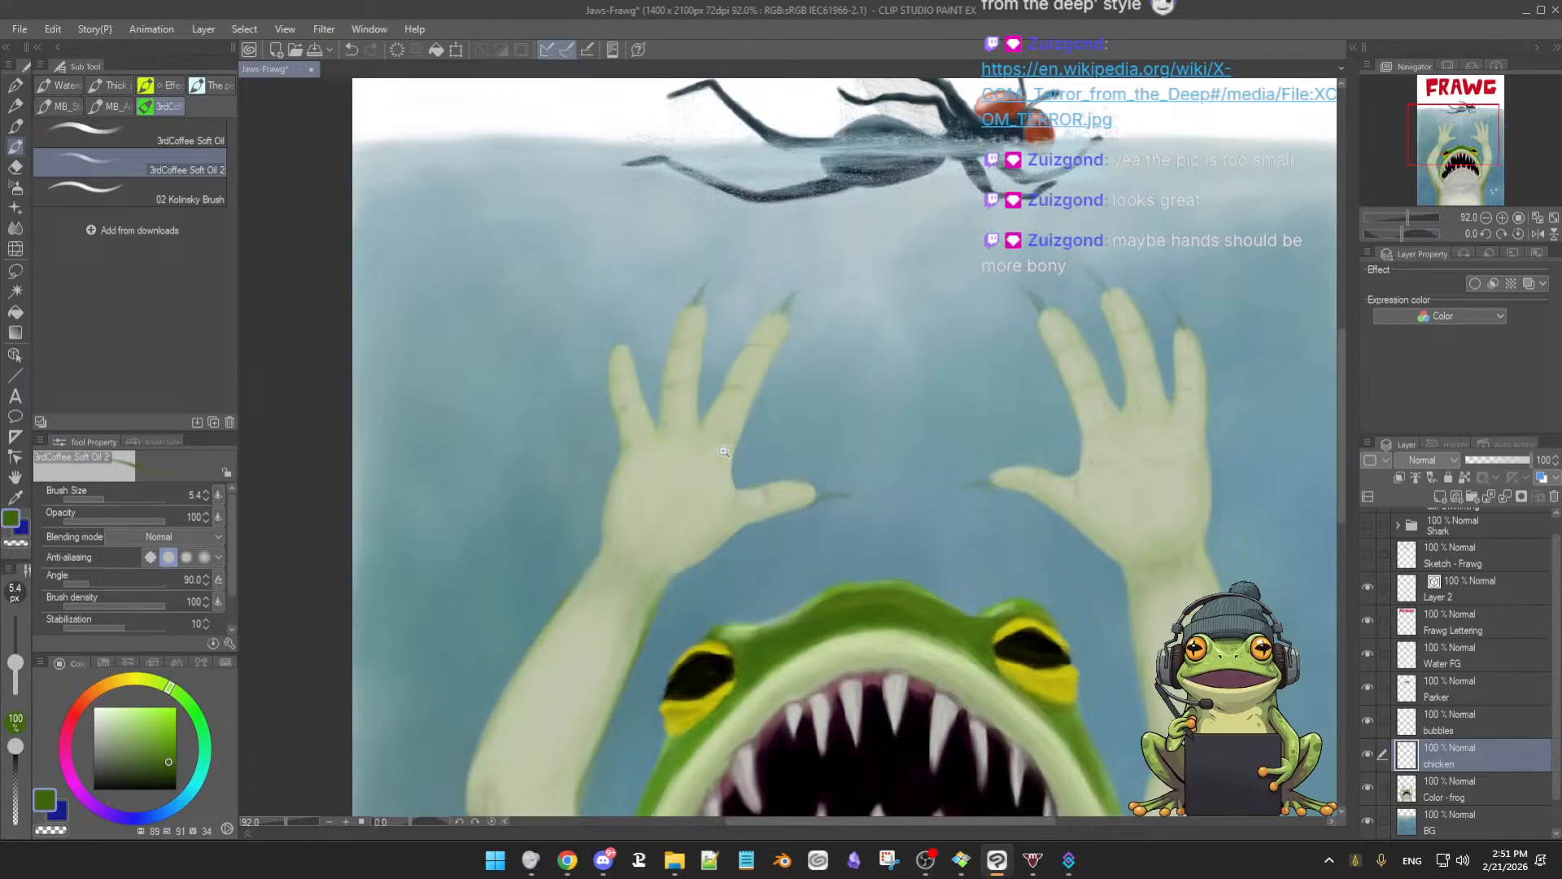
scroll(724, 454, "up", 2)
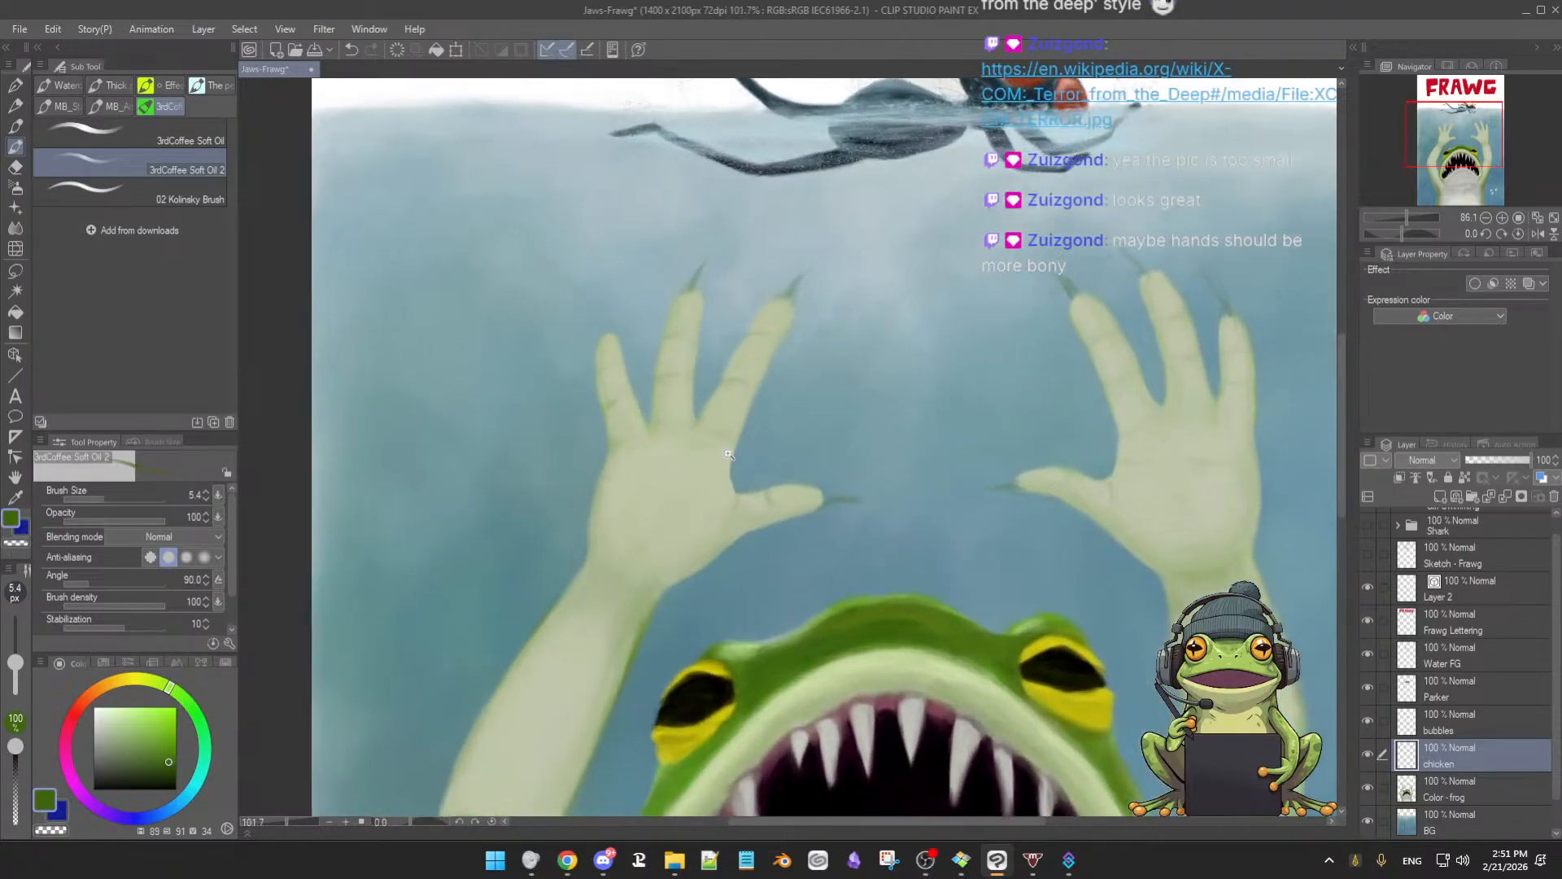
scroll(725, 456, "down", 2)
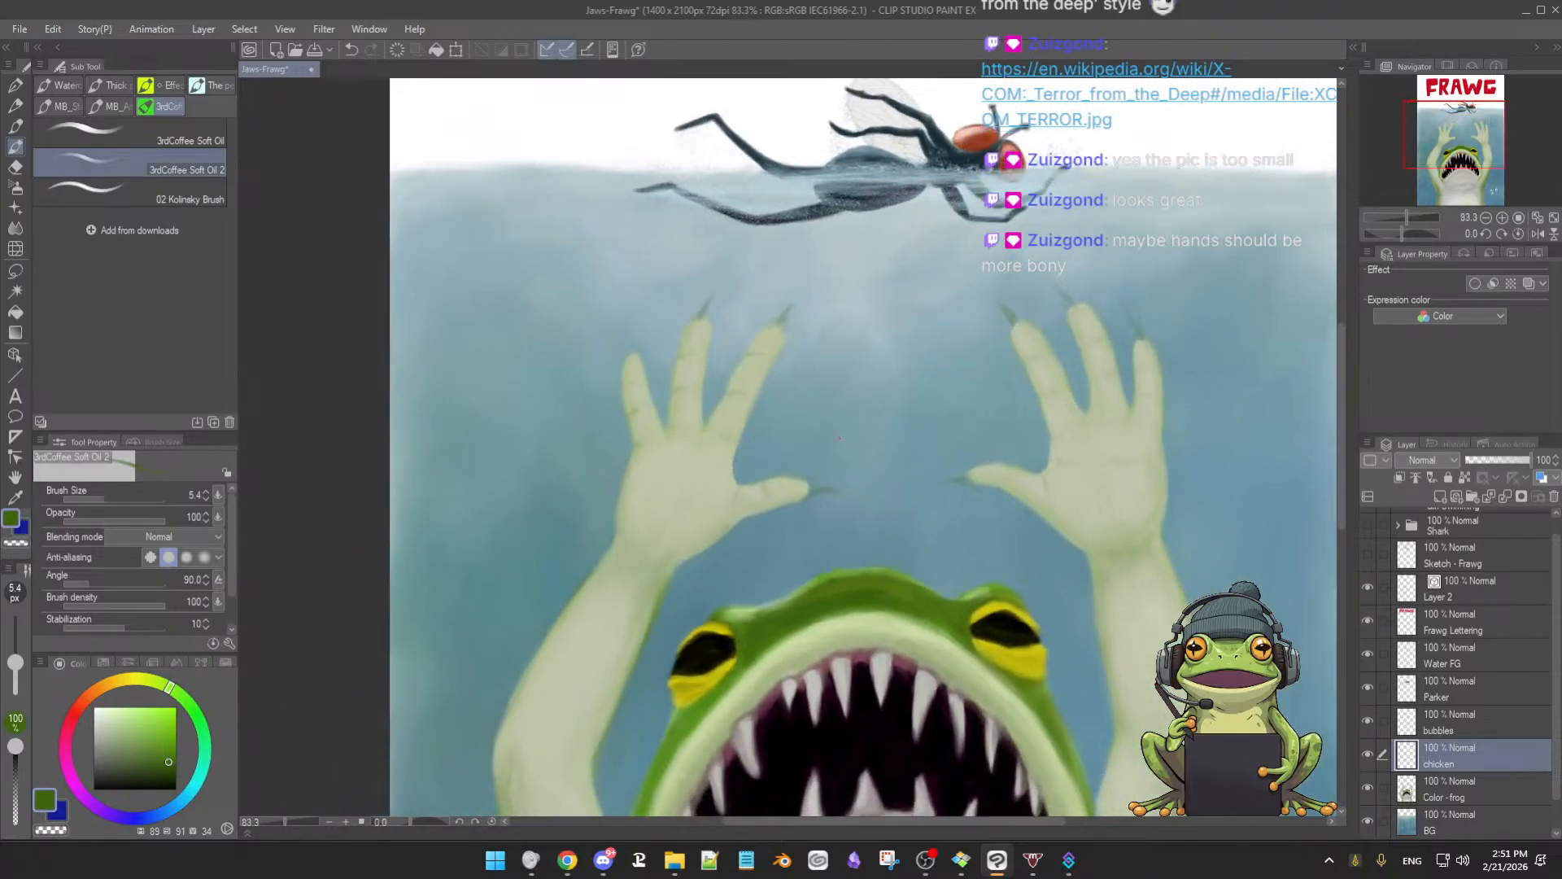
scroll(745, 480, "down", 1)
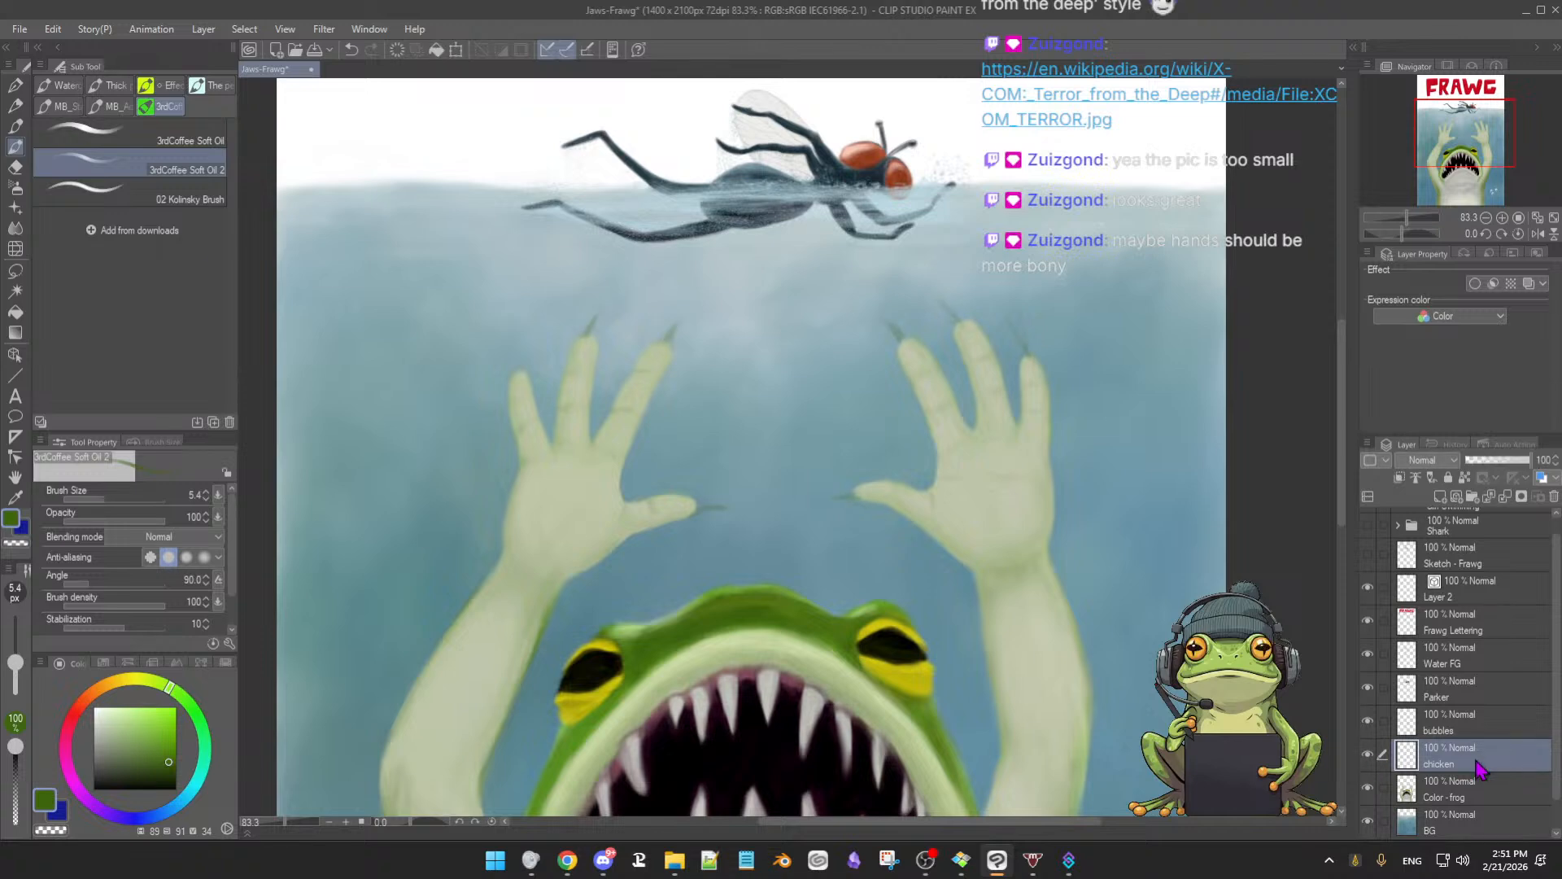
Slim the left hand's index finger by painting along its edges with sampled water blue at brush size 18.6
scroll(777, 457, "up", 3)
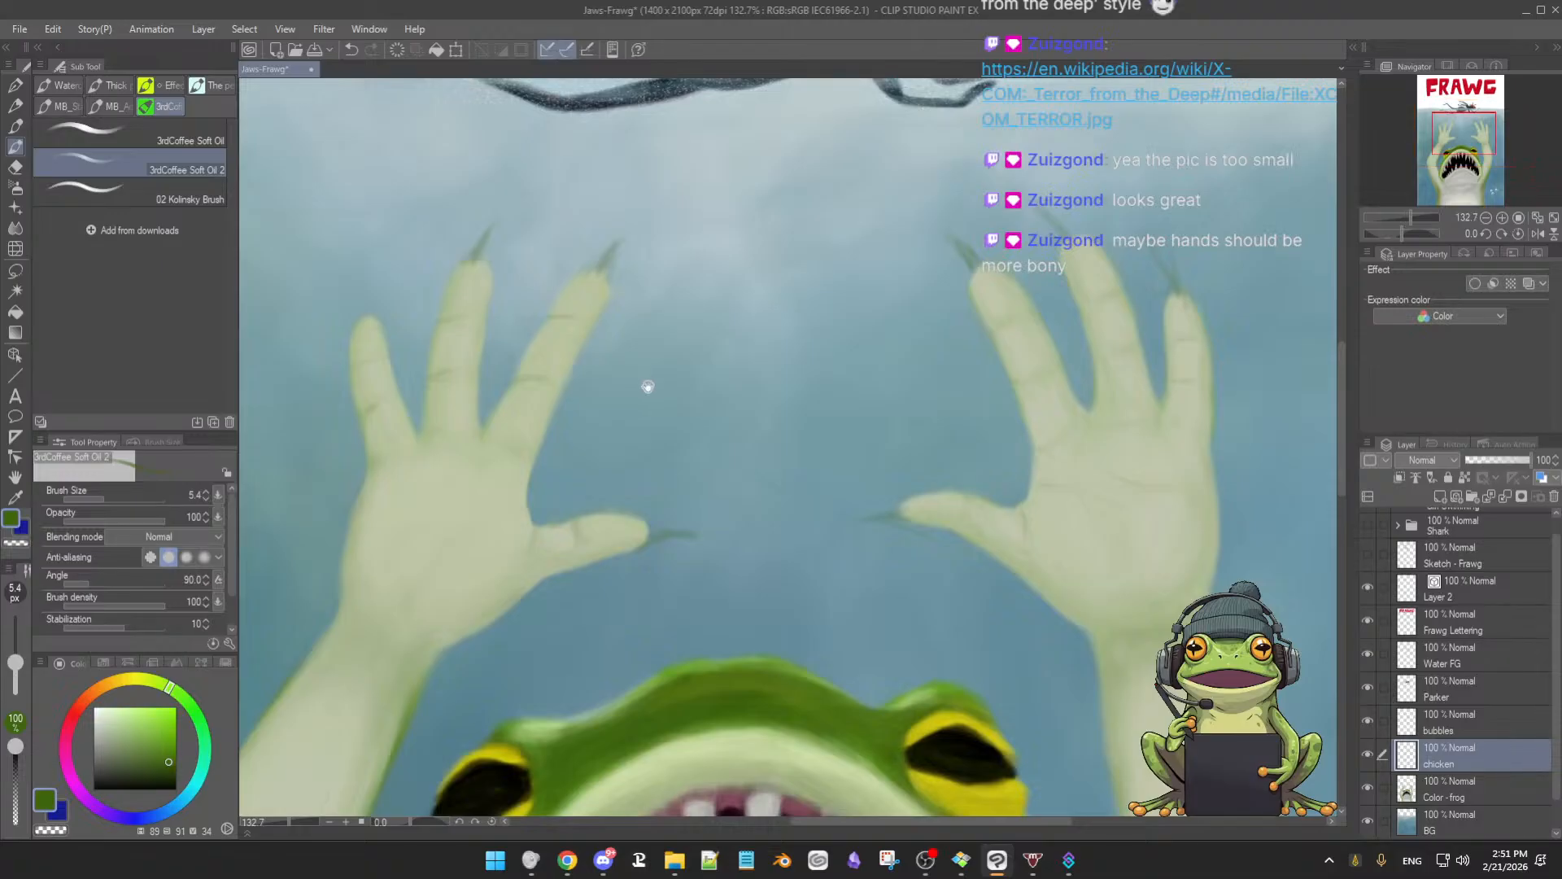
left_click_drag(648, 384, 784, 338)
key("e")
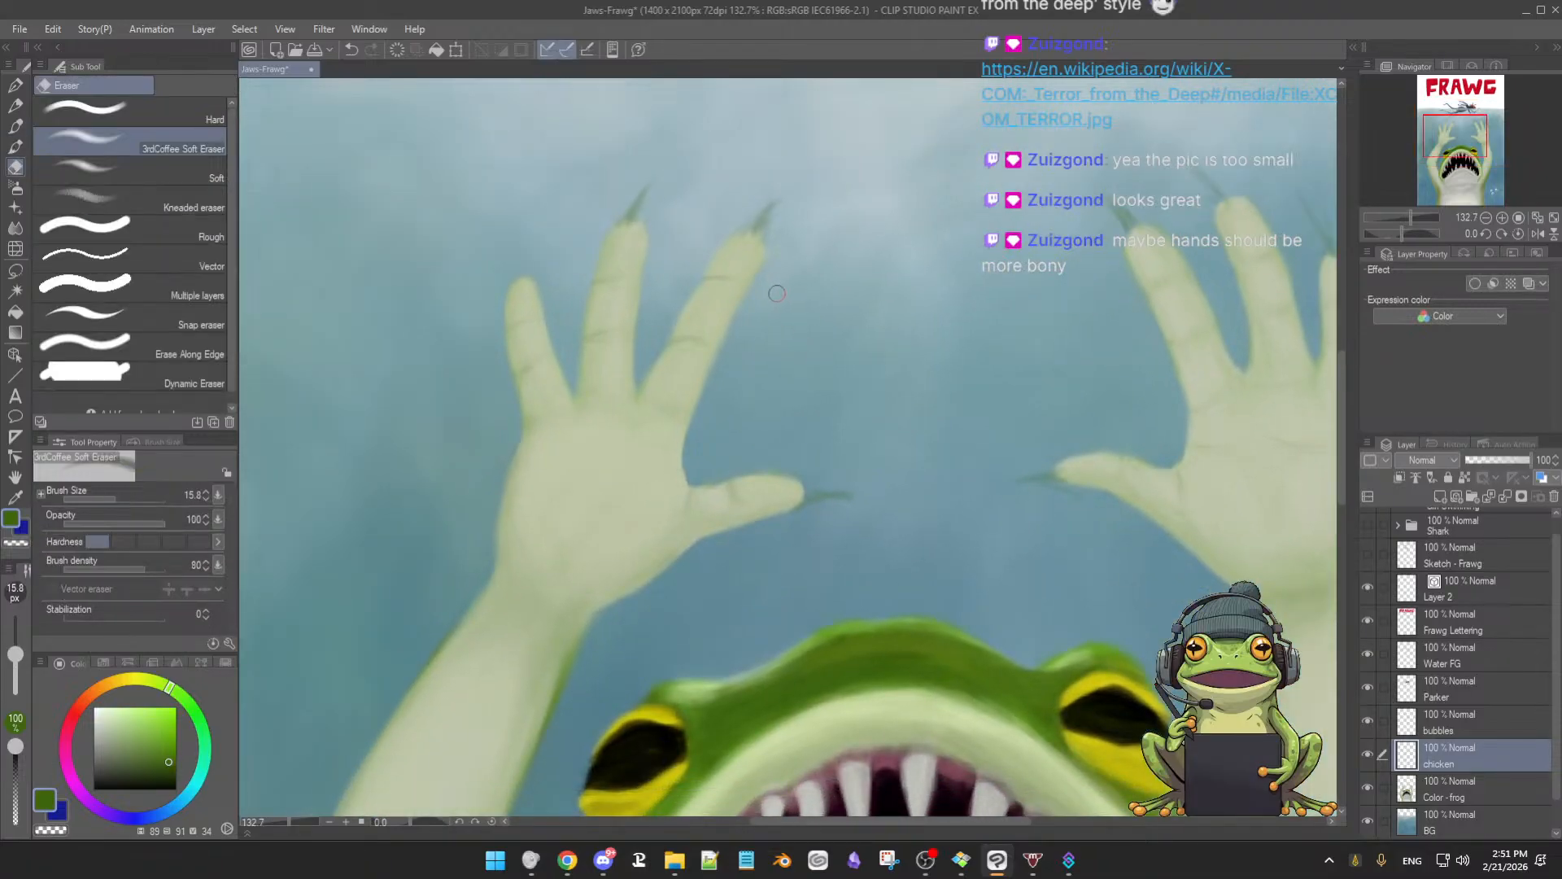
key("b")
key("alt")
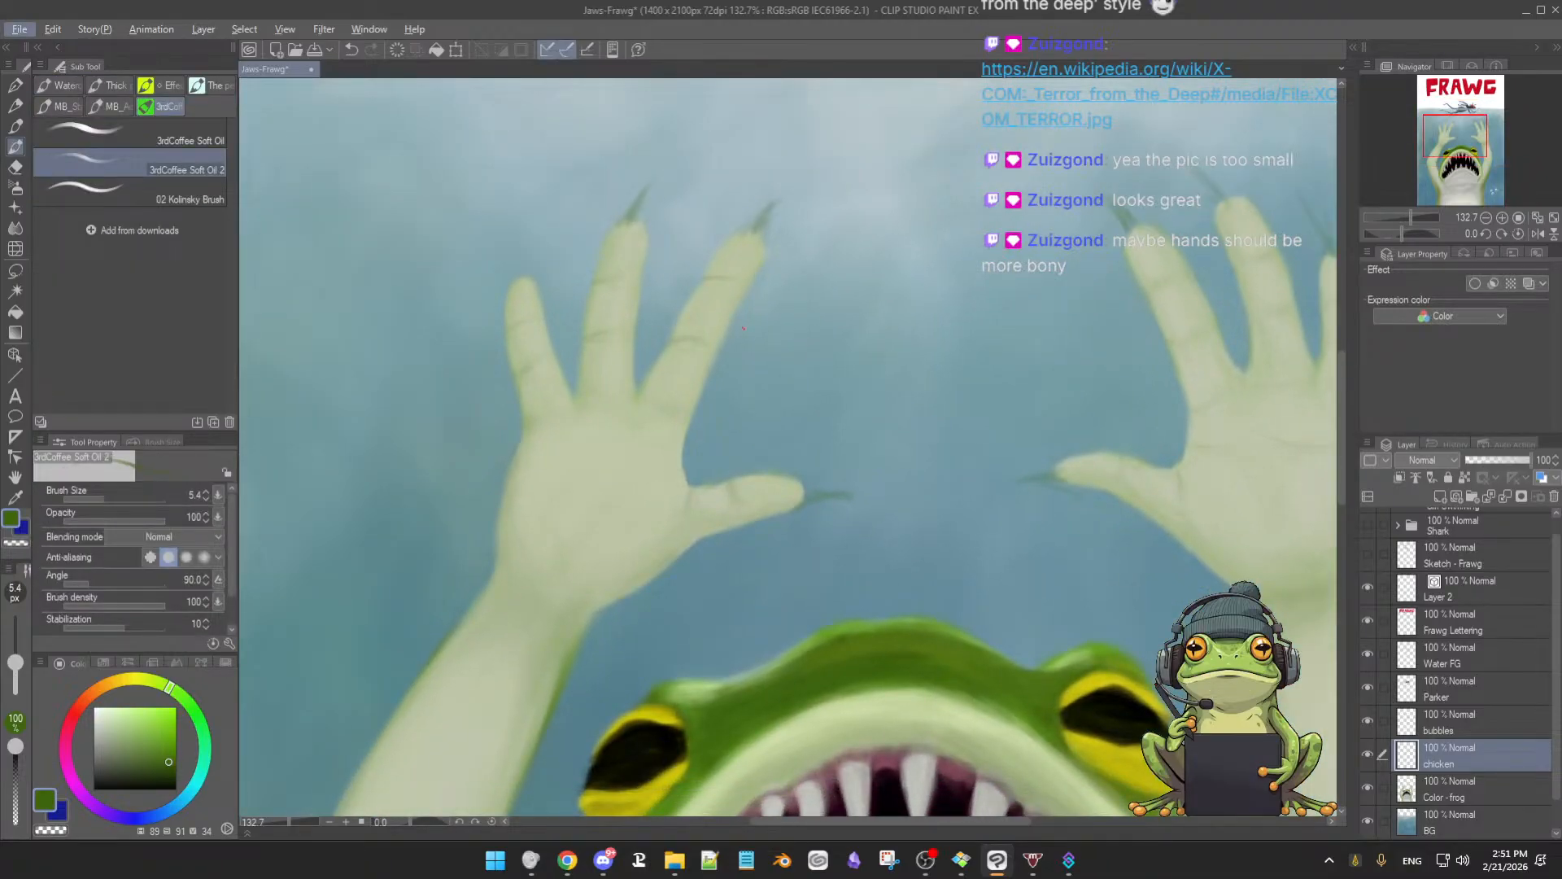
left_click_drag(744, 319, 763, 273)
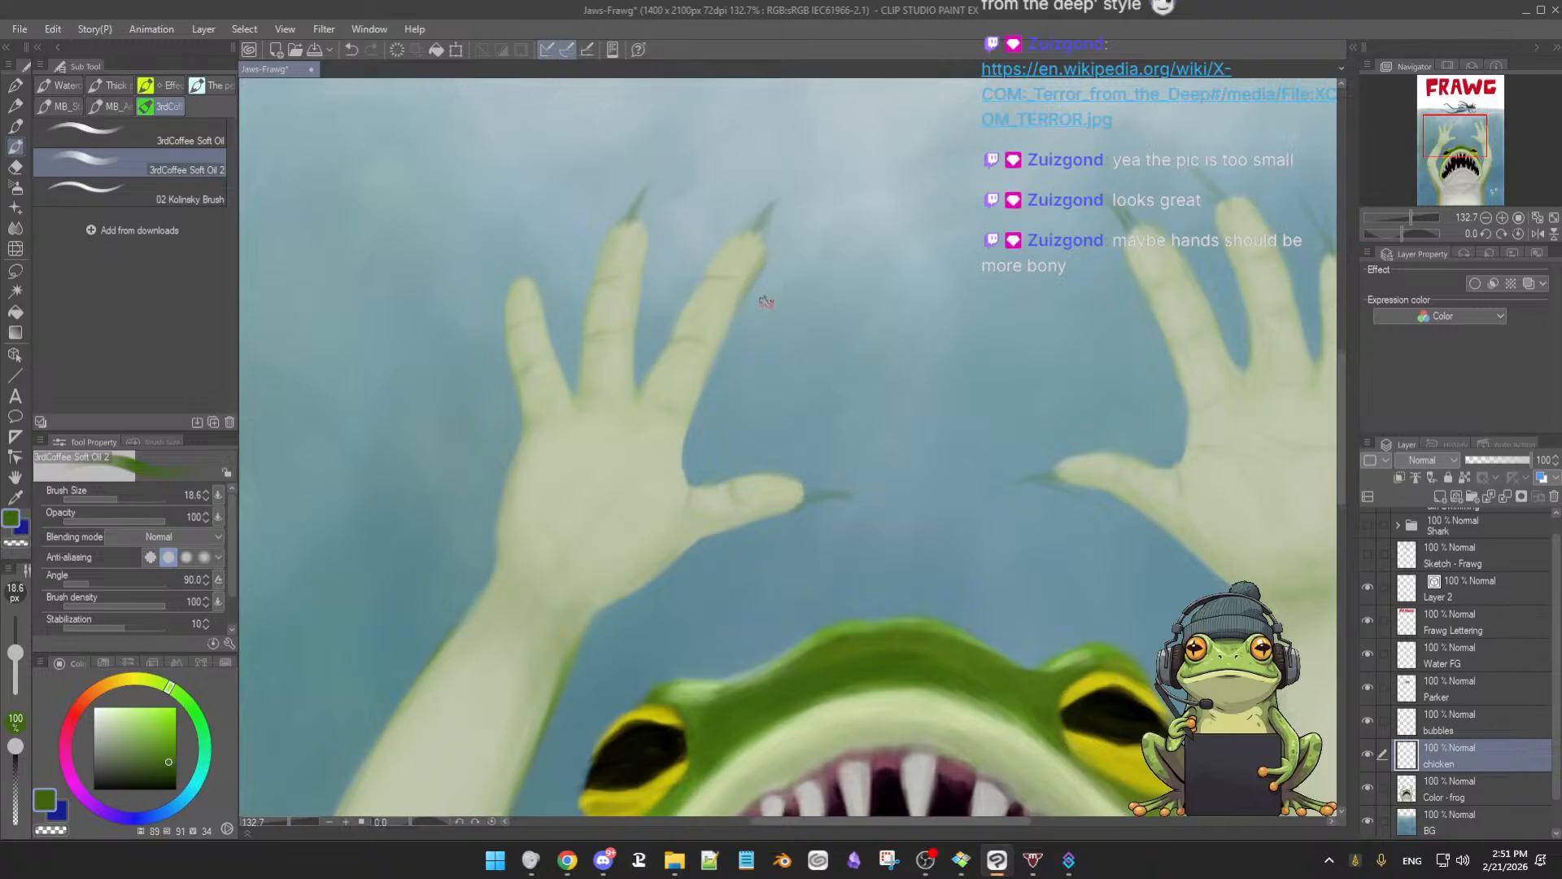
left_click(767, 299, "alt")
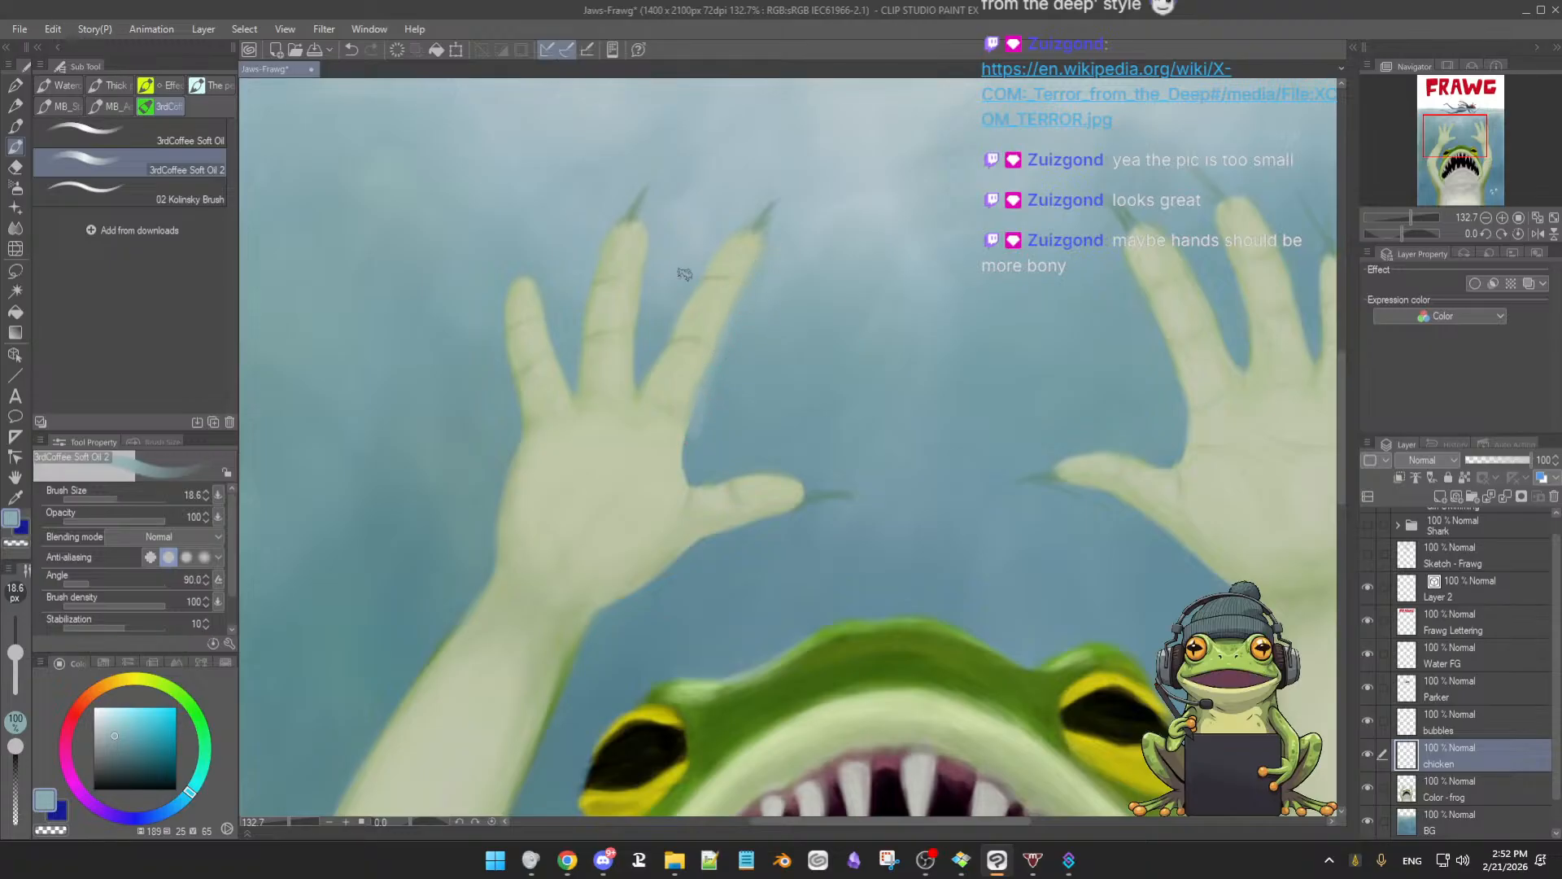
left_click(699, 246, "alt")
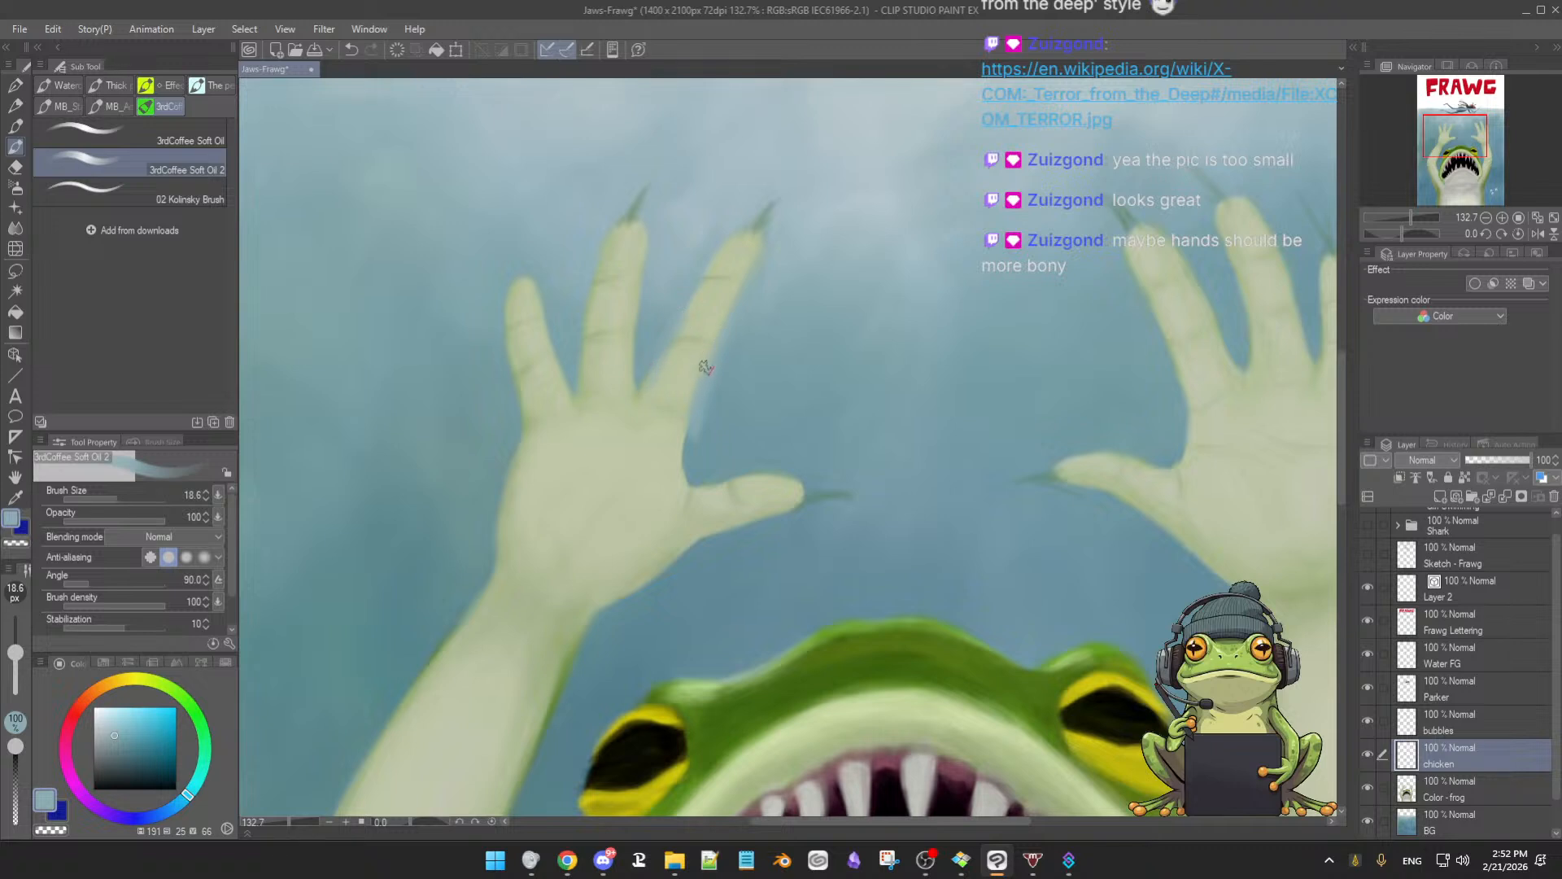
Compare the hand with the chicken layer hidden and shown, and slim the left hand's middle finger with sampled water blue
left_click(1368, 755)
left_click(1368, 755)
left_click(1368, 755)
left_click(1368, 755)
left_click(646, 269, "alt")
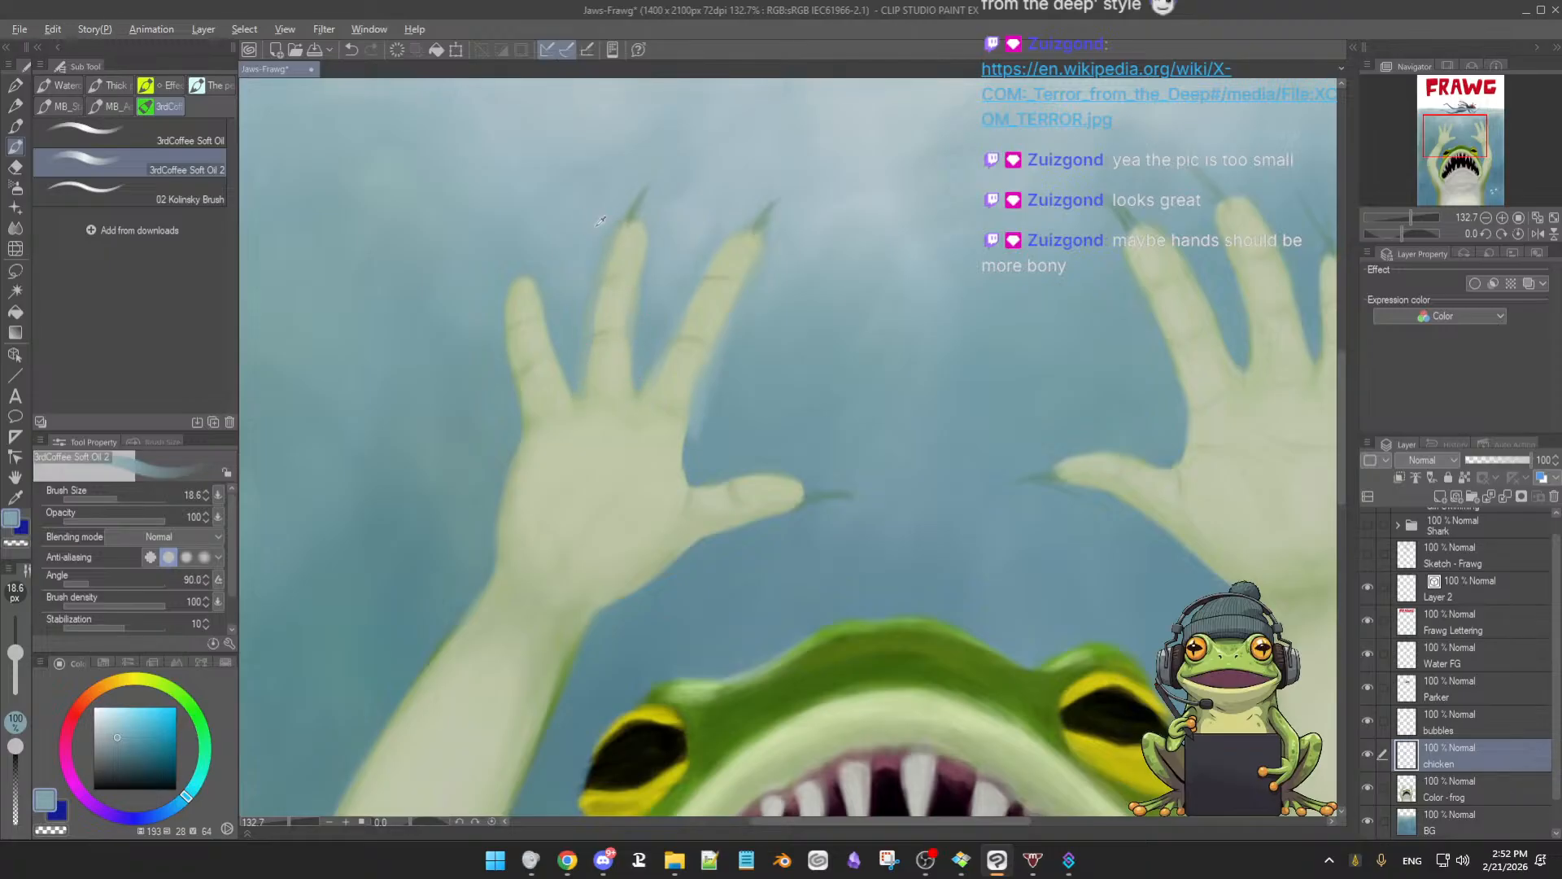
left_click(606, 221, "alt")
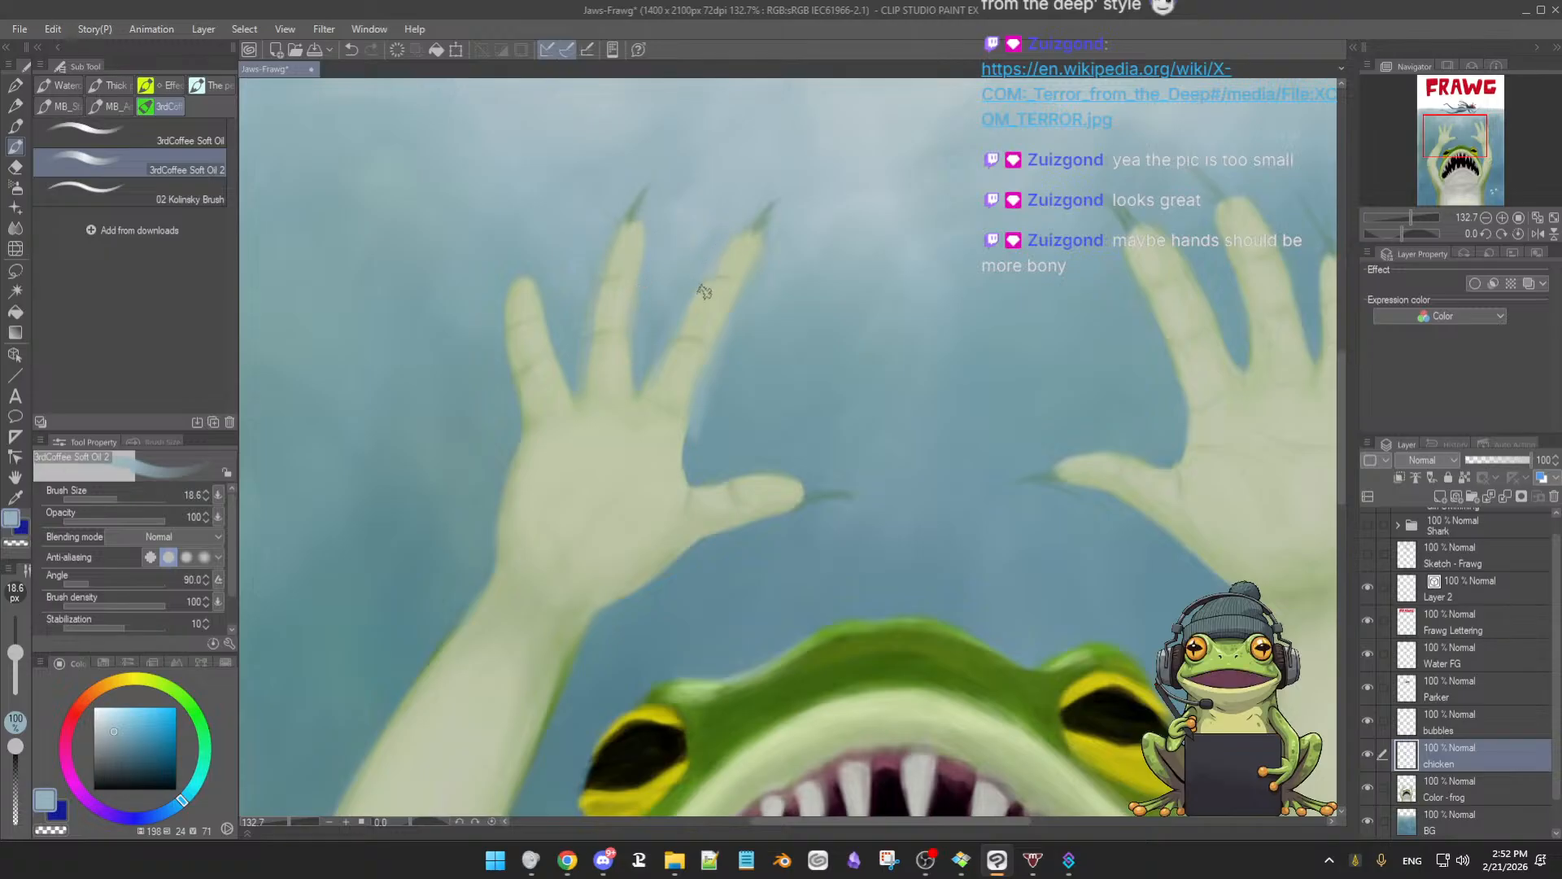
Refine the edges of the left hand's index and outer fingers at brush size 18.6, using sampled skin green and water blue
left_click(736, 249, "alt")
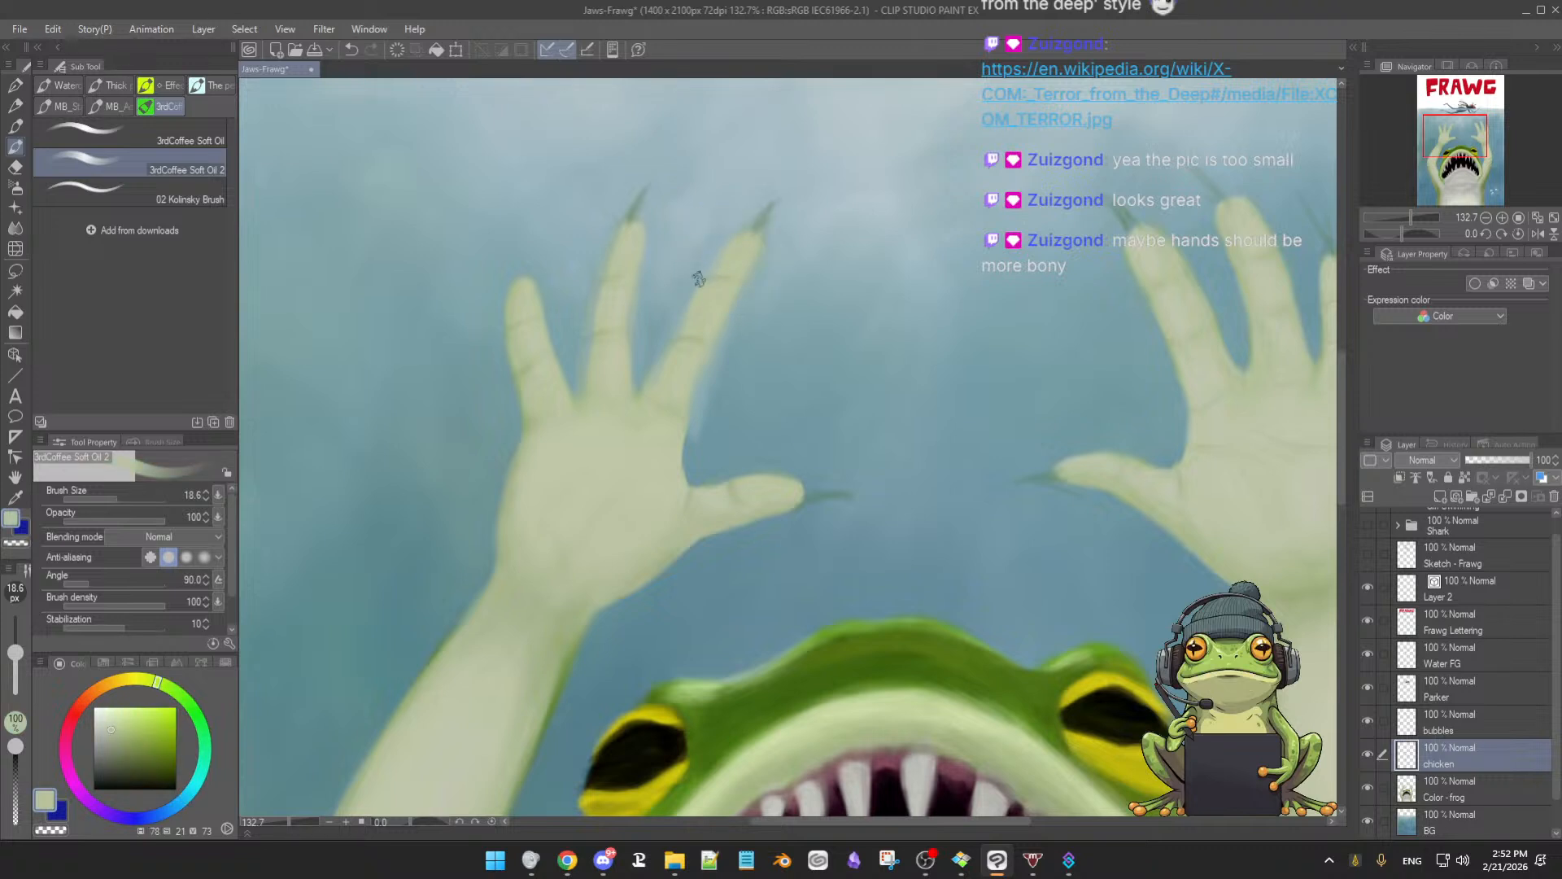
left_click(685, 279, "alt")
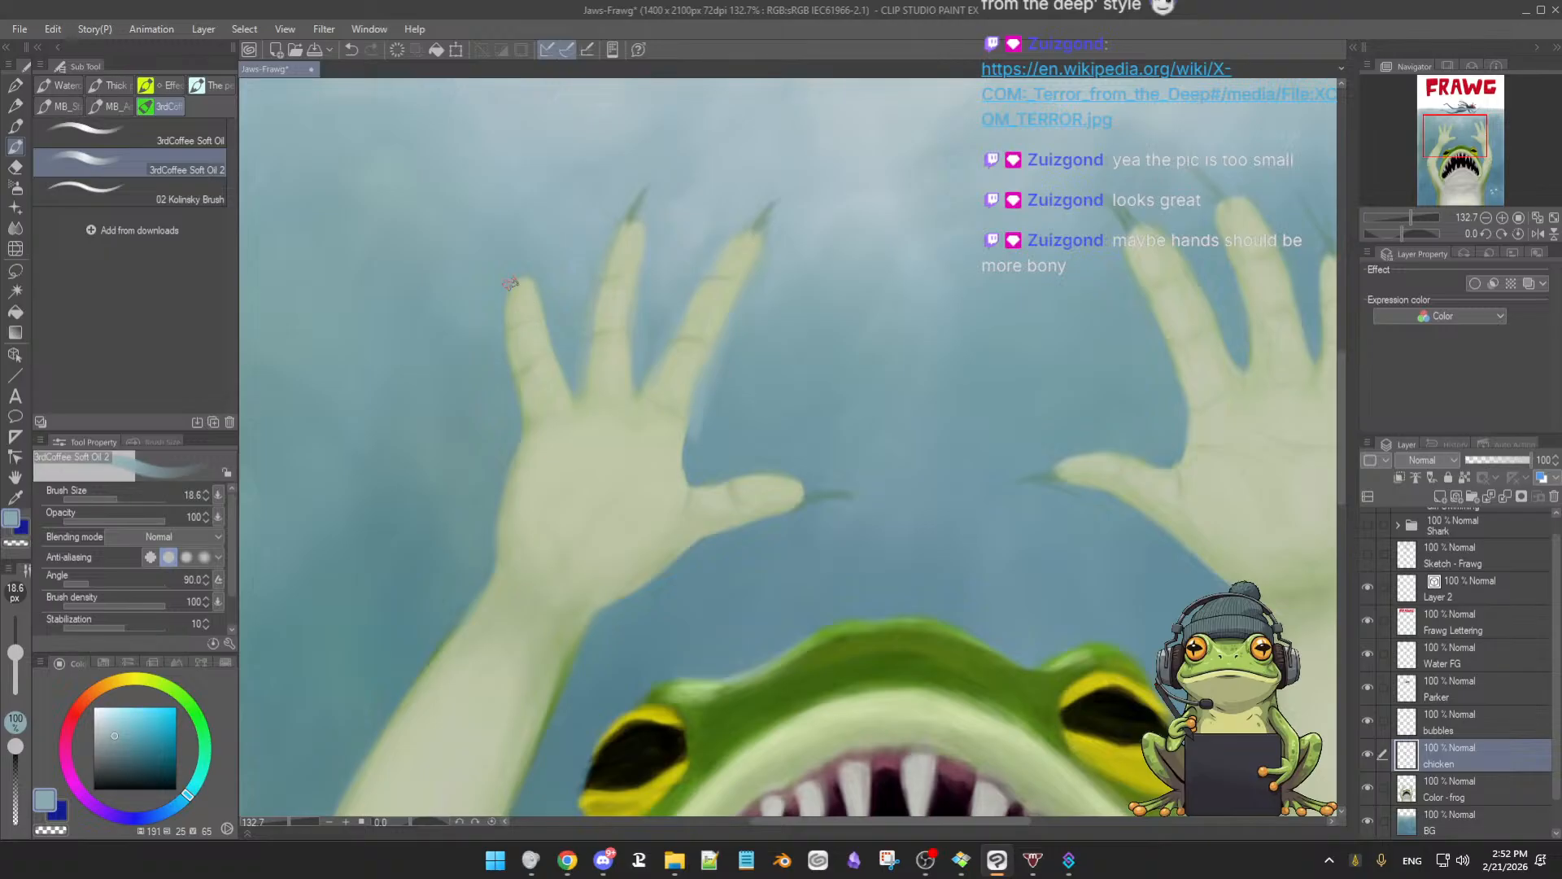
left_click(493, 300, "alt")
scroll(690, 465, "down", 5)
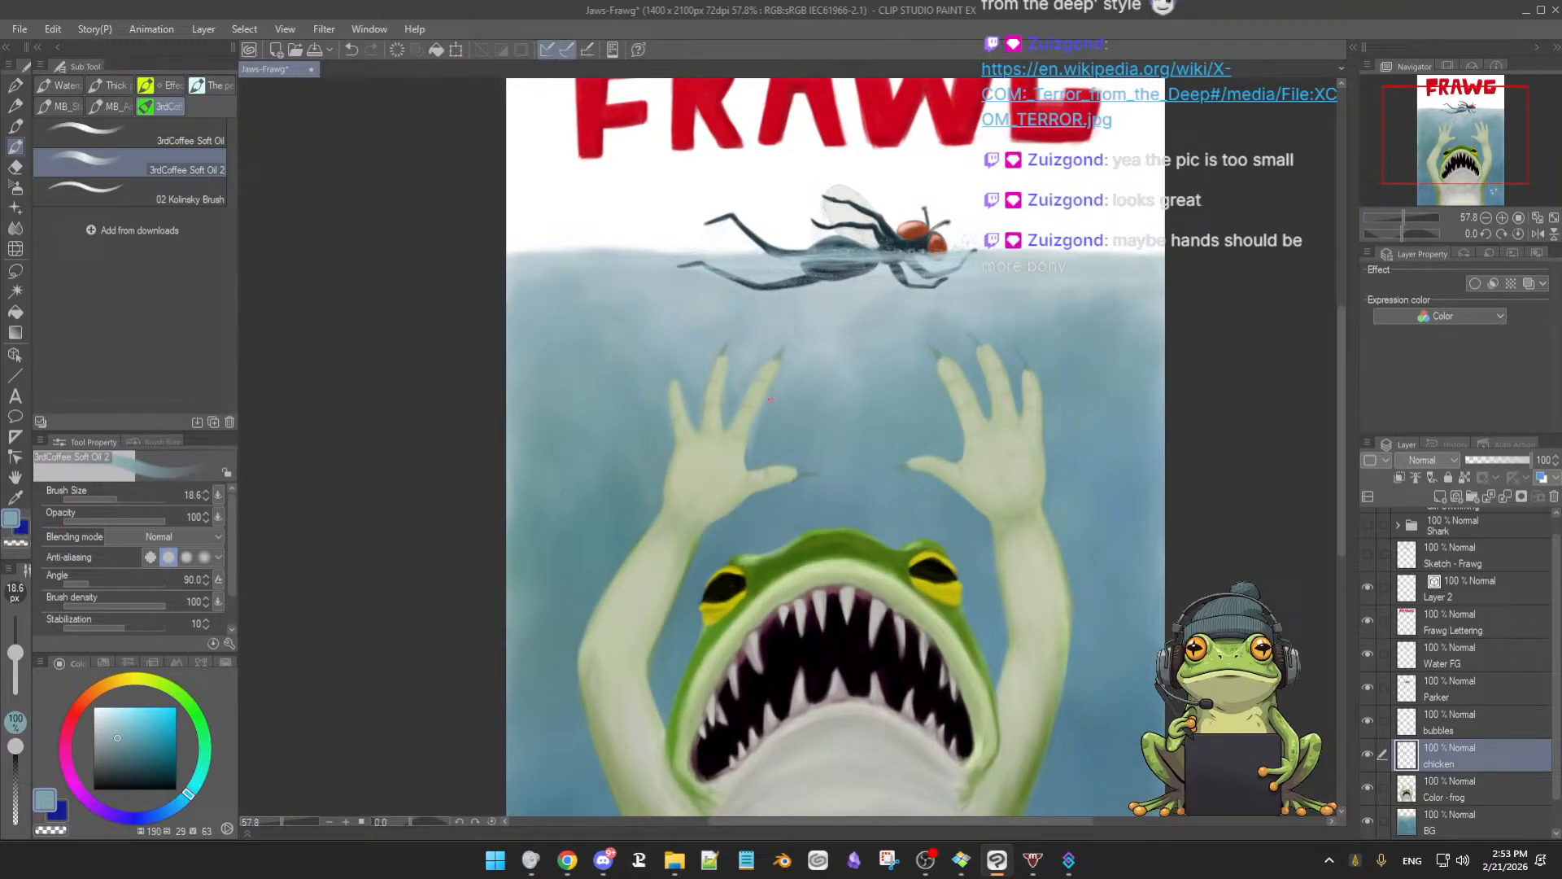
scroll(798, 435, "up", 2)
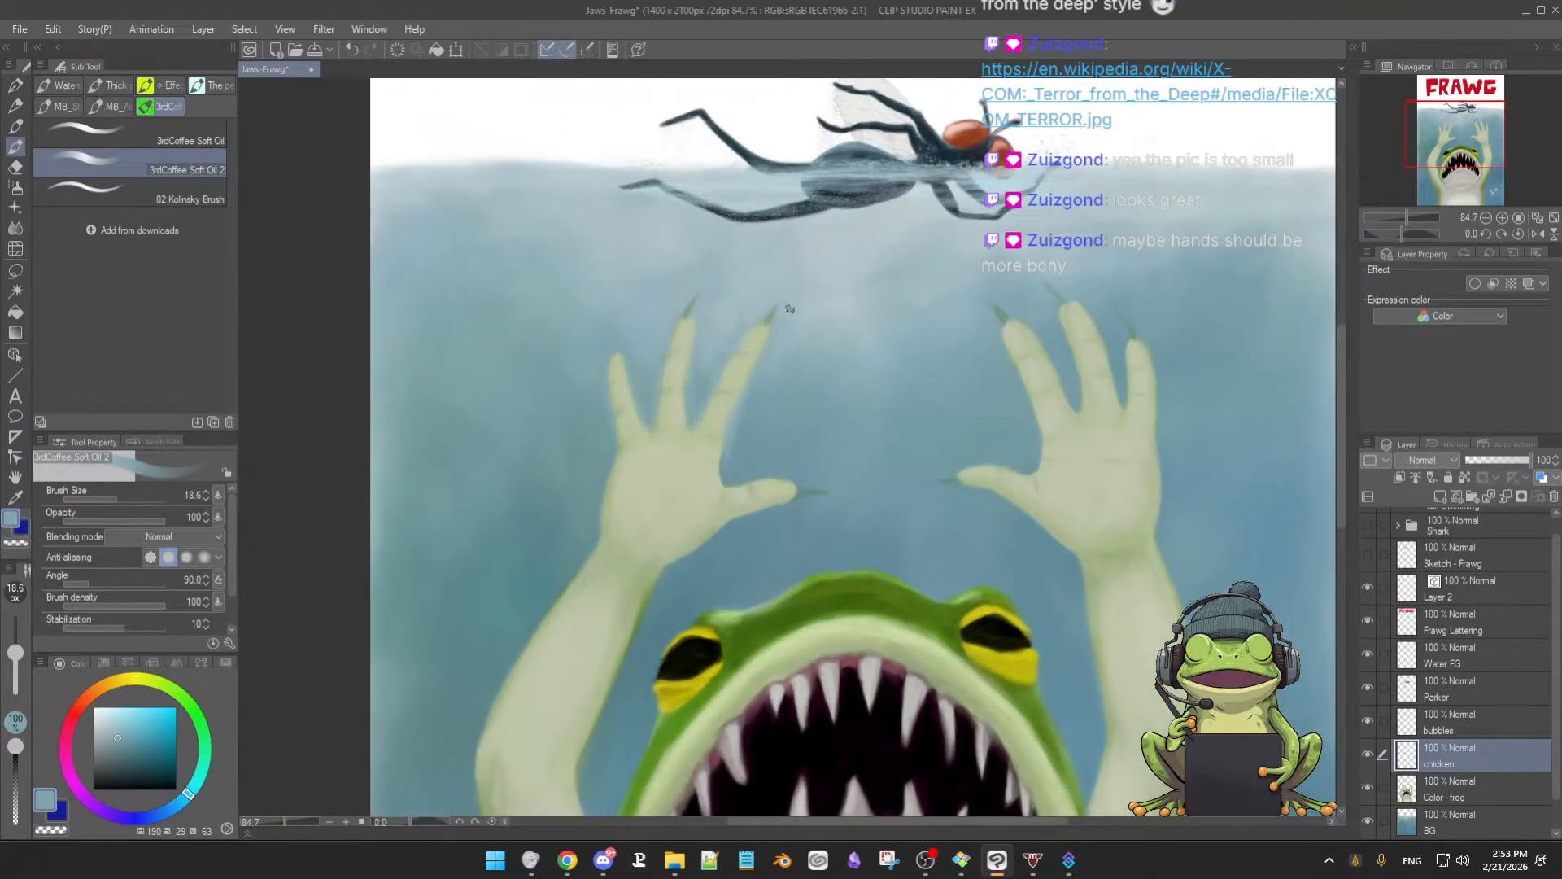
left_click(998, 340, "alt")
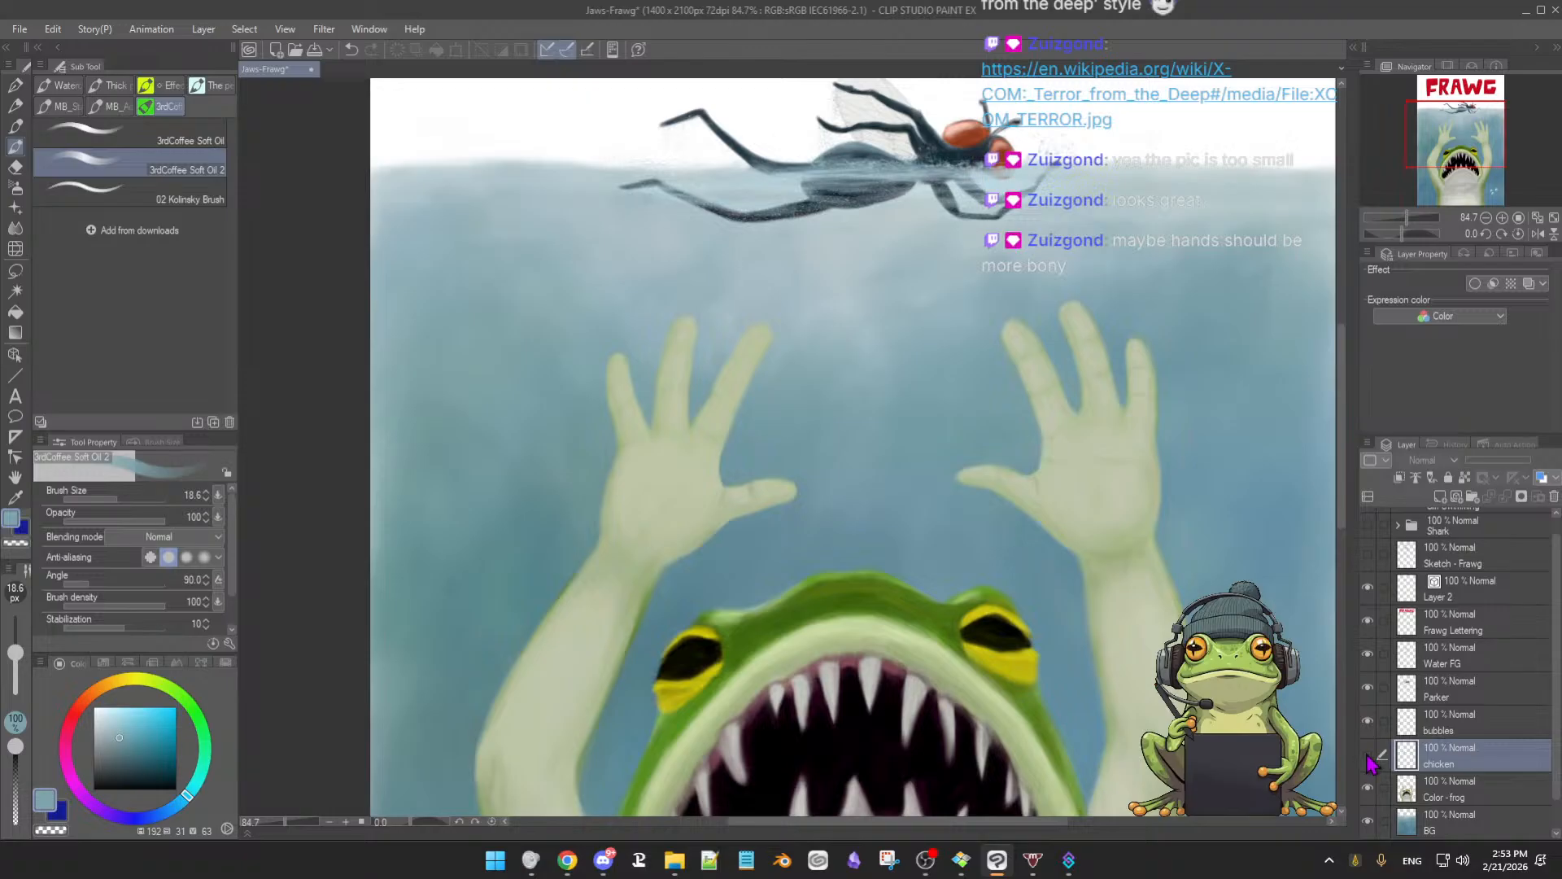
Hide the chicken layer and repaint the base of the left hand's index finger on Color-frog with sampled skin green at brush size 28.5
left_click(1367, 756)
left_click(1469, 781)
left_click(692, 469, "alt")
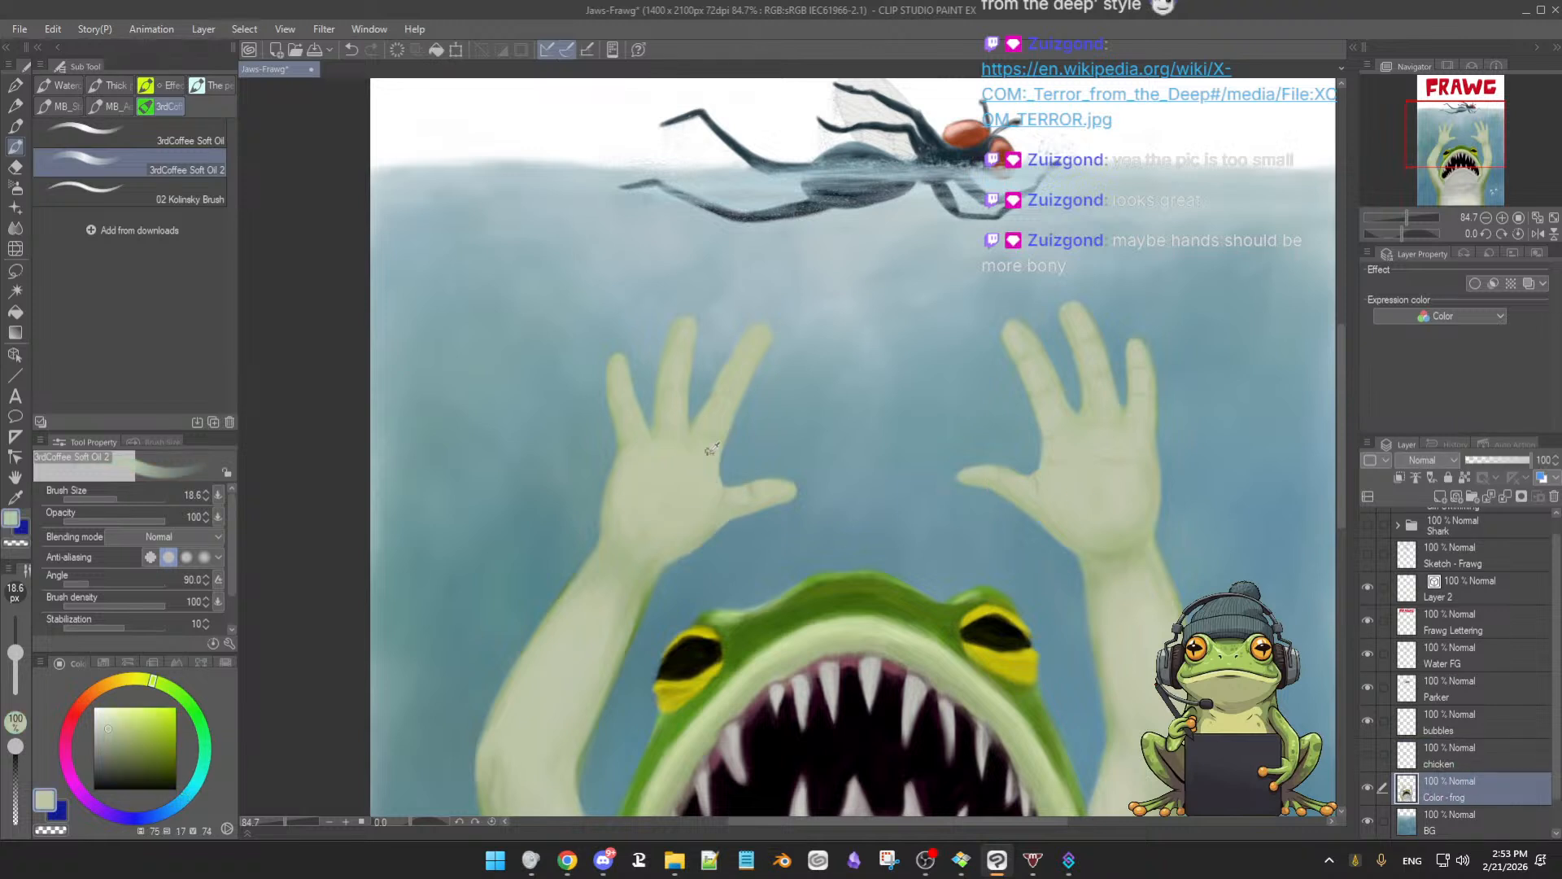
left_click_drag(708, 471, 718, 460)
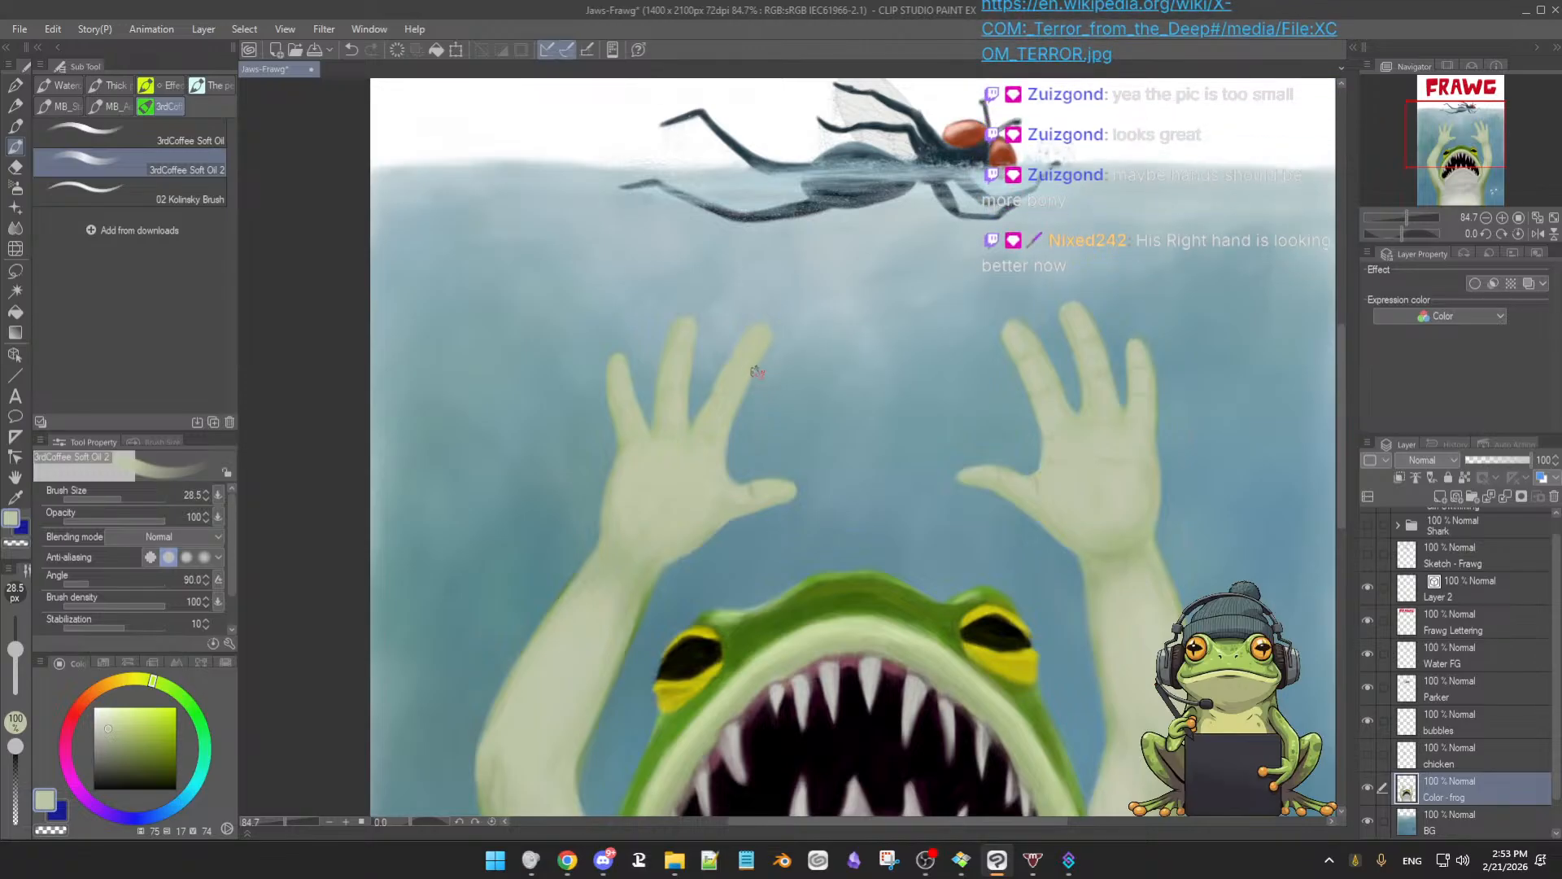
left_click(748, 337, "alt")
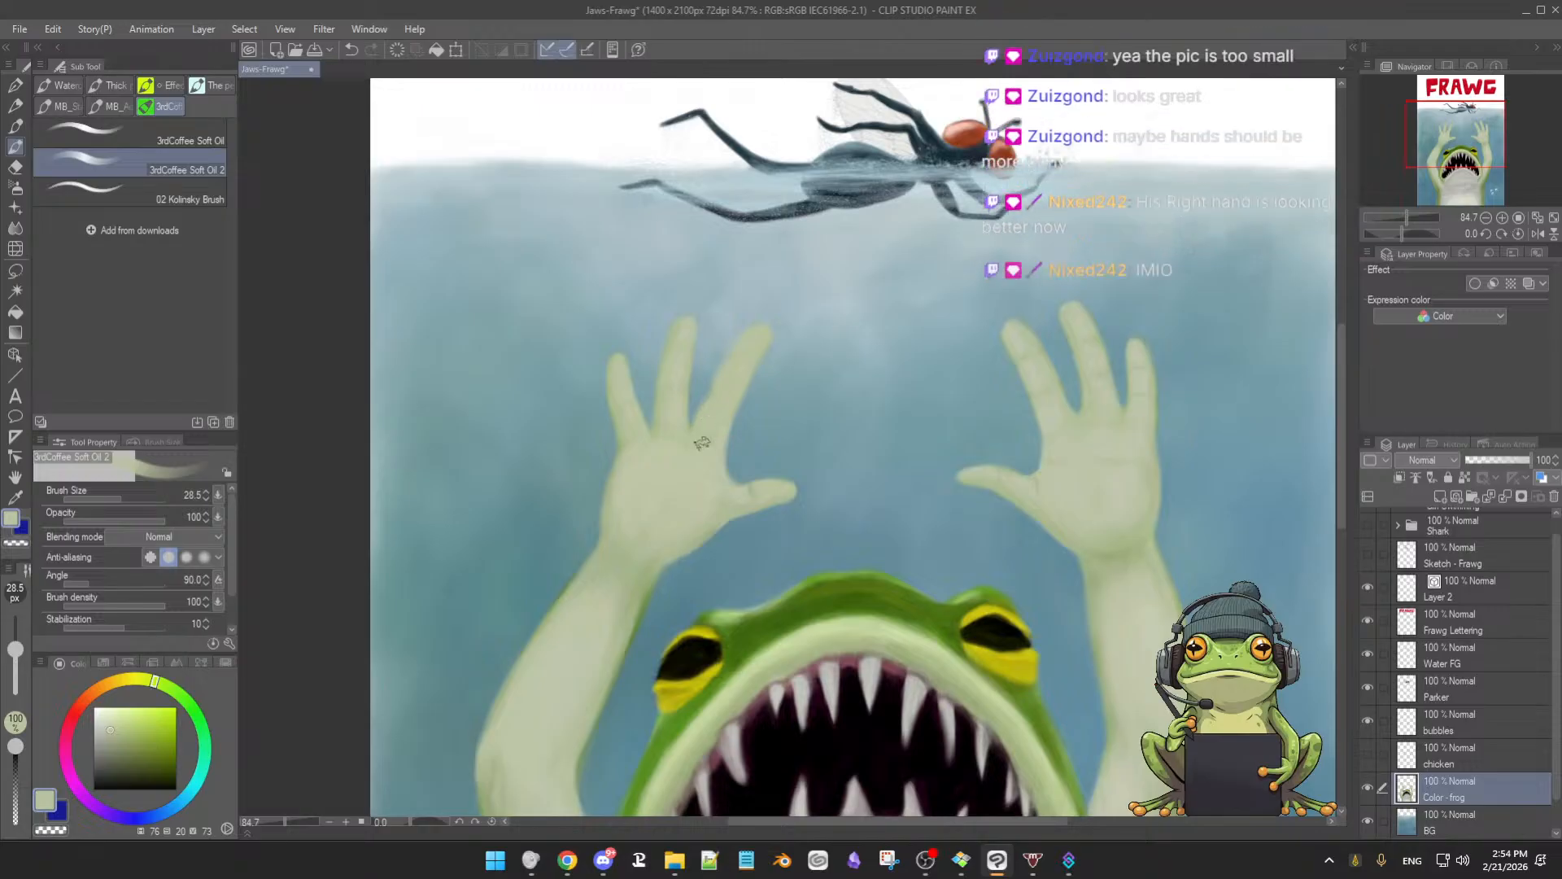
Try to trim the tip of the left hand's index finger with sampled water blue at brush size 28.5
key("e")
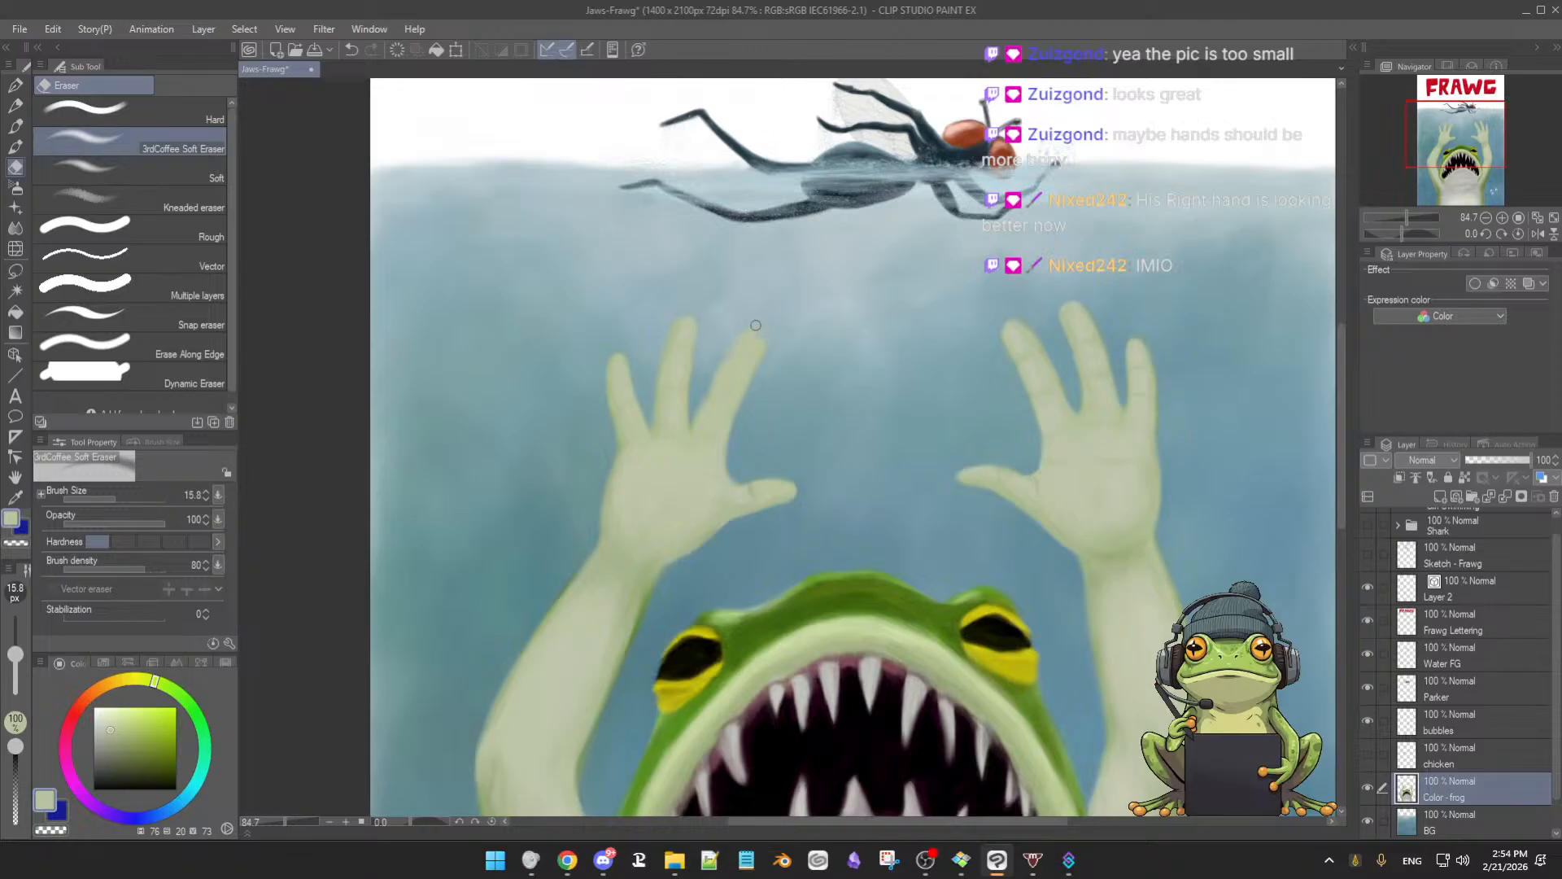
key("b")
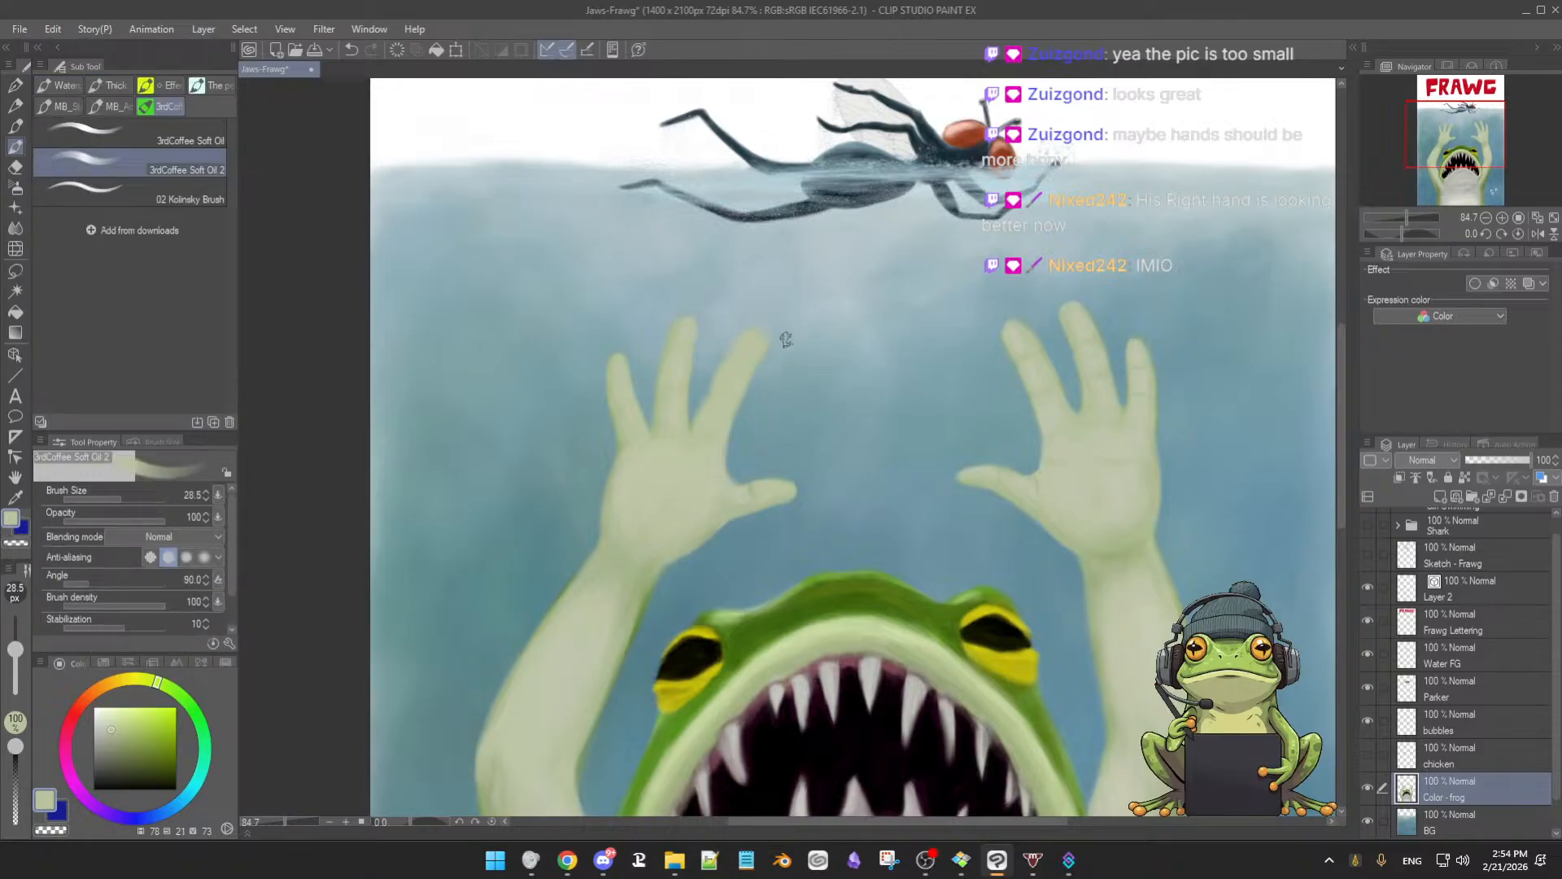
left_click(777, 350, "alt")
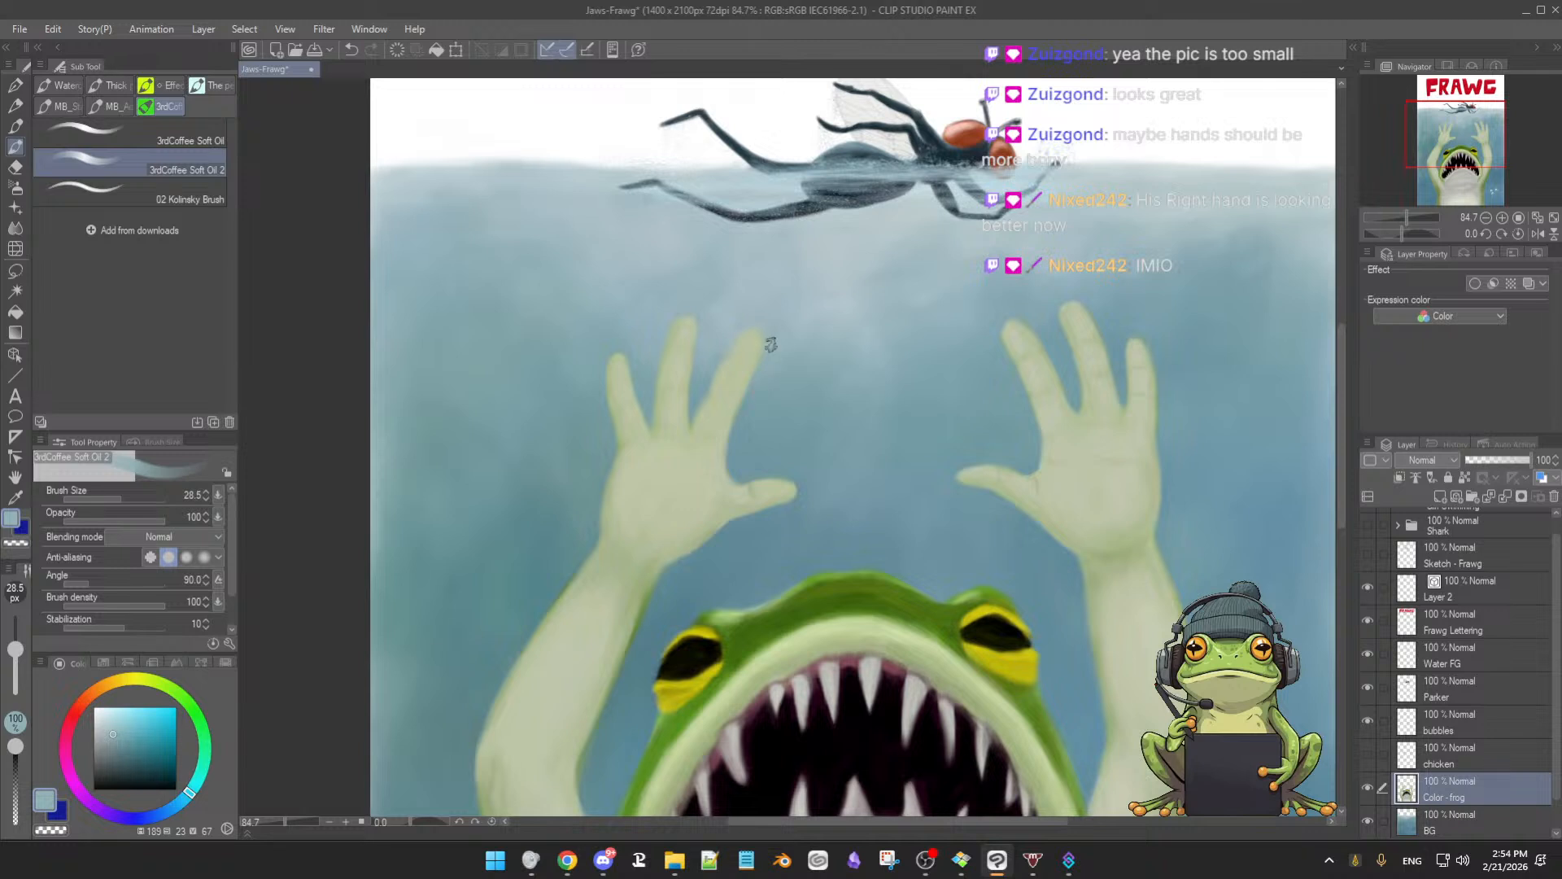
key("ctrl+z")
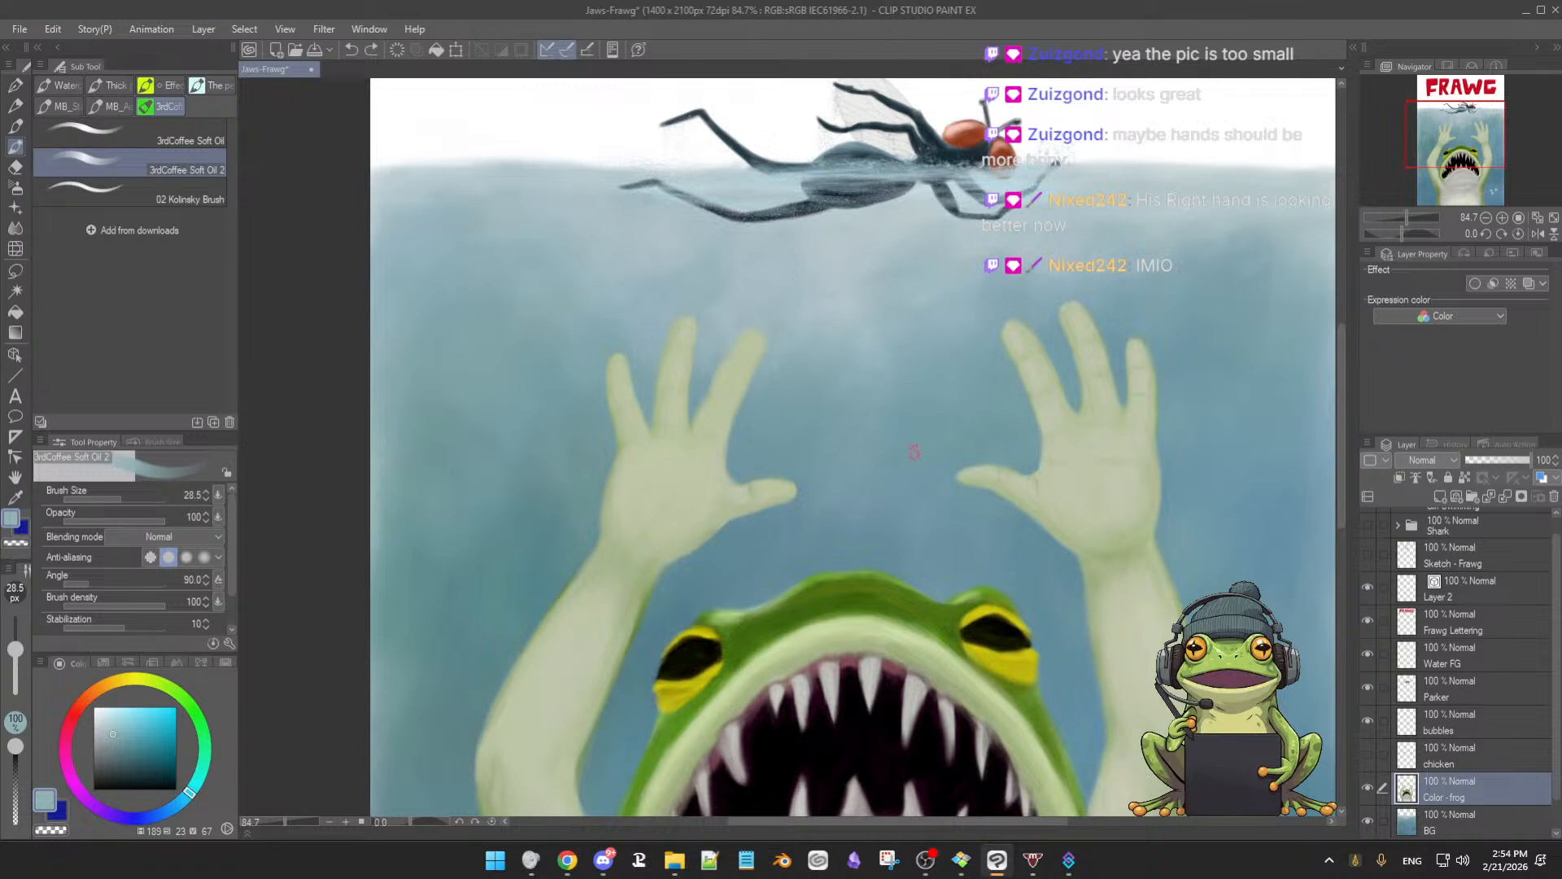
Compare the canvas with the Color-frog and chicken layers hidden and shown
left_click(1368, 788)
left_click(1368, 788)
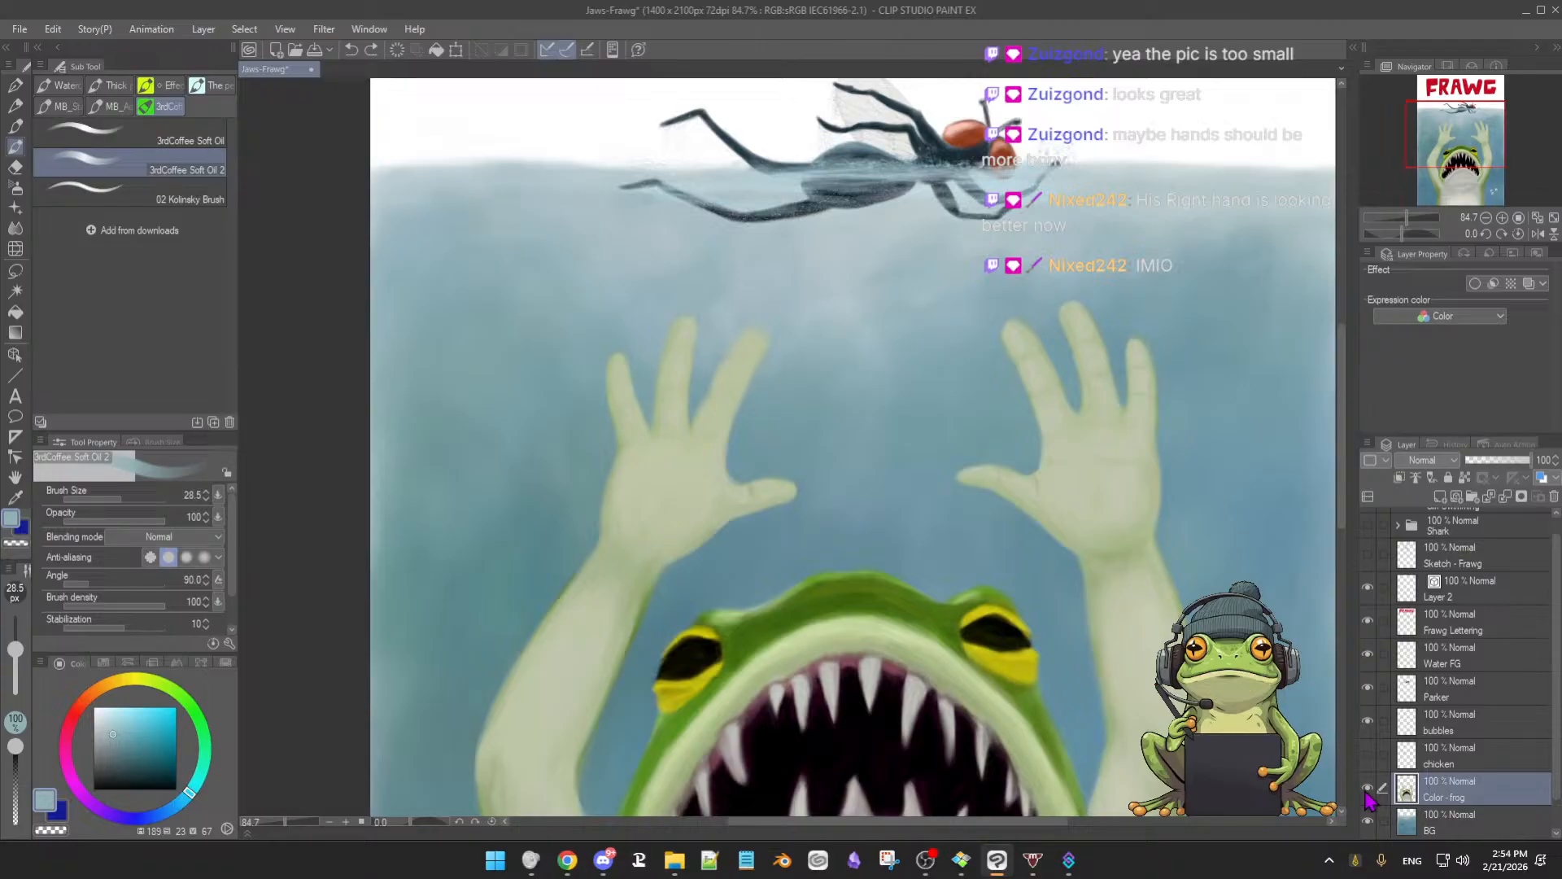
left_click(1368, 789)
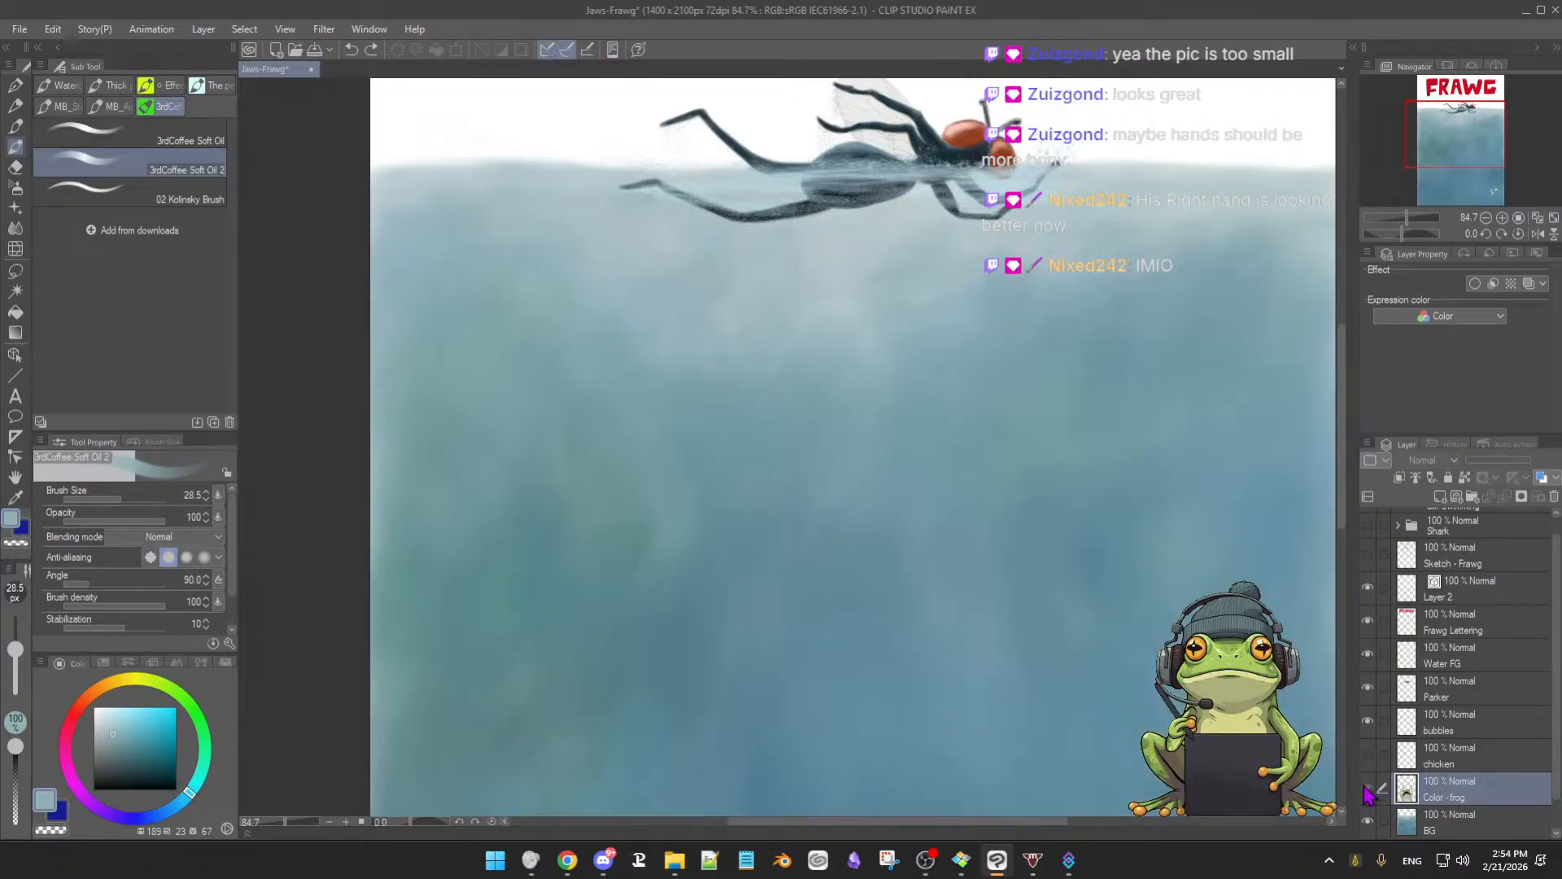
left_click(1367, 788)
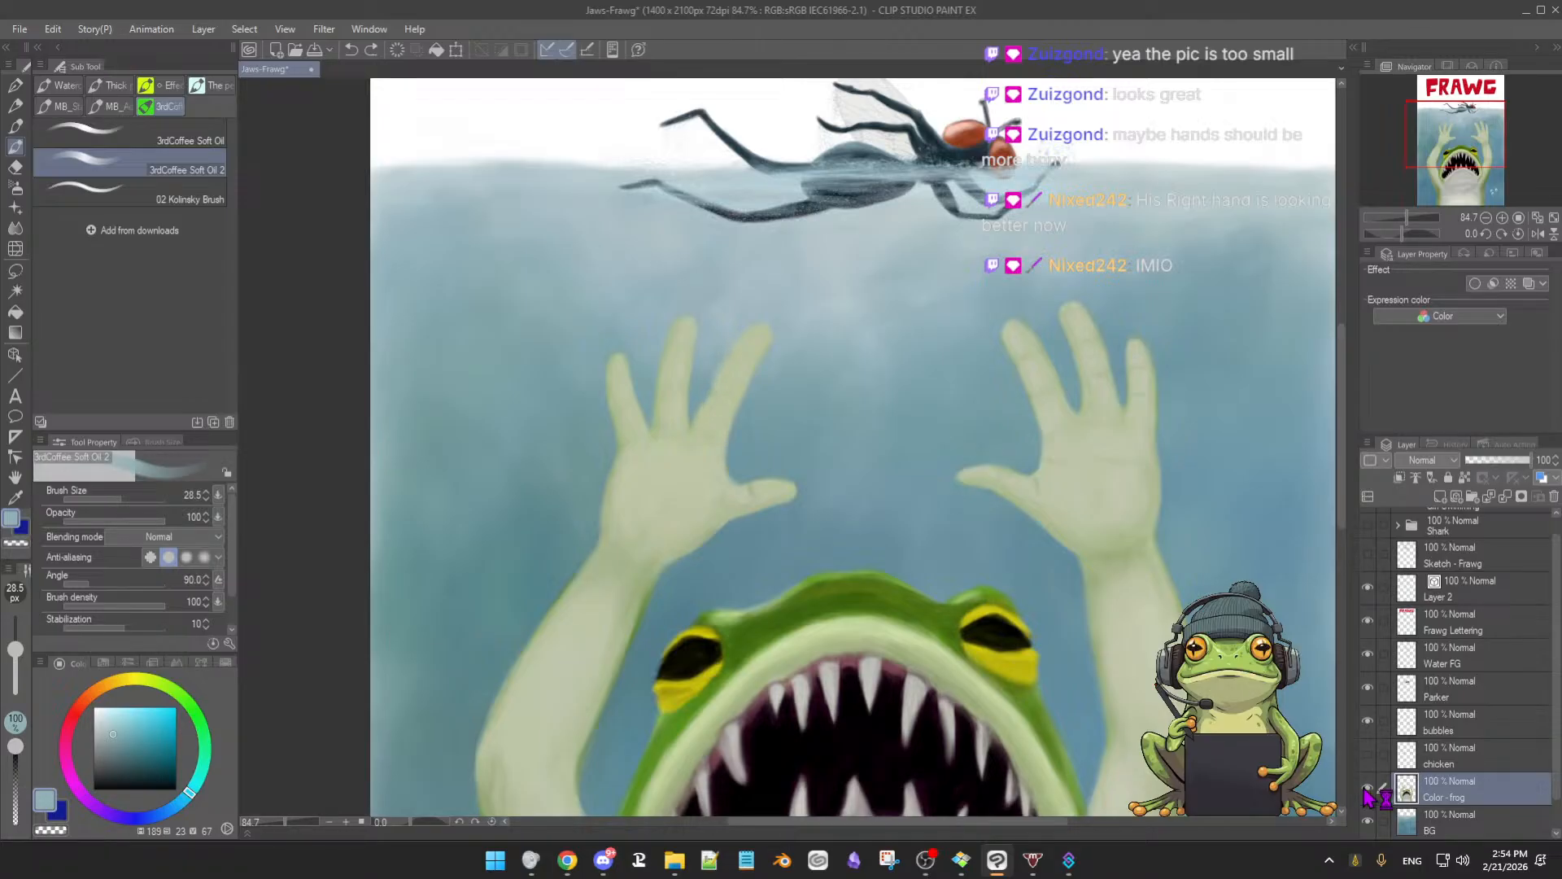
left_click(1368, 755)
left_click(1367, 755)
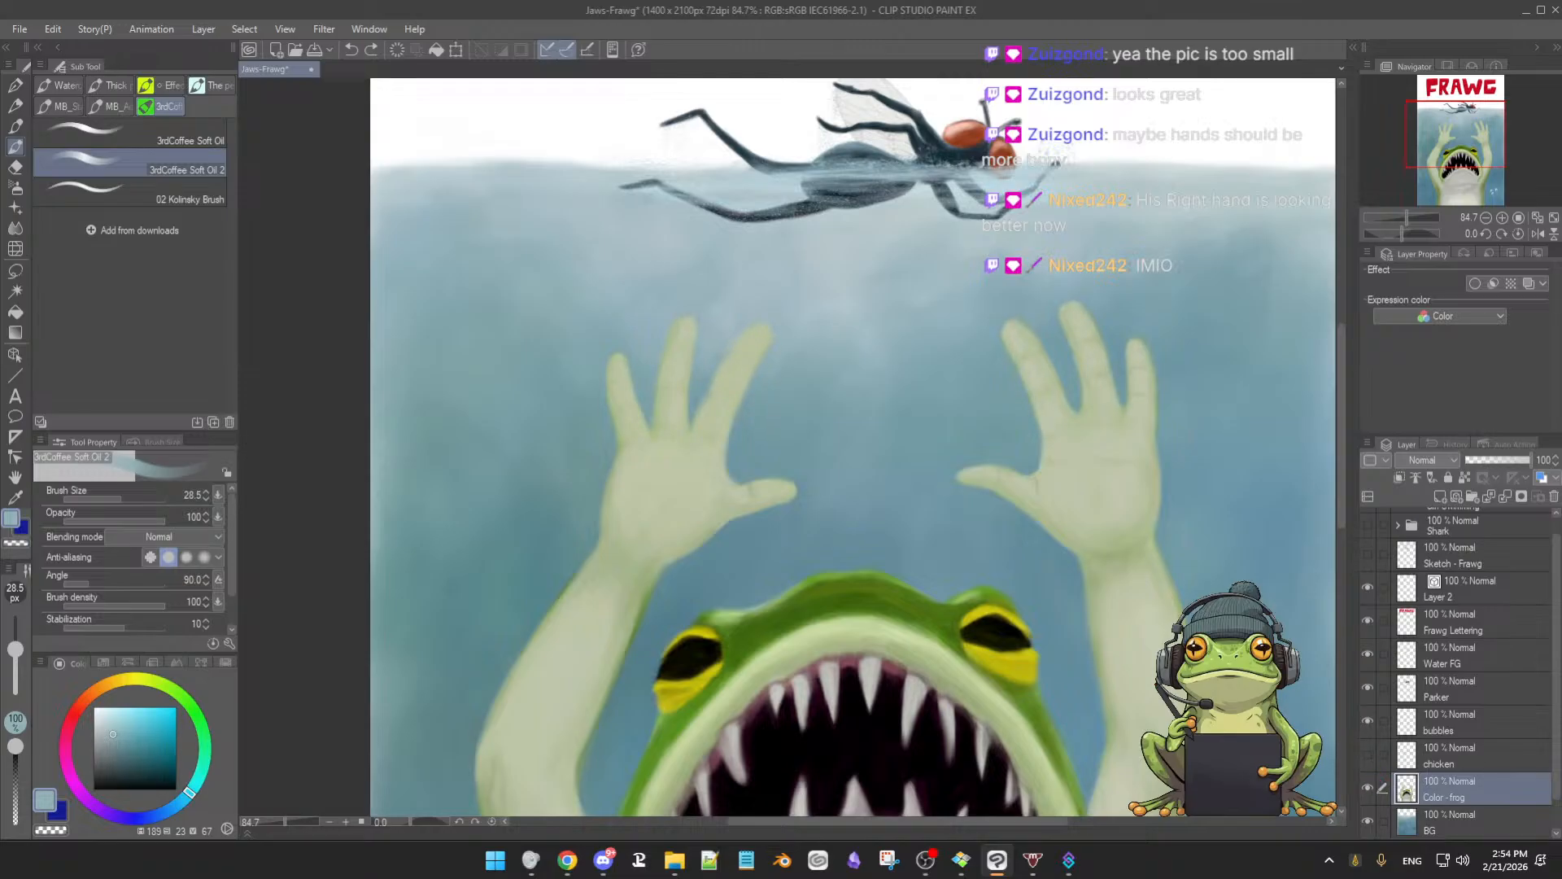
Shade and smooth the left hand's thumb base and lower palm edge on Color-frog with sampled greens at brush size 21.6
left_click(818, 480)
left_click(722, 495, "alt")
mouse_move(722, 495)
left_mouse_down()
mouse_move(727, 512)
mouse_move(691, 505)
left_mouse_up()
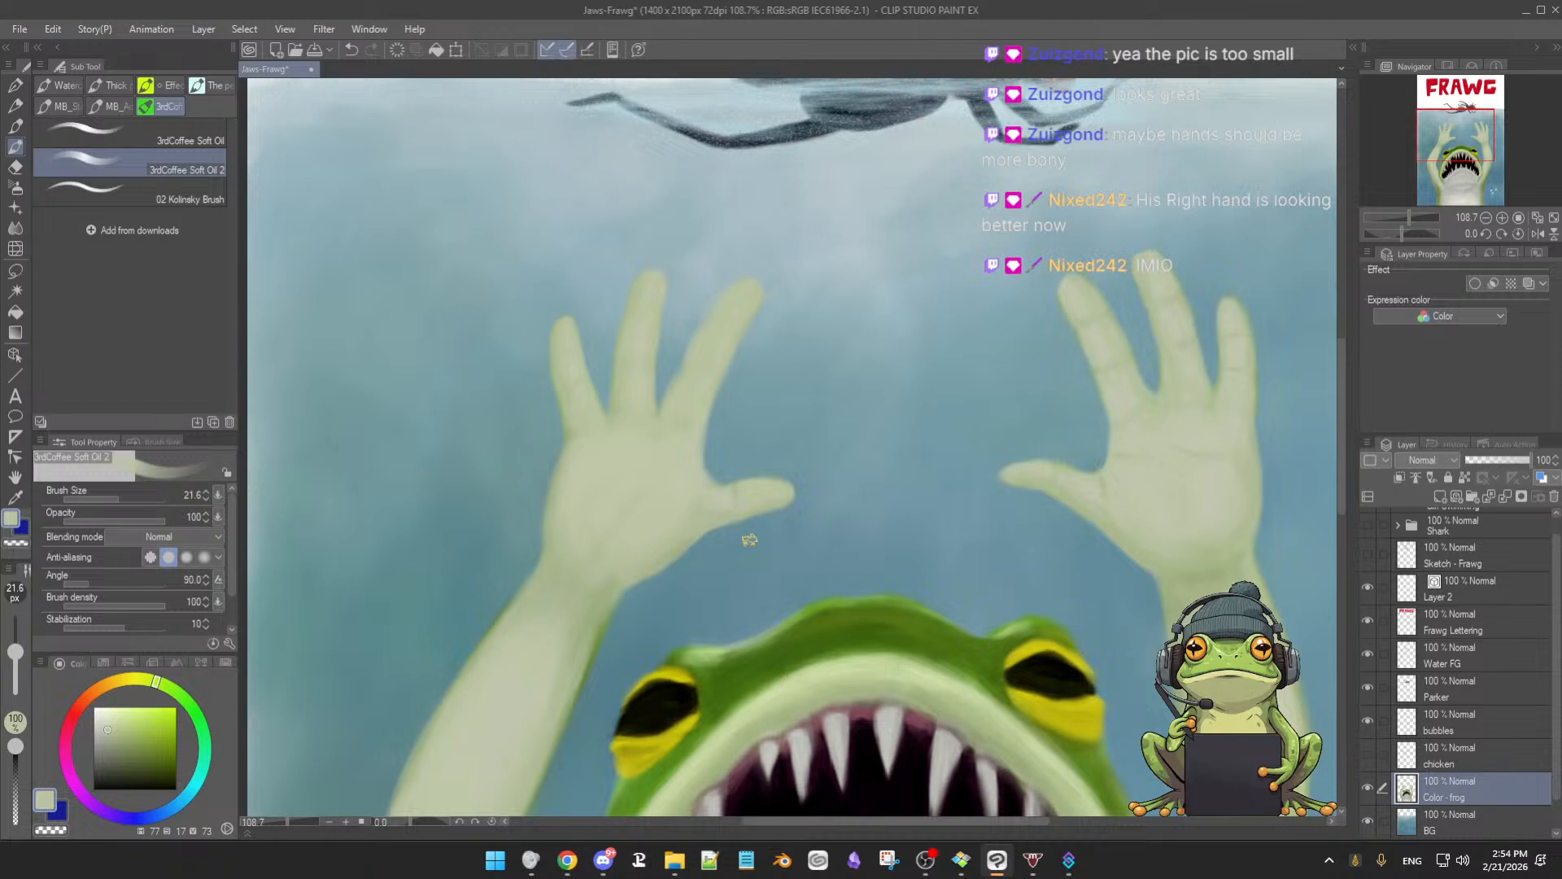
left_click(755, 665, "alt")
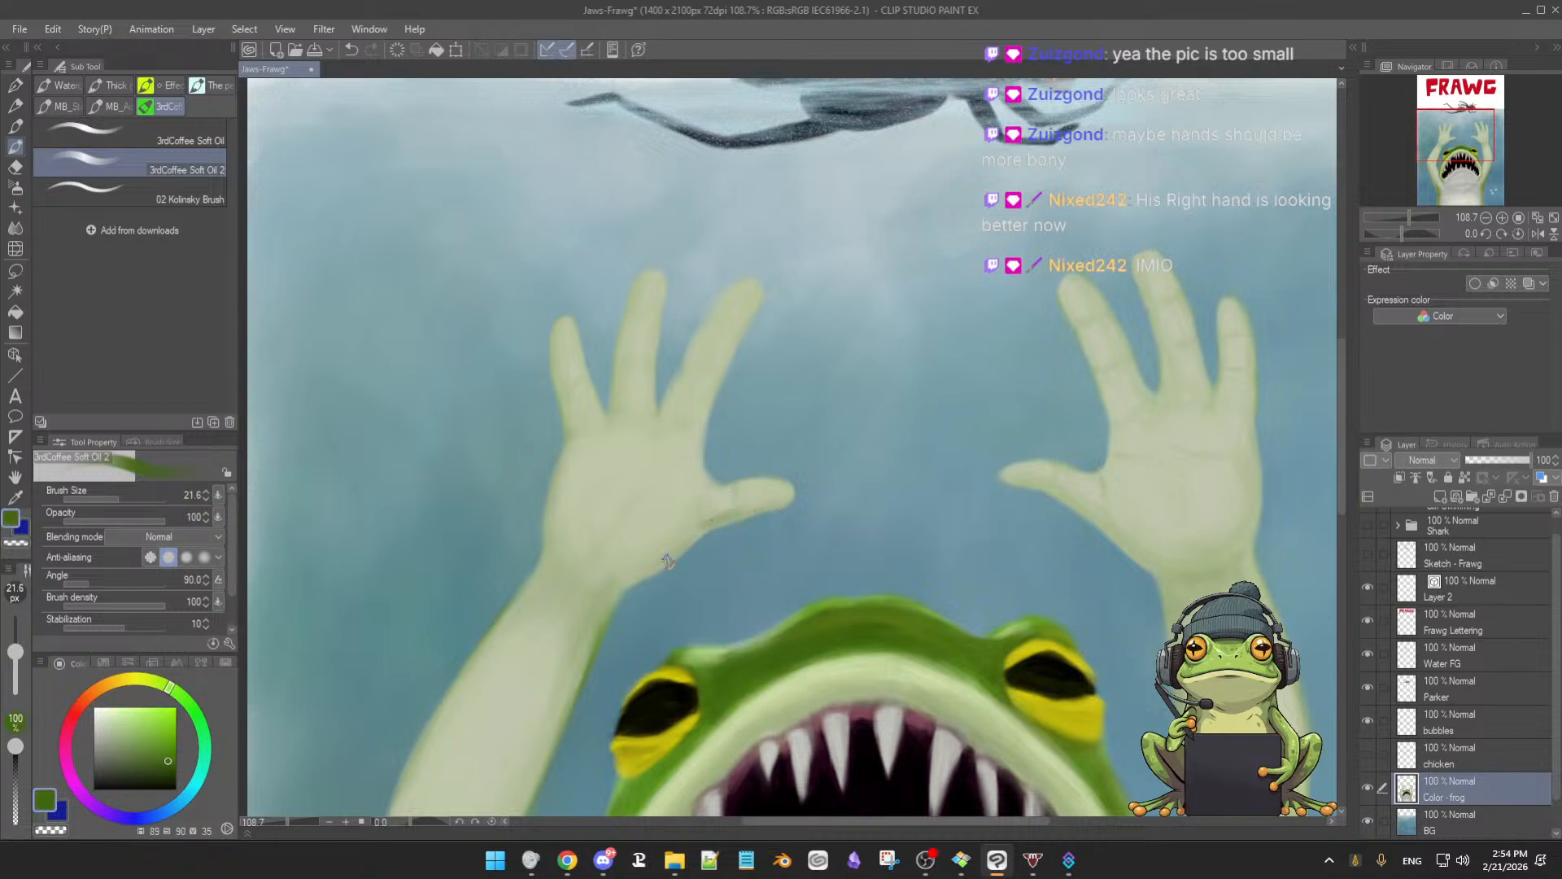
left_click(705, 520, "alt")
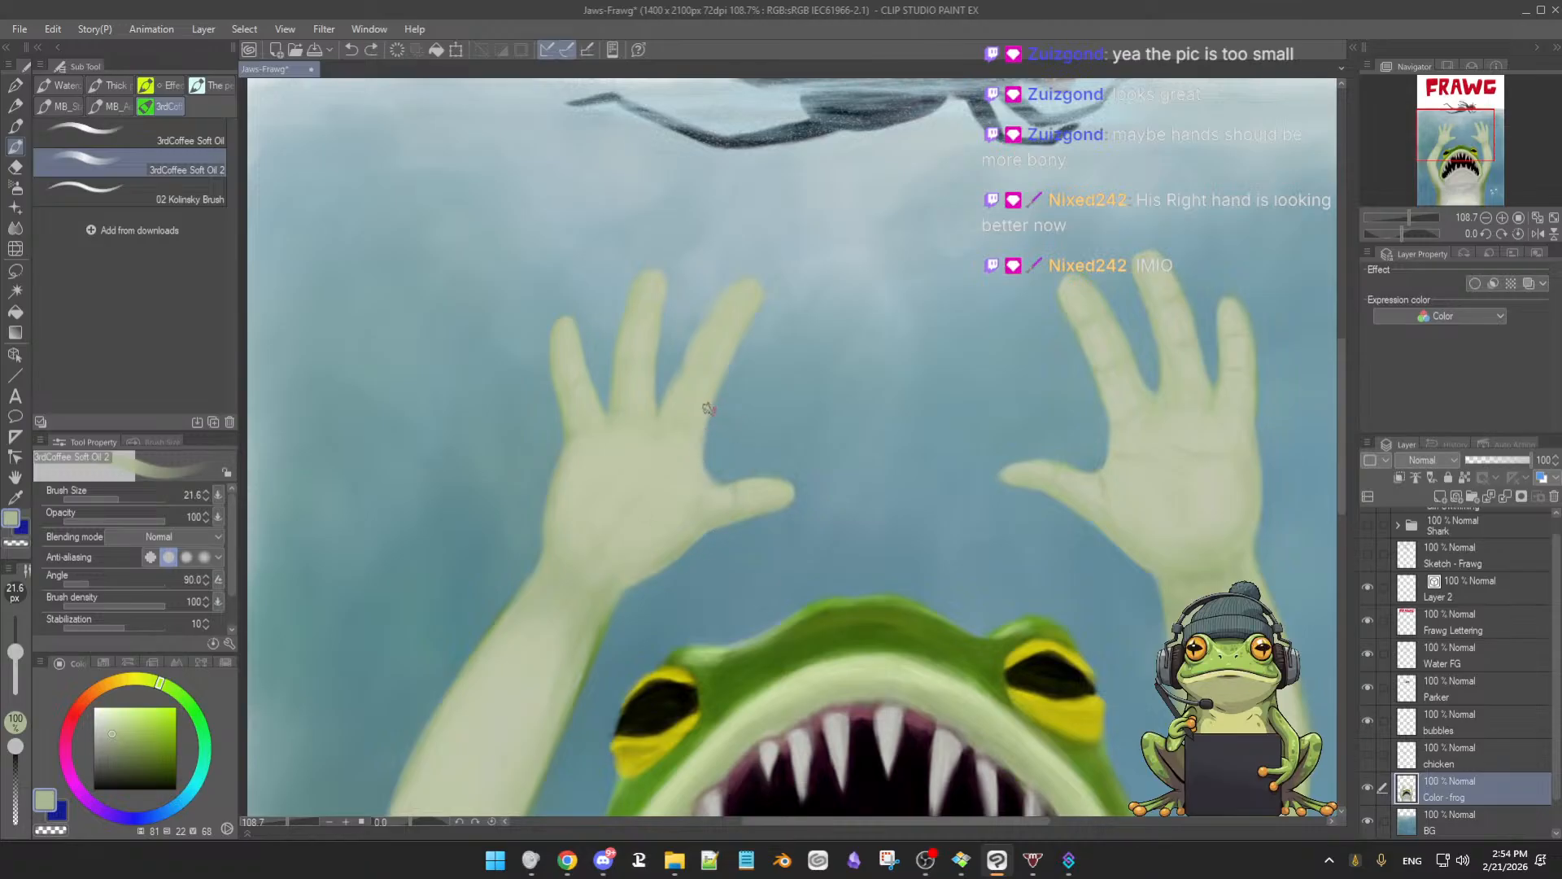
Refine the left hand's index finger and the palm edge between it and the thumb with sampled skin green at brush size 21.6
left_click_drag(706, 431, 712, 471)
left_click(733, 301, "alt")
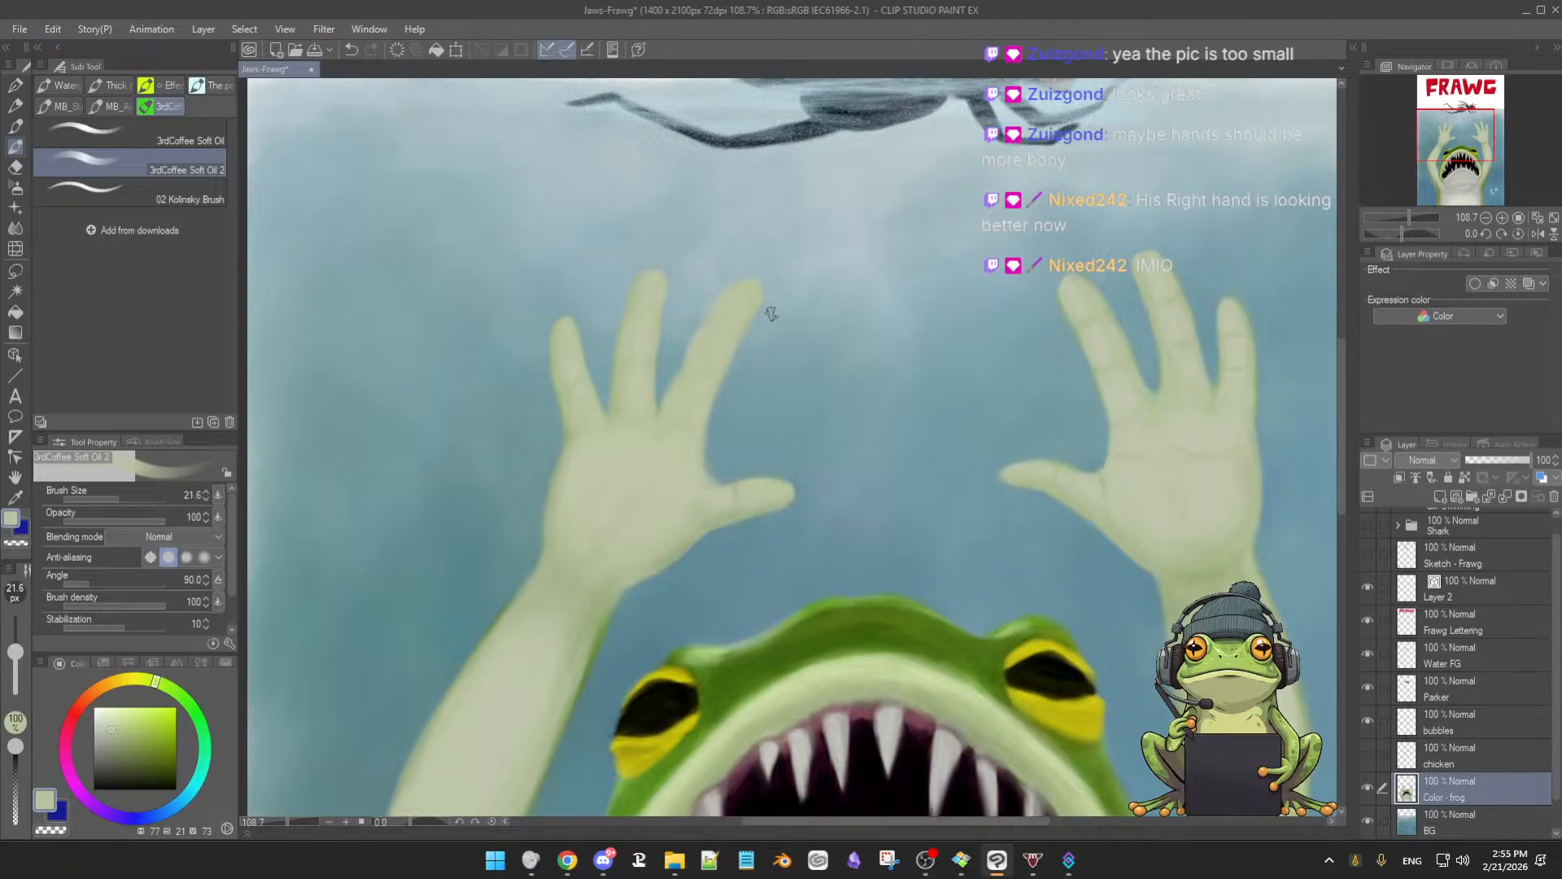
key("e")
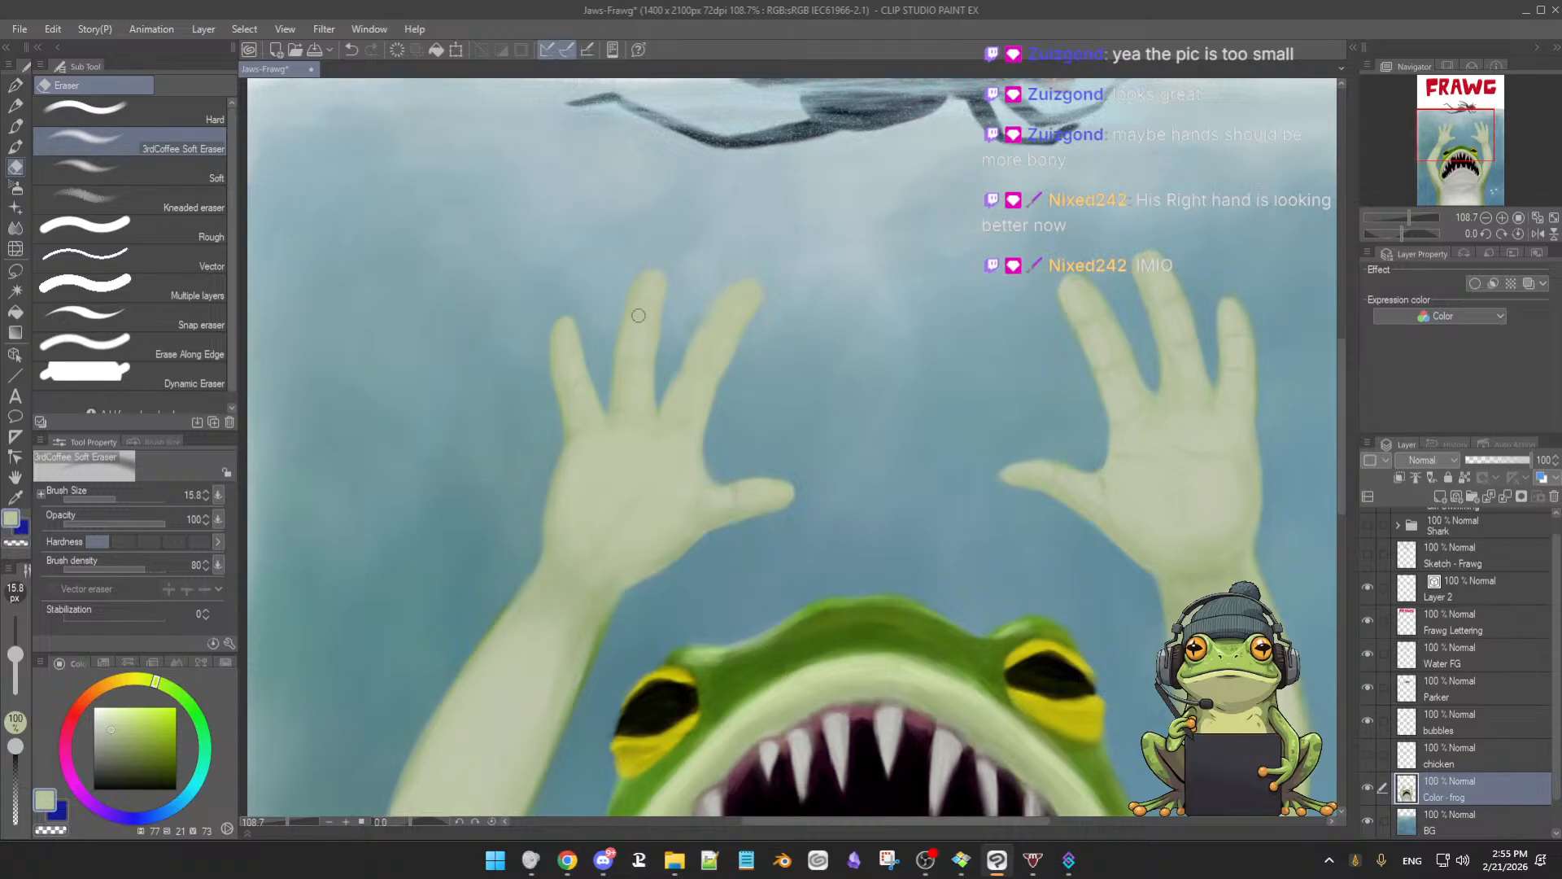
key("b")
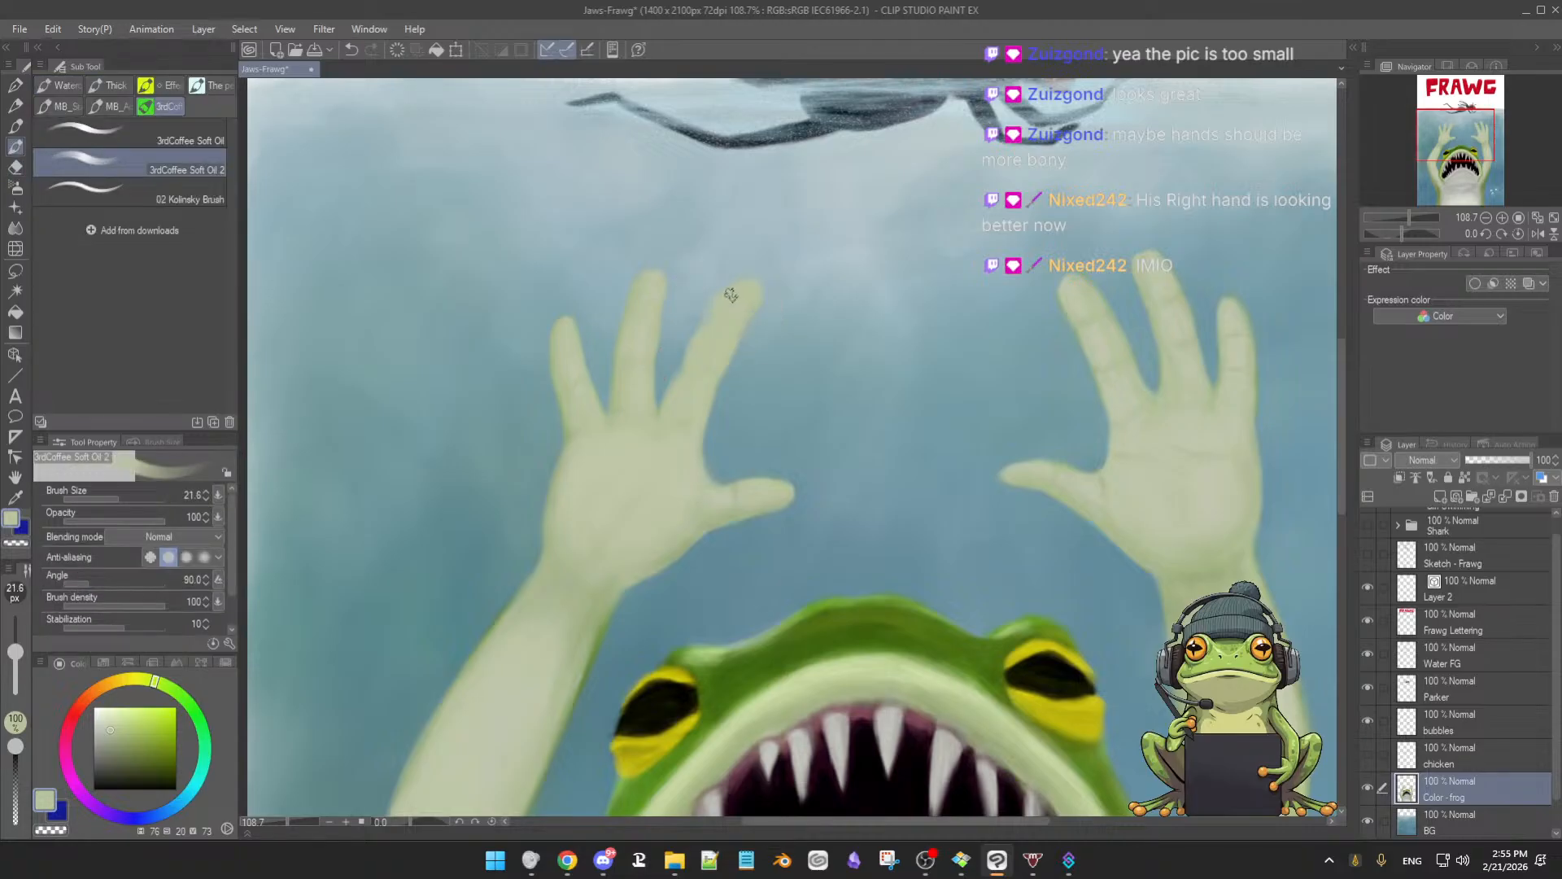
Examine the whole poster and both hands at several zoom levels, comparing the Color-frog layer hidden and shown
key("ctrl+0")
scroll(738, 433, "down", 1)
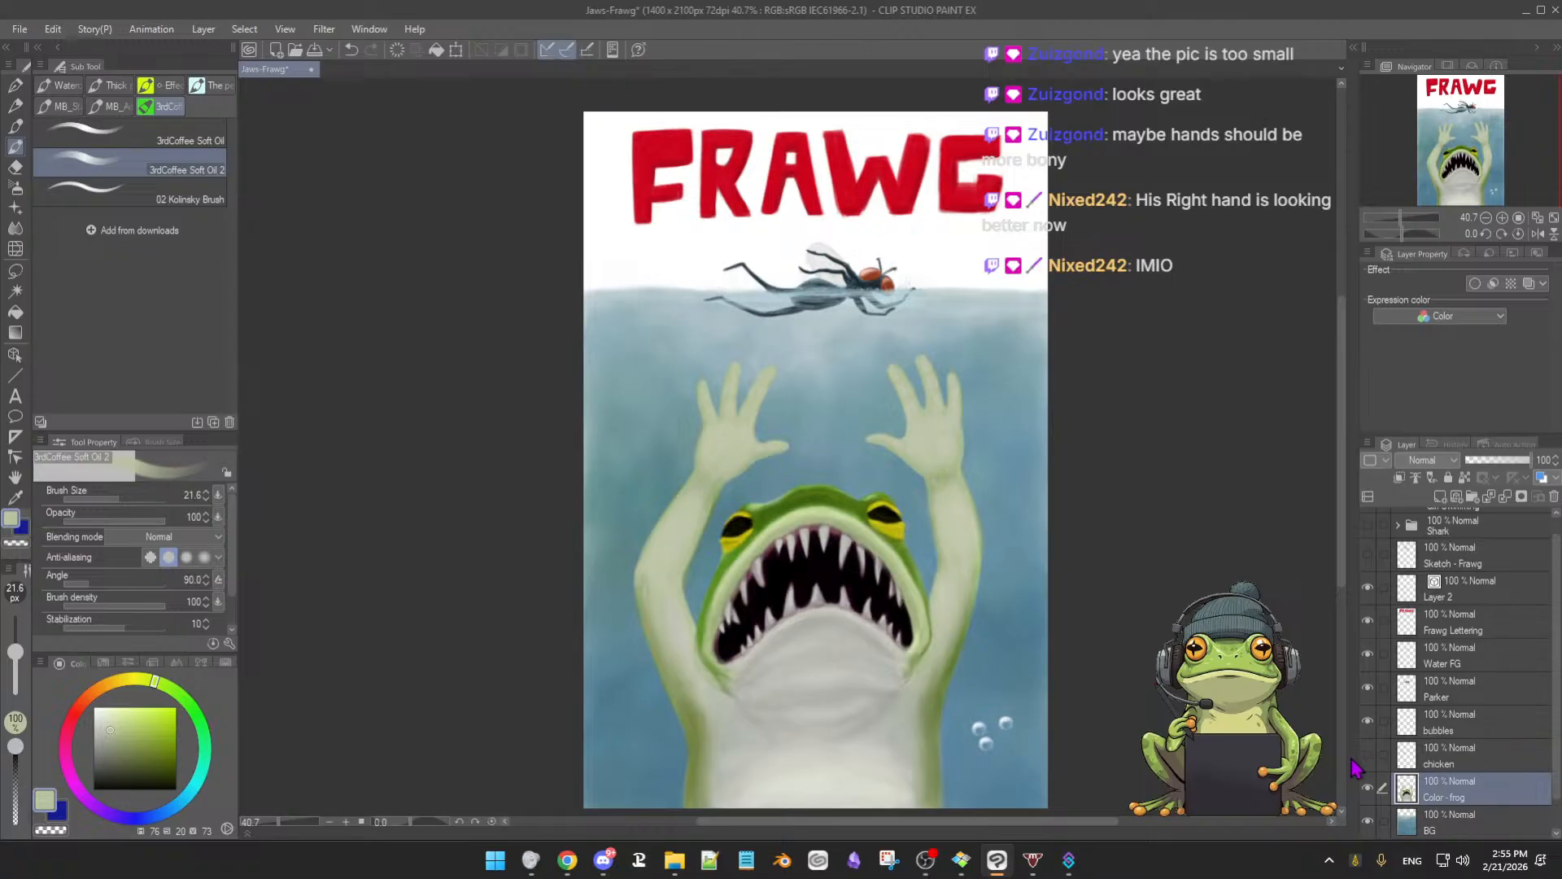
left_click(1368, 756)
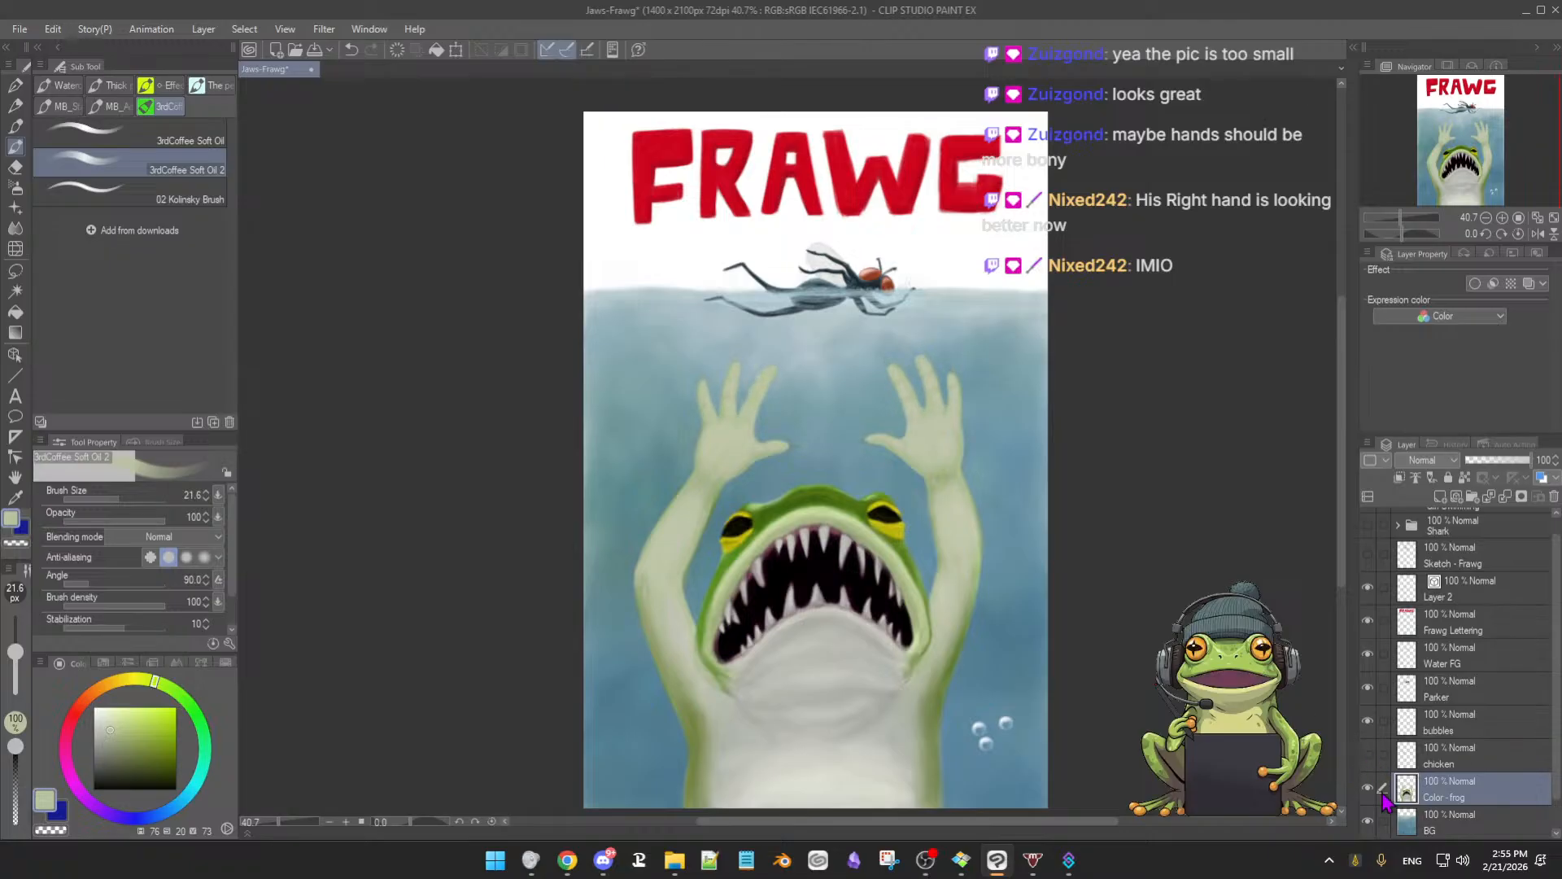
left_click(1369, 788)
left_click(1368, 788)
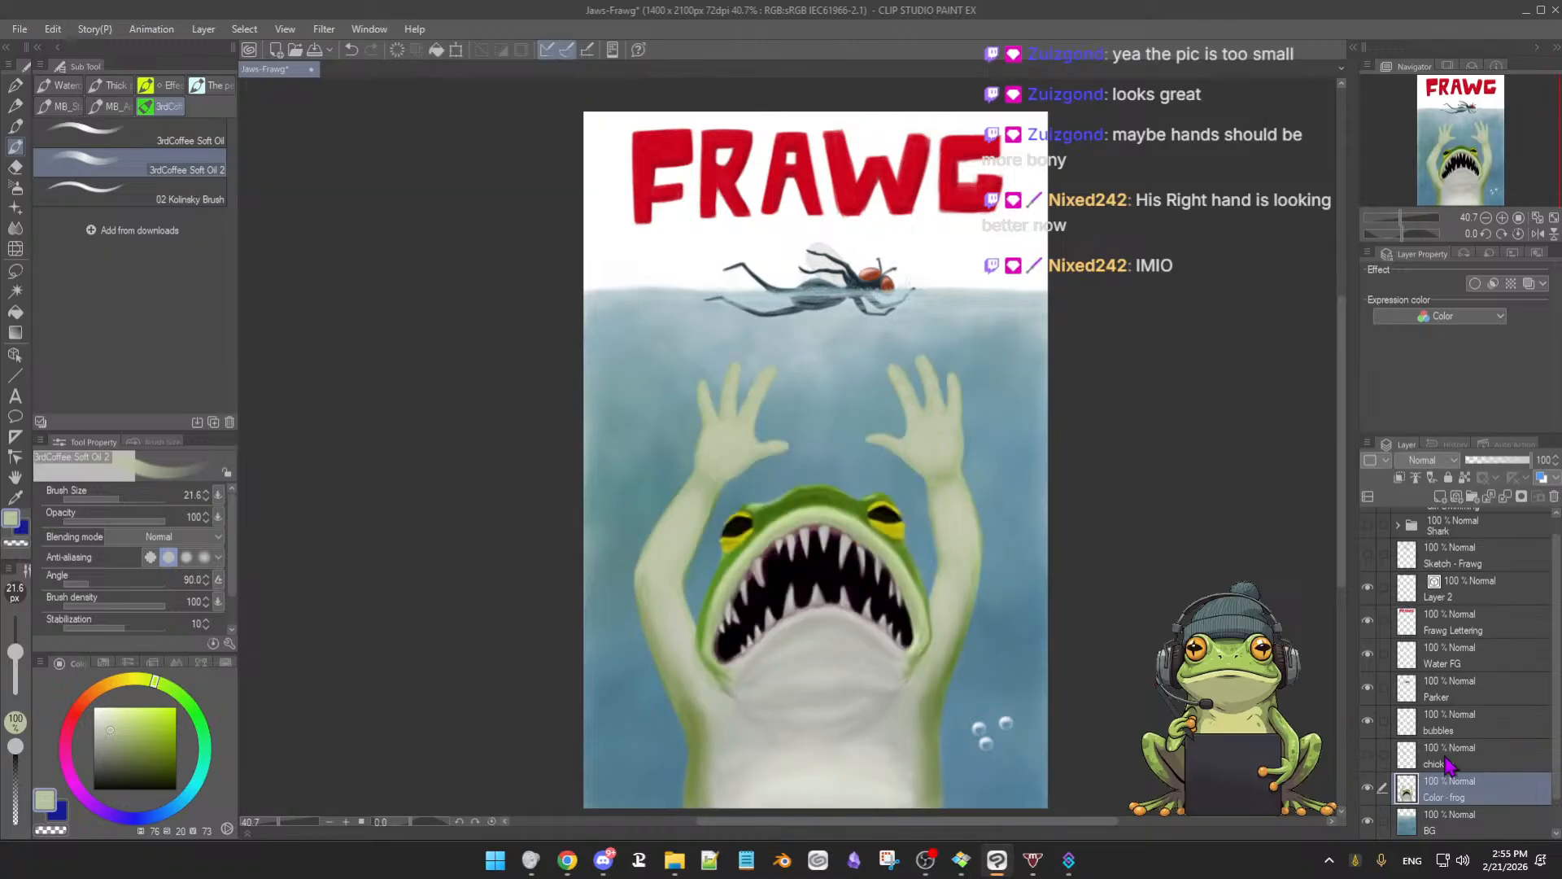
scroll(1076, 586, "up", 4)
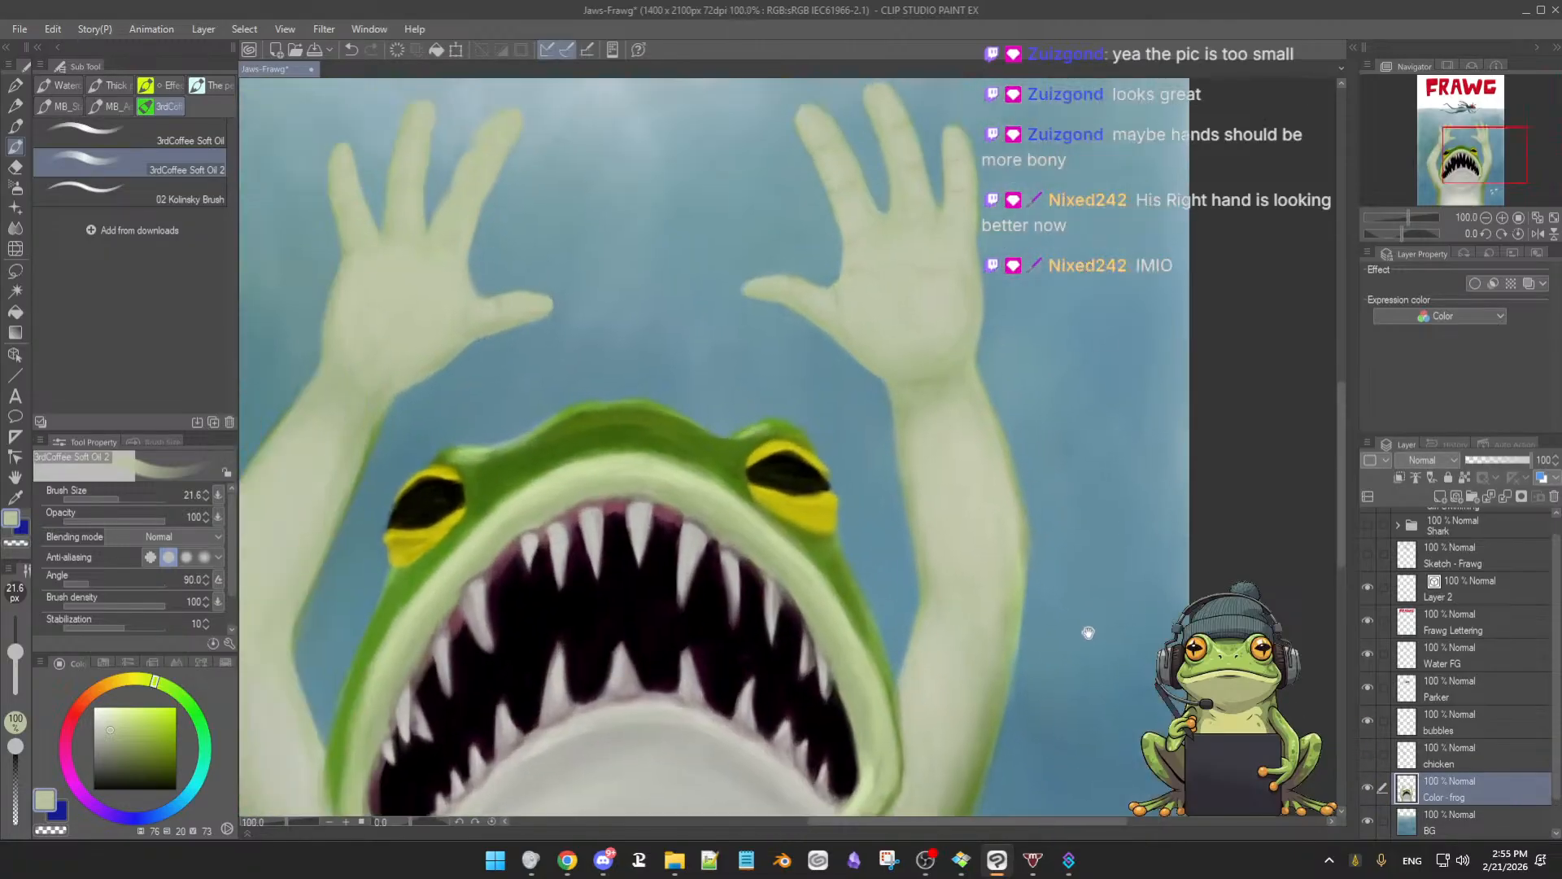
scroll(1120, 628, "up", 2)
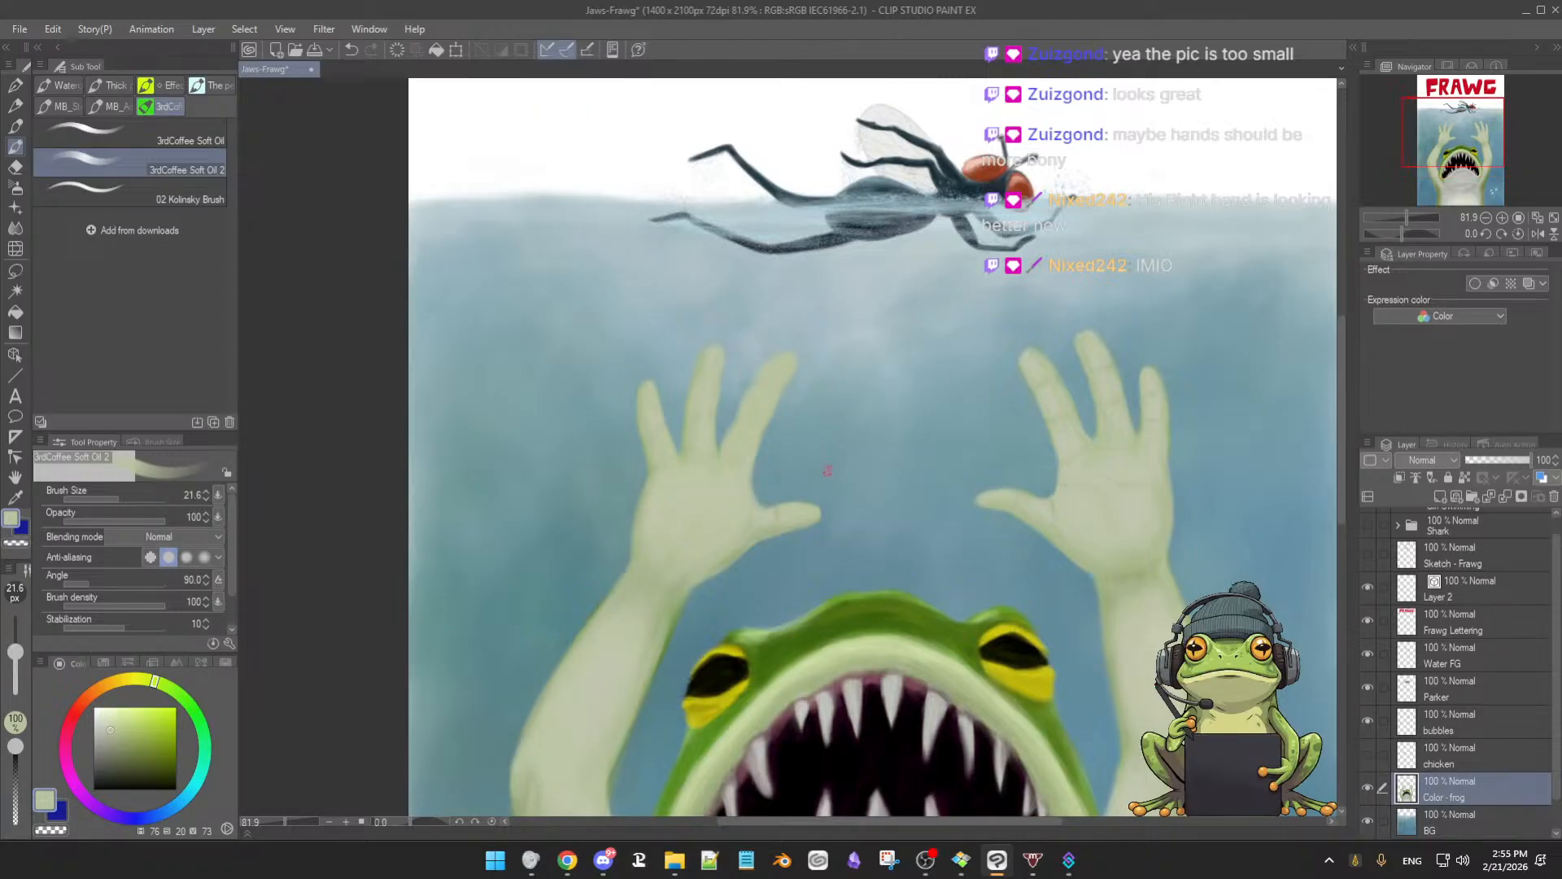
scroll(932, 515, "down", 2)
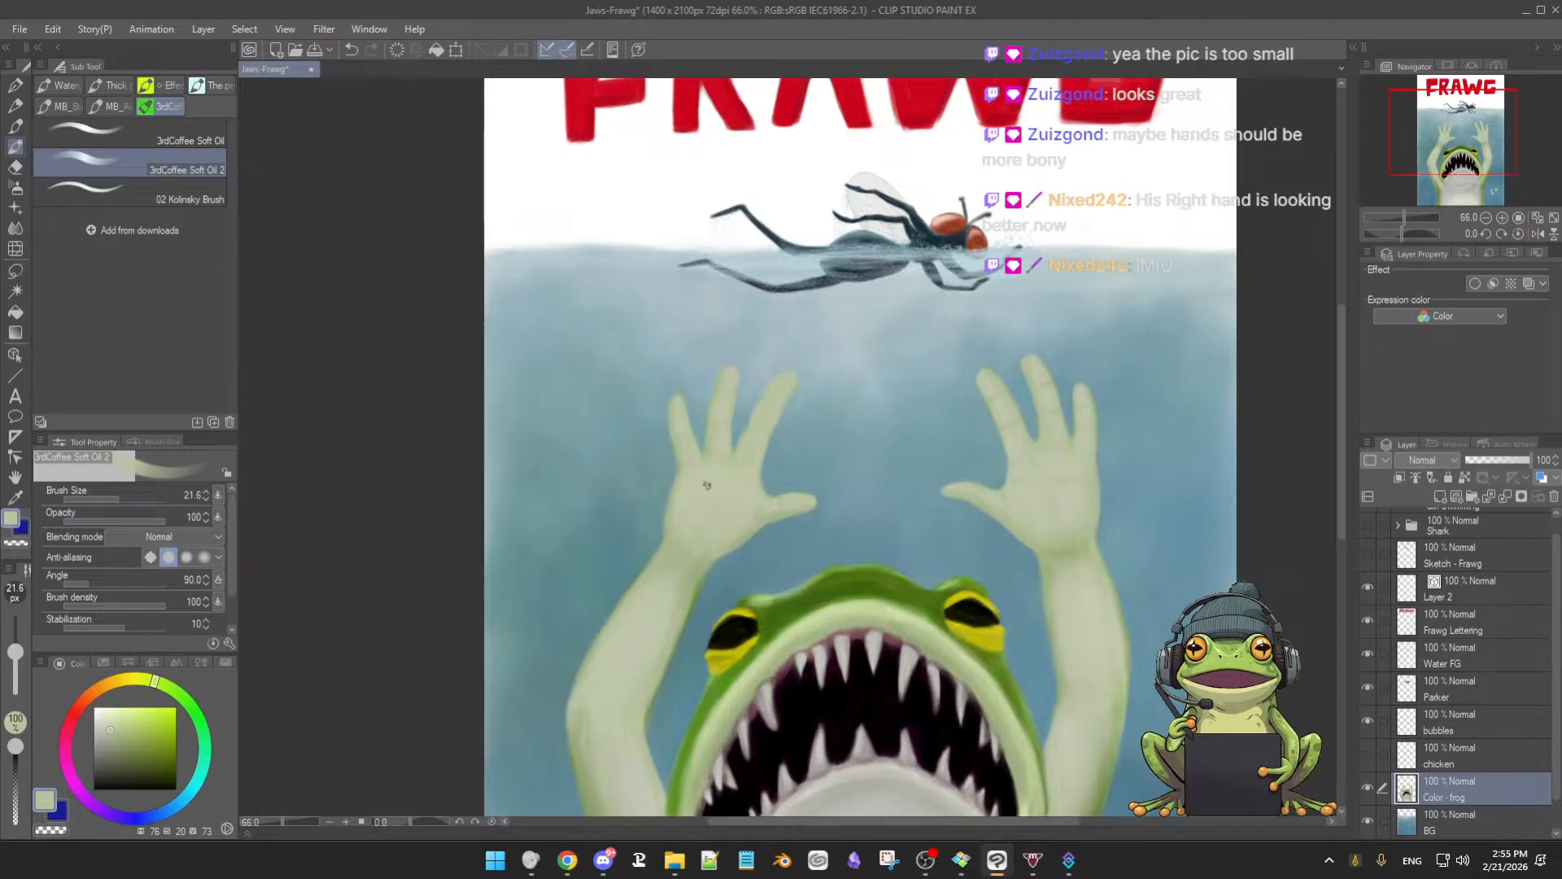
scroll(728, 488, "down", 3)
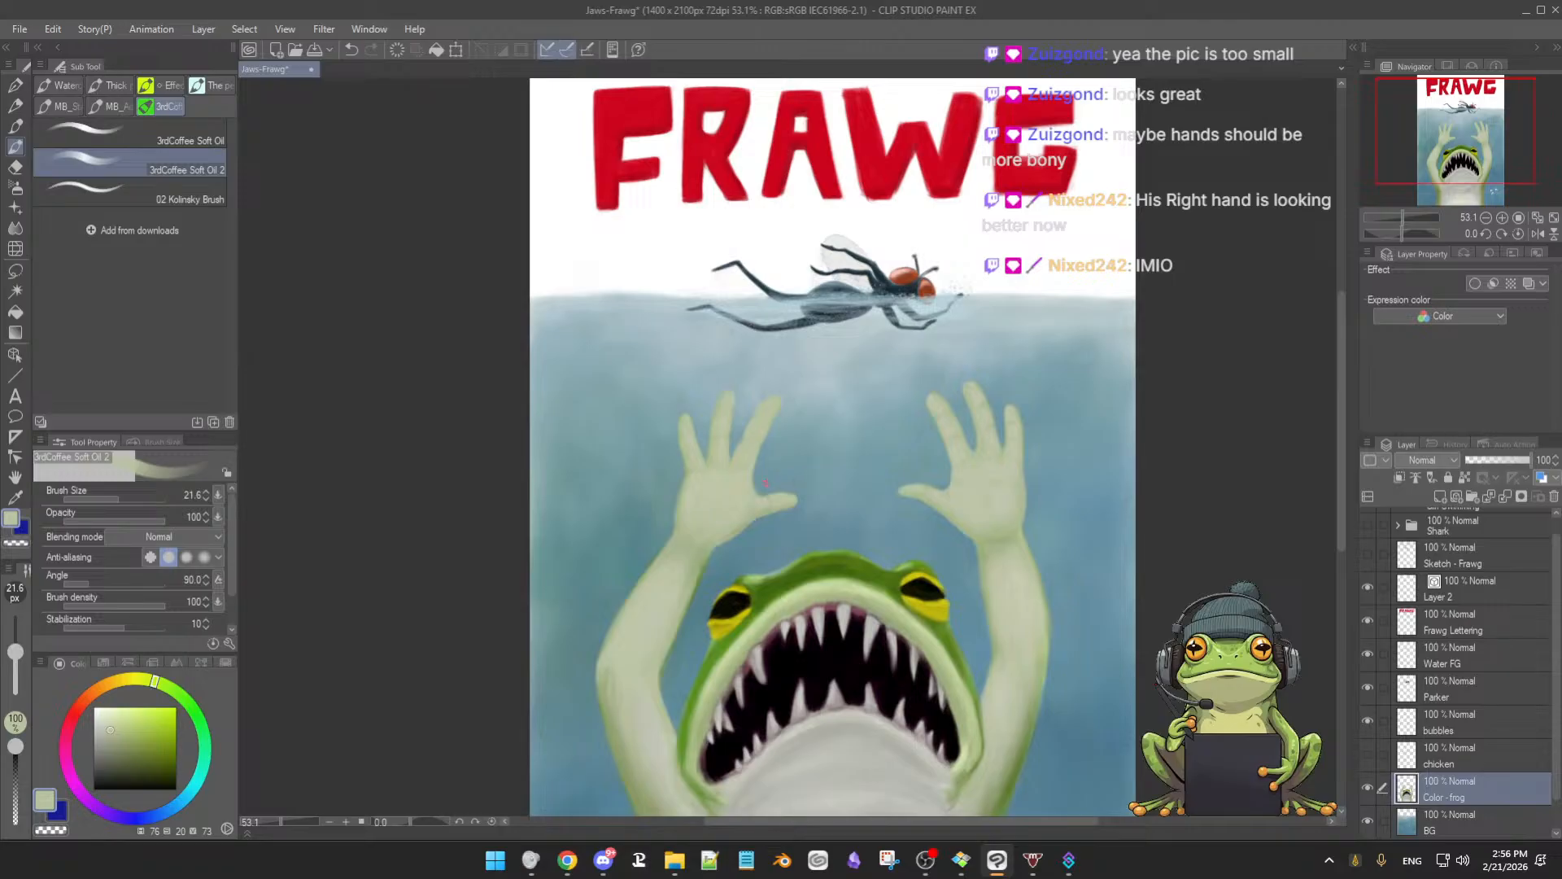
scroll(749, 480, "down", 1)
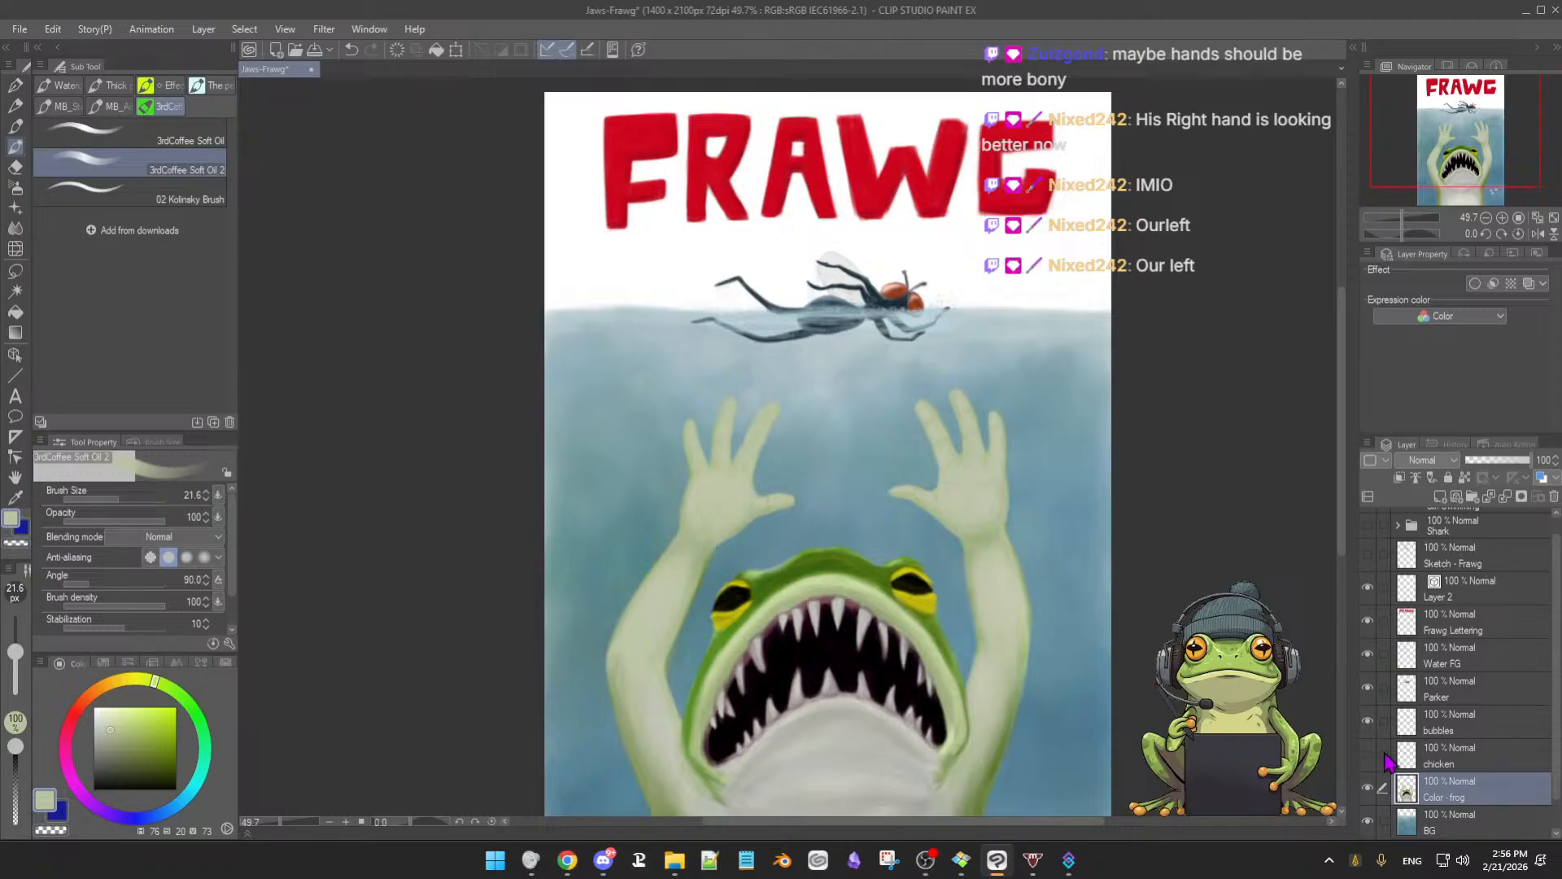
Compare the hands by toggling the chicken and Color-frog layers, leaving both layers shown
left_click(1367, 756)
left_click(1367, 756)
left_click(1367, 756)
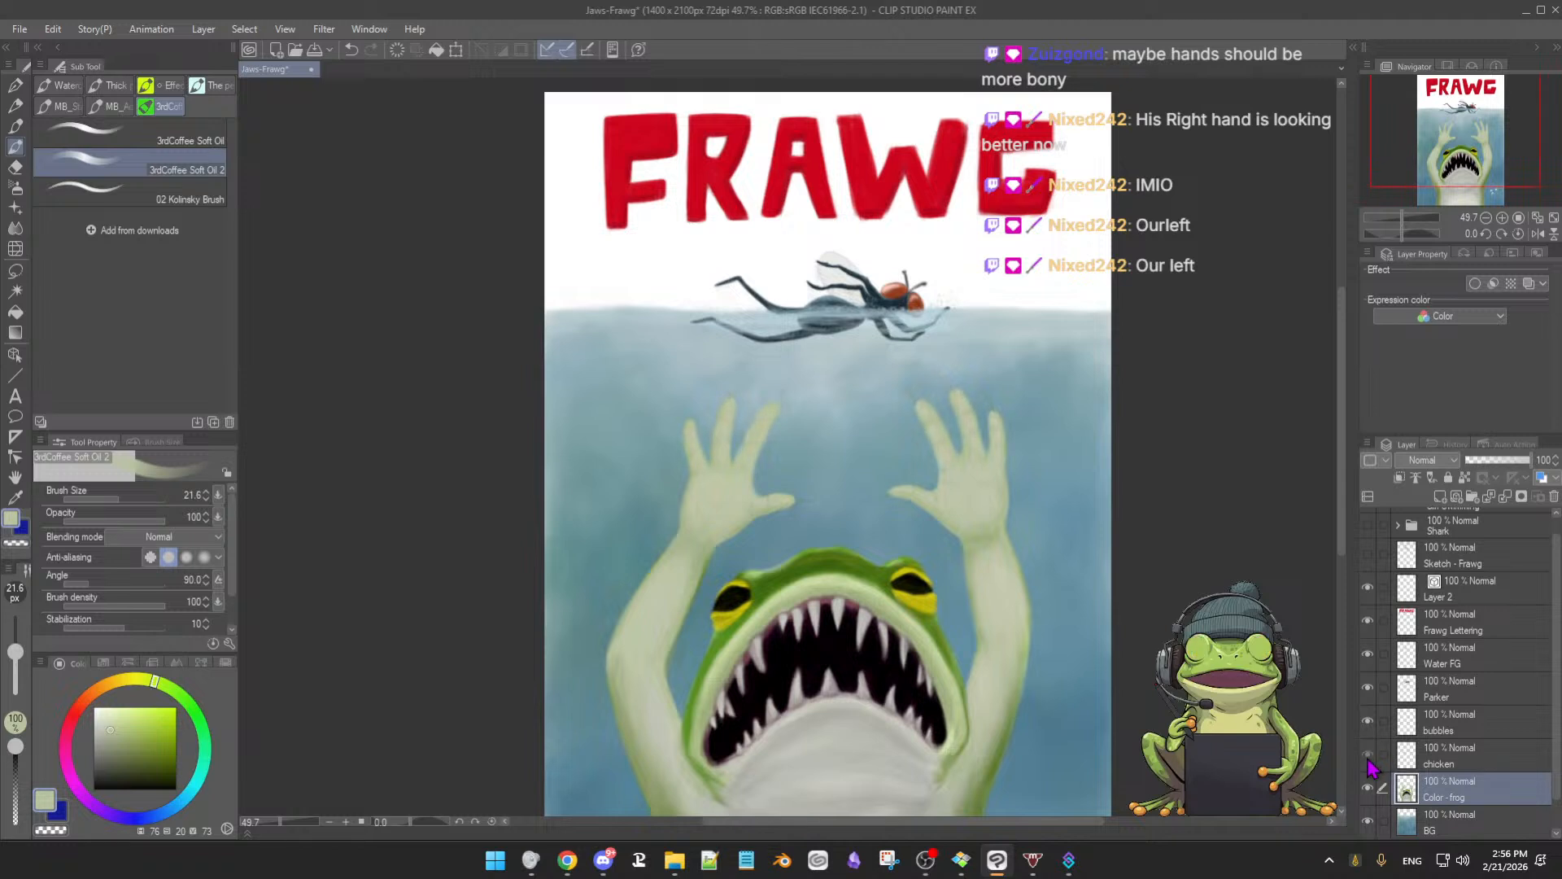
left_click(1367, 756)
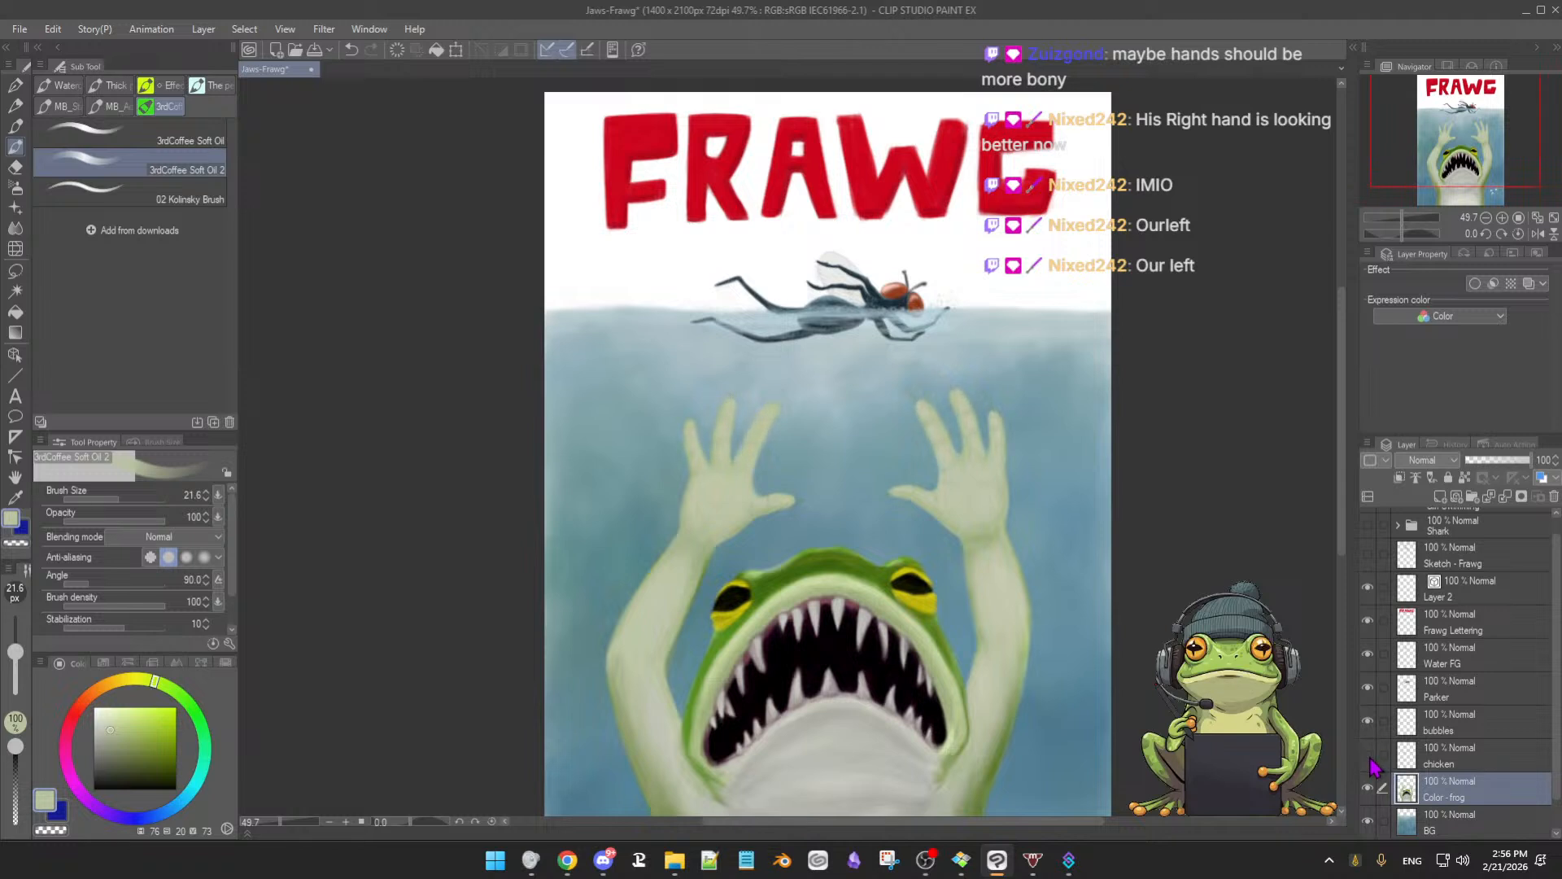
left_click(934, 544, "ctrl")
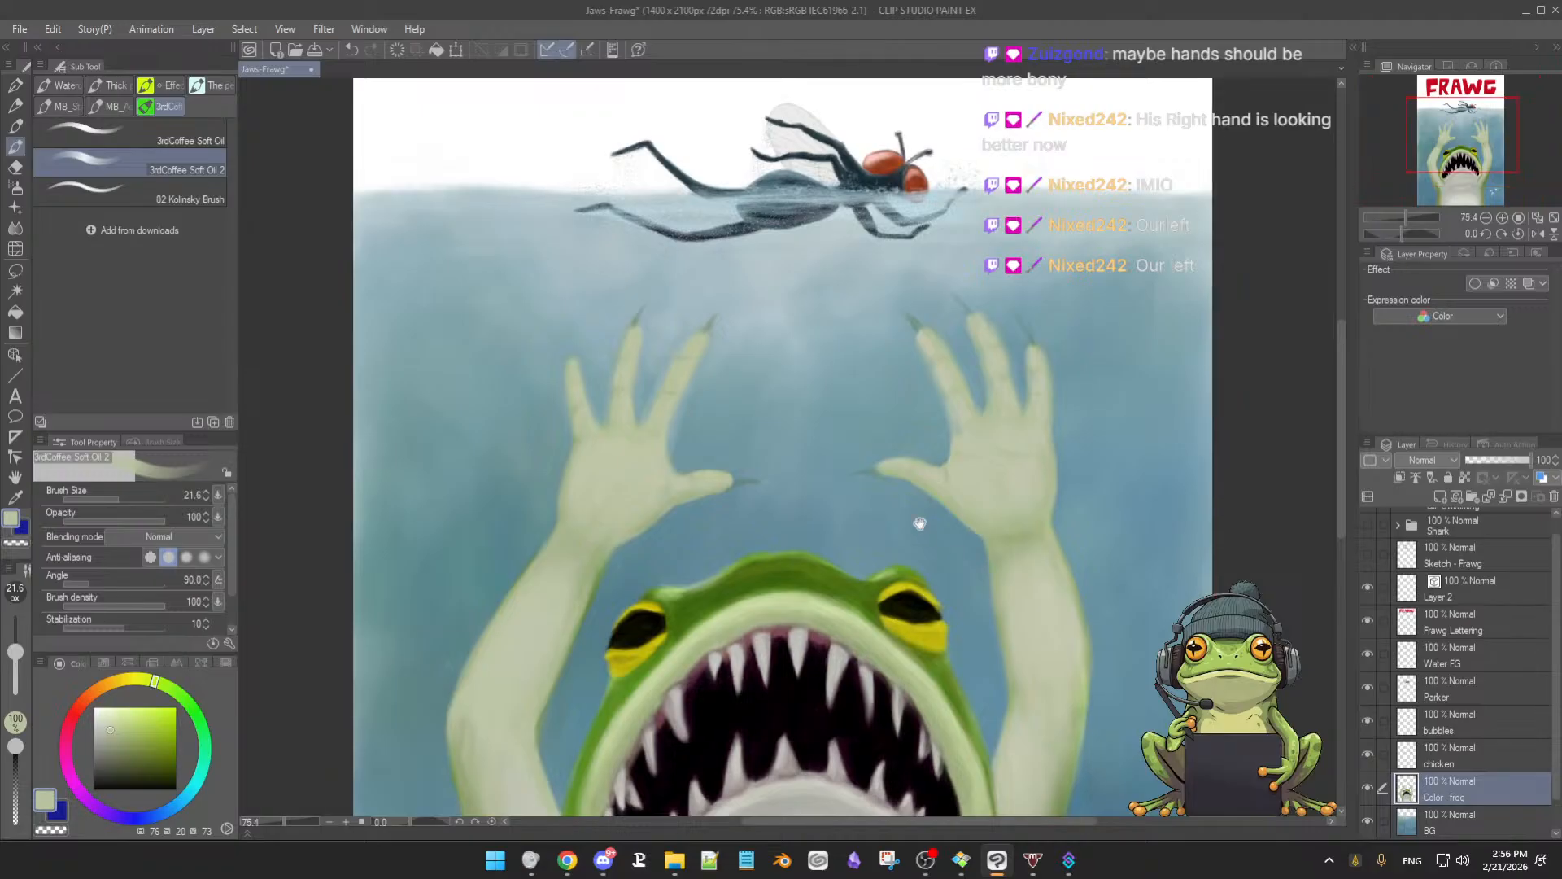
scroll(899, 521, "up", 3)
scroll(927, 560, "up", 5)
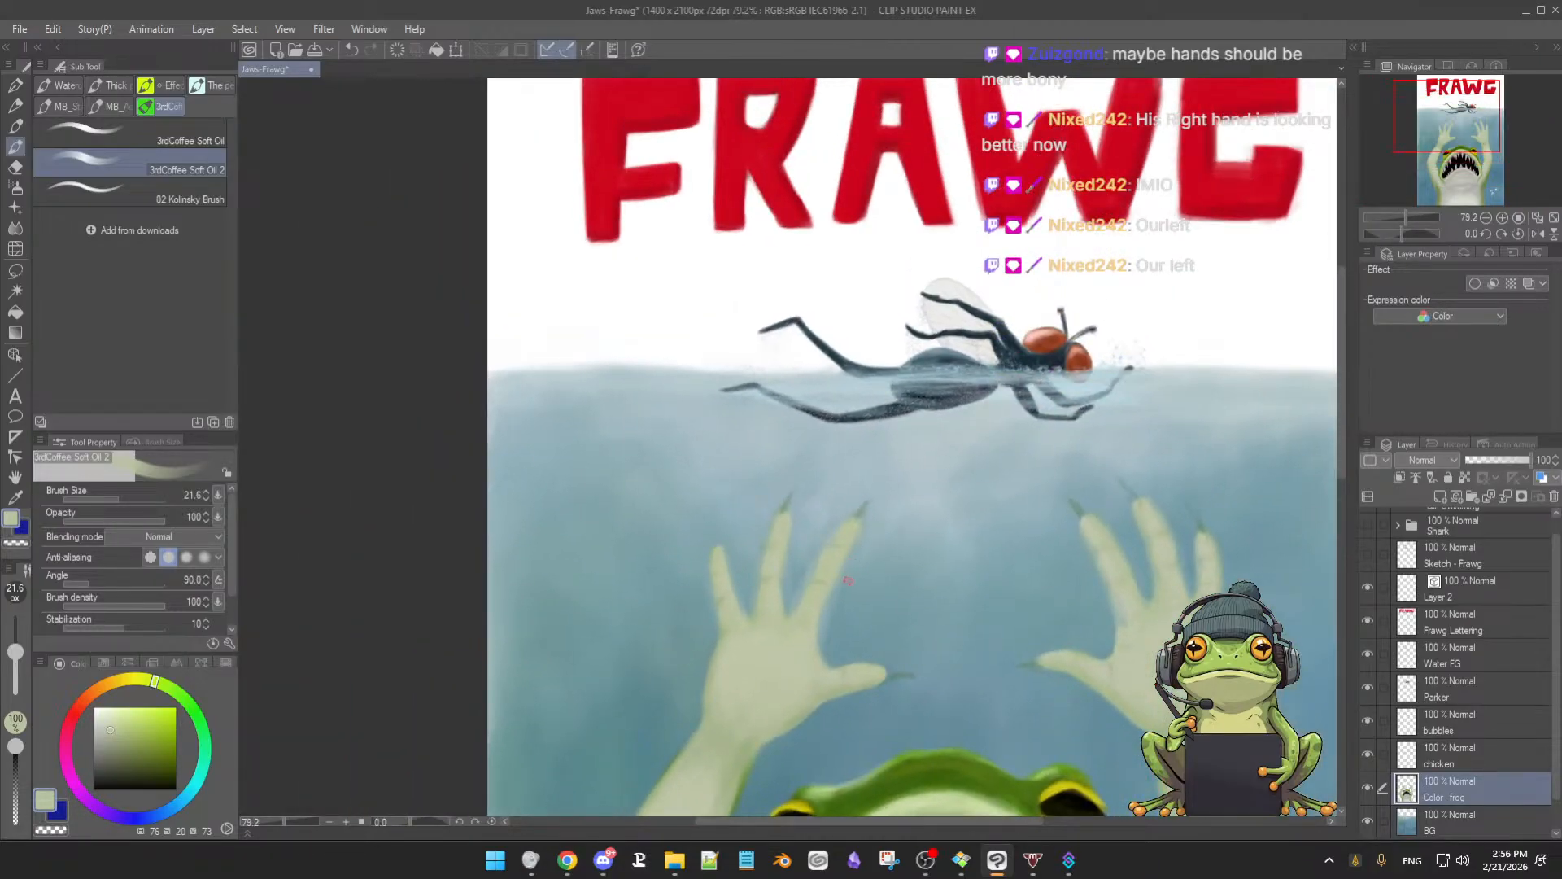
left_click(1368, 789)
left_click(1368, 789)
left_click(1368, 789)
left_click(1368, 789)
Touch up the left hand's index fingertip on the chicken layer with sampled skin green and water blue at brush size 17.7
left_click(1494, 765)
scroll(832, 526, "up", 2)
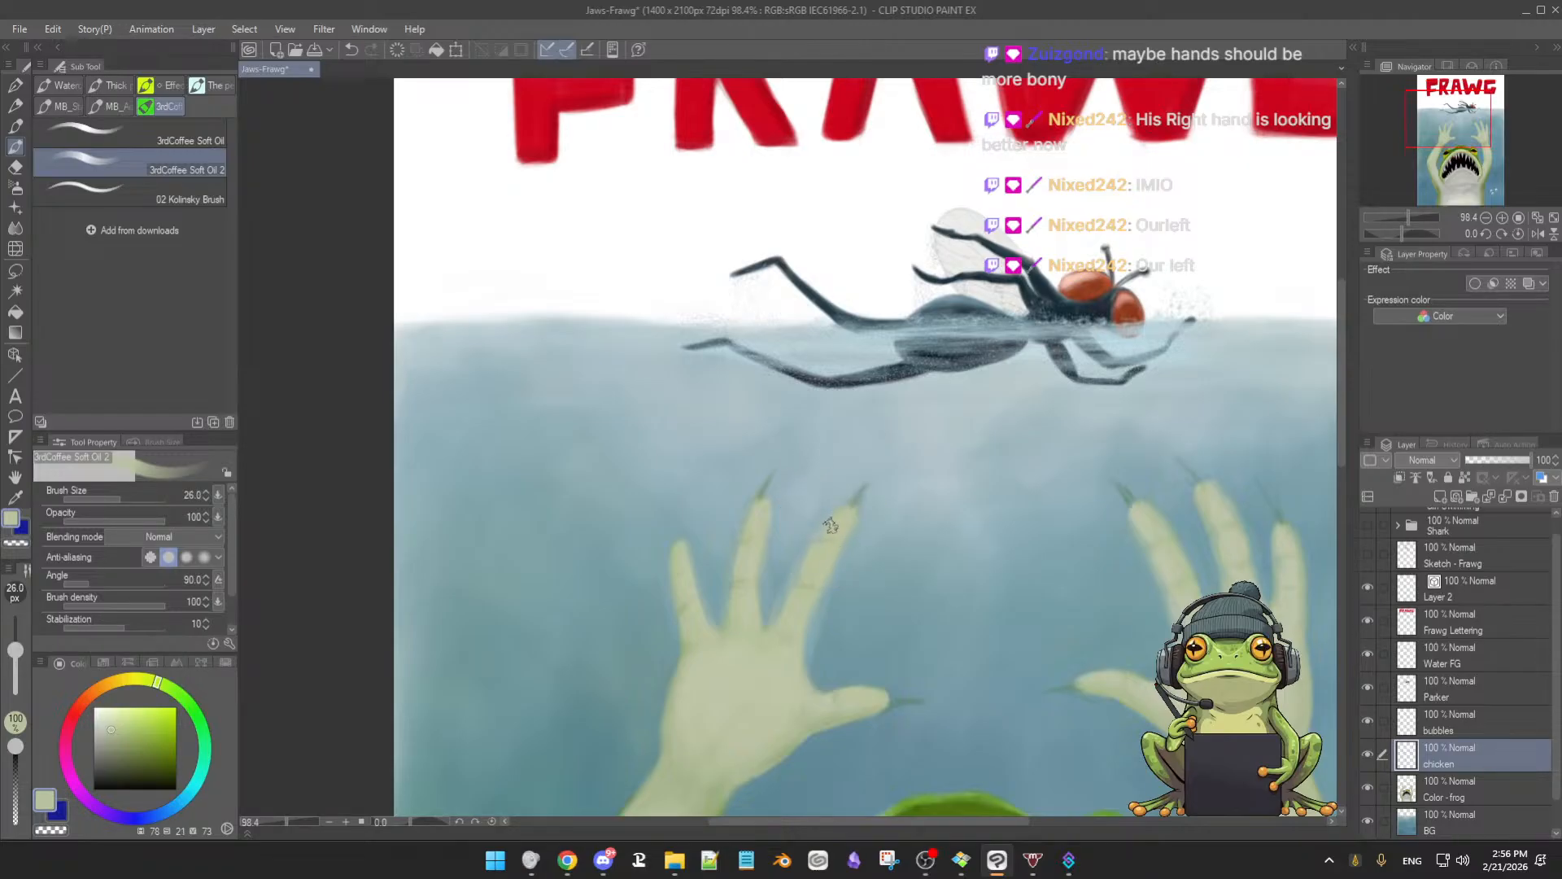
key("bracketleft")
left_click(844, 524, "alt")
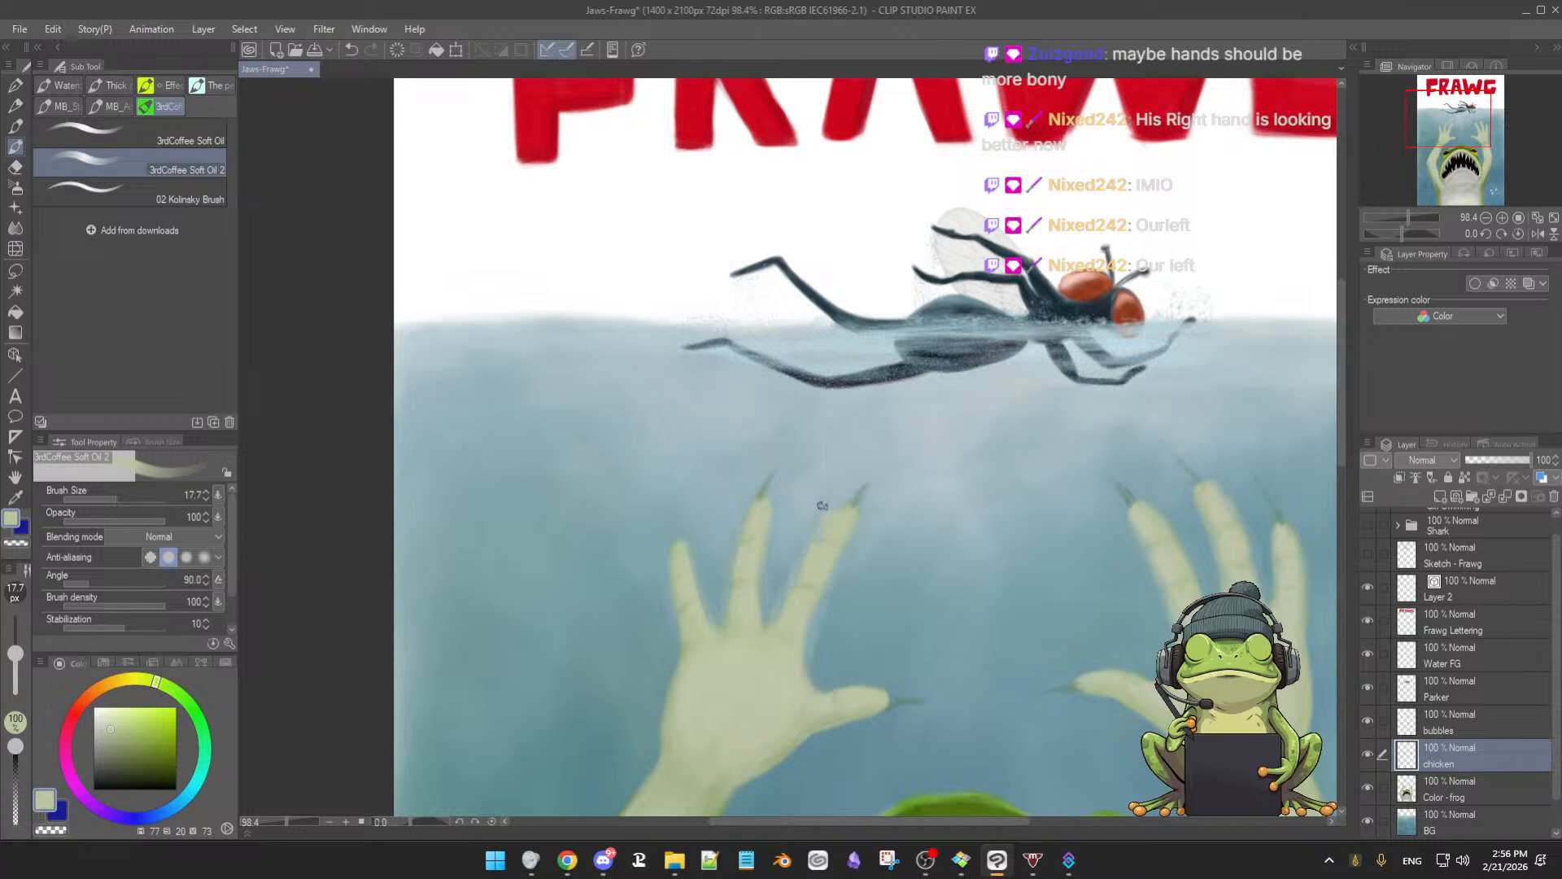
left_click(822, 509, "alt")
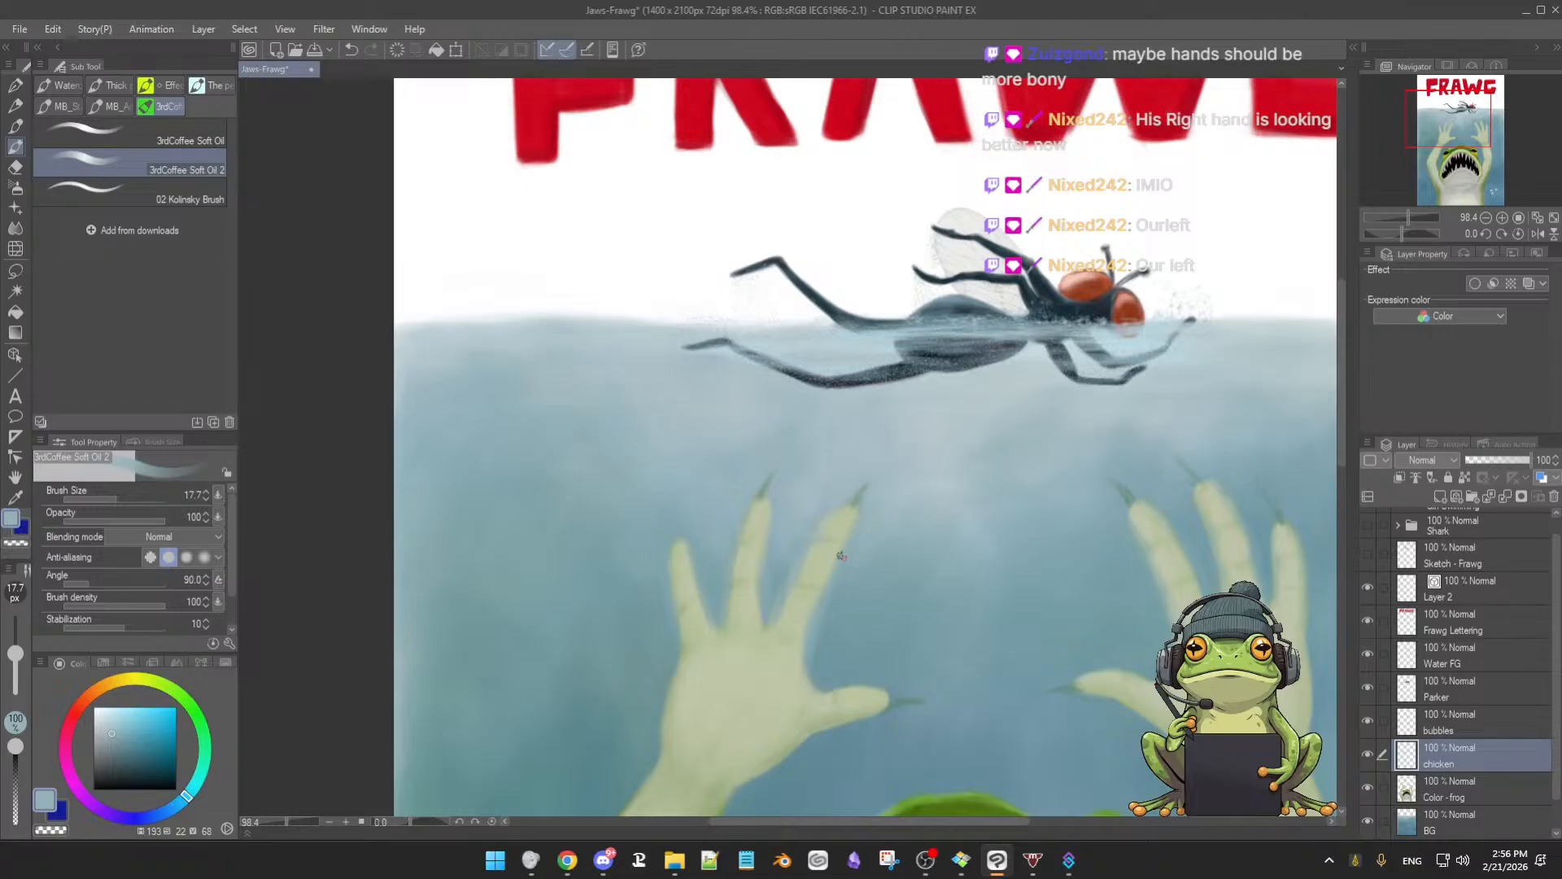
Blend the water around the left hand's index finger with sampled blues at brush size 35.1, and touch up the finger with skin green at 21.6
left_click_drag(827, 594, 846, 610)
left_click(828, 616, "alt")
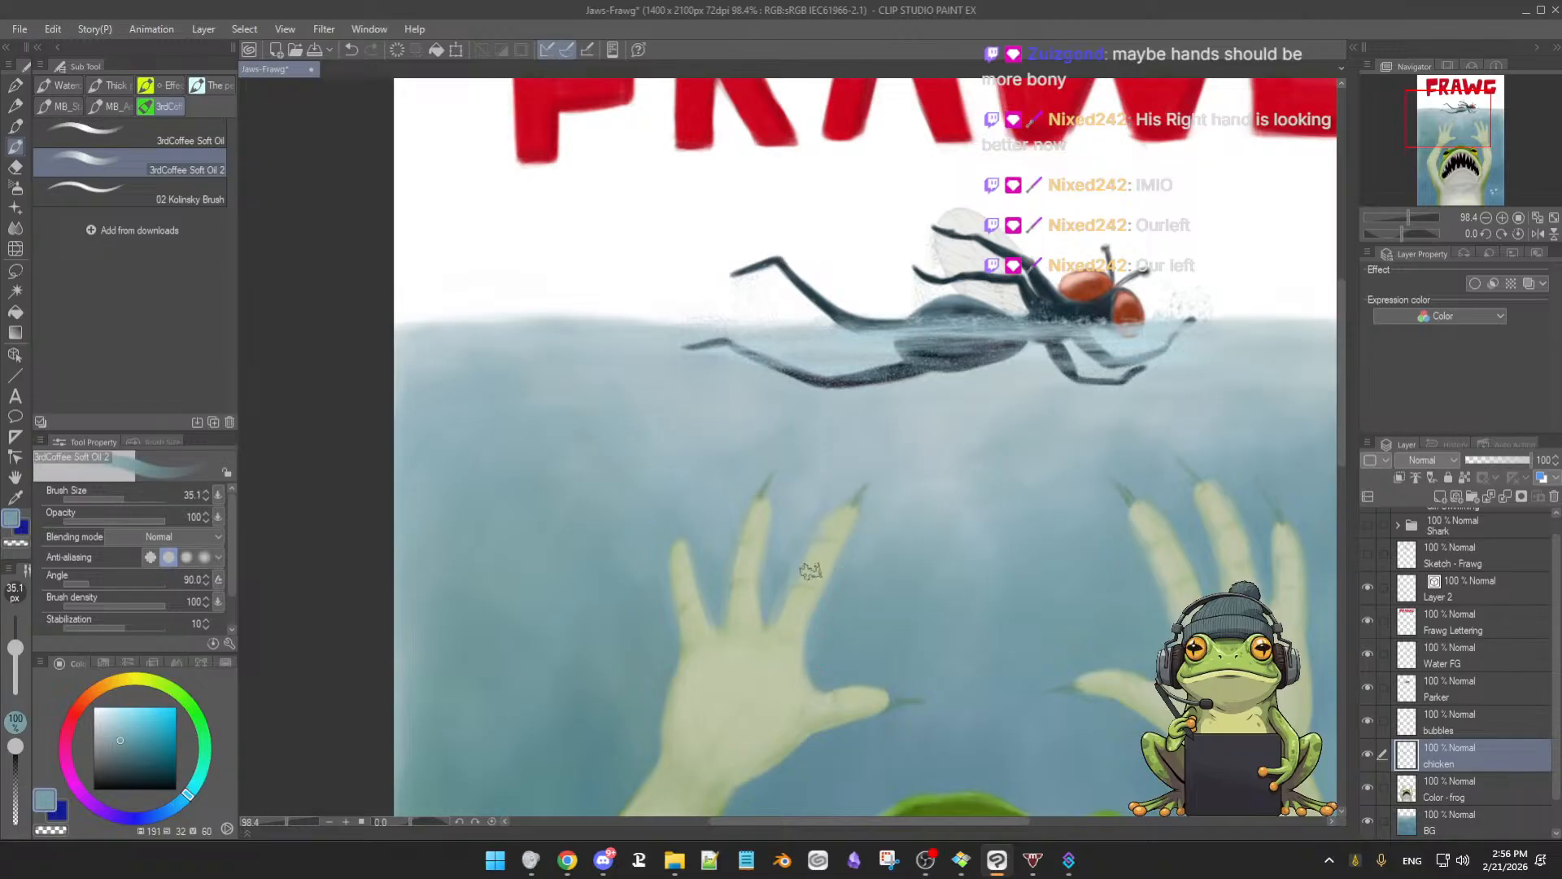
left_click(809, 506, "alt")
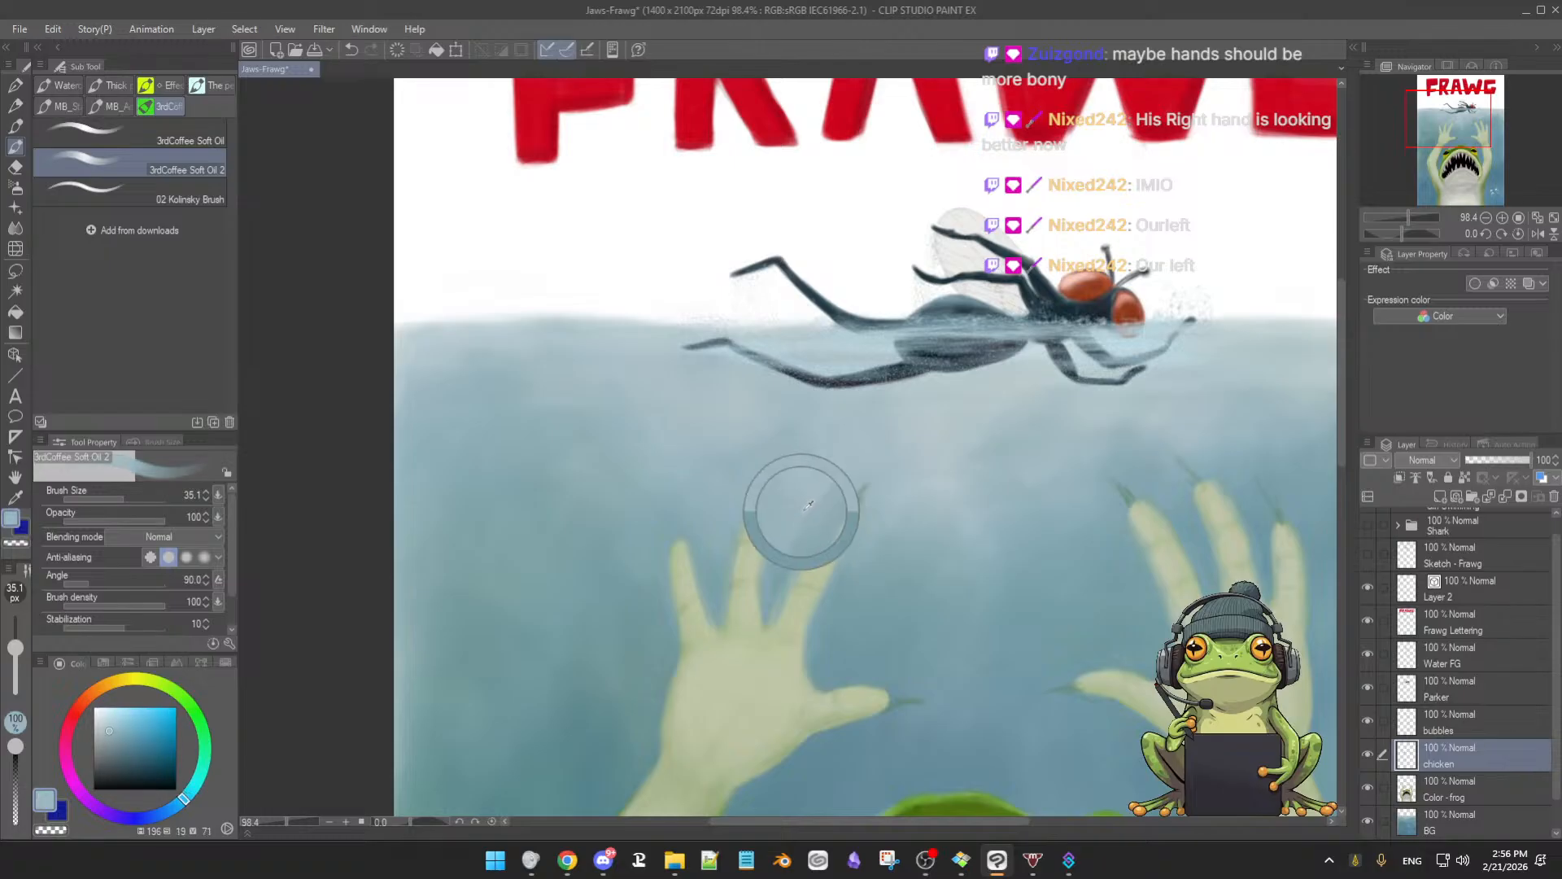
left_click(788, 568, "alt")
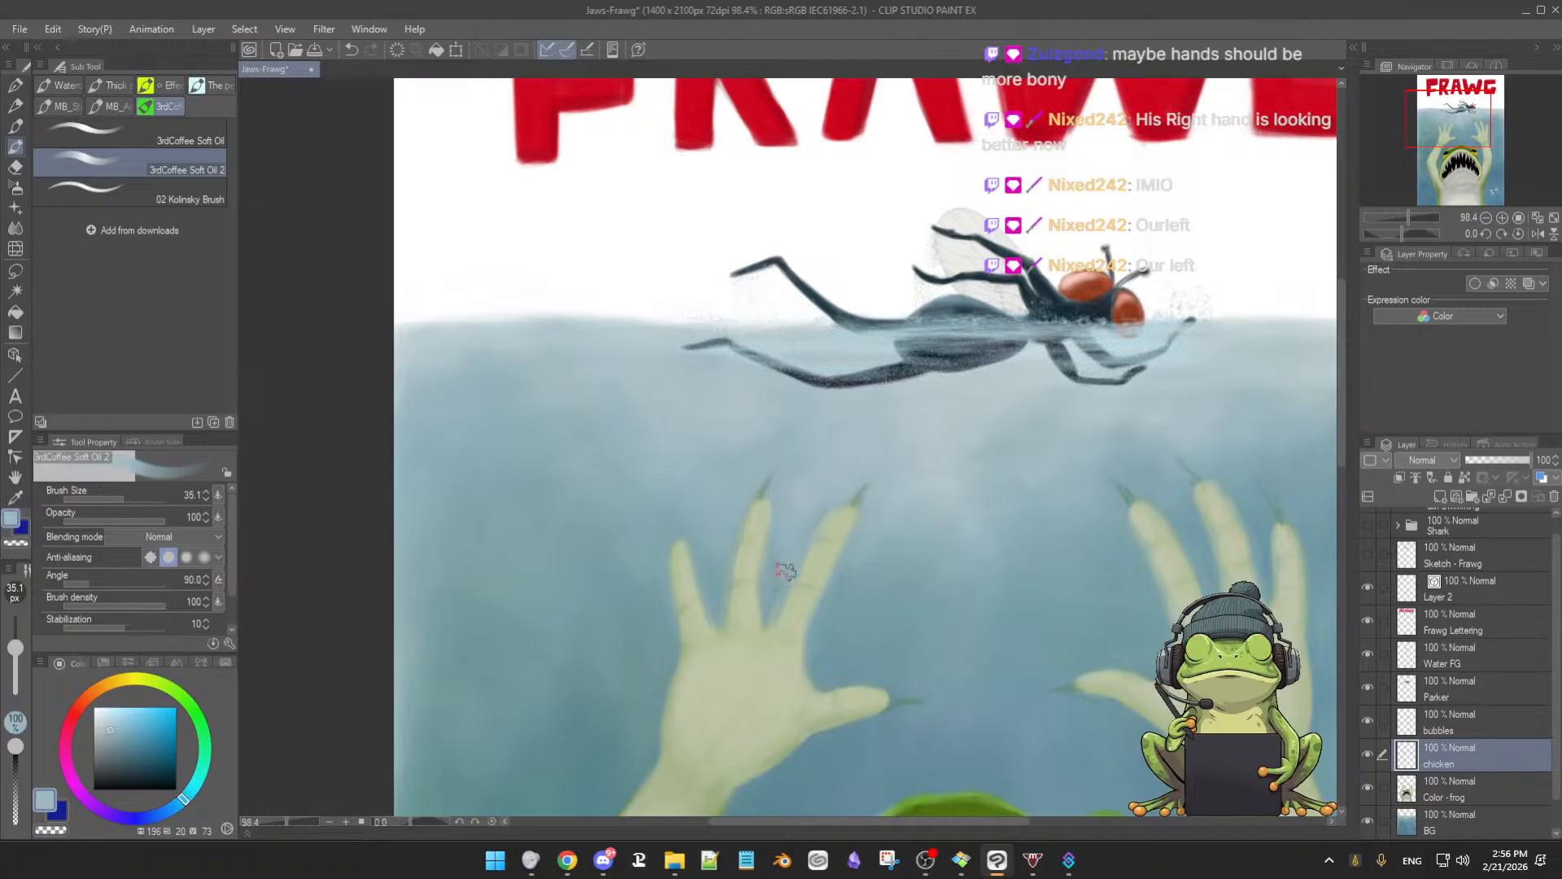
left_click(838, 533, "alt")
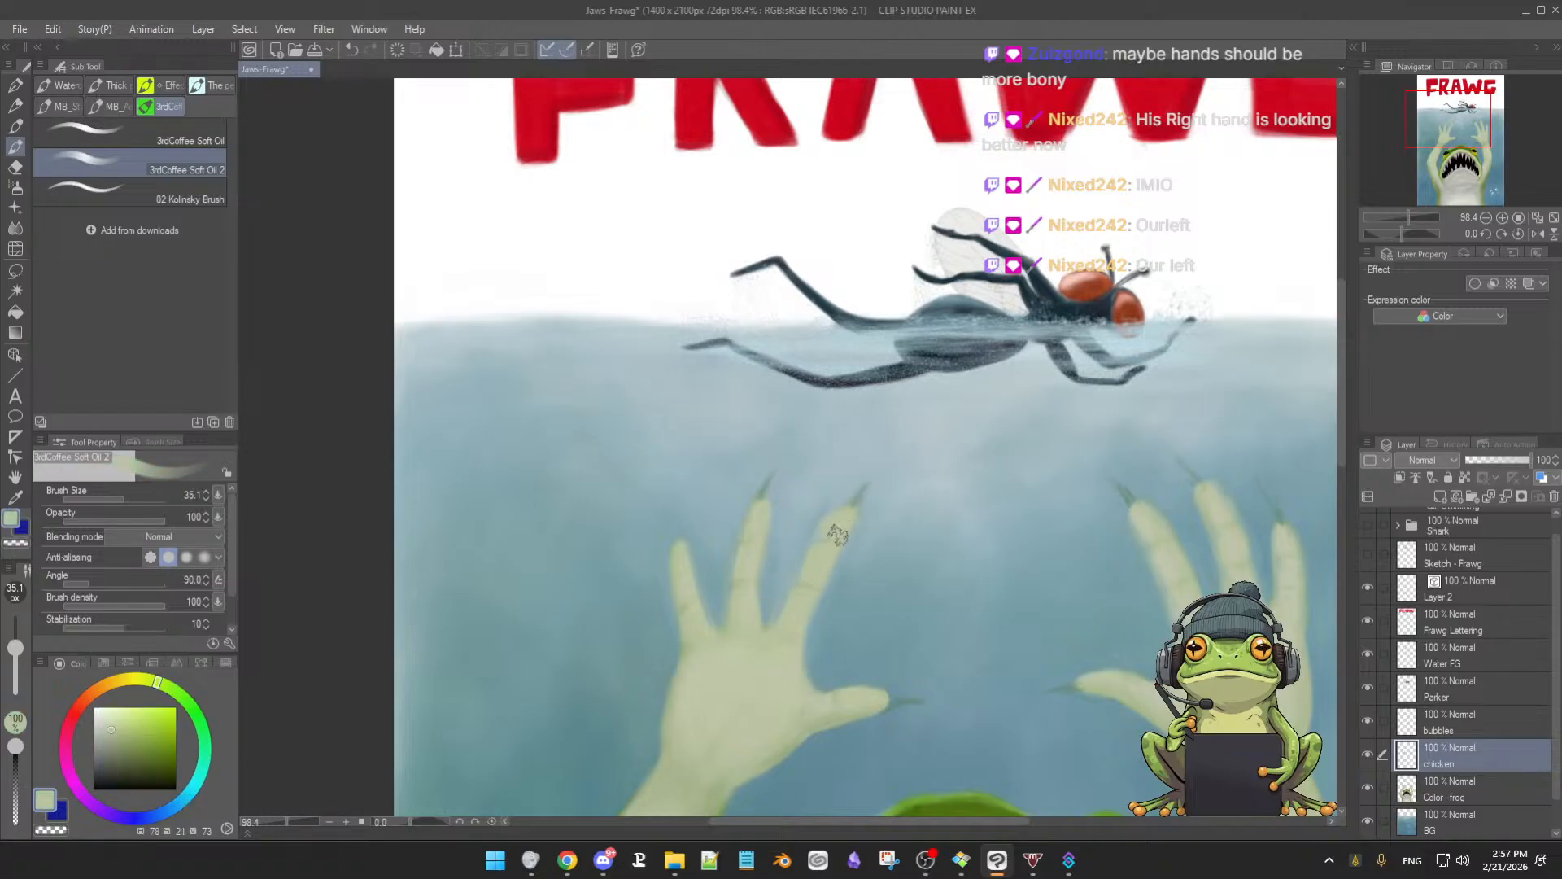
left_click_drag(826, 560, 812, 559, "ctrl+alt")
Compare the reworked fingers with the chicken layer hidden and shown
left_click(1368, 756)
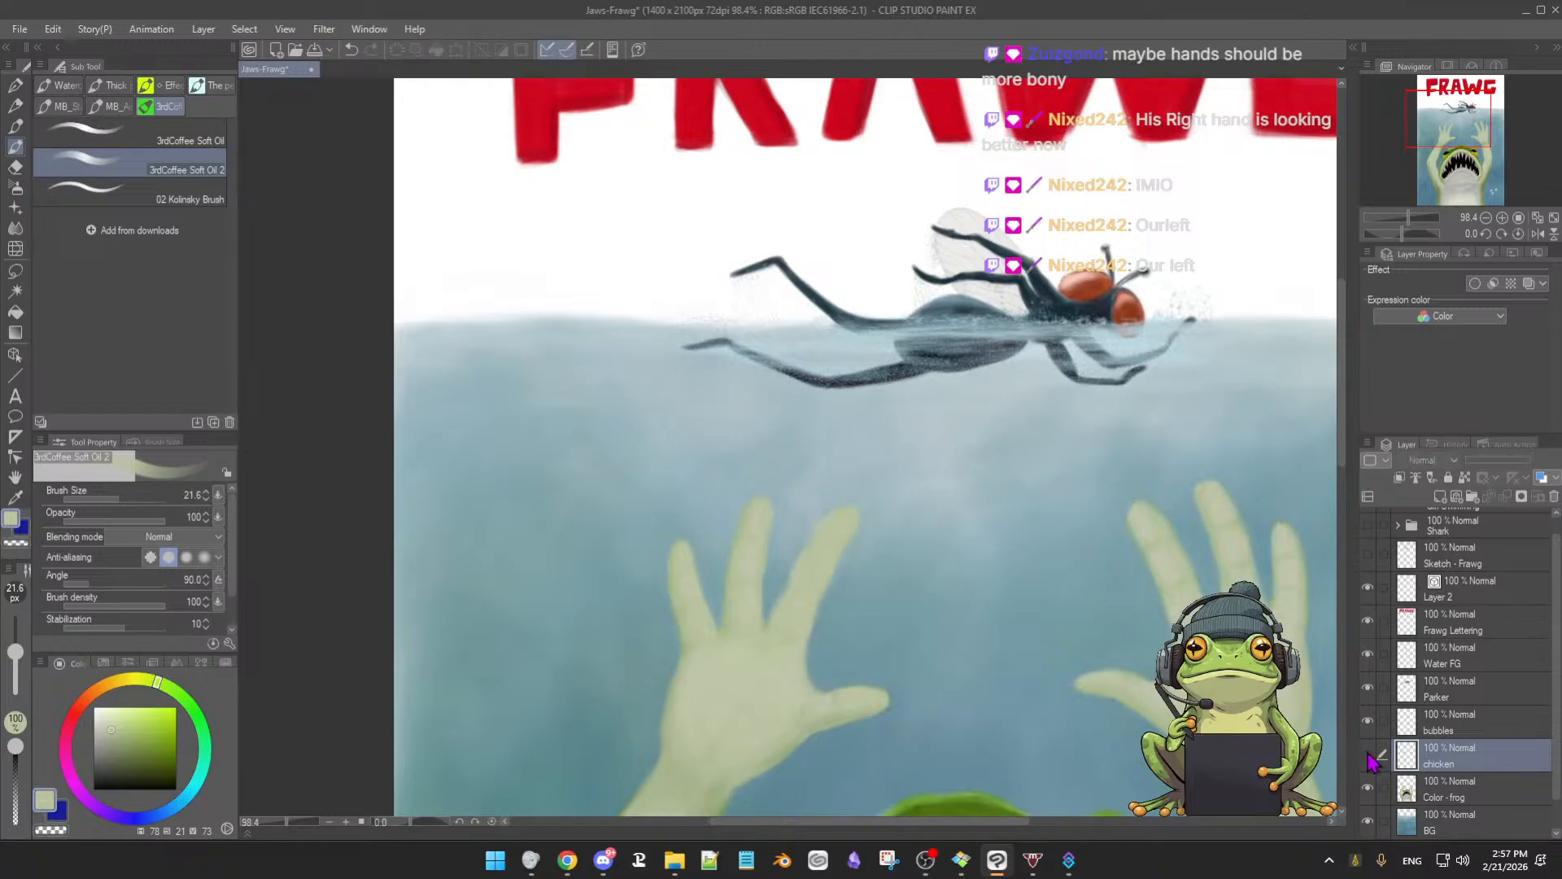
left_click(1368, 755)
left_click(1368, 755)
left_click(1368, 756)
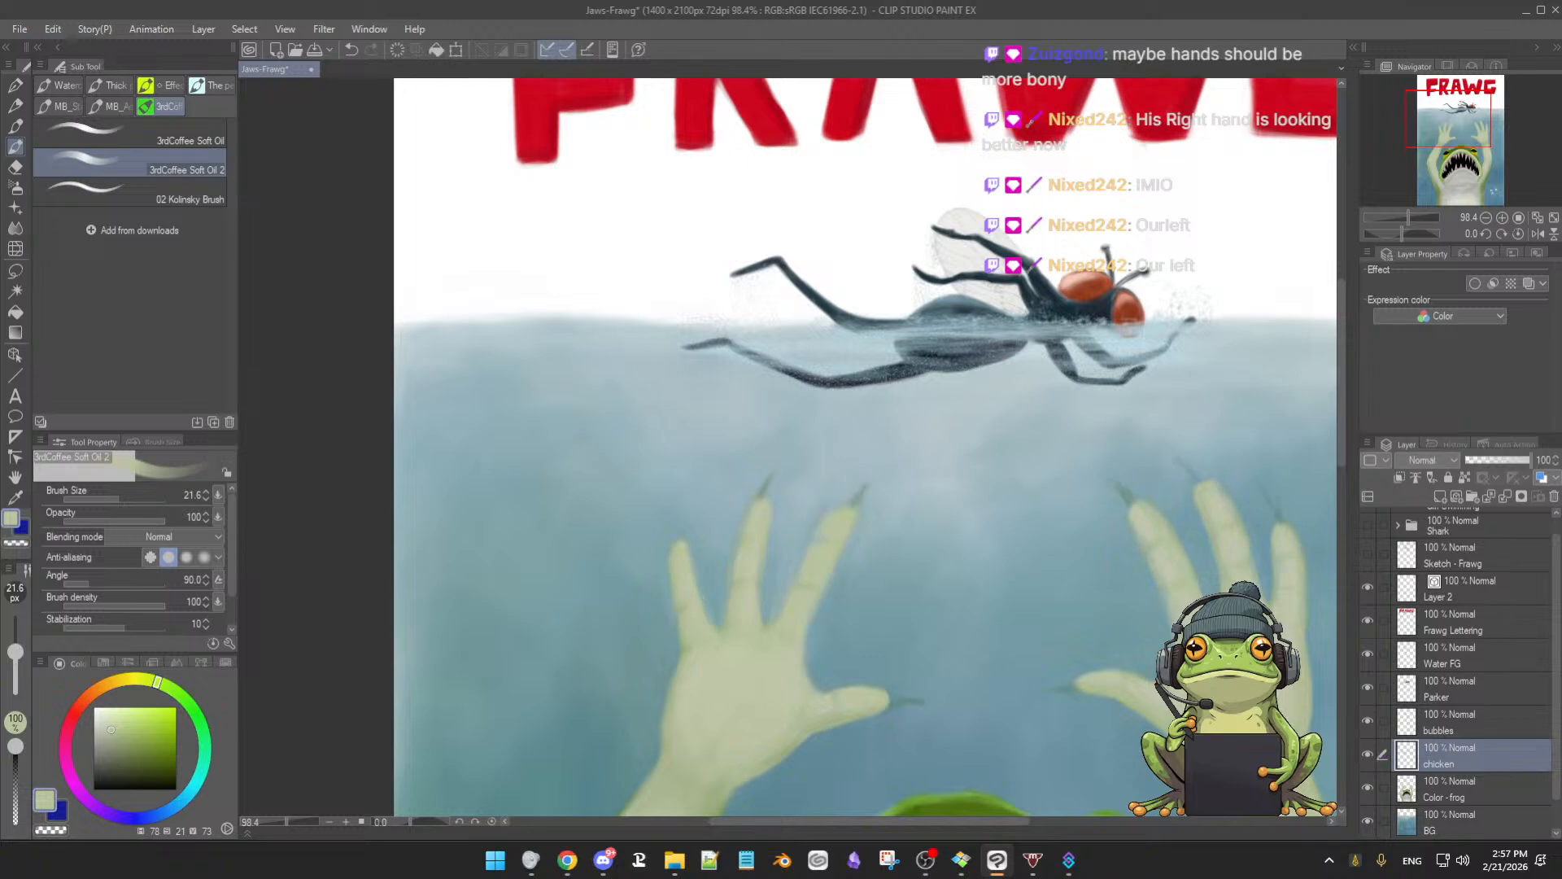
Erase the claws from both of the frog's hands on the chicken layer with the Hard eraser at size 49.3
scroll(1117, 689, "down", 2)
scroll(1117, 689, "up", 2)
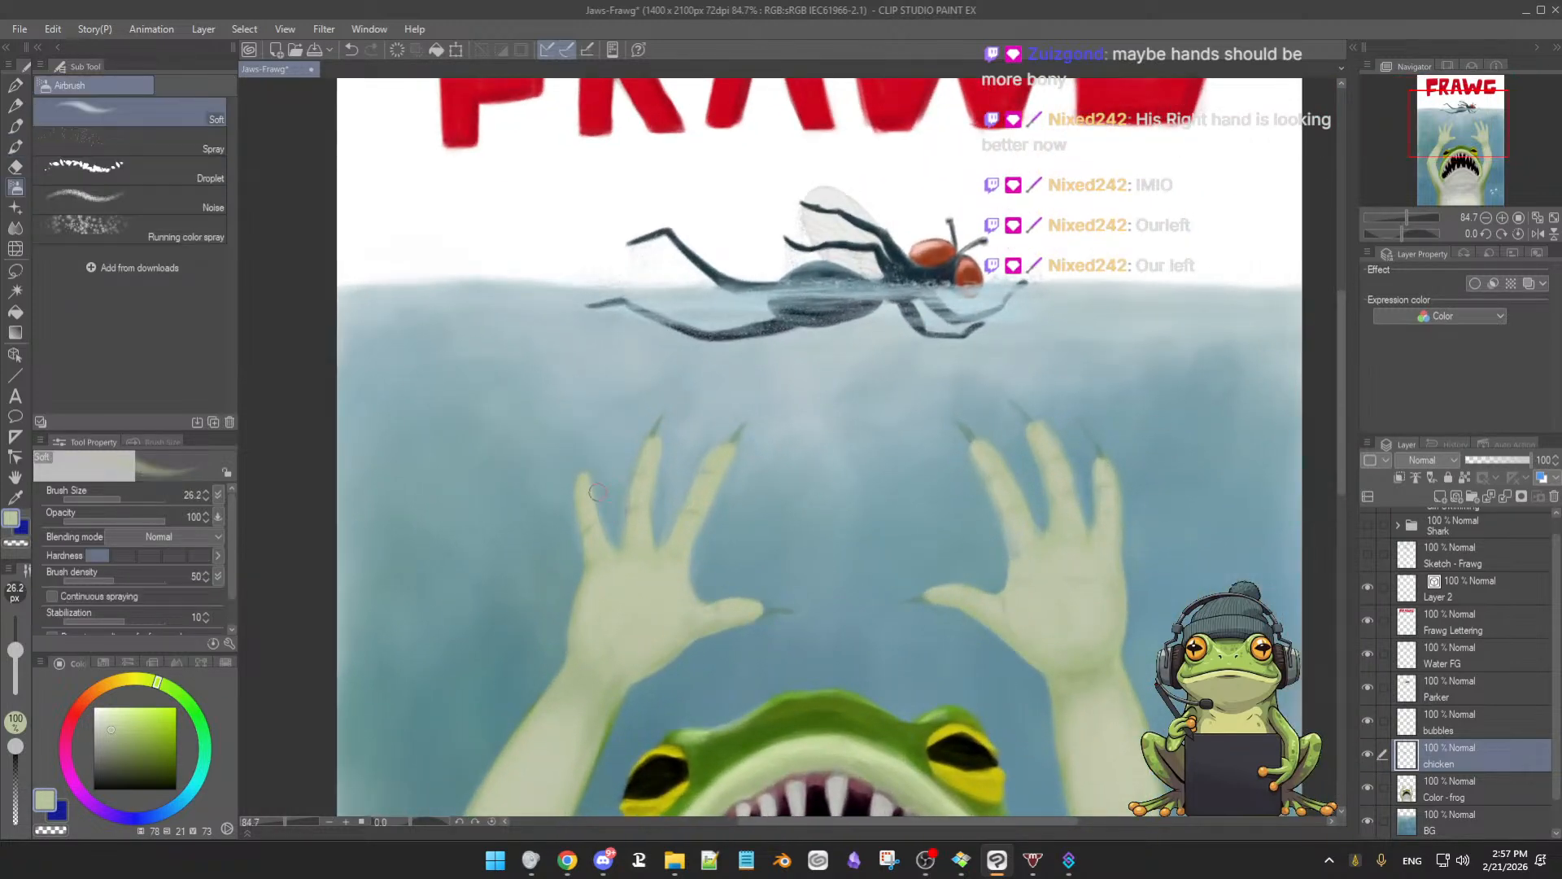
key("e")
left_click(148, 120)
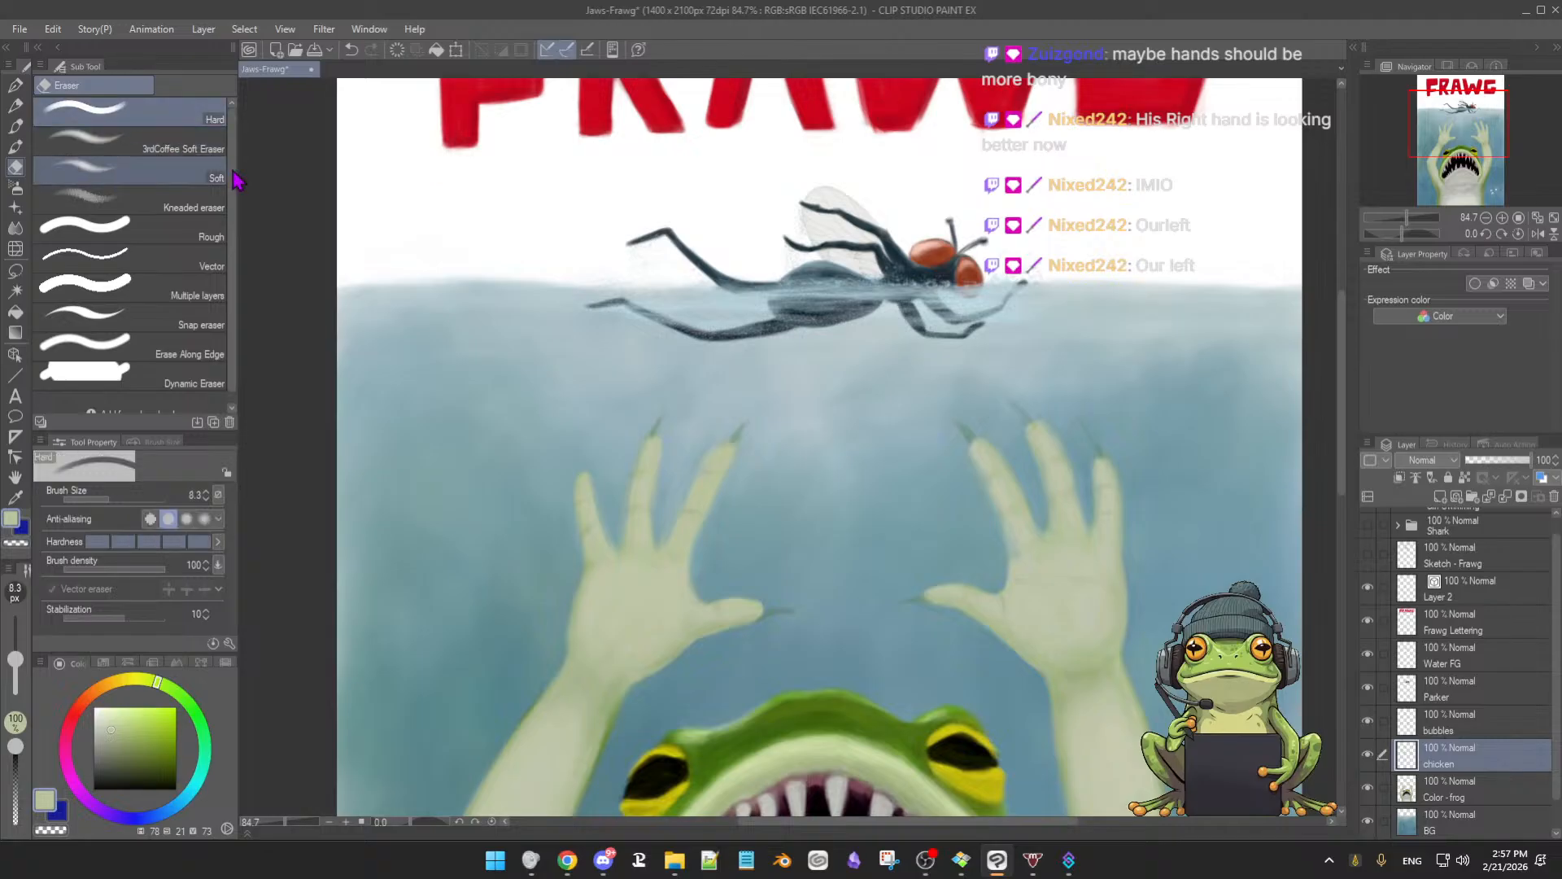
mouse_move(603, 482)
left_mouse_down()
mouse_move(582, 563)
mouse_move(677, 523)
mouse_move(757, 515)
left_mouse_up()
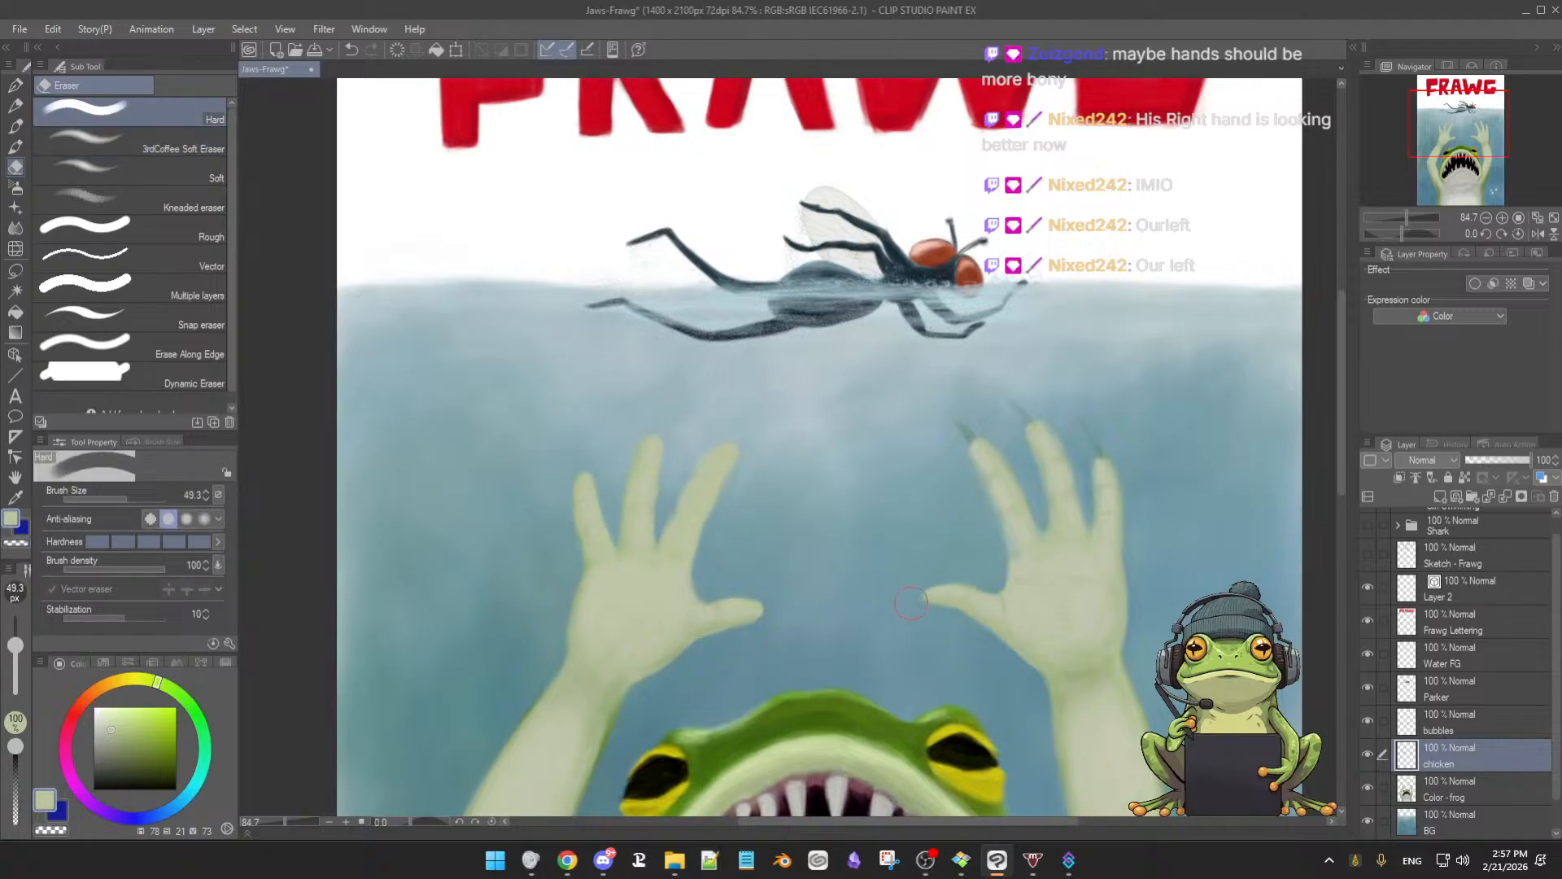
mouse_move(983, 465)
left_mouse_down()
mouse_move(989, 424)
mouse_move(1113, 458)
left_mouse_up()
scroll(916, 552, "down", 3)
scroll(916, 551, "up", 2)
scroll(915, 552, "down", 1)
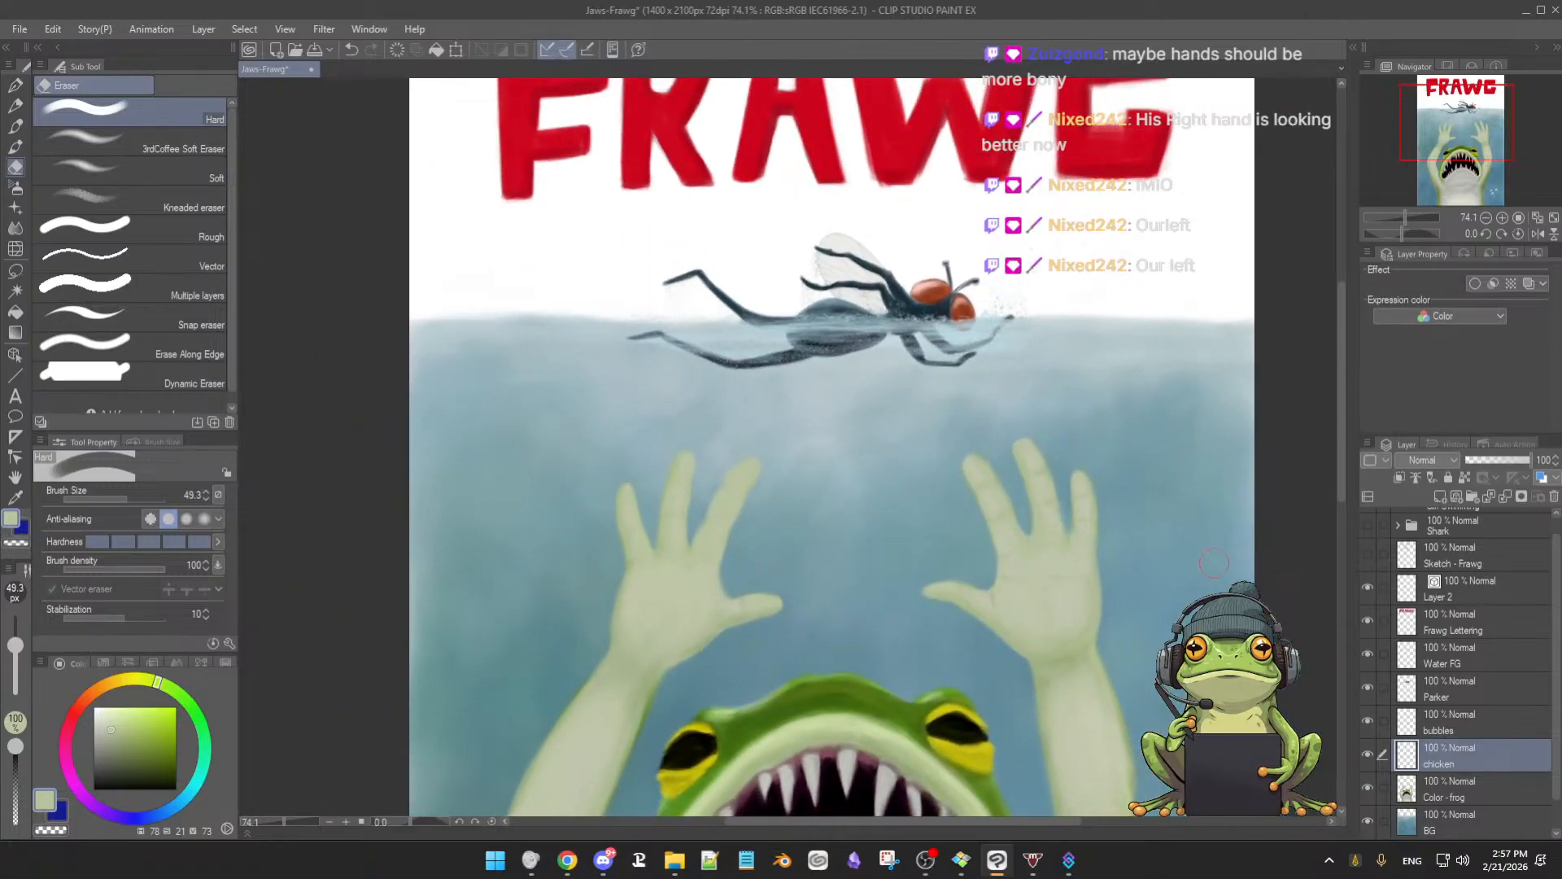
Trim the left hand's index finger on the Color-frog layer with the Hard eraser at size 26.1
left_click(1367, 756)
left_click(1367, 755)
left_click(1468, 794)
left_click_drag(860, 553, 848, 553)
scroll(802, 525, "up", 5)
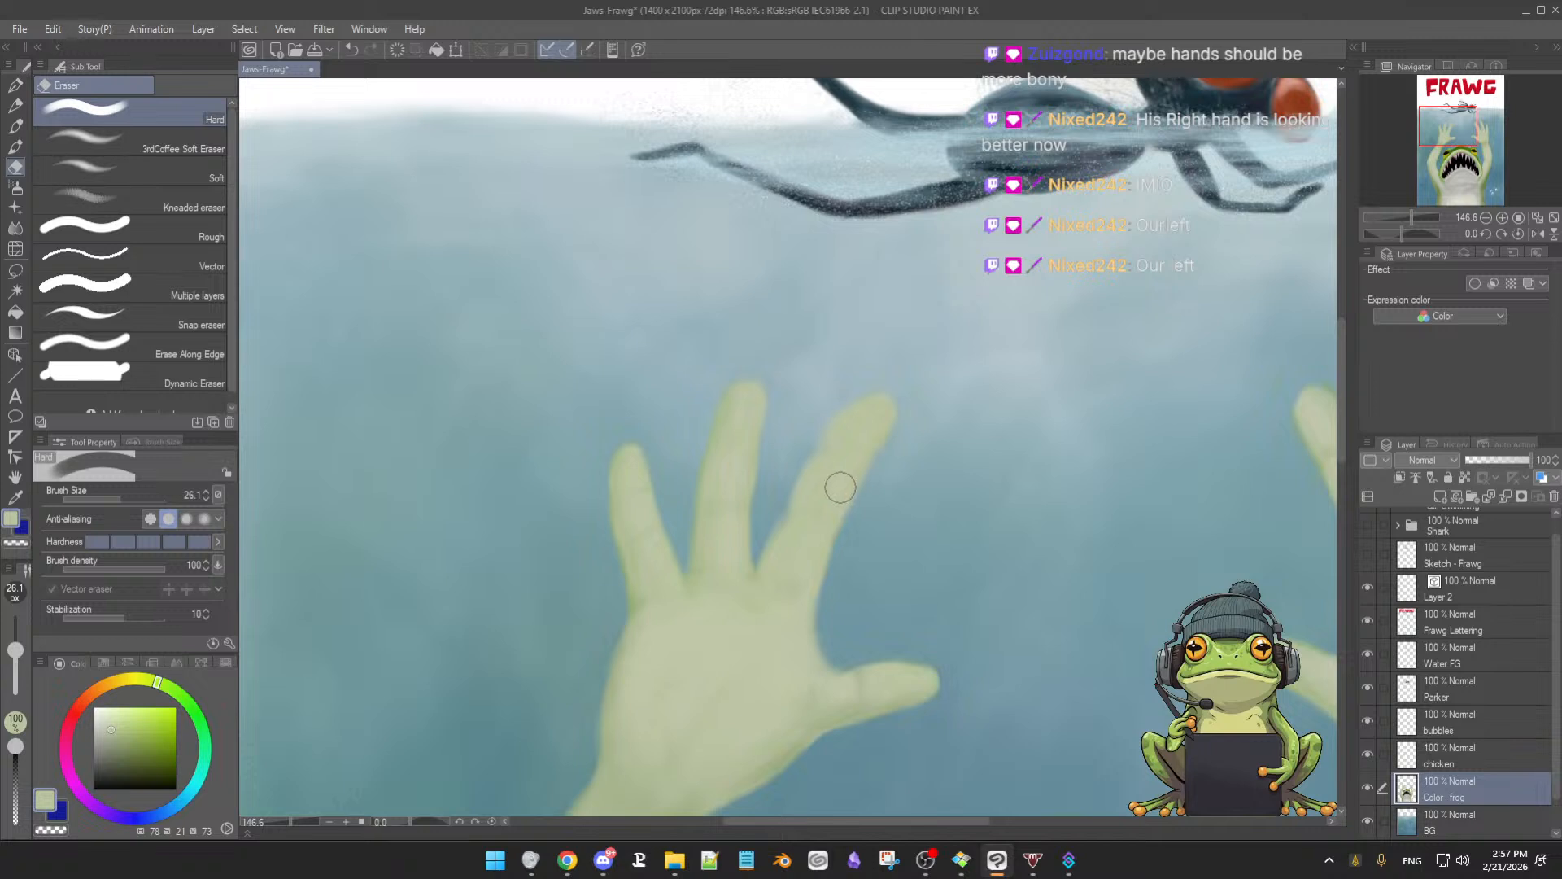
left_click_drag(801, 544, 788, 558)
Touch up the left index finger with sampled skin greens using 3rdCoffee Soft Oil 2 at size 21.6
key("b")
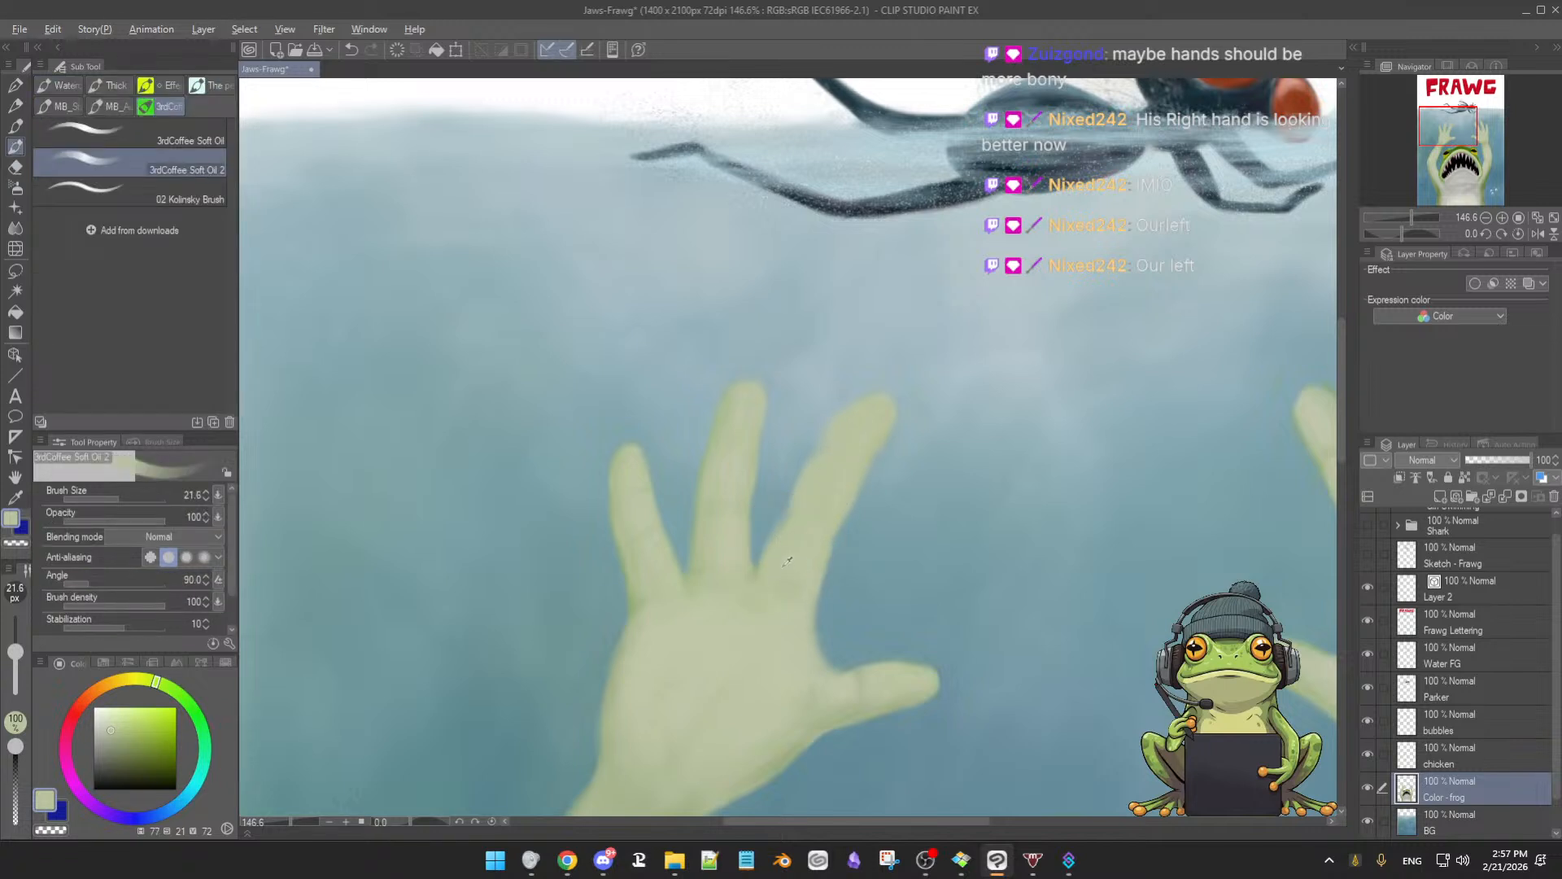
left_click(756, 572, "alt")
left_click(737, 547, "alt")
left_click(1368, 788)
left_click(1368, 788)
left_click(843, 438, "alt")
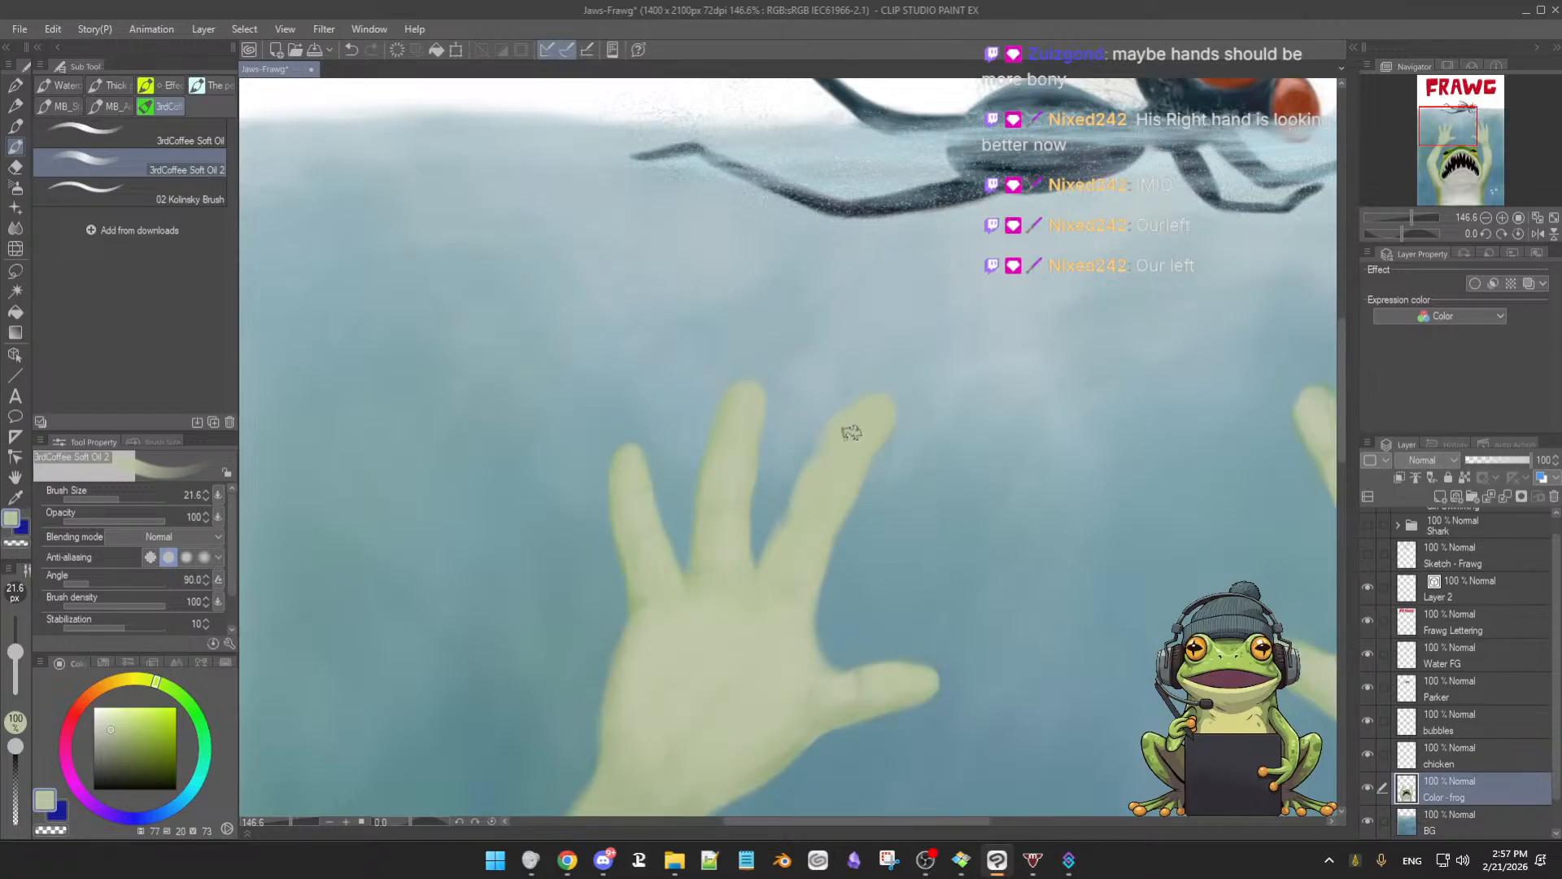
Slim the left index fingertip with the Hard eraser at size 13.0 and the 3rdCoffee Soft Eraser at 15.8
key("[")
key("e")
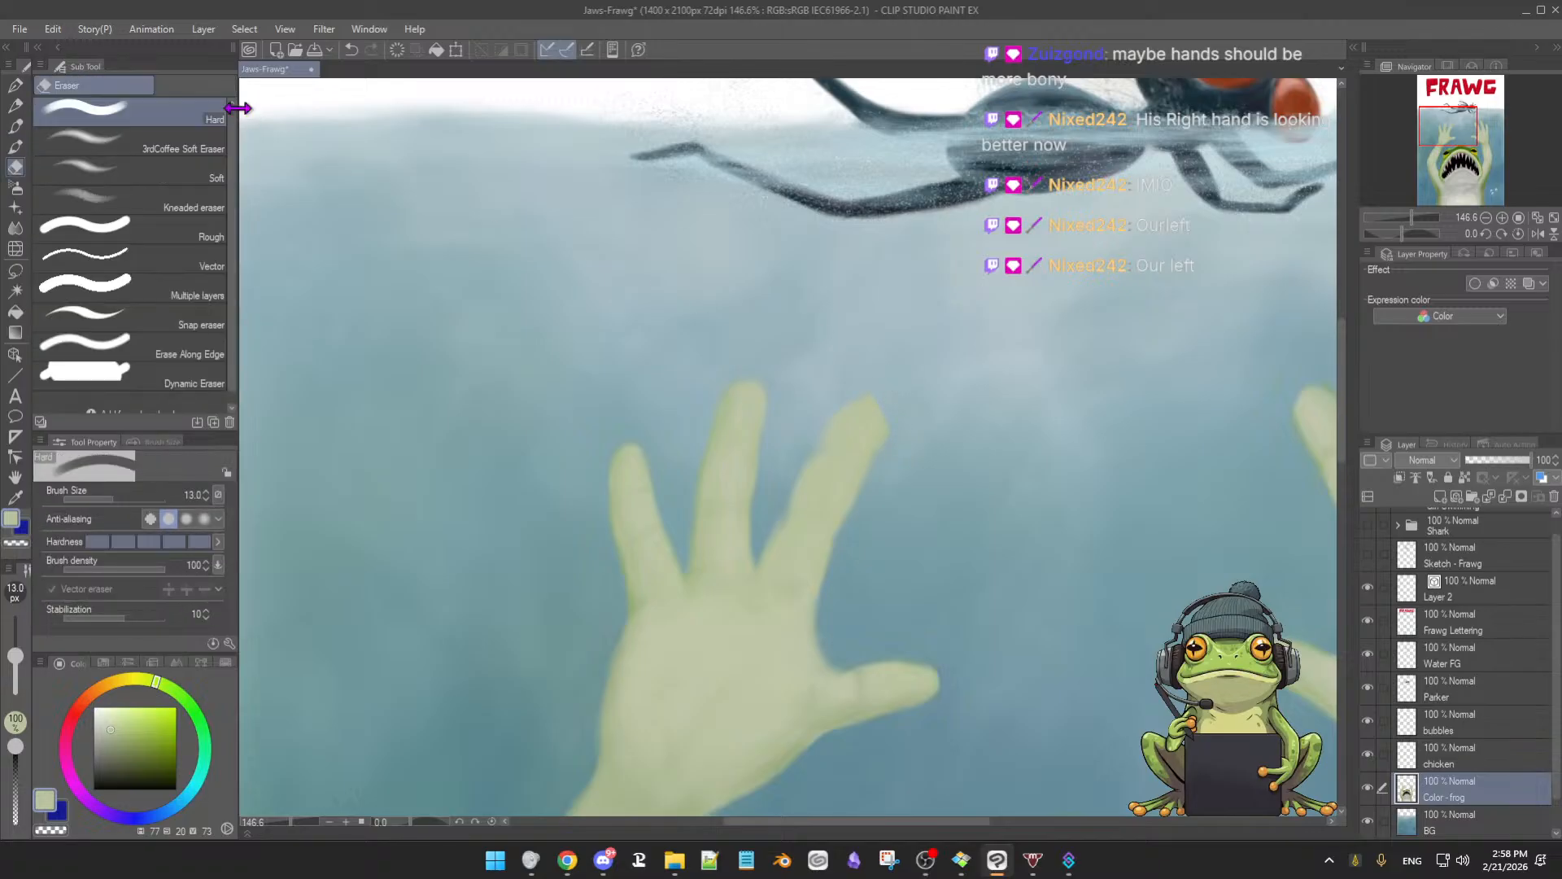
left_click(182, 147)
key("alt")
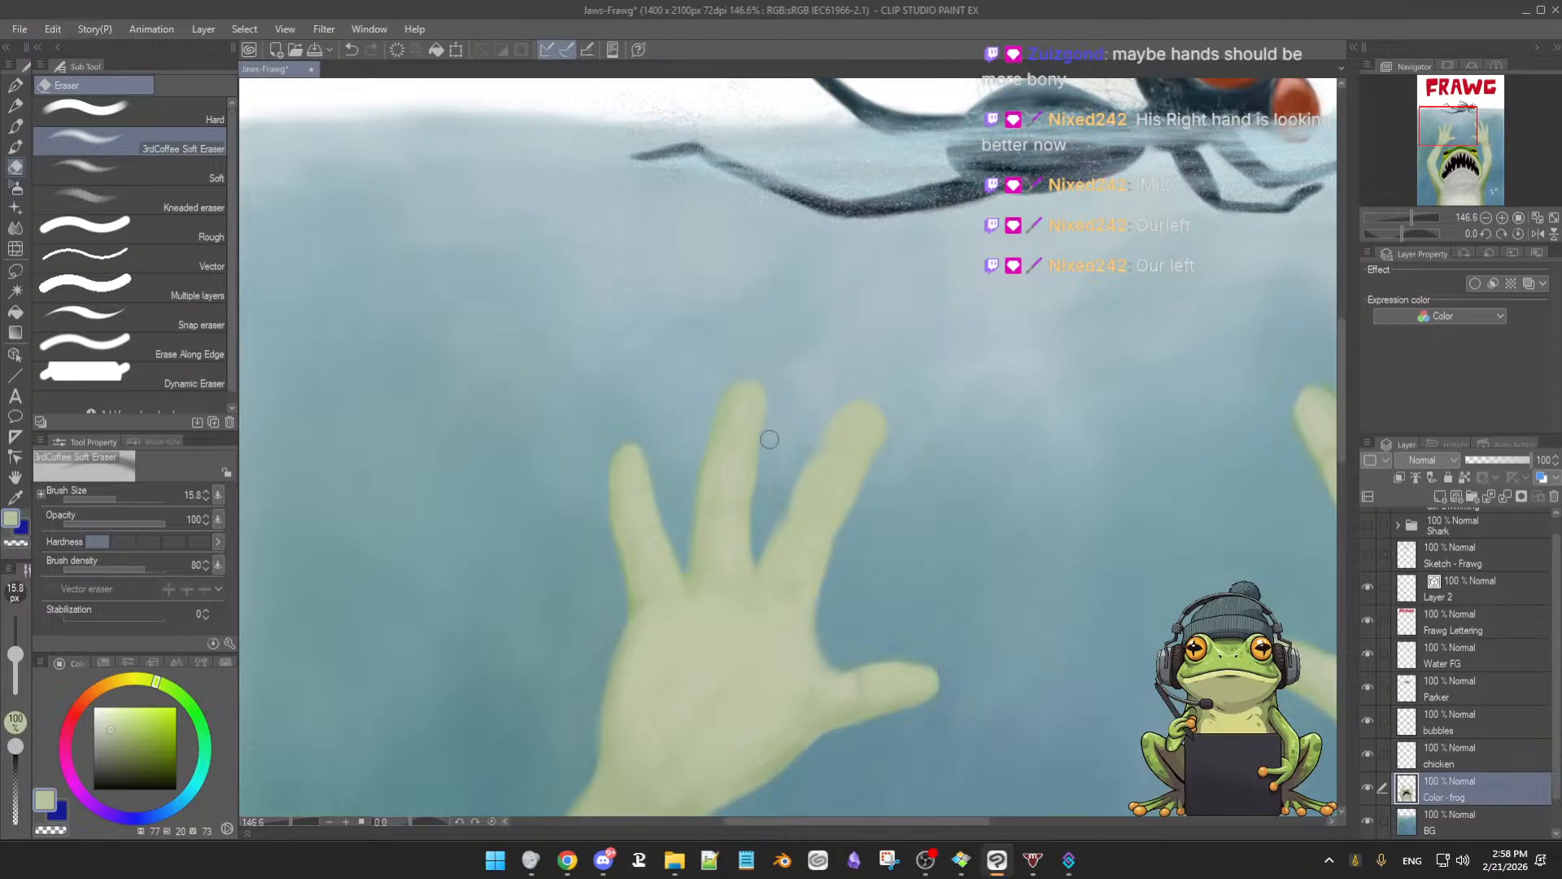
Refine the left index finger's outline with skin green at brush size 9.8 and the 3rdCoffee Soft Eraser at 15.8
key("b")
scroll(814, 472, "down", 3)
scroll(865, 488, "up", 2)
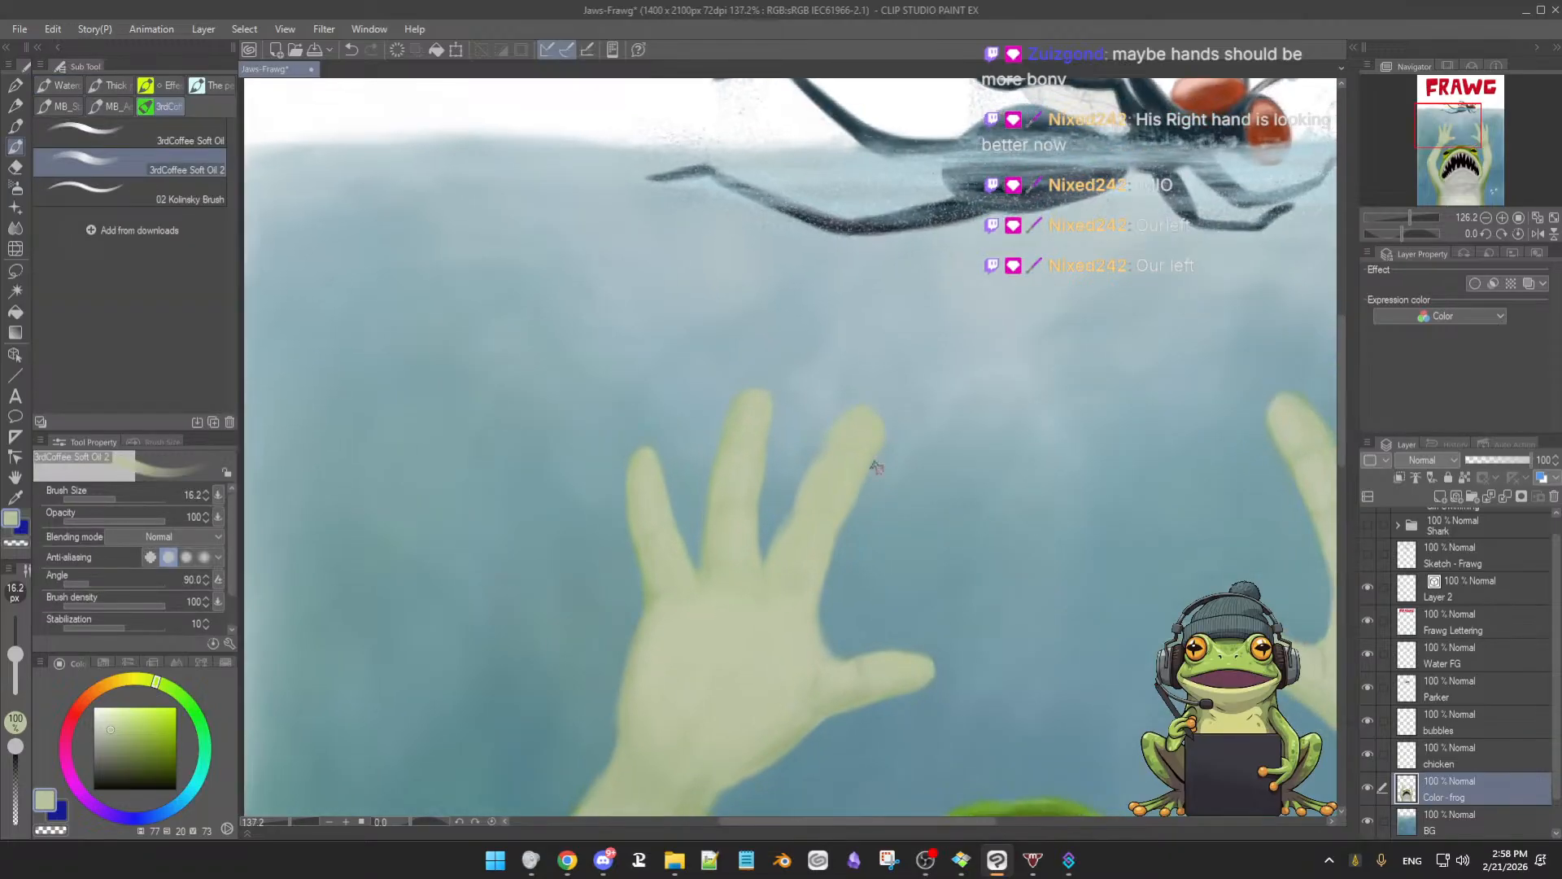
left_click_drag(820, 487, 825, 498)
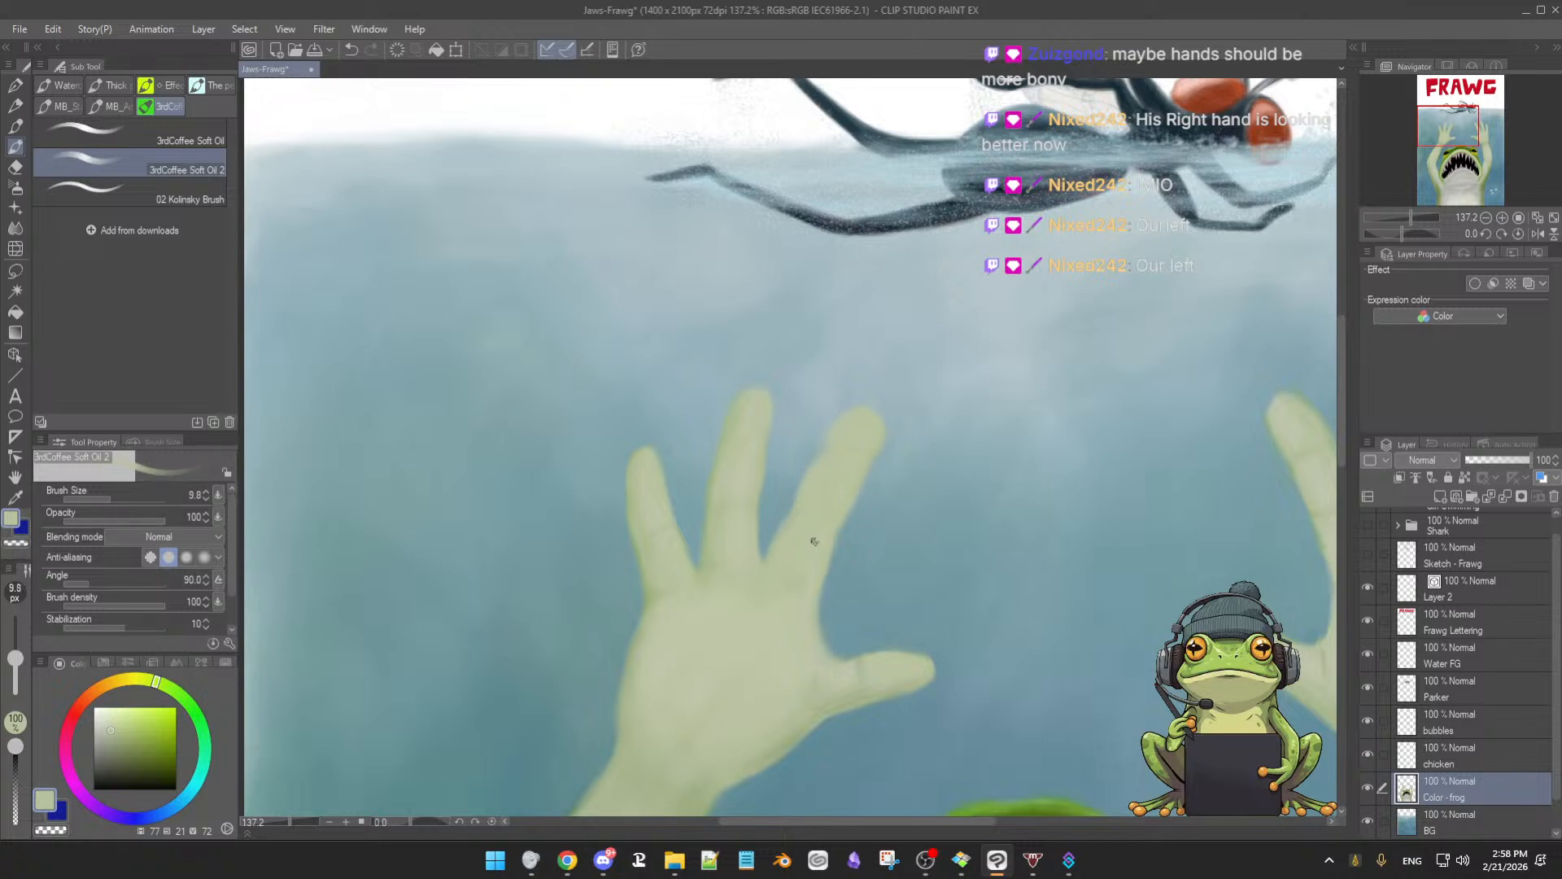
key("e")
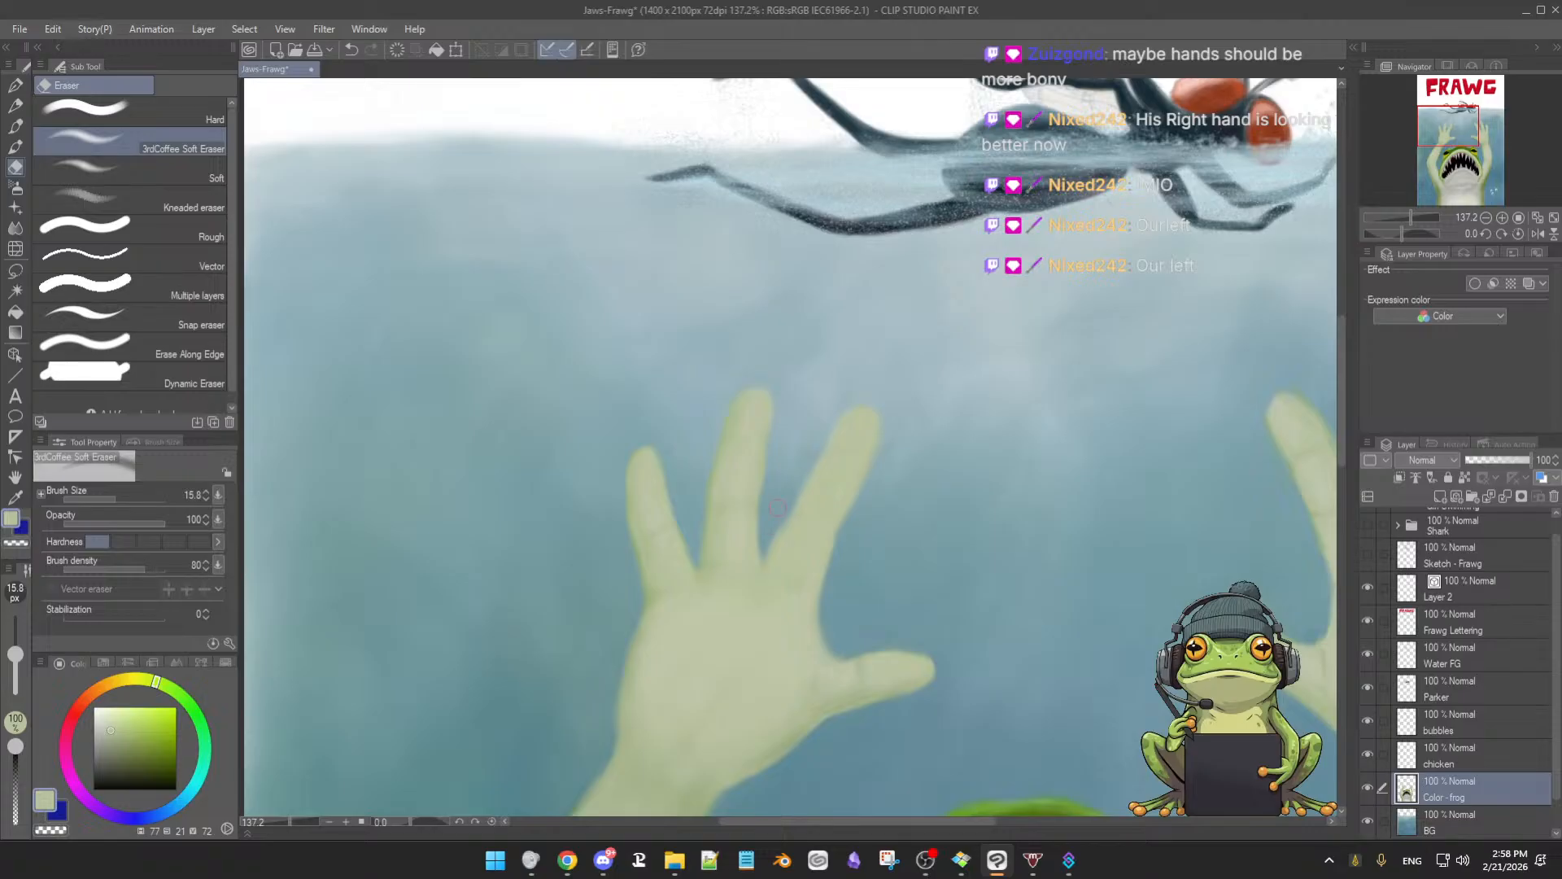
key("b")
scroll(931, 428, "down", 4)
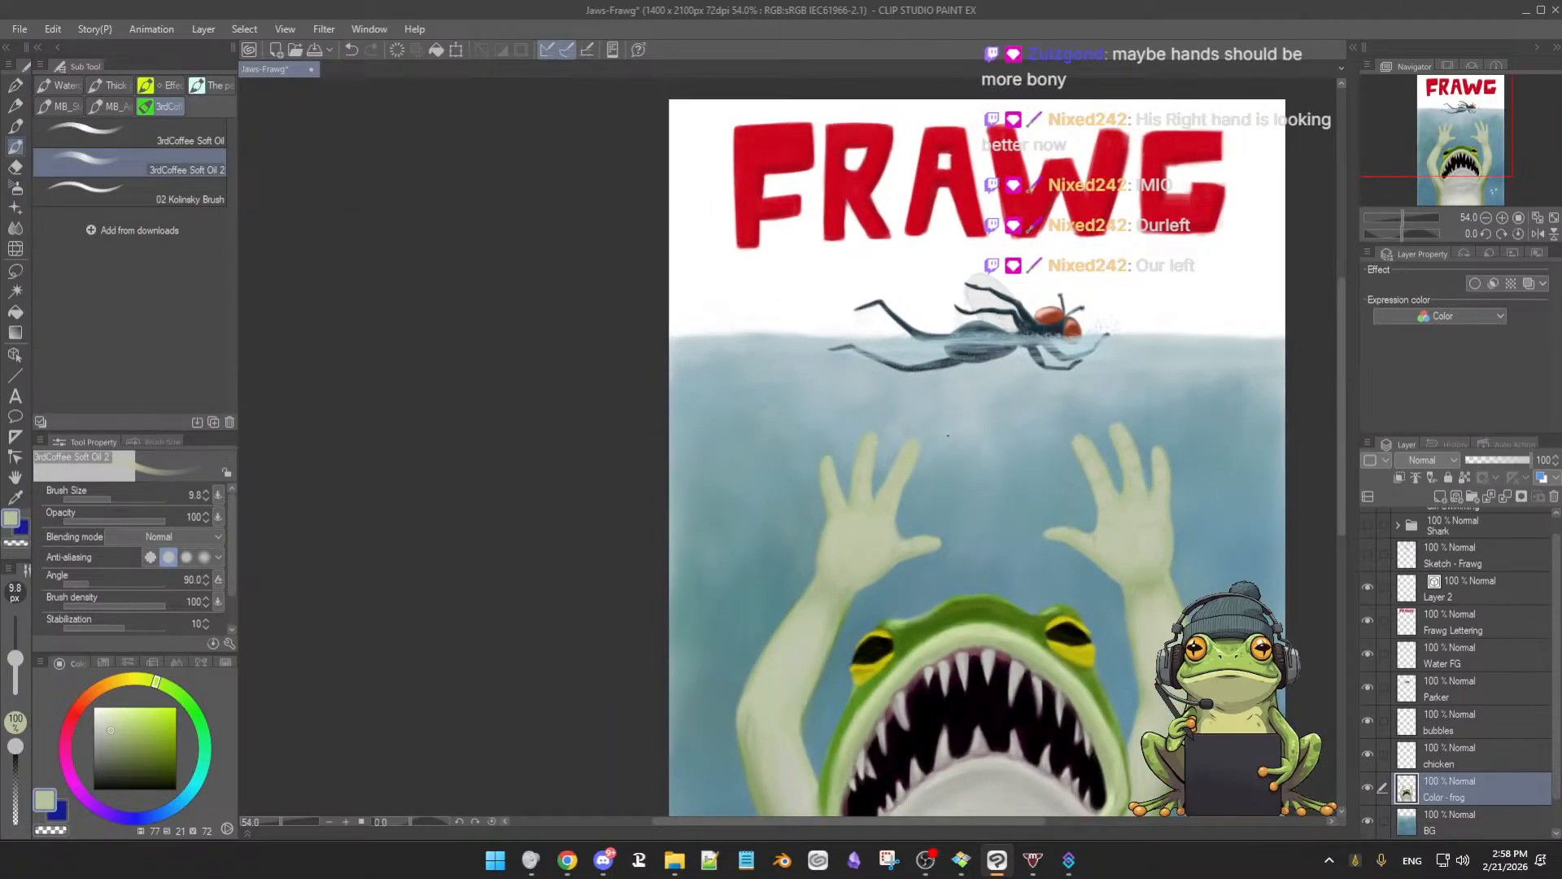
scroll(940, 486, "up", 4)
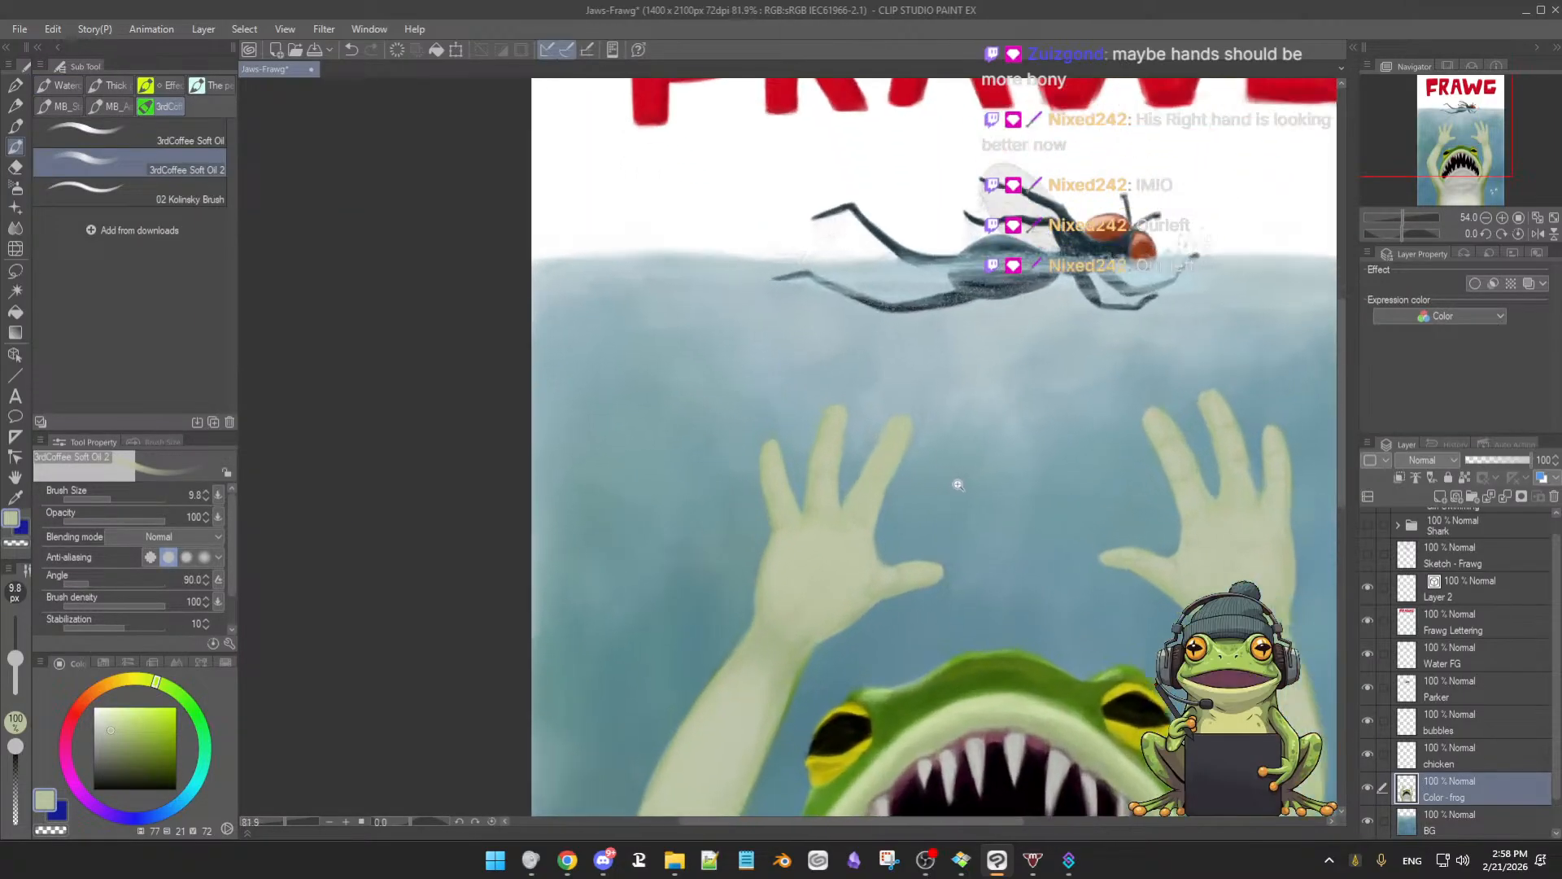
scroll(959, 472, "up", 1)
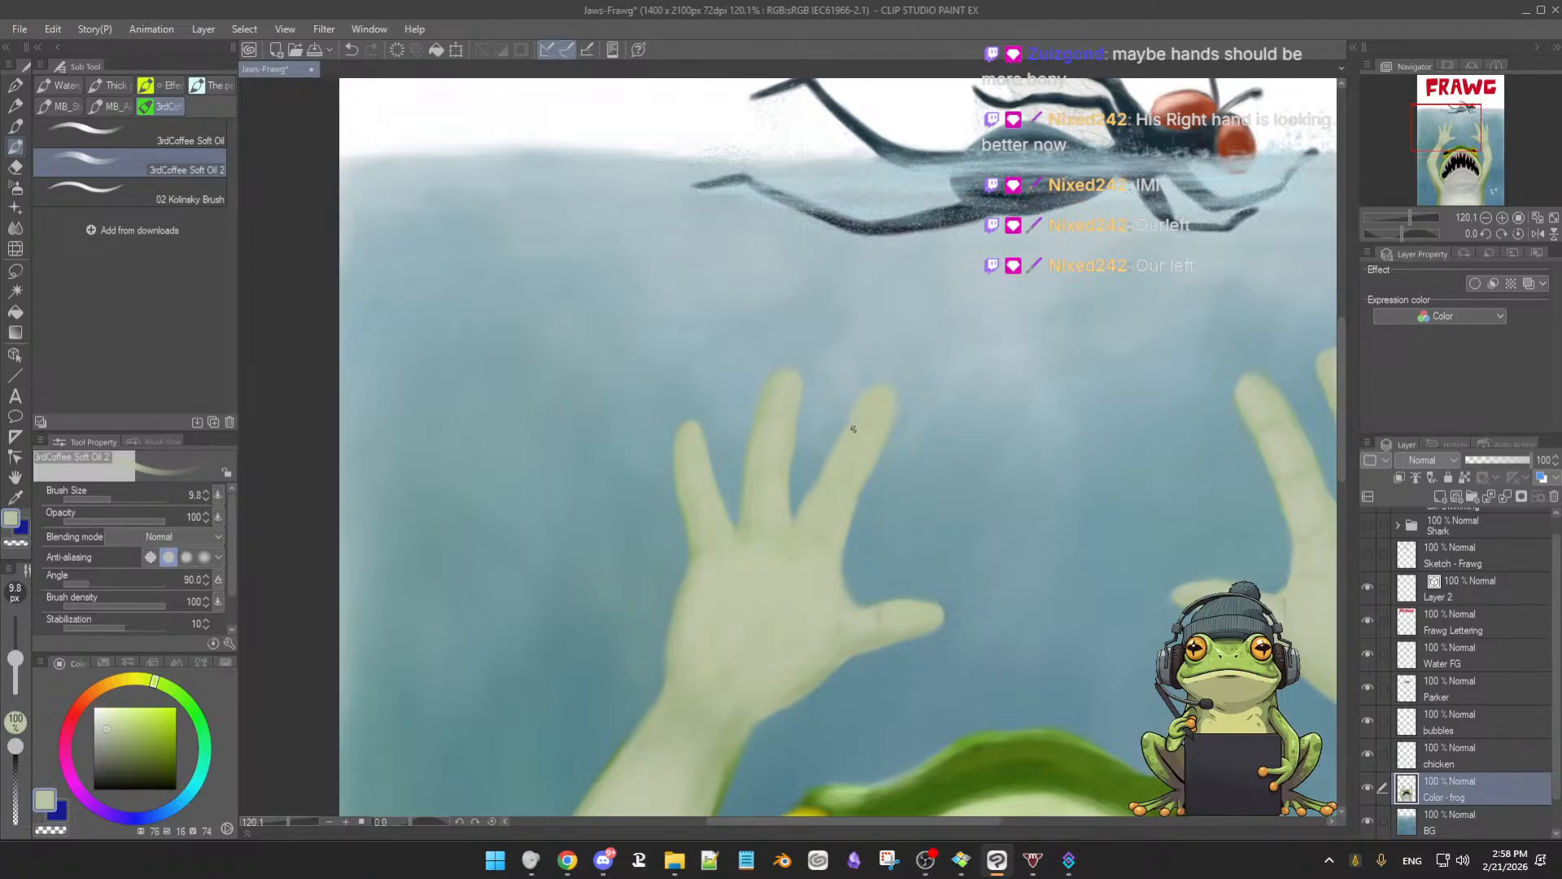
Smooth the area between the left index and middle fingers with the soft eraser and skin green at brush size 11.2
key("bracketleft")
key("bracketright")
key("e")
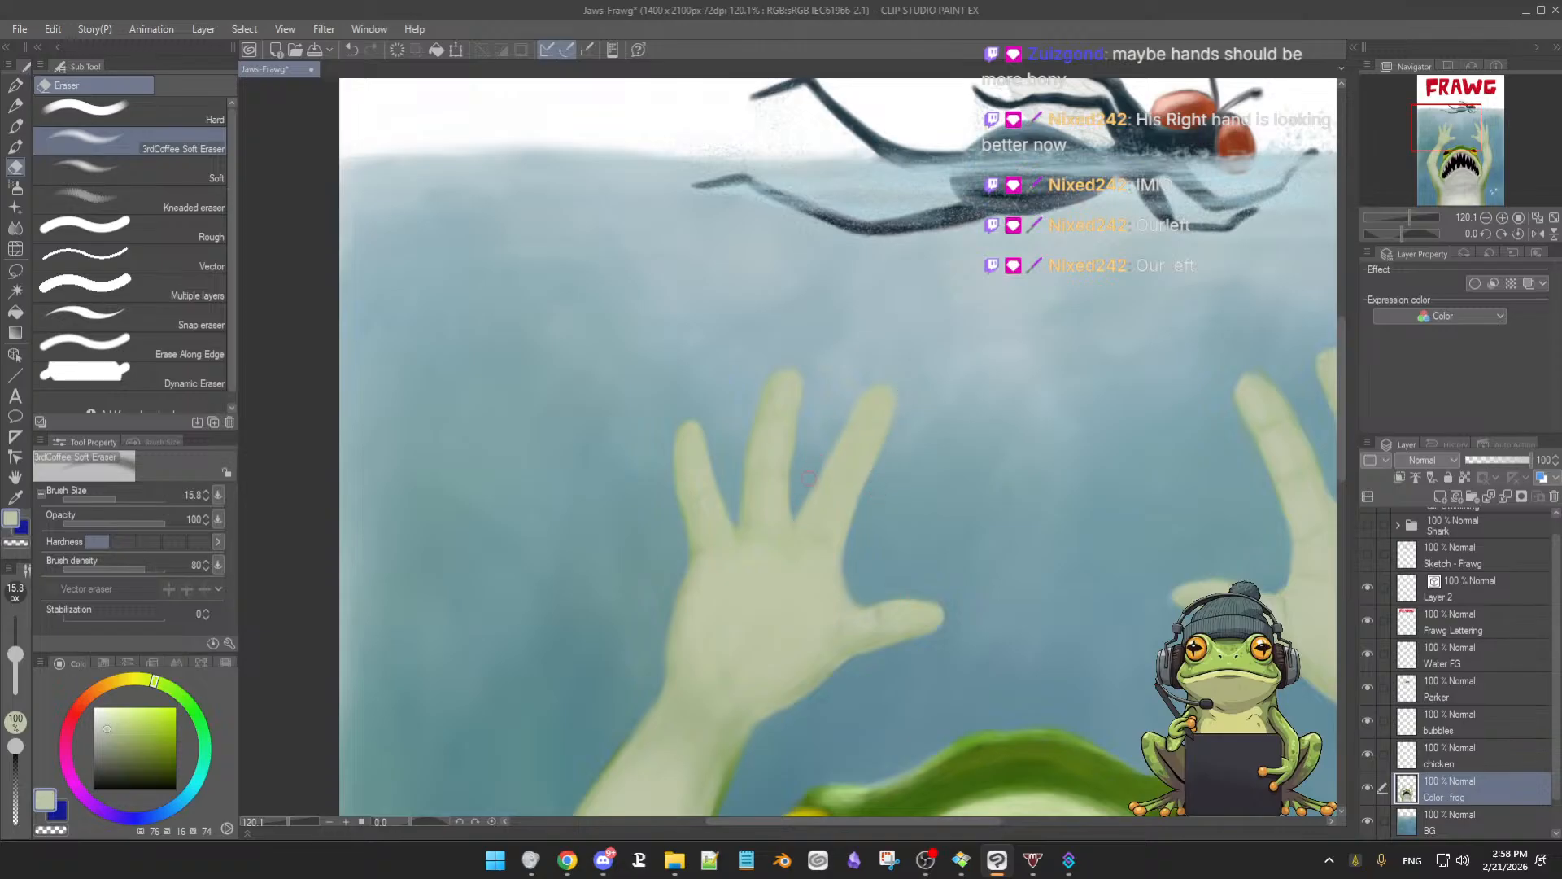
key("b")
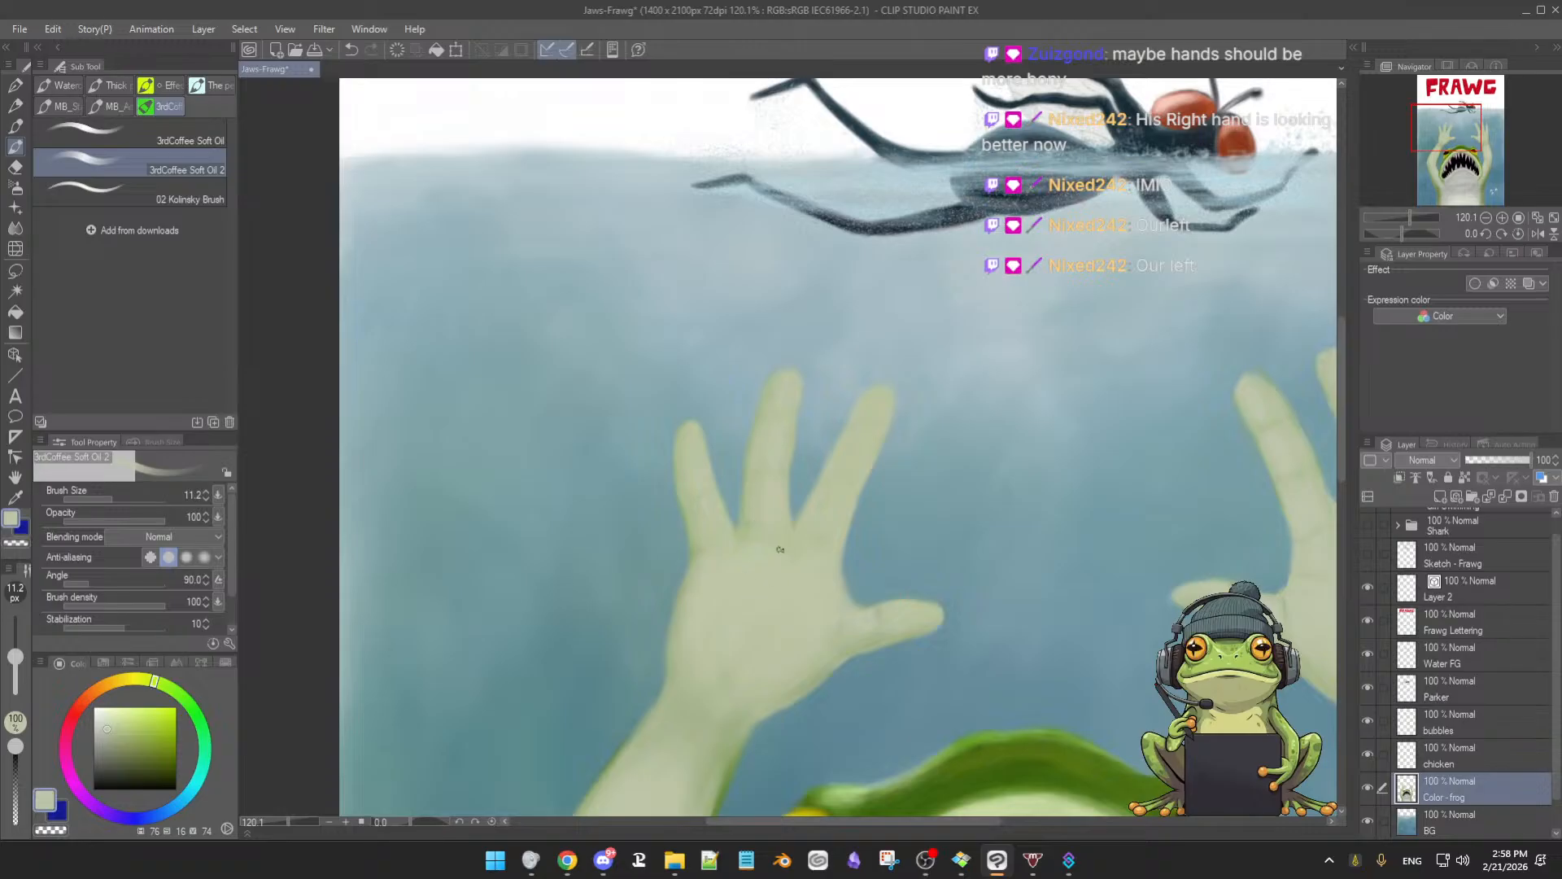
Sample greens from the frog's head and draw fine creases on the left hand at brush size 3.9
left_click(984, 754, "alt")
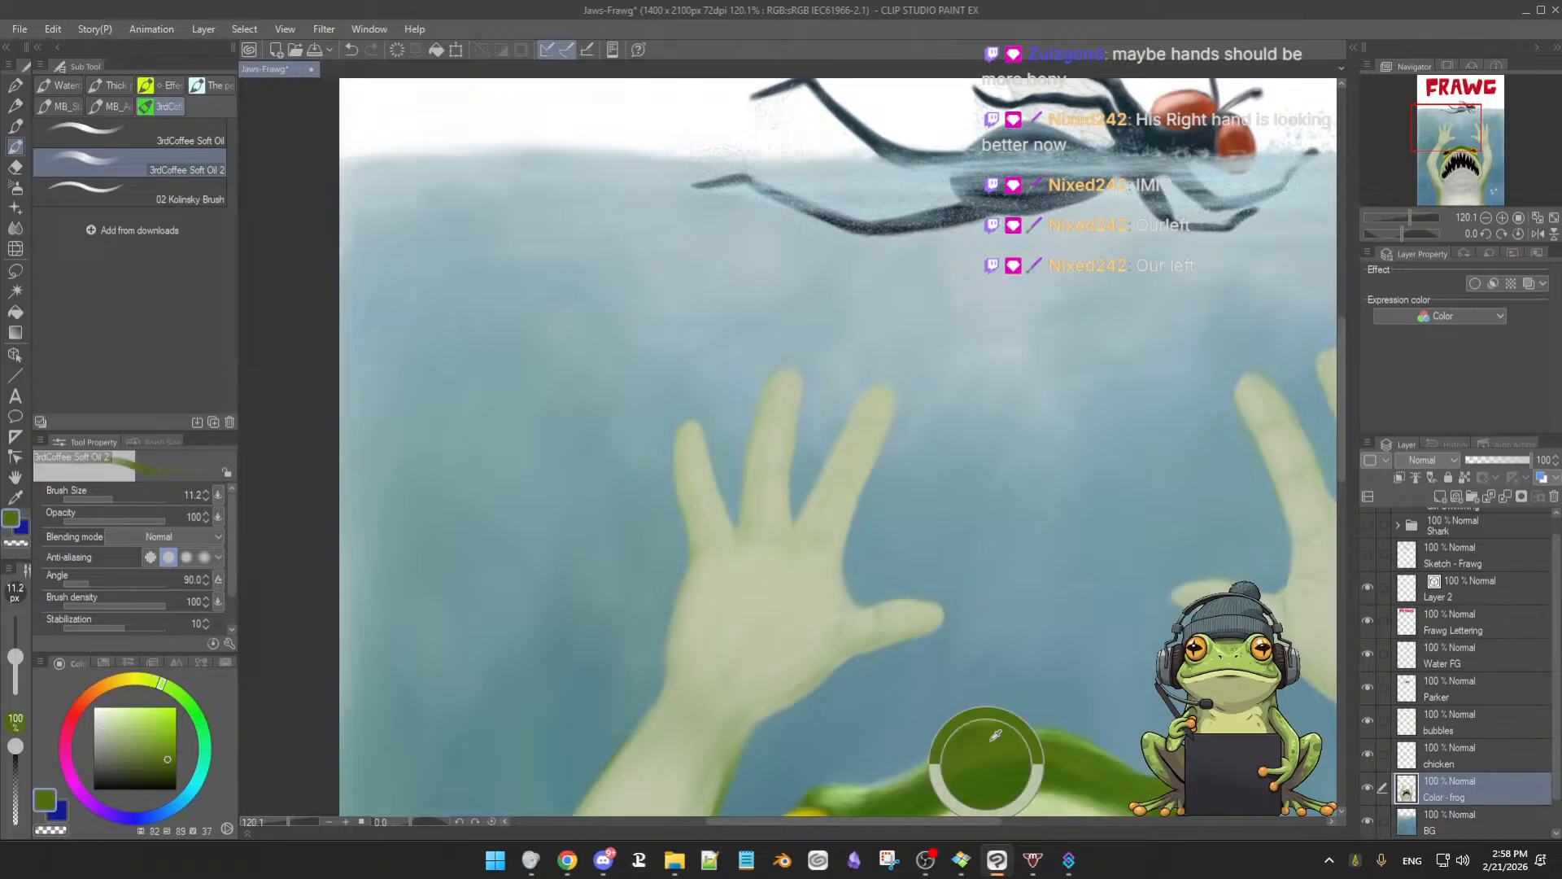
key("bracketleft")
key("bracketleft")
key("bracketleft")
key("bracketleft")
key("bracketleft")
key("bracketleft")
key("bracketleft")
key("bracketleft")
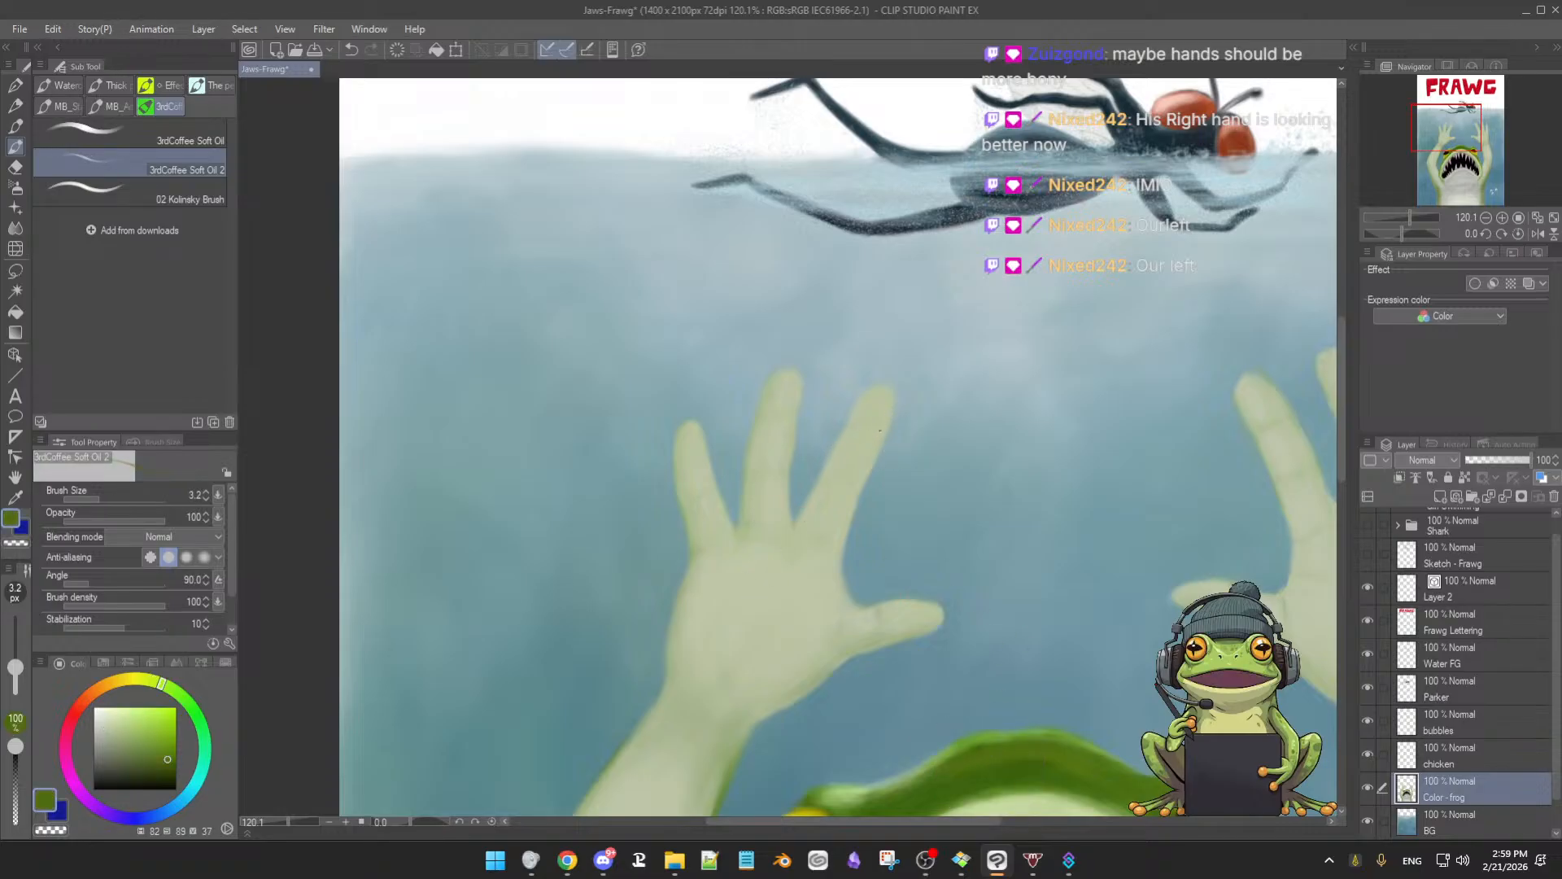
key("bracketright")
left_click_drag(984, 743, 721, 359)
left_click(1042, 682, "alt")
mouse_move(791, 410)
left_mouse_down()
mouse_move(900, 515)
mouse_move(903, 738)
mouse_move(899, 618)
left_mouse_up()
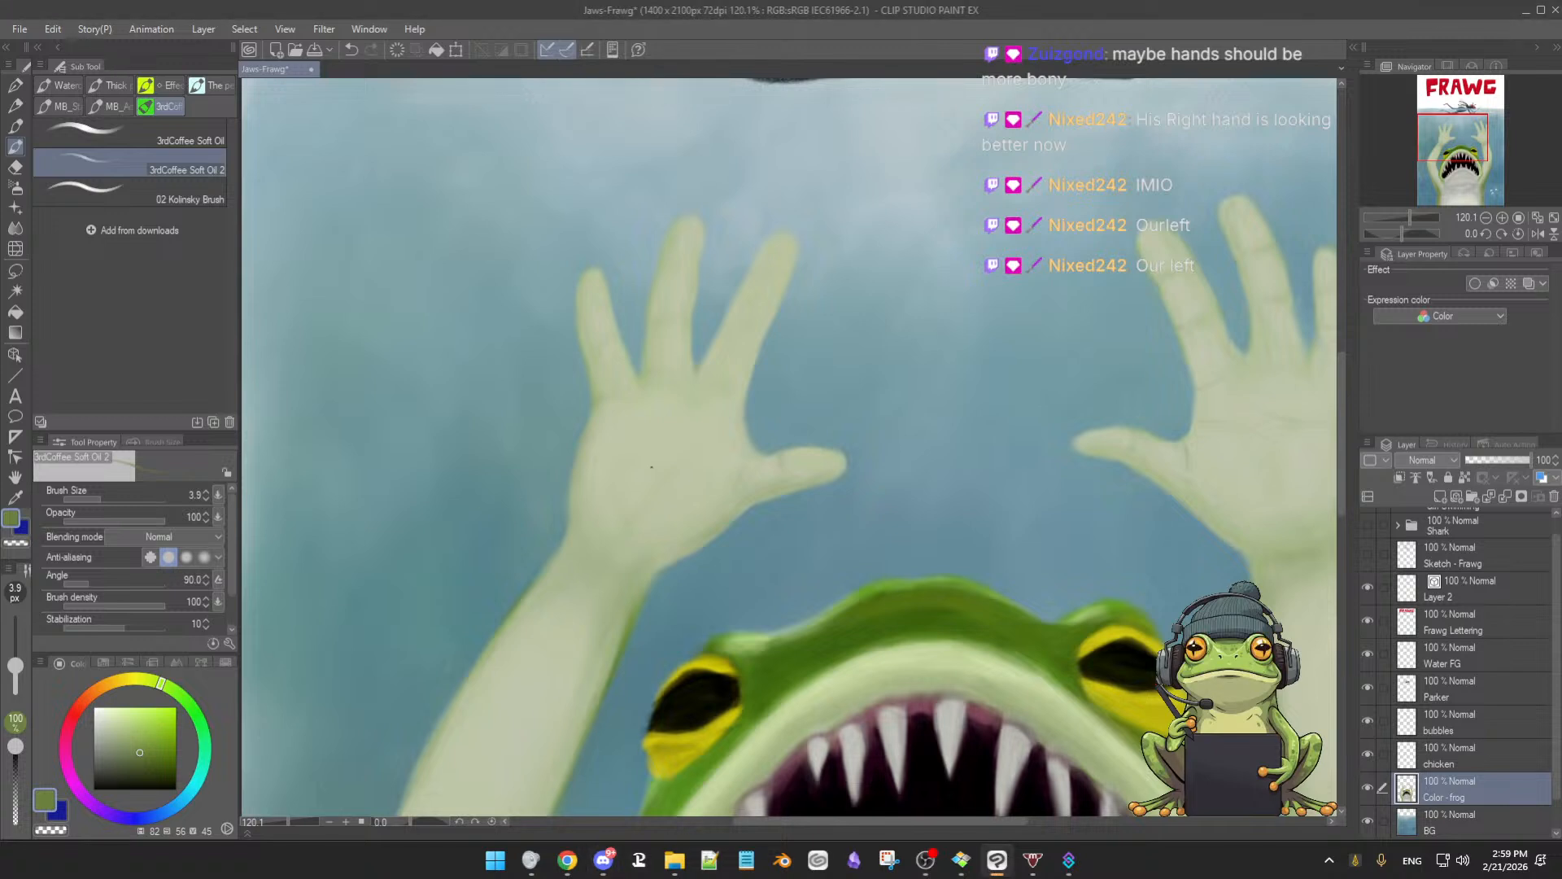
Undo the last green stroke made on the left hand
left_click_drag(1019, 454, 1056, 566)
left_click_drag(847, 380, 844, 393)
key("ctrl+z")
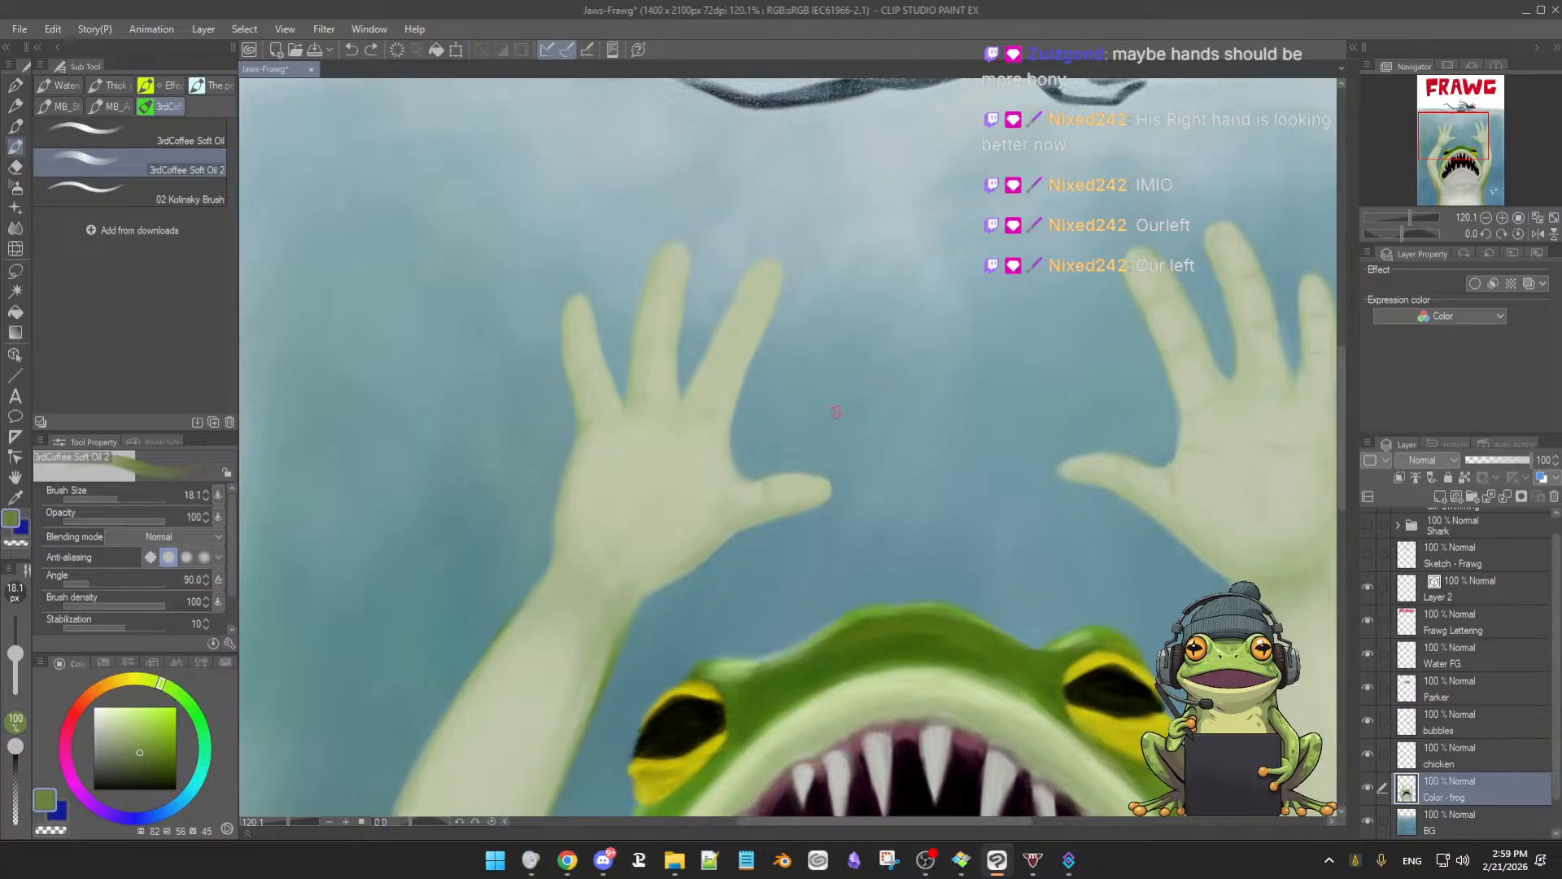
Draw joint creases across the left index finger with dark green at brush size 5.9
scroll(921, 609, "down", 2)
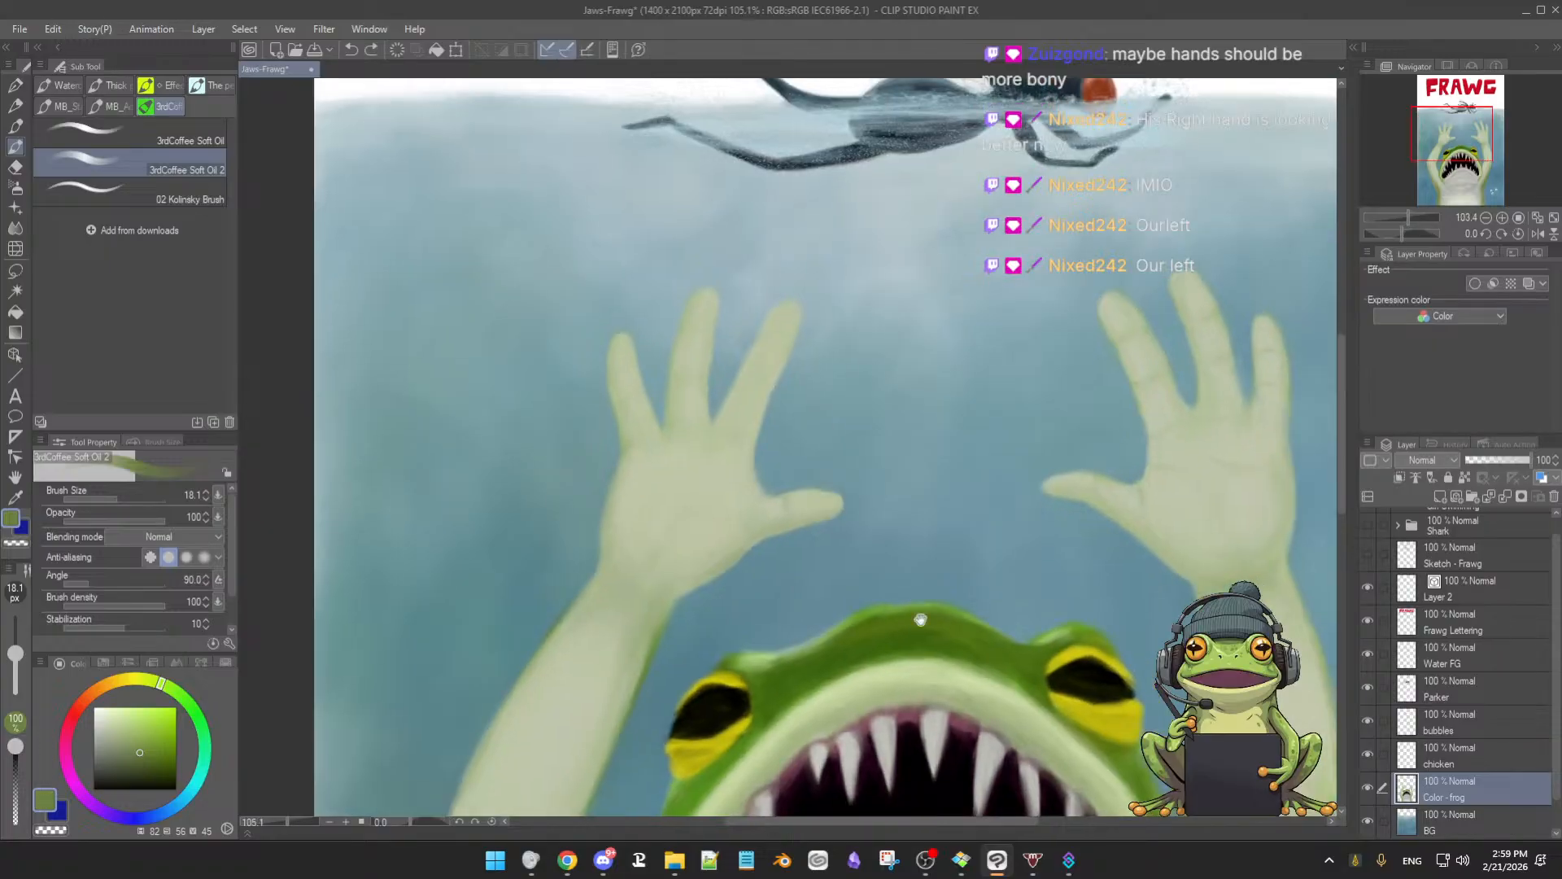
left_click_drag(921, 602, 921, 521)
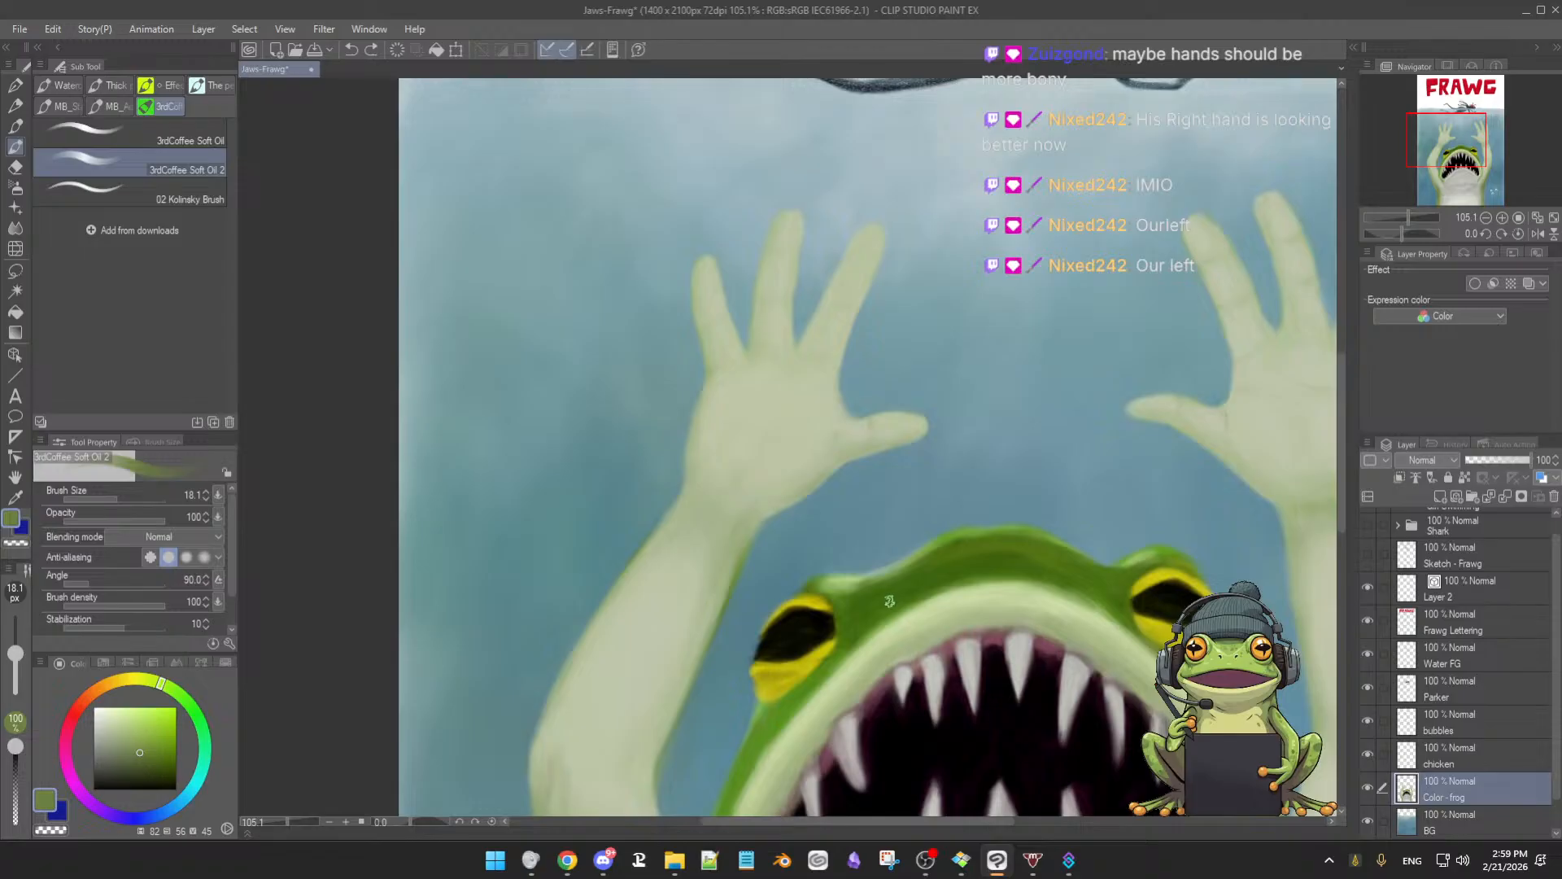
left_click_drag(795, 661, 515, 328)
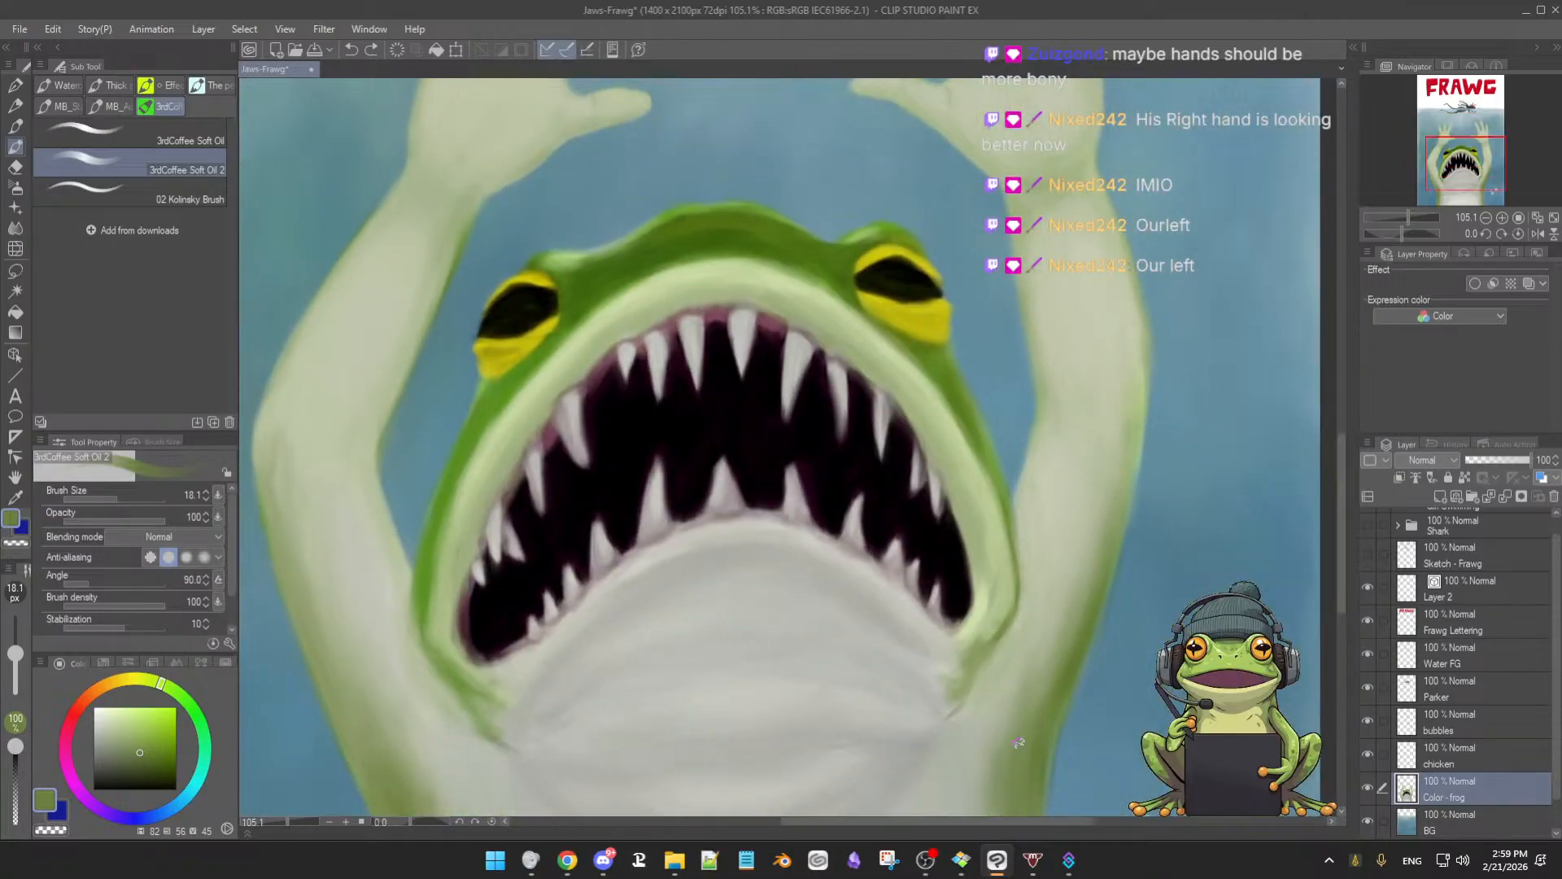
left_click_drag(947, 559, 994, 665)
left_click_drag(950, 430, 957, 544)
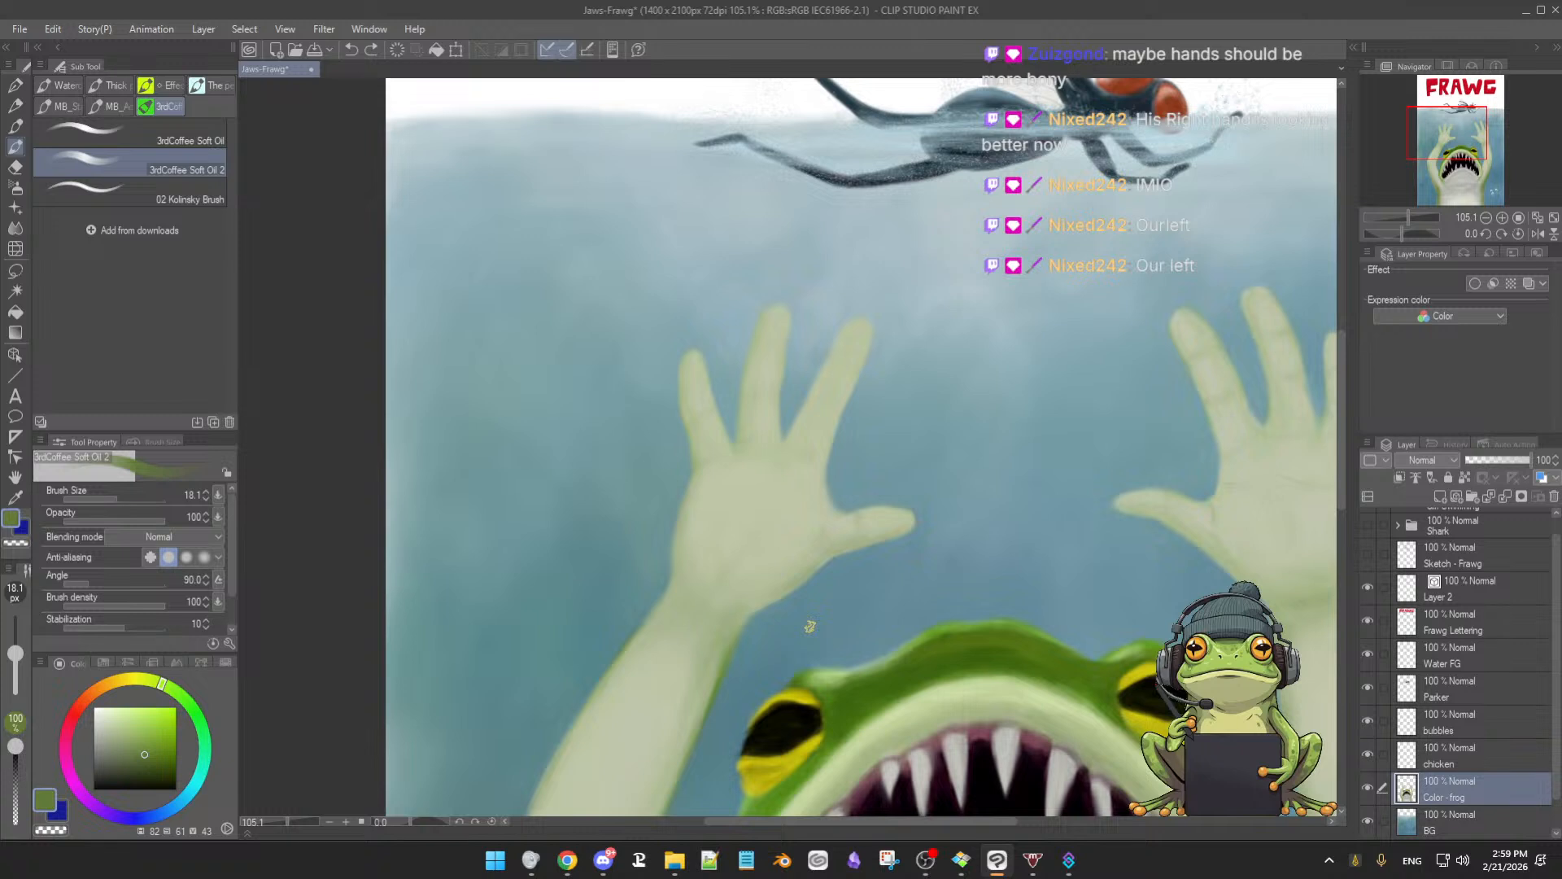
left_click_drag(847, 593, 840, 592)
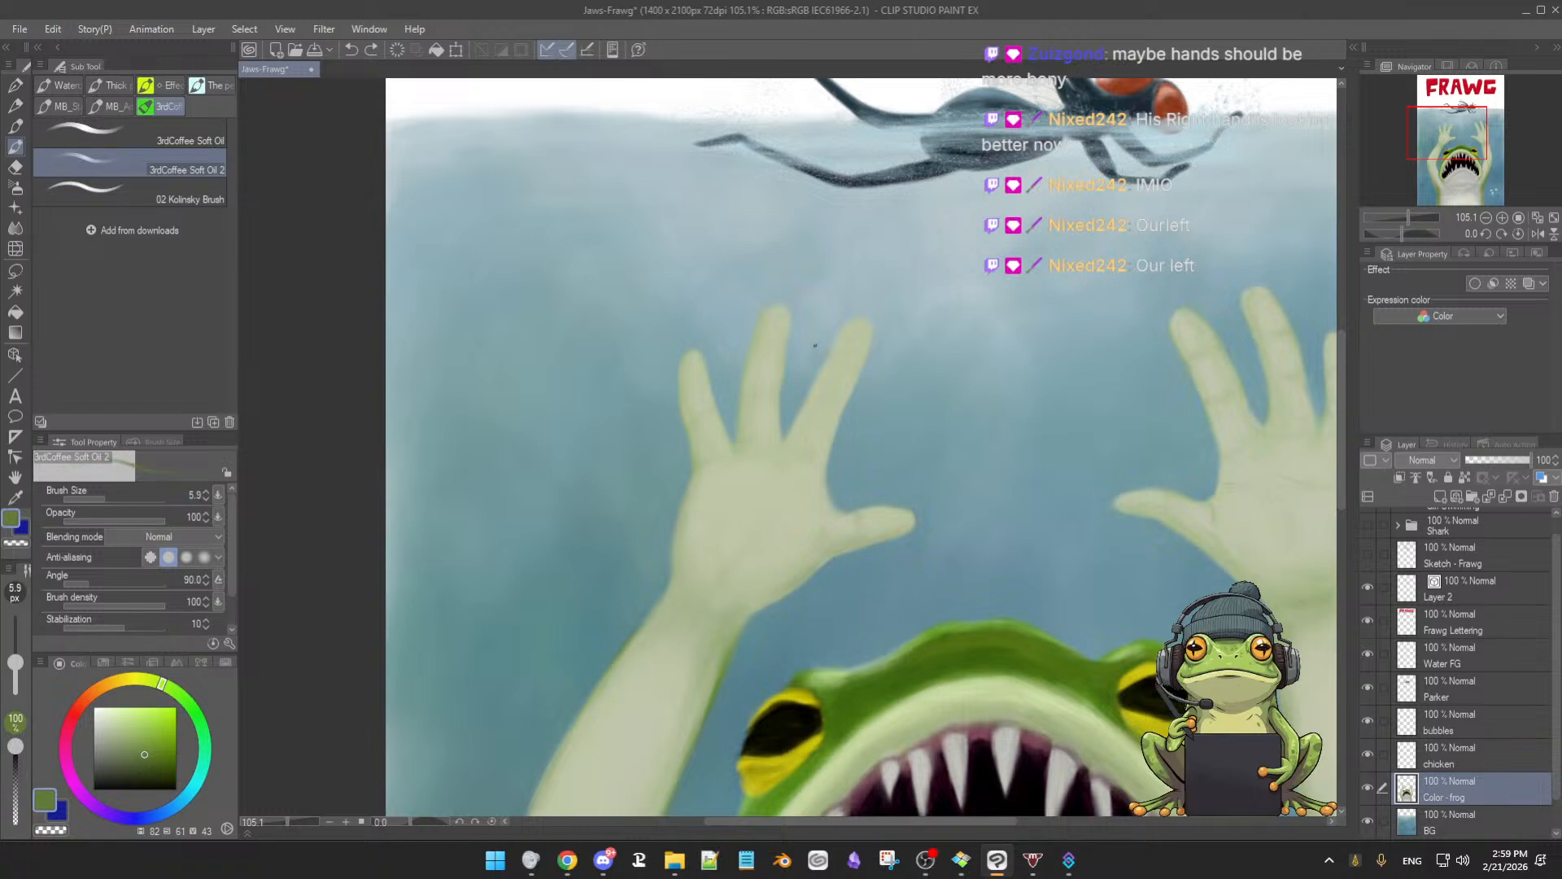
left_click_drag(827, 359, 807, 397)
Soften the left index finger's creases and blend the thumb base with sampled skin greens at brush sizes 25.9 and 21.2
left_click(854, 331, "alt")
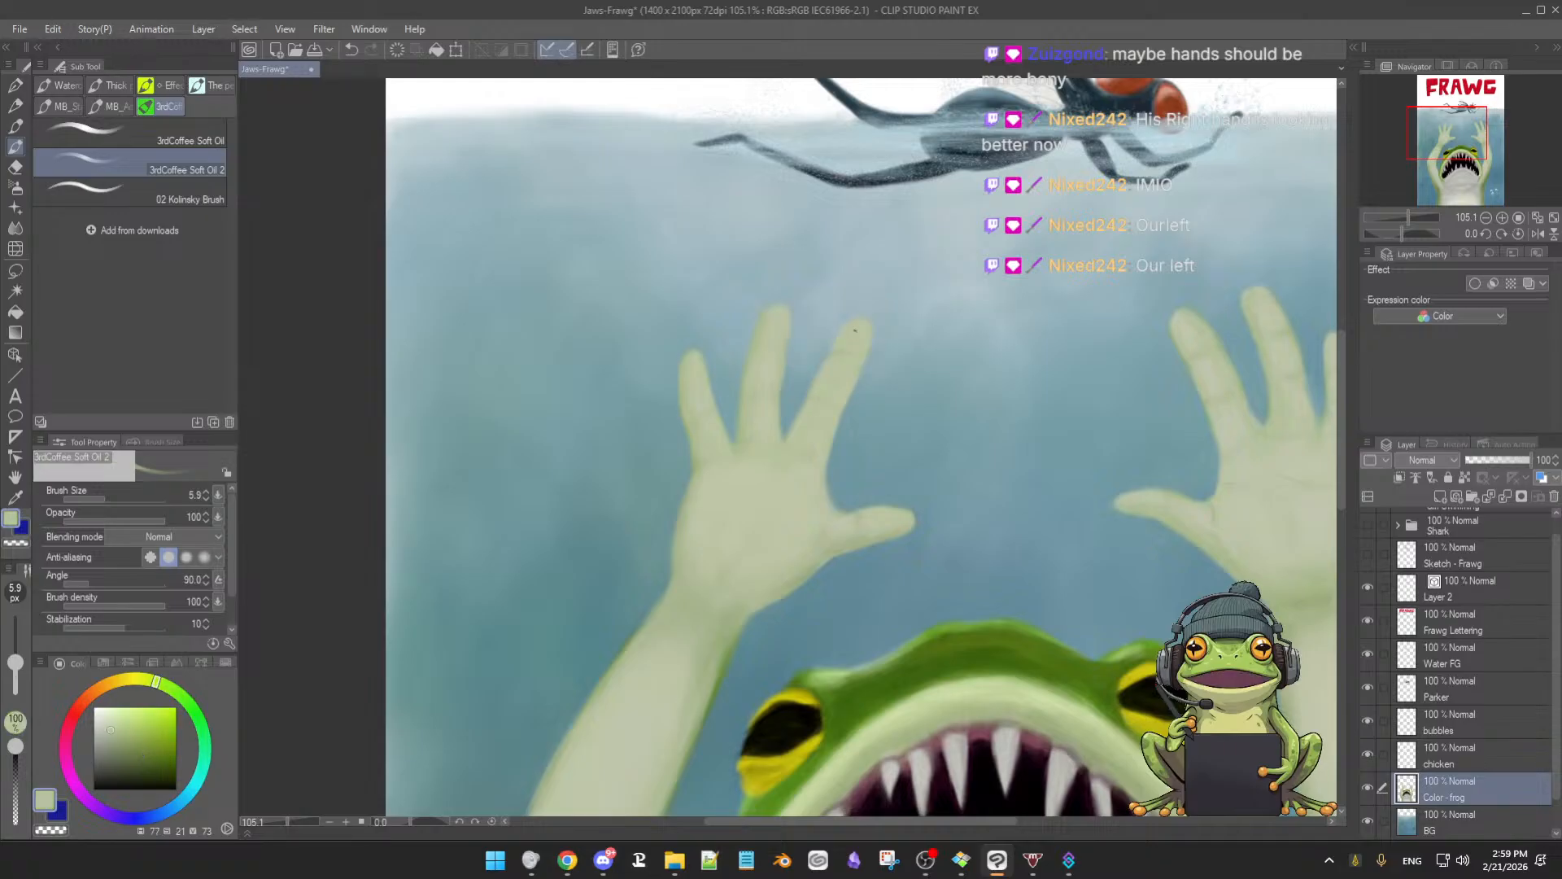
key("bracketright")
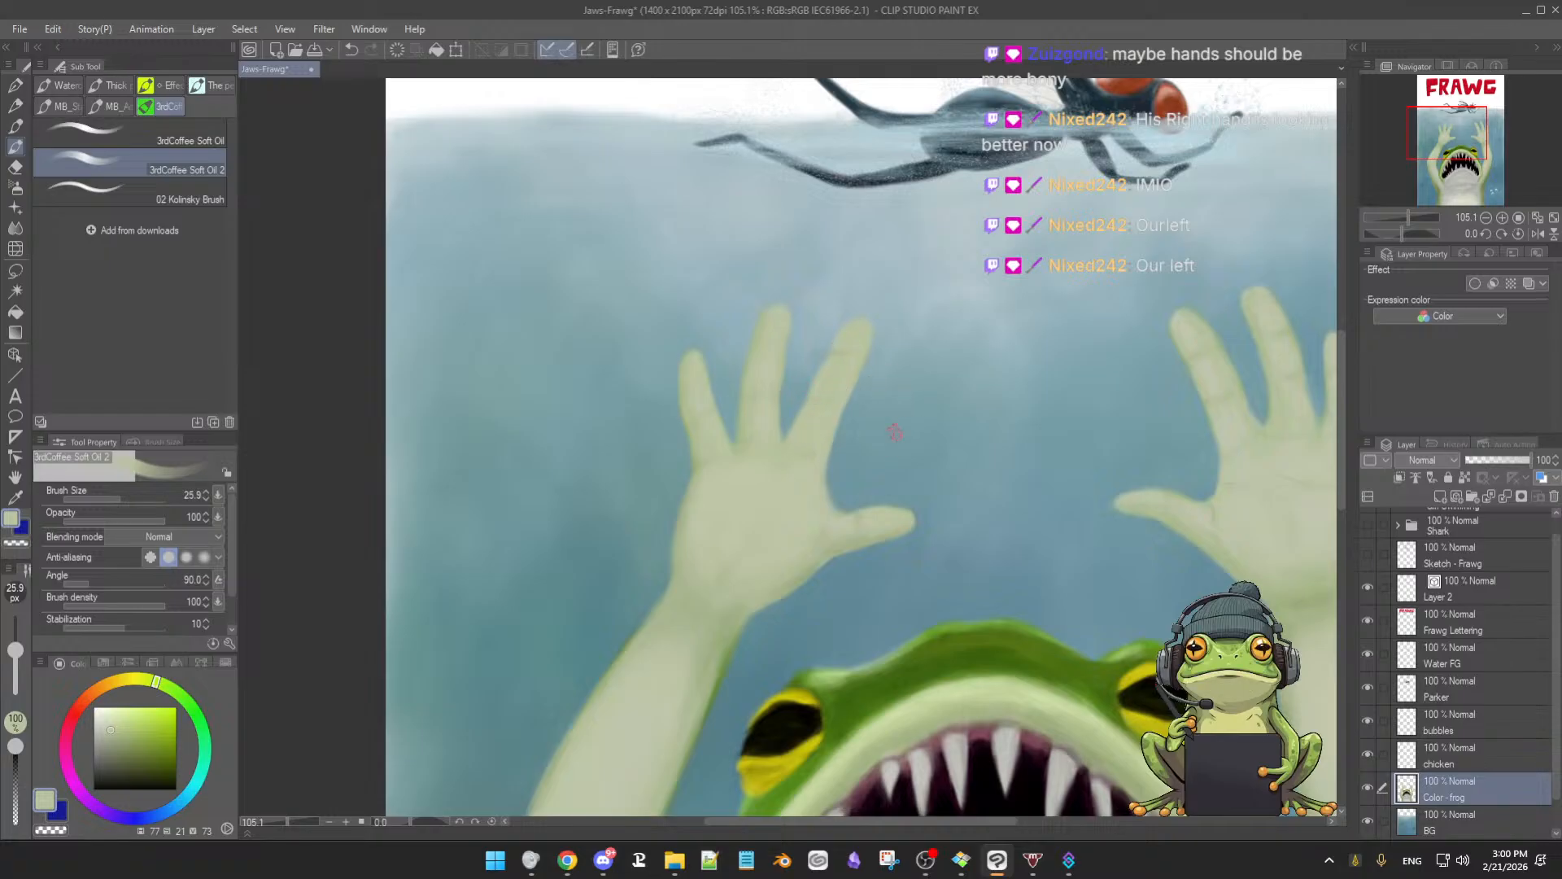
left_click(863, 547, "alt")
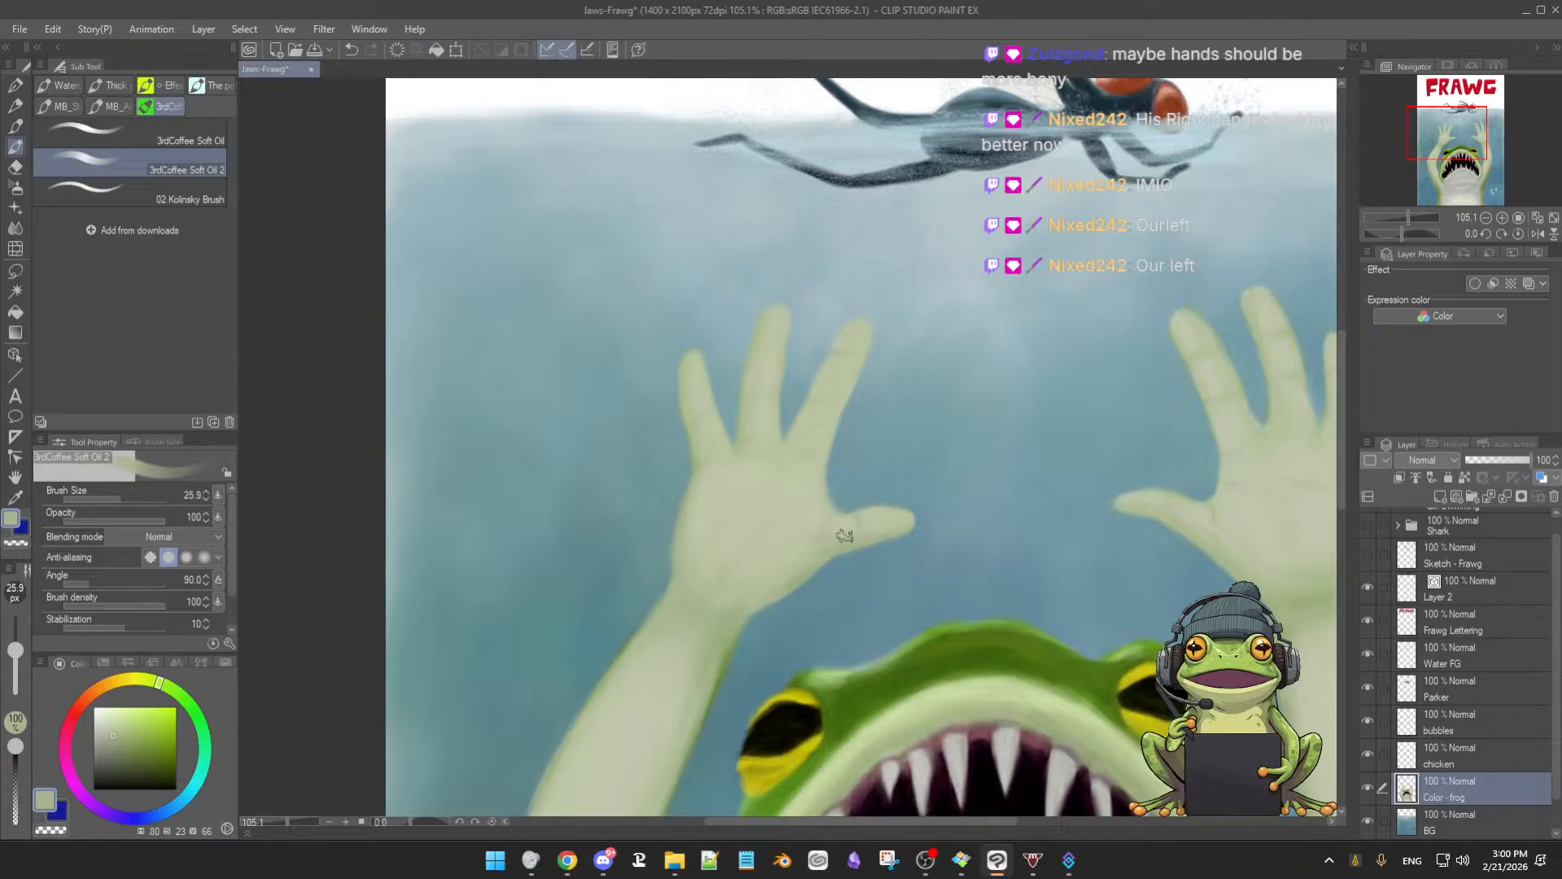
left_click(846, 544, "alt")
left_click_drag(846, 543, 840, 535)
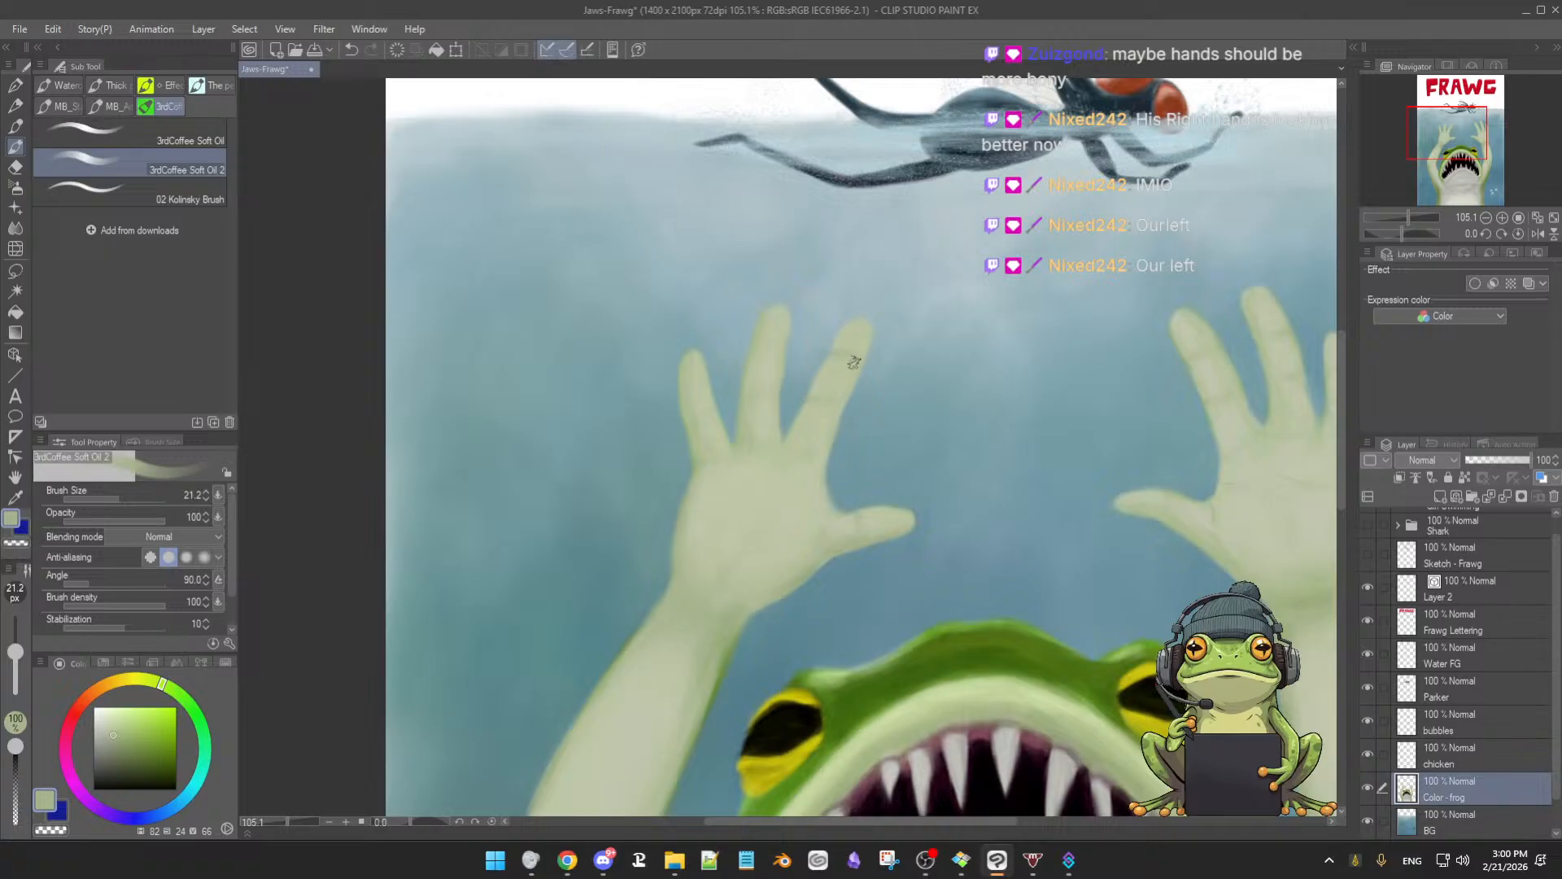
left_click(898, 665, "alt")
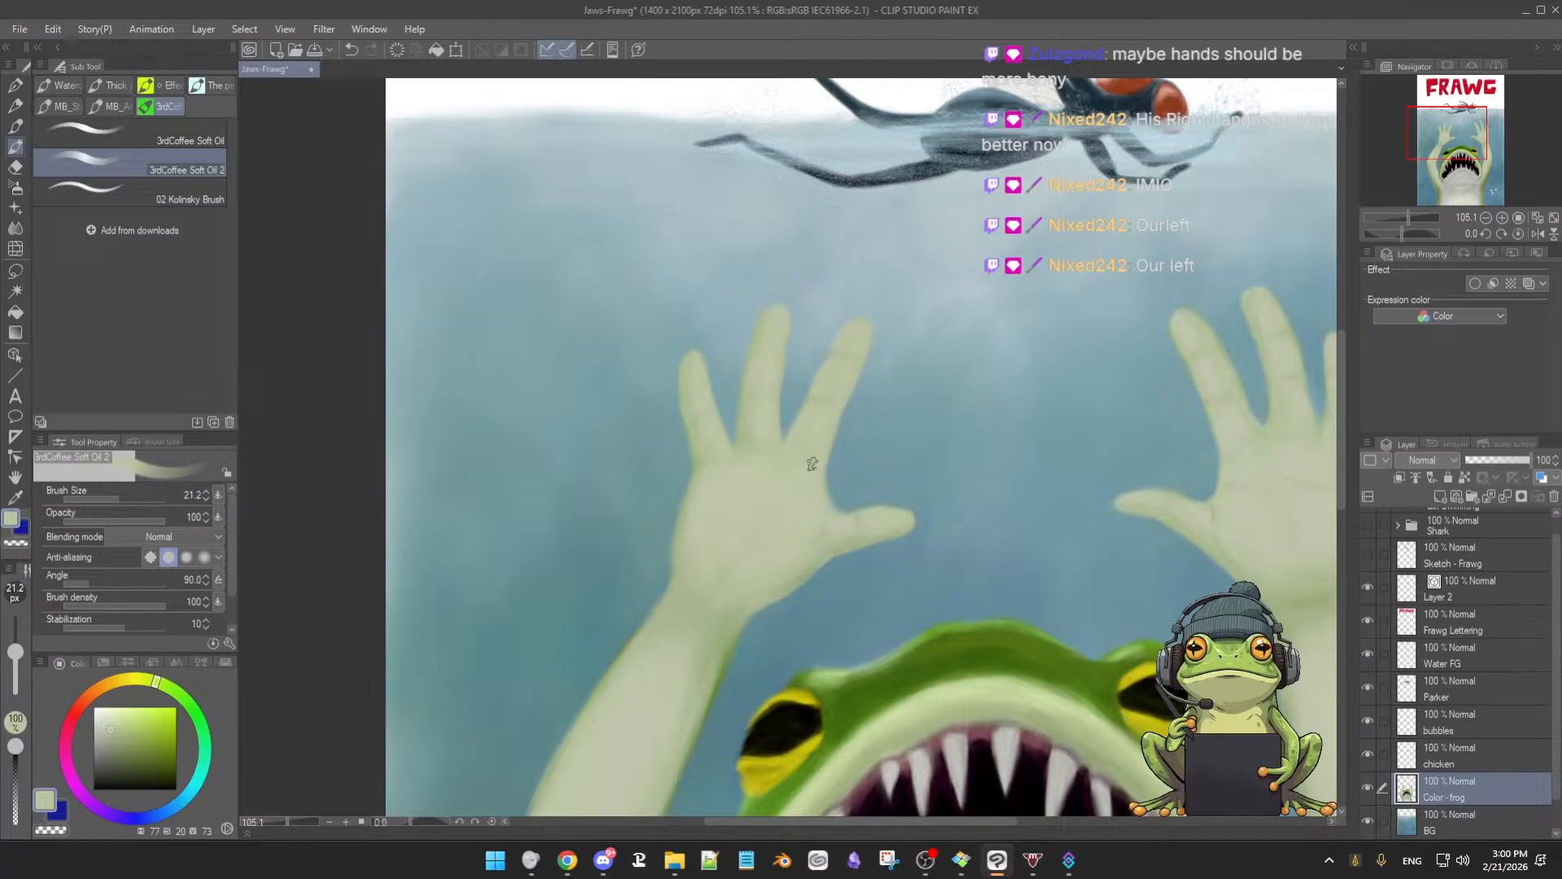
Paint over the joint creases on the left hand's index finger with pale skin green at brush size 26
scroll(806, 462, "down", 5)
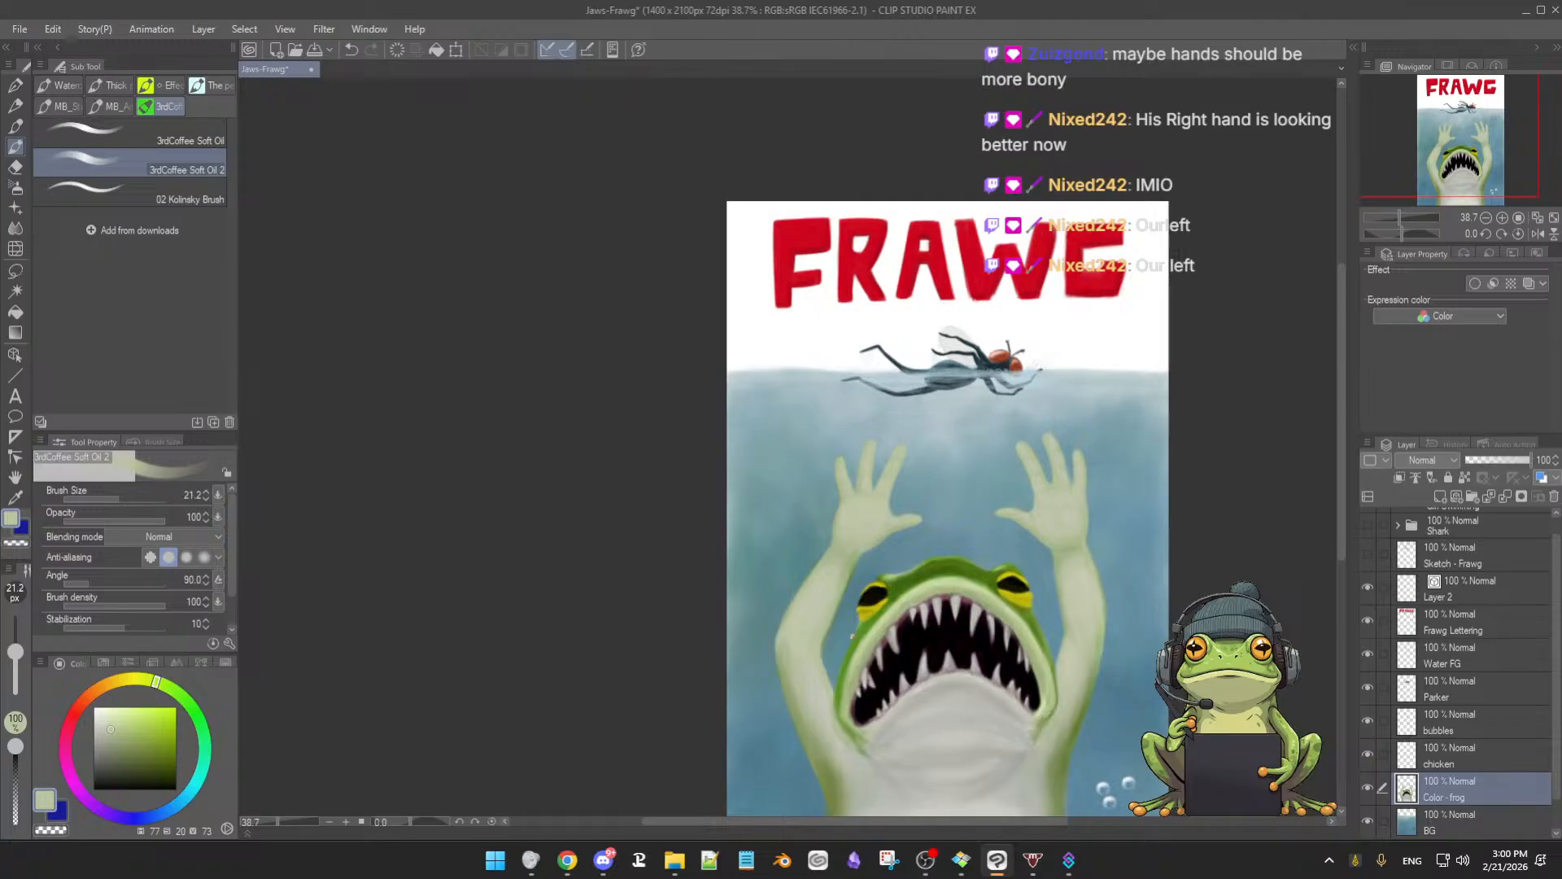
scroll(947, 568, "up", 6)
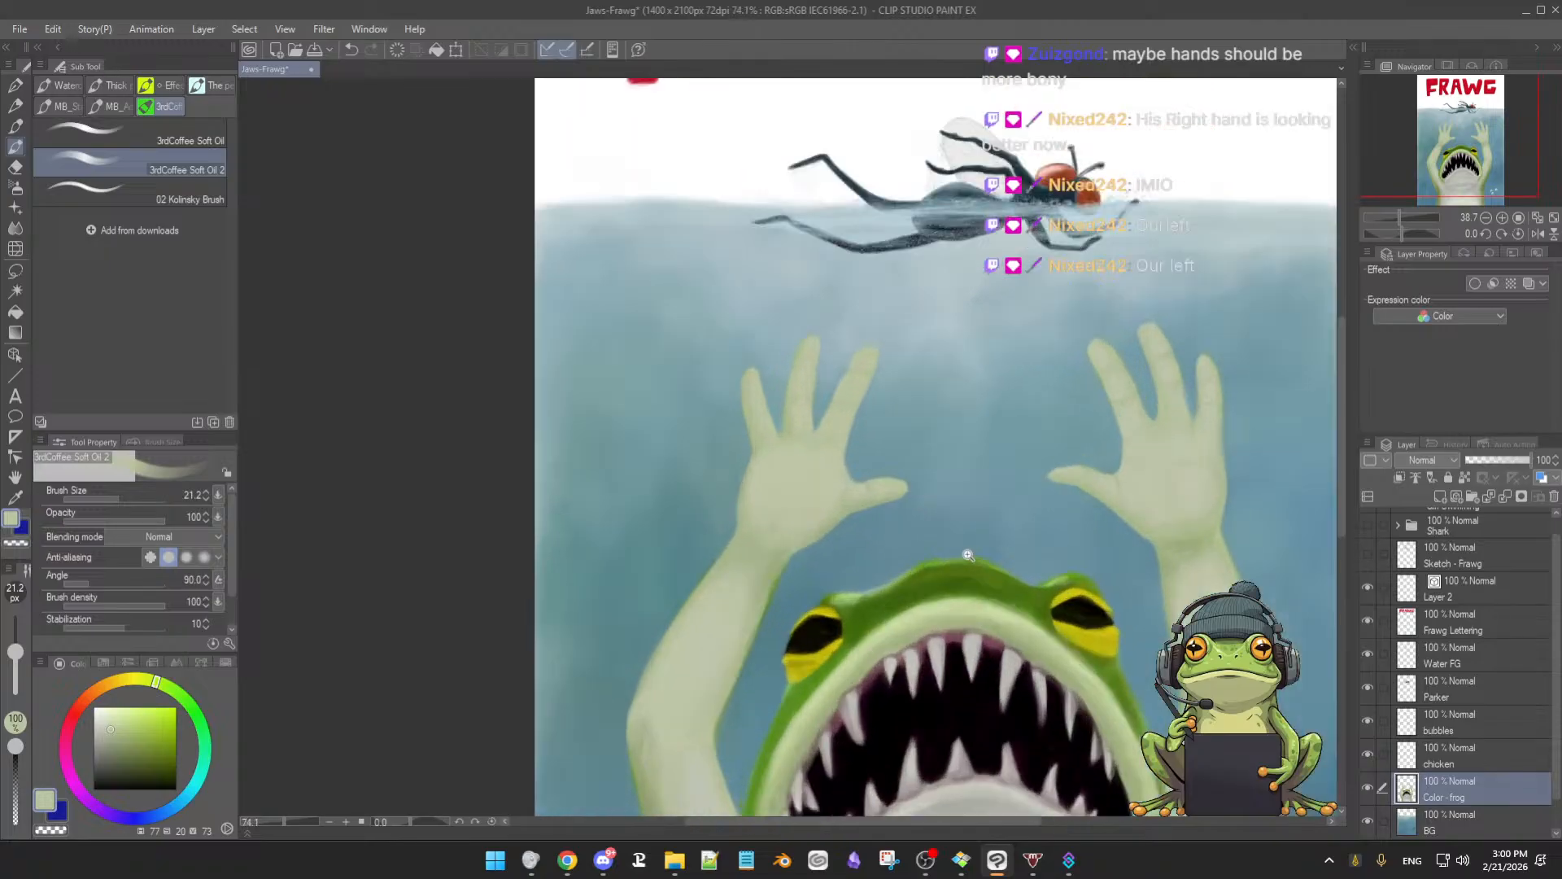
scroll(923, 480, "up", 2)
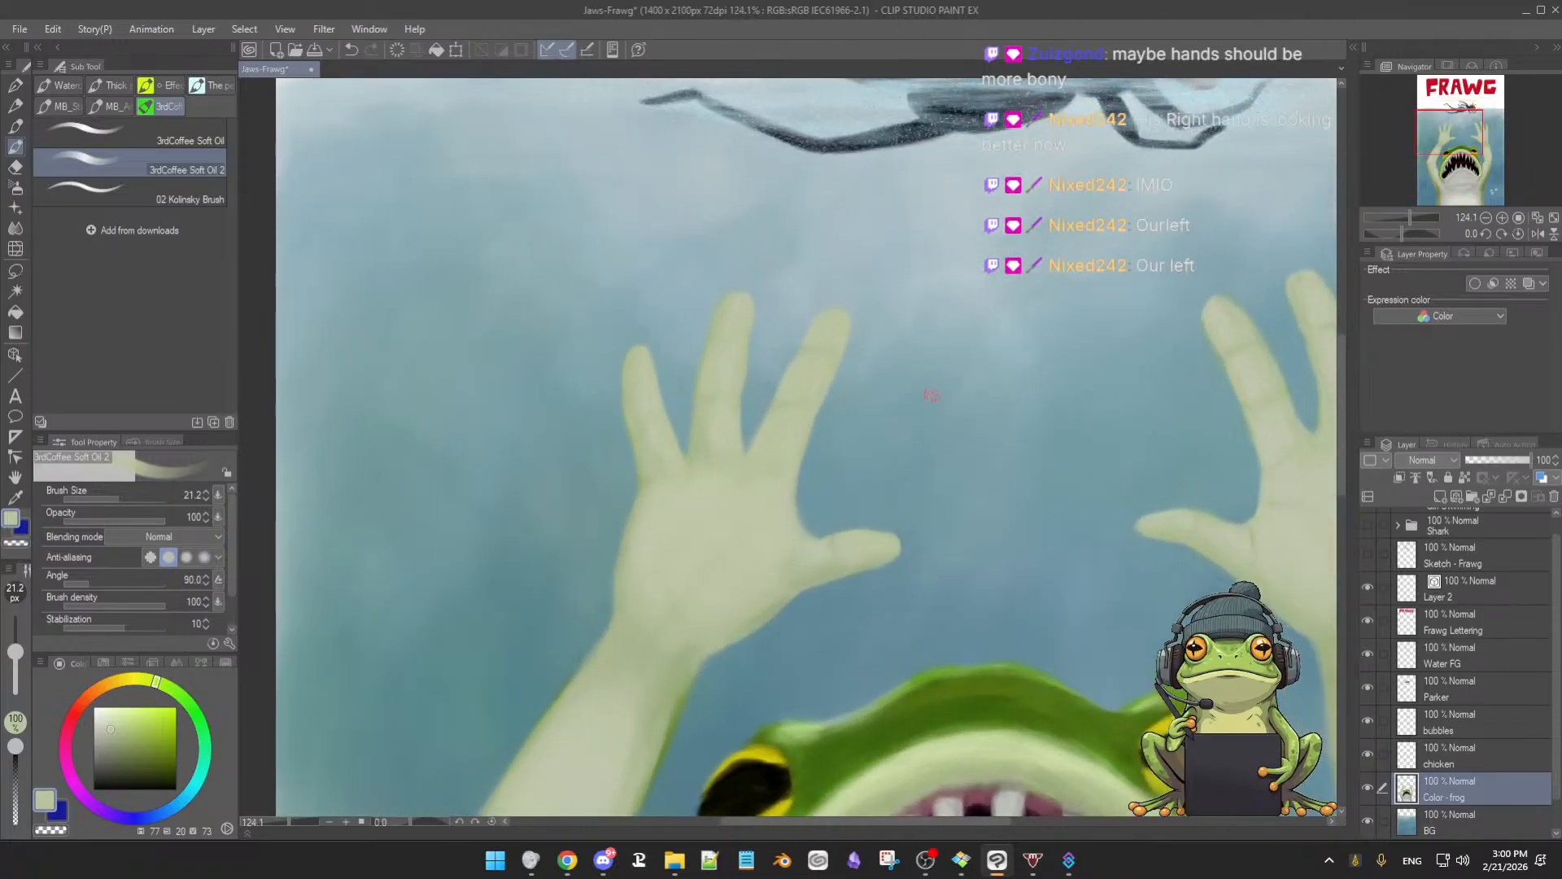
key("e")
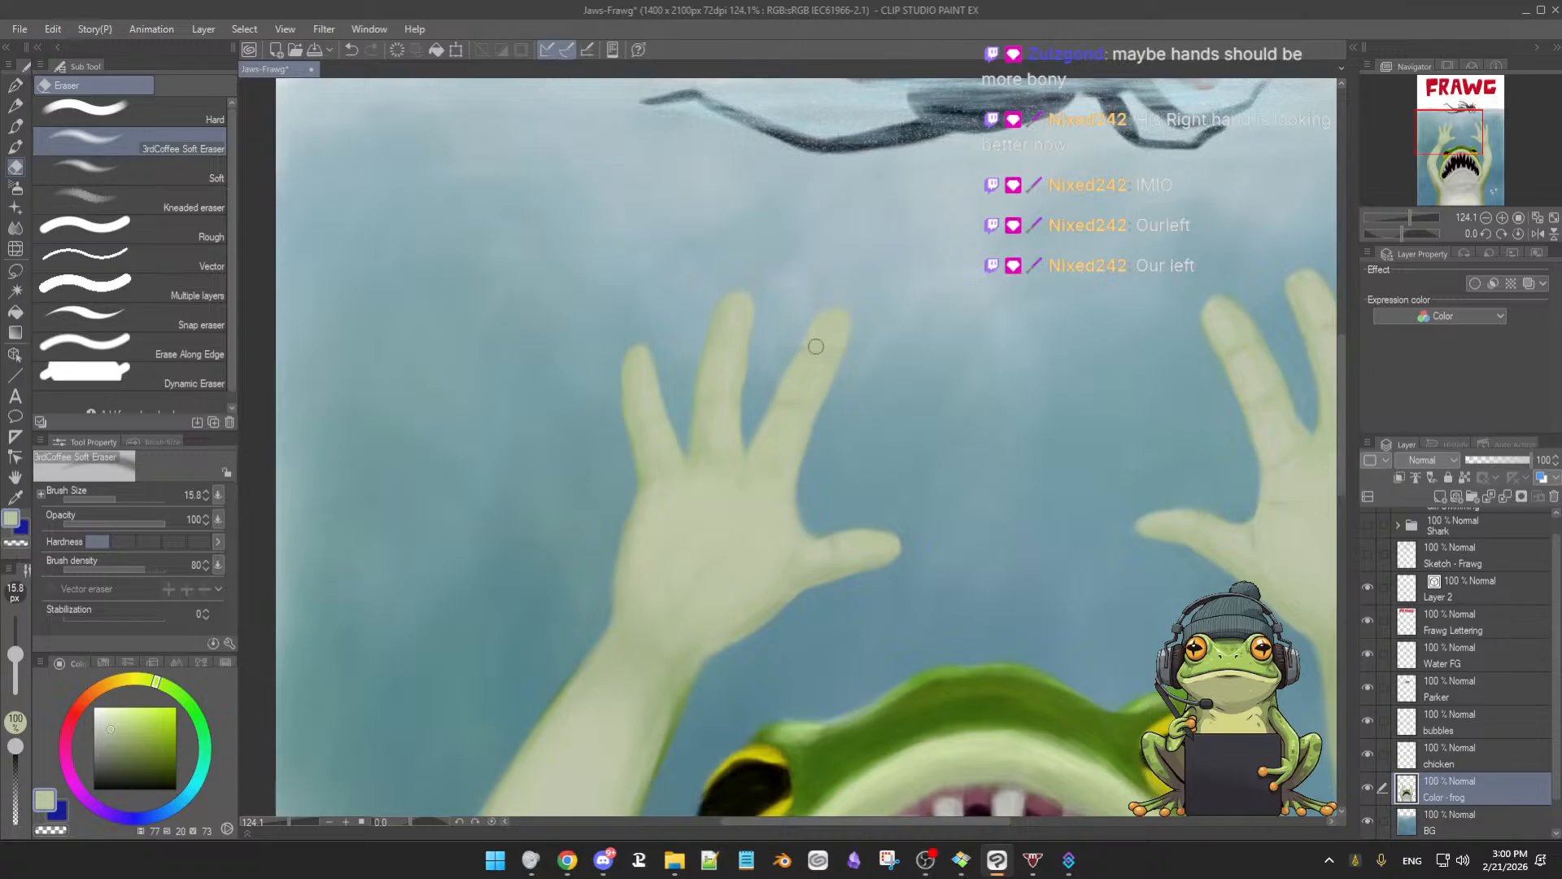
key("b")
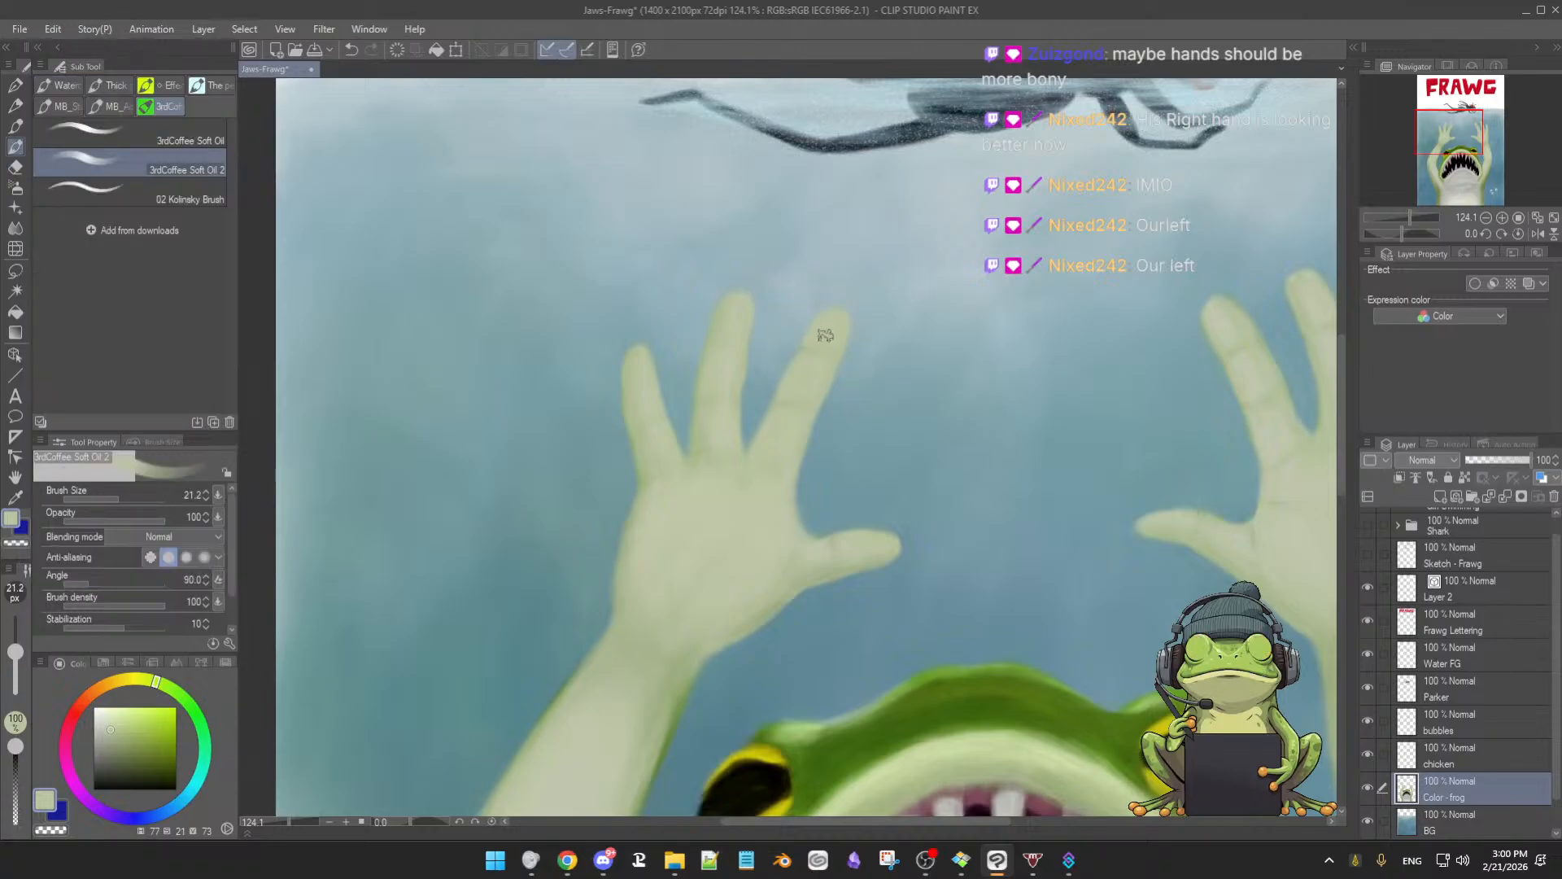
key("[")
key("[")
key("[")
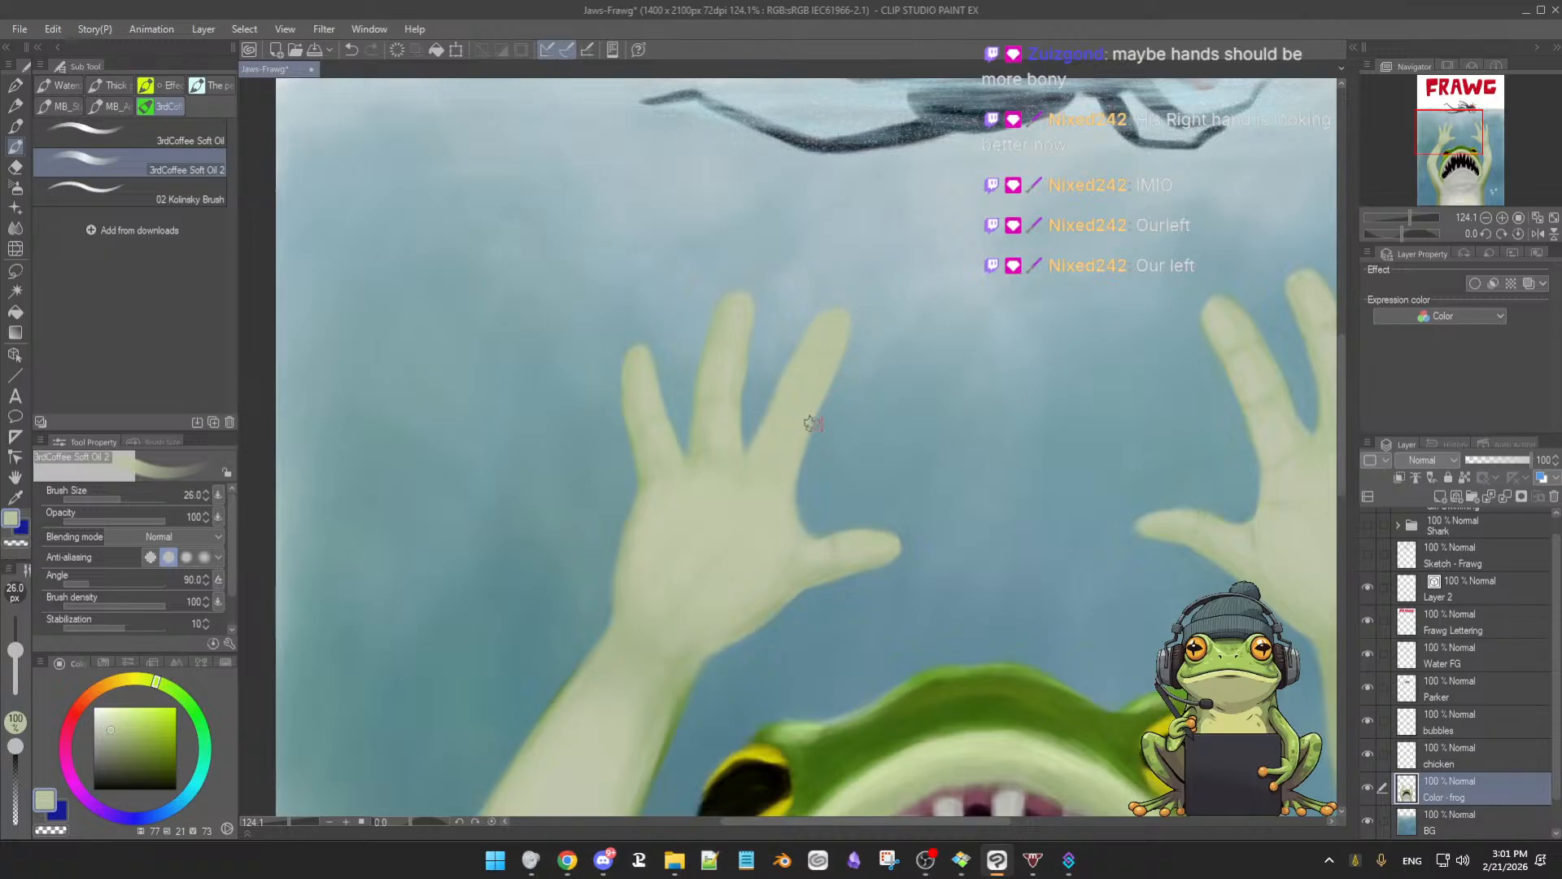
Sample dark green from the frog's head at brush size 6.9 and lower the middle of the brush's opacity pen-pressure curve
left_click(944, 693, "alt")
left_click_drag(944, 694, 944, 677)
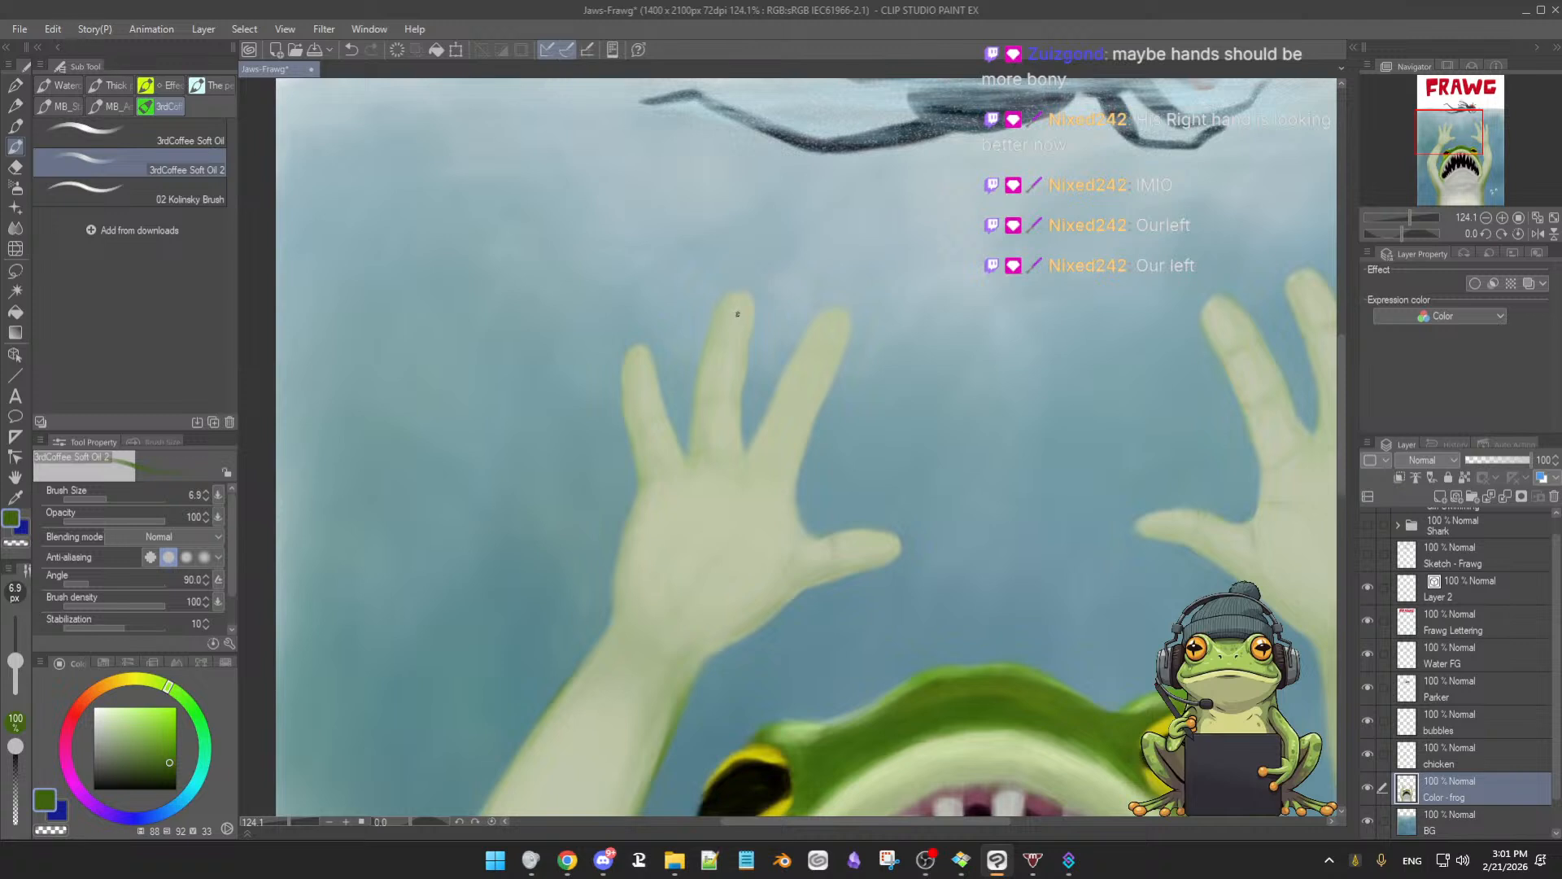
key("b")
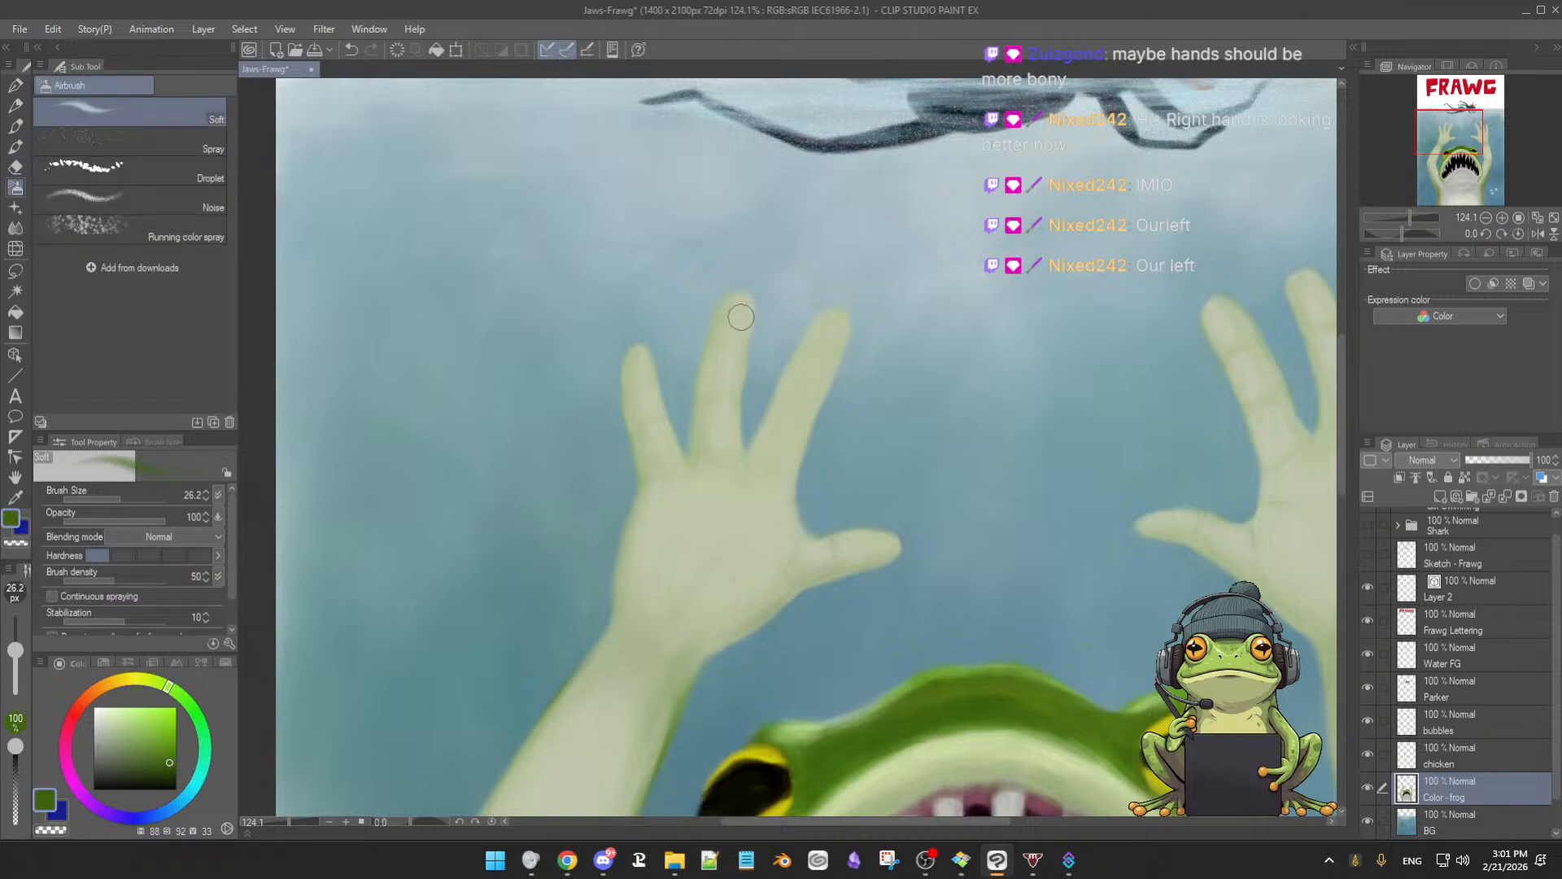
key("e")
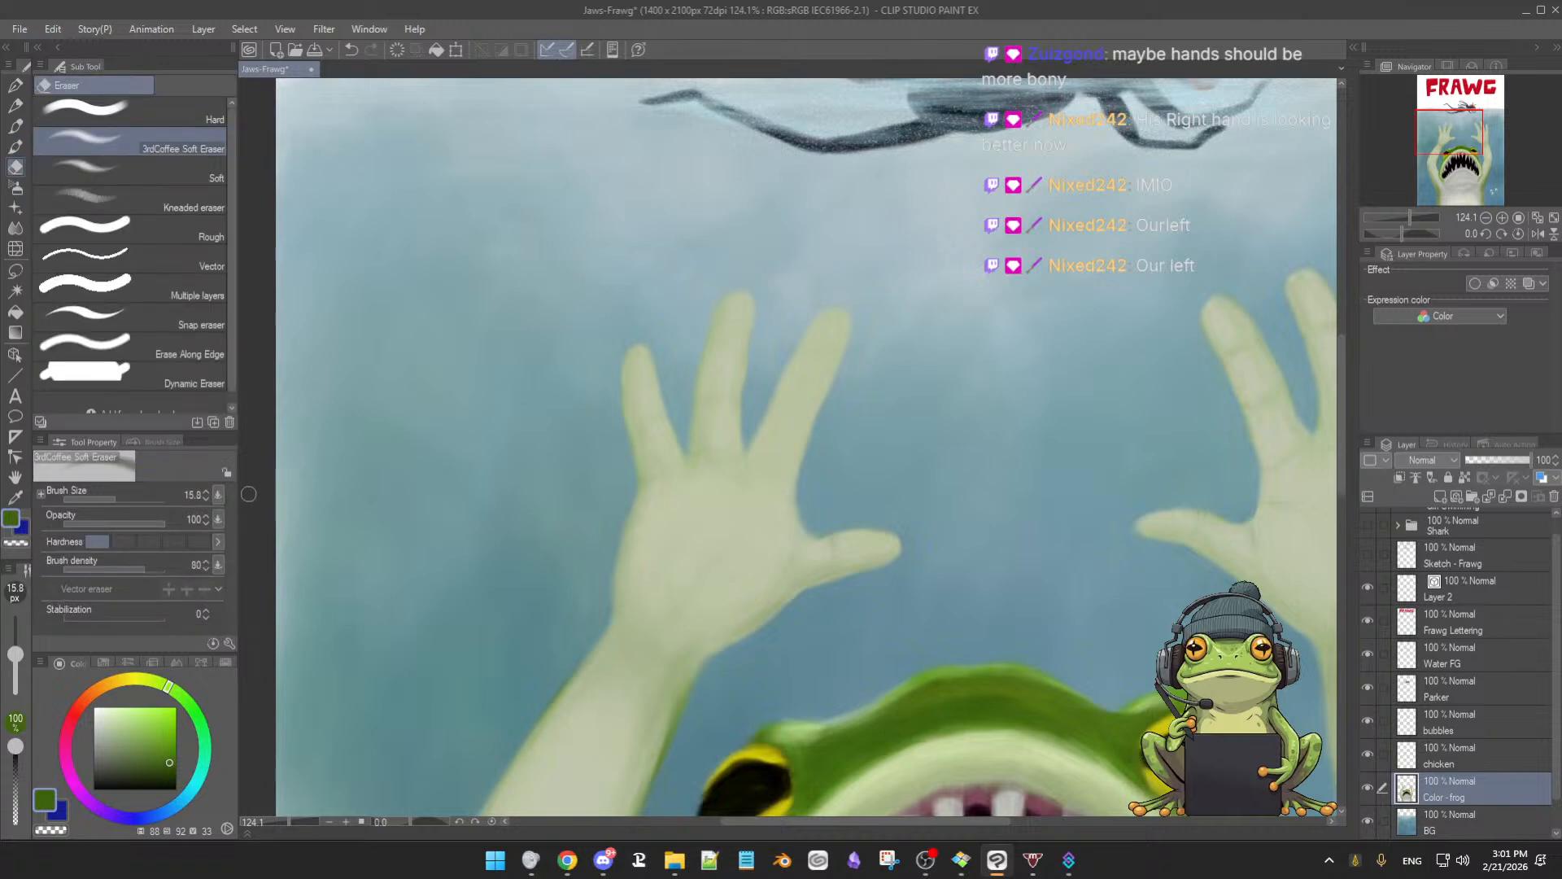
key("b")
left_click(218, 517)
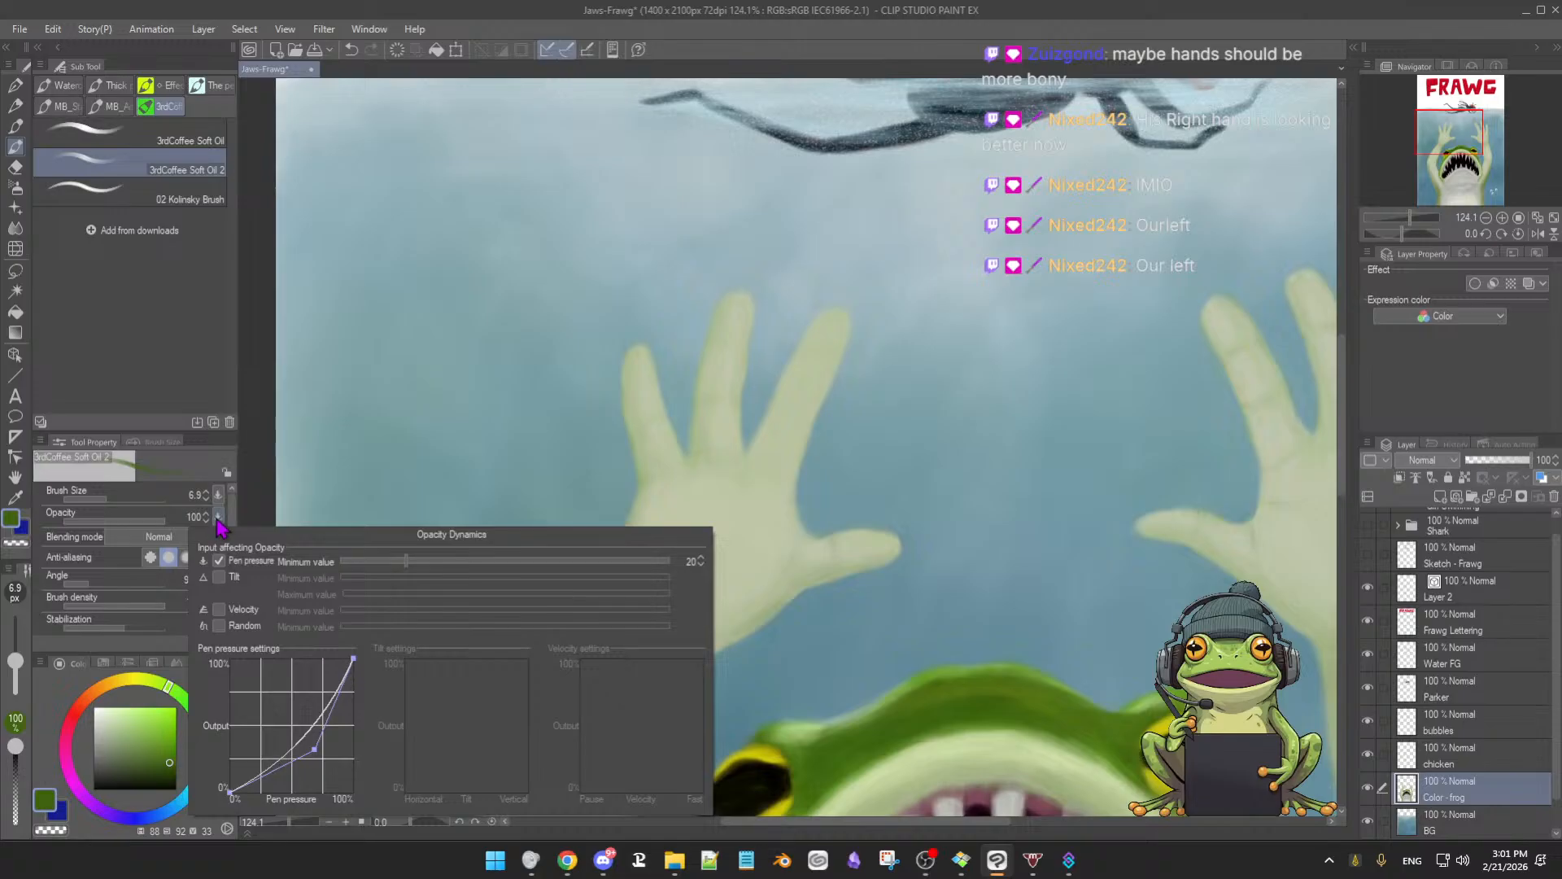
left_click_drag(319, 761, 325, 766)
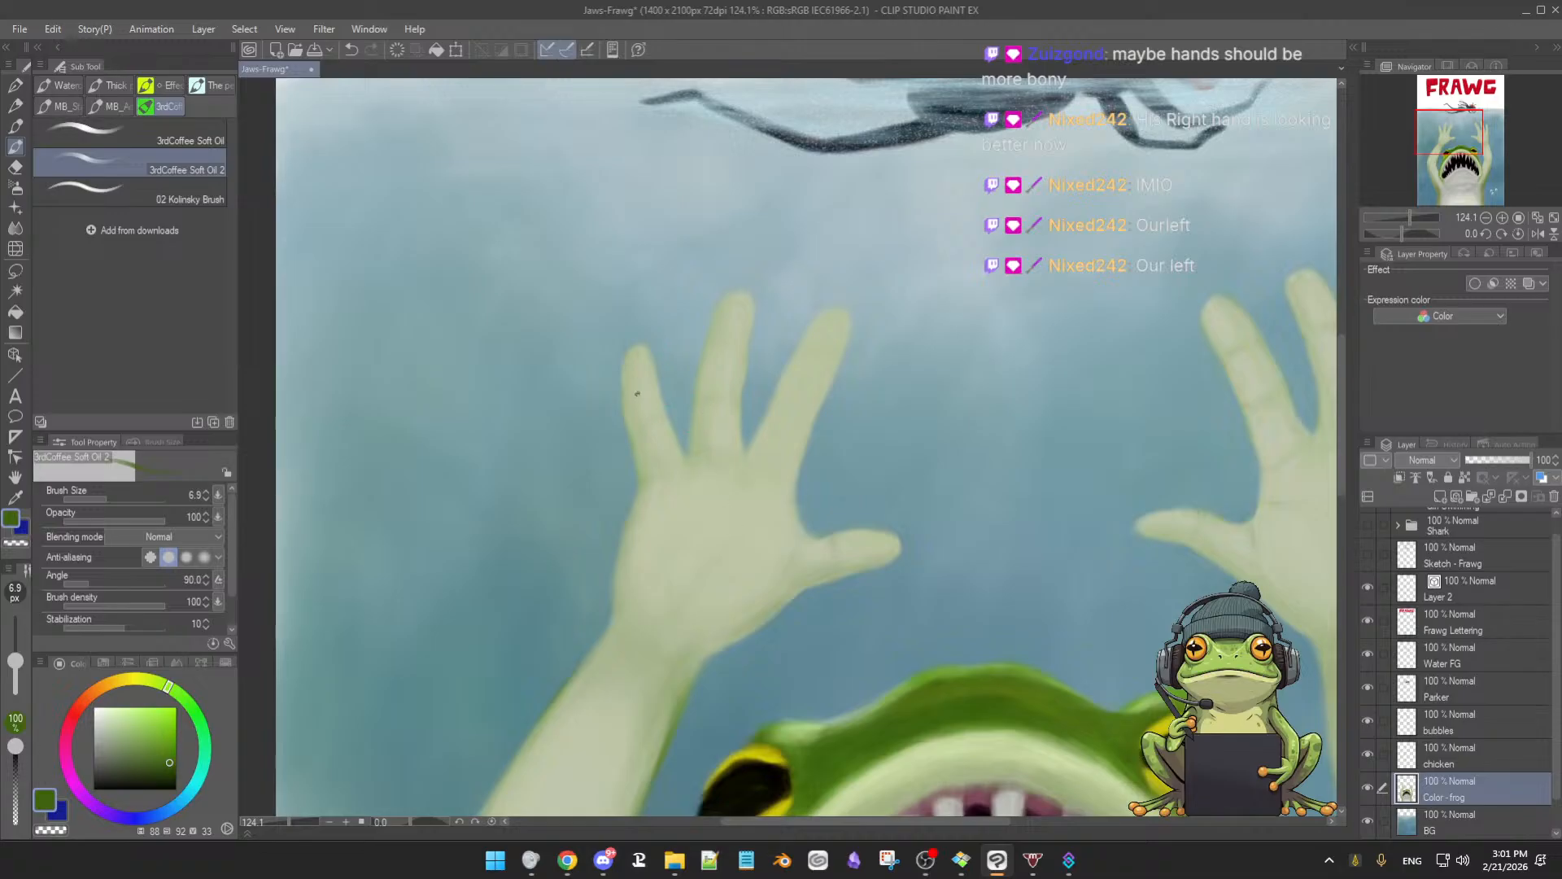
Soften the creases on the left hand's outermost finger with sampled skin green at brush size 13.4
left_click(649, 411, "alt")
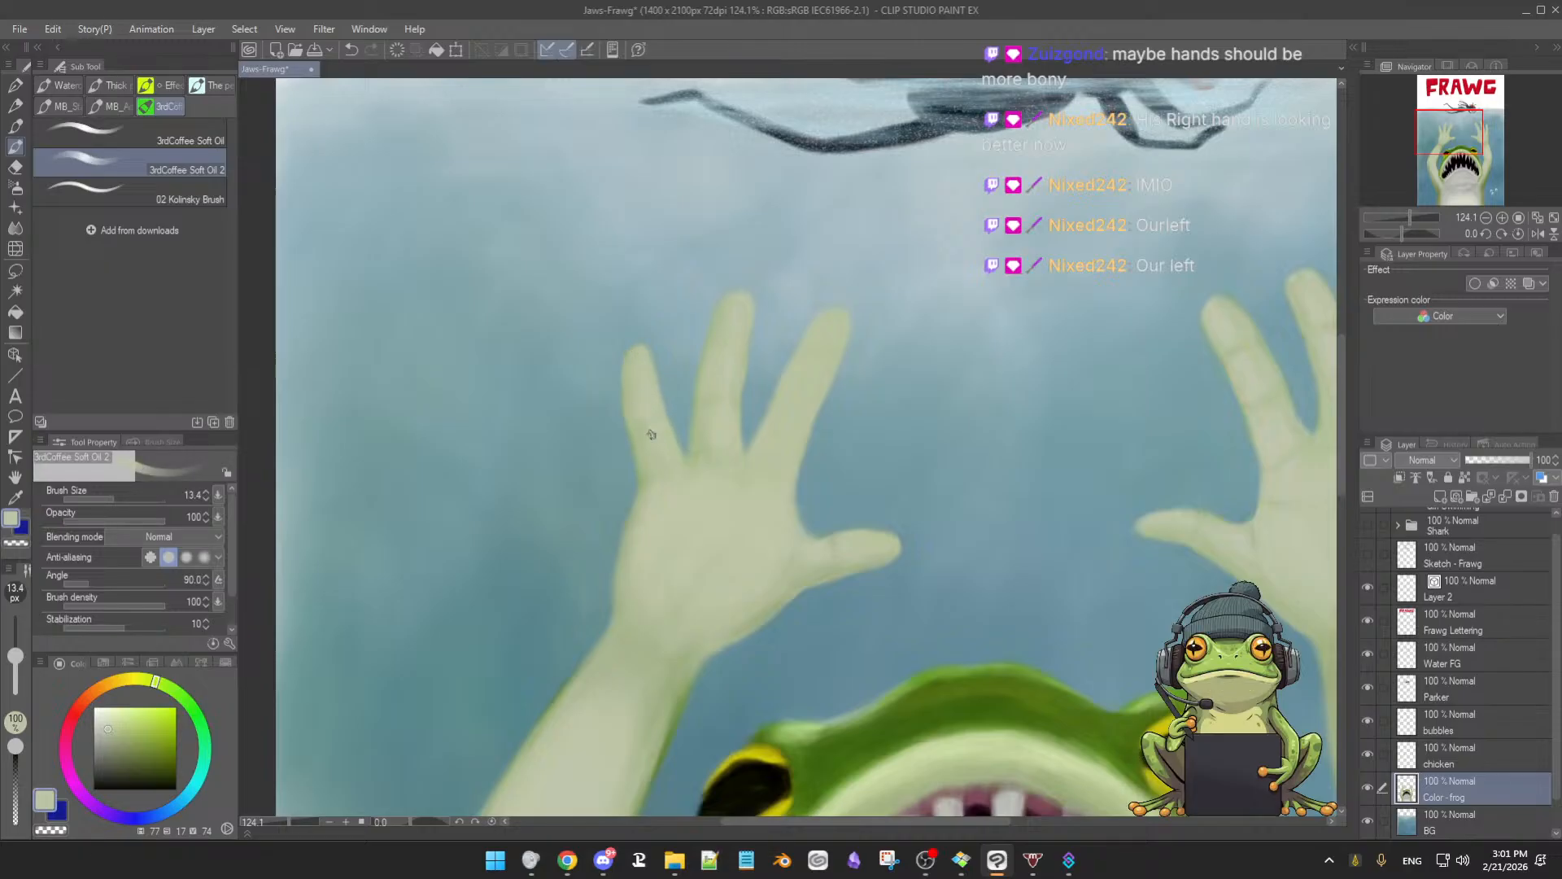
left_click_drag(658, 446, 652, 436)
left_click_drag(987, 715, 634, 127)
Paint a small olive-green swatch on the water between the two hands at brush size 20.3
left_click(828, 368, "alt")
left_click_drag(827, 368, 1007, 716)
left_click_drag(925, 554, 918, 398)
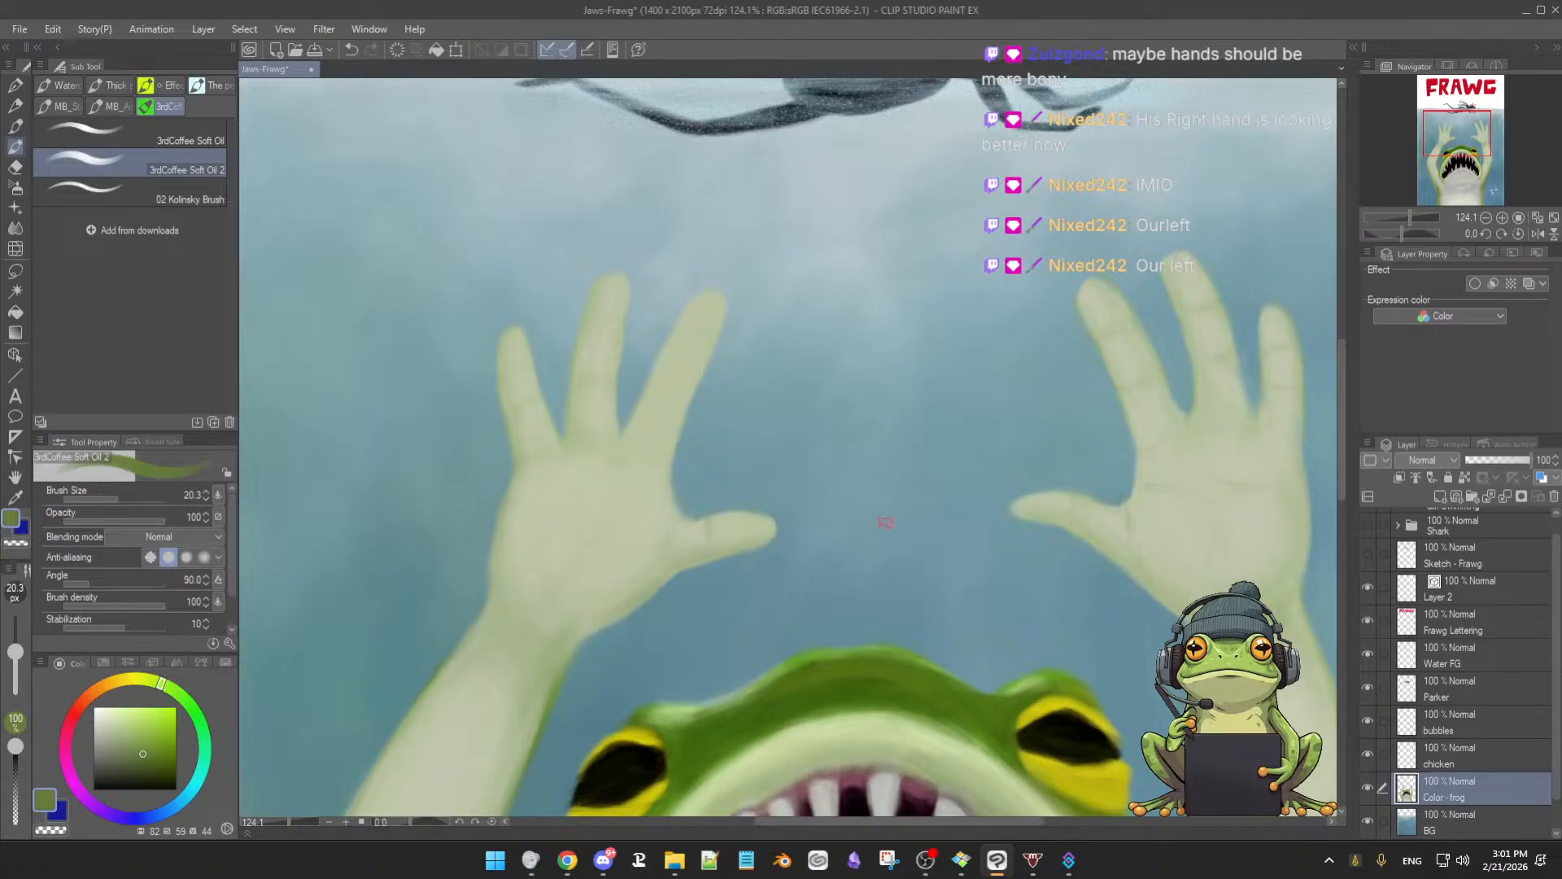
left_click_drag(877, 514, 872, 503)
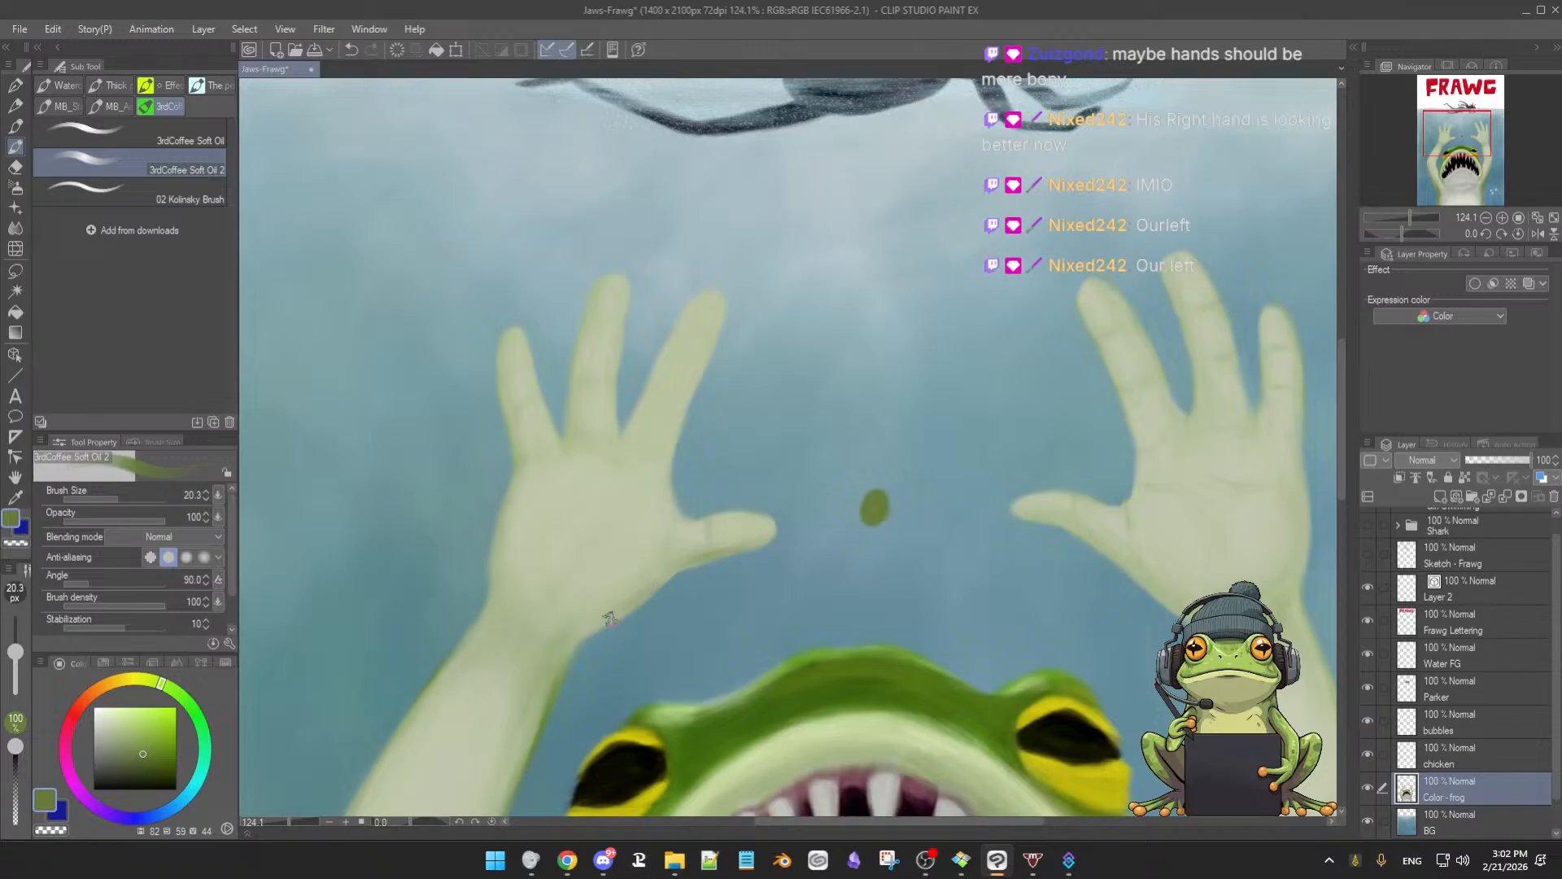
Darken the joint creases across the left hand's fingers with olive green at brush size 15
key("bracketleft")
key("bracketleft")
key("bracketleft")
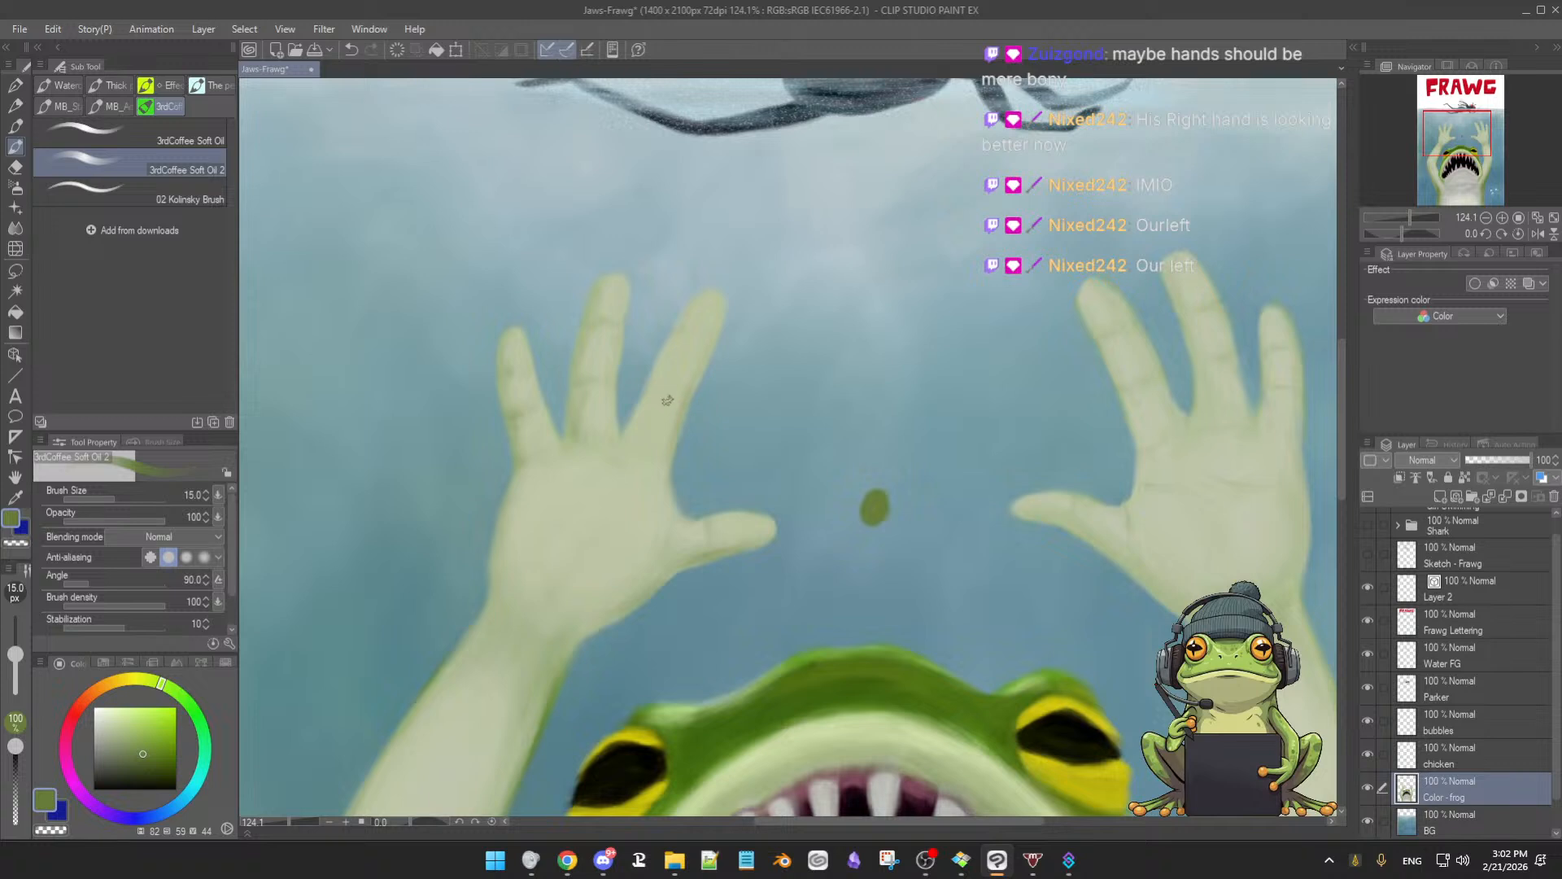
Blend the left index finger's joint creases with skin greens sampled from the hand at brush sizes 15 and 19.8
left_click(702, 342, "alt")
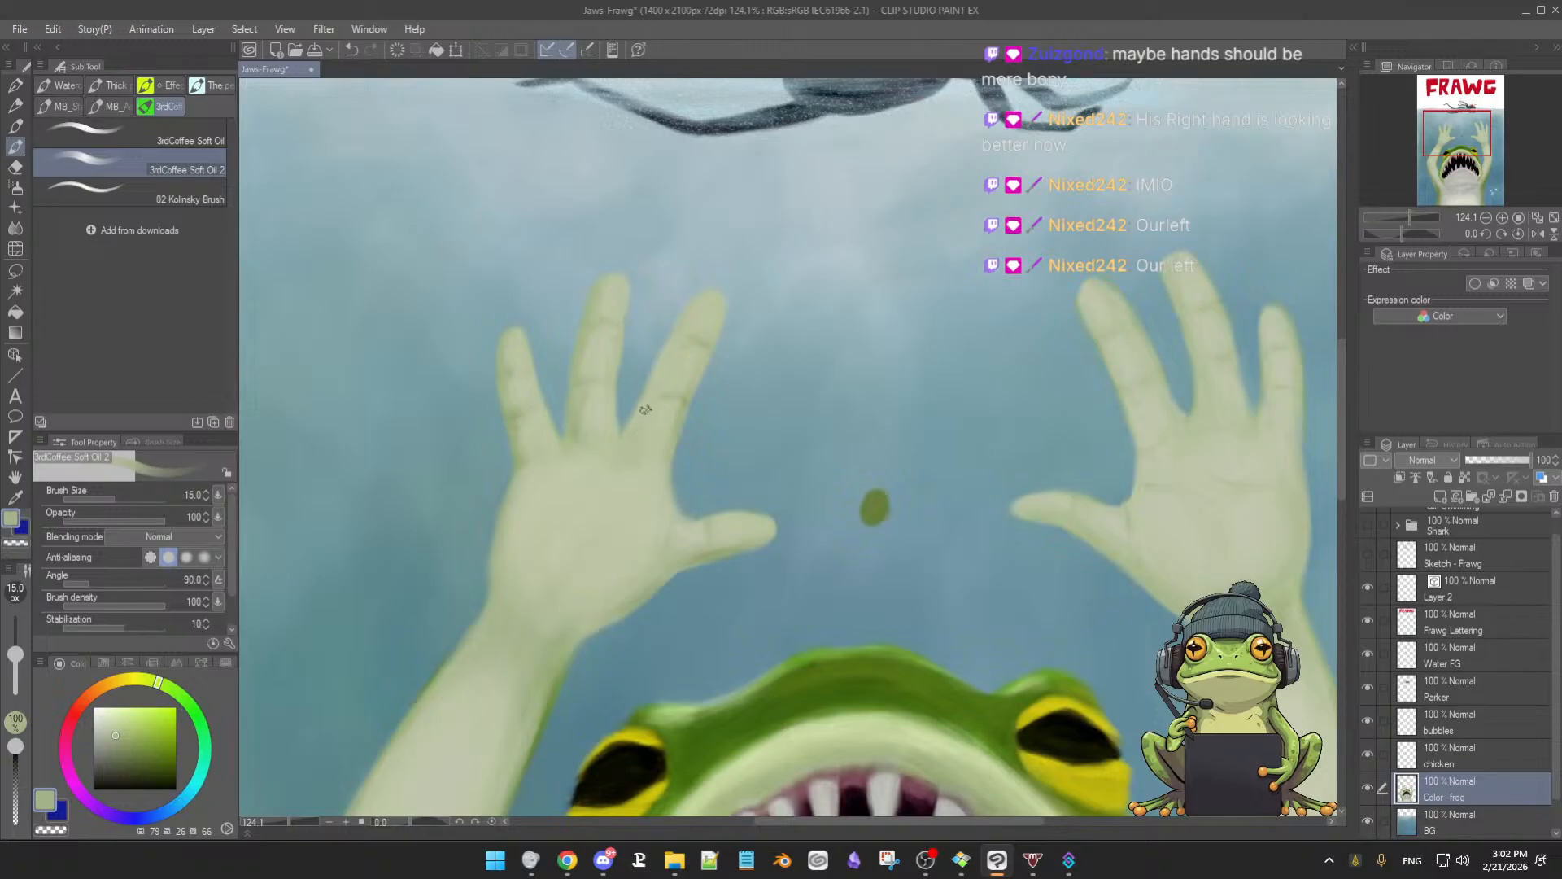
left_click(661, 423, "alt")
mouse_move(661, 423)
left_mouse_down()
mouse_move(672, 400)
mouse_move(654, 446)
mouse_move(673, 348)
mouse_move(694, 355)
mouse_move(692, 322)
mouse_move(713, 333)
mouse_move(705, 306)
mouse_move(667, 376)
mouse_move(691, 358)
mouse_move(669, 430)
mouse_move(697, 368)
left_mouse_up()
left_click(677, 429, "alt")
key("[")
left_click(629, 443, "alt")
left_click(653, 410, "alt")
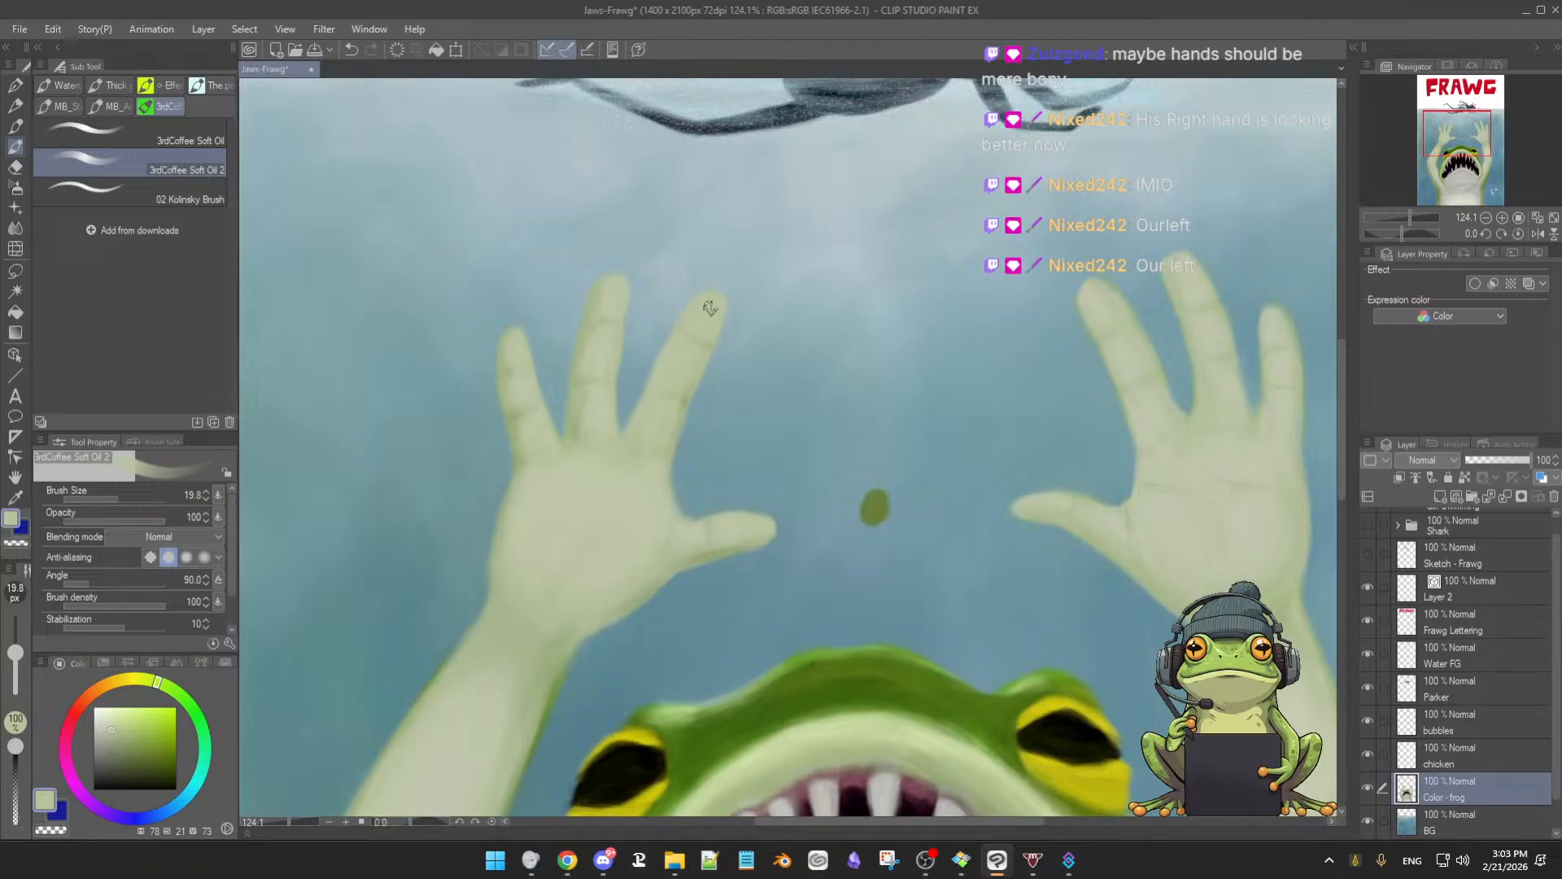
Sample the olive swatch between the hands and darken the left index finger's lower crease at brush size 11.7
key("ctrl+minus")
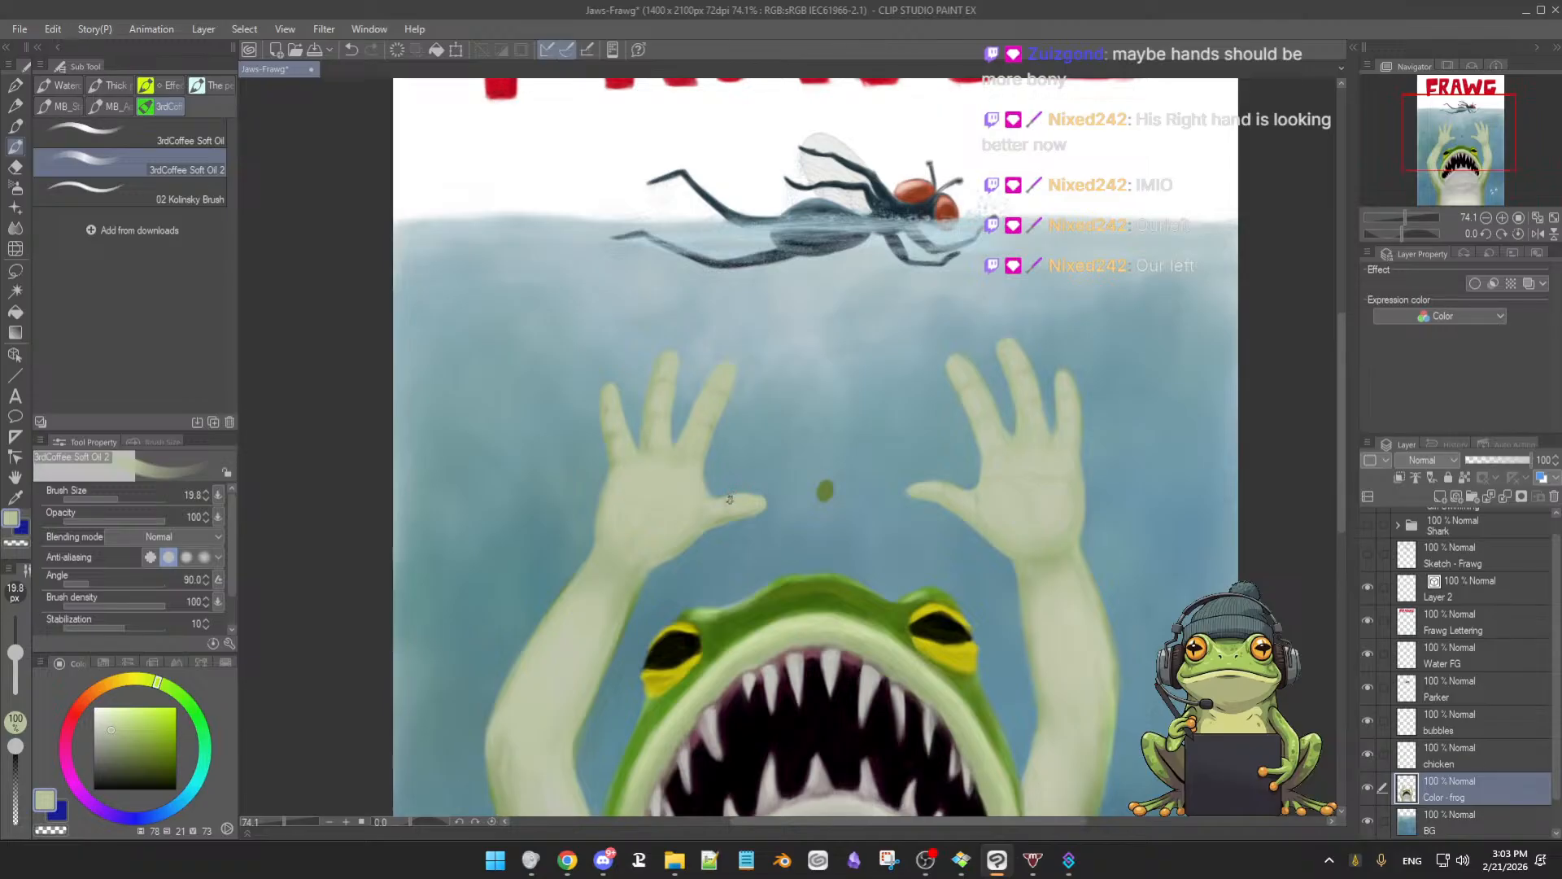
scroll(730, 499, "up", 4)
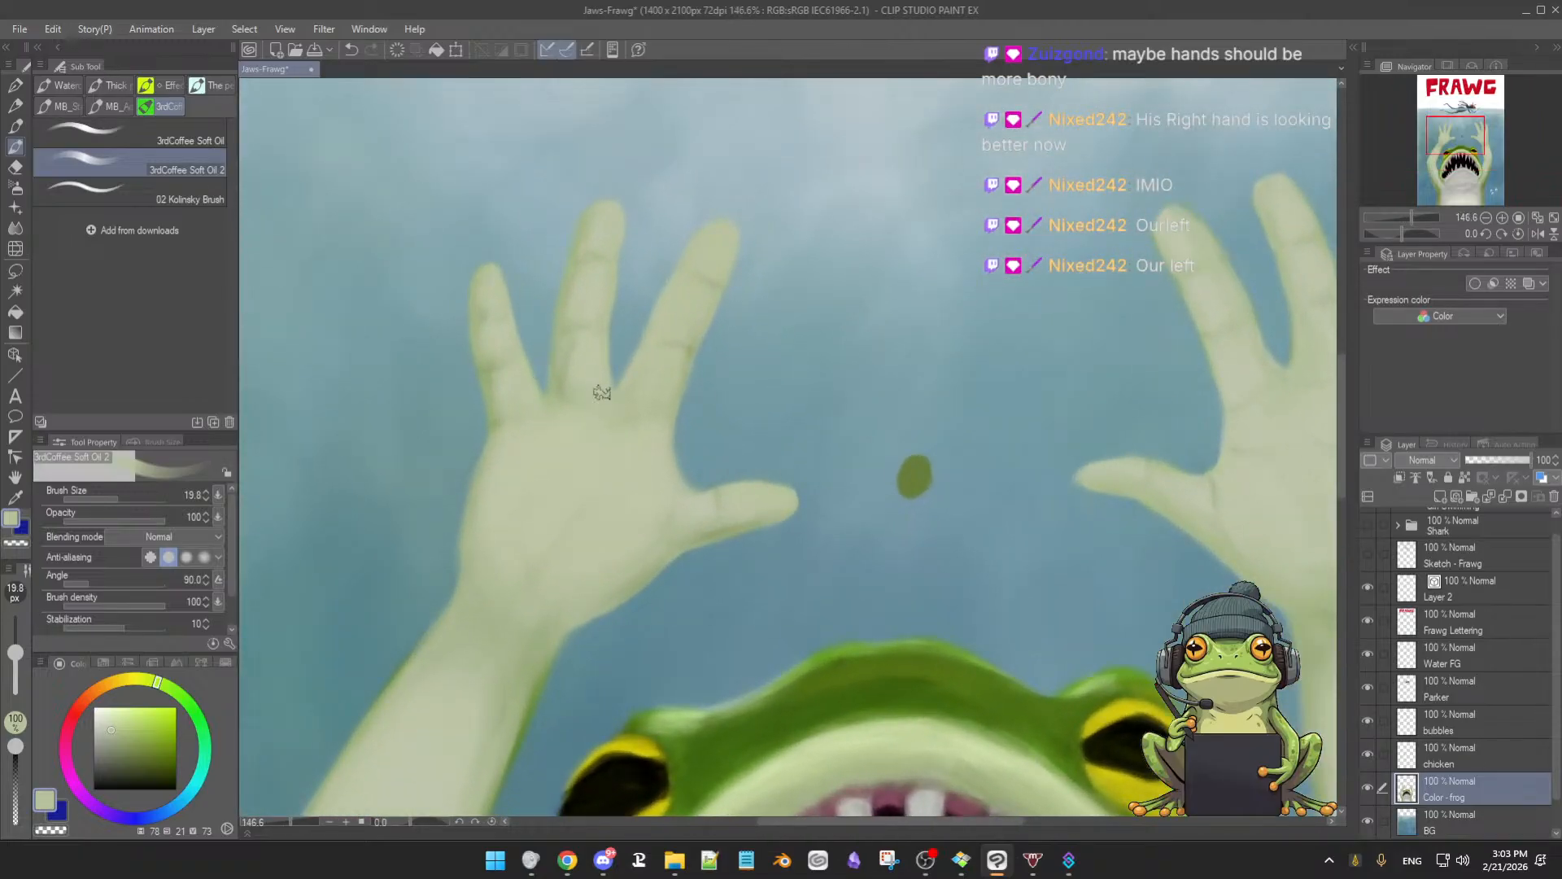
left_click(576, 366, "alt")
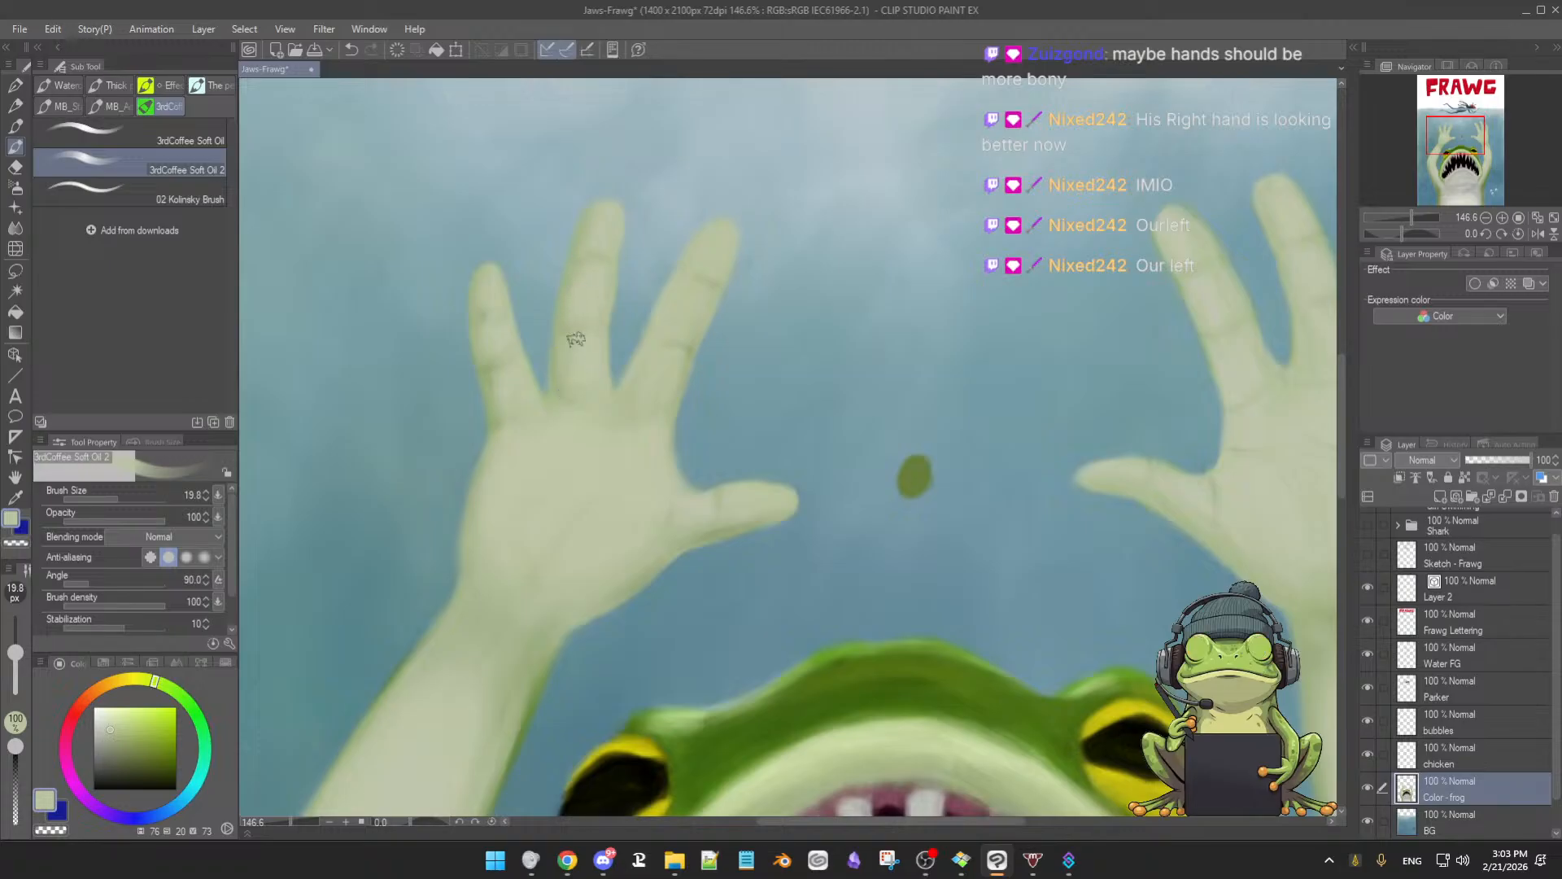
left_click(913, 476, "alt")
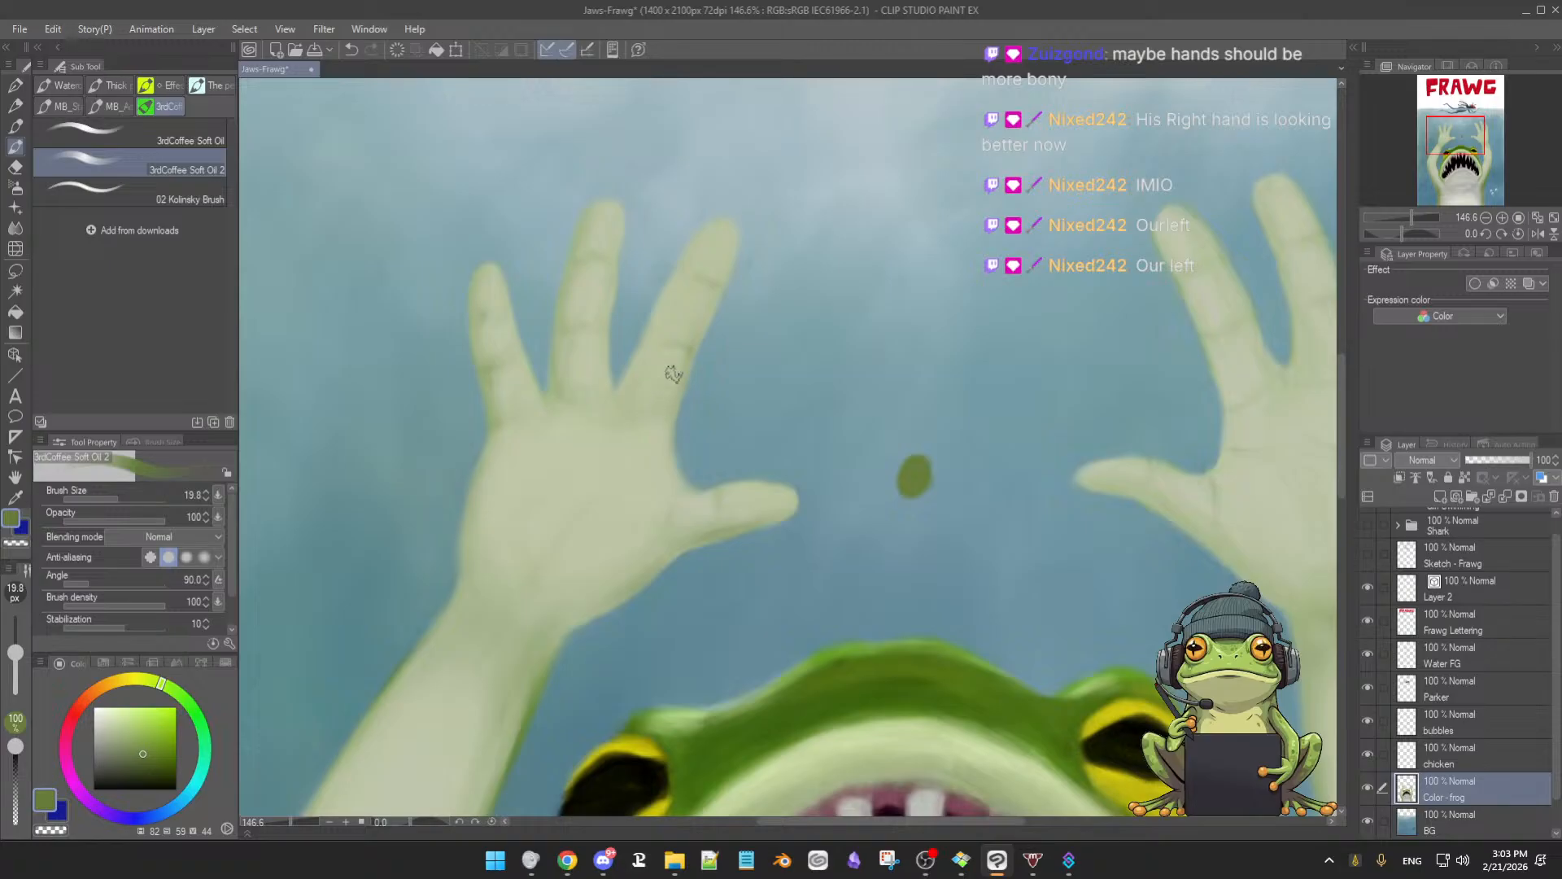
left_click_drag(667, 398, 659, 397, "ctrl+alt")
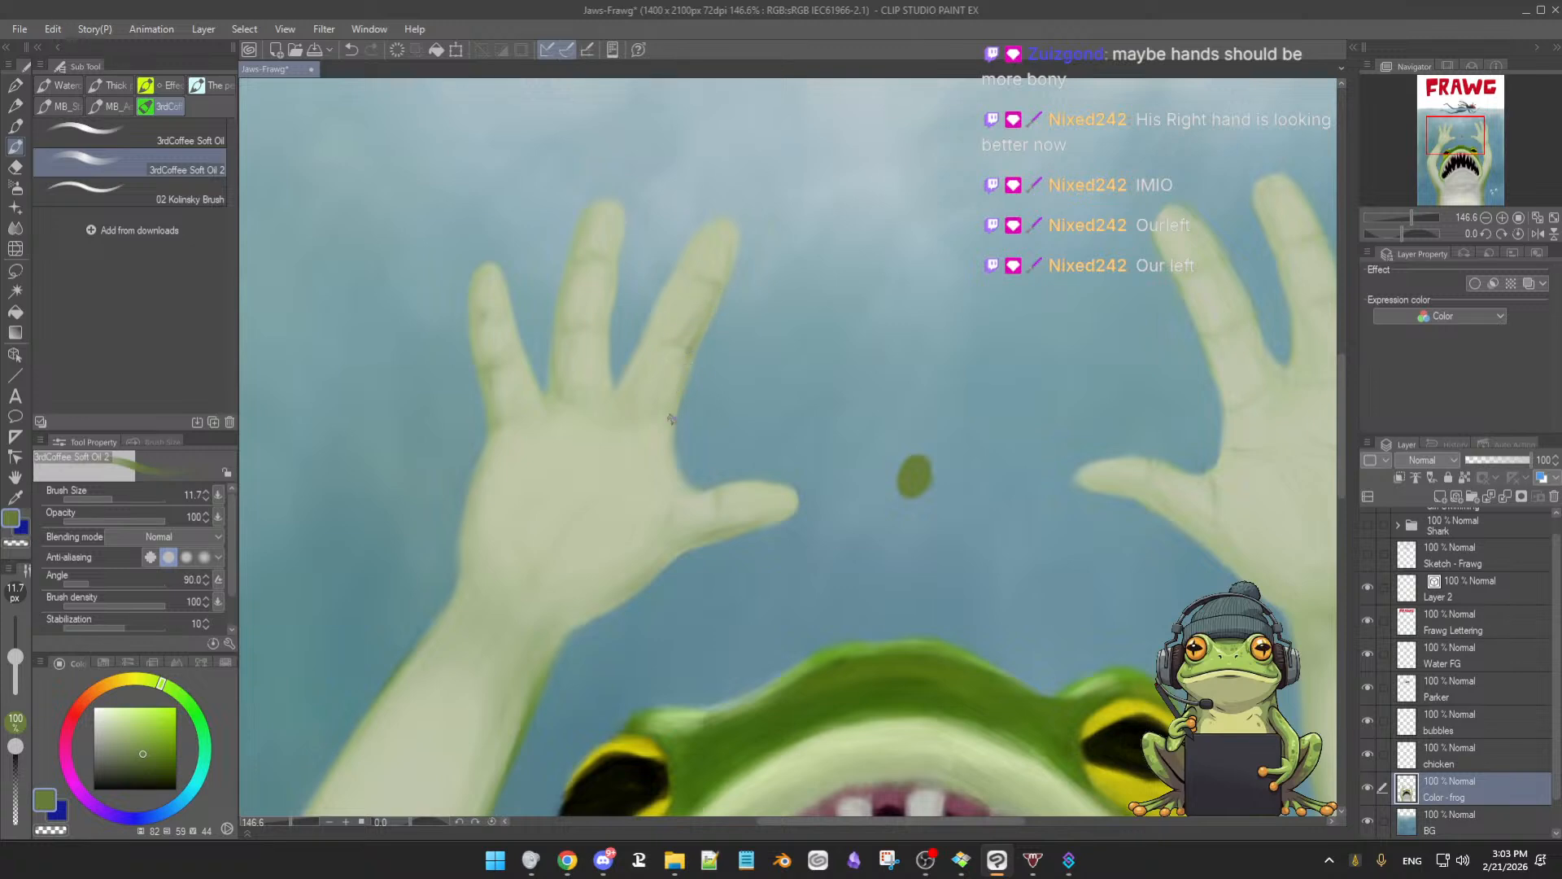
Soften the creases on the left hand's index and middle fingers with sampled skin green at brush sizes 25.7, 11.8 and 16.6
left_click_drag(688, 310, 694, 325, "ctrl+alt")
left_click(694, 322, "alt")
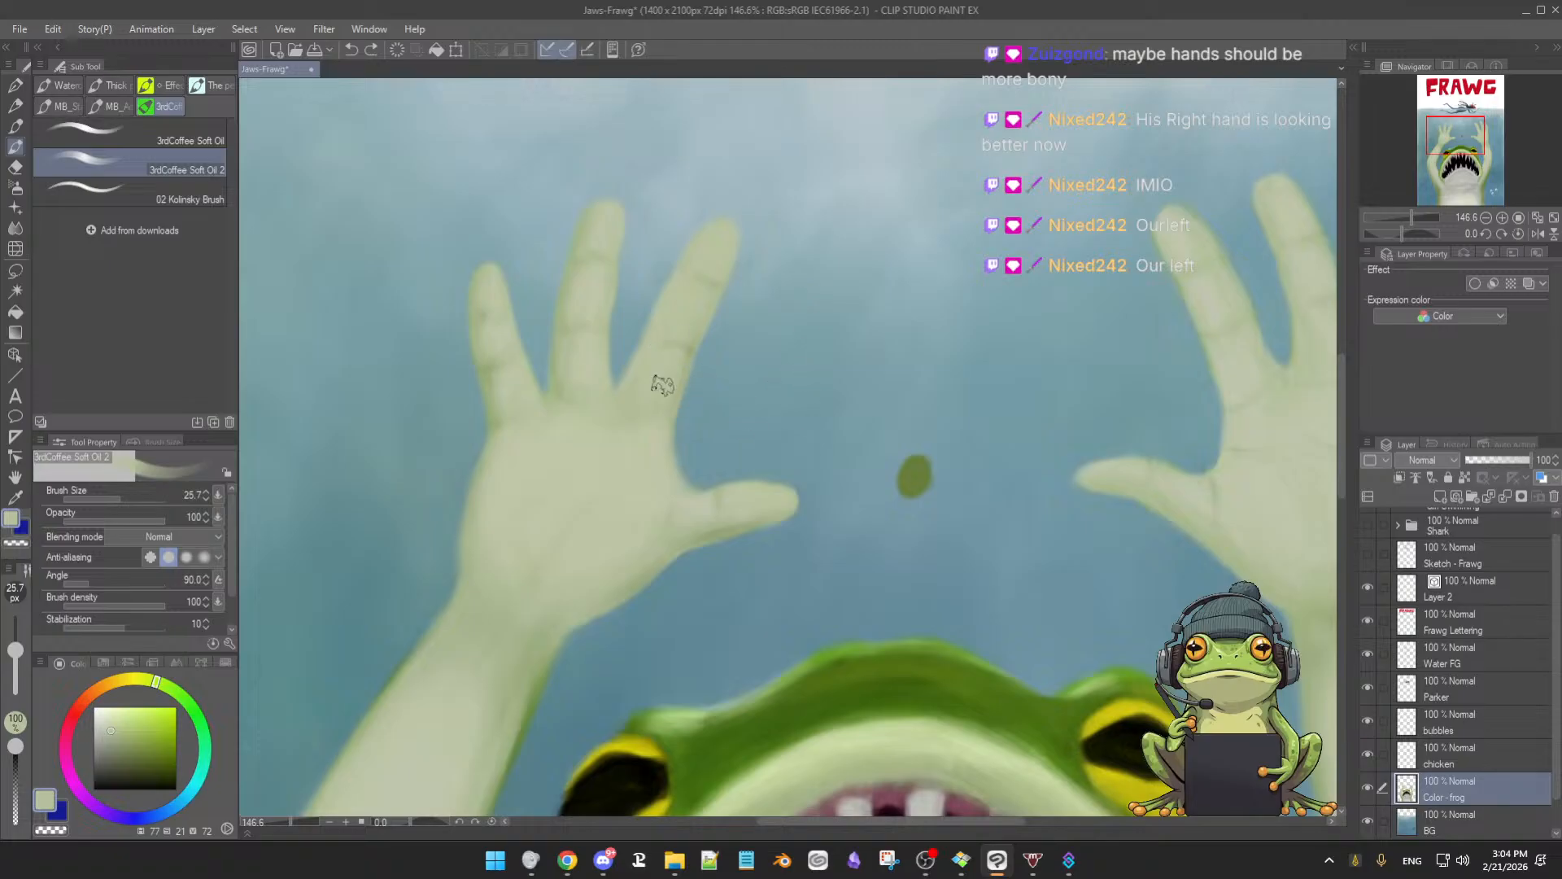
left_click_drag(694, 354, 674, 340)
key("[")
key("[")
key("[")
key("[")
key("[")
key("[")
key("[")
key("[")
key("[")
key("[")
key("[")
left_click(670, 342)
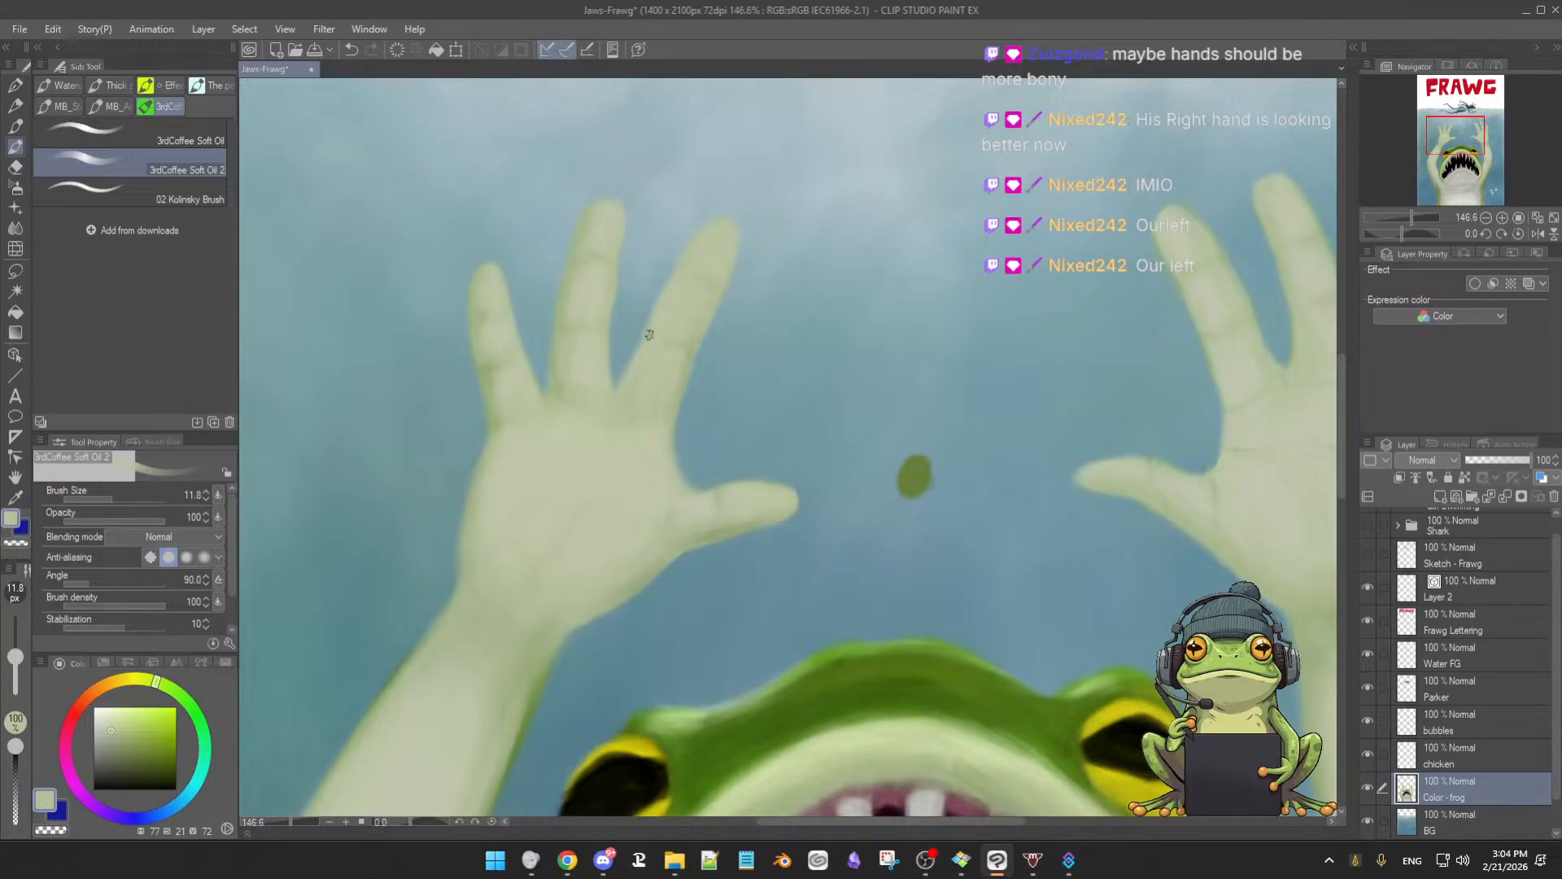
left_click_drag(704, 309, 677, 313)
left_click_drag(576, 283, 597, 293)
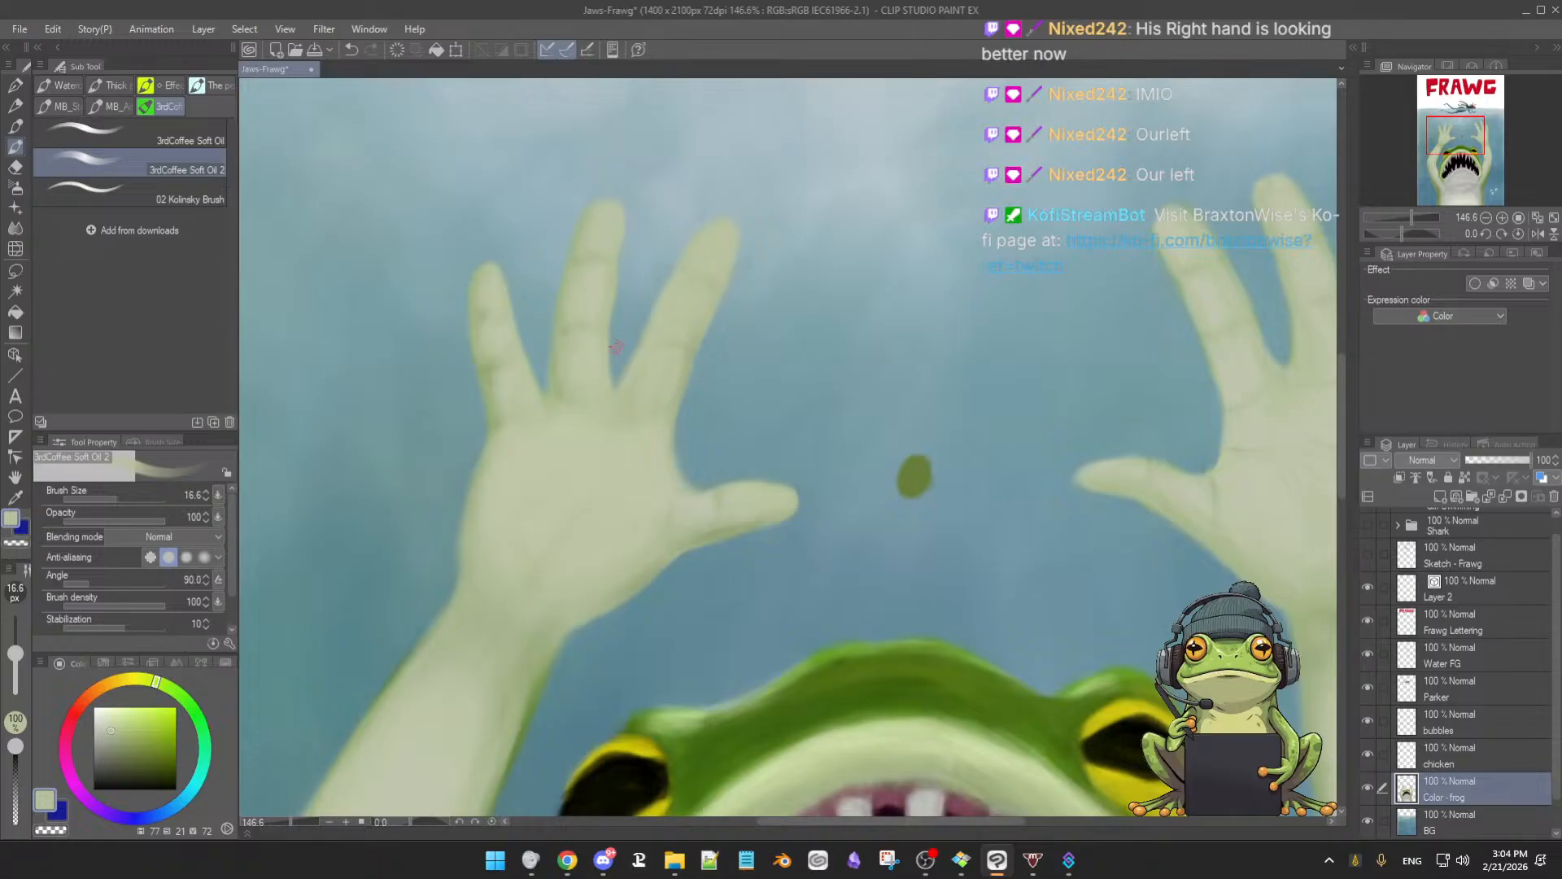
Redraw the left index finger's creases with sampled green at brush size 7.5 and blend them with skin green at 14.1 and 16.9
left_click(566, 327, "alt")
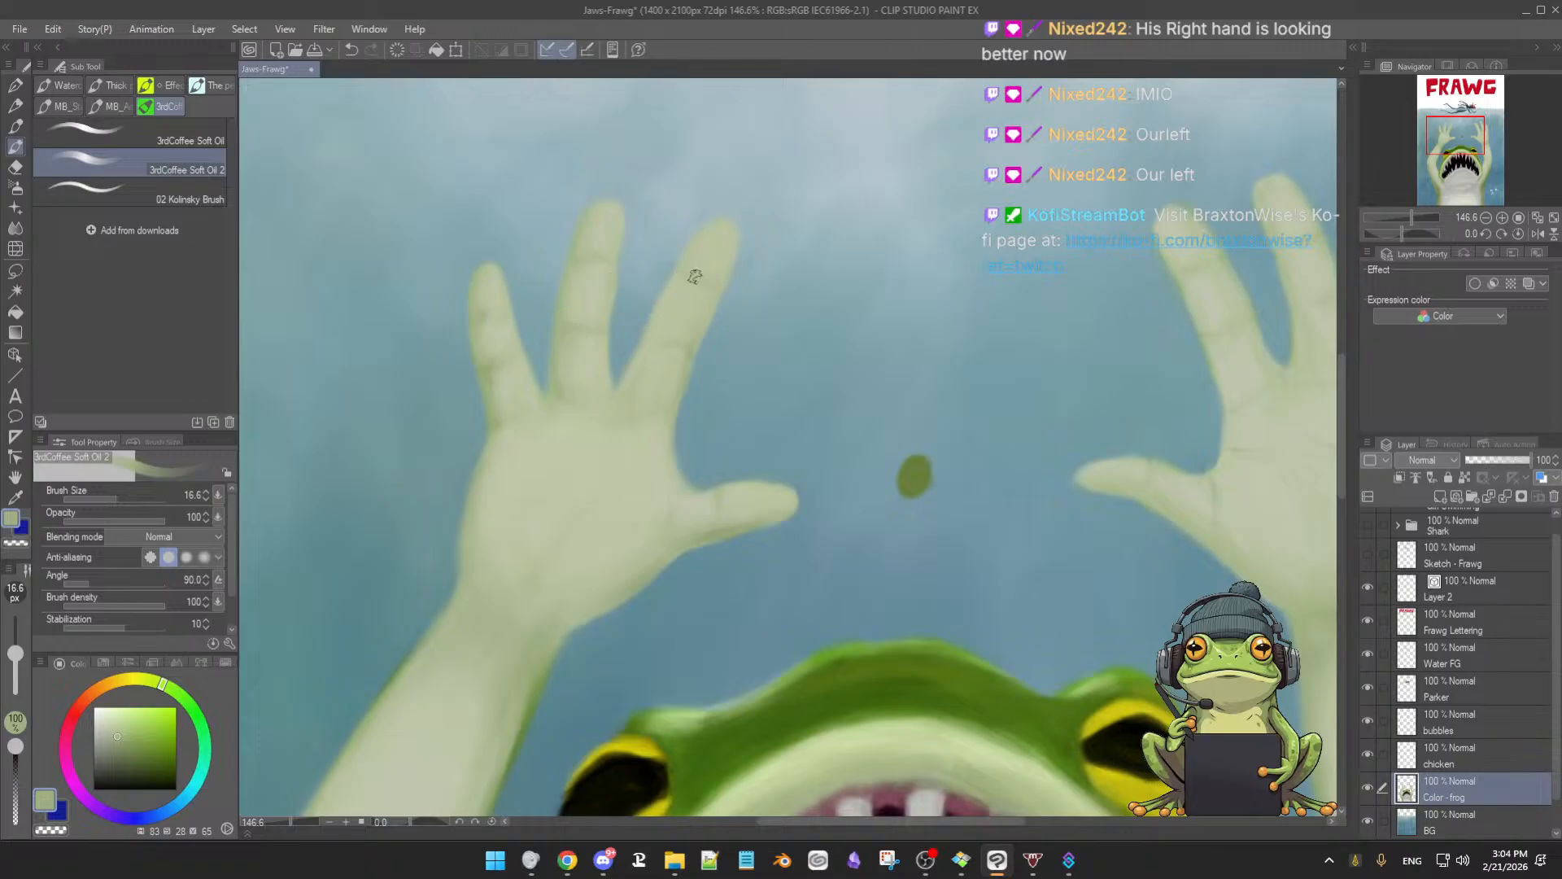
left_click_drag(688, 311, 680, 321)
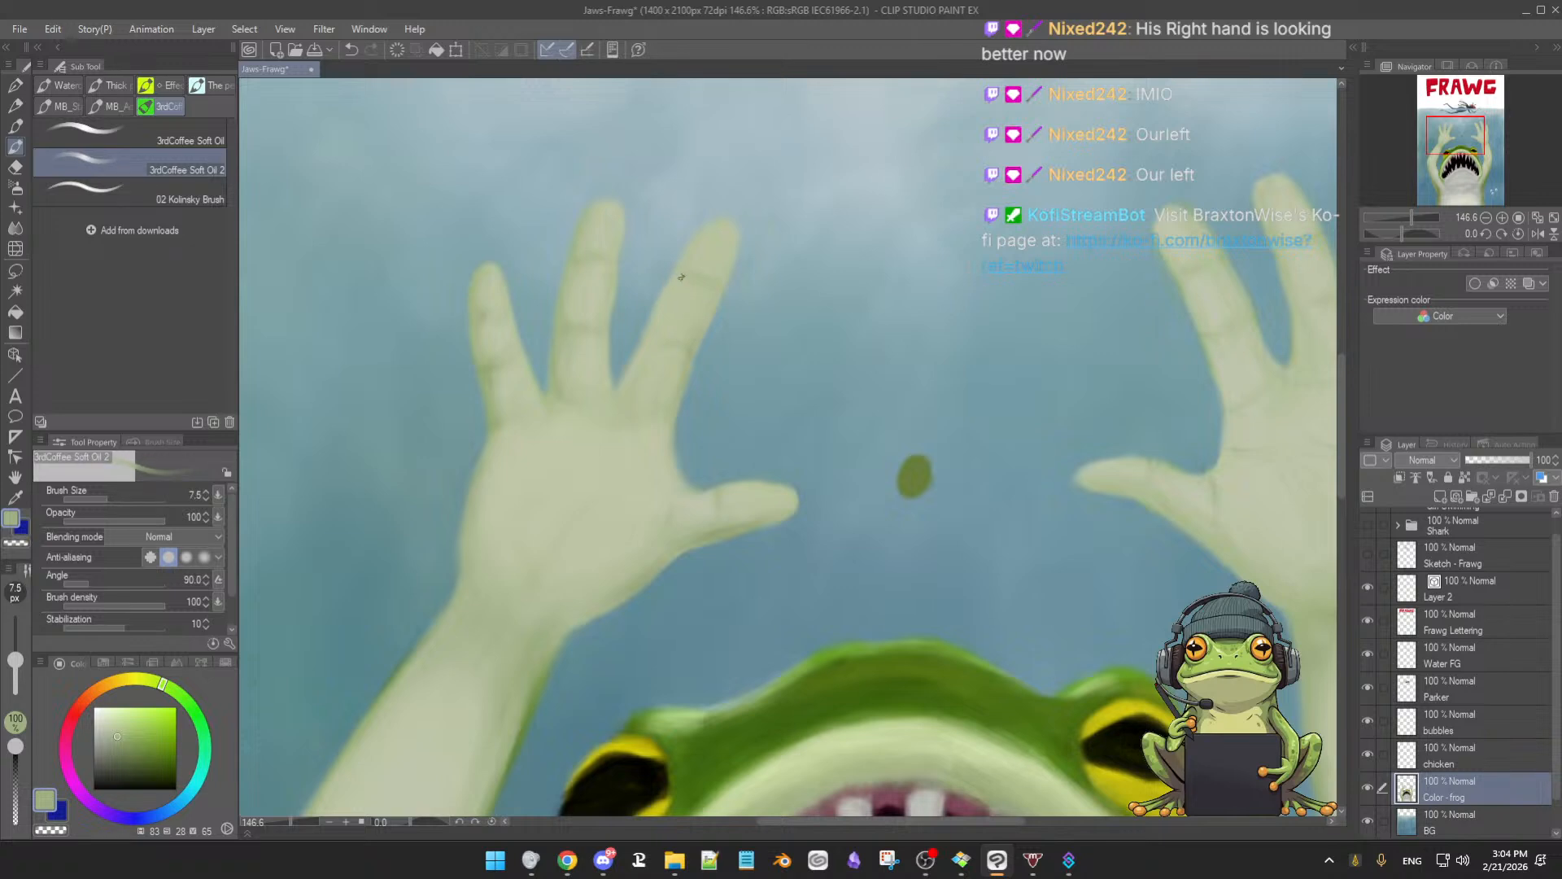
left_click(706, 258, "alt")
left_click_drag(706, 257, 694, 263)
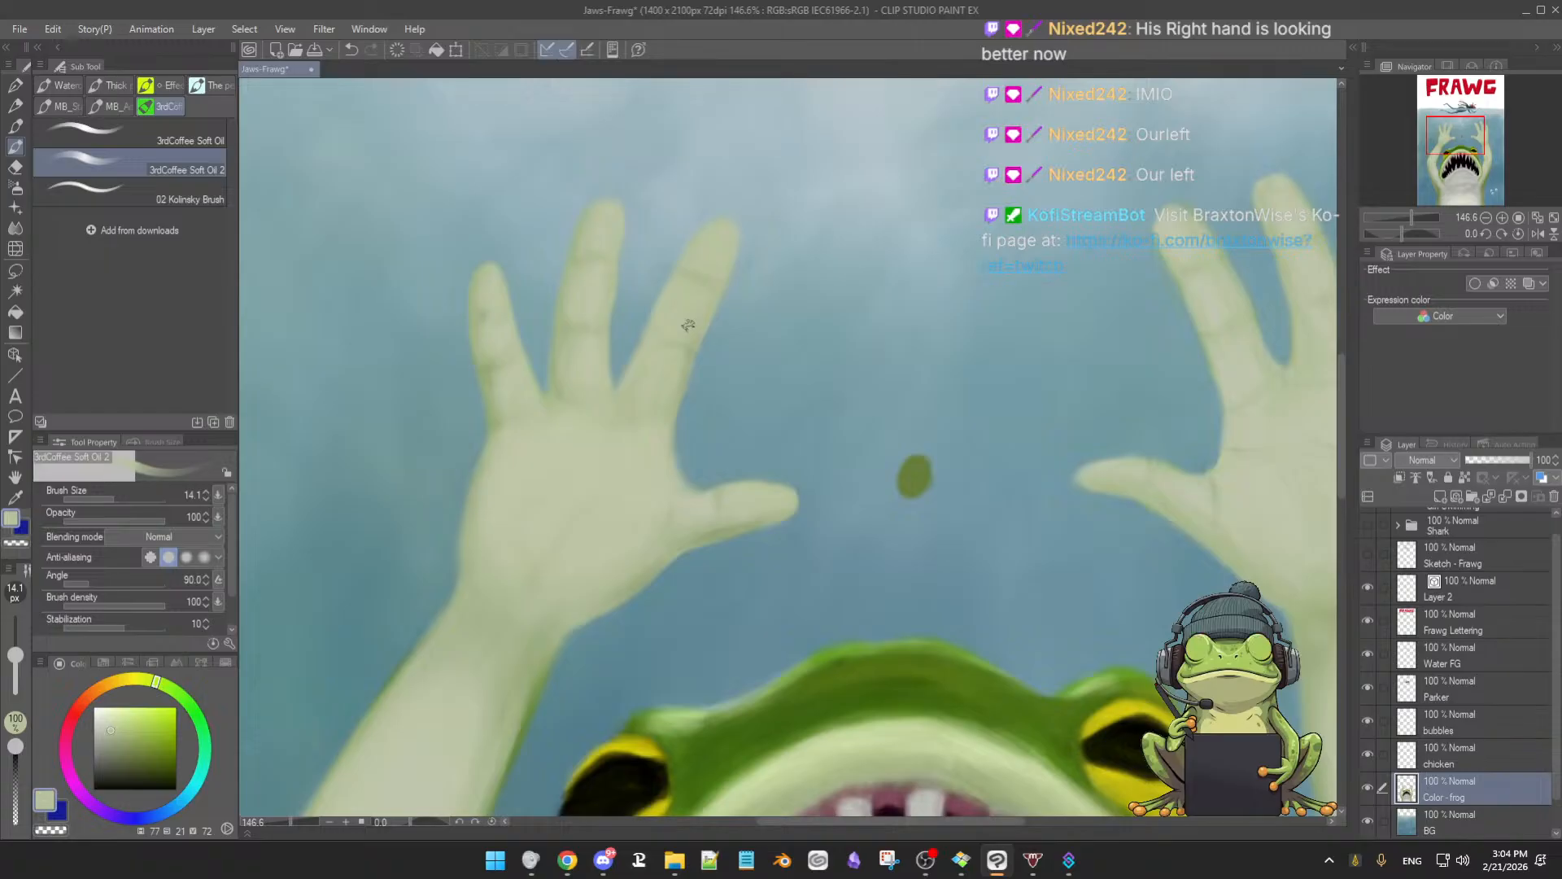
mouse_move(687, 333)
left_mouse_down()
mouse_move(689, 313)
mouse_move(681, 364)
left_mouse_up()
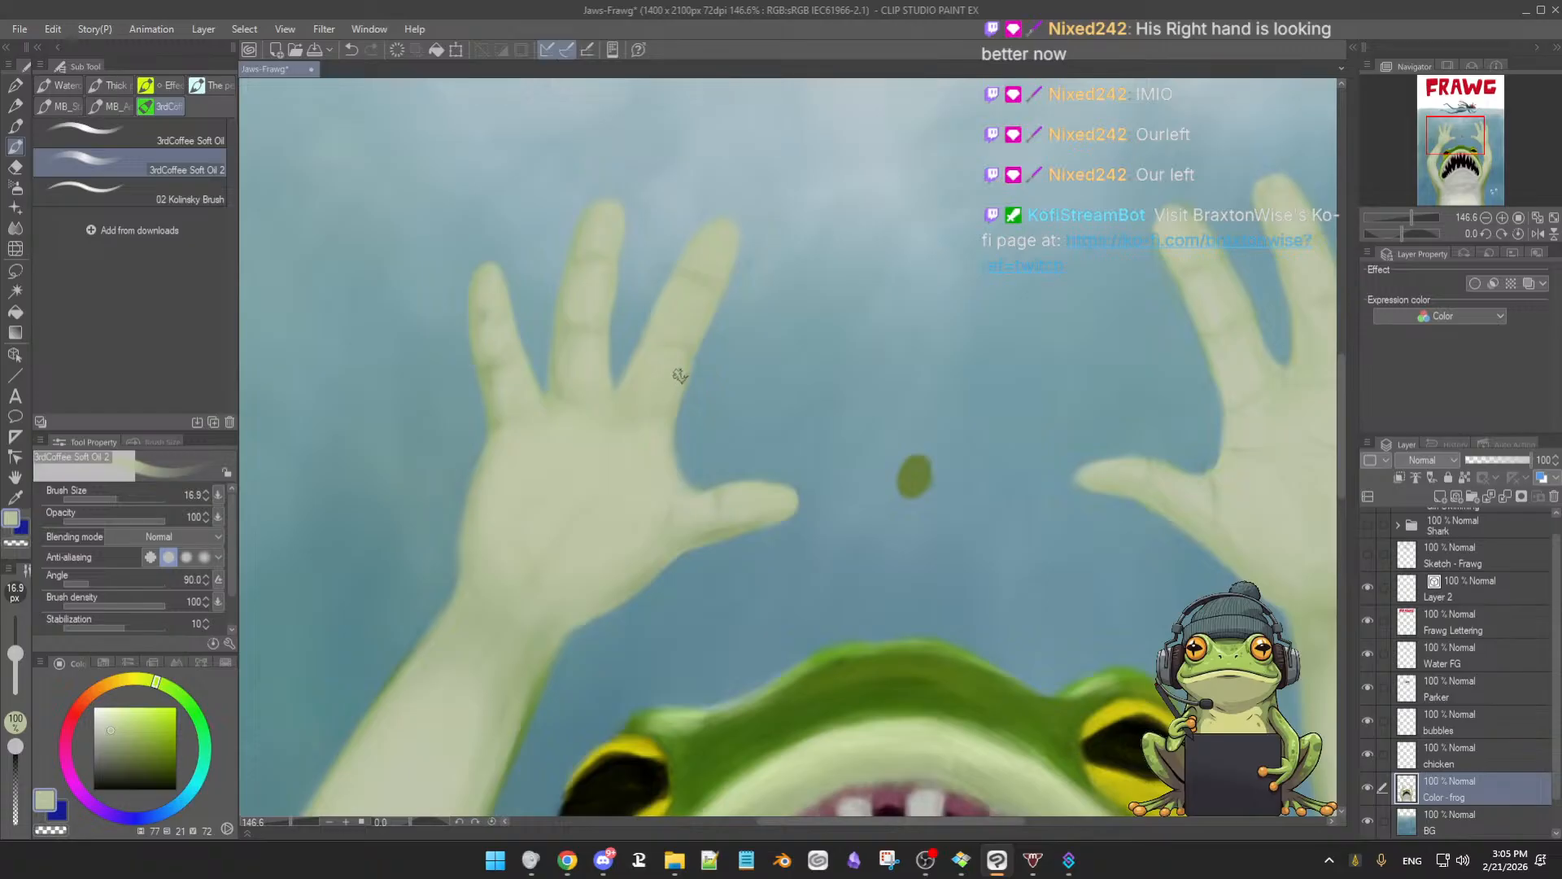
scroll(719, 376, "down", 6)
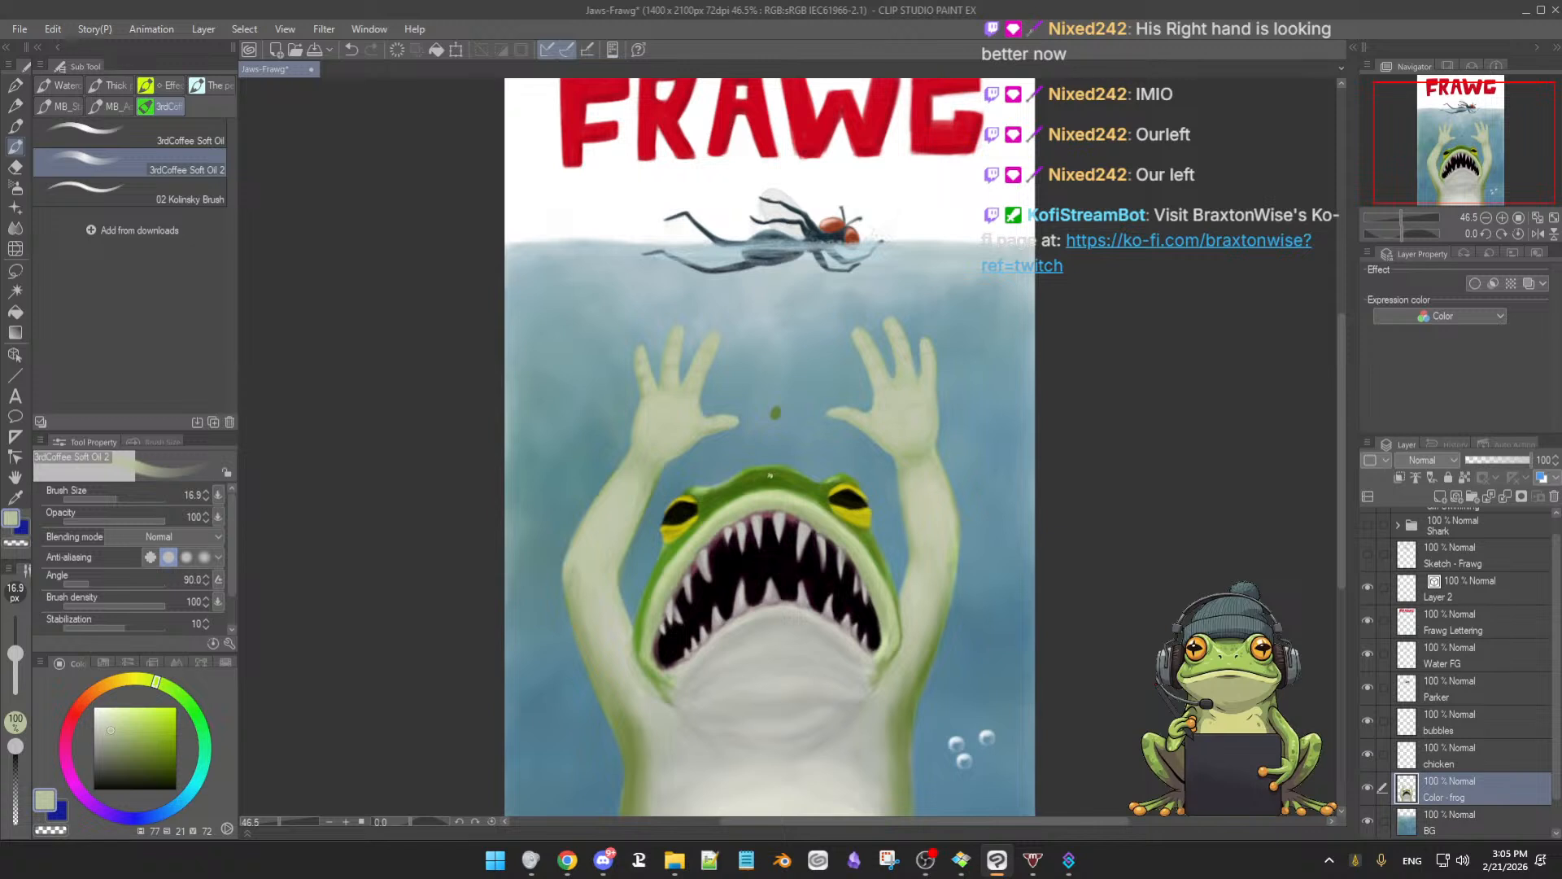
scroll(762, 508, "up", 3)
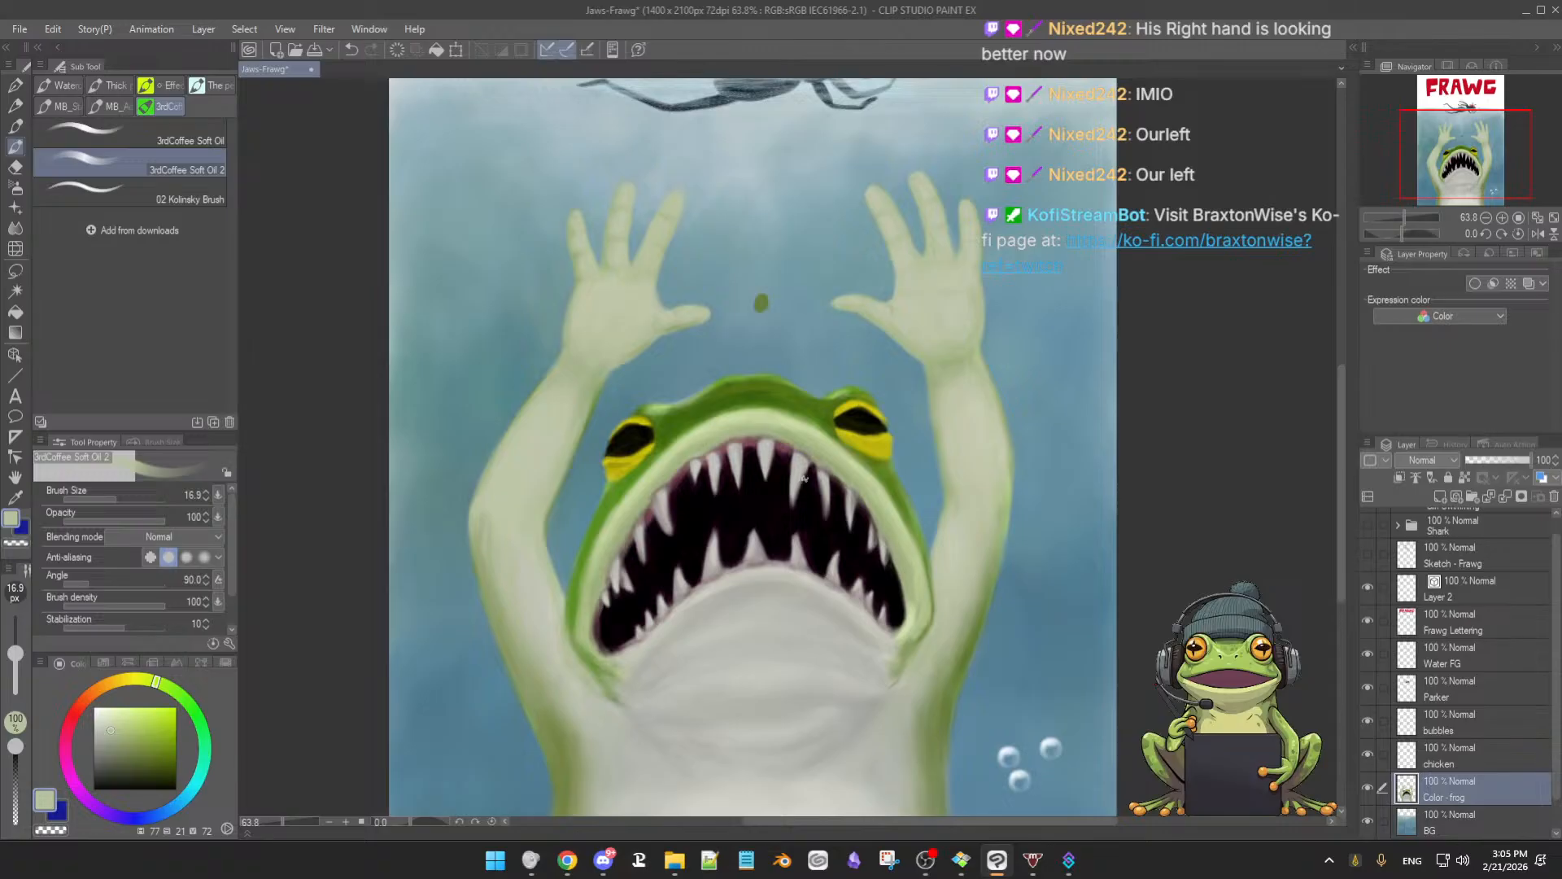
scroll(815, 426, "up", 4)
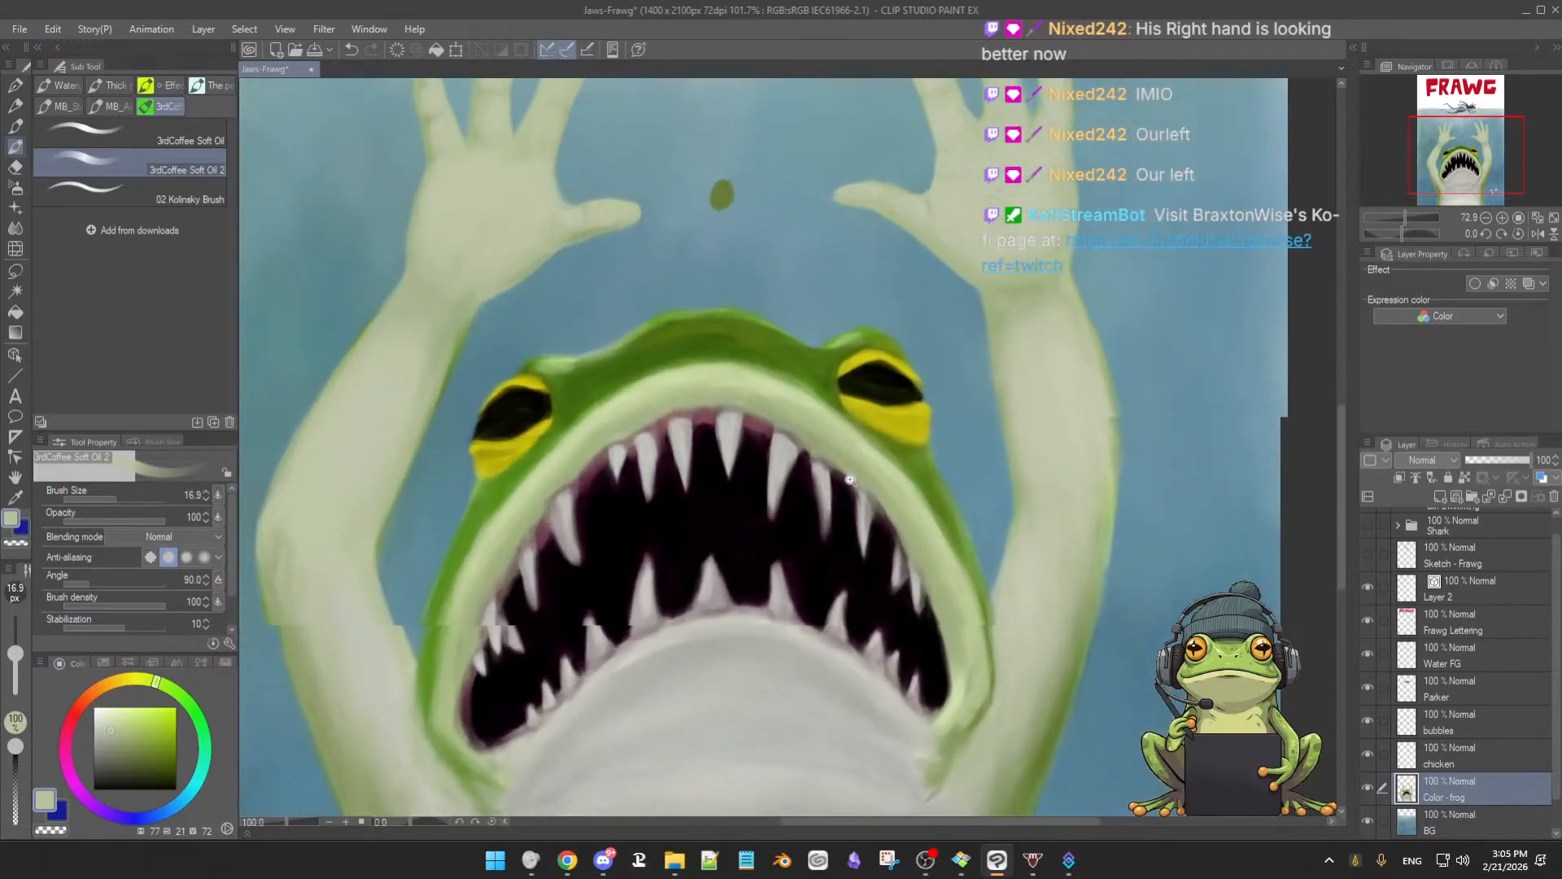
scroll(815, 465, "down", 4)
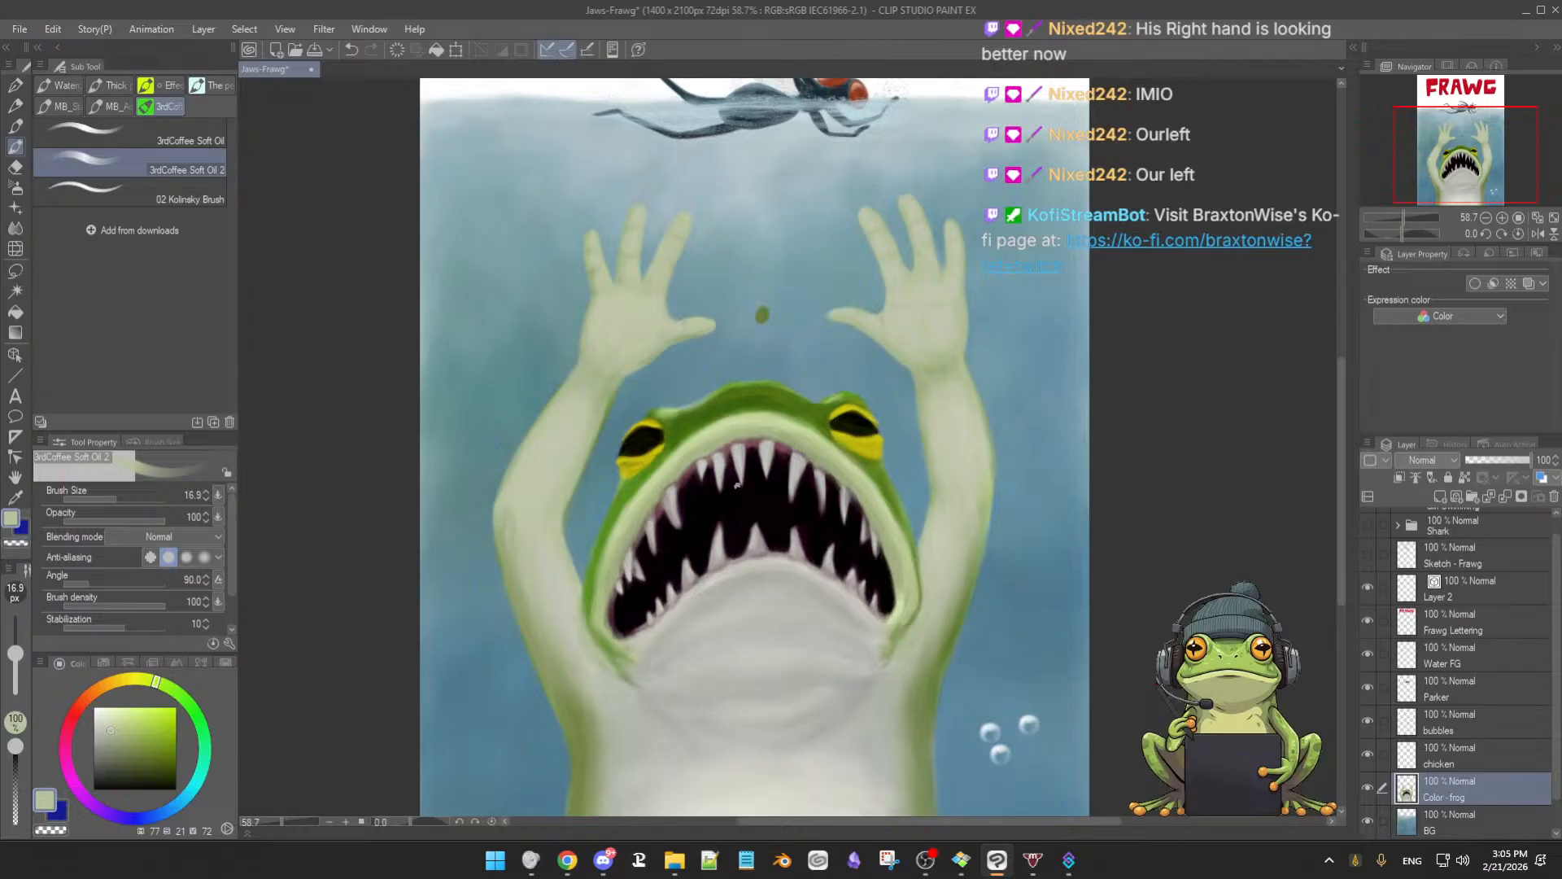
scroll(737, 494, "up", 5)
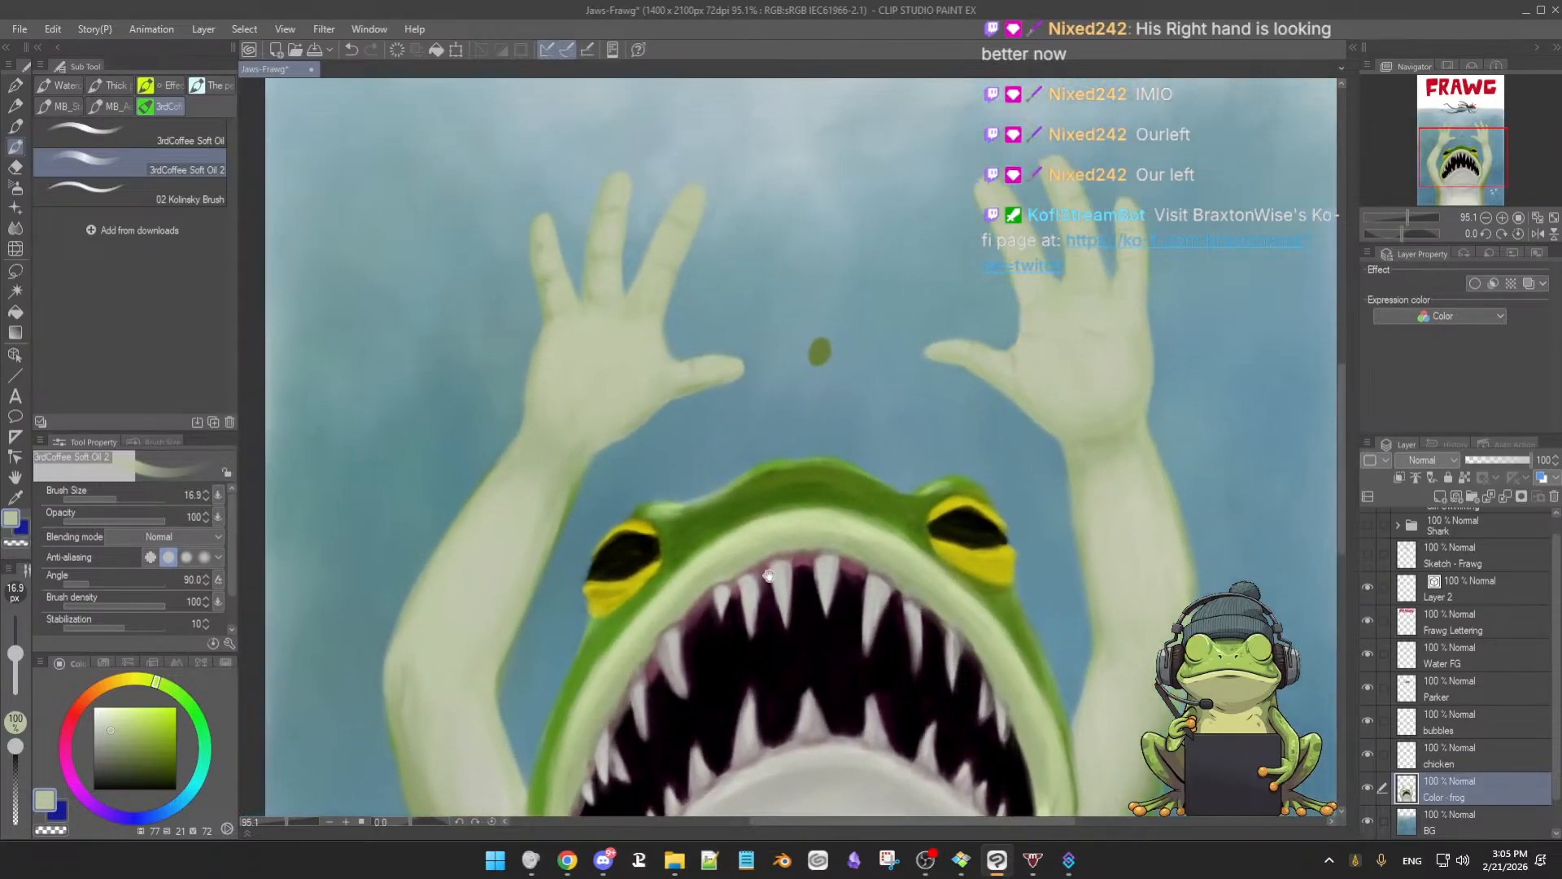
scroll(780, 595, "up", 1)
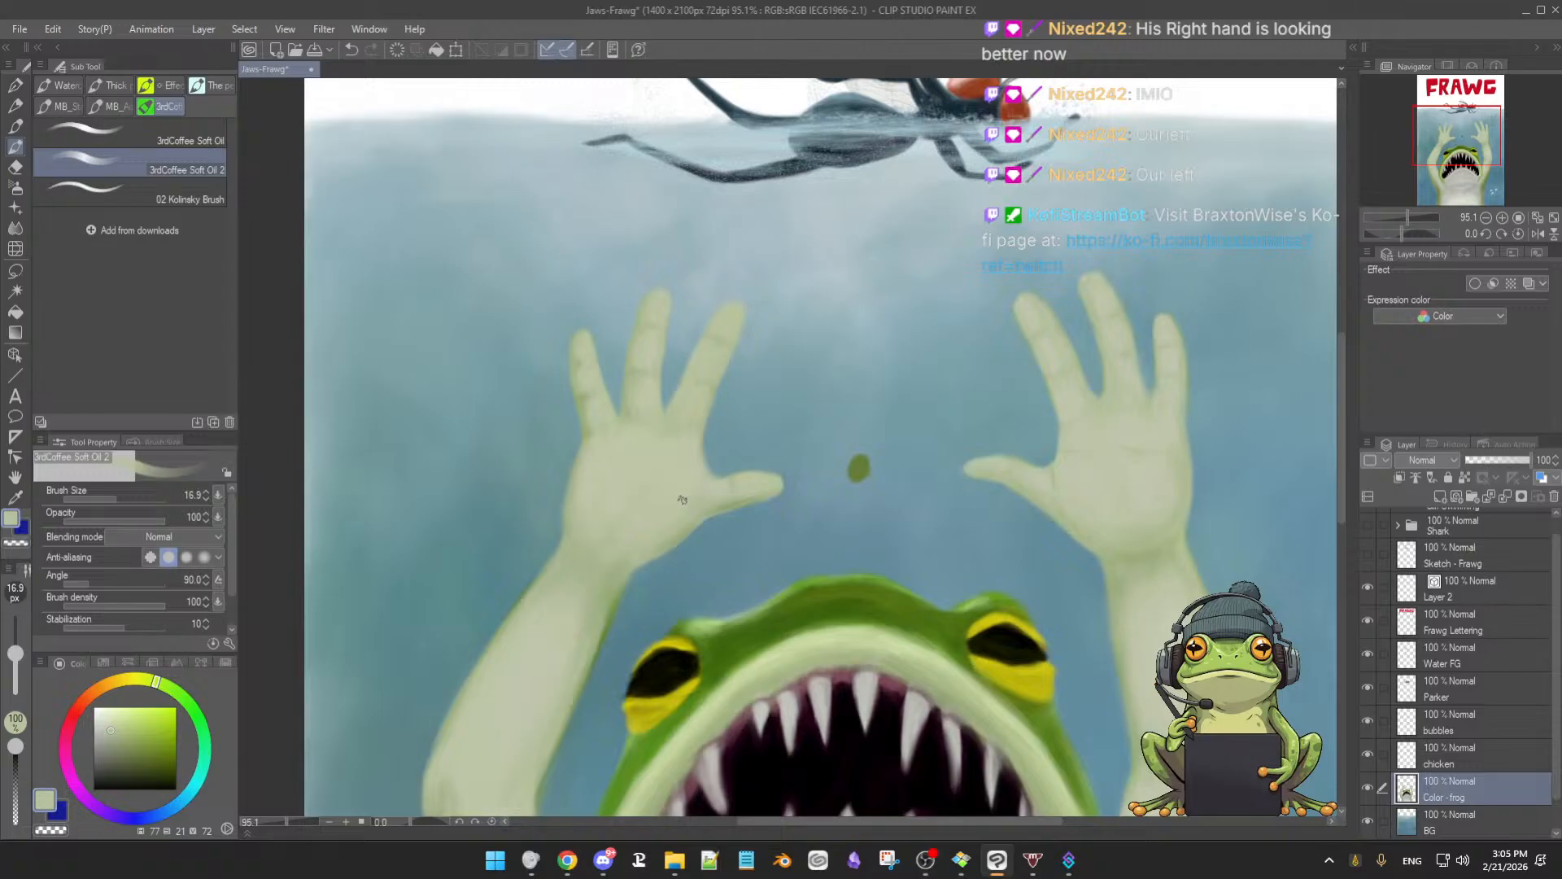
Trim the outer edge of the left hand's index finger with the 3rdCoffee Soft Eraser at size 15.8 and save the poster
left_click_drag(686, 461, 687, 437)
key("e")
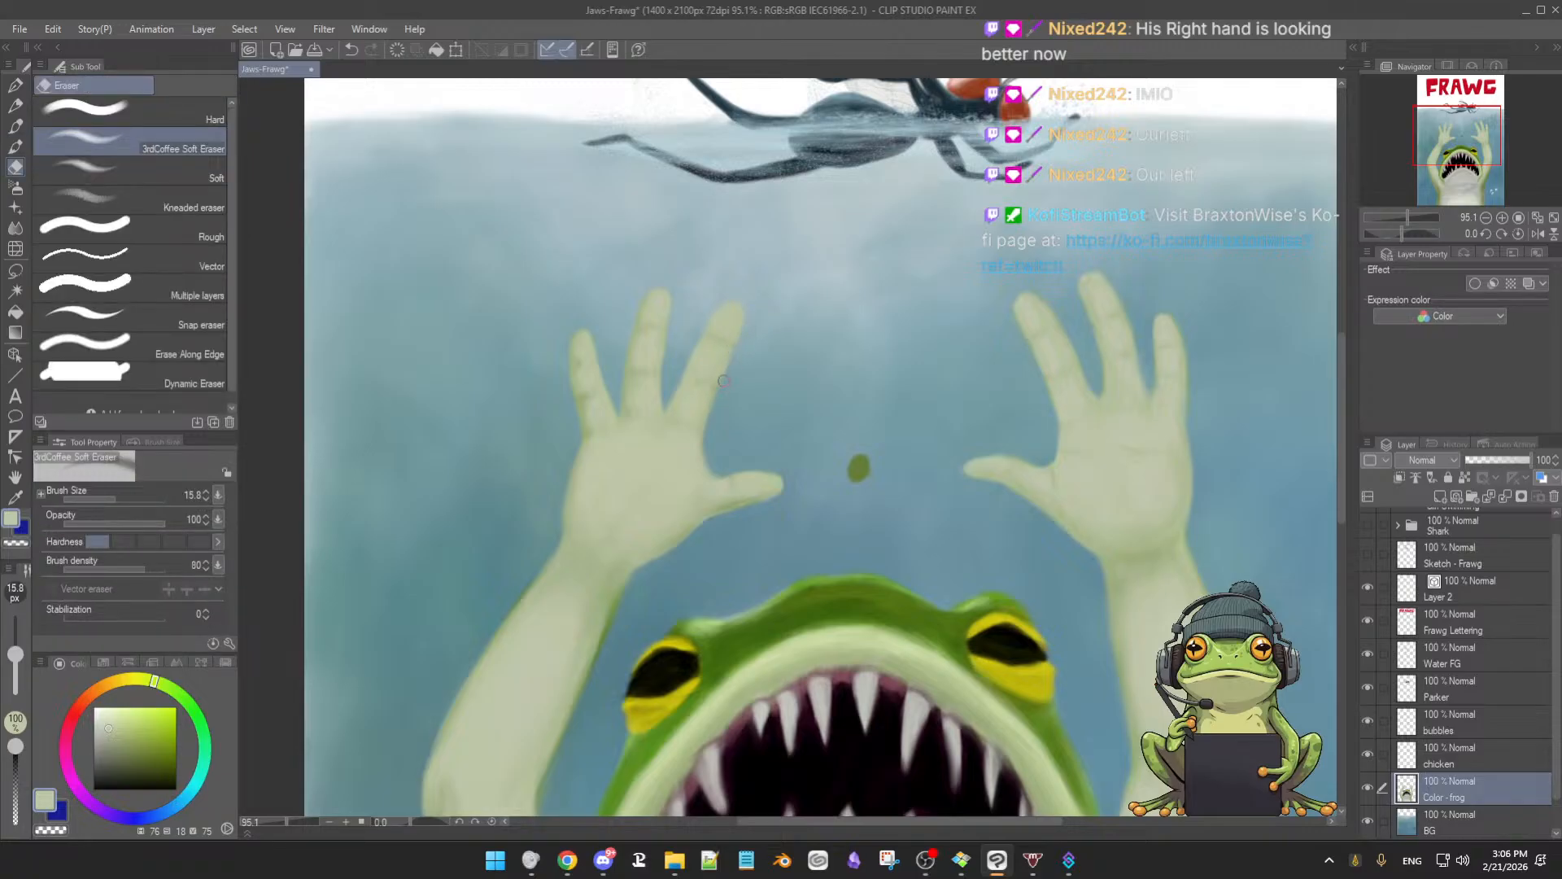
key("ctrl+s")
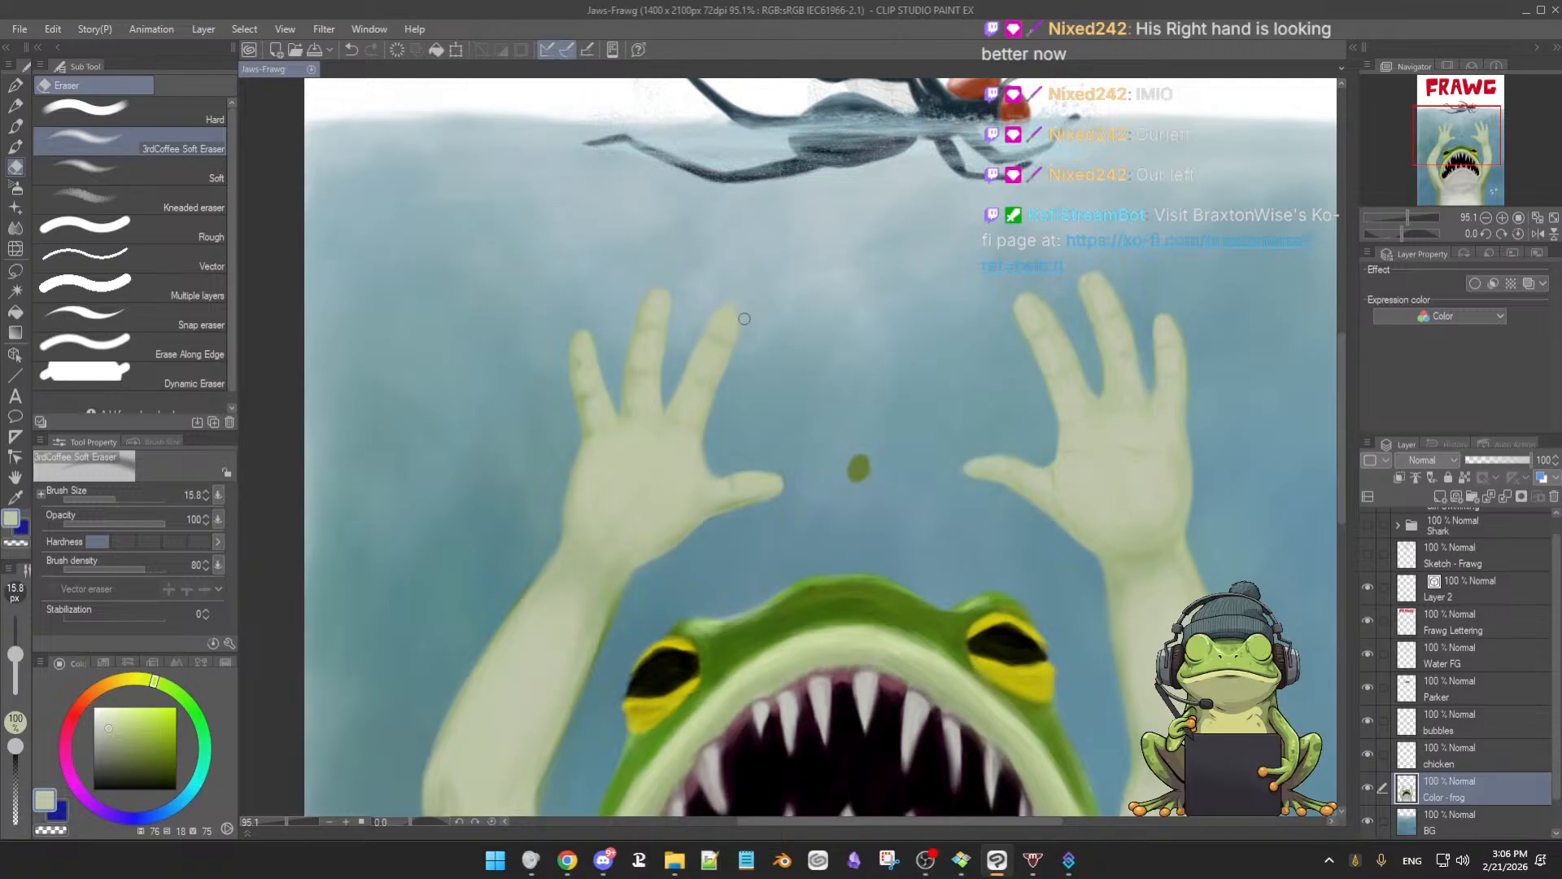
left_click_drag(740, 342, 725, 391)
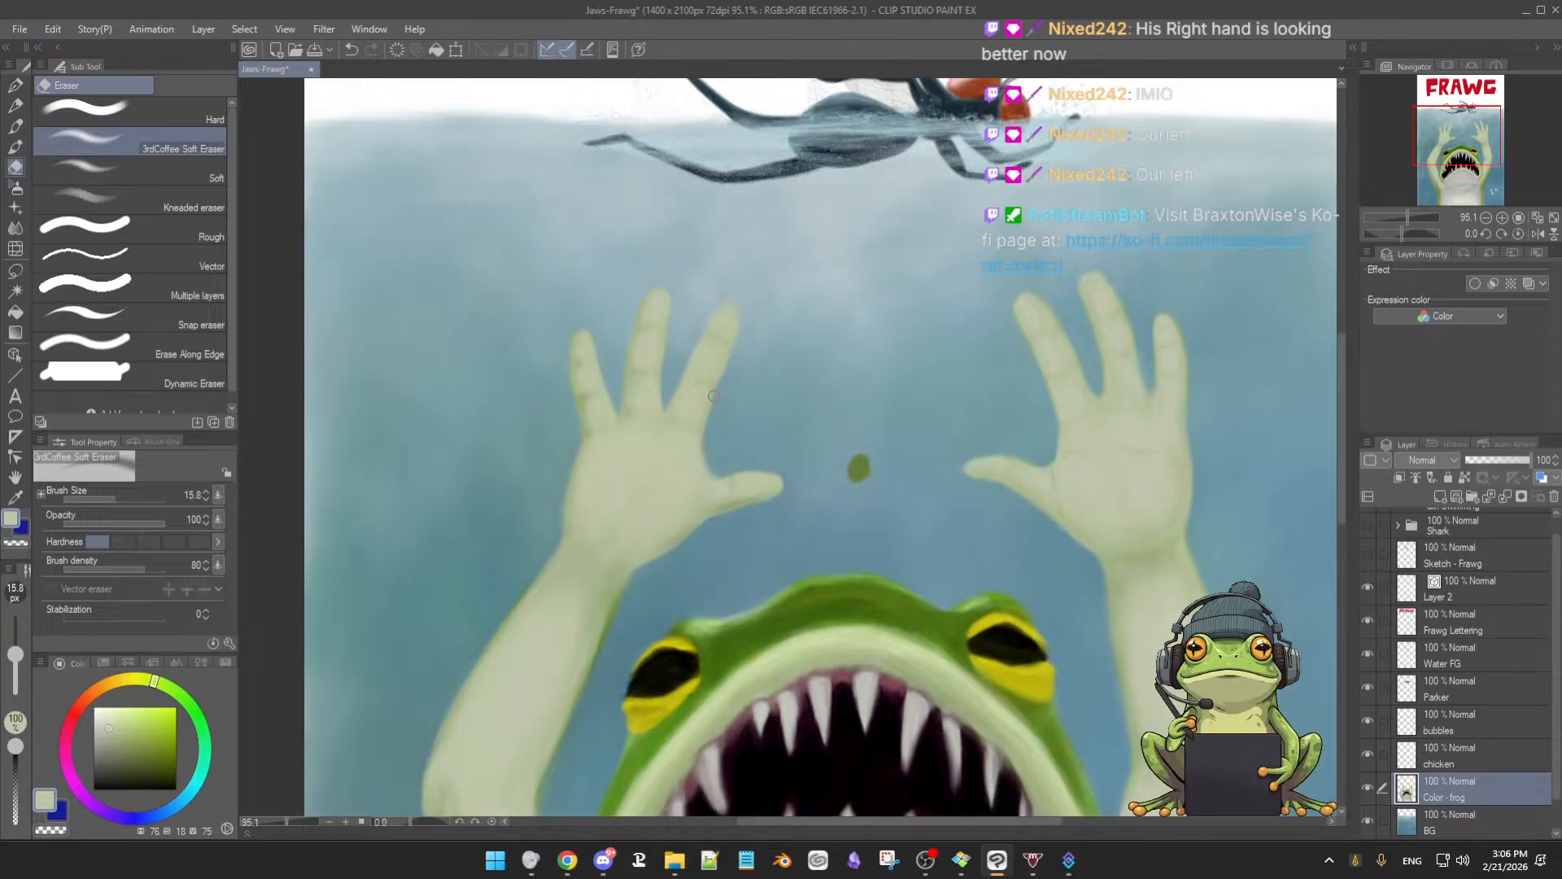
Touch up the left index finger with its skin green at brush size 19.9 and slim its outer edge with the soft eraser
key("b")
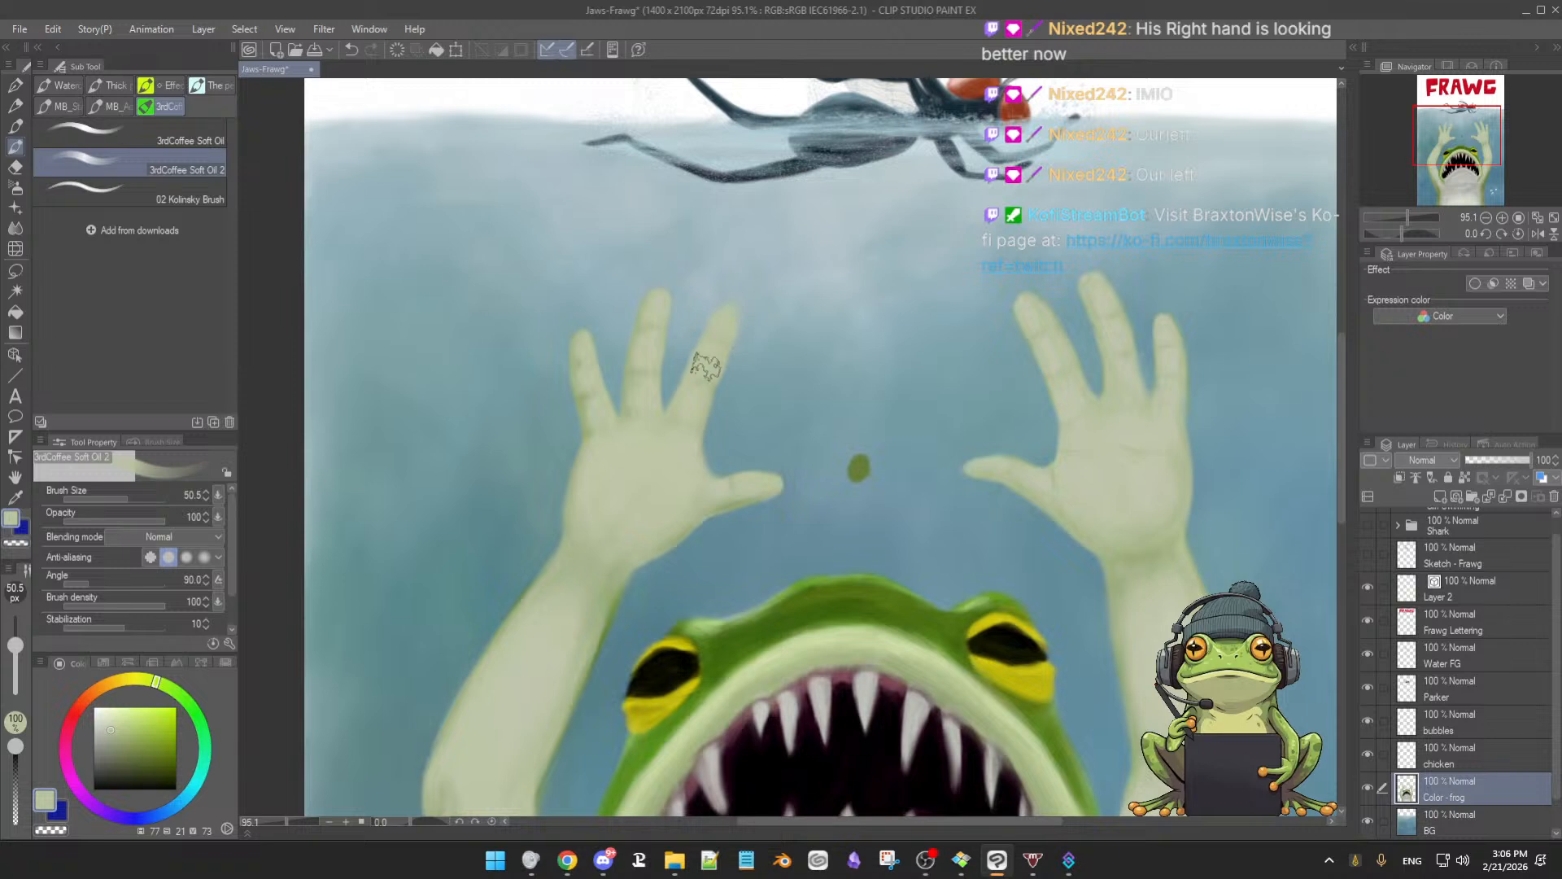
left_click_drag(712, 352, 716, 327)
key("e")
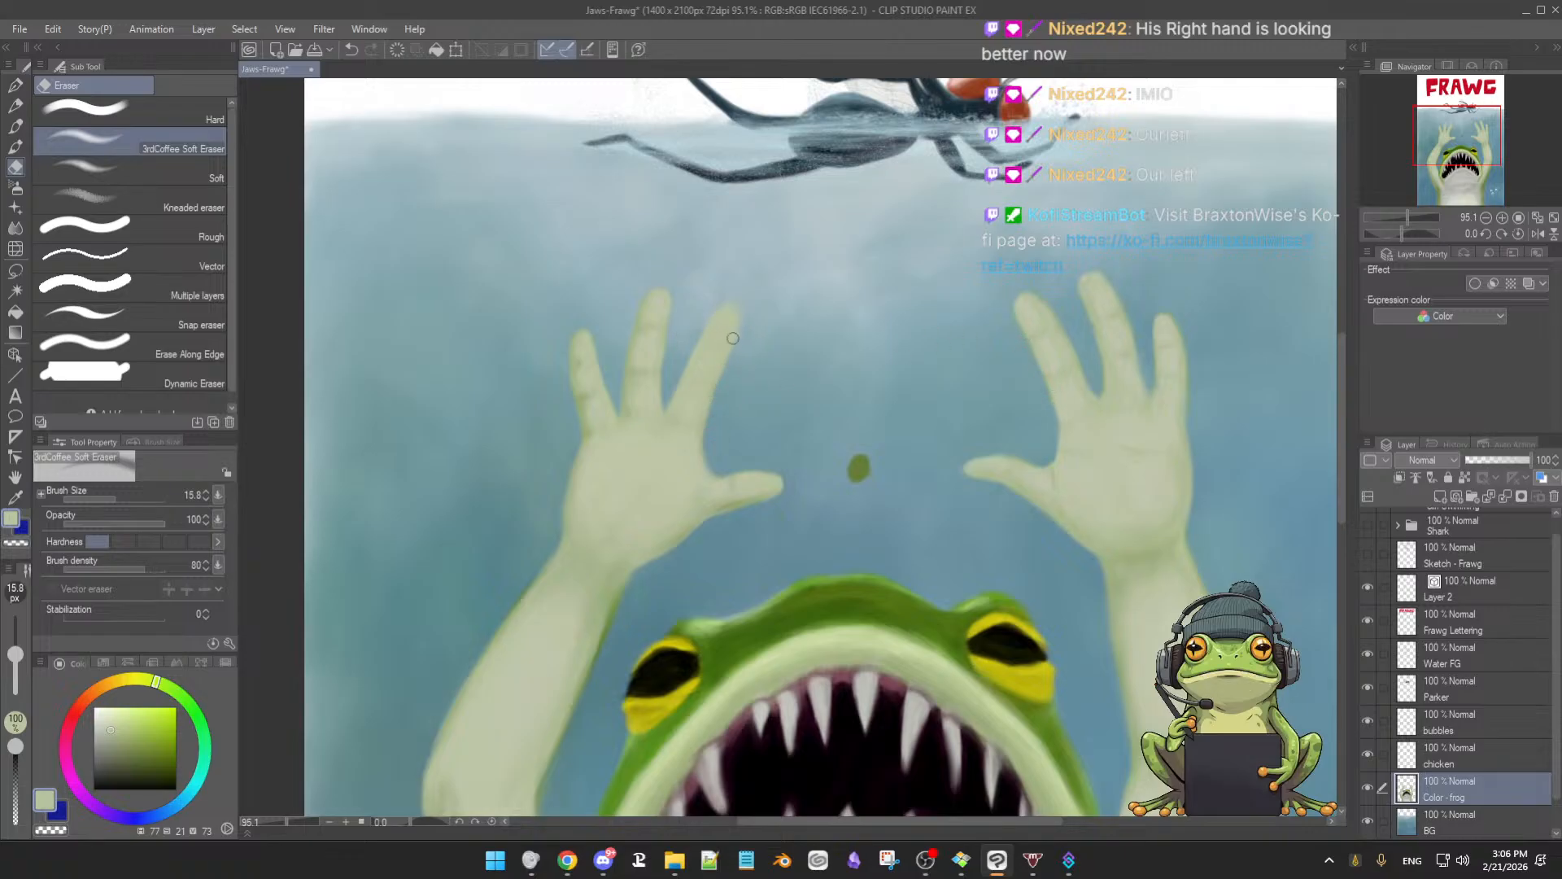
key("b")
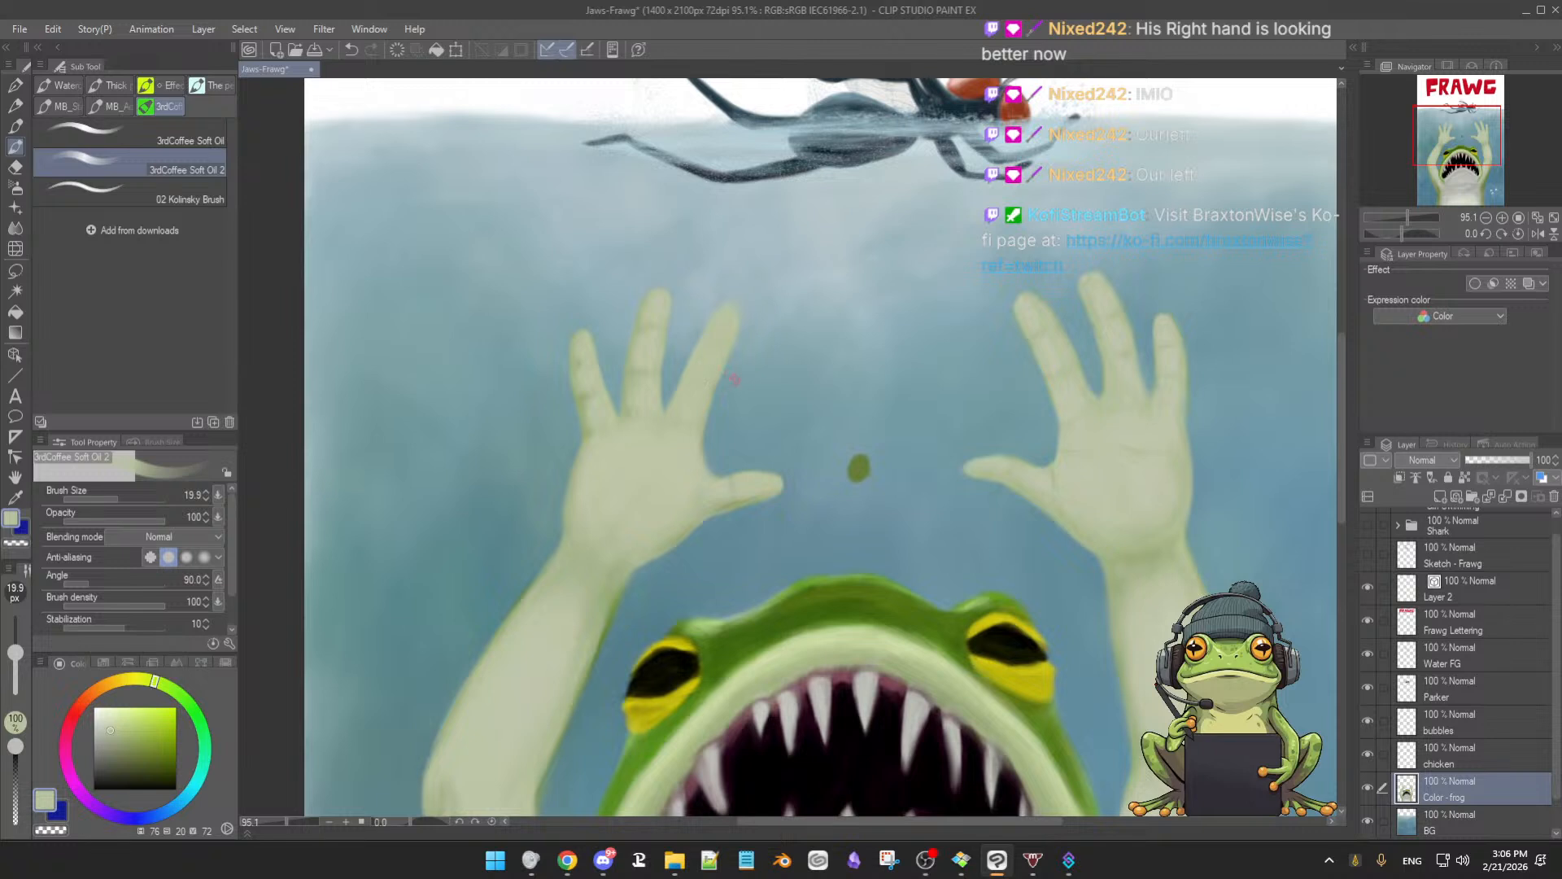
key("e")
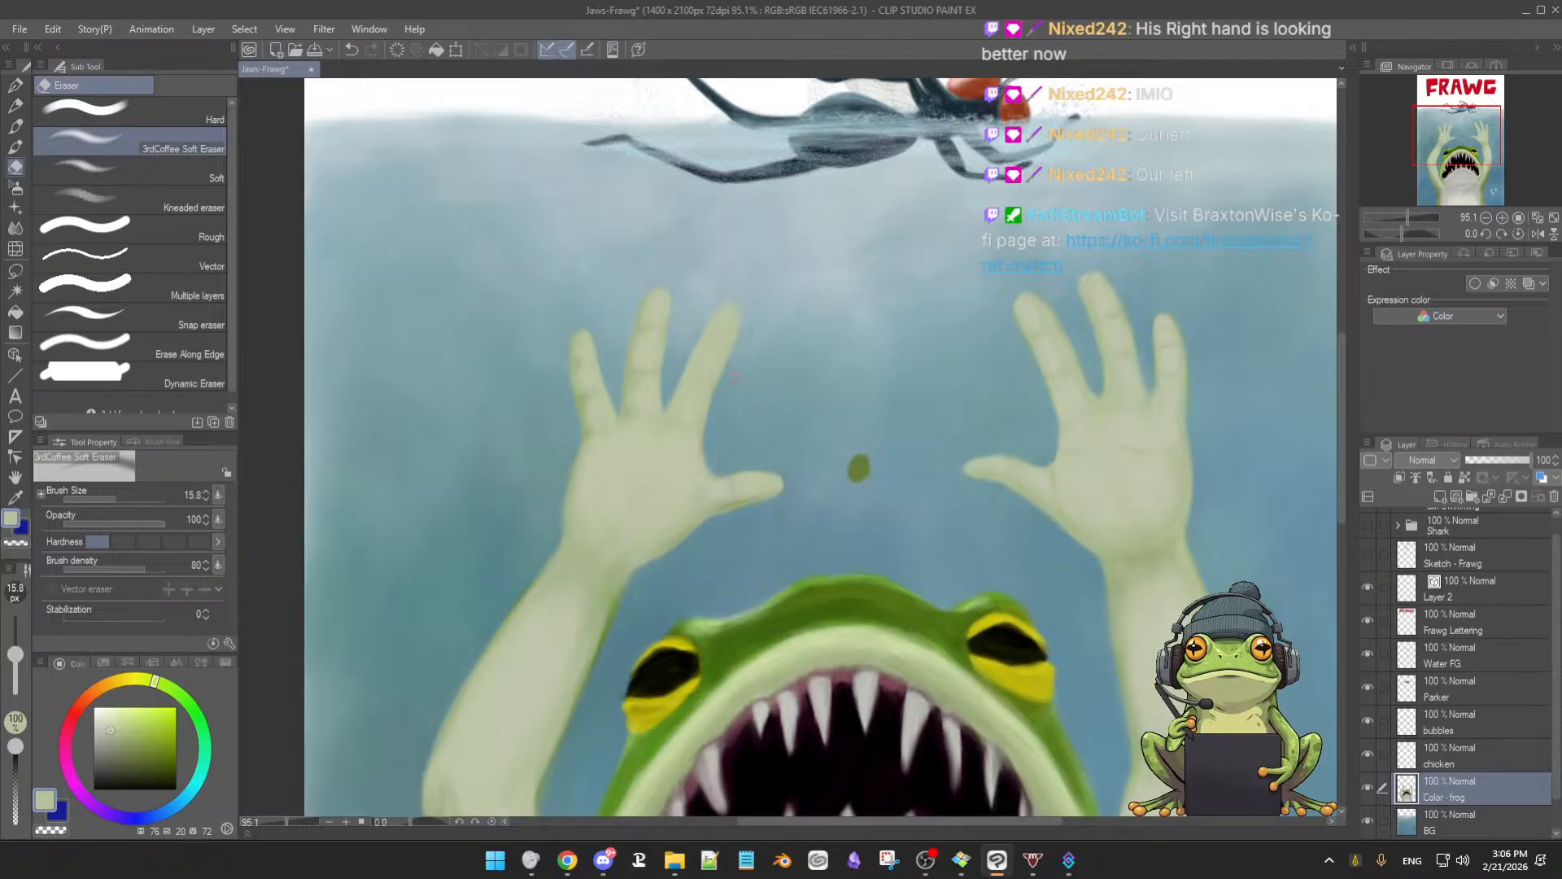
Smooth the left index finger's sides with skin green at brush sizes 15.3 and 13.4, cleaning its contour with the soft eraser at 15.8
key("b")
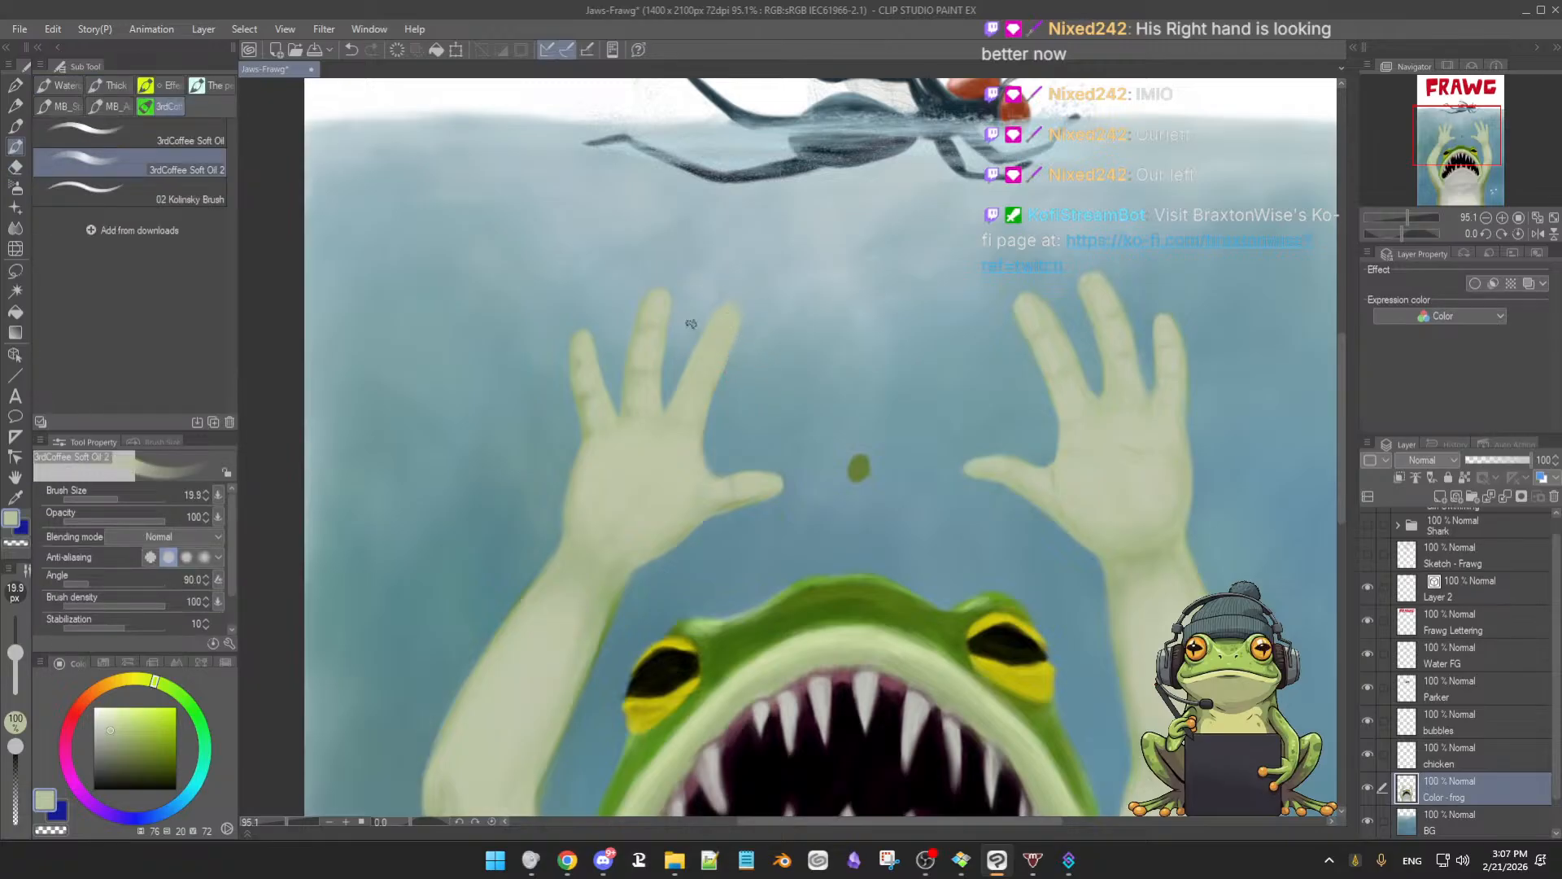
mouse_move(707, 352)
left_mouse_down("ctrl+alt")
mouse_move(701, 363)
mouse_move(704, 343)
left_mouse_up("ctrl+alt")
key("e")
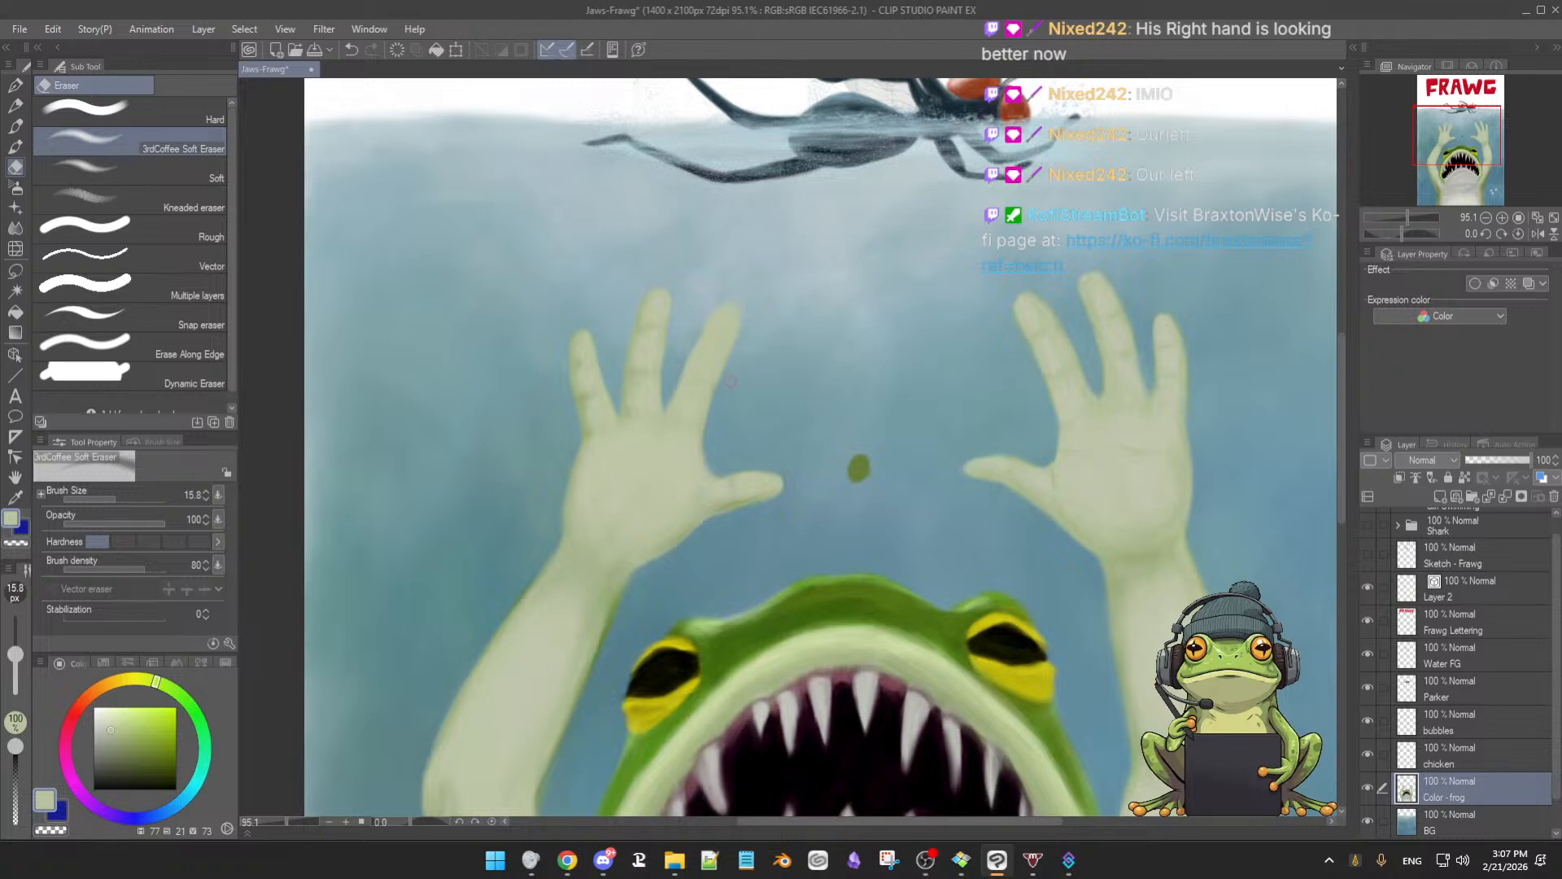
key("b")
scroll(777, 372, "up", 5)
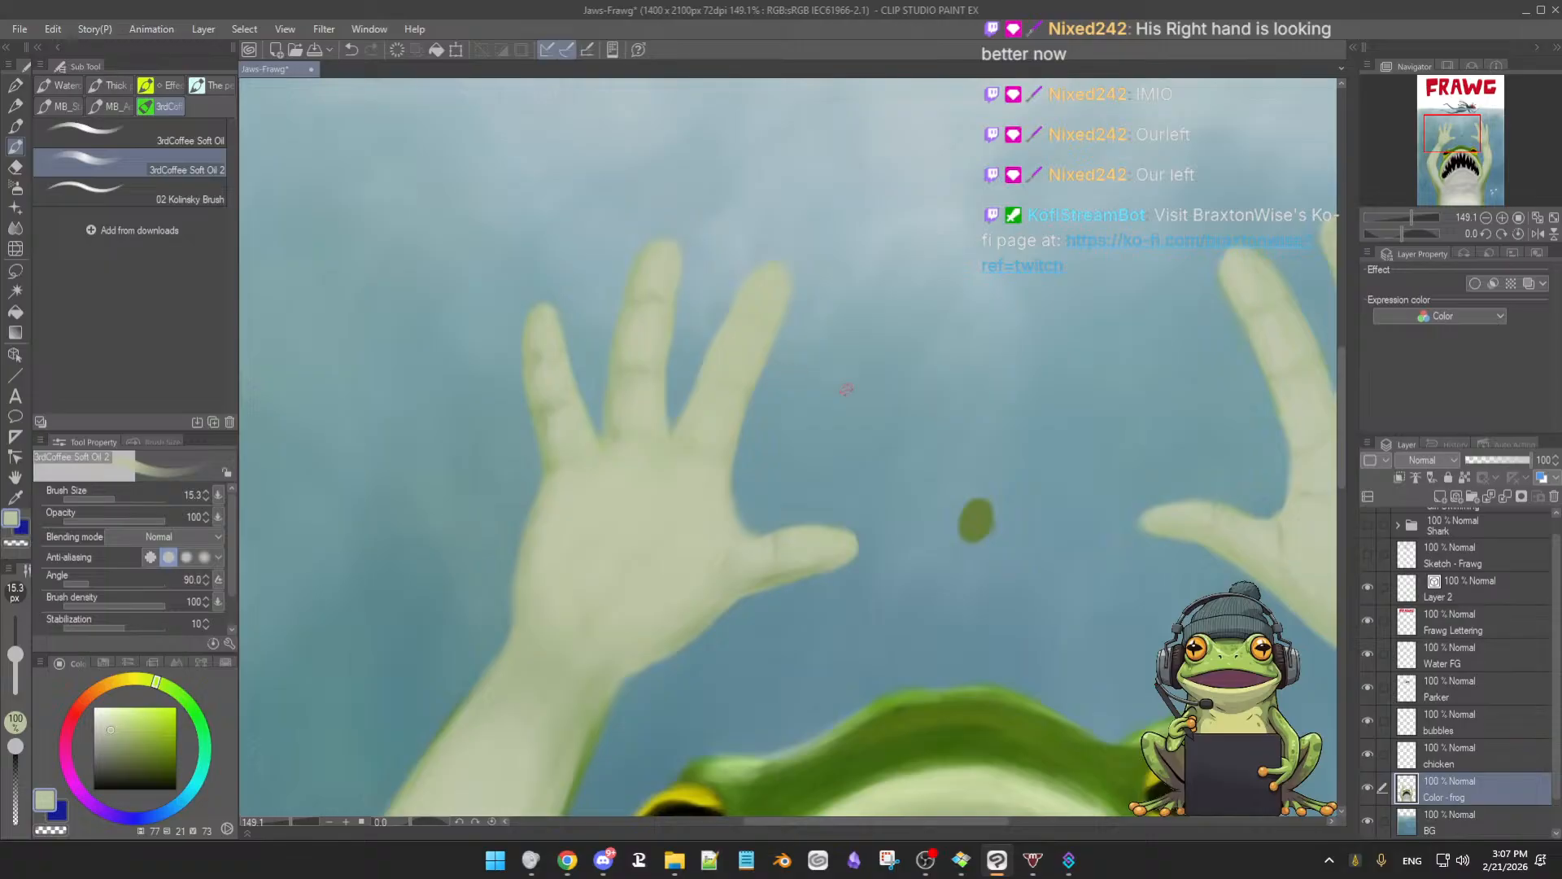
scroll(829, 399, "down", 2)
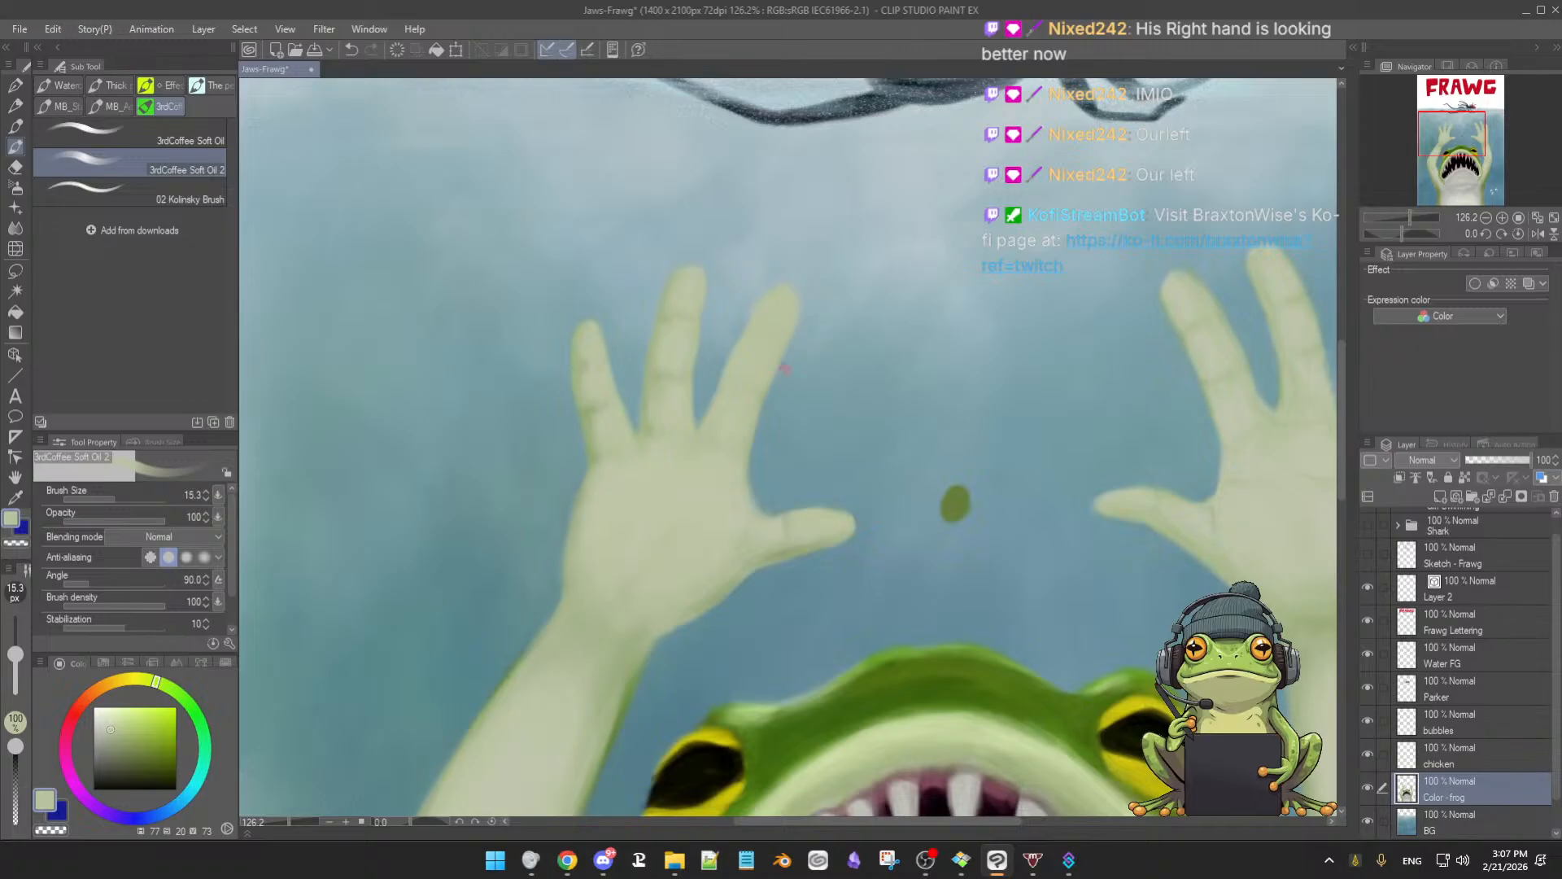
key("alt")
key("e")
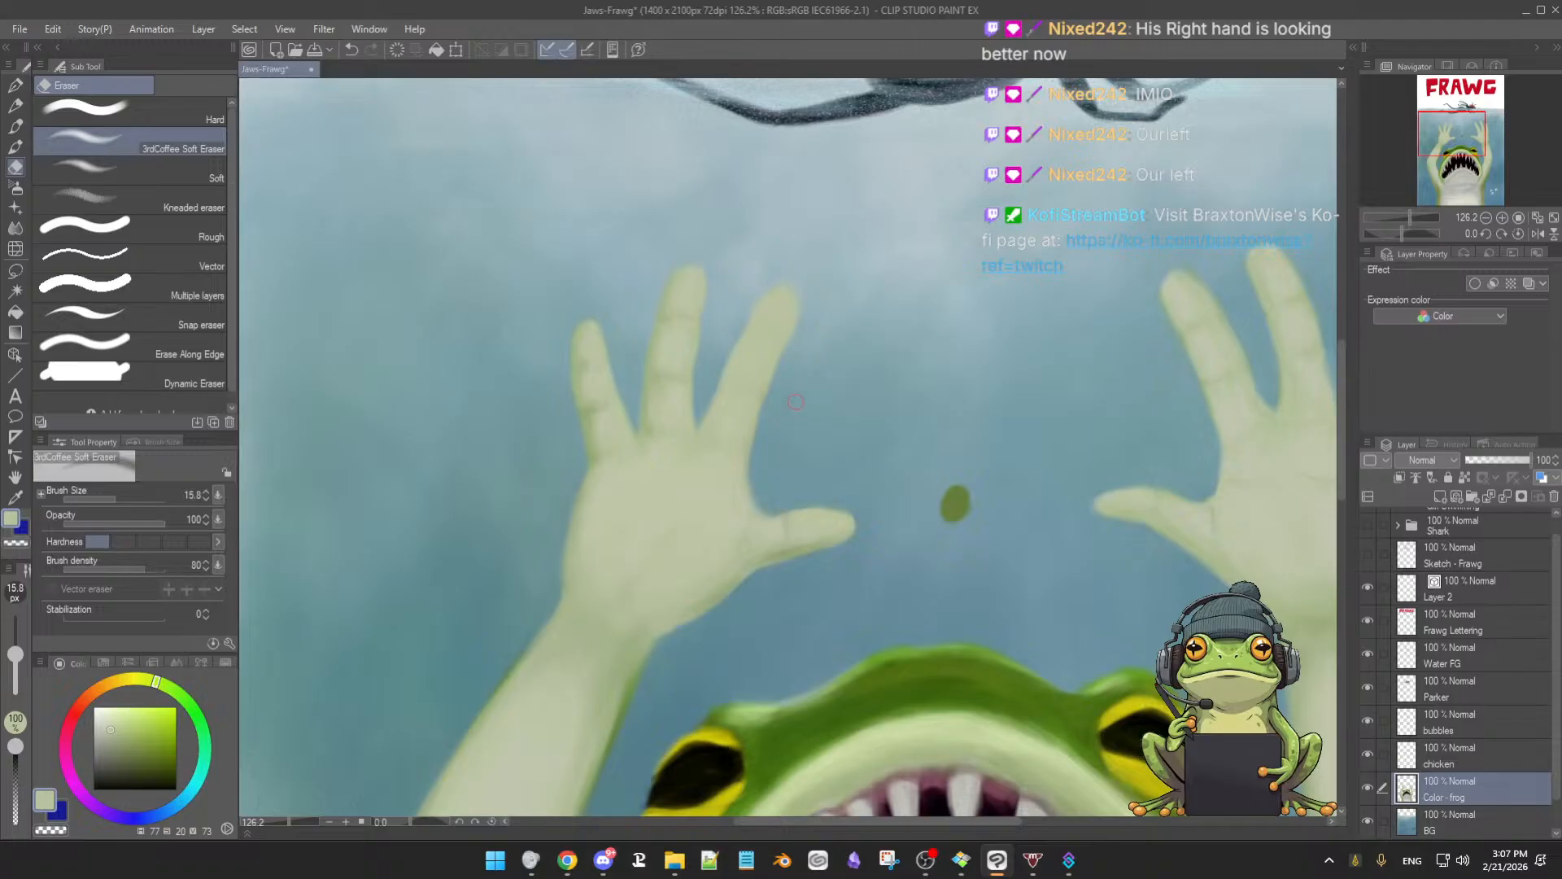
key("b")
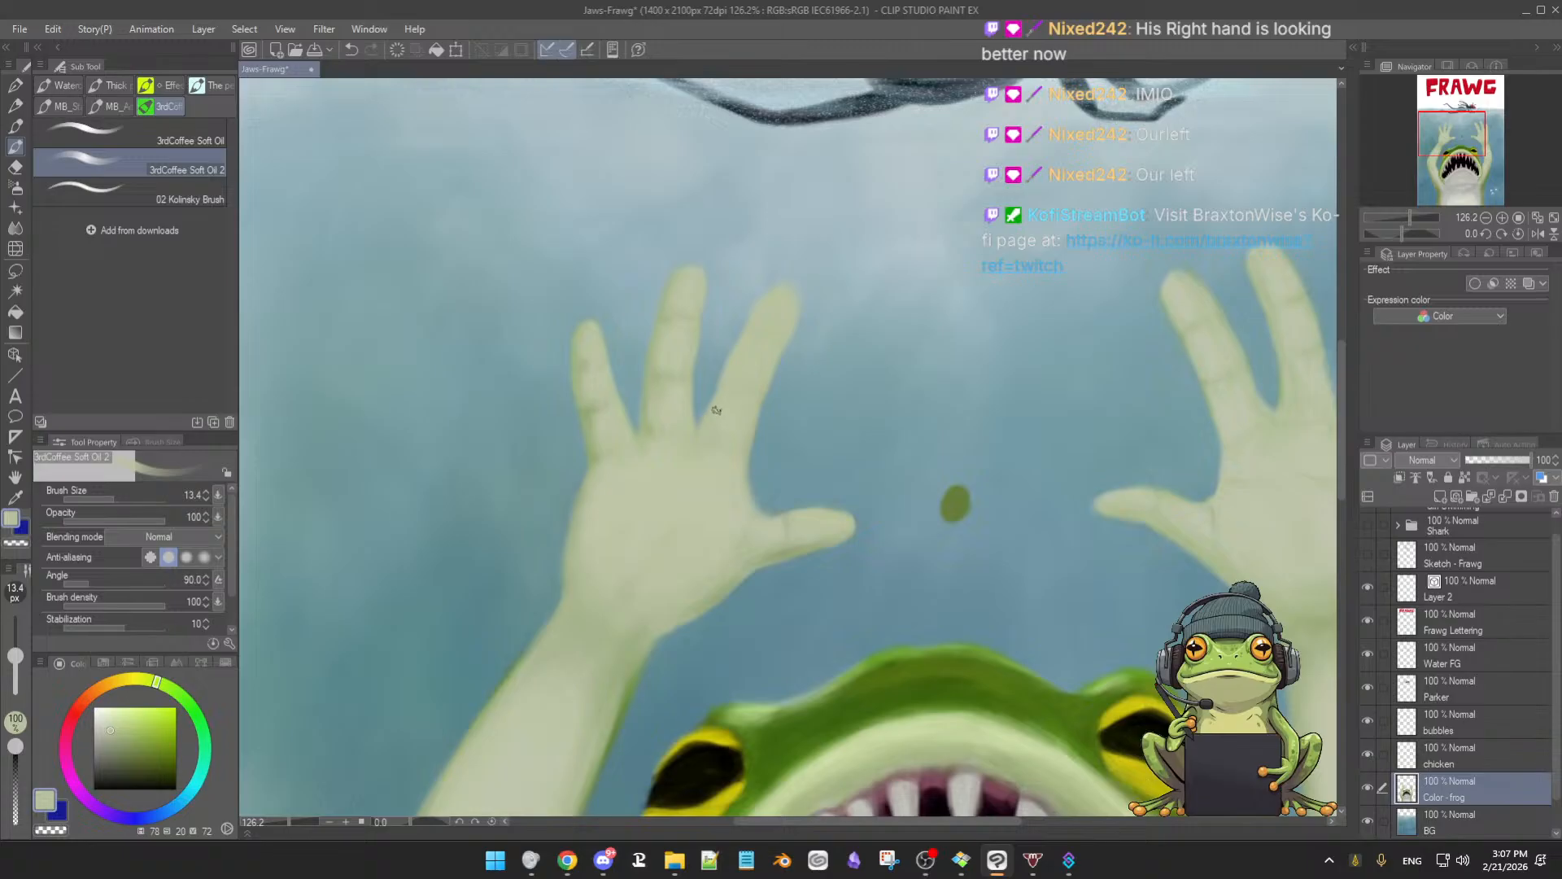
Darken the left index finger's lower crease with the sampled olive swatch and soften it with sampled skin green at brush size 22.9
left_click(957, 503, "alt")
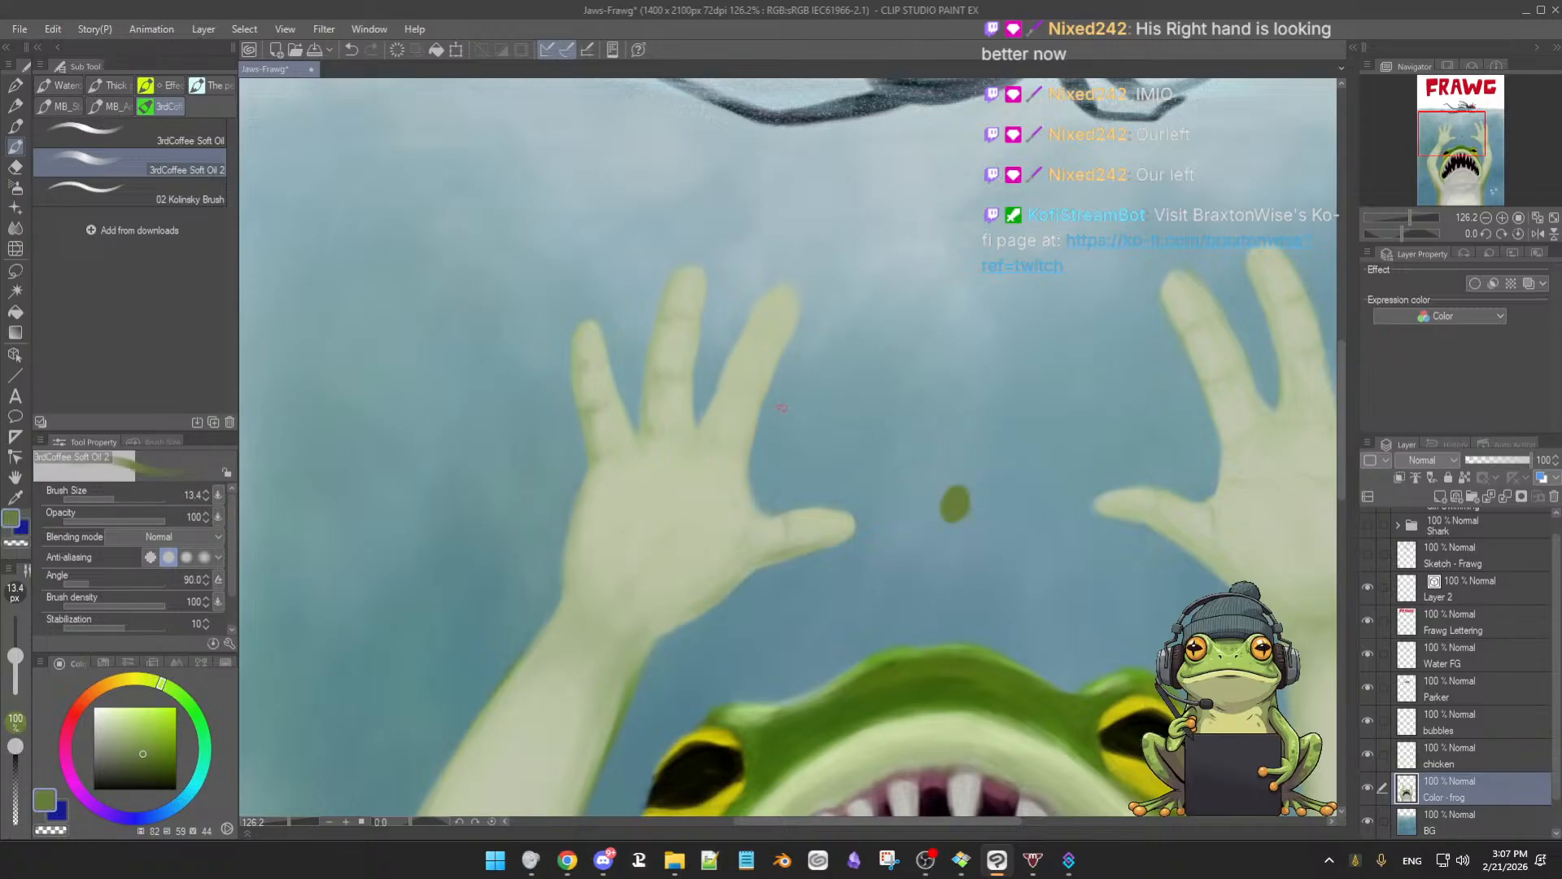
left_click_drag(744, 427, 752, 405, "ctrl+alt")
left_click(749, 324, "alt")
key("bracketright")
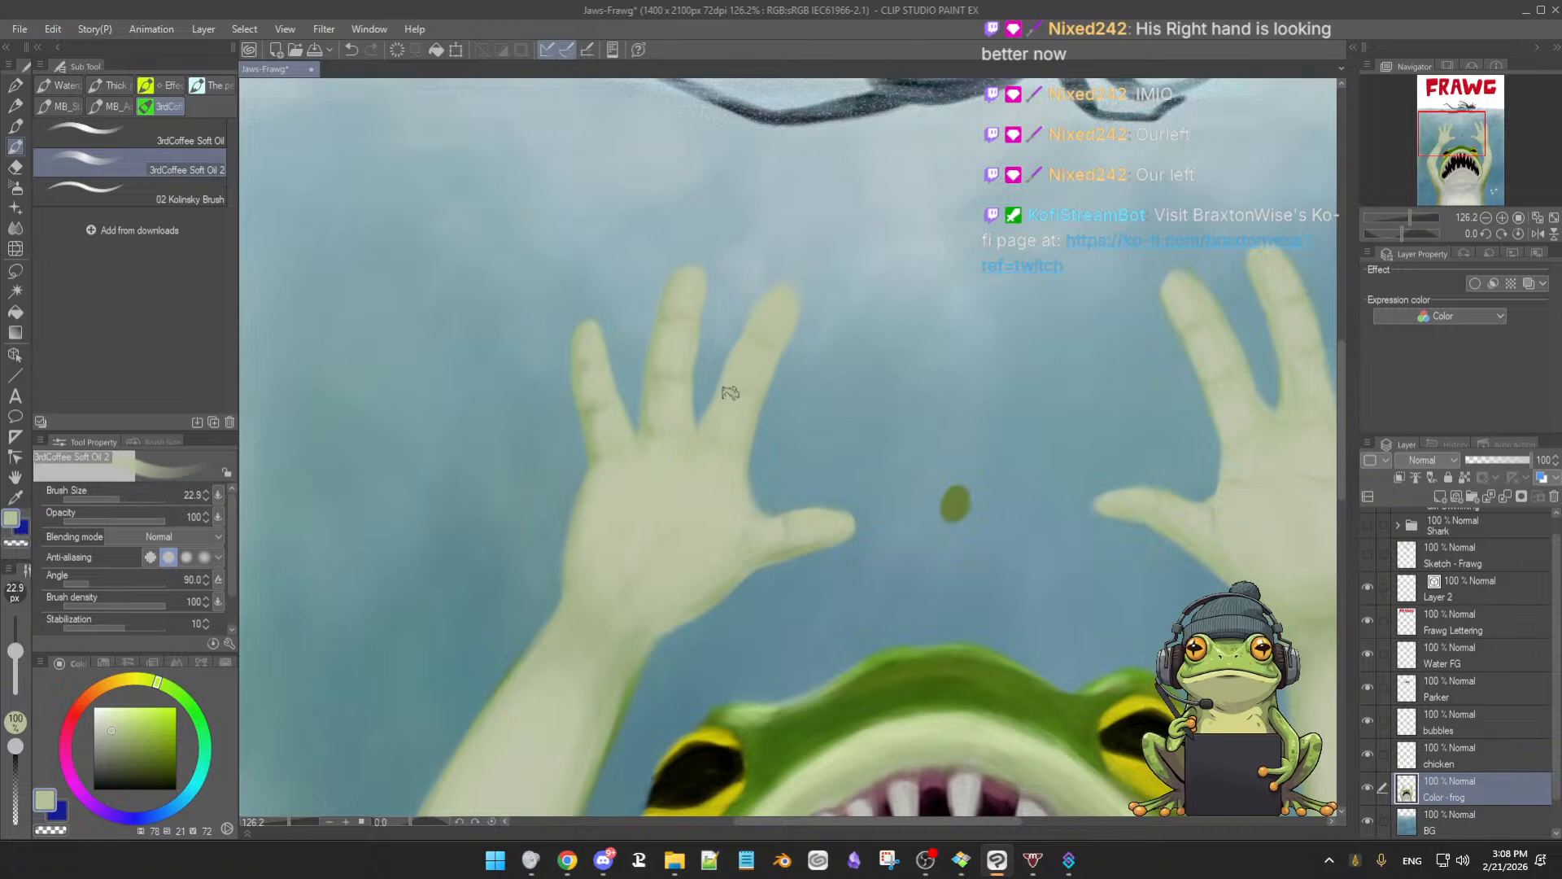
Add olive shading to the left index finger's creases and base, blending it with greens sampled from the finger at brush size 22.9
left_click(958, 498, "alt")
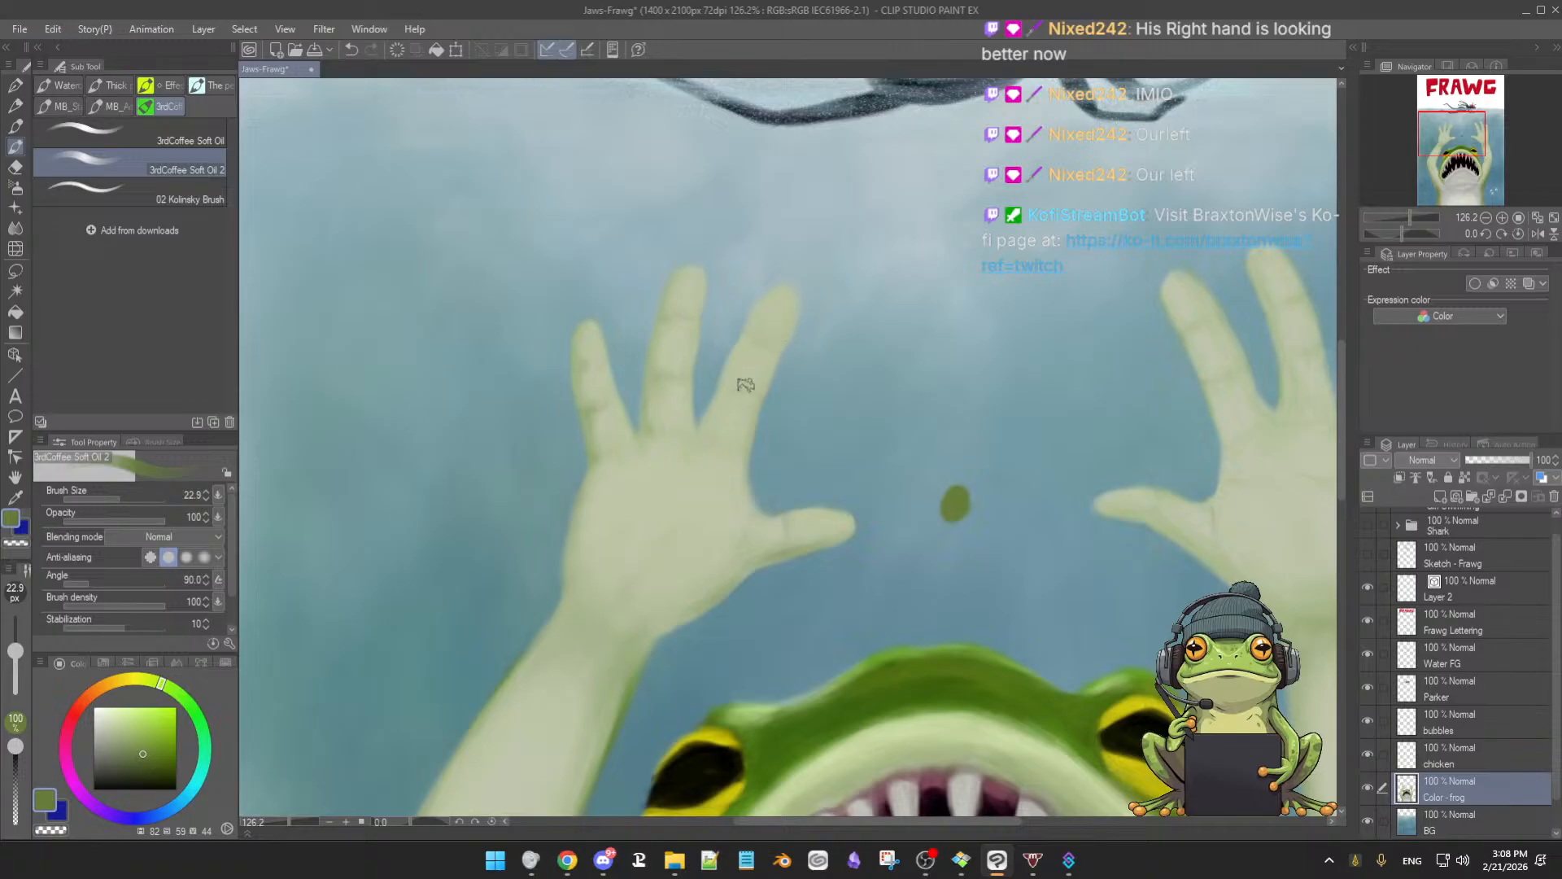
left_click(785, 321, "alt")
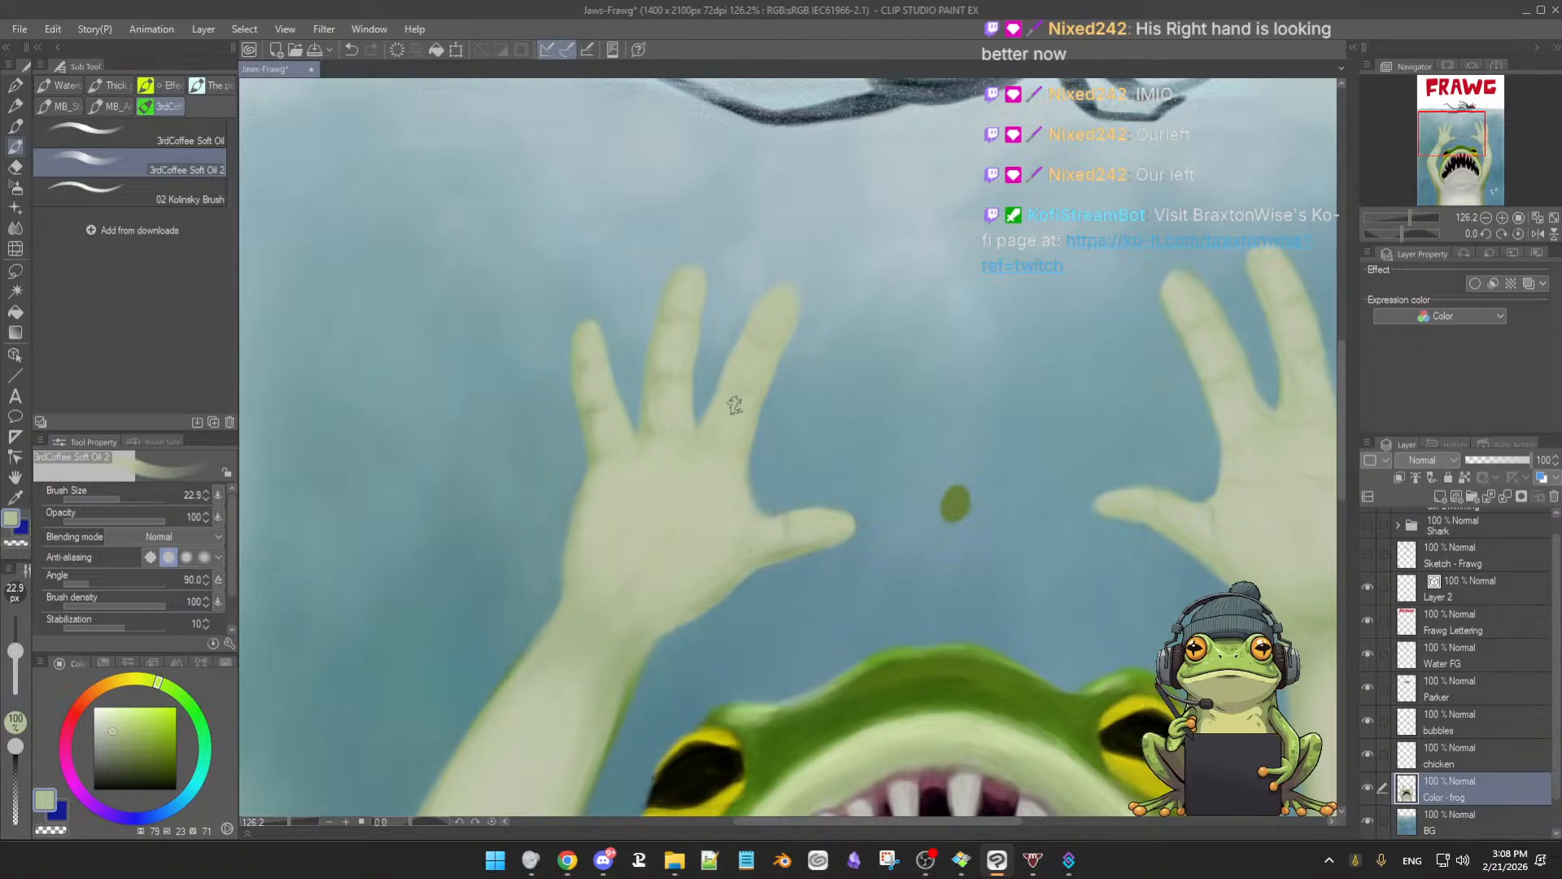
left_click(724, 427, "alt")
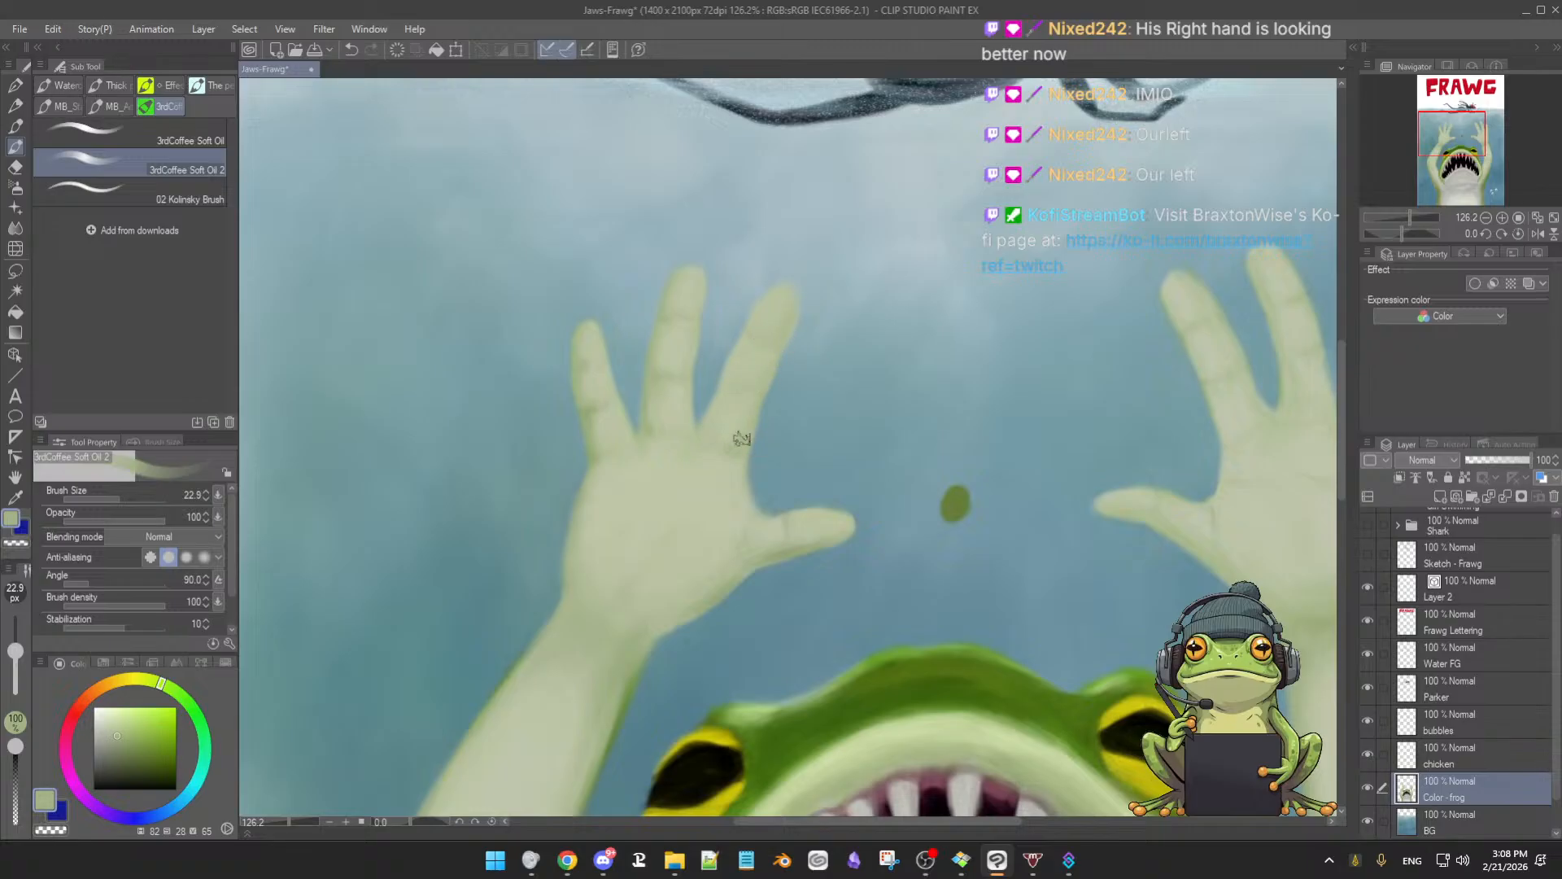
left_click(773, 342, "alt")
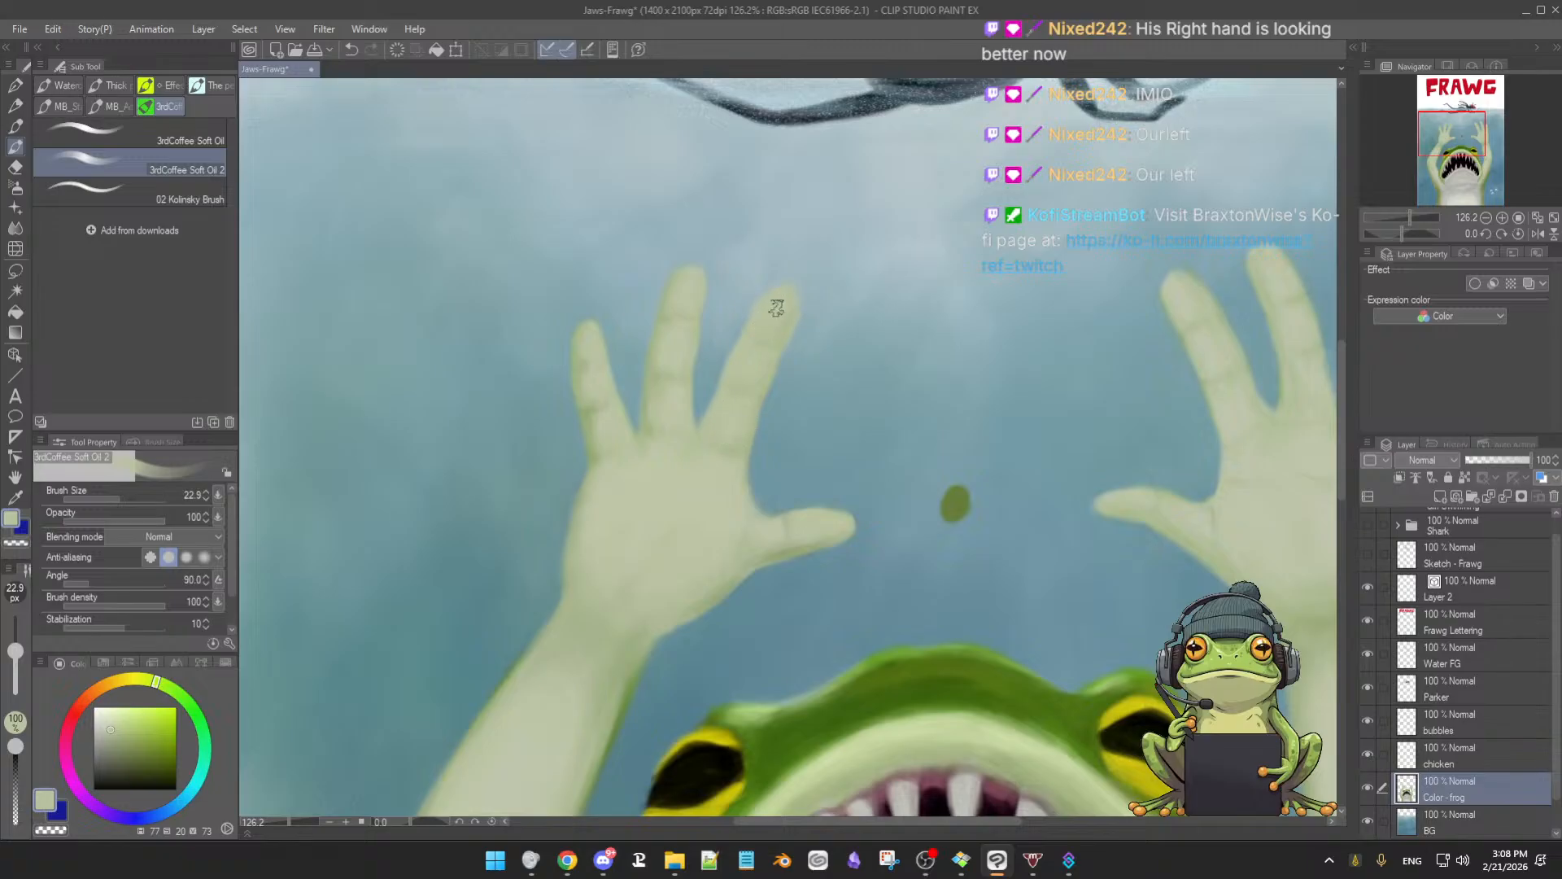
Blend the left middle finger's joint creases with light and darker greens sampled from that finger at brush size 22.9
scroll(851, 500, "down", 3)
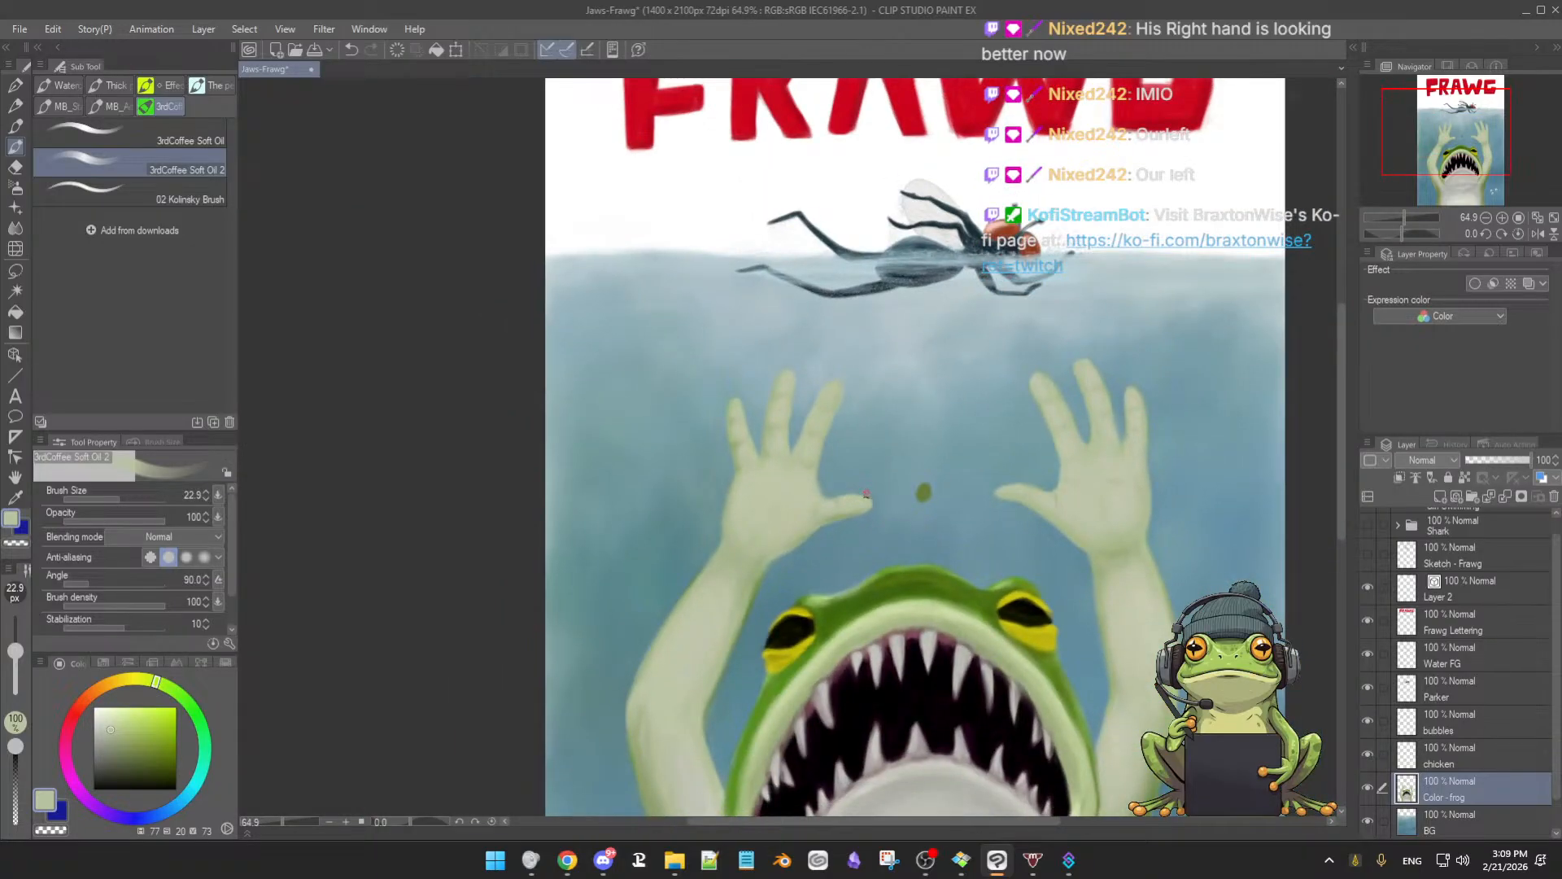
scroll(854, 498, "up", 3)
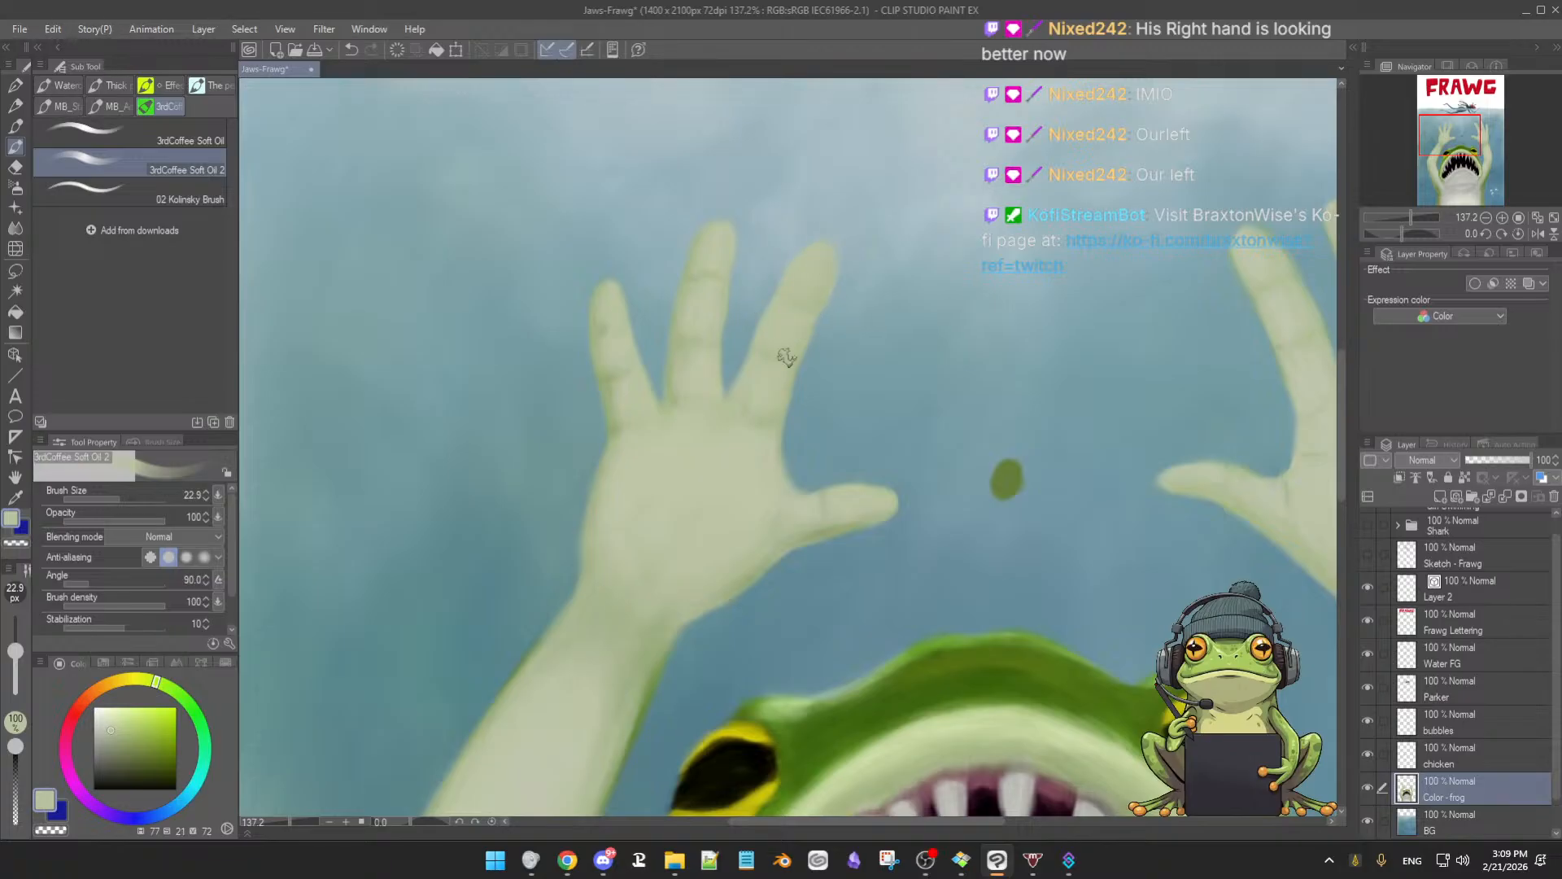
key("e")
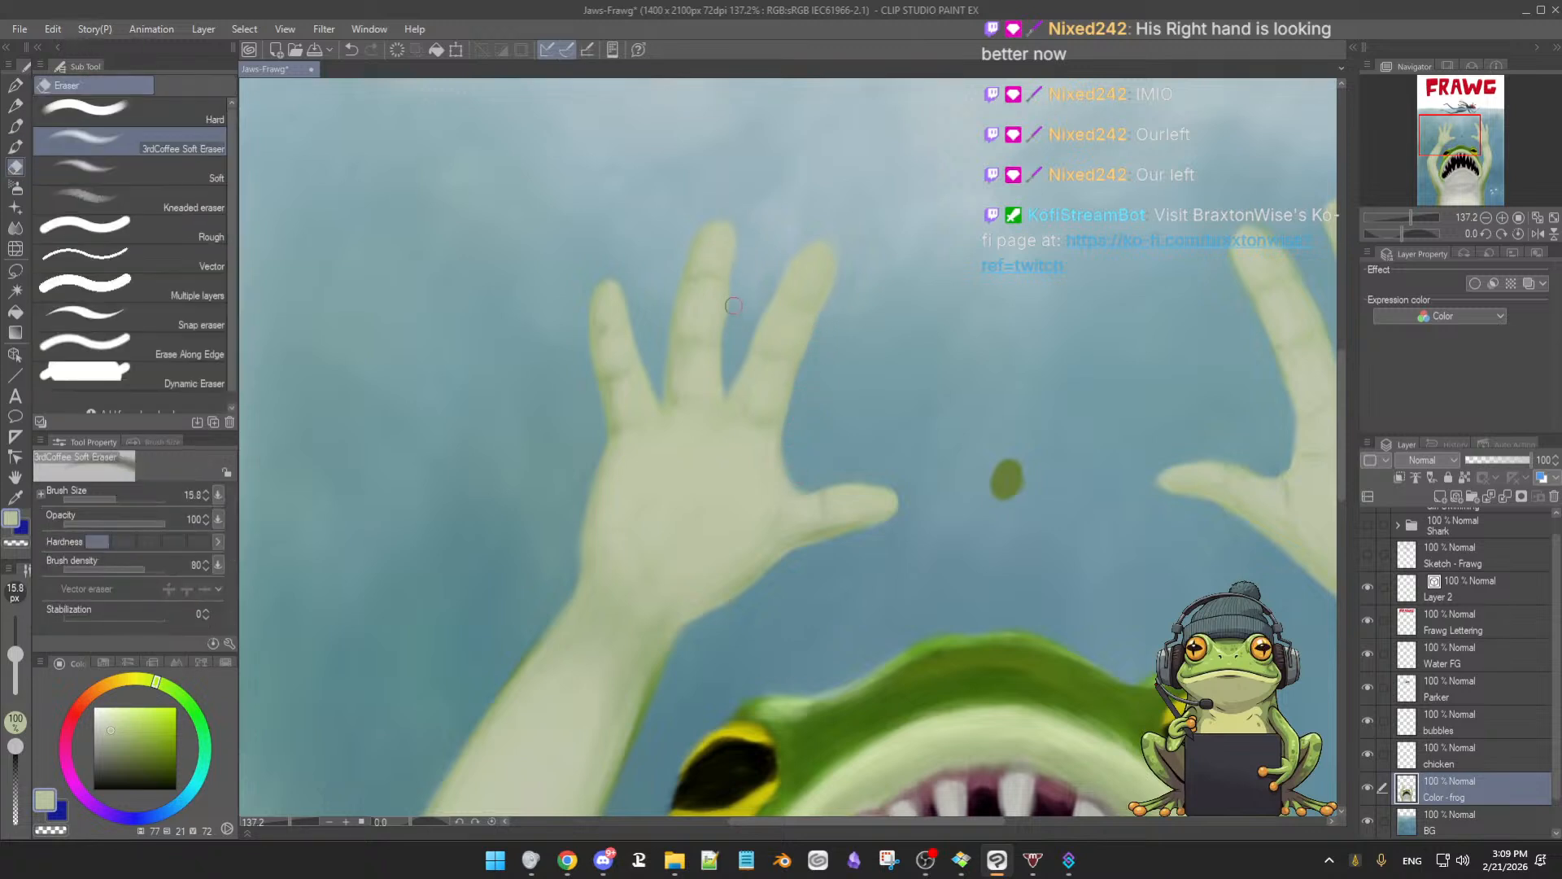
key("b")
left_click(702, 295, "alt")
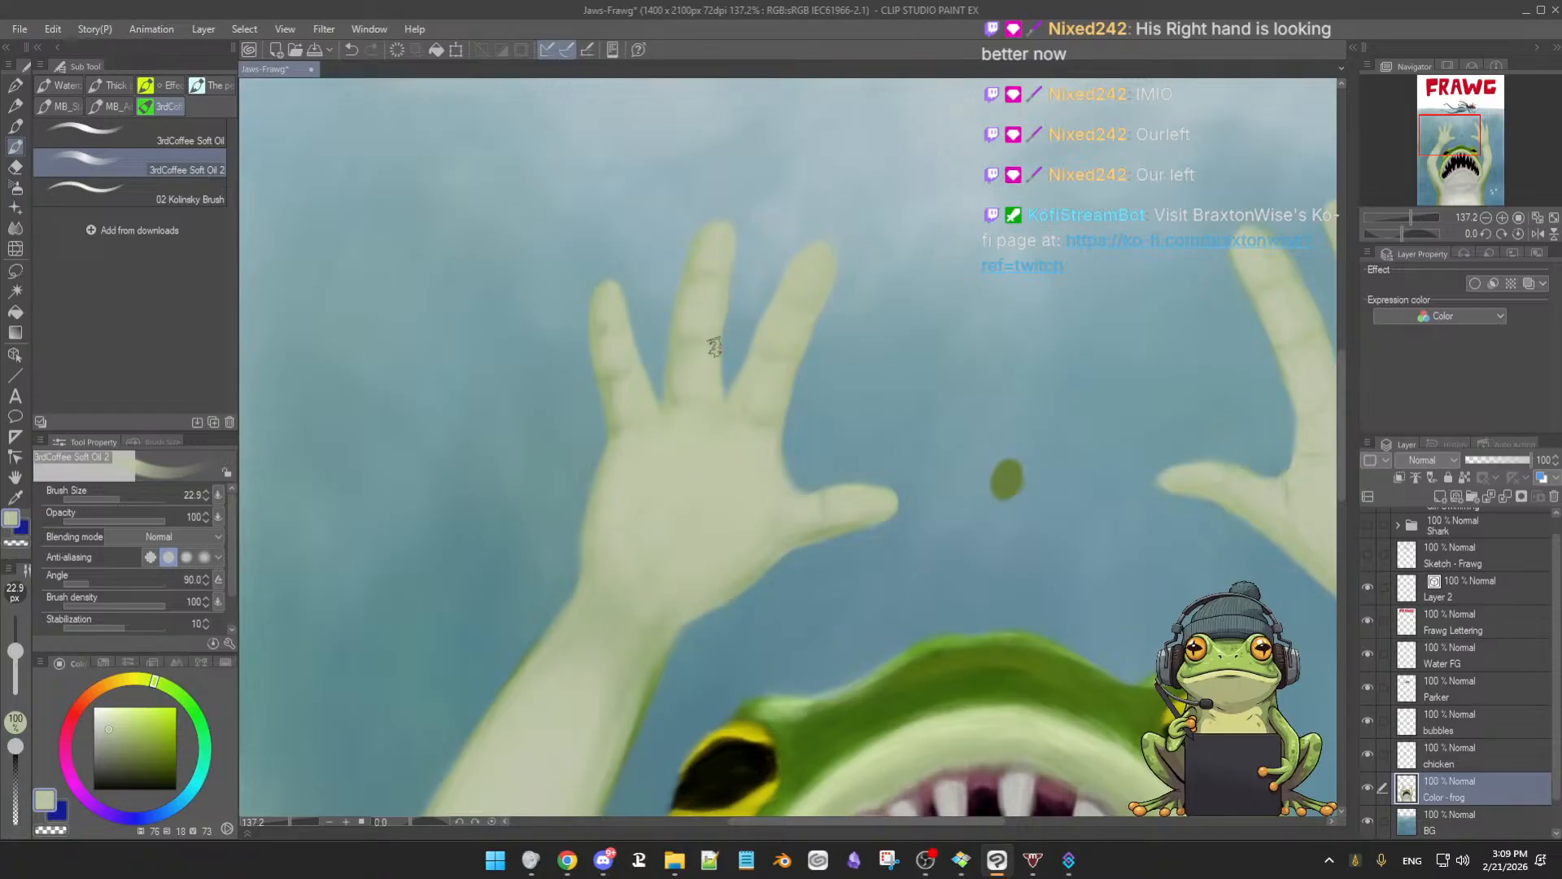
left_click(687, 327, "alt")
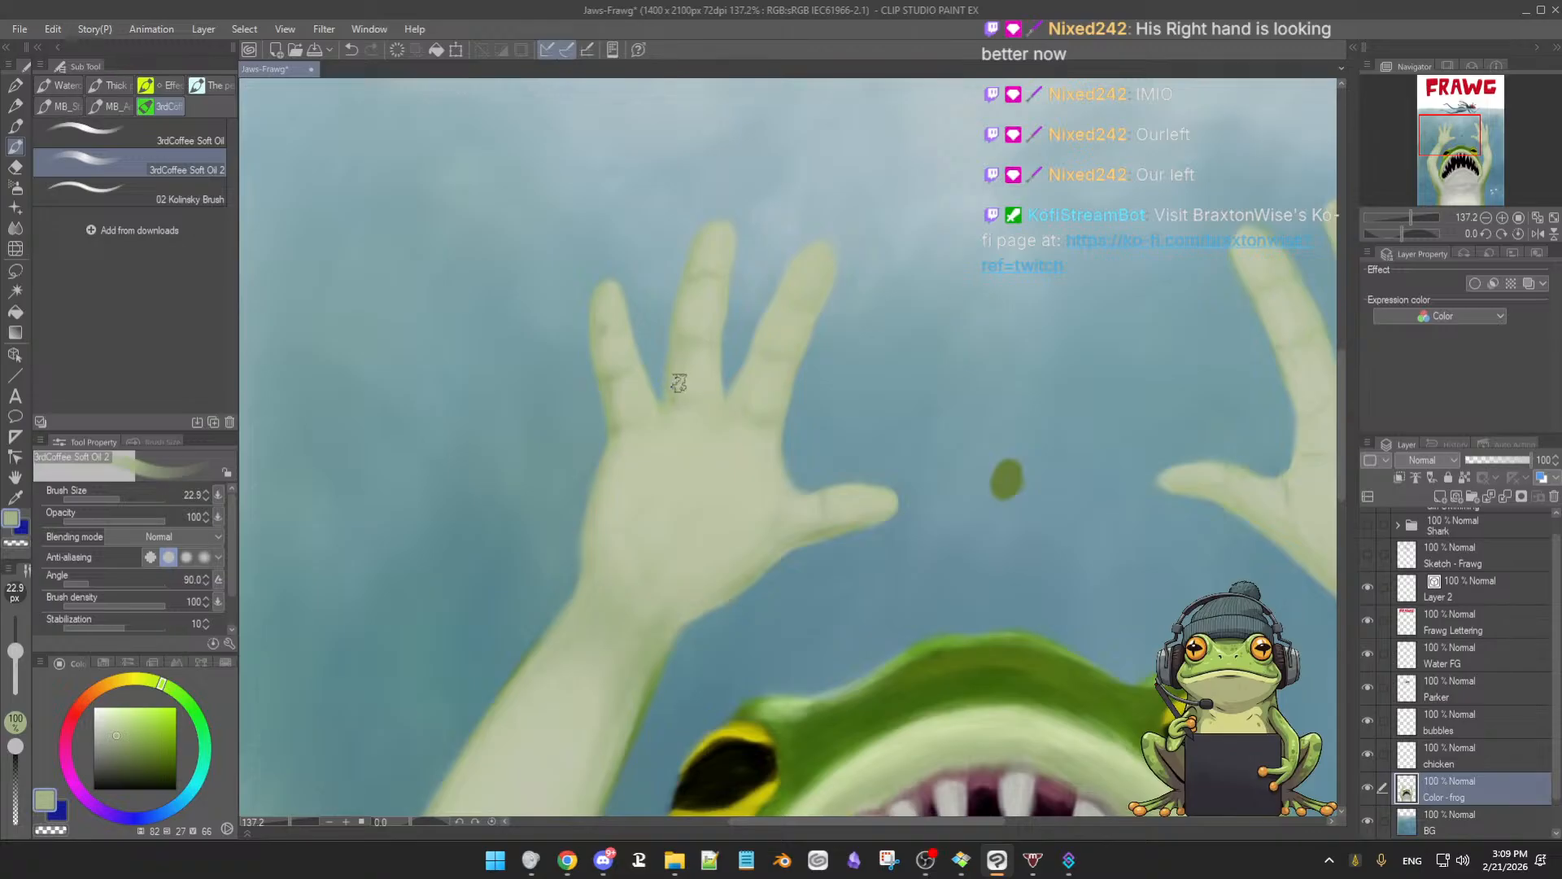
left_click(709, 244, "alt")
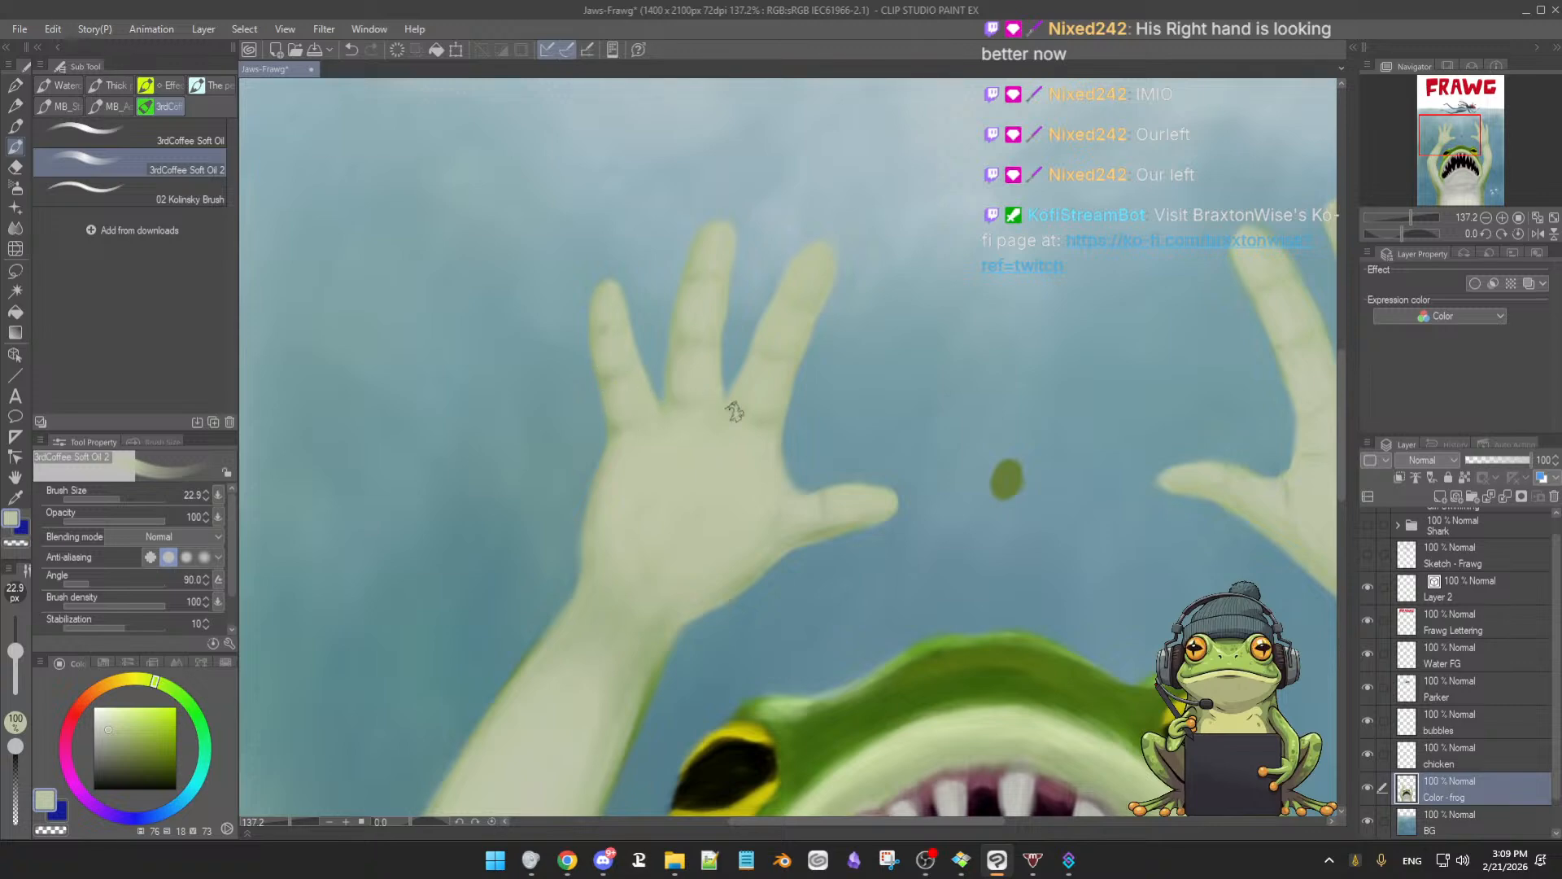
Sample the skin green near the base of the right hand's fingers and soften the palm shading at brush size 22.9
scroll(757, 406, "down", 5)
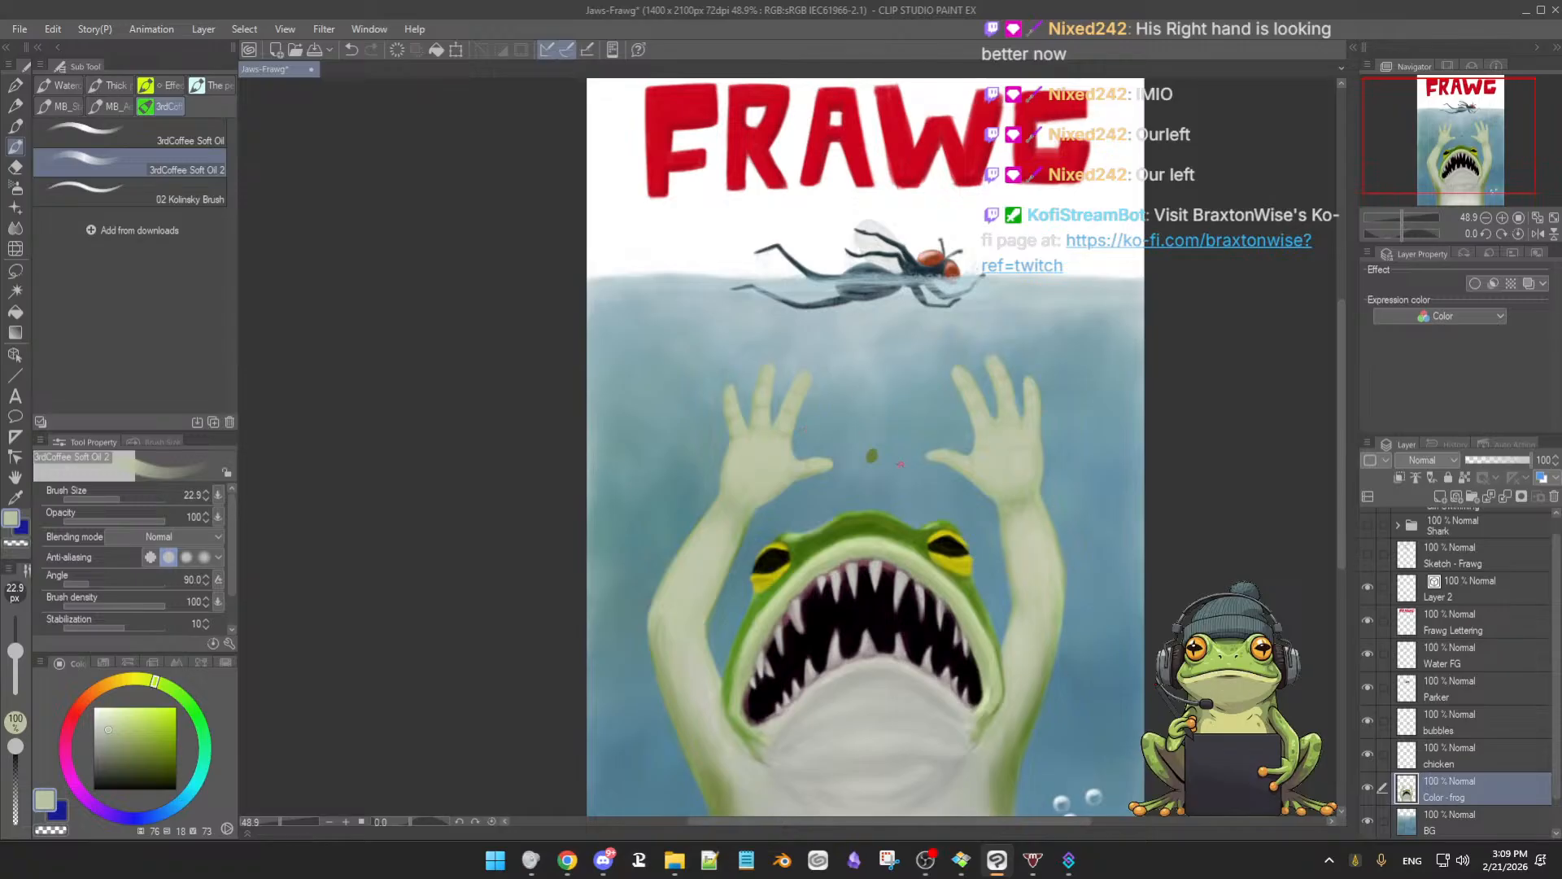
scroll(930, 506, "up", 2)
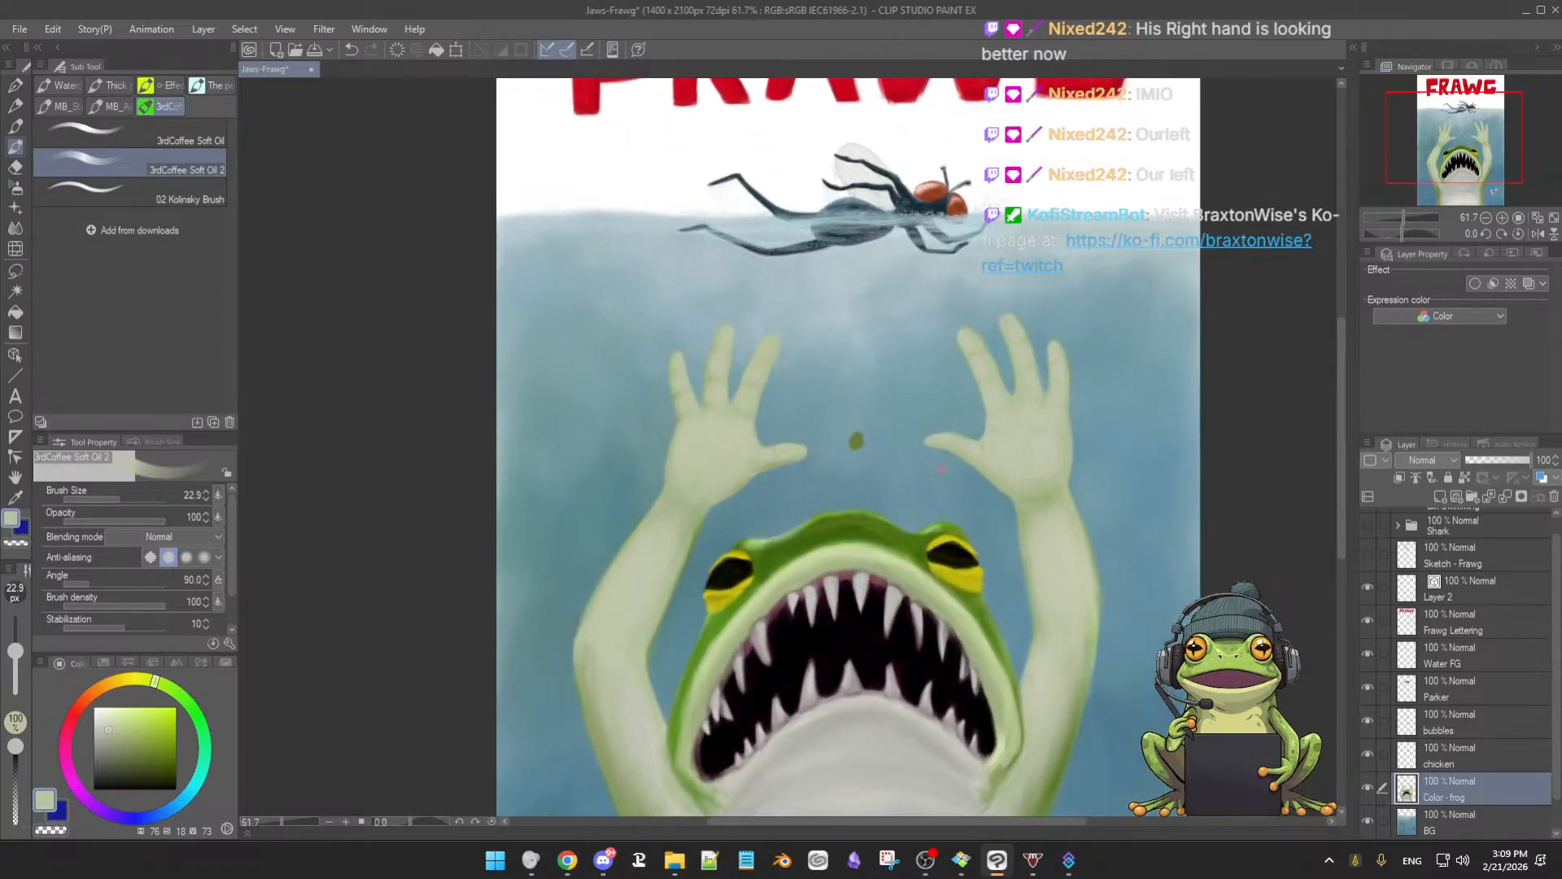
scroll(914, 526, "up", 2)
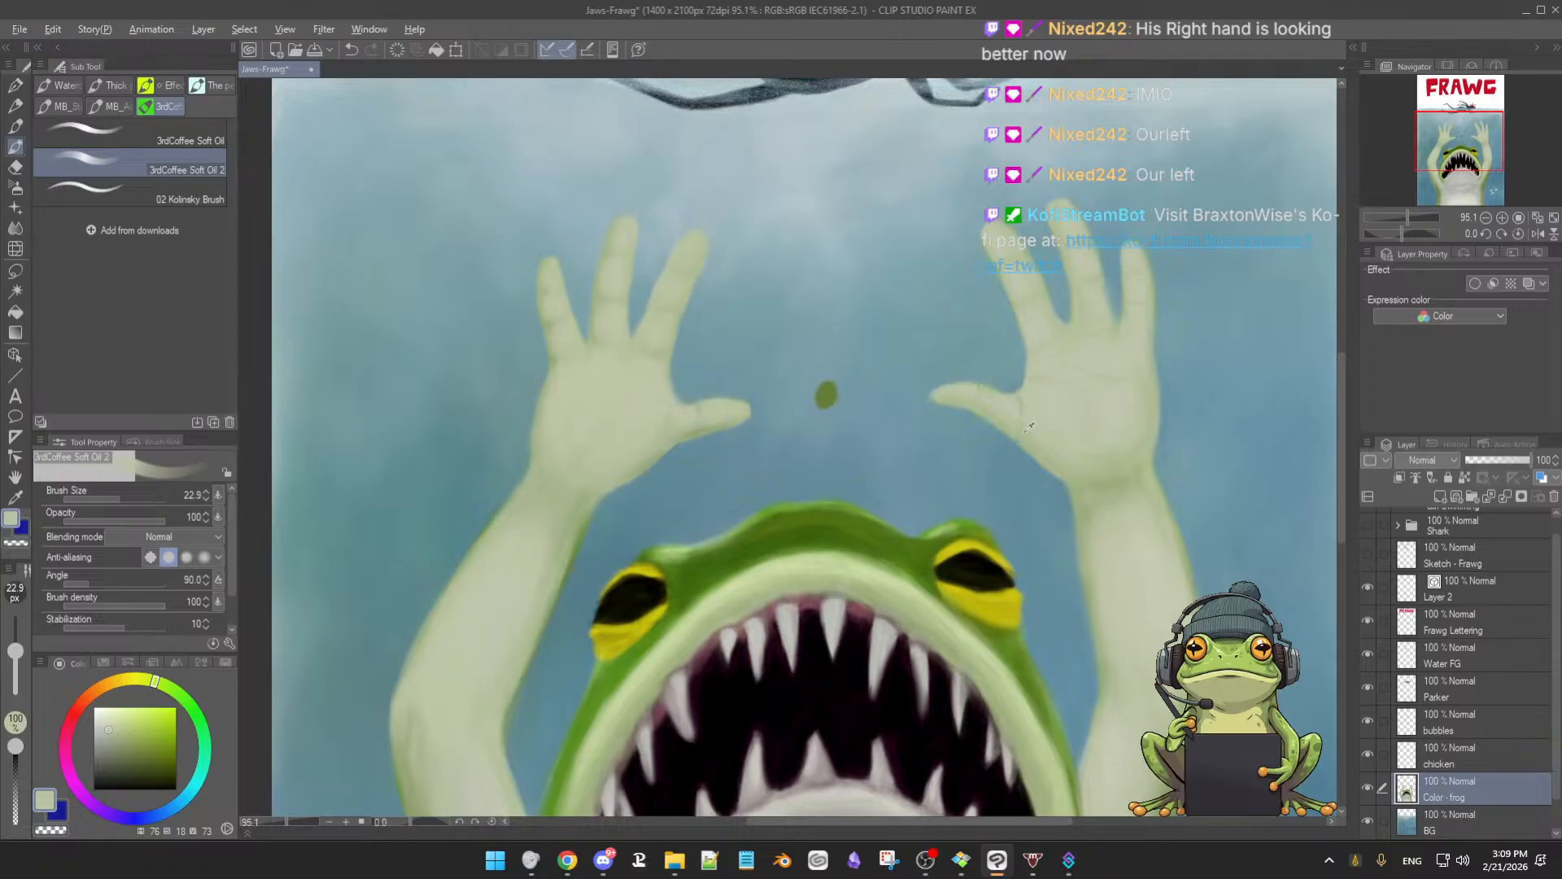
left_click(1048, 359, "alt")
scroll(806, 511, "down", 3)
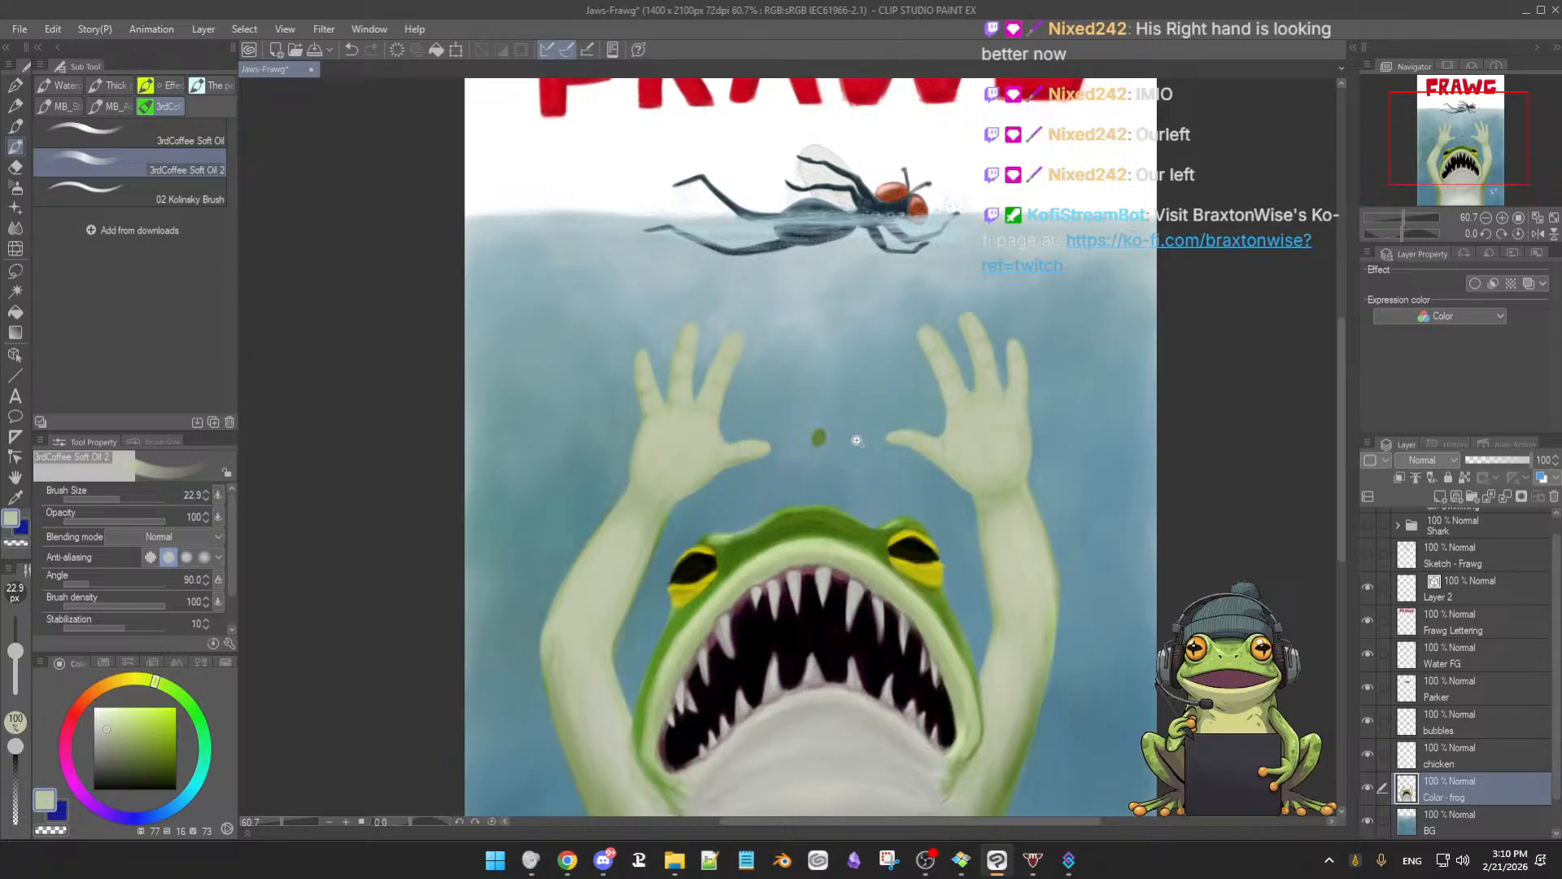
Clean the left index finger's lower outer edge with the soft eraser at size 15.8 and return to the 3rdCoffee Soft Oil 2 brush
scroll(856, 437, "up", 3)
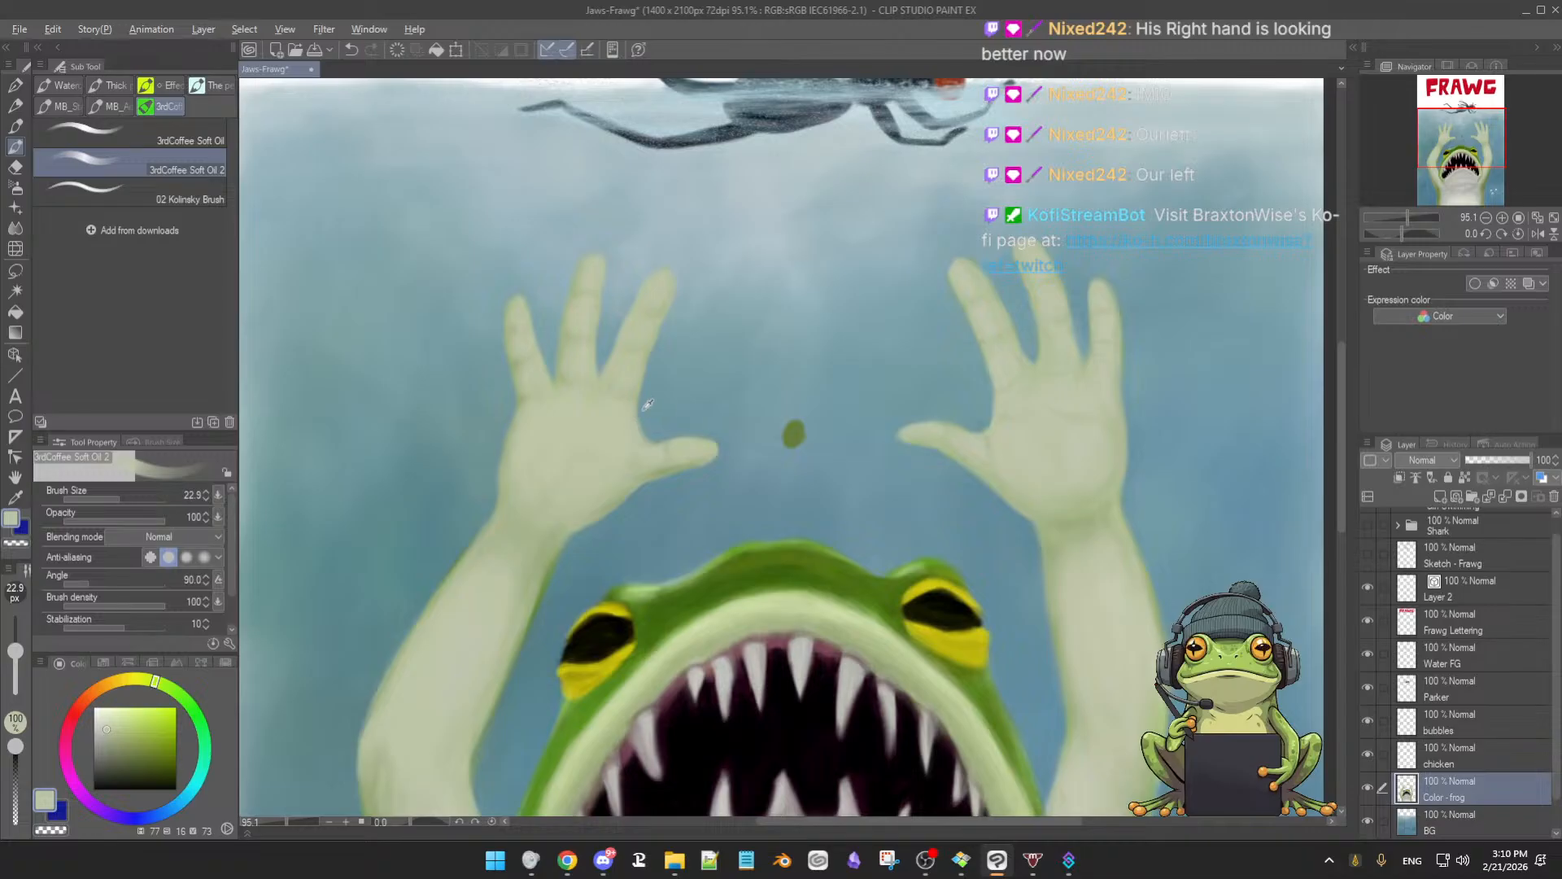
key("e")
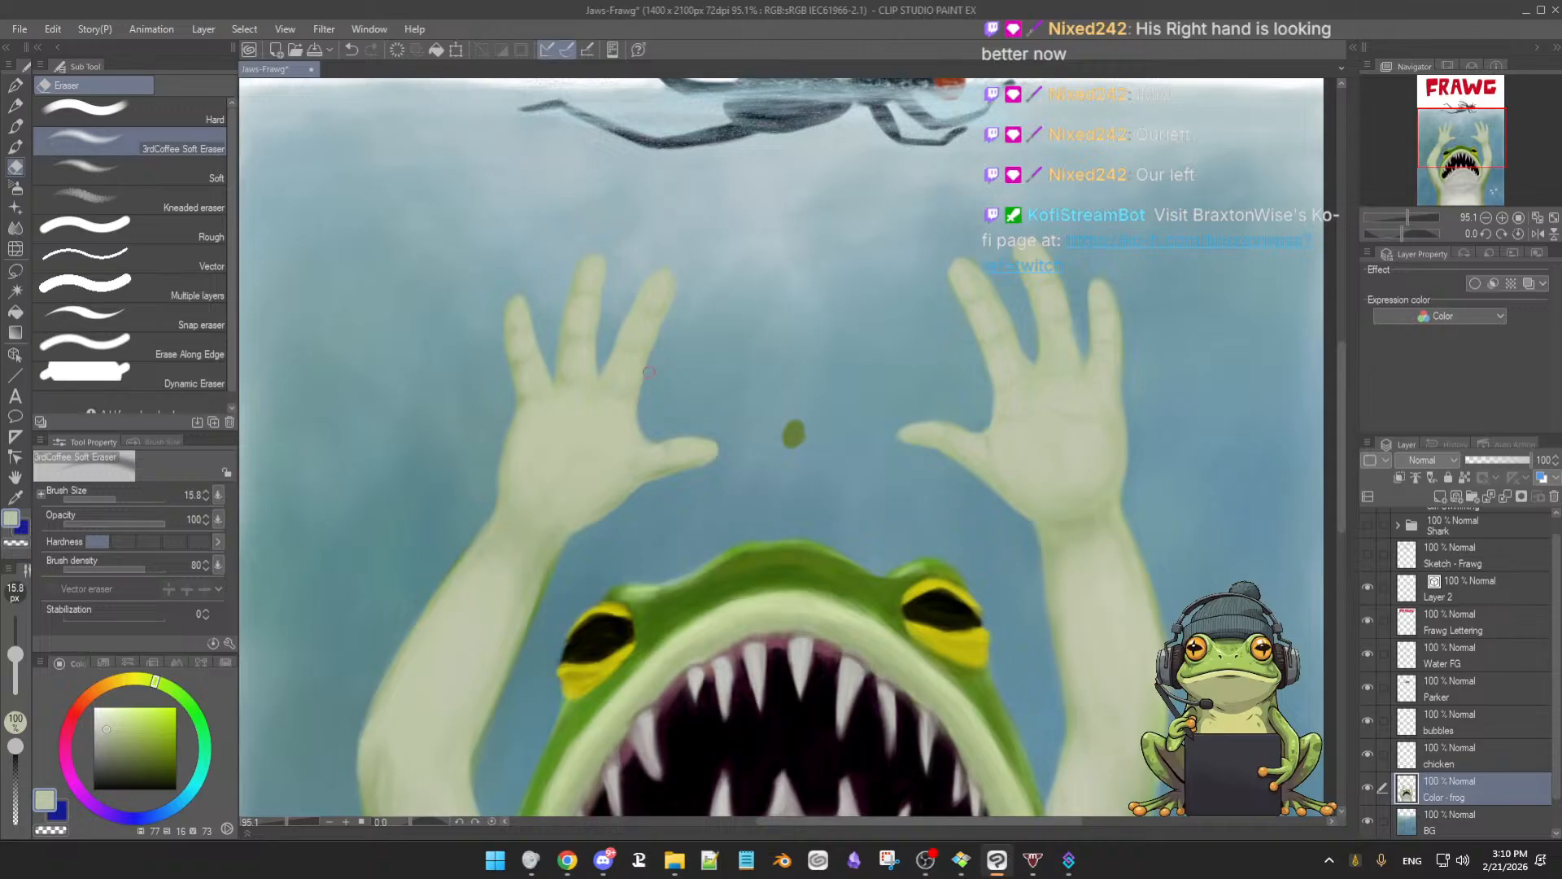
key("b")
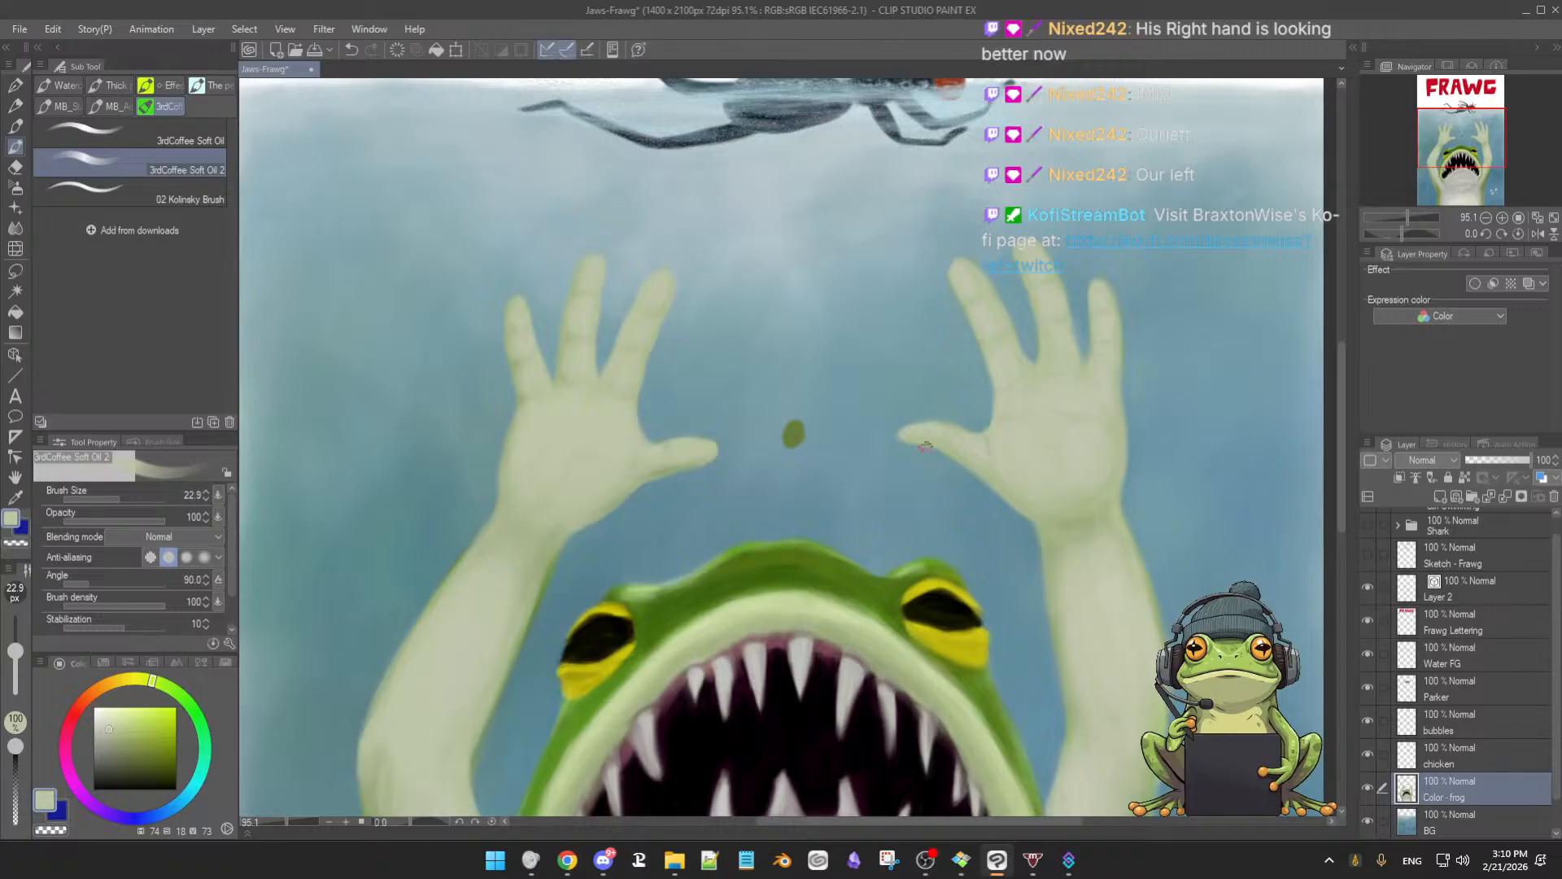
Erase around the hands on the chicken layer with the Hard eraser at size 56.1, returning to the 3rdCoffee Soft Oil 2 brush
left_click(1383, 755)
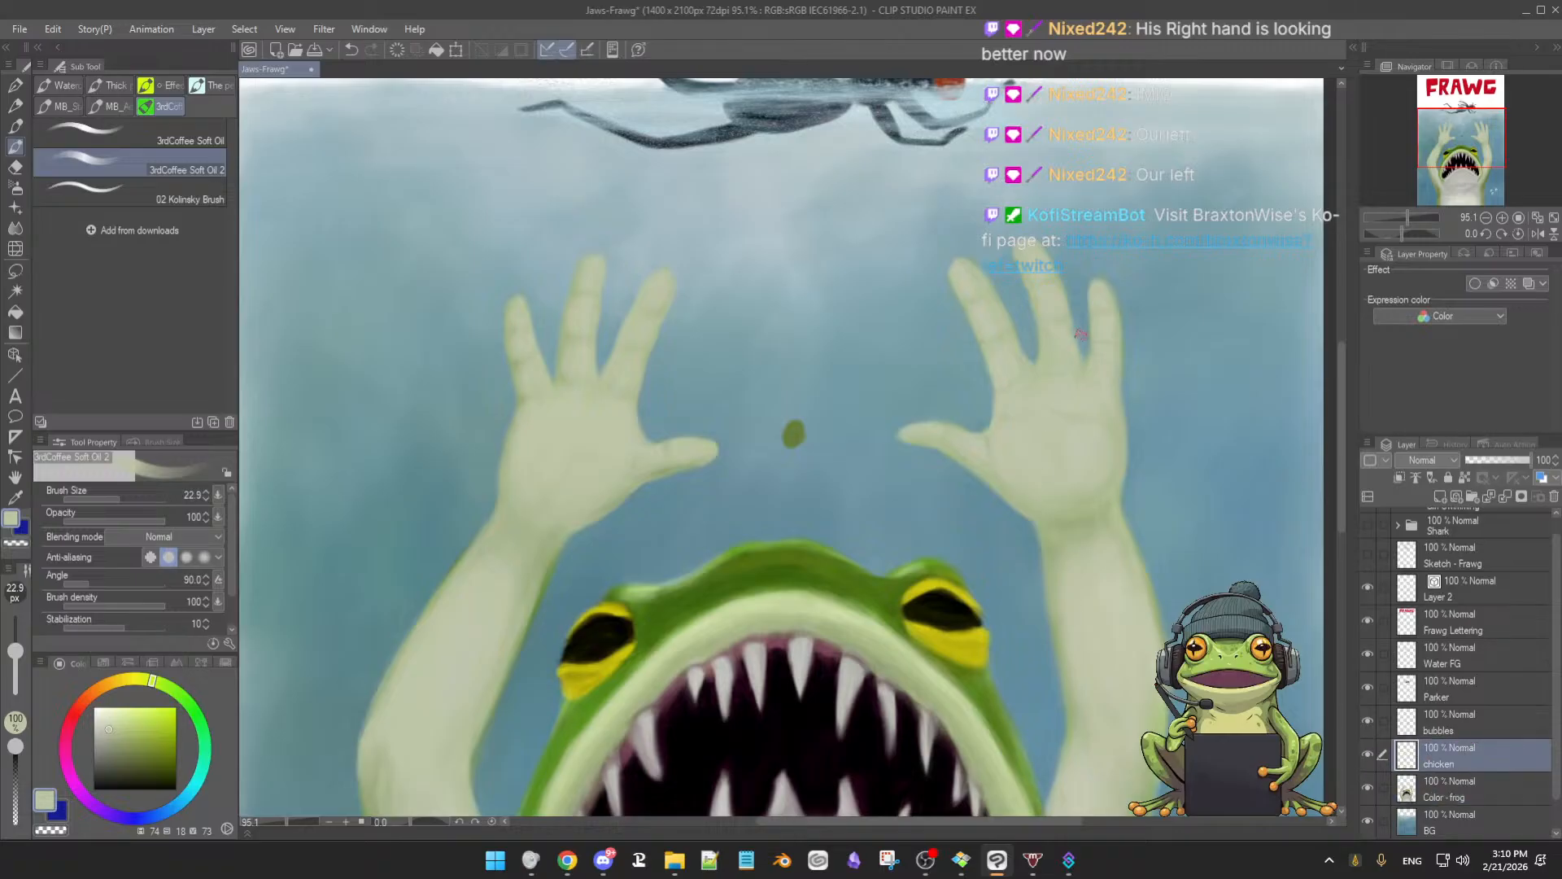
key("e")
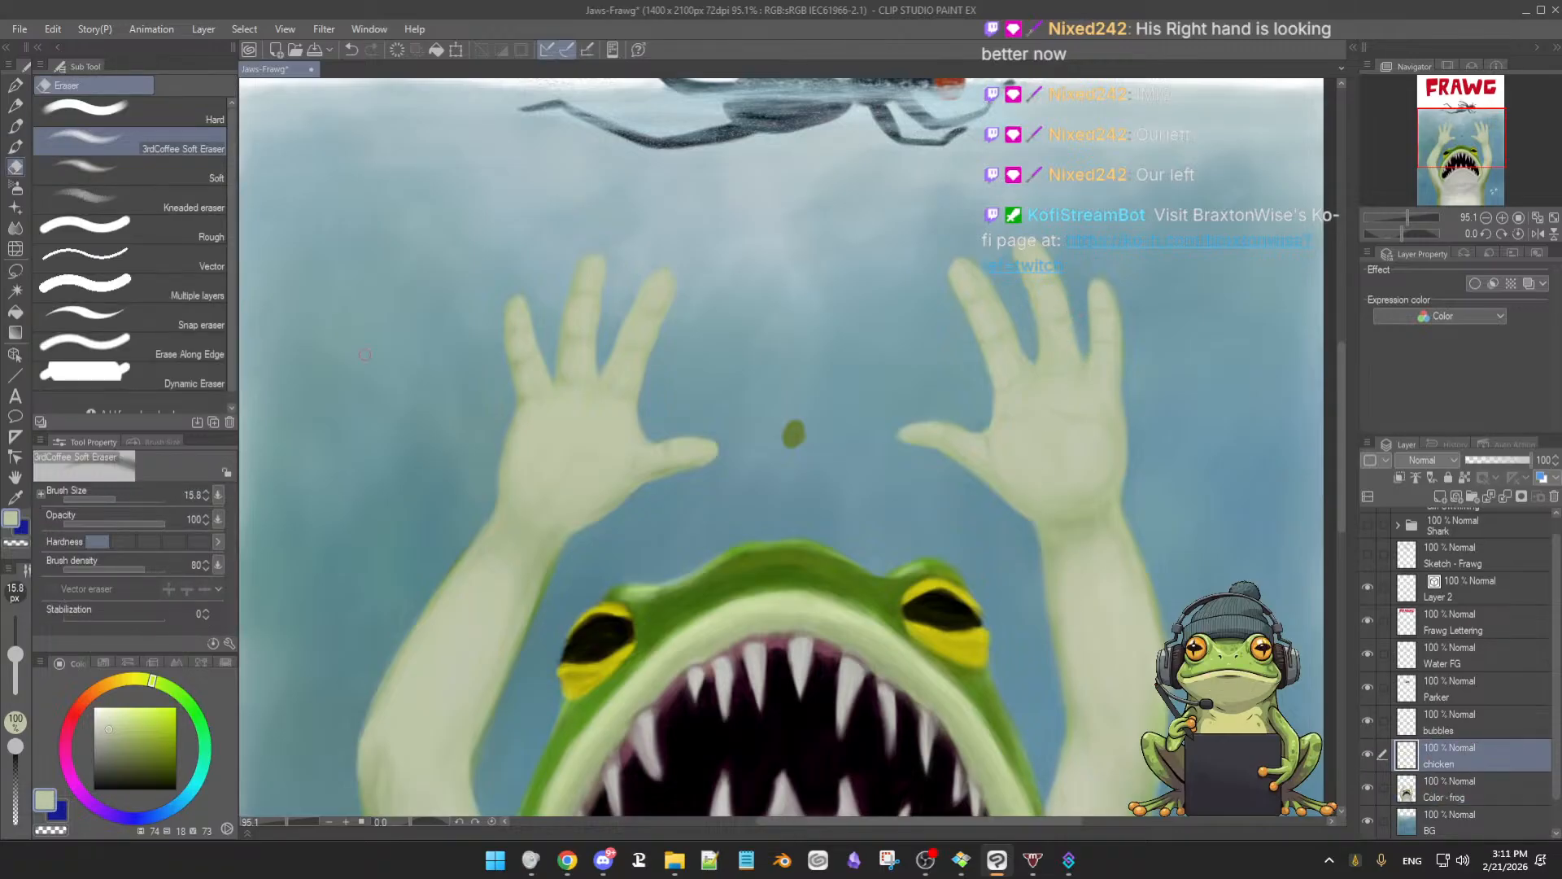
key("comma")
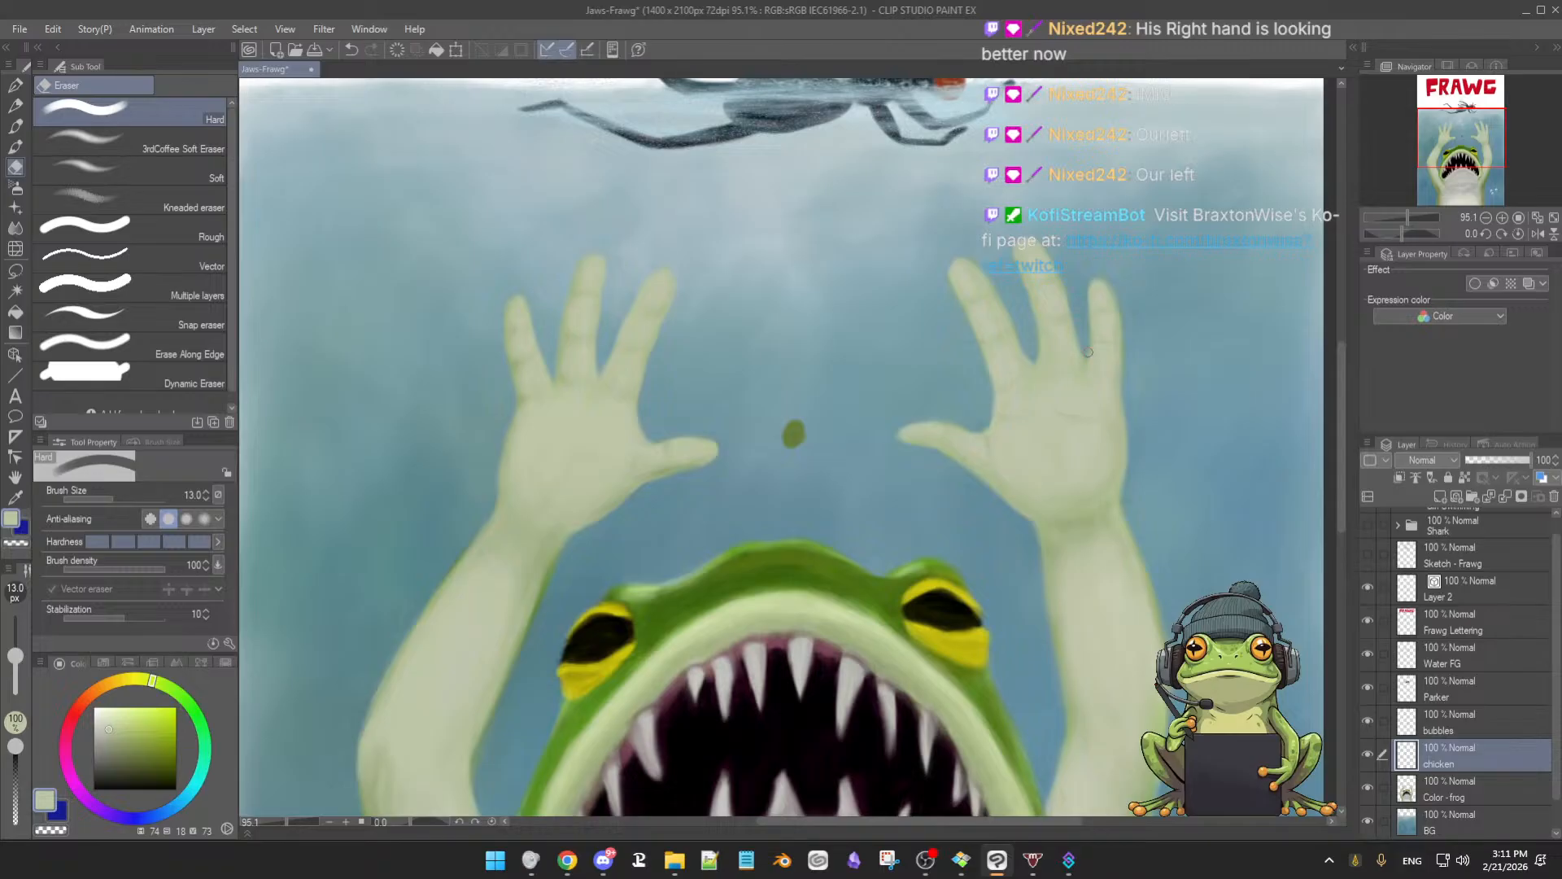
left_click_drag(426, 401, 676, 394)
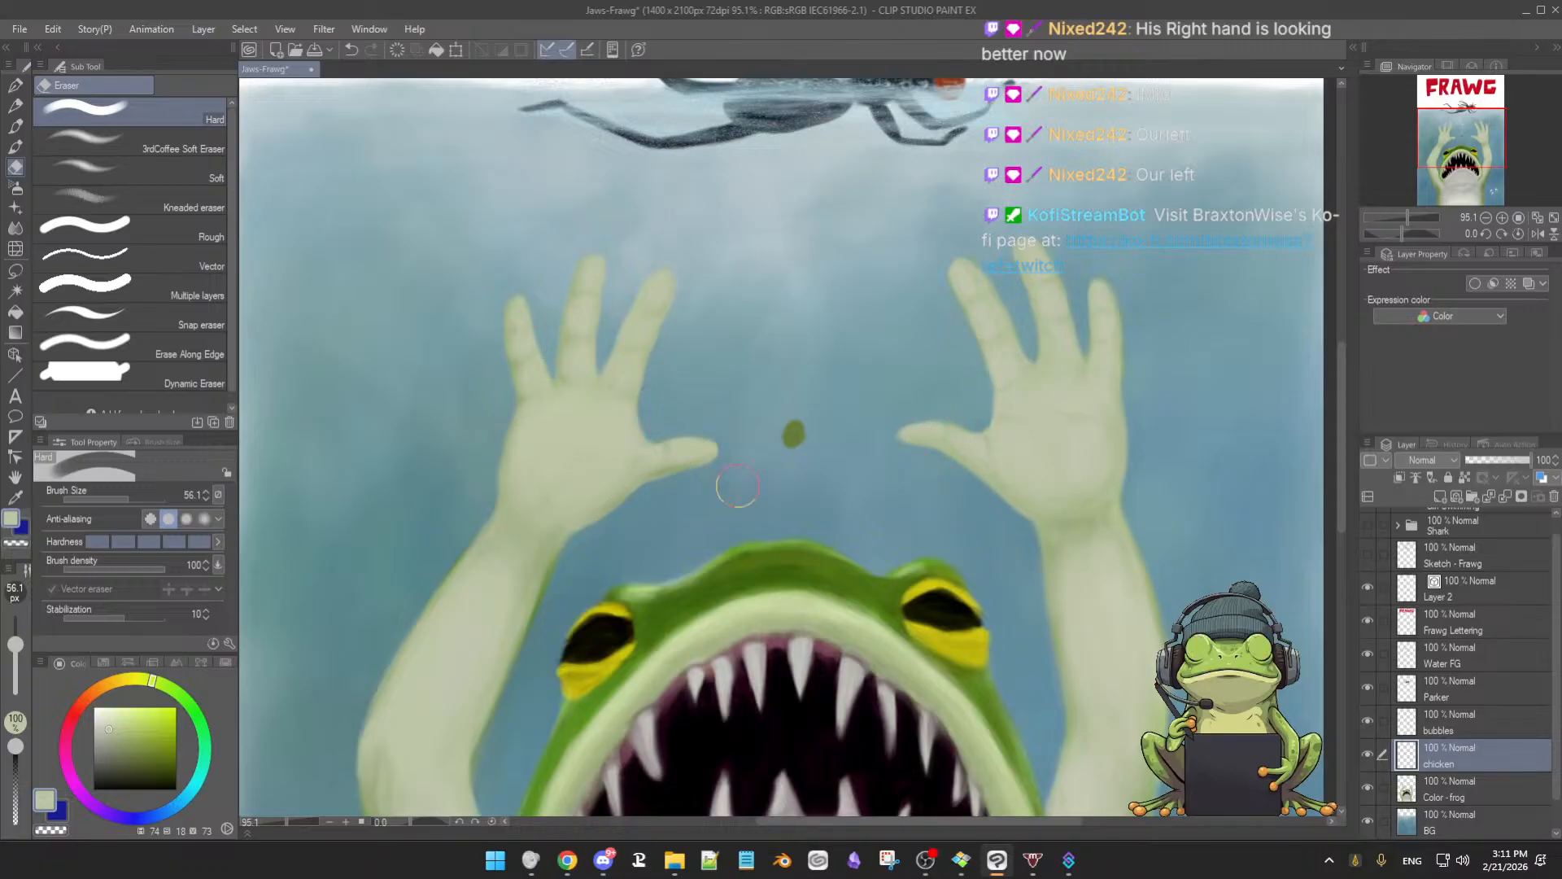
key("b")
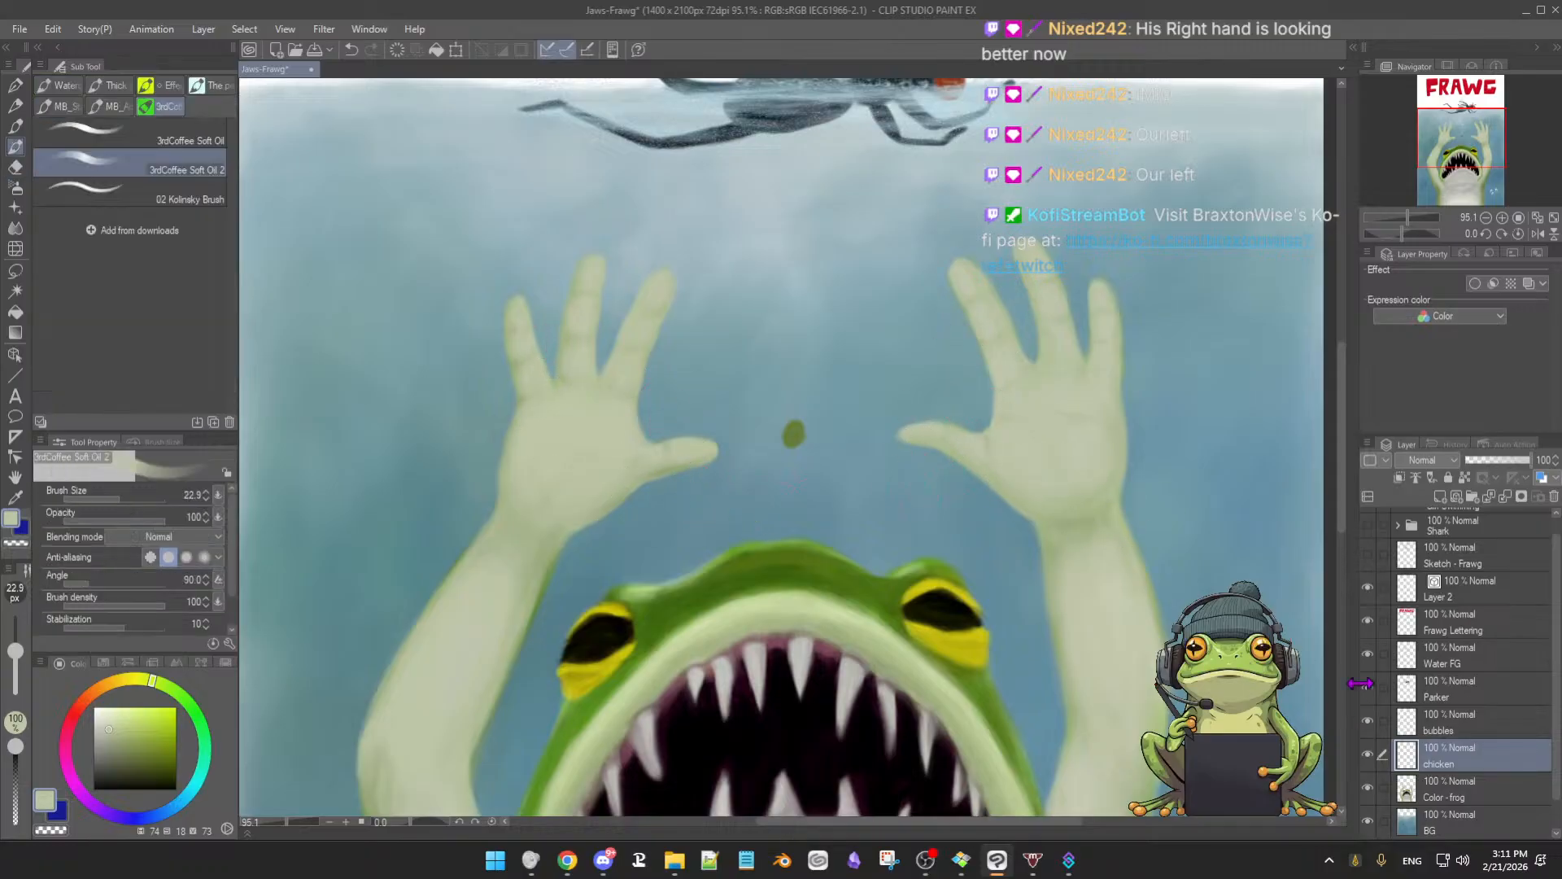
Toggle the chicken and Color - frog layers' visibility and make Color - frog the active layer with the 3rdCoffee Soft Oil 2 brush
left_click(1368, 755)
left_click(1368, 755)
left_click(1368, 788)
left_click(1368, 787)
left_click(1487, 793)
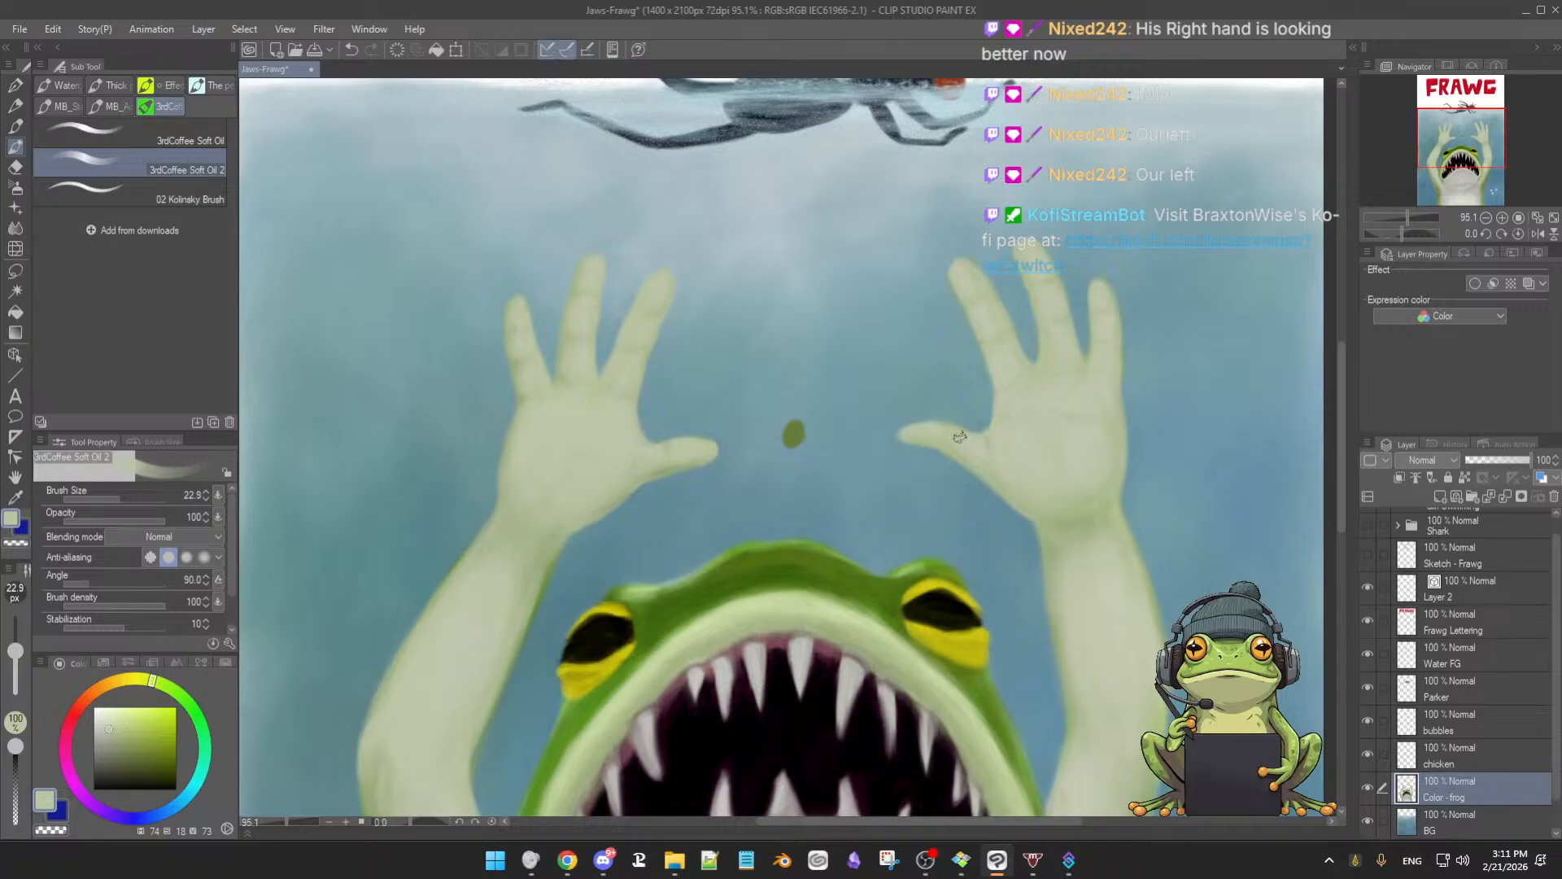
key("b")
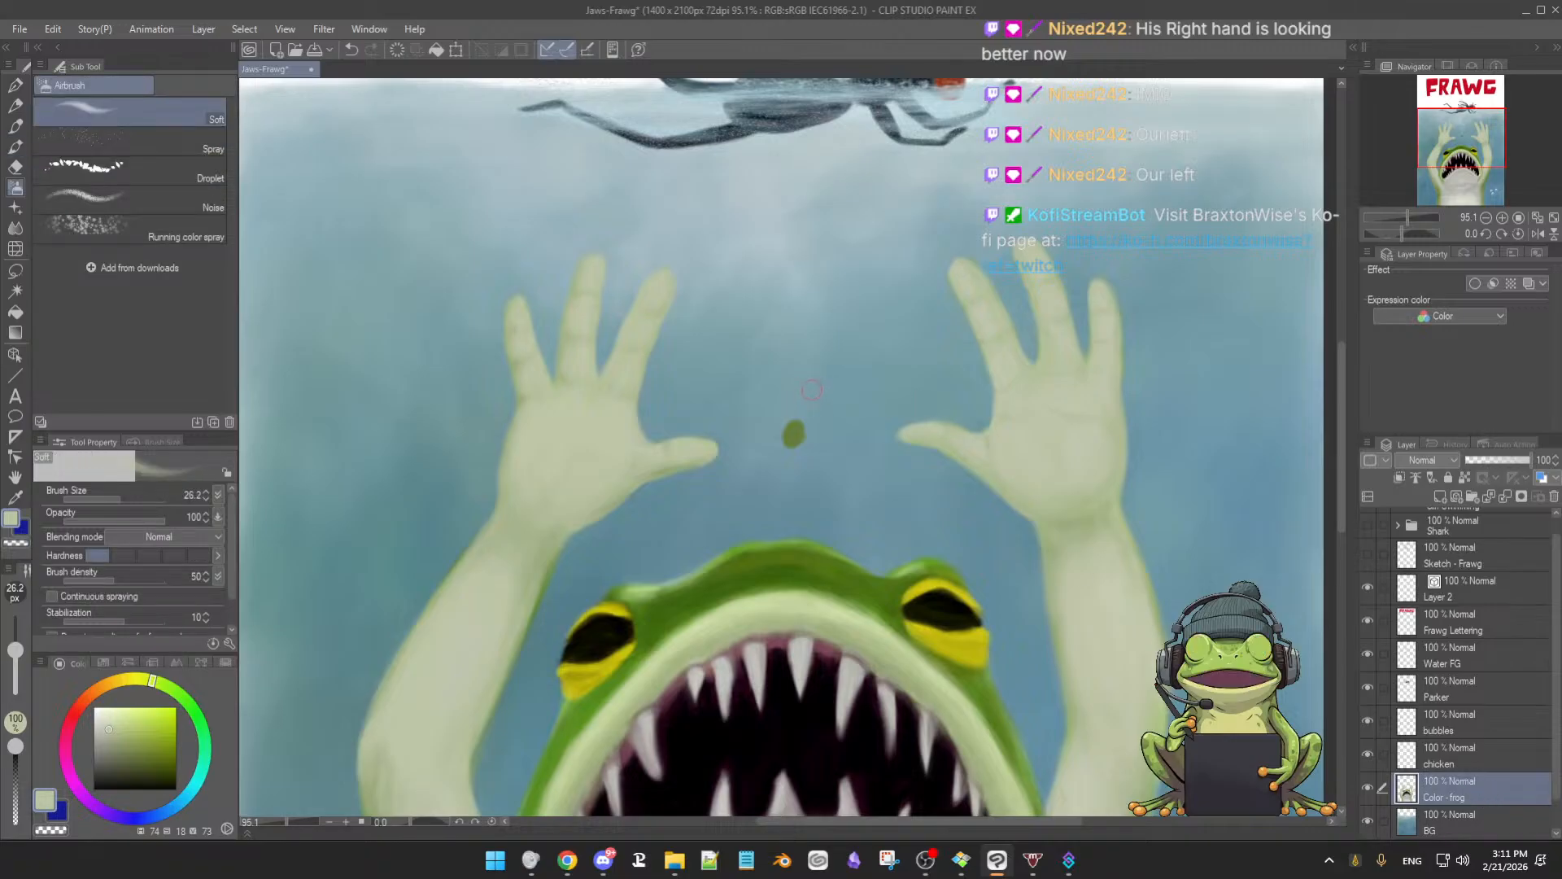
key("e")
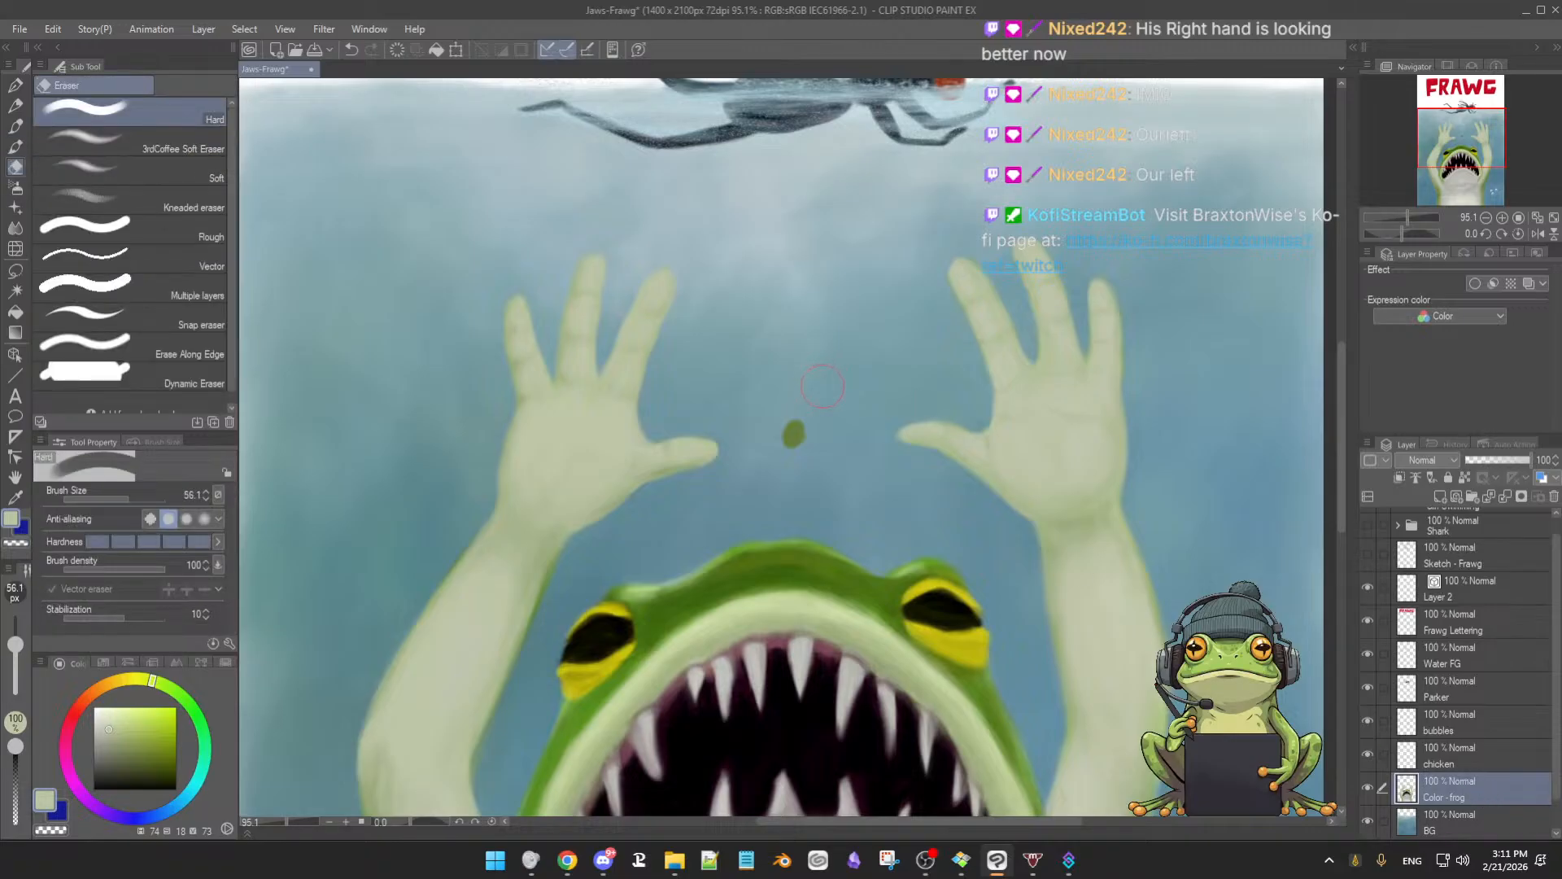
key("b")
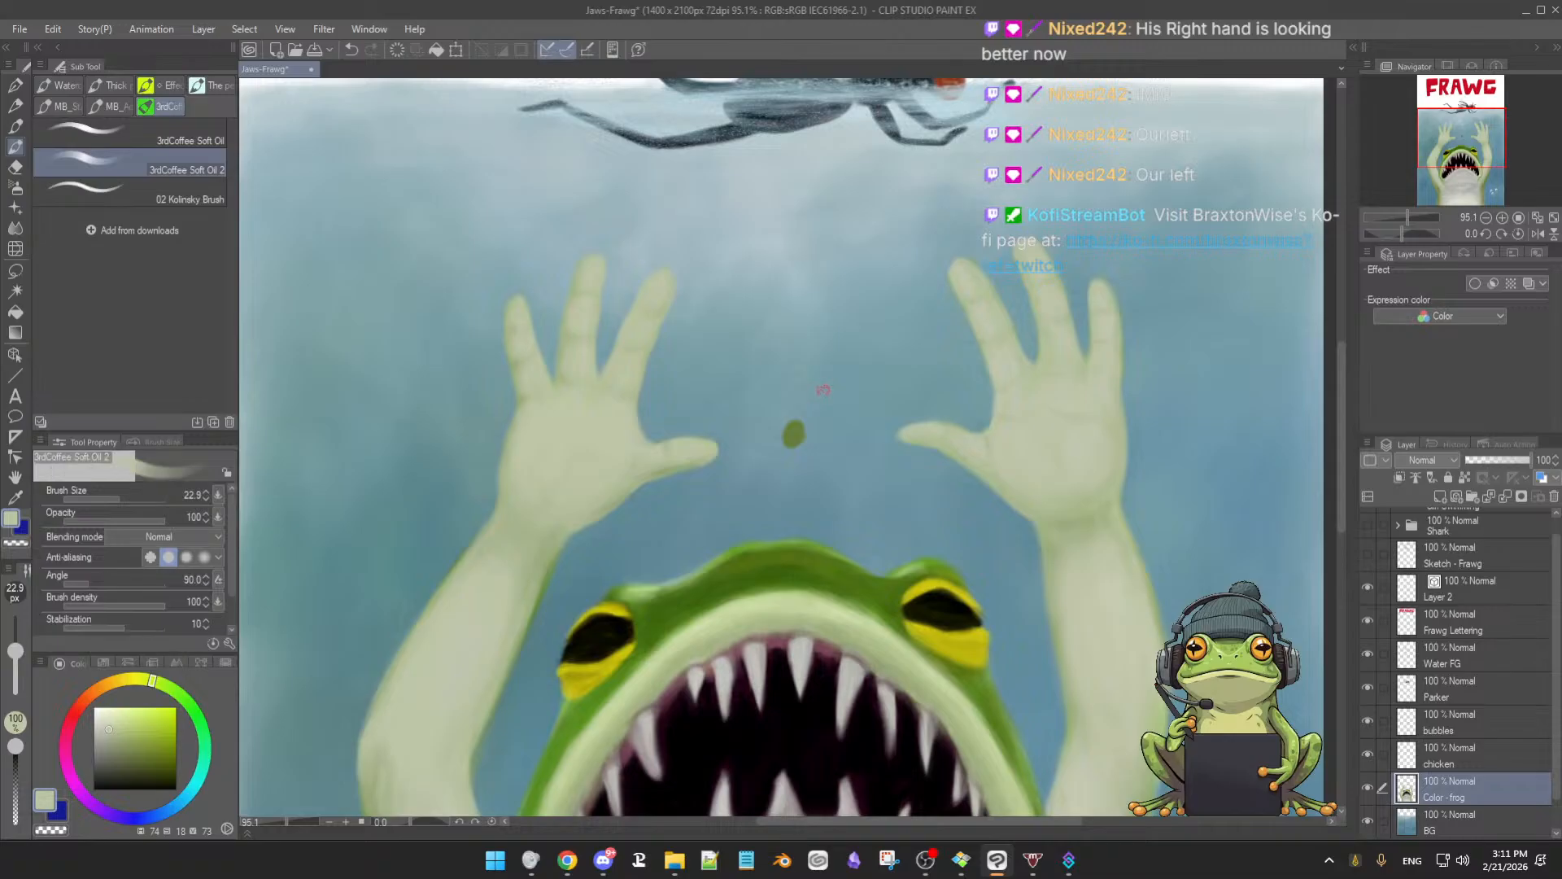
Paint over the stray olive dot between the hands with blues sampled from the surrounding water at brush sizes 41.9 and 68.5
left_click(843, 397, "alt")
left_click_drag(827, 418, 837, 421)
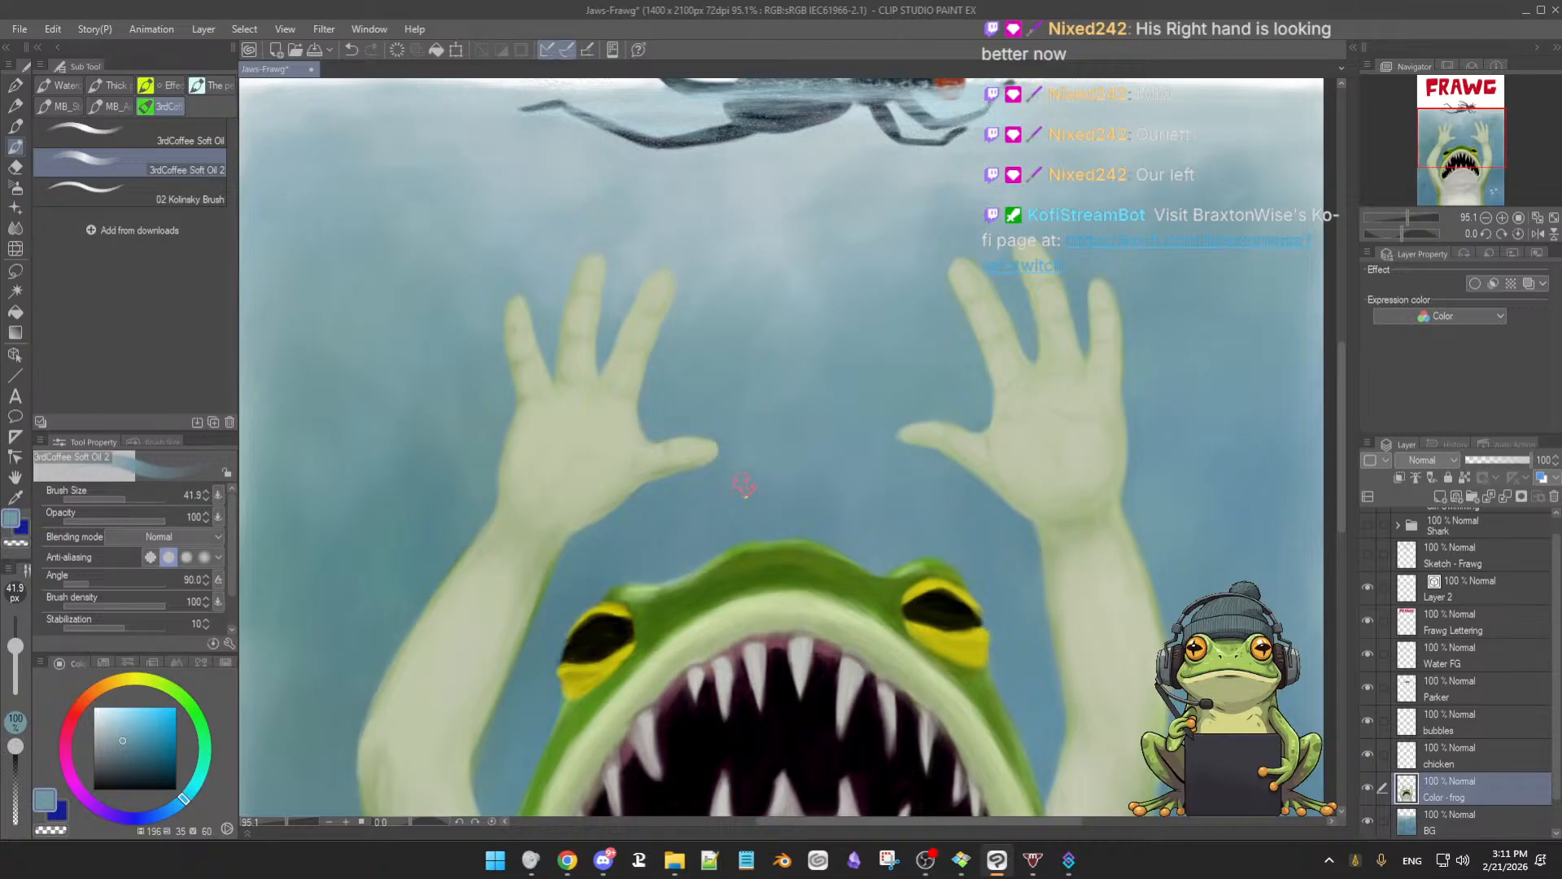
left_click(776, 457, "alt")
left_click(826, 427, "alt")
left_click_drag(818, 403, 810, 379)
Sample the right middle finger's skin green and blend the finger creases and finger bases of that hand at brush size 32.2
scroll(854, 489, "down", 5)
scroll(911, 480, "up", 8)
scroll(866, 502, "down", 3)
scroll(867, 502, "down", 1)
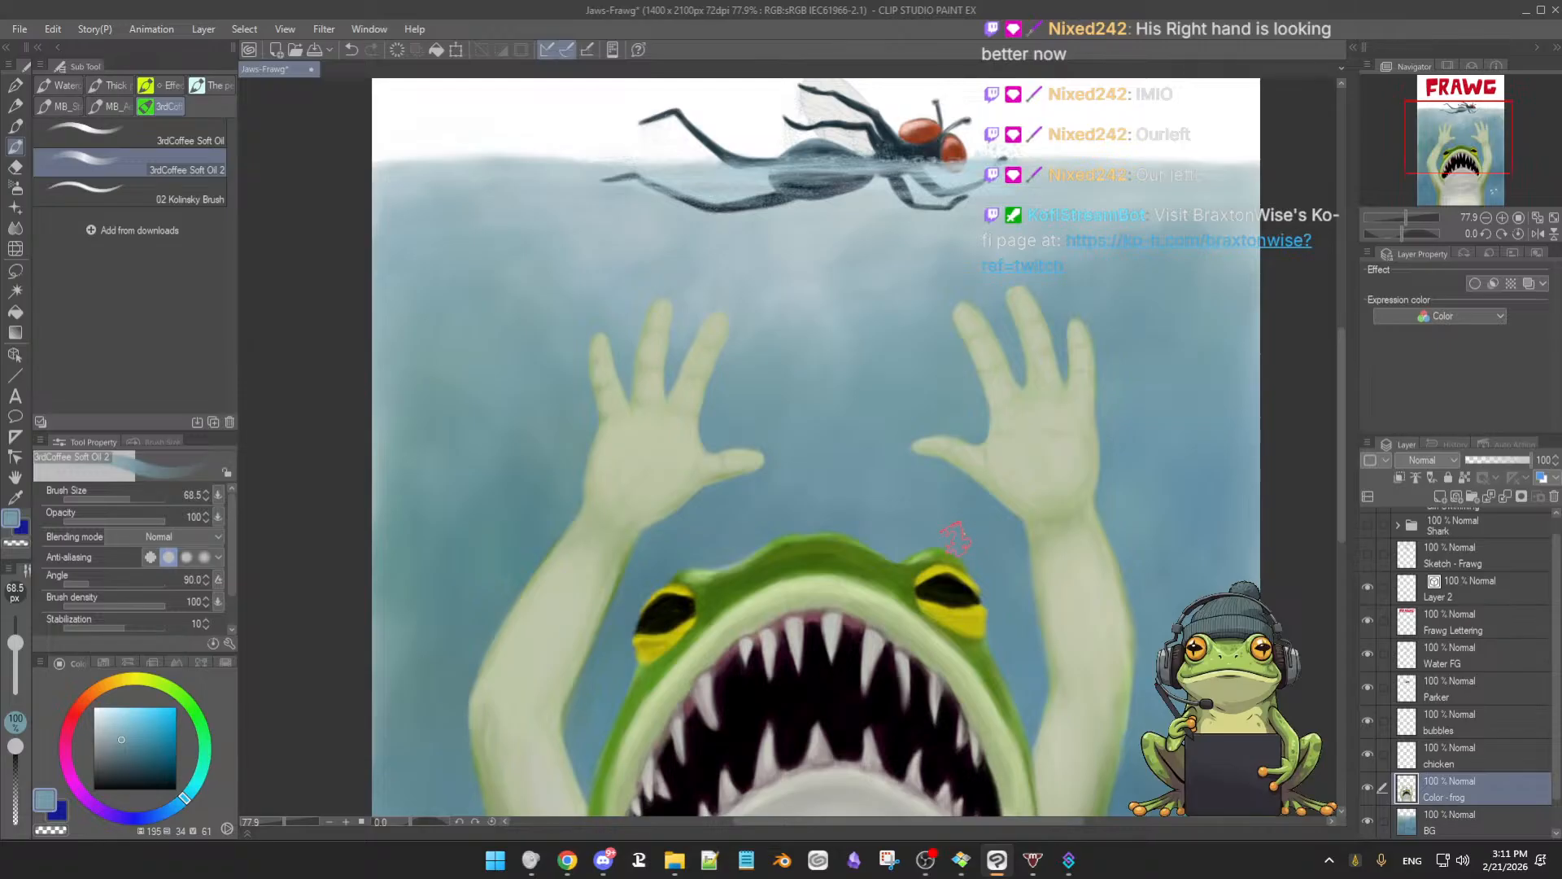
scroll(959, 529, "up", 4)
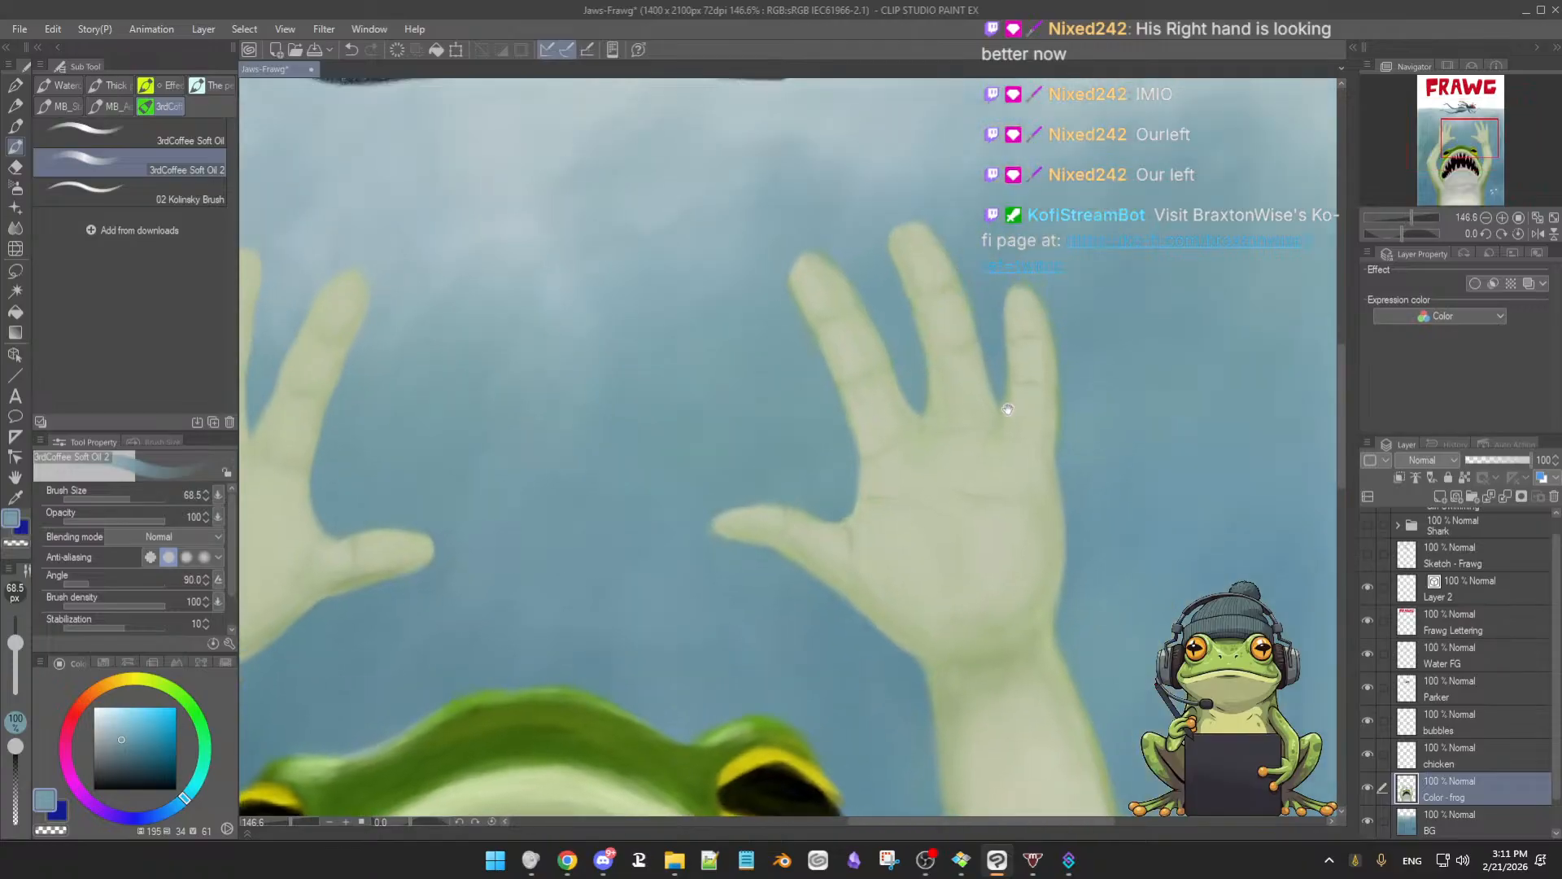
left_click(959, 384, "alt")
left_click_drag(964, 390, 937, 371)
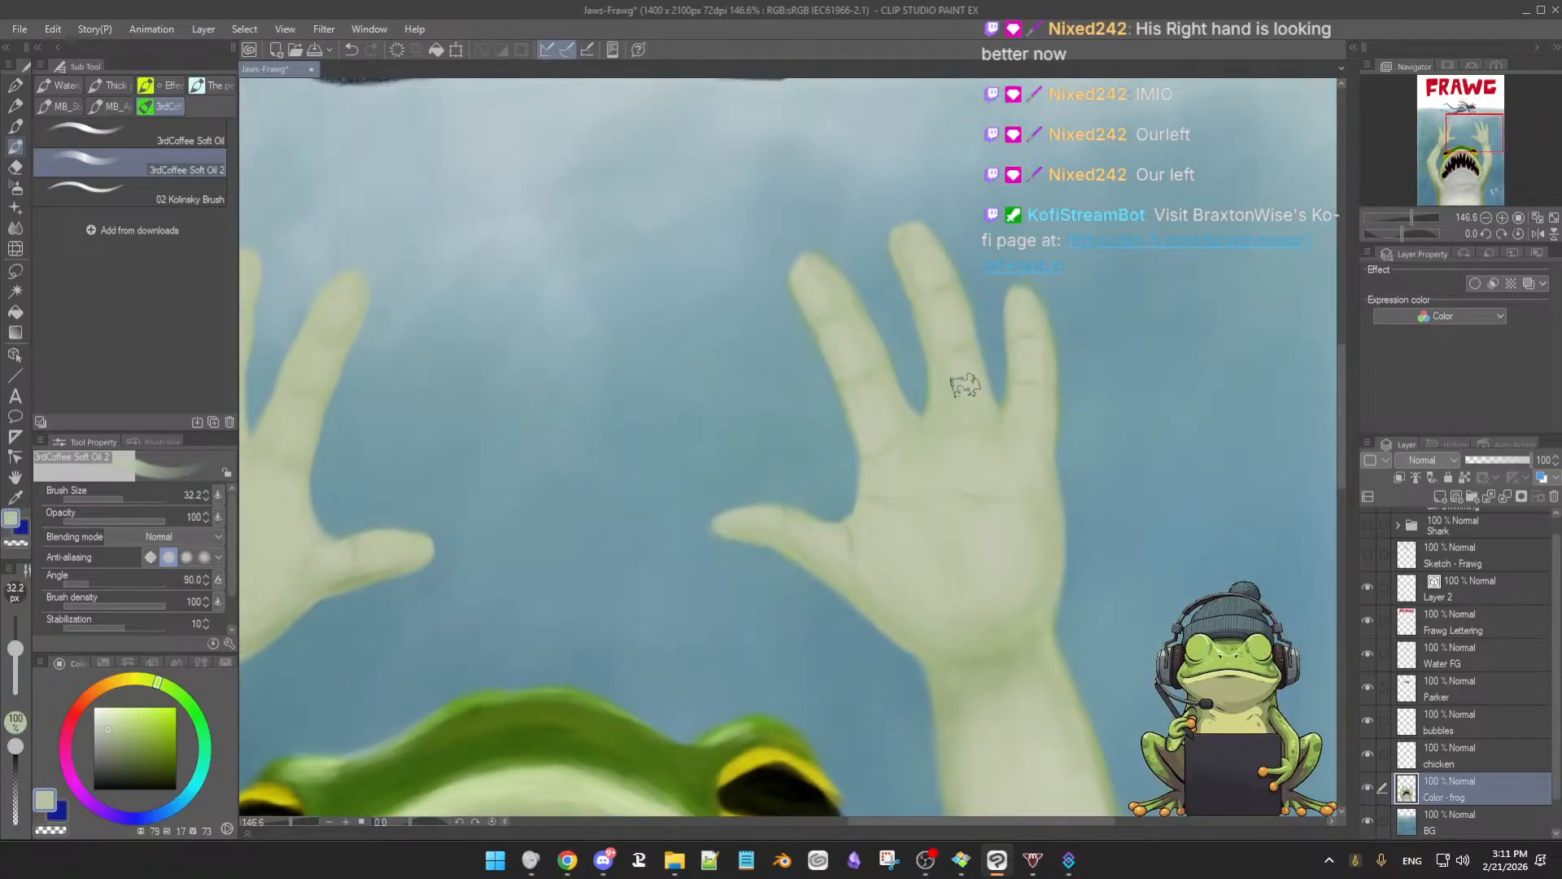
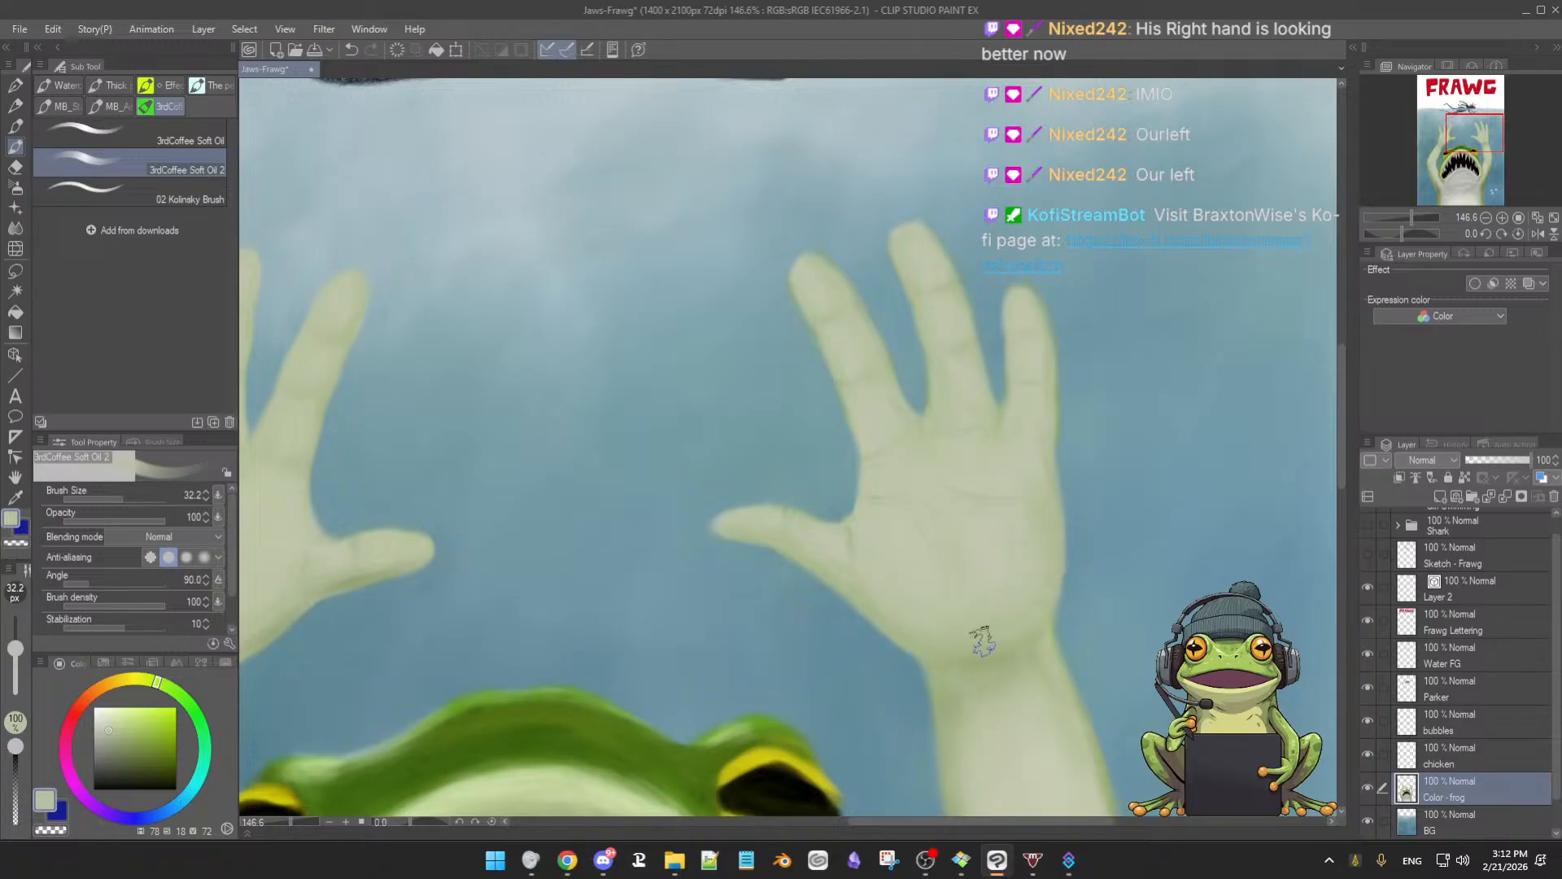
Soften the right palm's shading and lines with skin greens sampled from the palm at brush size 32.2
left_click(1004, 551, "alt")
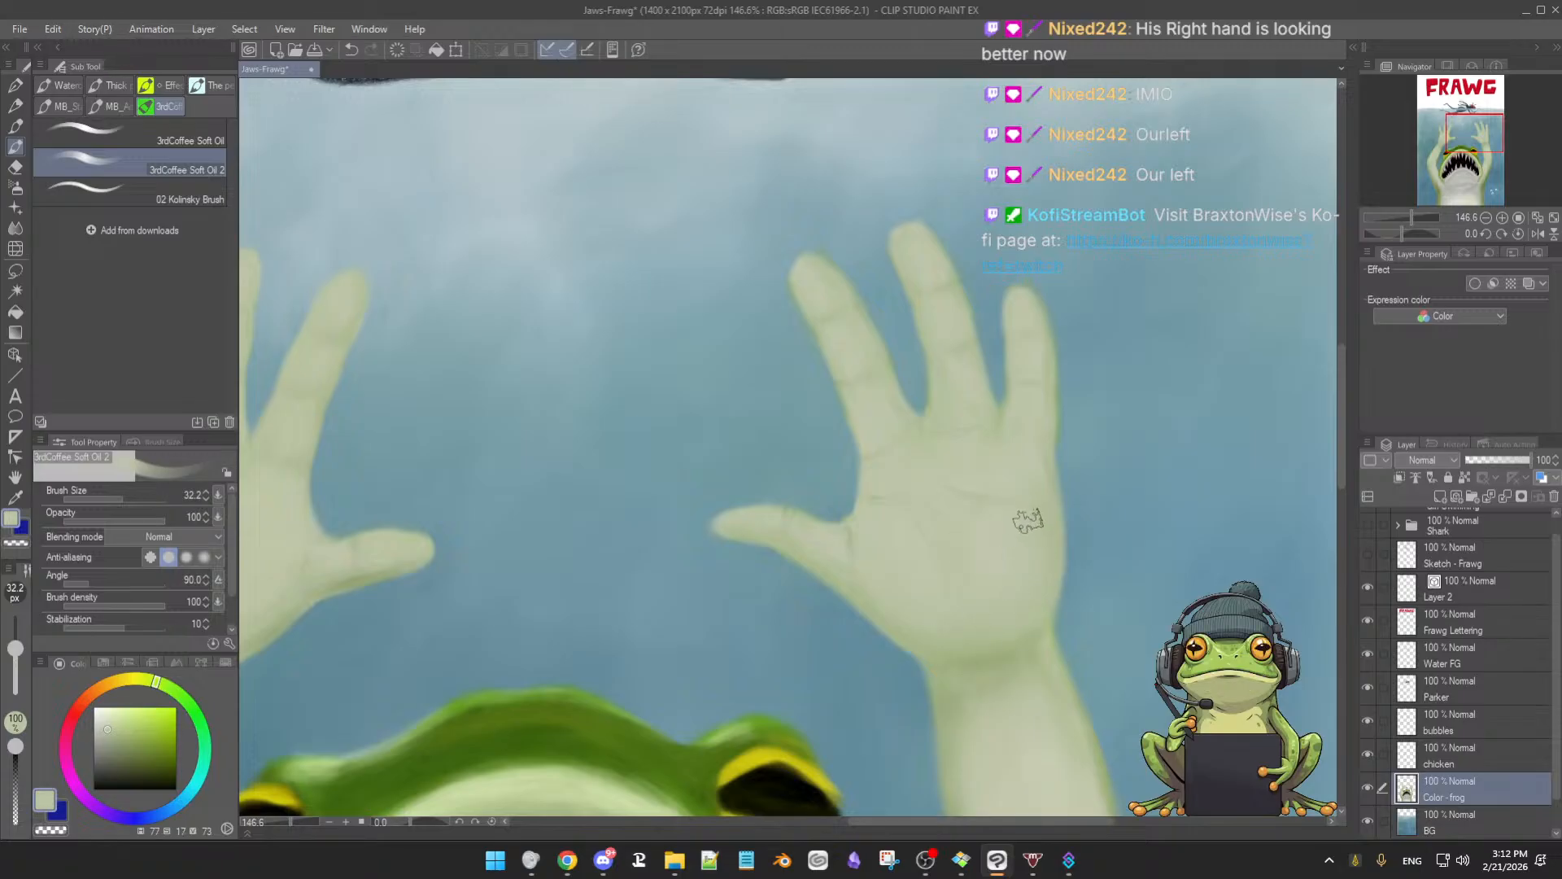
left_click(904, 559, "alt")
mouse_move(891, 552)
left_mouse_down()
mouse_move(913, 609)
mouse_move(937, 612)
mouse_move(898, 565)
mouse_move(904, 589)
mouse_move(996, 532)
left_mouse_up()
Draw a thin joint crease on the left thumb with green sampled from its lower edge at size 6.3, blending with lighter skin green
left_click_drag(805, 549, 960, 537)
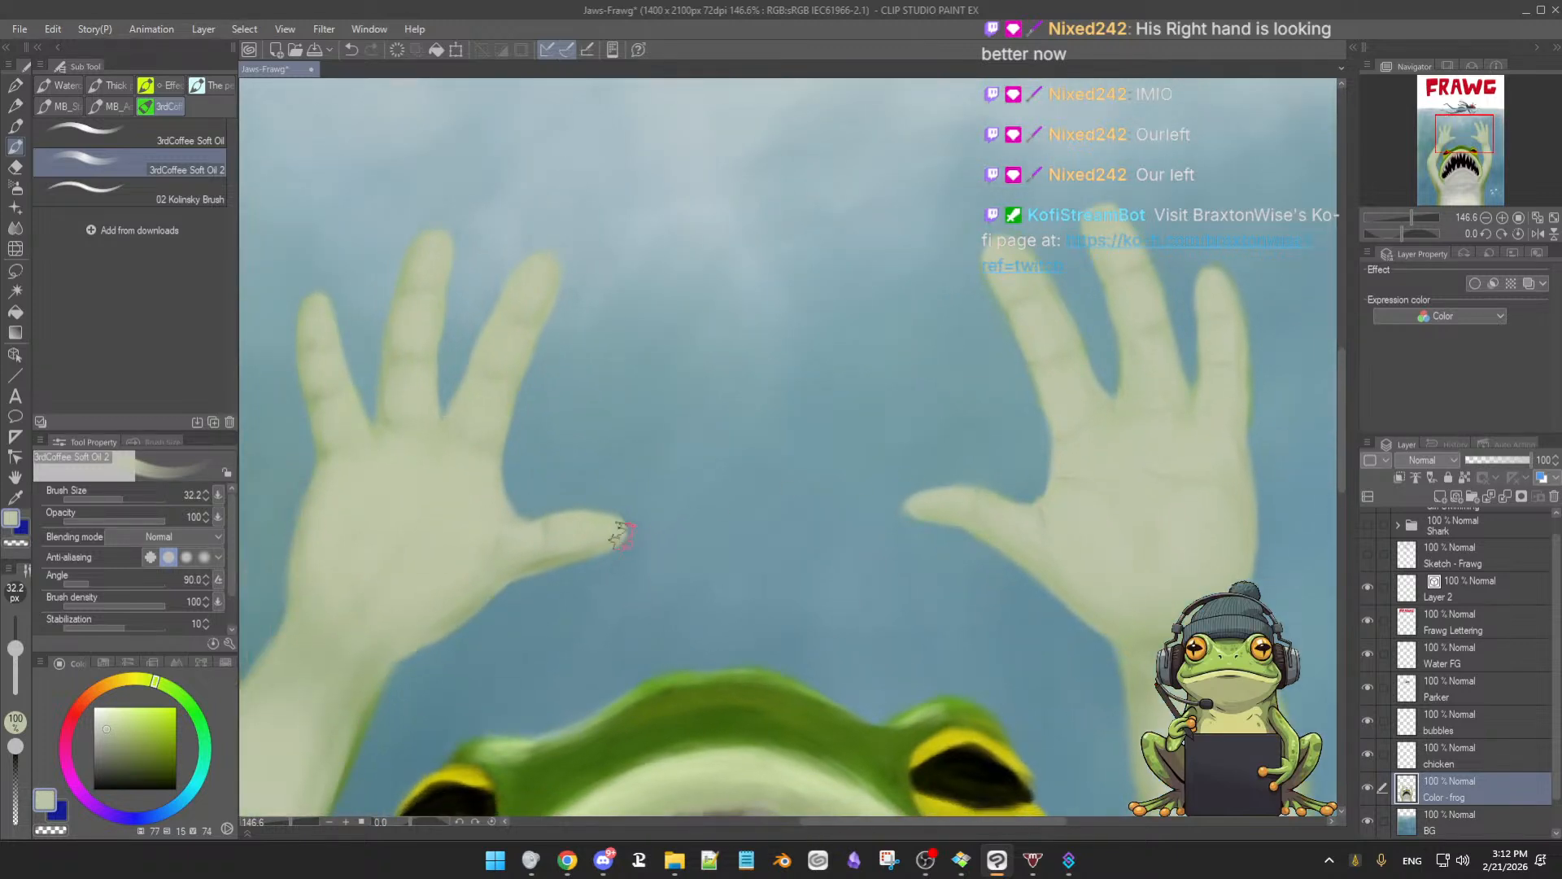
left_click(562, 553, "alt")
left_click_drag(547, 558, 544, 551)
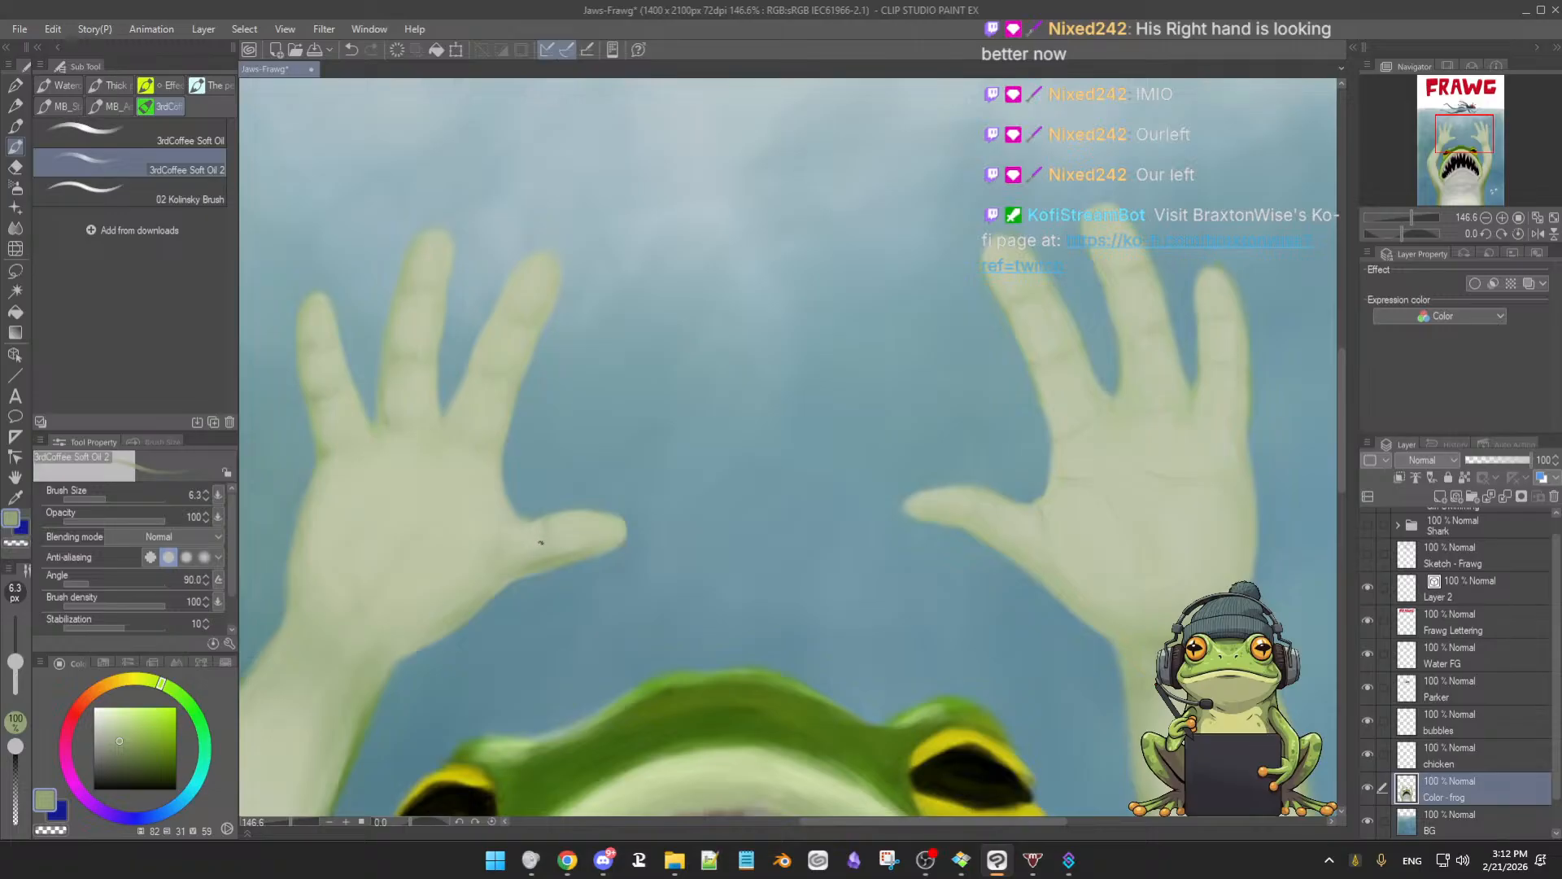
left_click(552, 525, "alt")
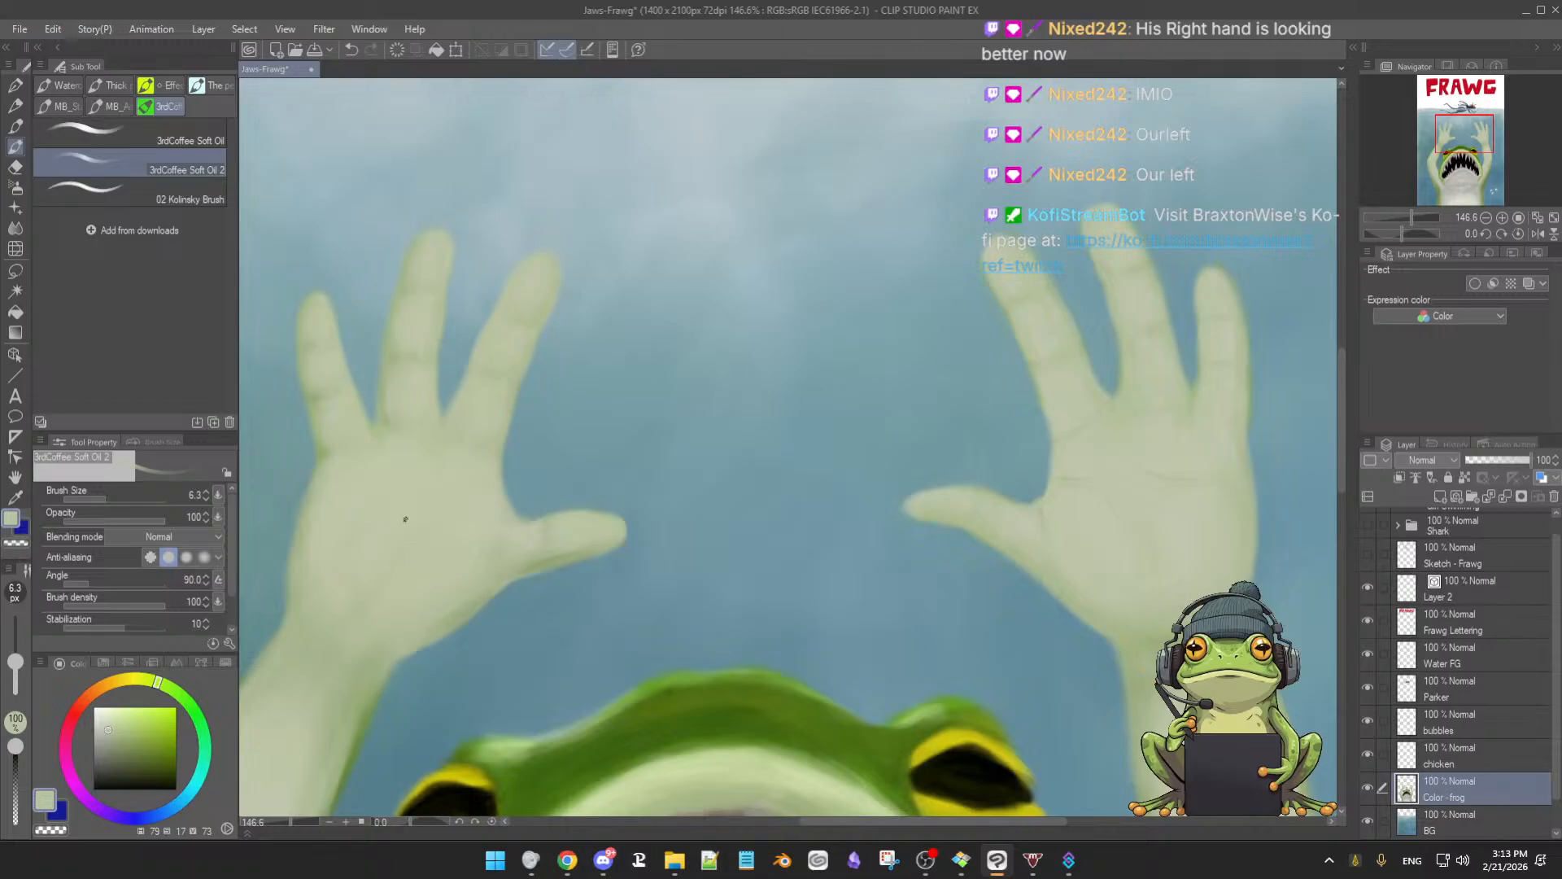
Paint thin creases across the left palm and thumb with dark greens sampled from the frog's head at brush size 6.3
left_click(639, 723, "alt")
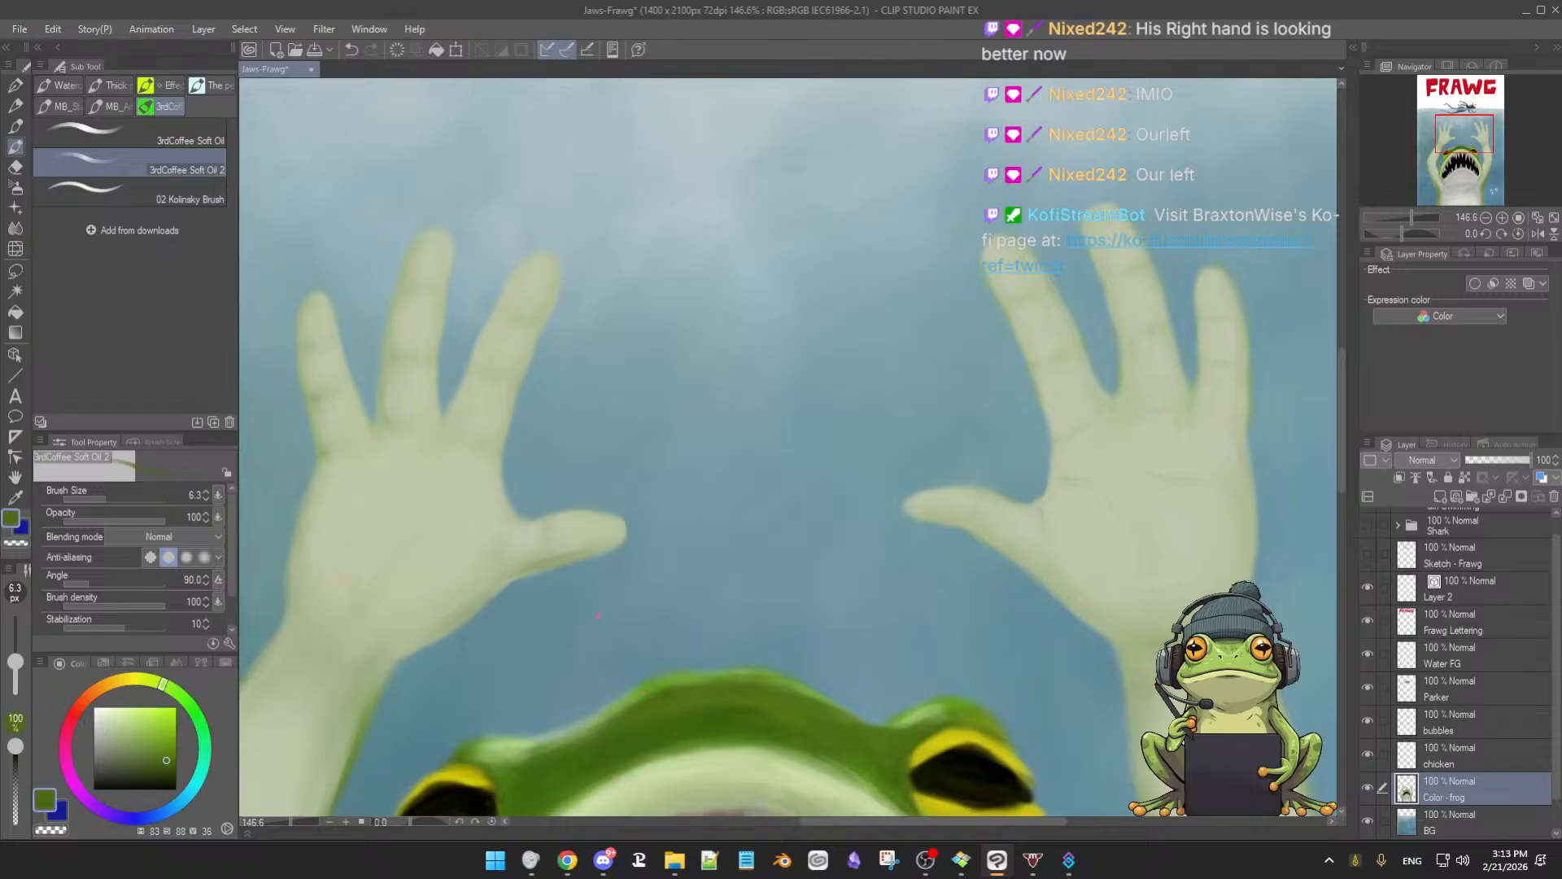
left_click_drag(556, 556, 580, 521)
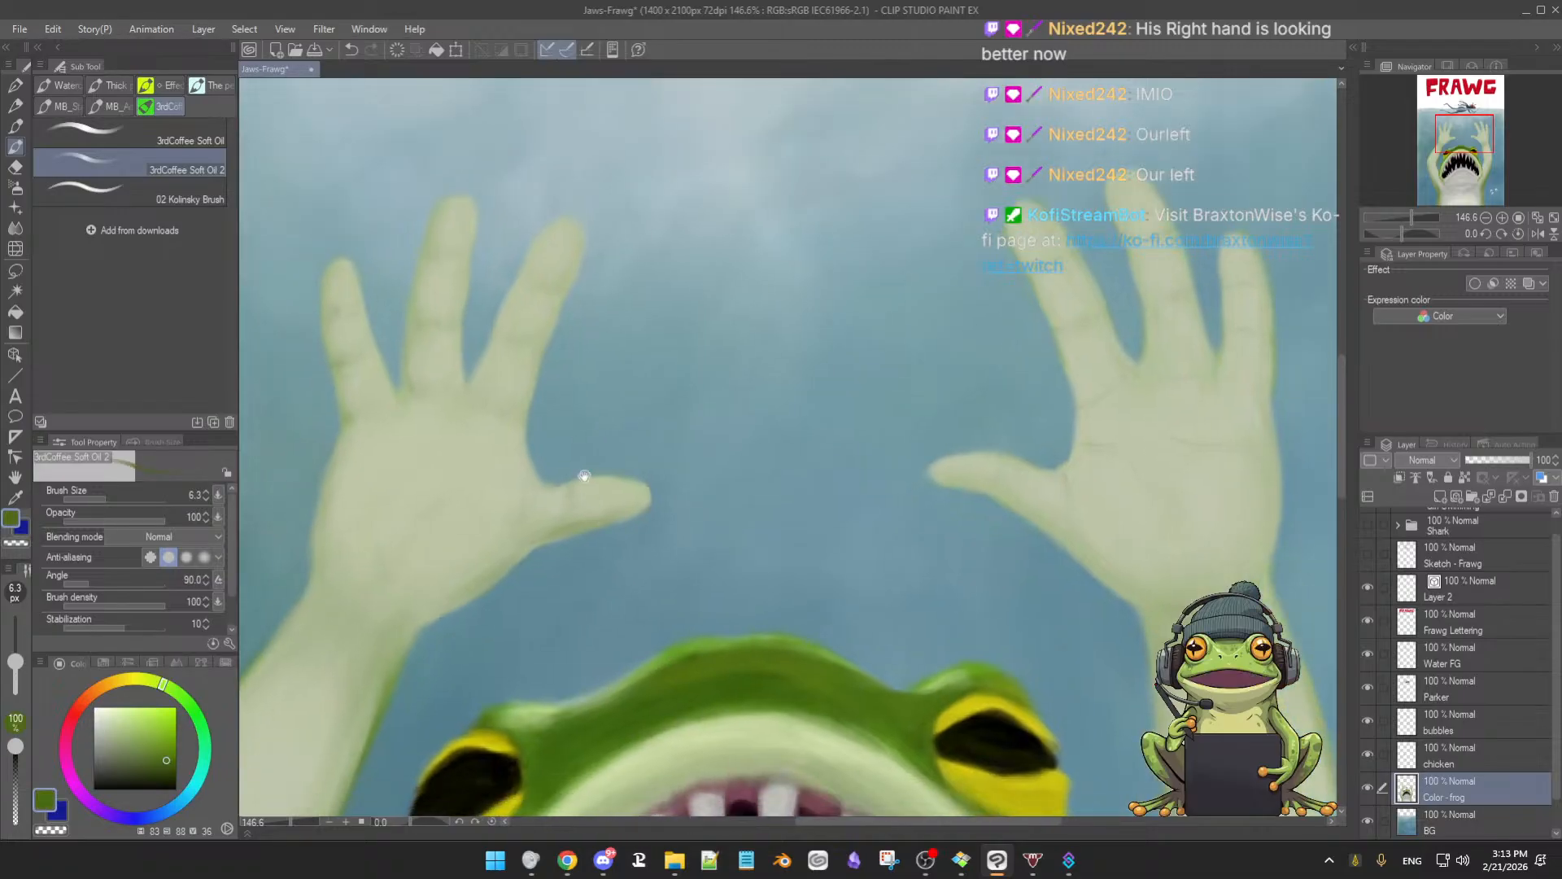
left_click(691, 669, "alt")
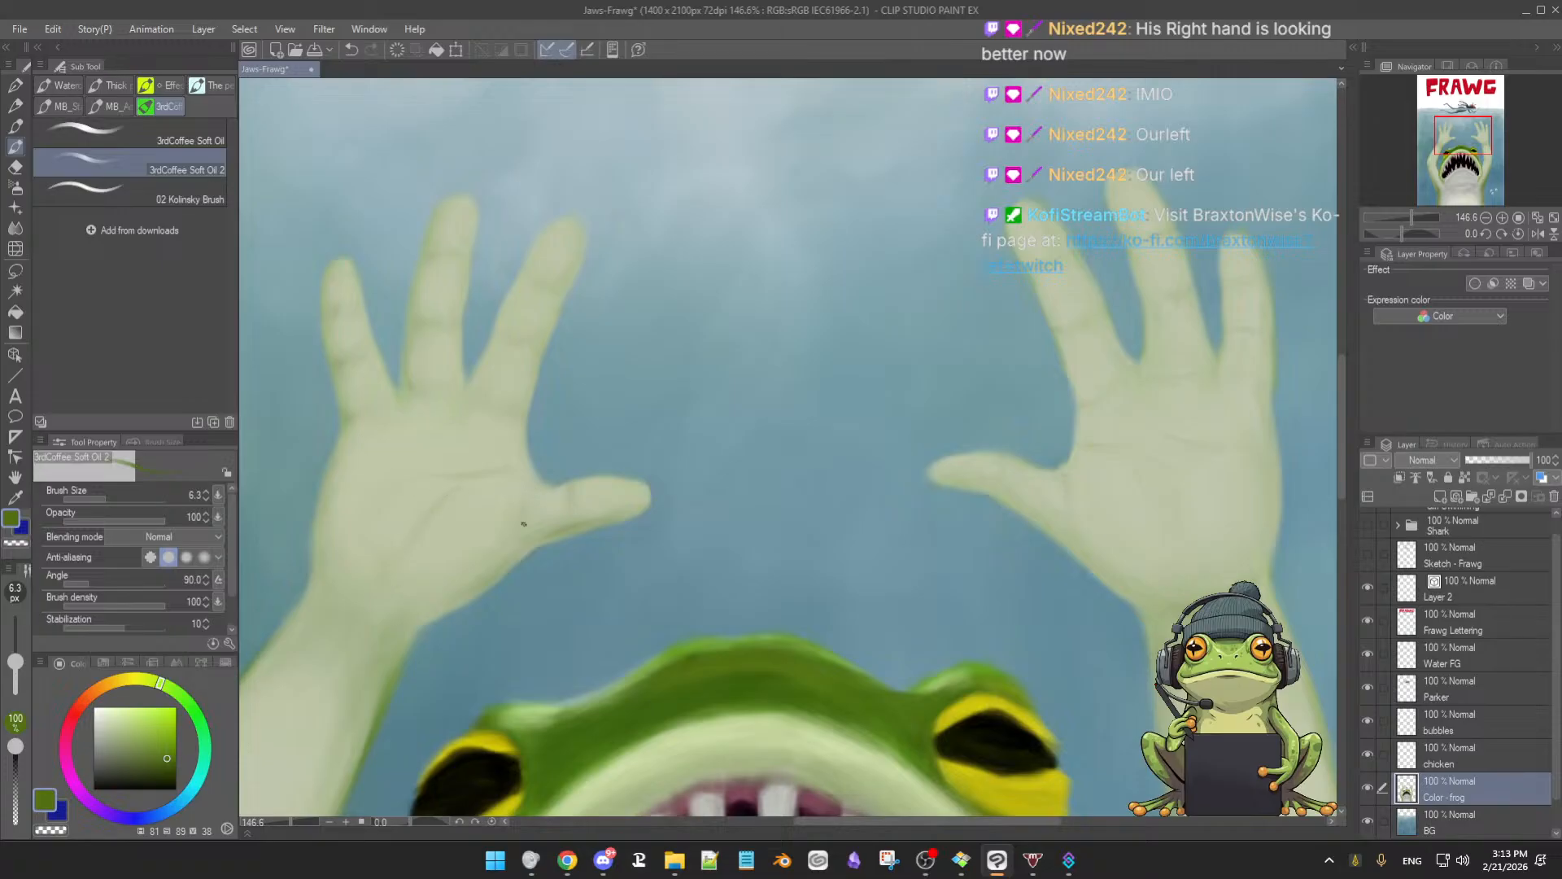
Blend the left thumb's joint crease and lower edge with greens sampled from the thumb at brush sizes 11.8 and 19.2
left_click(592, 492, "alt")
left_click_drag(592, 493, 583, 491)
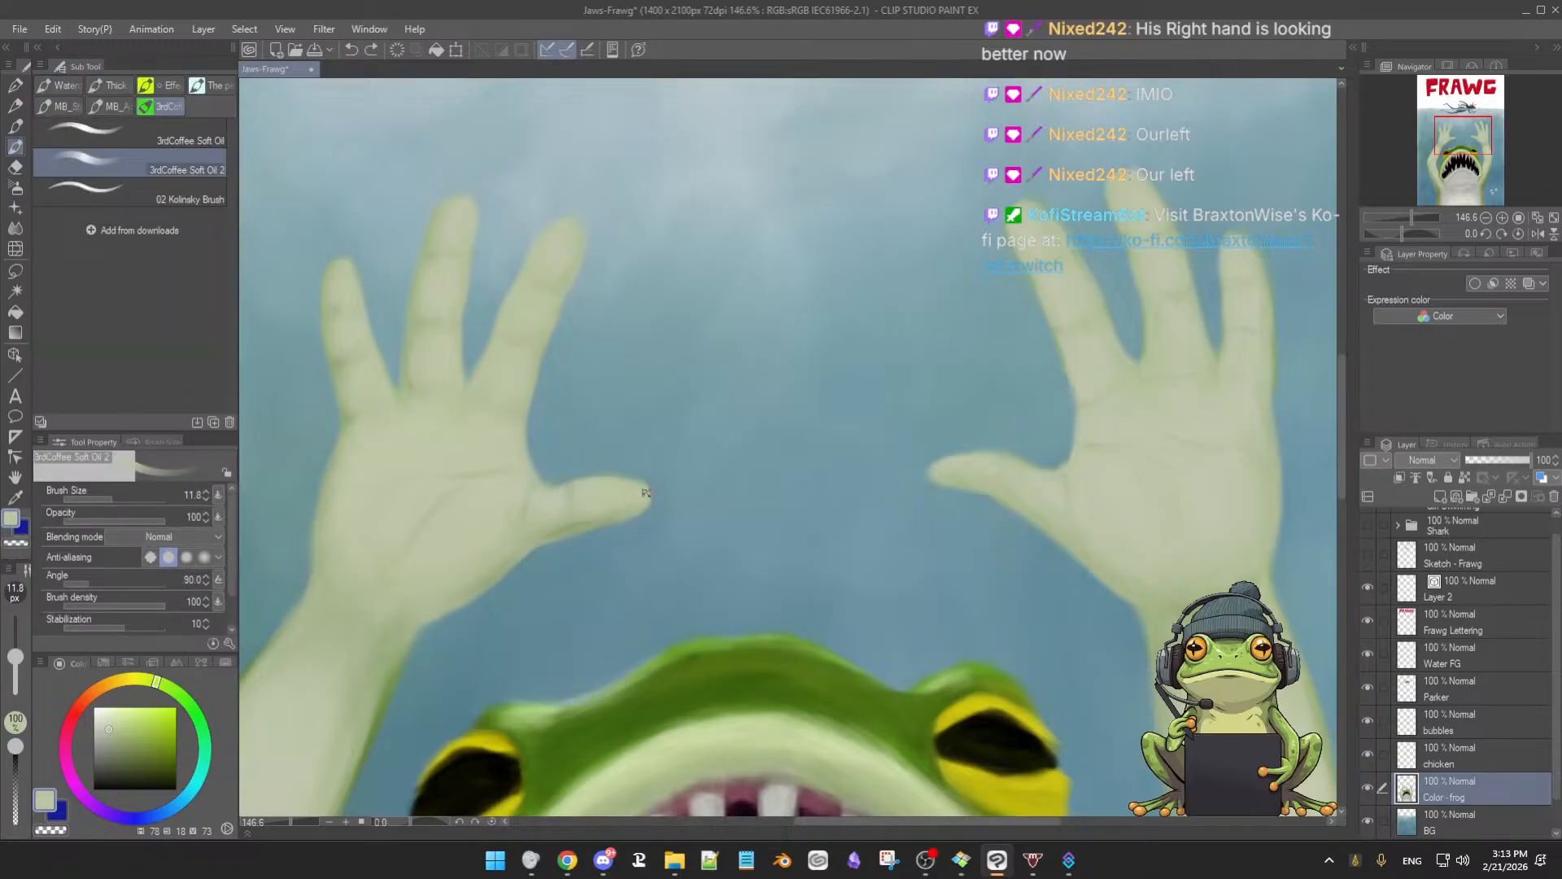
left_click(586, 488, "alt")
left_click_drag(580, 487, 573, 518)
left_click(574, 522, "alt")
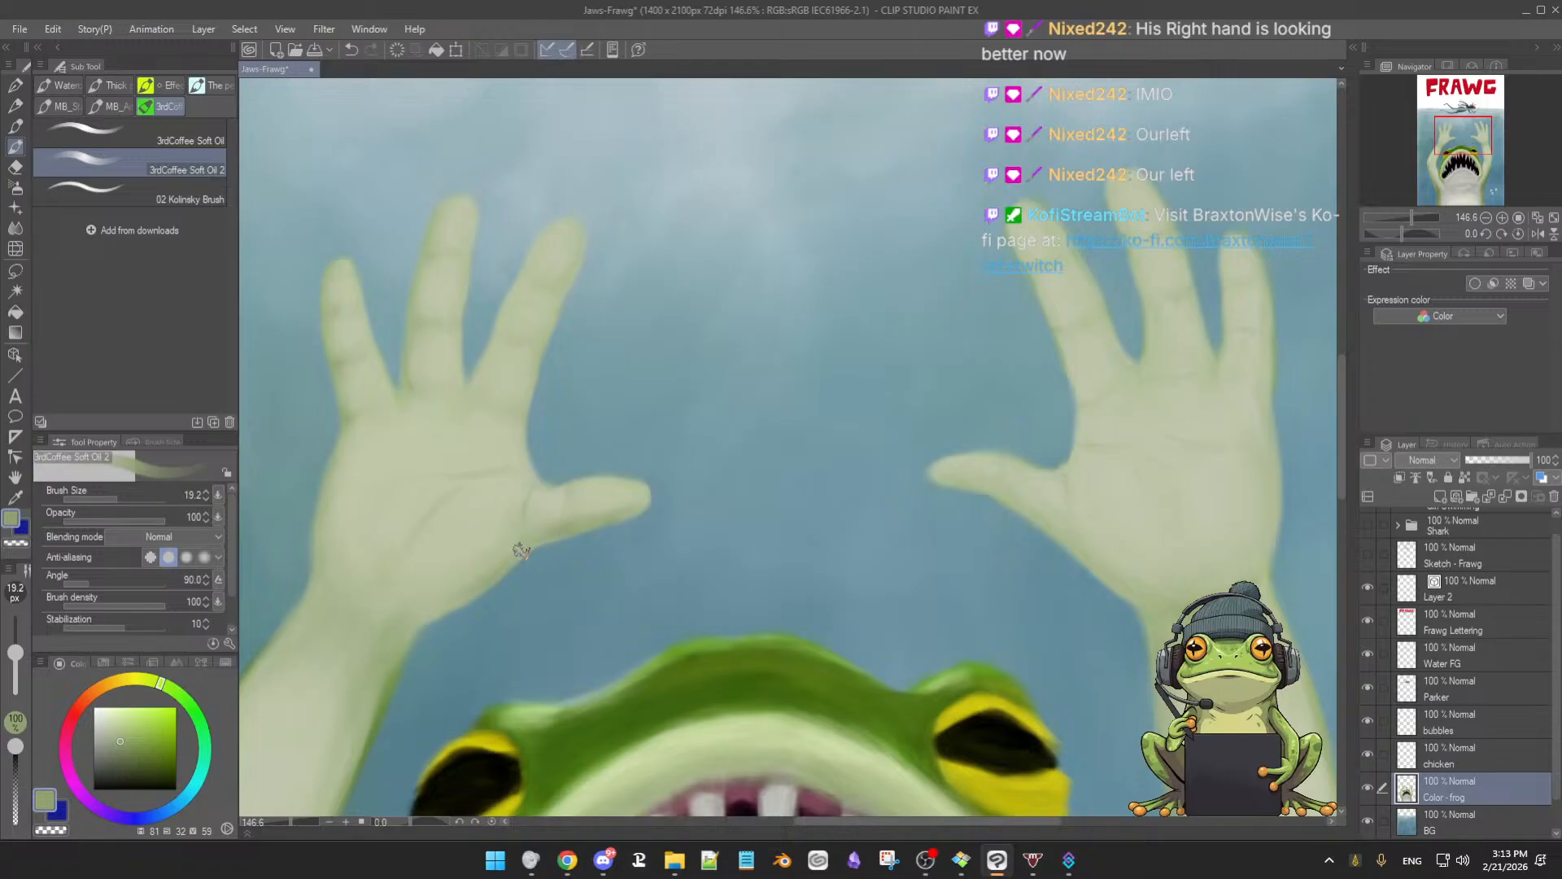
Soften the left thumb's base with its skin green at size 19.2 and shade it with green sampled from the right thumb at 18.3
left_click(584, 495, "alt")
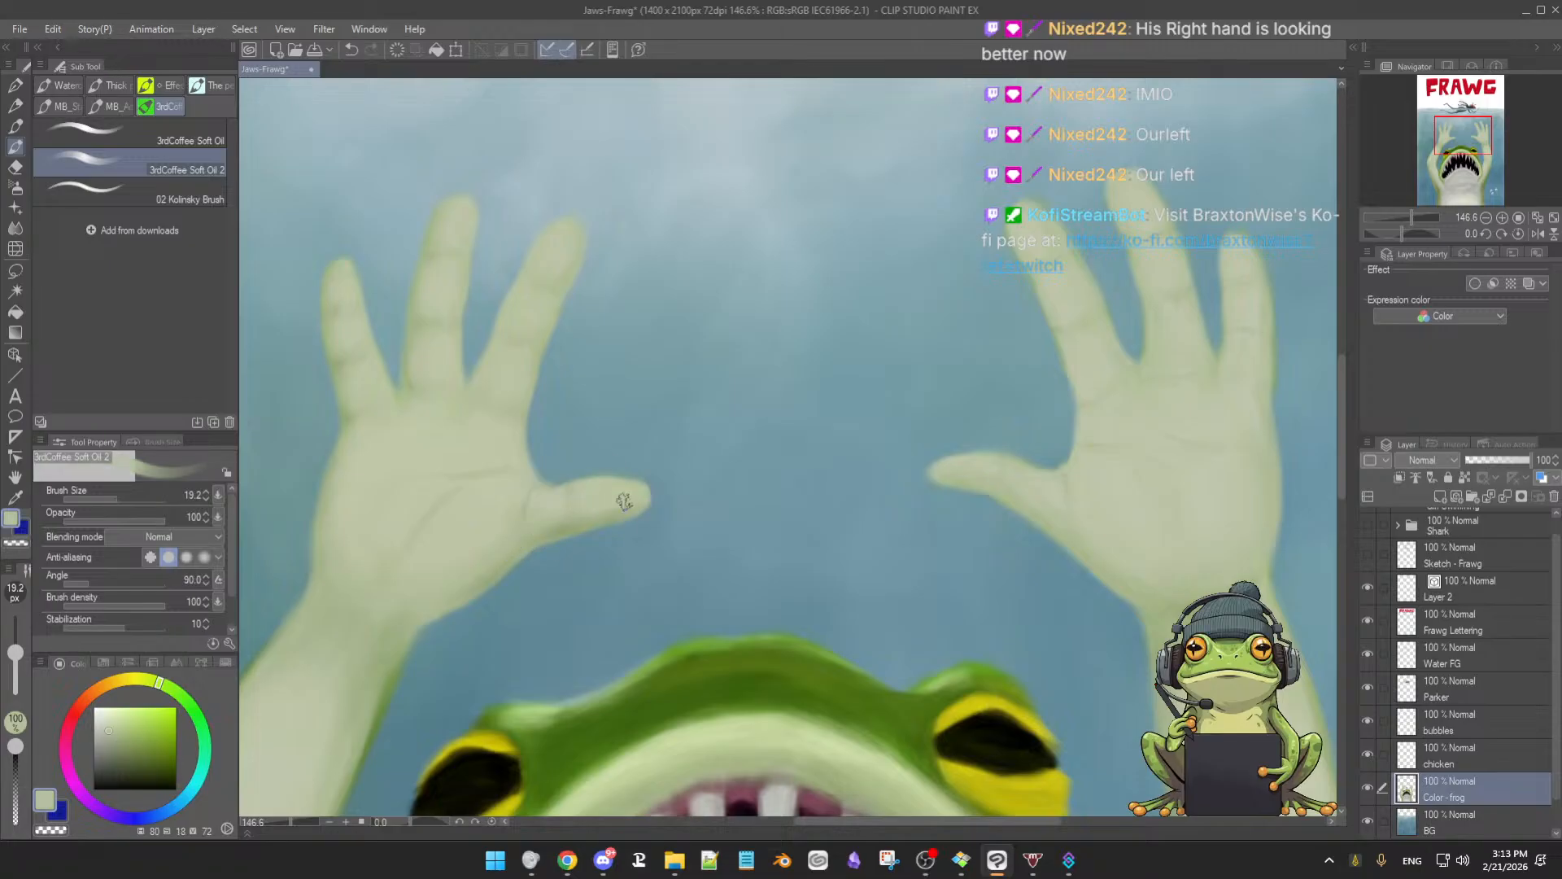
left_click_drag(537, 552, 531, 552)
left_click(949, 486, "alt")
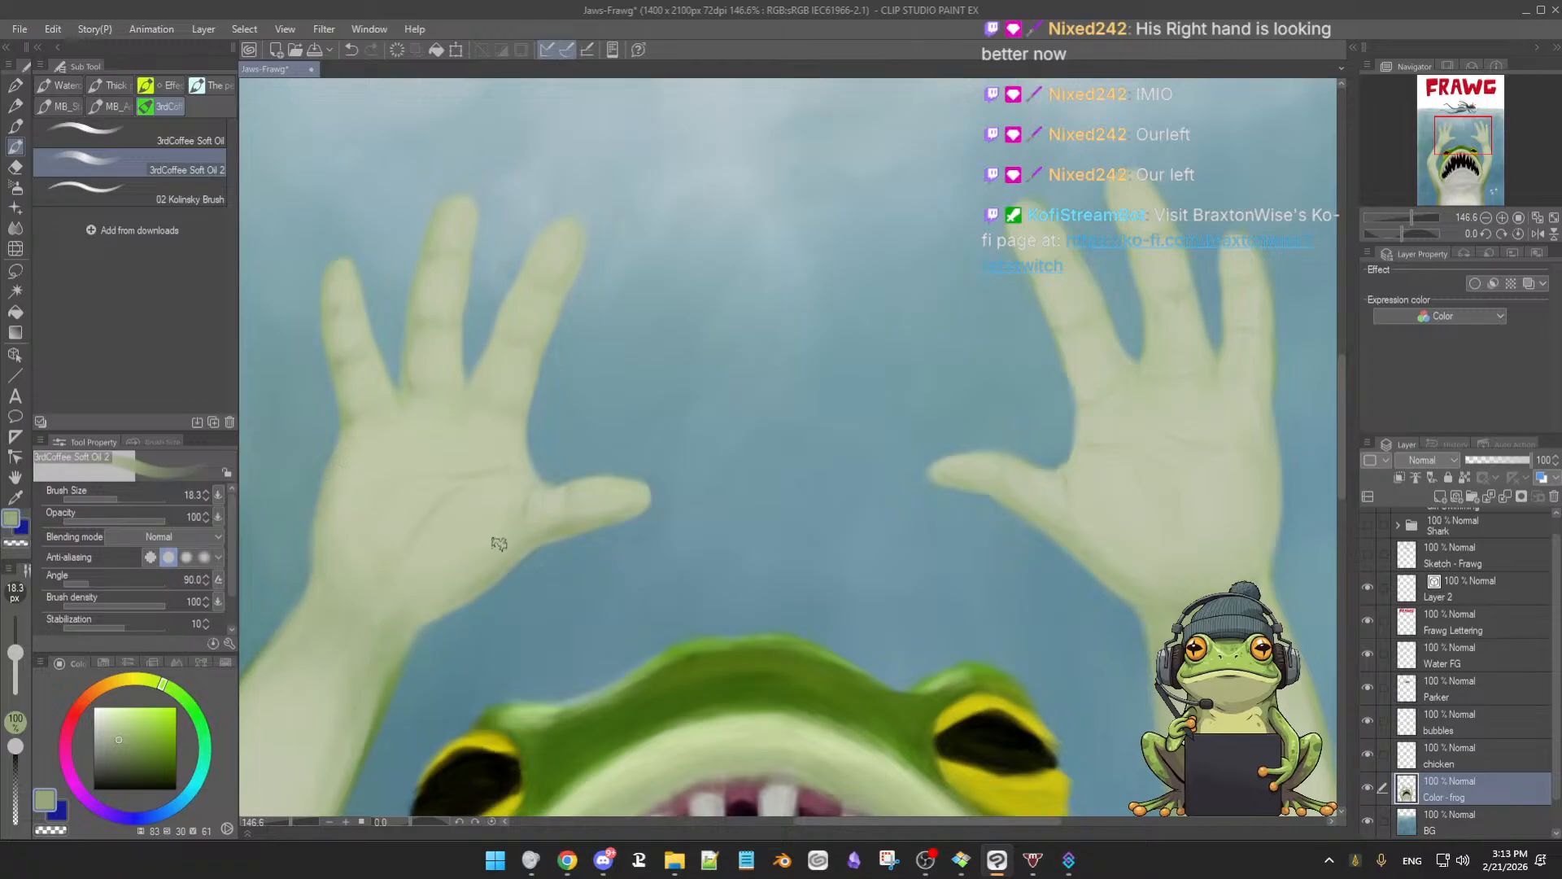
left_click_drag(515, 540, 499, 545)
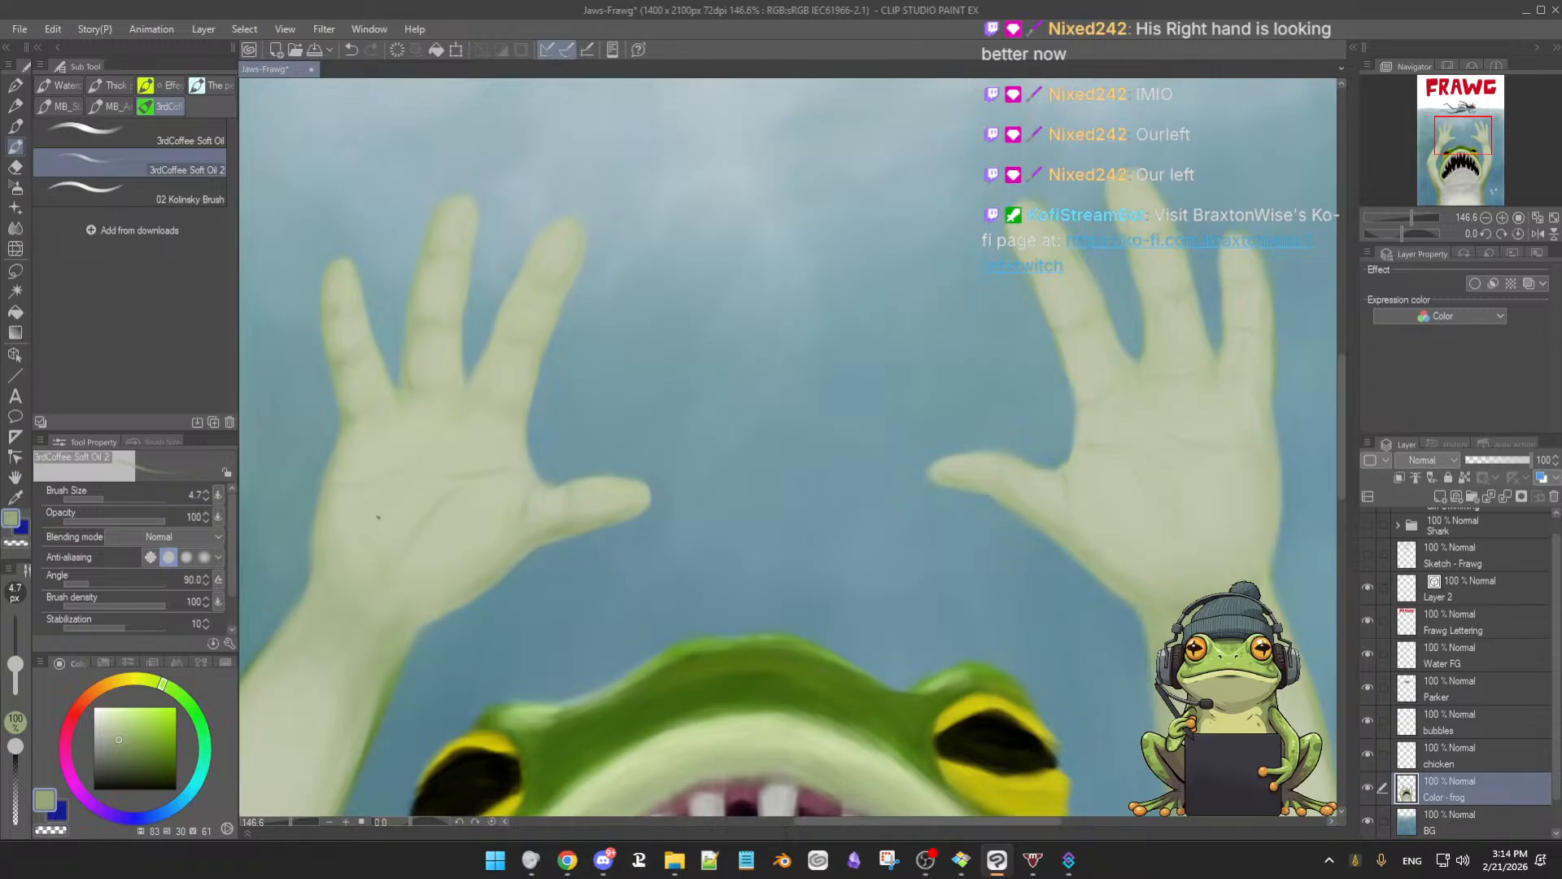
Shade and blend the left palm's outer edge with greens sampled from the palm and the frog's head at brush size 17.5
left_click(373, 549, "alt")
left_click_drag(370, 547, 382, 528, "ctrl+alt")
left_click(345, 561, "alt")
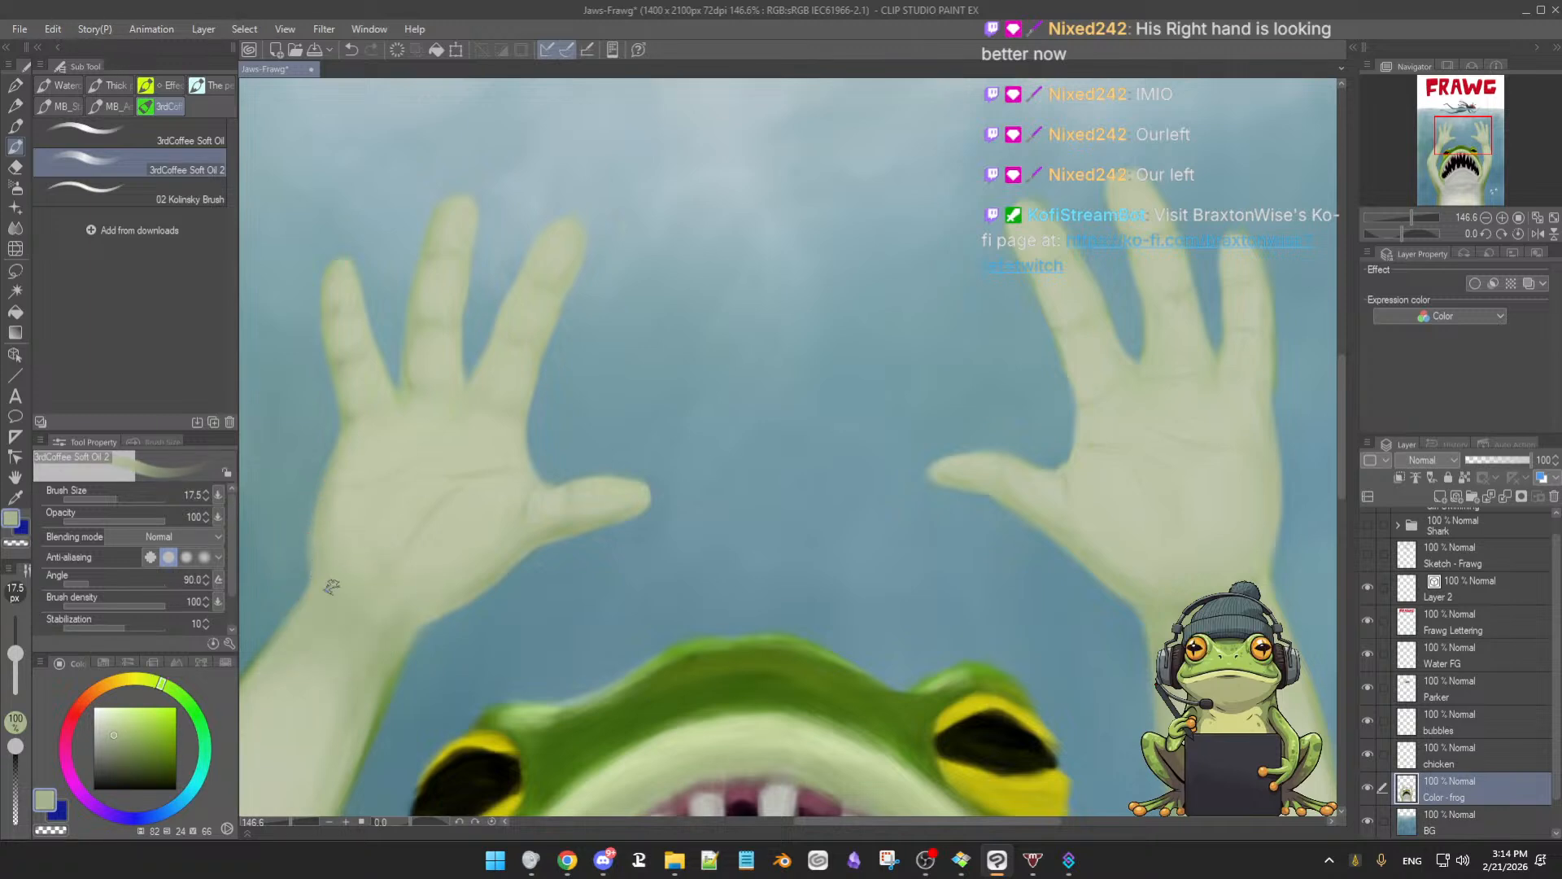
left_click(554, 698, "alt")
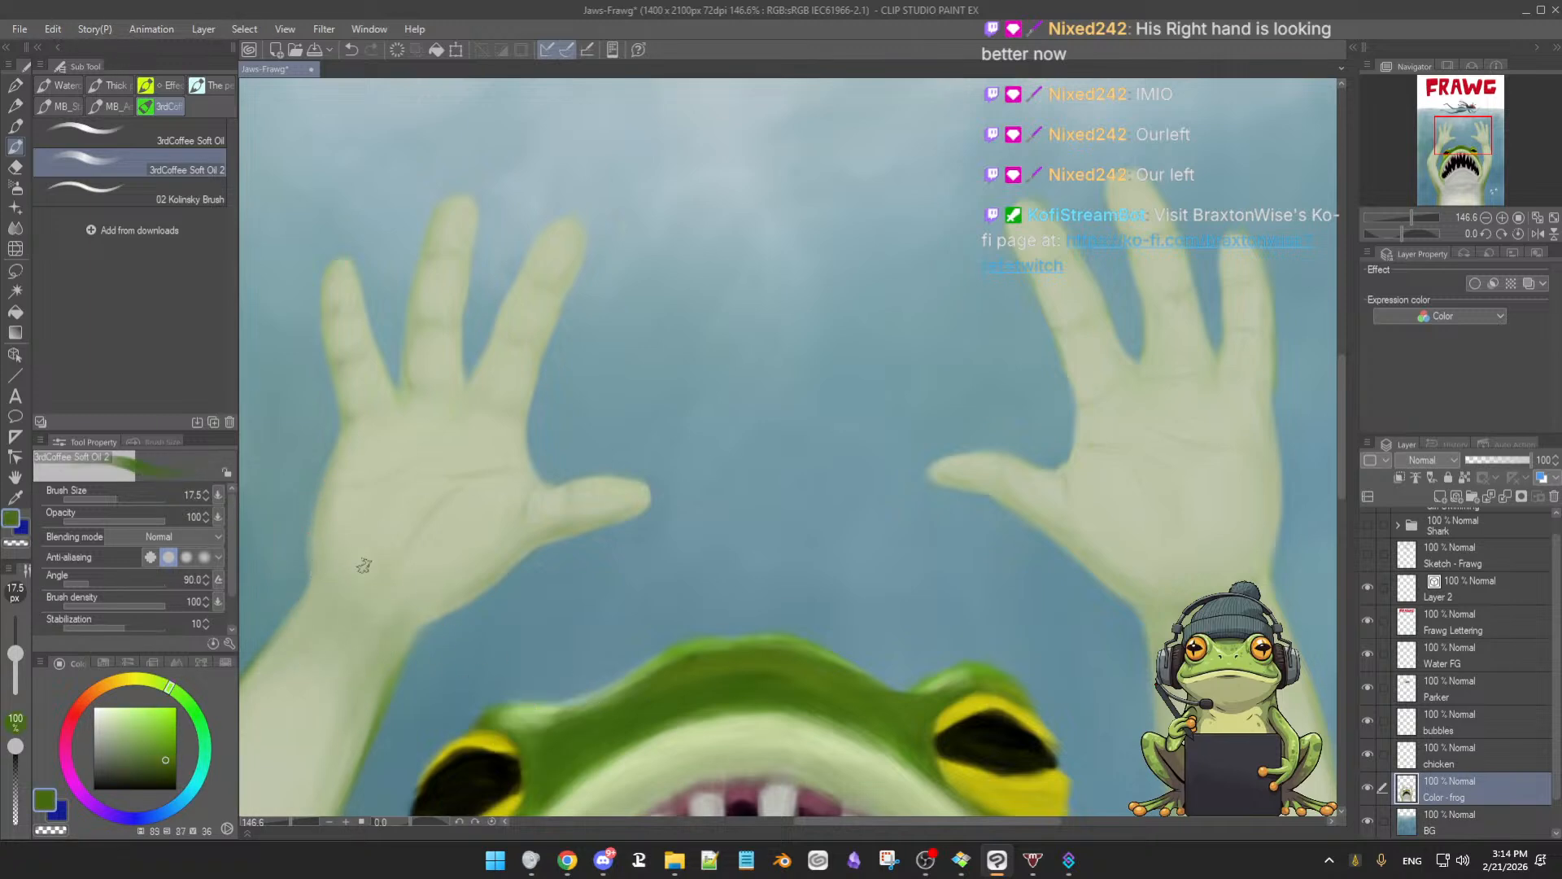
left_click(316, 540, "alt")
left_click(323, 527, "alt")
left_click(326, 506, "alt")
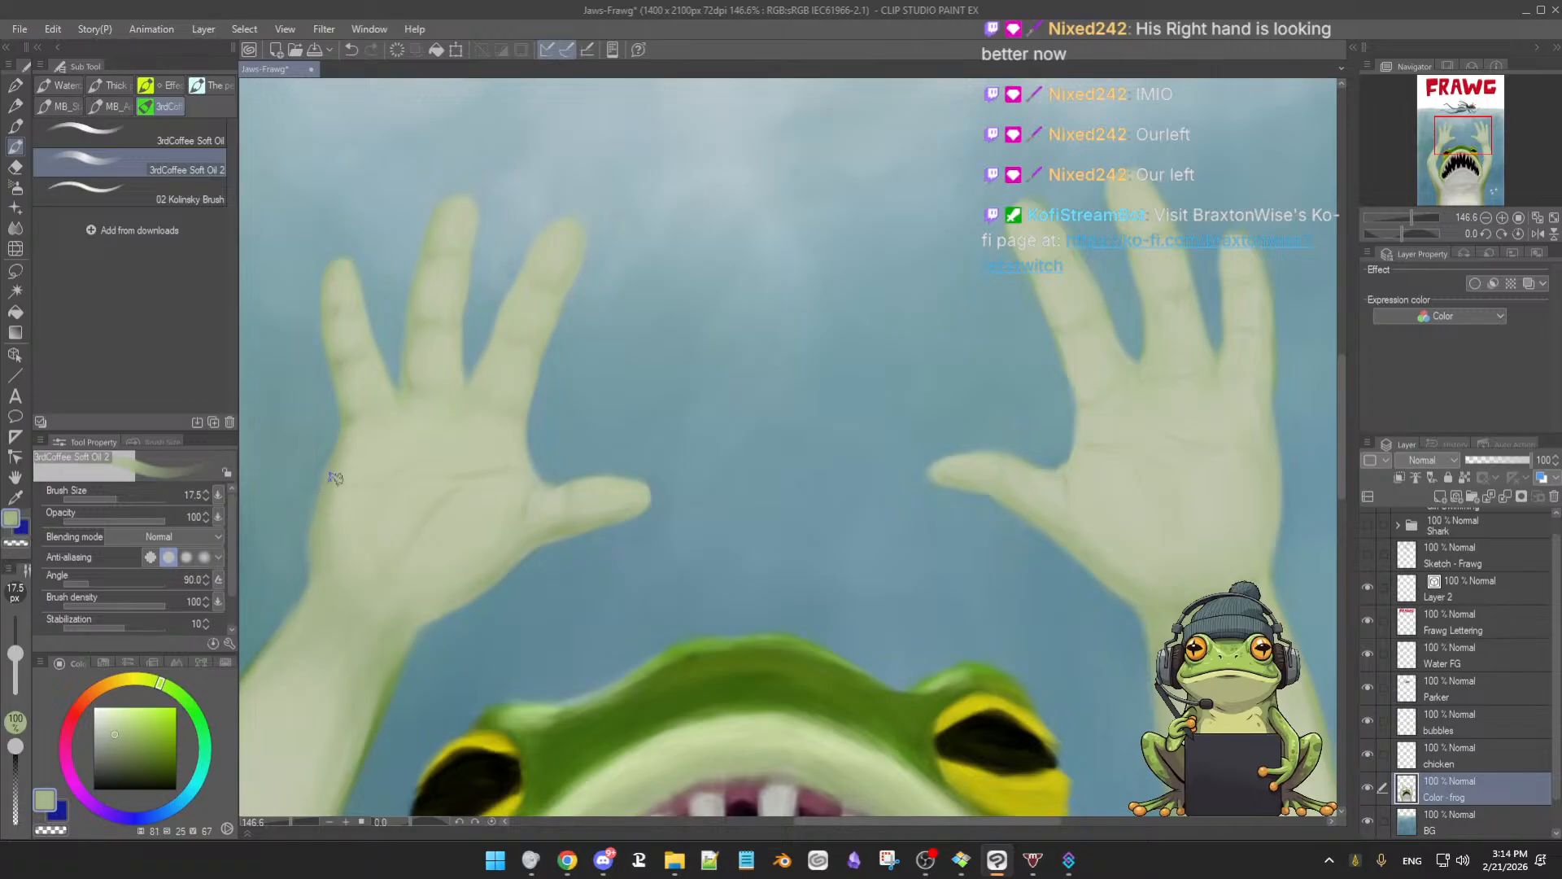
left_click(337, 519, "alt")
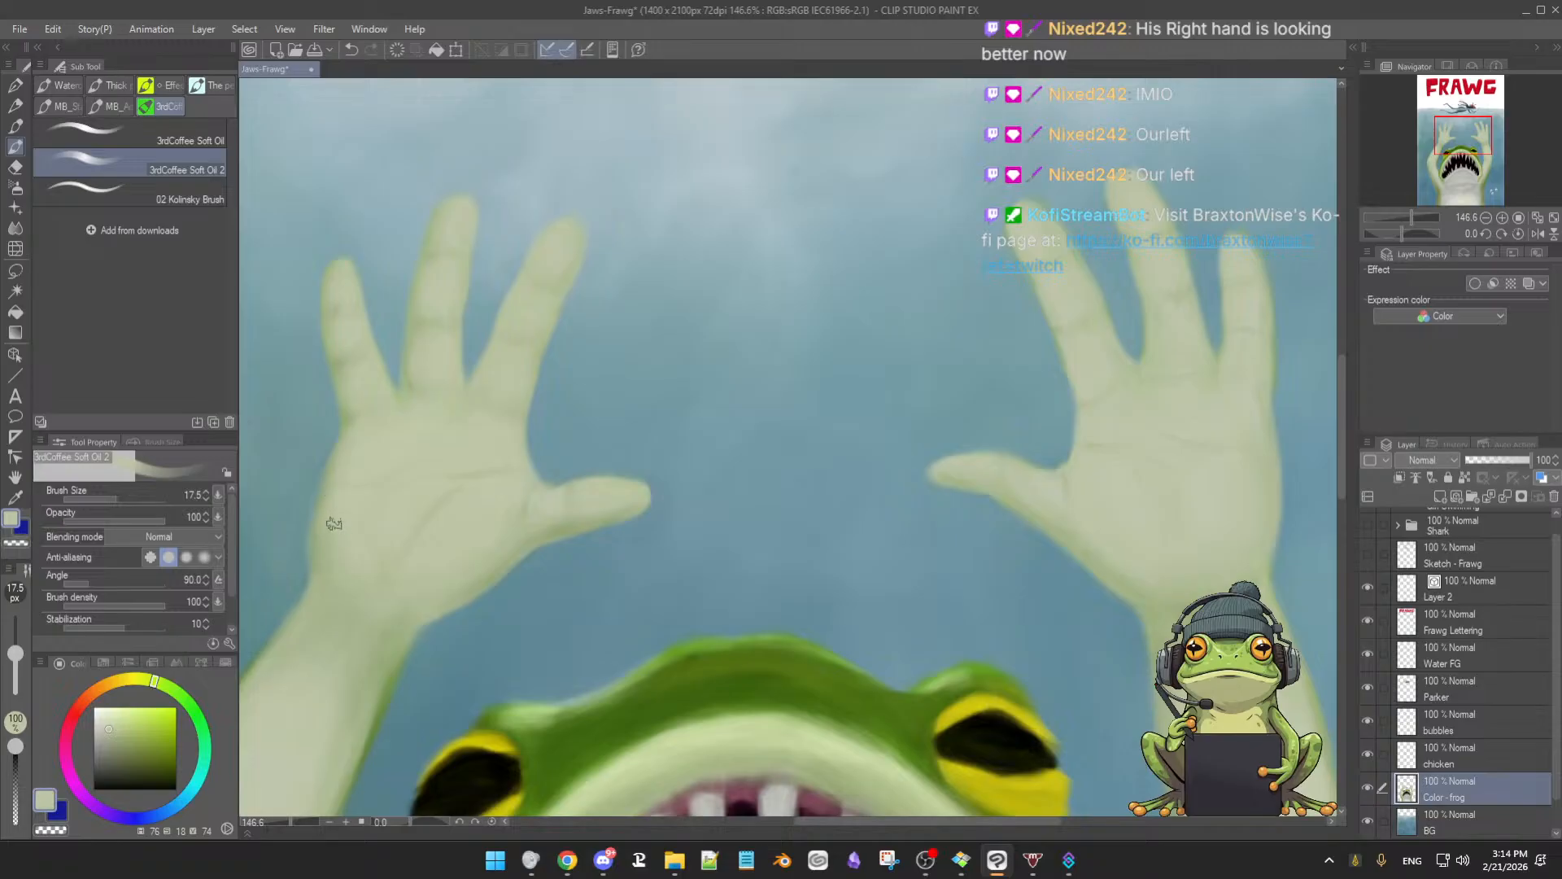
Trim and soften the left palm's outer edge with the 3rdCoffee Soft Eraser at size 15.8
key("e")
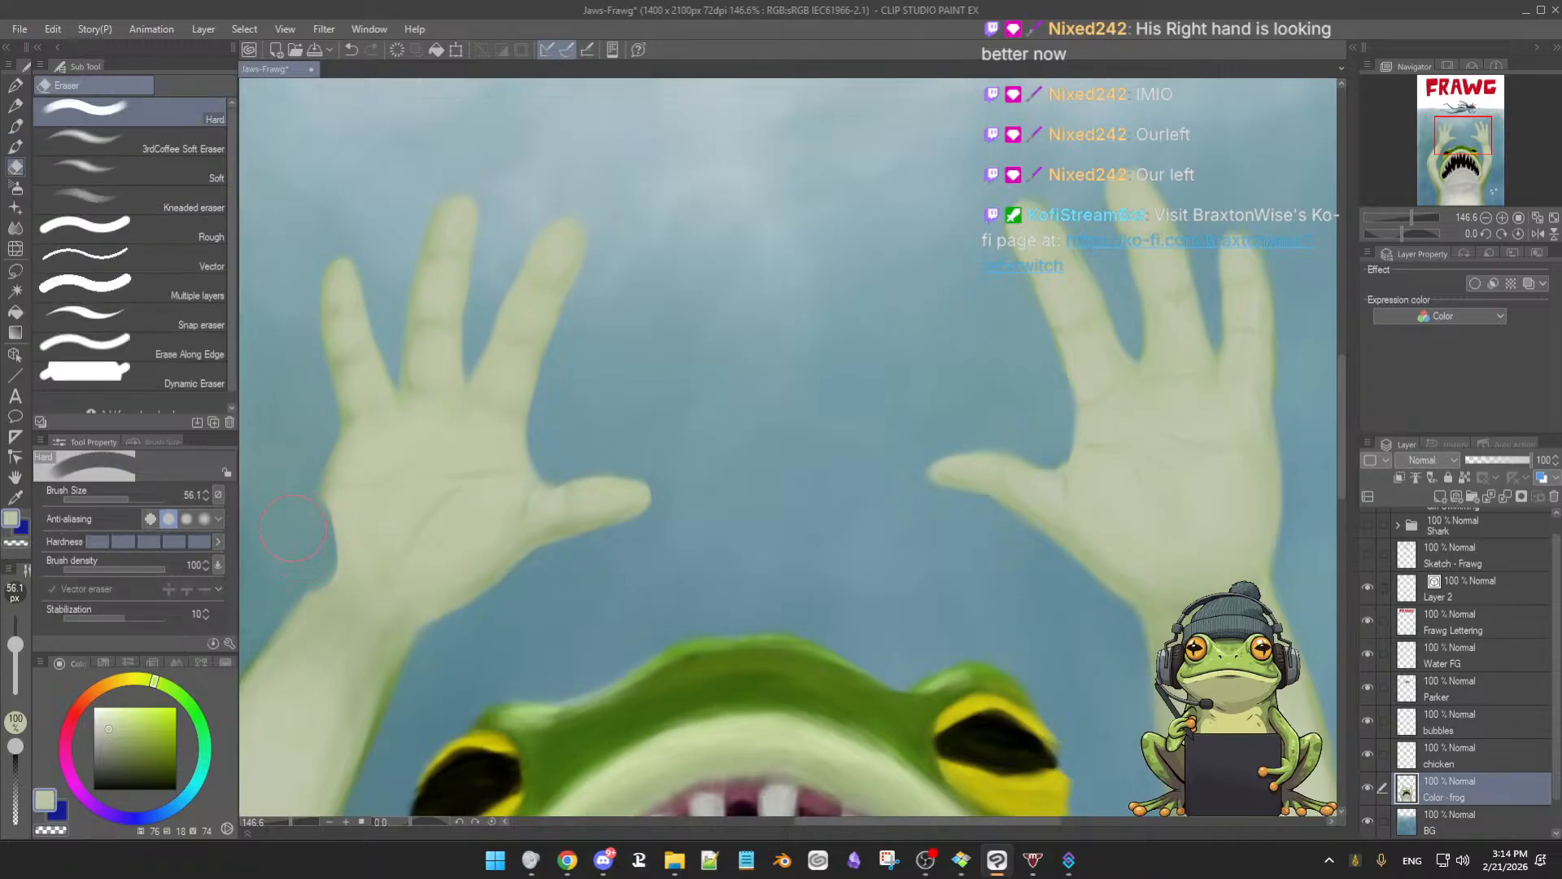
key("b")
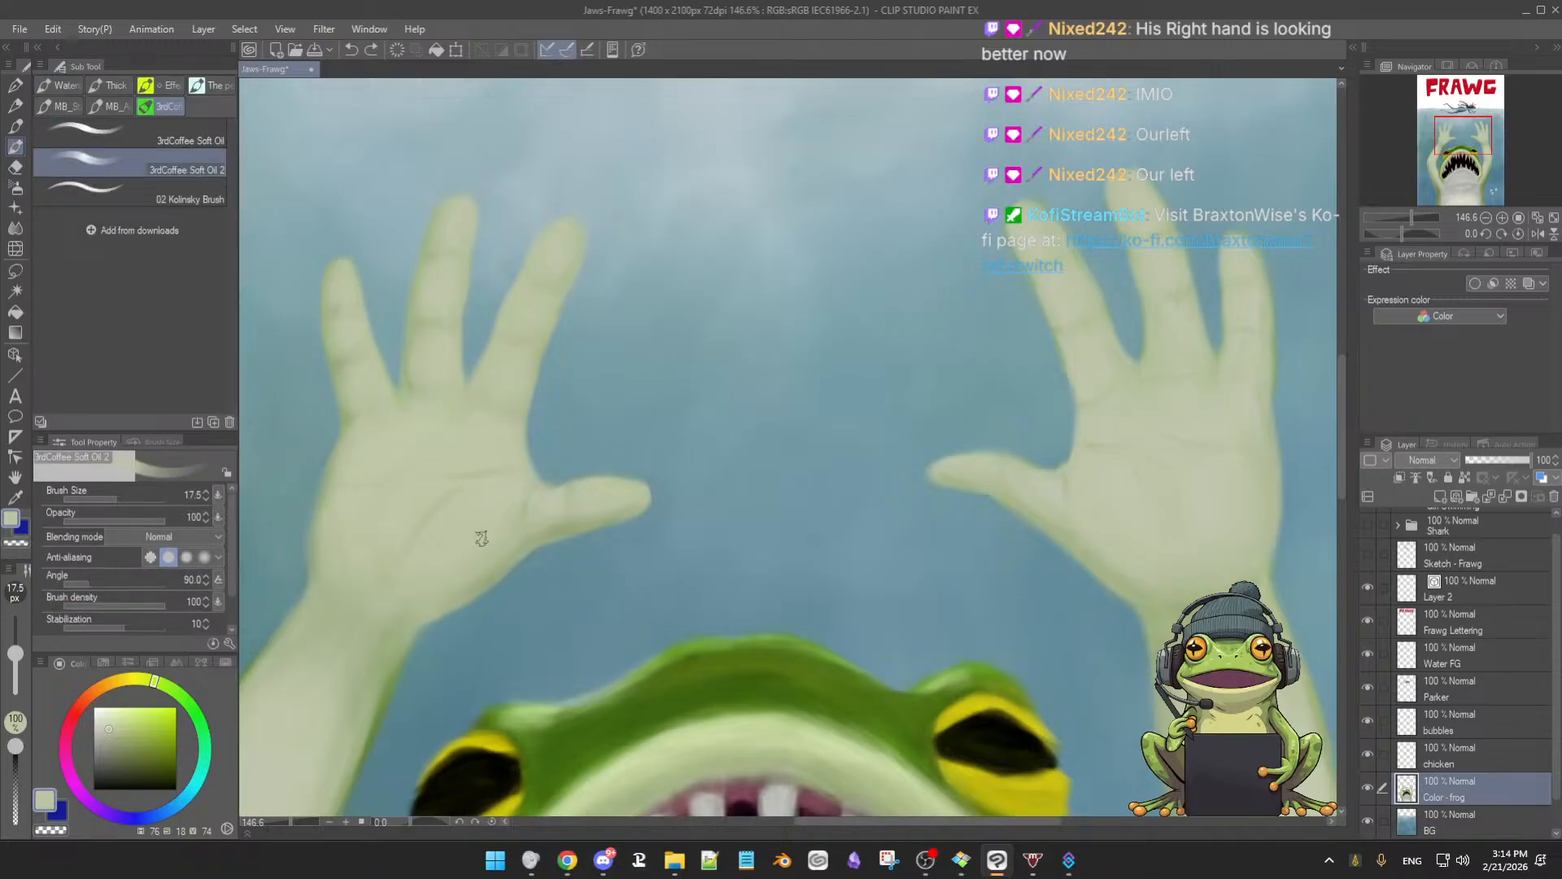
scroll(481, 539, "down", 1)
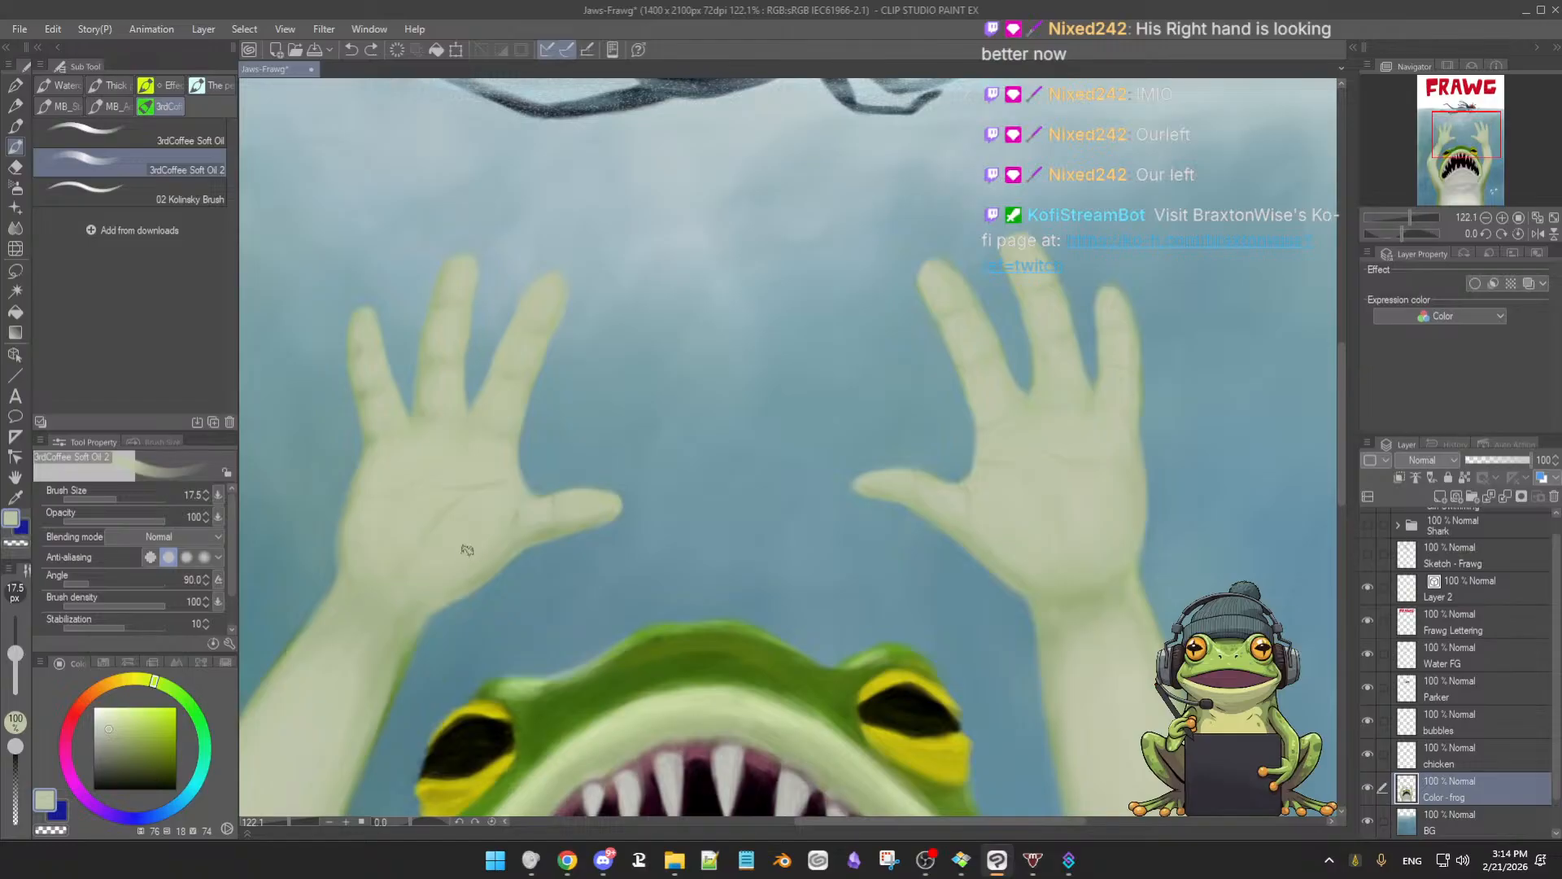
left_click_drag(447, 540, 637, 465)
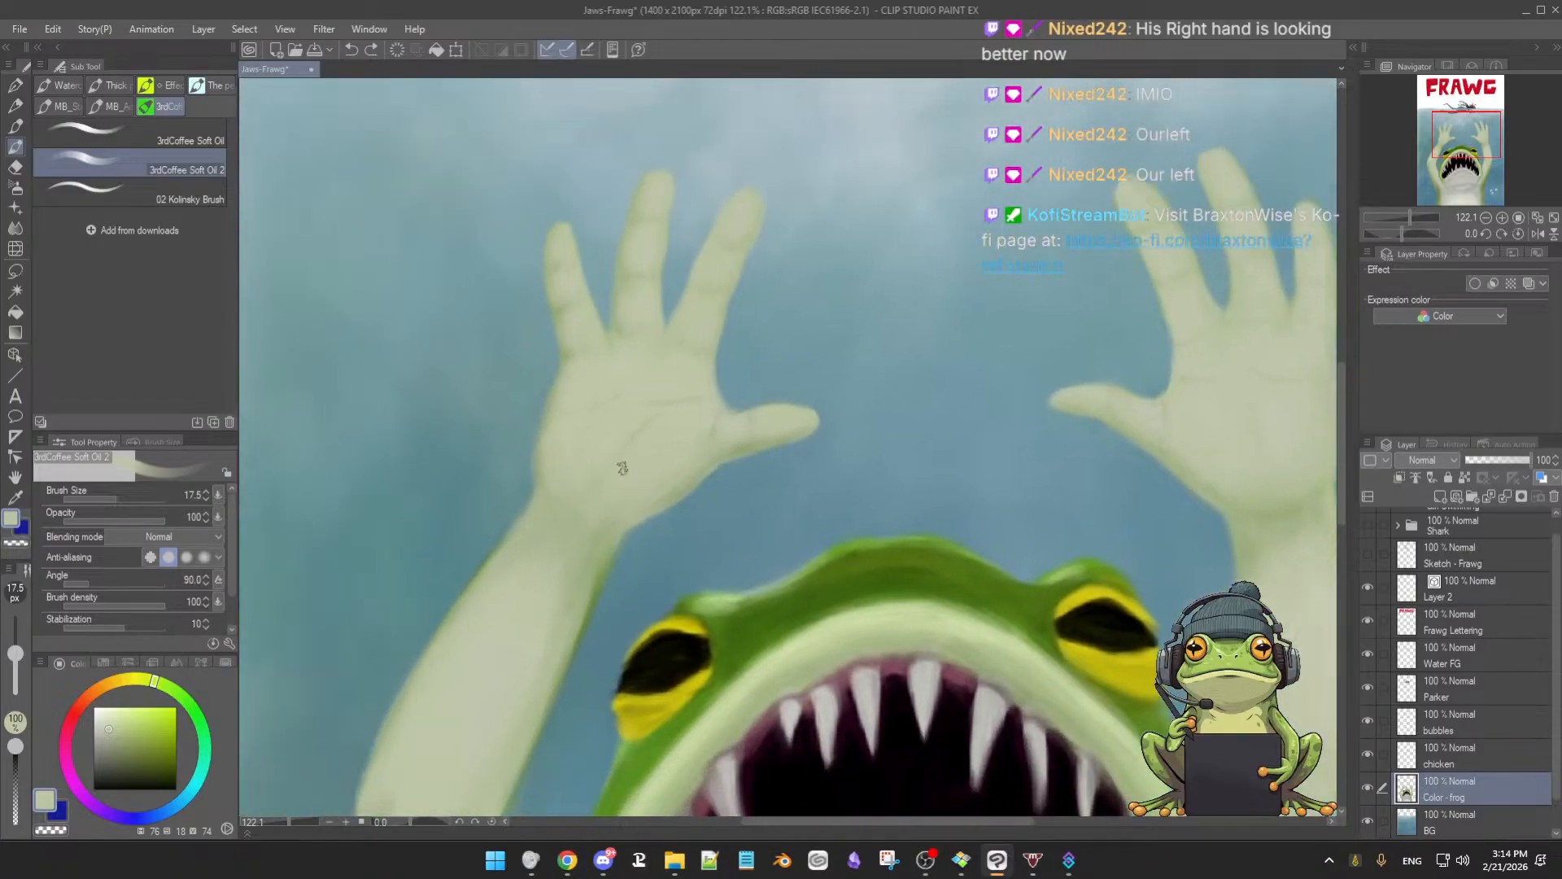
key("e")
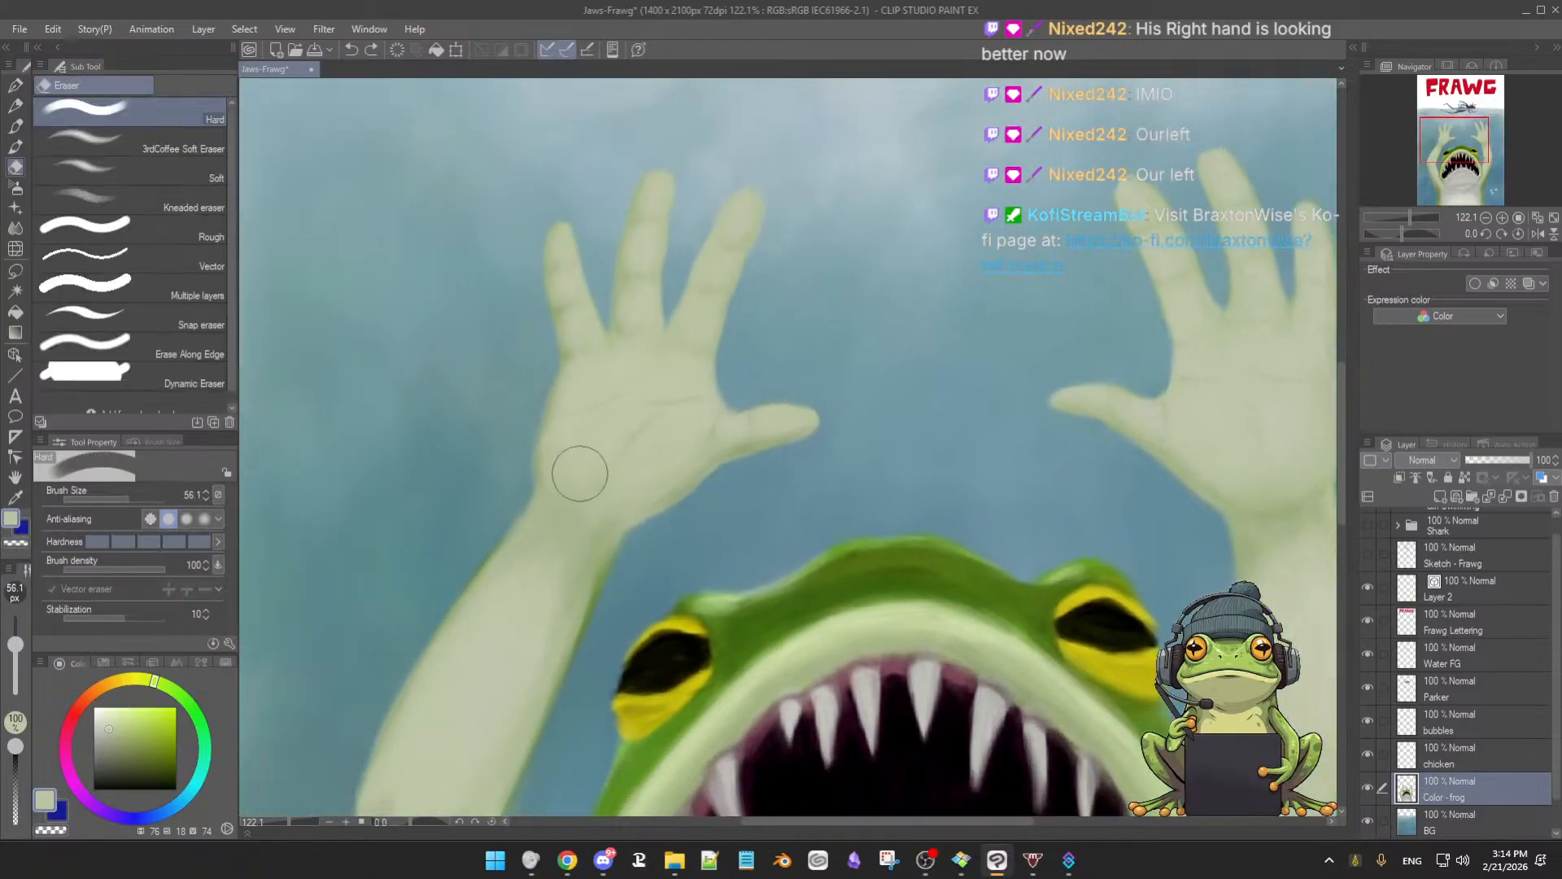
left_click(147, 152)
left_click_drag(537, 388, 524, 458)
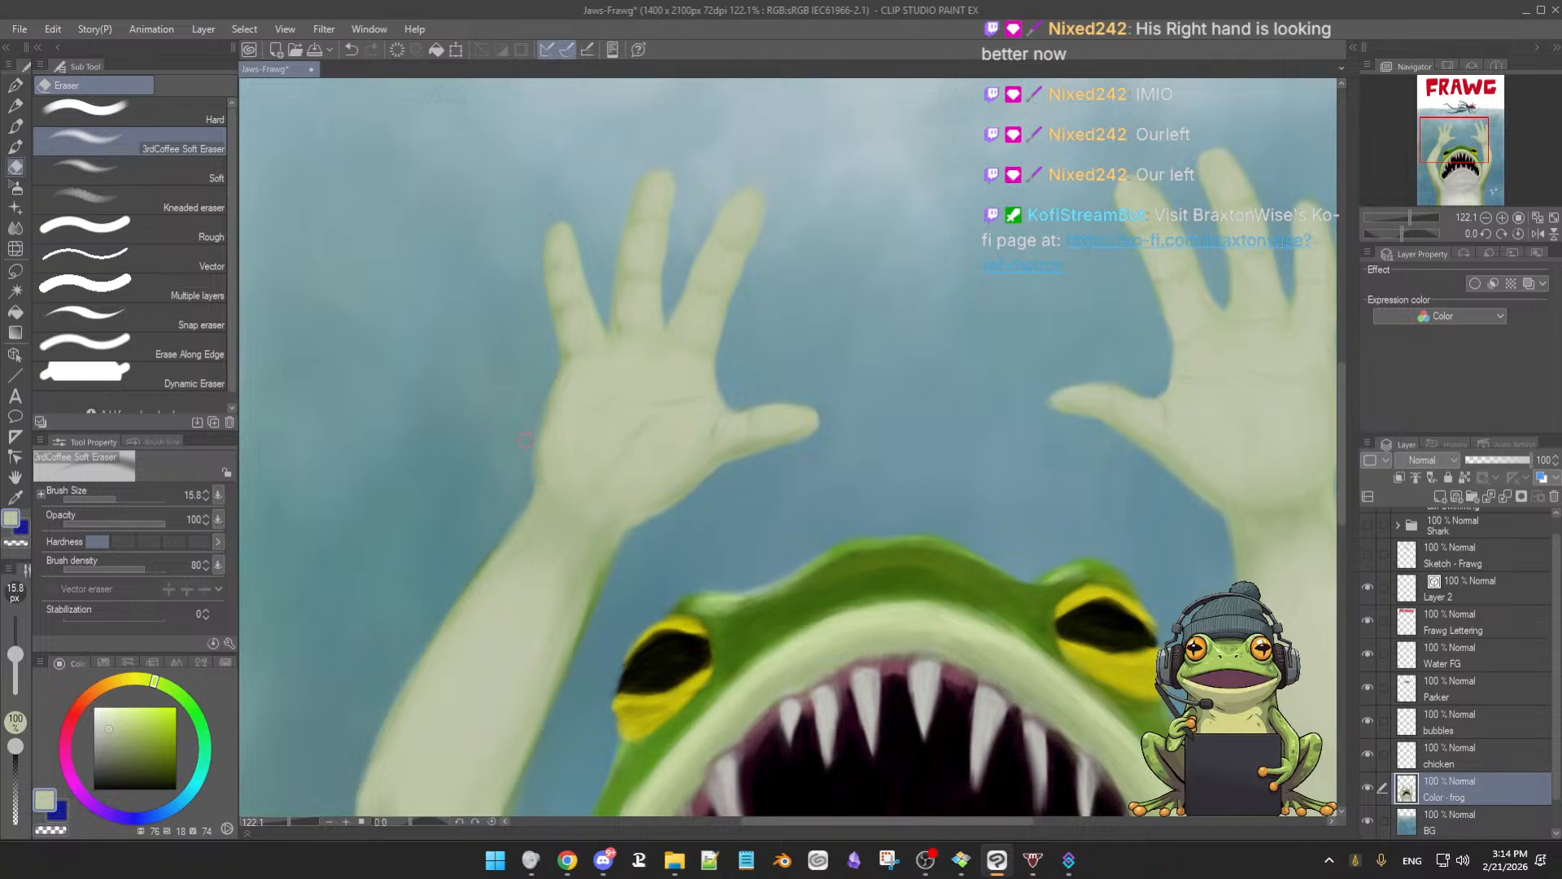
key("b")
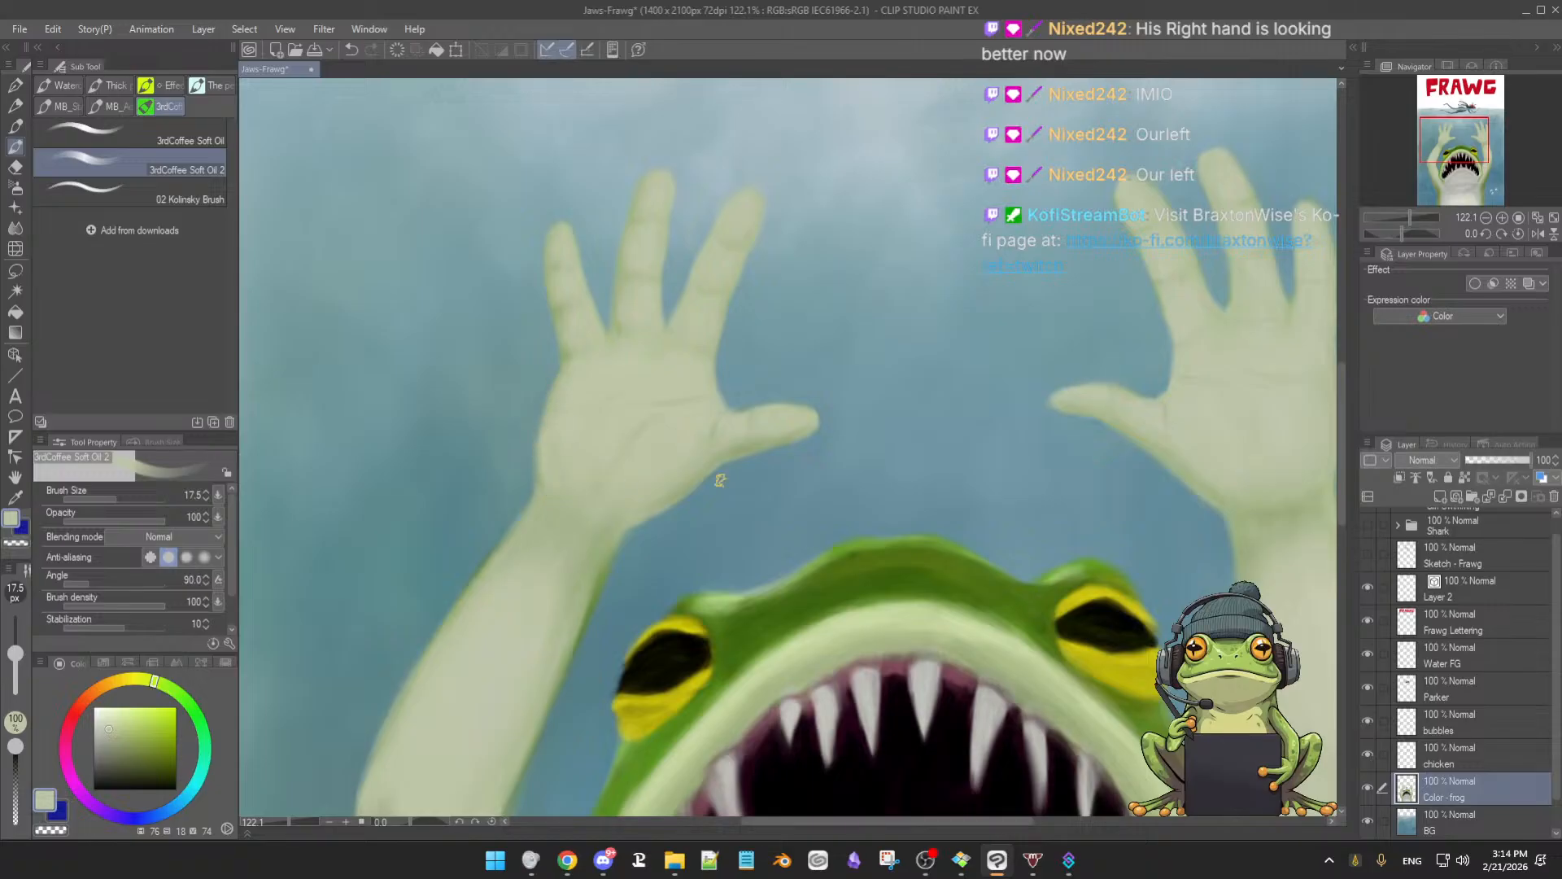
Check the hands against the whole poster, and switch to Chrome to examine the "bony hands" image results for references
scroll(713, 501, "down", 3)
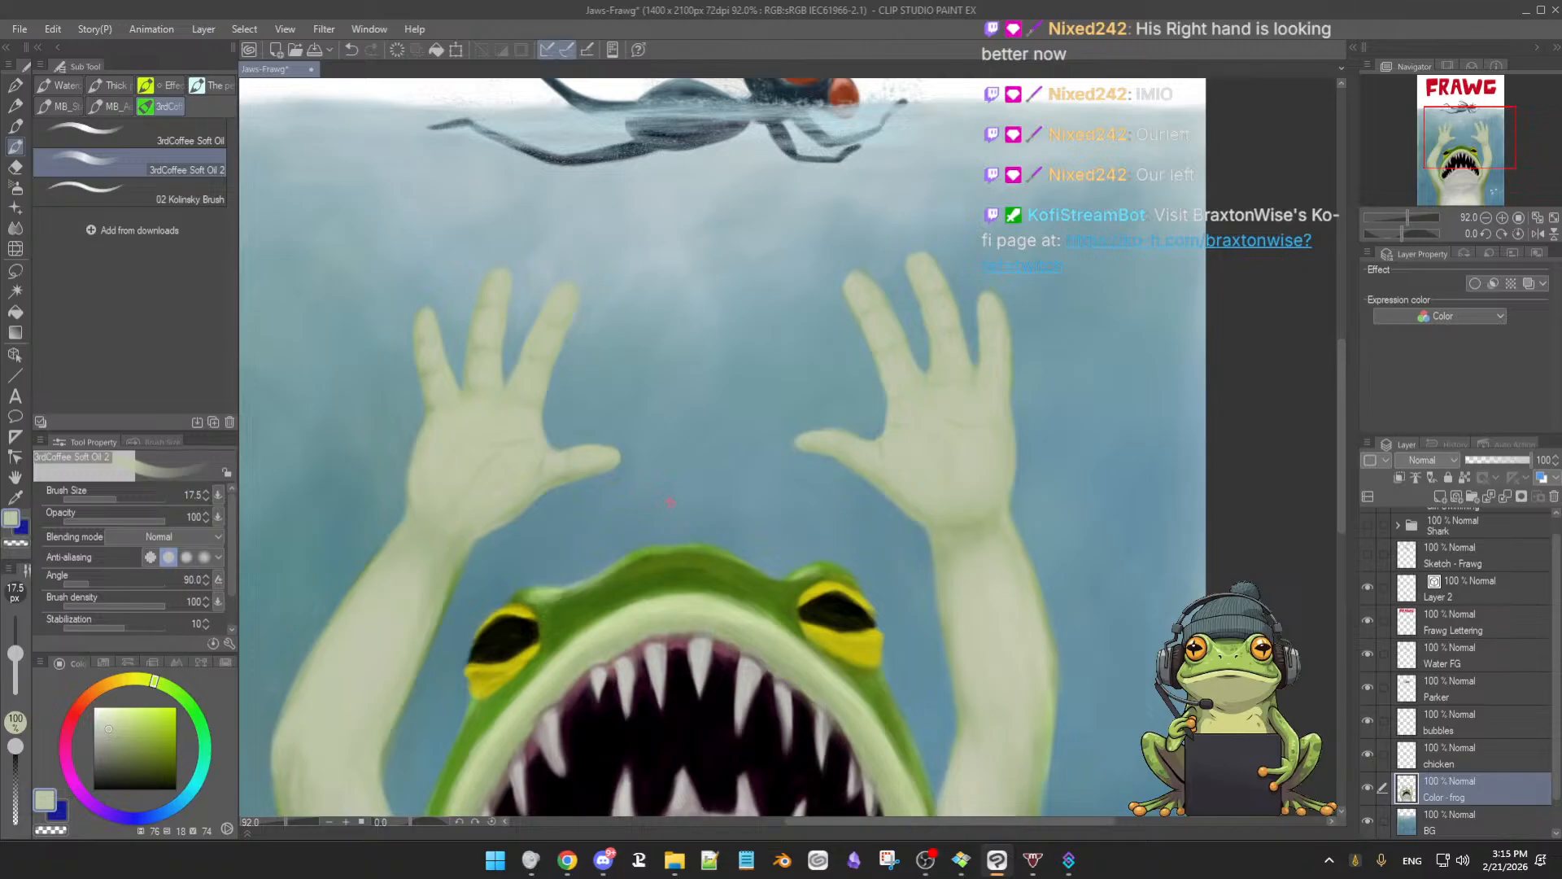
scroll(822, 538, "down", 2)
scroll(810, 535, "down", 3)
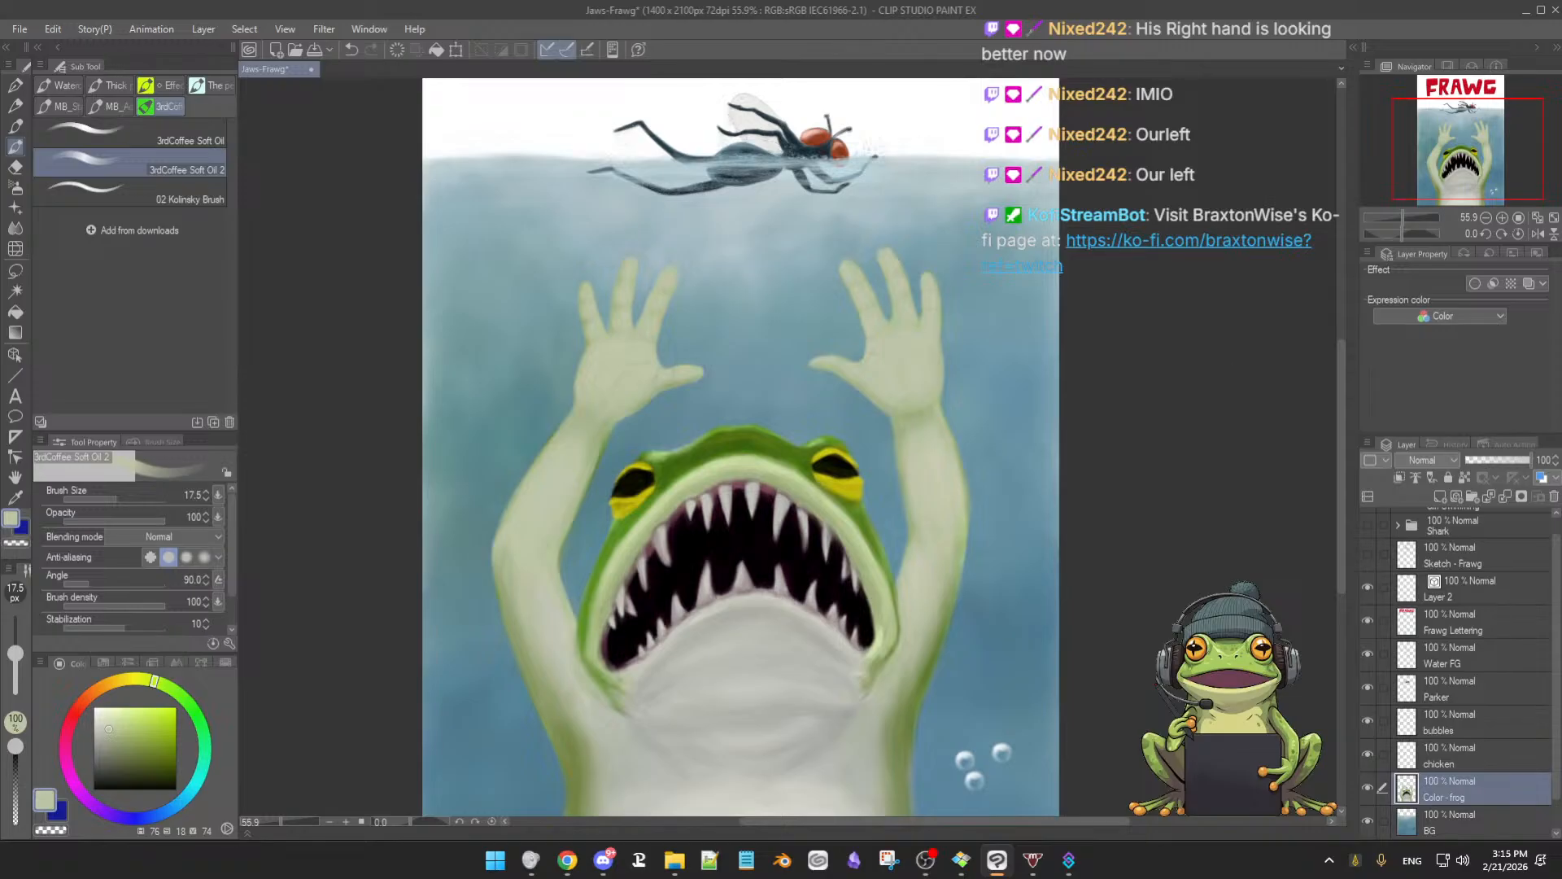
key("alt+Tab")
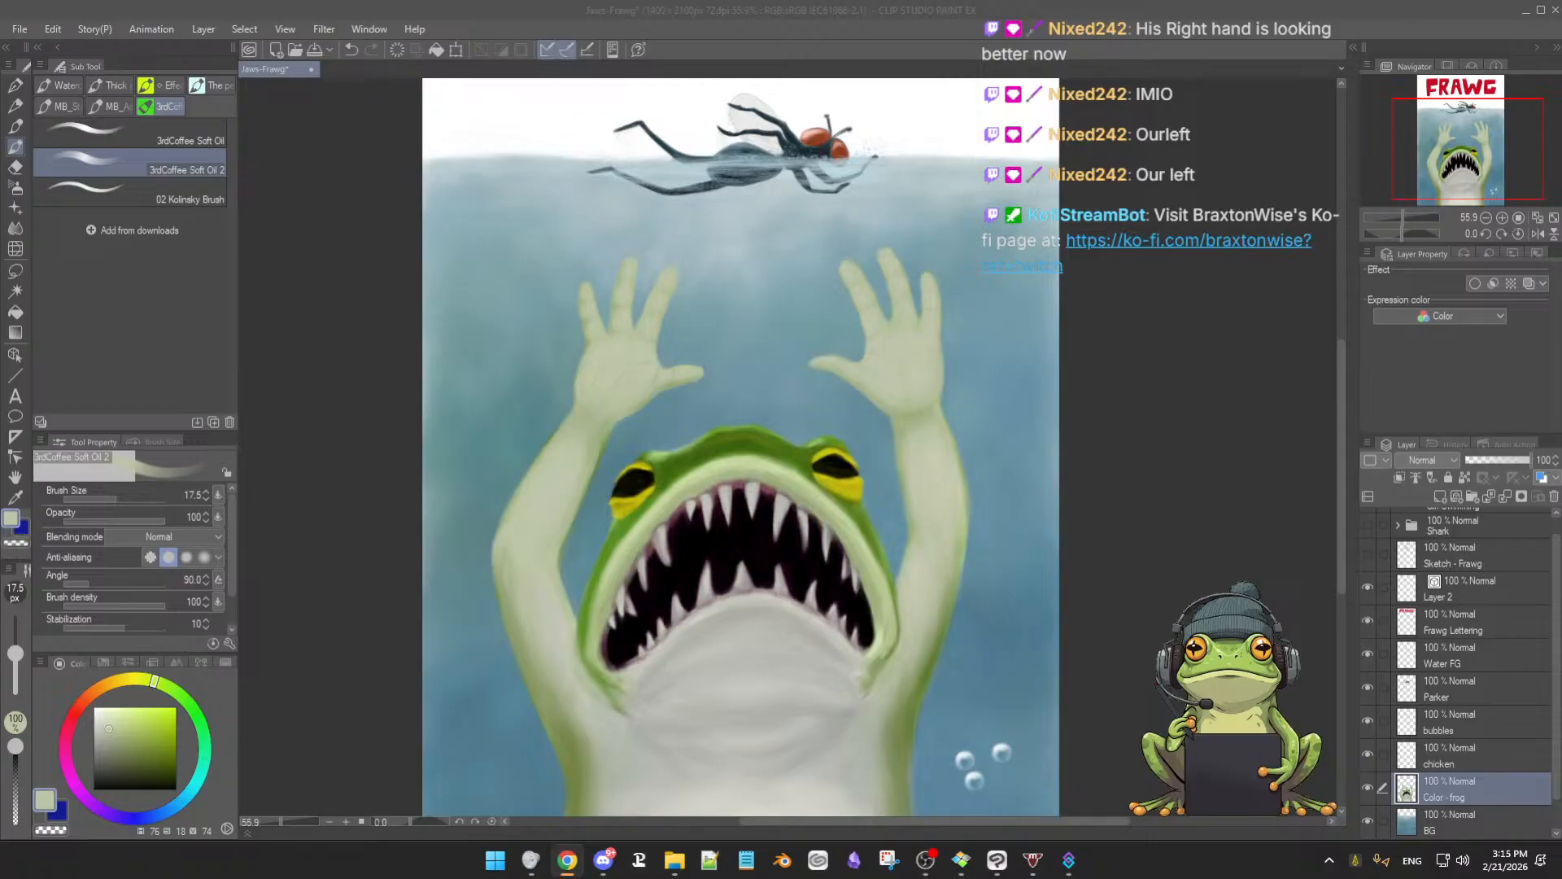
key("alt+Tab")
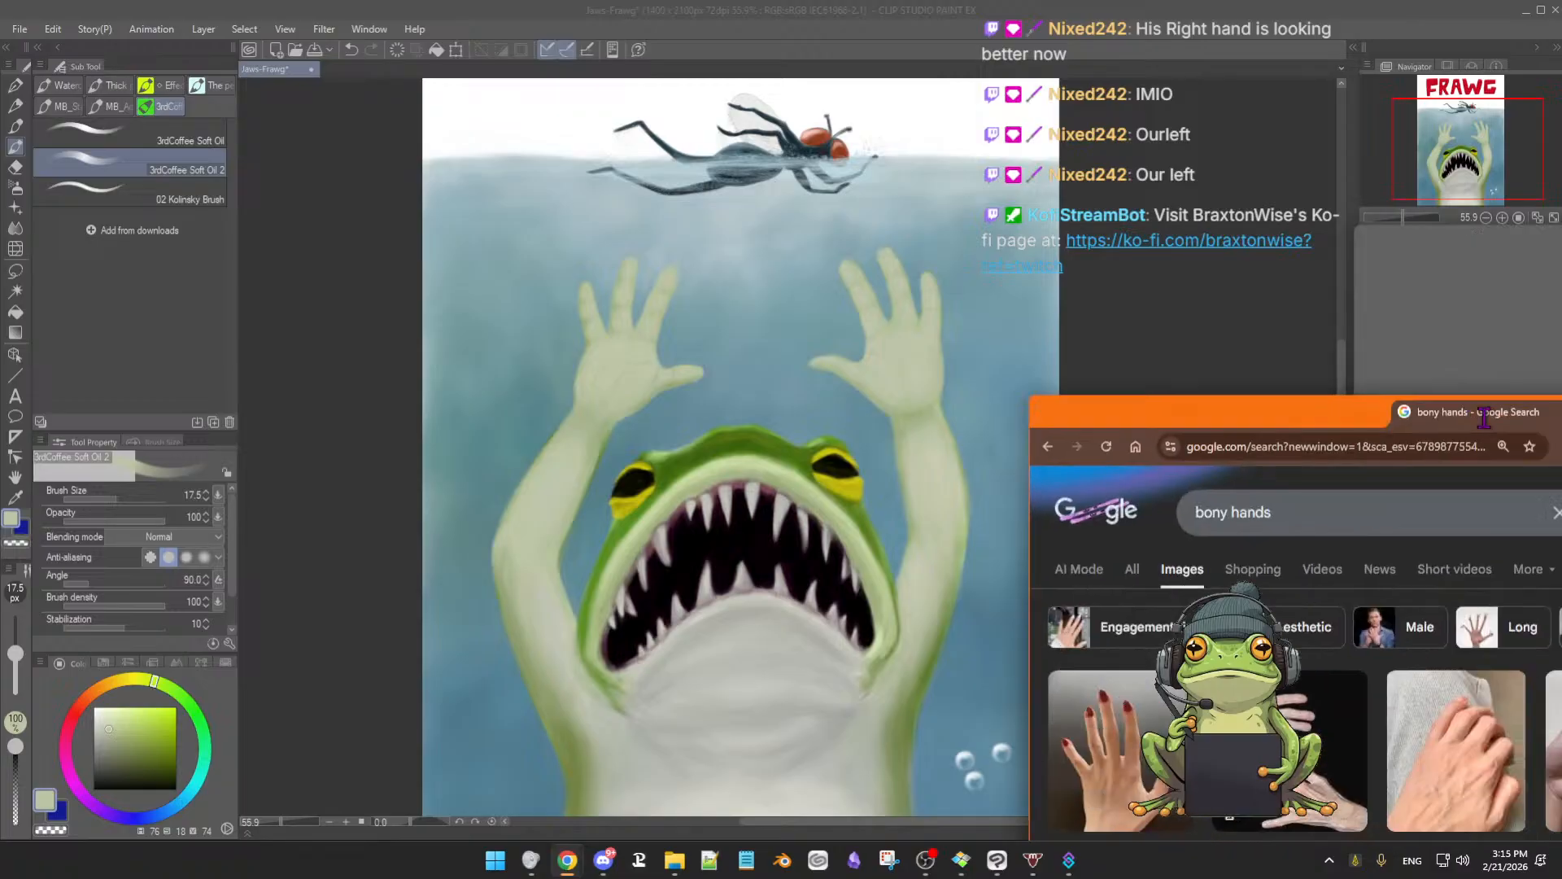
scroll(820, 397, "down", 2)
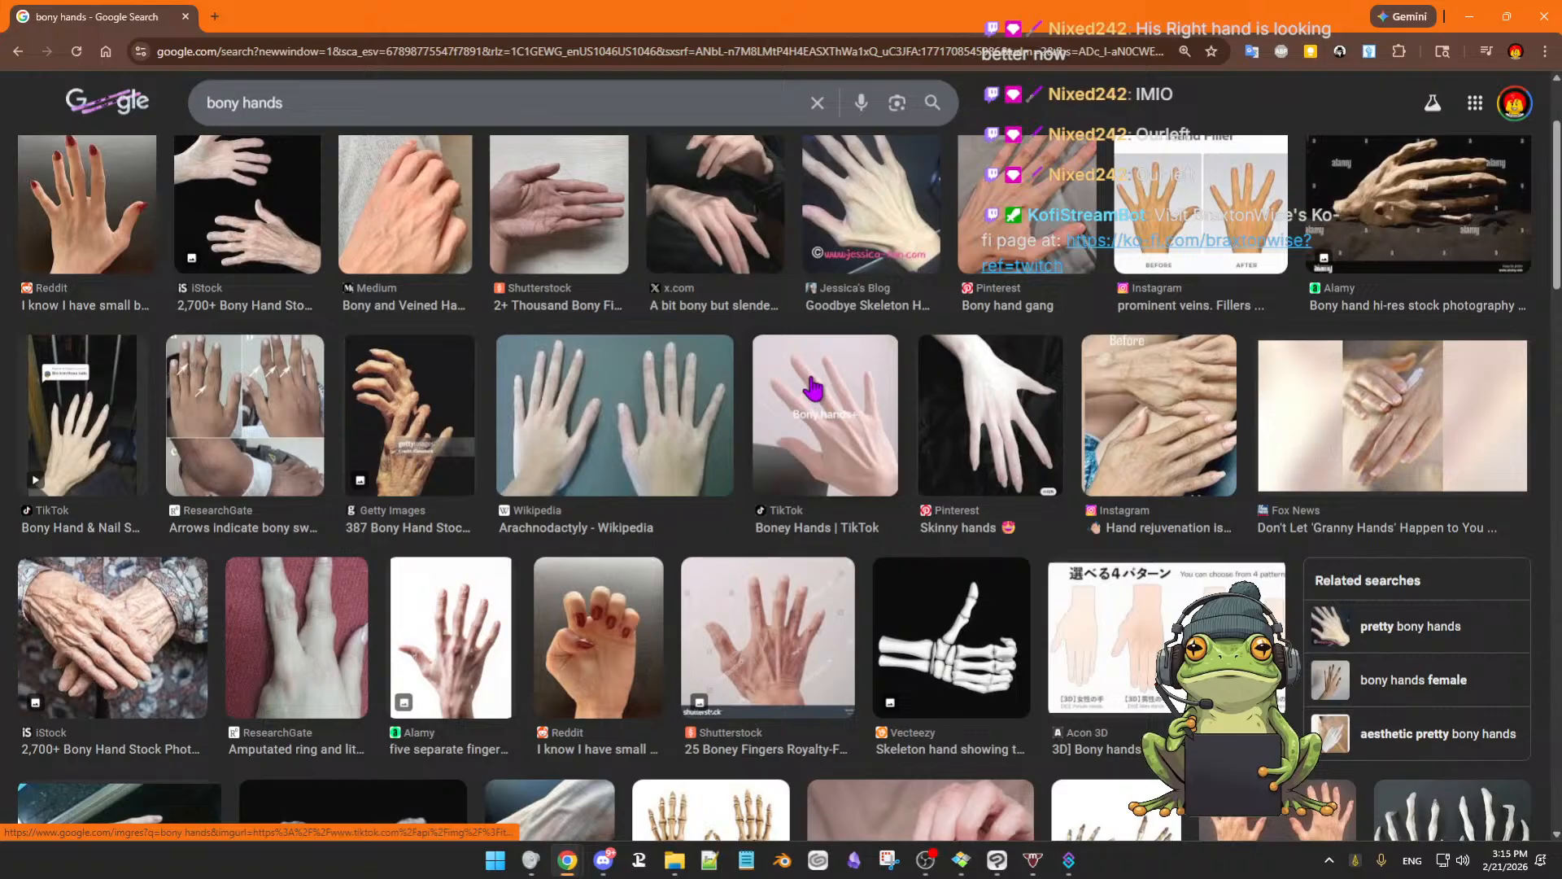
scroll(817, 395, "down", 2)
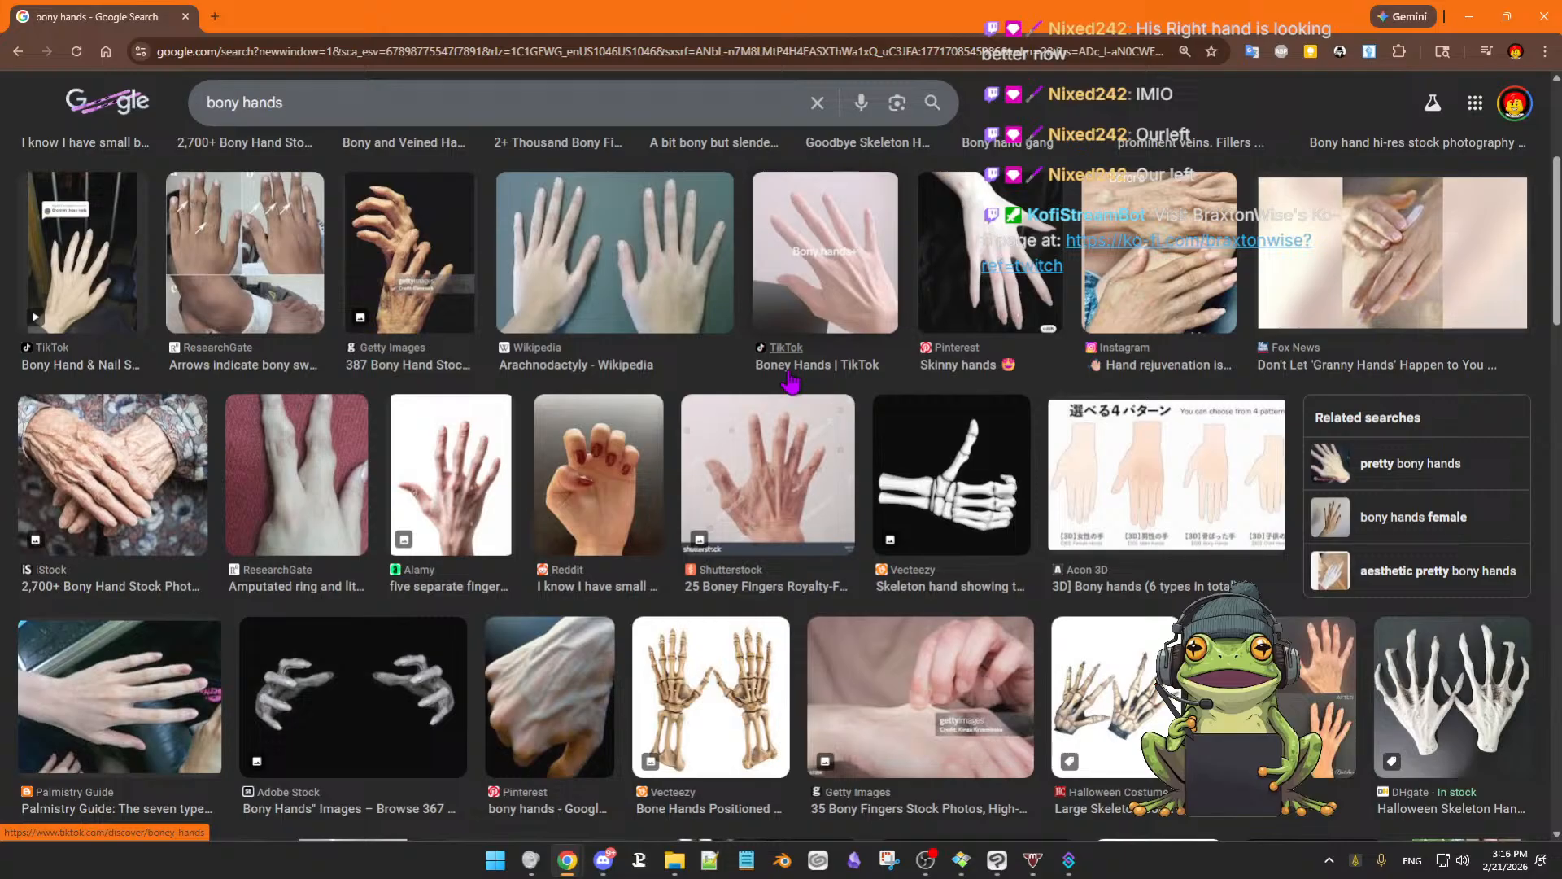
scroll(767, 390, "down", 1)
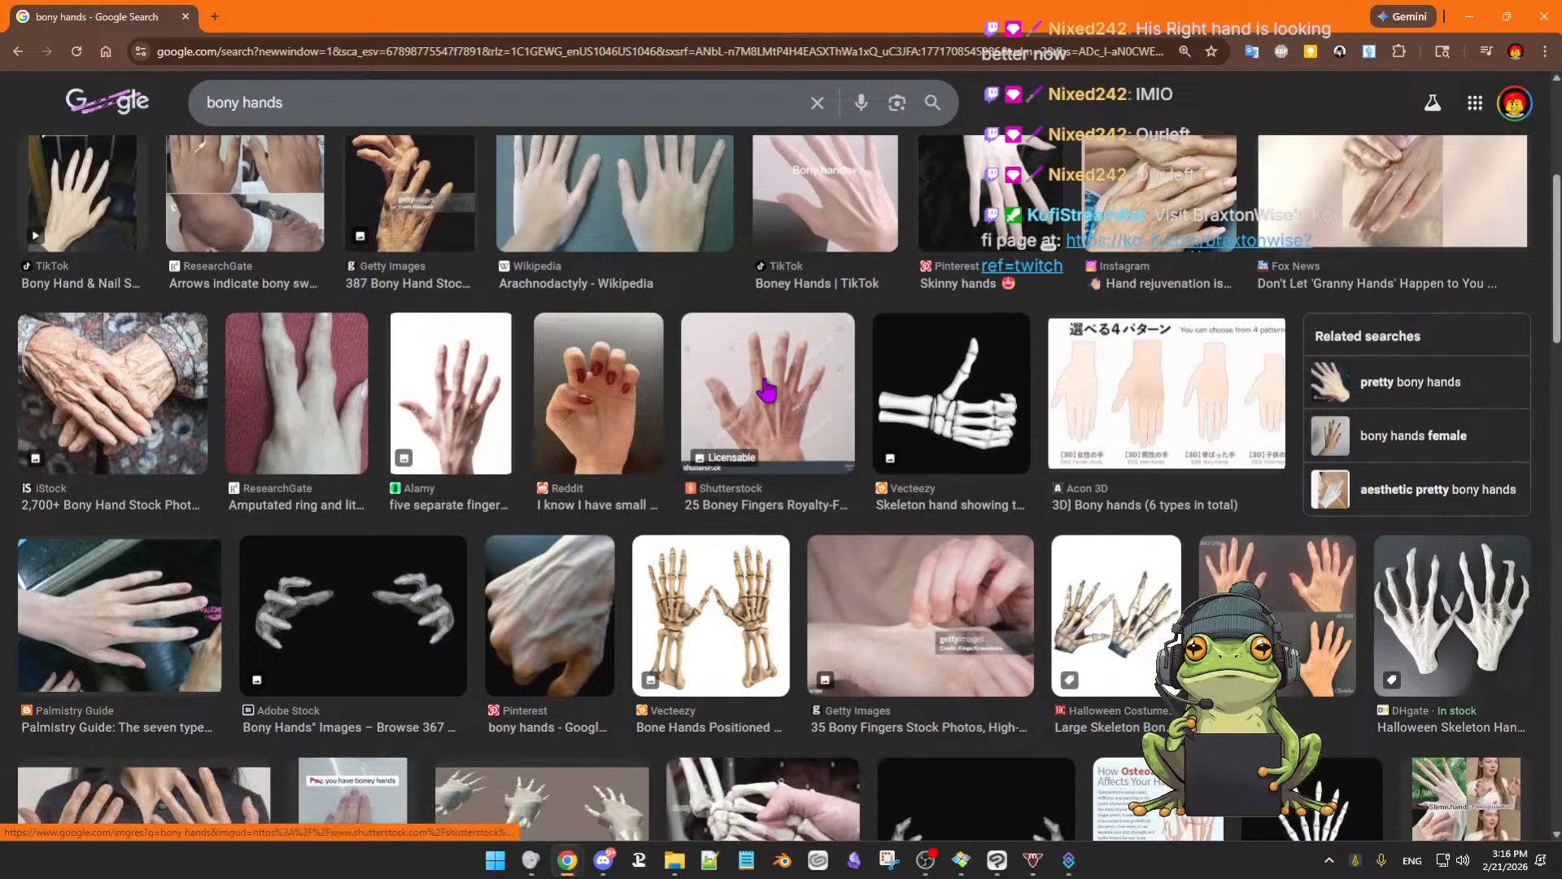
scroll(767, 390, "up", 2)
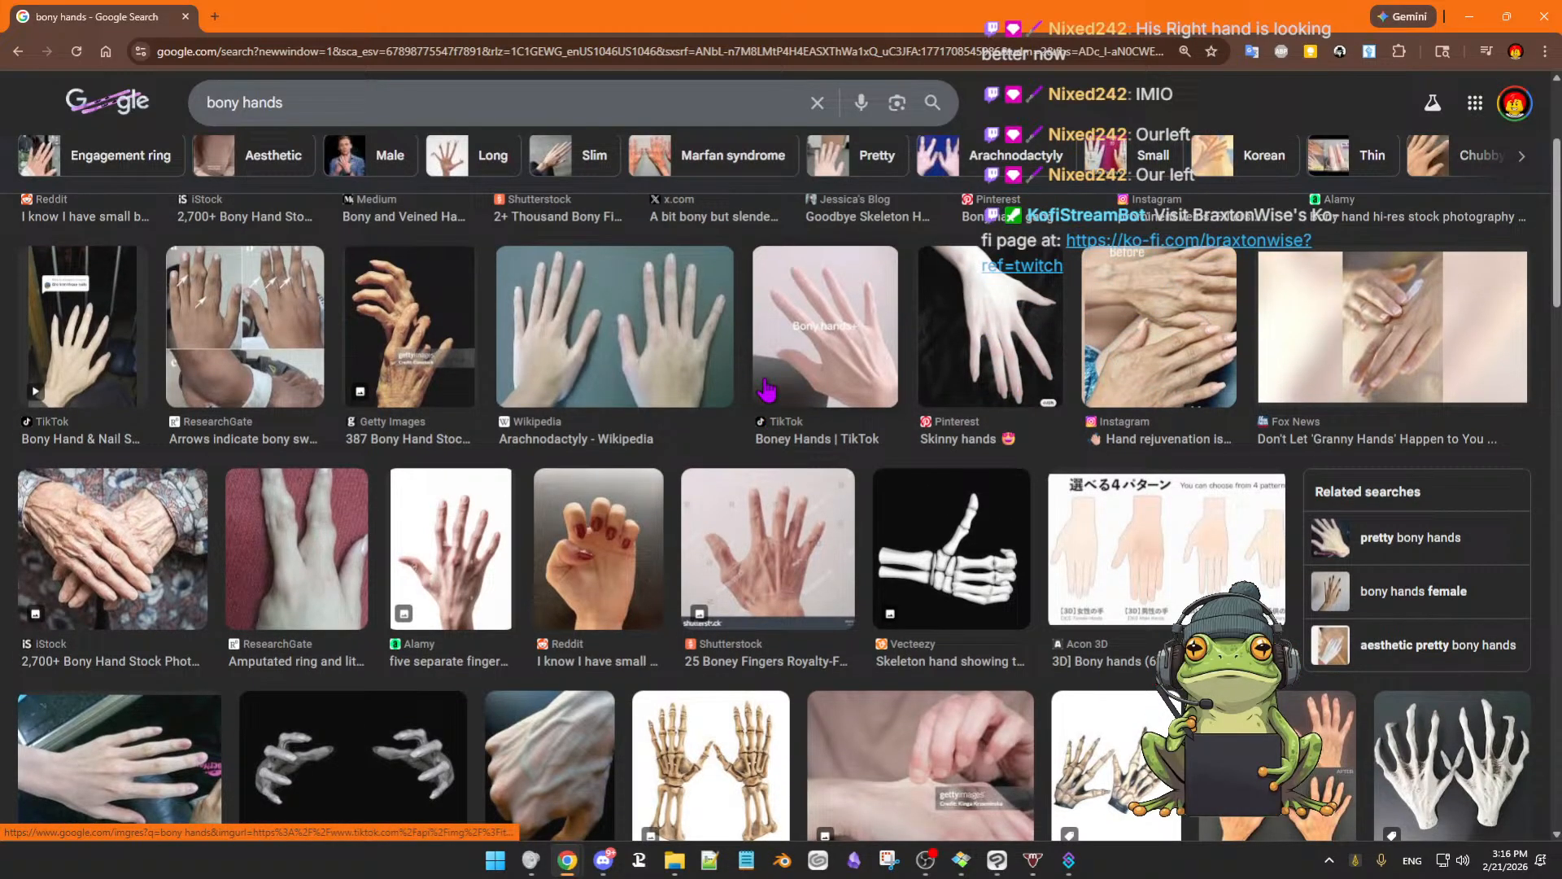
scroll(767, 390, "up", 2)
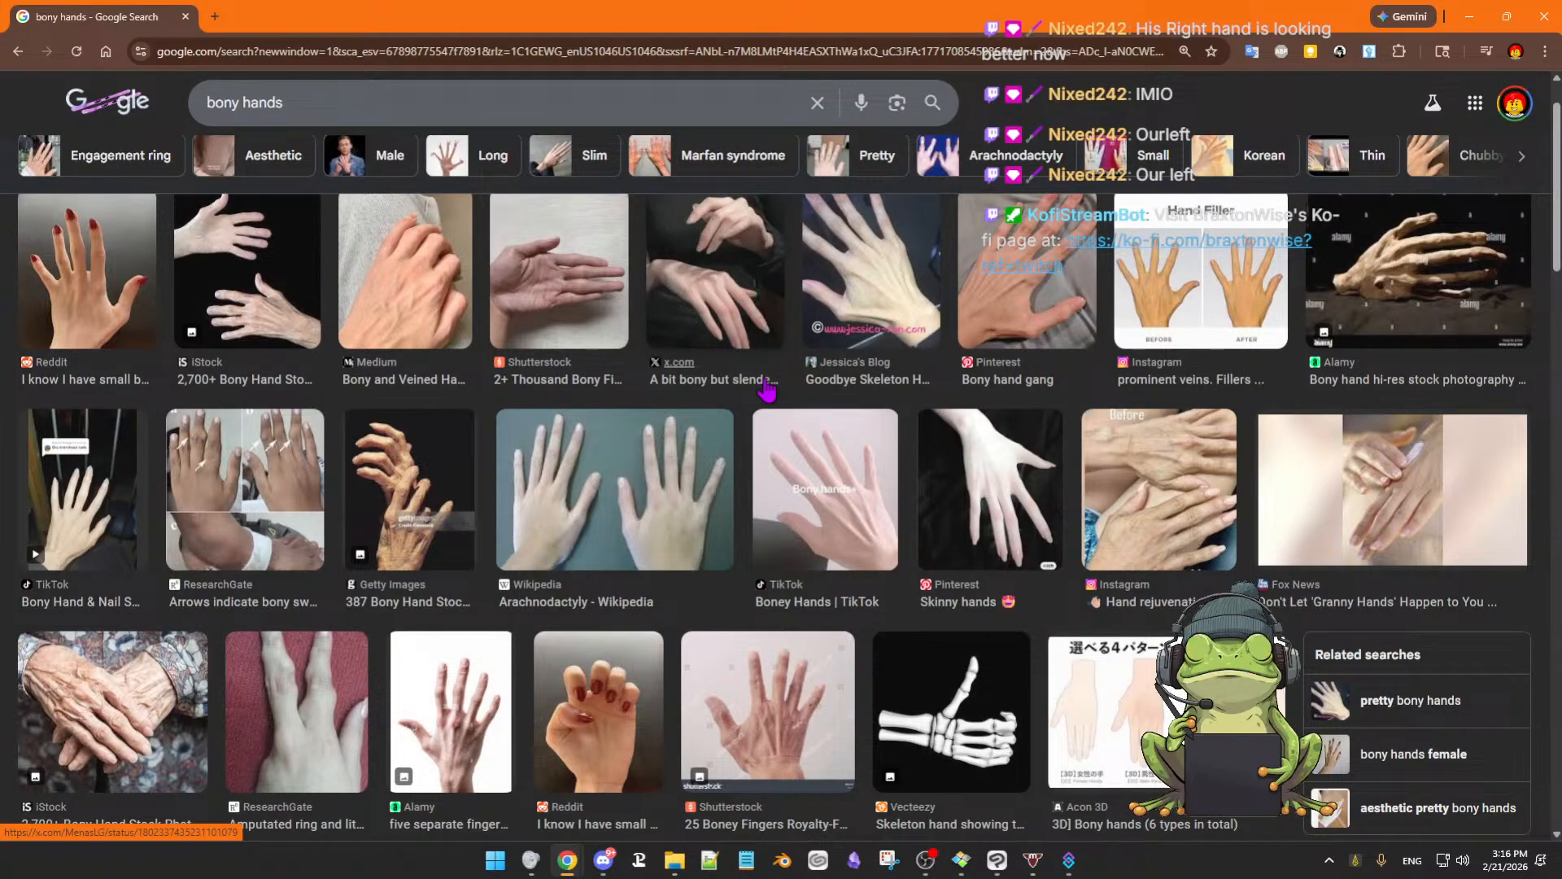
scroll(768, 390, "down", 3)
scroll(768, 390, "down", 3)
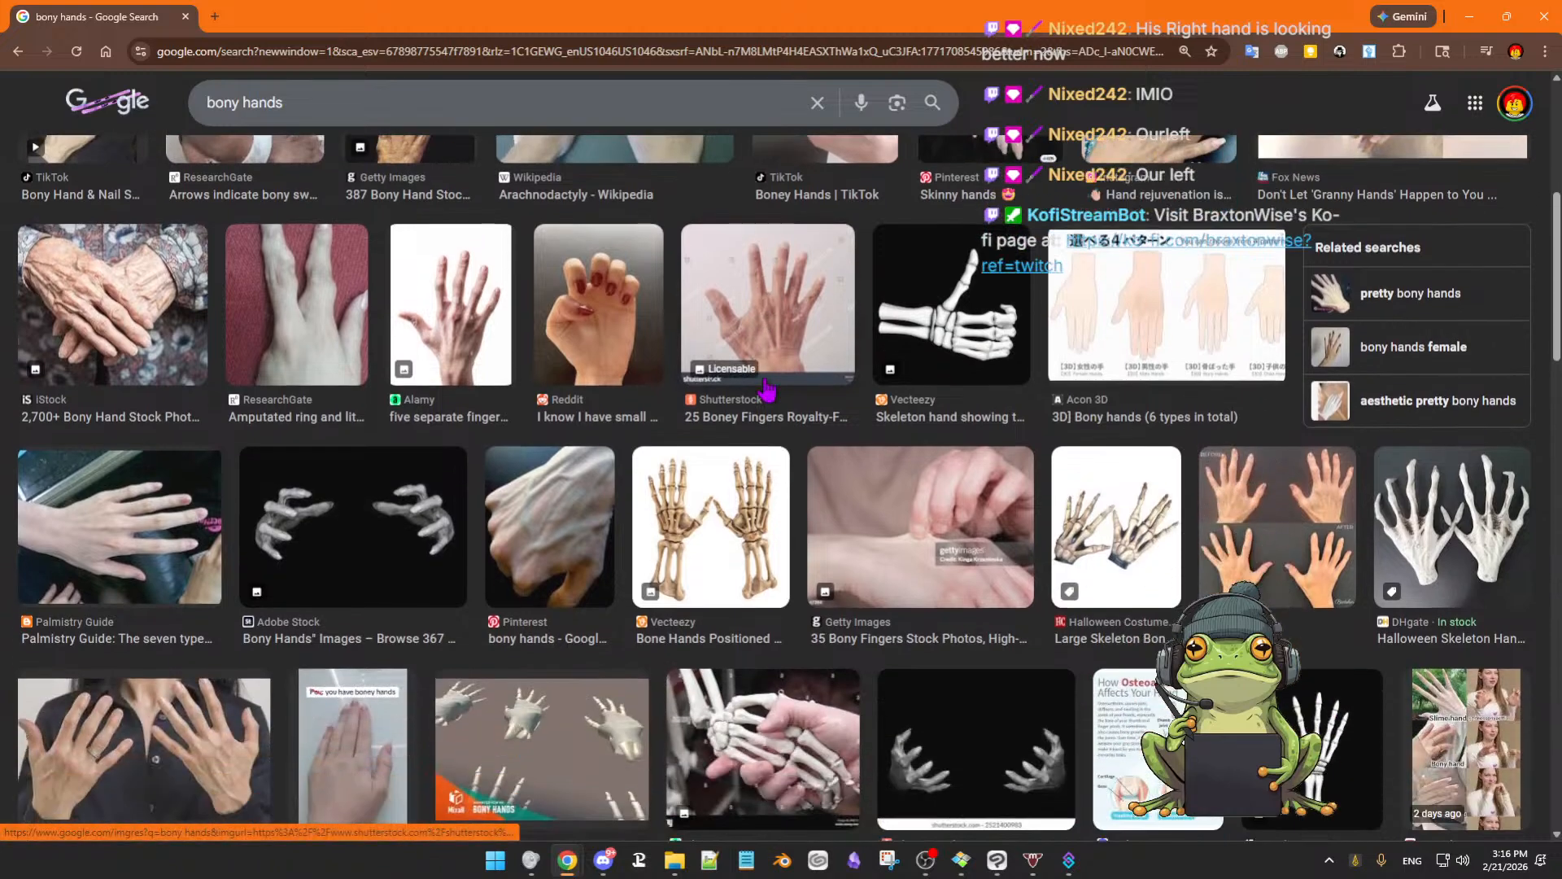
scroll(767, 389, "down", 2)
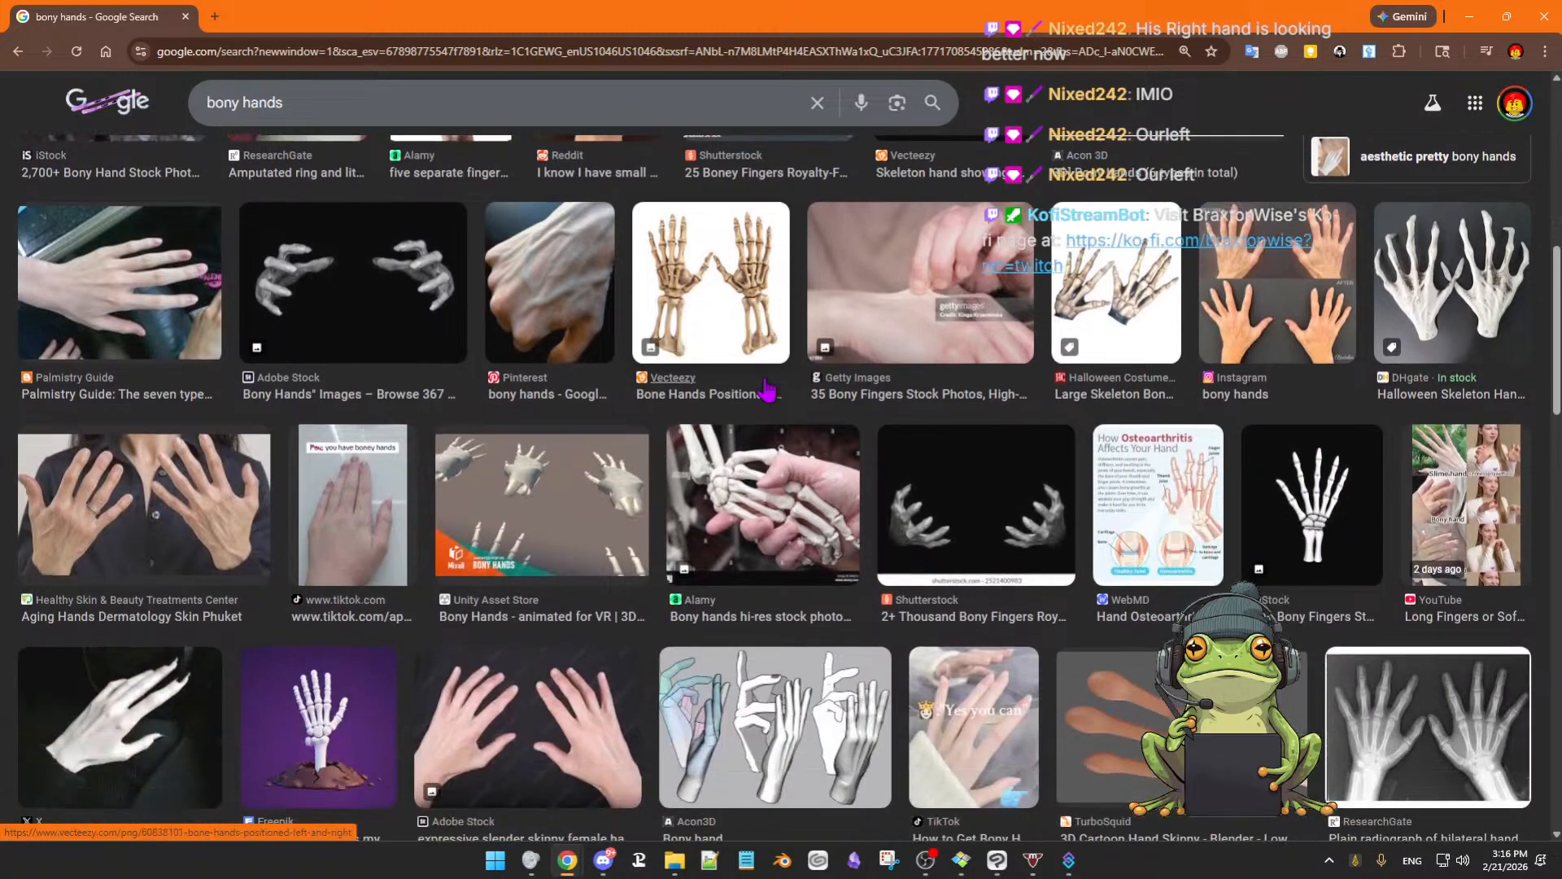
scroll(768, 390, "down", 1)
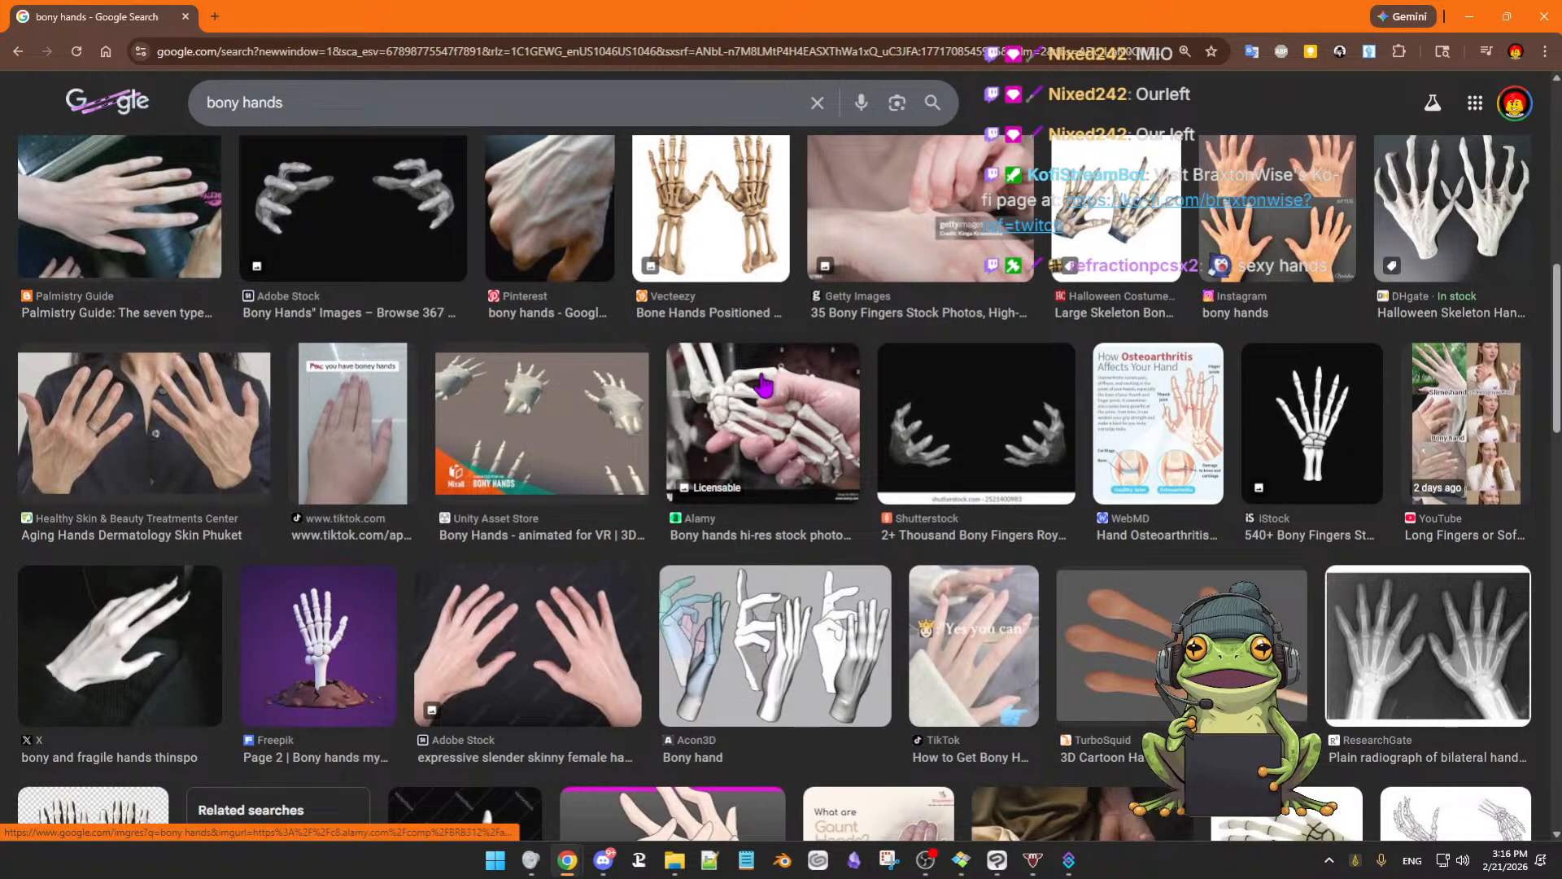
scroll(763, 385, "down", 3)
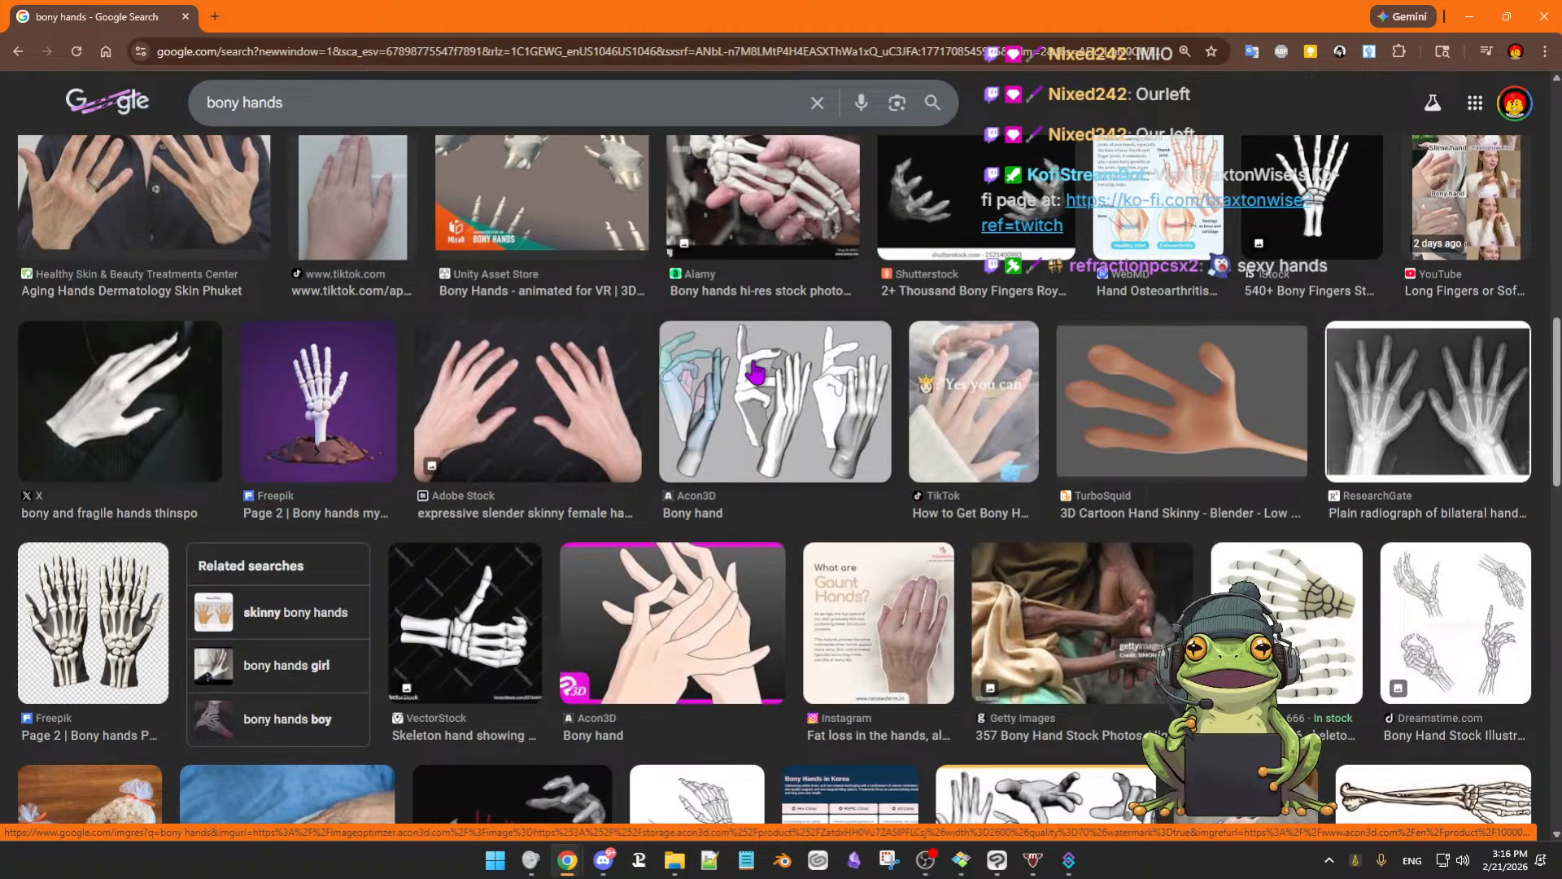
scroll(754, 370, "down", 2)
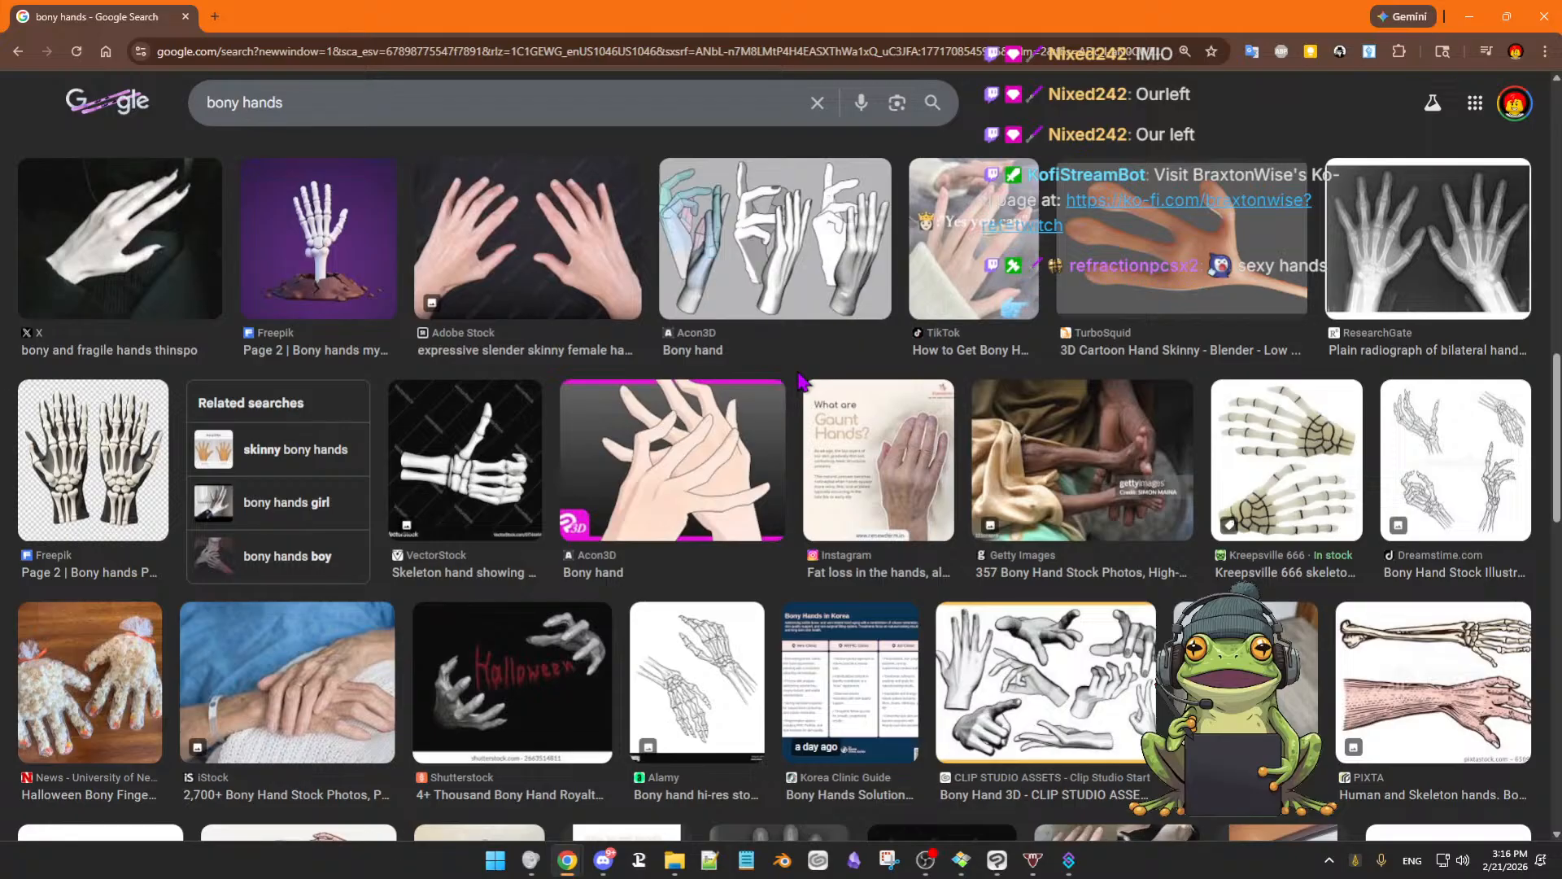
left_click(308, 698)
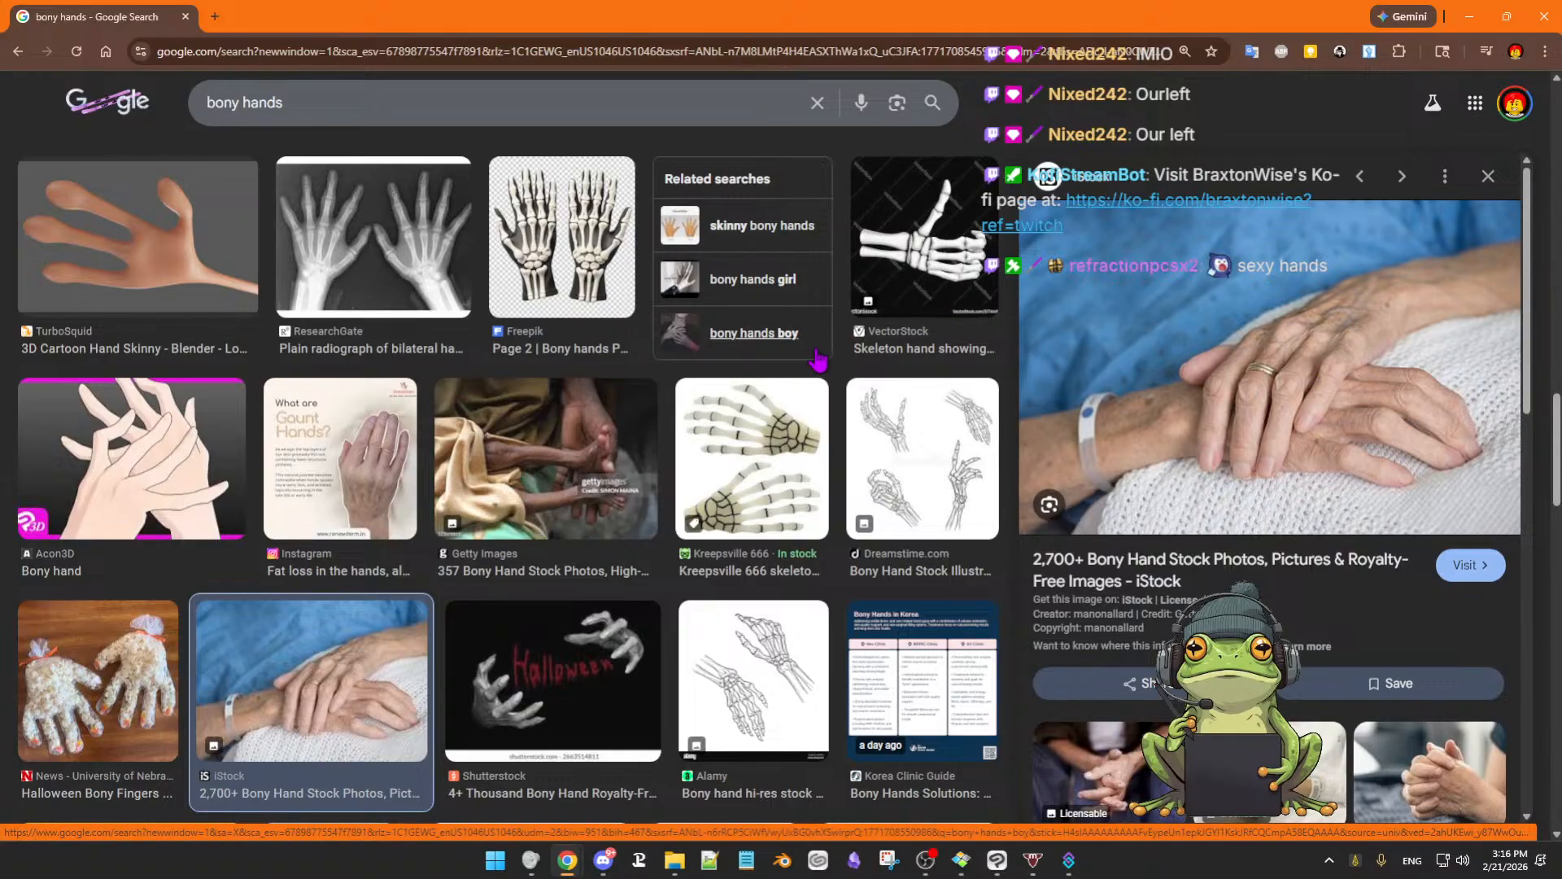
scroll(818, 360, "down", 3)
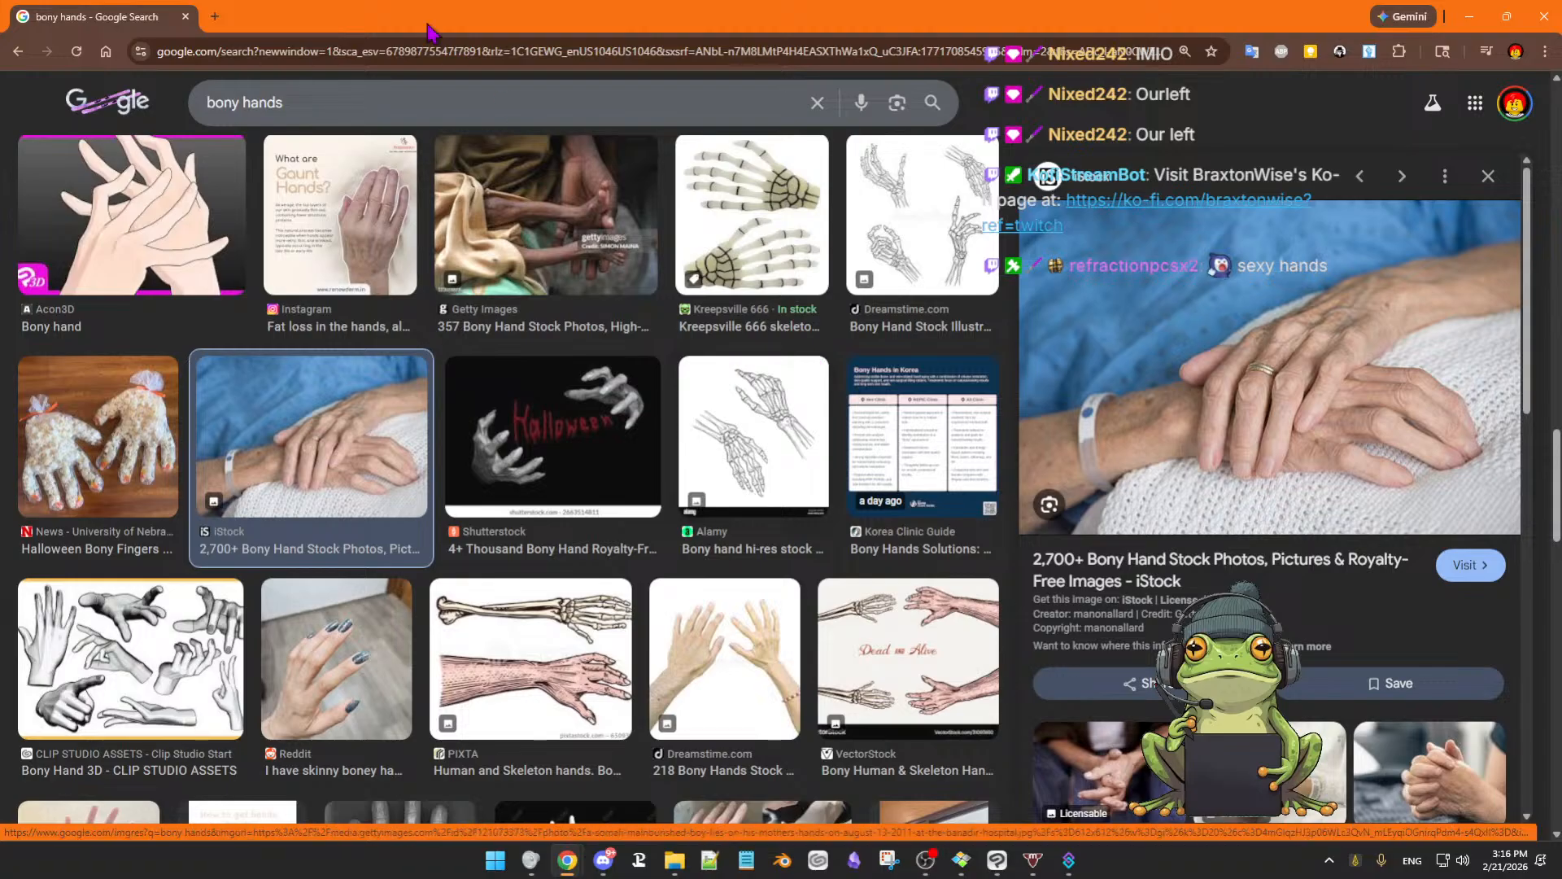
Refine the image search to "bony hands palms out"
left_click(445, 98)
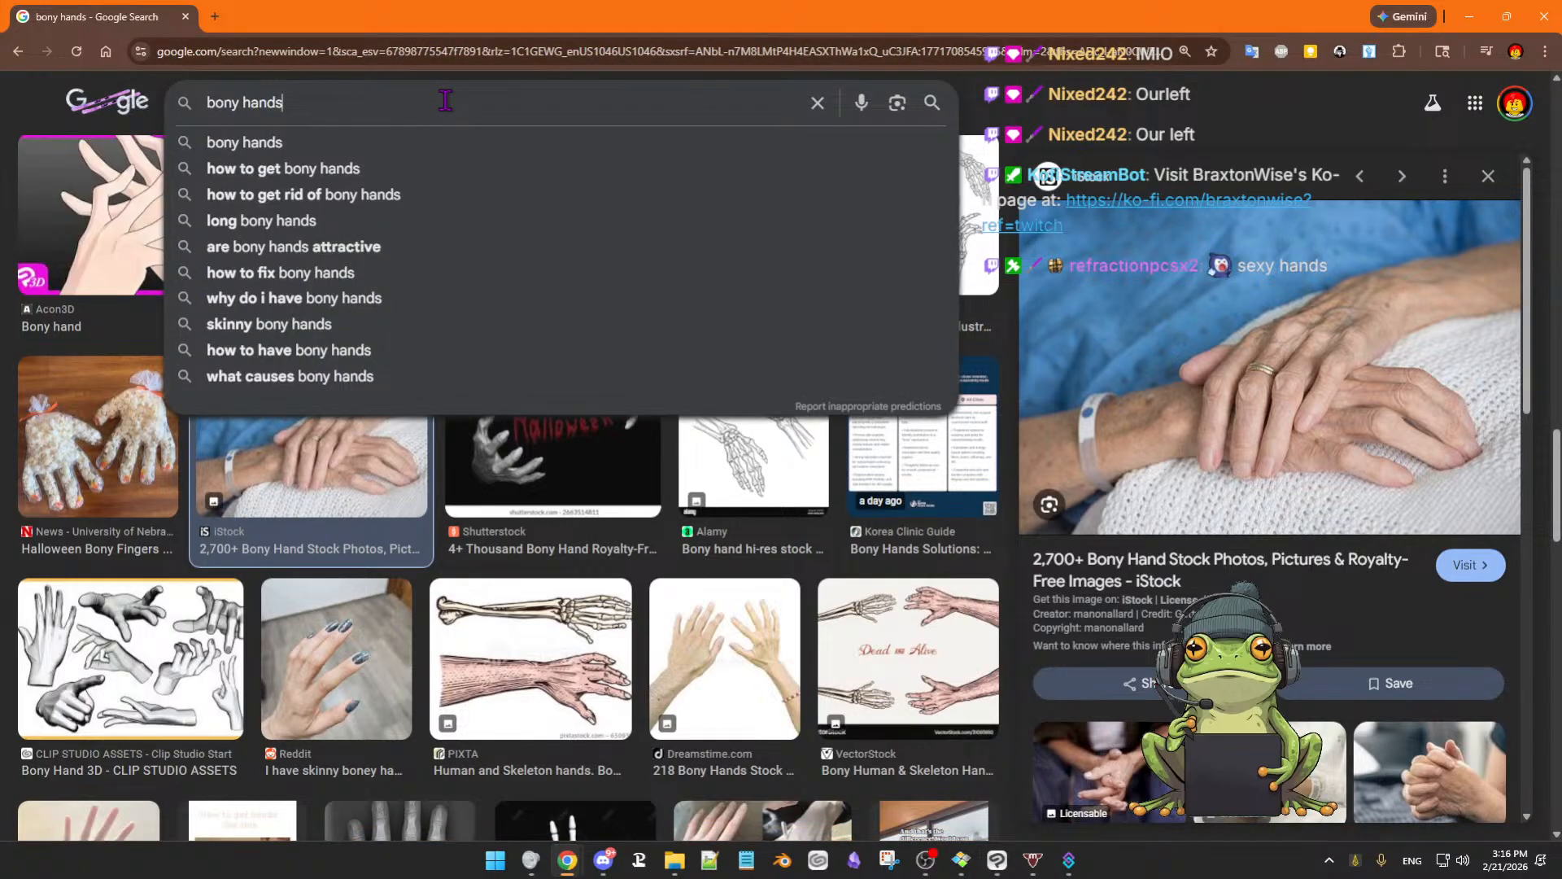
type("palj")
key("BackSpace")
type("ms out")
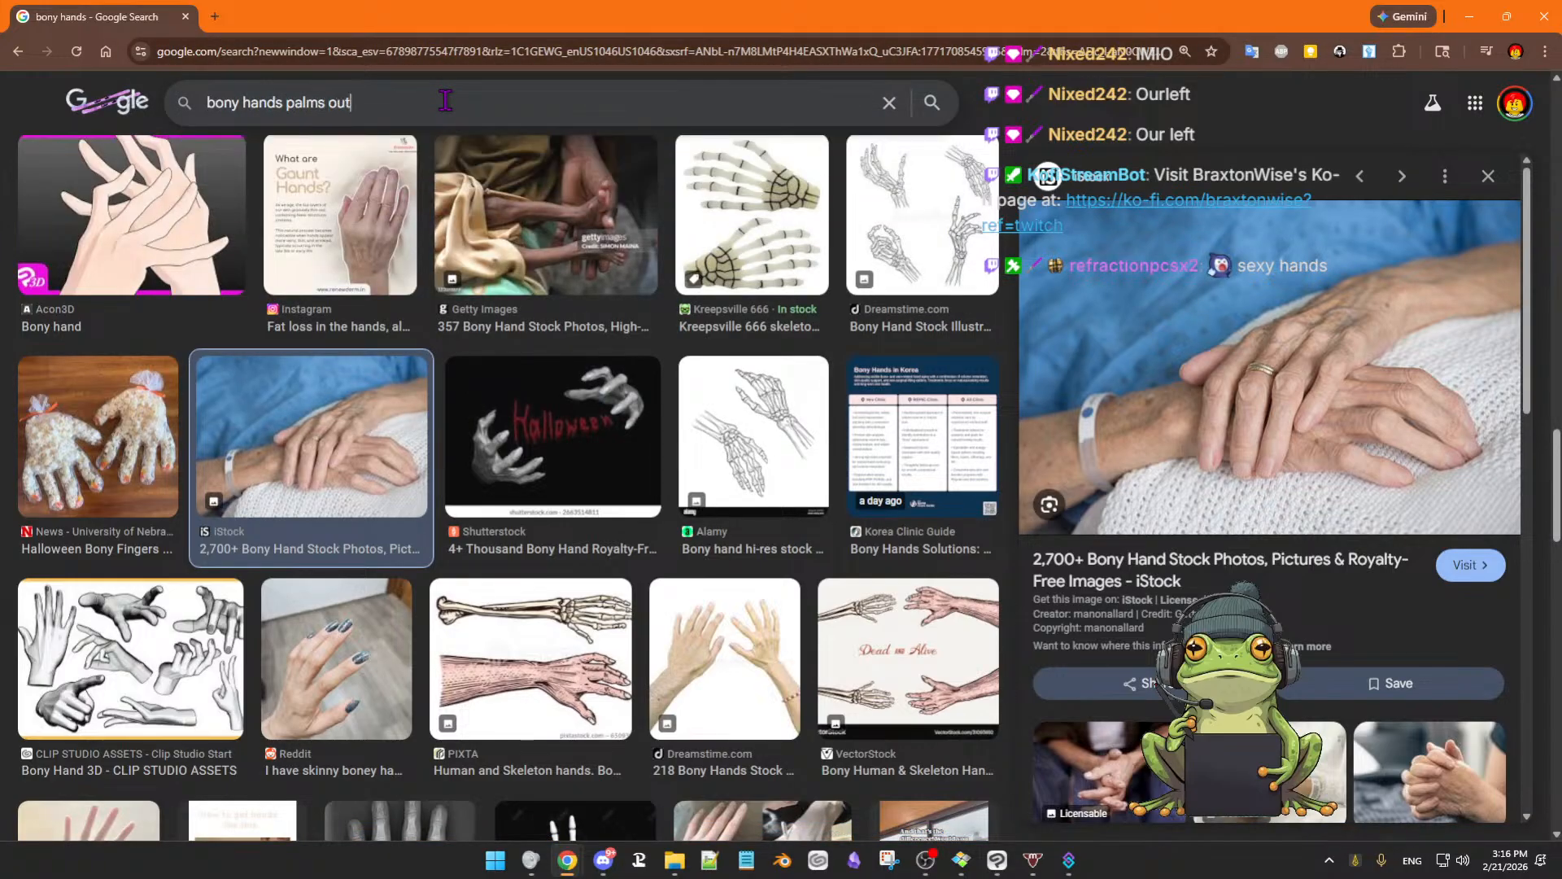
key("Return")
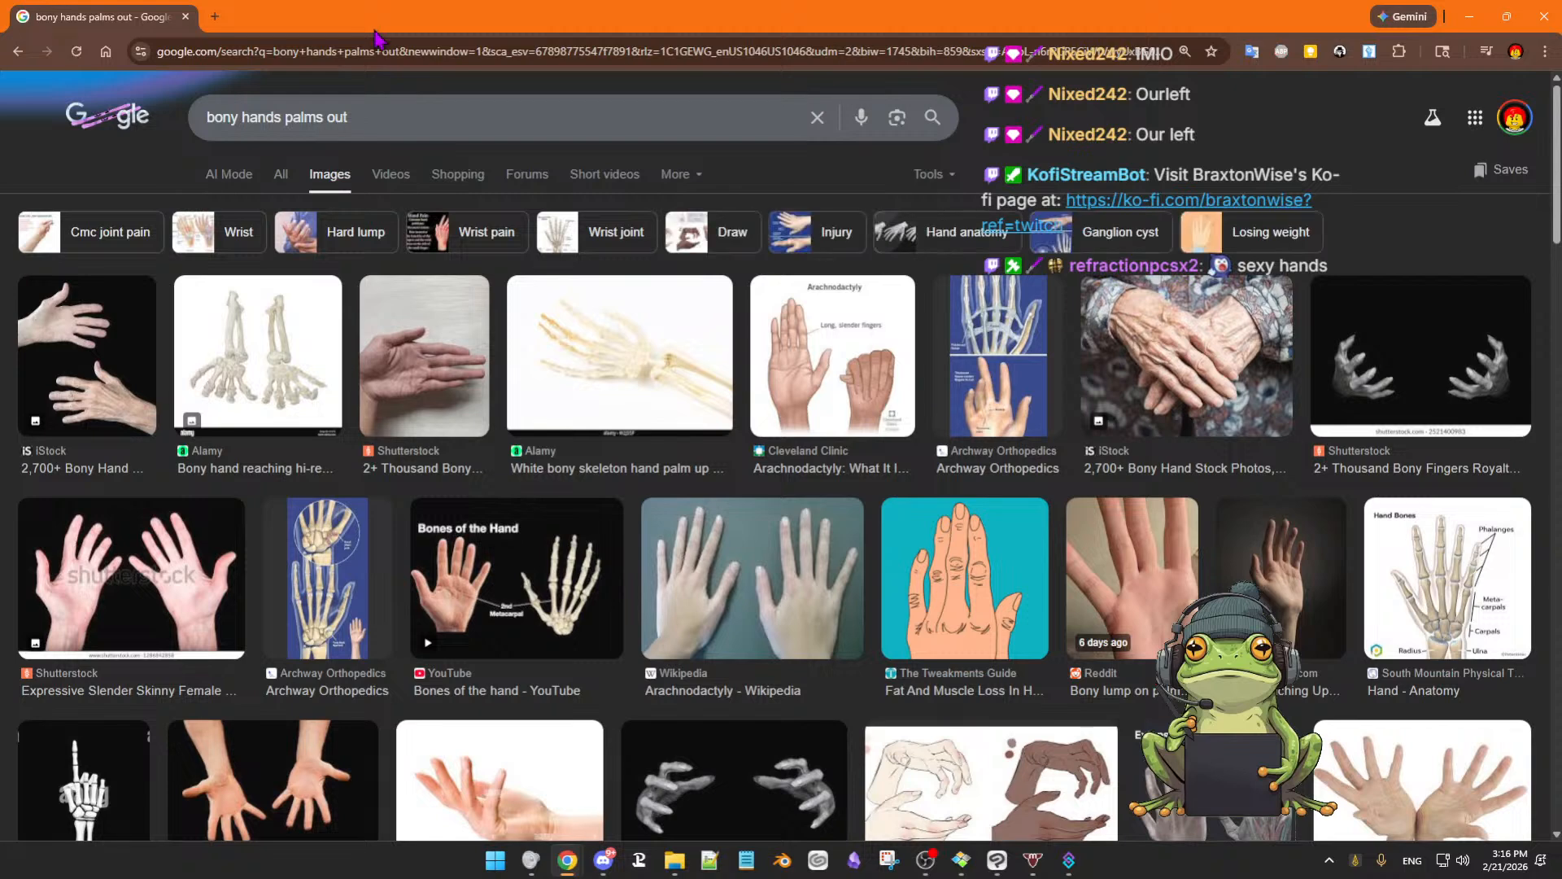
Examine enlarged palm-out photos from Shutterstock, DeltaHub, Vecteezy and Dreamstime as references for palm and thumb anatomy
left_click(418, 354)
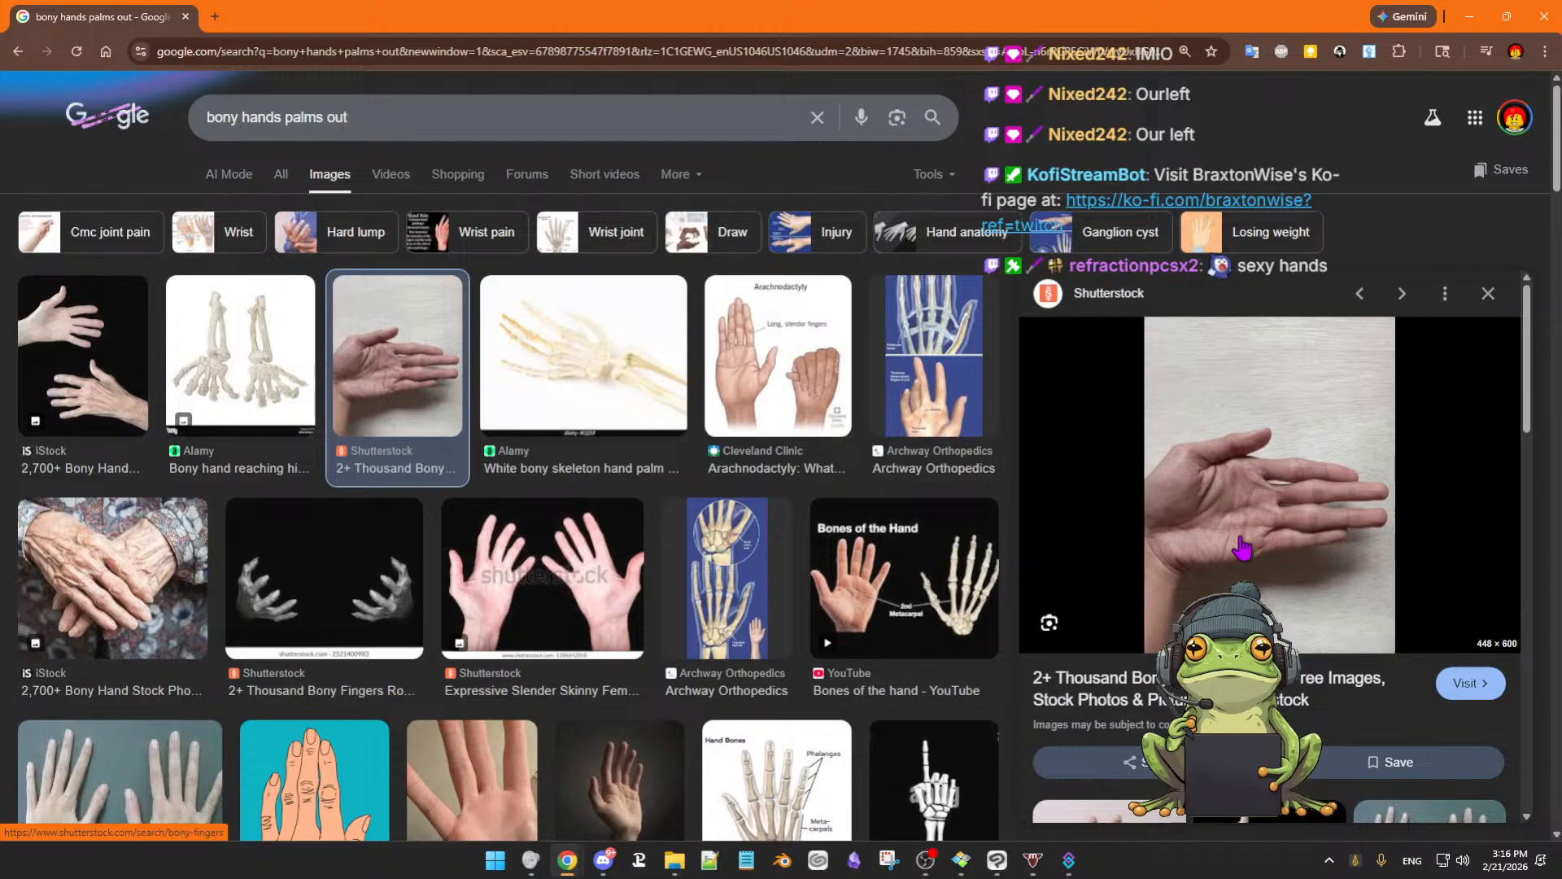
left_click(570, 585)
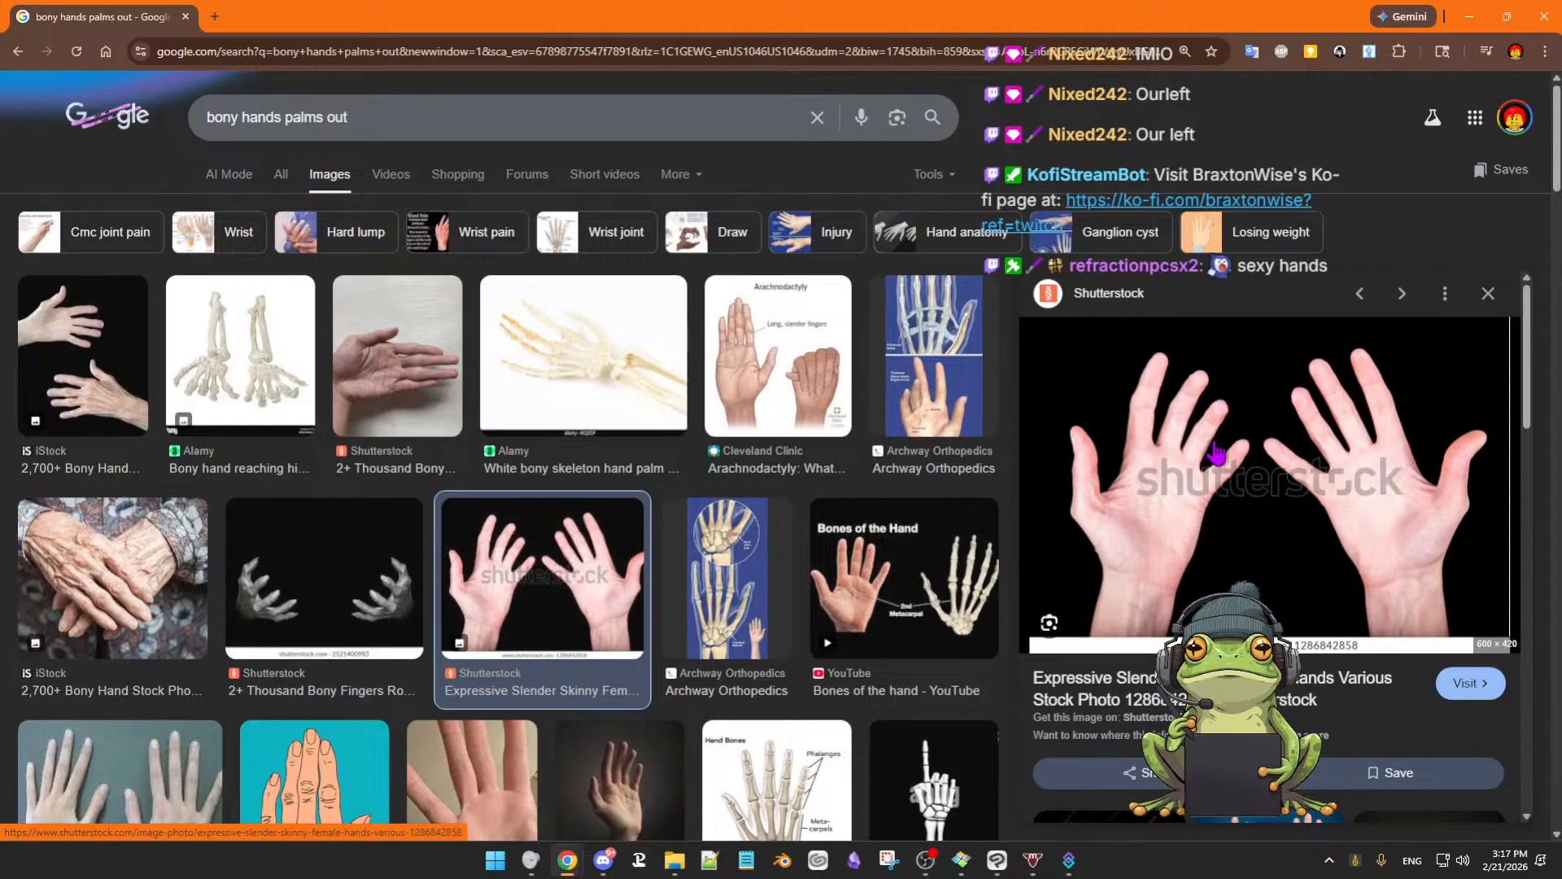
scroll(722, 528, "down", 4)
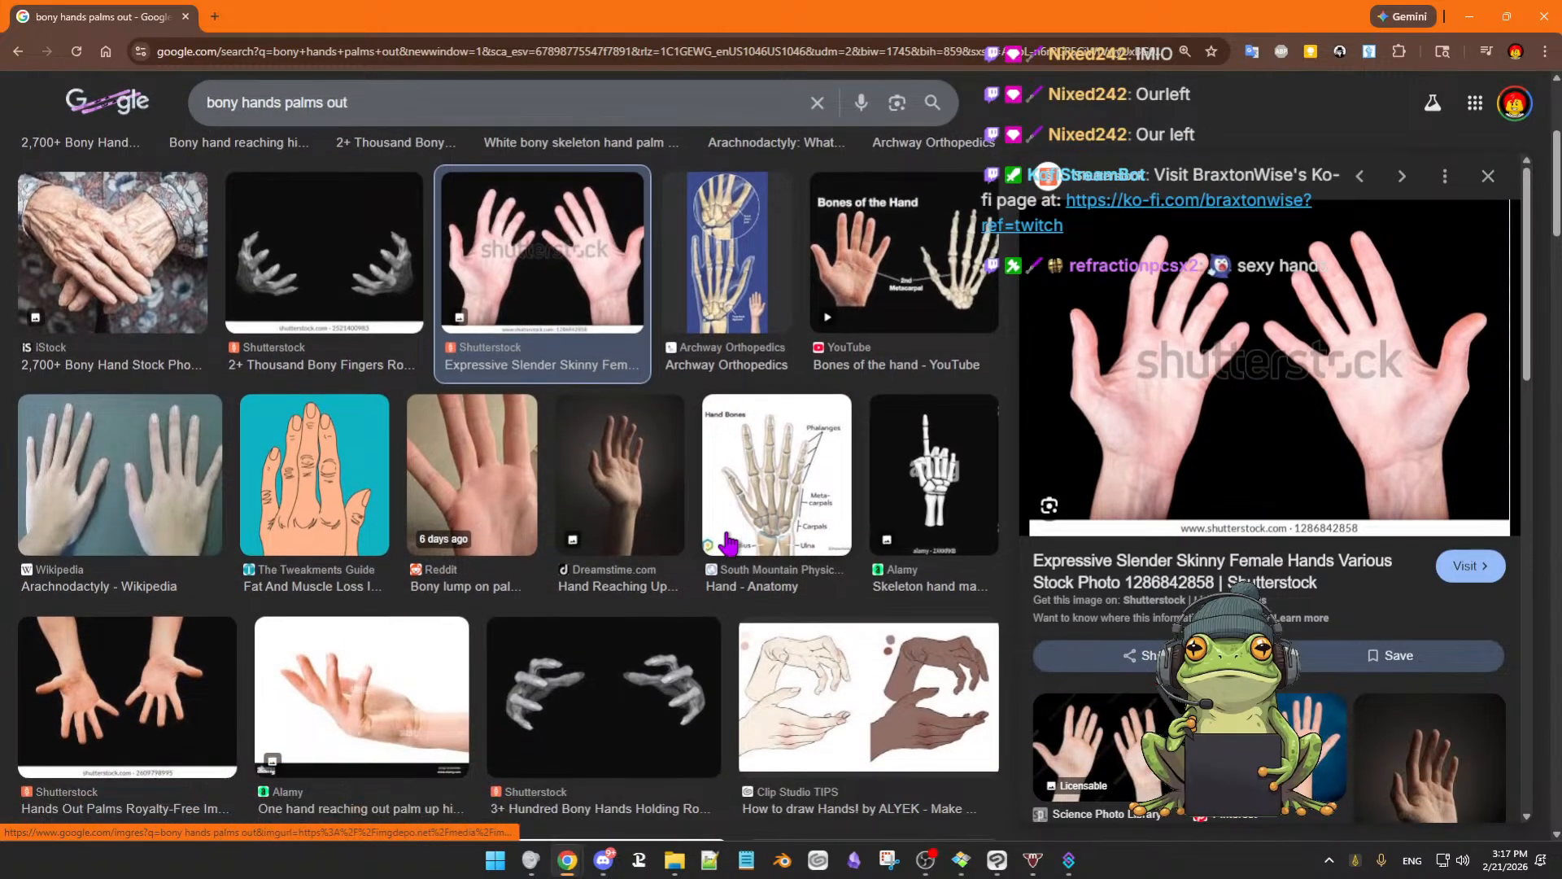
scroll(728, 543, "down", 1)
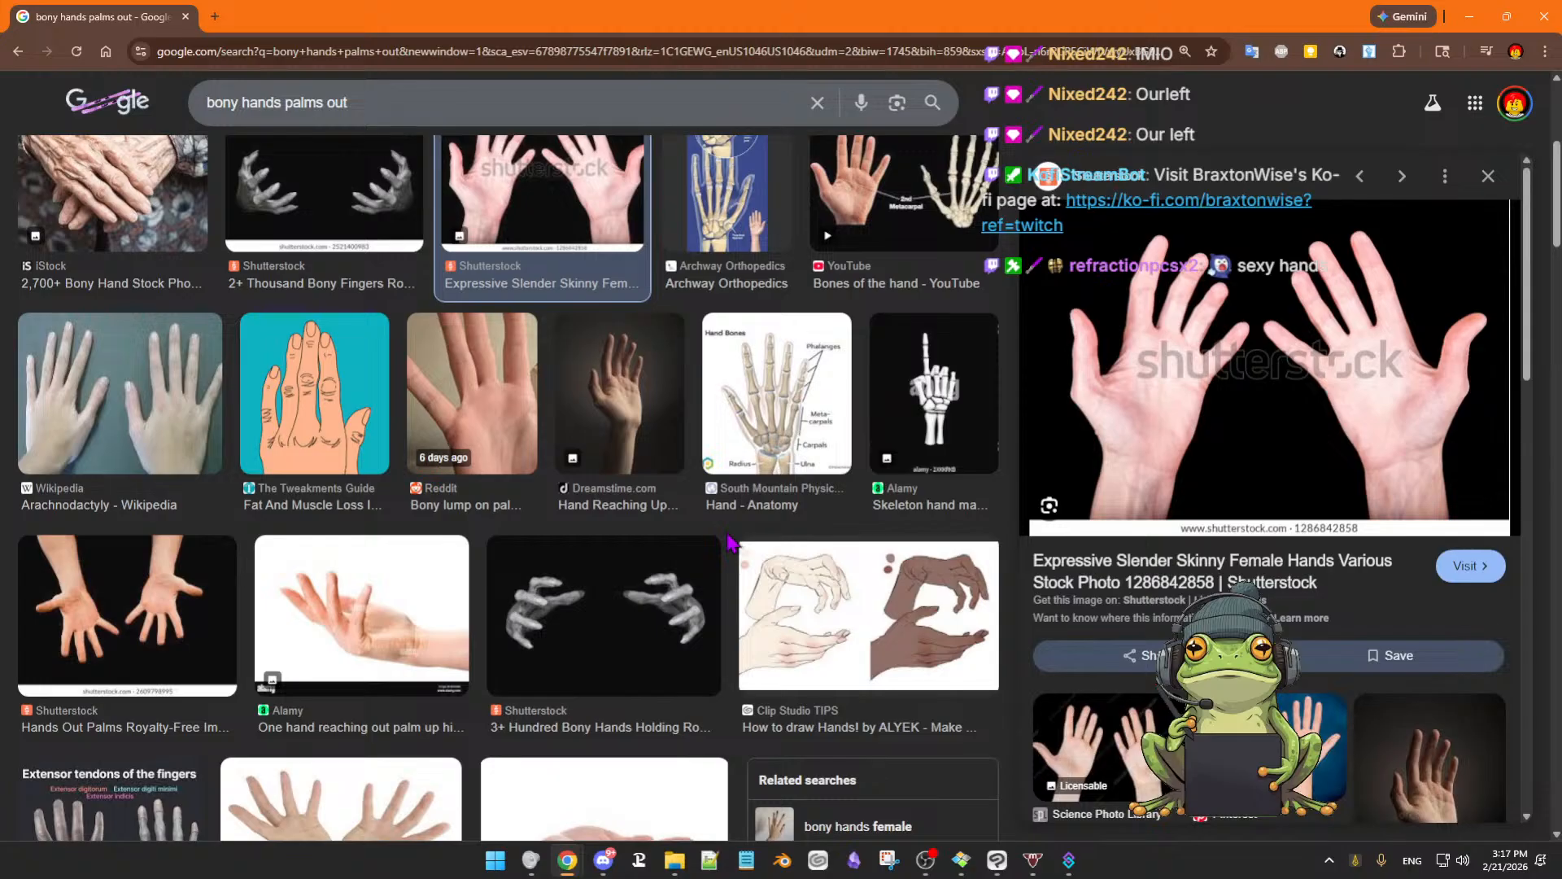
scroll(728, 543, "down", 4)
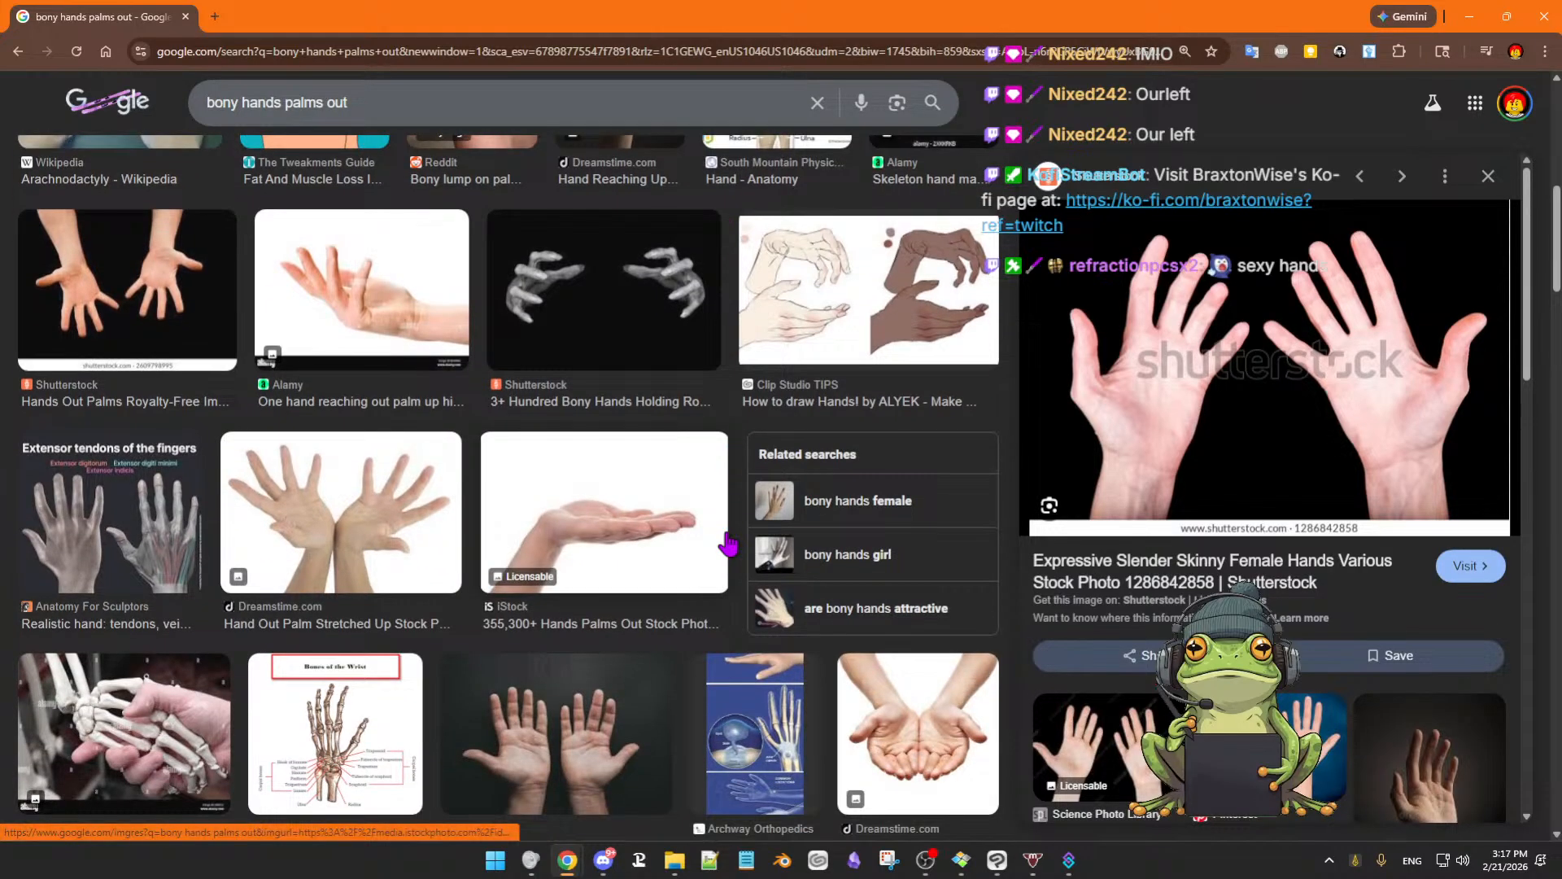
scroll(728, 543, "down", 3)
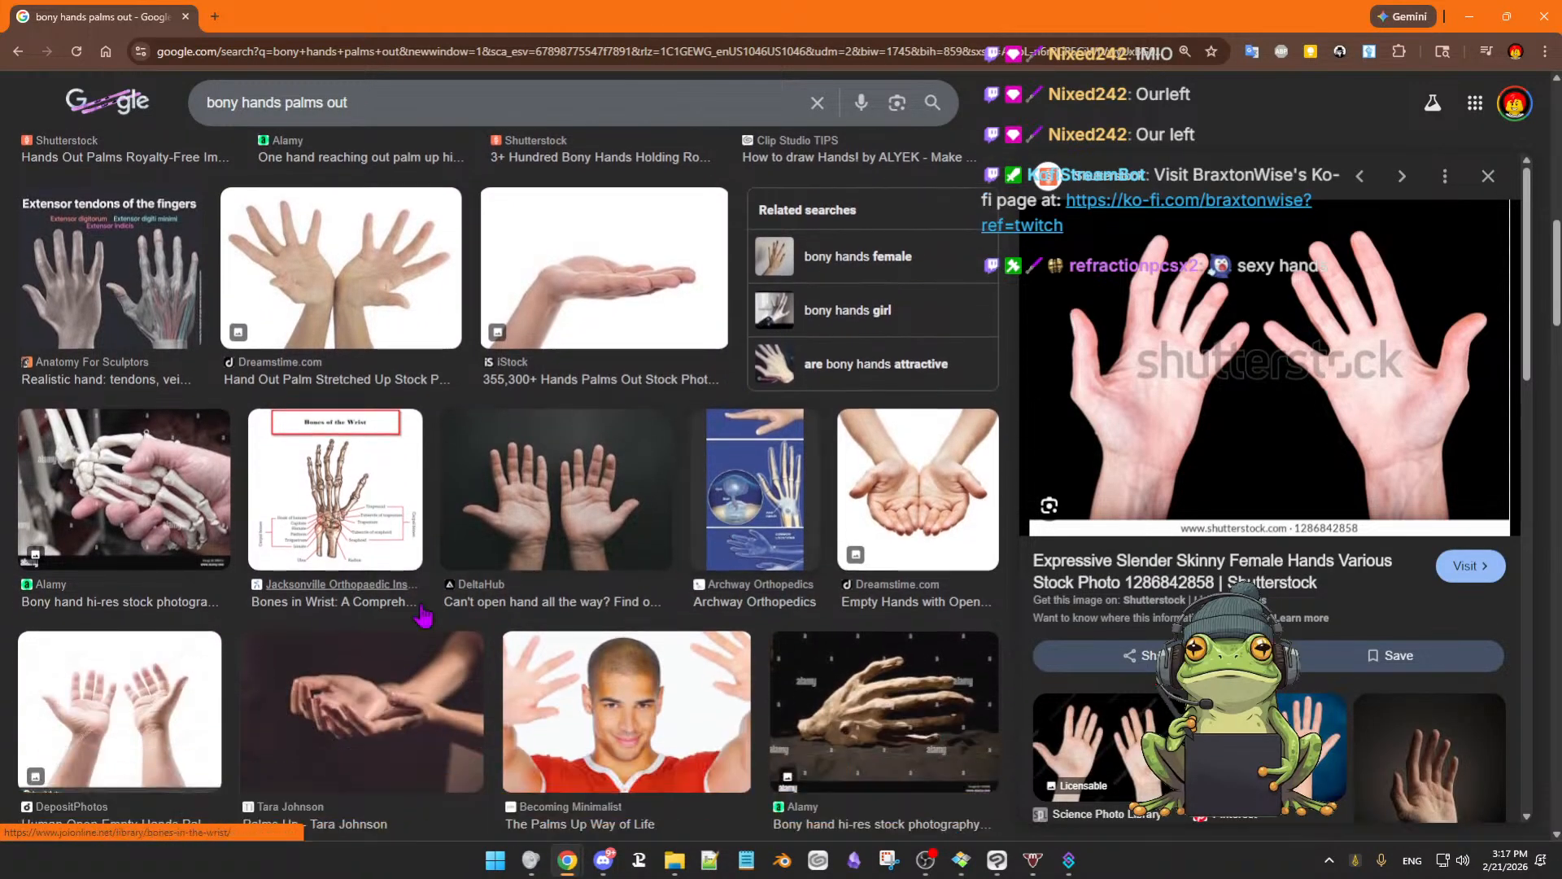
left_click(591, 469)
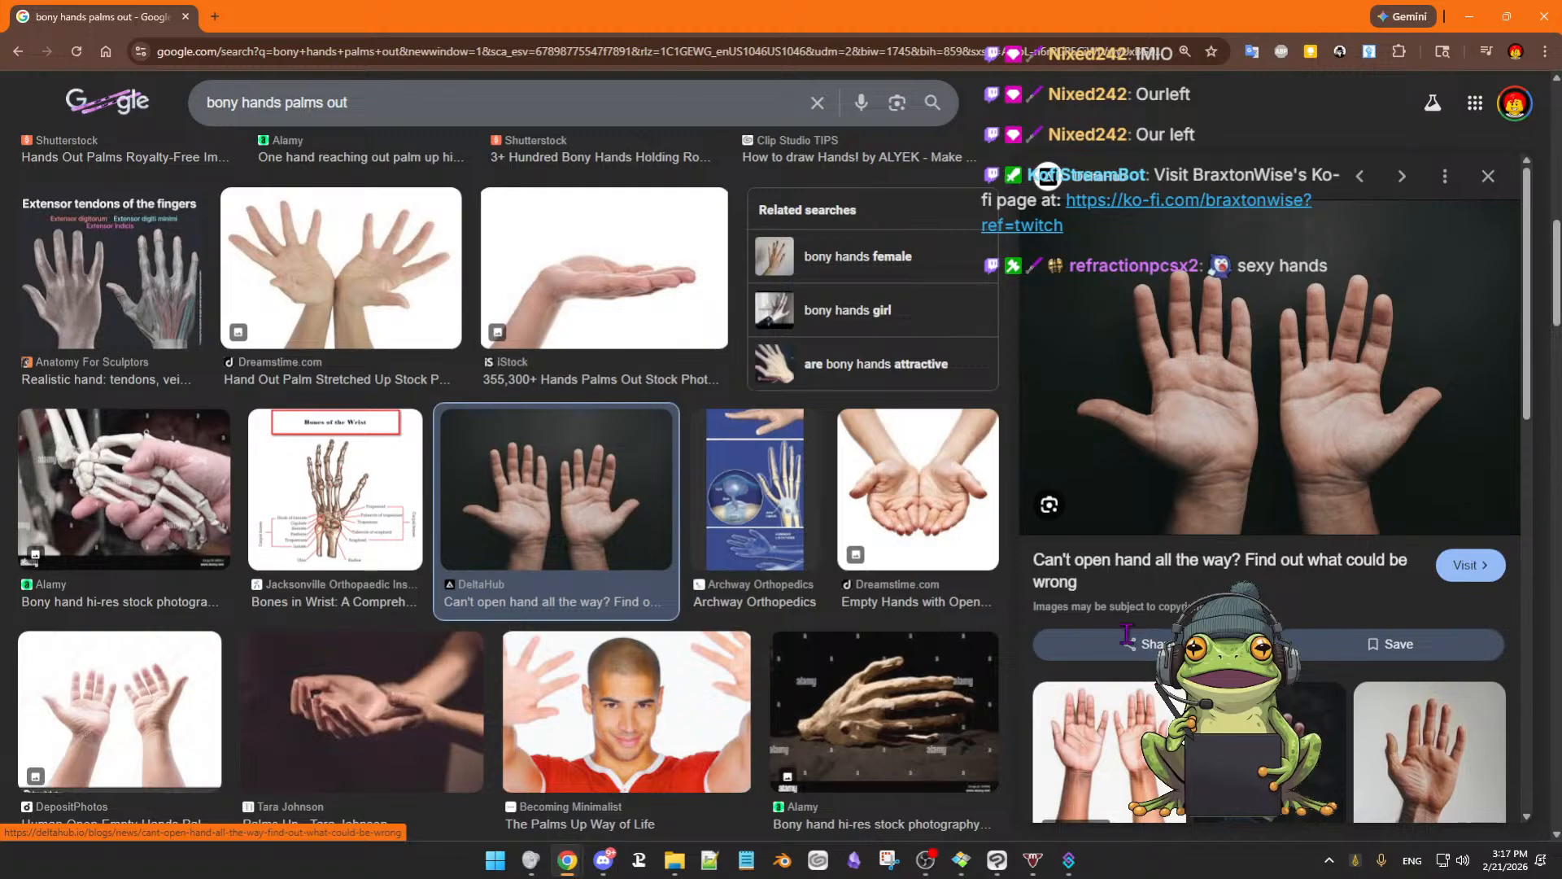
left_click(1097, 724)
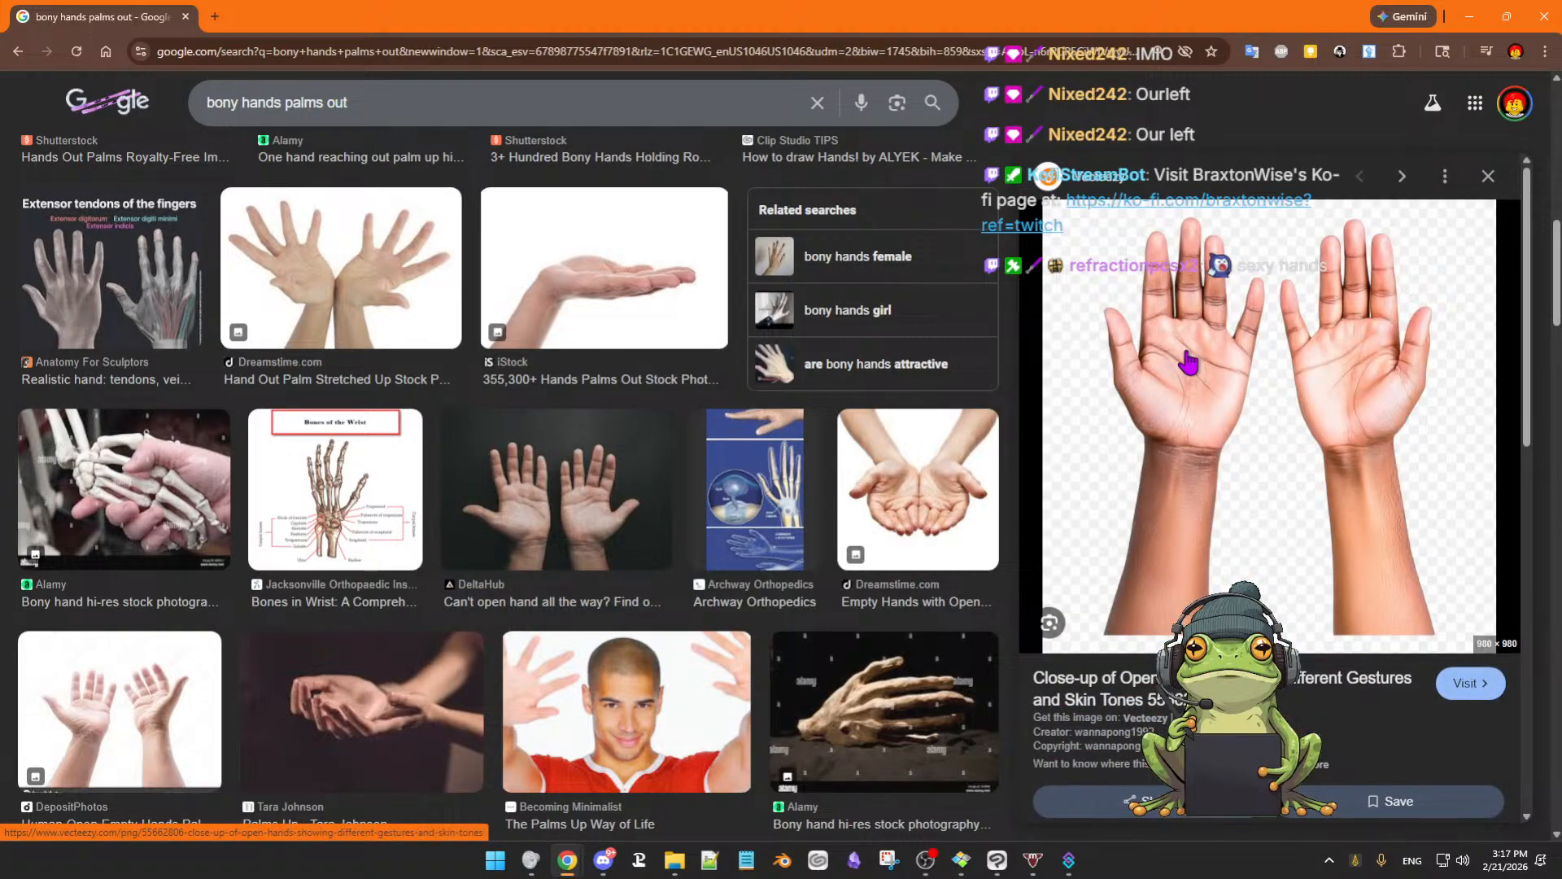
left_click(352, 304)
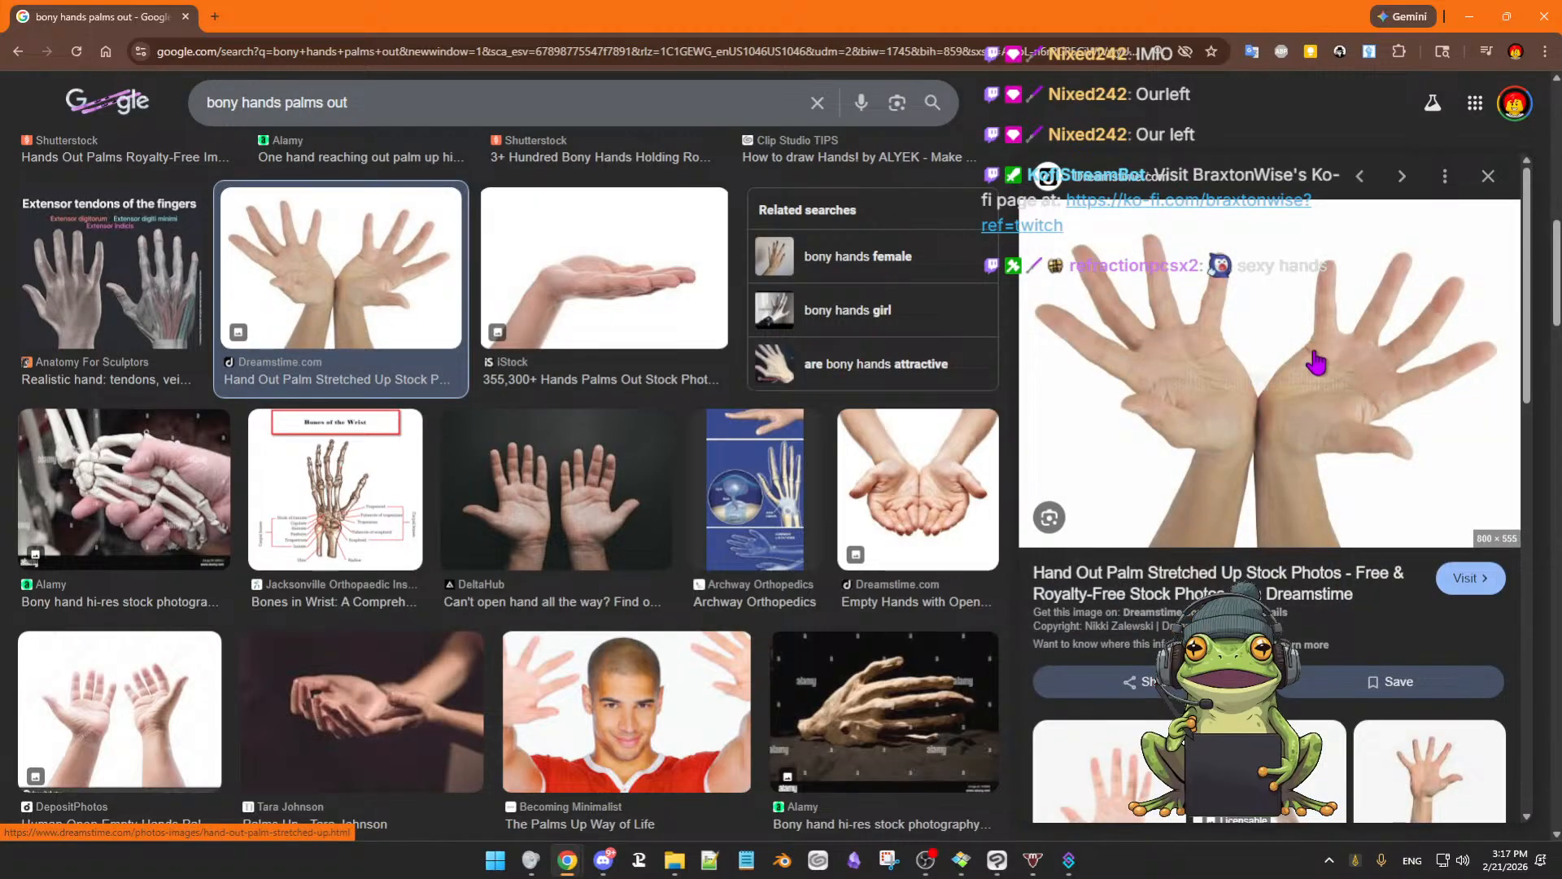
Examine the "bony hands palms out" image results for further palm and finger anatomy references
scroll(852, 484, "down", 5)
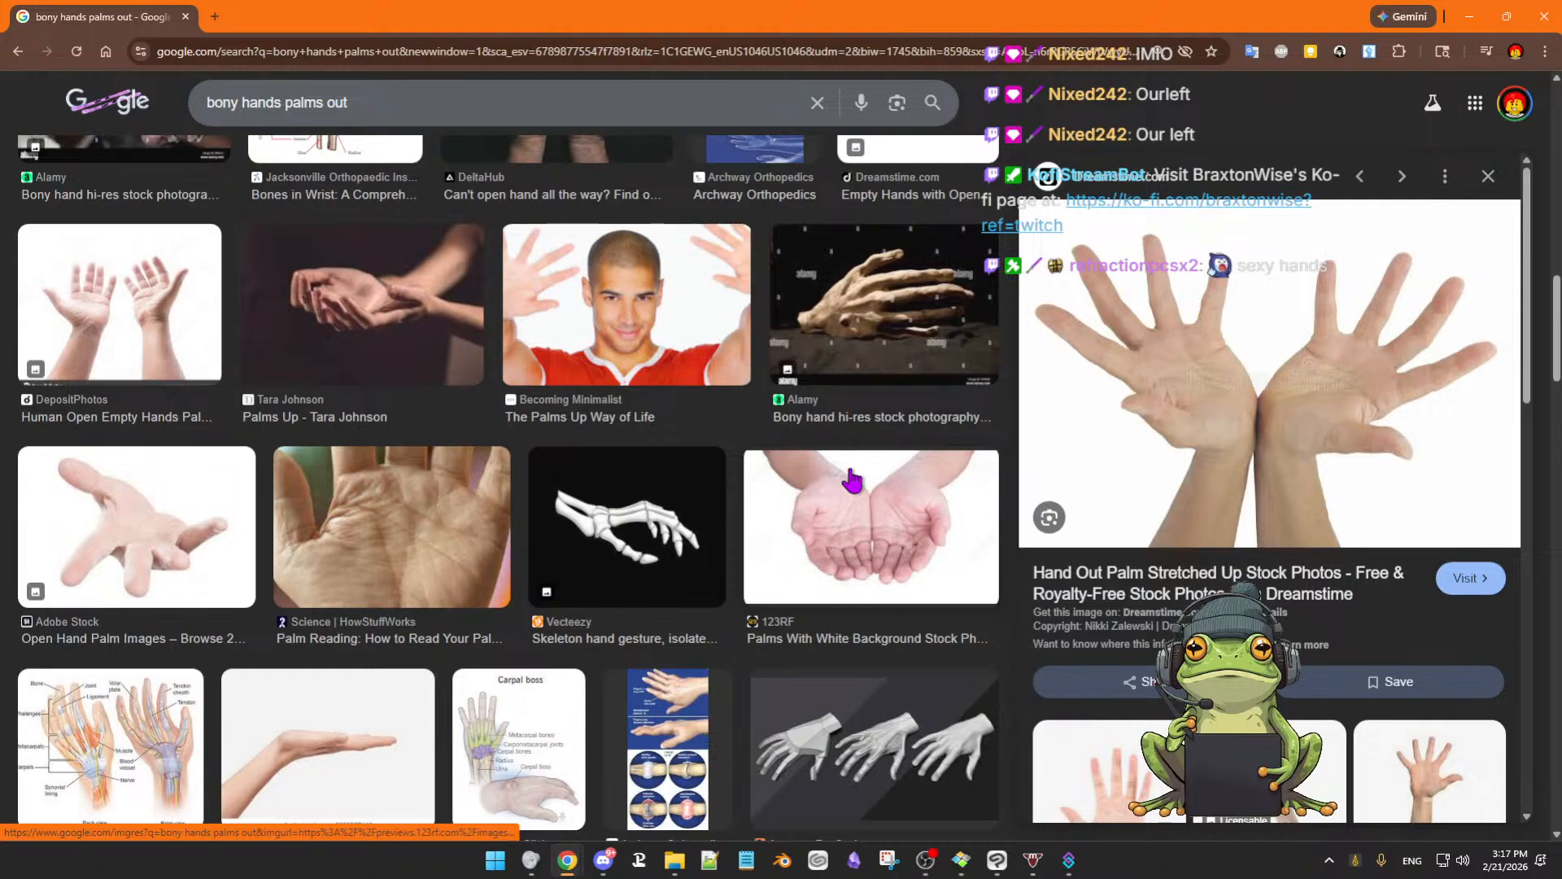
scroll(329, 436, "down", 2)
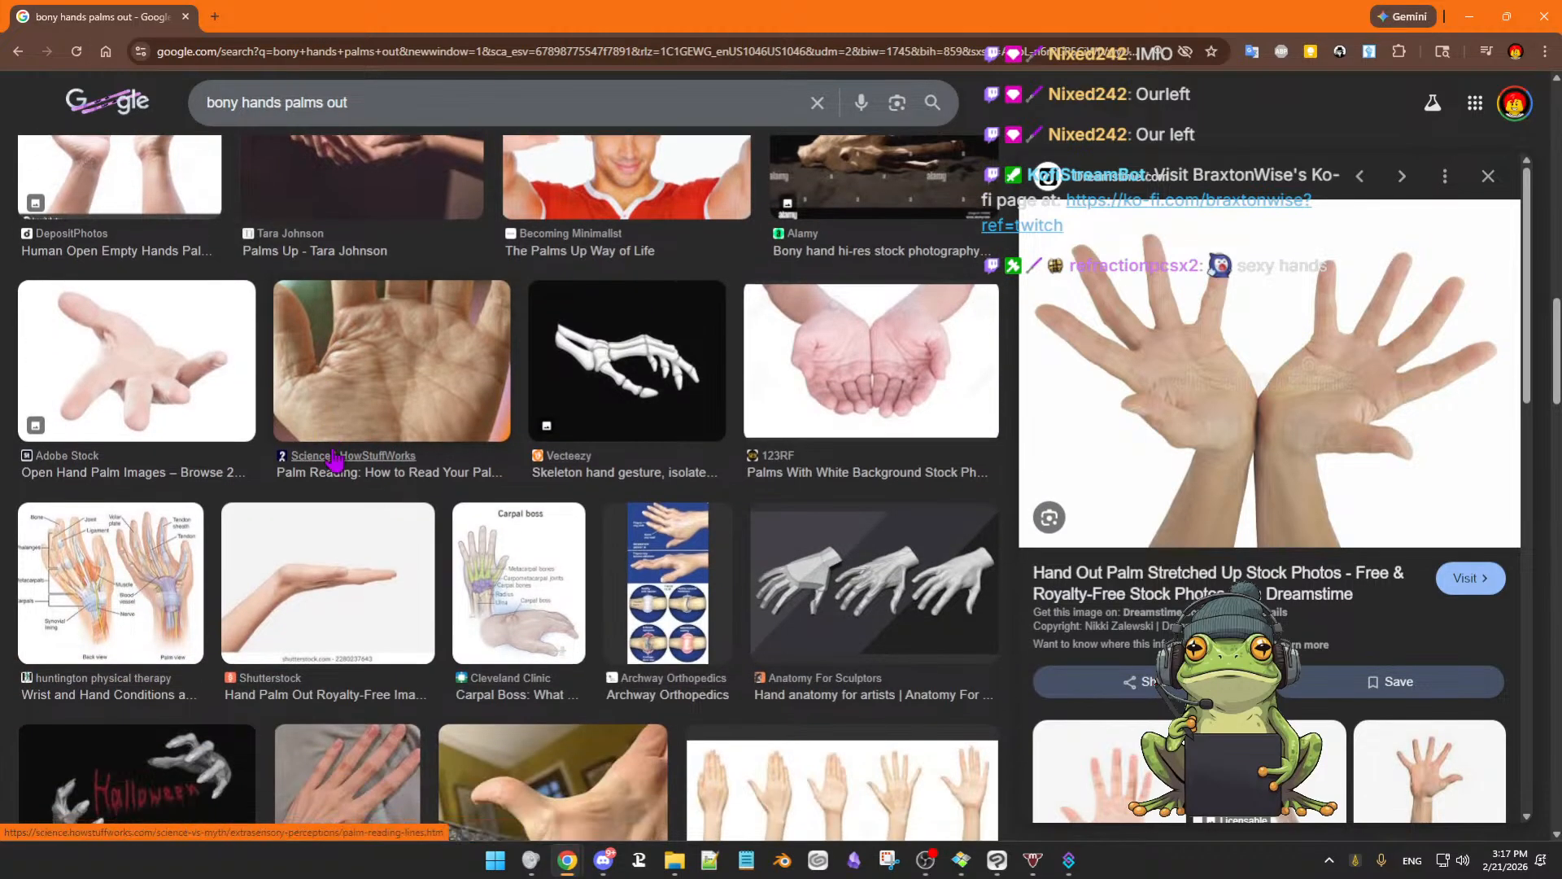
scroll(332, 452, "down", 3)
scroll(336, 460, "down", 1)
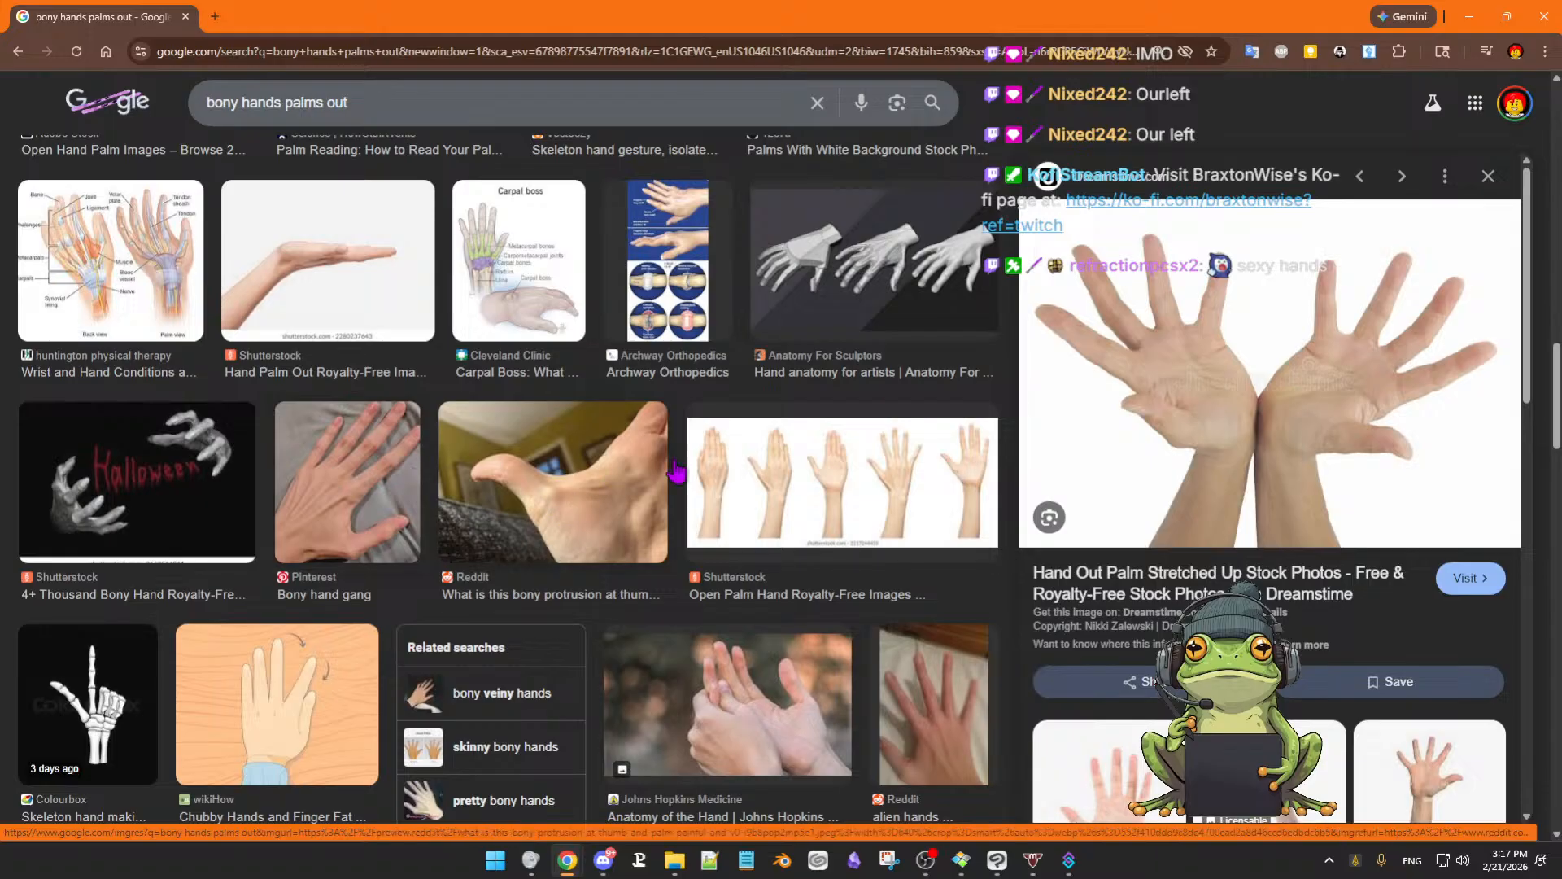
scroll(820, 468, "down", 2)
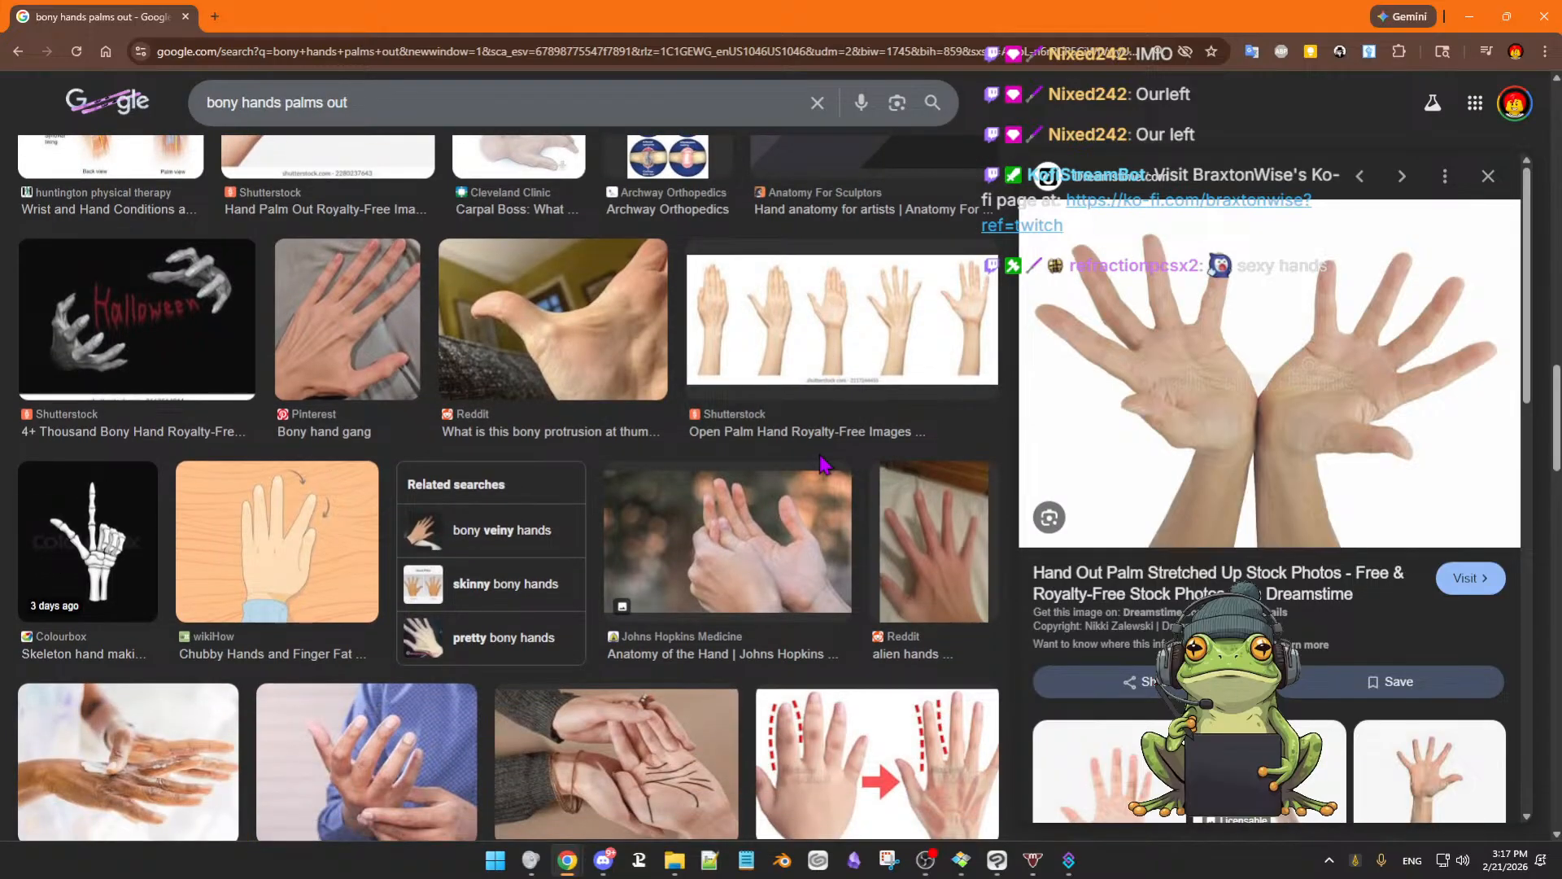
scroll(822, 466, "down", 2)
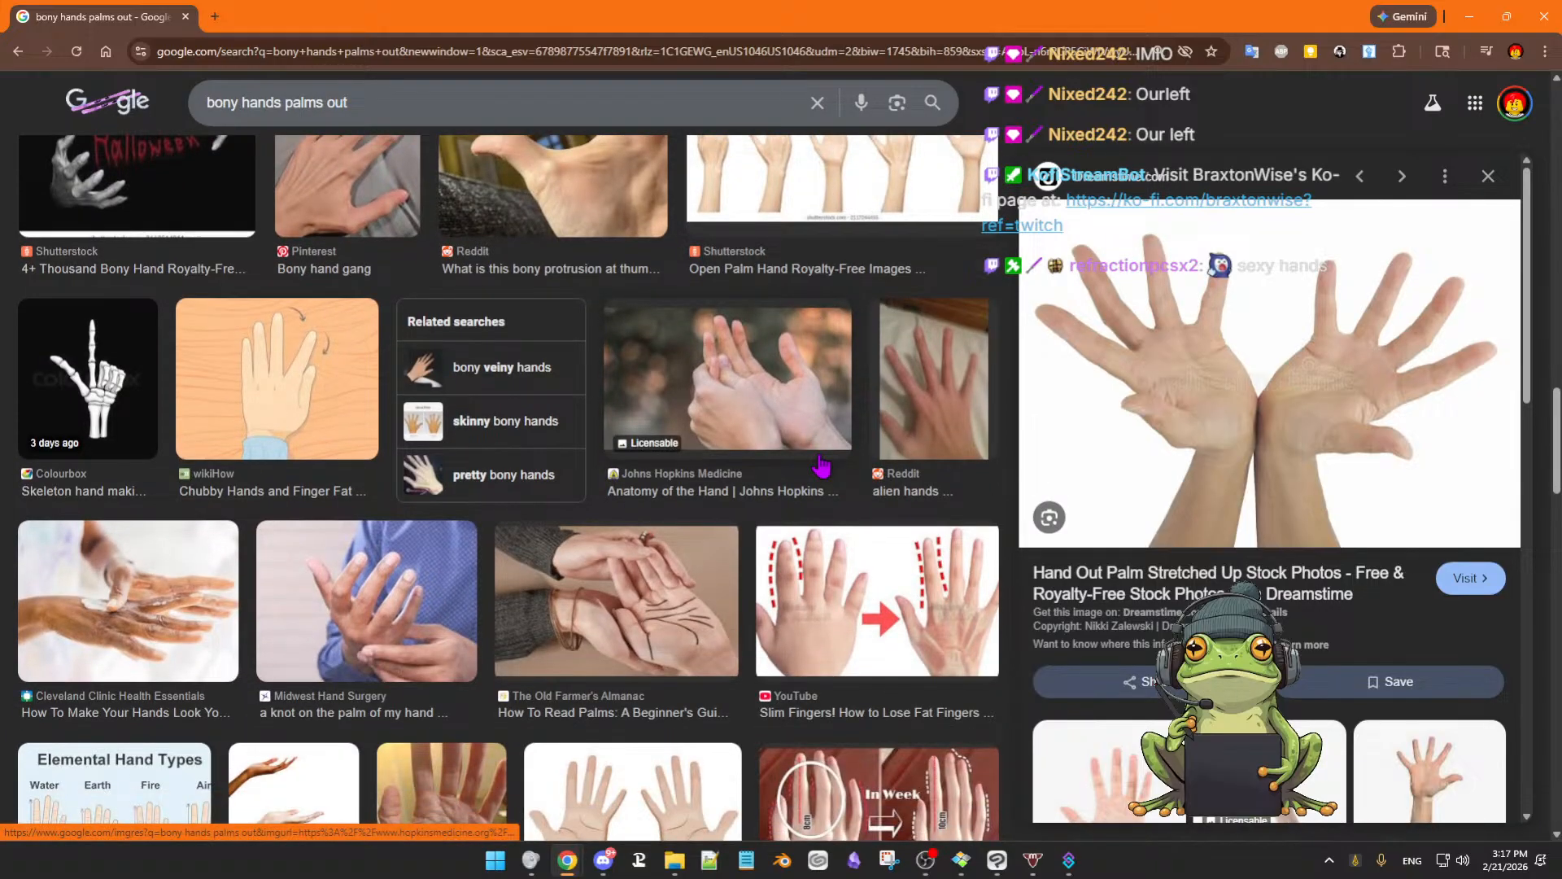
scroll(822, 465, "down", 2)
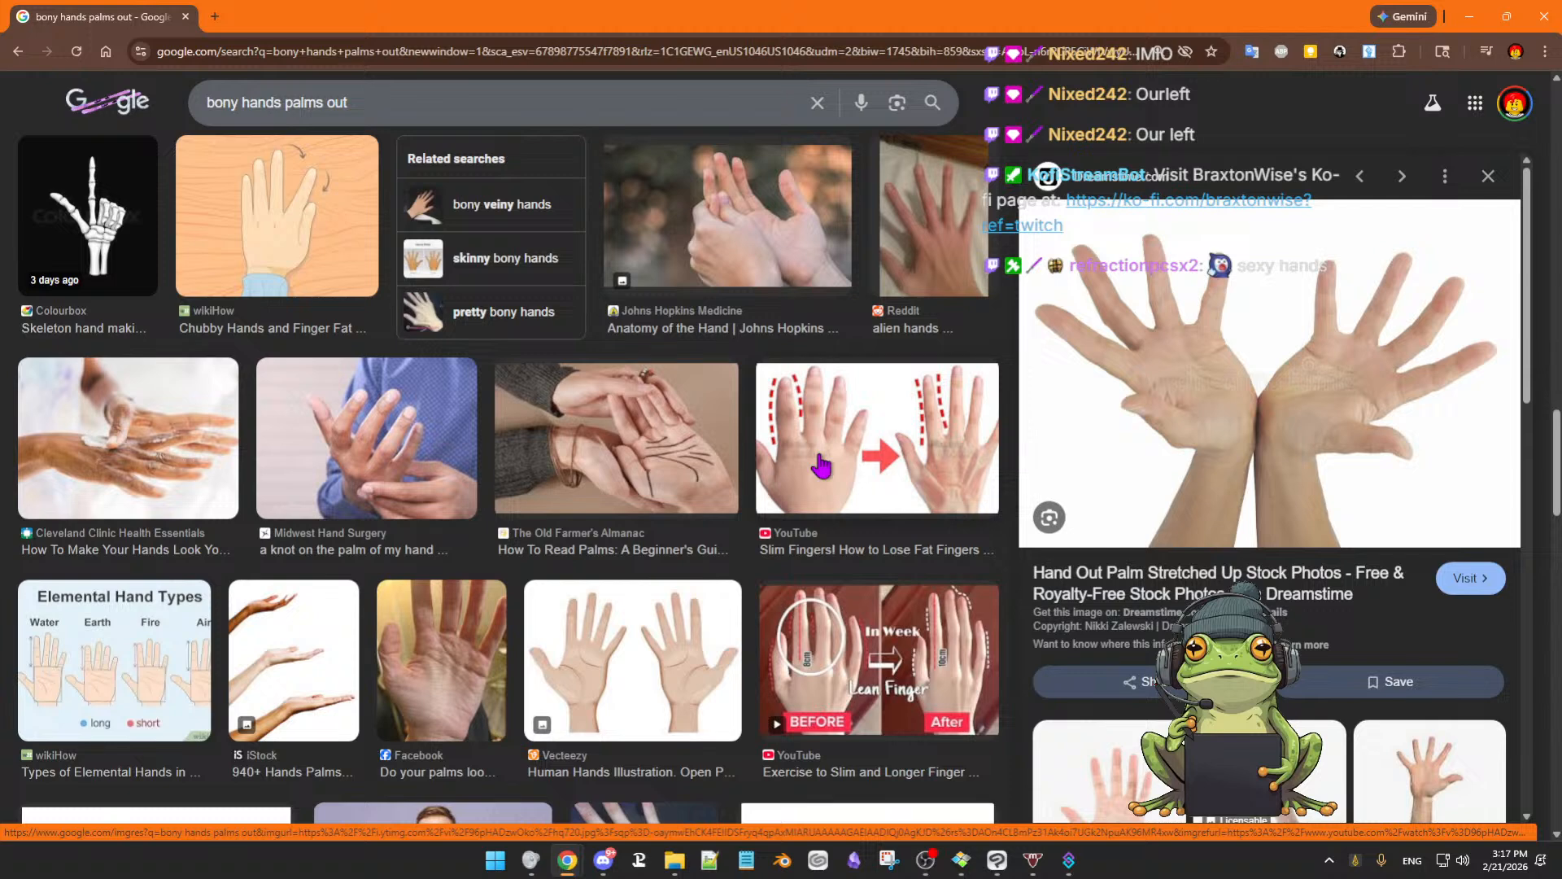
scroll(821, 465, "down", 2)
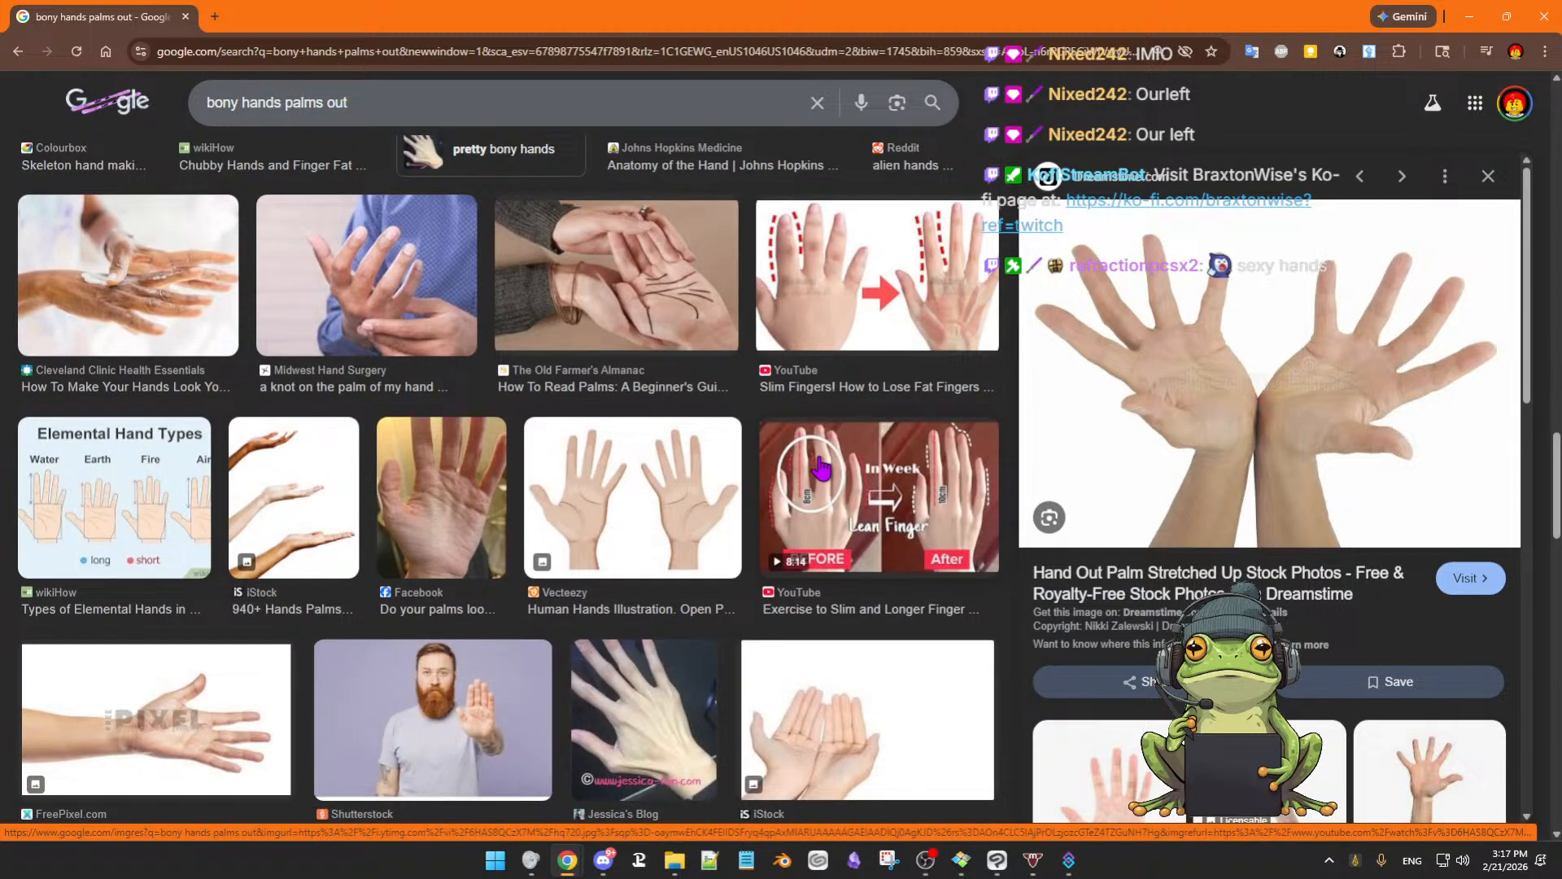
scroll(822, 465, "down", 3)
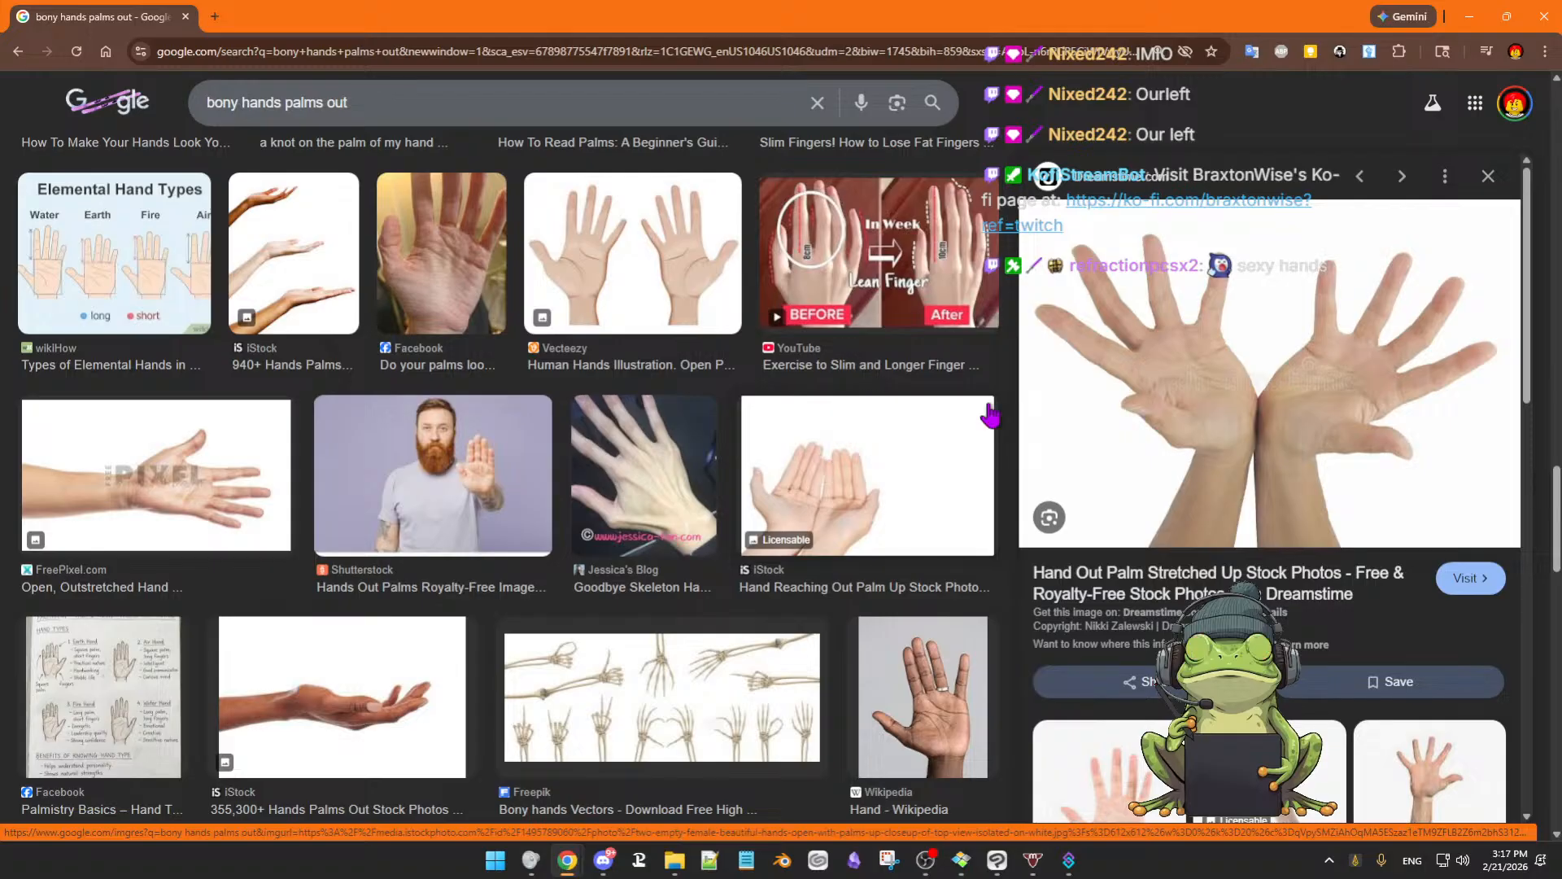
Examine the related palm-out hand photos listed below the enlarged Dreamstime picture
scroll(1233, 366, "down", 1)
scroll(1232, 366, "down", 4)
scroll(1232, 366, "down", 4)
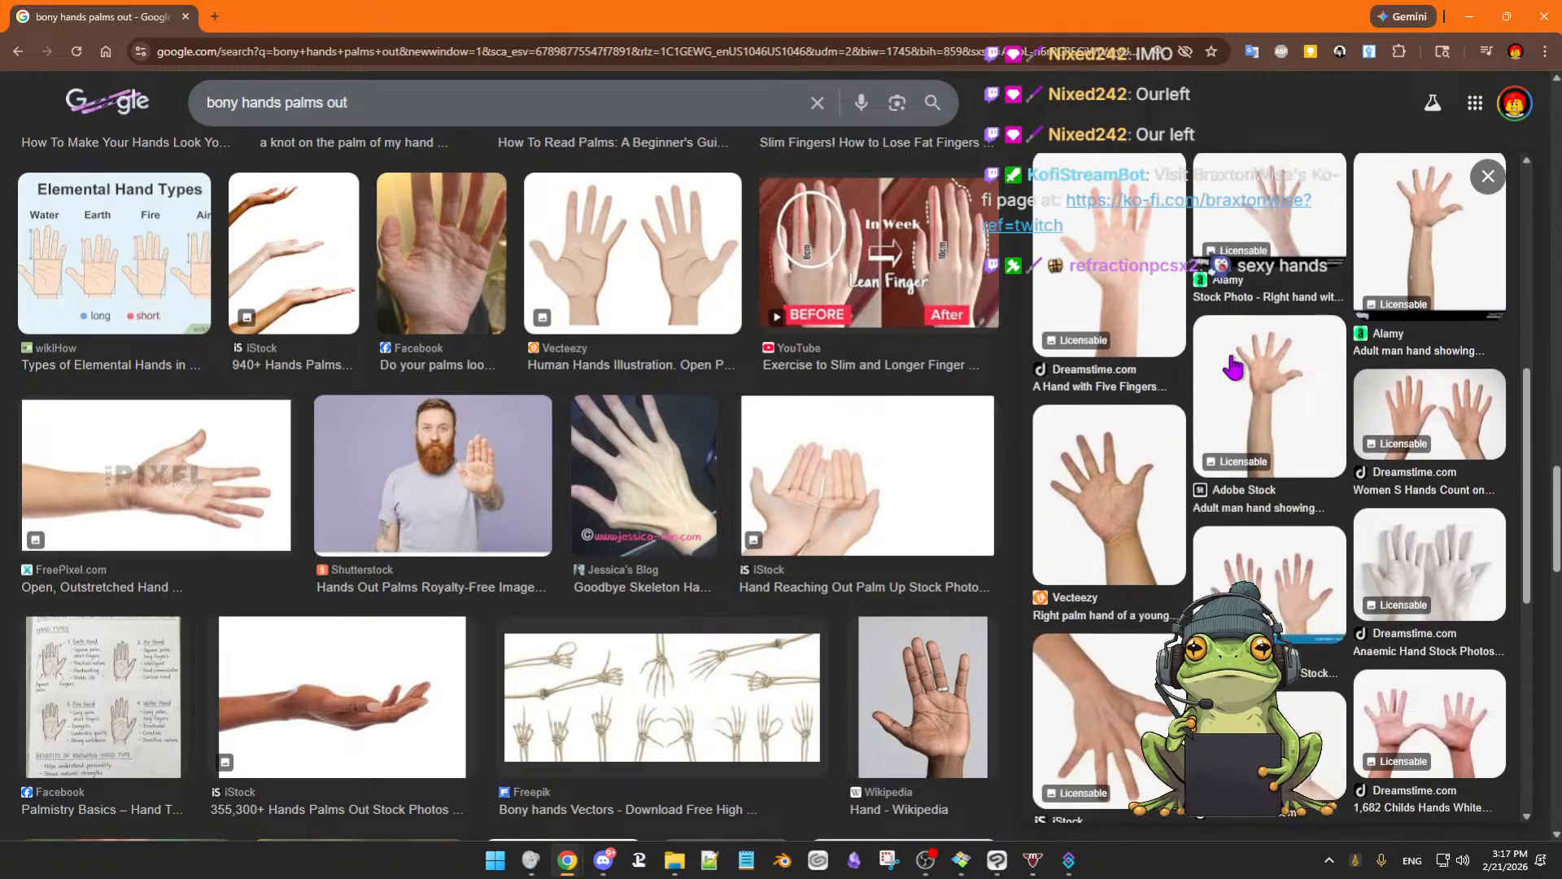
scroll(1233, 368, "down", 2)
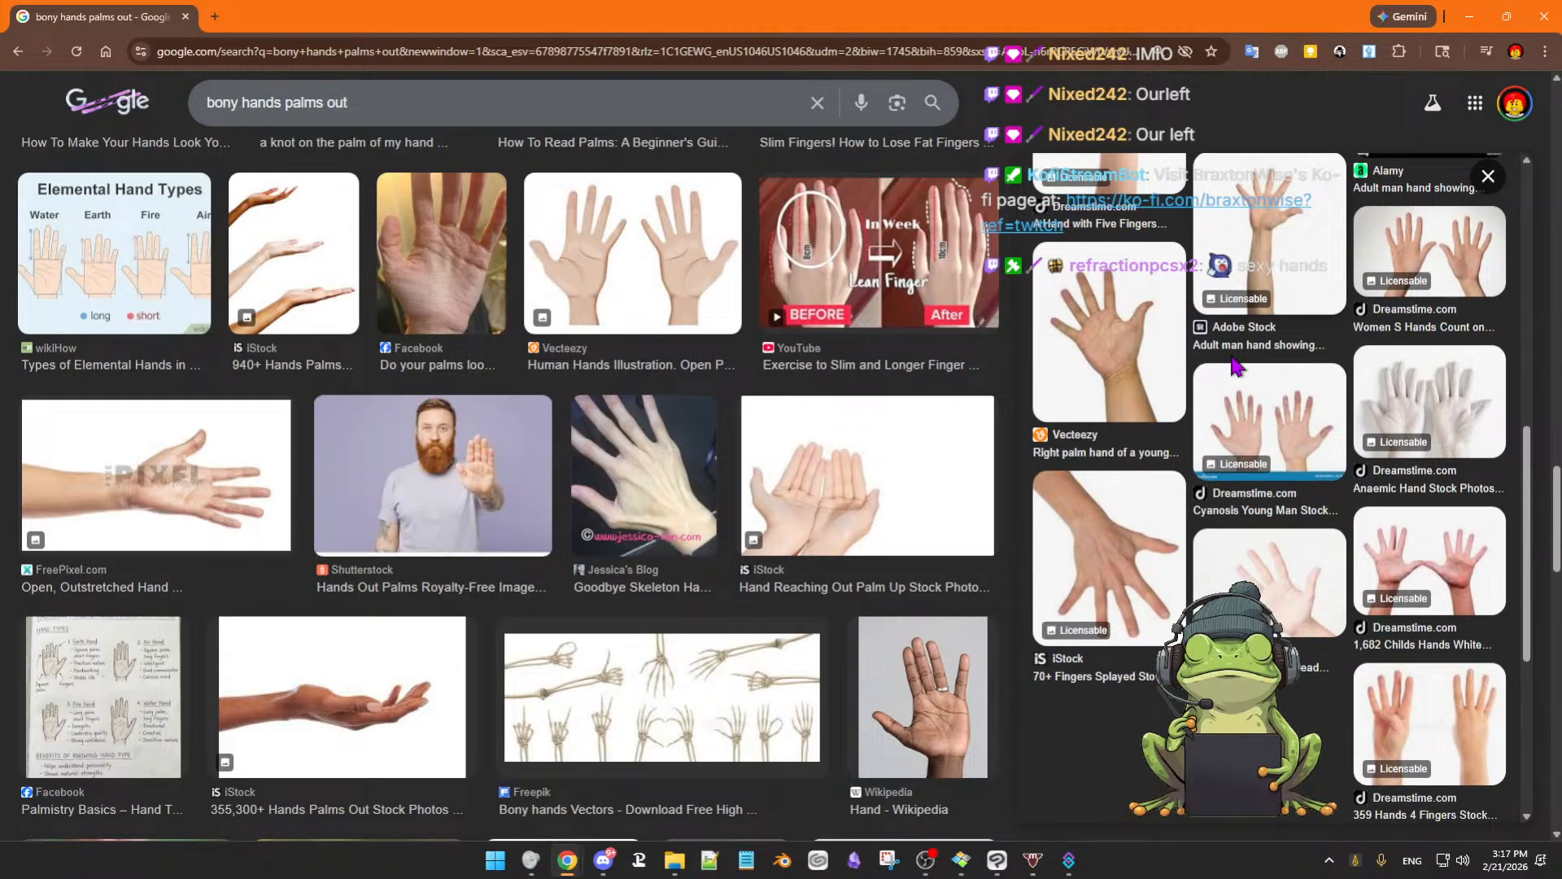
scroll(1233, 366, "up", 2)
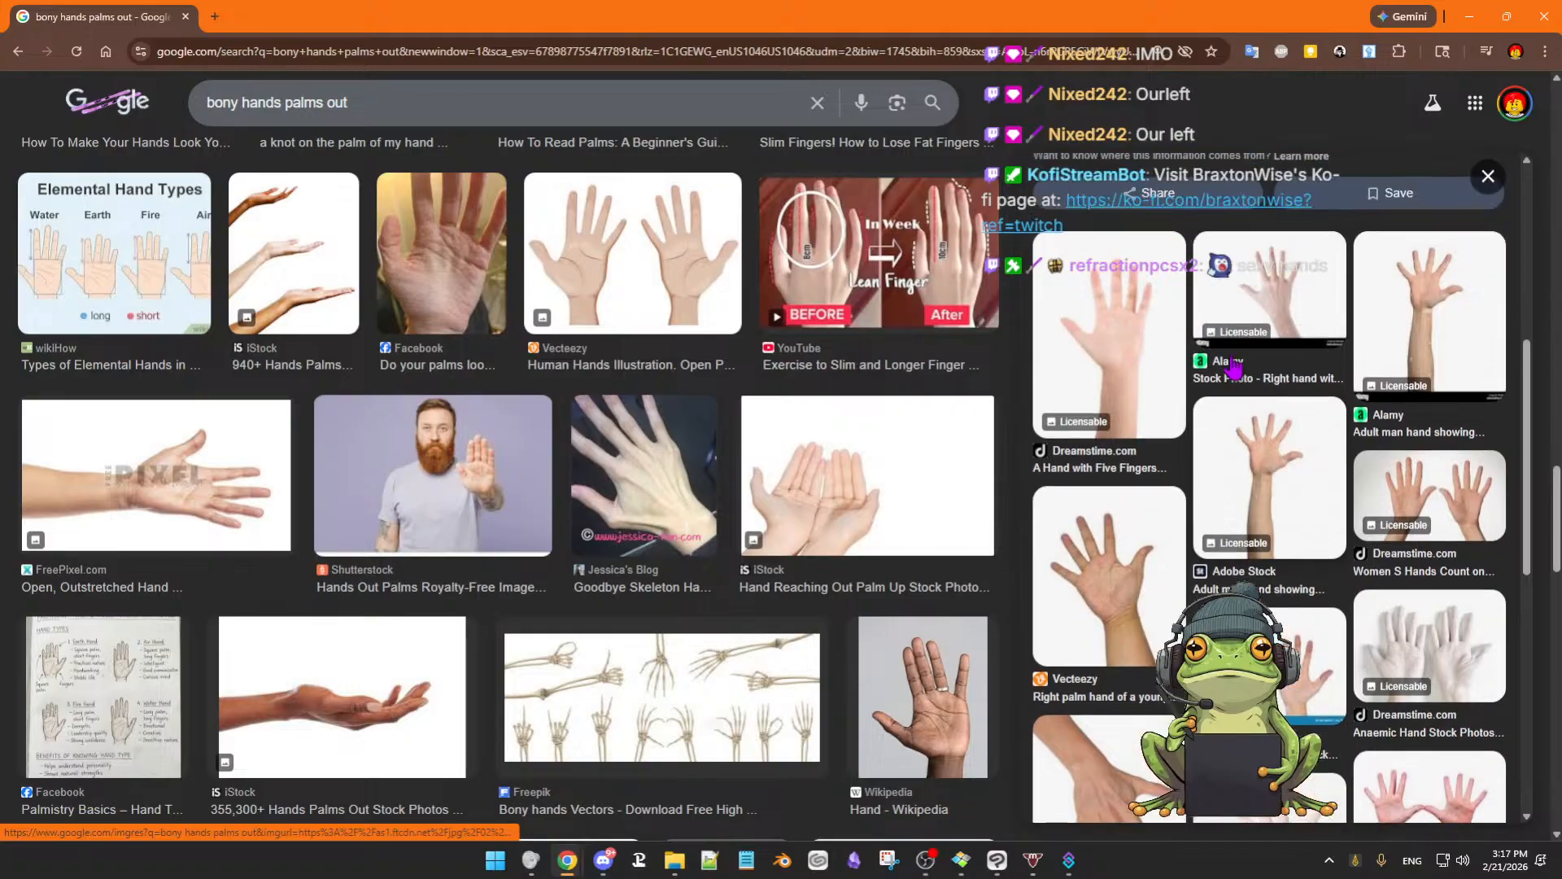
scroll(1233, 366, "up", 2)
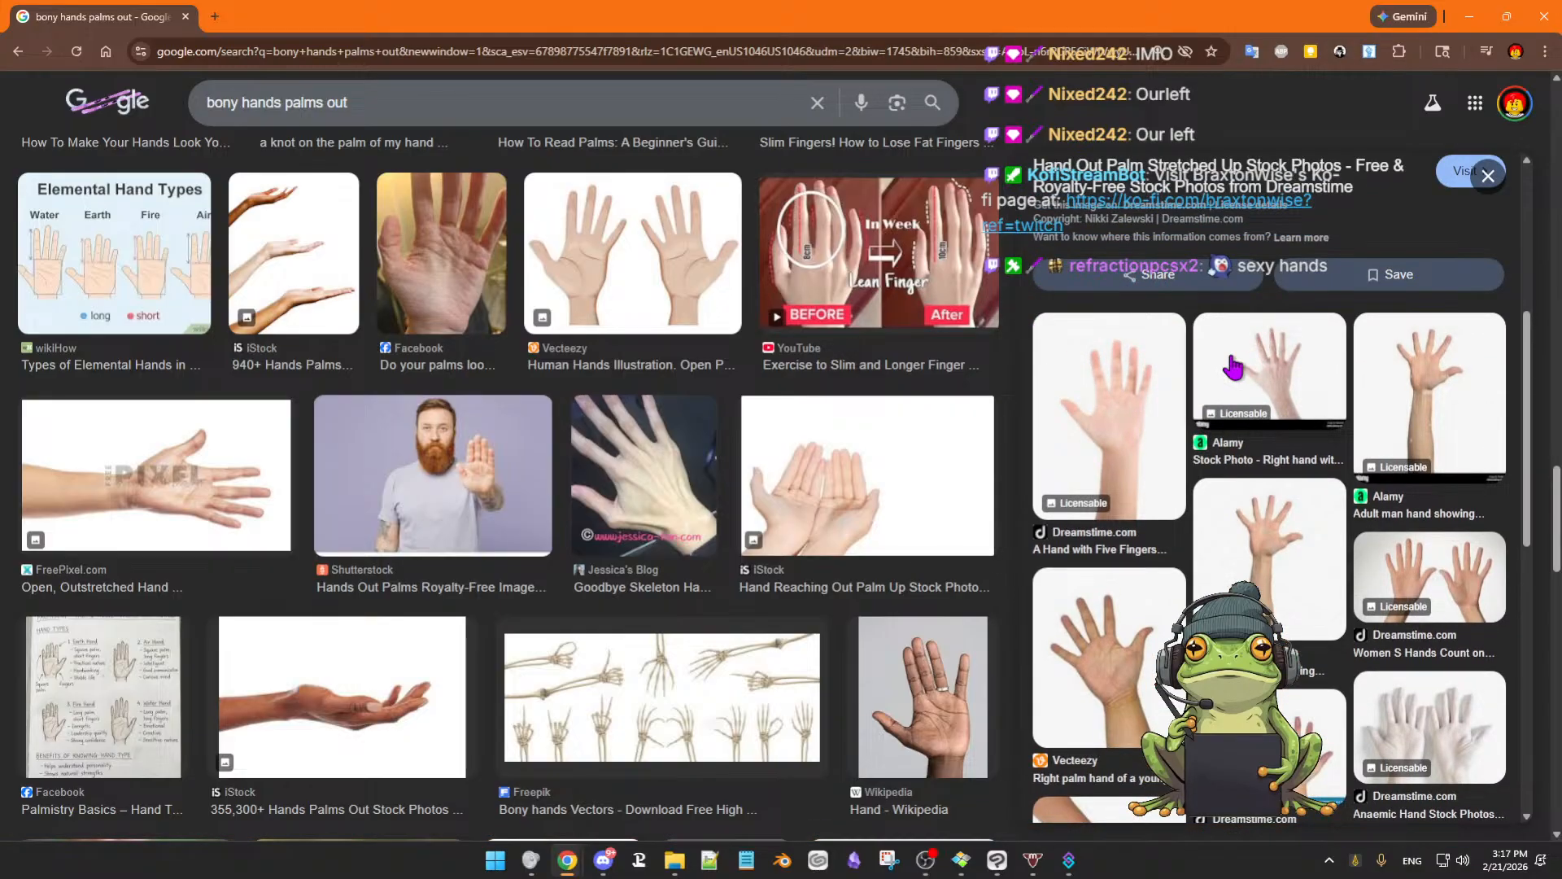
scroll(1233, 368, "up", 3)
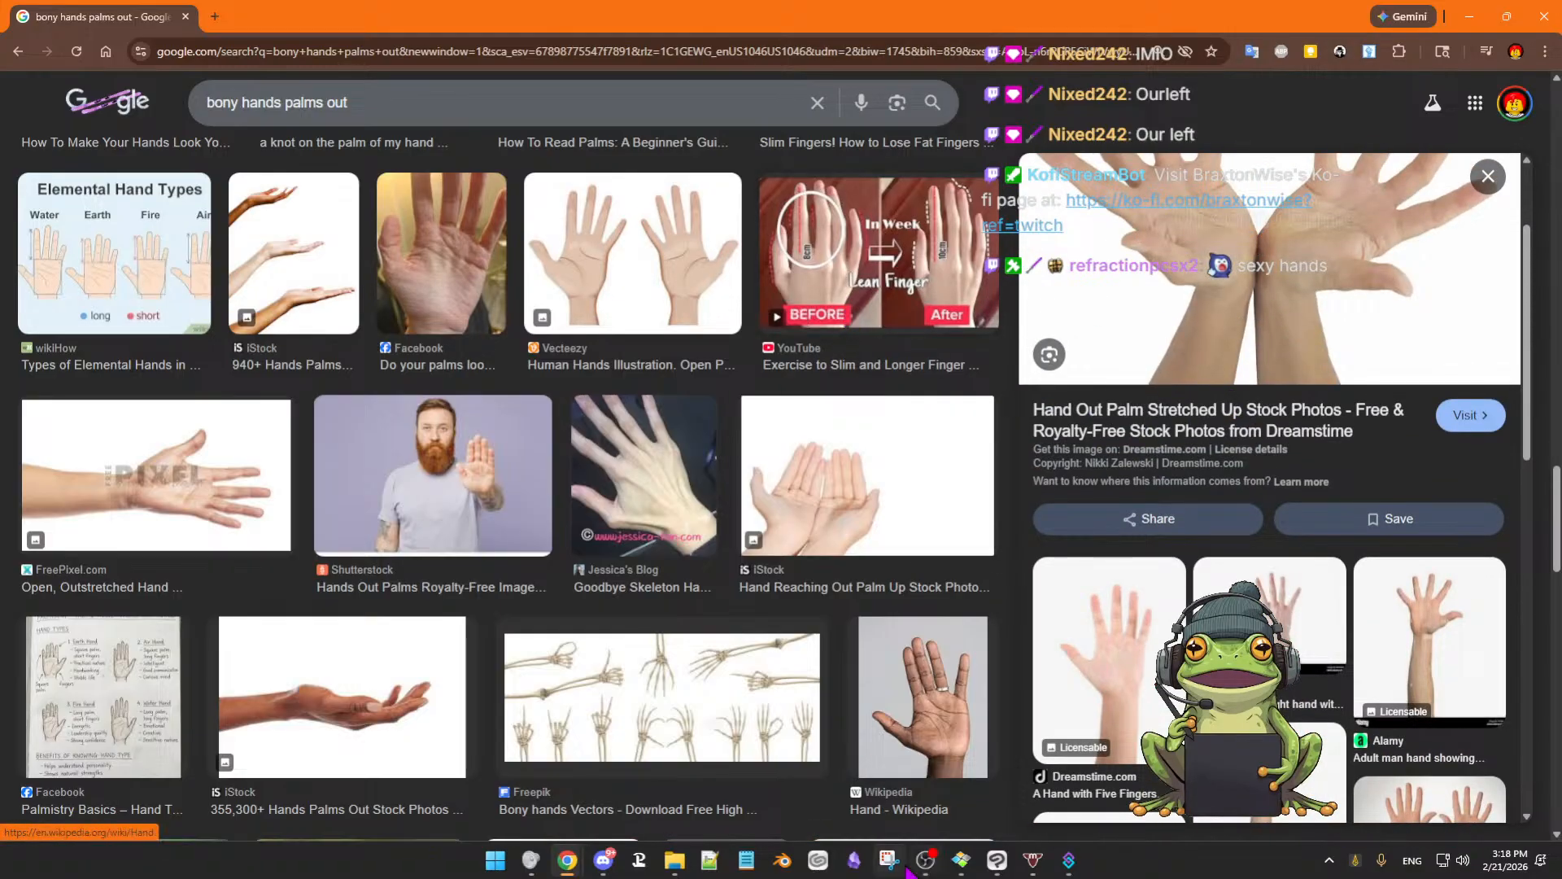
Switch to Clip Studio Paint and check the frog's hands against the whole poster
left_click(997, 860)
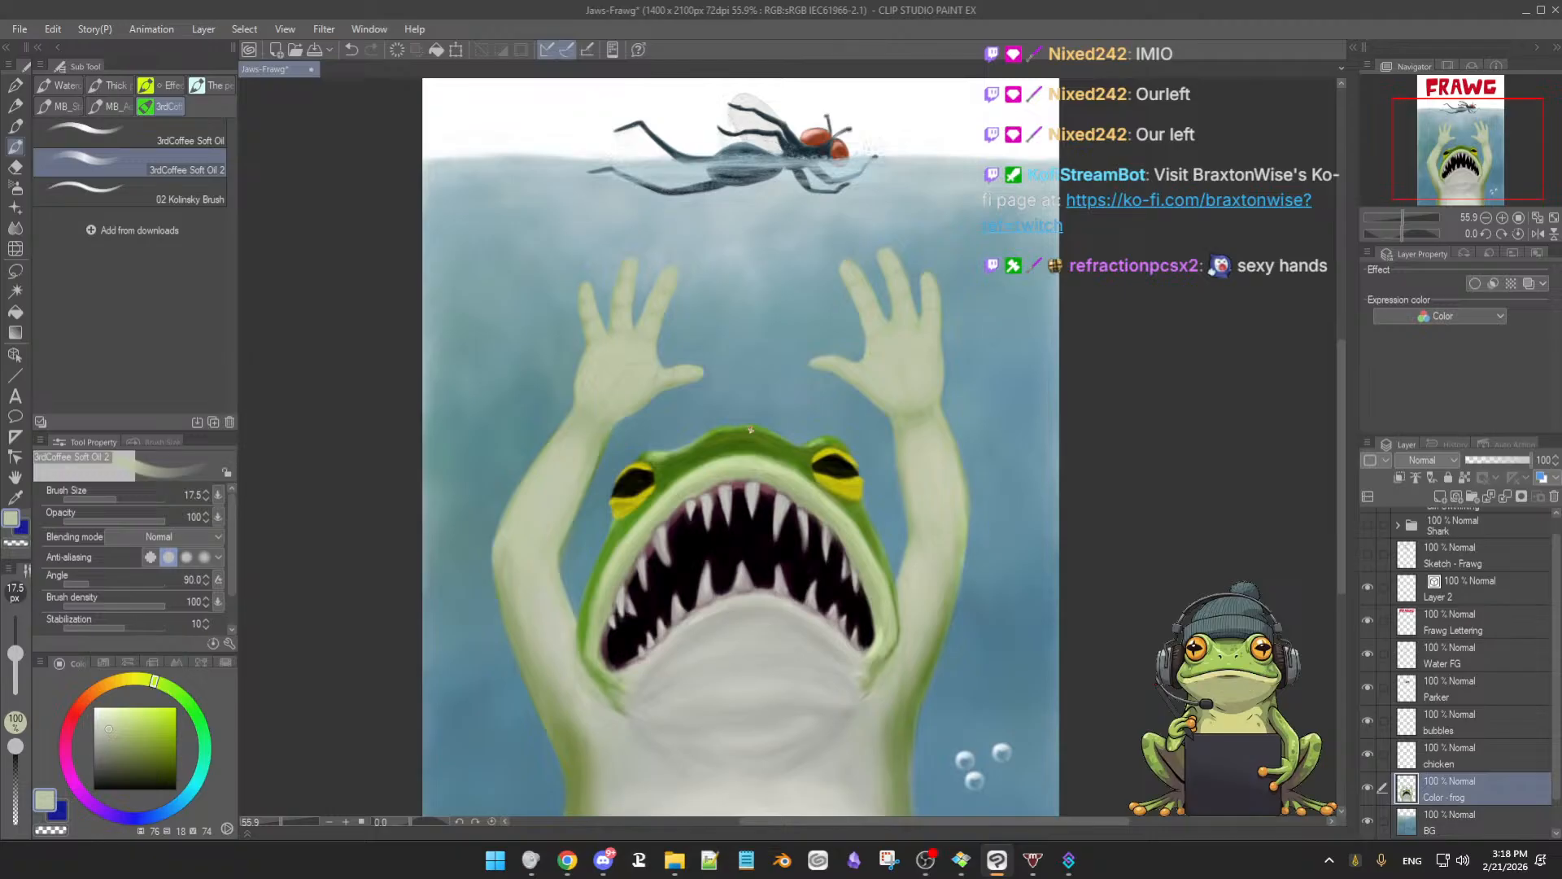
scroll(765, 434, "down", 1)
scroll(1075, 491, "down", 1)
scroll(1106, 510, "down", 1)
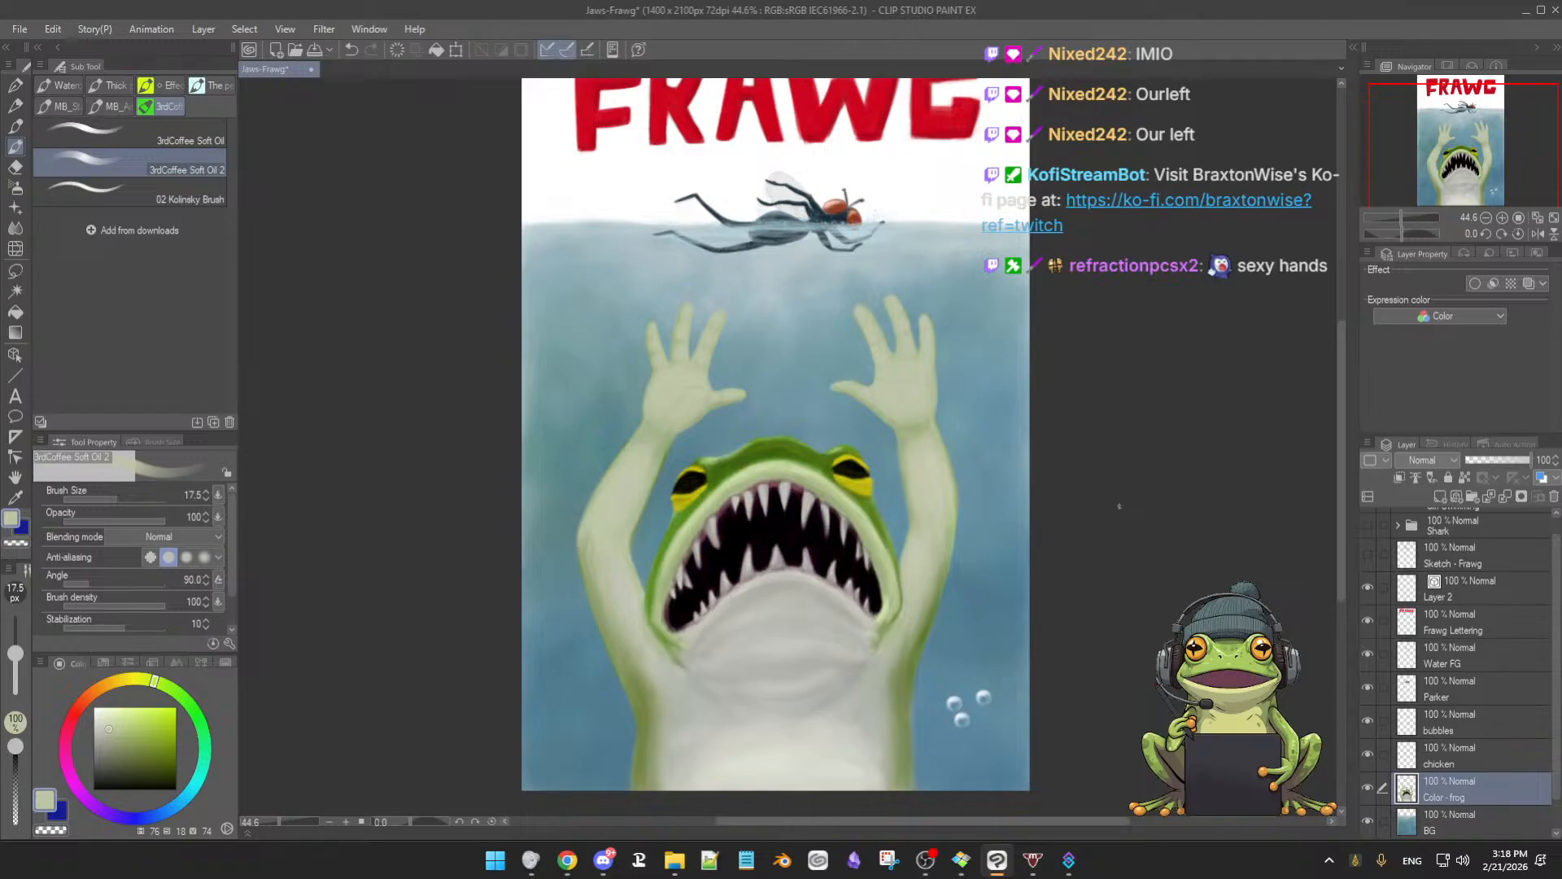
scroll(1119, 507, "down", 1)
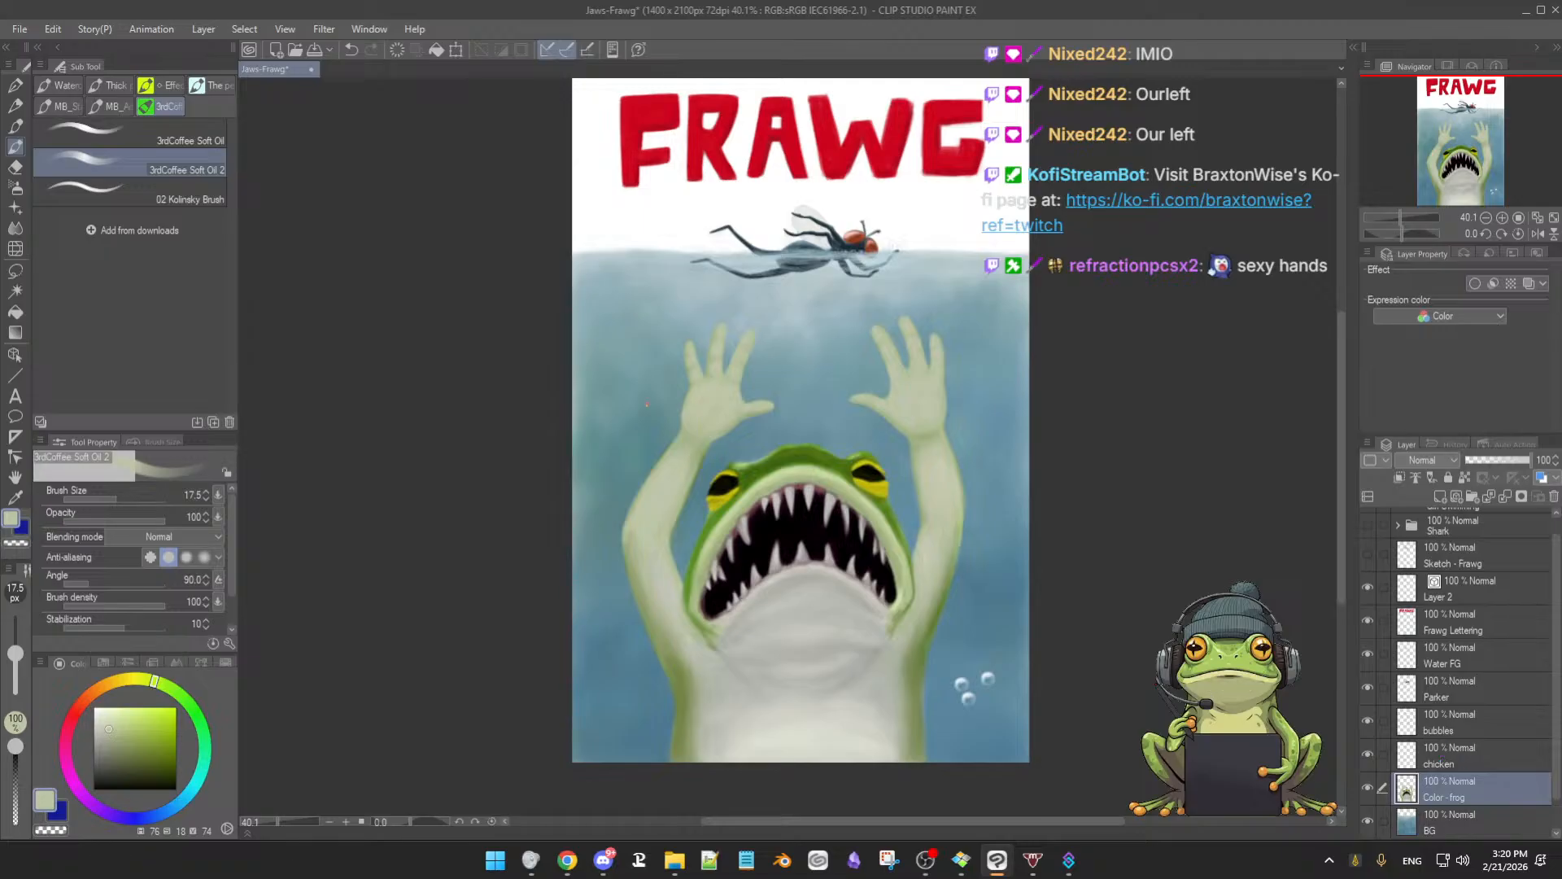
Refine the left hand's outermost finger and outer palm edge with sampled skin tones, using 3rdCoffee Soft Oil 2 at size 17.5
scroll(977, 486, "up", 5)
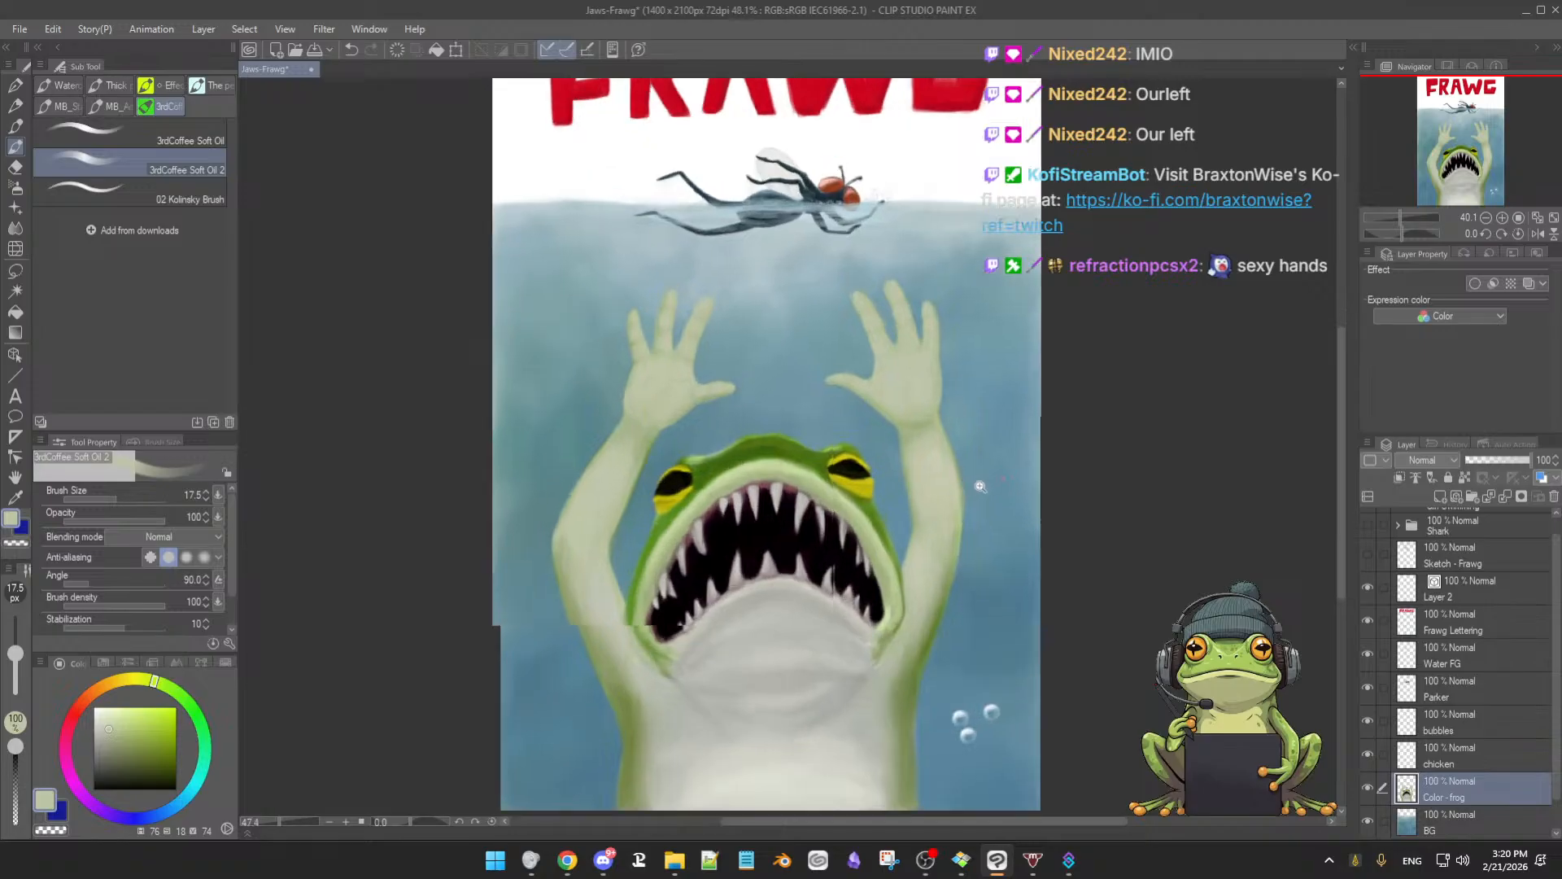
scroll(899, 551, "up", 3)
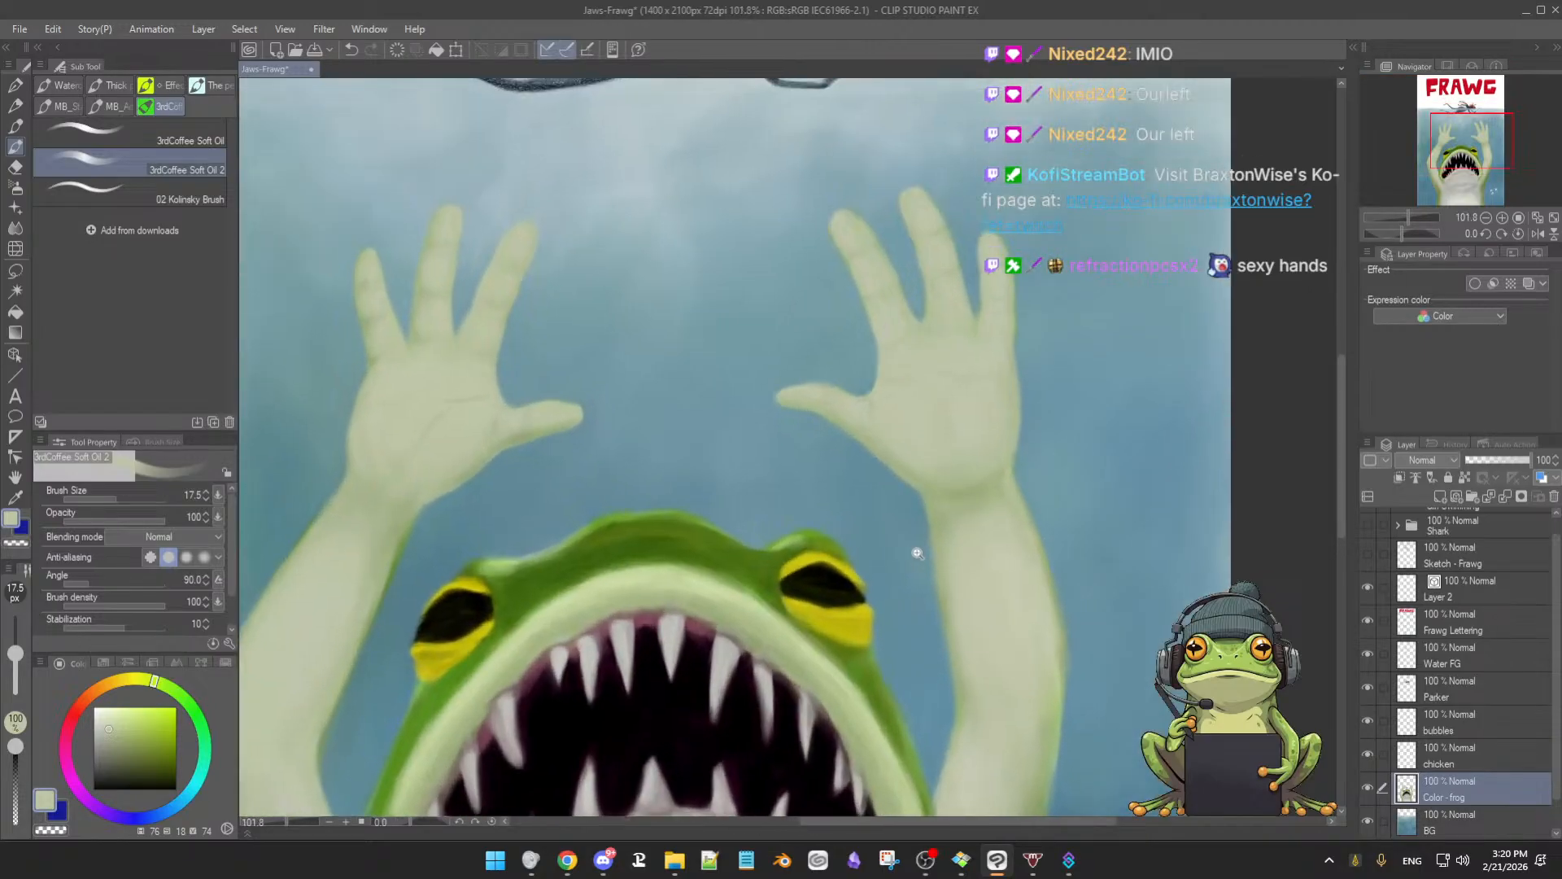
scroll(918, 553, "down", 2)
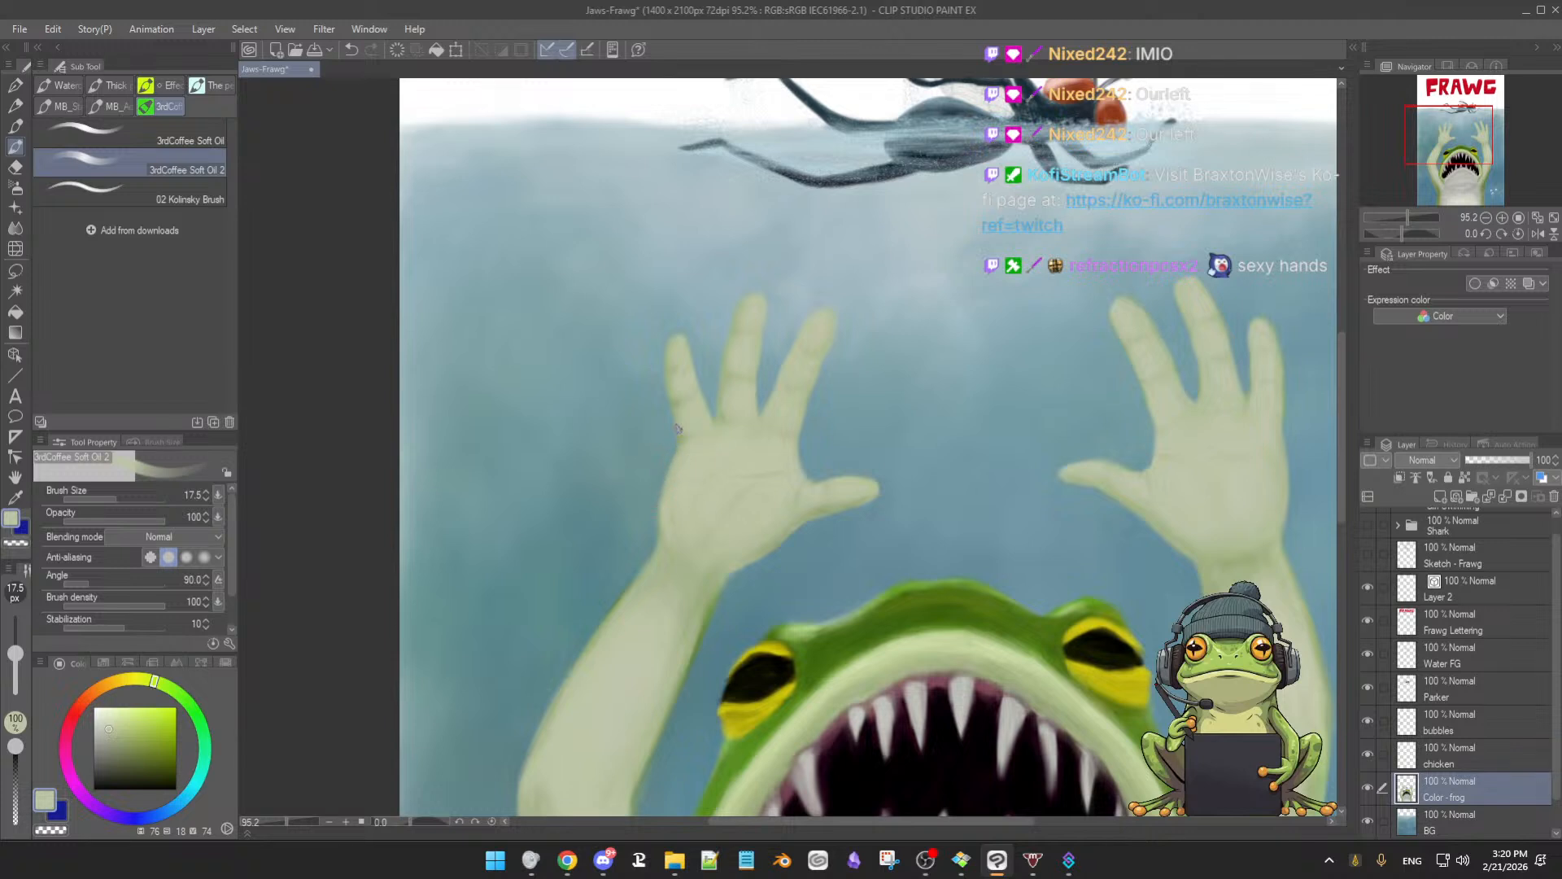
left_click(689, 419, "alt")
left_click(687, 432, "alt")
left_click_drag(688, 431, 685, 438)
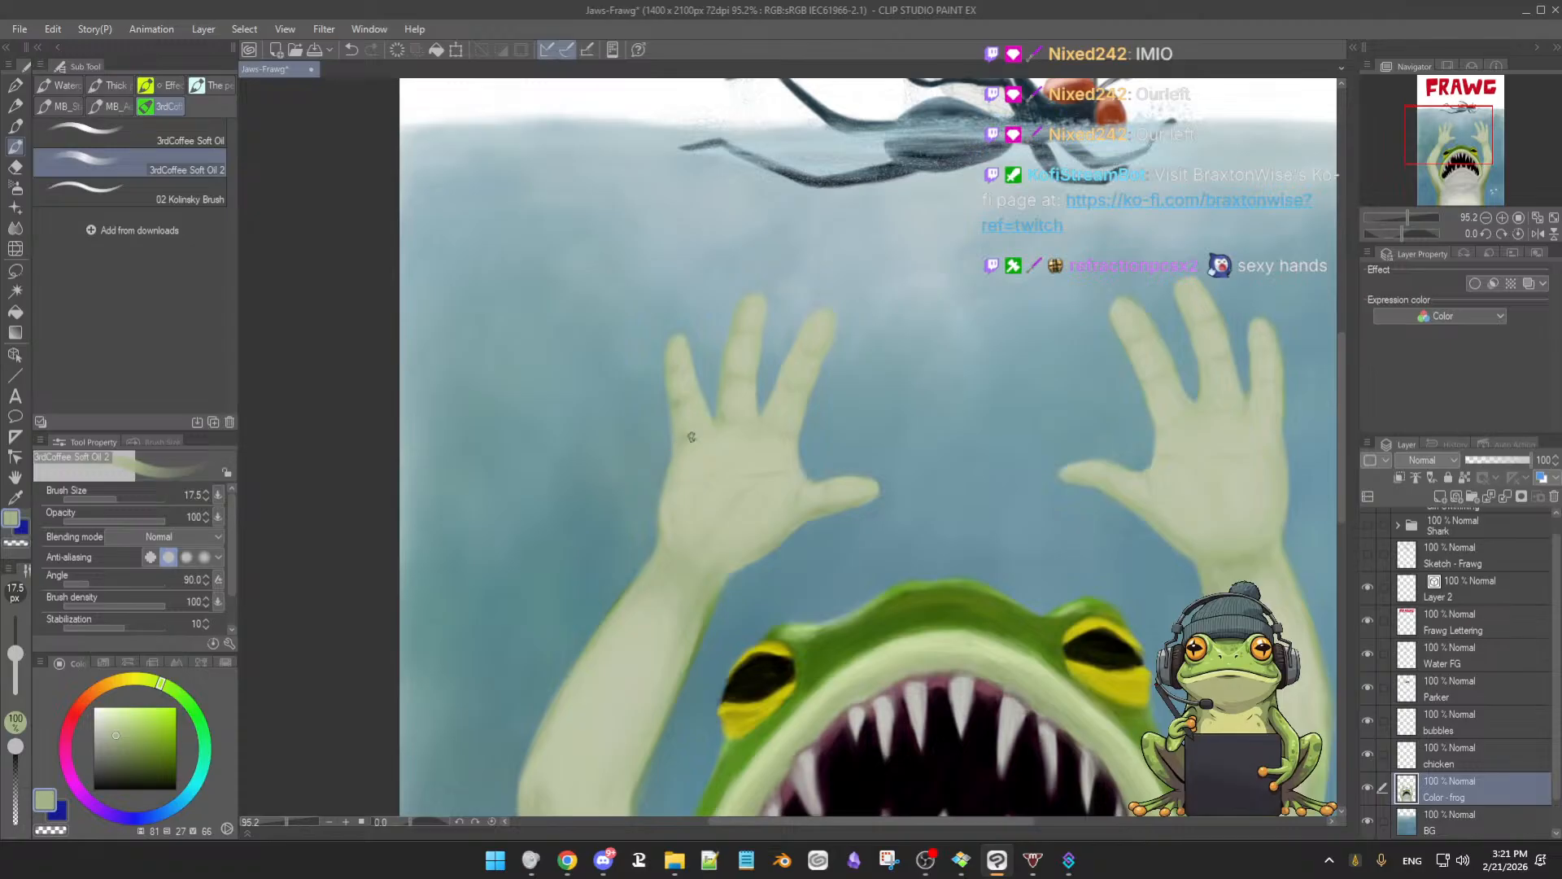
left_click(667, 360, "alt")
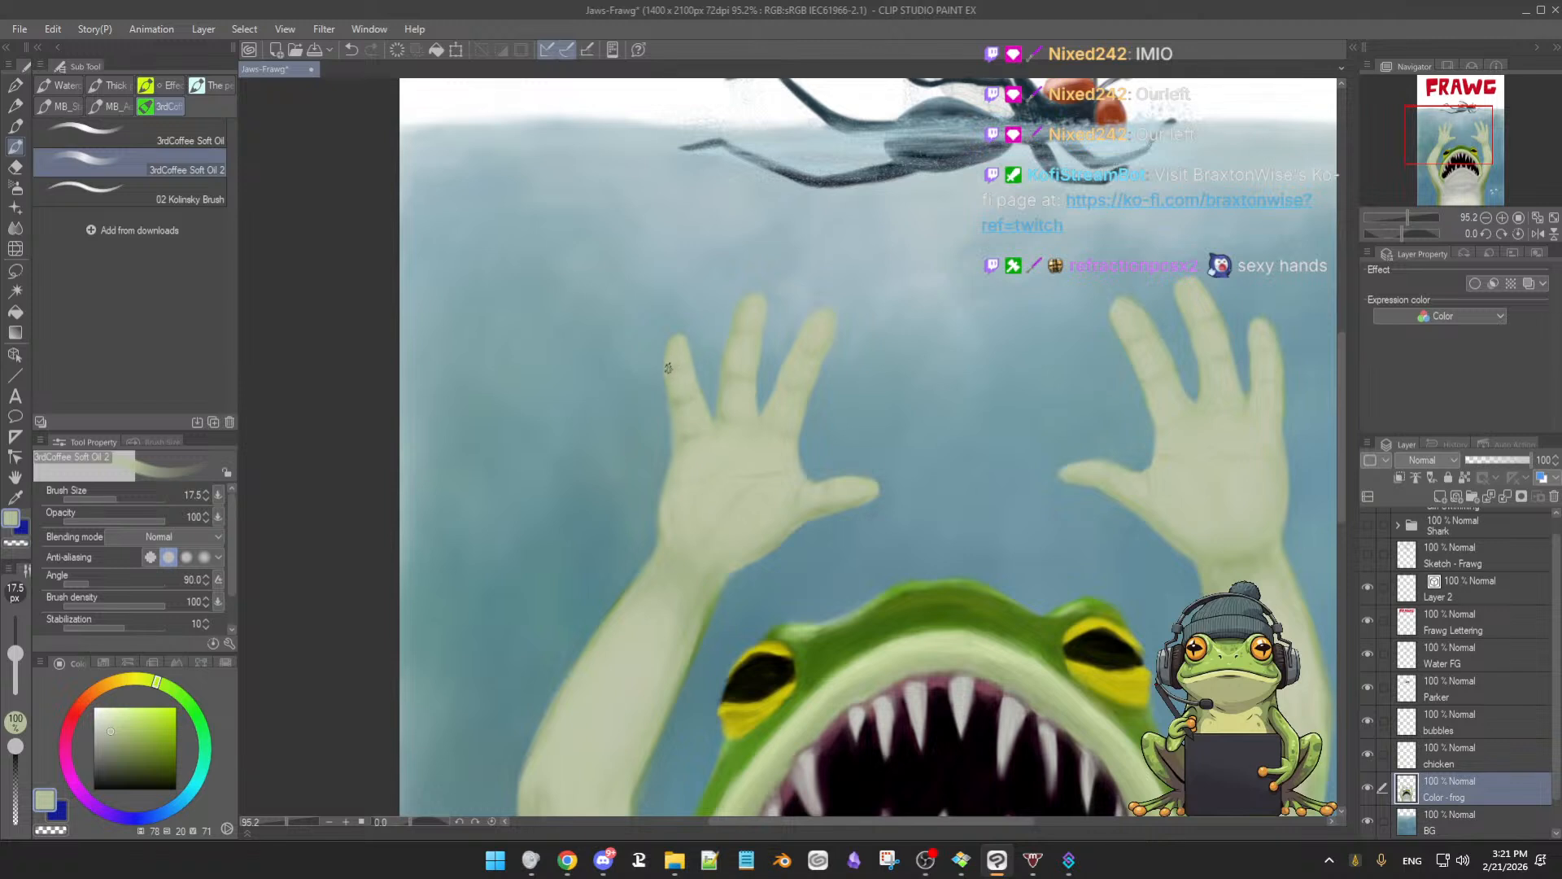
left_click(672, 424, "alt")
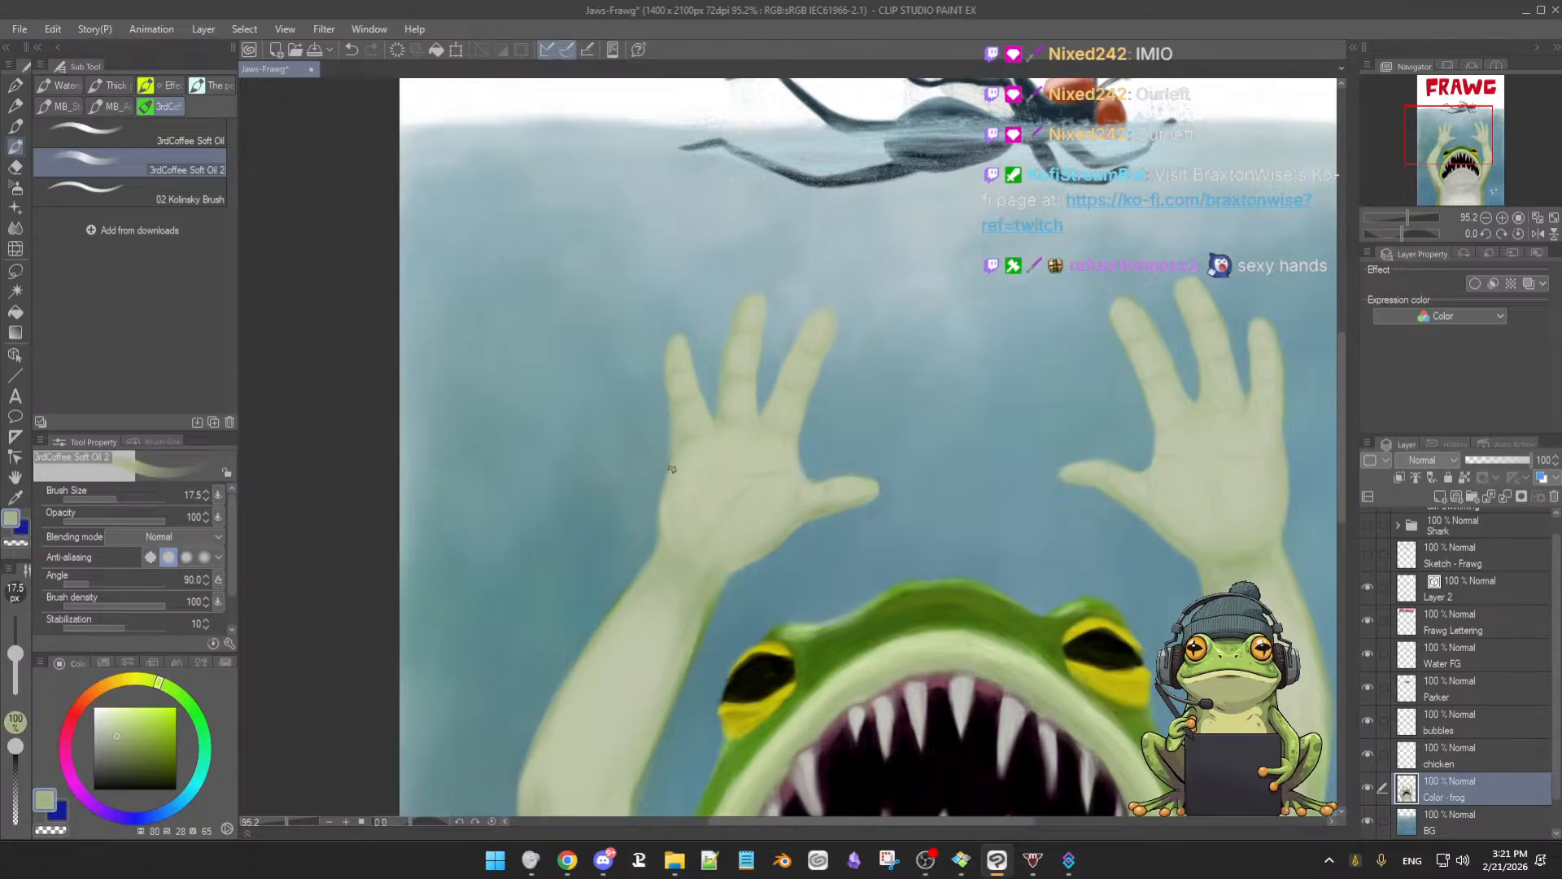
left_click(692, 437, "alt")
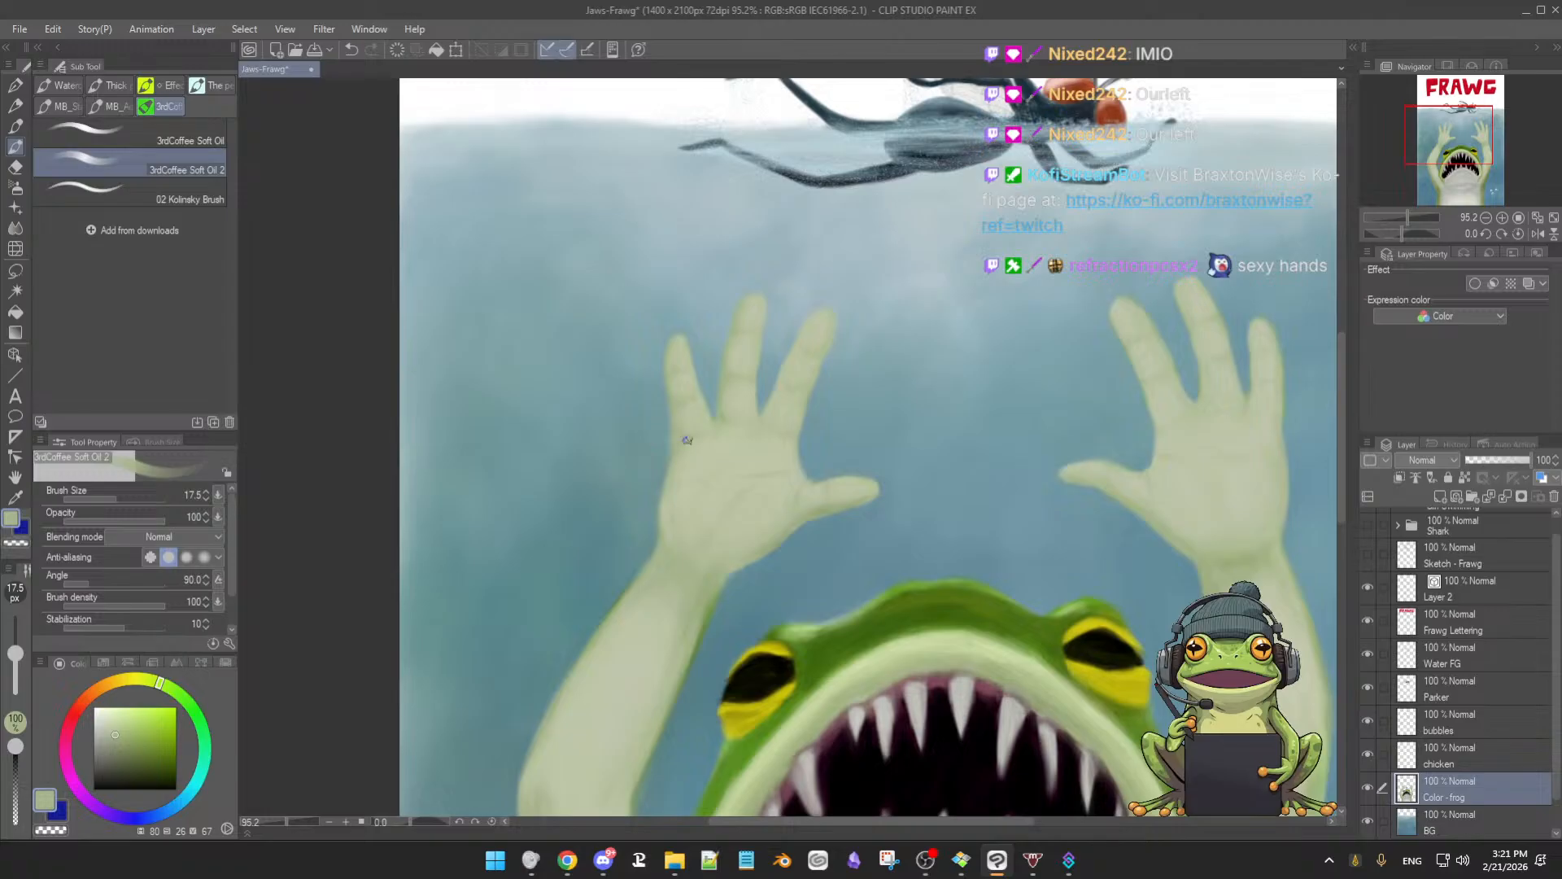
Shade the outer base of the left hand's outermost finger with the head's dark green, blending and trimming it into the palm edge
left_click(862, 627, "alt")
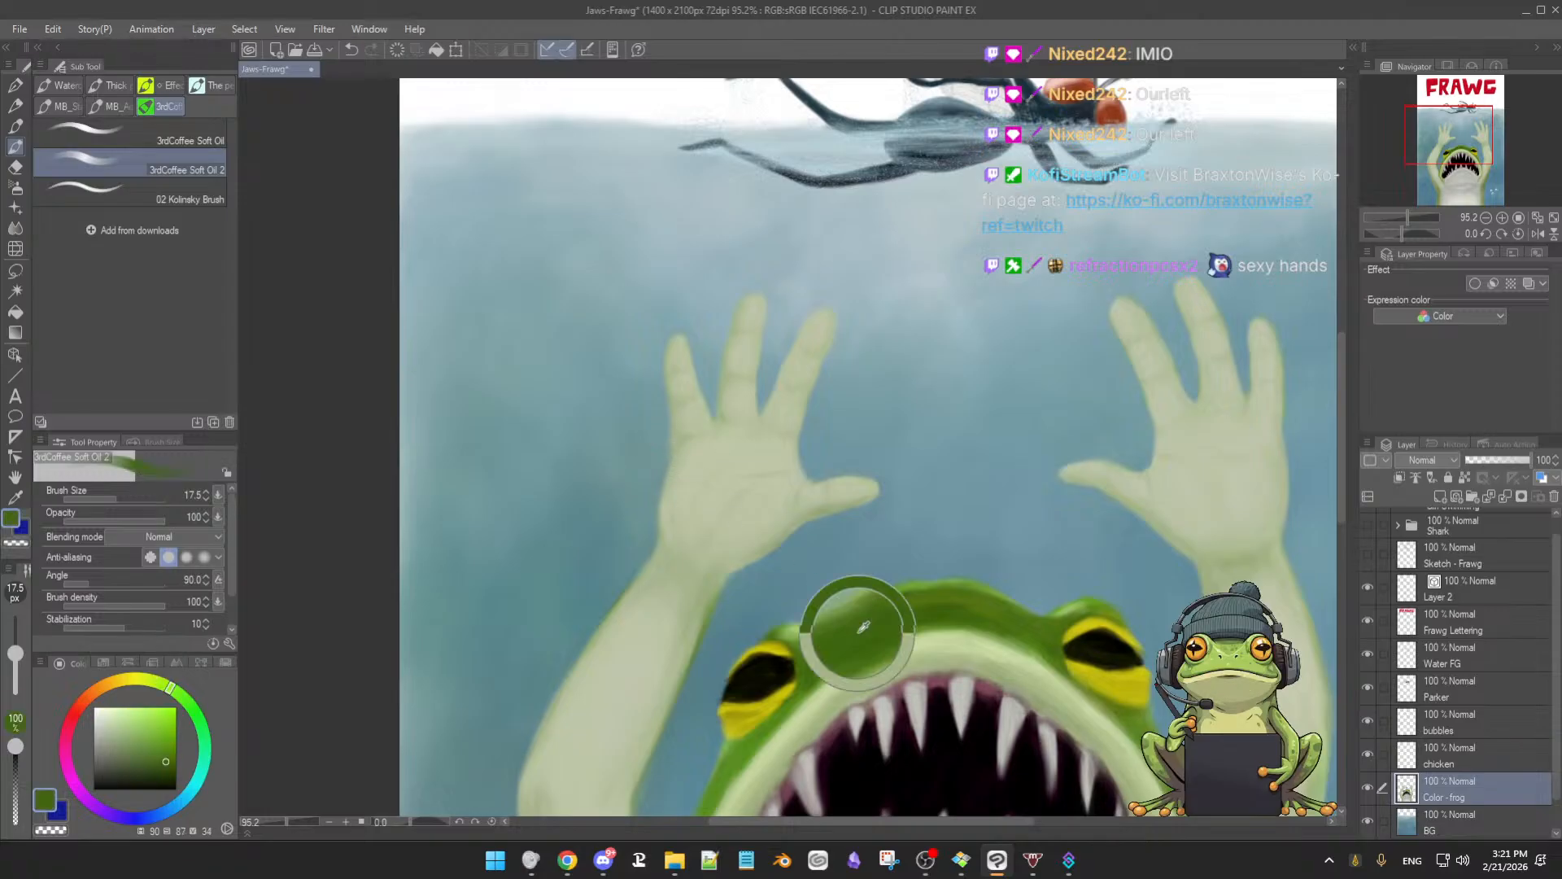
left_click(681, 423, "alt")
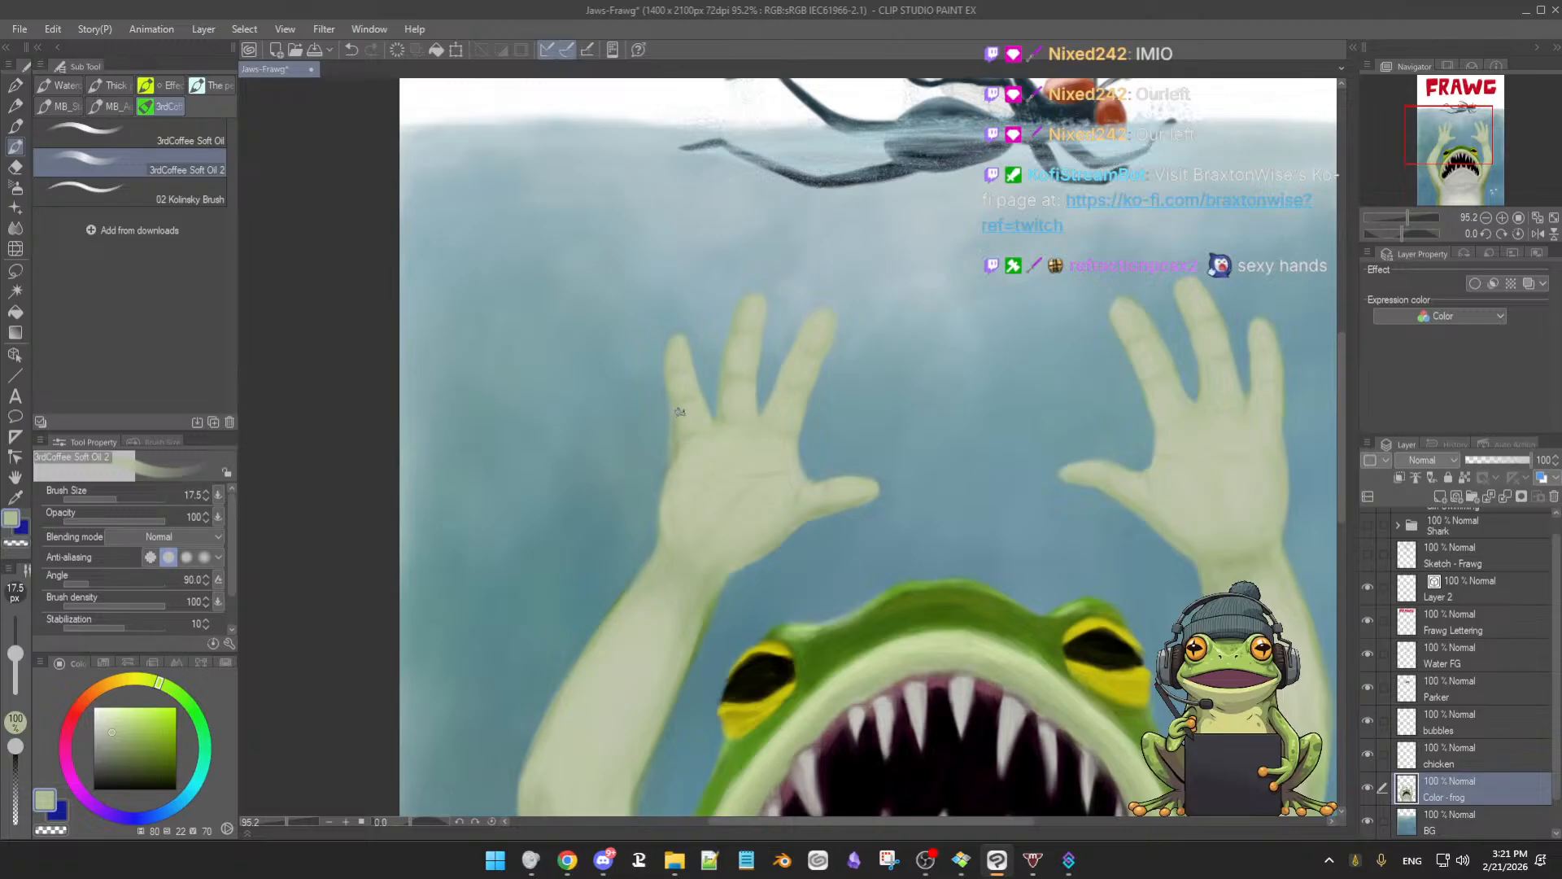
left_click(688, 450, "alt")
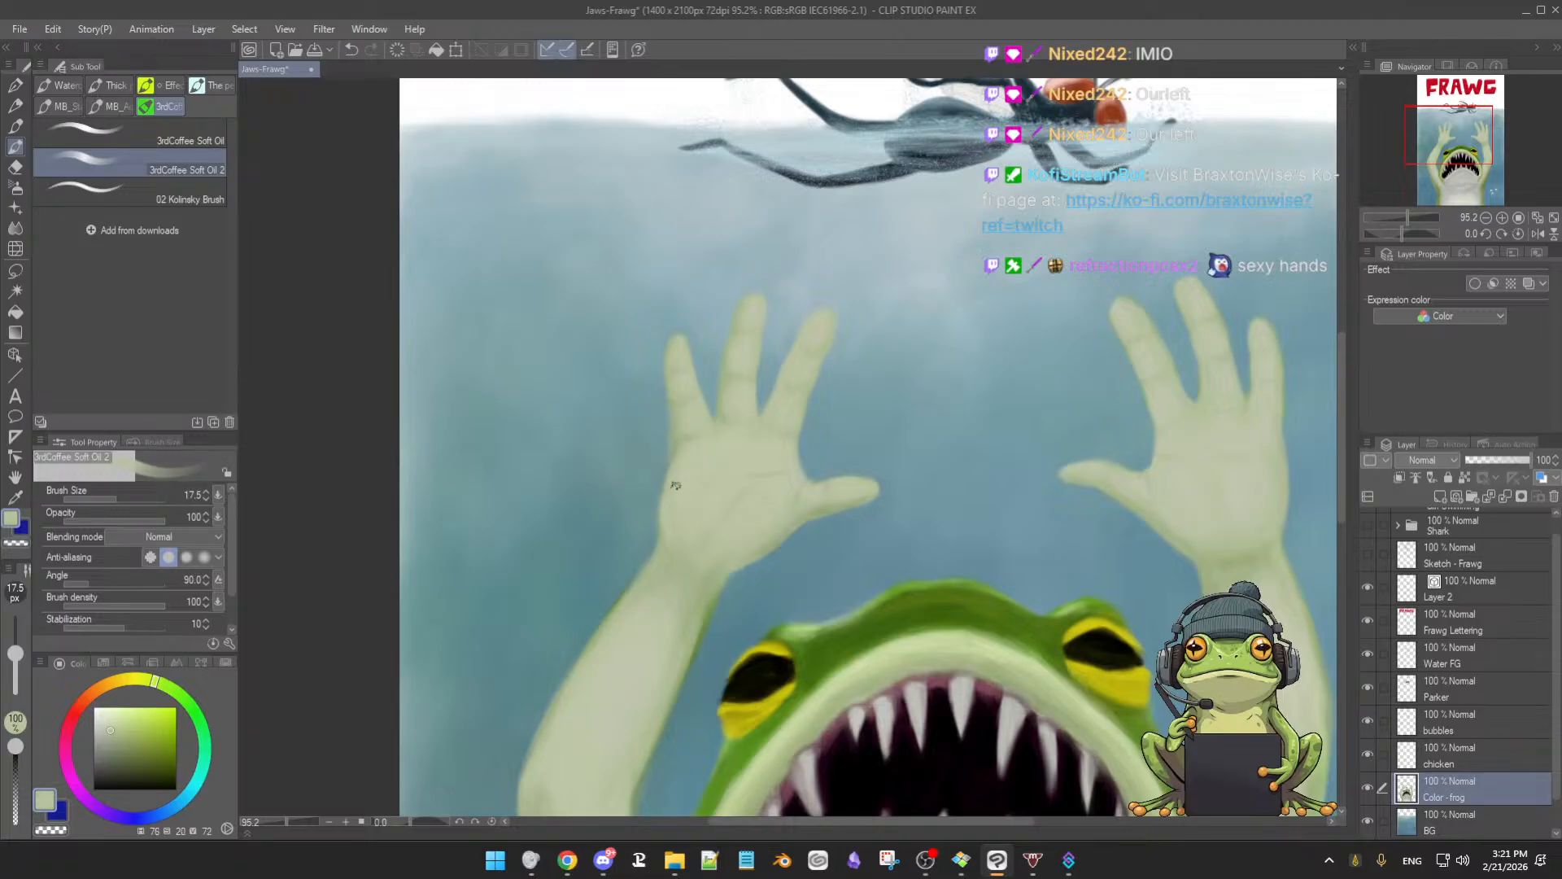
left_click(689, 424, "alt")
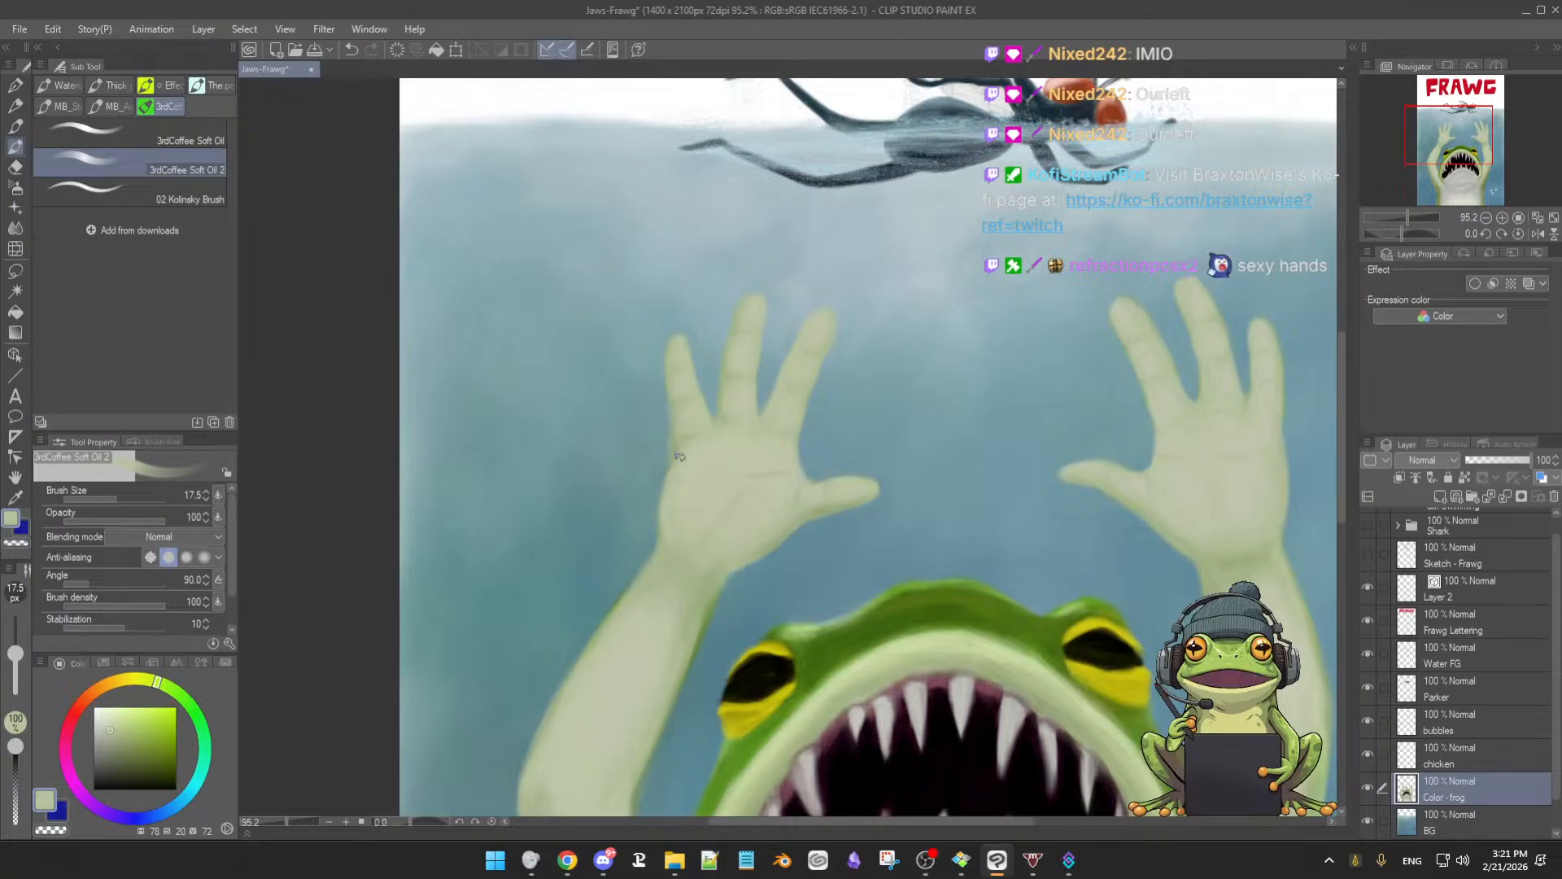
key("e")
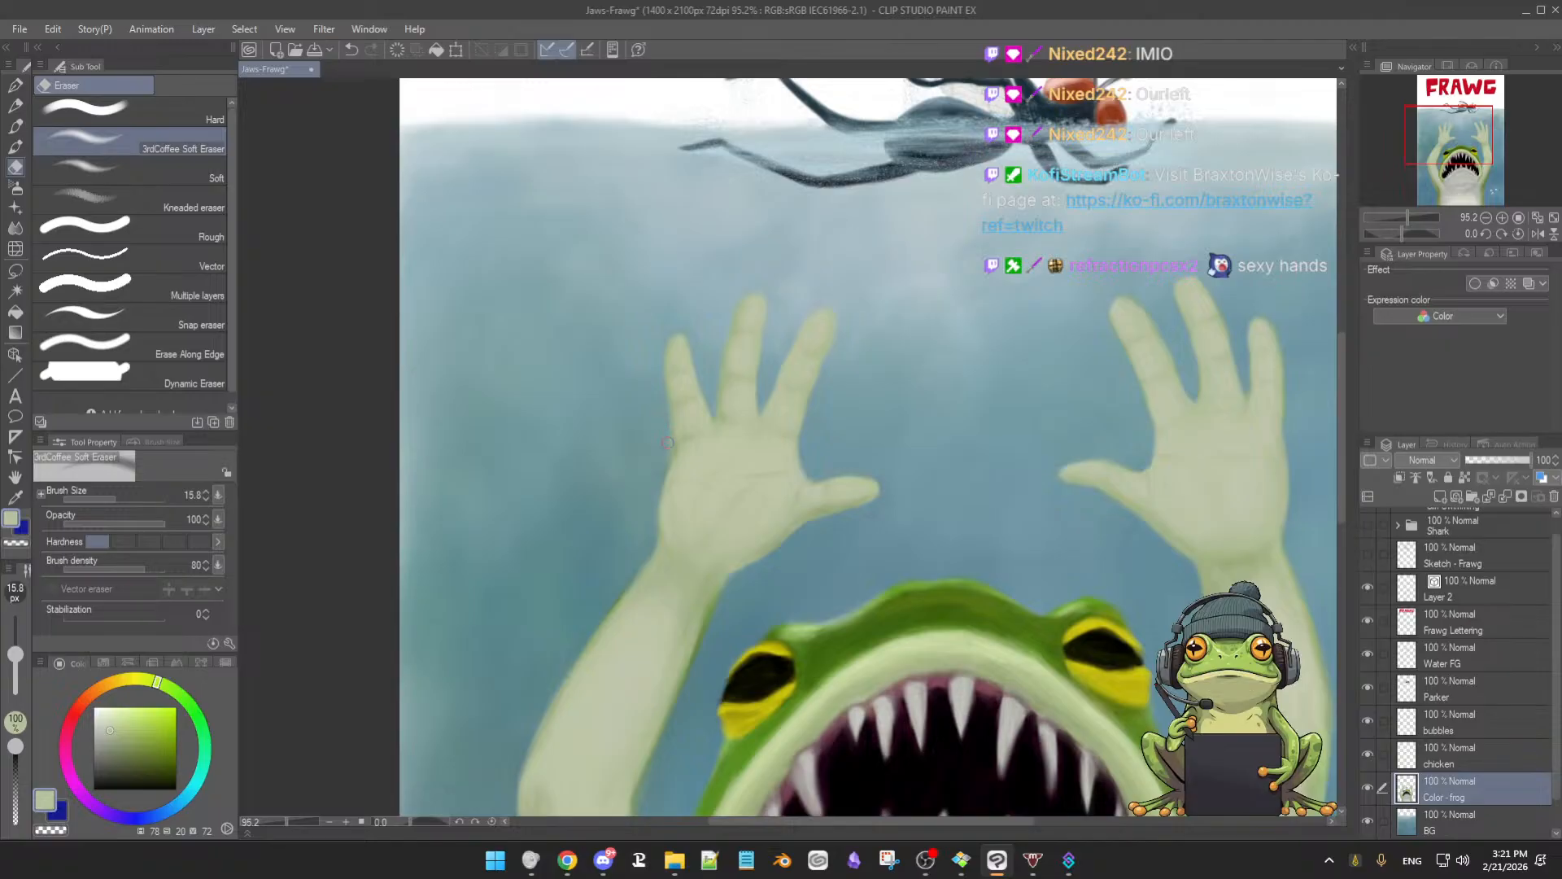
key("b")
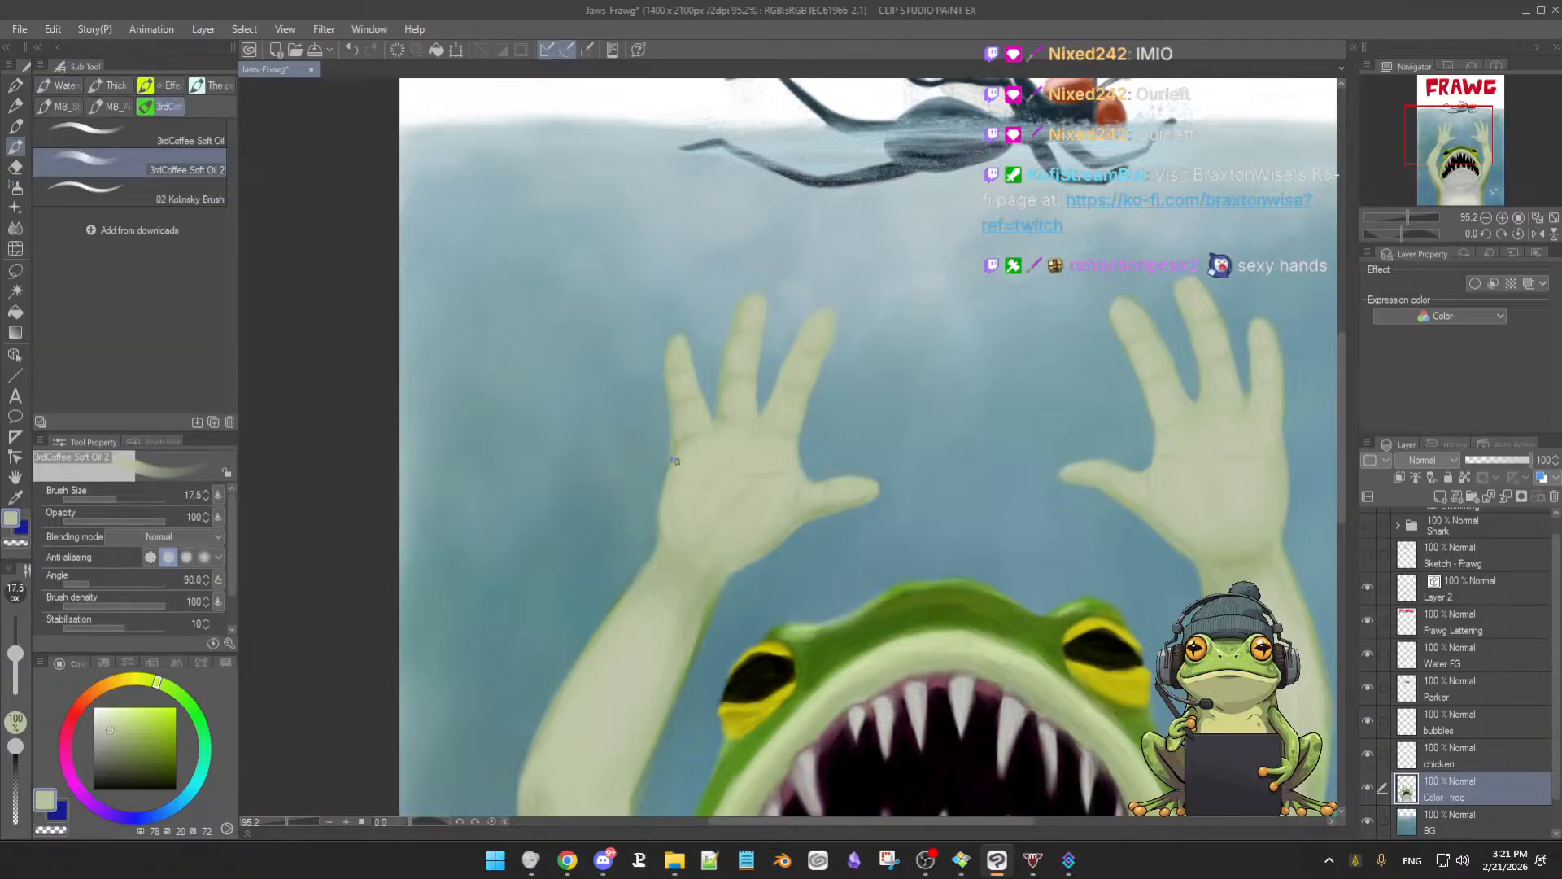
left_click(689, 433, "alt")
Touch up the left hand's fingers with sampled skin tones, raising the Soft Oil 2 brush size to 22.2
scroll(733, 509, "down", 2)
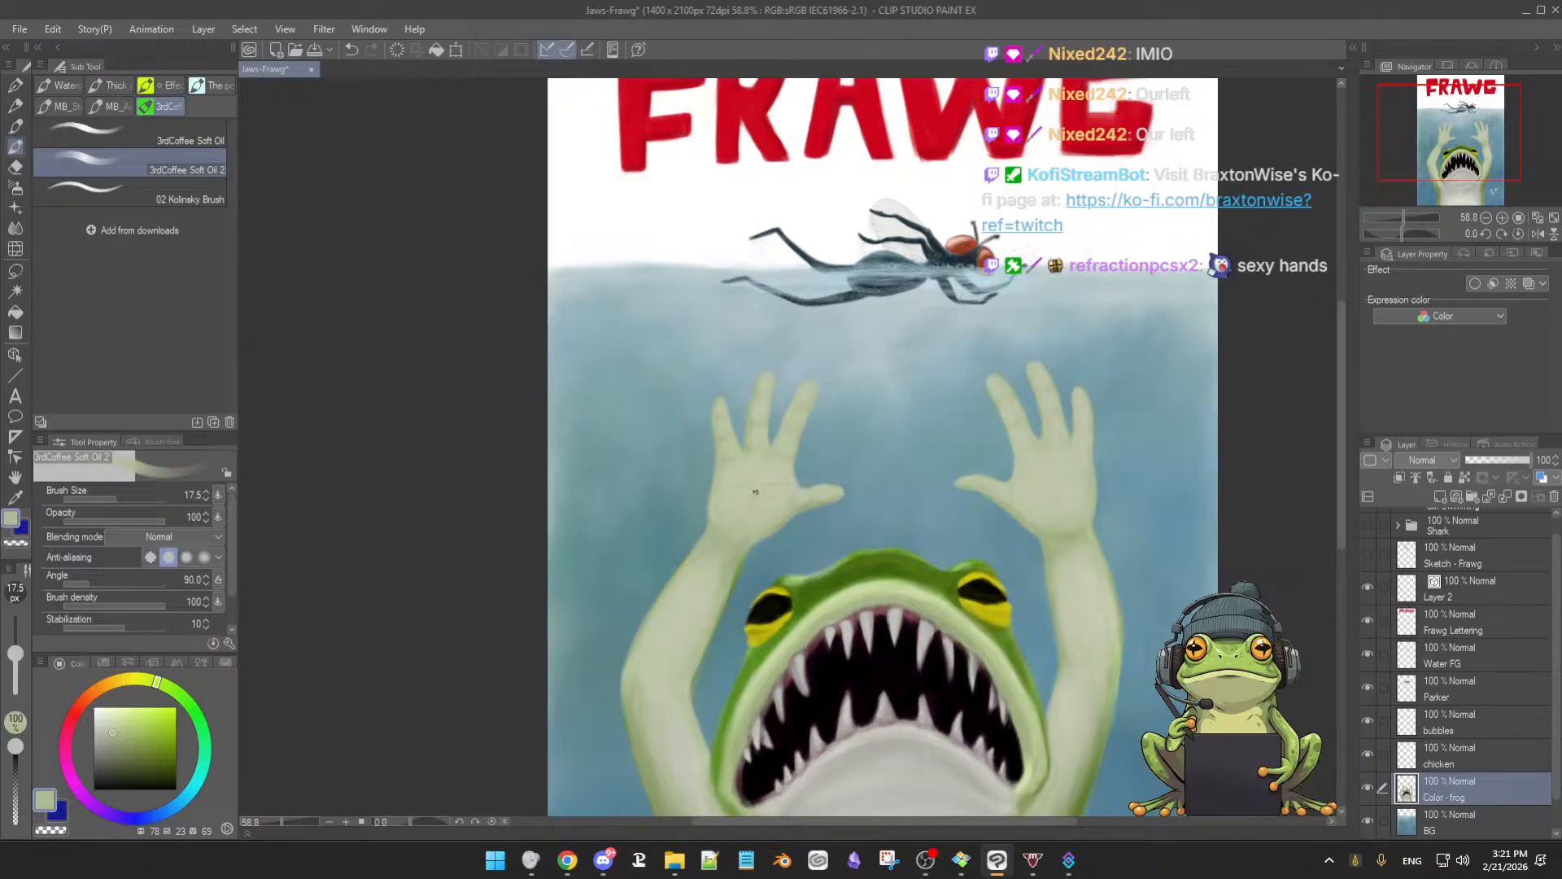
scroll(754, 494, "up", 2)
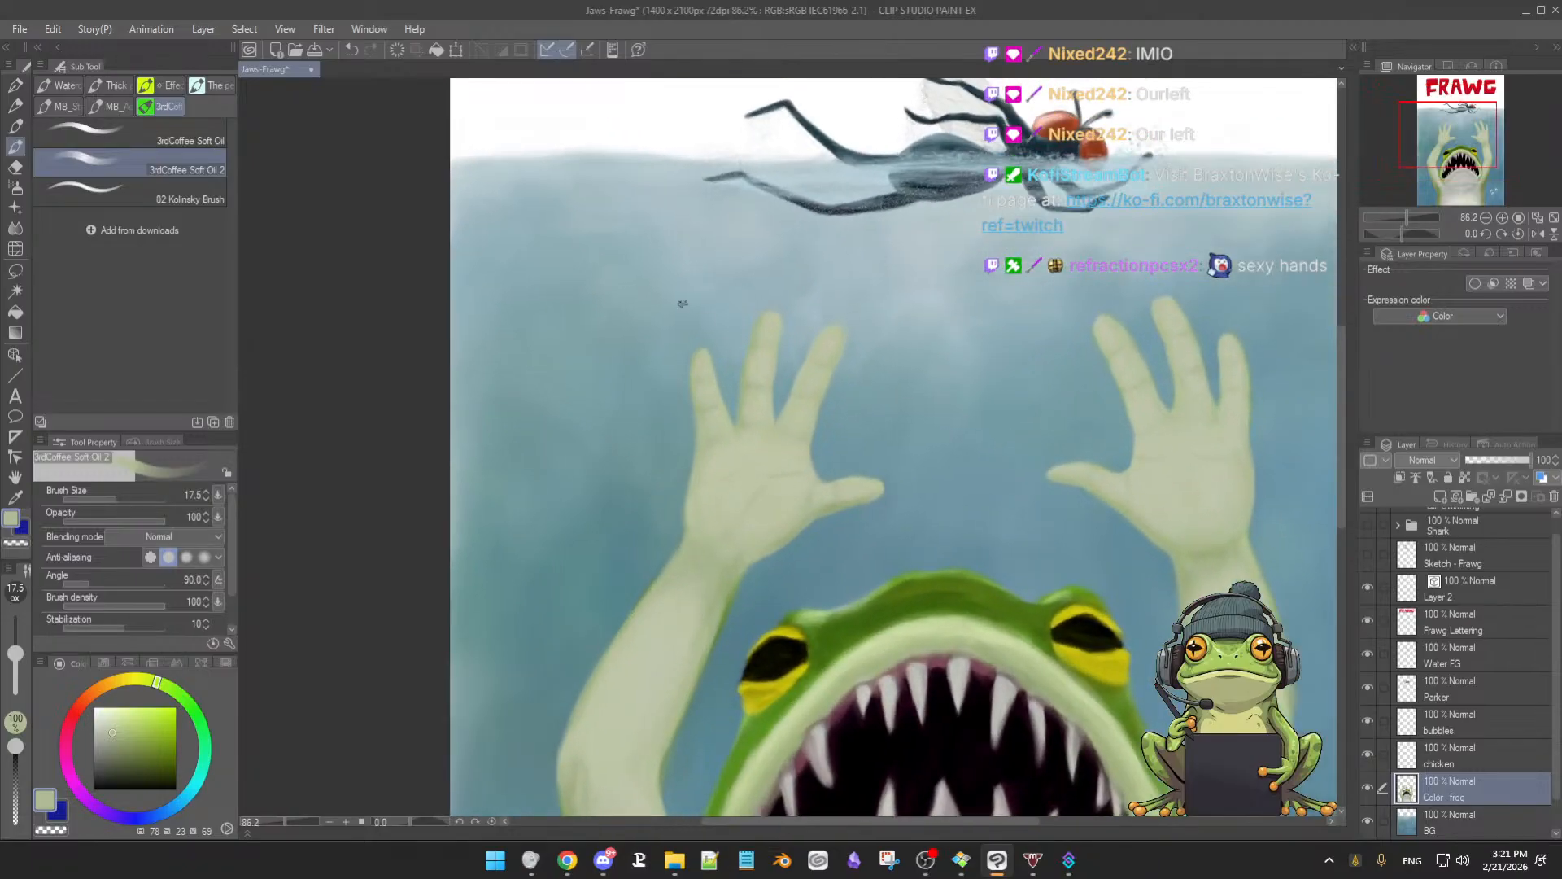
left_click_drag(707, 357, 706, 356)
left_click(741, 411, "alt")
left_click(834, 340, "alt")
left_click(788, 421, "alt")
left_click(798, 419, "alt")
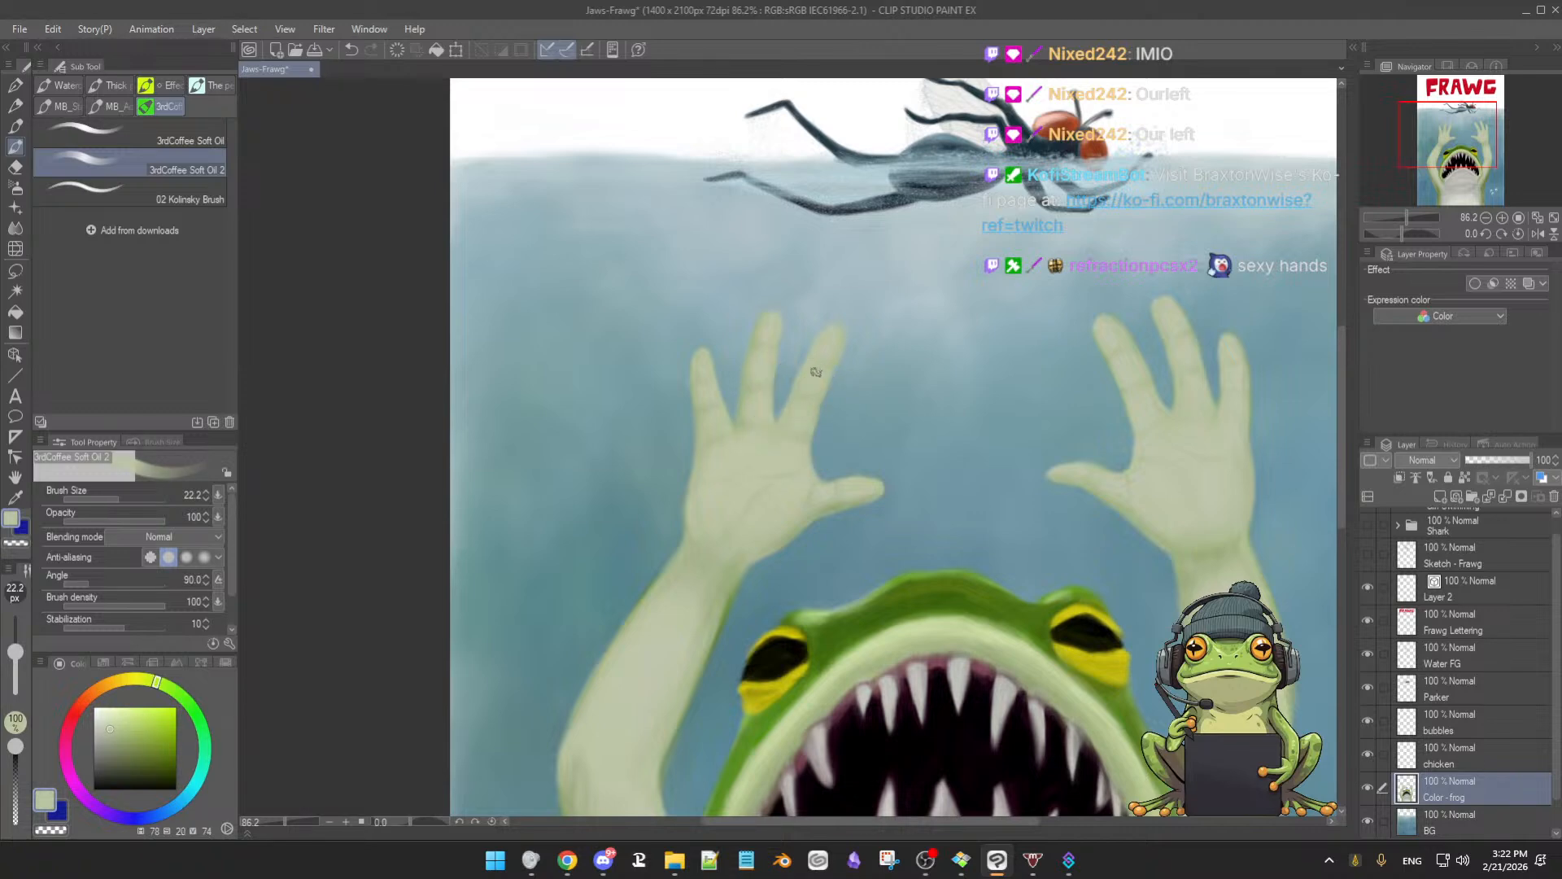
Shade the base crease of the left hand's outermost finger with the head's dark green, using Soft Oil 2 at size 14
scroll(843, 391, "down", 3)
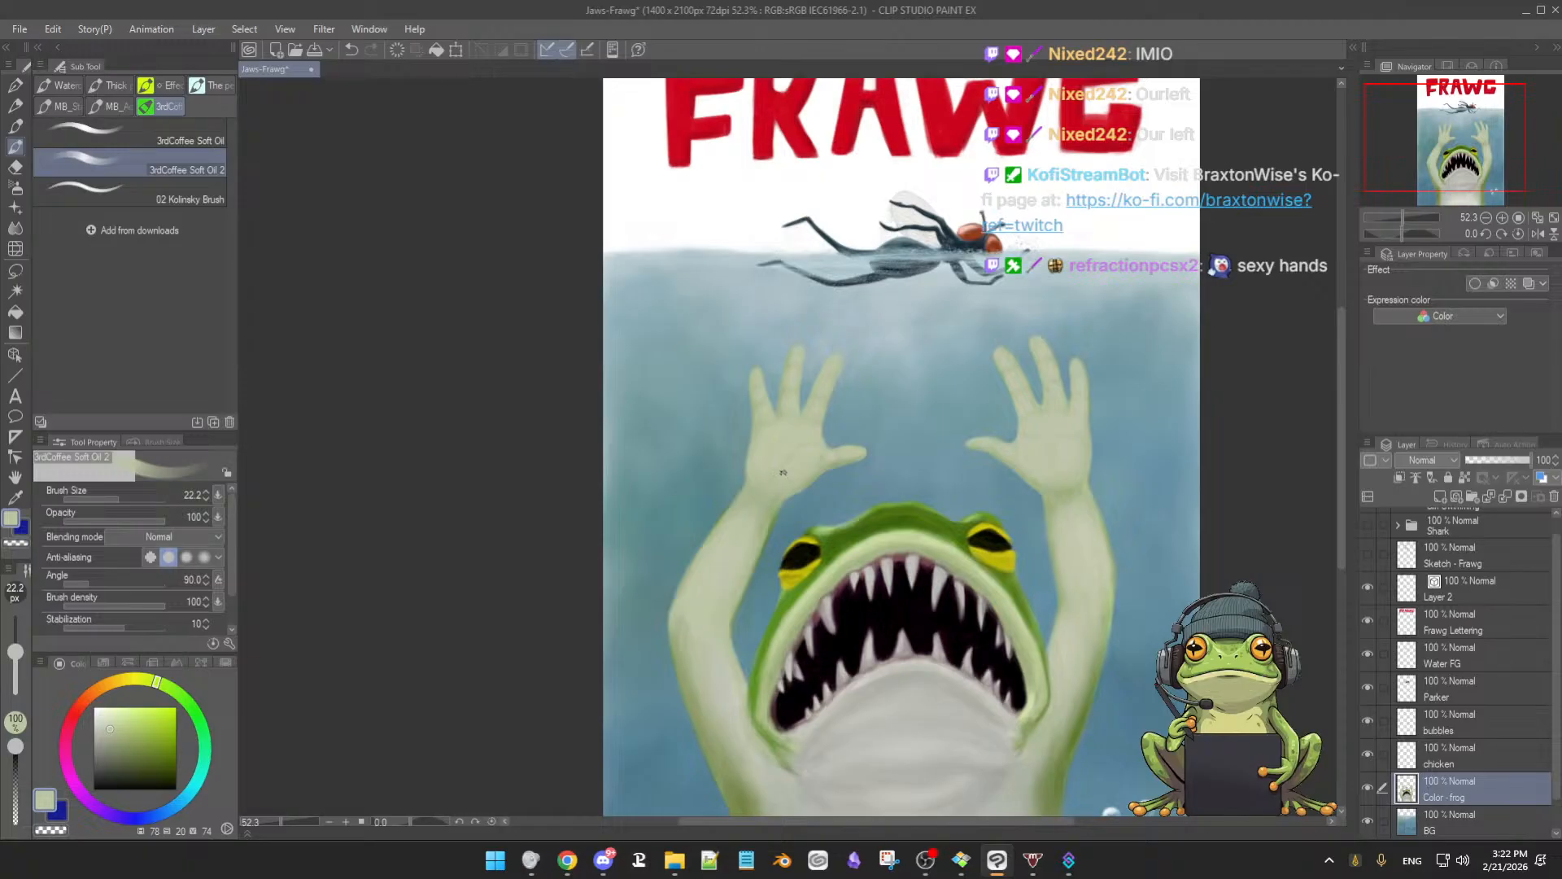
scroll(811, 481, "up", 3)
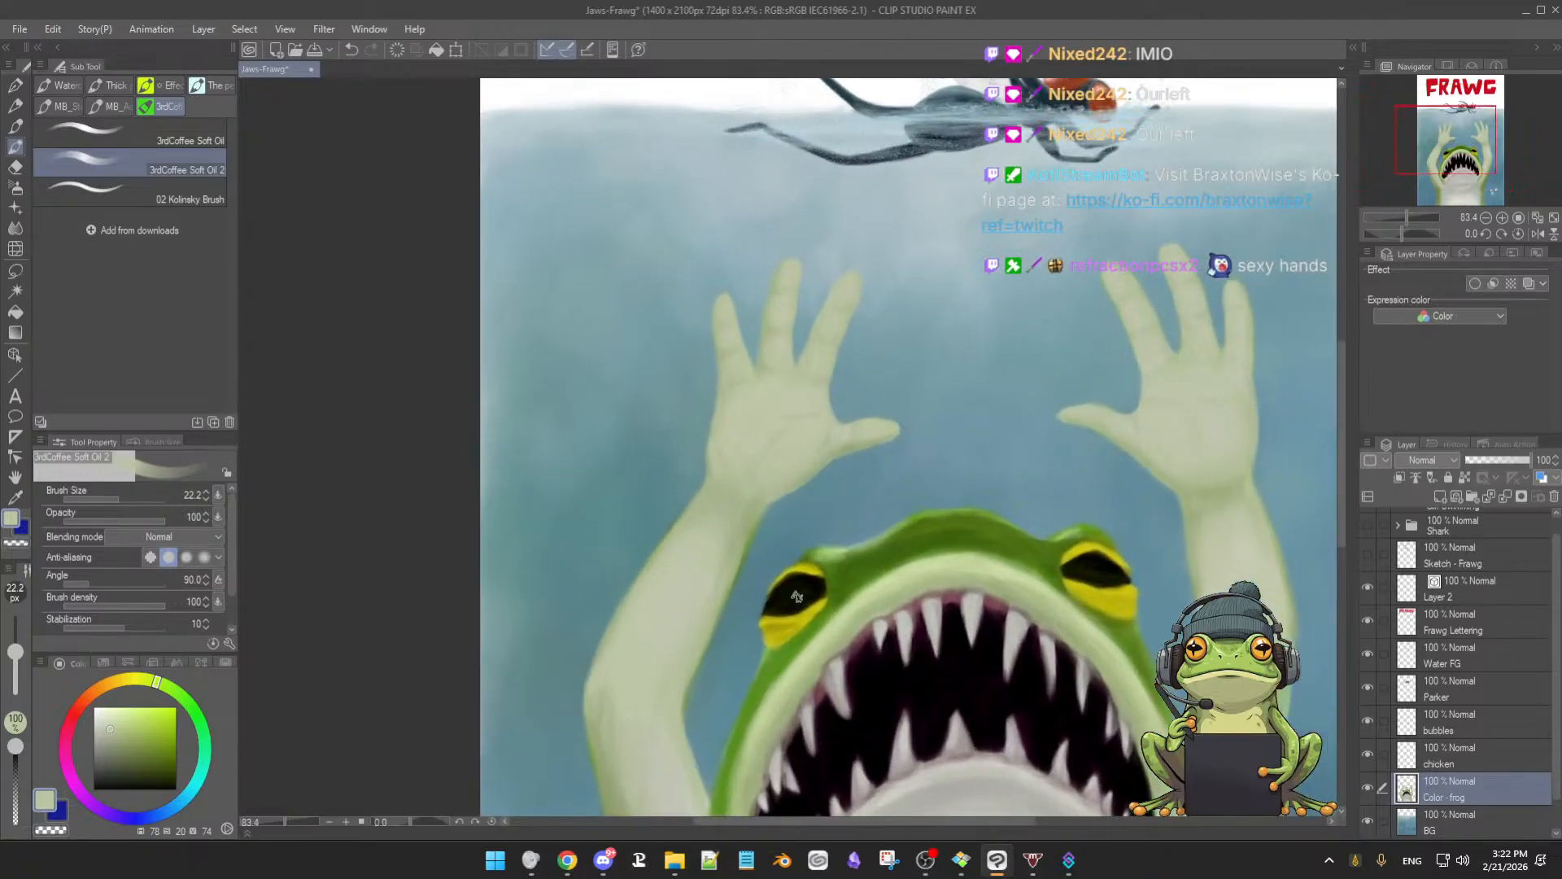
left_click(773, 667, "alt")
left_click_drag(740, 380, 725, 384, "ctrl+alt")
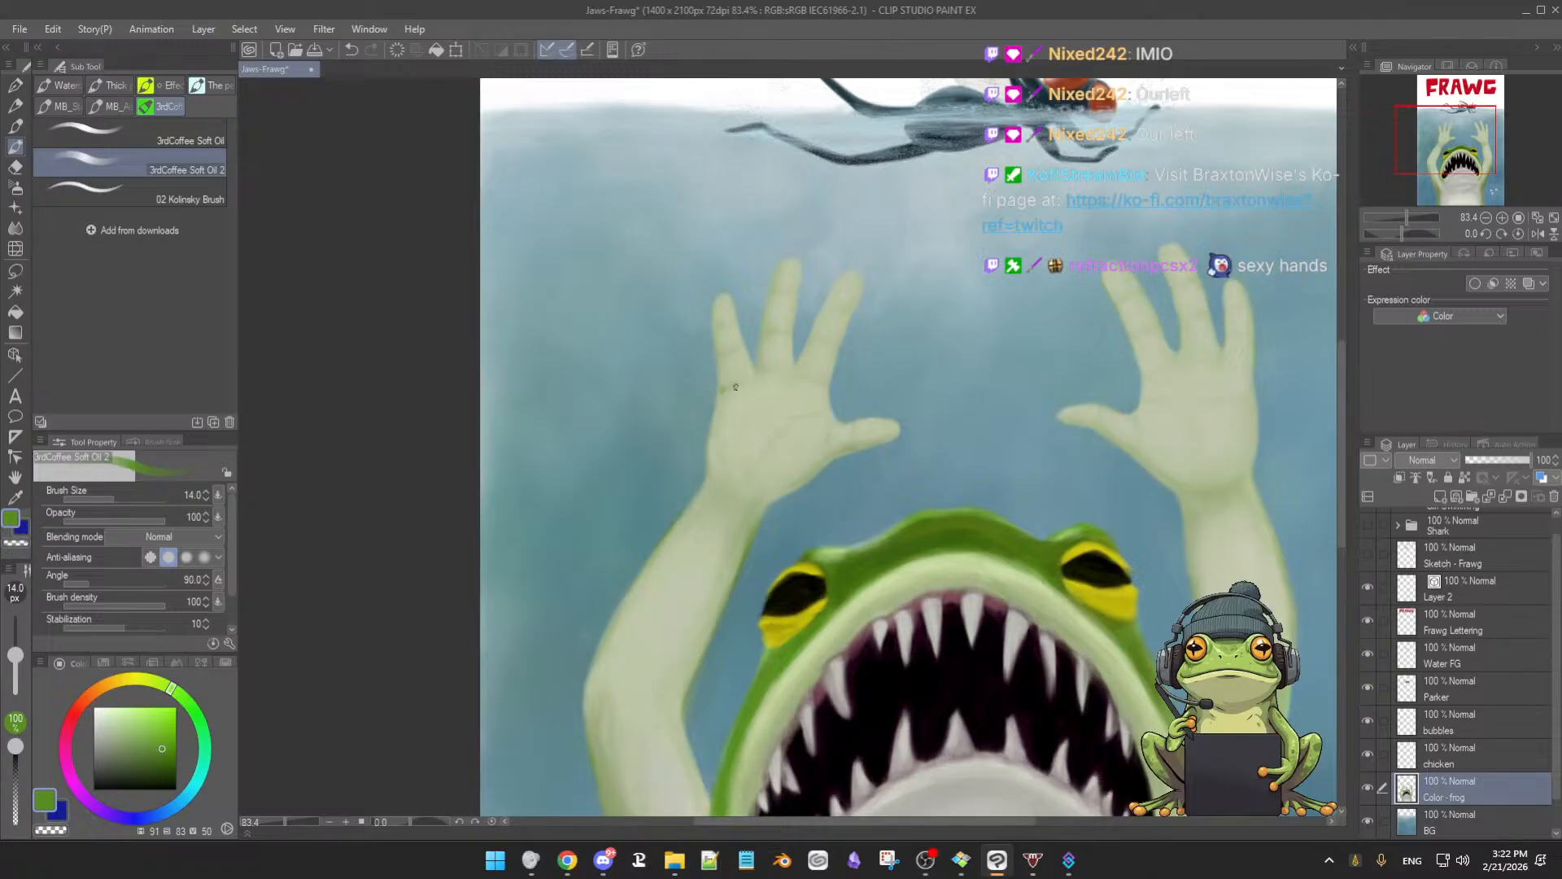
key("alt")
key("f")
key("Escape")
key("Escape")
Refine the bases of the left hand's fingers, alternating the 3rdCoffee Soft Eraser at size 15.8 with dark green Soft Oil 2
key("e")
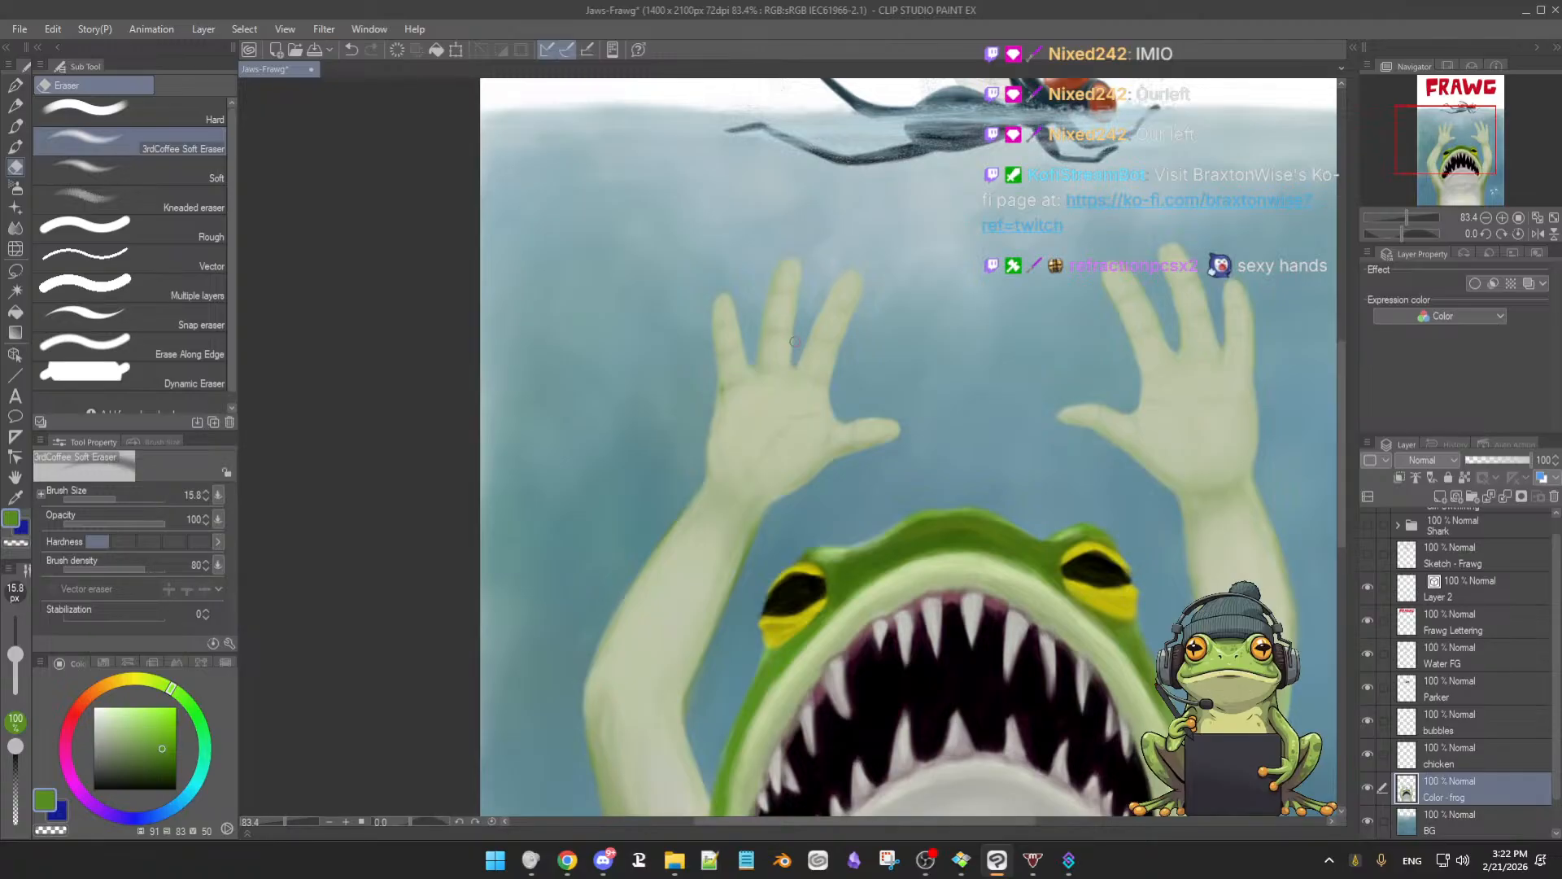
key("b")
key("e")
key("b")
left_click_drag(1009, 415, 899, 433)
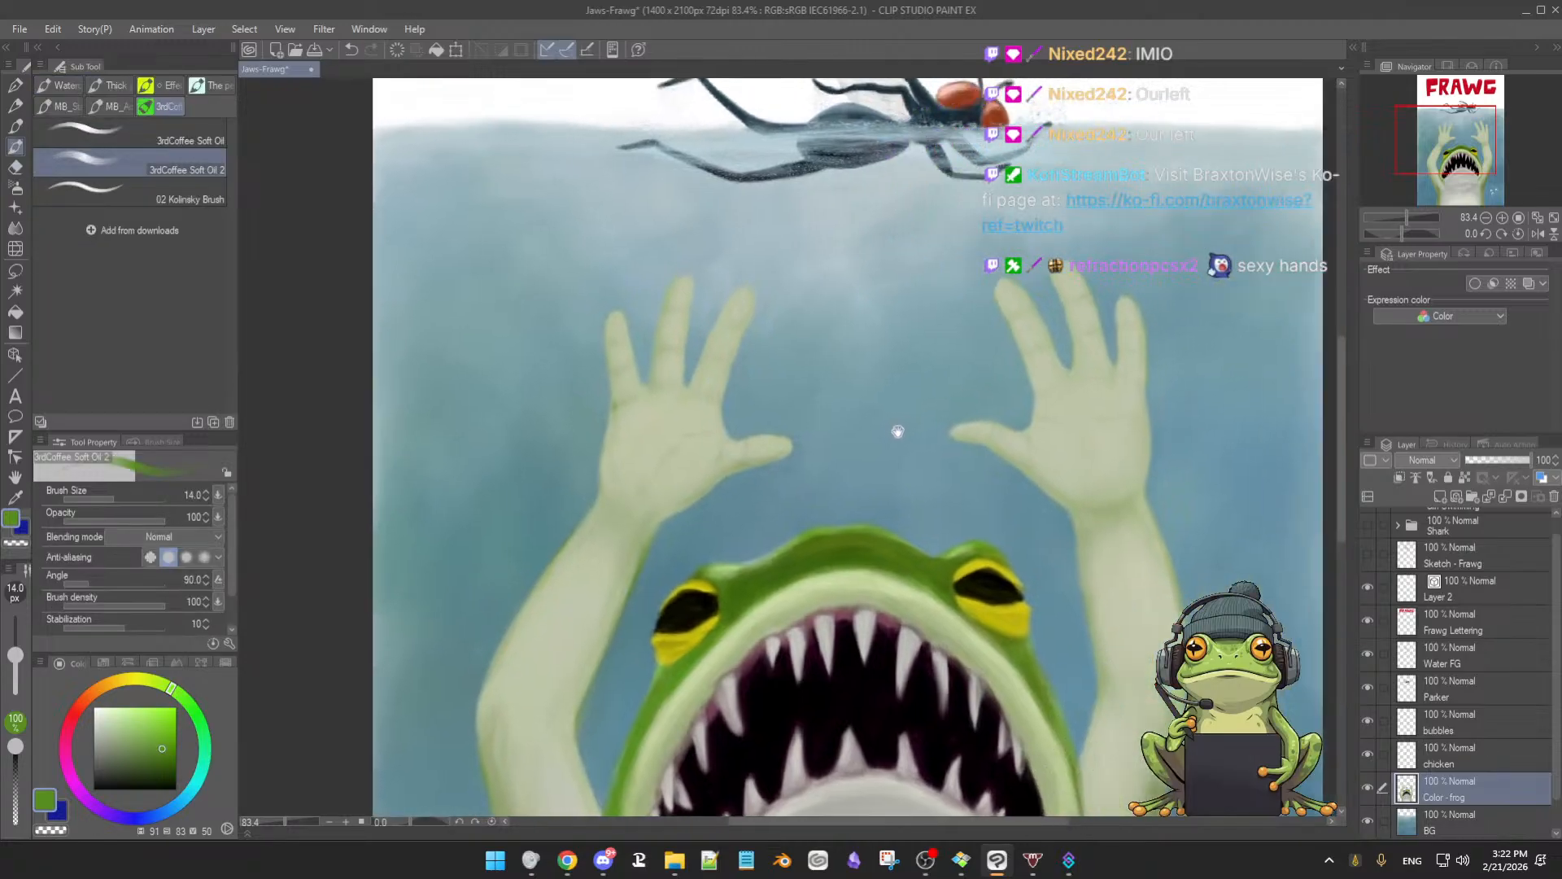
key("e")
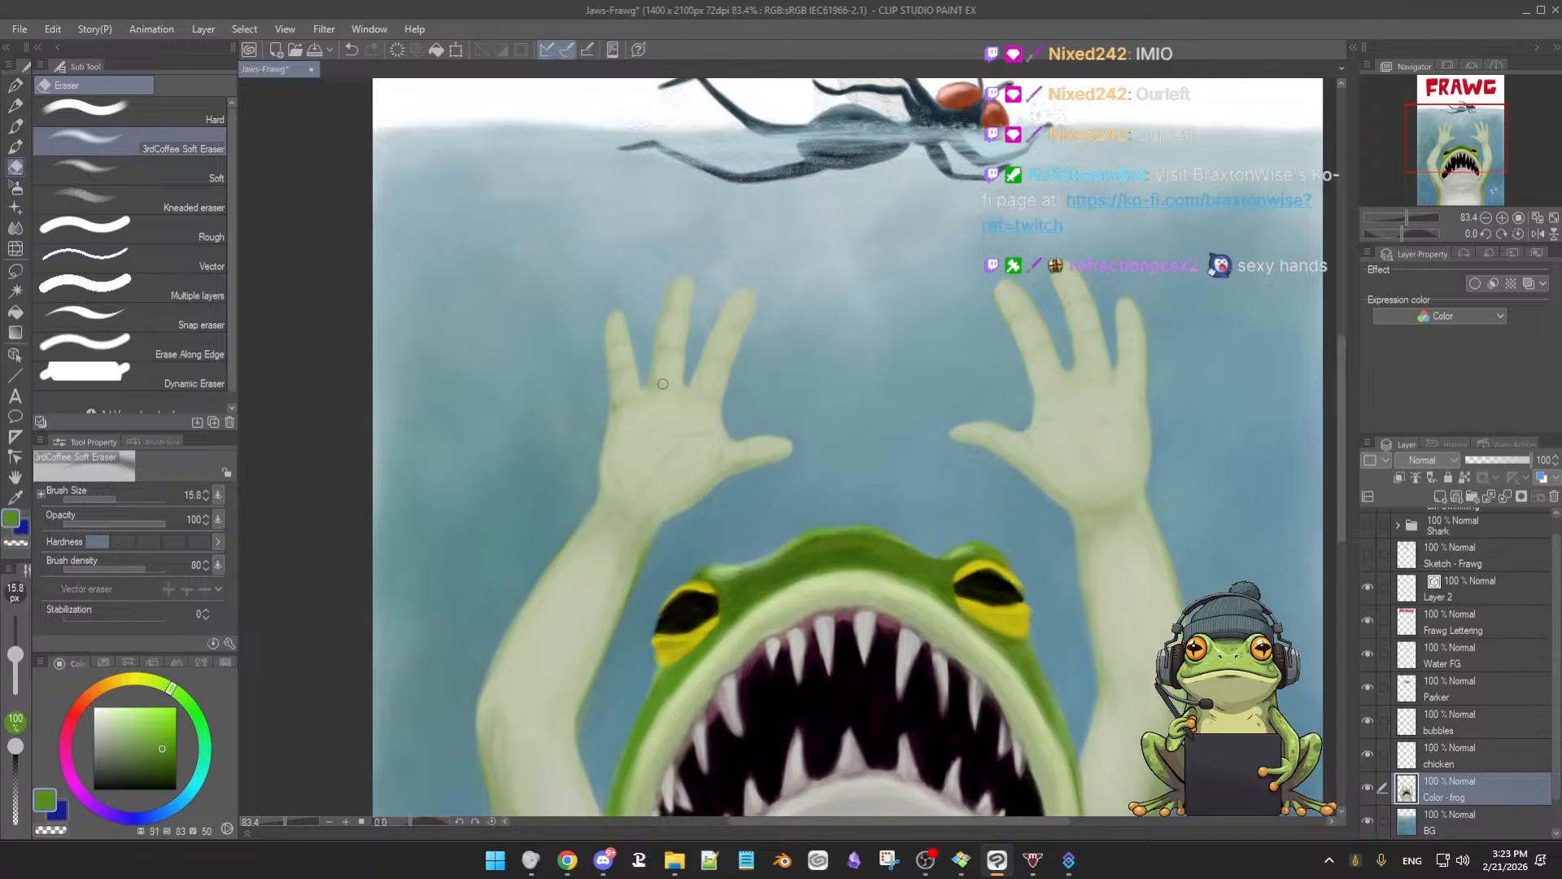
key("b")
scroll(828, 452, "down", 2)
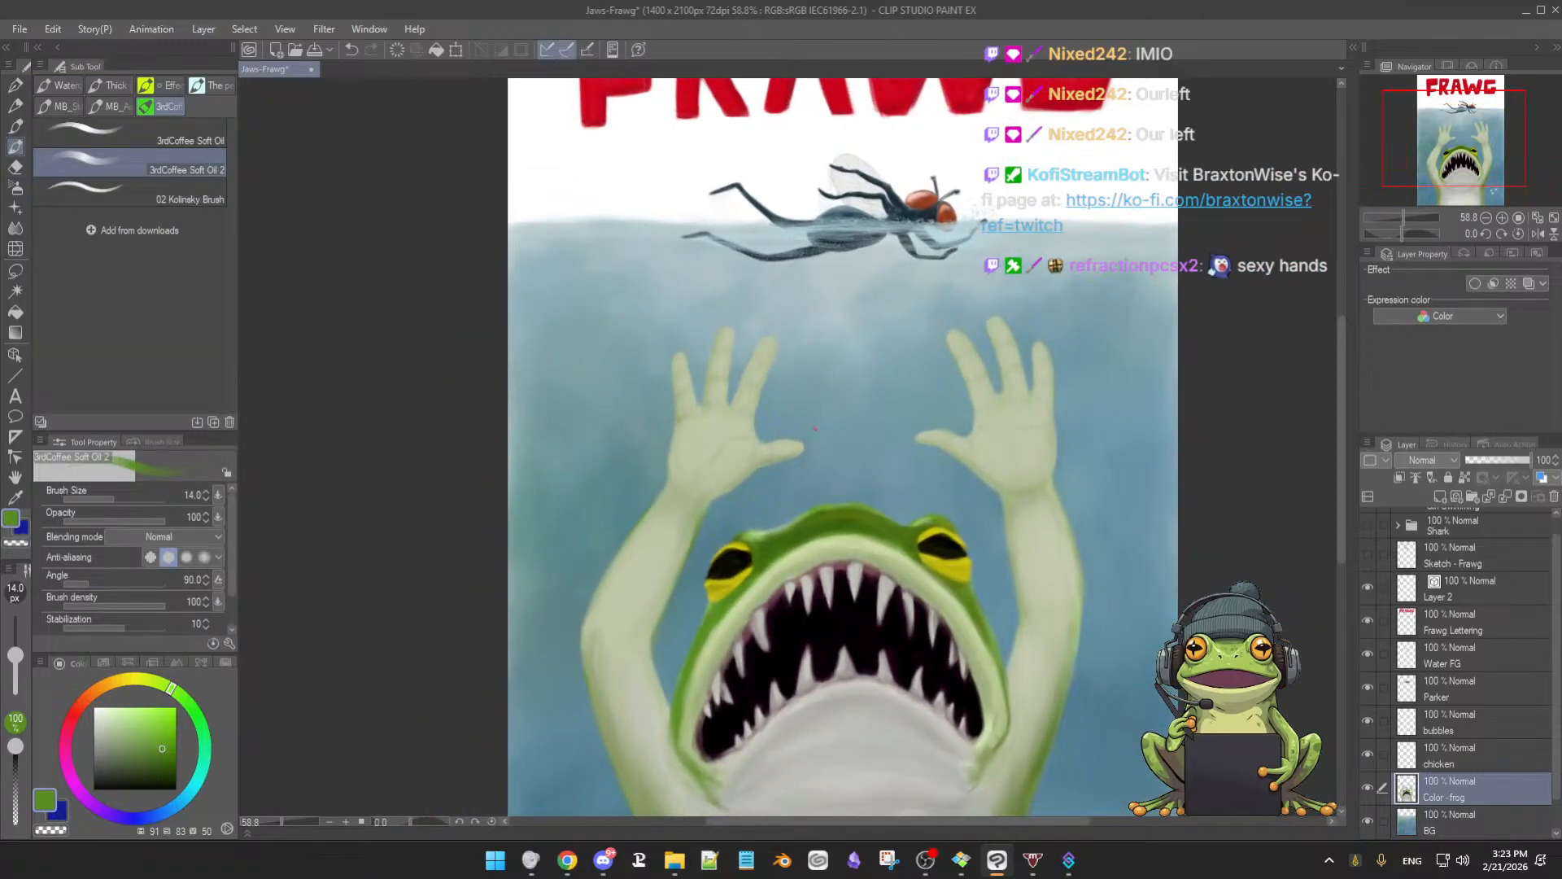
Blend the outermost finger's green base into the palm with sampled tones at brush sizes 11.4 and 20.9, and save the poster
scroll(807, 446, "up", 4)
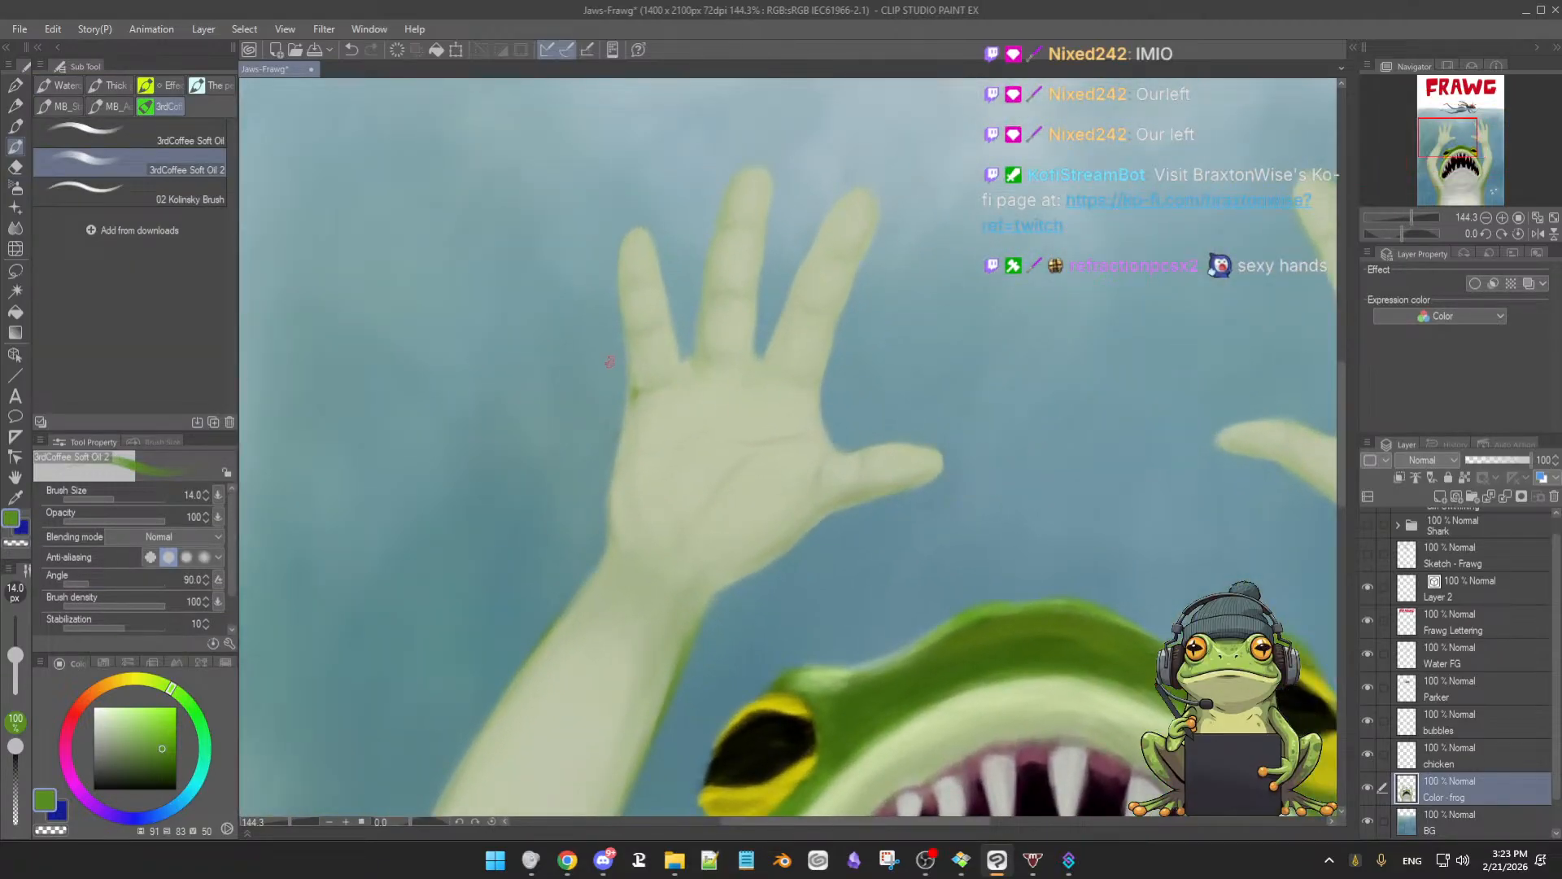
left_click(635, 391, "alt")
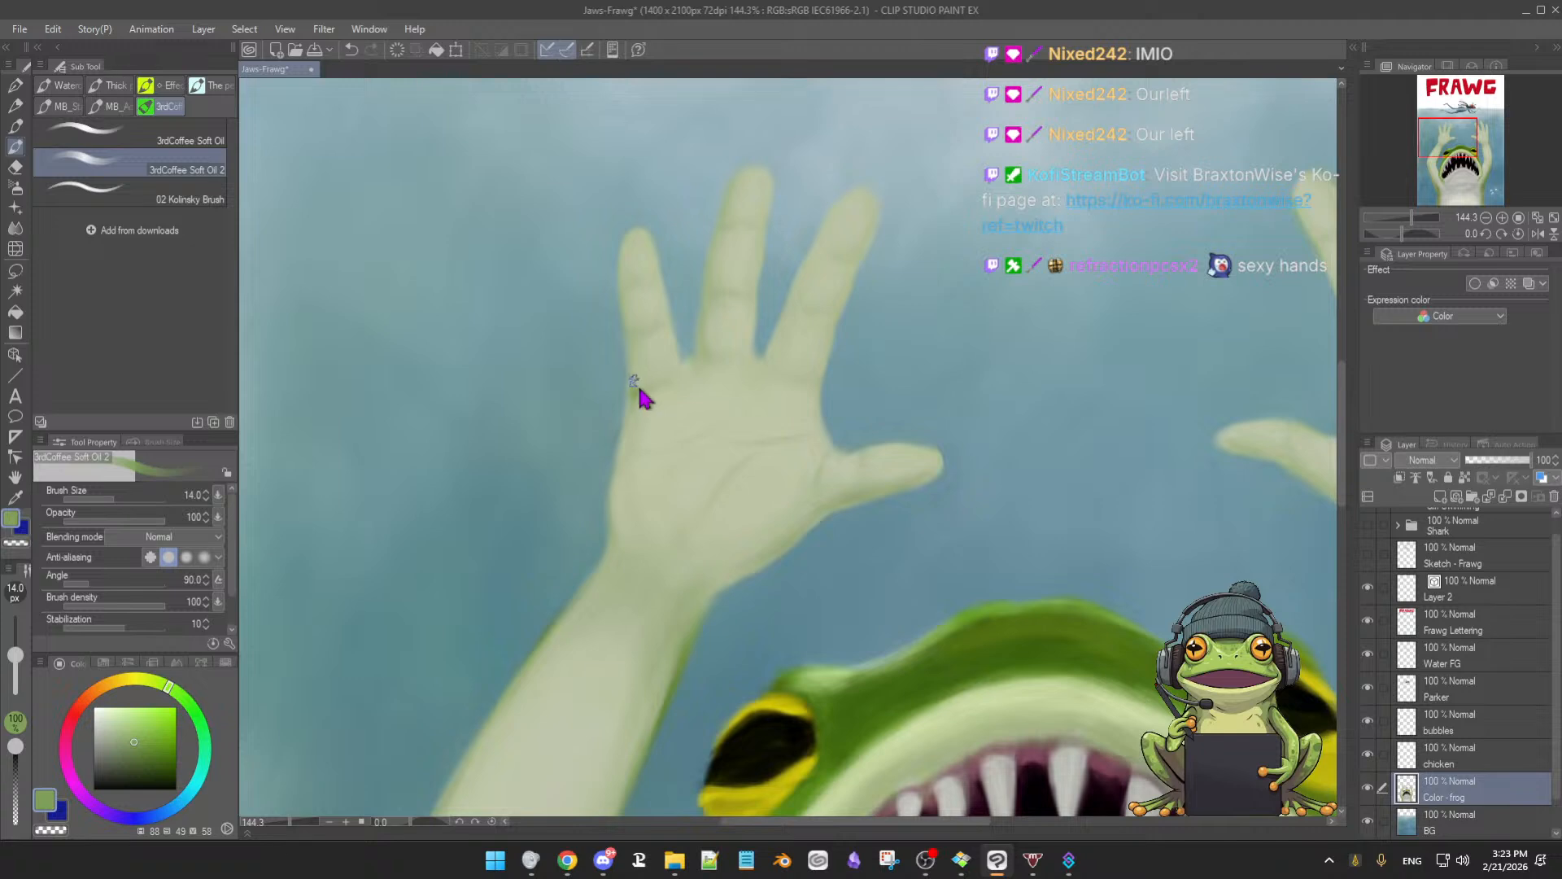
key("[")
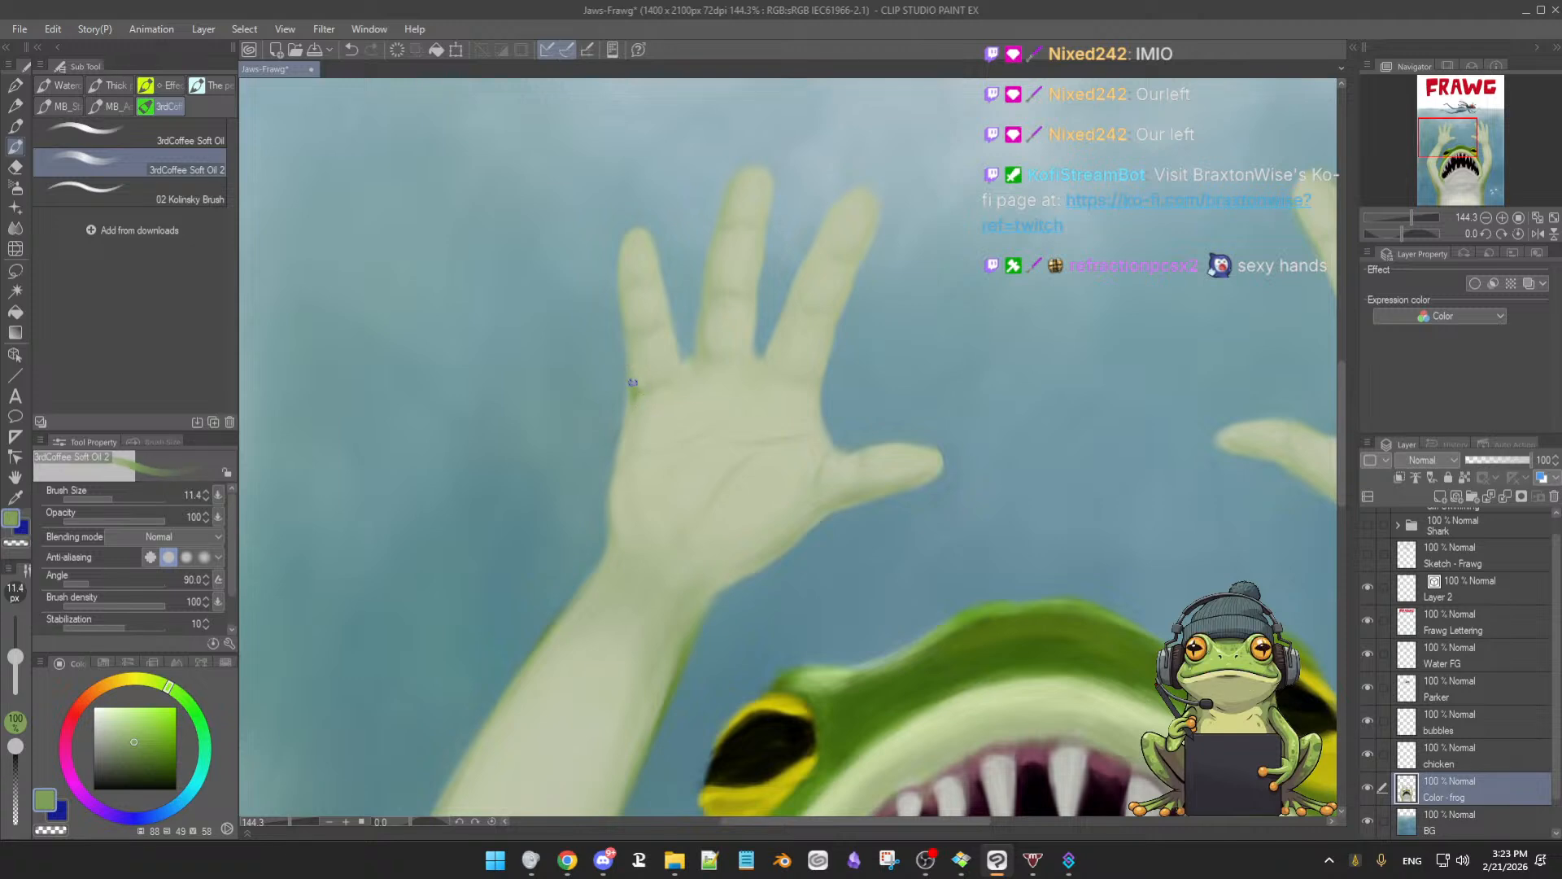
left_click(634, 393)
left_click(672, 376, "alt")
left_click_drag(651, 370, 638, 353)
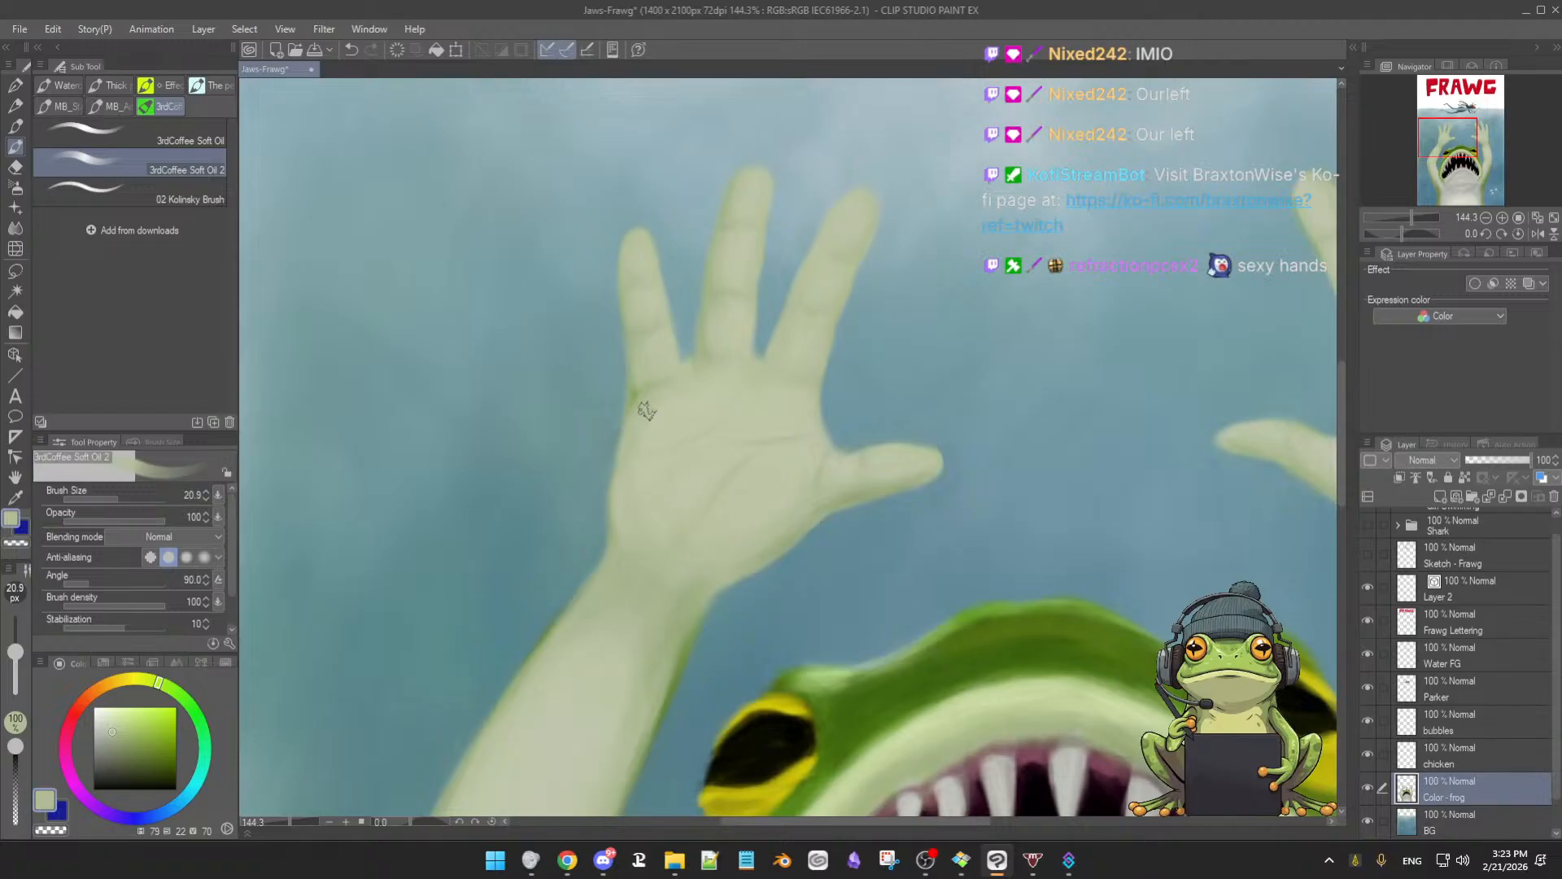
key("ctrl+s")
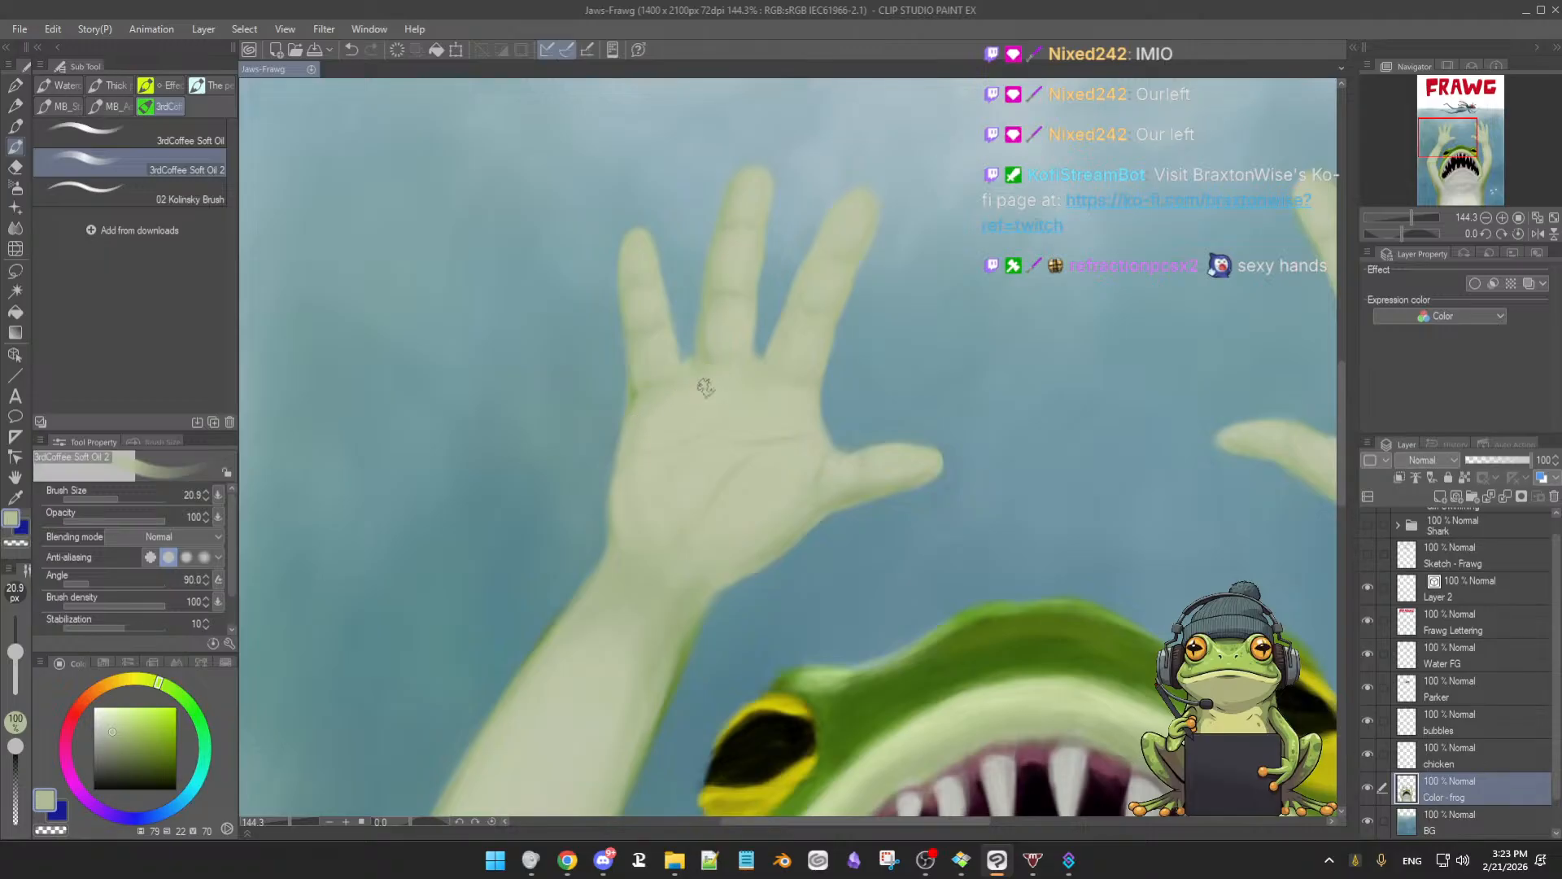
Blend the gap between the left hand's outermost and middle fingers with sampled skin tones, trimming with the 3rdCoffee Soft Eraser
left_click(720, 327, "alt")
left_click(707, 374, "alt")
left_click(682, 358, "alt")
left_click(682, 358)
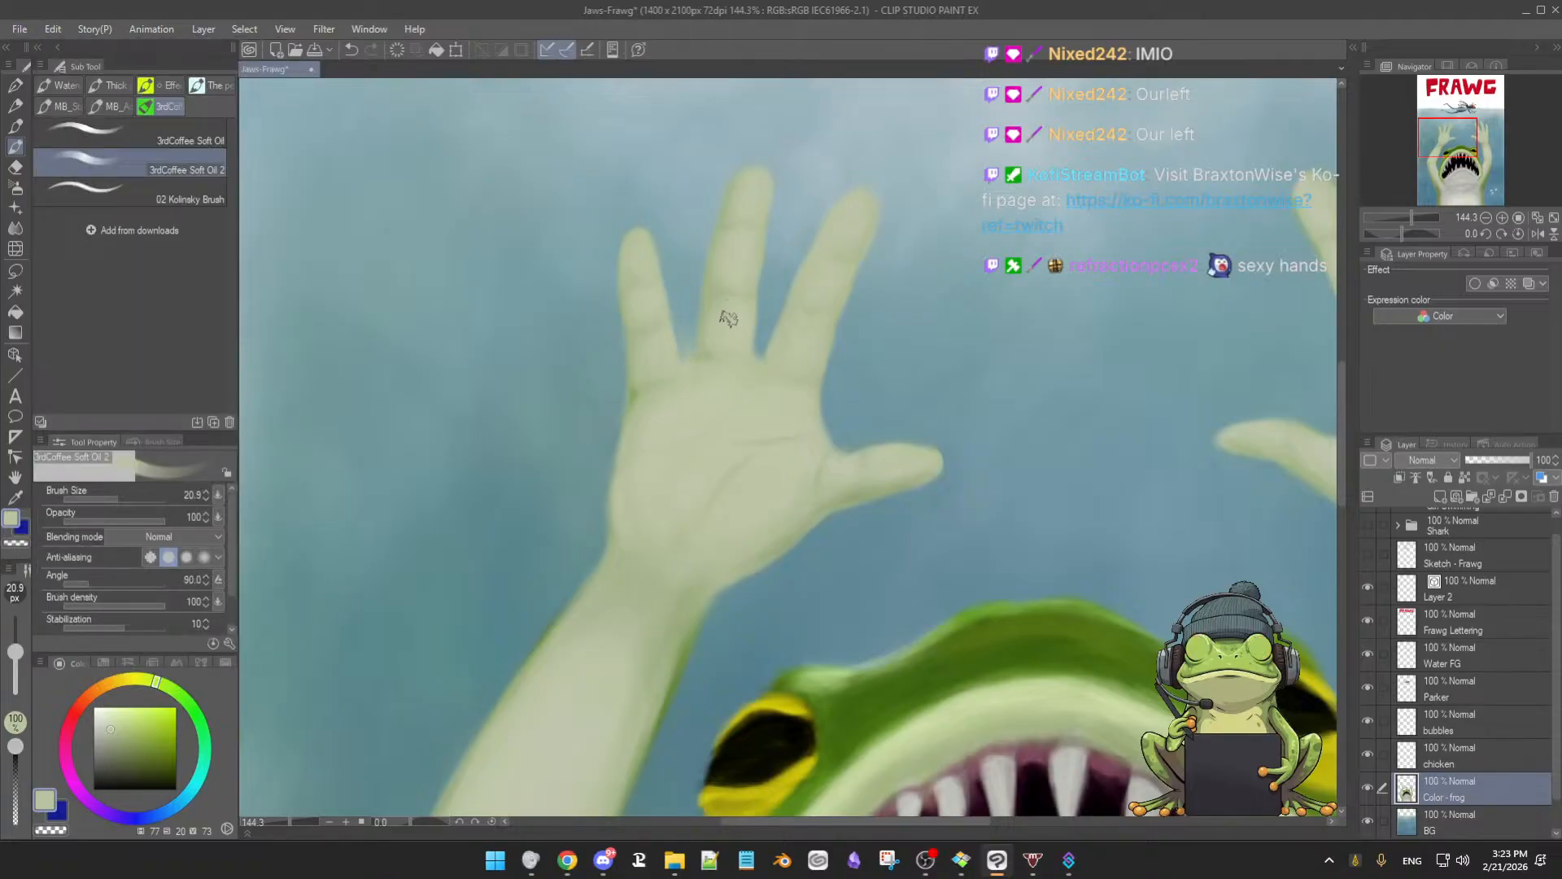
key("e")
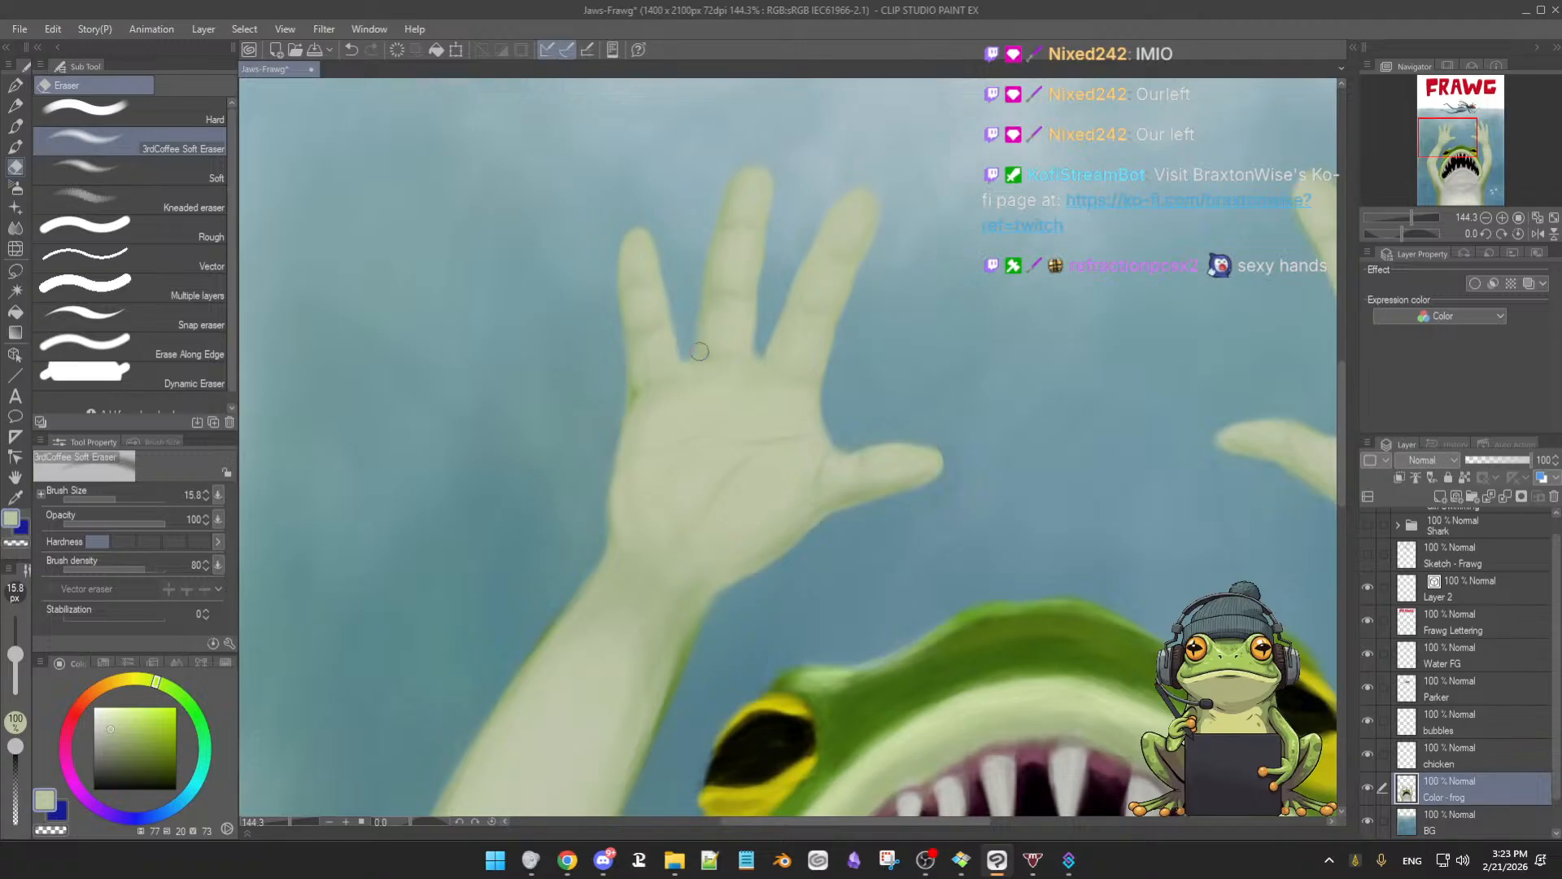
key("b")
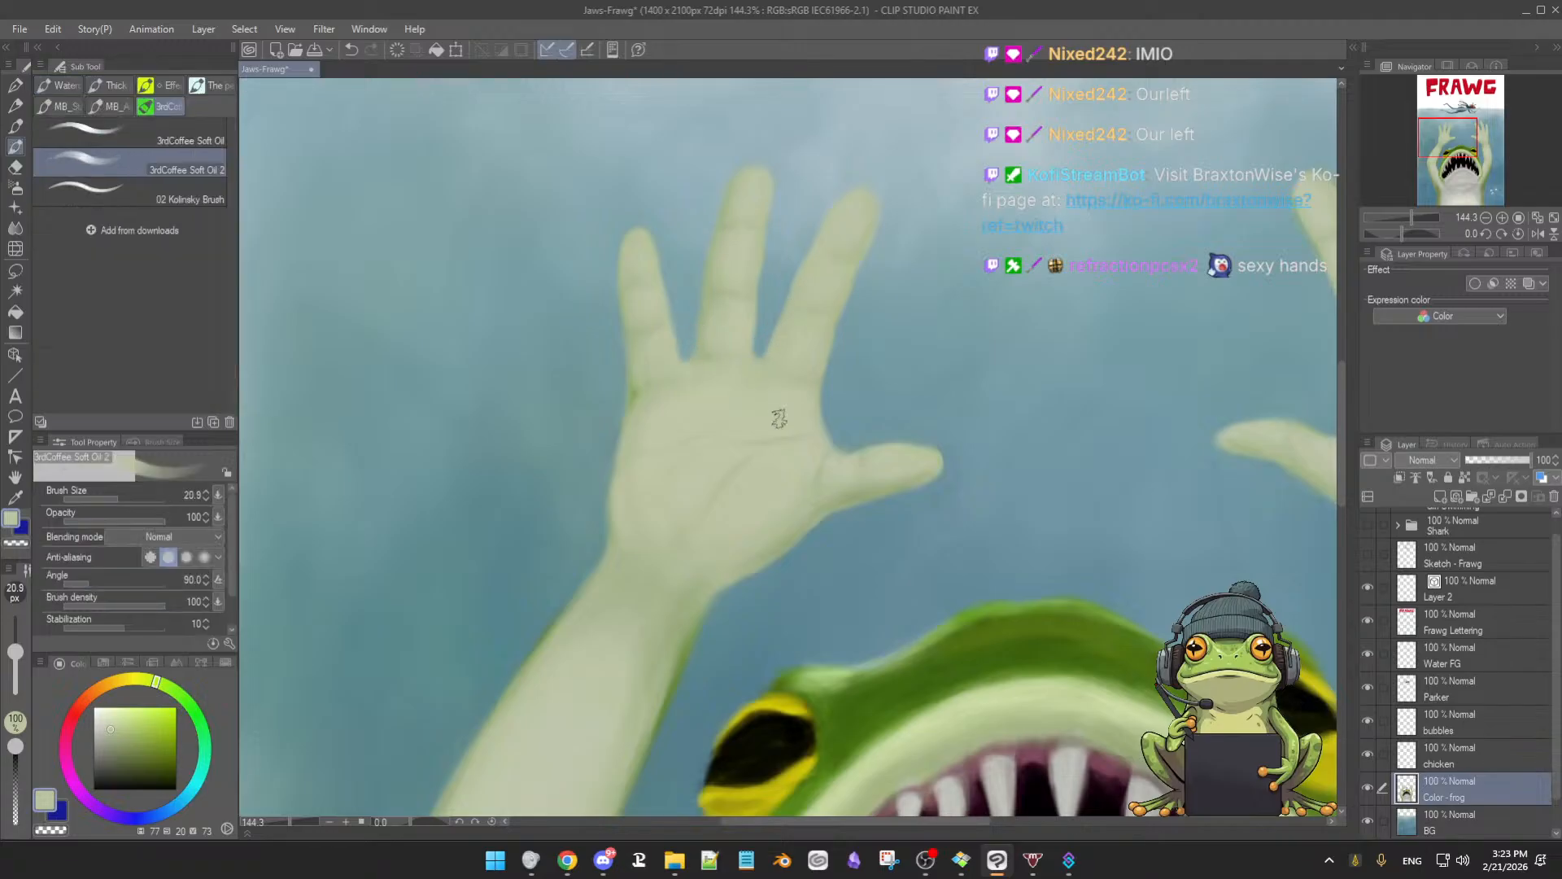
Shade the left wrist with the head's dark green at brush size 24.9, blending it into the palm's heel with sampled tones
scroll(756, 447, "down", 3)
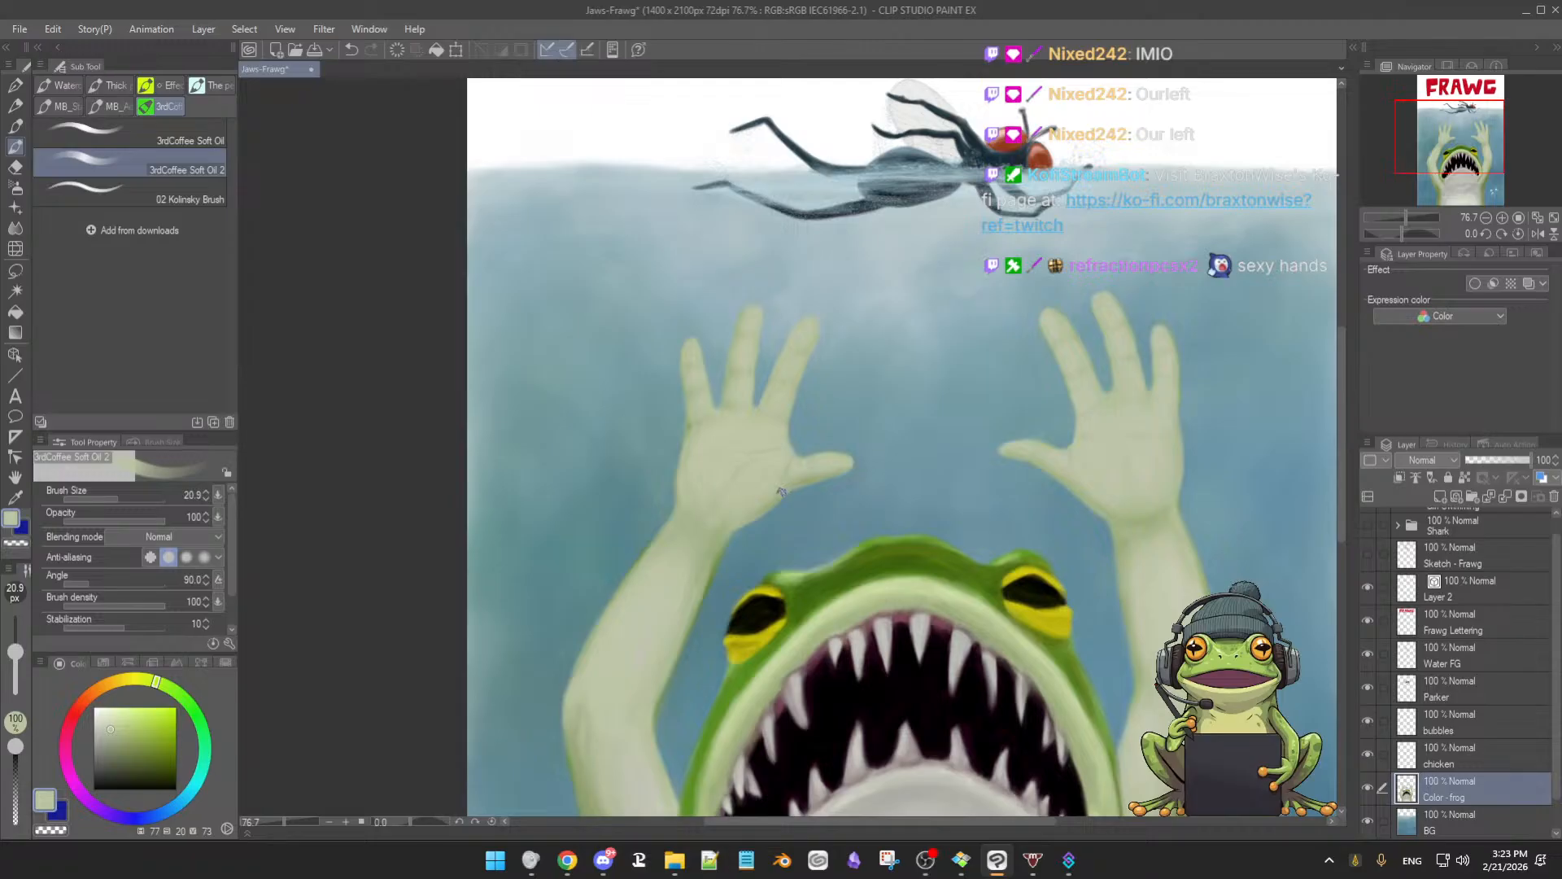
scroll(831, 504, "down", 2)
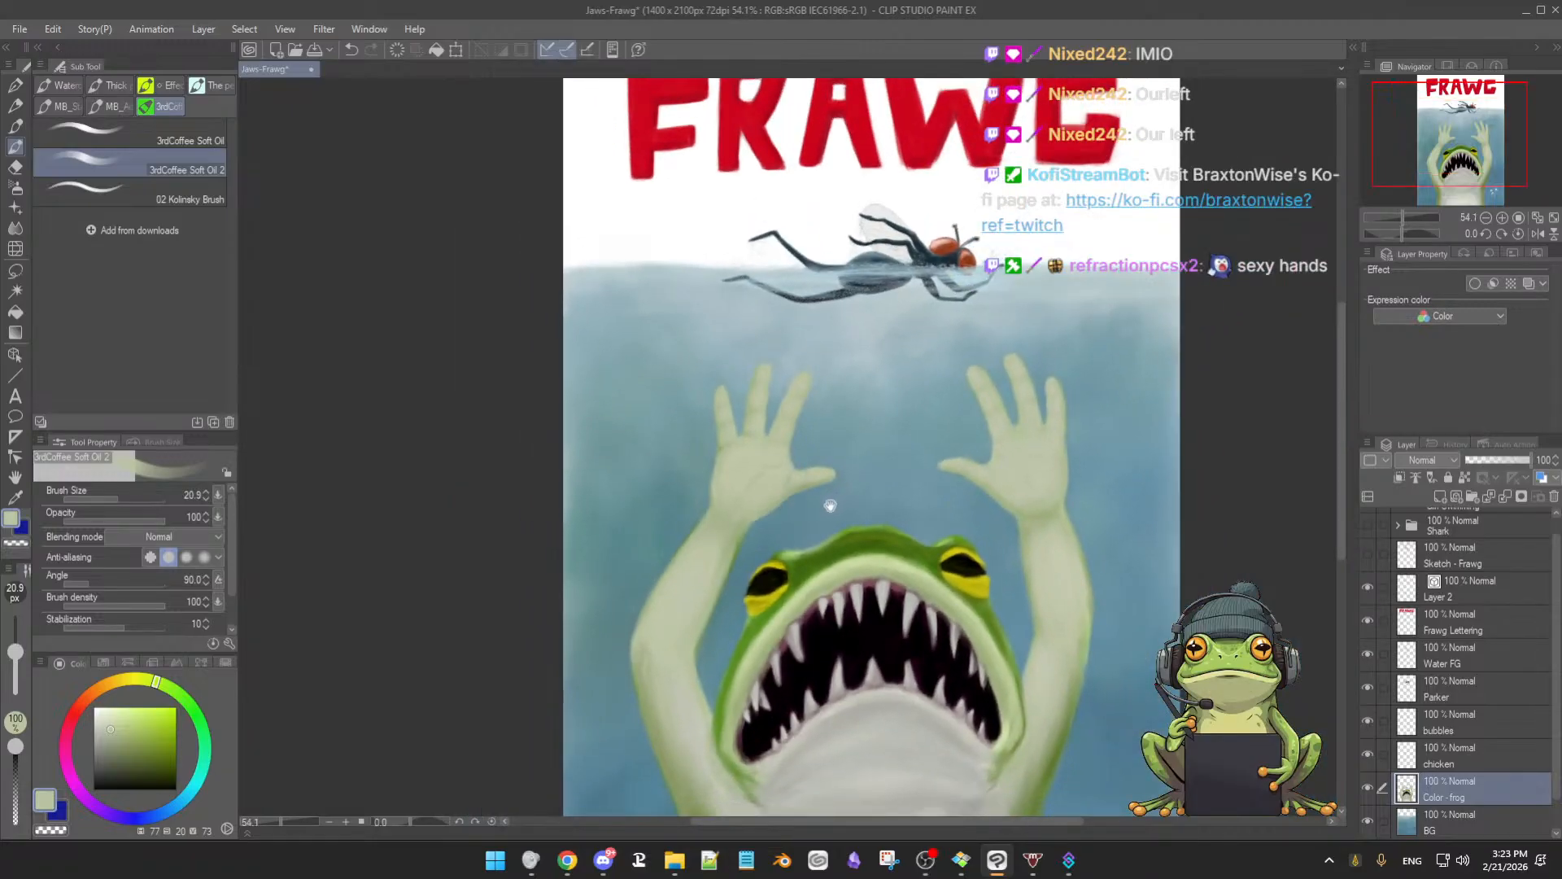
scroll(831, 505, "down", 1)
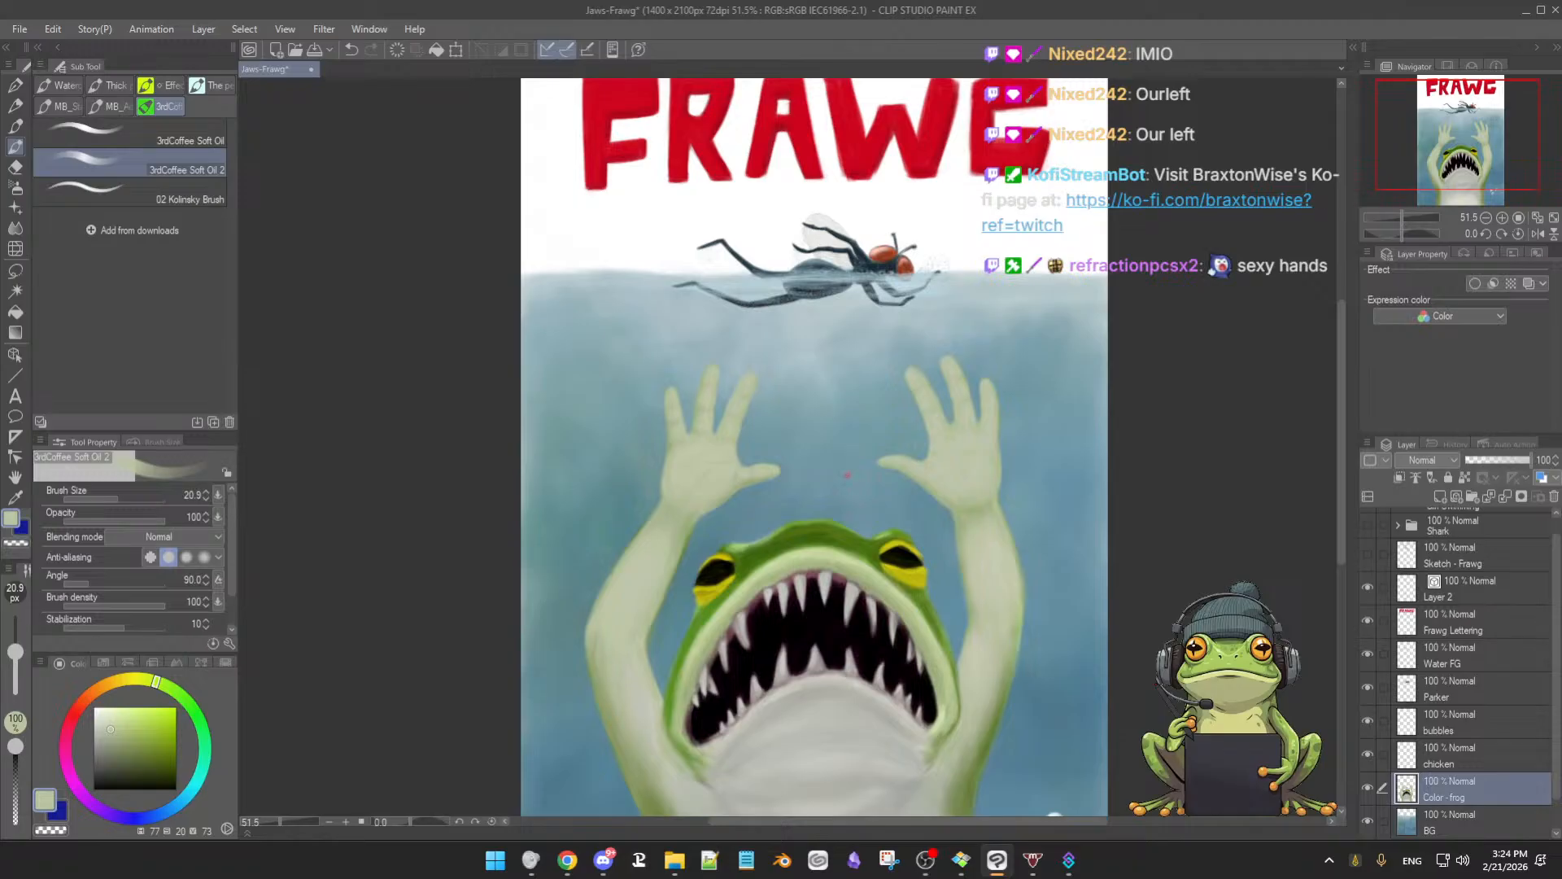
scroll(847, 476, "down", 2)
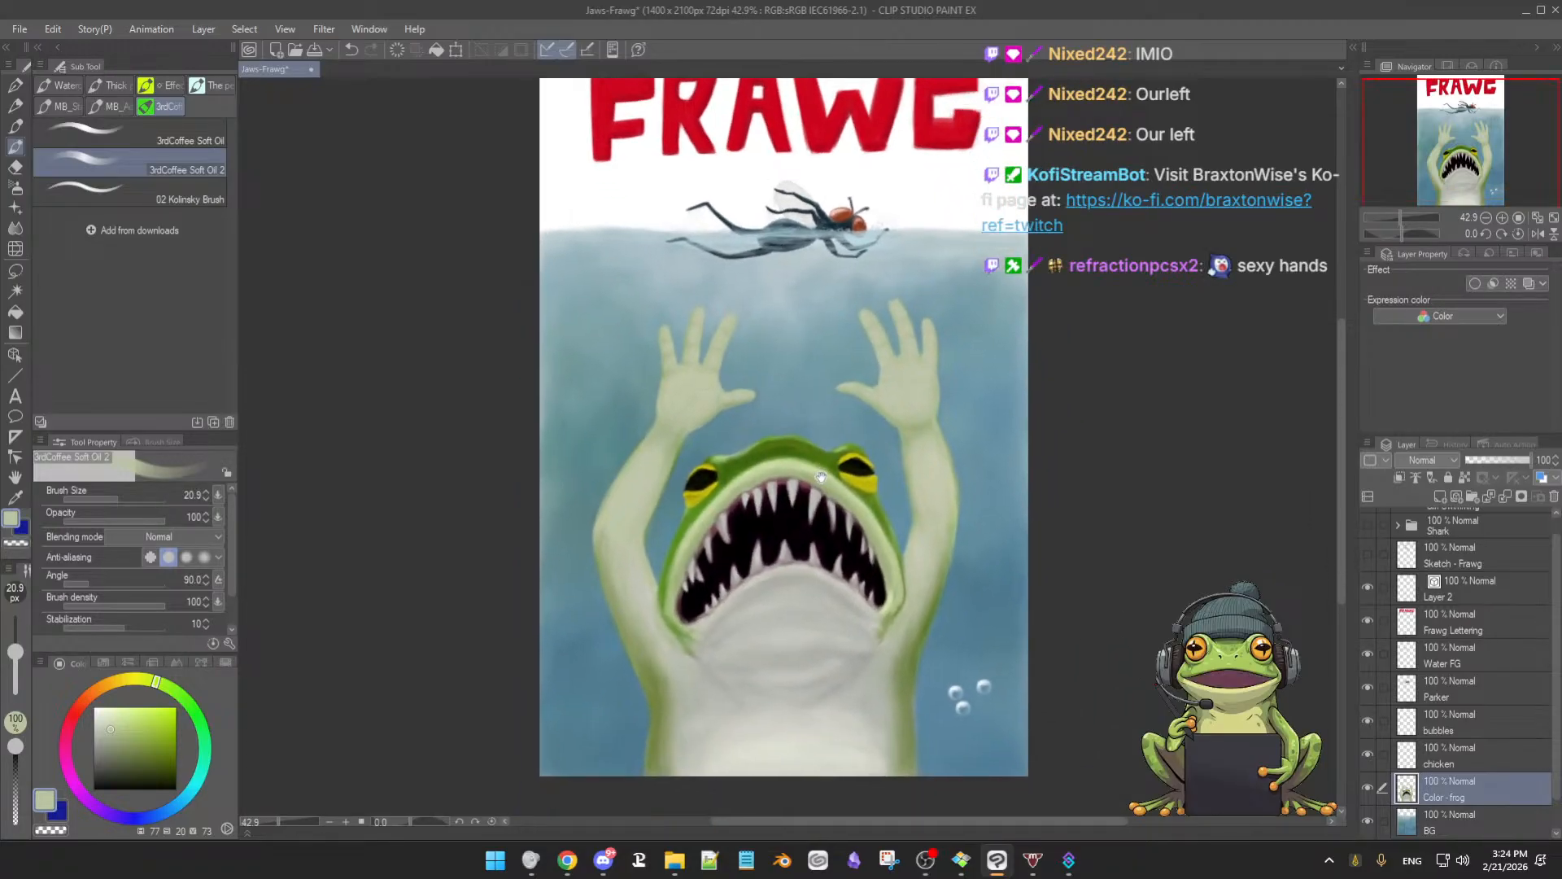
scroll(821, 476, "up", 1)
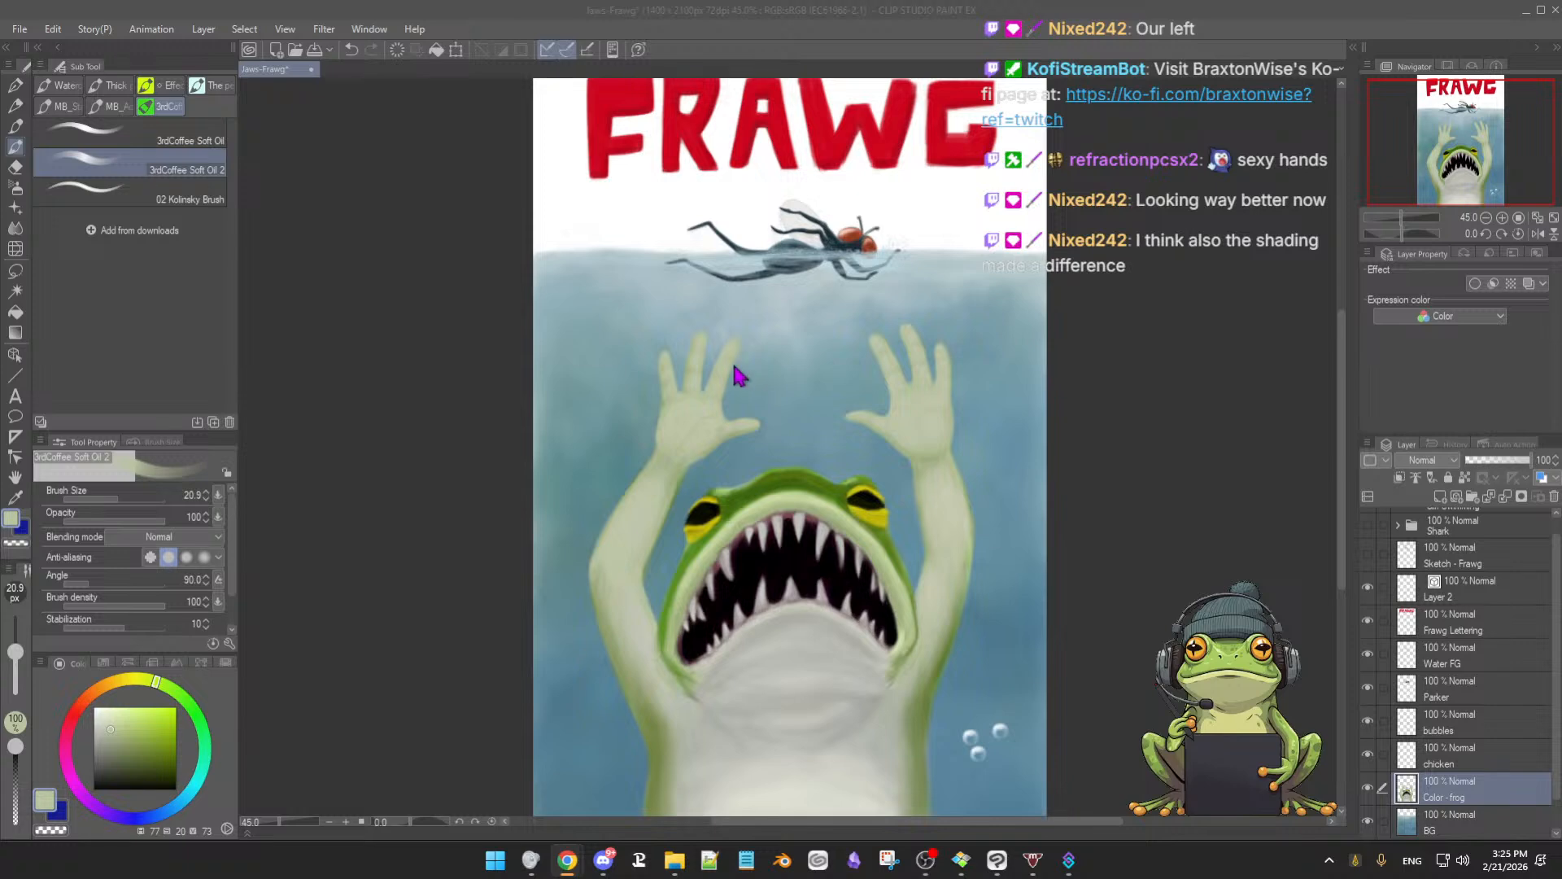
scroll(851, 453, "up", 4)
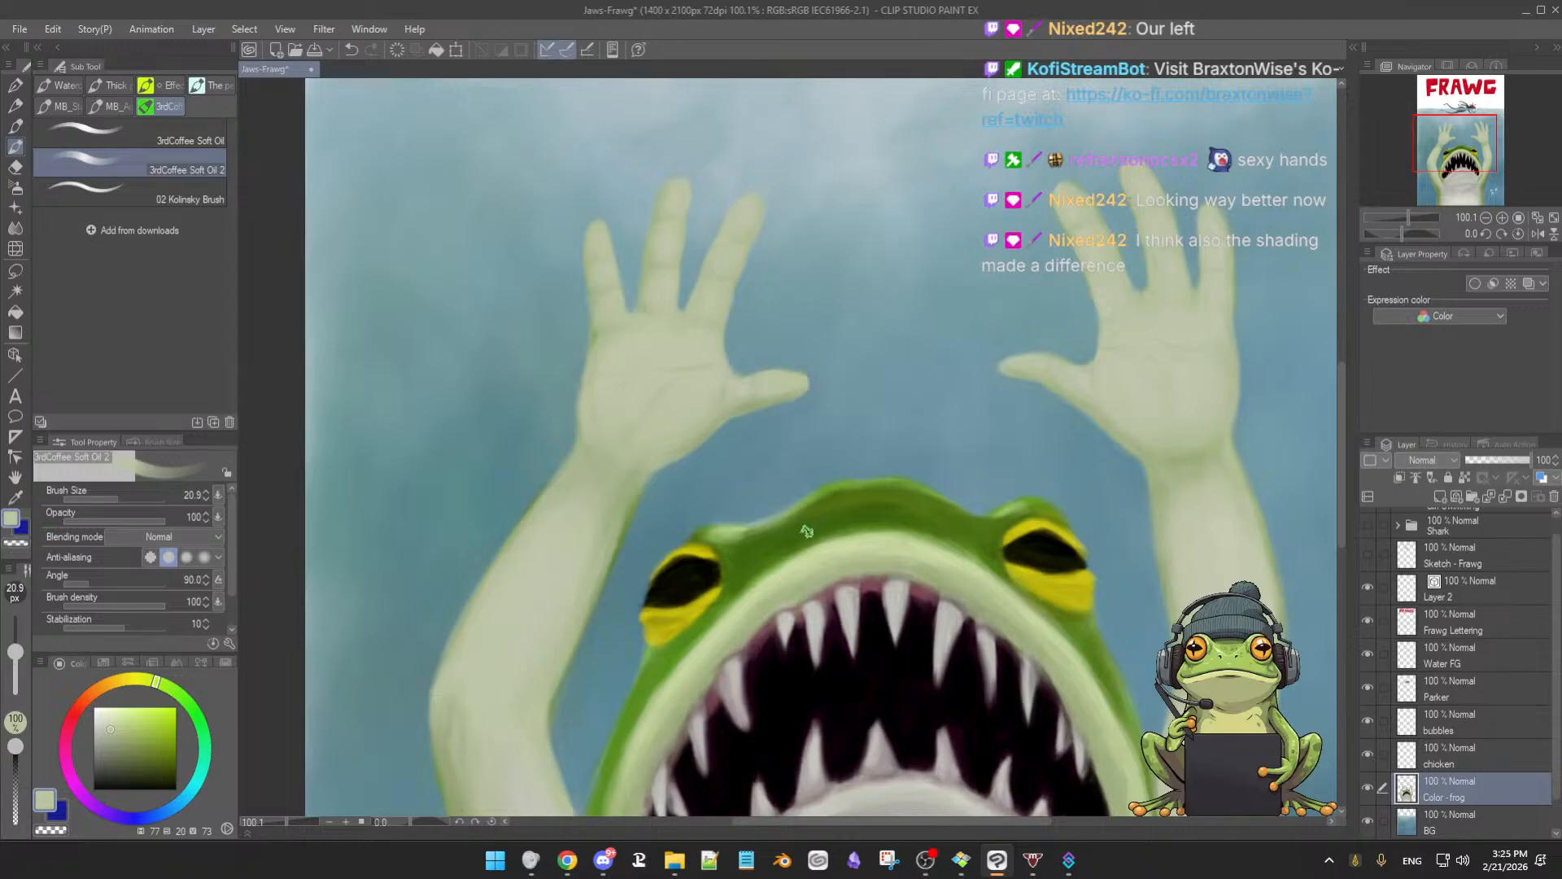
left_click(742, 579, "alt")
key("bracketright")
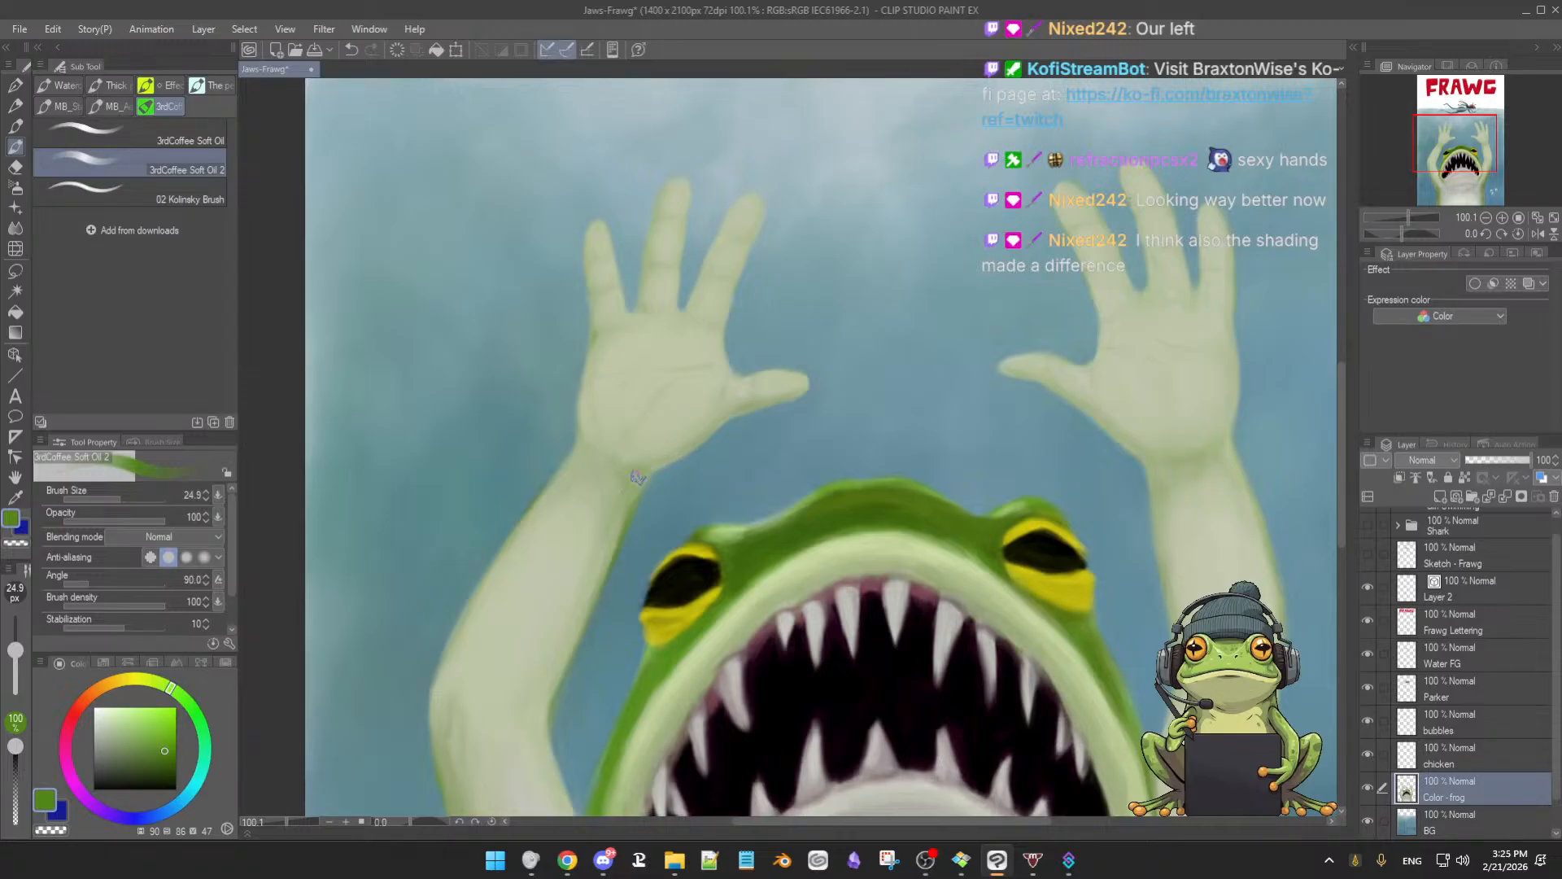
left_click(642, 460, "alt")
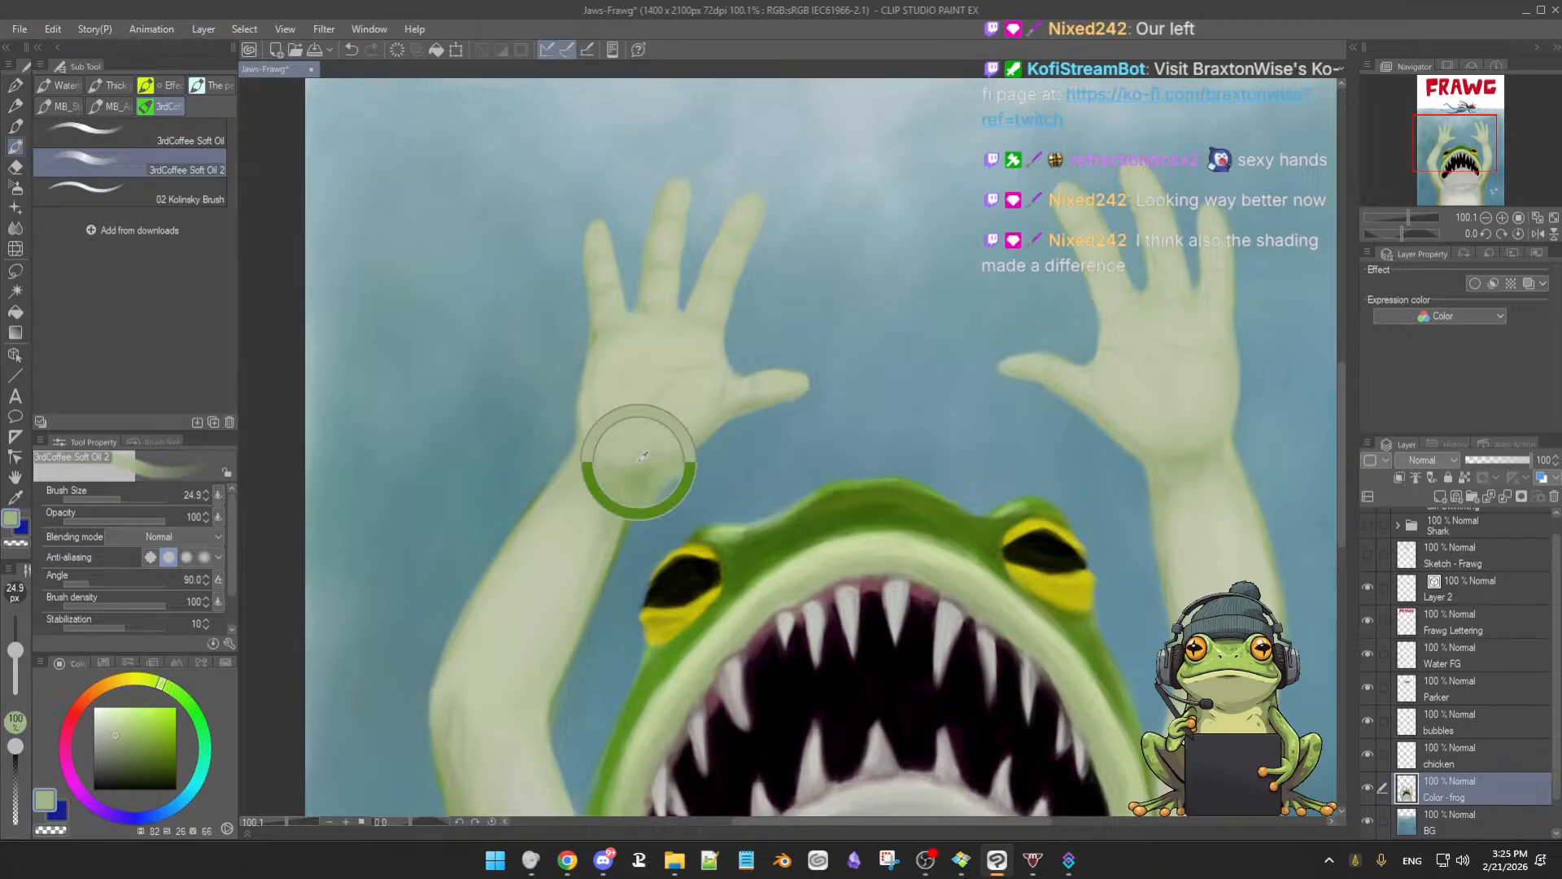
left_click(660, 453, "alt")
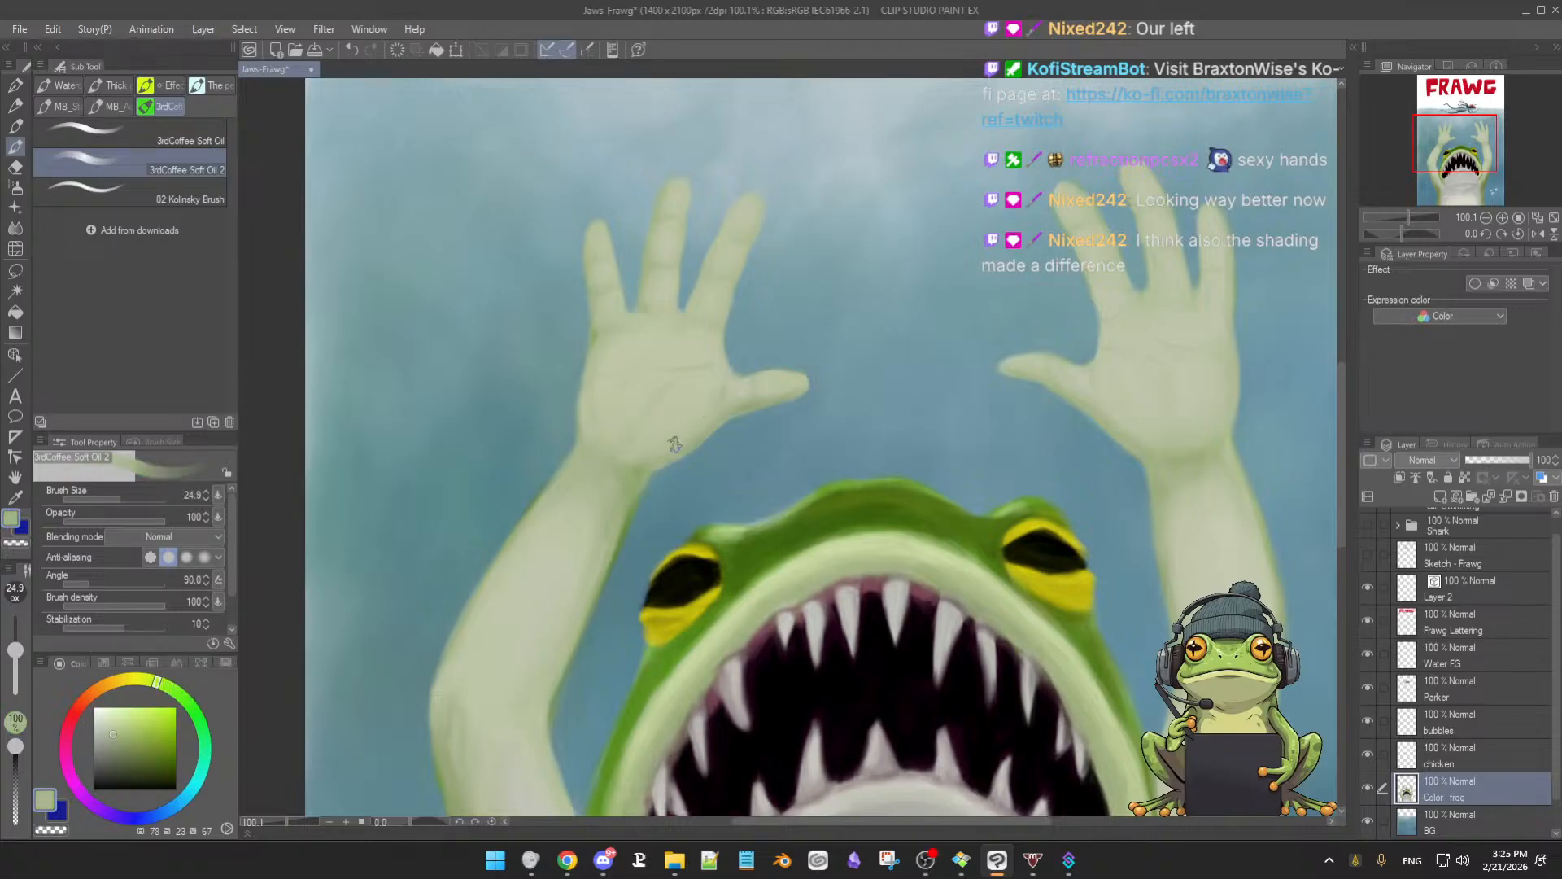
left_click(613, 453, "alt")
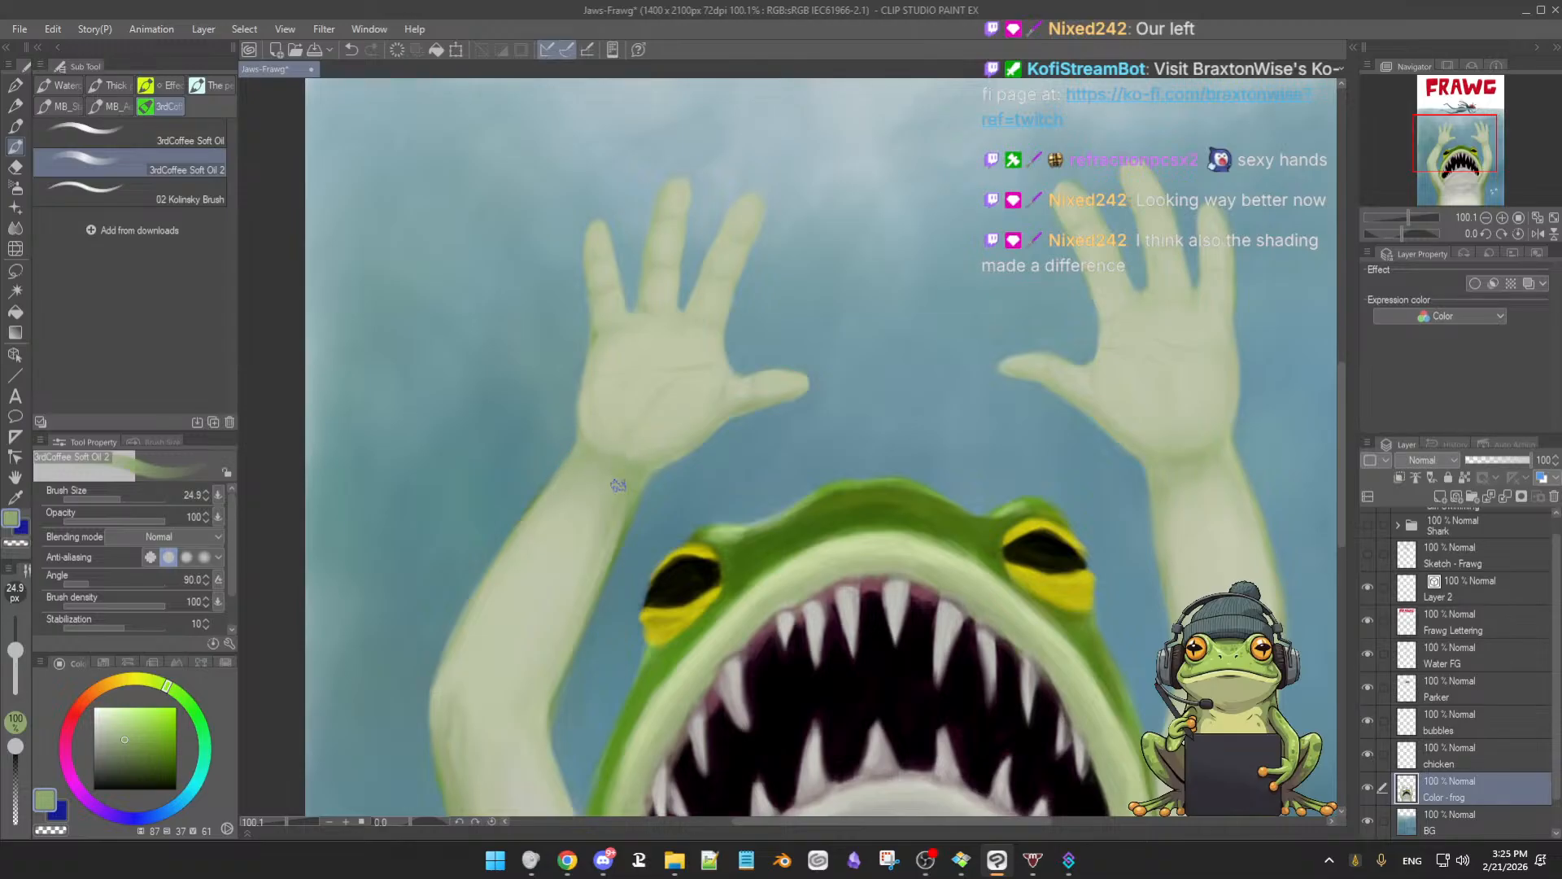
left_click(603, 435, "alt")
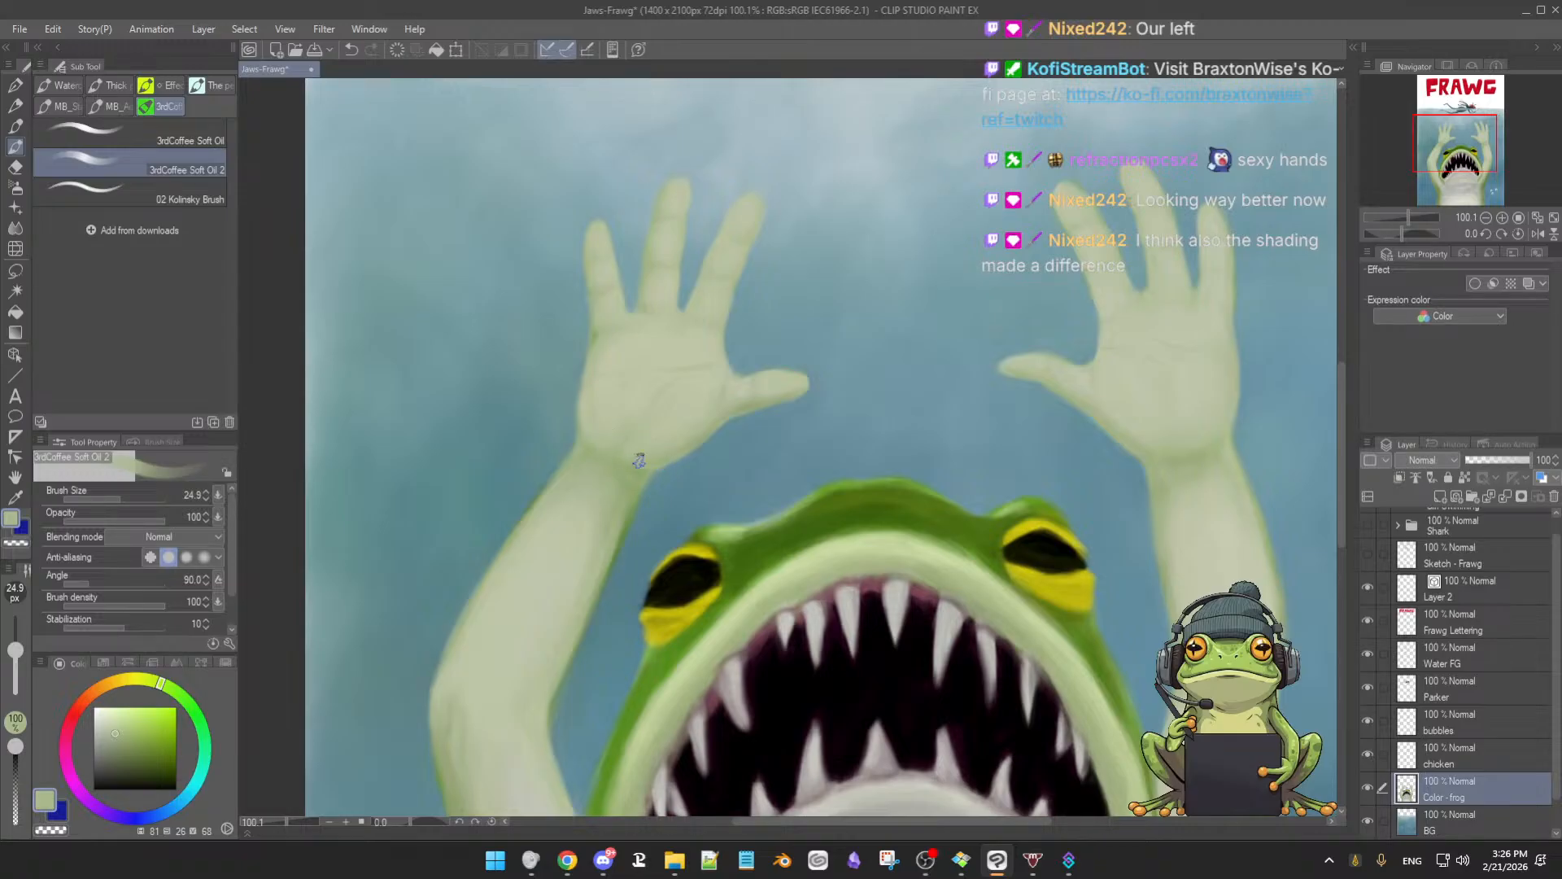
Soften the left palm with a sampled skin tone at brush size 49.9, save the poster, and check the whole composition
scroll(705, 426, "down", 3)
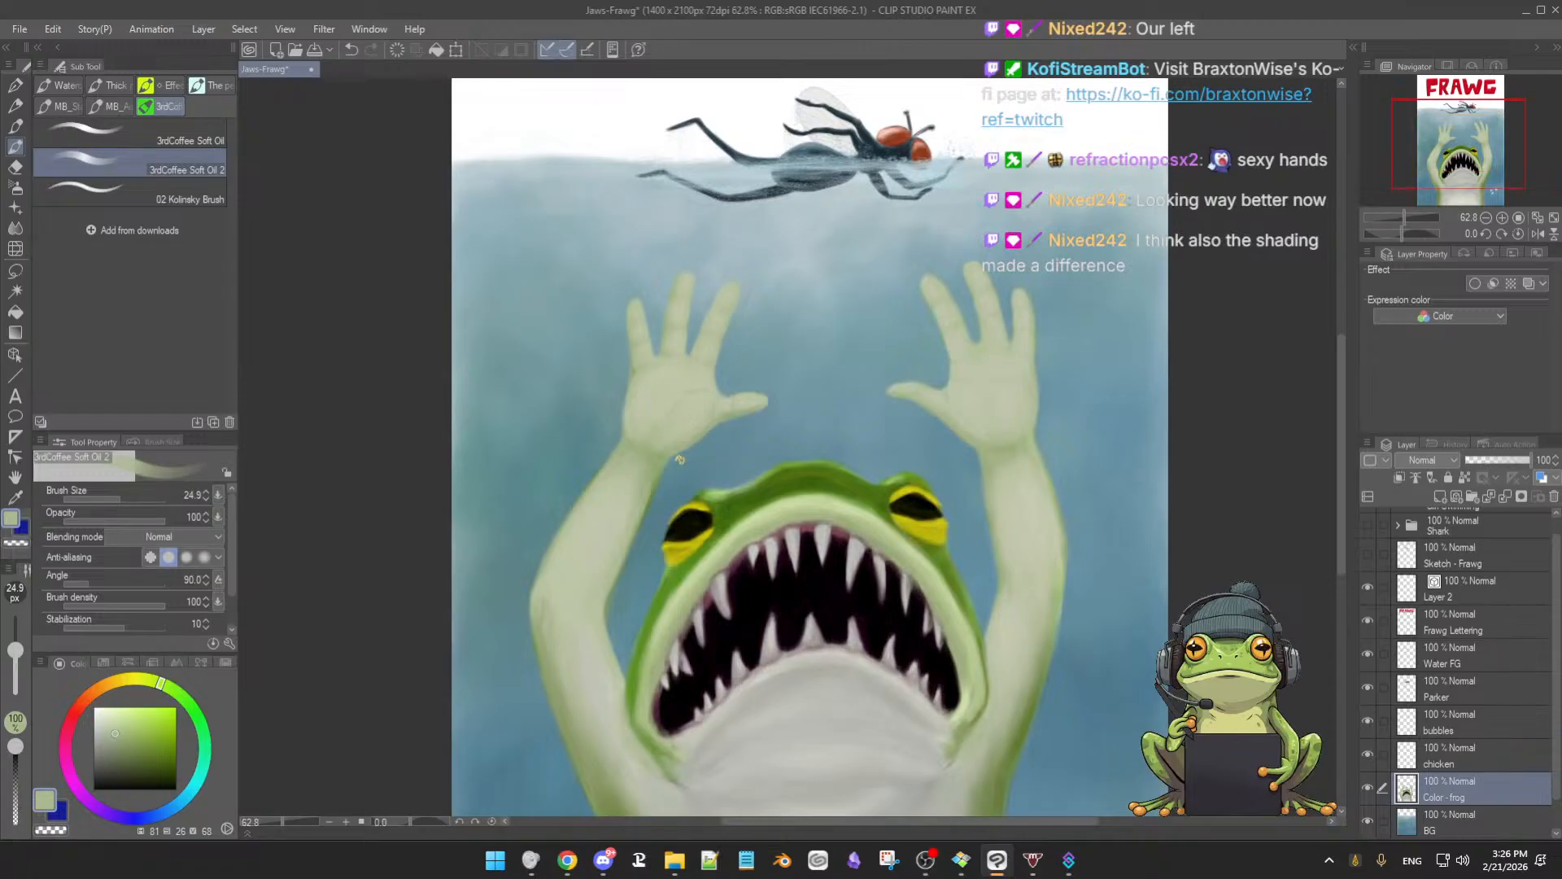
left_click(641, 411, "alt")
key("bracketright")
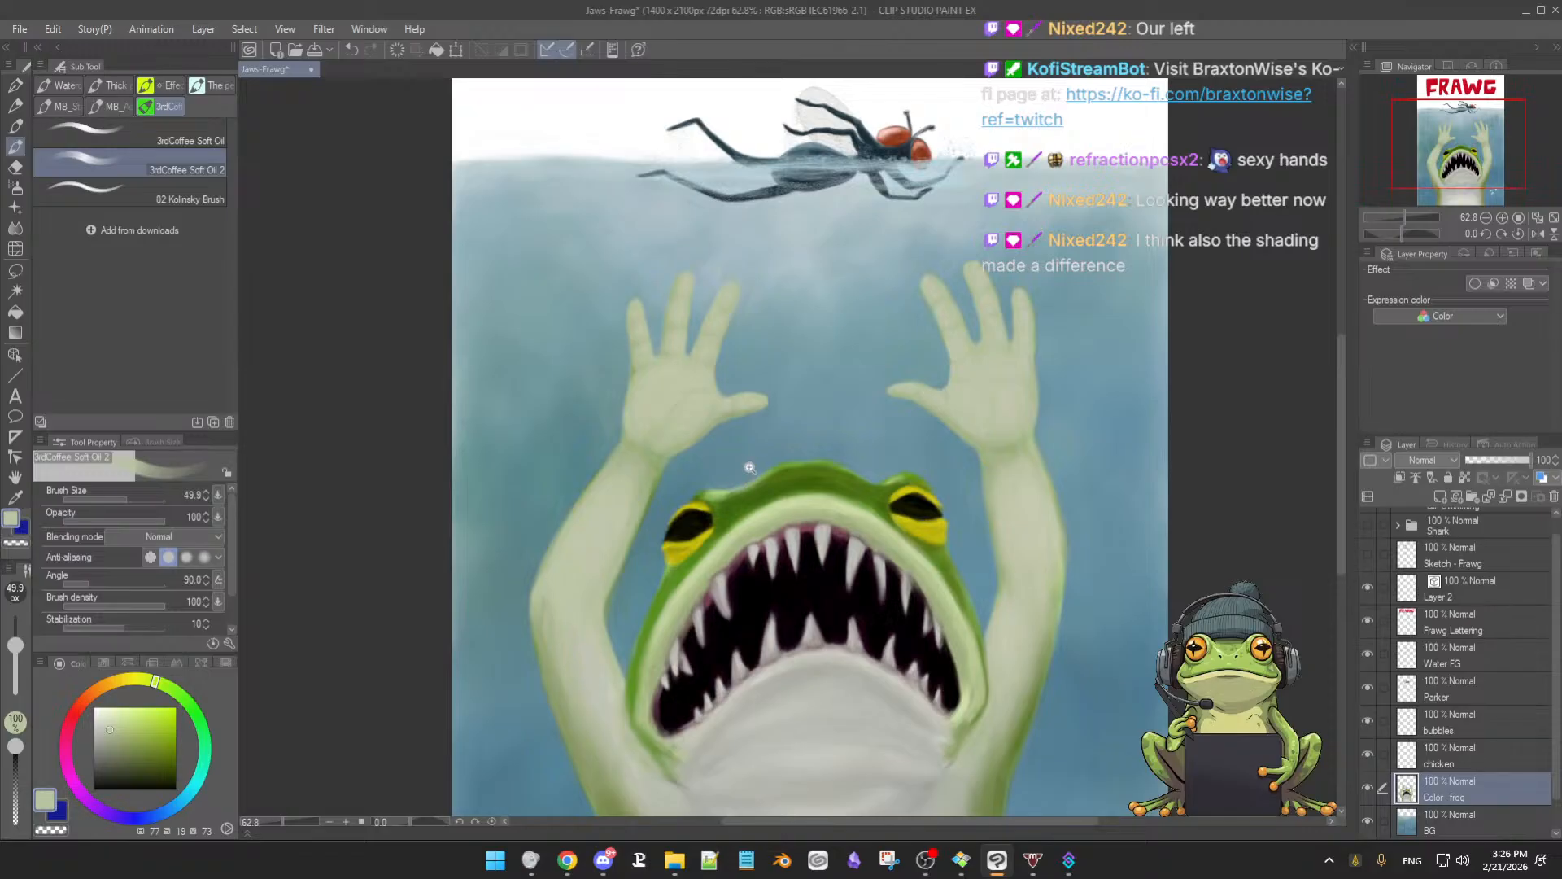
scroll(738, 460, "down", 3)
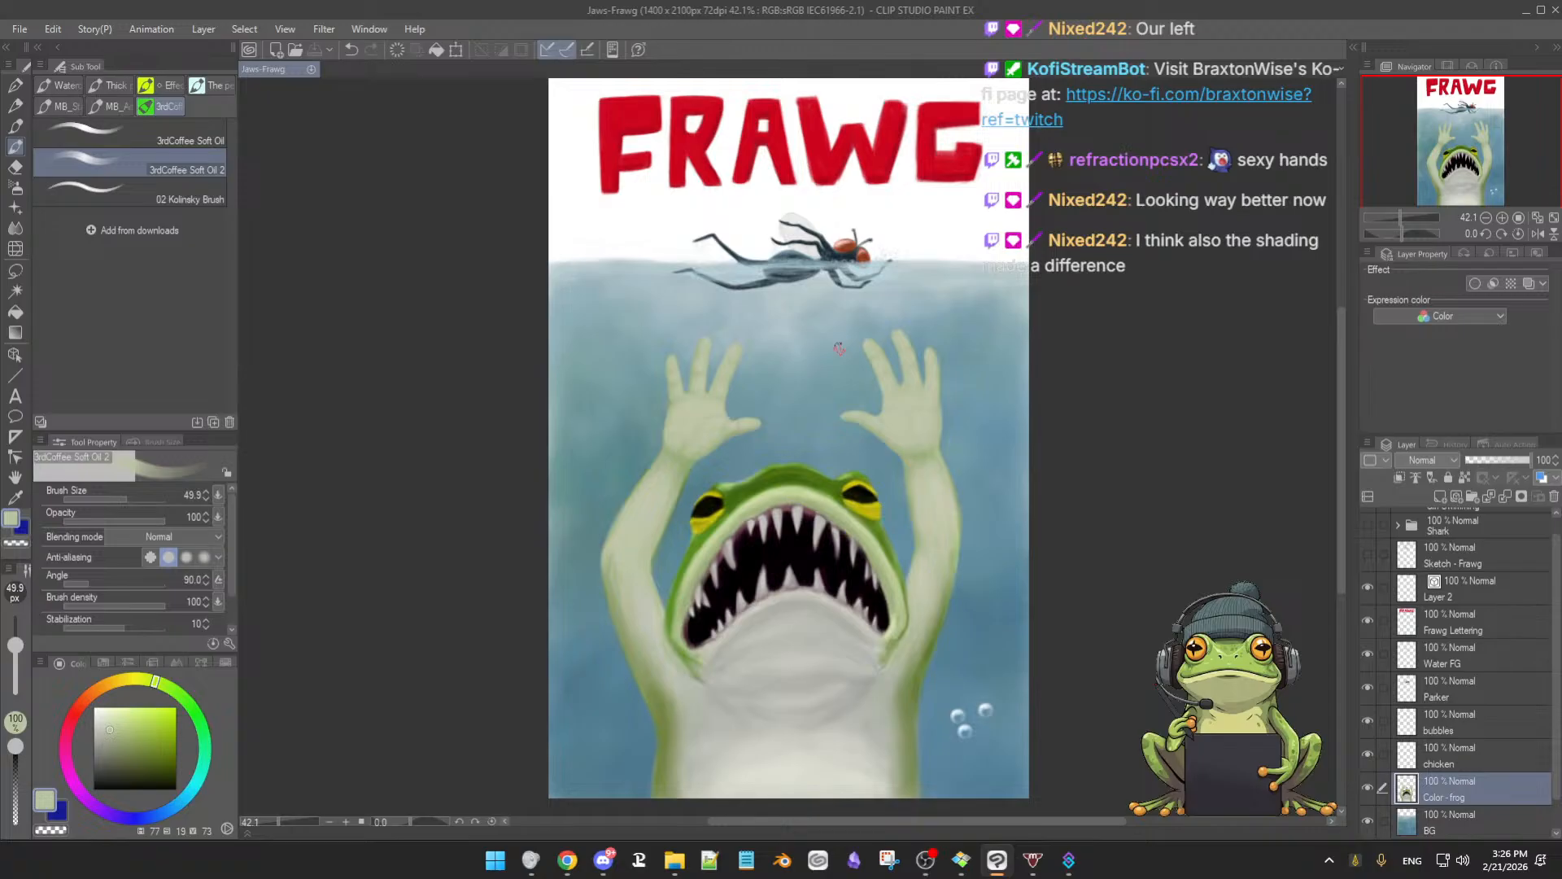
scroll(839, 348, "down", 1)
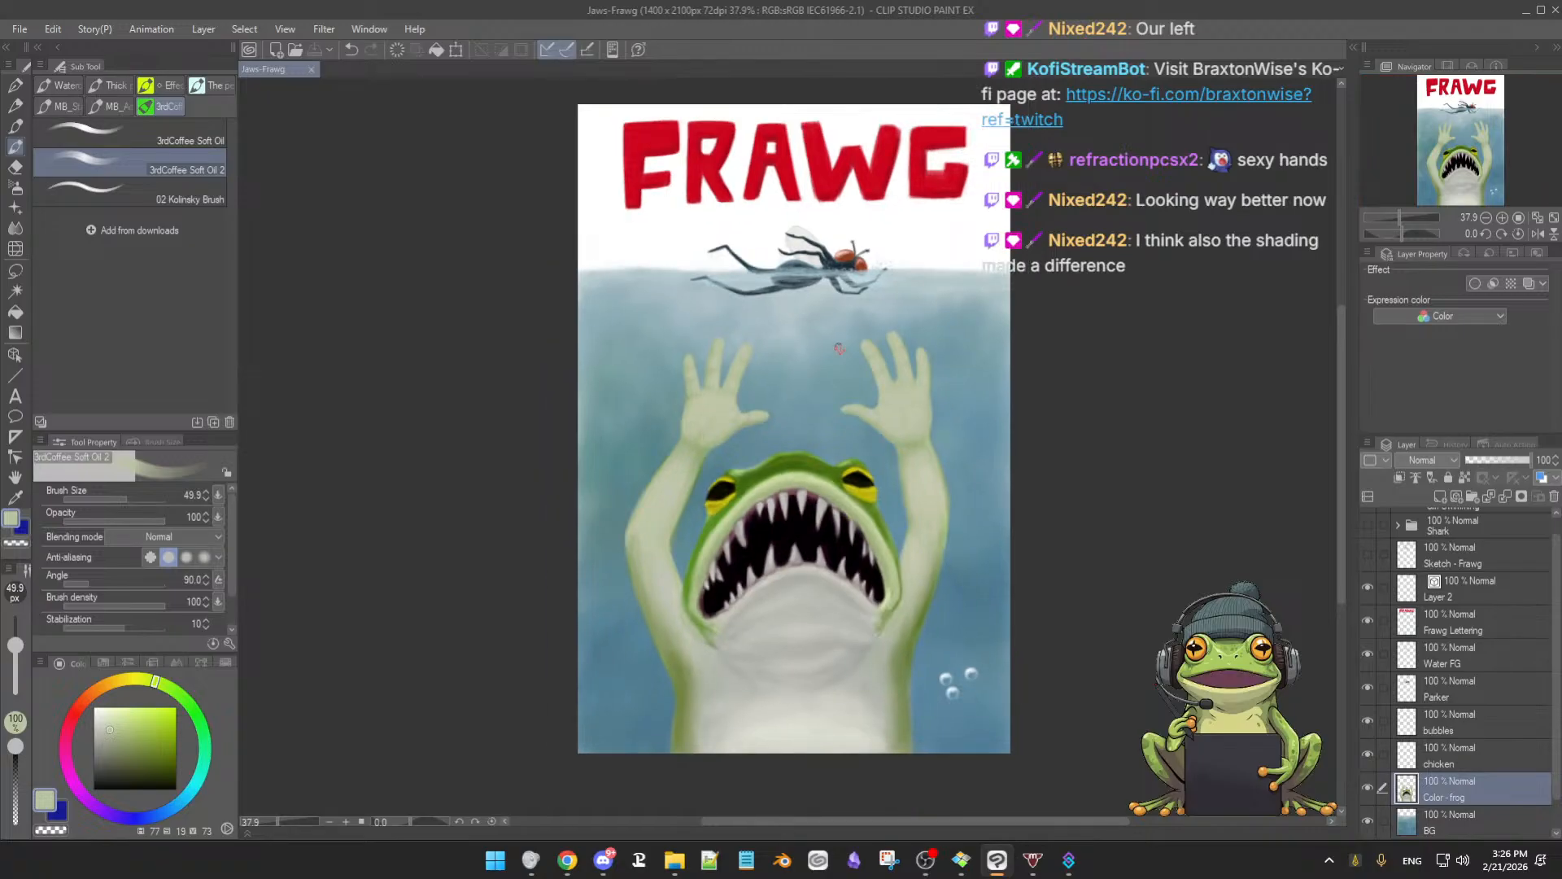